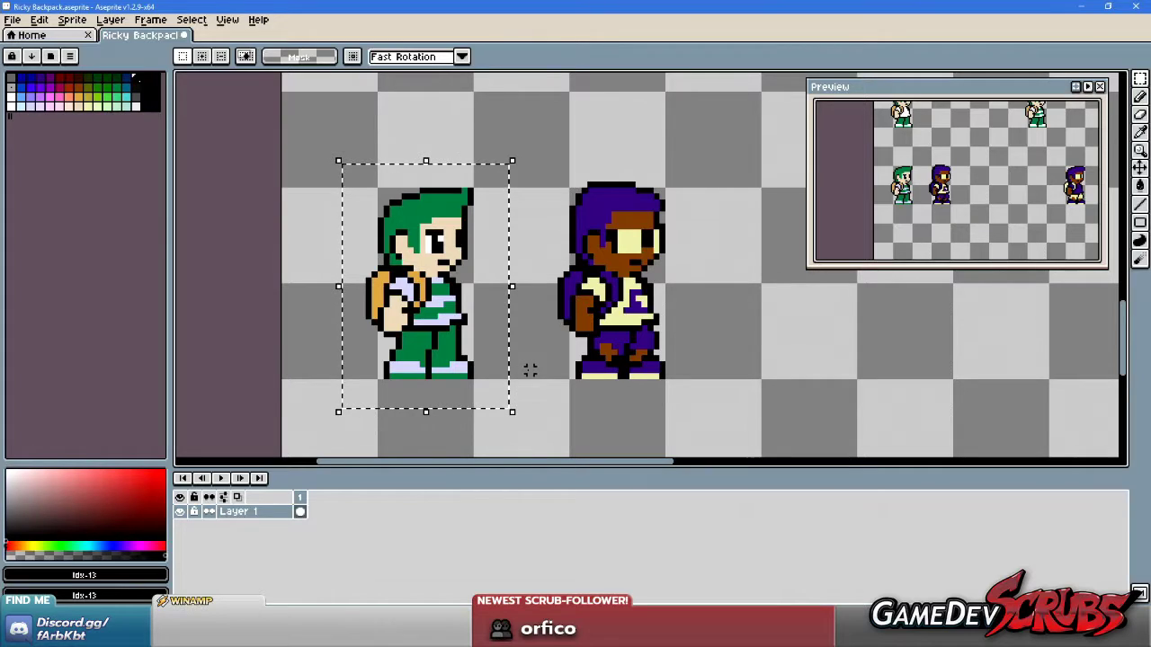
Examine the green-haired and purple-haired backpack sprites up close, outlining their bodies and arms with temporary selections.
{"action": "left_click", "coordinate": [531, 371]}
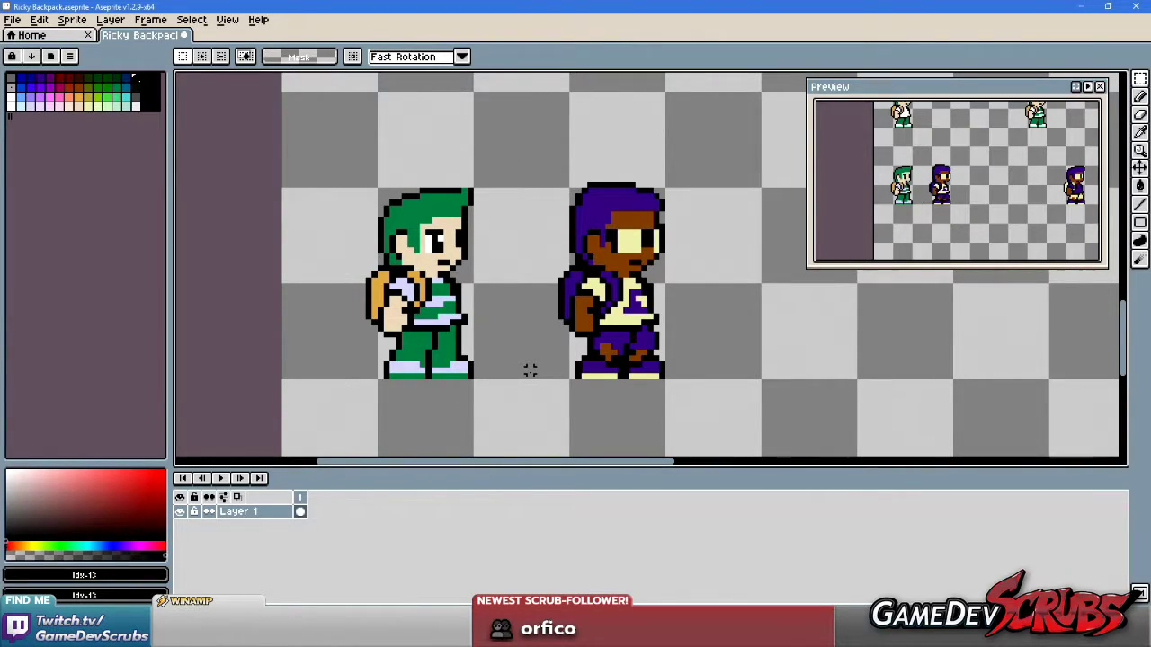
{"action": "scroll", "coordinate": [557, 308], "scroll_direction": "up", "scroll_amount": 3}
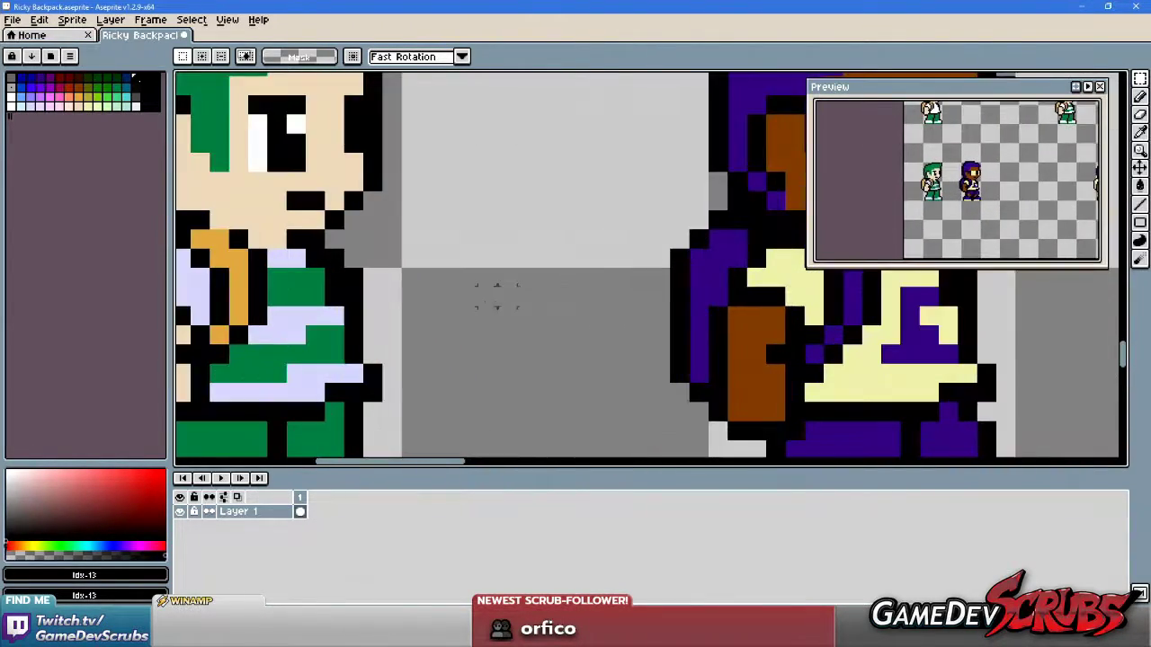
{"action": "scroll", "coordinate": [500, 296], "scroll_direction": "down", "scroll_amount": 2}
{"action": "scroll", "coordinate": [429, 300], "scroll_direction": "up", "scroll_amount": 1}
{"action": "left_click_drag", "start_coordinate": [417, 262], "coordinate": [464, 336]}
{"action": "left_click", "coordinate": [513, 326]}
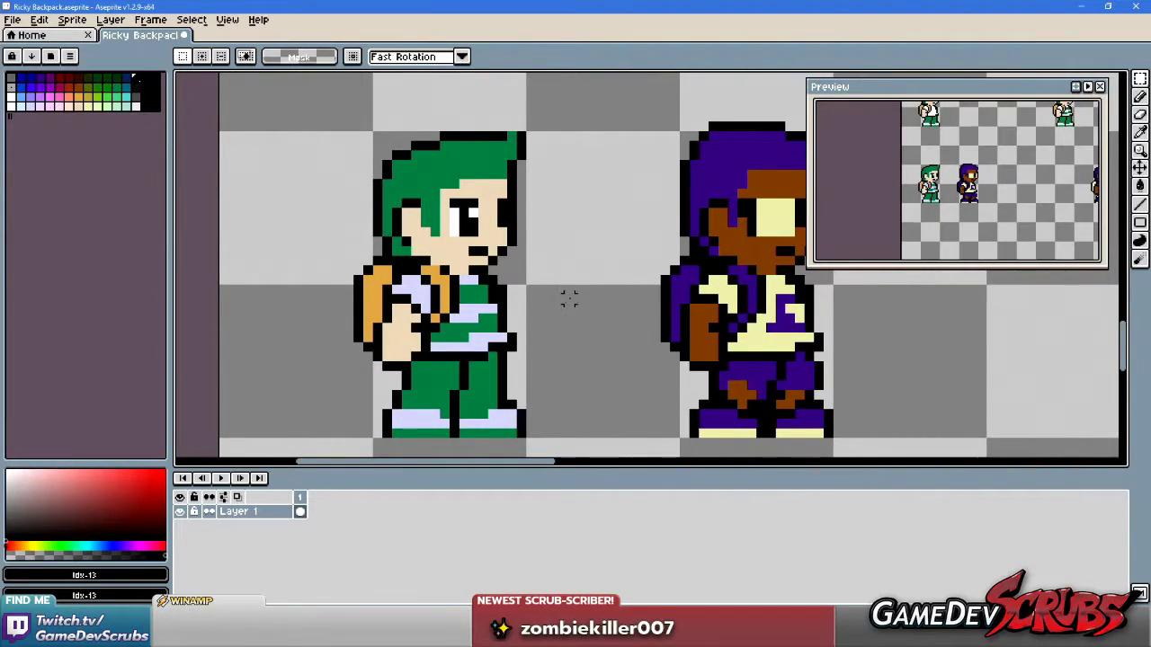
{"action": "left_click_drag", "start_coordinate": [715, 262], "coordinate": [766, 345]}
{"action": "left_click", "coordinate": [598, 317]}
{"action": "scroll", "coordinate": [513, 297], "scroll_direction": "down", "scroll_amount": 1}
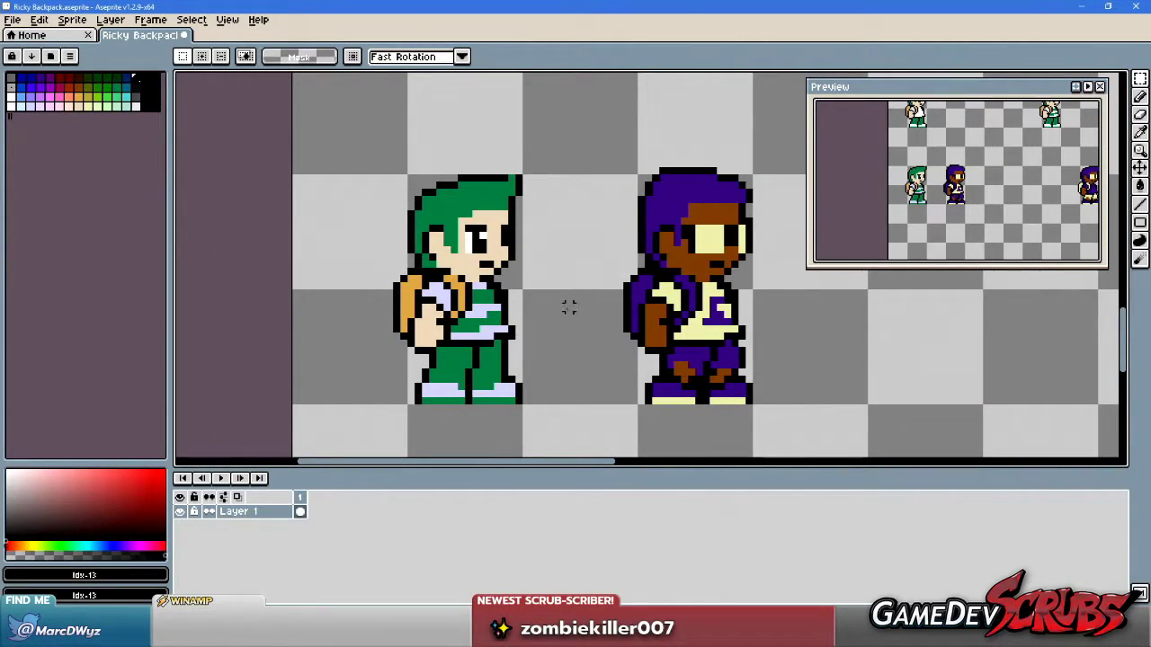
{"action": "left_click_drag", "start_coordinate": [358, 141], "coordinate": [562, 420]}
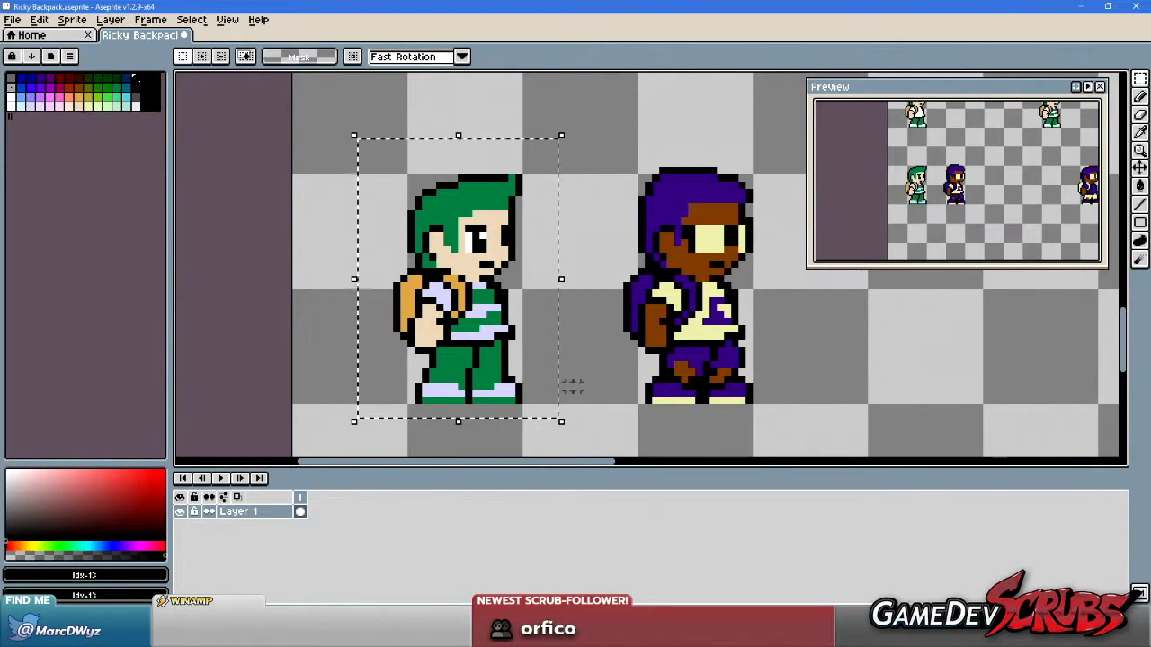
{"action": "left_click", "coordinate": [592, 357]}
{"action": "left_click_drag", "start_coordinate": [359, 147], "coordinate": [557, 424]}
{"action": "left_click", "coordinate": [617, 365]}
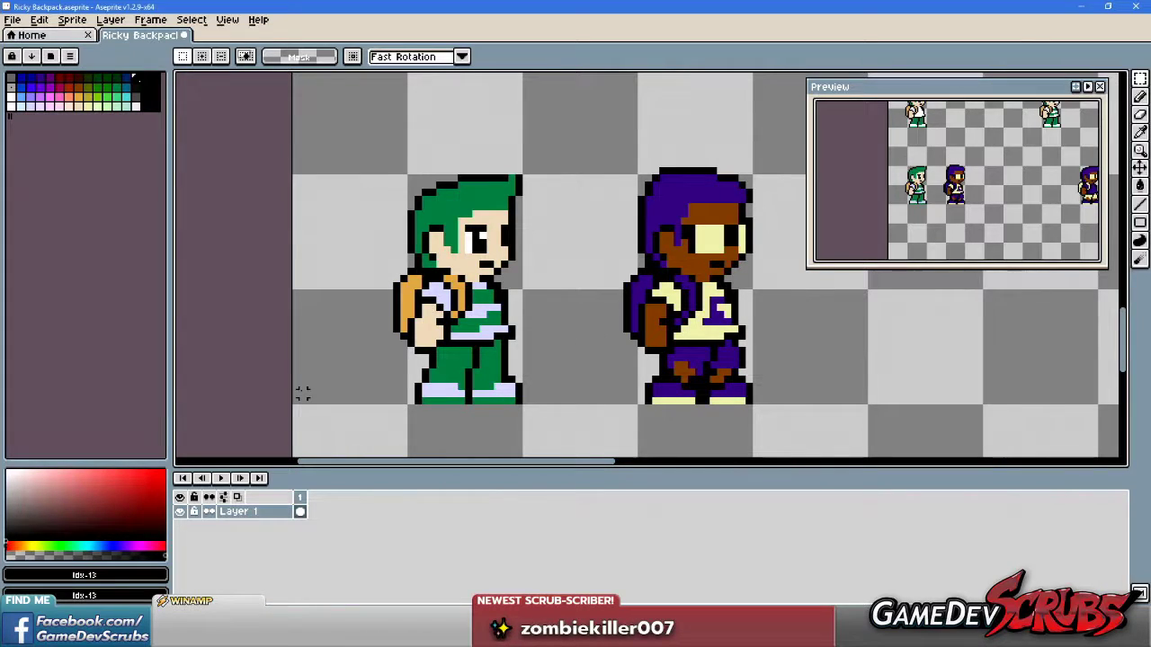
Launch Jasc Paint Shop Pro and bring up its image browser on the Mansion project's Raw Resources\Designs folder.
{"action": "key", "text": "super"}
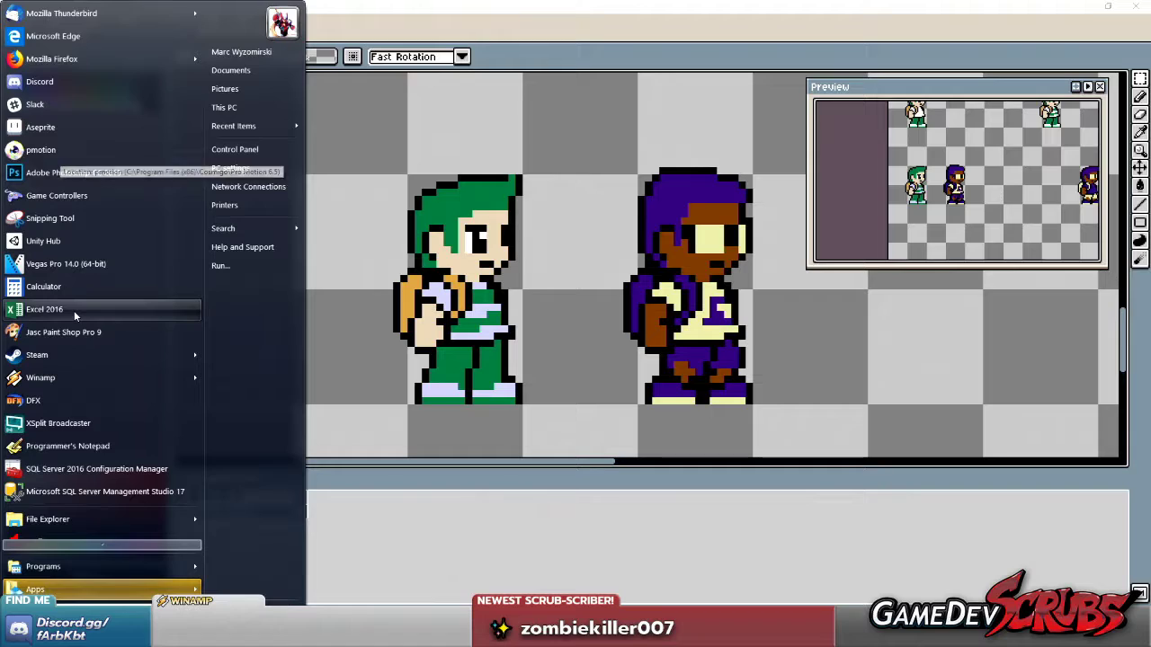
{"action": "left_click", "coordinate": [49, 331]}
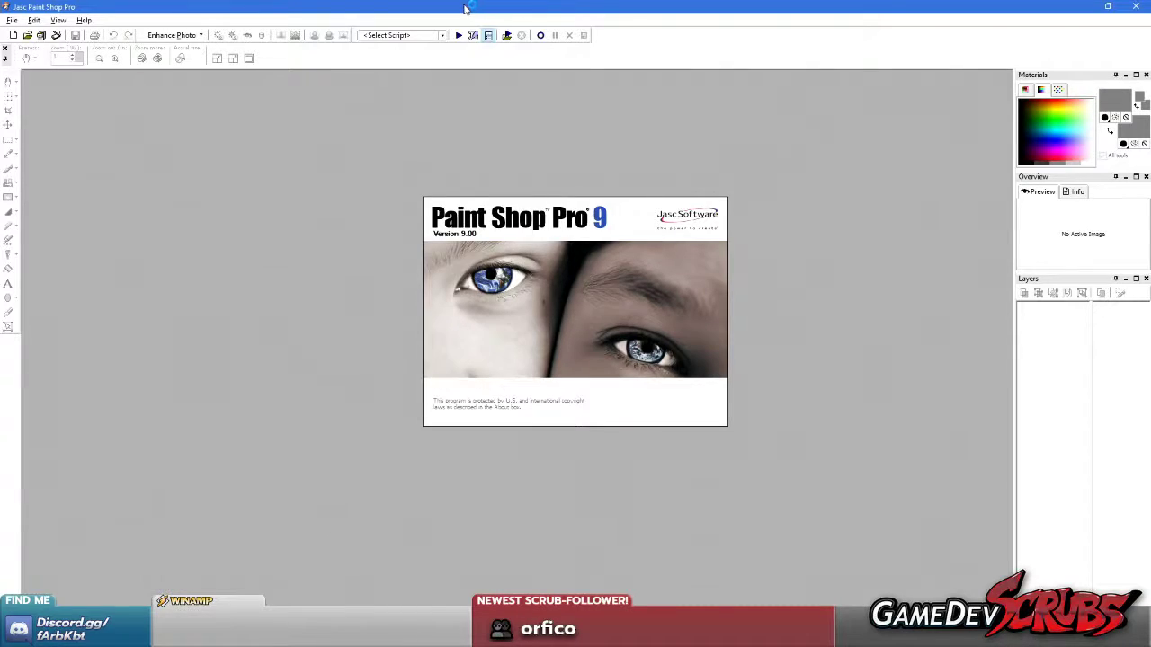
{"action": "key", "text": "alt+Tab"}
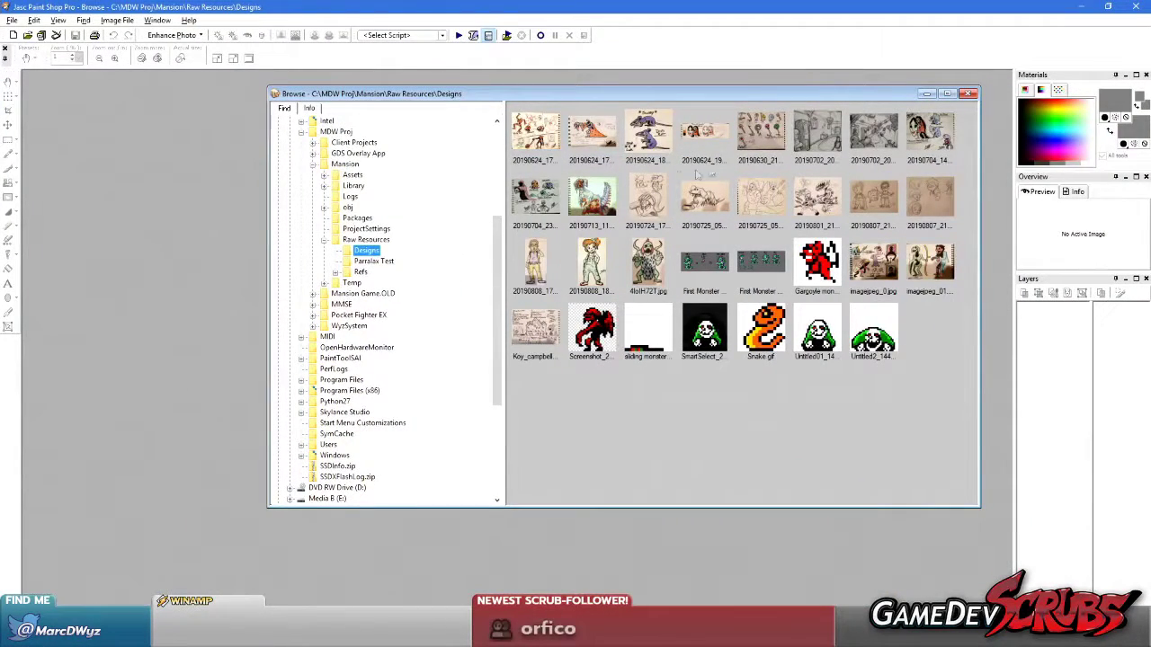
{"action": "left_click", "coordinate": [693, 176]}
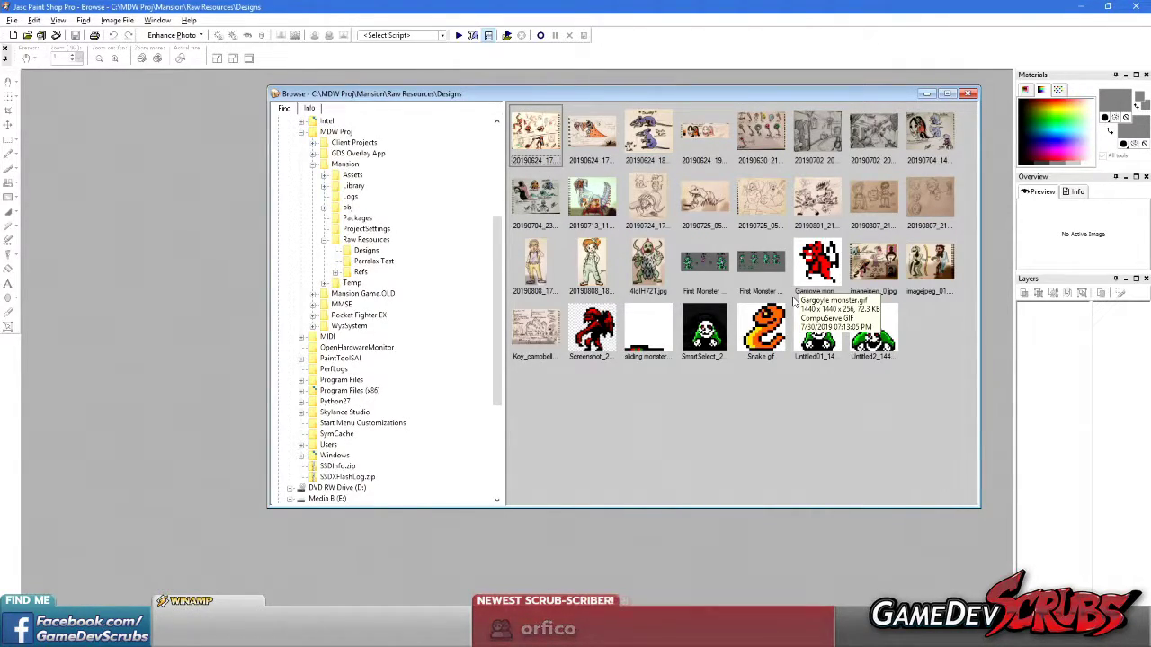
Open 20190807_213544.jpg from the Designs folder and examine its head studies and the small figure holding a bat.
{"action": "double_click", "coordinate": [932, 206]}
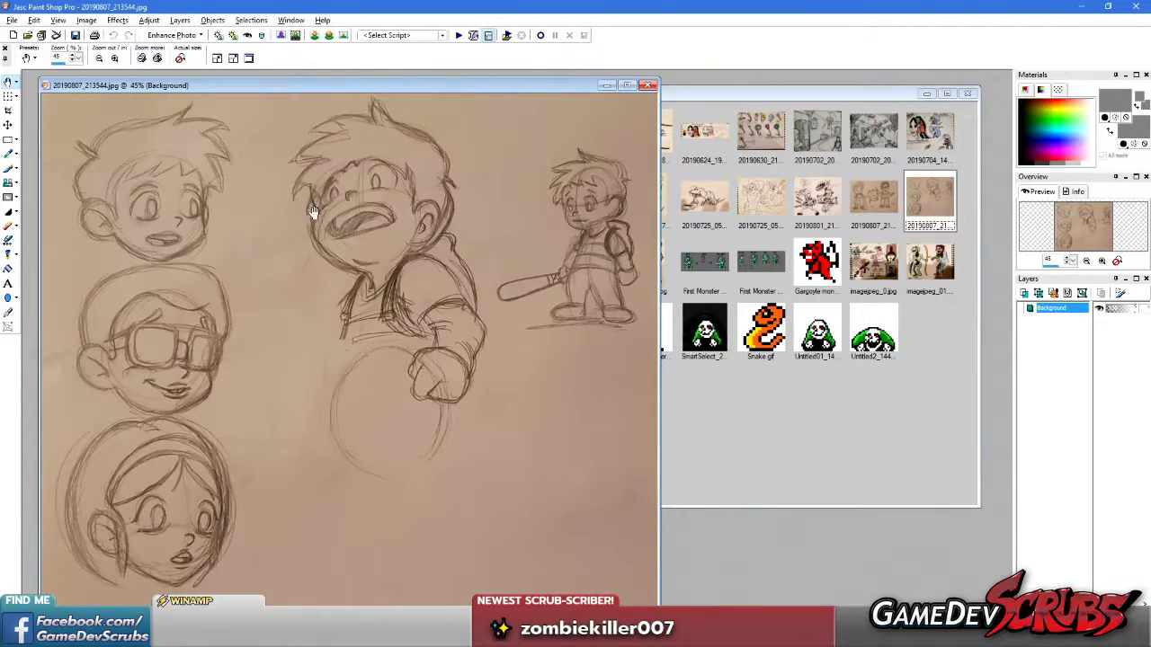
{"action": "scroll", "coordinate": [313, 216], "scroll_direction": "up", "scroll_amount": 1}
{"action": "scroll", "coordinate": [396, 254], "scroll_direction": "up", "scroll_amount": 4}
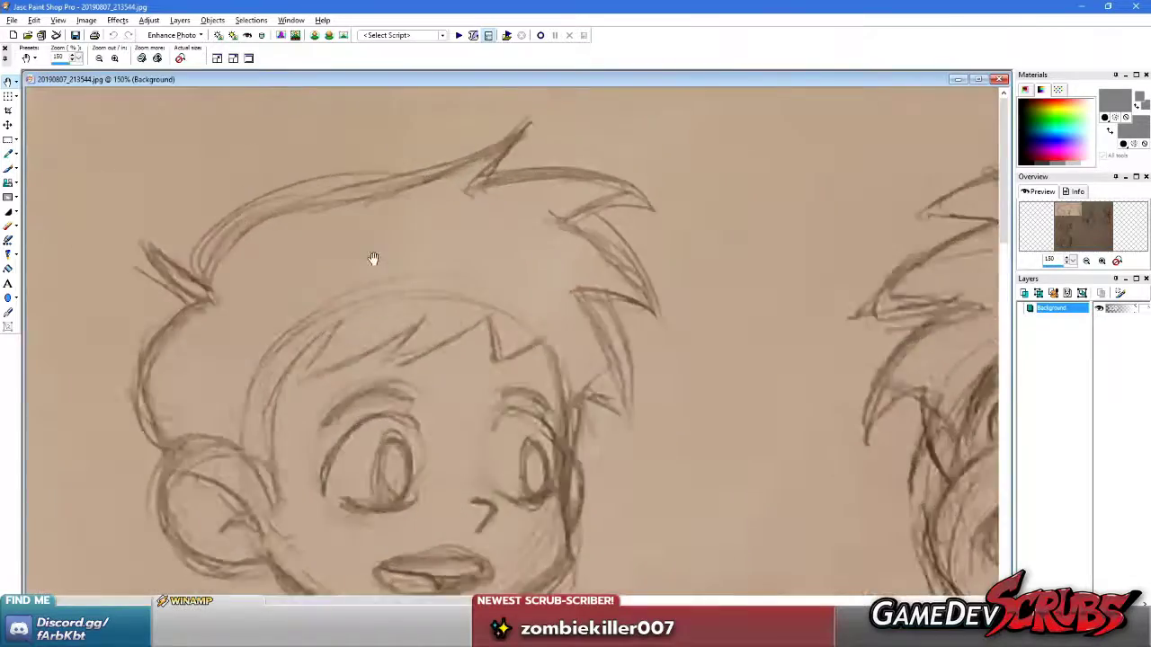
{"action": "scroll", "coordinate": [373, 259], "scroll_direction": "down", "scroll_amount": 4}
{"action": "mouse_move", "coordinate": [216, 530]}
{"action": "left_mouse_down"}
{"action": "mouse_move", "coordinate": [224, 329]}
{"action": "mouse_move", "coordinate": [249, 480]}
{"action": "mouse_move", "coordinate": [322, 351]}
{"action": "mouse_move", "coordinate": [310, 376]}
{"action": "left_mouse_up"}
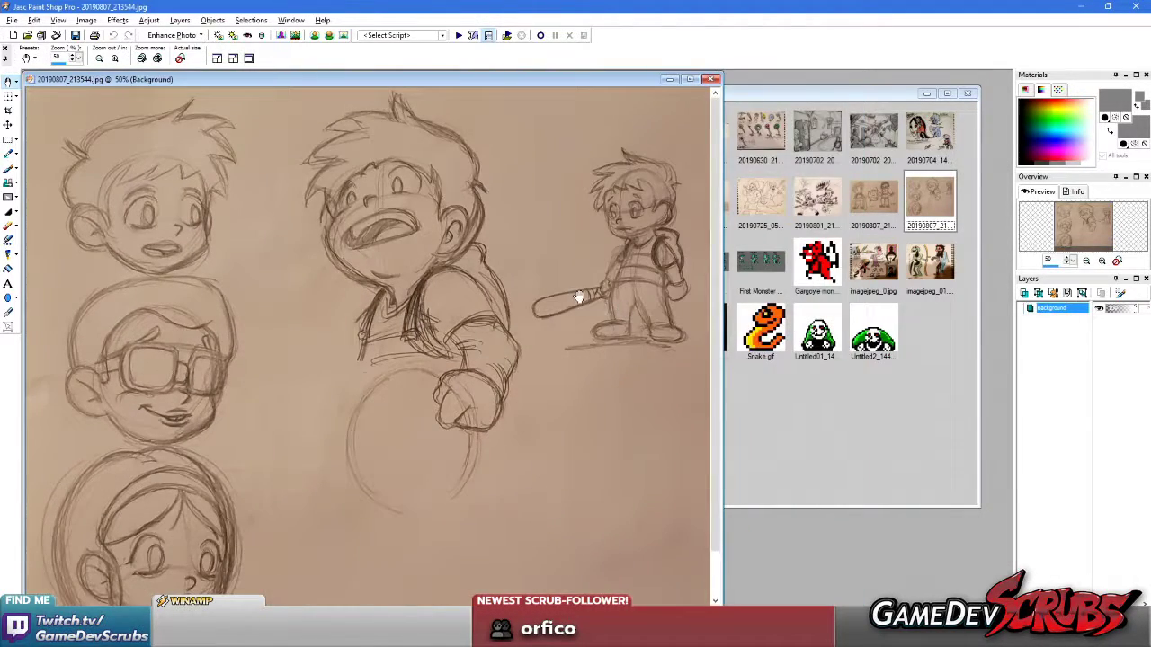
{"action": "scroll", "coordinate": [515, 287], "scroll_direction": "down", "scroll_amount": 1}
Return to the Designs folder browser, and switch to Aseprite to review the two backpack sprites.
{"action": "left_click", "coordinate": [620, 313]}
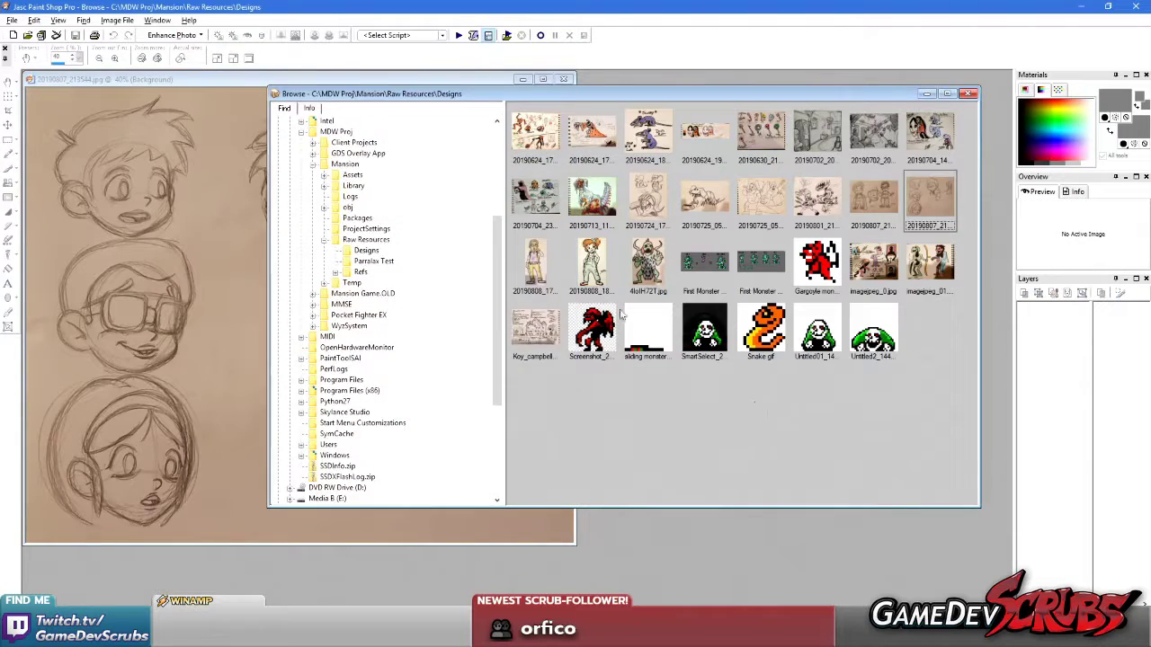
{"action": "key", "text": "alt+Tab"}
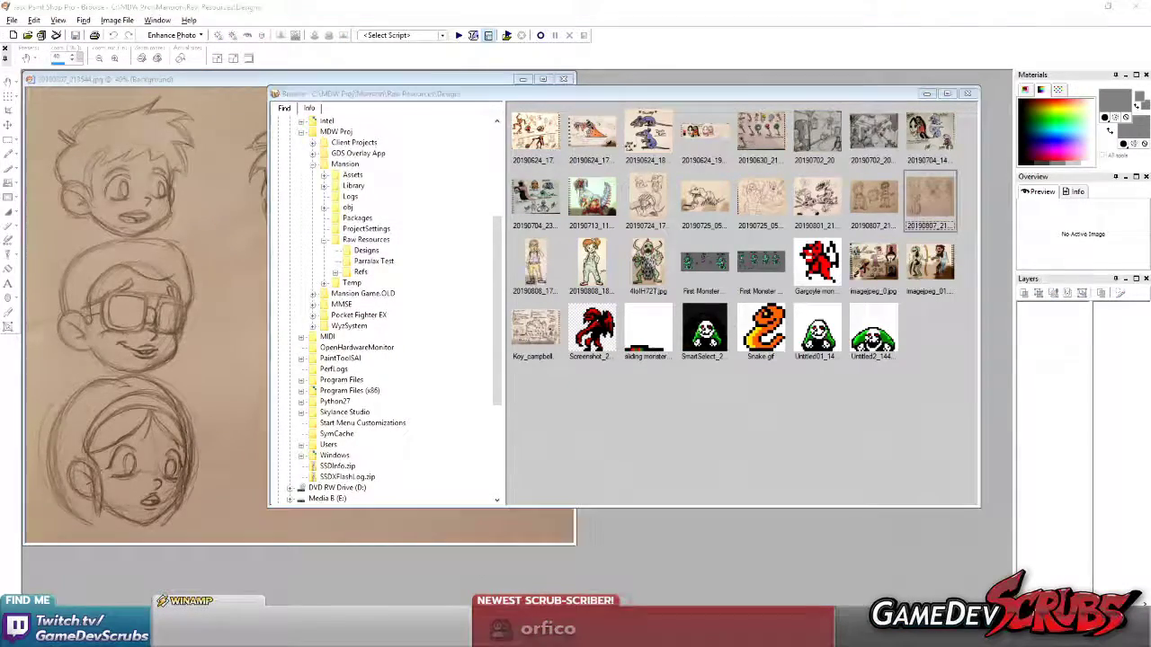
{"action": "left_click_drag", "start_coordinate": [492, 226], "coordinate": [424, 218]}
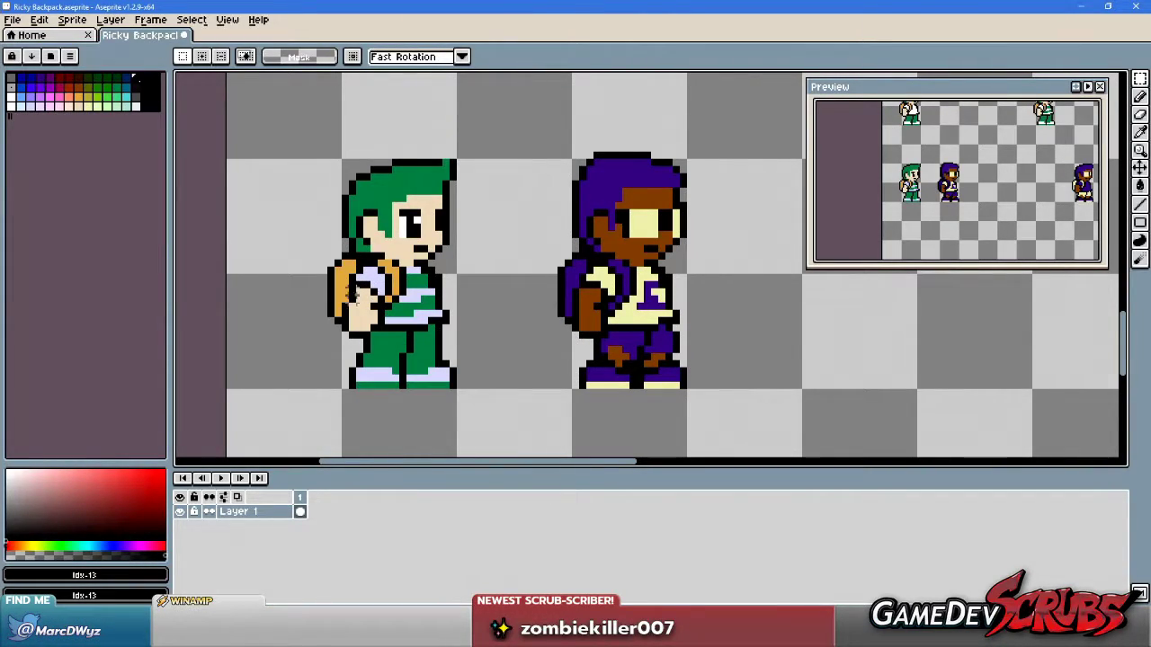
Switch to Paint Shop Pro and open 20190807_213037.jpg to examine the Ricky and Deke character sketches.
{"action": "key", "text": "alt+Tab"}
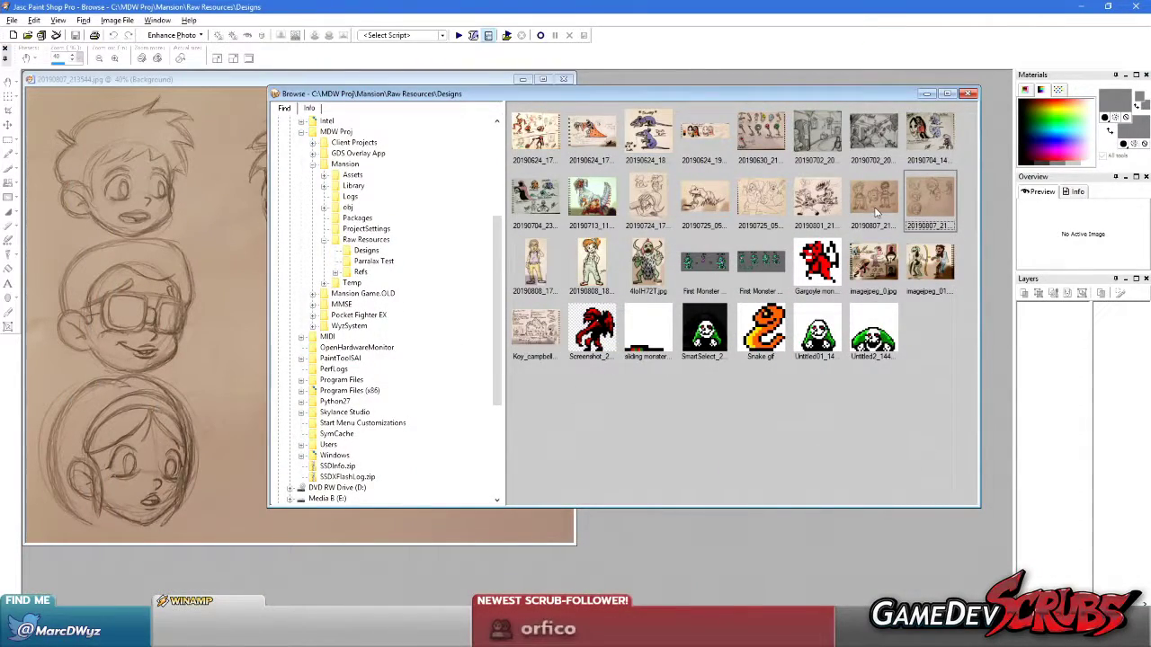
{"action": "double_click", "coordinate": [929, 201]}
{"action": "scroll", "coordinate": [204, 388], "scroll_direction": "up", "scroll_amount": 1}
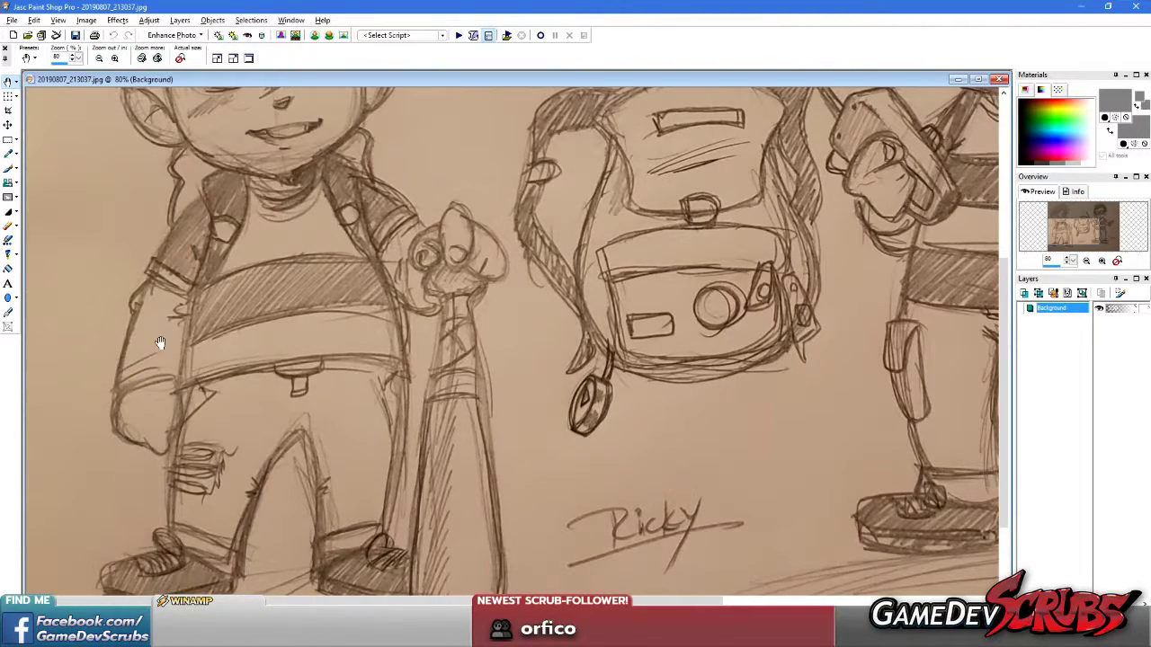
{"action": "scroll", "coordinate": [164, 333], "scroll_direction": "down", "scroll_amount": 1}
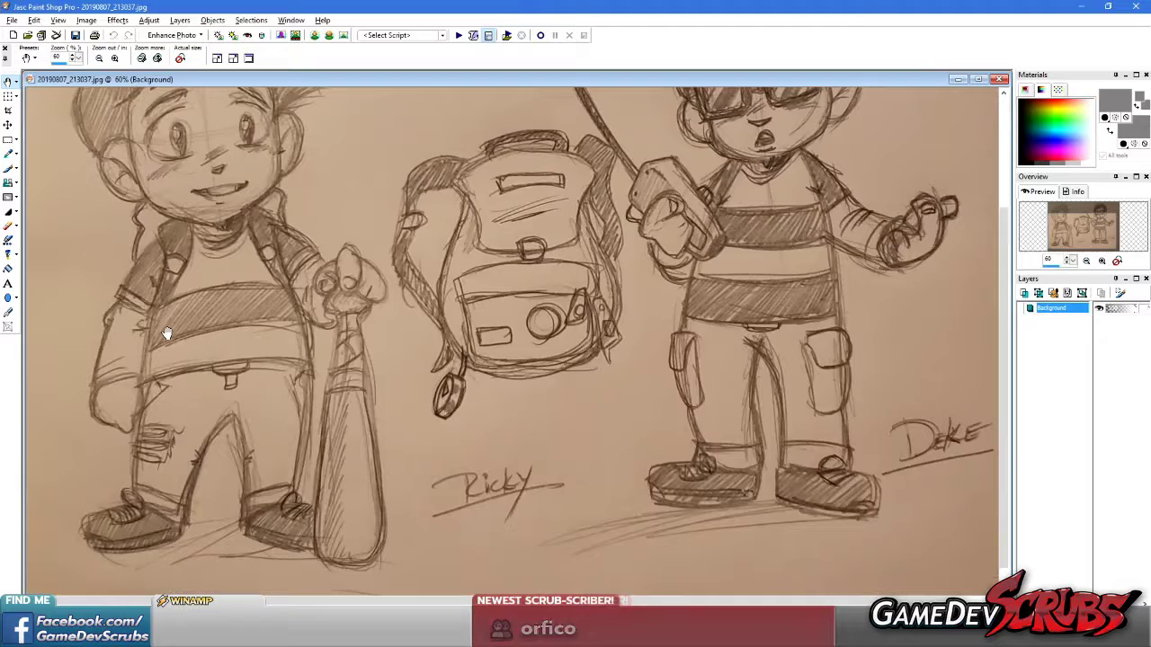
{"action": "scroll", "coordinate": [164, 333], "scroll_direction": "down", "scroll_amount": 1}
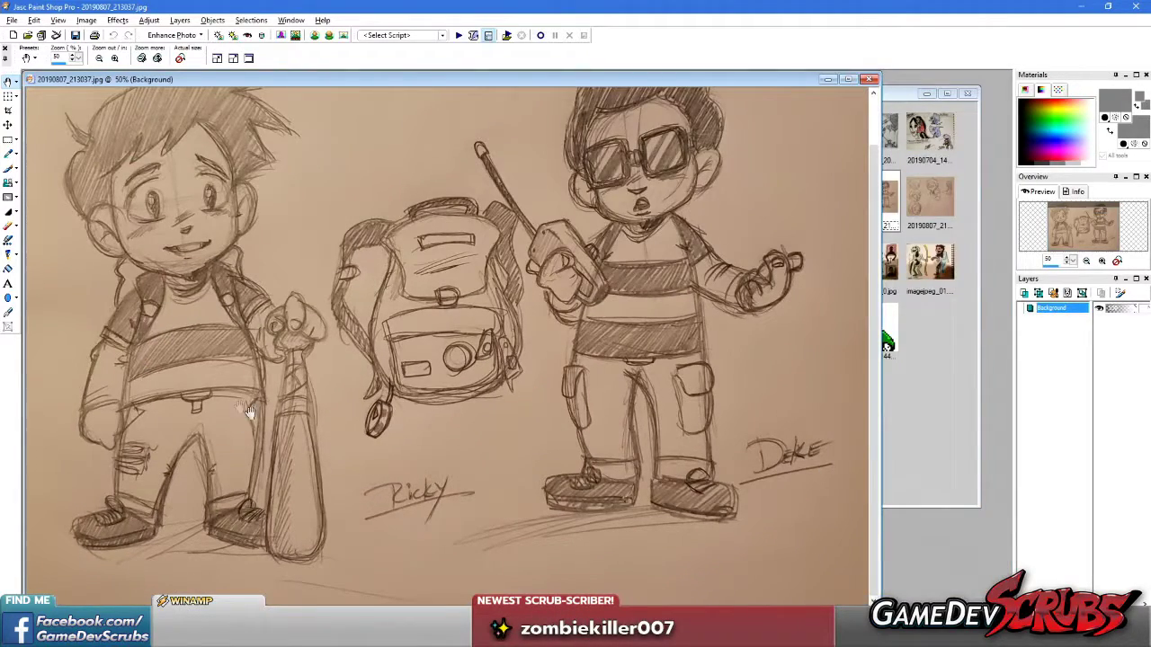
{"action": "scroll", "coordinate": [136, 456], "scroll_direction": "down", "scroll_amount": 1}
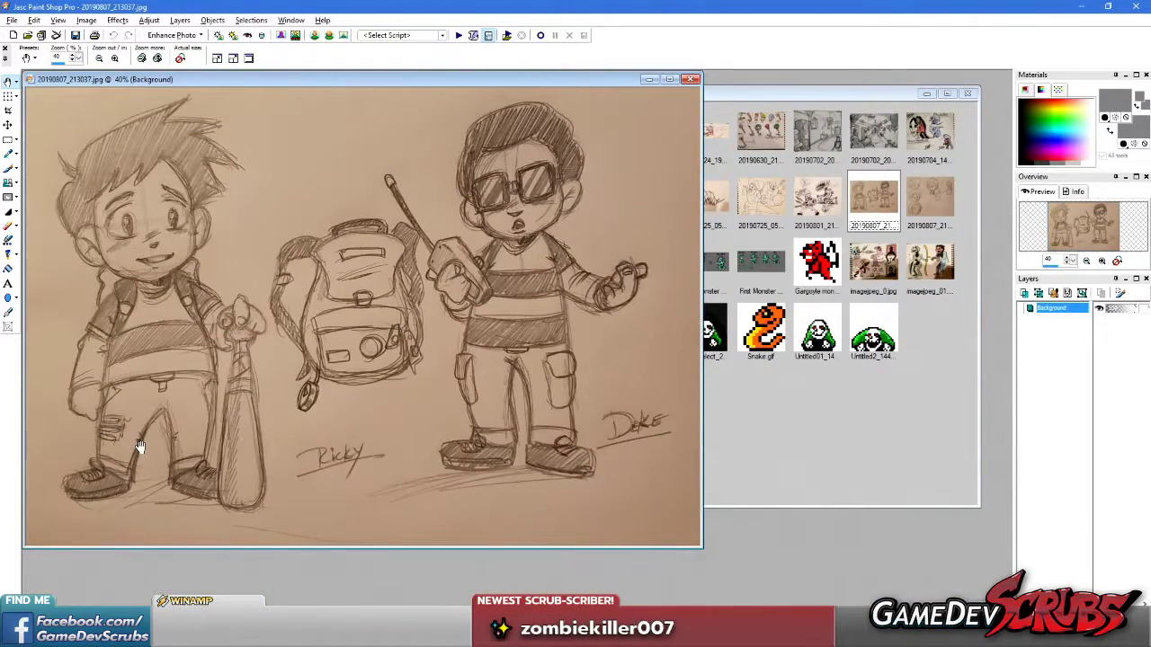
{"action": "scroll", "coordinate": [140, 447], "scroll_direction": "up", "scroll_amount": 1}
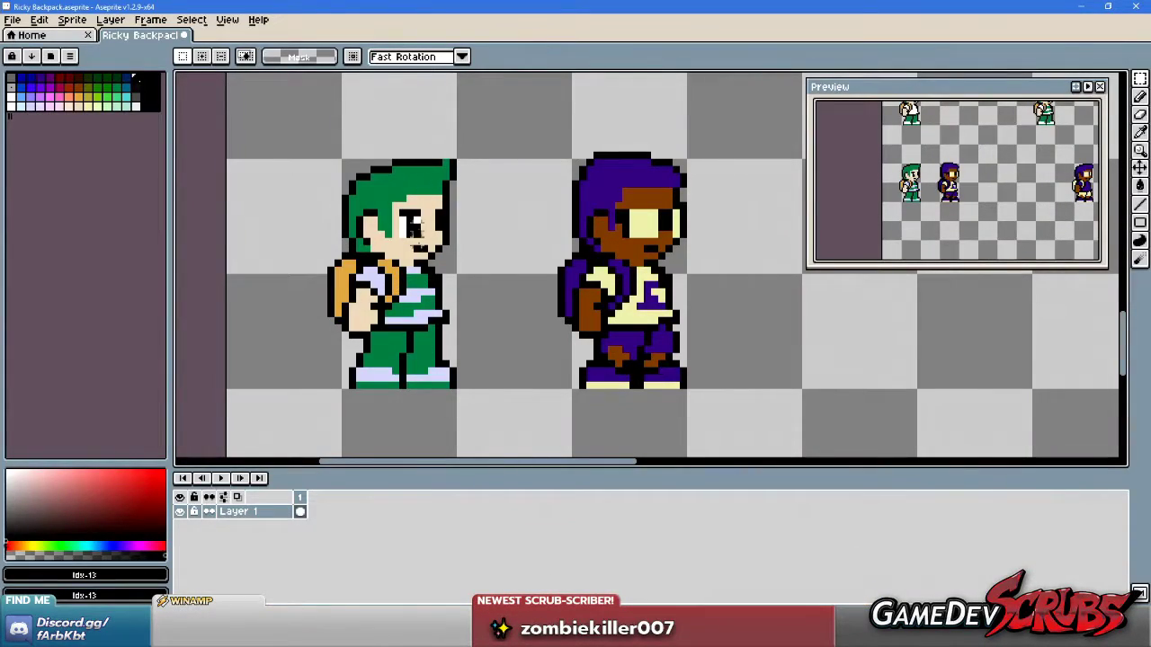
Compare the two sprites in Aseprite with the characters and backpack in the Ricky and Deke sketch.
{"action": "left_click_drag", "start_coordinate": [501, 327], "coordinate": [544, 169]}
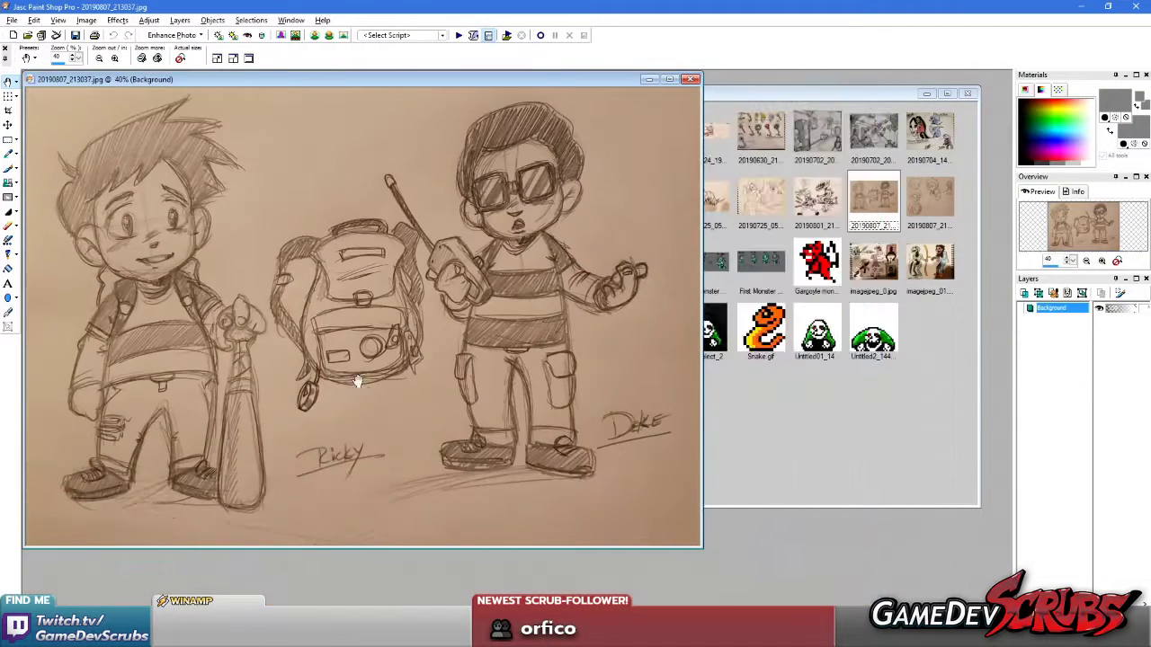
{"action": "scroll", "coordinate": [518, 371], "scroll_direction": "down", "scroll_amount": 1}
{"action": "scroll", "coordinate": [323, 261], "scroll_direction": "up", "scroll_amount": 2}
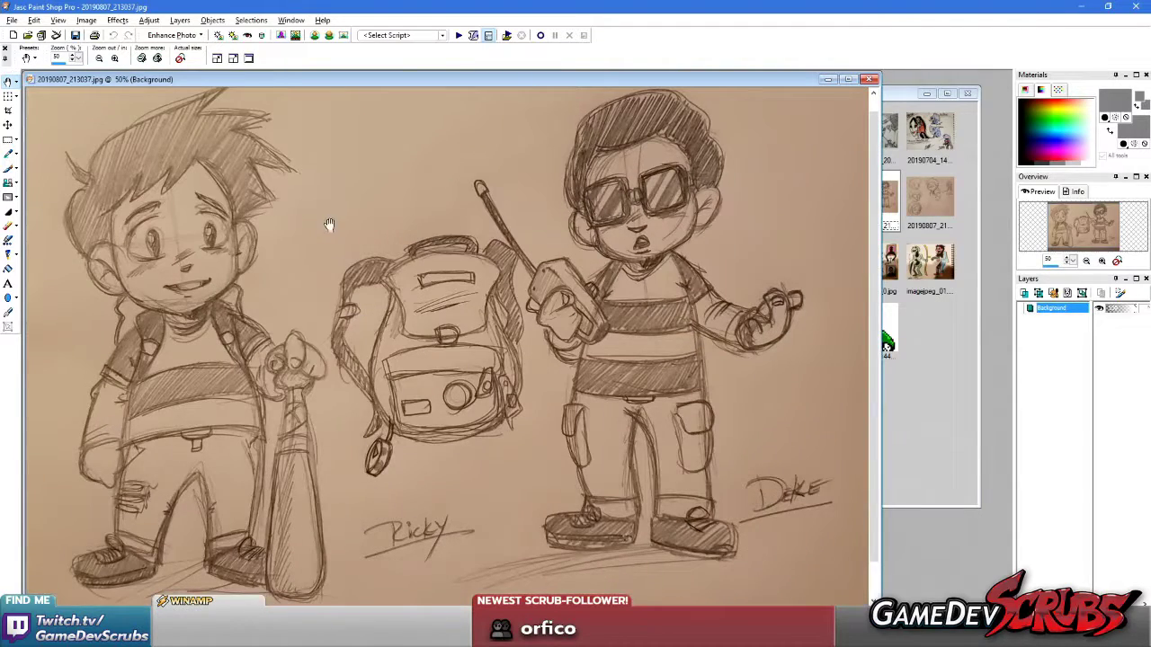
{"action": "scroll", "coordinate": [387, 283], "scroll_direction": "down", "scroll_amount": 1}
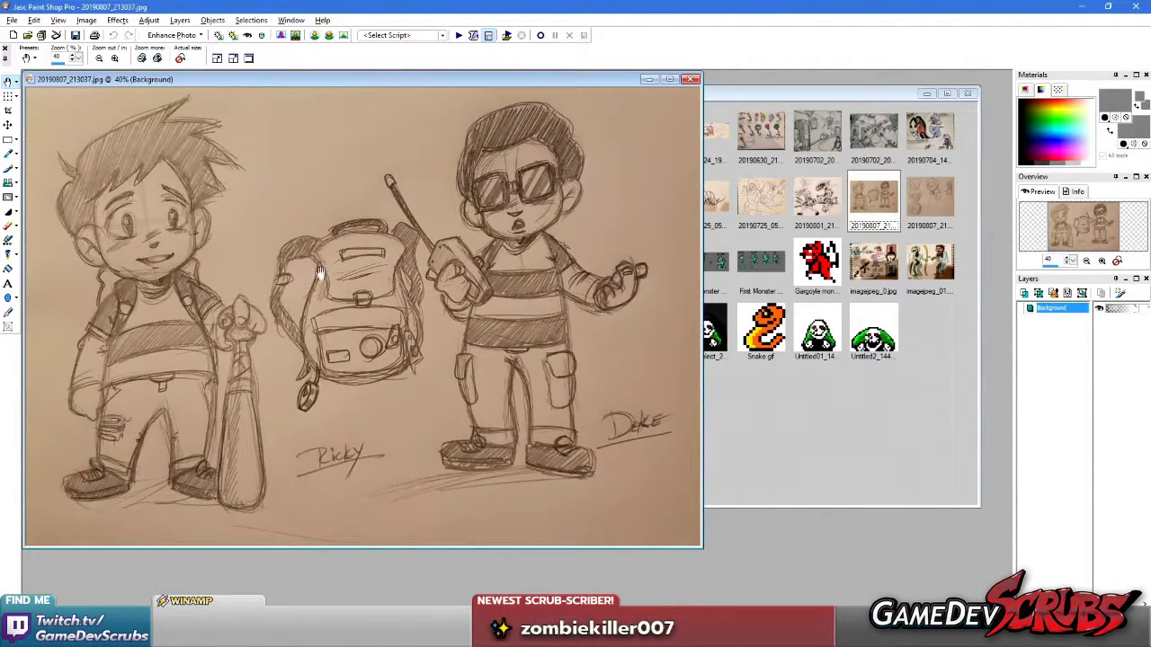
{"action": "scroll", "coordinate": [319, 273], "scroll_direction": "down", "scroll_amount": 1}
{"action": "scroll", "coordinate": [309, 272], "scroll_direction": "up", "scroll_amount": 1}
Move the Ricky and Deke sketch window aside, and open the colored drawing 20190808_174822.jpg from the Designs folder.
{"action": "left_click_drag", "start_coordinate": [386, 80], "coordinate": [638, 94]}
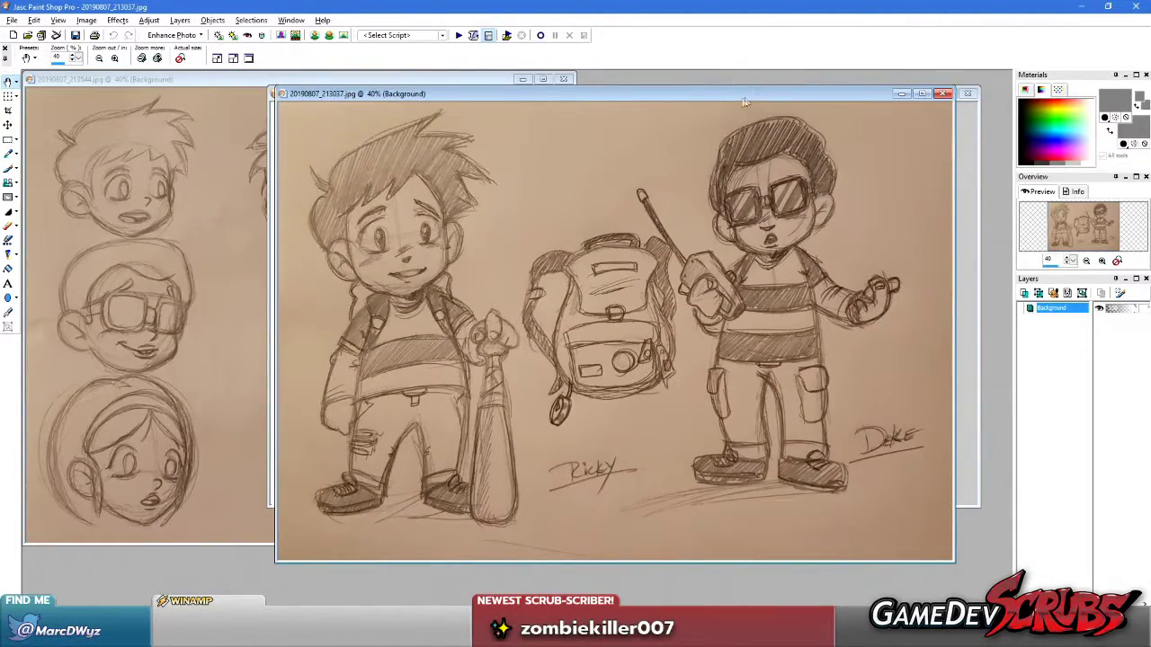
{"action": "left_click_drag", "start_coordinate": [745, 100], "coordinate": [662, 115]}
{"action": "left_click", "coordinate": [179, 255]}
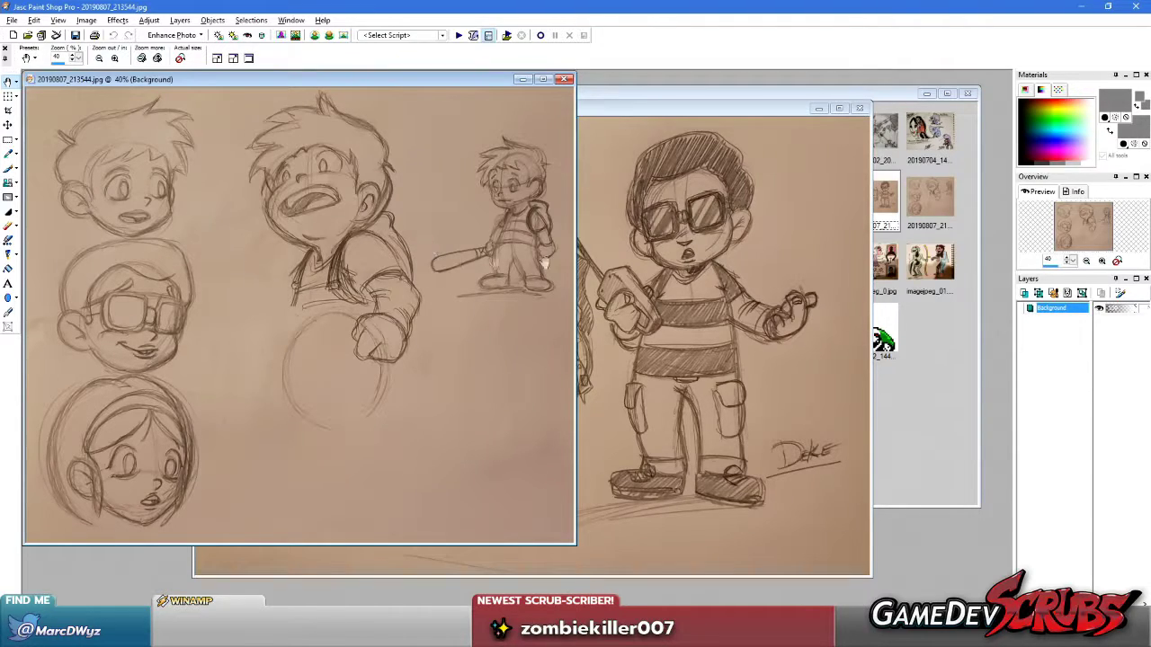
{"action": "left_click", "coordinate": [935, 376]}
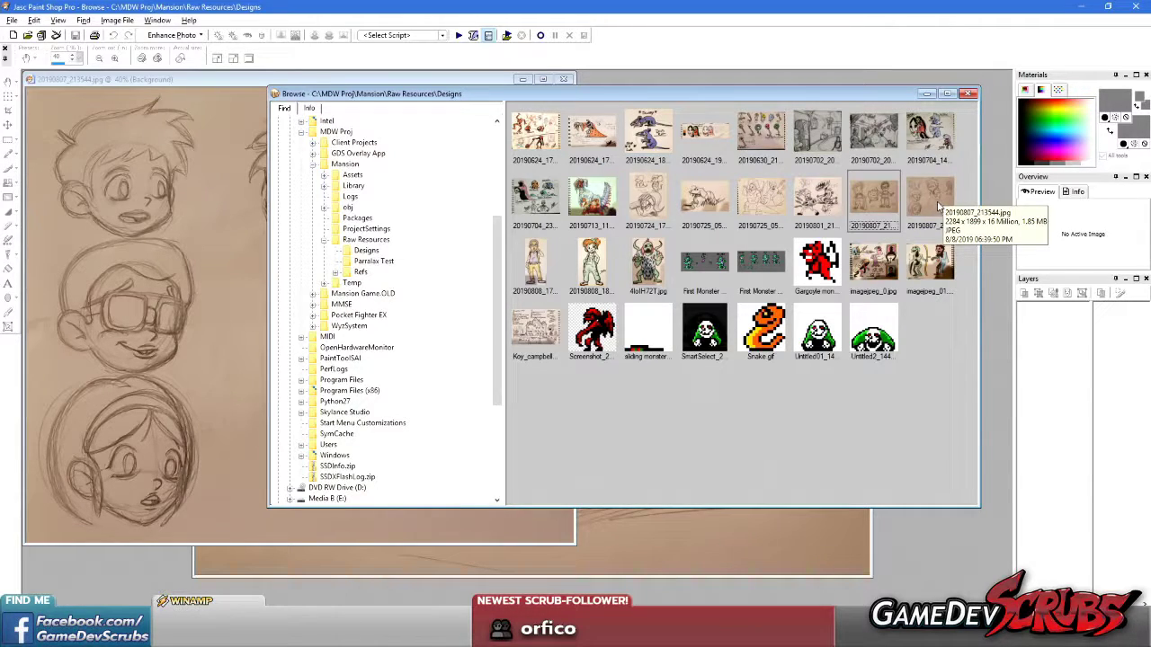
{"action": "double_click", "coordinate": [550, 270]}
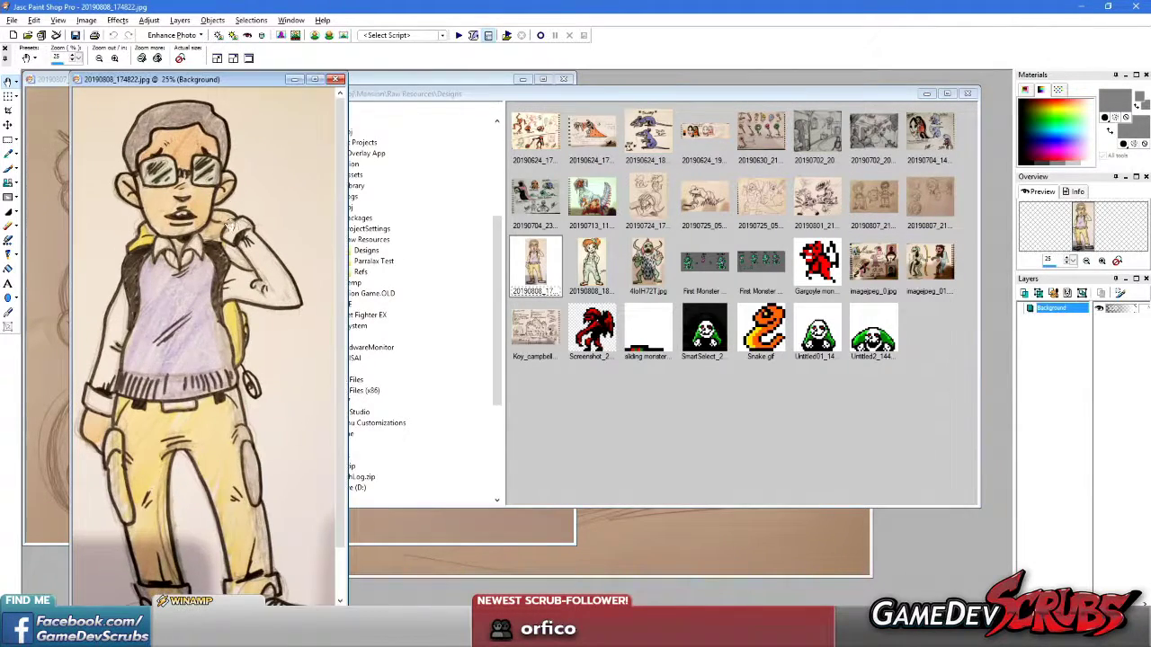
Bring the Ricky and Deke sketch forward to examine Deke's design, and minimize its window.
{"action": "left_click", "coordinate": [555, 535]}
{"action": "scroll", "coordinate": [737, 353], "scroll_direction": "up", "scroll_amount": 5}
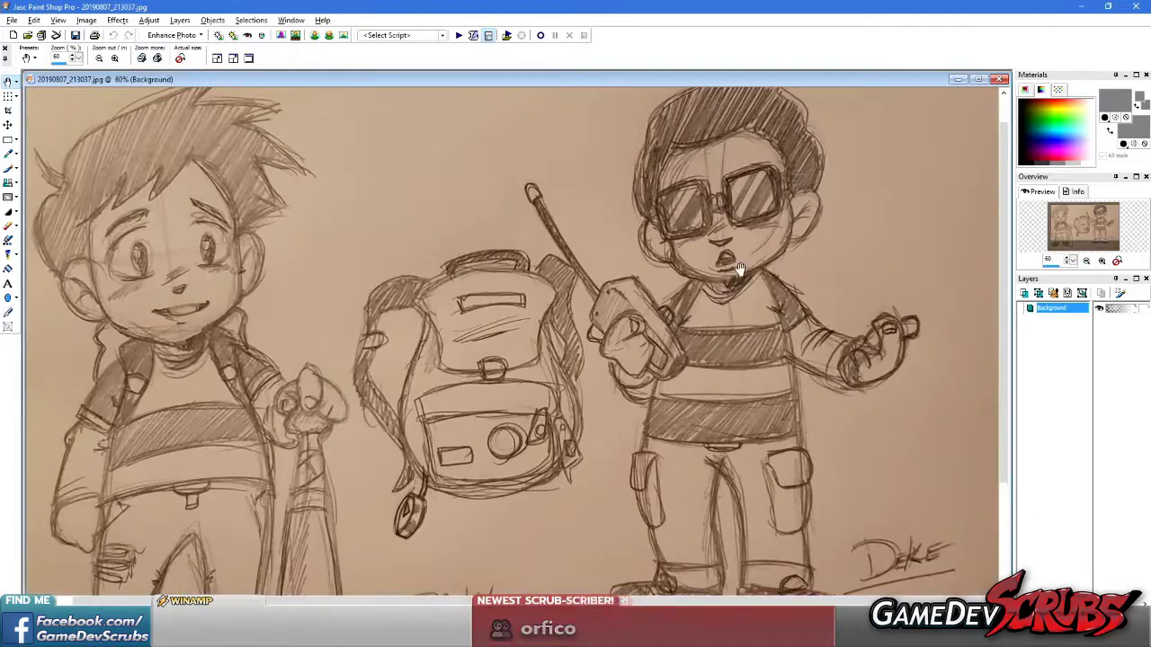
{"action": "scroll", "coordinate": [737, 353], "scroll_direction": "down", "scroll_amount": 3}
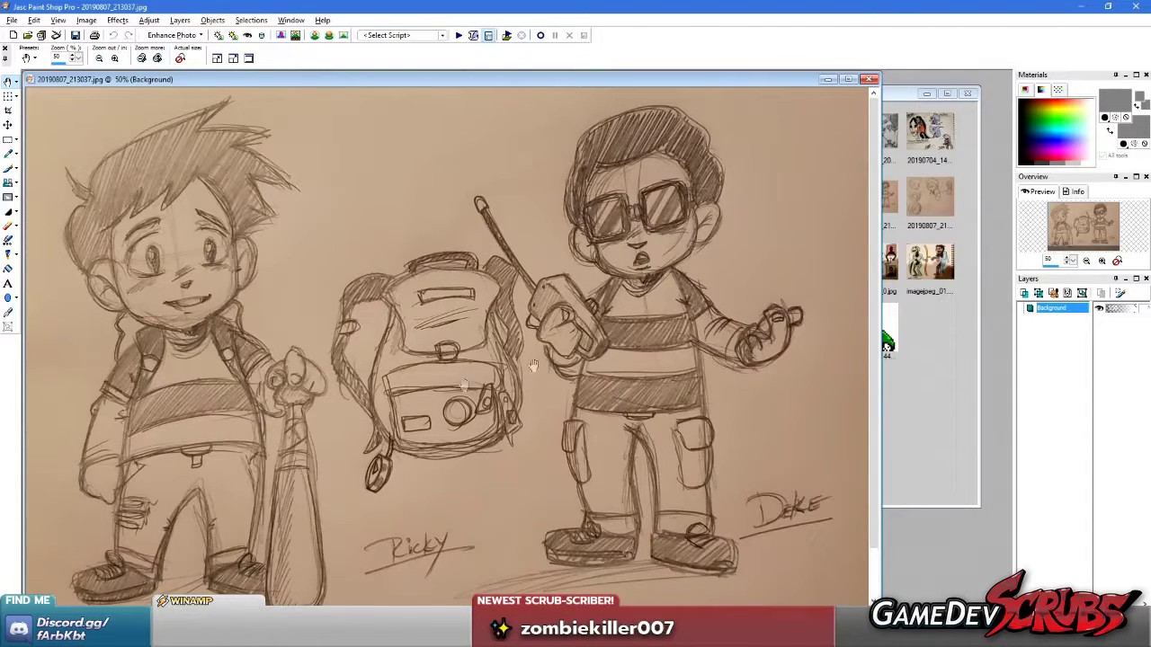
{"action": "scroll", "coordinate": [448, 266], "scroll_direction": "down", "scroll_amount": 1}
{"action": "left_click", "coordinate": [646, 80]}
Examine the colored drawing of the character with glasses from head to shoes.
{"action": "scroll", "coordinate": [180, 310], "scroll_direction": "up", "scroll_amount": 1}
{"action": "scroll", "coordinate": [189, 303], "scroll_direction": "down", "scroll_amount": 1}
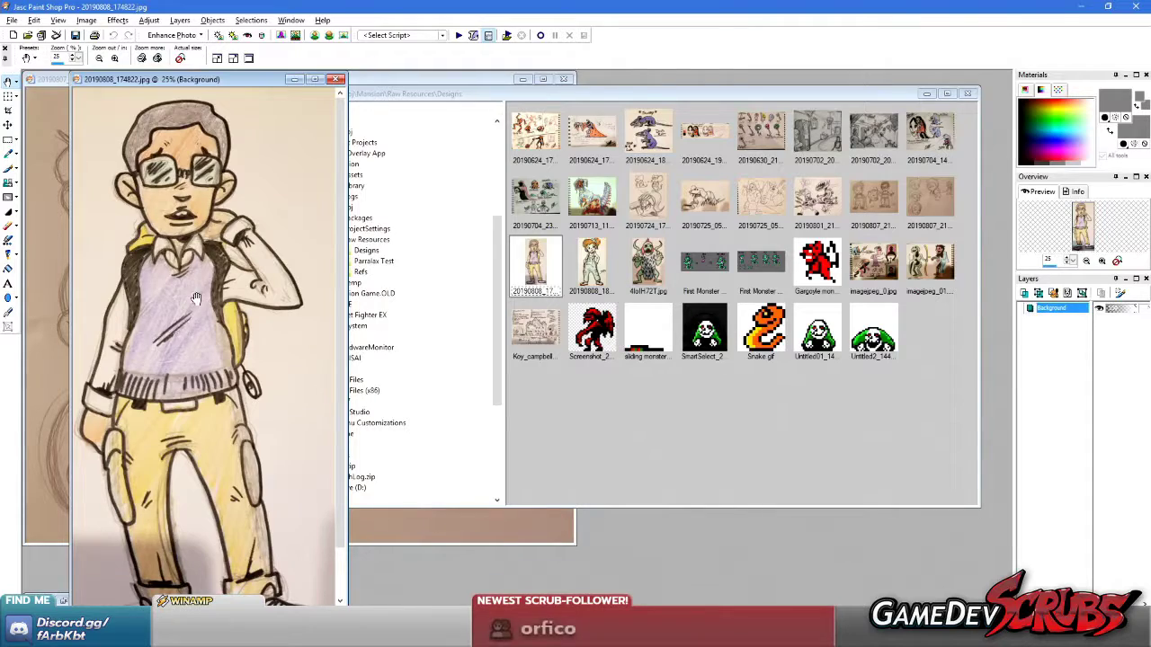
{"action": "scroll", "coordinate": [196, 298], "scroll_direction": "down", "scroll_amount": 1}
{"action": "scroll", "coordinate": [232, 349], "scroll_direction": "up", "scroll_amount": 1}
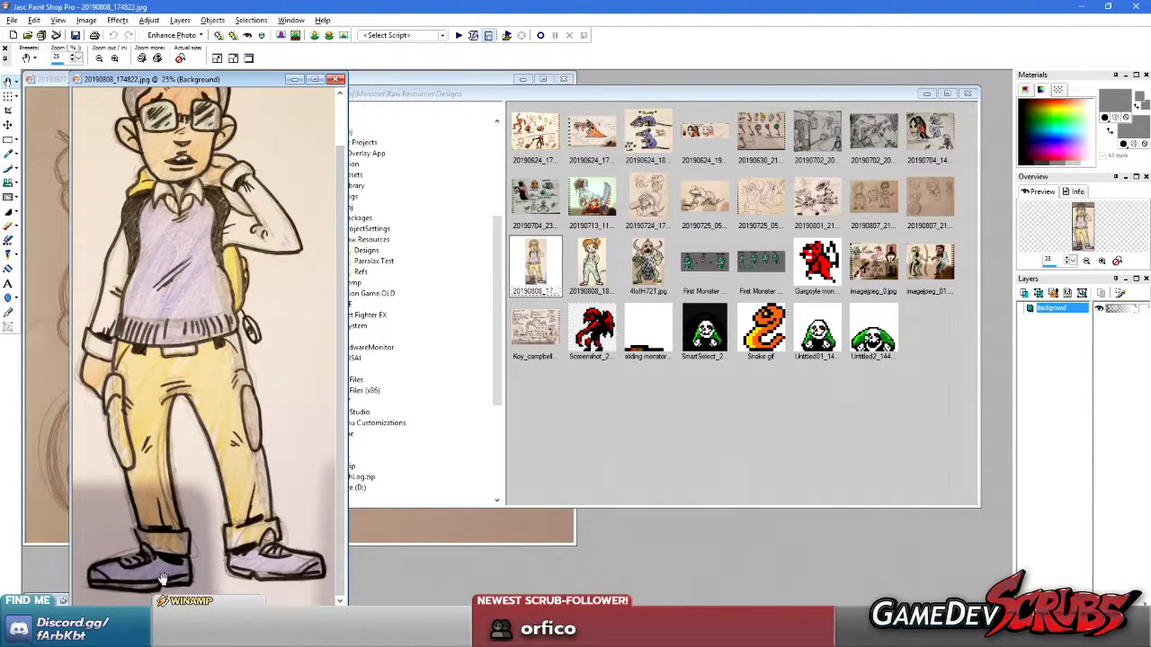
Add the promo art of Deke's full body to the Designs folder, and open it to view the whole figure.
{"action": "key", "text": "super+e"}
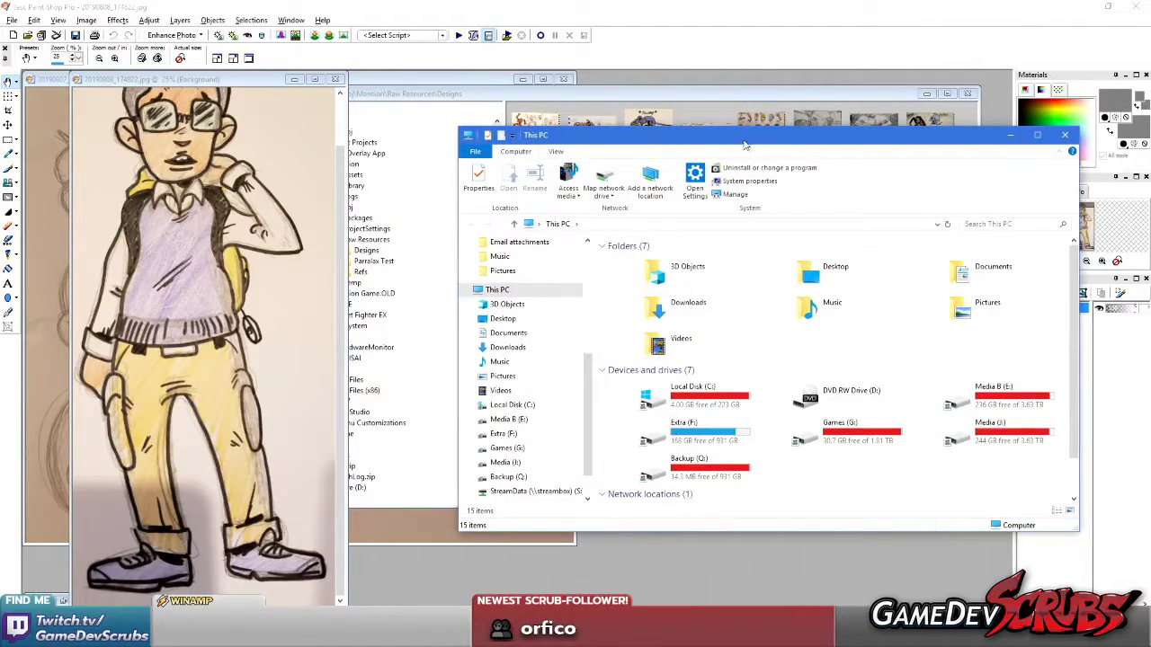
{"action": "left_click", "coordinate": [759, 98]}
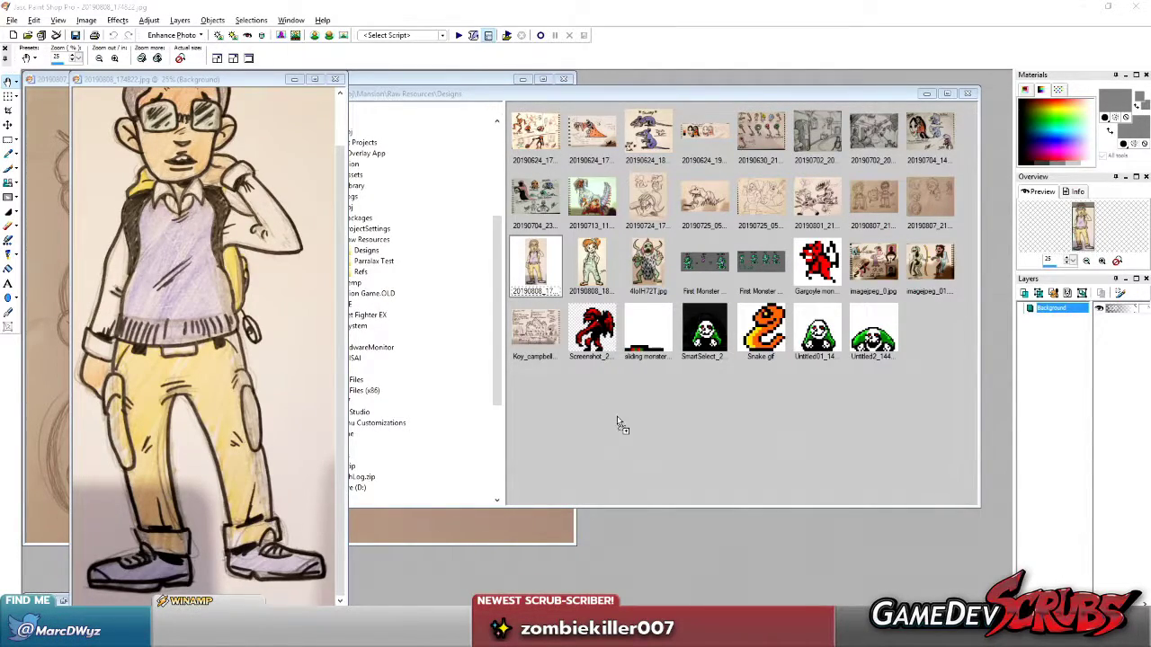
{"action": "left_click", "coordinate": [922, 317]}
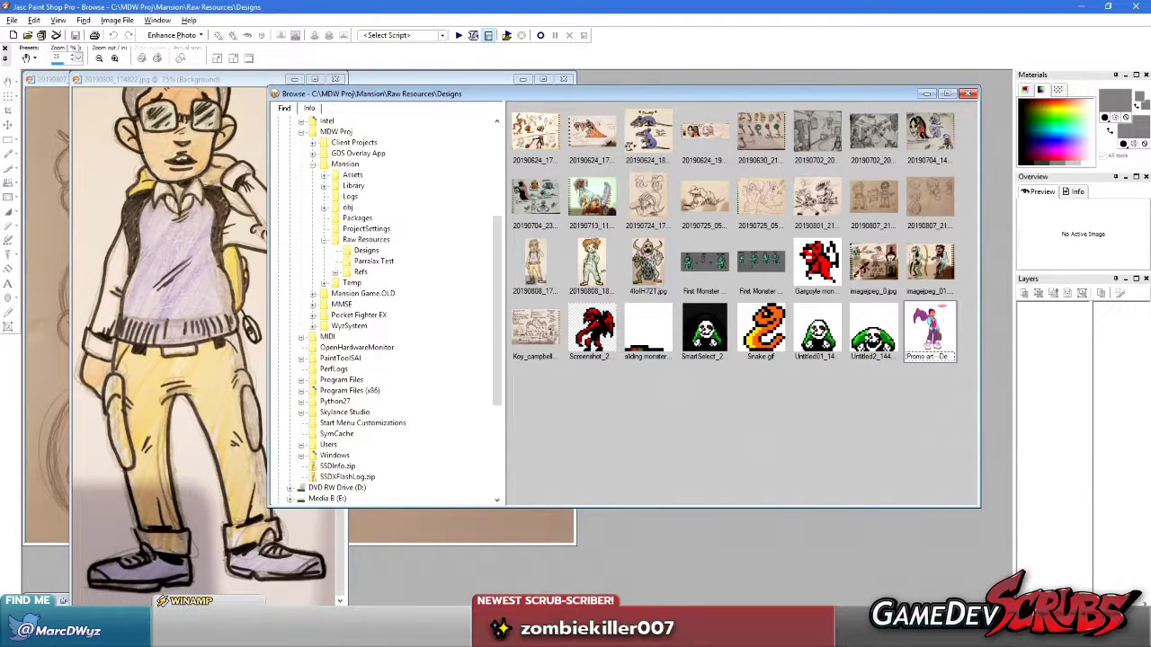
{"action": "double_click", "coordinate": [930, 331]}
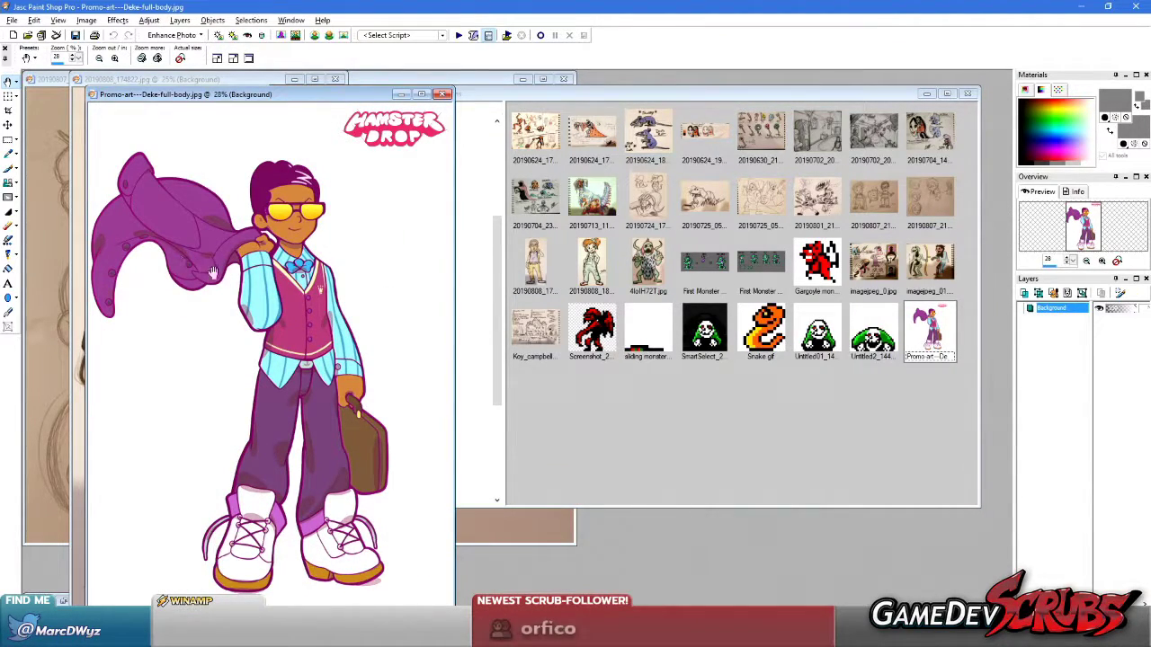
{"action": "scroll", "coordinate": [213, 272], "scroll_direction": "up", "scroll_amount": 4}
{"action": "scroll", "coordinate": [314, 273], "scroll_direction": "down", "scroll_amount": 4}
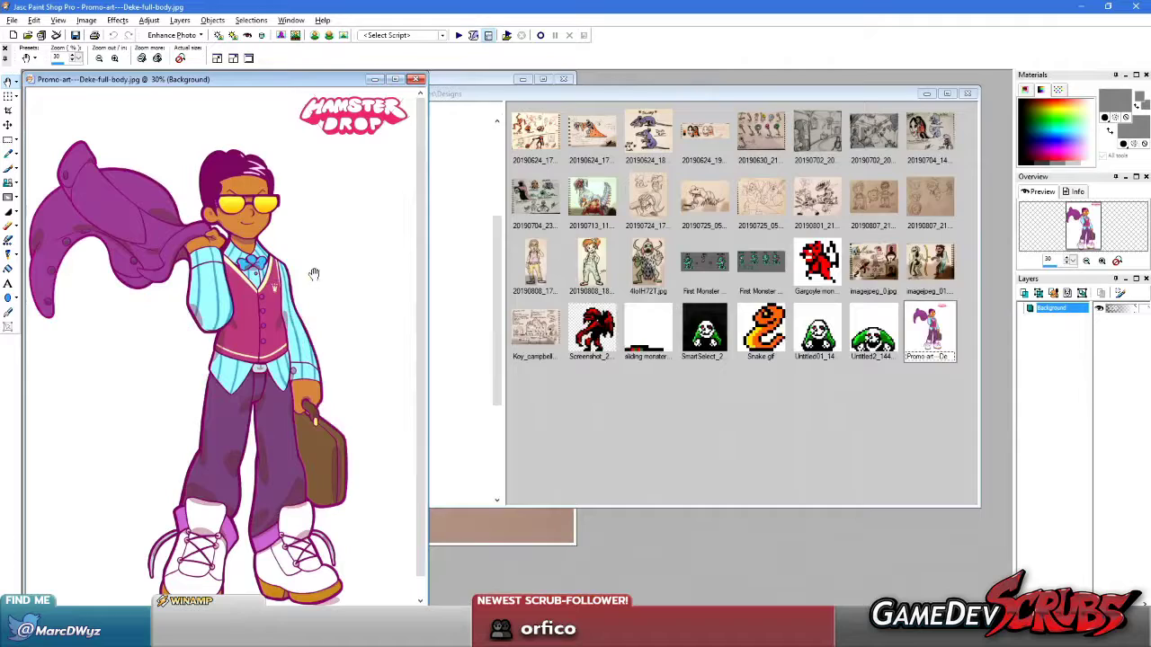
{"action": "scroll", "coordinate": [314, 273], "scroll_direction": "up", "scroll_amount": 1}
{"action": "scroll", "coordinate": [407, 355], "scroll_direction": "down", "scroll_amount": 1}
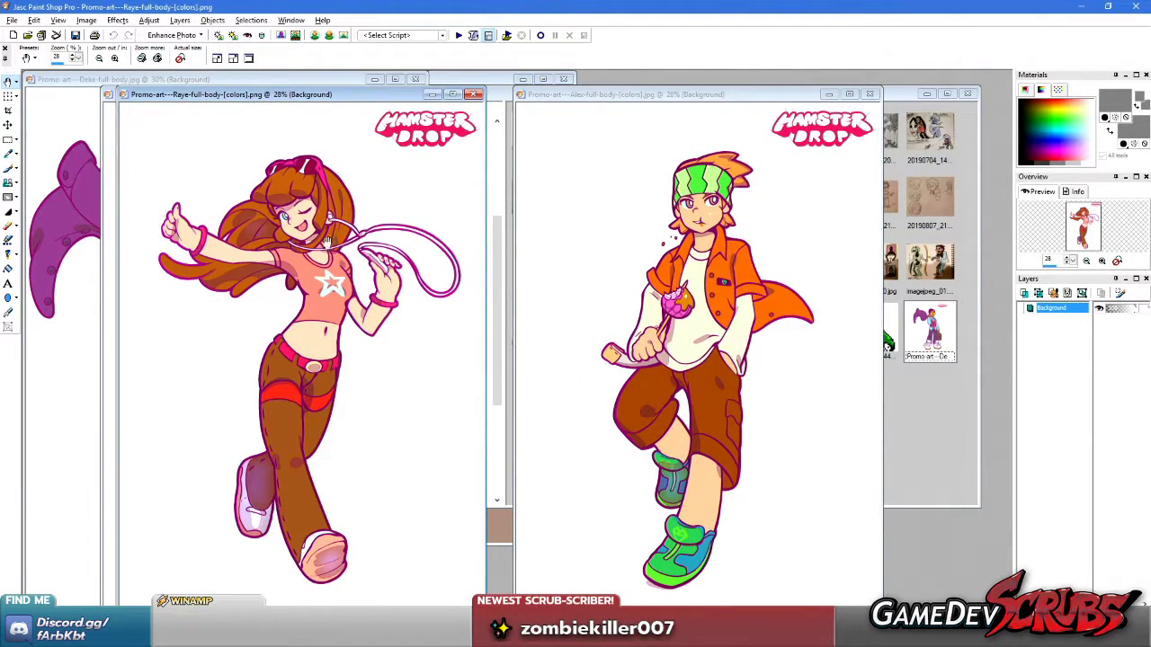
Spread out the Raye and Lina promo art windows, and bring the Deke promo art forward at 25% zoom.
{"action": "left_click_drag", "start_coordinate": [393, 97], "coordinate": [877, 100]}
{"action": "left_click", "coordinate": [350, 230]}
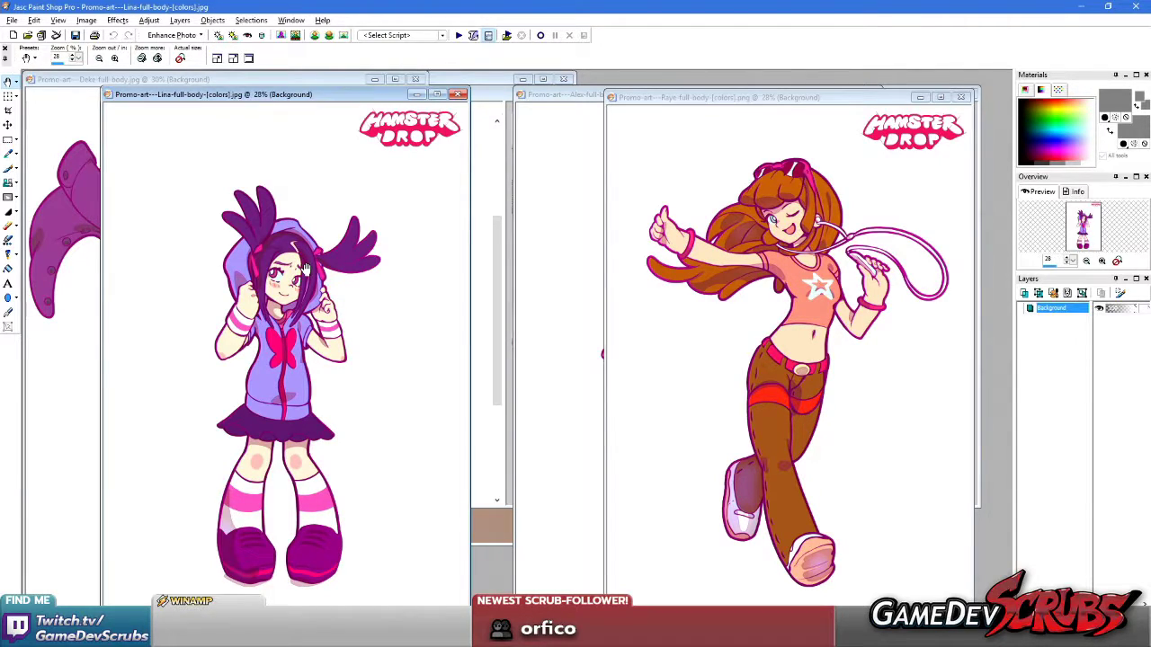
{"action": "left_click_drag", "start_coordinate": [307, 97], "coordinate": [492, 95]}
{"action": "left_click", "coordinate": [266, 231]}
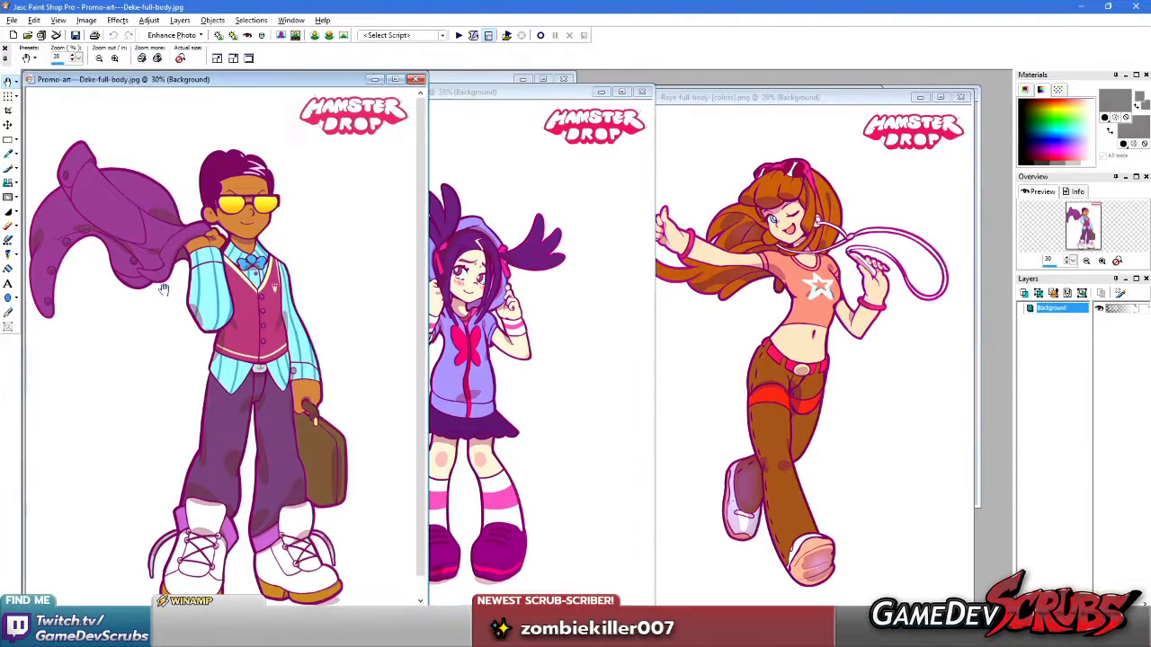
{"action": "scroll", "coordinate": [261, 292], "scroll_direction": "up", "scroll_amount": 2}
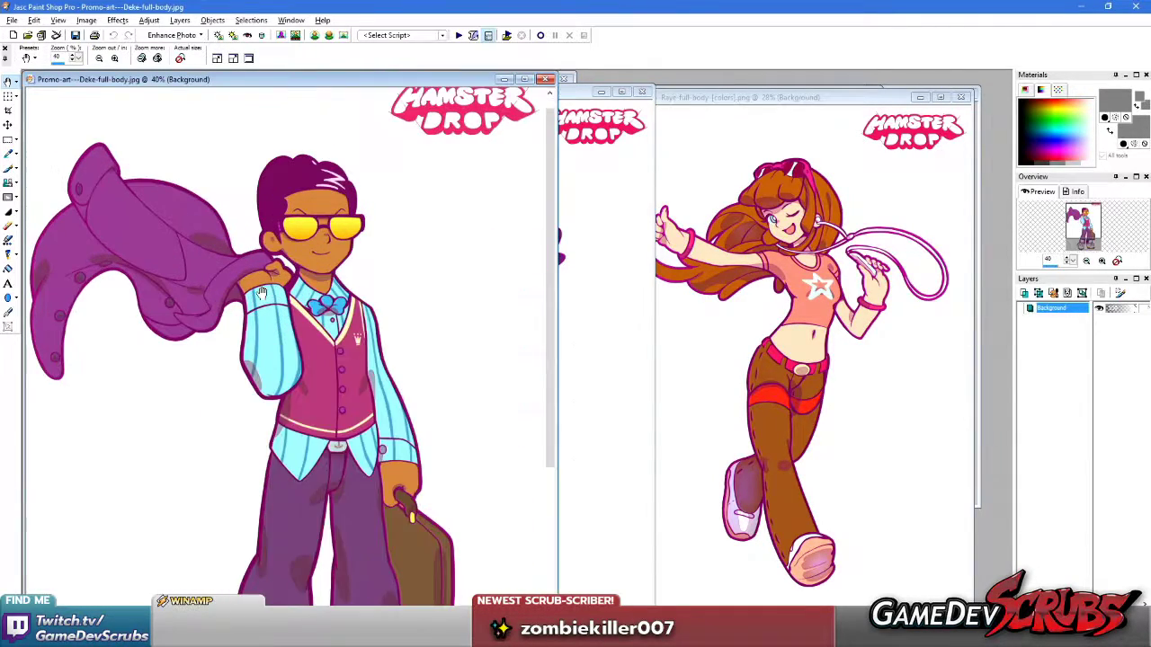
{"action": "scroll", "coordinate": [238, 286], "scroll_direction": "down", "scroll_amount": 2}
{"action": "scroll", "coordinate": [239, 286], "scroll_direction": "down", "scroll_amount": 1}
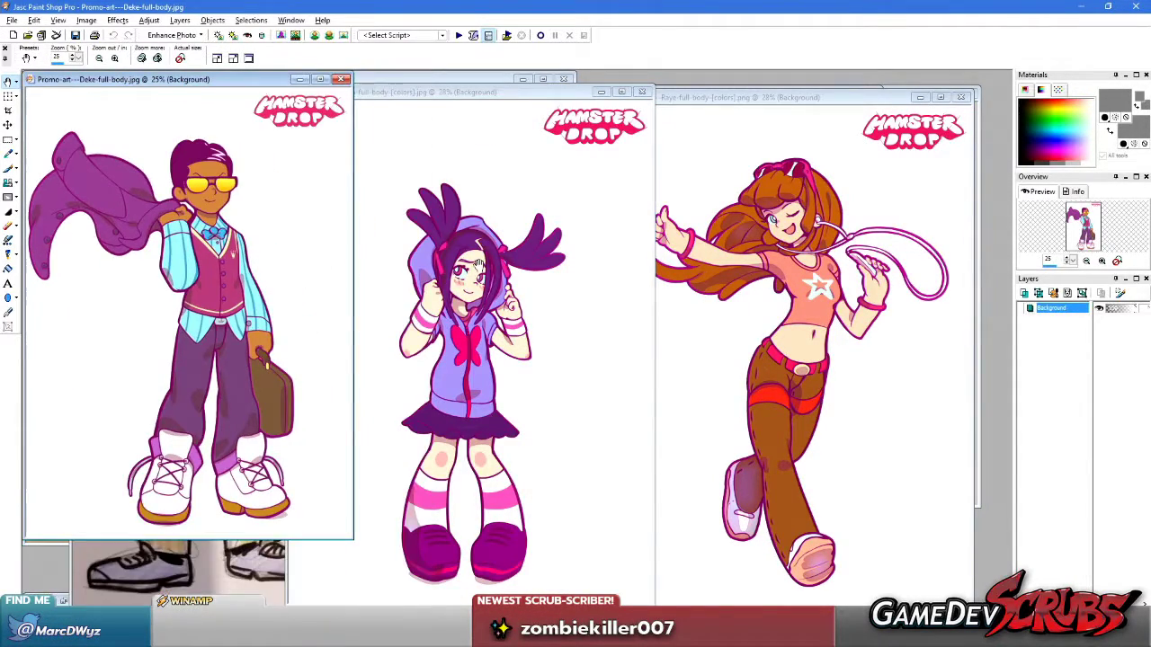
Shrink the Lina, Raye and Alex promo images to 20% and line them up beside the Deke promo art.
{"action": "left_click", "coordinate": [435, 259]}
{"action": "scroll", "coordinate": [435, 259], "scroll_direction": "down", "scroll_amount": 2}
{"action": "left_click", "coordinate": [706, 258]}
{"action": "scroll", "coordinate": [706, 258], "scroll_direction": "down", "scroll_amount": 2}
{"action": "scroll", "coordinate": [706, 257], "scroll_direction": "down", "scroll_amount": 1}
{"action": "scroll", "coordinate": [674, 236], "scroll_direction": "up", "scroll_amount": 2}
{"action": "scroll", "coordinate": [726, 106], "scroll_direction": "down", "scroll_amount": 1}
{"action": "left_click_drag", "start_coordinate": [730, 98], "coordinate": [633, 96]}
{"action": "left_click", "coordinate": [799, 153]}
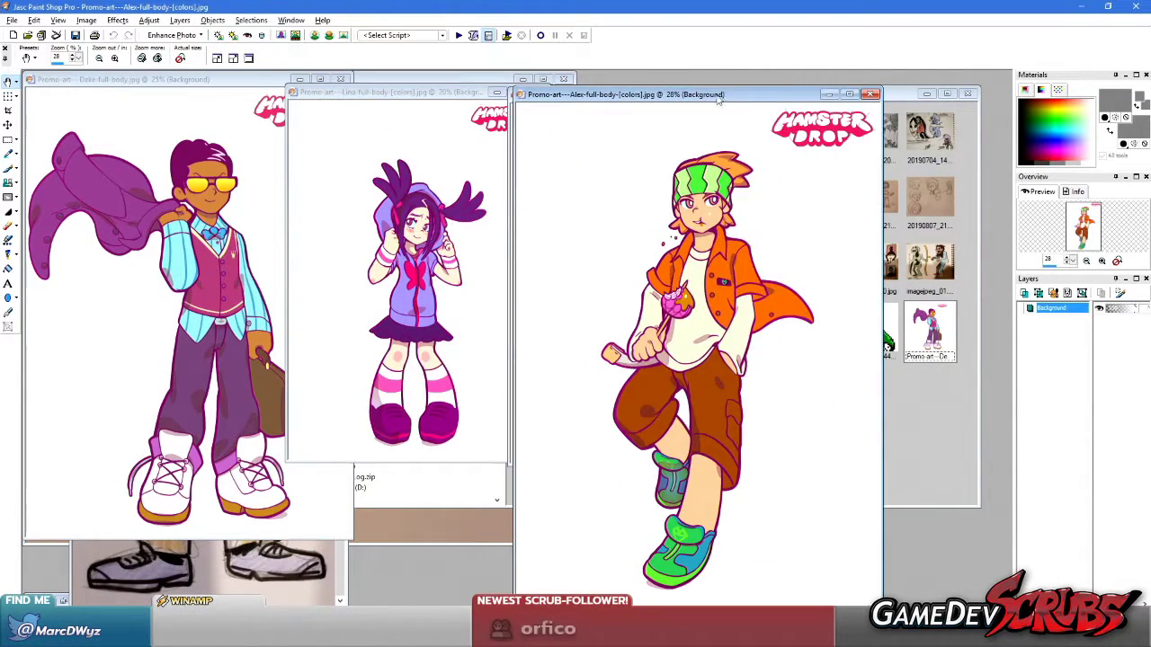
{"action": "left_click_drag", "start_coordinate": [717, 95], "coordinate": [840, 90]}
{"action": "scroll", "coordinate": [769, 92], "scroll_direction": "down", "scroll_amount": 3}
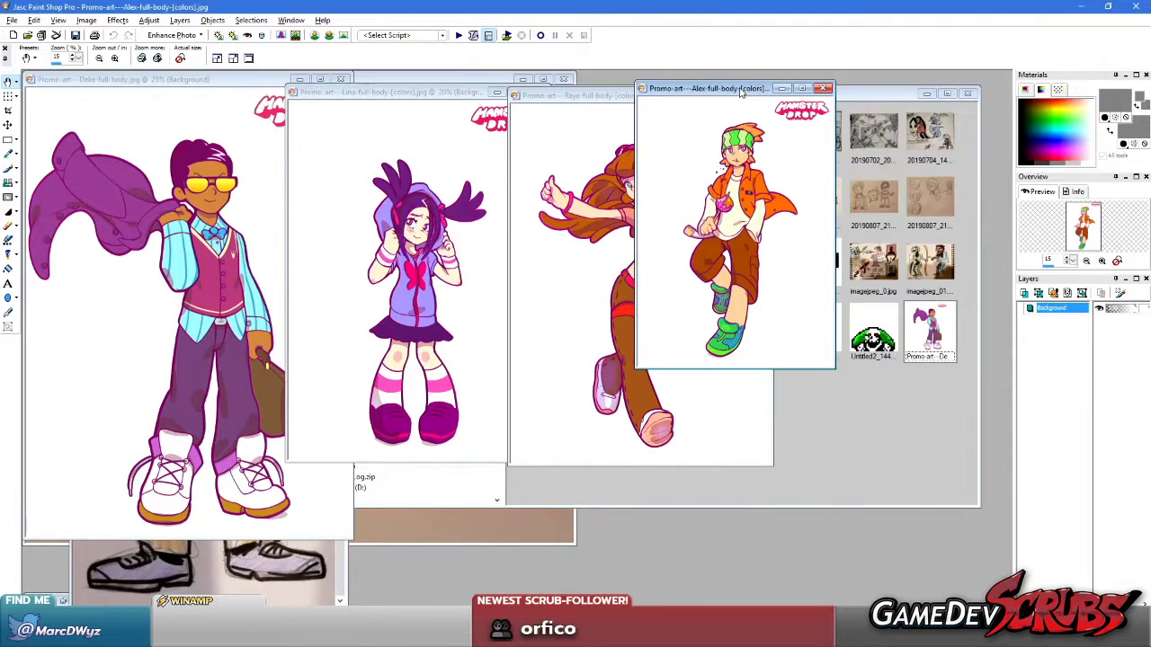
{"action": "scroll", "coordinate": [741, 93], "scroll_direction": "up", "scroll_amount": 1}
{"action": "left_click_drag", "start_coordinate": [740, 92], "coordinate": [820, 109]}
Compare the Deke promo art with the other characters, and close the Lina, Raye and Alex images.
{"action": "left_click", "coordinate": [177, 271]}
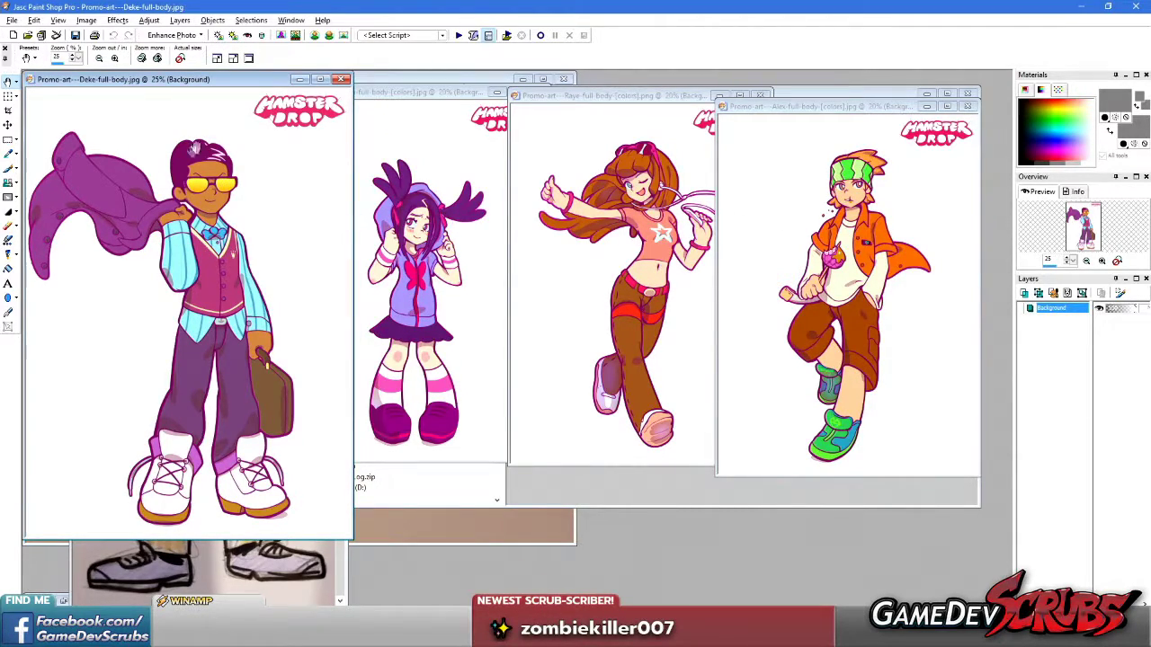
{"action": "left_click", "coordinate": [416, 233]}
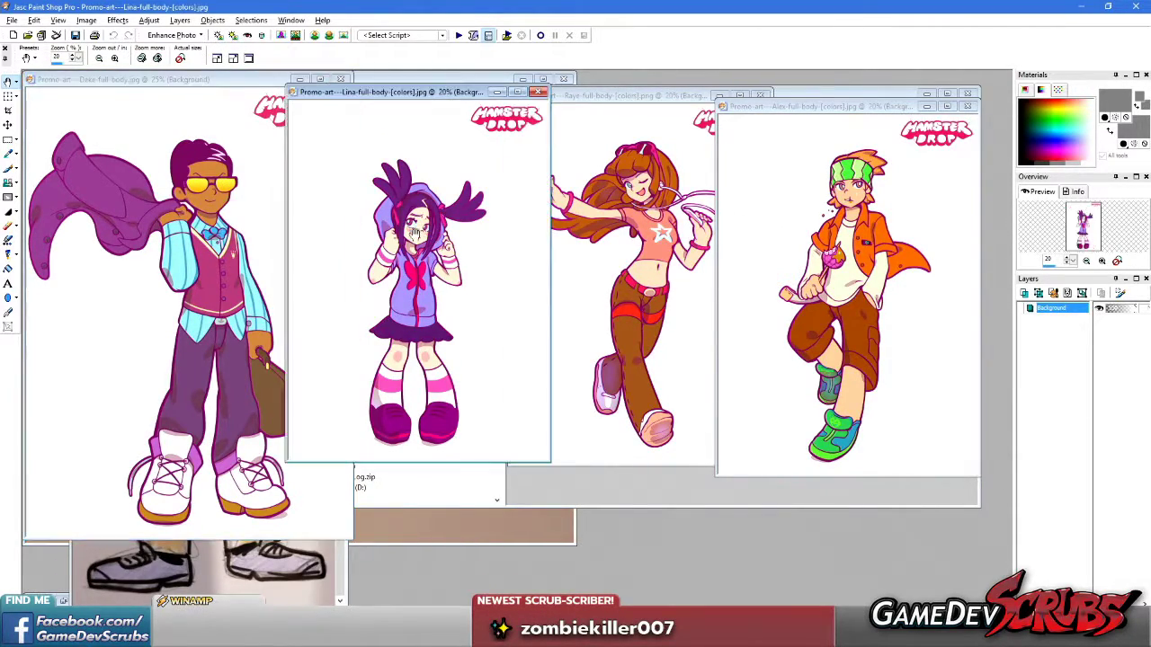
{"action": "left_click", "coordinate": [540, 93]}
{"action": "left_click", "coordinate": [759, 95]}
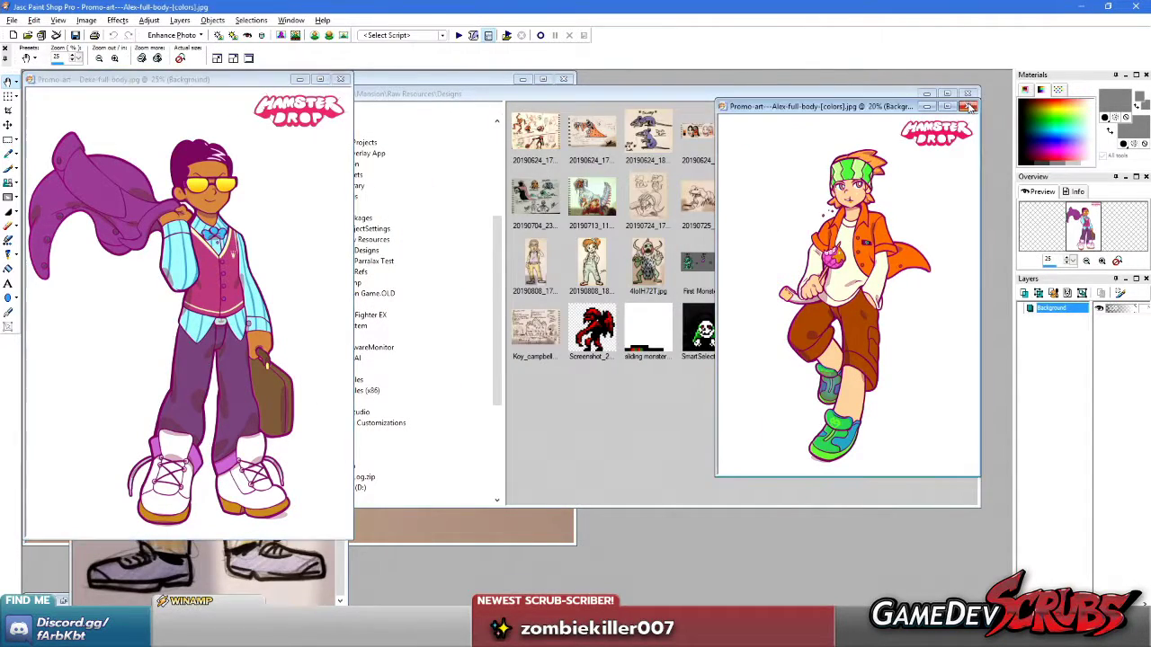
{"action": "left_click", "coordinate": [969, 106]}
Move the Deke promo art clear of the colored drawing 20190808_174822.jpg, and zoom the drawing out to 20%.
{"action": "left_click_drag", "start_coordinate": [247, 84], "coordinate": [844, 97]}
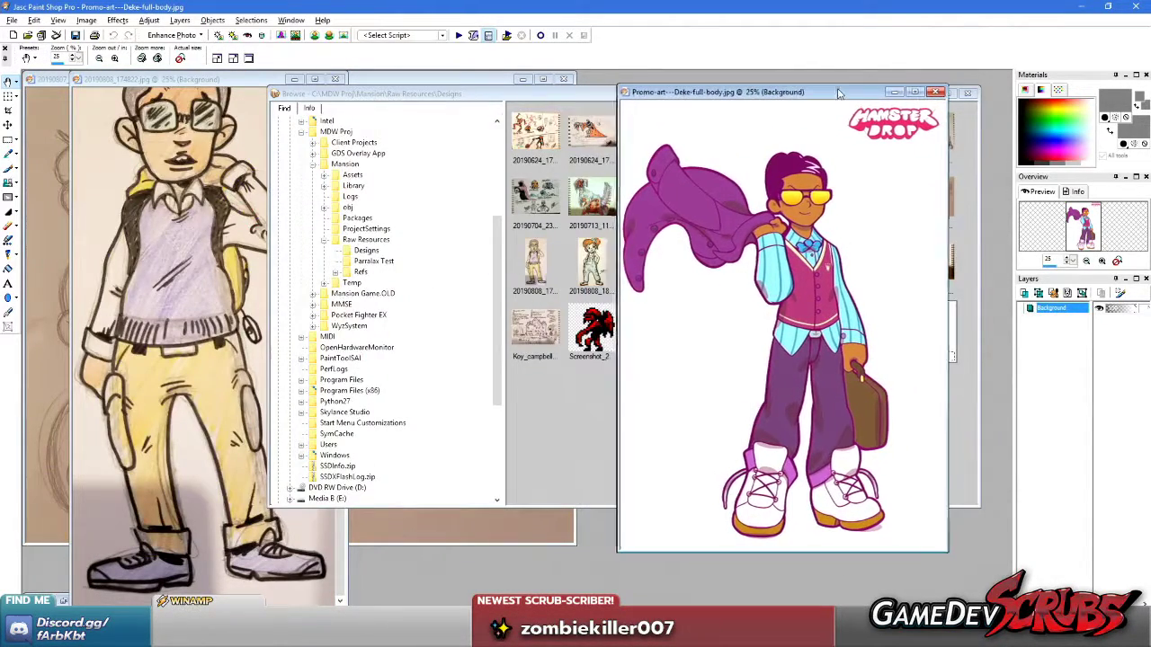
{"action": "left_click", "coordinate": [167, 227]}
{"action": "scroll", "coordinate": [219, 193], "scroll_direction": "down", "scroll_amount": 3}
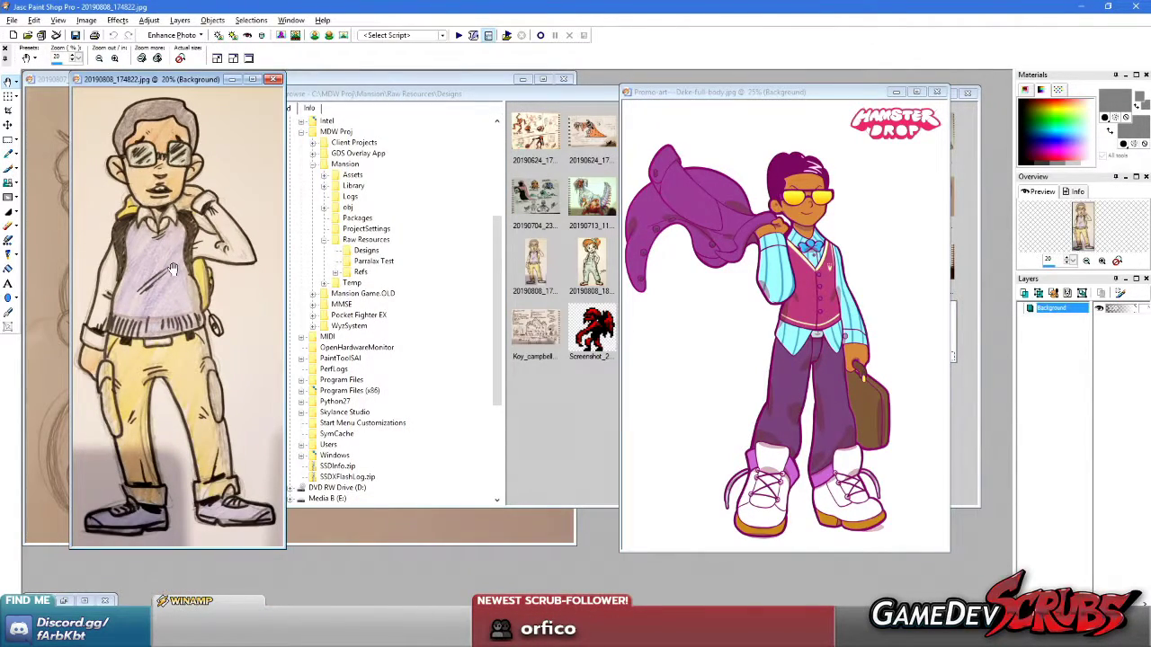
Examine the Deke promo art up close against the colored drawing, and move it farther aside at 30% zoom.
{"action": "left_click", "coordinate": [784, 268]}
{"action": "scroll", "coordinate": [784, 268], "scroll_direction": "up", "scroll_amount": 1}
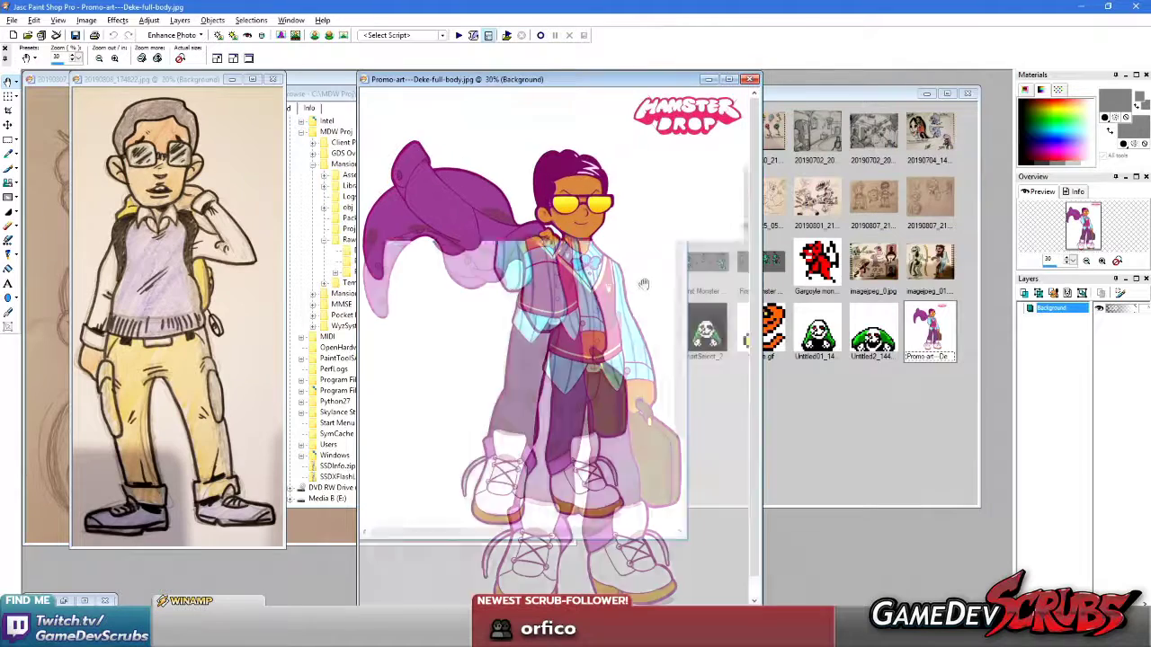
{"action": "scroll", "coordinate": [646, 299], "scroll_direction": "up", "scroll_amount": 1}
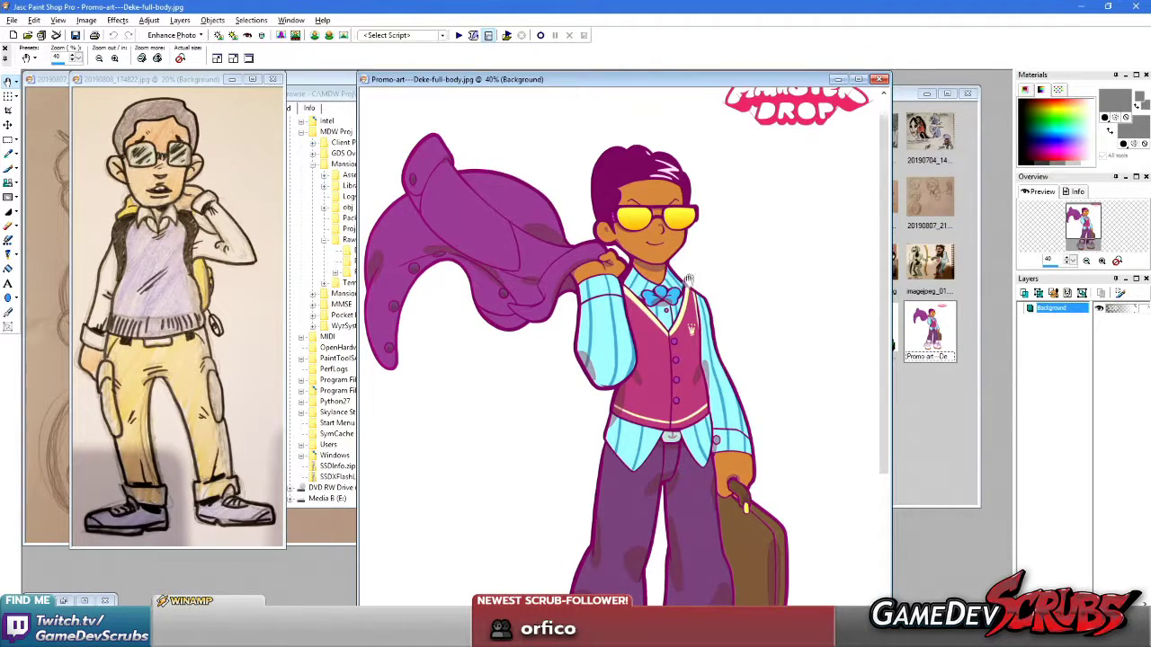
{"action": "scroll", "coordinate": [644, 279], "scroll_direction": "down", "scroll_amount": 1}
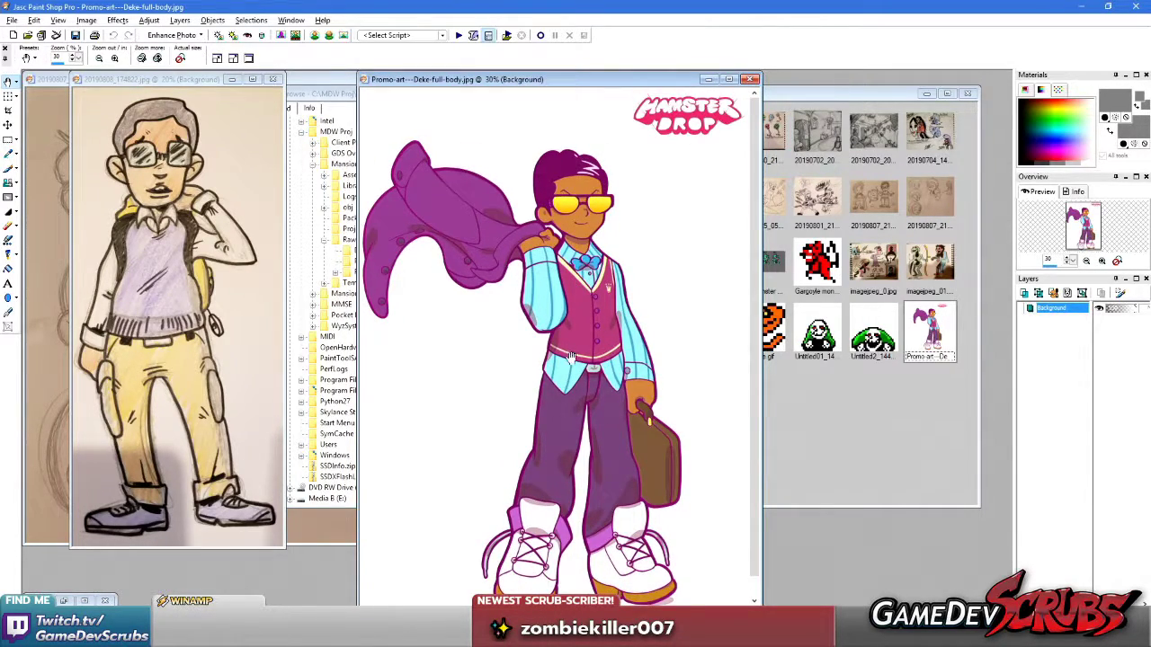
{"action": "left_click_drag", "start_coordinate": [563, 78], "coordinate": [807, 80]}
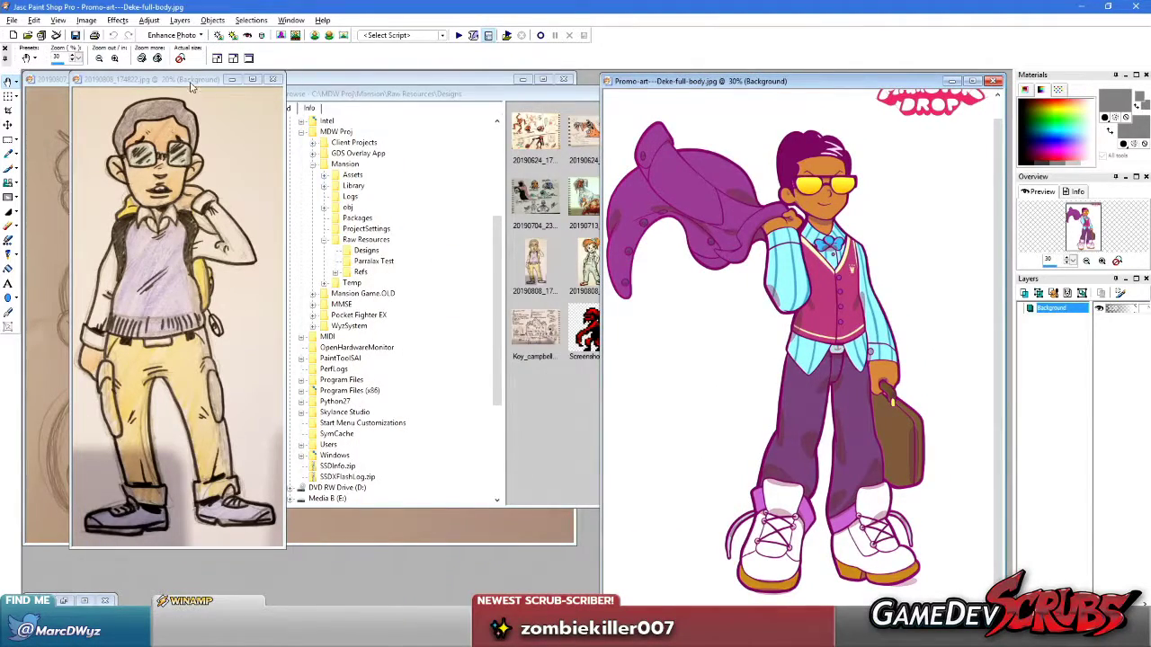
Move the colored drawing next to the Deke promo art, and restore the Ricky and Deke sketch at 30% zoom.
{"action": "left_click_drag", "start_coordinate": [190, 86], "coordinate": [604, 166]}
{"action": "left_click", "coordinate": [258, 309]}
{"action": "scroll", "coordinate": [224, 239], "scroll_direction": "down", "scroll_amount": 1}
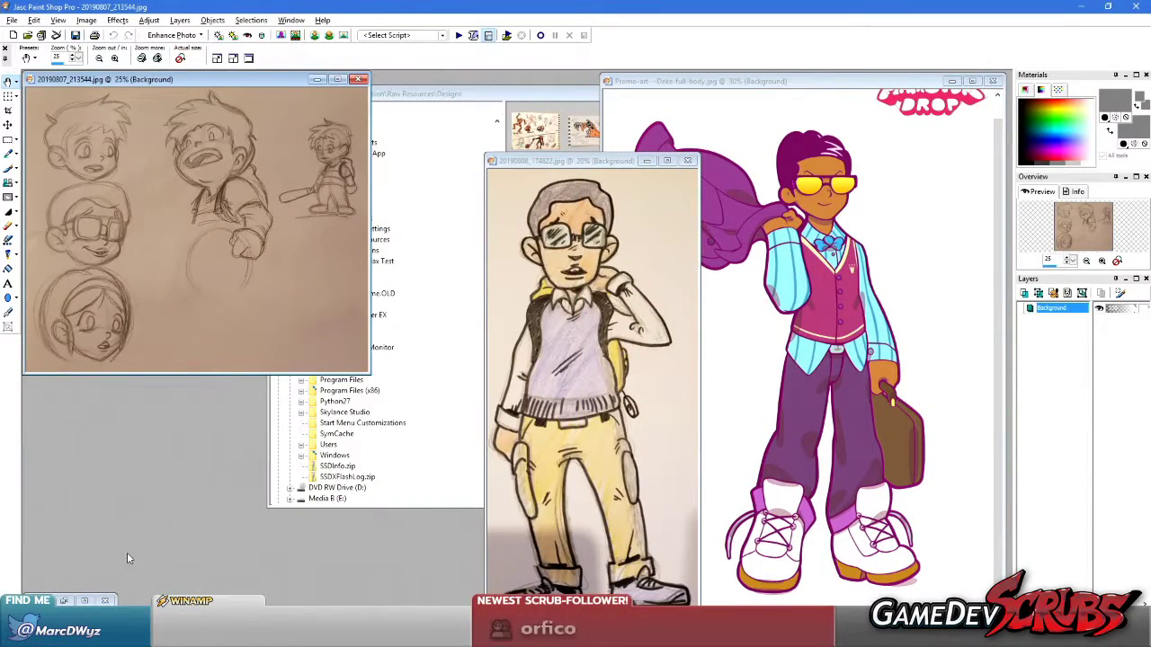
{"action": "left_click", "coordinate": [62, 599]}
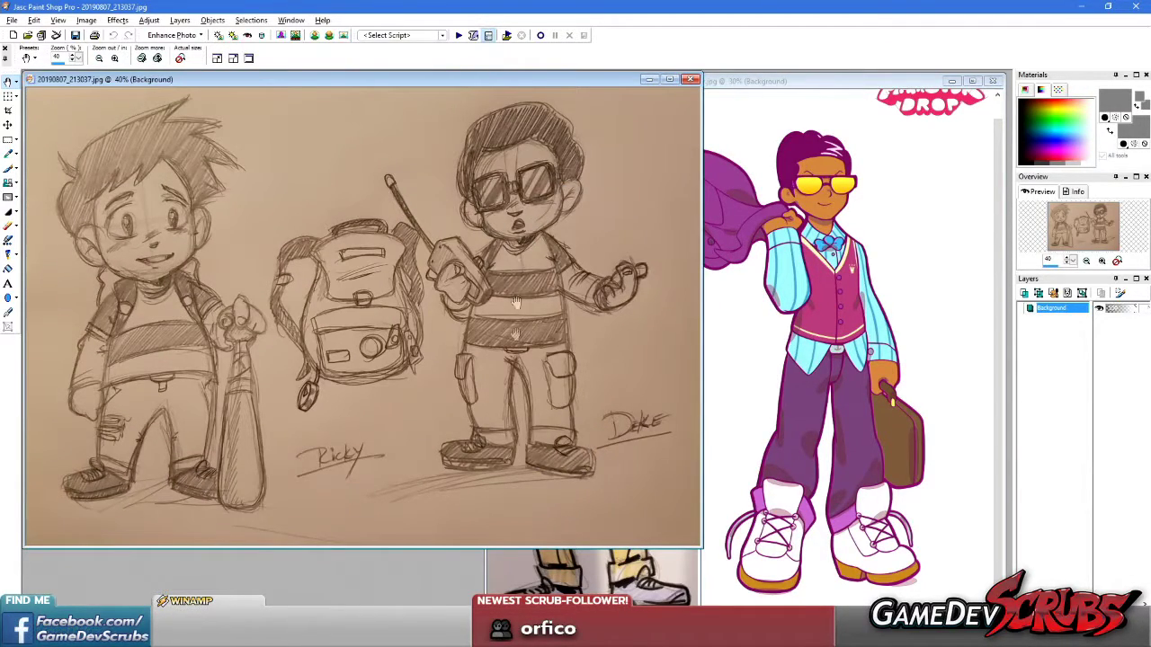
{"action": "scroll", "coordinate": [471, 331], "scroll_direction": "down", "scroll_amount": 1}
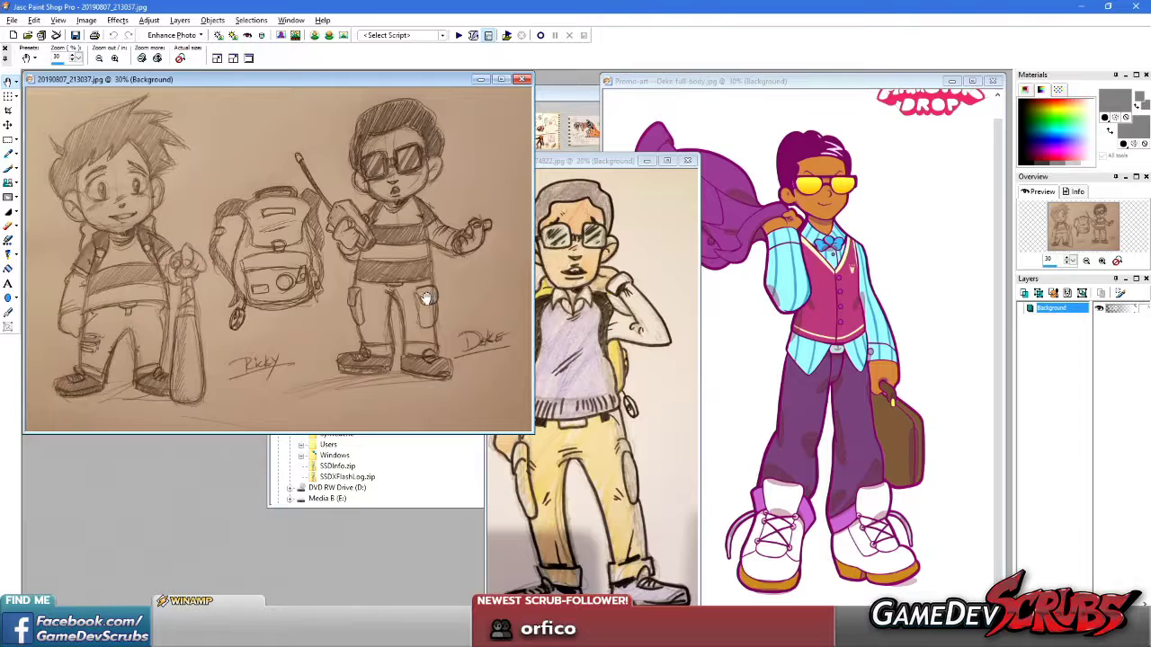
Examine the outfit in the colored drawing, and compare it with the purple-haired sprite in Aseprite.
{"action": "left_click", "coordinate": [558, 319]}
{"action": "scroll", "coordinate": [584, 320], "scroll_direction": "up", "scroll_amount": 2}
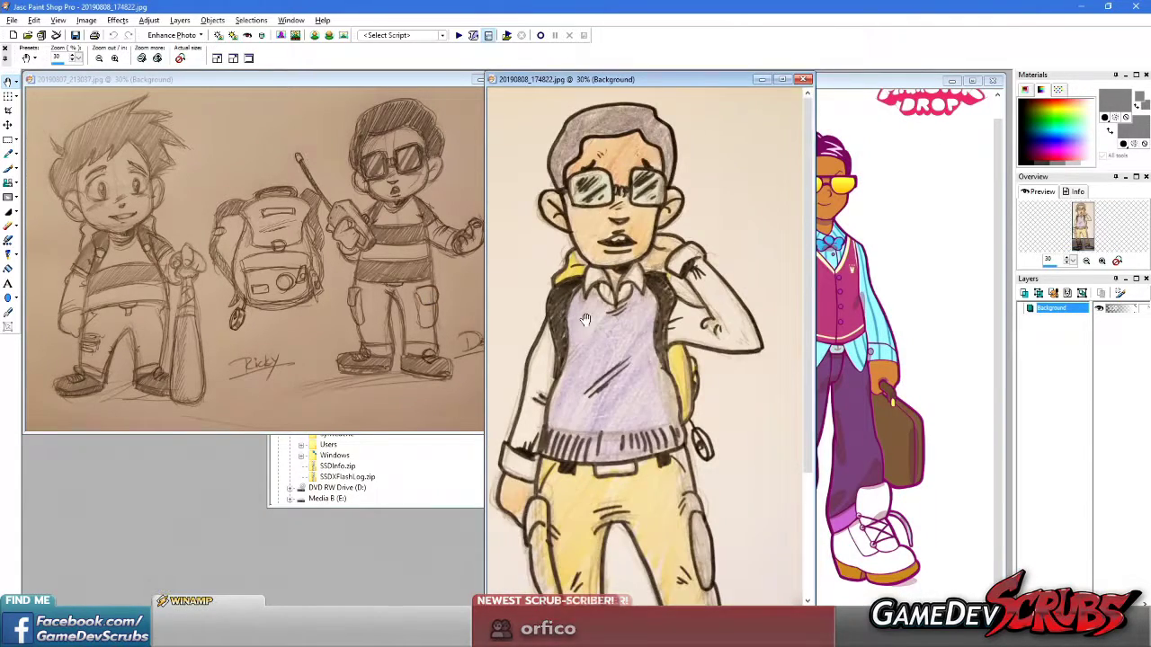
{"action": "scroll", "coordinate": [584, 319], "scroll_direction": "down", "scroll_amount": 2}
{"action": "scroll", "coordinate": [609, 308], "scroll_direction": "up", "scroll_amount": 1}
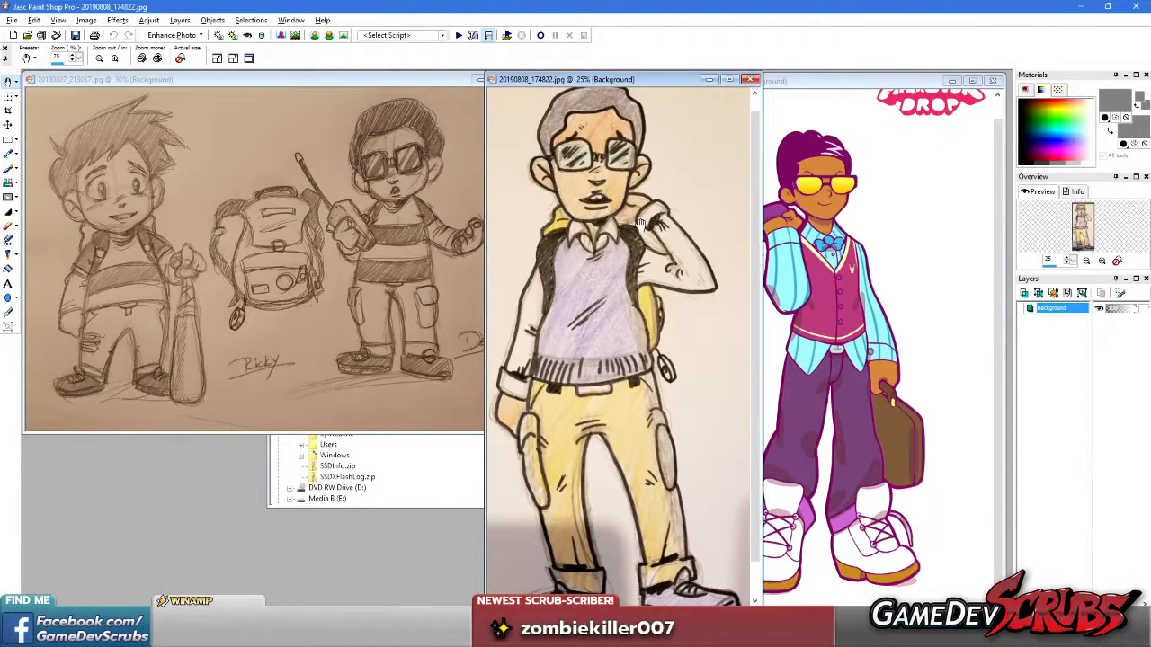
{"action": "scroll", "coordinate": [620, 191], "scroll_direction": "down", "scroll_amount": 1}
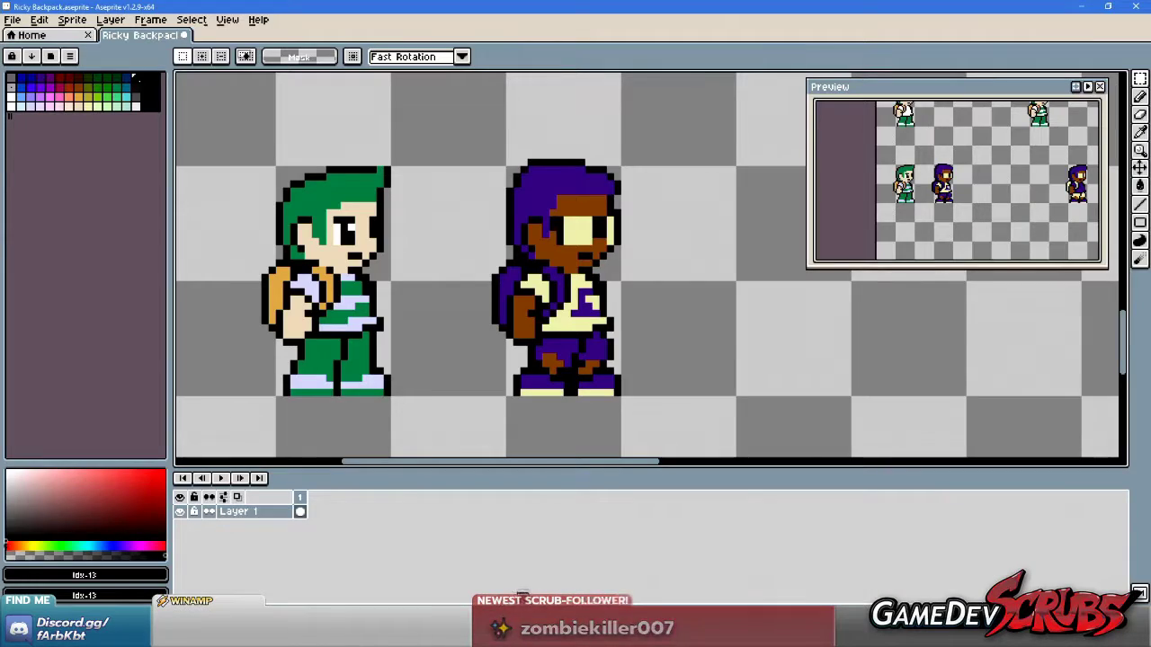
{"action": "scroll", "coordinate": [530, 286], "scroll_direction": "up", "scroll_amount": 3}
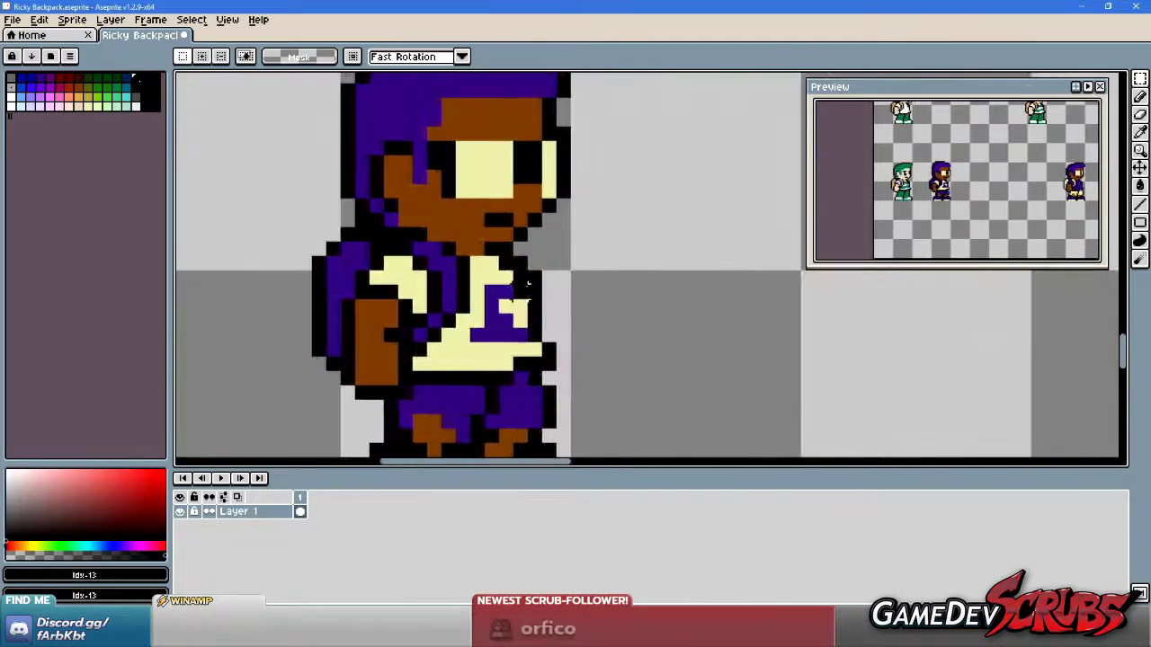
{"action": "scroll", "coordinate": [531, 285], "scroll_direction": "down", "scroll_amount": 2}
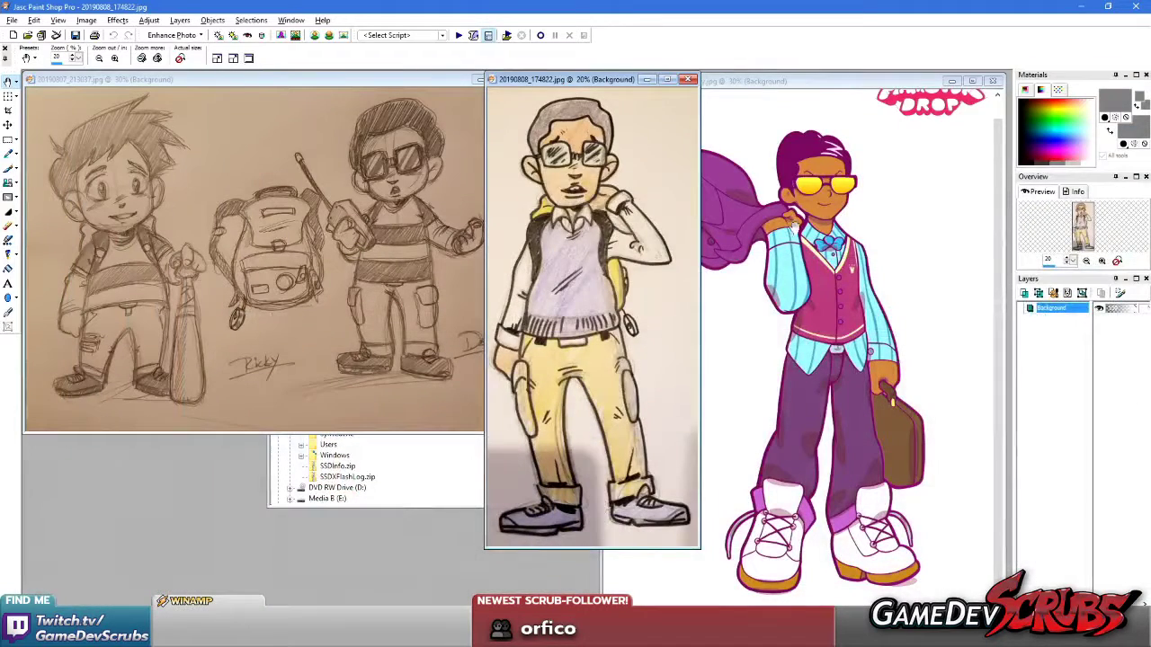
Return to Paint Shop Pro, inspect Deke's face and jacket in the promo art, and move its window aside at 40% zoom.
{"action": "left_click", "coordinate": [794, 230]}
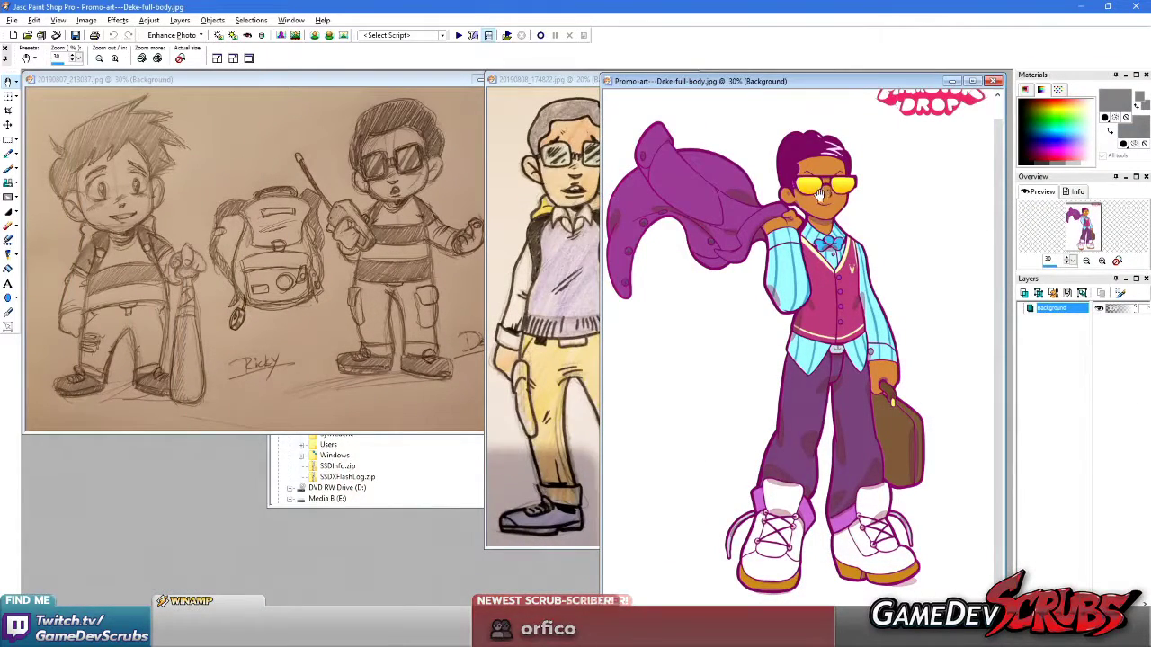
{"action": "scroll", "coordinate": [820, 196], "scroll_direction": "up", "scroll_amount": 2}
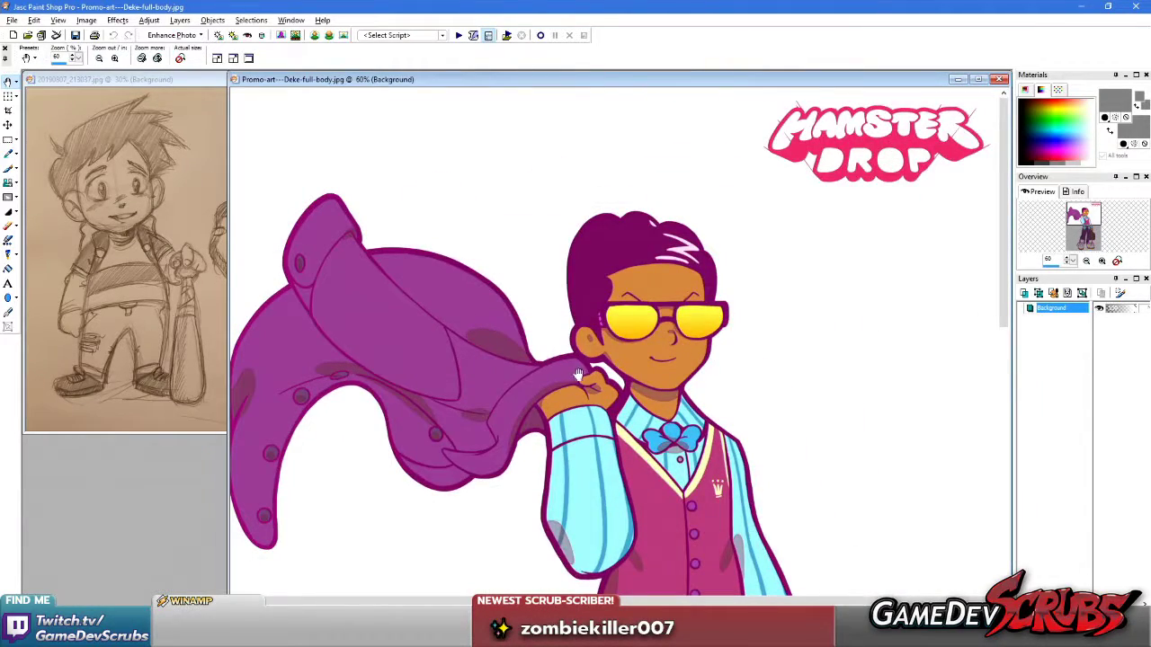
{"action": "scroll", "coordinate": [578, 373], "scroll_direction": "up", "scroll_amount": 1}
{"action": "scroll", "coordinate": [544, 239], "scroll_direction": "down", "scroll_amount": 3}
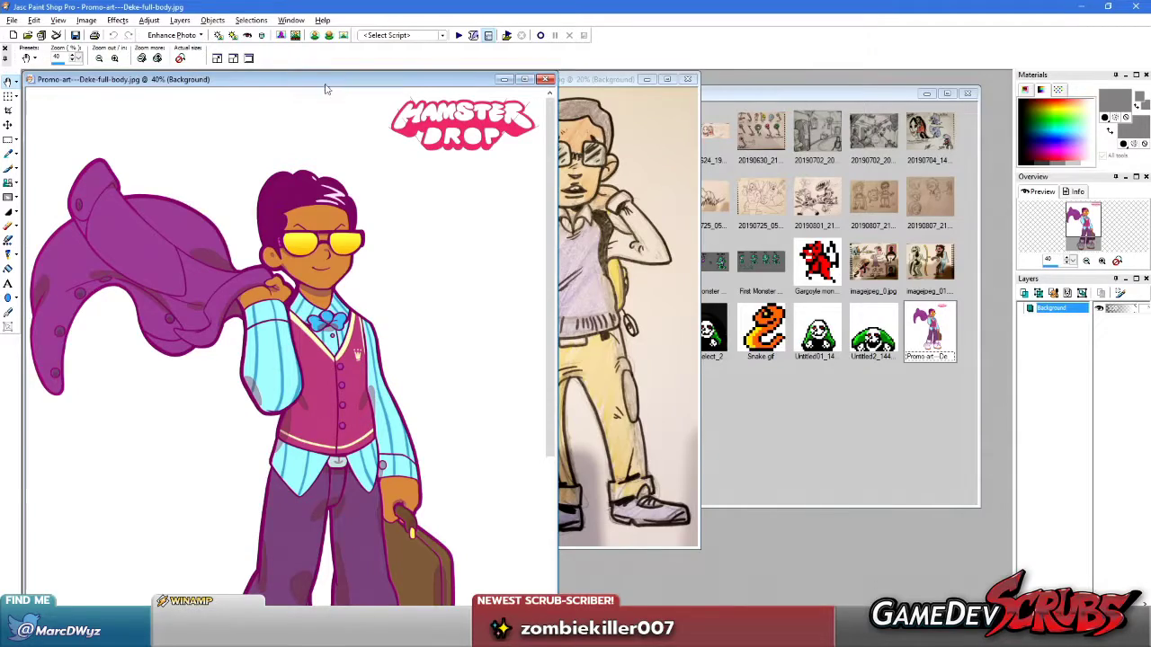
{"action": "mouse_move", "coordinate": [326, 88]}
{"action": "left_mouse_down"}
{"action": "mouse_move", "coordinate": [863, 95]}
{"action": "mouse_move", "coordinate": [857, 88]}
{"action": "left_mouse_up"}
Bring the colored drawing forward, examine the character's face and vest up close, and return it to 20% zoom.
{"action": "left_click", "coordinate": [528, 230]}
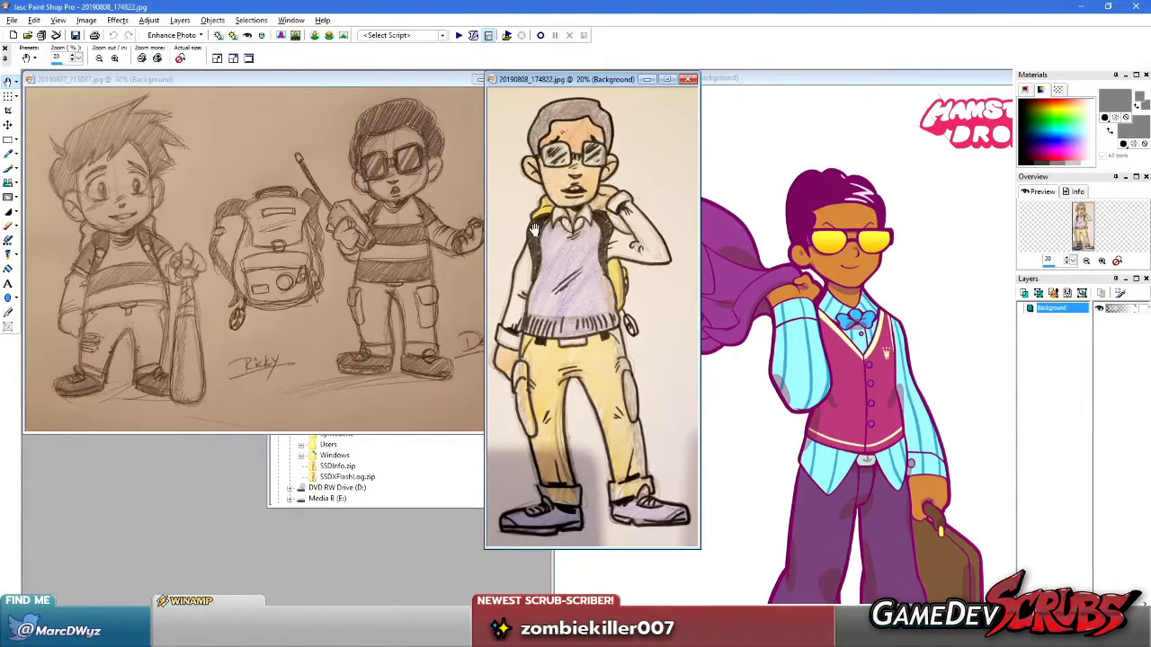
{"action": "scroll", "coordinate": [577, 144], "scroll_direction": "up", "scroll_amount": 2}
{"action": "scroll", "coordinate": [617, 264], "scroll_direction": "down", "scroll_amount": 2}
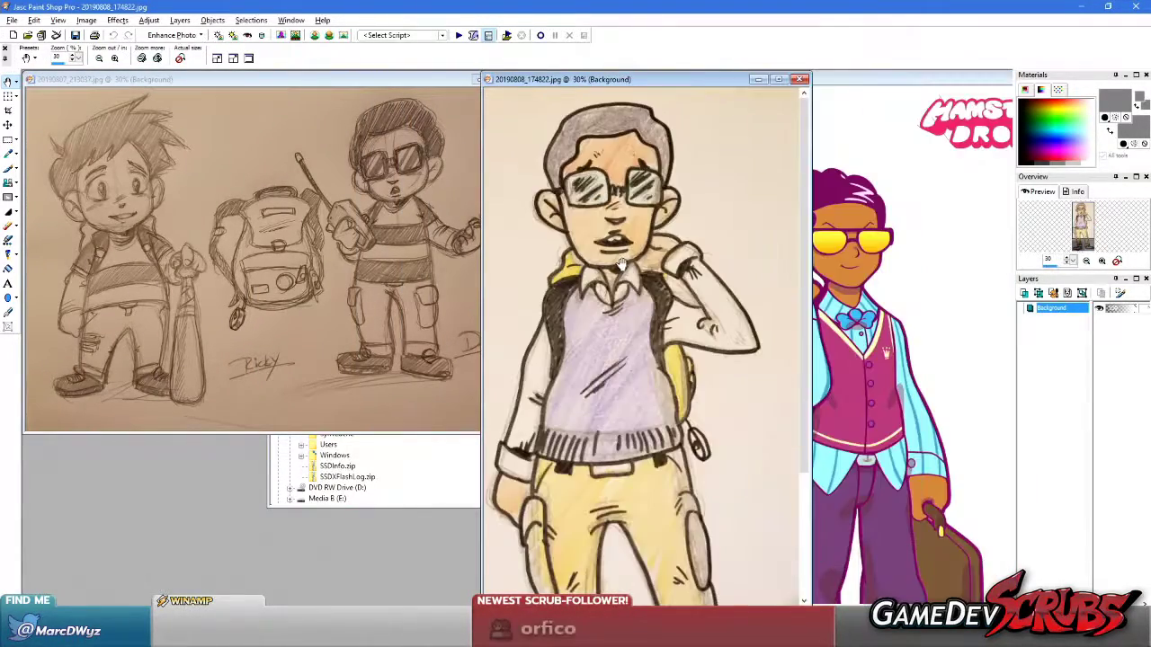
{"action": "scroll", "coordinate": [616, 264], "scroll_direction": "down", "scroll_amount": 1}
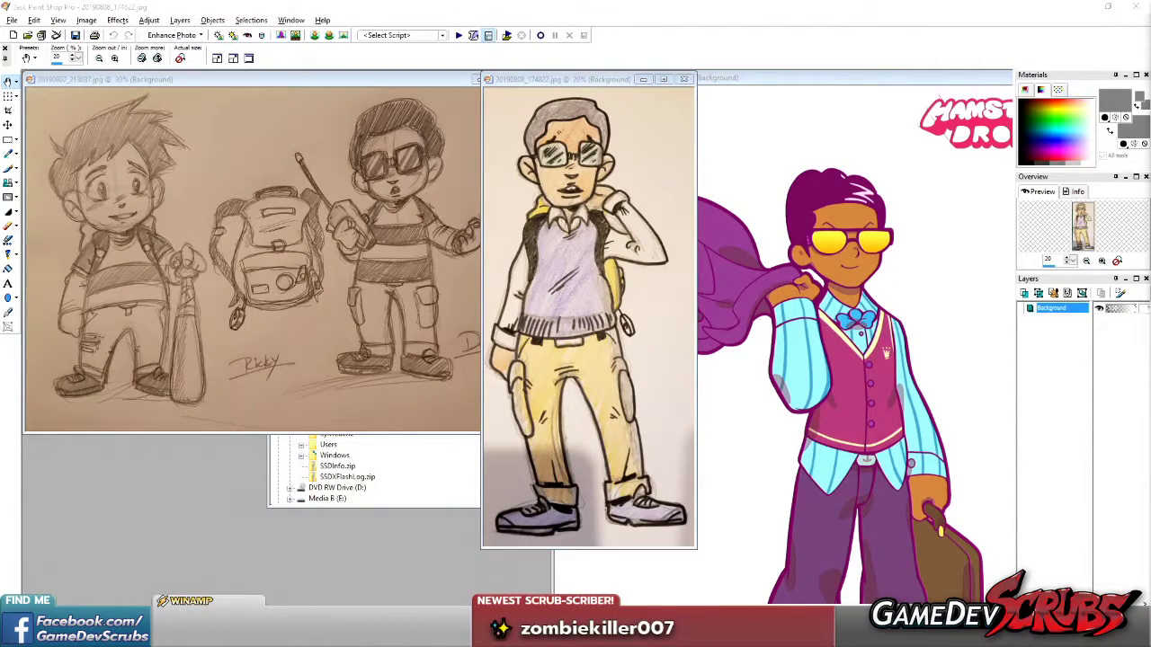
Compare the colored drawing with the Deke promo art, placing the promo art beside it at 30% zoom.
{"action": "left_click", "coordinate": [599, 225]}
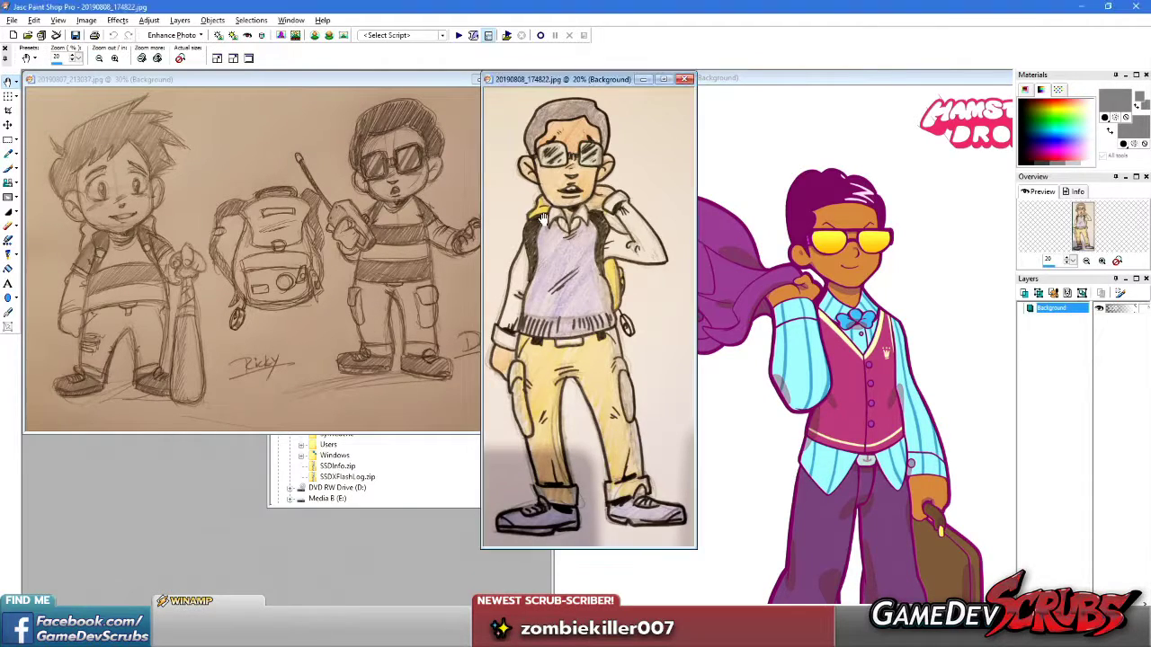
{"action": "left_click", "coordinate": [899, 218]}
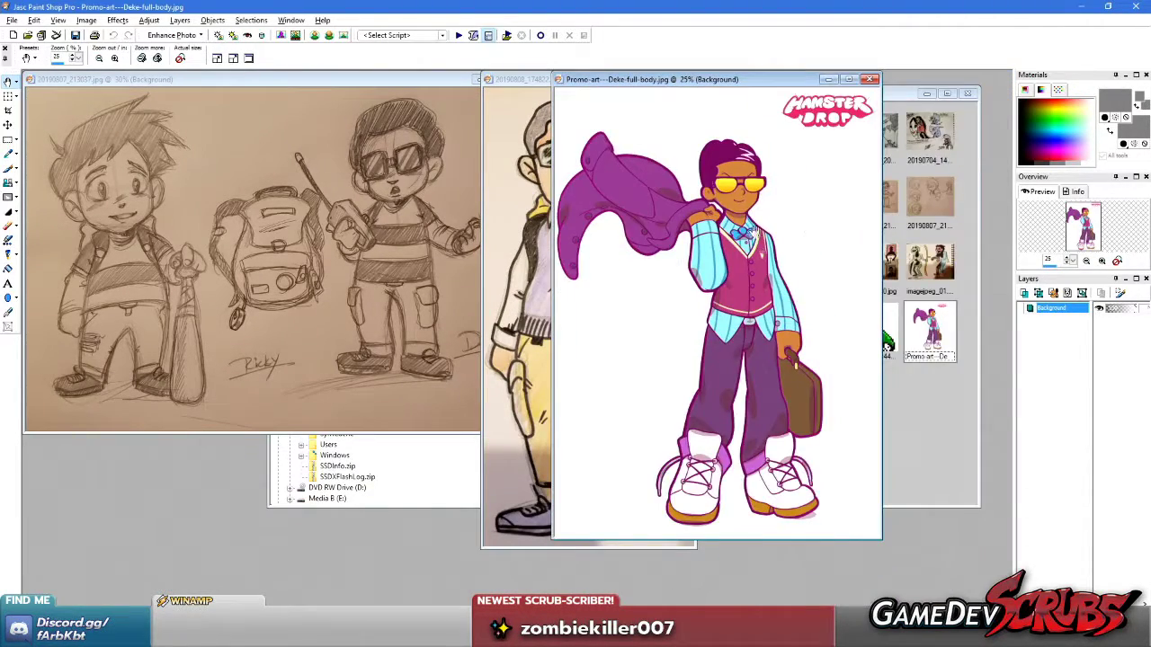
{"action": "left_click_drag", "start_coordinate": [768, 81], "coordinate": [823, 81]}
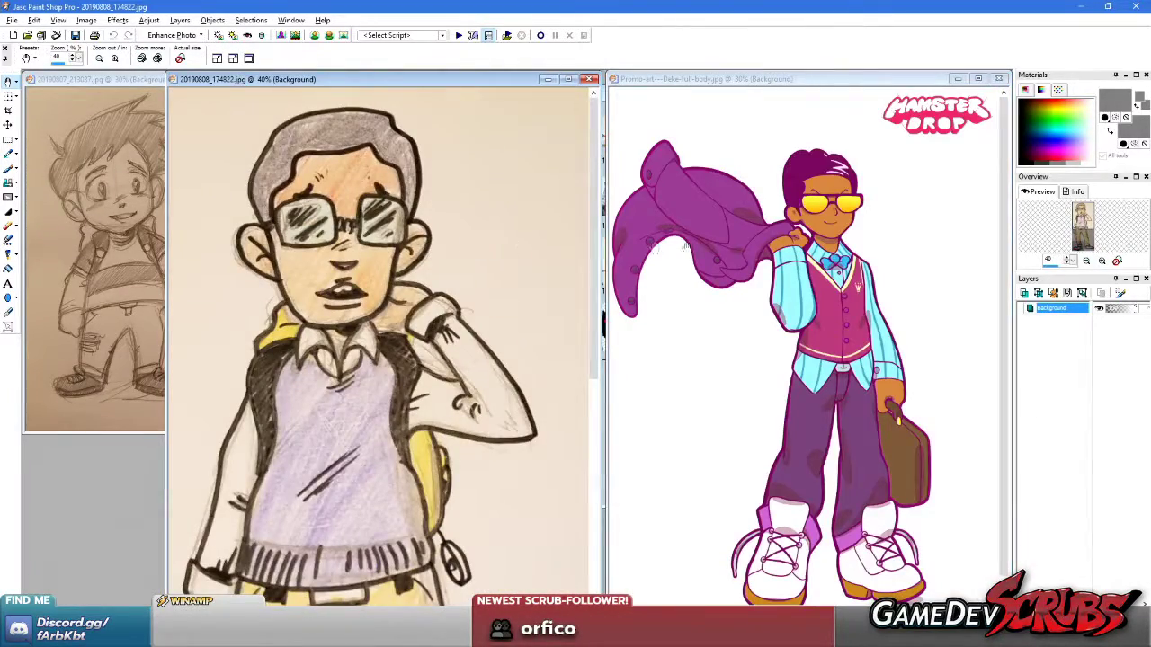
{"action": "left_click", "coordinate": [795, 328]}
{"action": "scroll", "coordinate": [795, 247], "scroll_direction": "down", "scroll_amount": 1}
{"action": "scroll", "coordinate": [805, 306], "scroll_direction": "up", "scroll_amount": 1}
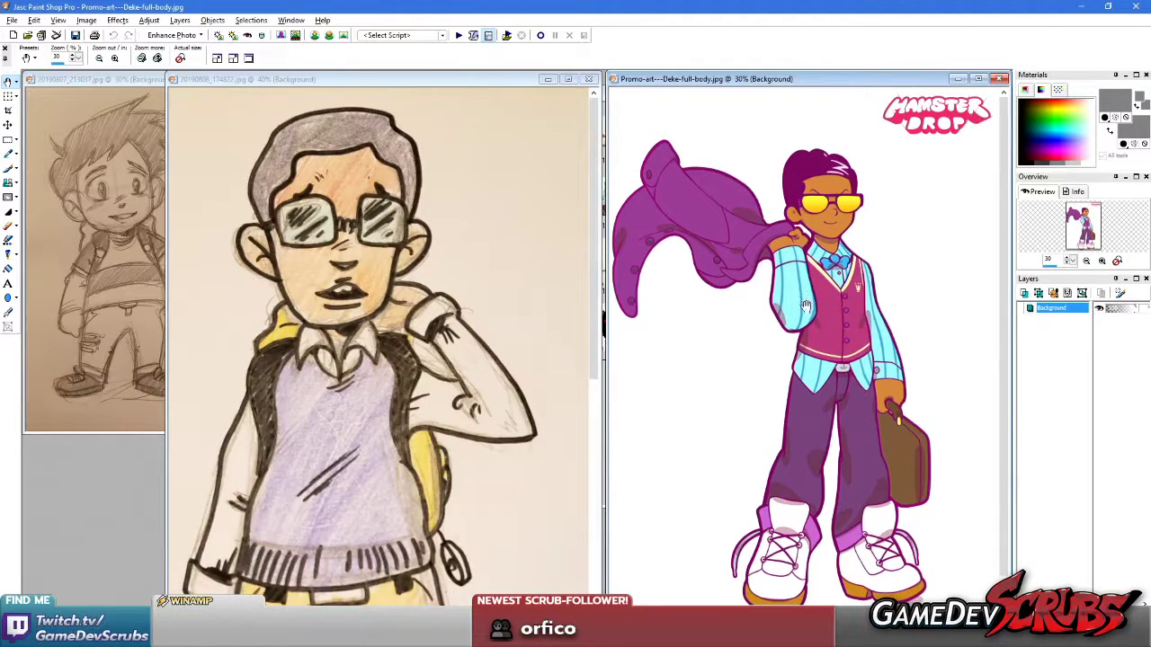
{"action": "scroll", "coordinate": [803, 256], "scroll_direction": "down", "scroll_amount": 1}
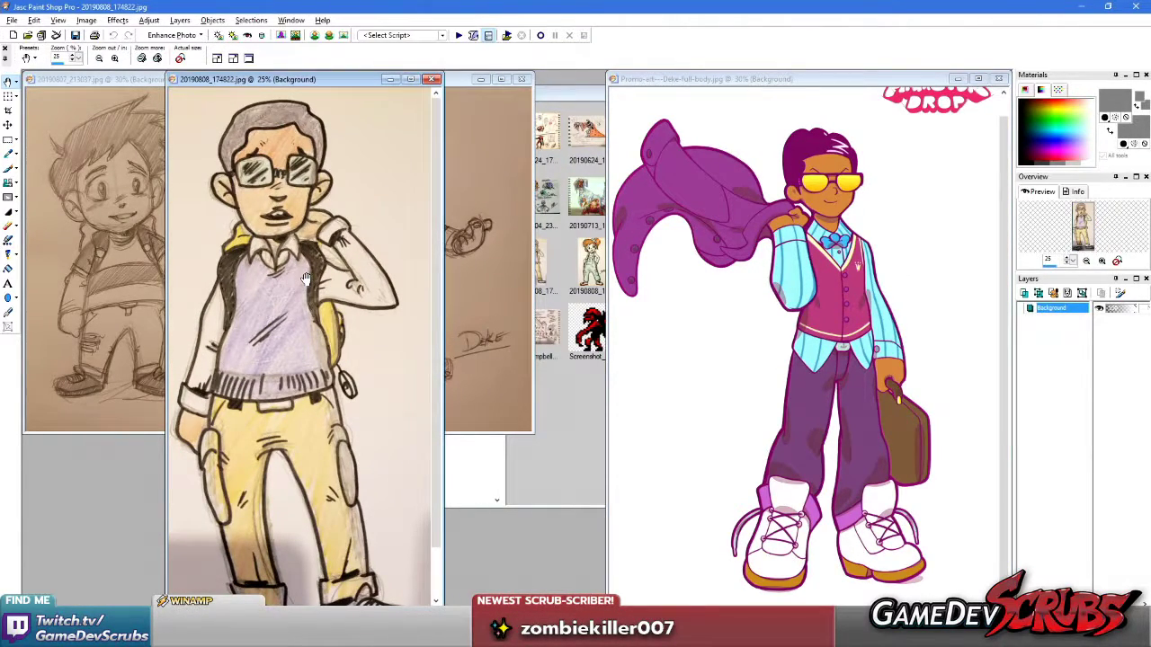
Examine the colored drawing from face to shoes, and return it to 20% zoom.
{"action": "scroll", "coordinate": [306, 279], "scroll_direction": "down", "scroll_amount": 4}
{"action": "scroll", "coordinate": [341, 332], "scroll_direction": "up", "scroll_amount": 2}
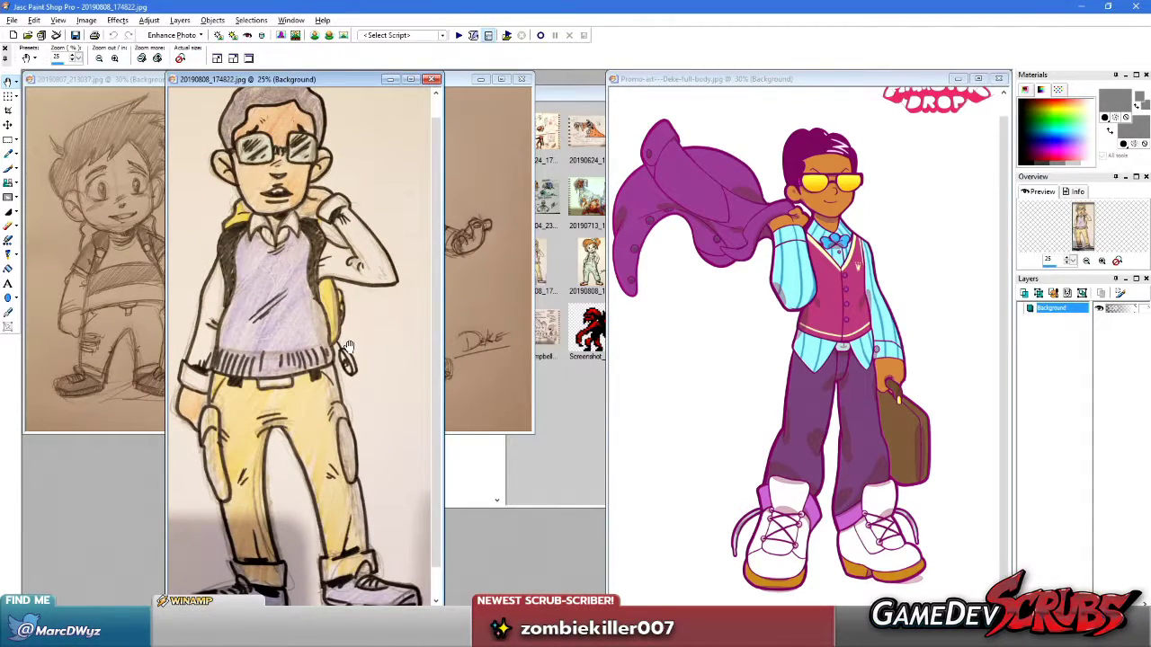
{"action": "scroll", "coordinate": [353, 344], "scroll_direction": "up", "scroll_amount": 2}
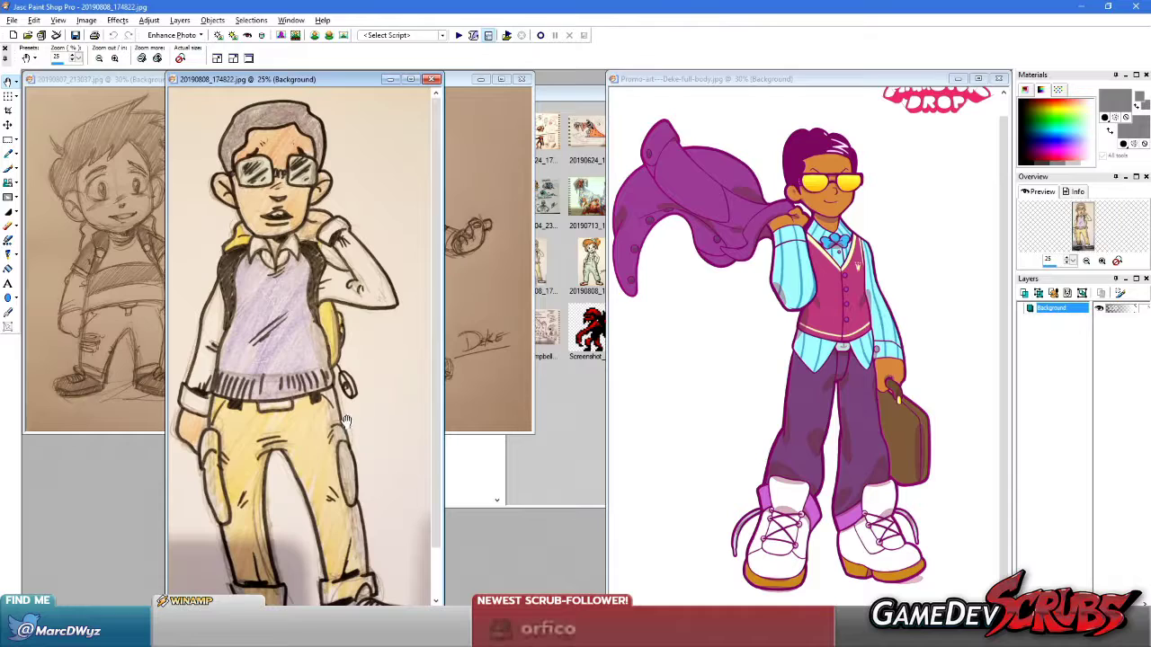
{"action": "scroll", "coordinate": [344, 418], "scroll_direction": "down", "scroll_amount": 3}
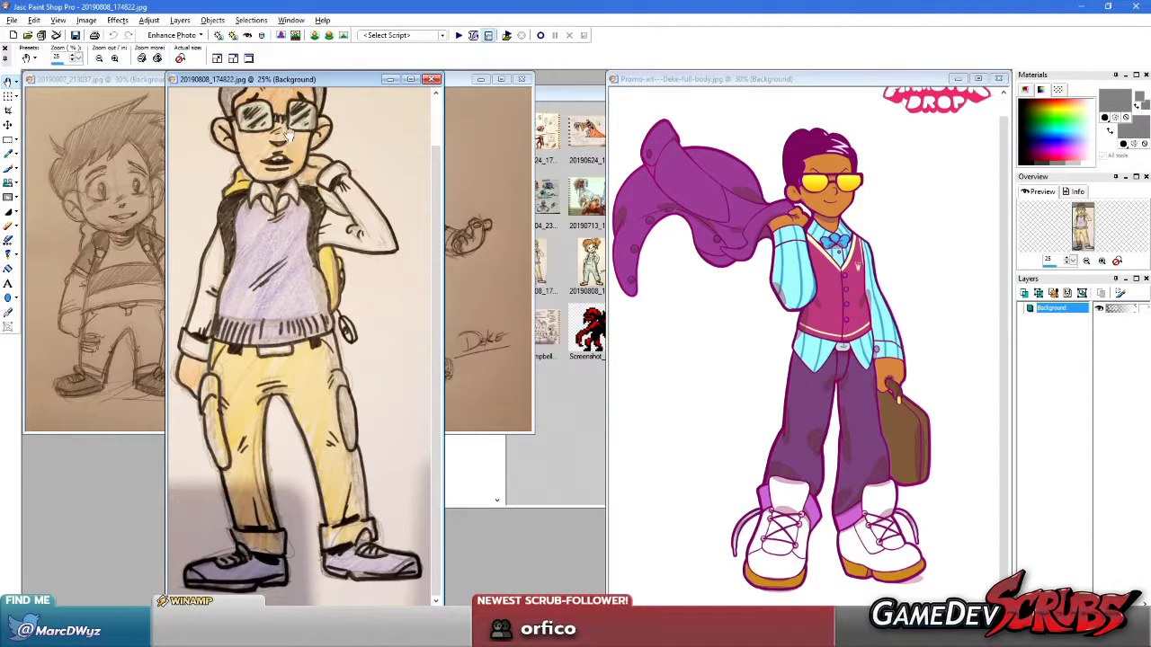
{"action": "scroll", "coordinate": [286, 220], "scroll_direction": "down", "scroll_amount": 1}
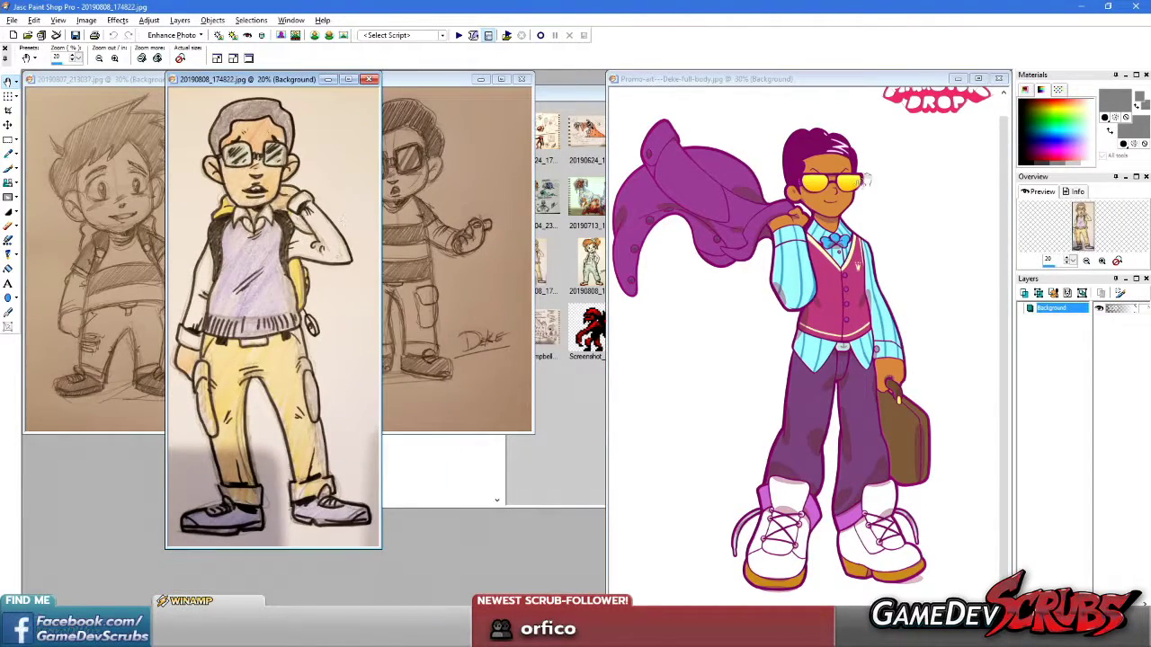
Close the Deke promo art, and open the Melody drawing (20190808_184232.jpg) next to the colored drawing.
{"action": "left_click", "coordinate": [998, 79]}
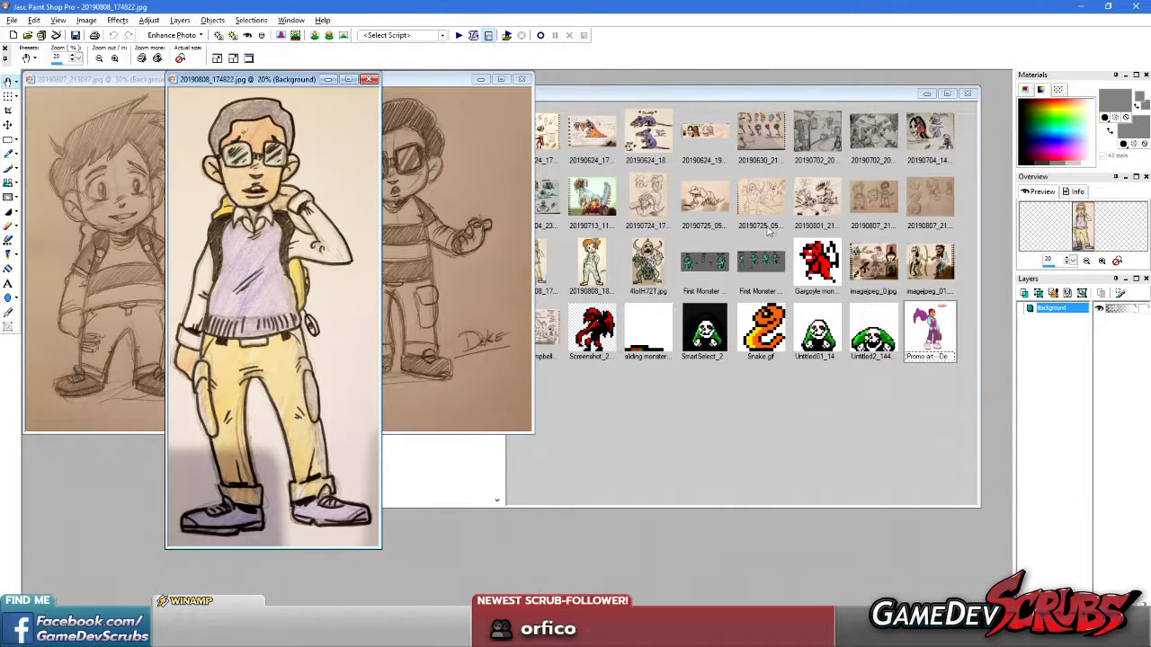
{"action": "left_click", "coordinate": [679, 431]}
{"action": "double_click", "coordinate": [591, 265]}
{"action": "left_click_drag", "start_coordinate": [321, 81], "coordinate": [554, 80]}
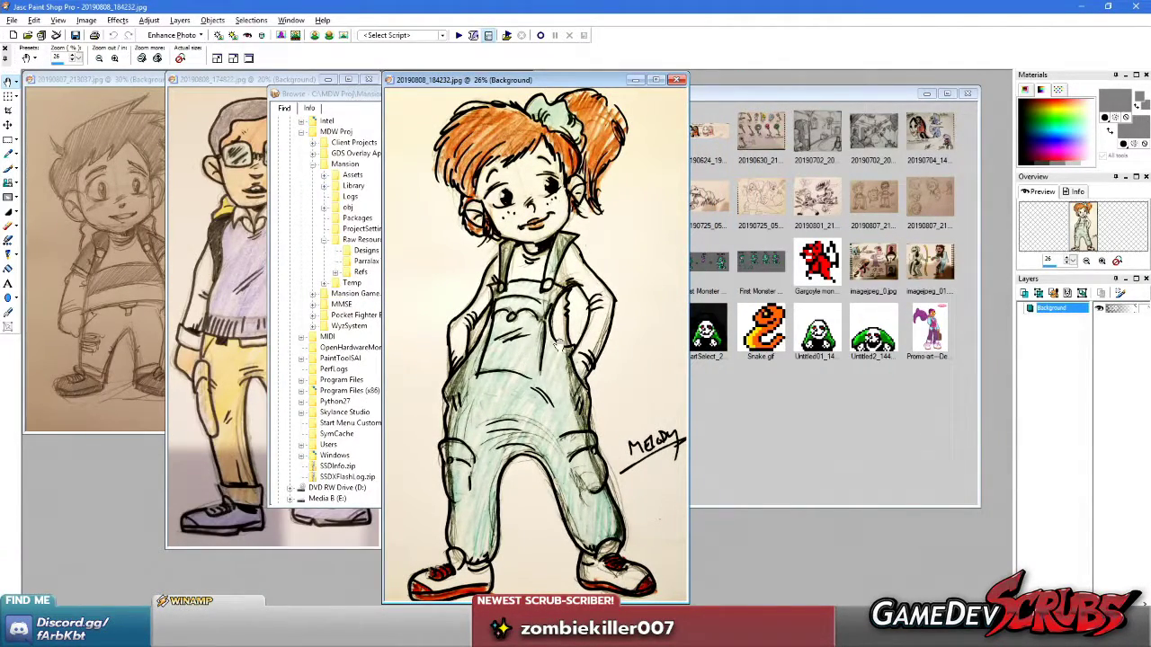
{"action": "left_click", "coordinate": [239, 316]}
{"action": "left_click", "coordinate": [580, 311]}
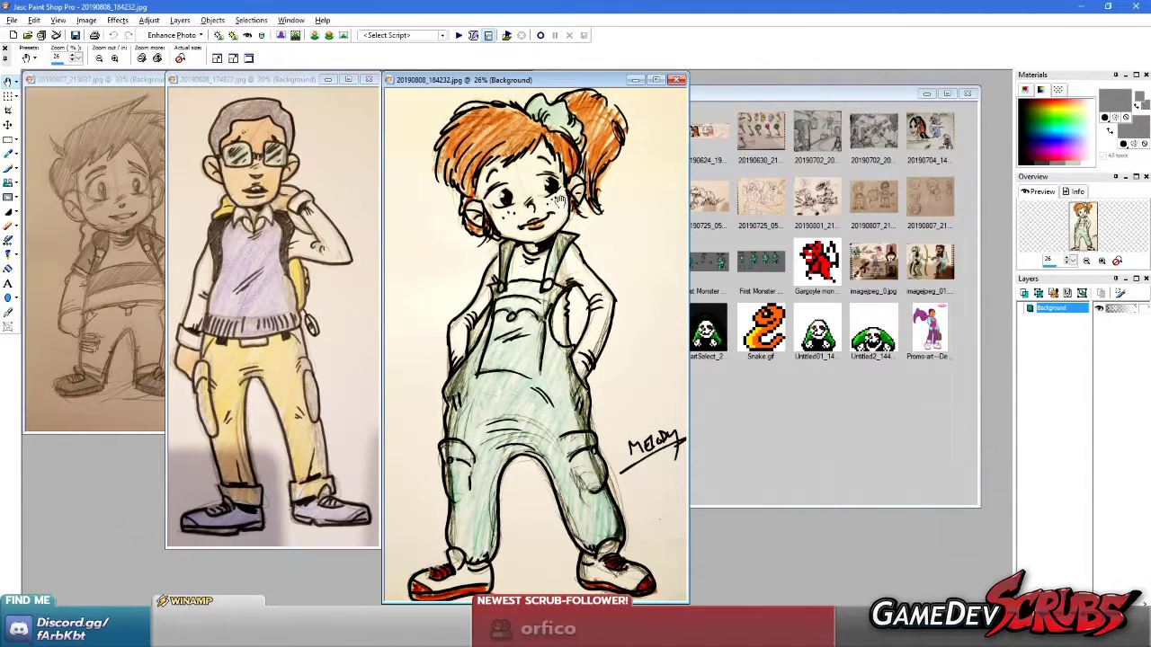
Set the Melody drawing to 25% zoom, and line it up with the colored drawing and the Ricky and Deke sketch.
{"action": "scroll", "coordinate": [557, 205], "scroll_direction": "up", "scroll_amount": 1}
{"action": "scroll", "coordinate": [565, 225], "scroll_direction": "down", "scroll_amount": 1}
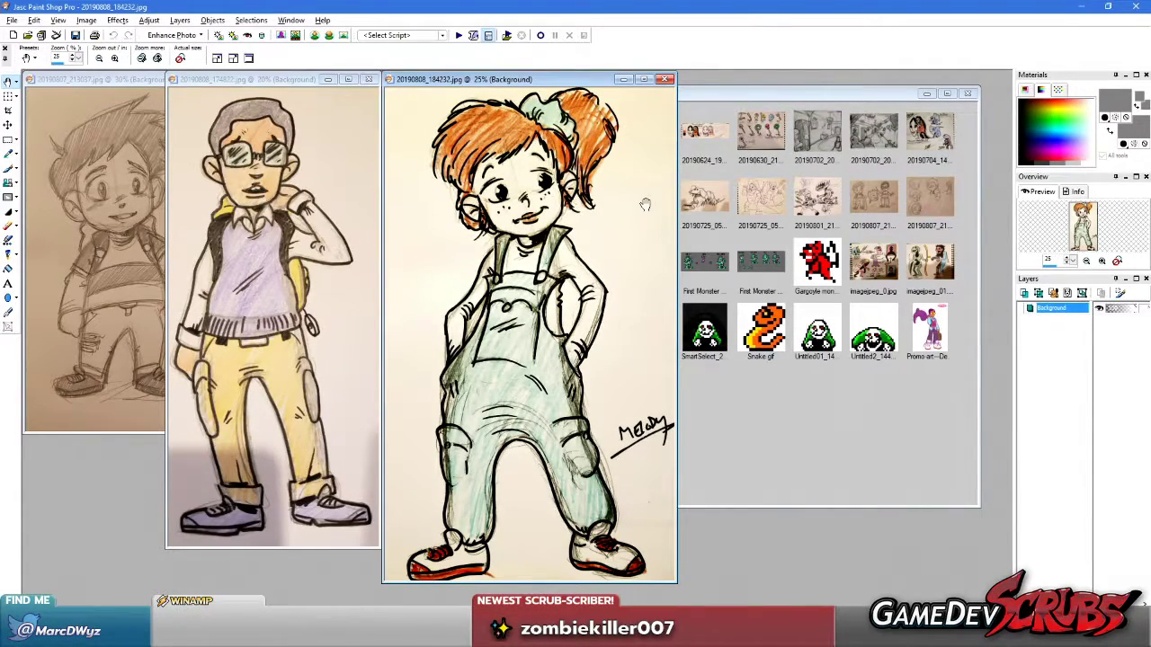
{"action": "left_click_drag", "start_coordinate": [497, 80], "coordinate": [830, 81]}
{"action": "left_click_drag", "start_coordinate": [266, 79], "coordinate": [593, 83]}
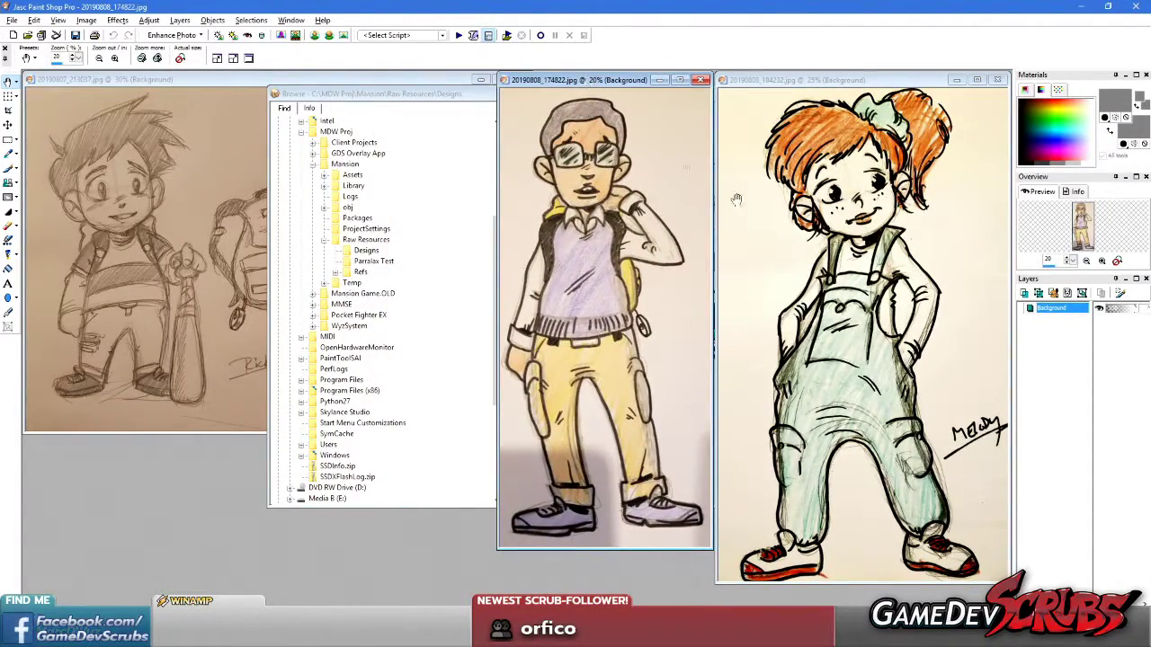
{"action": "left_click", "coordinate": [257, 163]}
{"action": "left_click", "coordinate": [541, 274]}
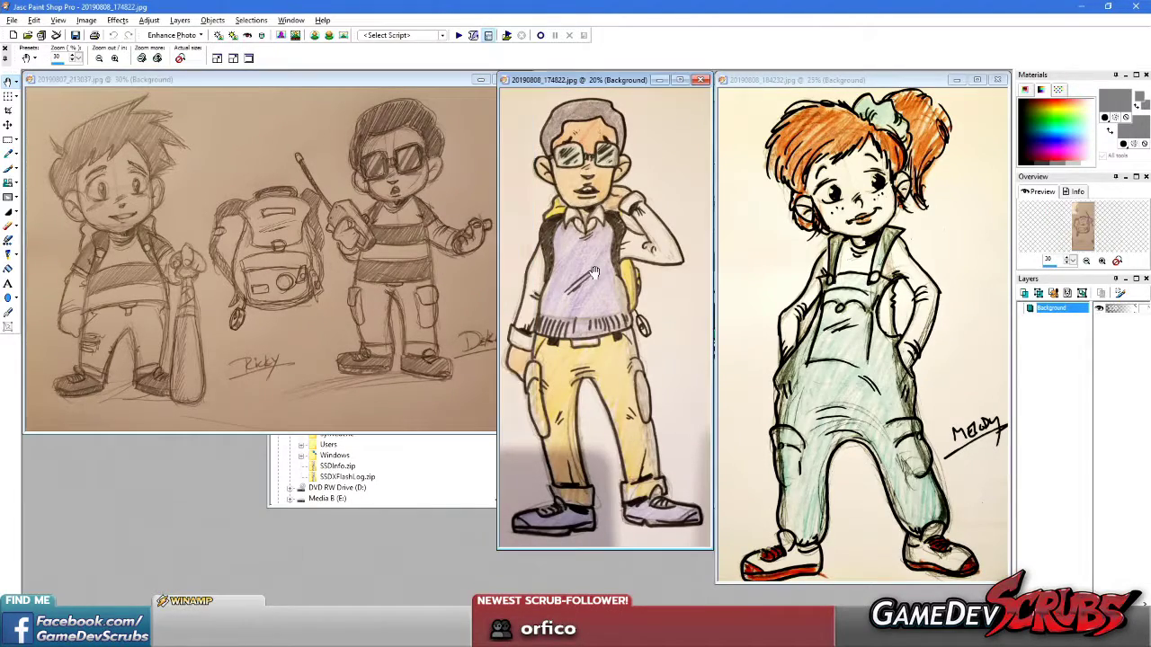
Examine Ricky, the backpack and Deke up close in the pencil sketch at 50% zoom.
{"action": "left_click", "coordinate": [167, 191]}
{"action": "scroll", "coordinate": [234, 324], "scroll_direction": "up", "scroll_amount": 2}
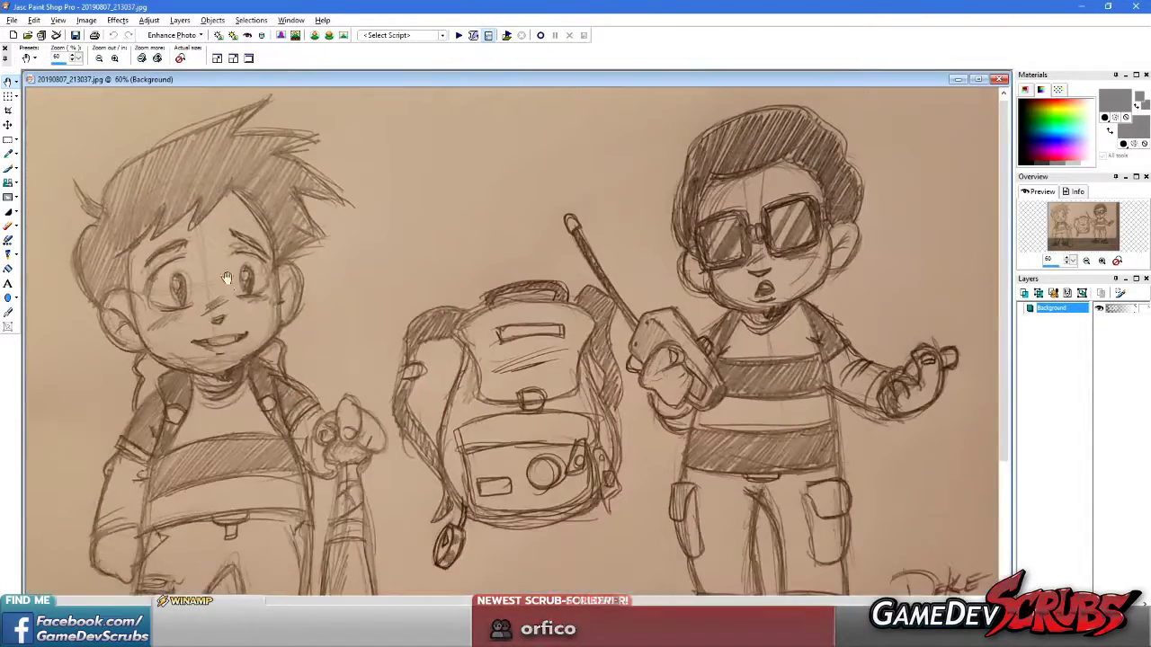
{"action": "scroll", "coordinate": [256, 326], "scroll_direction": "down", "scroll_amount": 1}
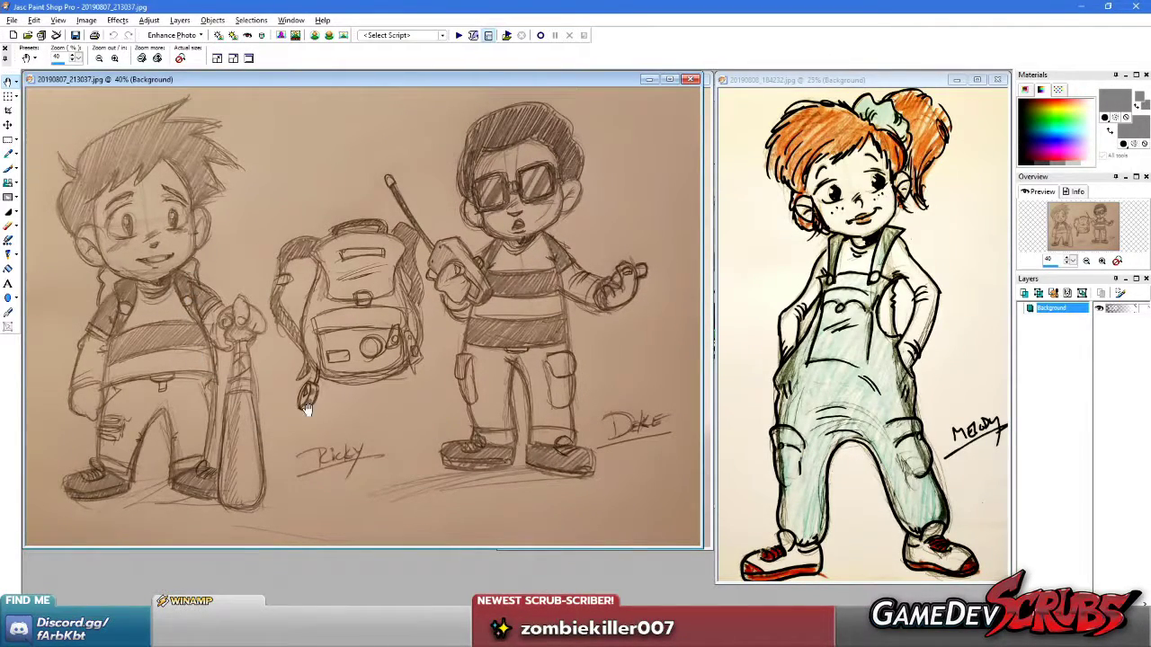
{"action": "scroll", "coordinate": [153, 323], "scroll_direction": "up", "scroll_amount": 1}
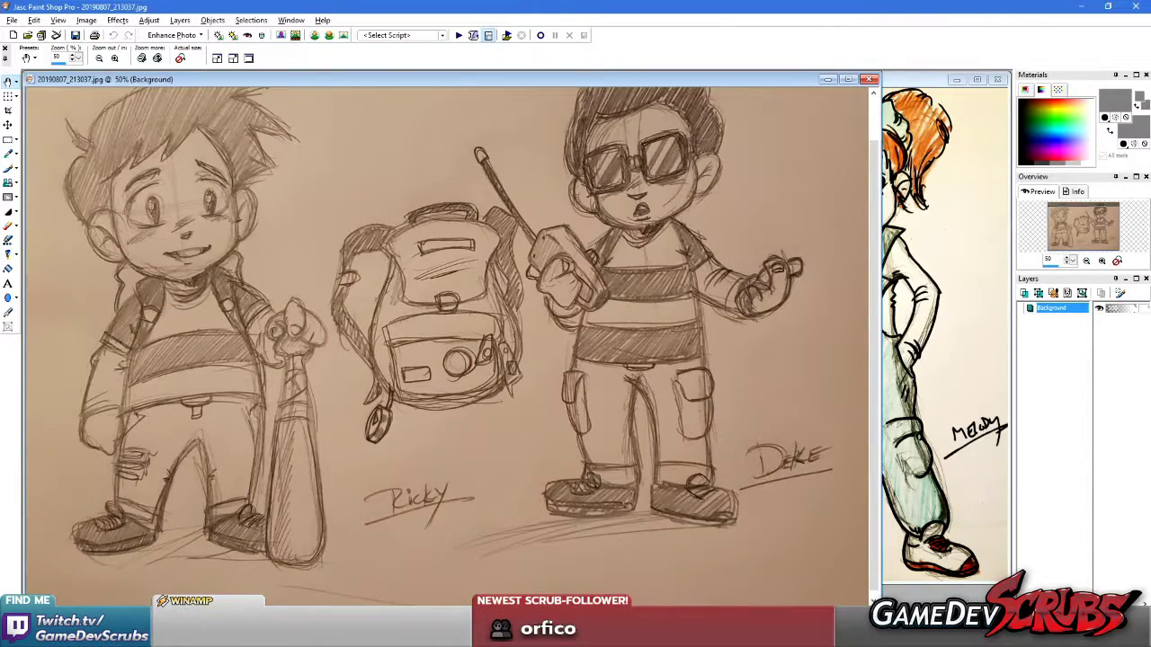
Switch to Aseprite and sample the green of the green-haired sprite's striped shirt for the Paint Bucket.
{"action": "key", "text": "alt+Tab"}
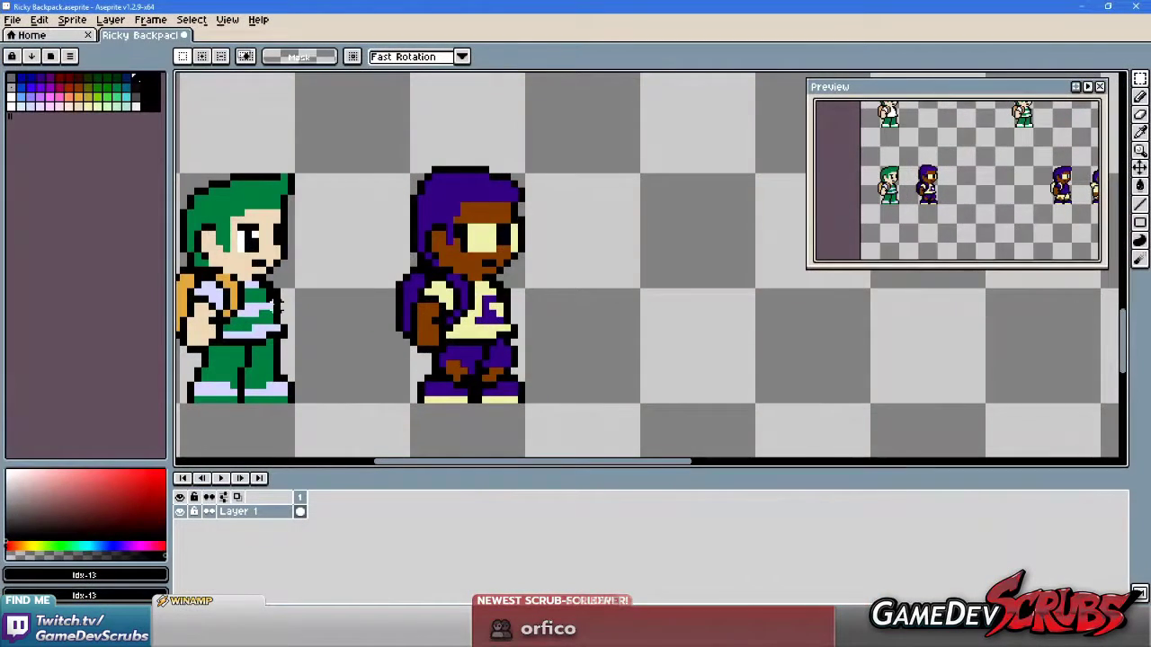
{"action": "scroll", "coordinate": [459, 291], "scroll_direction": "up", "scroll_amount": 3}
{"action": "scroll", "coordinate": [454, 294], "scroll_direction": "down", "scroll_amount": 1}
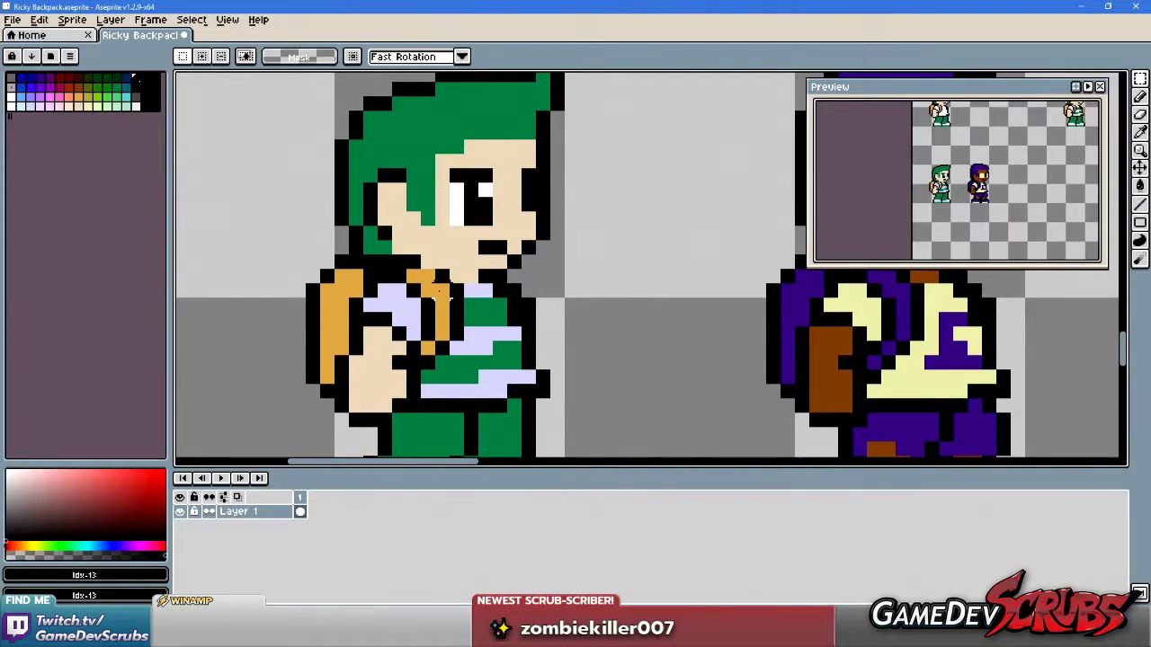
{"action": "key", "text": "g"}
{"action": "key", "text": "ctrl"}
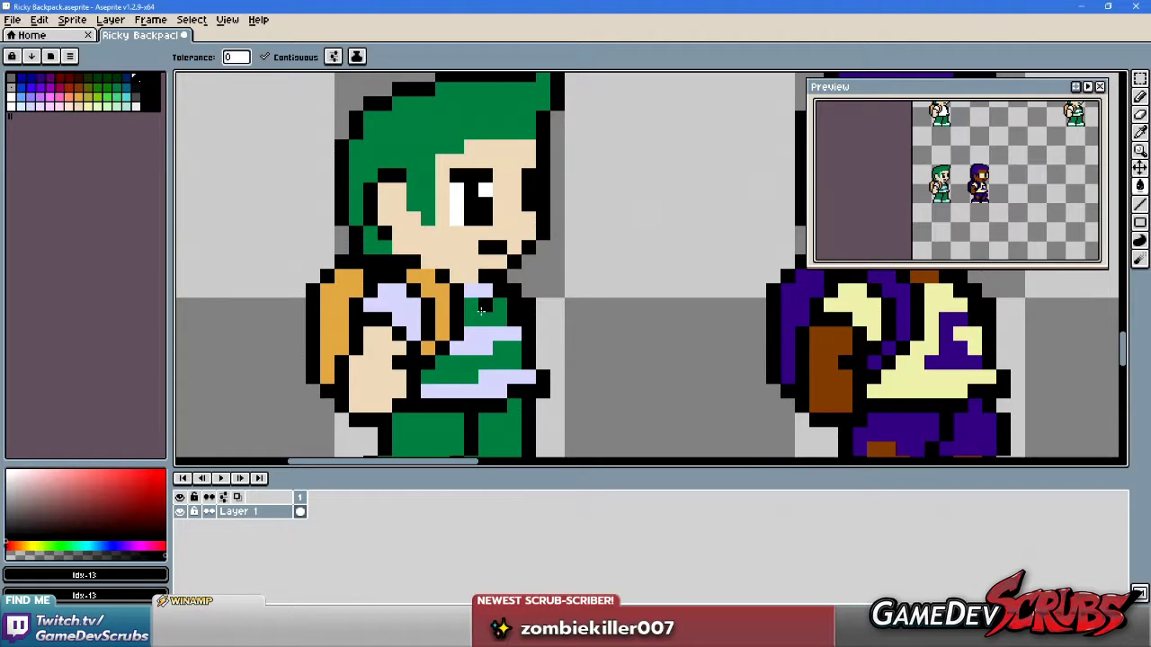
{"action": "left_click", "coordinate": [481, 310], "text": "alt"}
Try filling the green-haired sprite's upper sleeve with the sampled green, and undo the fill.
{"action": "left_click", "coordinate": [396, 299]}
{"action": "scroll", "coordinate": [508, 364], "scroll_direction": "down", "scroll_amount": 3}
{"action": "scroll", "coordinate": [483, 325], "scroll_direction": "up", "scroll_amount": 1}
{"action": "scroll", "coordinate": [476, 337], "scroll_direction": "up", "scroll_amount": 3}
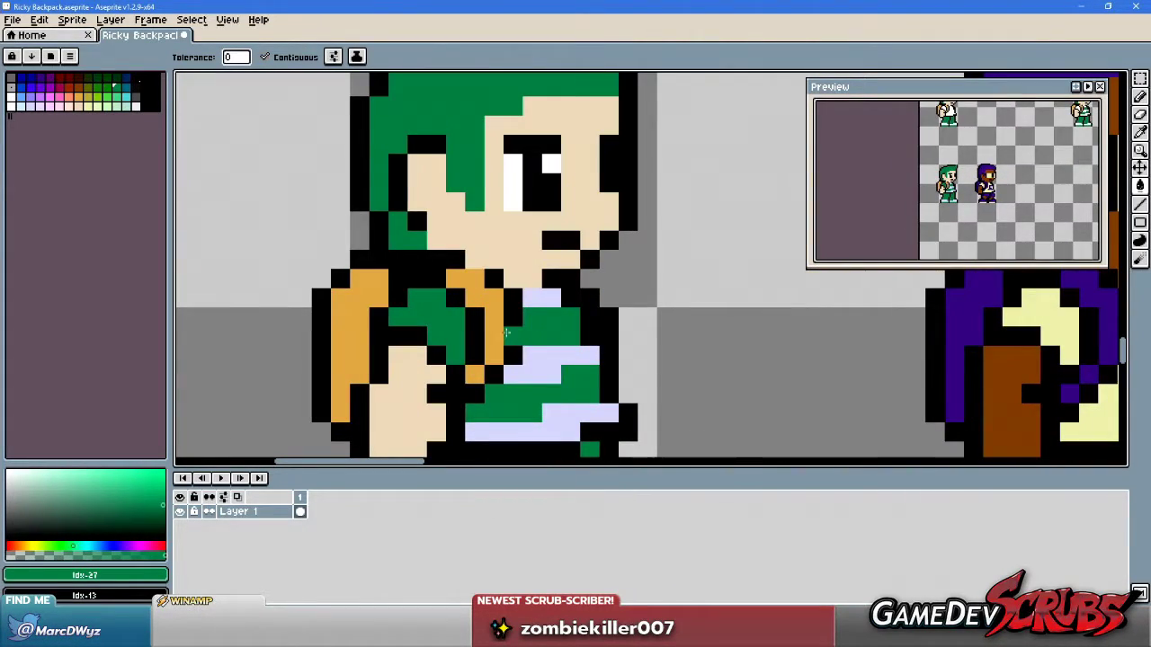
{"action": "scroll", "coordinate": [507, 332], "scroll_direction": "down", "scroll_amount": 3}
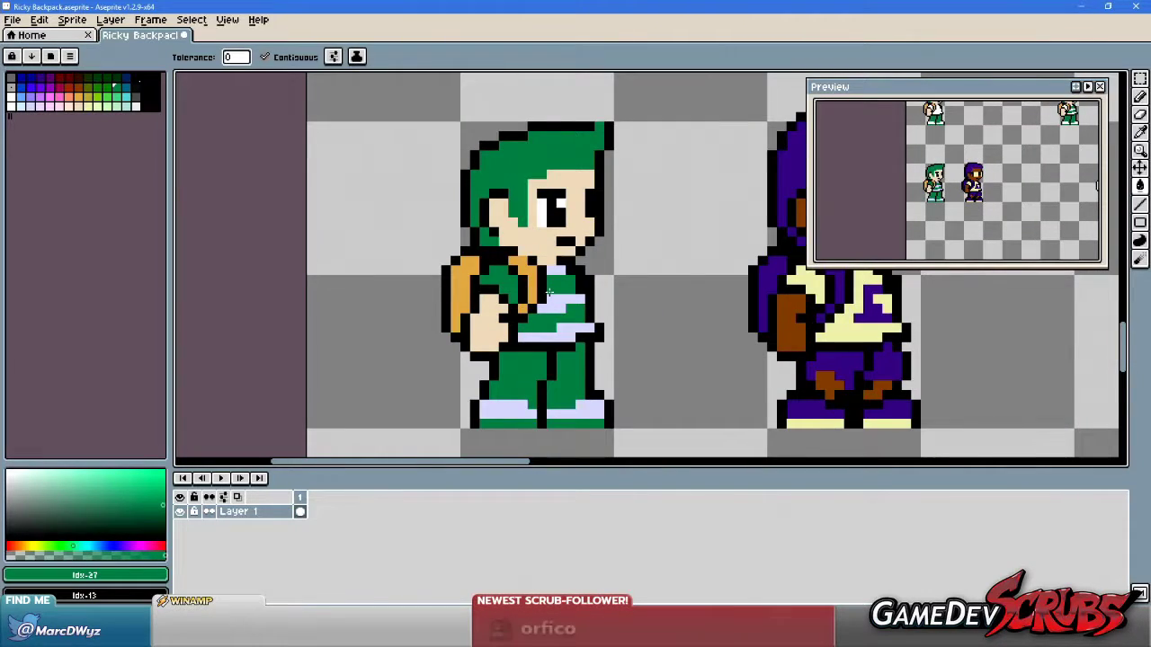
{"action": "scroll", "coordinate": [548, 292], "scroll_direction": "up", "scroll_amount": 2}
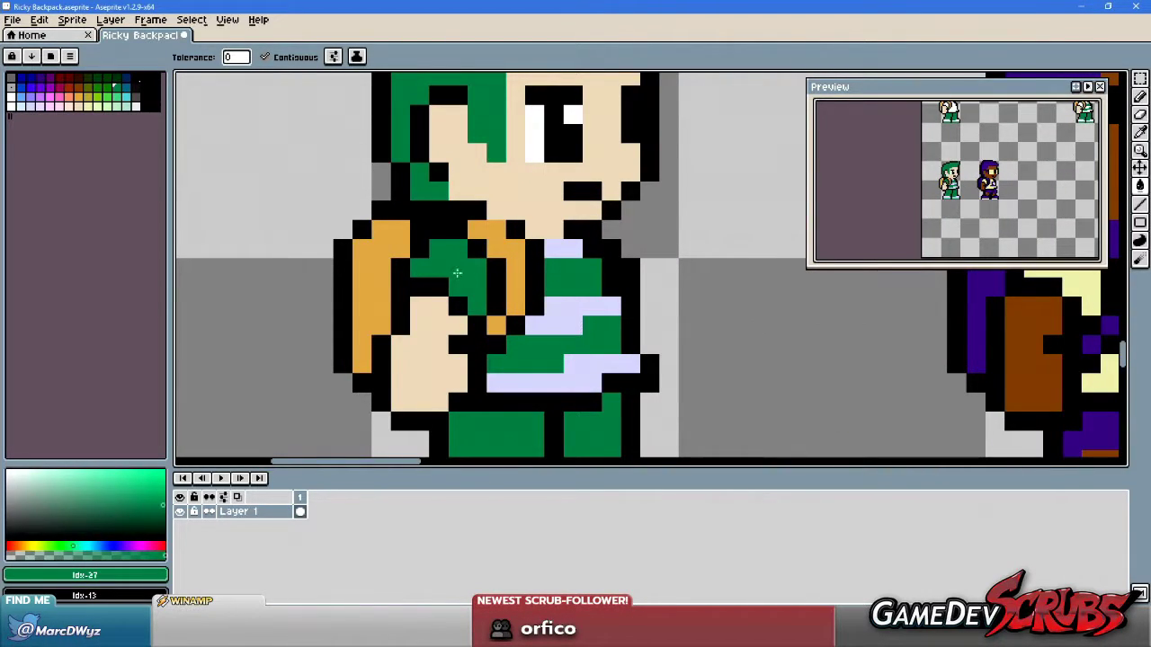
{"action": "right_click", "coordinate": [480, 289]}
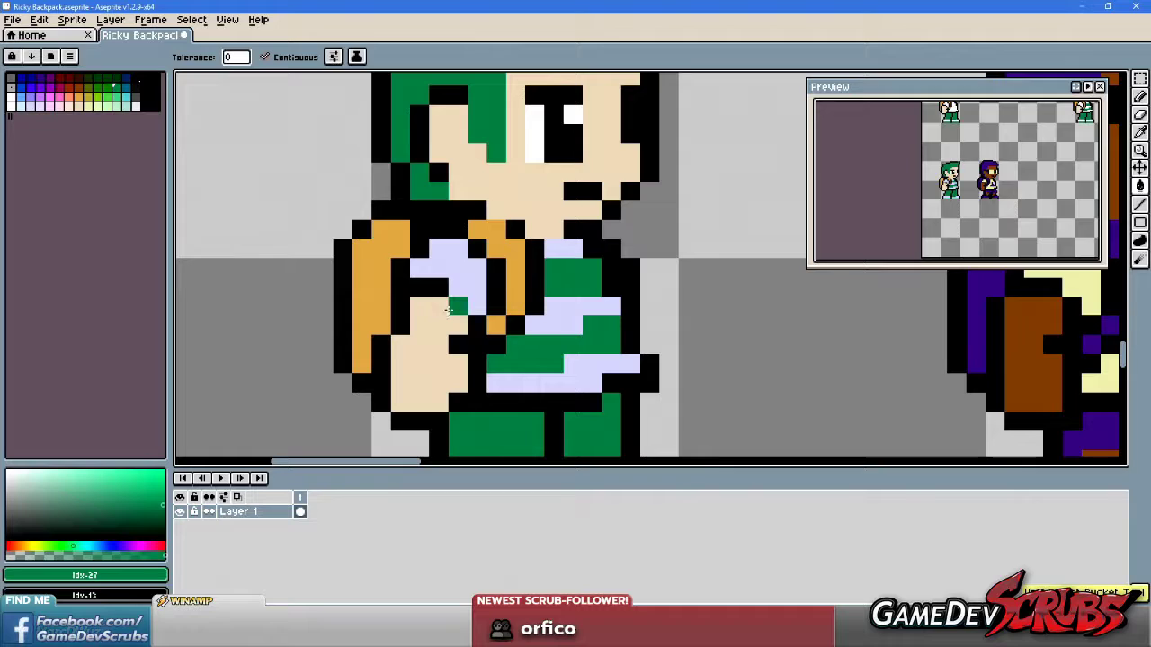
Paint the forearm of the green-haired backpack sprite green with the Pencil, forming a long sleeve above the hand.
{"action": "key", "text": "b"}
{"action": "left_click", "coordinate": [419, 325]}
{"action": "mouse_move", "coordinate": [417, 334]}
{"action": "left_mouse_down"}
{"action": "mouse_move", "coordinate": [438, 311]}
{"action": "mouse_move", "coordinate": [428, 311]}
{"action": "mouse_move", "coordinate": [428, 322]}
{"action": "mouse_move", "coordinate": [453, 327]}
{"action": "mouse_move", "coordinate": [438, 344]}
{"action": "mouse_move", "coordinate": [404, 344]}
{"action": "left_mouse_up"}
{"action": "scroll", "coordinate": [559, 307], "scroll_direction": "down", "scroll_amount": 5}
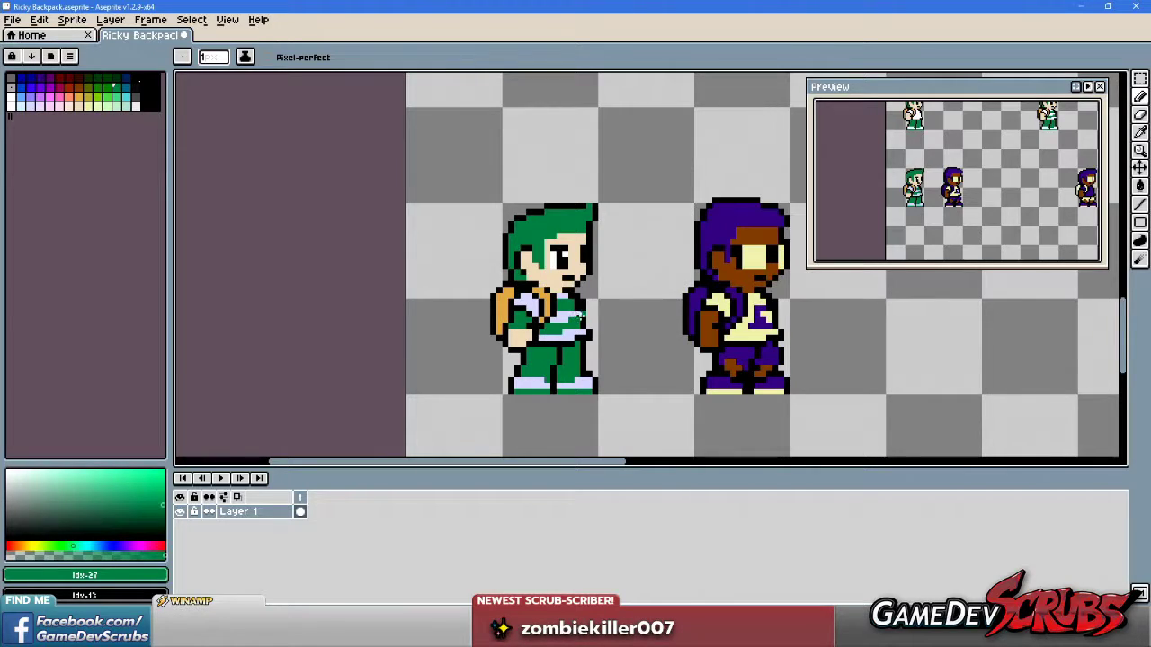
{"action": "scroll", "coordinate": [557, 317], "scroll_direction": "up", "scroll_amount": 1}
{"action": "scroll", "coordinate": [557, 317], "scroll_direction": "down", "scroll_amount": 1}
{"action": "scroll", "coordinate": [642, 288], "scroll_direction": "right", "scroll_amount": 3}
{"action": "scroll", "coordinate": [530, 297], "scroll_direction": "down", "scroll_amount": 1}
{"action": "scroll", "coordinate": [512, 282], "scroll_direction": "up", "scroll_amount": 1}
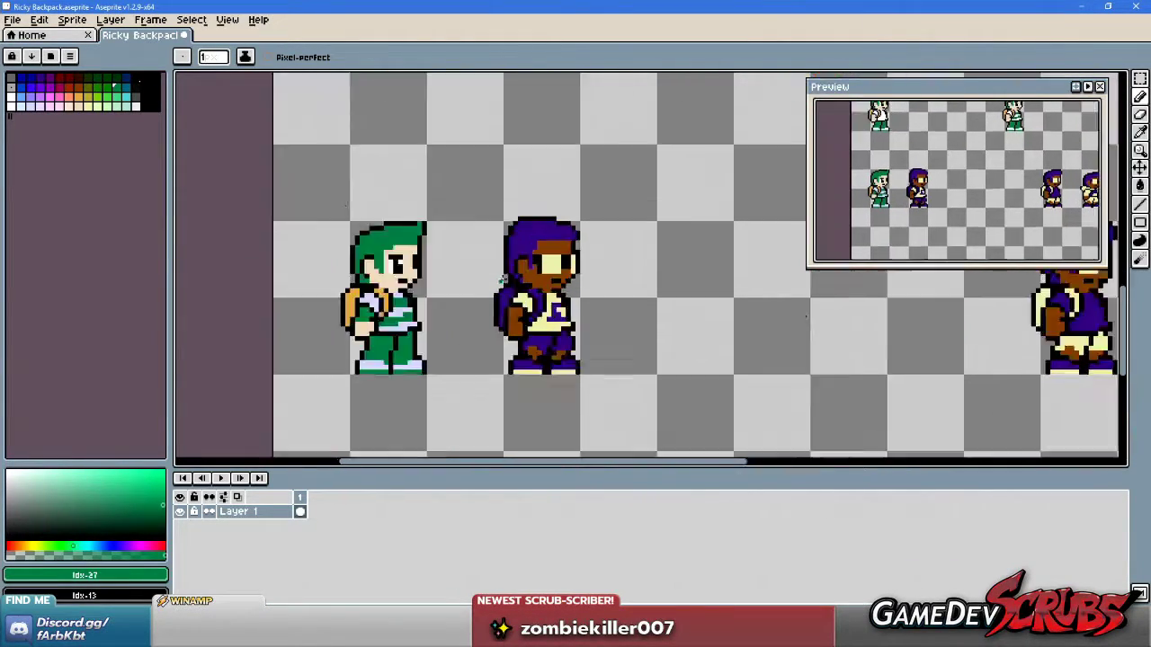
Check Ricky's sleeves in the Paint Shop Pro sketch, and compare them with the green-haired sprite in Aseprite.
{"action": "key", "text": "alt+Tab"}
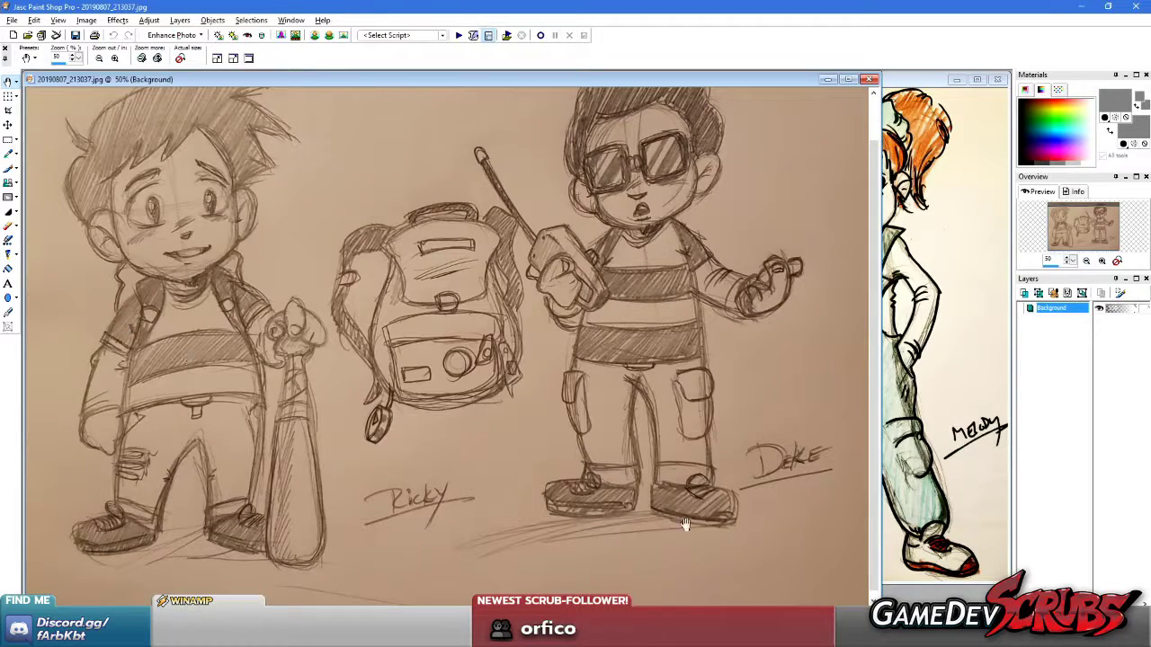
{"action": "key", "text": "alt+Tab"}
{"action": "scroll", "coordinate": [396, 346], "scroll_direction": "up", "scroll_amount": 4}
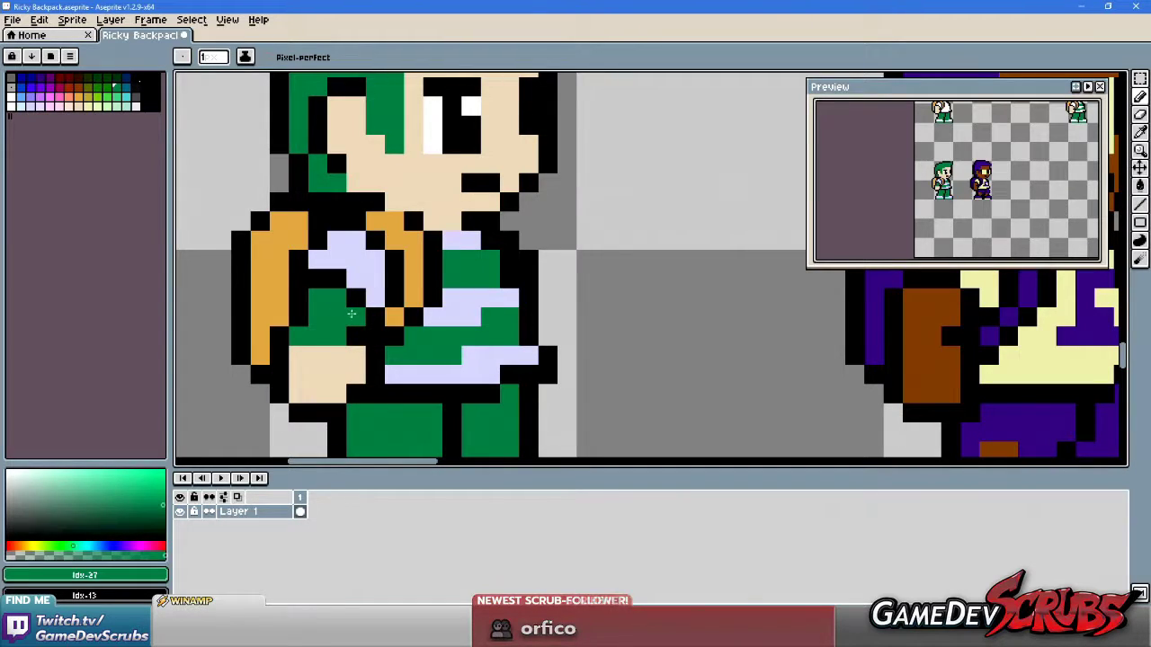
{"action": "scroll", "coordinate": [351, 333], "scroll_direction": "down", "scroll_amount": 2}
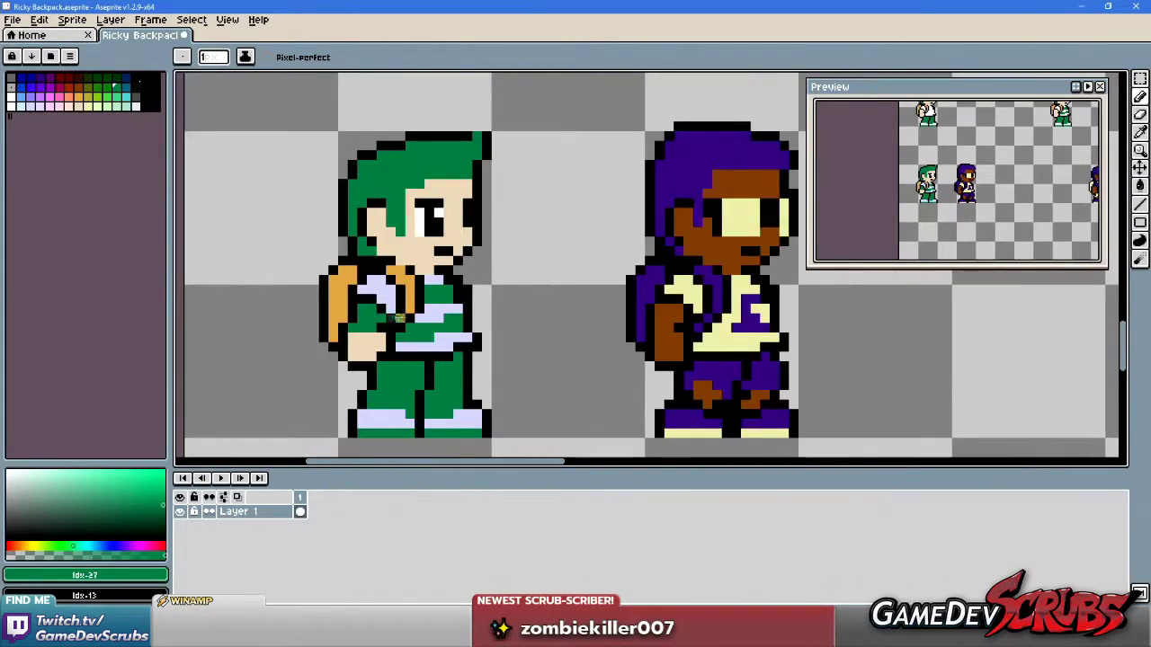
{"action": "scroll", "coordinate": [349, 335], "scroll_direction": "up", "scroll_amount": 2}
{"action": "scroll", "coordinate": [372, 335], "scroll_direction": "down", "scroll_amount": 1}
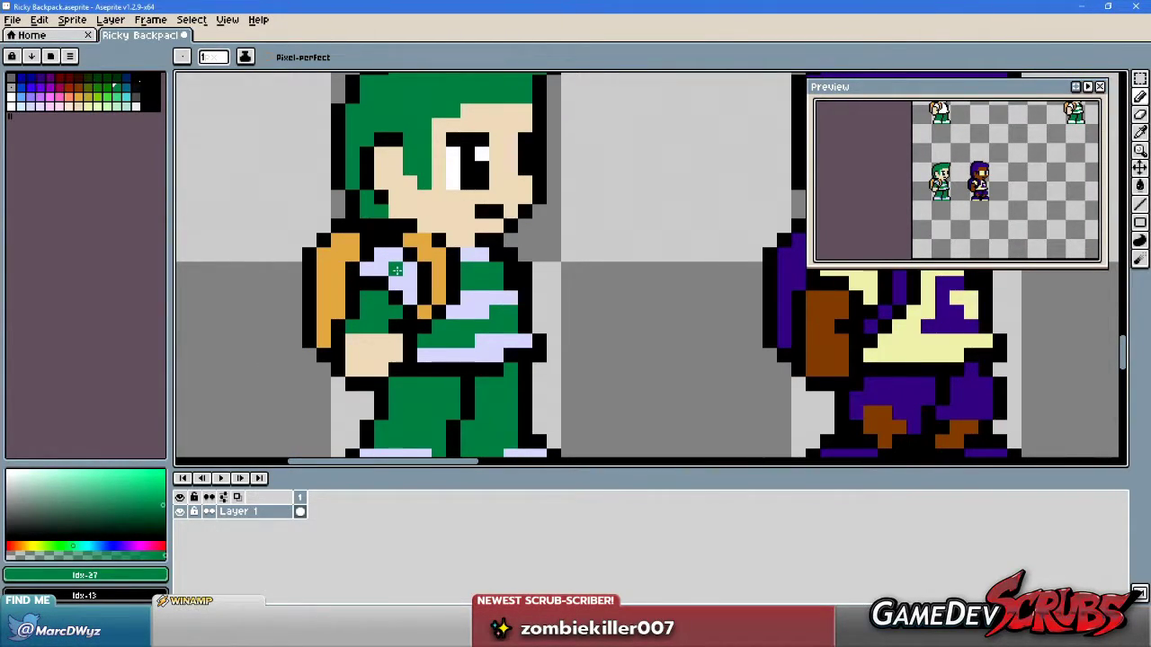
Sample the pale lavender of the upper sleeve, and fill the green forearm sleeve with it.
{"action": "key", "text": "i"}
{"action": "left_click", "coordinate": [396, 270]}
{"action": "key", "text": "g"}
{"action": "left_click", "coordinate": [374, 310]}
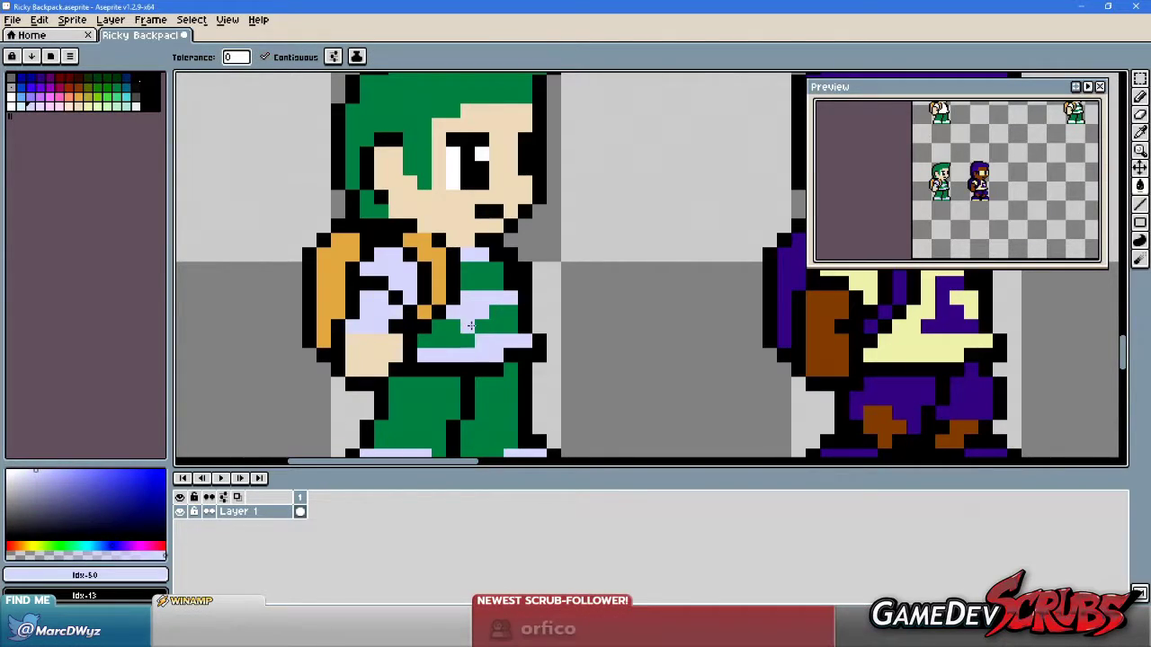
{"action": "scroll", "coordinate": [349, 329], "scroll_direction": "up", "scroll_amount": 2}
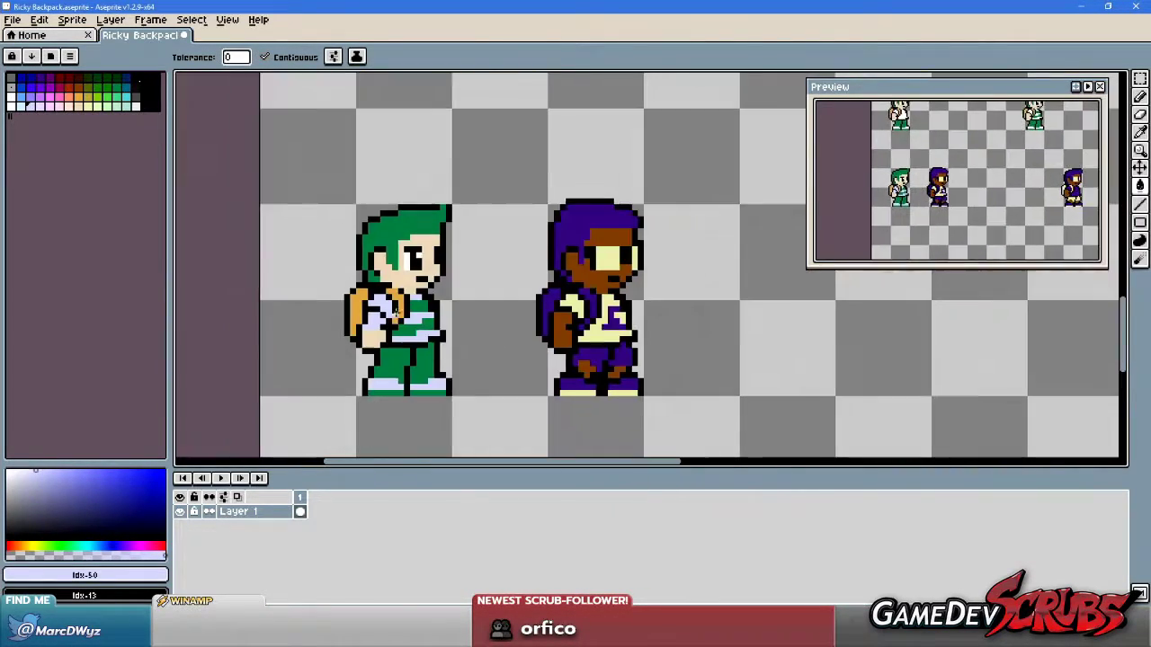
{"action": "scroll", "coordinate": [324, 393], "scroll_direction": "down", "scroll_amount": 5}
{"action": "scroll", "coordinate": [508, 358], "scroll_direction": "up", "scroll_amount": 4}
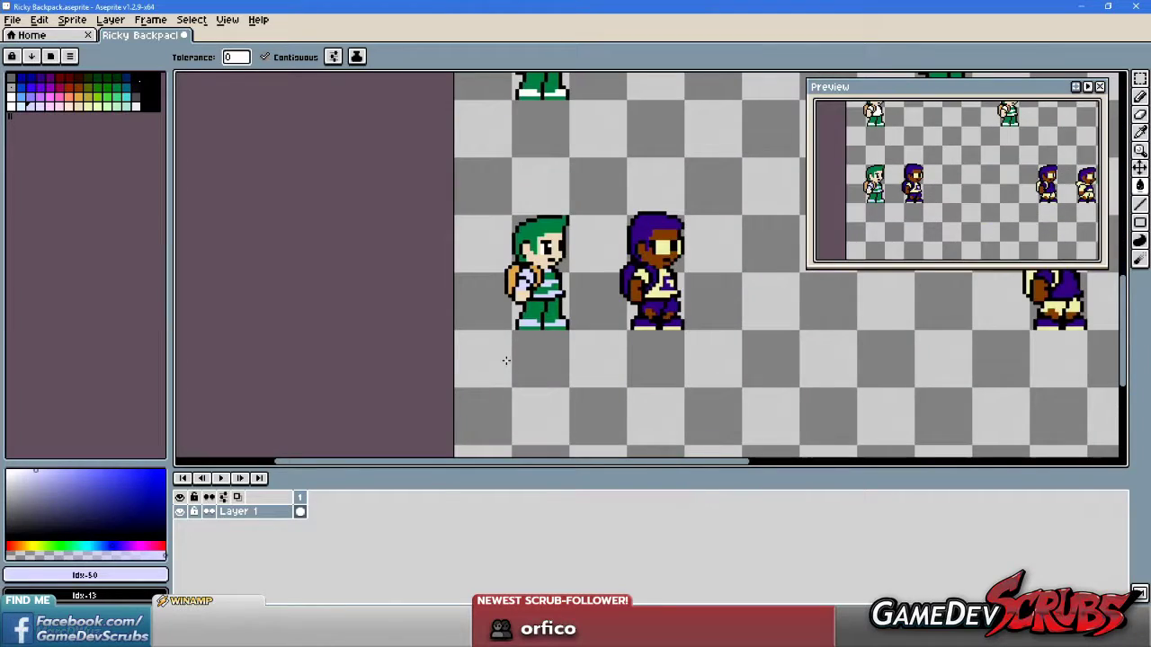
{"action": "scroll", "coordinate": [508, 355], "scroll_direction": "down", "scroll_amount": 3}
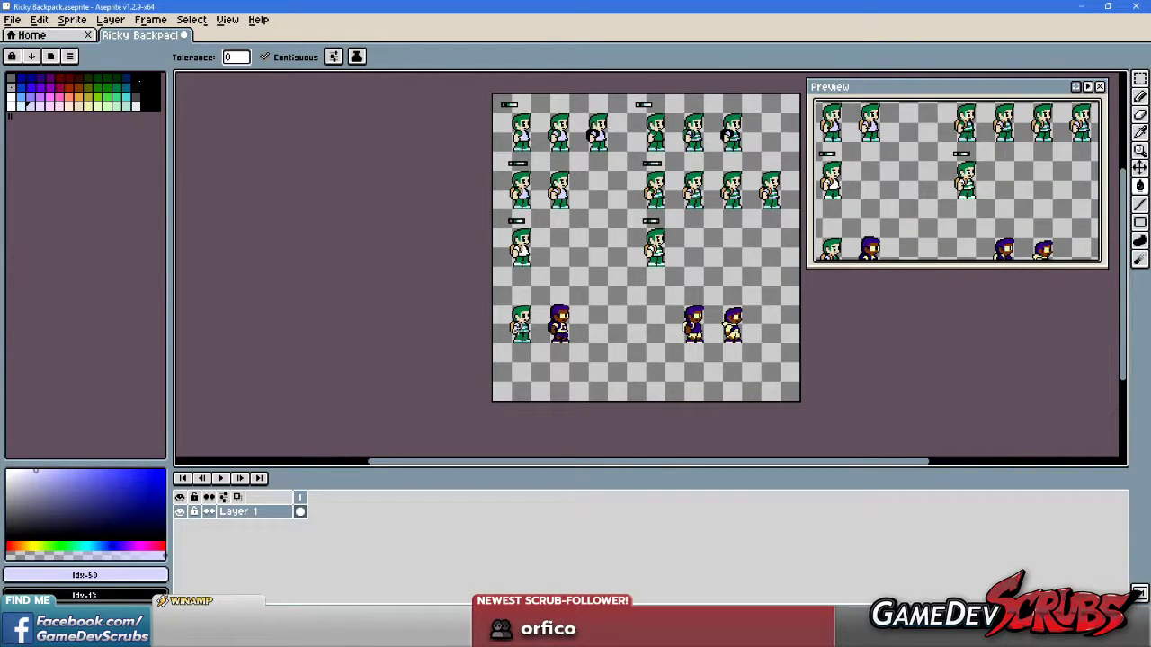
Swap the green-haired backpack sprite's sleeve colors, filling the upper sleeve with the sampled green and the forearm with pale lavender.
{"action": "scroll", "coordinate": [501, 329], "scroll_direction": "up", "scroll_amount": 4}
{"action": "key", "text": "alt"}
{"action": "left_click", "coordinate": [699, 364], "text": "alt"}
{"action": "scroll", "coordinate": [697, 355], "scroll_direction": "down", "scroll_amount": 4}
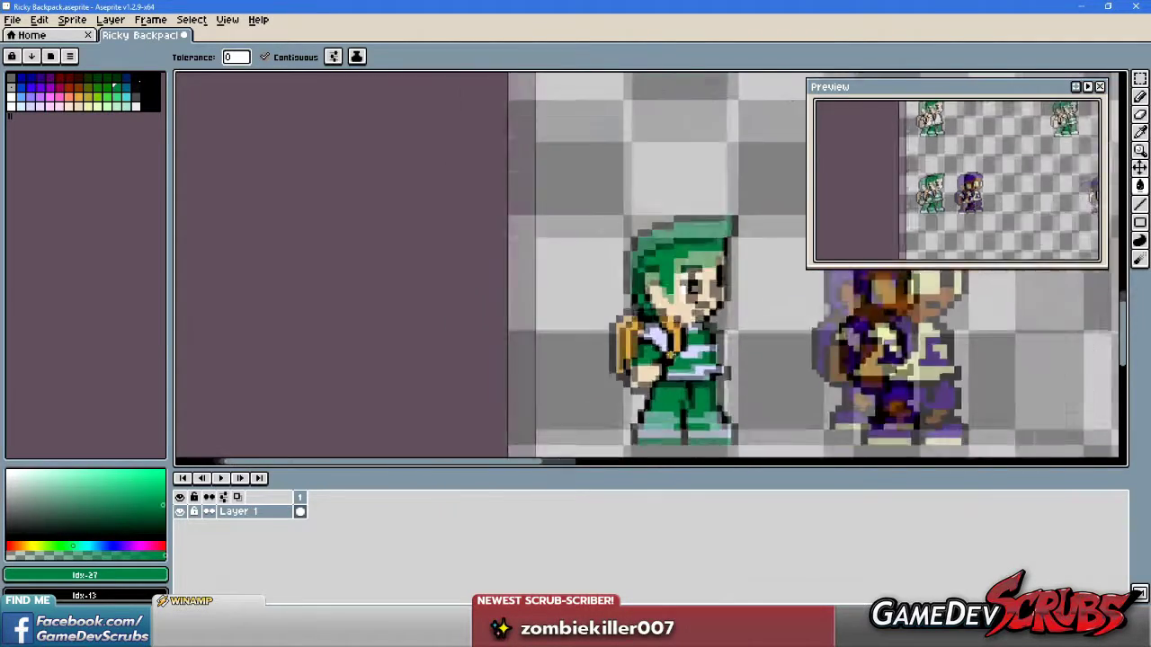
{"action": "scroll", "coordinate": [698, 349], "scroll_direction": "down", "scroll_amount": 1}
{"action": "scroll", "coordinate": [719, 358], "scroll_direction": "up", "scroll_amount": 1}
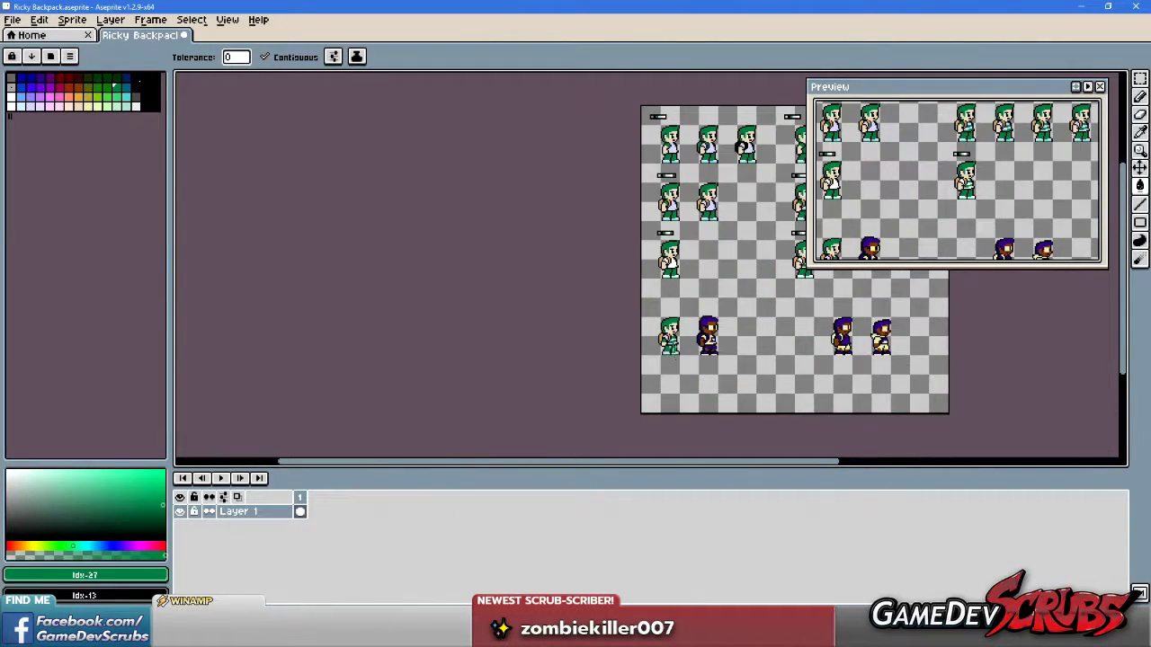
{"action": "scroll", "coordinate": [659, 342], "scroll_direction": "up", "scroll_amount": 4}
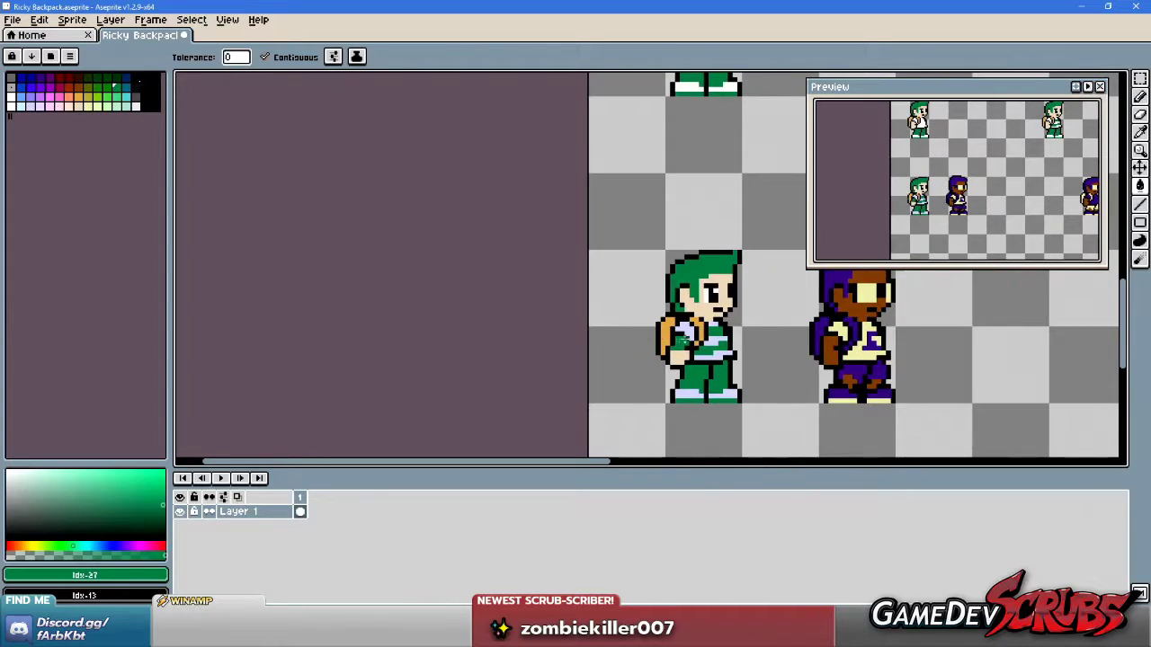
{"action": "scroll", "coordinate": [685, 338], "scroll_direction": "up", "scroll_amount": 2}
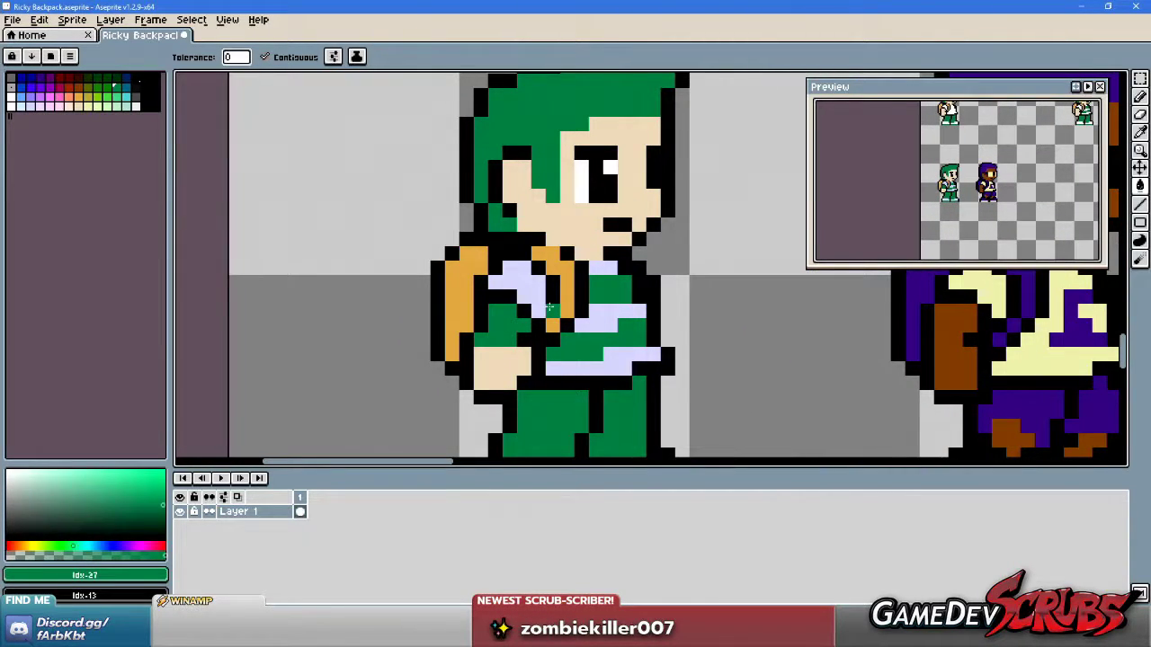
{"action": "left_click", "coordinate": [527, 290]}
{"action": "left_click", "coordinate": [611, 315], "text": "alt"}
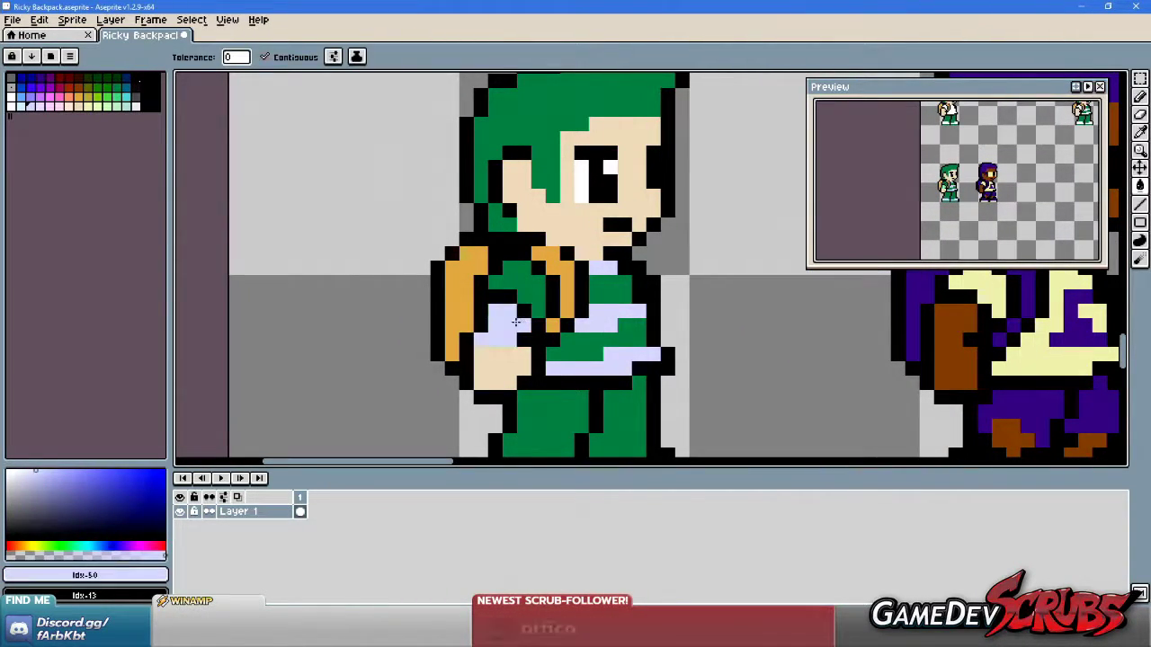
{"action": "left_click", "coordinate": [499, 328]}
Try reshaping the sleeve into a short one with the Pencil, painting a lavender cuff and a black outline between it and the hand.
{"action": "scroll", "coordinate": [570, 322], "scroll_direction": "up", "scroll_amount": 1}
{"action": "left_click", "coordinate": [519, 291]}
{"action": "key", "text": "ctrl+z"}
{"action": "key", "text": "b"}
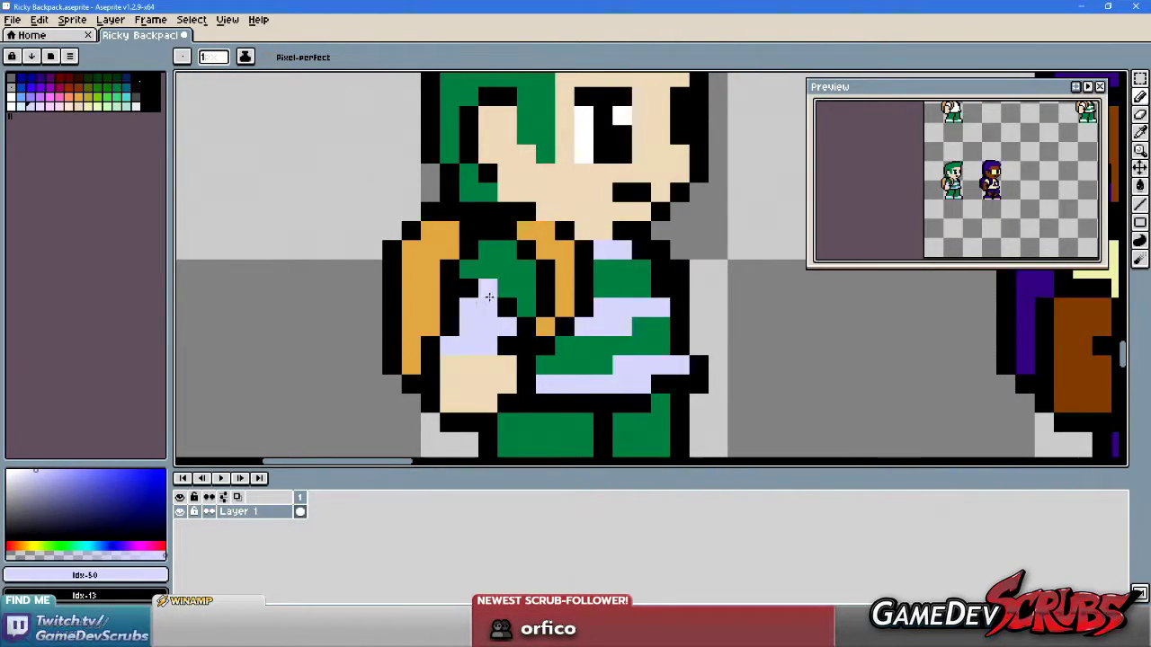
{"action": "left_click", "coordinate": [473, 301], "text": "alt"}
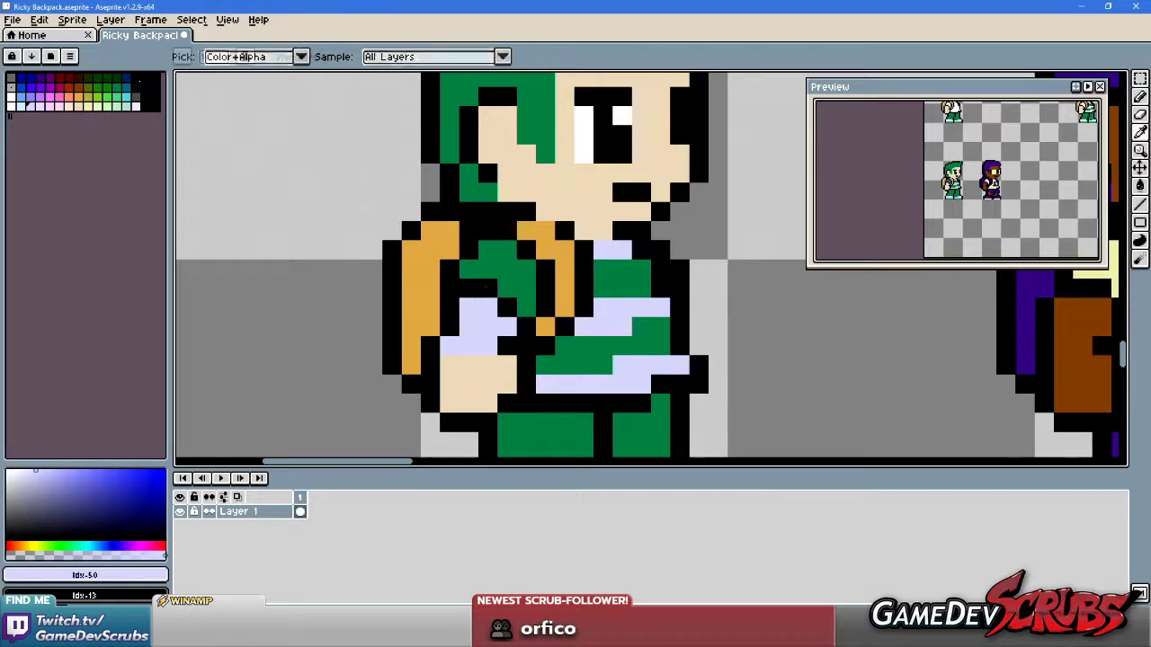
{"action": "left_click", "coordinate": [484, 288]}
{"action": "left_click", "coordinate": [453, 325], "text": "alt"}
{"action": "left_click", "coordinate": [473, 337]}
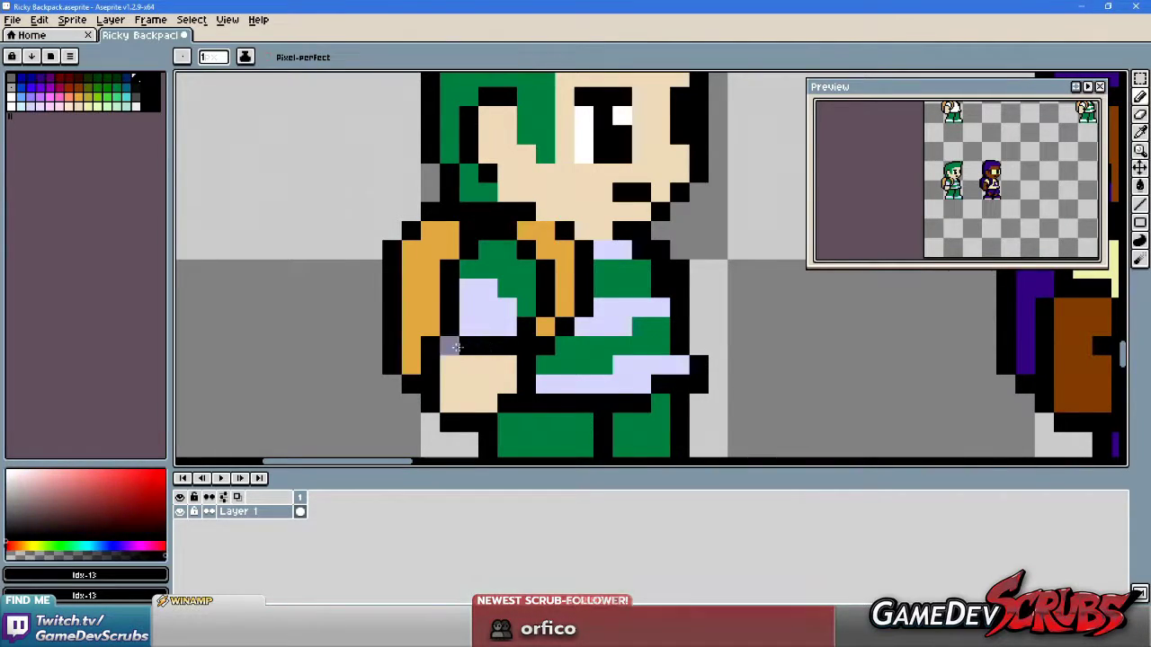
{"action": "left_click", "coordinate": [432, 319], "text": "alt"}
{"action": "left_click", "coordinate": [443, 319], "text": "alt"}
Examine the short green sleeve with its lavender cuff at several zoom levels, comparing it with the neighboring purple-haired sprite.
{"action": "scroll", "coordinate": [602, 326], "scroll_direction": "down", "scroll_amount": 5}
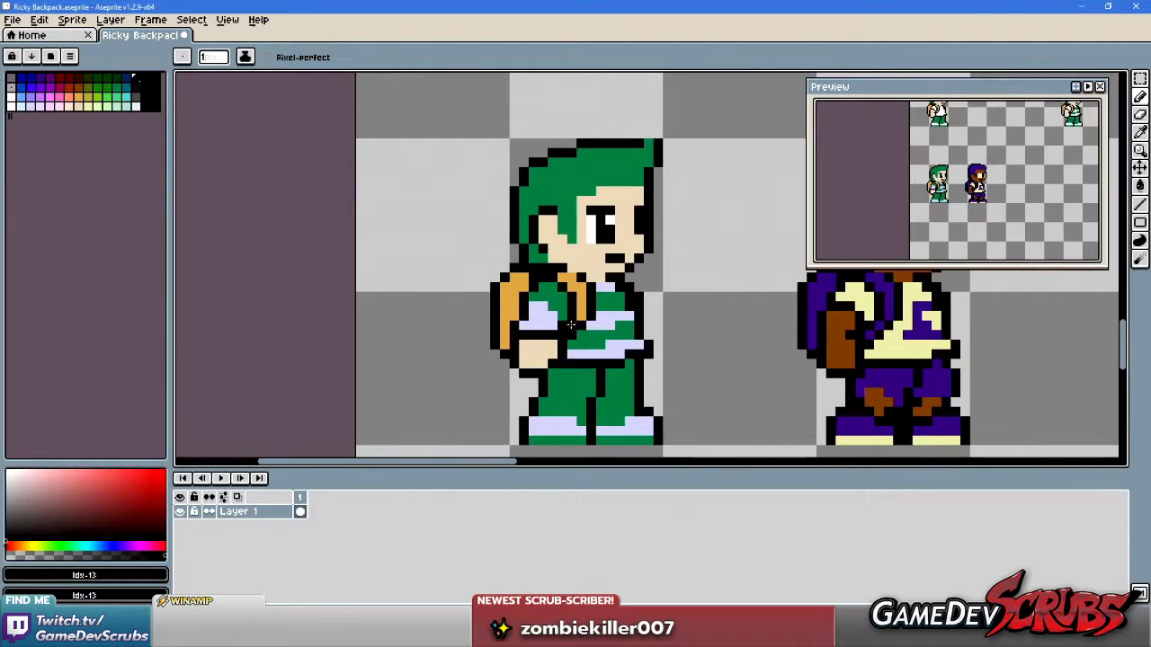
{"action": "scroll", "coordinate": [615, 320], "scroll_direction": "up", "scroll_amount": 1}
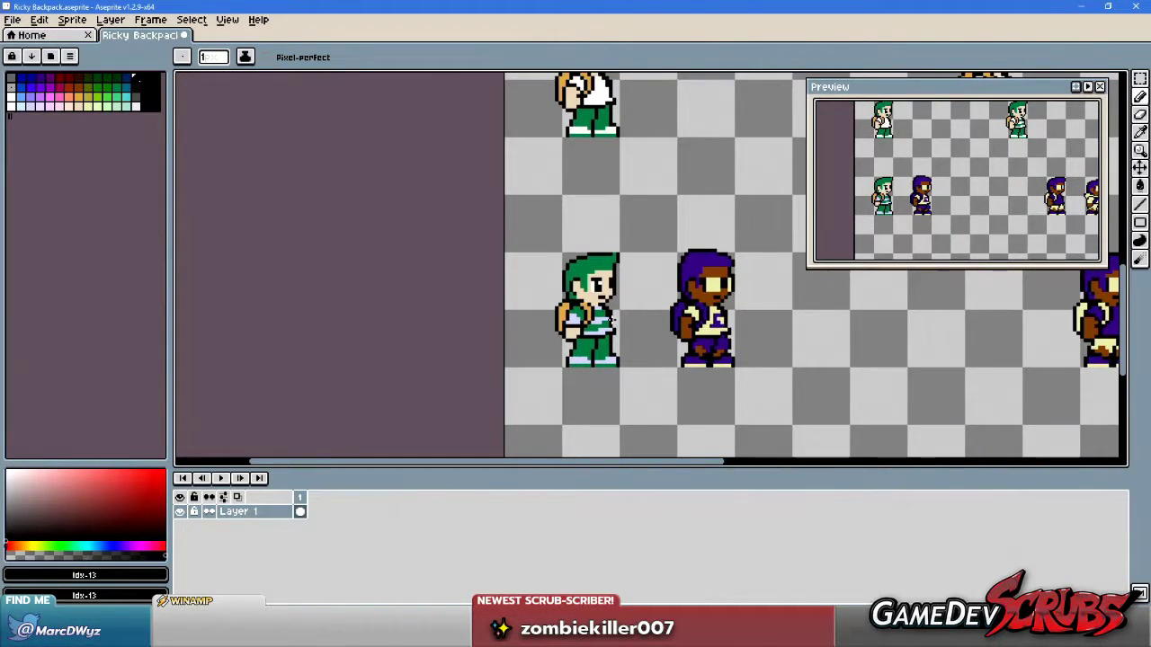
{"action": "scroll", "coordinate": [611, 319], "scroll_direction": "up", "scroll_amount": 3}
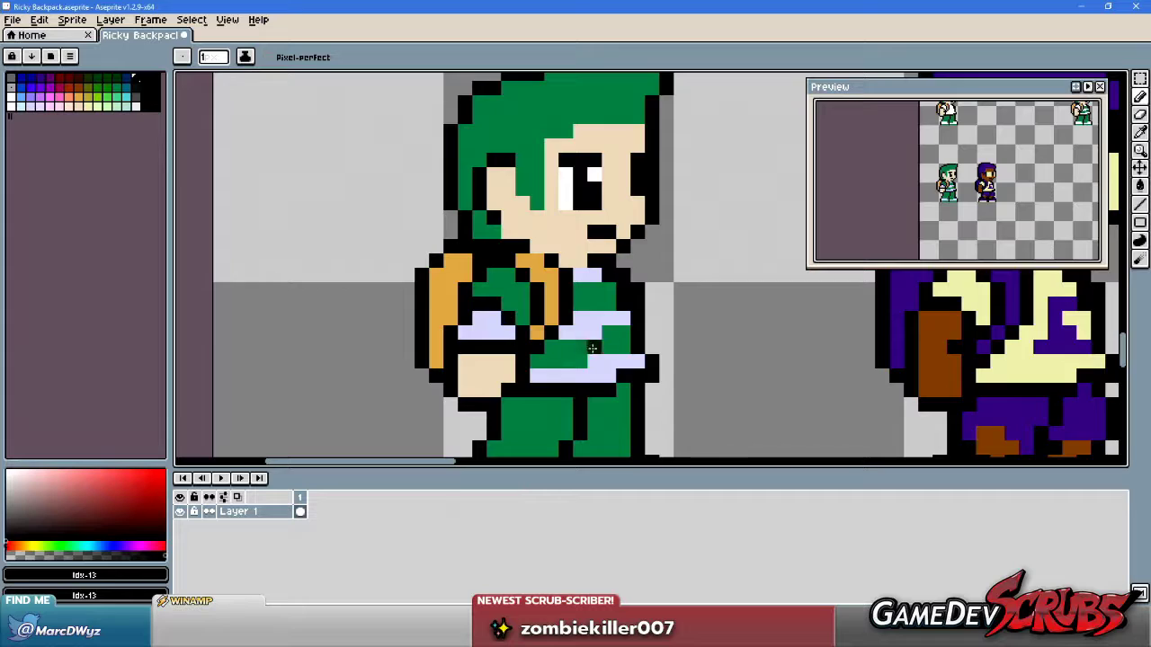
{"action": "scroll", "coordinate": [592, 348], "scroll_direction": "down", "scroll_amount": 2}
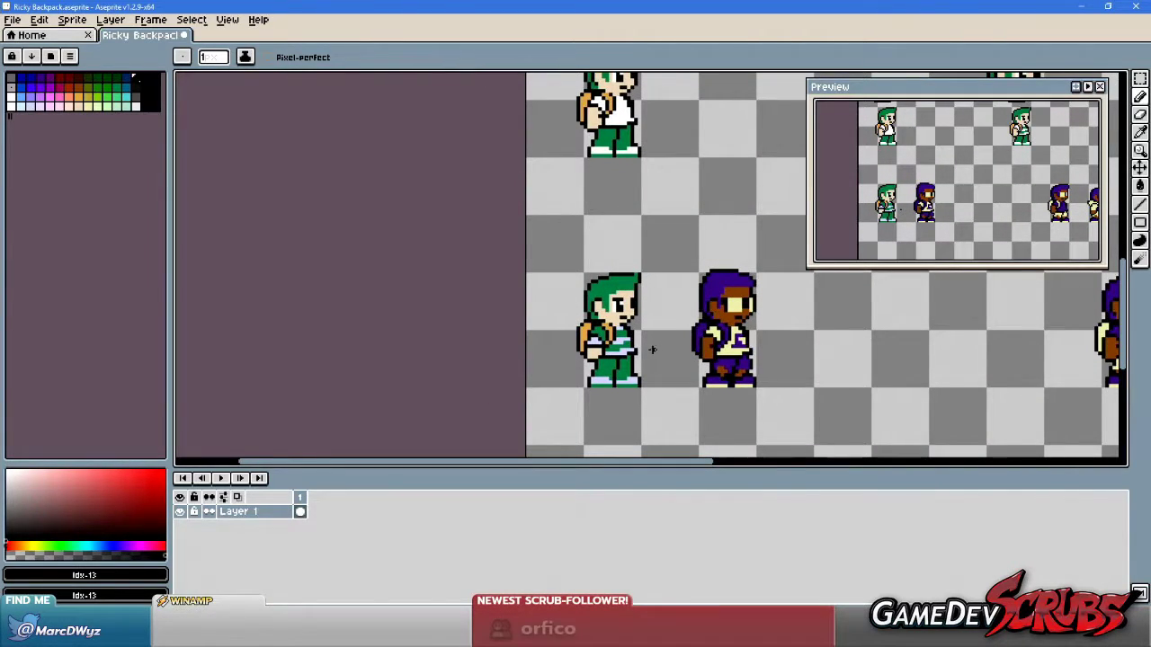
{"action": "scroll", "coordinate": [652, 349], "scroll_direction": "up", "scroll_amount": 4}
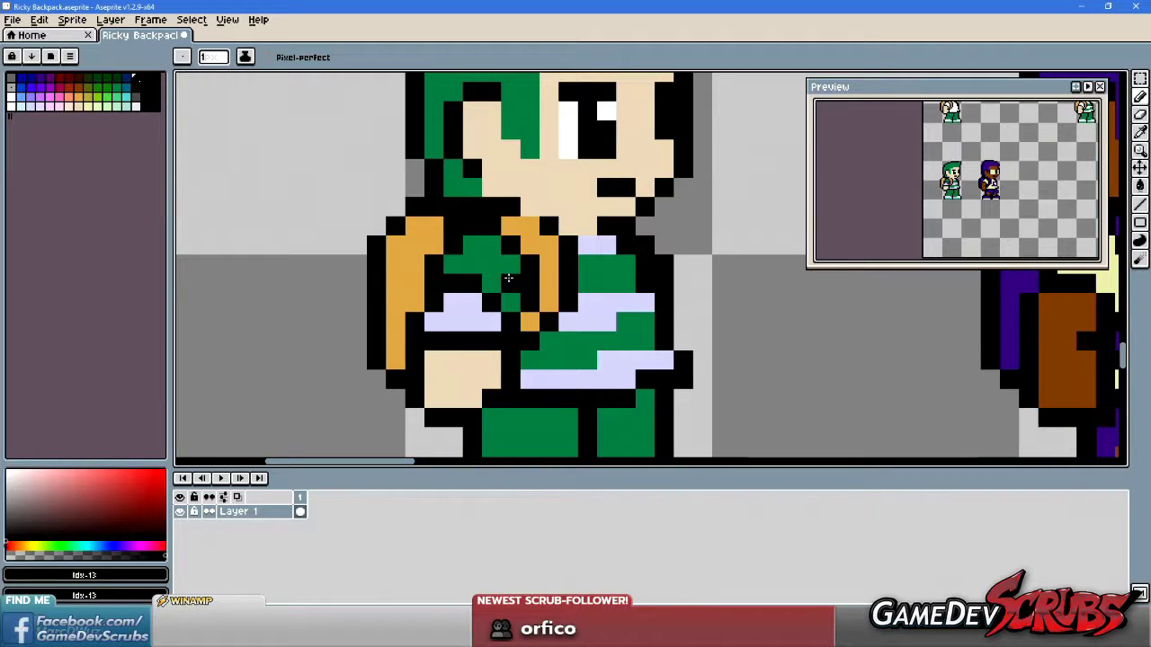
{"action": "scroll", "coordinate": [545, 296], "scroll_direction": "down", "scroll_amount": 2}
{"action": "scroll", "coordinate": [539, 298], "scroll_direction": "up", "scroll_amount": 3}
{"action": "scroll", "coordinate": [536, 298], "scroll_direction": "down", "scroll_amount": 1}
{"action": "scroll", "coordinate": [537, 300], "scroll_direction": "down", "scroll_amount": 3}
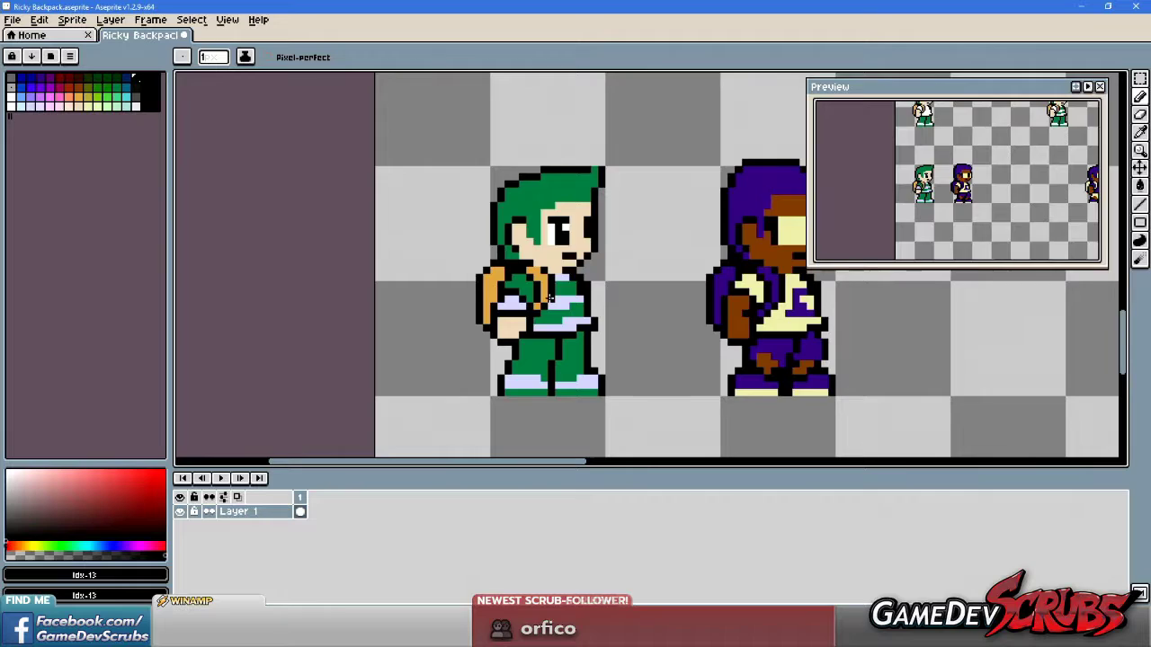
{"action": "scroll", "coordinate": [548, 304], "scroll_direction": "up", "scroll_amount": 3}
{"action": "scroll", "coordinate": [567, 309], "scroll_direction": "down", "scroll_amount": 3}
Undo the sleeve recoloring, and try painting sampled pale lavender over the black line beneath the upper sleeve.
{"action": "key", "text": "v"}
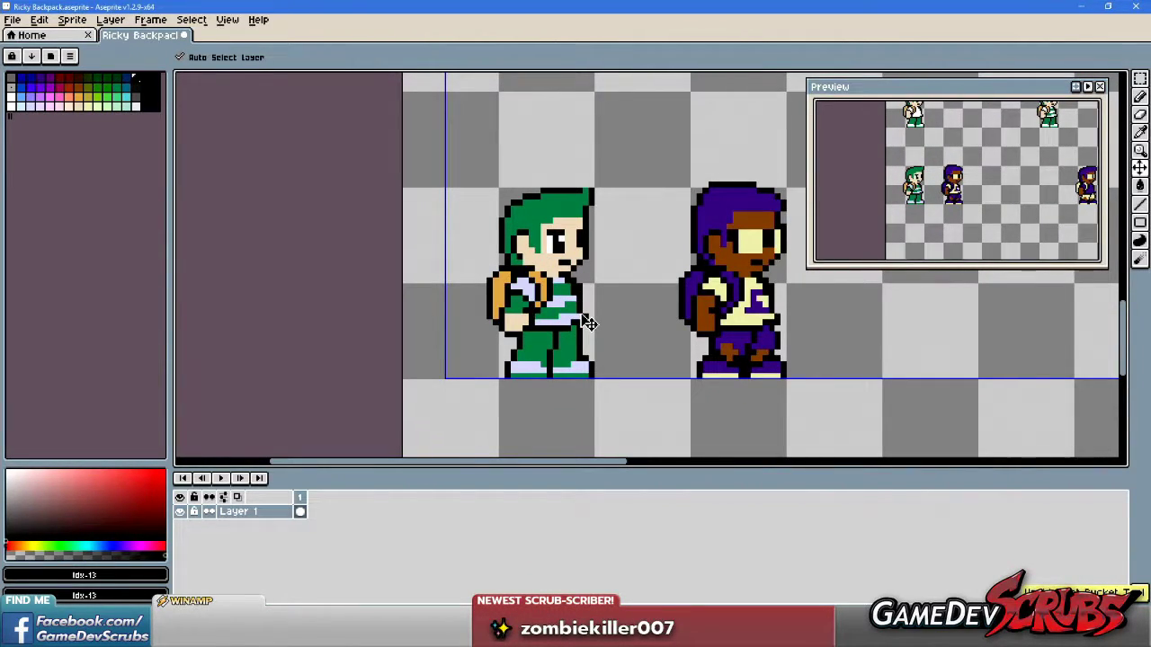
{"action": "scroll", "coordinate": [561, 287], "scroll_direction": "up", "scroll_amount": 6}
{"action": "key", "text": "i"}
{"action": "left_click", "coordinate": [442, 260]}
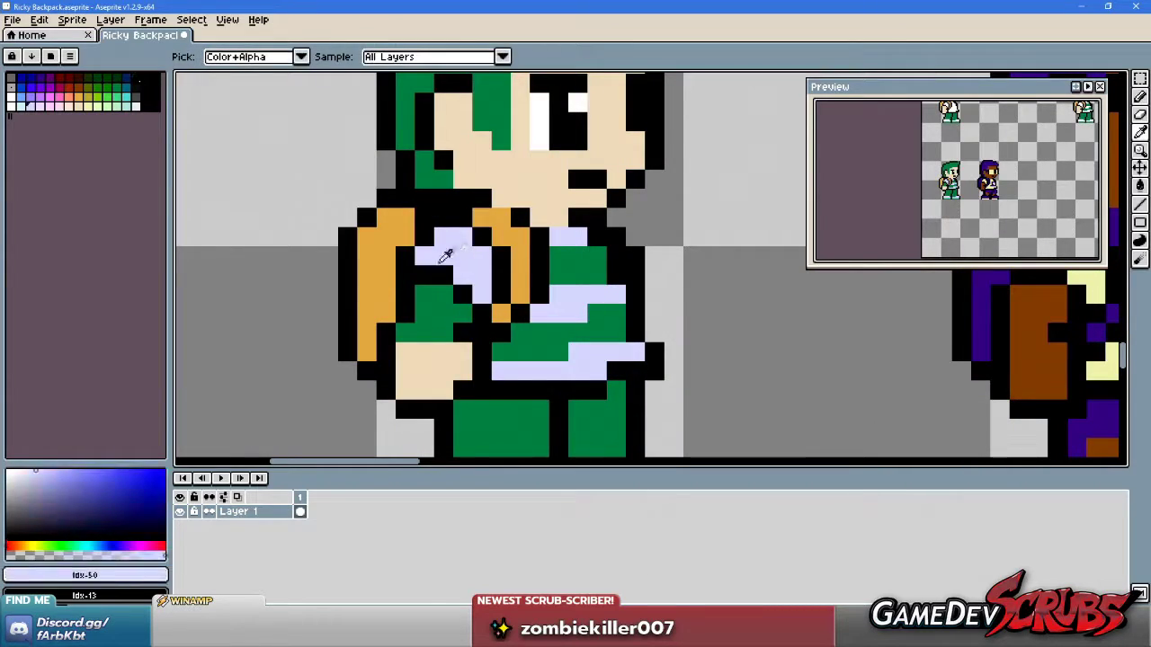
{"action": "key", "text": "b"}
{"action": "left_click", "coordinate": [444, 274]}
{"action": "scroll", "coordinate": [657, 324], "scroll_direction": "down", "scroll_amount": 8}
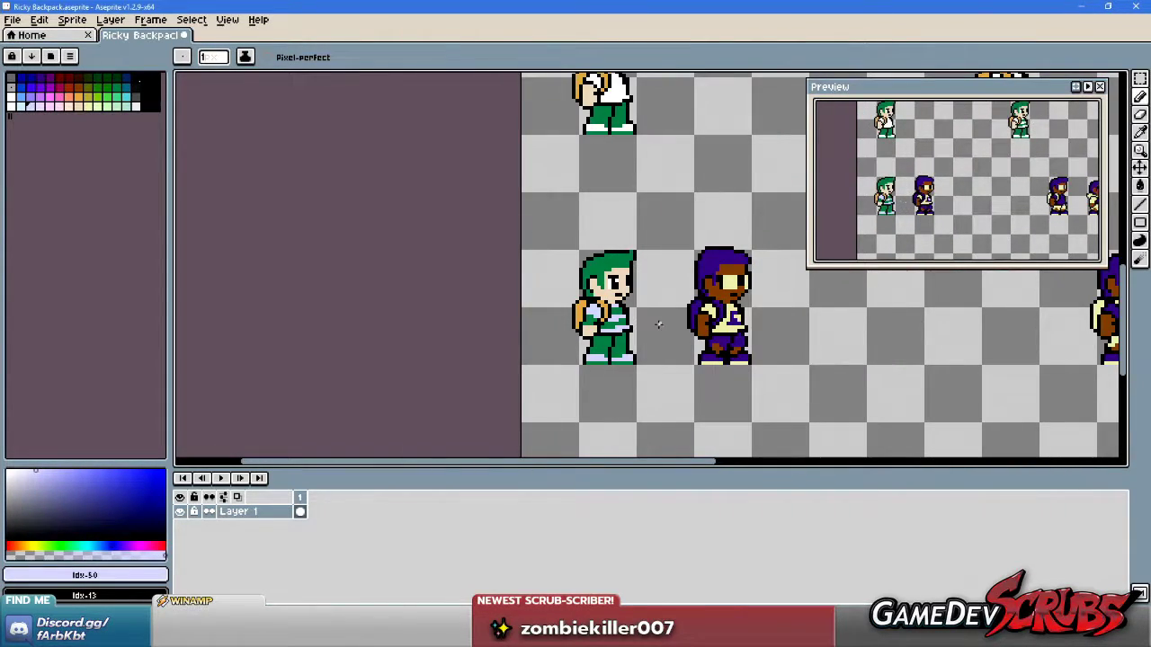
Check the extended lavender area on the upper sleeve, and undo it to restore the black line.
{"action": "scroll", "coordinate": [634, 324], "scroll_direction": "up", "scroll_amount": 5}
{"action": "scroll", "coordinate": [634, 324], "scroll_direction": "up", "scroll_amount": 2}
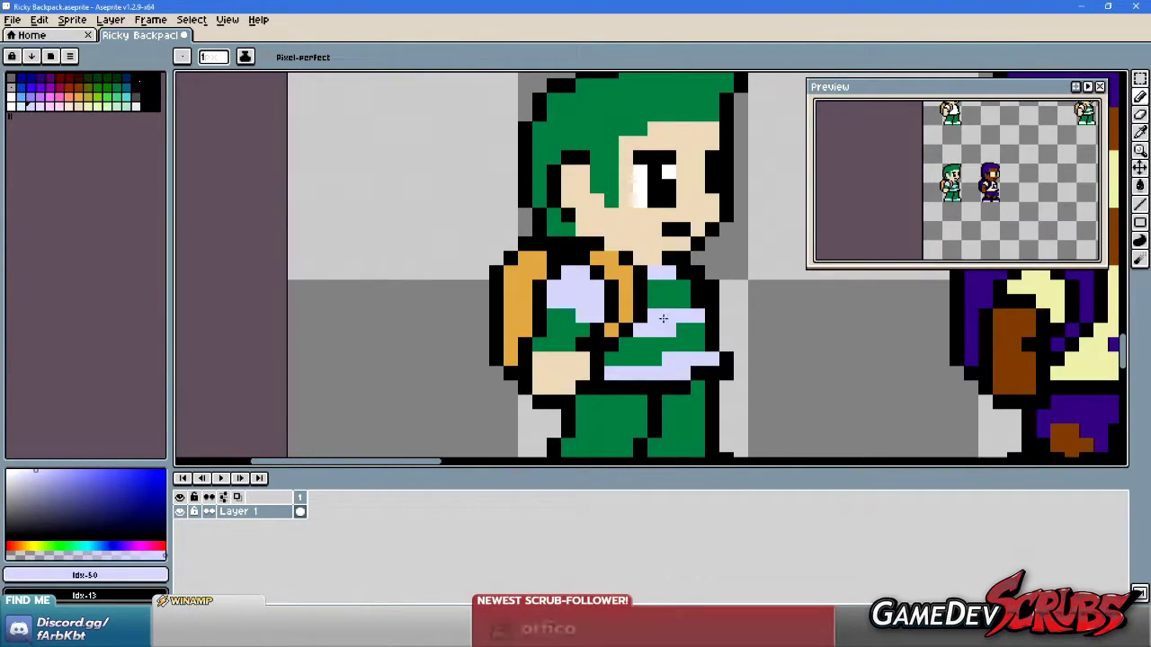
{"action": "key", "text": "v"}
{"action": "key", "text": "b"}
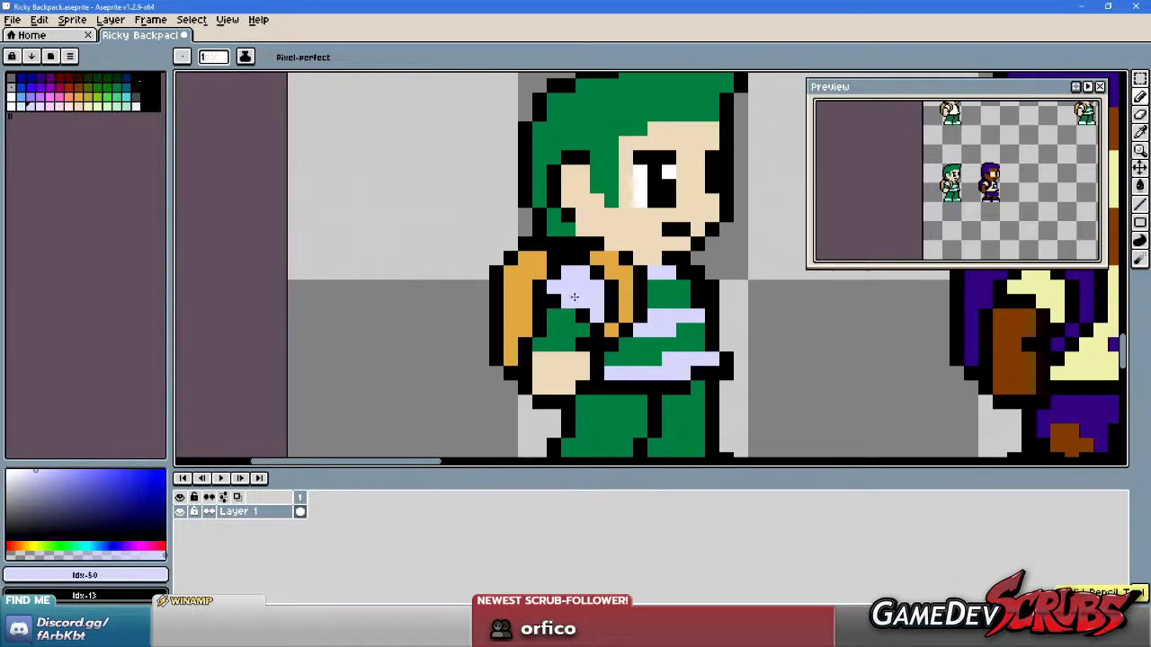
Compare the lavender-and-green sleeve of the green-haired sprite with the sleeves of the striped-shirt backpack variants elsewhere on the sheet.
{"action": "scroll", "coordinate": [575, 299], "scroll_direction": "up", "scroll_amount": 1}
{"action": "scroll", "coordinate": [477, 312], "scroll_direction": "down", "scroll_amount": 3}
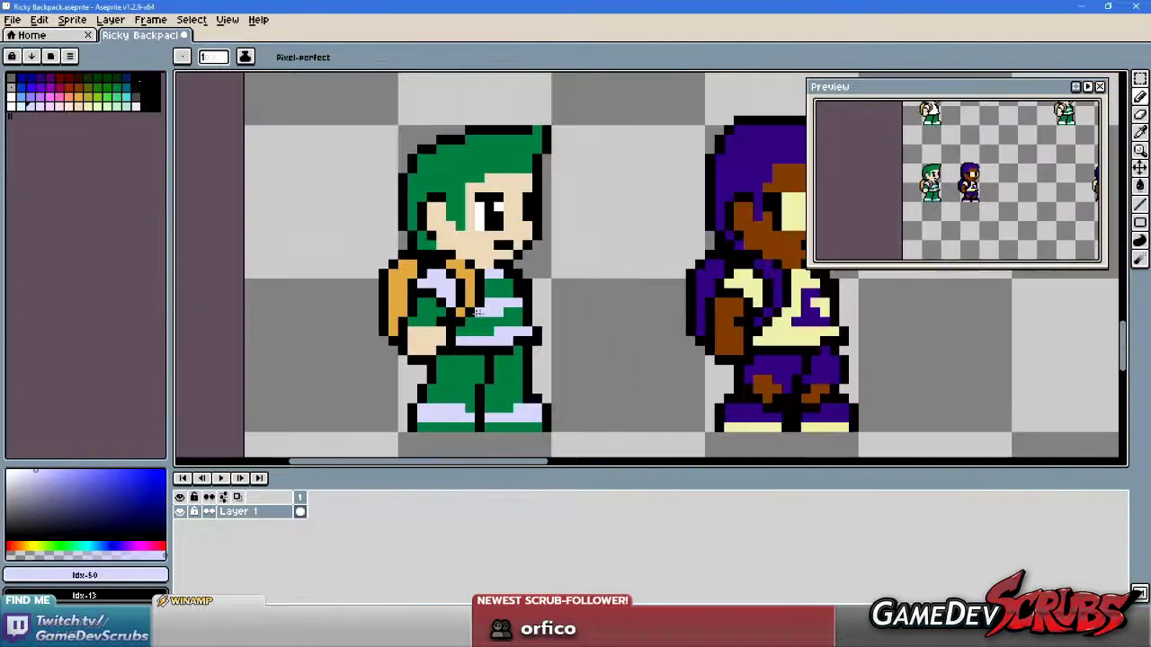
{"action": "scroll", "coordinate": [445, 313], "scroll_direction": "up", "scroll_amount": 1}
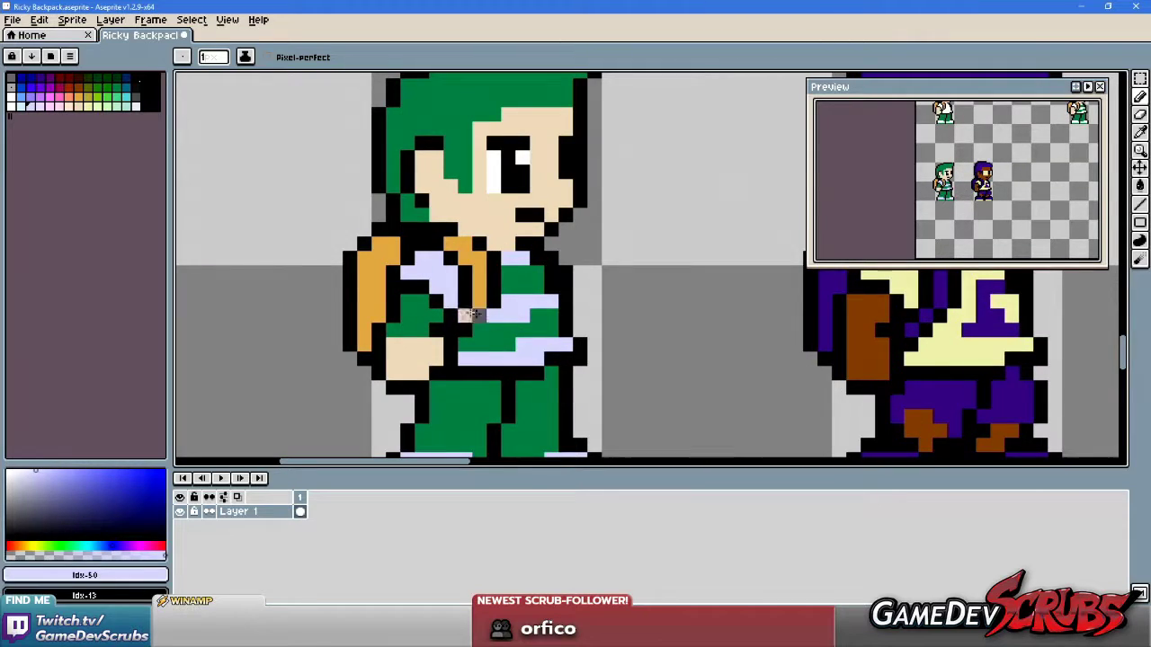
{"action": "scroll", "coordinate": [478, 313], "scroll_direction": "down", "scroll_amount": 1}
{"action": "scroll", "coordinate": [592, 307], "scroll_direction": "up", "scroll_amount": 1}
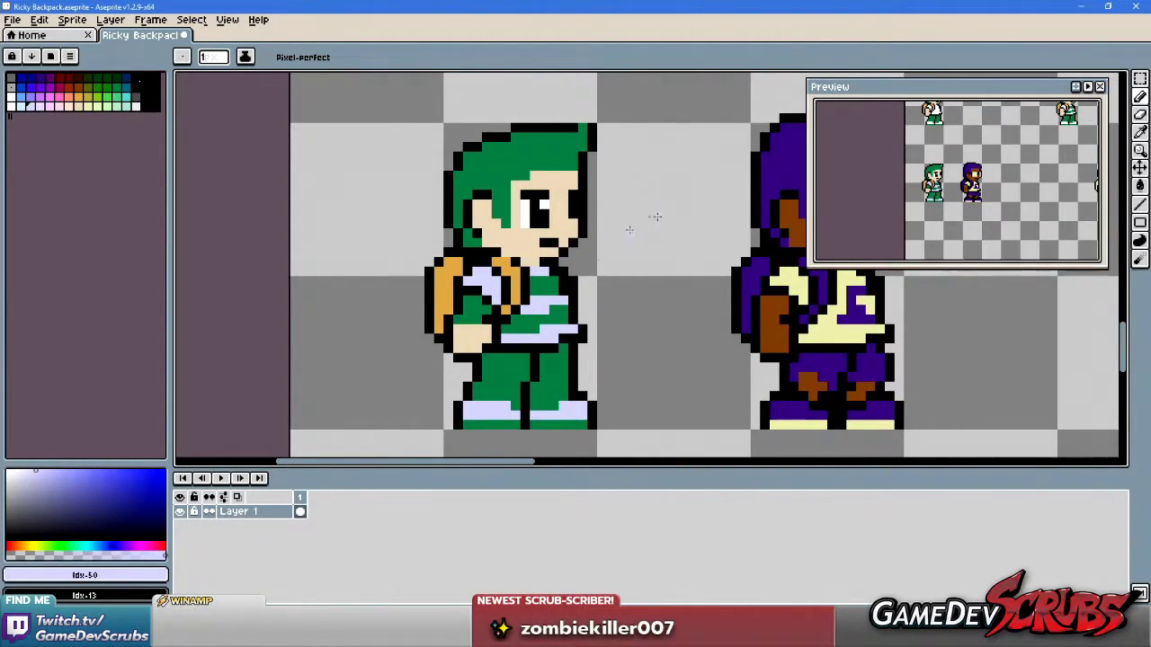
{"action": "scroll", "coordinate": [629, 269], "scroll_direction": "down", "scroll_amount": 3}
{"action": "left_click_drag", "start_coordinate": [674, 218], "coordinate": [606, 303]}
{"action": "scroll", "coordinate": [545, 351], "scroll_direction": "up", "scroll_amount": 5}
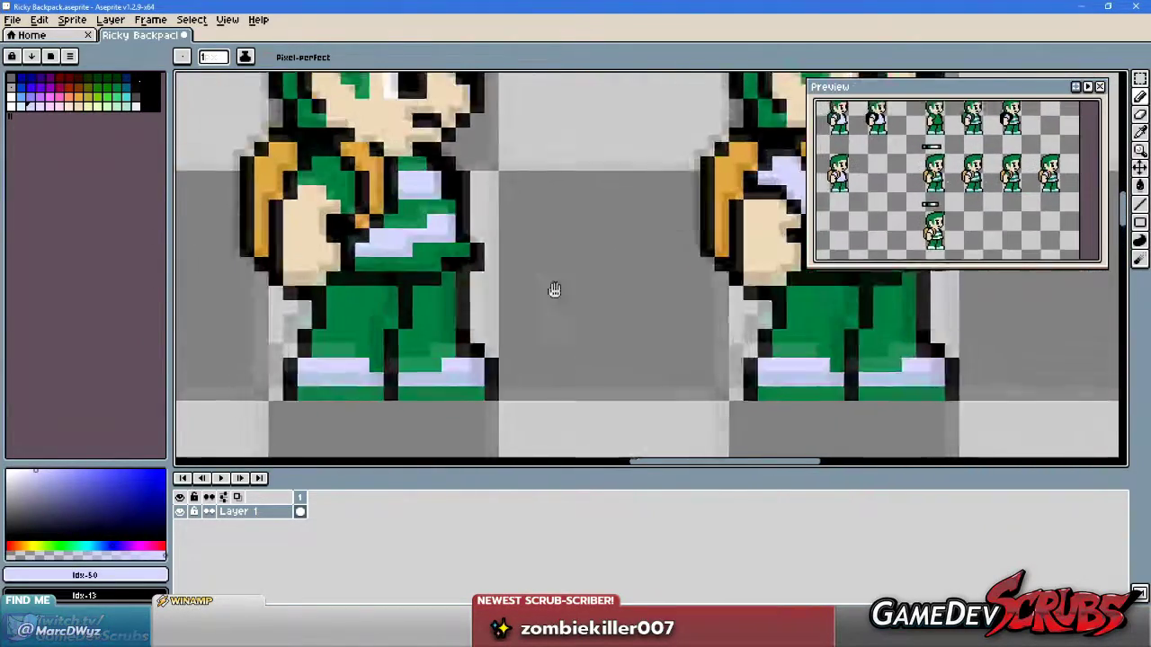
{"action": "scroll", "coordinate": [555, 289], "scroll_direction": "down", "scroll_amount": 4}
{"action": "left_click_drag", "start_coordinate": [547, 201], "coordinate": [494, 345]}
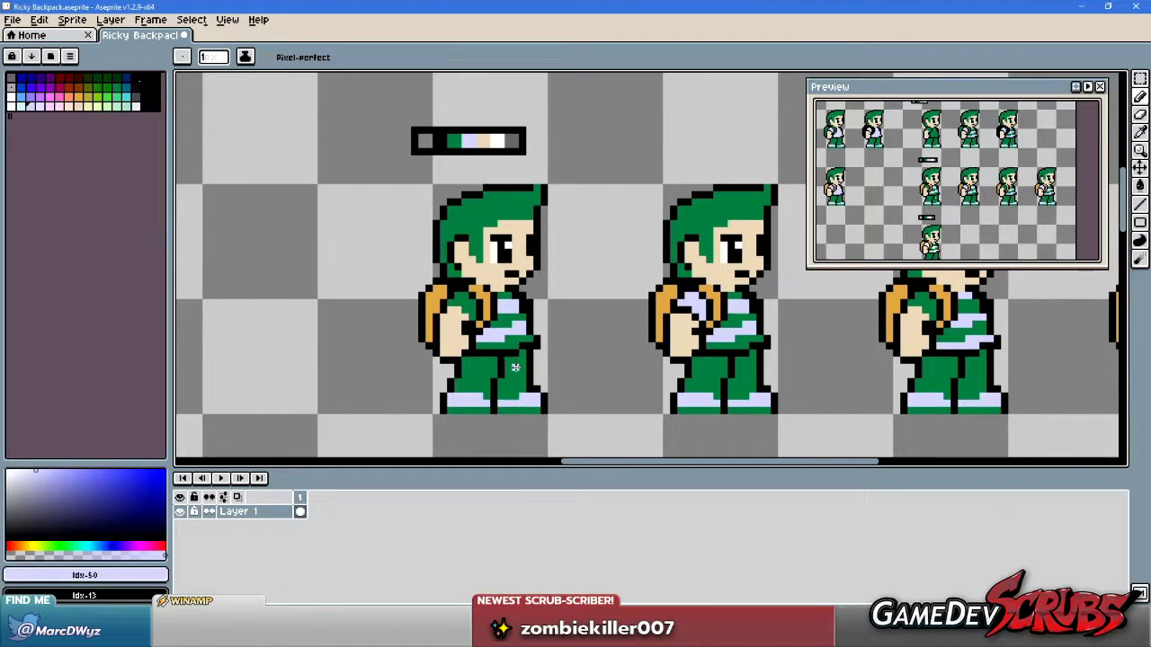
{"action": "scroll", "coordinate": [549, 323], "scroll_direction": "down", "scroll_amount": 4}
{"action": "scroll", "coordinate": [605, 292], "scroll_direction": "up", "scroll_amount": 1}
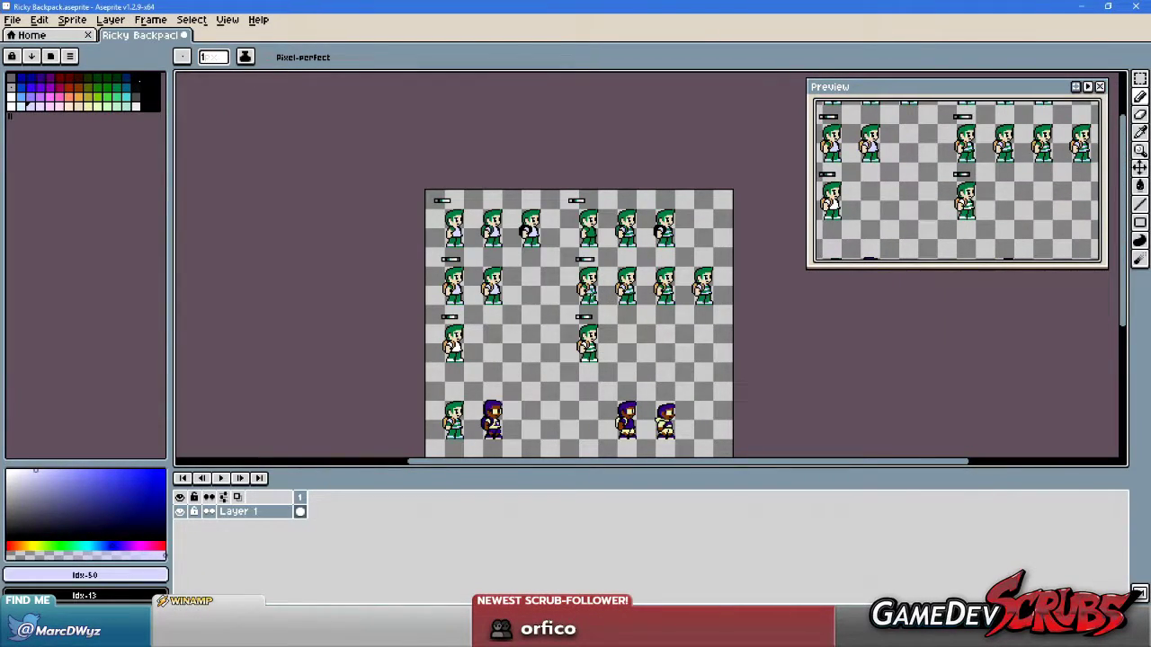
{"action": "scroll", "coordinate": [575, 277], "scroll_direction": "up", "scroll_amount": 5}
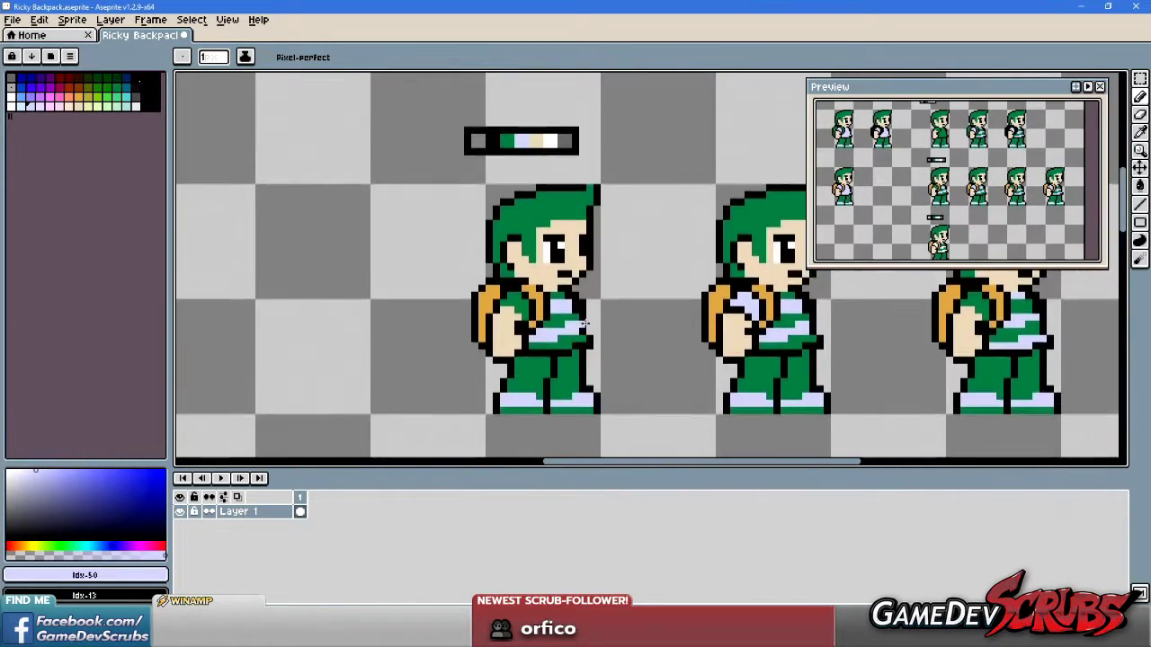
{"action": "left_click_drag", "start_coordinate": [679, 342], "coordinate": [538, 335]}
{"action": "scroll", "coordinate": [732, 347], "scroll_direction": "down", "scroll_amount": 6}
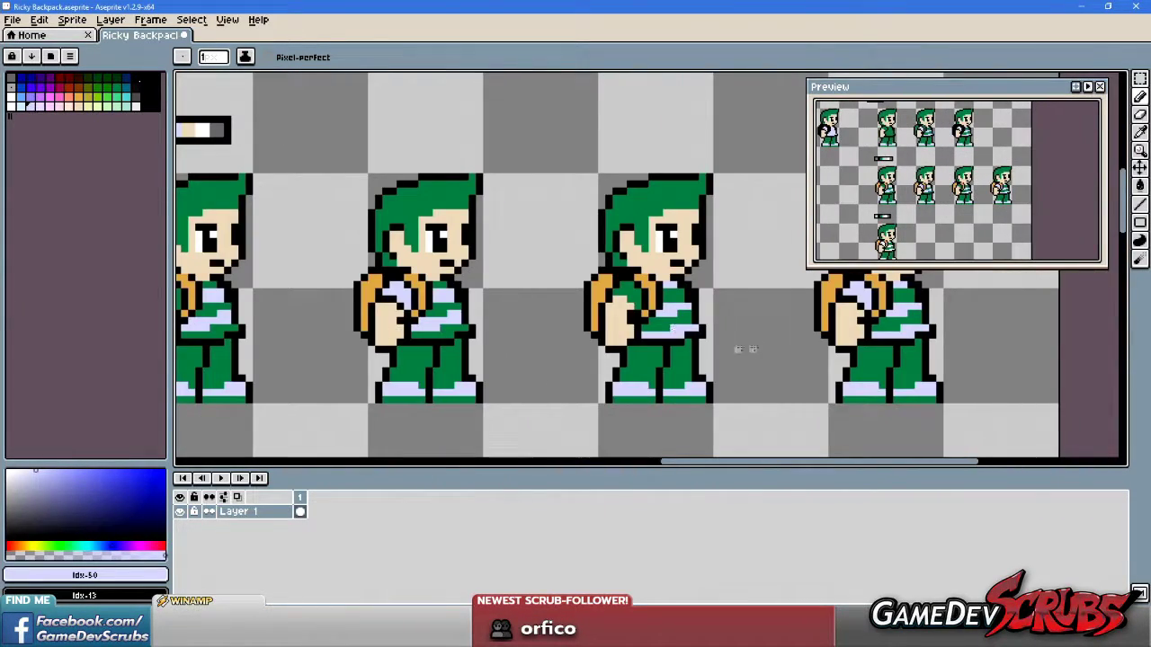
{"action": "scroll", "coordinate": [470, 368], "scroll_direction": "up", "scroll_amount": 5}
{"action": "left_click_drag", "start_coordinate": [470, 368], "coordinate": [243, 202]}
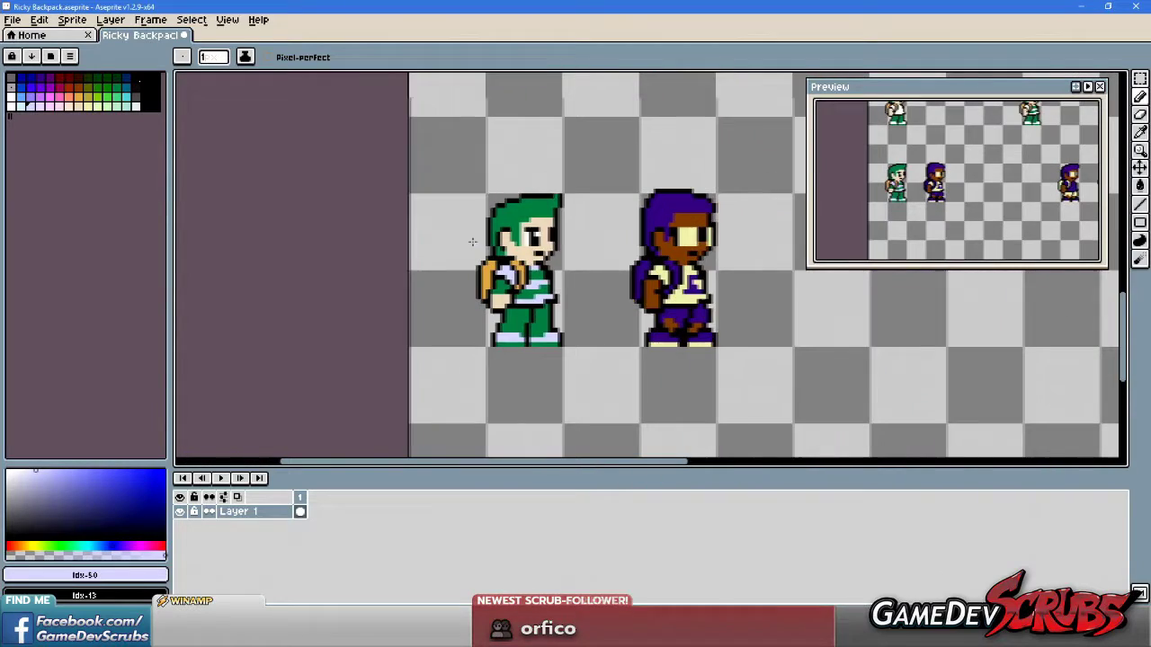
Examine the bottom-row green-haired sprite close up and at sheet scale, judging its sleeve against the purple-haired sprite.
{"action": "scroll", "coordinate": [534, 311], "scroll_direction": "up", "scroll_amount": 2}
{"action": "scroll", "coordinate": [534, 311], "scroll_direction": "down", "scroll_amount": 4}
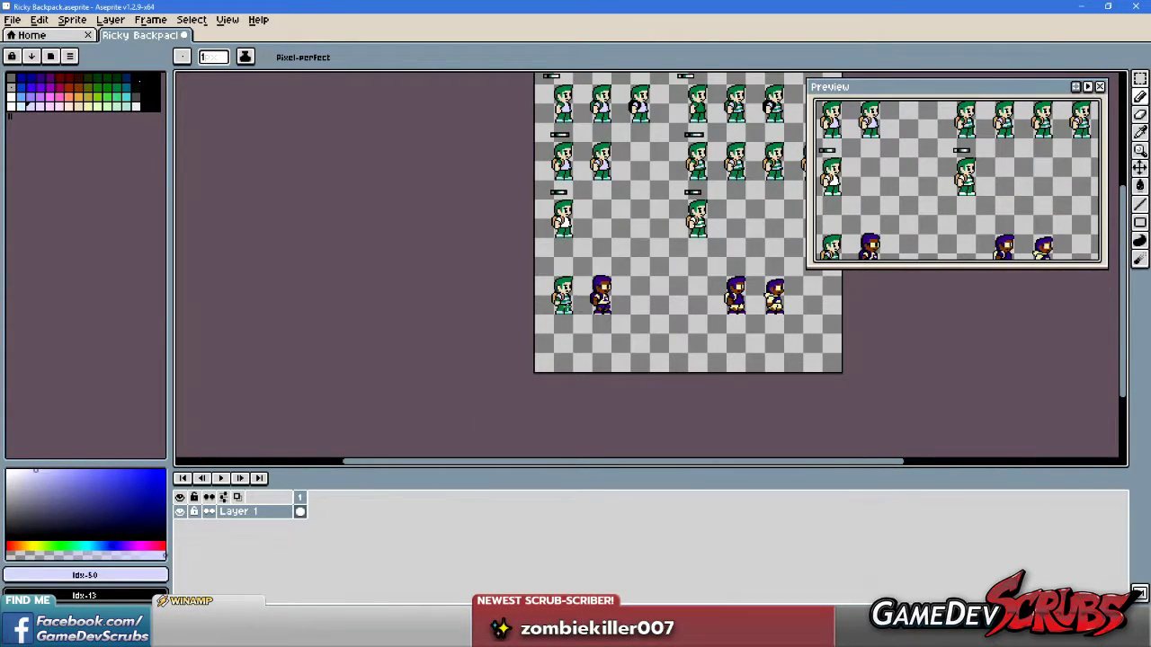
{"action": "scroll", "coordinate": [583, 305], "scroll_direction": "up", "scroll_amount": 5}
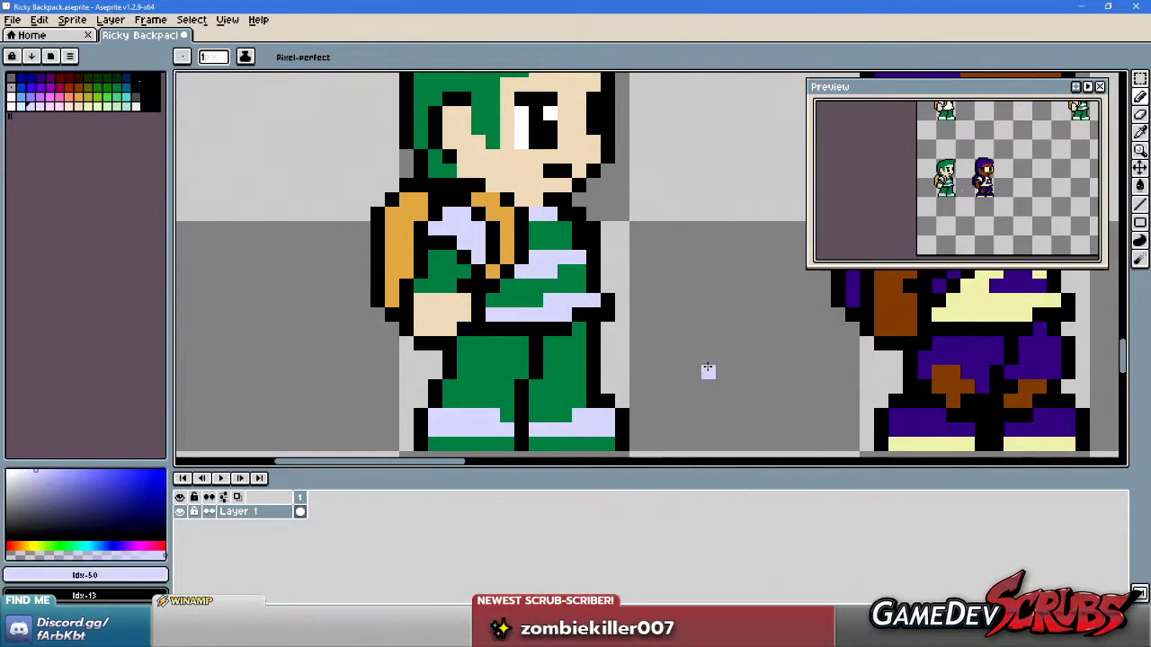
{"action": "scroll", "coordinate": [603, 319], "scroll_direction": "down", "scroll_amount": 2}
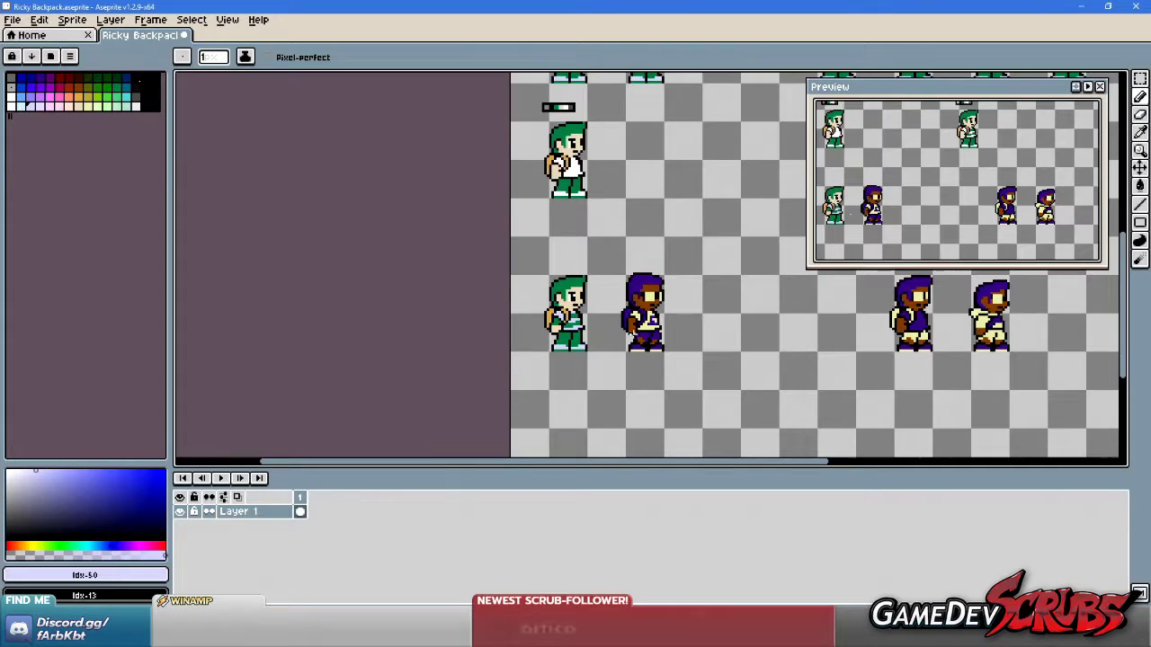
{"action": "scroll", "coordinate": [614, 316], "scroll_direction": "up", "scroll_amount": 2}
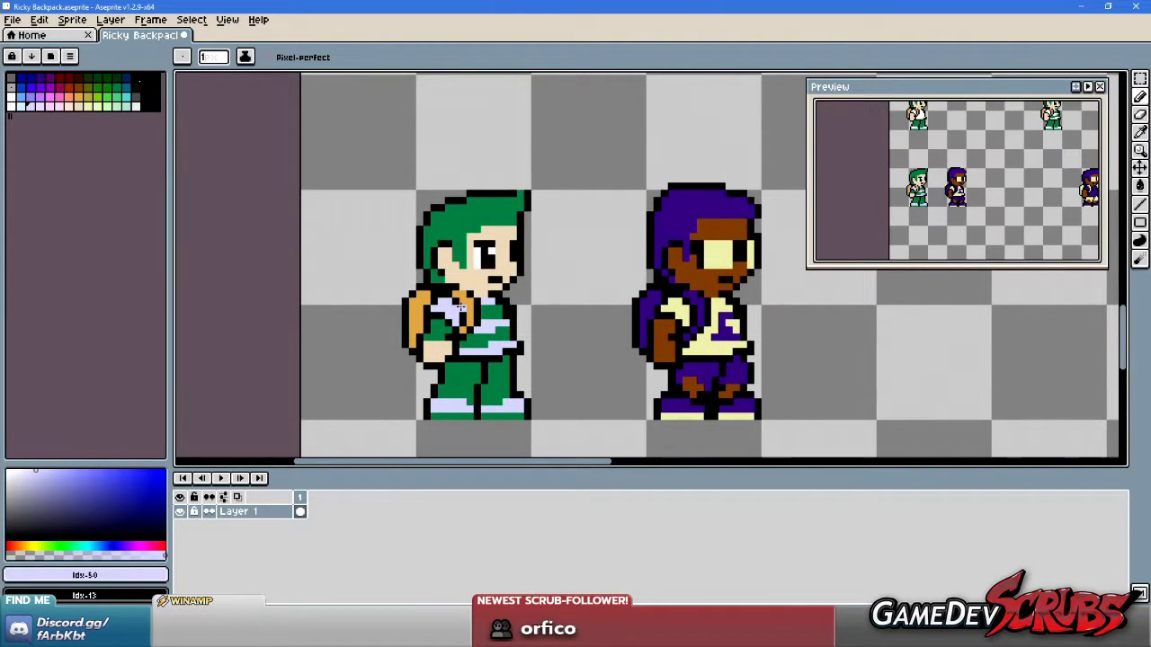
{"action": "scroll", "coordinate": [575, 315], "scroll_direction": "down", "scroll_amount": 2}
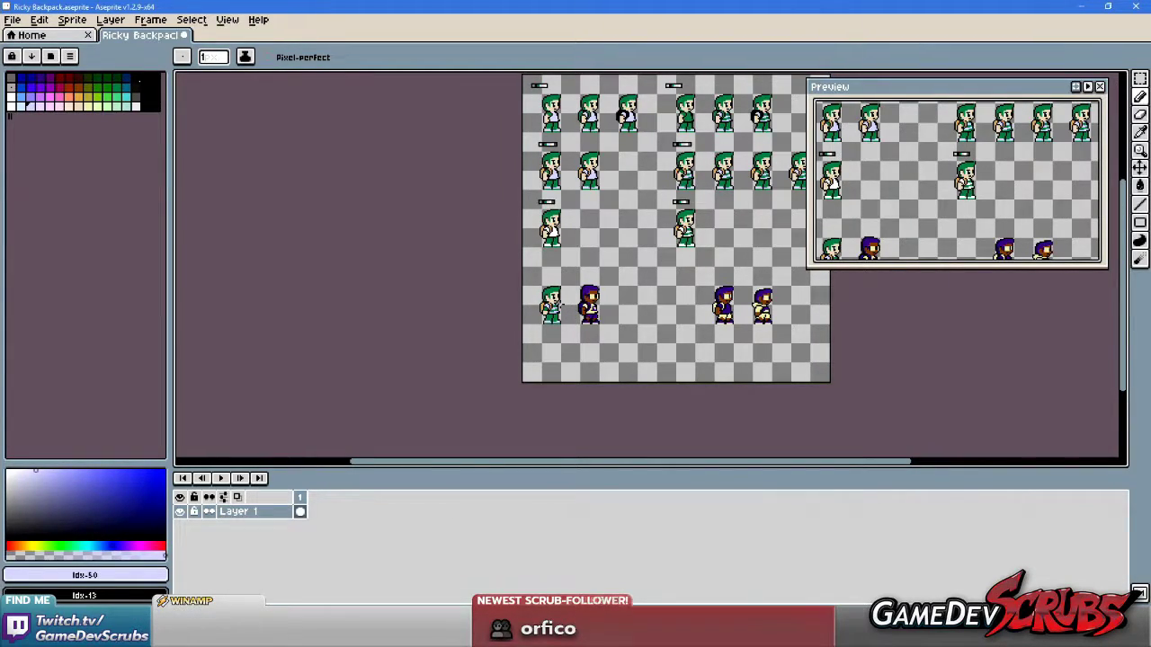
{"action": "scroll", "coordinate": [557, 306], "scroll_direction": "up", "scroll_amount": 2}
{"action": "scroll", "coordinate": [557, 305], "scroll_direction": "up", "scroll_amount": 2}
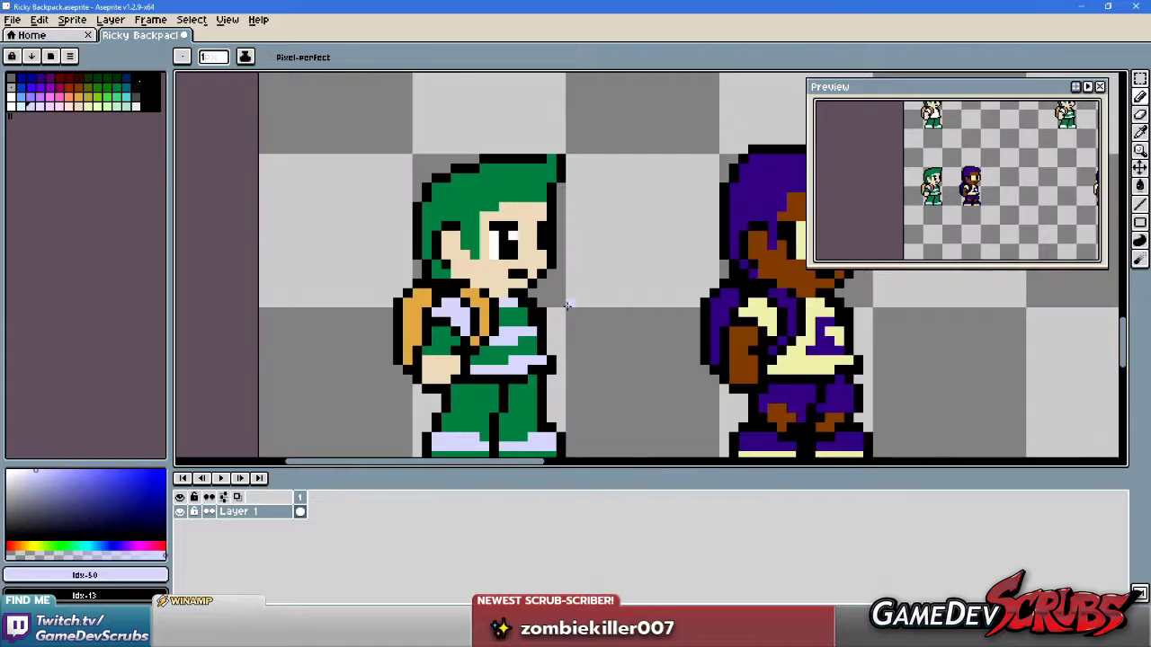
{"action": "scroll", "coordinate": [553, 307], "scroll_direction": "down", "scroll_amount": 2}
{"action": "scroll", "coordinate": [549, 309], "scroll_direction": "up", "scroll_amount": 1}
{"action": "scroll", "coordinate": [548, 308], "scroll_direction": "down", "scroll_amount": 1}
{"action": "scroll", "coordinate": [461, 270], "scroll_direction": "up", "scroll_amount": 1}
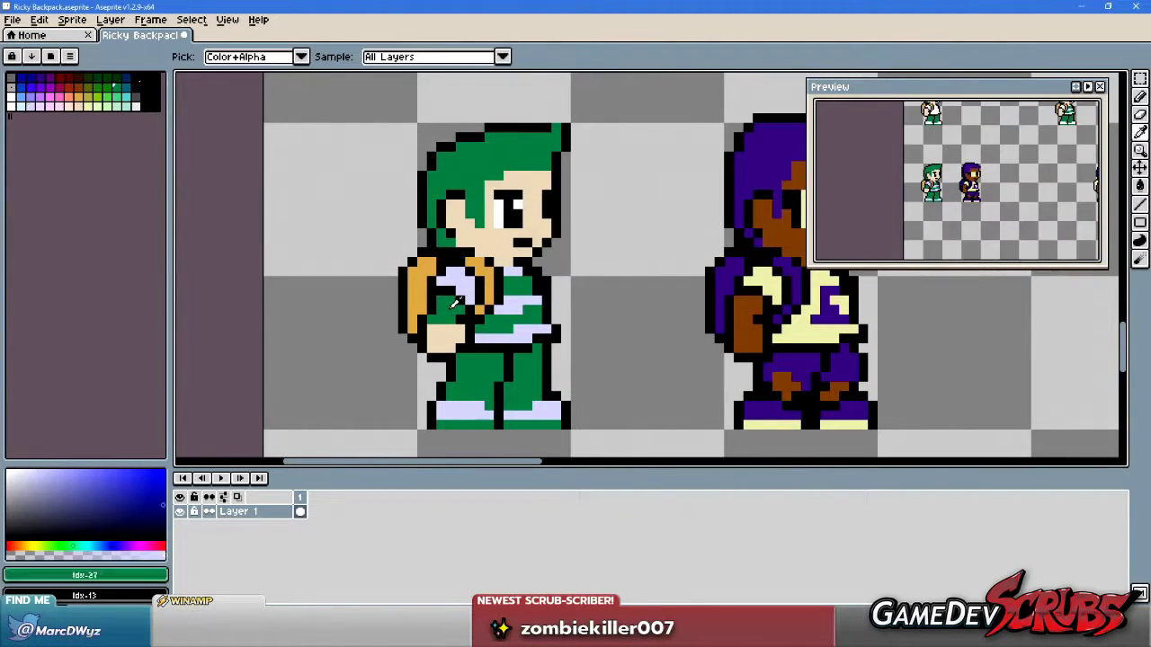
Try filling the lavender upper sleeve of the bottom-row green-haired sprite with sampled sleeve green, and undo it.
{"action": "left_click", "coordinate": [456, 303], "text": "alt"}
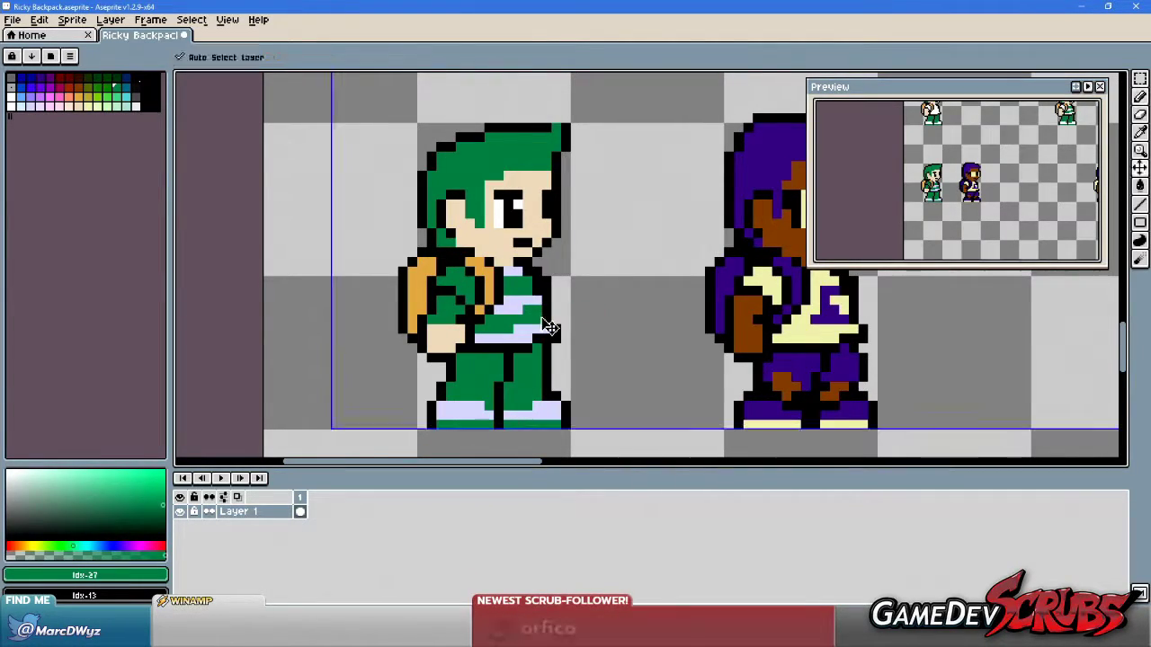
{"action": "key", "text": "ctrl+z"}
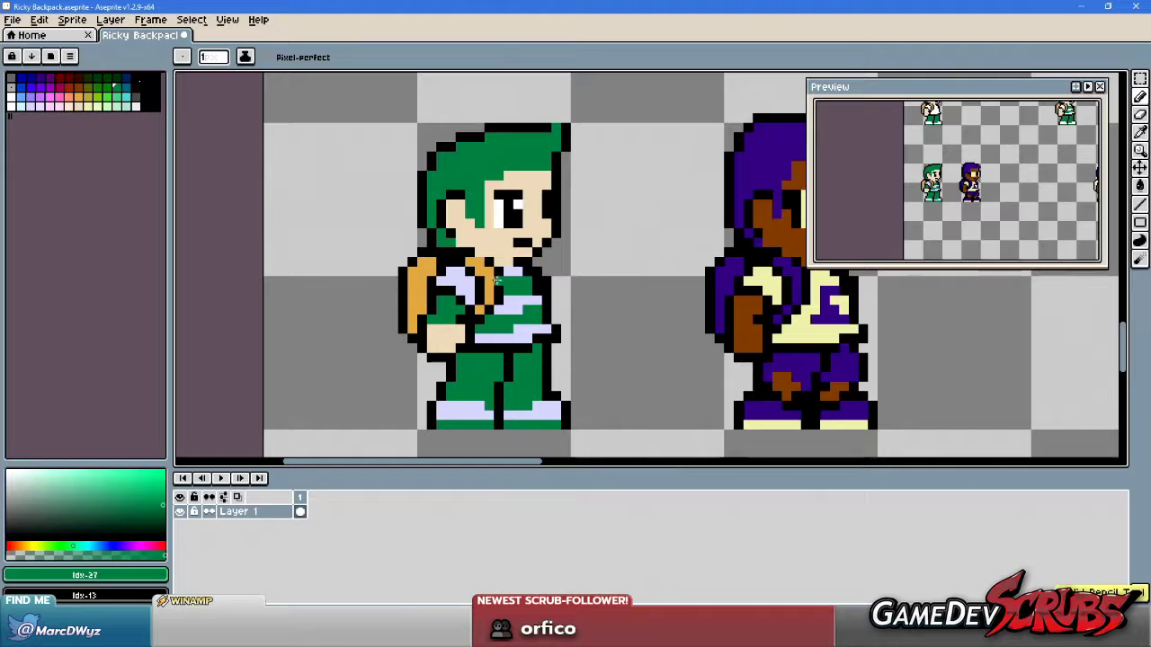
{"action": "scroll", "coordinate": [576, 298], "scroll_direction": "down", "scroll_amount": 1}
{"action": "scroll", "coordinate": [582, 294], "scroll_direction": "up", "scroll_amount": 1}
{"action": "left_click_drag", "start_coordinate": [643, 319], "coordinate": [534, 285]}
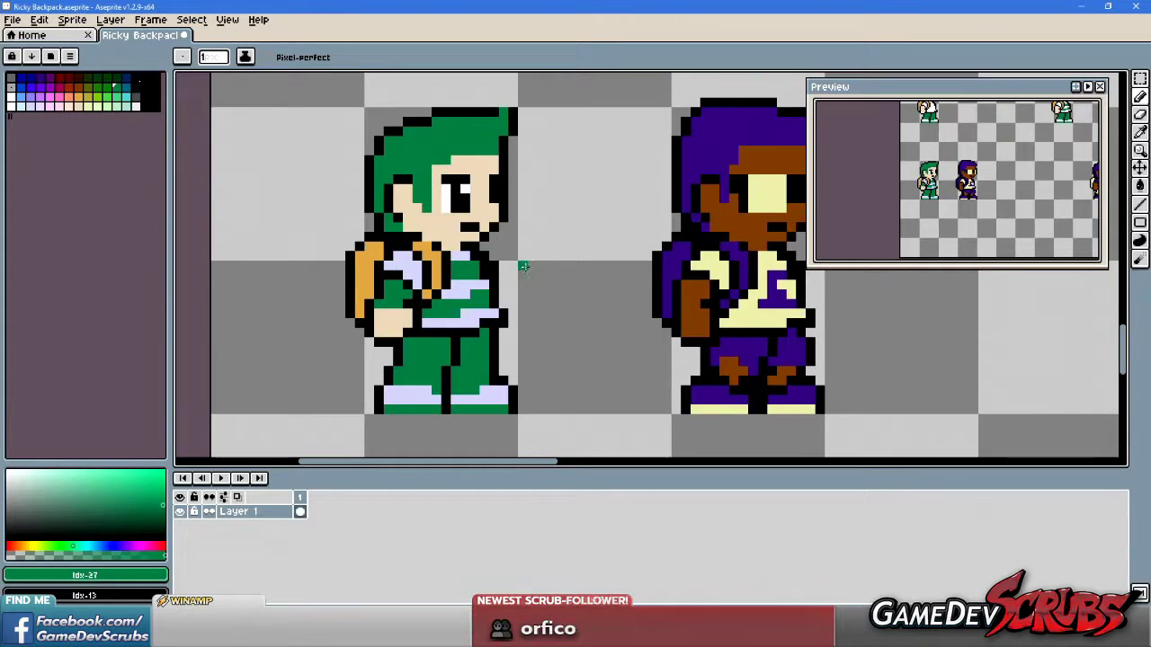
Examine the green lower sleeve and its black outline on the bottom-row green-haired sprite, close up and at sheet scale.
{"action": "scroll", "coordinate": [521, 274], "scroll_direction": "down", "scroll_amount": 3}
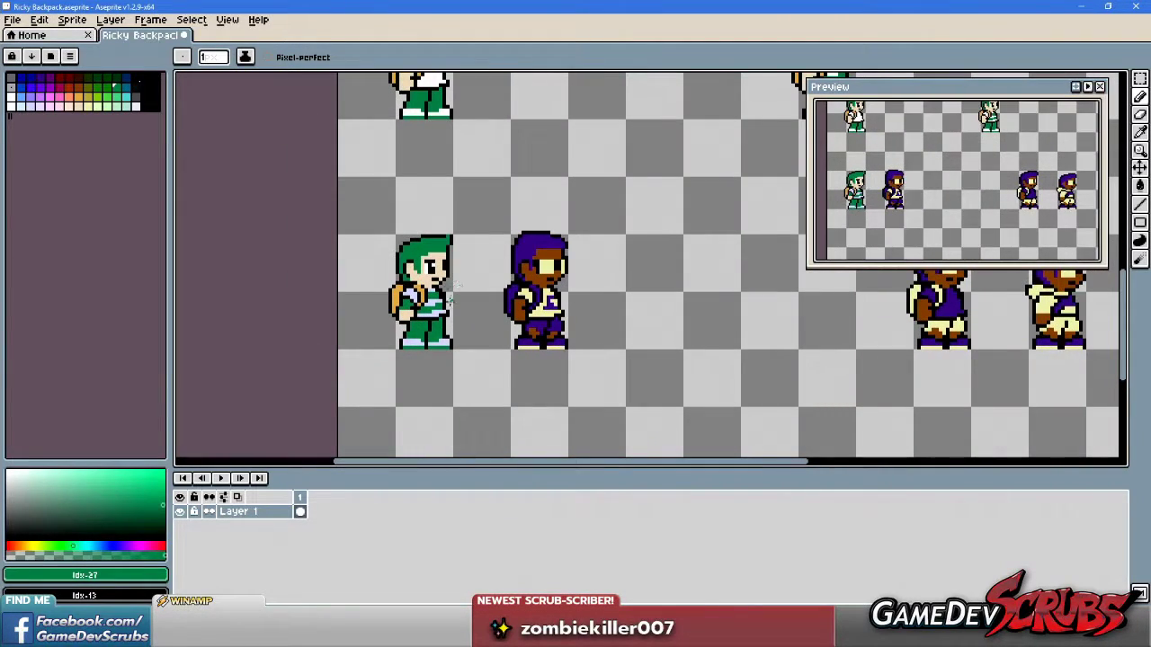
{"action": "scroll", "coordinate": [503, 282], "scroll_direction": "up", "scroll_amount": 4}
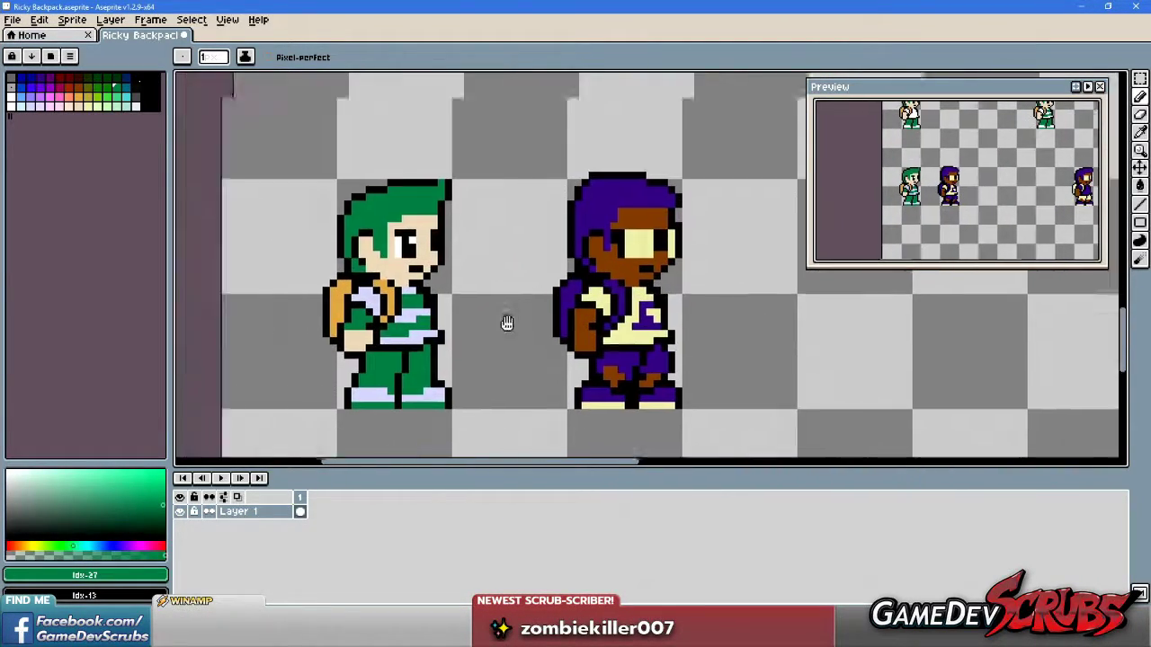
{"action": "scroll", "coordinate": [443, 328], "scroll_direction": "up", "scroll_amount": 1}
{"action": "scroll", "coordinate": [436, 281], "scroll_direction": "down", "scroll_amount": 1}
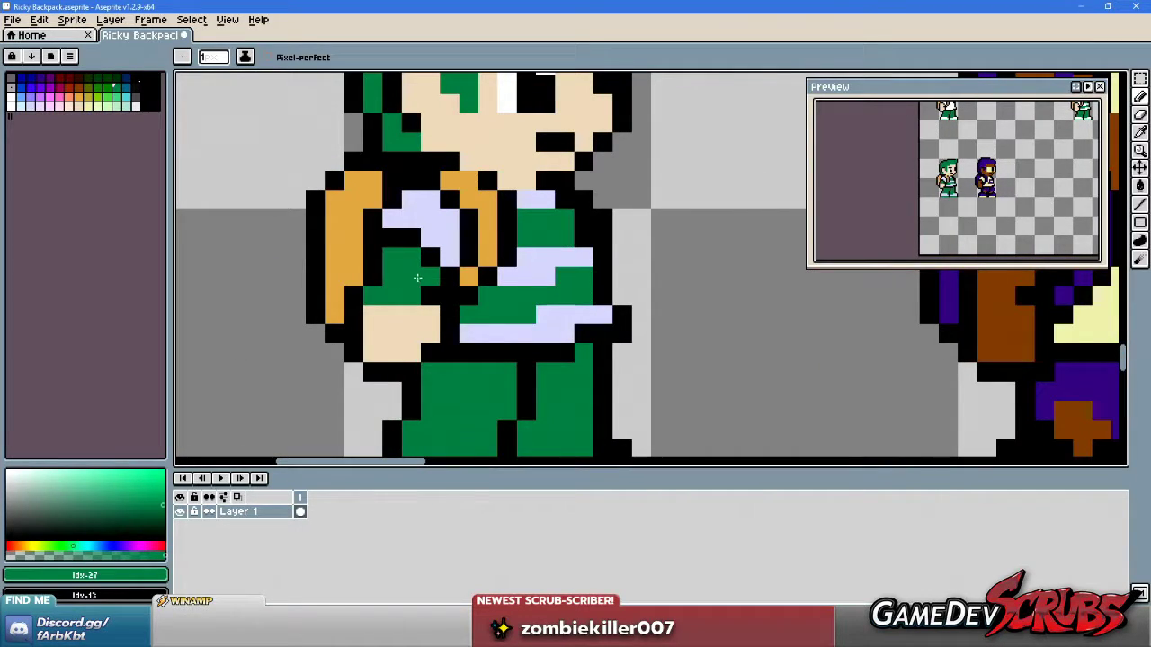
{"action": "key", "text": "i"}
{"action": "key", "text": "b"}
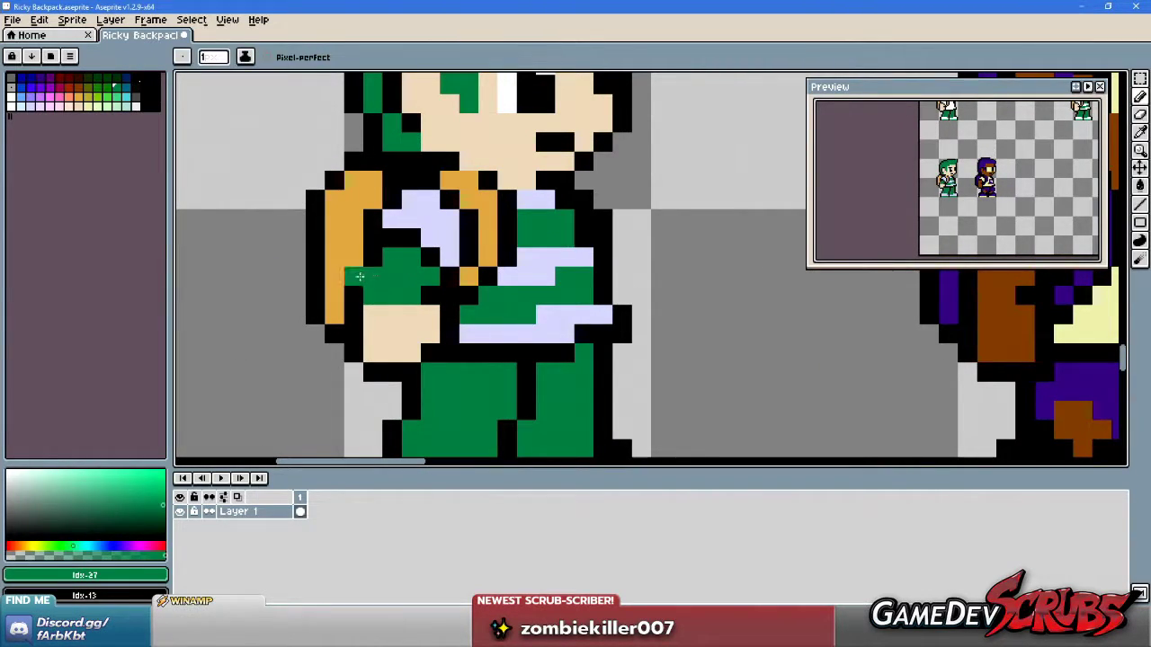
{"action": "scroll", "coordinate": [533, 319], "scroll_direction": "down", "scroll_amount": 4}
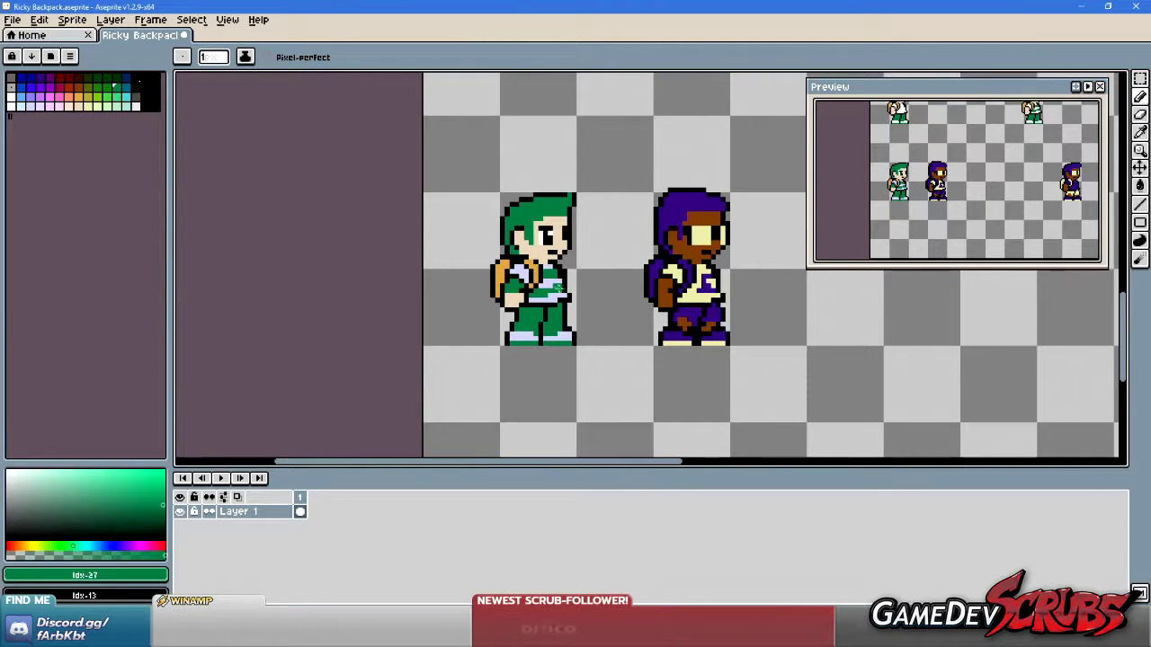
{"action": "scroll", "coordinate": [538, 284], "scroll_direction": "up", "scroll_amount": 2}
{"action": "scroll", "coordinate": [538, 284], "scroll_direction": "down", "scroll_amount": 3}
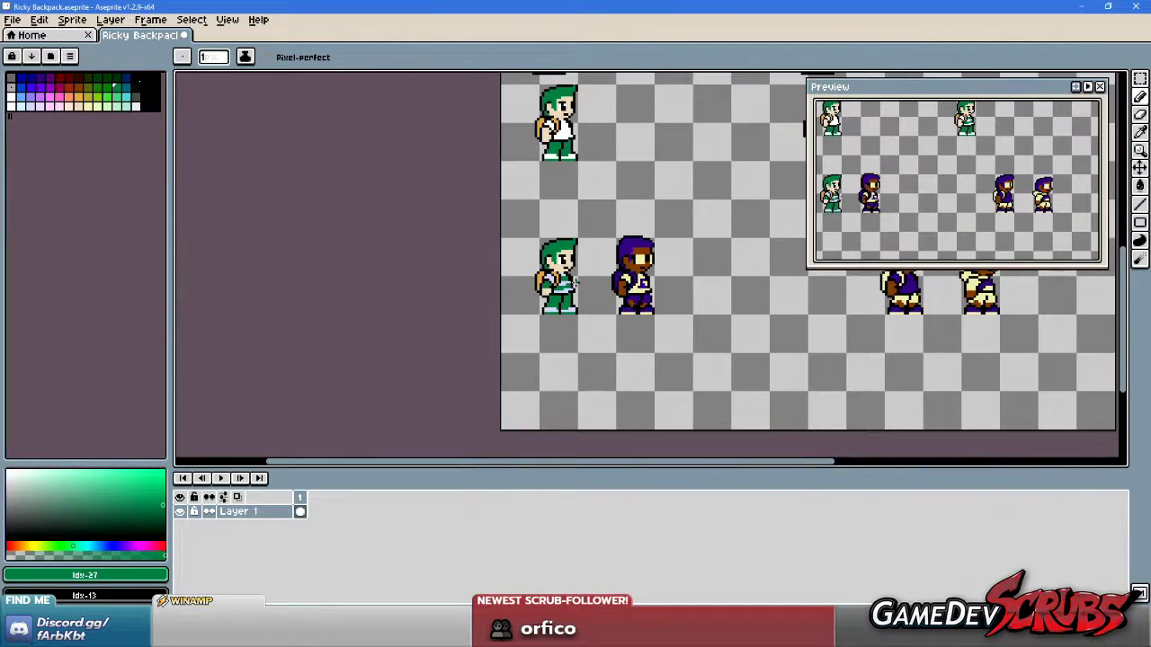
{"action": "scroll", "coordinate": [574, 281], "scroll_direction": "up", "scroll_amount": 5}
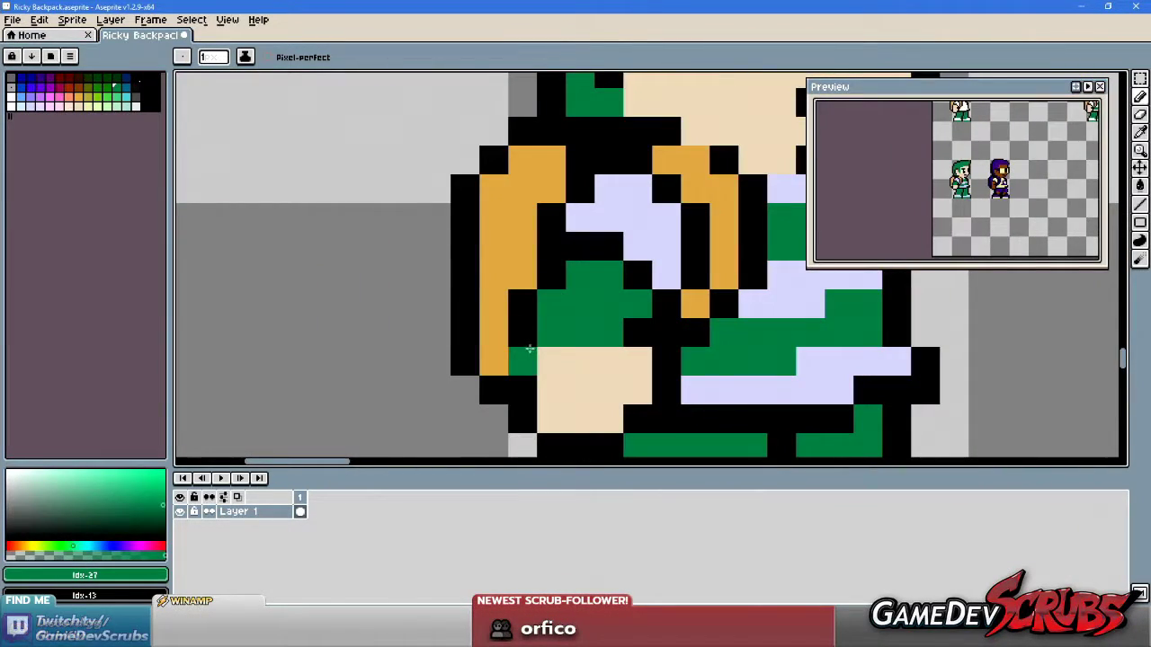
Compare the green-haired sprite's sleeve and backpack outline with those of the neighboring purple-haired sprite at several scales.
{"action": "key", "text": "v"}
{"action": "key", "text": "b"}
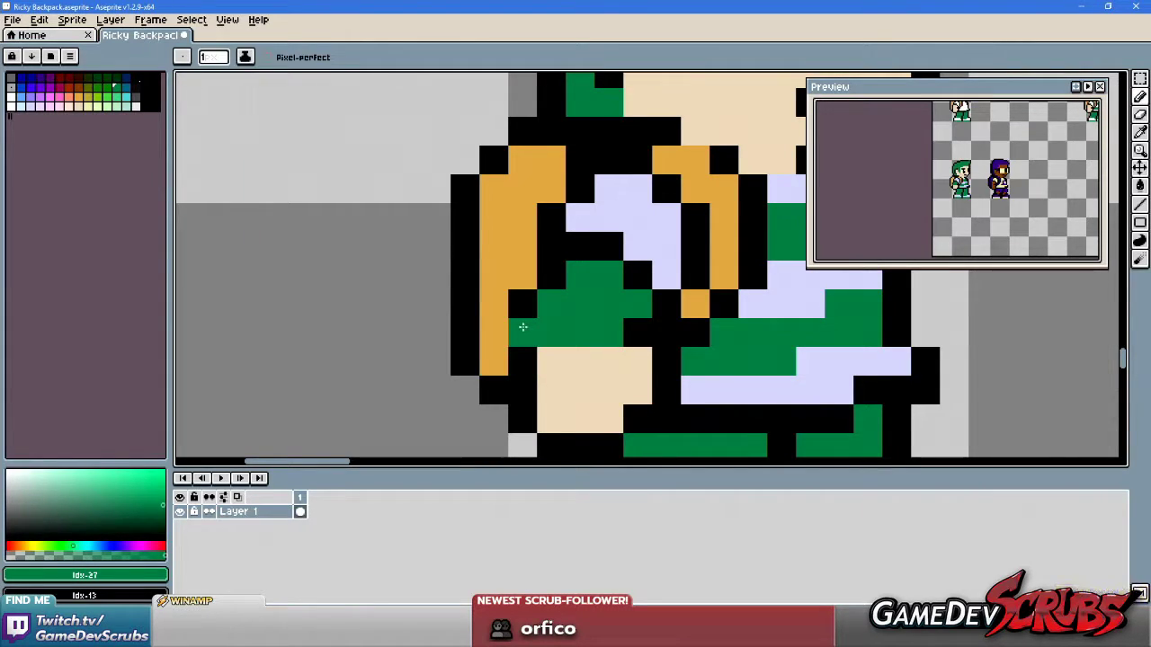
{"action": "scroll", "coordinate": [752, 328], "scroll_direction": "down", "scroll_amount": 4}
{"action": "key", "text": "v"}
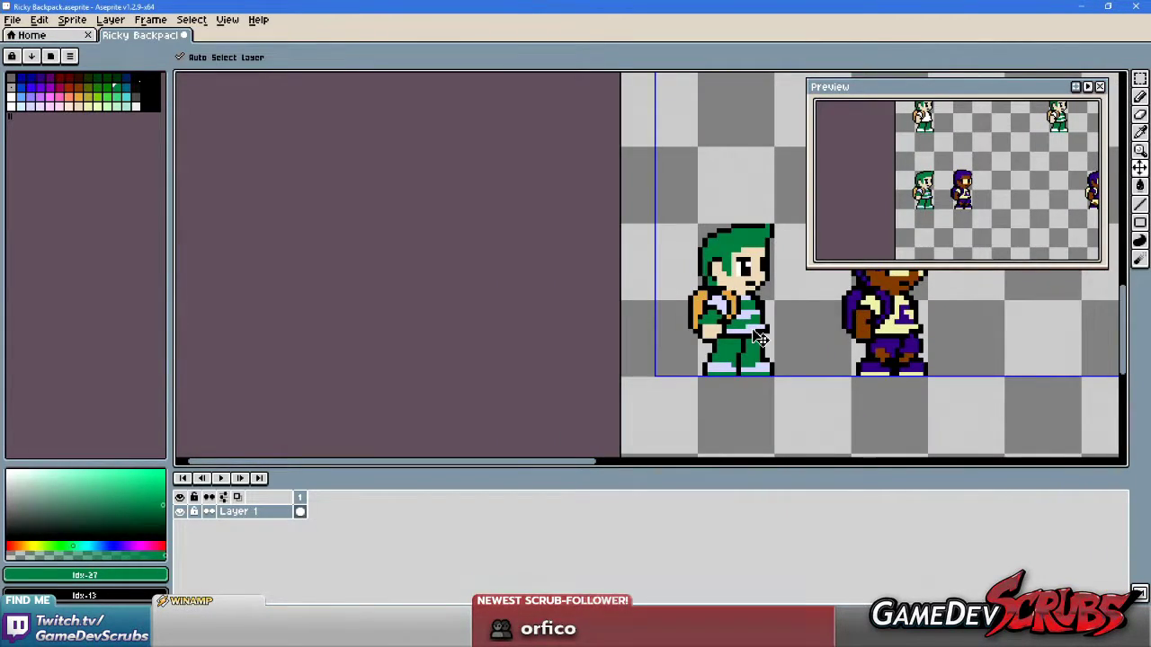
{"action": "key", "text": "b"}
{"action": "scroll", "coordinate": [642, 307], "scroll_direction": "up", "scroll_amount": 2}
{"action": "scroll", "coordinate": [642, 306], "scroll_direction": "up", "scroll_amount": 4}
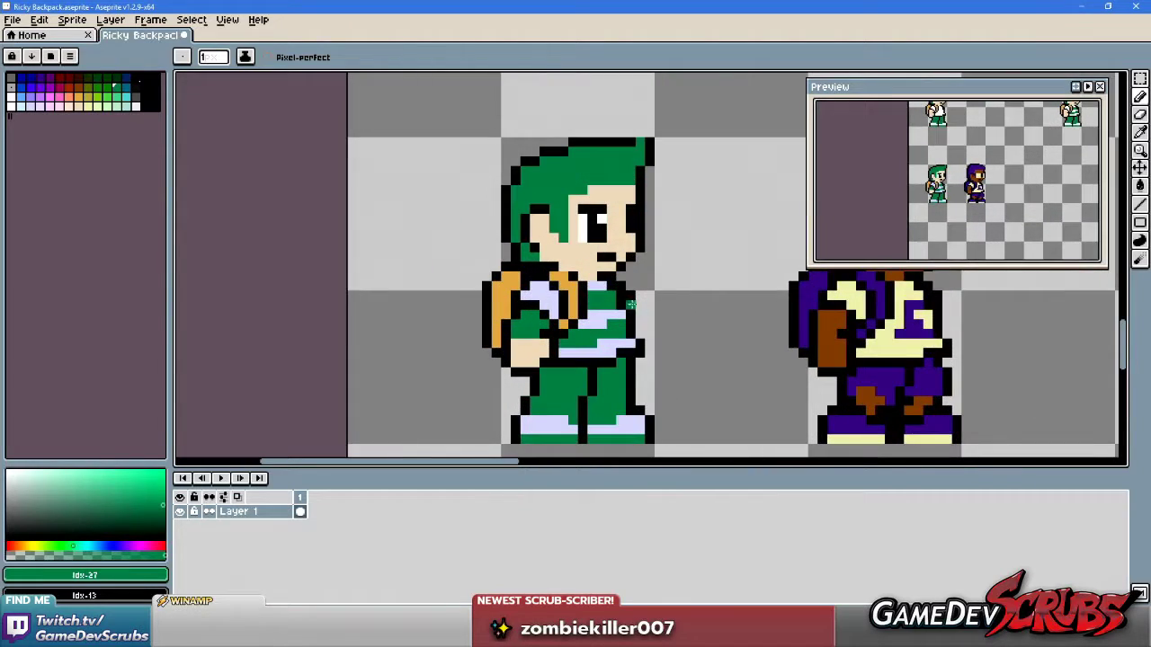
{"action": "scroll", "coordinate": [650, 304], "scroll_direction": "down", "scroll_amount": 5}
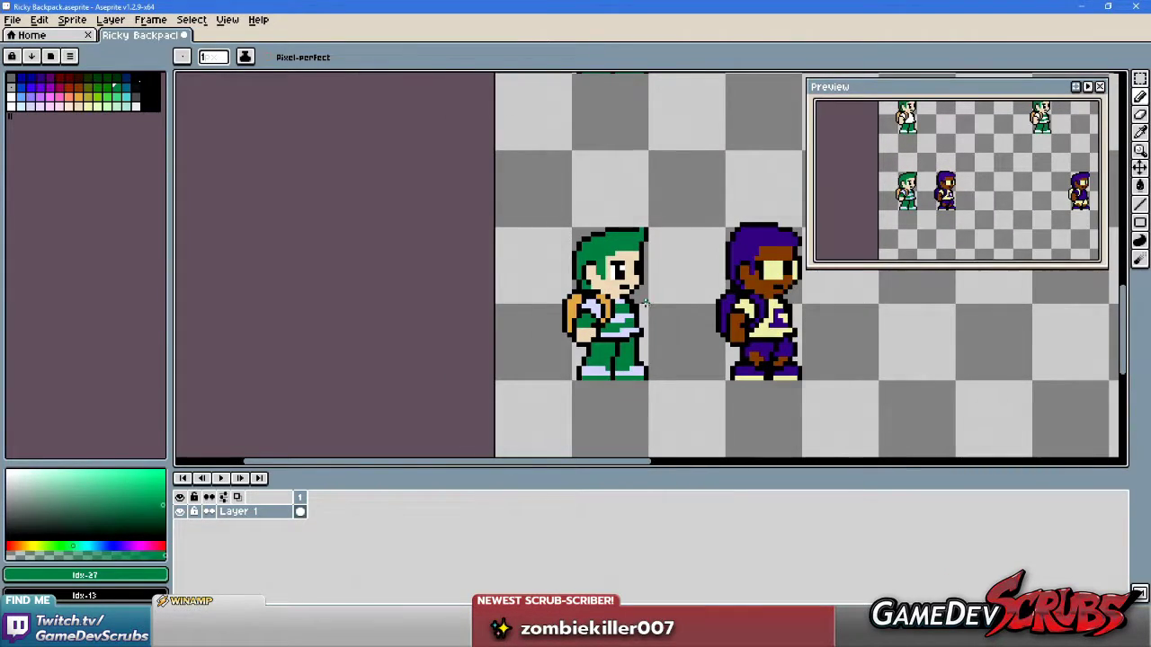
{"action": "scroll", "coordinate": [646, 304], "scroll_direction": "up", "scroll_amount": 1}
{"action": "scroll", "coordinate": [649, 306], "scroll_direction": "up", "scroll_amount": 1}
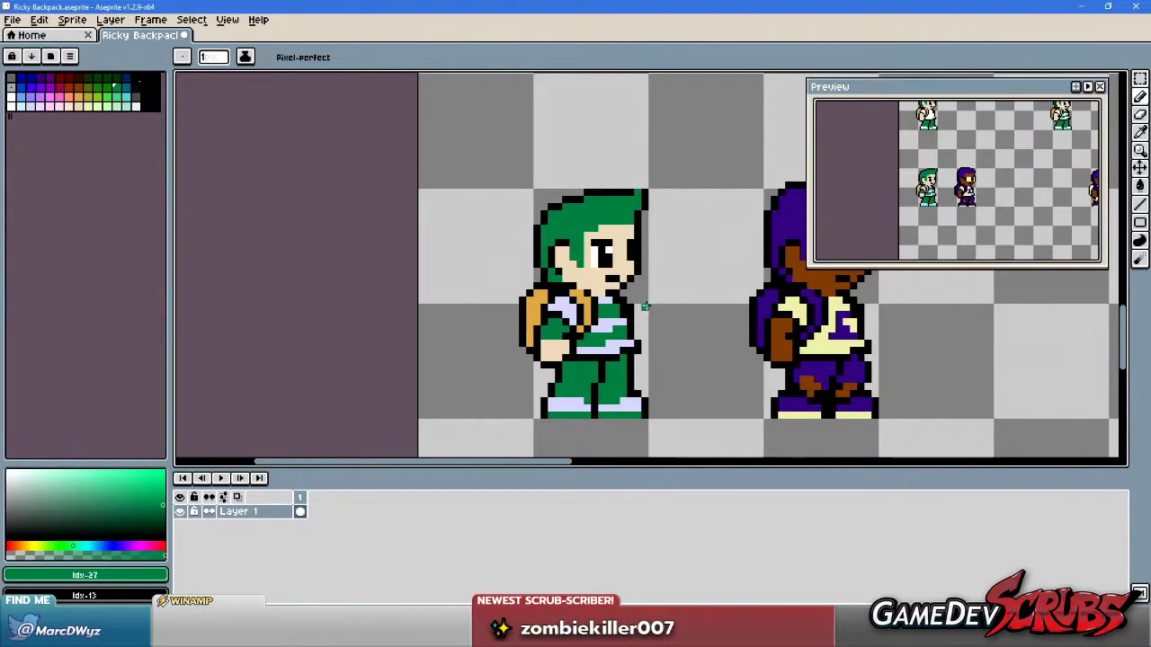
{"action": "scroll", "coordinate": [548, 328], "scroll_direction": "up", "scroll_amount": 1}
{"action": "scroll", "coordinate": [522, 301], "scroll_direction": "down", "scroll_amount": 3}
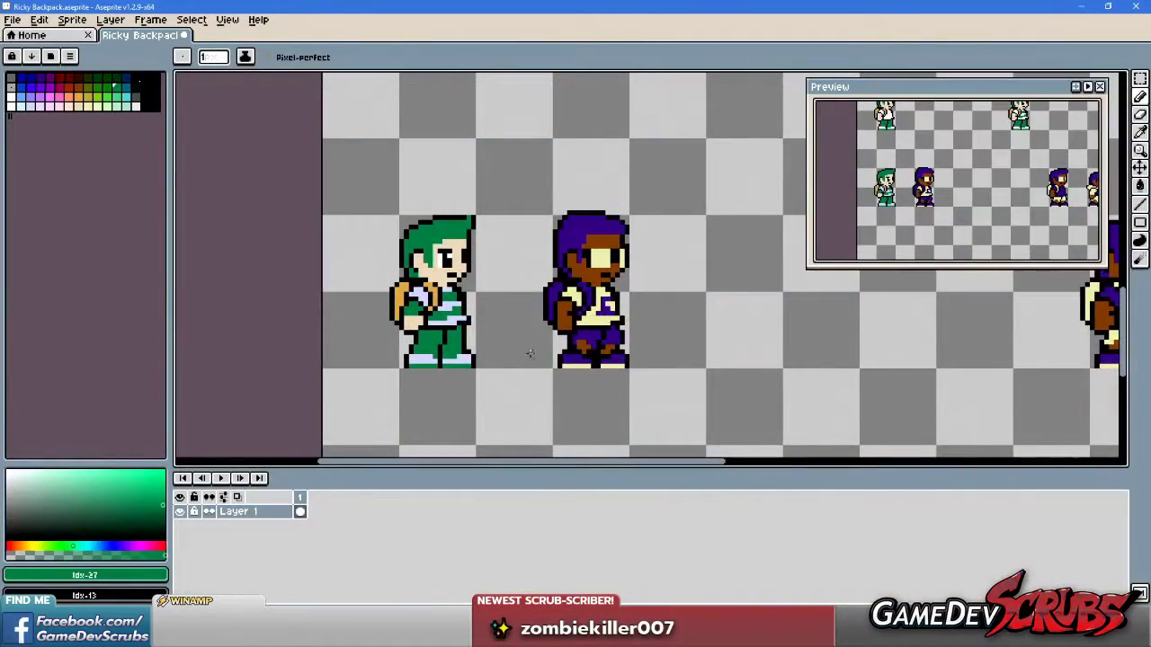
Examine the orange front backpack strap on the bottom-row green-haired sprite and judge it against the other sprites on the sheet.
{"action": "scroll", "coordinate": [530, 353], "scroll_direction": "up", "scroll_amount": 5}
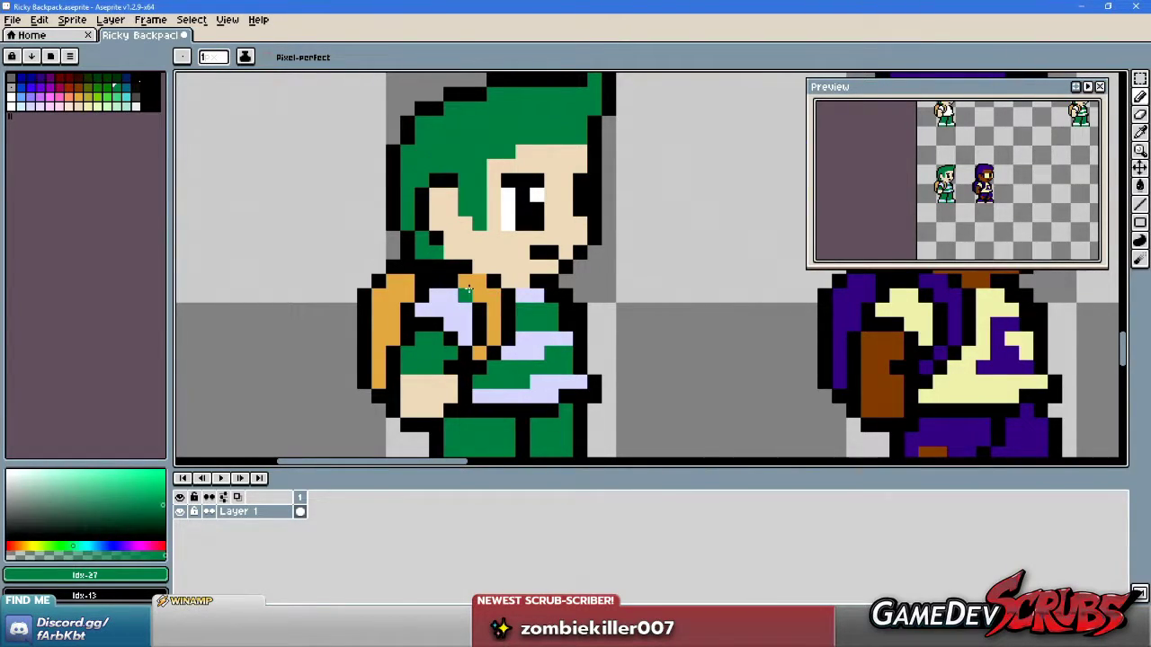
{"action": "scroll", "coordinate": [467, 287], "scroll_direction": "down", "scroll_amount": 3}
{"action": "scroll", "coordinate": [517, 305], "scroll_direction": "down", "scroll_amount": 2}
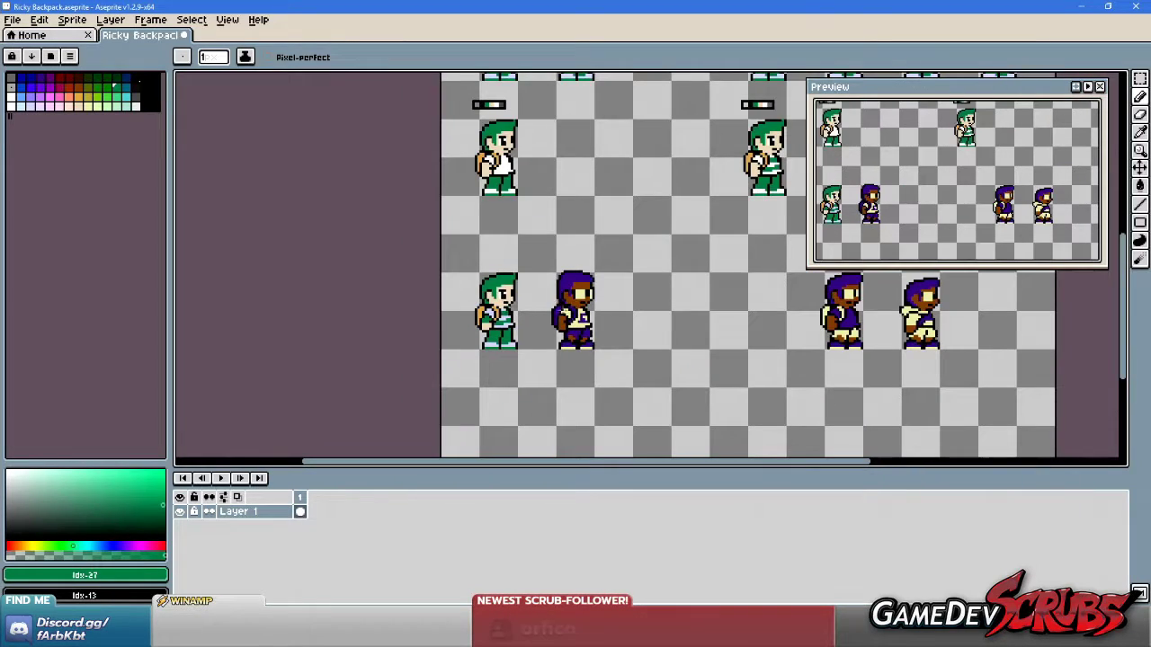
{"action": "scroll", "coordinate": [530, 314], "scroll_direction": "down", "scroll_amount": 3}
{"action": "scroll", "coordinate": [540, 323], "scroll_direction": "up", "scroll_amount": 3}
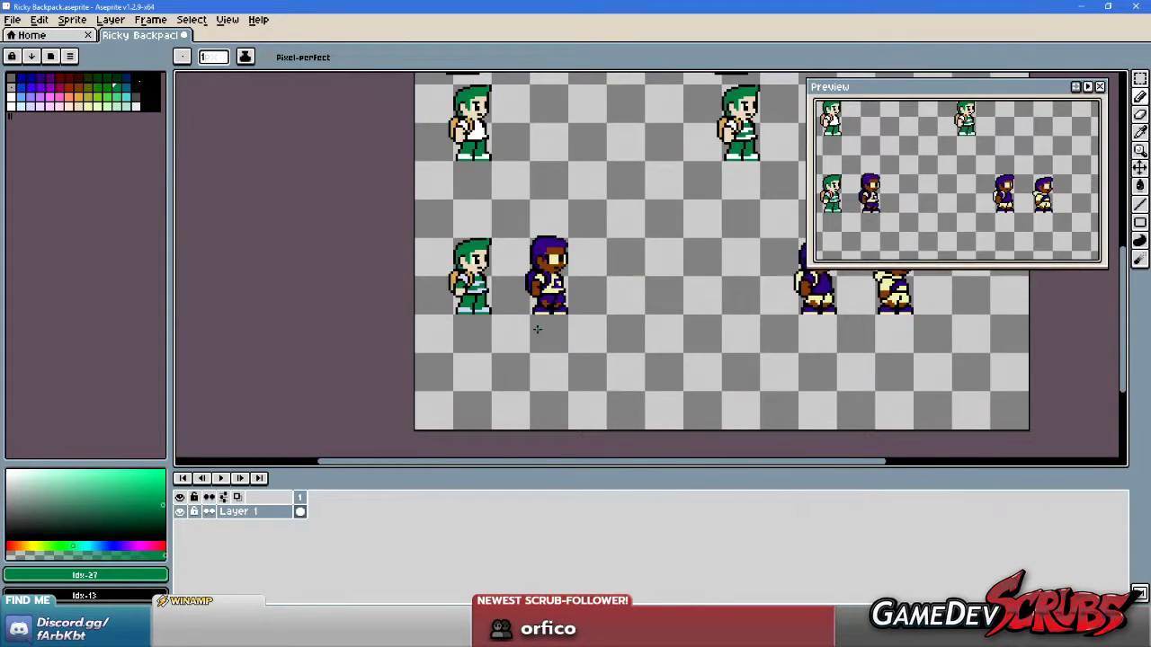
{"action": "scroll", "coordinate": [537, 329], "scroll_direction": "down", "scroll_amount": 2}
{"action": "scroll", "coordinate": [500, 306], "scroll_direction": "up", "scroll_amount": 4}
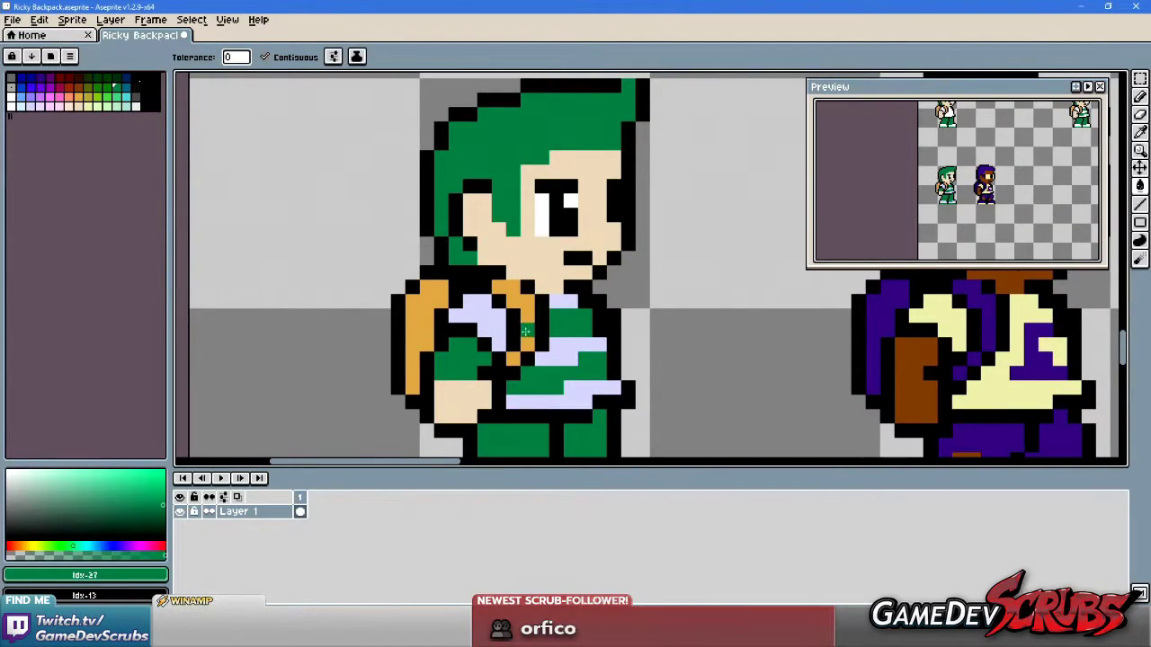
Try filling the orange front backpack strap with sampled black, check it at sheet scale, and undo it.
{"action": "key", "text": "i"}
{"action": "left_click", "coordinate": [514, 312]}
{"action": "key", "text": "g"}
{"action": "left_click", "coordinate": [530, 337]}
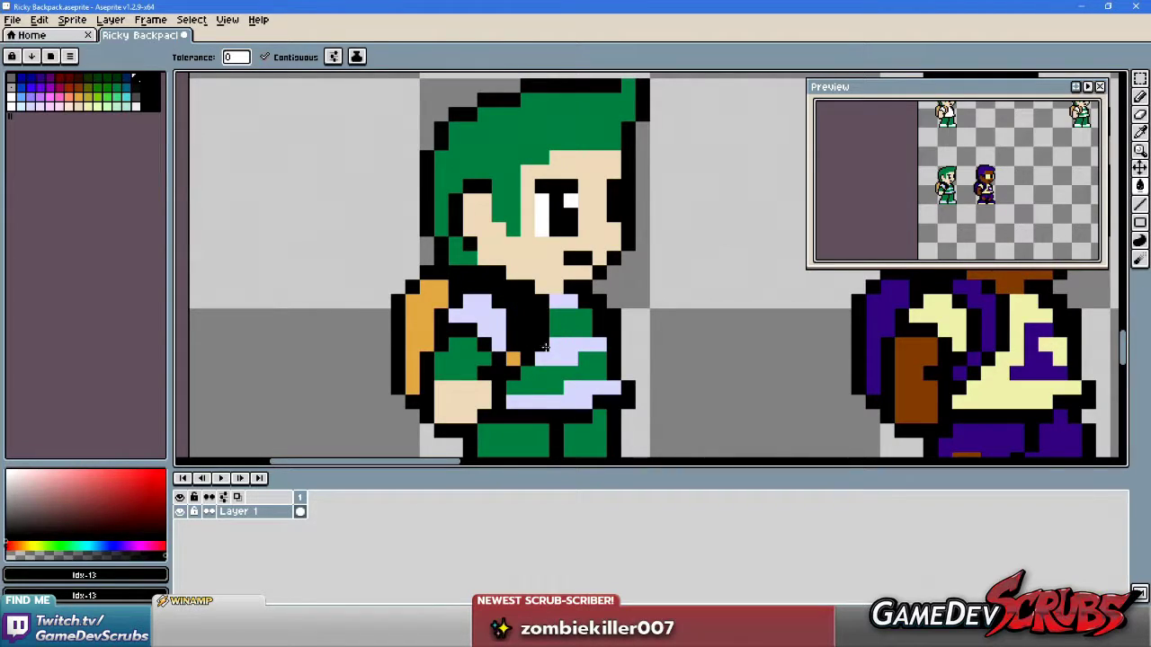
{"action": "scroll", "coordinate": [515, 354], "scroll_direction": "down", "scroll_amount": 6}
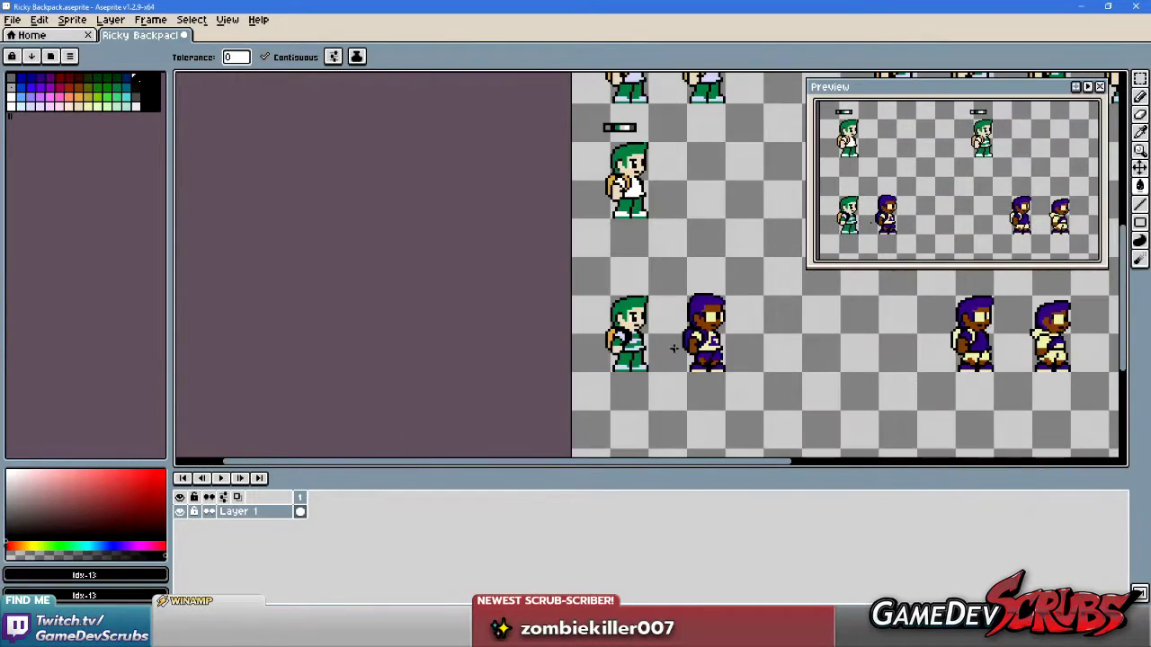
{"action": "scroll", "coordinate": [658, 347], "scroll_direction": "up", "scroll_amount": 5}
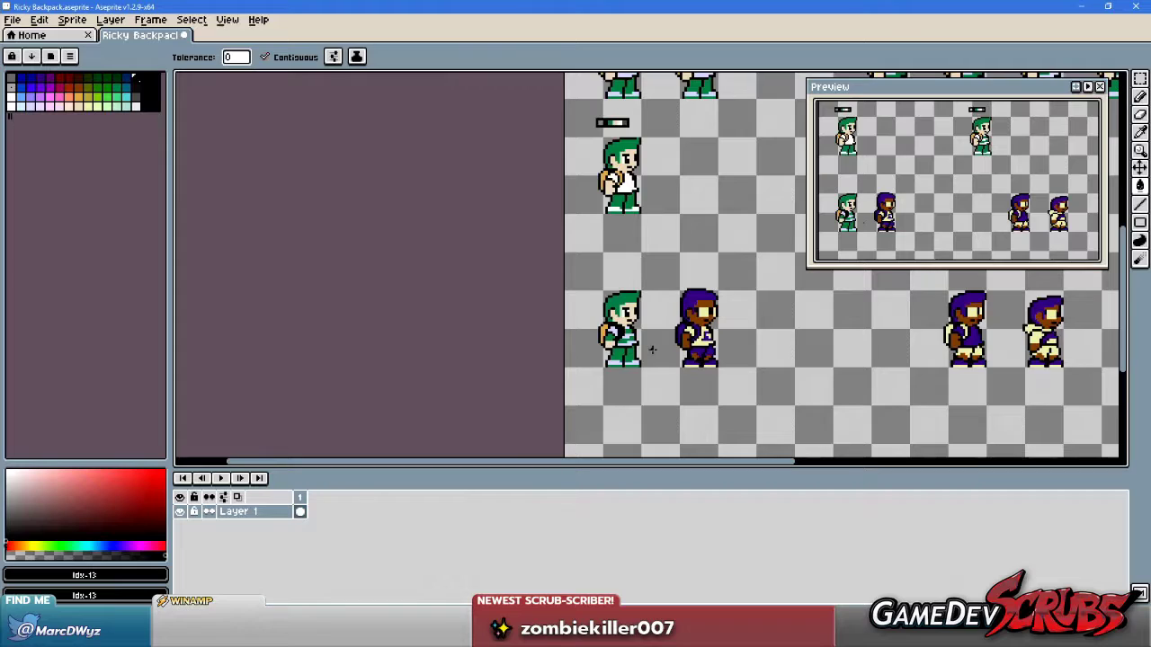
{"action": "scroll", "coordinate": [636, 342], "scroll_direction": "up", "scroll_amount": 1}
{"action": "scroll", "coordinate": [632, 334], "scroll_direction": "up", "scroll_amount": 1}
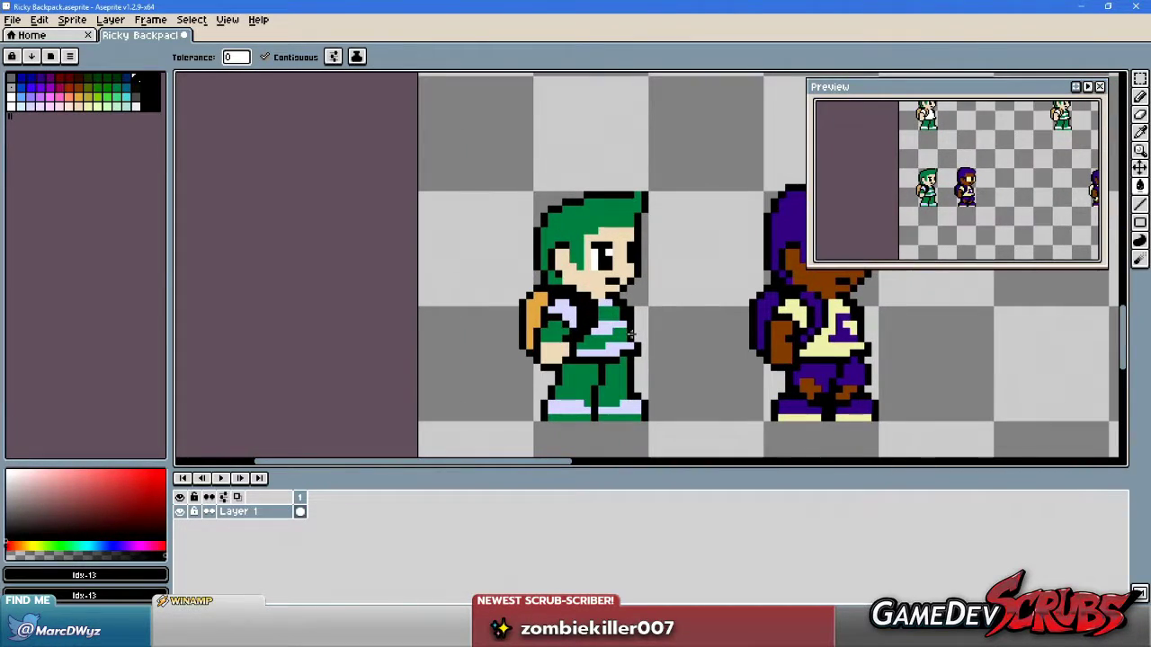
{"action": "key", "text": "v"}
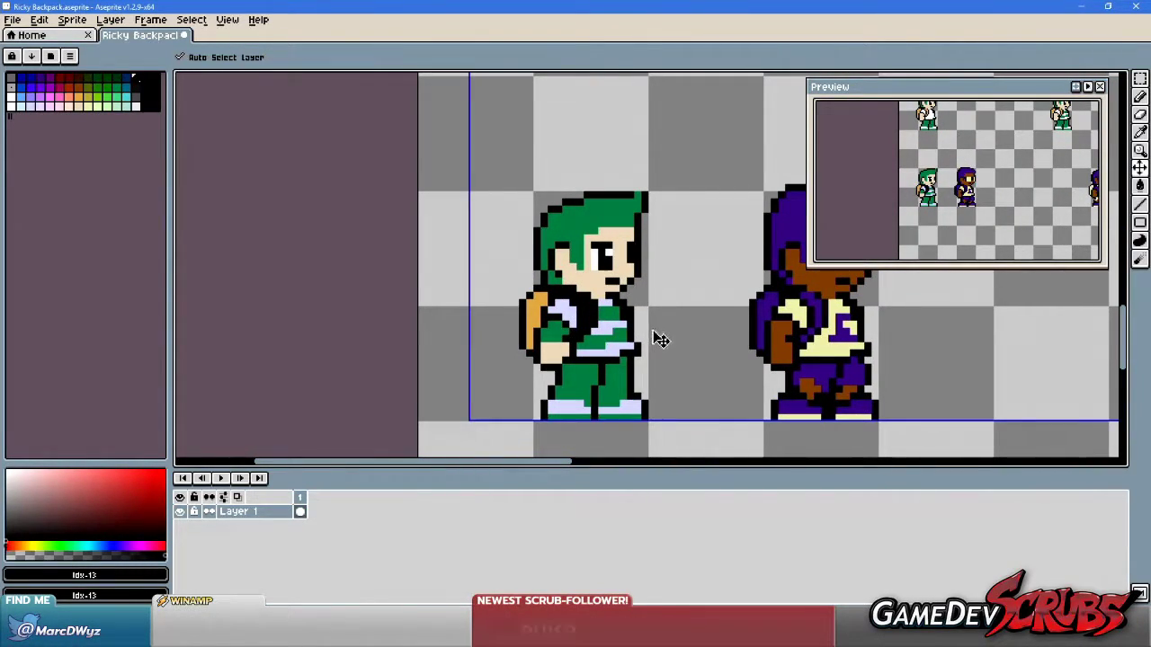
{"action": "key", "text": "w"}
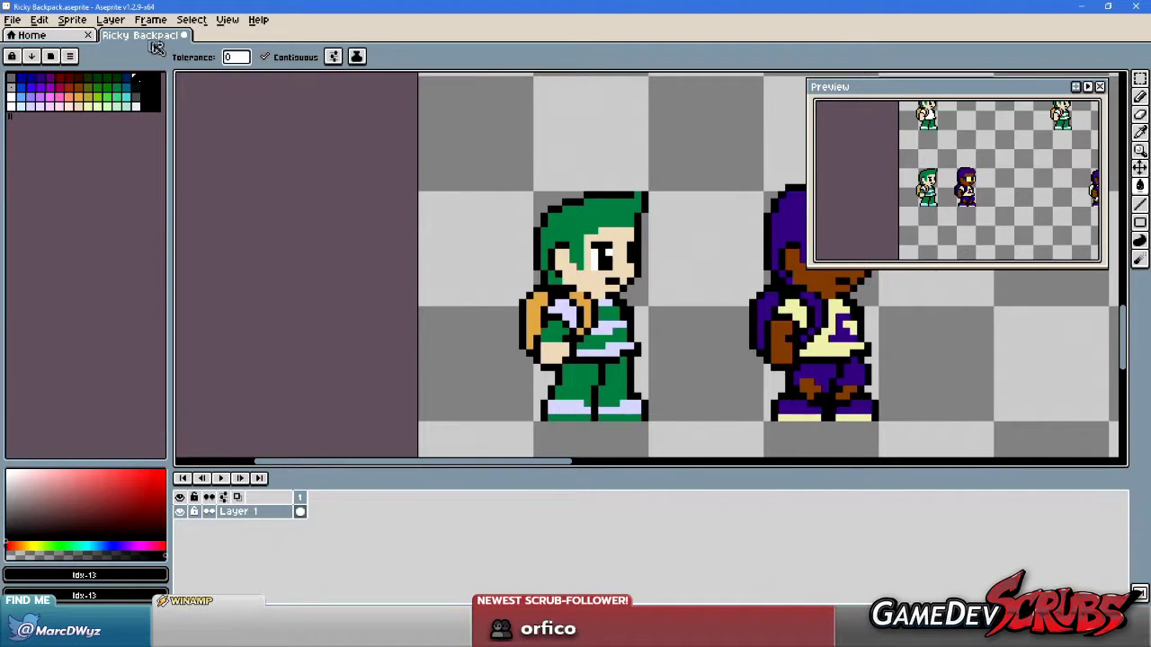
Try a black pixel on the backpack edge beside the green lower sleeve, and undo it.
{"action": "scroll", "coordinate": [561, 307], "scroll_direction": "up", "scroll_amount": 1}
{"action": "scroll", "coordinate": [561, 304], "scroll_direction": "up", "scroll_amount": 1}
{"action": "left_click", "coordinate": [519, 341]}
{"action": "key", "text": "v"}
{"action": "key", "text": "ctrl+z"}
{"action": "key", "text": "b"}
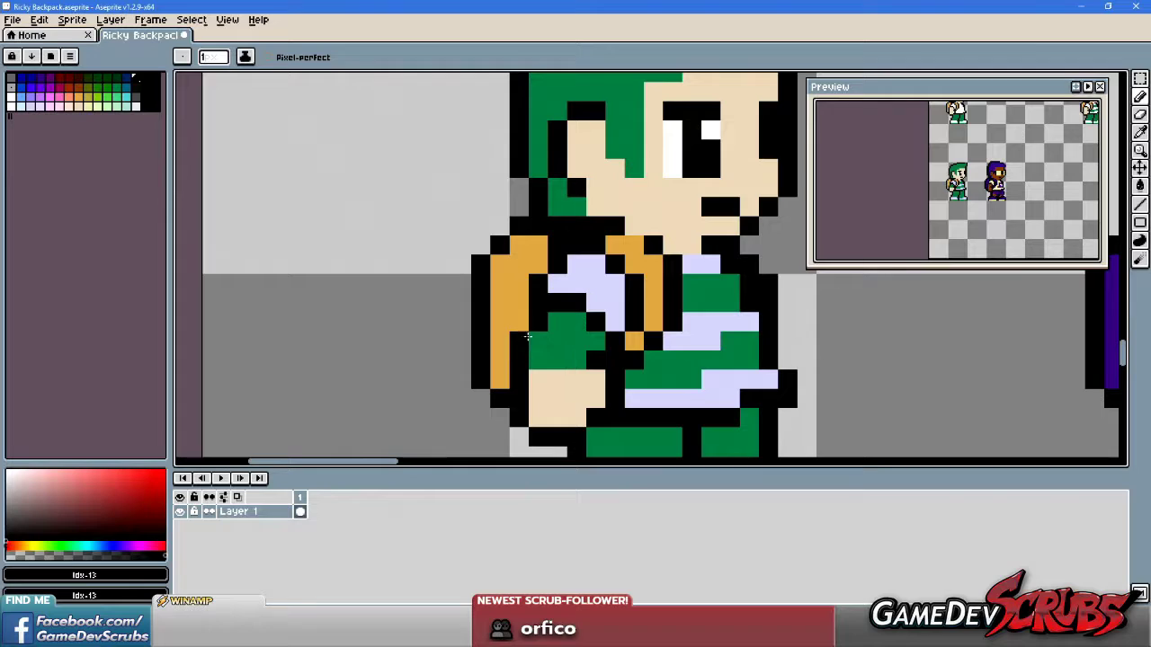
Save the Ricky Backpack sprite file.
{"action": "key", "text": "v"}
{"action": "scroll", "coordinate": [594, 319], "scroll_direction": "down", "scroll_amount": 2}
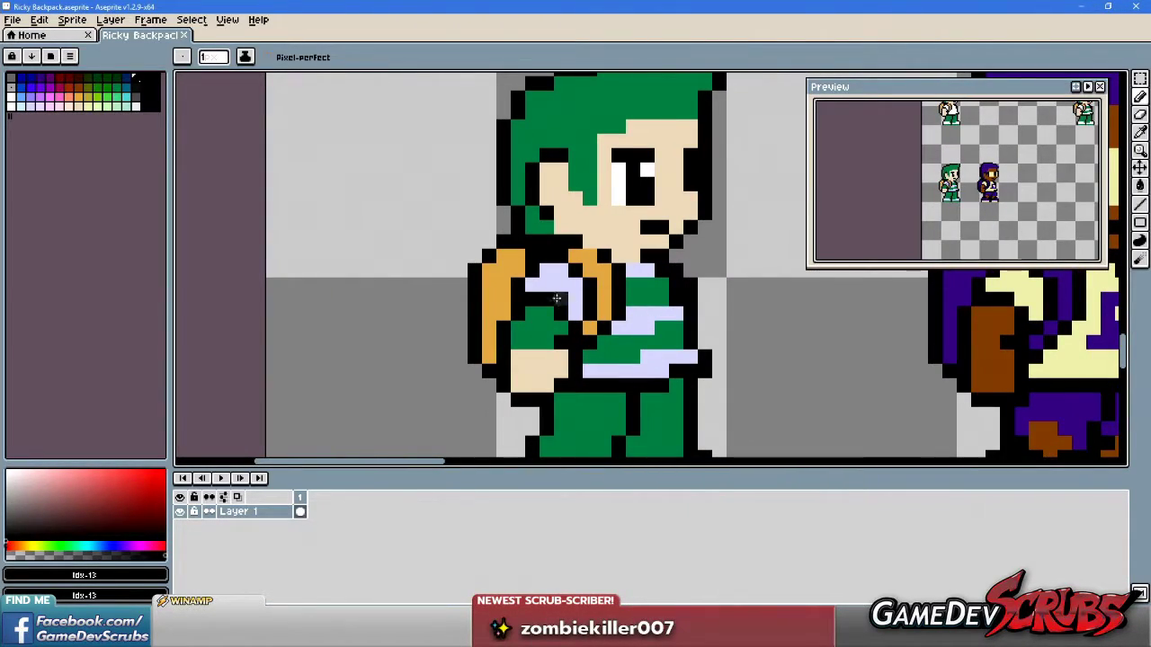
Try painting black over the middle of the lavender upper sleeve to divide it, and undo it.
{"action": "key", "text": "g"}
{"action": "left_click", "coordinate": [573, 297]}
{"action": "key", "text": "ctrl+z"}
{"action": "key", "text": "b"}
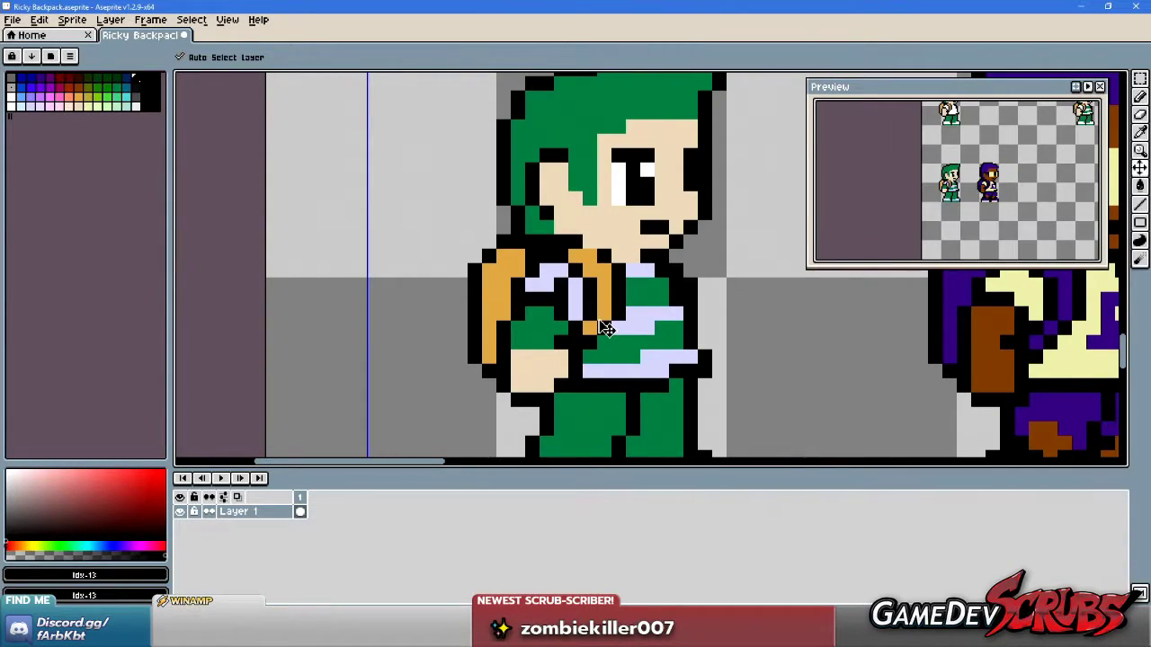
{"action": "left_click", "coordinate": [548, 282]}
{"action": "scroll", "coordinate": [601, 307], "scroll_direction": "down", "scroll_amount": 1}
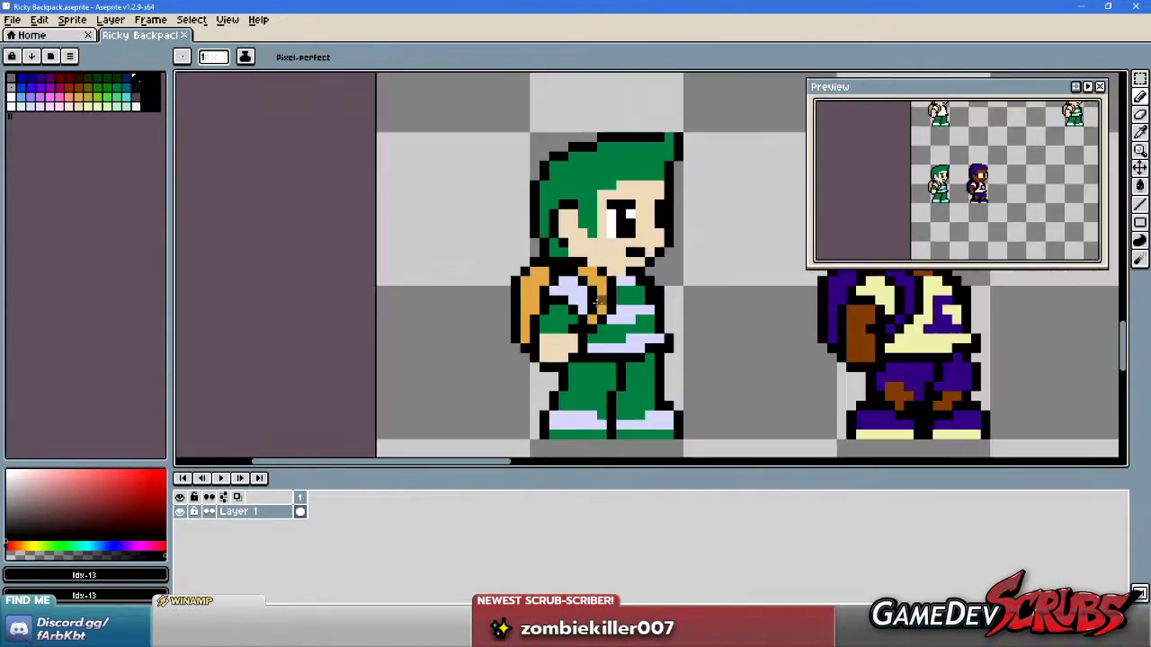
{"action": "scroll", "coordinate": [601, 308], "scroll_direction": "up", "scroll_amount": 1}
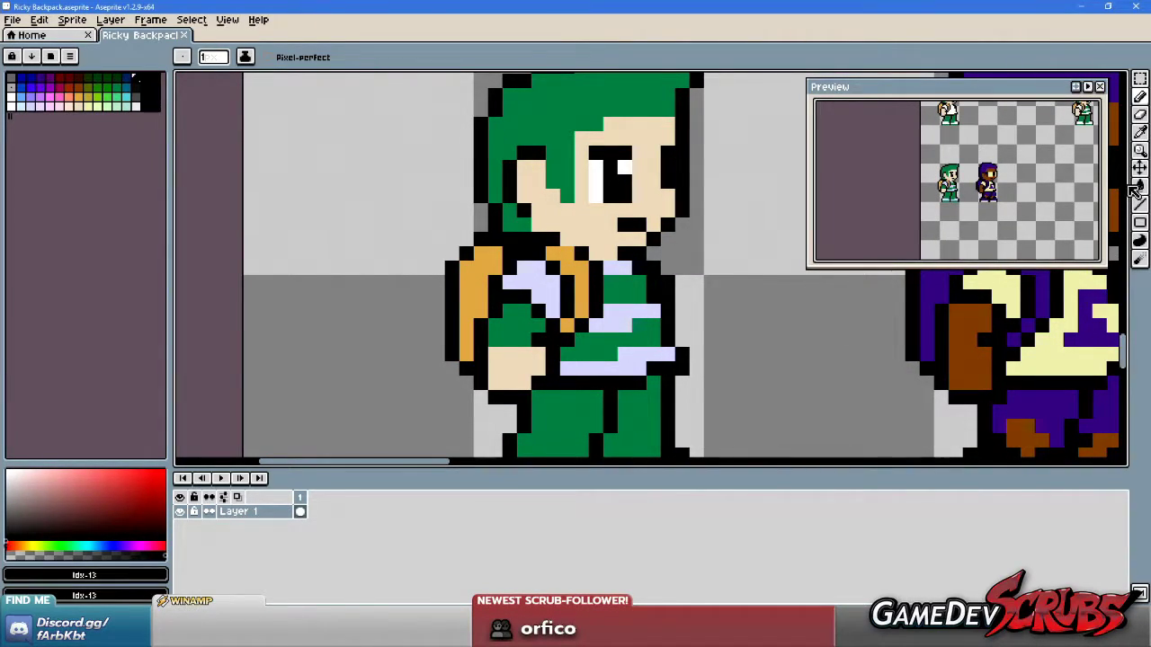
Examine the green chest area and lavender stripes of the green-haired sprite's shirt beside the backpack strap.
{"action": "scroll", "coordinate": [589, 265], "scroll_direction": "down", "scroll_amount": 3}
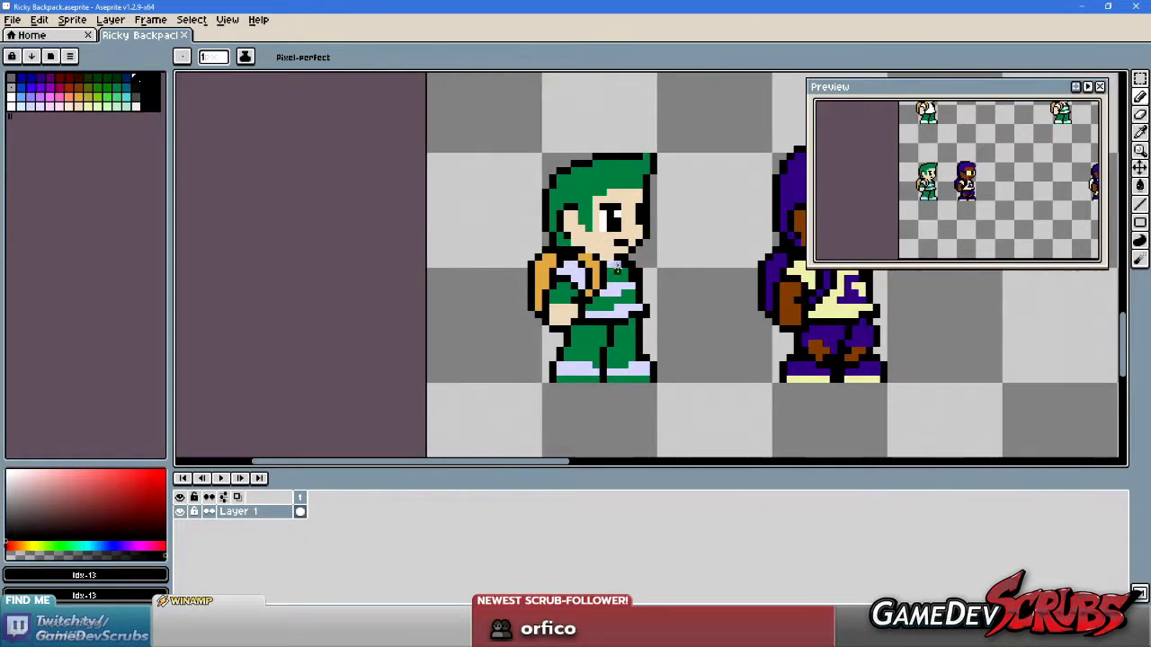
{"action": "scroll", "coordinate": [576, 270], "scroll_direction": "up", "scroll_amount": 3}
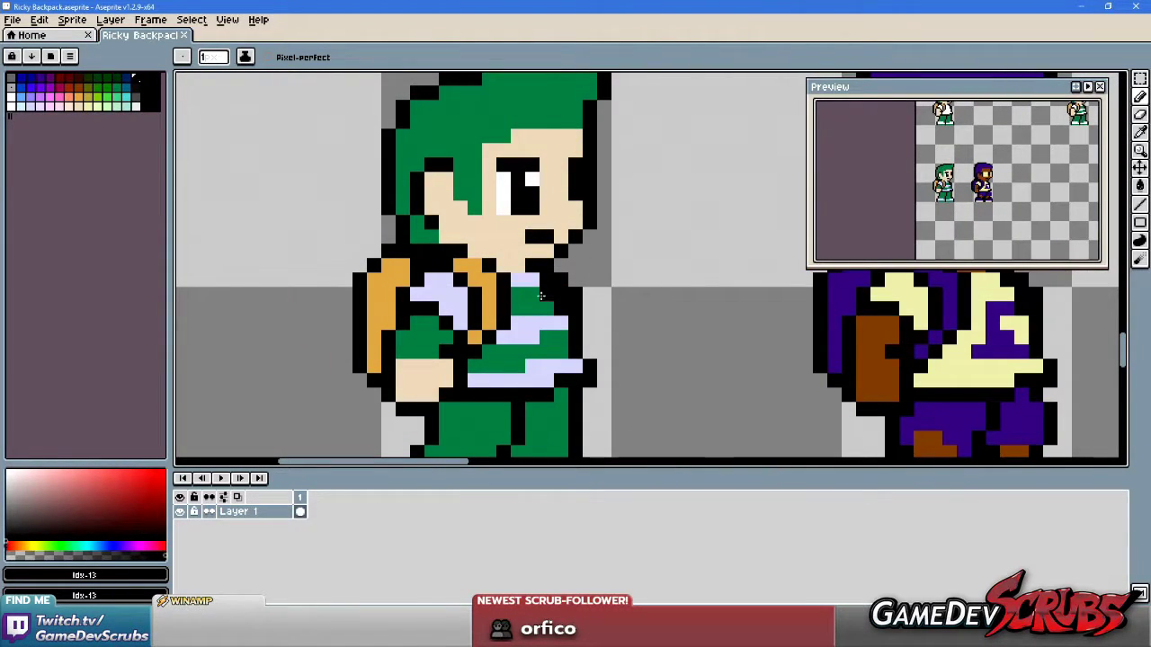
{"action": "scroll", "coordinate": [522, 298], "scroll_direction": "up", "scroll_amount": 1}
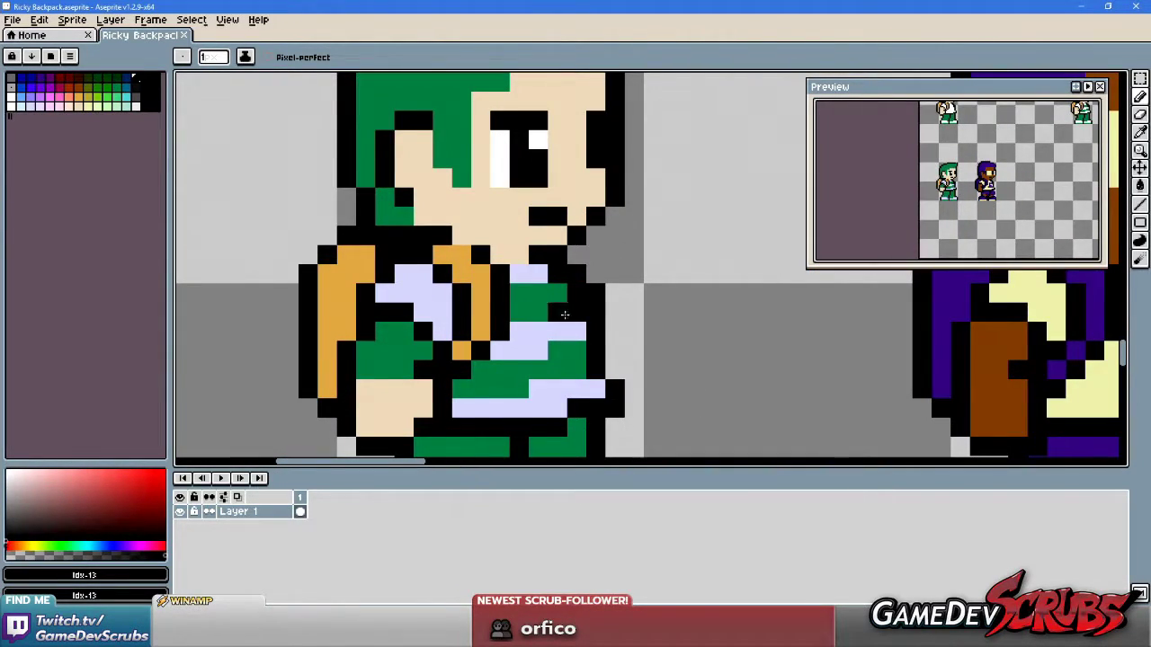
{"action": "scroll", "coordinate": [562, 312], "scroll_direction": "down", "scroll_amount": 3}
{"action": "scroll", "coordinate": [607, 319], "scroll_direction": "up", "scroll_amount": 2}
{"action": "scroll", "coordinate": [558, 313], "scroll_direction": "up", "scroll_amount": 1}
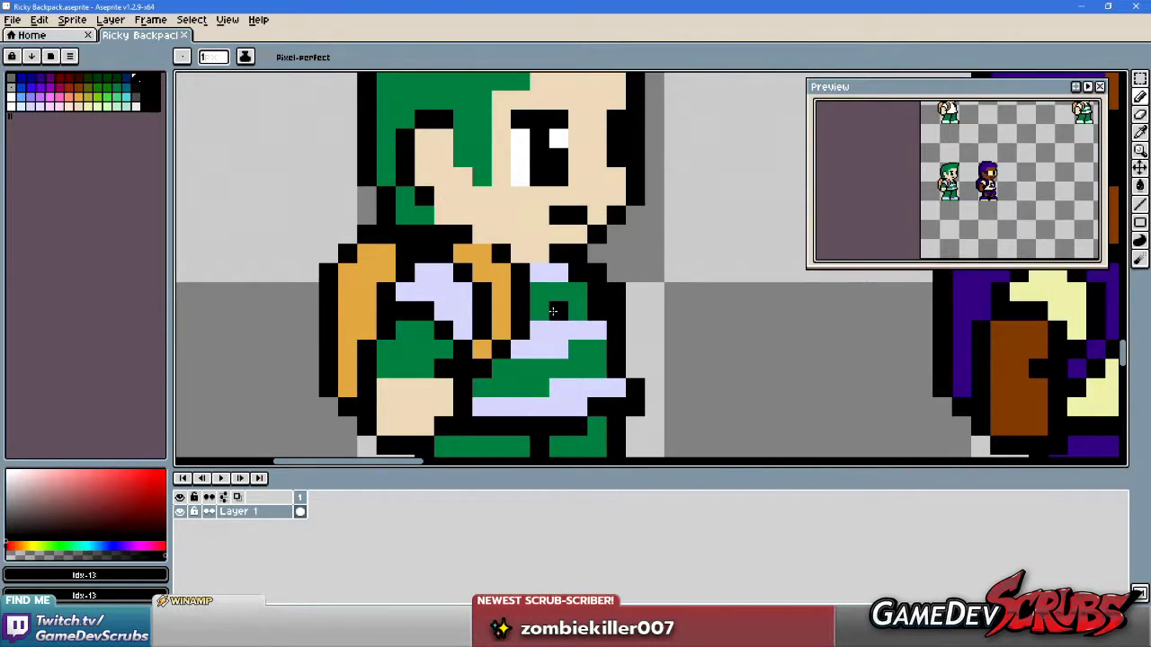
Paint two diagonal orange strap pixels over the black outline at the front shoulder of the green-haired sprite, using the backpack strap's orange.
{"action": "left_click", "coordinate": [504, 280], "text": "alt"}
{"action": "left_click", "coordinate": [579, 271]}
{"action": "scroll", "coordinate": [636, 340], "scroll_direction": "down", "scroll_amount": 8}
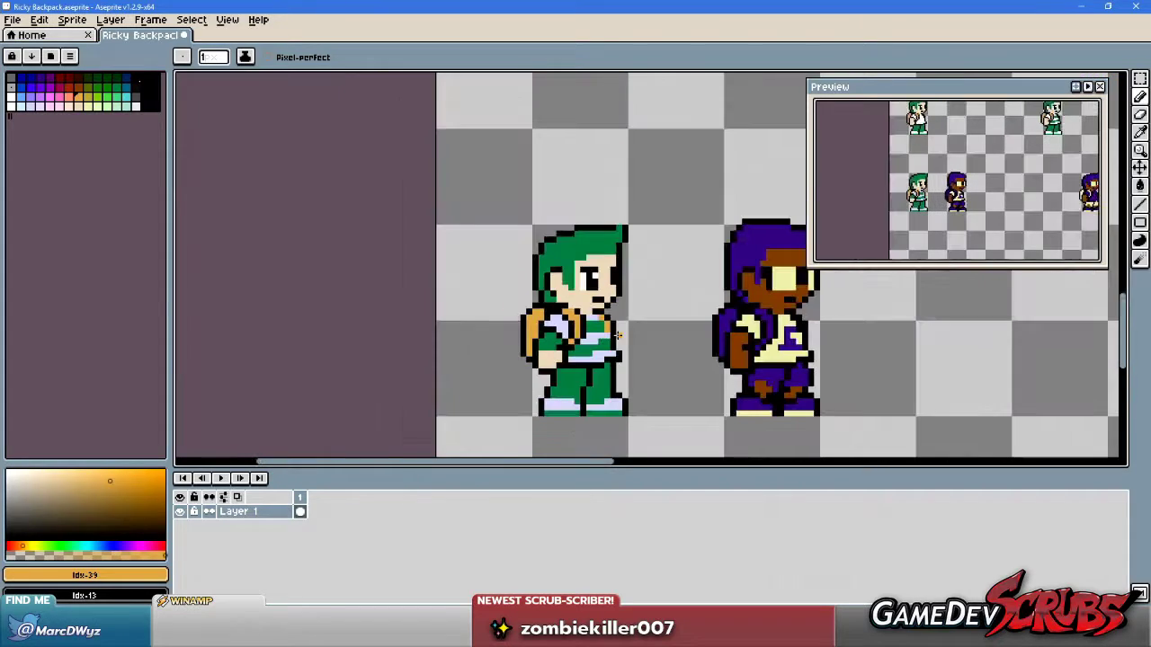
{"action": "scroll", "coordinate": [636, 345], "scroll_direction": "up", "scroll_amount": 4}
{"action": "scroll", "coordinate": [636, 341], "scroll_direction": "up", "scroll_amount": 2}
{"action": "left_click", "coordinate": [616, 265]}
{"action": "left_click", "coordinate": [634, 282]}
{"action": "scroll", "coordinate": [638, 296], "scroll_direction": "down", "scroll_amount": 5}
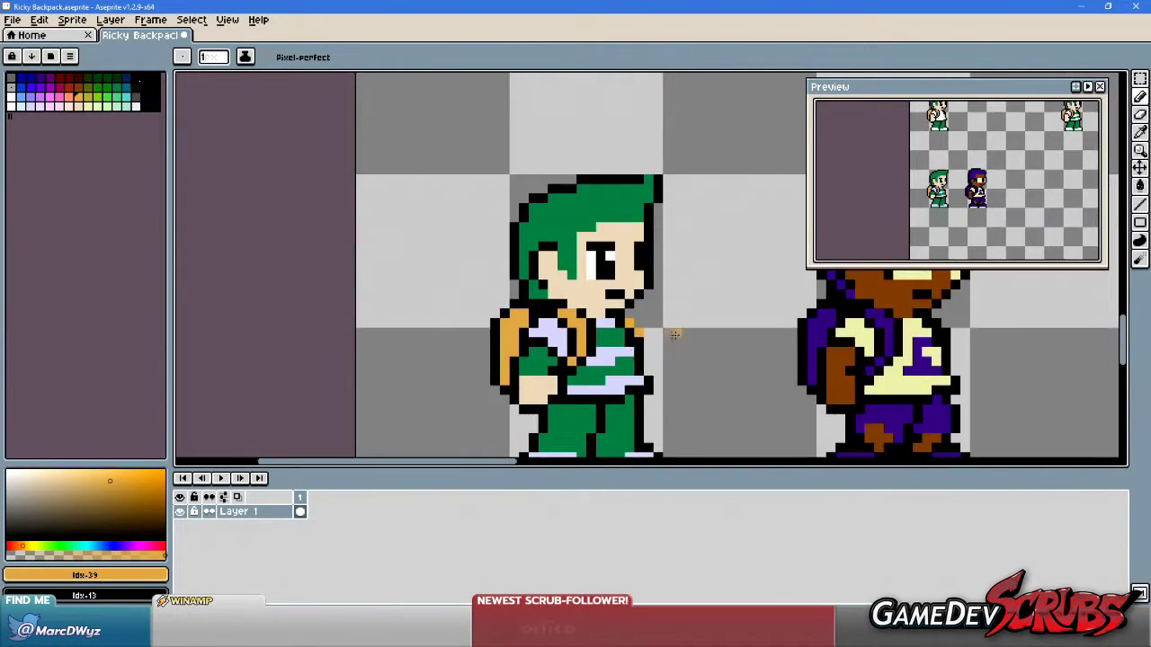
Outline the two orange pixels at the front shoulder in black, undoing the misplaced strokes.
{"action": "scroll", "coordinate": [647, 328], "scroll_direction": "up", "scroll_amount": 5}
{"action": "left_click", "coordinate": [619, 288], "text": "alt"}
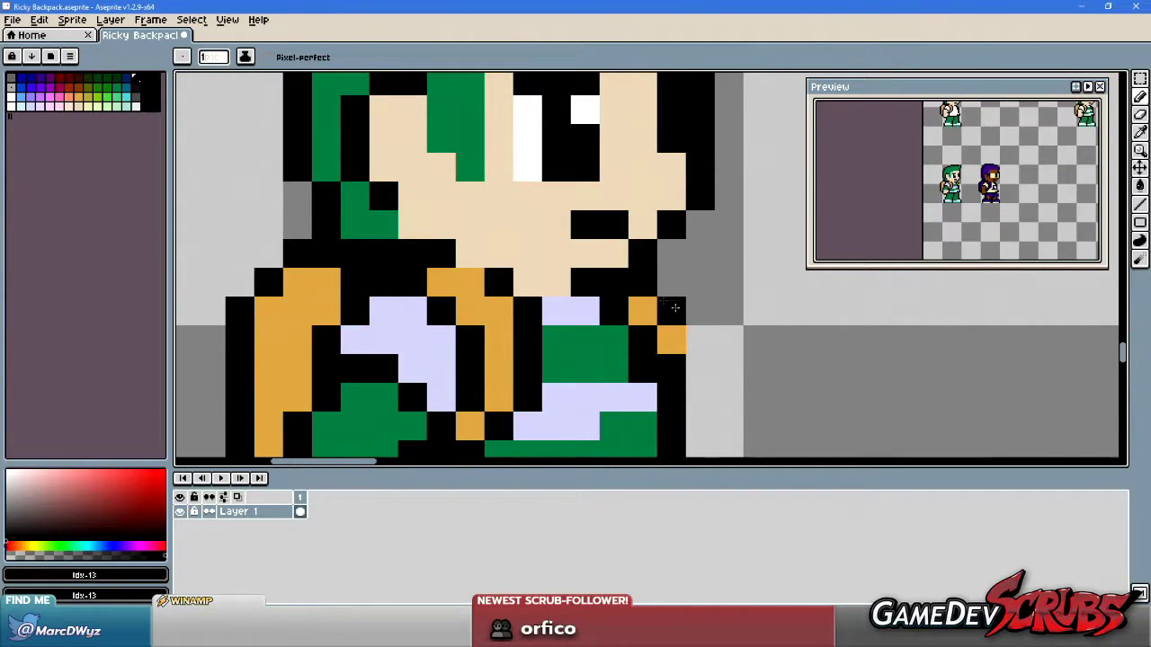
{"action": "left_click", "coordinate": [700, 311]}
{"action": "key", "text": "ctrl+z"}
{"action": "key", "text": "ctrl+z"}
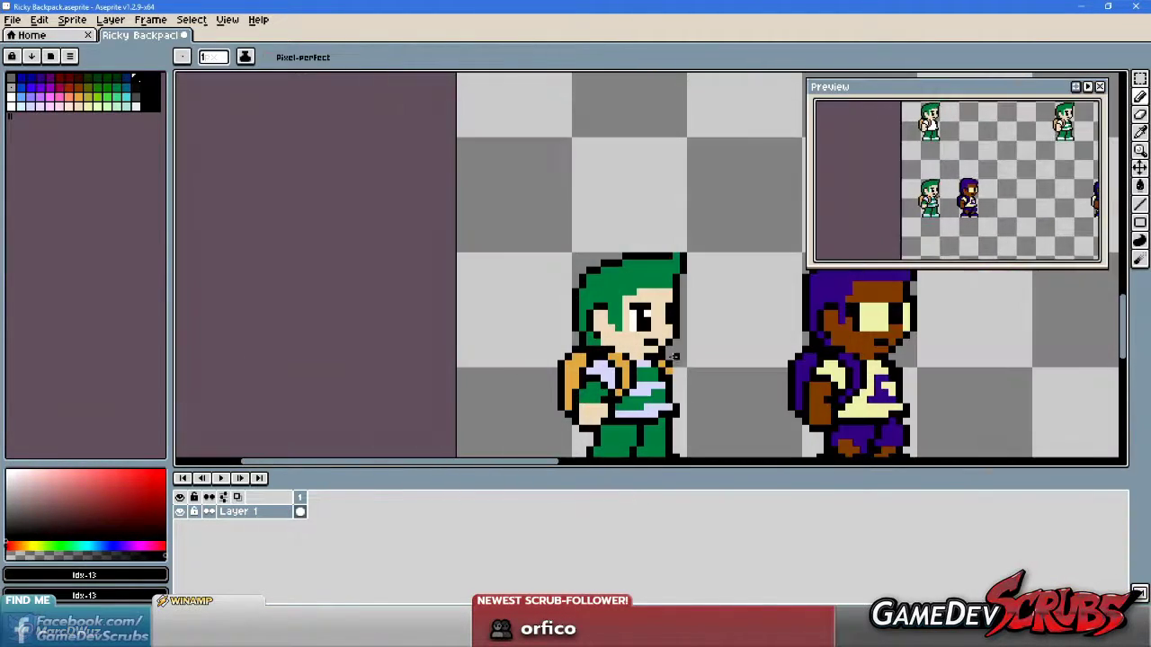
Paint a black silhouette for the far arm protruding from the front of the green-haired sprite's striped shirt, below the orange shoulder pixels.
{"action": "scroll", "coordinate": [710, 370], "scroll_direction": "down", "scroll_amount": 5}
{"action": "scroll", "coordinate": [710, 369], "scroll_direction": "down", "scroll_amount": 3}
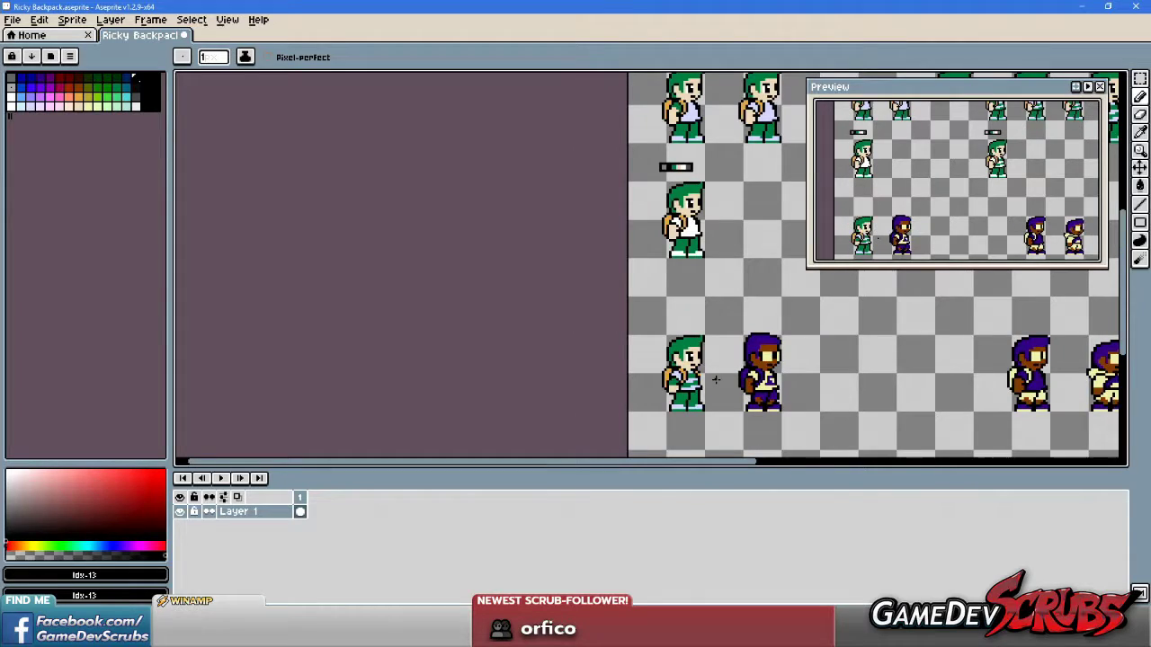
{"action": "scroll", "coordinate": [625, 360], "scroll_direction": "up", "scroll_amount": 5}
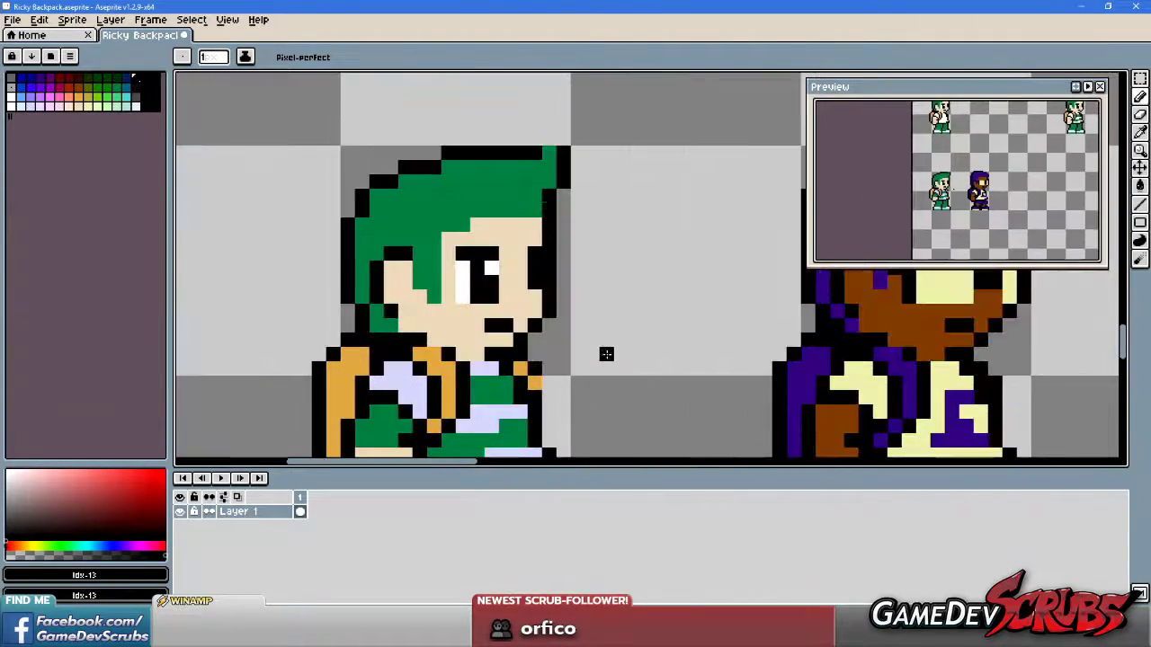
{"action": "scroll", "coordinate": [592, 355], "scroll_direction": "down", "scroll_amount": 1}
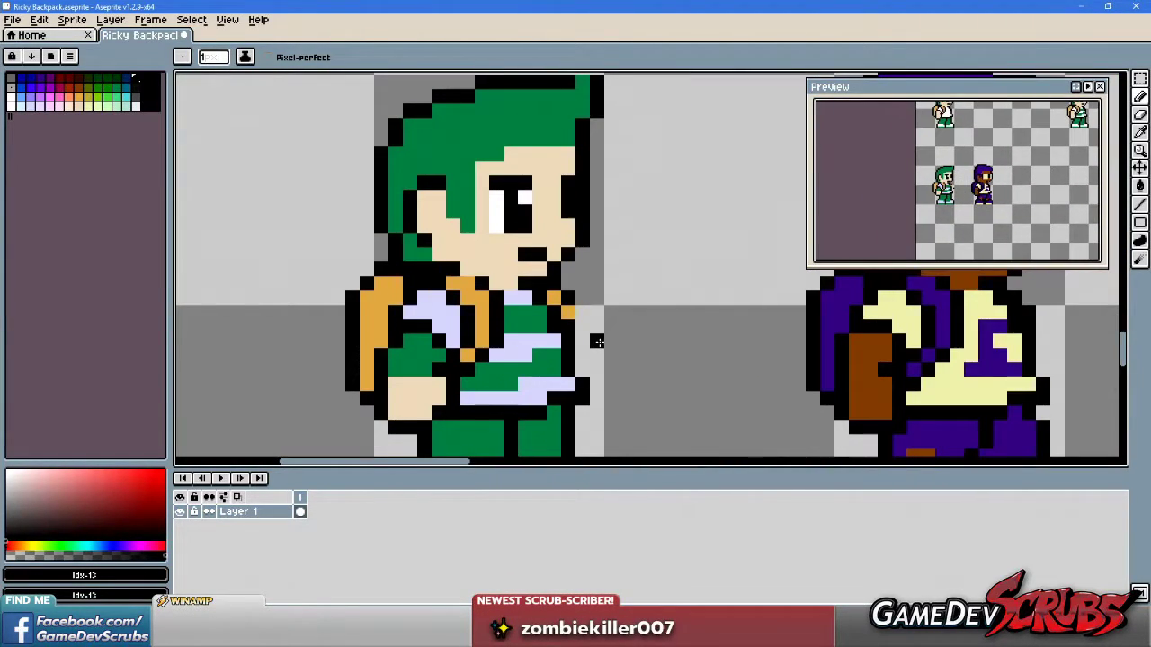
{"action": "scroll", "coordinate": [582, 339], "scroll_direction": "down", "scroll_amount": 2}
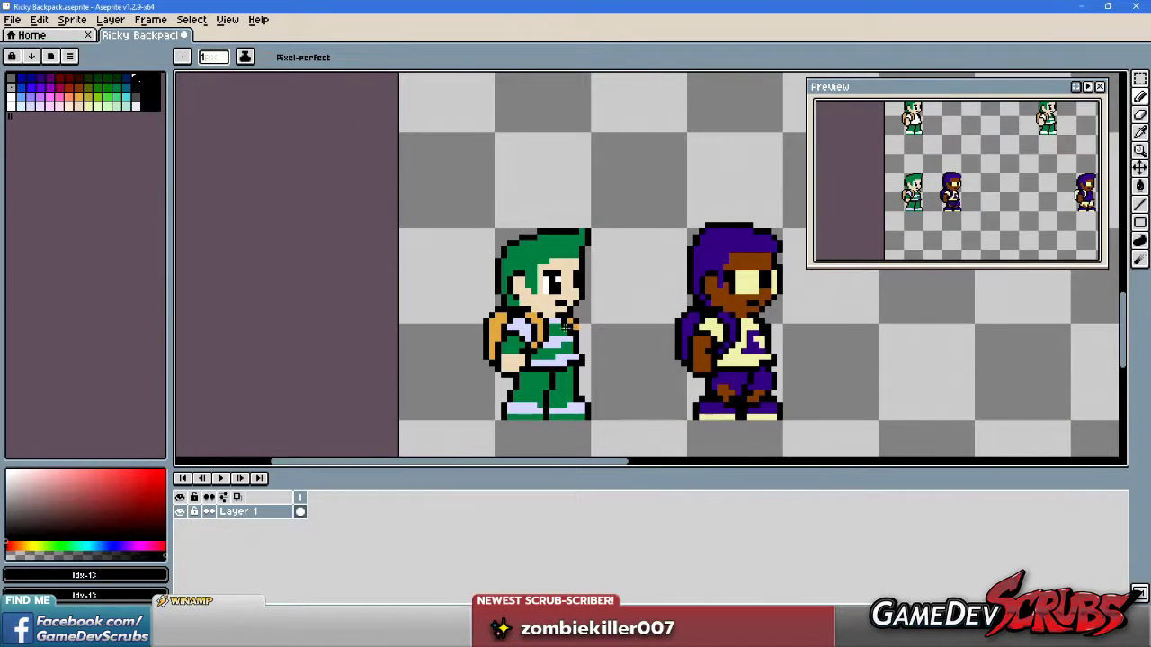
{"action": "scroll", "coordinate": [568, 329], "scroll_direction": "up", "scroll_amount": 2}
{"action": "key", "text": "i"}
{"action": "key", "text": "b"}
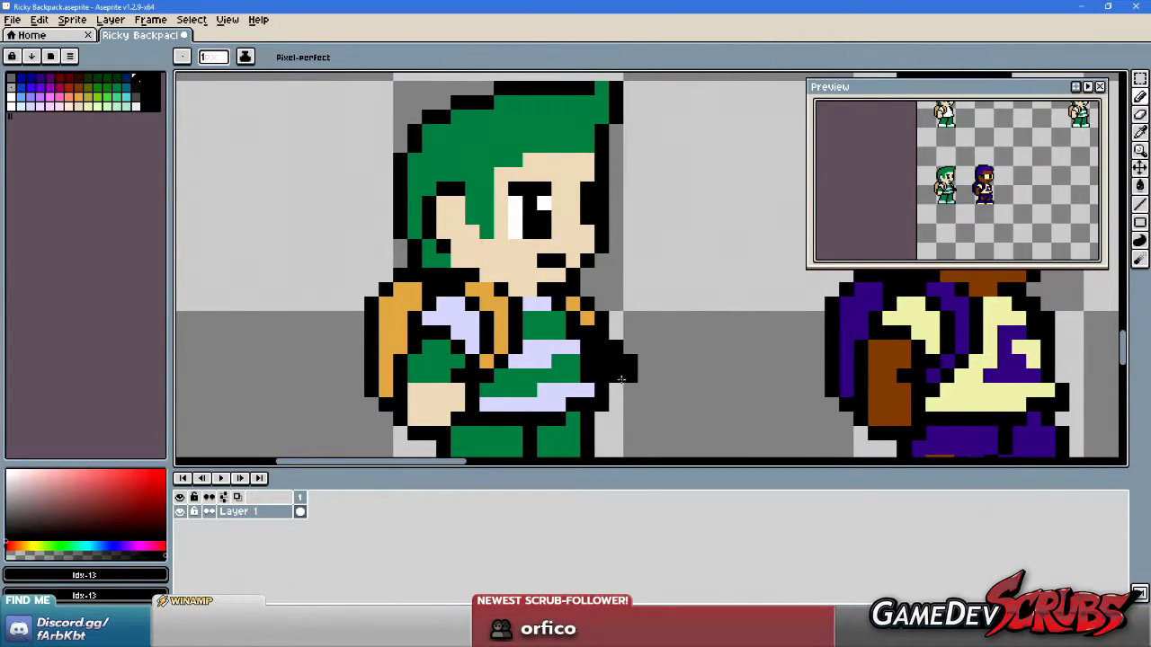
Fill the far arm's black shape with a skin-toned hand and a green sleeve pixel above it.
{"action": "scroll", "coordinate": [564, 360], "scroll_direction": "up", "scroll_amount": 1}
{"action": "left_click", "coordinate": [417, 412], "text": "alt"}
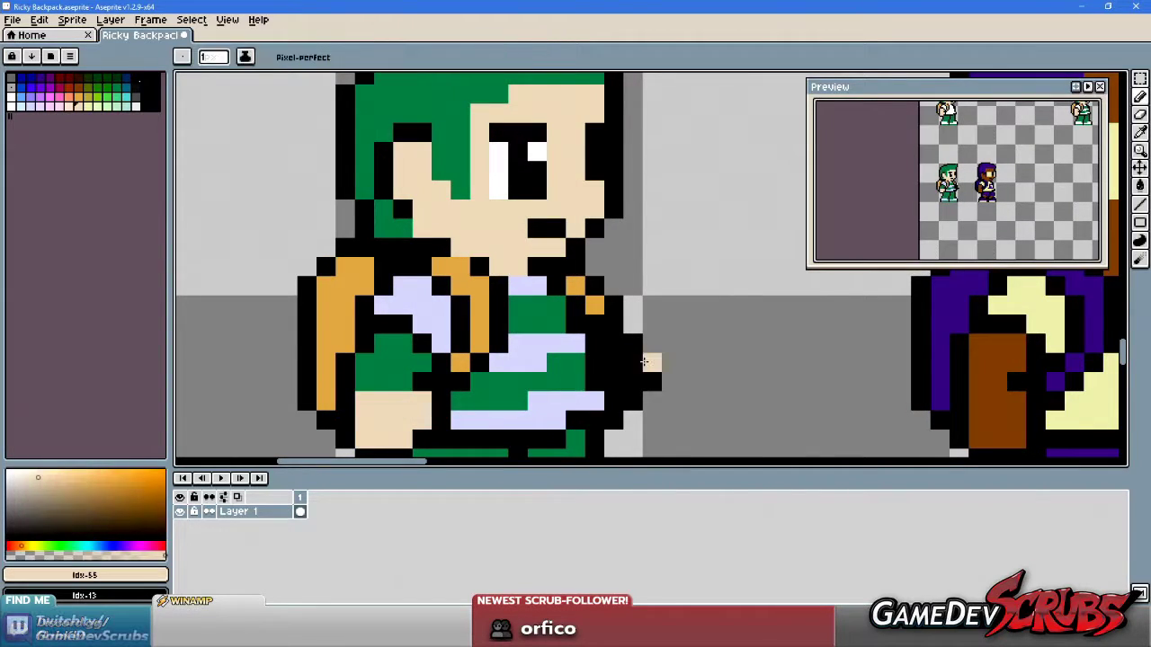
{"action": "left_click", "coordinate": [494, 376], "text": "alt"}
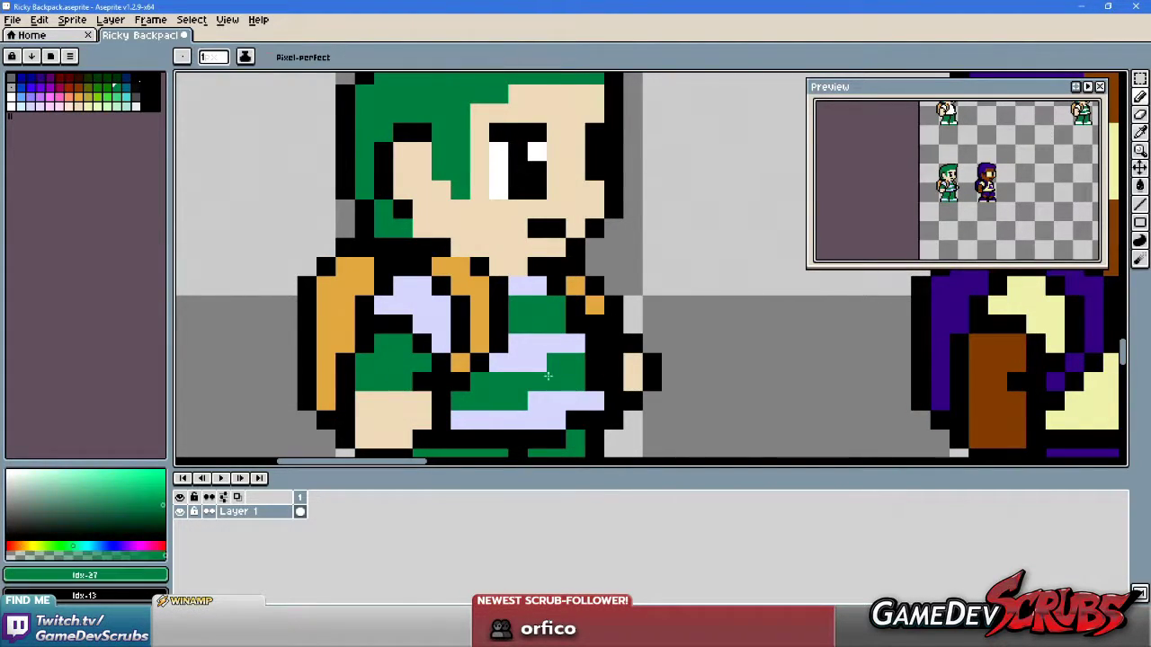
{"action": "scroll", "coordinate": [644, 393], "scroll_direction": "down", "scroll_amount": 3}
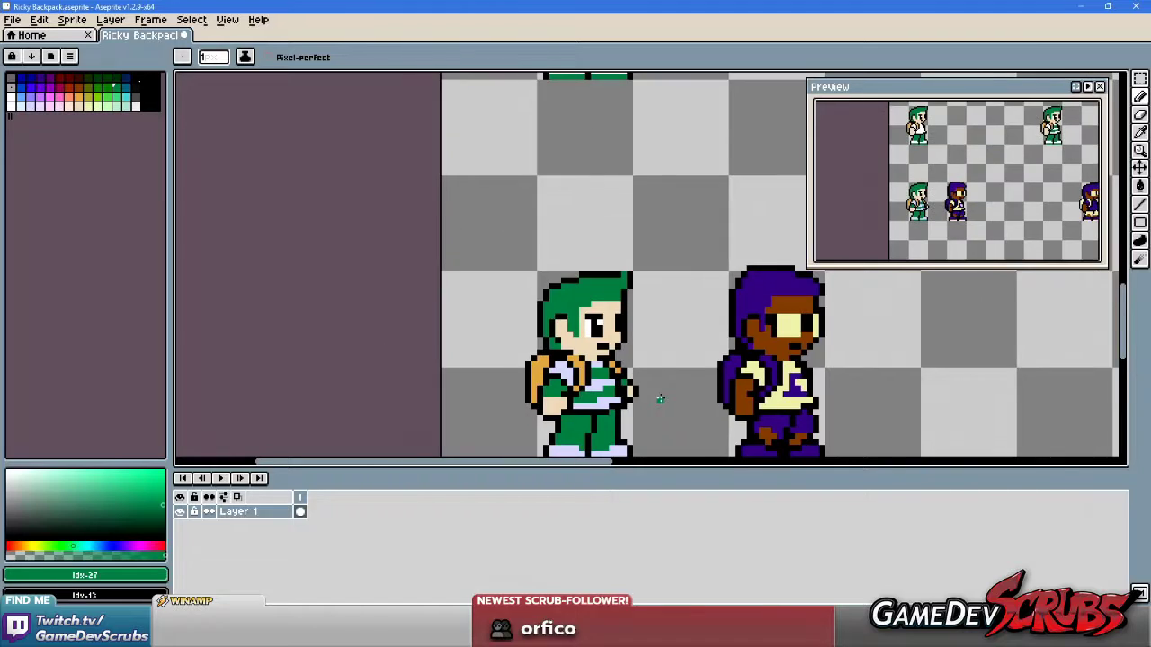
{"action": "scroll", "coordinate": [644, 393], "scroll_direction": "up", "scroll_amount": 4}
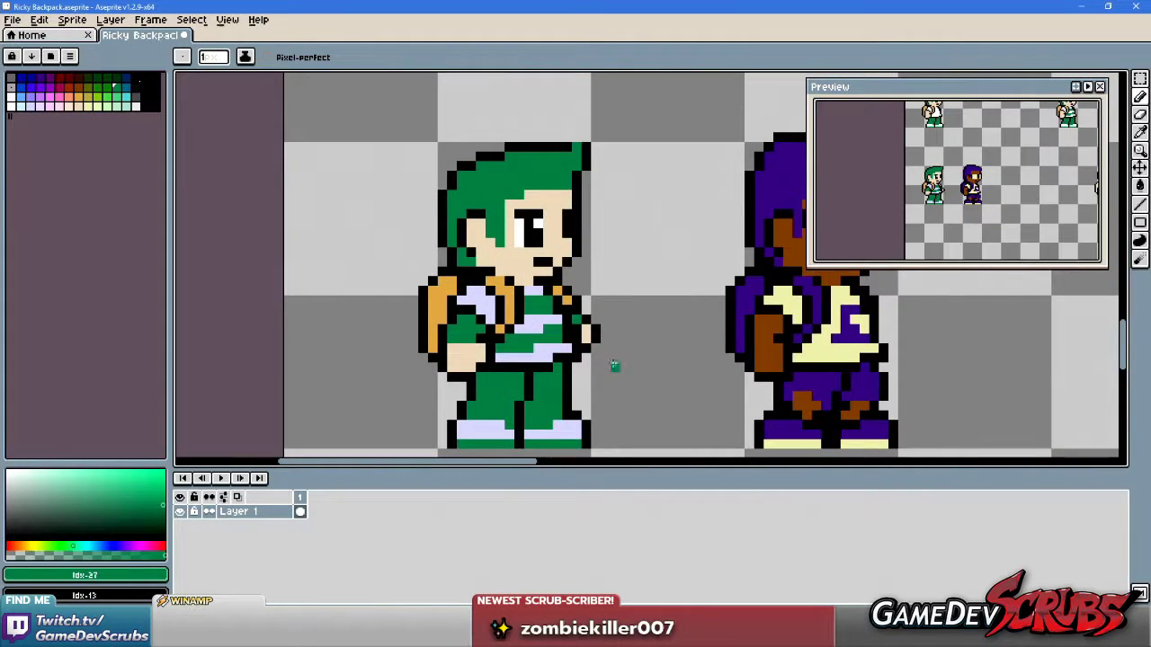
{"action": "scroll", "coordinate": [616, 338], "scroll_direction": "down", "scroll_amount": 3}
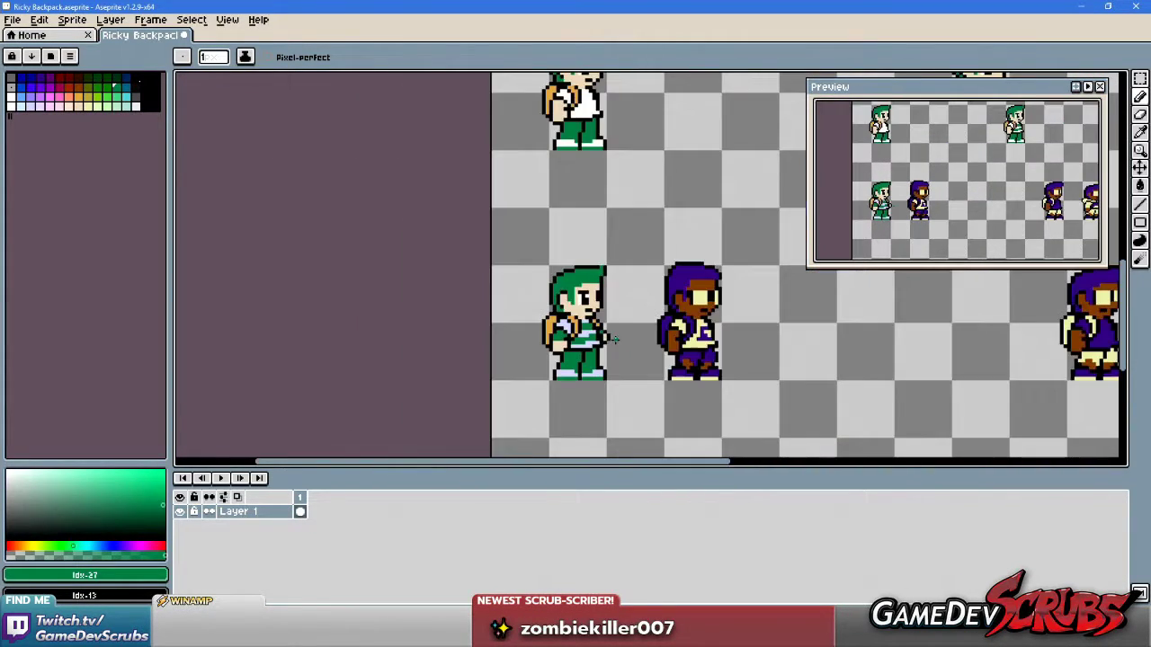
{"action": "scroll", "coordinate": [634, 349], "scroll_direction": "up", "scroll_amount": 3}
{"action": "scroll", "coordinate": [650, 345], "scroll_direction": "up", "scroll_amount": 1}
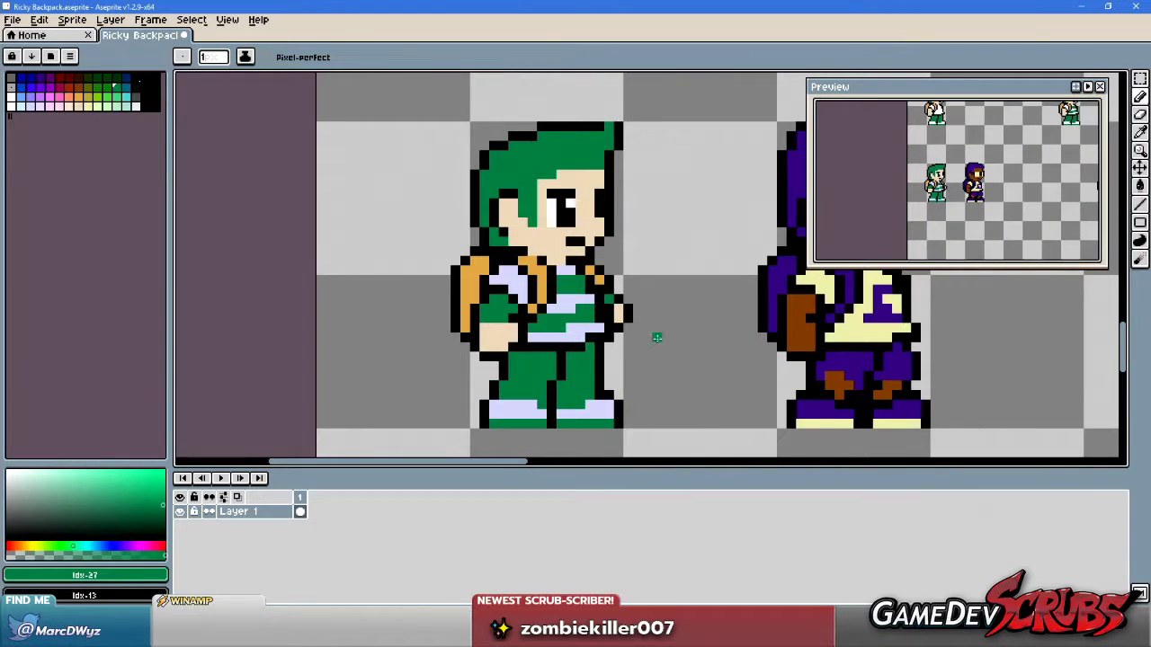
{"action": "scroll", "coordinate": [641, 337], "scroll_direction": "up", "scroll_amount": 1}
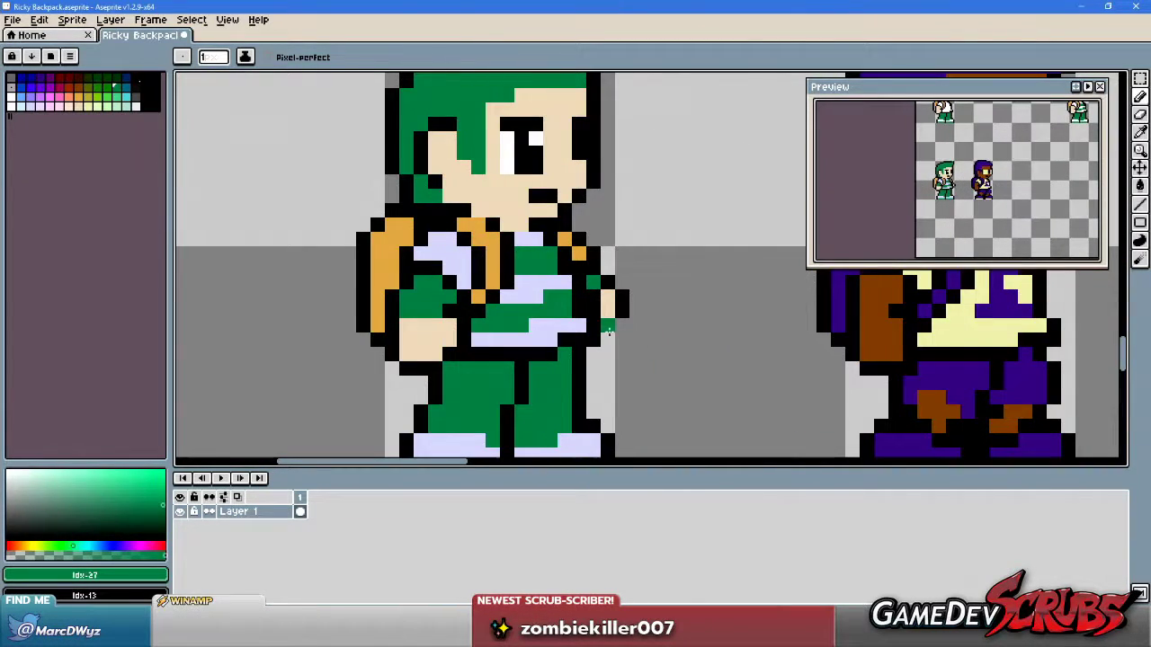
Extend the far hand downward with skin-toned pixels and outline it in black.
{"action": "left_click", "coordinate": [611, 303], "text": "alt"}
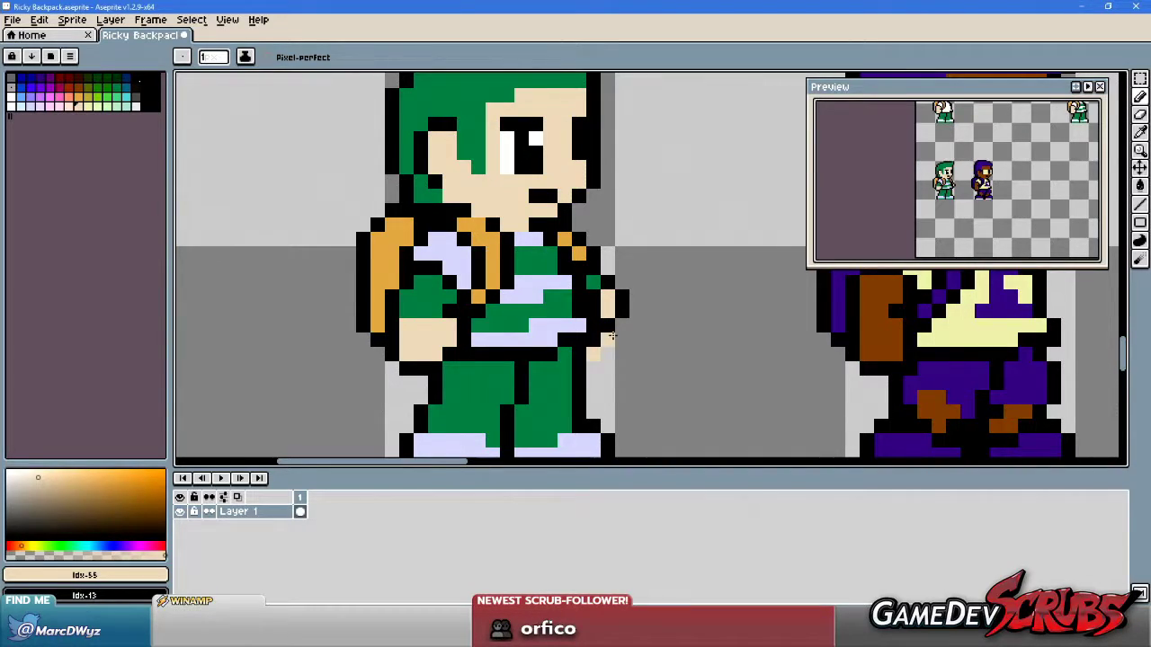
{"action": "left_click", "coordinate": [610, 297], "text": "alt"}
{"action": "left_click_drag", "start_coordinate": [621, 324], "coordinate": [596, 365]}
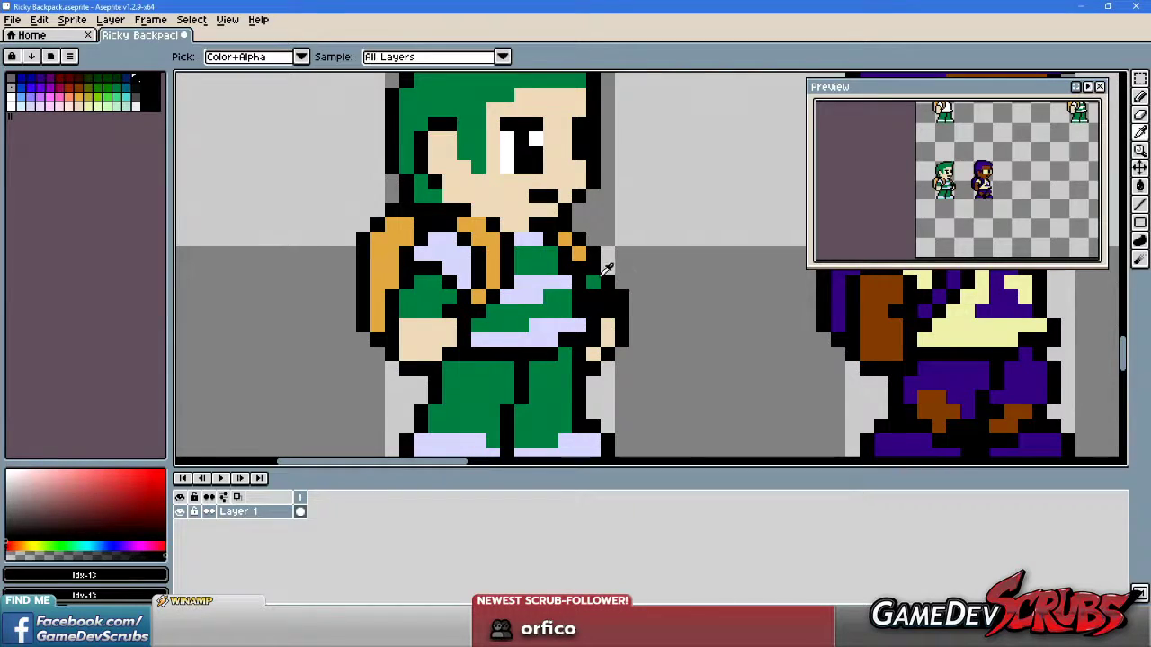
Extend the green sleeve down the far arm and separate it from the hand with black.
{"action": "left_click", "coordinate": [595, 282], "text": "alt"}
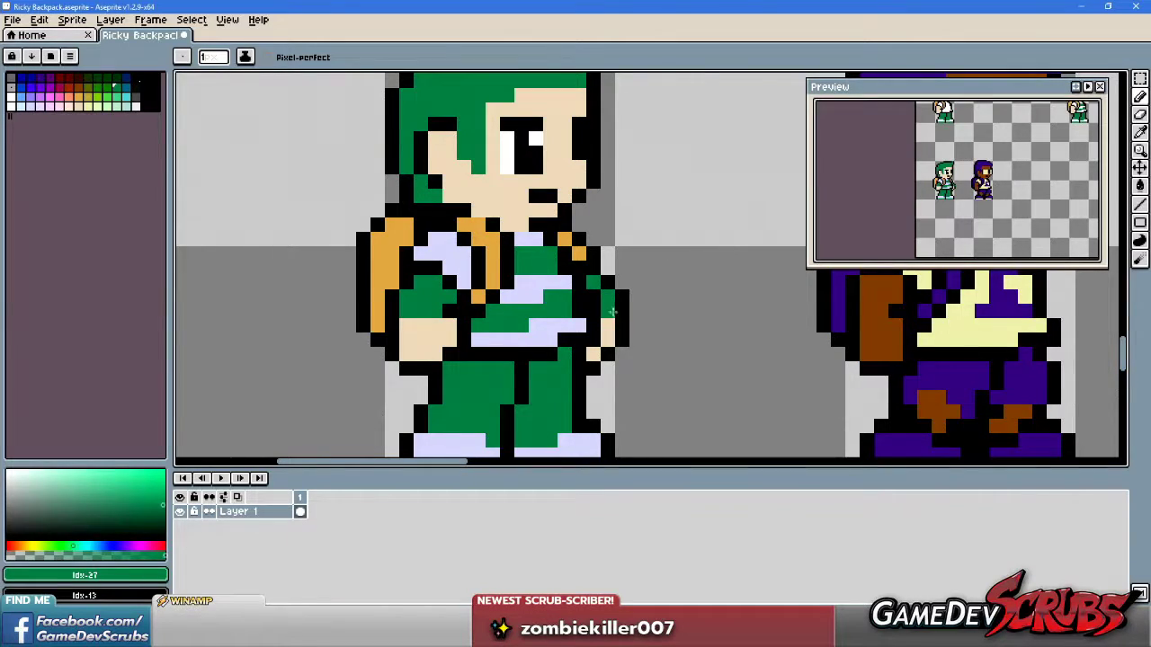
{"action": "left_click", "coordinate": [619, 304], "text": "alt"}
{"action": "scroll", "coordinate": [665, 345], "scroll_direction": "down", "scroll_amount": 3}
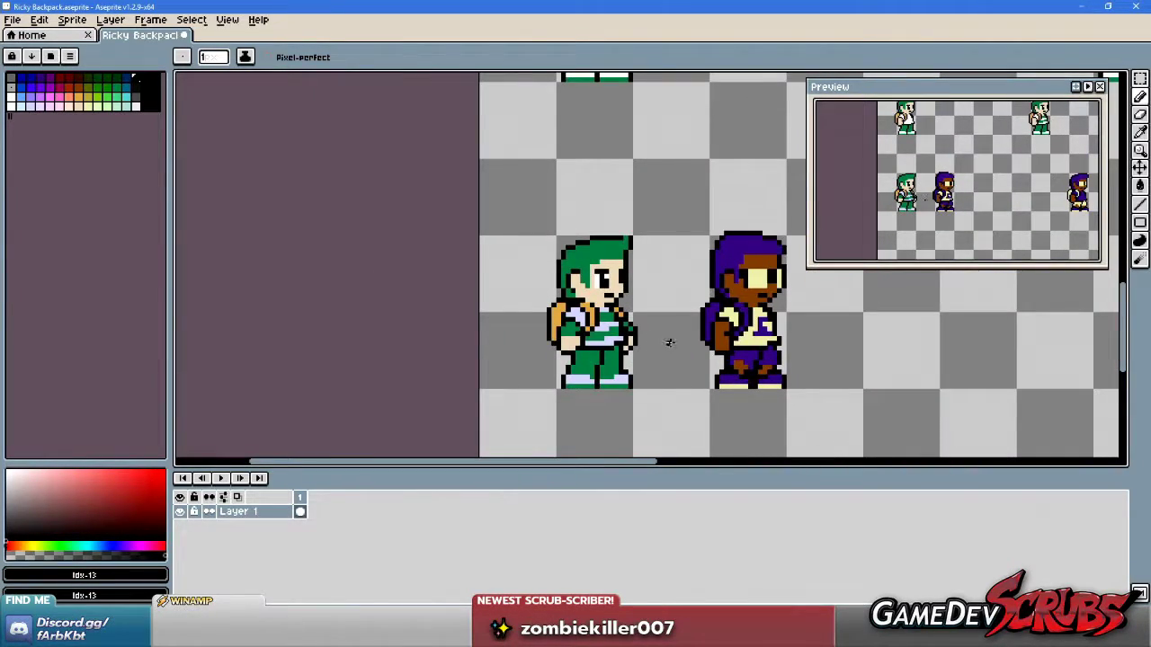
{"action": "scroll", "coordinate": [668, 342], "scroll_direction": "down", "scroll_amount": 1}
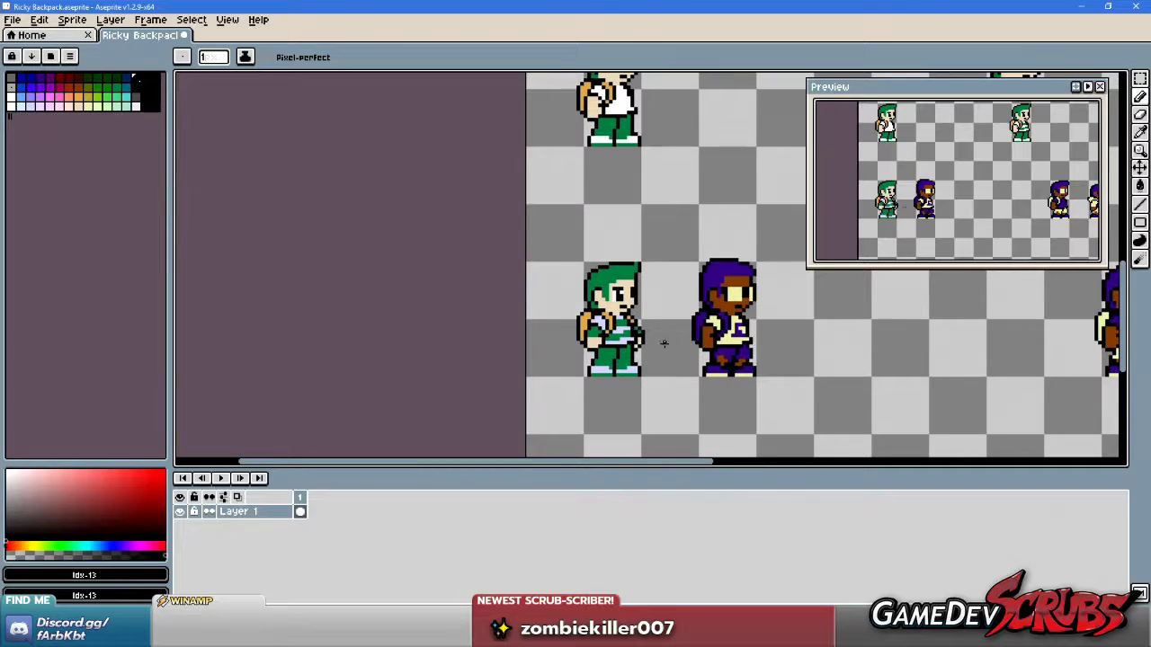
{"action": "scroll", "coordinate": [661, 342], "scroll_direction": "down", "scroll_amount": 1}
{"action": "scroll", "coordinate": [656, 335], "scroll_direction": "up", "scroll_amount": 3}
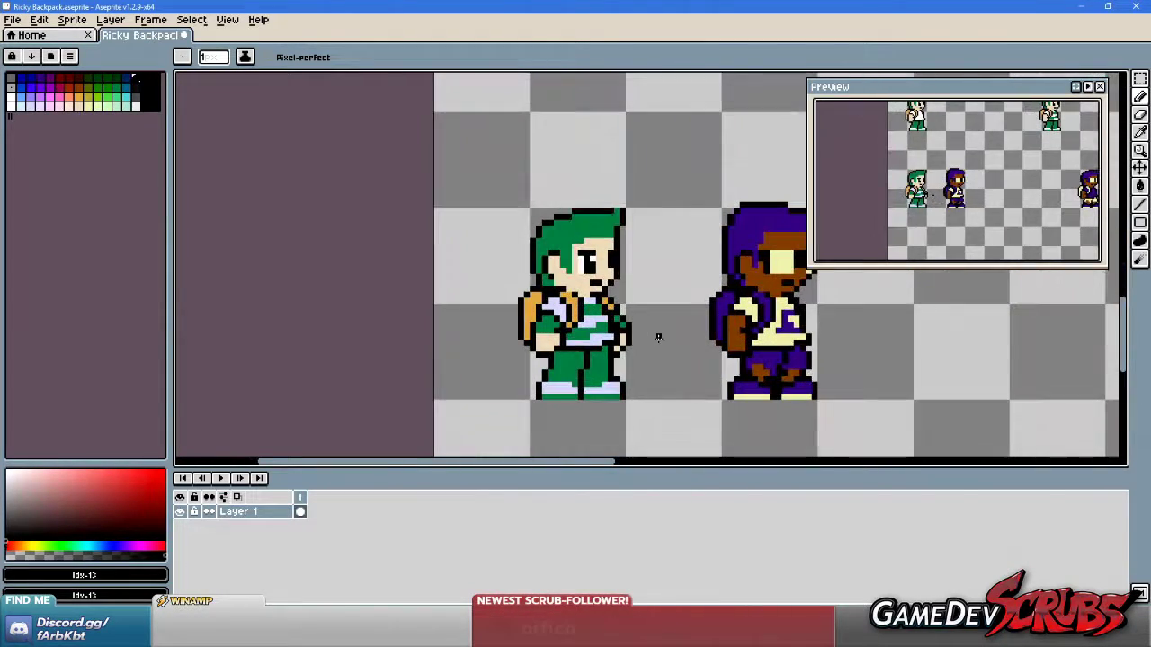
{"action": "scroll", "coordinate": [585, 299], "scroll_direction": "up", "scroll_amount": 1}
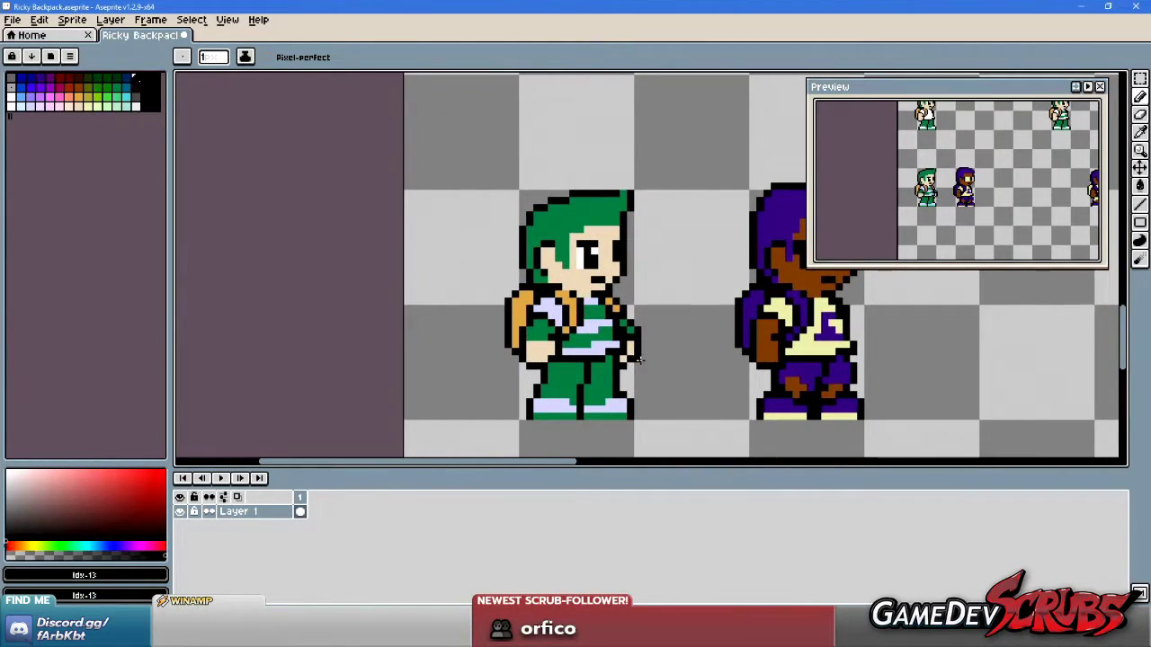
Try extending the orange strap at the front shoulder one pixel lower, and undo it.
{"action": "scroll", "coordinate": [639, 358], "scroll_direction": "up", "scroll_amount": 2}
{"action": "left_click", "coordinate": [620, 317], "text": "alt"}
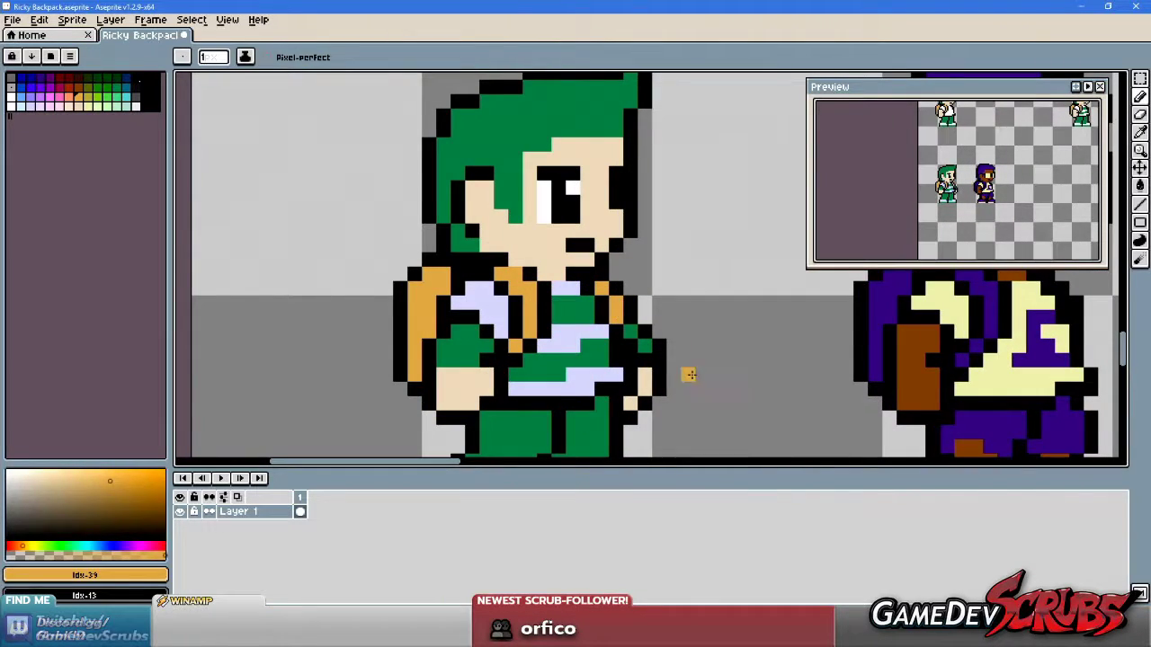
{"action": "scroll", "coordinate": [699, 378], "scroll_direction": "down", "scroll_amount": 2}
{"action": "scroll", "coordinate": [674, 355], "scroll_direction": "up", "scroll_amount": 3}
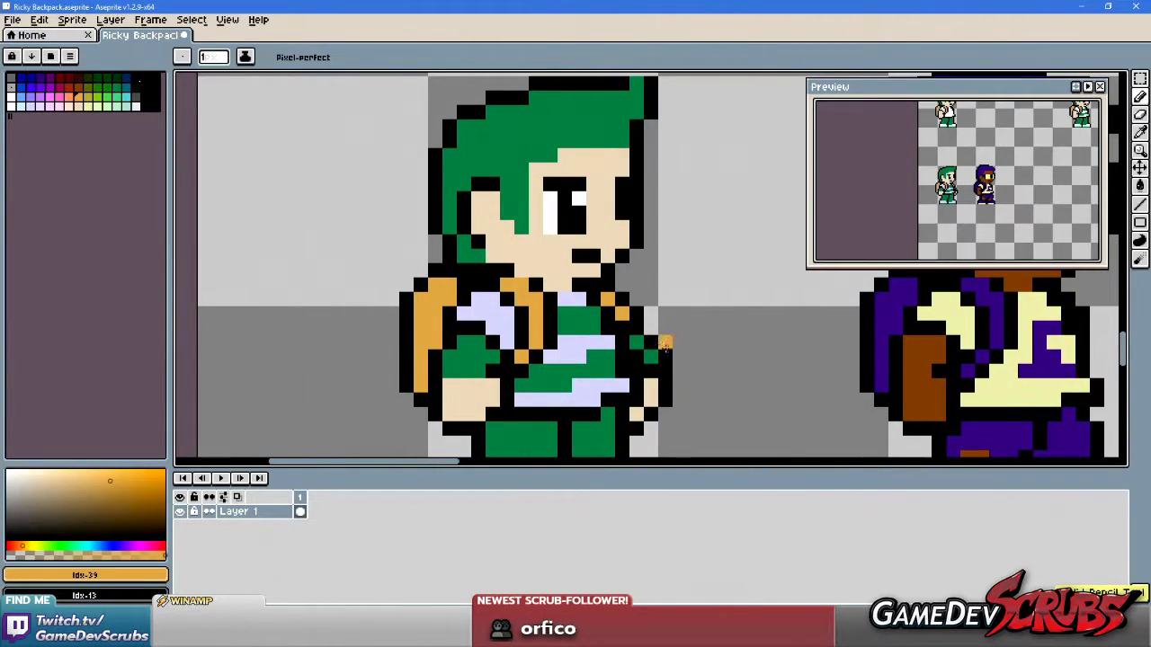
{"action": "scroll", "coordinate": [662, 342], "scroll_direction": "down", "scroll_amount": 5}
{"action": "scroll", "coordinate": [681, 350], "scroll_direction": "up", "scroll_amount": 3}
{"action": "scroll", "coordinate": [682, 351], "scroll_direction": "down", "scroll_amount": 3}
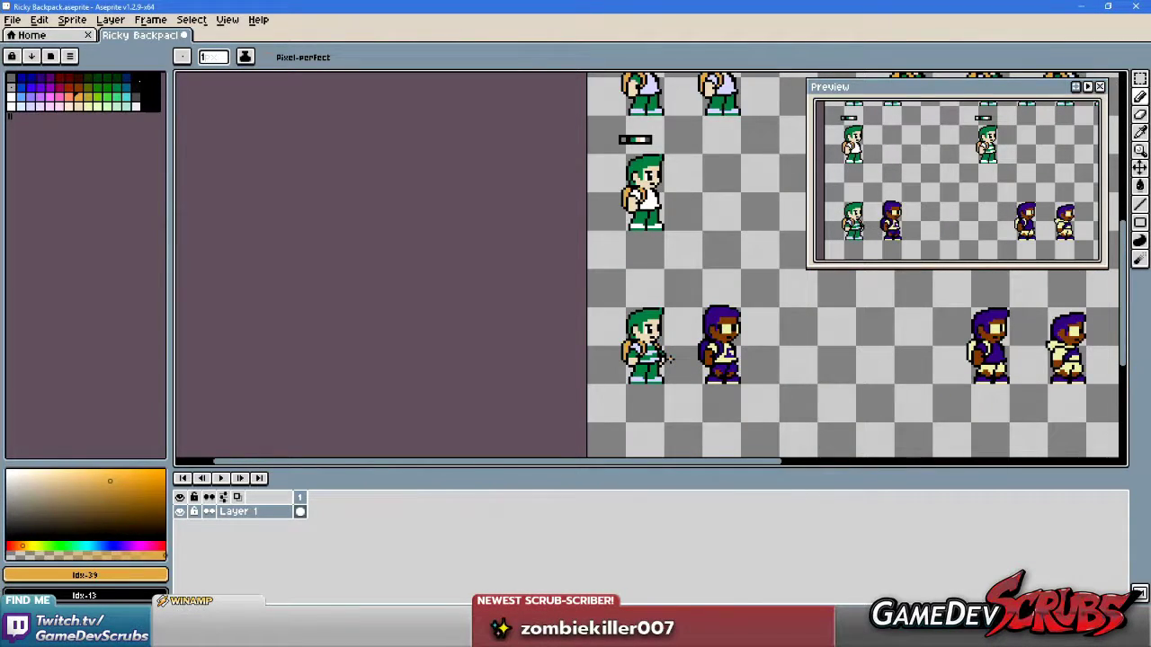
{"action": "scroll", "coordinate": [672, 358], "scroll_direction": "up", "scroll_amount": 4}
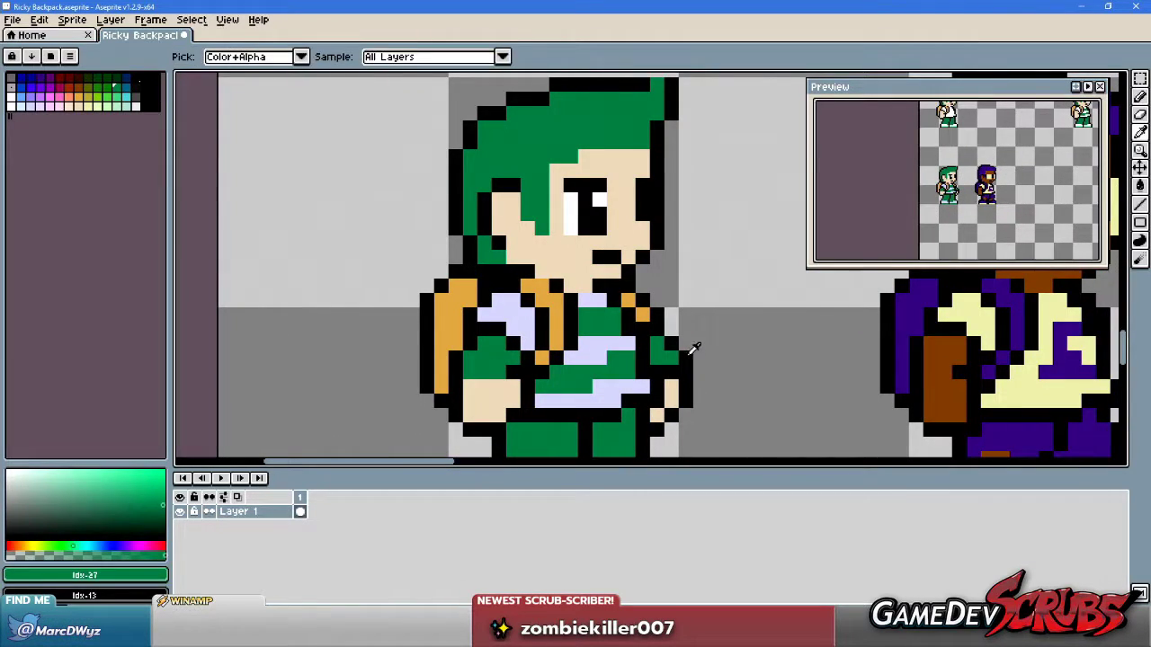
Try slimming the far arm by pulling its black outline inward and clearing the outermost pixels to transparent.
{"action": "left_click", "coordinate": [674, 359], "text": "alt"}
{"action": "left_click", "coordinate": [685, 358], "text": "alt"}
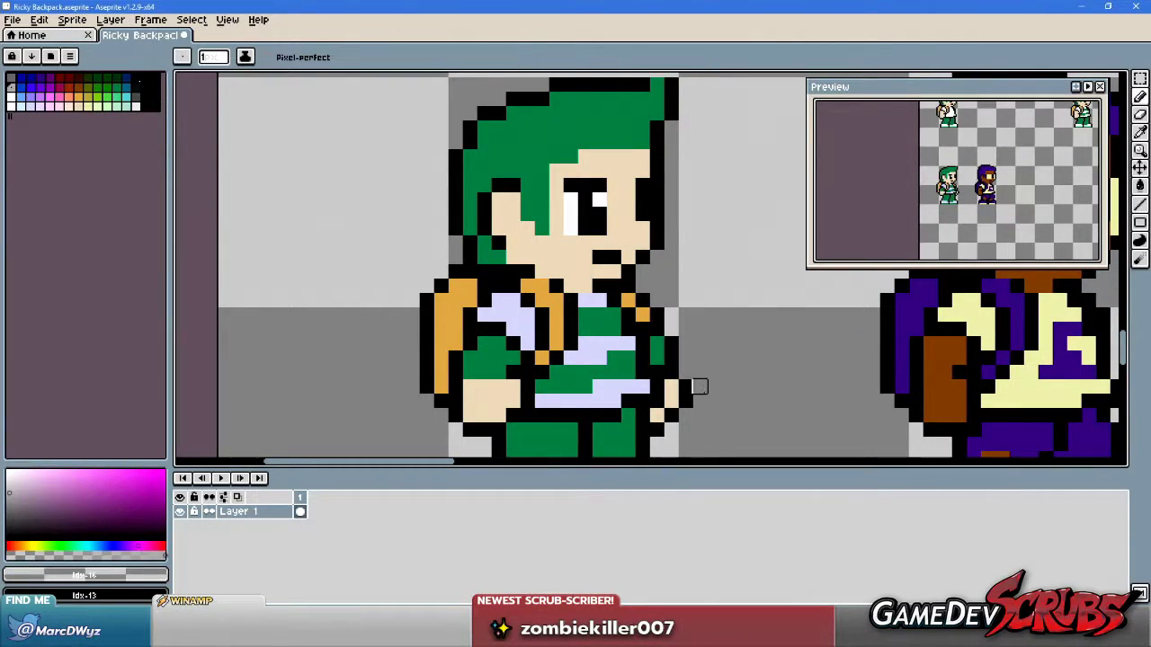
{"action": "scroll", "coordinate": [726, 352], "scroll_direction": "down", "scroll_amount": 2}
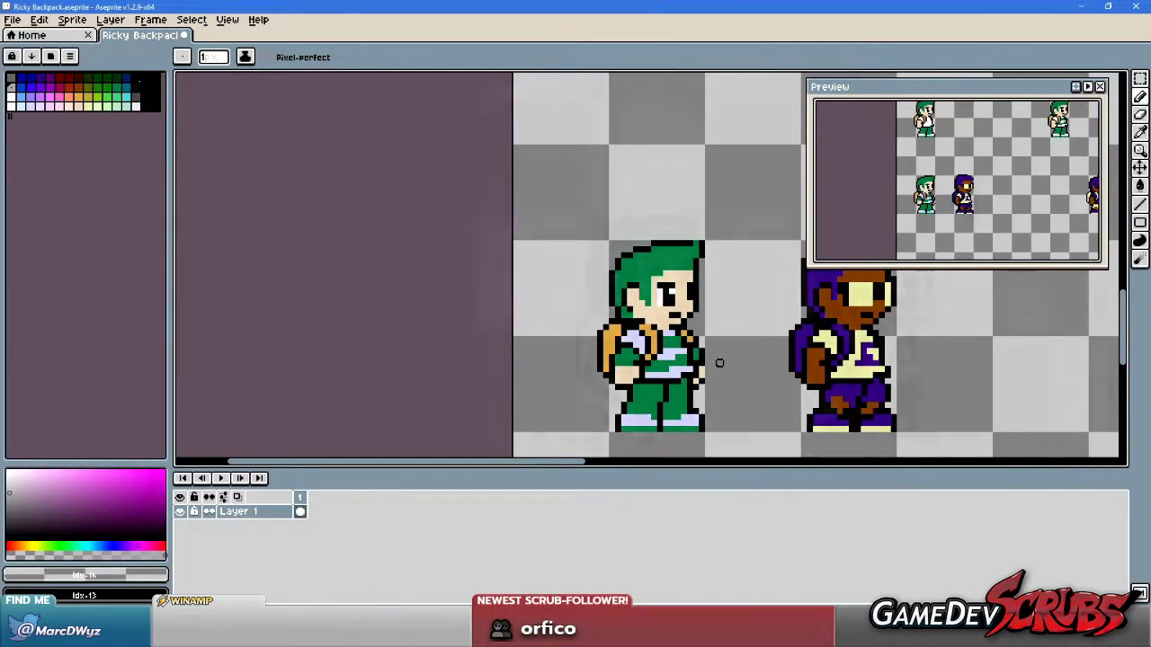
{"action": "scroll", "coordinate": [719, 362], "scroll_direction": "up", "scroll_amount": 2}
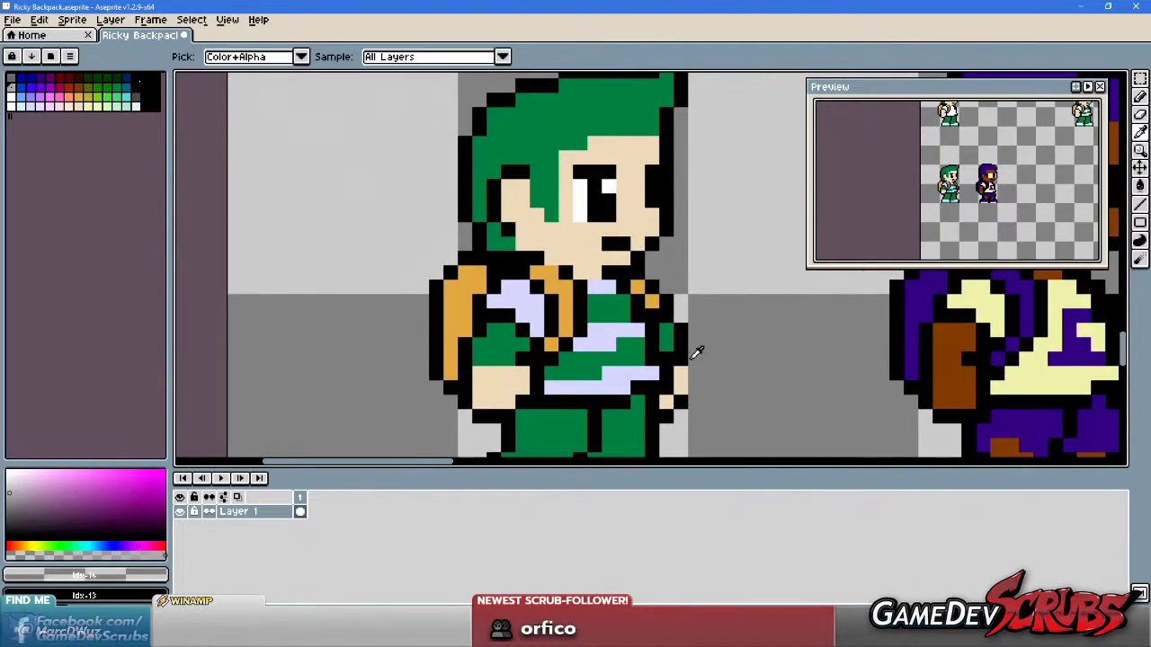
Redraw the black outer outline of the far arm and widen its green sleeve down to the hand.
{"action": "left_click", "coordinate": [683, 355], "text": "alt"}
{"action": "left_click_drag", "start_coordinate": [695, 356], "coordinate": [696, 388]}
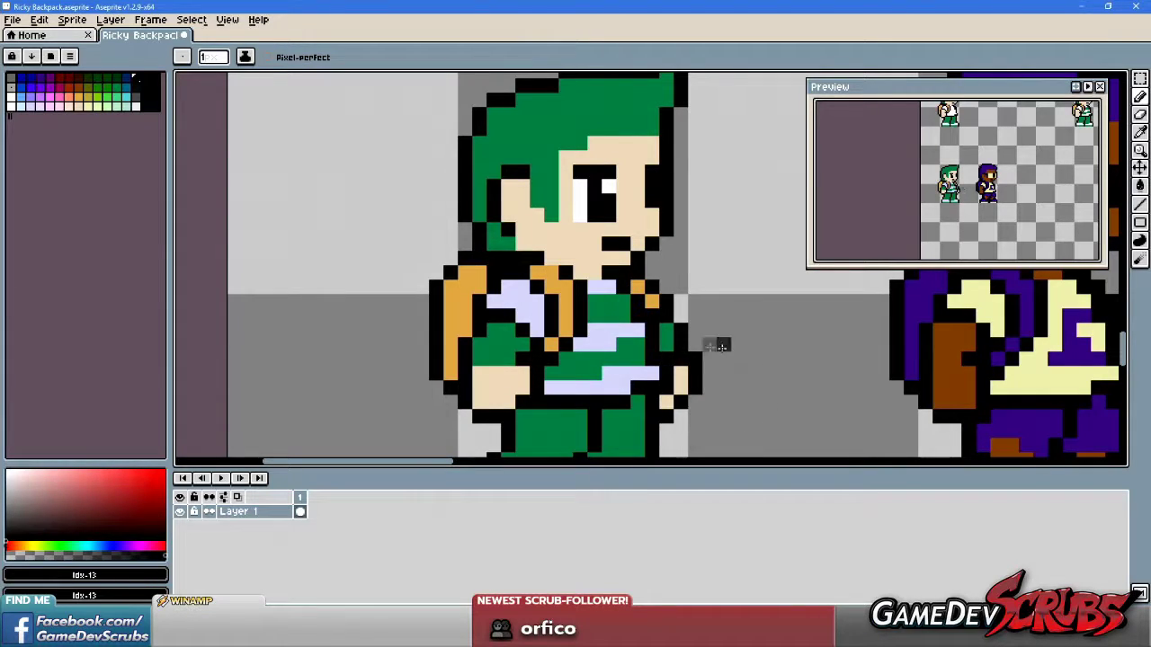
{"action": "left_click", "coordinate": [667, 334], "text": "alt"}
{"action": "left_click", "coordinate": [680, 333]}
{"action": "left_click", "coordinate": [695, 355], "text": "alt"}
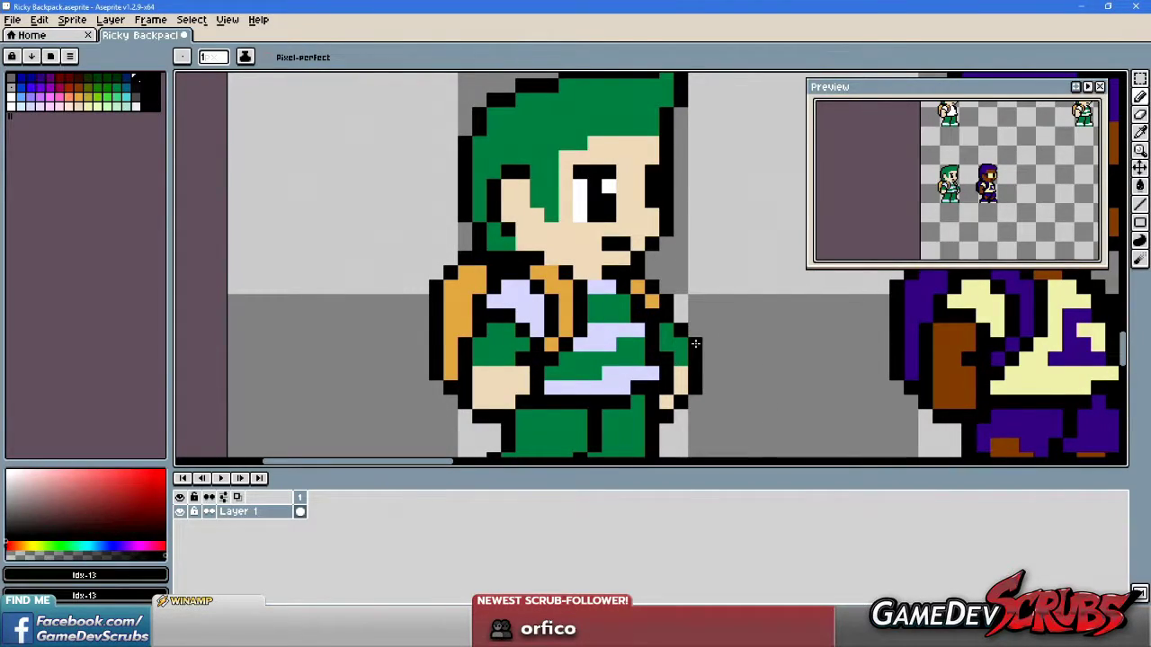
{"action": "scroll", "coordinate": [695, 343], "scroll_direction": "down", "scroll_amount": 3}
{"action": "scroll", "coordinate": [724, 359], "scroll_direction": "up", "scroll_amount": 3}
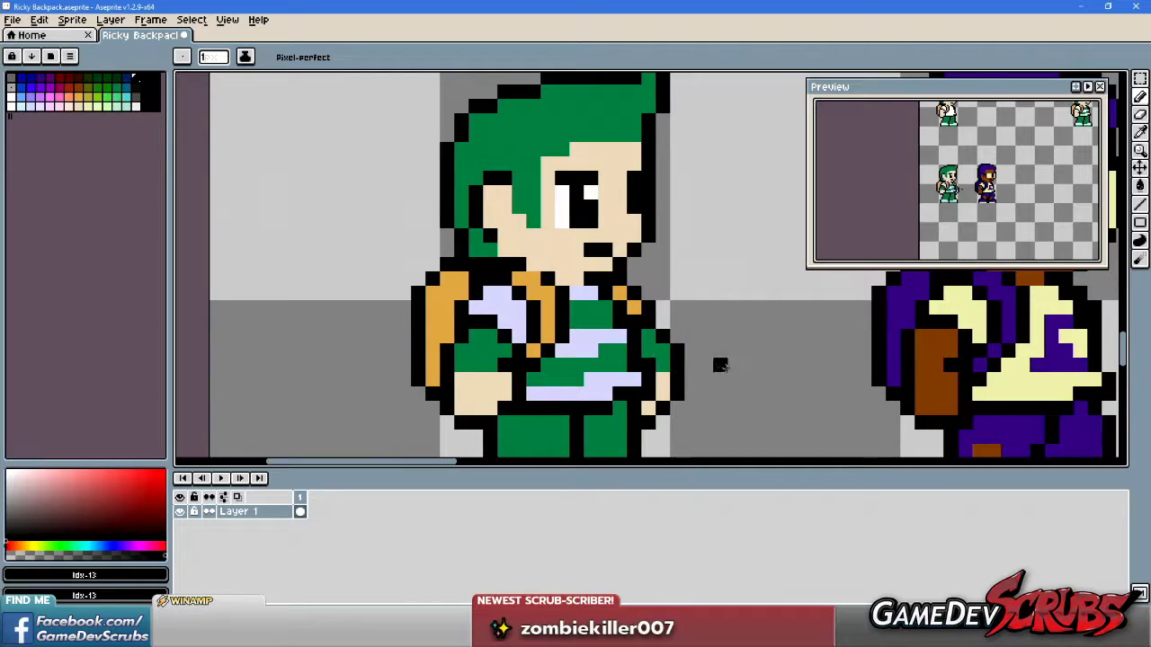
Retouch the far arm where the sleeve meets the hand, using the sleeve's green and the hand's skin tone.
{"action": "left_click", "coordinate": [659, 360], "text": "alt"}
{"action": "scroll", "coordinate": [672, 359], "scroll_direction": "down", "scroll_amount": 2}
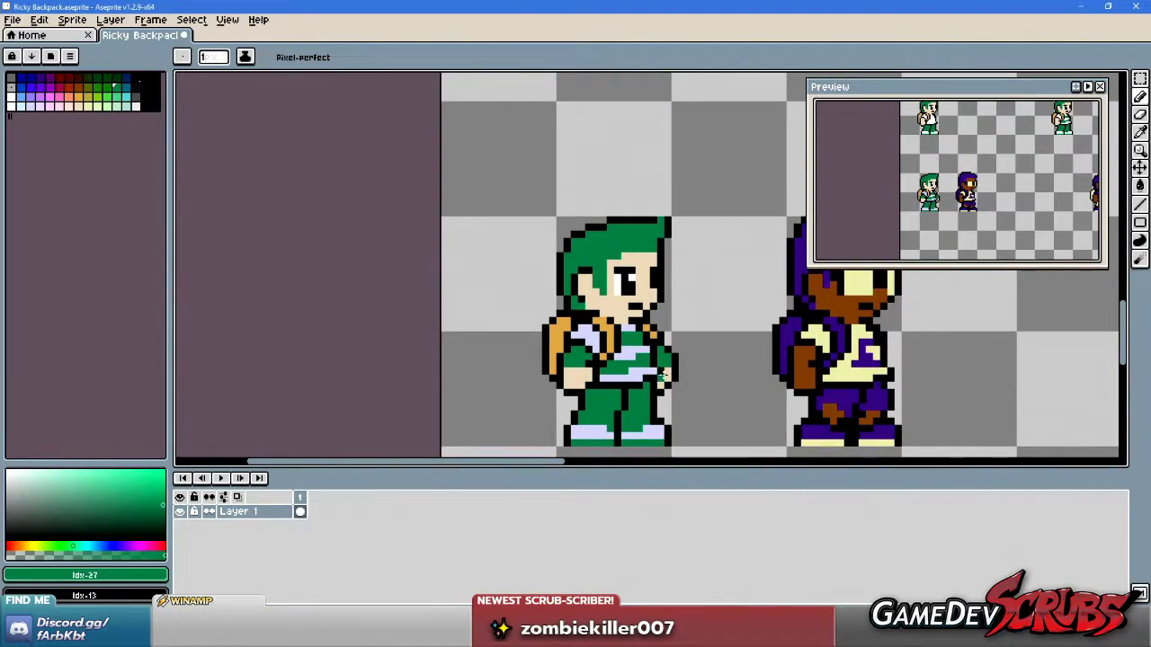
{"action": "scroll", "coordinate": [661, 376], "scroll_direction": "up", "scroll_amount": 2}
{"action": "left_click", "coordinate": [673, 361], "text": "alt"}
{"action": "scroll", "coordinate": [739, 359], "scroll_direction": "down", "scroll_amount": 3}
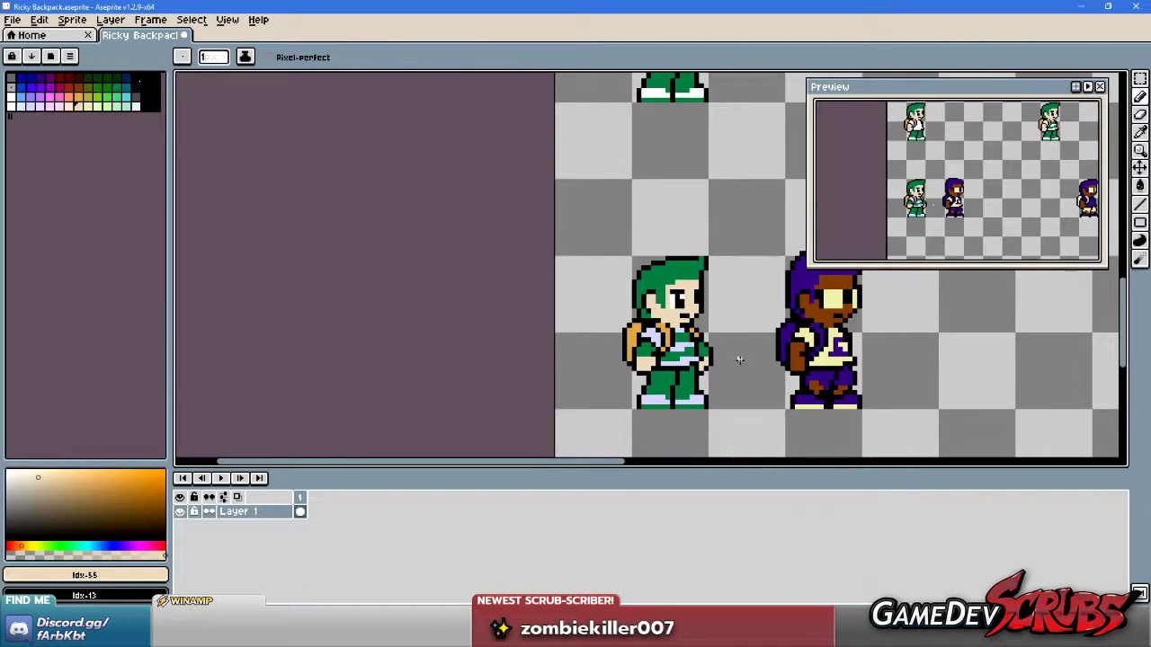
Shorten the far arm by raising the hand's black outline, touching up the green sleeve and clearing the leftover skin pixels.
{"action": "scroll", "coordinate": [712, 360], "scroll_direction": "up", "scroll_amount": 3}
{"action": "left_click", "coordinate": [691, 364]}
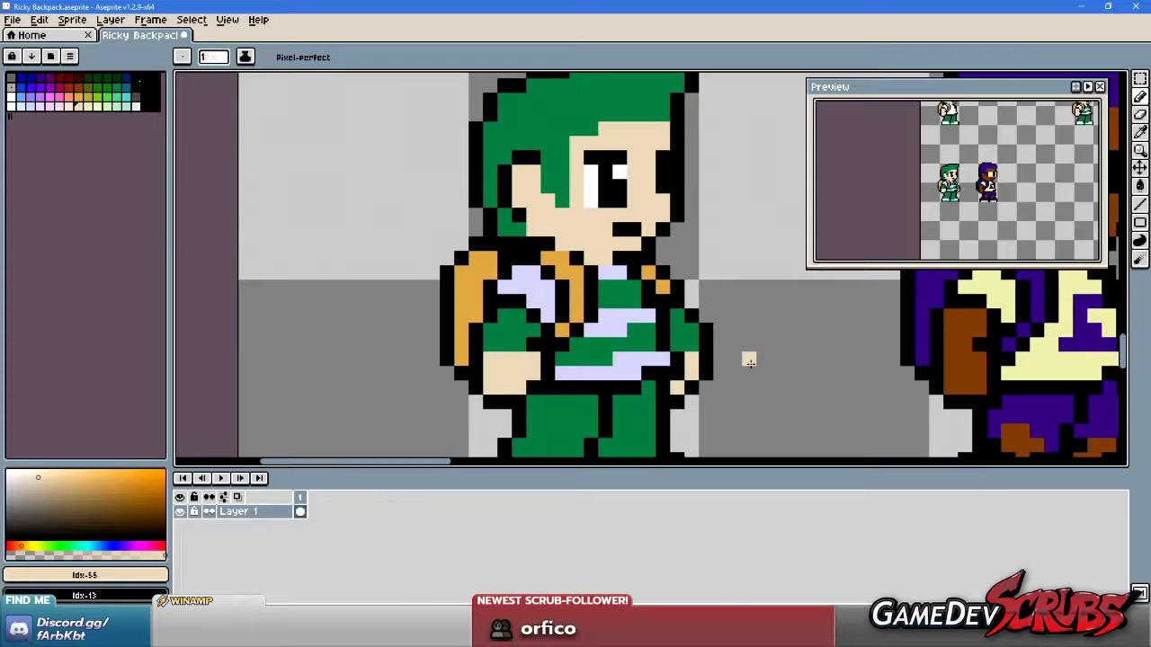
{"action": "scroll", "coordinate": [762, 360], "scroll_direction": "down", "scroll_amount": 3}
{"action": "scroll", "coordinate": [743, 360], "scroll_direction": "up", "scroll_amount": 3}
{"action": "key", "text": "v"}
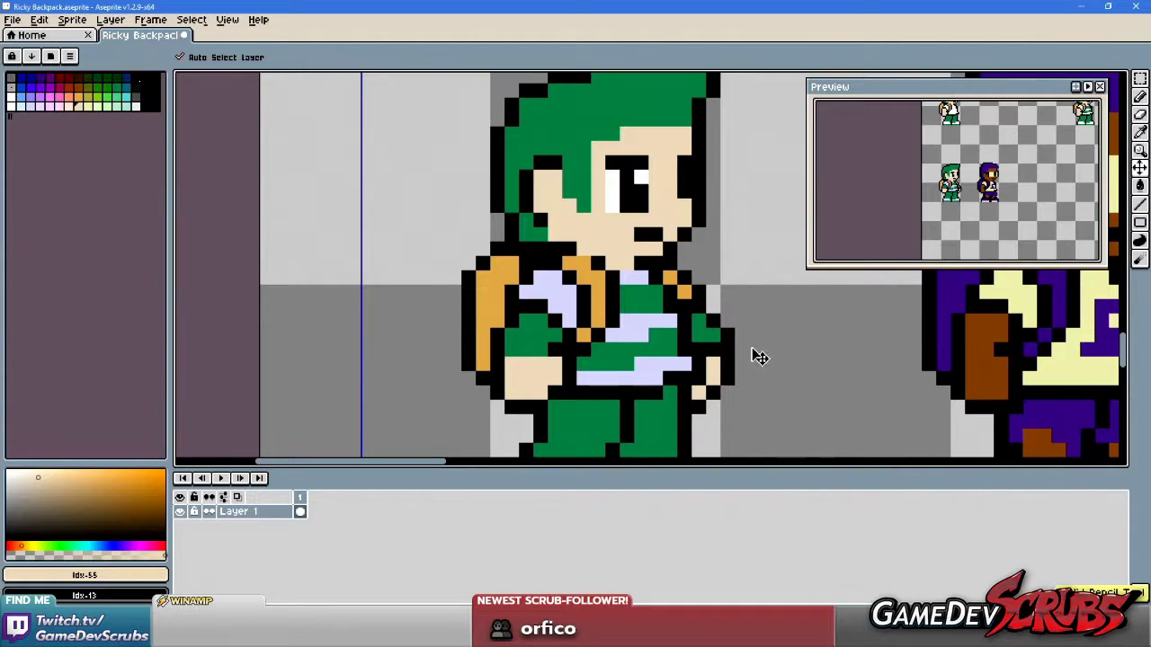
{"action": "key", "text": "ctrl+z"}
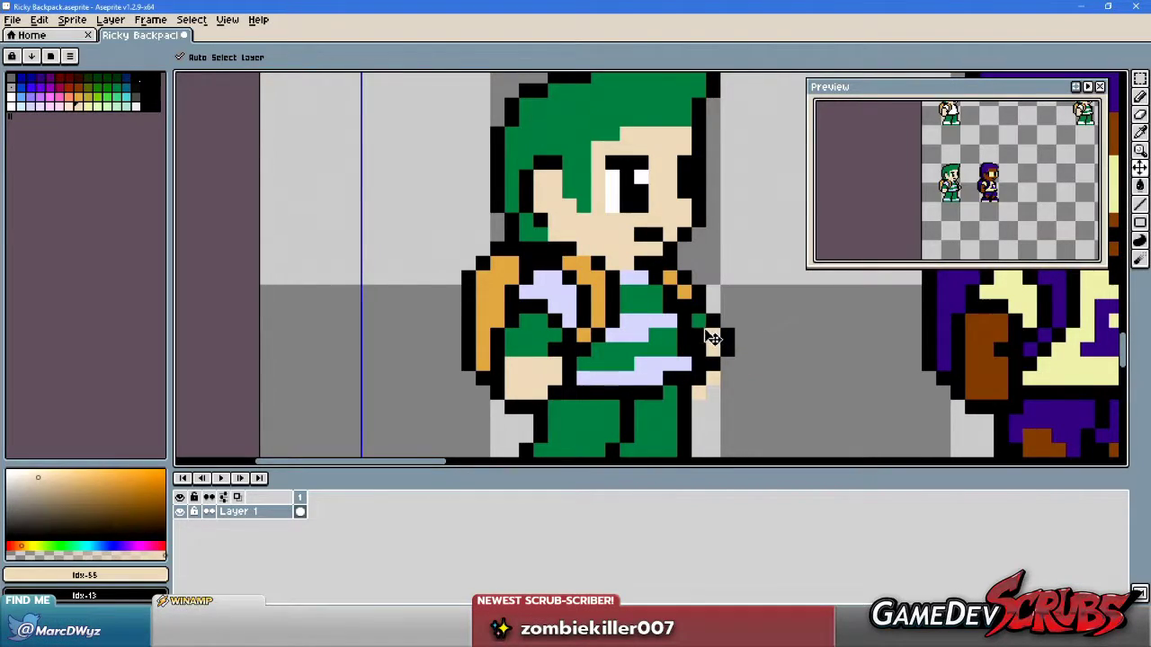
{"action": "key", "text": "i"}
{"action": "left_click", "coordinate": [706, 324]}
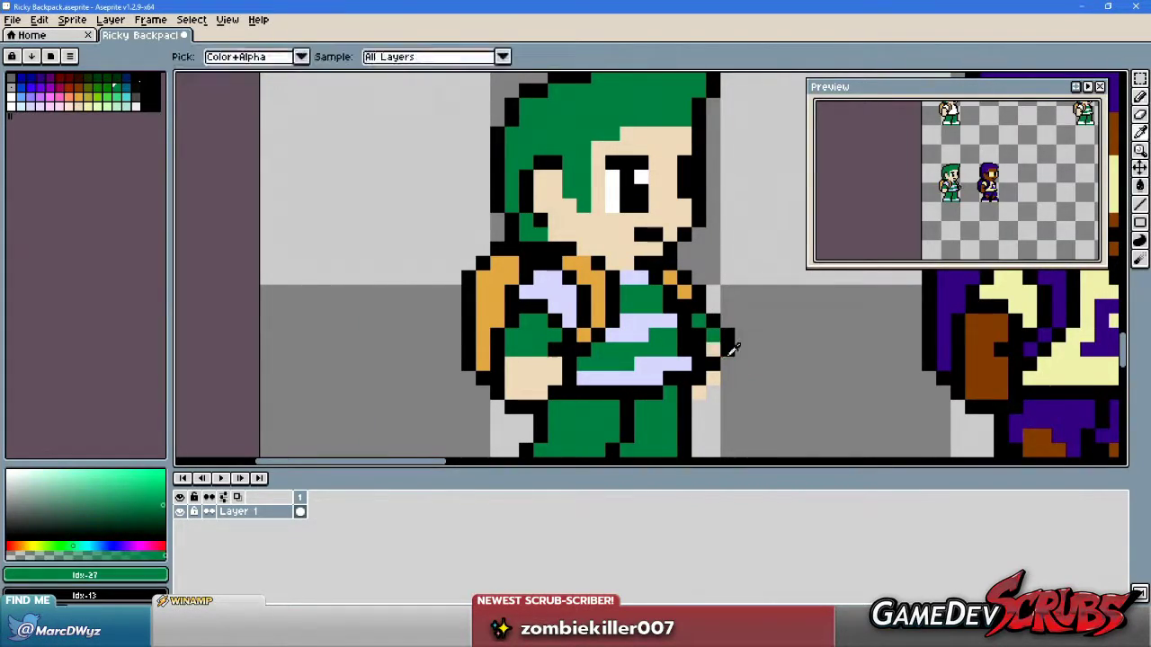
{"action": "key", "text": "b"}
{"action": "left_click", "coordinate": [712, 379]}
{"action": "left_click", "coordinate": [719, 379], "text": "alt"}
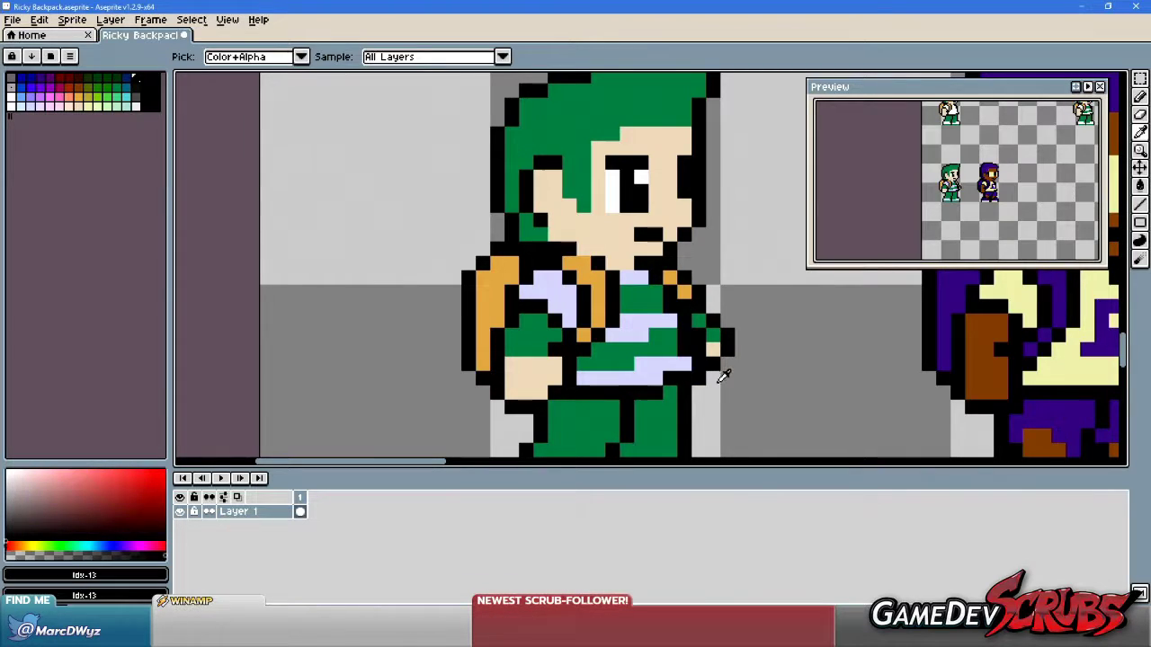
{"action": "left_click", "coordinate": [755, 362], "text": "alt"}
Compare the shortened far arm with the purple-haired character and the other sprites at several zoom levels.
{"action": "scroll", "coordinate": [759, 368], "scroll_direction": "down", "scroll_amount": 2}
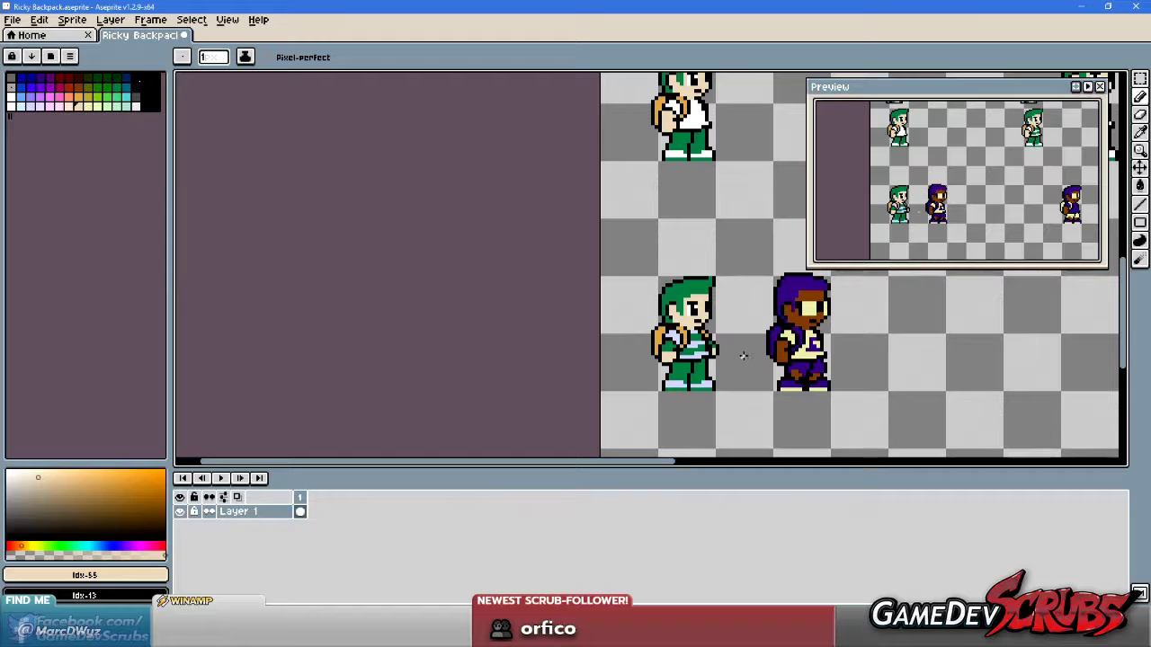
{"action": "scroll", "coordinate": [748, 357], "scroll_direction": "up", "scroll_amount": 5}
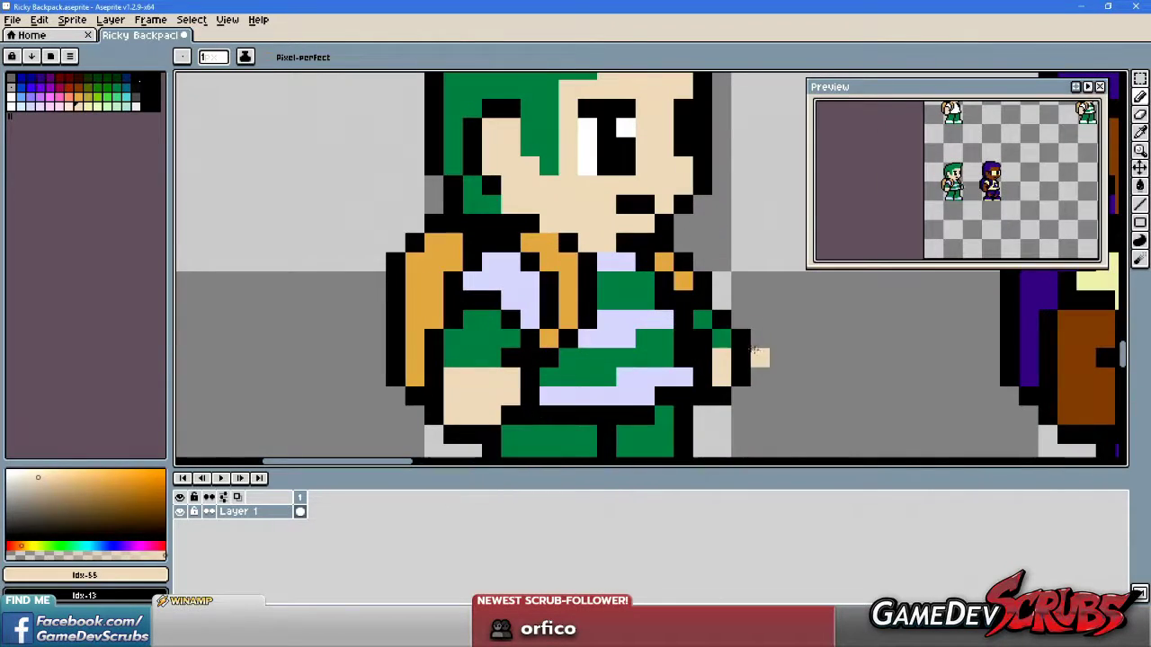
{"action": "key", "text": "alt"}
{"action": "scroll", "coordinate": [717, 342], "scroll_direction": "down", "scroll_amount": 6}
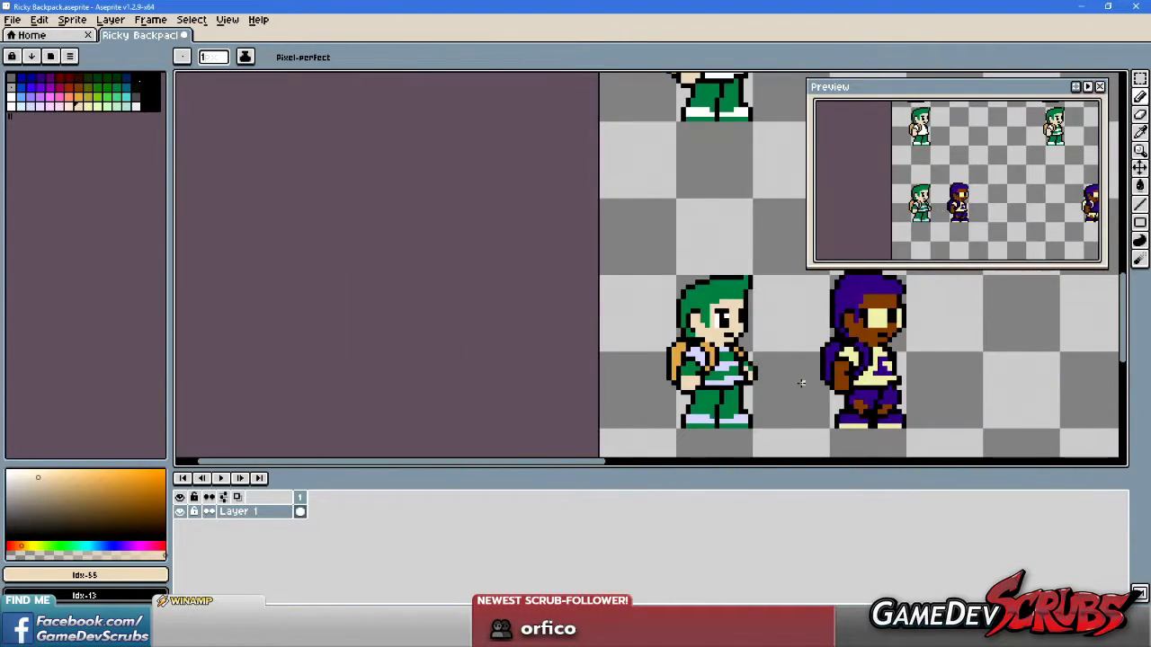
{"action": "key", "text": "ctrl"}
{"action": "scroll", "coordinate": [783, 383], "scroll_direction": "up", "scroll_amount": 5}
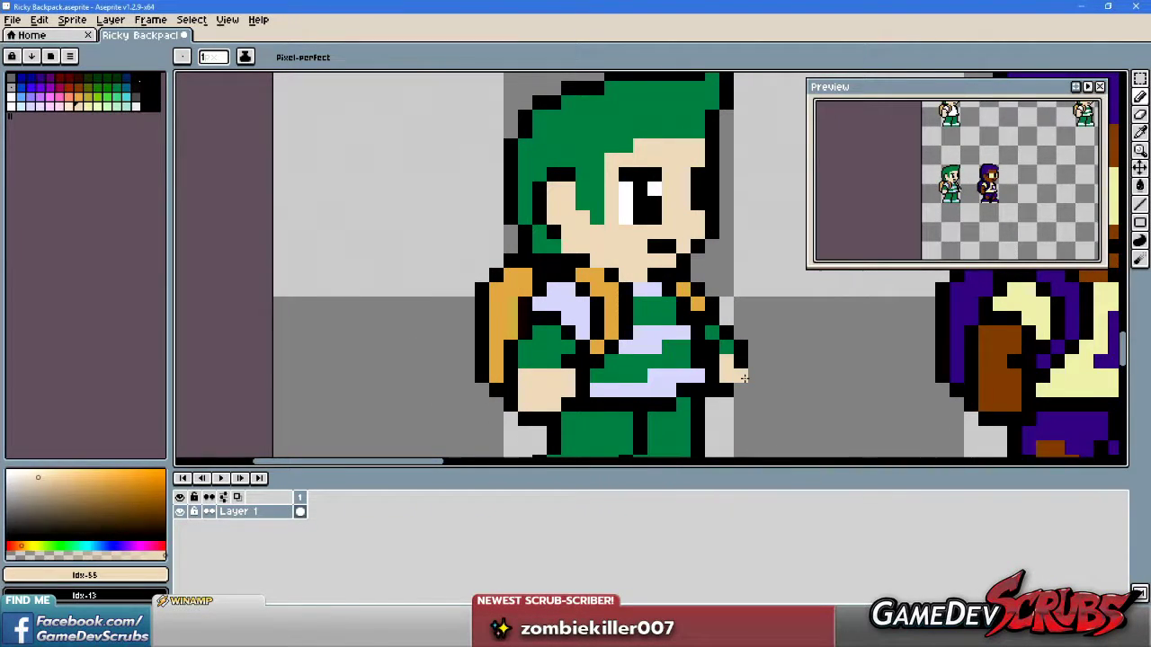
{"action": "scroll", "coordinate": [744, 379], "scroll_direction": "down", "scroll_amount": 4}
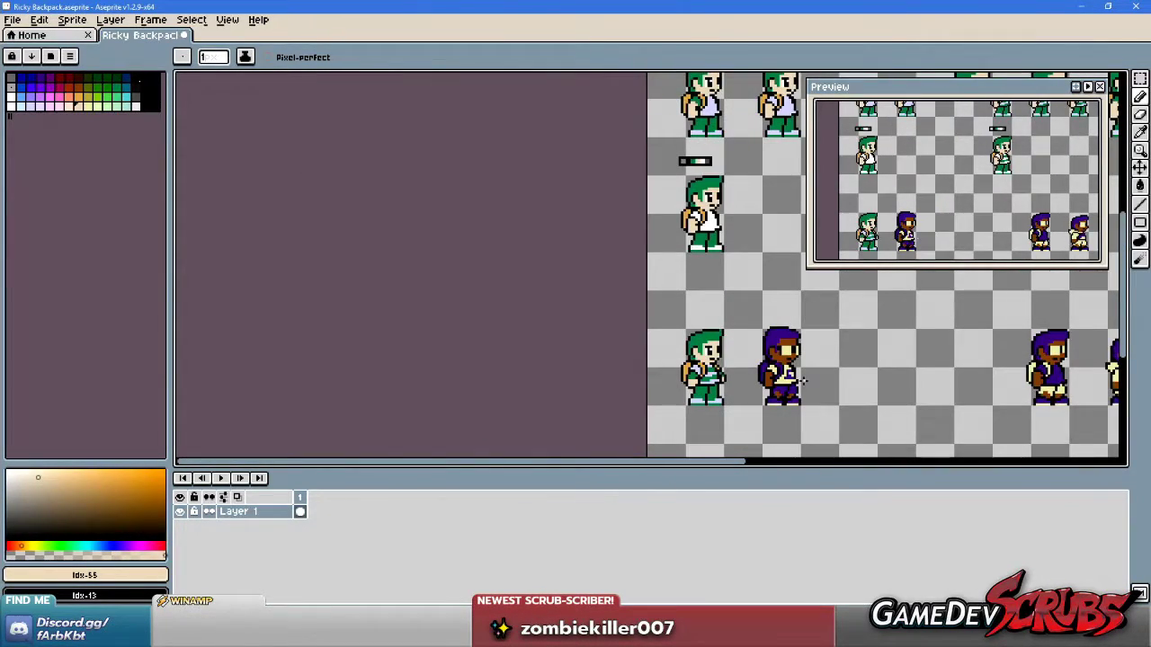
{"action": "scroll", "coordinate": [794, 384], "scroll_direction": "up", "scroll_amount": 4}
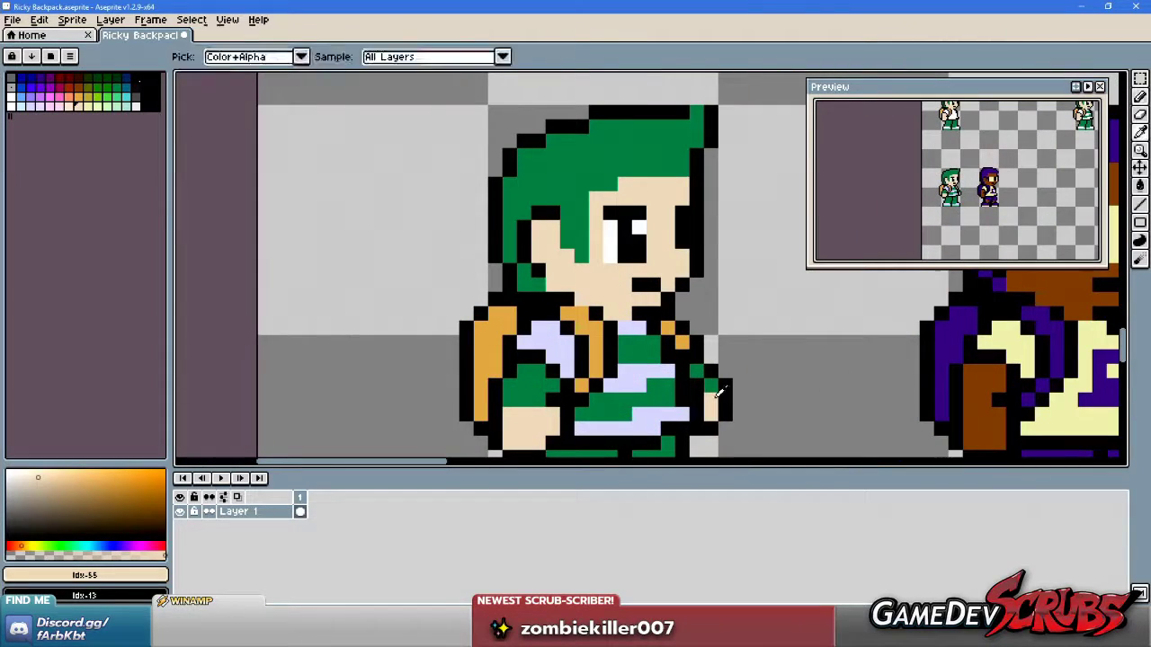
{"action": "scroll", "coordinate": [795, 384], "scroll_direction": "down", "scroll_amount": 3}
{"action": "scroll", "coordinate": [795, 384], "scroll_direction": "down", "scroll_amount": 2}
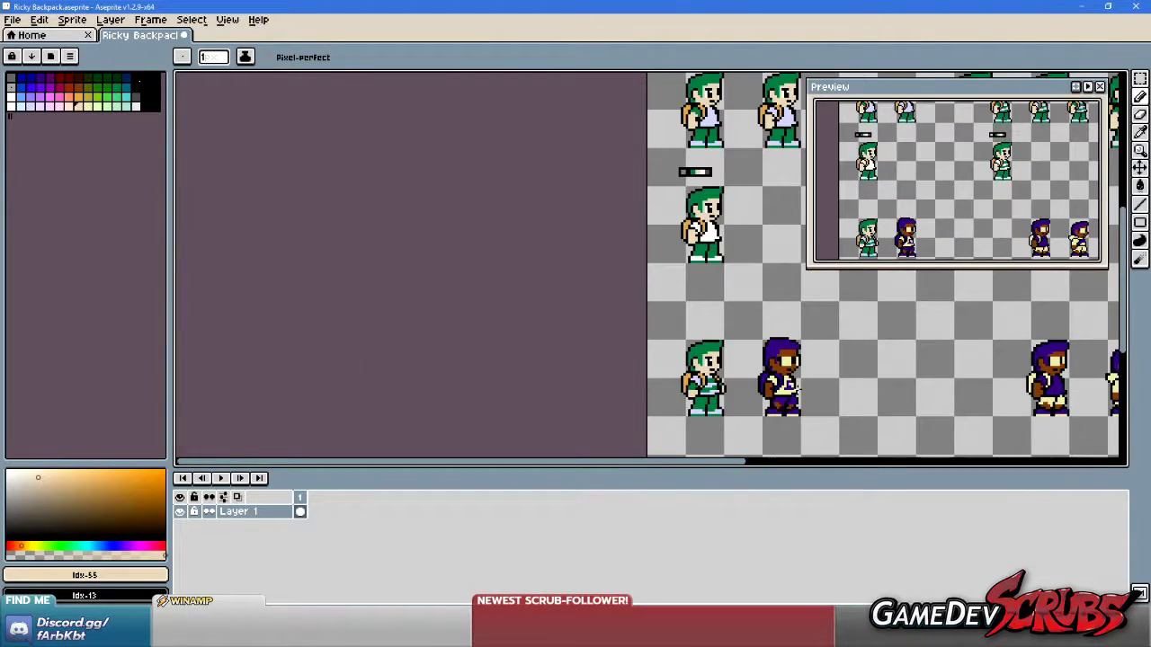
{"action": "scroll", "coordinate": [745, 389], "scroll_direction": "up", "scroll_amount": 3}
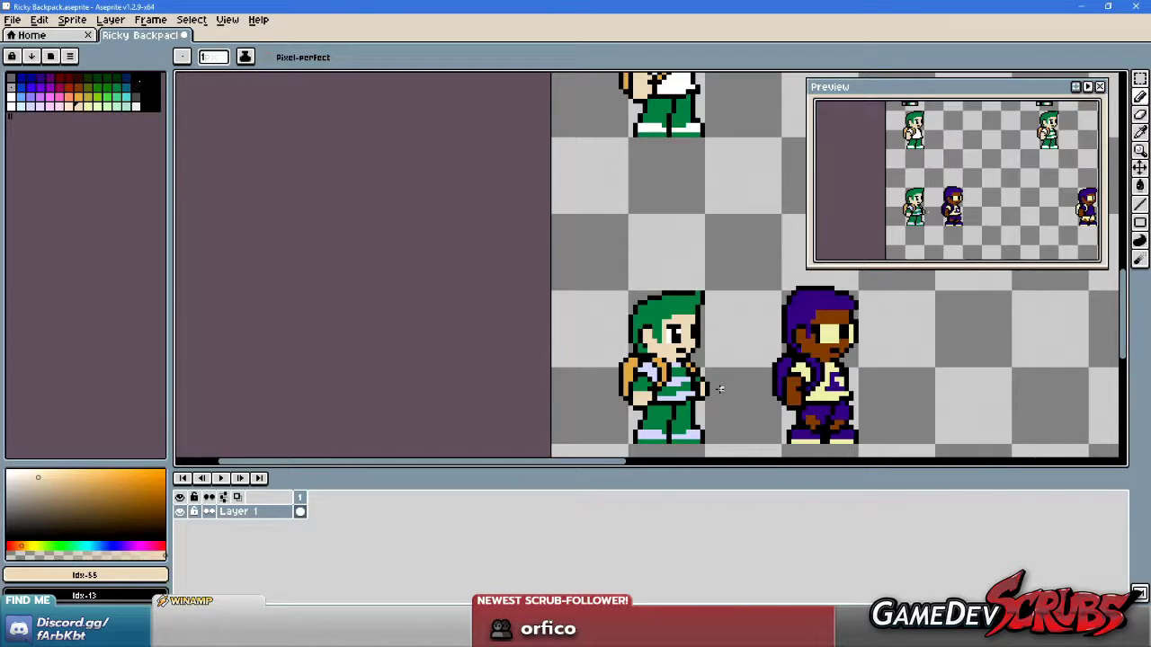
{"action": "scroll", "coordinate": [693, 392], "scroll_direction": "up", "scroll_amount": 2}
Recolor the lower green pixel of the far sleeve with the skin tone so more of the forearm is bare.
{"action": "key", "text": "v"}
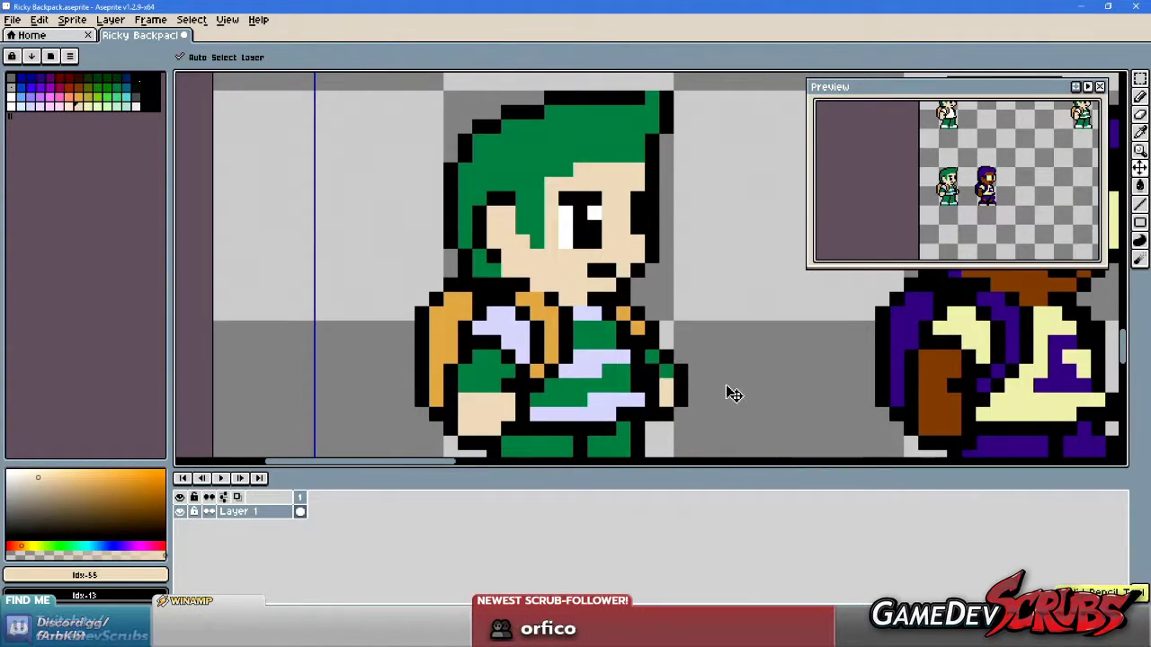
{"action": "scroll", "coordinate": [726, 392], "scroll_direction": "down", "scroll_amount": 3}
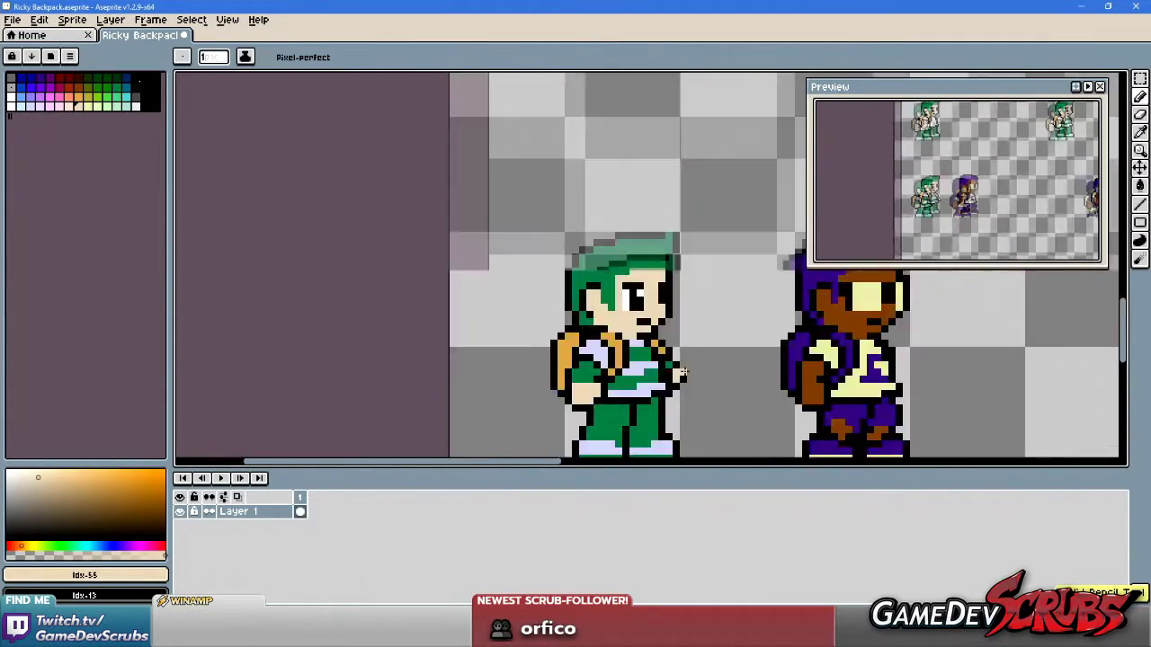
{"action": "key", "text": "b"}
{"action": "scroll", "coordinate": [720, 376], "scroll_direction": "down", "scroll_amount": 1}
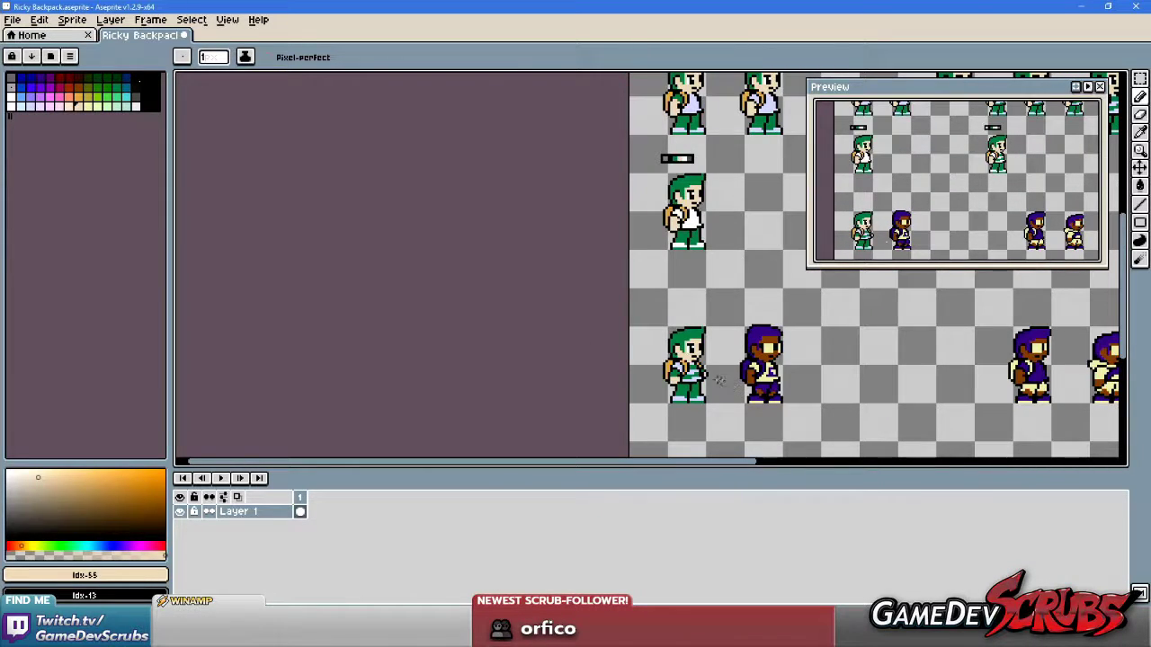
{"action": "scroll", "coordinate": [719, 380], "scroll_direction": "up", "scroll_amount": 4}
{"action": "key", "text": "z"}
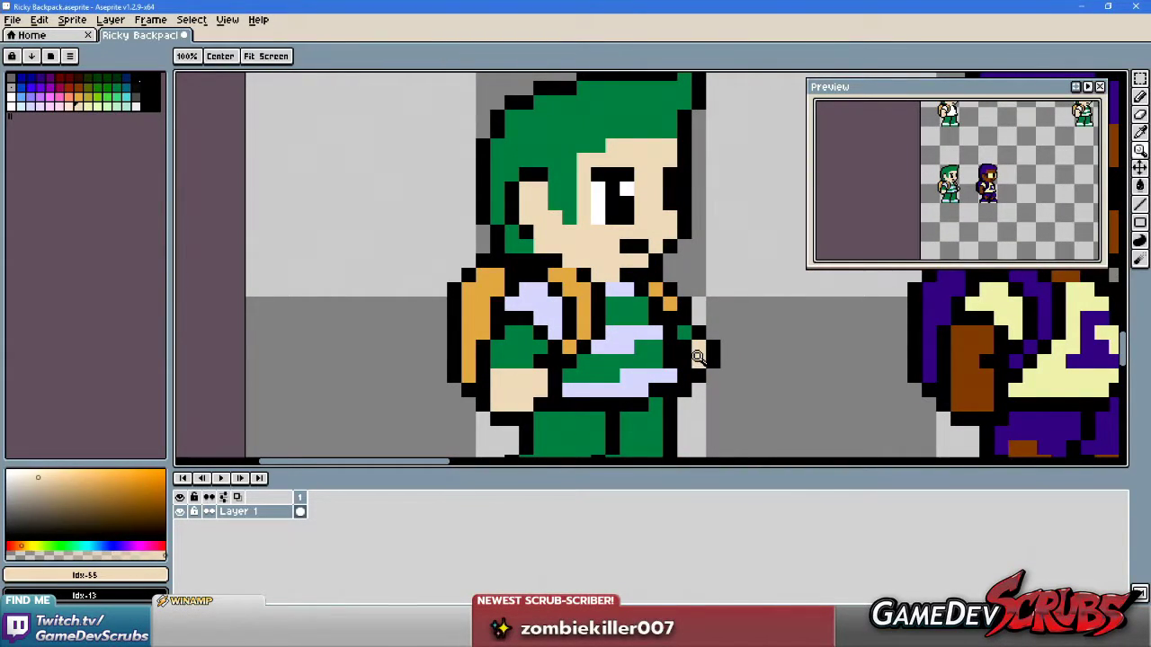
{"action": "key", "text": "b"}
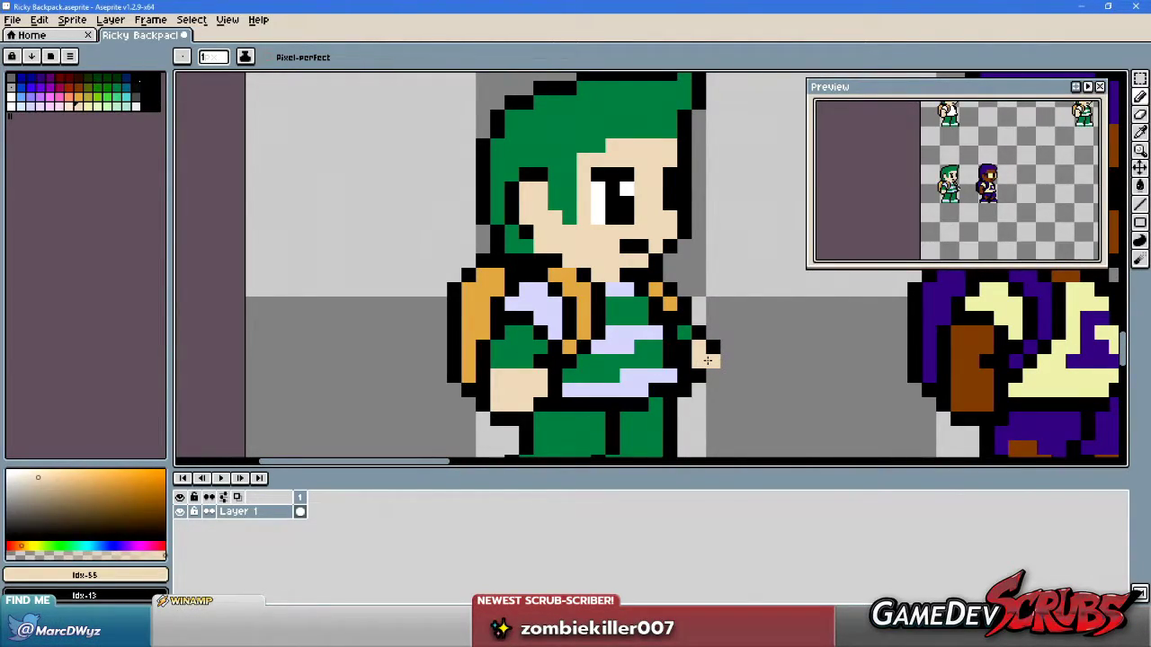
Examine the far arm's silhouette up close and at reduced size beside the neighbouring sprites.
{"action": "scroll", "coordinate": [719, 358], "scroll_direction": "down", "scroll_amount": 2}
{"action": "scroll", "coordinate": [719, 358], "scroll_direction": "up", "scroll_amount": 2}
{"action": "scroll", "coordinate": [719, 358], "scroll_direction": "down", "scroll_amount": 2}
{"action": "scroll", "coordinate": [710, 363], "scroll_direction": "up", "scroll_amount": 3}
{"action": "scroll", "coordinate": [710, 364], "scroll_direction": "down", "scroll_amount": 3}
{"action": "scroll", "coordinate": [752, 383], "scroll_direction": "down", "scroll_amount": 3}
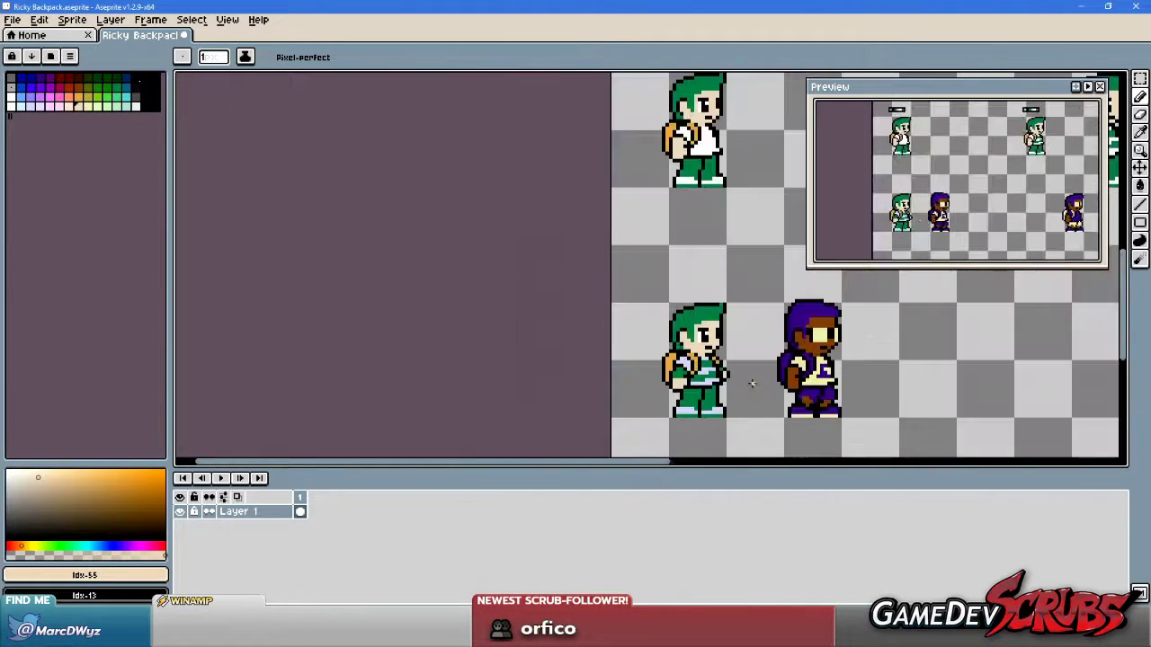
{"action": "scroll", "coordinate": [760, 393], "scroll_direction": "down", "scroll_amount": 1}
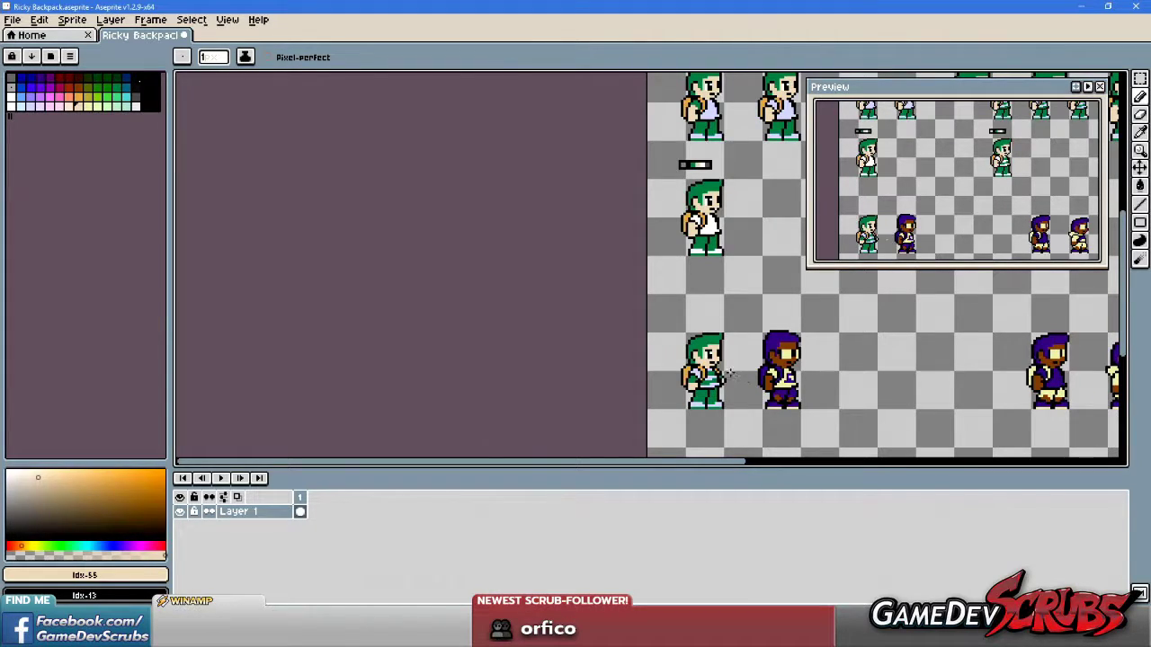
{"action": "scroll", "coordinate": [728, 375], "scroll_direction": "up", "scroll_amount": 5}
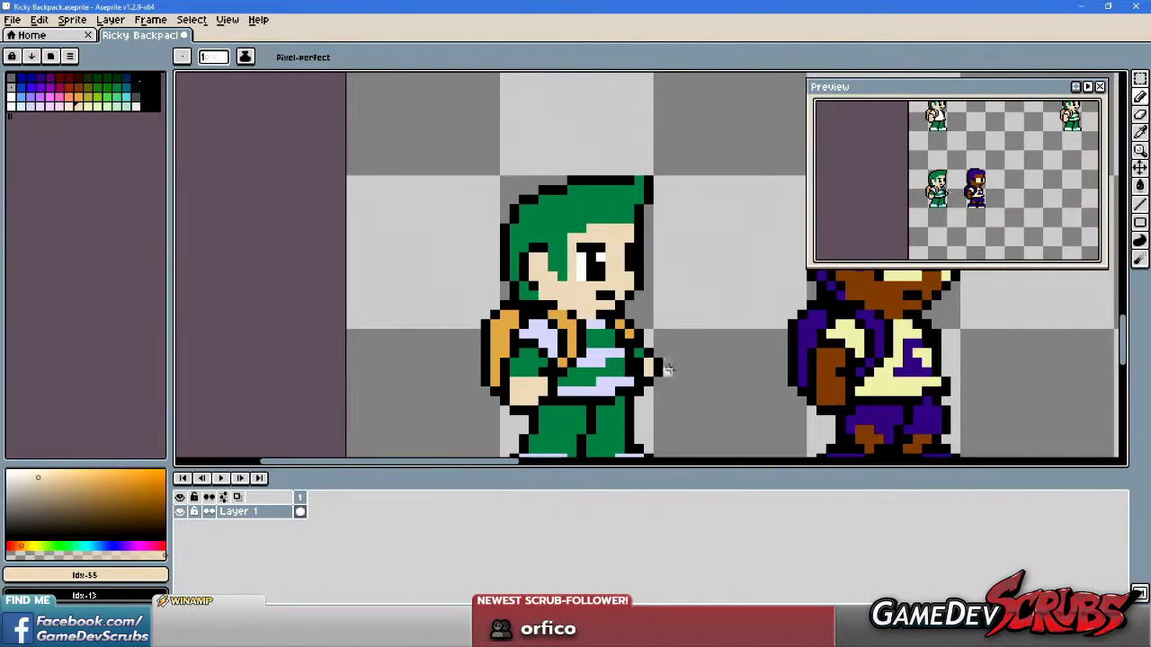
{"action": "left_click_drag", "start_coordinate": [668, 369], "coordinate": [683, 314]}
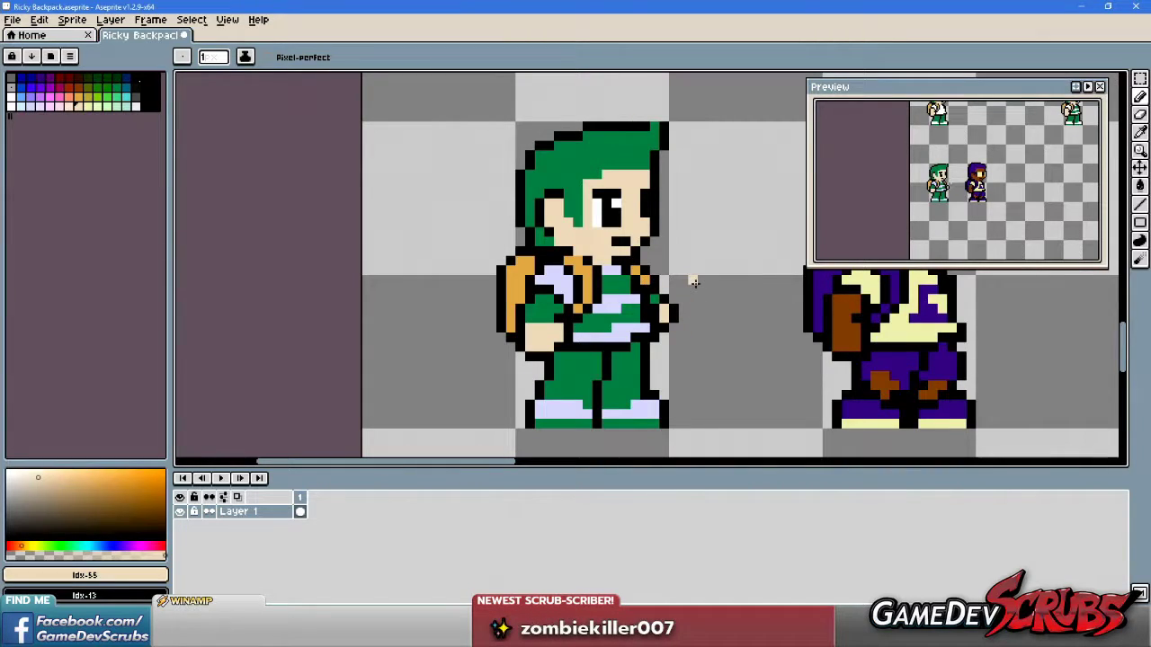
{"action": "scroll", "coordinate": [662, 279], "scroll_direction": "up", "scroll_amount": 1}
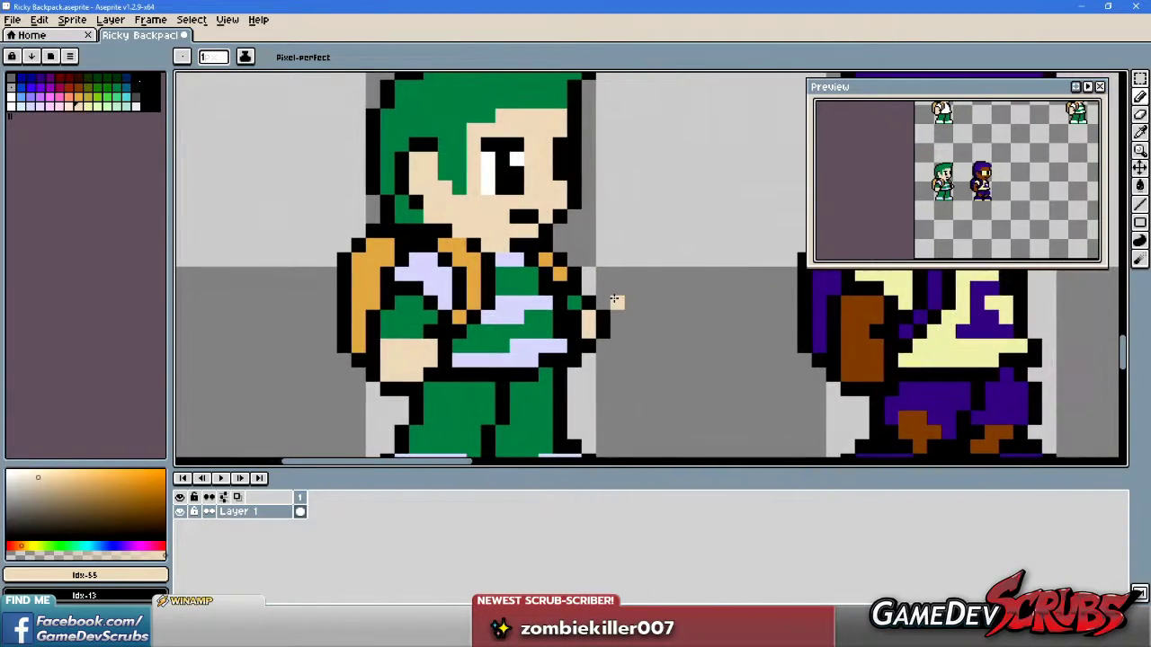
{"action": "scroll", "coordinate": [621, 298], "scroll_direction": "down", "scroll_amount": 3}
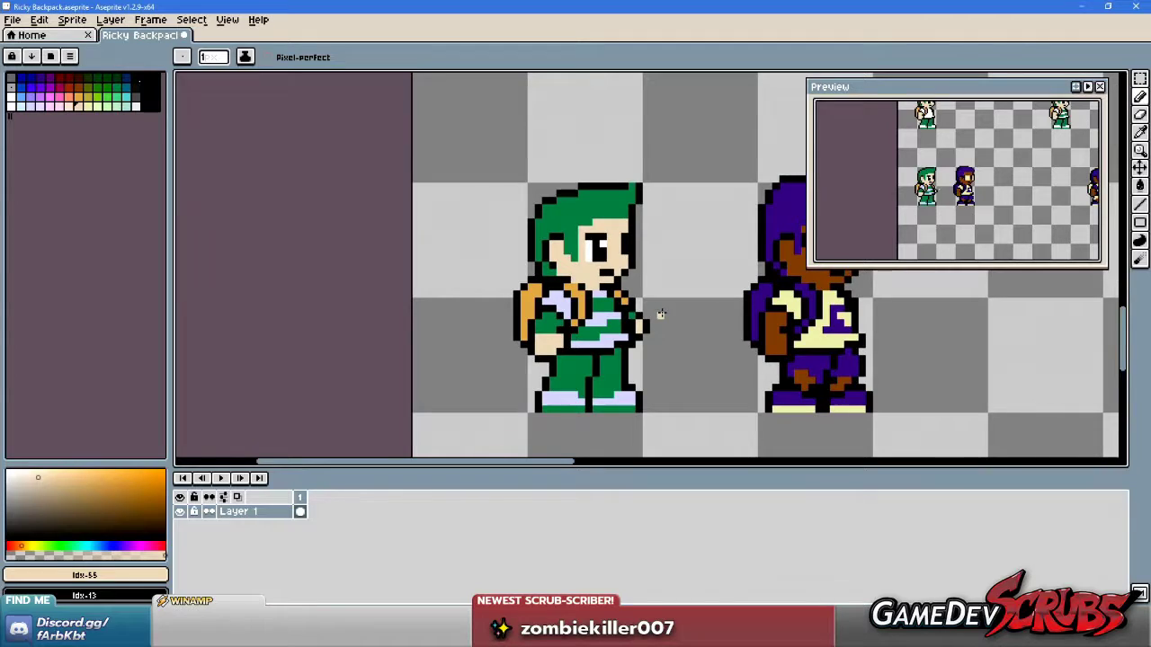
{"action": "scroll", "coordinate": [626, 345], "scroll_direction": "down", "scroll_amount": 3}
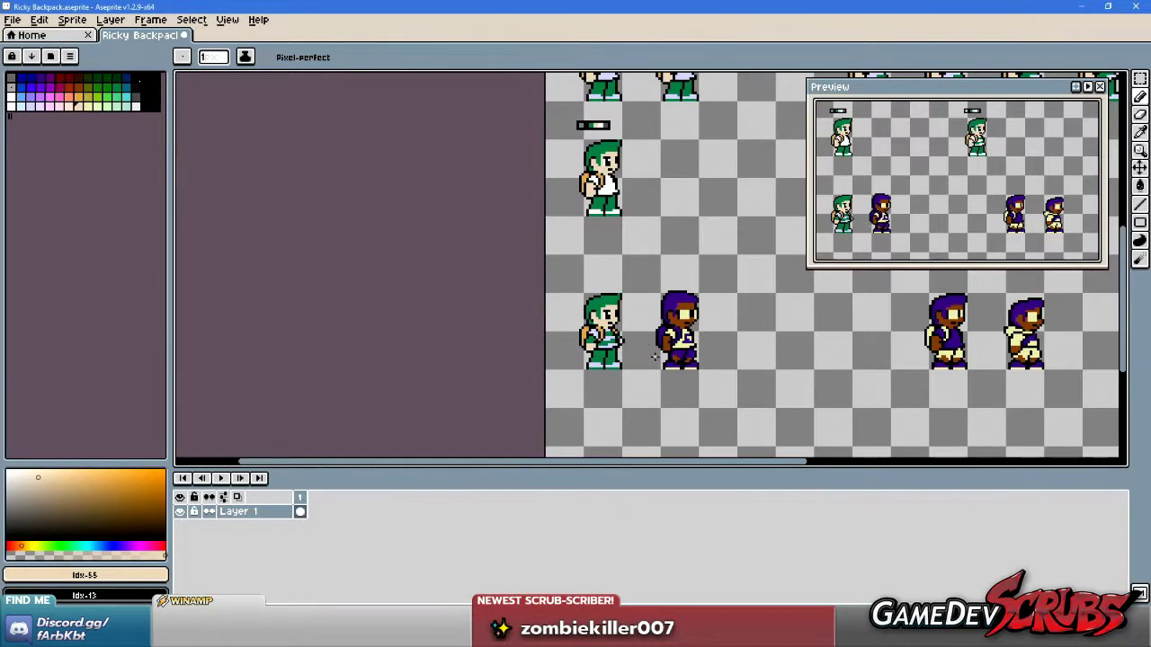
{"action": "scroll", "coordinate": [642, 355], "scroll_direction": "up", "scroll_amount": 5}
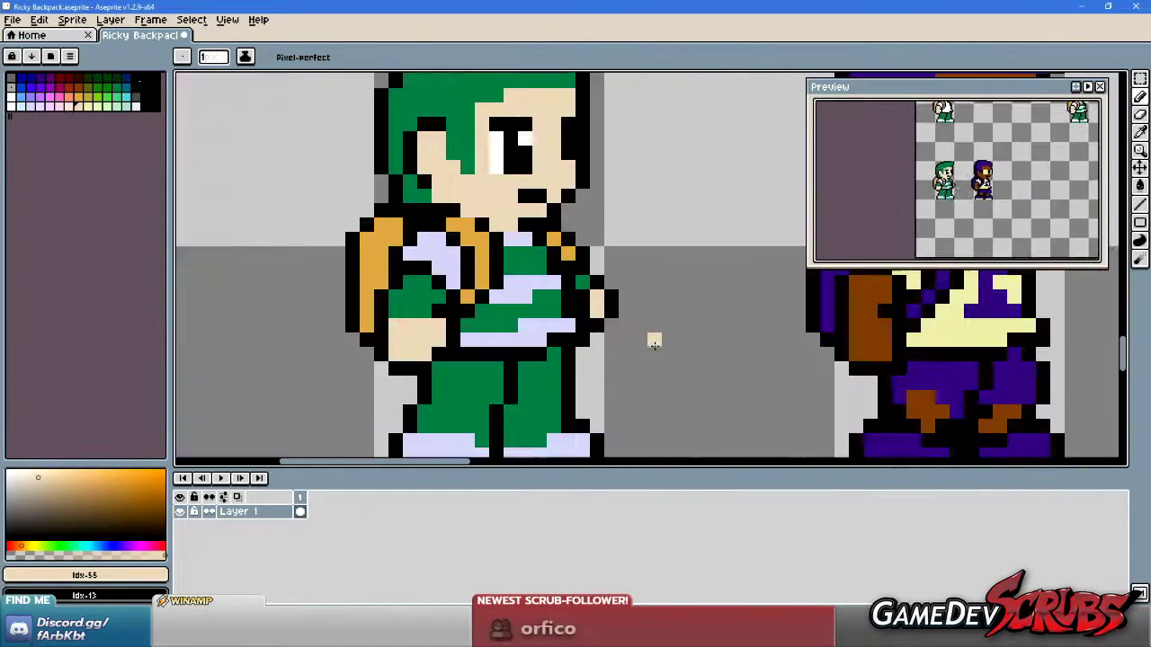
Extend the far arm's sleeve one pixel downward in green, beside the hand.
{"action": "scroll", "coordinate": [655, 342], "scroll_direction": "up", "scroll_amount": 2}
{"action": "left_click", "coordinate": [655, 309], "text": "alt"}
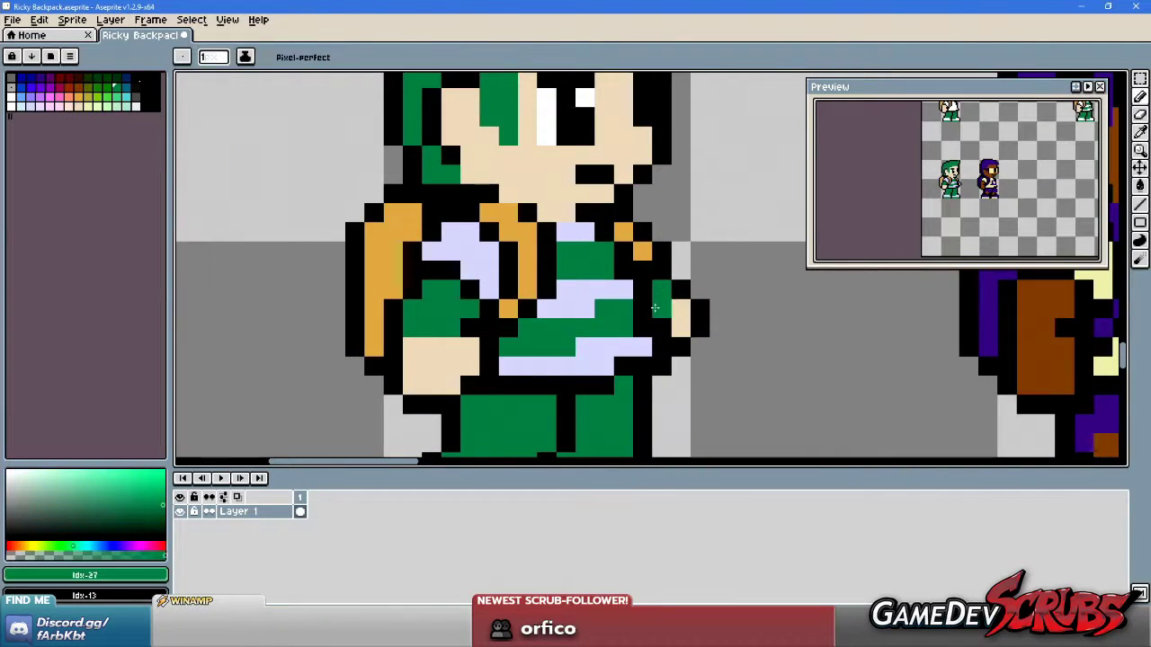
{"action": "scroll", "coordinate": [742, 367], "scroll_direction": "down", "scroll_amount": 3}
{"action": "scroll", "coordinate": [737, 381], "scroll_direction": "up", "scroll_amount": 3}
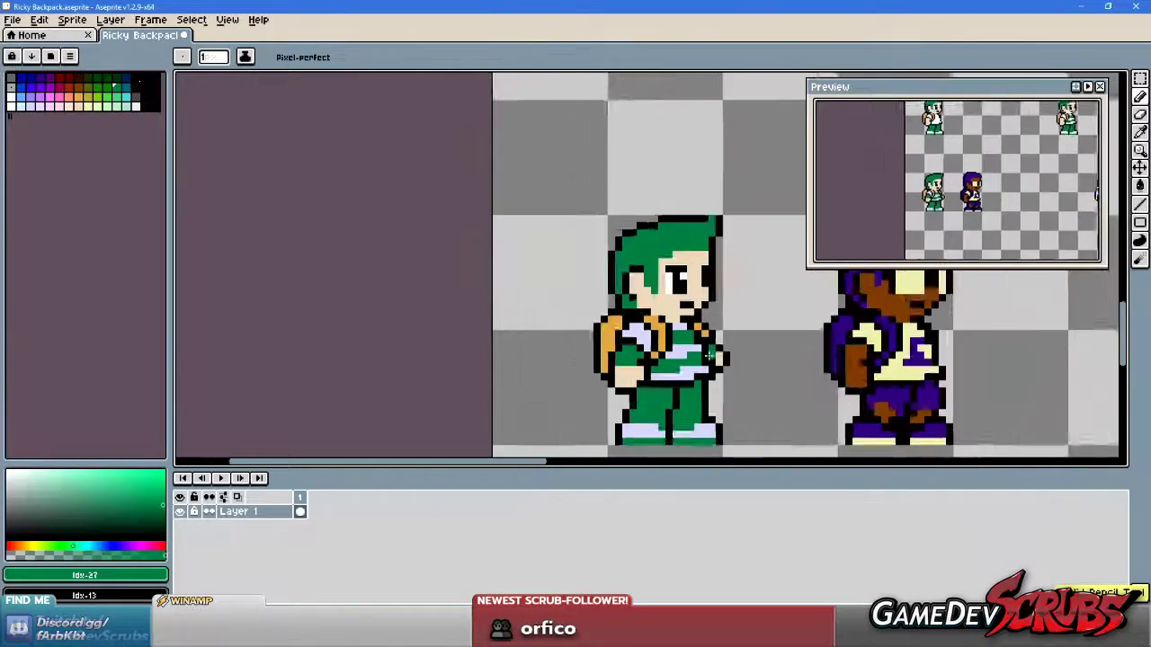
{"action": "scroll", "coordinate": [744, 374], "scroll_direction": "up", "scroll_amount": 2}
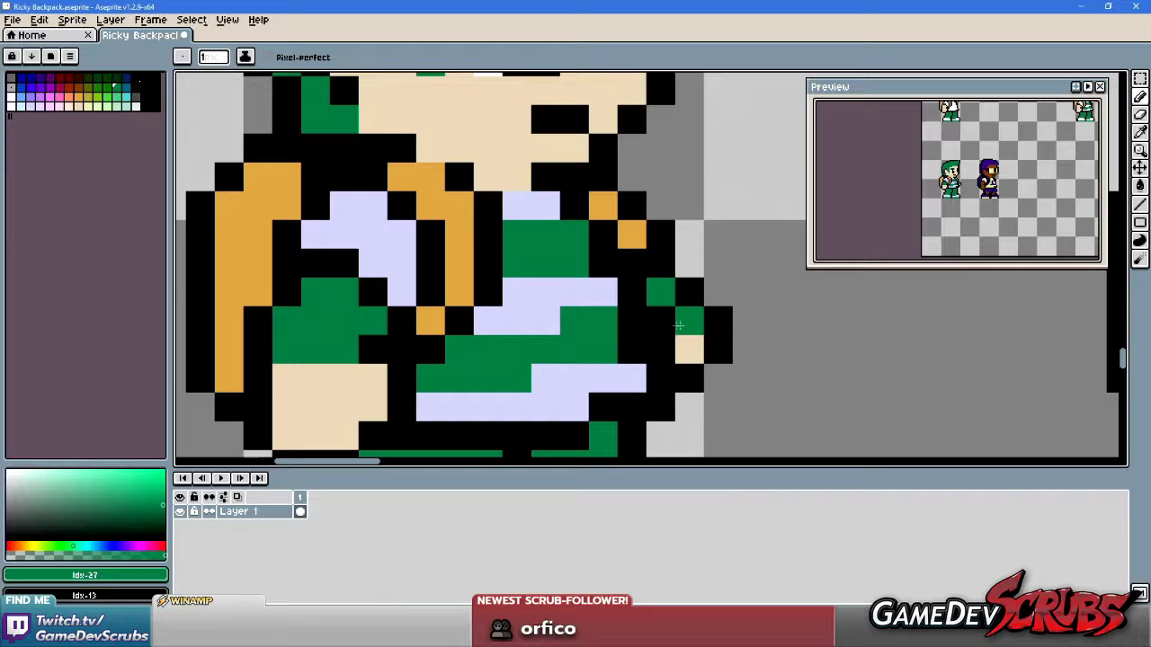
Move the far hand one pixel lower in skin tone, redraw its black outline and clear the protruding outer corner pixel to transparent.
{"action": "key", "text": "alt"}
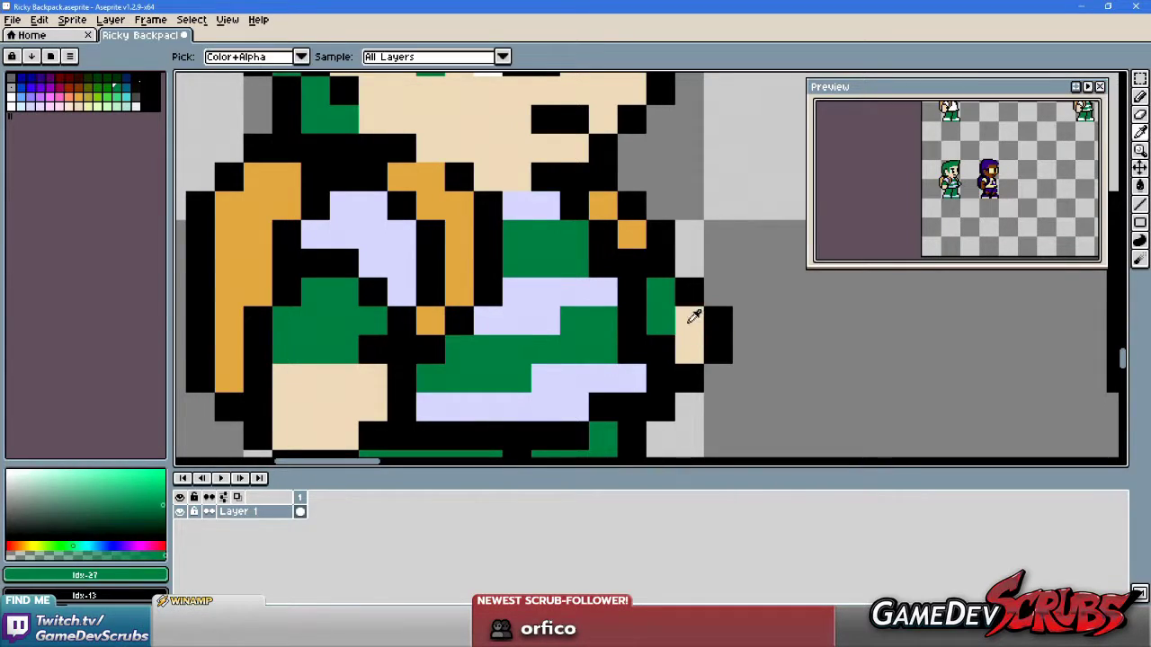
{"action": "left_click", "coordinate": [693, 317], "text": "alt"}
{"action": "left_click", "coordinate": [687, 378]}
{"action": "left_click", "coordinate": [717, 322]}
{"action": "left_click", "coordinate": [717, 362], "text": "alt"}
{"action": "left_click", "coordinate": [681, 406]}
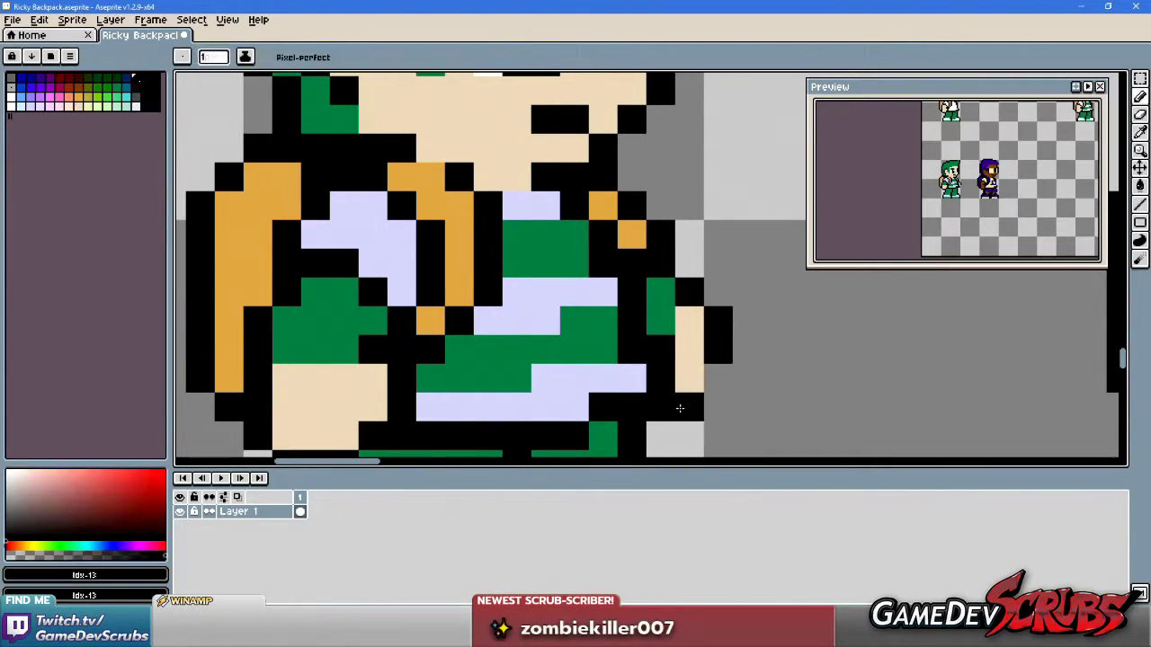
{"action": "left_click", "coordinate": [692, 320]}
{"action": "left_click", "coordinate": [717, 349]}
{"action": "left_click", "coordinate": [775, 331], "text": "alt"}
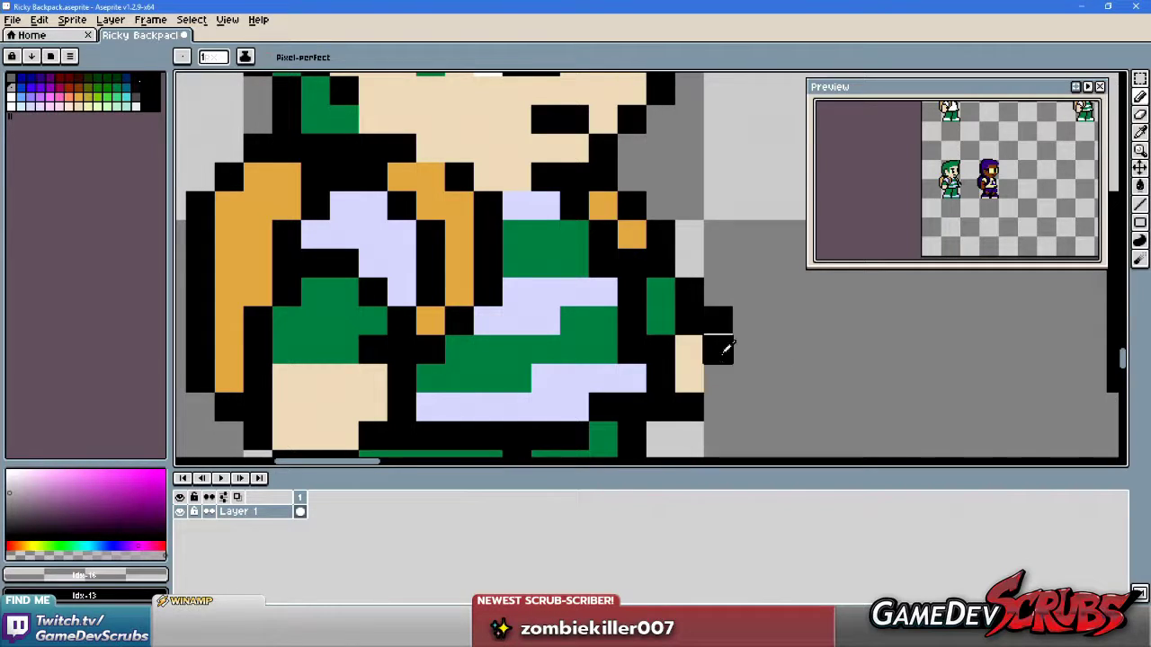
{"action": "left_click", "coordinate": [740, 303], "text": "alt"}
Recolor the lower green pixel of the far sleeve with the hand's skin tone to form the forearm.
{"action": "scroll", "coordinate": [751, 375], "scroll_direction": "down", "scroll_amount": 3}
{"action": "scroll", "coordinate": [752, 376], "scroll_direction": "down", "scroll_amount": 2}
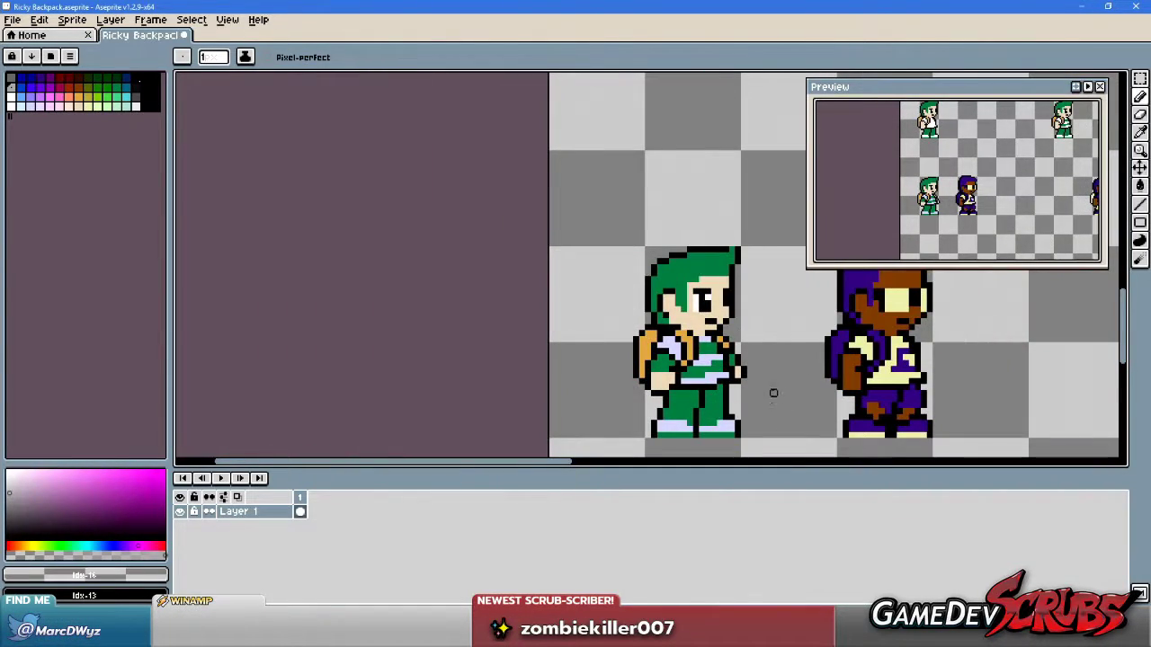
{"action": "scroll", "coordinate": [771, 398], "scroll_direction": "up", "scroll_amount": 3}
{"action": "left_click", "coordinate": [681, 313], "text": "alt"}
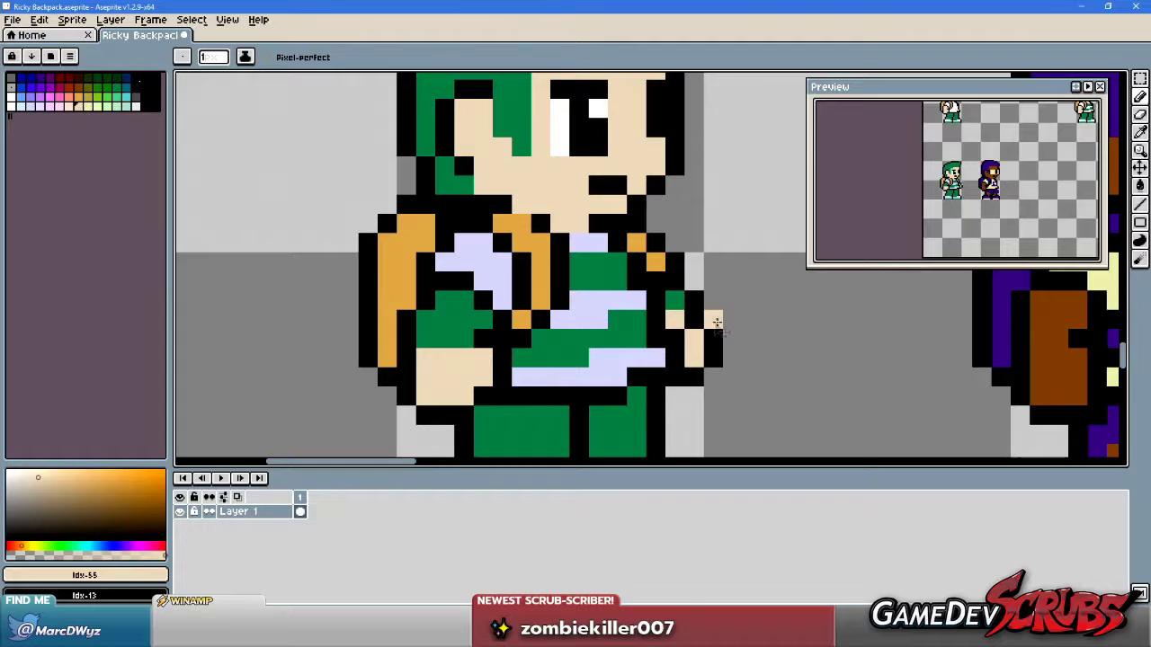
{"action": "left_click", "coordinate": [703, 311], "text": "alt"}
{"action": "scroll", "coordinate": [760, 398], "scroll_direction": "down", "scroll_amount": 3}
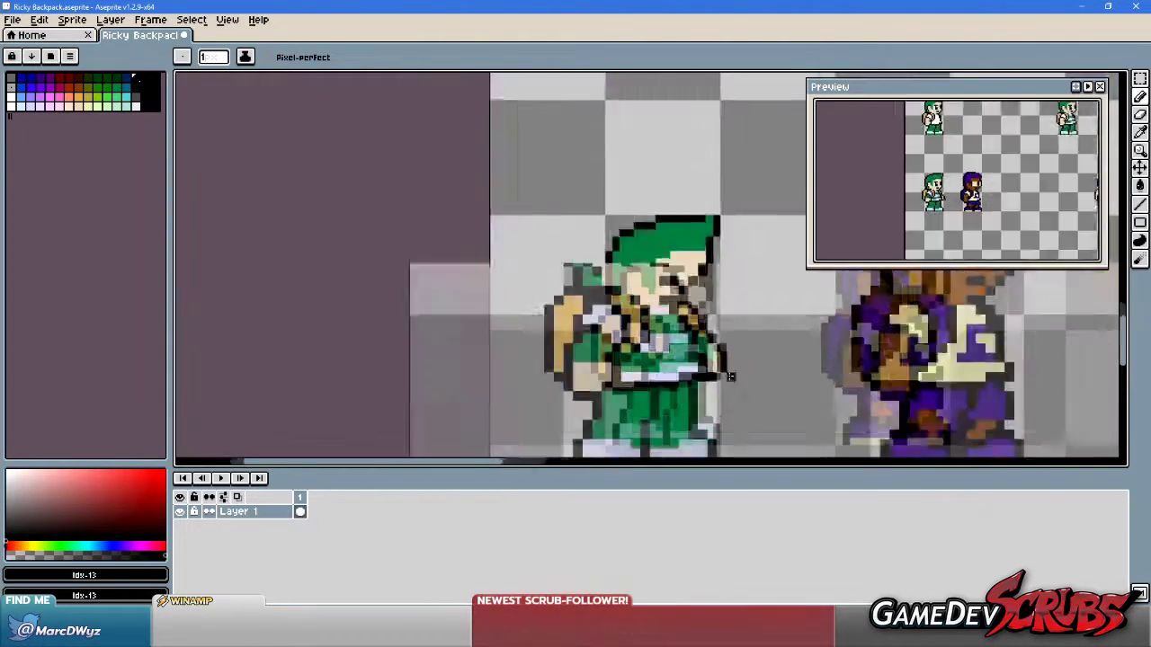
Recolor the far sleeve's lower green pixel with the hand's skin tone, leaving a one-pixel sleeve above the forearm.
{"action": "scroll", "coordinate": [759, 397], "scroll_direction": "up", "scroll_amount": 4}
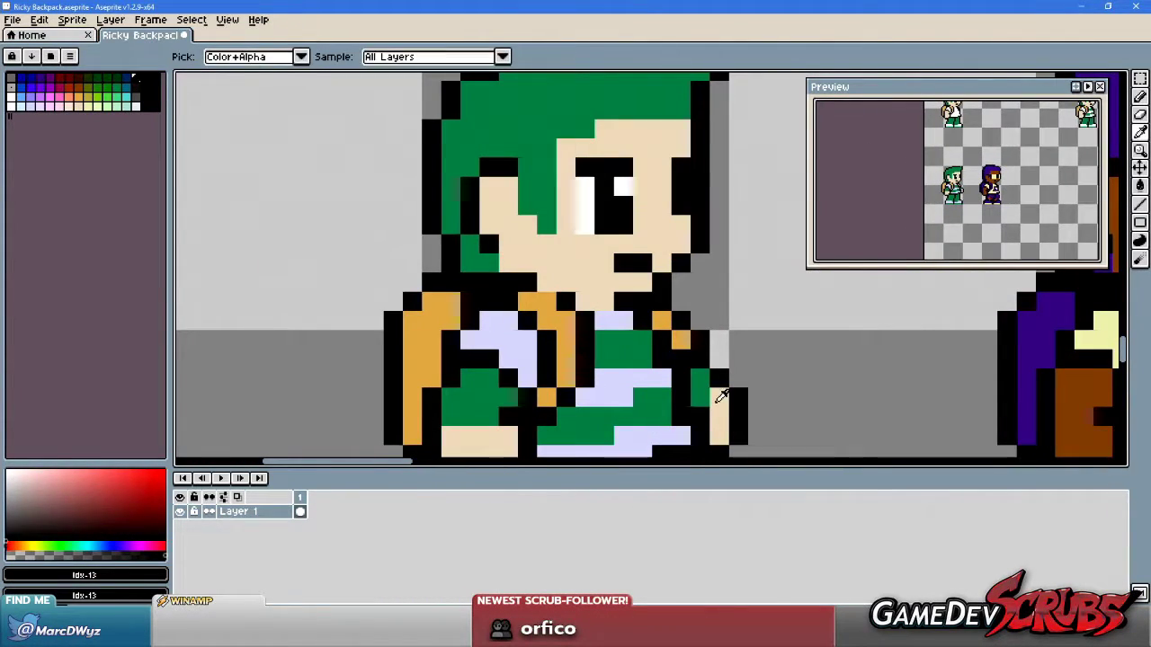
{"action": "left_click", "coordinate": [704, 398], "text": "alt"}
{"action": "scroll", "coordinate": [764, 415], "scroll_direction": "down", "scroll_amount": 3}
{"action": "scroll", "coordinate": [773, 409], "scroll_direction": "up", "scroll_amount": 4}
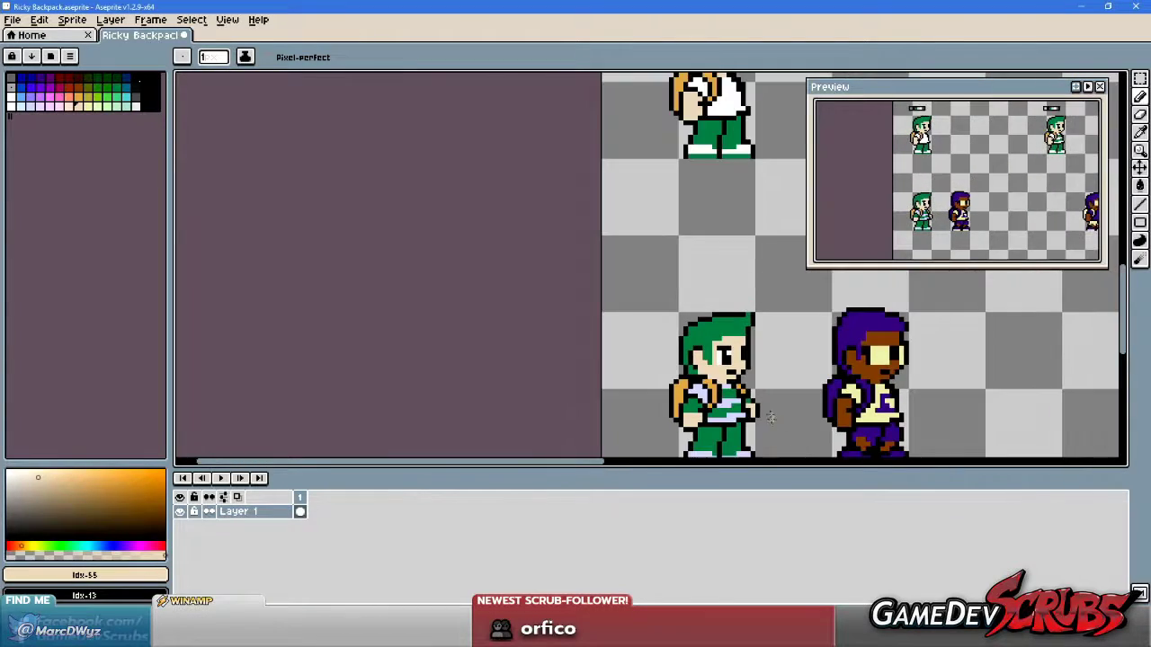
{"action": "scroll", "coordinate": [733, 373], "scroll_direction": "up", "scroll_amount": 2}
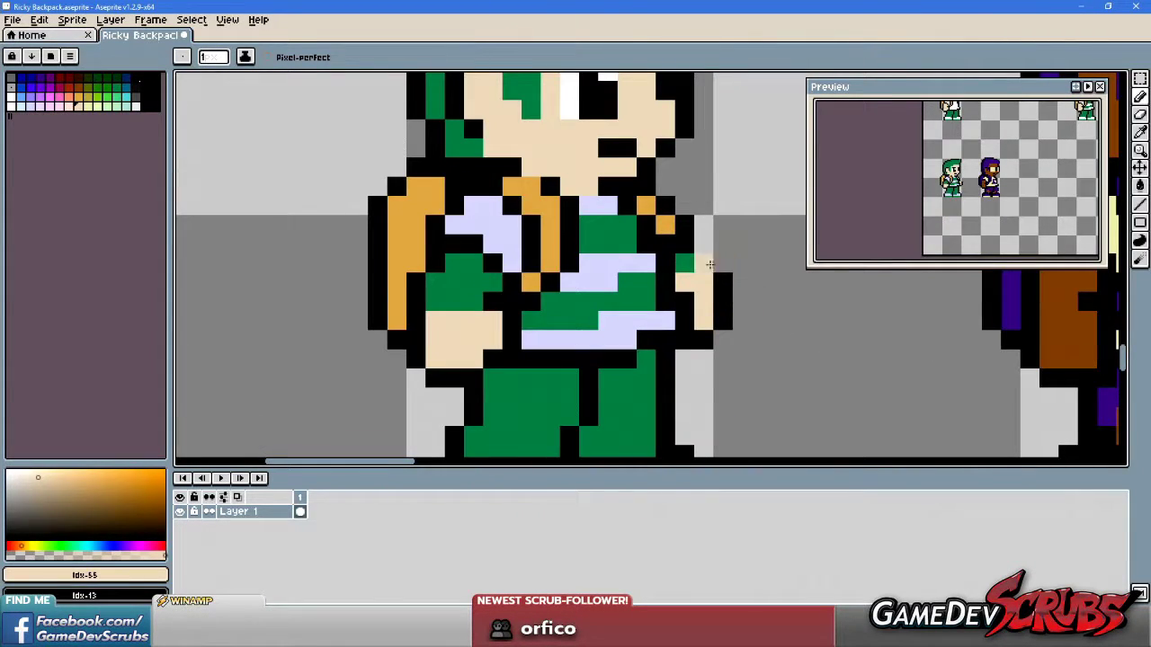
Paint the inner black outline pixel beside the far hand in skin tone to make the forearm two pixels wide.
{"action": "left_click", "coordinate": [699, 275], "text": "alt"}
{"action": "scroll", "coordinate": [773, 393], "scroll_direction": "down", "scroll_amount": 4}
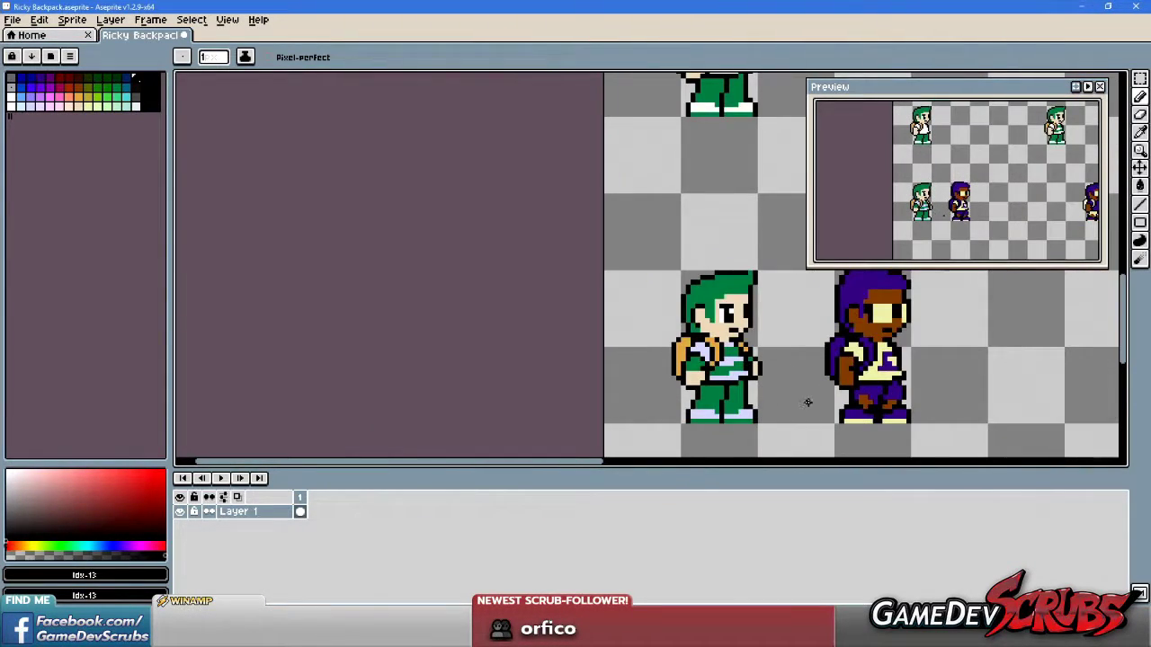
{"action": "scroll", "coordinate": [805, 400], "scroll_direction": "down", "scroll_amount": 2}
{"action": "scroll", "coordinate": [701, 378], "scroll_direction": "up", "scroll_amount": 4}
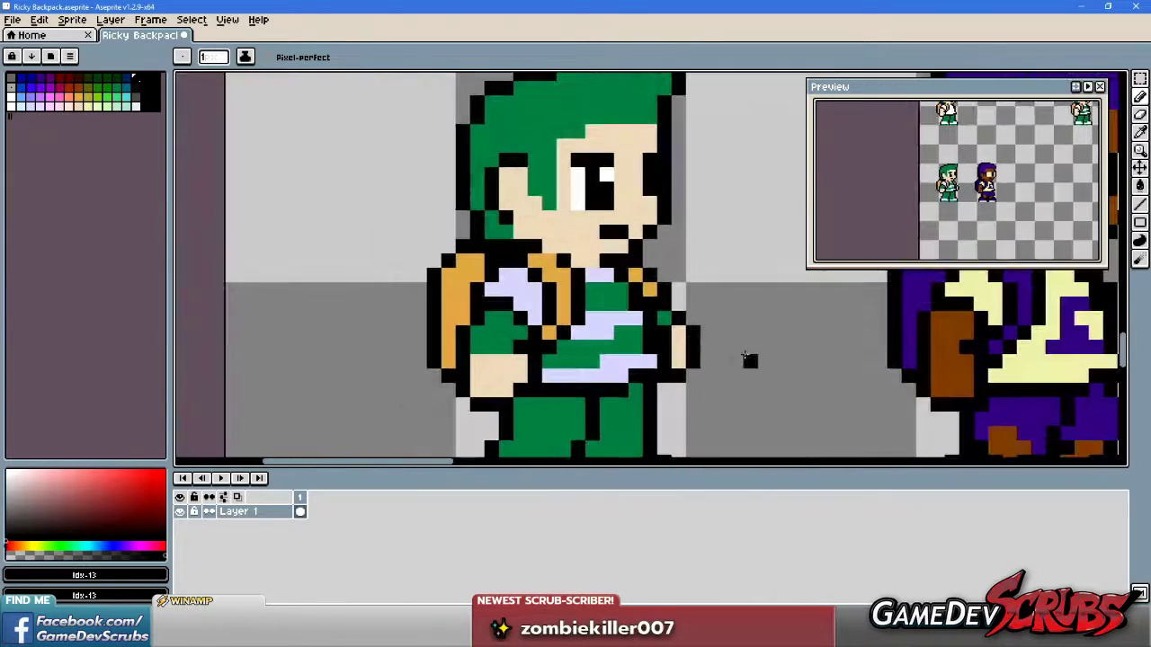
{"action": "scroll", "coordinate": [749, 360], "scroll_direction": "up", "scroll_amount": 1}
{"action": "key", "text": "ctrl"}
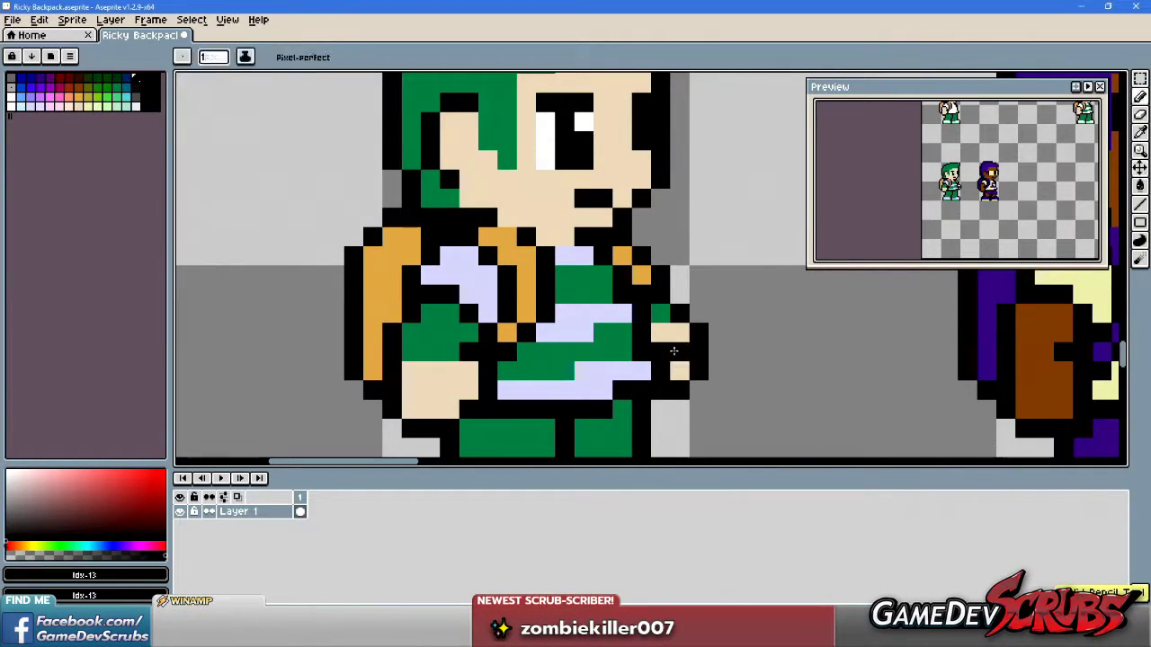
{"action": "key", "text": "alt"}
{"action": "left_click", "coordinate": [667, 338], "text": "alt"}
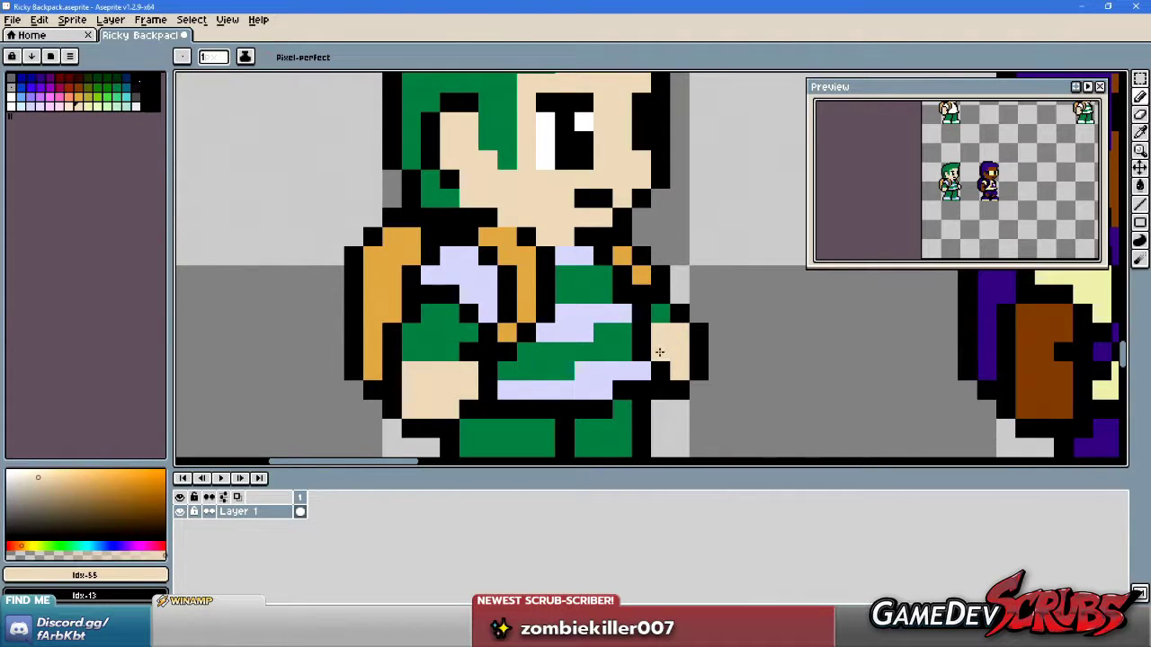
Try to lengthen the far sleeve by one green pixel downward over the forearm, compare it at reduced size, and undo it.
{"action": "scroll", "coordinate": [721, 374], "scroll_direction": "down", "scroll_amount": 3}
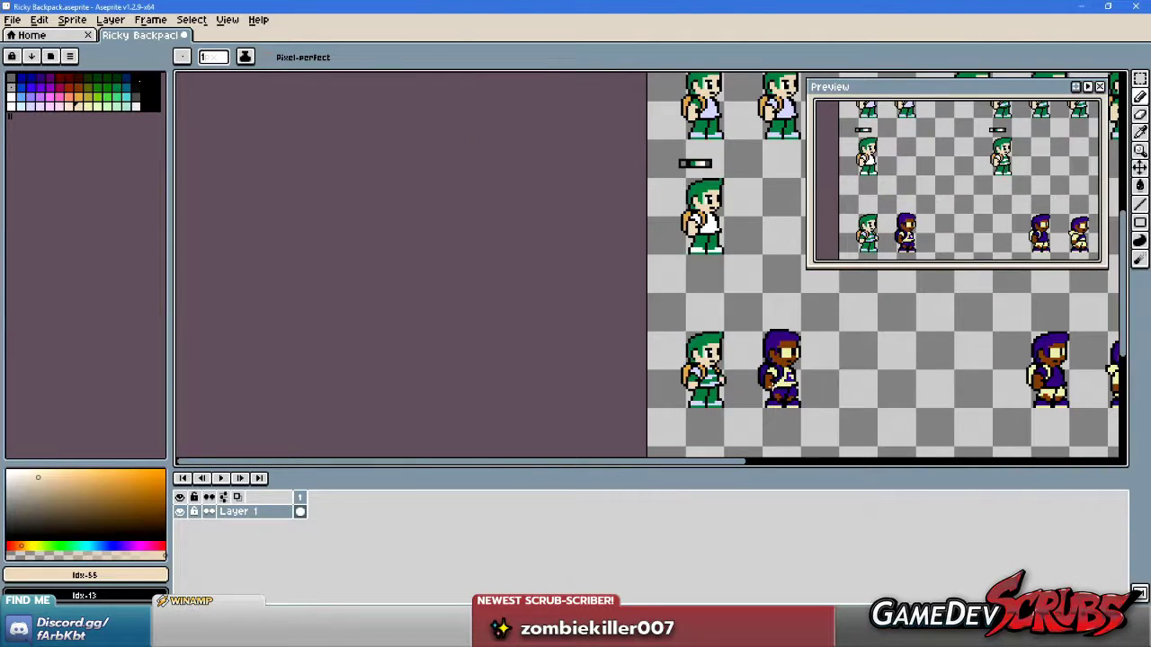
{"action": "scroll", "coordinate": [772, 368], "scroll_direction": "up", "scroll_amount": 4}
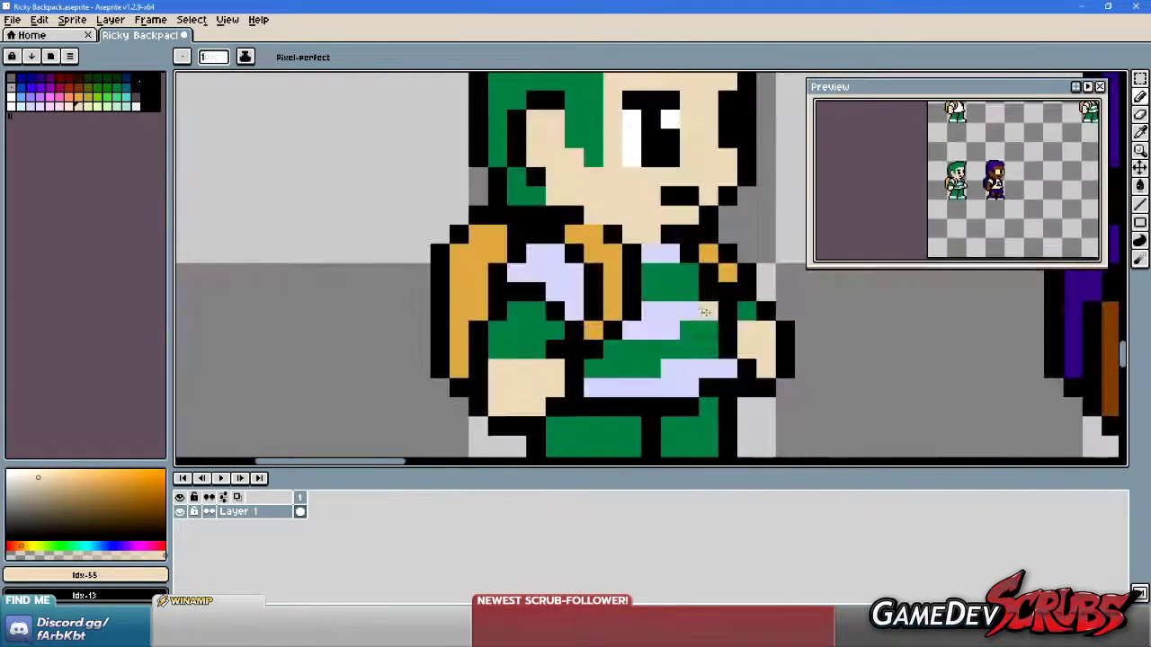
{"action": "left_click", "coordinate": [710, 328], "text": "alt"}
{"action": "left_click_drag", "start_coordinate": [746, 310], "coordinate": [746, 328]}
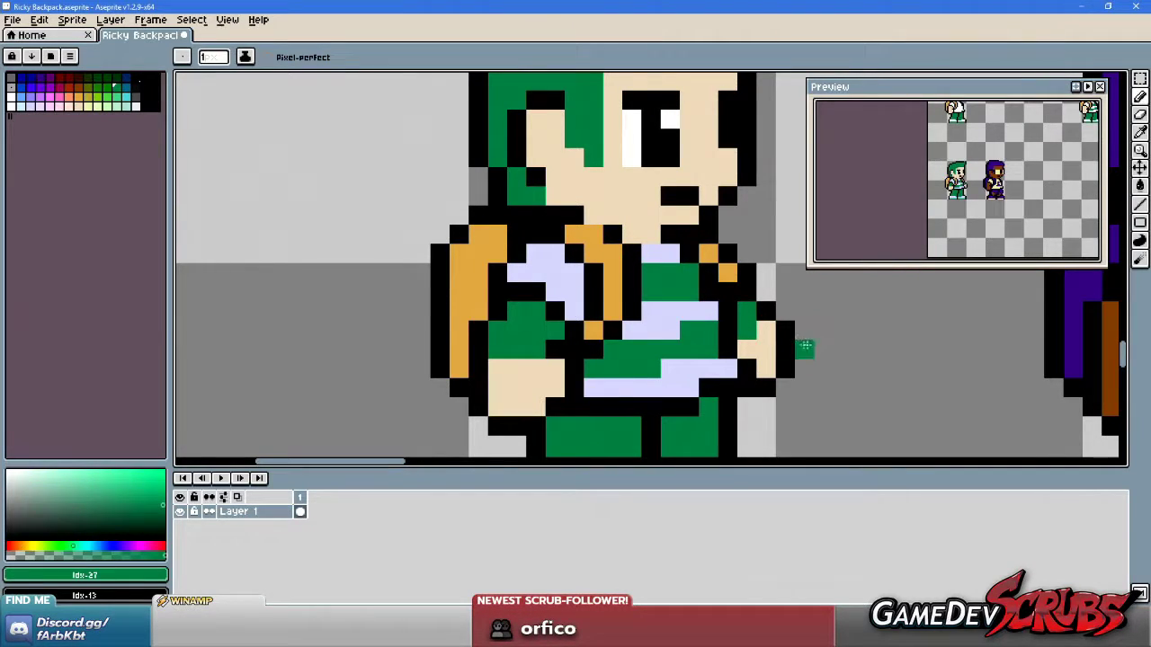
{"action": "scroll", "coordinate": [802, 386], "scroll_direction": "down", "scroll_amount": 2}
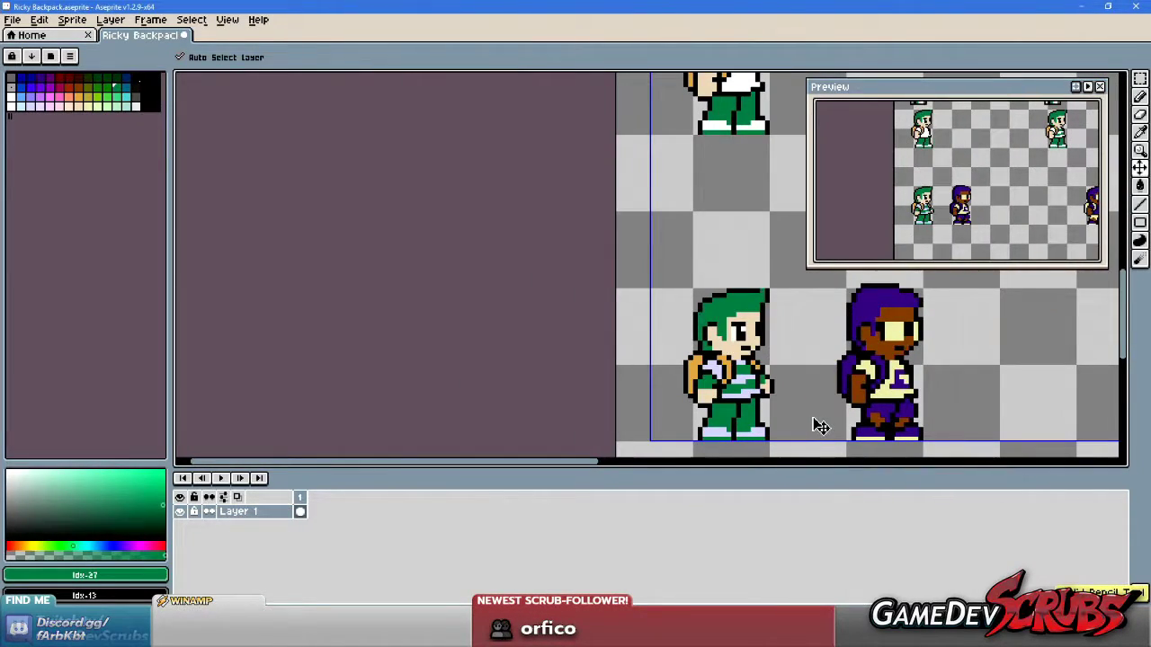
{"action": "scroll", "coordinate": [795, 418], "scroll_direction": "down", "scroll_amount": 3}
{"action": "key", "text": "ctrl"}
Examine the far arm at reduced size against the purple-haired sprite and the other characters on the sheet.
{"action": "scroll", "coordinate": [784, 415], "scroll_direction": "up", "scroll_amount": 3}
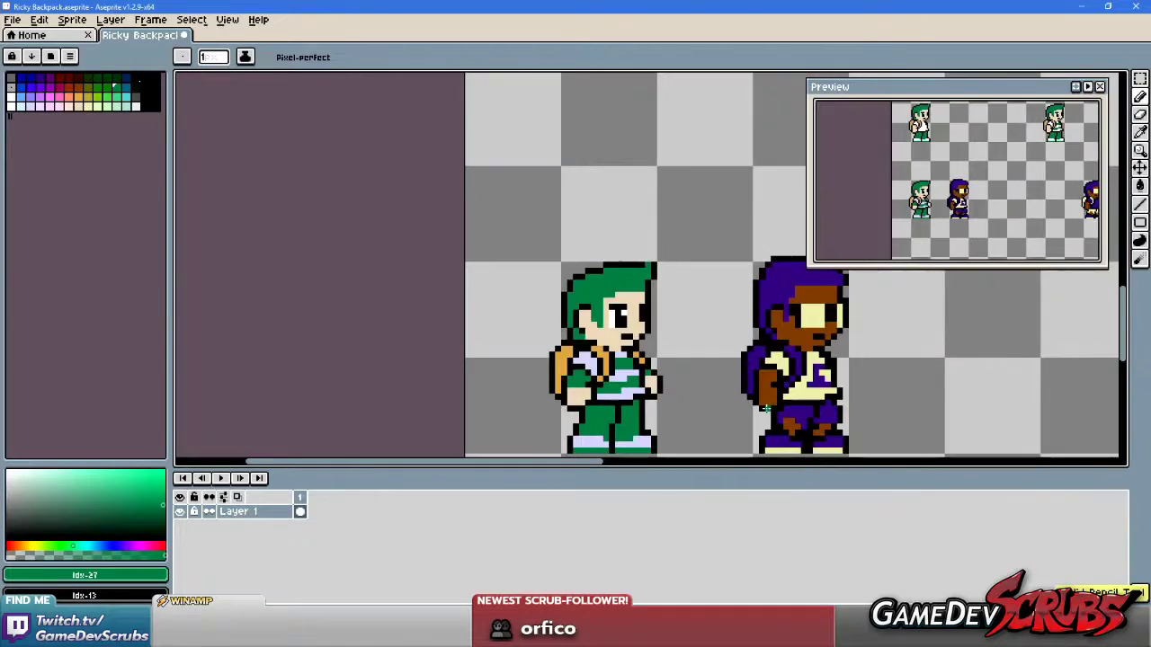
{"action": "scroll", "coordinate": [781, 416], "scroll_direction": "down", "scroll_amount": 4}
{"action": "scroll", "coordinate": [770, 415], "scroll_direction": "up", "scroll_amount": 2}
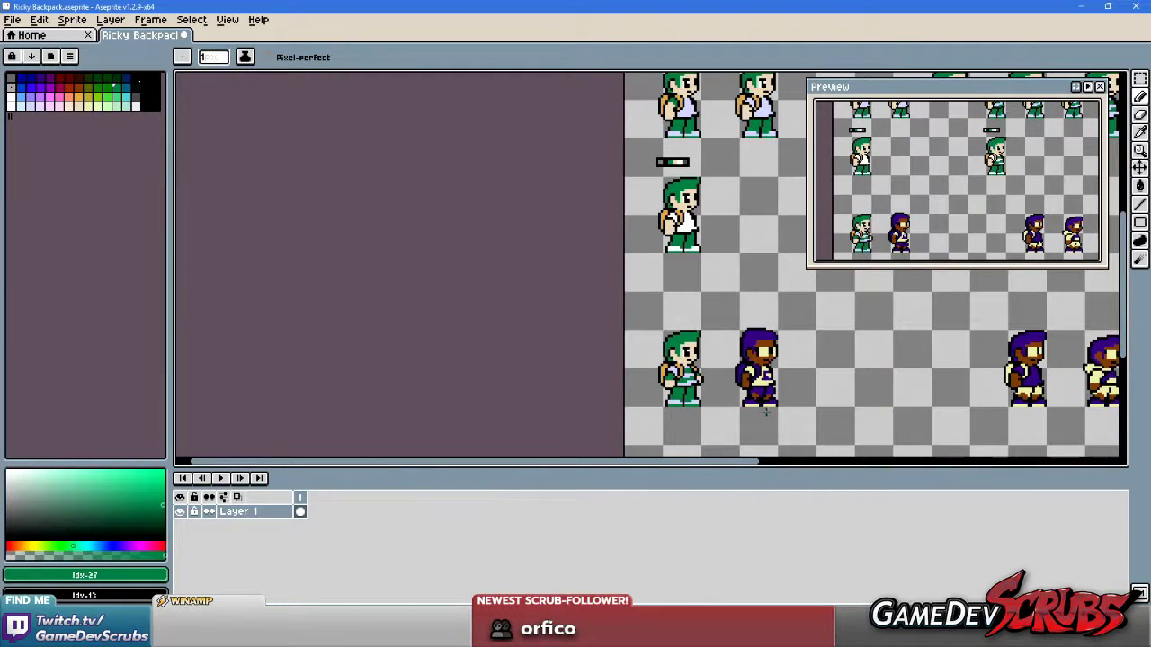
{"action": "left_click_drag", "start_coordinate": [709, 404], "coordinate": [677, 382]}
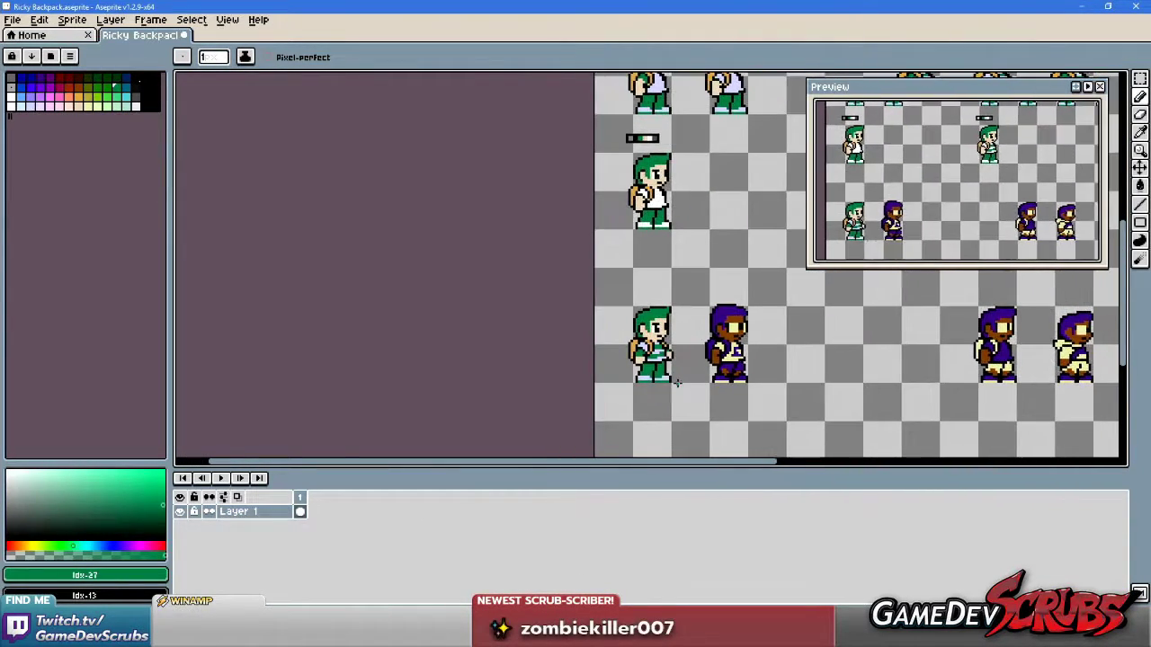
{"action": "scroll", "coordinate": [677, 382], "scroll_direction": "up", "scroll_amount": 4}
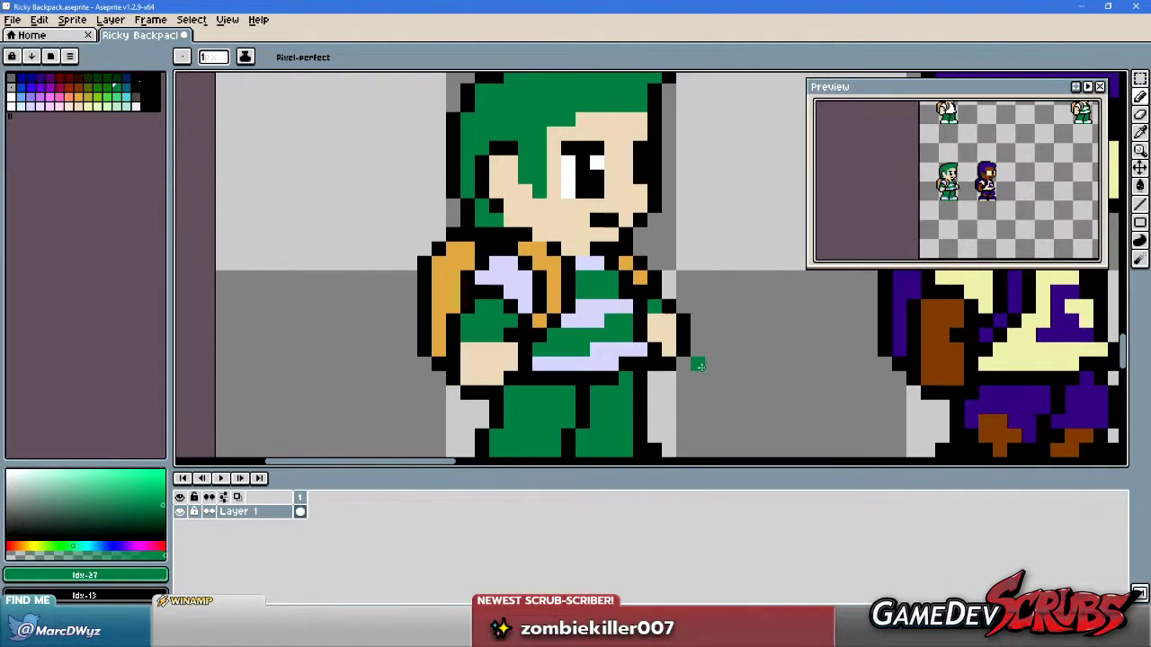
{"action": "scroll", "coordinate": [698, 365], "scroll_direction": "down", "scroll_amount": 4}
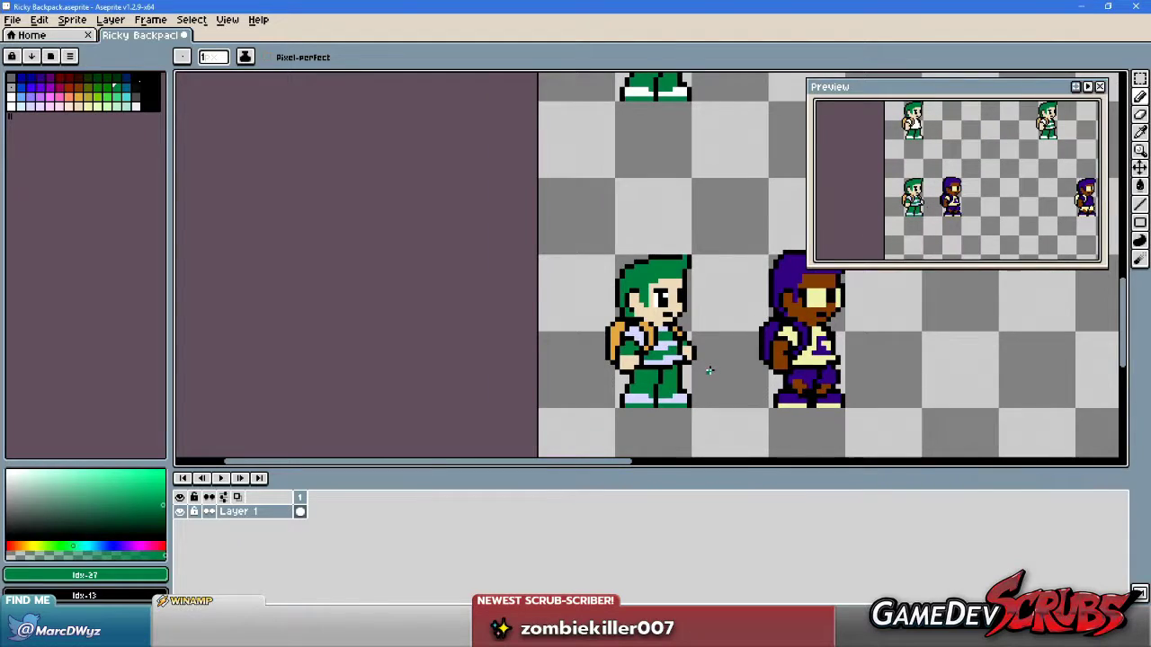
{"action": "scroll", "coordinate": [708, 370], "scroll_direction": "down", "scroll_amount": 2}
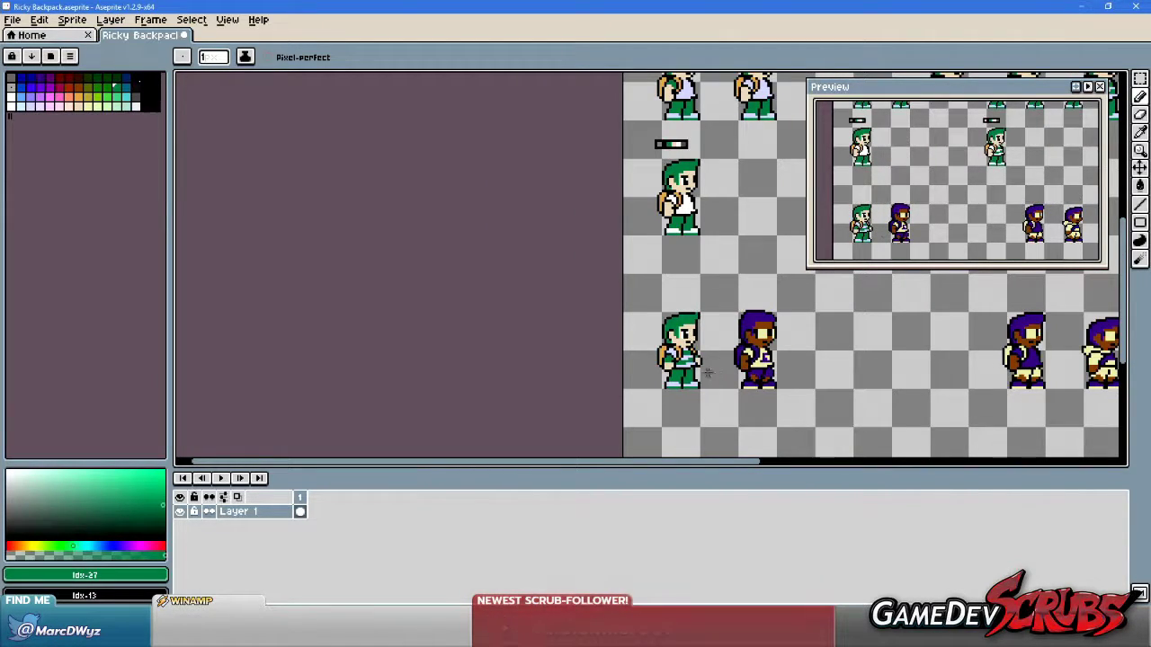
Try a green sleeve pixel directly below the front strap at the far shoulder, then undo it.
{"action": "scroll", "coordinate": [702, 370], "scroll_direction": "up", "scroll_amount": 2}
{"action": "scroll", "coordinate": [699, 369], "scroll_direction": "up", "scroll_amount": 4}
{"action": "scroll", "coordinate": [710, 340], "scroll_direction": "down", "scroll_amount": 2}
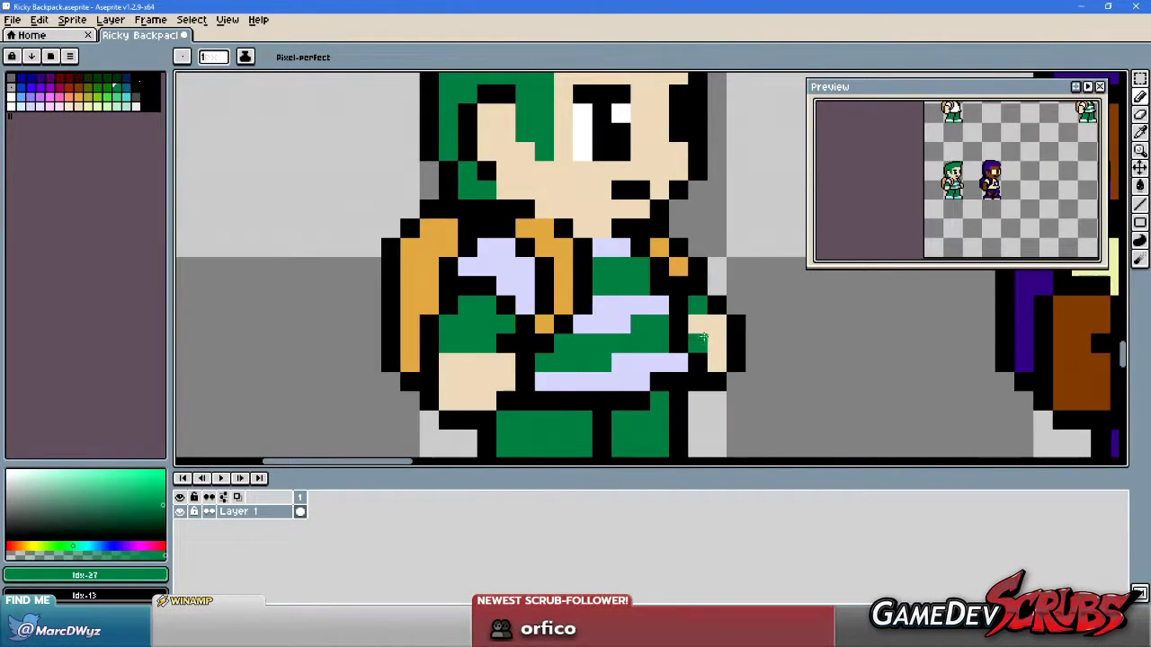
{"action": "left_click_drag", "start_coordinate": [710, 340], "coordinate": [712, 351]}
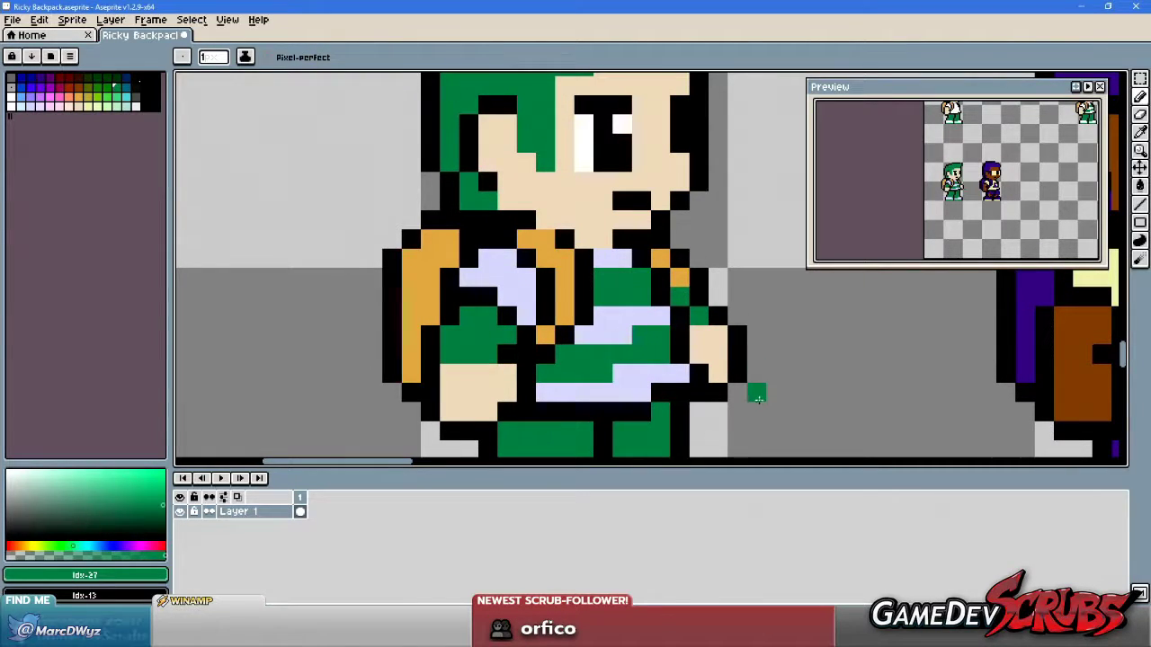
{"action": "scroll", "coordinate": [738, 392], "scroll_direction": "down", "scroll_amount": 3}
{"action": "key", "text": "v"}
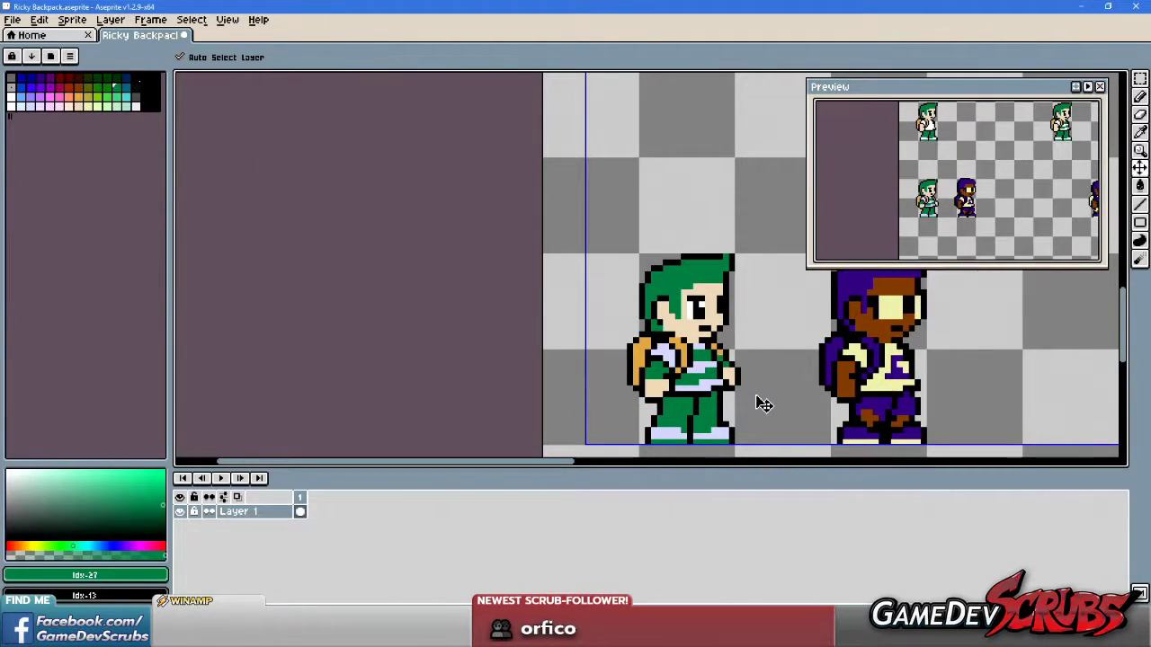
{"action": "key", "text": "b"}
Try to extend the far sleeve one green pixel upward into the black outline, then undo it.
{"action": "scroll", "coordinate": [723, 333], "scroll_direction": "up", "scroll_amount": 3}
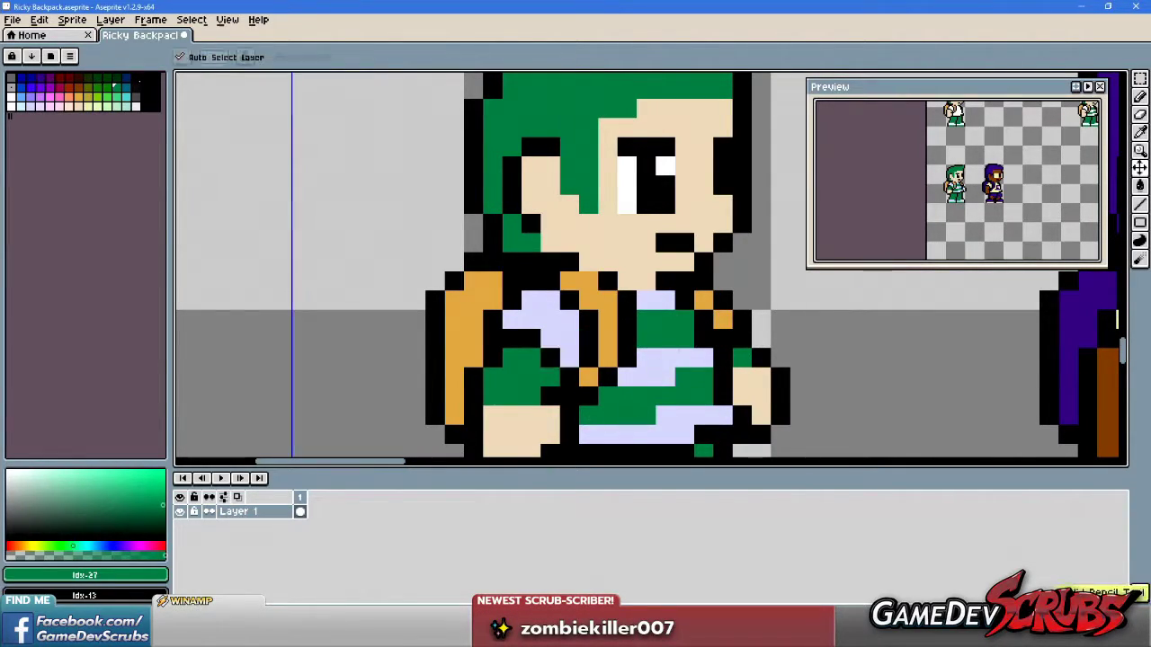
{"action": "left_click", "coordinate": [773, 378]}
{"action": "key", "text": "ctrl+z"}
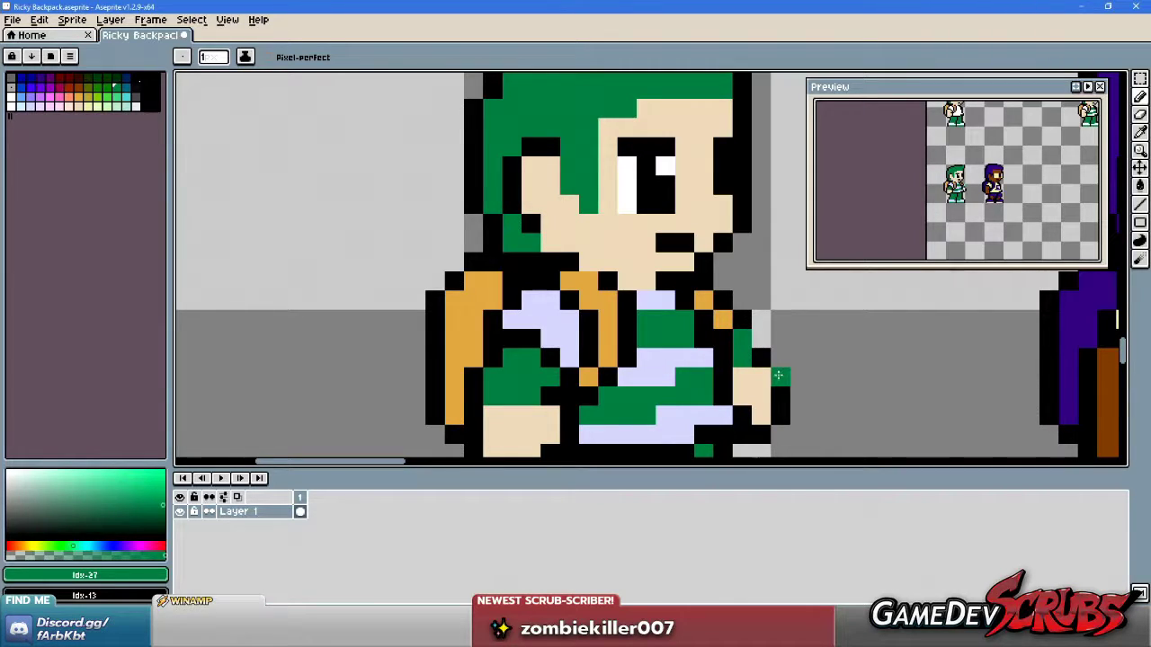
{"action": "left_click", "coordinate": [740, 337]}
{"action": "left_click", "coordinate": [739, 331], "text": "alt"}
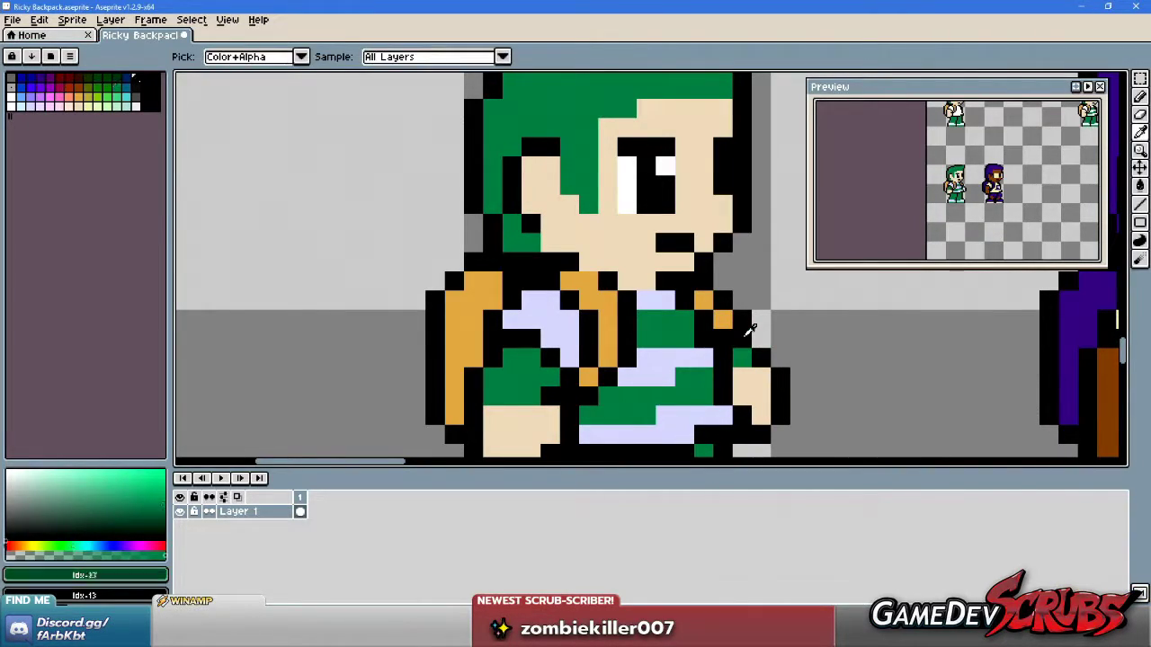
{"action": "key", "text": "ctrl+z"}
Try to widen the far sleeve to two green pixels with the black outline moved around it, then undo the change.
{"action": "scroll", "coordinate": [782, 382], "scroll_direction": "down", "scroll_amount": 2}
{"action": "scroll", "coordinate": [773, 379], "scroll_direction": "up", "scroll_amount": 2}
{"action": "key", "text": "v"}
{"action": "key", "text": "b"}
{"action": "left_click", "coordinate": [748, 355], "text": "alt"}
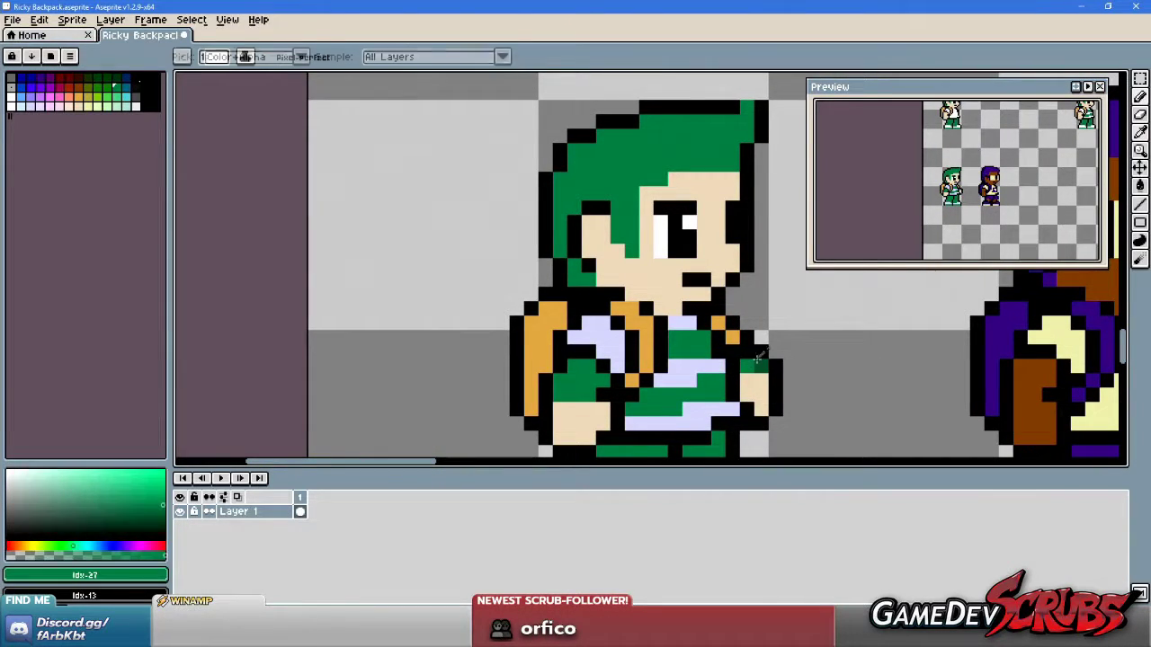
{"action": "scroll", "coordinate": [803, 422], "scroll_direction": "down", "scroll_amount": 3}
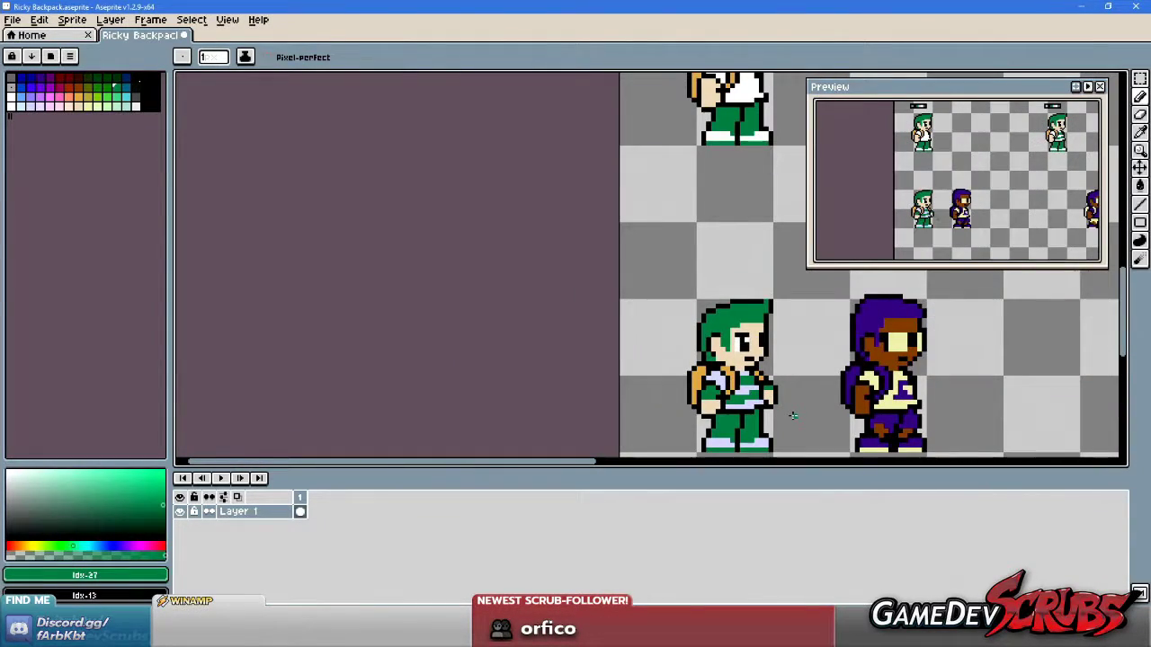
{"action": "key", "text": "v"}
{"action": "key", "text": "b"}
Try to round the far hand by blackening its upper outer skin pixel and clearing the adjacent outline corner to transparent, then undo both.
{"action": "scroll", "coordinate": [791, 414], "scroll_direction": "up", "scroll_amount": 5}
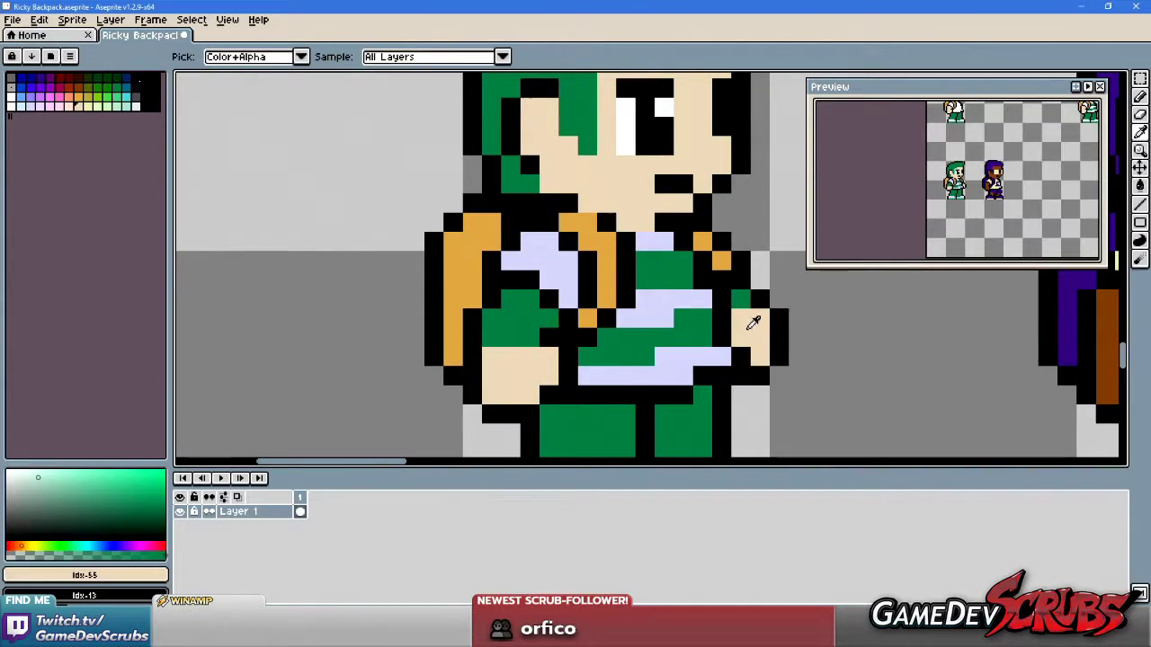
{"action": "left_click", "coordinate": [758, 301], "text": "alt"}
{"action": "left_click", "coordinate": [755, 320], "text": "alt"}
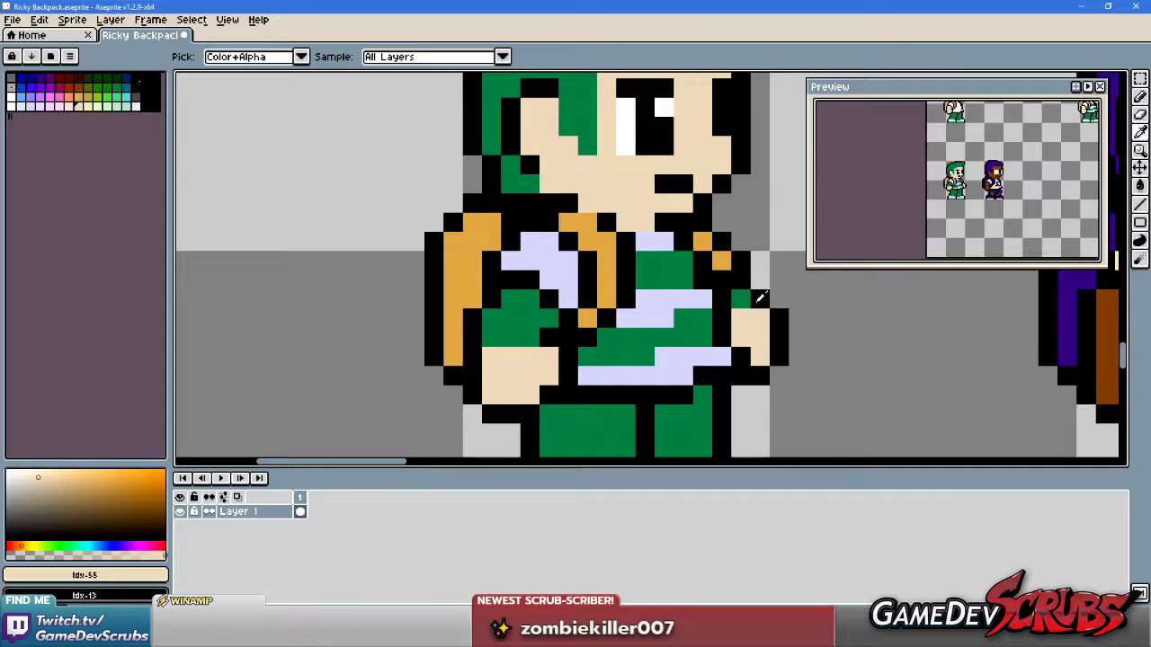
{"action": "scroll", "coordinate": [789, 362], "scroll_direction": "down", "scroll_amount": 3}
{"action": "scroll", "coordinate": [789, 390], "scroll_direction": "up", "scroll_amount": 2}
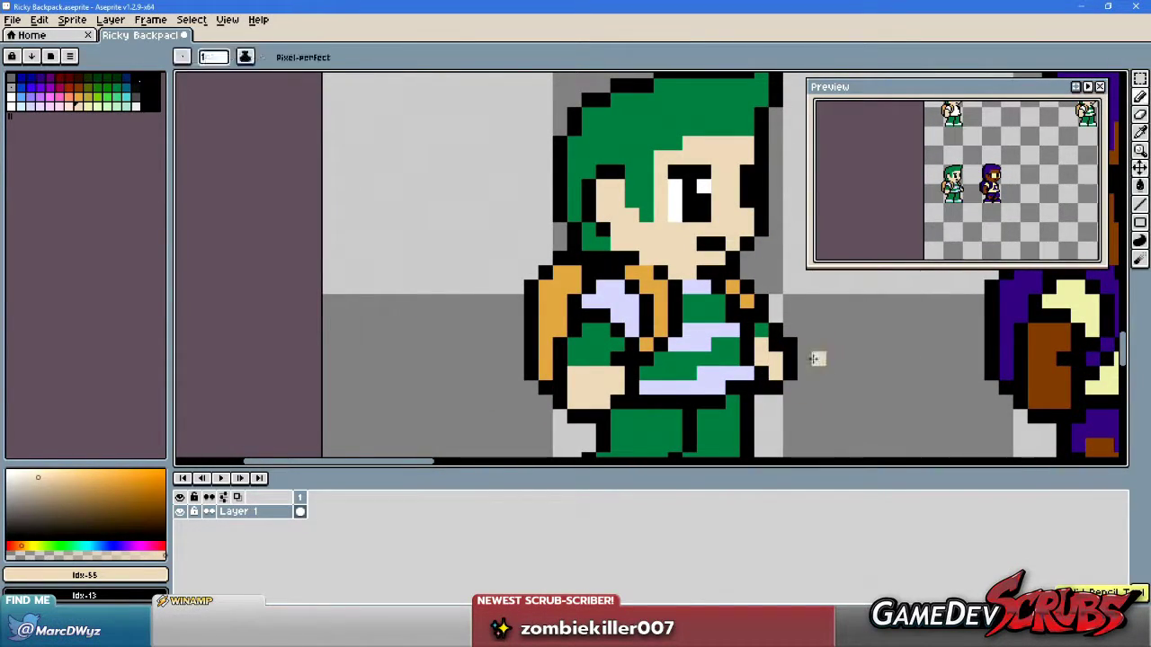
{"action": "key", "text": "alt"}
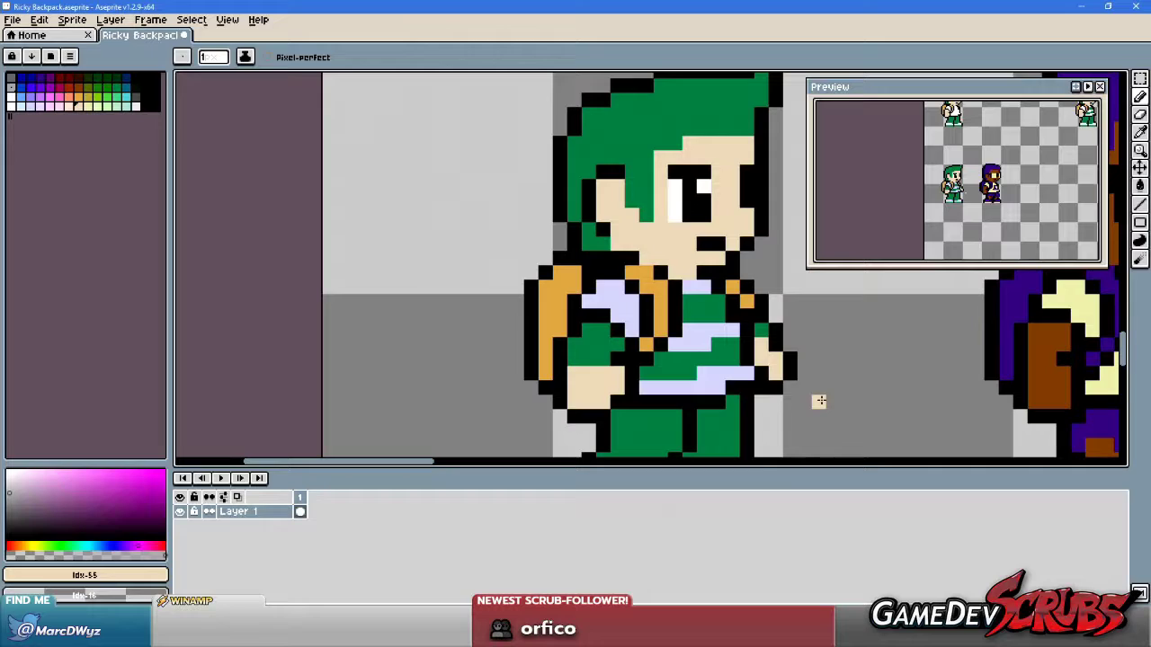
{"action": "key", "text": "ctrl+z"}
{"action": "key", "text": "ctrl+z"}
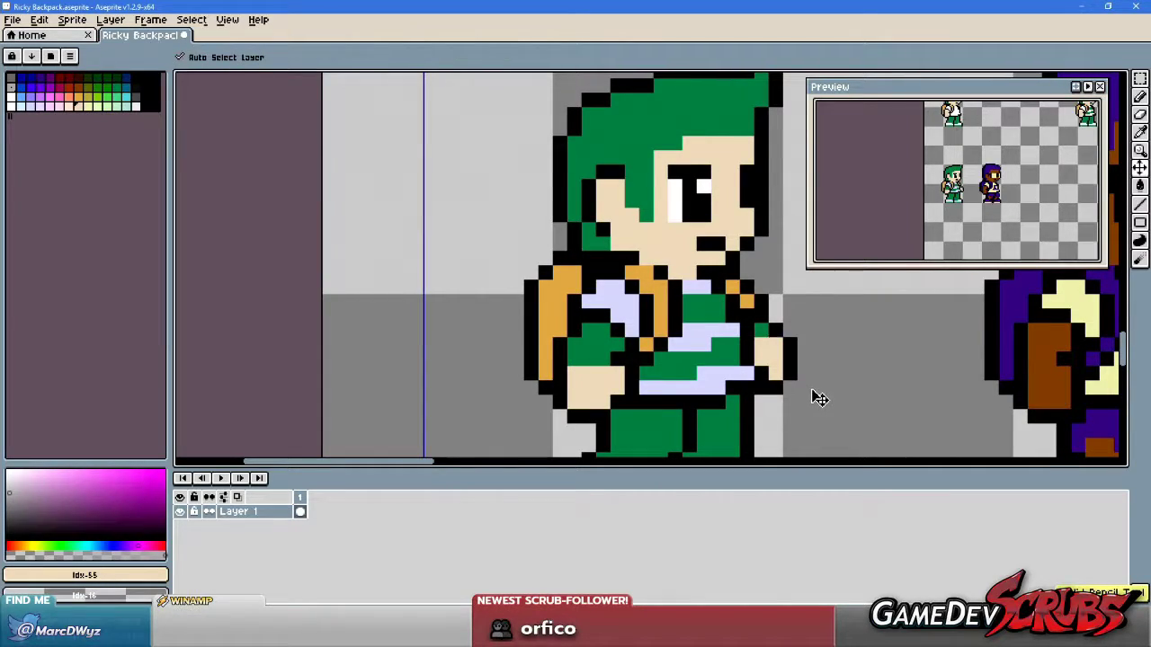
Examine the far hand and forearm up close and at reduced size beside the purple-haired sprite.
{"action": "left_click", "coordinate": [762, 356], "text": "alt"}
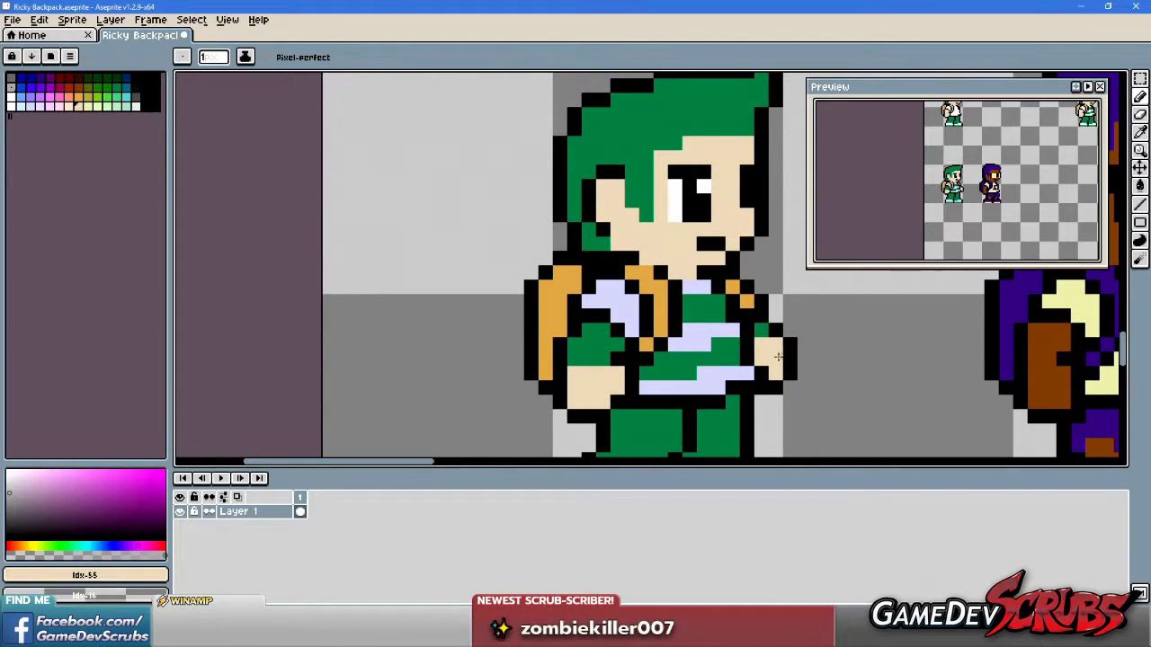
{"action": "scroll", "coordinate": [775, 357], "scroll_direction": "down", "scroll_amount": 2}
{"action": "left_click_drag", "start_coordinate": [801, 357], "coordinate": [699, 350]}
{"action": "scroll", "coordinate": [662, 354], "scroll_direction": "up", "scroll_amount": 2}
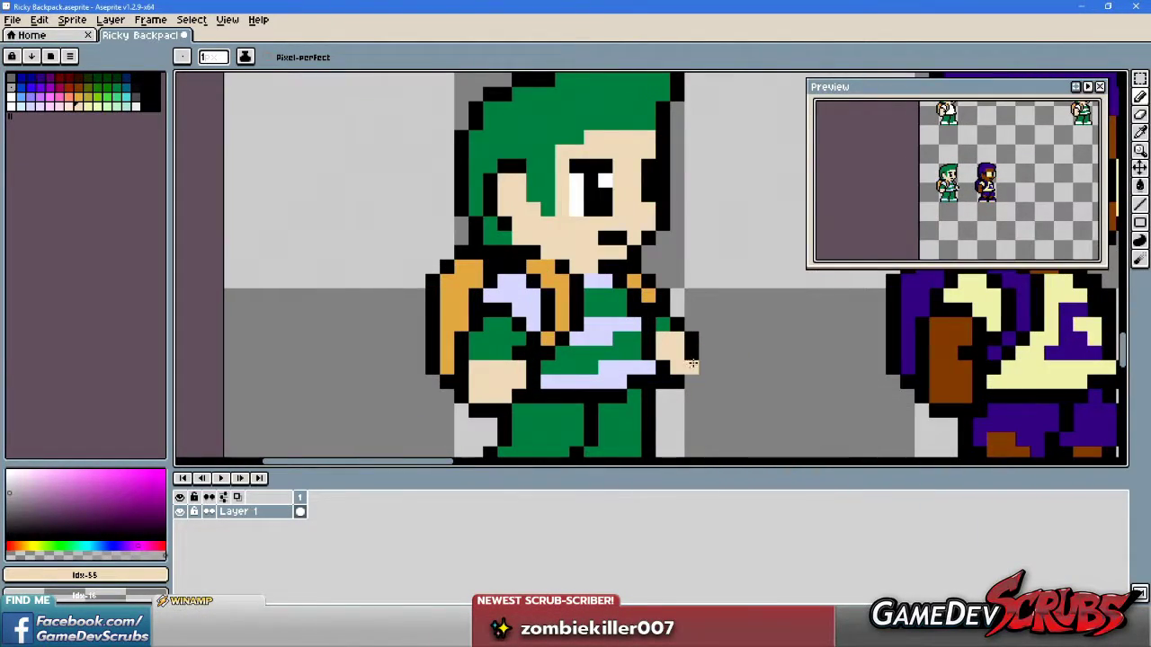
{"action": "scroll", "coordinate": [688, 355], "scroll_direction": "down", "scroll_amount": 4}
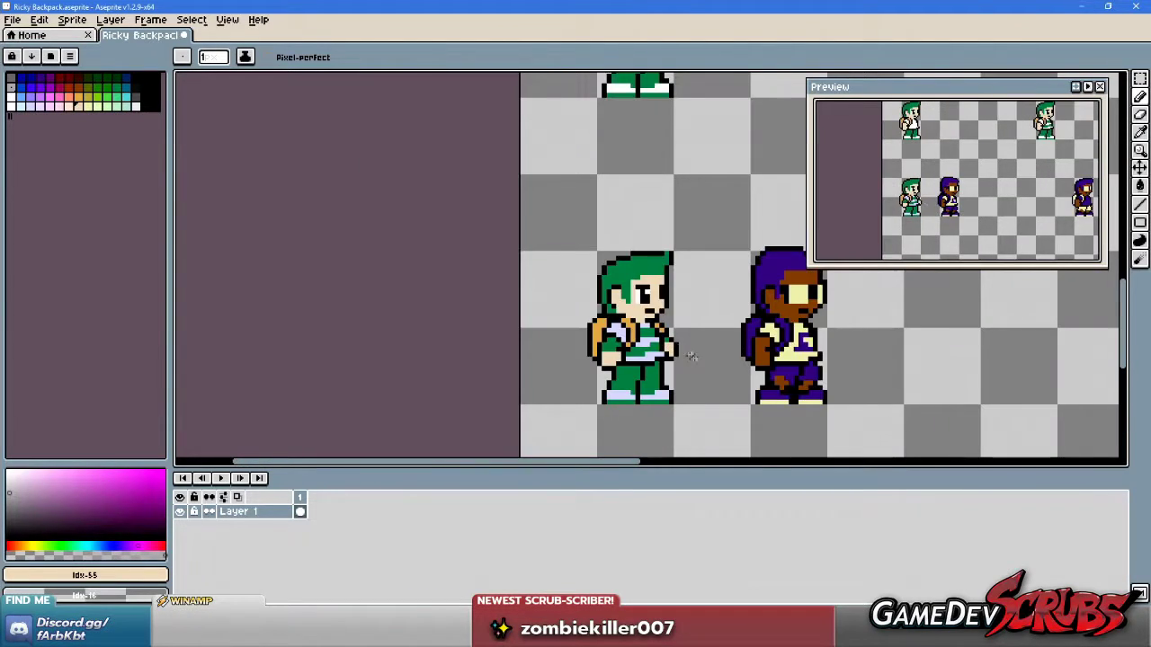
{"action": "scroll", "coordinate": [694, 356], "scroll_direction": "up", "scroll_amount": 5}
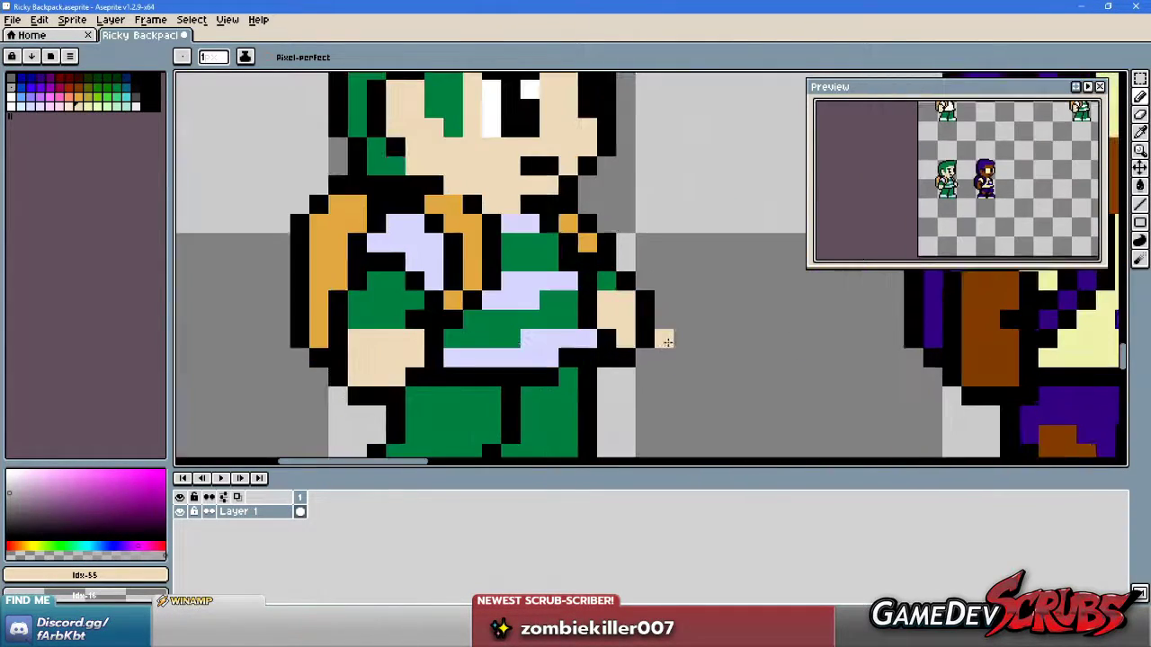
{"action": "scroll", "coordinate": [709, 349], "scroll_direction": "down", "scroll_amount": 2}
{"action": "scroll", "coordinate": [711, 319], "scroll_direction": "down", "scroll_amount": 1}
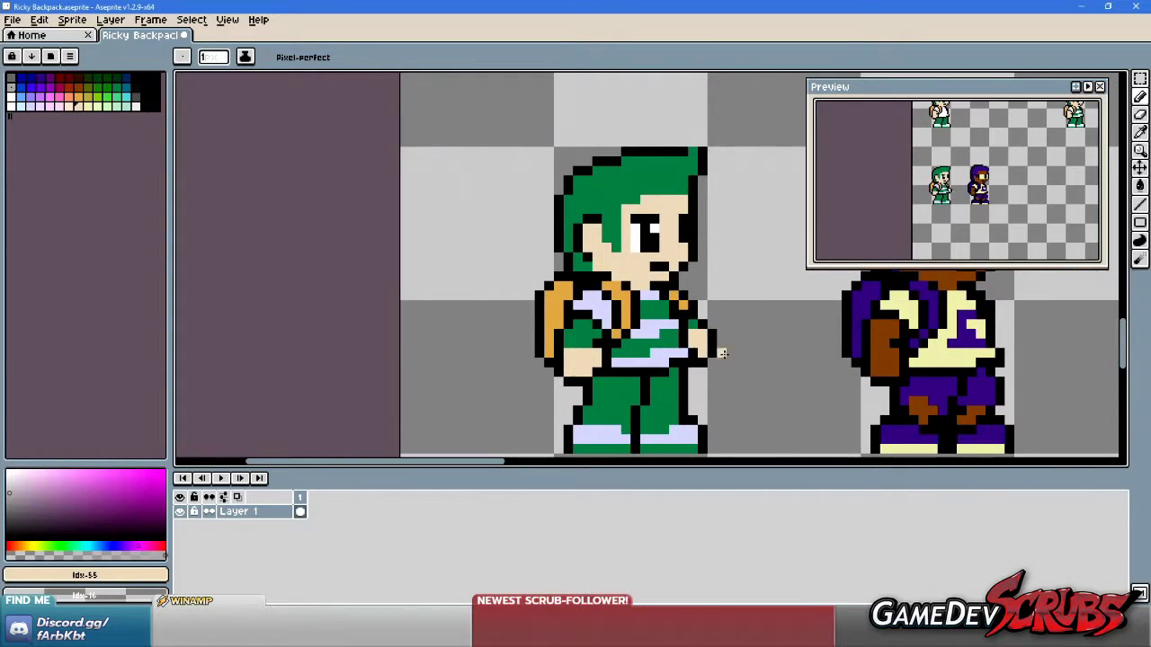
Sample the far sleeve's green and paint one green pixel over the black outline directly below the front shoulder strap.
{"action": "scroll", "coordinate": [713, 334], "scroll_direction": "up", "scroll_amount": 1}
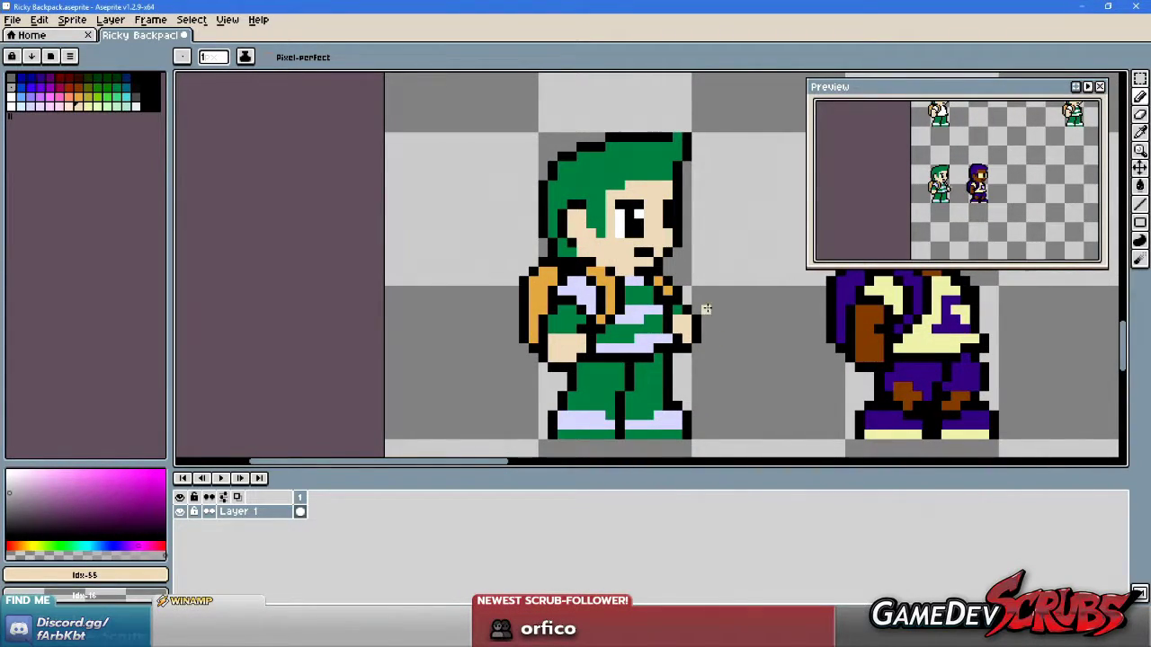
{"action": "scroll", "coordinate": [696, 317], "scroll_direction": "up", "scroll_amount": 1}
{"action": "scroll", "coordinate": [669, 304], "scroll_direction": "up", "scroll_amount": 1}
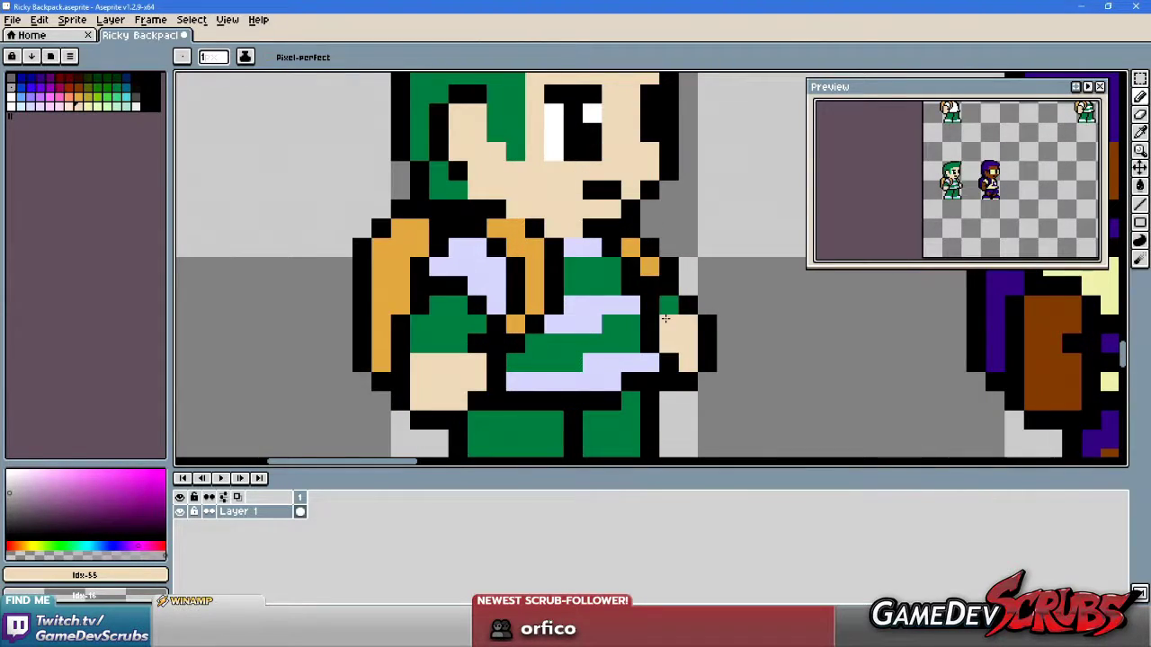
{"action": "left_click", "coordinate": [669, 304], "text": "alt"}
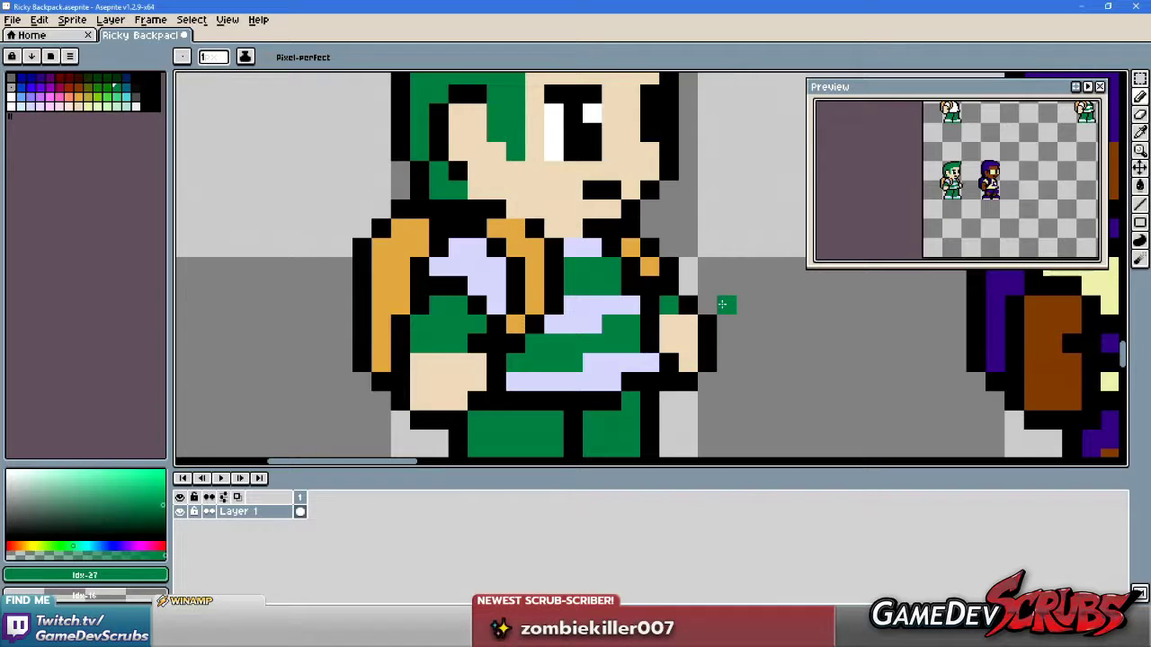
{"action": "scroll", "coordinate": [718, 305], "scroll_direction": "down", "scroll_amount": 1}
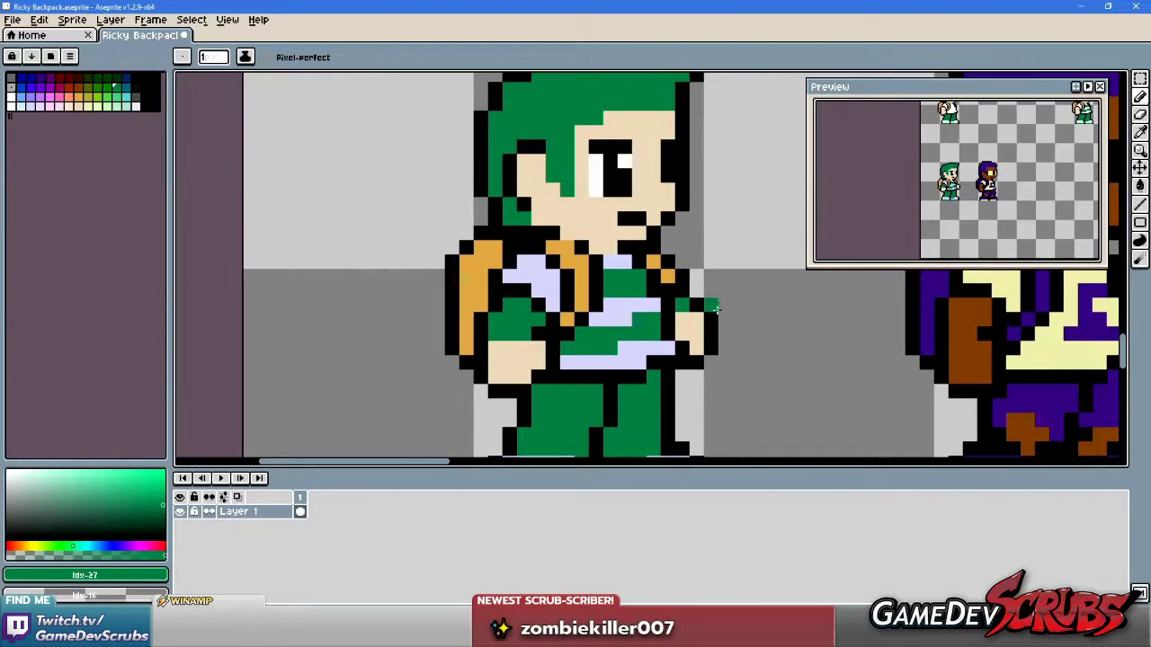
{"action": "scroll", "coordinate": [724, 315], "scroll_direction": "down", "scroll_amount": 3}
{"action": "scroll", "coordinate": [650, 314], "scroll_direction": "up", "scroll_amount": 1}
{"action": "scroll", "coordinate": [658, 297], "scroll_direction": "up", "scroll_amount": 1}
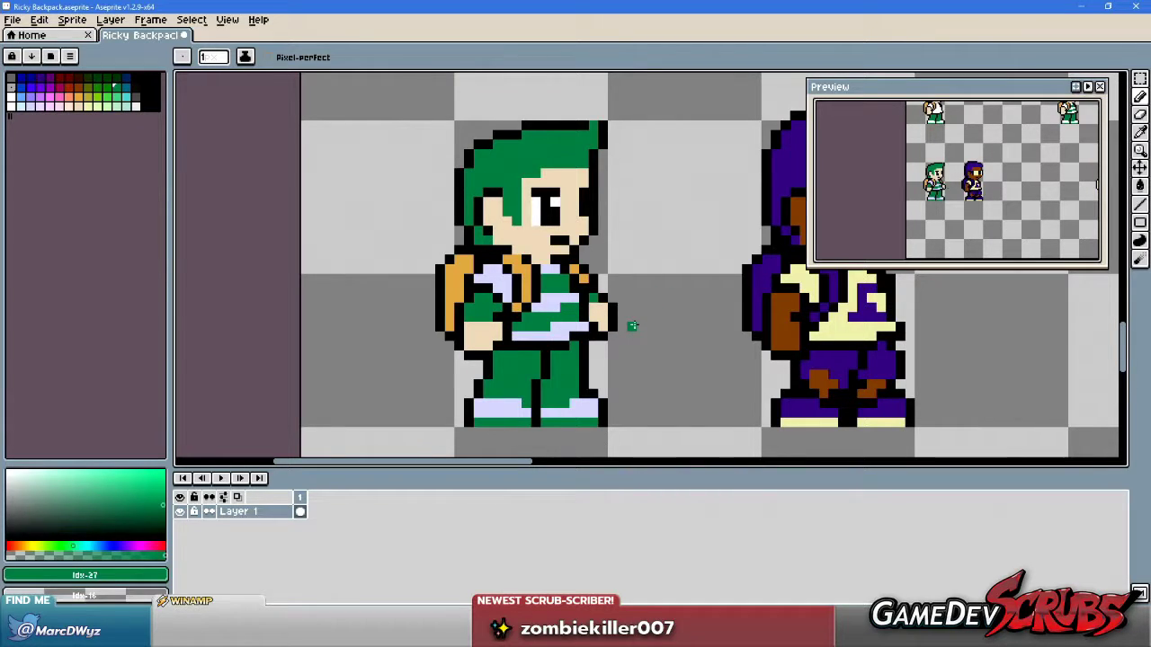
{"action": "scroll", "coordinate": [551, 300], "scroll_direction": "up", "scroll_amount": 1}
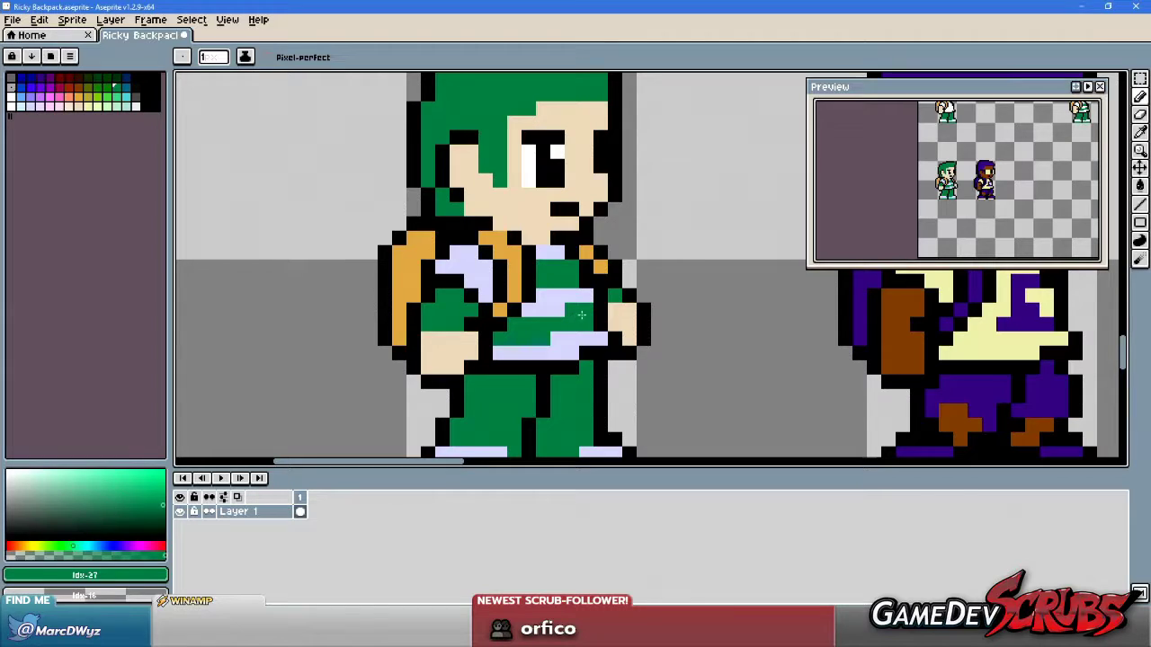
{"action": "scroll", "coordinate": [573, 317], "scroll_direction": "down", "scroll_amount": 5}
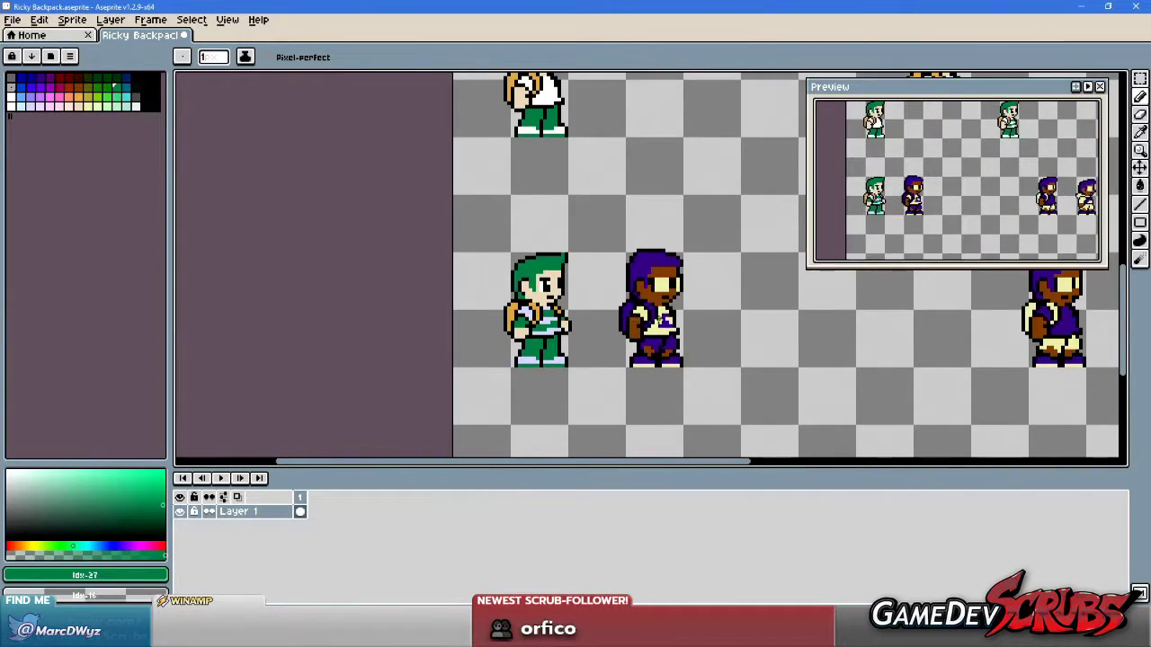
{"action": "scroll", "coordinate": [632, 313], "scroll_direction": "left", "scroll_amount": 4}
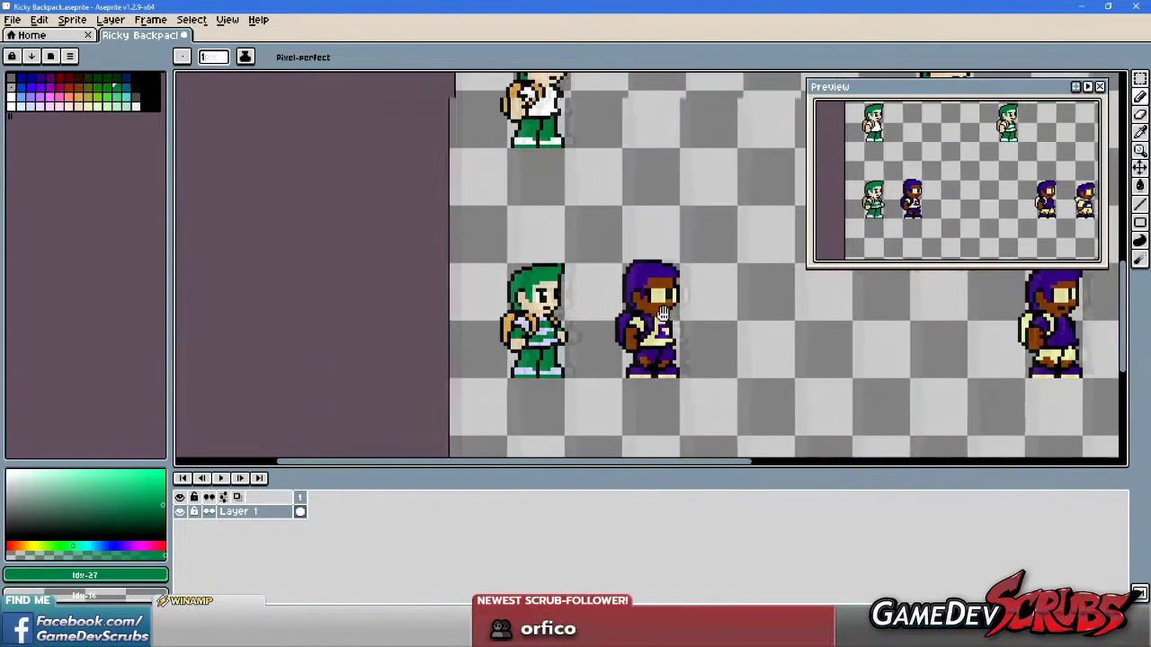
{"action": "scroll", "coordinate": [637, 315], "scroll_direction": "up", "scroll_amount": 5}
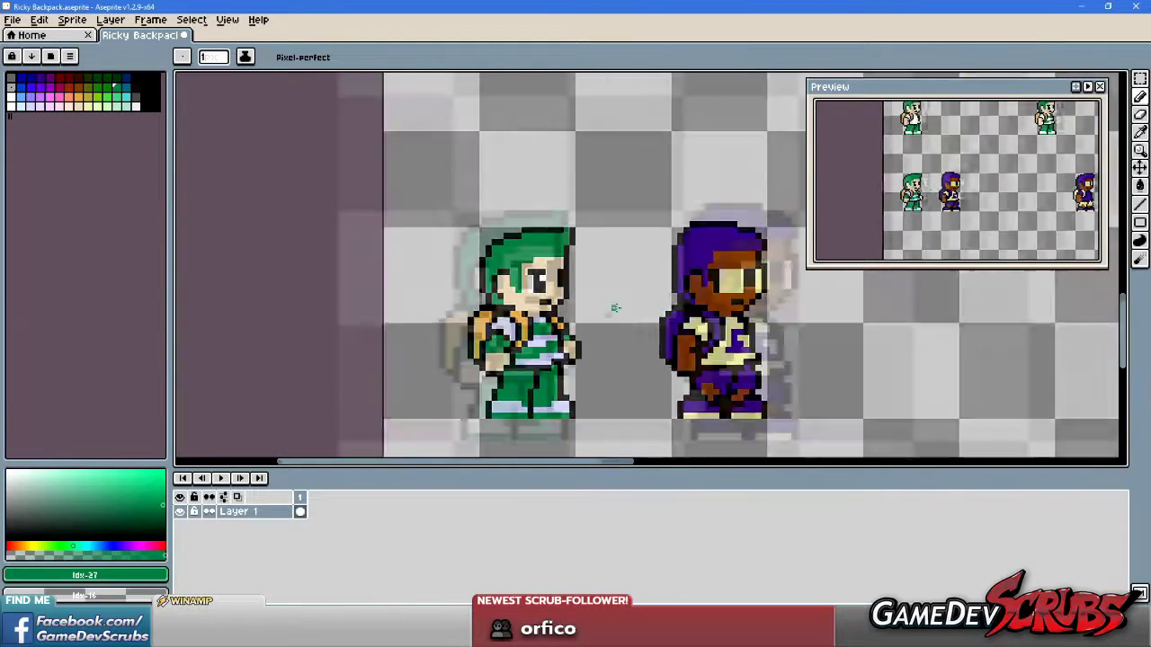
{"action": "scroll", "coordinate": [675, 379], "scroll_direction": "down", "scroll_amount": 3}
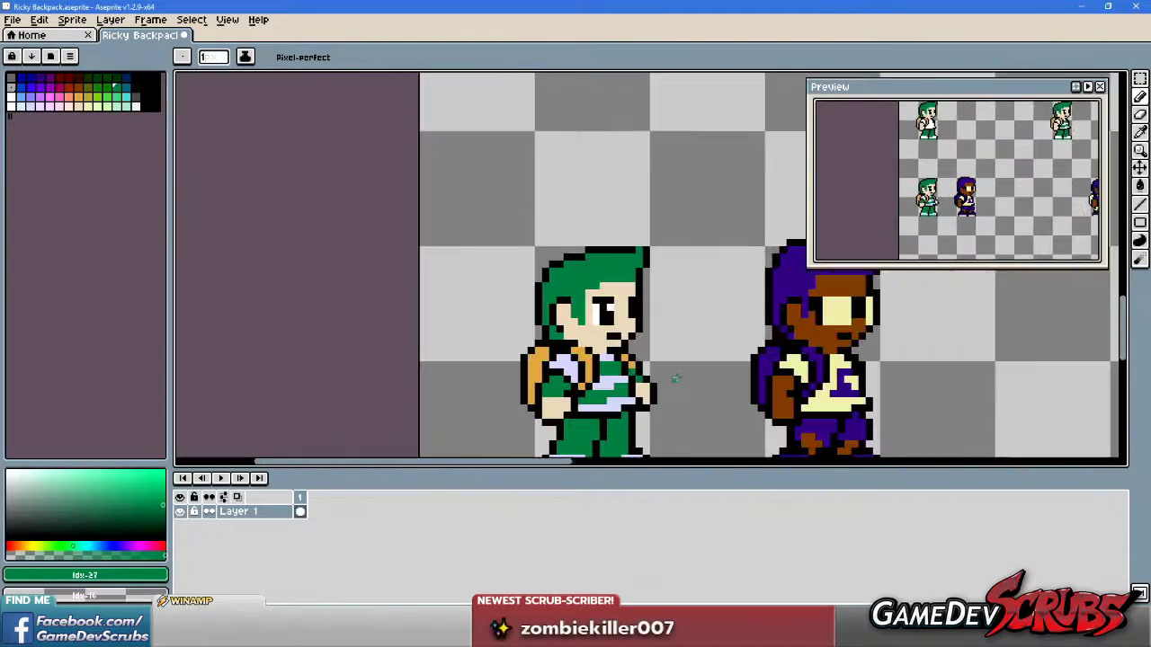
{"action": "scroll", "coordinate": [709, 392], "scroll_direction": "down", "scroll_amount": 1}
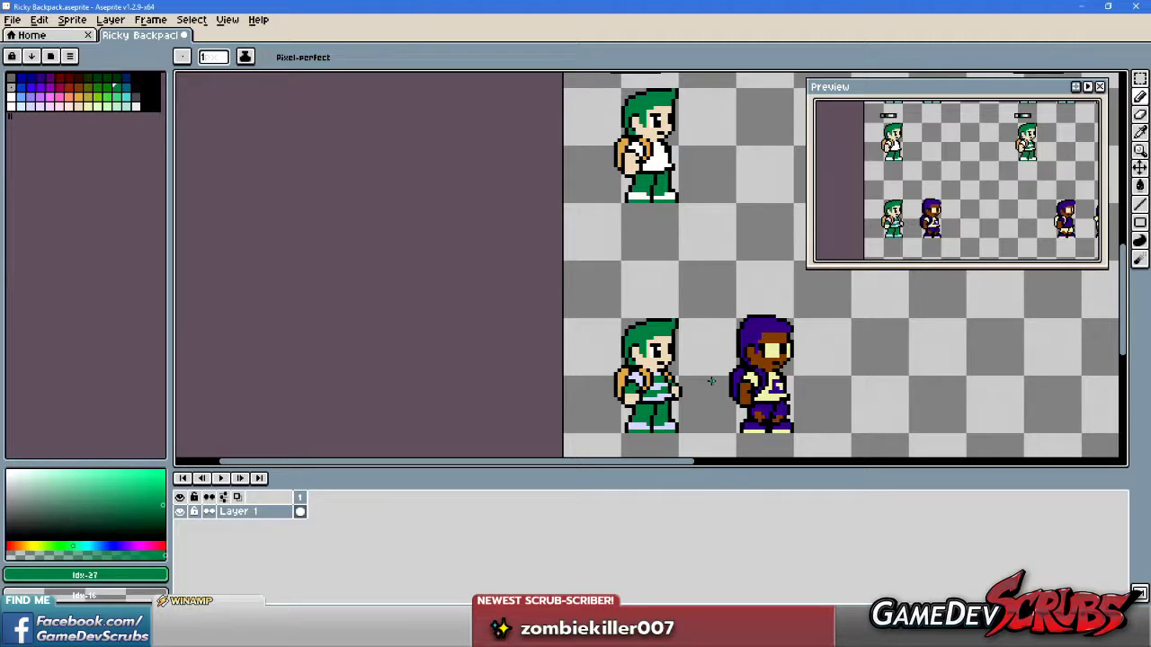
{"action": "scroll", "coordinate": [711, 381], "scroll_direction": "down", "scroll_amount": 2}
{"action": "scroll", "coordinate": [711, 386], "scroll_direction": "up", "scroll_amount": 3}
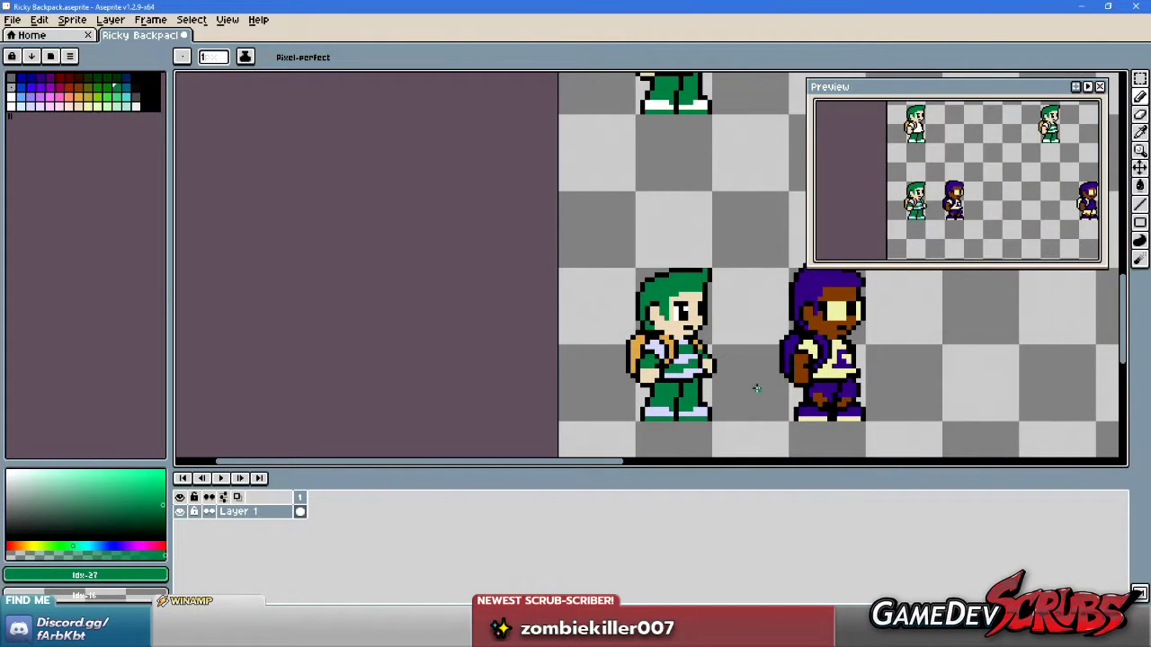
{"action": "scroll", "coordinate": [743, 376], "scroll_direction": "up", "scroll_amount": 1}
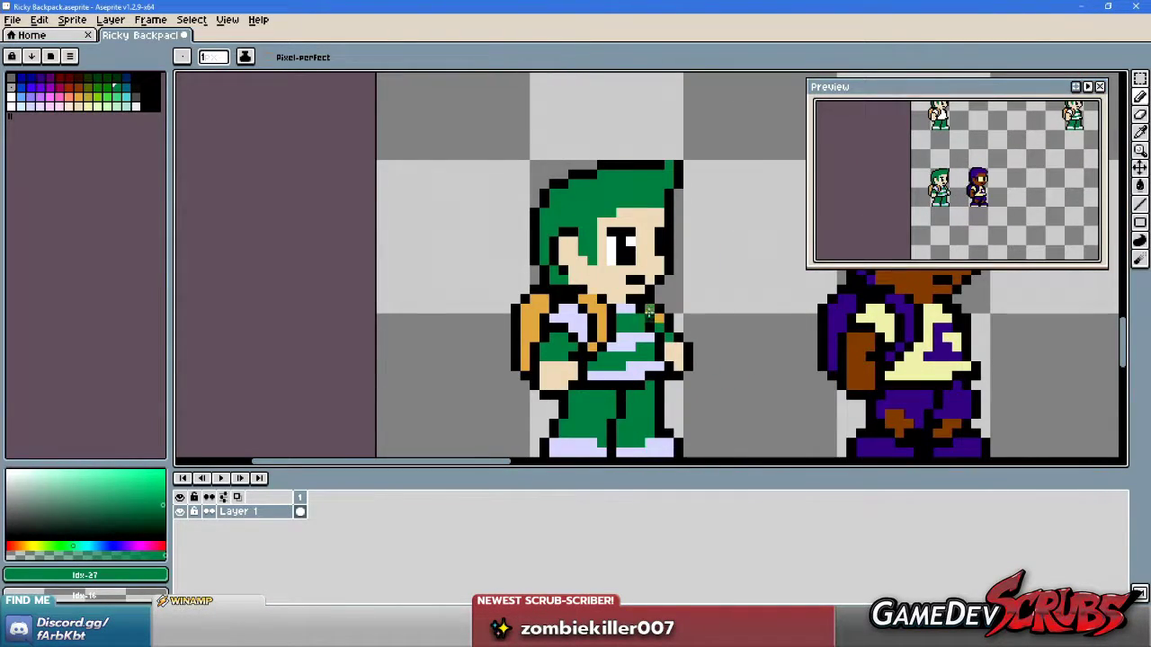
{"action": "scroll", "coordinate": [649, 308], "scroll_direction": "up", "scroll_amount": 1}
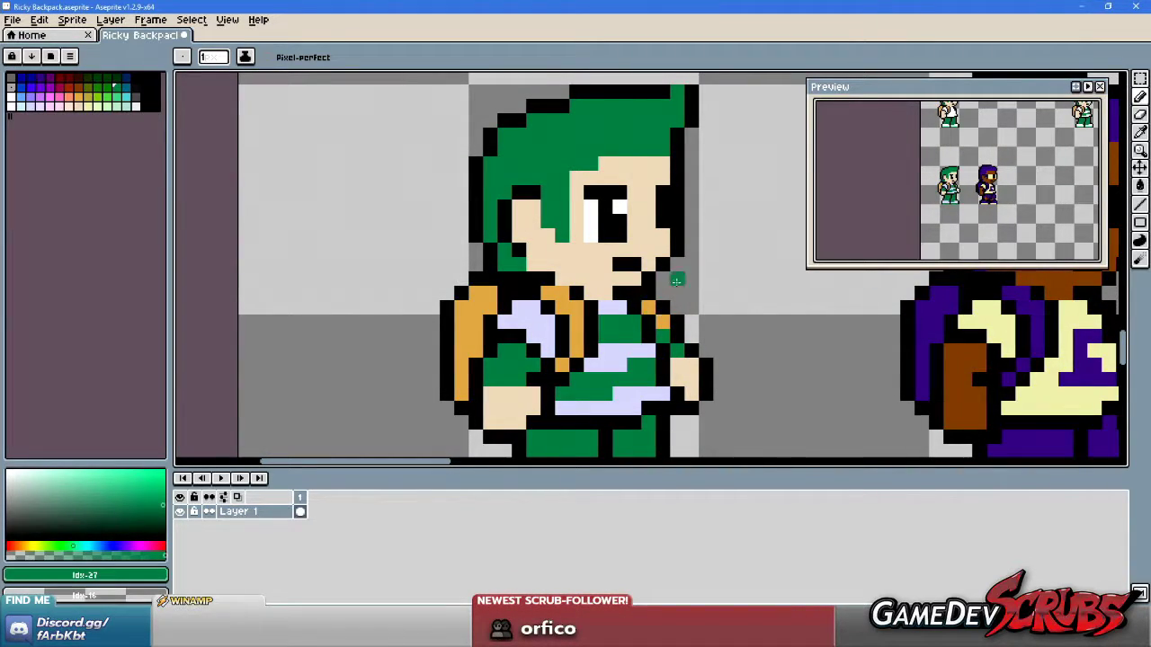
Try painting the shirt's upper pale stripe green, then undo the change.
{"action": "left_click_drag", "start_coordinate": [607, 348], "coordinate": [595, 369]}
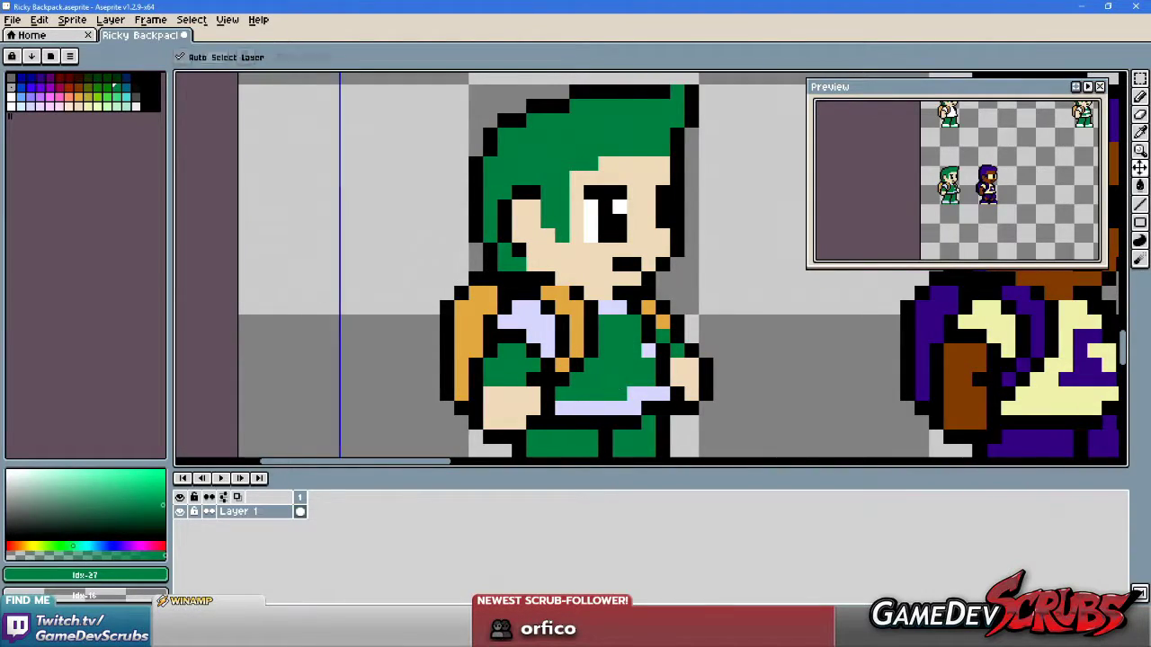
{"action": "key", "text": "ctrl+z"}
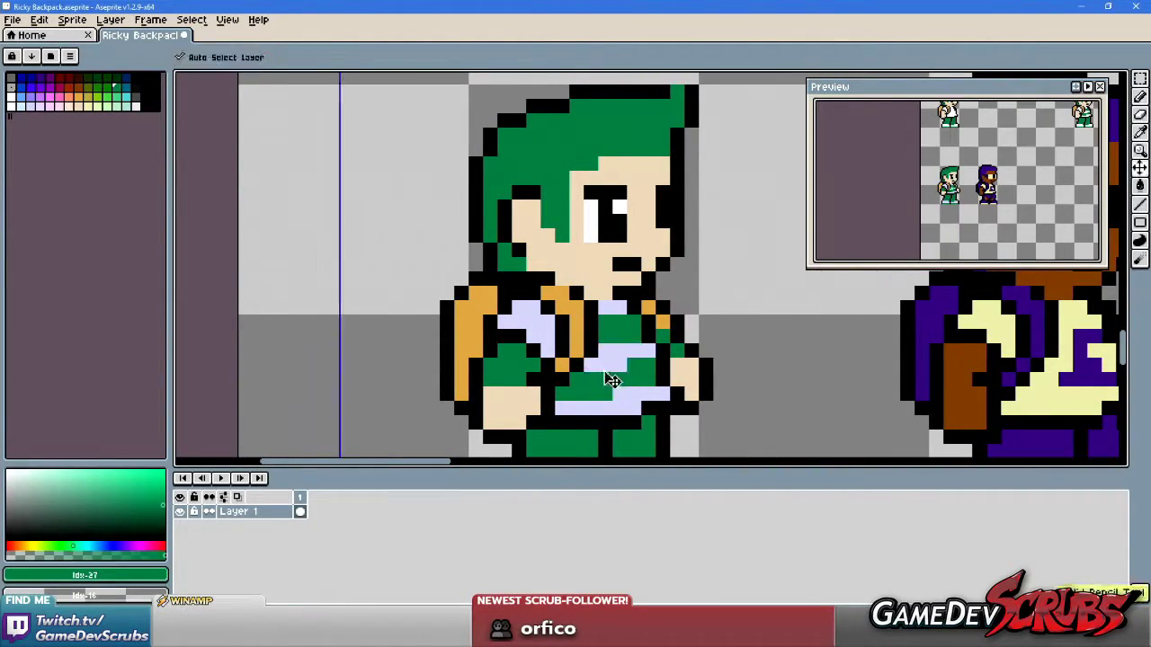
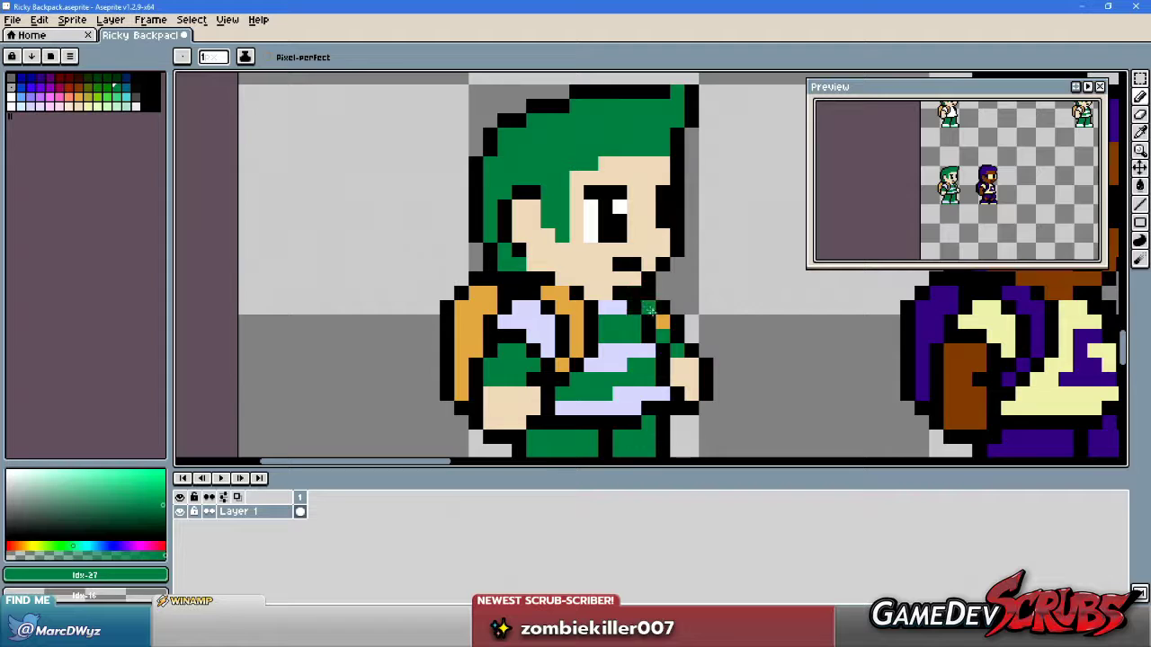
Extend the far sleeve two green pixels downward over the inner column of the far hand's skin.
{"action": "scroll", "coordinate": [733, 353], "scroll_direction": "down", "scroll_amount": 3}
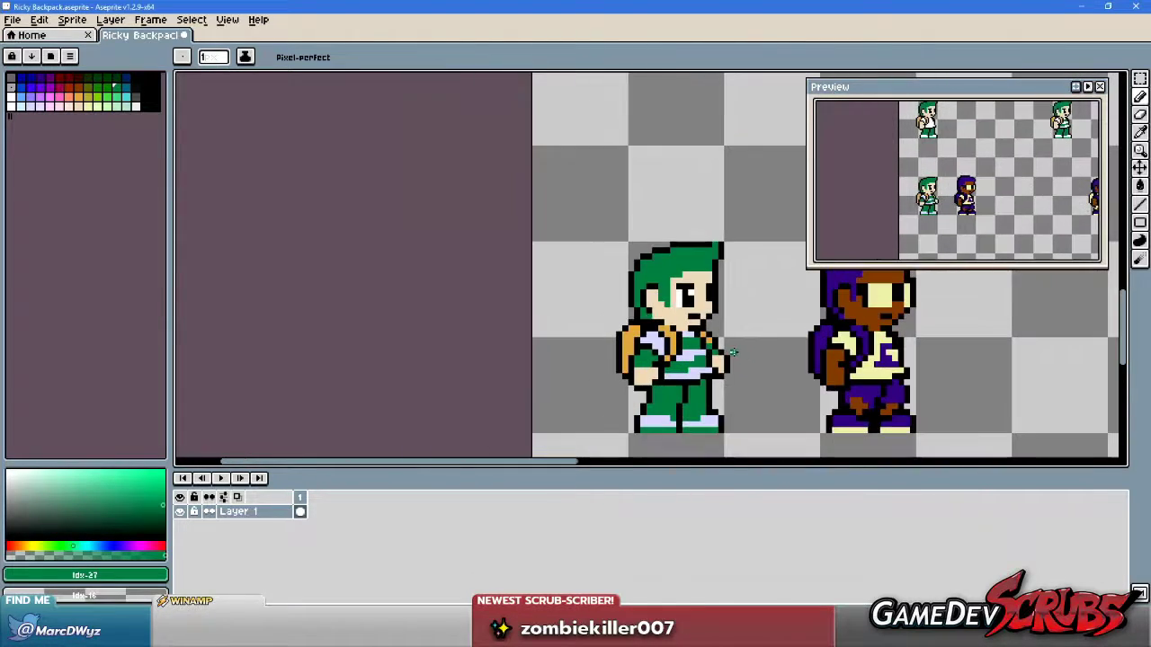
{"action": "scroll", "coordinate": [719, 347], "scroll_direction": "up", "scroll_amount": 4}
{"action": "scroll", "coordinate": [705, 336], "scroll_direction": "down", "scroll_amount": 1}
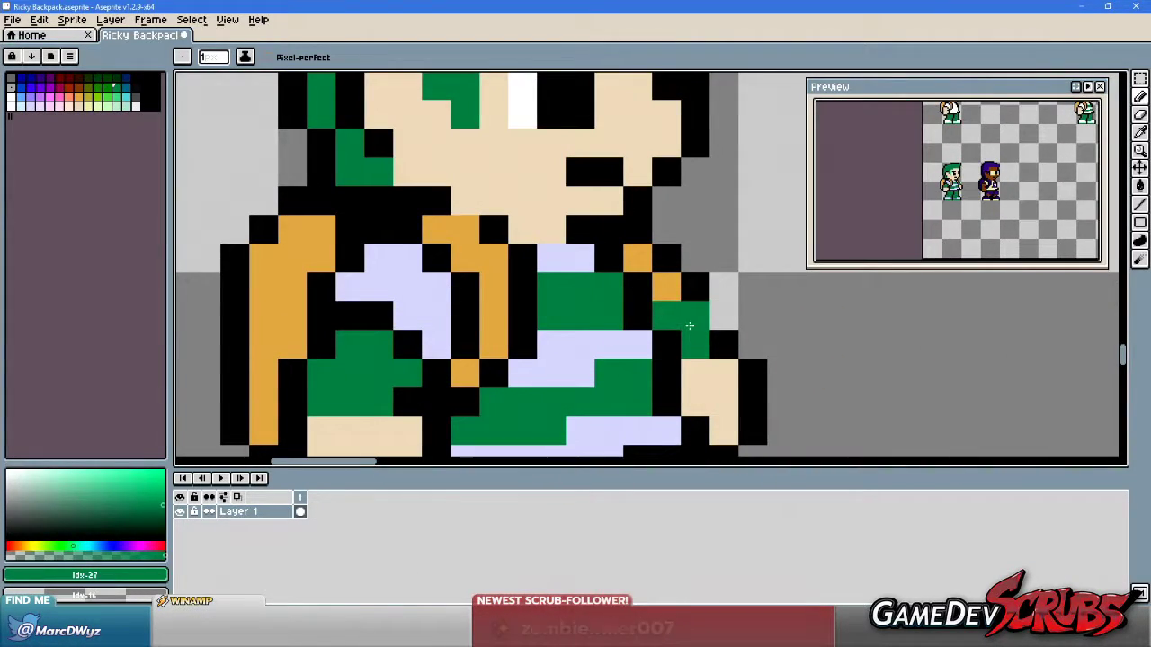
{"action": "scroll", "coordinate": [726, 333], "scroll_direction": "down", "scroll_amount": 2}
{"action": "scroll", "coordinate": [733, 339], "scroll_direction": "down", "scroll_amount": 3}
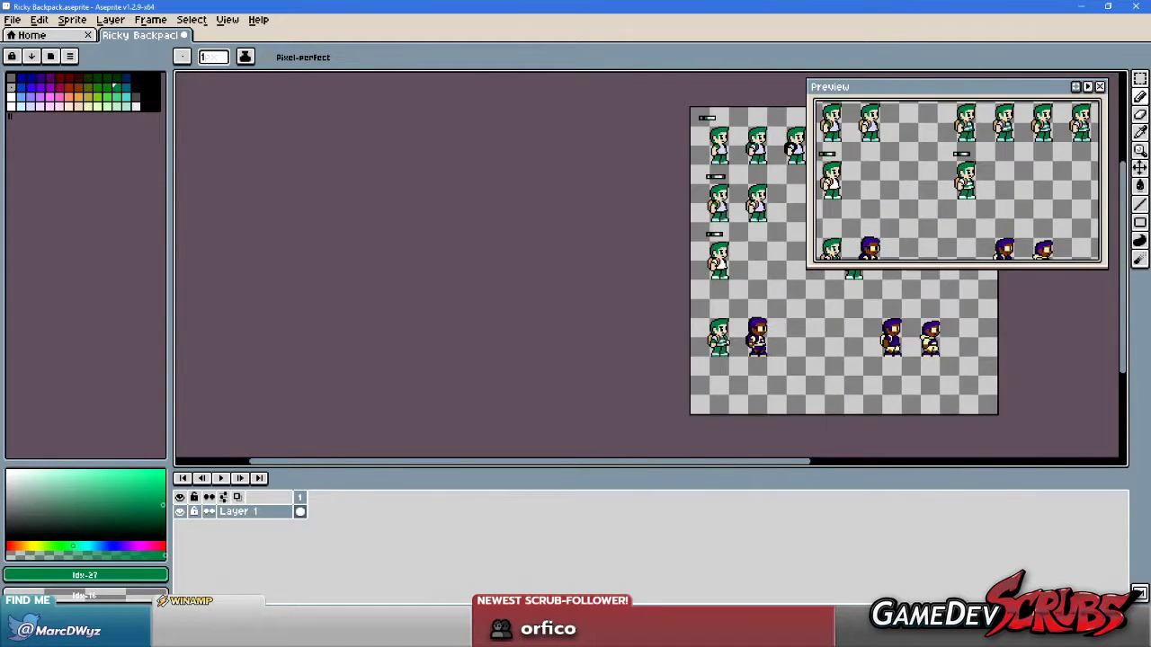
{"action": "scroll", "coordinate": [733, 342], "scroll_direction": "up", "scroll_amount": 2}
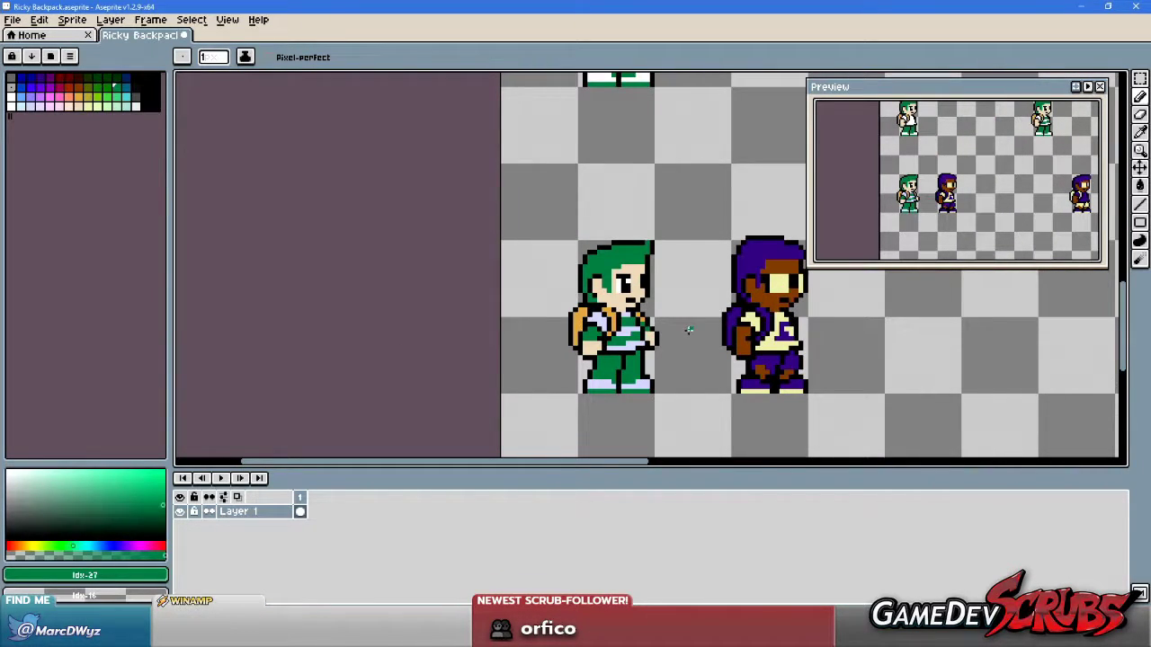
{"action": "scroll", "coordinate": [687, 330], "scroll_direction": "up", "scroll_amount": 3}
{"action": "left_click_drag", "start_coordinate": [681, 330], "coordinate": [720, 331]}
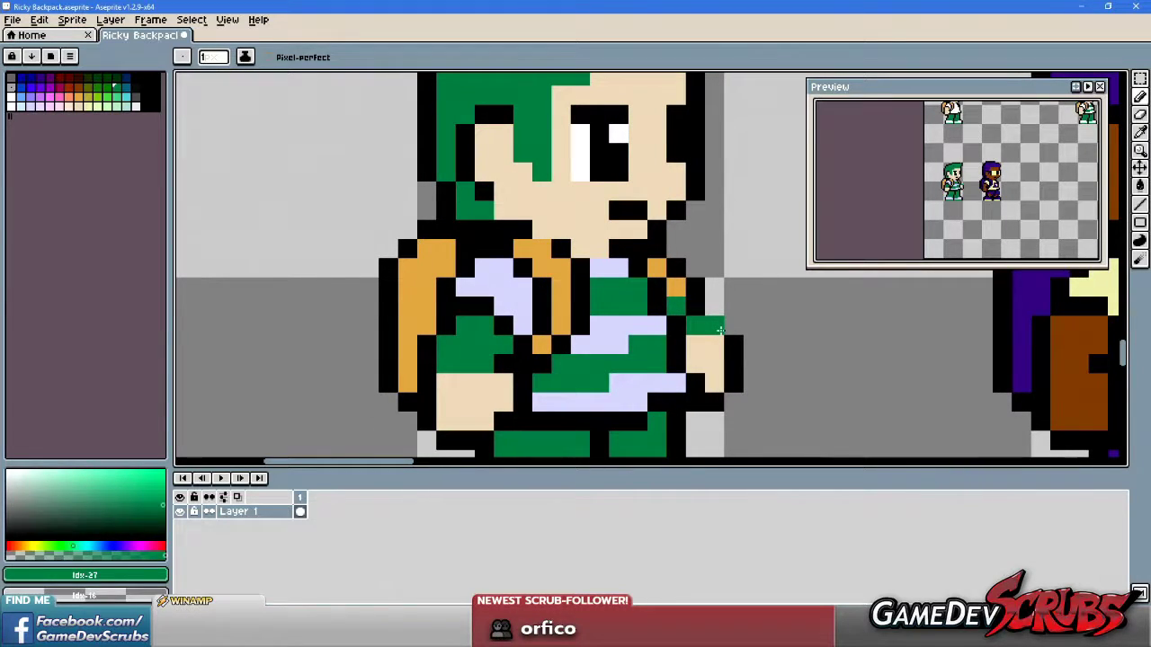
{"action": "scroll", "coordinate": [720, 330], "scroll_direction": "up", "scroll_amount": 1}
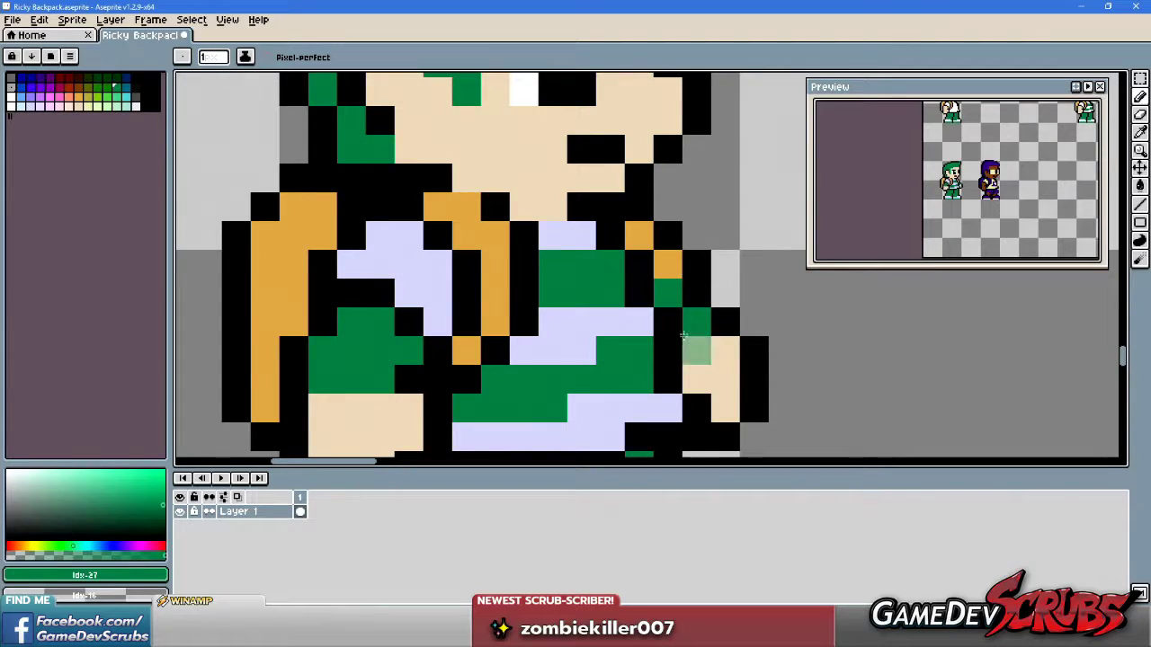
{"action": "scroll", "coordinate": [797, 391], "scroll_direction": "down", "scroll_amount": 5}
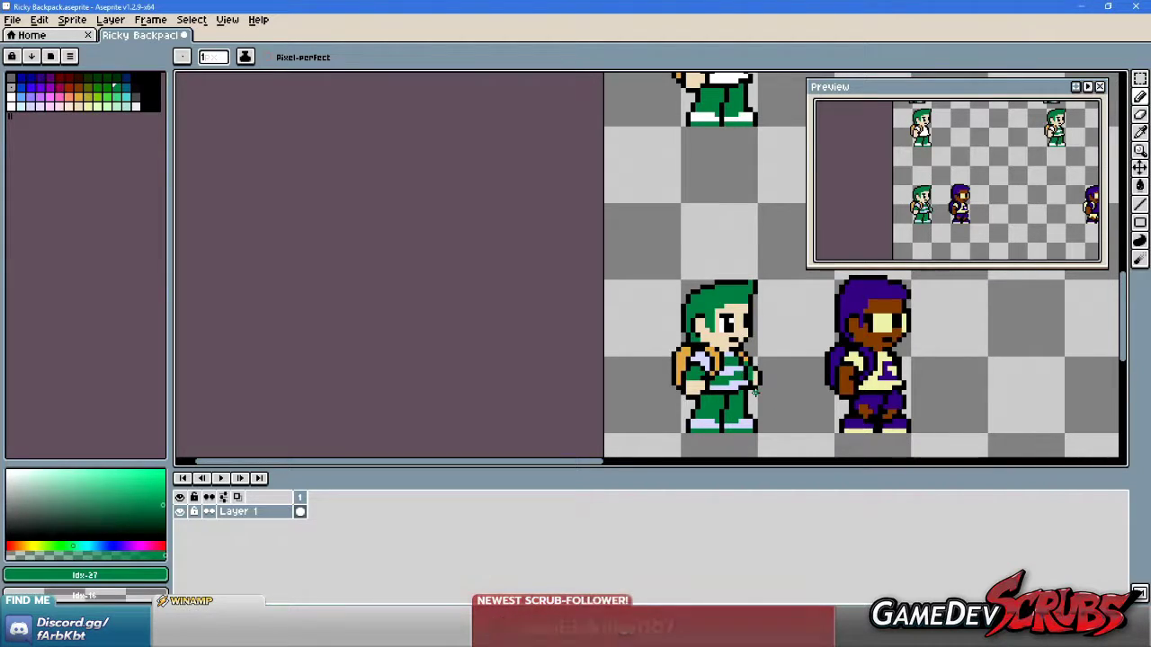
Undo the lowest green sleeve pixel so the inner skin pixel beside the far hand's outline is restored.
{"action": "scroll", "coordinate": [745, 391], "scroll_direction": "up", "scroll_amount": 3}
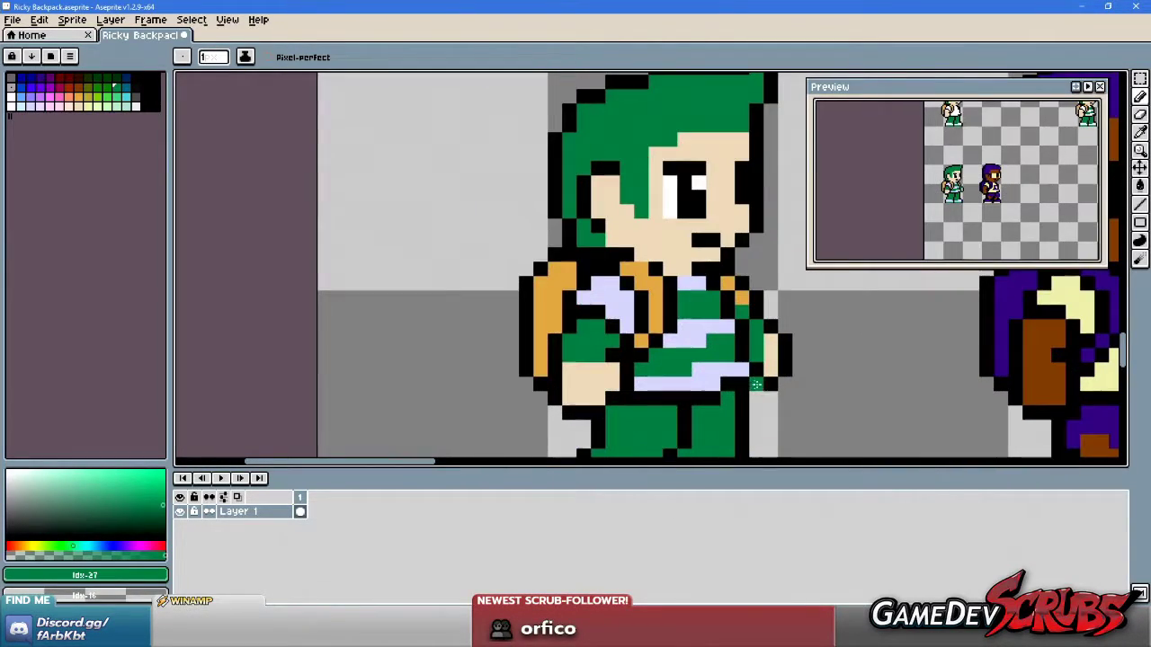
{"action": "scroll", "coordinate": [766, 354], "scroll_direction": "up", "scroll_amount": 1}
{"action": "key", "text": "v"}
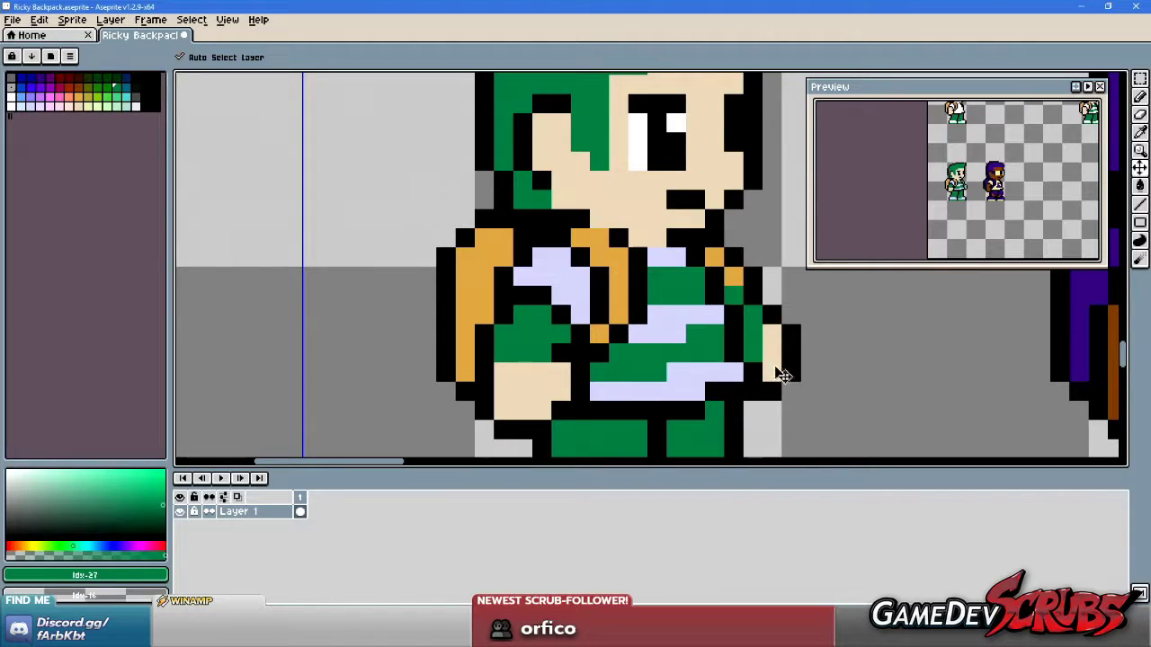
{"action": "key", "text": "b"}
{"action": "scroll", "coordinate": [809, 406], "scroll_direction": "down", "scroll_amount": 5}
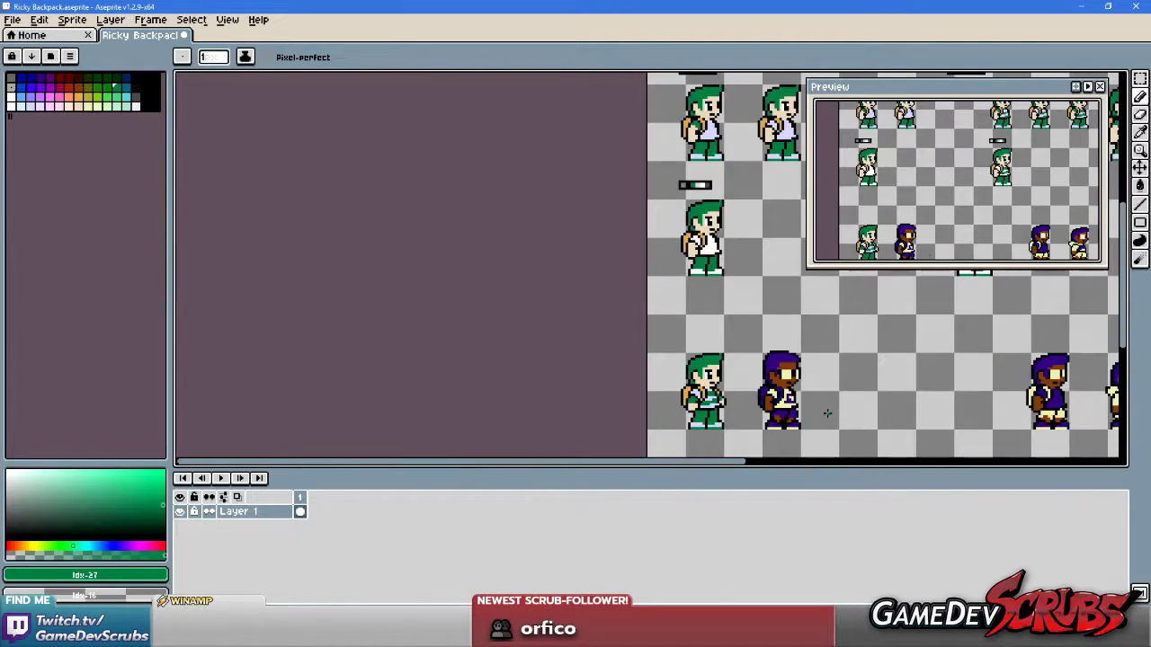
Replace the lower orange pixel of the front shoulder strap with the sleeve's green.
{"action": "scroll", "coordinate": [754, 403], "scroll_direction": "up", "scroll_amount": 1}
{"action": "scroll", "coordinate": [721, 403], "scroll_direction": "up", "scroll_amount": 2}
{"action": "scroll", "coordinate": [721, 403], "scroll_direction": "up", "scroll_amount": 3}
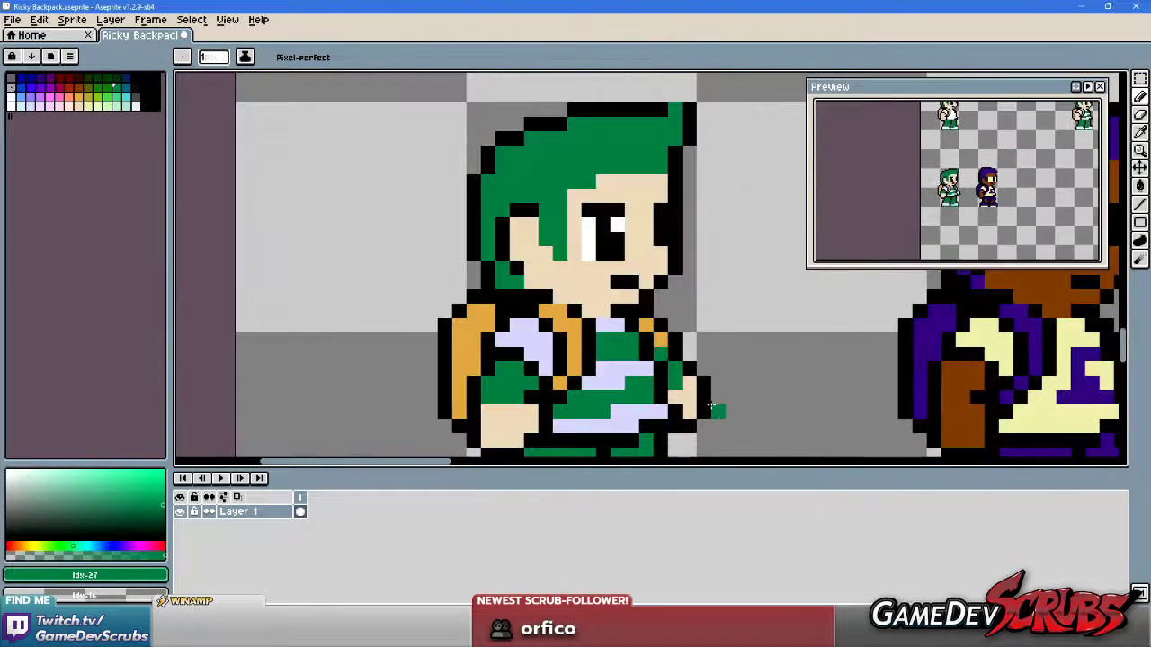
{"action": "scroll", "coordinate": [697, 398], "scroll_direction": "up", "scroll_amount": 1}
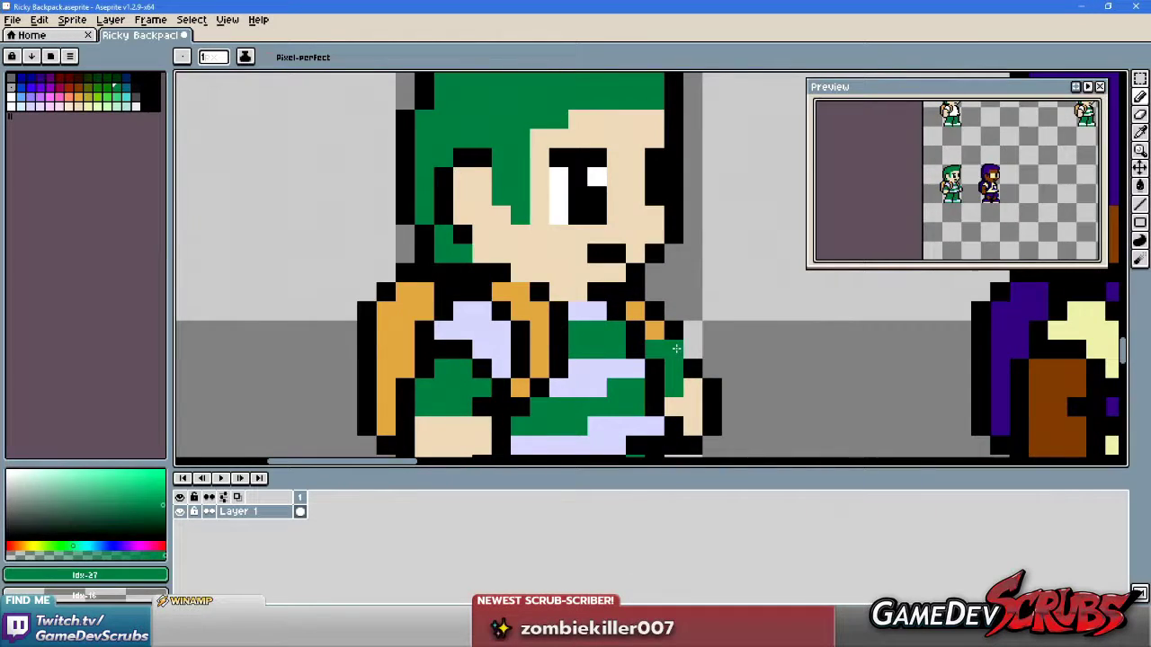
{"action": "scroll", "coordinate": [711, 401], "scroll_direction": "down", "scroll_amount": 2}
{"action": "scroll", "coordinate": [763, 393], "scroll_direction": "down", "scroll_amount": 1}
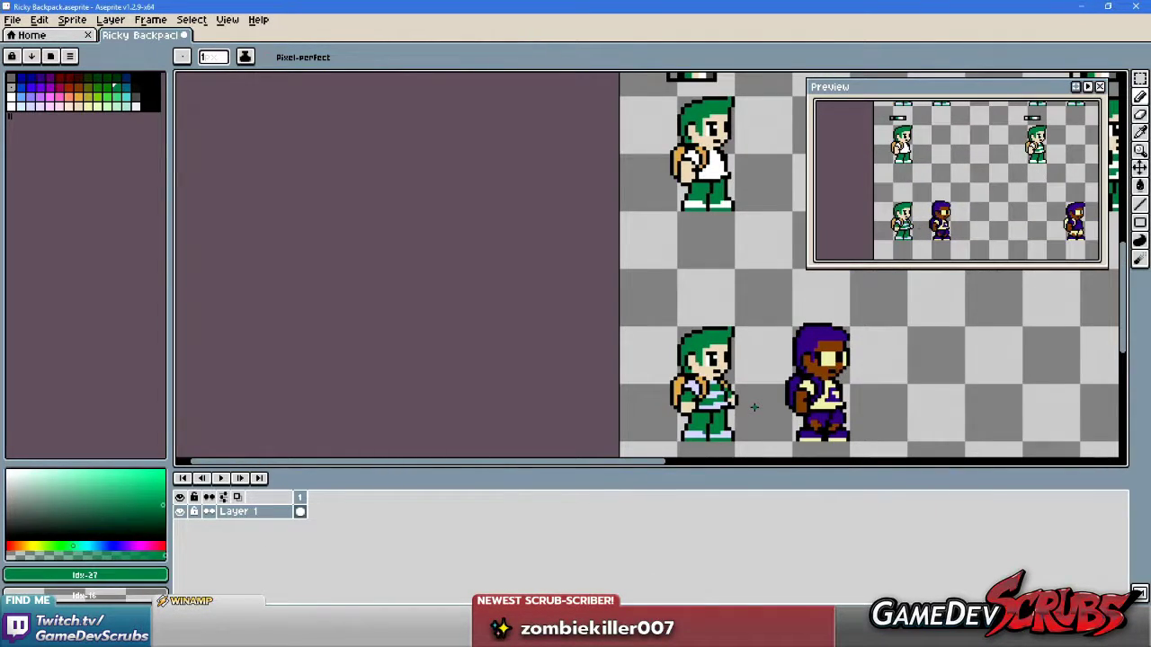
{"action": "scroll", "coordinate": [749, 404], "scroll_direction": "up", "scroll_amount": 3}
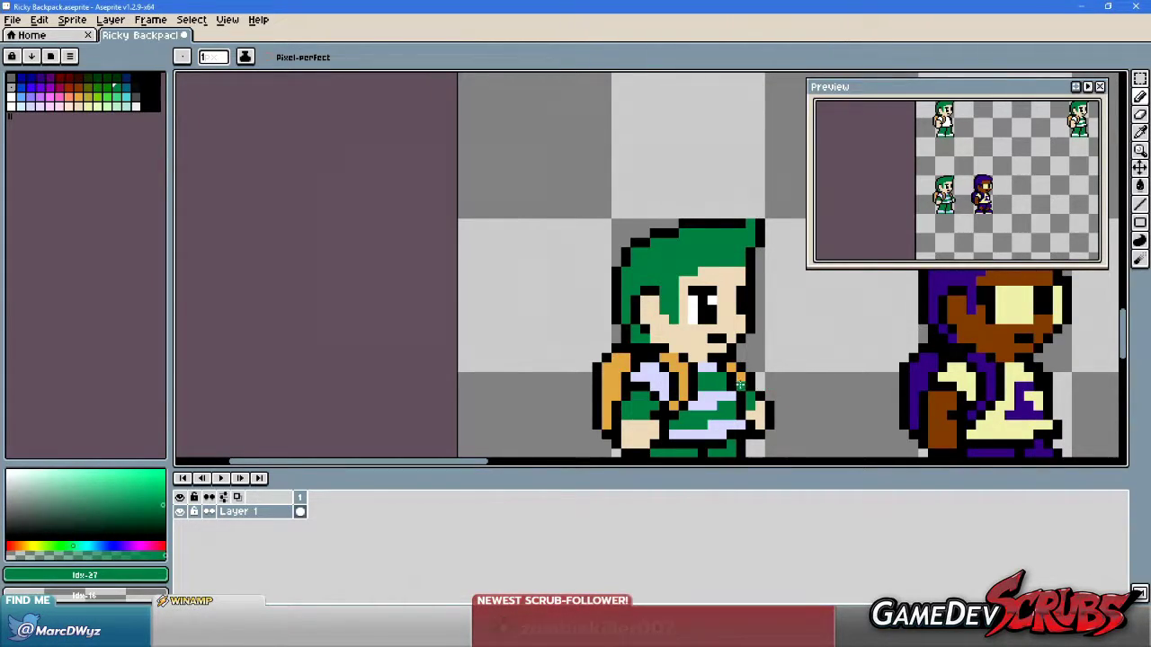
{"action": "scroll", "coordinate": [764, 382], "scroll_direction": "up", "scroll_amount": 2}
{"action": "key", "text": "alt"}
{"action": "scroll", "coordinate": [742, 366], "scroll_direction": "down", "scroll_amount": 3}
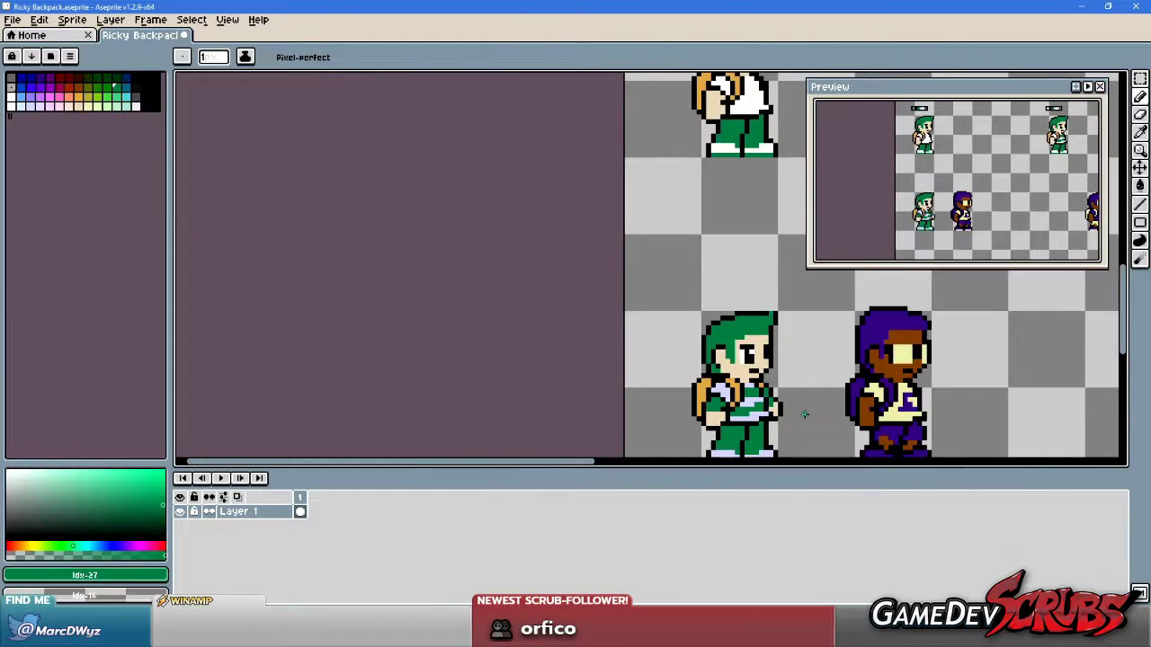
Try to extend the front strap one orange pixel up into the black outline under the chin, then undo it.
{"action": "scroll", "coordinate": [728, 355], "scroll_direction": "up", "scroll_amount": 1}
{"action": "scroll", "coordinate": [726, 353], "scroll_direction": "up", "scroll_amount": 2}
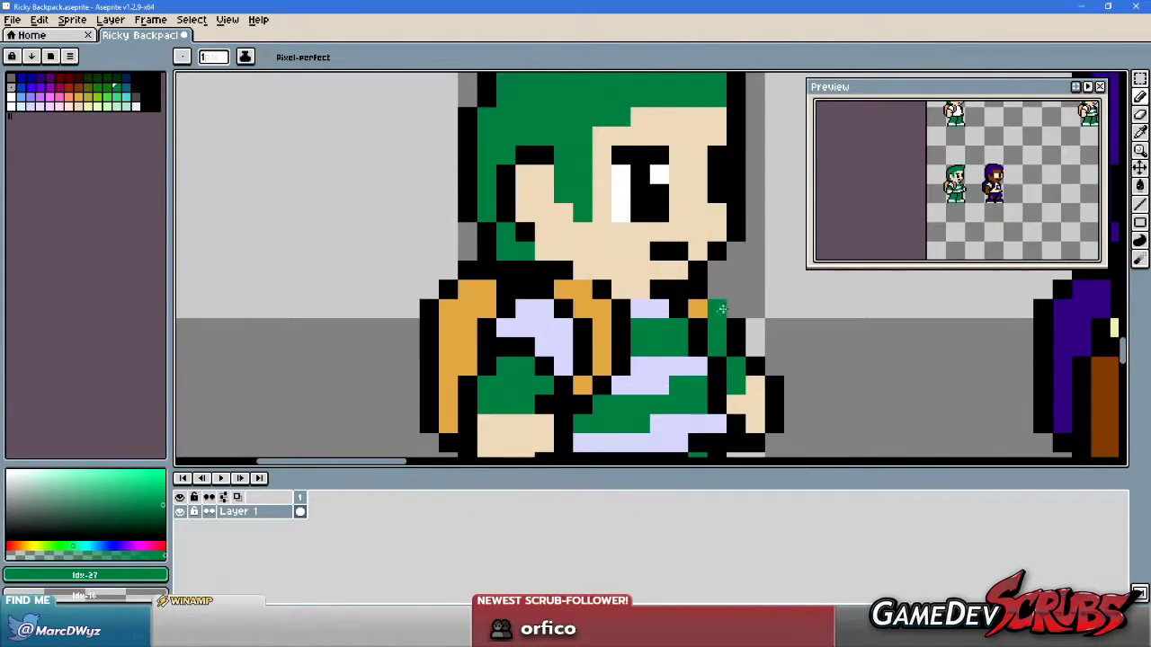
{"action": "left_click", "coordinate": [677, 289], "text": "alt"}
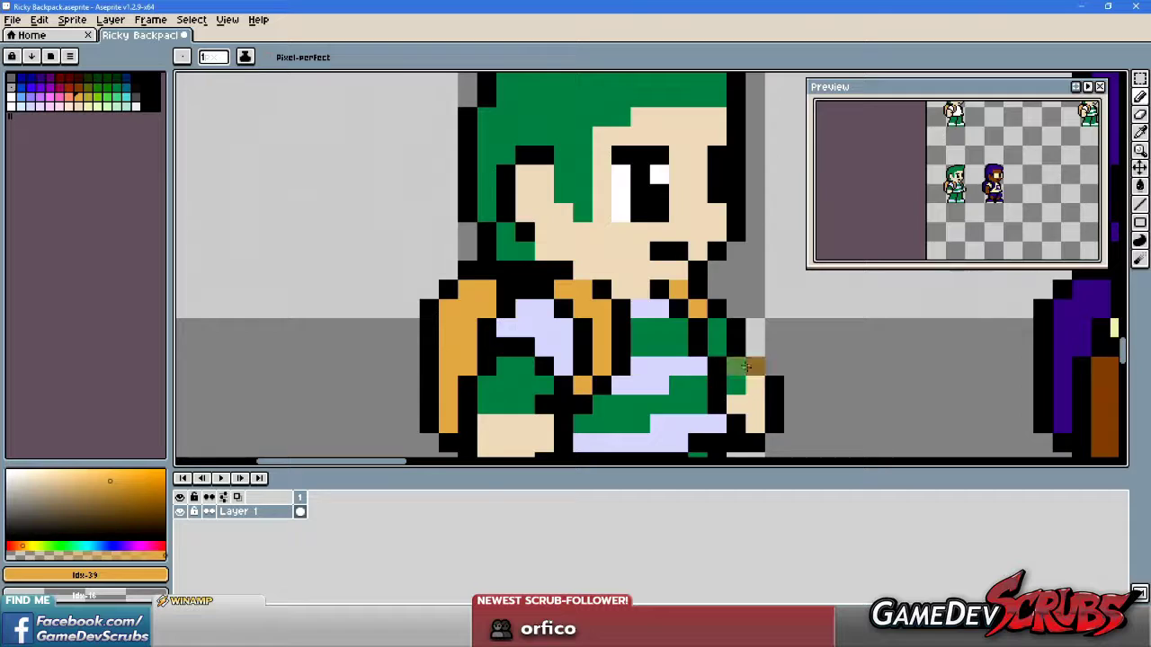
{"action": "key", "text": "ctrl+z"}
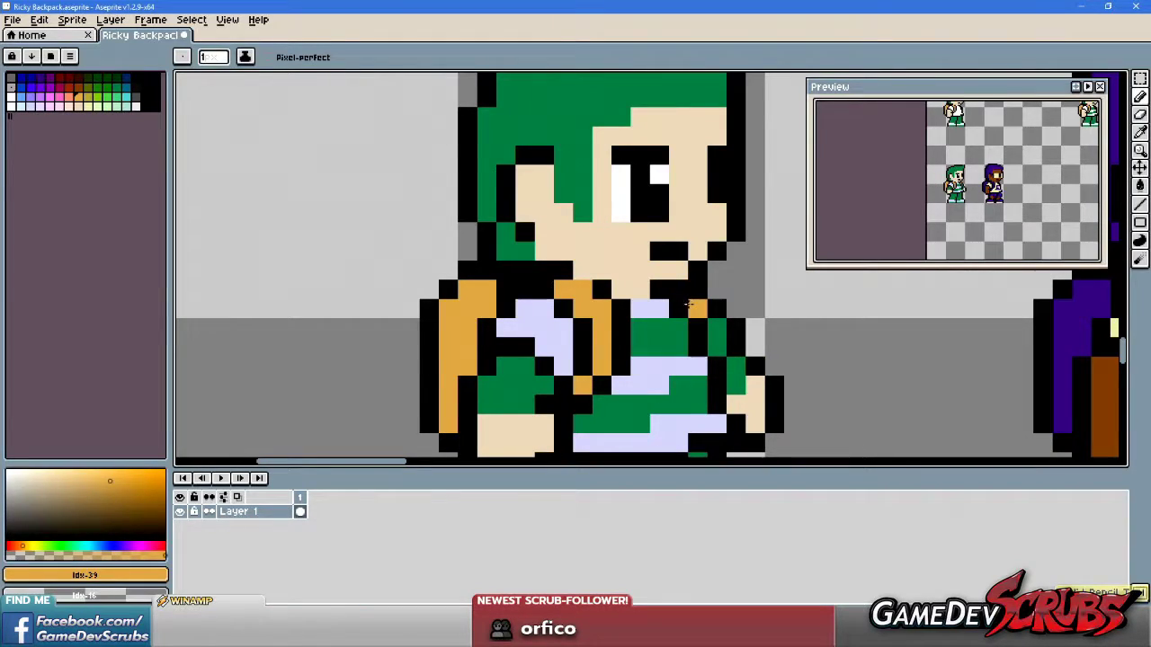
Try extending the front shoulder strap one orange pixel upward beside the chin outline, undo it, and sample the transparent background.
{"action": "key", "text": "ctrl+z"}
{"action": "left_click", "coordinate": [695, 291]}
{"action": "key", "text": "ctrl+z"}
{"action": "key", "text": "alt"}
{"action": "left_click", "coordinate": [718, 284], "text": "alt"}
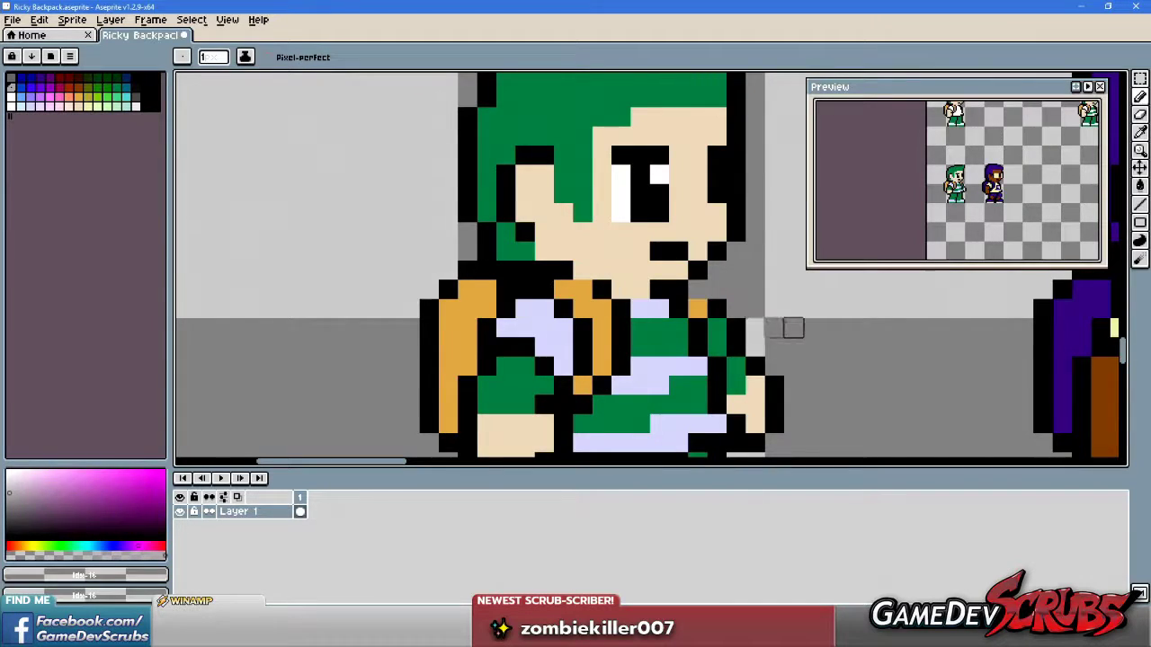
Extend the front shoulder strap one orange pixel upward under the chin and add a black outline pixel beside it.
{"action": "scroll", "coordinate": [771, 344], "scroll_direction": "down", "scroll_amount": 3}
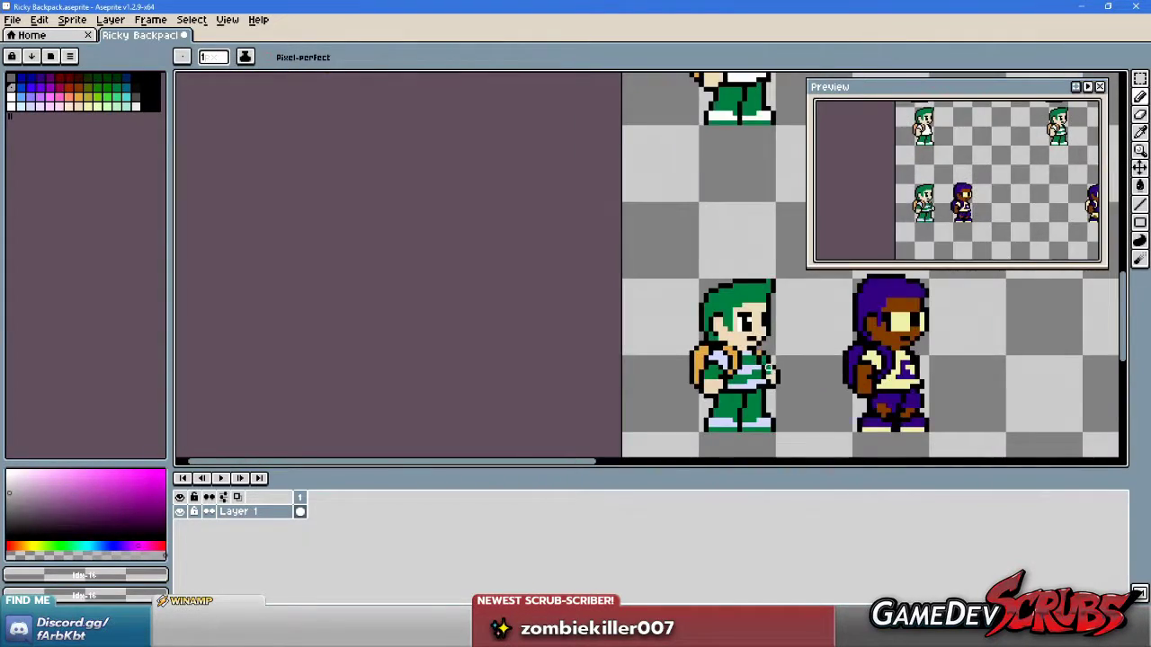
{"action": "scroll", "coordinate": [755, 350], "scroll_direction": "up", "scroll_amount": 3}
{"action": "scroll", "coordinate": [750, 355], "scroll_direction": "up", "scroll_amount": 1}
{"action": "left_click", "coordinate": [745, 267], "text": "alt"}
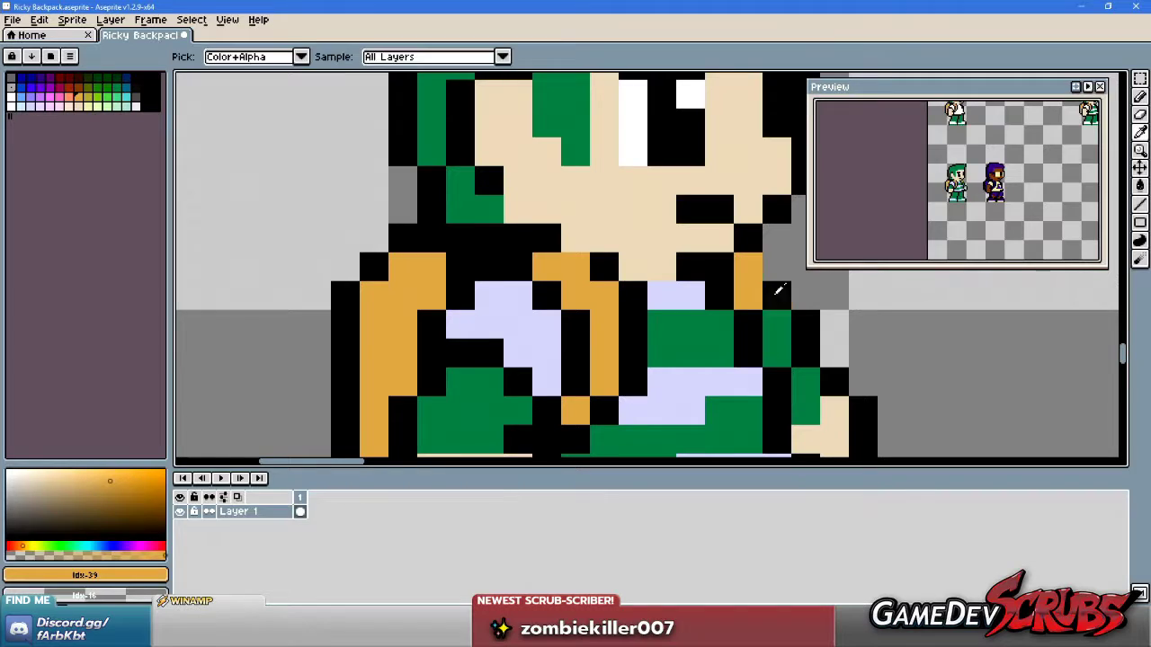
{"action": "left_click", "coordinate": [773, 274], "text": "alt"}
{"action": "left_click", "coordinate": [777, 324], "text": "alt"}
{"action": "scroll", "coordinate": [797, 377], "scroll_direction": "down", "scroll_amount": 4}
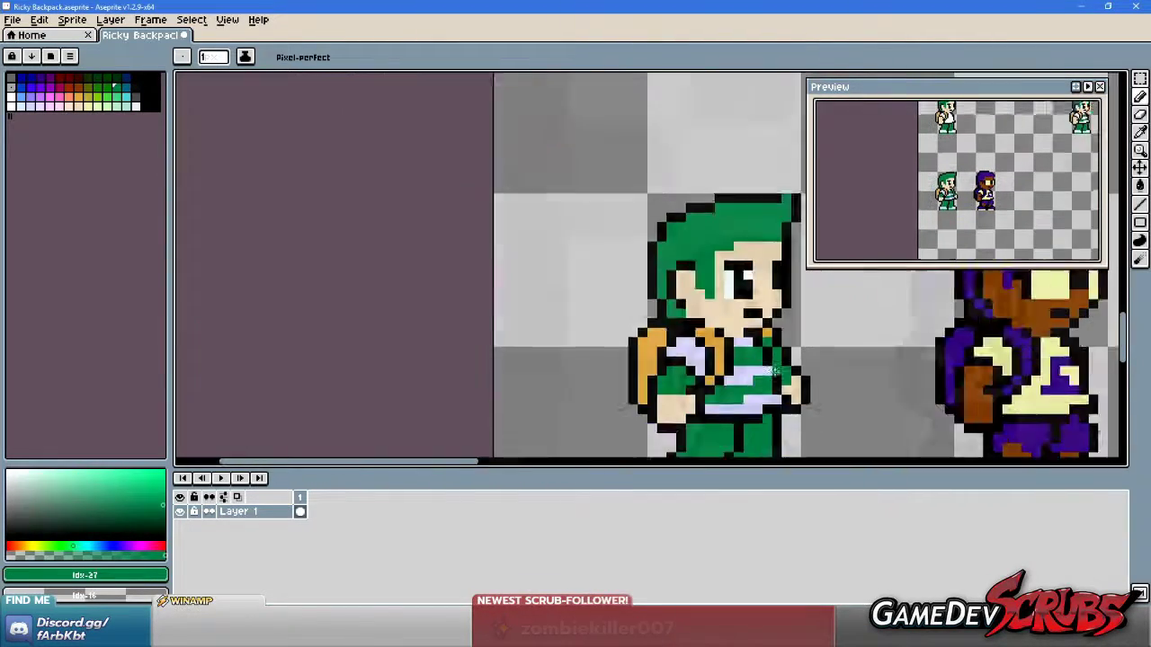
Replace the top green pixel of the far sleeve with the outline's black.
{"action": "scroll", "coordinate": [797, 377], "scroll_direction": "up", "scroll_amount": 3}
{"action": "left_click", "coordinate": [717, 308], "text": "alt"}
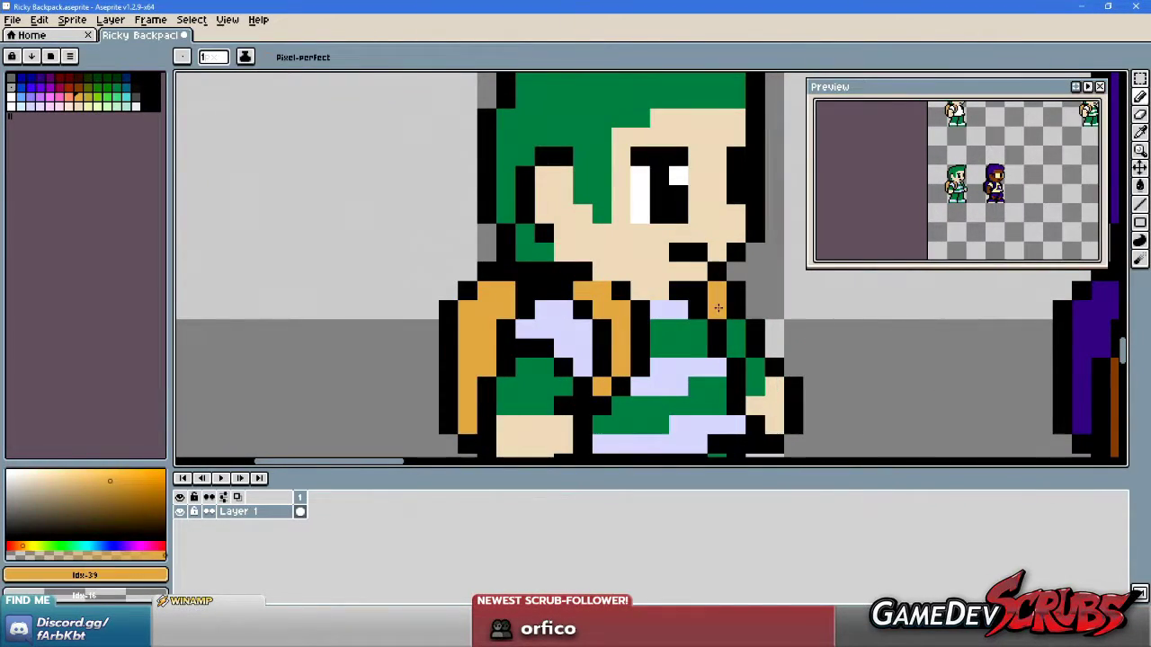
{"action": "scroll", "coordinate": [756, 364], "scroll_direction": "down", "scroll_amount": 3}
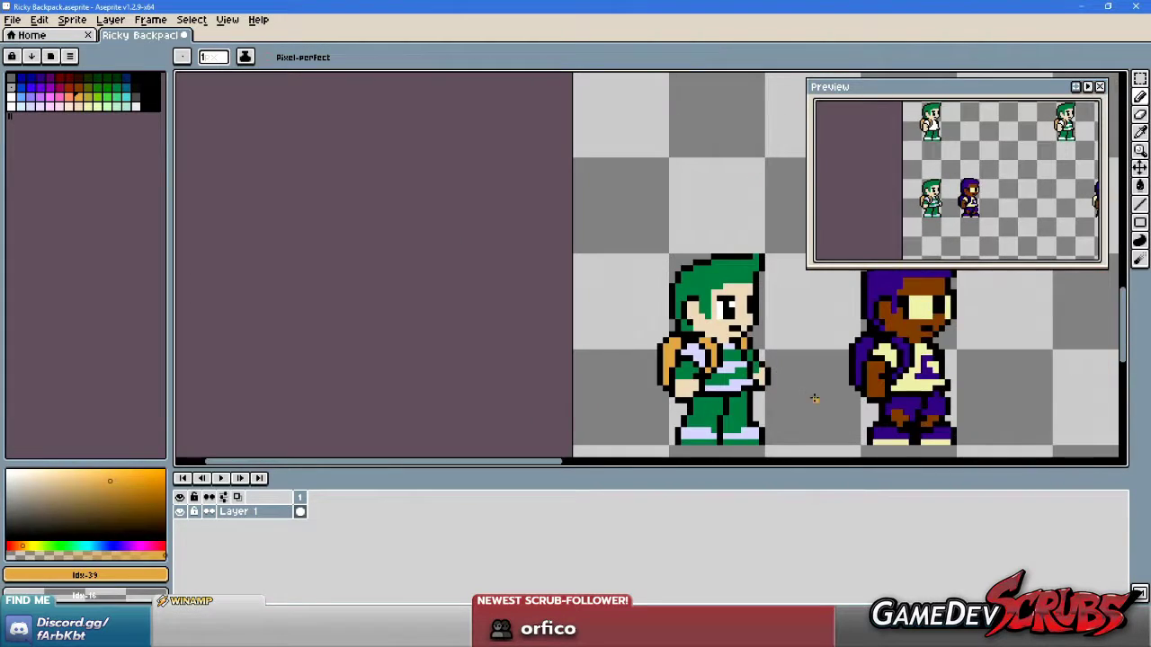
{"action": "scroll", "coordinate": [764, 392], "scroll_direction": "down", "scroll_amount": 1}
{"action": "scroll", "coordinate": [764, 392], "scroll_direction": "up", "scroll_amount": 3}
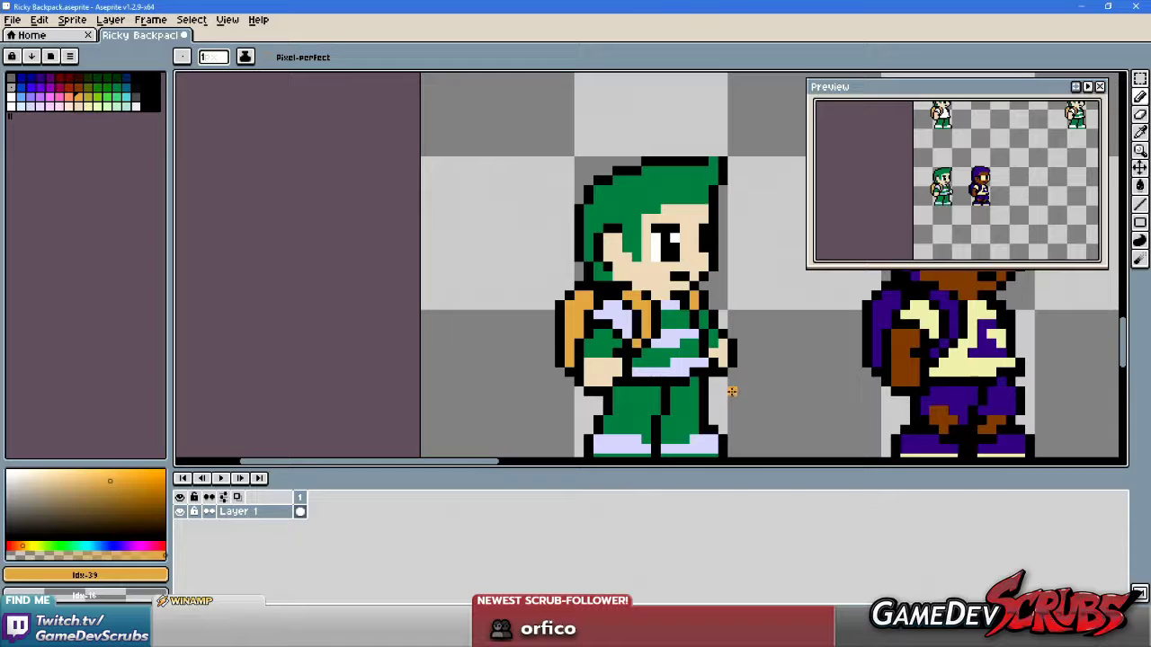
{"action": "scroll", "coordinate": [733, 391], "scroll_direction": "up", "scroll_amount": 2}
{"action": "left_click", "coordinate": [673, 226], "text": "alt"}
{"action": "left_click", "coordinate": [784, 433]}
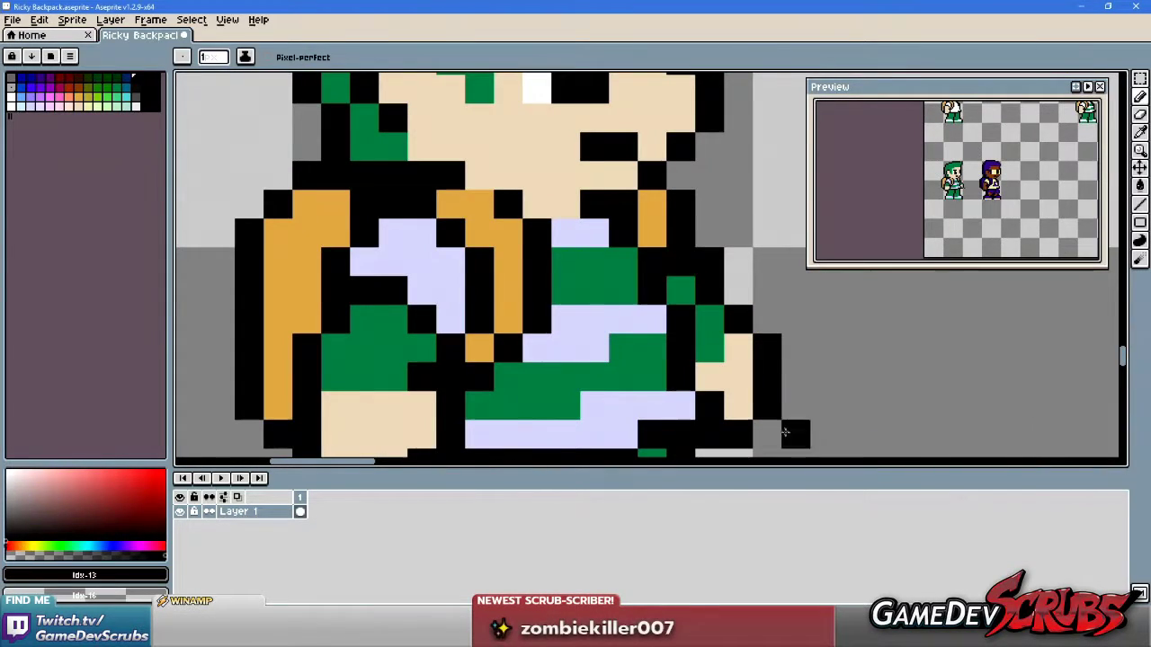
{"action": "scroll", "coordinate": [784, 433], "scroll_direction": "down", "scroll_amount": 5}
{"action": "scroll", "coordinate": [827, 432], "scroll_direction": "down", "scroll_amount": 1}
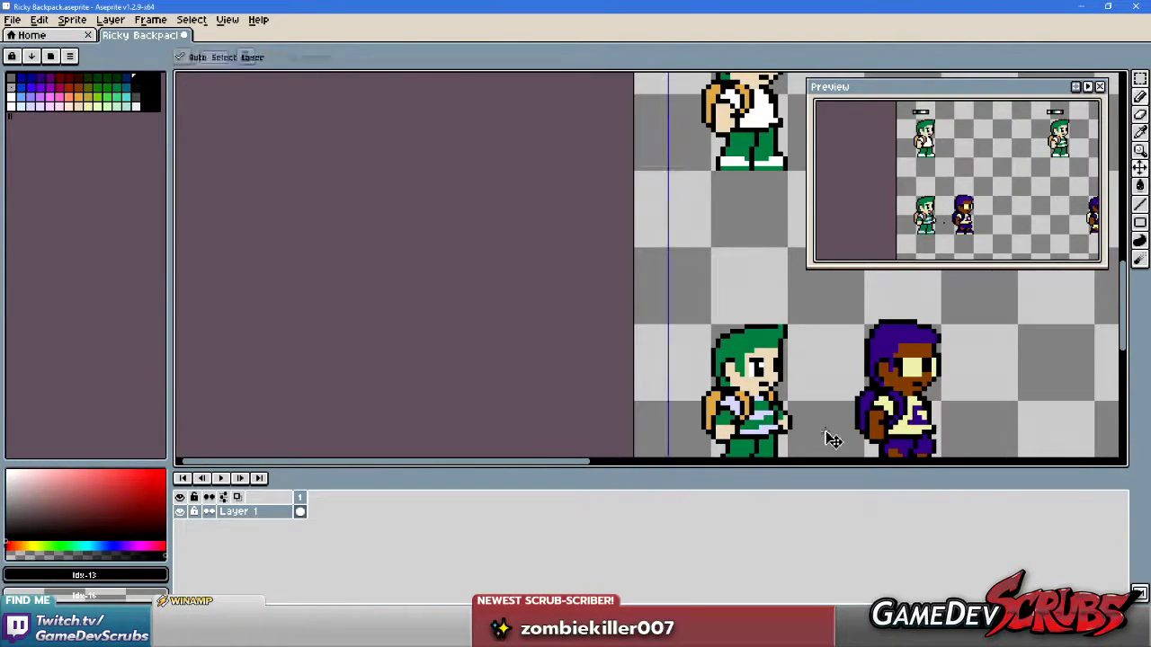
Try a lavender pixel from the shirt on the blackened top of the far sleeve.
{"action": "scroll", "coordinate": [789, 423], "scroll_direction": "up", "scroll_amount": 2}
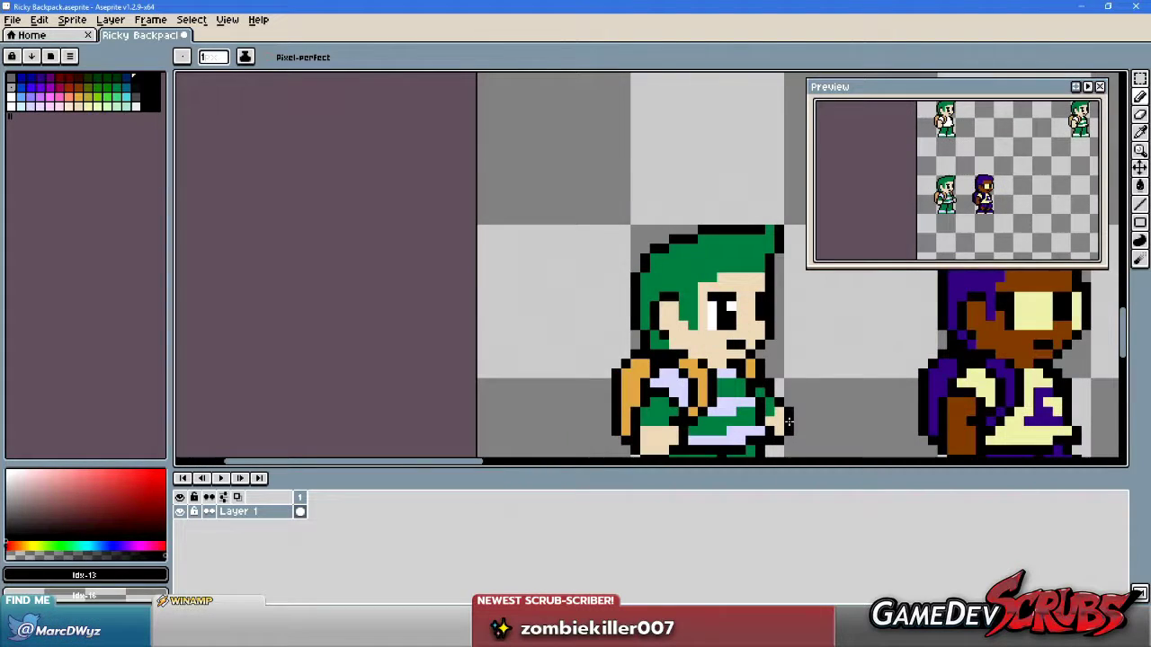
{"action": "scroll", "coordinate": [788, 421], "scroll_direction": "up", "scroll_amount": 2}
{"action": "left_click", "coordinate": [467, 350], "text": "alt"}
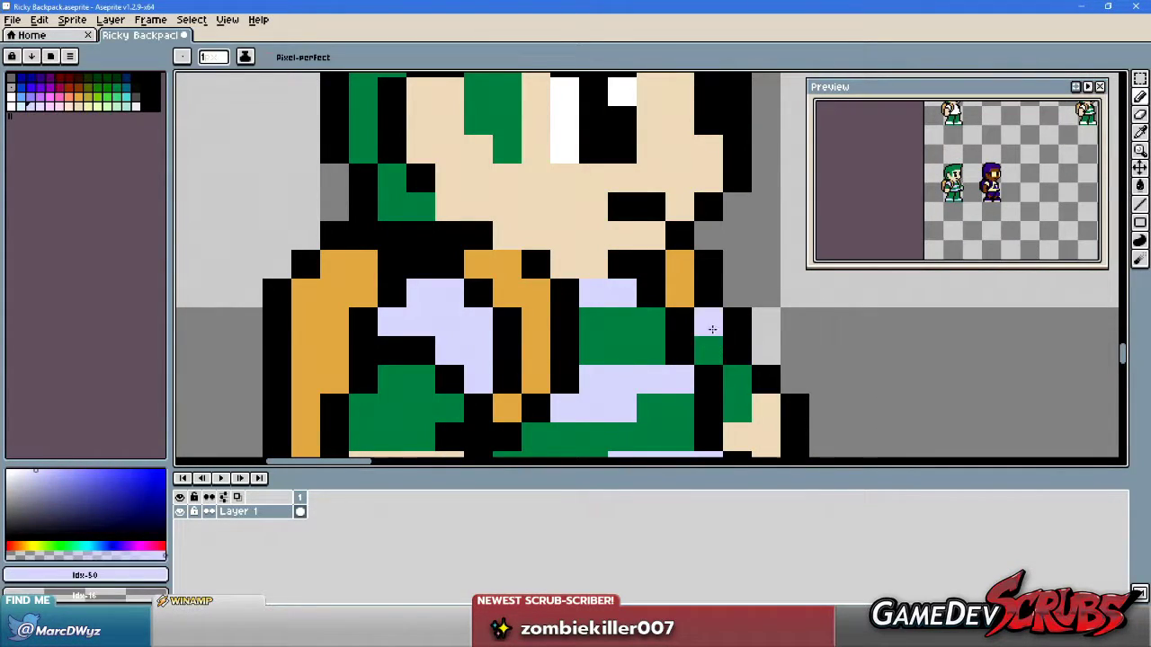
{"action": "scroll", "coordinate": [782, 382], "scroll_direction": "down", "scroll_amount": 3}
{"action": "scroll", "coordinate": [791, 414], "scroll_direction": "down", "scroll_amount": 2}
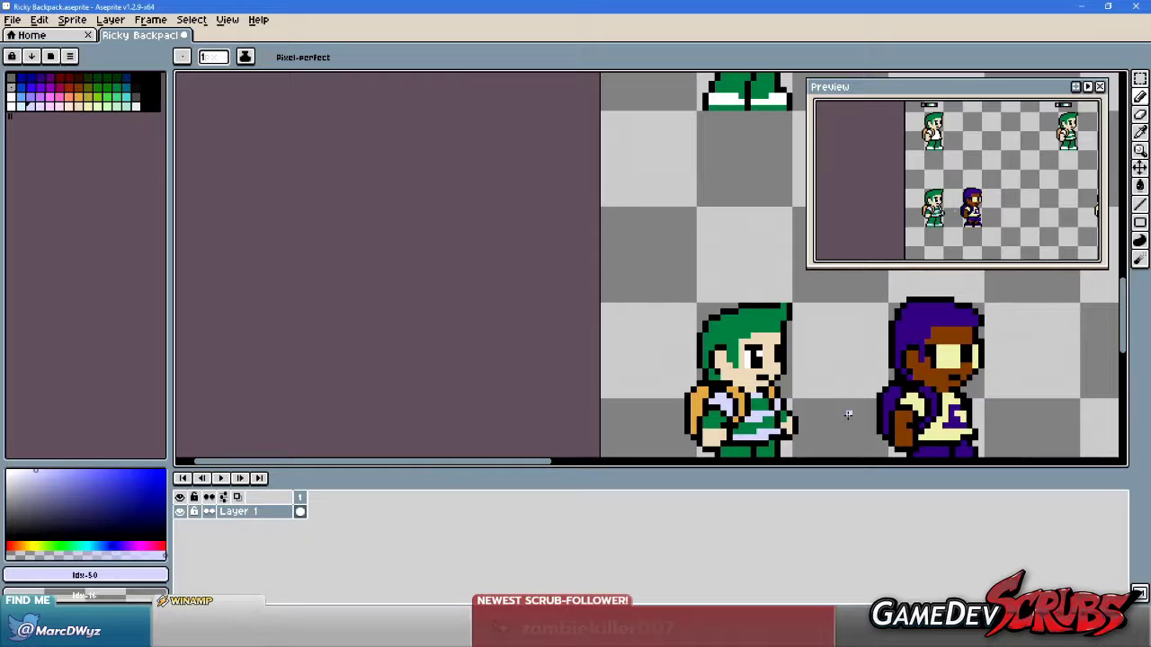
{"action": "scroll", "coordinate": [823, 428], "scroll_direction": "up", "scroll_amount": 4}
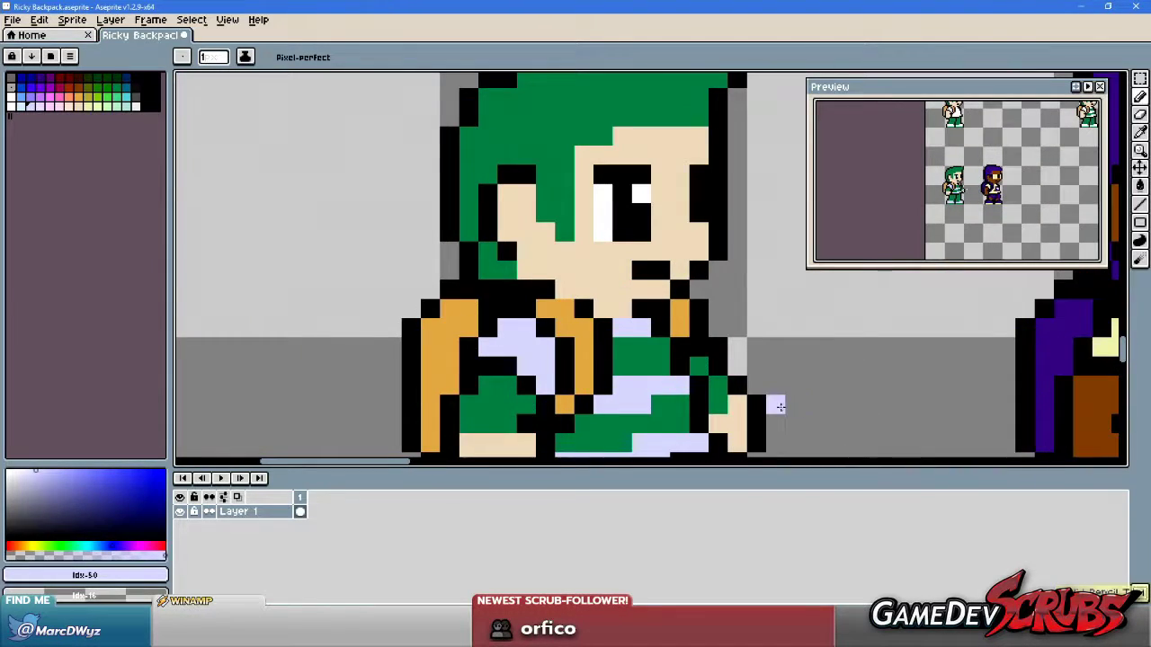
Compare the green-haired sprite's far sleeve and front strap with the neighbouring sprites.
{"action": "scroll", "coordinate": [770, 419], "scroll_direction": "down", "scroll_amount": 3}
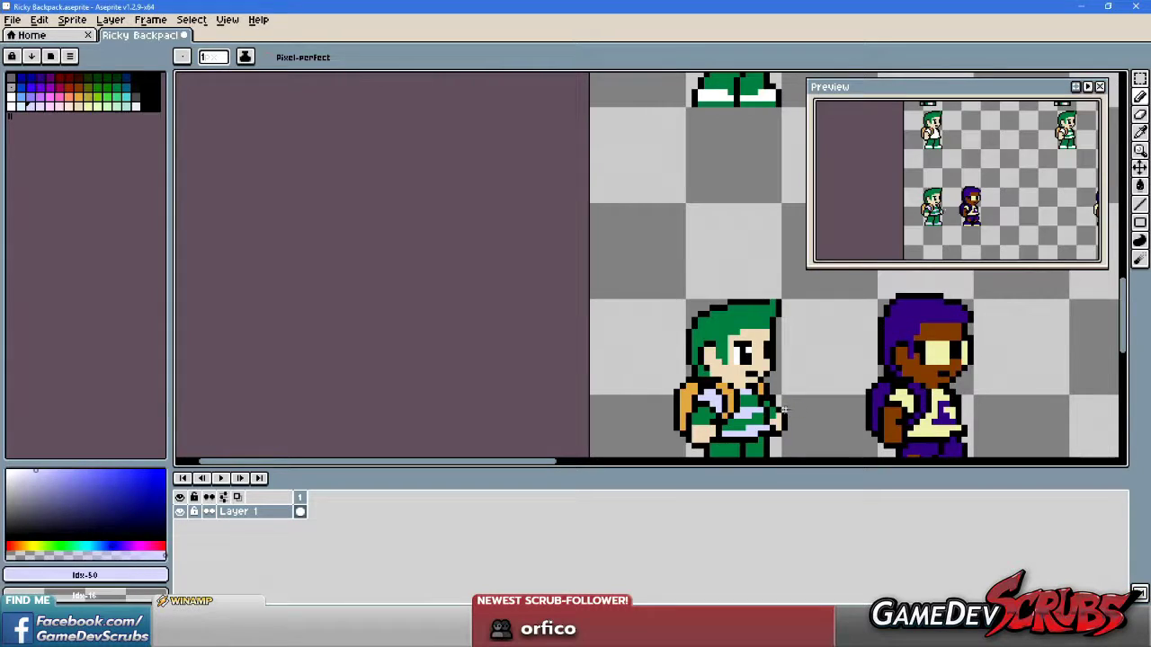
{"action": "scroll", "coordinate": [784, 410], "scroll_direction": "up", "scroll_amount": 2}
{"action": "scroll", "coordinate": [770, 373], "scroll_direction": "down", "scroll_amount": 2}
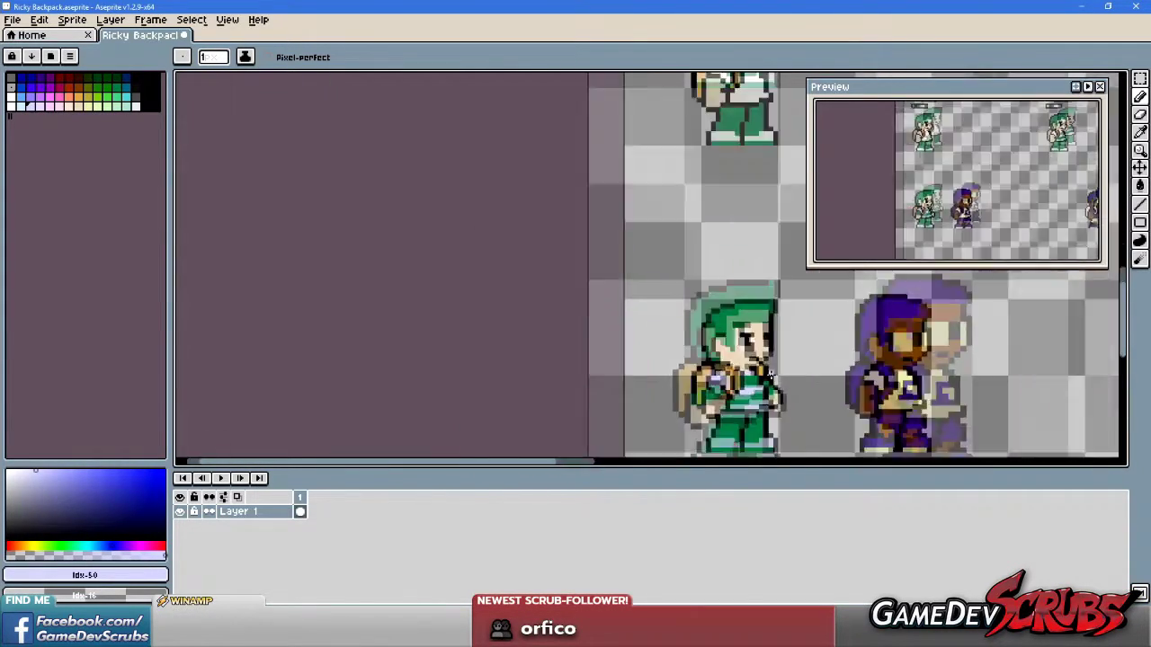
{"action": "scroll", "coordinate": [771, 373], "scroll_direction": "down", "scroll_amount": 1}
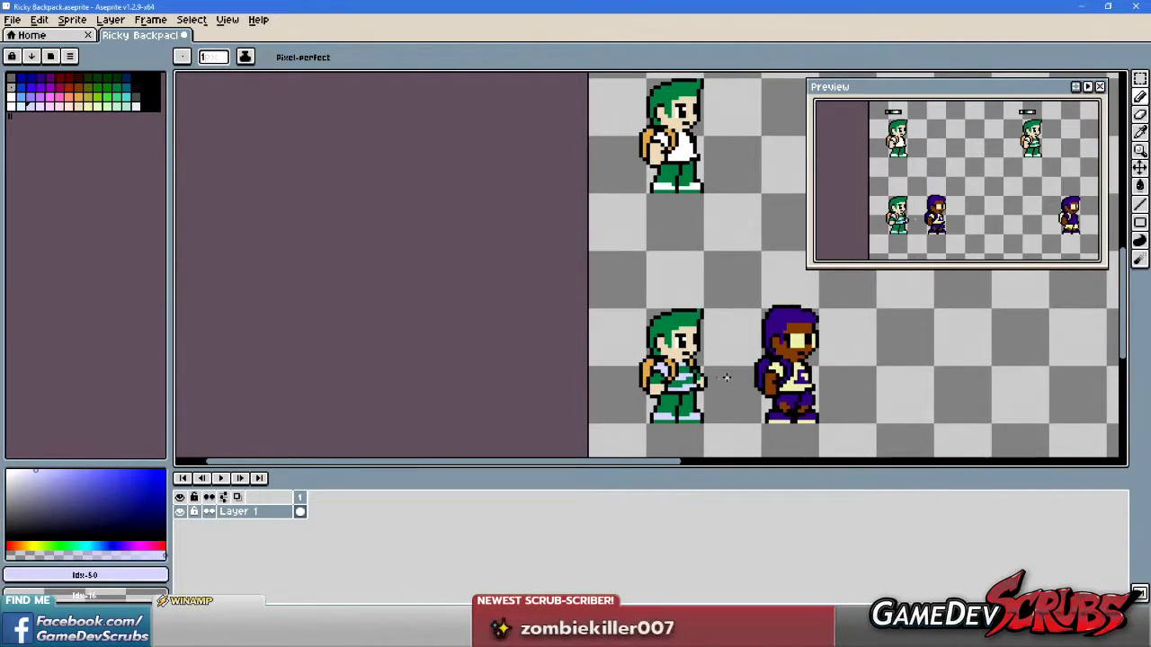
{"action": "scroll", "coordinate": [707, 377], "scroll_direction": "up", "scroll_amount": 1}
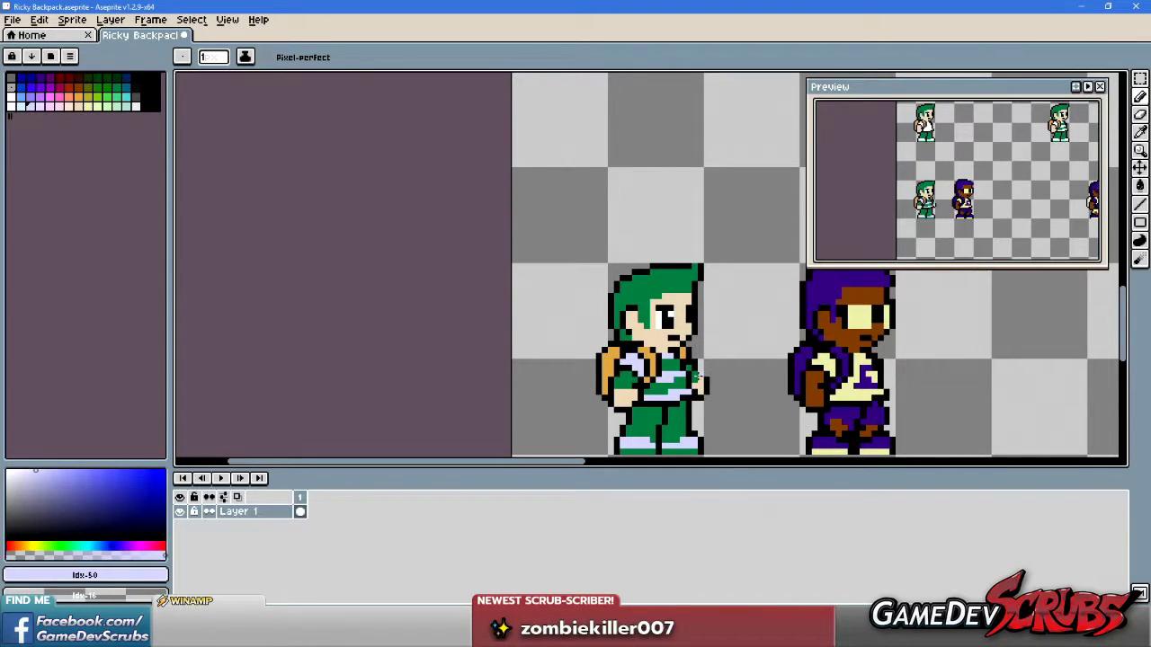
{"action": "scroll", "coordinate": [695, 376], "scroll_direction": "up", "scroll_amount": 2}
{"action": "scroll", "coordinate": [690, 386], "scroll_direction": "up", "scroll_amount": 2}
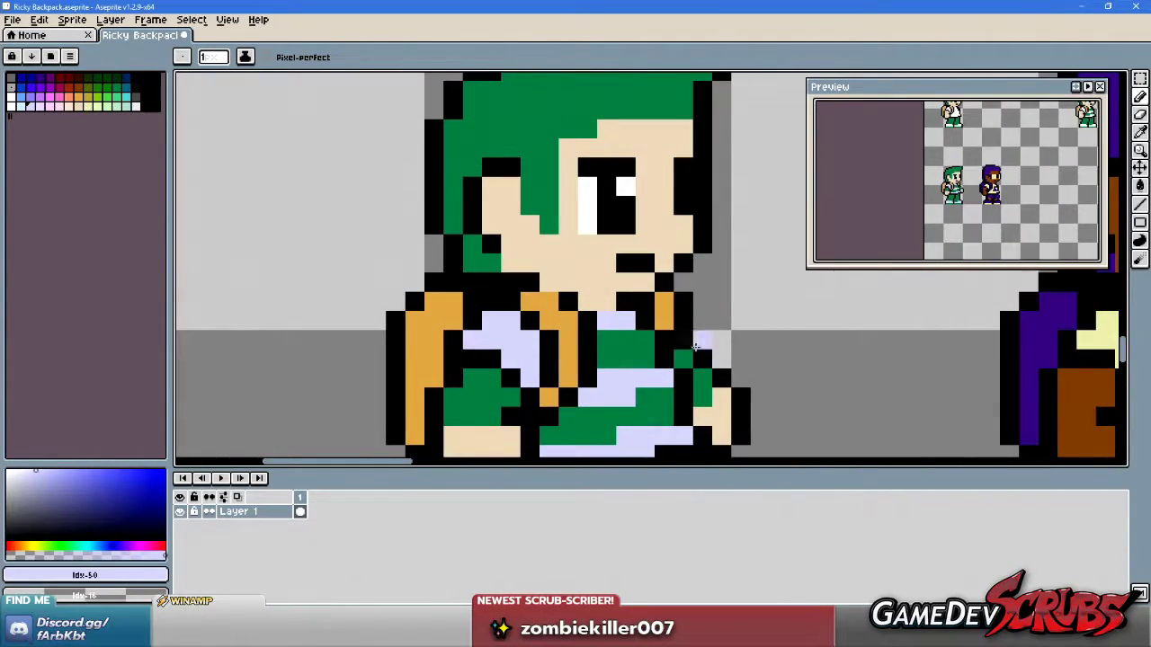
Try widening the top of the front strap with one orange pixel toward the neck, then undo it.
{"action": "key", "text": "alt"}
{"action": "left_click", "coordinate": [662, 304], "text": "alt"}
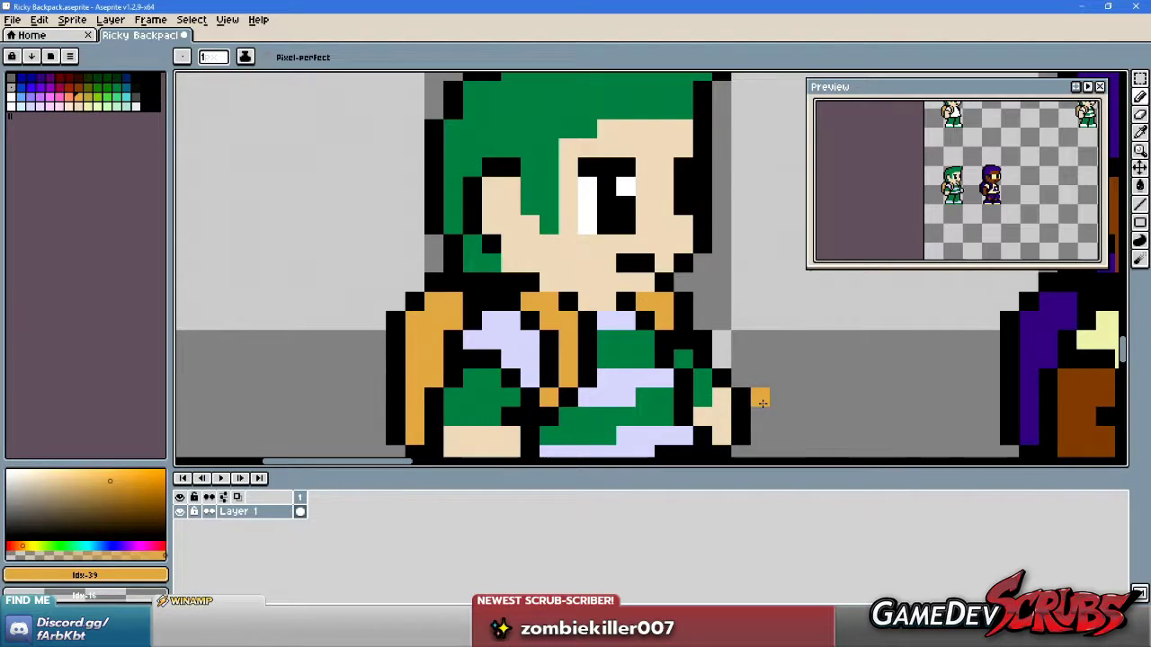
{"action": "scroll", "coordinate": [760, 404], "scroll_direction": "down", "scroll_amount": 4}
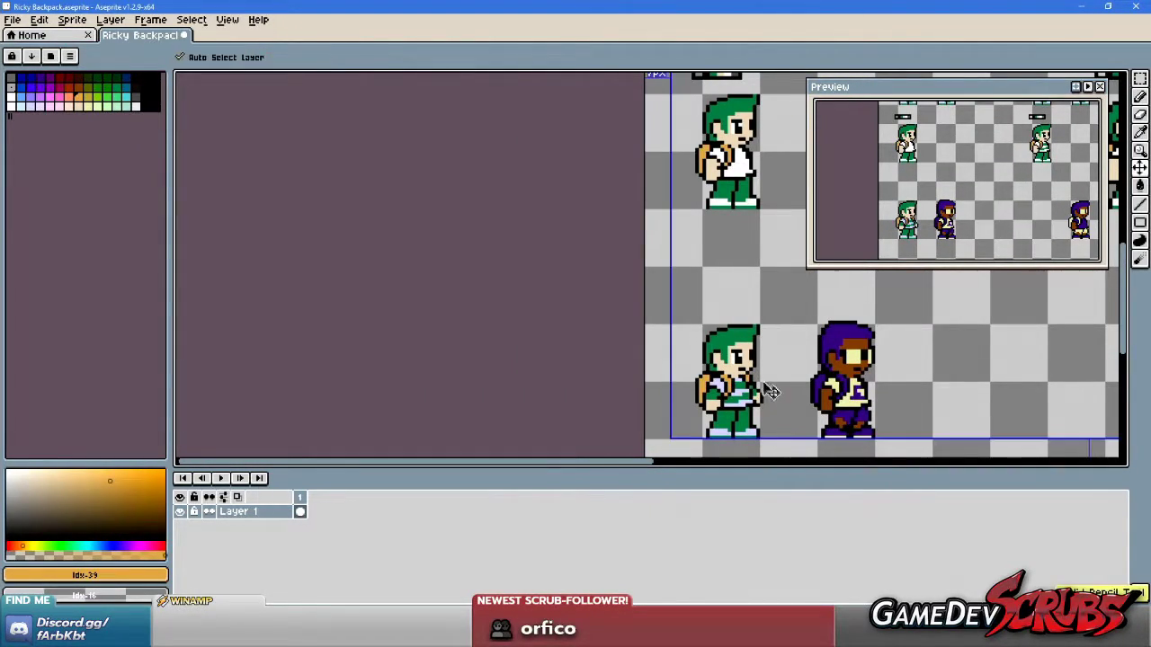
{"action": "scroll", "coordinate": [781, 401], "scroll_direction": "up", "scroll_amount": 5}
{"action": "scroll", "coordinate": [781, 401], "scroll_direction": "down", "scroll_amount": 1}
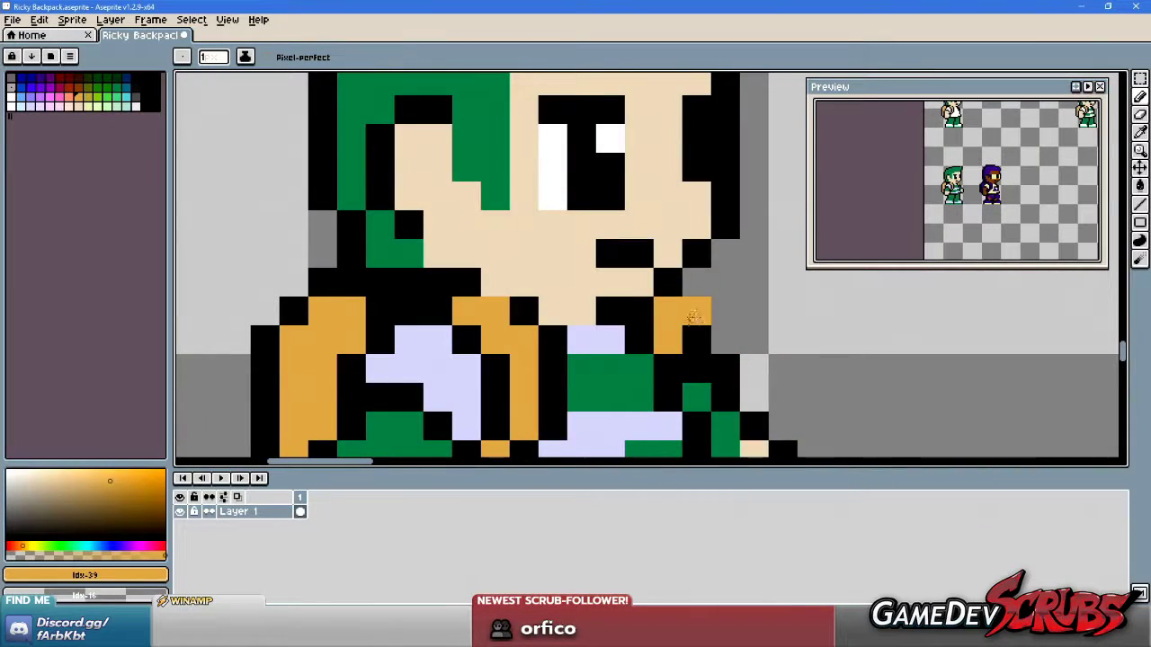
Examine the front strap, far sleeve and hand of the green-haired sprite up close and beside the purple-haired sprite.
{"action": "scroll", "coordinate": [852, 387], "scroll_direction": "down", "scroll_amount": 2}
{"action": "scroll", "coordinate": [743, 375], "scroll_direction": "down", "scroll_amount": 2}
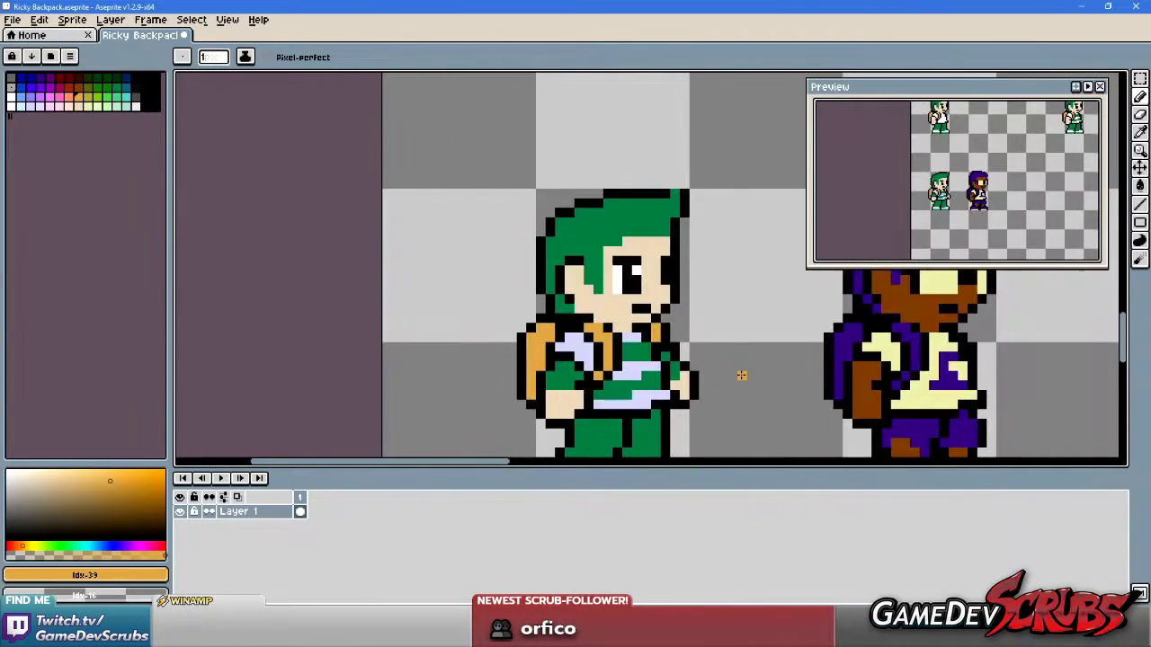
{"action": "left_click_drag", "start_coordinate": [744, 379], "coordinate": [695, 376]}
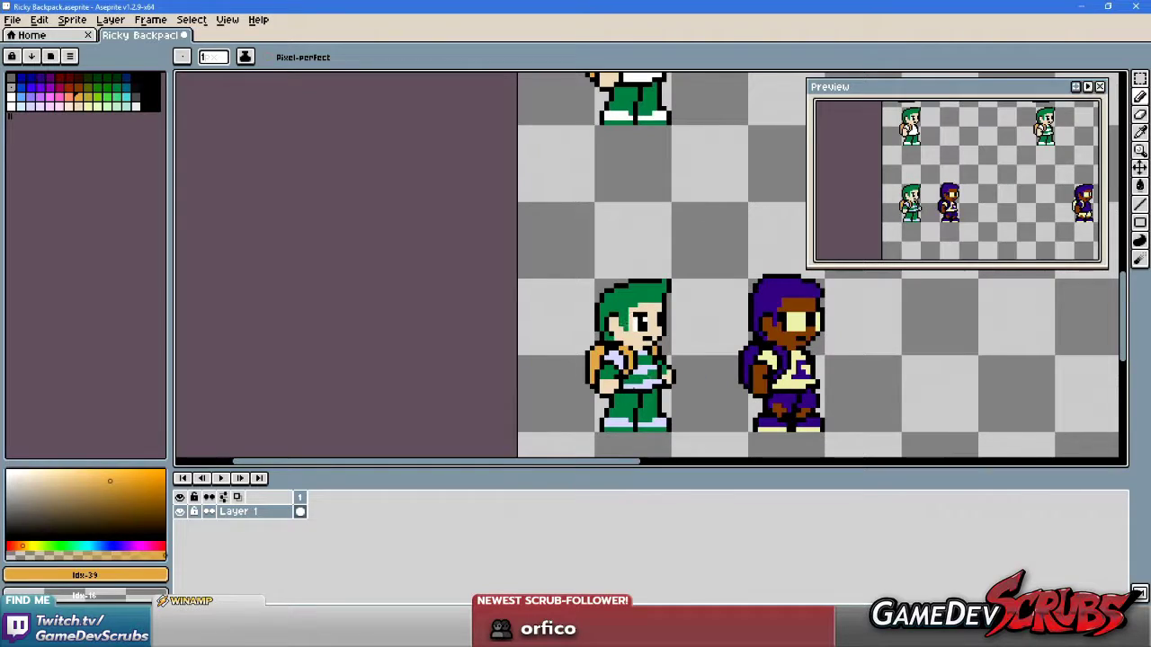
{"action": "scroll", "coordinate": [647, 353], "scroll_direction": "up", "scroll_amount": 2}
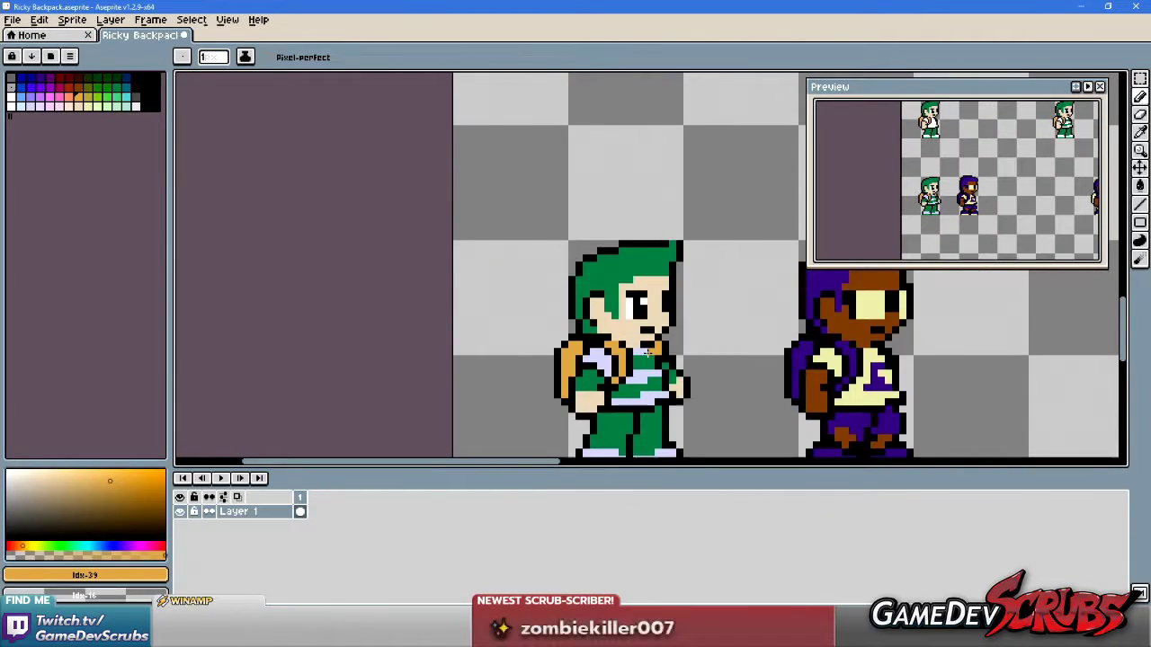
{"action": "scroll", "coordinate": [646, 354], "scroll_direction": "up", "scroll_amount": 1}
{"action": "scroll", "coordinate": [675, 351], "scroll_direction": "down", "scroll_amount": 1}
{"action": "scroll", "coordinate": [647, 338], "scroll_direction": "up", "scroll_amount": 2}
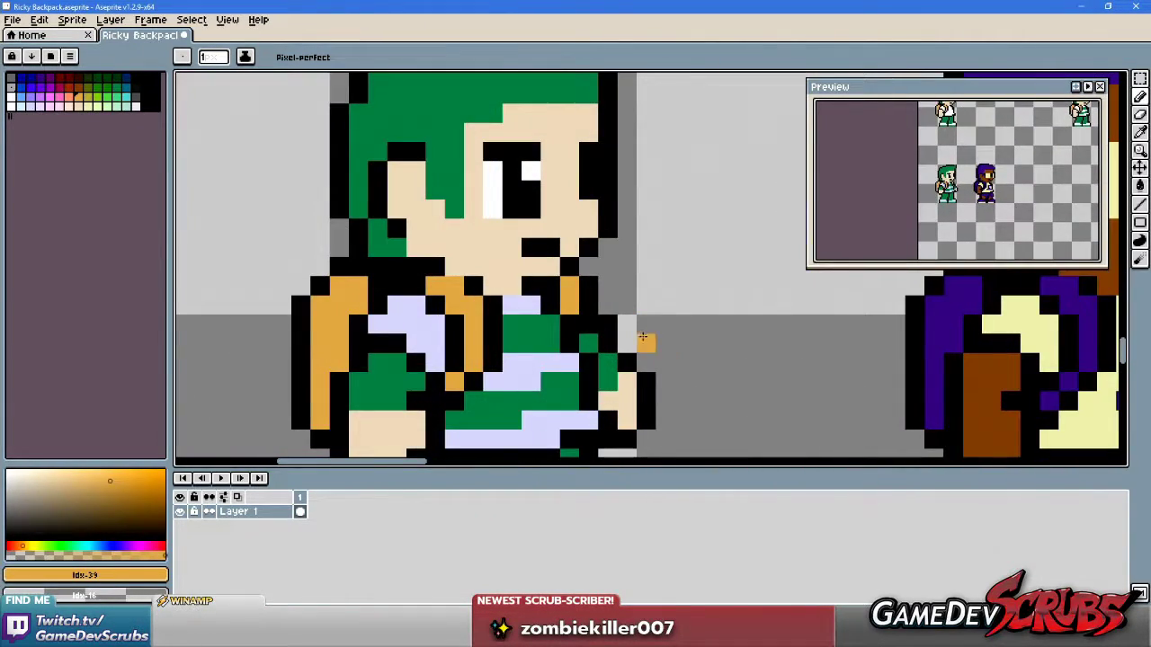
{"action": "scroll", "coordinate": [660, 343], "scroll_direction": "down", "scroll_amount": 2}
{"action": "scroll", "coordinate": [679, 353], "scroll_direction": "up", "scroll_amount": 1}
{"action": "scroll", "coordinate": [683, 357], "scroll_direction": "up", "scroll_amount": 1}
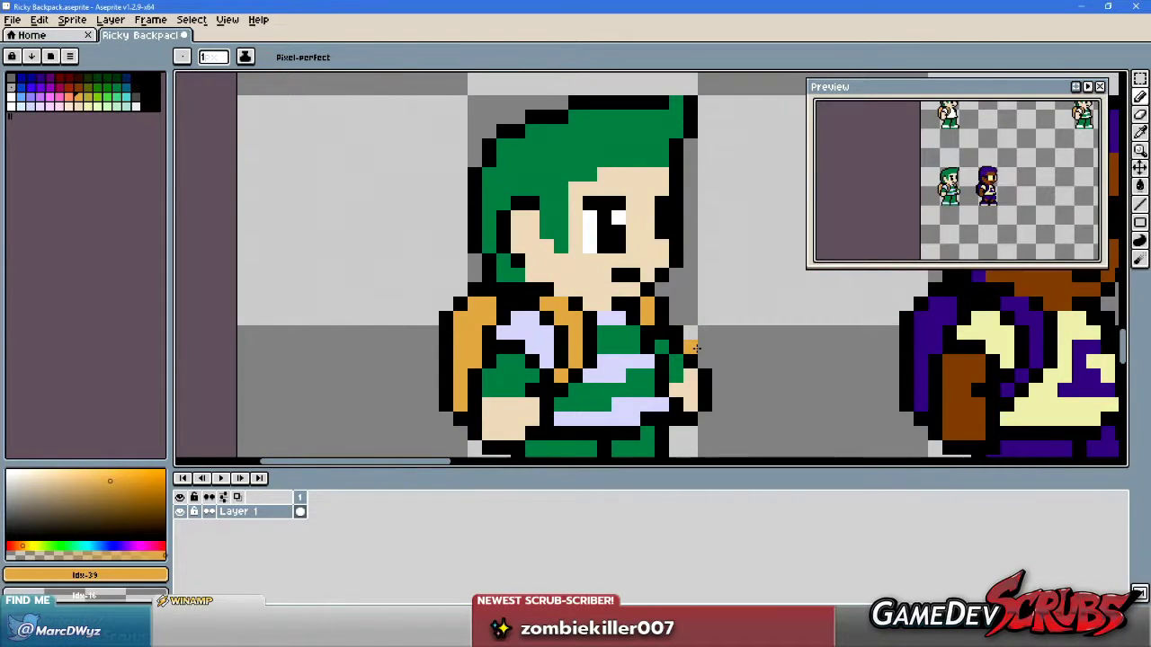
{"action": "scroll", "coordinate": [759, 370], "scroll_direction": "down", "scroll_amount": 3}
{"action": "scroll", "coordinate": [711, 361], "scroll_direction": "up", "scroll_amount": 4}
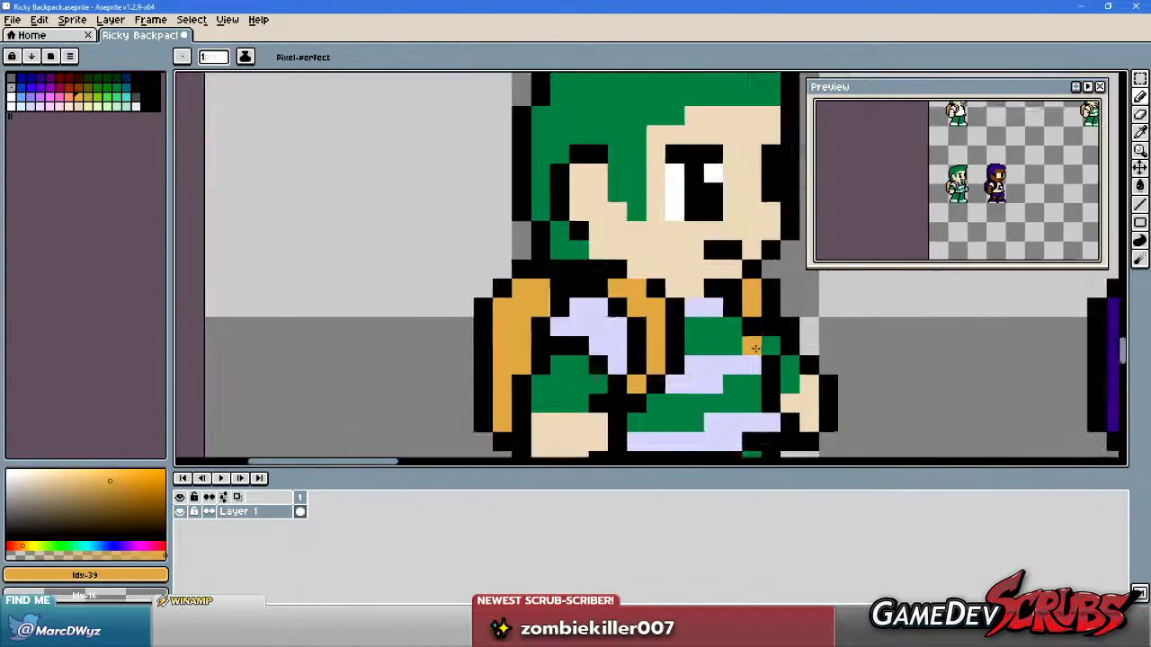
Try the transparent colour on the black outline beside the far sleeve, then switch back to black.
{"action": "key", "text": "alt"}
{"action": "key", "text": "ctrl"}
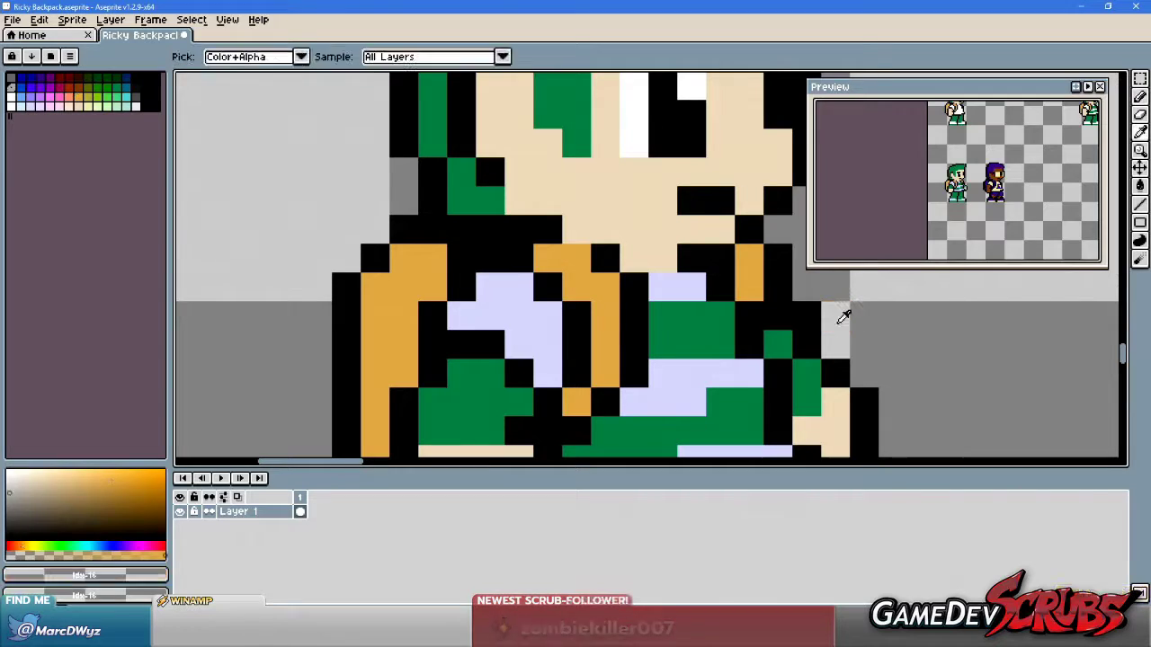
{"action": "scroll", "coordinate": [845, 323], "scroll_direction": "down", "scroll_amount": 3}
{"action": "scroll", "coordinate": [841, 386], "scroll_direction": "down", "scroll_amount": 1}
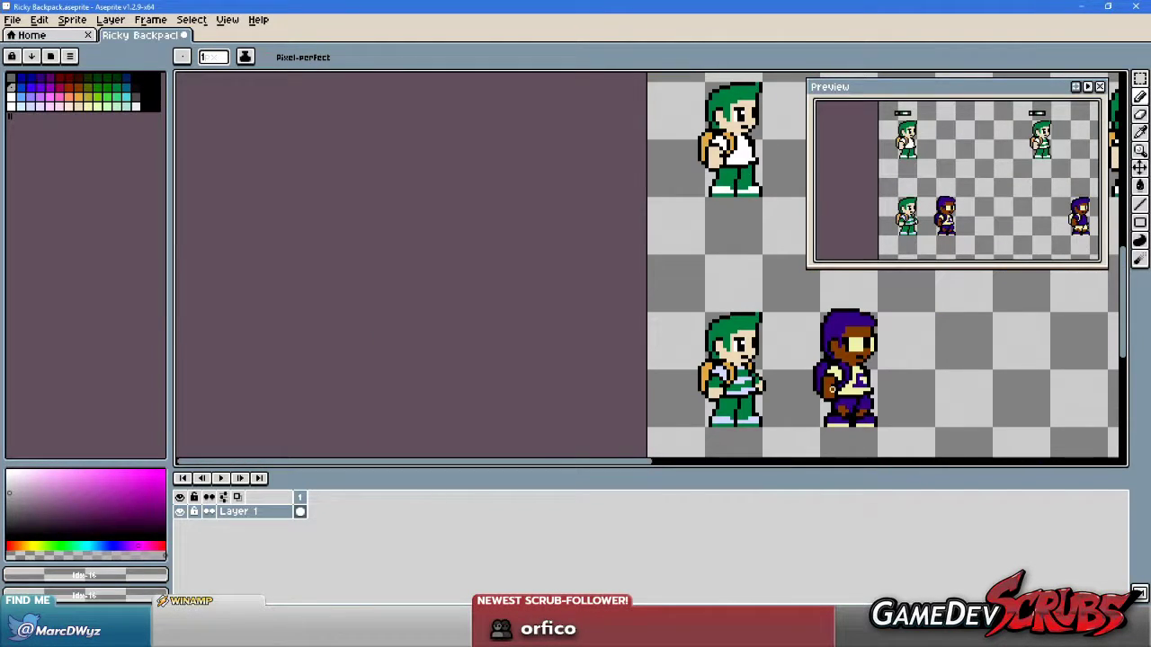
{"action": "scroll", "coordinate": [760, 378], "scroll_direction": "up", "scroll_amount": 6}
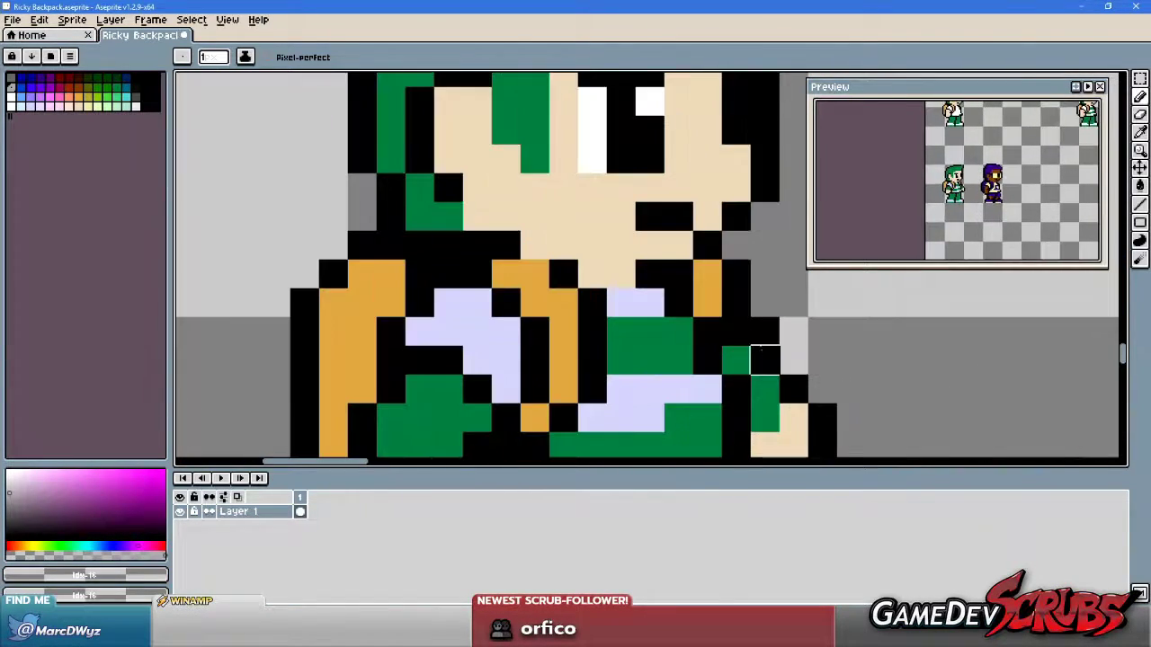
{"action": "key", "text": "alt"}
Compare the overall backpack, strap and arm shapes of the green-haired and purple-haired sprites.
{"action": "scroll", "coordinate": [863, 396], "scroll_direction": "down", "scroll_amount": 3}
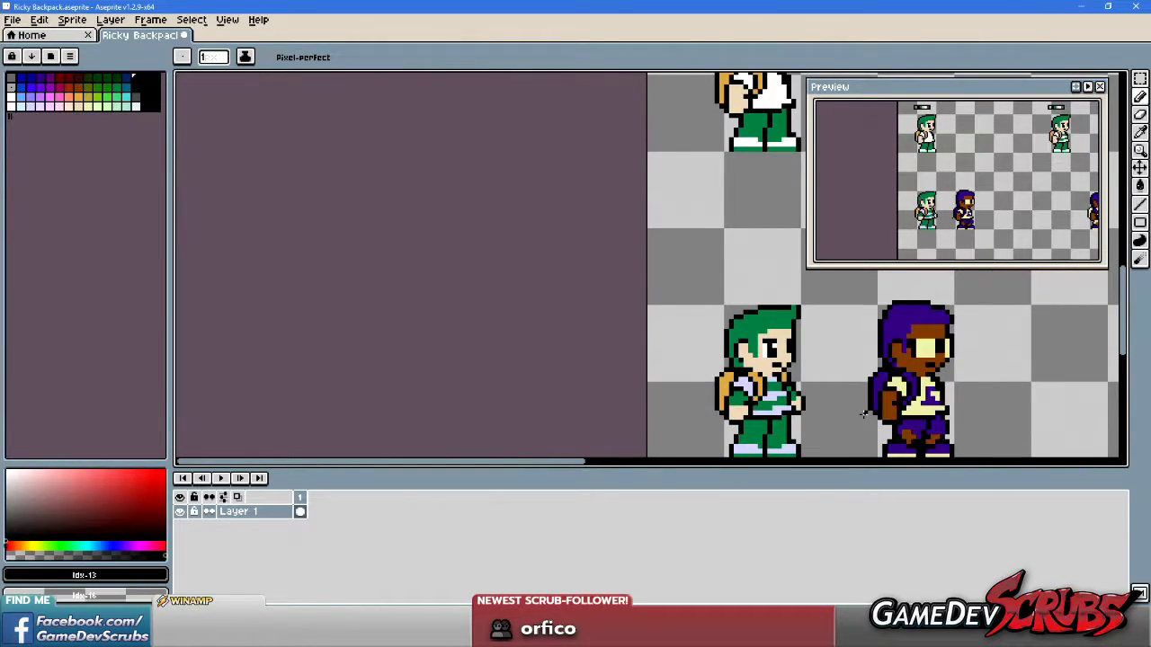
{"action": "left_click_drag", "start_coordinate": [837, 406], "coordinate": [630, 353]}
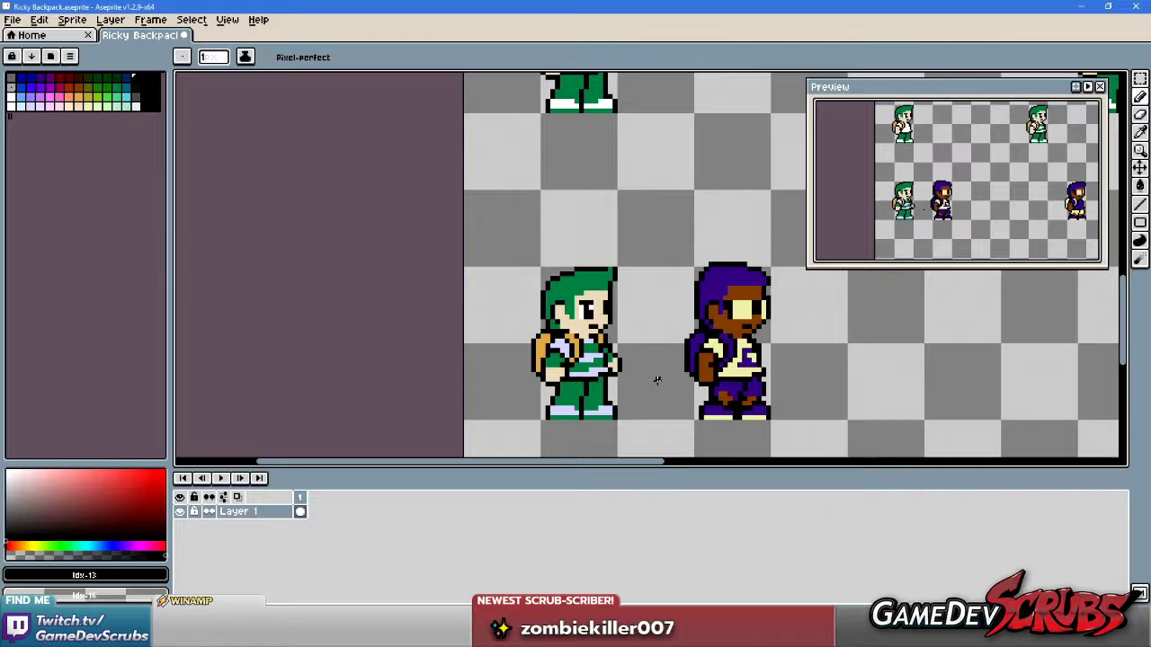
{"action": "scroll", "coordinate": [639, 340], "scroll_direction": "up", "scroll_amount": 3}
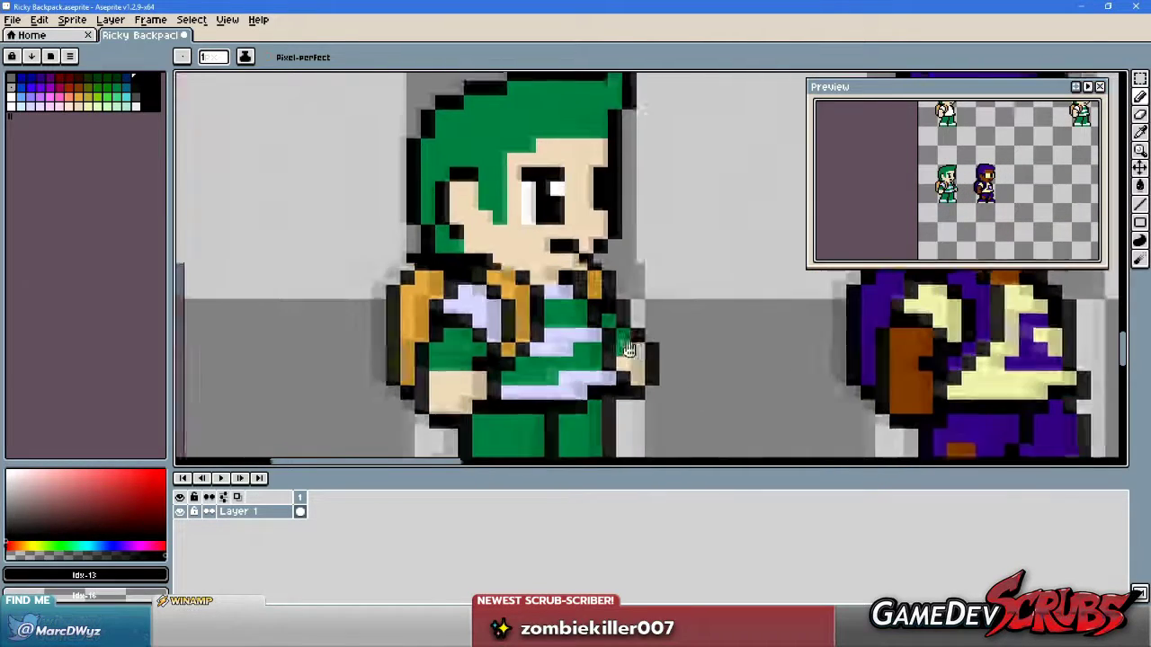
{"action": "scroll", "coordinate": [596, 346], "scroll_direction": "down", "scroll_amount": 2}
{"action": "scroll", "coordinate": [611, 357], "scroll_direction": "up", "scroll_amount": 1}
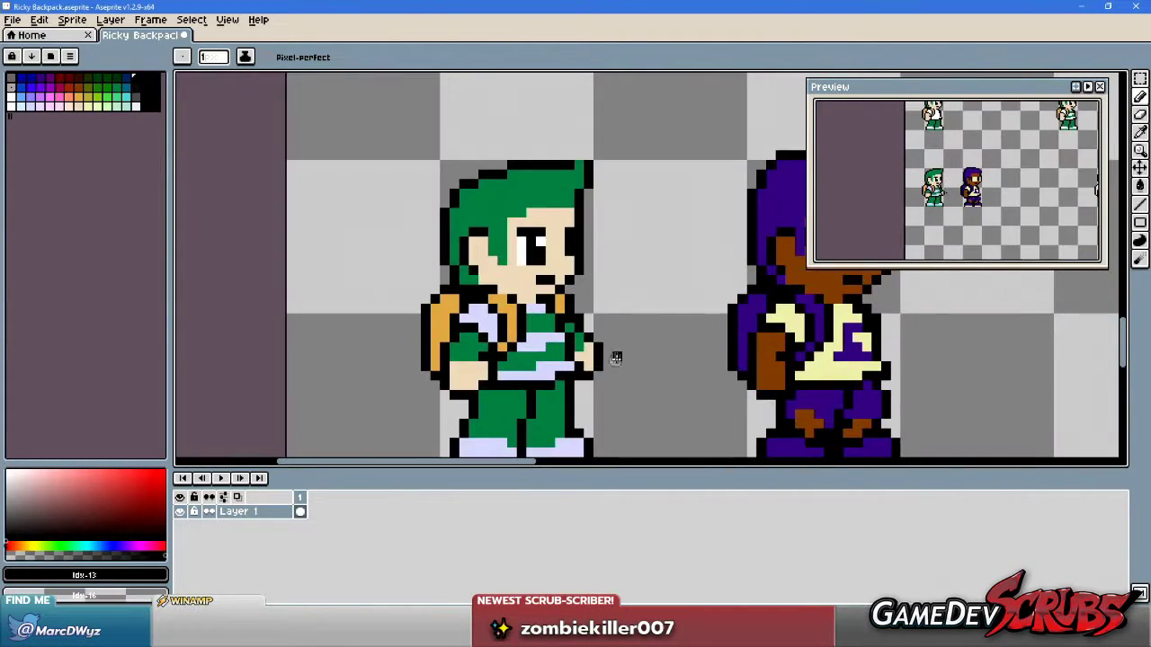
{"action": "scroll", "coordinate": [588, 326], "scroll_direction": "down", "scroll_amount": 1}
{"action": "left_click_drag", "start_coordinate": [522, 329], "coordinate": [568, 336]}
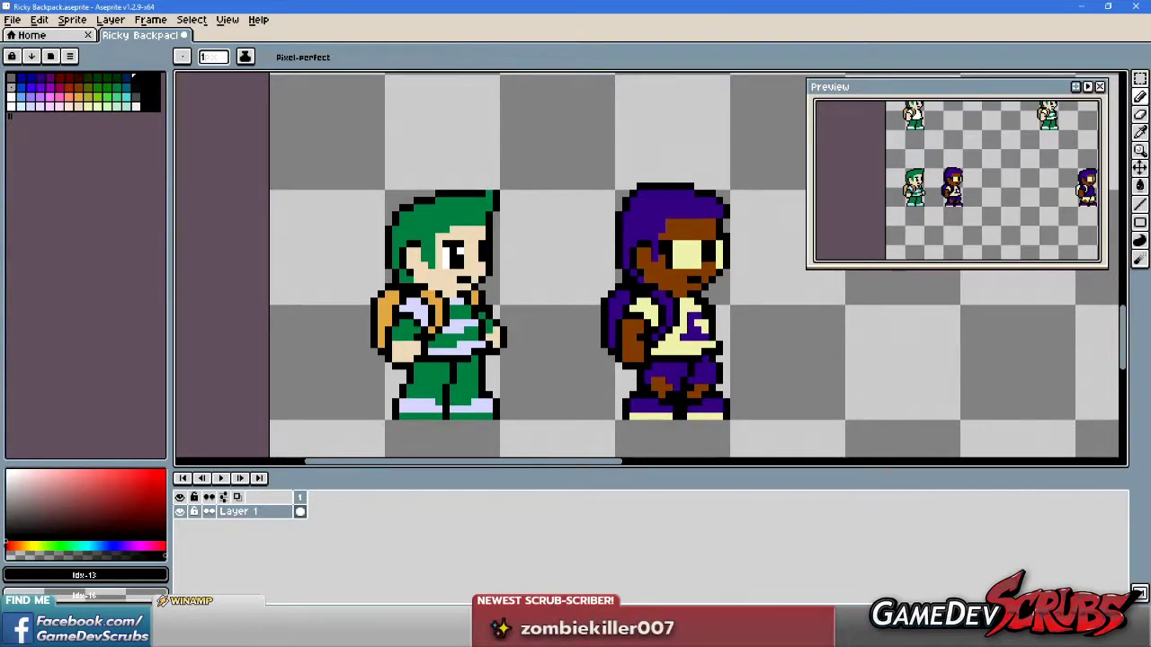
Switch to Paint Shop Pro, open Mansion Level Mock C-C4 Plus Monster.png from the Raw Resources folder and examine the level mockup.
{"action": "key", "text": "alt+Tab"}
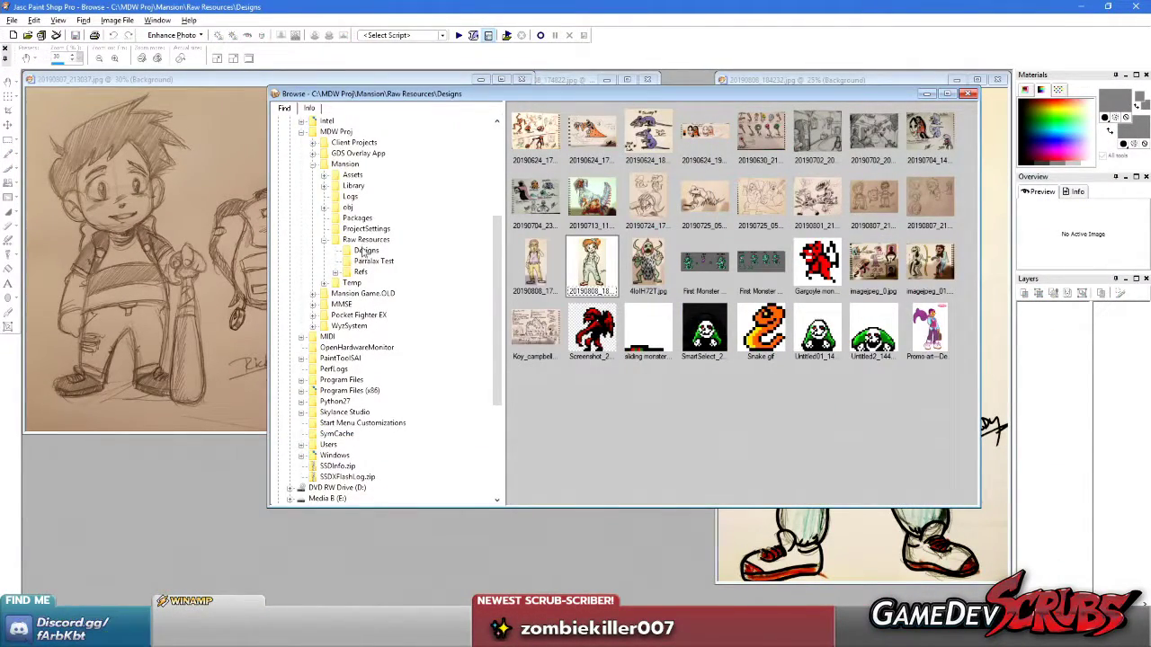
{"action": "left_click", "coordinate": [365, 239]}
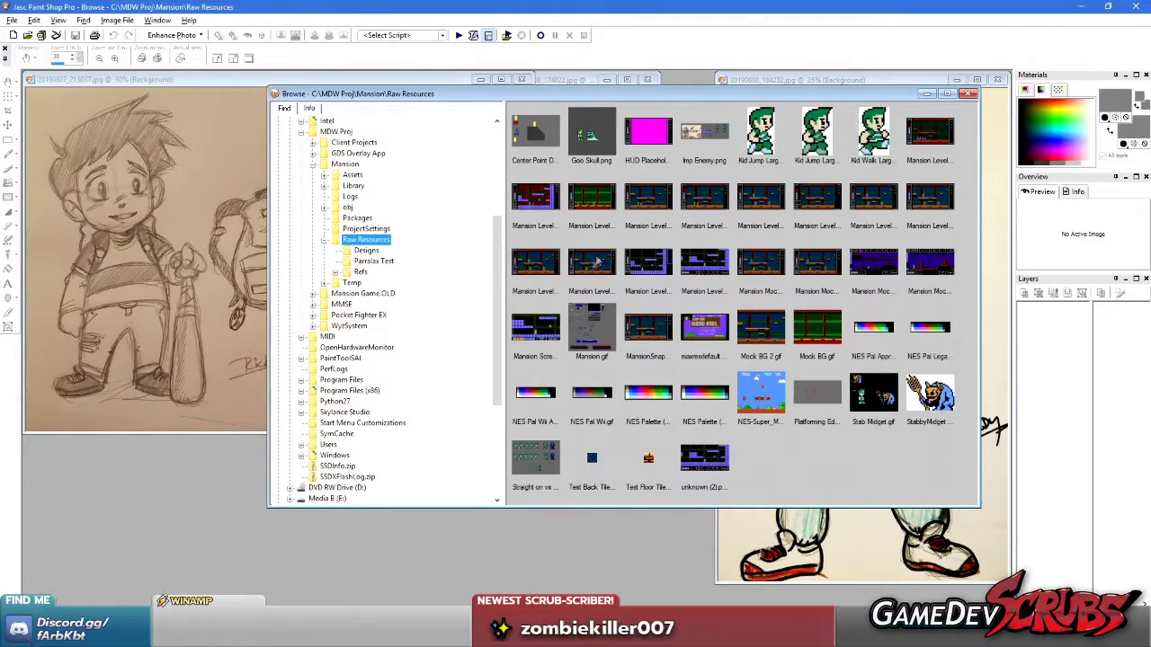
{"action": "double_click", "coordinate": [540, 269]}
{"action": "scroll", "coordinate": [454, 360], "scroll_direction": "up", "scroll_amount": 3}
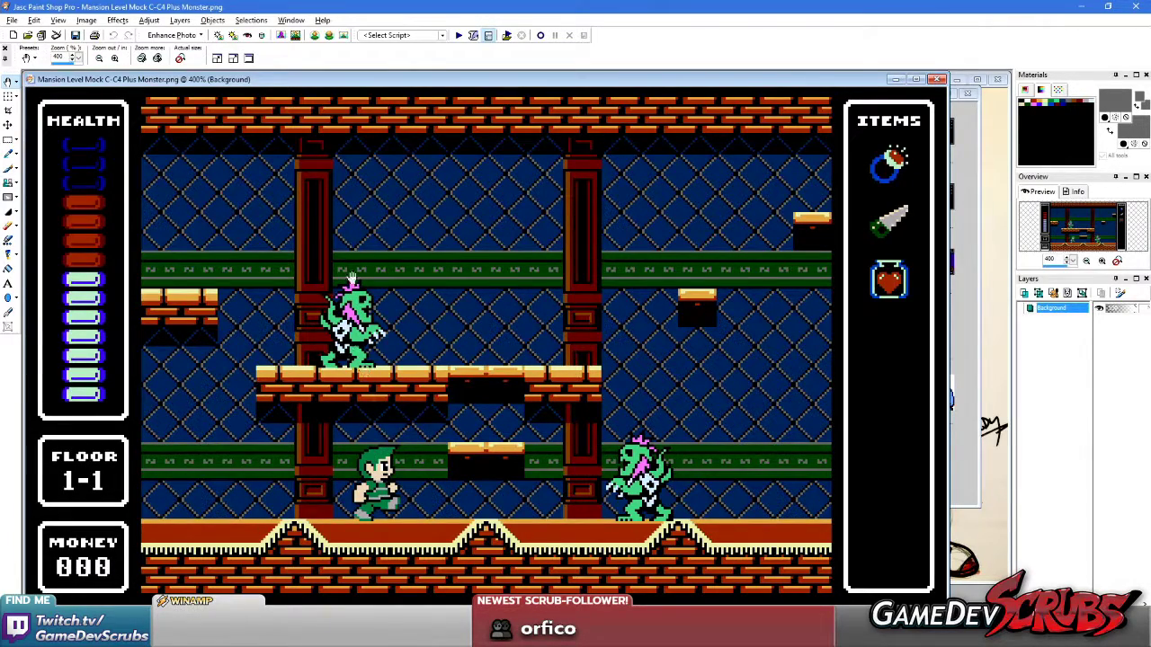
{"action": "scroll", "coordinate": [395, 349], "scroll_direction": "down", "scroll_amount": 1}
{"action": "scroll", "coordinate": [382, 351], "scroll_direction": "up", "scroll_amount": 1}
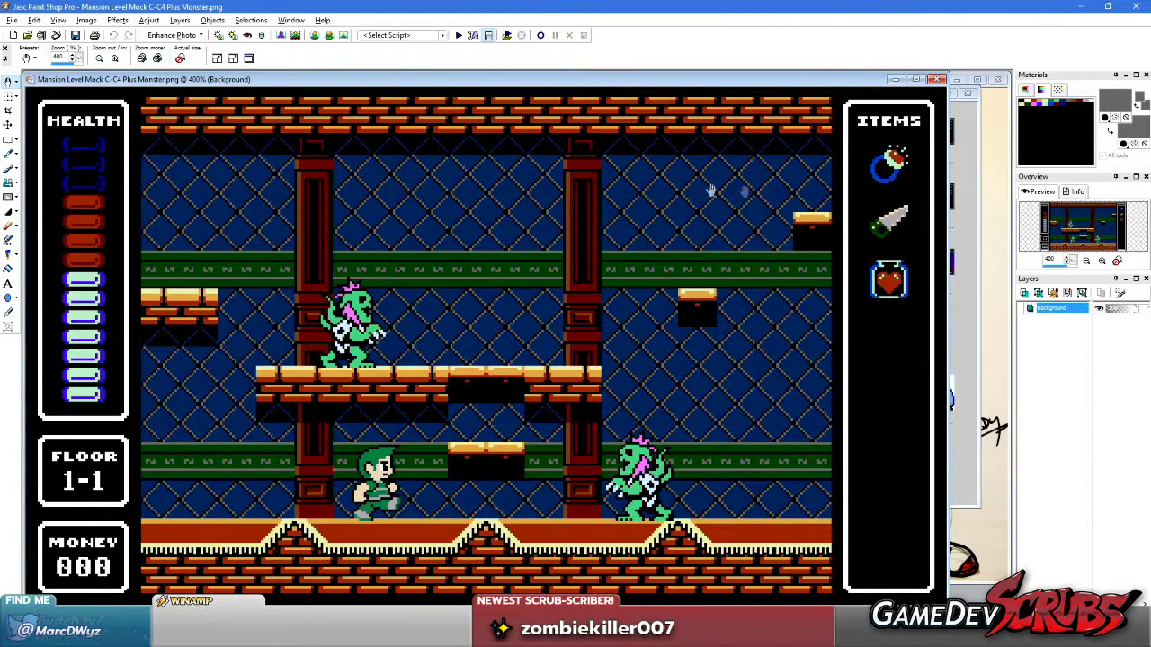
{"action": "scroll", "coordinate": [157, 308], "scroll_direction": "down", "scroll_amount": 2}
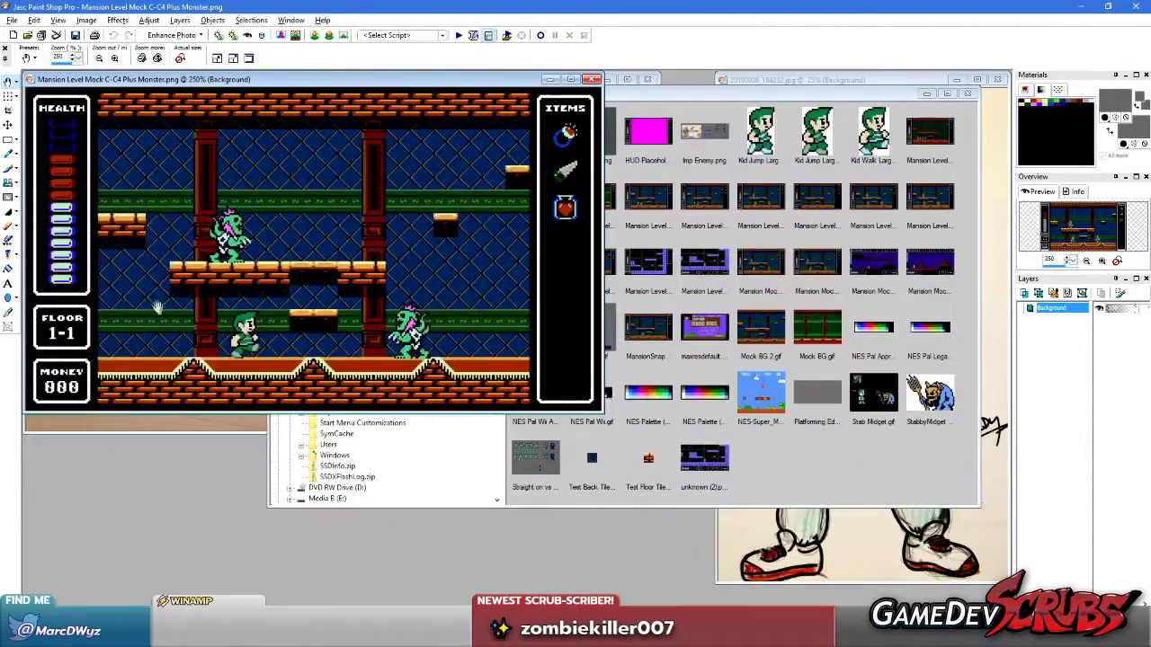
Open Mansion.gif from the Raw Resources folder and examine the kids' walking sprites up close and side by side.
{"action": "left_click", "coordinate": [751, 467]}
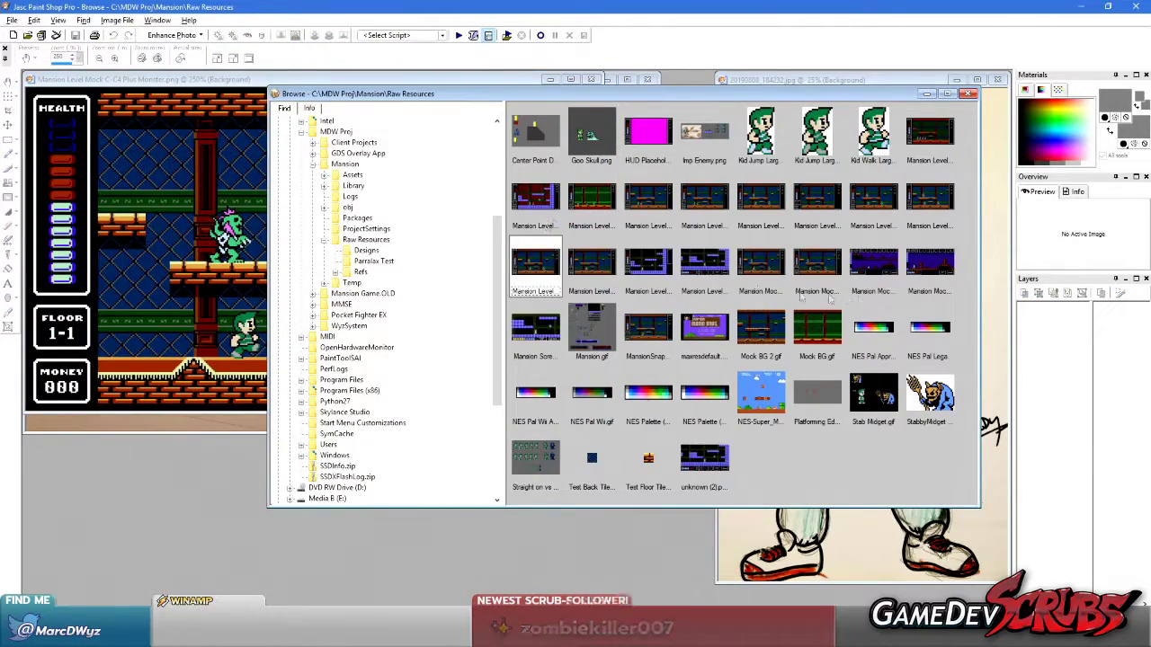
{"action": "double_click", "coordinate": [592, 325]}
{"action": "scroll", "coordinate": [409, 306], "scroll_direction": "up", "scroll_amount": 3}
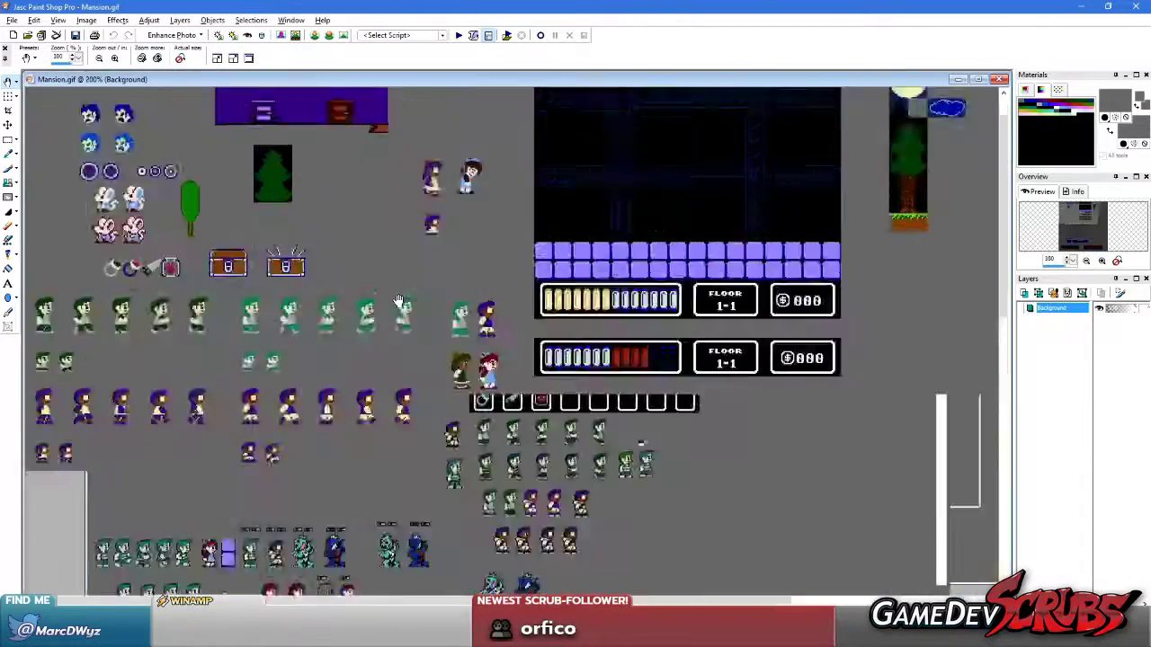
{"action": "scroll", "coordinate": [409, 305], "scroll_direction": "up", "scroll_amount": 5}
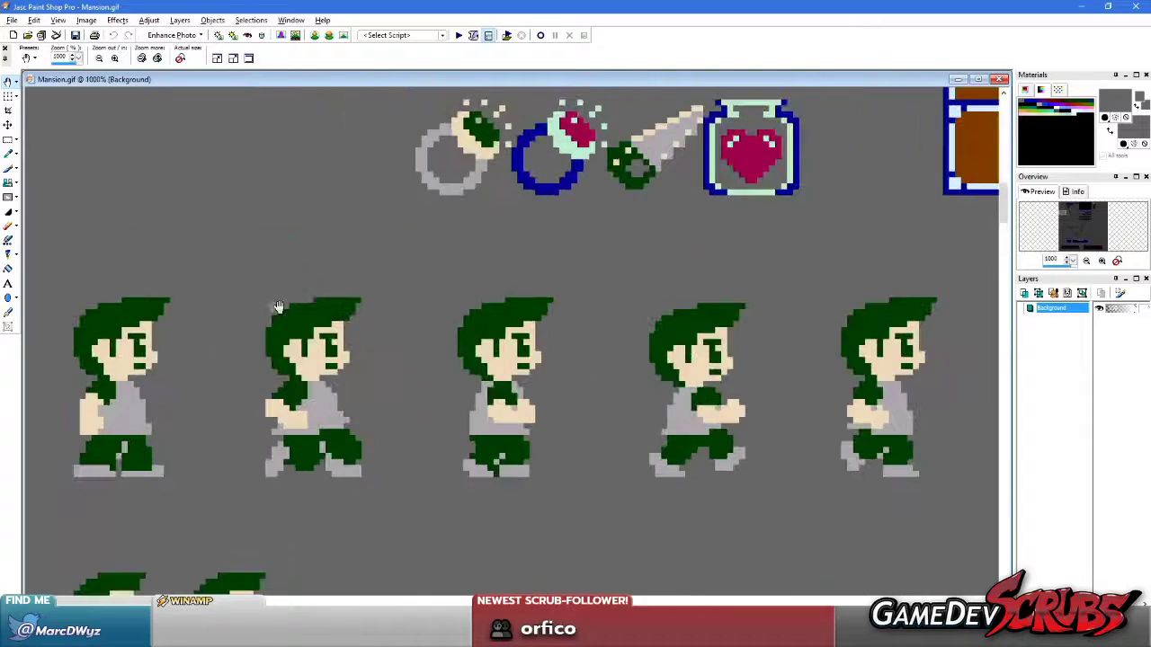
{"action": "scroll", "coordinate": [305, 409], "scroll_direction": "down", "scroll_amount": 4}
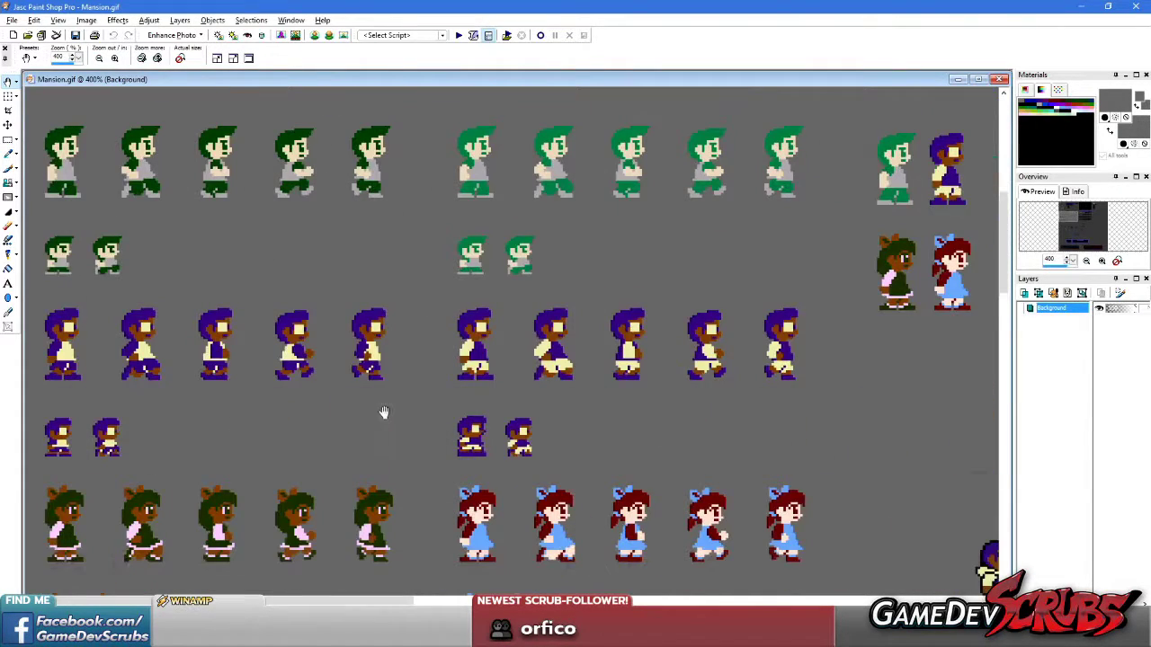
Look over the children's walk-cycle sprites and the blue-haired head sprites in Mansion.gif.
{"action": "scroll", "coordinate": [635, 270], "scroll_direction": "down", "scroll_amount": 3}
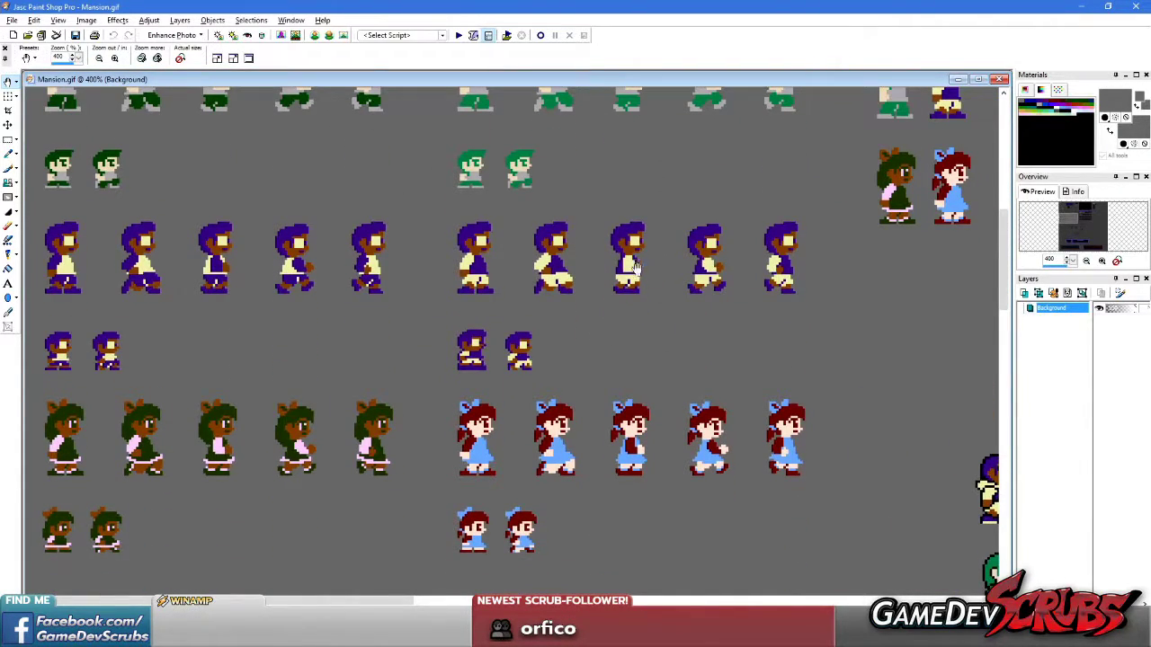
{"action": "scroll", "coordinate": [370, 330], "scroll_direction": "right", "scroll_amount": 5}
{"action": "scroll", "coordinate": [581, 309], "scroll_direction": "up", "scroll_amount": 1}
{"action": "scroll", "coordinate": [503, 296], "scroll_direction": "down", "scroll_amount": 3}
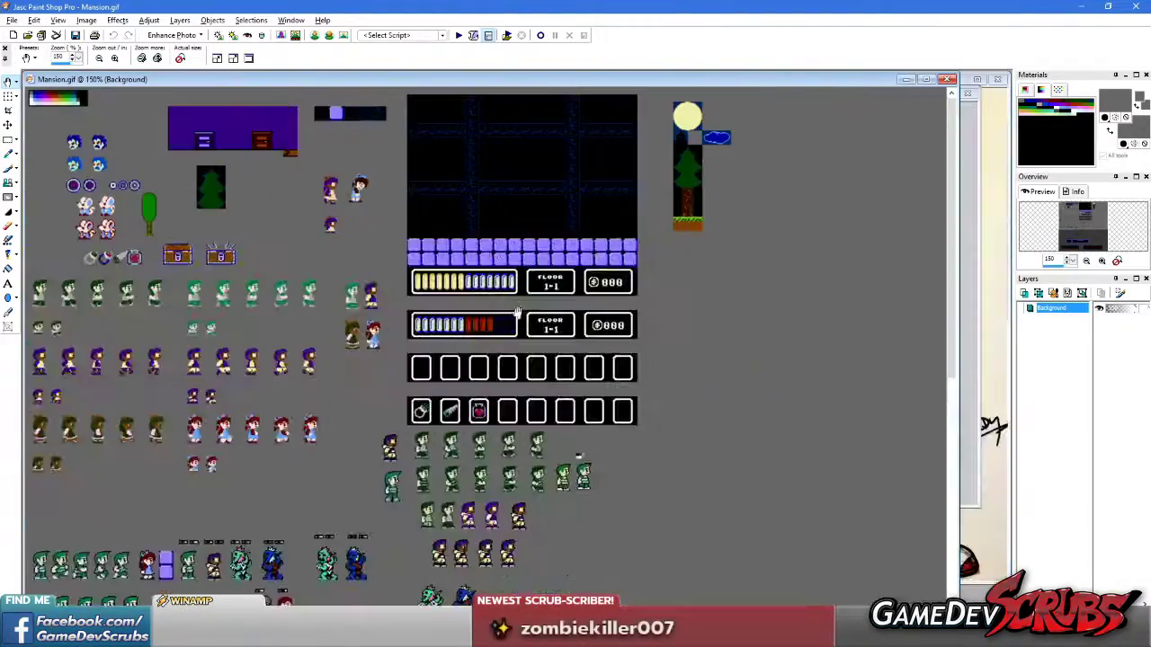
{"action": "scroll", "coordinate": [436, 286], "scroll_direction": "up", "scroll_amount": 2}
{"action": "scroll", "coordinate": [167, 382], "scroll_direction": "up", "scroll_amount": 5}
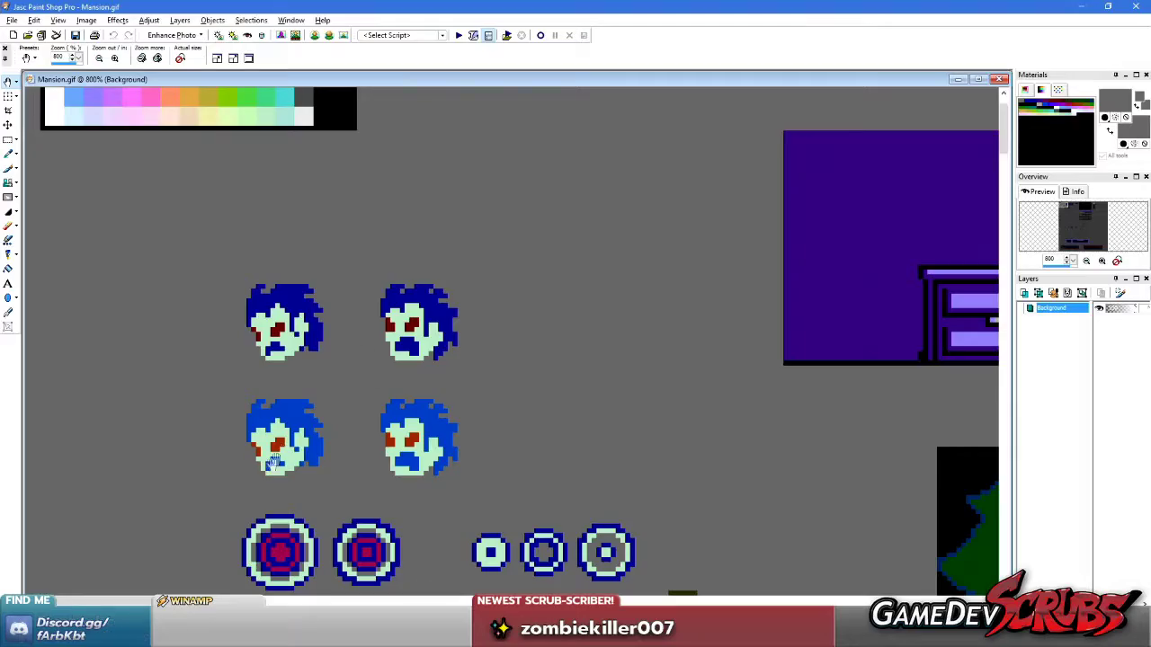
{"action": "scroll", "coordinate": [424, 409], "scroll_direction": "down", "scroll_amount": 5}
{"action": "scroll", "coordinate": [437, 347], "scroll_direction": "up", "scroll_amount": 2}
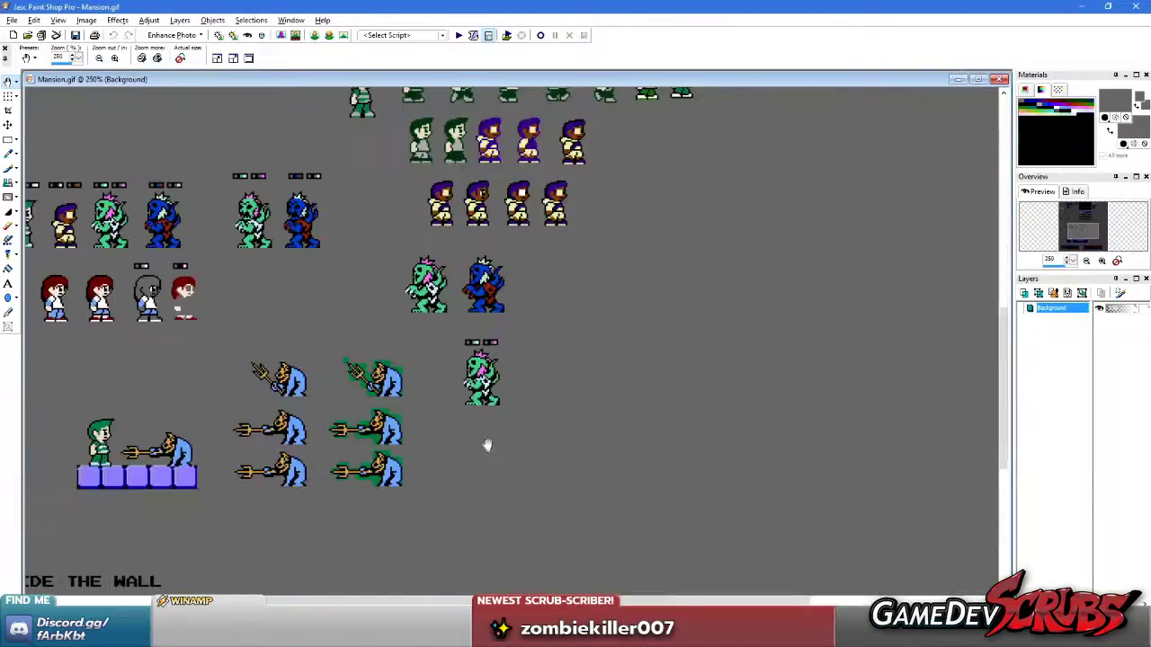
Examine the crowned monster sprites, their palette swatches and the outlined kid sprites in Mansion.gif up close.
{"action": "scroll", "coordinate": [521, 422], "scroll_direction": "up", "scroll_amount": 5}
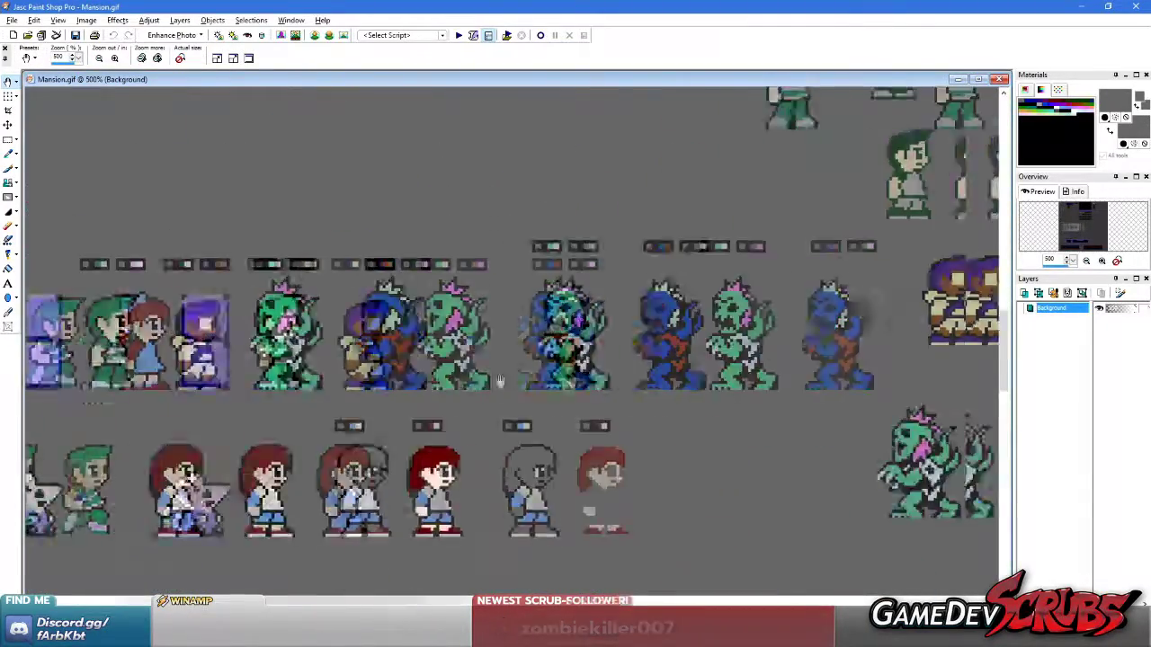
{"action": "left_click_drag", "start_coordinate": [458, 353], "coordinate": [626, 392]}
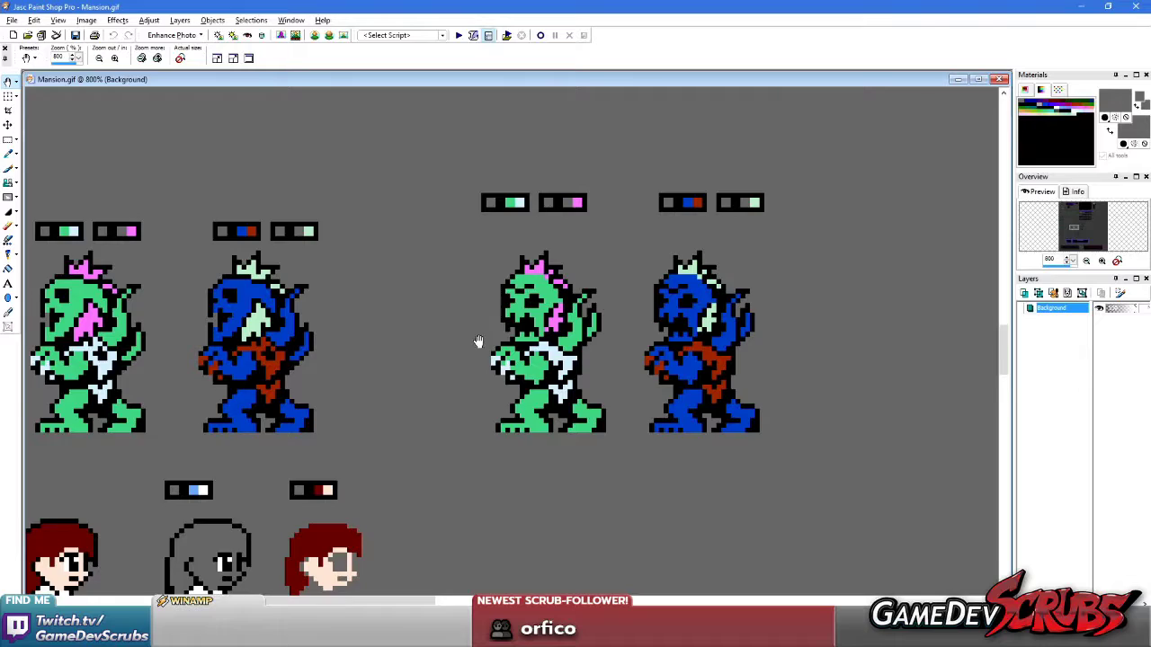
{"action": "scroll", "coordinate": [480, 339], "scroll_direction": "down", "scroll_amount": 5}
{"action": "scroll", "coordinate": [357, 297], "scroll_direction": "up", "scroll_amount": 2}
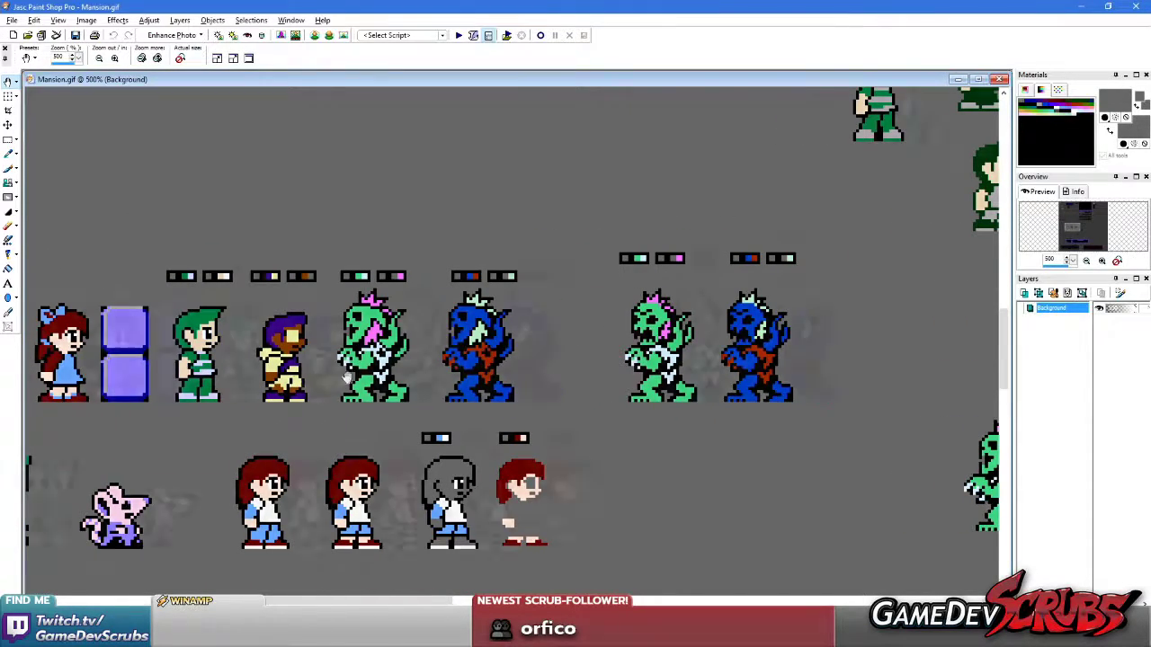
{"action": "left_click_drag", "start_coordinate": [315, 376], "coordinate": [683, 371]}
{"action": "left_click_drag", "start_coordinate": [432, 418], "coordinate": [529, 366]}
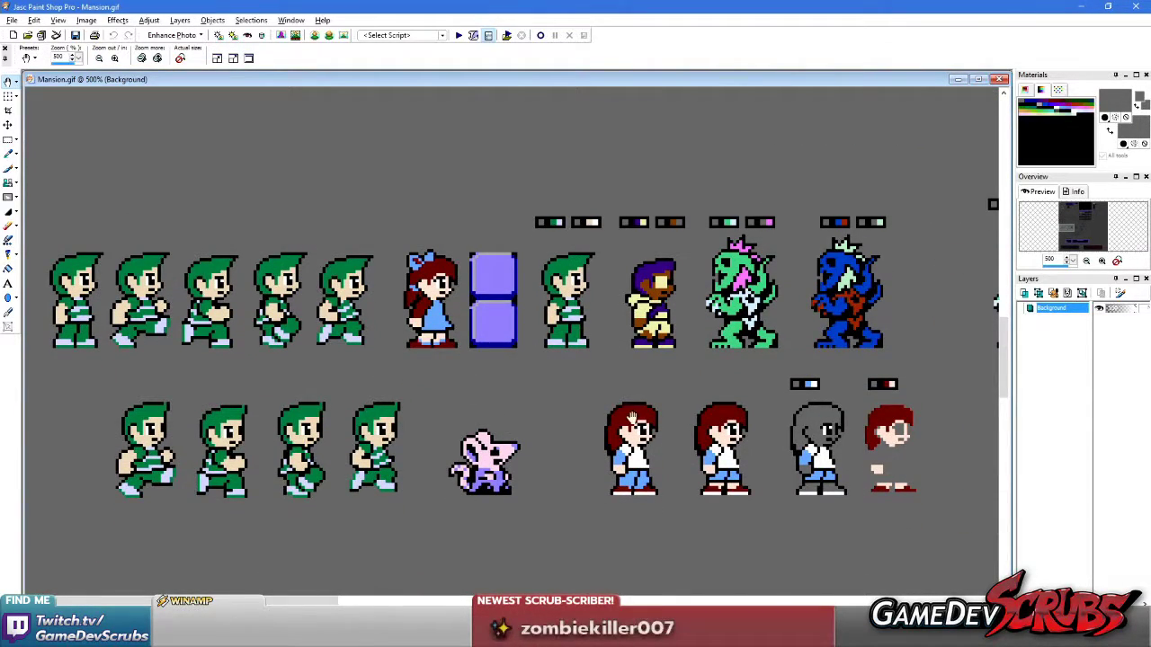
{"action": "scroll", "coordinate": [632, 418], "scroll_direction": "up", "scroll_amount": 3}
{"action": "left_click_drag", "start_coordinate": [275, 238], "coordinate": [410, 418]}
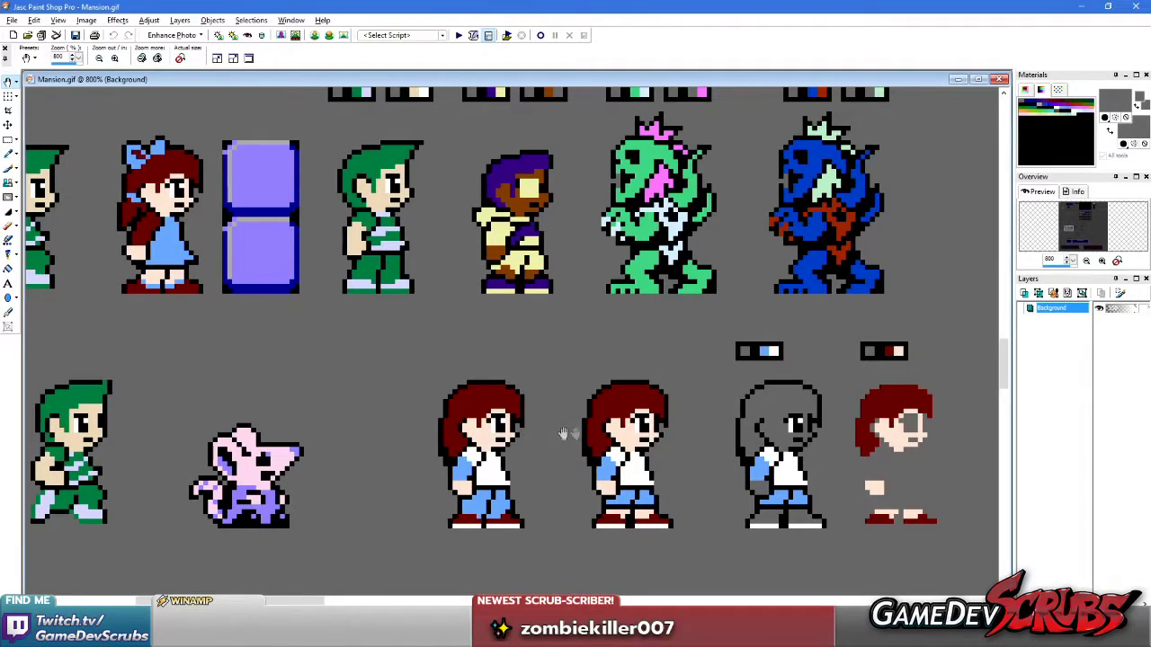
Examine the trident enemy sprites and the INSIDE THE WALL level layout in Mansion.gif.
{"action": "scroll", "coordinate": [585, 430], "scroll_direction": "down", "scroll_amount": 4}
{"action": "left_click_drag", "start_coordinate": [411, 326], "coordinate": [475, 367]}
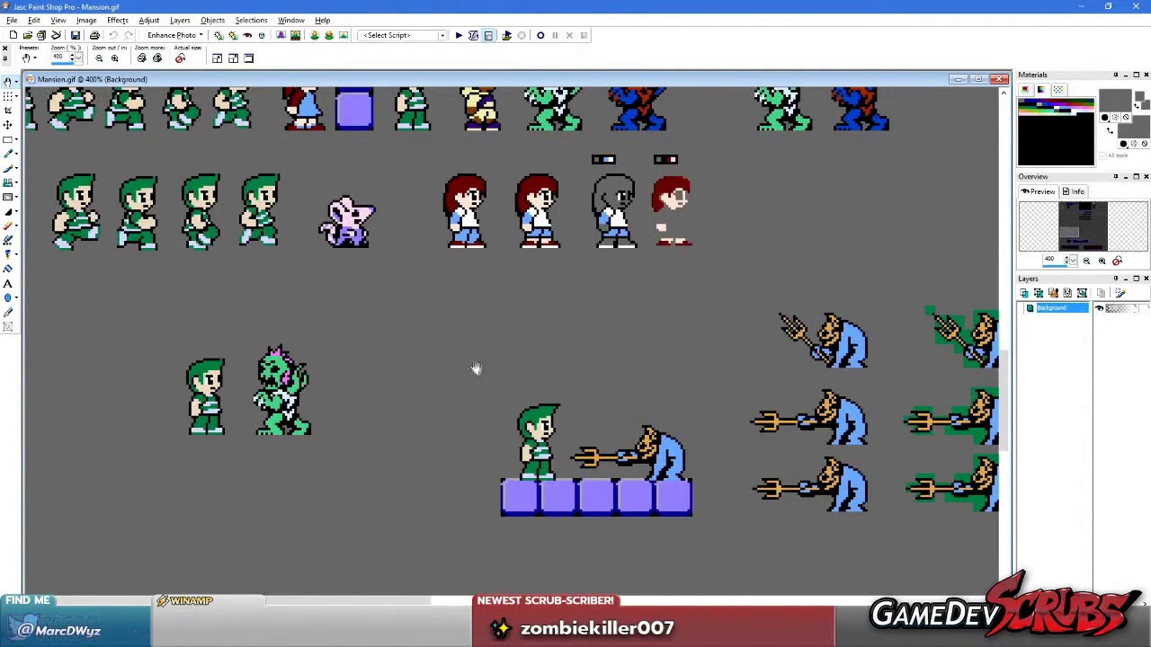
{"action": "left_click_drag", "start_coordinate": [692, 378], "coordinate": [564, 405]}
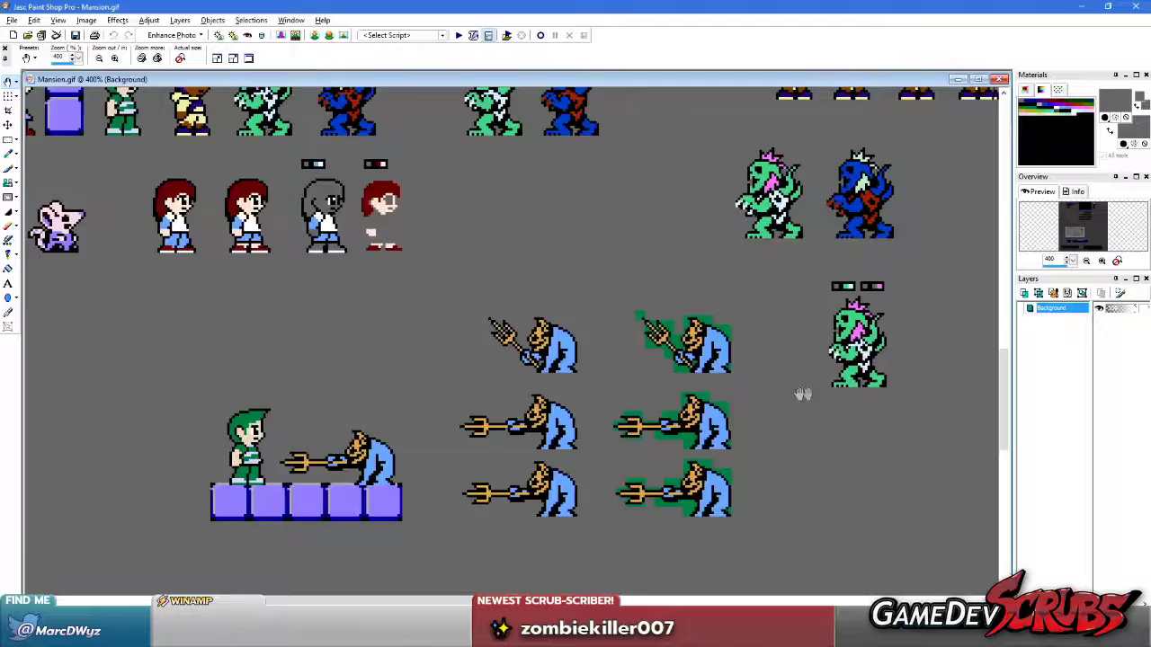
{"action": "left_click_drag", "start_coordinate": [799, 393], "coordinate": [332, 449]}
{"action": "scroll", "coordinate": [333, 449], "scroll_direction": "down", "scroll_amount": 5}
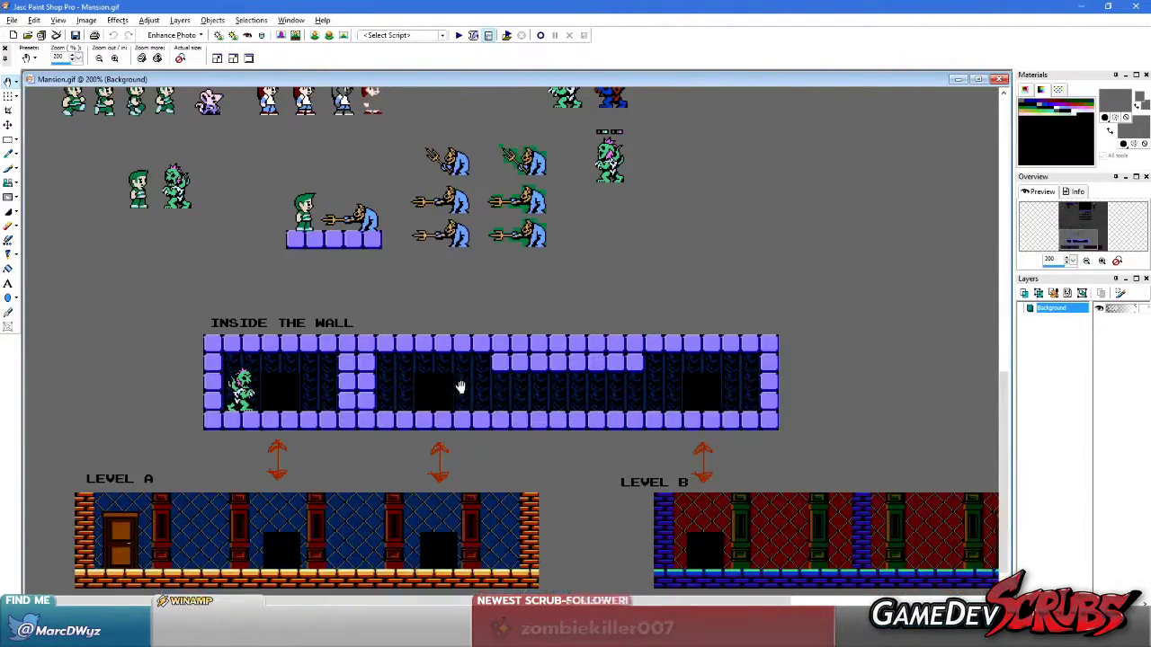
{"action": "scroll", "coordinate": [444, 325], "scroll_direction": "up", "scroll_amount": 2}
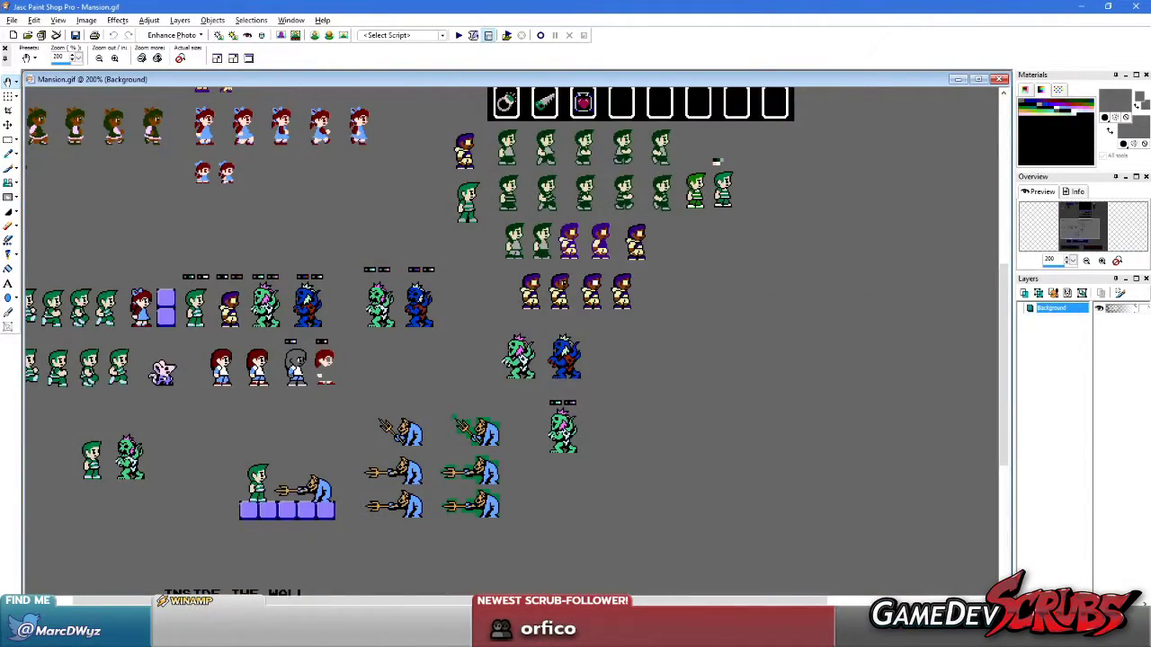
Switch to Aseprite, open Stab Midget.aseprite from the Raw Resources folder and view its kid and enemy sprites up close.
{"action": "key", "text": "alt+Tab"}
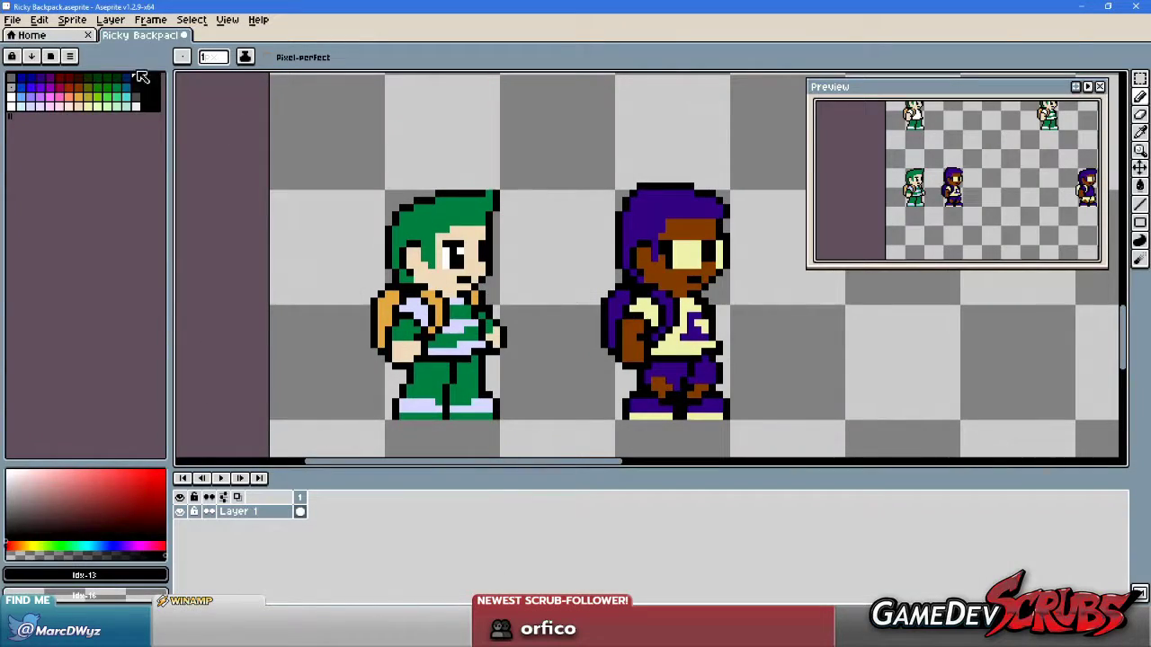
{"action": "key", "text": "ctrl+Tab"}
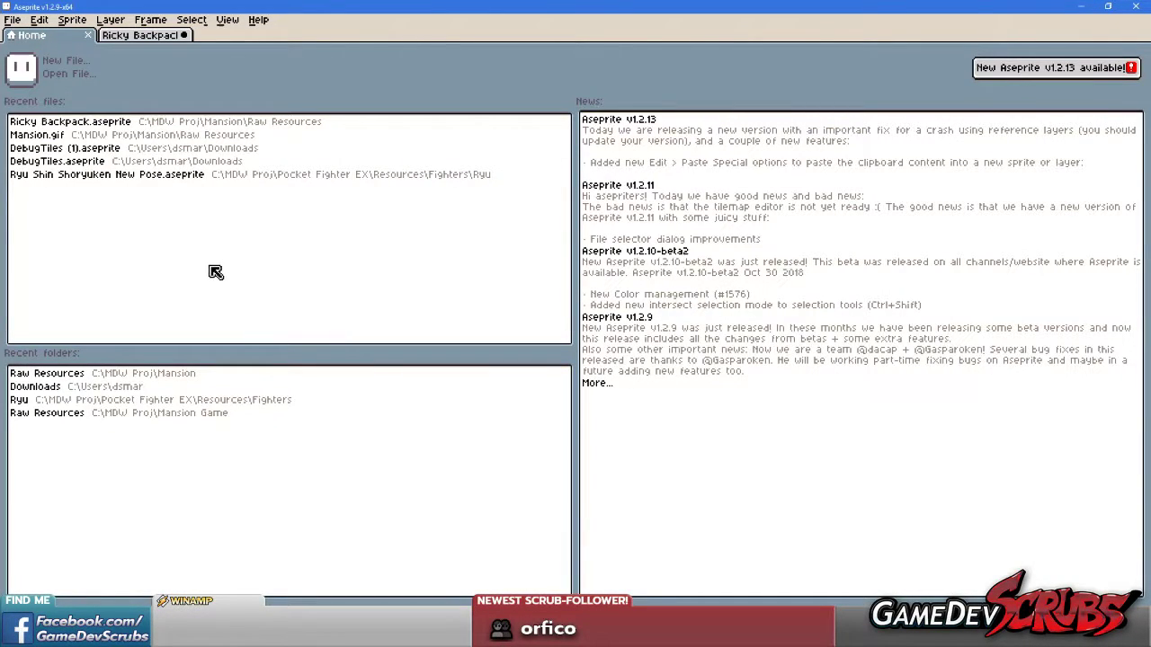
{"action": "left_click", "coordinate": [12, 19]}
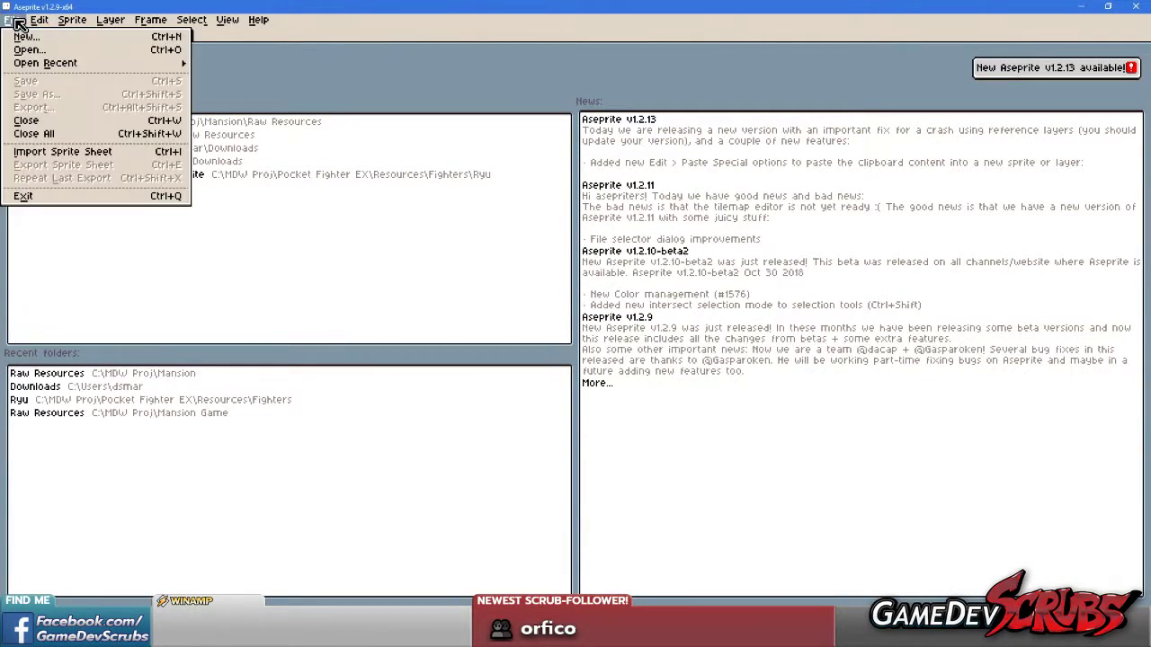
{"action": "left_click", "coordinate": [36, 49]}
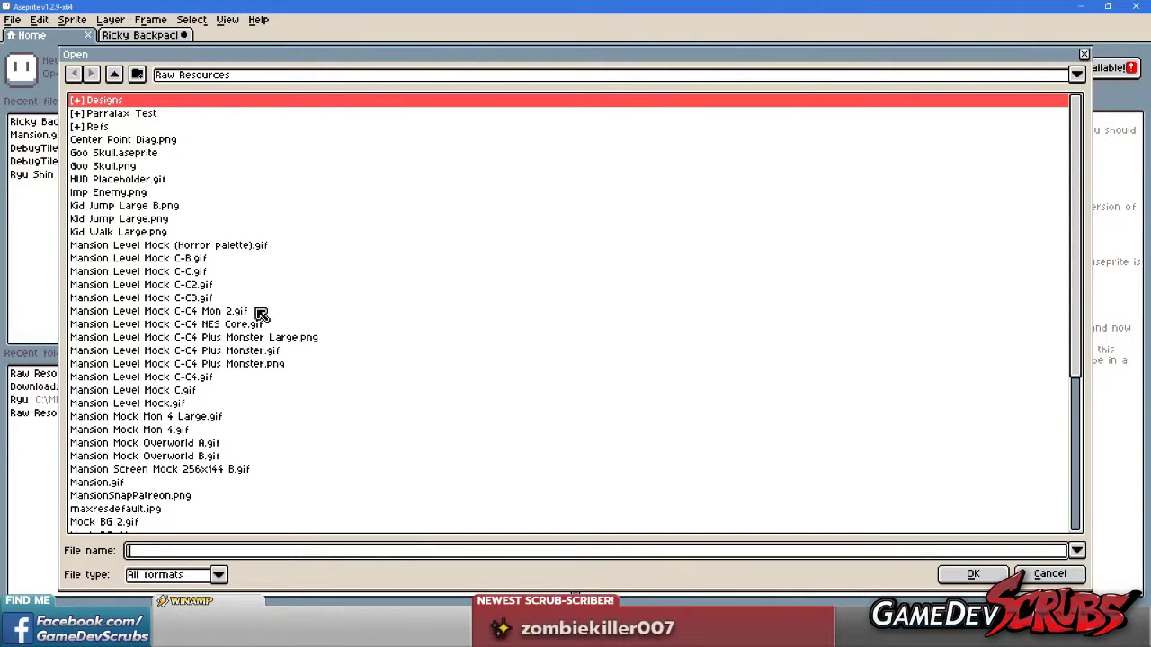
{"action": "scroll", "coordinate": [259, 317], "scroll_direction": "down", "scroll_amount": 5}
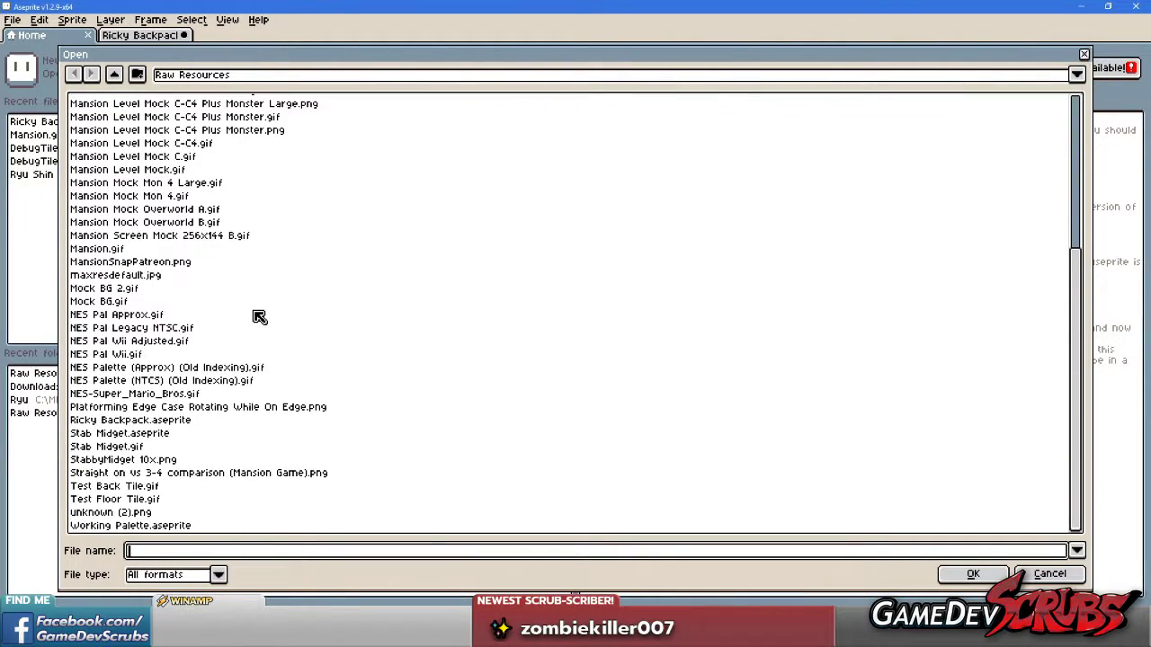
{"action": "double_click", "coordinate": [133, 438]}
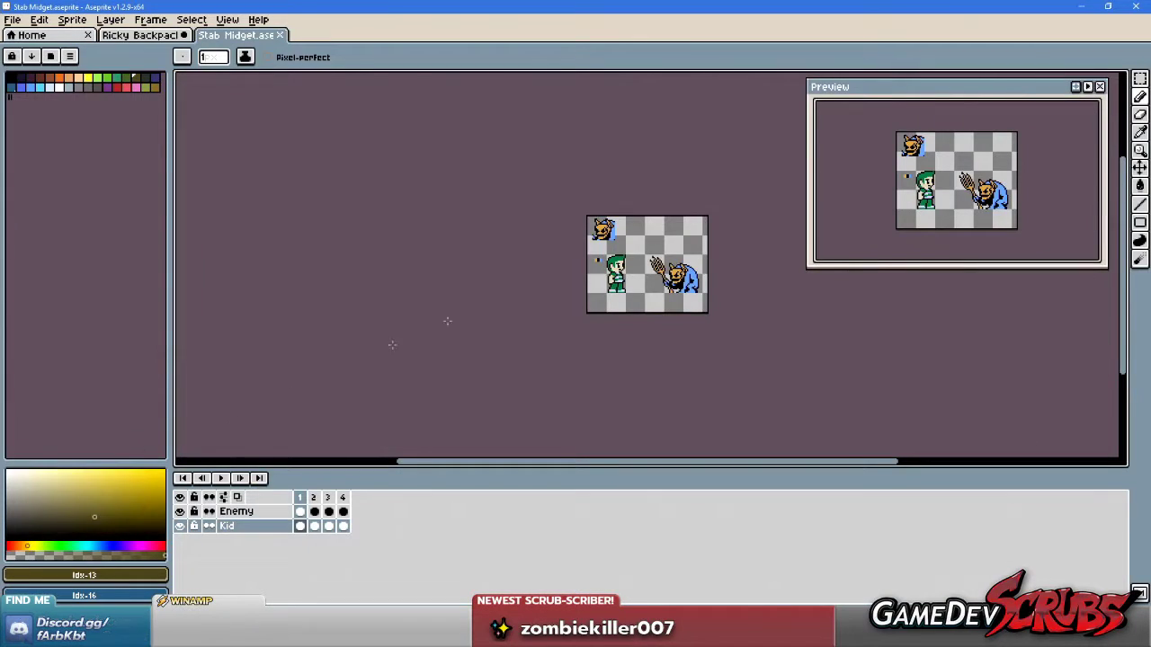
{"action": "scroll", "coordinate": [550, 236], "scroll_direction": "up", "scroll_amount": 3}
{"action": "scroll", "coordinate": [553, 238], "scroll_direction": "up", "scroll_amount": 1}
{"action": "scroll", "coordinate": [539, 247], "scroll_direction": "down", "scroll_amount": 1}
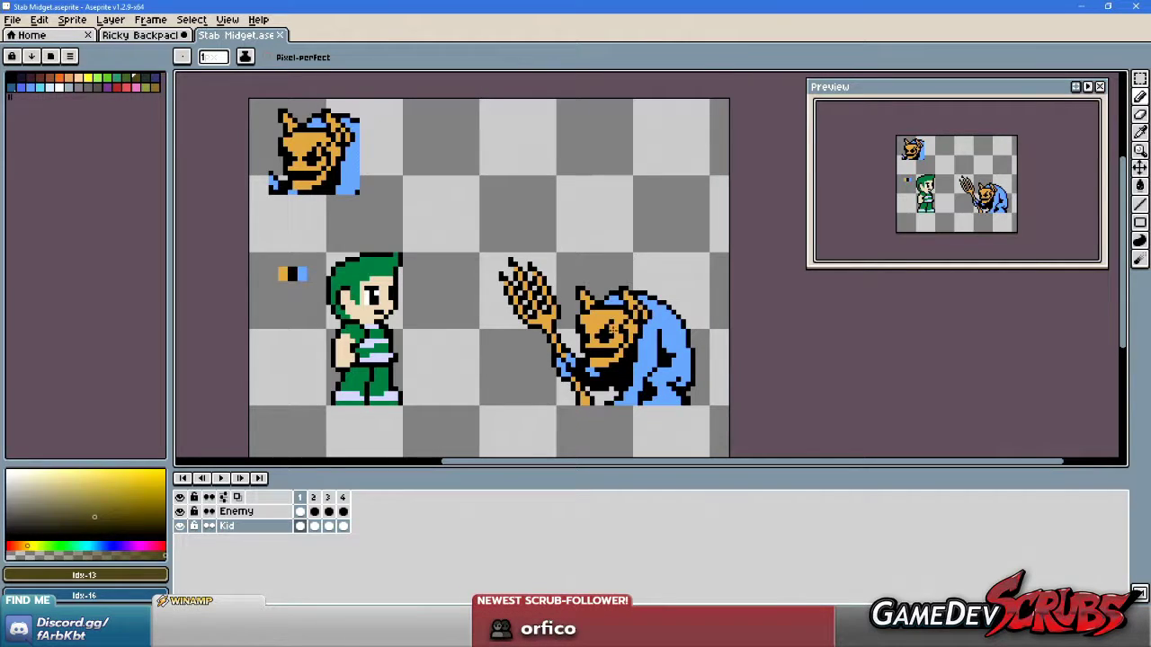
{"action": "left_click_drag", "start_coordinate": [609, 331], "coordinate": [590, 313]}
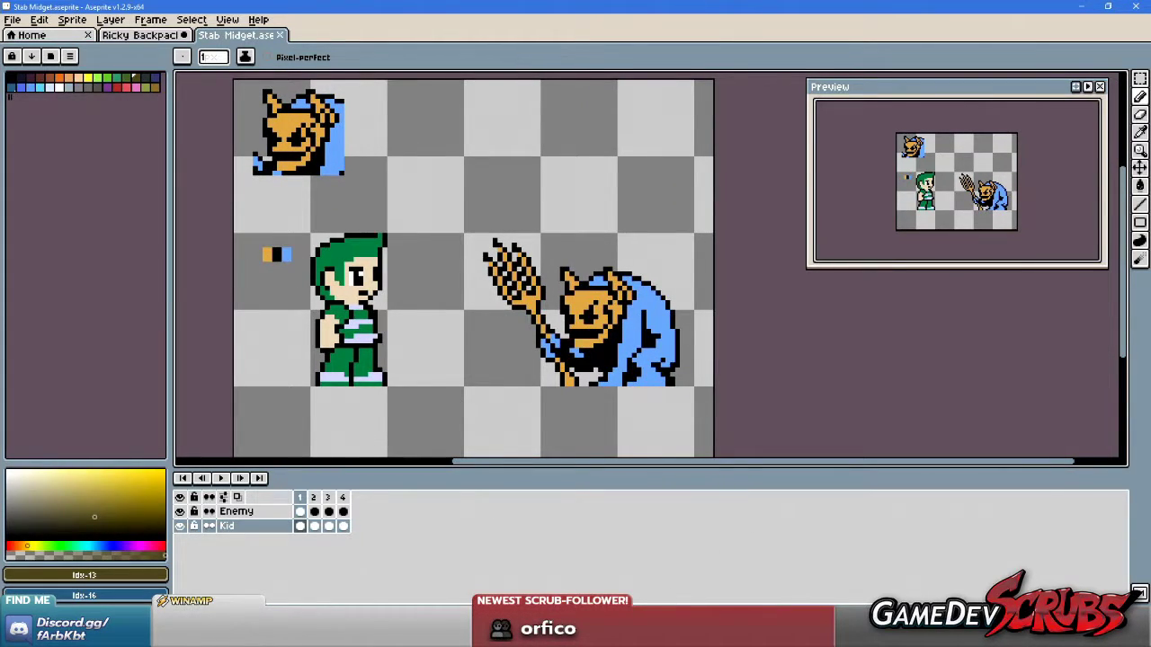
Switch to Paint Shop Pro, browse the Designs folder, view the Bloody Bones and Rawhead sketch 20190624_172941.jpg and close it.
{"action": "key", "text": "alt+Tab"}
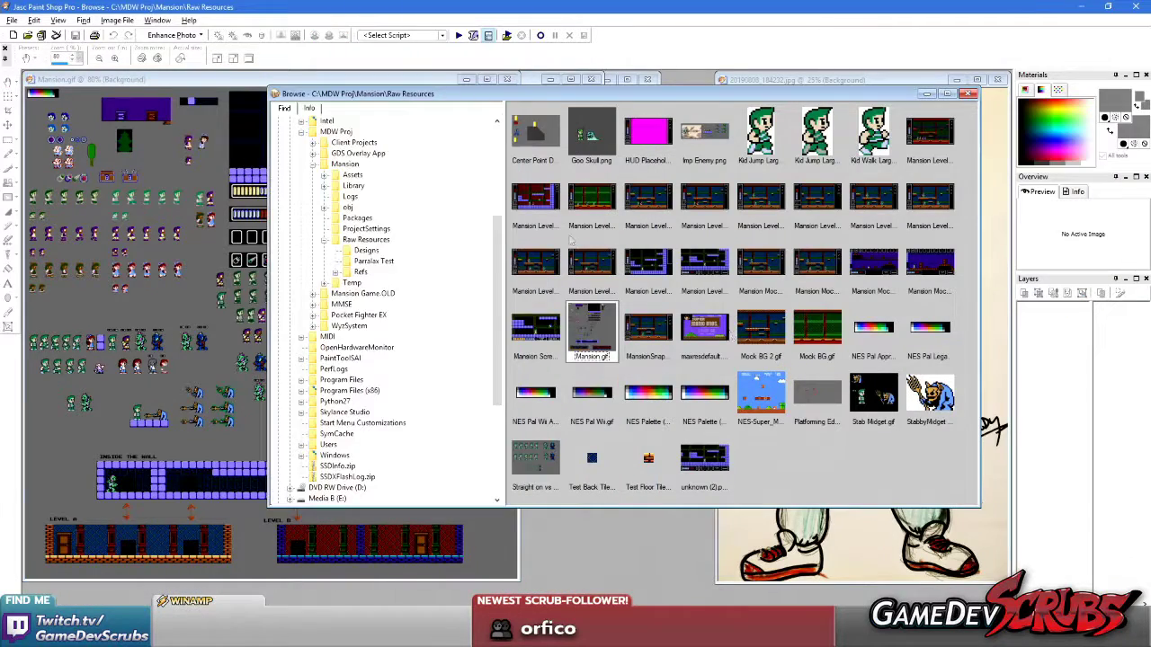
{"action": "left_click", "coordinate": [376, 261]}
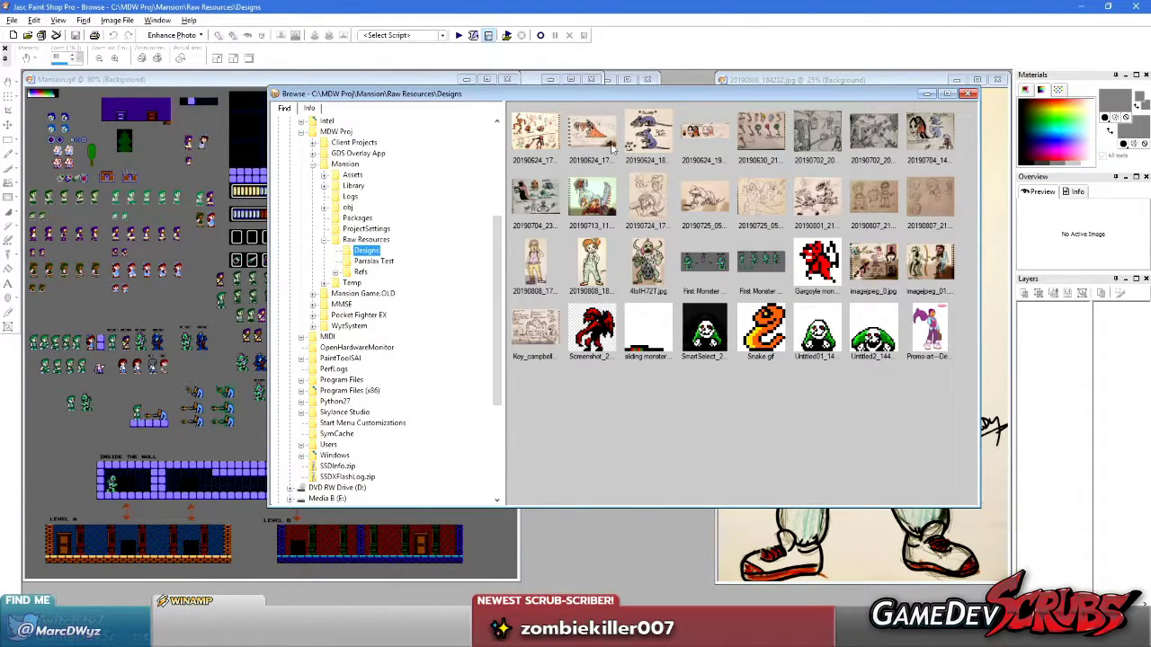
{"action": "double_click", "coordinate": [535, 134]}
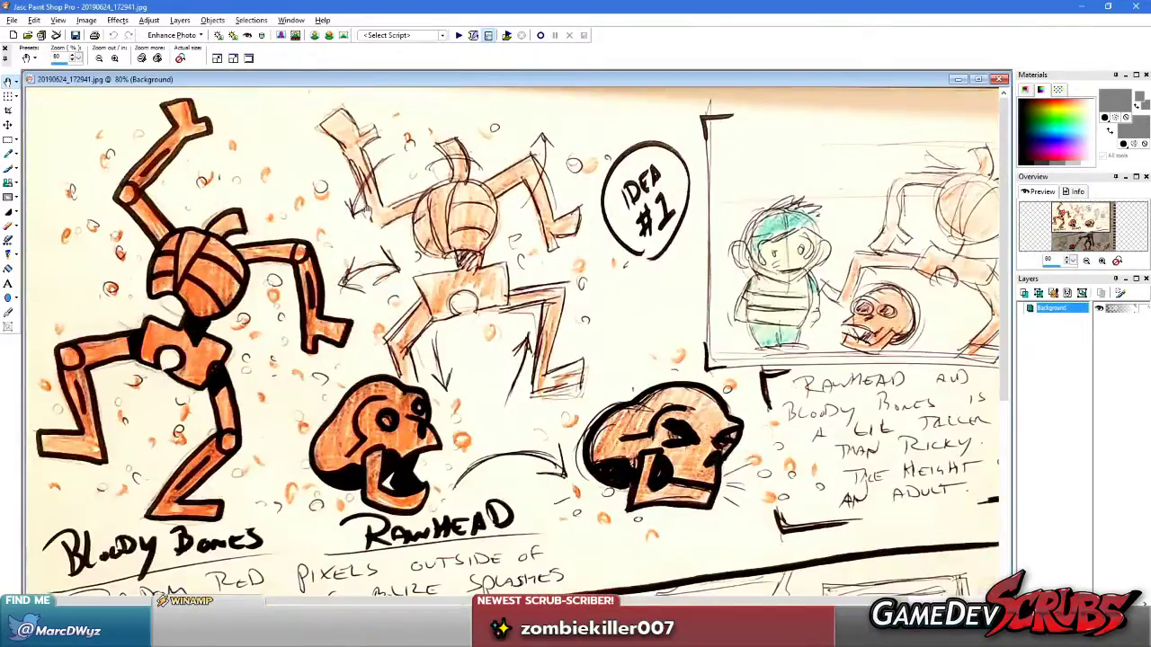
{"action": "left_click", "coordinate": [403, 223]}
{"action": "right_click", "coordinate": [403, 223]}
{"action": "scroll", "coordinate": [476, 360], "scroll_direction": "down", "scroll_amount": 3}
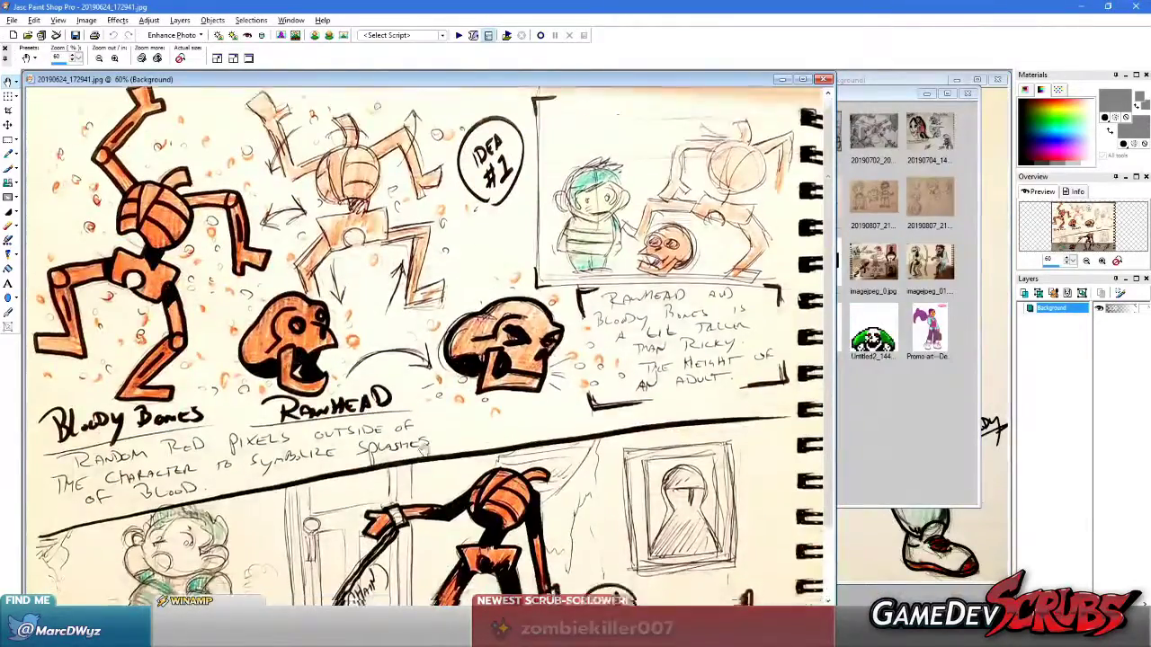
{"action": "right_click", "coordinate": [476, 269]}
{"action": "key", "text": "Escape"}
{"action": "scroll", "coordinate": [411, 415], "scroll_direction": "up", "scroll_amount": 1}
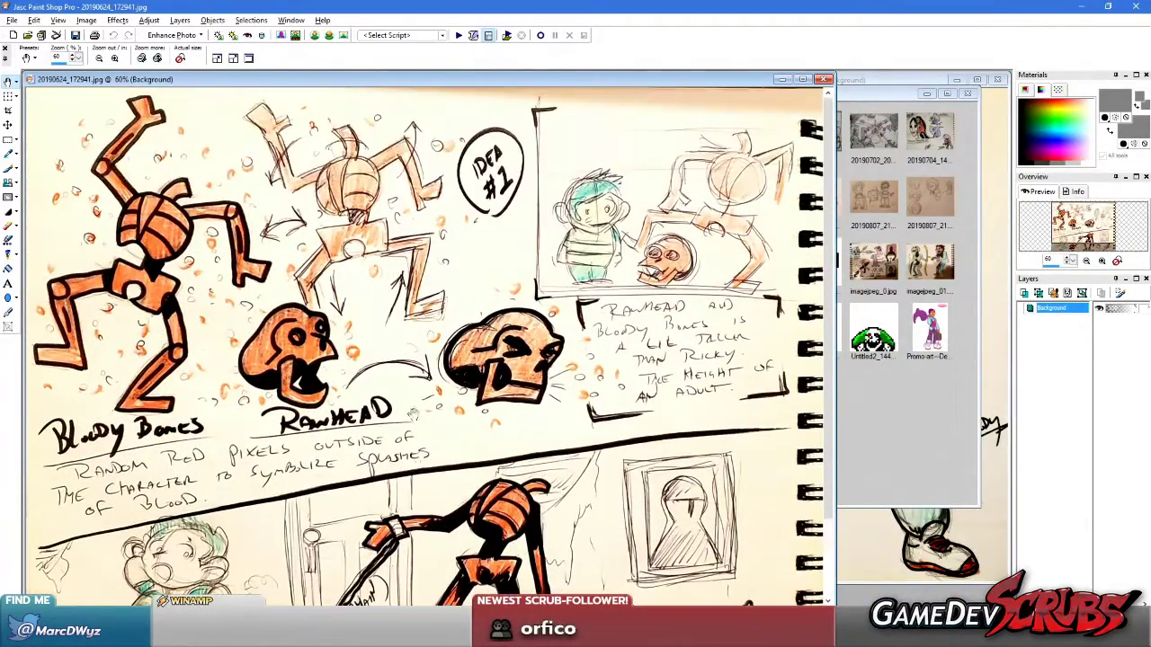
{"action": "left_click", "coordinate": [823, 80]}
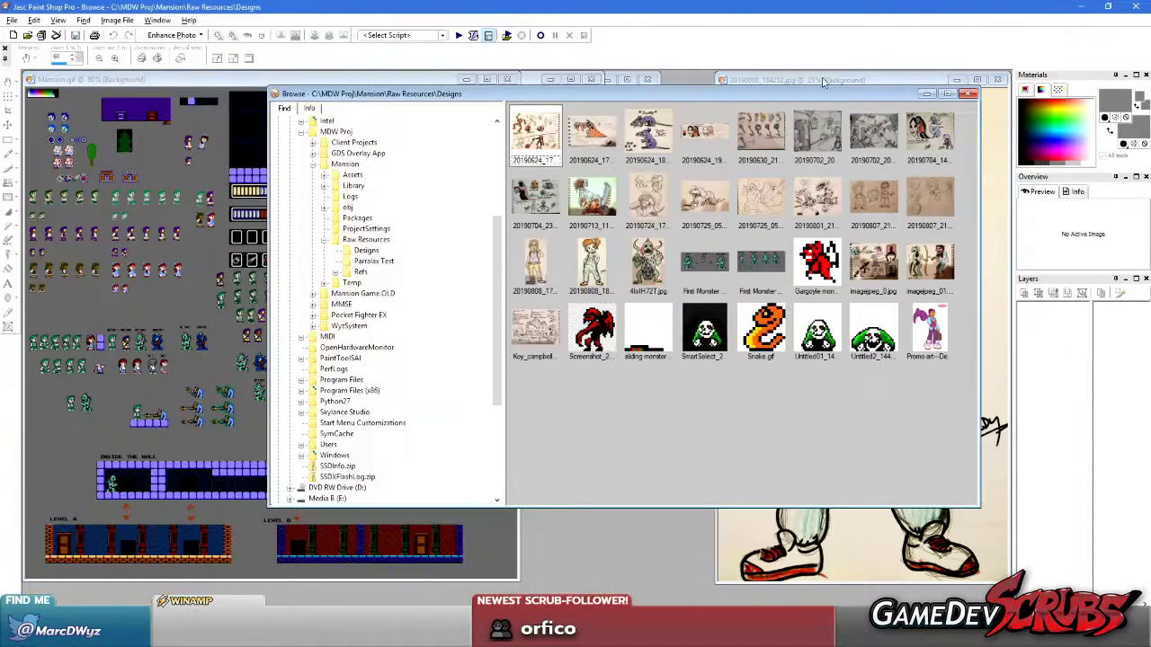
View the weapons sheet 20190630_212214.jpg and the ruined hallway sketch 20190702_203552.jpg, closing each one.
{"action": "double_click", "coordinate": [759, 133]}
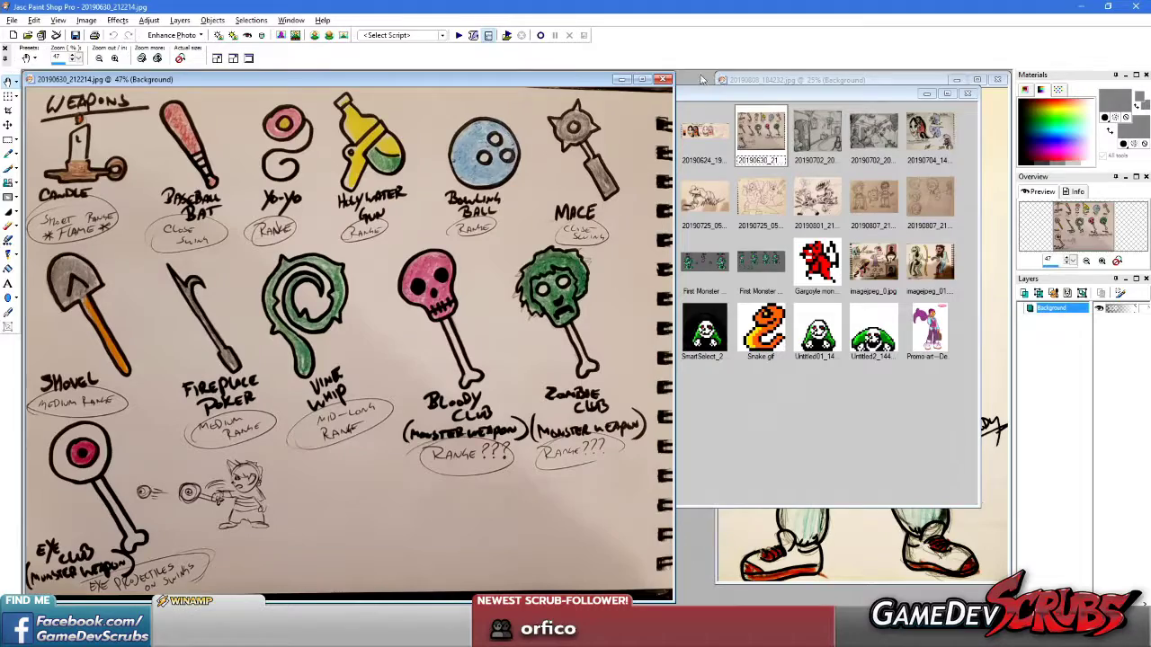
{"action": "left_click", "coordinate": [663, 80]}
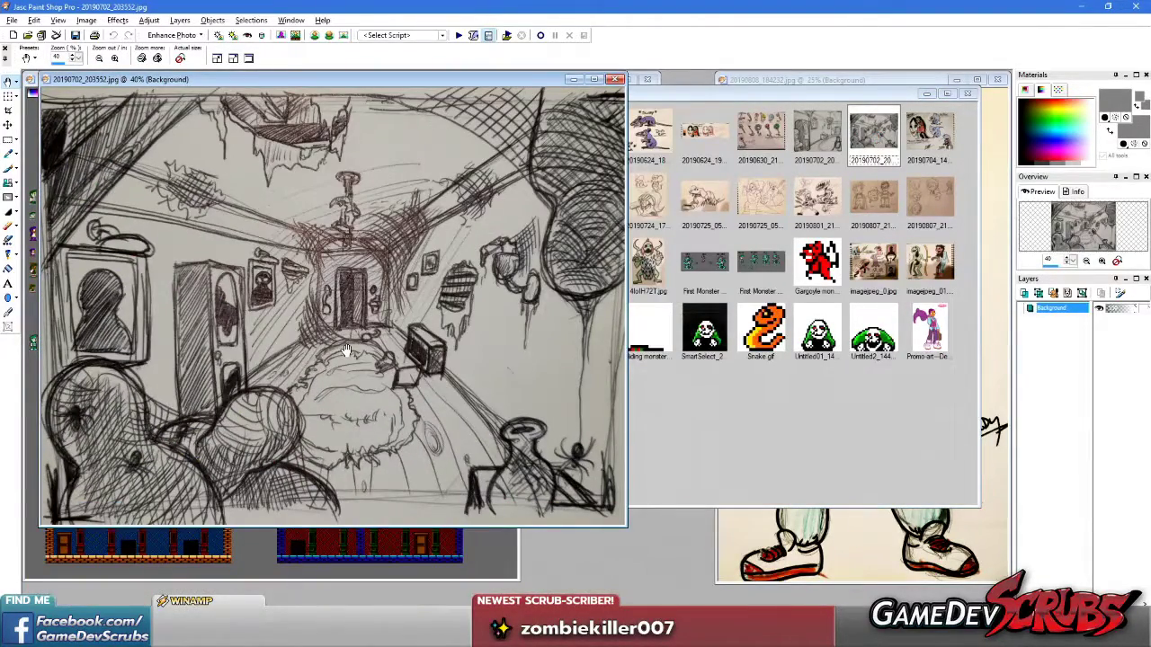
{"action": "scroll", "coordinate": [358, 340], "scroll_direction": "up", "scroll_amount": 2}
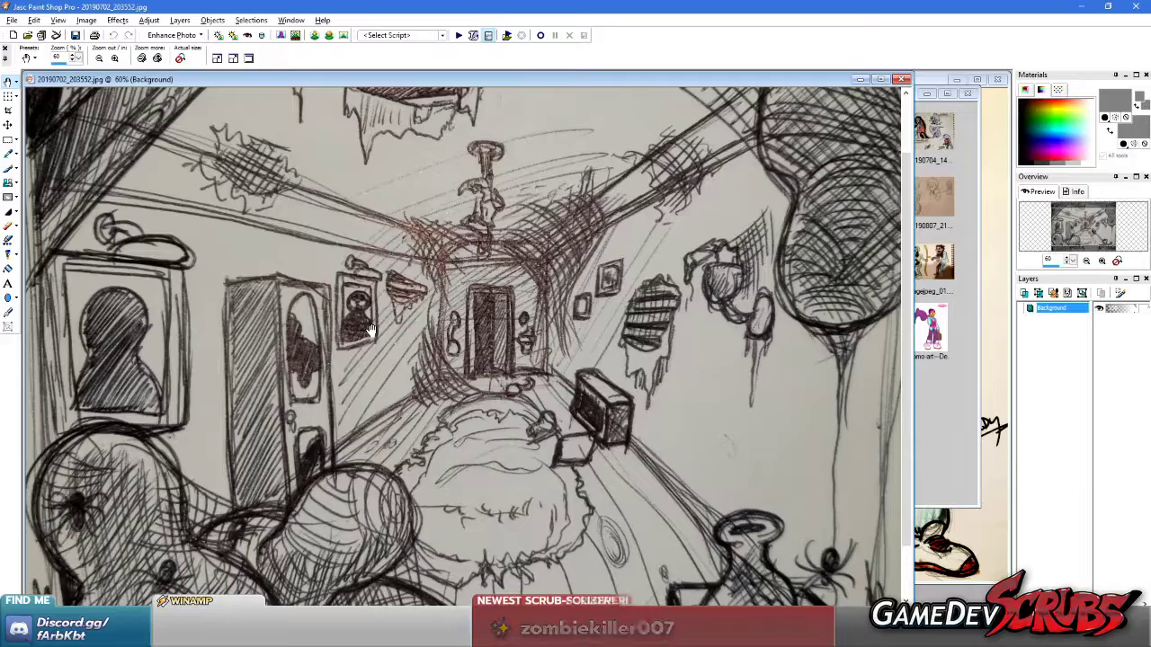
{"action": "left_click", "coordinate": [901, 80]}
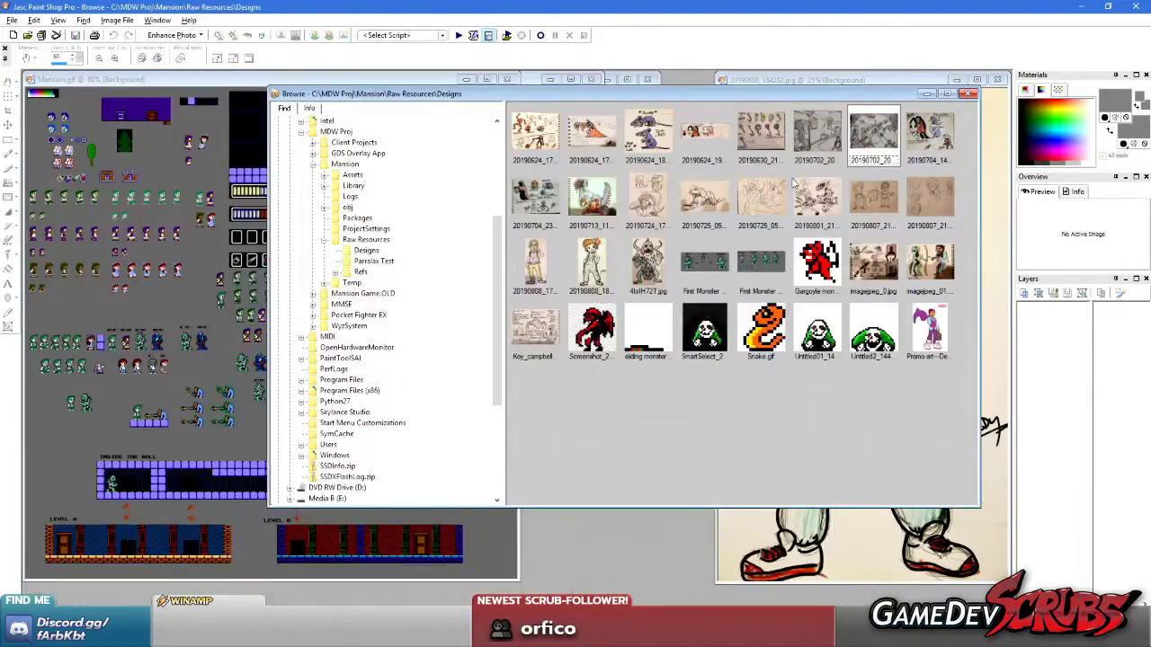
Open the room sketch 20190702_203501.jpg, inspect the portraits and wall candles, and close it.
{"action": "double_click", "coordinate": [816, 135]}
{"action": "scroll", "coordinate": [305, 324], "scroll_direction": "up", "scroll_amount": 2}
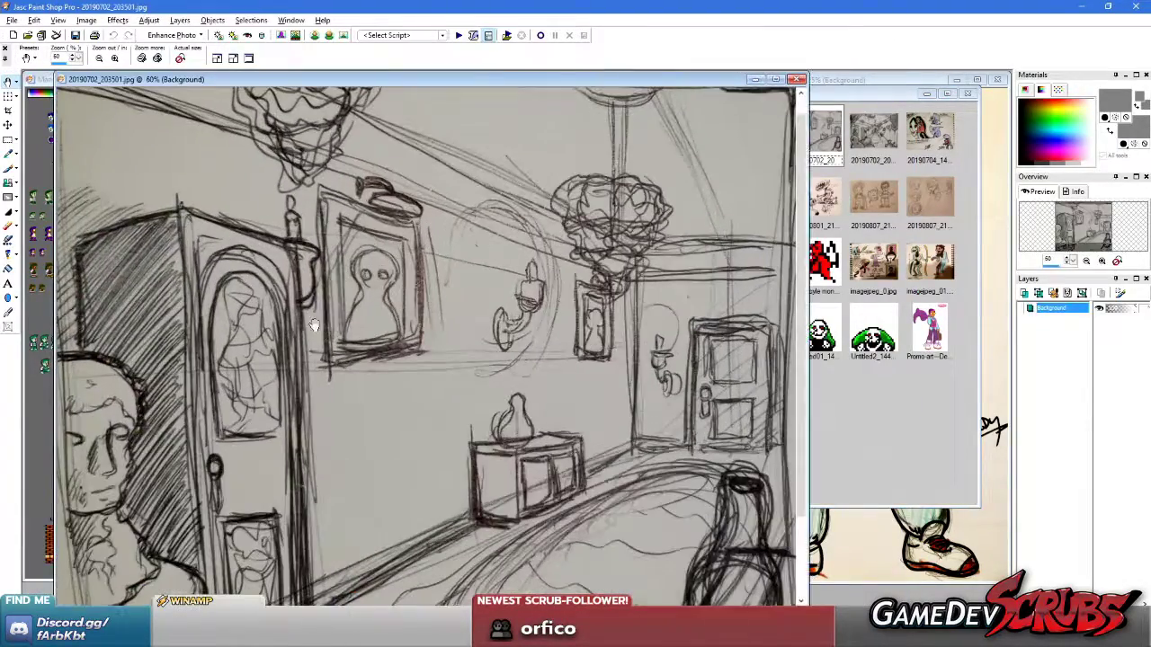
{"action": "scroll", "coordinate": [334, 344], "scroll_direction": "down", "scroll_amount": 3}
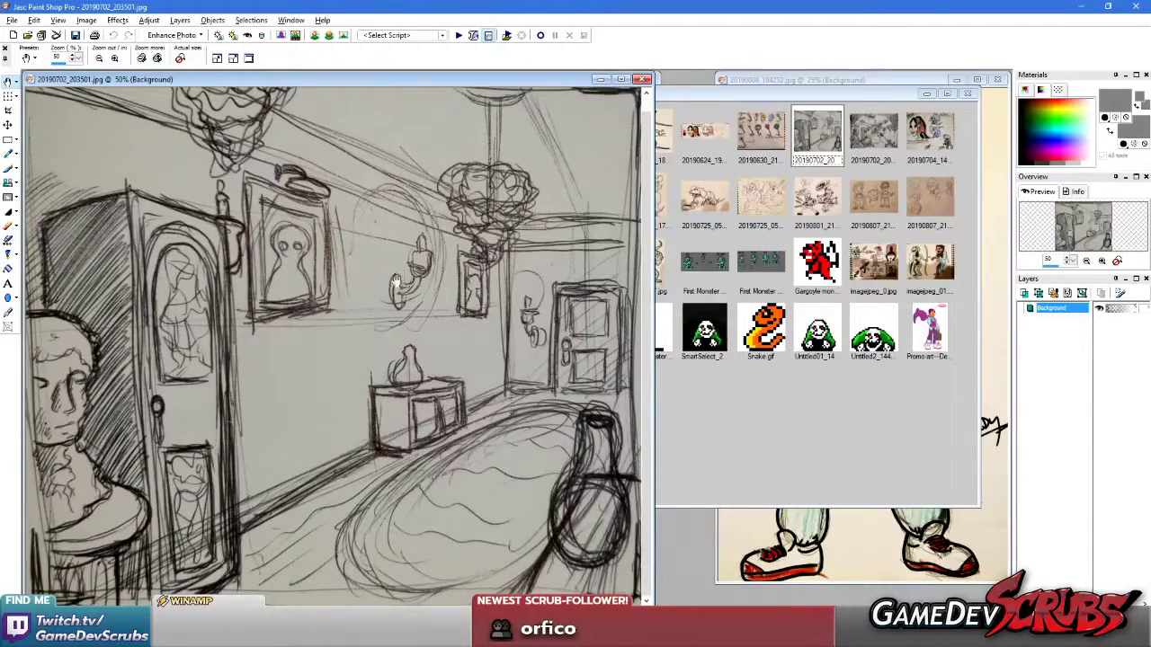
{"action": "right_click", "coordinate": [360, 320]}
{"action": "left_click", "coordinate": [298, 280]}
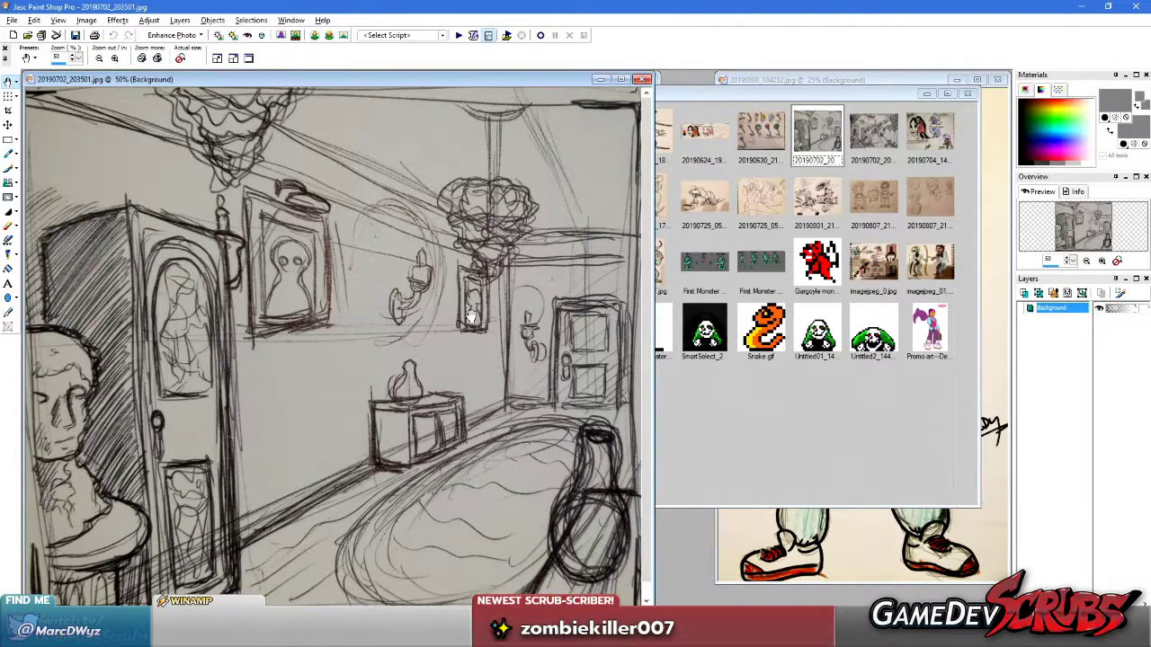
{"action": "left_click", "coordinate": [642, 79]}
Bring up Mansion.gif and examine the green-haired boy's sprites and the green and blue monster variants.
{"action": "left_click", "coordinate": [293, 334]}
{"action": "scroll", "coordinate": [292, 334], "scroll_direction": "up", "scroll_amount": 4}
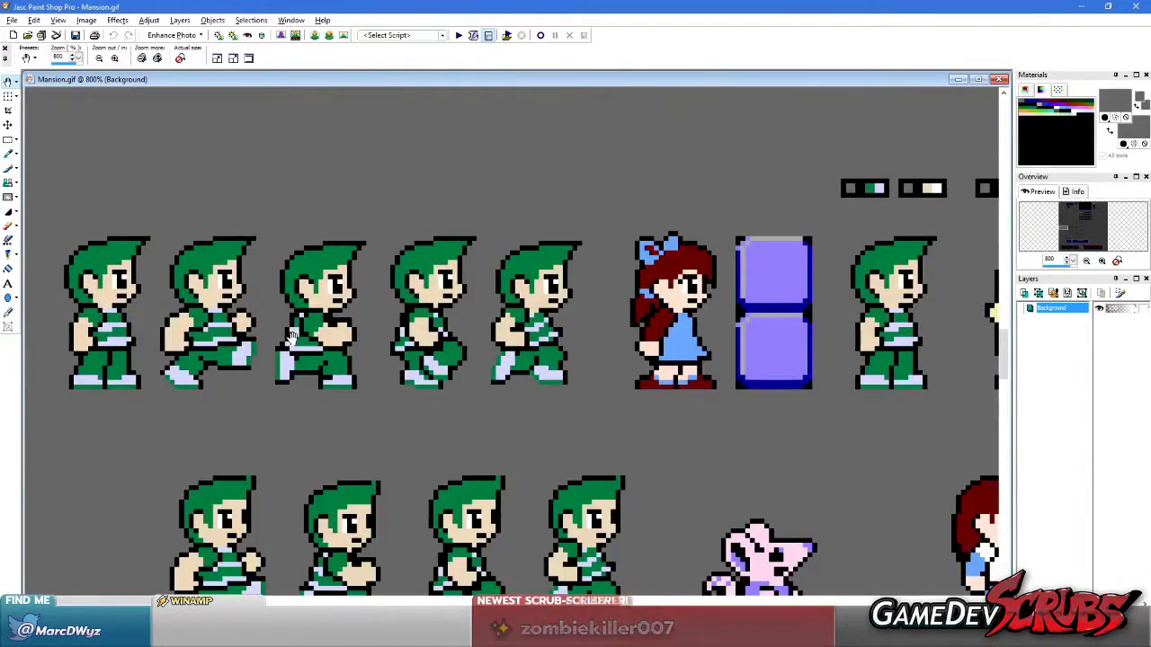
{"action": "scroll", "coordinate": [279, 344], "scroll_direction": "down", "scroll_amount": 2}
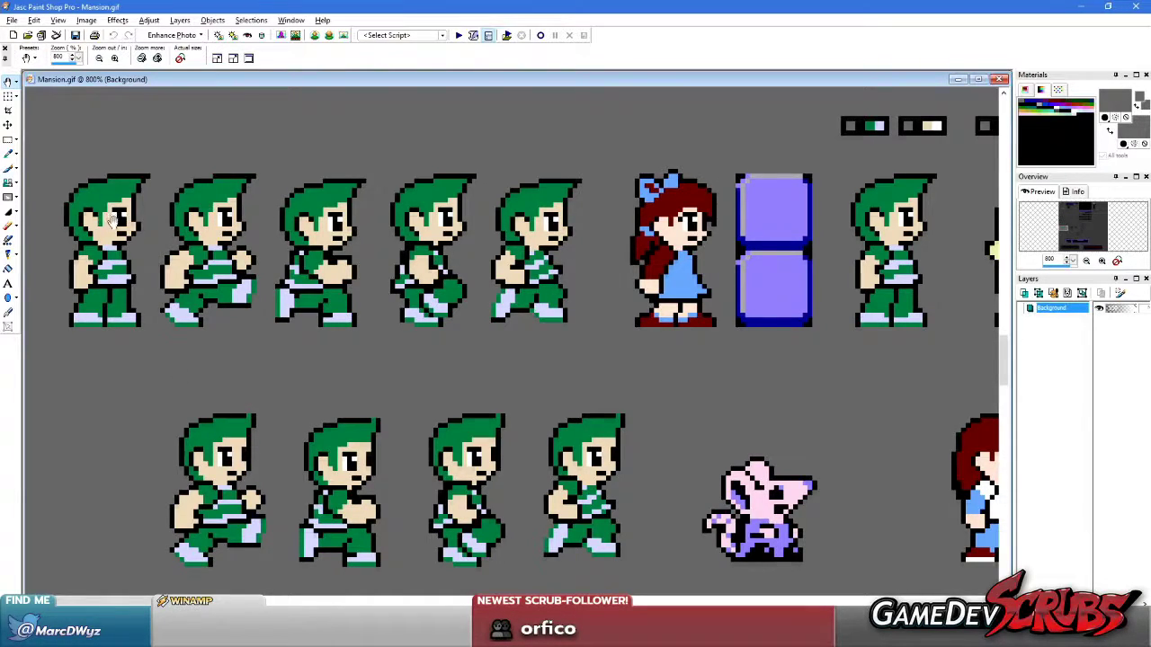
{"action": "scroll", "coordinate": [112, 222], "scroll_direction": "up", "scroll_amount": 1}
{"action": "scroll", "coordinate": [154, 257], "scroll_direction": "right", "scroll_amount": 5}
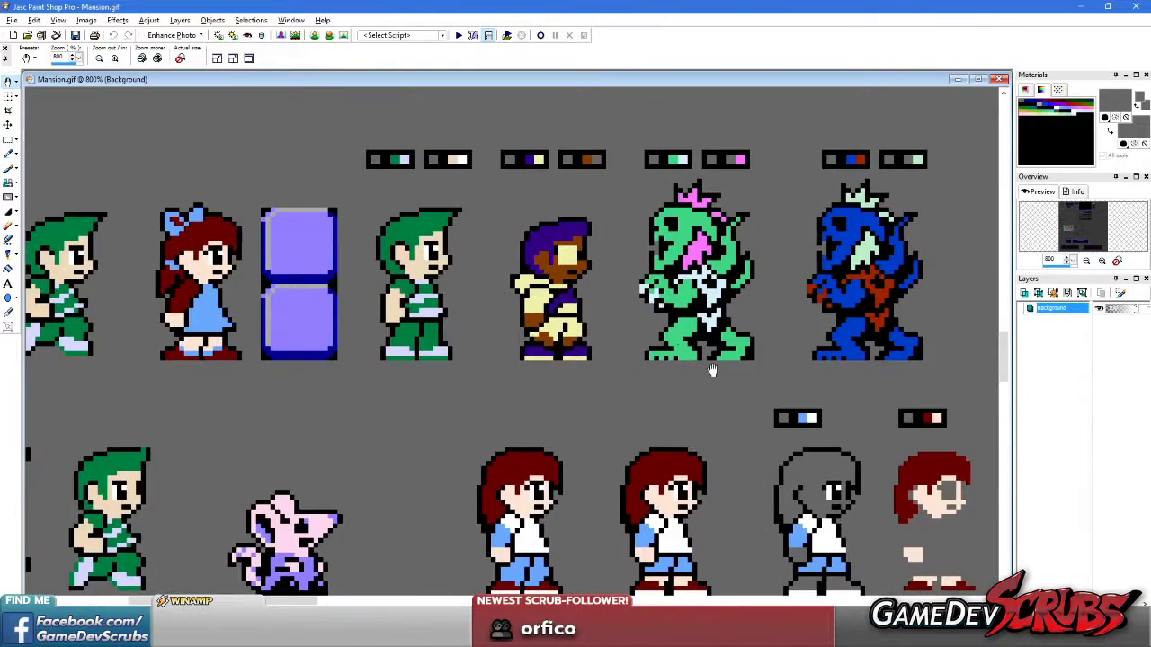
{"action": "scroll", "coordinate": [711, 368], "scroll_direction": "down", "scroll_amount": 2}
{"action": "left_click_drag", "start_coordinate": [695, 319], "coordinate": [367, 315]}
{"action": "left_click_drag", "start_coordinate": [642, 306], "coordinate": [365, 425]}
{"action": "left_click_drag", "start_coordinate": [569, 530], "coordinate": [539, 333]}
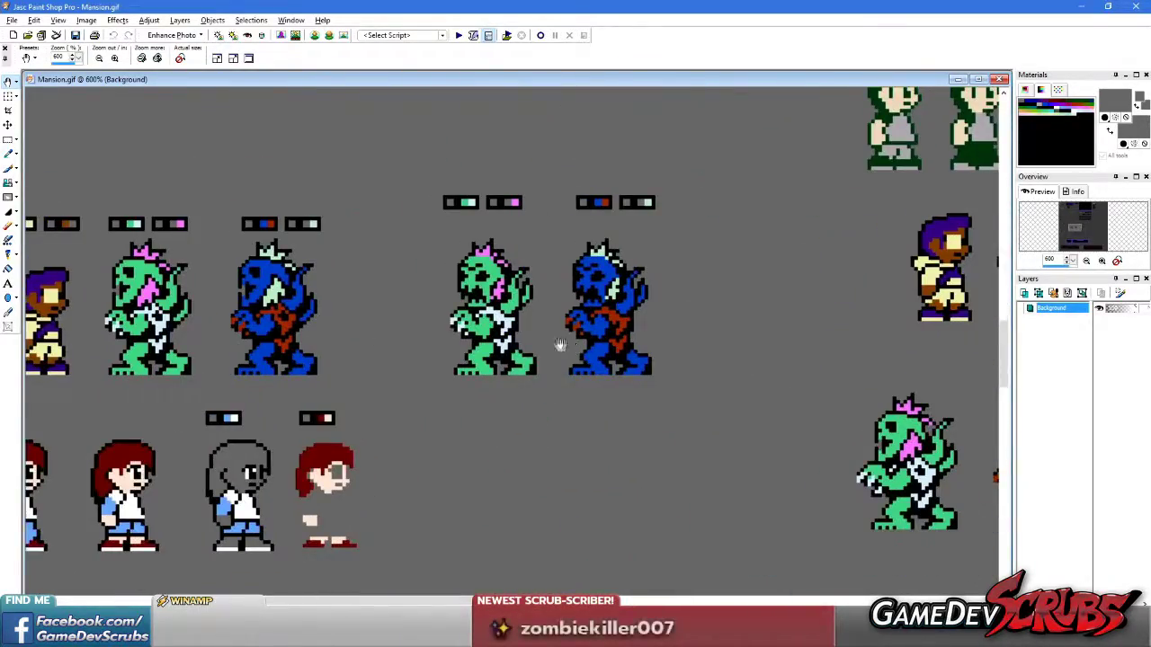
Return to the green-haired boy in Mansion.gif and compare his two rows of running frames up close.
{"action": "scroll", "coordinate": [490, 328], "scroll_direction": "up", "scroll_amount": 1}
{"action": "scroll", "coordinate": [490, 328], "scroll_direction": "down", "scroll_amount": 1}
{"action": "scroll", "coordinate": [490, 328], "scroll_direction": "up", "scroll_amount": 2}
{"action": "right_click", "coordinate": [506, 330]}
{"action": "left_click_drag", "start_coordinate": [36, 369], "coordinate": [392, 377]}
{"action": "left_click_drag", "start_coordinate": [287, 380], "coordinate": [629, 360]}
{"action": "left_click_drag", "start_coordinate": [36, 404], "coordinate": [426, 342]}
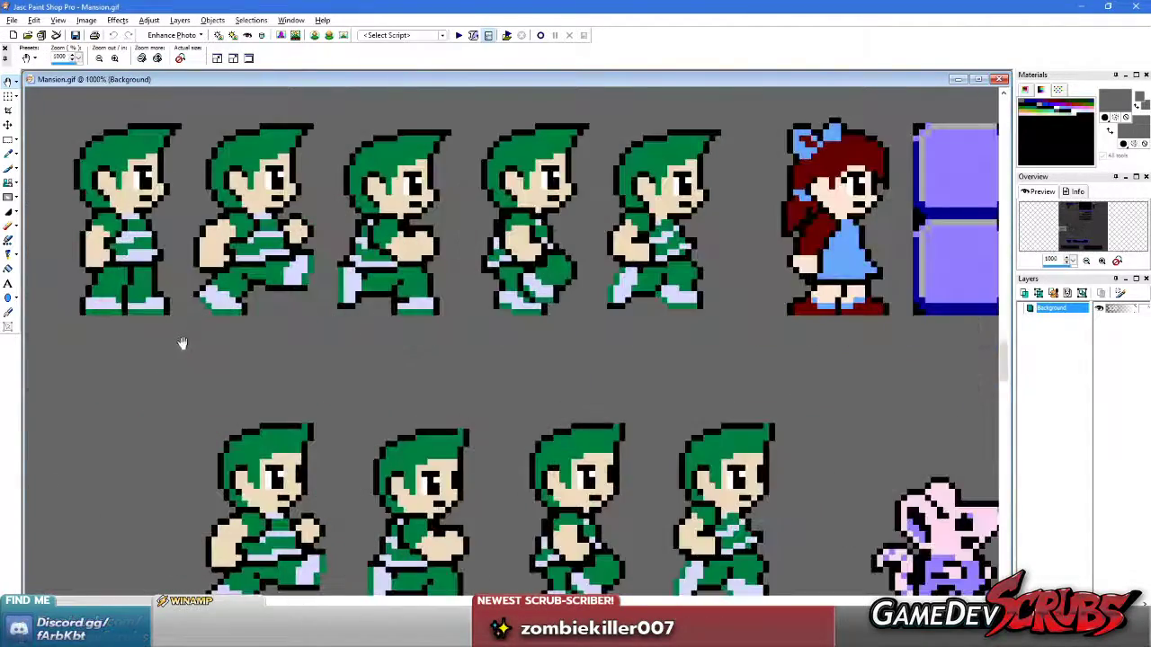
{"action": "scroll", "coordinate": [516, 442], "scroll_direction": "down", "scroll_amount": 2}
{"action": "scroll", "coordinate": [516, 443], "scroll_direction": "up", "scroll_amount": 2}
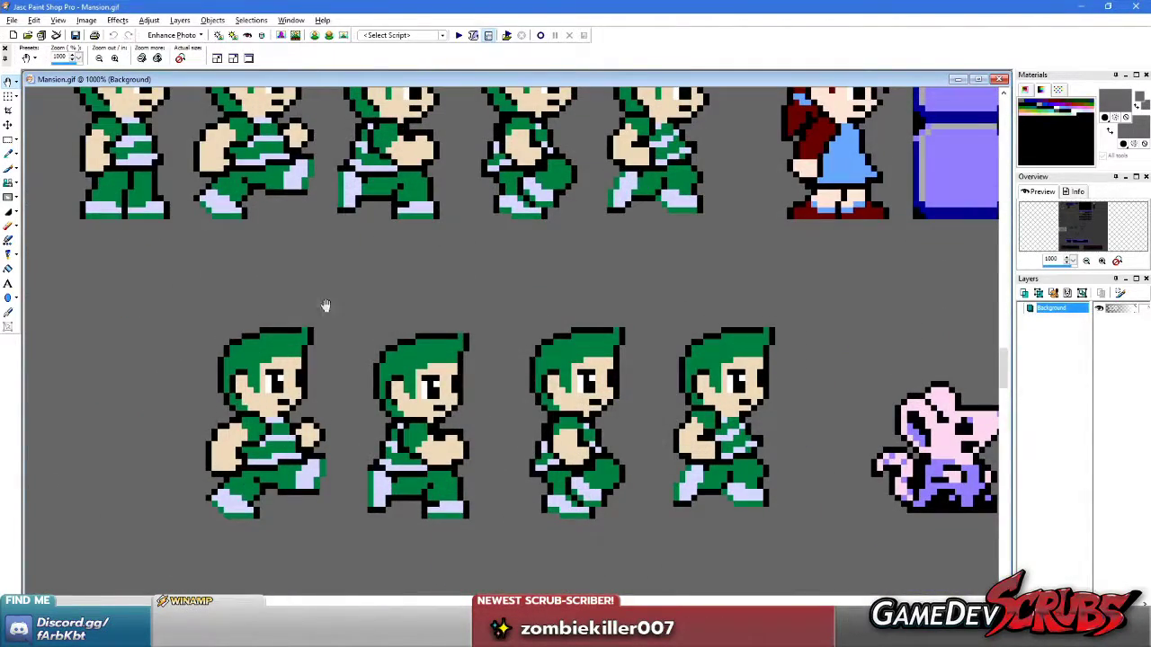
{"action": "scroll", "coordinate": [297, 314], "scroll_direction": "down", "scroll_amount": 1}
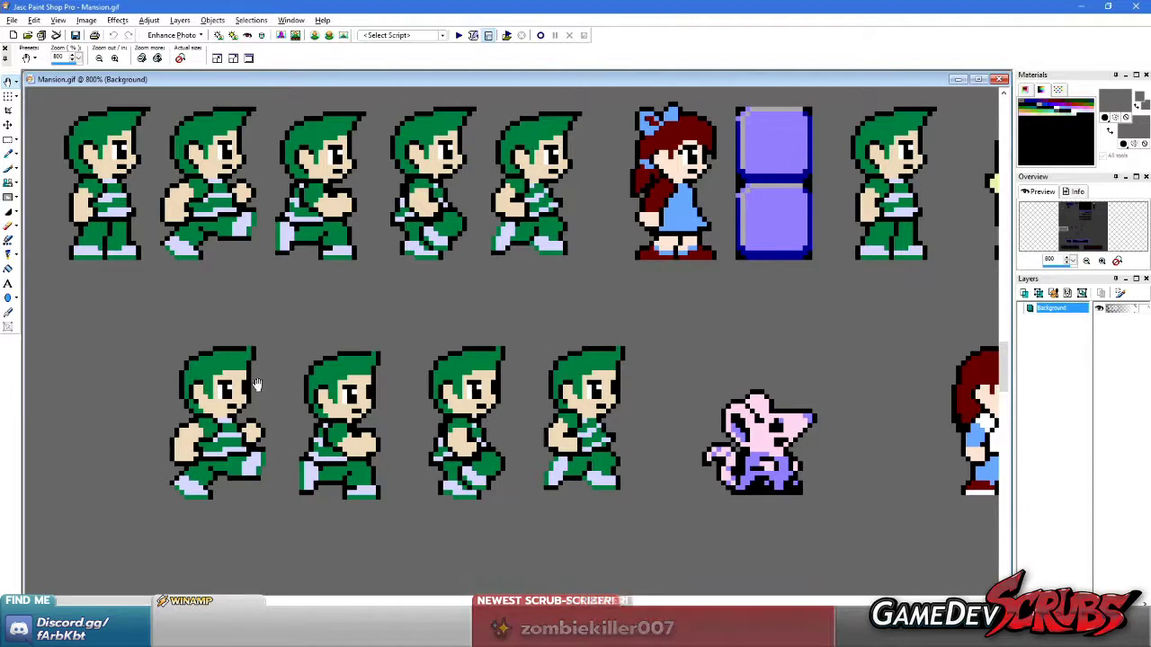
Examine the character lineup, the trident-wielding enemy frames and the Inside the Wall mockup in Mansion.gif.
{"action": "scroll", "coordinate": [603, 321], "scroll_direction": "right", "scroll_amount": 5}
{"action": "scroll", "coordinate": [603, 321], "scroll_direction": "down", "scroll_amount": 1}
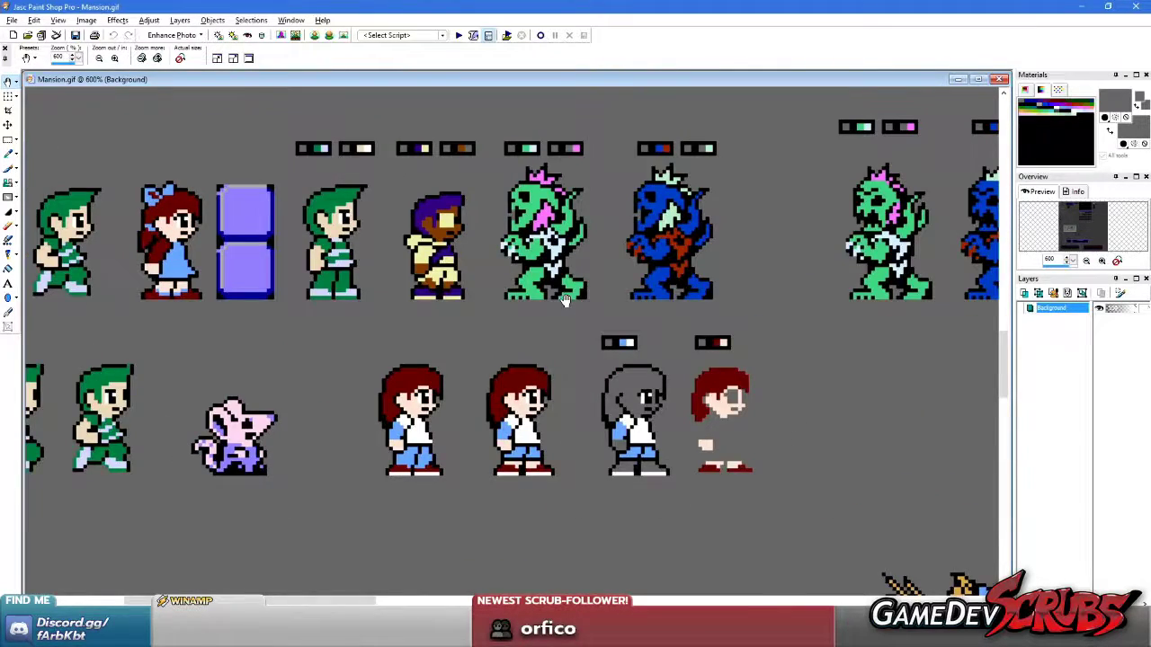
{"action": "scroll", "coordinate": [552, 309], "scroll_direction": "up", "scroll_amount": 3}
{"action": "scroll", "coordinate": [506, 348], "scroll_direction": "down", "scroll_amount": 3}
{"action": "scroll", "coordinate": [680, 368], "scroll_direction": "down", "scroll_amount": 3}
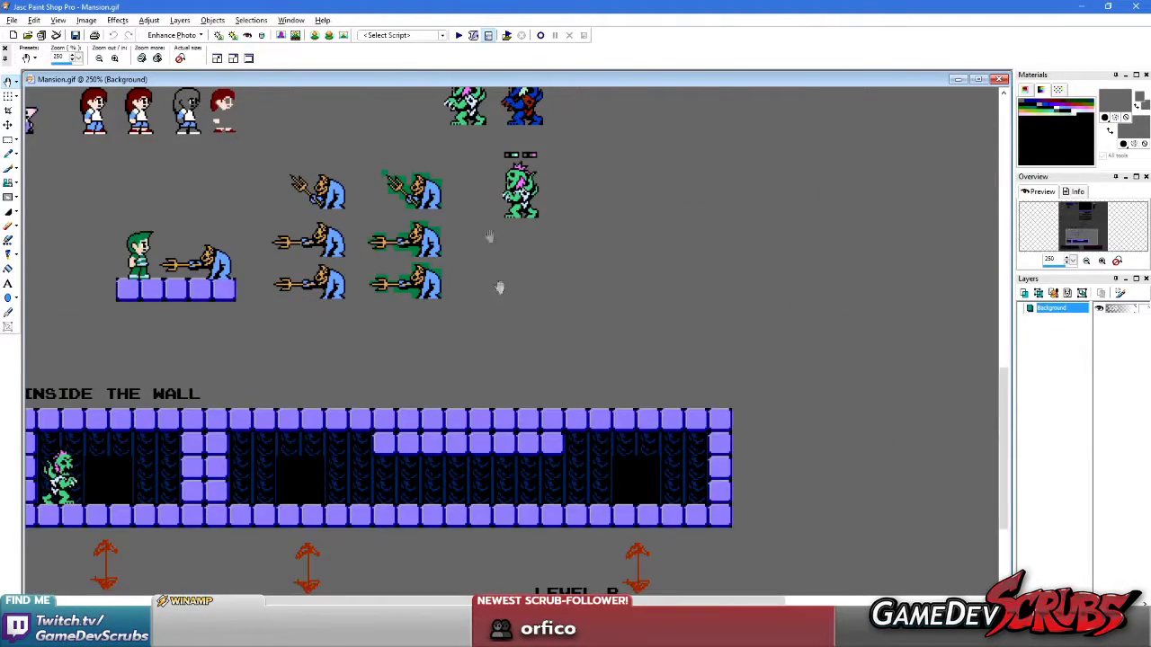
{"action": "scroll", "coordinate": [419, 374], "scroll_direction": "down", "scroll_amount": 1}
{"action": "scroll", "coordinate": [424, 427], "scroll_direction": "up", "scroll_amount": 1}
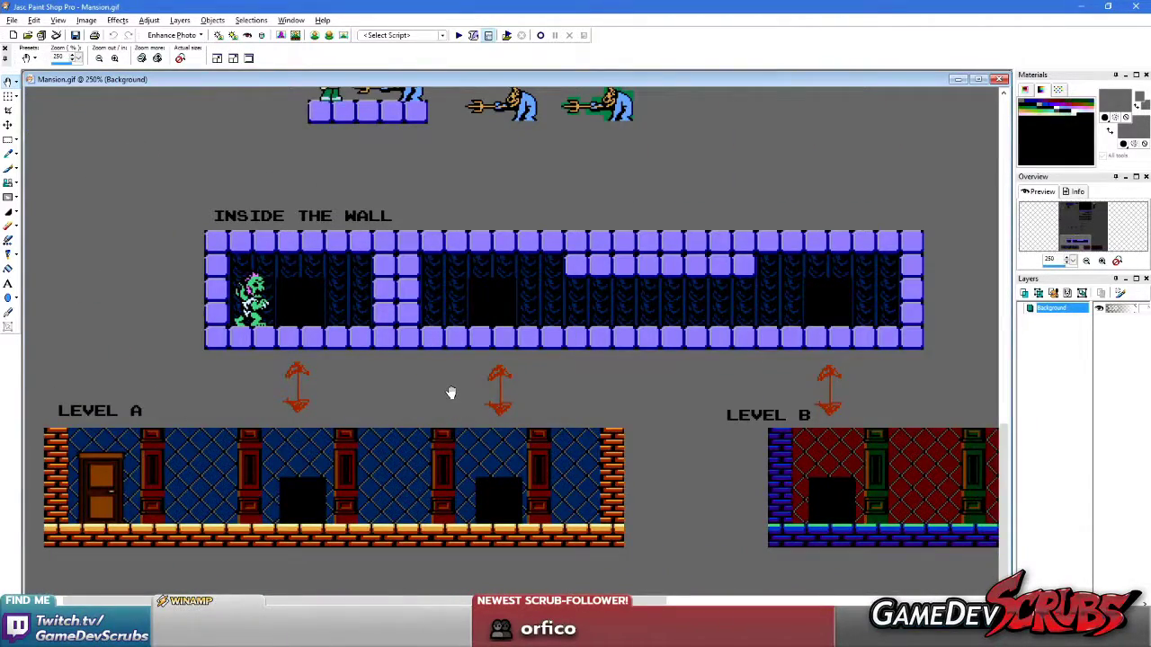
Examine how the Inside the Wall passage connects to the Level A and Level B mockups in Mansion.gif.
{"action": "scroll", "coordinate": [439, 392], "scroll_direction": "down", "scroll_amount": 2}
{"action": "scroll", "coordinate": [411, 411], "scroll_direction": "up", "scroll_amount": 3}
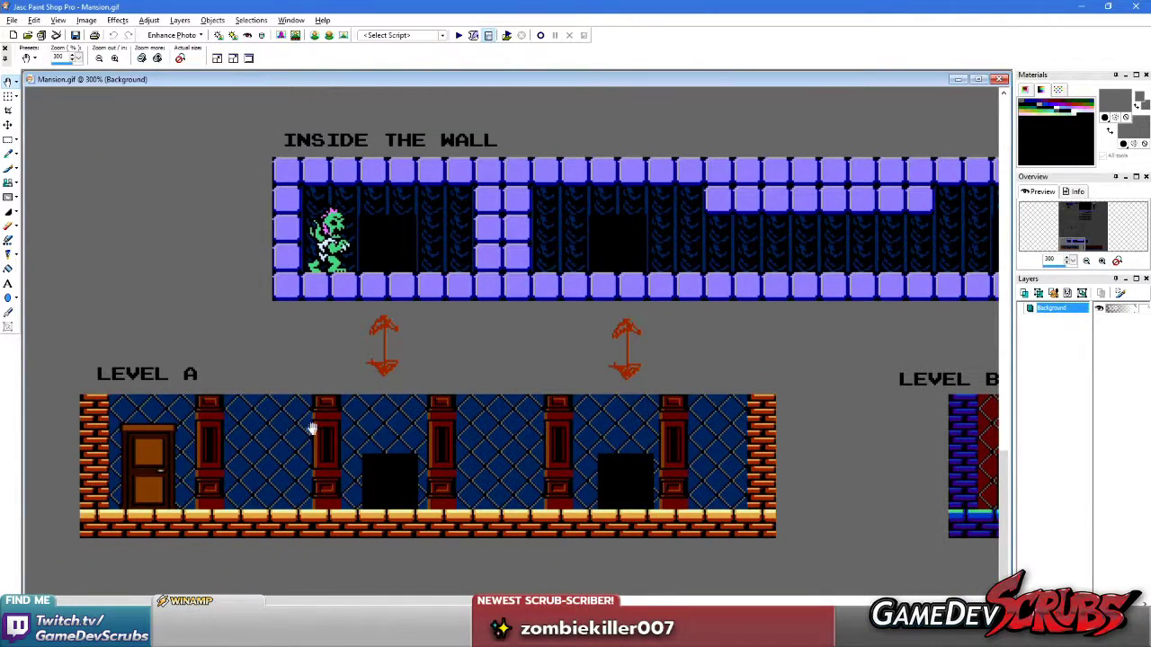
{"action": "left_click_drag", "start_coordinate": [367, 442], "coordinate": [293, 443]}
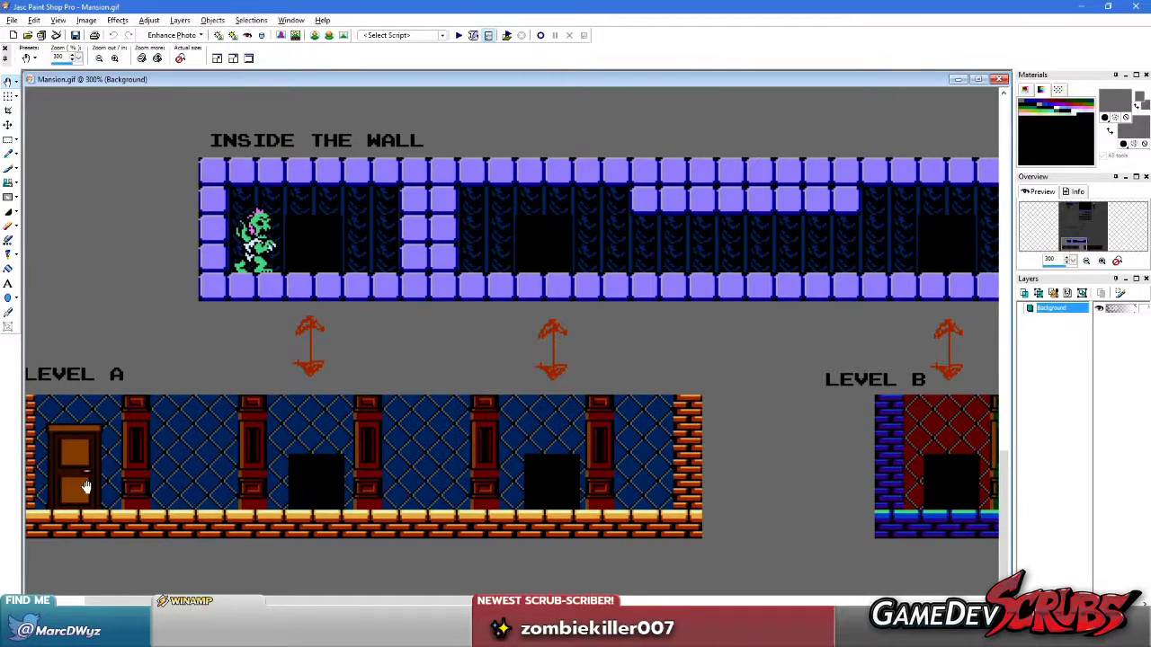
{"action": "left_click_drag", "start_coordinate": [190, 482], "coordinate": [285, 480]}
{"action": "left_click_drag", "start_coordinate": [366, 476], "coordinate": [198, 470]}
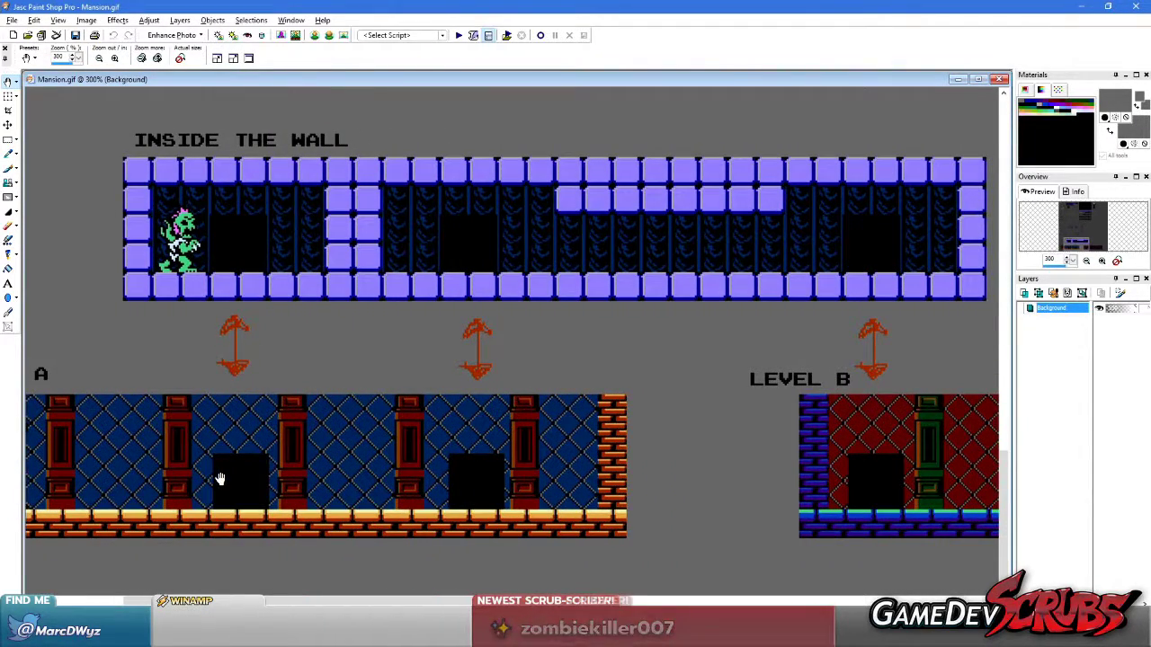
{"action": "left_click_drag", "start_coordinate": [588, 270], "coordinate": [111, 229]}
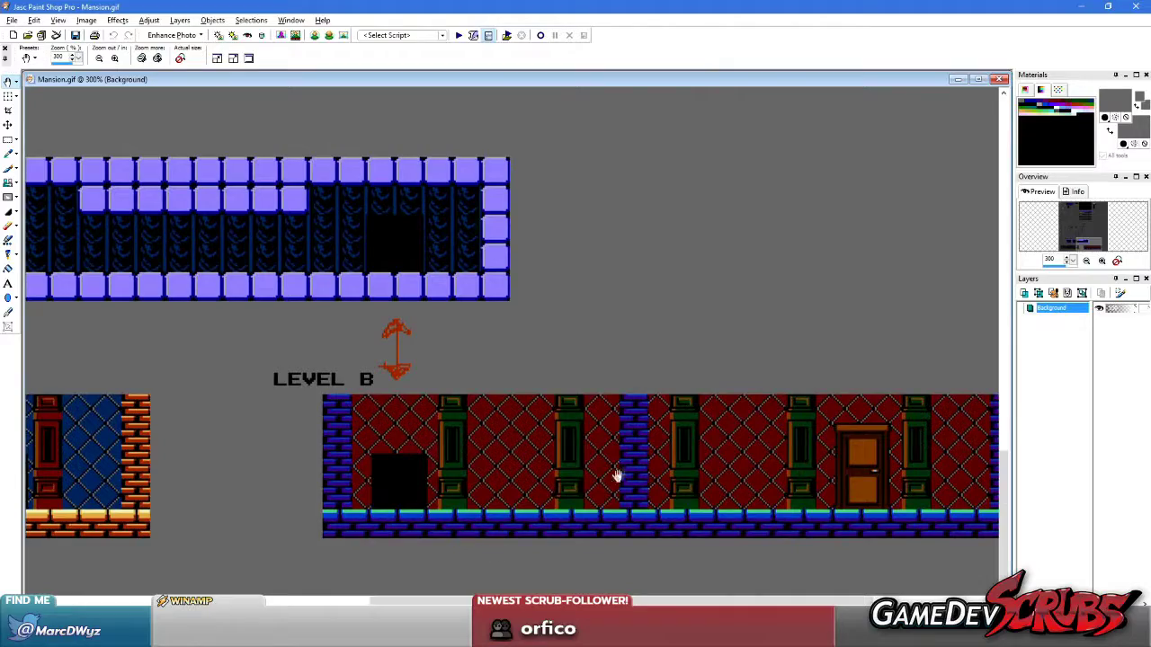
{"action": "left_click_drag", "start_coordinate": [617, 475], "coordinate": [391, 473]}
{"action": "left_click_drag", "start_coordinate": [258, 432], "coordinate": [634, 431]}
{"action": "left_click_drag", "start_coordinate": [716, 438], "coordinate": [609, 441]}
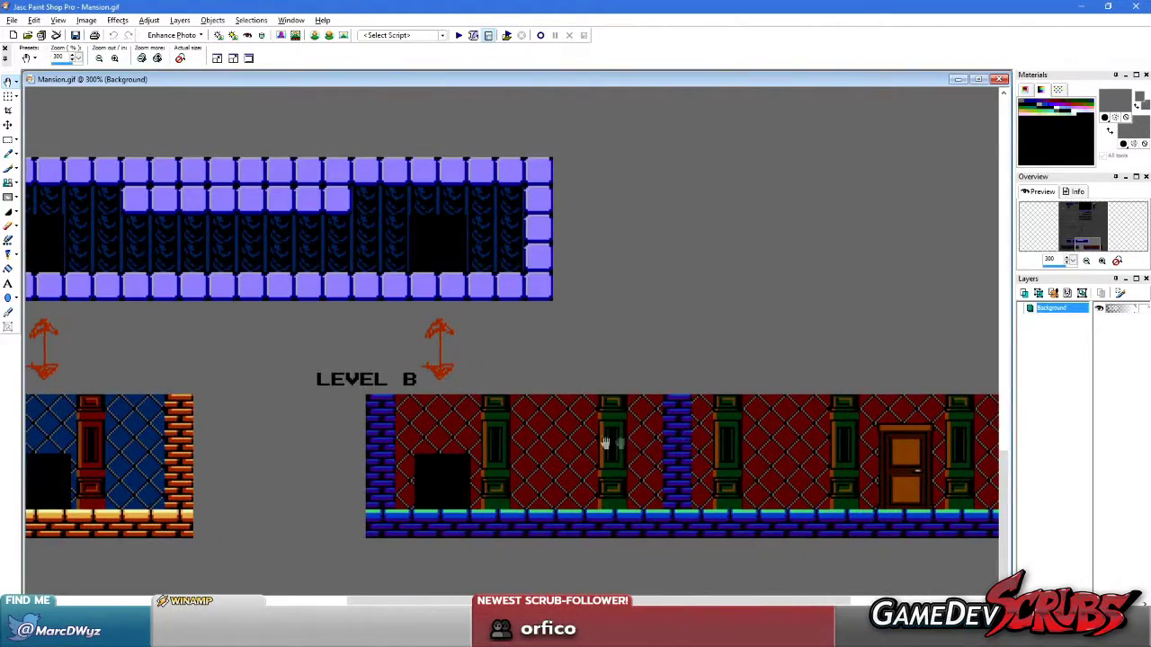
Return to the Designs folder browser, view the green horned monster drawing 4lolH72T.jpg up close and close it.
{"action": "scroll", "coordinate": [530, 378], "scroll_direction": "down", "scroll_amount": 2}
{"action": "key", "text": "ctrl+b"}
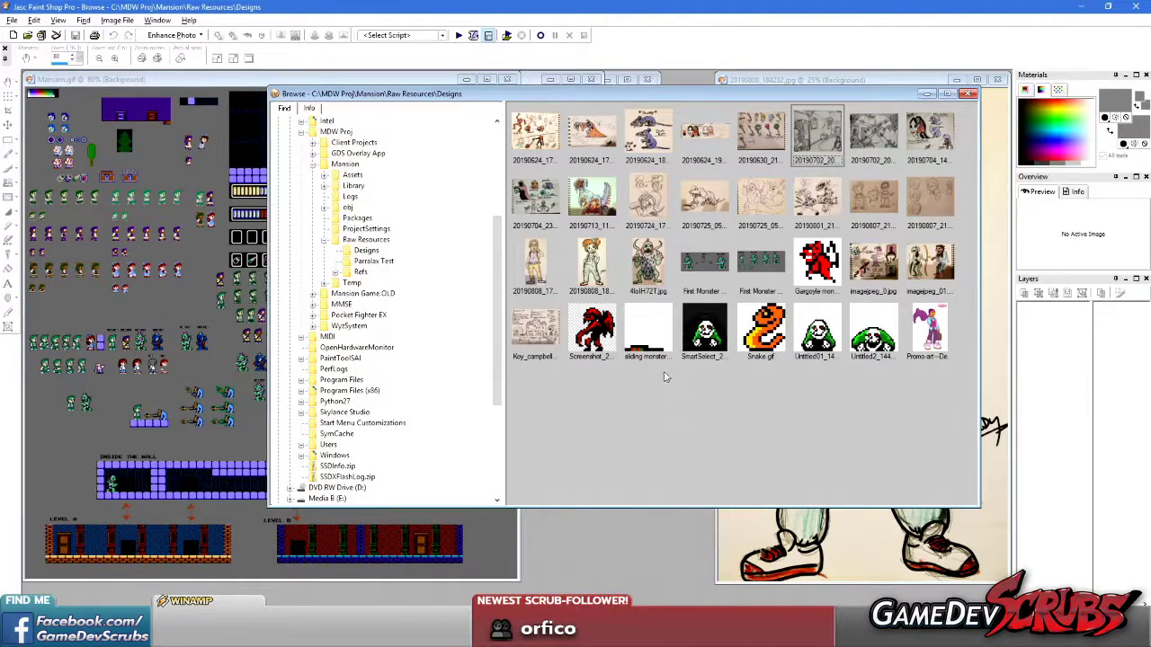
{"action": "double_click", "coordinate": [667, 296]}
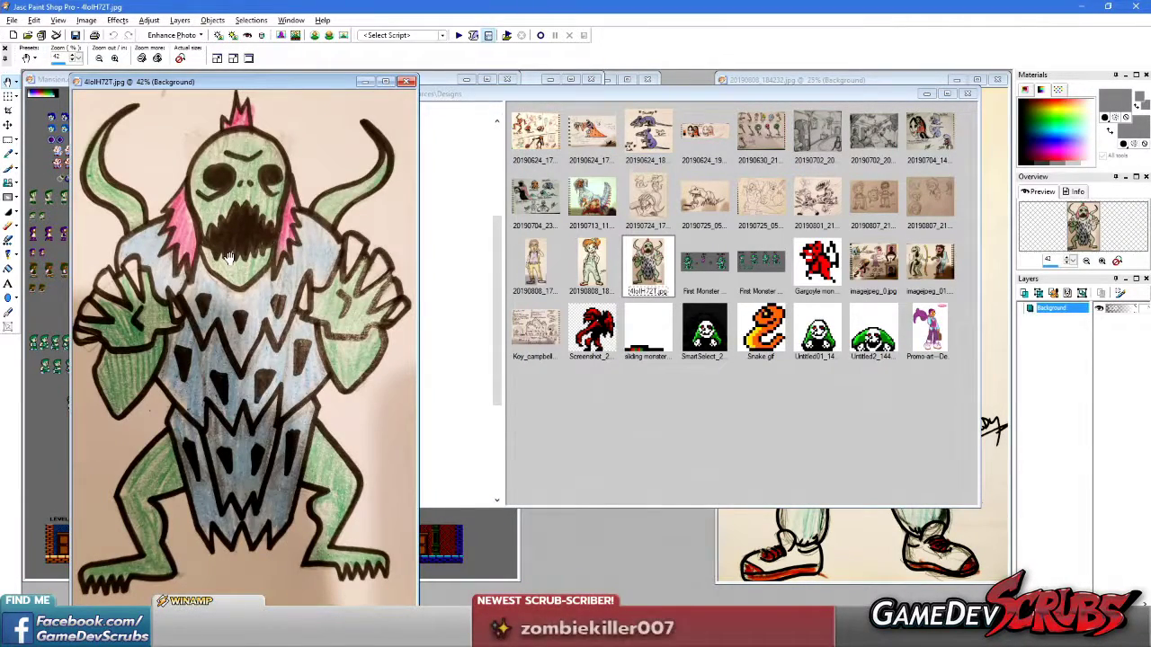
{"action": "scroll", "coordinate": [256, 207], "scroll_direction": "up", "scroll_amount": 1}
{"action": "scroll", "coordinate": [268, 227], "scroll_direction": "down", "scroll_amount": 1}
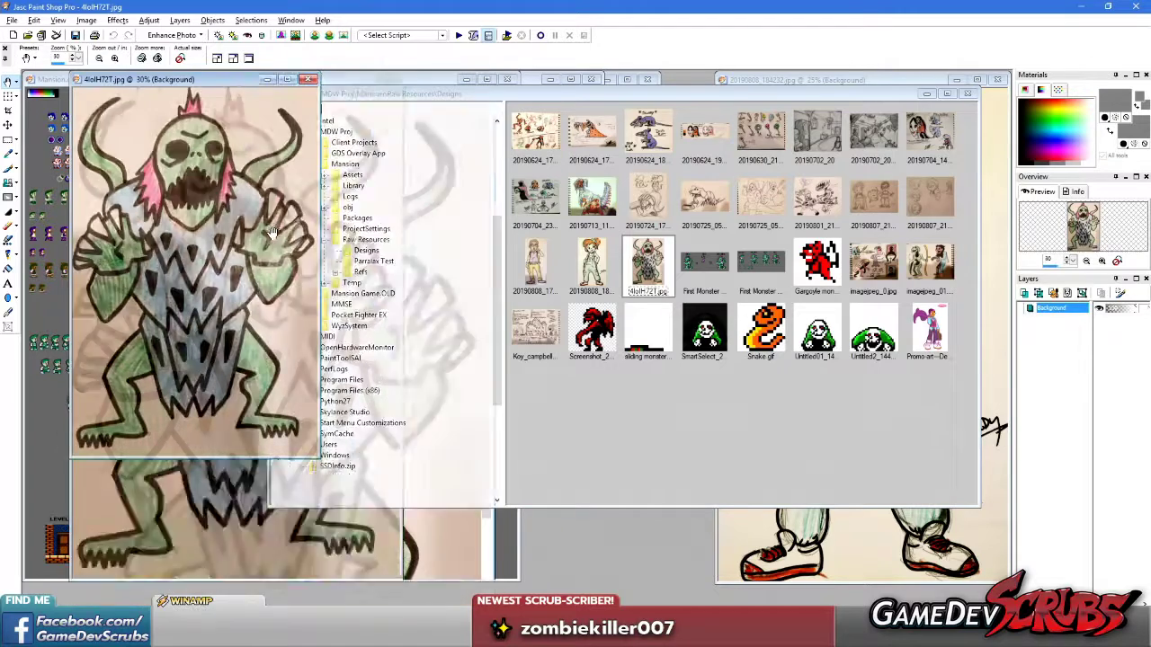
{"action": "scroll", "coordinate": [265, 239], "scroll_direction": "up", "scroll_amount": 1}
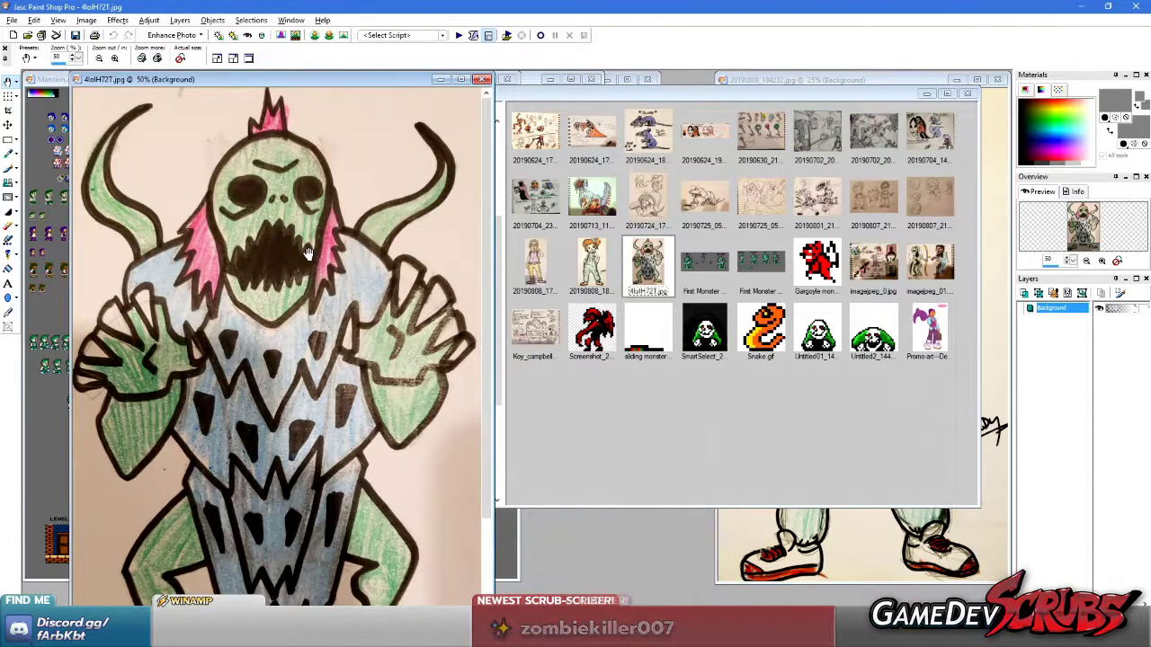
{"action": "scroll", "coordinate": [304, 295], "scroll_direction": "down", "scroll_amount": 1}
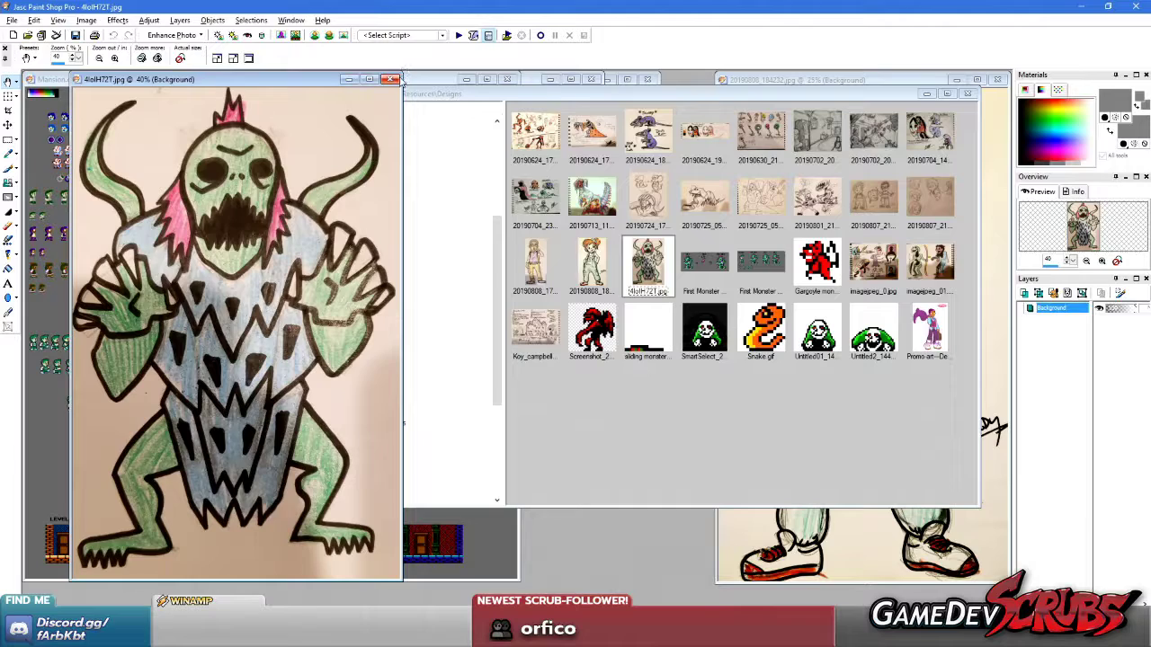
{"action": "left_click", "coordinate": [391, 80]}
Open the enemy concept sheet imagejpeg_0.jpg from the Designs folder, inspect the walking coffin and close it.
{"action": "left_click", "coordinate": [705, 262]}
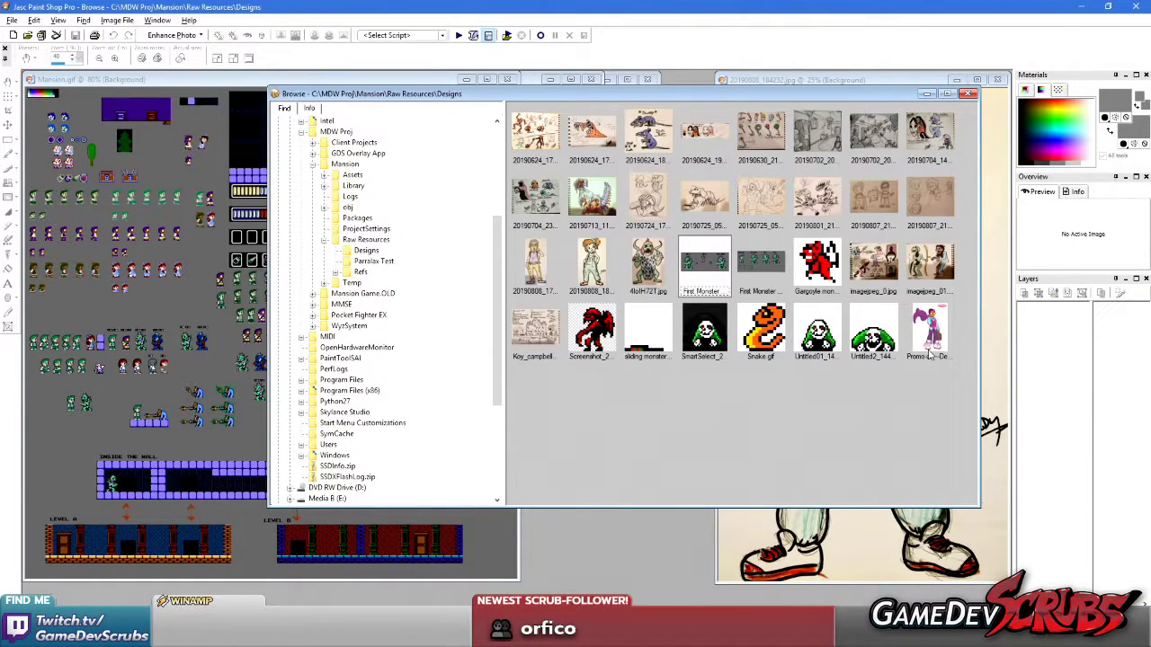
{"action": "double_click", "coordinate": [870, 286]}
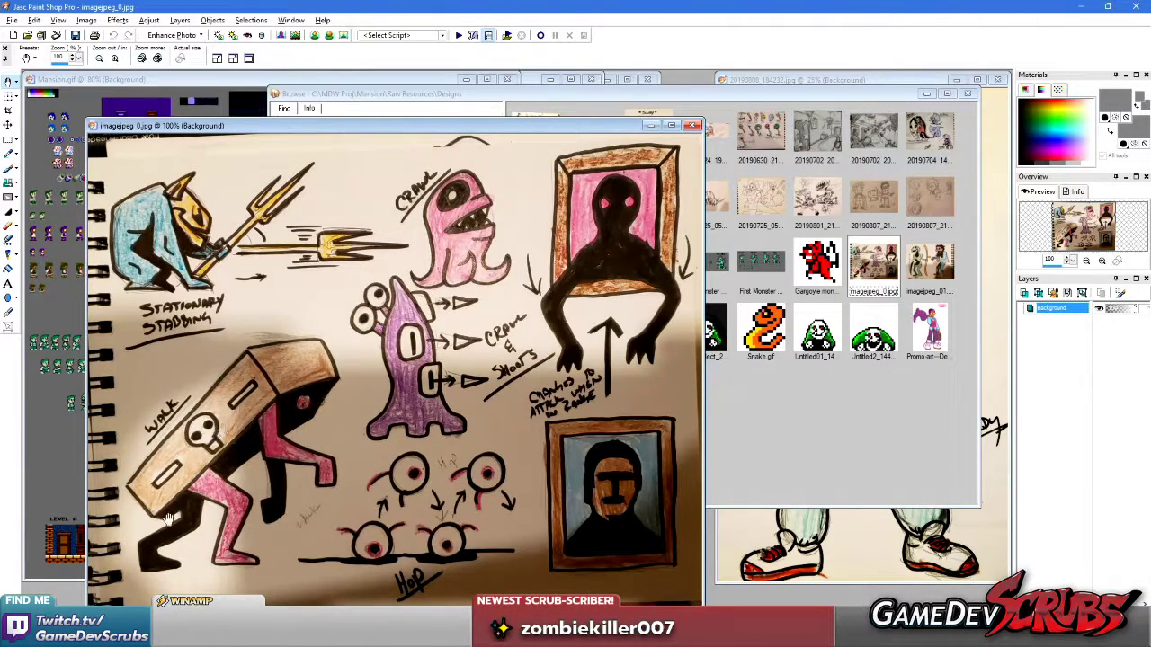
{"action": "scroll", "coordinate": [241, 452], "scroll_direction": "up", "scroll_amount": 1}
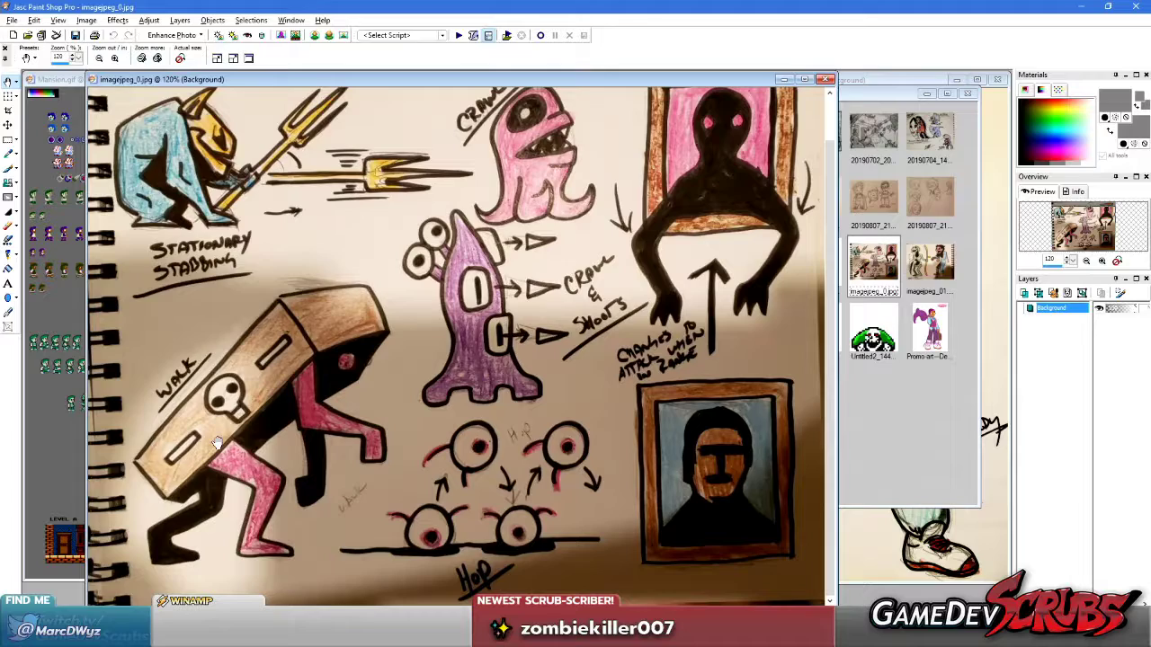
{"action": "scroll", "coordinate": [226, 435], "scroll_direction": "down", "scroll_amount": 2}
{"action": "scroll", "coordinate": [233, 373], "scroll_direction": "up", "scroll_amount": 1}
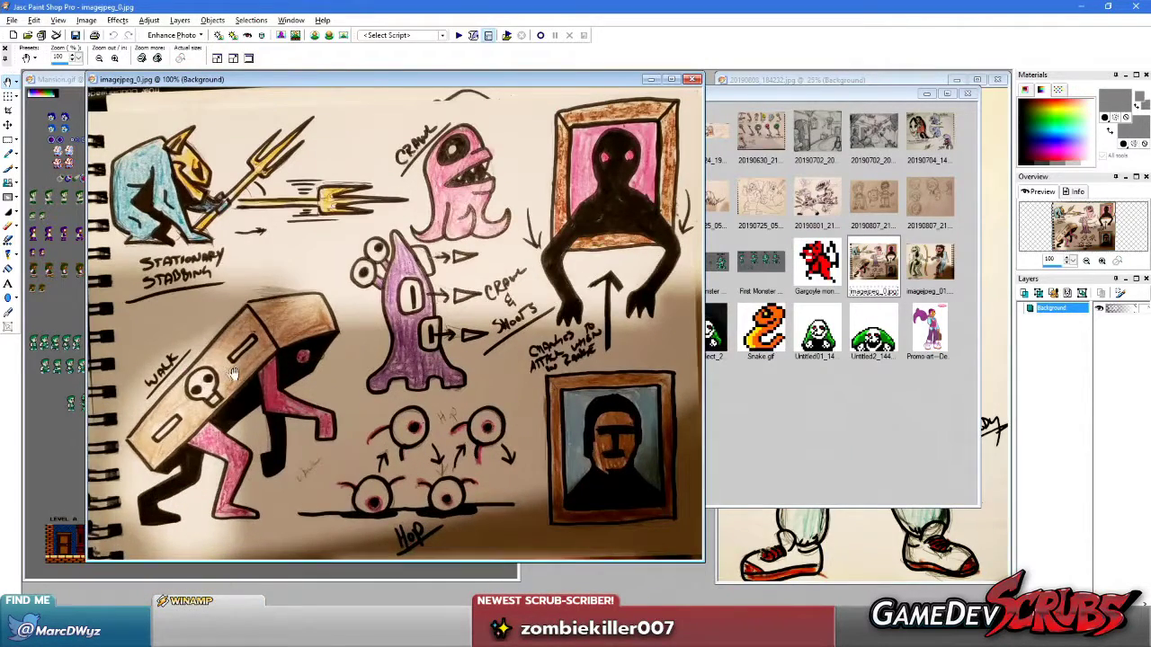
{"action": "left_click", "coordinate": [693, 80]}
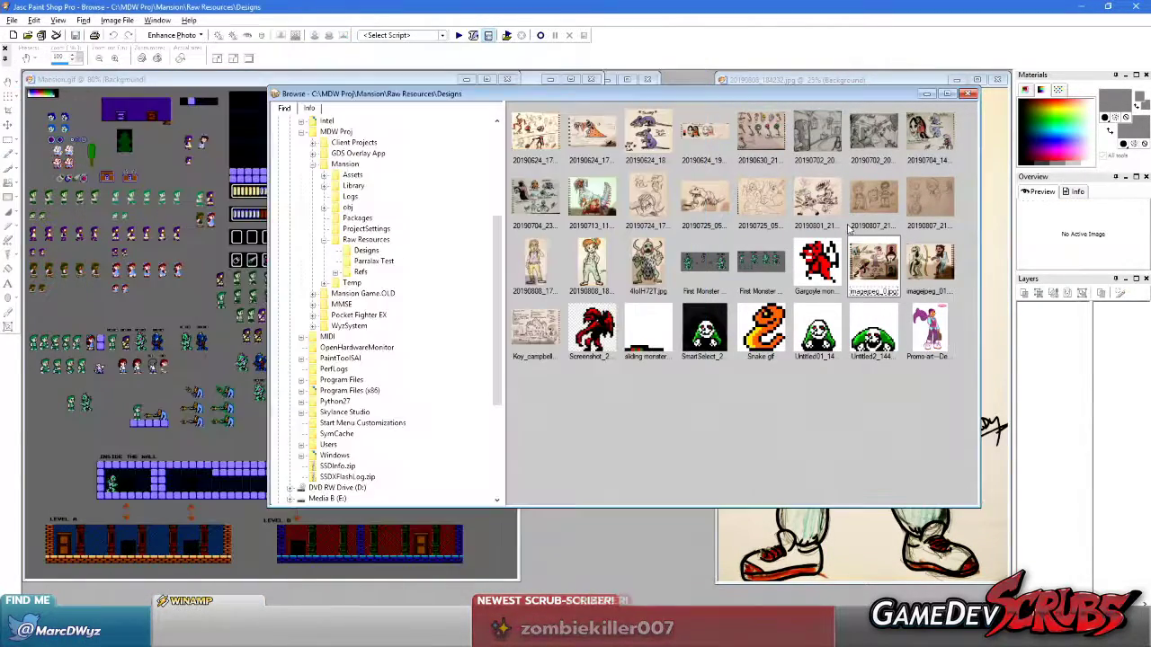
Open the mouse boy shopkeeper sketch 20190724_172341.jpg, inspect the helmet shop drawing and close it.
{"action": "double_click", "coordinate": [636, 200]}
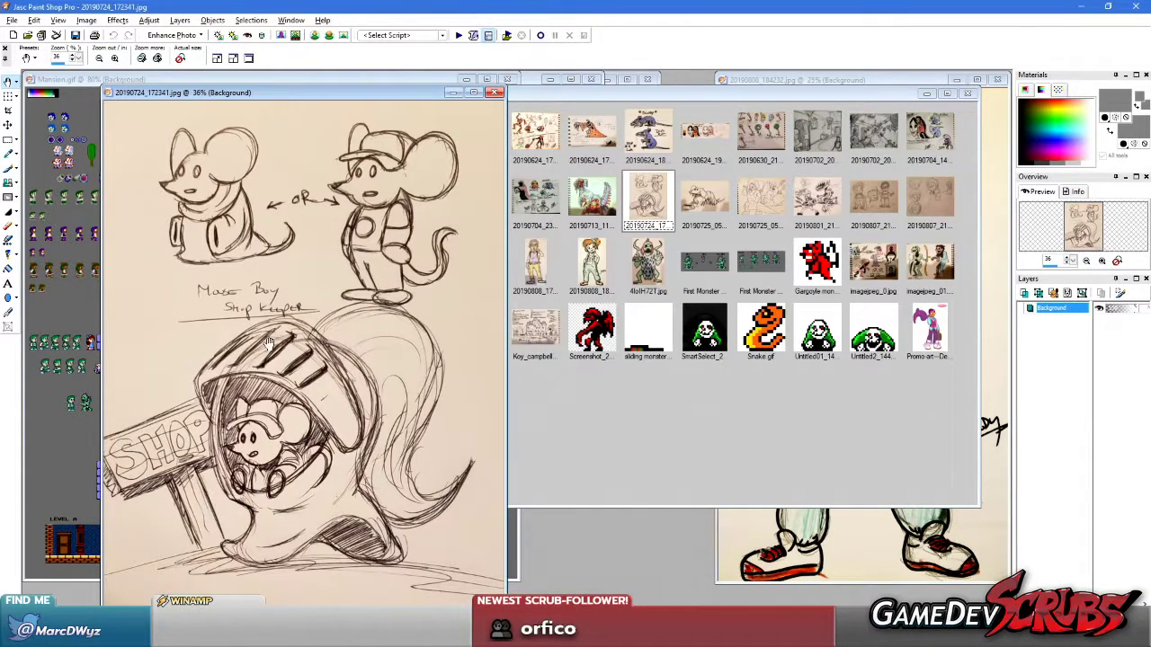
{"action": "scroll", "coordinate": [275, 454], "scroll_direction": "up", "scroll_amount": 2}
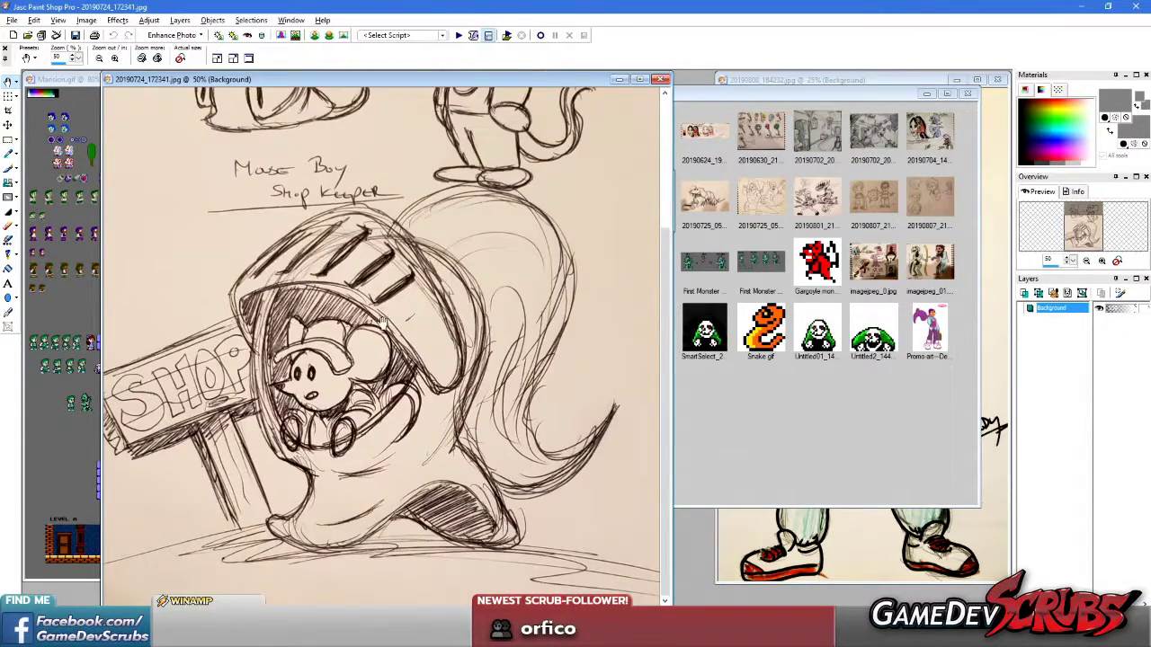
{"action": "scroll", "coordinate": [381, 321], "scroll_direction": "down", "scroll_amount": 1}
{"action": "left_click", "coordinate": [549, 80]}
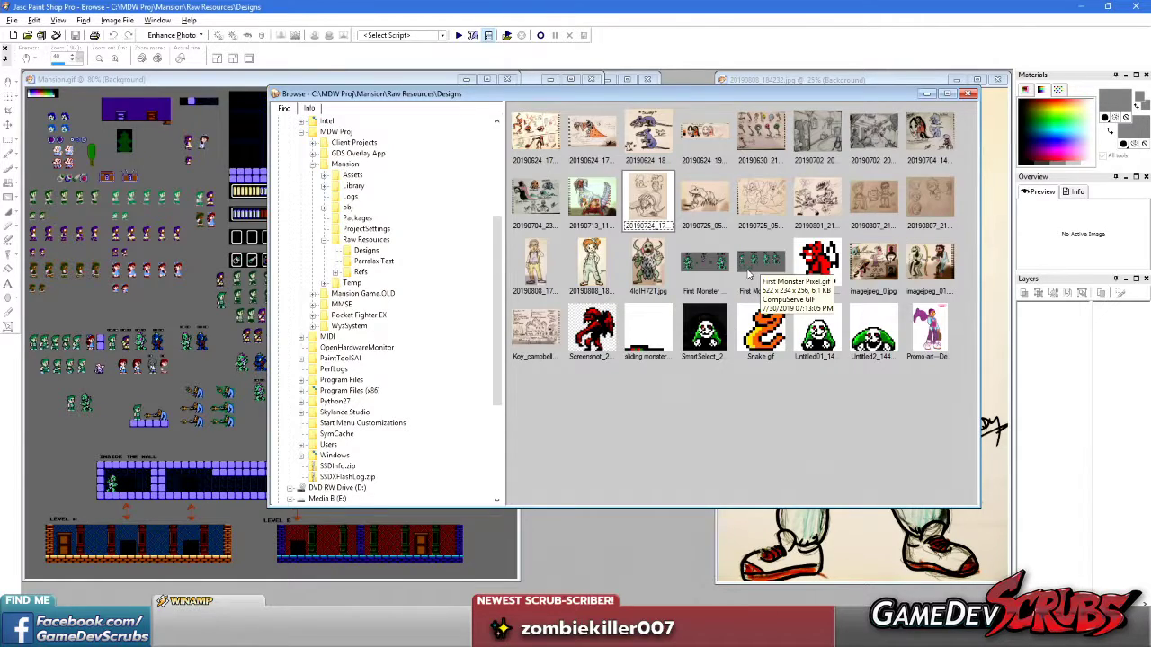
View the chef monster sketch 20190725_054453.jpg, close it and bring the Melody drawing 20190808_184232.jpg to the front.
{"action": "double_click", "coordinate": [764, 214]}
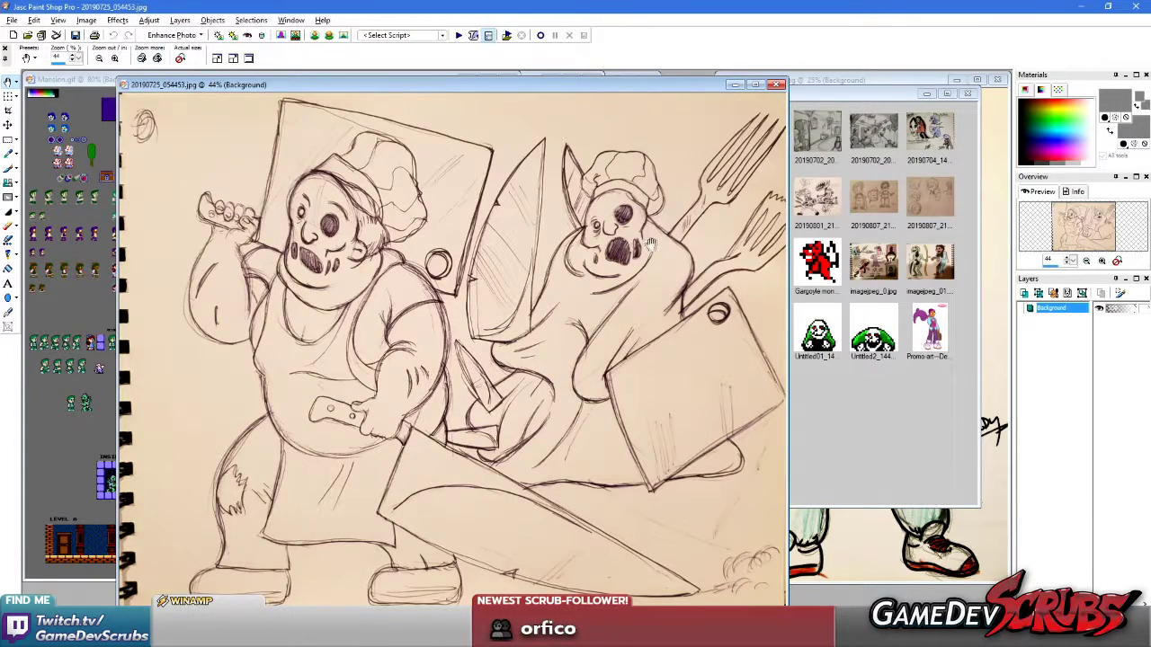
{"action": "scroll", "coordinate": [481, 266], "scroll_direction": "down", "scroll_amount": 1}
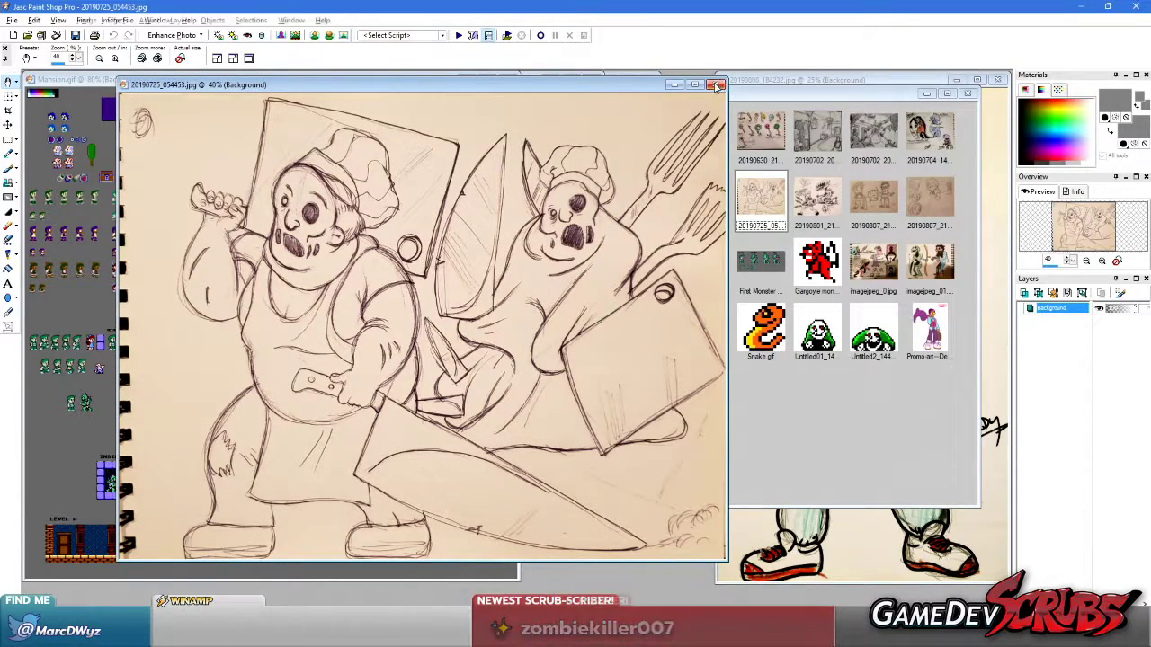
{"action": "left_click", "coordinate": [744, 97]}
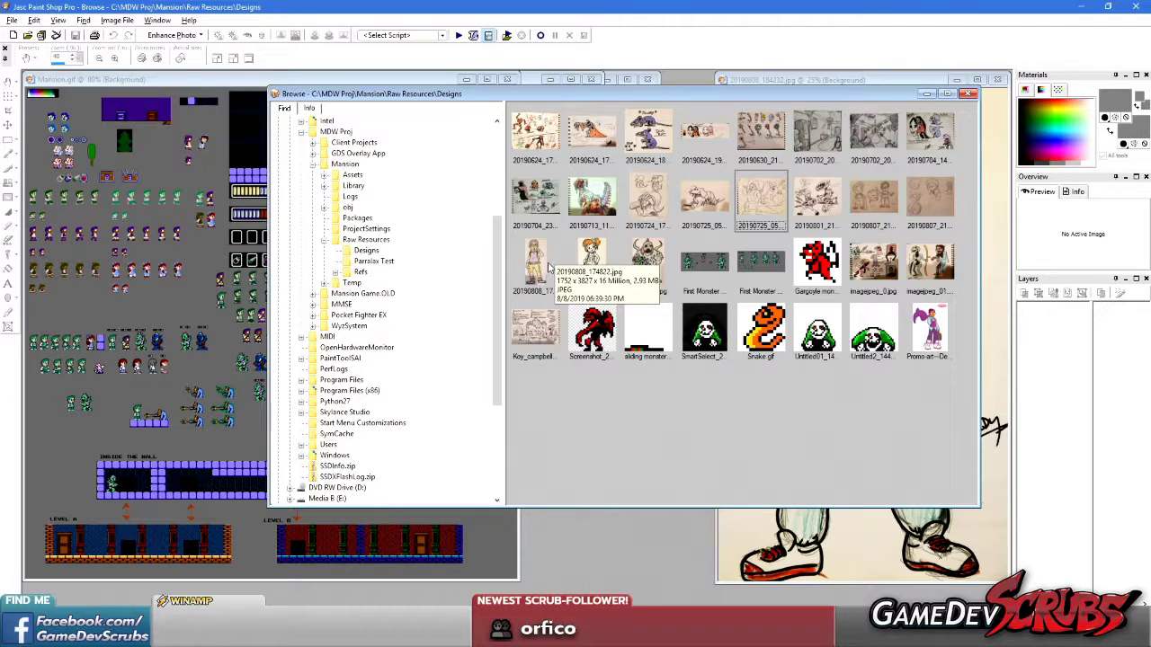
{"action": "left_click", "coordinate": [764, 529]}
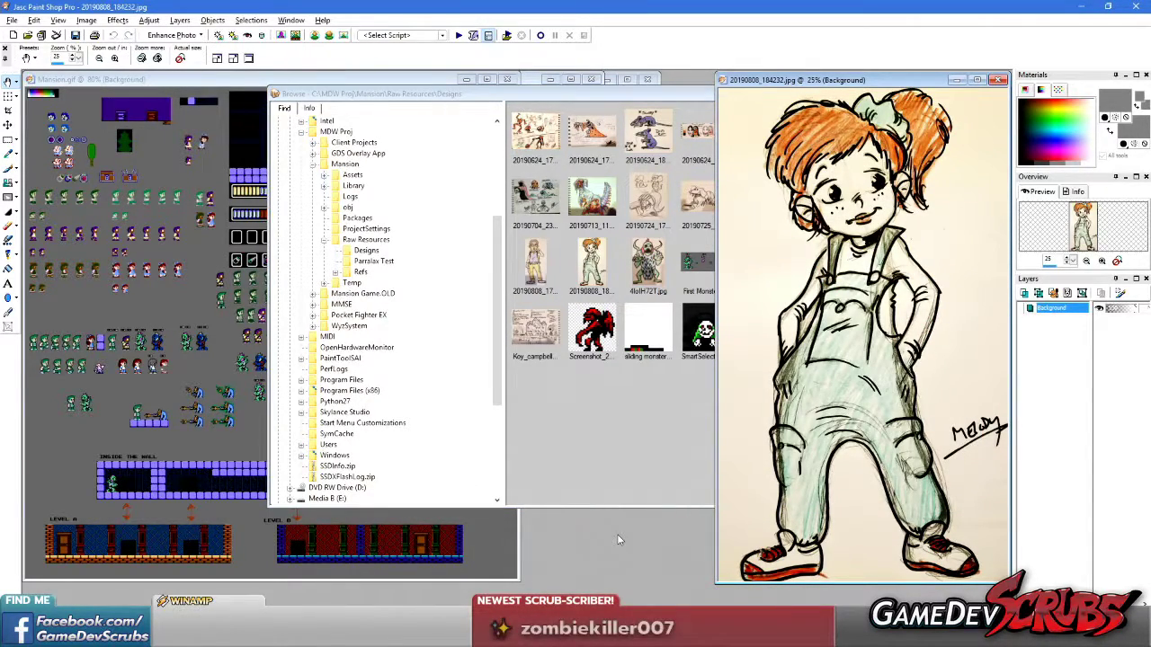
Switch to Aseprite, show Ricky Backpack.aseprite and view the two backpack-wearing kid sprites up close.
{"action": "left_click", "coordinate": [446, 635]}
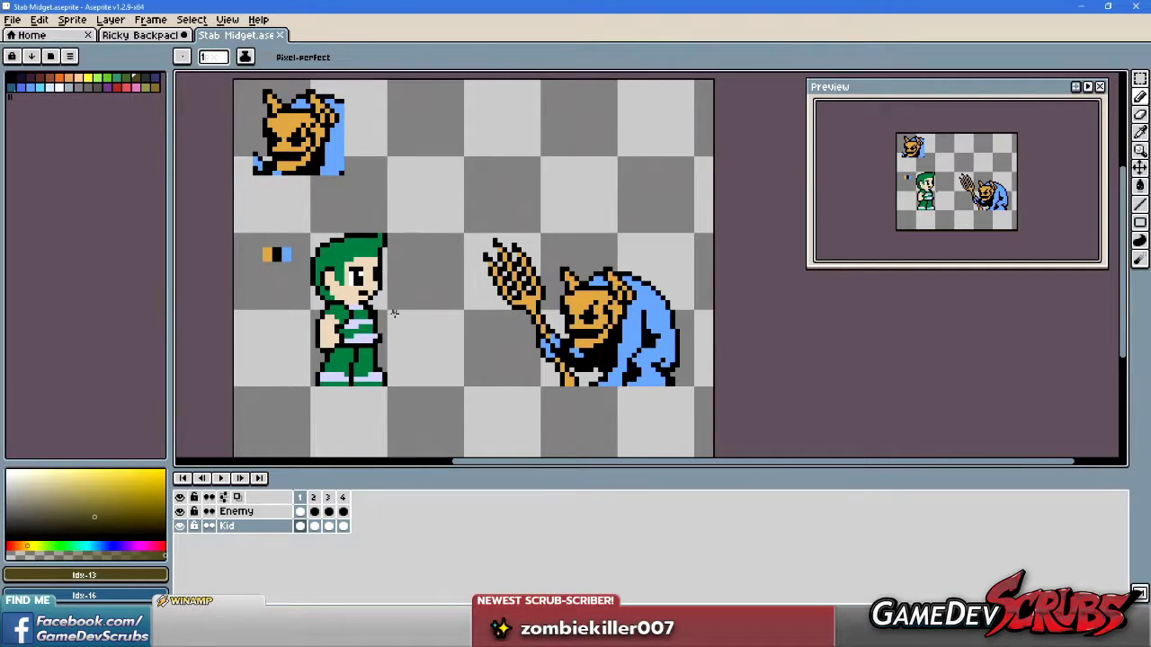
{"action": "left_click", "coordinate": [144, 35]}
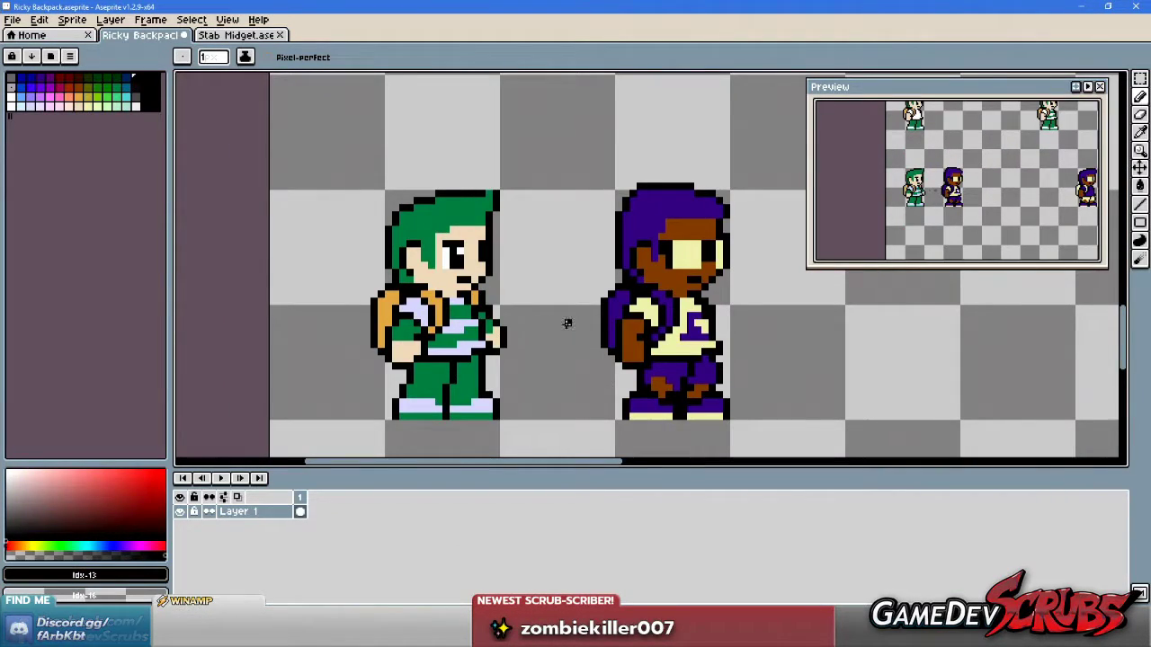
{"action": "left_click_drag", "start_coordinate": [565, 321], "coordinate": [423, 310]}
{"action": "scroll", "coordinate": [461, 243], "scroll_direction": "up", "scroll_amount": 2}
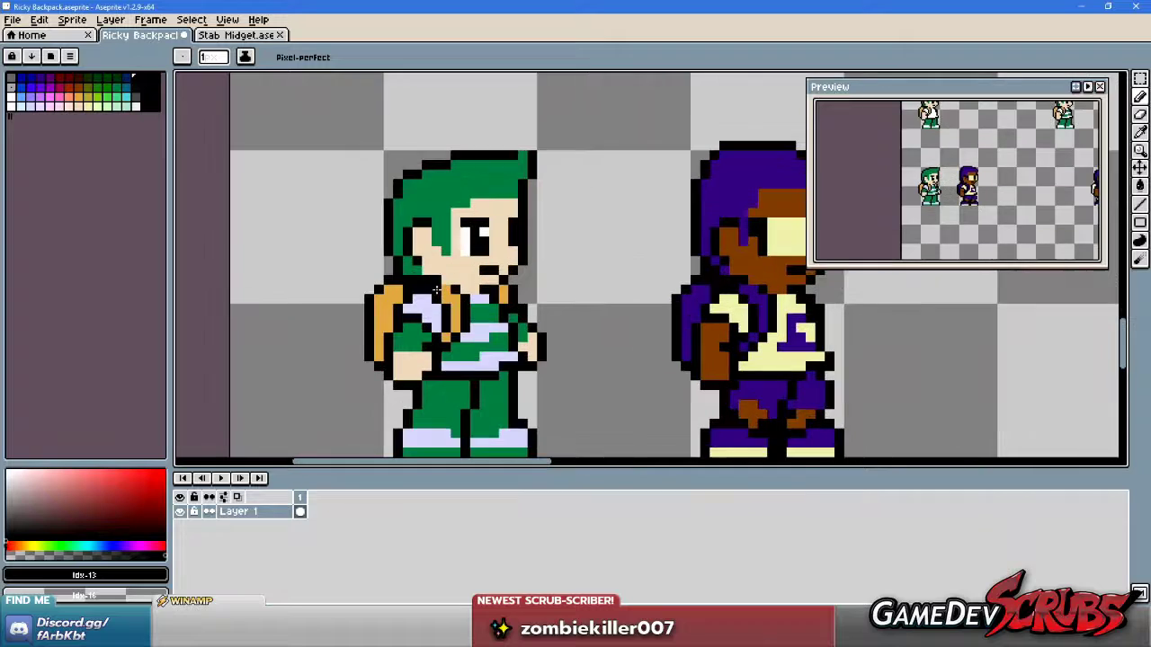
Move the green-haired kid and the adjacent purple-haired kid together two checker squares to the right.
{"action": "scroll", "coordinate": [449, 300], "scroll_direction": "up", "scroll_amount": 1}
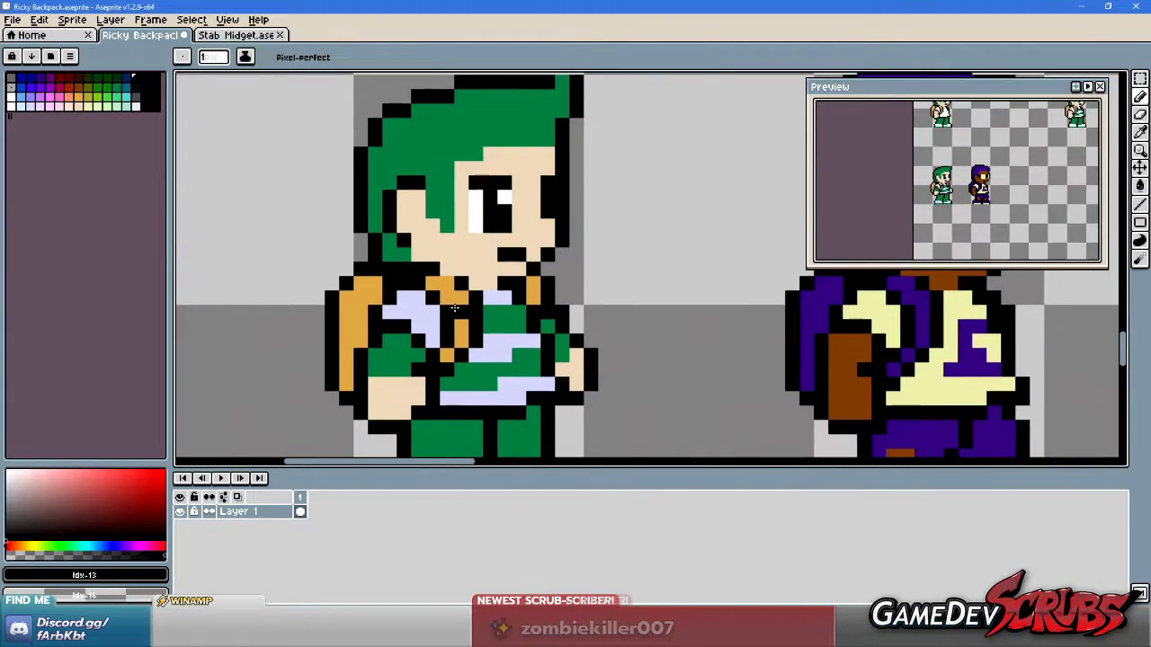
{"action": "scroll", "coordinate": [531, 314], "scroll_direction": "down", "scroll_amount": 1}
{"action": "scroll", "coordinate": [531, 314], "scroll_direction": "down", "scroll_amount": 1}
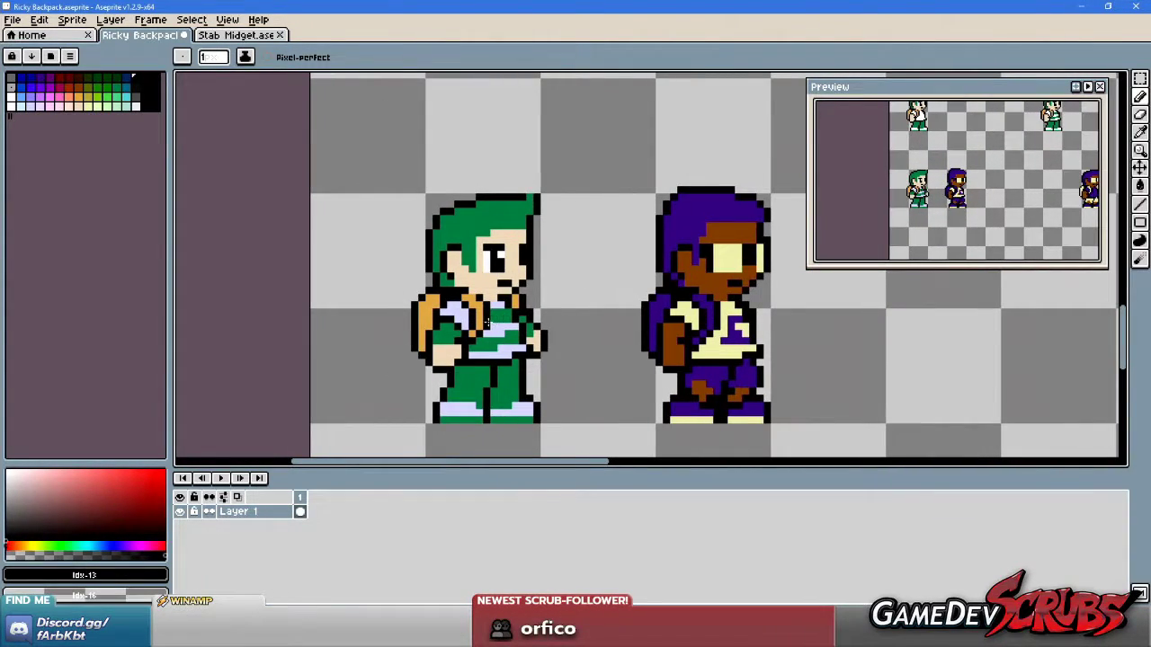
{"action": "left_click_drag", "start_coordinate": [494, 321], "coordinate": [447, 322]}
{"action": "scroll", "coordinate": [458, 314], "scroll_direction": "up", "scroll_amount": 1}
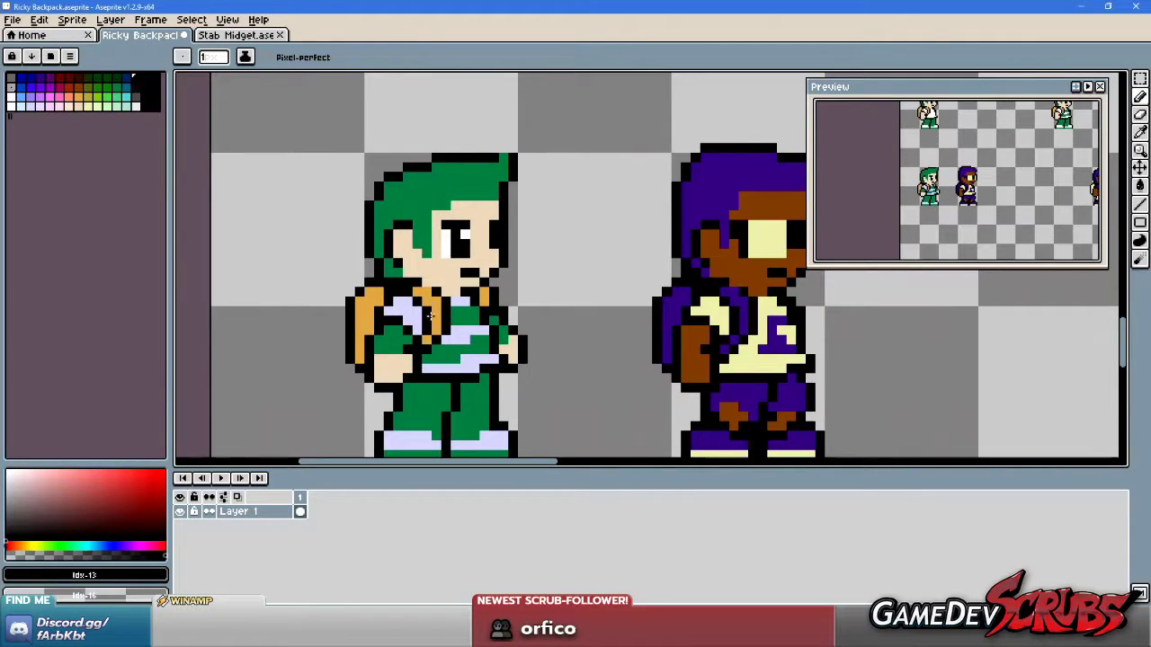
{"action": "scroll", "coordinate": [441, 308], "scroll_direction": "down", "scroll_amount": 1}
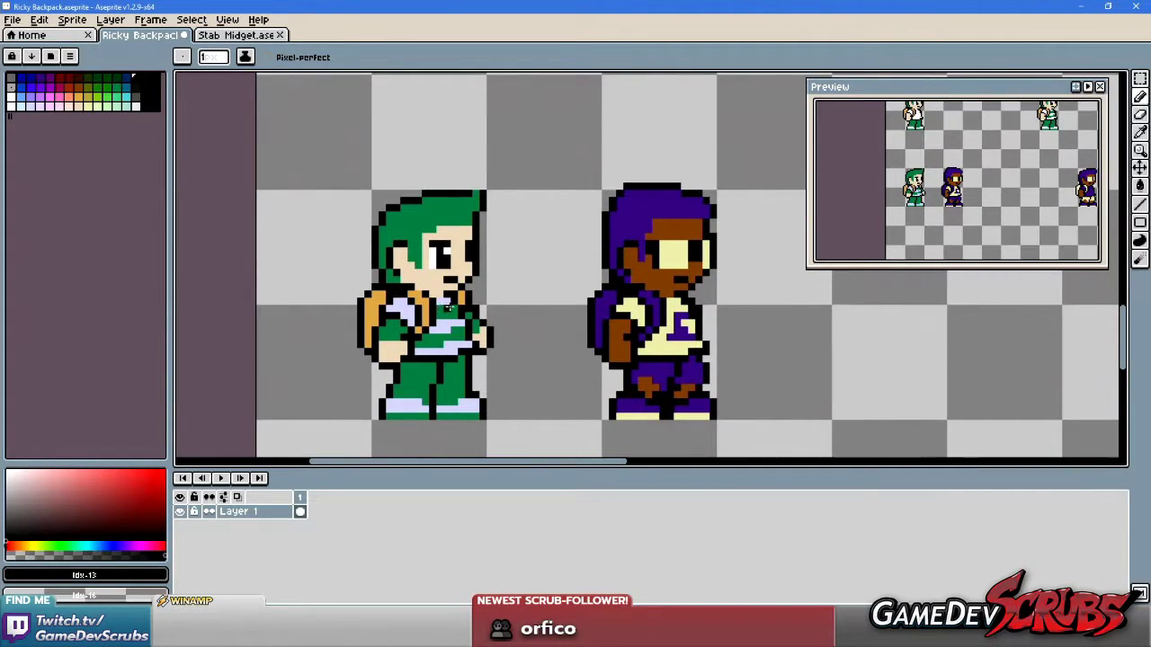
{"action": "scroll", "coordinate": [521, 302], "scroll_direction": "down", "scroll_amount": 2}
{"action": "key", "text": "m"}
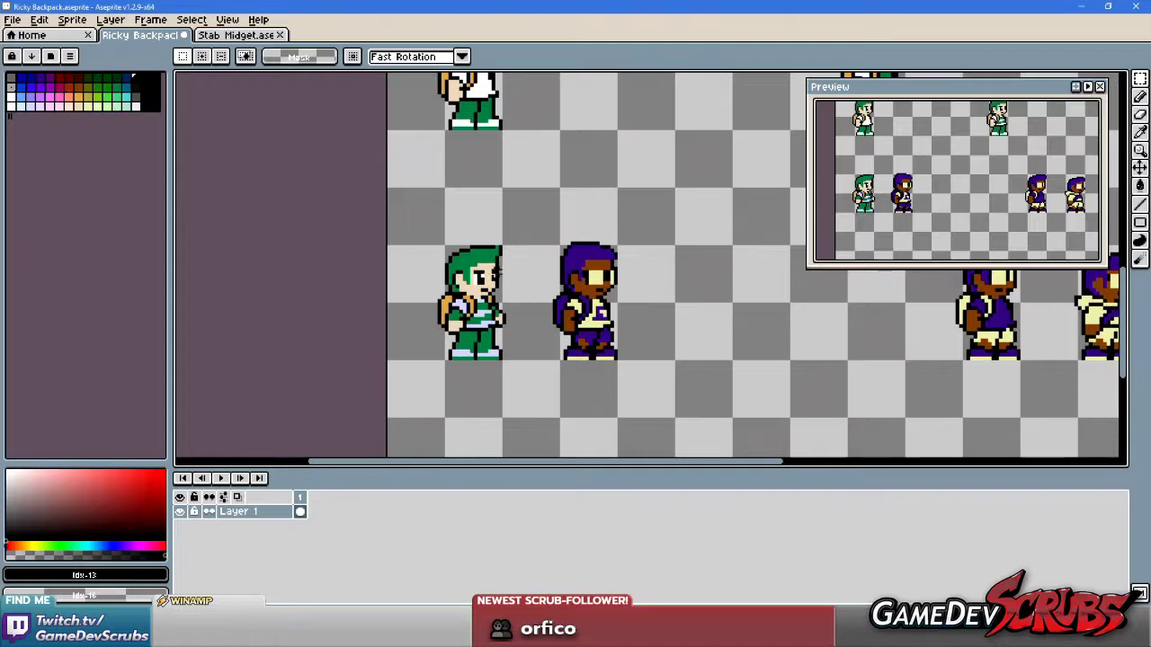
{"action": "left_click_drag", "start_coordinate": [416, 223], "coordinate": [650, 393]}
{"action": "left_click_drag", "start_coordinate": [576, 331], "coordinate": [690, 331]}
{"action": "key", "text": "Return"}
{"action": "scroll", "coordinate": [365, 260], "scroll_direction": "up", "scroll_amount": 2}
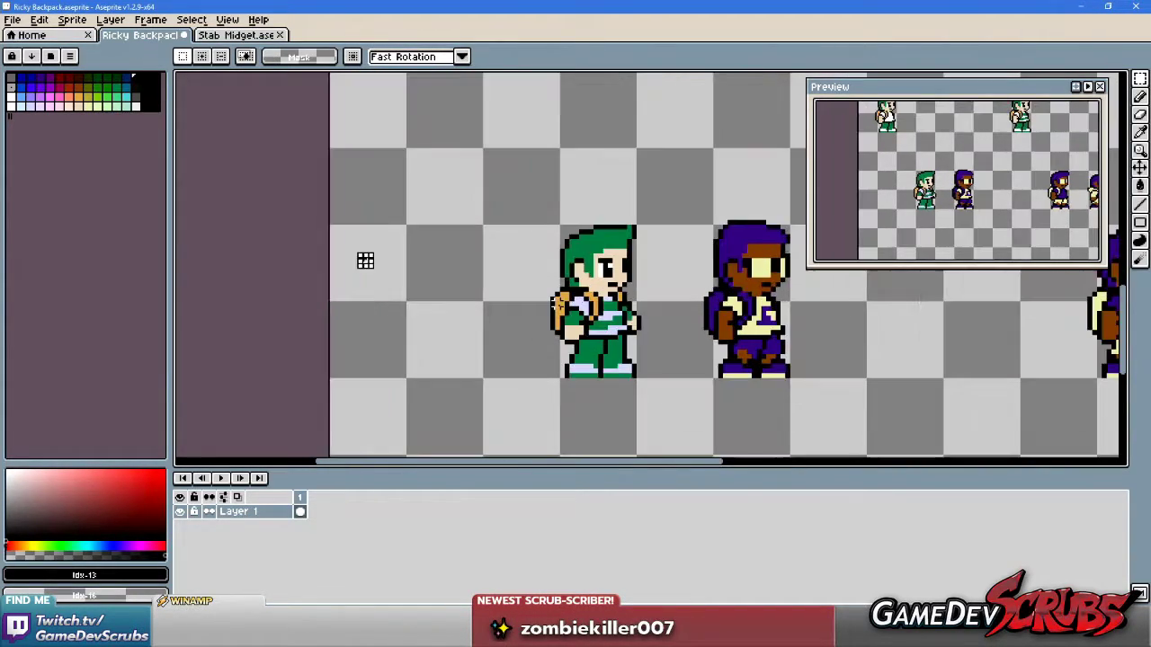
Try sketching a rounded black backpack outline with a curved flap in the empty area beside the green-haired kid, and undo the flap.
{"action": "key", "text": "v"}
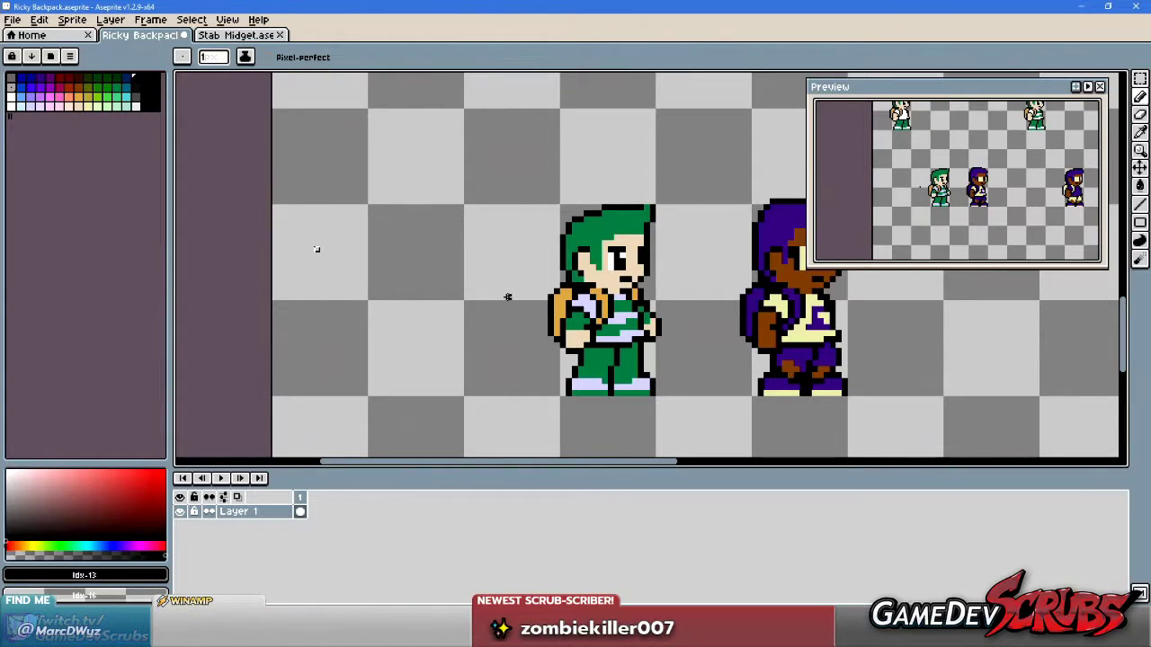
{"action": "key", "text": "b"}
{"action": "scroll", "coordinate": [514, 307], "scroll_direction": "up", "scroll_amount": 1}
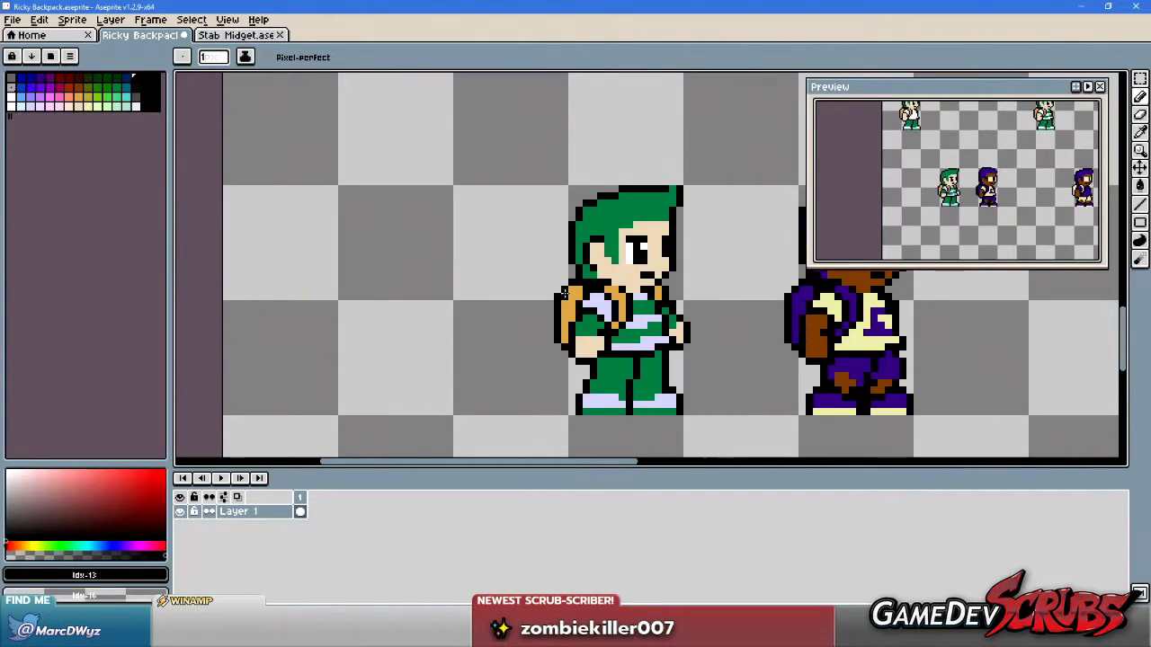
{"action": "scroll", "coordinate": [558, 302], "scroll_direction": "up", "scroll_amount": 2}
{"action": "scroll", "coordinate": [562, 299], "scroll_direction": "down", "scroll_amount": 1}
{"action": "key", "text": "i"}
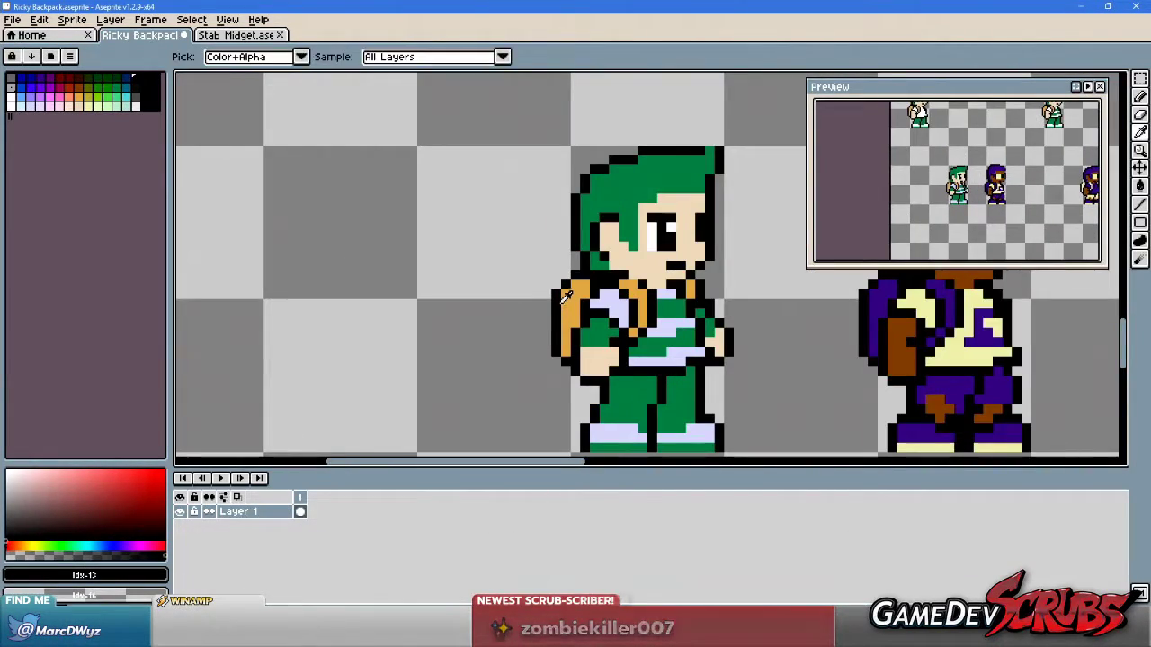
{"action": "key", "text": "b"}
{"action": "key", "text": "i"}
{"action": "key", "text": "b"}
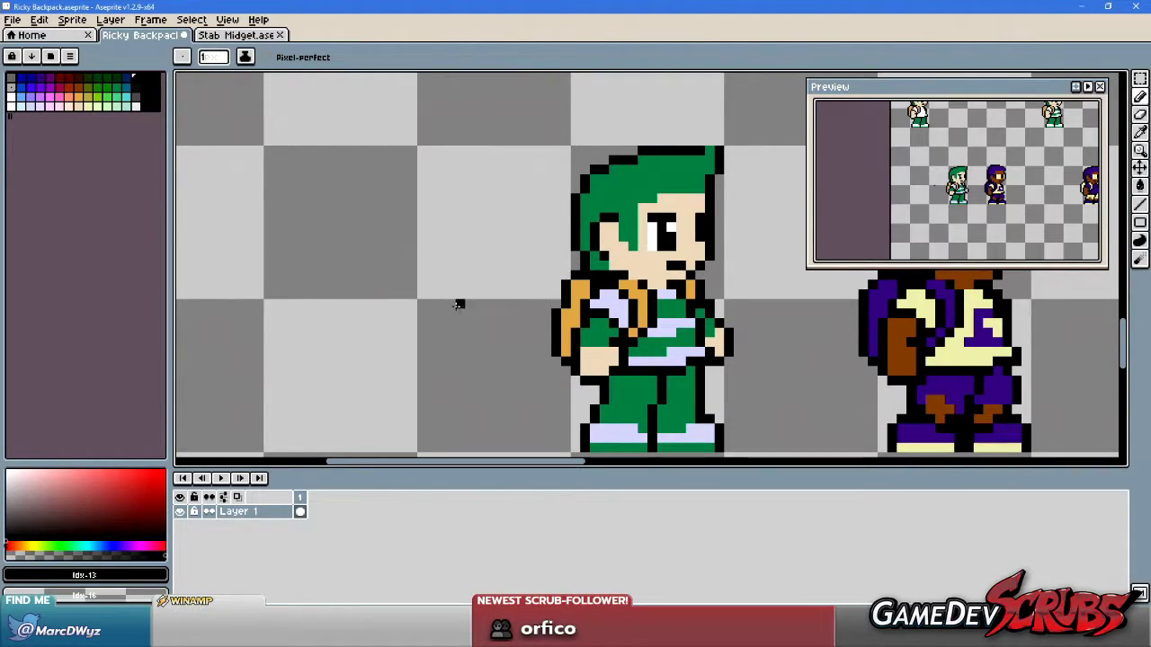
{"action": "mouse_move", "coordinate": [340, 225]}
{"action": "left_mouse_down"}
{"action": "mouse_move", "coordinate": [307, 295]}
{"action": "mouse_move", "coordinate": [305, 330]}
{"action": "mouse_move", "coordinate": [321, 361]}
{"action": "mouse_move", "coordinate": [405, 363]}
{"action": "mouse_move", "coordinate": [449, 323]}
{"action": "mouse_move", "coordinate": [415, 246]}
{"action": "mouse_move", "coordinate": [367, 226]}
{"action": "left_mouse_up"}
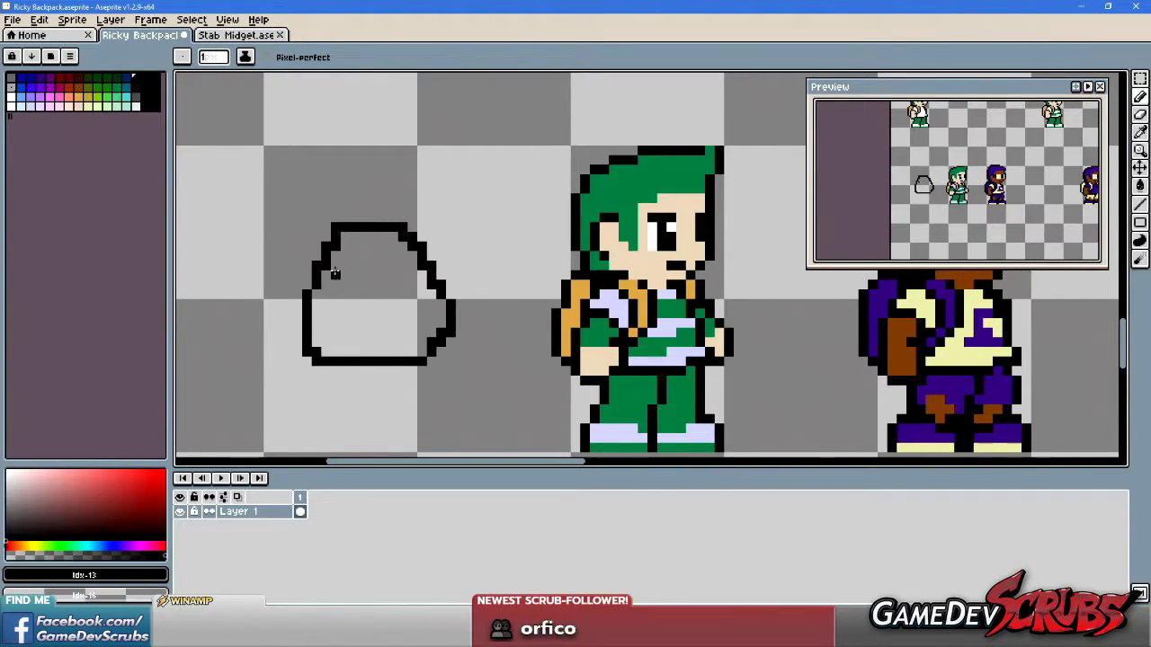
{"action": "mouse_move", "coordinate": [325, 283]}
{"action": "left_mouse_down"}
{"action": "mouse_move", "coordinate": [364, 323]}
{"action": "mouse_move", "coordinate": [436, 274]}
{"action": "left_mouse_up"}
{"action": "left_click_drag", "start_coordinate": [364, 289], "coordinate": [366, 324]}
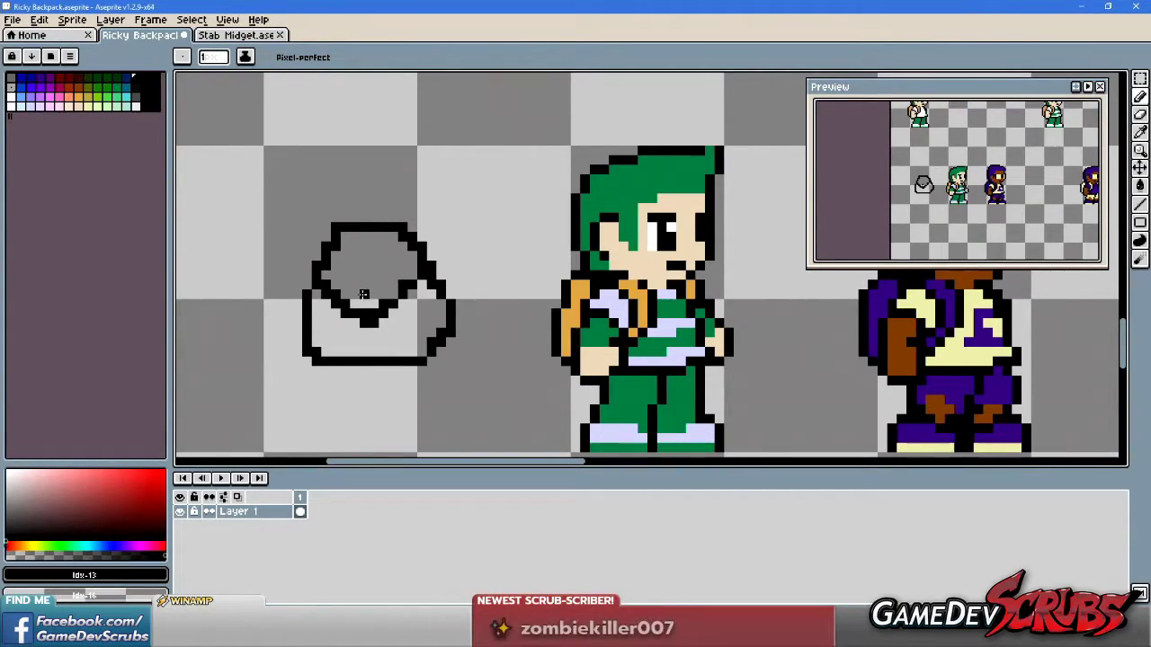
{"action": "key", "text": "ctrl+z"}
{"action": "key", "text": "ctrl+z"}
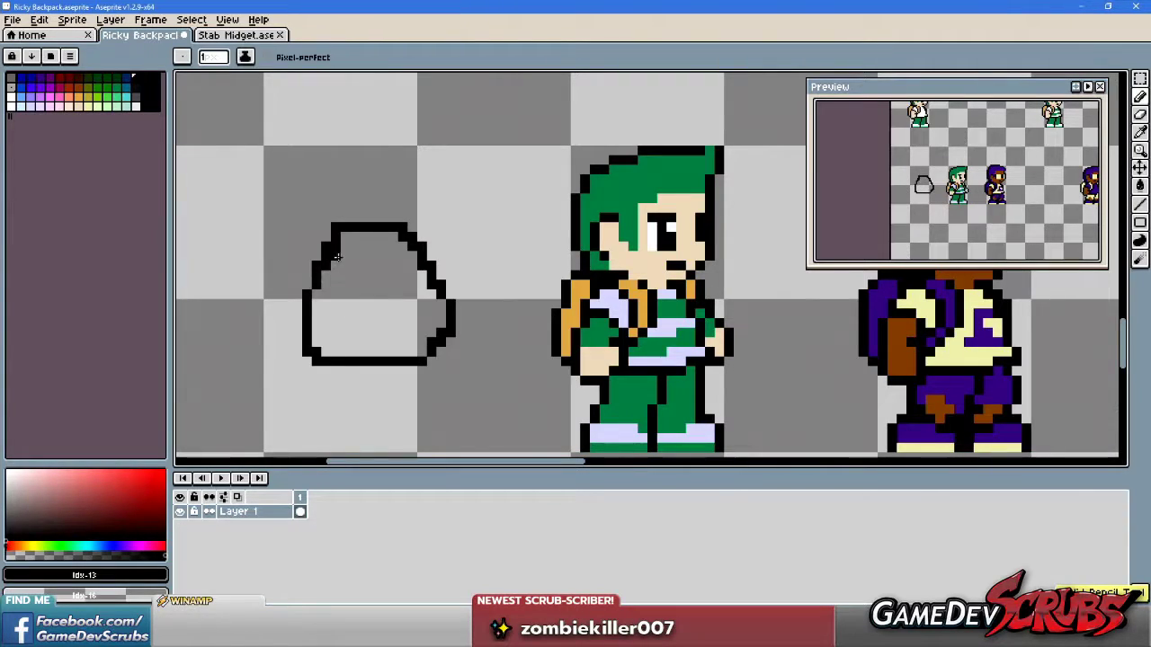
Undo the rounded outline, try a boxier backpack outline in the same empty area and undo it as well.
{"action": "mouse_move", "coordinate": [297, 274]}
{"action": "left_mouse_down"}
{"action": "mouse_move", "coordinate": [364, 203]}
{"action": "mouse_move", "coordinate": [441, 243]}
{"action": "left_mouse_up"}
{"action": "key", "text": "ctrl+z"}
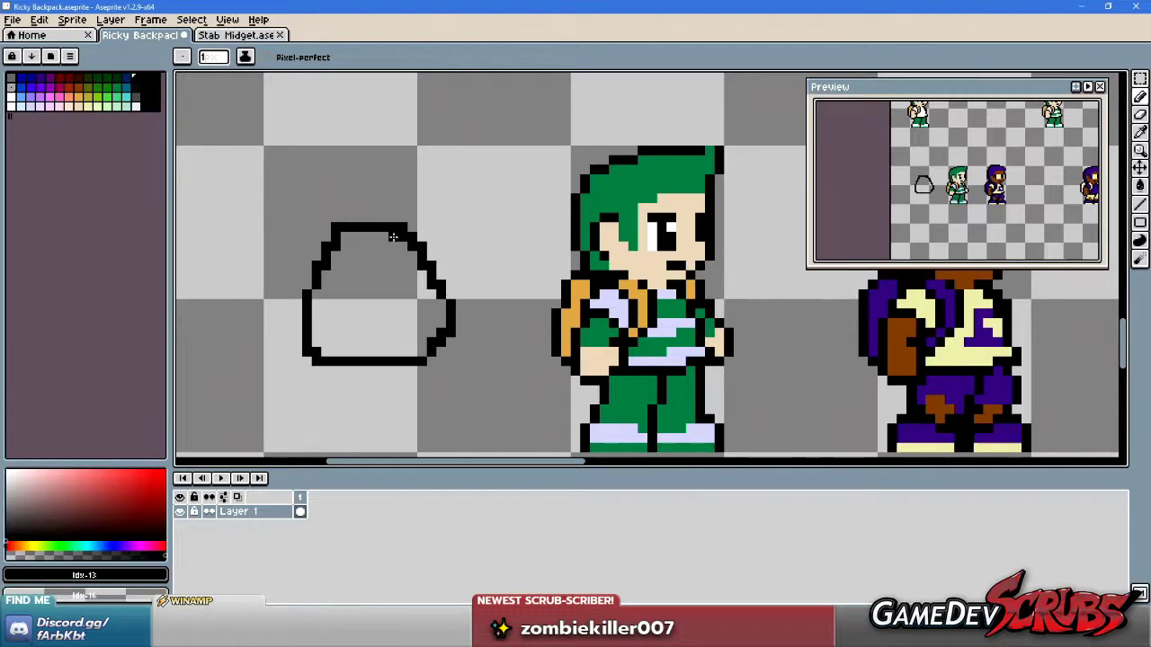
{"action": "key", "text": "ctrl+z"}
{"action": "mouse_move", "coordinate": [296, 216]}
{"action": "left_mouse_down"}
{"action": "mouse_move", "coordinate": [299, 355]}
{"action": "mouse_move", "coordinate": [402, 353]}
{"action": "mouse_move", "coordinate": [422, 218]}
{"action": "mouse_move", "coordinate": [312, 208]}
{"action": "left_mouse_up"}
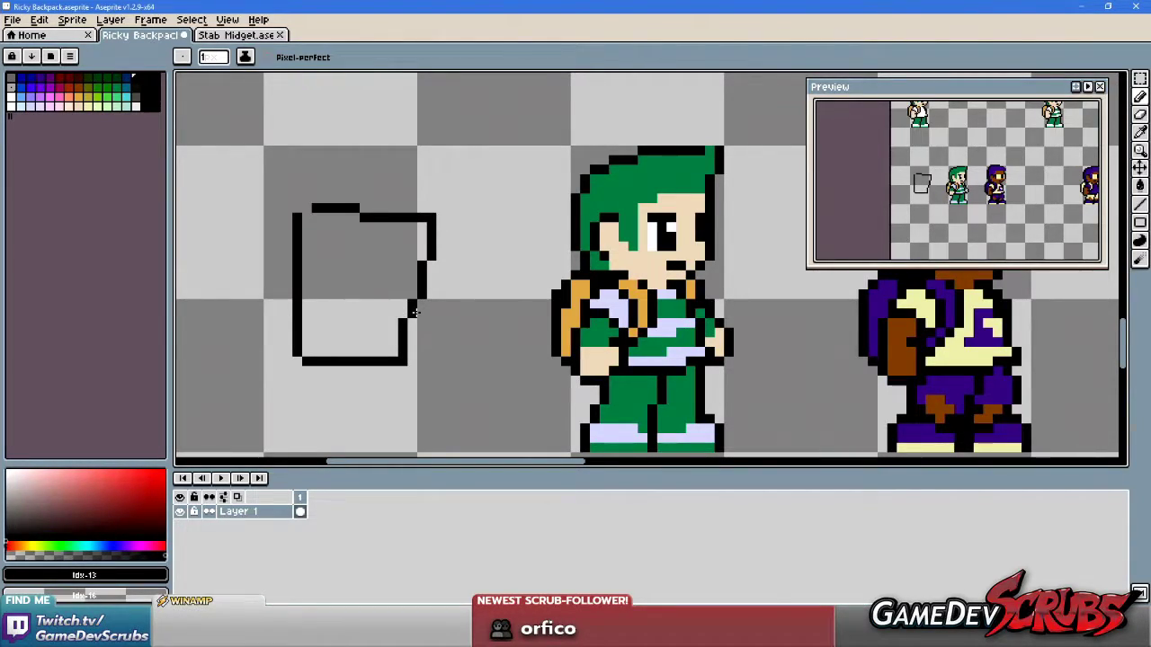
{"action": "key", "text": "ctrl+z"}
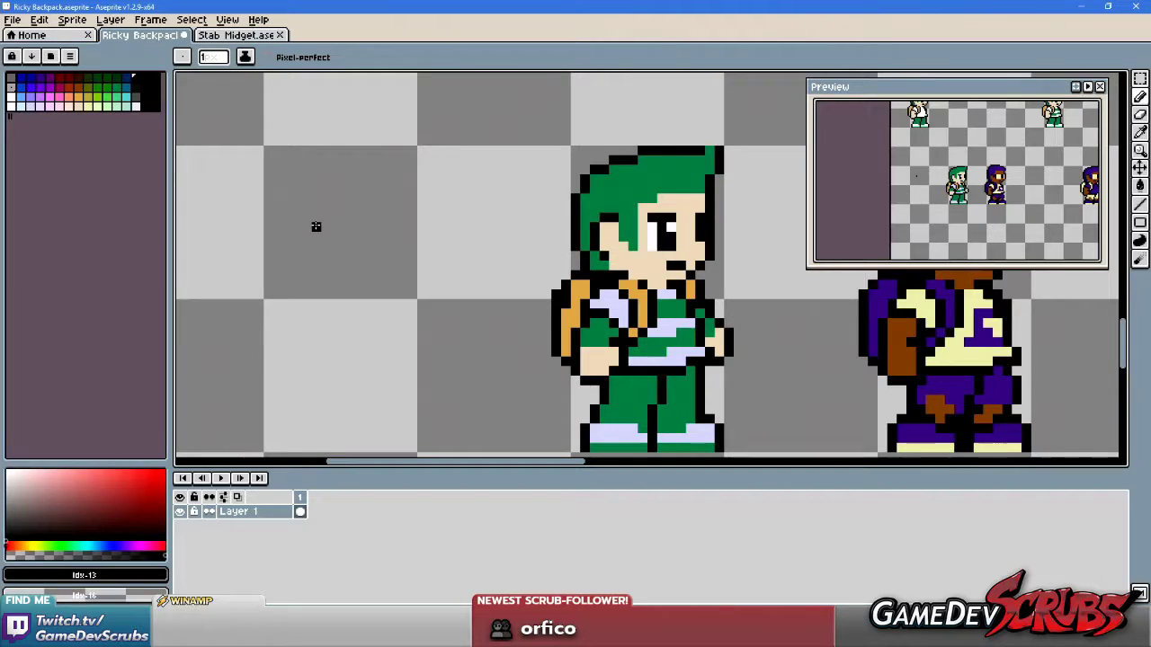
Round off the upper back corner of the green-haired kid's backpack by repainting its corner pixels with sampled colours.
{"action": "left_click", "coordinate": [554, 277], "text": "alt"}
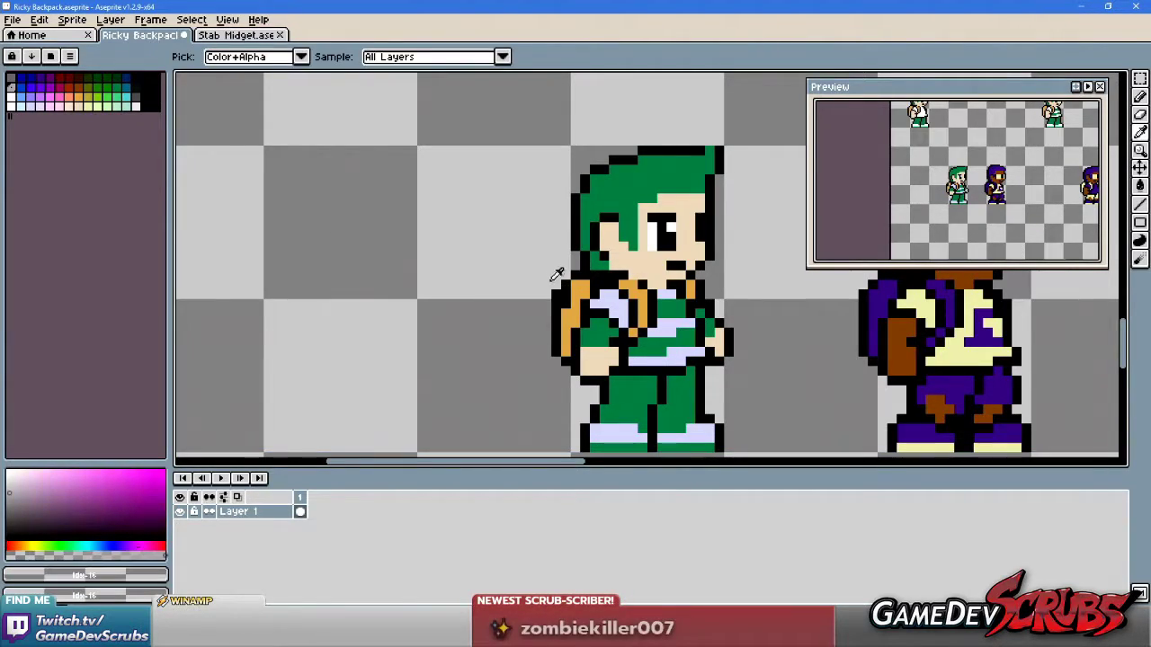
{"action": "scroll", "coordinate": [604, 342], "scroll_direction": "up", "scroll_amount": 1}
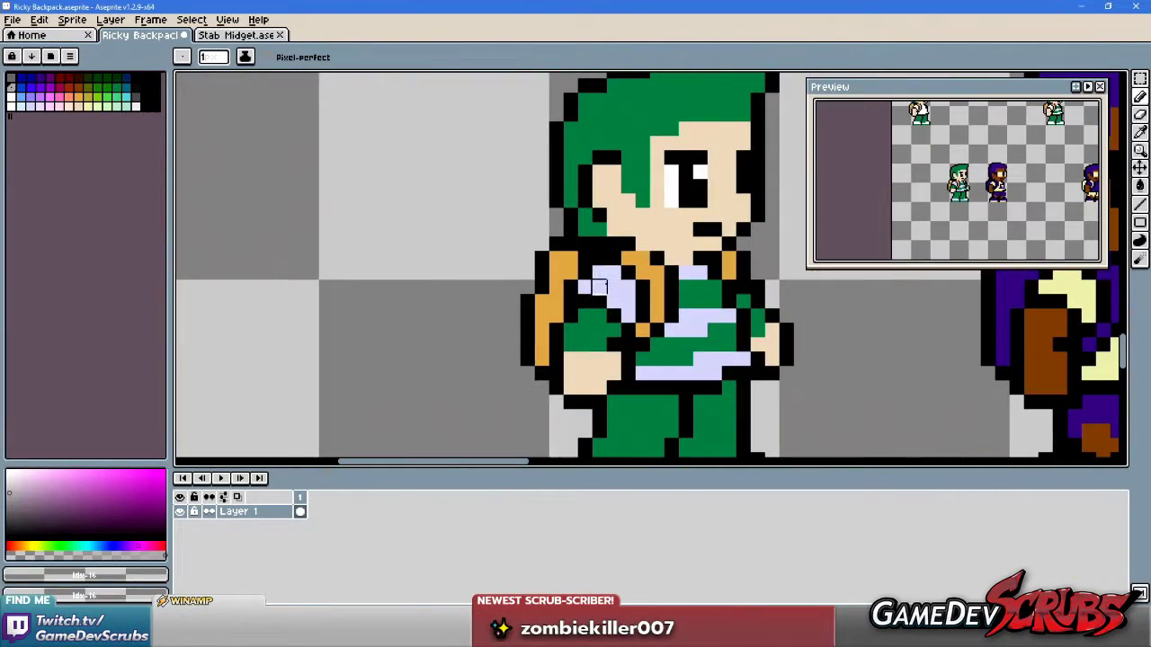
{"action": "left_click", "coordinate": [554, 255], "text": "alt"}
{"action": "left_click", "coordinate": [553, 256], "text": "alt"}
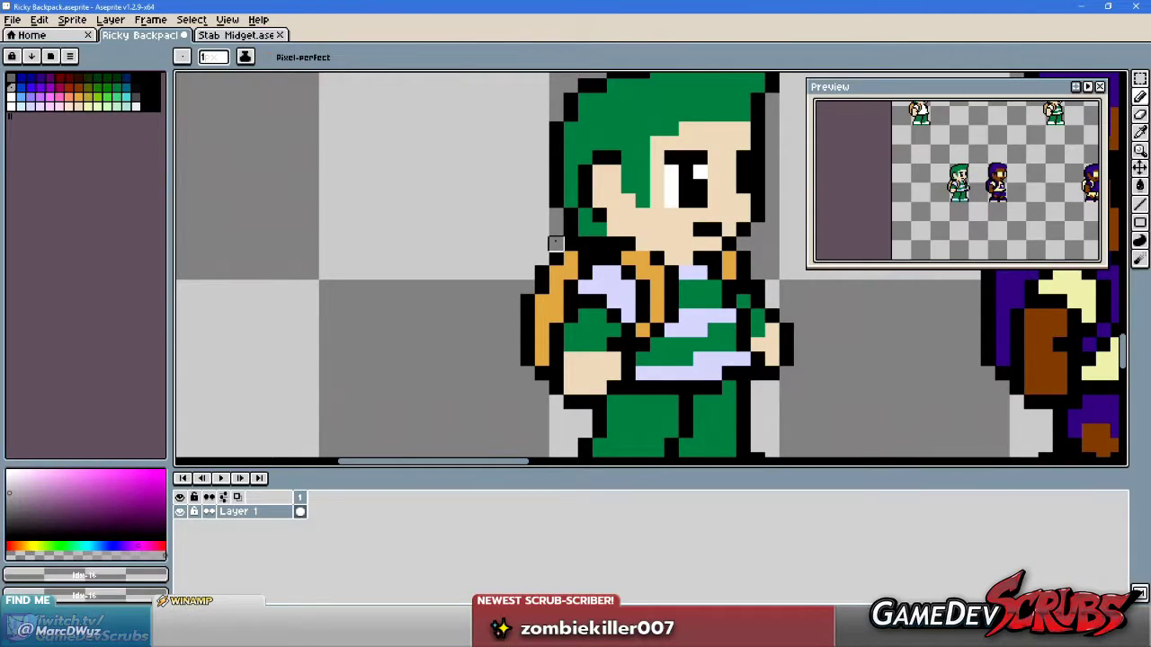
Examine the green-haired kid's reshaped backpack up close and compare it with the purple-haired kid's backpack.
{"action": "scroll", "coordinate": [649, 345], "scroll_direction": "down", "scroll_amount": 1}
{"action": "scroll", "coordinate": [725, 338], "scroll_direction": "up", "scroll_amount": 1}
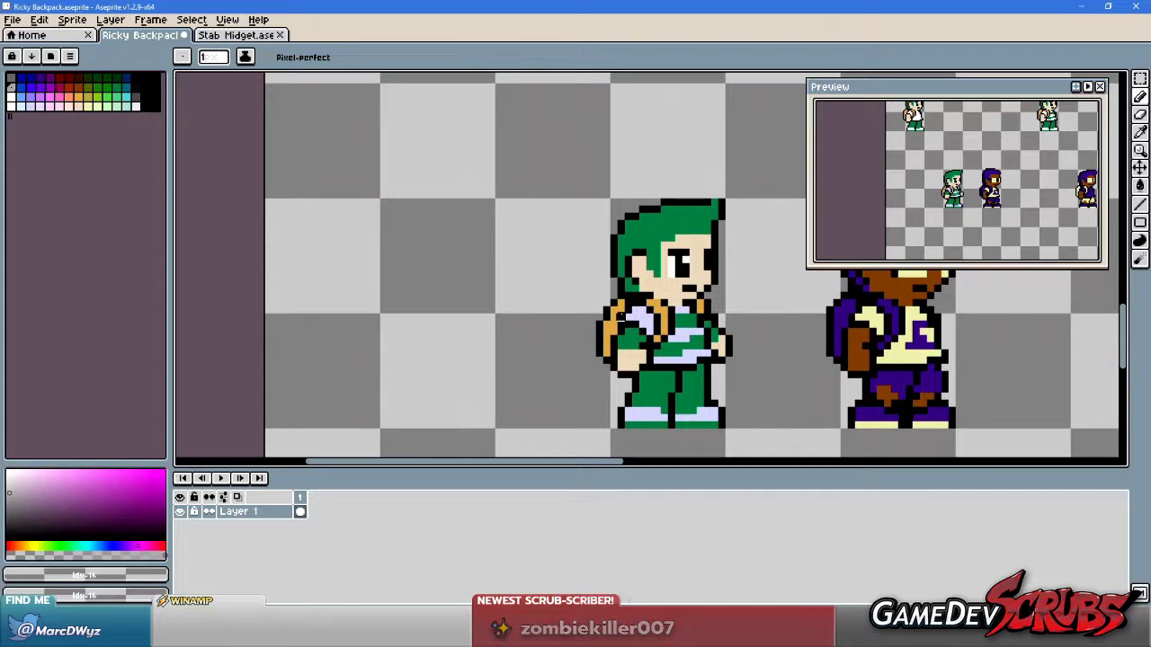
{"action": "scroll", "coordinate": [620, 319], "scroll_direction": "up", "scroll_amount": 1}
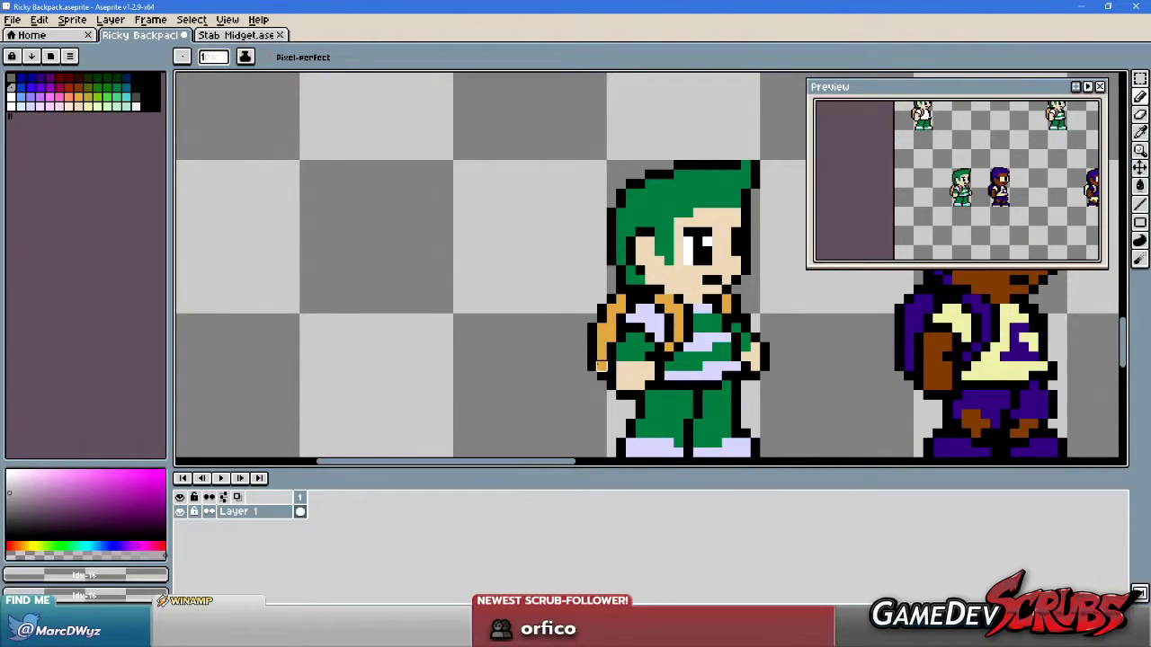
{"action": "scroll", "coordinate": [610, 347], "scroll_direction": "up", "scroll_amount": 1}
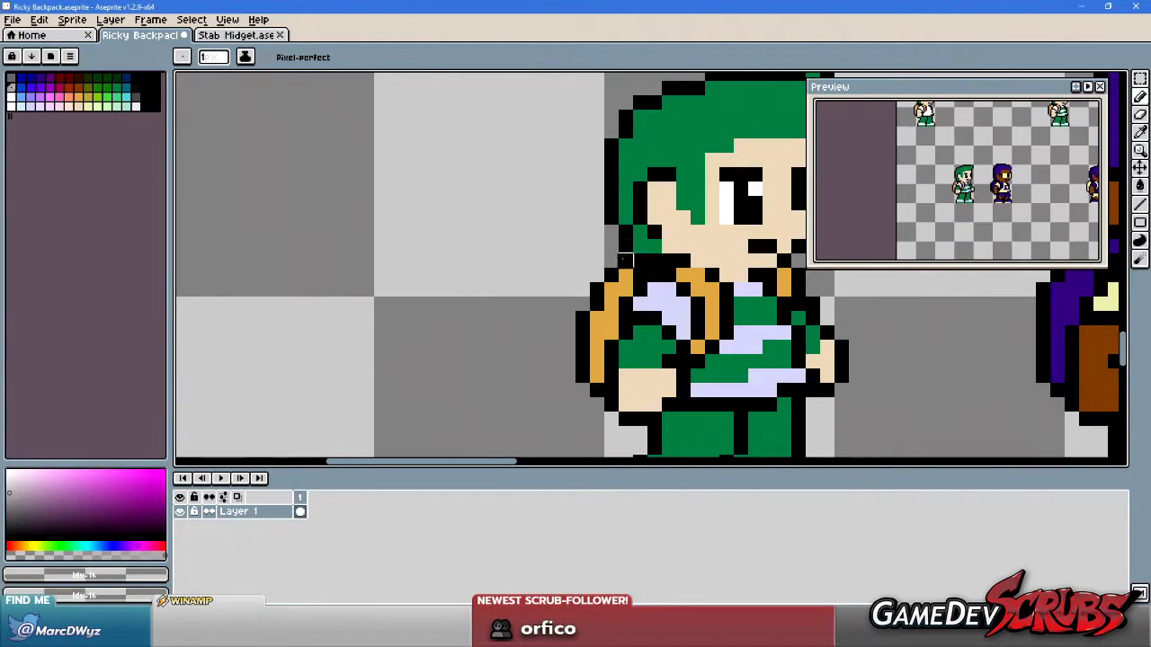
{"action": "scroll", "coordinate": [610, 347], "scroll_direction": "down", "scroll_amount": 3}
{"action": "scroll", "coordinate": [575, 315], "scroll_direction": "right", "scroll_amount": 3}
{"action": "scroll", "coordinate": [520, 290], "scroll_direction": "up", "scroll_amount": 1}
{"action": "scroll", "coordinate": [519, 290], "scroll_direction": "up", "scroll_amount": 1}
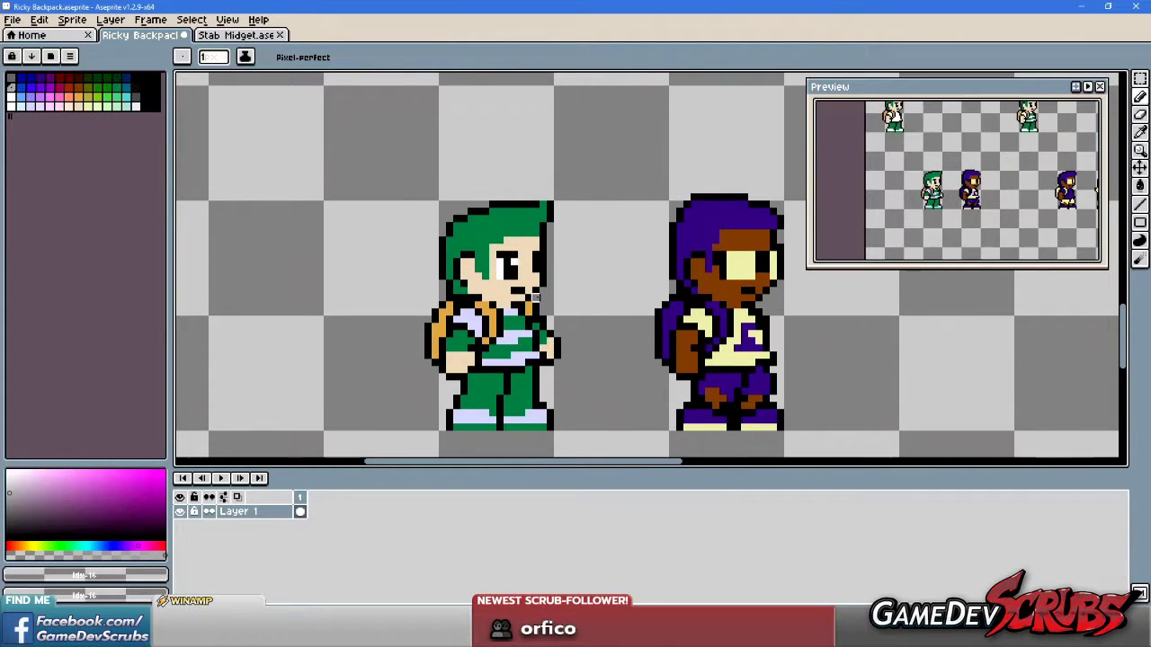
{"action": "scroll", "coordinate": [513, 318], "scroll_direction": "up", "scroll_amount": 1}
{"action": "scroll", "coordinate": [572, 338], "scroll_direction": "left", "scroll_amount": 2}
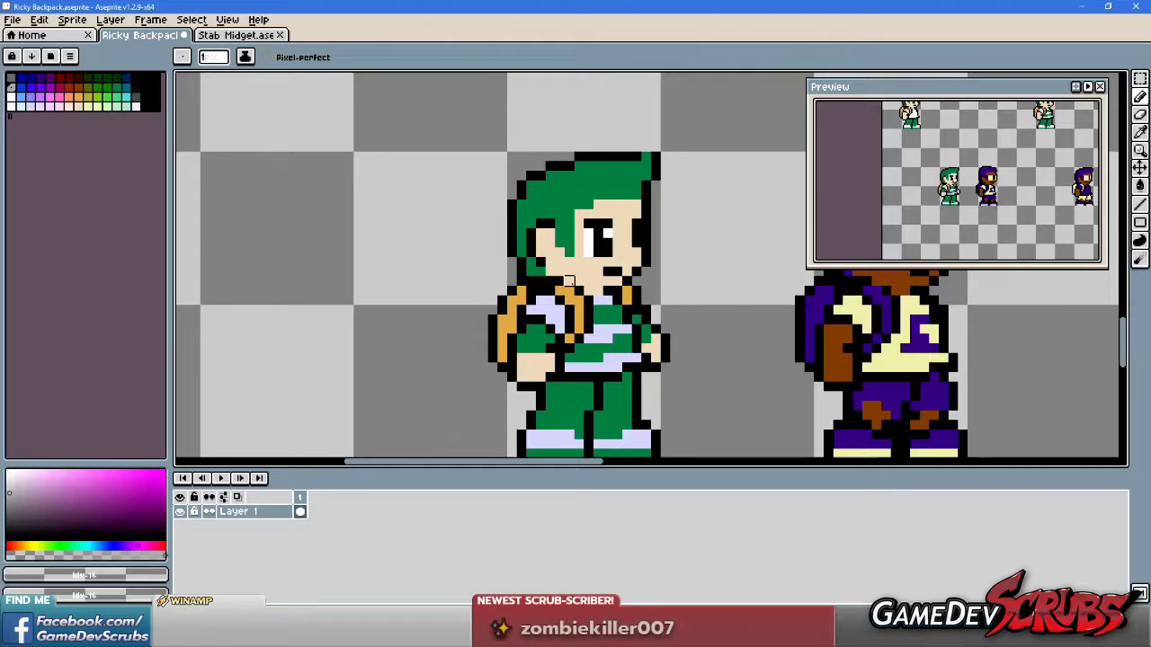
Copy the green-haired kid with the rounded backpack, undo the backpack edit on the original and place the copy two checker squares to its left.
{"action": "scroll", "coordinate": [578, 301], "scroll_direction": "down", "scroll_amount": 1}
{"action": "scroll", "coordinate": [576, 309], "scroll_direction": "down", "scroll_amount": 1}
{"action": "key", "text": "m"}
{"action": "left_click_drag", "start_coordinate": [478, 160], "coordinate": [666, 413]}
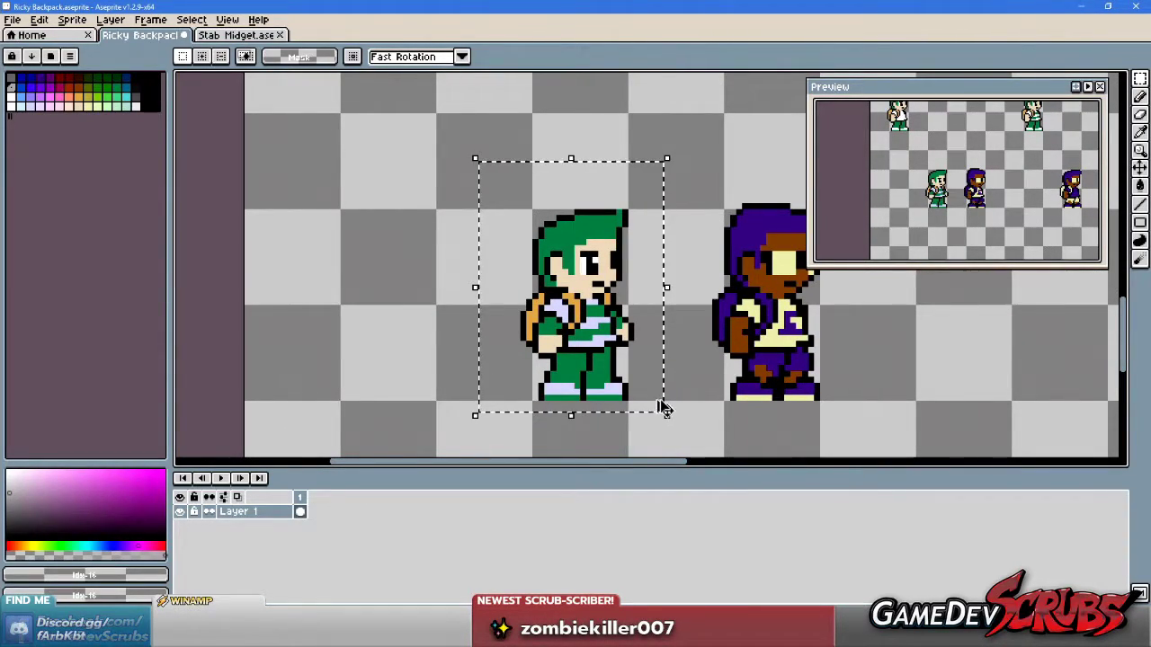
{"action": "left_click", "coordinate": [660, 392]}
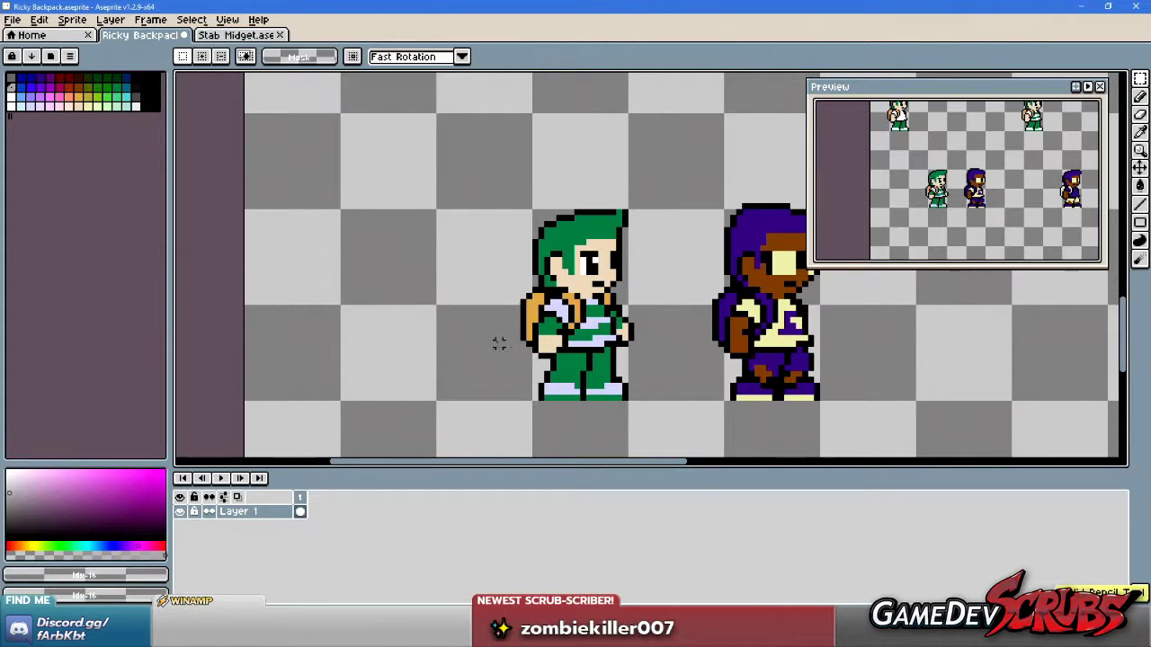
{"action": "key", "text": "ctrl+z"}
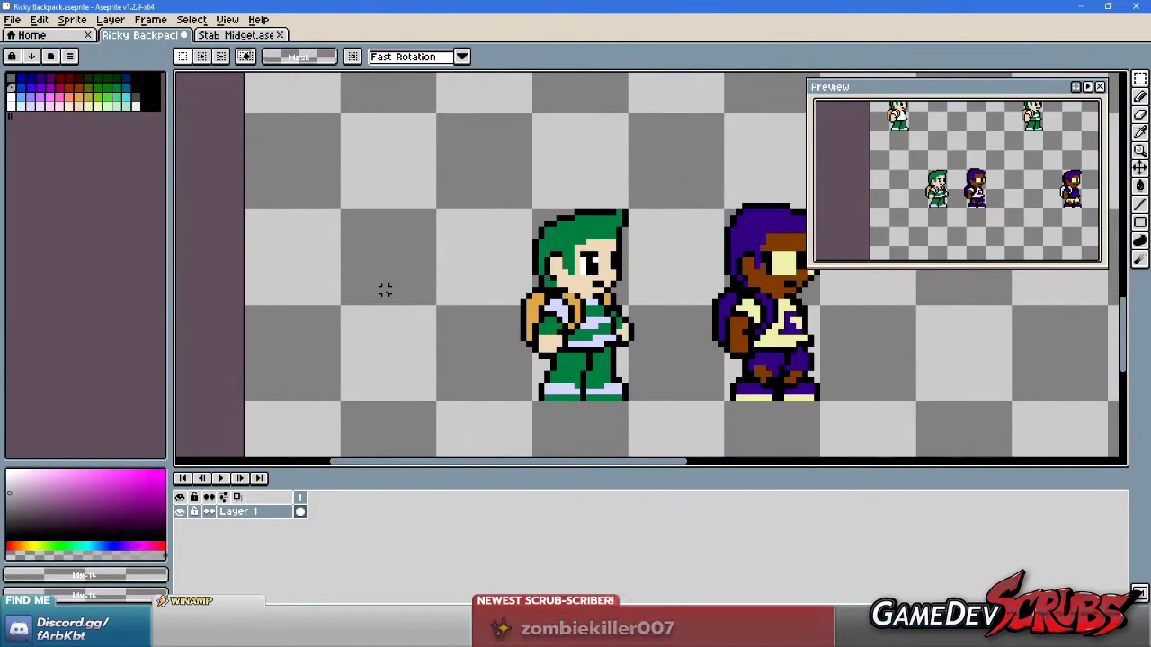
{"action": "left_click_drag", "start_coordinate": [614, 295], "coordinate": [423, 295]}
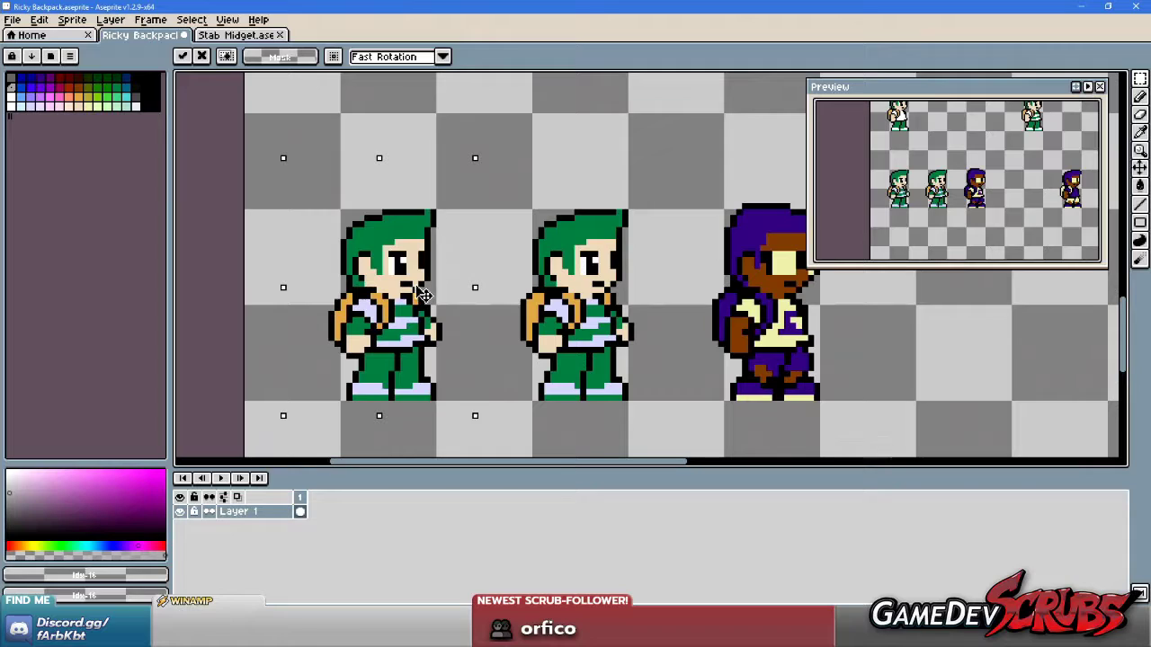
{"action": "left_click", "coordinate": [503, 275]}
Mark the backpack area on the original green-haired kid and on the copy to compare them, and clear the selection.
{"action": "scroll", "coordinate": [517, 269], "scroll_direction": "up", "scroll_amount": 1}
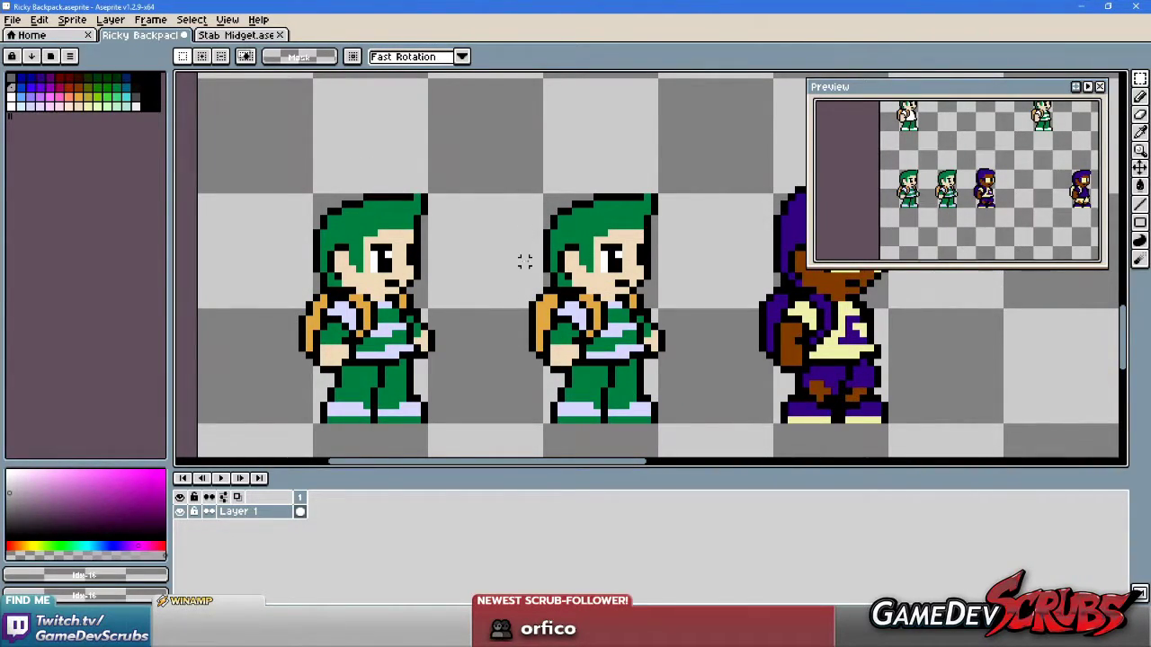
{"action": "left_click_drag", "start_coordinate": [517, 289], "coordinate": [610, 383]}
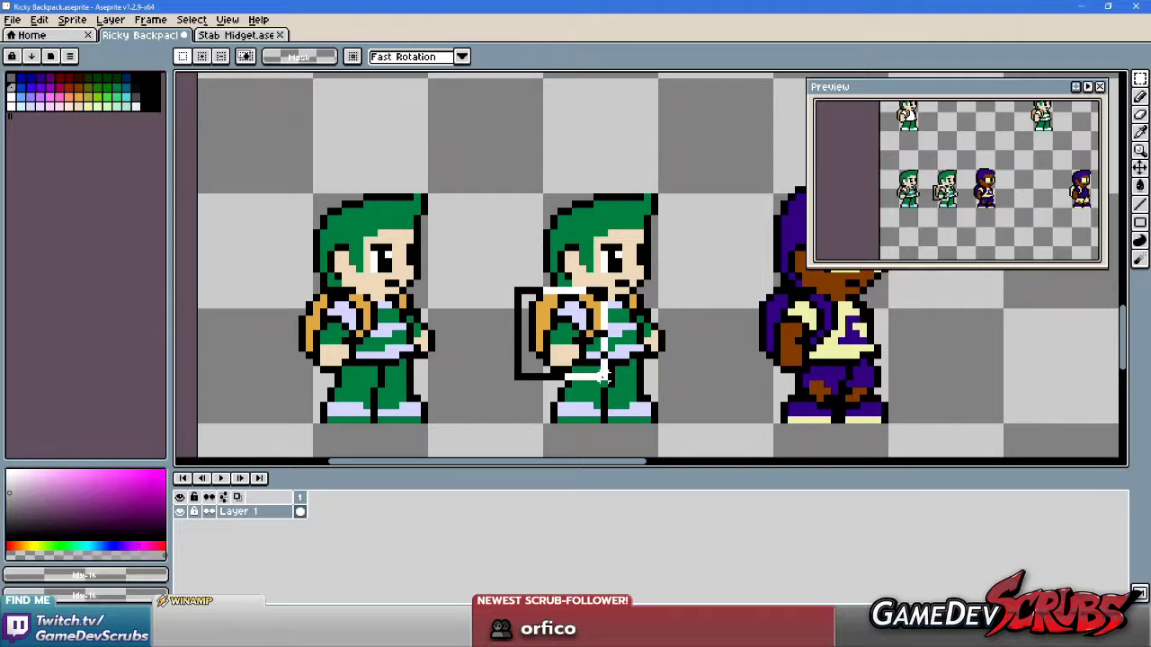
{"action": "left_click", "coordinate": [517, 260]}
{"action": "left_click_drag", "start_coordinate": [266, 275], "coordinate": [388, 385]}
{"action": "left_click", "coordinate": [489, 311]}
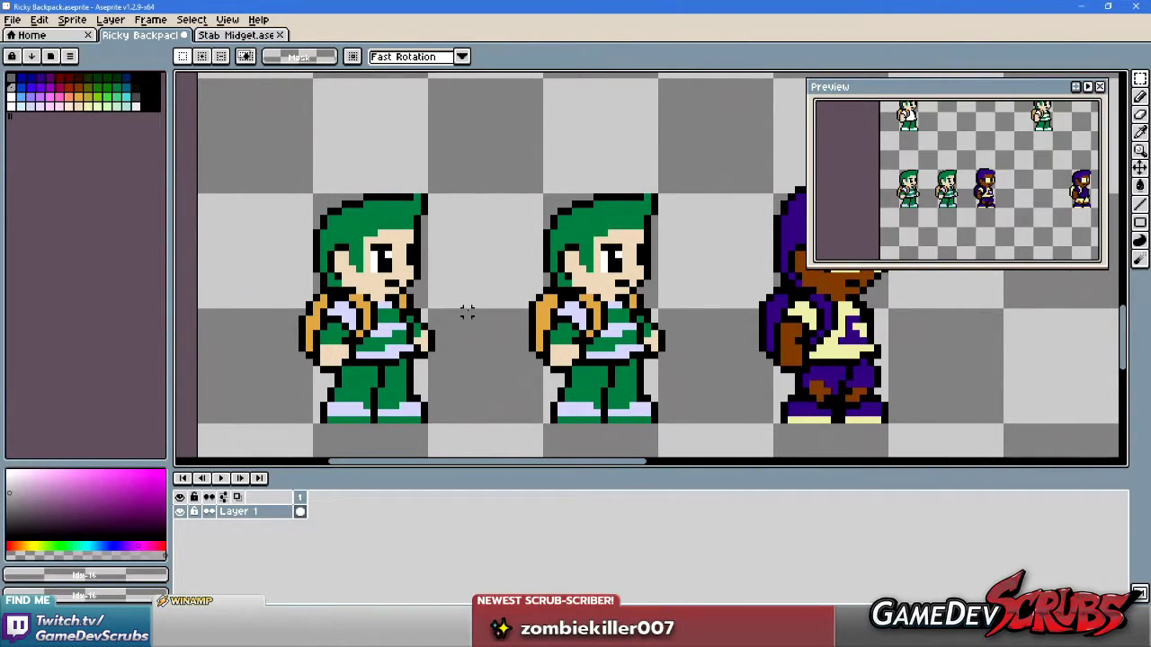
Move the purple-haired kid beside the green-haired pair three checker squares right, closer to the other purple-haired kids.
{"action": "scroll", "coordinate": [473, 311], "scroll_direction": "down", "scroll_amount": 1}
{"action": "scroll", "coordinate": [540, 310], "scroll_direction": "right", "scroll_amount": 2}
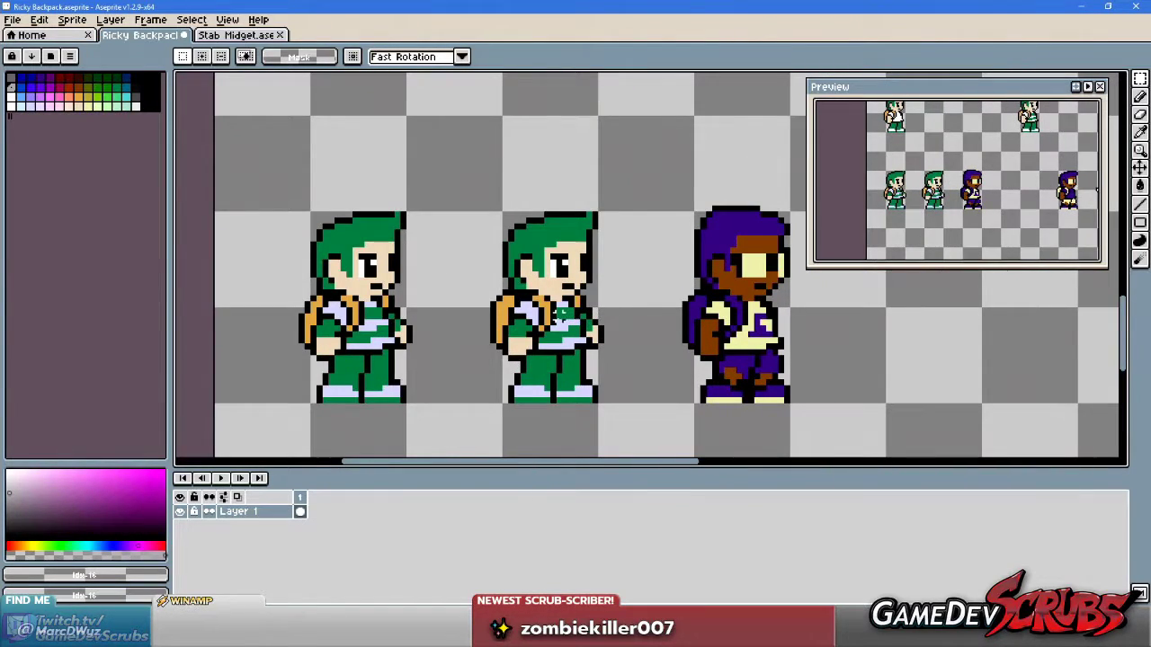
{"action": "scroll", "coordinate": [662, 305], "scroll_direction": "left", "scroll_amount": 2}
{"action": "scroll", "coordinate": [663, 306], "scroll_direction": "up", "scroll_amount": 1}
{"action": "scroll", "coordinate": [556, 345], "scroll_direction": "down", "scroll_amount": 1}
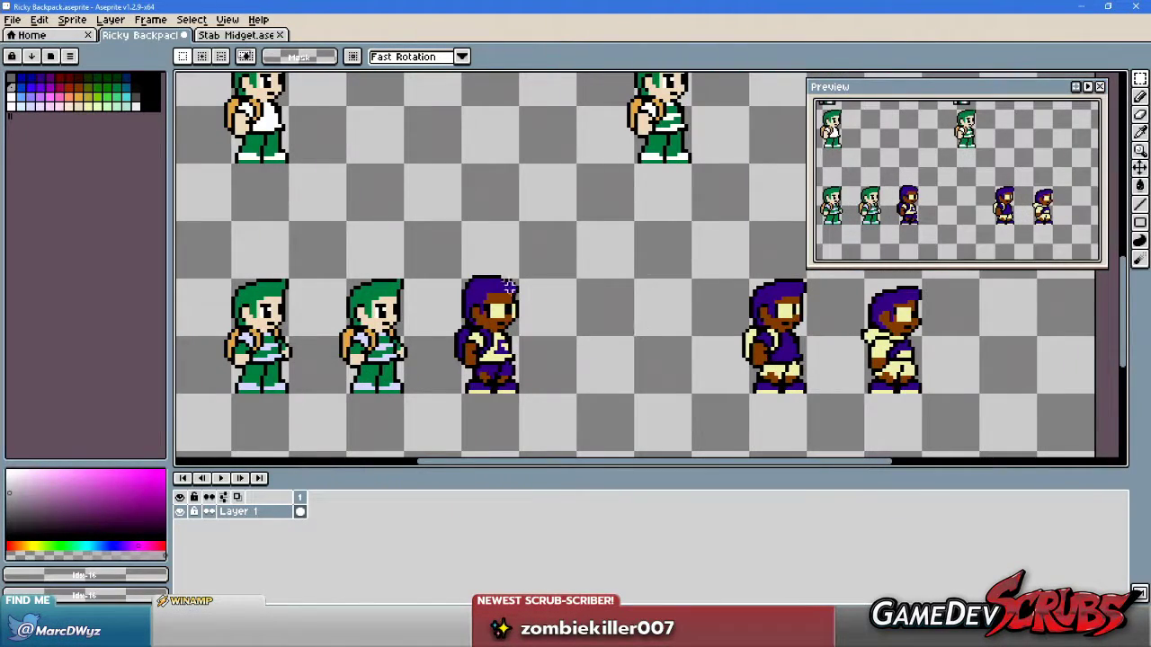
{"action": "mouse_move", "coordinate": [439, 266]}
{"action": "left_mouse_down"}
{"action": "mouse_move", "coordinate": [545, 411]}
{"action": "mouse_move", "coordinate": [696, 386]}
{"action": "left_mouse_up"}
{"action": "left_click_drag", "start_coordinate": [612, 313], "coordinate": [476, 327]}
{"action": "left_click", "coordinate": [447, 334]}
{"action": "scroll", "coordinate": [447, 334], "scroll_direction": "up", "scroll_amount": 1}
{"action": "scroll", "coordinate": [411, 329], "scroll_direction": "up", "scroll_amount": 1}
{"action": "scroll", "coordinate": [493, 320], "scroll_direction": "up", "scroll_amount": 1}
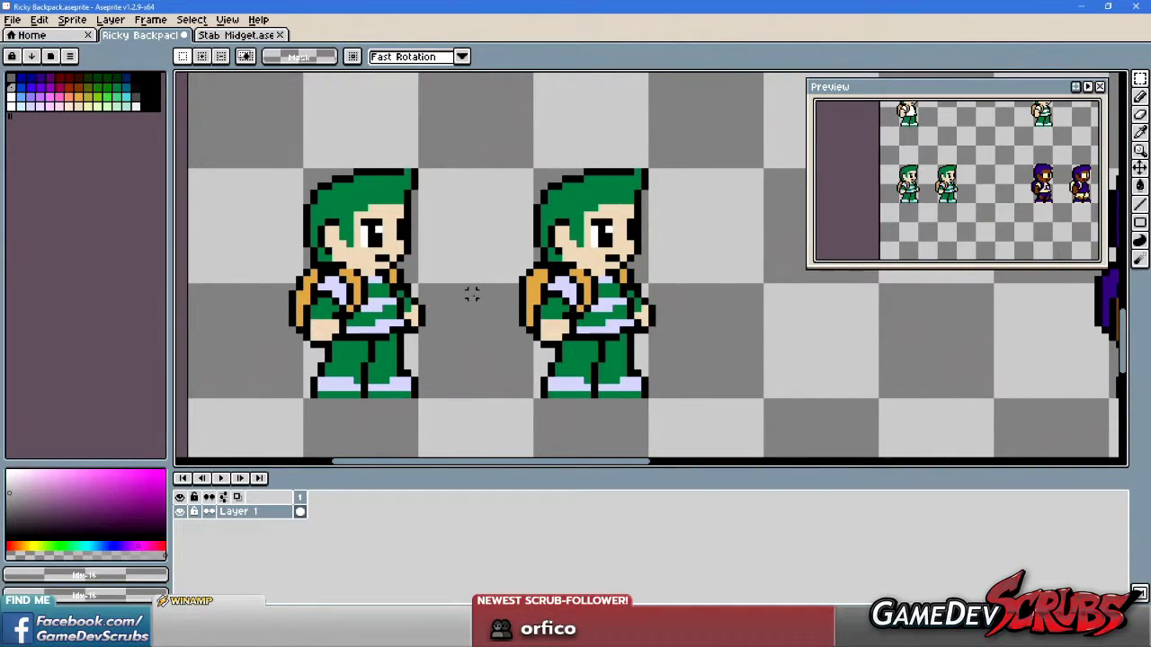
{"action": "scroll", "coordinate": [471, 294], "scroll_direction": "down", "scroll_amount": 3}
{"action": "scroll", "coordinate": [598, 308], "scroll_direction": "up", "scroll_amount": 1}
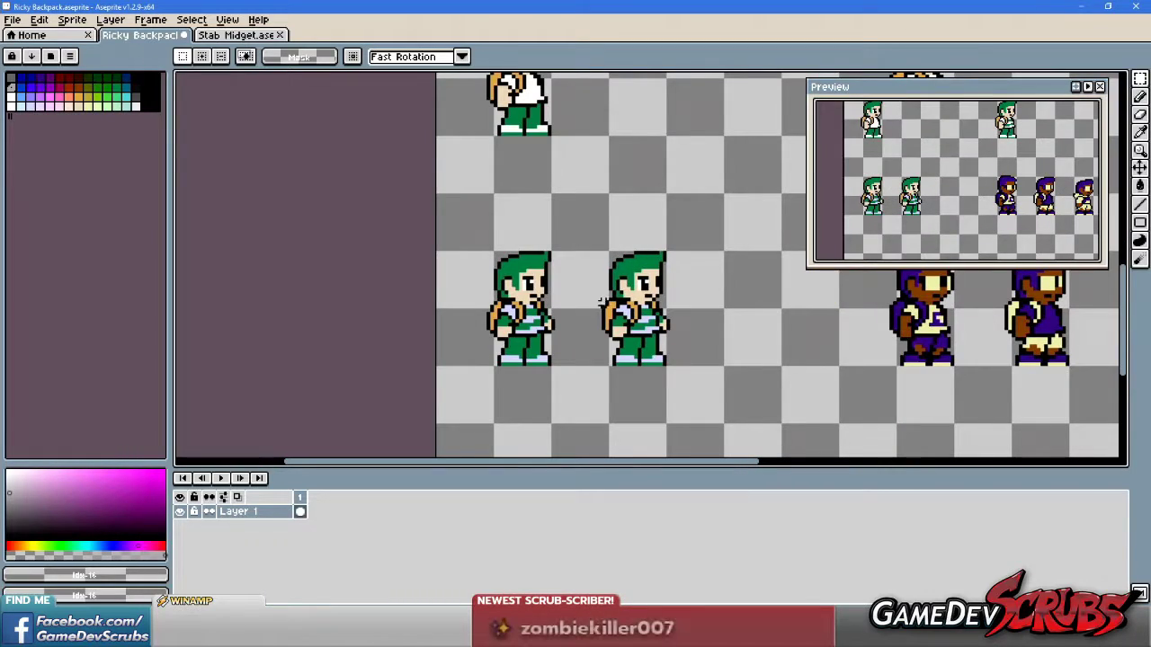
Sample the green of the left green-haired kid's trousers as the Pencil tool's drawing colour.
{"action": "scroll", "coordinate": [599, 303], "scroll_direction": "up", "scroll_amount": 2}
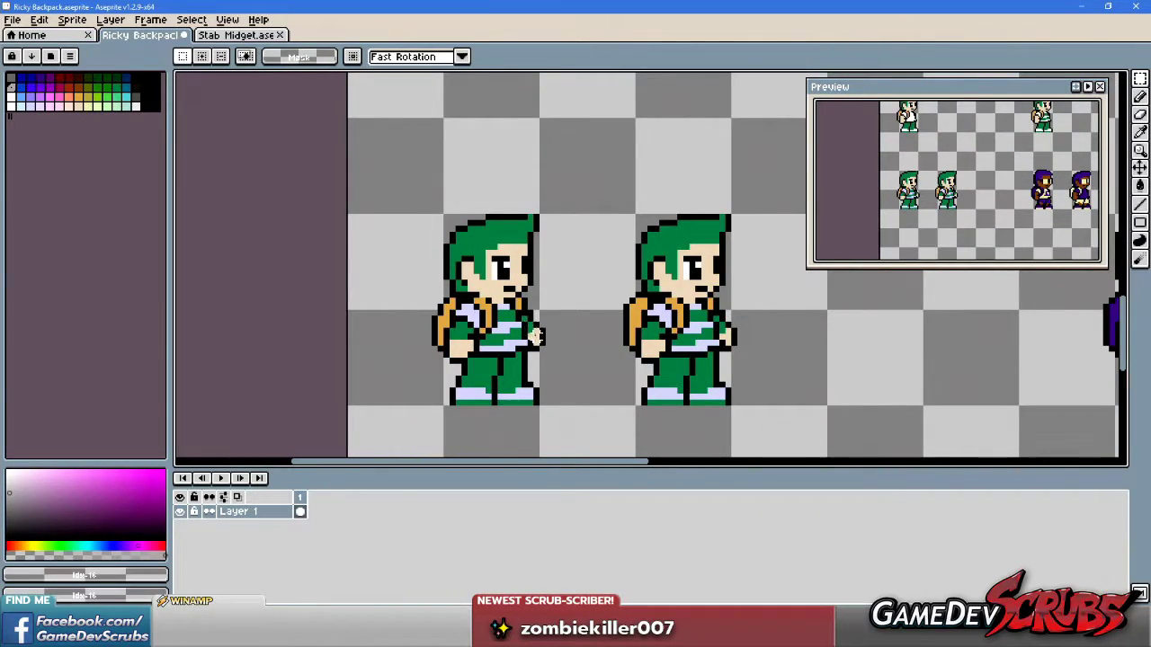
{"action": "scroll", "coordinate": [542, 365], "scroll_direction": "up", "scroll_amount": 1}
{"action": "key", "text": "b"}
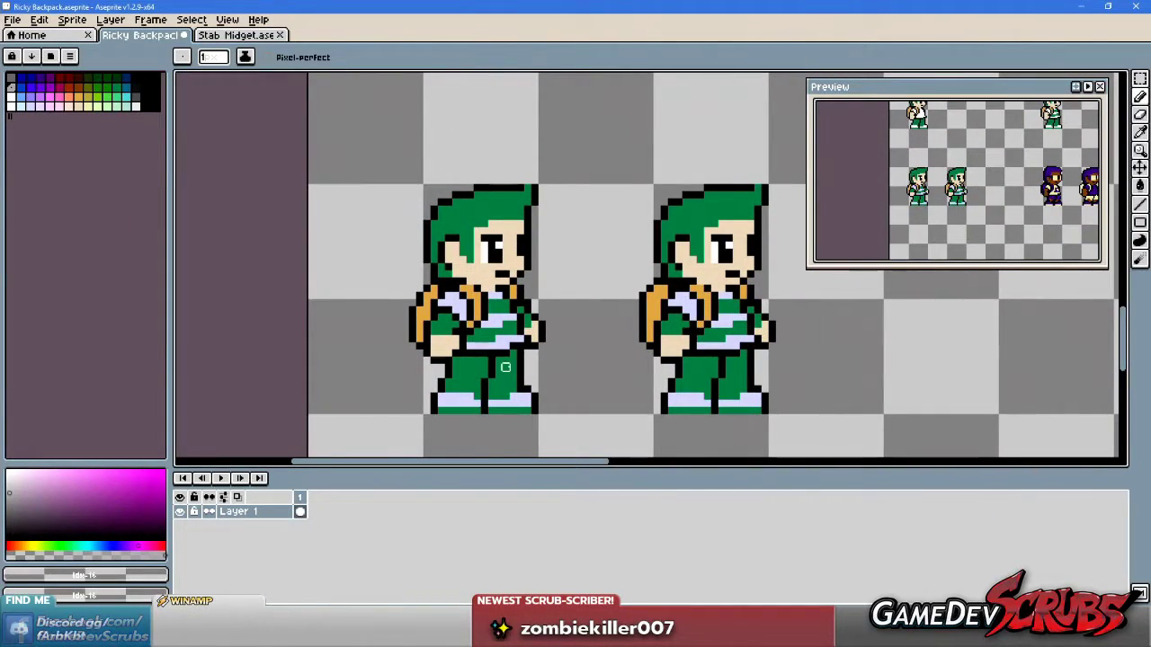
{"action": "left_click", "coordinate": [505, 367], "text": "alt"}
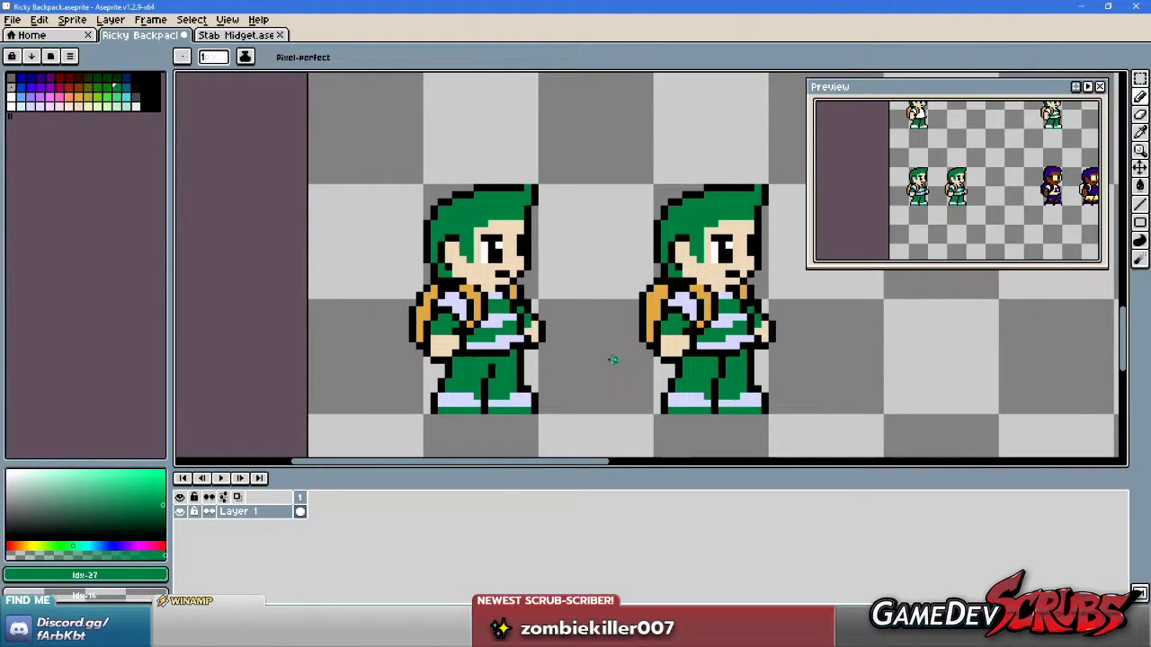
Compare the backpacks of the two green-haired kids up close and against the rest of the sprite sheet.
{"action": "scroll", "coordinate": [608, 358], "scroll_direction": "up", "scroll_amount": 1}
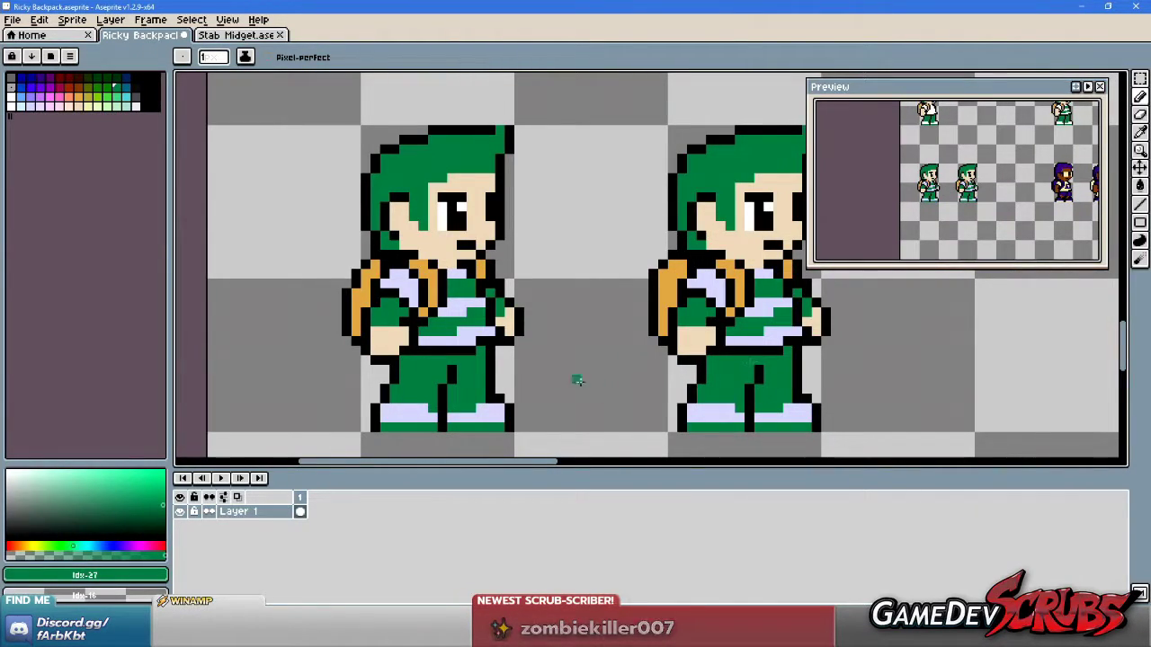
{"action": "scroll", "coordinate": [545, 359], "scroll_direction": "down", "scroll_amount": 1}
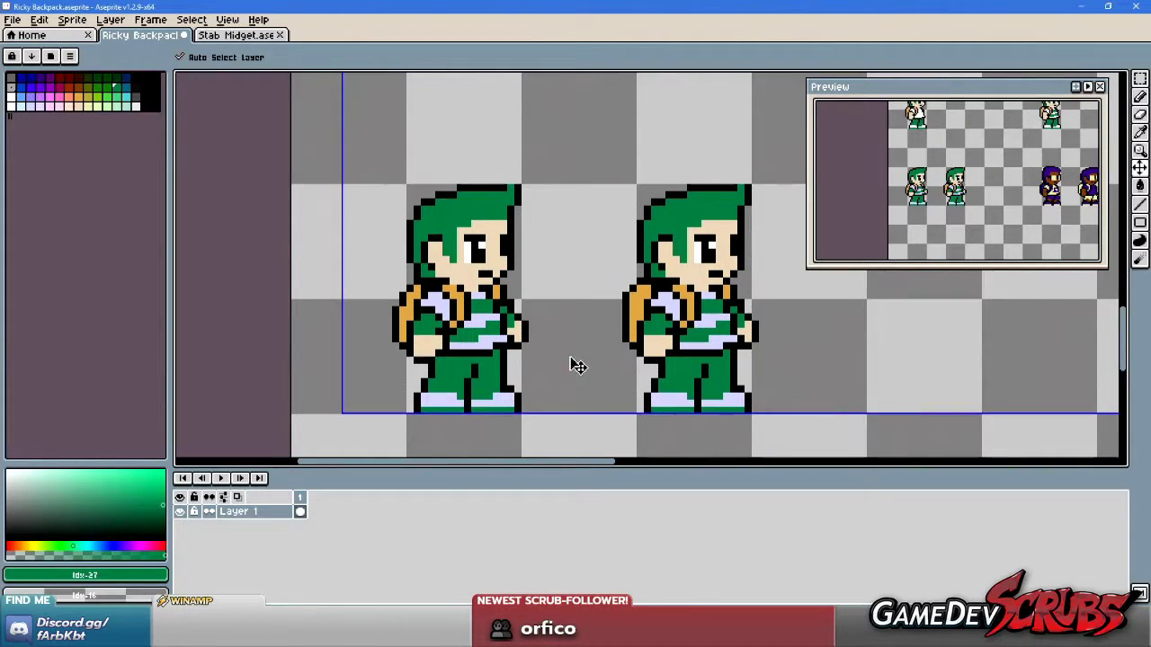
{"action": "scroll", "coordinate": [568, 360], "scroll_direction": "down", "scroll_amount": 2}
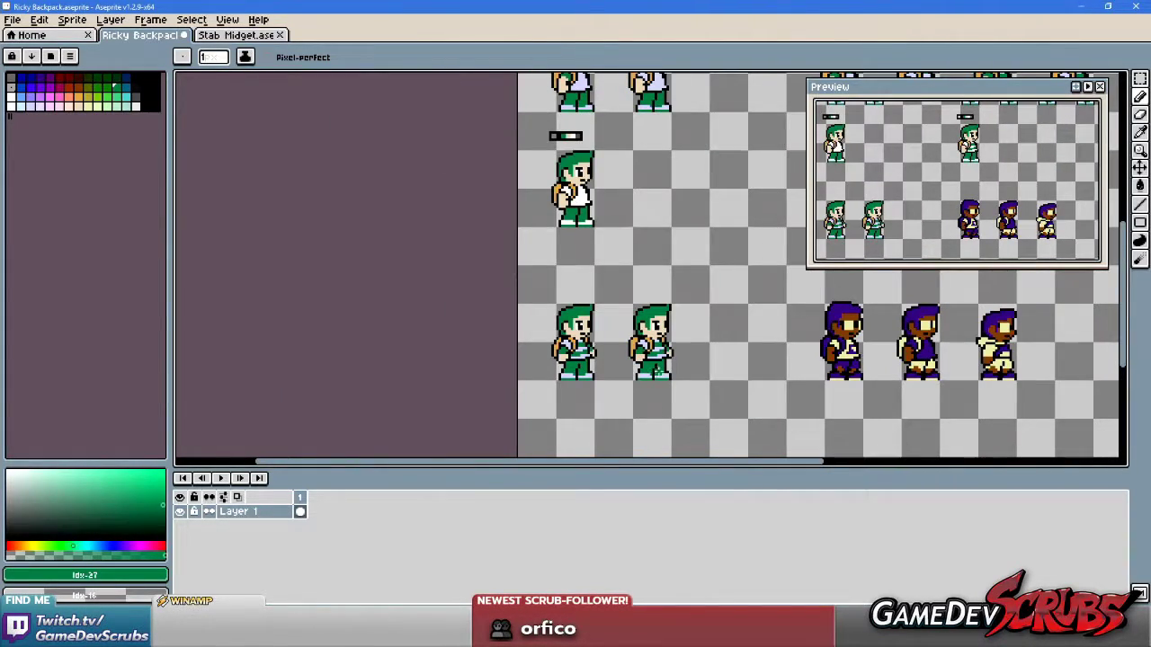
{"action": "scroll", "coordinate": [632, 371], "scroll_direction": "up", "scroll_amount": 3}
{"action": "key", "text": "v"}
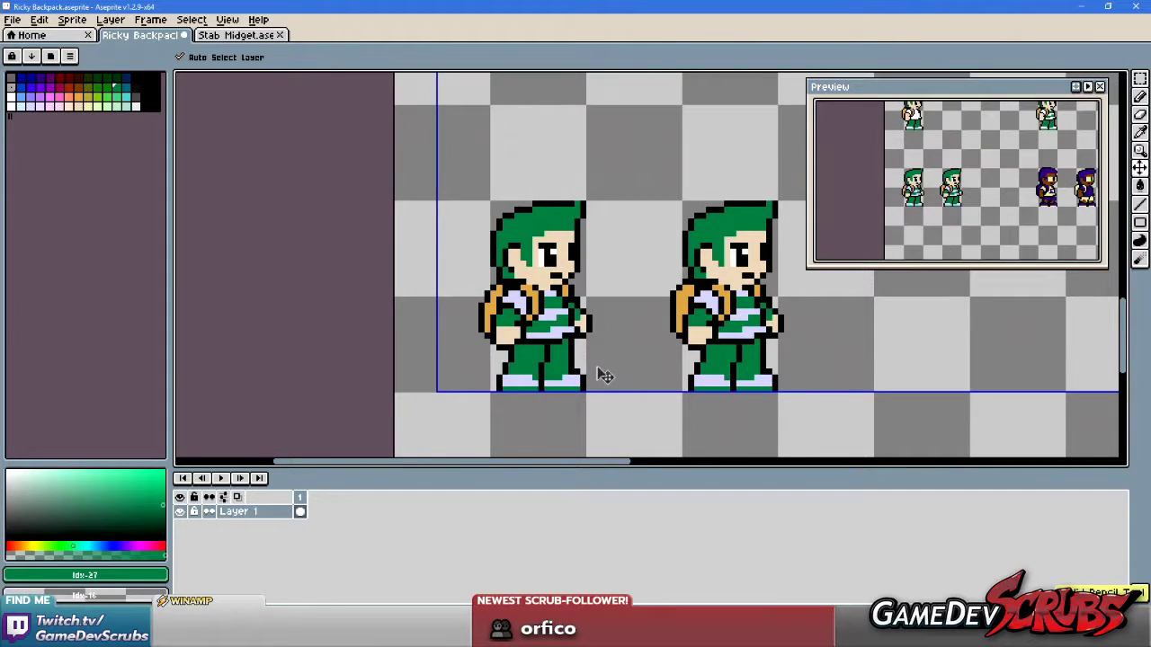
{"action": "key", "text": "b"}
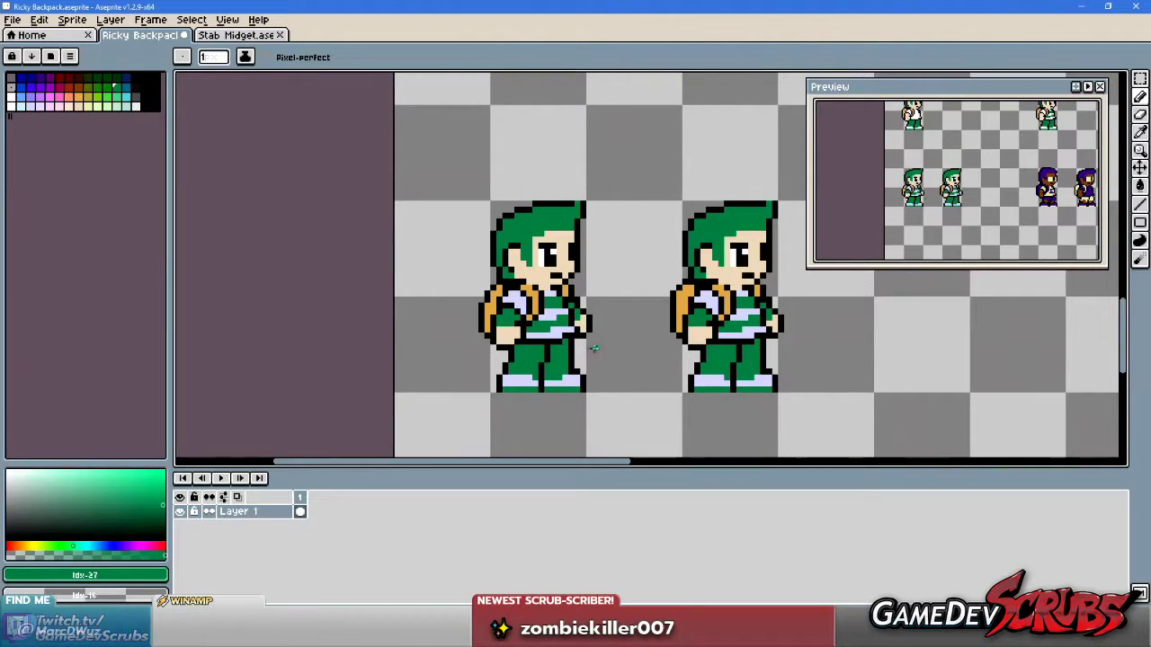
{"action": "scroll", "coordinate": [580, 346], "scroll_direction": "right", "scroll_amount": 2}
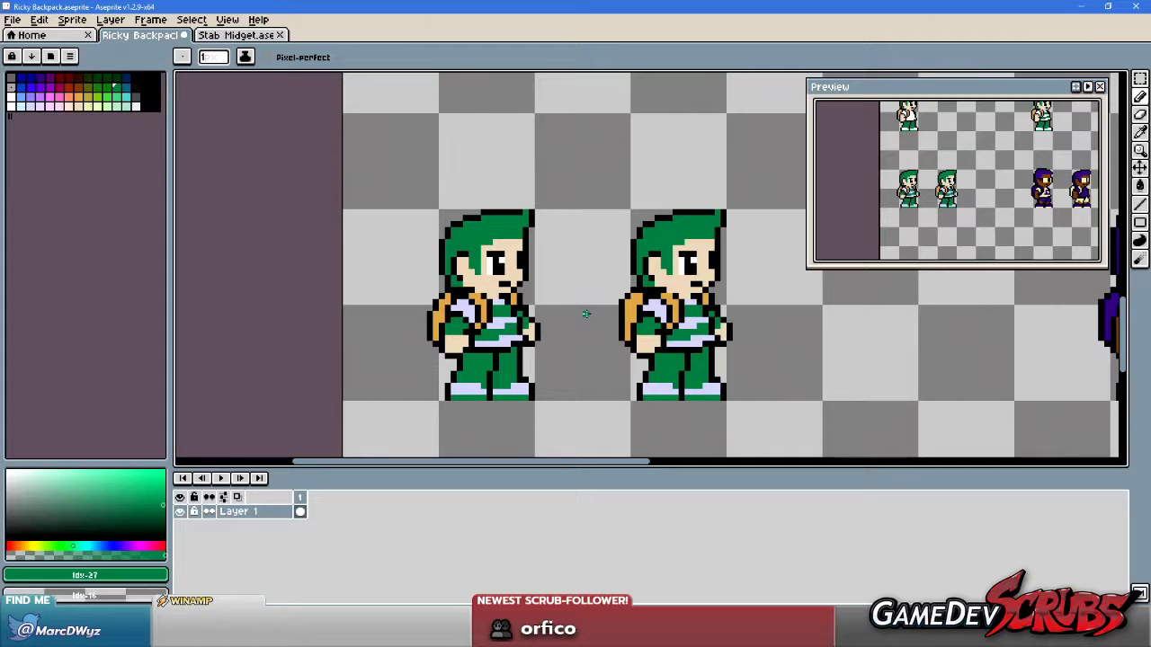
{"action": "scroll", "coordinate": [655, 316], "scroll_direction": "down", "scroll_amount": 2}
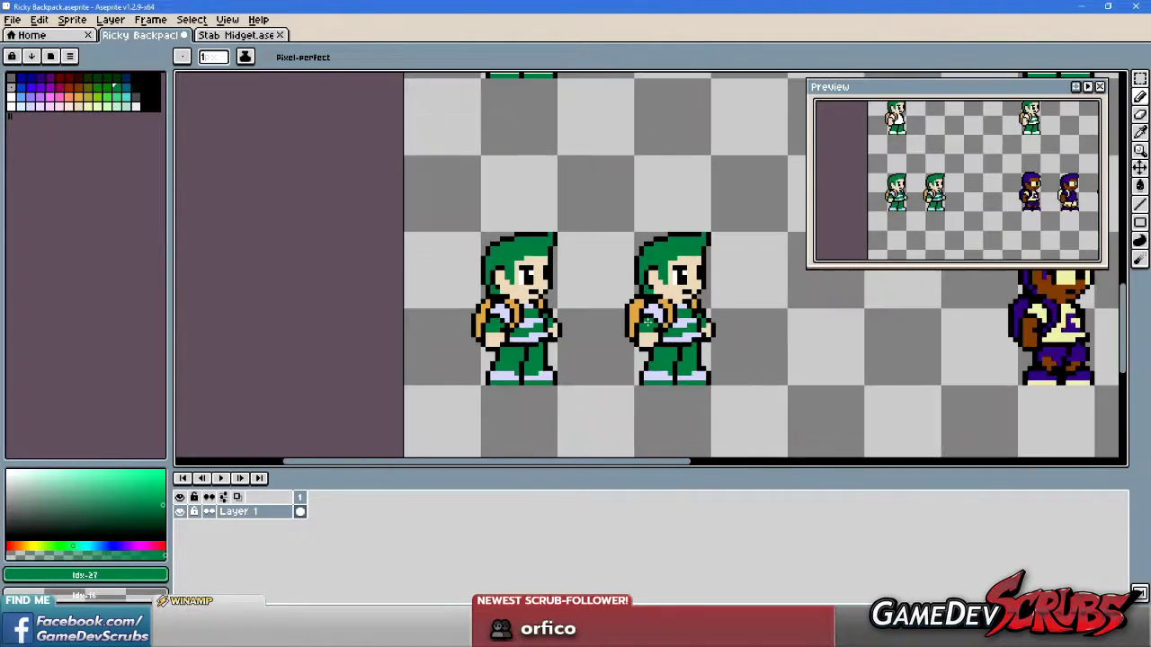
{"action": "scroll", "coordinate": [665, 320], "scroll_direction": "down", "scroll_amount": 3}
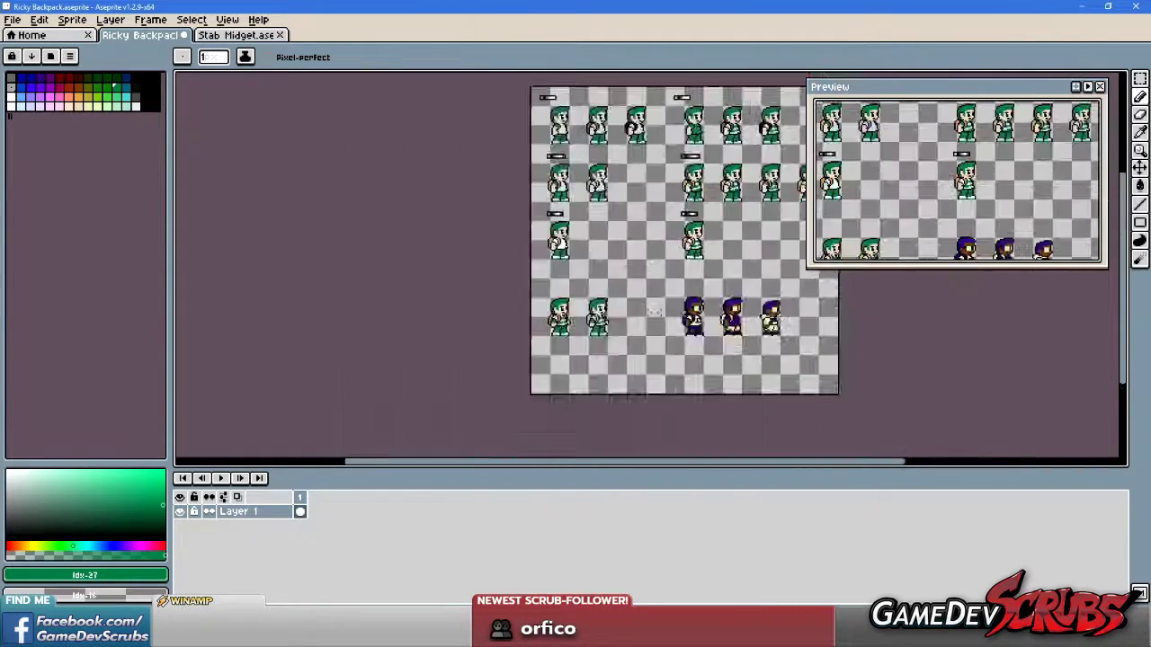
{"action": "scroll", "coordinate": [601, 327], "scroll_direction": "up", "scroll_amount": 3}
{"action": "scroll", "coordinate": [681, 296], "scroll_direction": "right", "scroll_amount": 3}
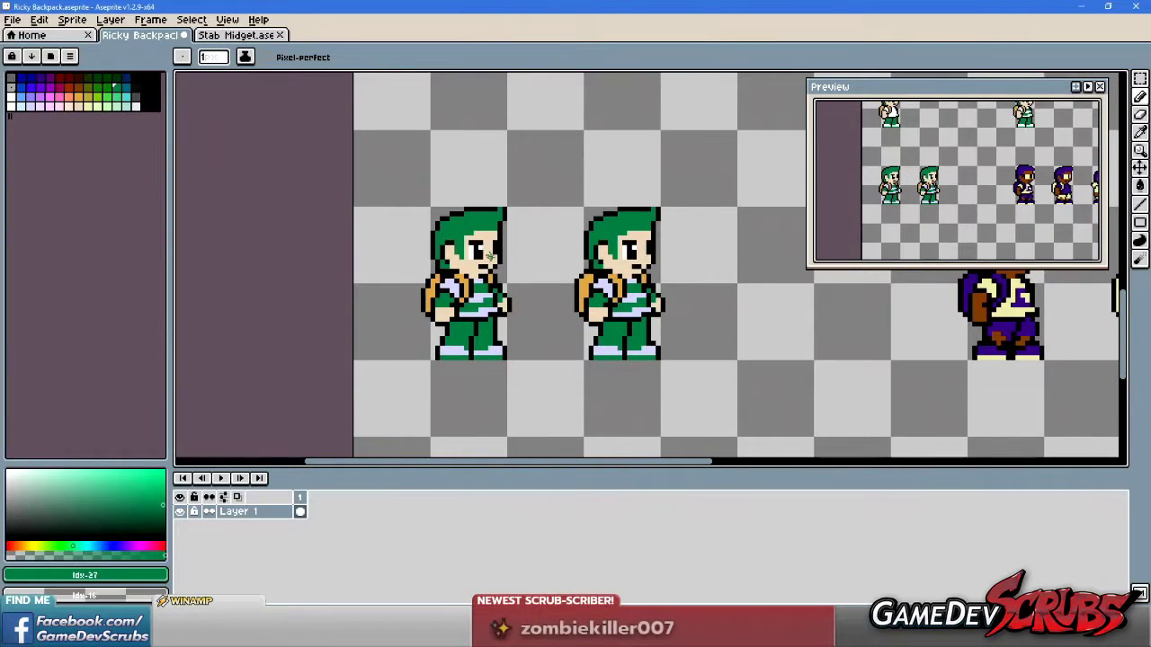
{"action": "scroll", "coordinate": [533, 285], "scroll_direction": "up", "scroll_amount": 1}
{"action": "scroll", "coordinate": [533, 286], "scroll_direction": "down", "scroll_amount": 1}
{"action": "scroll", "coordinate": [496, 332], "scroll_direction": "up", "scroll_amount": 2}
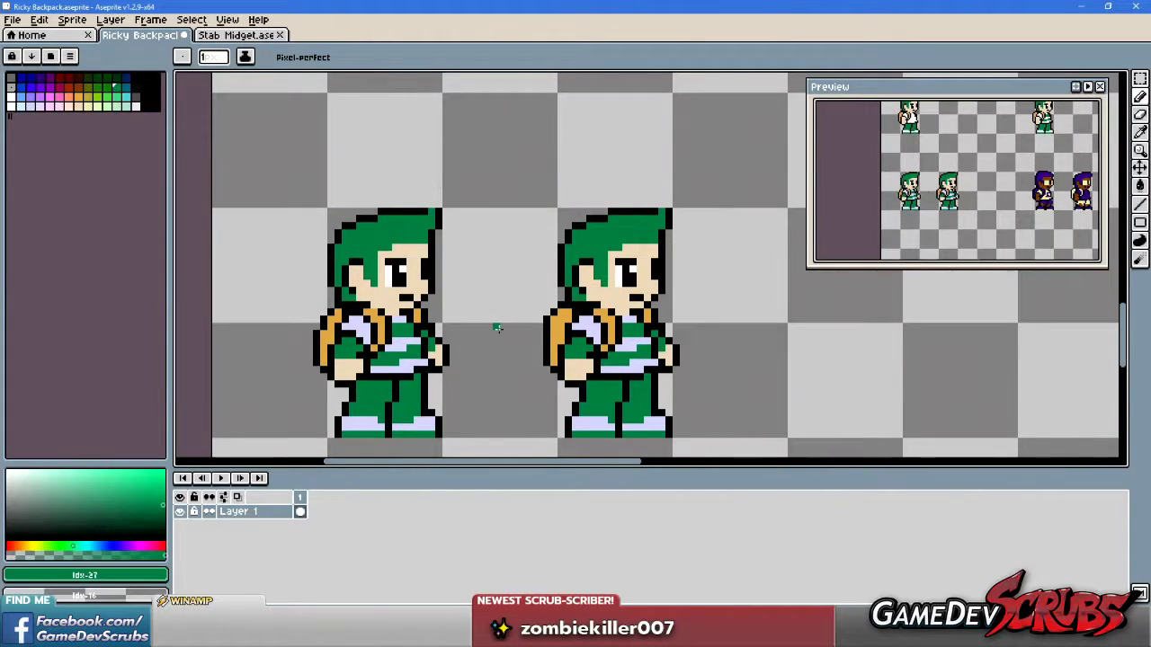
{"action": "scroll", "coordinate": [514, 288], "scroll_direction": "down", "scroll_amount": 1}
{"action": "scroll", "coordinate": [534, 278], "scroll_direction": "up", "scroll_amount": 1}
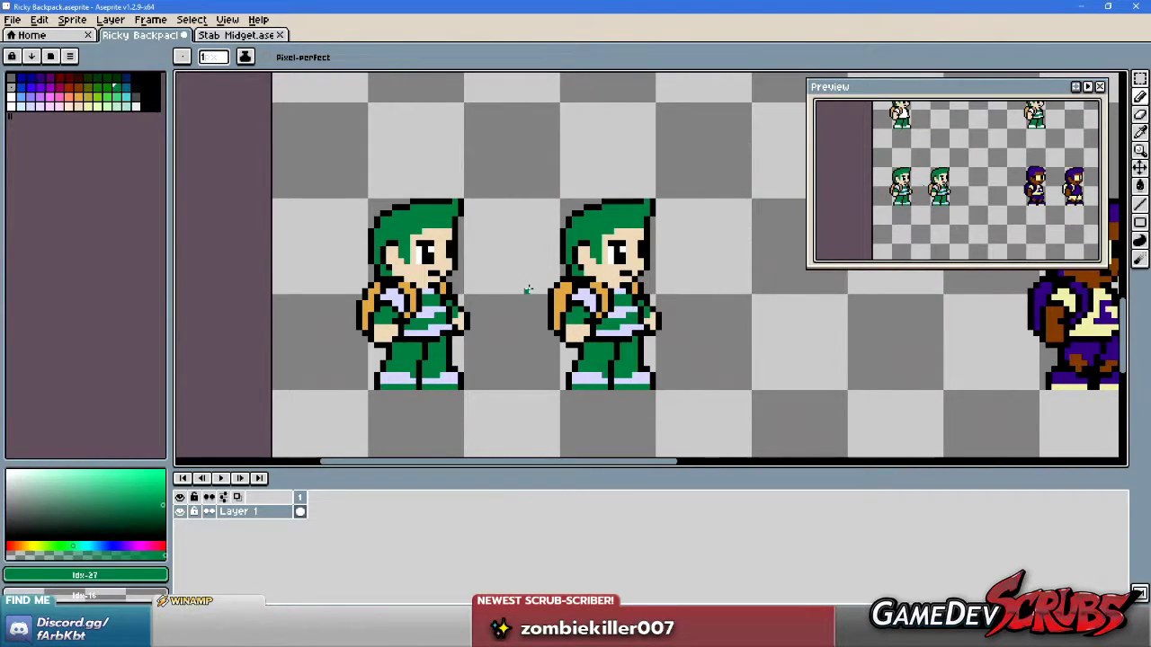
{"action": "scroll", "coordinate": [538, 290], "scroll_direction": "up", "scroll_amount": 1}
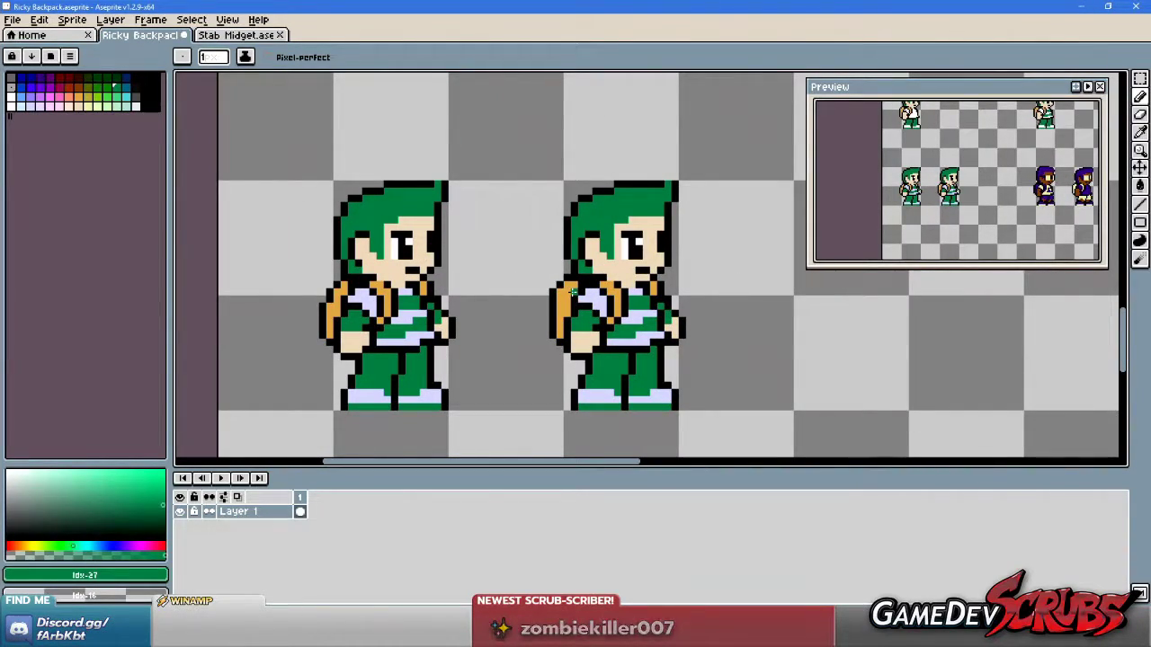
{"action": "scroll", "coordinate": [539, 284], "scroll_direction": "up", "scroll_amount": 1}
Sample the black backpack outline of the right green-haired kid as the drawing colour.
{"action": "key", "text": "i"}
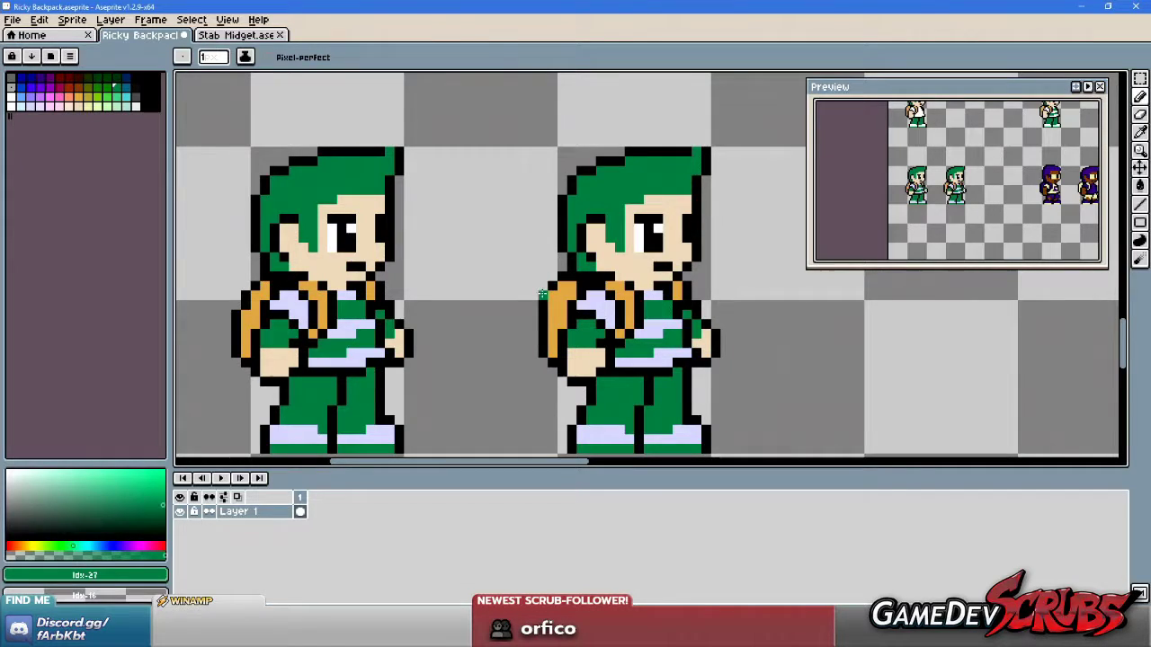
{"action": "left_click", "coordinate": [543, 293], "text": "alt"}
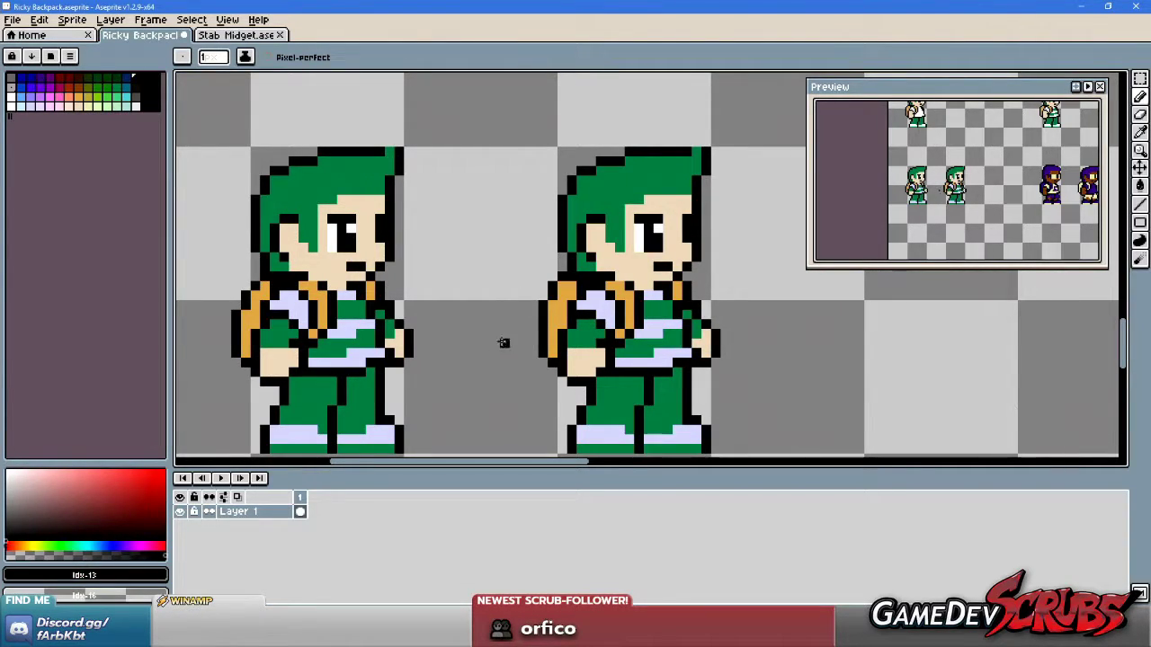
{"action": "scroll", "coordinate": [568, 345], "scroll_direction": "down", "scroll_amount": 1}
{"action": "scroll", "coordinate": [580, 367], "scroll_direction": "down", "scroll_amount": 1}
{"action": "scroll", "coordinate": [565, 369], "scroll_direction": "up", "scroll_amount": 1}
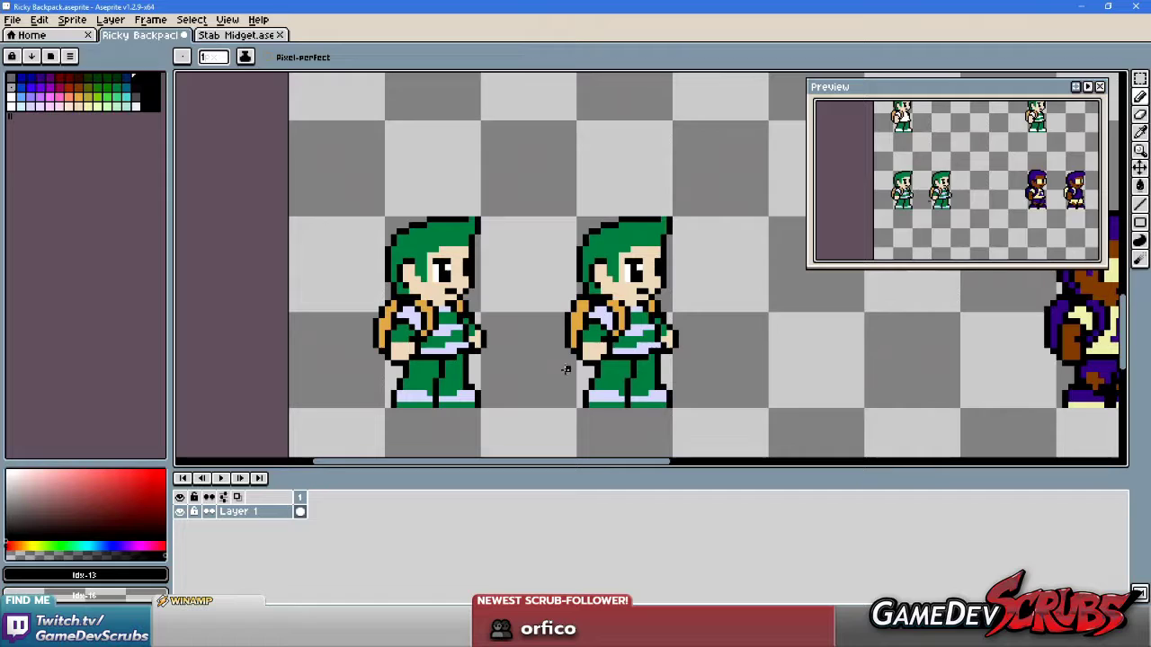
{"action": "scroll", "coordinate": [520, 369], "scroll_direction": "up", "scroll_amount": 1}
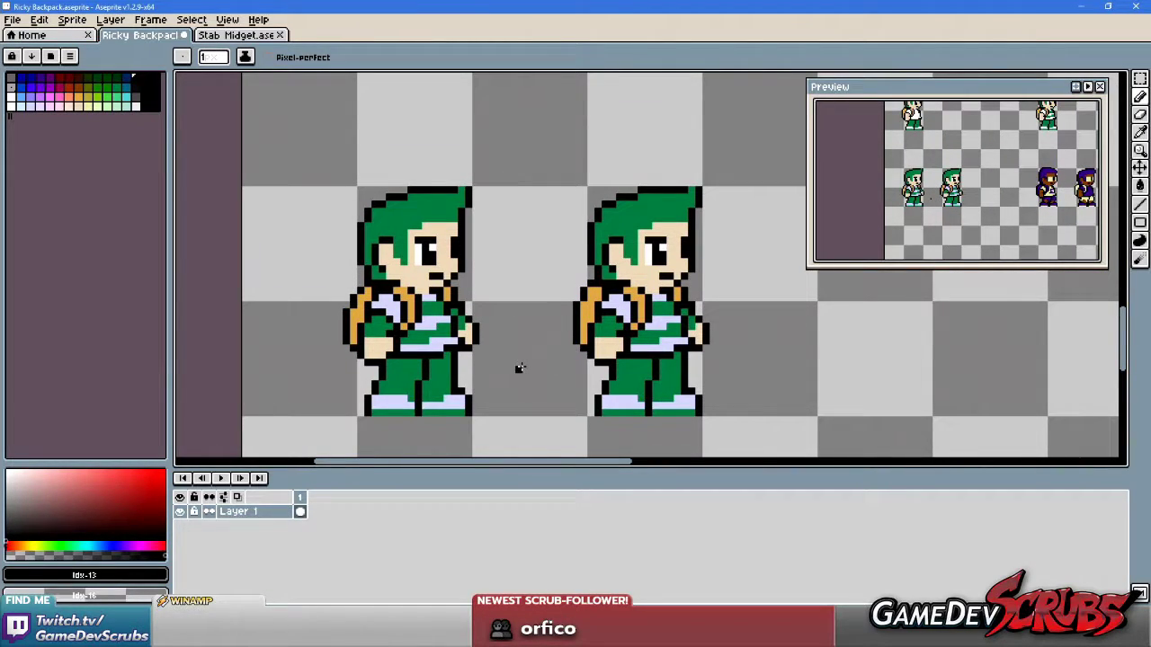
Try freehand black pencil strokes around the green-haired kids' bodies and backpacks, and undo them.
{"action": "mouse_move", "coordinate": [630, 424]}
{"action": "left_mouse_down"}
{"action": "mouse_move", "coordinate": [533, 232]}
{"action": "mouse_move", "coordinate": [527, 283]}
{"action": "mouse_move", "coordinate": [549, 265]}
{"action": "left_mouse_up"}
{"action": "key", "text": "ctrl+z"}
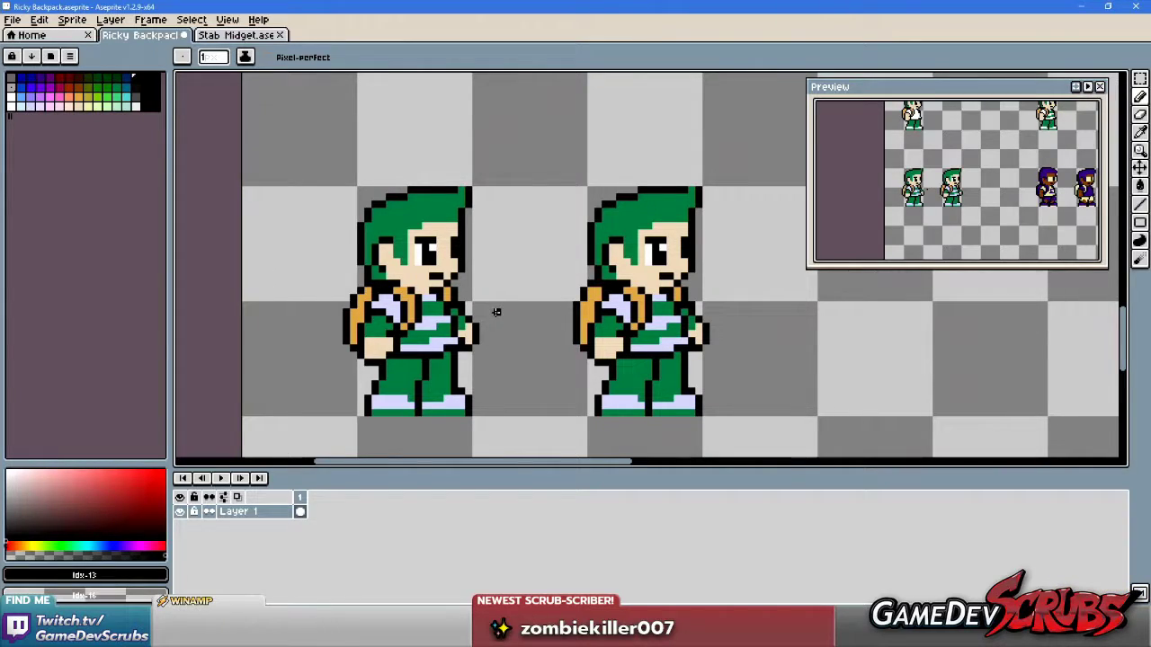
{"action": "mouse_move", "coordinate": [355, 254]}
{"action": "left_mouse_down"}
{"action": "mouse_move", "coordinate": [310, 378]}
{"action": "mouse_move", "coordinate": [391, 340]}
{"action": "left_mouse_up"}
{"action": "key", "text": "ctrl+z"}
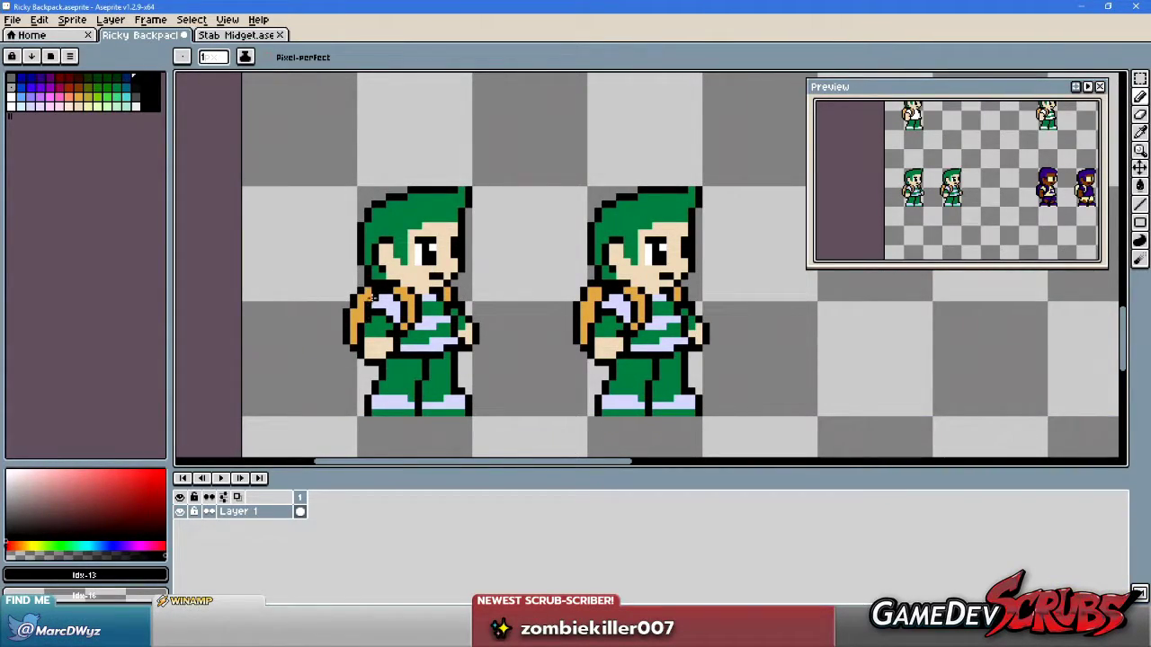
{"action": "scroll", "coordinate": [369, 301], "scroll_direction": "up", "scroll_amount": 1}
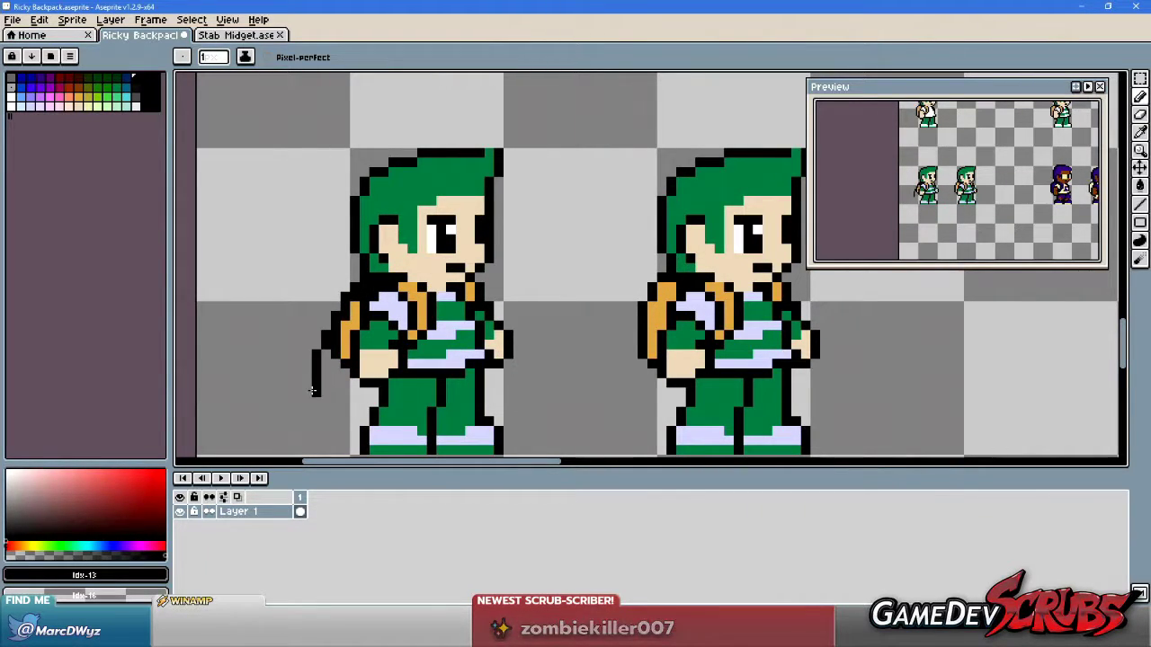
{"action": "scroll", "coordinate": [520, 334], "scroll_direction": "down", "scroll_amount": 1}
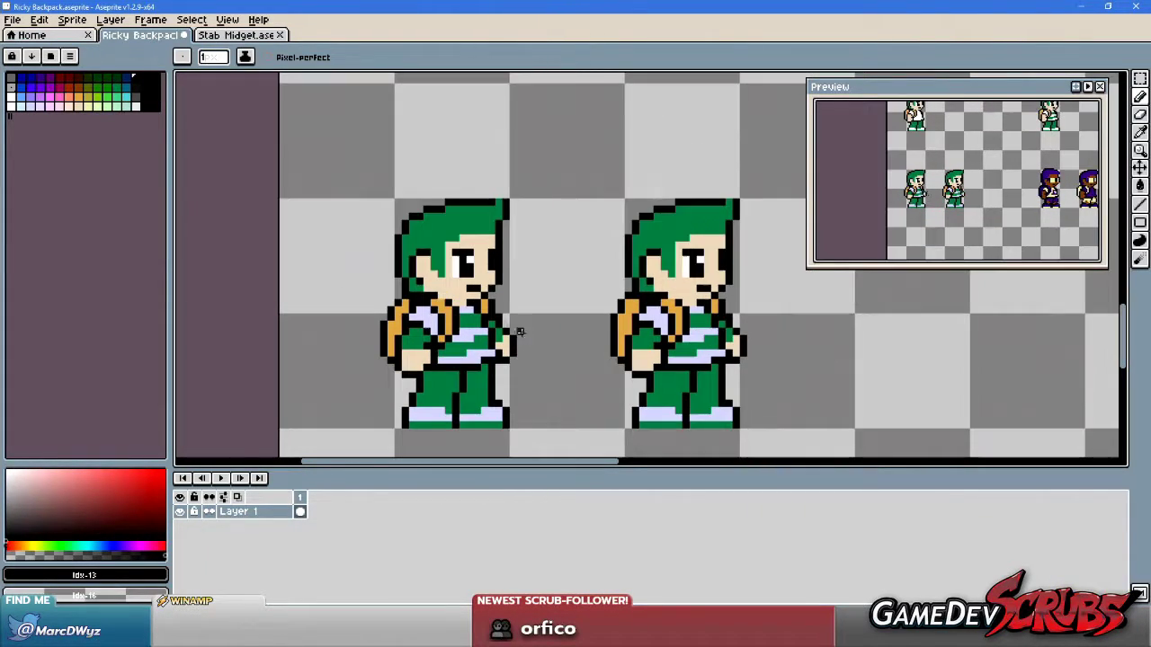
{"action": "key", "text": "ctrl"}
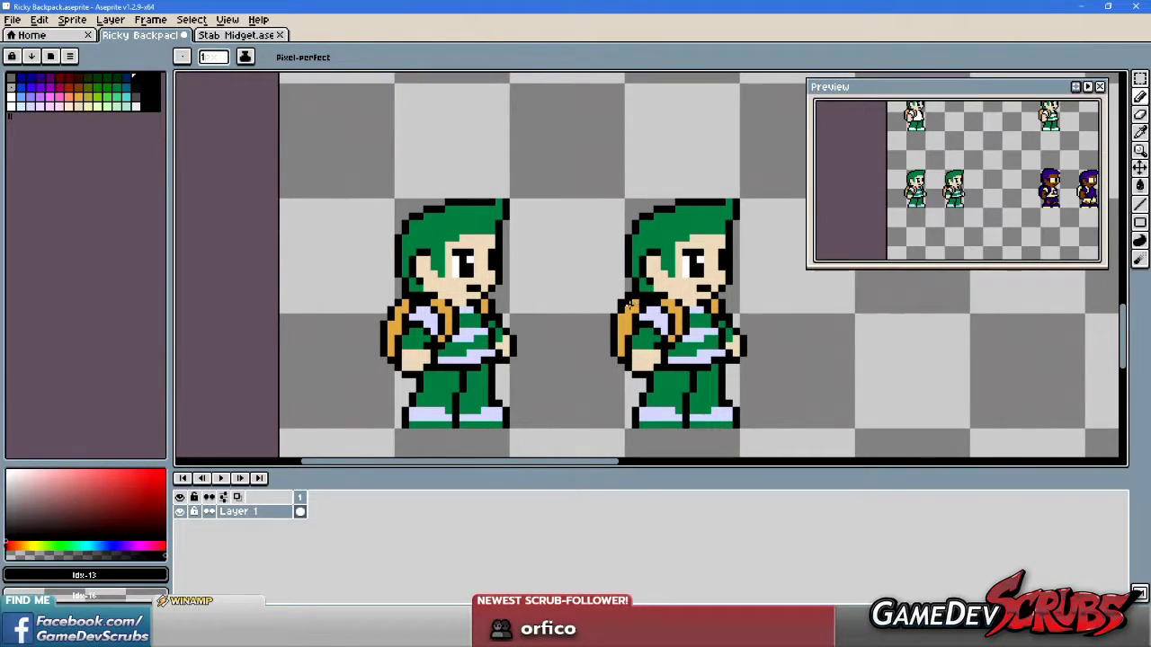
Delete the left green-haired kid, move the right one two checker squares left into its place, and clear the selection.
{"action": "scroll", "coordinate": [629, 305], "scroll_direction": "up", "scroll_amount": 1}
{"action": "scroll", "coordinate": [641, 309], "scroll_direction": "down", "scroll_amount": 2}
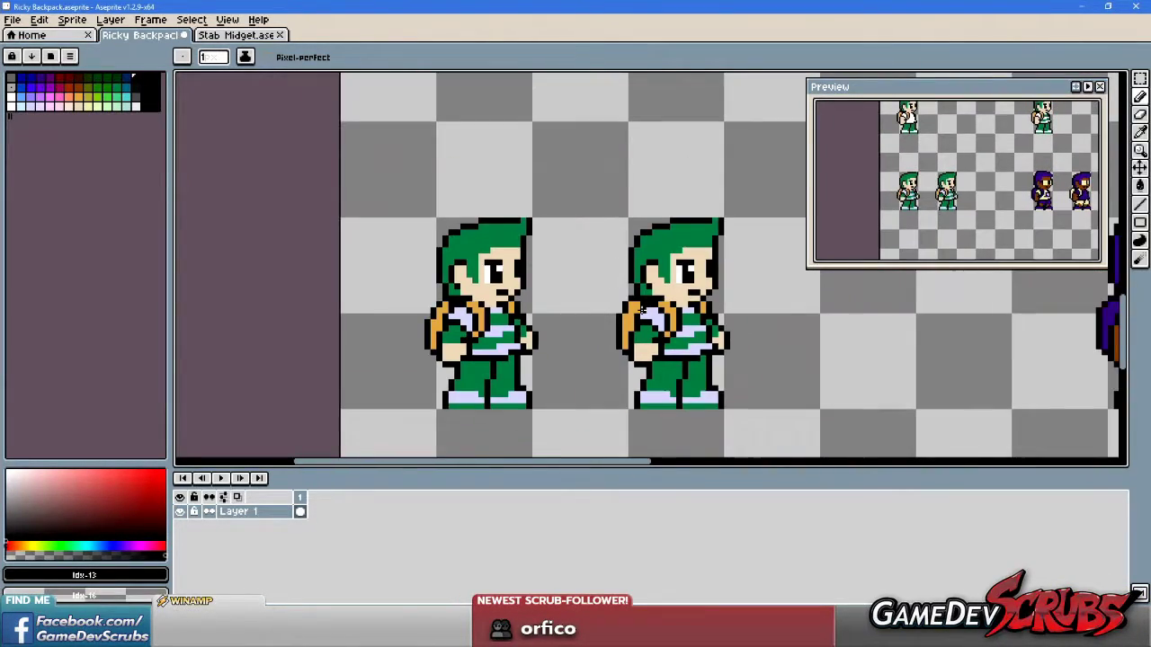
{"action": "key", "text": "m"}
{"action": "left_click_drag", "start_coordinate": [377, 175], "coordinate": [580, 406]}
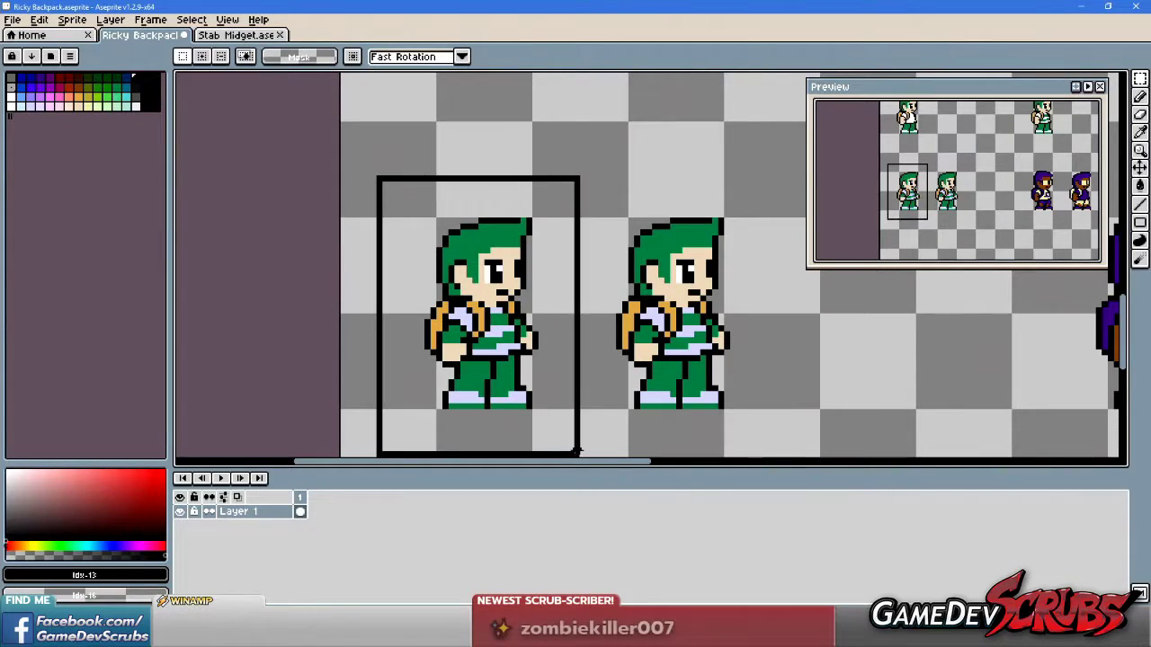
{"action": "key", "text": "Delete"}
{"action": "left_click_drag", "start_coordinate": [565, 196], "coordinate": [784, 430]}
{"action": "left_click_drag", "start_coordinate": [690, 368], "coordinate": [498, 368]}
{"action": "left_click", "coordinate": [666, 336]}
Add a black pencil pixel at the outer lower corner of the green-haired kid's backpack outline.
{"action": "scroll", "coordinate": [530, 333], "scroll_direction": "up", "scroll_amount": 1}
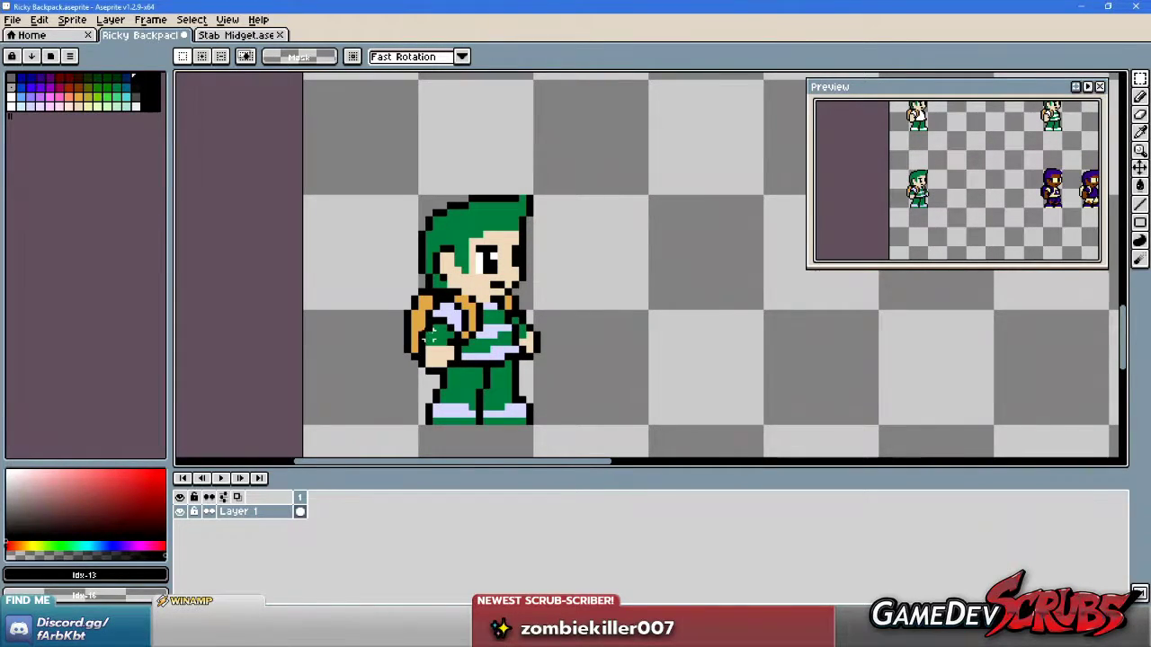
{"action": "scroll", "coordinate": [431, 337], "scroll_direction": "up", "scroll_amount": 1}
{"action": "key", "text": "b"}
{"action": "scroll", "coordinate": [435, 337], "scroll_direction": "up", "scroll_amount": 1}
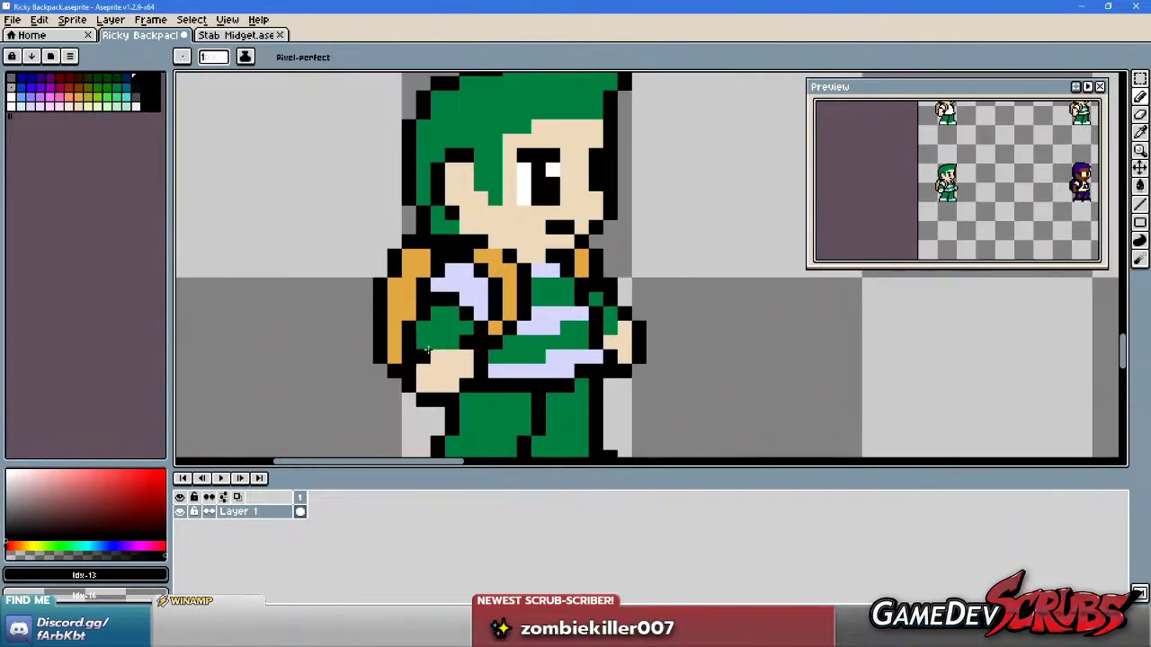
{"action": "left_click", "coordinate": [383, 369]}
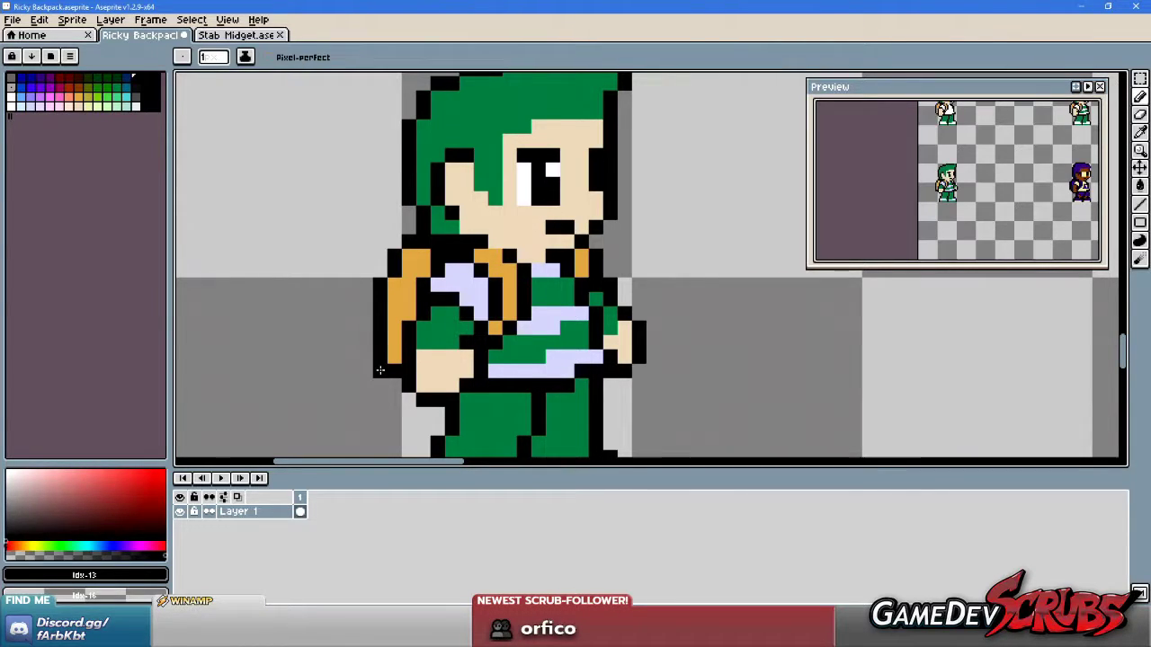
Sample the backpack's orange as the drawing colour and check the shape of the backpack's lower edge.
{"action": "scroll", "coordinate": [609, 454], "scroll_direction": "down", "scroll_amount": 3}
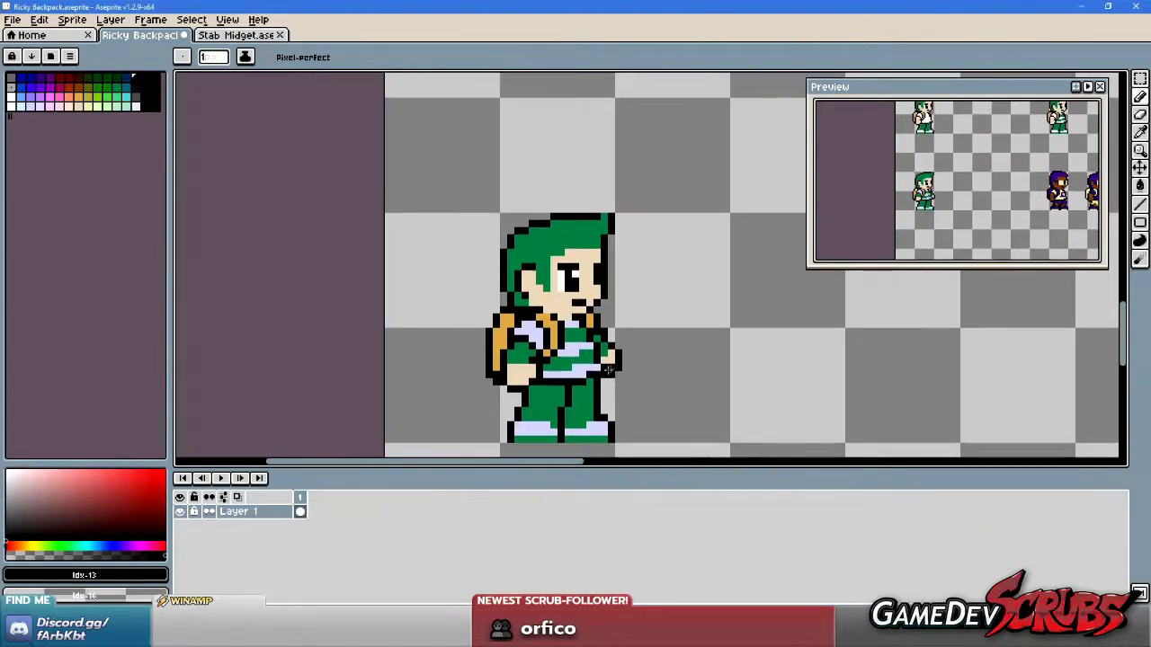
{"action": "scroll", "coordinate": [480, 360], "scroll_direction": "up", "scroll_amount": 2}
{"action": "left_click", "coordinate": [462, 381], "text": "alt"}
{"action": "left_click", "coordinate": [462, 378], "text": "alt"}
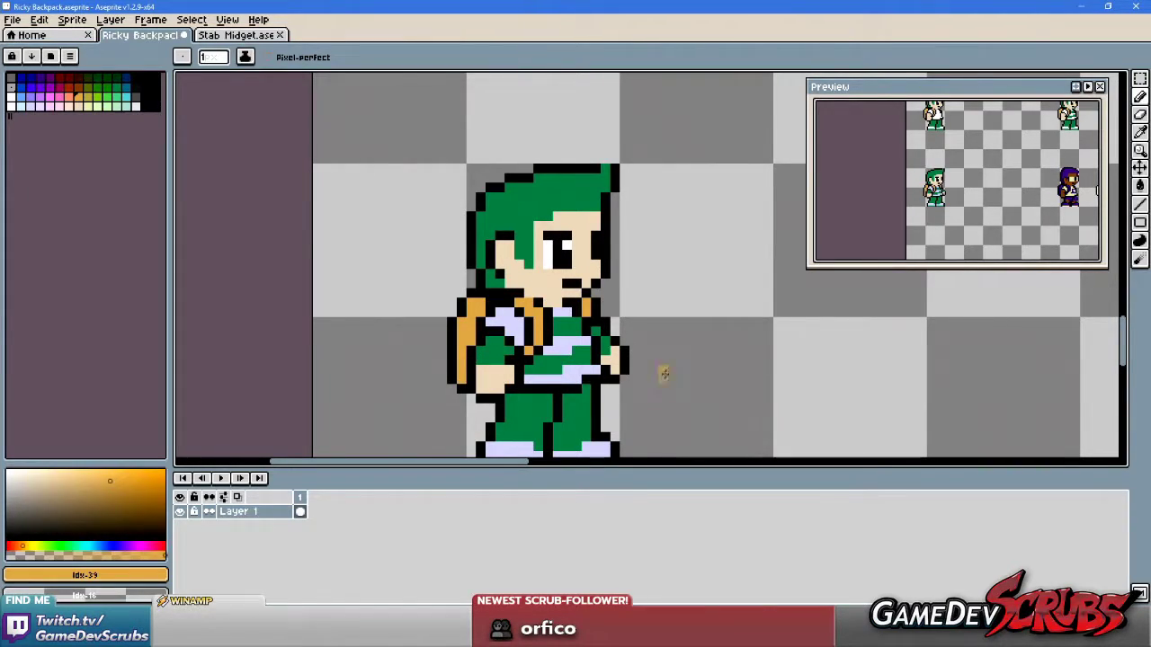
{"action": "scroll", "coordinate": [663, 378], "scroll_direction": "down", "scroll_amount": 1}
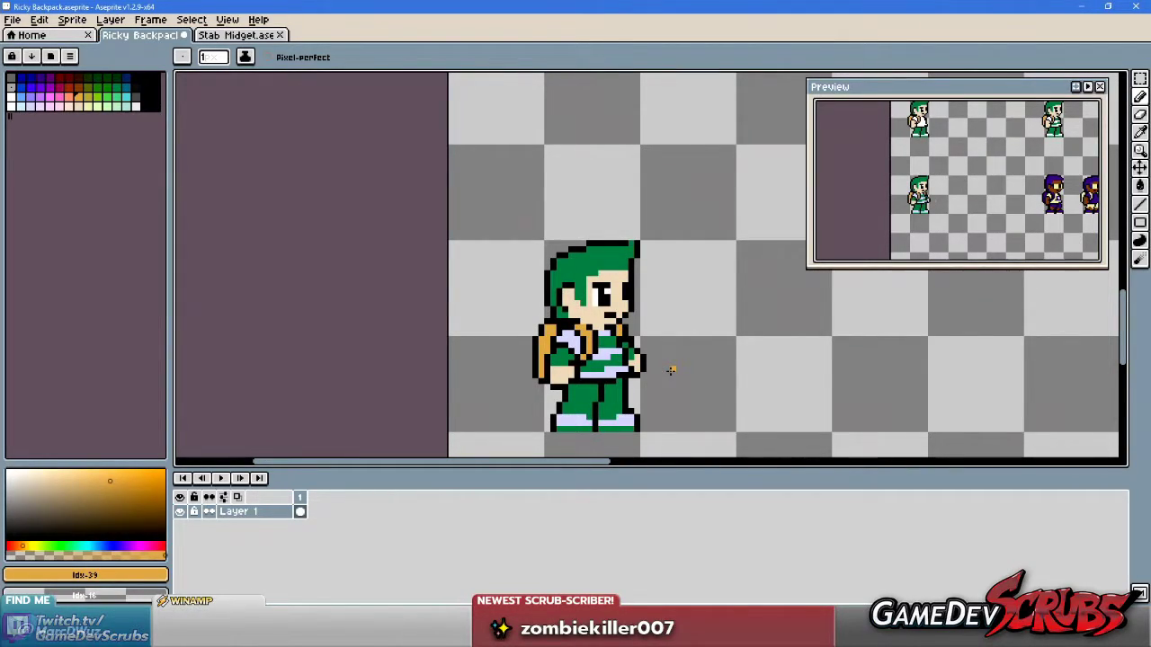
{"action": "scroll", "coordinate": [606, 374], "scroll_direction": "up", "scroll_amount": 1}
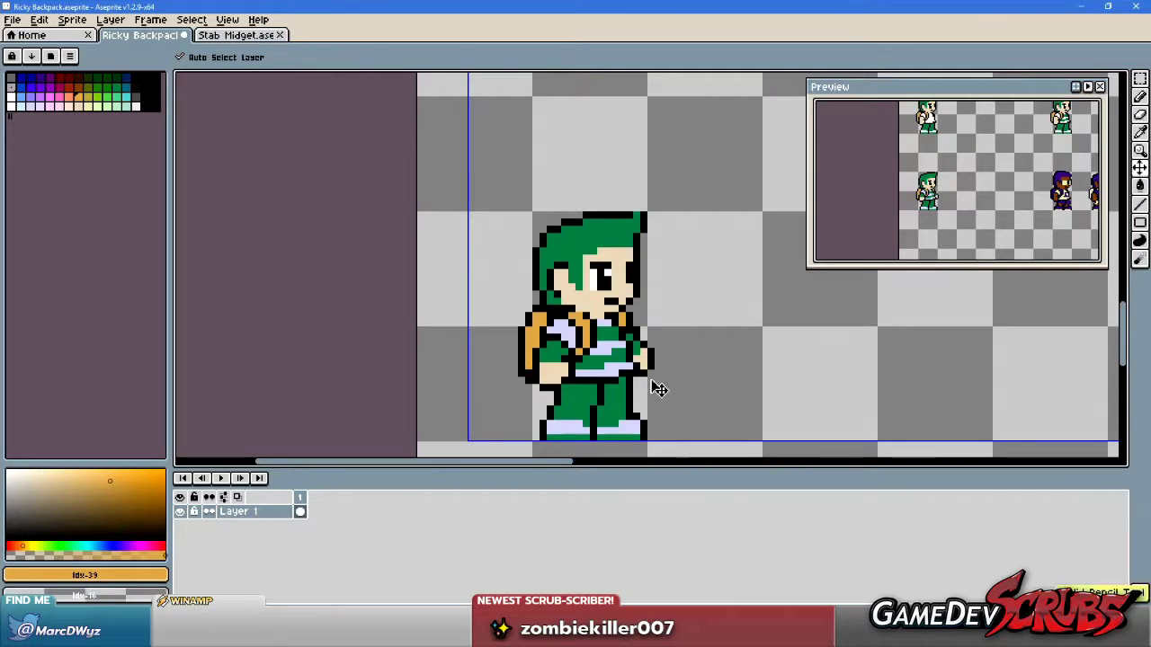
{"action": "scroll", "coordinate": [688, 386], "scroll_direction": "down", "scroll_amount": 2}
{"action": "scroll", "coordinate": [667, 379], "scroll_direction": "up", "scroll_amount": 3}
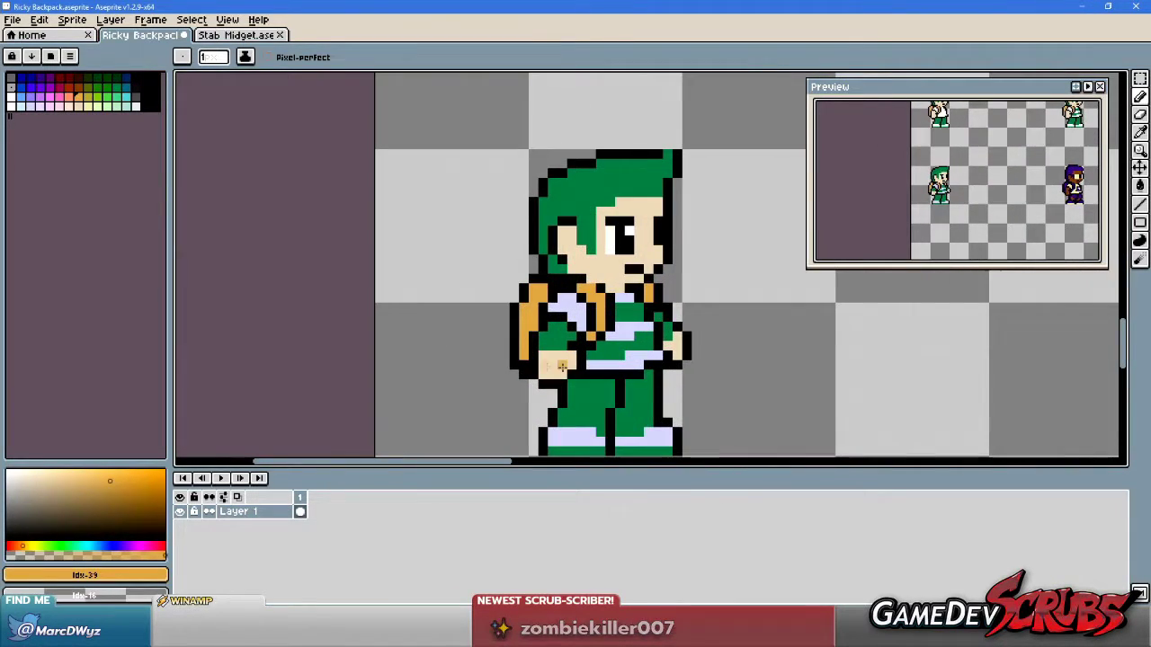
{"action": "scroll", "coordinate": [683, 370], "scroll_direction": "down", "scroll_amount": 2}
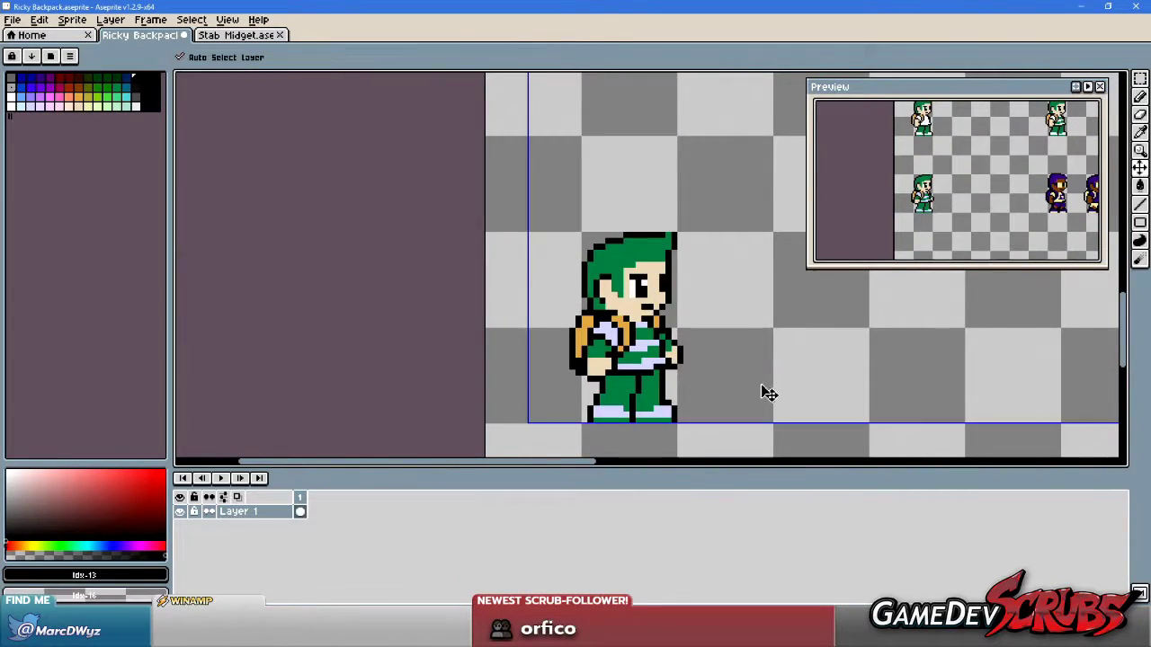
Examine the green-haired kid's backpack sprite up close and alongside the purple-haired kids in the same row.
{"action": "scroll", "coordinate": [751, 388], "scroll_direction": "down", "scroll_amount": 1}
{"action": "scroll", "coordinate": [729, 385], "scroll_direction": "up", "scroll_amount": 1}
{"action": "scroll", "coordinate": [714, 386], "scroll_direction": "up", "scroll_amount": 1}
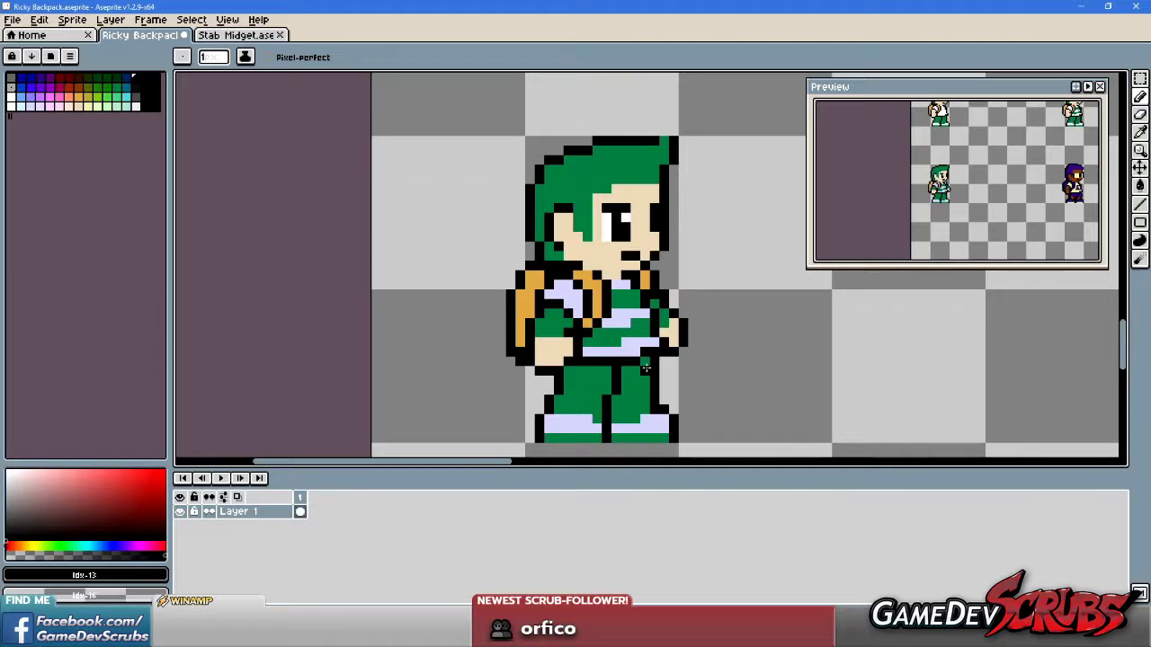
{"action": "scroll", "coordinate": [739, 324], "scroll_direction": "down", "scroll_amount": 1}
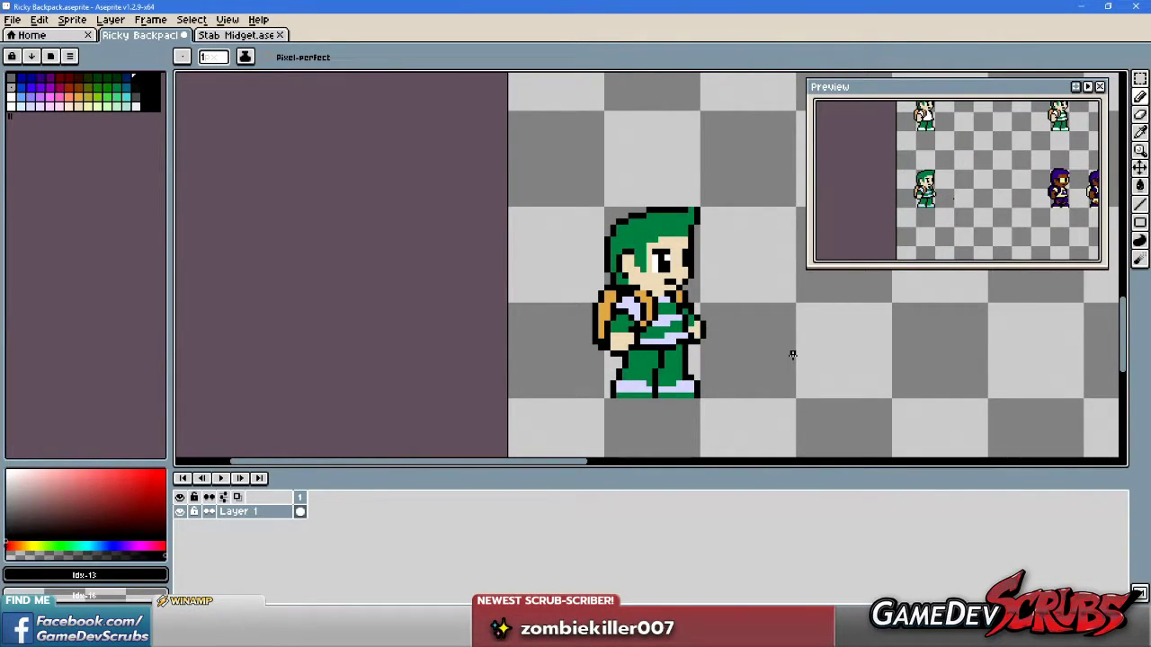
{"action": "scroll", "coordinate": [728, 294], "scroll_direction": "down", "scroll_amount": 2}
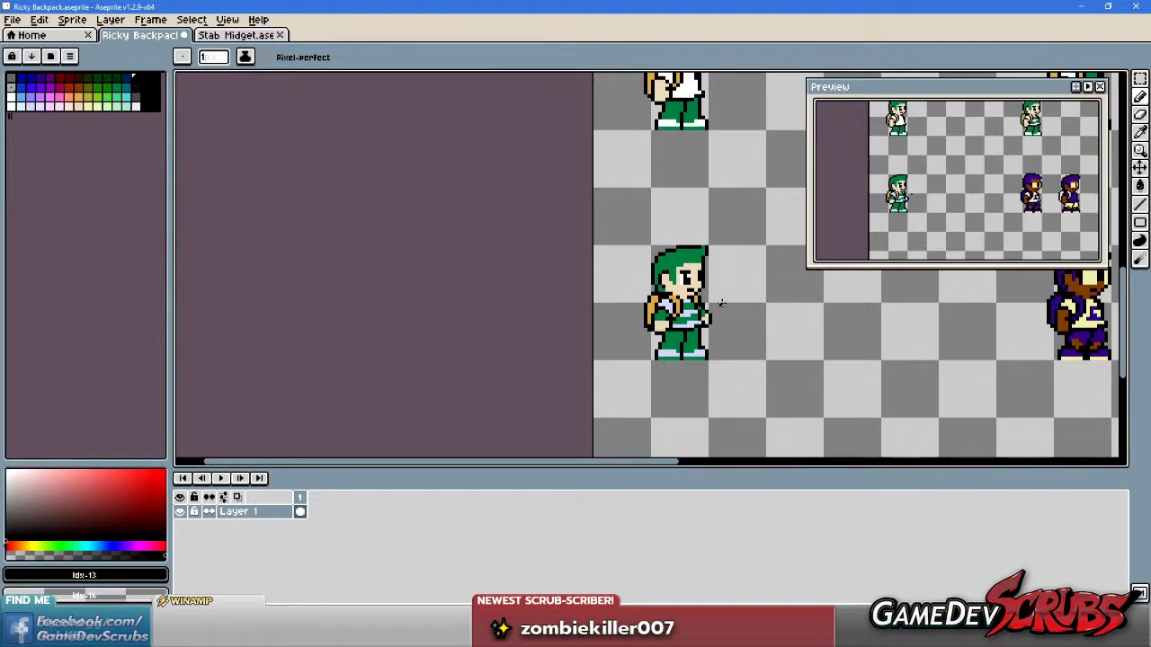
{"action": "left_click_drag", "start_coordinate": [725, 301], "coordinate": [493, 290]}
{"action": "scroll", "coordinate": [517, 277], "scroll_direction": "down", "scroll_amount": 2}
{"action": "scroll", "coordinate": [542, 258], "scroll_direction": "up", "scroll_amount": 1}
{"action": "scroll", "coordinate": [542, 258], "scroll_direction": "up", "scroll_amount": 1}
{"action": "left_click_drag", "start_coordinate": [539, 260], "coordinate": [544, 294]}
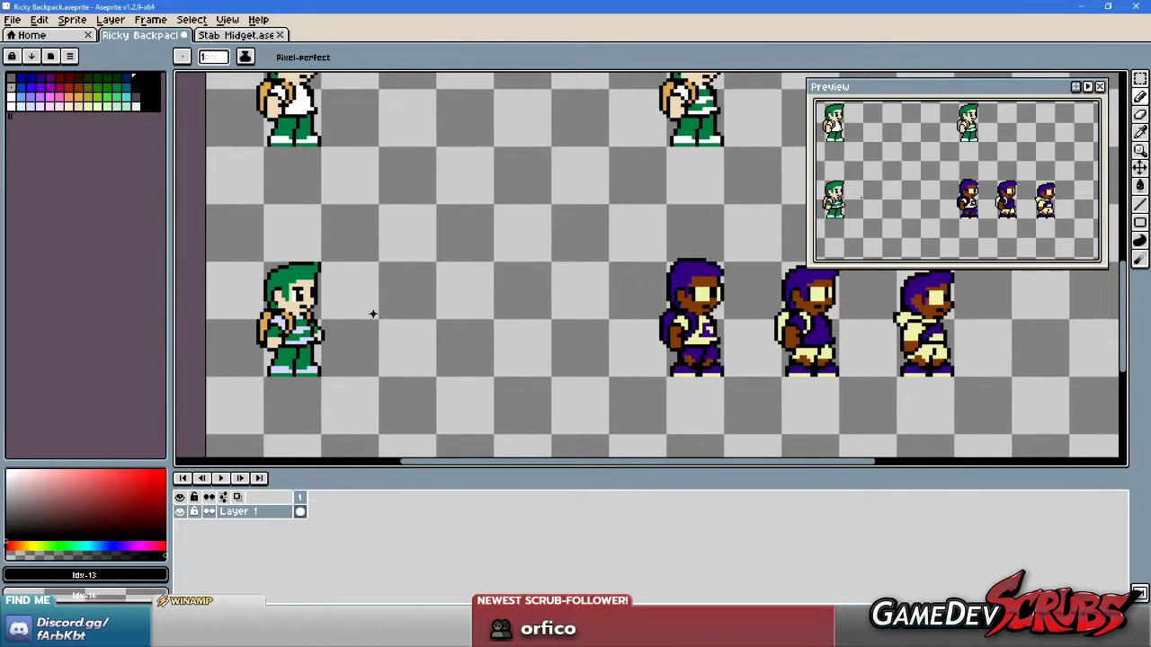
{"action": "left_click_drag", "start_coordinate": [373, 314], "coordinate": [485, 310]}
{"action": "scroll", "coordinate": [485, 310], "scroll_direction": "up", "scroll_amount": 2}
{"action": "scroll", "coordinate": [450, 332], "scroll_direction": "up", "scroll_amount": 1}
{"action": "scroll", "coordinate": [462, 324], "scroll_direction": "down", "scroll_amount": 1}
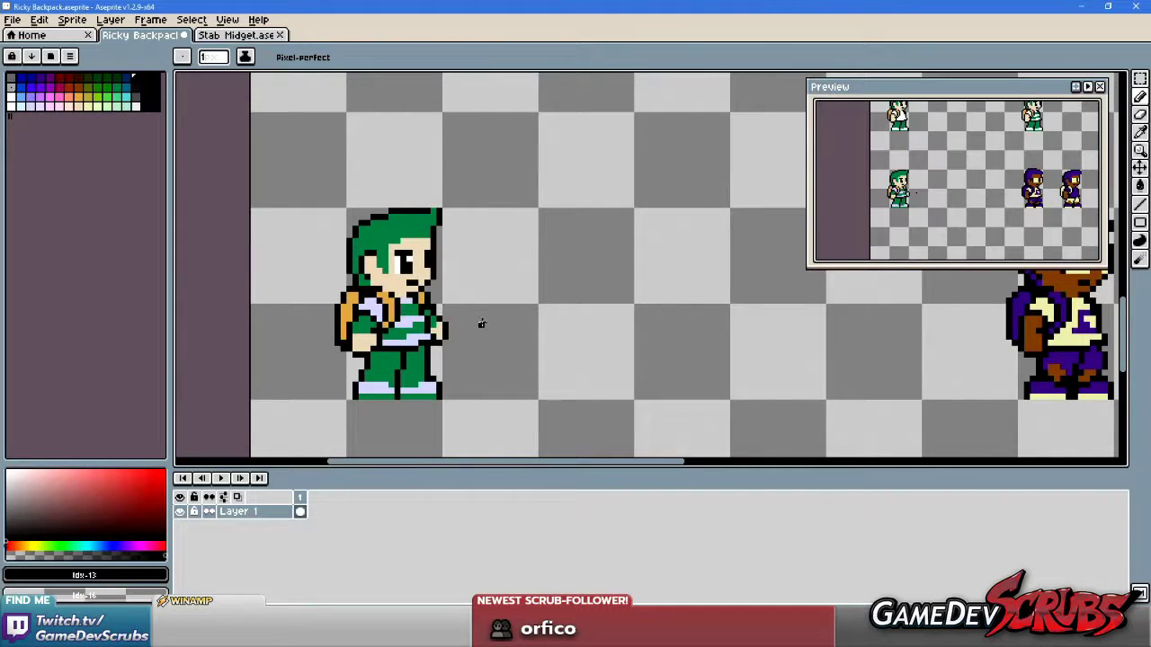
{"action": "left_click_drag", "start_coordinate": [482, 324], "coordinate": [527, 291]}
{"action": "scroll", "coordinate": [483, 307], "scroll_direction": "up", "scroll_amount": 1}
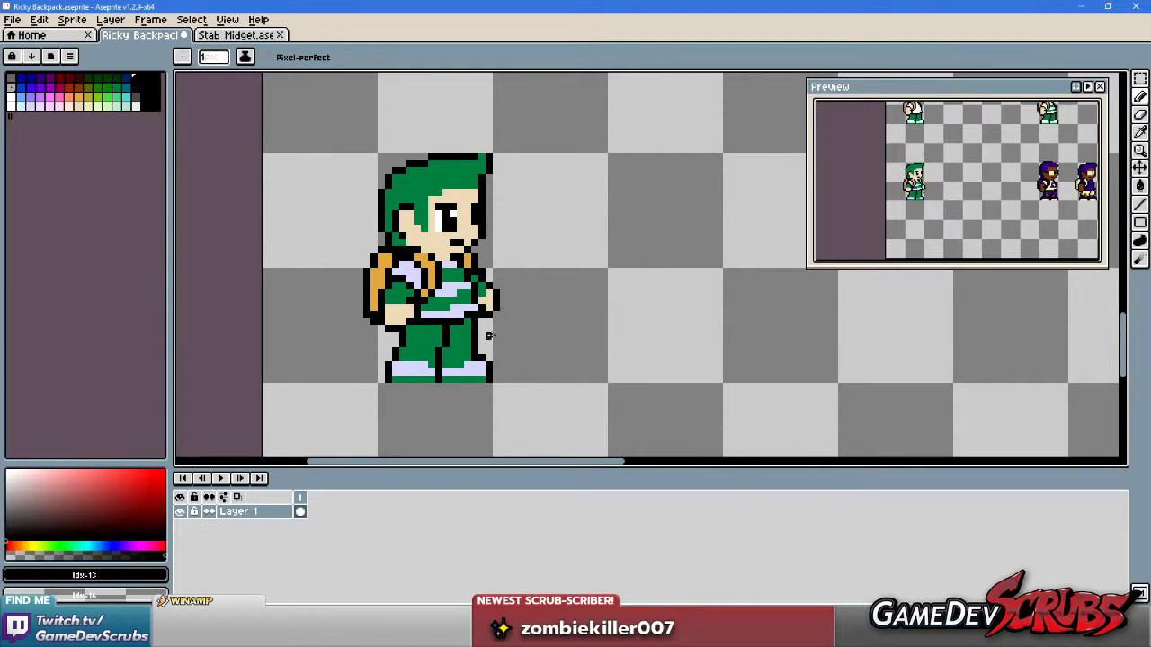
Open the Edge browser and search Google for "monster mansion".
{"action": "left_click", "coordinate": [18, 634]}
{"action": "type", "text": "edge"}
{"action": "key", "text": "Return"}
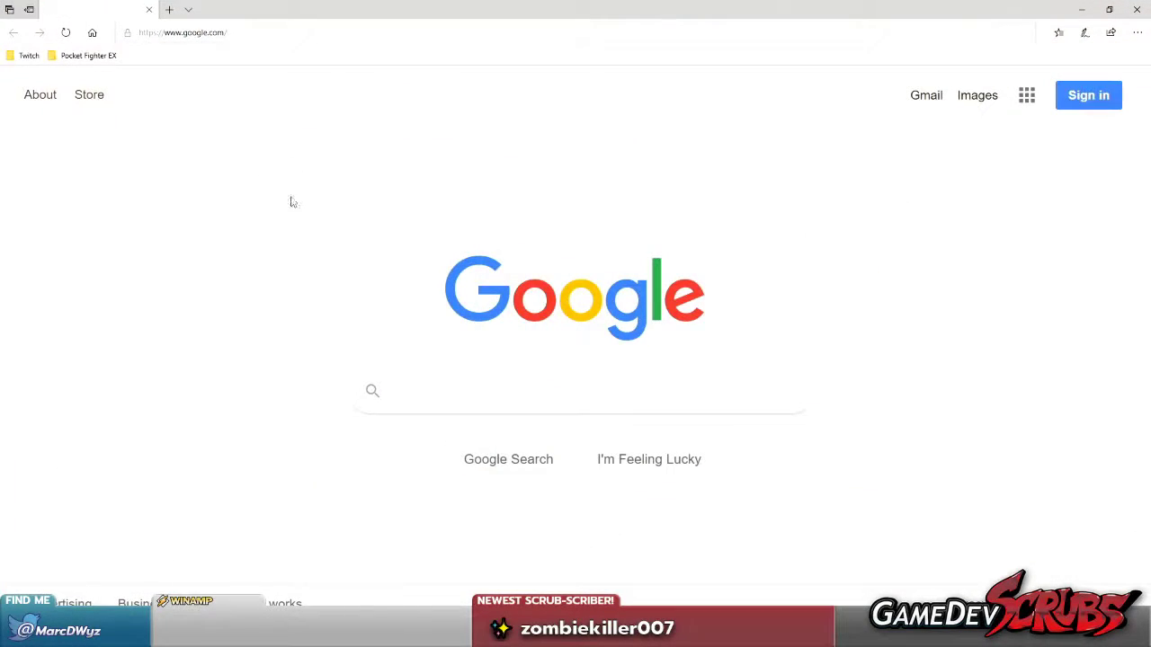
{"action": "left_click", "coordinate": [413, 395]}
{"action": "type", "text": "onster mansion"}
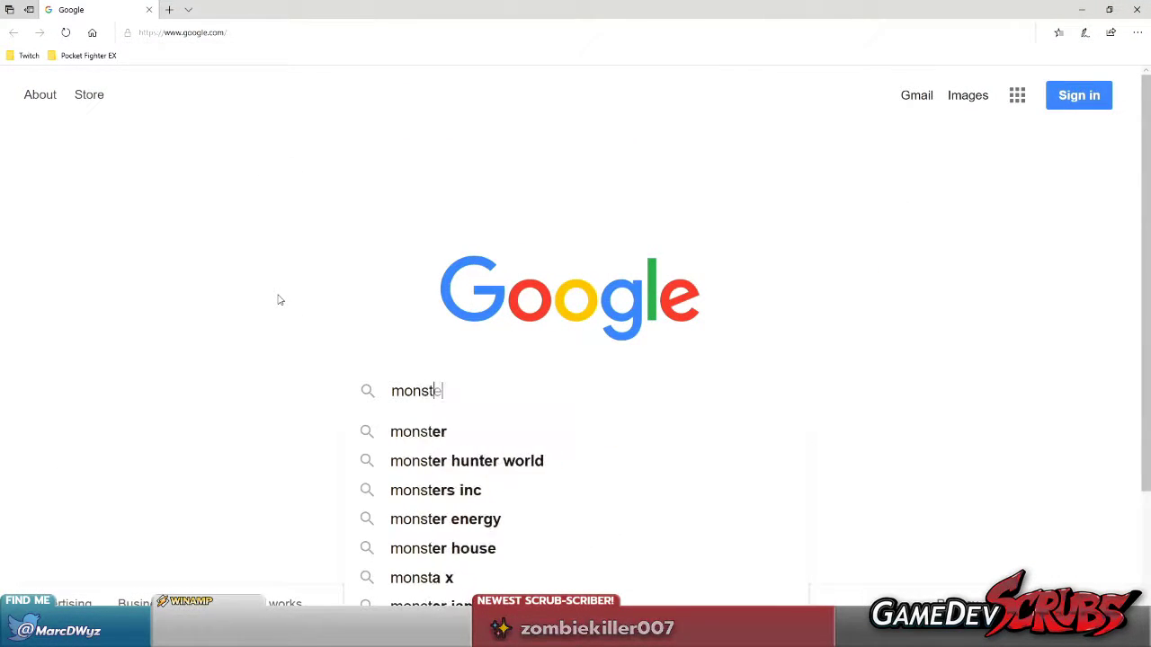
{"action": "key", "text": "Return"}
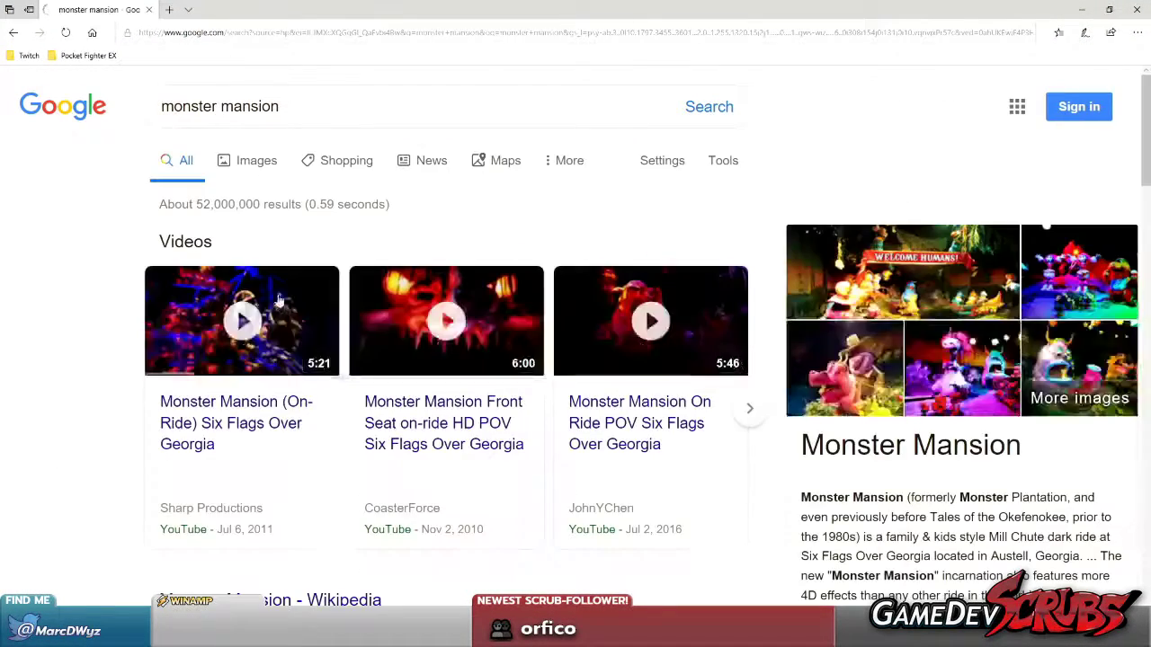
Look through the Monster Mansion search results, including the ride's description and the videos.
{"action": "scroll", "coordinate": [227, 342], "scroll_direction": "down", "scroll_amount": 2}
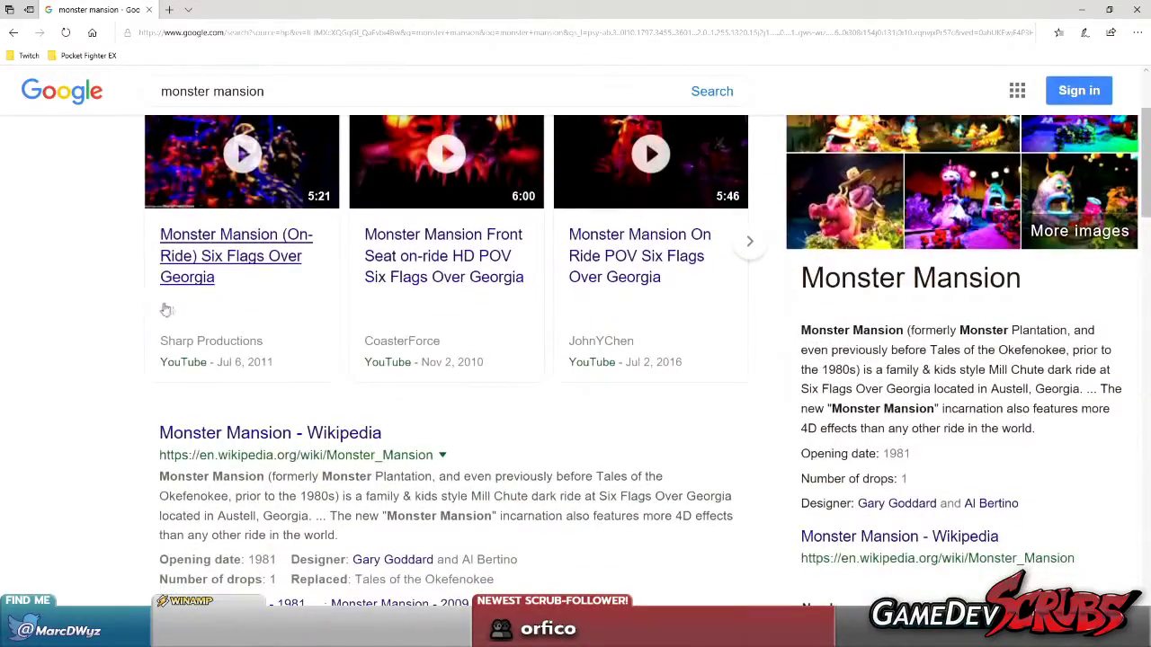
{"action": "scroll", "coordinate": [167, 310], "scroll_direction": "up", "scroll_amount": 1}
{"action": "scroll", "coordinate": [236, 331], "scroll_direction": "down", "scroll_amount": 1}
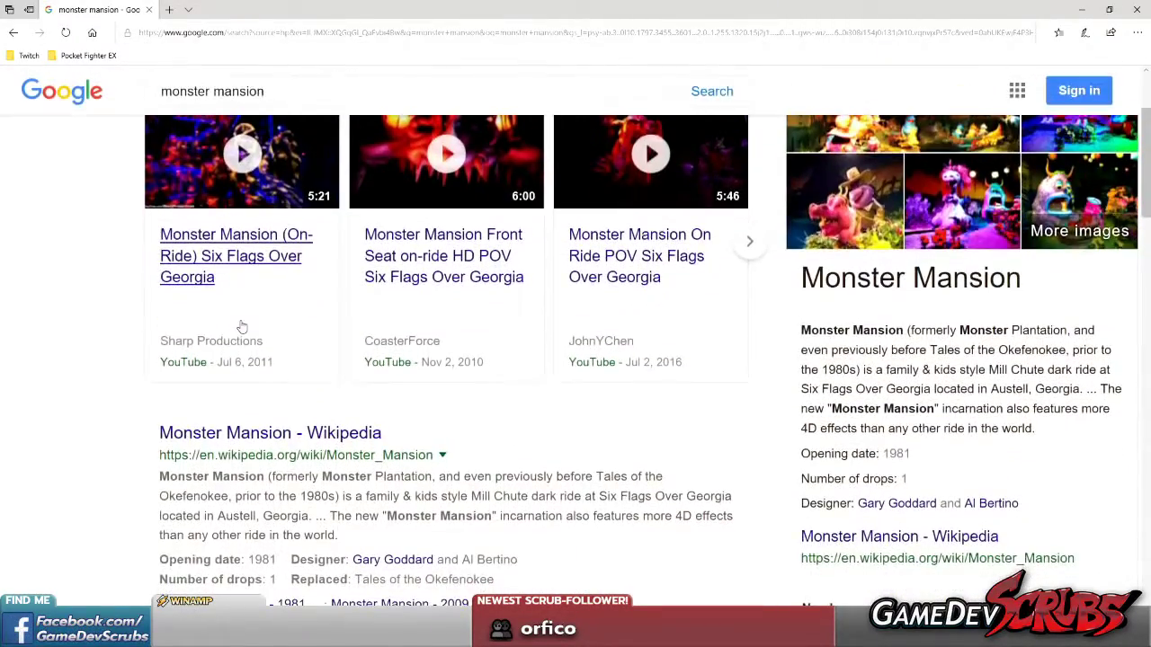
{"action": "scroll", "coordinate": [648, 350], "scroll_direction": "up", "scroll_amount": 1}
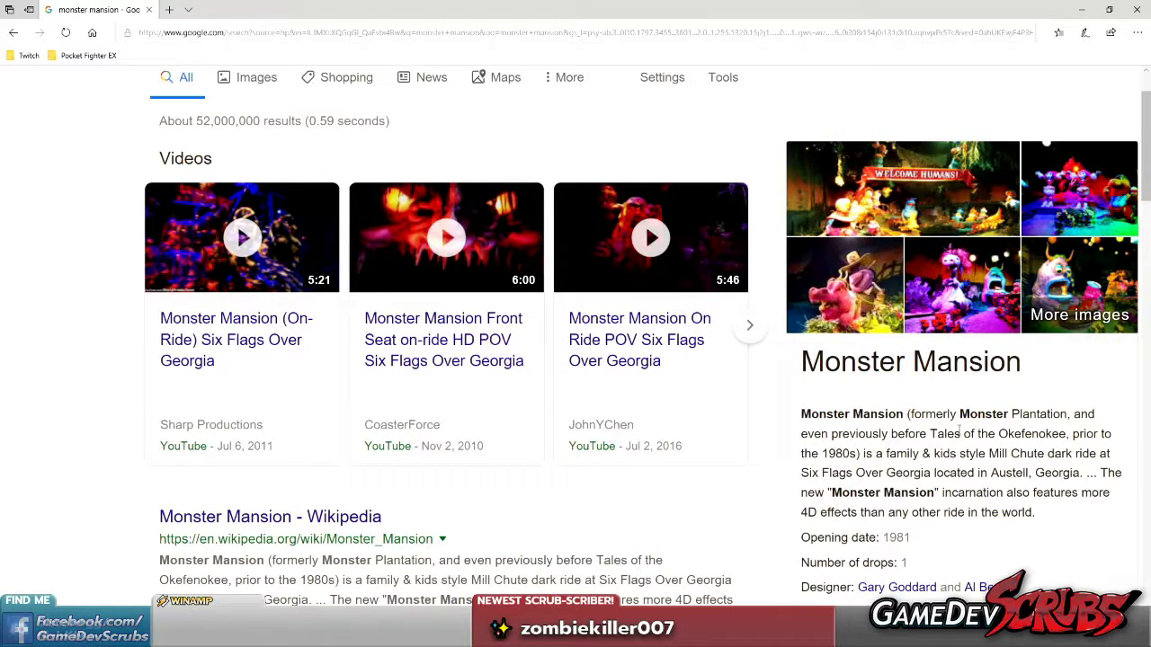
{"action": "scroll", "coordinate": [992, 438], "scroll_direction": "down", "scroll_amount": 1}
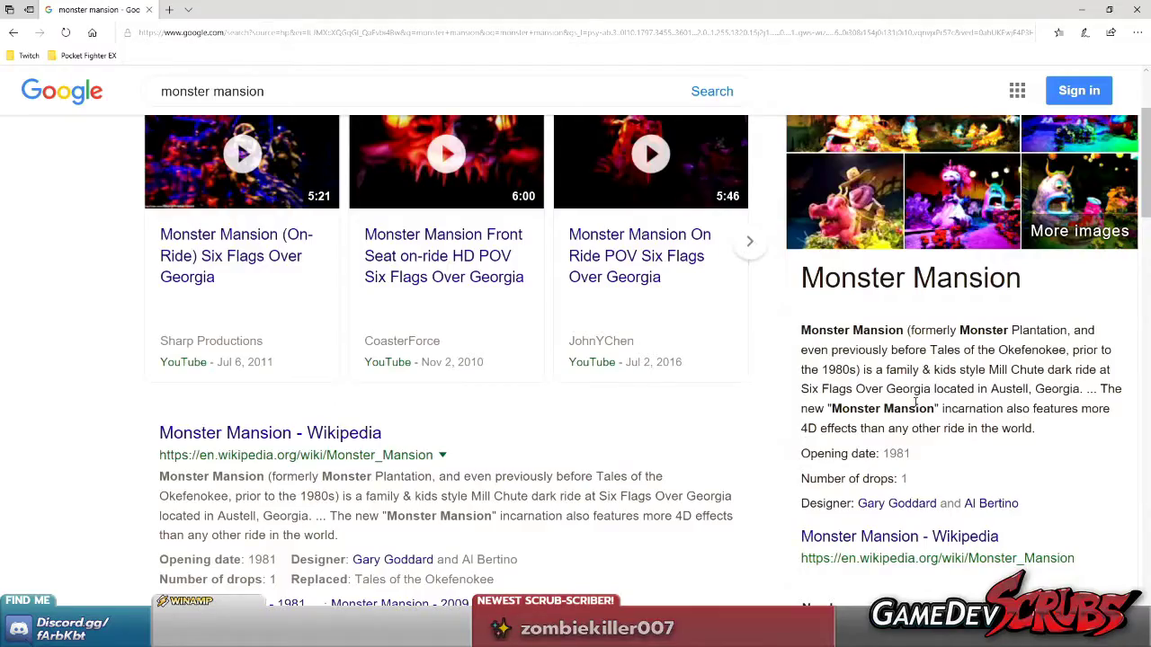
{"action": "scroll", "coordinate": [915, 404], "scroll_direction": "up", "scroll_amount": 1}
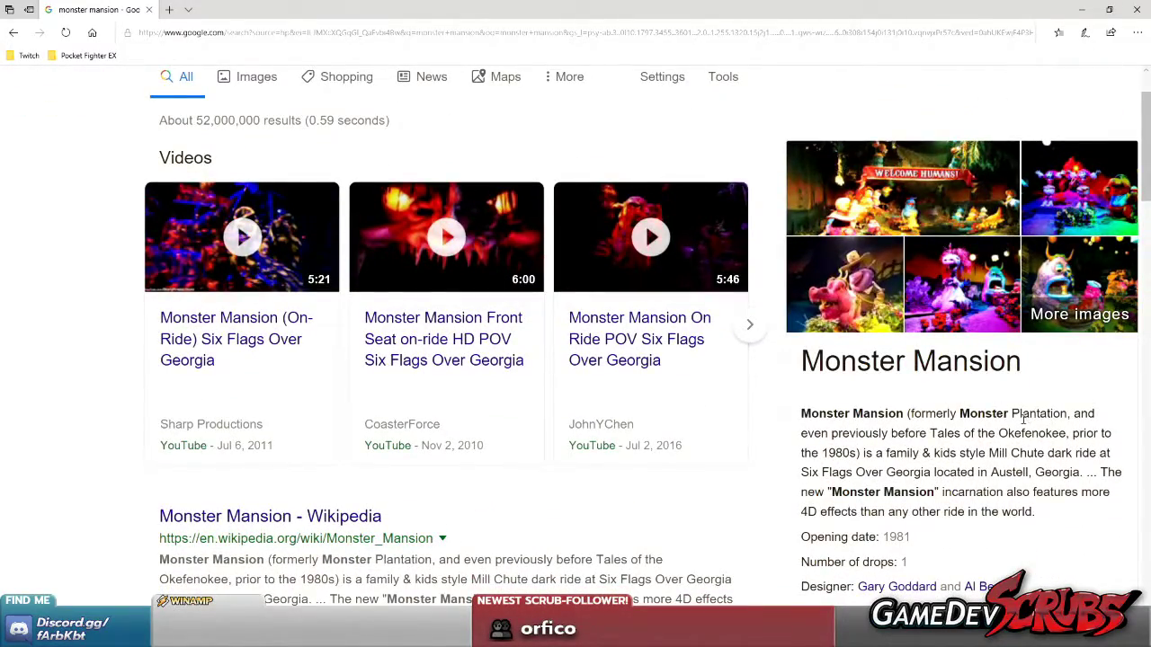
{"action": "scroll", "coordinate": [1022, 419], "scroll_direction": "down", "scroll_amount": 5}
{"action": "scroll", "coordinate": [314, 387], "scroll_direction": "up", "scroll_amount": 1}
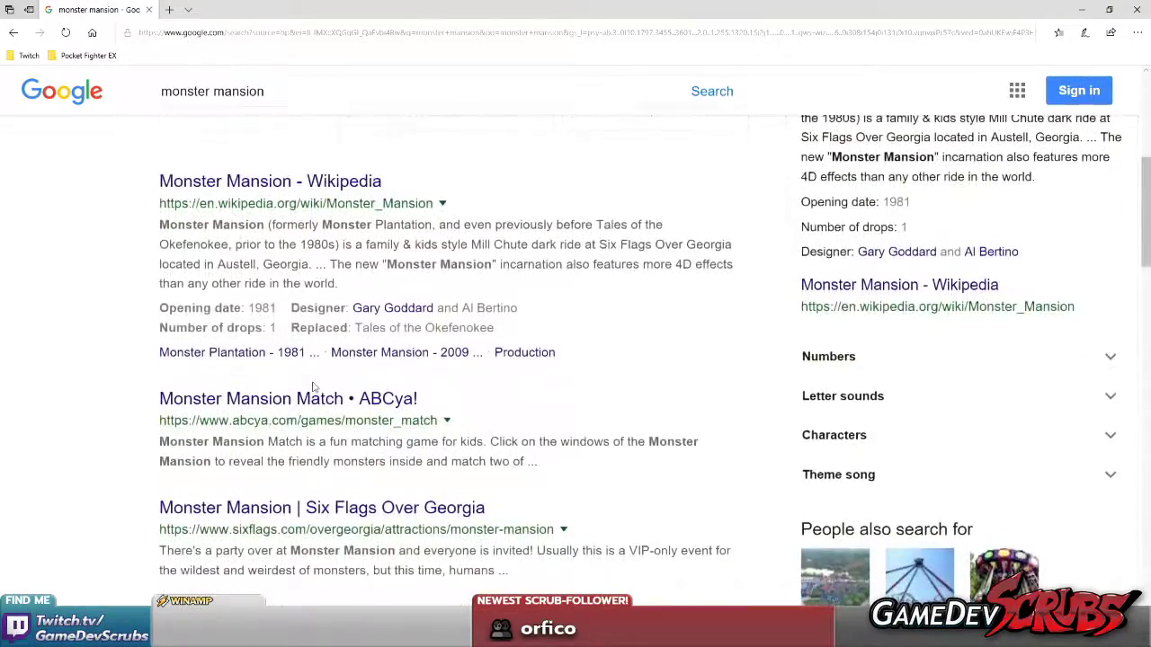
{"action": "scroll", "coordinate": [314, 387], "scroll_direction": "down", "scroll_amount": 3}
{"action": "scroll", "coordinate": [314, 386], "scroll_direction": "up", "scroll_amount": 6}
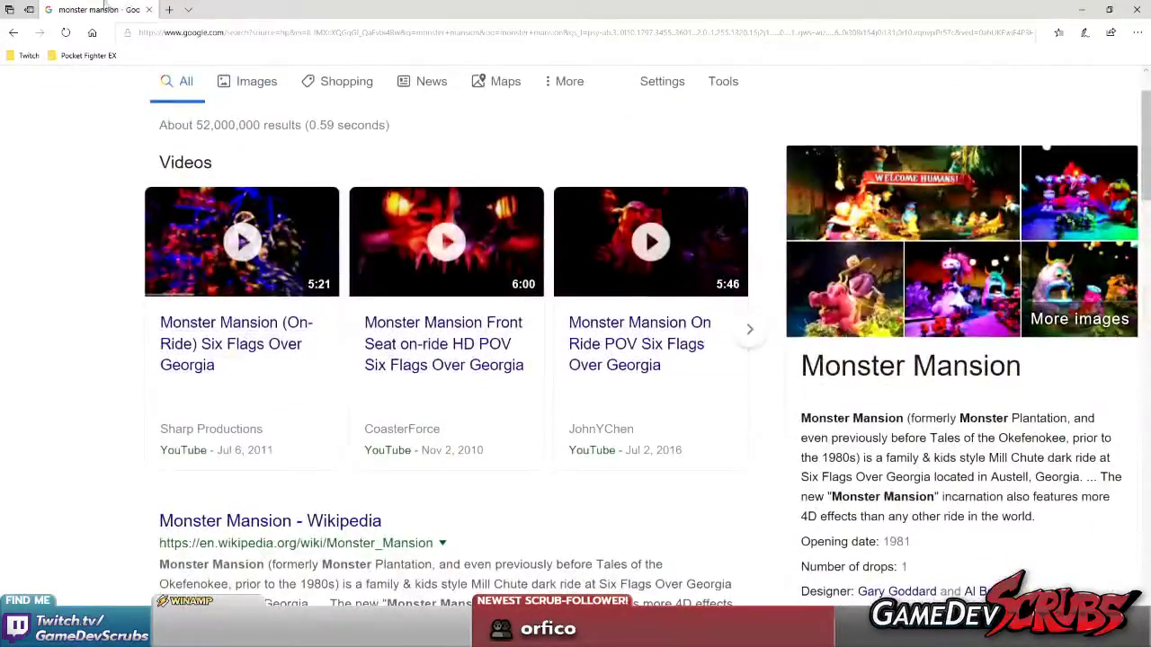
Switch back to Aseprite and save Ricky Backpack.aseprite with nothing selected.
{"action": "key", "text": "alt+Tab"}
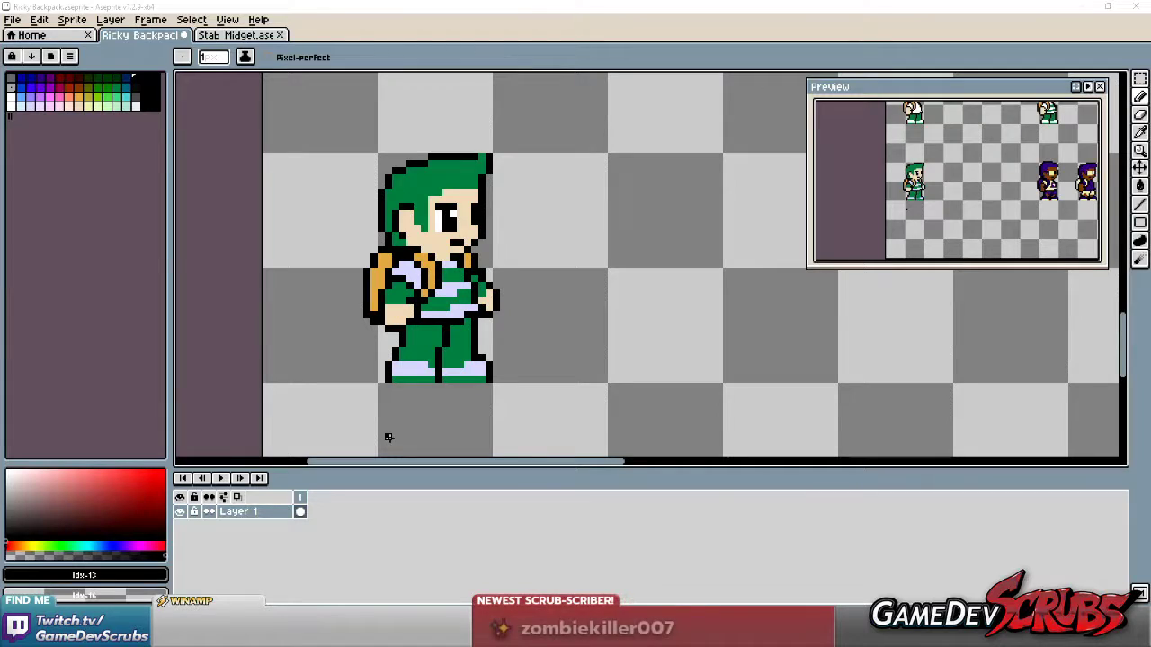
{"action": "scroll", "coordinate": [538, 344], "scroll_direction": "right", "scroll_amount": 2}
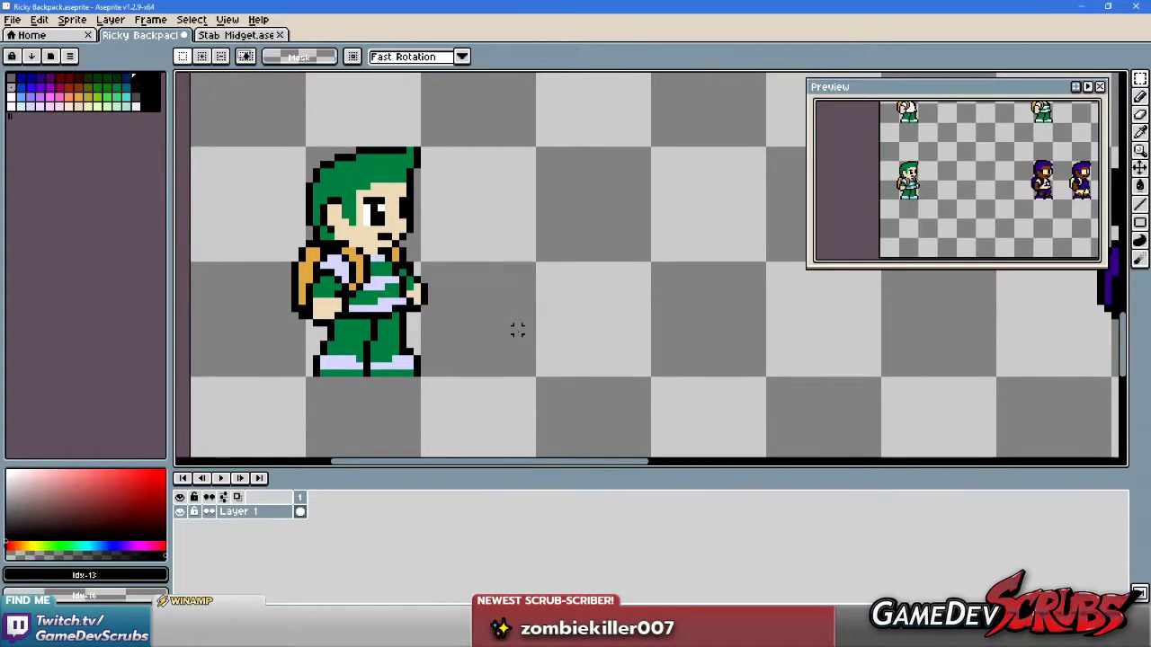
{"action": "scroll", "coordinate": [512, 333], "scroll_direction": "up", "scroll_amount": 1}
{"action": "scroll", "coordinate": [512, 333], "scroll_direction": "down", "scroll_amount": 5}
{"action": "scroll", "coordinate": [636, 305], "scroll_direction": "up", "scroll_amount": 5}
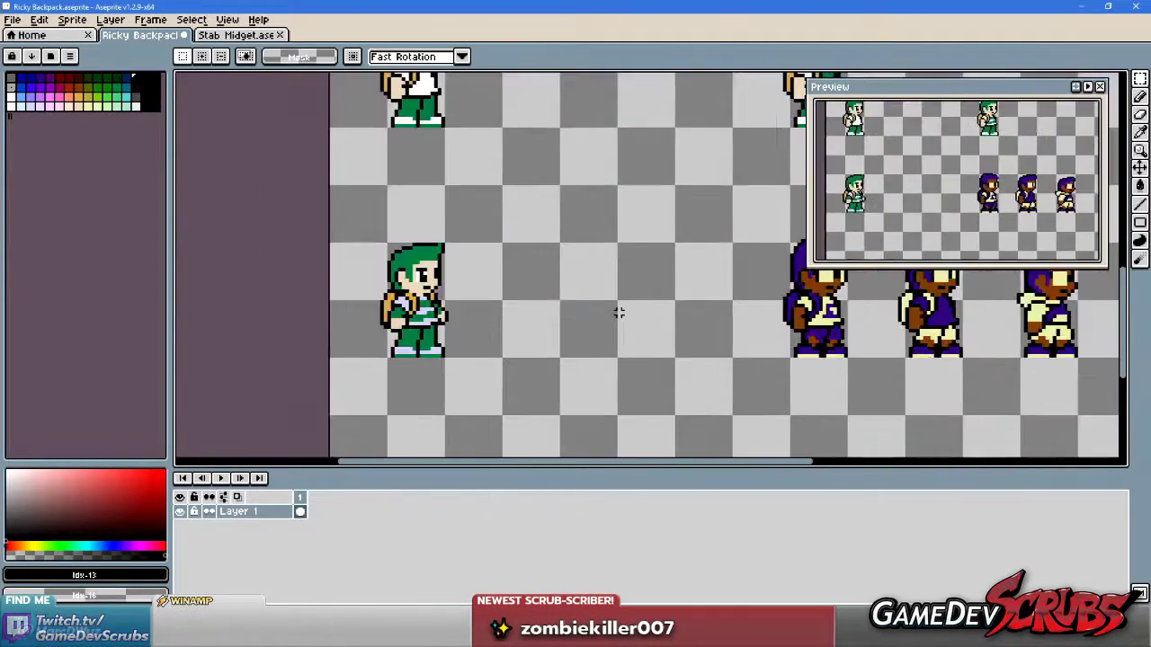
{"action": "scroll", "coordinate": [495, 334], "scroll_direction": "left", "scroll_amount": 1}
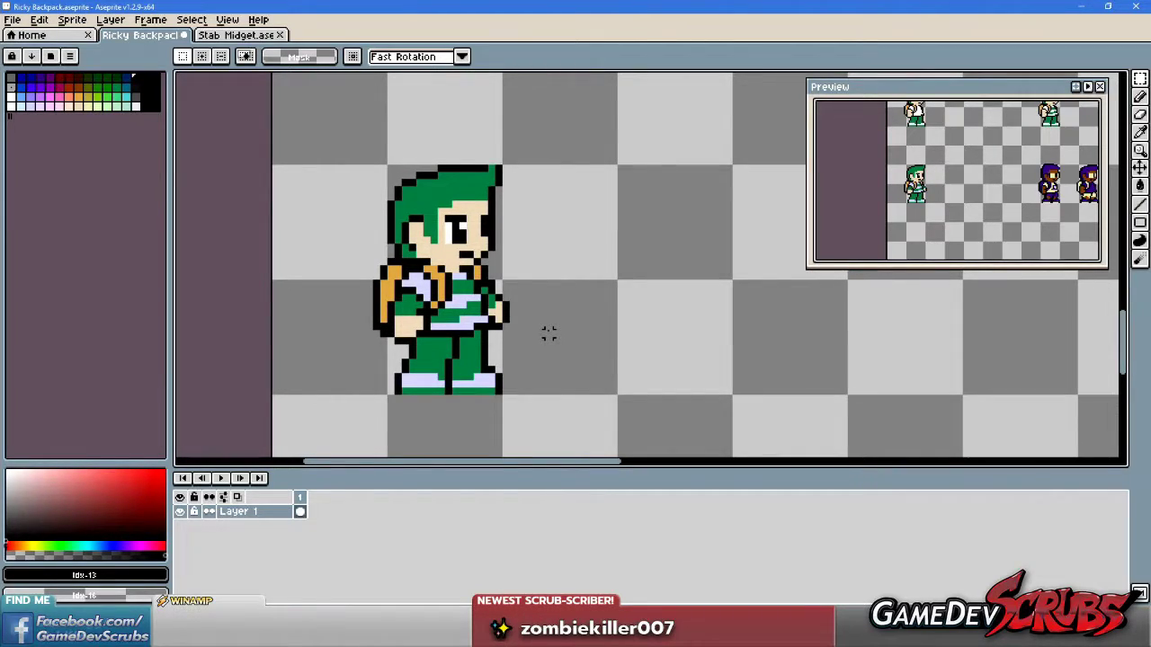
{"action": "left_click_drag", "start_coordinate": [347, 129], "coordinate": [604, 406]}
{"action": "left_click", "coordinate": [675, 378]}
{"action": "key", "text": "ctrl+s"}
Compare the saved green-haired kid's backpack with the other character sprites on the sheet.
{"action": "left_click_drag", "start_coordinate": [641, 354], "coordinate": [595, 367]}
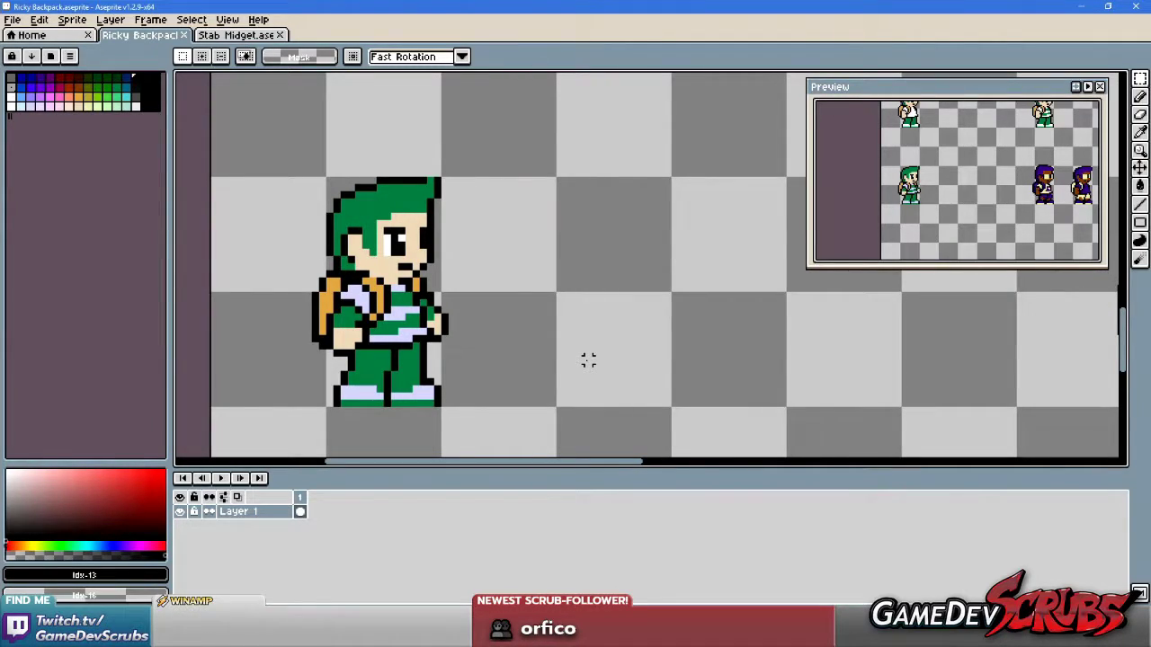
{"action": "left_click_drag", "start_coordinate": [573, 346], "coordinate": [592, 326]}
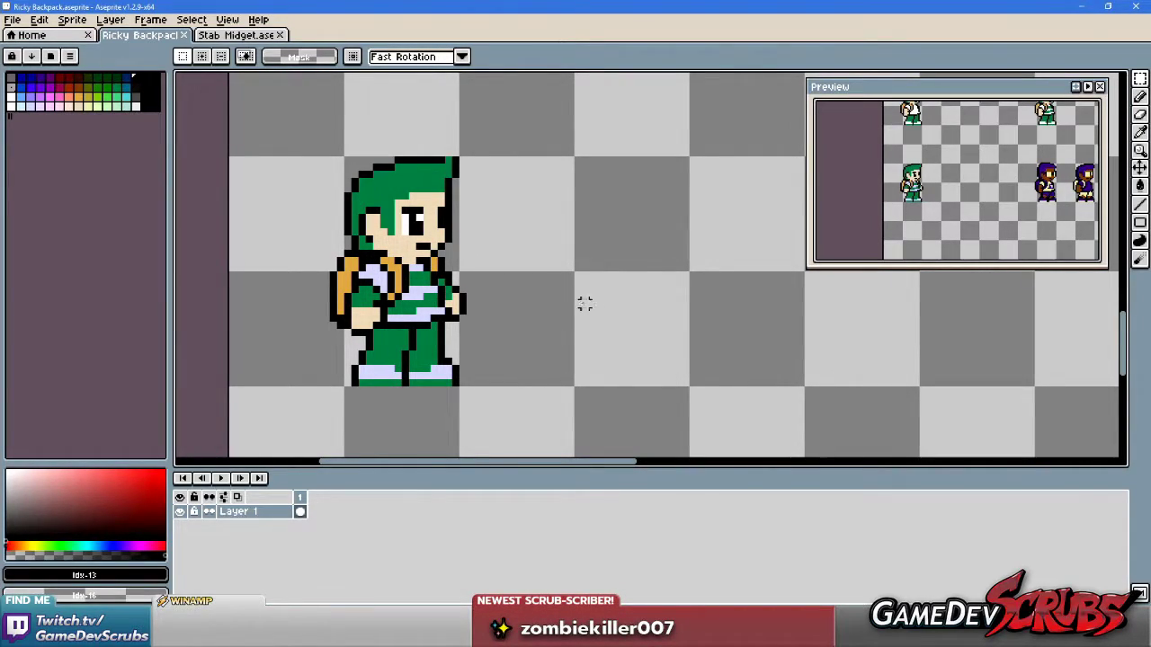
{"action": "scroll", "coordinate": [519, 260], "scroll_direction": "down", "scroll_amount": 1}
{"action": "scroll", "coordinate": [475, 326], "scroll_direction": "up", "scroll_amount": 1}
{"action": "left_click_drag", "start_coordinate": [498, 273], "coordinate": [518, 298]}
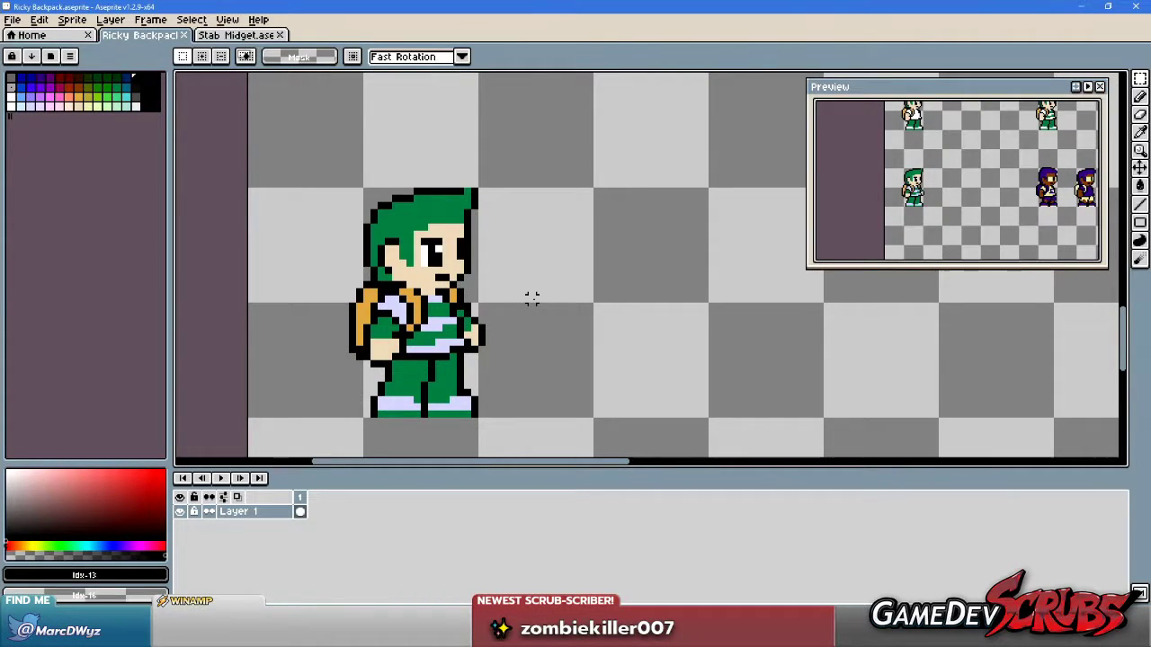
{"action": "scroll", "coordinate": [531, 298], "scroll_direction": "down", "scroll_amount": 3}
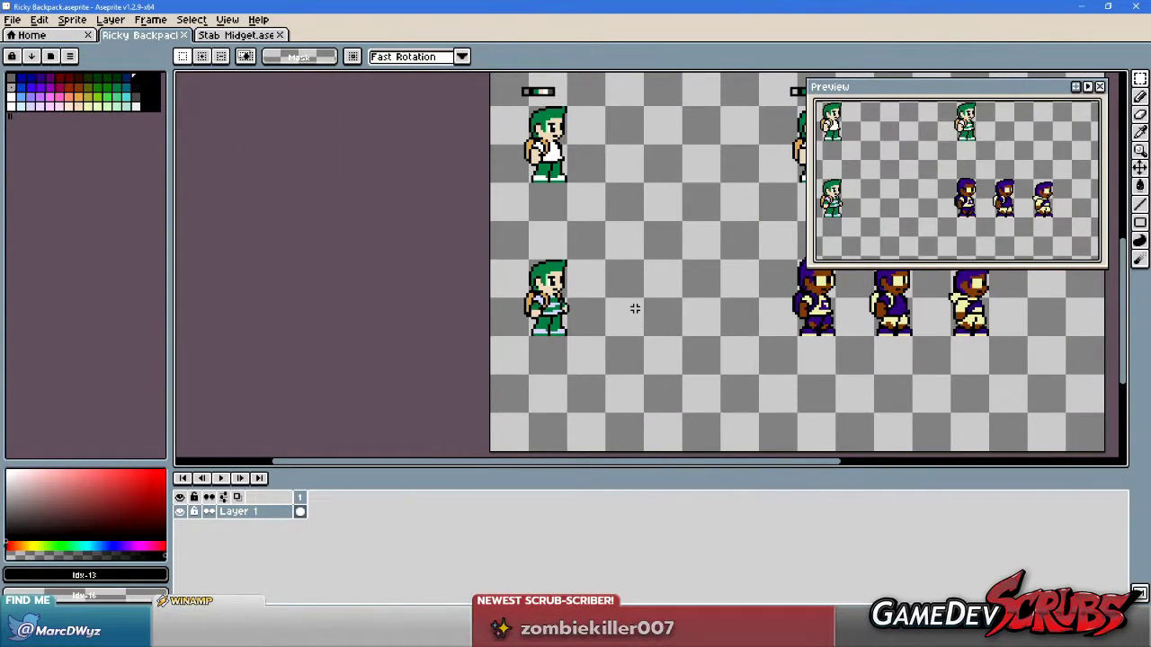
{"action": "left_click_drag", "start_coordinate": [633, 301], "coordinate": [579, 321]}
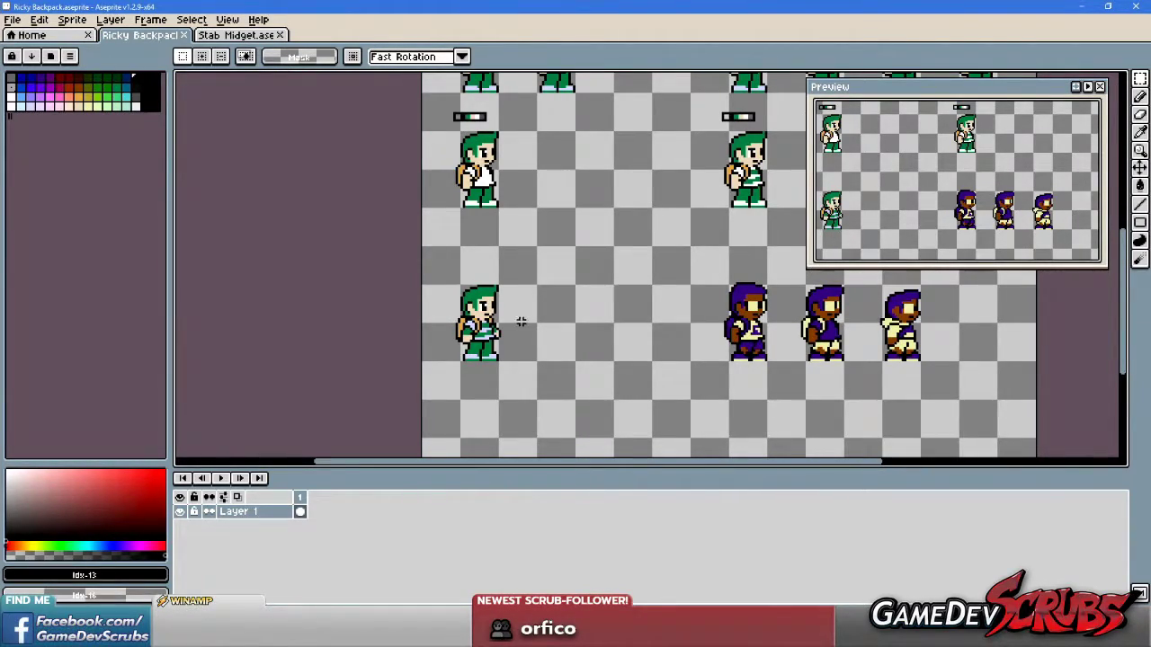
{"action": "scroll", "coordinate": [520, 321], "scroll_direction": "up", "scroll_amount": 1}
{"action": "scroll", "coordinate": [566, 327], "scroll_direction": "right", "scroll_amount": 3}
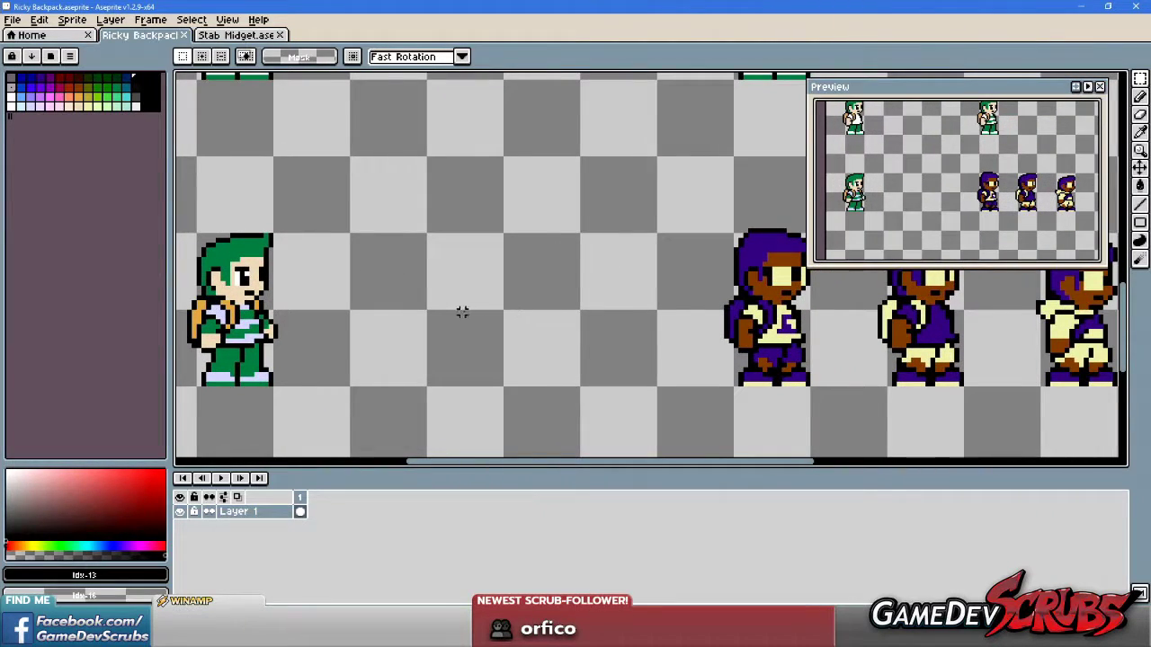
{"action": "scroll", "coordinate": [462, 312], "scroll_direction": "left", "scroll_amount": 2}
{"action": "scroll", "coordinate": [390, 314], "scroll_direction": "up", "scroll_amount": 2}
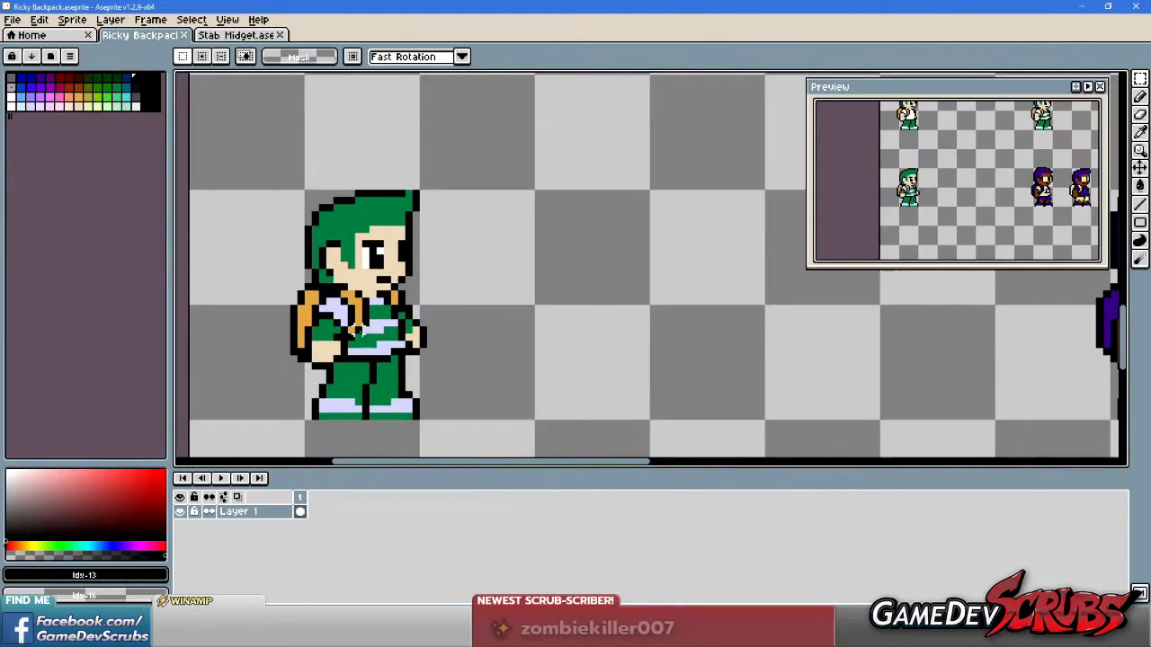
{"action": "scroll", "coordinate": [552, 314], "scroll_direction": "down", "scroll_amount": 3}
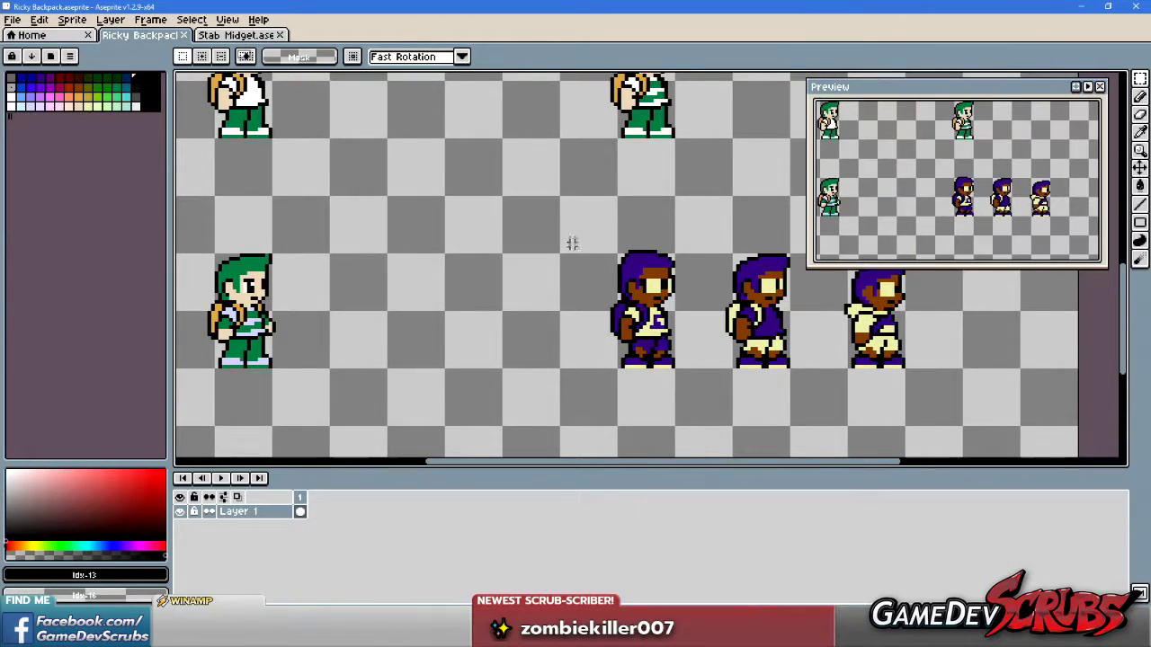
Place a copy of the leftmost purple-haired kid five checker squares left, beside the green-haired kid, and clear the selection.
{"action": "left_click_drag", "start_coordinate": [565, 216], "coordinate": [692, 398]}
{"action": "left_click_drag", "start_coordinate": [599, 326], "coordinate": [311, 324]}
{"action": "scroll", "coordinate": [404, 293], "scroll_direction": "up", "scroll_amount": 3}
{"action": "scroll", "coordinate": [650, 252], "scroll_direction": "down", "scroll_amount": 1}
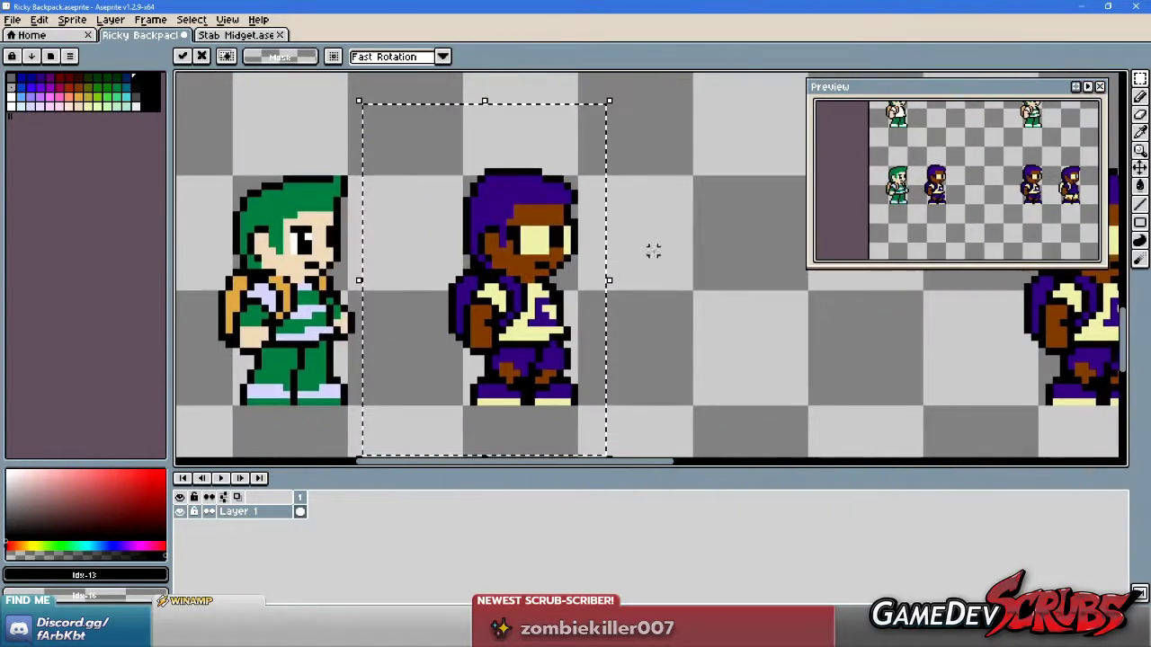
{"action": "key", "text": "ctrl+d"}
{"action": "scroll", "coordinate": [621, 277], "scroll_direction": "down", "scroll_amount": 1}
{"action": "left_click_drag", "start_coordinate": [620, 277], "coordinate": [487, 291]}
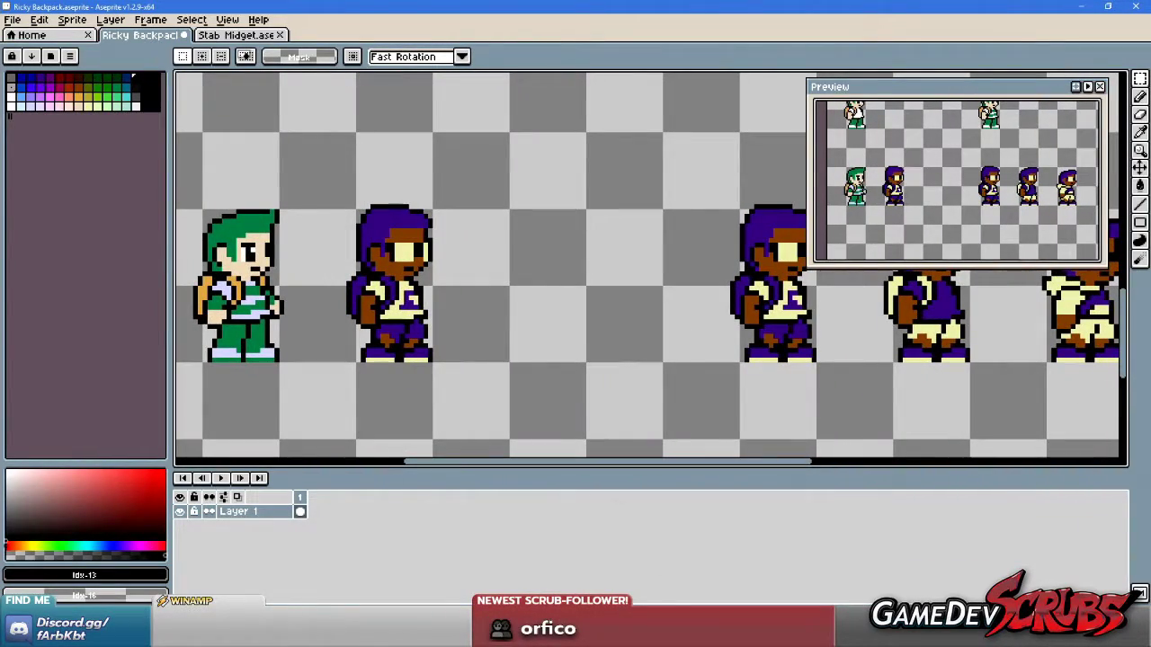
Switch to Paint Shop Pro, open the sketch 20190808_174822.jpg from the Designs folder, and maximize it with the whole figure in view.
{"action": "key", "text": "alt+Tab"}
{"action": "left_click", "coordinate": [637, 428]}
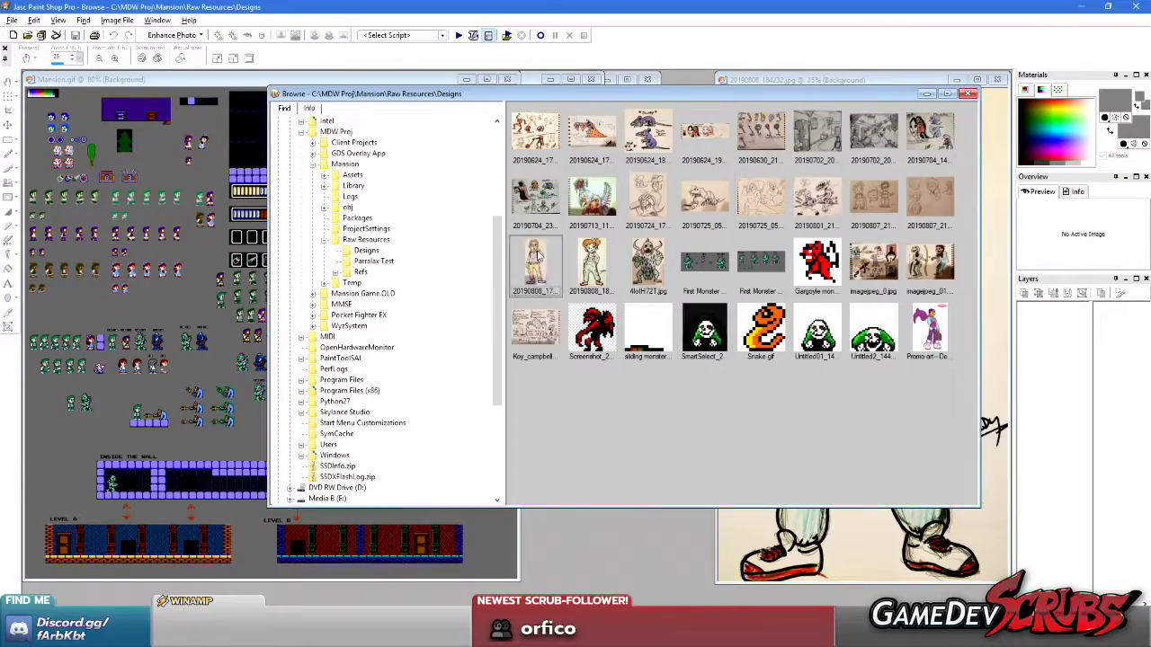
{"action": "double_click", "coordinate": [594, 244]}
{"action": "scroll", "coordinate": [593, 245], "scroll_direction": "down", "scroll_amount": 4}
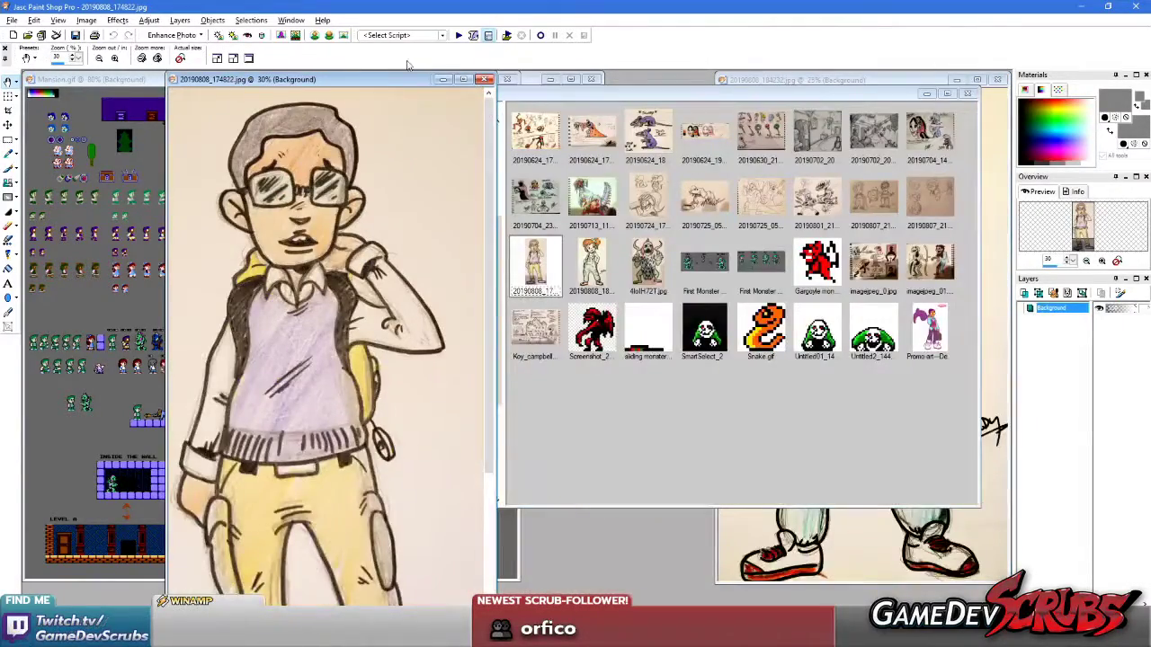
{"action": "double_click", "coordinate": [392, 83]}
{"action": "scroll", "coordinate": [559, 270], "scroll_direction": "down", "scroll_amount": 2}
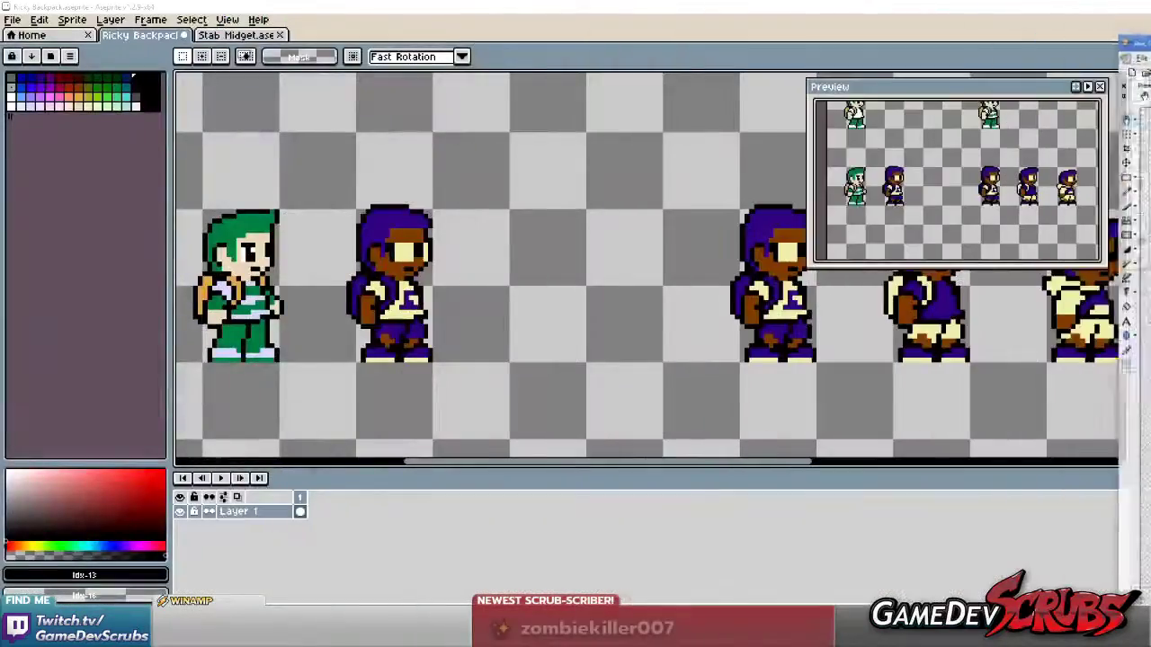
Arrange the Paint Shop Pro and Aseprite windows side by side so the sketch sits beside the sprite canvas.
{"action": "mouse_move", "coordinate": [1149, 34]}
{"action": "left_mouse_down"}
{"action": "mouse_move", "coordinate": [1090, 16]}
{"action": "mouse_move", "coordinate": [1115, 16]}
{"action": "left_mouse_up"}
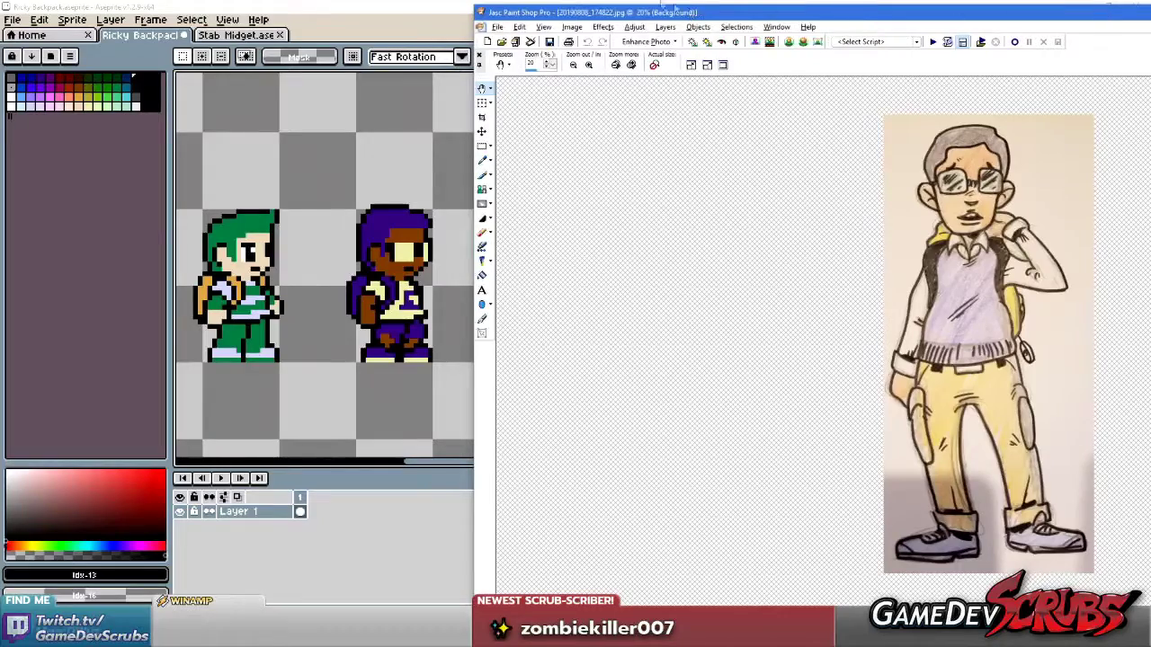
{"action": "left_click", "coordinate": [441, 10]}
{"action": "left_click_drag", "start_coordinate": [690, 131], "coordinate": [873, 130]}
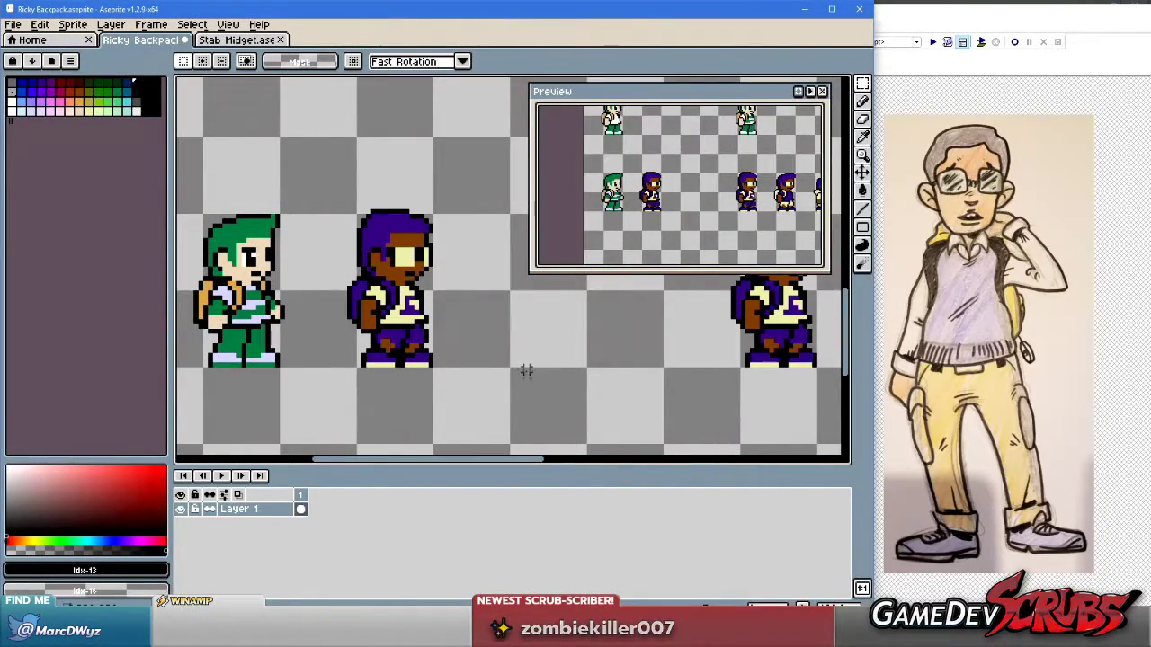
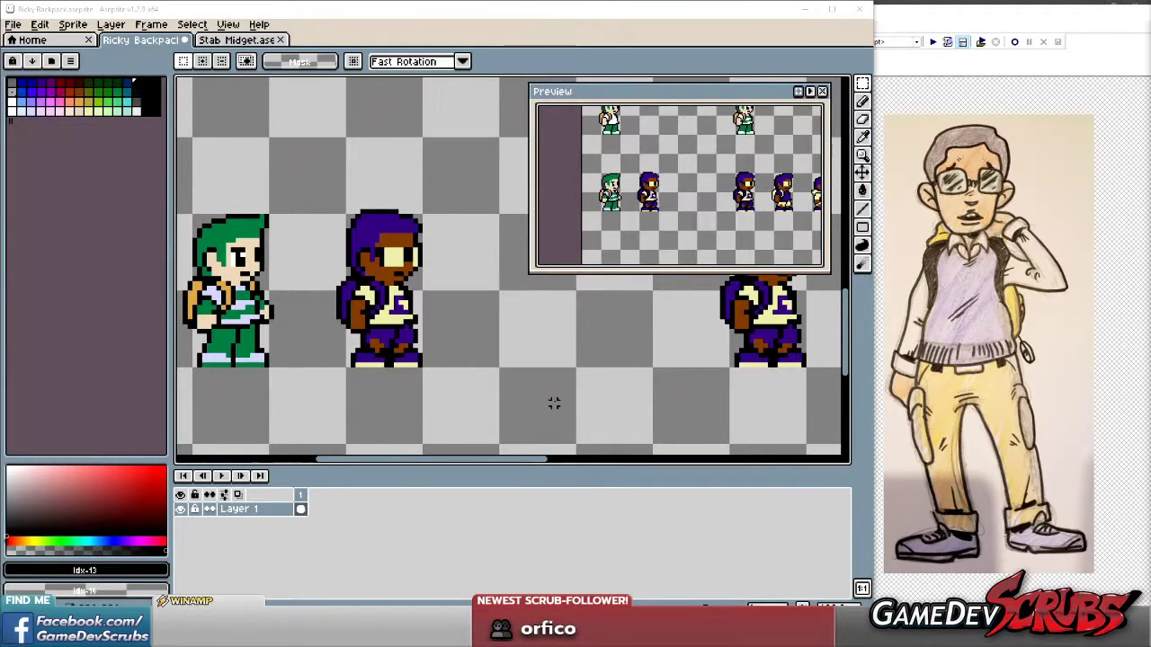
Try recolouring the black gap between the copied purple-haired kid's glasses lenses with the brown skin colour, and restore the black.
{"action": "left_click_drag", "start_coordinate": [373, 317], "coordinate": [448, 329]}
{"action": "scroll", "coordinate": [392, 318], "scroll_direction": "up", "scroll_amount": 1}
{"action": "scroll", "coordinate": [420, 303], "scroll_direction": "up", "scroll_amount": 1}
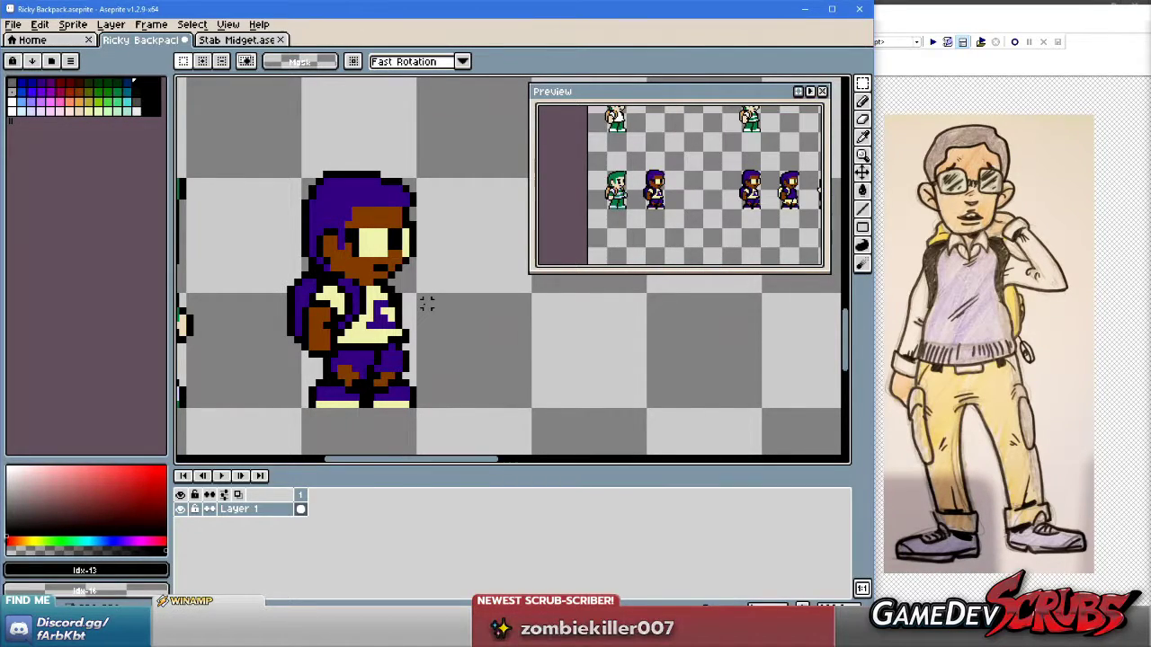
{"action": "scroll", "coordinate": [405, 296], "scroll_direction": "up", "scroll_amount": 1}
{"action": "scroll", "coordinate": [405, 298], "scroll_direction": "up", "scroll_amount": 1}
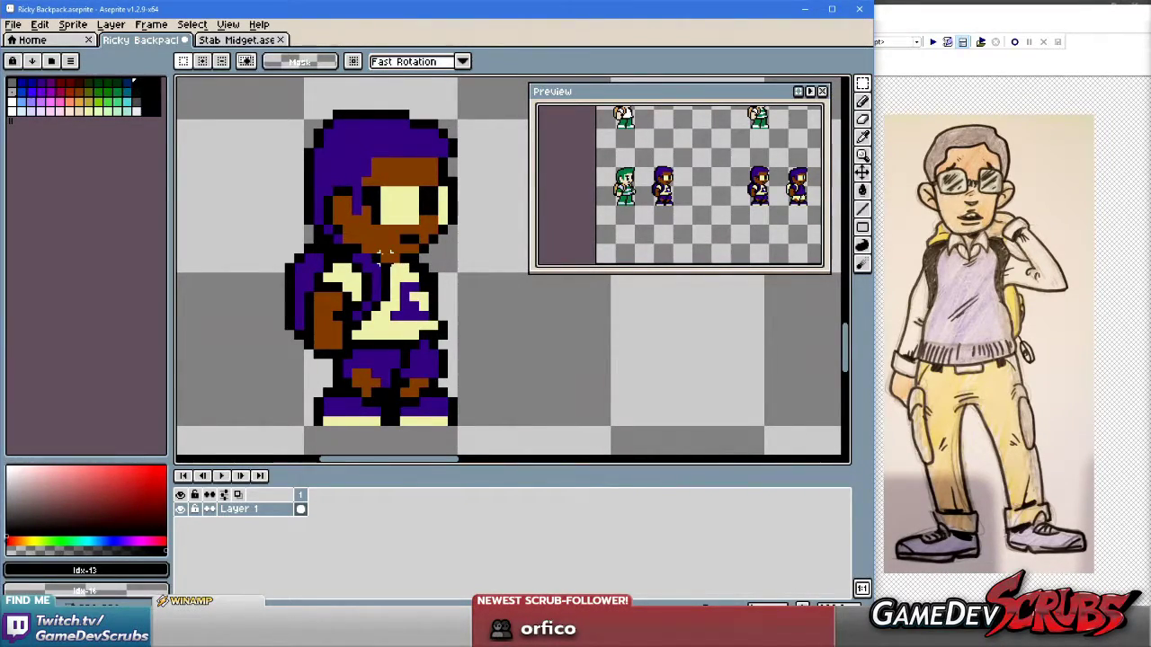
{"action": "scroll", "coordinate": [414, 238], "scroll_direction": "right", "scroll_amount": 1}
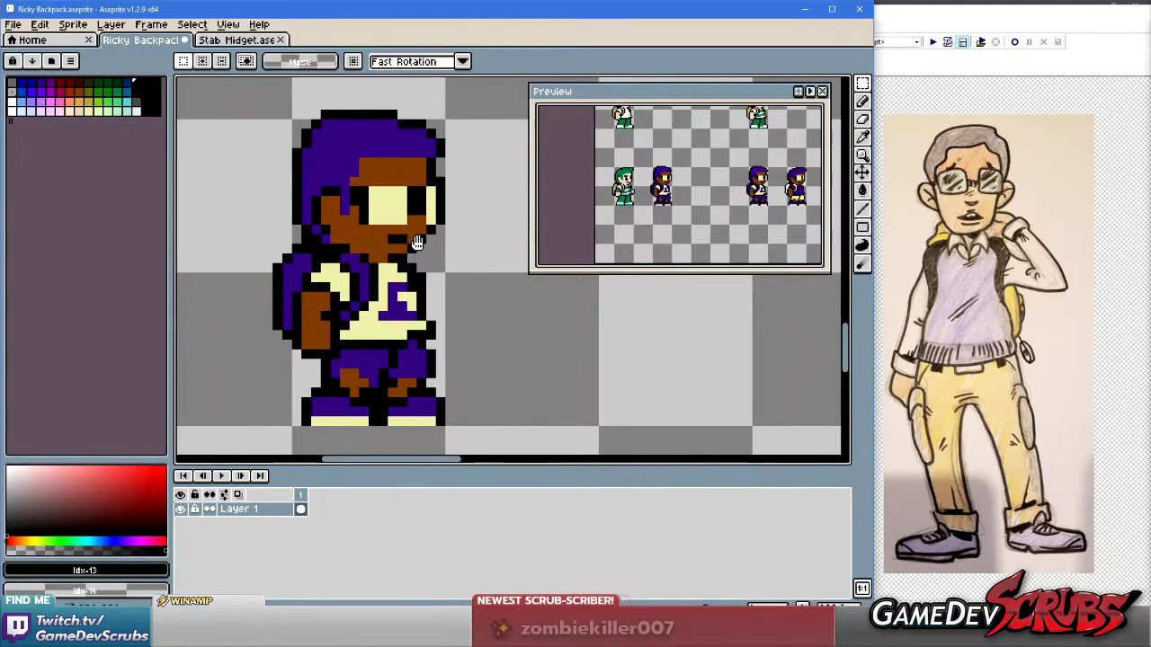
{"action": "key", "text": "b"}
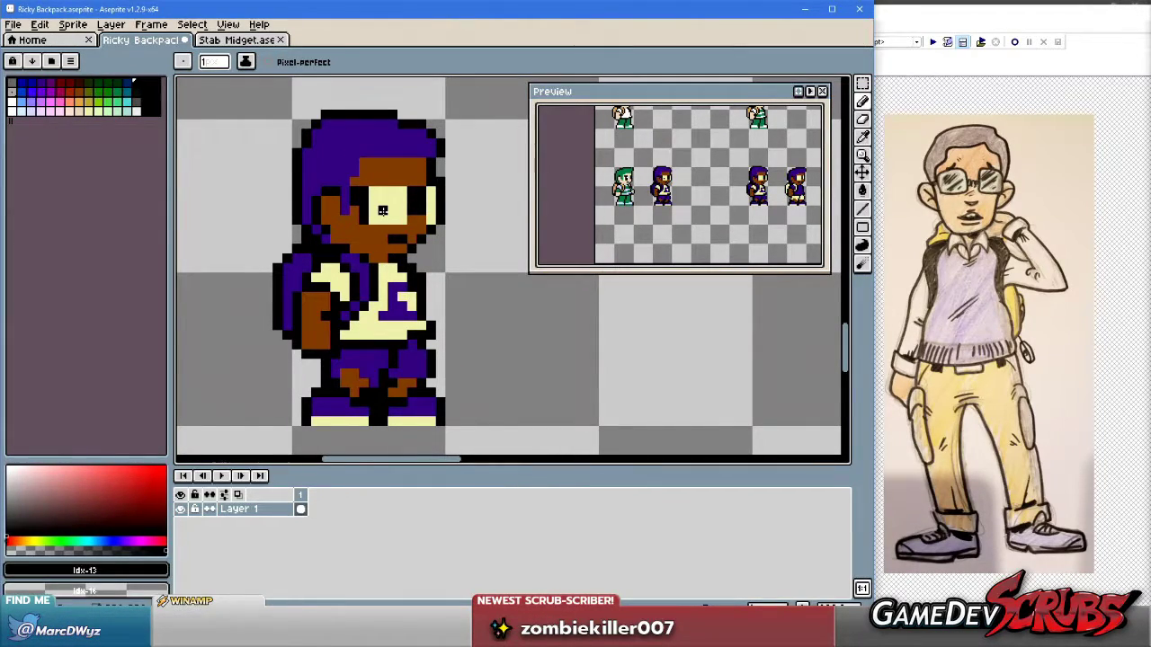
{"action": "scroll", "coordinate": [434, 219], "scroll_direction": "left", "scroll_amount": 5}
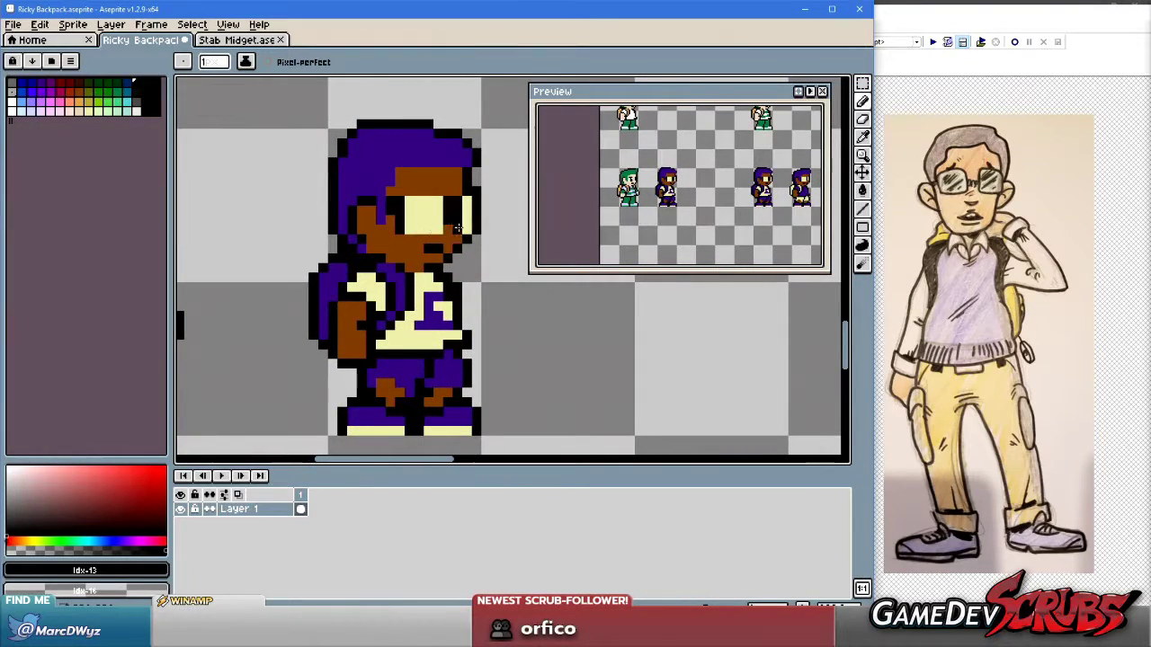
{"action": "scroll", "coordinate": [455, 216], "scroll_direction": "up", "scroll_amount": 1}
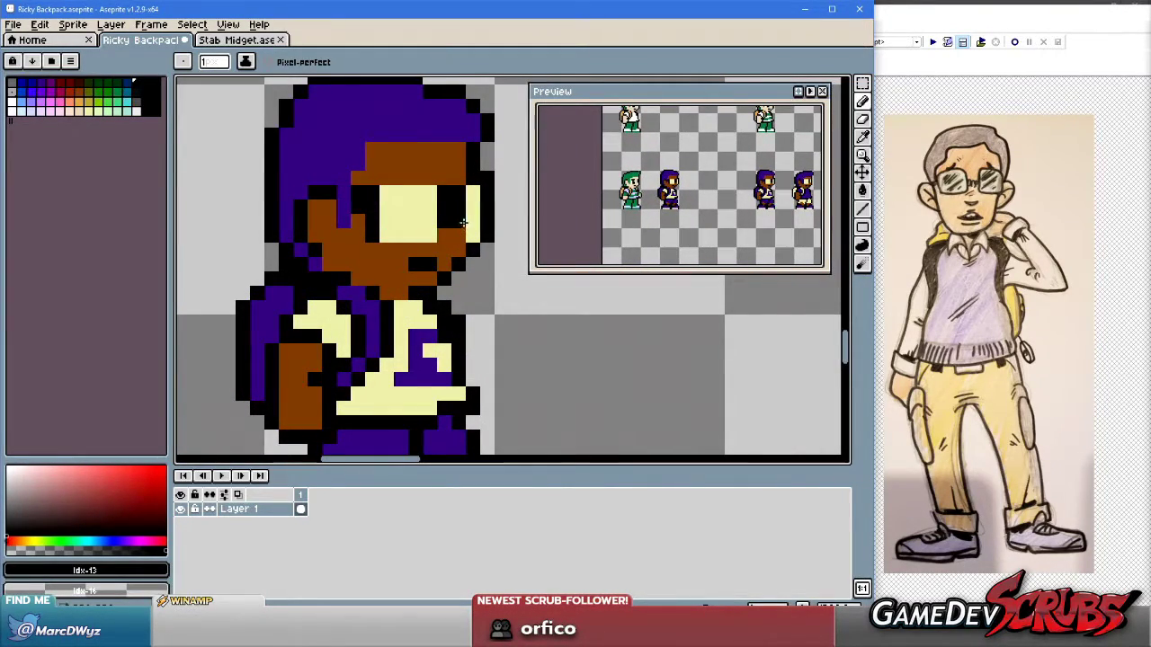
{"action": "left_click", "coordinate": [452, 223], "text": "alt"}
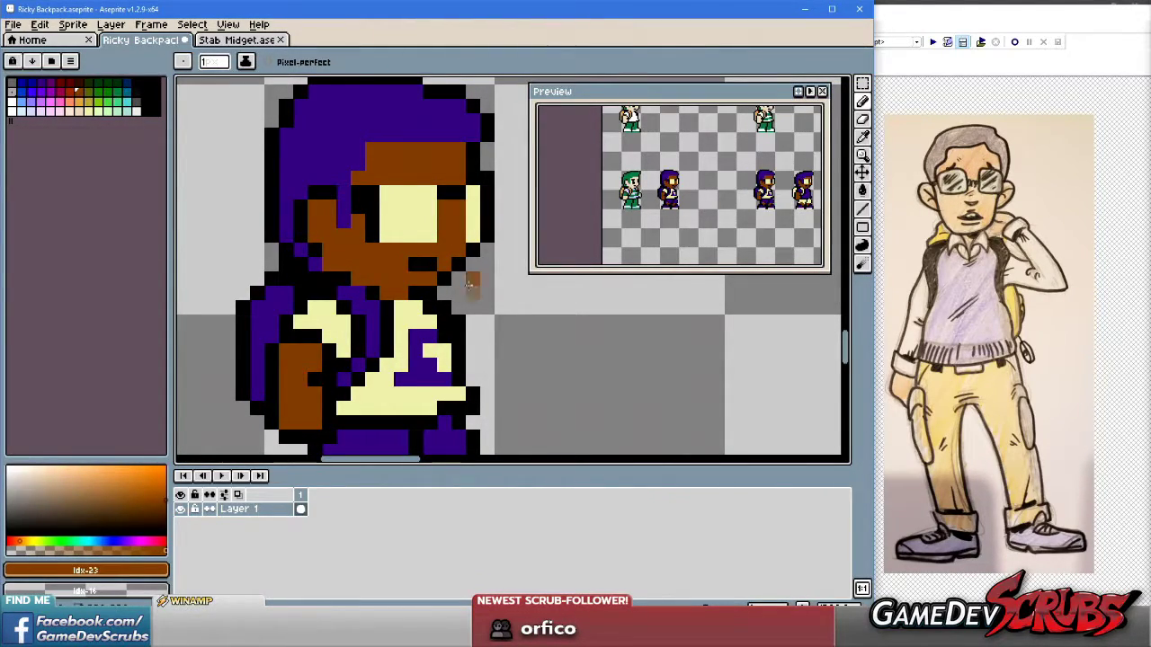
{"action": "left_click", "coordinate": [454, 201], "text": "alt"}
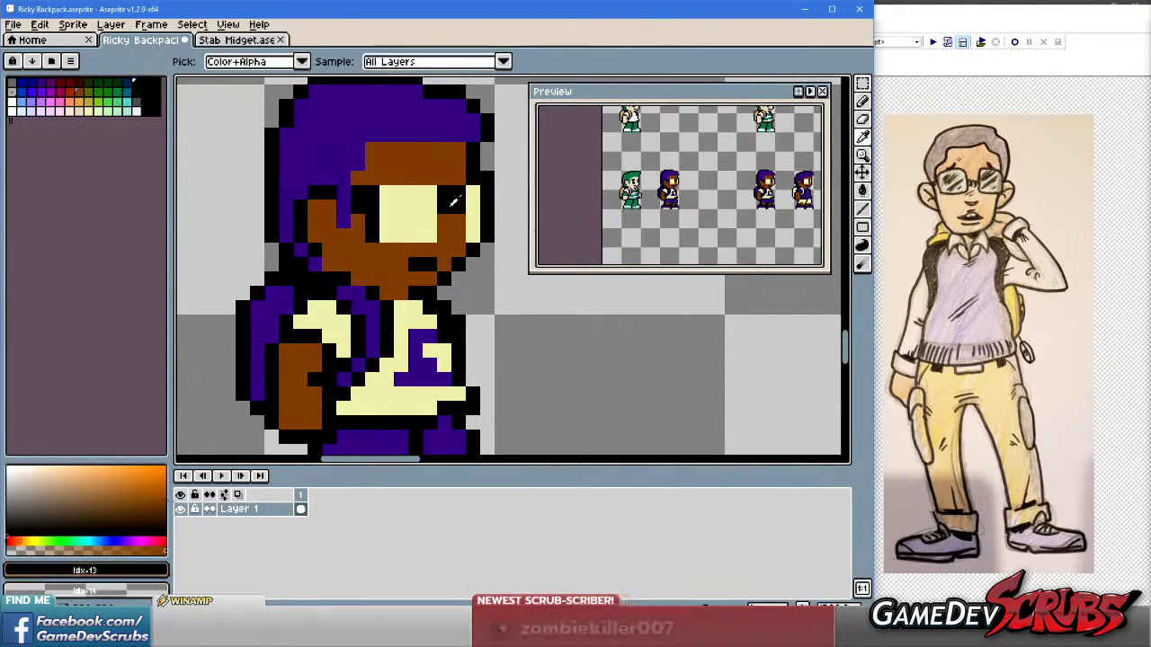
{"action": "key", "text": "x"}
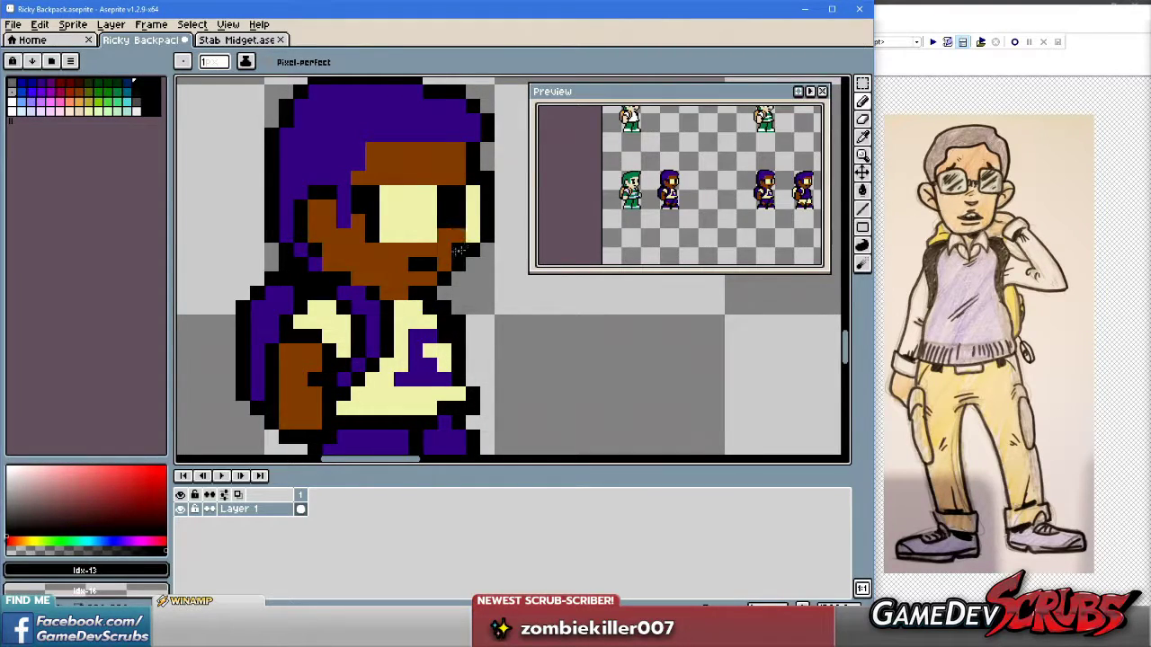
{"action": "scroll", "coordinate": [466, 310], "scroll_direction": "down", "scroll_amount": 3}
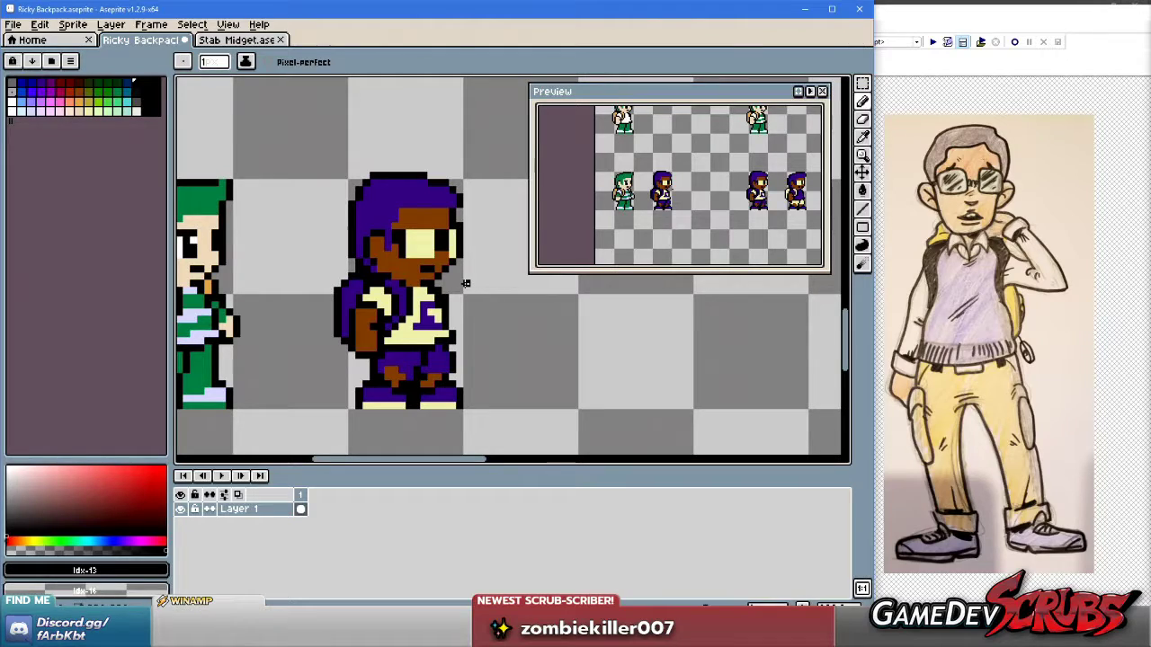
Fill the copied kid's purple backpack and shoulder strap with yellow-green palette colour 41.
{"action": "scroll", "coordinate": [445, 291], "scroll_direction": "up", "scroll_amount": 4}
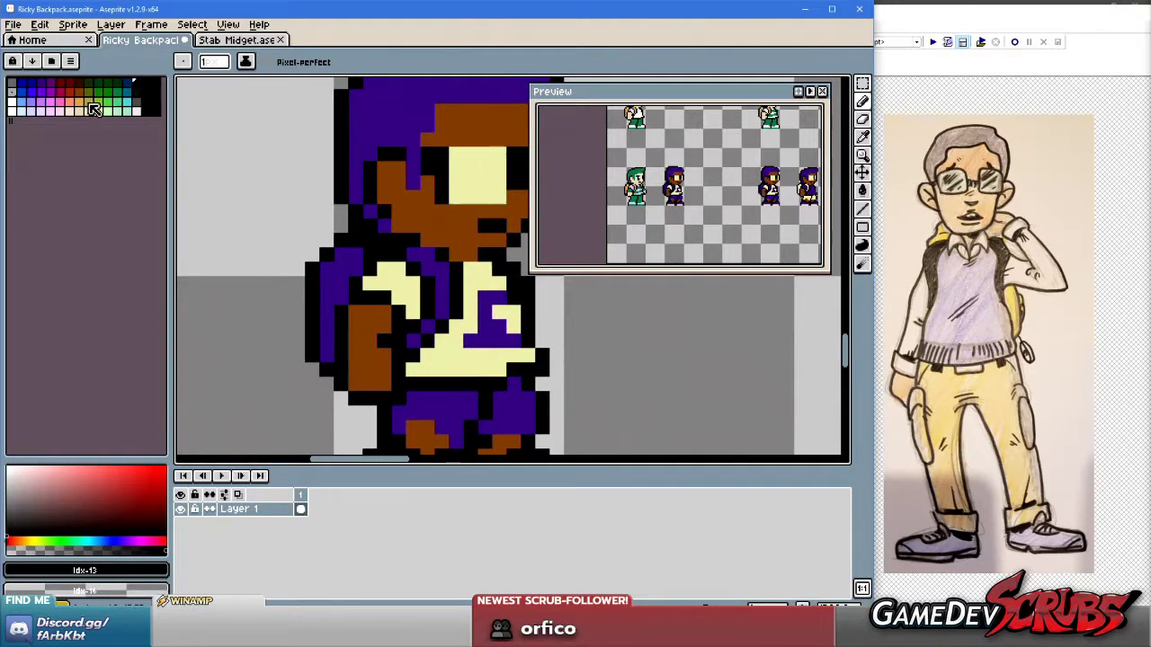
{"action": "left_click", "coordinate": [99, 101]}
{"action": "key", "text": "g"}
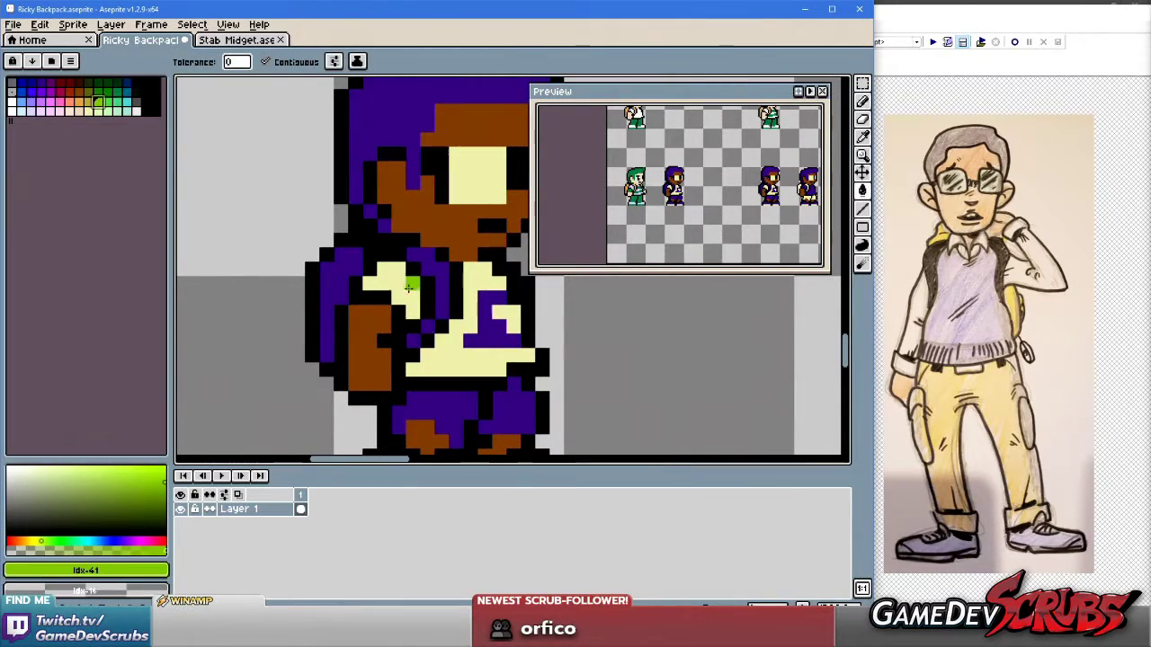
{"action": "left_click", "coordinate": [416, 286]}
{"action": "left_click", "coordinate": [340, 297]}
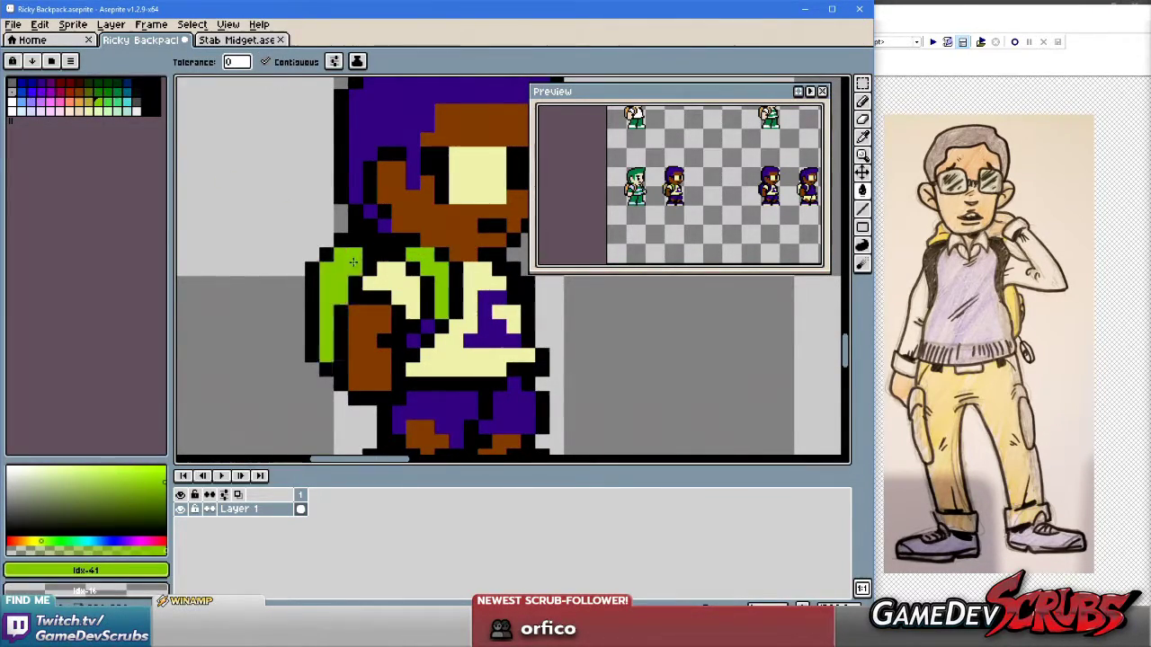
{"action": "scroll", "coordinate": [436, 329], "scroll_direction": "right", "scroll_amount": 3}
{"action": "left_click", "coordinate": [436, 329]}
{"action": "key", "text": "ctrl+z"}
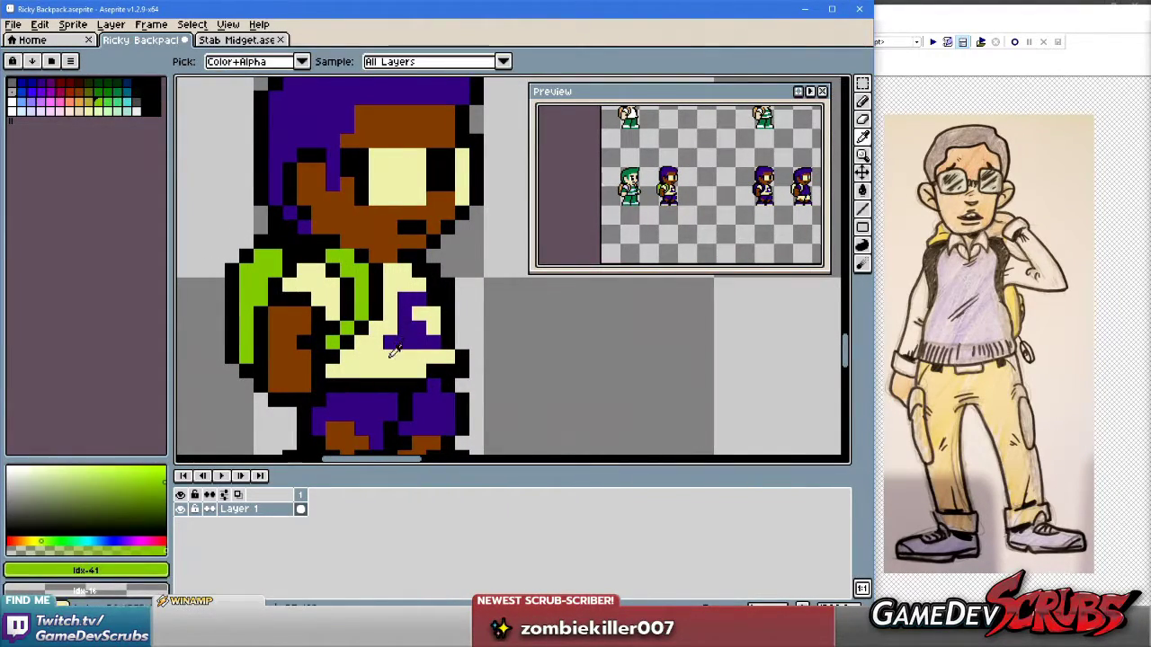
Remove the purple emblem from the shirt front by filling it with the shirt's pale yellow, palette colour 56.
{"action": "left_click", "coordinate": [423, 316], "text": "alt"}
{"action": "left_click", "coordinate": [404, 340]}
{"action": "scroll", "coordinate": [430, 318], "scroll_direction": "down", "scroll_amount": 3}
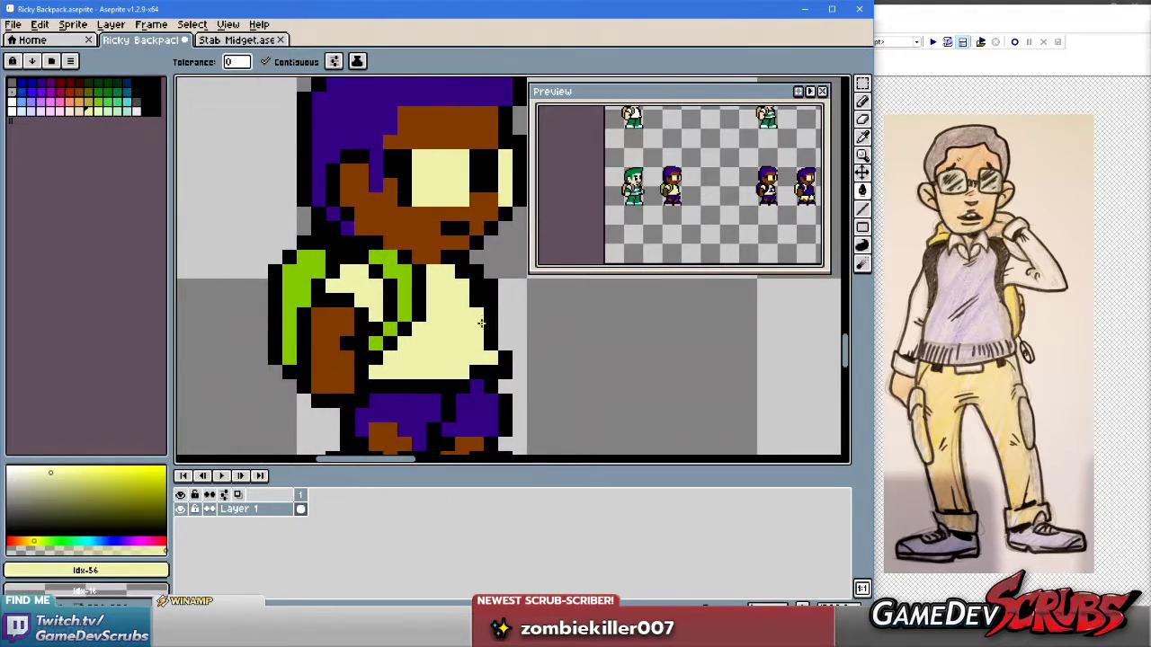
{"action": "scroll", "coordinate": [441, 335], "scroll_direction": "up", "scroll_amount": 1}
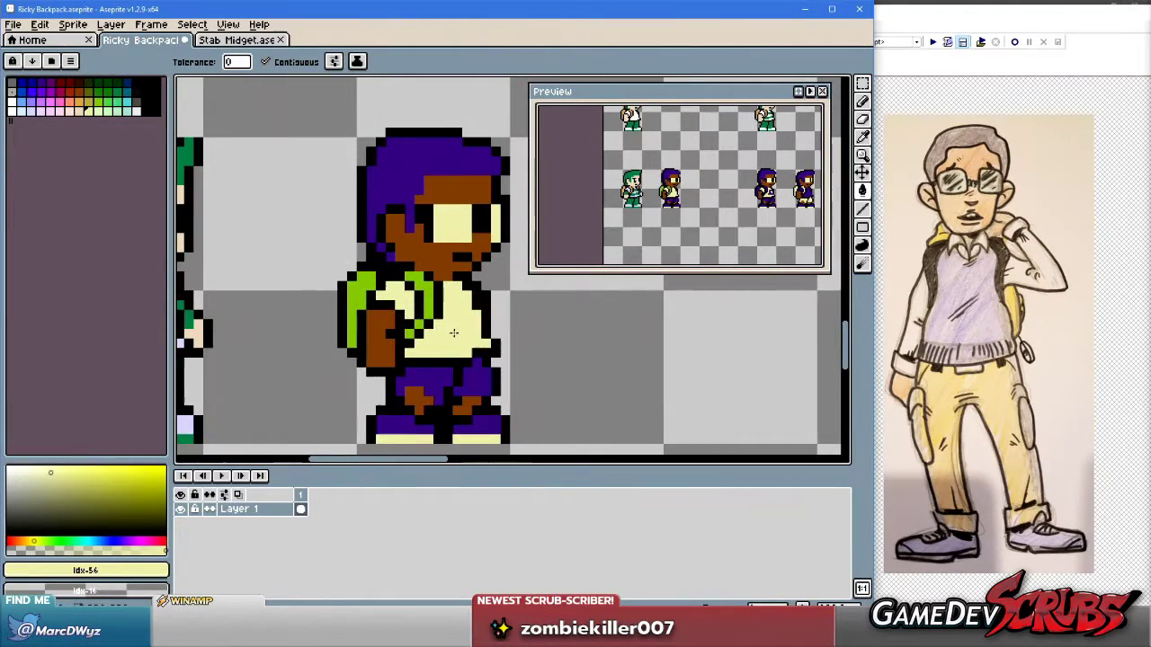
Extend the pale yellow sleeve over the brown arm pixels to form a long sleeve, leaving only the hand brown.
{"action": "scroll", "coordinate": [450, 333], "scroll_direction": "up", "scroll_amount": 2}
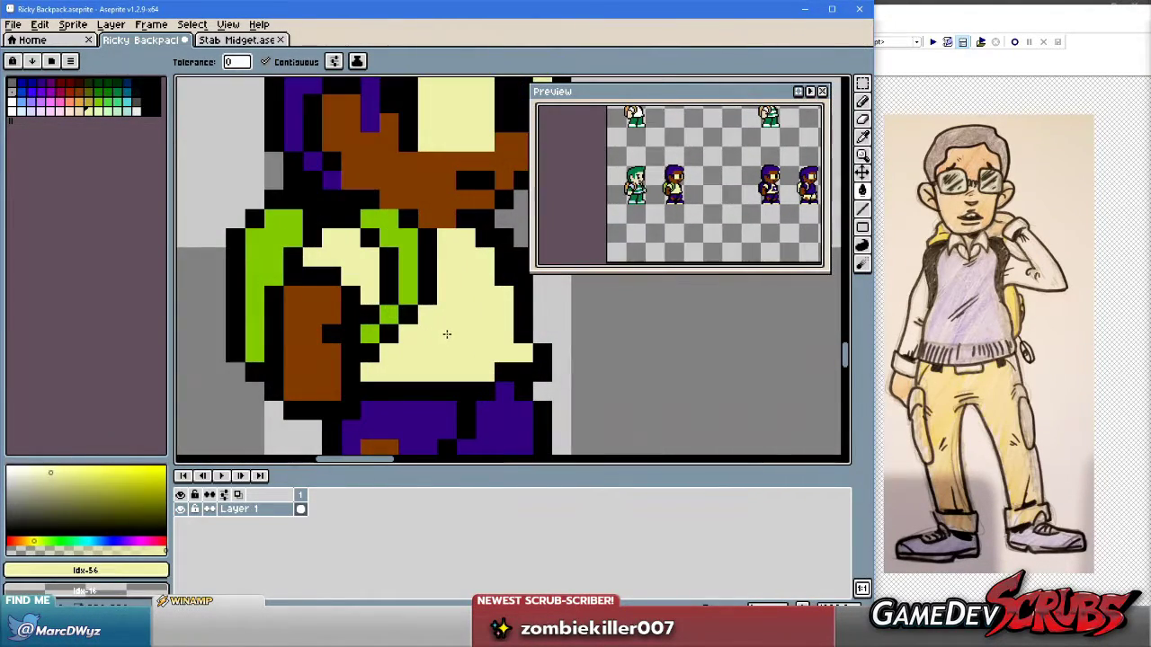
{"action": "key", "text": "b"}
{"action": "left_click", "coordinate": [315, 275]}
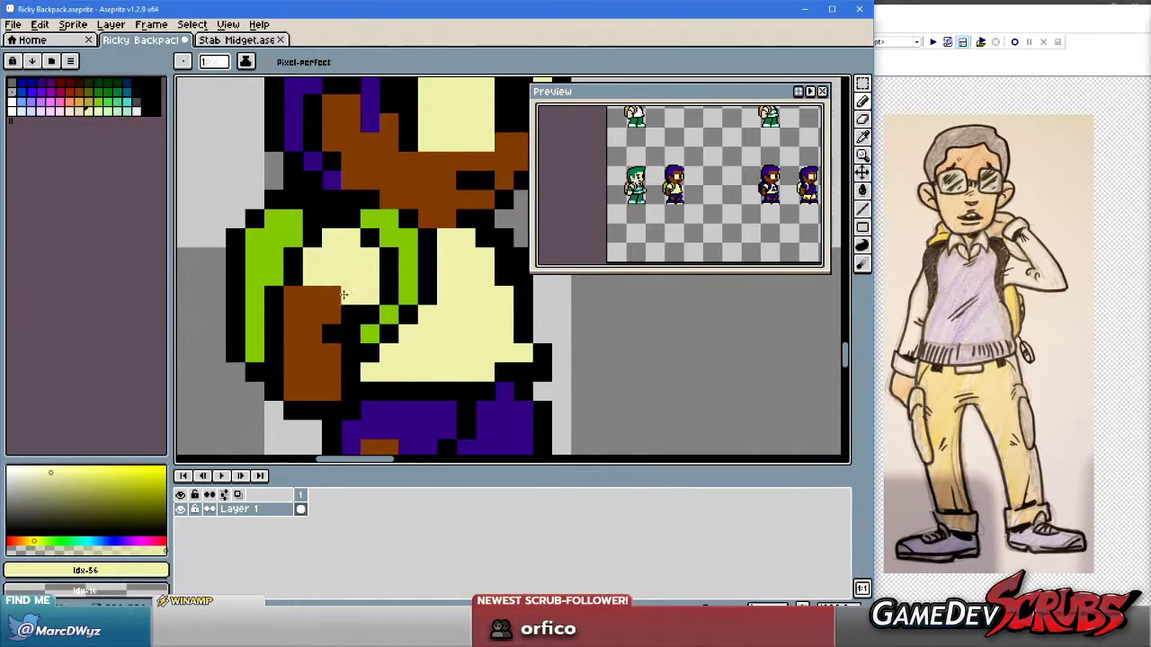
{"action": "mouse_move", "coordinate": [344, 294]}
{"action": "left_mouse_down"}
{"action": "mouse_move", "coordinate": [313, 301]}
{"action": "mouse_move", "coordinate": [298, 323]}
{"action": "left_mouse_up"}
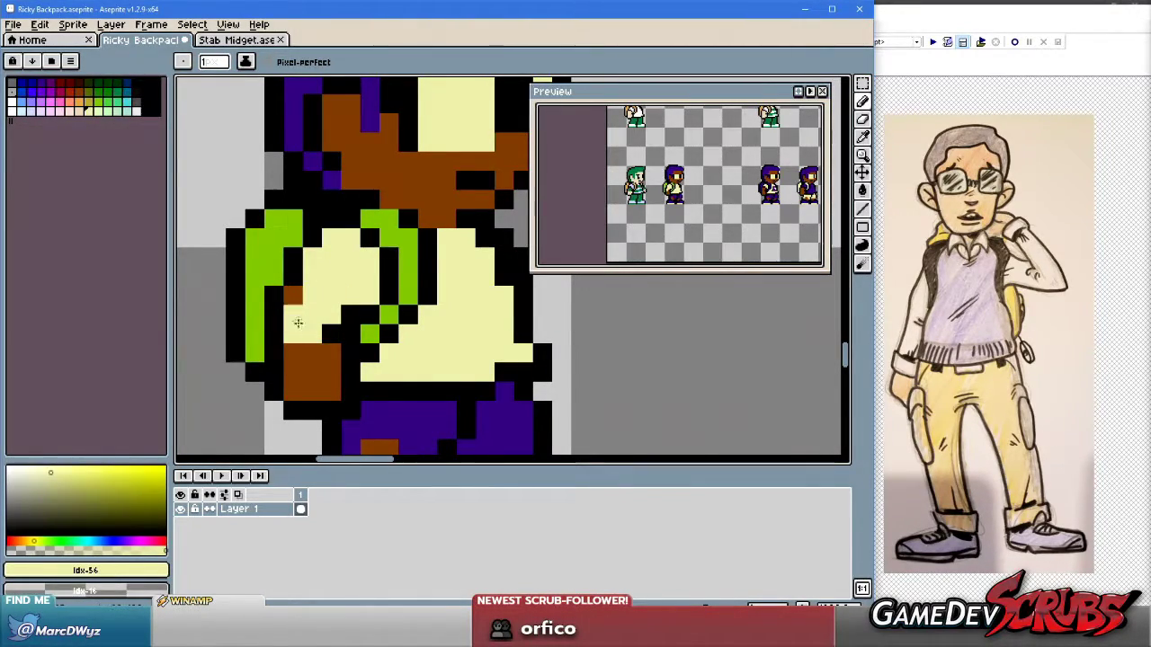
{"action": "scroll", "coordinate": [359, 317], "scroll_direction": "down", "scroll_amount": 1}
{"action": "scroll", "coordinate": [469, 309], "scroll_direction": "down", "scroll_amount": 1}
{"action": "scroll", "coordinate": [469, 309], "scroll_direction": "up", "scroll_amount": 1}
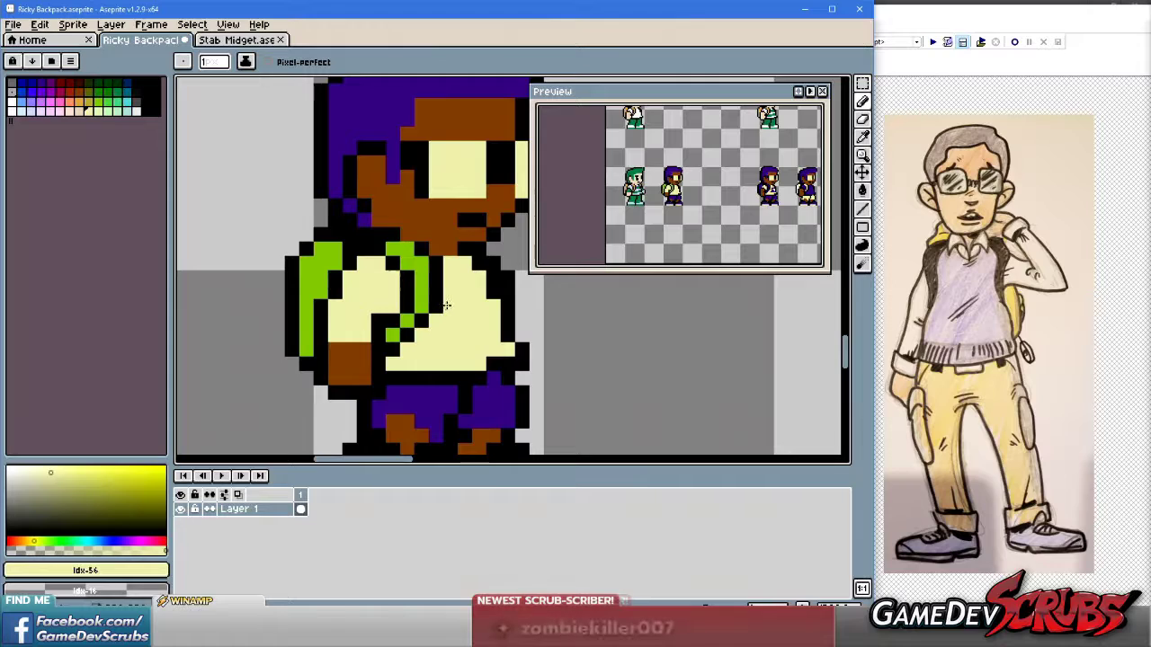
Add a two-pixel black elbow crease running inward from the back edge of the pale yellow sleeve, checking it at different zooms.
{"action": "left_click", "coordinate": [396, 304], "text": "alt"}
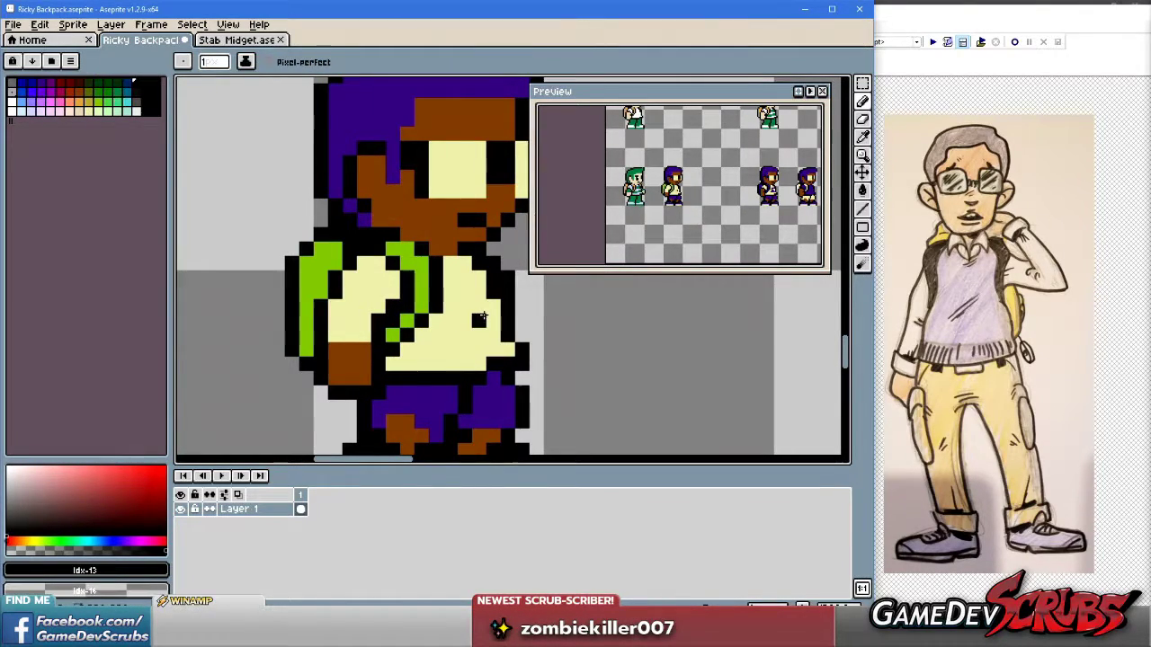
{"action": "scroll", "coordinate": [482, 319], "scroll_direction": "down", "scroll_amount": 3}
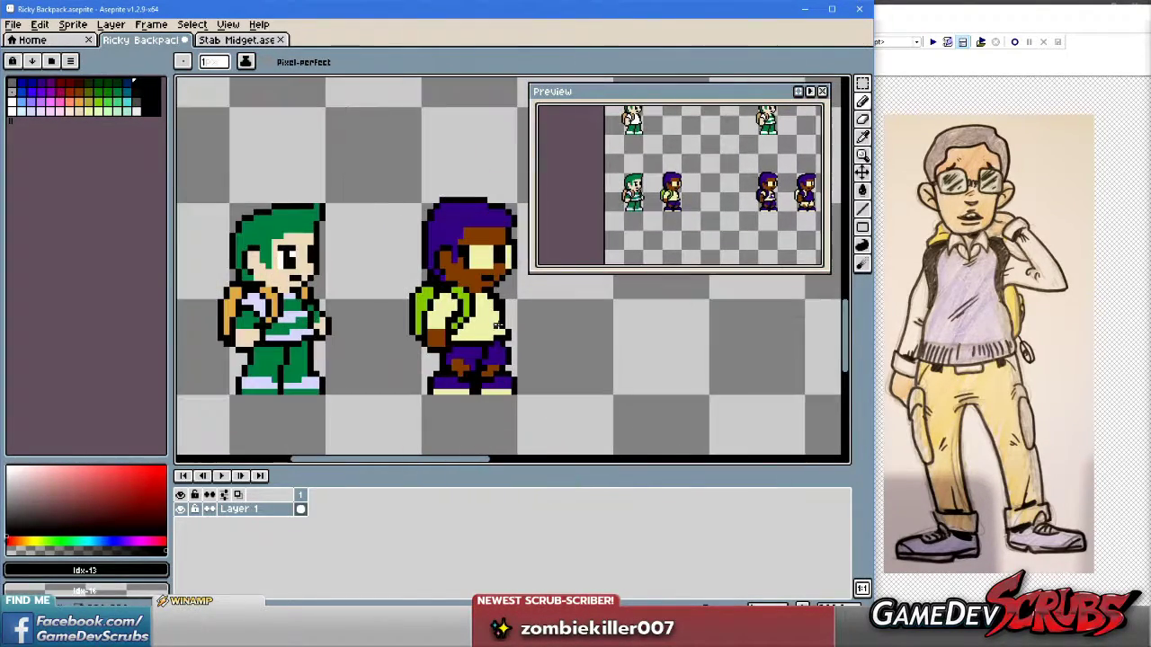
{"action": "scroll", "coordinate": [483, 319], "scroll_direction": "up", "scroll_amount": 4}
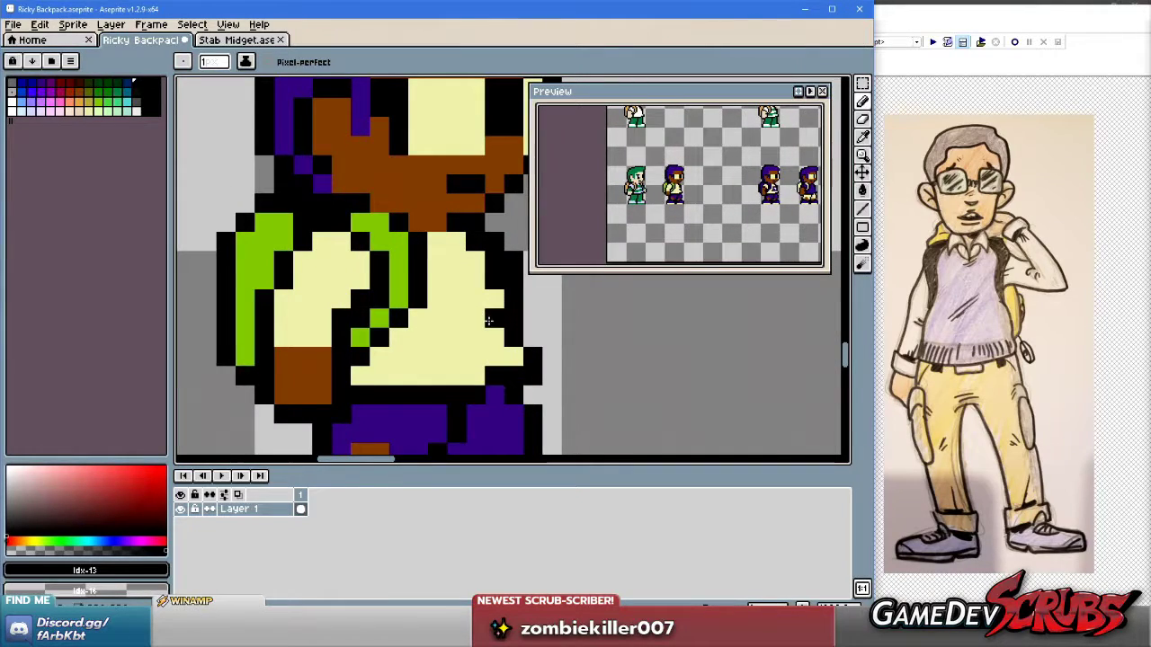
{"action": "scroll", "coordinate": [488, 321], "scroll_direction": "right", "scroll_amount": 1}
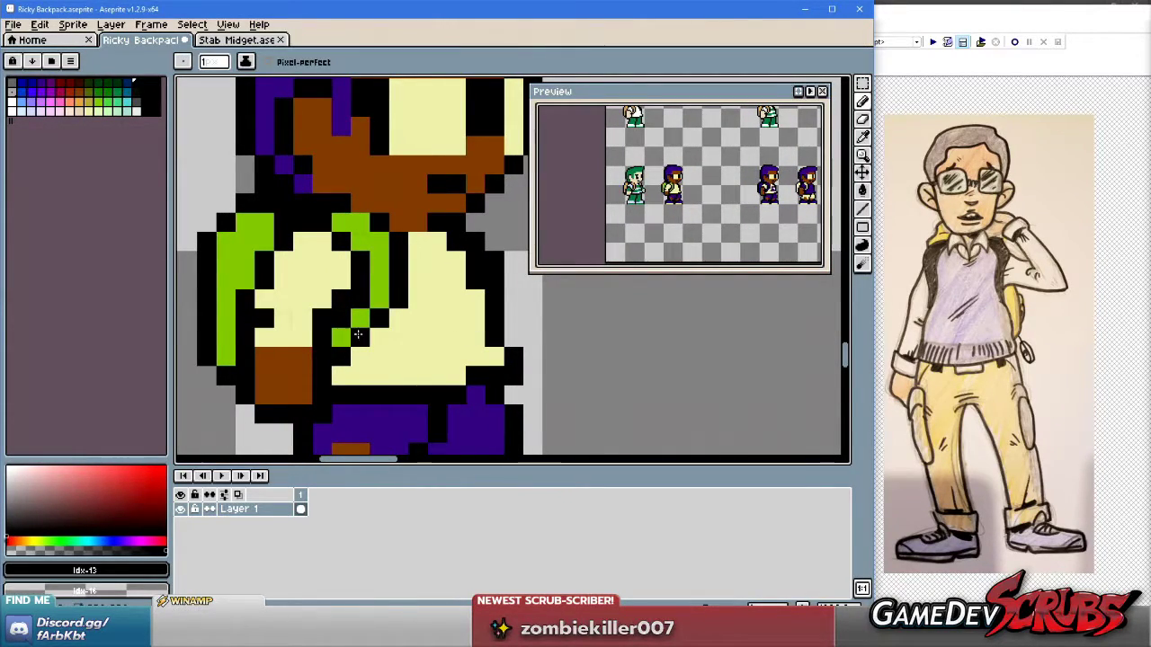
{"action": "scroll", "coordinate": [497, 347], "scroll_direction": "down", "scroll_amount": 2}
{"action": "scroll", "coordinate": [512, 346], "scroll_direction": "down", "scroll_amount": 1}
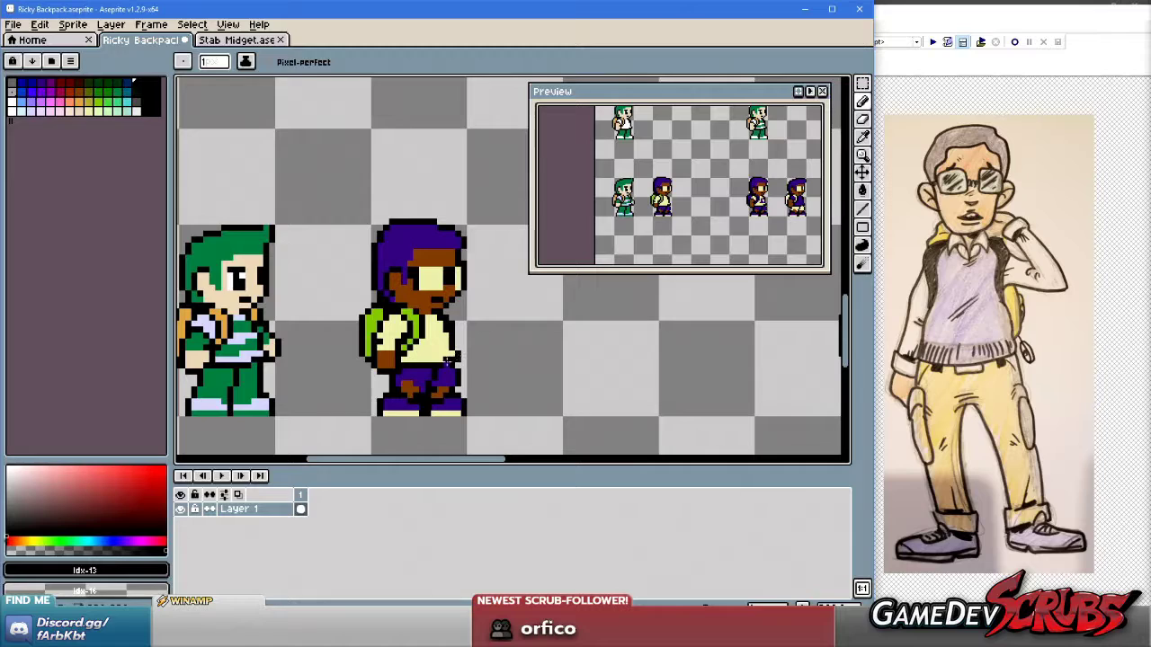
{"action": "scroll", "coordinate": [444, 356], "scroll_direction": "up", "scroll_amount": 1}
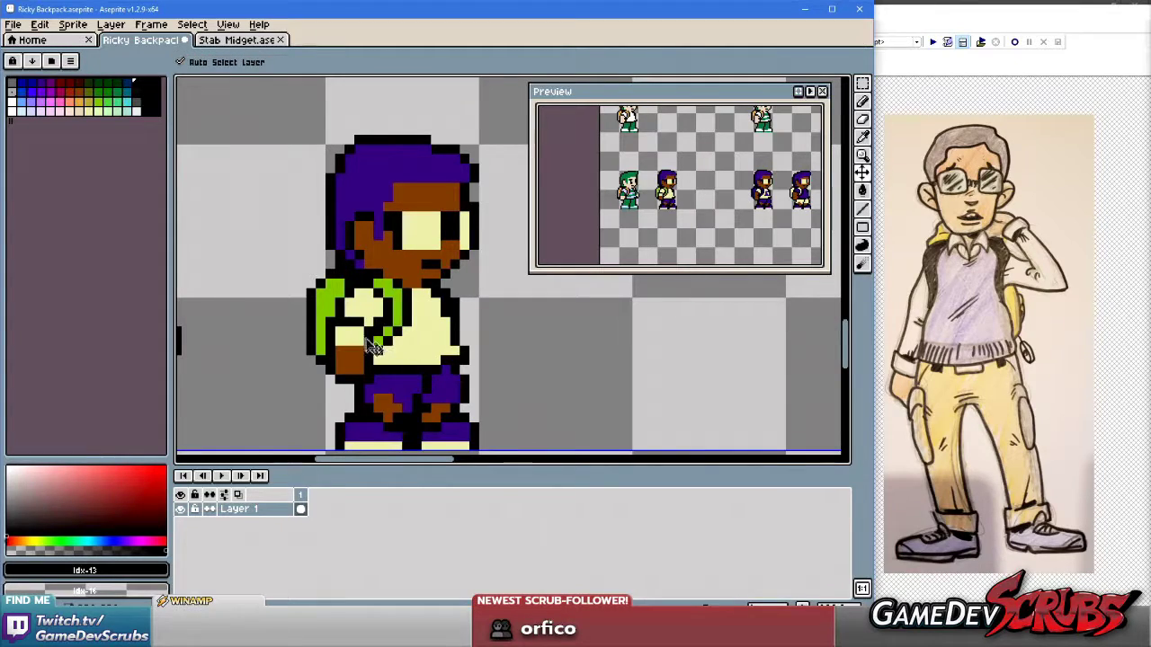
{"action": "scroll", "coordinate": [441, 371], "scroll_direction": "down", "scroll_amount": 2}
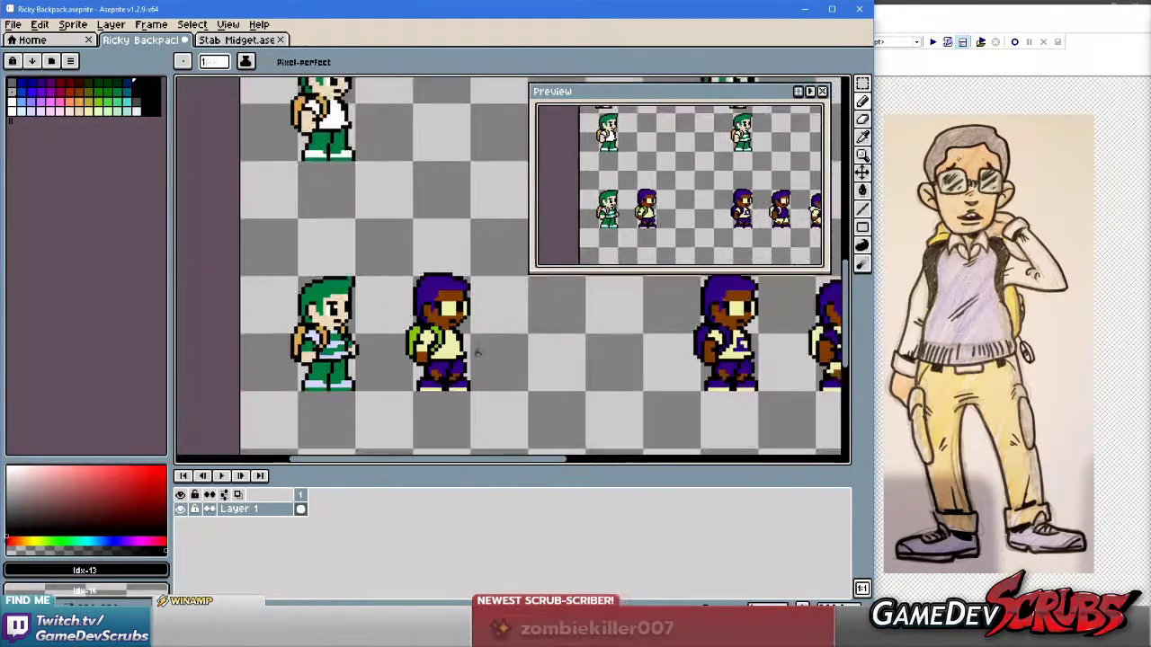
{"action": "scroll", "coordinate": [439, 351], "scroll_direction": "up", "scroll_amount": 3}
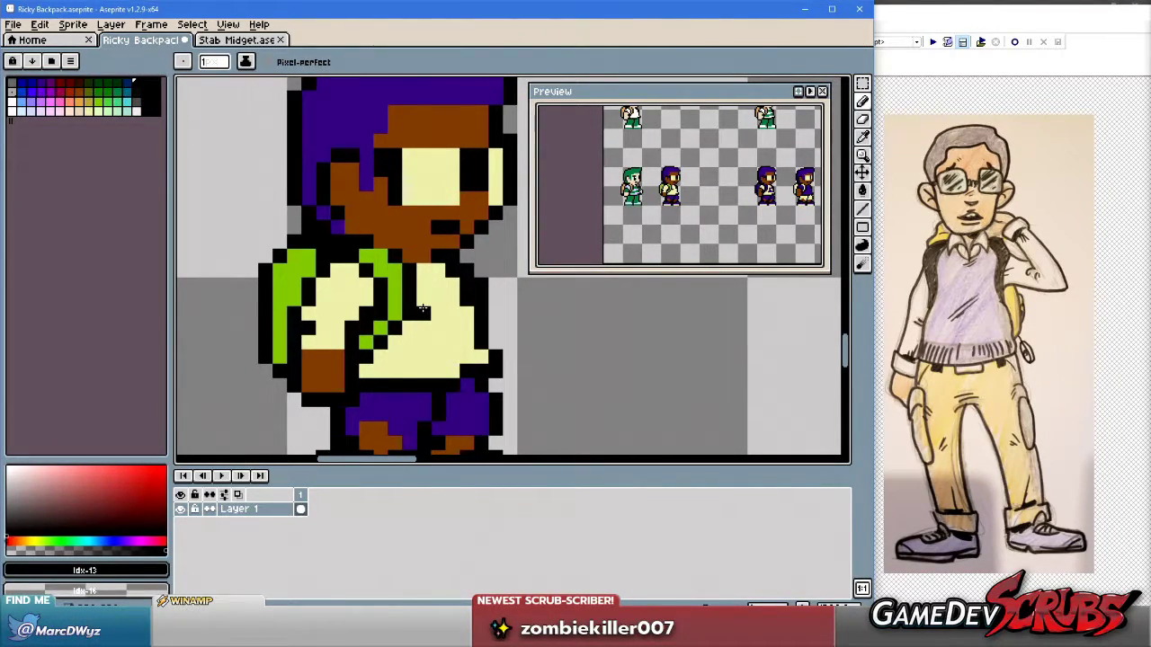
{"action": "scroll", "coordinate": [503, 328], "scroll_direction": "down", "scroll_amount": 2}
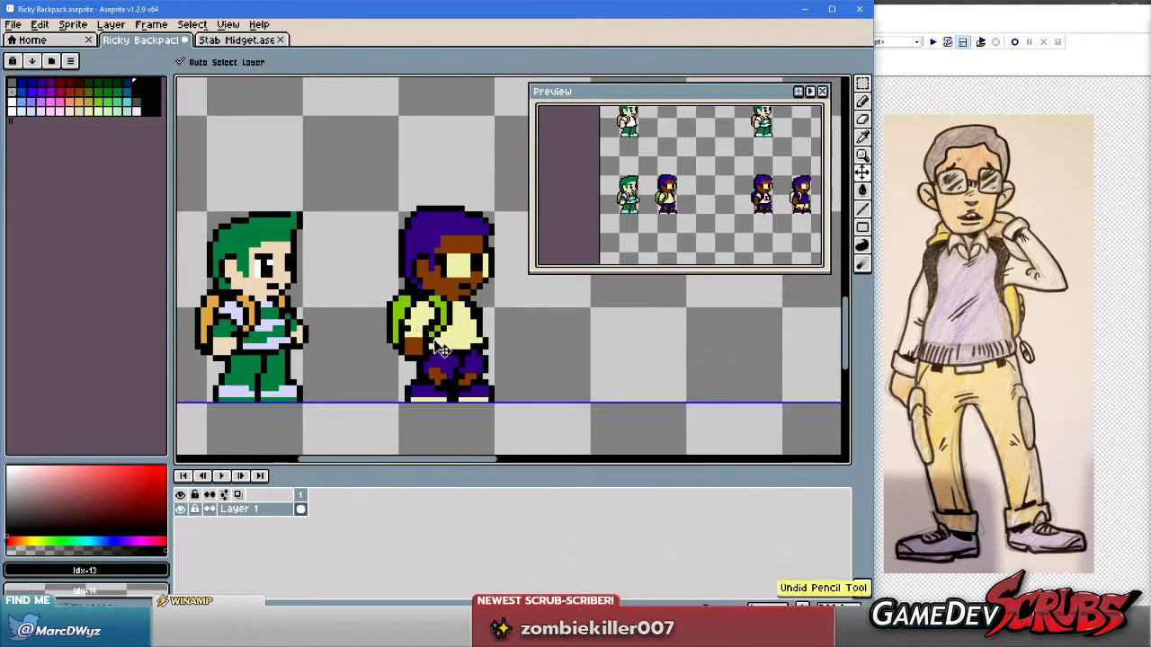
{"action": "scroll", "coordinate": [508, 335], "scroll_direction": "down", "scroll_amount": 1}
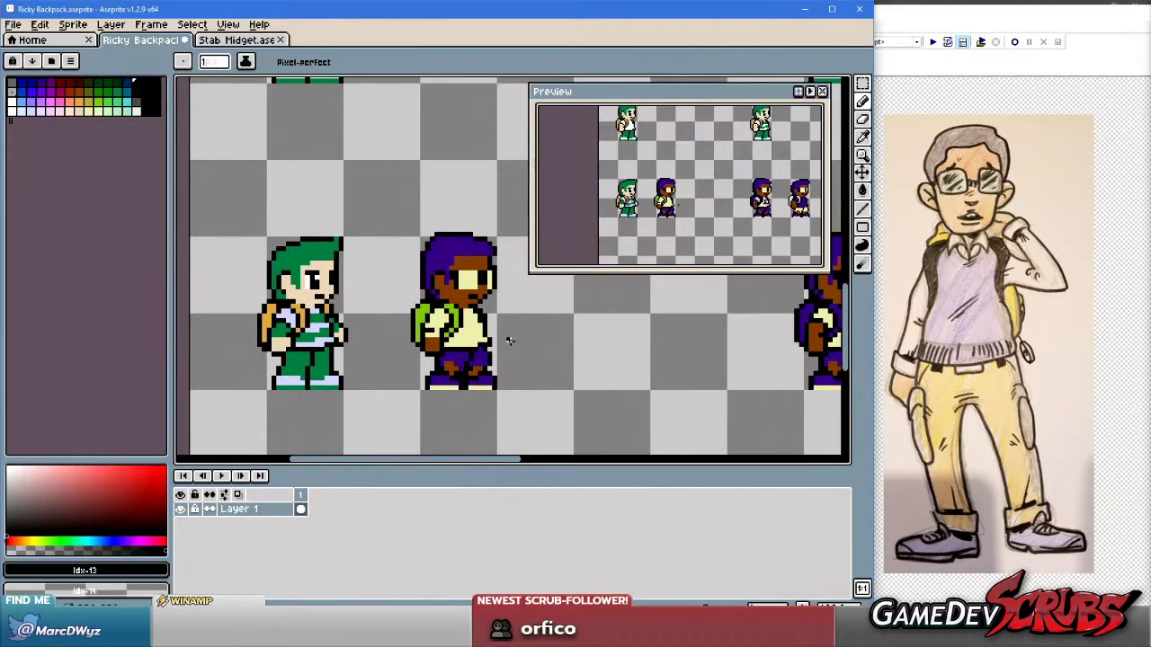
{"action": "scroll", "coordinate": [454, 335], "scroll_direction": "up", "scroll_amount": 3}
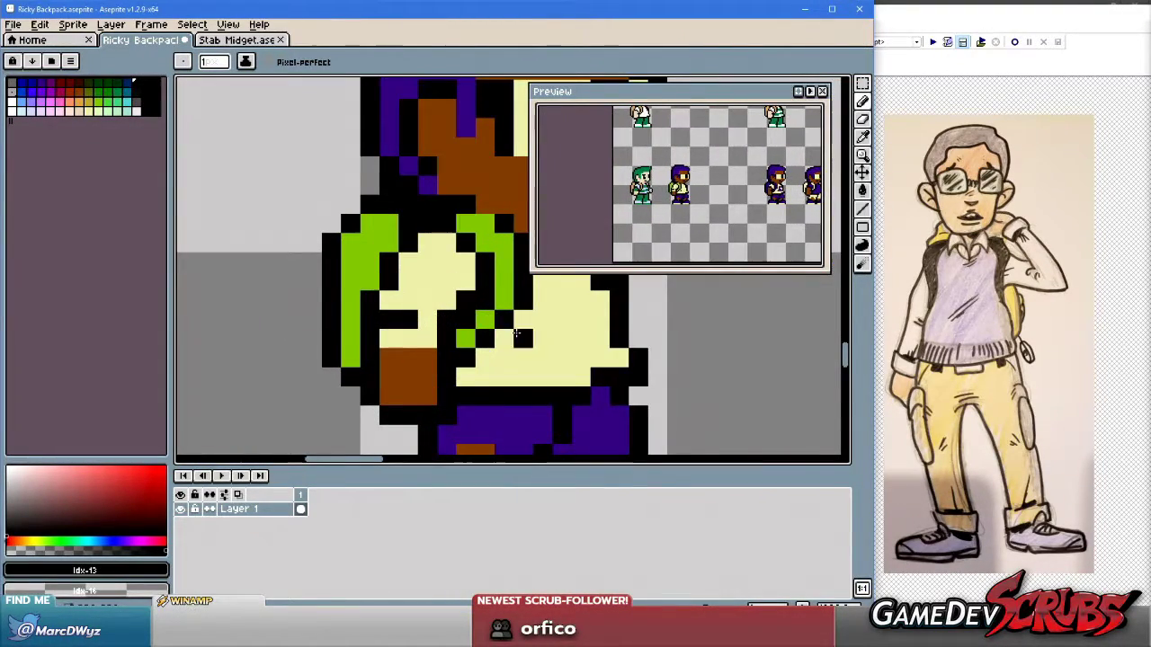
{"action": "scroll", "coordinate": [442, 330], "scroll_direction": "down", "scroll_amount": 4}
{"action": "scroll", "coordinate": [439, 328], "scroll_direction": "down", "scroll_amount": 1}
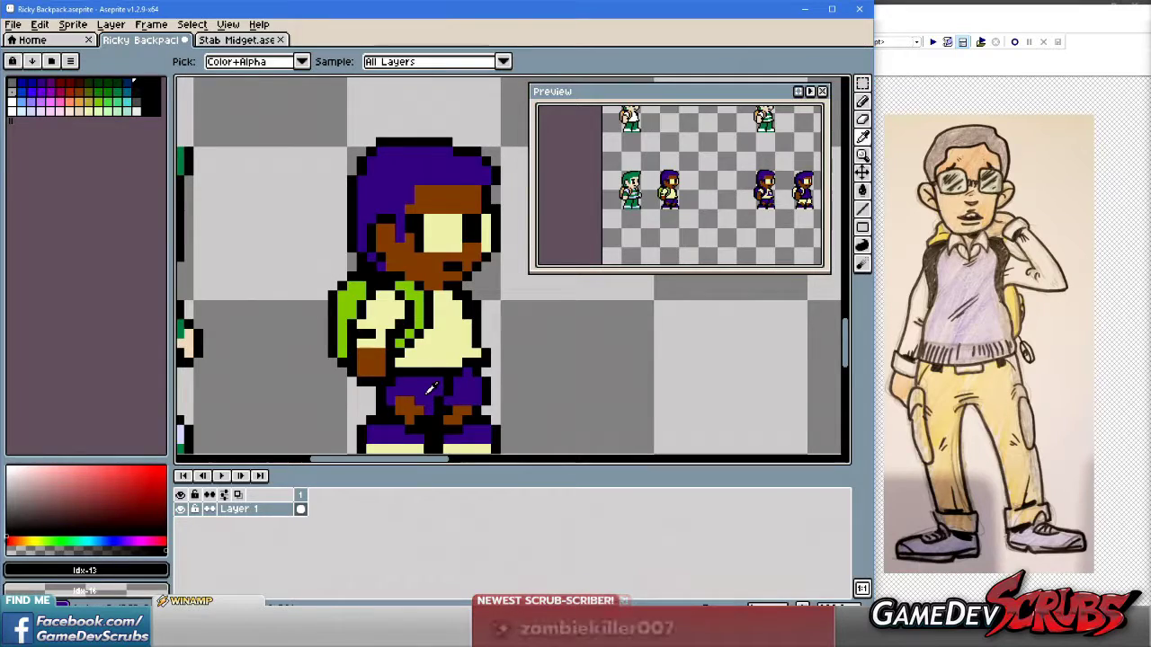
Fill the pale yellow shirt torso with the shorts' dark purple, palette colour 3, keeping the sleeve pale yellow.
{"action": "left_click", "coordinate": [439, 382], "text": "alt"}
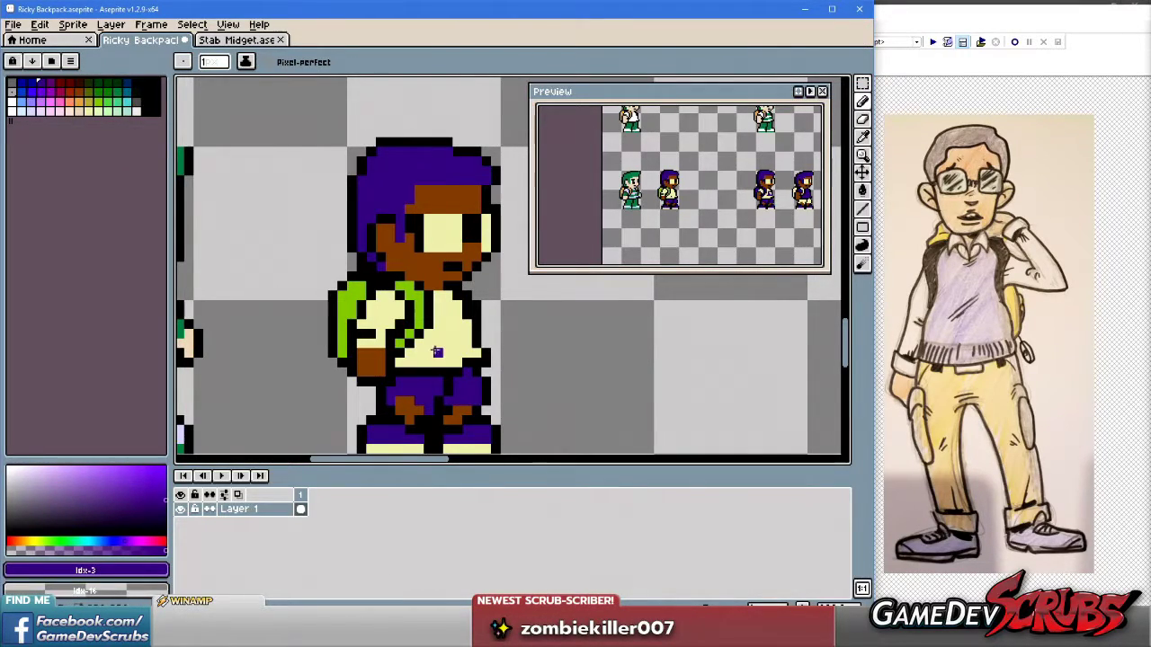
{"action": "key", "text": "g"}
{"action": "left_click", "coordinate": [449, 345]}
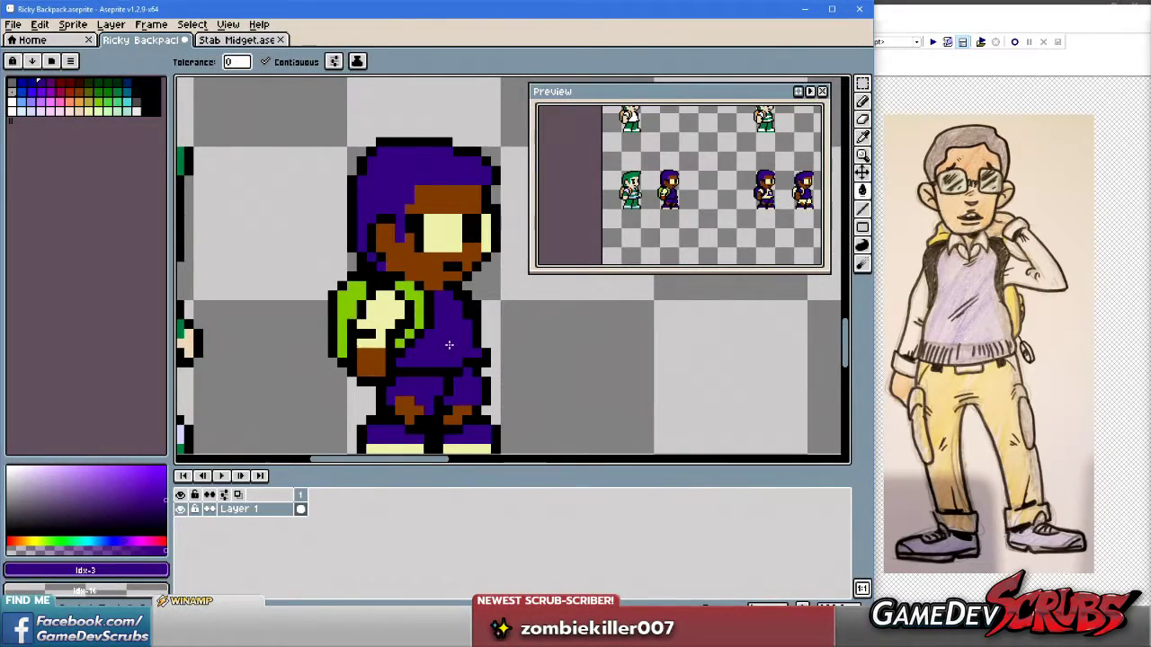
Recolour the dark purple shorts and brown knees with the sleeve's pale yellow, palette colour 56, to form light trousers.
{"action": "key", "text": "b"}
{"action": "scroll", "coordinate": [444, 337], "scroll_direction": "up", "scroll_amount": 1}
{"action": "scroll", "coordinate": [440, 326], "scroll_direction": "down", "scroll_amount": 1}
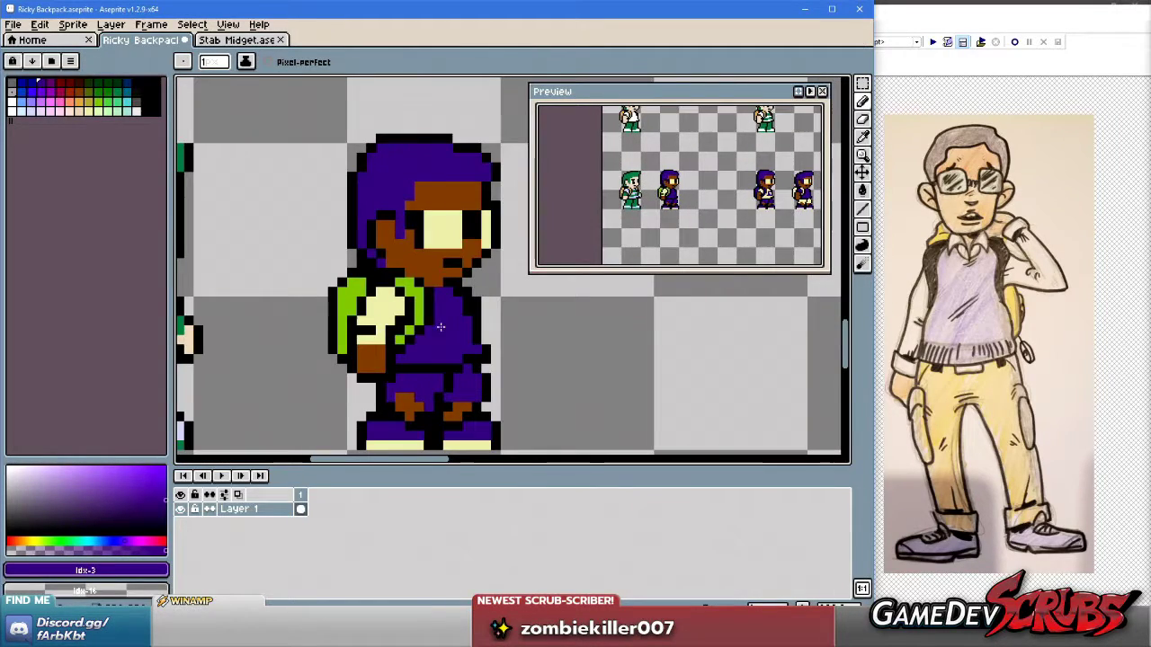
{"action": "left_click", "coordinate": [398, 302], "text": "alt"}
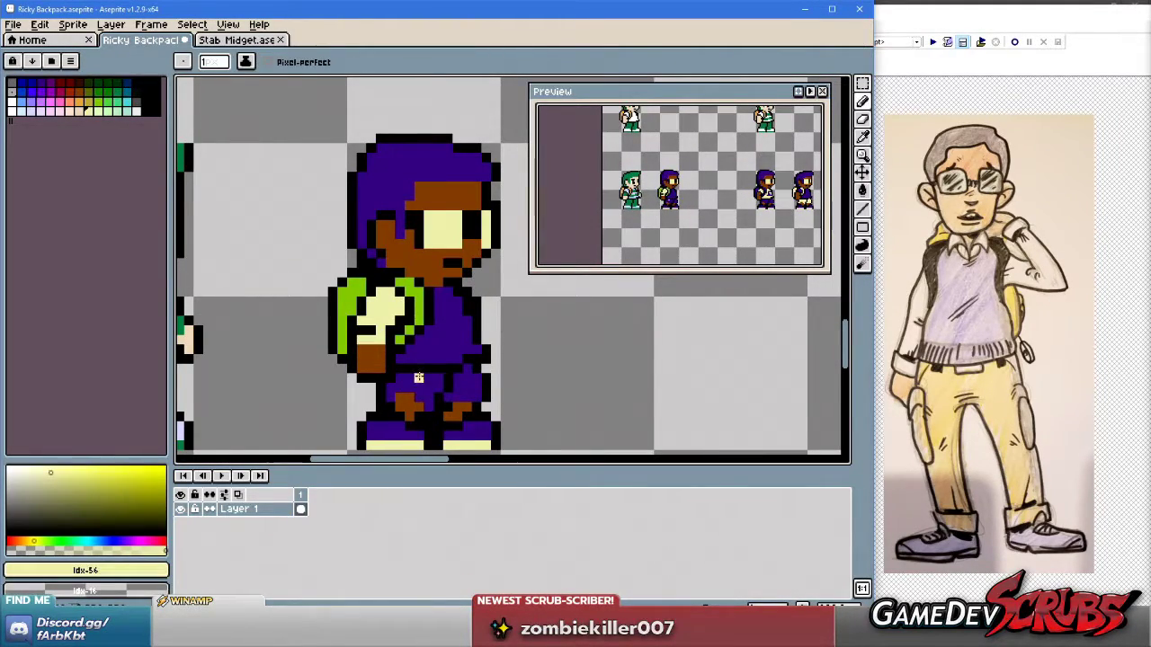
{"action": "scroll", "coordinate": [431, 378], "scroll_direction": "up", "scroll_amount": 1}
{"action": "key", "text": "g"}
{"action": "left_click", "coordinate": [415, 394]}
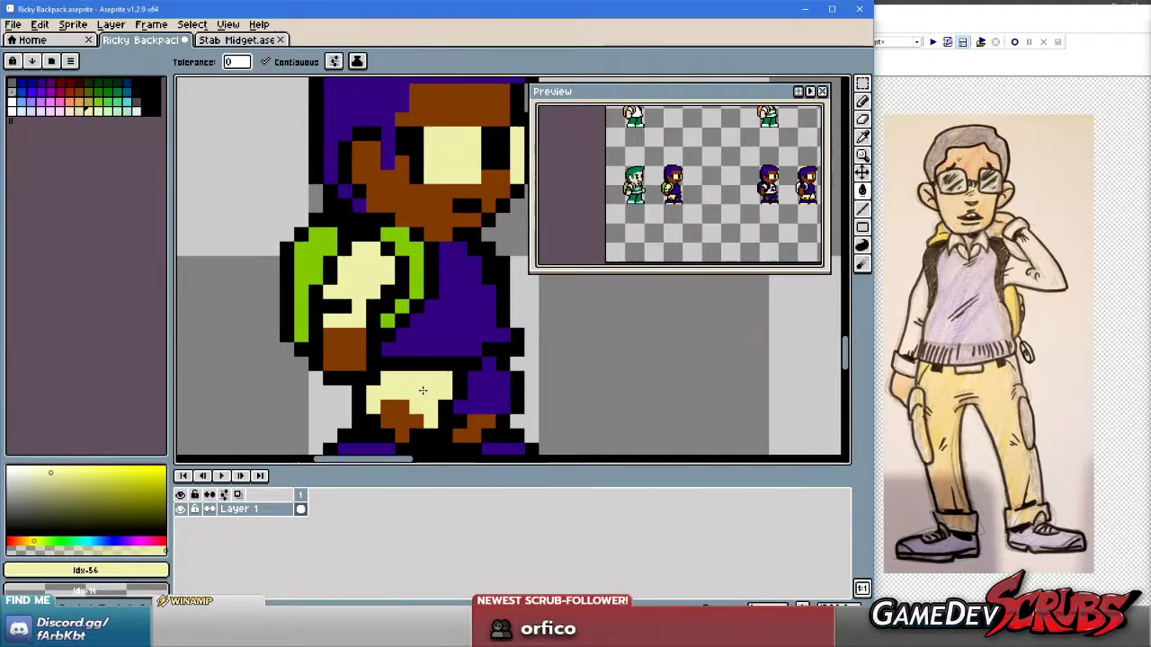
{"action": "left_click", "coordinate": [486, 395]}
{"action": "scroll", "coordinate": [480, 423], "scroll_direction": "down", "scroll_amount": 1}
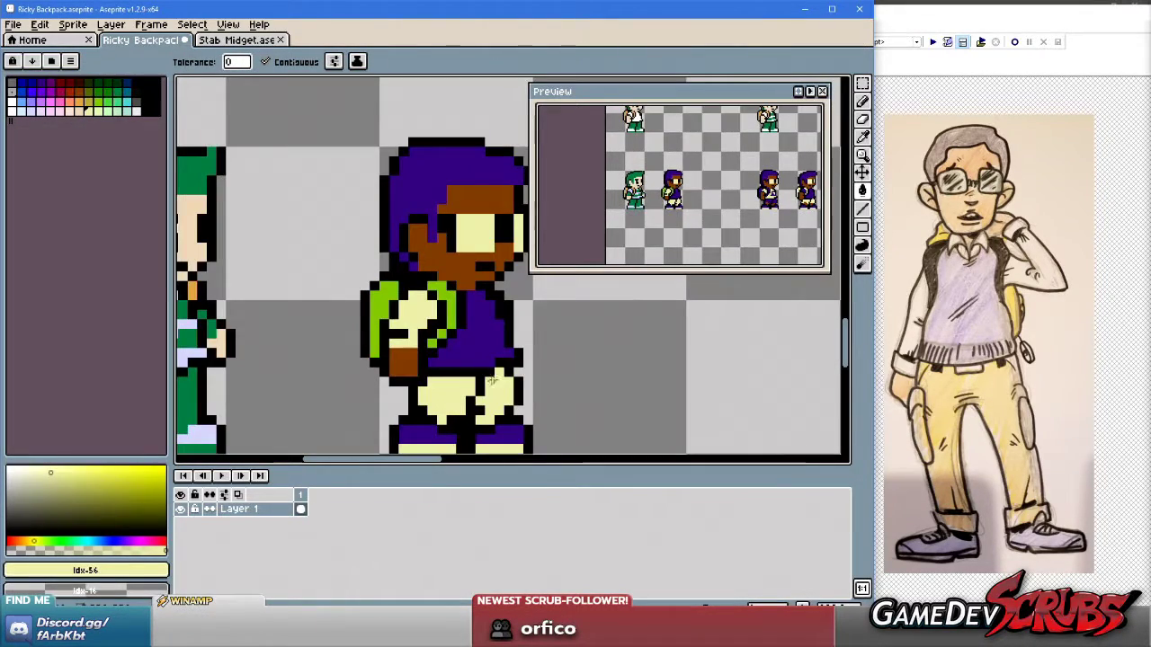
{"action": "scroll", "coordinate": [493, 393], "scroll_direction": "up", "scroll_amount": 1}
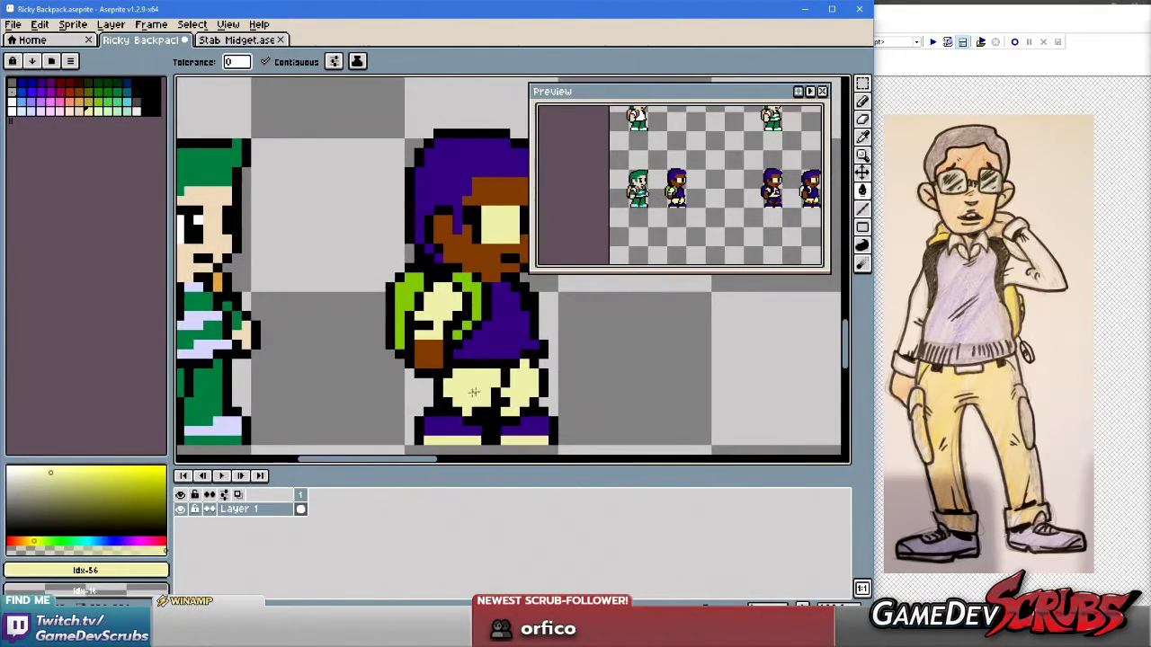
Draw evenly spaced black notches along the bottom edge of the purple vest to suggest a ribbed hem.
{"action": "key", "text": "b"}
{"action": "scroll", "coordinate": [438, 359], "scroll_direction": "up", "scroll_amount": 1}
{"action": "scroll", "coordinate": [441, 355], "scroll_direction": "down", "scroll_amount": 3}
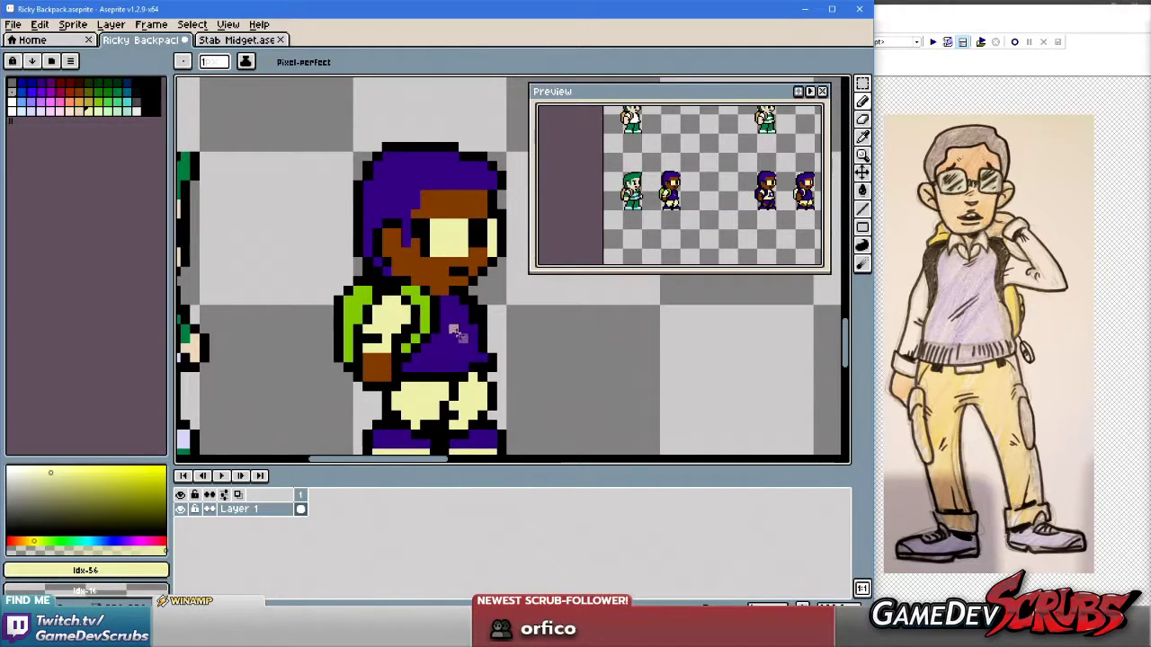
{"action": "scroll", "coordinate": [465, 340], "scroll_direction": "up", "scroll_amount": 3}
{"action": "left_click", "coordinate": [407, 386], "text": "alt"}
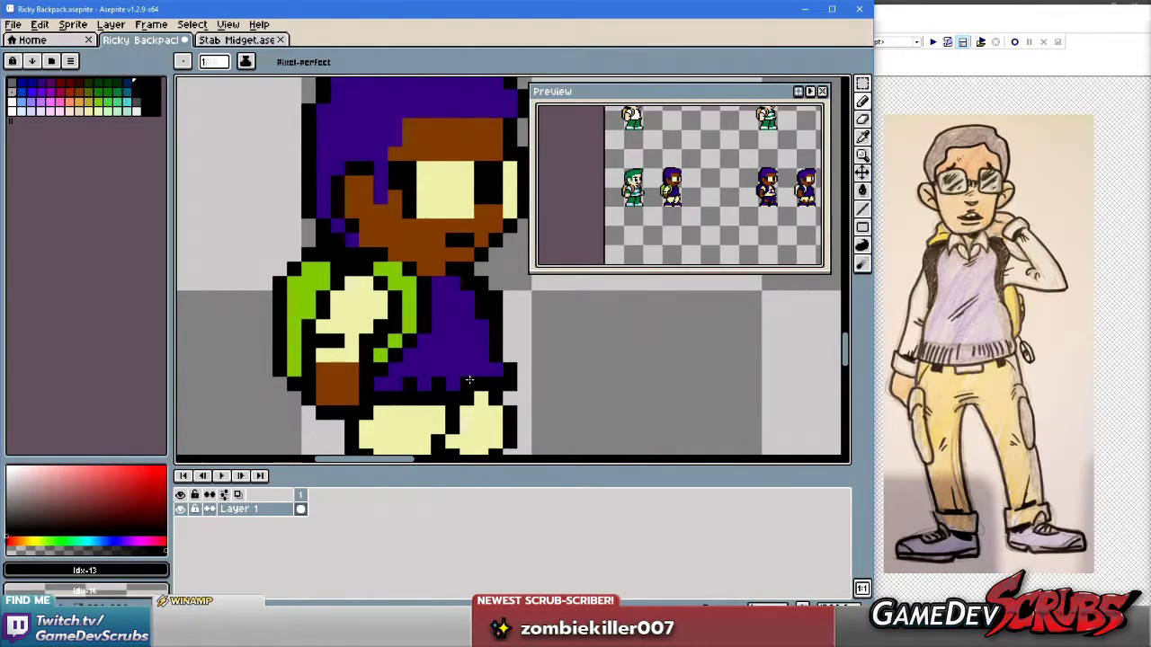
{"action": "key", "text": "alt"}
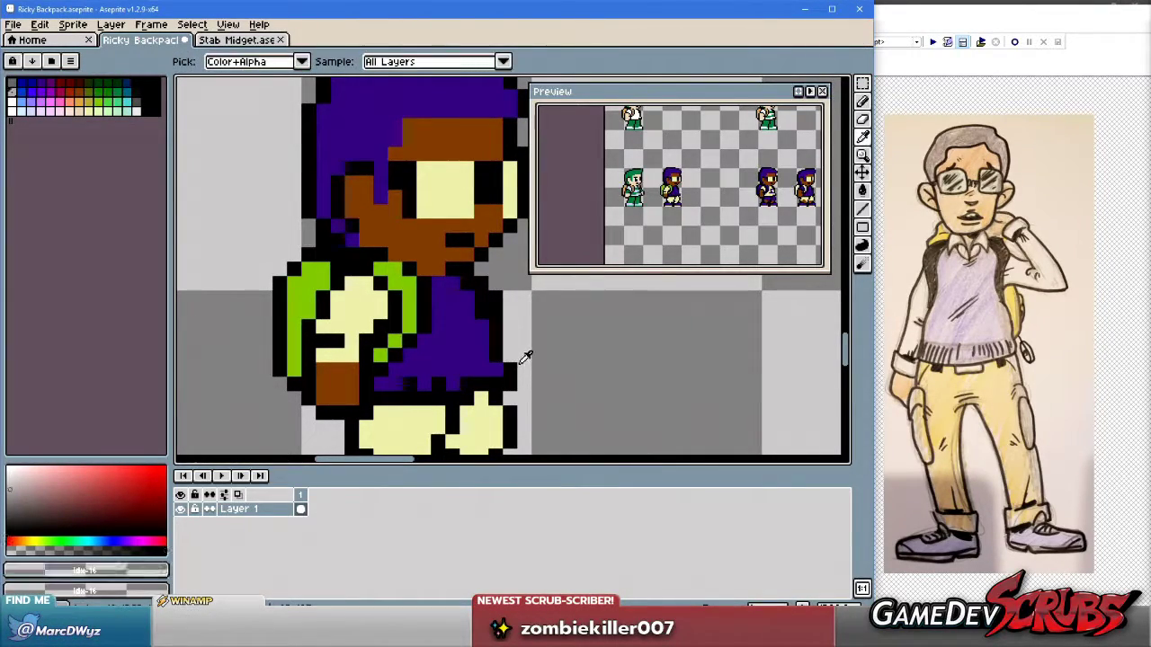
Raise the black outline at the vest's lower front by one pixel and add another black notch near the hem's front end.
{"action": "left_click", "coordinate": [504, 332], "text": "alt"}
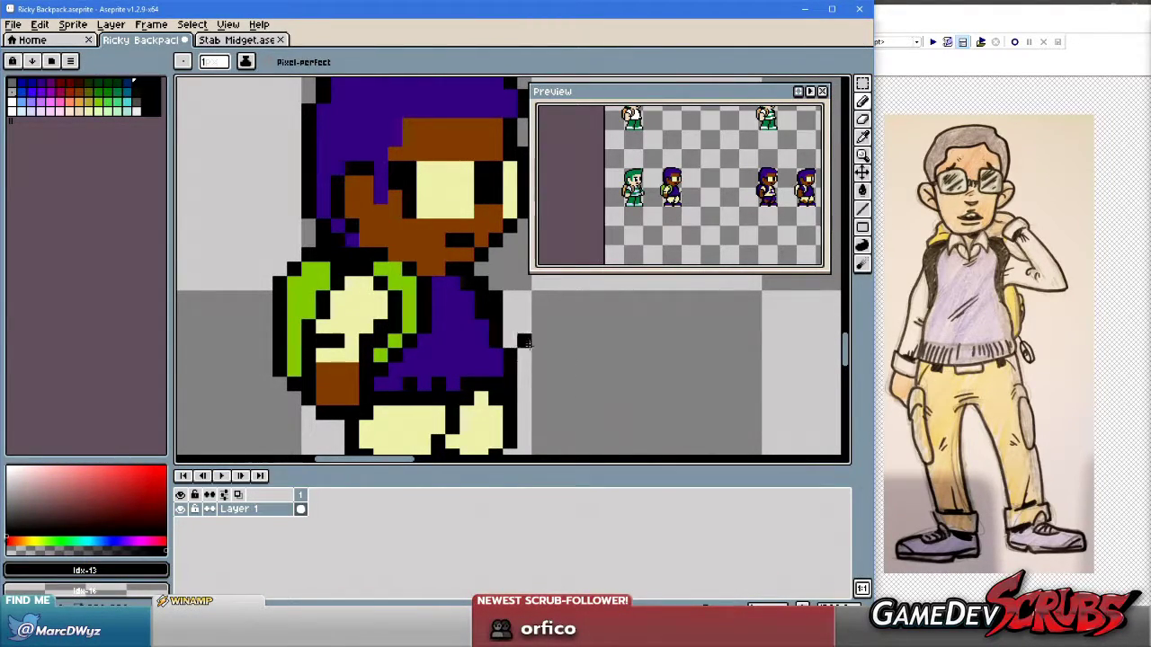
{"action": "left_click", "coordinate": [479, 321], "text": "alt"}
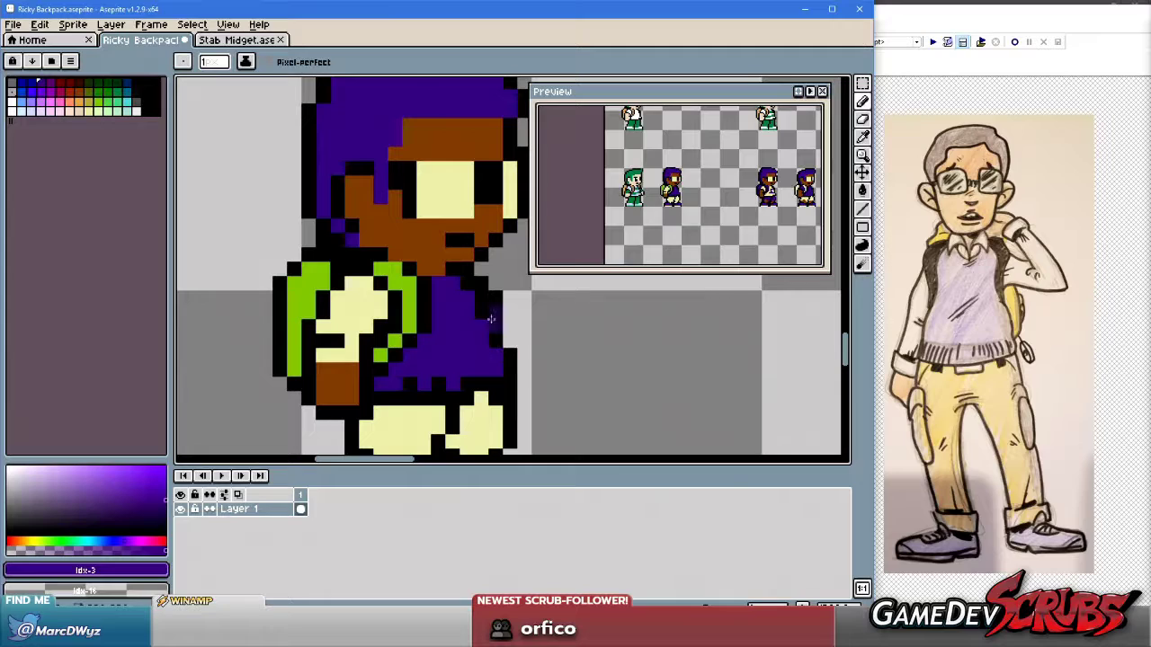
{"action": "left_click", "coordinate": [452, 376], "text": "alt"}
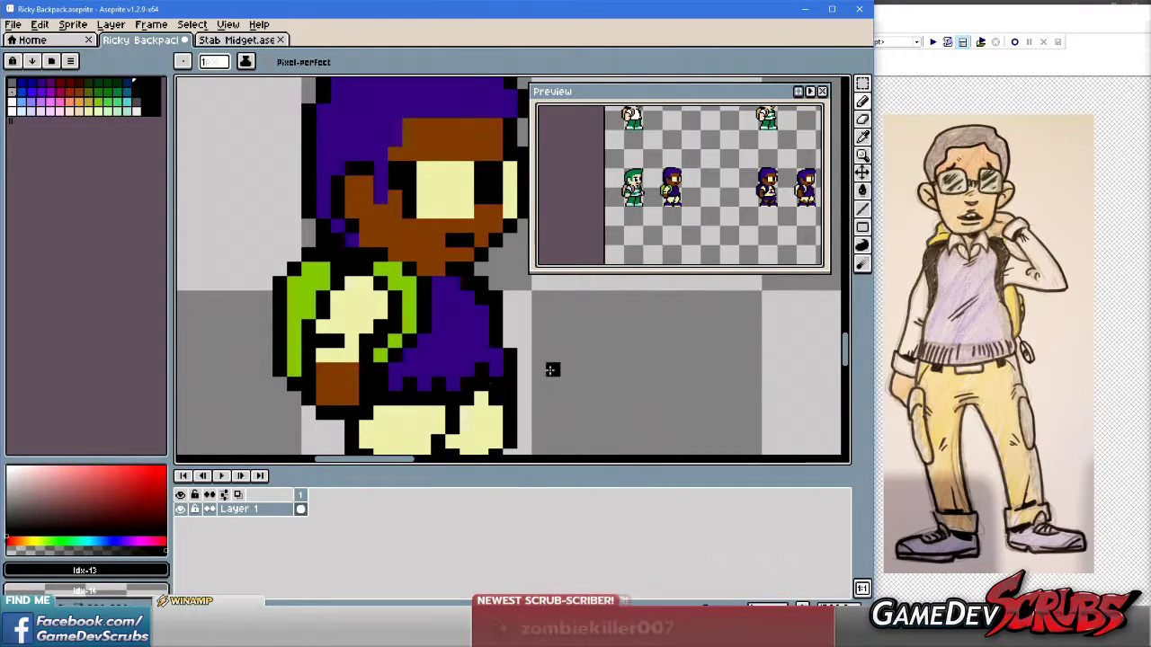
{"action": "scroll", "coordinate": [557, 347], "scroll_direction": "down", "scroll_amount": 2}
{"action": "scroll", "coordinate": [557, 347], "scroll_direction": "down", "scroll_amount": 1}
{"action": "scroll", "coordinate": [539, 355], "scroll_direction": "up", "scroll_amount": 4}
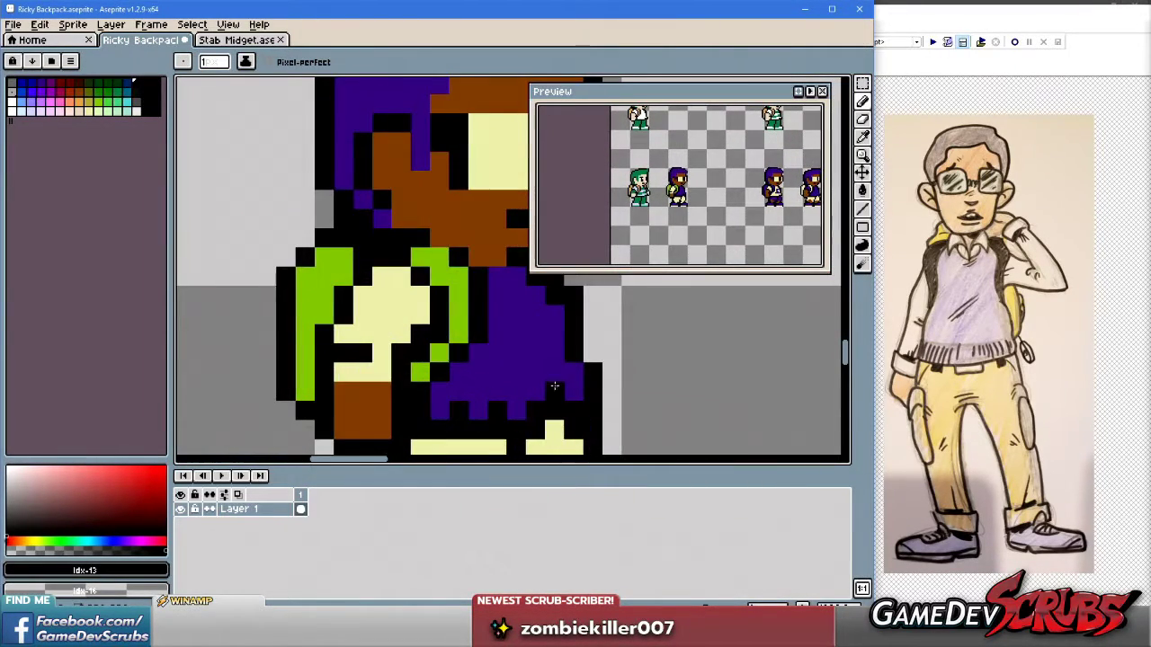
Rework the front end of the vest hem with black and dark purple pixels, extending the purple one row lower.
{"action": "left_click", "coordinate": [505, 362]}
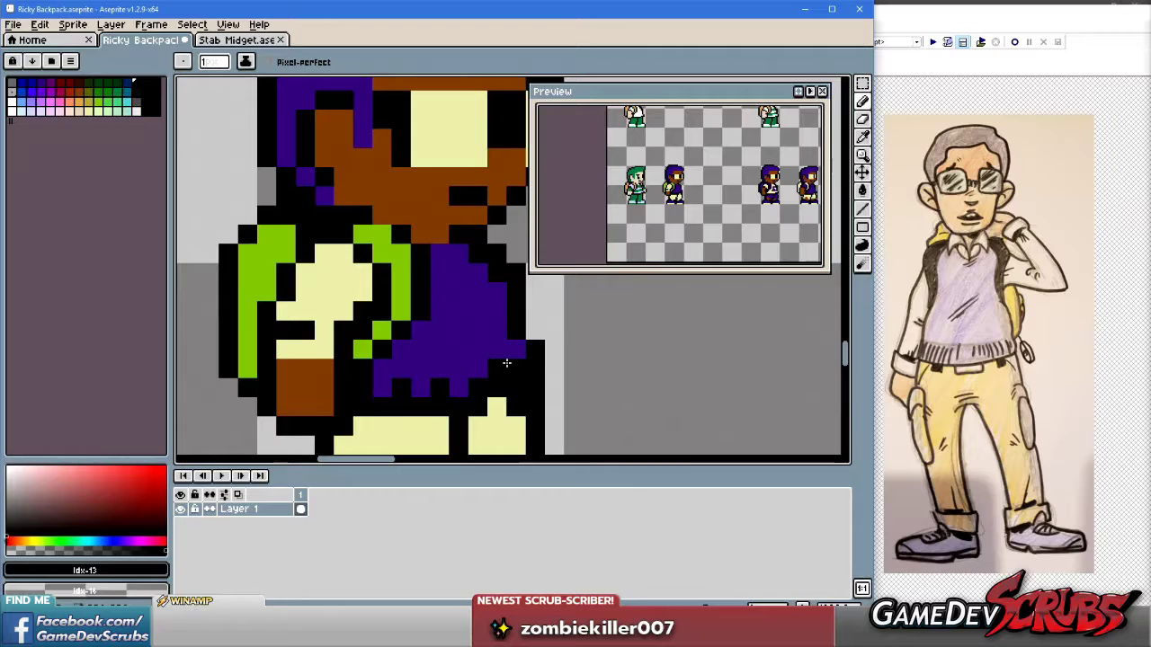
{"action": "left_click", "coordinate": [478, 367], "text": "alt"}
{"action": "left_click", "coordinate": [495, 386]}
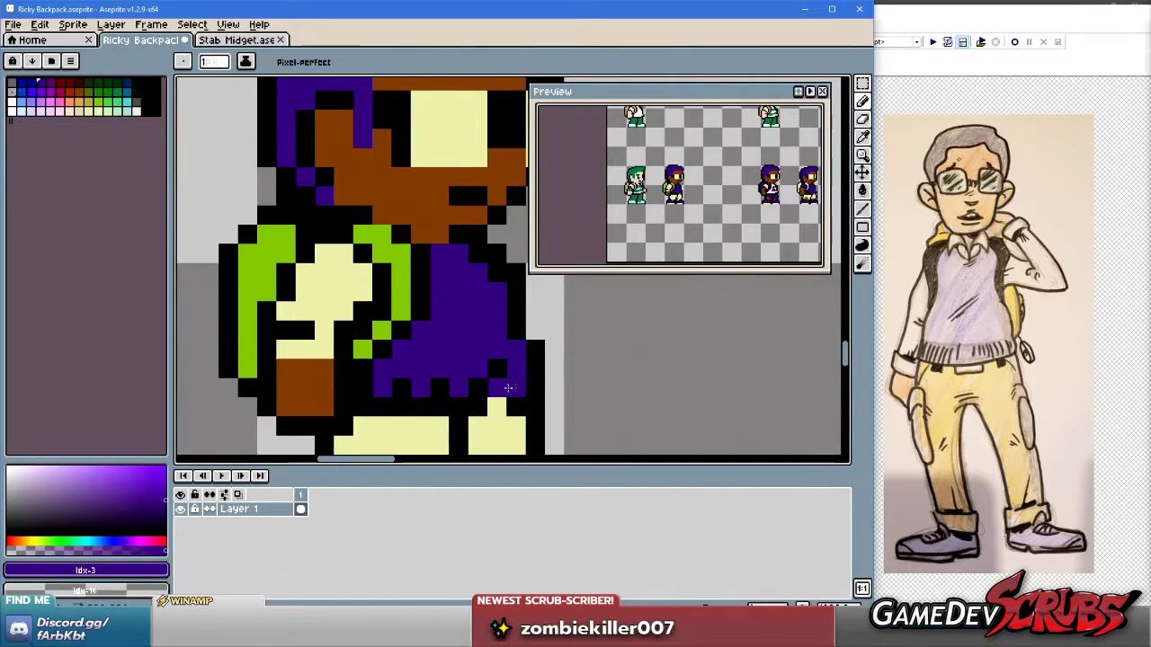
{"action": "key", "text": "alt"}
{"action": "key", "text": "alt"}
{"action": "key", "text": "alt"}
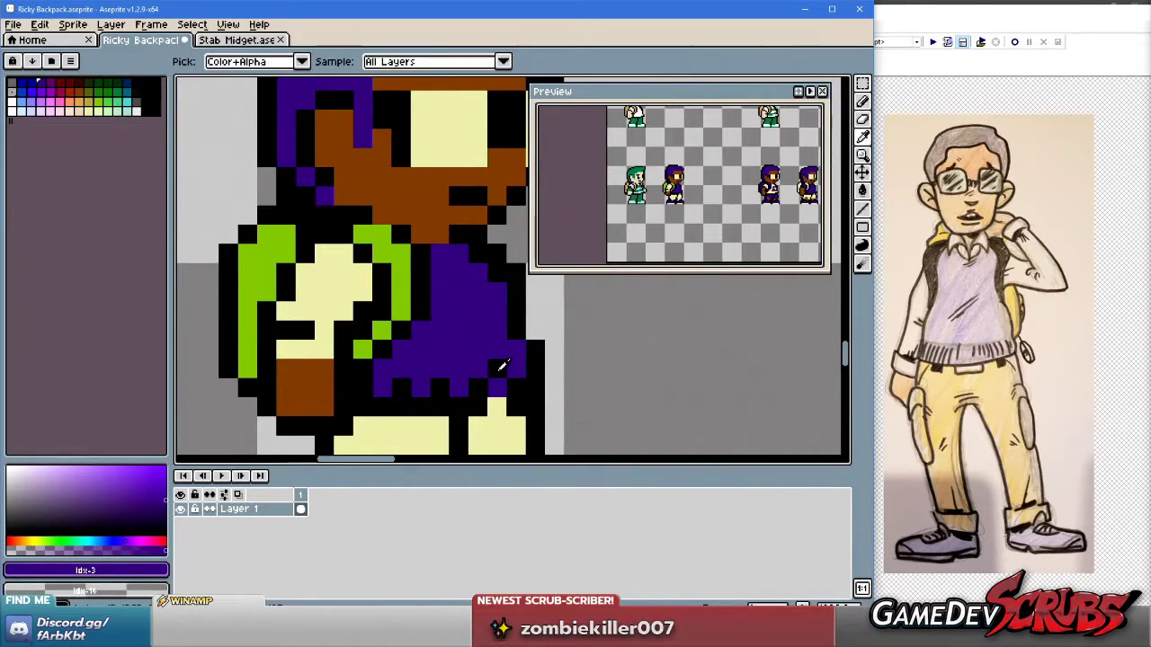
{"action": "scroll", "coordinate": [566, 355], "scroll_direction": "down", "scroll_amount": 3}
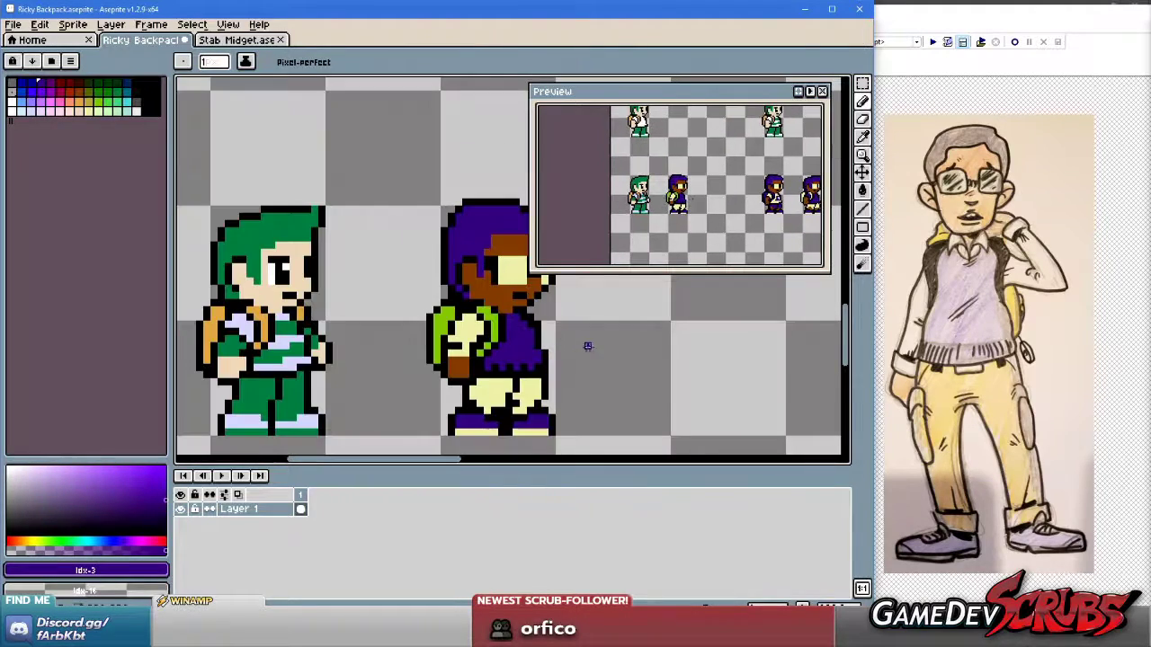
Respace the vest's hem notches evenly using black, palette colour 13, and dark purple, palette colour 3.
{"action": "scroll", "coordinate": [586, 351], "scroll_direction": "up", "scroll_amount": 2}
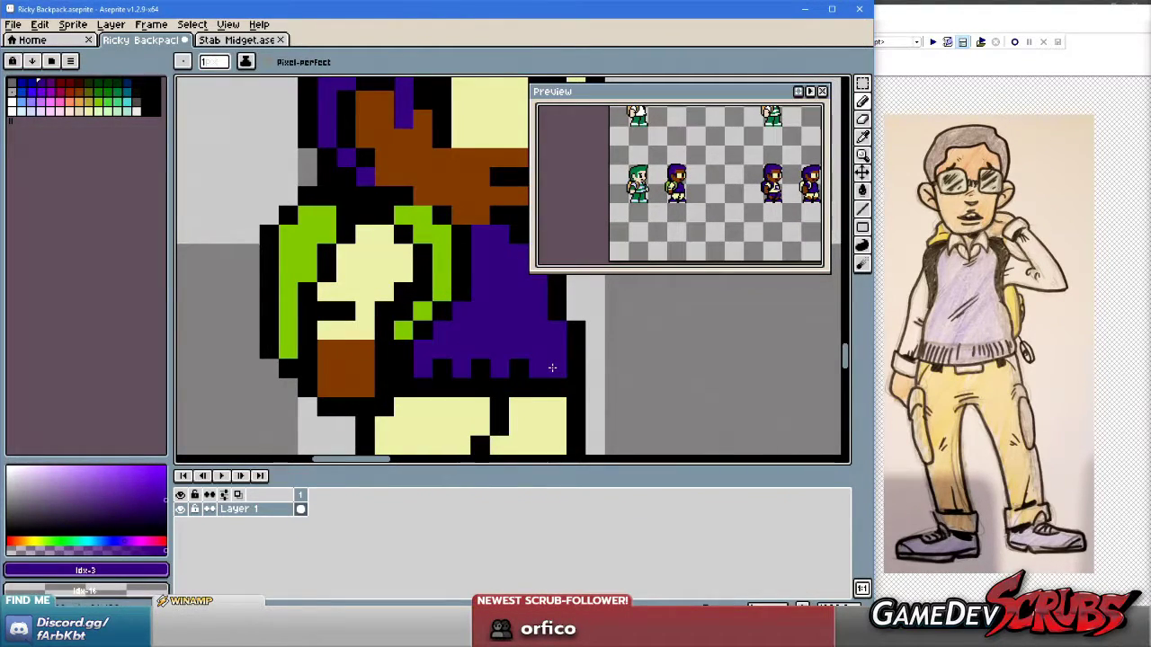
{"action": "scroll", "coordinate": [577, 352], "scroll_direction": "down", "scroll_amount": 1}
{"action": "left_click", "coordinate": [549, 357], "text": "alt"}
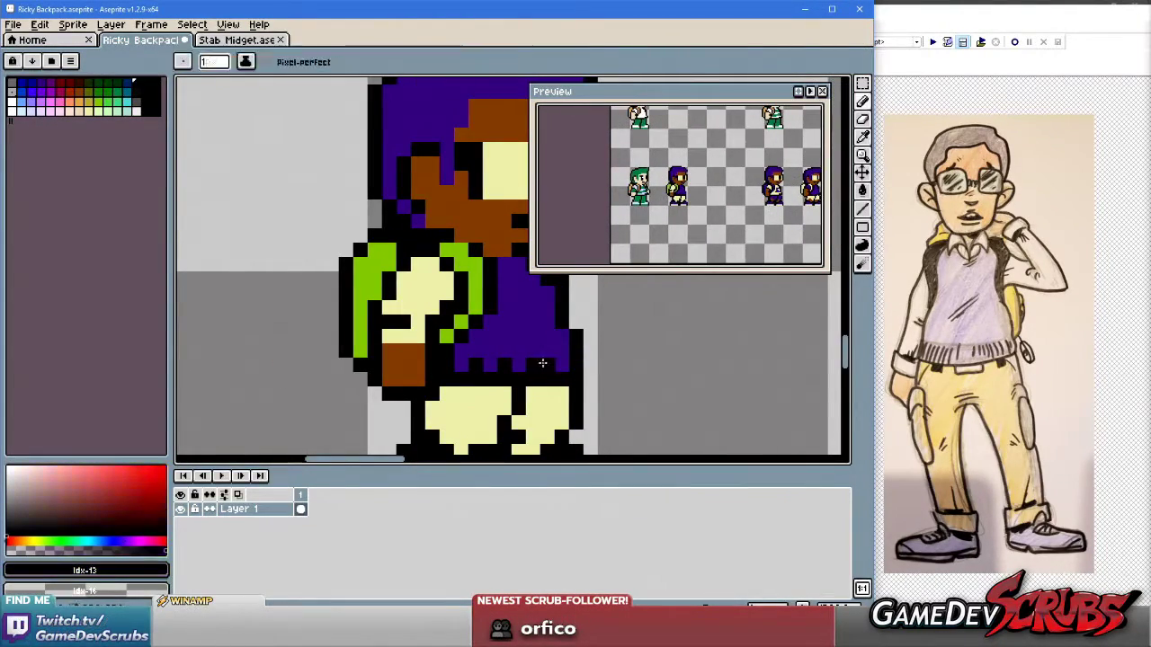
{"action": "left_click", "coordinate": [545, 358], "text": "alt"}
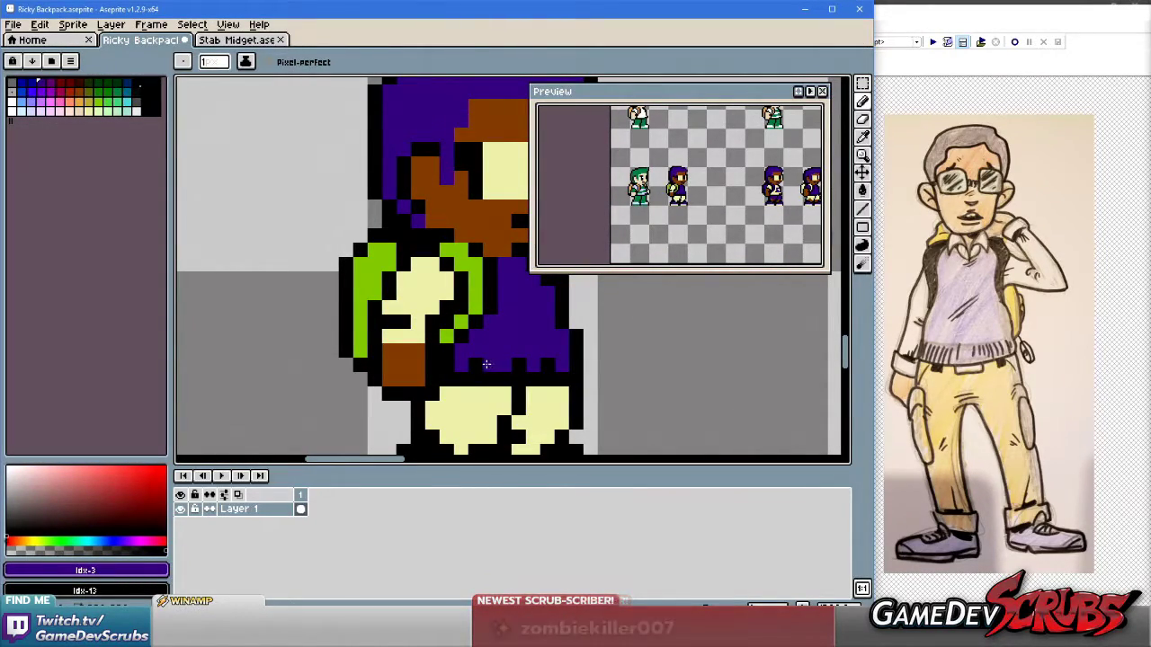
{"action": "left_click", "coordinate": [452, 362]}
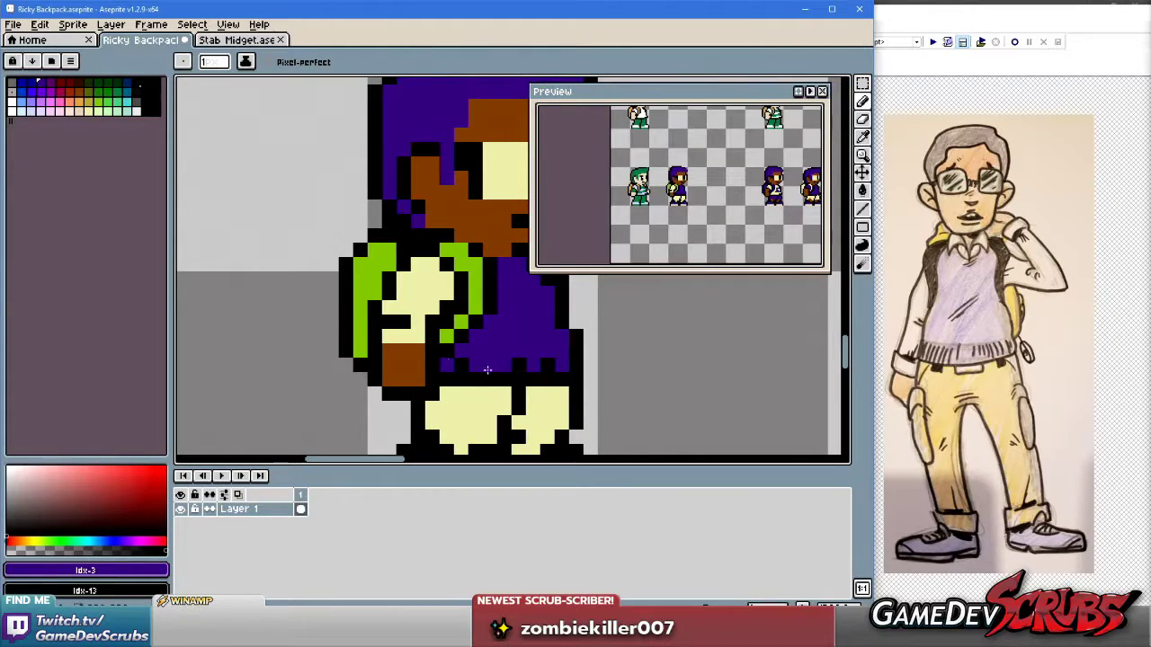
{"action": "scroll", "coordinate": [610, 339], "scroll_direction": "down", "scroll_amount": 3}
{"action": "scroll", "coordinate": [598, 345], "scroll_direction": "up", "scroll_amount": 3}
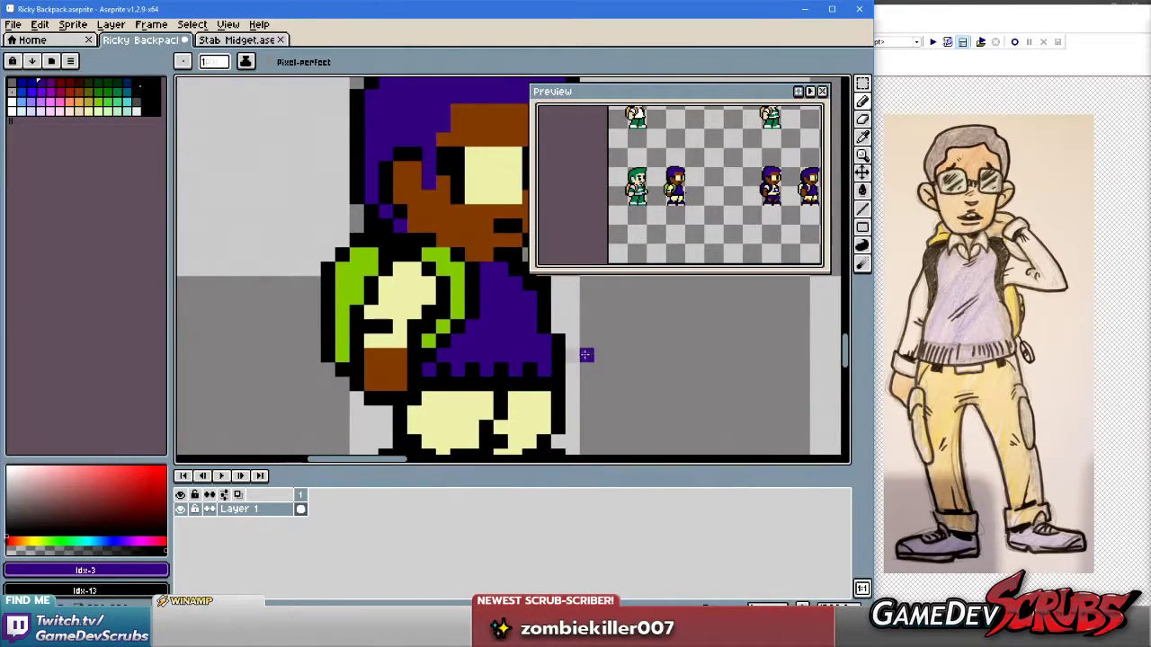
Undo the stray pixel beside the vest and shift the alternating hem notches by one pixel, making the hem's front corner black.
{"action": "left_click", "coordinate": [568, 359]}
{"action": "key", "text": "ctrl+z"}
{"action": "scroll", "coordinate": [539, 378], "scroll_direction": "up", "scroll_amount": 2}
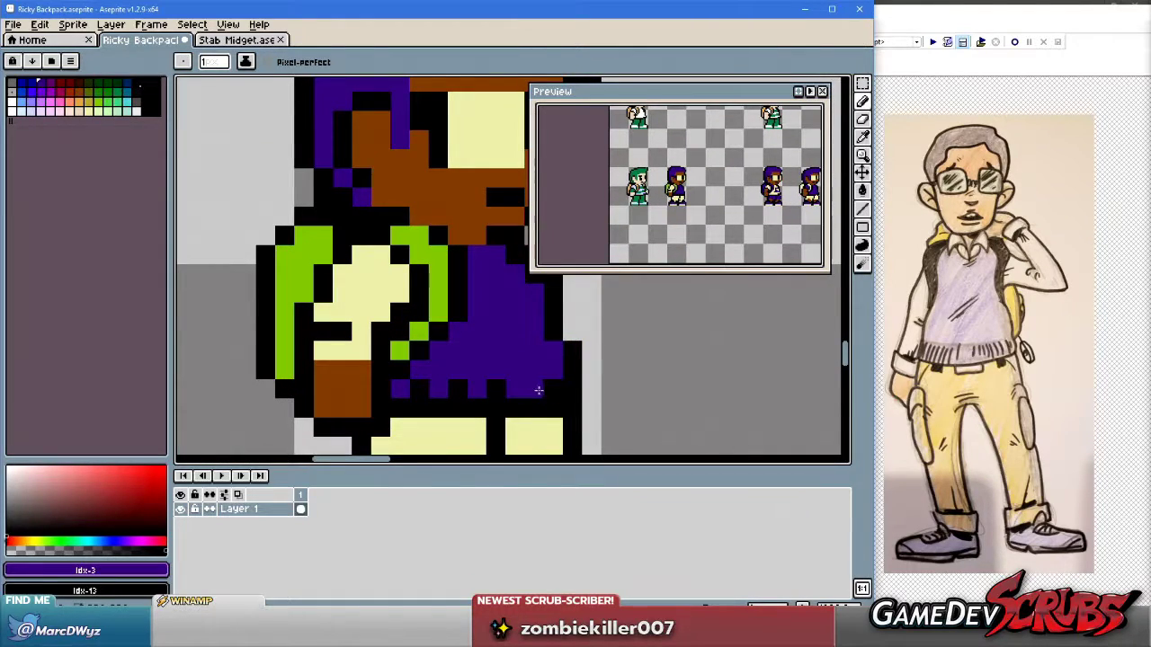
{"action": "left_click", "coordinate": [490, 390]}
{"action": "left_click_drag", "start_coordinate": [473, 392], "coordinate": [426, 392]}
{"action": "scroll", "coordinate": [598, 355], "scroll_direction": "down", "scroll_amount": 4}
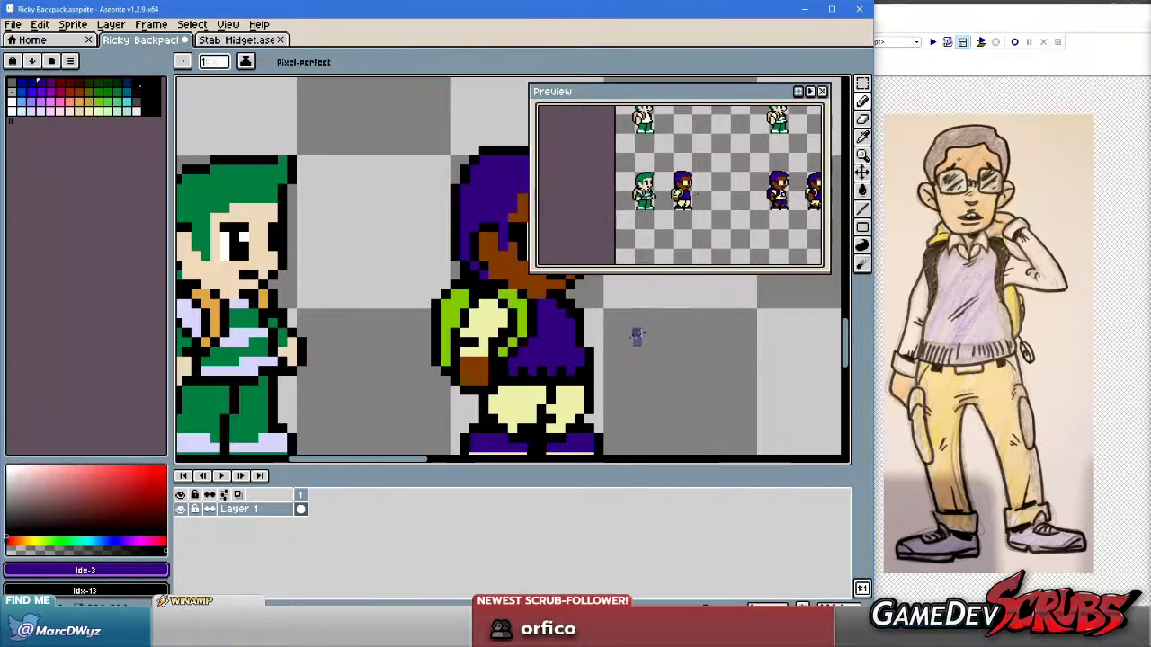
{"action": "scroll", "coordinate": [625, 346], "scroll_direction": "up", "scroll_amount": 3}
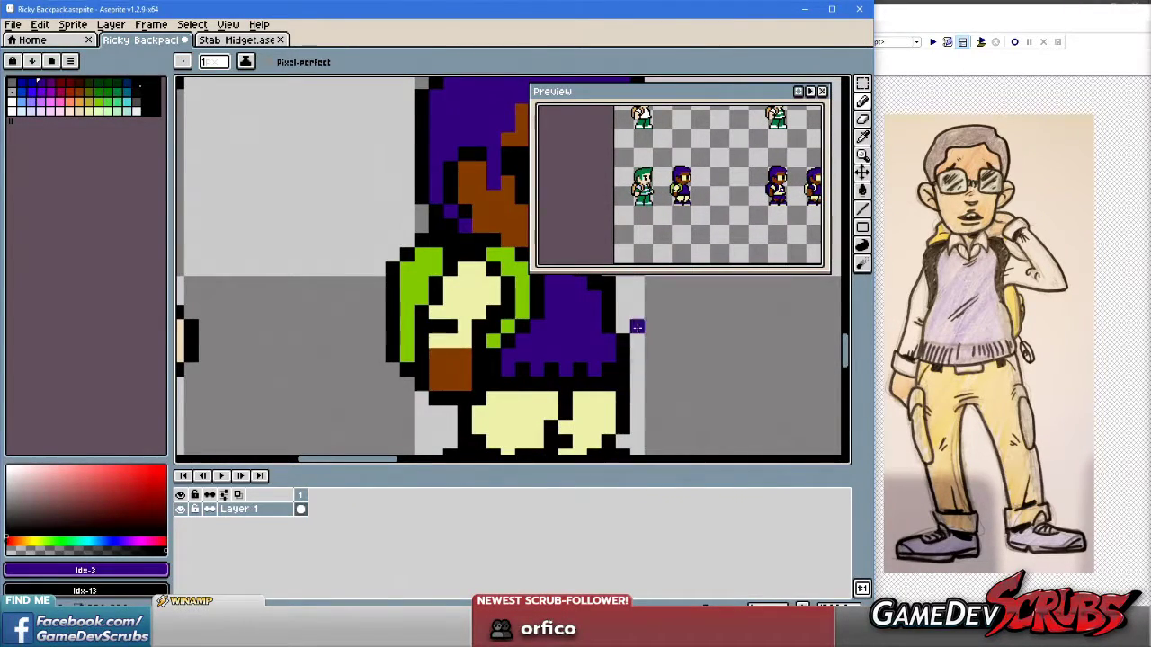
{"action": "scroll", "coordinate": [629, 355], "scroll_direction": "down", "scroll_amount": 3}
{"action": "scroll", "coordinate": [576, 351], "scroll_direction": "up", "scroll_amount": 3}
{"action": "scroll", "coordinate": [559, 348], "scroll_direction": "down", "scroll_amount": 1}
{"action": "scroll", "coordinate": [559, 349], "scroll_direction": "up", "scroll_amount": 1}
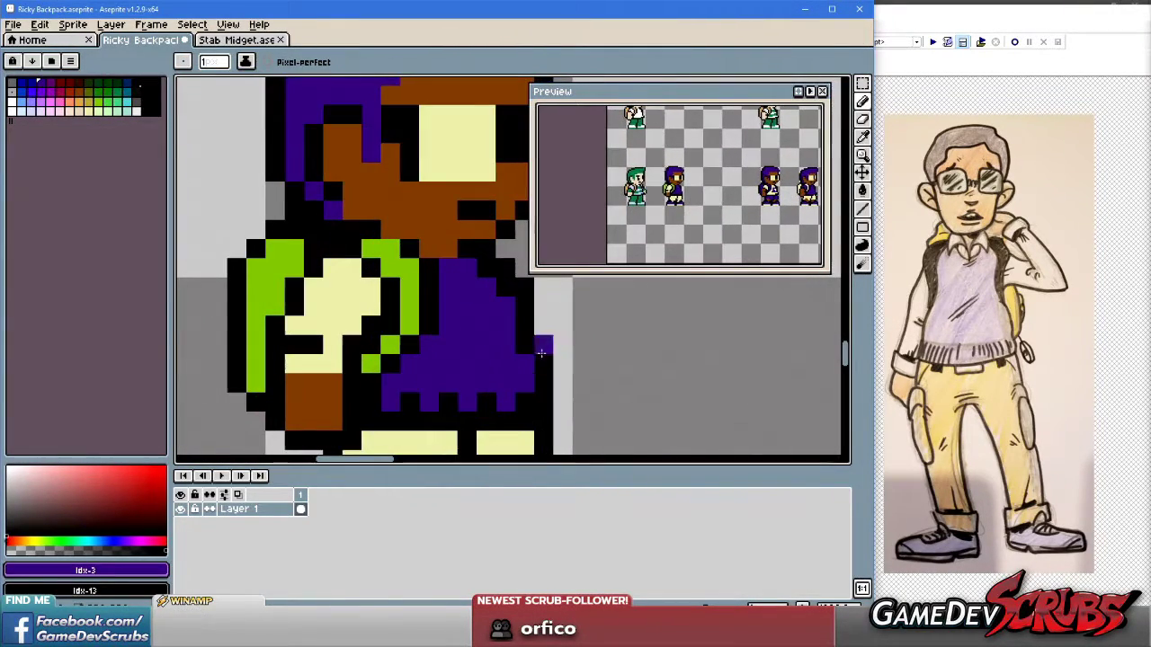
{"action": "left_click", "coordinate": [539, 340], "text": "alt"}
{"action": "scroll", "coordinate": [538, 340], "scroll_direction": "down", "scroll_amount": 2}
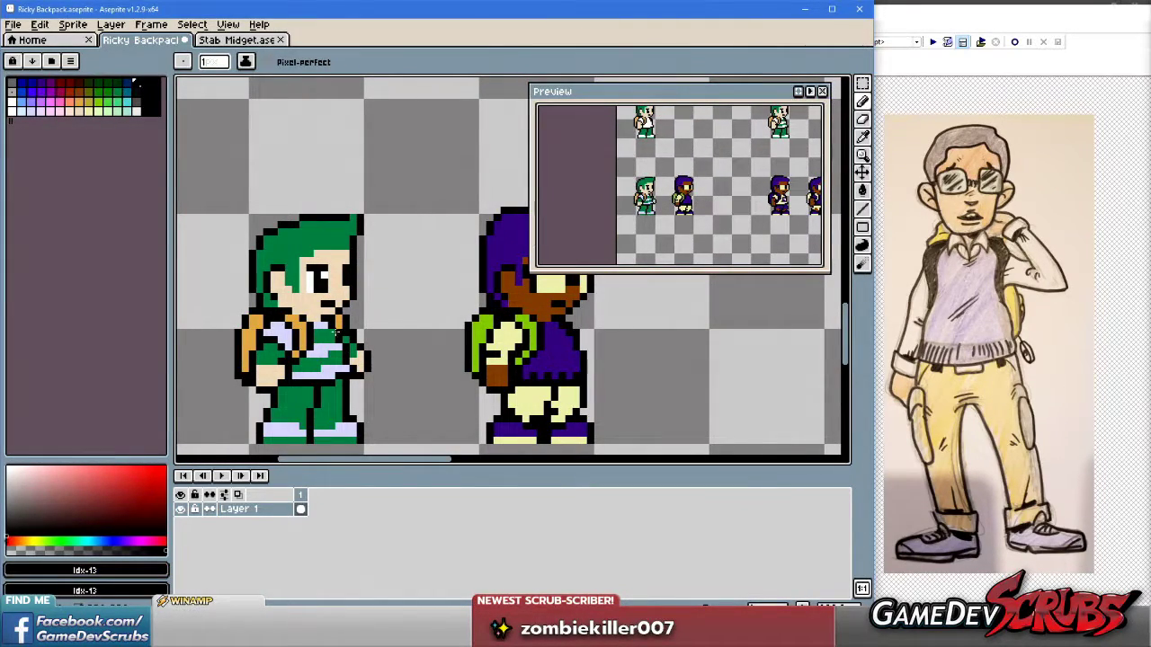
{"action": "scroll", "coordinate": [594, 342], "scroll_direction": "up", "scroll_amount": 2}
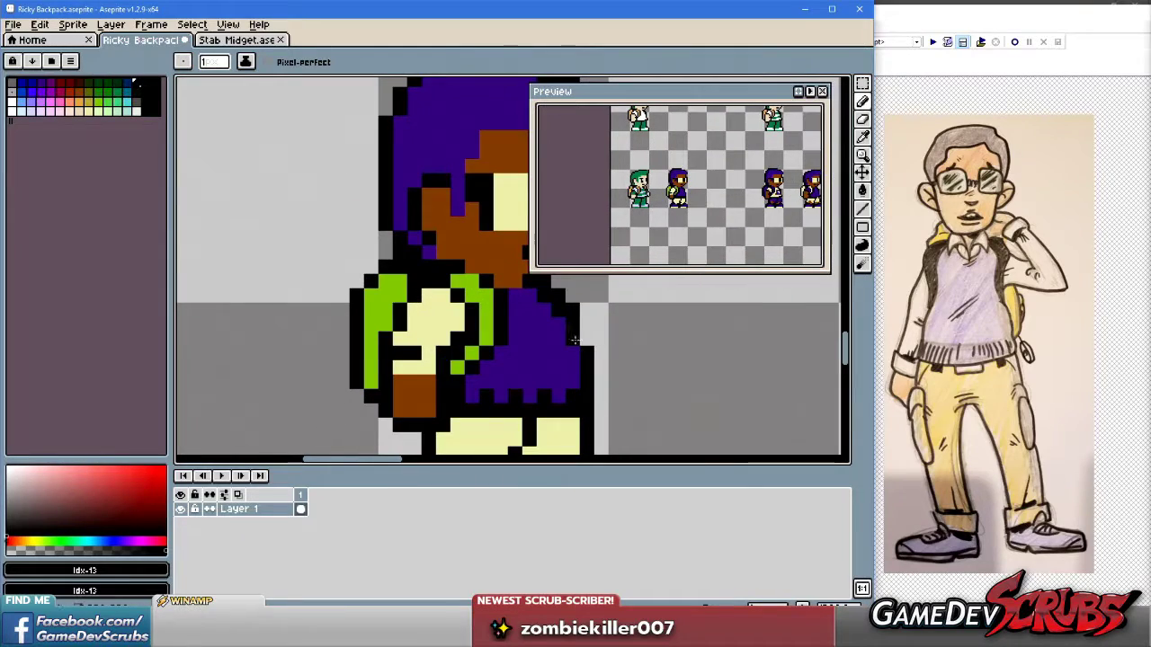
{"action": "scroll", "coordinate": [544, 335], "scroll_direction": "down", "scroll_amount": 2}
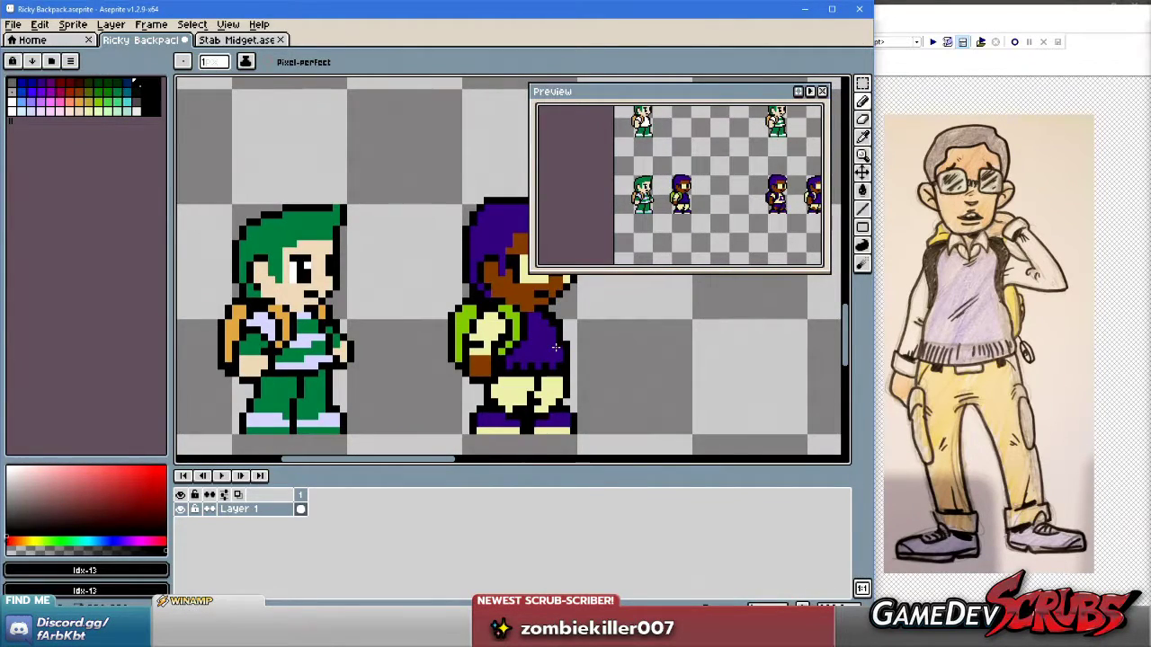
{"action": "scroll", "coordinate": [553, 347], "scroll_direction": "up", "scroll_amount": 2}
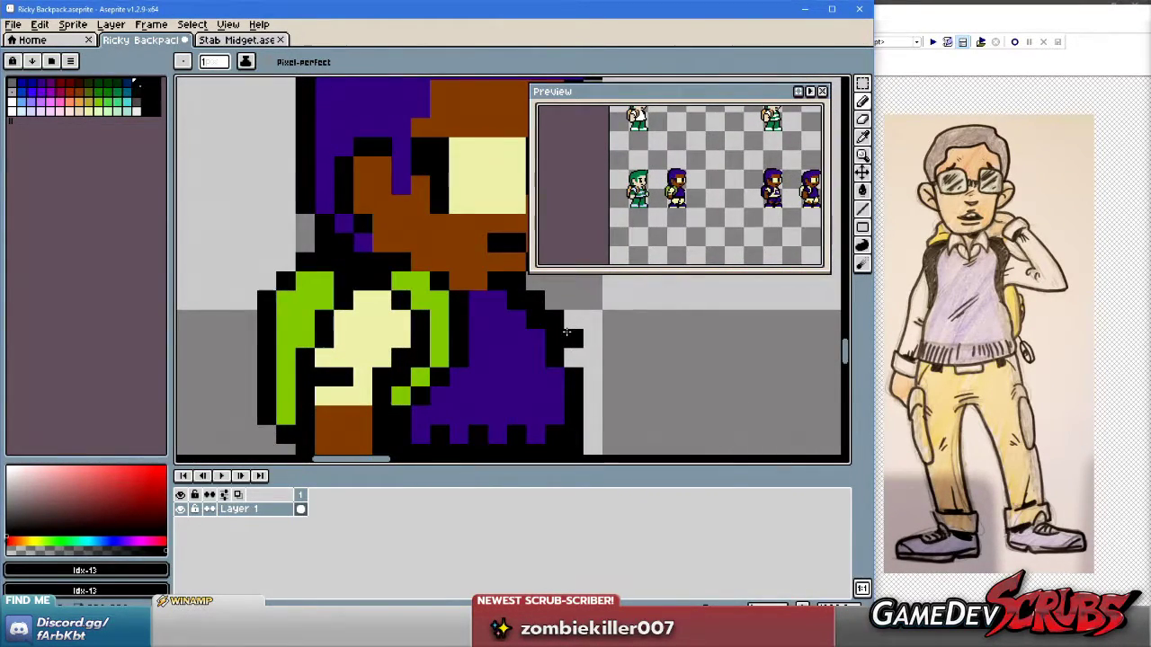
{"action": "key", "text": "ctrl+z"}
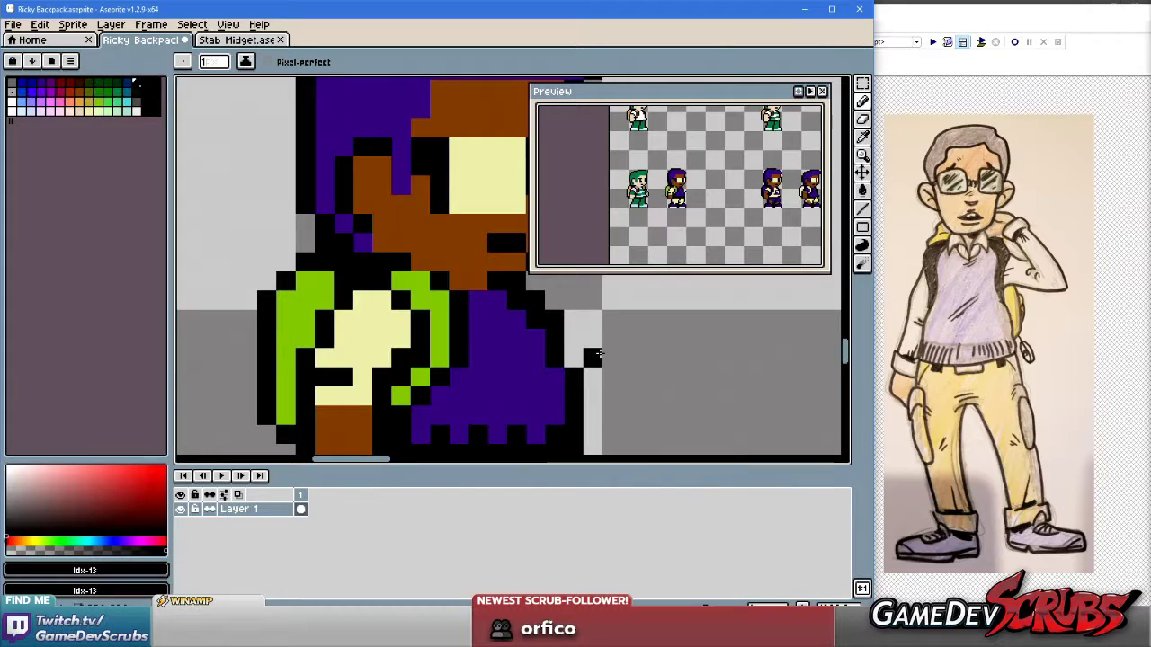
Save Ricky Backpack.aseprite and compare the reworked purple-haired kid with the green-haired sprite at a wider view.
{"action": "scroll", "coordinate": [592, 353], "scroll_direction": "down", "scroll_amount": 1}
{"action": "scroll", "coordinate": [575, 337], "scroll_direction": "down", "scroll_amount": 1}
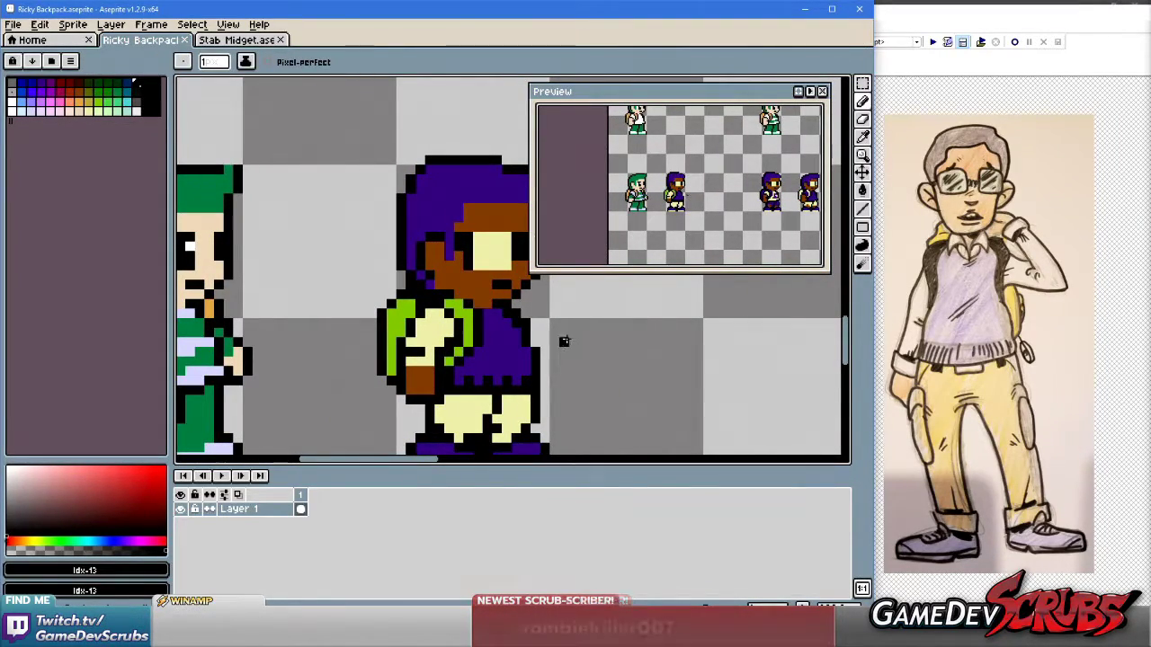
{"action": "left_click_drag", "start_coordinate": [555, 338], "coordinate": [662, 336]}
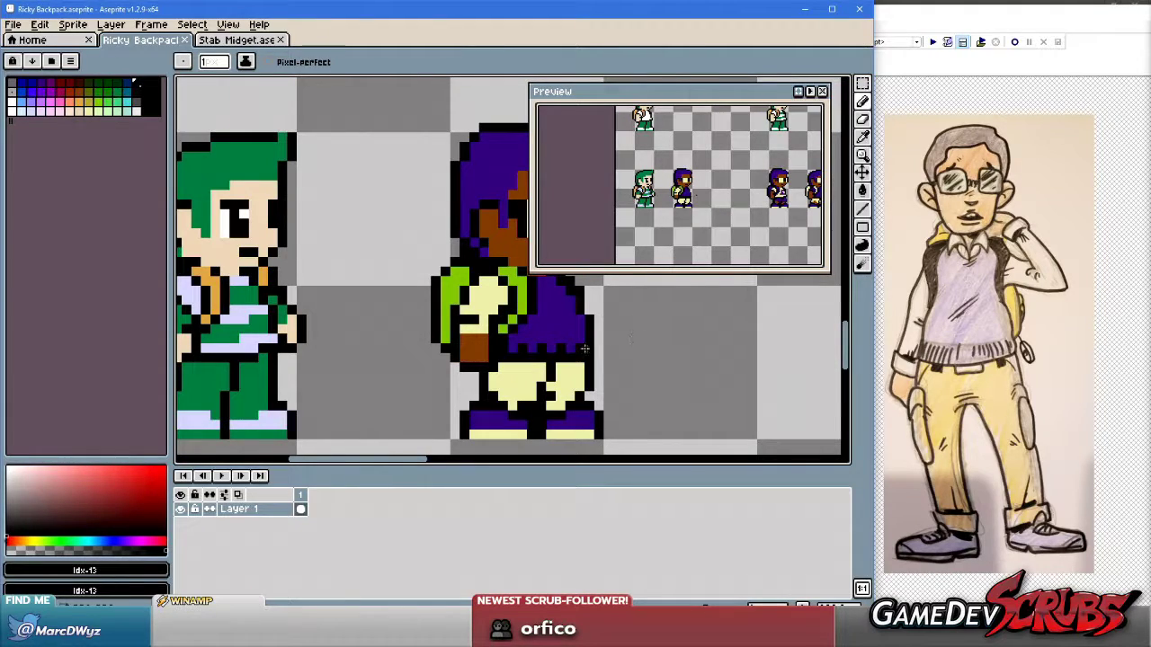
{"action": "scroll", "coordinate": [584, 348], "scroll_direction": "down", "scroll_amount": 2}
{"action": "scroll", "coordinate": [503, 333], "scroll_direction": "up", "scroll_amount": 1}
{"action": "scroll", "coordinate": [490, 329], "scroll_direction": "down", "scroll_amount": 1}
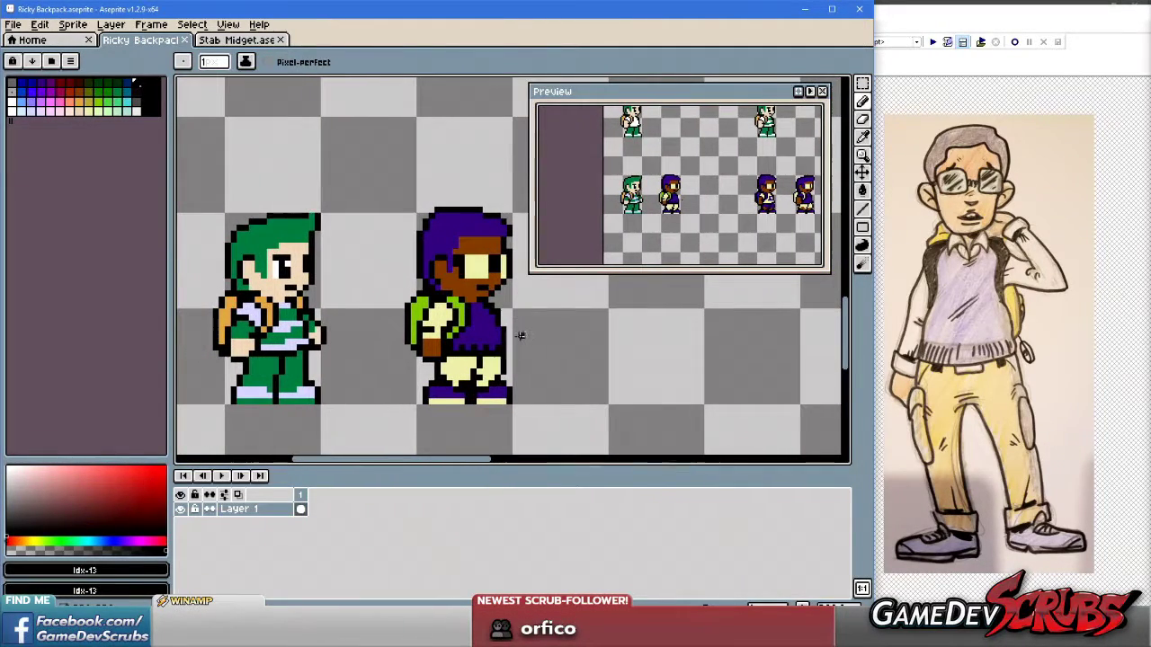
{"action": "left_click_drag", "start_coordinate": [707, 326], "coordinate": [673, 336]}
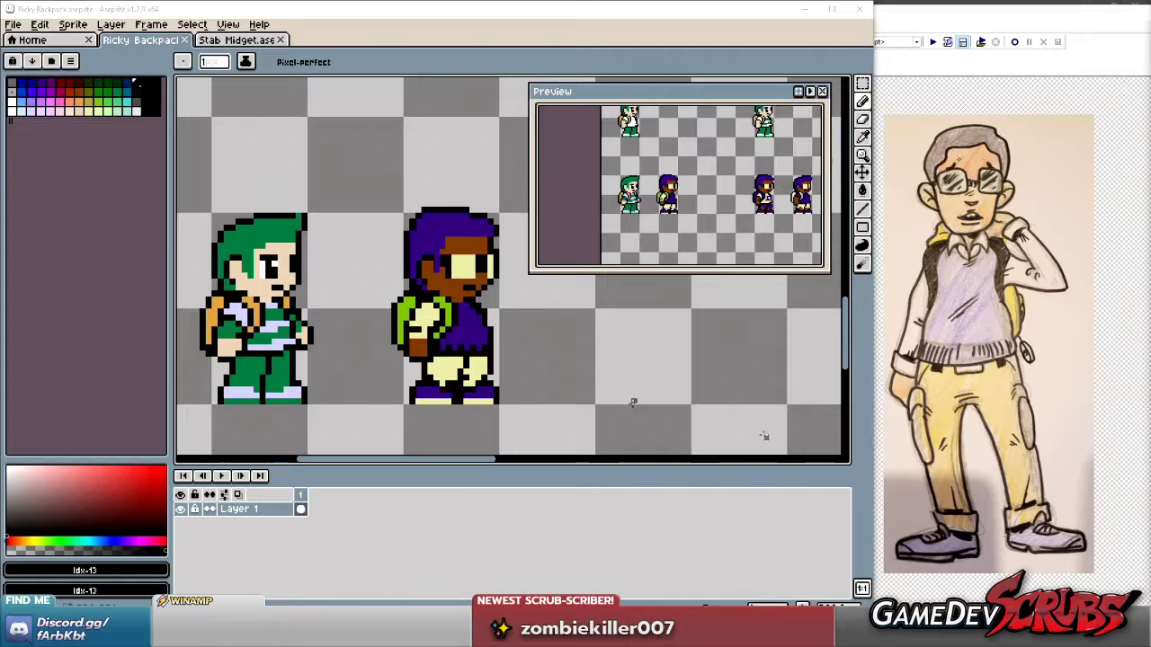
{"action": "left_click_drag", "start_coordinate": [380, 300], "coordinate": [370, 308]}
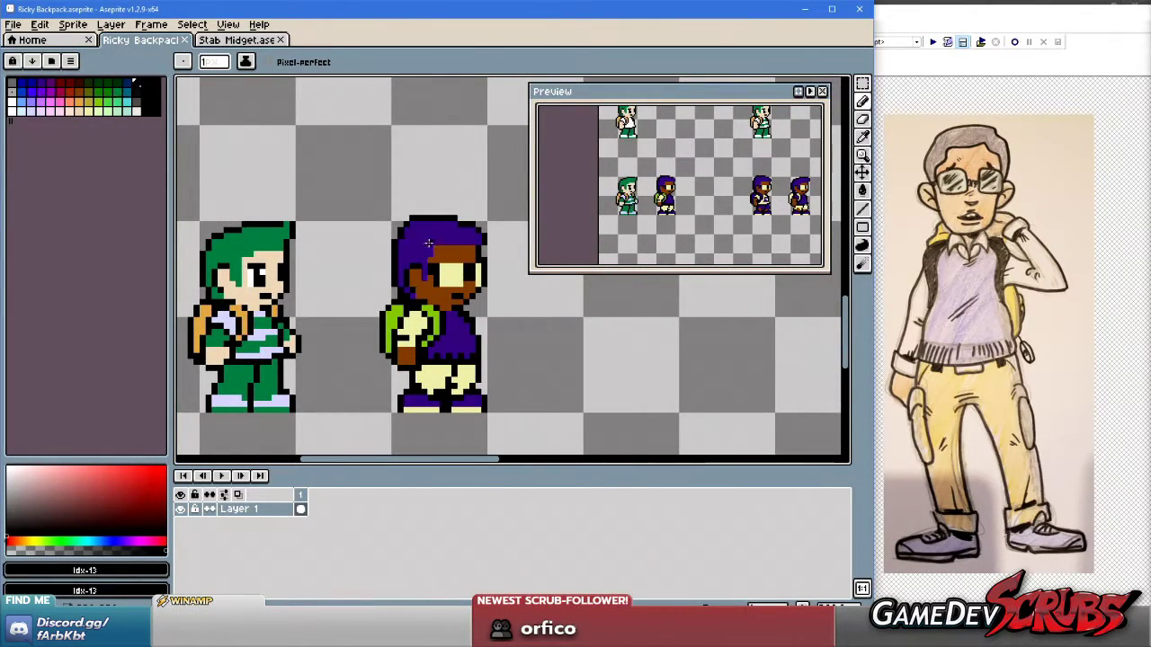
Draw two freehand black test circles in the empty area above the reworked purple-haired sprite and undo the second one.
{"action": "scroll", "coordinate": [402, 330], "scroll_direction": "up", "scroll_amount": 1}
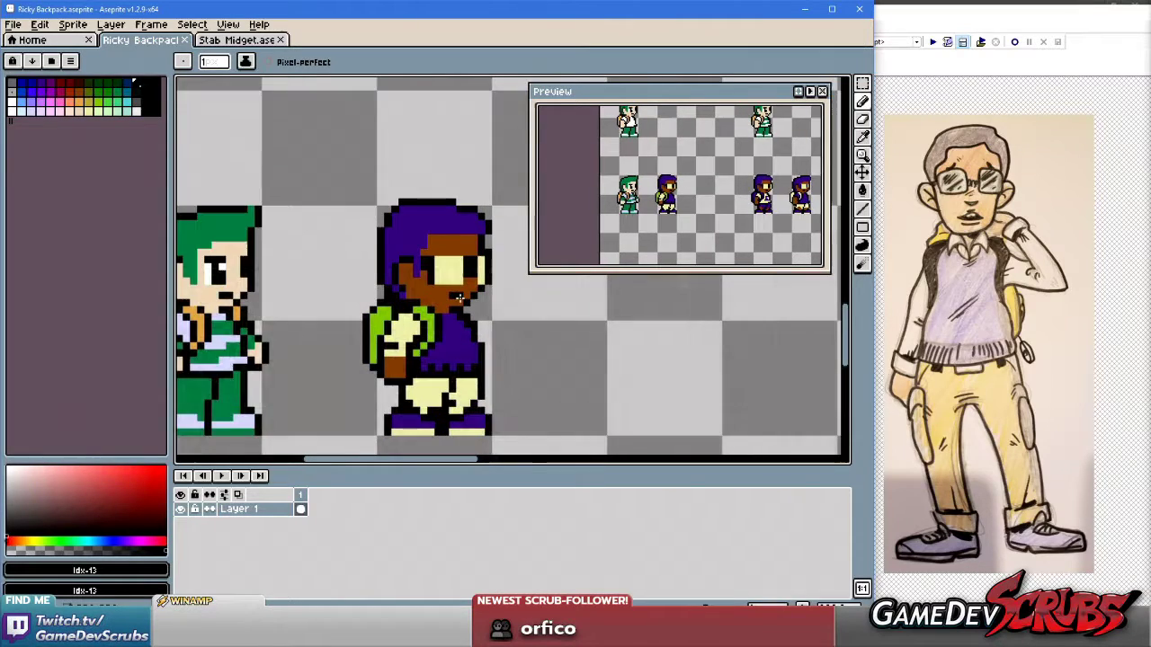
{"action": "scroll", "coordinate": [416, 260], "scroll_direction": "up", "scroll_amount": 1}
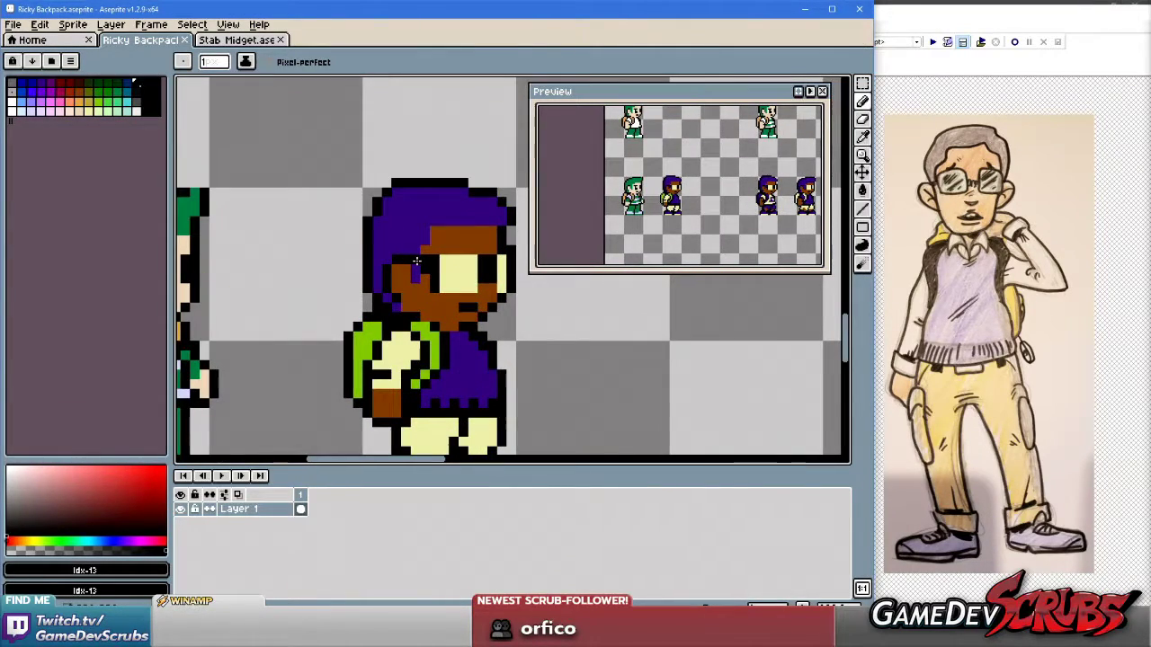
{"action": "scroll", "coordinate": [409, 220], "scroll_direction": "up", "scroll_amount": 2}
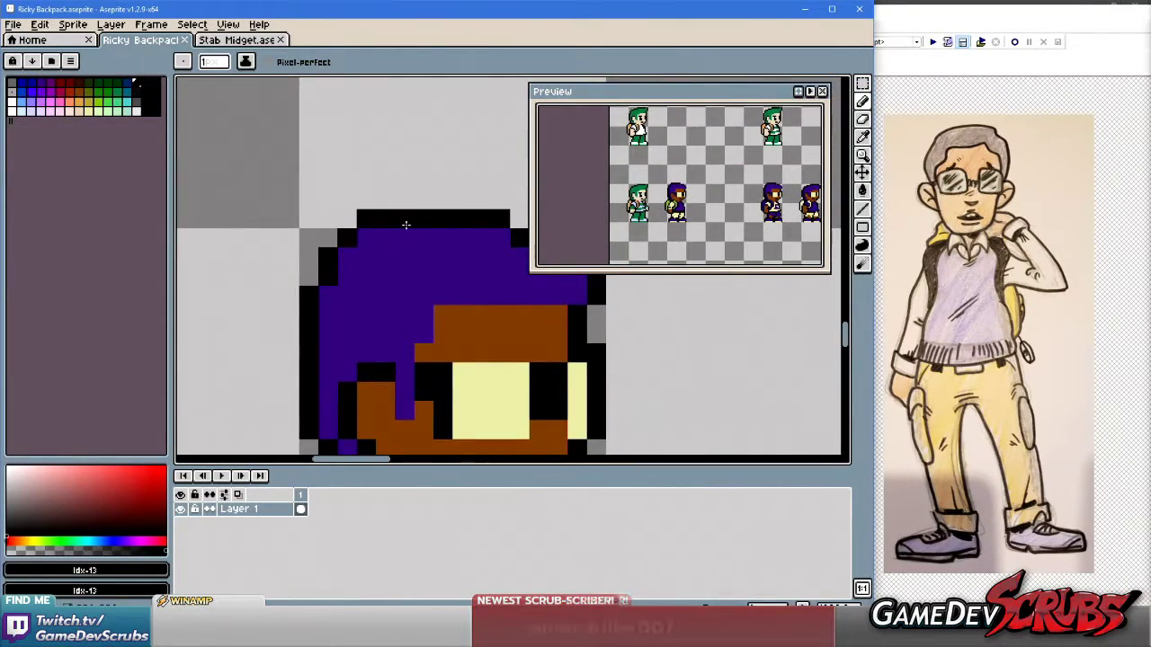
{"action": "scroll", "coordinate": [403, 326], "scroll_direction": "up", "scroll_amount": 5}
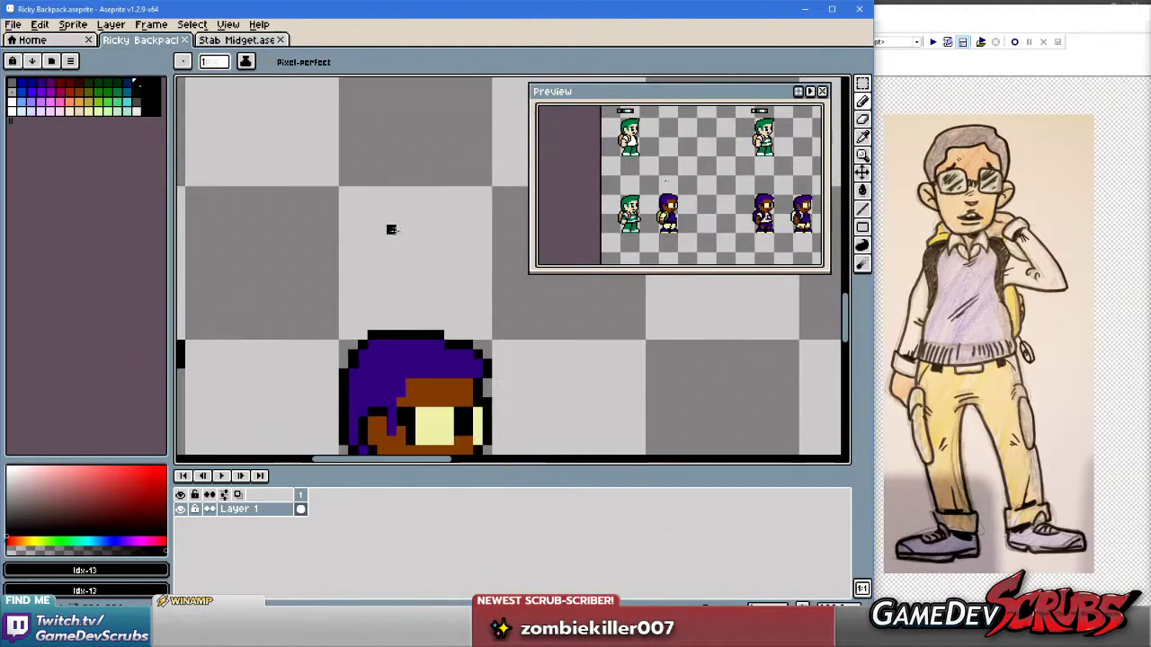
{"action": "mouse_move", "coordinate": [397, 170]}
{"action": "left_mouse_down"}
{"action": "mouse_move", "coordinate": [430, 190]}
{"action": "mouse_move", "coordinate": [433, 217]}
{"action": "mouse_move", "coordinate": [432, 248]}
{"action": "mouse_move", "coordinate": [401, 271]}
{"action": "mouse_move", "coordinate": [357, 270]}
{"action": "mouse_move", "coordinate": [332, 244]}
{"action": "mouse_move", "coordinate": [342, 184]}
{"action": "left_mouse_up"}
{"action": "scroll", "coordinate": [504, 293], "scroll_direction": "down", "scroll_amount": 1}
{"action": "mouse_move", "coordinate": [506, 296]}
{"action": "left_mouse_down"}
{"action": "mouse_move", "coordinate": [404, 295]}
{"action": "mouse_move", "coordinate": [438, 225]}
{"action": "mouse_move", "coordinate": [459, 274]}
{"action": "left_mouse_up"}
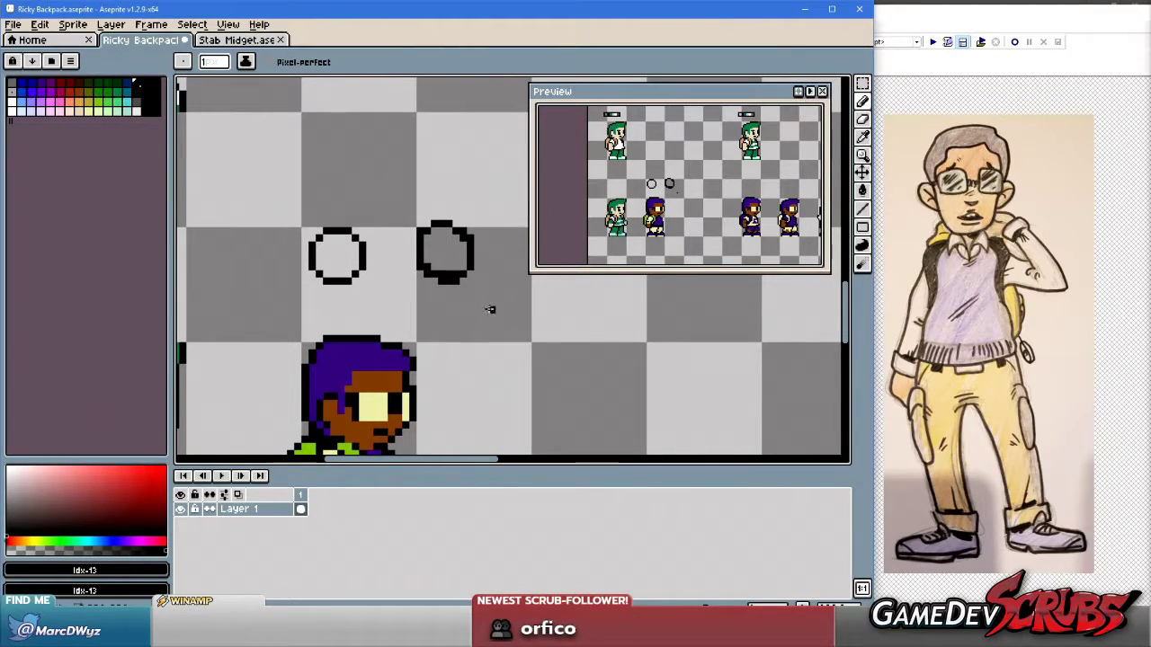
{"action": "key", "text": "ctrl+z"}
Redraw the black test circle above the purple-haired sprite as an even, one-pixel-thick ring about 8 pixels wide.
{"action": "scroll", "coordinate": [397, 296], "scroll_direction": "up", "scroll_amount": 1}
{"action": "left_click_drag", "start_coordinate": [362, 208], "coordinate": [431, 242]}
{"action": "scroll", "coordinate": [378, 279], "scroll_direction": "down", "scroll_amount": 2}
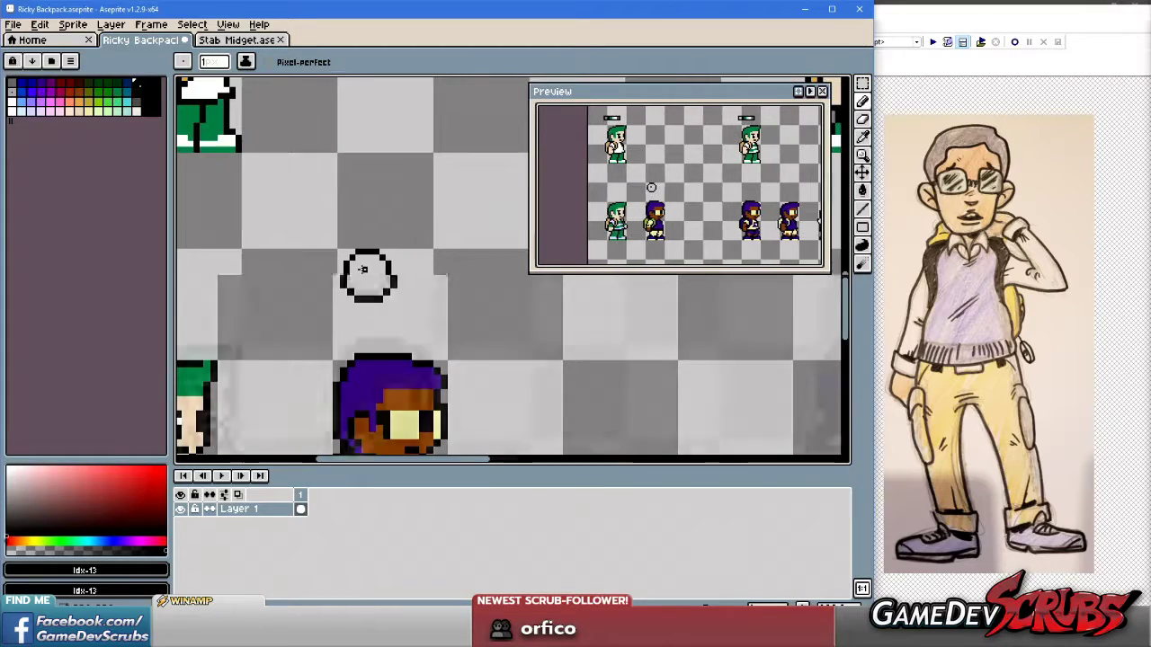
{"action": "scroll", "coordinate": [363, 268], "scroll_direction": "up", "scroll_amount": 2}
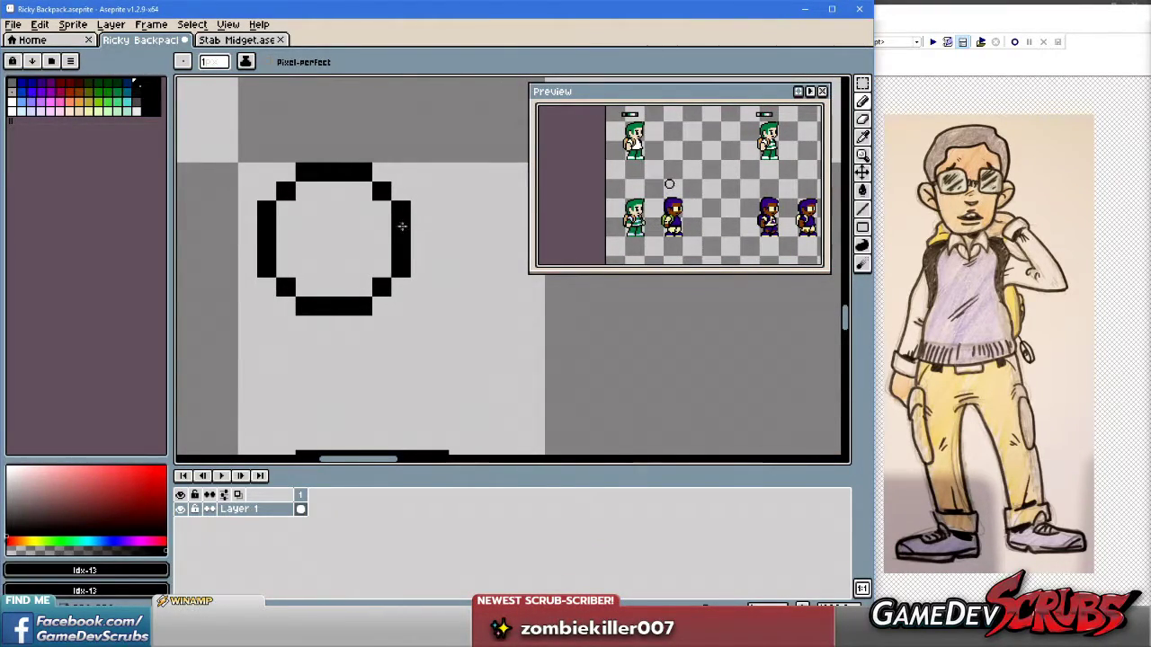
{"action": "scroll", "coordinate": [402, 226], "scroll_direction": "down", "scroll_amount": 1}
{"action": "scroll", "coordinate": [437, 239], "scroll_direction": "right", "scroll_amount": 2}
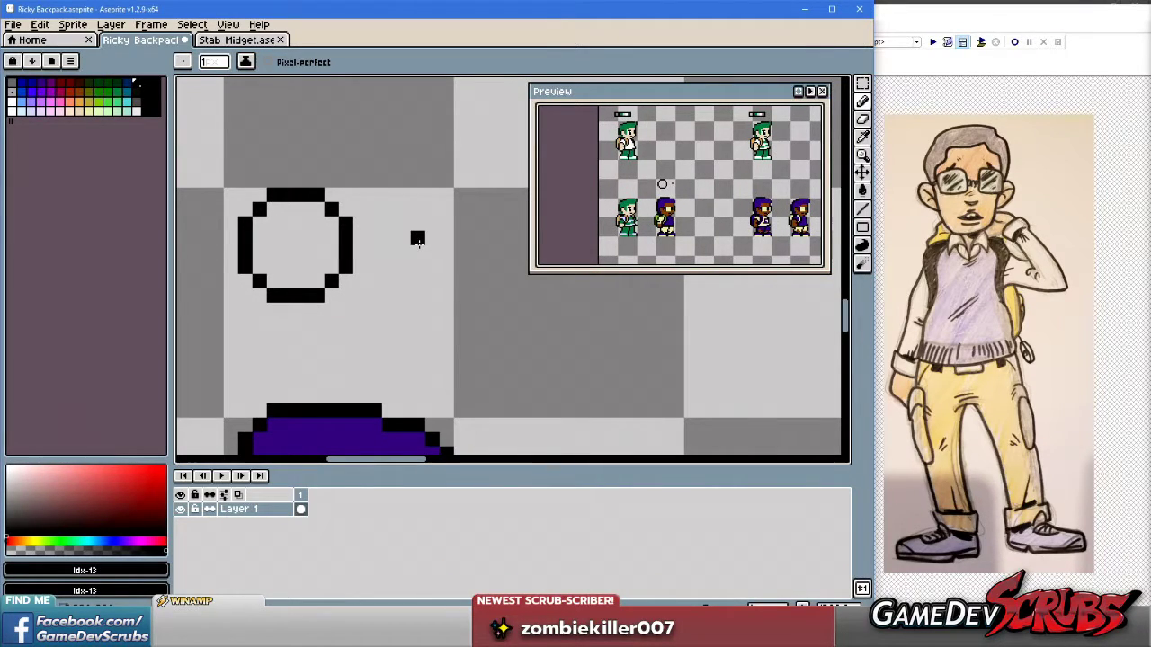
{"action": "scroll", "coordinate": [415, 240], "scroll_direction": "down", "scroll_amount": 3}
{"action": "scroll", "coordinate": [396, 249], "scroll_direction": "up", "scroll_amount": 1}
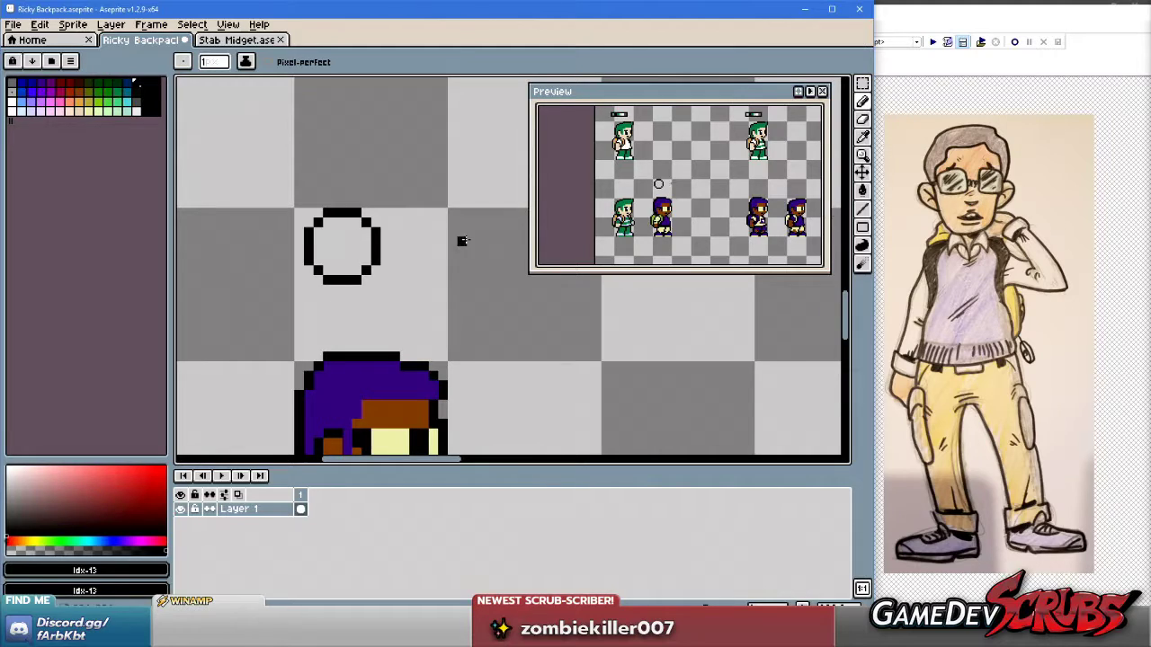
{"action": "scroll", "coordinate": [419, 249], "scroll_direction": "down", "scroll_amount": 1}
Select the black test circle above the purple-haired sprite and delete it.
{"action": "key", "text": "m"}
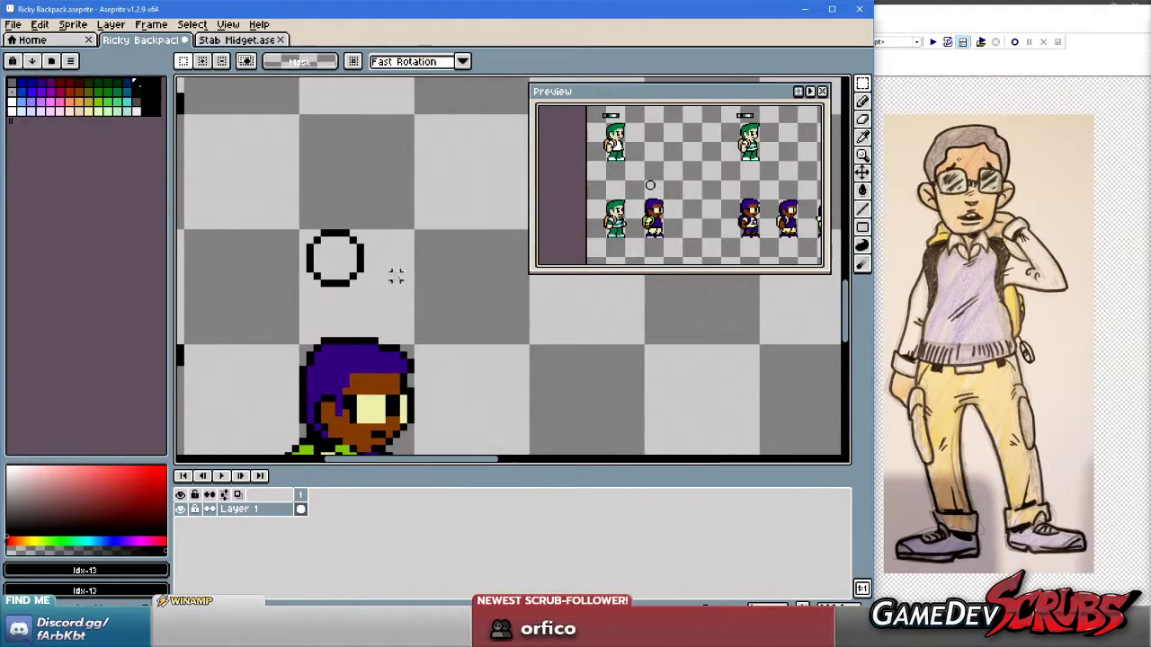
{"action": "left_click_drag", "start_coordinate": [274, 212], "coordinate": [389, 304]}
{"action": "key", "text": "Delete"}
Draw a diagonal black line above the purple-haired head and a steeper one beside it, as sides of a slanted exclamation mark.
{"action": "scroll", "coordinate": [416, 292], "scroll_direction": "down", "scroll_amount": 2}
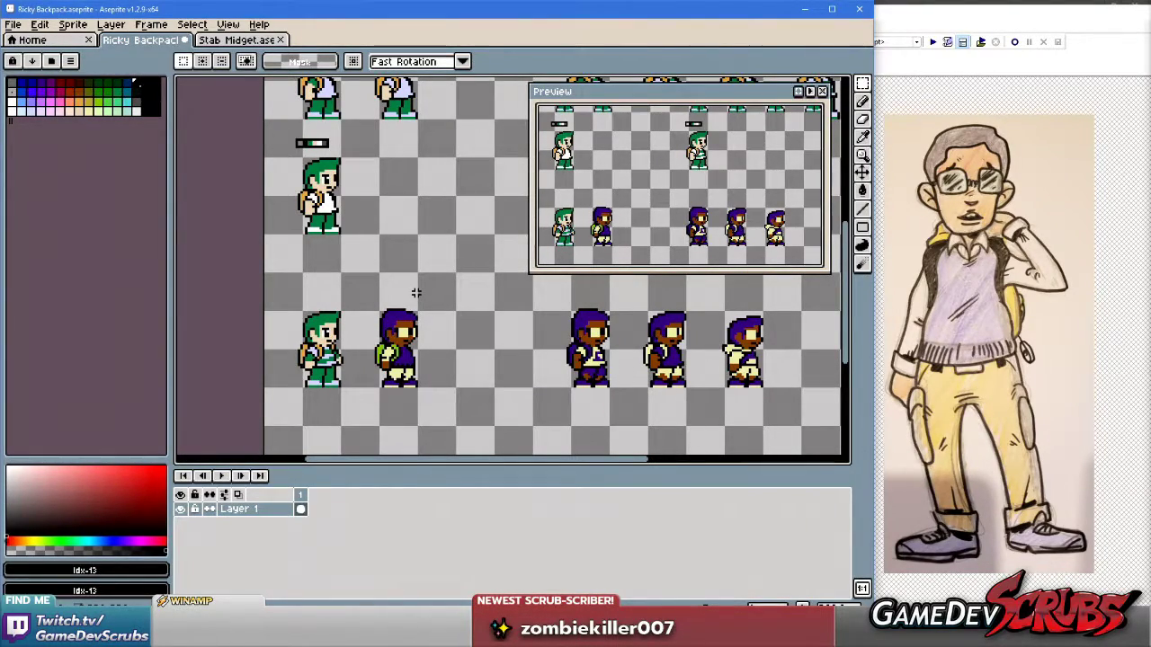
{"action": "scroll", "coordinate": [415, 290], "scroll_direction": "up", "scroll_amount": 2}
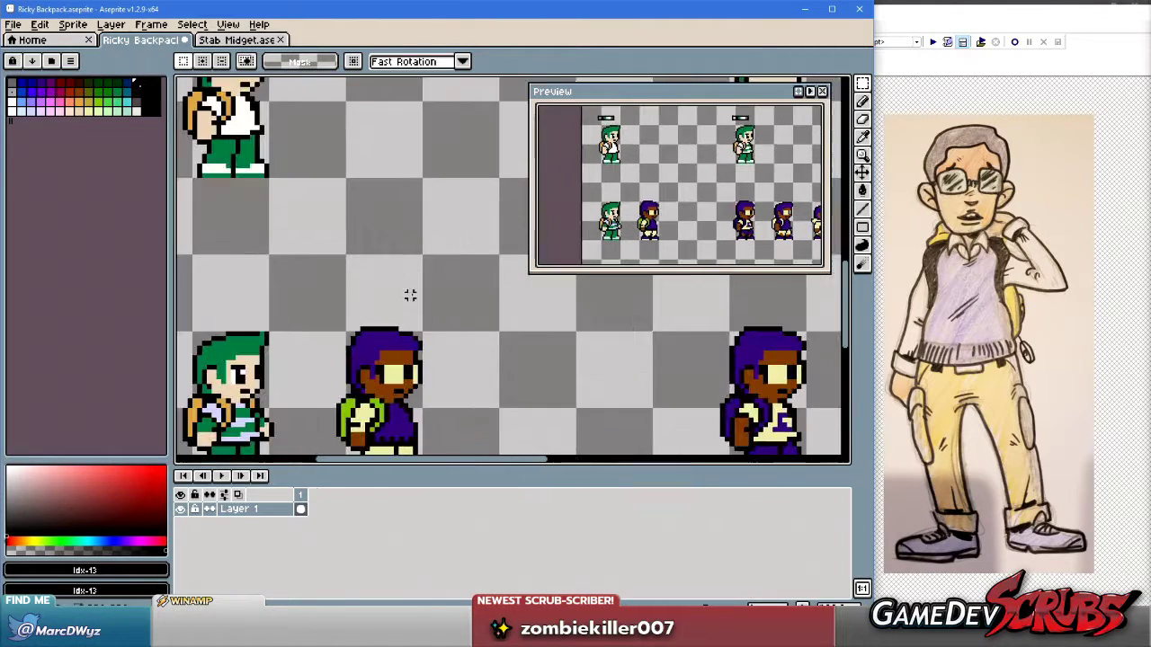
{"action": "scroll", "coordinate": [409, 306], "scroll_direction": "up", "scroll_amount": 2}
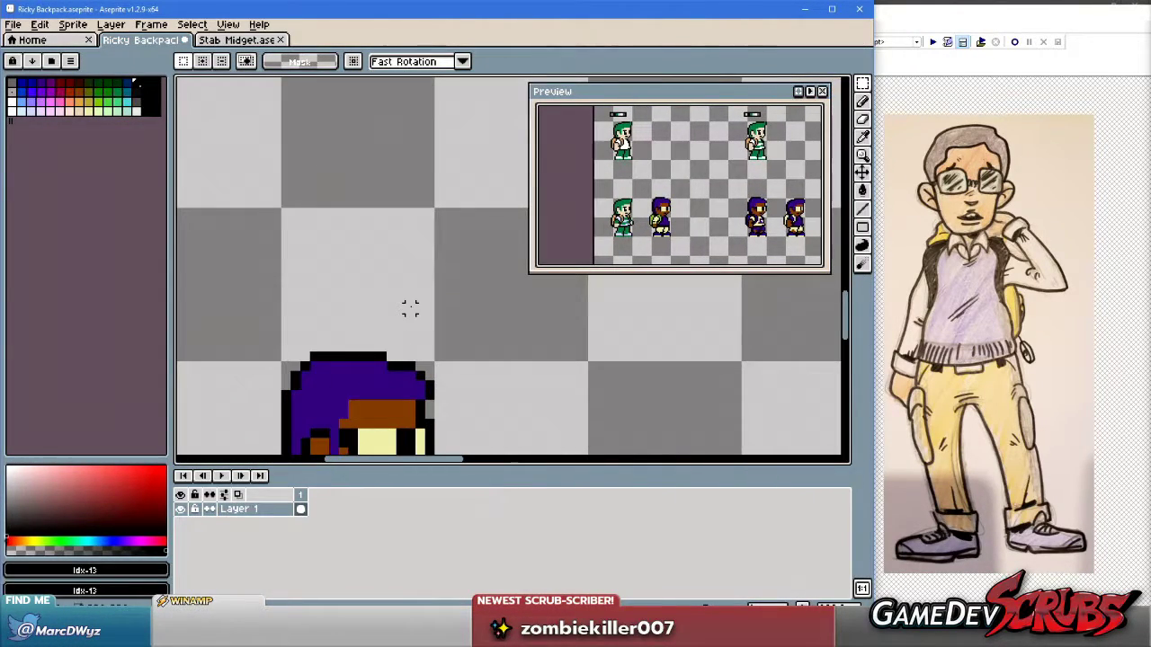
{"action": "key", "text": "i"}
{"action": "key", "text": "m"}
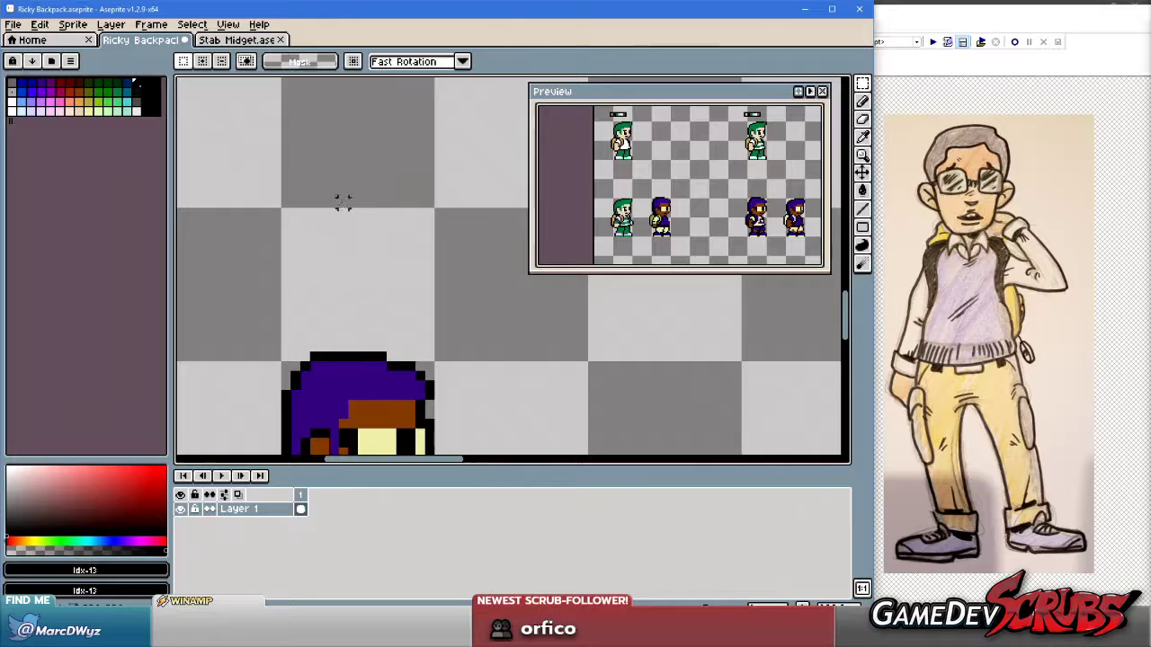
{"action": "mouse_move", "coordinate": [342, 212]}
{"action": "left_mouse_down"}
{"action": "mouse_move", "coordinate": [382, 258]}
{"action": "mouse_move", "coordinate": [411, 279]}
{"action": "left_mouse_up"}
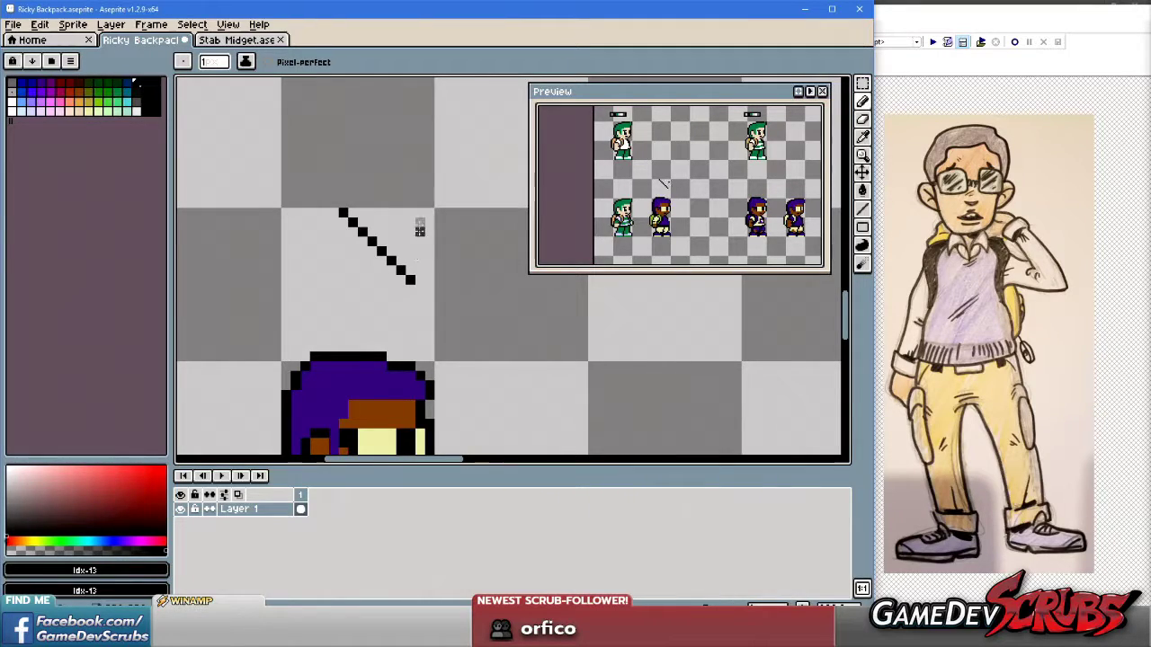
{"action": "left_click_drag", "start_coordinate": [413, 223], "coordinate": [450, 300]}
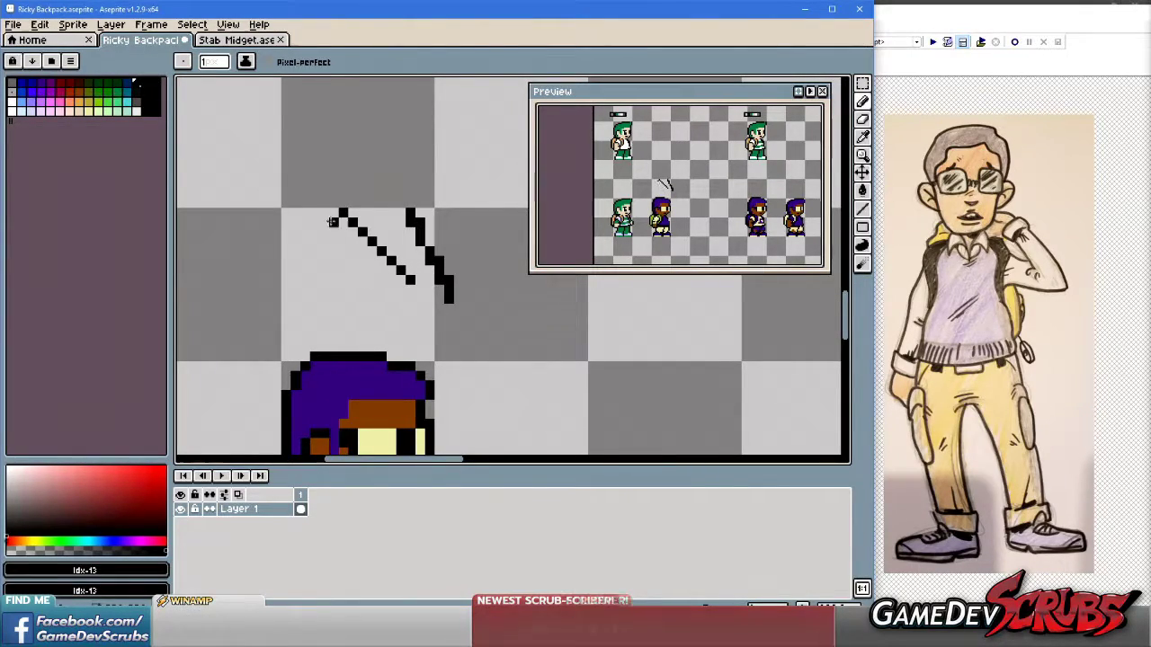
Undo the steeper side line of the exclamation mark and redraw it as a cleaner stair-stepped slant.
{"action": "key", "text": "v"}
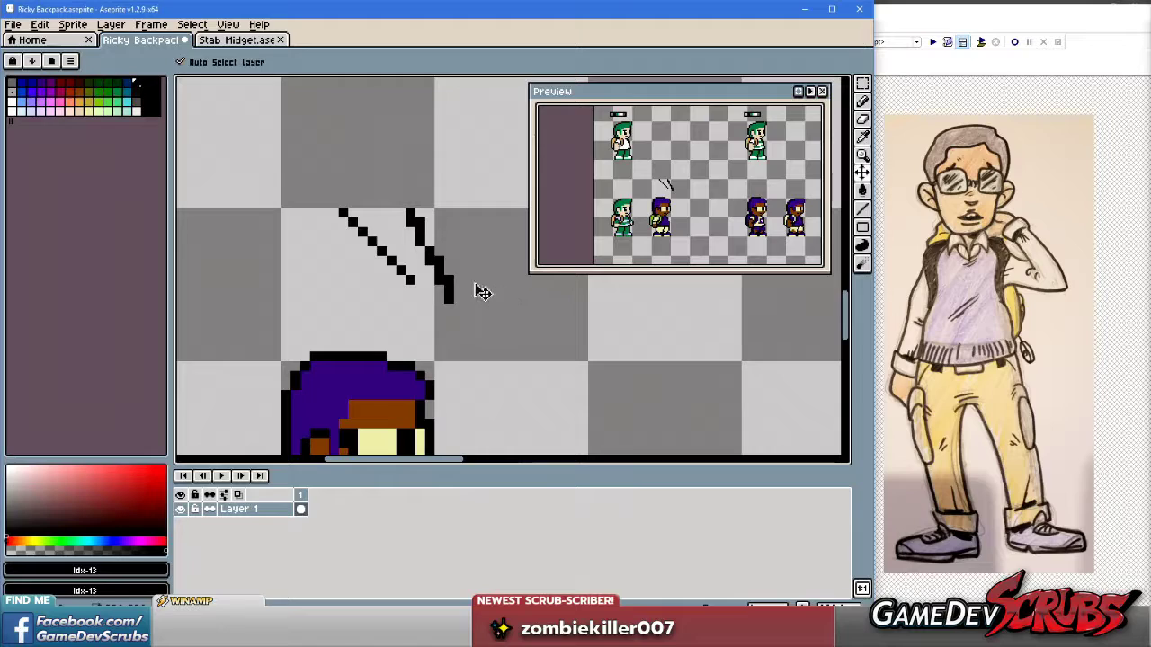
{"action": "key", "text": "ctrl+z"}
{"action": "key", "text": "b"}
{"action": "left_click_drag", "start_coordinate": [419, 231], "coordinate": [438, 270]}
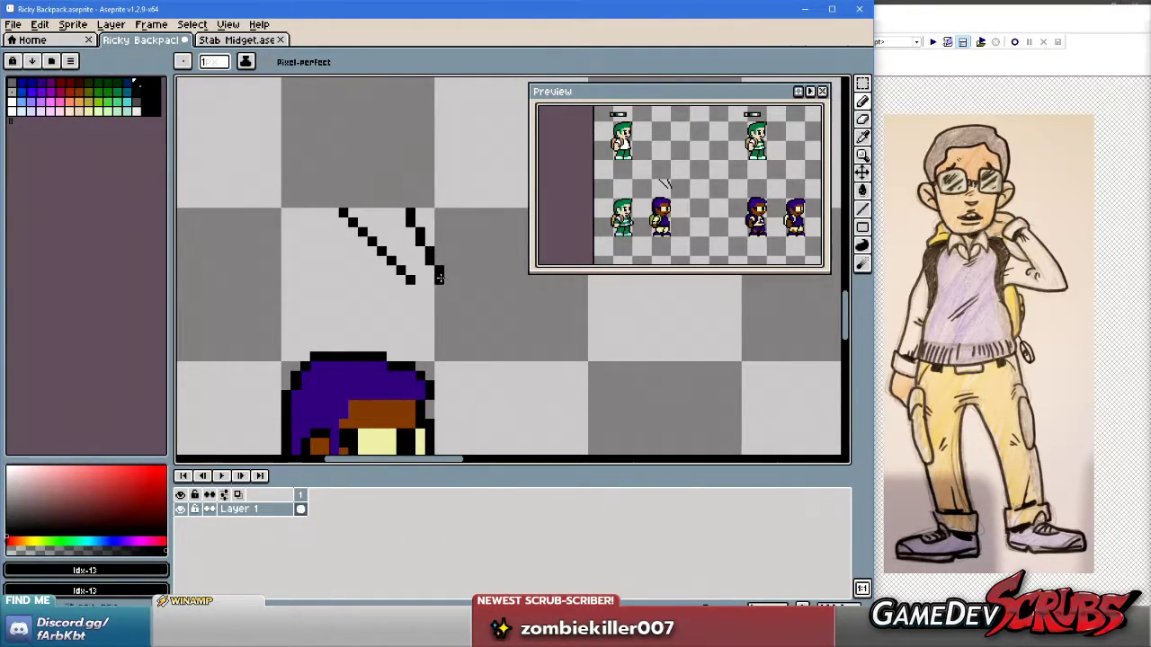
Close the exclamation mark's wedge at its wide and narrow ends and outline its small dot below in black.
{"action": "mouse_move", "coordinate": [351, 214]}
{"action": "left_mouse_down"}
{"action": "mouse_move", "coordinate": [401, 214]}
{"action": "mouse_move", "coordinate": [404, 201]}
{"action": "left_mouse_up"}
{"action": "key", "text": "ctrl+z"}
{"action": "left_click", "coordinate": [413, 207]}
{"action": "left_click", "coordinate": [435, 290]}
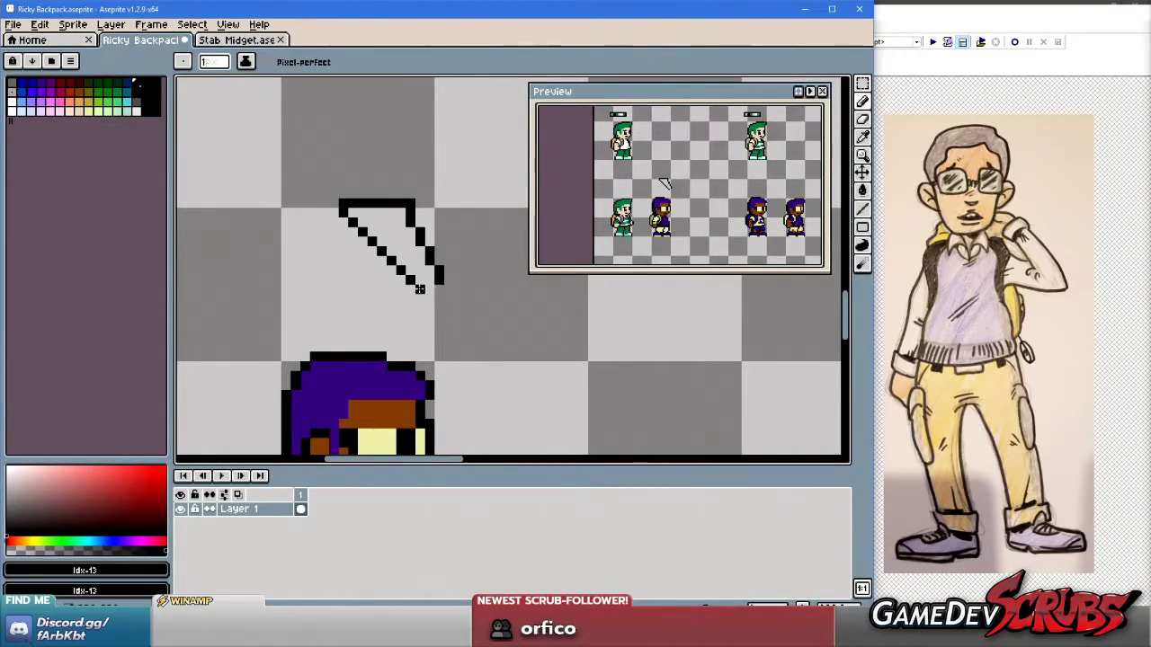
{"action": "left_click_drag", "start_coordinate": [419, 288], "coordinate": [441, 289]}
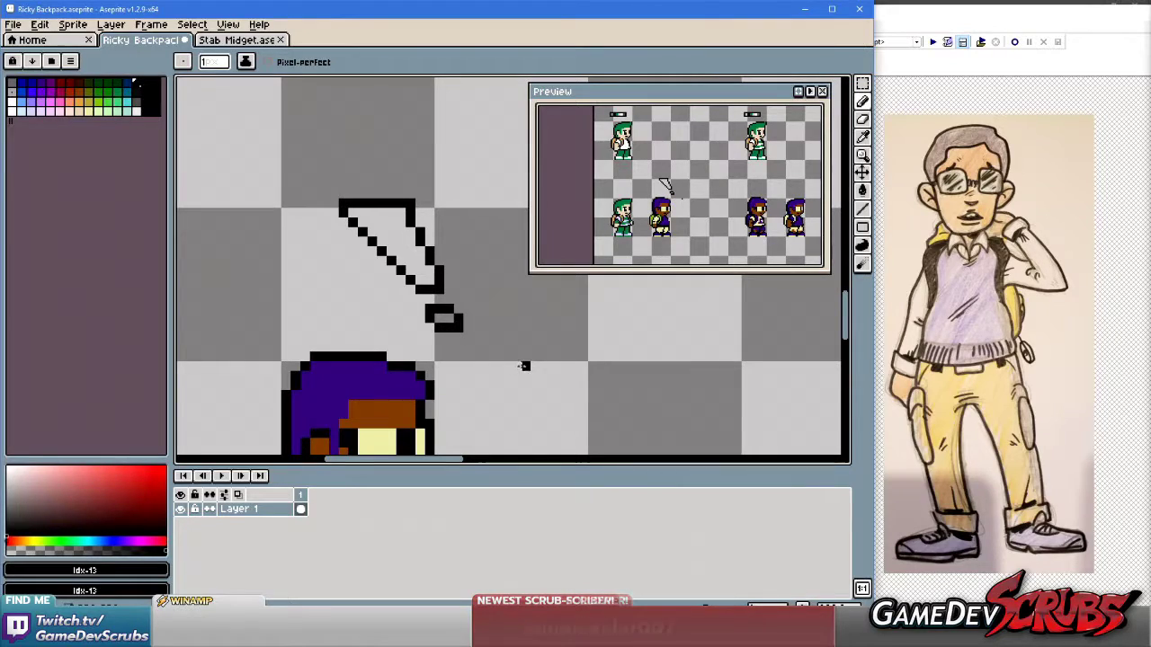
Fill the exclamation mark's wedge and dot with red, palette colour 22.
{"action": "scroll", "coordinate": [475, 314], "scroll_direction": "down", "scroll_amount": 2}
{"action": "scroll", "coordinate": [435, 272], "scroll_direction": "up", "scroll_amount": 1}
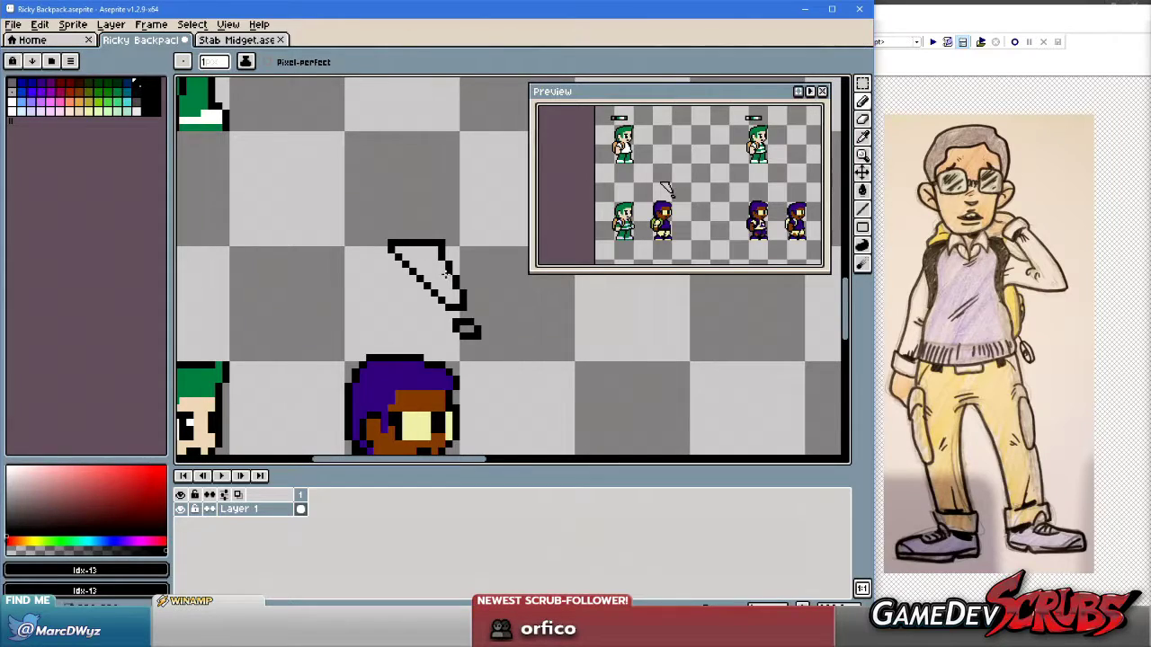
{"action": "key", "text": "g"}
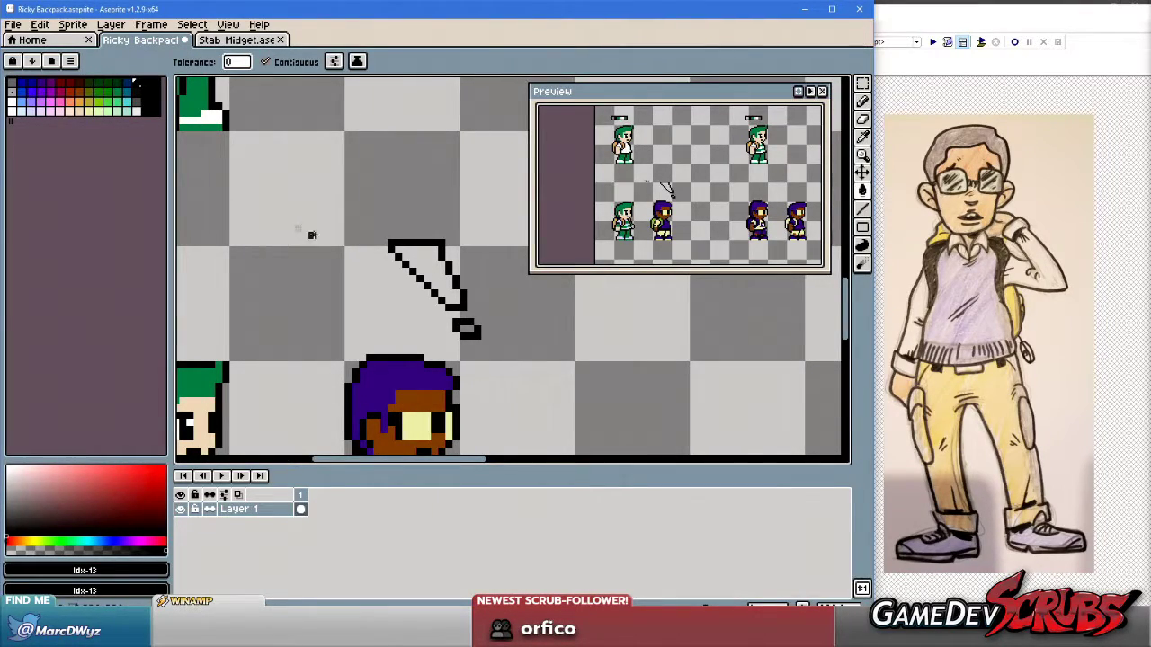
{"action": "left_click", "coordinate": [69, 92]}
{"action": "left_click", "coordinate": [427, 265]}
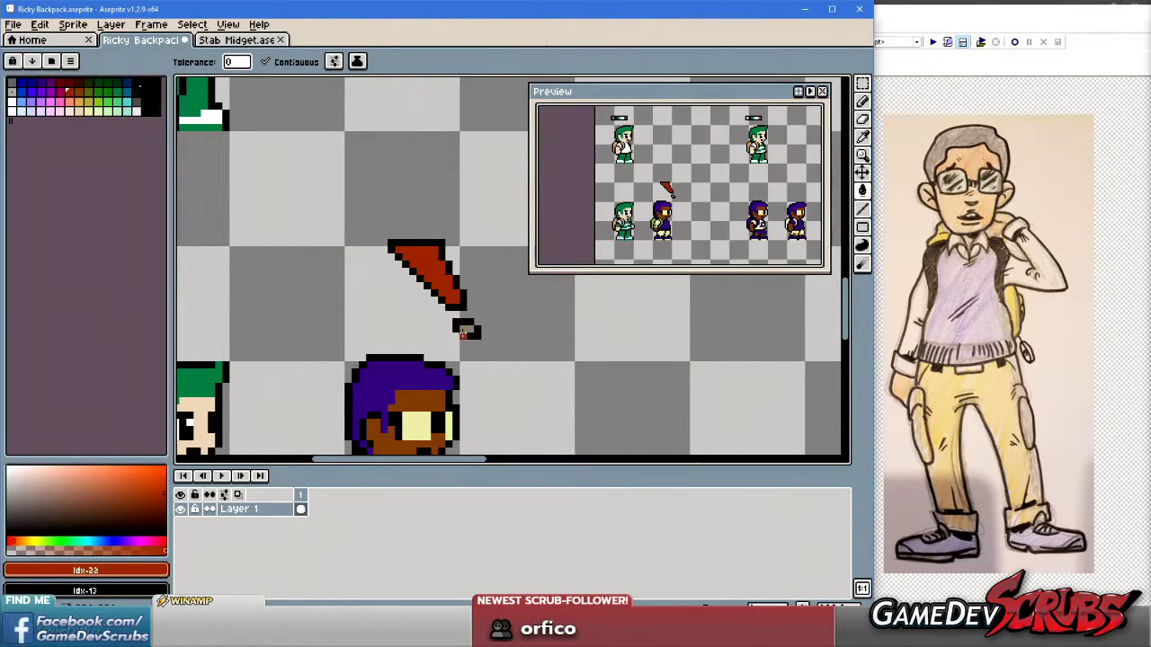
Inspect the red exclamation mark, select it together with its dot, and delete both from the canvas.
{"action": "scroll", "coordinate": [478, 334], "scroll_direction": "down", "scroll_amount": 2}
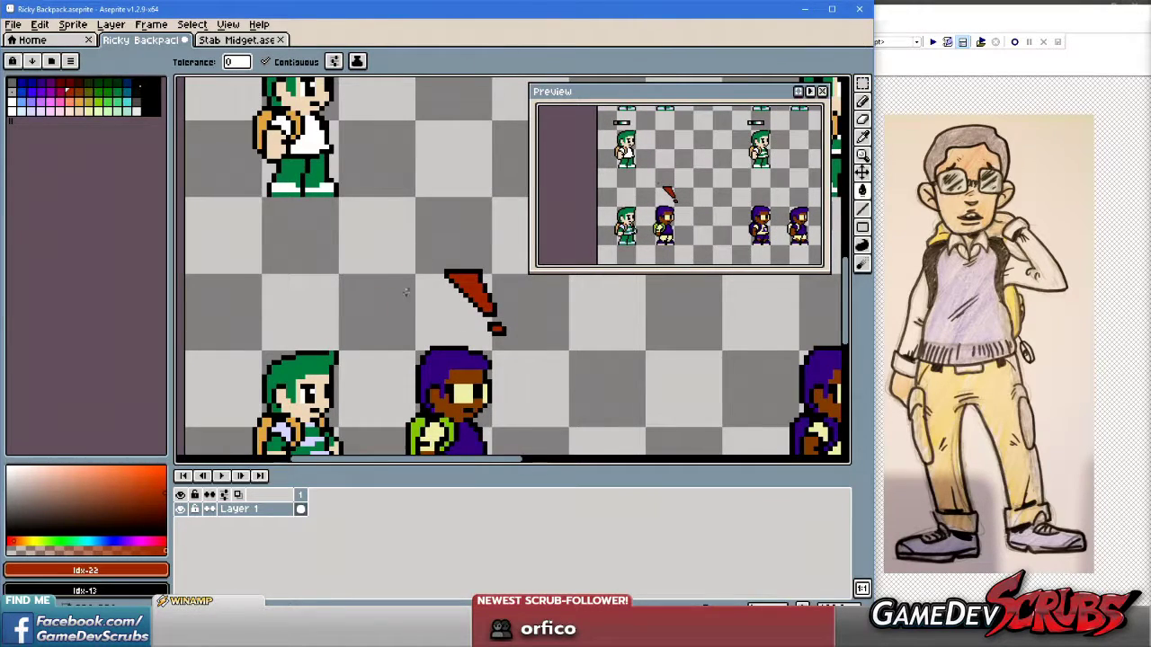
{"action": "scroll", "coordinate": [486, 292], "scroll_direction": "up", "scroll_amount": 2}
{"action": "scroll", "coordinate": [445, 259], "scroll_direction": "up", "scroll_amount": 1}
{"action": "scroll", "coordinate": [437, 298], "scroll_direction": "down", "scroll_amount": 1}
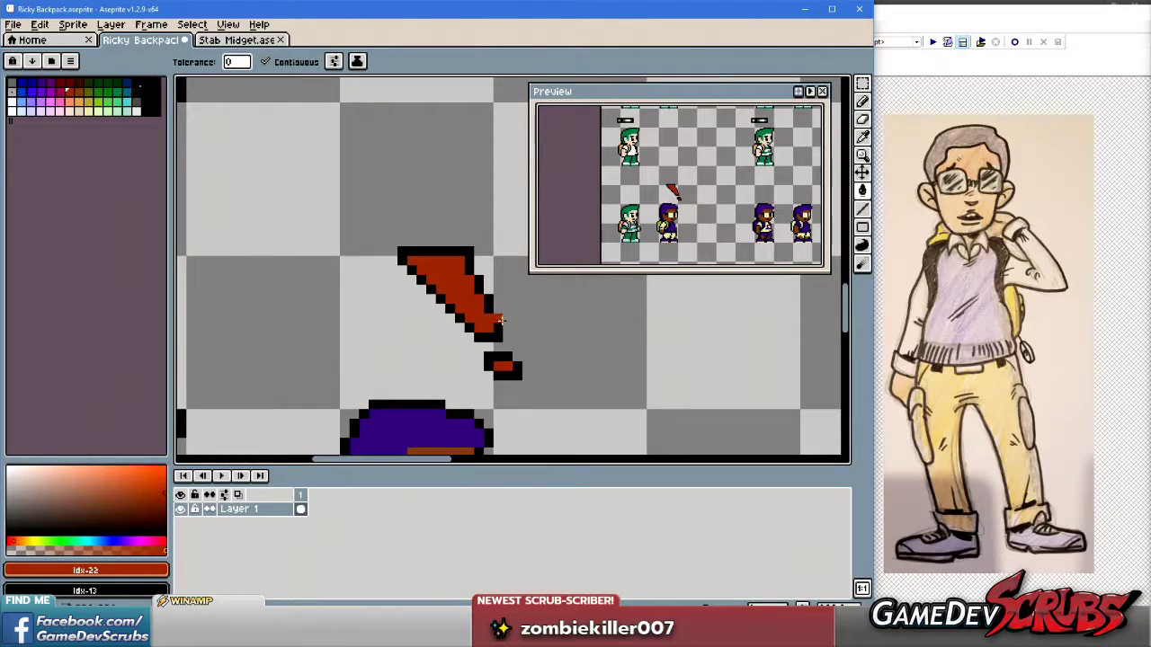
{"action": "scroll", "coordinate": [500, 319], "scroll_direction": "down", "scroll_amount": 1}
{"action": "scroll", "coordinate": [485, 314], "scroll_direction": "up", "scroll_amount": 1}
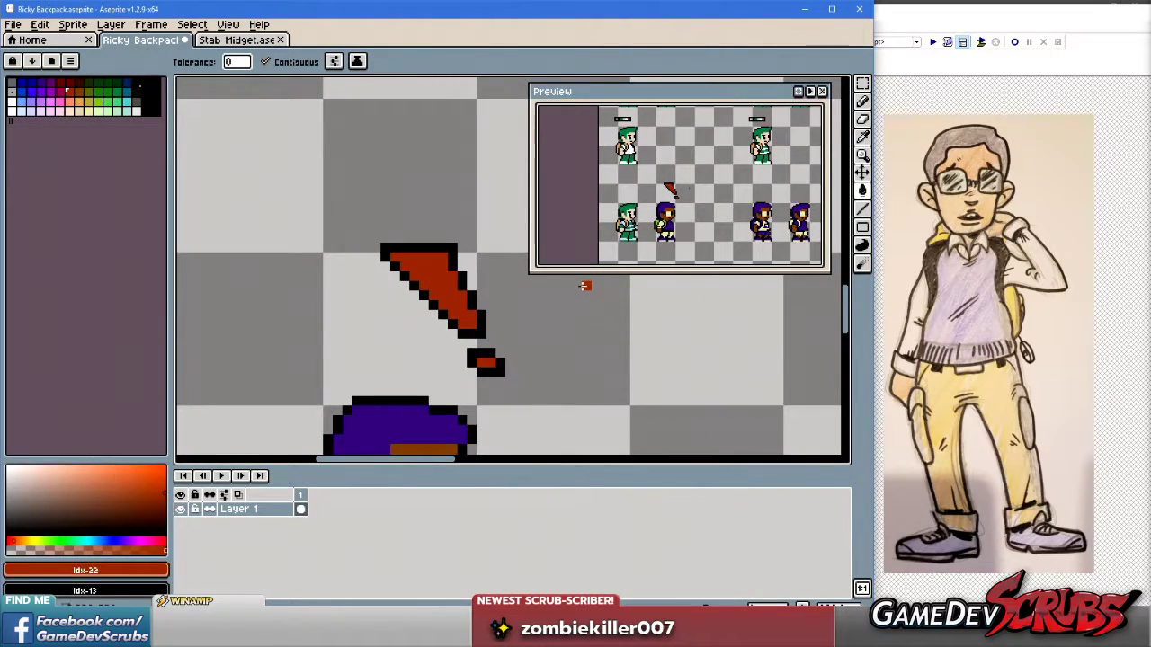
{"action": "key", "text": "m"}
{"action": "left_click_drag", "start_coordinate": [342, 225], "coordinate": [543, 392]}
{"action": "key", "text": "Delete"}
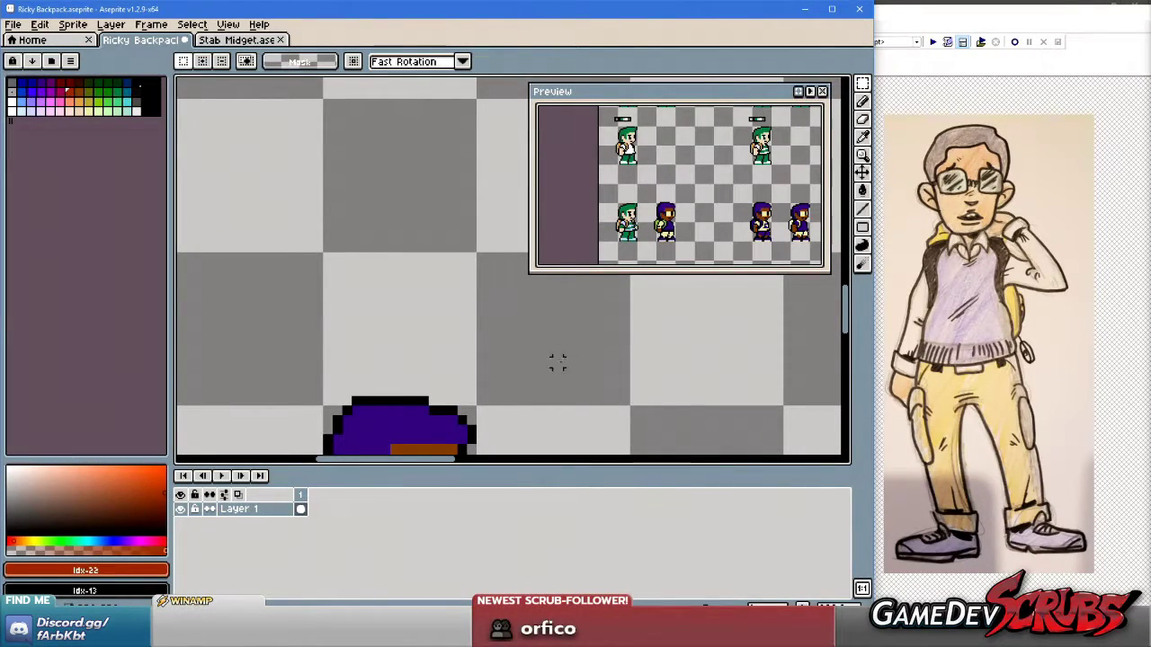
{"action": "scroll", "coordinate": [531, 355], "scroll_direction": "down", "scroll_amount": 1}
{"action": "left_click_drag", "start_coordinate": [528, 355], "coordinate": [480, 332]}
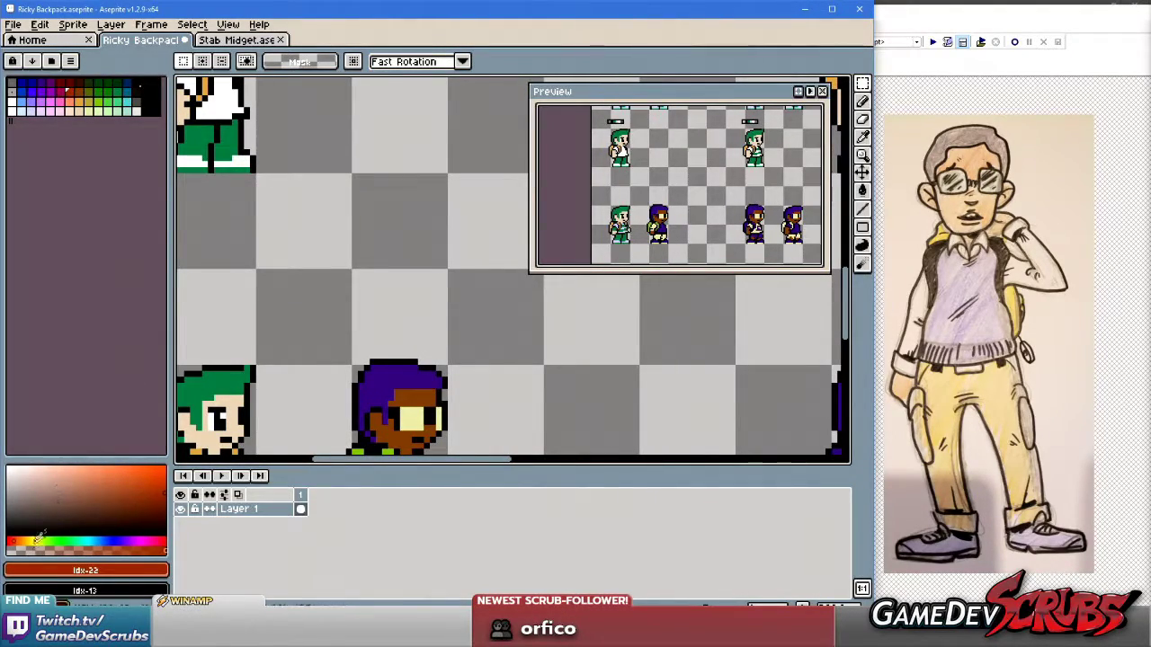
Switch to Microsoft Edge and open the YouTube home page.
{"action": "key", "text": "super"}
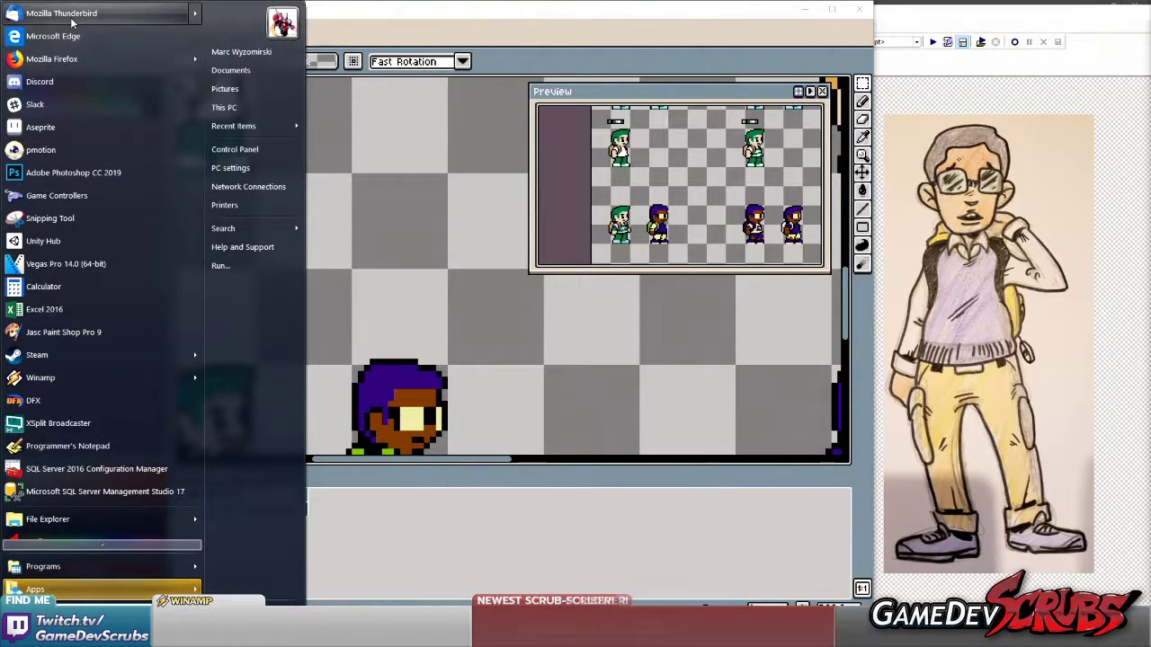
{"action": "left_click", "coordinate": [67, 41]}
{"action": "left_click", "coordinate": [449, 30]}
{"action": "type", "text": "you"}
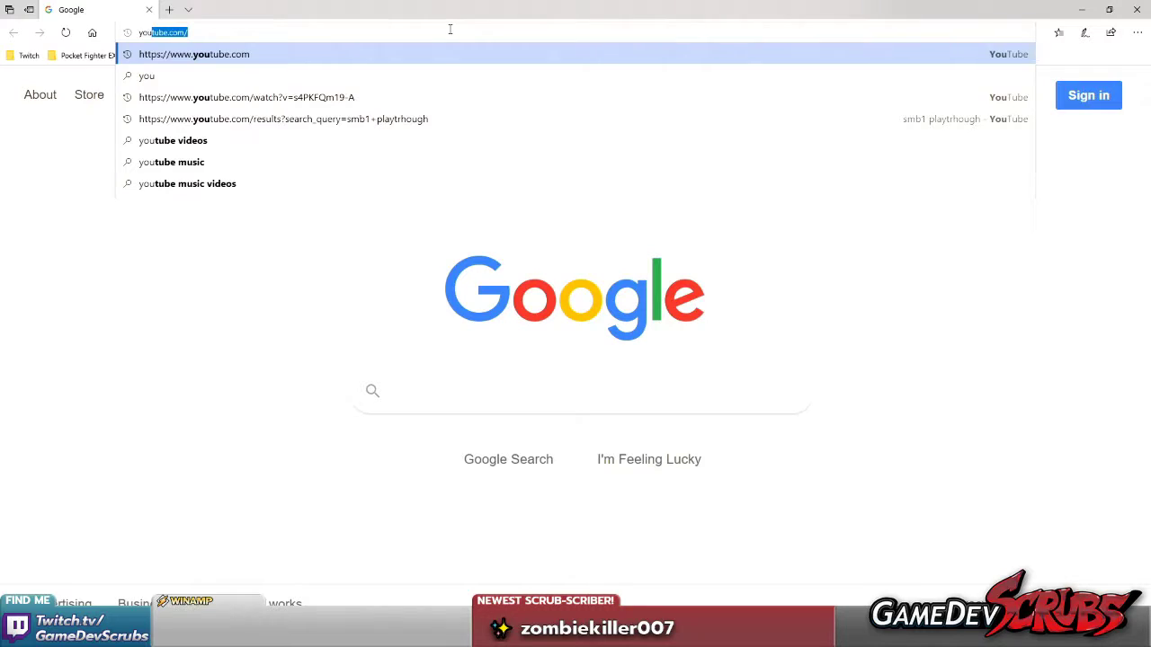
{"action": "key", "text": "Return"}
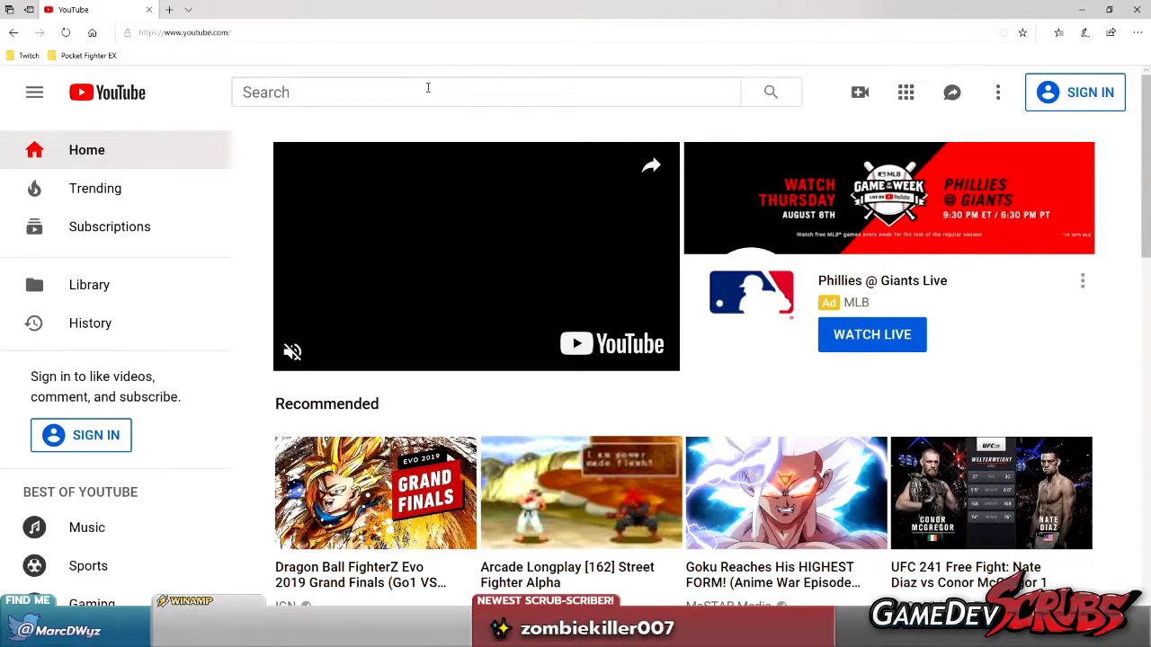
Search YouTube for "aseprite tutorial" and dismiss the YouTube Kids app promotion.
{"action": "left_click", "coordinate": [428, 90]}
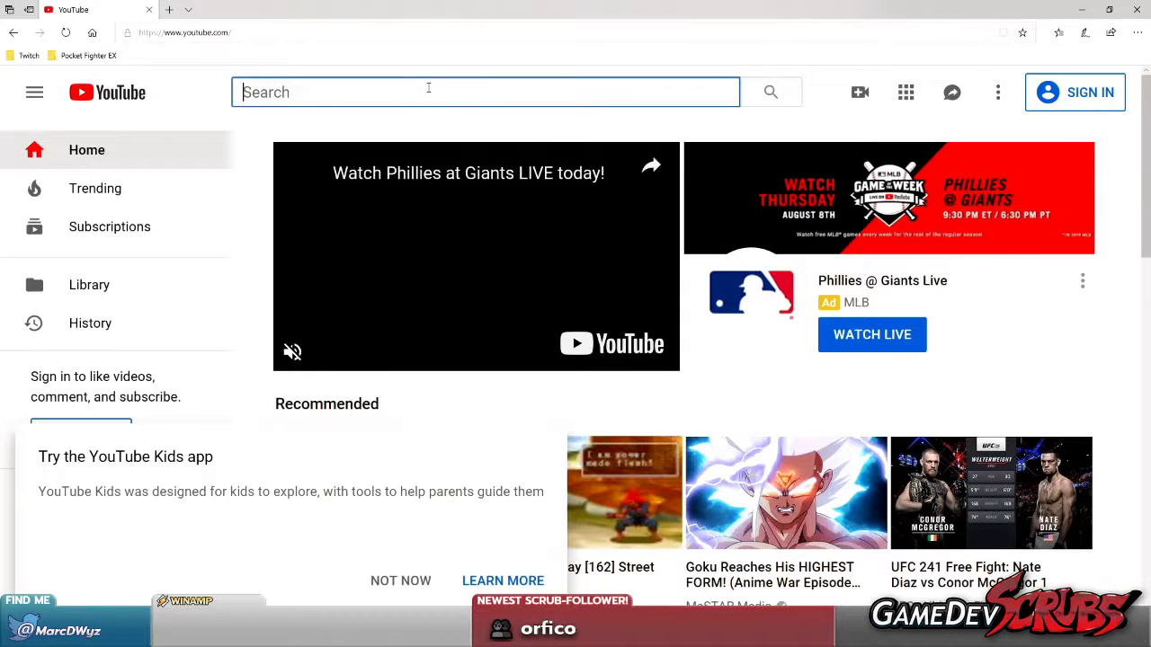
{"action": "type", "text": "asepr"}
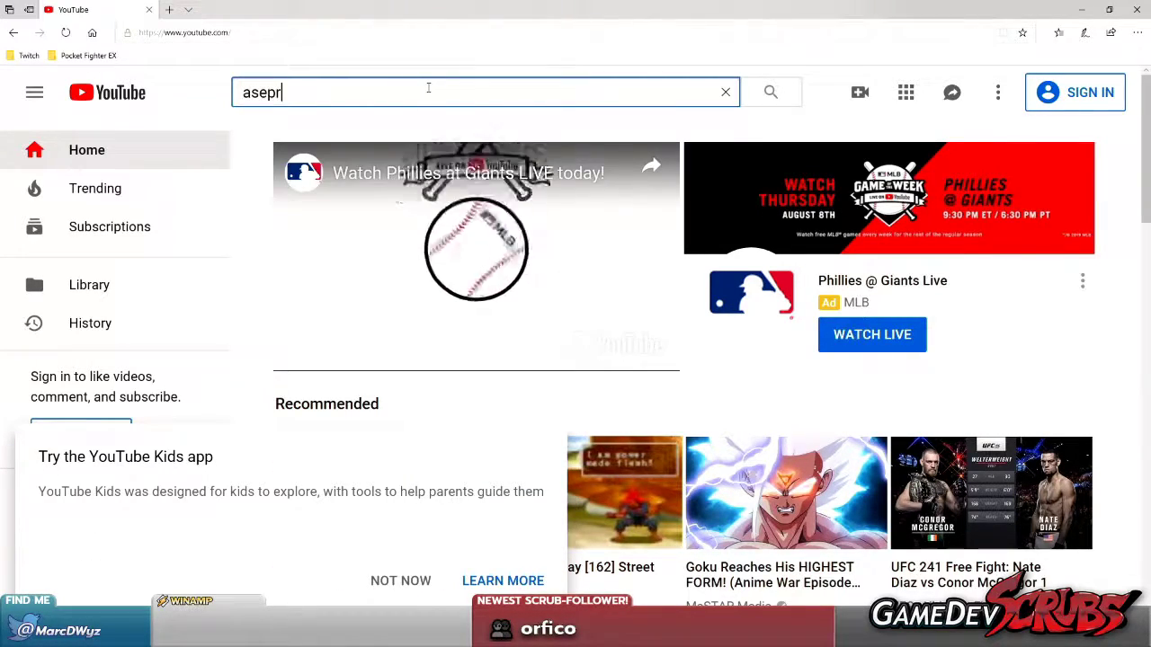
{"action": "type", "text": "ite tutorial"}
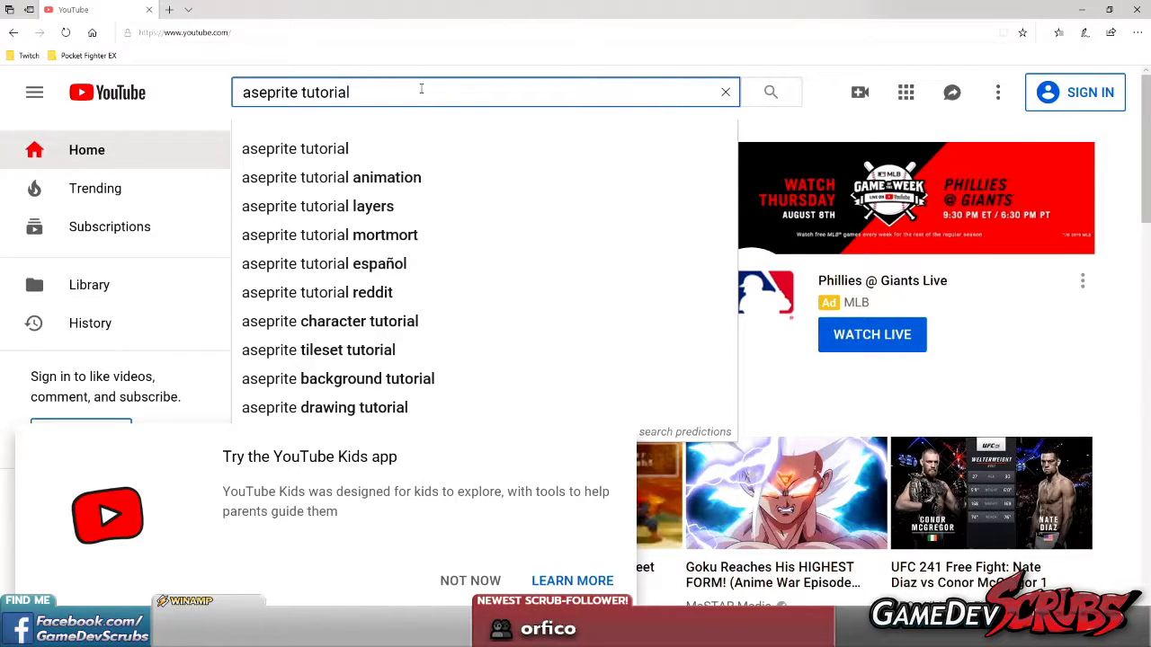
{"action": "key", "text": "Return"}
{"action": "left_click", "coordinate": [471, 582]}
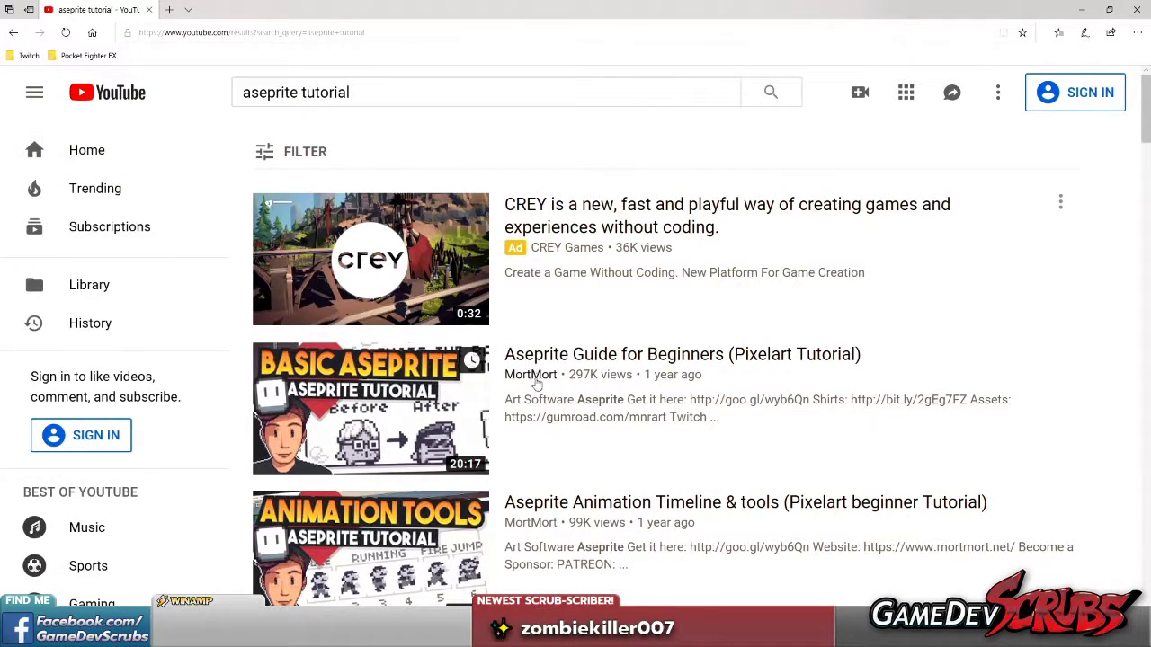
Look through the YouTube search results for Aseprite tutorials and open the MortMort channel.
{"action": "scroll", "coordinate": [513, 351], "scroll_direction": "down", "scroll_amount": 2}
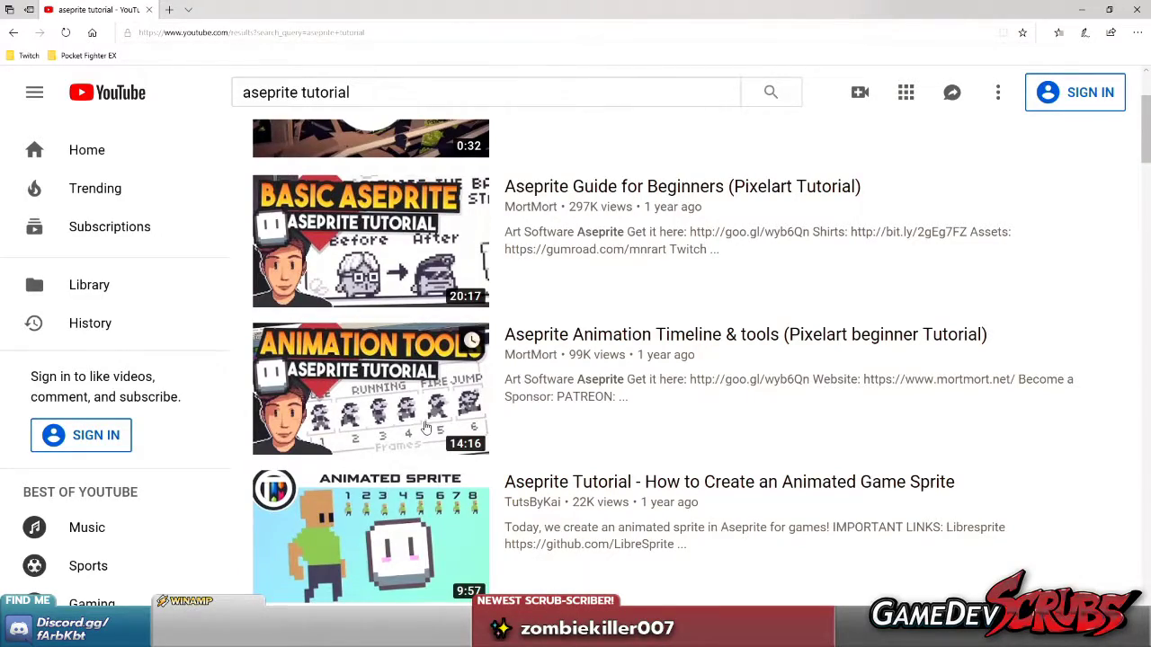
{"action": "scroll", "coordinate": [427, 423], "scroll_direction": "down", "scroll_amount": 1}
{"action": "scroll", "coordinate": [428, 404], "scroll_direction": "up", "scroll_amount": 2}
{"action": "scroll", "coordinate": [430, 382], "scroll_direction": "down", "scroll_amount": 5}
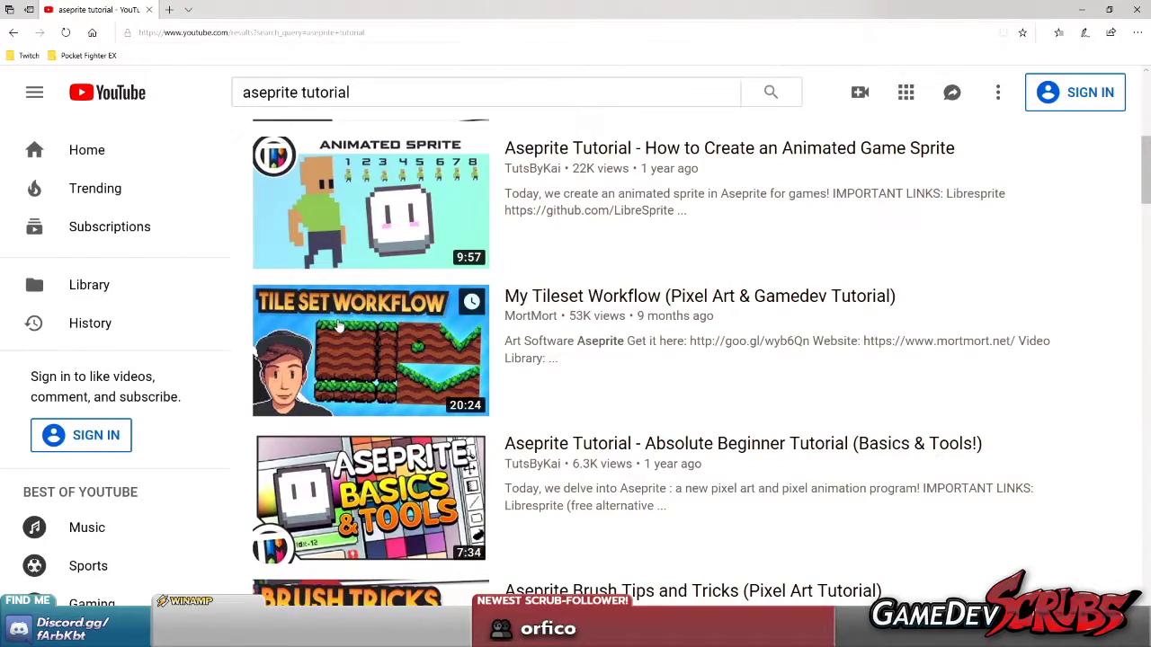
{"action": "scroll", "coordinate": [359, 351], "scroll_direction": "down", "scroll_amount": 3}
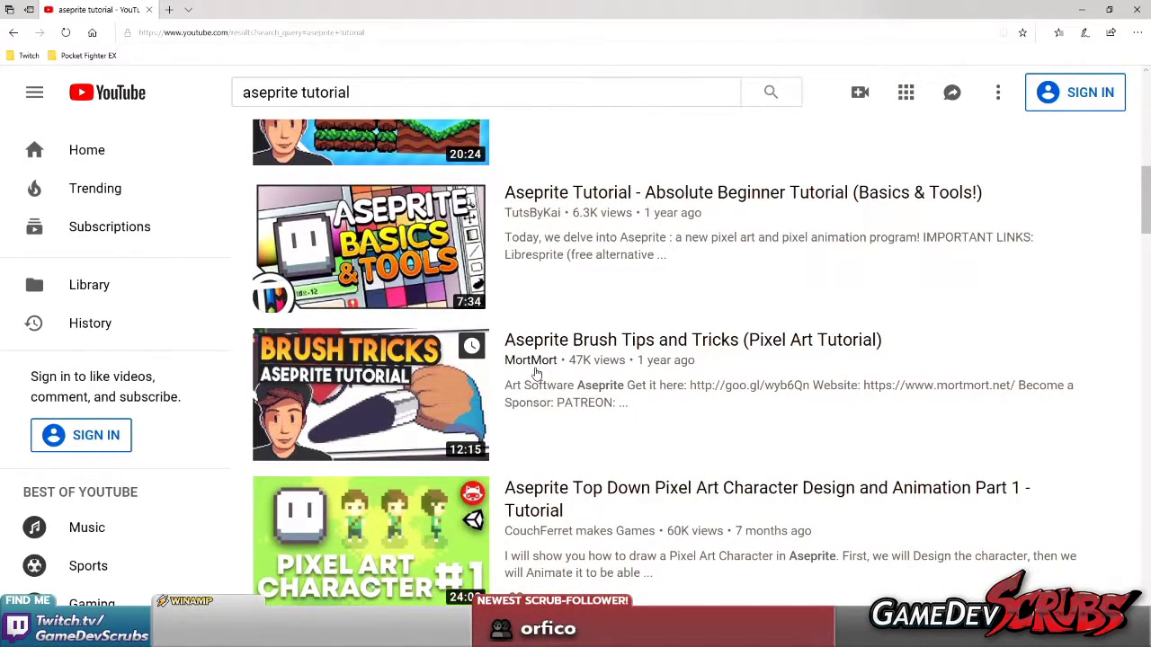
{"action": "scroll", "coordinate": [486, 396], "scroll_direction": "down", "scroll_amount": 4}
{"action": "mouse_move", "coordinate": [495, 377]}
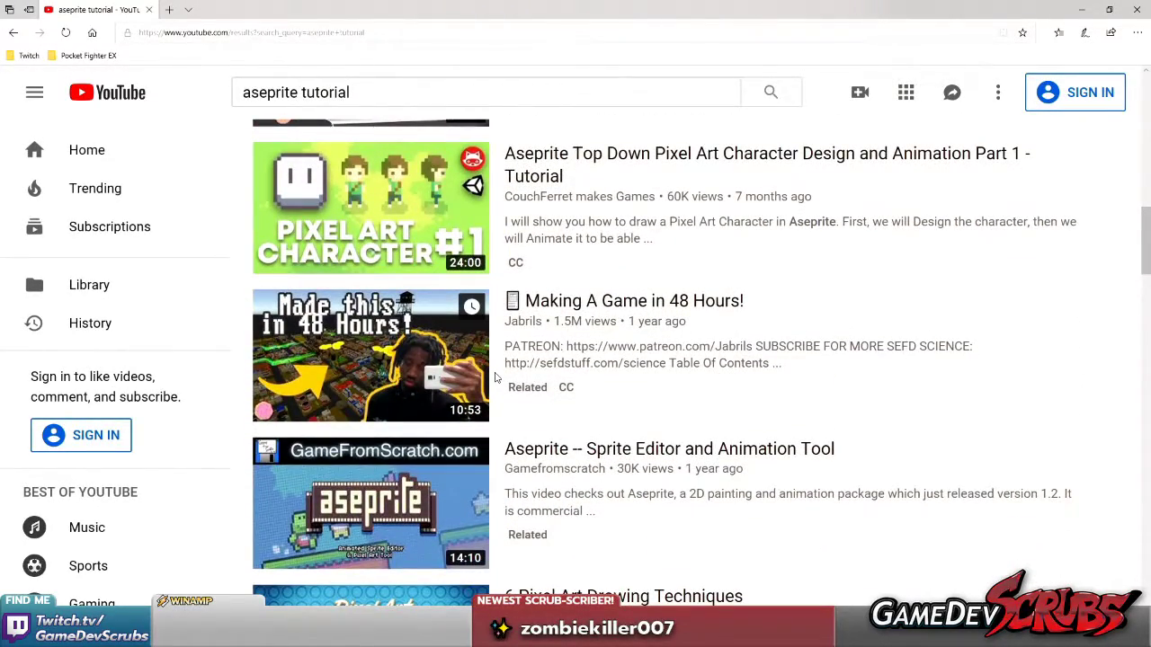
{"action": "scroll", "coordinate": [486, 369], "scroll_direction": "down", "scroll_amount": 3}
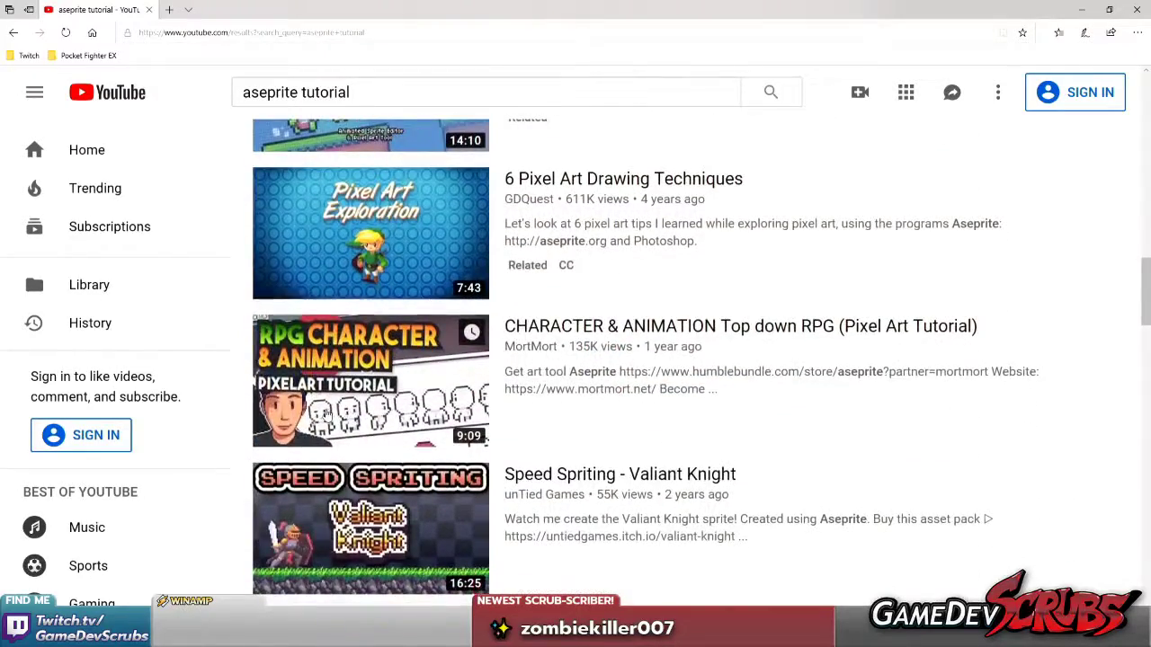
{"action": "scroll", "coordinate": [544, 274], "scroll_direction": "down", "scroll_amount": 5}
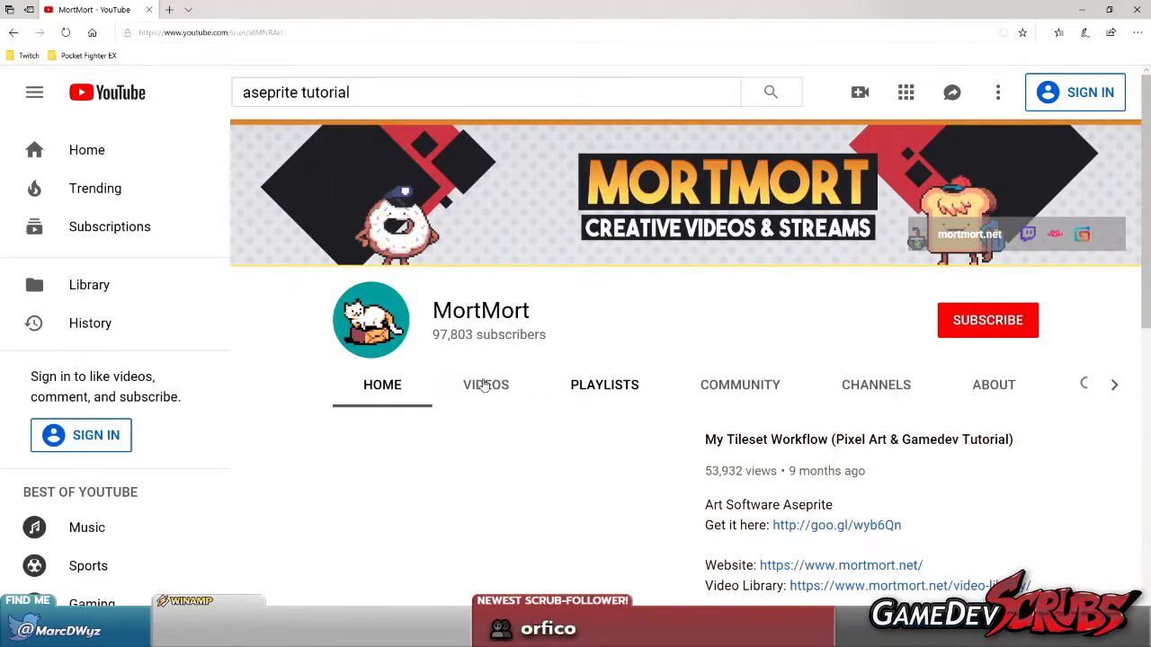
Browse MortMort's uploaded videos for pixel art and Aseprite tutorials, and highlight the address of the video listing.
{"action": "left_click", "coordinate": [484, 385]}
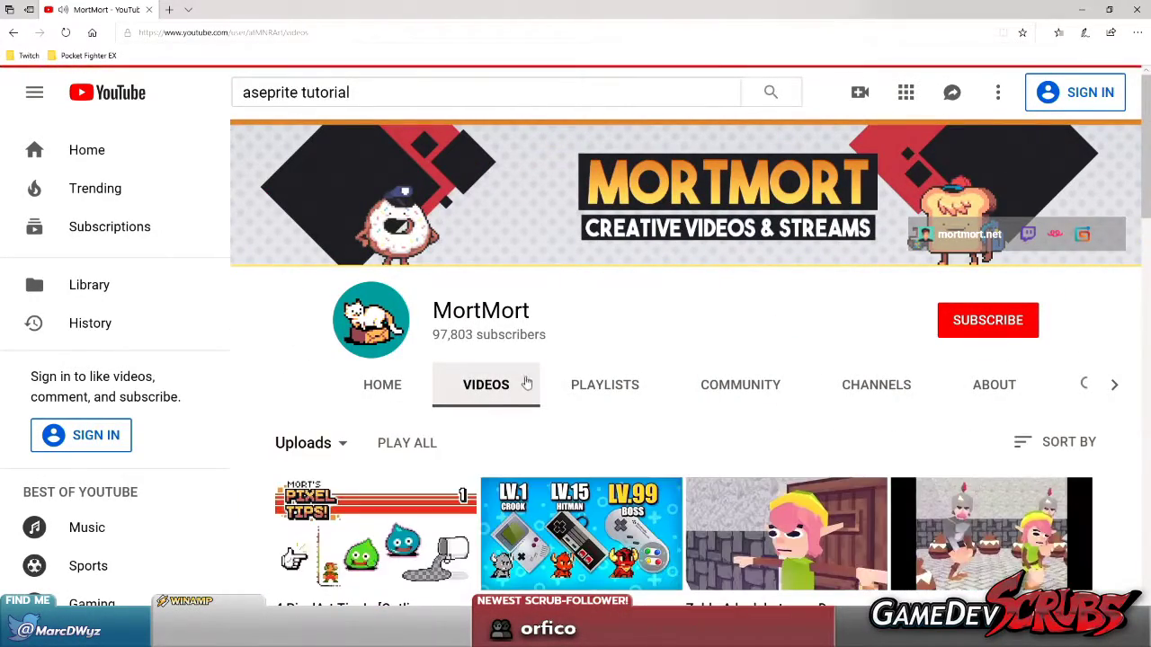
{"action": "scroll", "coordinate": [539, 377], "scroll_direction": "down", "scroll_amount": 3}
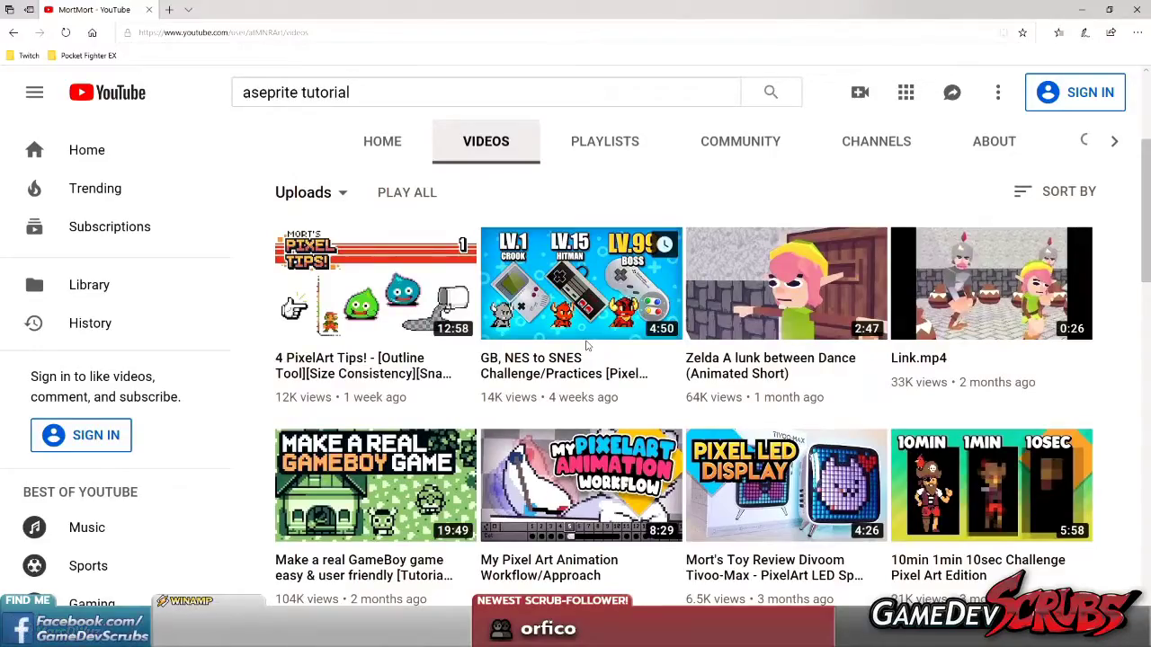
{"action": "scroll", "coordinate": [572, 334], "scroll_direction": "down", "scroll_amount": 5}
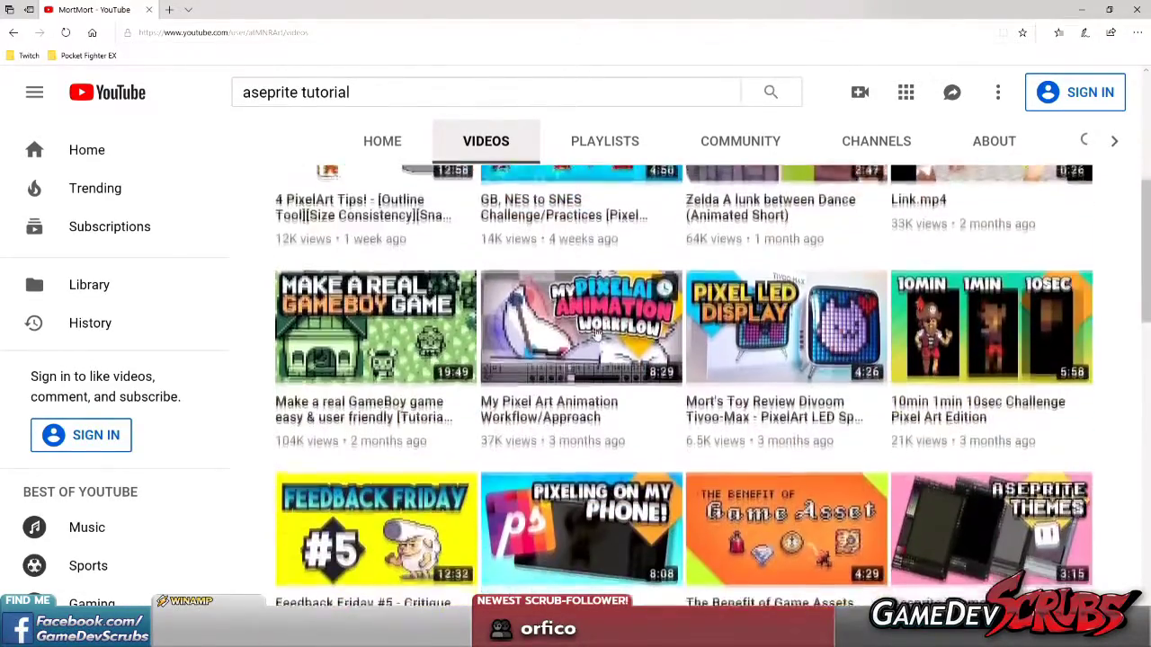
{"action": "scroll", "coordinate": [580, 339], "scroll_direction": "down", "scroll_amount": 9}
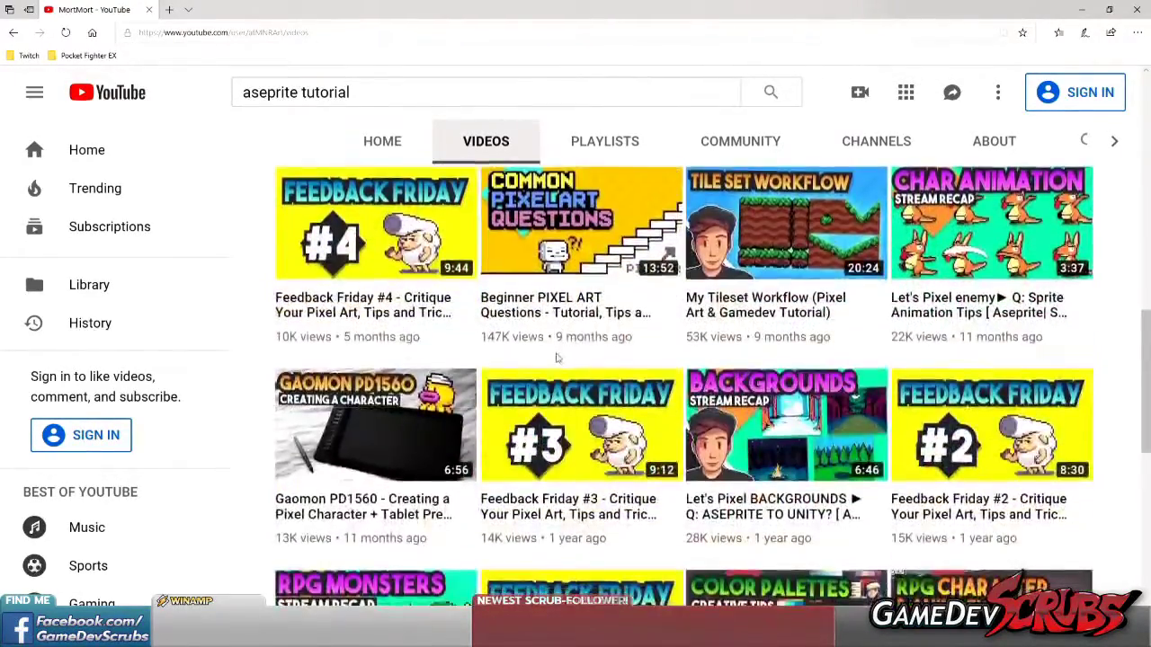
{"action": "scroll", "coordinate": [621, 413], "scroll_direction": "down", "scroll_amount": 5}
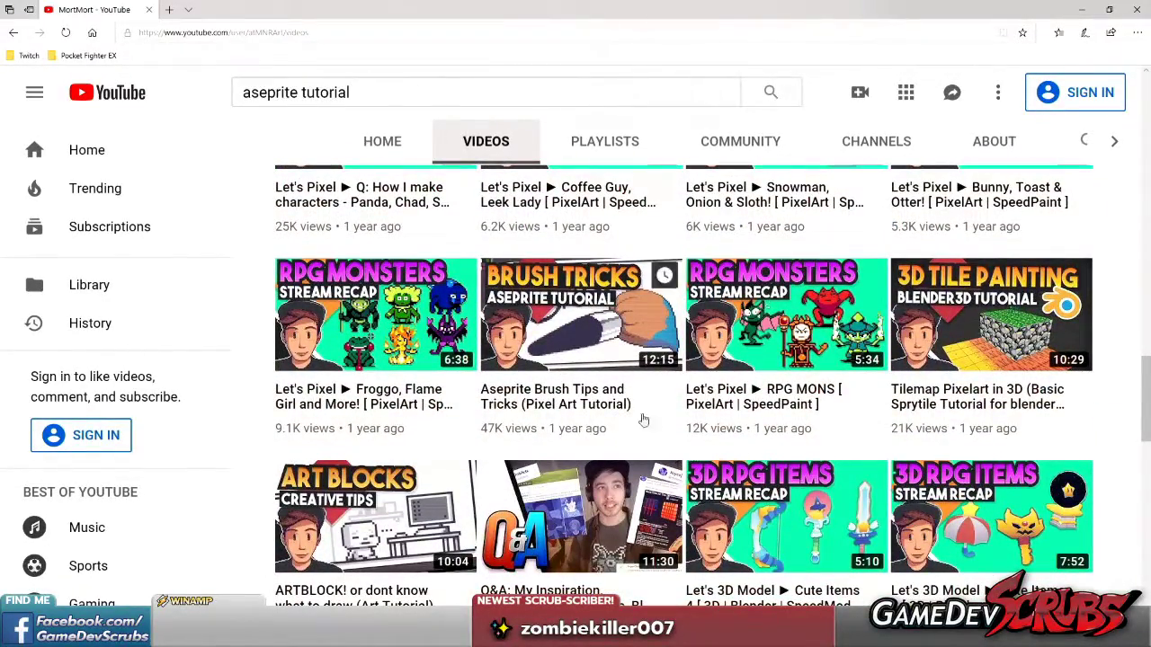
{"action": "scroll", "coordinate": [643, 420], "scroll_direction": "down", "scroll_amount": 4}
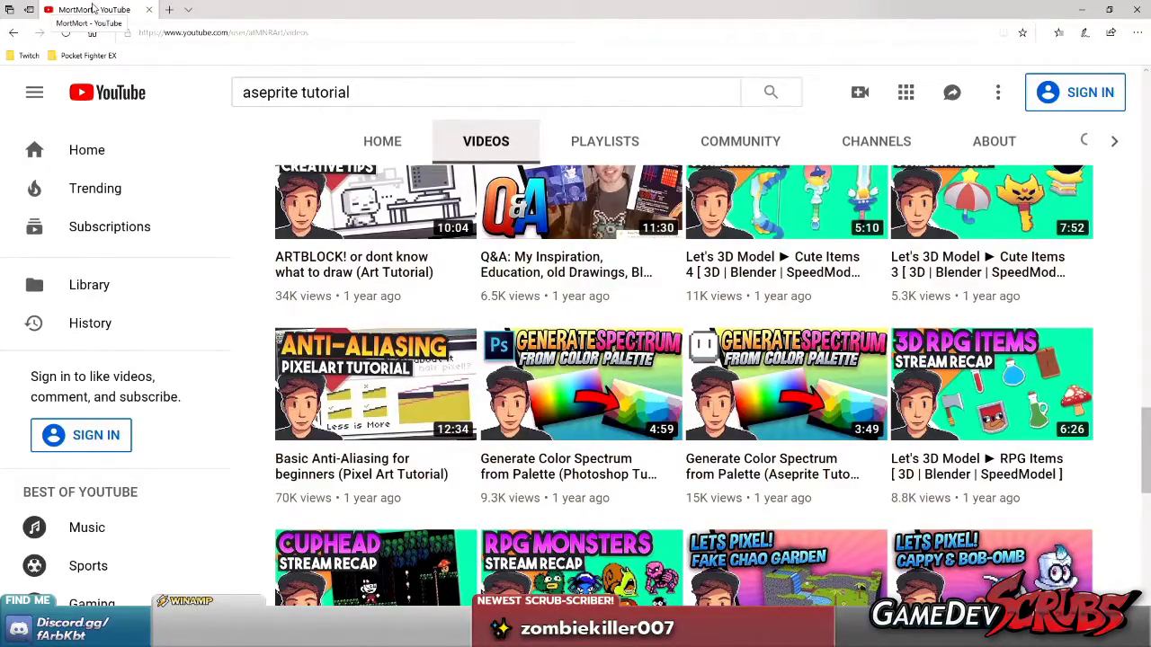
{"action": "left_click", "coordinate": [223, 33]}
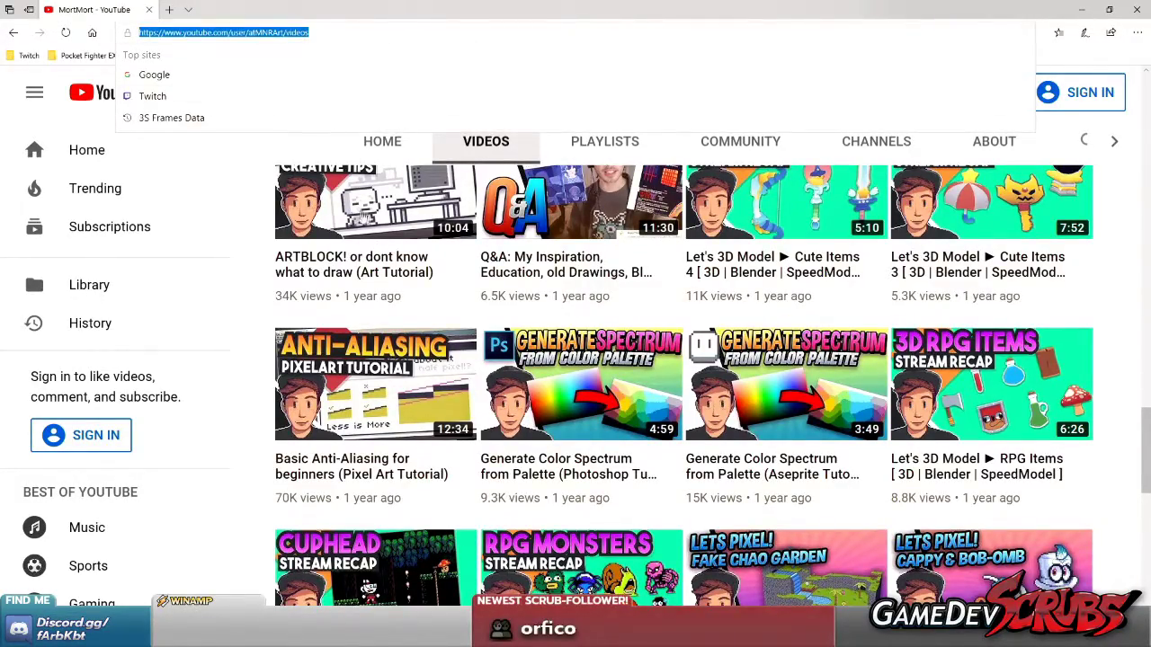
Return to MortMort's channel home page and pause its featured tileset workflow video.
{"action": "scroll", "coordinate": [367, 120], "scroll_direction": "up", "scroll_amount": 10}
{"action": "left_click", "coordinate": [376, 146]}
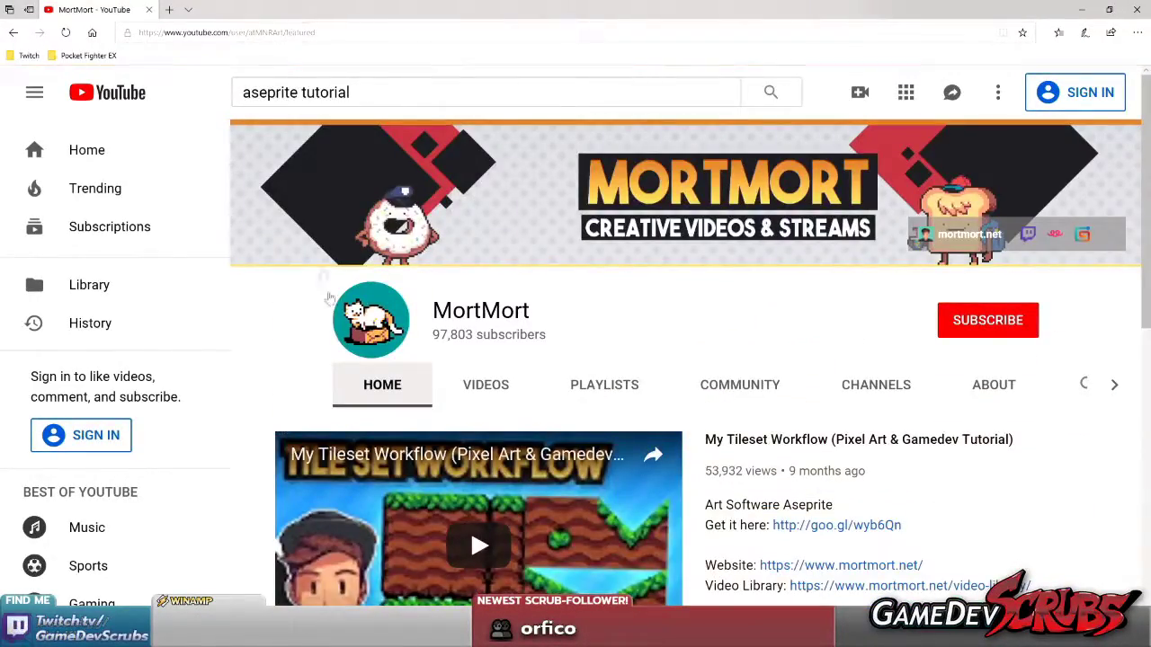
{"action": "scroll", "coordinate": [333, 501], "scroll_direction": "down", "scroll_amount": 2}
{"action": "left_click", "coordinate": [308, 476]}
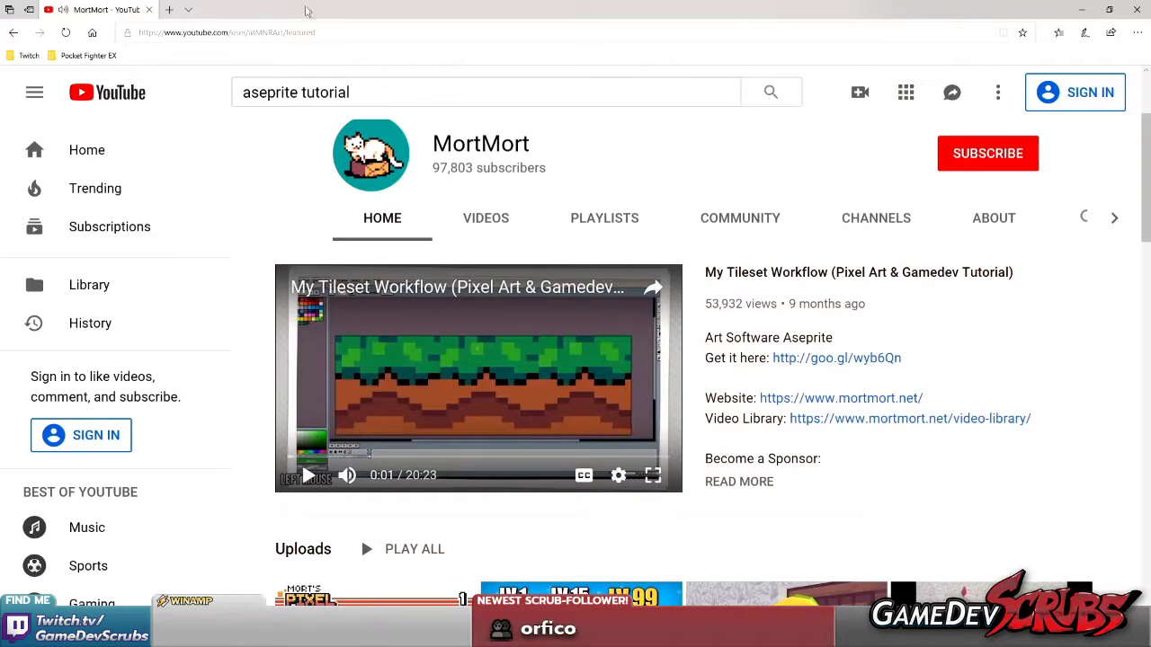
Highlight the MortMort channel's address, and close the browser to return to Aseprite.
{"action": "left_click", "coordinate": [293, 30]}
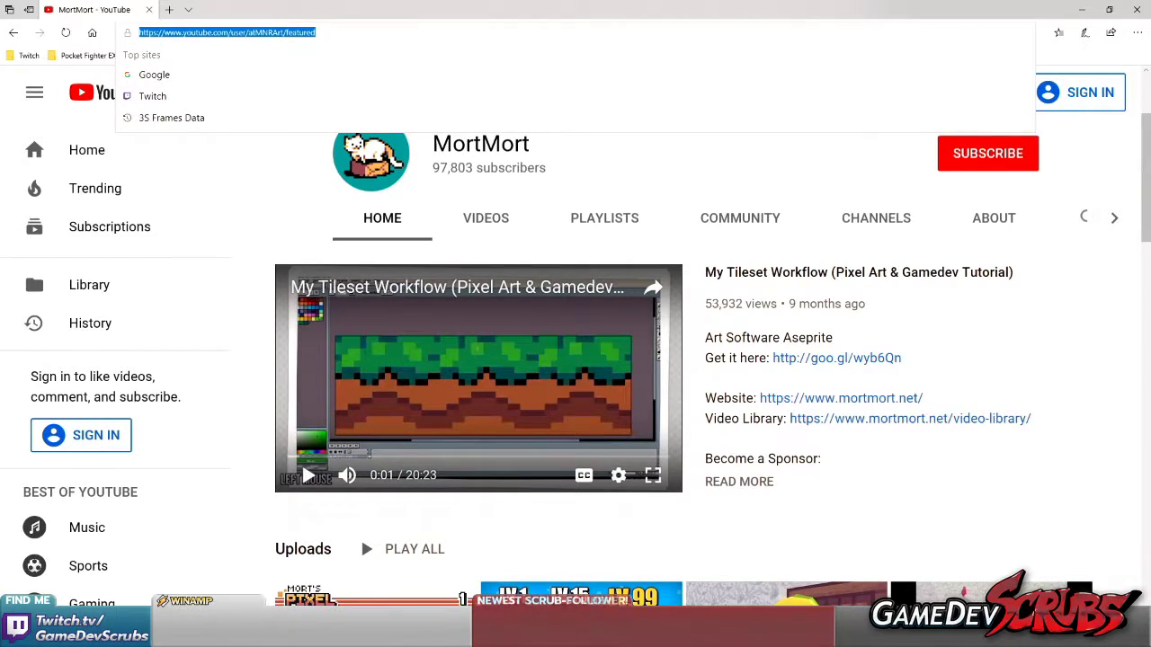
{"action": "key", "text": "Escape"}
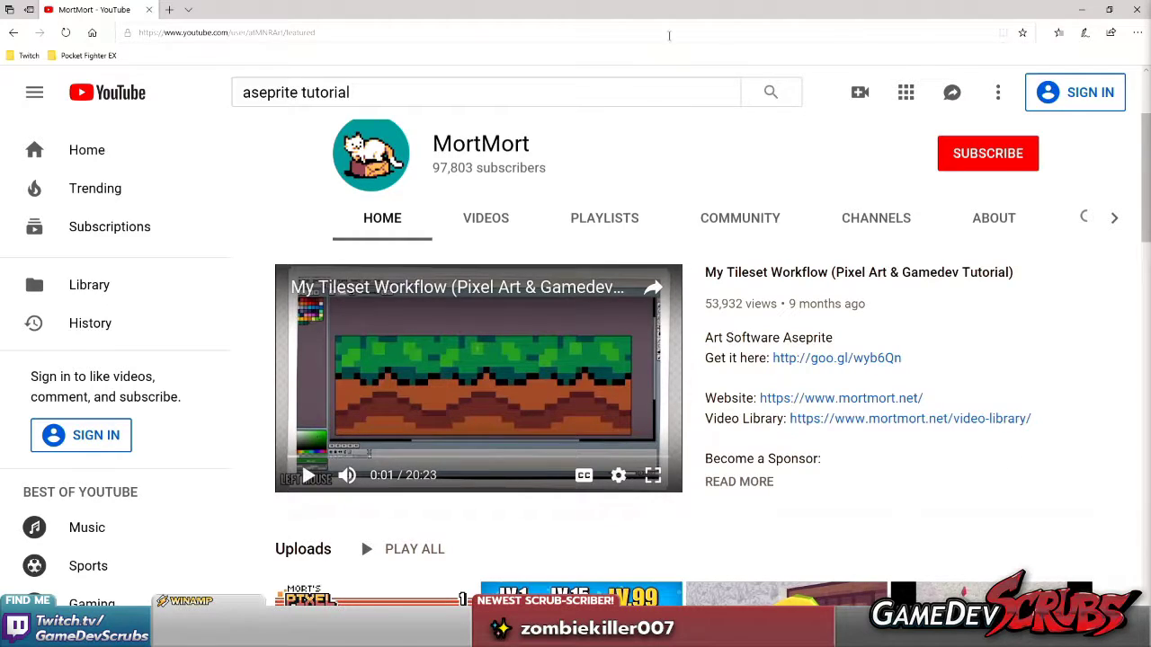
{"action": "left_click", "coordinate": [1136, 9]}
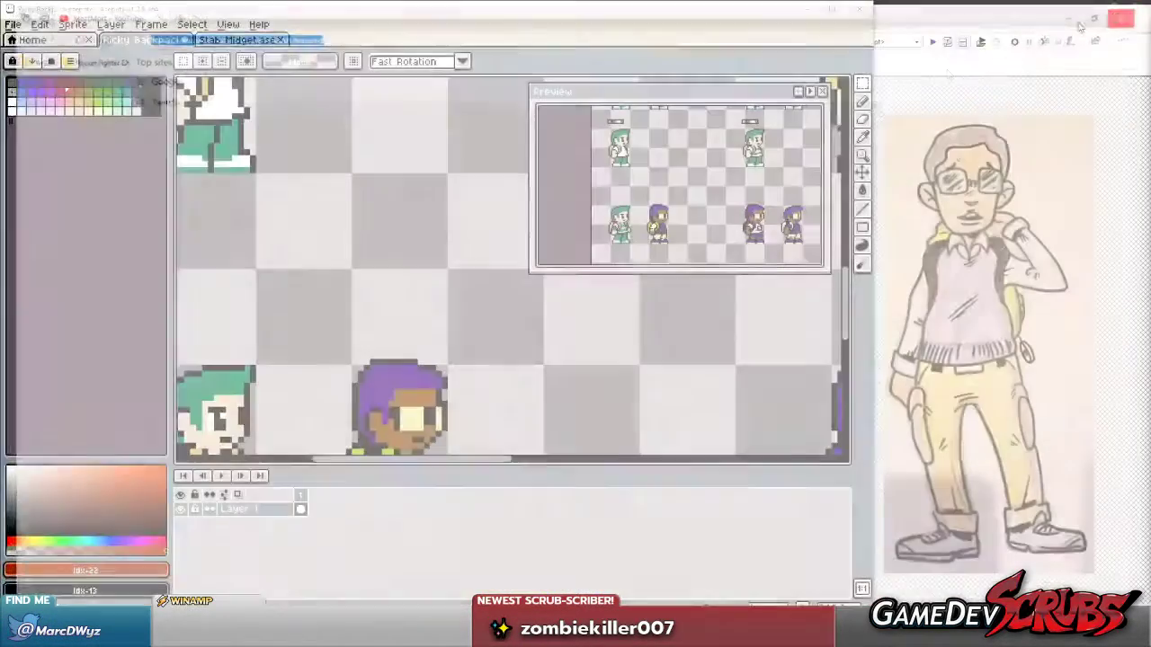
Examine the purple-haired kid sprite beside the green-haired sprite and the reference sketch.
{"action": "left_click_drag", "start_coordinate": [360, 386], "coordinate": [459, 266]}
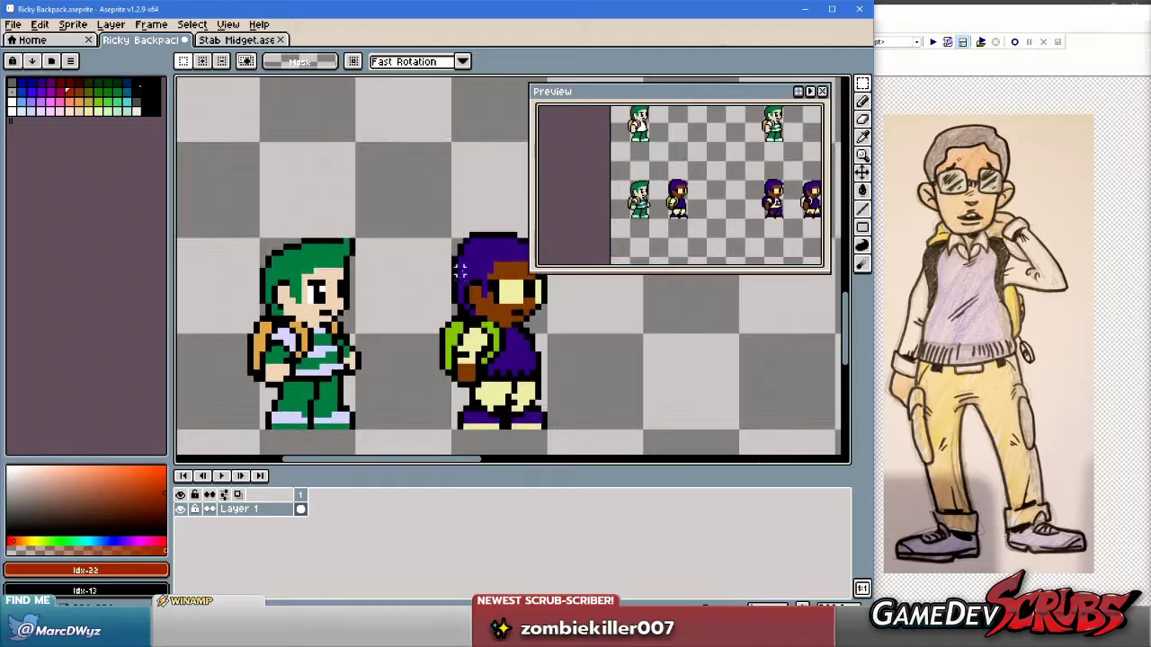
{"action": "scroll", "coordinate": [459, 265], "scroll_direction": "down", "scroll_amount": 1}
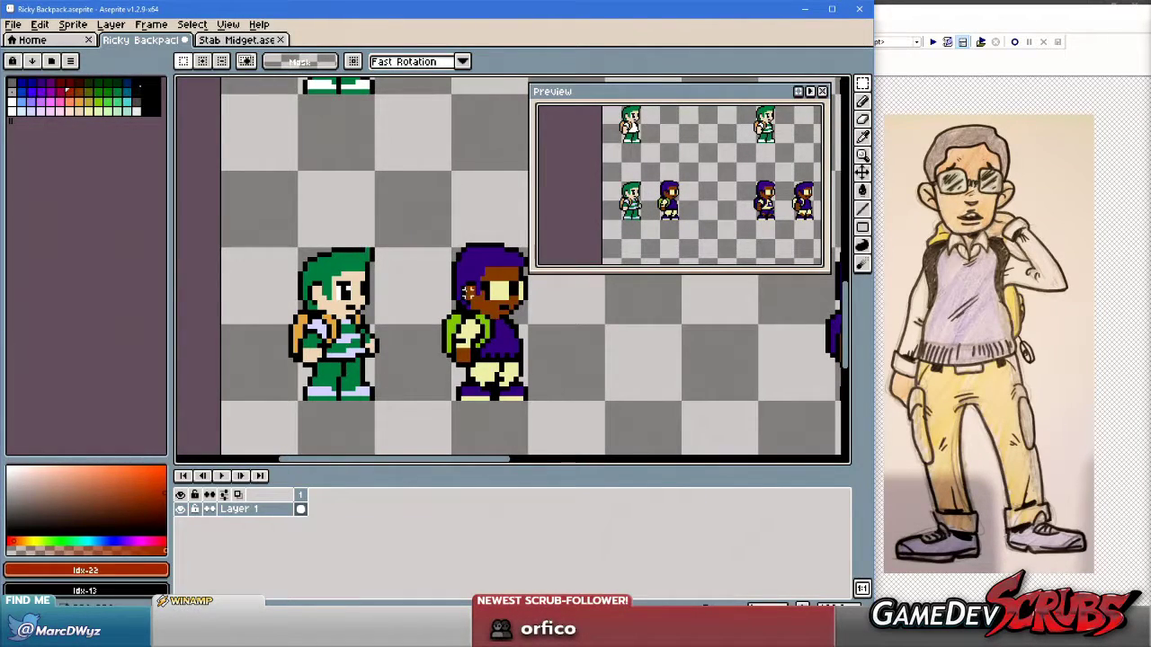
{"action": "scroll", "coordinate": [471, 293], "scroll_direction": "up", "scroll_amount": 1}
{"action": "left_click_drag", "start_coordinate": [492, 309], "coordinate": [446, 310]}
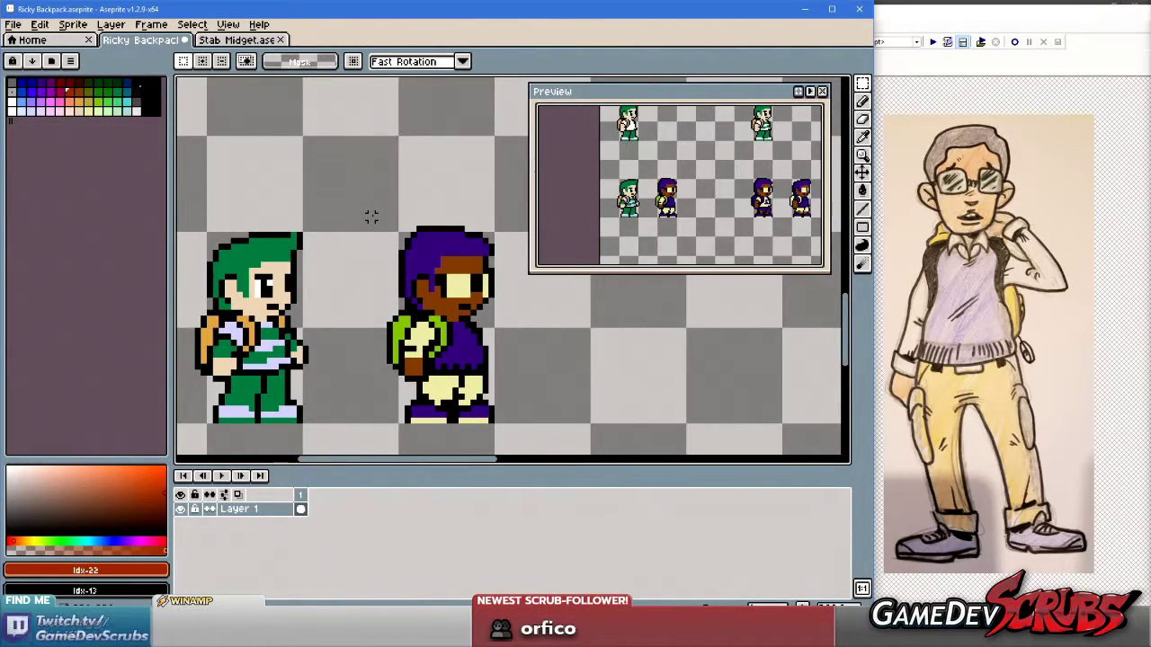
{"action": "scroll", "coordinate": [425, 388], "scroll_direction": "down", "scroll_amount": 2}
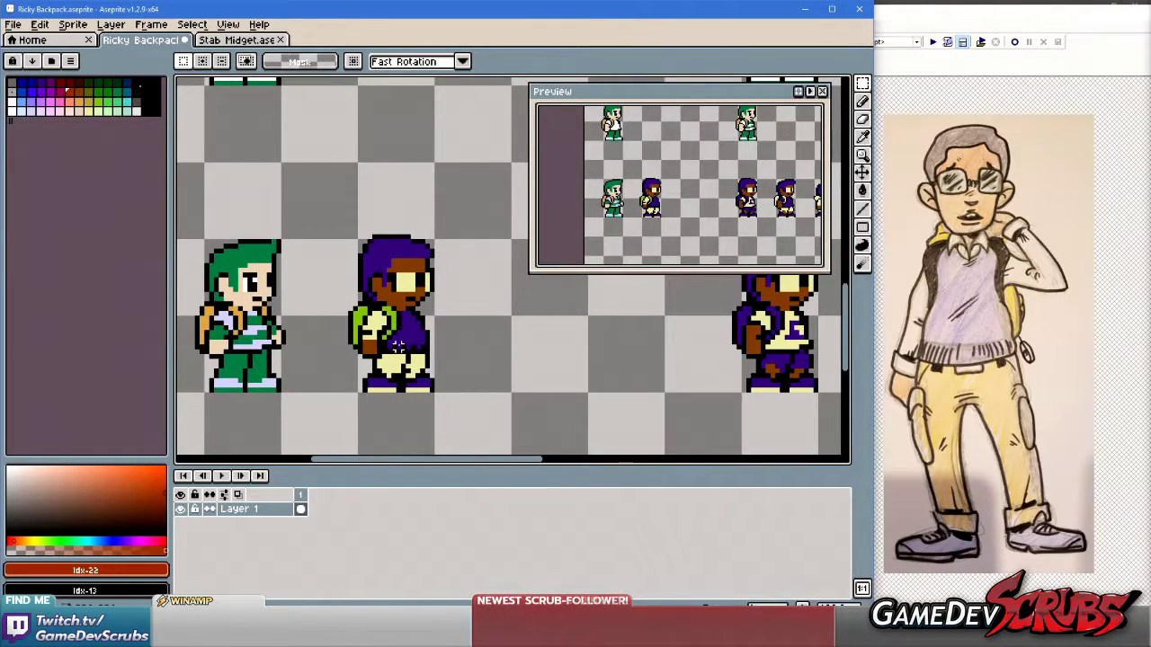
{"action": "scroll", "coordinate": [399, 346], "scroll_direction": "up", "scroll_amount": 2}
{"action": "left_click_drag", "start_coordinate": [427, 342], "coordinate": [429, 339]}
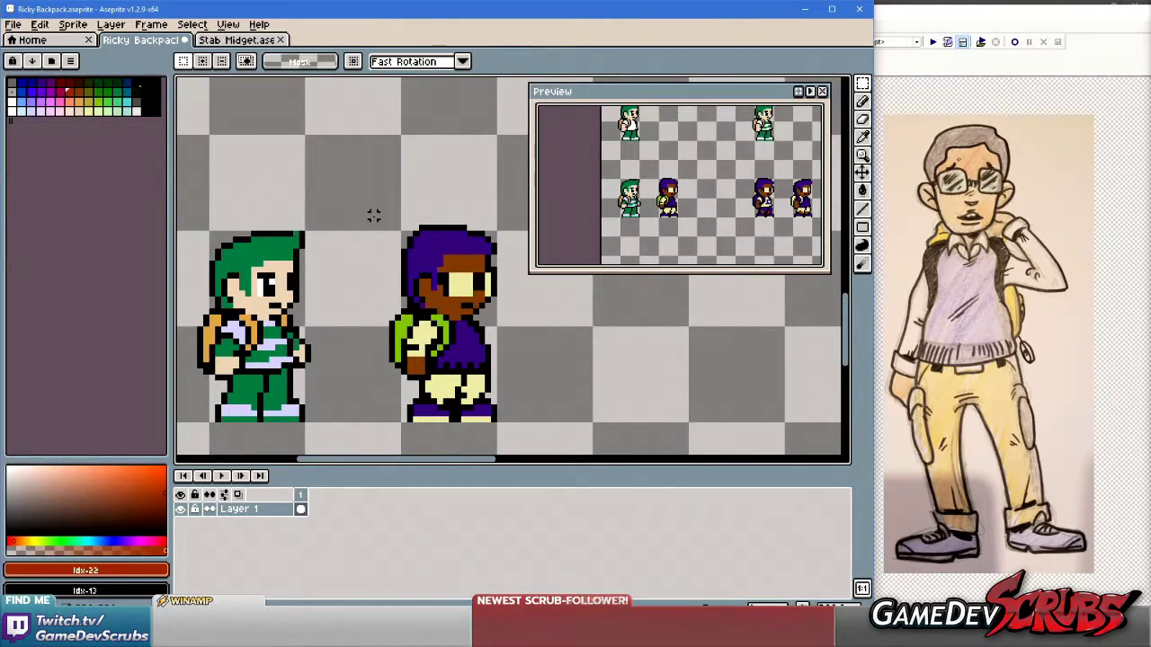
{"action": "left_click_drag", "start_coordinate": [361, 205], "coordinate": [560, 441]}
{"action": "left_click", "coordinate": [588, 377]}
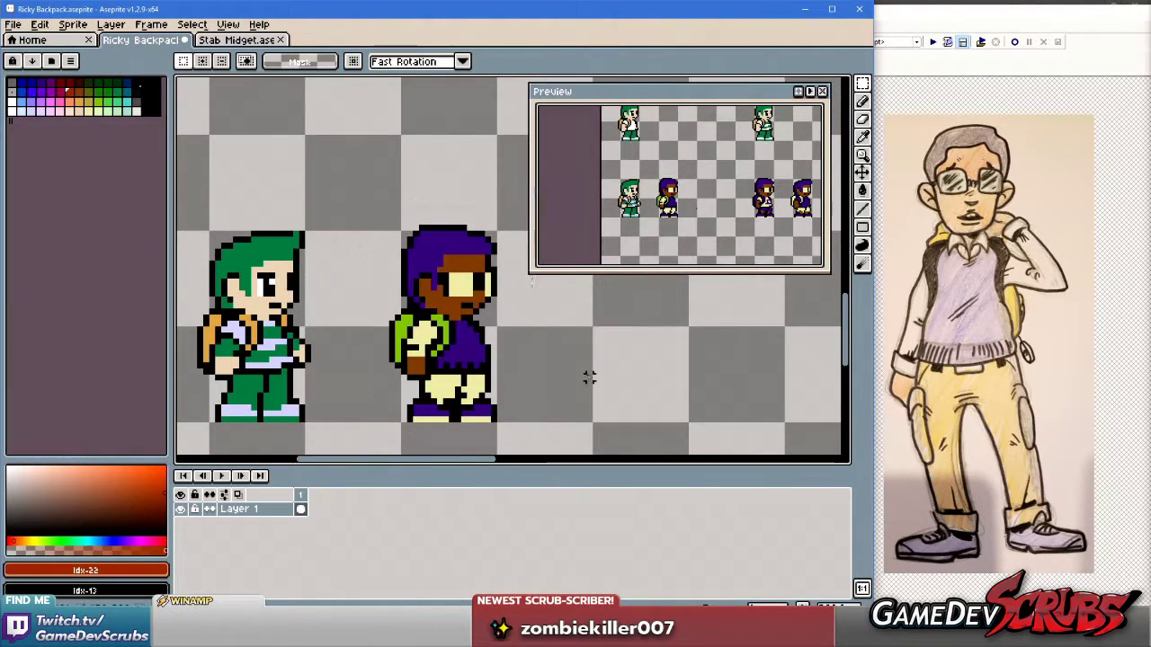
Paint a cream shirt collar below the purple-haired kid's chin with the Pencil, using palette colour 56.
{"action": "left_click_drag", "start_coordinate": [509, 336], "coordinate": [448, 304]}
{"action": "scroll", "coordinate": [465, 327], "scroll_direction": "up", "scroll_amount": 1}
{"action": "scroll", "coordinate": [448, 304], "scroll_direction": "up", "scroll_amount": 1}
{"action": "scroll", "coordinate": [447, 304], "scroll_direction": "down", "scroll_amount": 1}
{"action": "scroll", "coordinate": [432, 292], "scroll_direction": "up", "scroll_amount": 1}
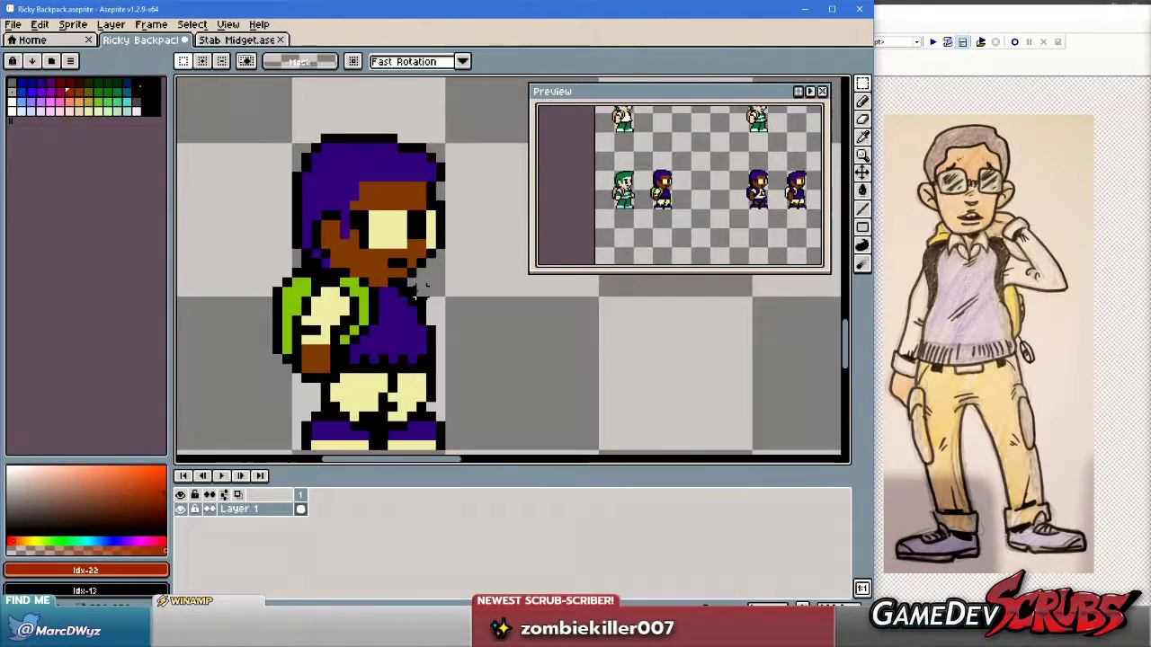
{"action": "left_click_drag", "start_coordinate": [422, 284], "coordinate": [400, 262]}
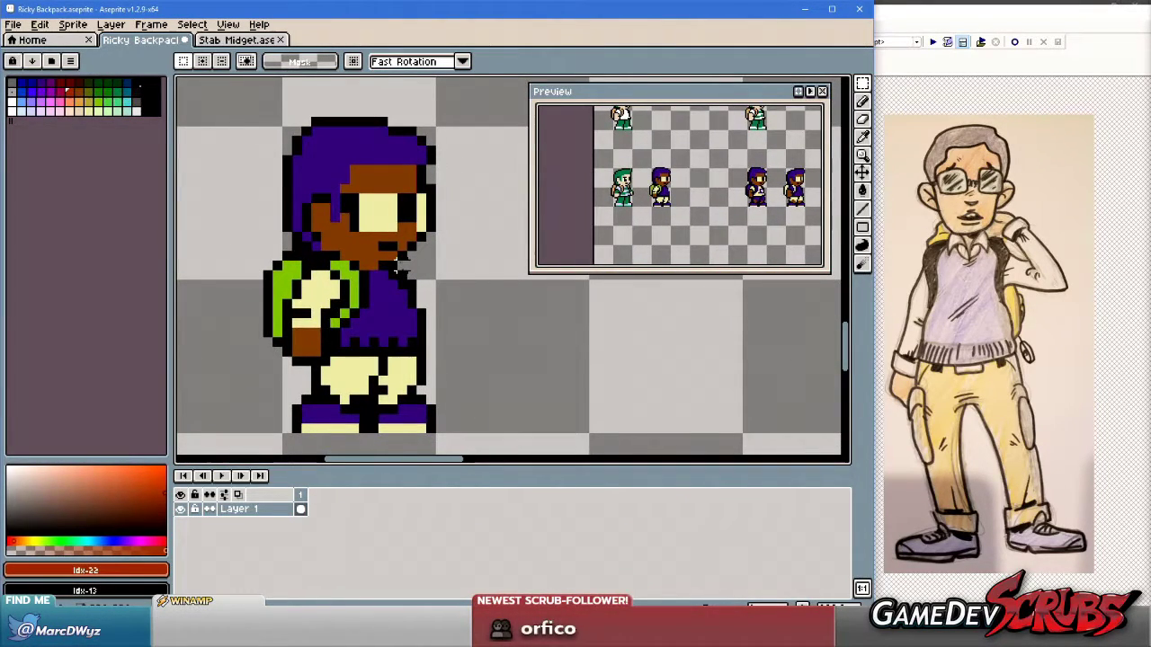
{"action": "key", "text": "b"}
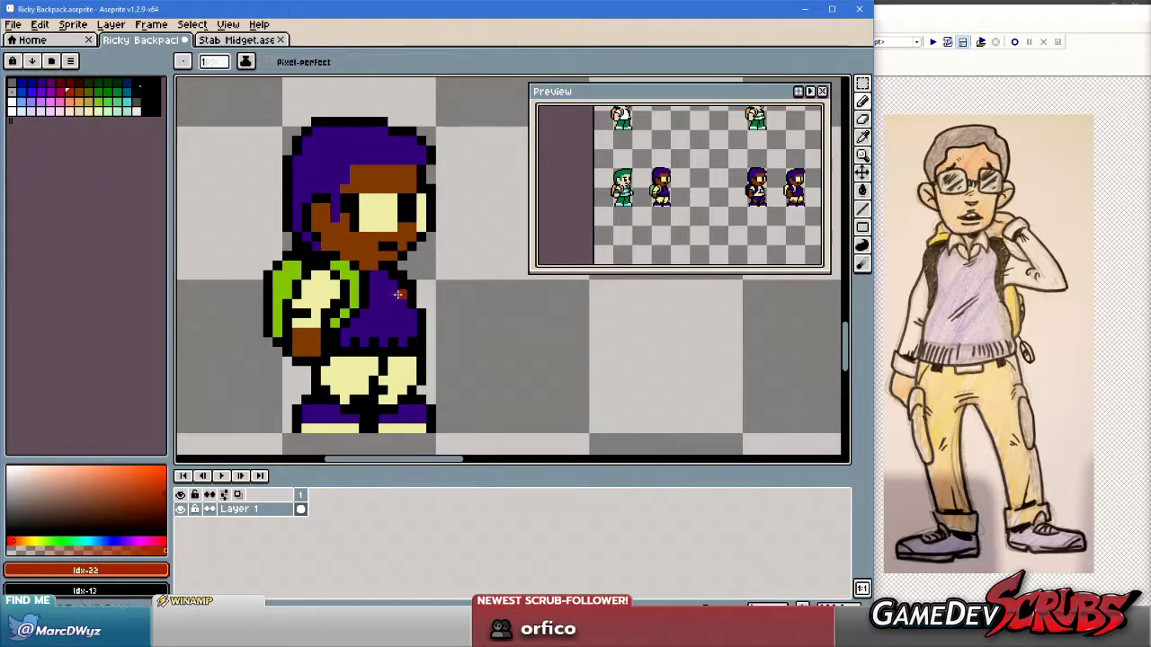
{"action": "left_click_drag", "start_coordinate": [400, 295], "coordinate": [428, 299]}
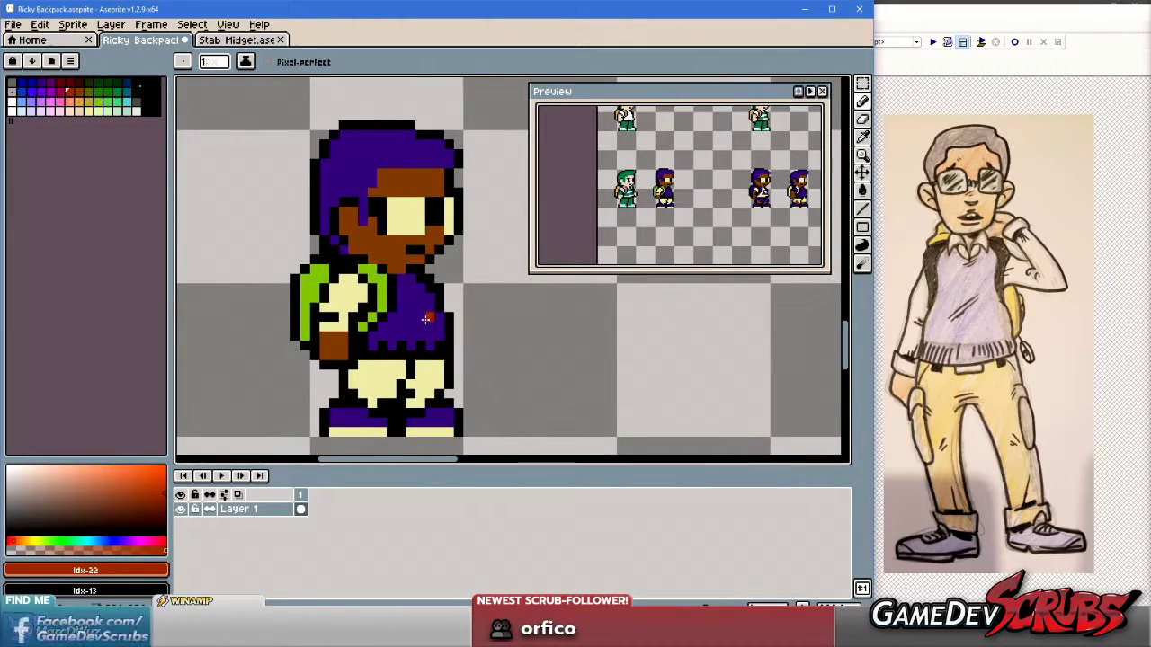
{"action": "scroll", "coordinate": [428, 322], "scroll_direction": "up", "scroll_amount": 1}
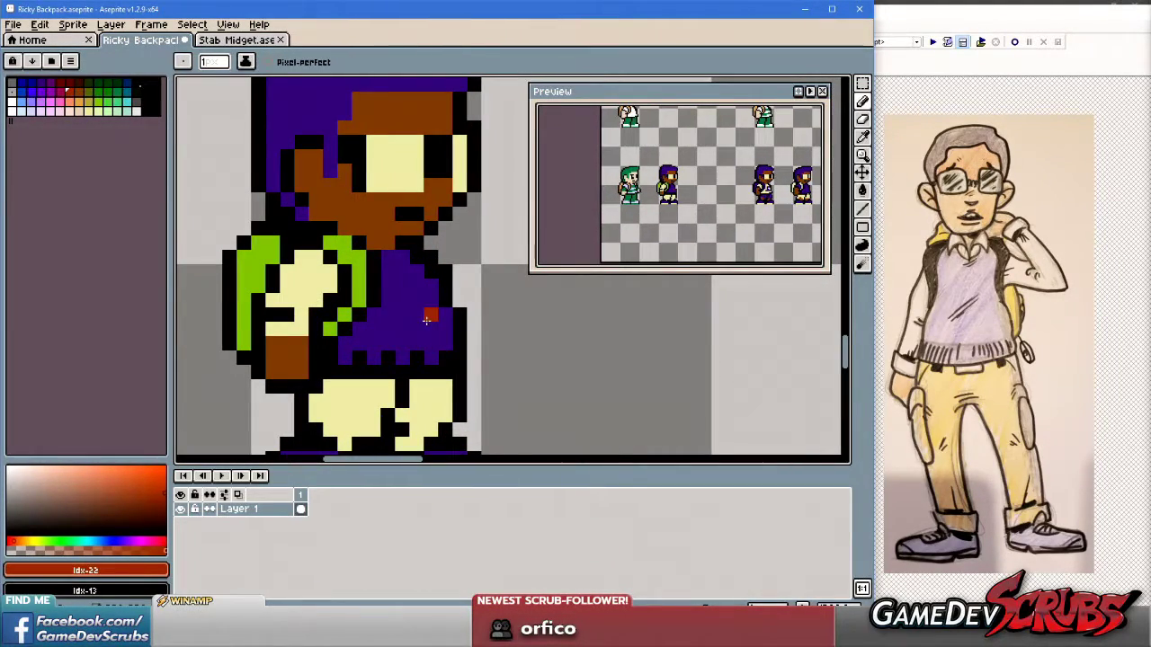
{"action": "left_click", "coordinate": [396, 265], "text": "alt"}
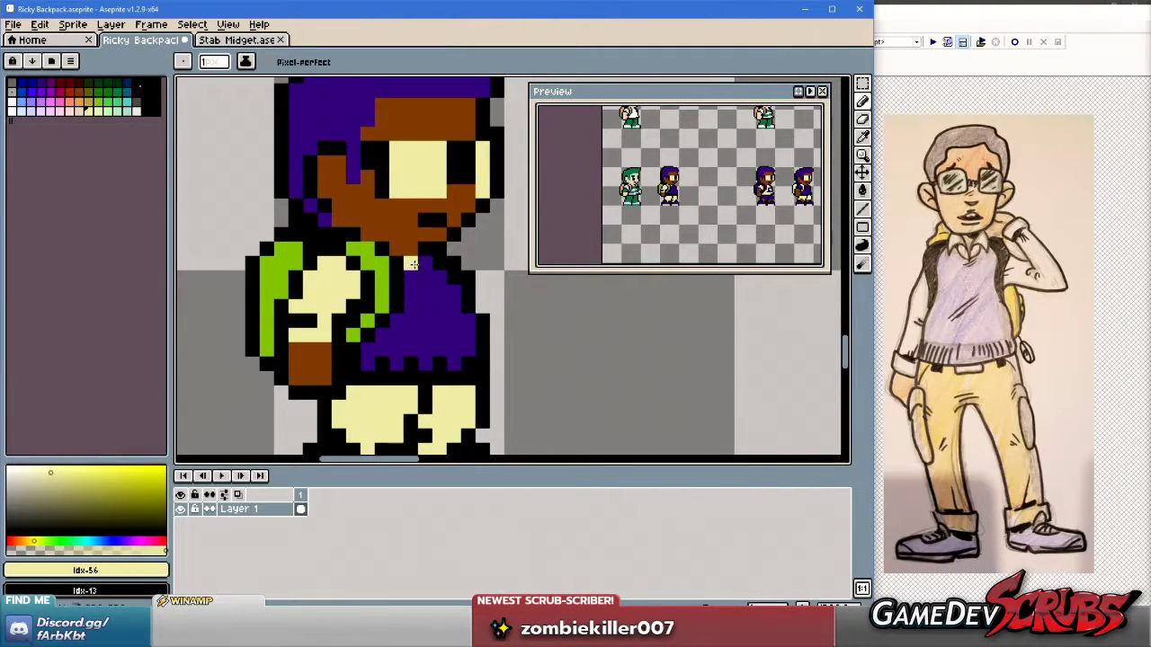
{"action": "left_click", "coordinate": [454, 294]}
{"action": "key", "text": "ctrl+z"}
{"action": "left_click", "coordinate": [381, 248]}
Shape the cream collar with black pixels around the neck, using palette colour 13.
{"action": "left_click", "coordinate": [397, 277], "text": "alt"}
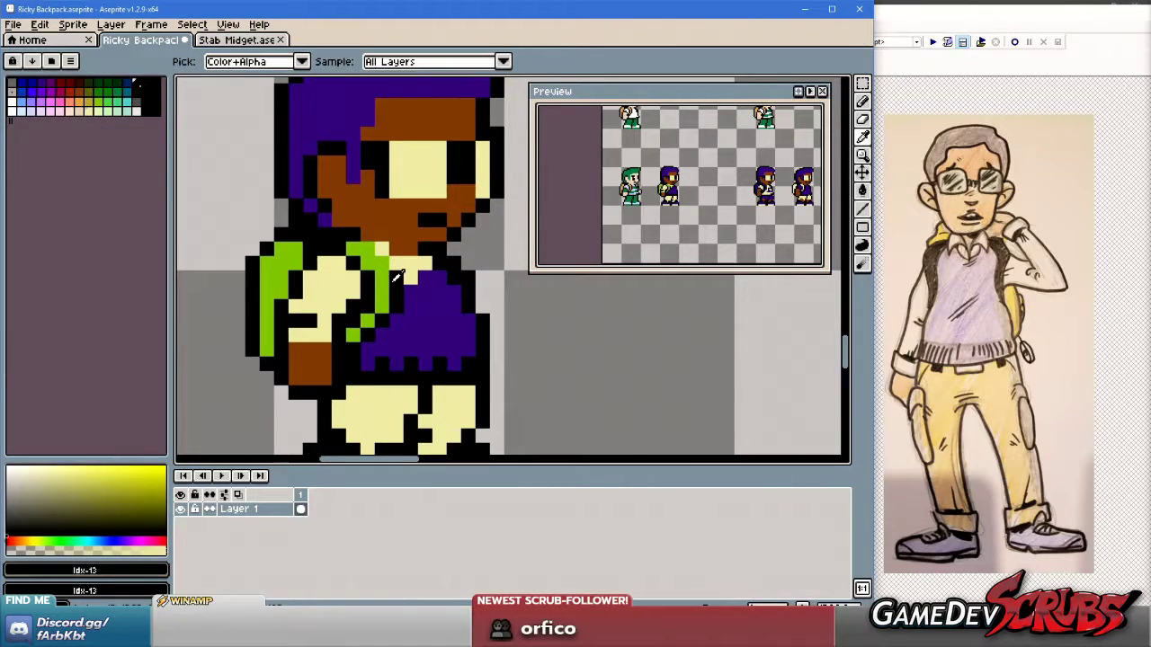
{"action": "left_click", "coordinate": [367, 236]}
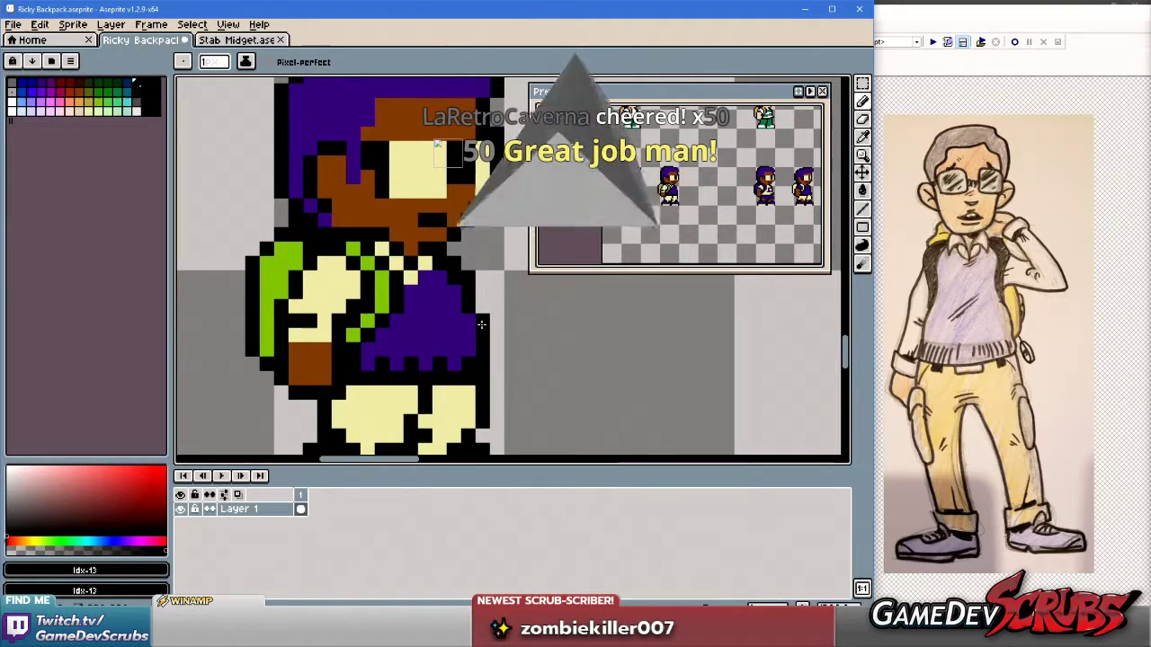
Move the collar's front point one pixel forward beneath the chin, using cream palette colour 56 and black palette colour 13.
{"action": "scroll", "coordinate": [468, 331], "scroll_direction": "down", "scroll_amount": 1}
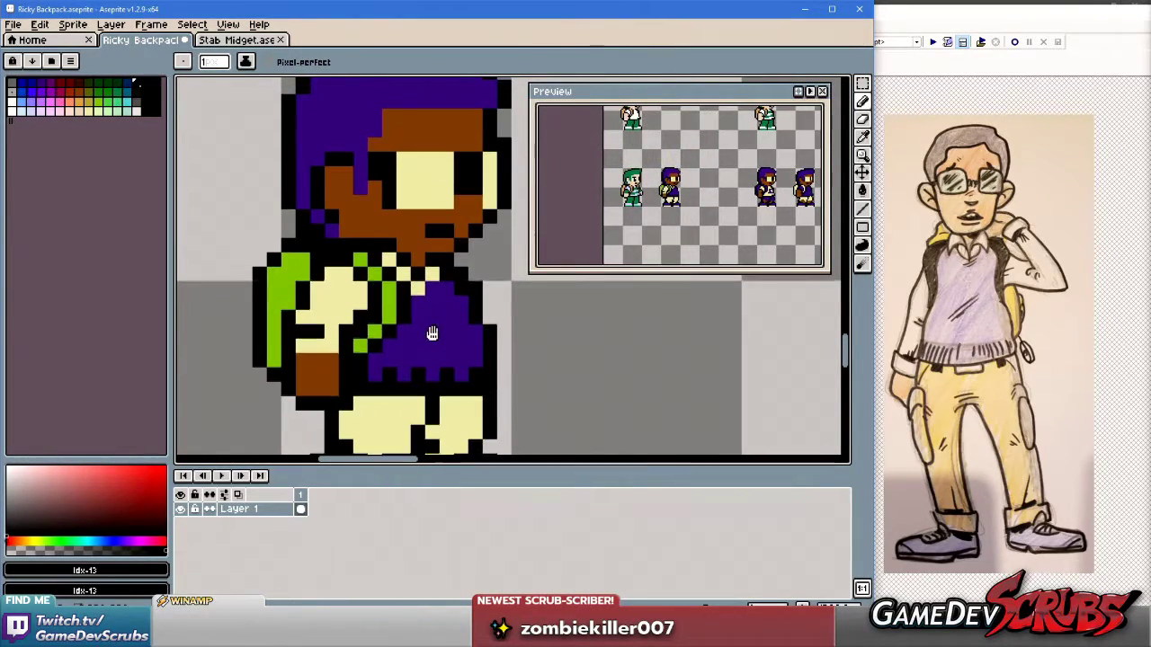
{"action": "scroll", "coordinate": [447, 281], "scroll_direction": "down", "scroll_amount": 1}
{"action": "scroll", "coordinate": [447, 281], "scroll_direction": "up", "scroll_amount": 1}
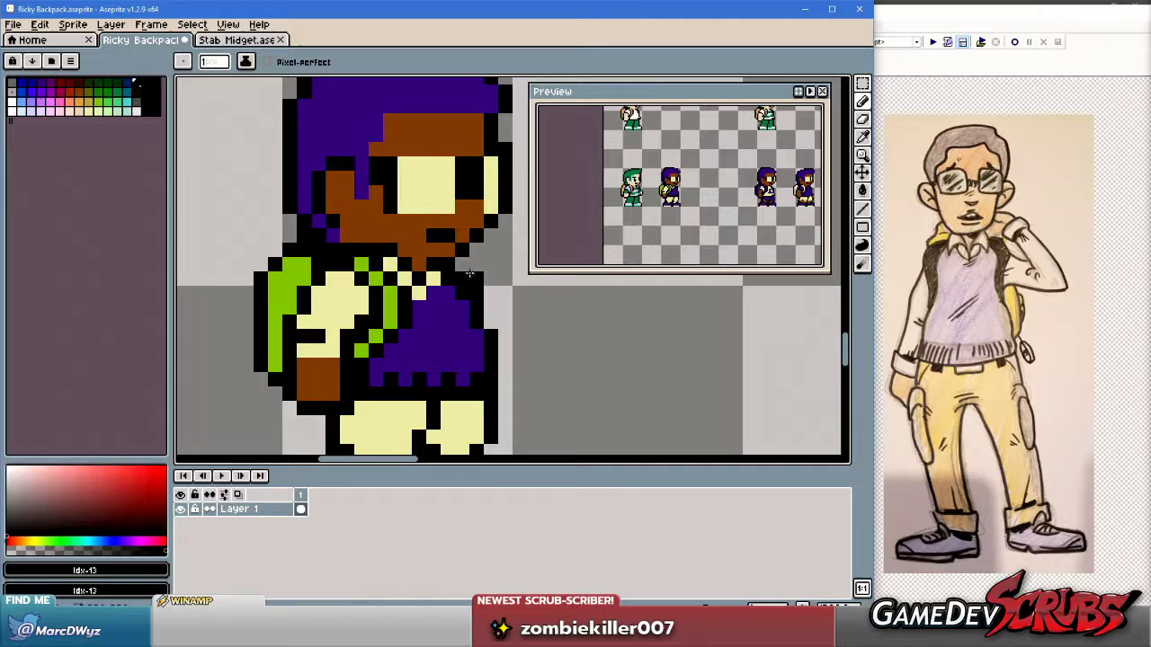
{"action": "left_click", "coordinate": [428, 284], "text": "alt"}
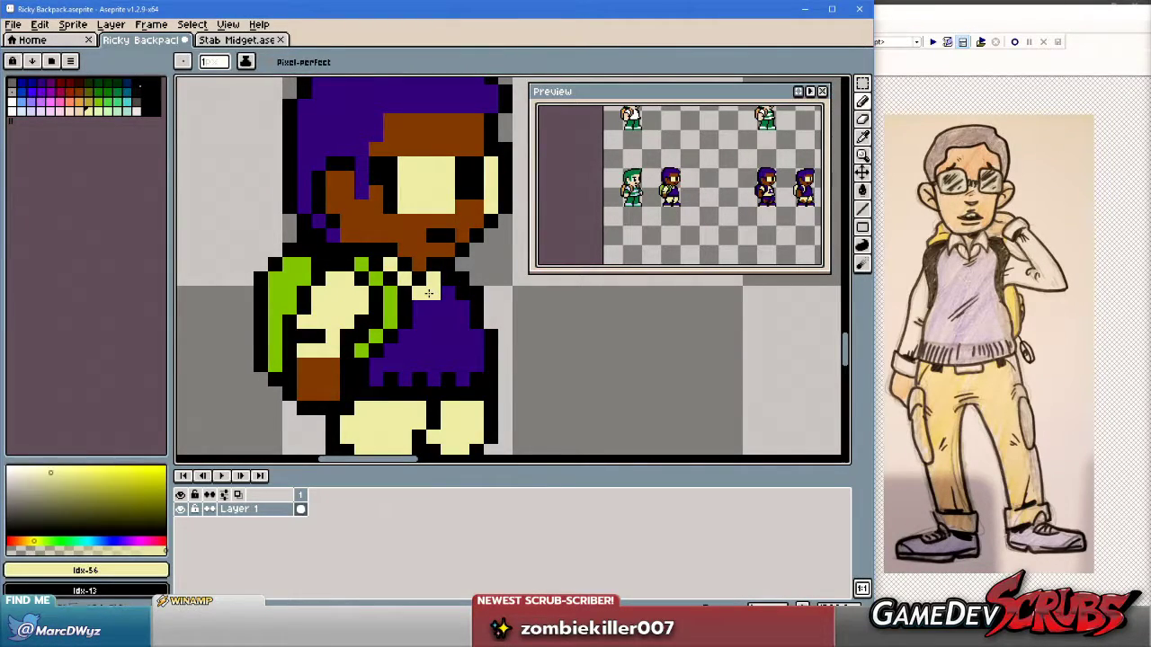
{"action": "left_click", "coordinate": [432, 281], "text": "alt"}
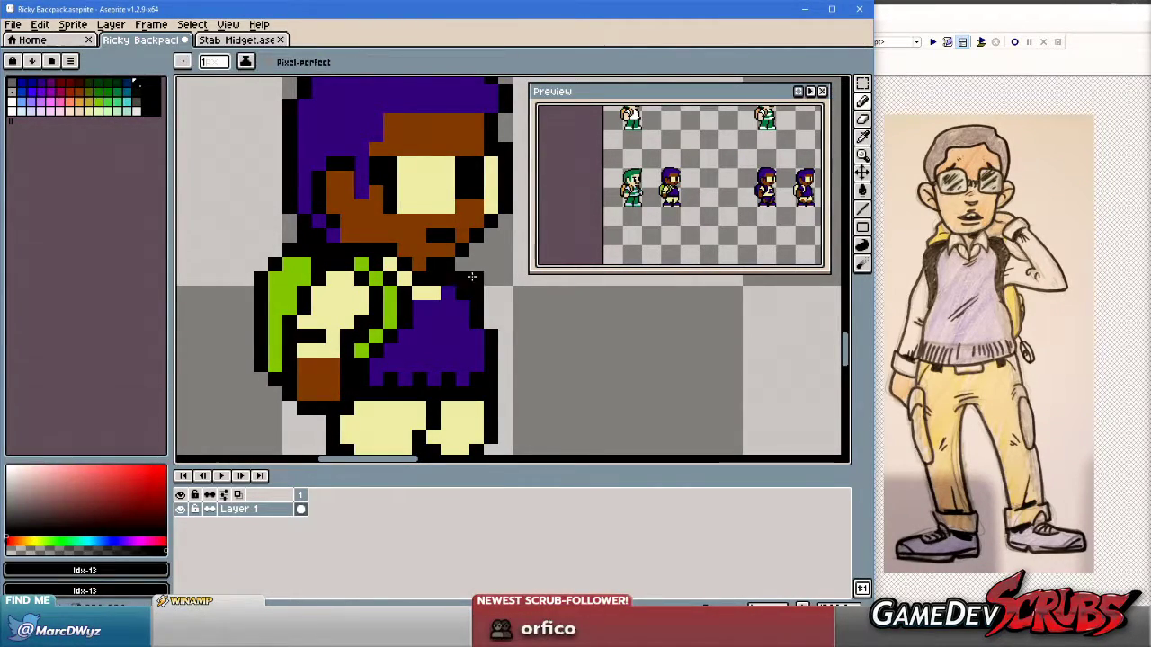
{"action": "left_click", "coordinate": [442, 280], "text": "alt"}
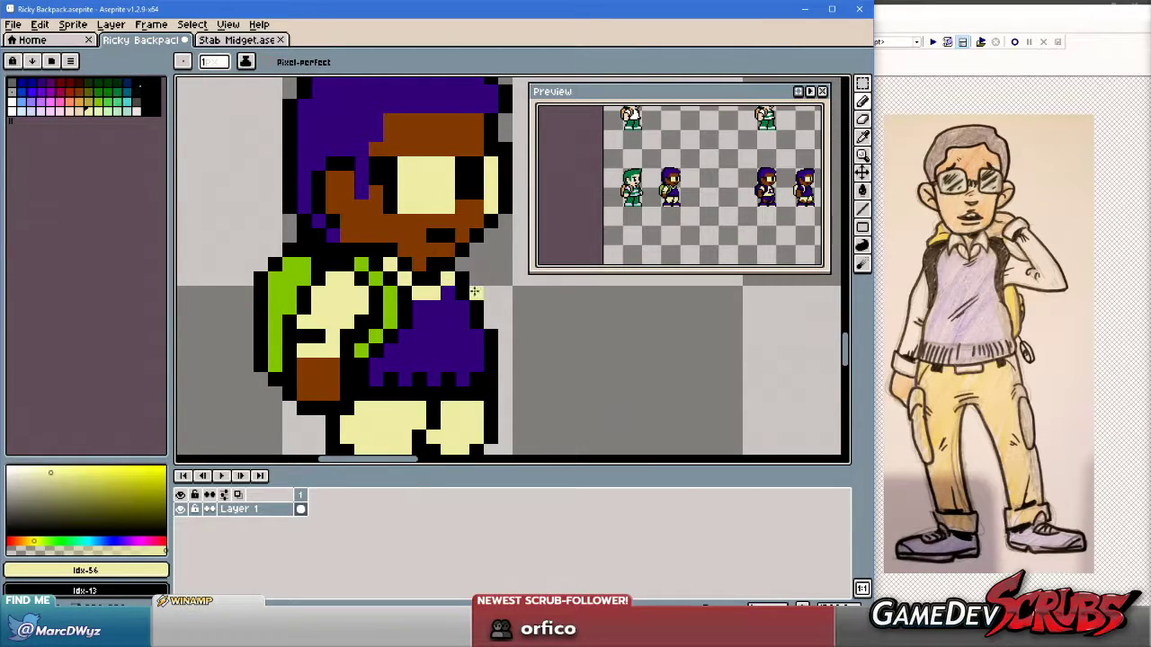
Clean up the collar's front edge with black outline pixels, using palette colour 13.
{"action": "scroll", "coordinate": [474, 289], "scroll_direction": "up", "scroll_amount": 1}
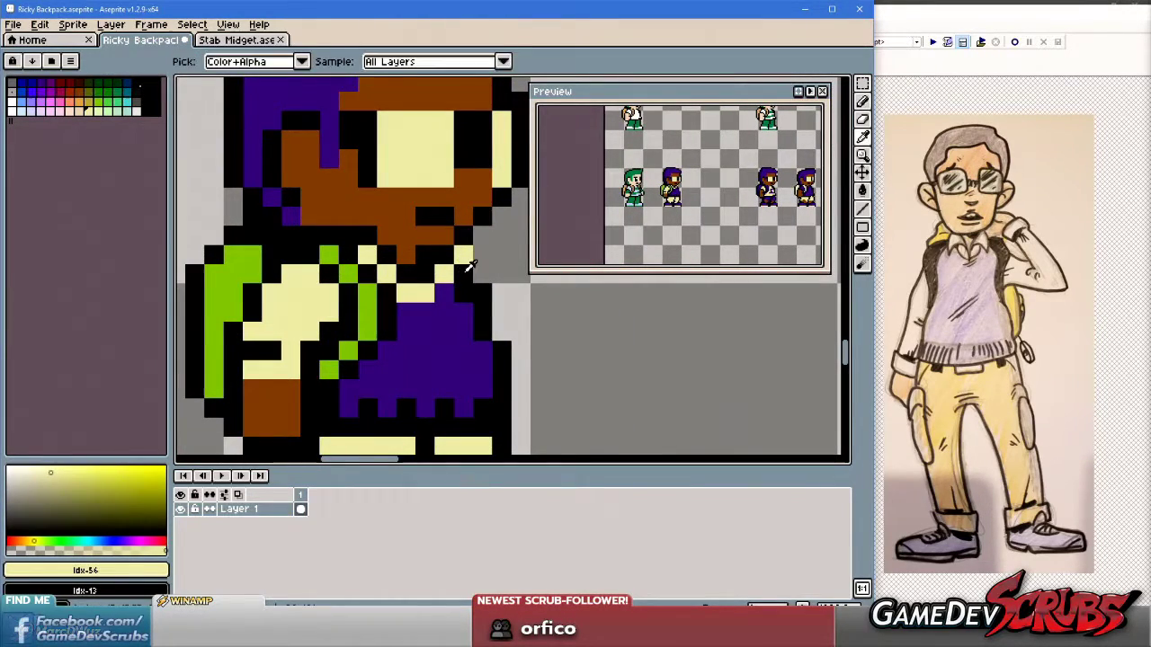
{"action": "left_click", "coordinate": [466, 262], "text": "alt"}
{"action": "scroll", "coordinate": [525, 328], "scroll_direction": "down", "scroll_amount": 2}
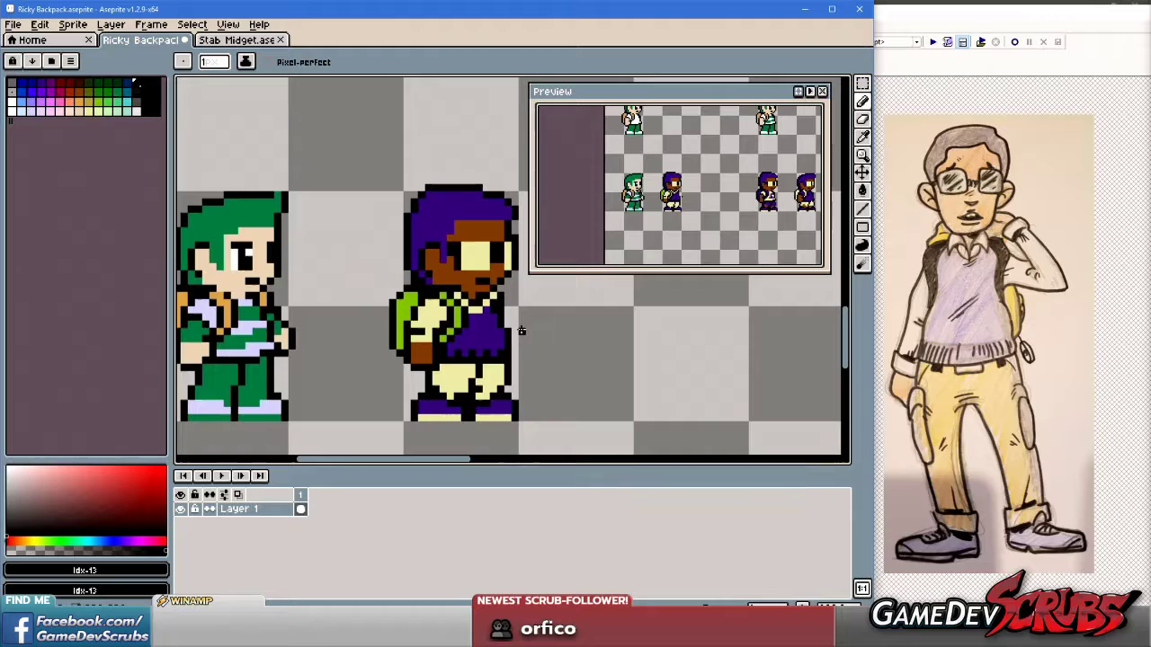
{"action": "scroll", "coordinate": [490, 317], "scroll_direction": "up", "scroll_amount": 1}
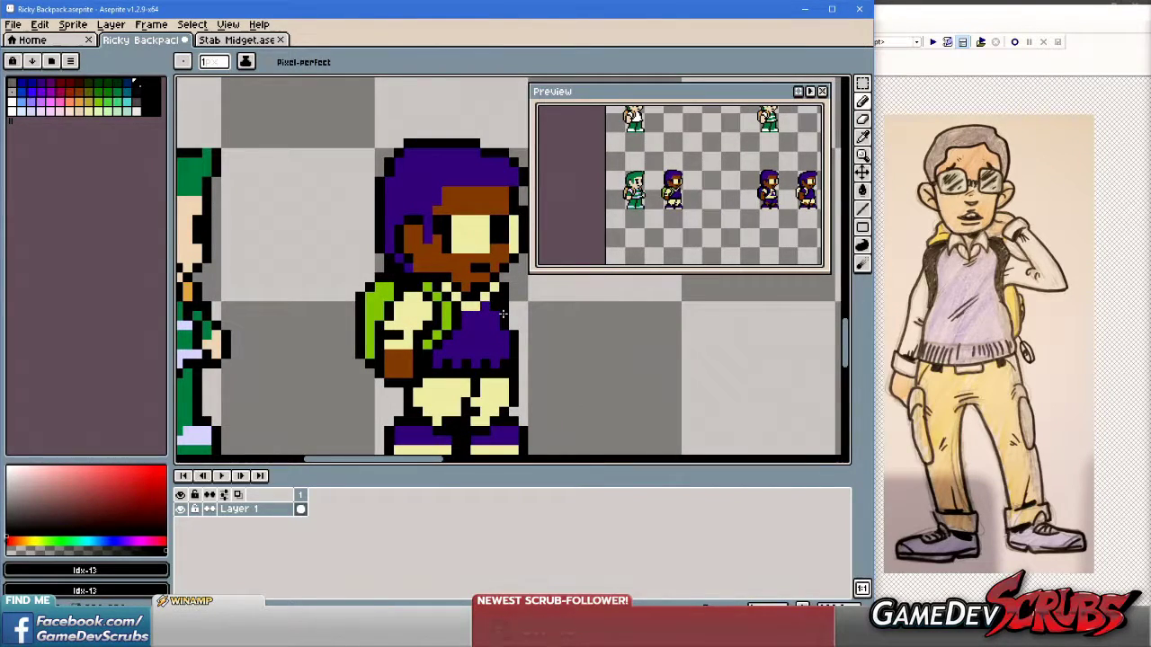
{"action": "scroll", "coordinate": [495, 308], "scroll_direction": "up", "scroll_amount": 1}
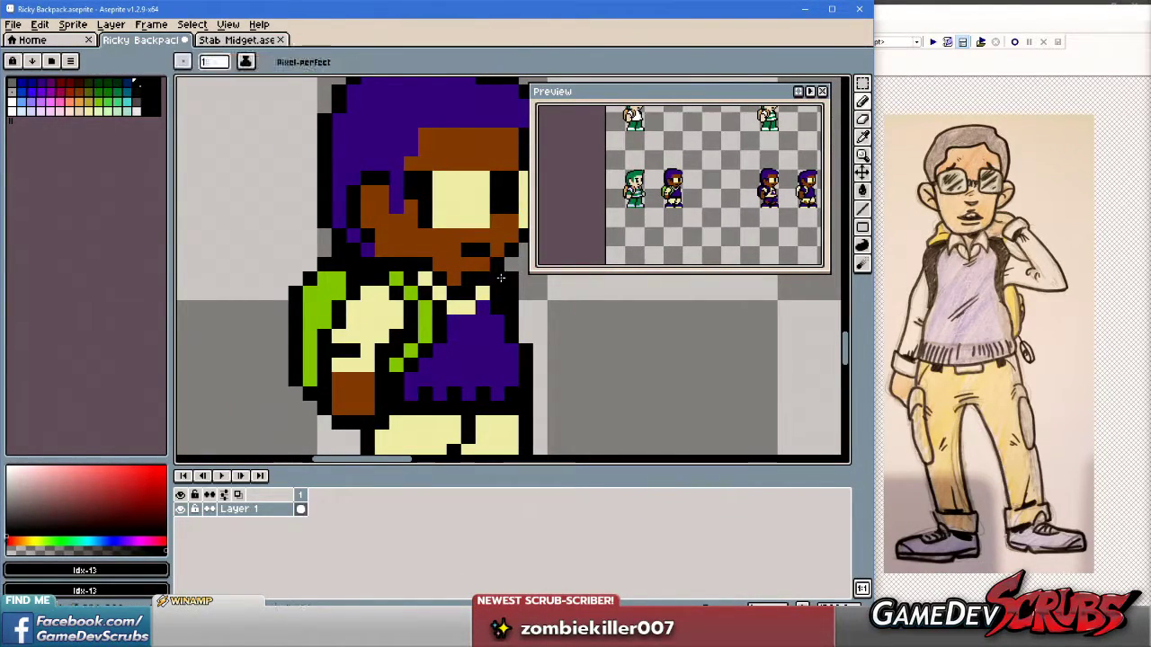
Trim the black outline in front of the neck with transparent palette colour 16, and touch it up with black palette colour 13.
{"action": "left_click", "coordinate": [510, 278], "text": "alt"}
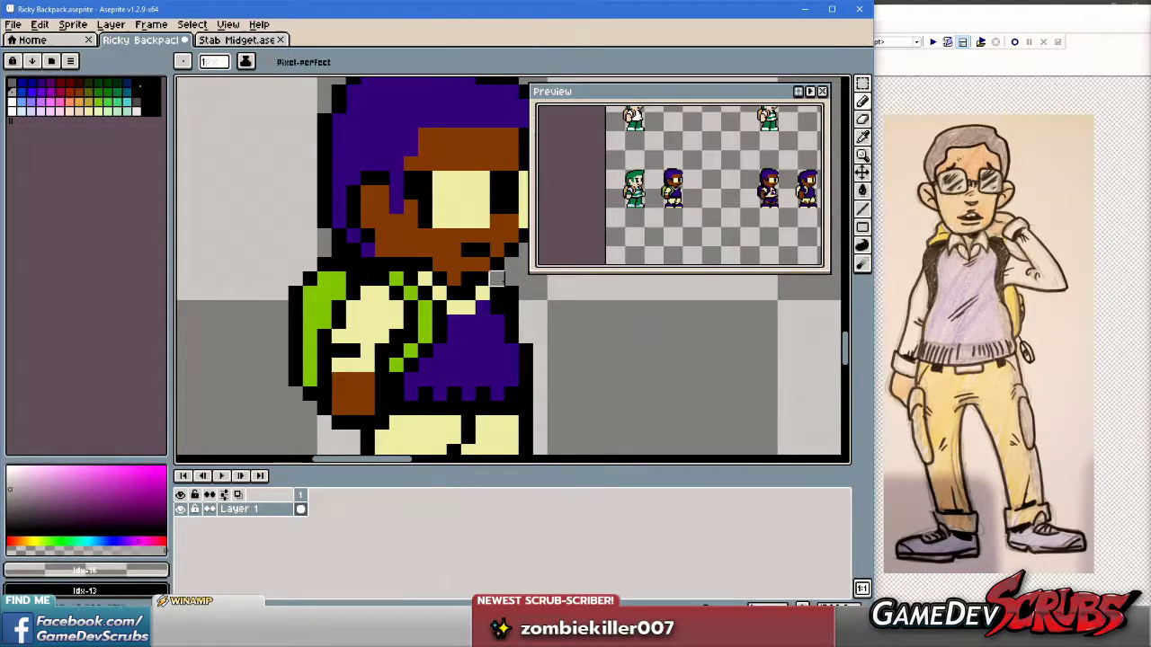
{"action": "scroll", "coordinate": [566, 335], "scroll_direction": "down", "scroll_amount": 1}
{"action": "scroll", "coordinate": [553, 326], "scroll_direction": "up", "scroll_amount": 1}
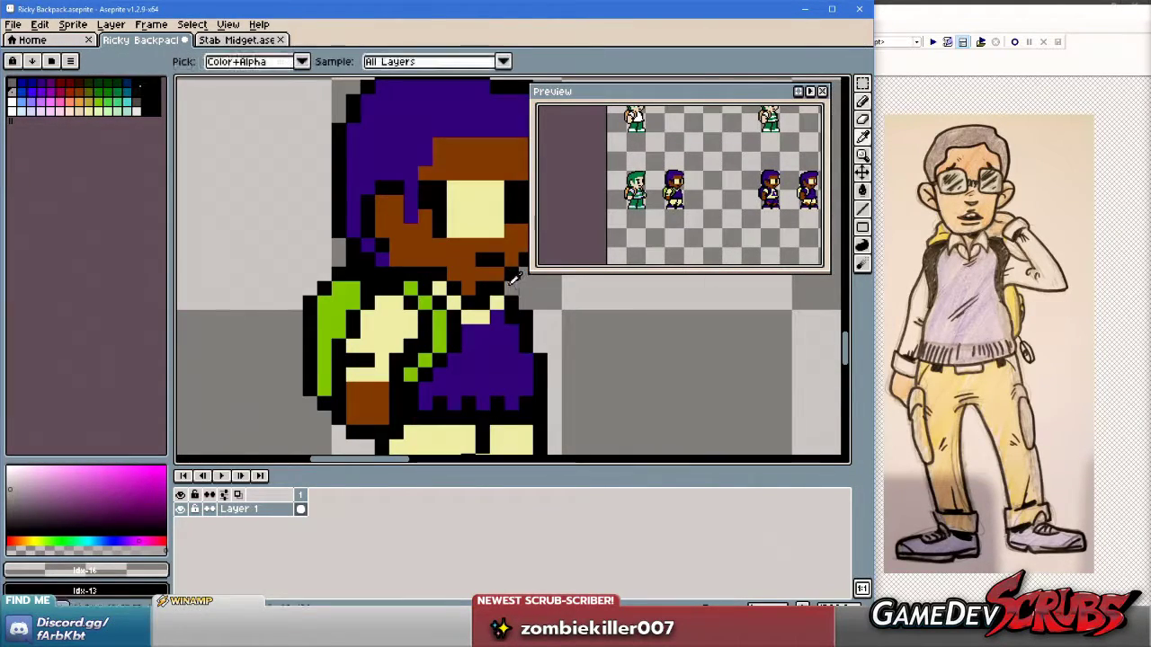
{"action": "left_click", "coordinate": [508, 285], "text": "alt"}
{"action": "scroll", "coordinate": [506, 286], "scroll_direction": "down", "scroll_amount": 1}
{"action": "scroll", "coordinate": [503, 288], "scroll_direction": "up", "scroll_amount": 1}
{"action": "scroll", "coordinate": [490, 293], "scroll_direction": "up", "scroll_amount": 1}
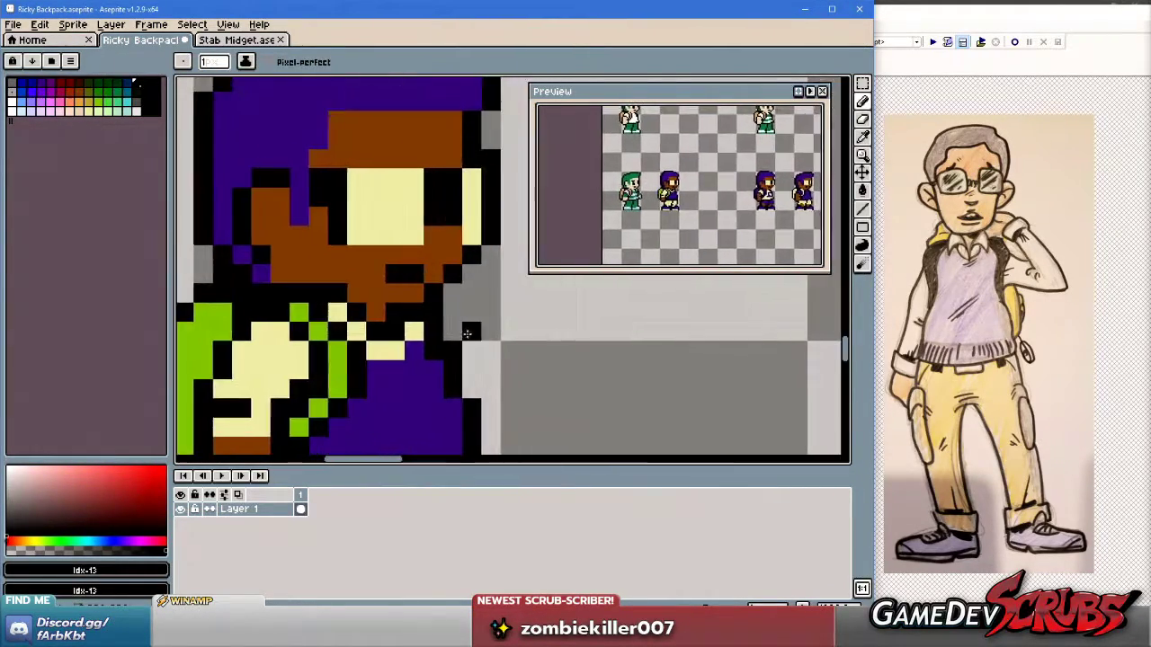
{"action": "scroll", "coordinate": [470, 301], "scroll_direction": "down", "scroll_amount": 2}
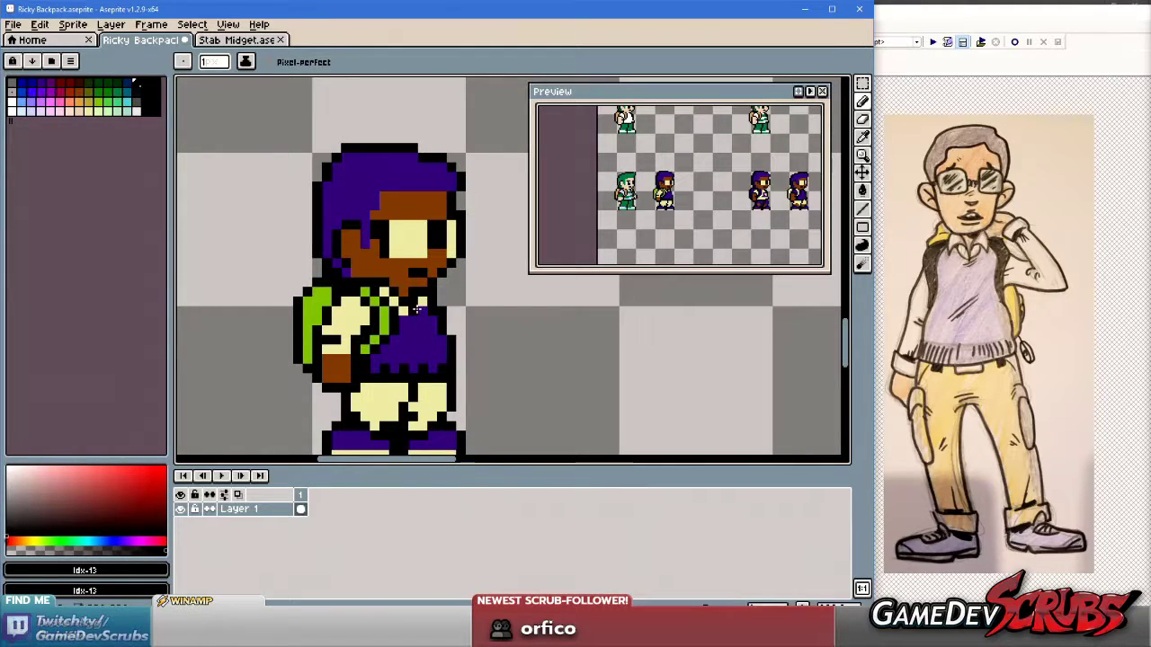
Switch to the Paint Bucket and compare the purple-haired kid's clothing with the reference sketch.
{"action": "scroll", "coordinate": [441, 310], "scroll_direction": "left", "scroll_amount": 1}
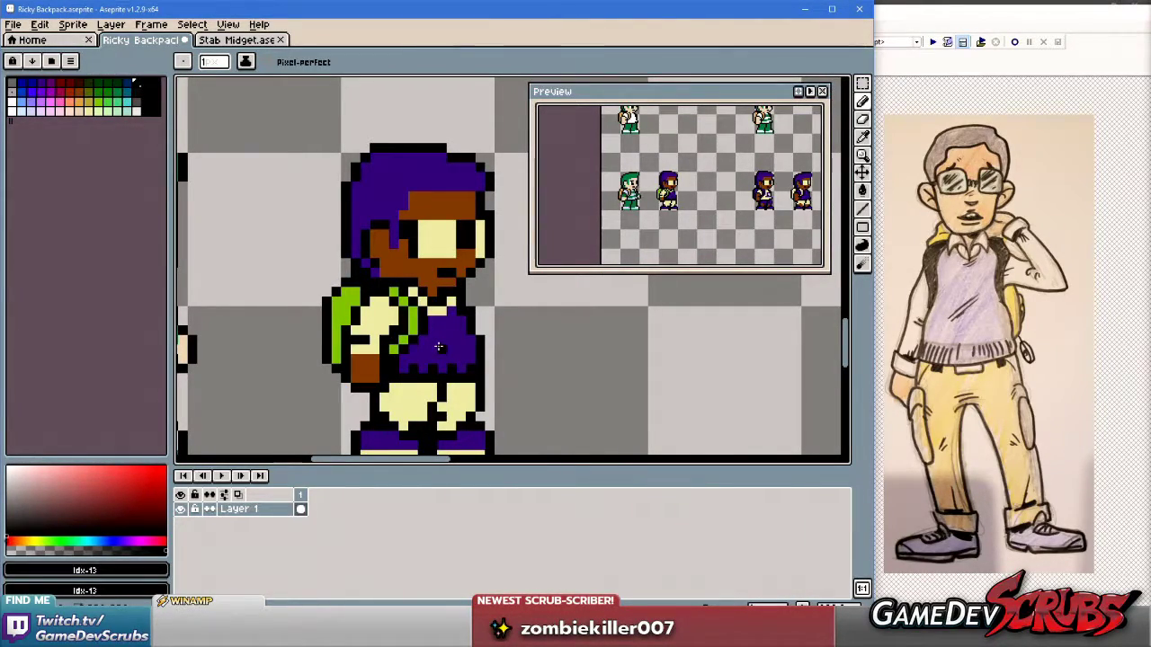
{"action": "key", "text": "g"}
{"action": "mouse_move", "coordinate": [439, 346]}
{"action": "left_mouse_down"}
{"action": "mouse_move", "coordinate": [387, 368]}
{"action": "mouse_move", "coordinate": [369, 330]}
{"action": "left_mouse_up"}
{"action": "scroll", "coordinate": [394, 355], "scroll_direction": "down", "scroll_amount": 1}
{"action": "scroll", "coordinate": [369, 330], "scroll_direction": "up", "scroll_amount": 2}
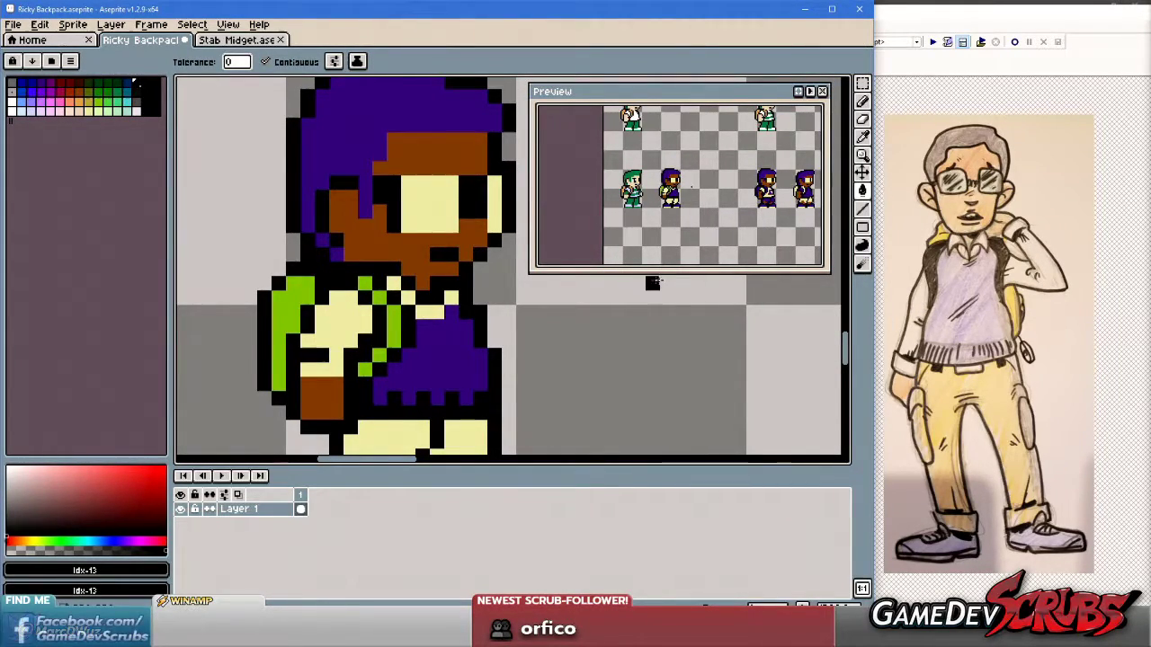
{"action": "scroll", "coordinate": [608, 312], "scroll_direction": "down", "scroll_amount": 1}
{"action": "scroll", "coordinate": [608, 313], "scroll_direction": "up", "scroll_amount": 1}
{"action": "scroll", "coordinate": [538, 315], "scroll_direction": "up", "scroll_amount": 1}
{"action": "scroll", "coordinate": [467, 314], "scroll_direction": "down", "scroll_amount": 1}
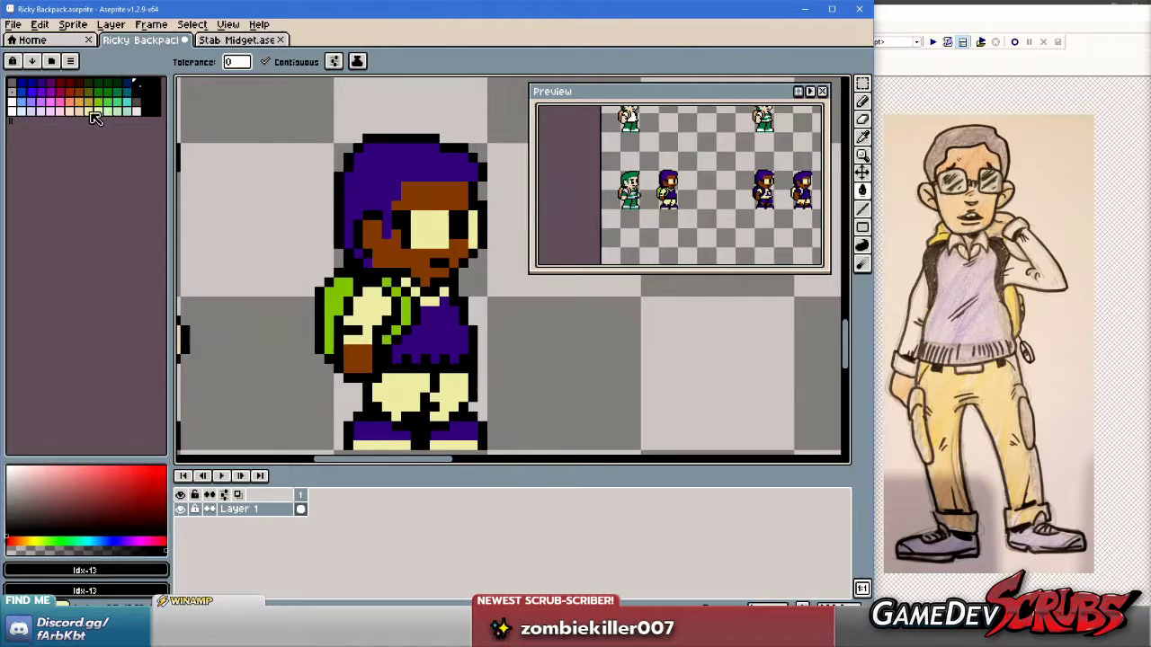
Fill the purple-haired kid's shirt sleeve, collar and glasses lenses with light blue, palette colour 49.
{"action": "left_click", "coordinate": [22, 111]}
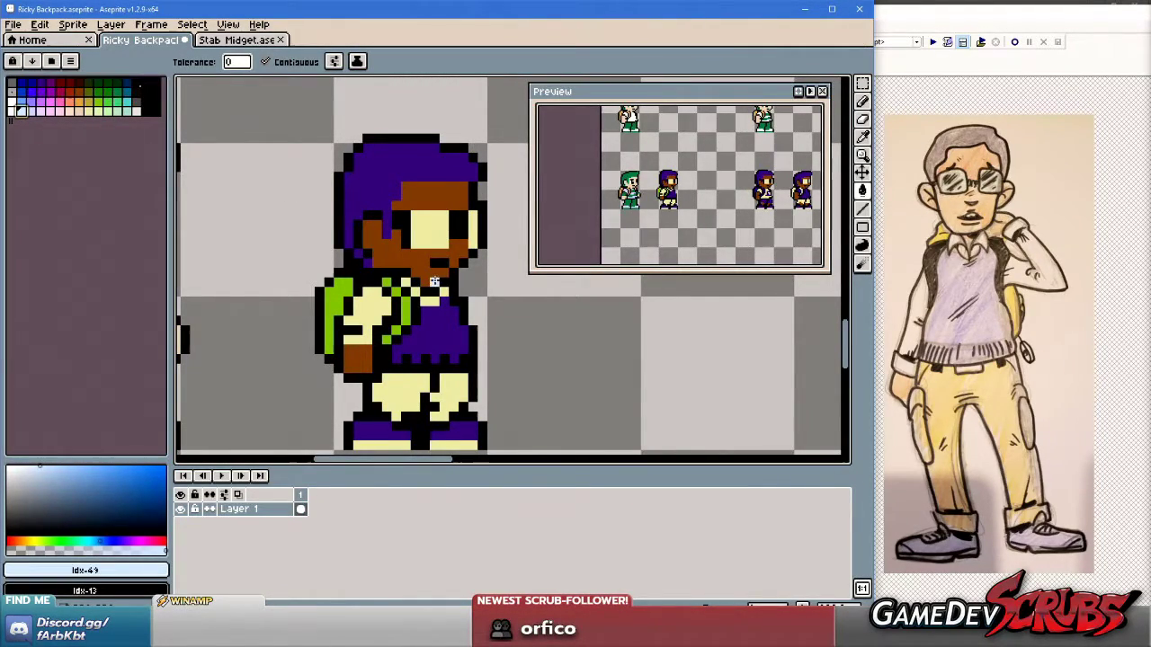
{"action": "scroll", "coordinate": [432, 310], "scroll_direction": "up", "scroll_amount": 1}
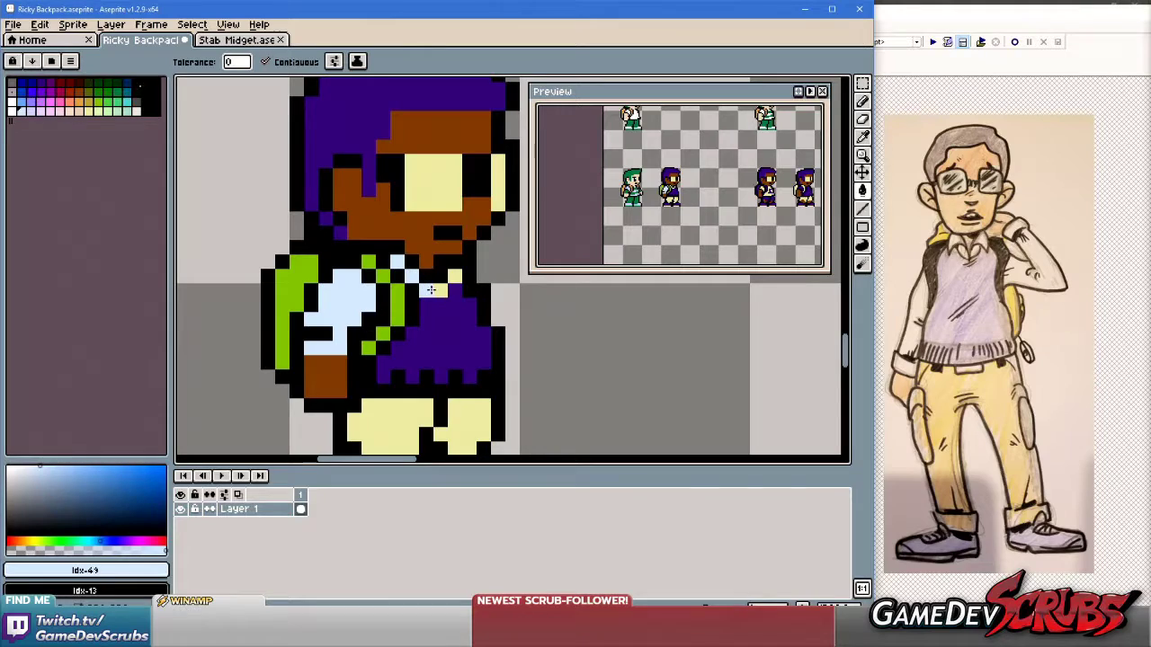
{"action": "scroll", "coordinate": [496, 275], "scroll_direction": "down", "scroll_amount": 1}
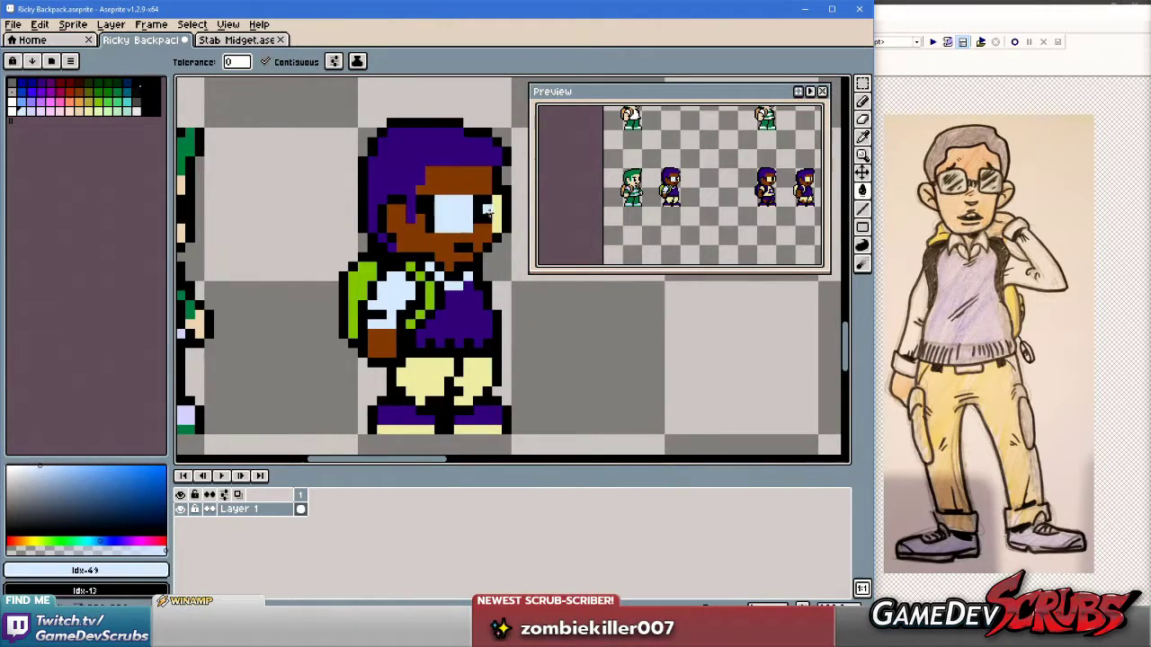
{"action": "scroll", "coordinate": [506, 248], "scroll_direction": "down", "scroll_amount": 1}
{"action": "scroll", "coordinate": [433, 302], "scroll_direction": "up", "scroll_amount": 1}
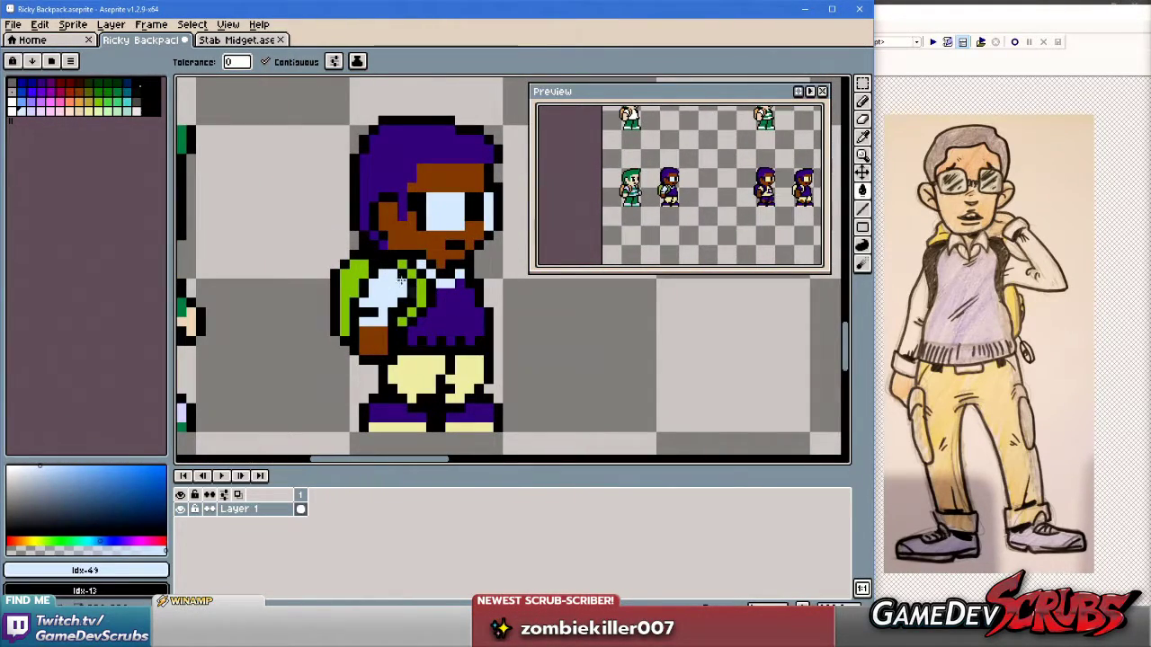
Fill the purple-haired kid's trousers and shoe soles with orange, palette colour 39.
{"action": "left_click", "coordinate": [81, 105]}
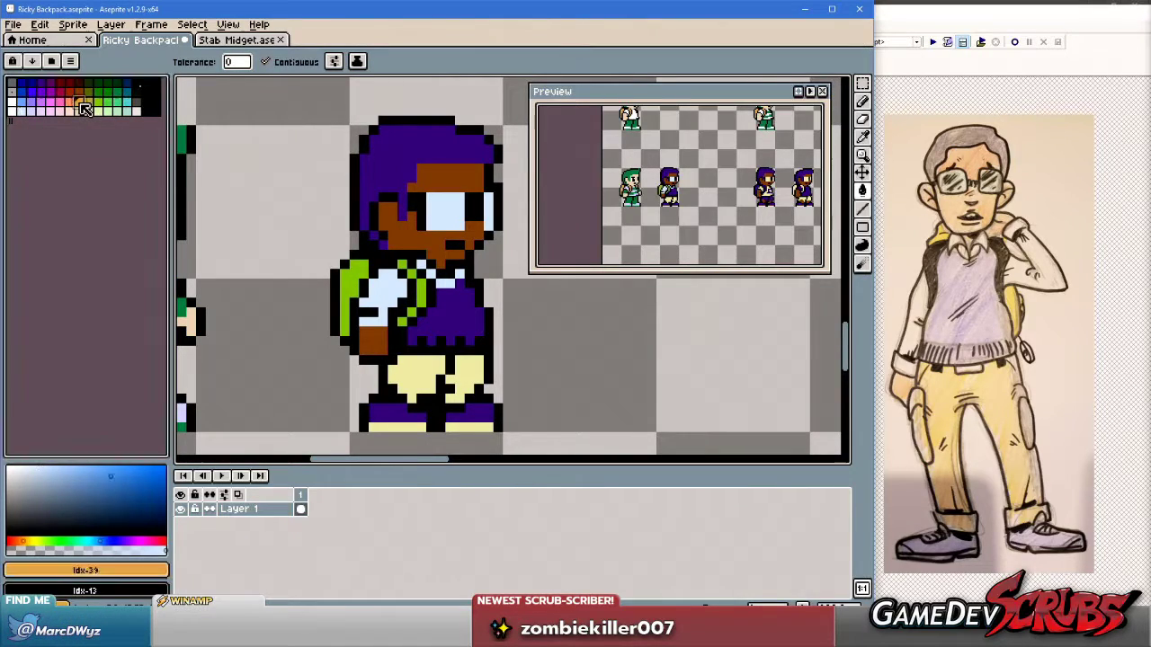
{"action": "left_click", "coordinate": [403, 379]}
{"action": "left_click", "coordinate": [471, 371]}
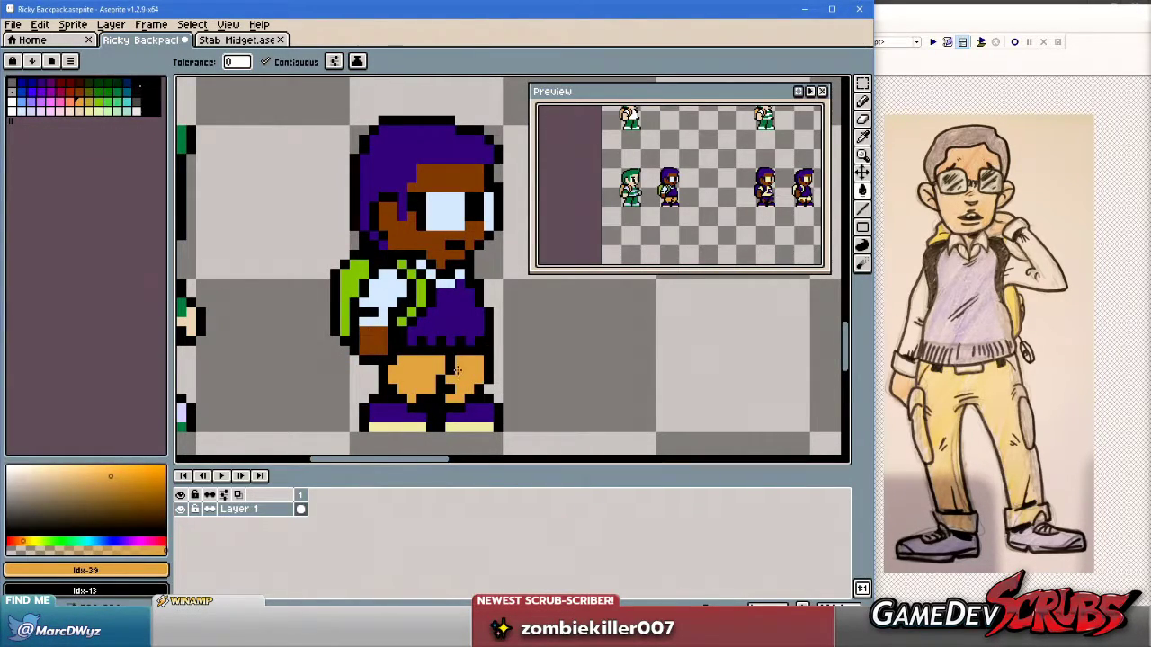
{"action": "left_click_drag", "start_coordinate": [457, 370], "coordinate": [435, 335]}
{"action": "left_click", "coordinate": [386, 393]}
{"action": "left_click", "coordinate": [435, 392]}
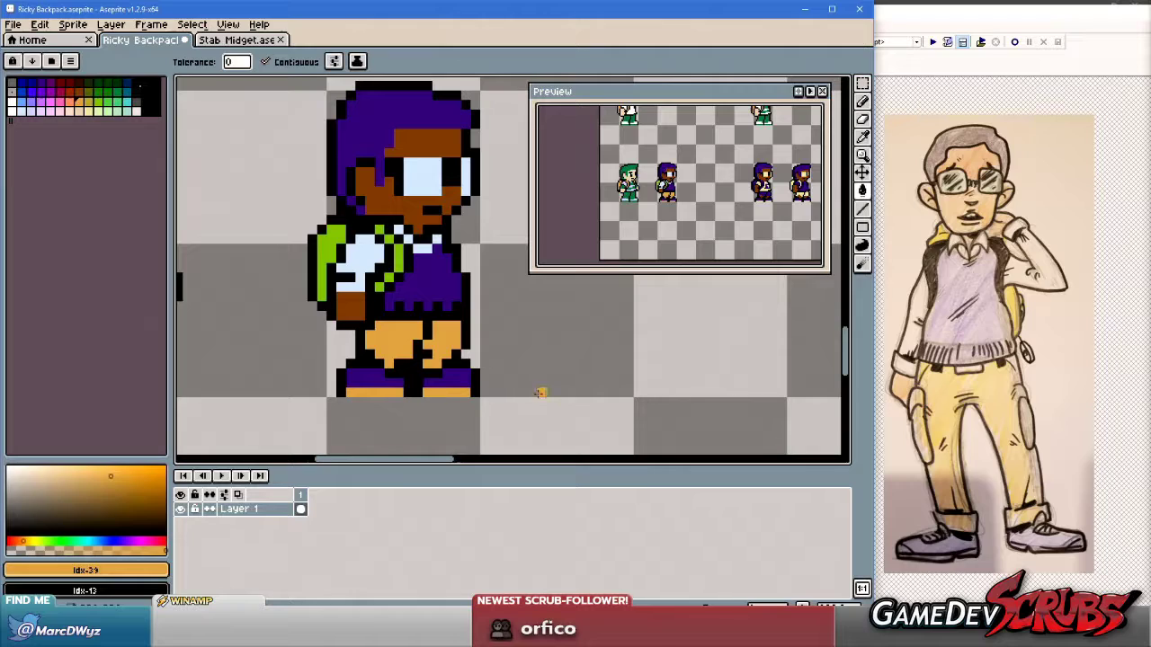
Fill the green backpack and its shoulder strap with orange palette colour 39.
{"action": "left_click_drag", "start_coordinate": [413, 308], "coordinate": [429, 330]}
{"action": "left_click", "coordinate": [346, 261]}
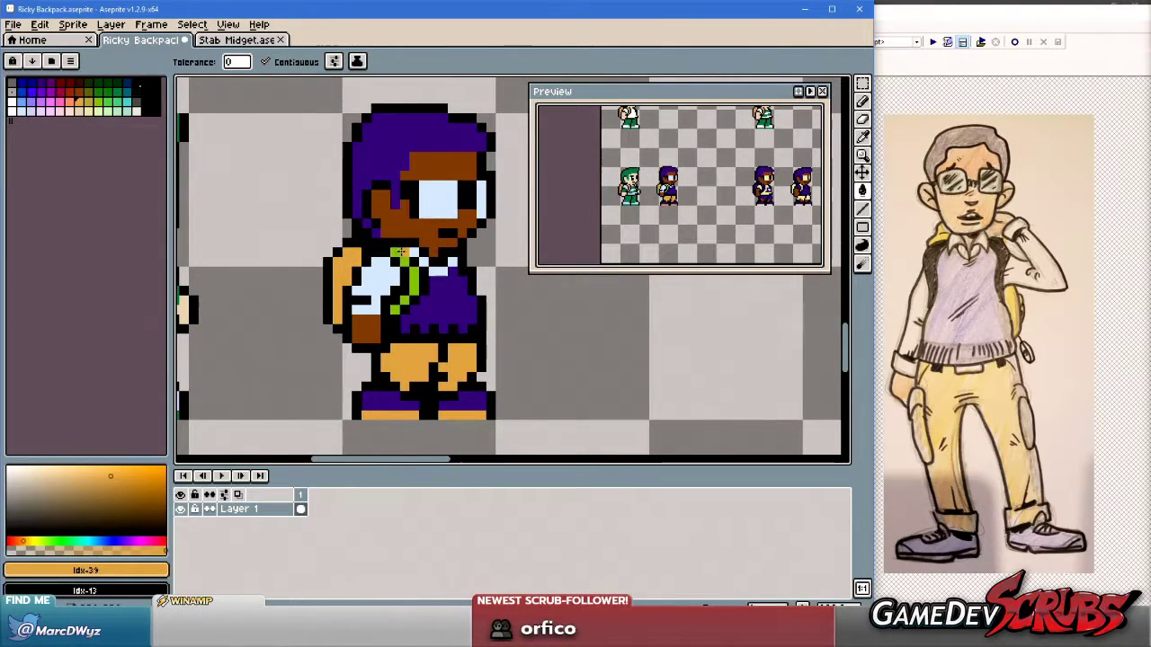
{"action": "left_click", "coordinate": [405, 294]}
{"action": "left_click", "coordinate": [403, 304]}
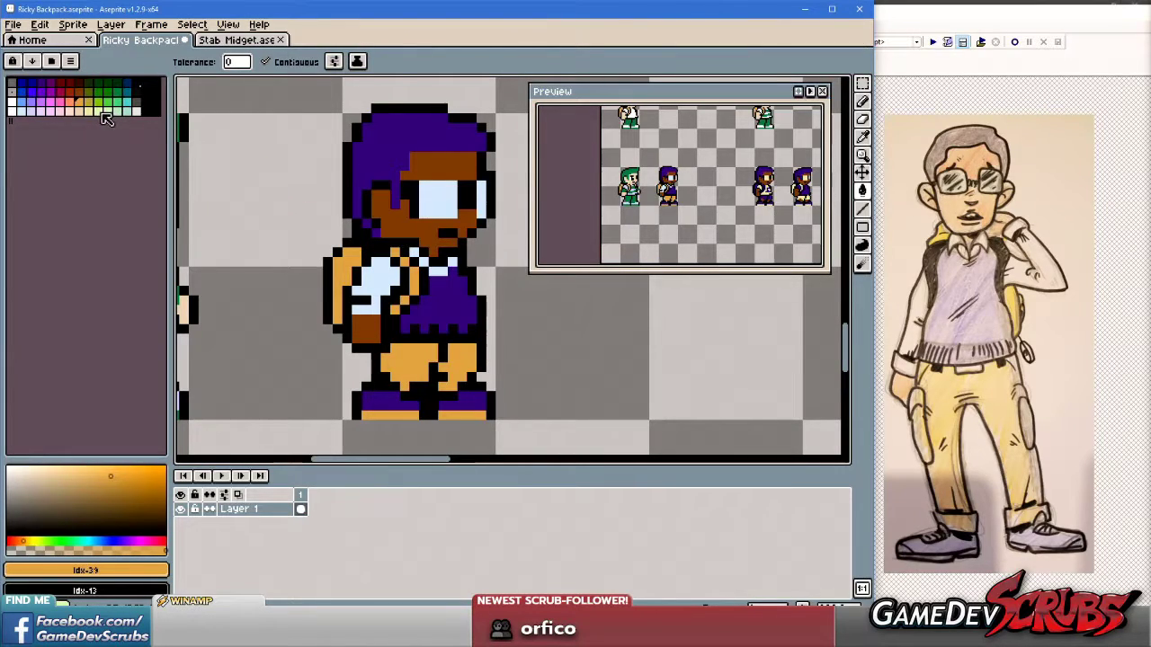
Fill the backpack, shoulder strap, trousers and shoe soles with cream, palette colour 56.
{"action": "left_click", "coordinate": [89, 112]}
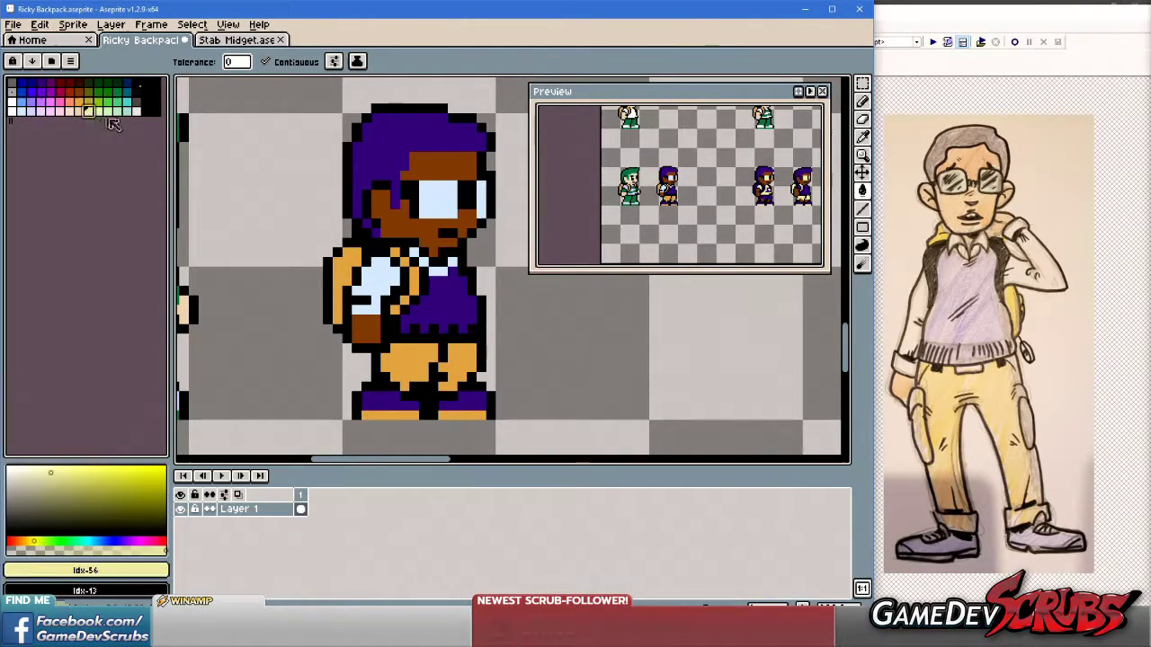
{"action": "left_click", "coordinate": [338, 267]}
{"action": "left_click", "coordinate": [405, 261]}
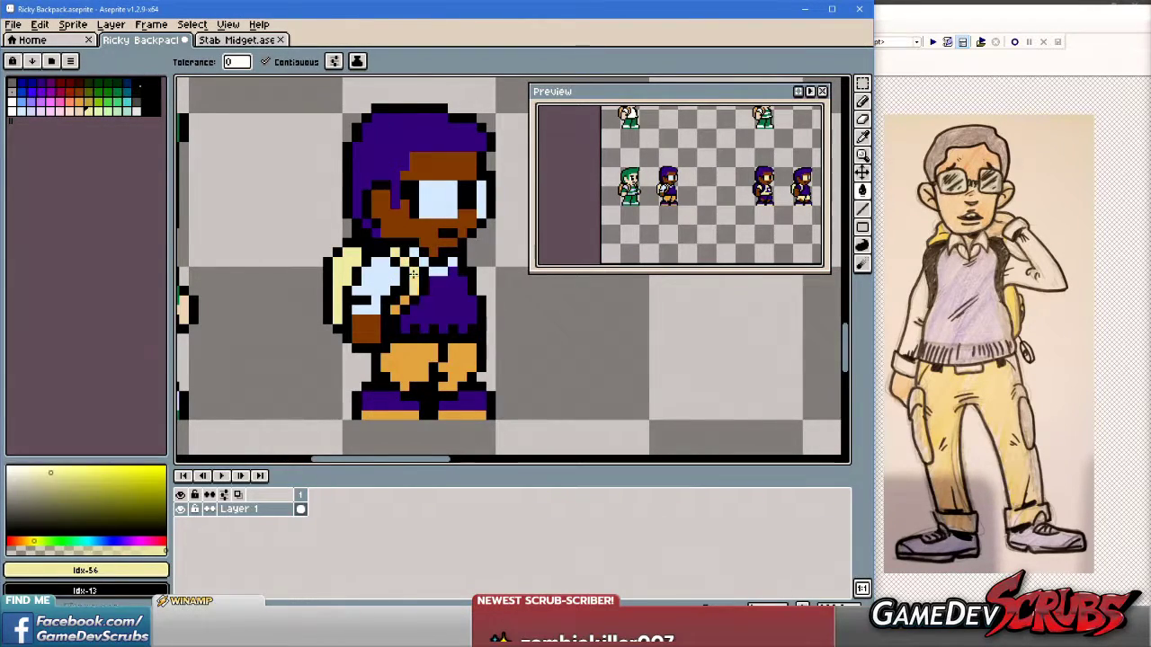
{"action": "left_click", "coordinate": [403, 358]}
{"action": "left_click", "coordinate": [463, 361]}
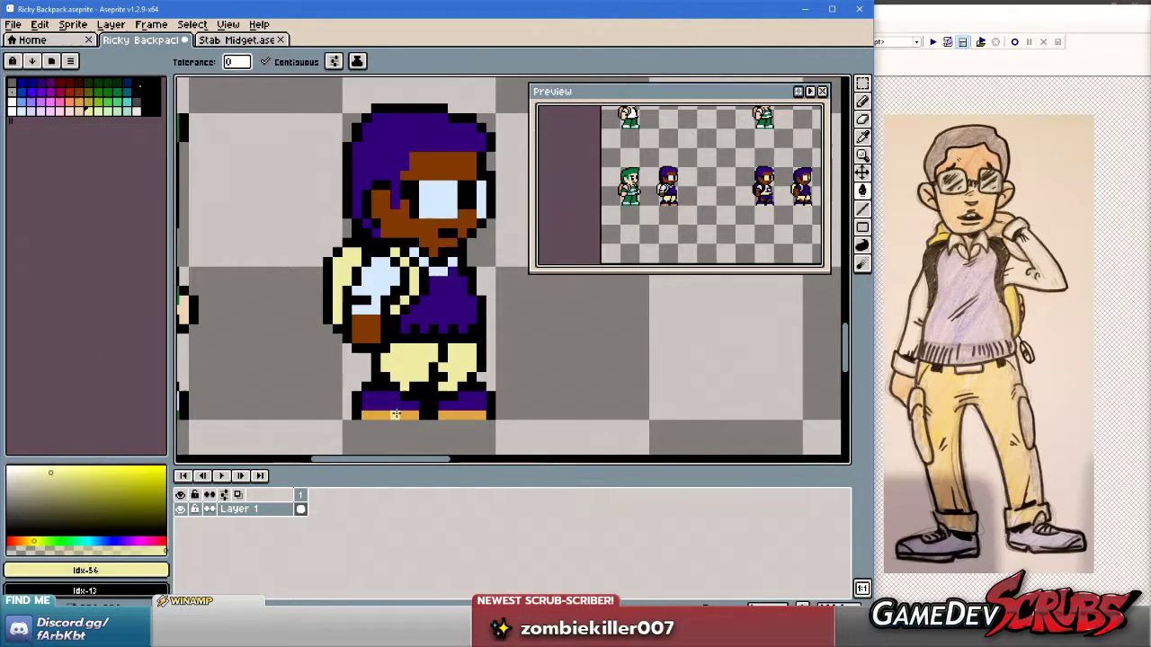
{"action": "scroll", "coordinate": [460, 356], "scroll_direction": "down", "scroll_amount": 2}
{"action": "scroll", "coordinate": [460, 356], "scroll_direction": "up", "scroll_amount": 2}
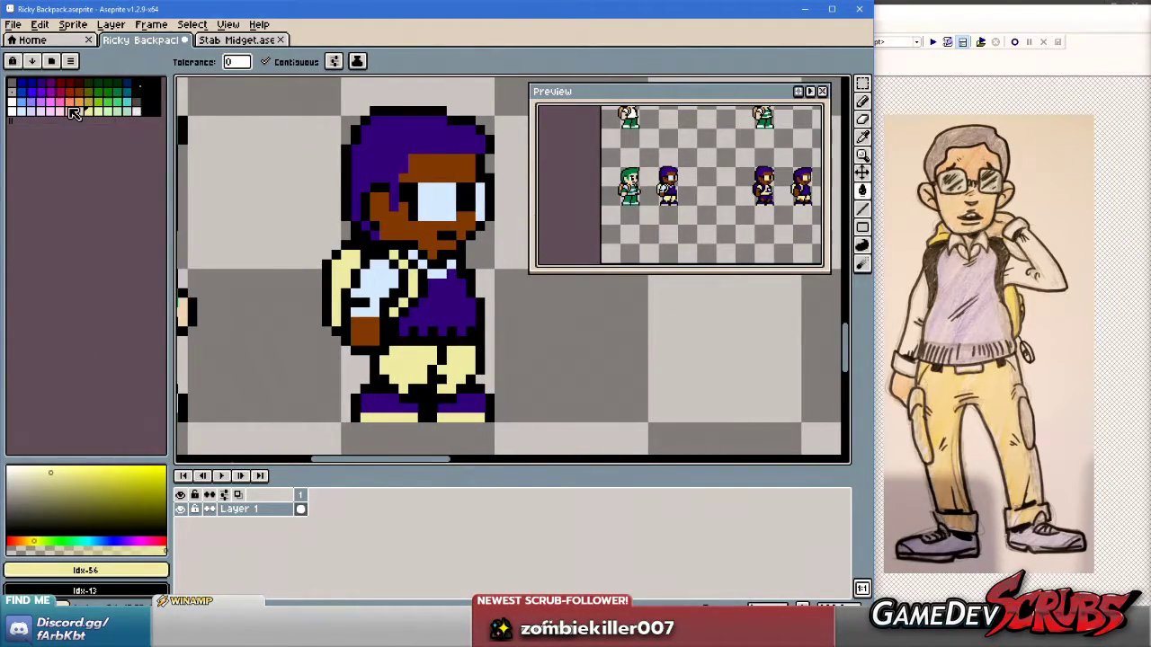
Try bright purple palette colour 19 on the kid's hair, and undo the fill.
{"action": "left_click", "coordinate": [38, 90]}
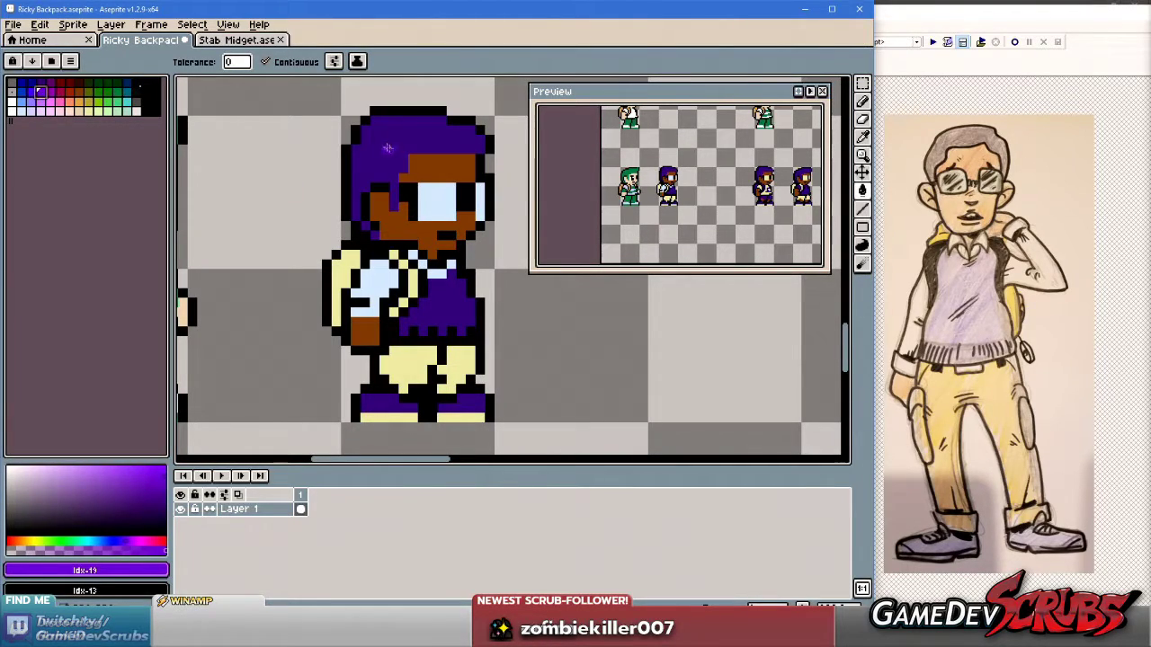
{"action": "left_click", "coordinate": [422, 148]}
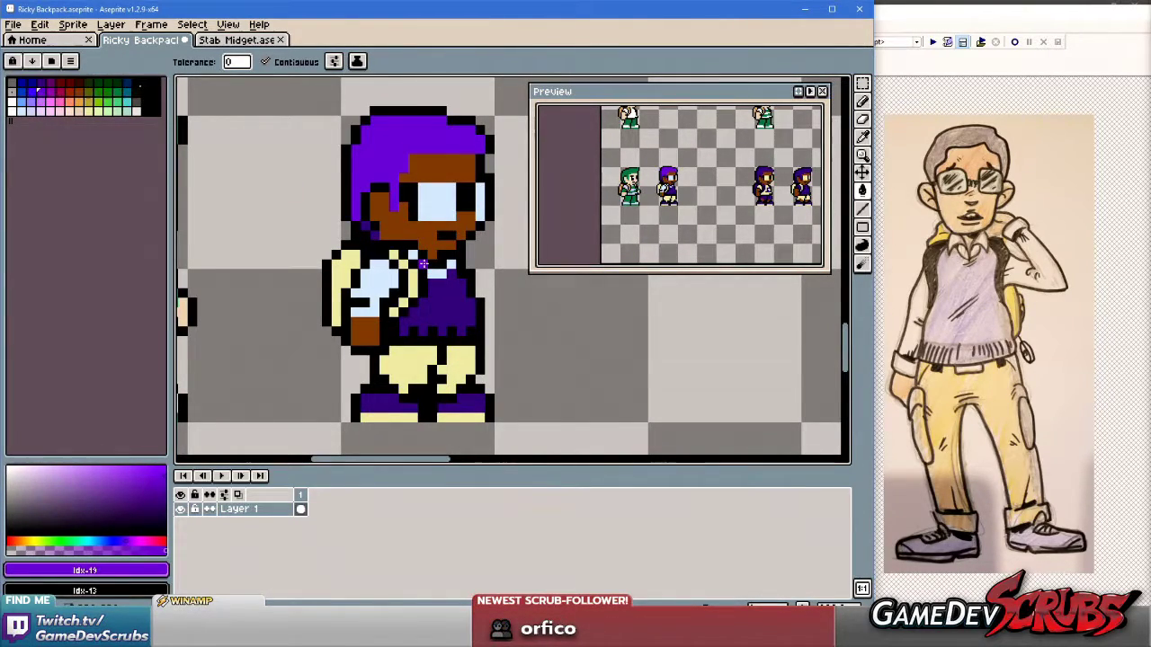
{"action": "key", "text": "ctrl+z"}
Fill the hair, sweater vest and shoes with dark magenta palette colour 4, and undo the shoe fills.
{"action": "left_click", "coordinate": [37, 83]}
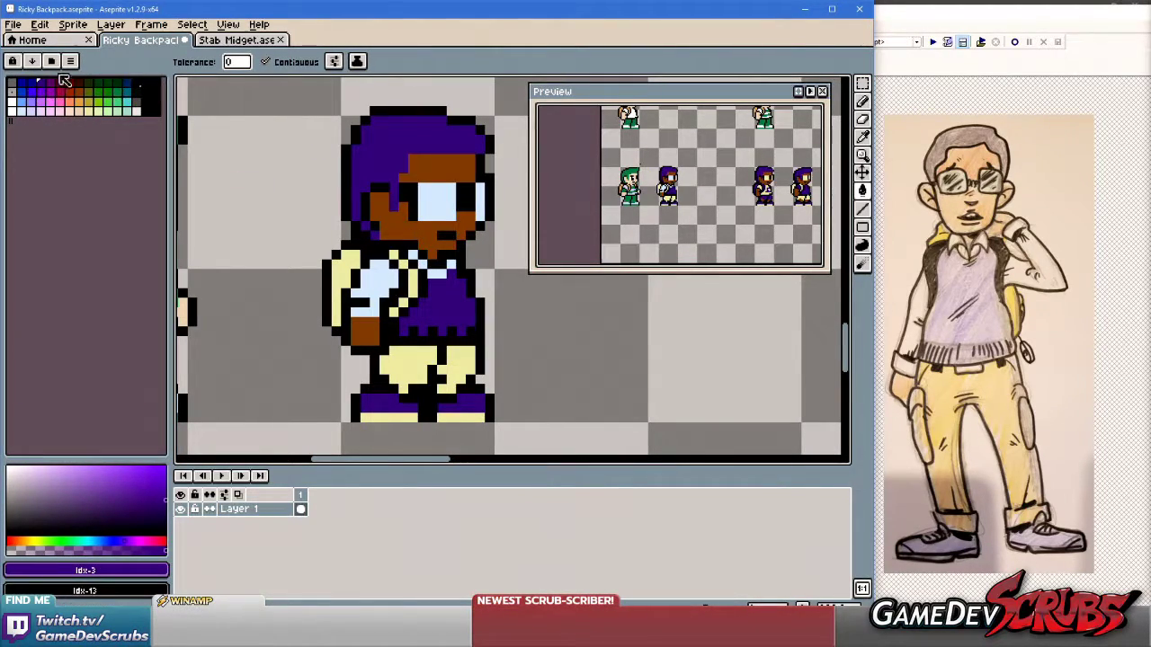
{"action": "left_click", "coordinate": [47, 83]}
{"action": "left_click", "coordinate": [420, 121]}
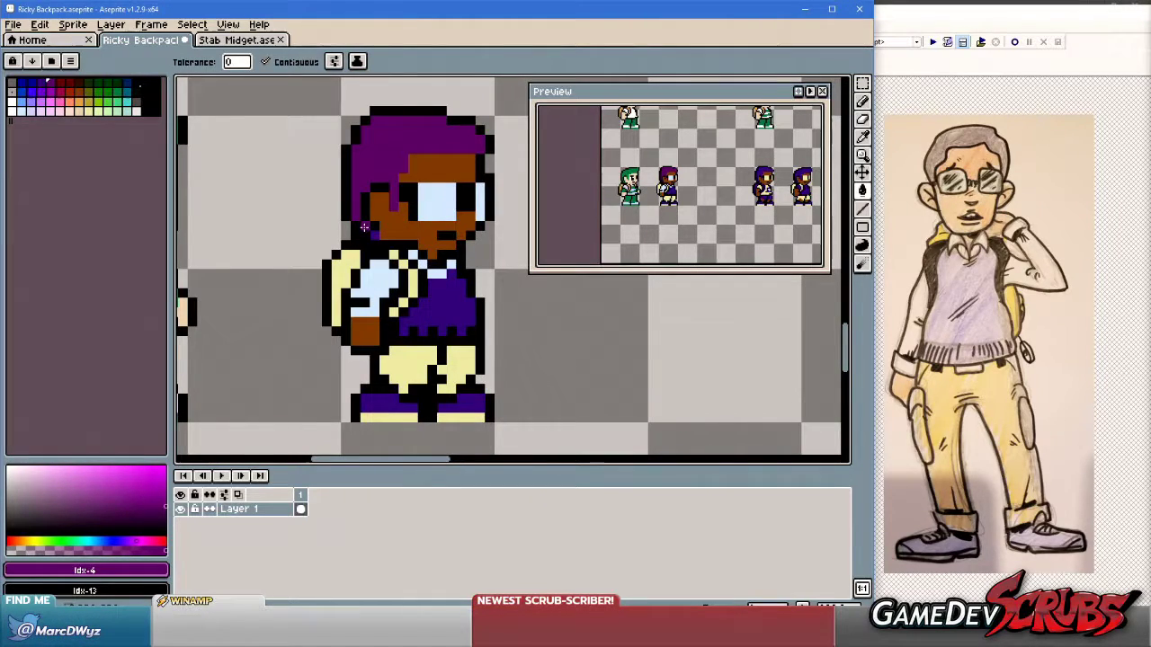
{"action": "left_click", "coordinate": [445, 306]}
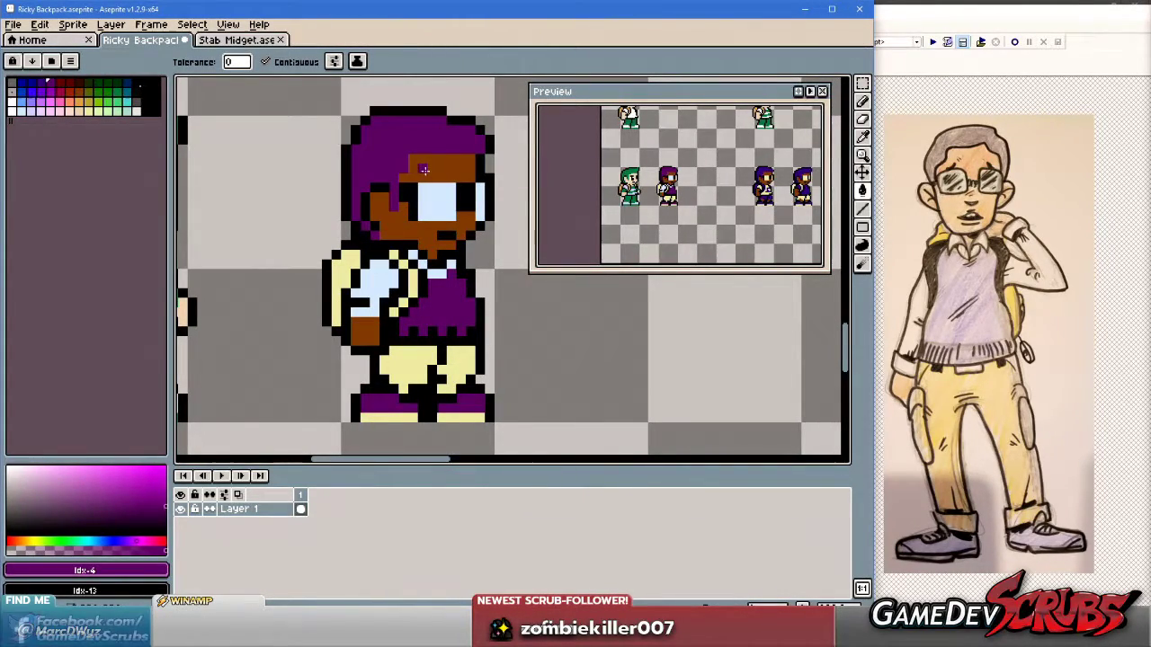
{"action": "key", "text": "ctrl+z"}
{"action": "key", "text": "ctrl+z"}
{"action": "key", "text": "ctrl+z"}
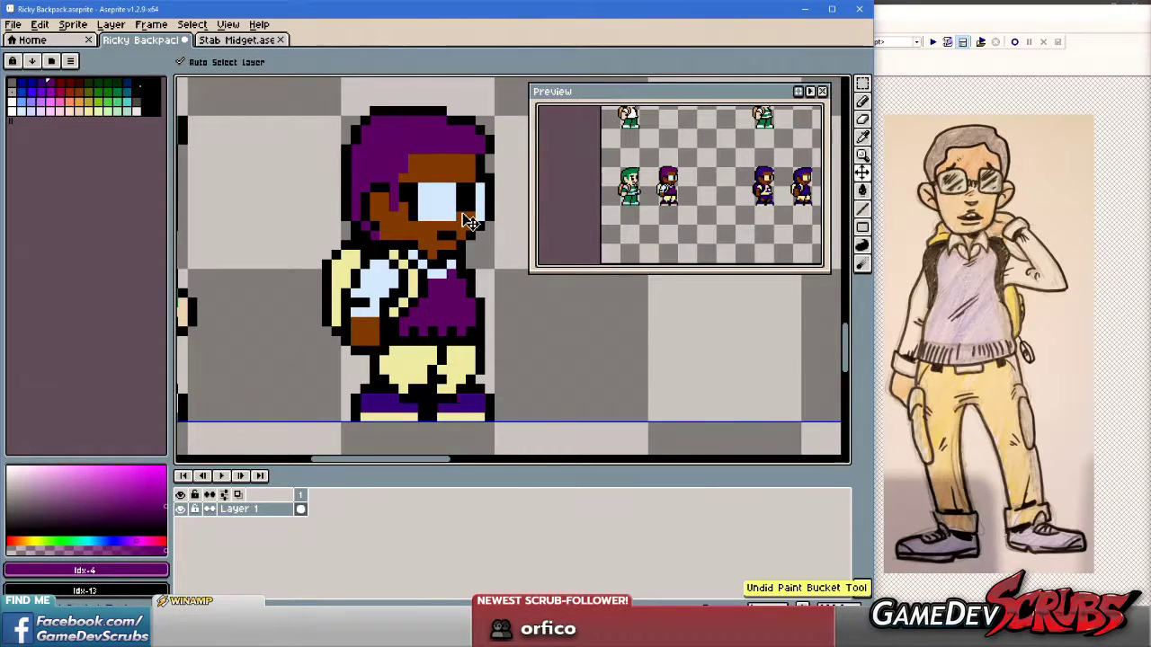
Undo the magenta hair and vest fills, and colour the collar and glasses lenses with the trousers' cream, palette colour 56.
{"action": "key", "text": "g"}
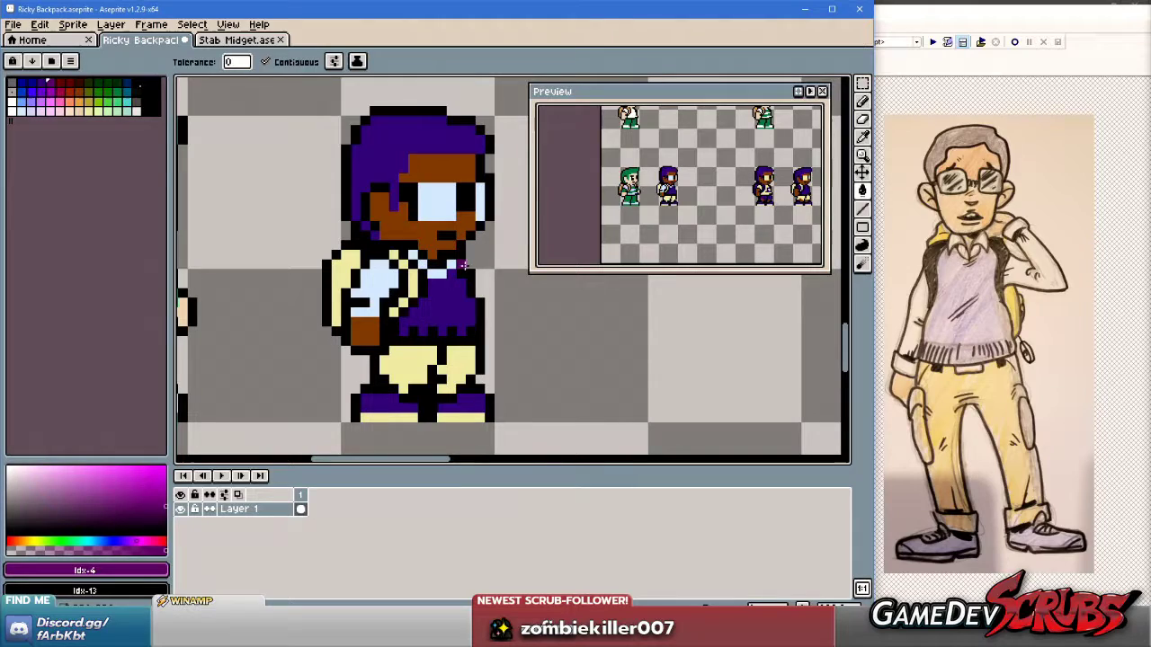
{"action": "scroll", "coordinate": [476, 279], "scroll_direction": "down", "scroll_amount": 1}
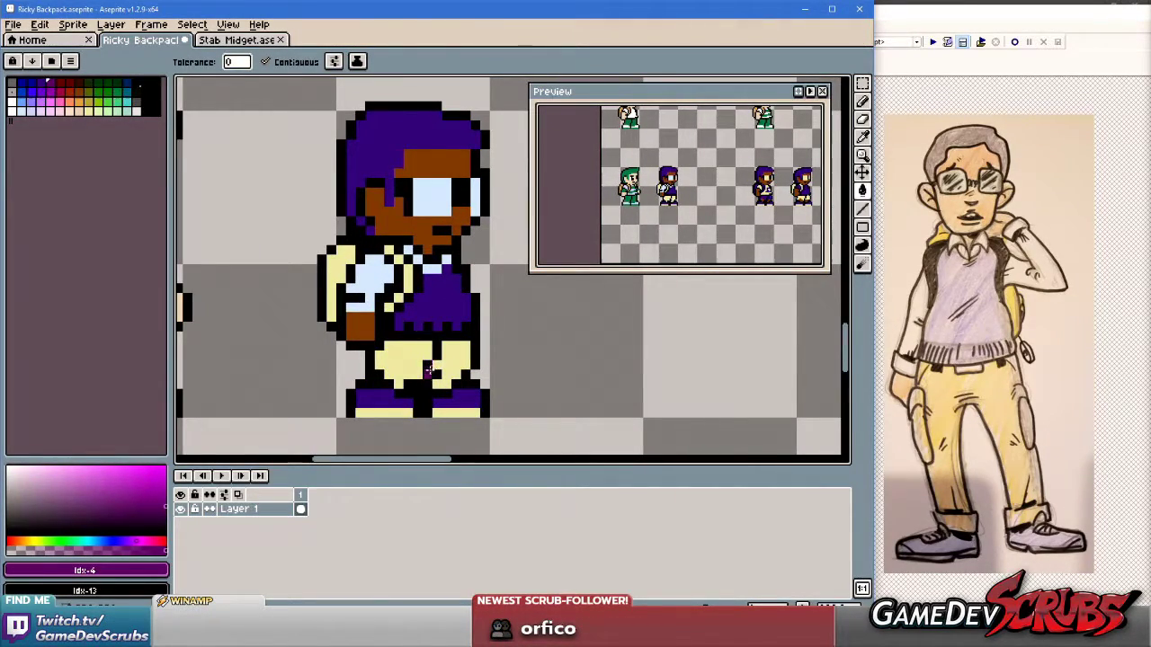
{"action": "left_click", "coordinate": [404, 361], "text": "alt"}
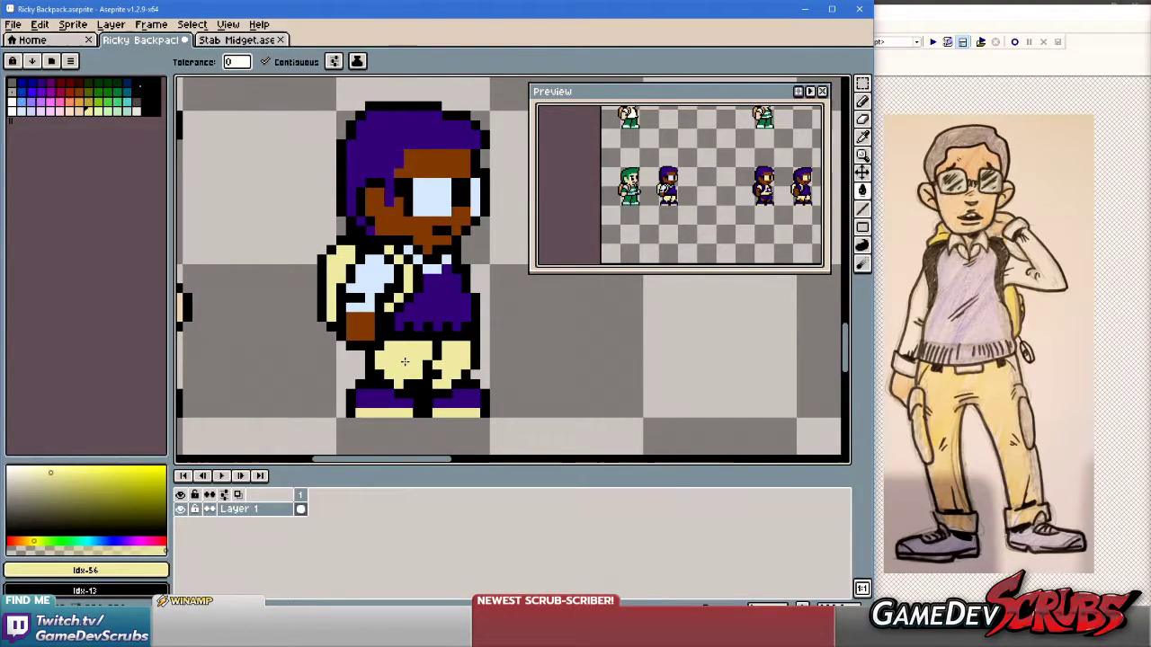
{"action": "key", "text": "b"}
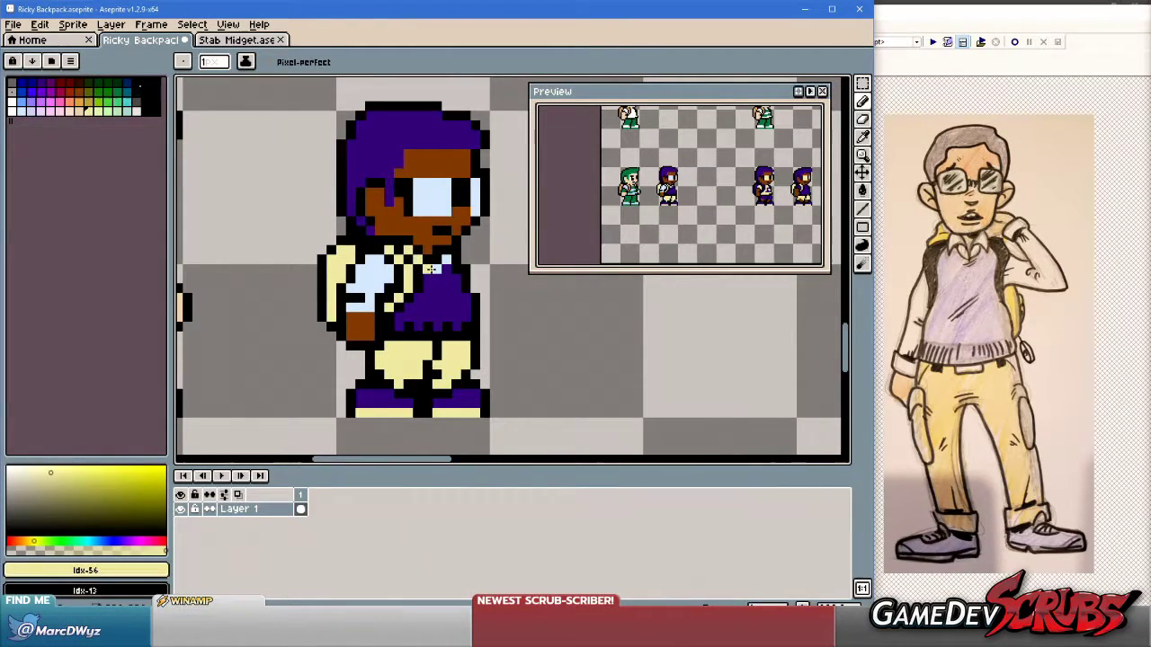
{"action": "key", "text": "g"}
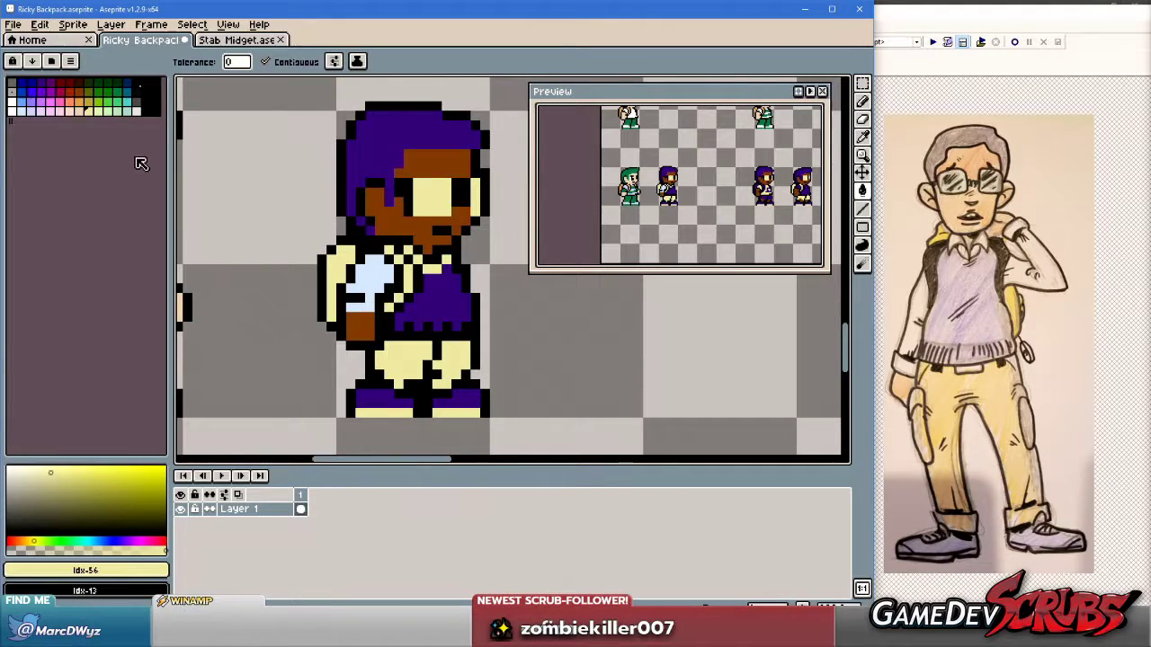
Fill the kid's backpack and shoulder strap with green, palette colour 27.
{"action": "left_click", "coordinate": [115, 91]}
{"action": "left_click", "coordinate": [339, 261]}
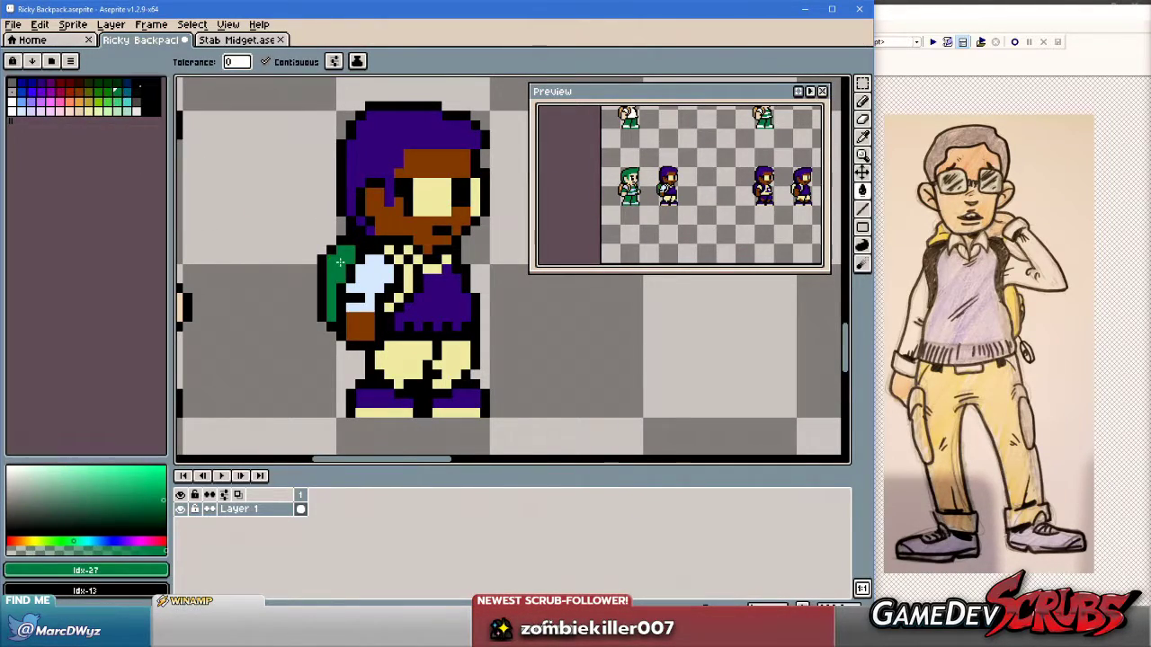
{"action": "left_click", "coordinate": [408, 279]}
{"action": "left_click", "coordinate": [401, 299]}
{"action": "scroll", "coordinate": [483, 306], "scroll_direction": "down", "scroll_amount": 1}
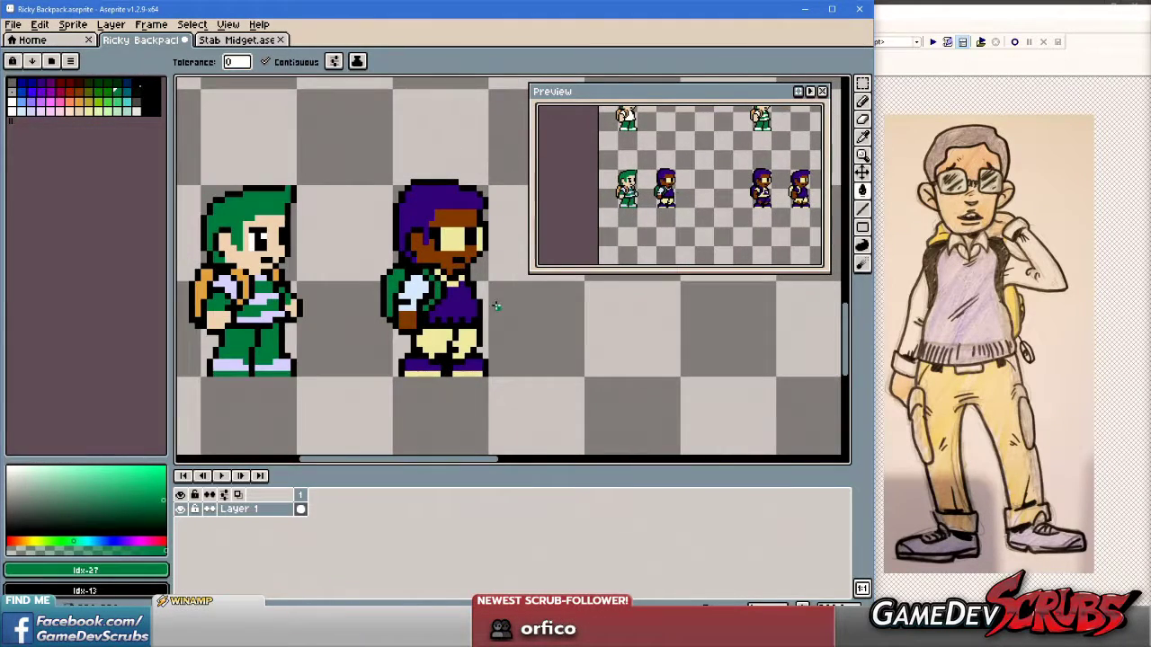
{"action": "scroll", "coordinate": [483, 289], "scroll_direction": "up", "scroll_amount": 1}
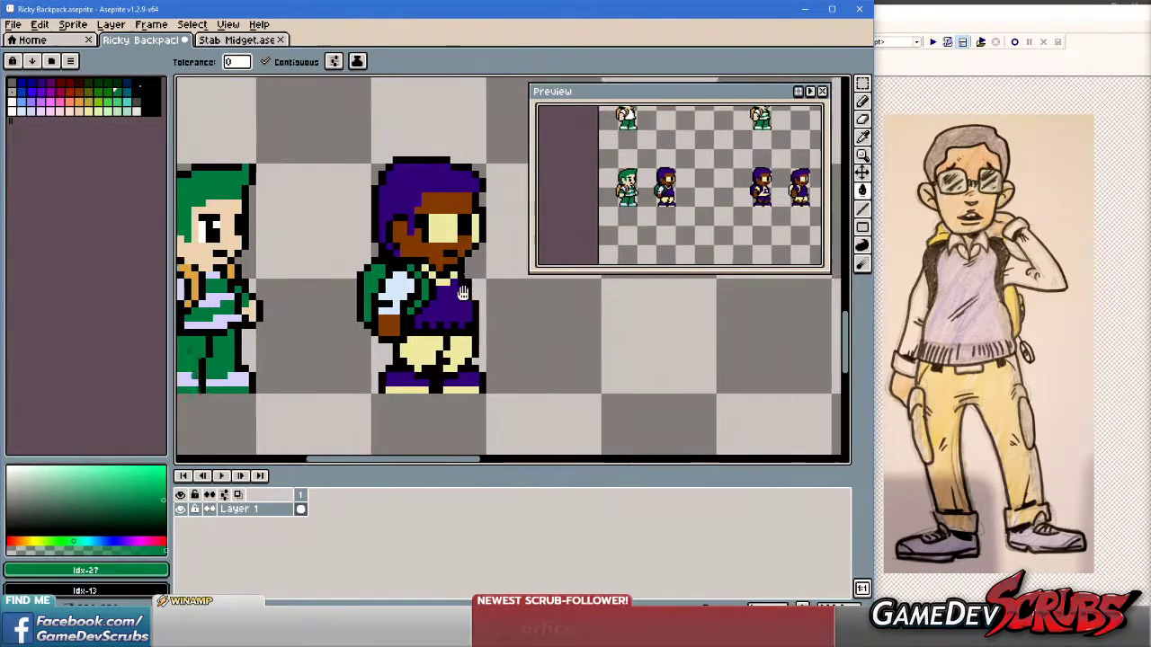
{"action": "scroll", "coordinate": [414, 297], "scroll_direction": "up", "scroll_amount": 1}
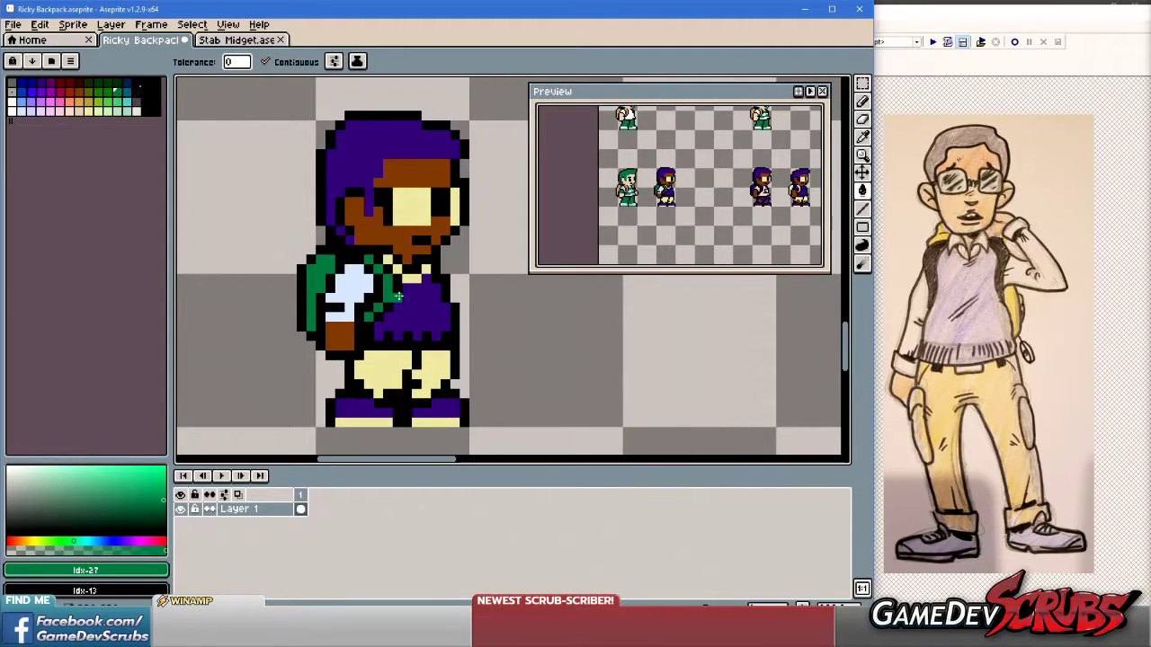
Fill the white shirt sleeve with the collar's cream, palette colour 56.
{"action": "left_click", "coordinate": [402, 262], "text": "alt"}
{"action": "left_click", "coordinate": [351, 288]}
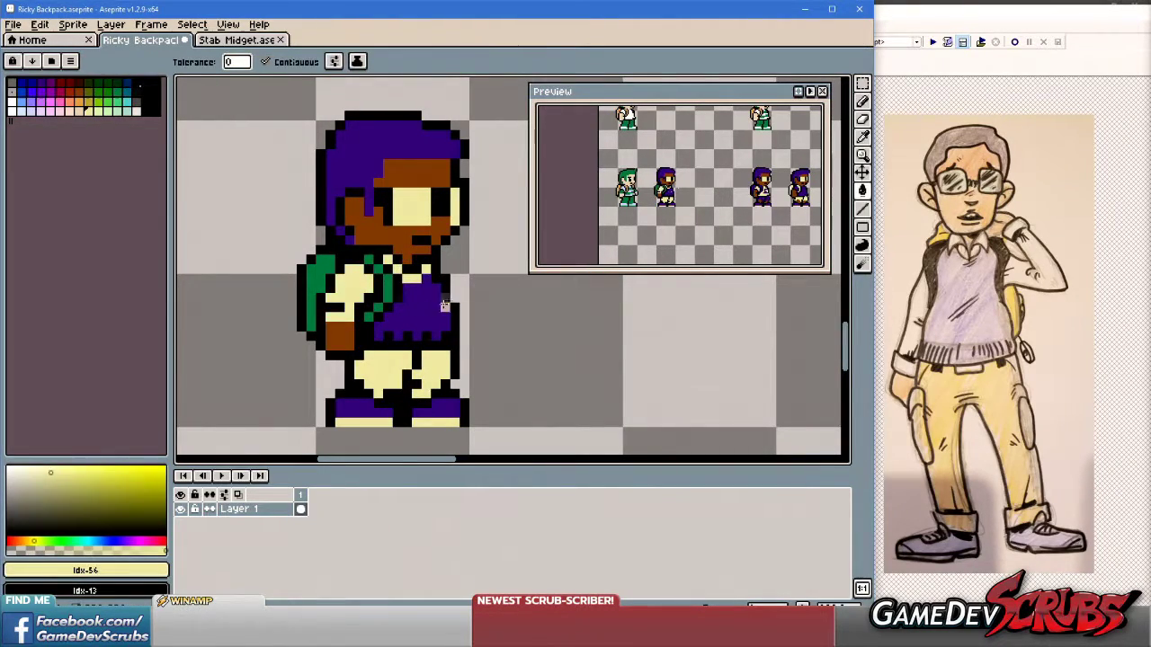
{"action": "scroll", "coordinate": [493, 296], "scroll_direction": "down", "scroll_amount": 1}
{"action": "scroll", "coordinate": [492, 297], "scroll_direction": "up", "scroll_amount": 1}
{"action": "scroll", "coordinate": [477, 306], "scroll_direction": "down", "scroll_amount": 2}
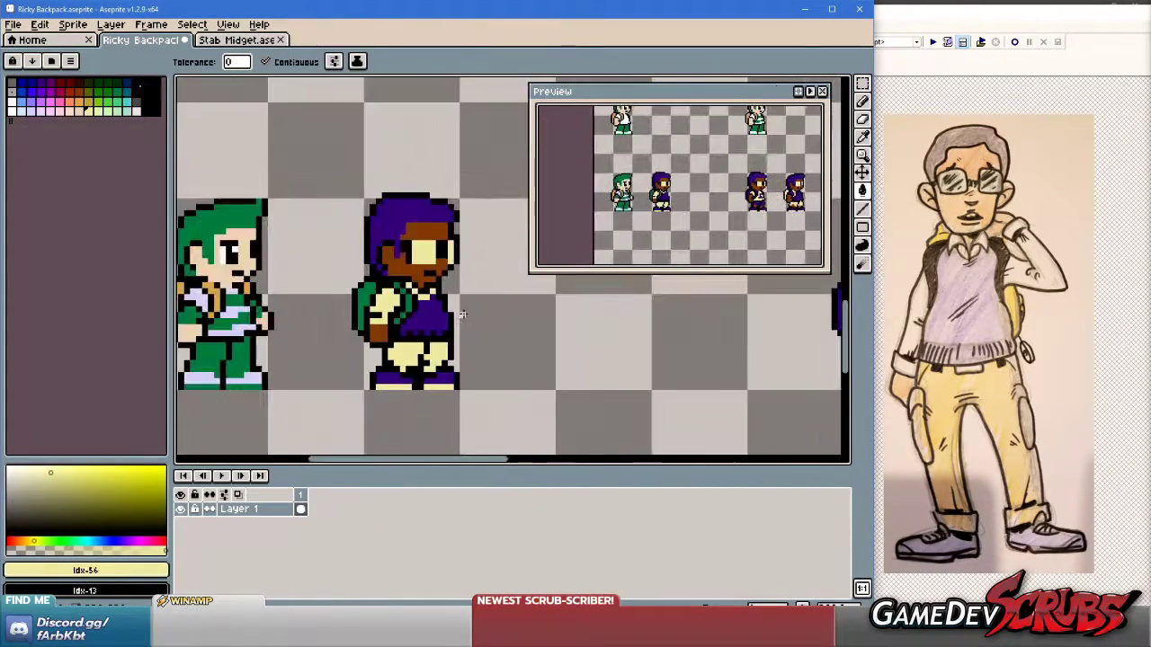
Fill the purple-haired character's backpack and shoulder straps with bright green, palette index 42.
{"action": "scroll", "coordinate": [474, 309], "scroll_direction": "left", "scroll_amount": 2}
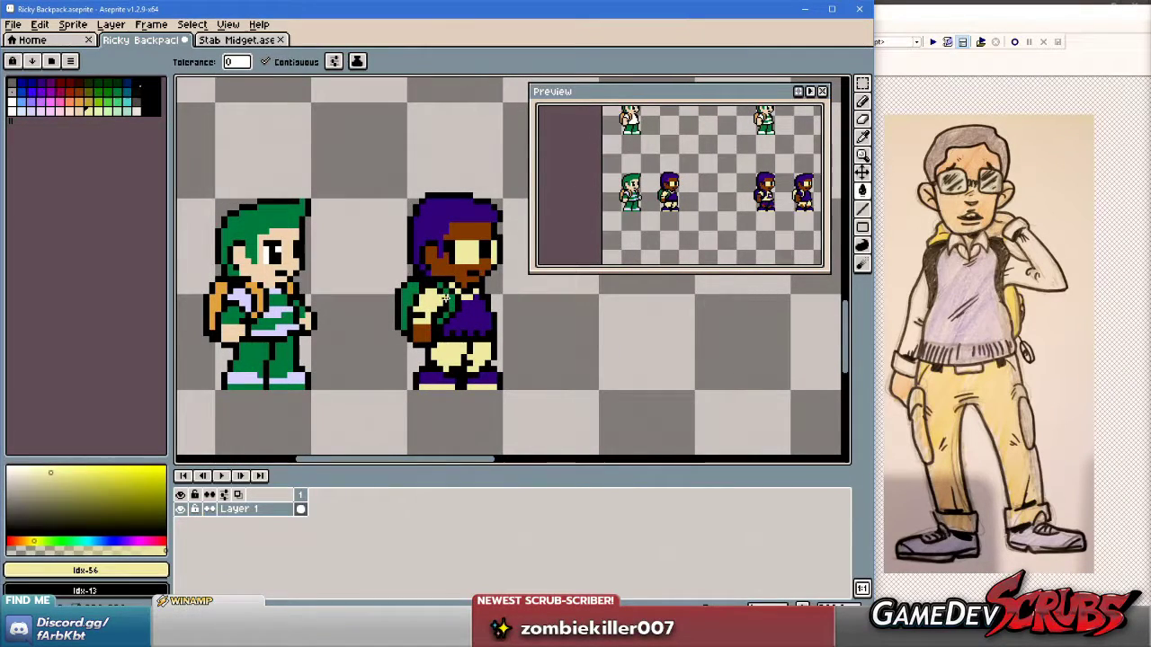
{"action": "scroll", "coordinate": [446, 296], "scroll_direction": "up", "scroll_amount": 2}
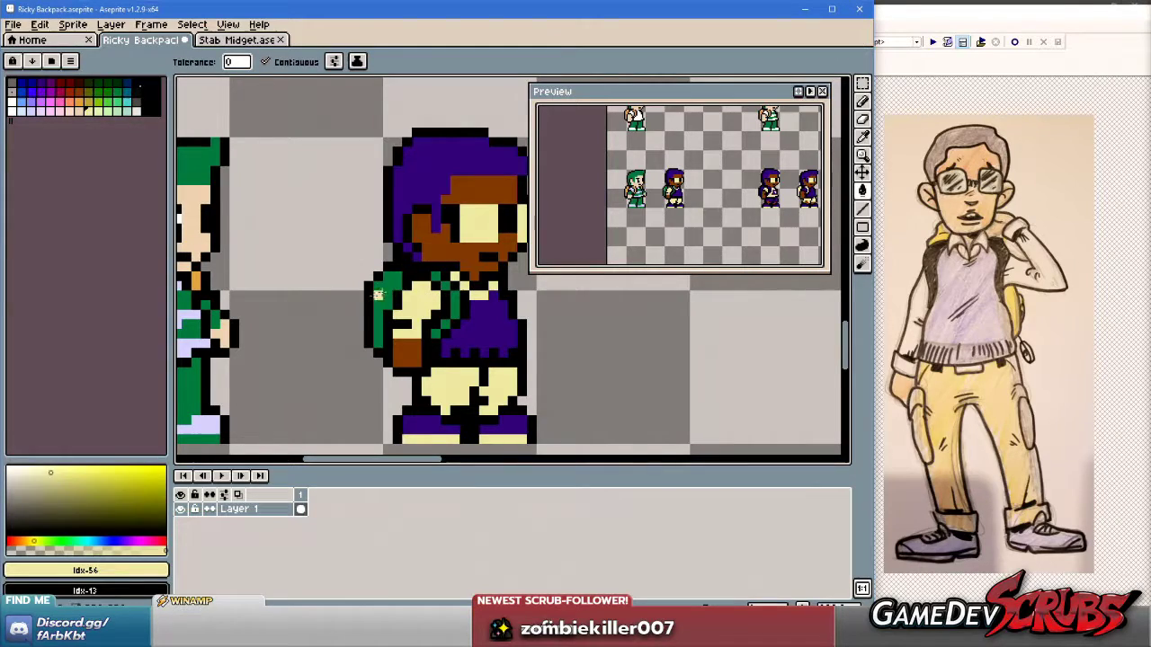
{"action": "left_click", "coordinate": [397, 295], "text": "alt"}
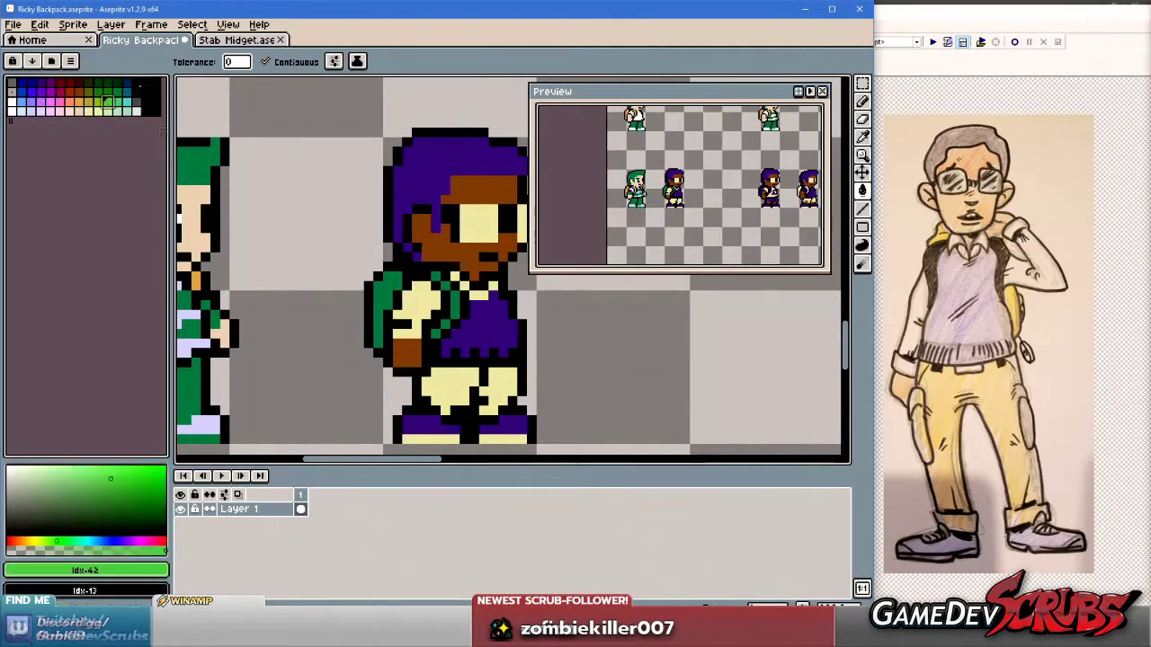
{"action": "left_click", "coordinate": [397, 295]}
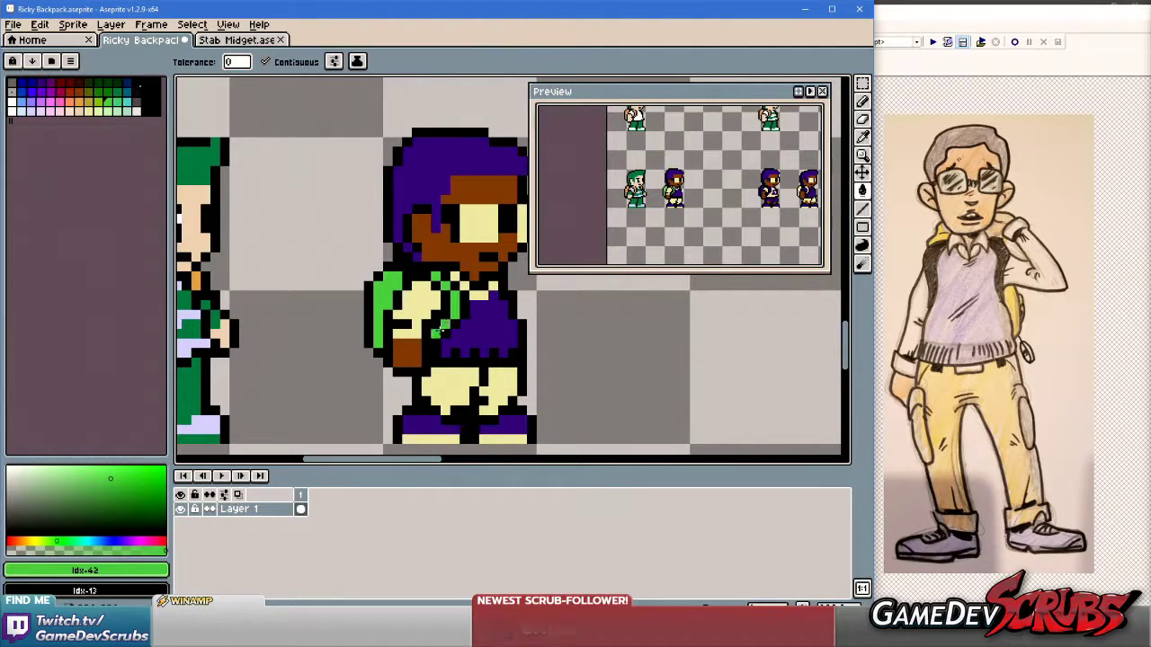
{"action": "scroll", "coordinate": [523, 326], "scroll_direction": "down", "scroll_amount": 1}
{"action": "scroll", "coordinate": [536, 328], "scroll_direction": "up", "scroll_amount": 1}
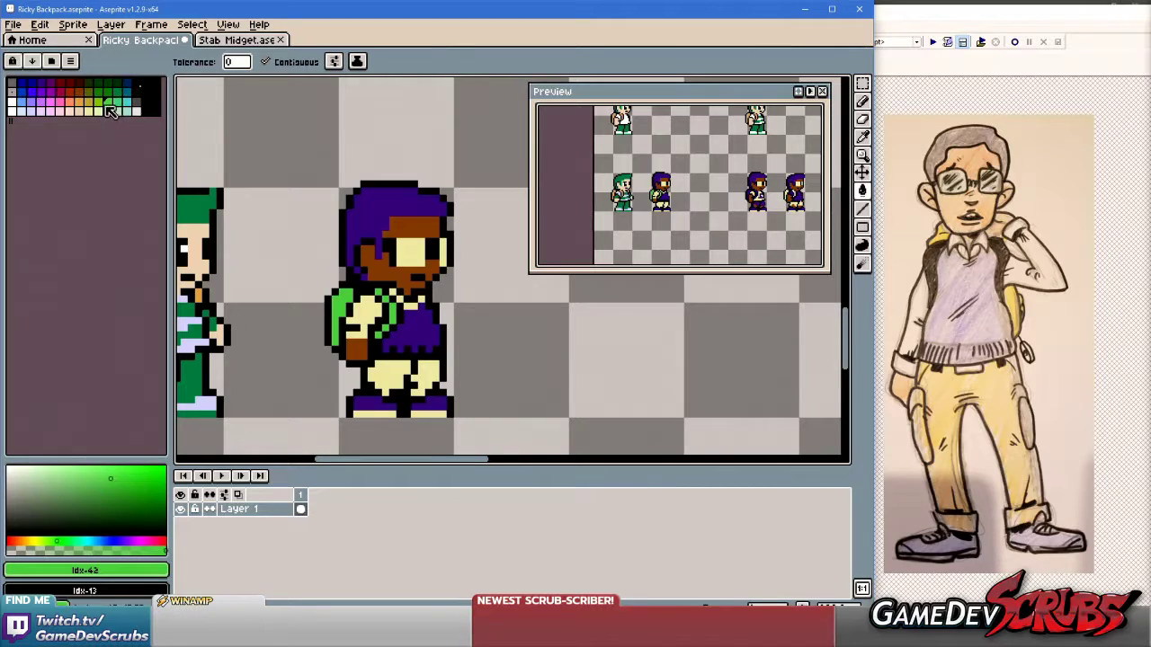
Refill the purple-haired character's backpack and every part of its strap with lime green, palette index 41.
{"action": "left_click", "coordinate": [102, 102]}
{"action": "scroll", "coordinate": [395, 316], "scroll_direction": "up", "scroll_amount": 1}
{"action": "left_click", "coordinate": [343, 292]}
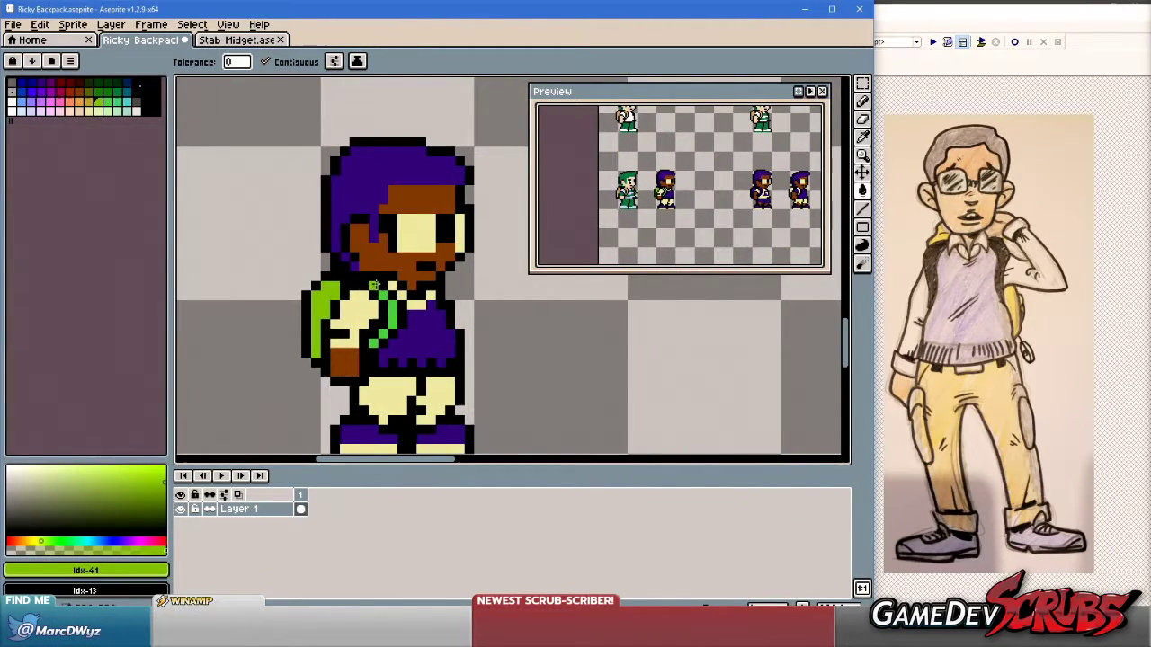
{"action": "left_click", "coordinate": [382, 340]}
{"action": "left_click", "coordinate": [374, 345]}
{"action": "scroll", "coordinate": [467, 336], "scroll_direction": "down", "scroll_amount": 1}
{"action": "scroll", "coordinate": [443, 335], "scroll_direction": "up", "scroll_amount": 2}
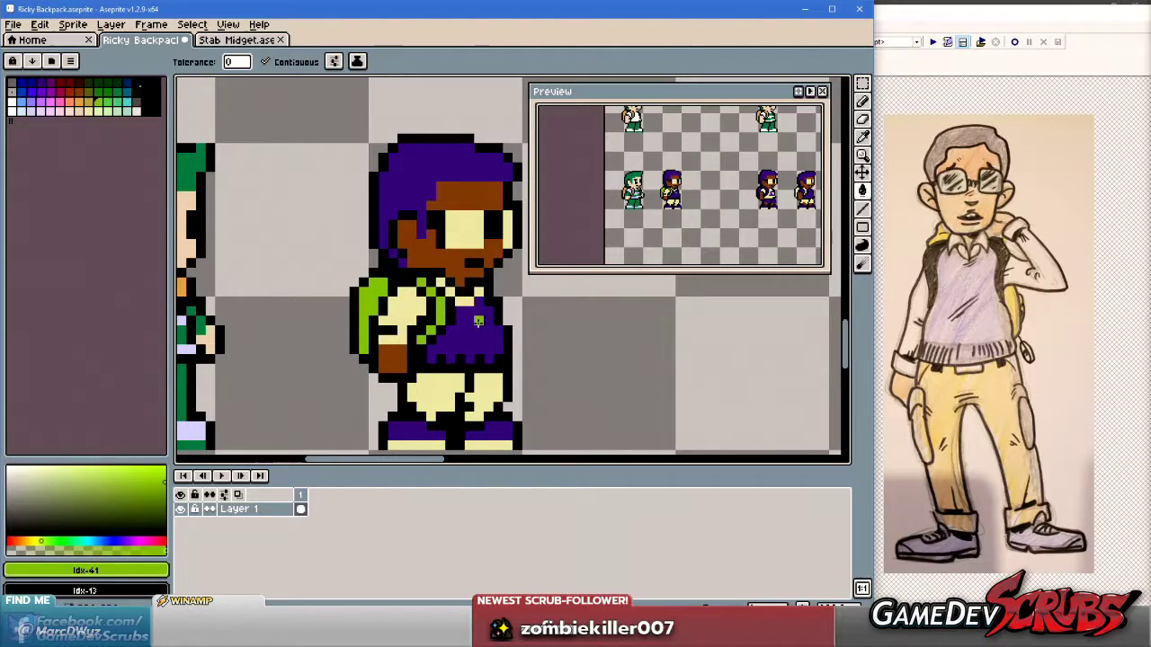
Select the whole lime-backpack character with a rectangular marquee and copy it.
{"action": "scroll", "coordinate": [517, 314], "scroll_direction": "down", "scroll_amount": 1}
{"action": "left_click_drag", "start_coordinate": [521, 312], "coordinate": [477, 320]}
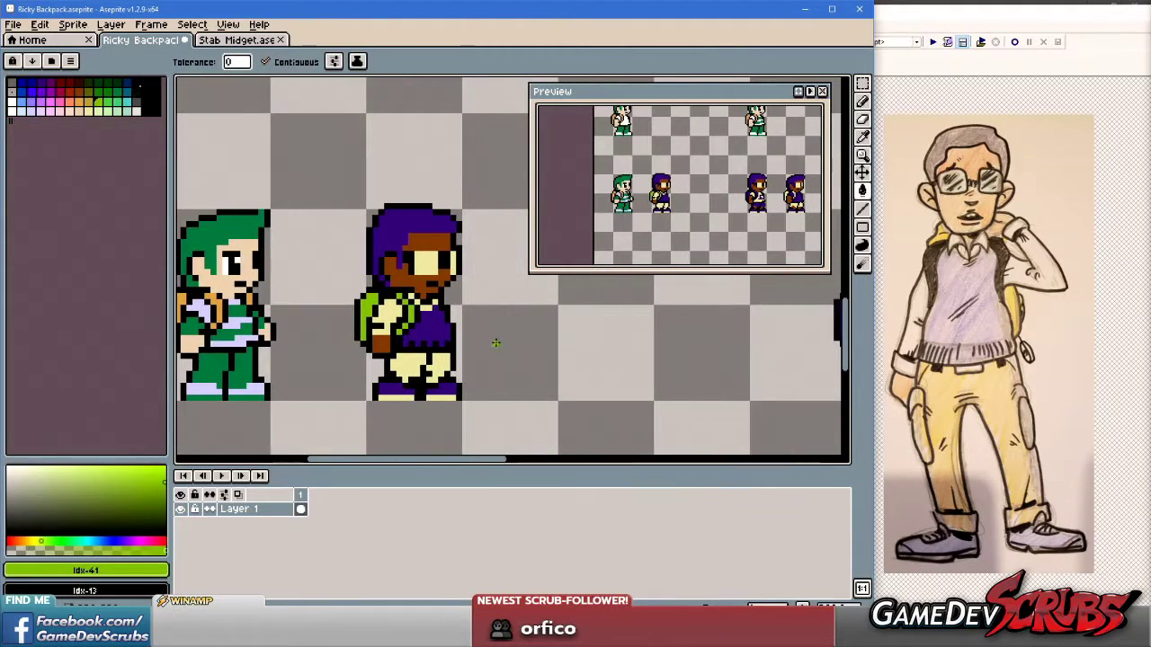
{"action": "key", "text": "m"}
{"action": "left_click_drag", "start_coordinate": [332, 182], "coordinate": [488, 421]}
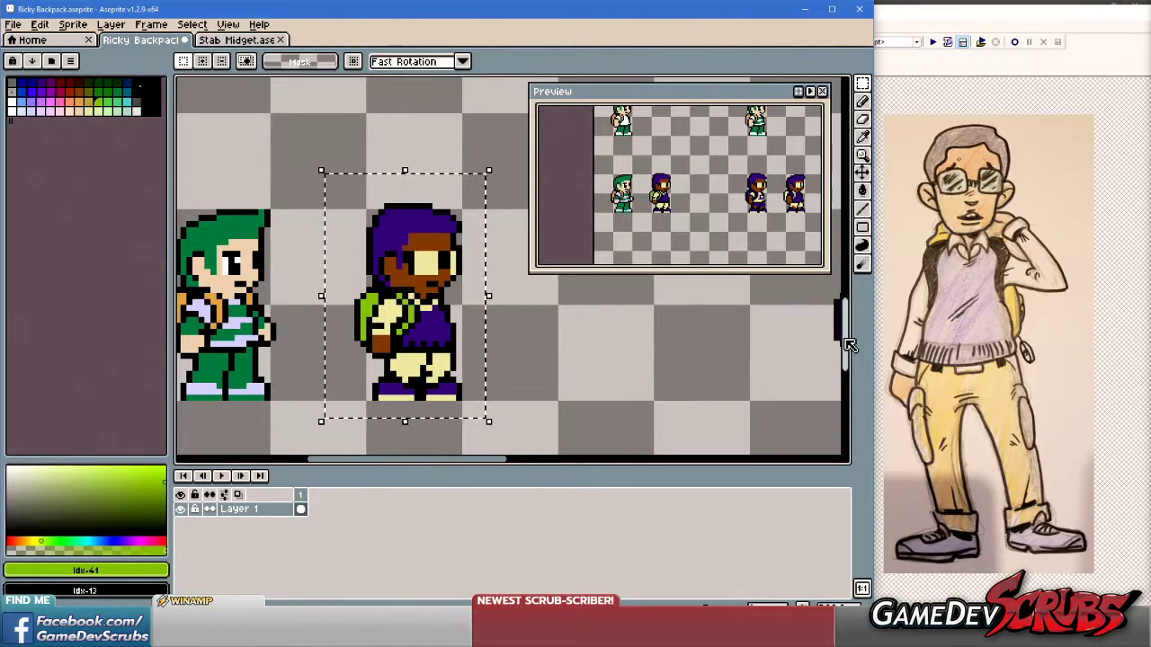
Disable f.lux's screen colour tinting and check the selected sprite's colours without it.
{"action": "left_click", "coordinate": [981, 620]}
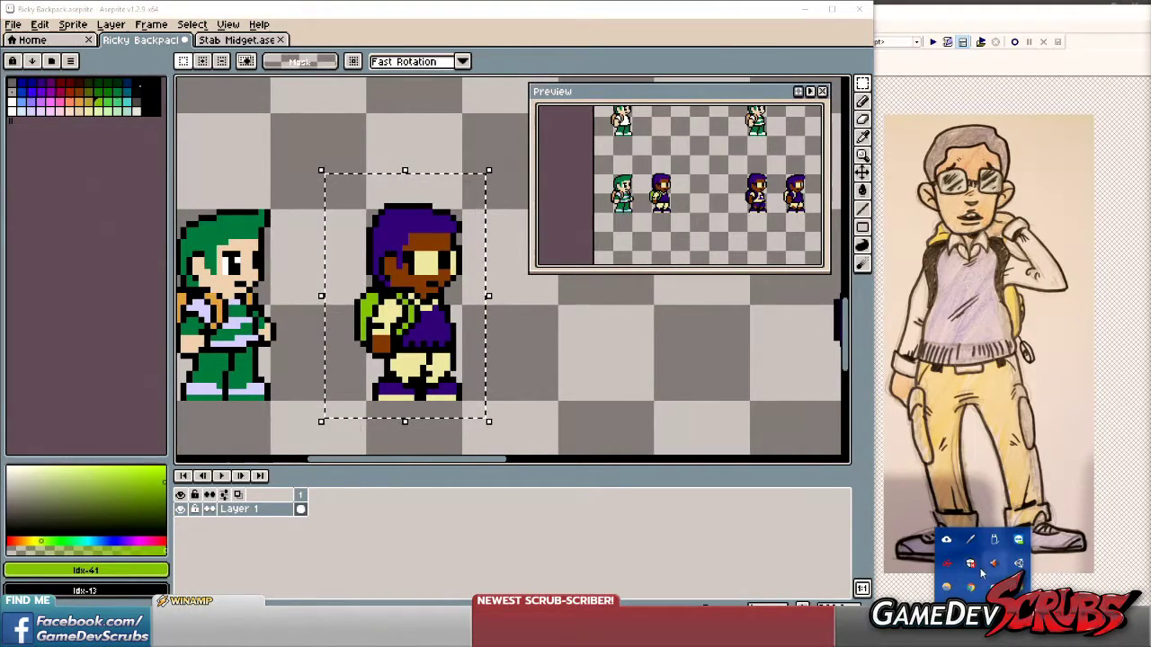
{"action": "right_click", "coordinate": [946, 589]}
{"action": "mouse_move", "coordinate": [863, 563]}
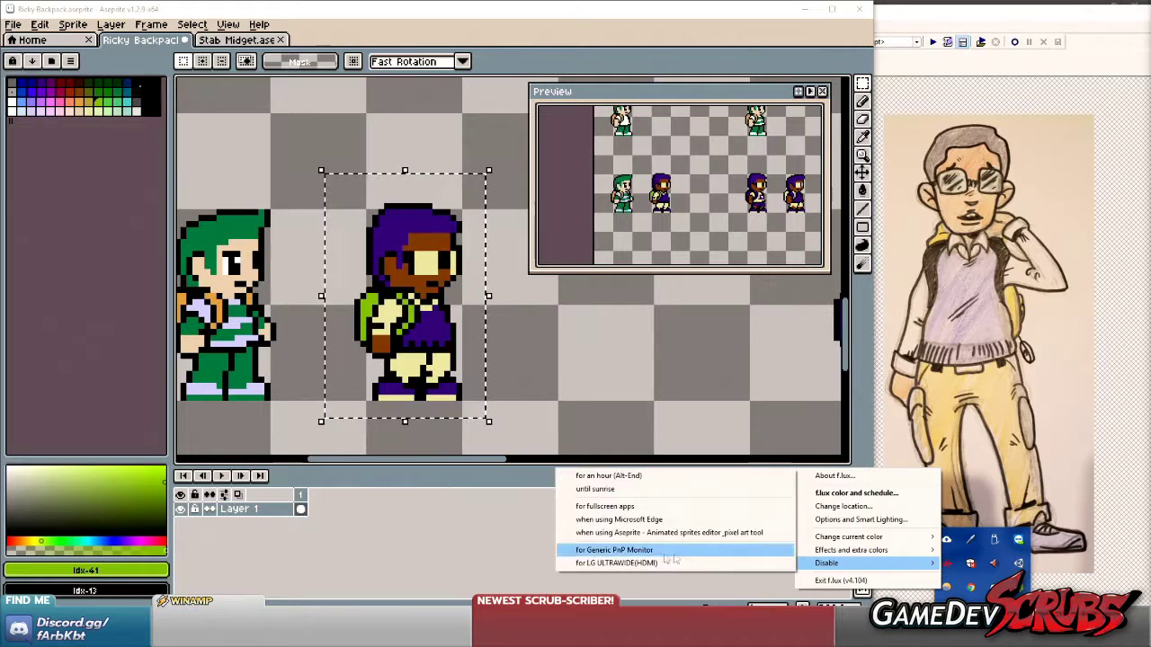
{"action": "left_click", "coordinate": [567, 367]}
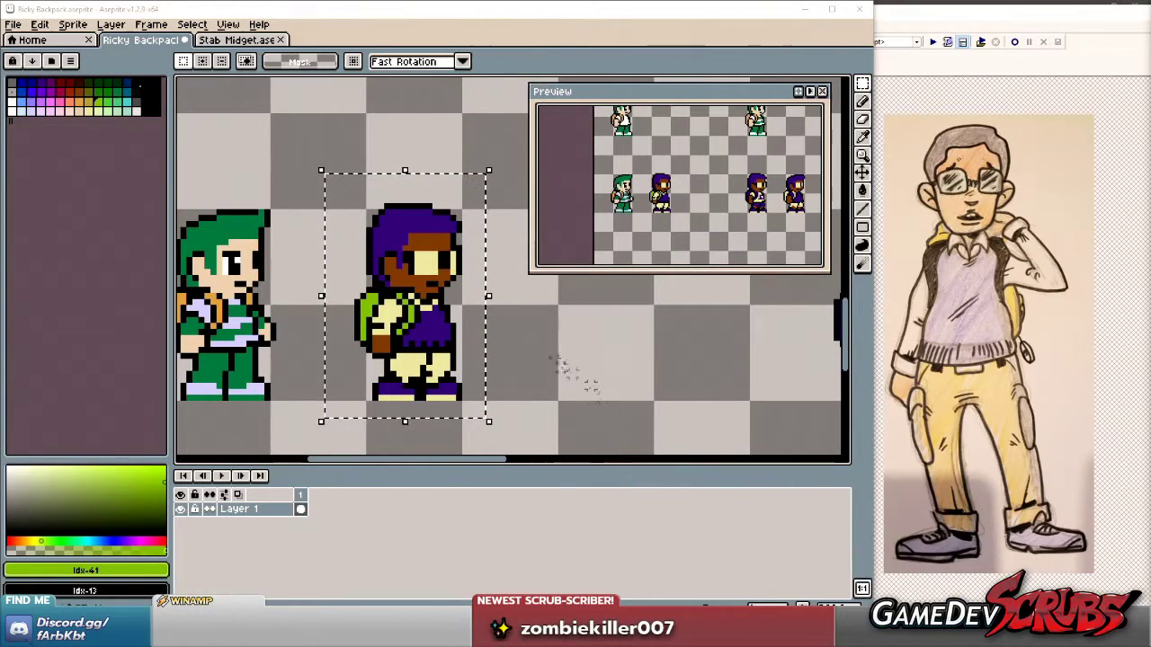
{"action": "scroll", "coordinate": [524, 334], "scroll_direction": "up", "scroll_amount": 2}
{"action": "scroll", "coordinate": [531, 328], "scroll_direction": "up", "scroll_amount": 1}
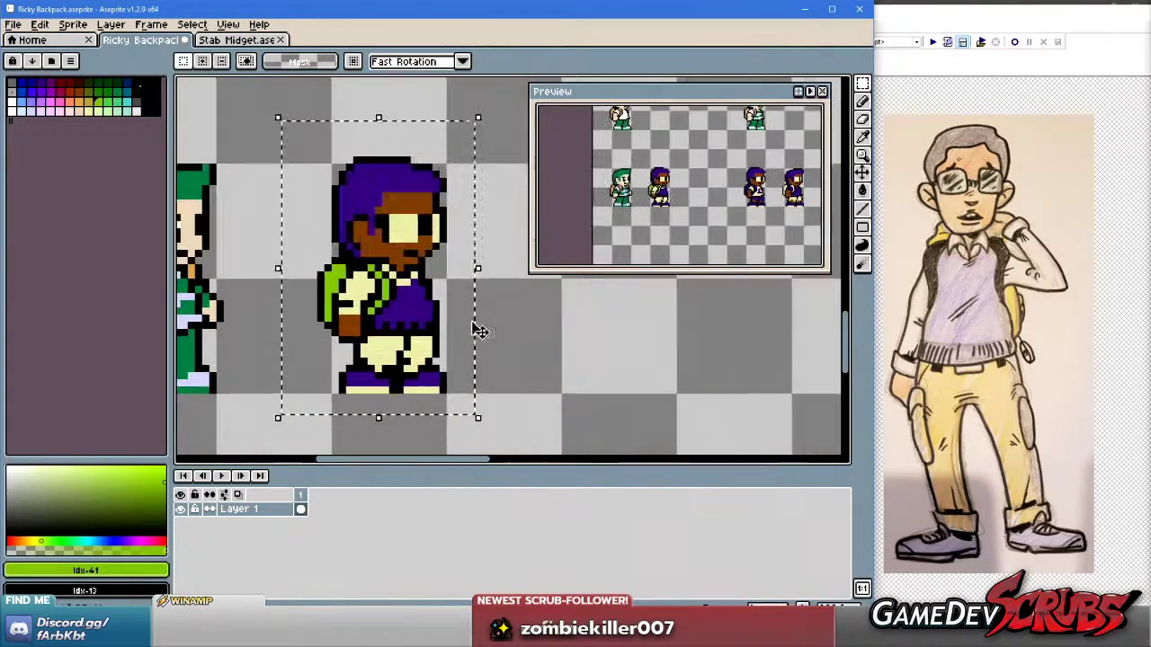
{"action": "scroll", "coordinate": [472, 323], "scroll_direction": "down", "scroll_amount": 2}
{"action": "scroll", "coordinate": [484, 342], "scroll_direction": "up", "scroll_amount": 1}
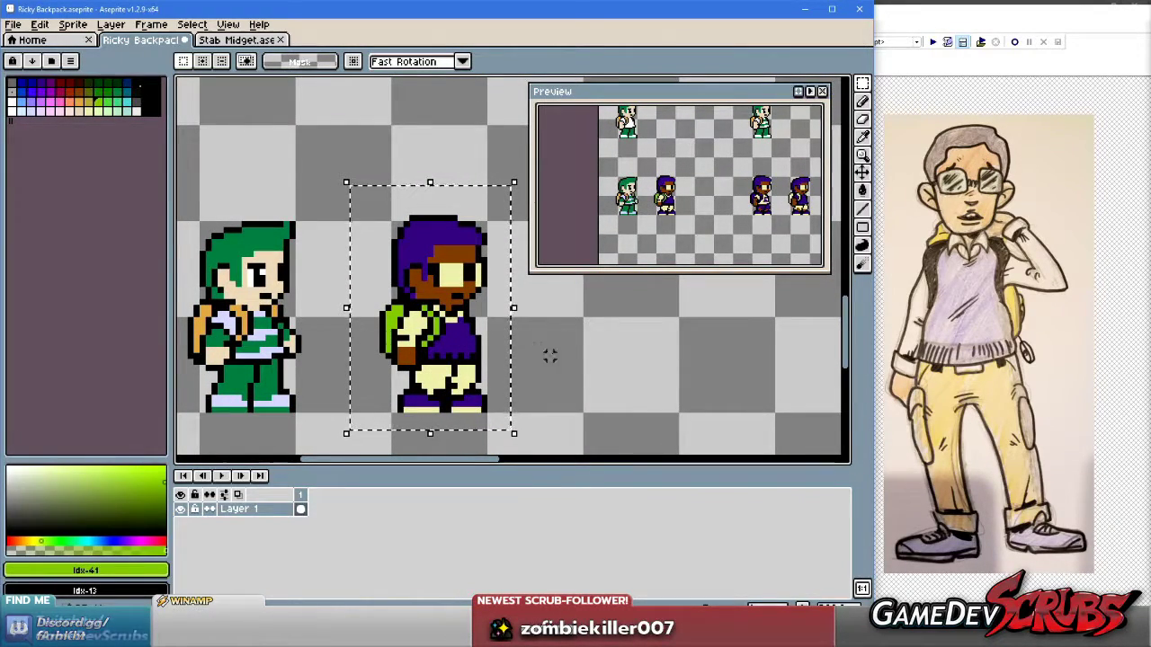
Undo the recent bucket fills on the purple-haired character back to the version with orange trousers and white sleeves.
{"action": "key", "text": "ctrl+z"}
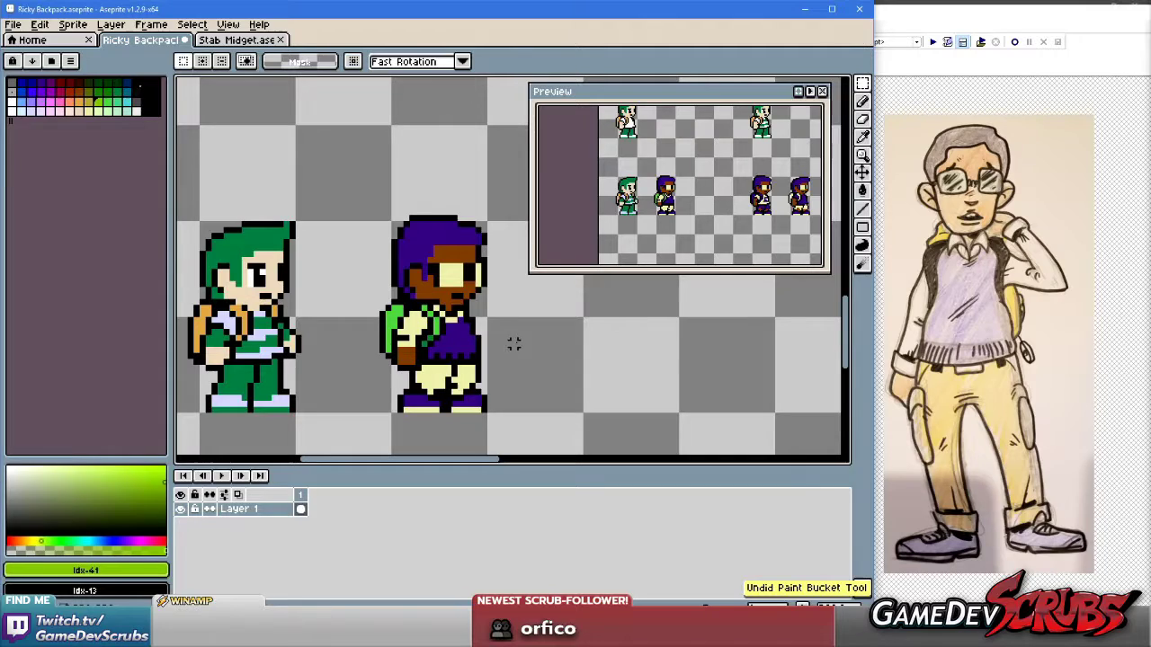
{"action": "key", "text": "ctrl+z"}
{"action": "key", "text": "ctrl+z"}
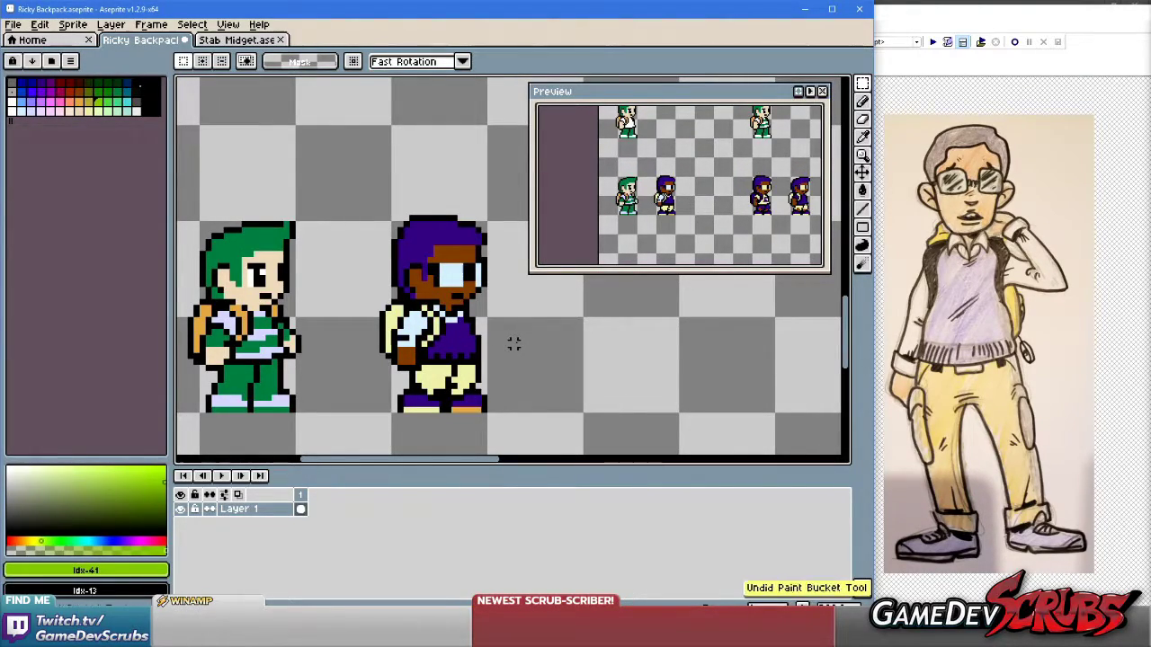
{"action": "key", "text": "ctrl+z"}
{"action": "key", "text": "ctrl+z"}
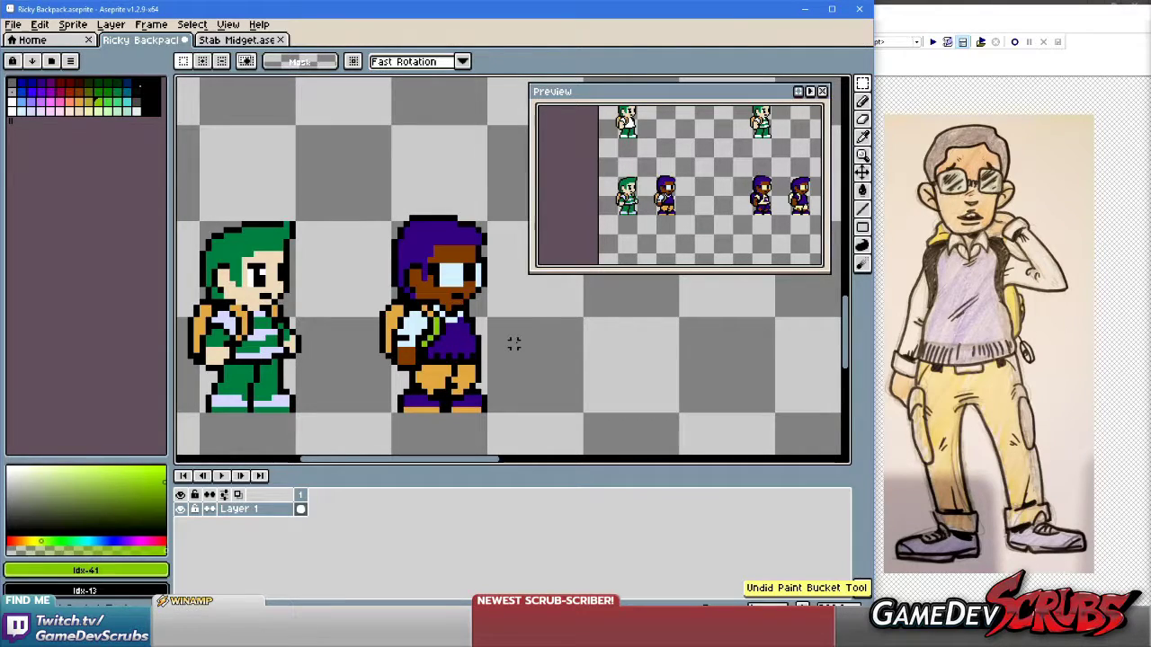
Paste the copied lime-backpack character and place it beside the orange-trousered version for comparison.
{"action": "scroll", "coordinate": [466, 337], "scroll_direction": "right", "scroll_amount": 3}
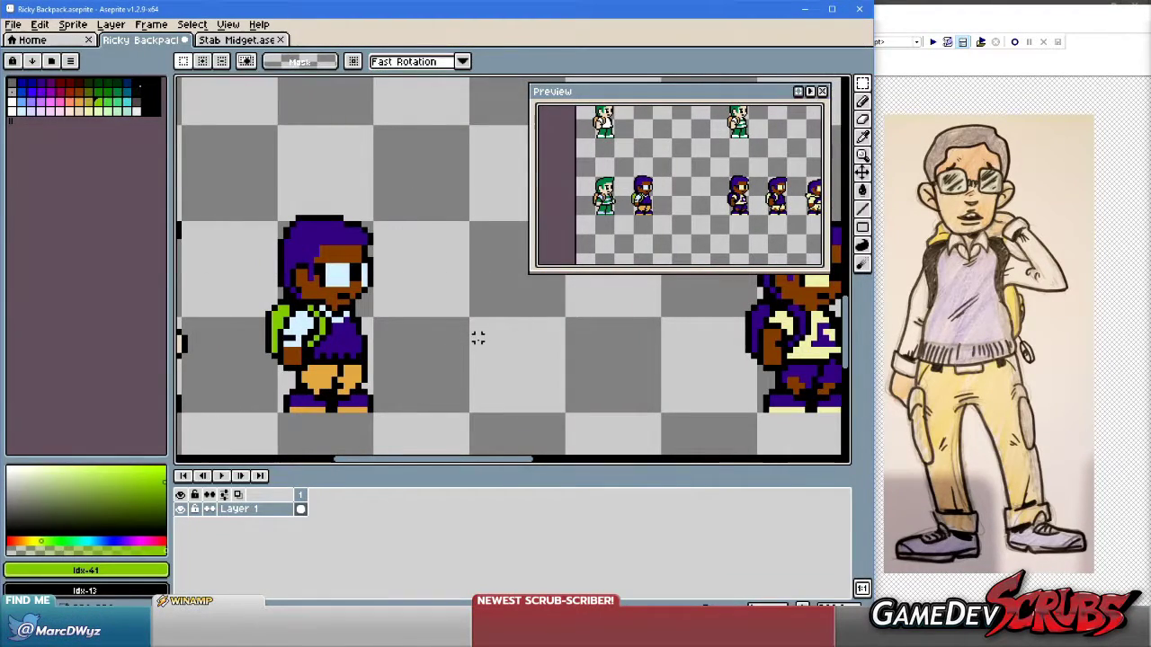
{"action": "key", "text": "ctrl+v"}
{"action": "left_click_drag", "start_coordinate": [329, 337], "coordinate": [524, 347]}
{"action": "scroll", "coordinate": [467, 342], "scroll_direction": "down", "scroll_amount": 1}
{"action": "scroll", "coordinate": [435, 351], "scroll_direction": "up", "scroll_amount": 1}
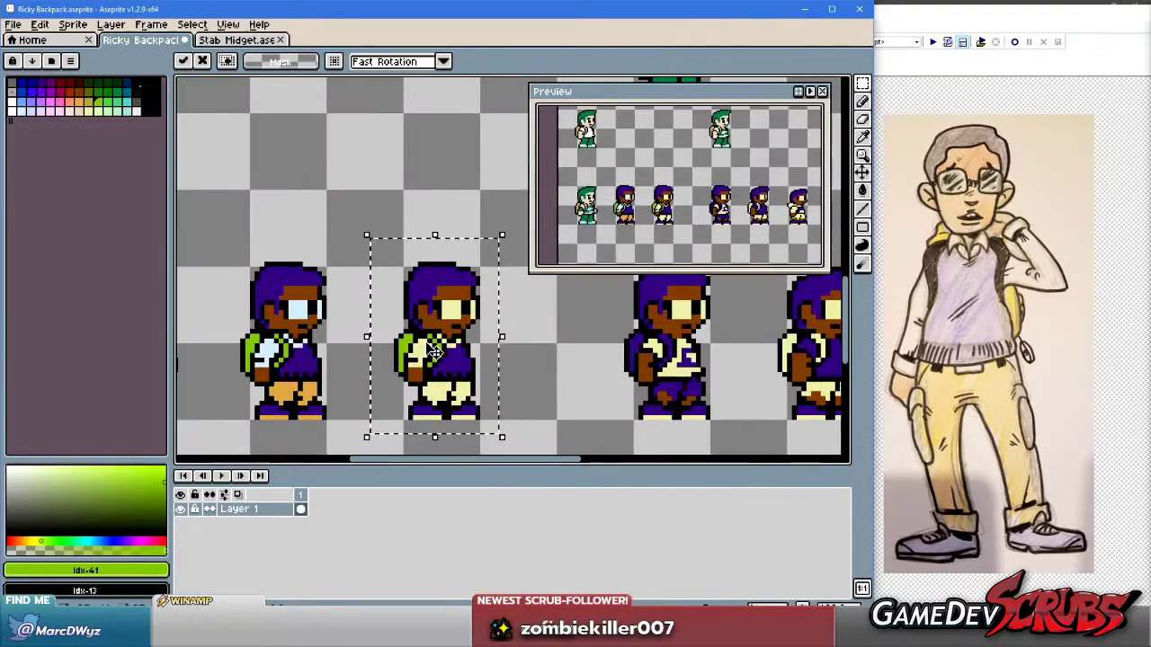
{"action": "scroll", "coordinate": [435, 351], "scroll_direction": "up", "scroll_amount": 1}
{"action": "left_click", "coordinate": [562, 347]}
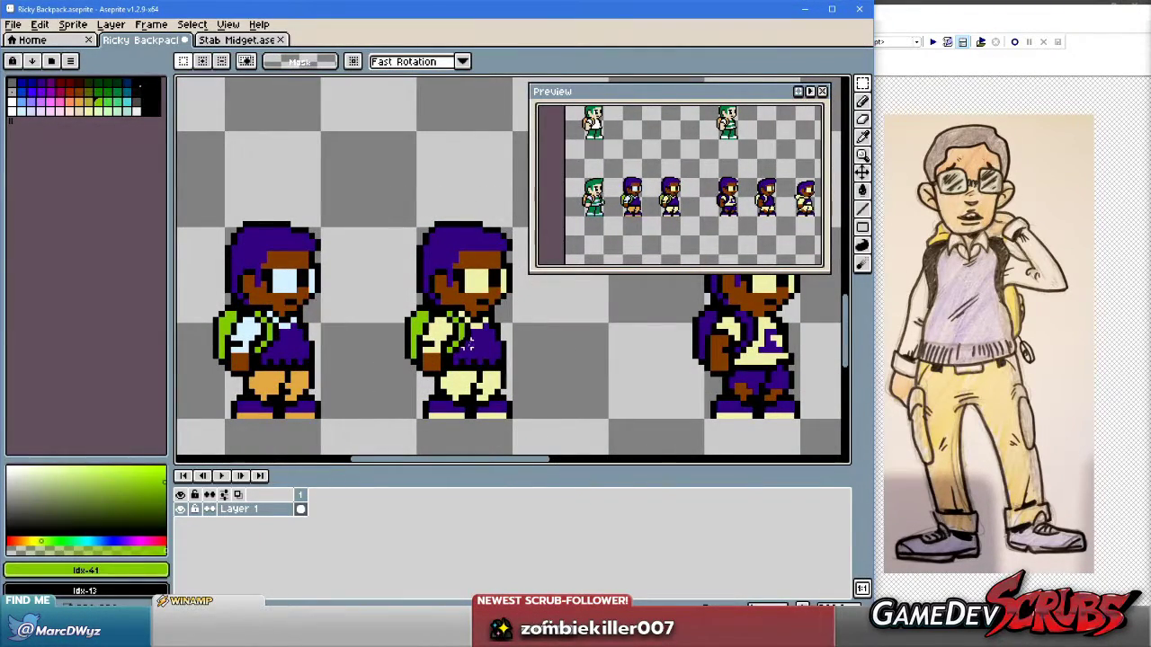
Delete the orange-trousered version and move the cream-trousered copy into its place beside the green-haired character.
{"action": "scroll", "coordinate": [359, 314], "scroll_direction": "down", "scroll_amount": 1}
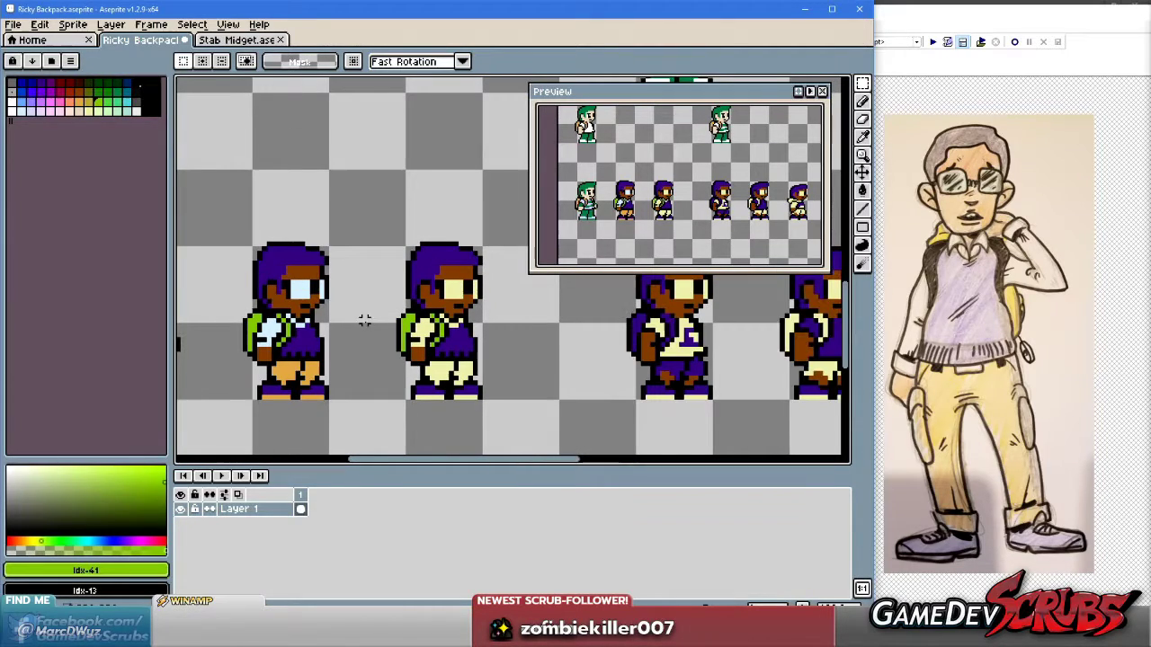
{"action": "left_click_drag", "start_coordinate": [258, 218], "coordinate": [419, 423]}
{"action": "key", "text": "Delete"}
{"action": "left_click_drag", "start_coordinate": [415, 209], "coordinate": [585, 430]}
{"action": "left_click_drag", "start_coordinate": [515, 371], "coordinate": [363, 371]}
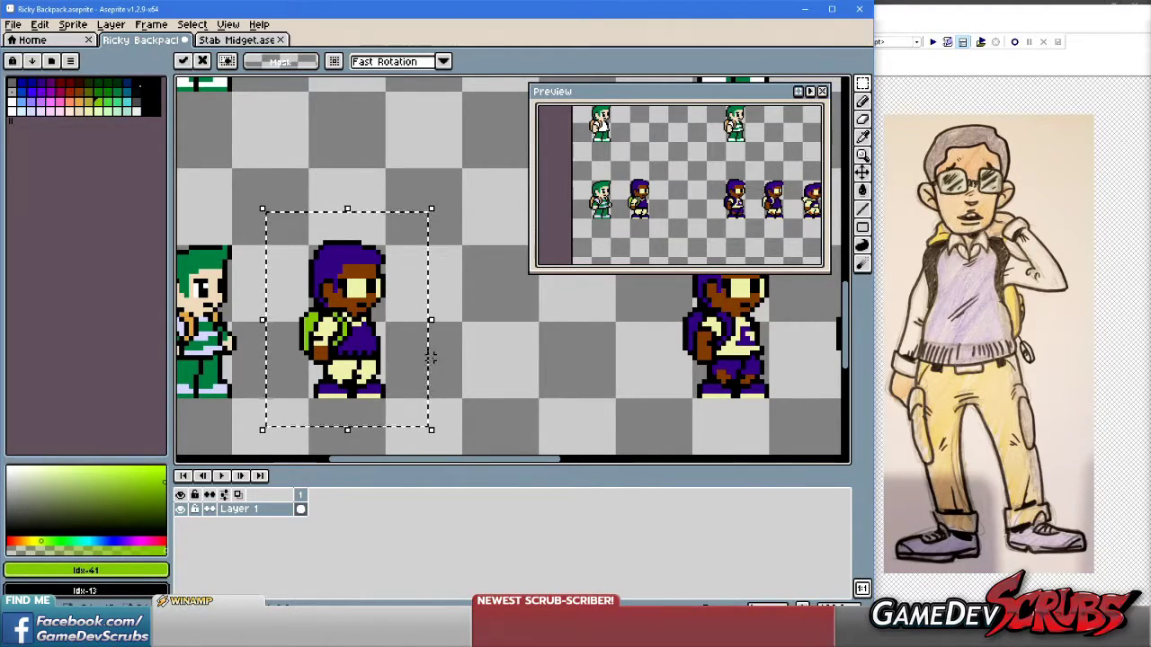
{"action": "left_click", "coordinate": [507, 338]}
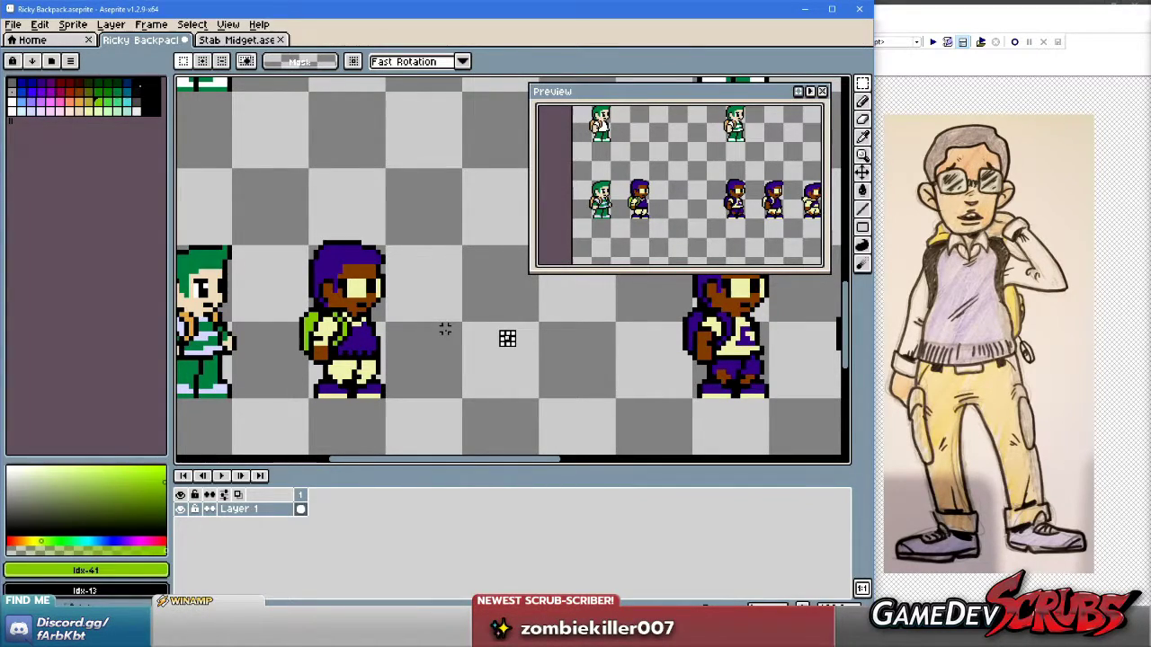
Draw the second backpack strap in lime green with the pencil on the far shoulder, beside the collar.
{"action": "scroll", "coordinate": [429, 330], "scroll_direction": "up", "scroll_amount": 1}
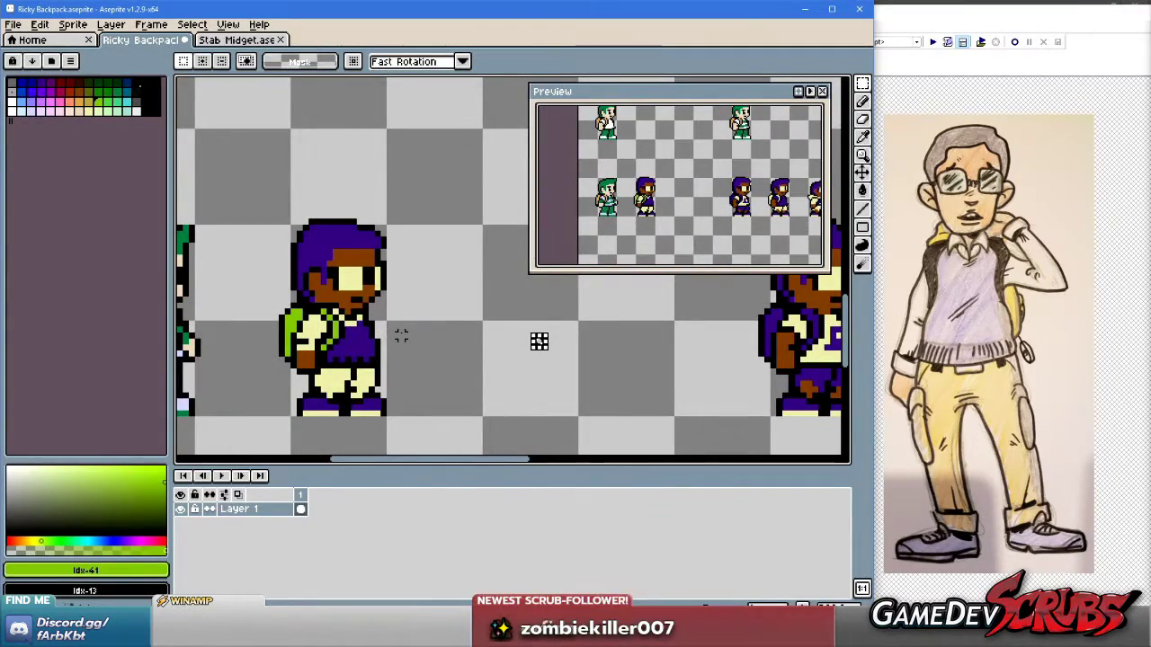
{"action": "scroll", "coordinate": [399, 329], "scroll_direction": "up", "scroll_amount": 1}
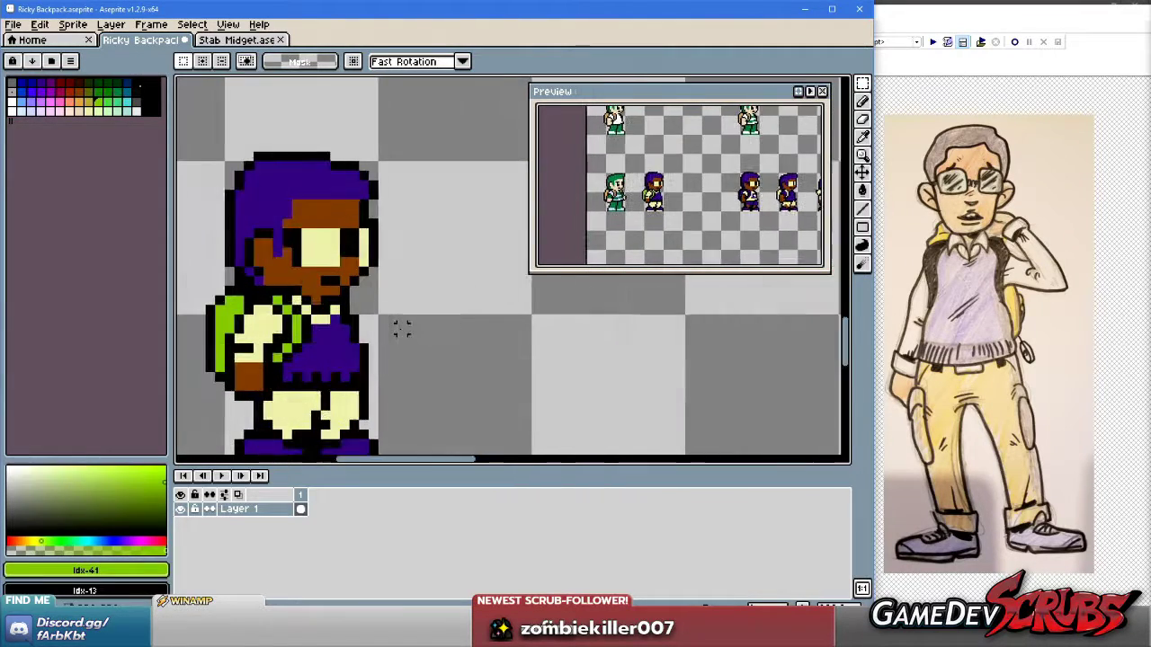
{"action": "scroll", "coordinate": [387, 322], "scroll_direction": "down", "scroll_amount": 2}
{"action": "scroll", "coordinate": [409, 321], "scroll_direction": "up", "scroll_amount": 1}
{"action": "scroll", "coordinate": [413, 319], "scroll_direction": "up", "scroll_amount": 1}
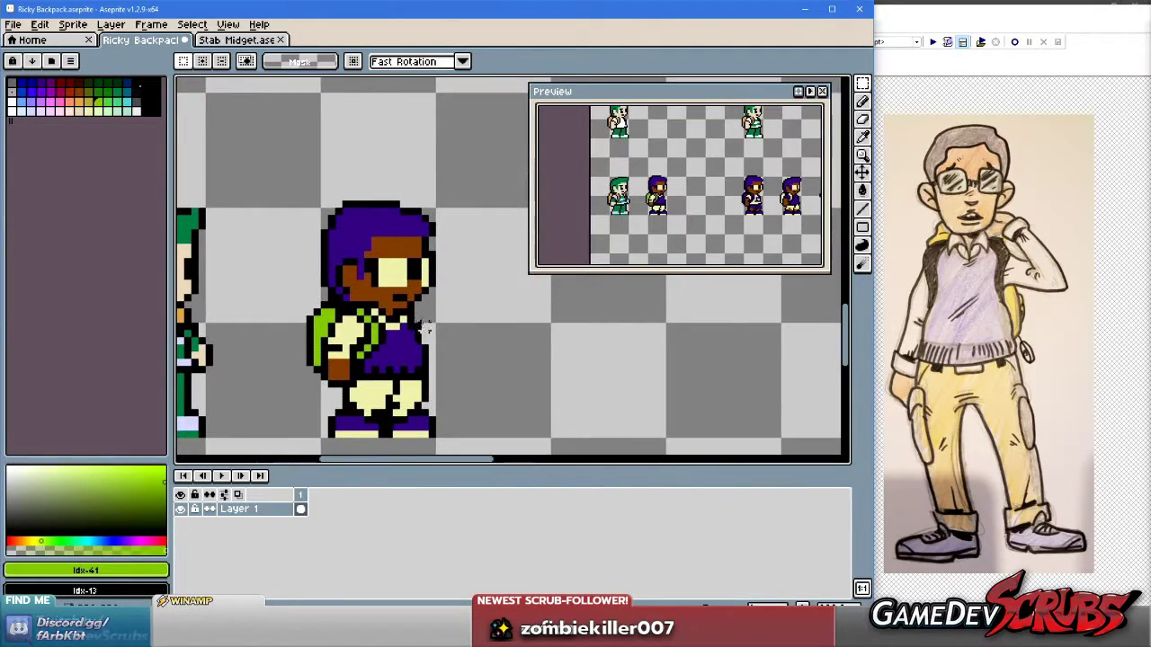
{"action": "key", "text": "b"}
{"action": "scroll", "coordinate": [408, 322], "scroll_direction": "up", "scroll_amount": 1}
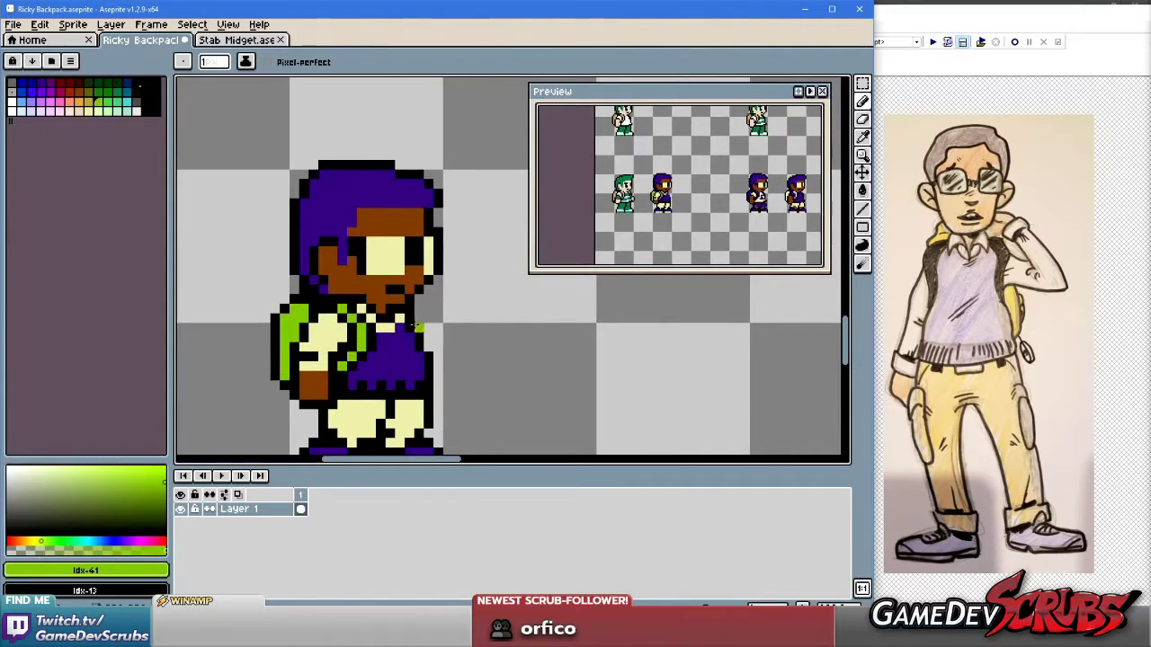
{"action": "scroll", "coordinate": [386, 324], "scroll_direction": "down", "scroll_amount": 1}
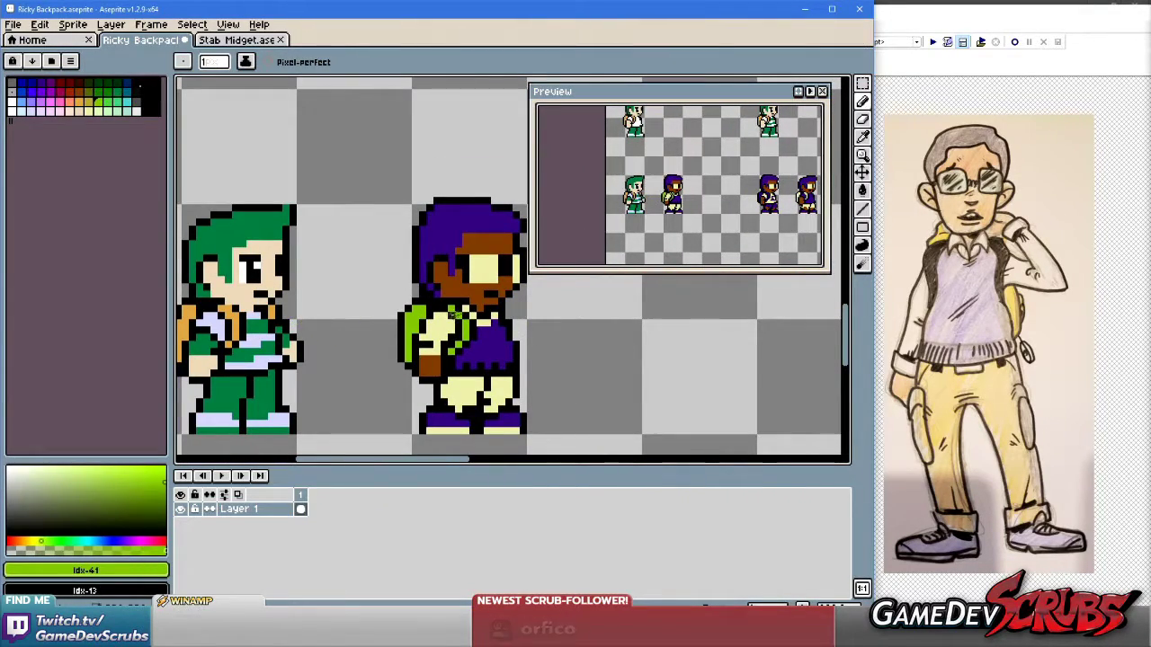
{"action": "scroll", "coordinate": [387, 322], "scroll_direction": "up", "scroll_amount": 1}
{"action": "scroll", "coordinate": [439, 309], "scroll_direction": "down", "scroll_amount": 1}
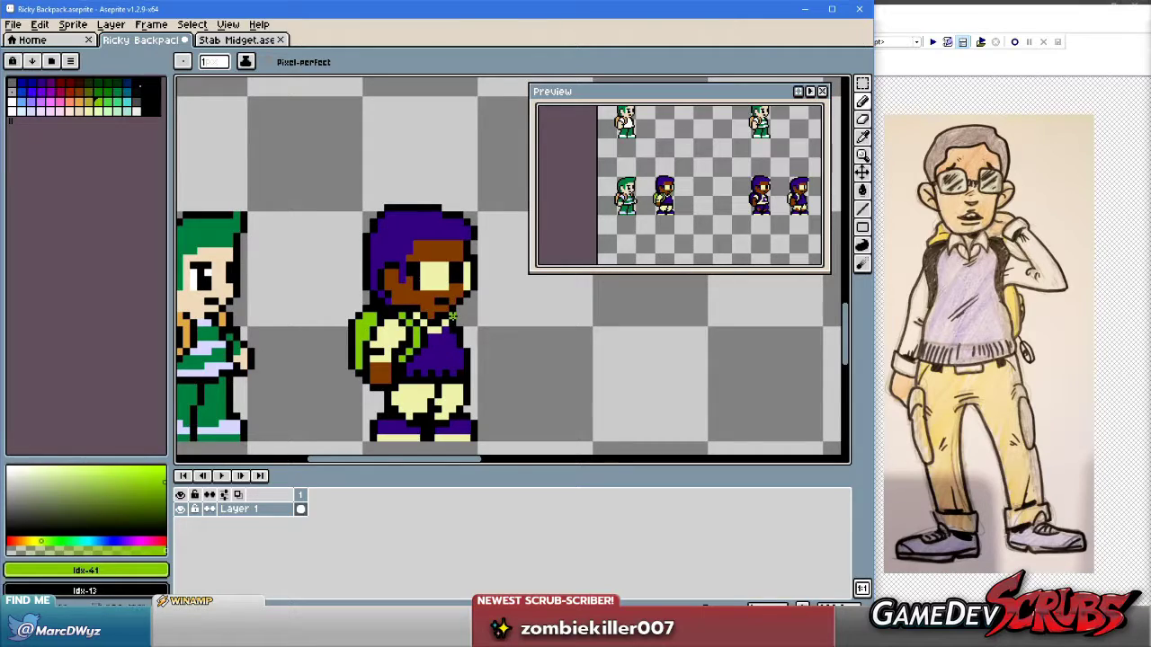
{"action": "scroll", "coordinate": [452, 321], "scroll_direction": "up", "scroll_amount": 2}
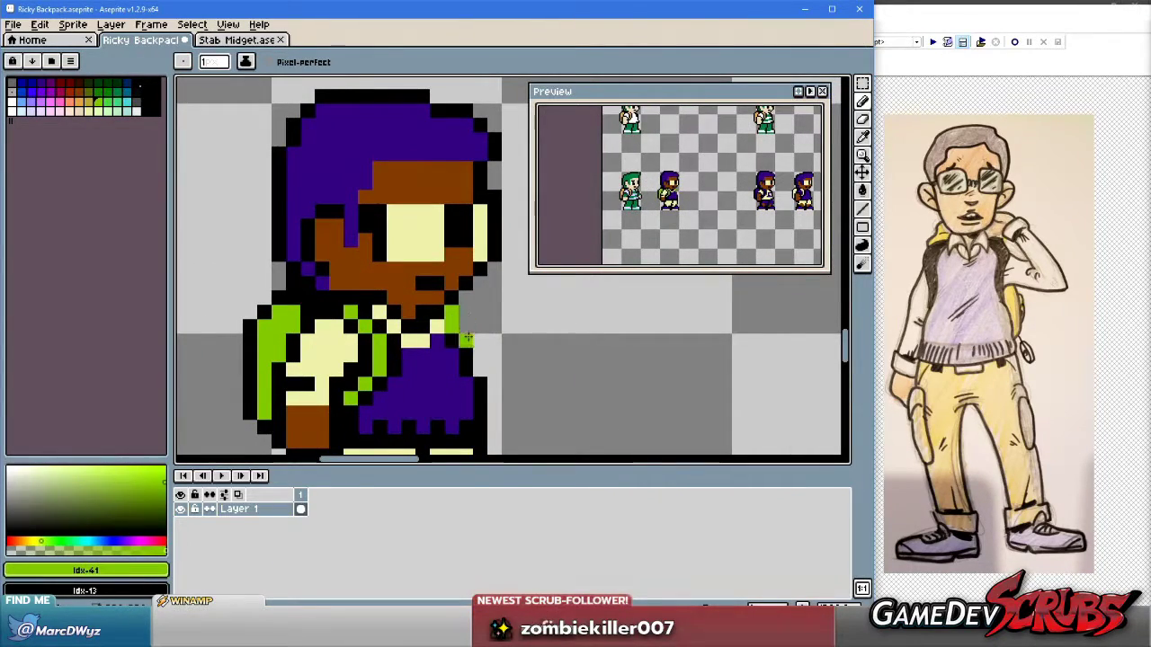
Sample the outline's black, palette index 13, beside the new far-shoulder strap as the pencil colour.
{"action": "key", "text": "i"}
{"action": "key", "text": "b"}
{"action": "scroll", "coordinate": [461, 330], "scroll_direction": "down", "scroll_amount": 1}
{"action": "key", "text": "i"}
{"action": "left_click", "coordinate": [463, 336]}
{"action": "key", "text": "b"}
{"action": "scroll", "coordinate": [455, 336], "scroll_direction": "down", "scroll_amount": 1}
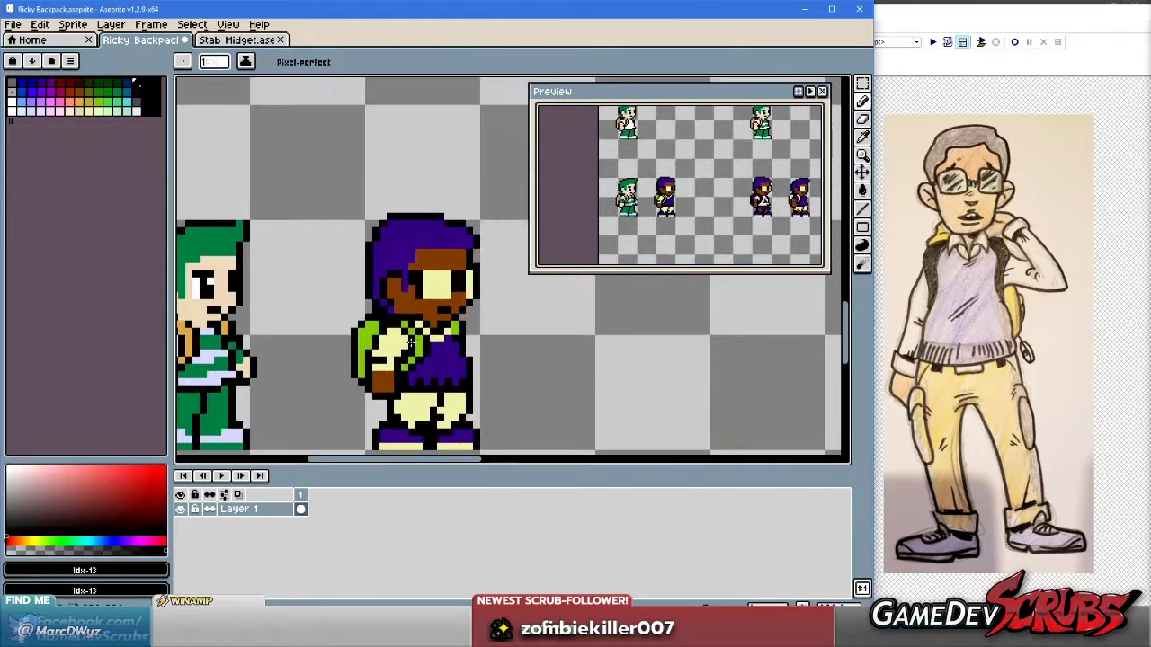
Sample the cream of the near sleeve, palette index 56, as the pencil colour.
{"action": "scroll", "coordinate": [410, 341], "scroll_direction": "left", "scroll_amount": 2}
{"action": "key", "text": "i"}
{"action": "left_click", "coordinate": [275, 331]}
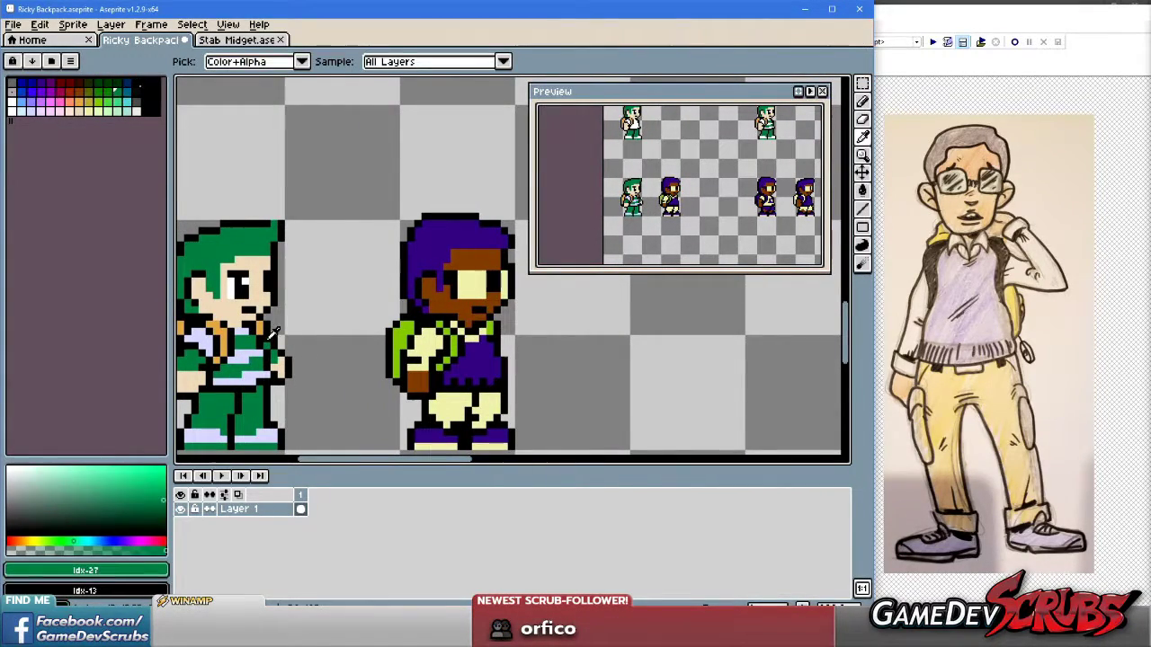
{"action": "left_click", "coordinate": [438, 340]}
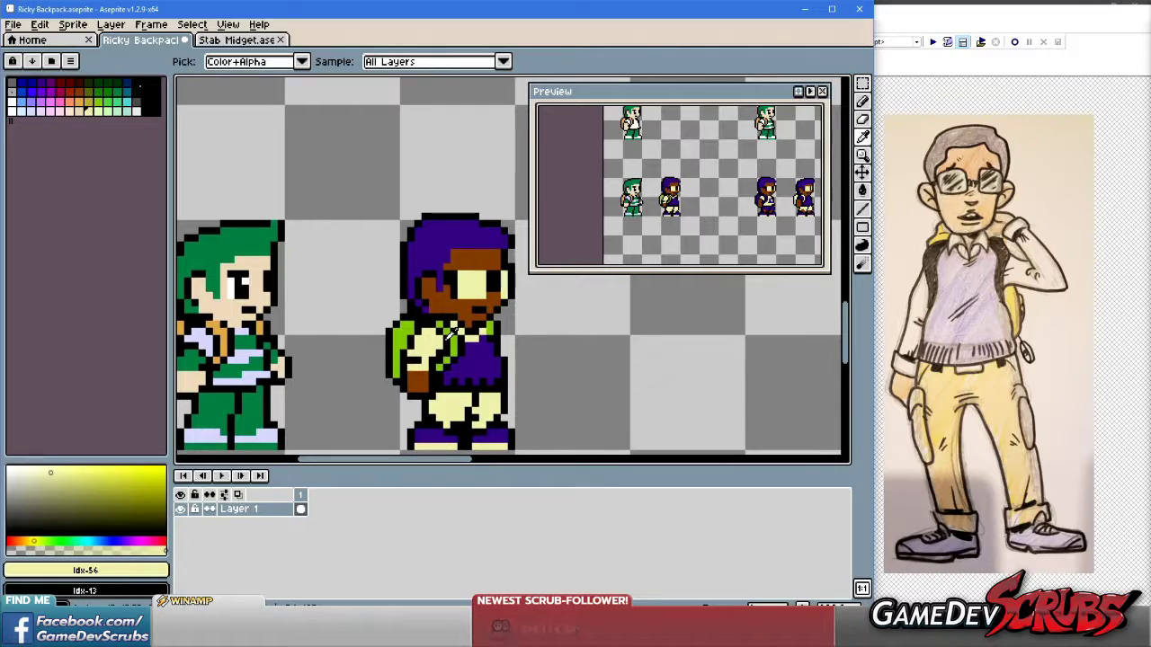
{"action": "key", "text": "b"}
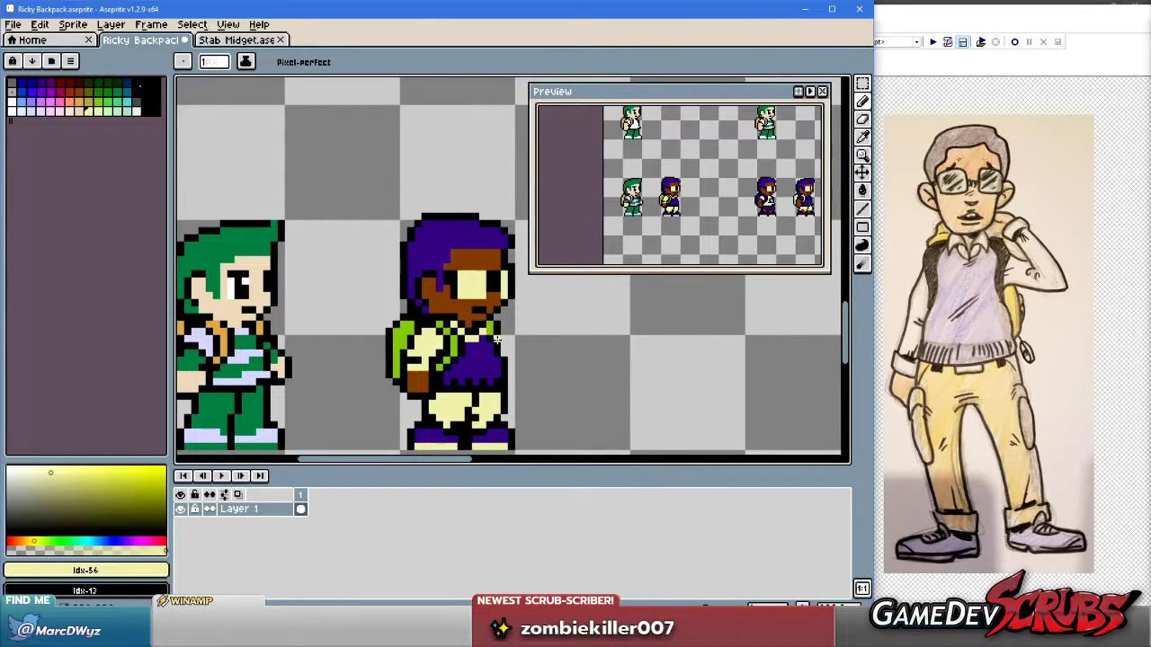
Draw the far arm beside the sweater with a thin diagonal cream sleeve and a black outline around the hand.
{"action": "scroll", "coordinate": [510, 347], "scroll_direction": "up", "scroll_amount": 1}
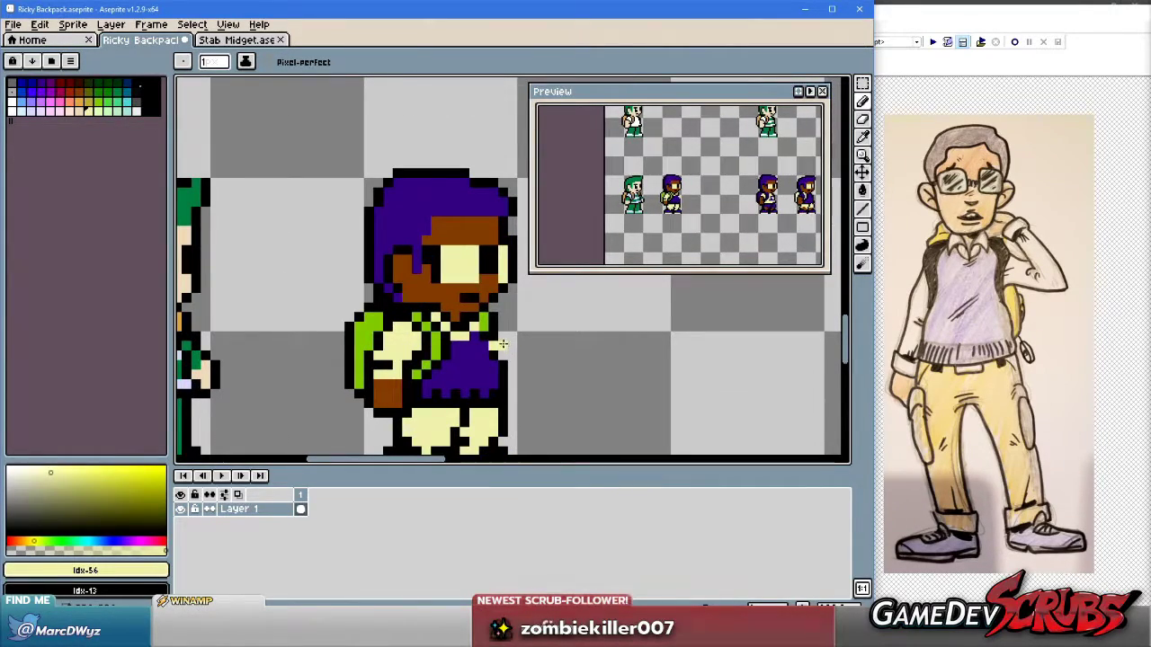
{"action": "left_click_drag", "start_coordinate": [510, 345], "coordinate": [537, 343]}
{"action": "scroll", "coordinate": [520, 336], "scroll_direction": "down", "scroll_amount": 1}
{"action": "scroll", "coordinate": [520, 335], "scroll_direction": "up", "scroll_amount": 1}
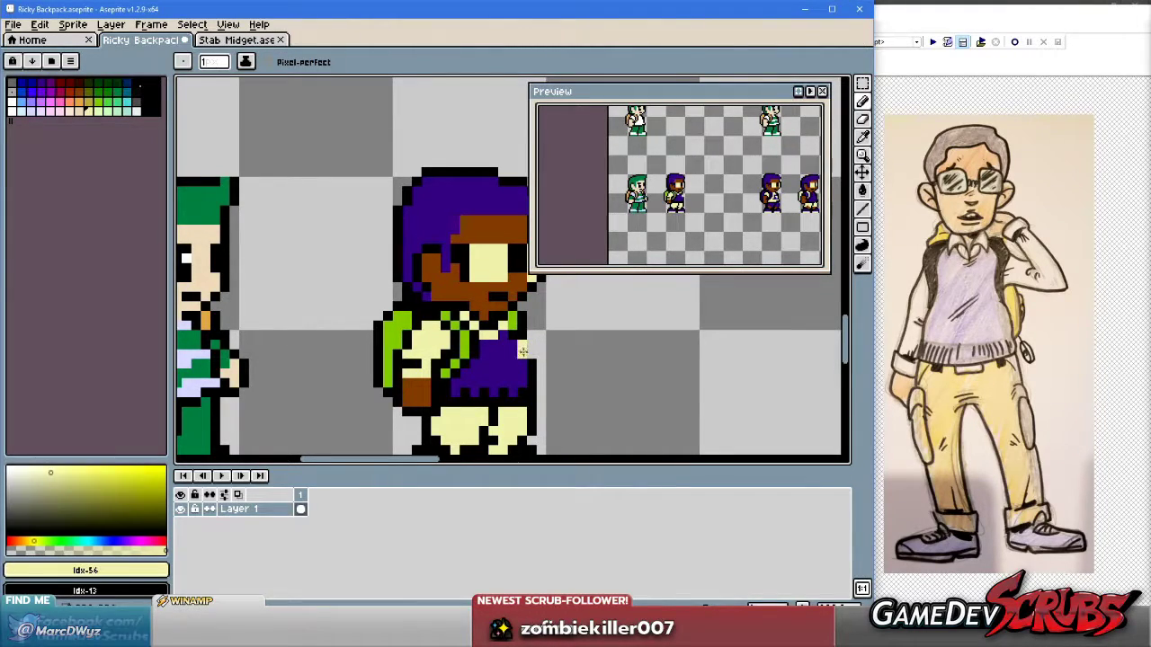
{"action": "key", "text": "v"}
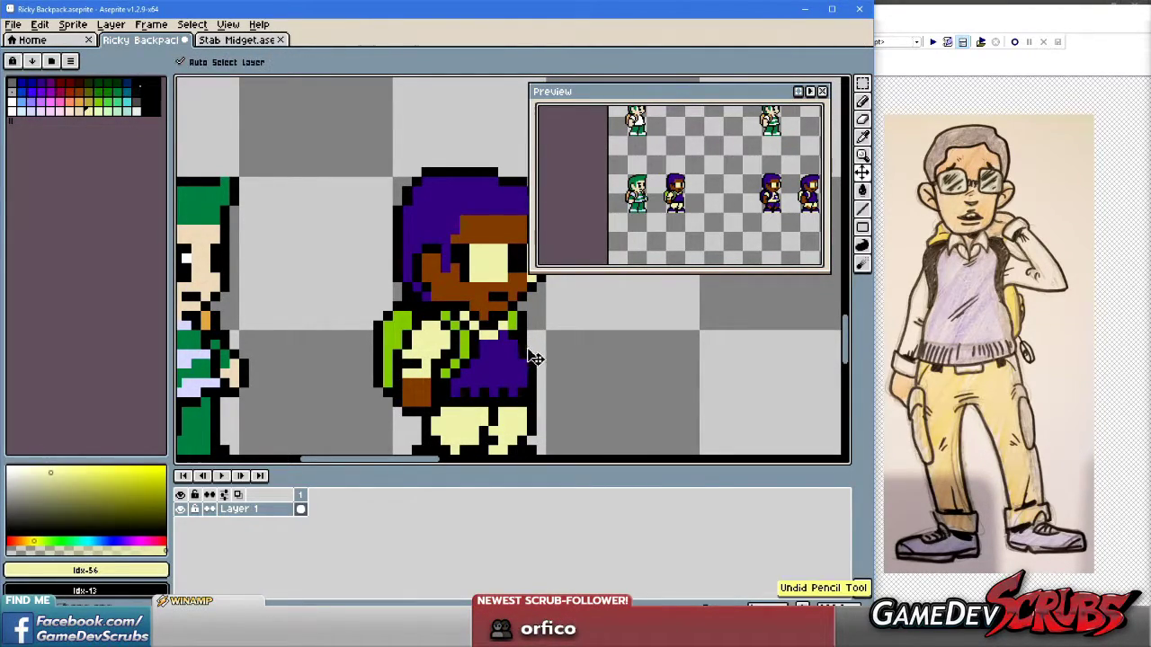
{"action": "key", "text": "b"}
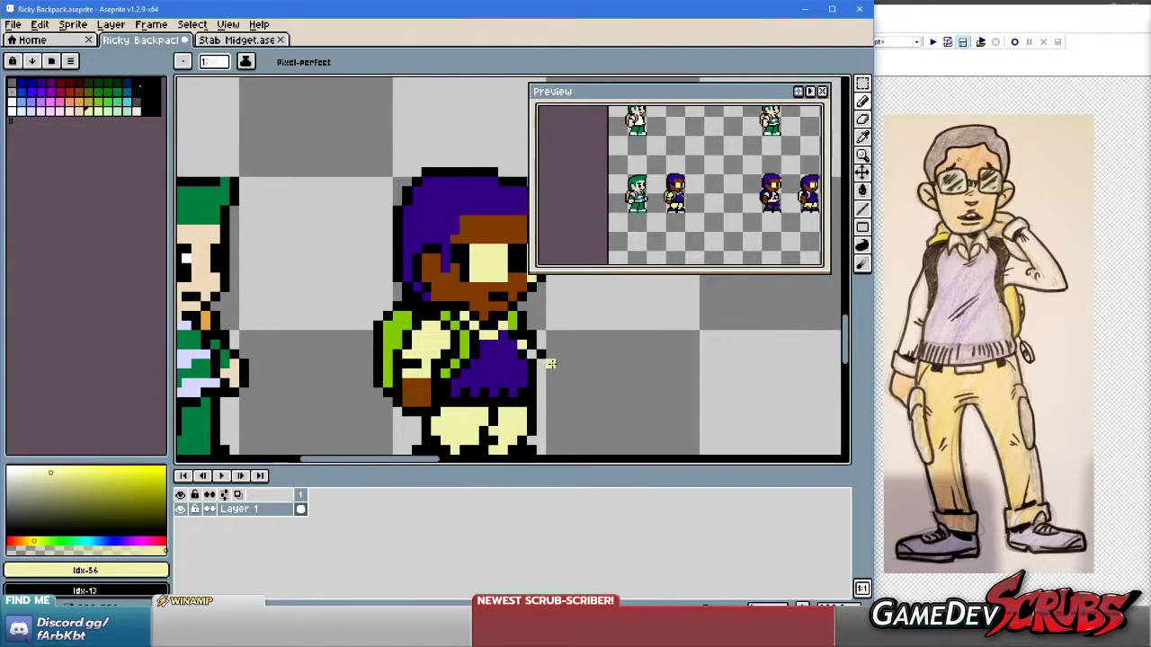
{"action": "left_click_drag", "start_coordinate": [551, 363], "coordinate": [551, 382]}
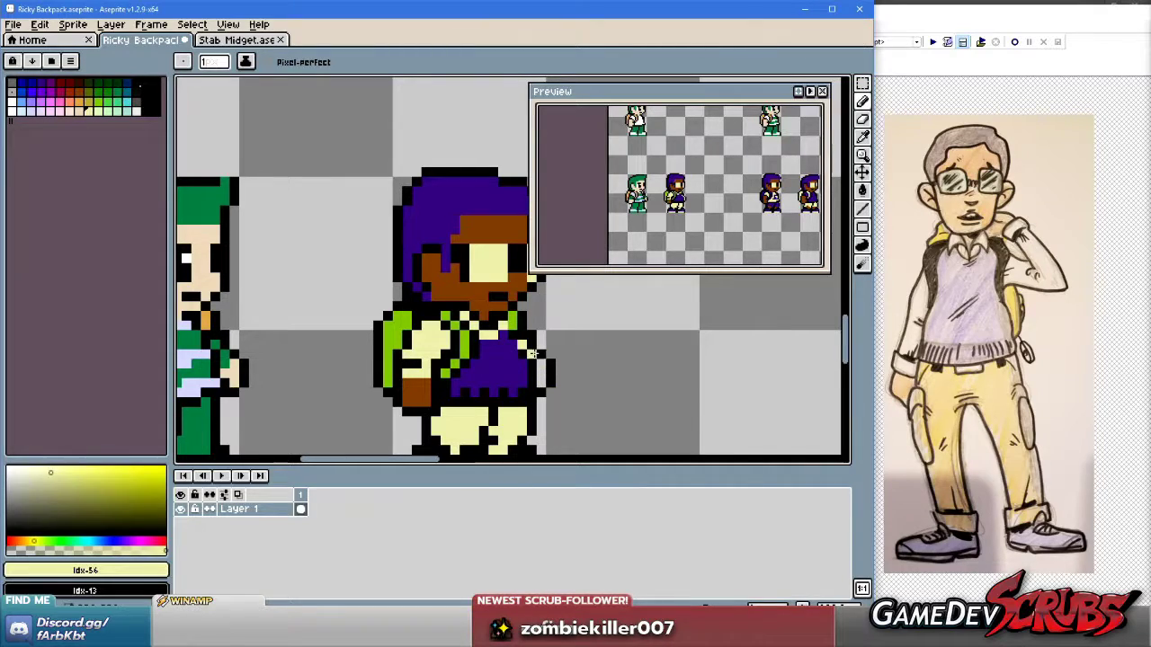
Fill the far hand with the skin brown, palette index 23, sampled from the near hand.
{"action": "left_click", "coordinate": [417, 388], "text": "alt"}
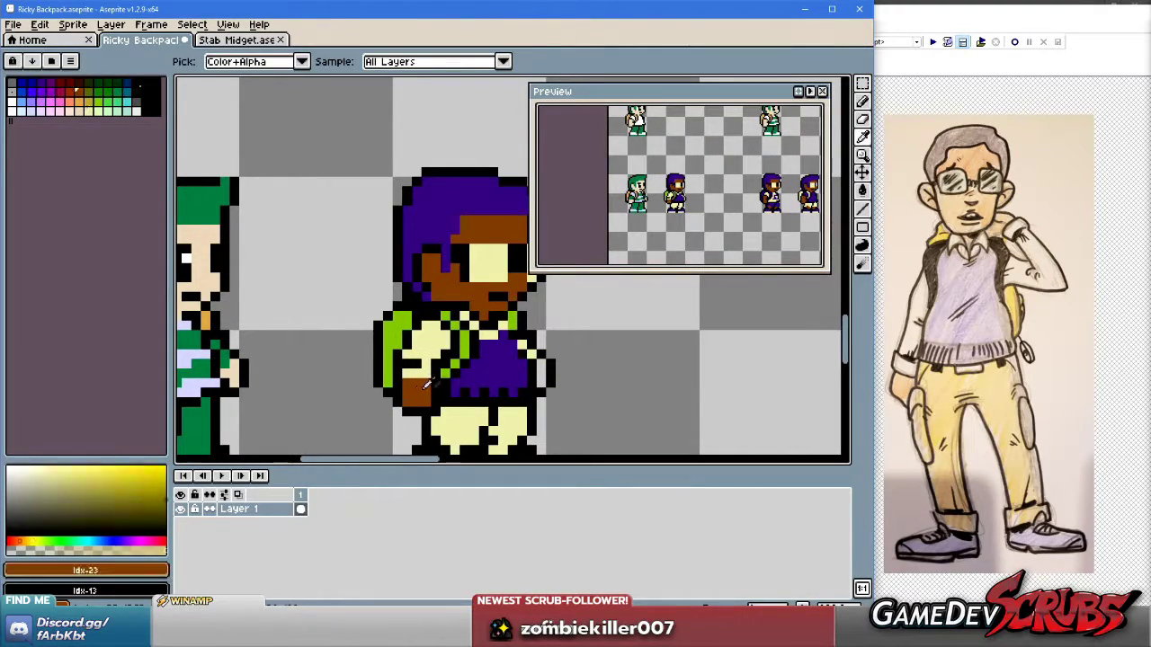
{"action": "scroll", "coordinate": [542, 371], "scroll_direction": "down", "scroll_amount": 3}
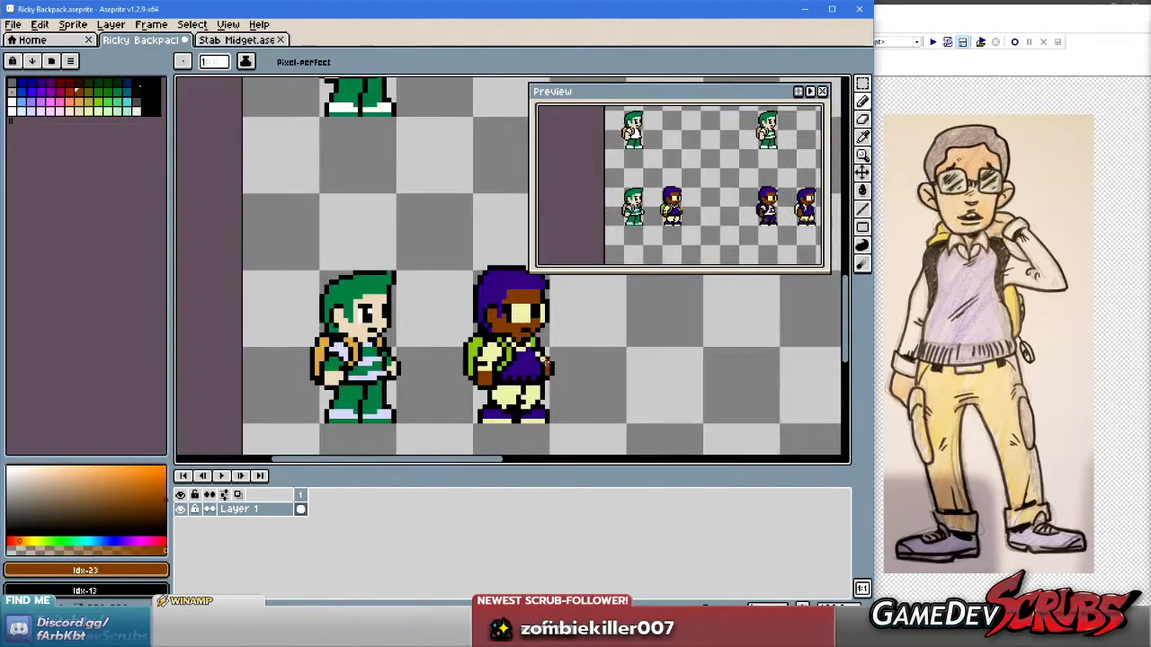
{"action": "scroll", "coordinate": [550, 371], "scroll_direction": "up", "scroll_amount": 2}
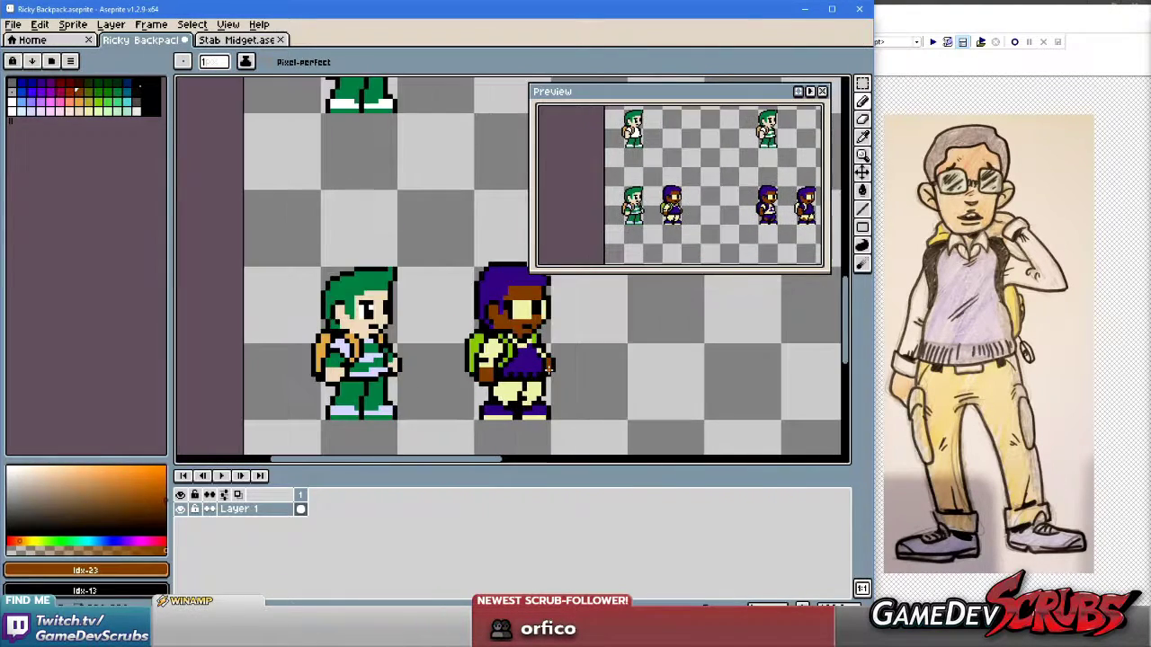
{"action": "scroll", "coordinate": [540, 350], "scroll_direction": "up", "scroll_amount": 2}
Try blacking out the collar pixel beside the far-shoulder strap with palette index 13, and undo it.
{"action": "left_click", "coordinate": [534, 334], "text": "alt"}
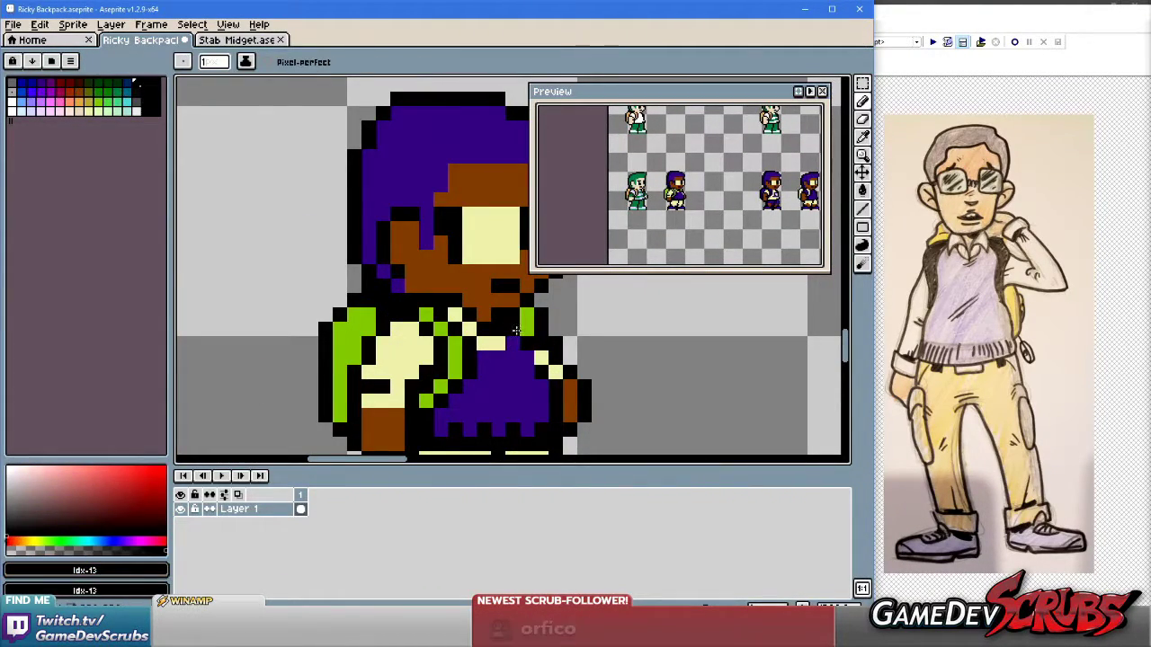
{"action": "key", "text": "ctrl+z"}
{"action": "key", "text": "alt"}
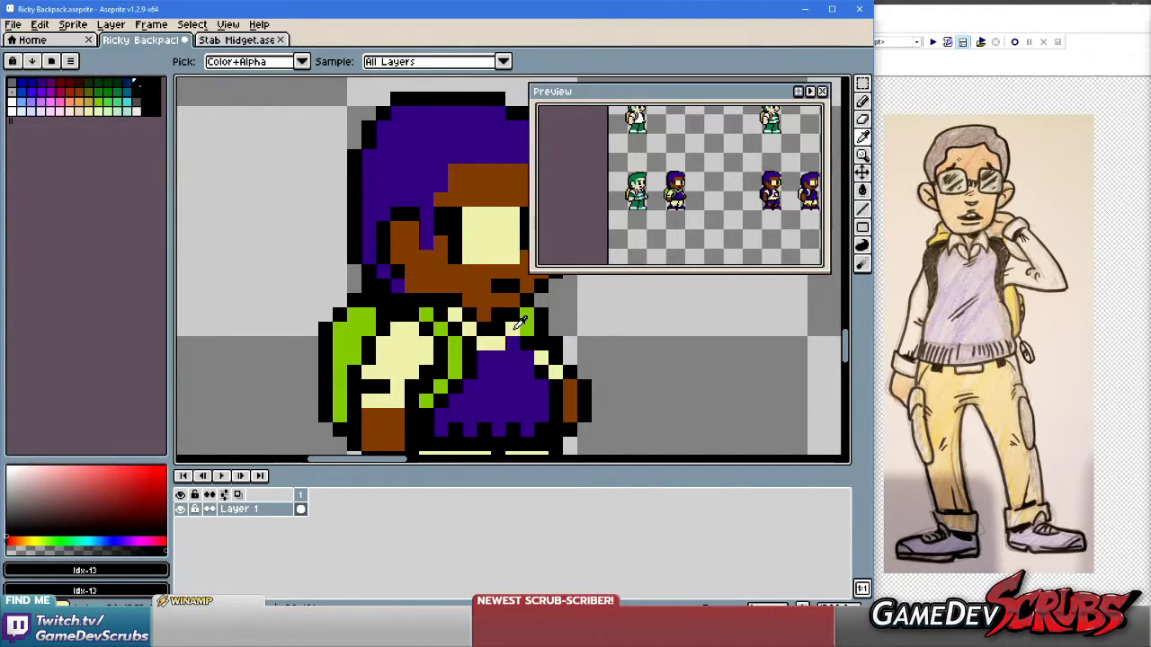
{"action": "left_click", "coordinate": [519, 325], "text": "alt"}
{"action": "scroll", "coordinate": [605, 384], "scroll_direction": "down", "scroll_amount": 2}
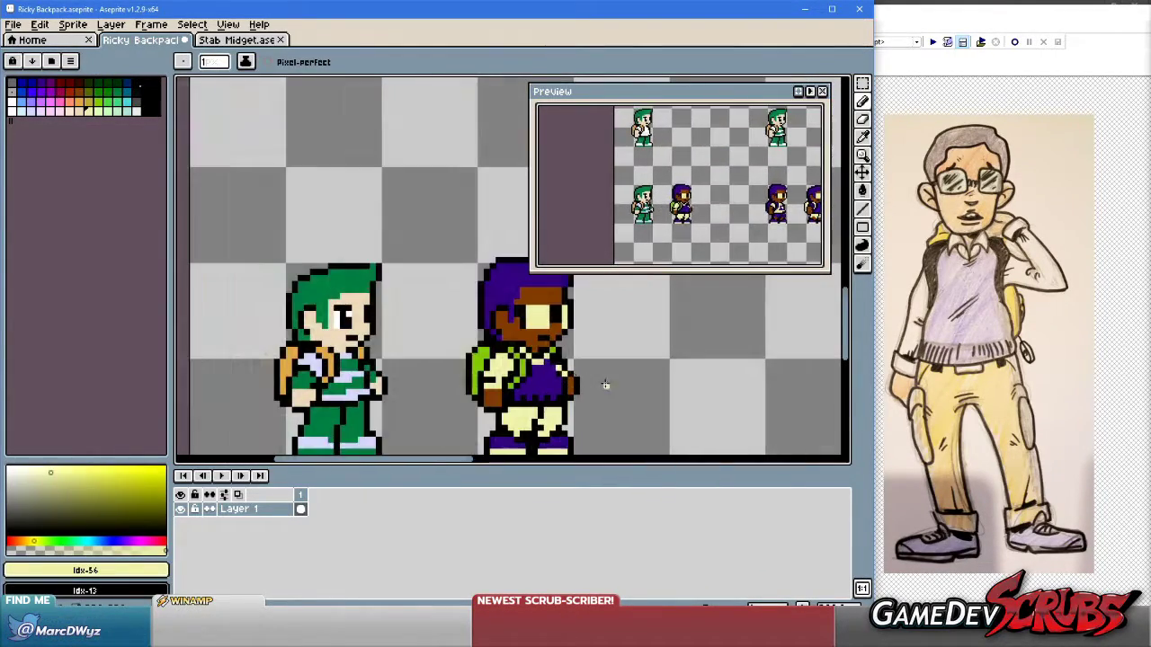
{"action": "left_click", "coordinate": [604, 386], "text": "shift"}
{"action": "key", "text": "ctrl+z"}
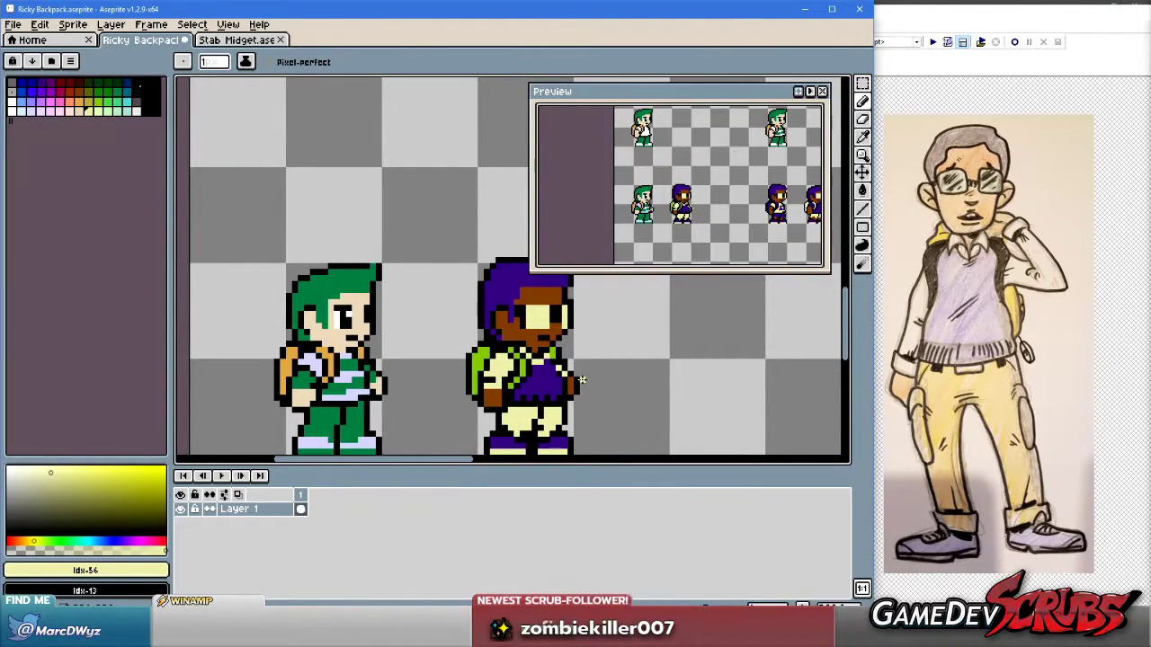
{"action": "left_click_drag", "start_coordinate": [575, 379], "coordinate": [550, 358]}
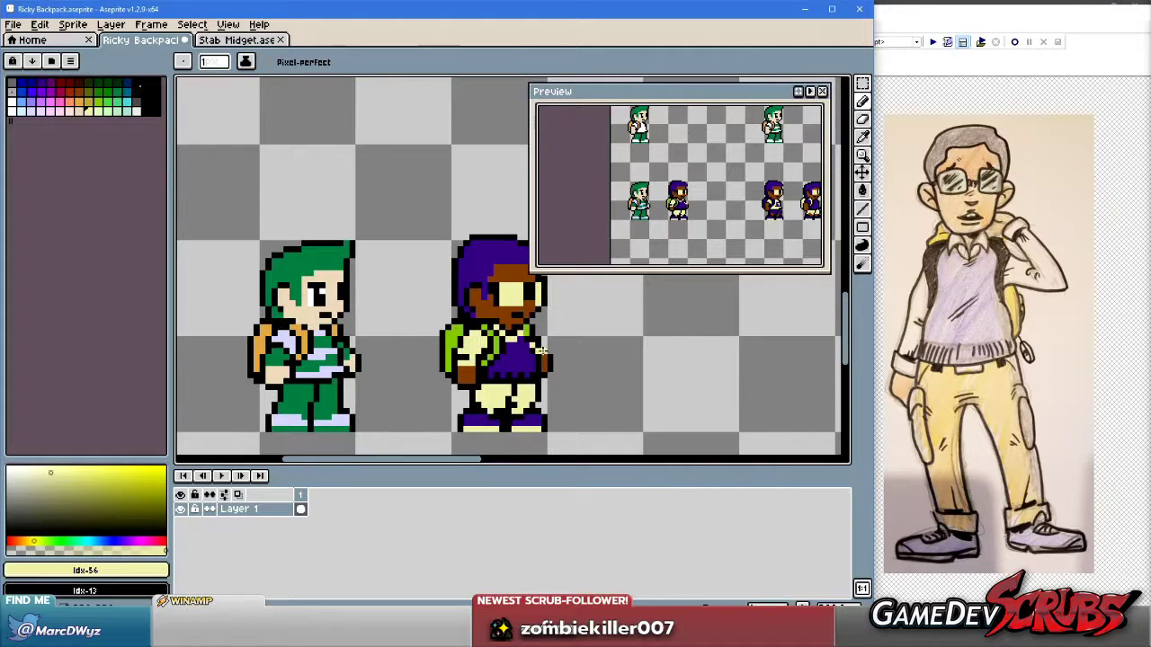
{"action": "scroll", "coordinate": [545, 349], "scroll_direction": "down", "scroll_amount": 1}
{"action": "scroll", "coordinate": [566, 358], "scroll_direction": "up", "scroll_amount": 3}
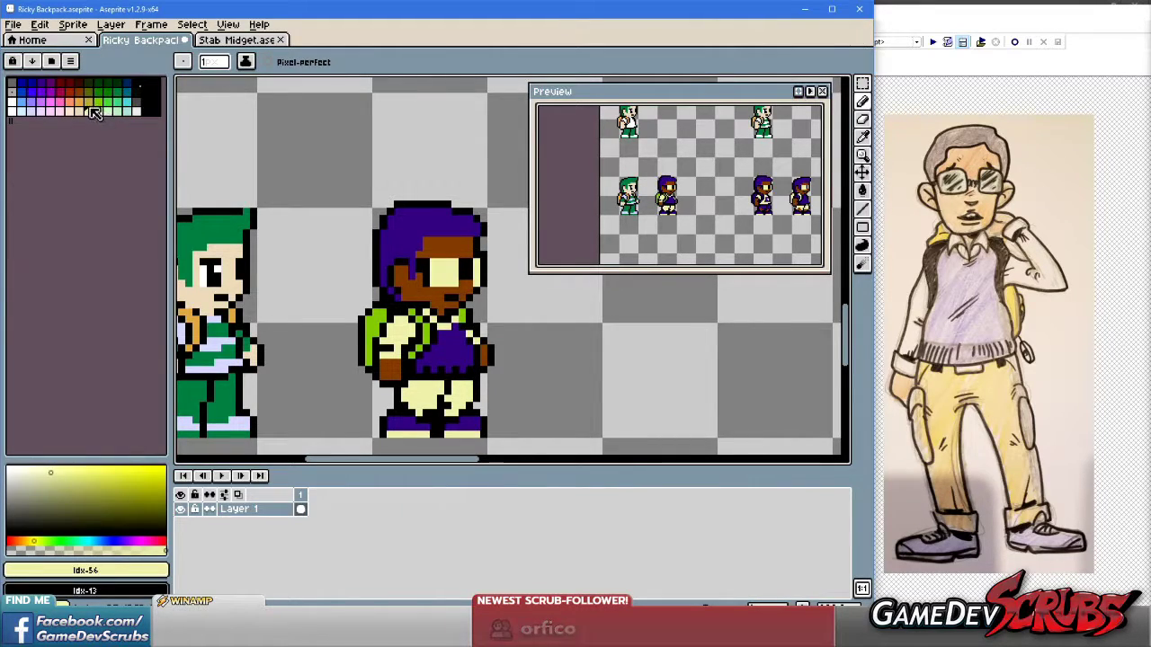
Fill the purple-haired character's trousers and shoe soles with light orange, palette index 39, using the paint bucket.
{"action": "left_click", "coordinate": [79, 102]}
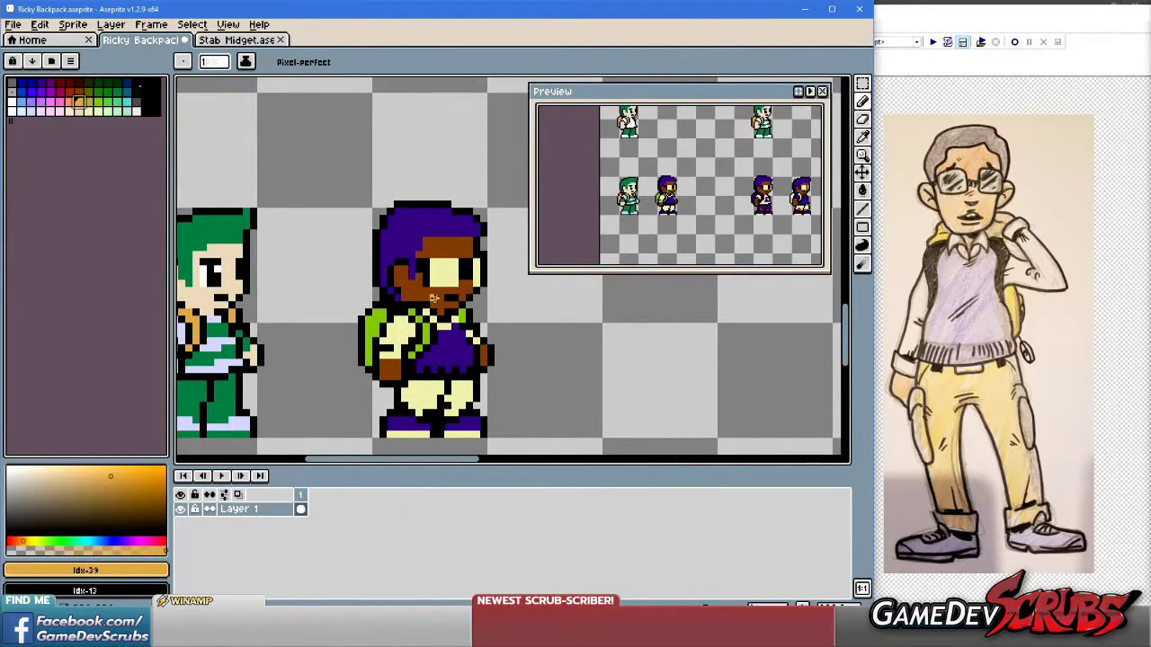
{"action": "key", "text": "g"}
{"action": "left_click", "coordinate": [434, 398]}
{"action": "left_click", "coordinate": [465, 395]}
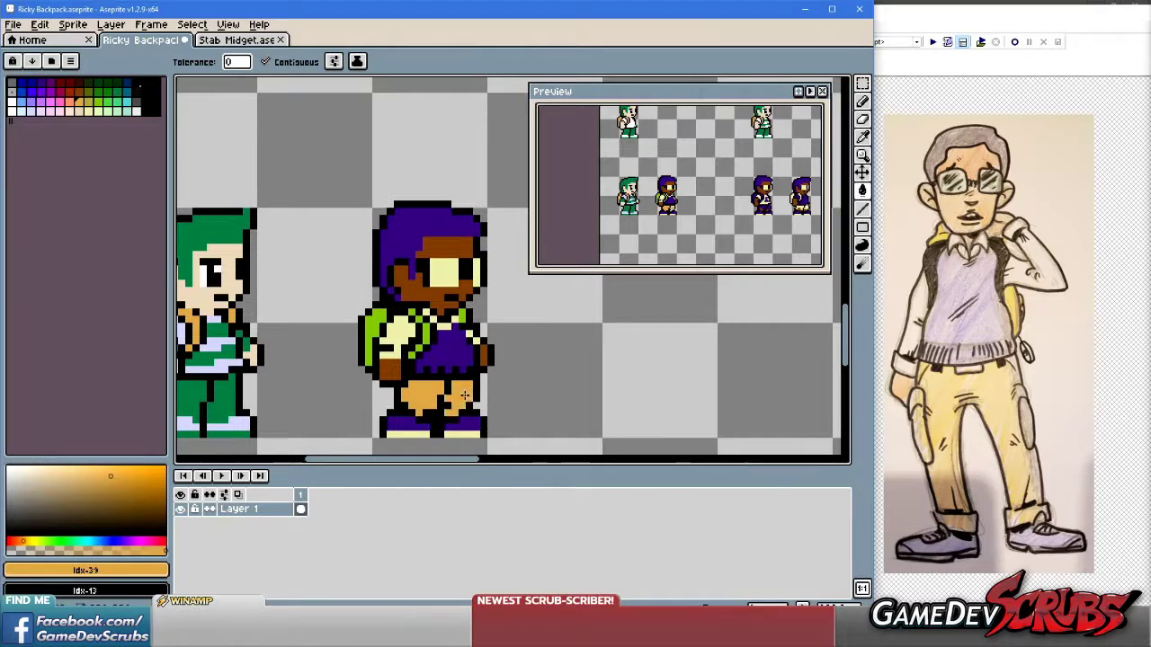
{"action": "left_click", "coordinate": [411, 436]}
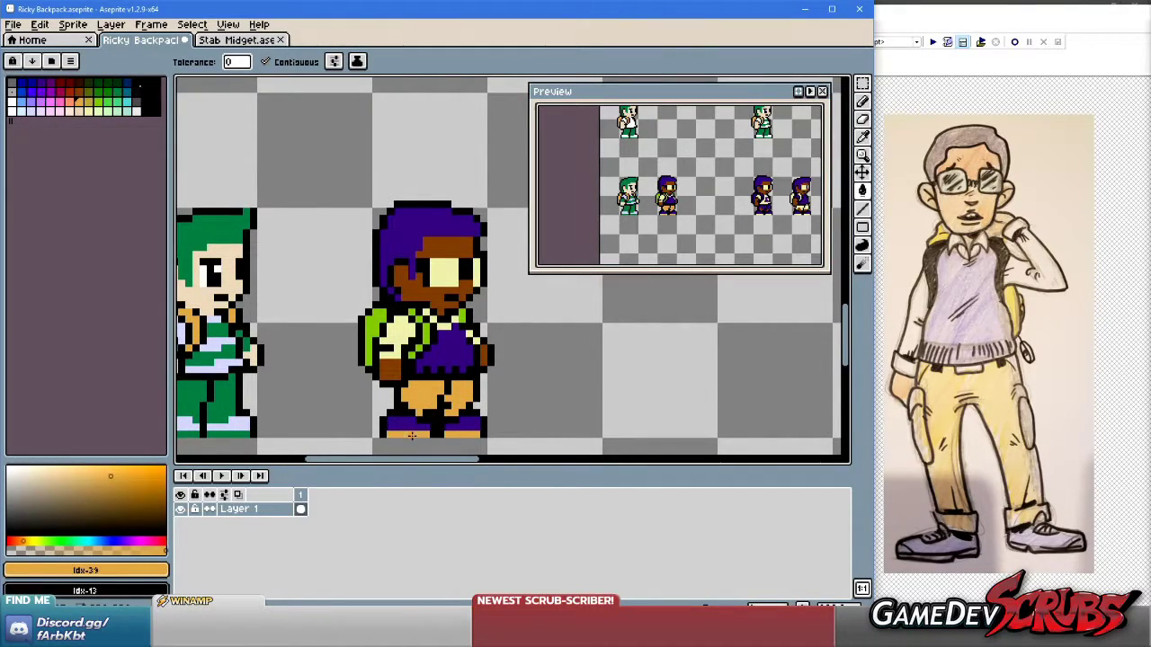
Fill the sleeves, shirt collar and glasses lenses with the same light orange, palette index 39.
{"action": "scroll", "coordinate": [402, 332], "scroll_direction": "up", "scroll_amount": 2}
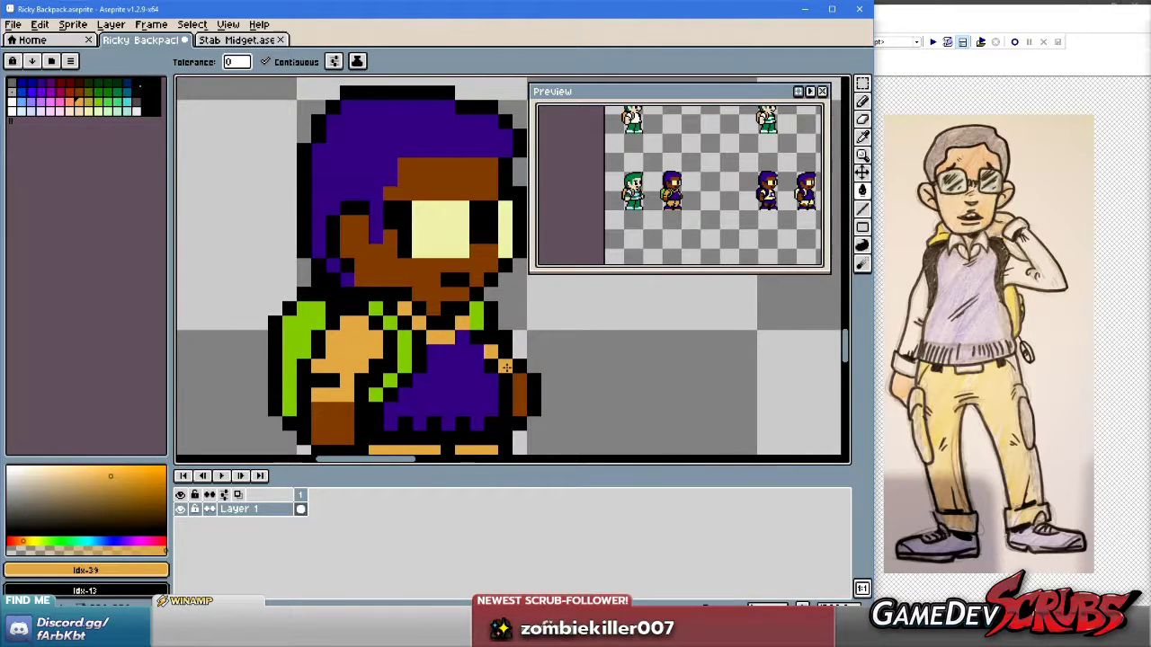
{"action": "scroll", "coordinate": [528, 342], "scroll_direction": "down", "scroll_amount": 2}
{"action": "scroll", "coordinate": [527, 342], "scroll_direction": "down", "scroll_amount": 1}
{"action": "scroll", "coordinate": [517, 353], "scroll_direction": "up", "scroll_amount": 1}
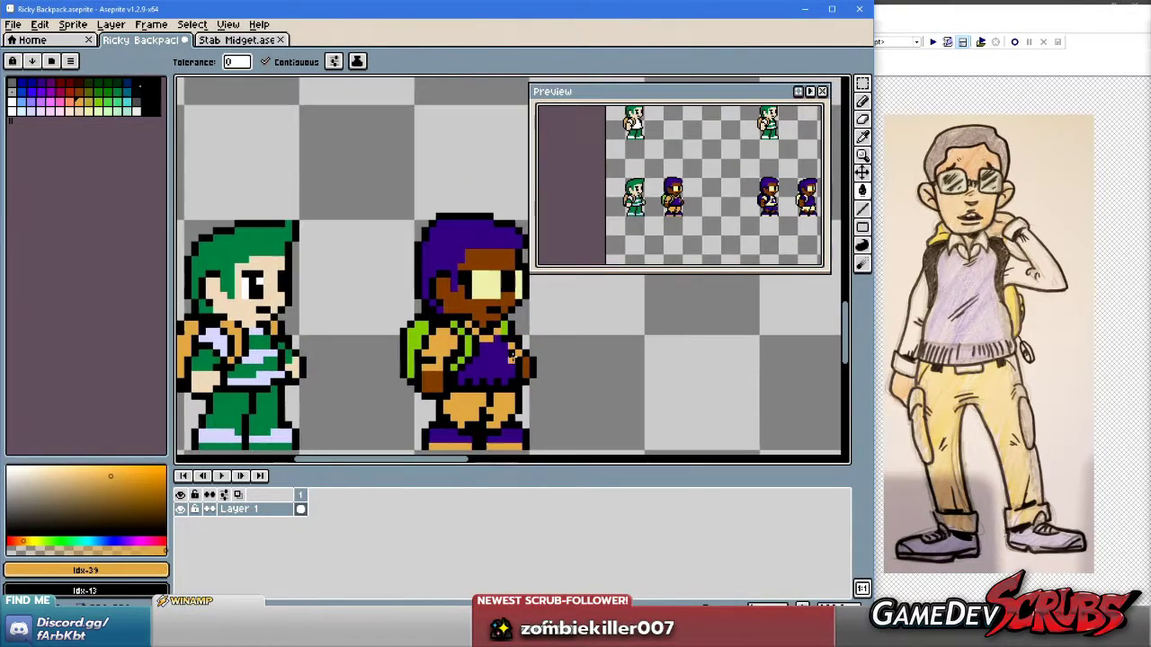
{"action": "left_click", "coordinate": [489, 297]}
{"action": "left_click", "coordinate": [502, 286]}
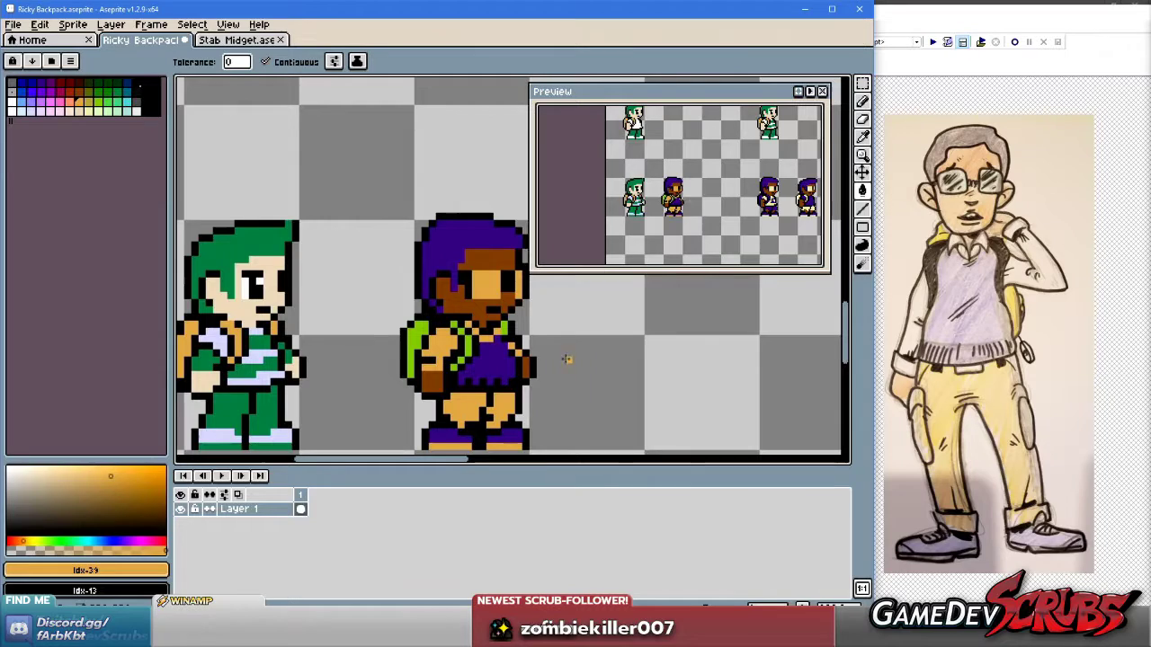
{"action": "left_click_drag", "start_coordinate": [573, 356], "coordinate": [462, 347]}
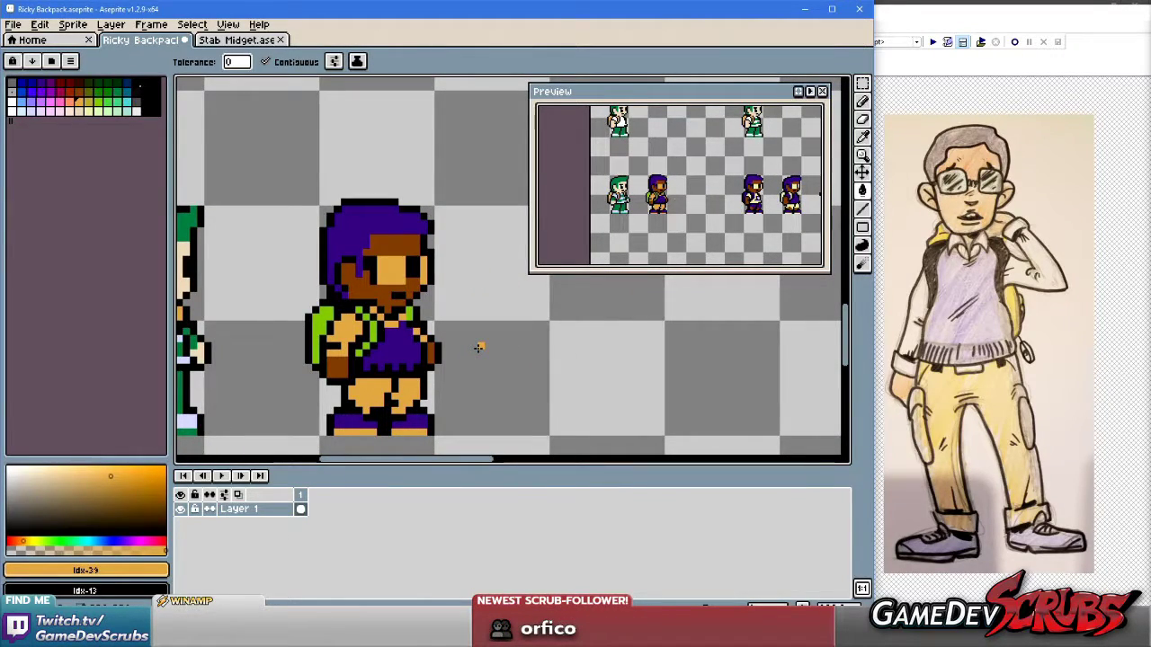
{"action": "scroll", "coordinate": [477, 347], "scroll_direction": "down", "scroll_amount": 1}
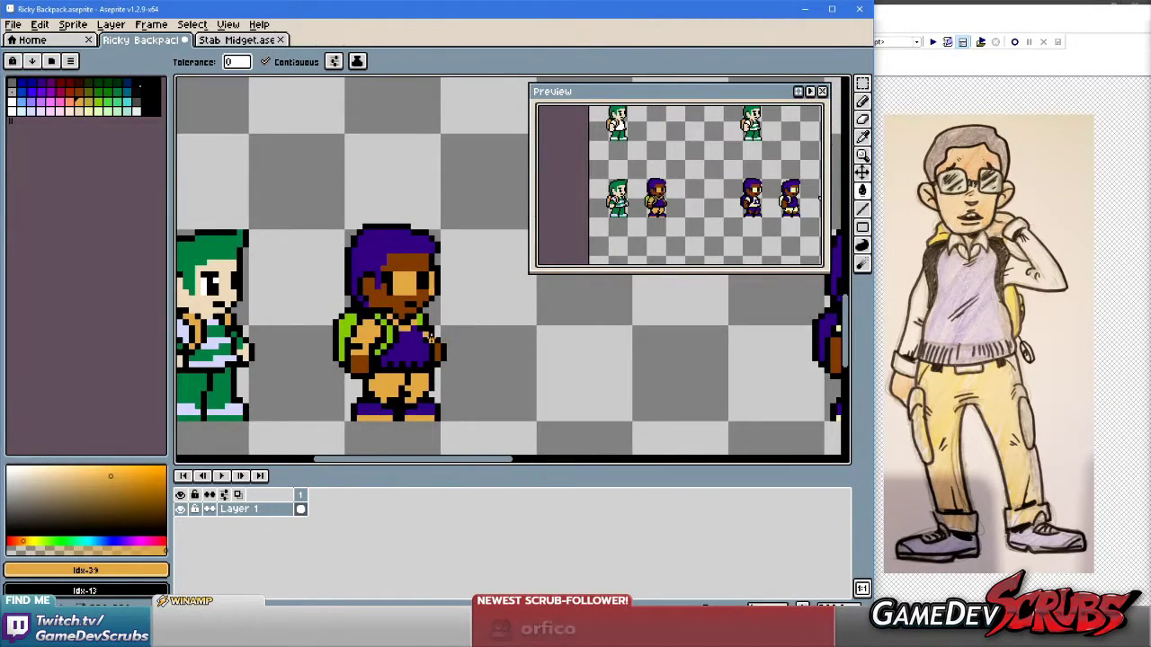
{"action": "left_click_drag", "start_coordinate": [463, 342], "coordinate": [484, 338]}
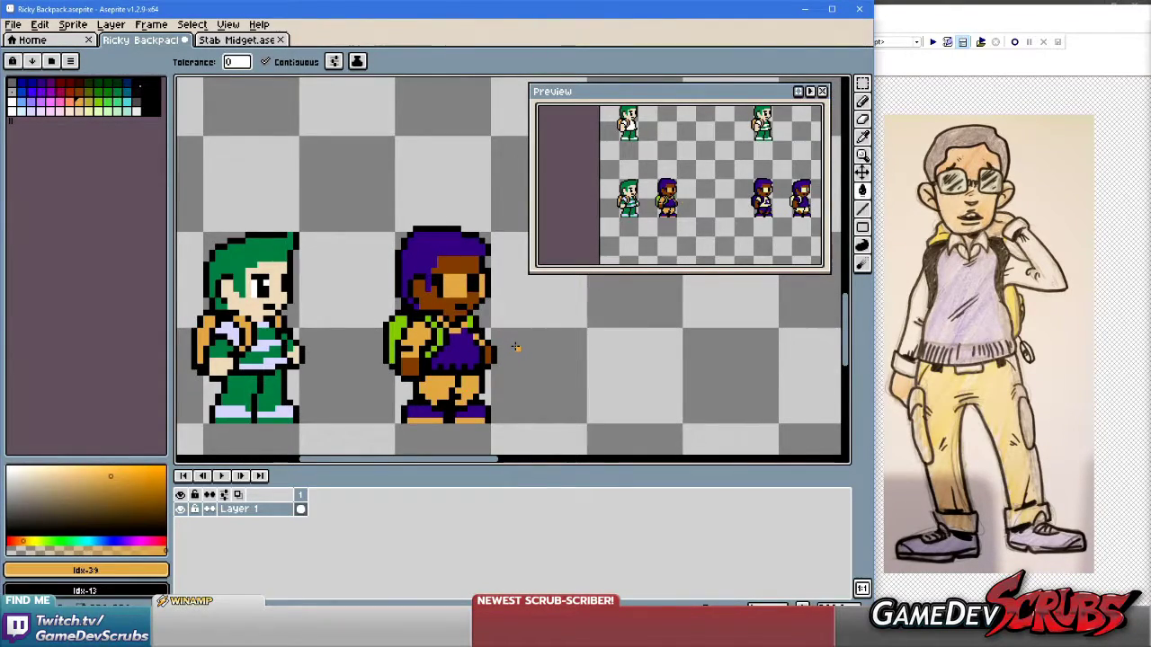
Draw a small palette strip above the character's head in outline black, index 13, with one empty and one black swatch.
{"action": "key", "text": "i"}
{"action": "scroll", "coordinate": [450, 247], "scroll_direction": "up", "scroll_amount": 2}
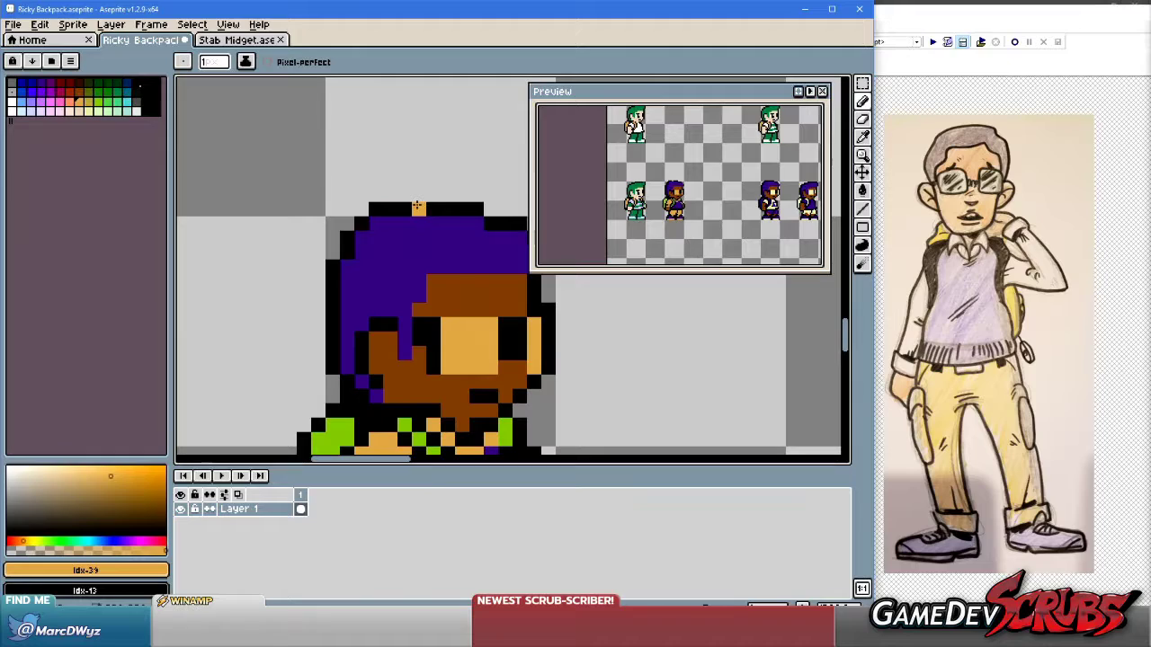
{"action": "left_click", "coordinate": [406, 202]}
{"action": "key", "text": "b"}
{"action": "mouse_move", "coordinate": [335, 165]}
{"action": "left_mouse_down"}
{"action": "mouse_move", "coordinate": [308, 151]}
{"action": "mouse_move", "coordinate": [376, 152]}
{"action": "mouse_move", "coordinate": [310, 169]}
{"action": "mouse_move", "coordinate": [291, 162]}
{"action": "mouse_move", "coordinate": [295, 191]}
{"action": "mouse_move", "coordinate": [362, 195]}
{"action": "left_mouse_up"}
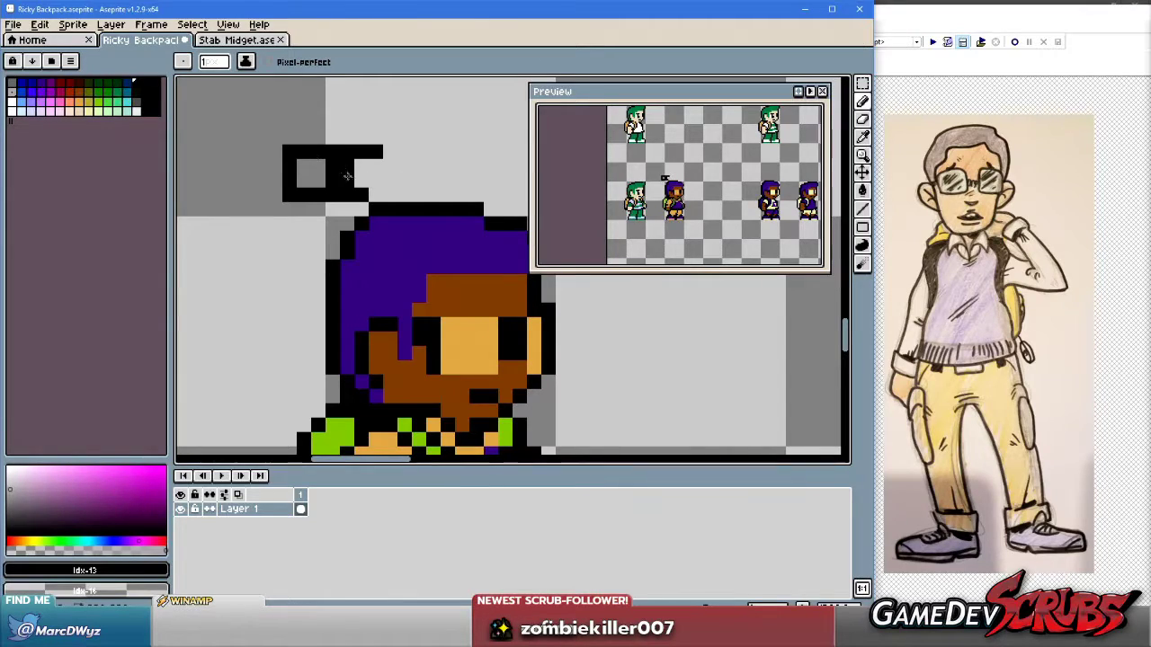
Select the black palette strip and move it slightly higher above the character's head.
{"action": "key", "text": "m"}
{"action": "left_click_drag", "start_coordinate": [252, 113], "coordinate": [421, 205]}
{"action": "scroll", "coordinate": [440, 221], "scroll_direction": "down", "scroll_amount": 2}
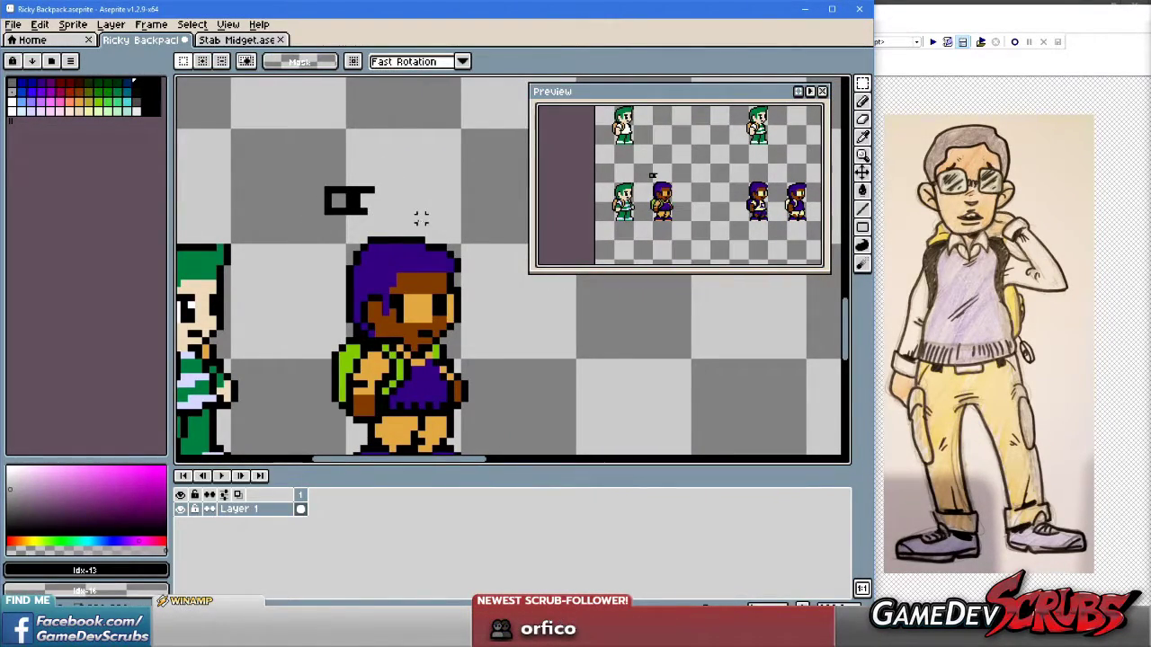
Extend the palette strip with a hair-purple swatch, index 3, and a skin-brown swatch, index 23.
{"action": "key", "text": "b"}
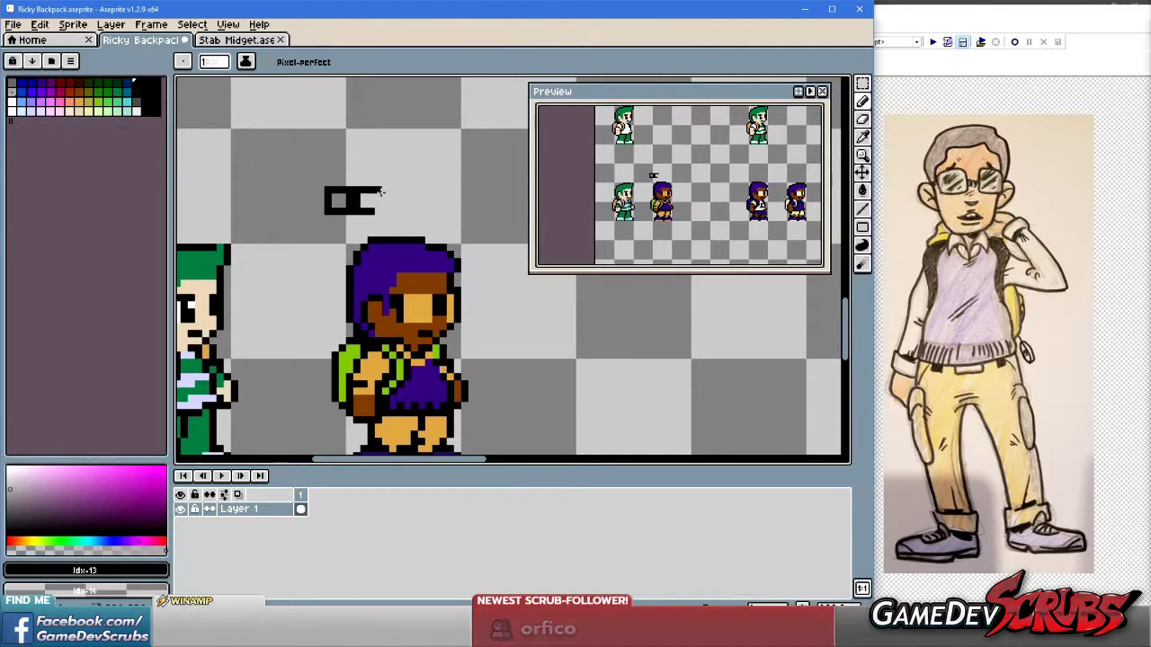
{"action": "key", "text": "i"}
{"action": "left_click", "coordinate": [422, 275]}
{"action": "right_click", "coordinate": [405, 255]}
{"action": "key", "text": "b"}
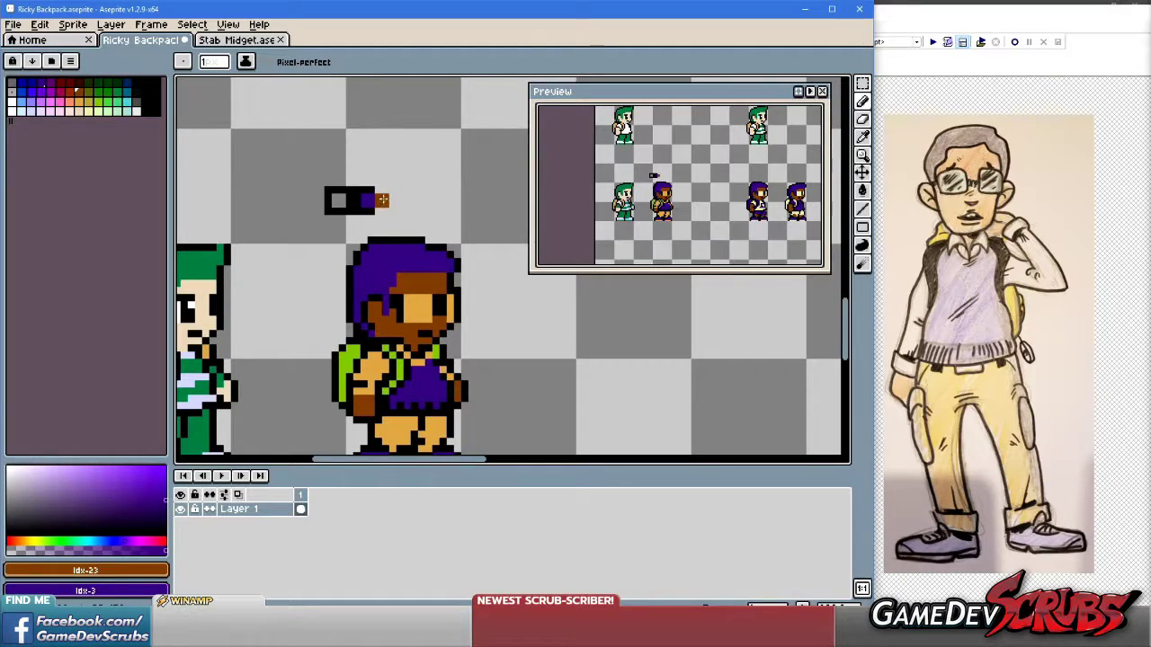
Add a light-orange swatch, index 39, and a backpack-lime swatch, index 41, to the end of the palette strip.
{"action": "key", "text": "i"}
{"action": "left_click", "coordinate": [386, 201]}
{"action": "key", "text": "b"}
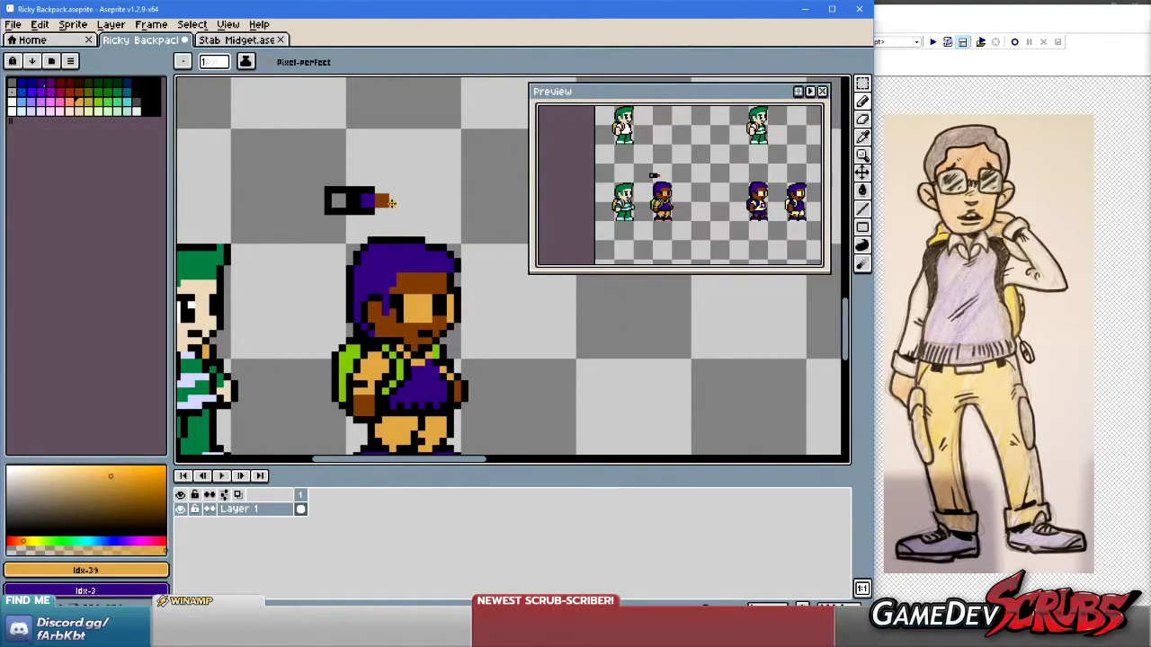
{"action": "key", "text": "i"}
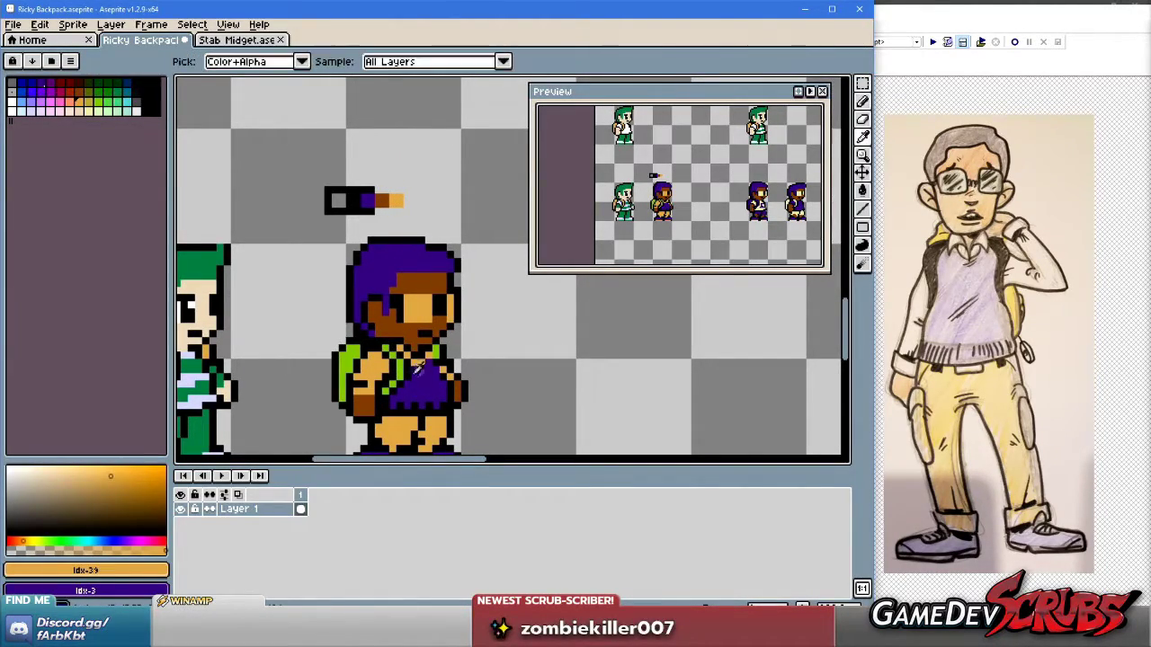
{"action": "left_click", "coordinate": [358, 347]}
{"action": "key", "text": "b"}
{"action": "left_click_drag", "start_coordinate": [405, 199], "coordinate": [418, 203]}
{"action": "scroll", "coordinate": [430, 286], "scroll_direction": "down", "scroll_amount": 1}
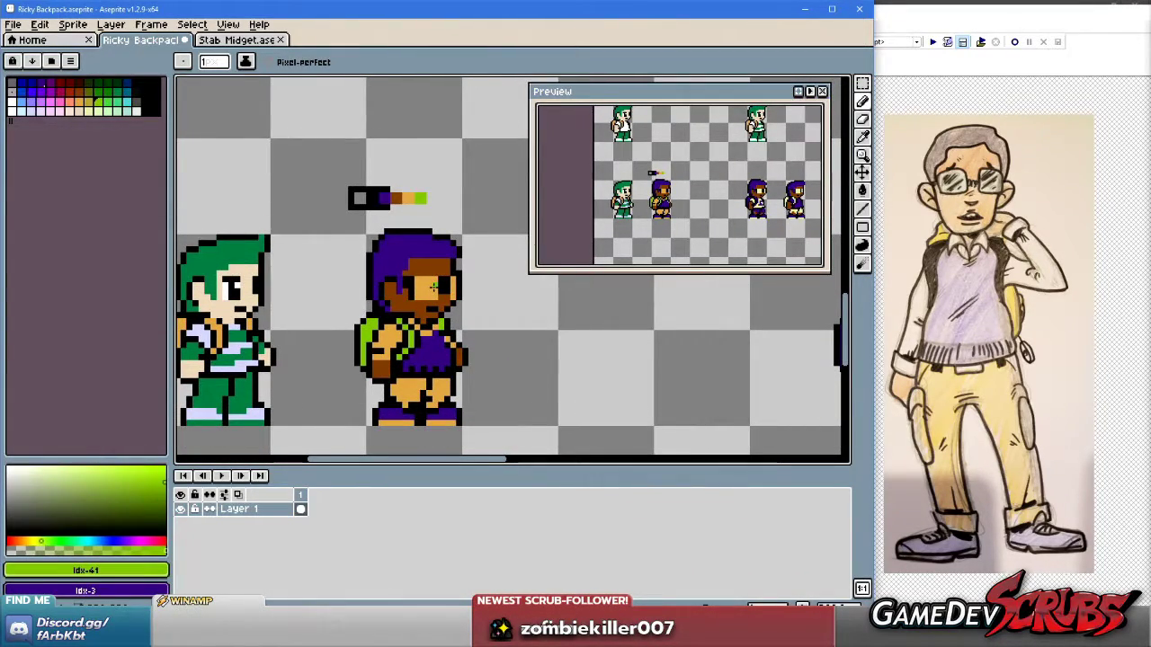
{"action": "scroll", "coordinate": [379, 223], "scroll_direction": "up", "scroll_amount": 1}
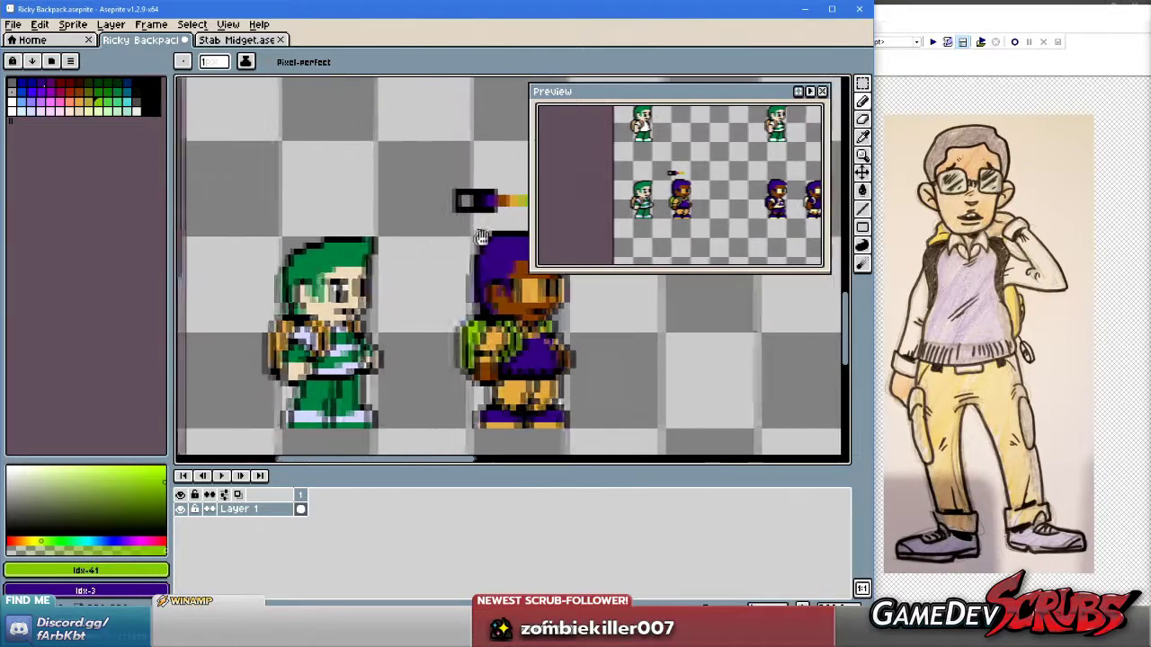
Draw a small palette strip above the green-haired character in outline black, index 13, with one empty and one black swatch.
{"action": "scroll", "coordinate": [389, 247], "scroll_direction": "down", "scroll_amount": 1}
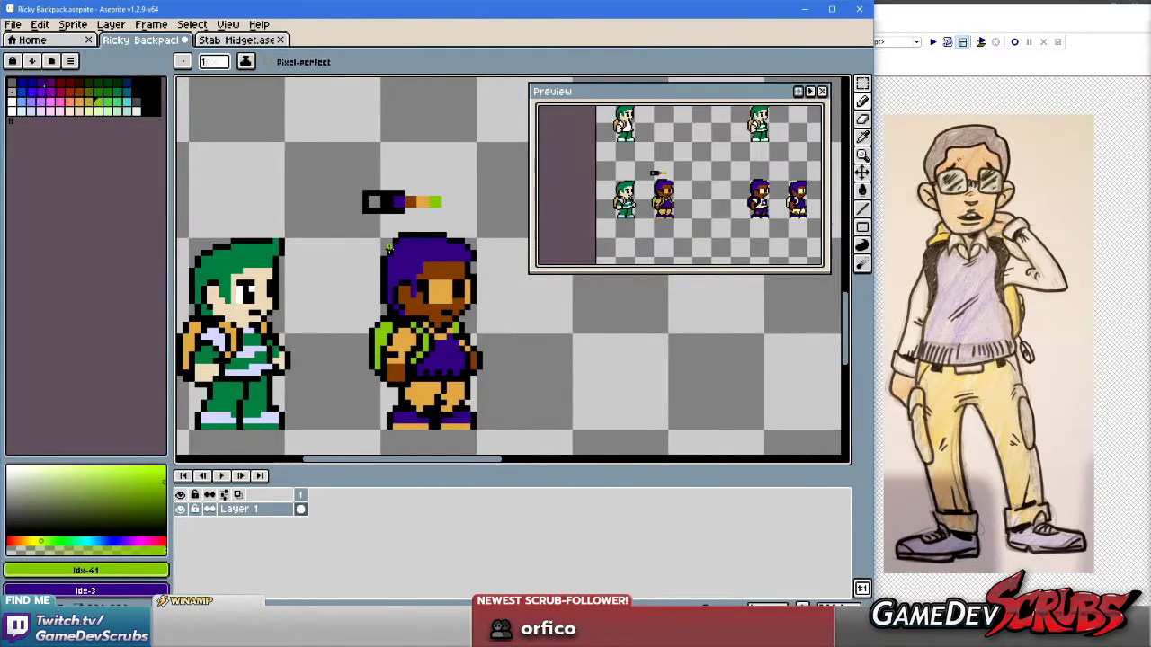
{"action": "scroll", "coordinate": [389, 249], "scroll_direction": "down", "scroll_amount": 4}
{"action": "scroll", "coordinate": [382, 282], "scroll_direction": "up", "scroll_amount": 4}
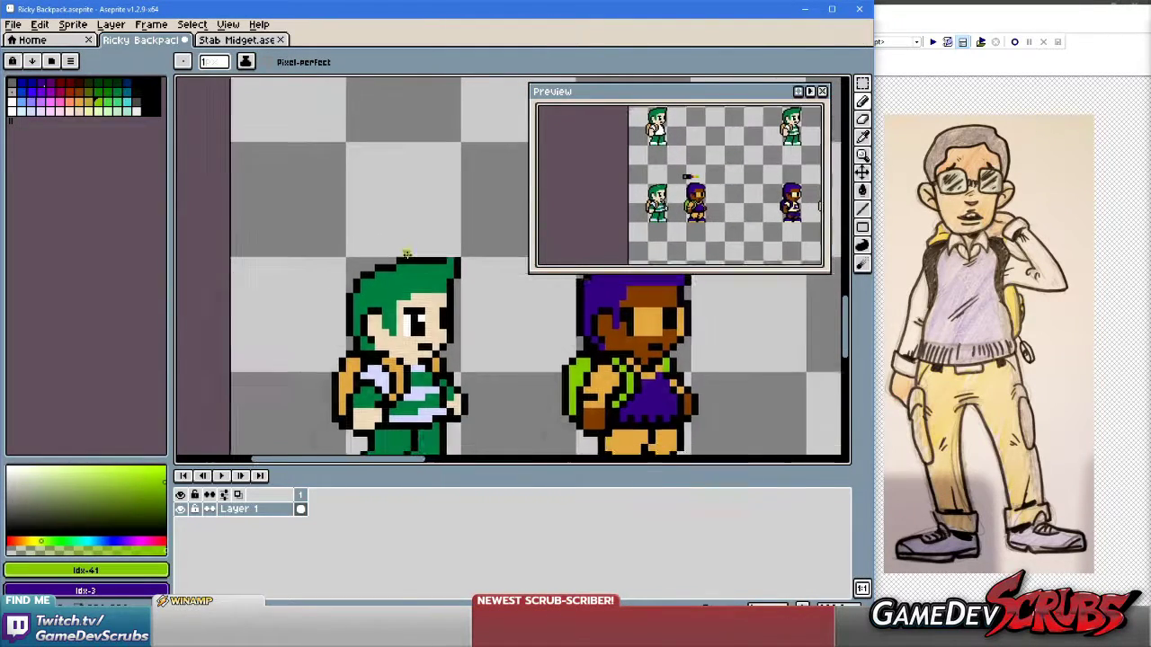
{"action": "left_click", "coordinate": [356, 211], "text": "alt"}
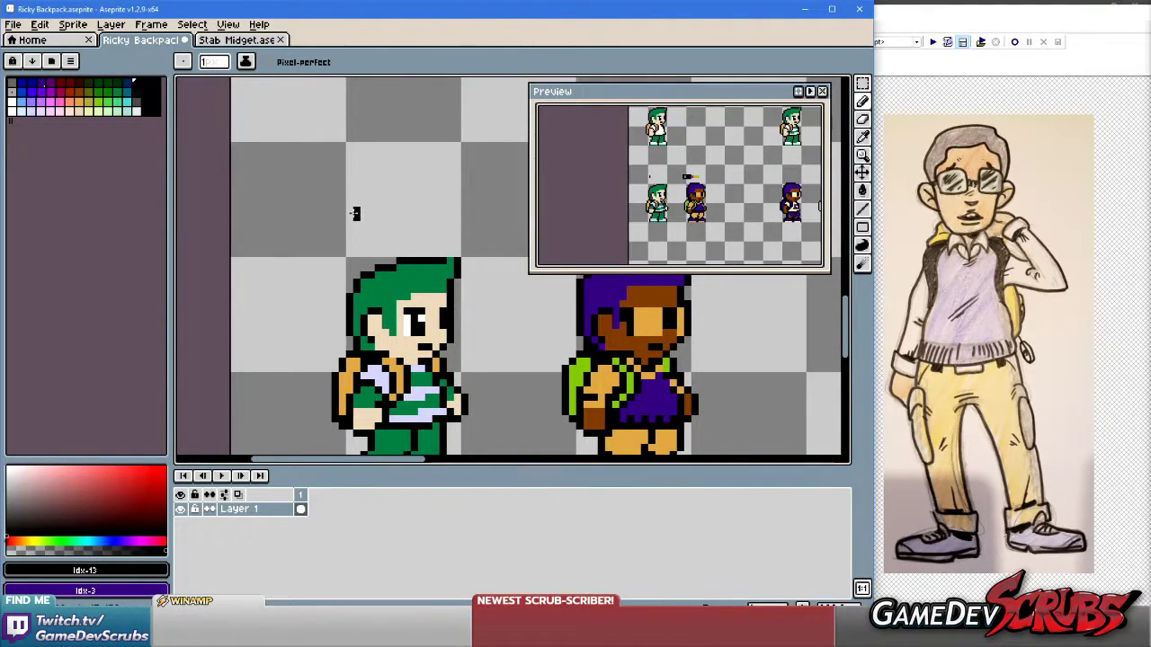
{"action": "mouse_move", "coordinate": [352, 213]}
{"action": "left_mouse_down"}
{"action": "mouse_move", "coordinate": [333, 202]}
{"action": "mouse_move", "coordinate": [391, 202]}
{"action": "mouse_move", "coordinate": [328, 224]}
{"action": "mouse_move", "coordinate": [383, 224]}
{"action": "left_mouse_up"}
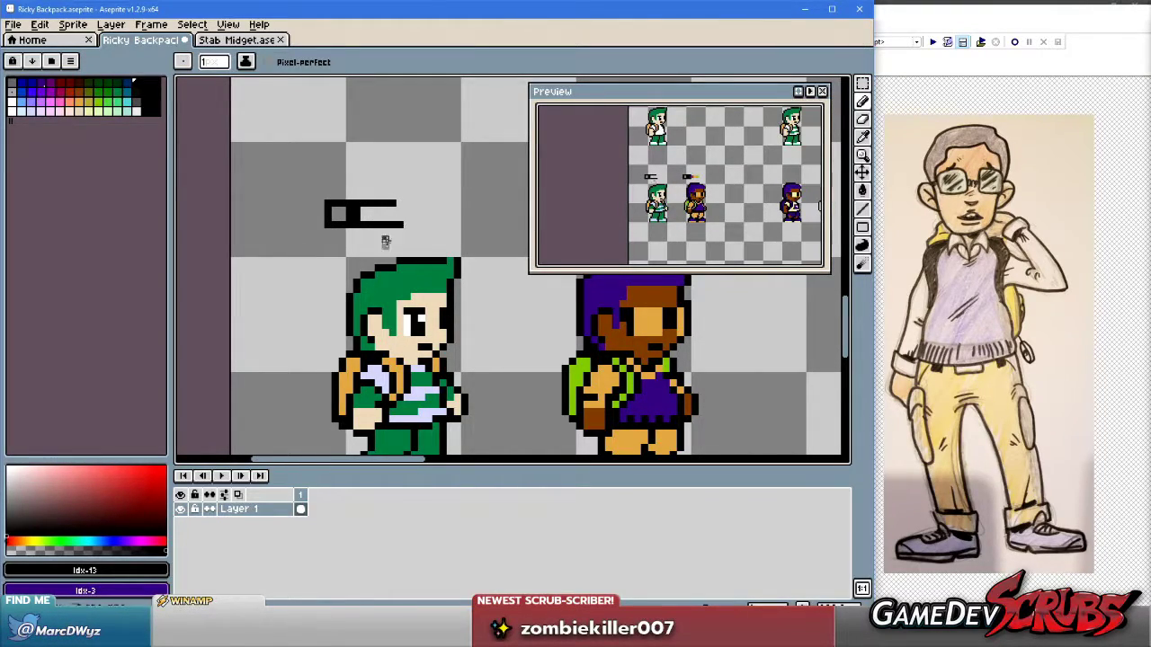
Add a hair-green swatch, index 27, and a pale-lavender shirt swatch, index 50, to the green-haired character's palette strip.
{"action": "left_click", "coordinate": [395, 269], "text": "alt"}
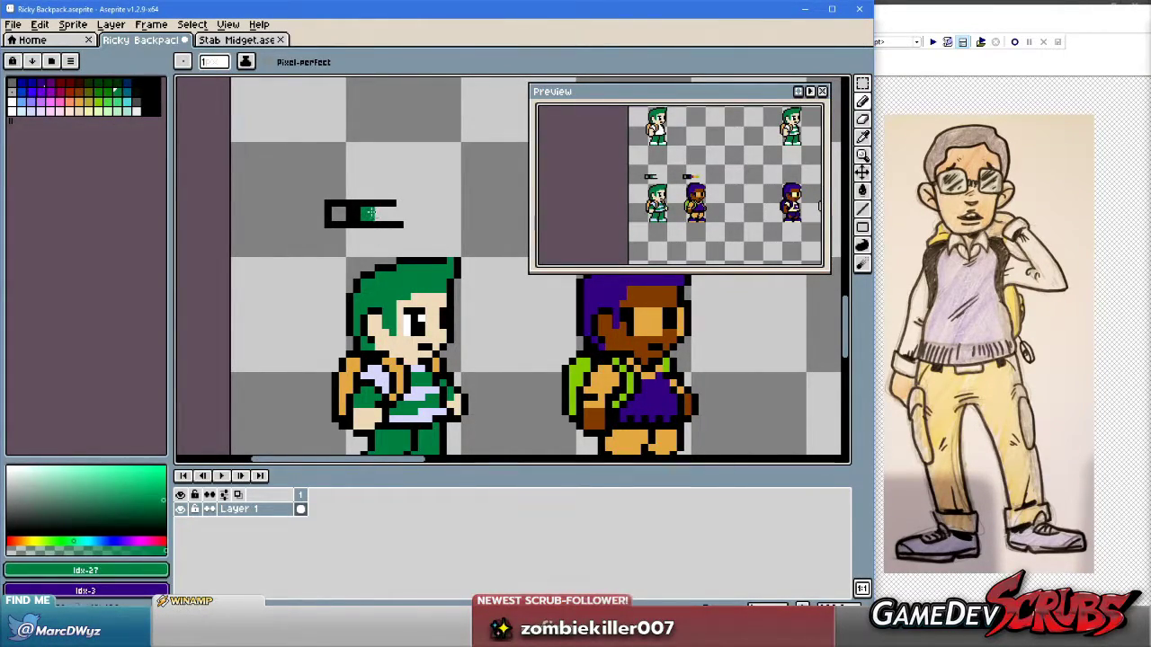
{"action": "left_click", "coordinate": [418, 368], "text": "alt"}
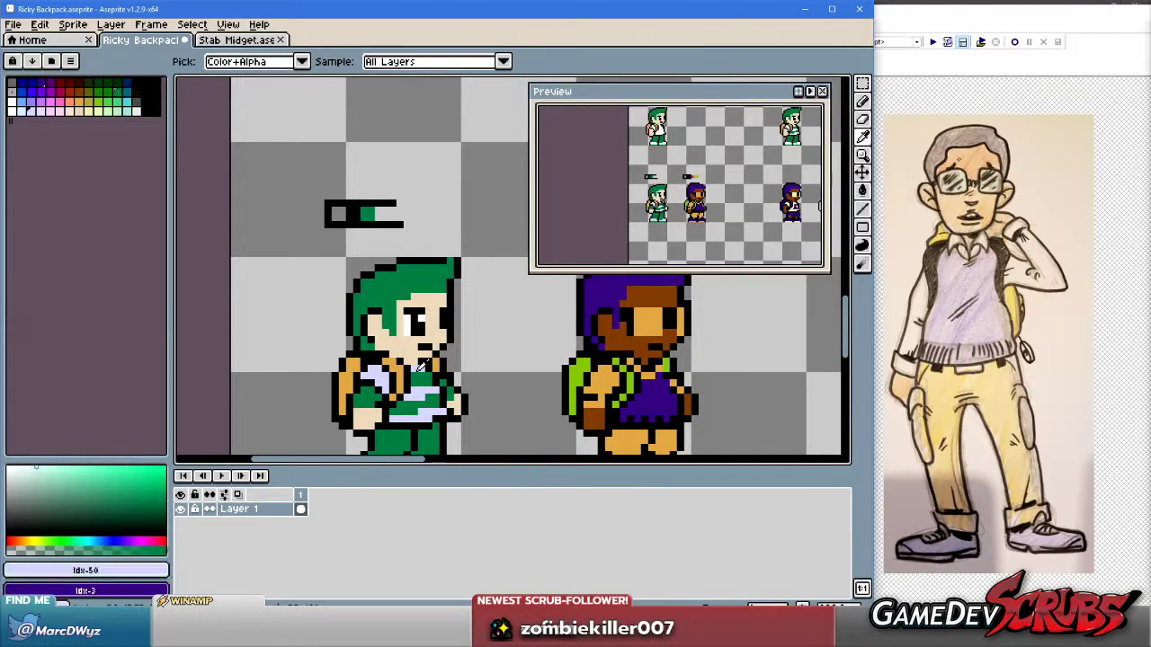
{"action": "left_click", "coordinate": [380, 216]}
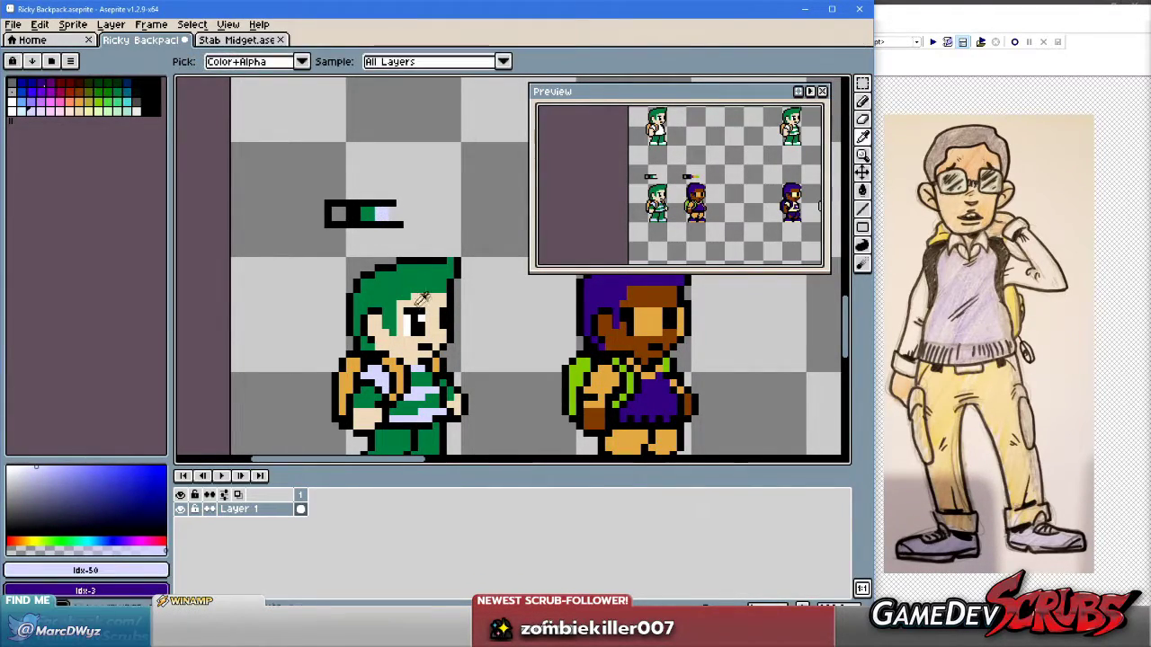
Extend the green-haired character's palette strip with a skin-beige swatch, index 55, and an eye-white swatch, index 32.
{"action": "left_click", "coordinate": [422, 298], "text": "alt"}
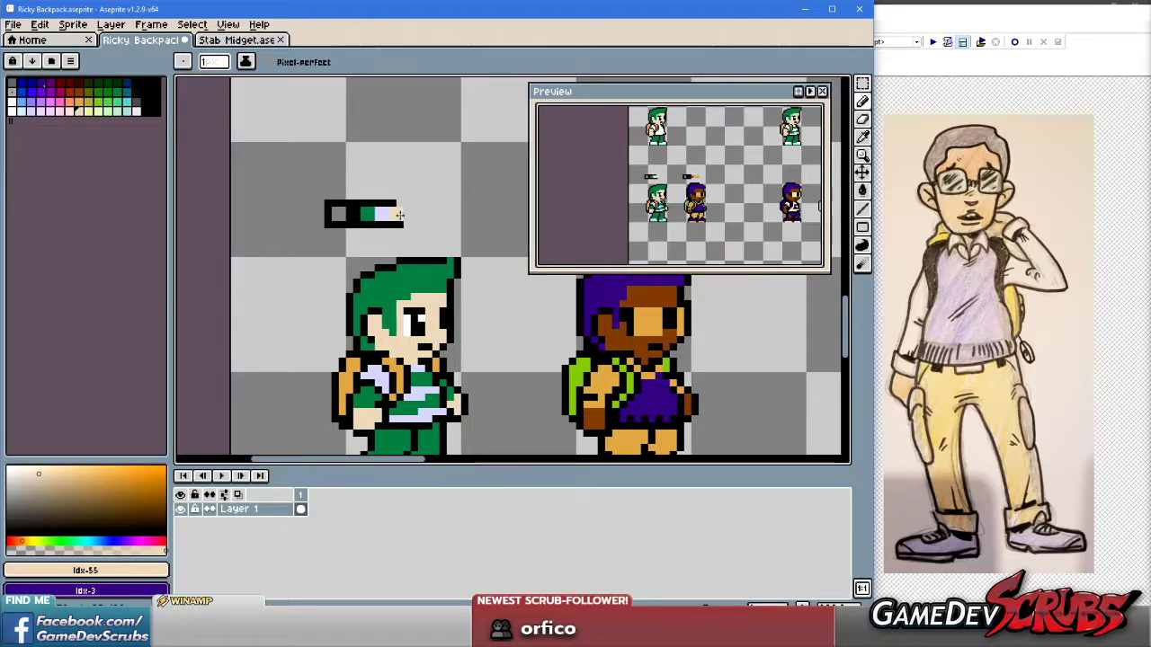
{"action": "left_click", "coordinate": [420, 298], "text": "alt"}
{"action": "left_click", "coordinate": [411, 324], "text": "alt"}
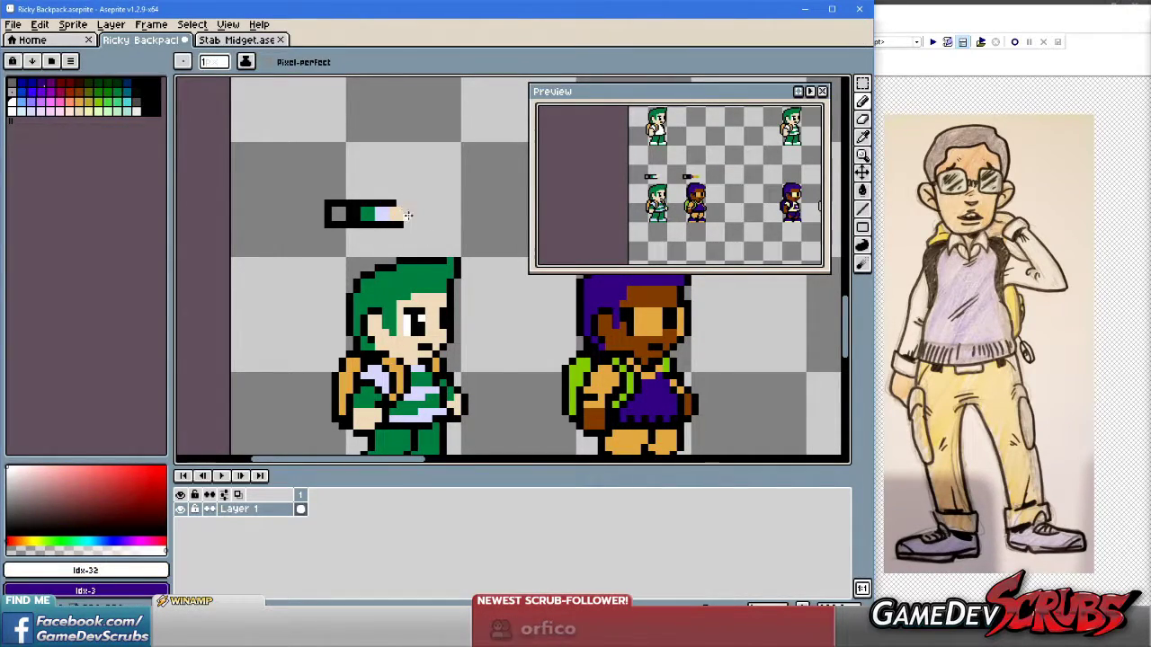
{"action": "left_click", "coordinate": [409, 212]}
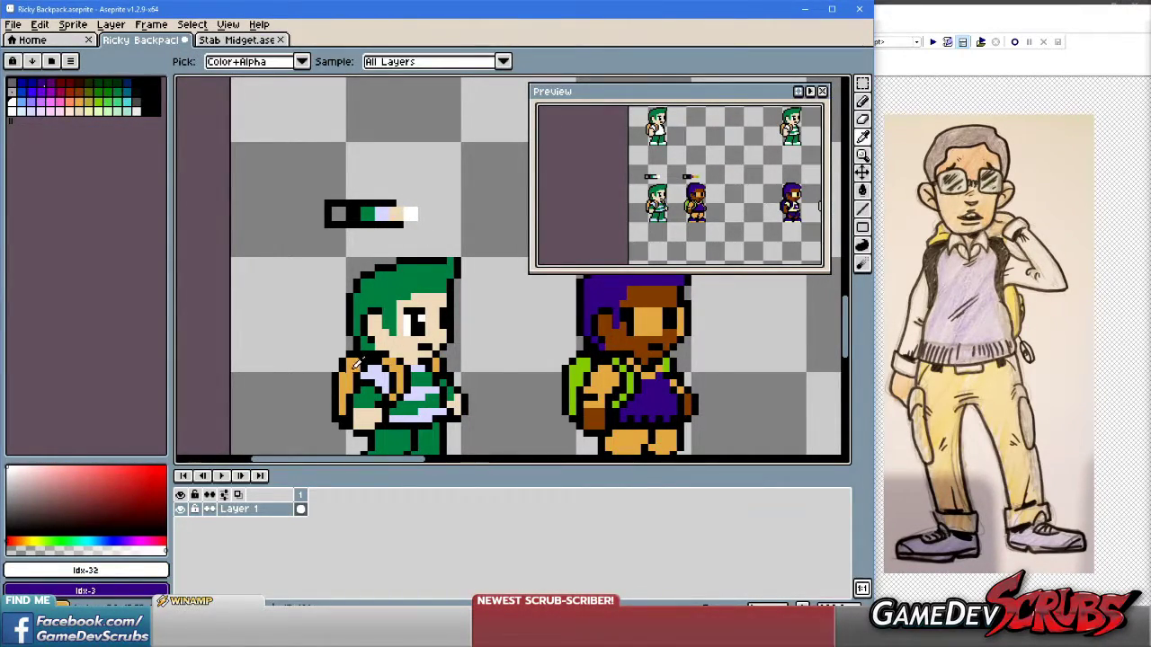
Add the backpack-orange swatch to the green-haired character's strip and close its outline in black, index 13.
{"action": "left_click", "coordinate": [357, 363], "text": "alt"}
{"action": "left_click", "coordinate": [425, 216]}
{"action": "left_click", "coordinate": [387, 202], "text": "alt"}
{"action": "left_click_drag", "start_coordinate": [399, 203], "coordinate": [437, 215]}
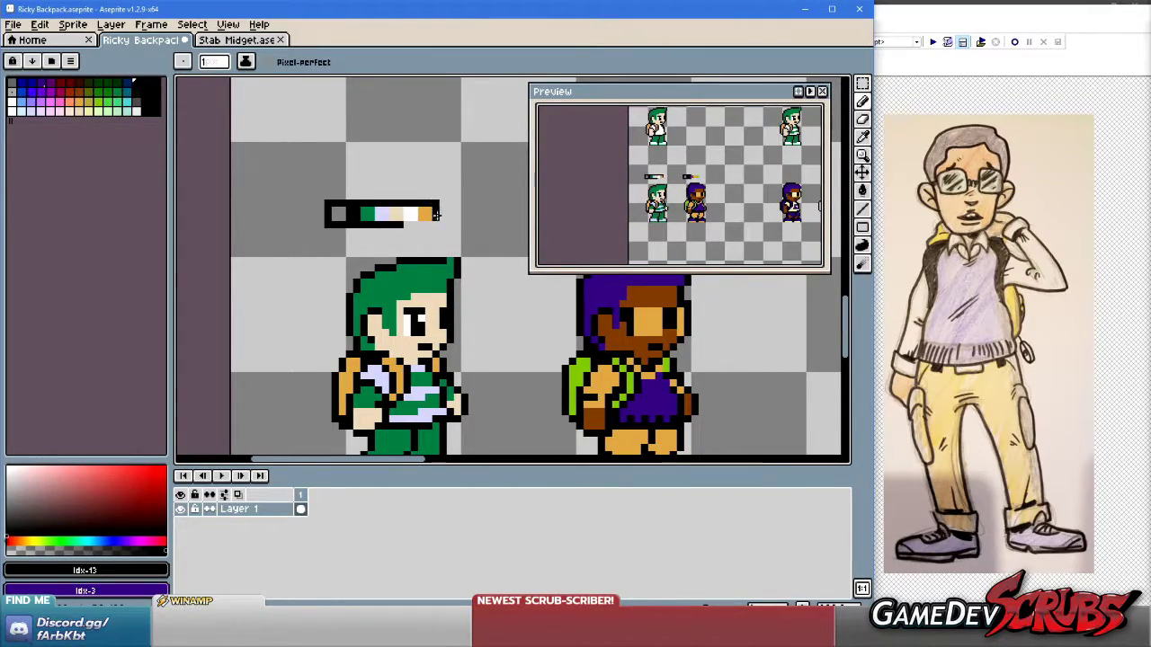
Outline the remaining swatches of the purple-haired character's palette strip in black, index 13, closing the strip.
{"action": "scroll", "coordinate": [421, 333], "scroll_direction": "down", "scroll_amount": 2}
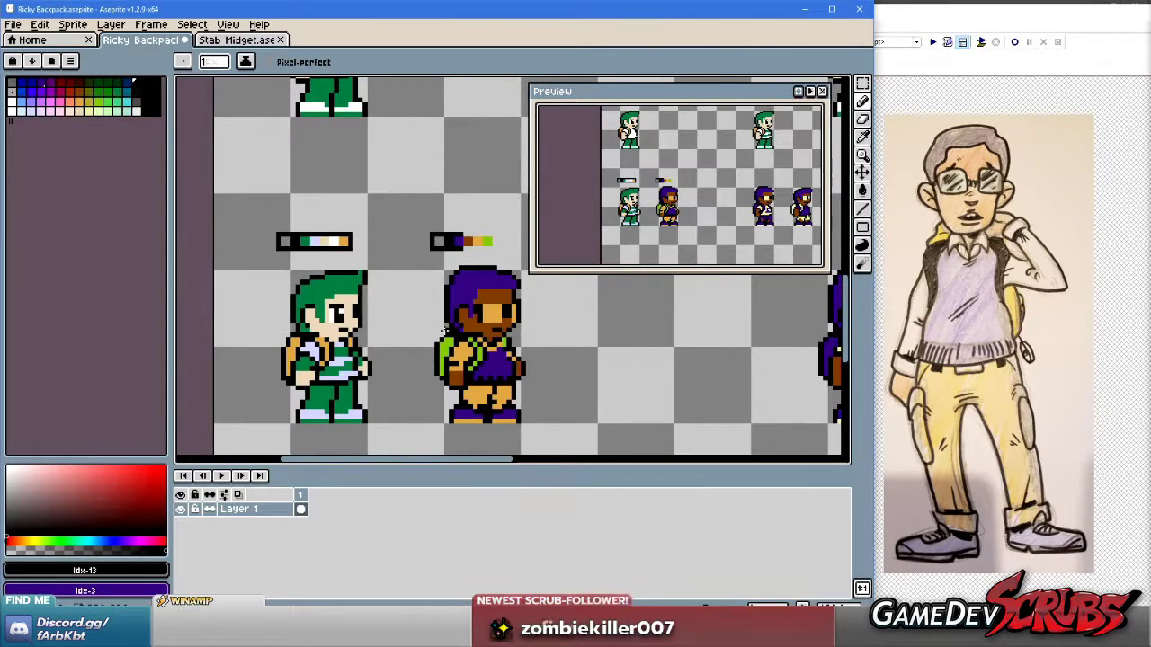
{"action": "left_click_drag", "start_coordinate": [444, 328], "coordinate": [373, 320]}
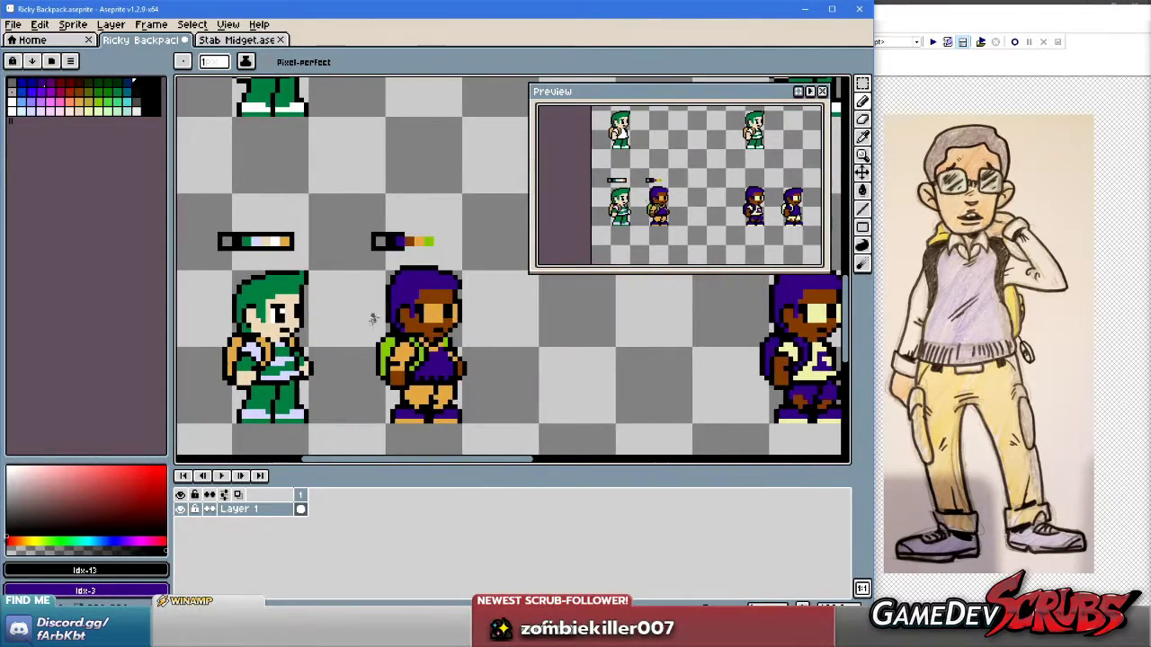
{"action": "scroll", "coordinate": [392, 292], "scroll_direction": "up", "scroll_amount": 1}
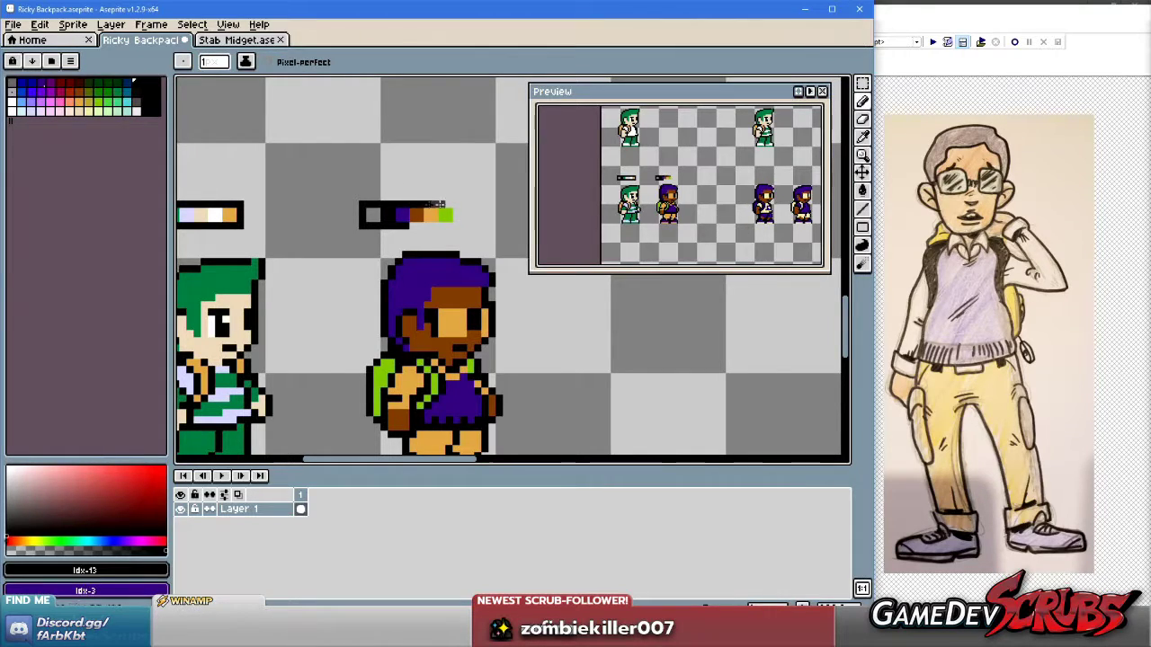
{"action": "scroll", "coordinate": [479, 300], "scroll_direction": "down", "scroll_amount": 1}
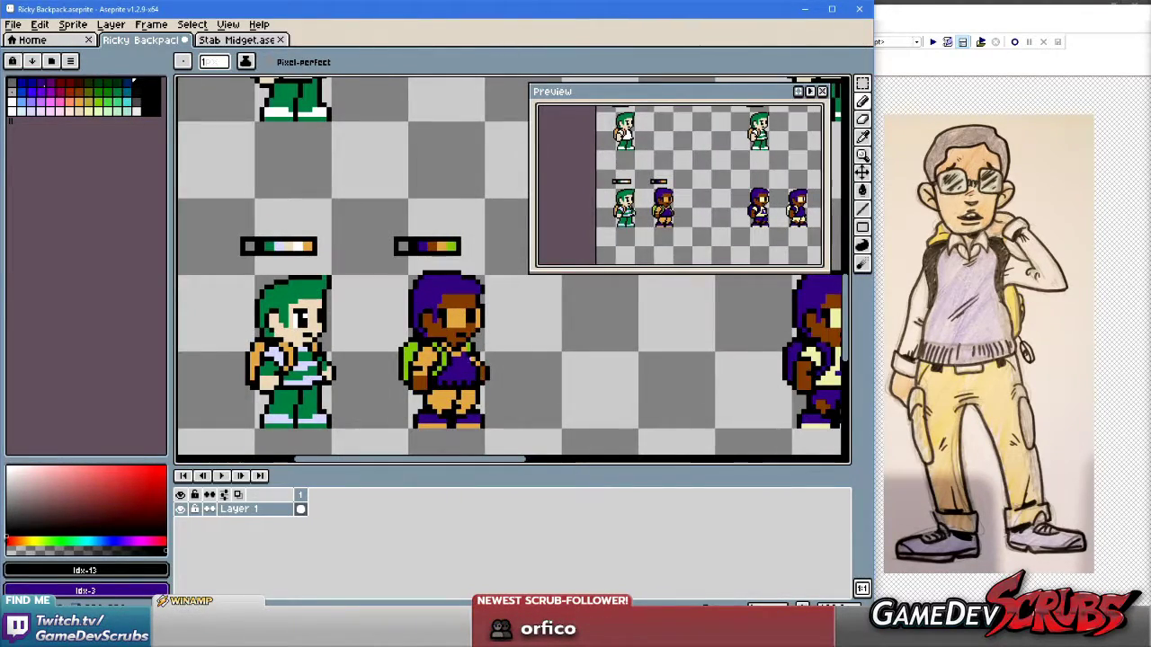
{"action": "left_click_drag", "start_coordinate": [467, 372], "coordinate": [480, 371]}
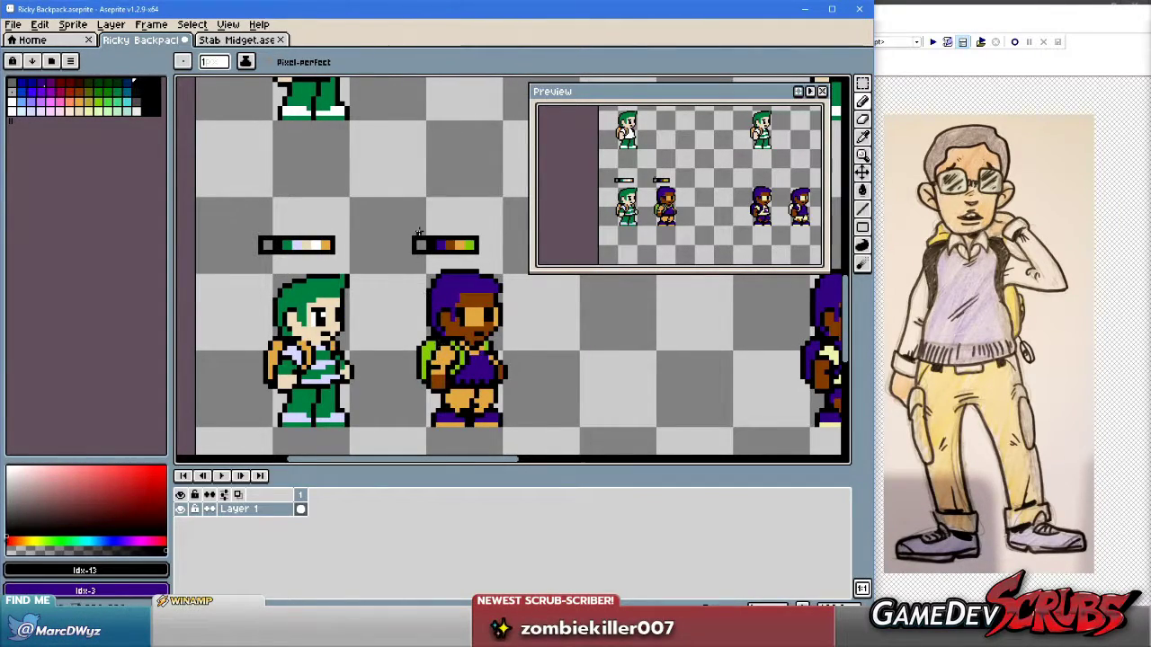
Recolour the purple-haired character's glasses lenses and shirt collar with pale yellow, index 56.
{"action": "left_click", "coordinate": [89, 110]}
{"action": "scroll", "coordinate": [475, 322], "scroll_direction": "up", "scroll_amount": 2}
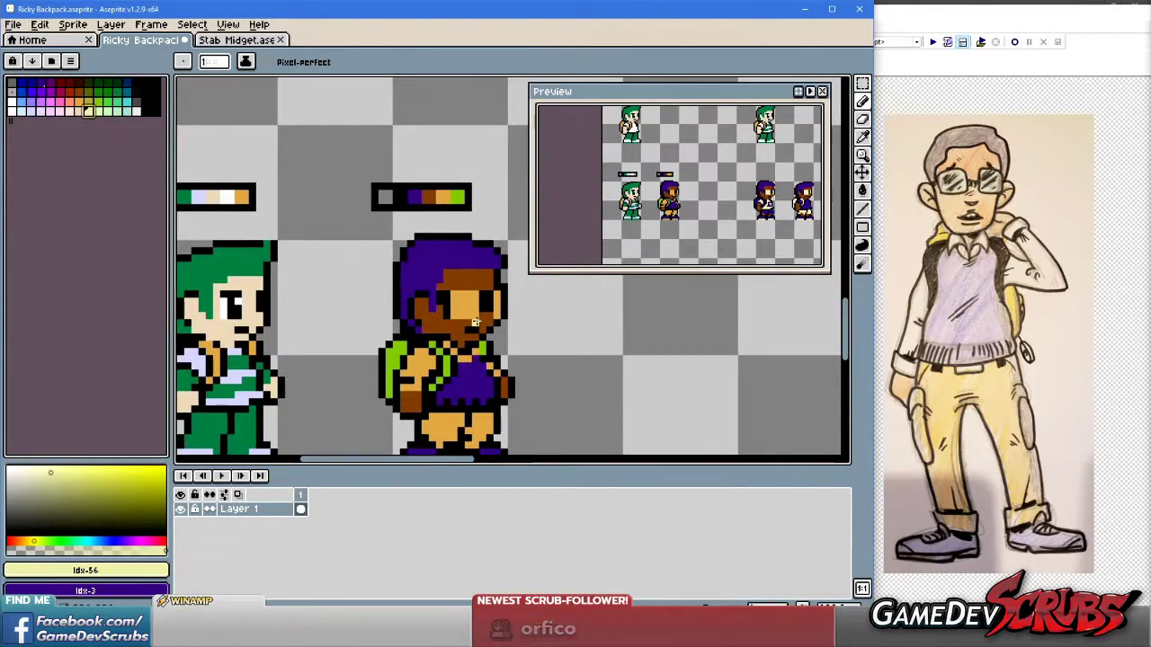
{"action": "left_click", "coordinate": [486, 301]}
{"action": "key", "text": "v"}
{"action": "key", "text": "g"}
{"action": "scroll", "coordinate": [460, 328], "scroll_direction": "up", "scroll_amount": 3}
{"action": "key", "text": "ctrl+z"}
{"action": "left_click", "coordinate": [455, 339]}
{"action": "left_click", "coordinate": [506, 342]}
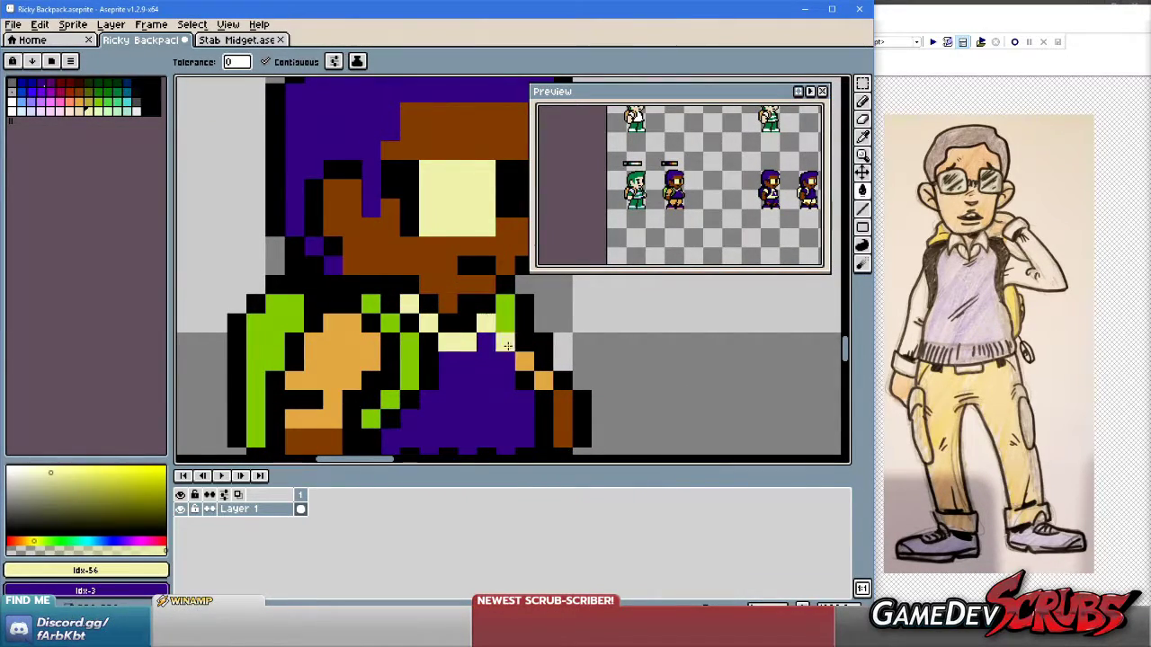
Fill the purple-haired character's shirt sleeves with pale yellow, index 56.
{"action": "scroll", "coordinate": [526, 346], "scroll_direction": "down", "scroll_amount": 3}
{"action": "key", "text": "ctrl+z"}
{"action": "key", "text": "v"}
{"action": "key", "text": "g"}
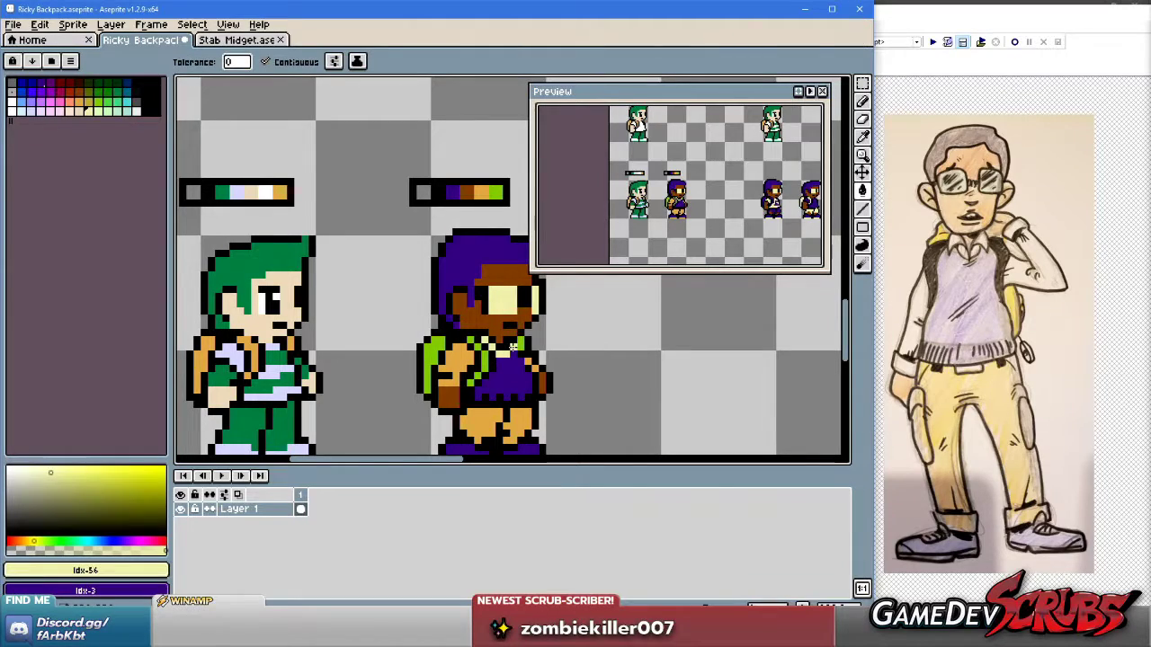
{"action": "left_click", "coordinate": [444, 366]}
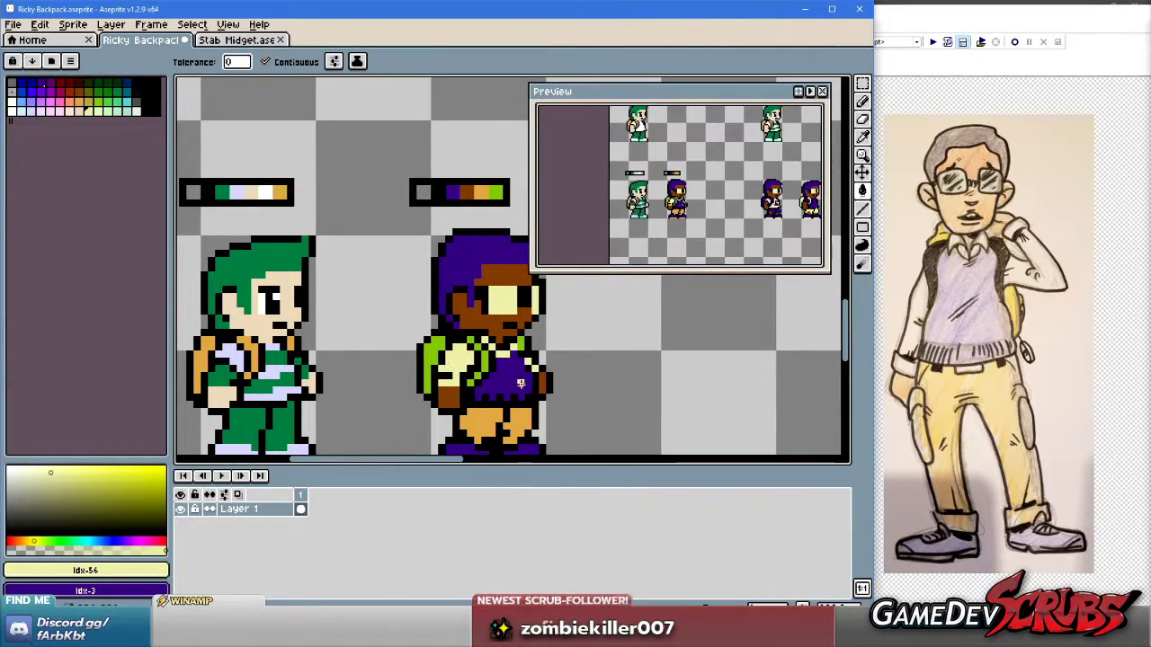
Try pale yellow, index 56, on the purple-haired character's shoe soles and undo the fill.
{"action": "scroll", "coordinate": [468, 368], "scroll_direction": "down", "scroll_amount": 1}
{"action": "scroll", "coordinate": [491, 371], "scroll_direction": "right", "scroll_amount": 2}
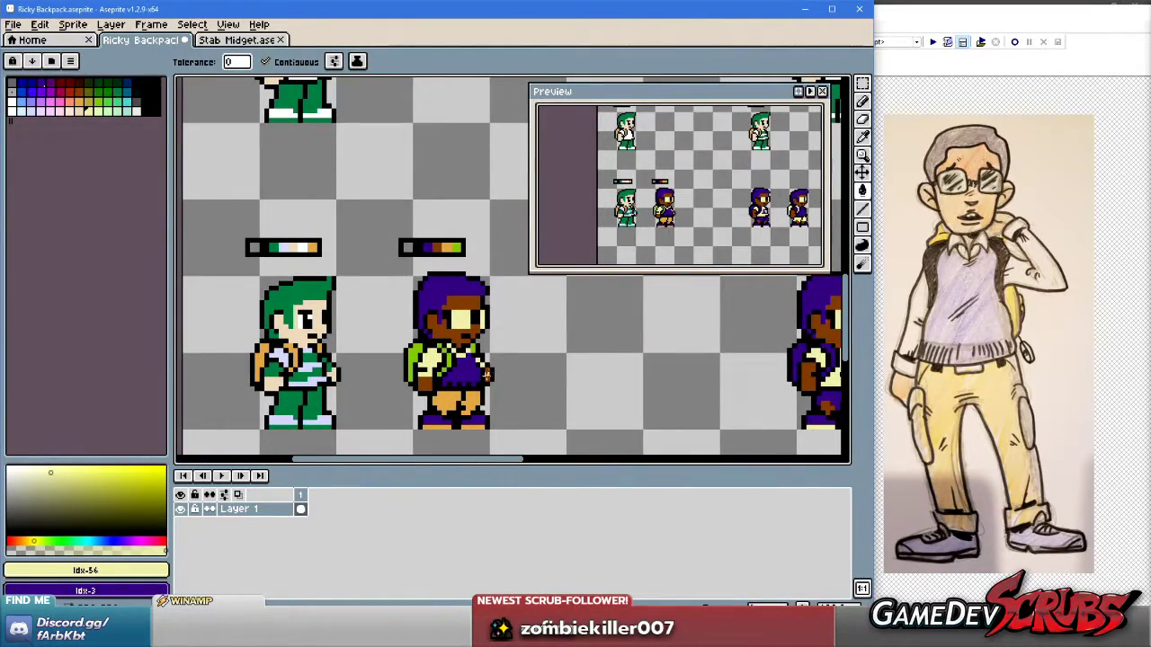
{"action": "scroll", "coordinate": [474, 396], "scroll_direction": "up", "scroll_amount": 1}
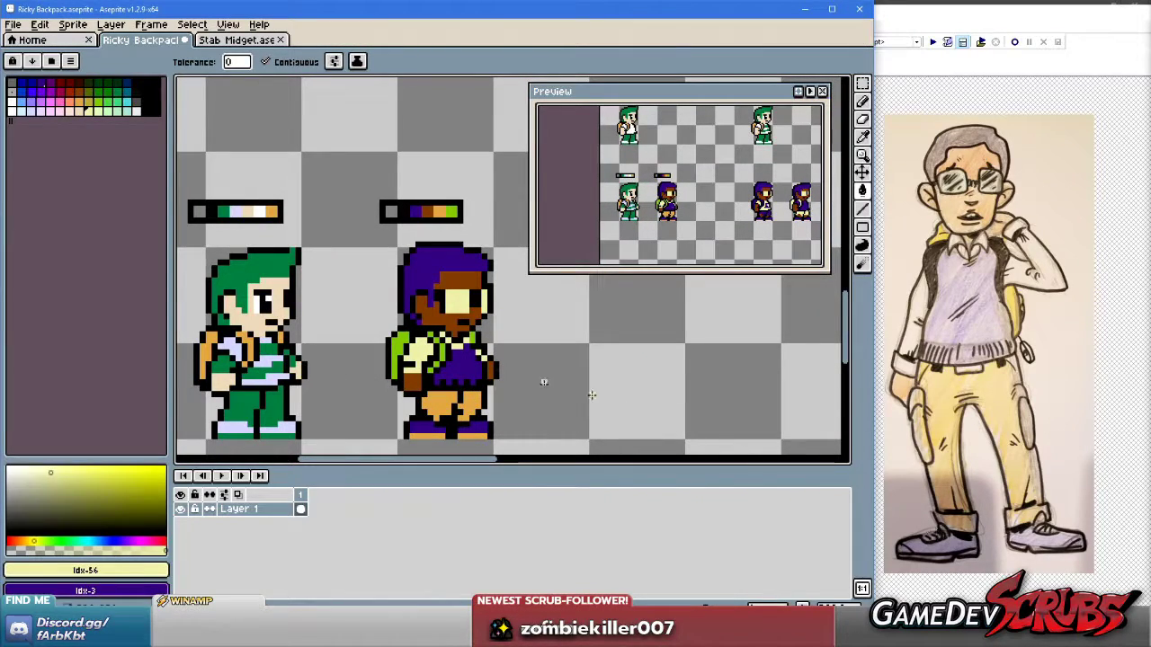
{"action": "scroll", "coordinate": [483, 397], "scroll_direction": "up", "scroll_amount": 2}
{"action": "scroll", "coordinate": [477, 400], "scroll_direction": "down", "scroll_amount": 2}
{"action": "scroll", "coordinate": [476, 400], "scroll_direction": "left", "scroll_amount": 2}
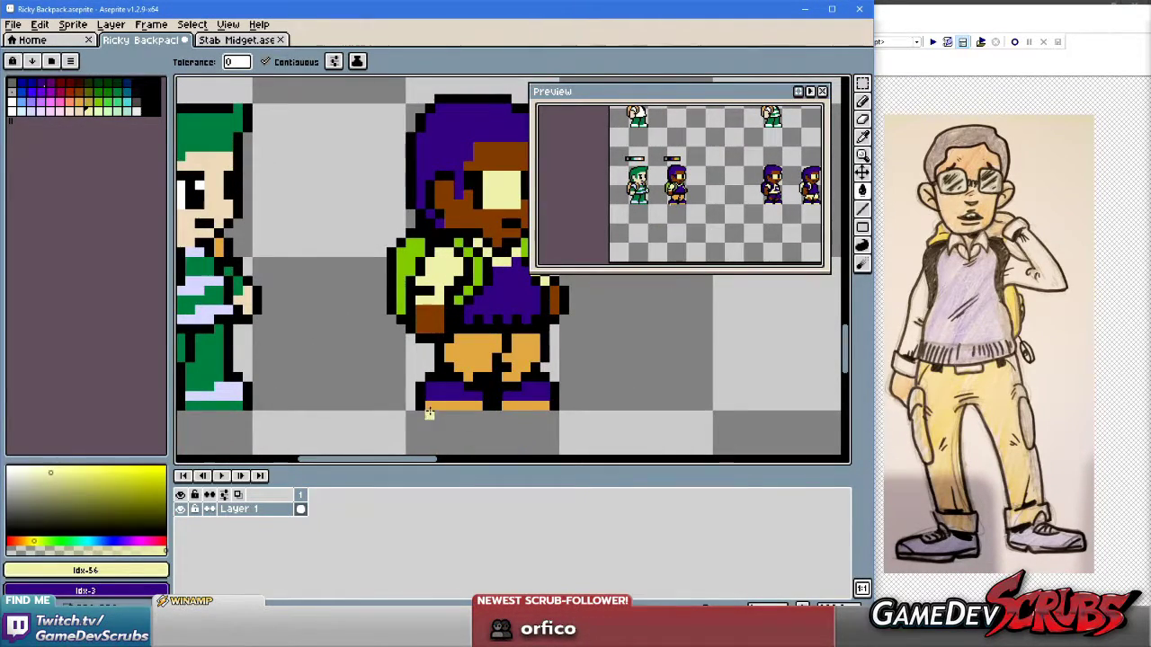
{"action": "scroll", "coordinate": [512, 407], "scroll_direction": "down", "scroll_amount": 4}
{"action": "scroll", "coordinate": [499, 395], "scroll_direction": "up", "scroll_amount": 1}
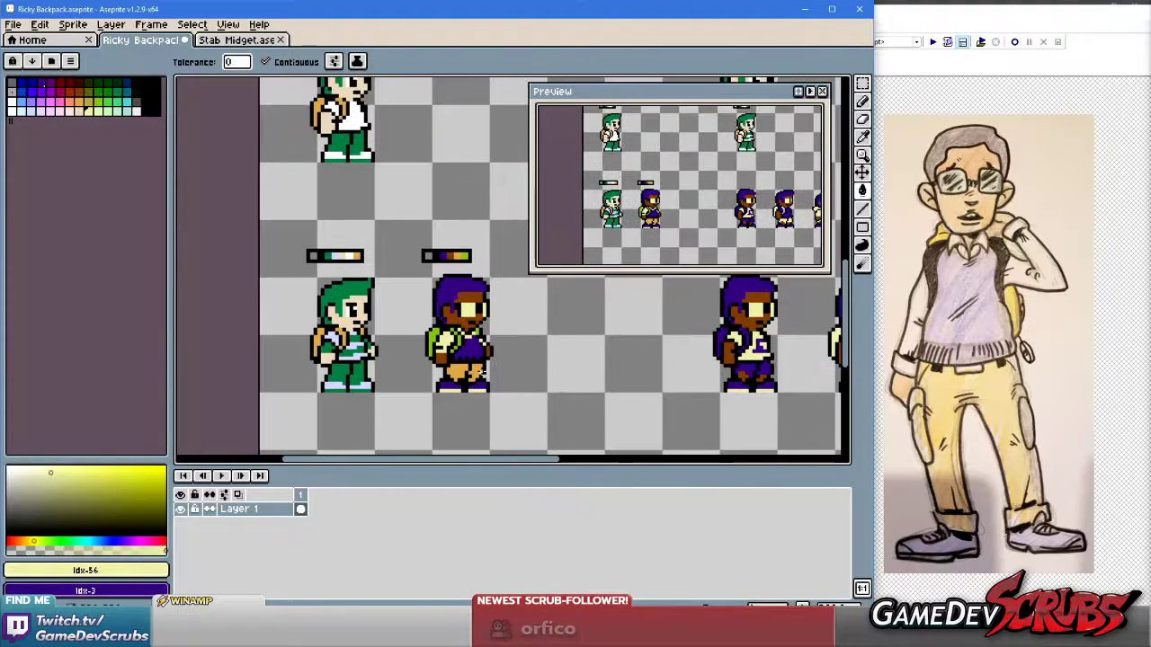
{"action": "scroll", "coordinate": [477, 385], "scroll_direction": "up", "scroll_amount": 1}
{"action": "scroll", "coordinate": [476, 378], "scroll_direction": "up", "scroll_amount": 1}
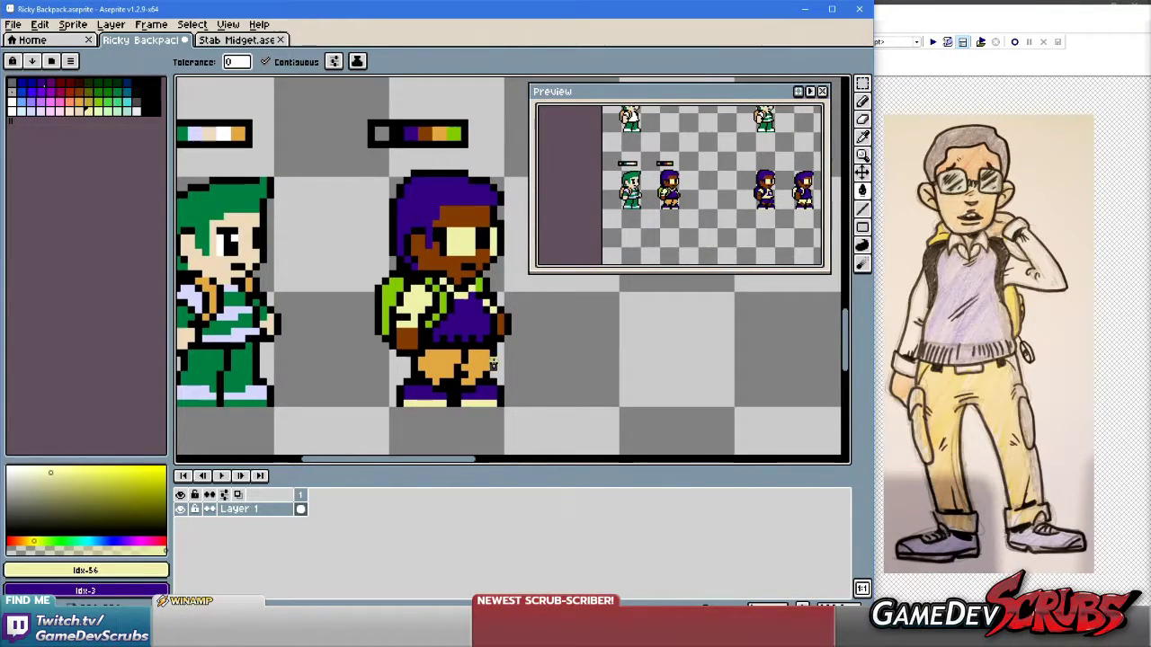
{"action": "left_click", "coordinate": [494, 359]}
{"action": "key", "text": "ctrl+z"}
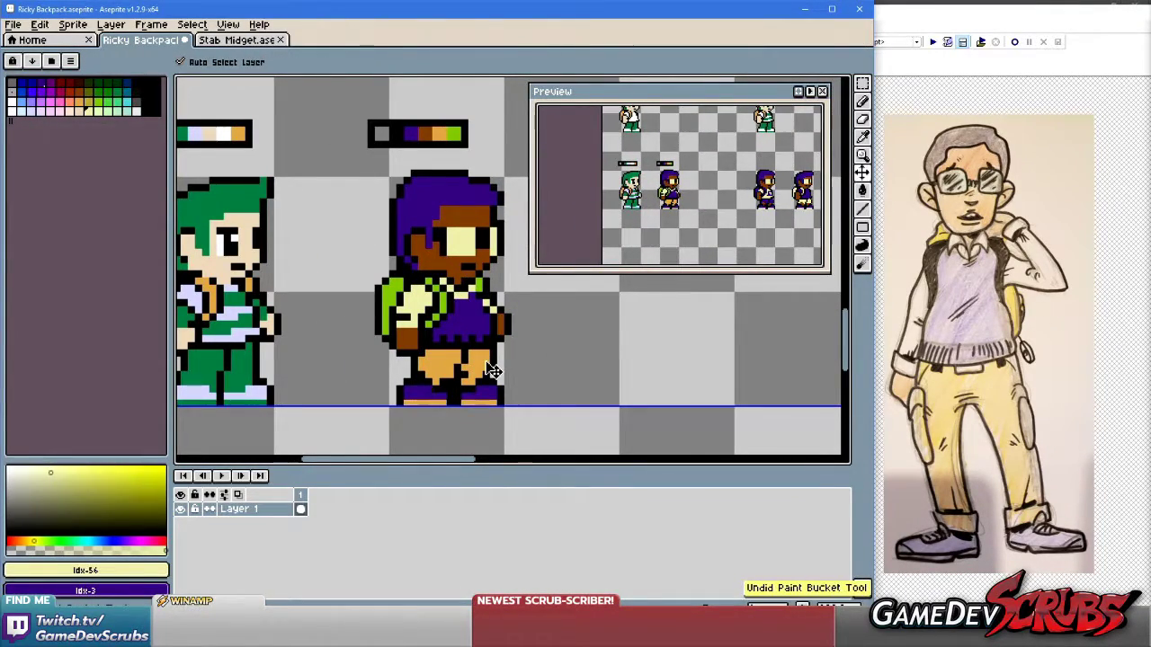
{"action": "scroll", "coordinate": [479, 337], "scroll_direction": "down", "scroll_amount": 3}
{"action": "scroll", "coordinate": [486, 360], "scroll_direction": "up", "scroll_amount": 1}
{"action": "scroll", "coordinate": [488, 359], "scroll_direction": "up", "scroll_amount": 1}
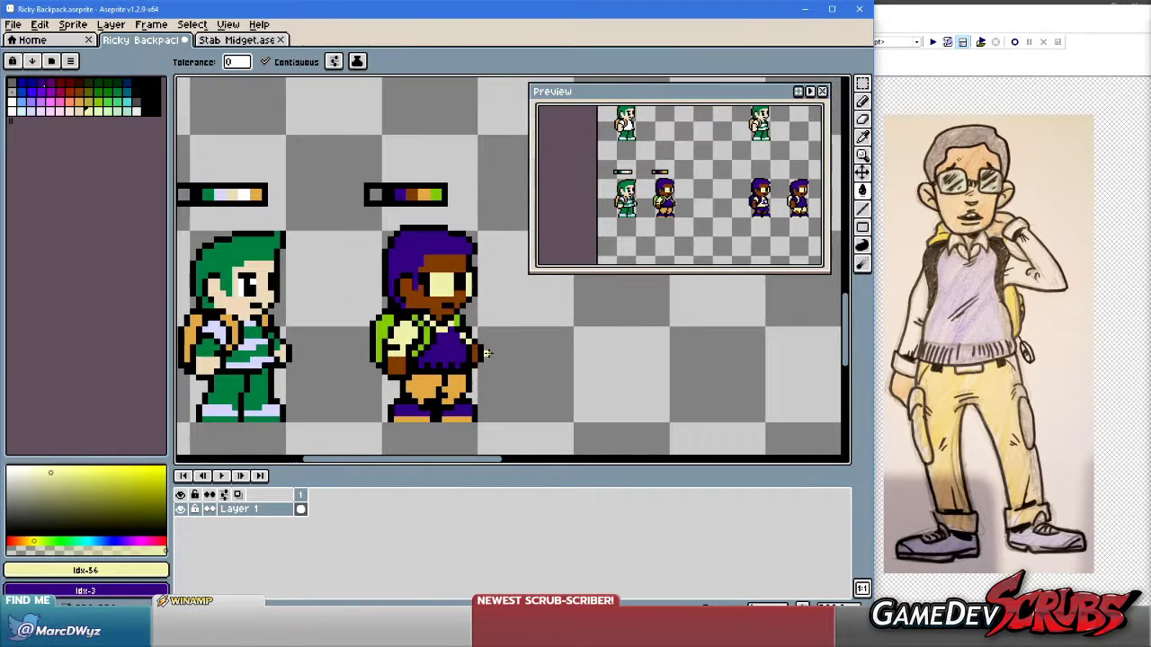
{"action": "scroll", "coordinate": [504, 361], "scroll_direction": "down", "scroll_amount": 1}
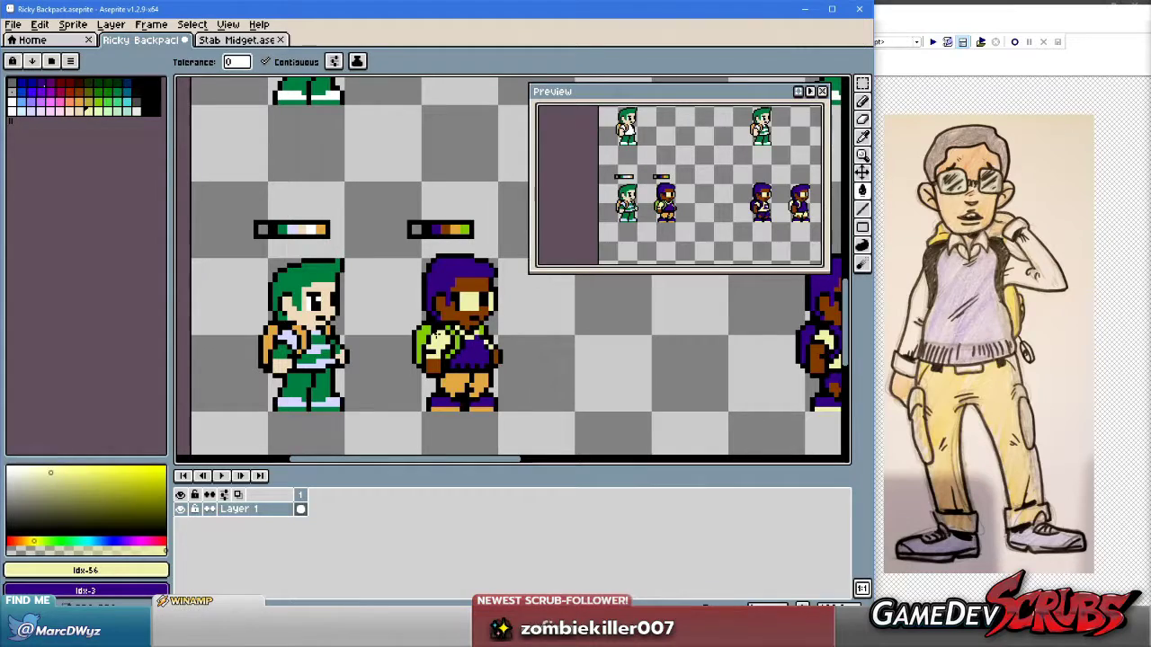
Add a pale-yellow swatch, index 56, to the end of the purple-haired character's palette strip and close its black outline.
{"action": "key", "text": "b"}
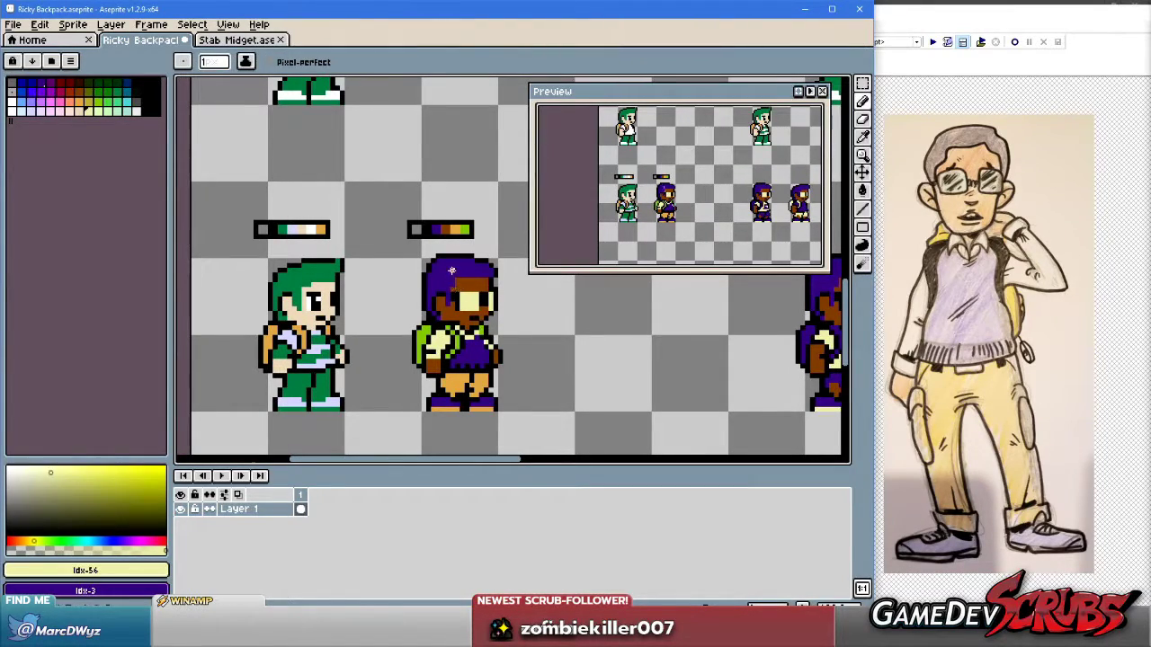
{"action": "scroll", "coordinate": [457, 289], "scroll_direction": "up", "scroll_amount": 1}
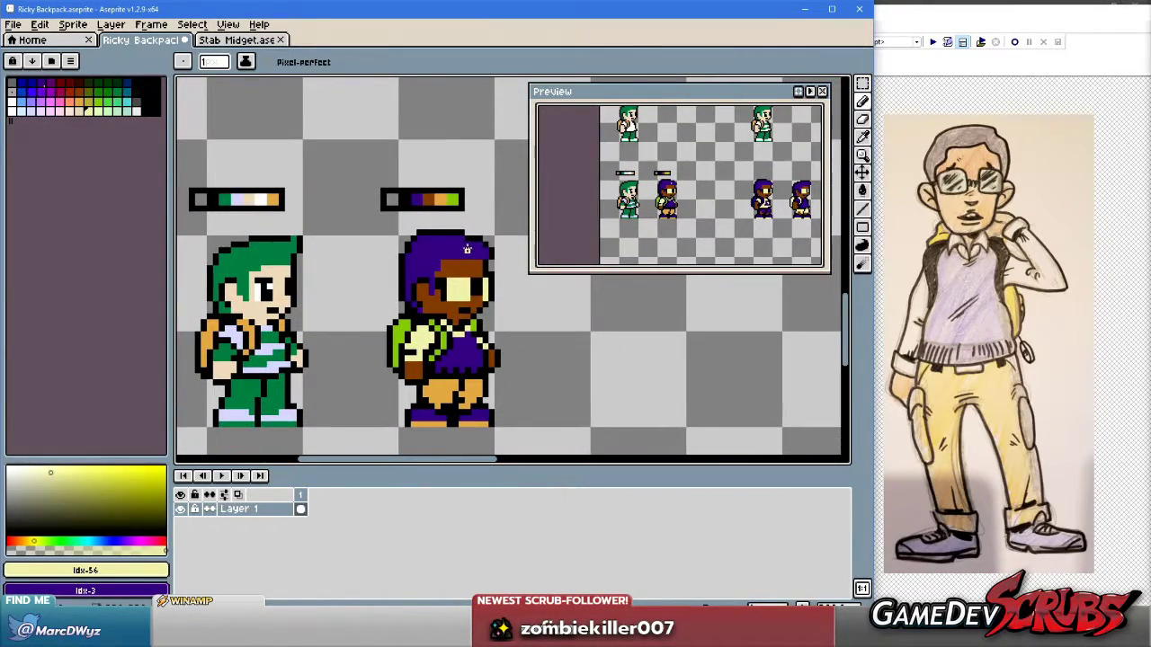
{"action": "left_click", "coordinate": [465, 192], "text": "alt"}
{"action": "left_click", "coordinate": [475, 205]}
{"action": "left_click", "coordinate": [483, 212], "text": "alt"}
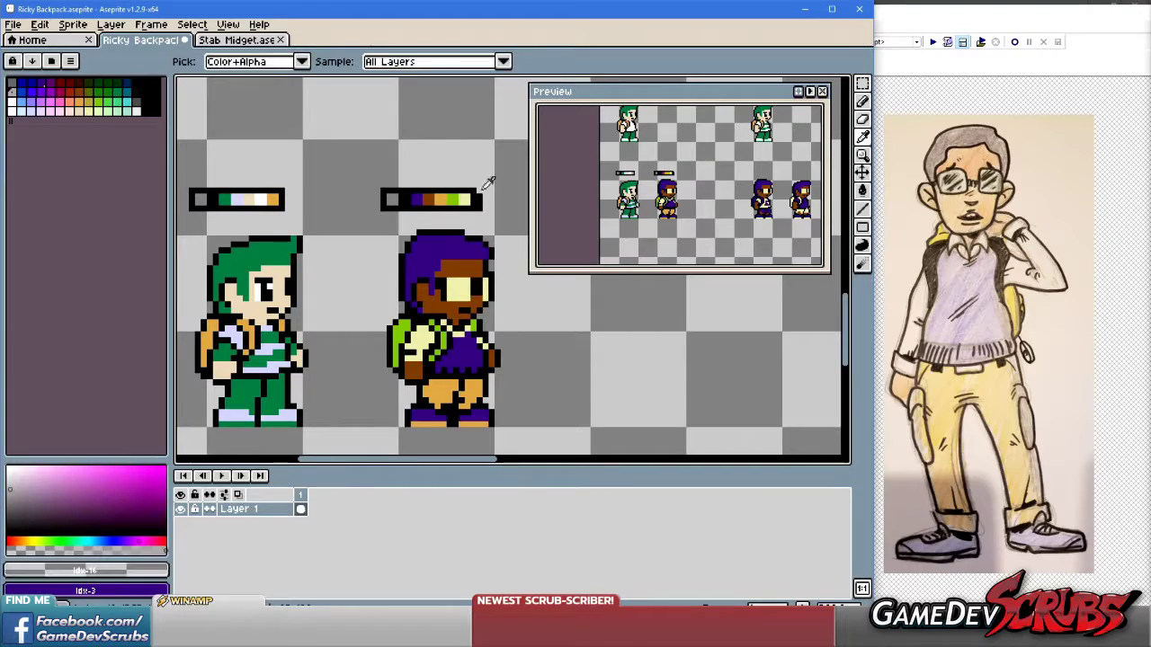
Sample the white, index 32, from the green-haired character's eye.
{"action": "scroll", "coordinate": [317, 335], "scroll_direction": "left", "scroll_amount": 3}
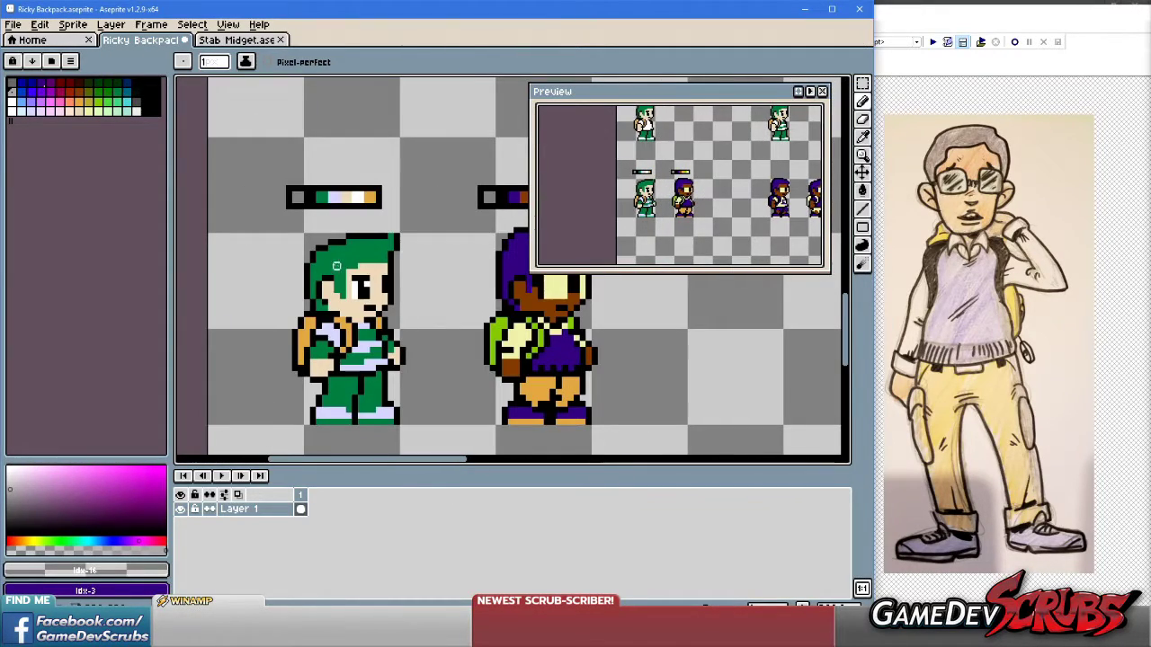
{"action": "left_click", "coordinate": [360, 286], "text": "alt"}
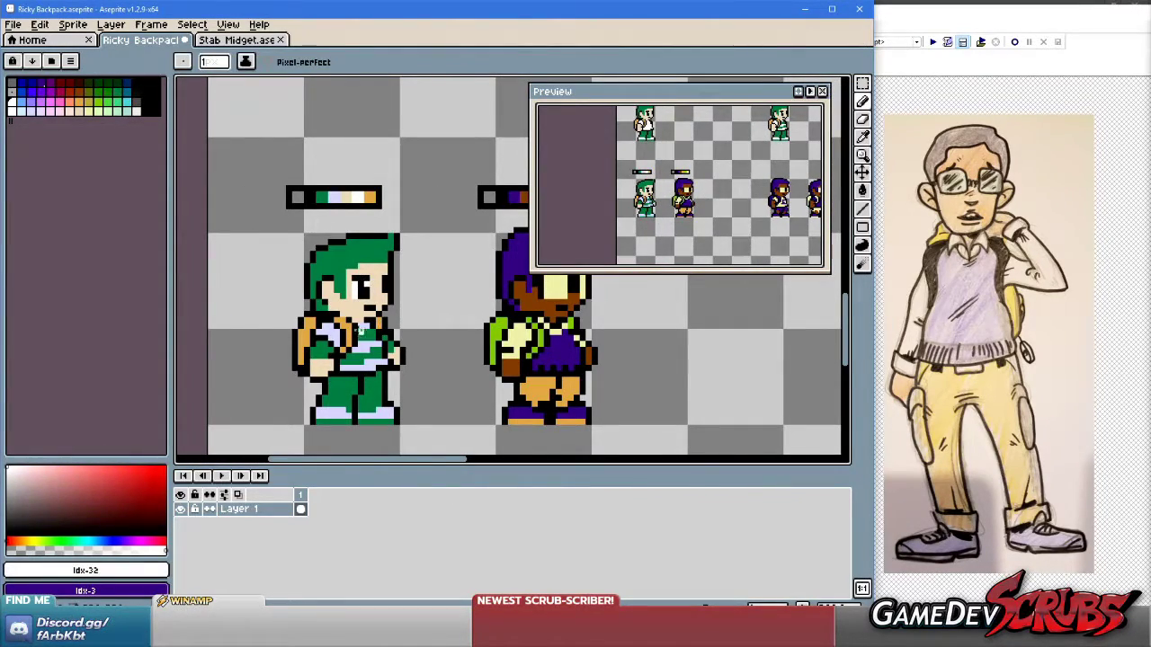
{"action": "scroll", "coordinate": [394, 301], "scroll_direction": "down", "scroll_amount": 1}
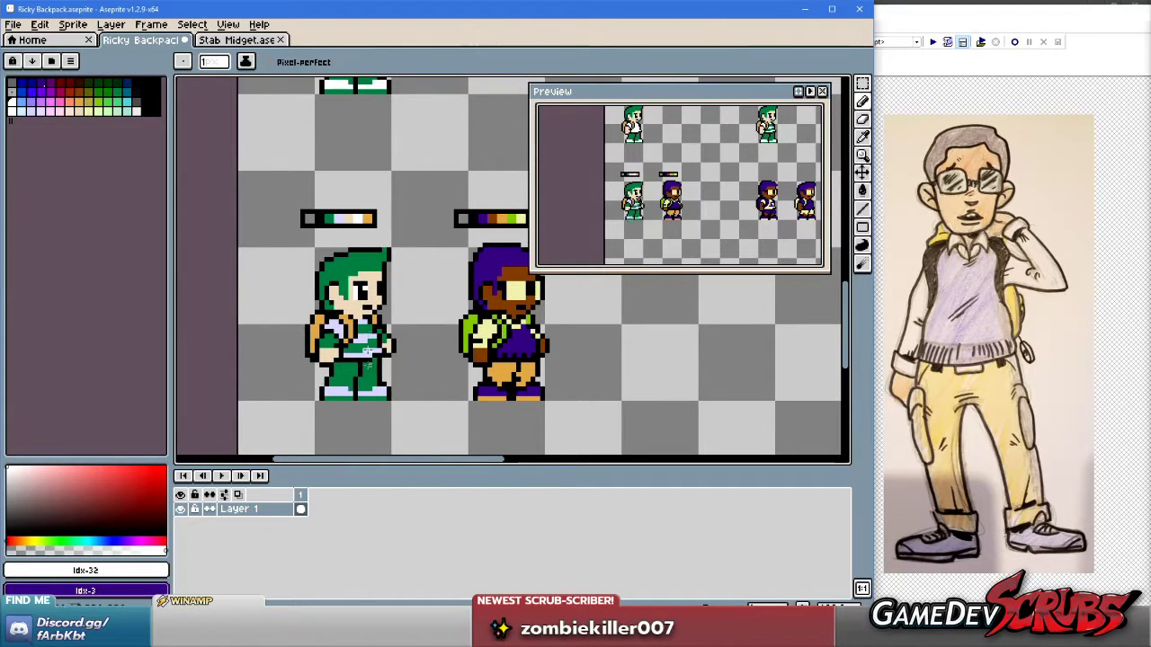
{"action": "scroll", "coordinate": [511, 351], "scroll_direction": "right", "scroll_amount": 3}
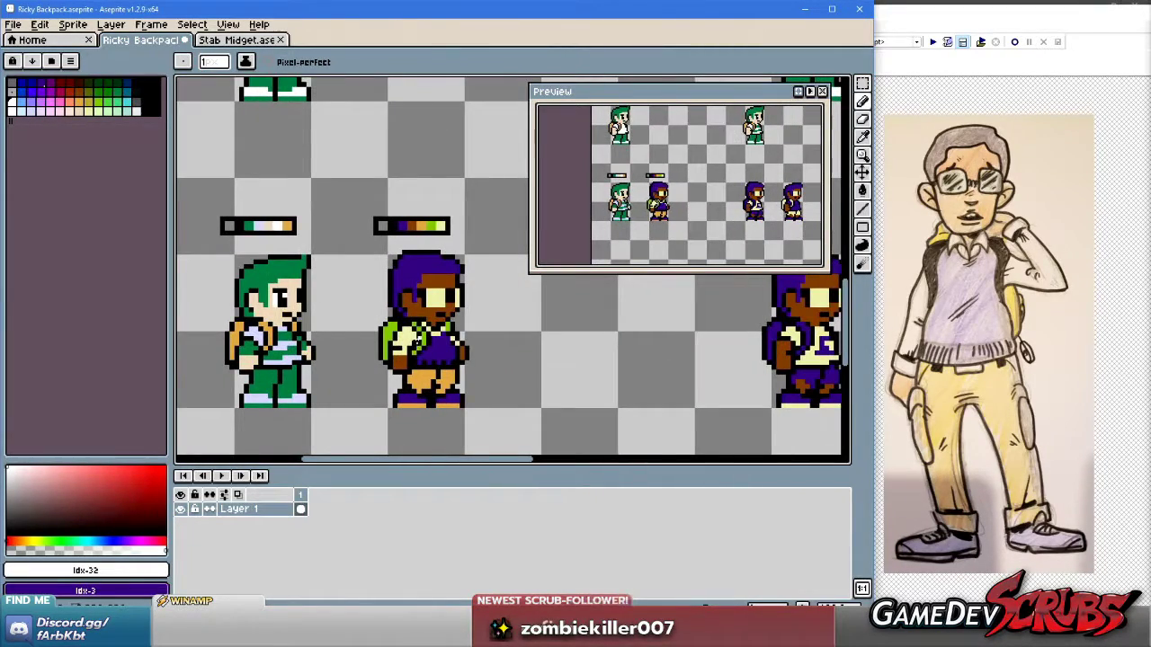
Try pale yellow, index 56, on the purple-haired character's trousers and shoe soles, and undo the fills.
{"action": "scroll", "coordinate": [411, 340], "scroll_direction": "up", "scroll_amount": 1}
{"action": "left_click_drag", "start_coordinate": [400, 346], "coordinate": [412, 346]}
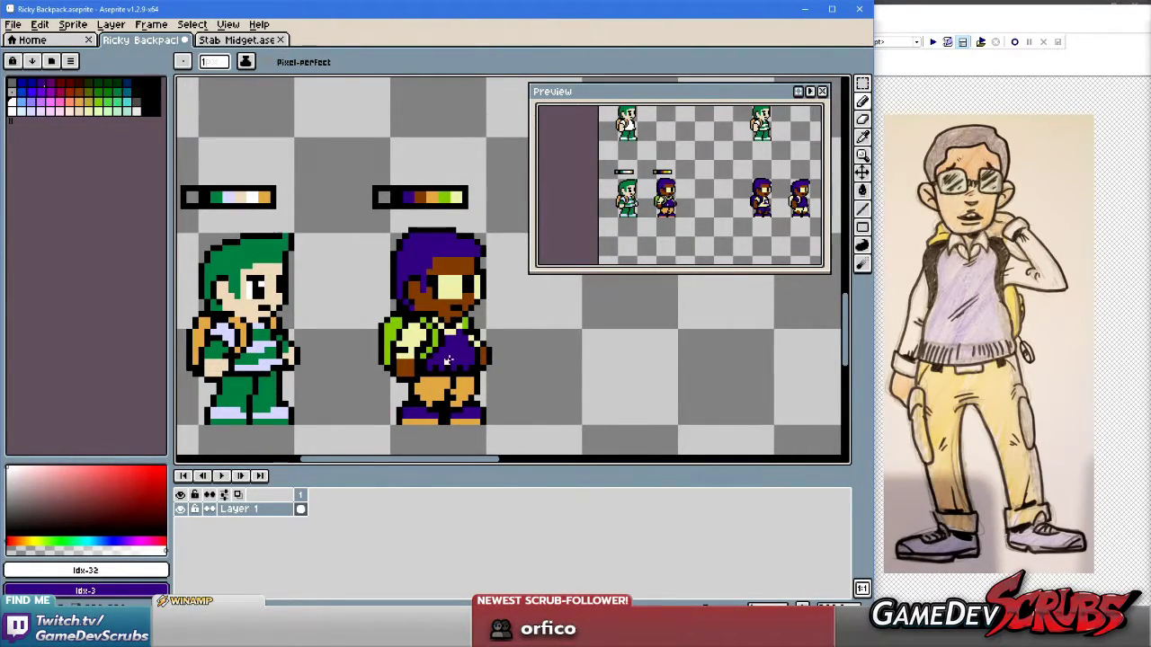
{"action": "mouse_move", "coordinate": [452, 357]}
{"action": "left_mouse_down"}
{"action": "mouse_move", "coordinate": [509, 383]}
{"action": "mouse_move", "coordinate": [453, 357]}
{"action": "mouse_move", "coordinate": [482, 357]}
{"action": "mouse_move", "coordinate": [453, 357]}
{"action": "left_mouse_up"}
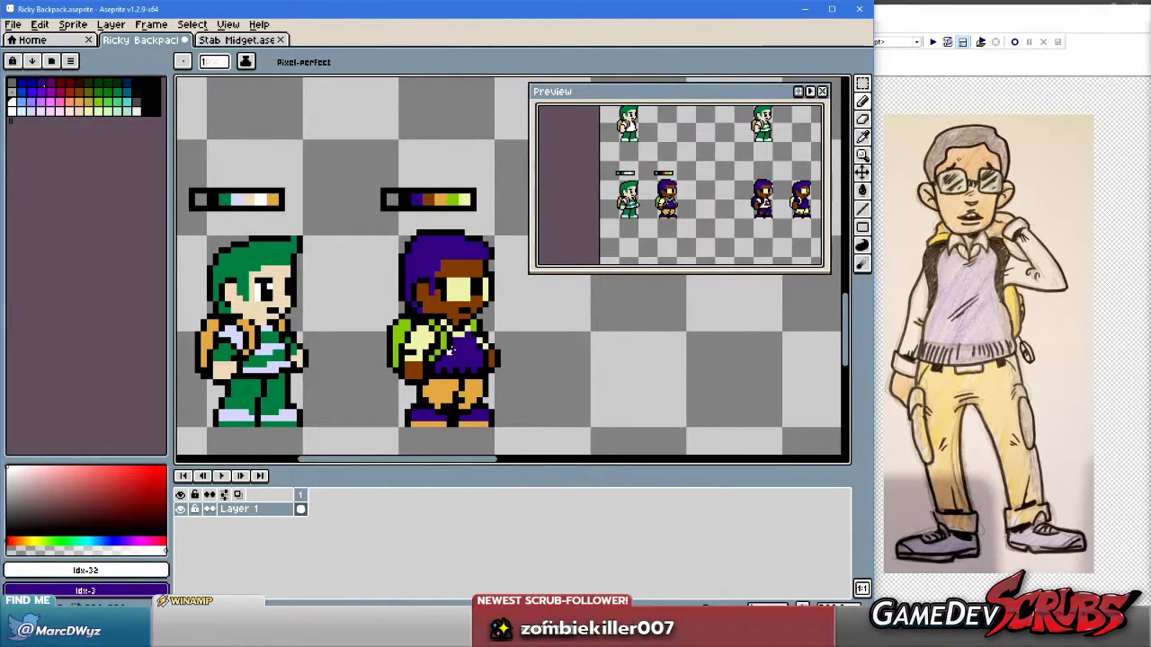
{"action": "key", "text": "g"}
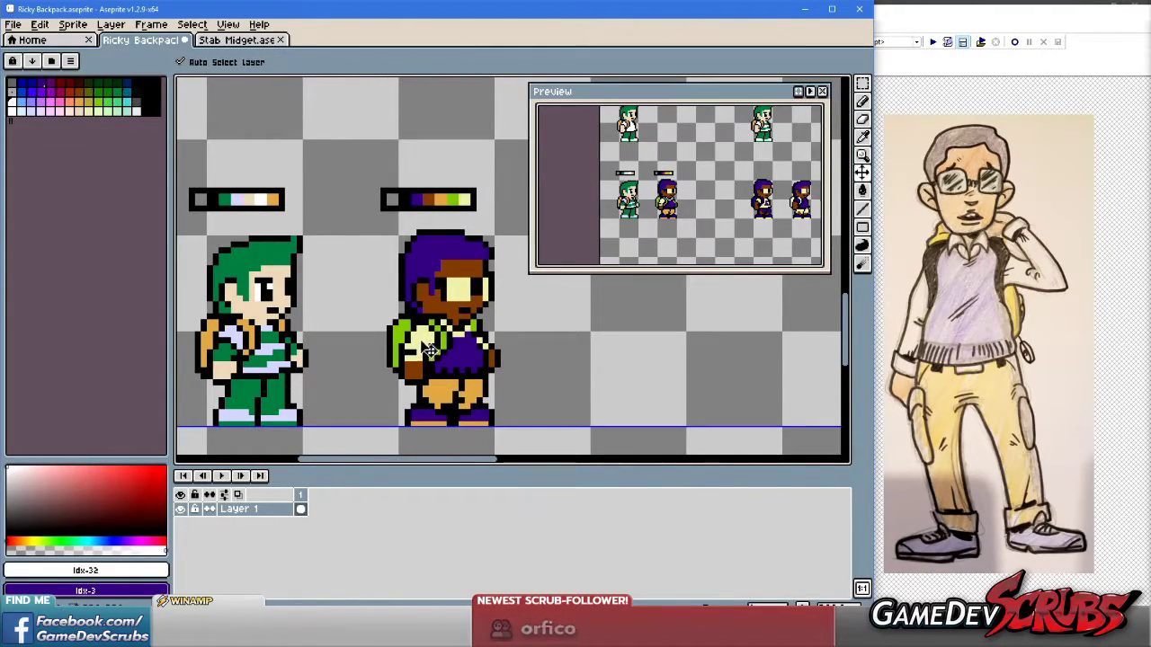
{"action": "key", "text": "i"}
{"action": "left_click", "coordinate": [443, 393]}
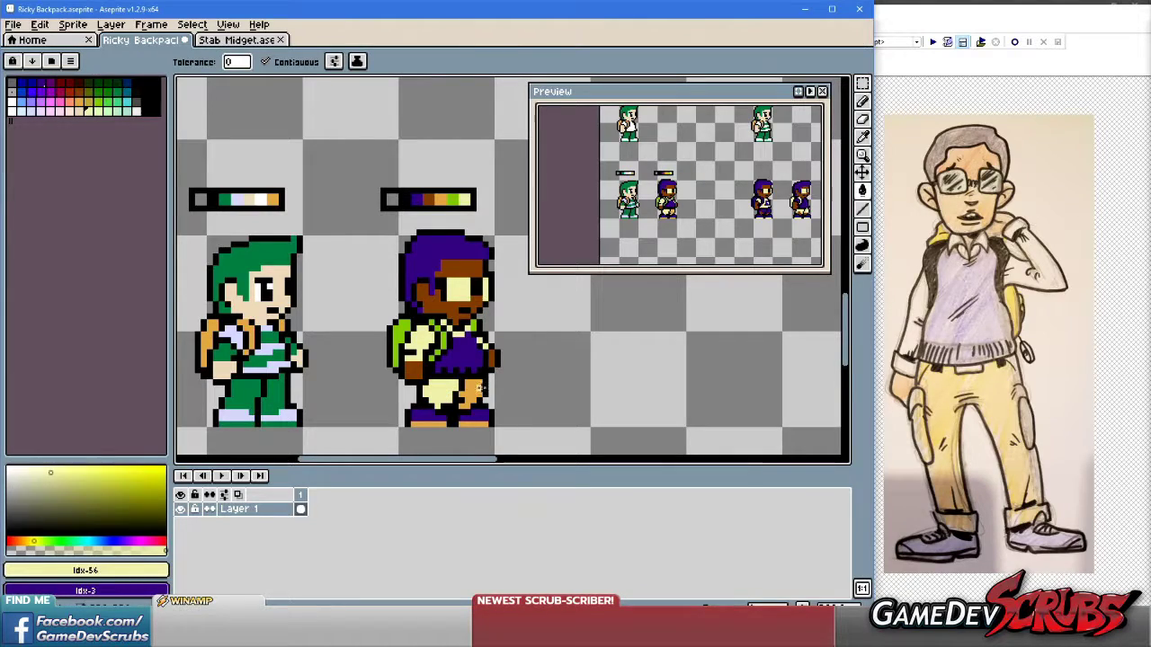
{"action": "left_click", "coordinate": [465, 423]}
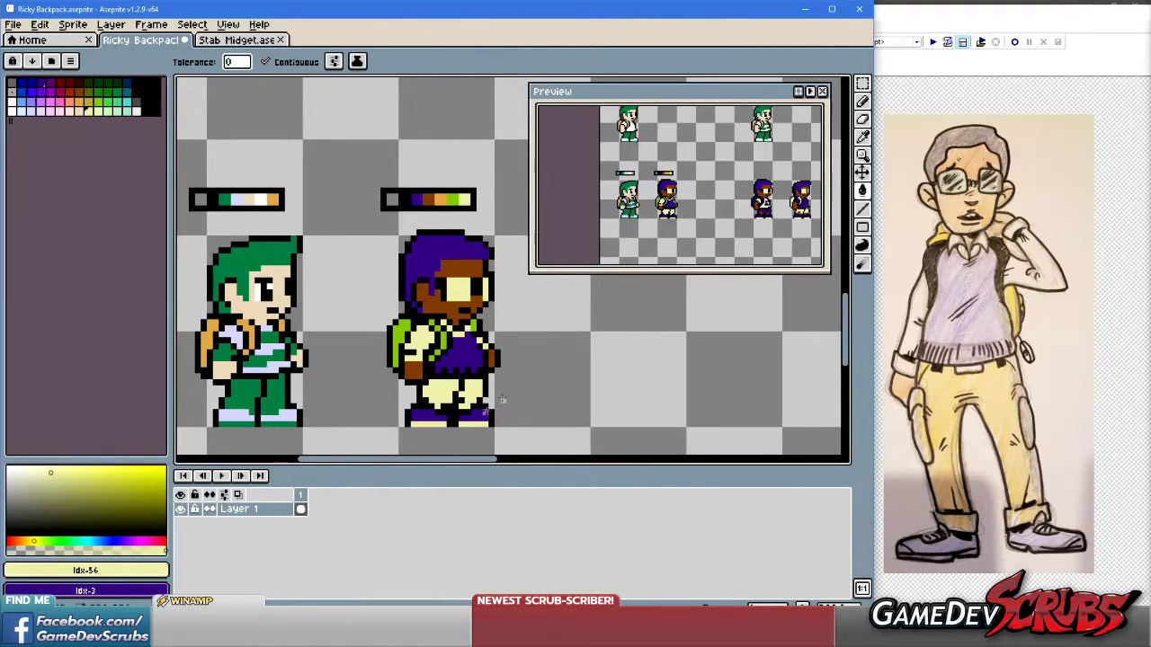
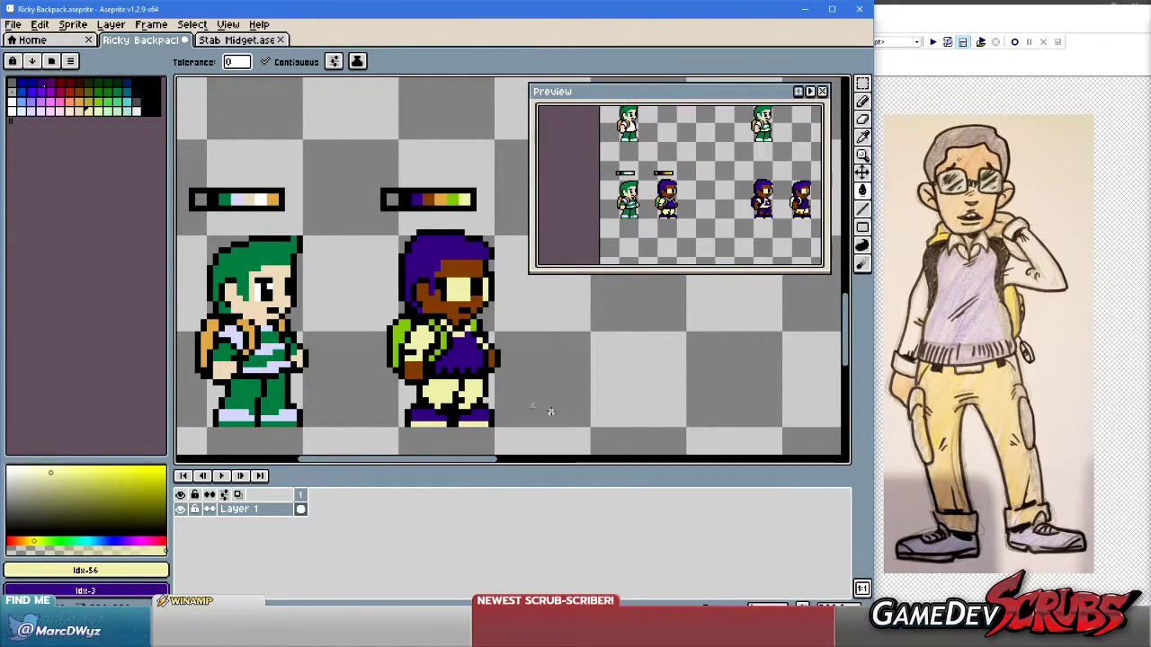
{"action": "key", "text": "ctrl+z"}
{"action": "key", "text": "ctrl+y"}
{"action": "key", "text": "ctrl+y"}
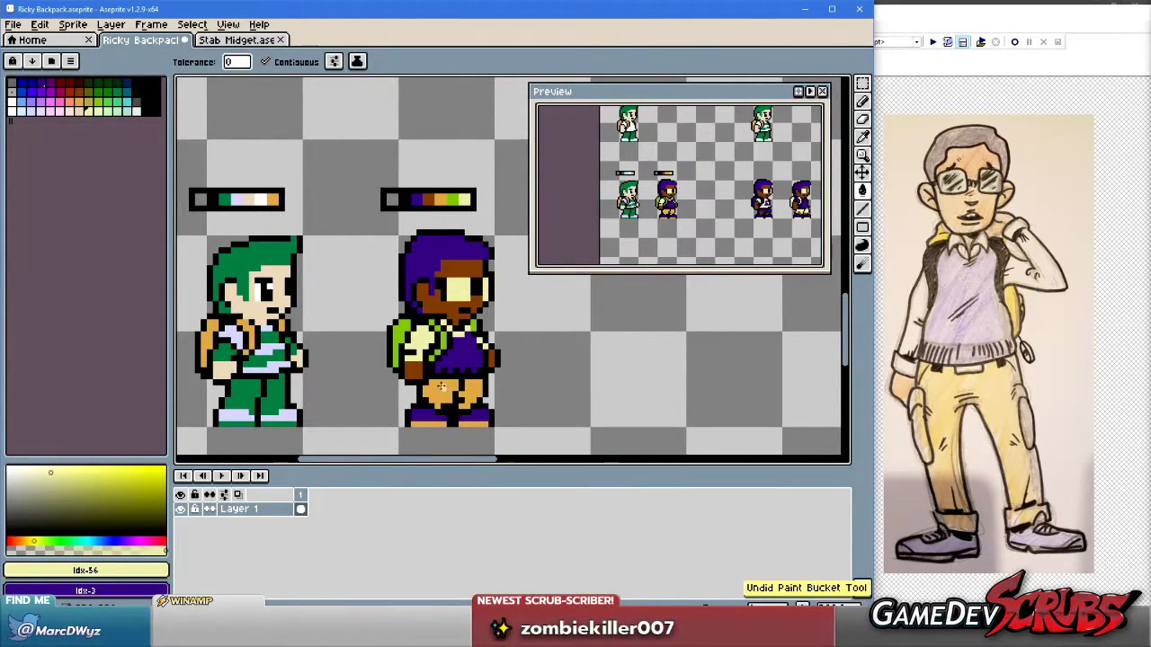
Try the trousers' orange, index 39, on the purple-haired character's backpack and straps, and undo the fills.
{"action": "left_click_drag", "start_coordinate": [472, 364], "coordinate": [526, 358]}
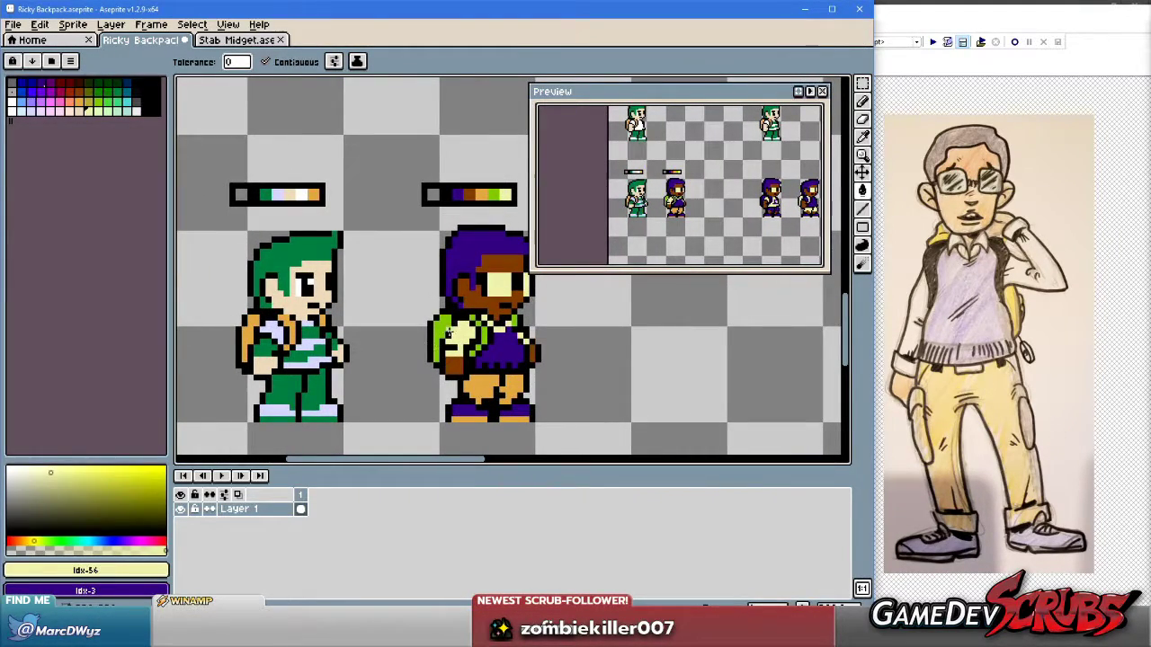
{"action": "left_click_drag", "start_coordinate": [514, 357], "coordinate": [480, 359]}
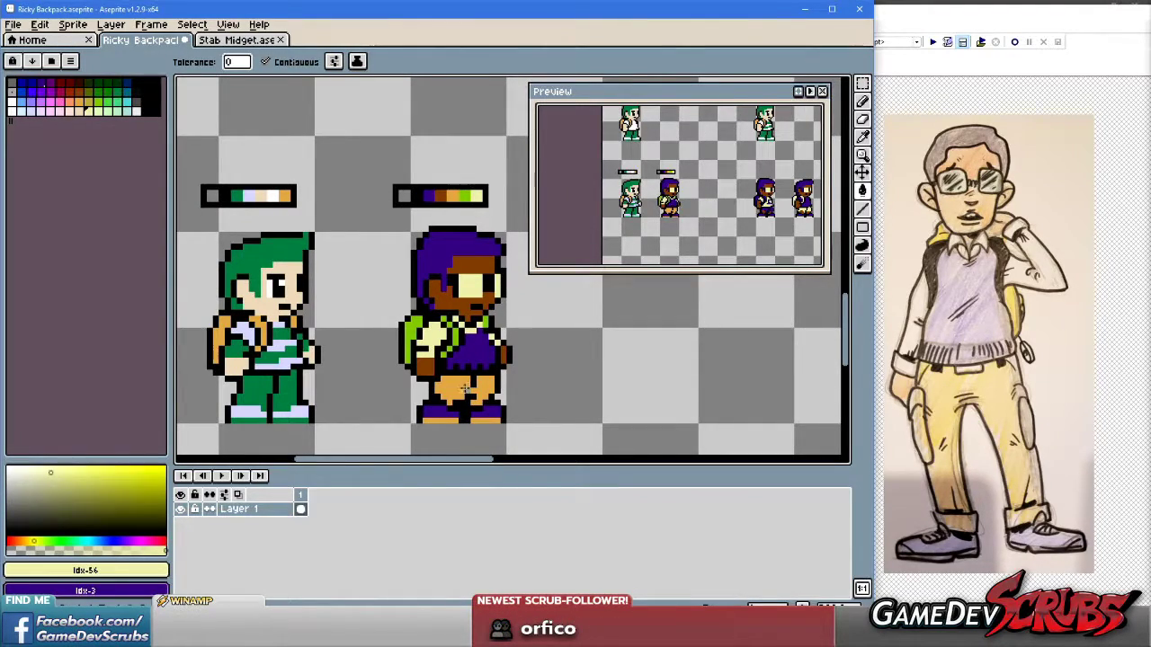
{"action": "left_click", "coordinate": [456, 388], "text": "alt"}
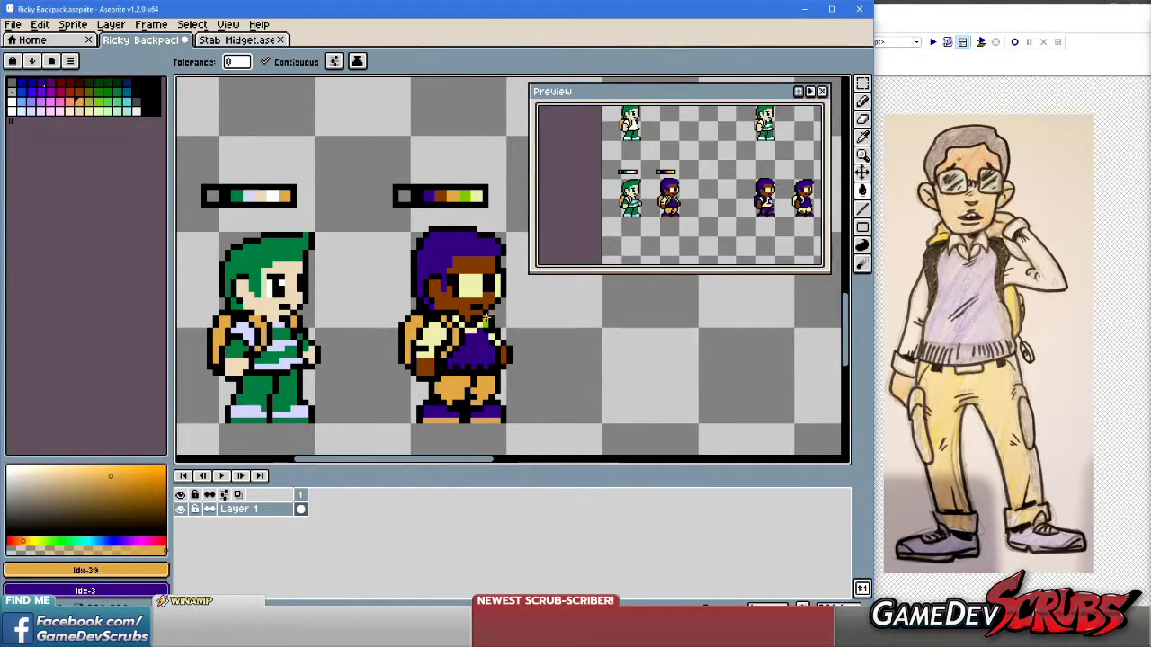
{"action": "scroll", "coordinate": [514, 353], "scroll_direction": "down", "scroll_amount": 1}
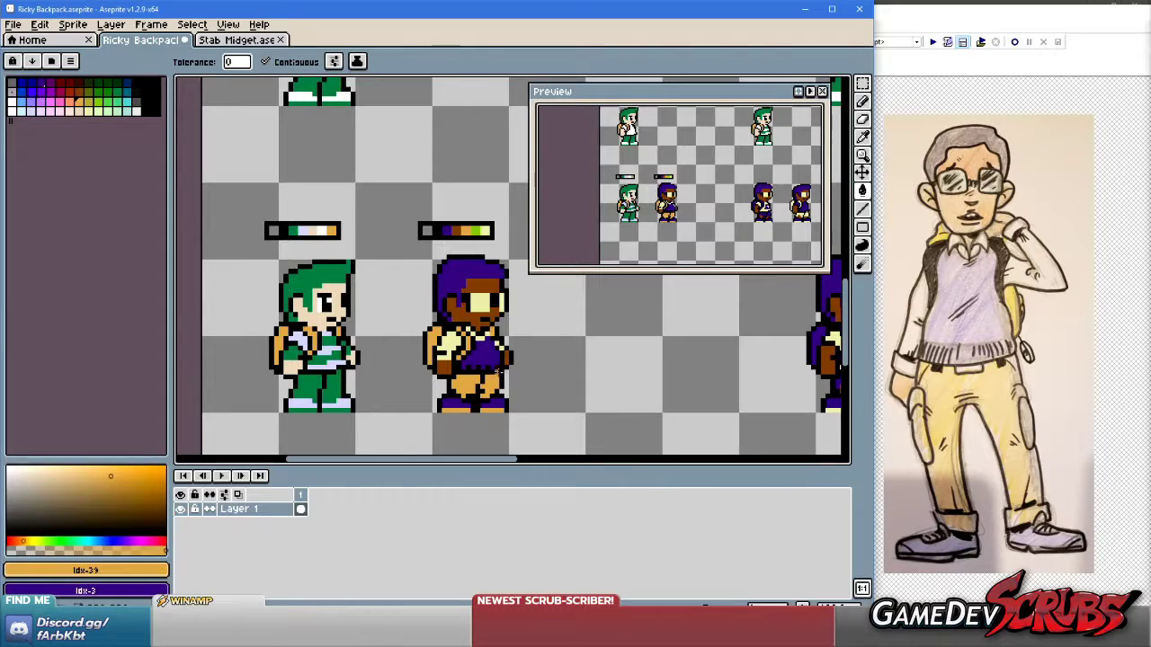
{"action": "scroll", "coordinate": [550, 369], "scroll_direction": "up", "scroll_amount": 1}
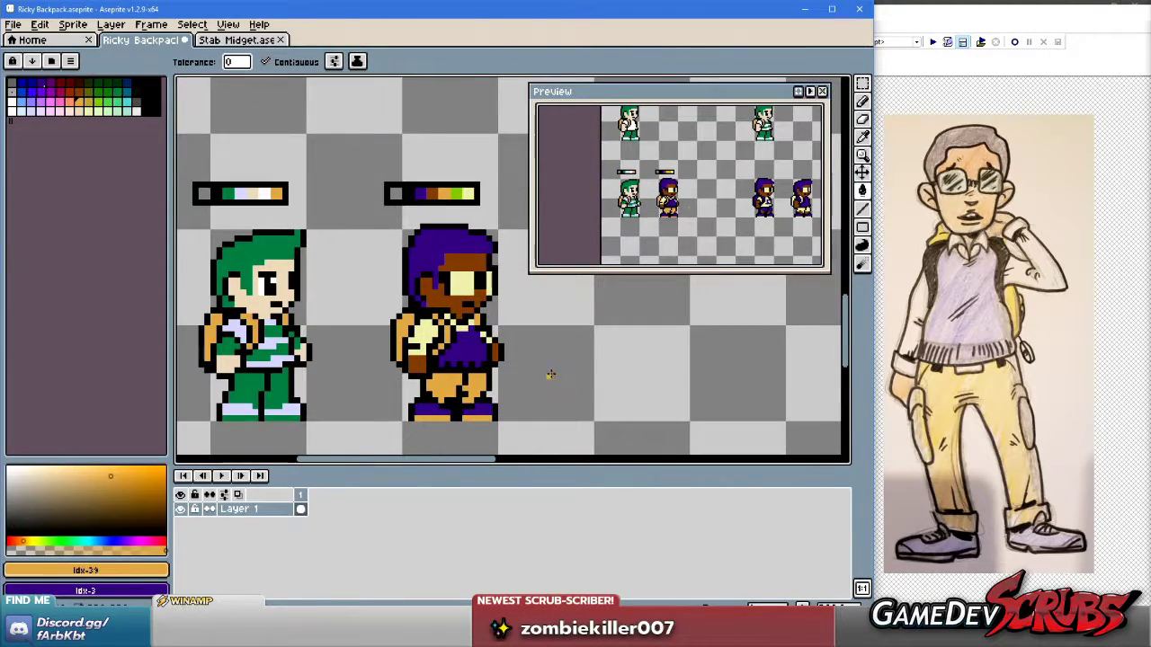
{"action": "key", "text": "ctrl+z"}
{"action": "key", "text": "ctrl+z"}
{"action": "key", "text": "ctrl+z"}
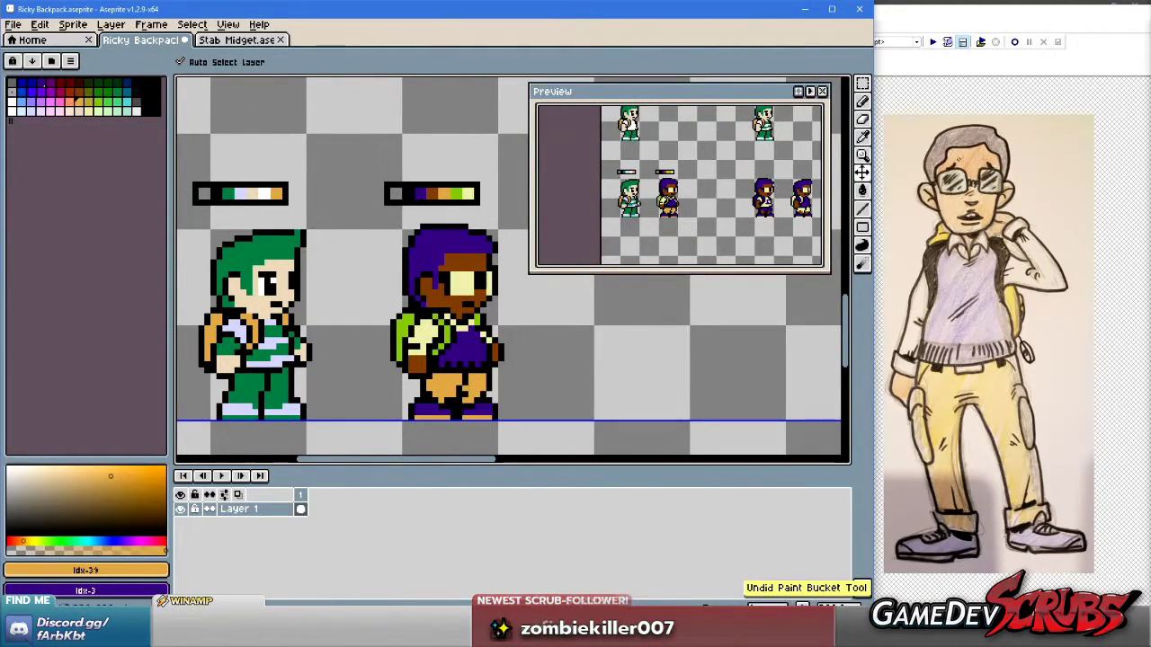
Fill the purple-haired character's trousers and shoe soles with the sleeves' pale yellow, index 56.
{"action": "scroll", "coordinate": [465, 359], "scroll_direction": "up", "scroll_amount": 1}
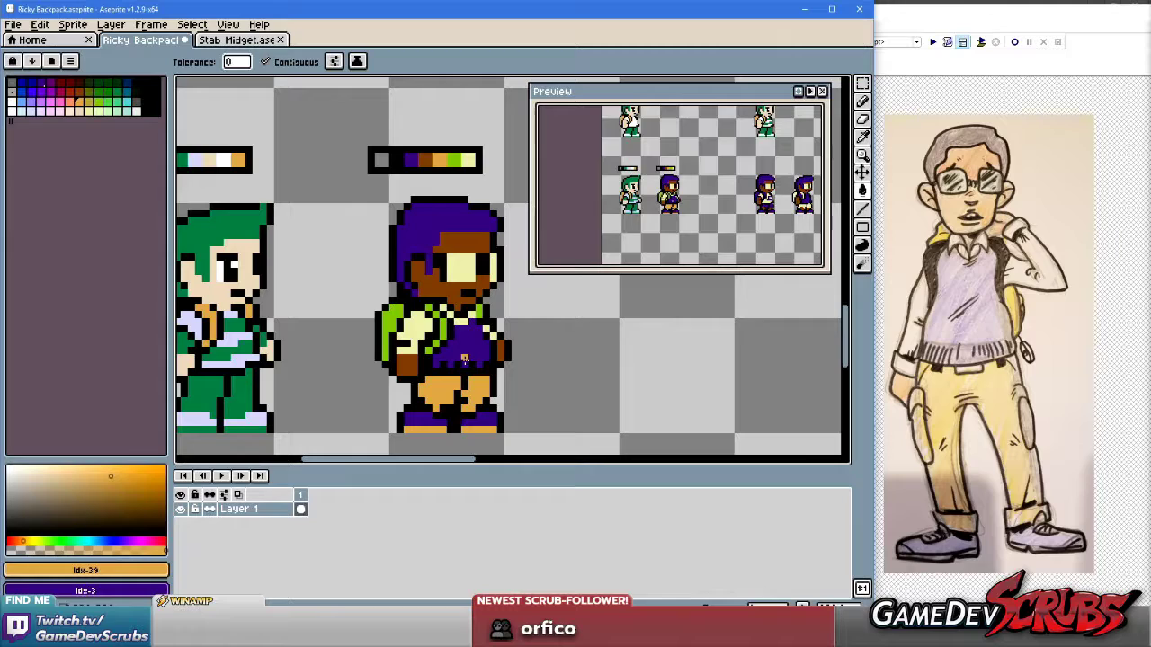
{"action": "left_click", "coordinate": [419, 346], "text": "alt"}
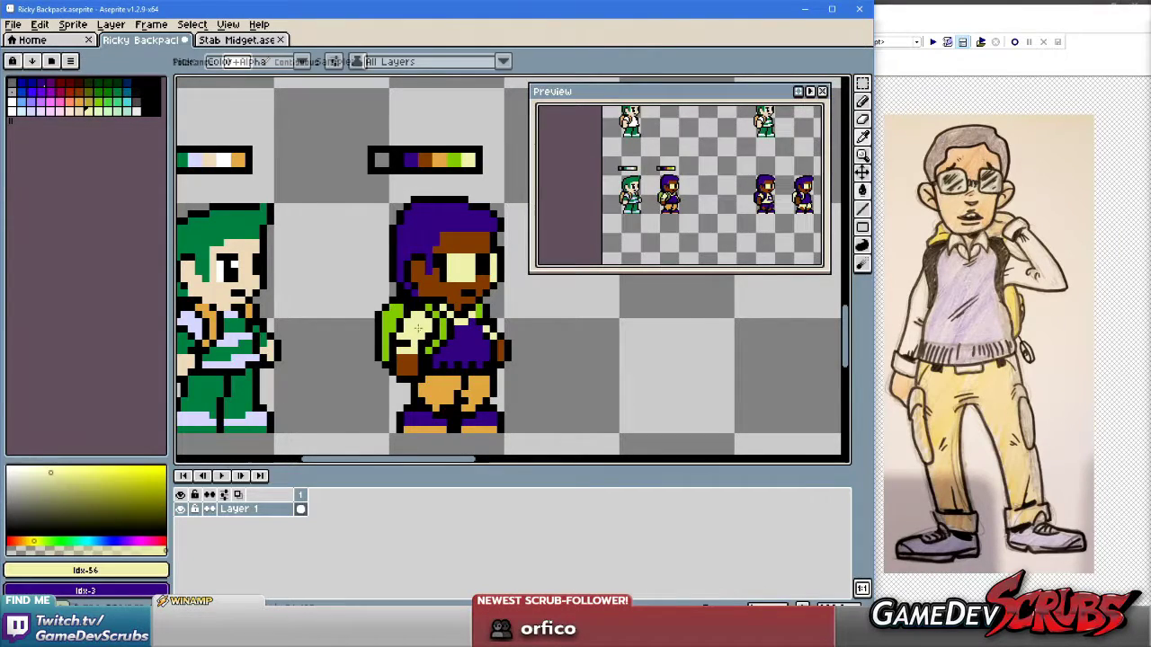
{"action": "left_click", "coordinate": [449, 393]}
{"action": "left_click", "coordinate": [479, 393]}
{"action": "left_click", "coordinate": [484, 428]}
{"action": "left_click", "coordinate": [425, 430]}
{"action": "scroll", "coordinate": [499, 356], "scroll_direction": "down", "scroll_amount": 1}
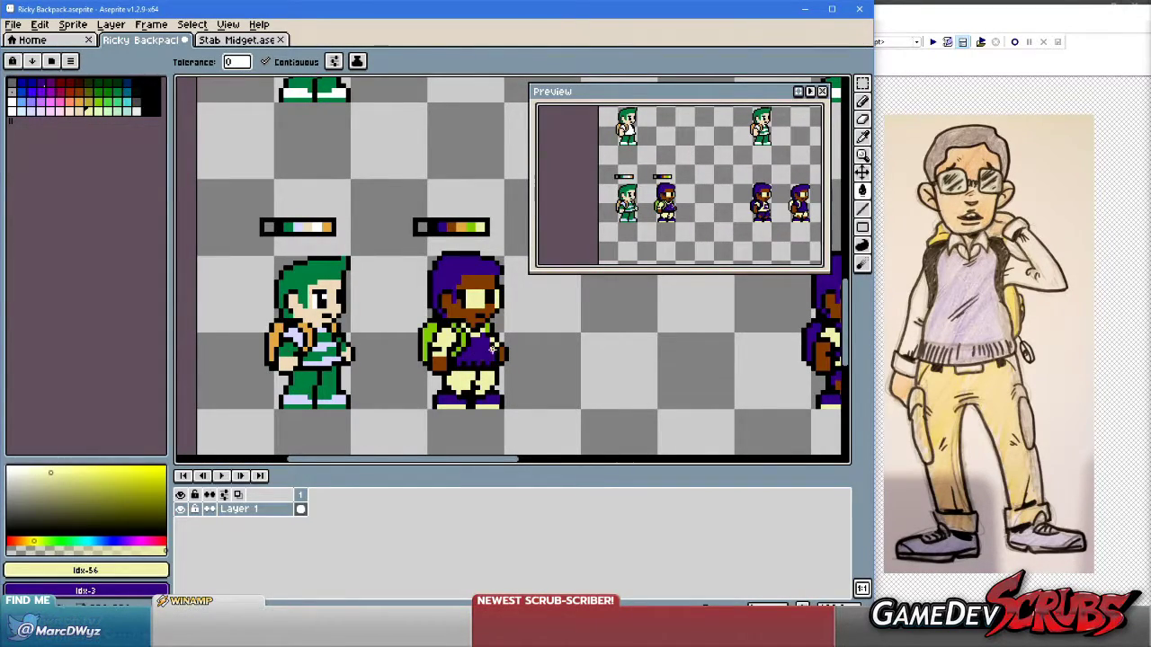
{"action": "scroll", "coordinate": [501, 353], "scroll_direction": "up", "scroll_amount": 1}
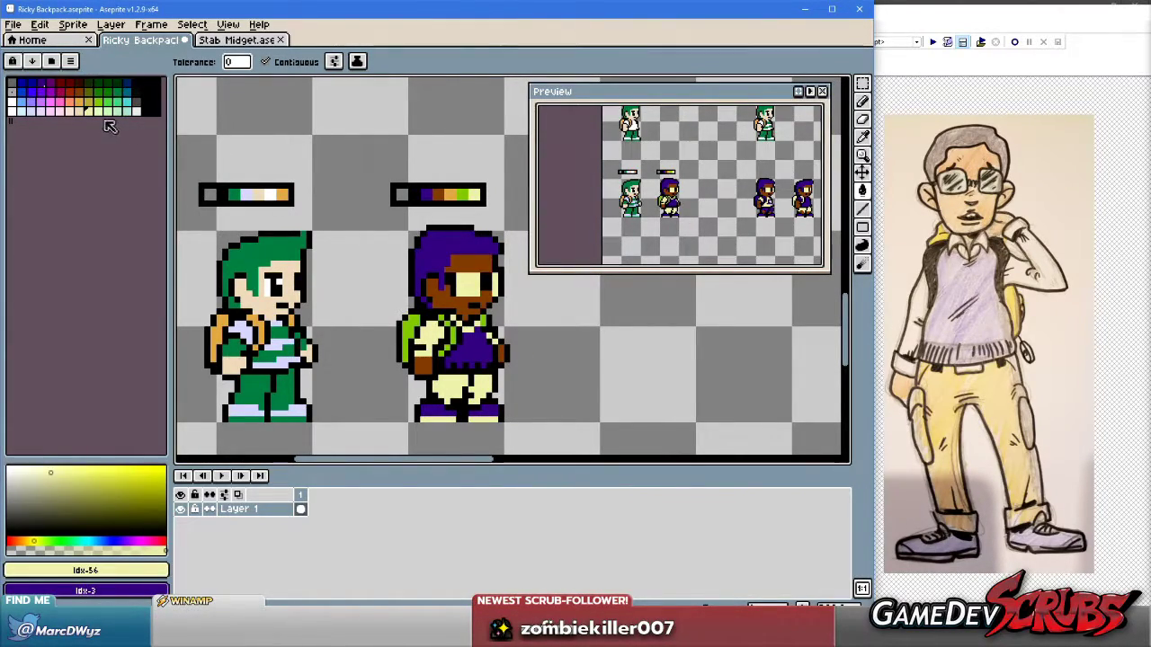
Try beige, index 55, on the purple-haired character's trousers, shoe soles, shirt sleeves and glasses.
{"action": "left_click", "coordinate": [79, 110]}
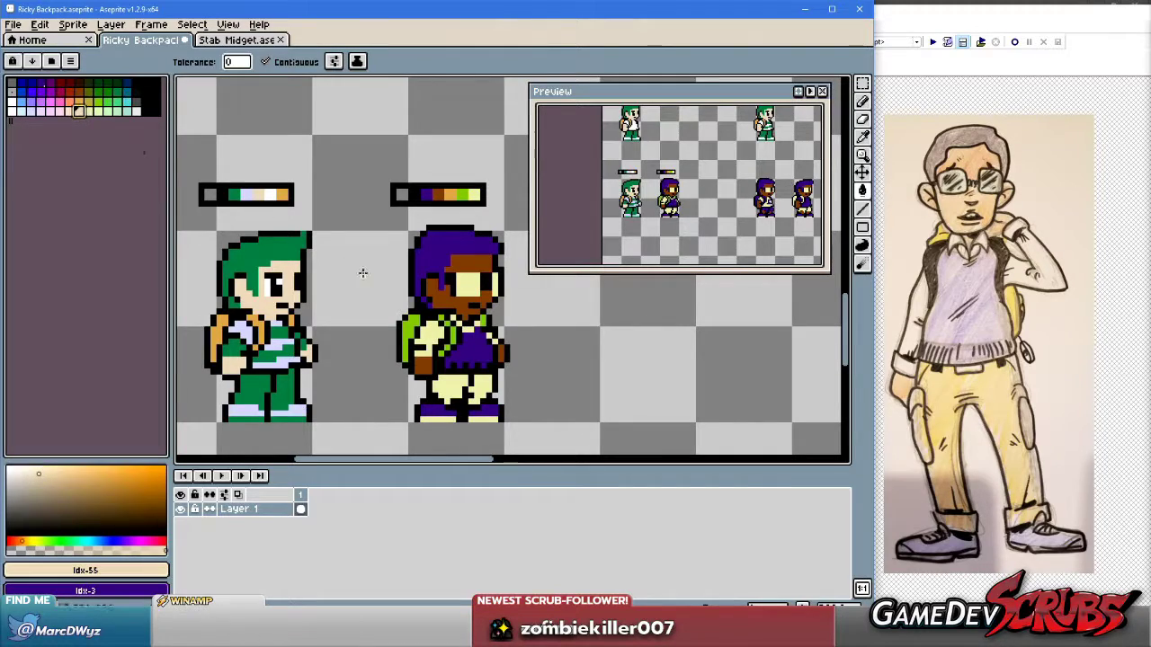
{"action": "scroll", "coordinate": [441, 312], "scroll_direction": "up", "scroll_amount": 1}
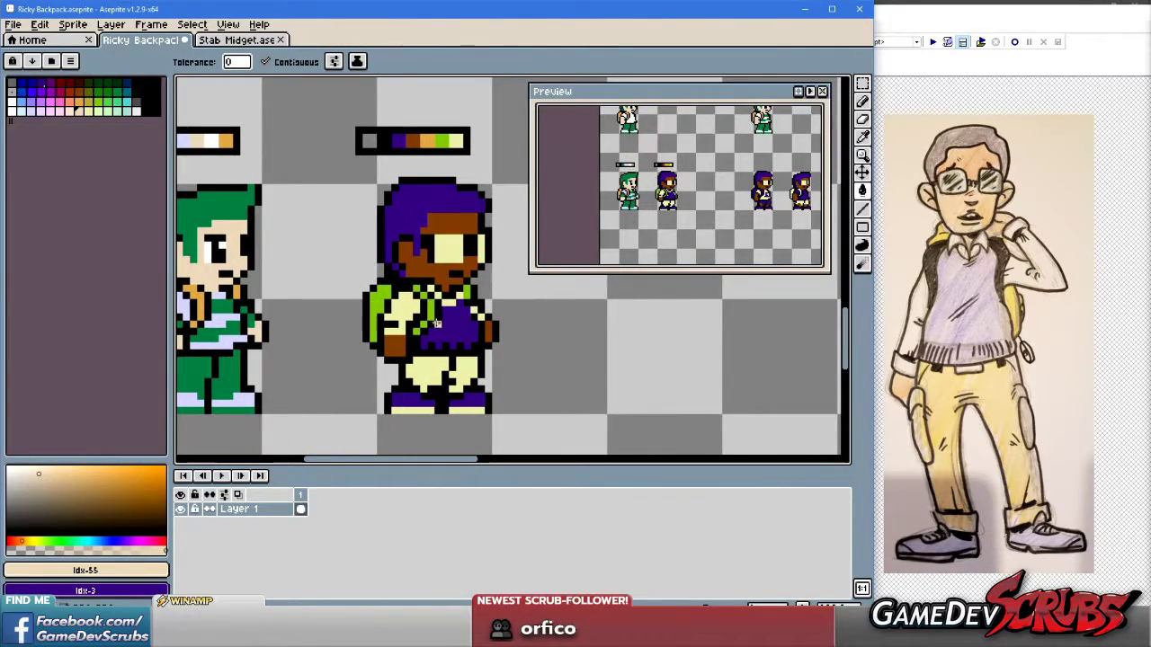
{"action": "left_click", "coordinate": [417, 371]}
{"action": "left_click", "coordinate": [463, 374]}
{"action": "right_click", "coordinate": [468, 405]}
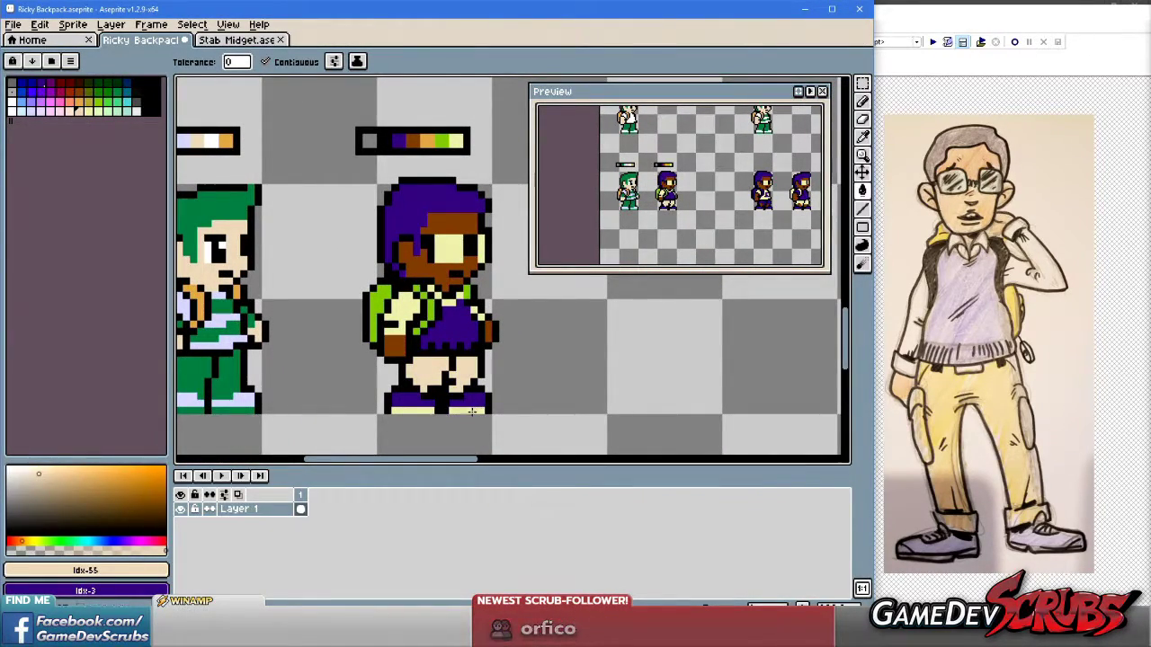
{"action": "left_click", "coordinate": [401, 315]}
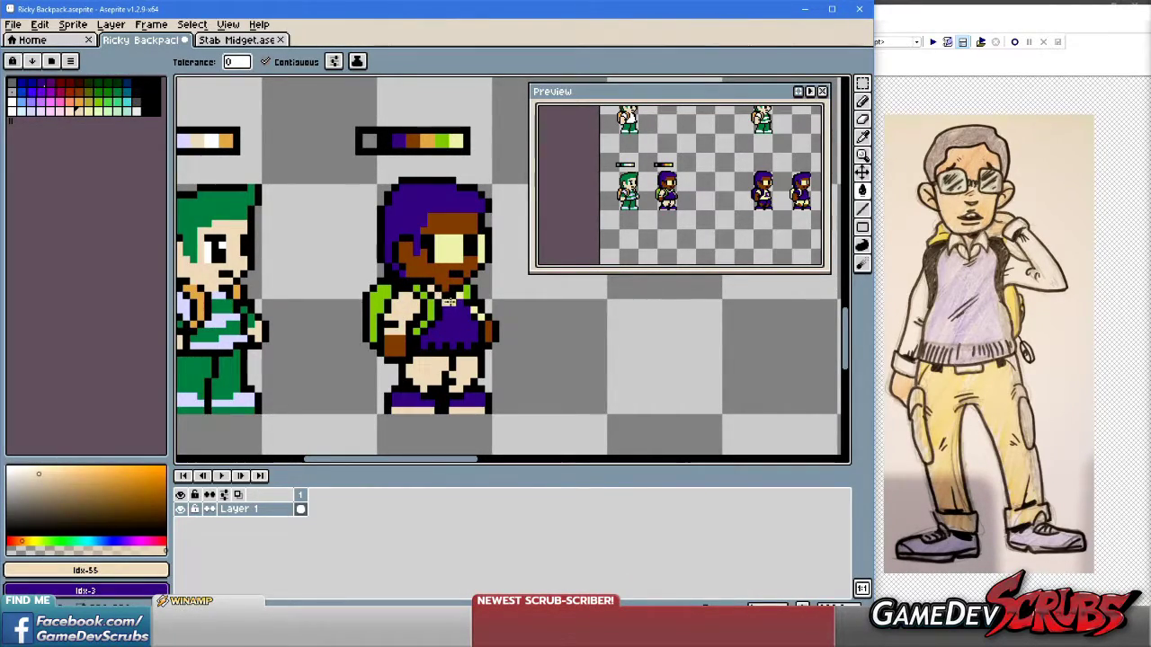
{"action": "key", "text": "ctrl+z"}
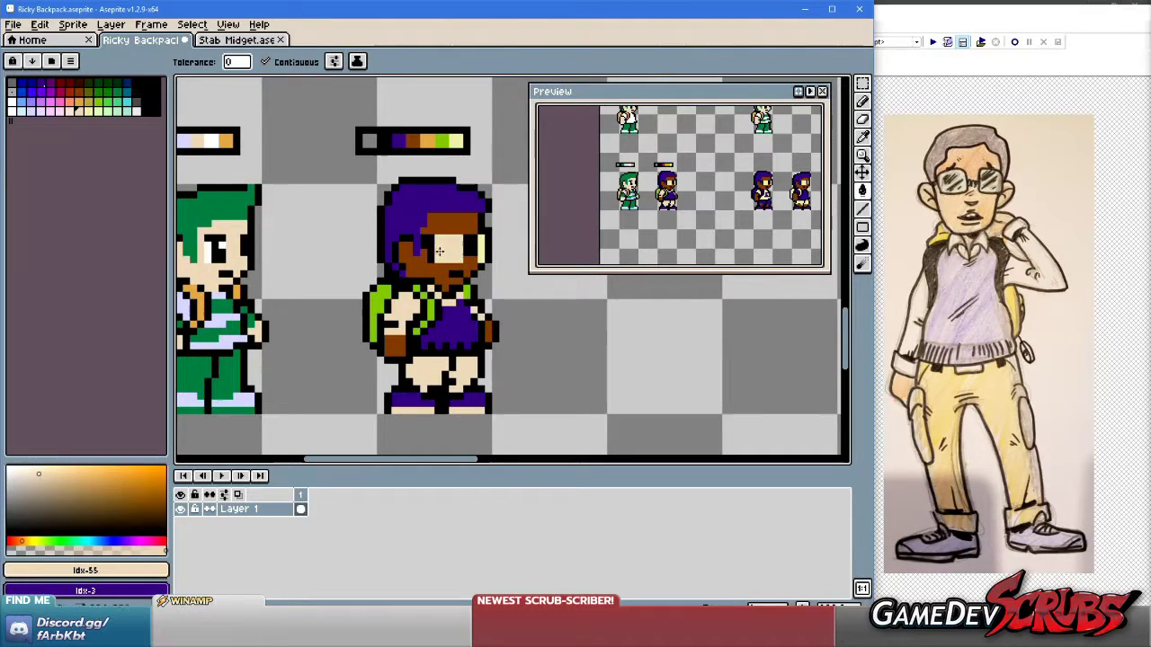
{"action": "scroll", "coordinate": [481, 248], "scroll_direction": "down", "scroll_amount": 2}
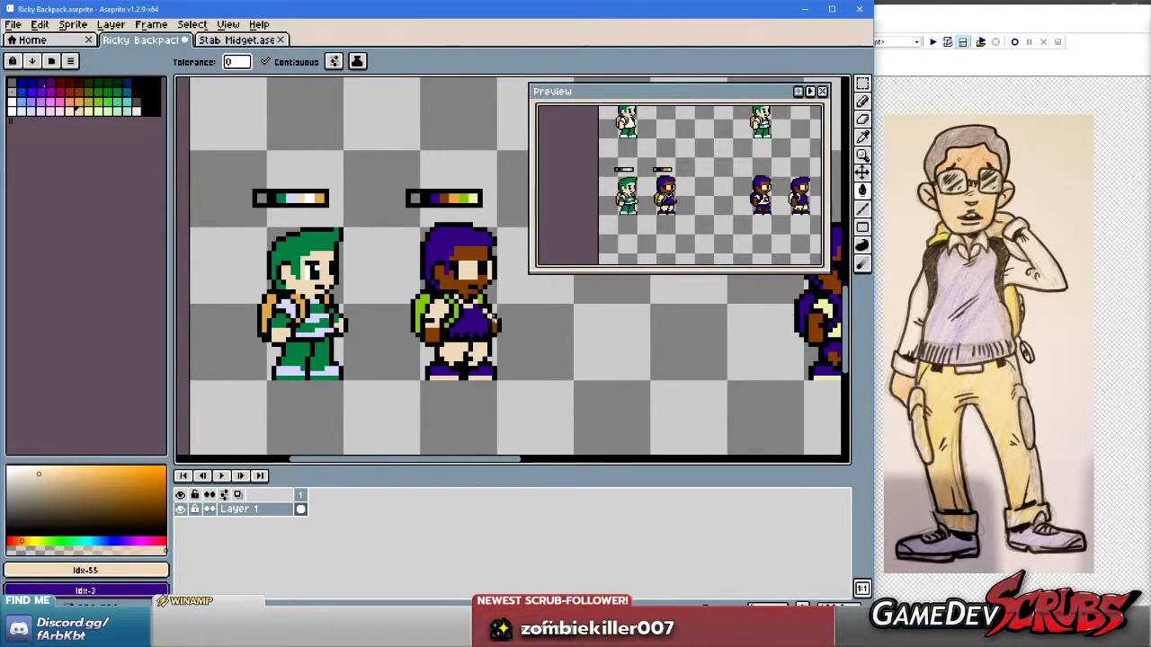
{"action": "left_click_drag", "start_coordinate": [493, 321], "coordinate": [461, 321]}
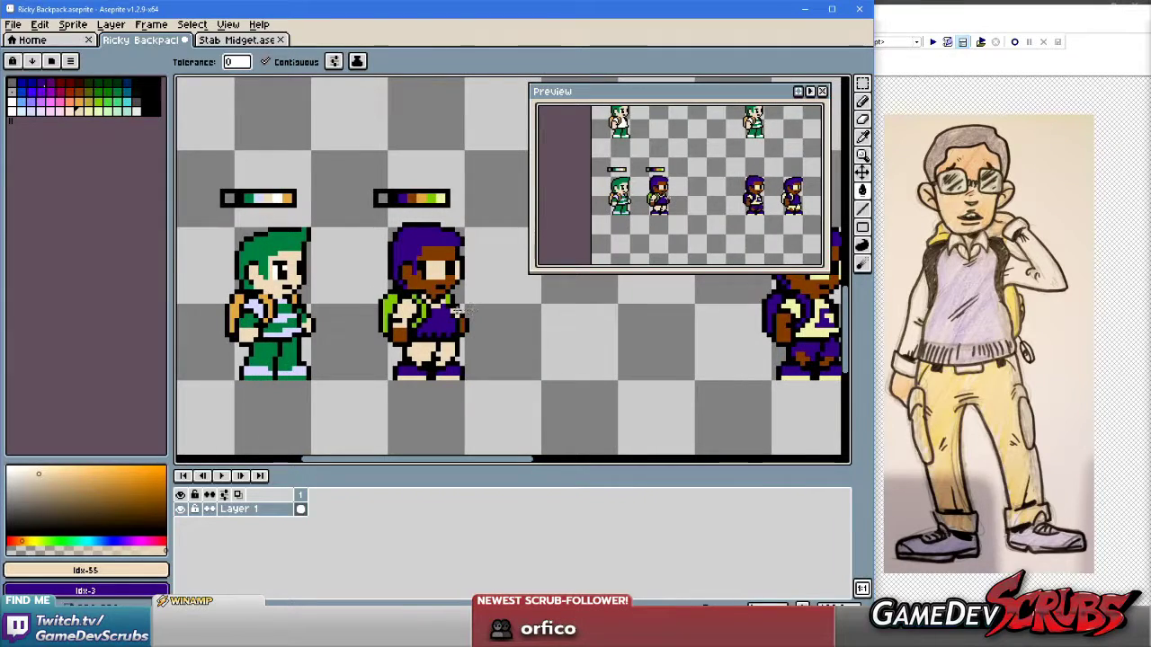
{"action": "scroll", "coordinate": [461, 311], "scroll_direction": "up", "scroll_amount": 1}
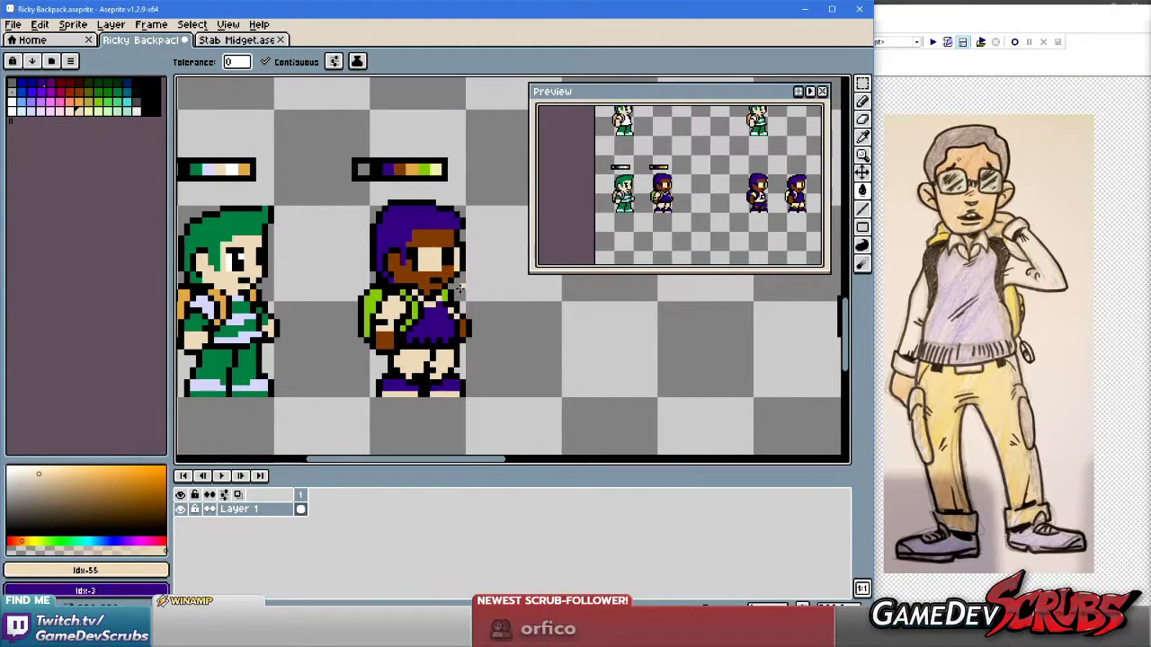
Switch to Paint Shop Pro, open Promo-art---Deke-full-body.jpg from the Designs folder and examine how the character's glasses are coloured.
{"action": "key", "text": "alt+Tab"}
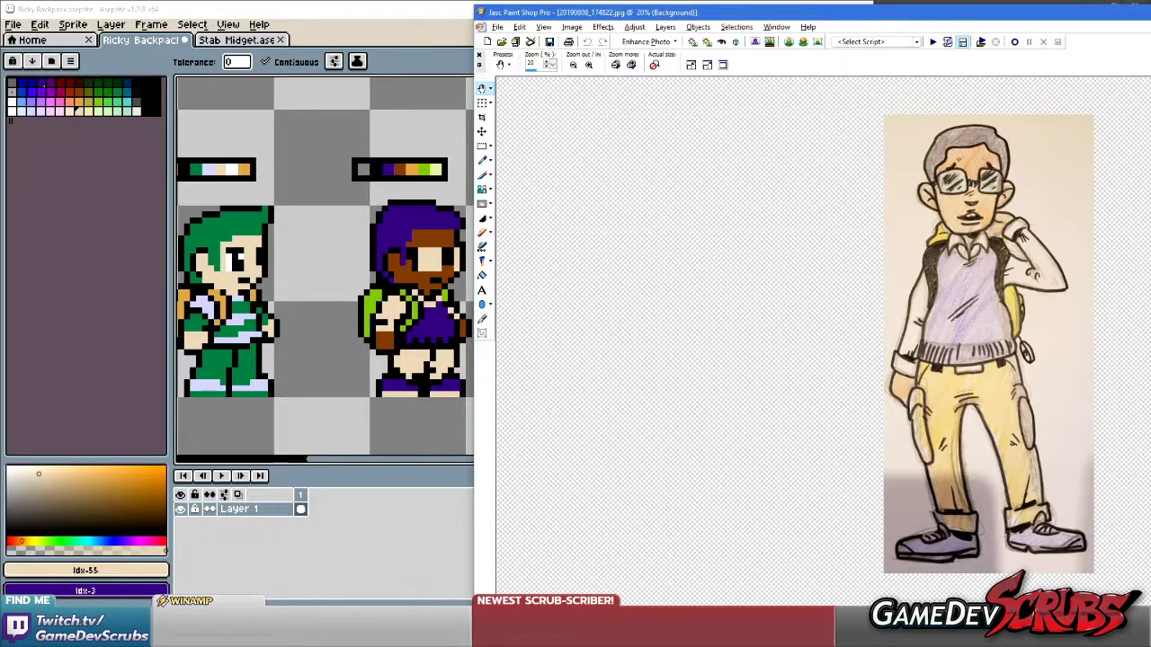
{"action": "key", "text": "ctrl+b"}
{"action": "left_click", "coordinate": [1002, 339]}
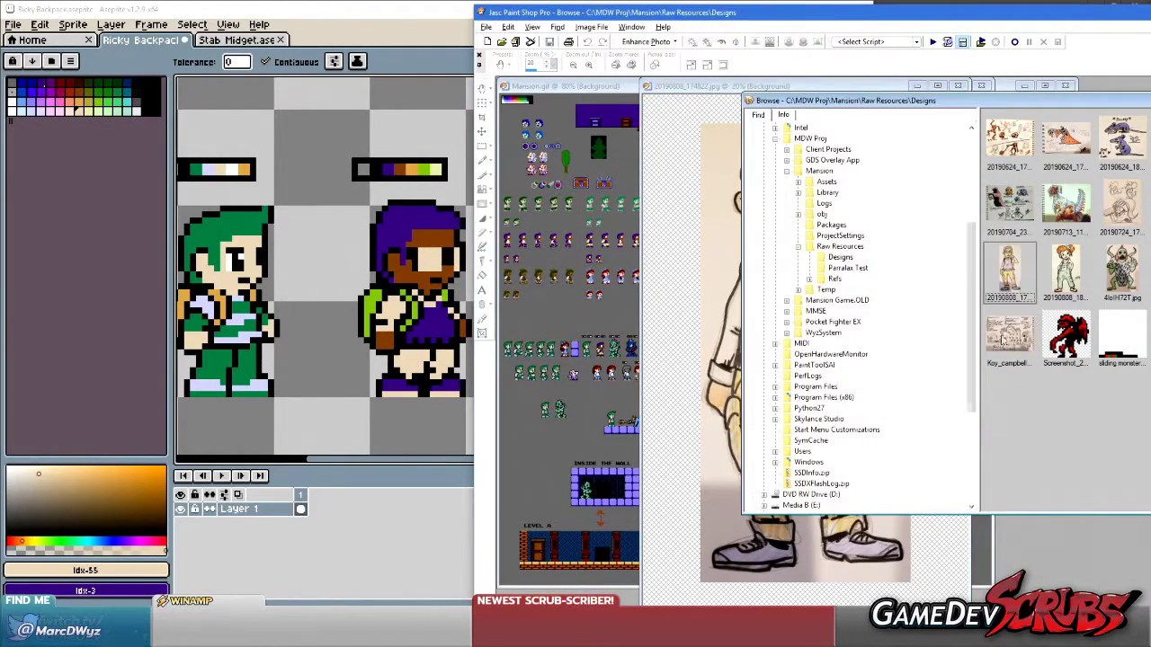
{"action": "left_click", "coordinate": [832, 248]}
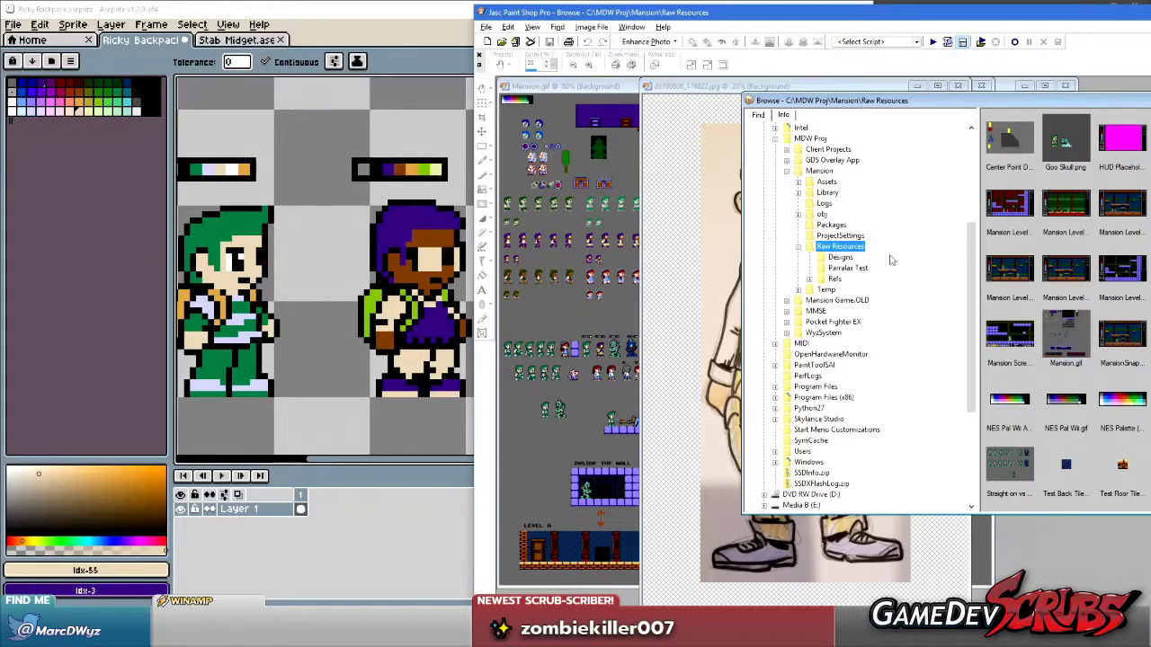
{"action": "left_click", "coordinate": [845, 258]}
{"action": "left_click_drag", "start_coordinate": [1043, 104], "coordinate": [757, 117]}
{"action": "double_click", "coordinate": [1115, 349]}
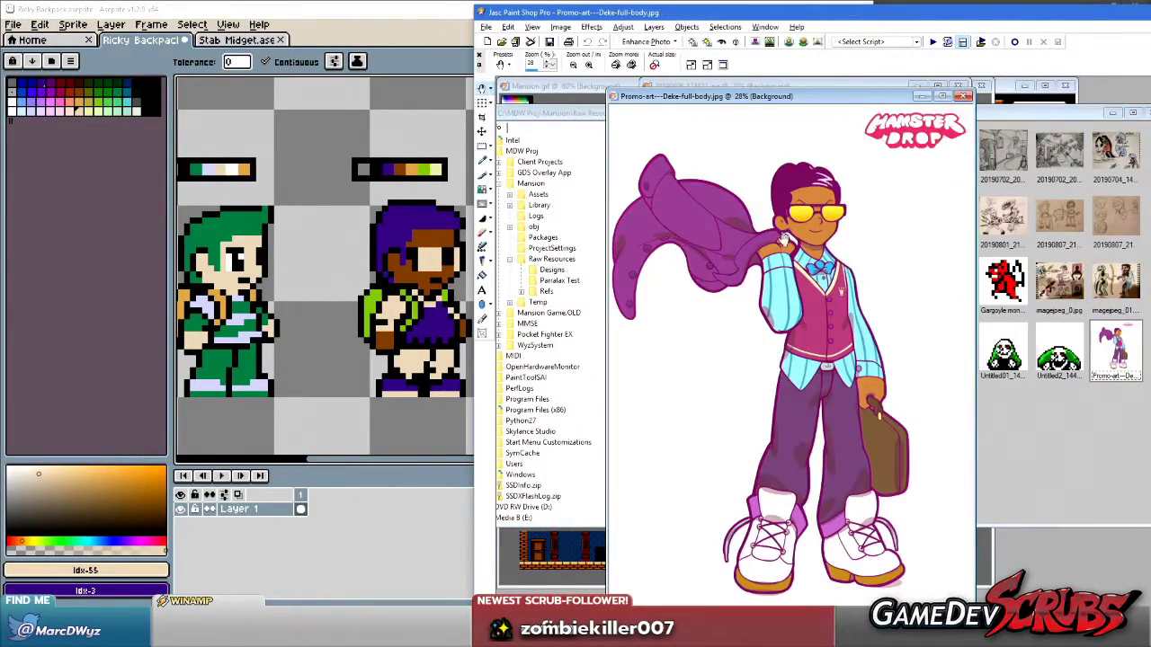
{"action": "scroll", "coordinate": [1002, 320], "scroll_direction": "up", "scroll_amount": 3}
{"action": "scroll", "coordinate": [1002, 319], "scroll_direction": "up", "scroll_amount": 3}
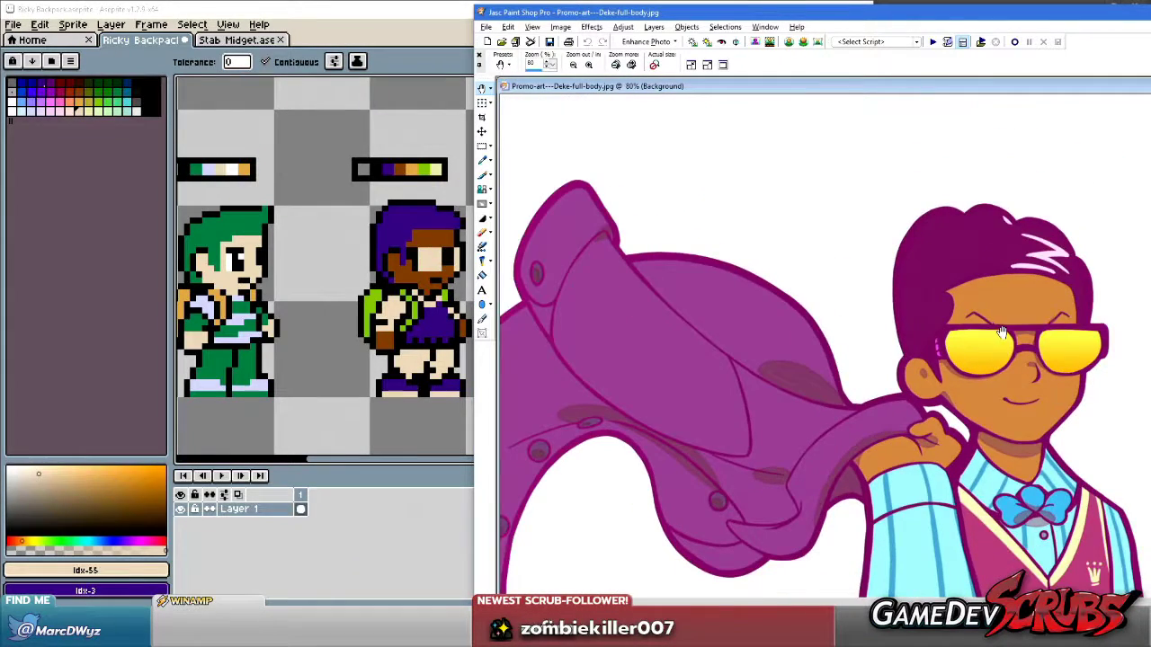
{"action": "scroll", "coordinate": [959, 254], "scroll_direction": "down", "scroll_amount": 3}
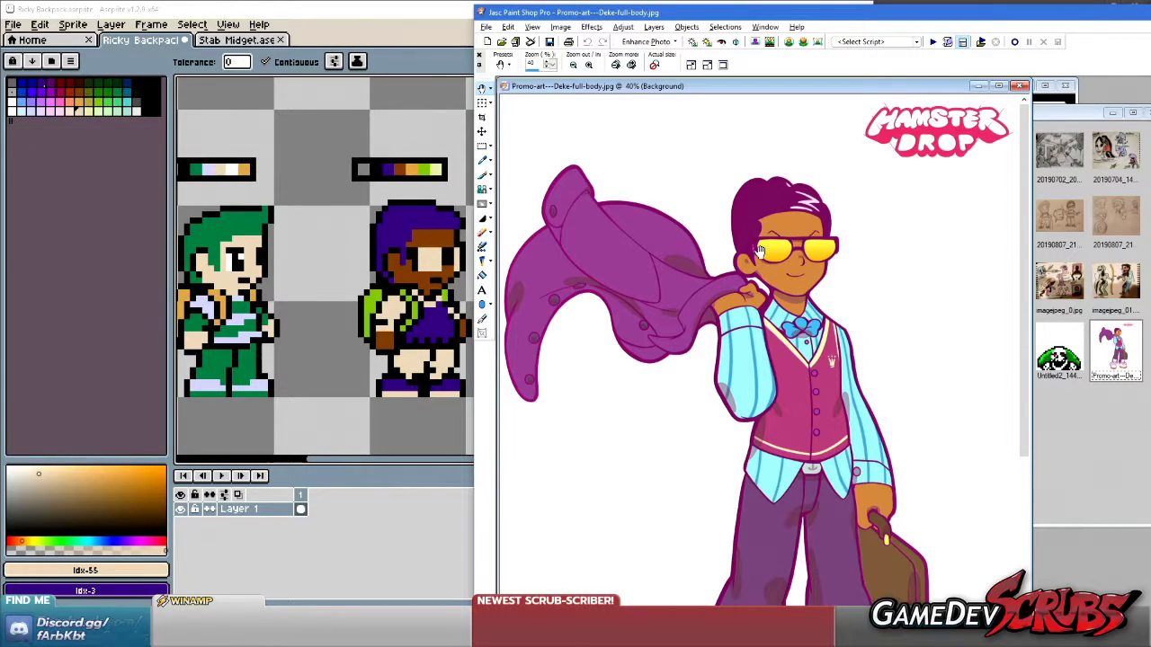
Return to Aseprite and undo the beige, index 55, fills on the purple-haired character's glasses, sleeves, shoe soles and trousers.
{"action": "left_click", "coordinate": [437, 274]}
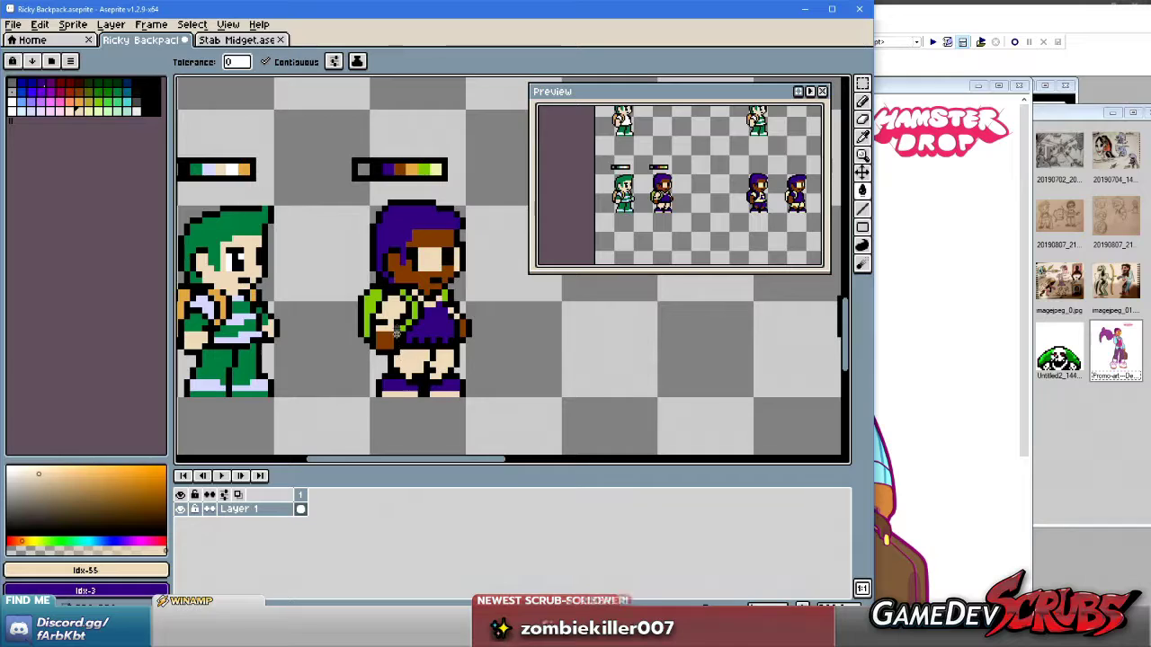
{"action": "key", "text": "ctrl+z"}
{"action": "key", "text": "ctrl+z"}
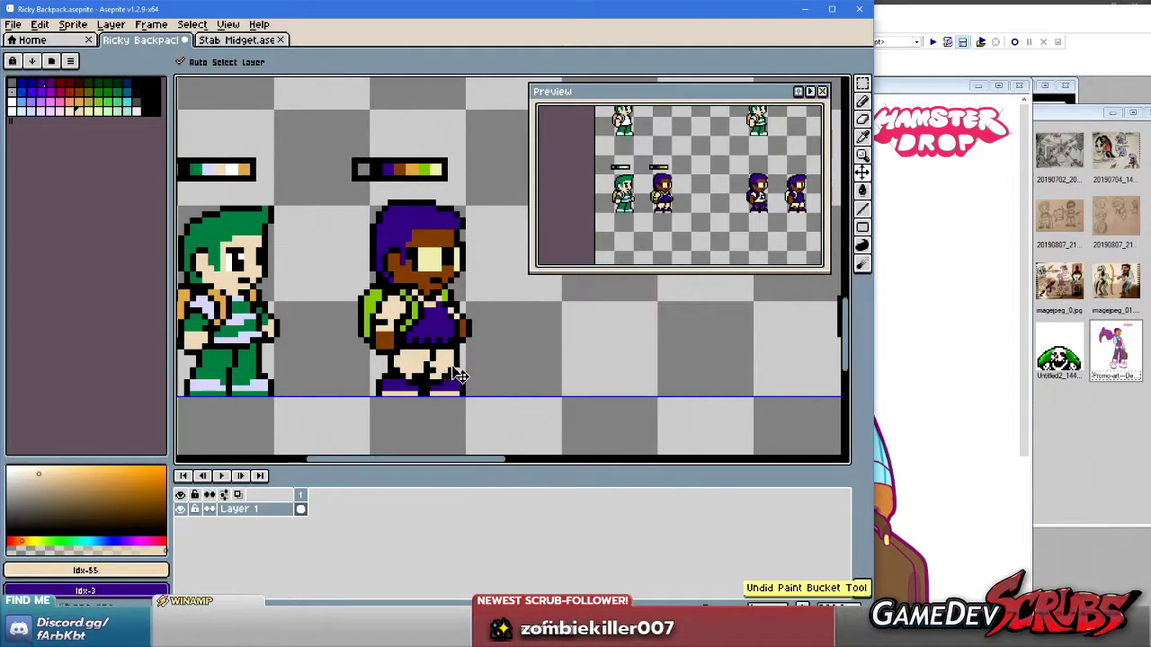
{"action": "key", "text": "ctrl+z"}
{"action": "key", "text": "ctrl+z"}
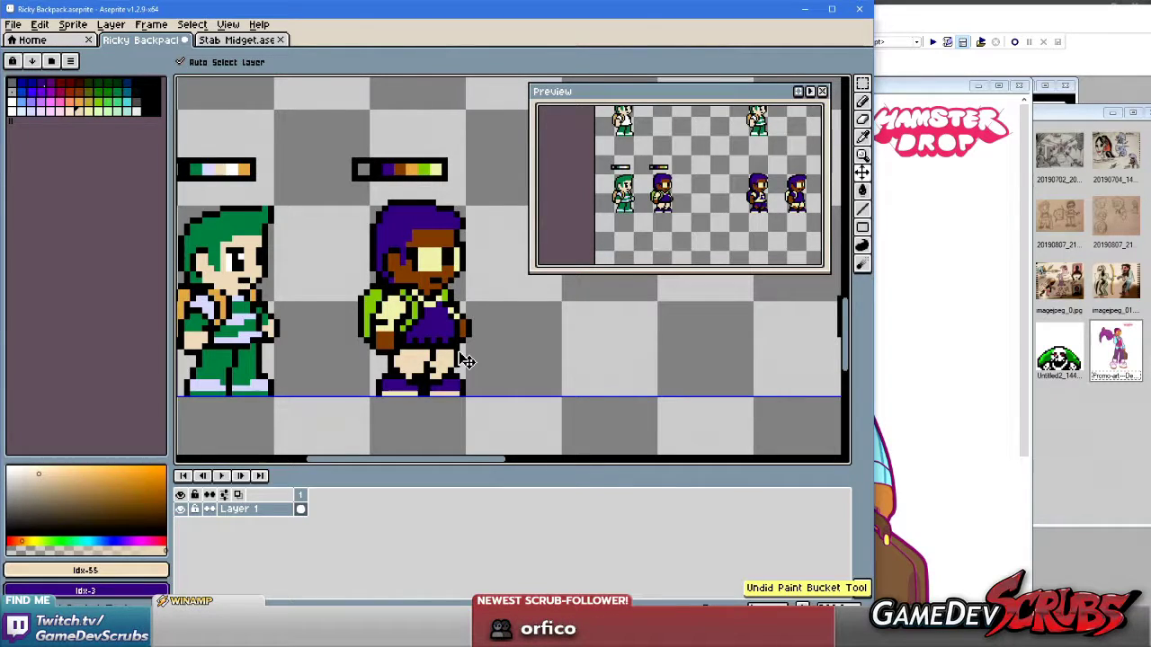
{"action": "key", "text": "ctrl+z"}
{"action": "key", "text": "ctrl+z"}
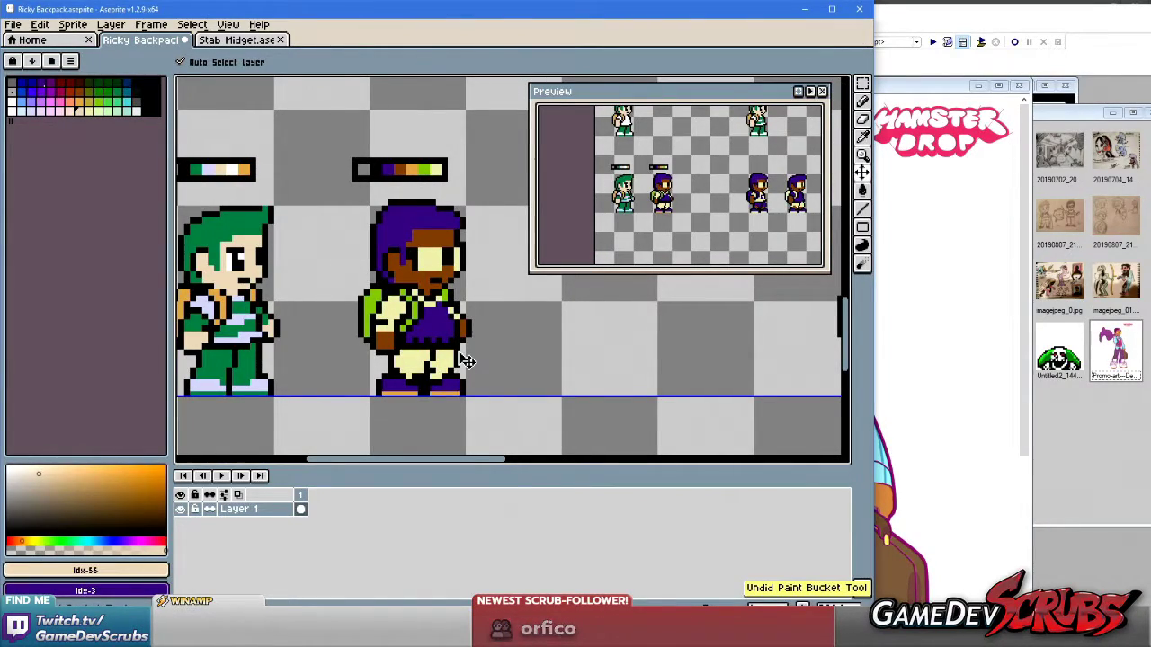
Fill the purple-haired character's shoe soles with pale yellow, index 56, sampled from the trousers.
{"action": "key", "text": "g"}
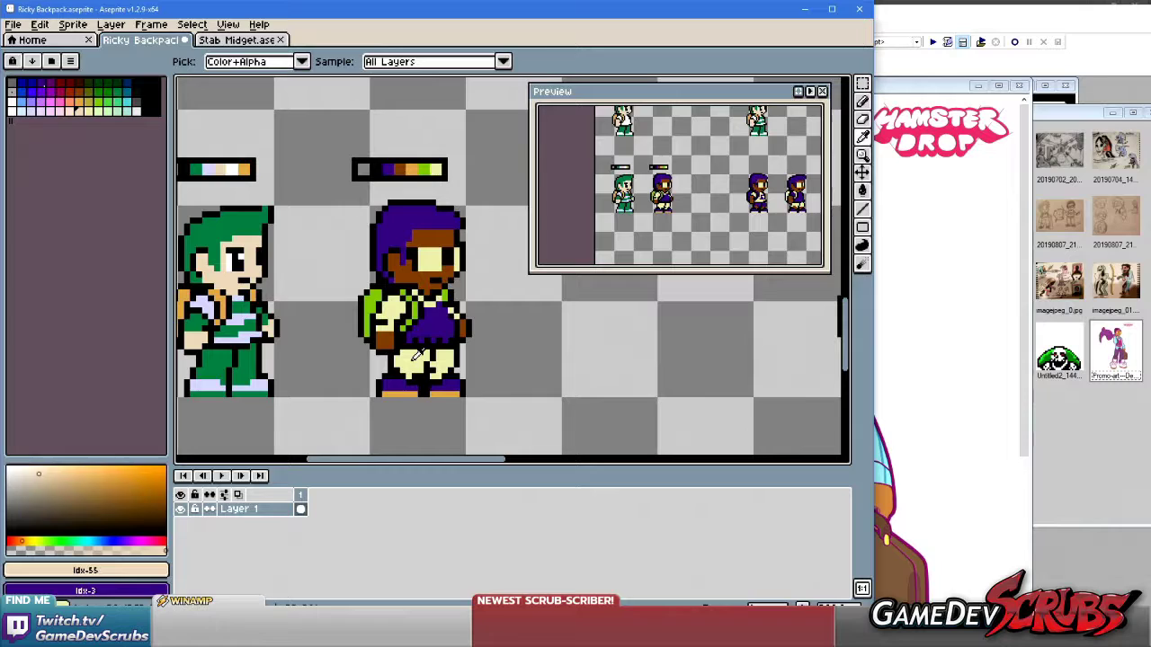
{"action": "left_click", "coordinate": [412, 368], "text": "alt"}
{"action": "left_click", "coordinate": [400, 393]}
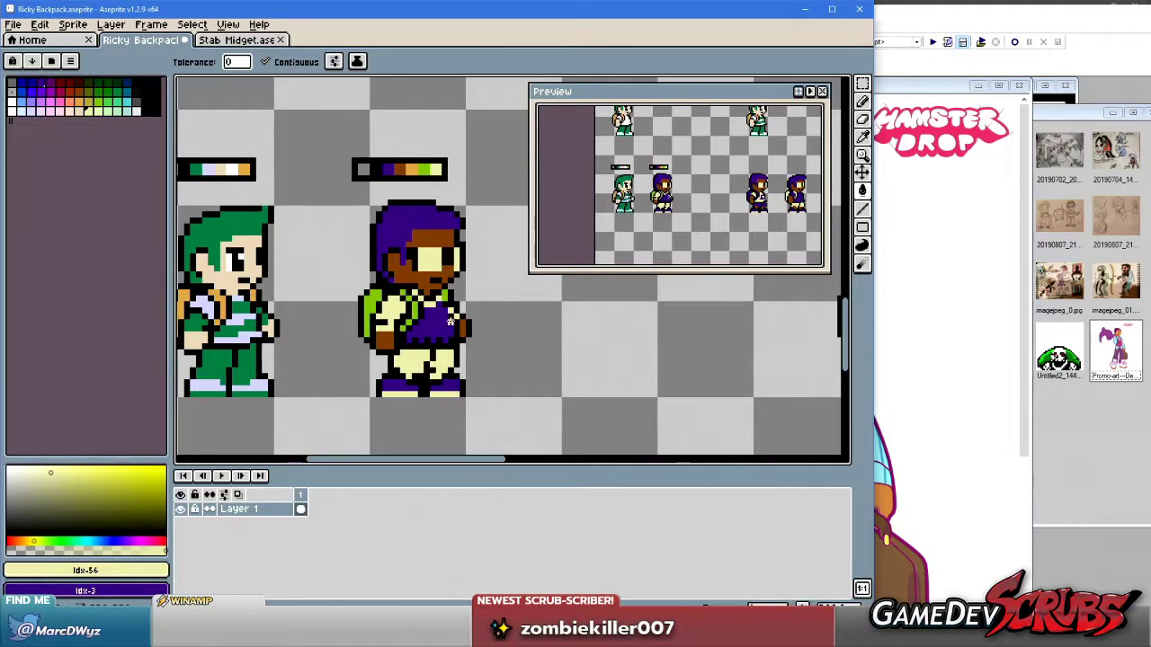
Compare the purple-haired character's colours with the Deke artwork and with the other purple-haired variants in the same row.
{"action": "left_click", "coordinate": [968, 306]}
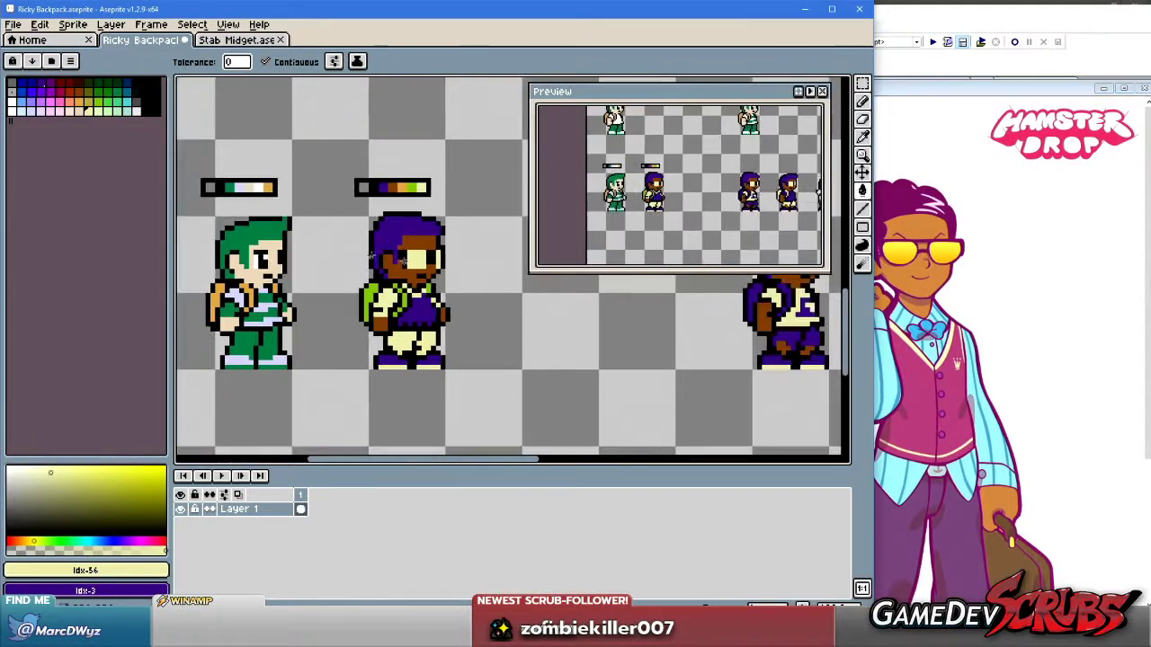
{"action": "scroll", "coordinate": [433, 297], "scroll_direction": "right", "scroll_amount": 8}
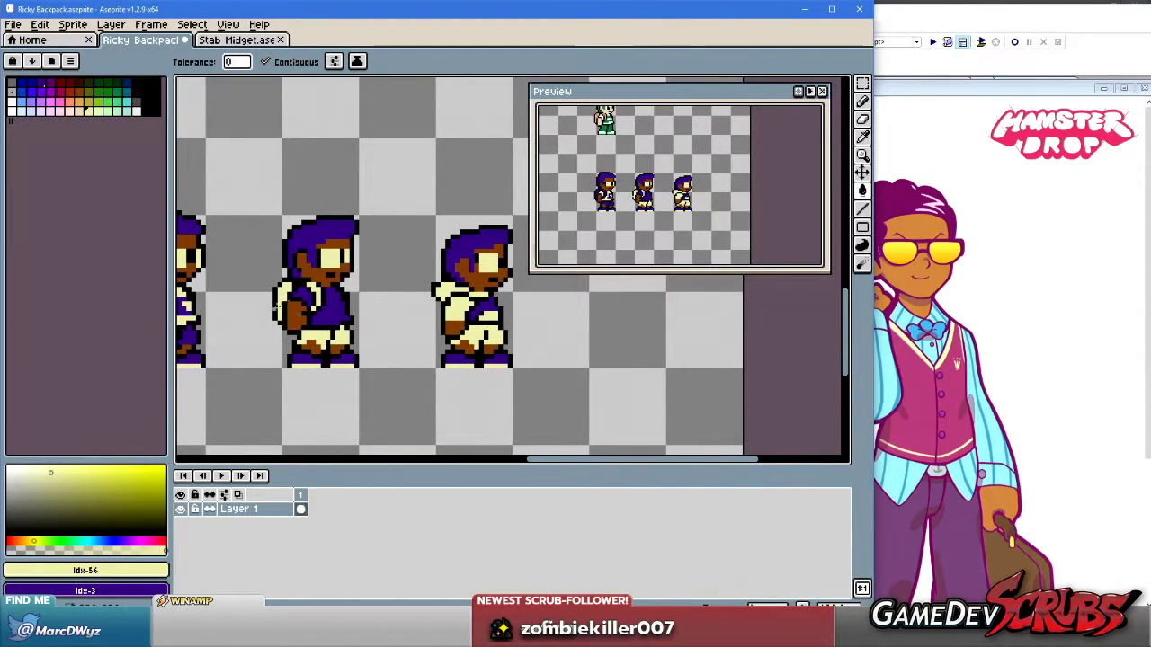
{"action": "scroll", "coordinate": [497, 314], "scroll_direction": "left", "scroll_amount": 8}
{"action": "scroll", "coordinate": [497, 314], "scroll_direction": "up", "scroll_amount": 1}
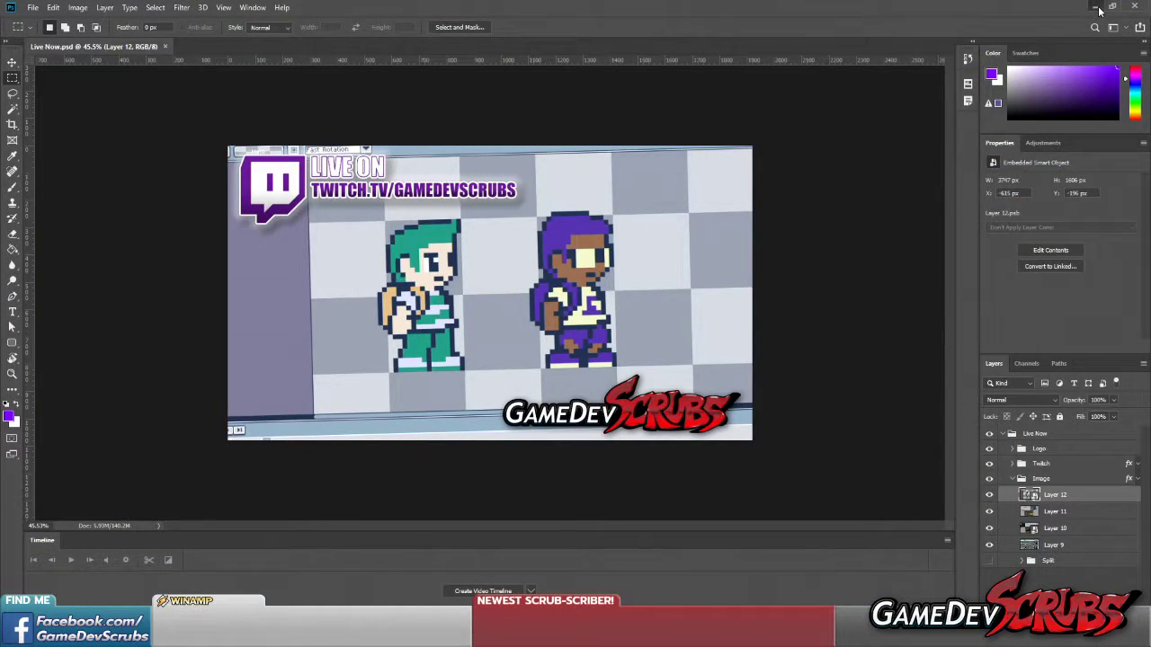
Set up the 20190808_174822.jpg drawing beside the sprite in Paint Shop Pro, examine its clothing colours and return to Aseprite.
{"action": "left_click", "coordinate": [1096, 8]}
{"action": "left_click", "coordinate": [1017, 12]}
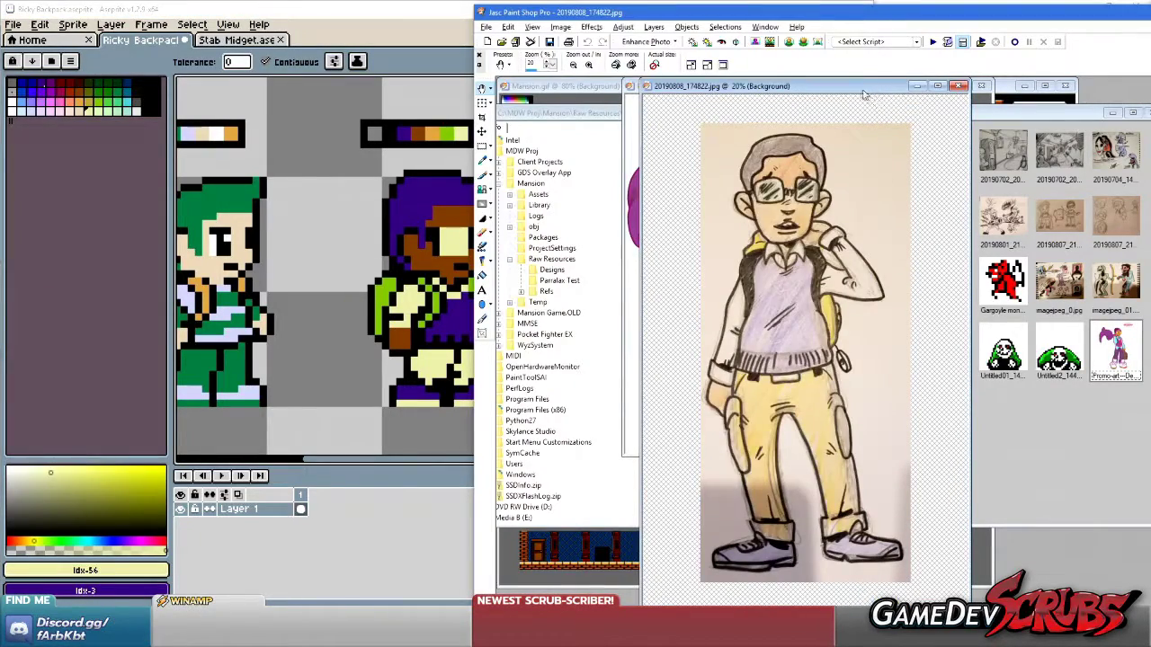
{"action": "left_click_drag", "start_coordinate": [874, 87], "coordinate": [1047, 90]}
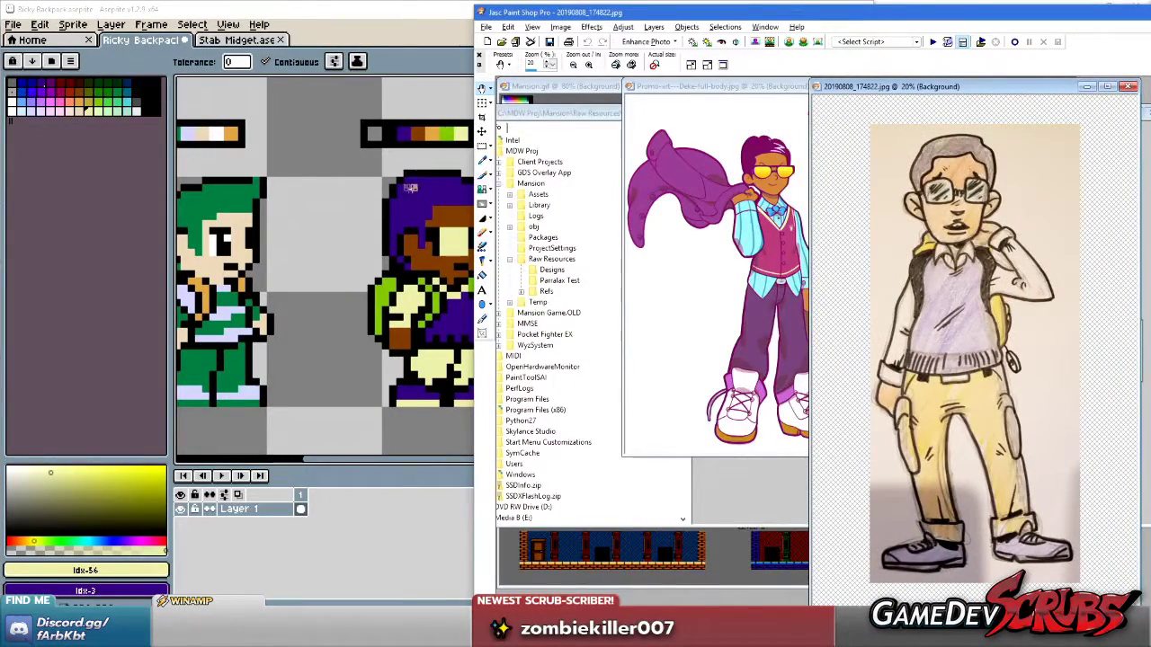
{"action": "left_click", "coordinate": [410, 189]}
{"action": "left_click", "coordinate": [1001, 89]}
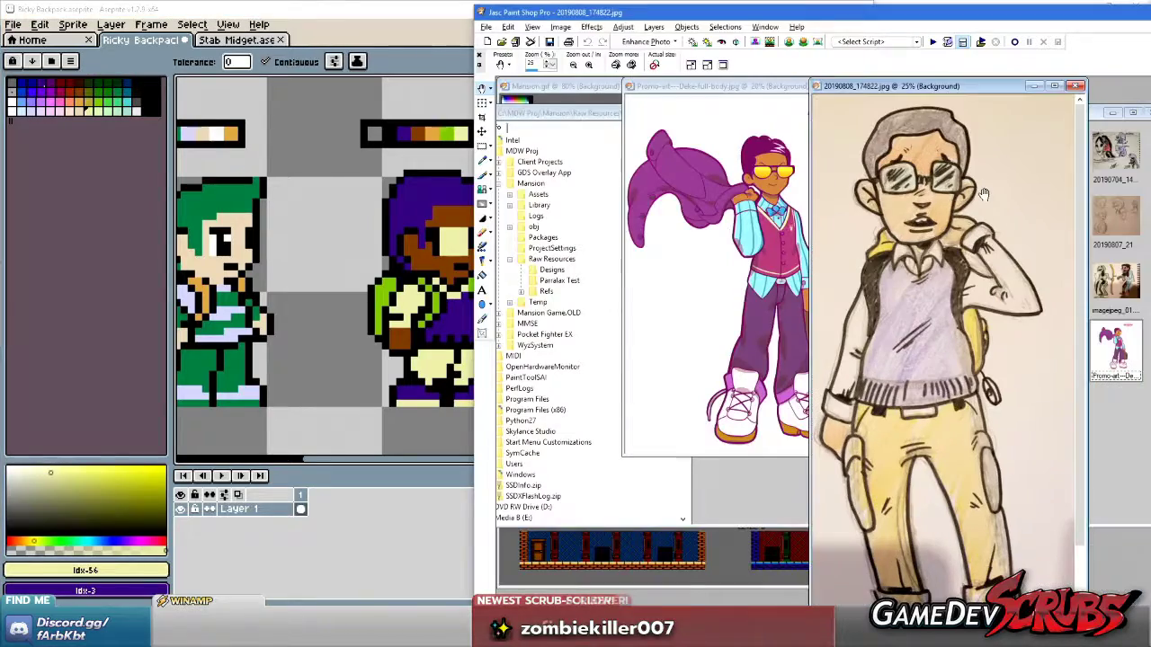
{"action": "left_click_drag", "start_coordinate": [1000, 90], "coordinate": [1001, 87]}
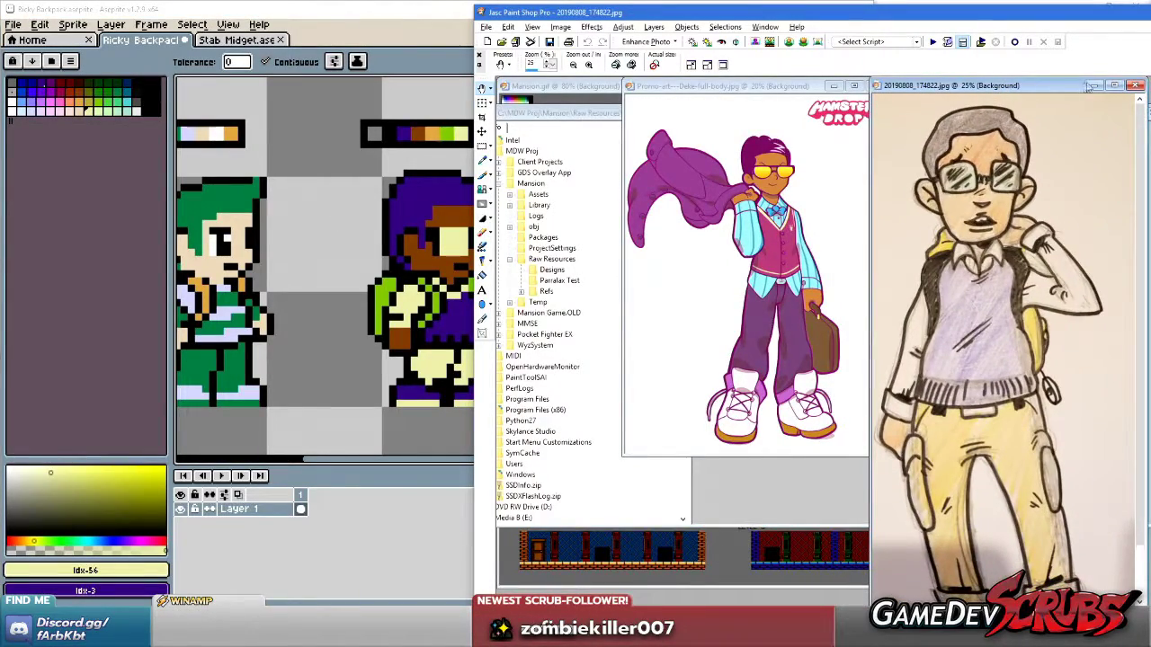
{"action": "left_click", "coordinate": [1115, 85]}
{"action": "scroll", "coordinate": [933, 244], "scroll_direction": "down", "scroll_amount": 1}
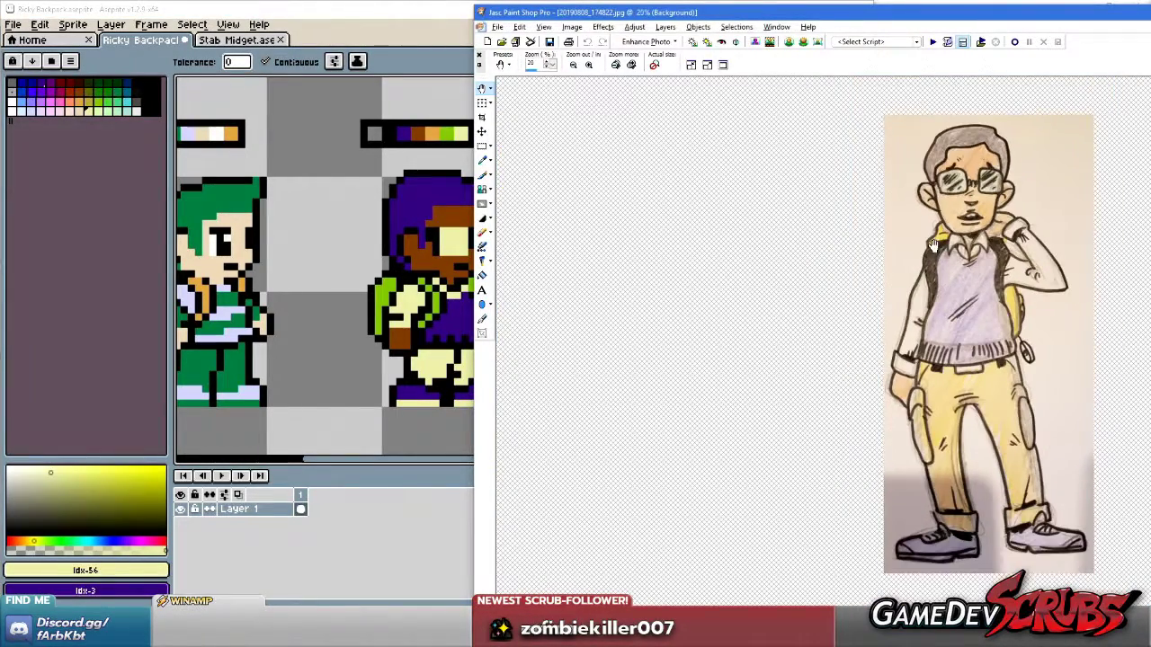
{"action": "left_click", "coordinate": [421, 237]}
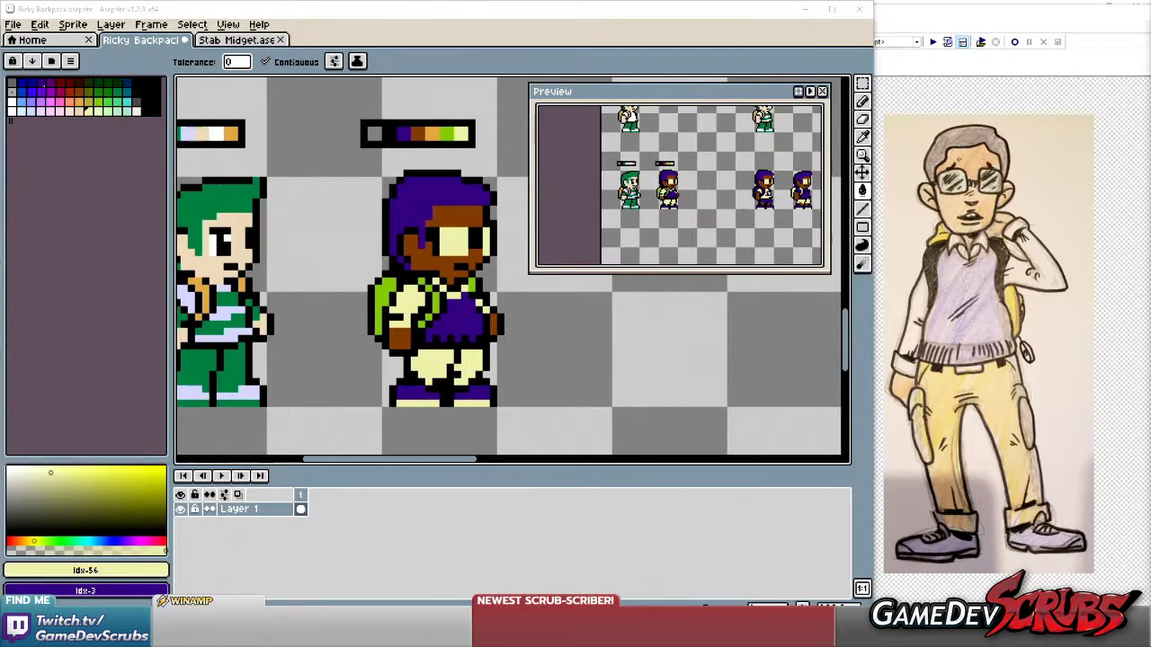
Try beige, index 55, on the purple-haired character's shirt sleeve and trouser leg, and undo both fills.
{"action": "mouse_move", "coordinate": [397, 382]}
{"action": "left_mouse_down"}
{"action": "mouse_move", "coordinate": [486, 382]}
{"action": "mouse_move", "coordinate": [383, 386]}
{"action": "left_mouse_up"}
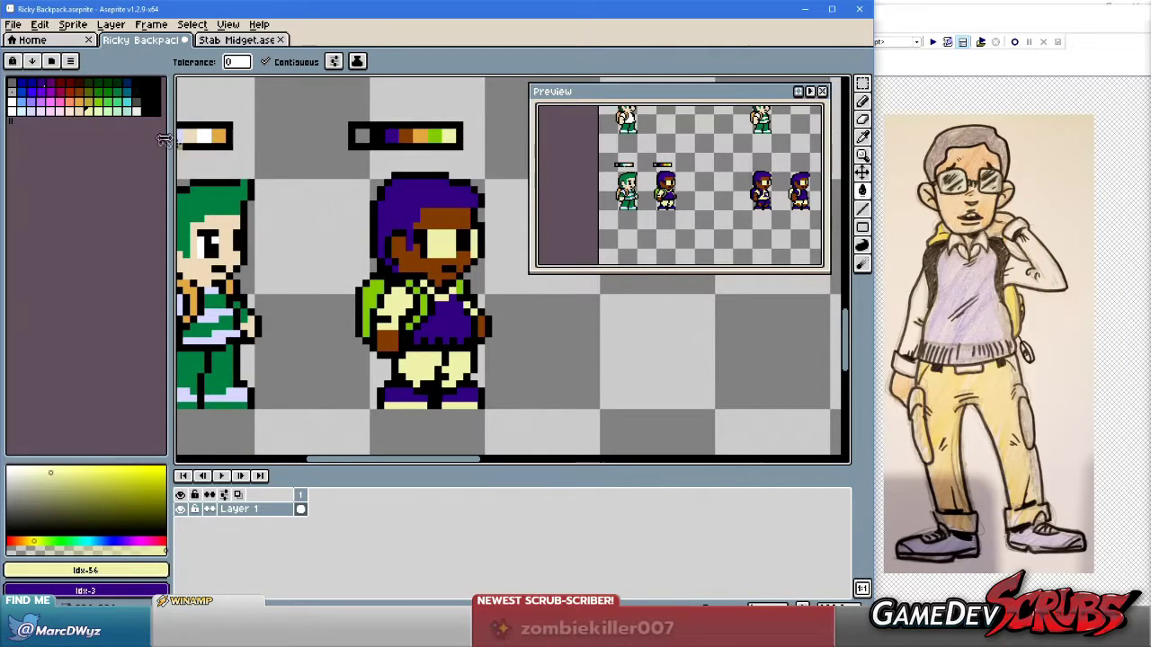
{"action": "left_click", "coordinate": [78, 111]}
{"action": "left_click", "coordinate": [396, 310]}
{"action": "left_click", "coordinate": [428, 368]}
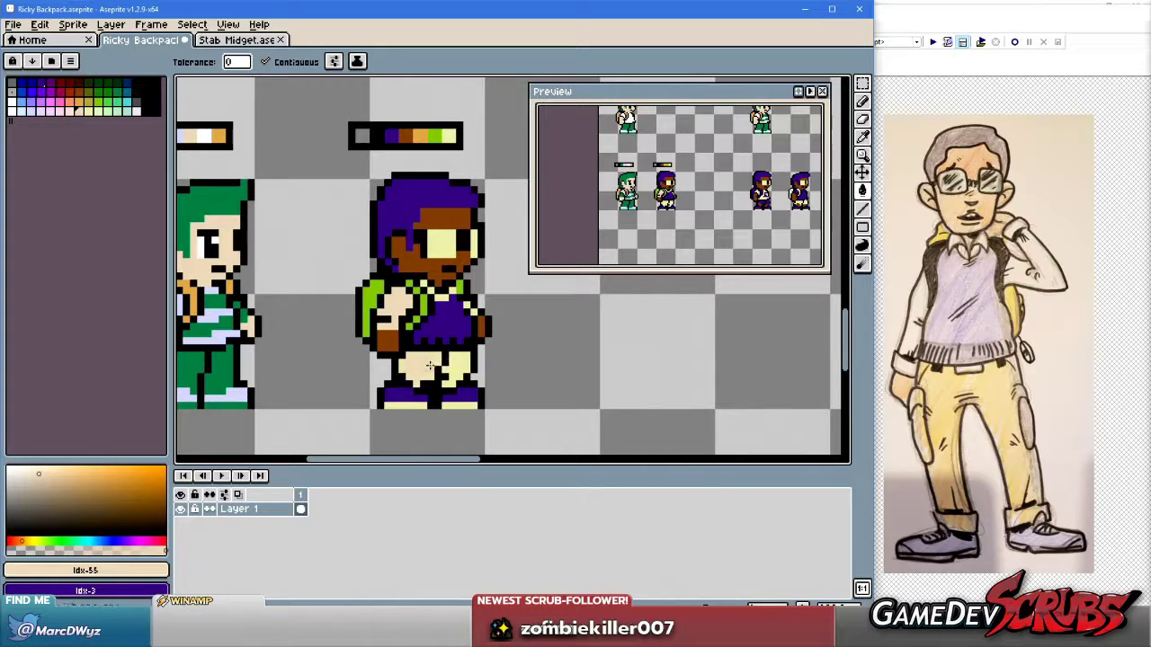
{"action": "key", "text": "ctrl+z"}
{"action": "key", "text": "ctrl+z"}
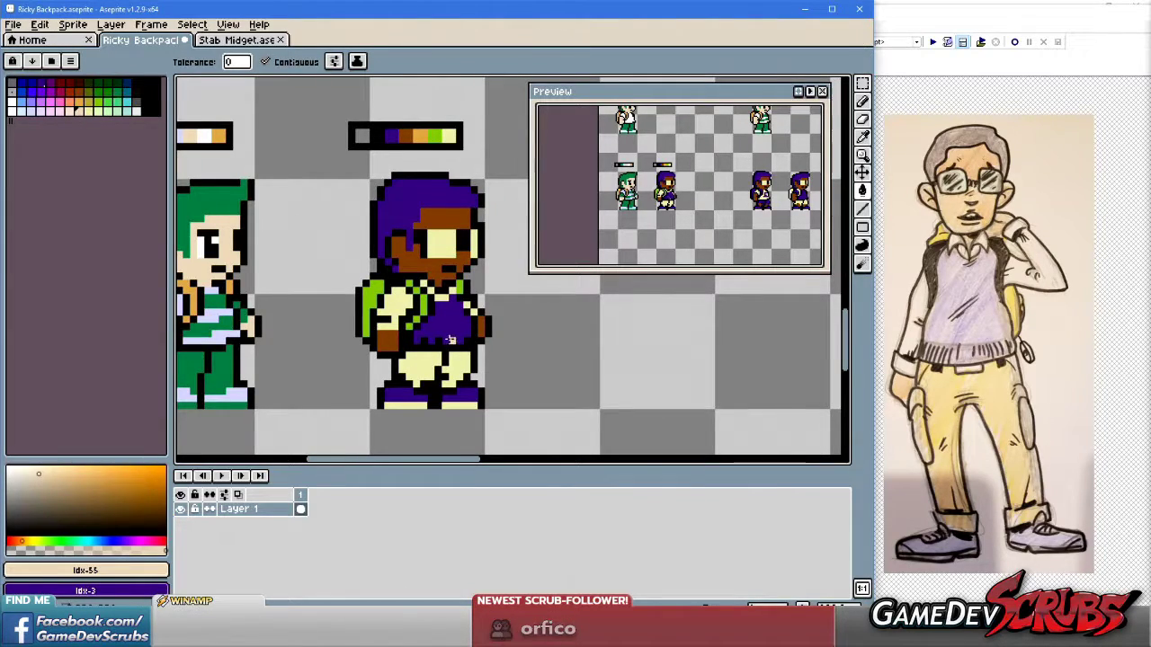
{"action": "scroll", "coordinate": [472, 346], "scroll_direction": "up", "scroll_amount": 1}
{"action": "scroll", "coordinate": [464, 289], "scroll_direction": "down", "scroll_amount": 1}
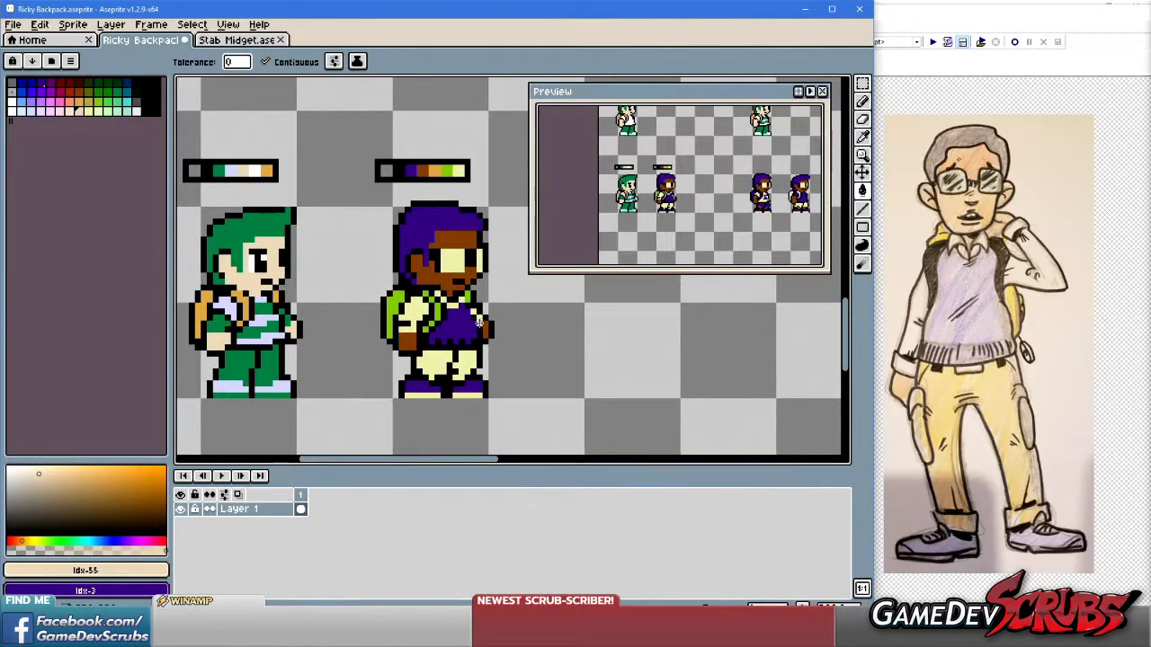
{"action": "scroll", "coordinate": [461, 312], "scroll_direction": "up", "scroll_amount": 1}
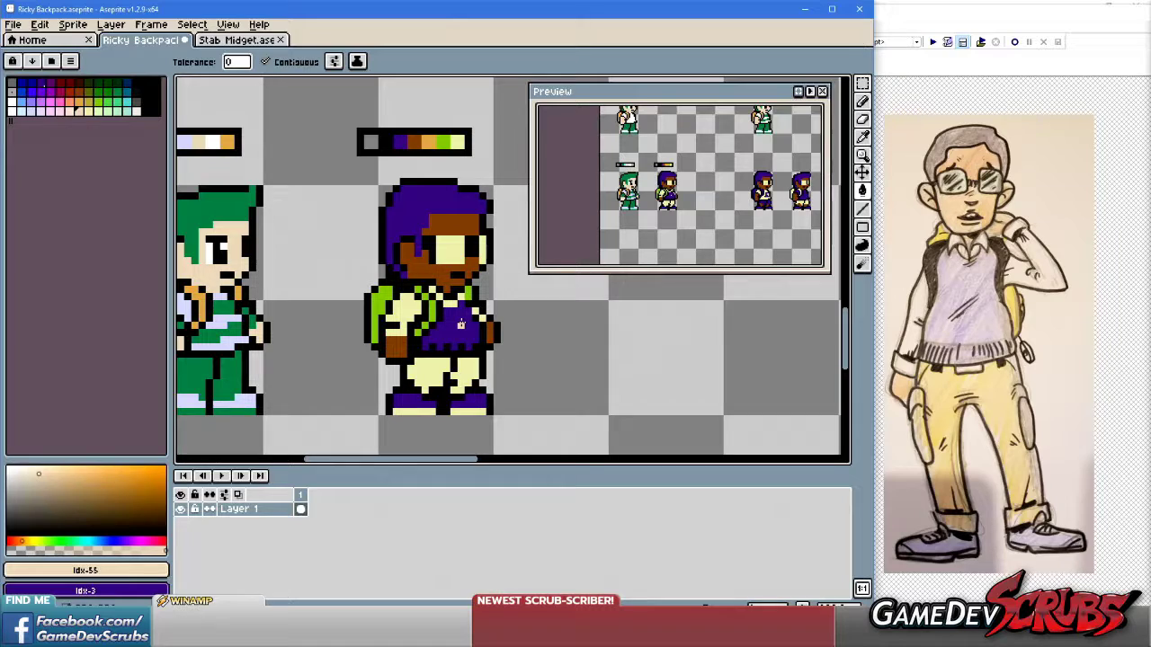
Try pale green, index 57, on the purple-haired character's shirt sleeve and trousers, and undo the fills.
{"action": "left_click", "coordinate": [89, 109]}
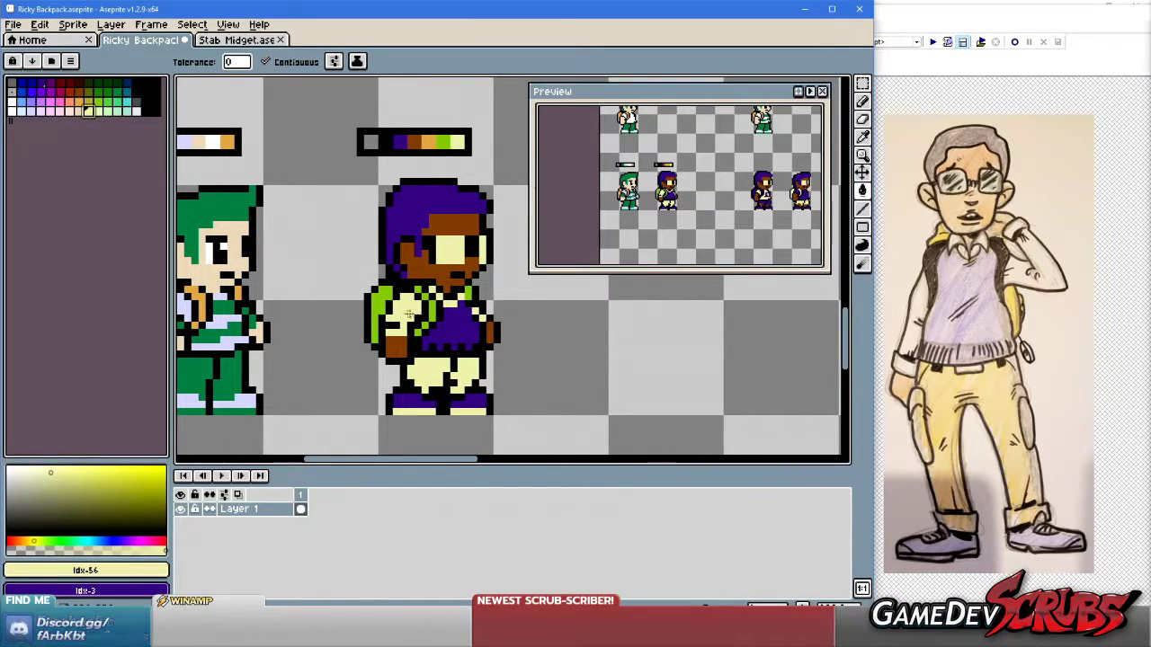
{"action": "left_click", "coordinate": [96, 109]}
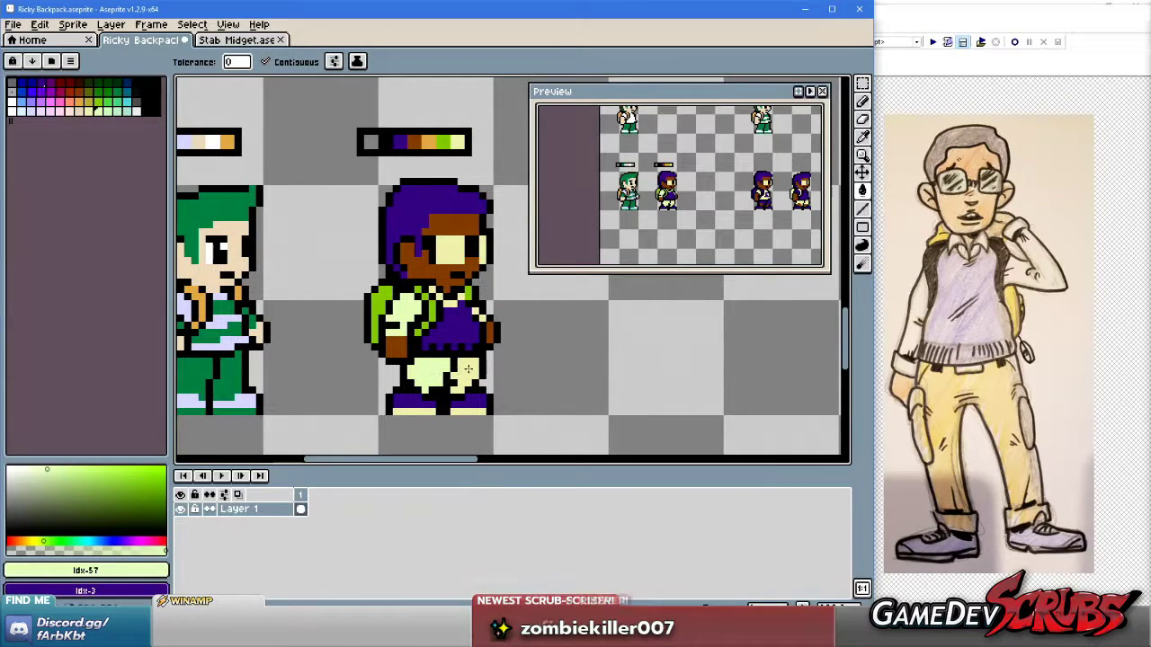
{"action": "key", "text": "v"}
{"action": "key", "text": "ctrl+z"}
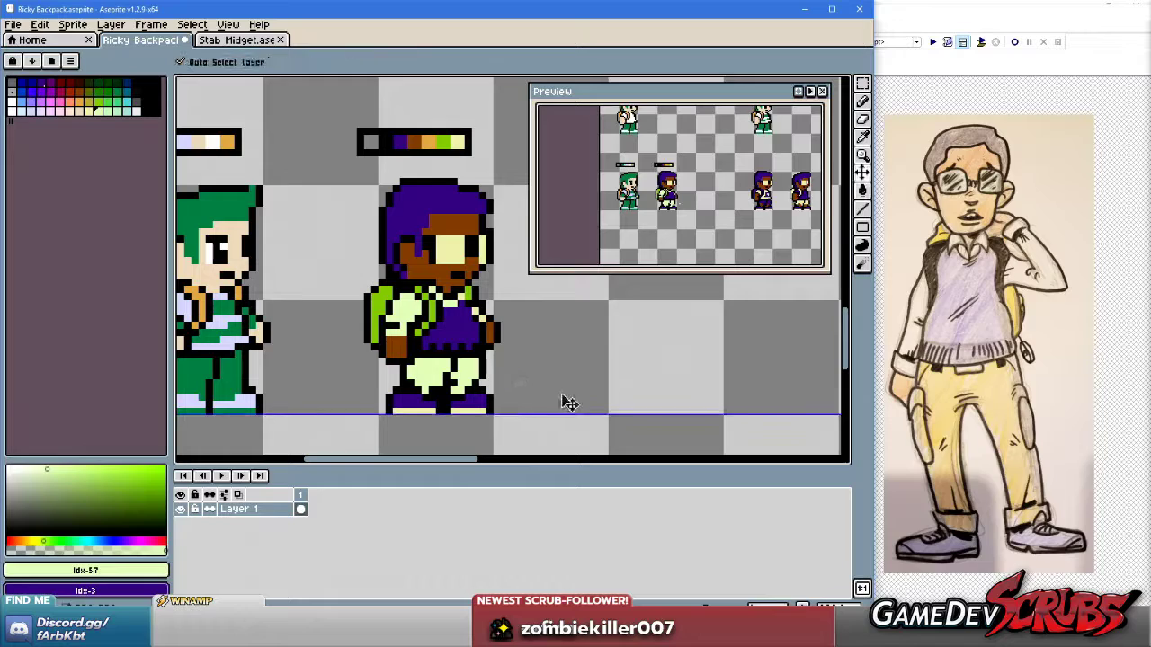
{"action": "key", "text": "ctrl+z"}
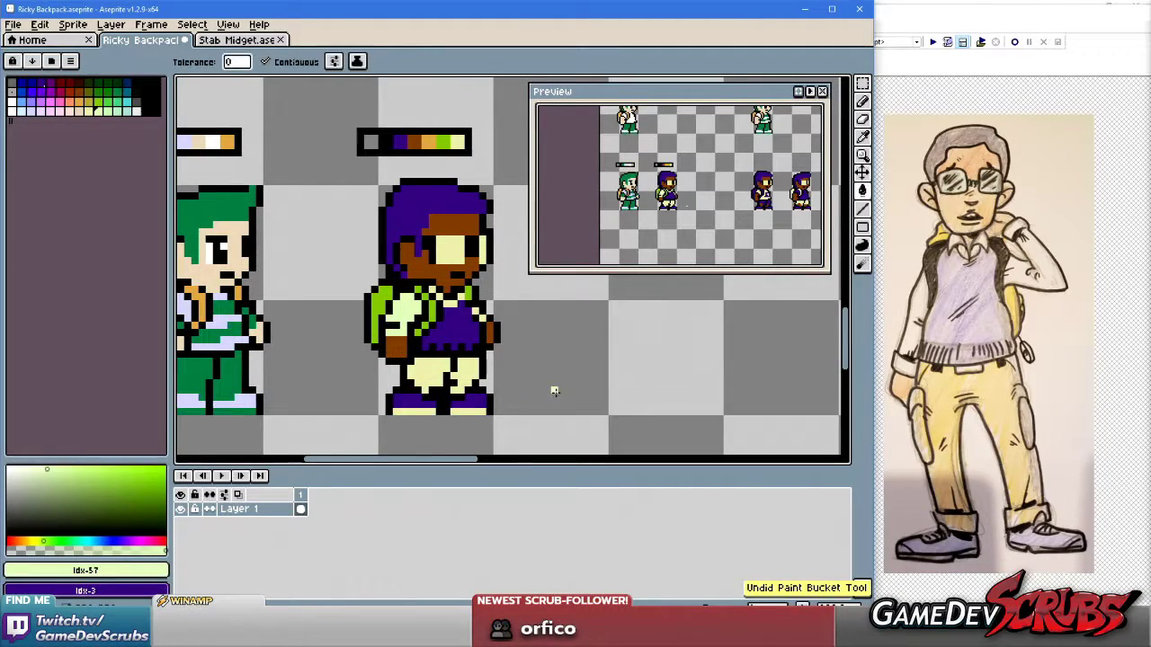
{"action": "key", "text": "g"}
{"action": "scroll", "coordinate": [501, 346], "scroll_direction": "right", "scroll_amount": 2}
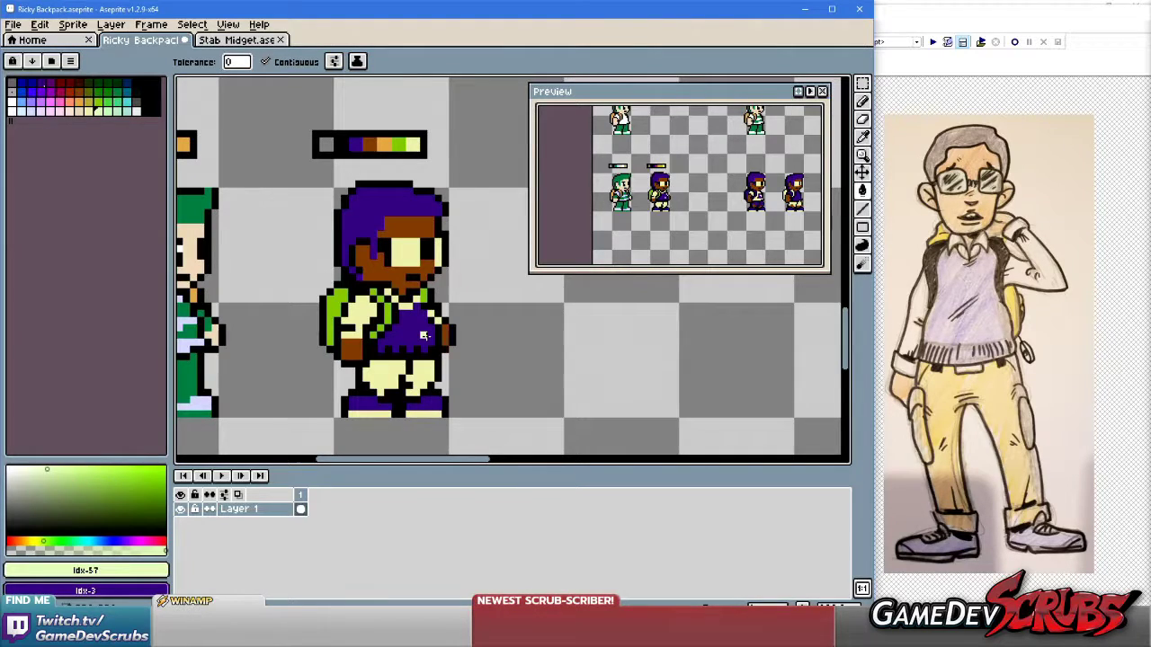
{"action": "left_click_drag", "start_coordinate": [420, 336], "coordinate": [504, 342]}
{"action": "scroll", "coordinate": [511, 329], "scroll_direction": "right", "scroll_amount": 2}
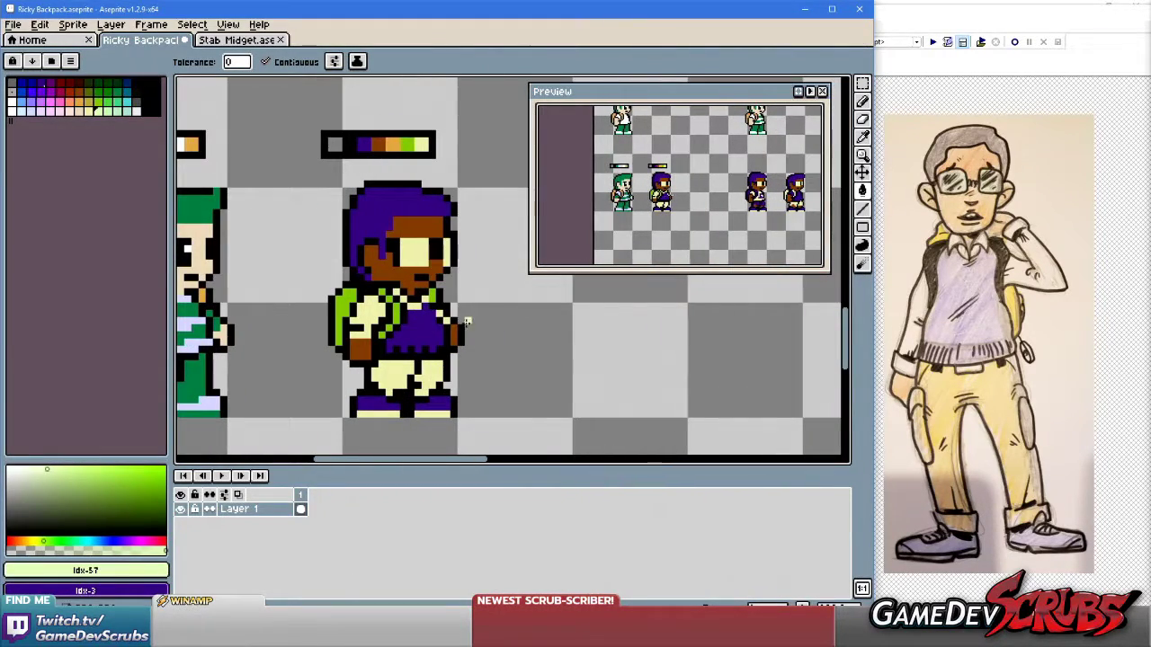
Sample pale yellow, index 56, and black, index 13, and pencil black crease details onto both legs of the purple-haired character's trousers.
{"action": "key", "text": "b"}
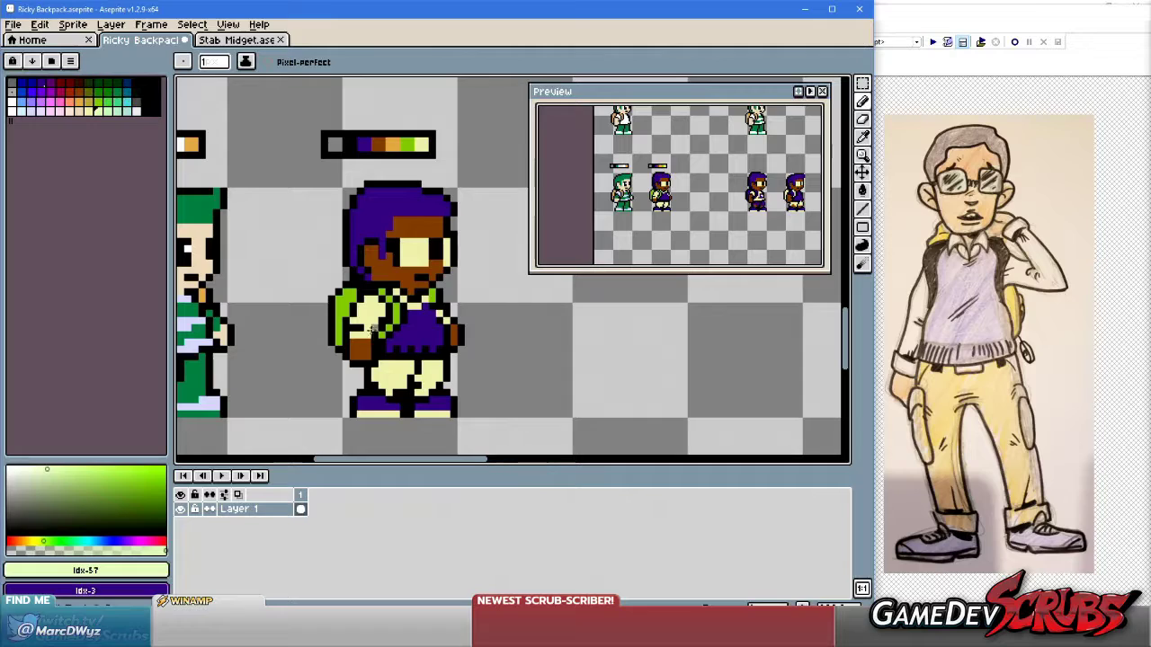
{"action": "key", "text": "z"}
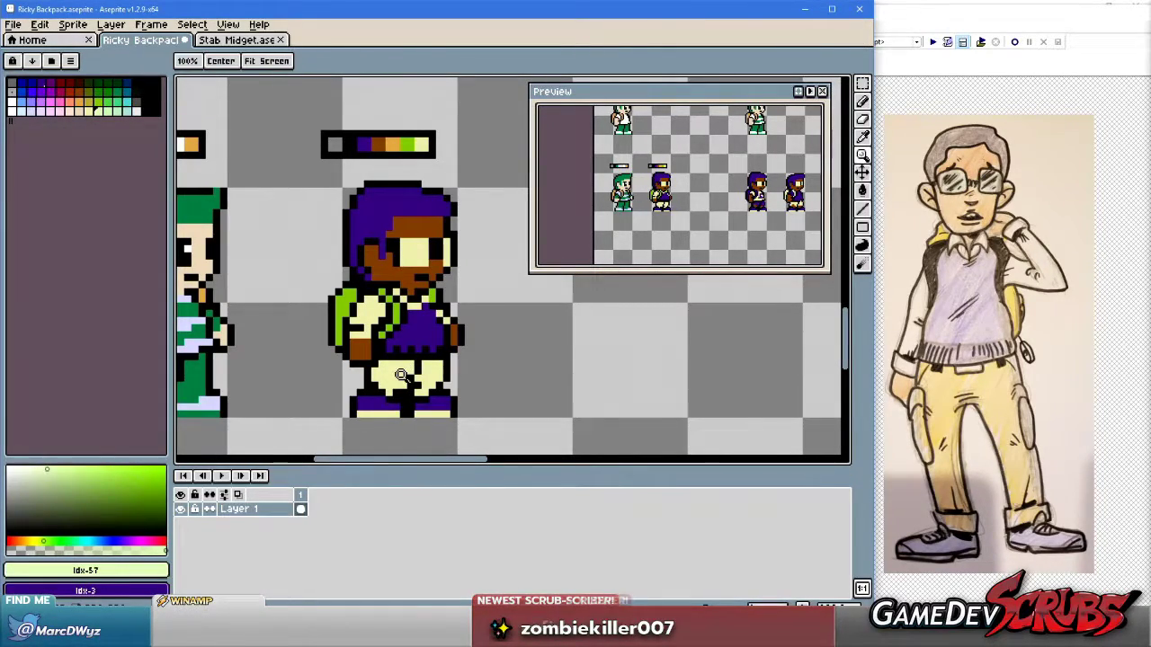
{"action": "key", "text": "i"}
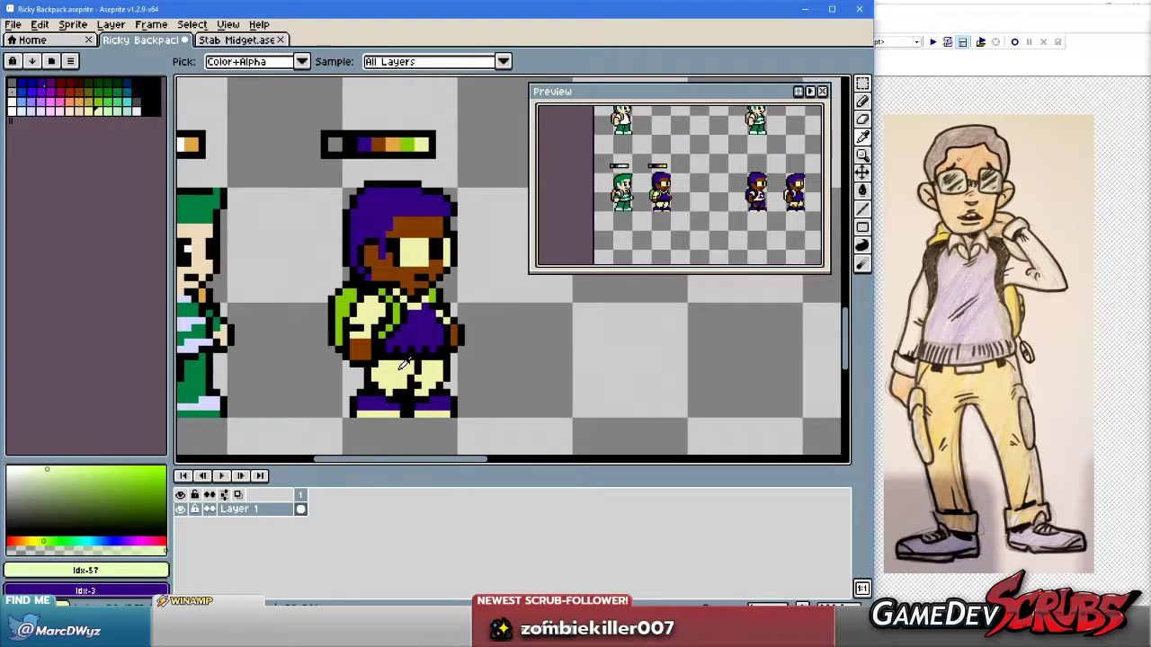
{"action": "left_click", "coordinate": [402, 365]}
{"action": "scroll", "coordinate": [552, 359], "scroll_direction": "up", "scroll_amount": 2}
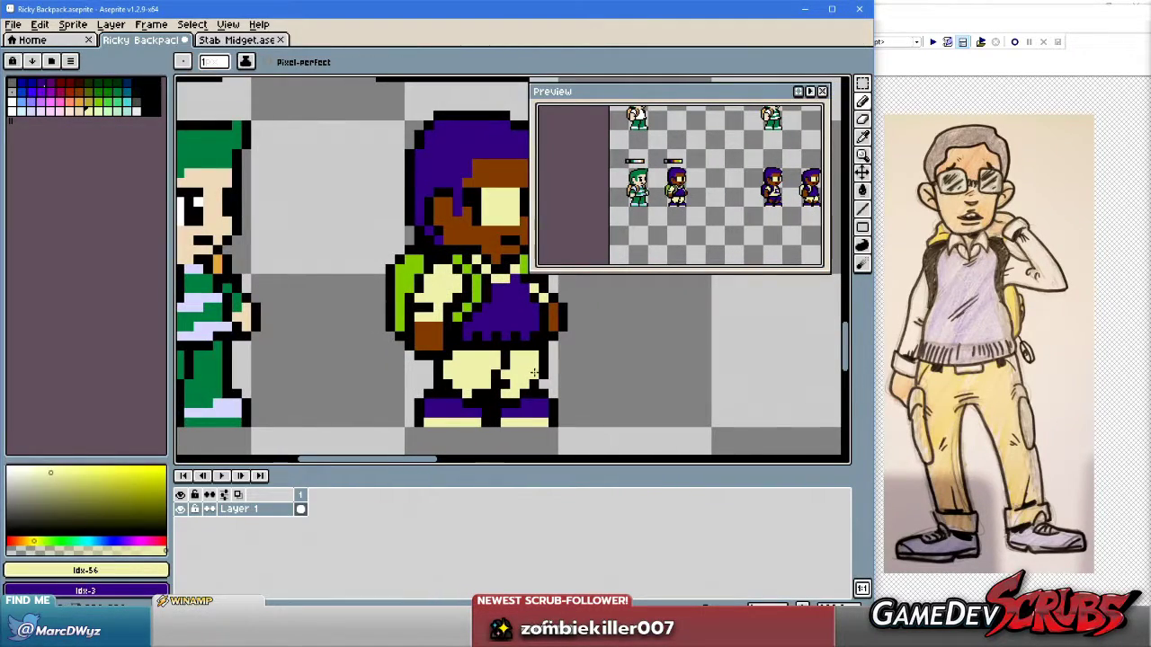
{"action": "key", "text": "b"}
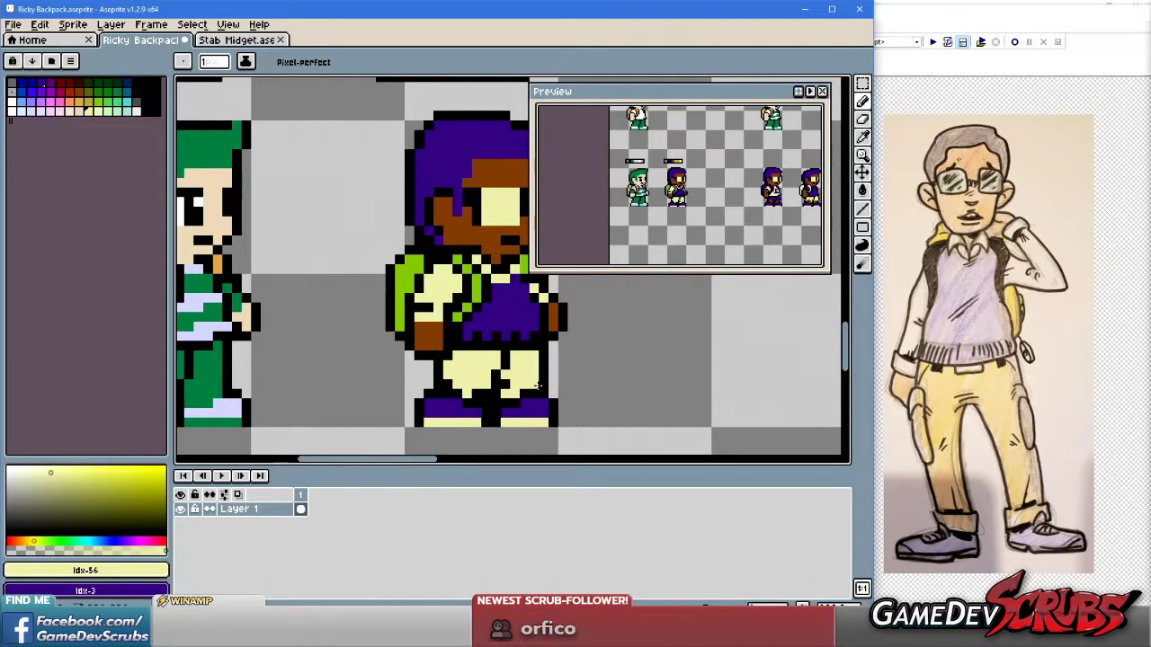
{"action": "key", "text": "ctrl"}
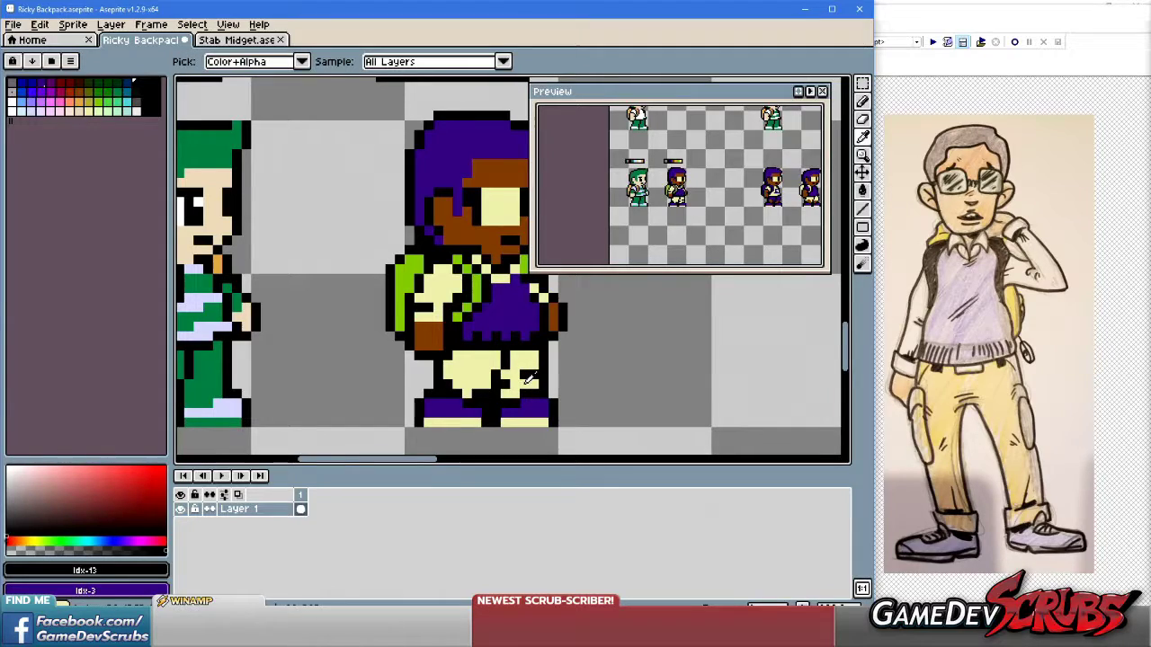
{"action": "right_click", "coordinate": [537, 364], "text": "alt"}
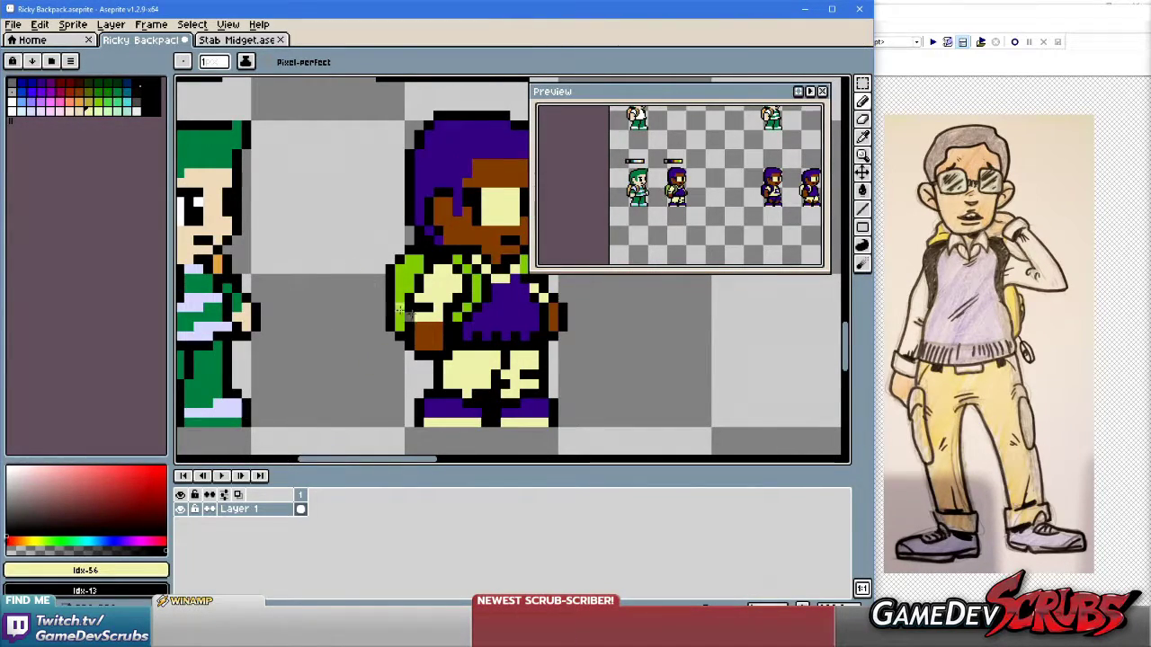
{"action": "scroll", "coordinate": [395, 300], "scroll_direction": "right", "scroll_amount": 2}
{"action": "scroll", "coordinate": [437, 309], "scroll_direction": "left", "scroll_amount": 2}
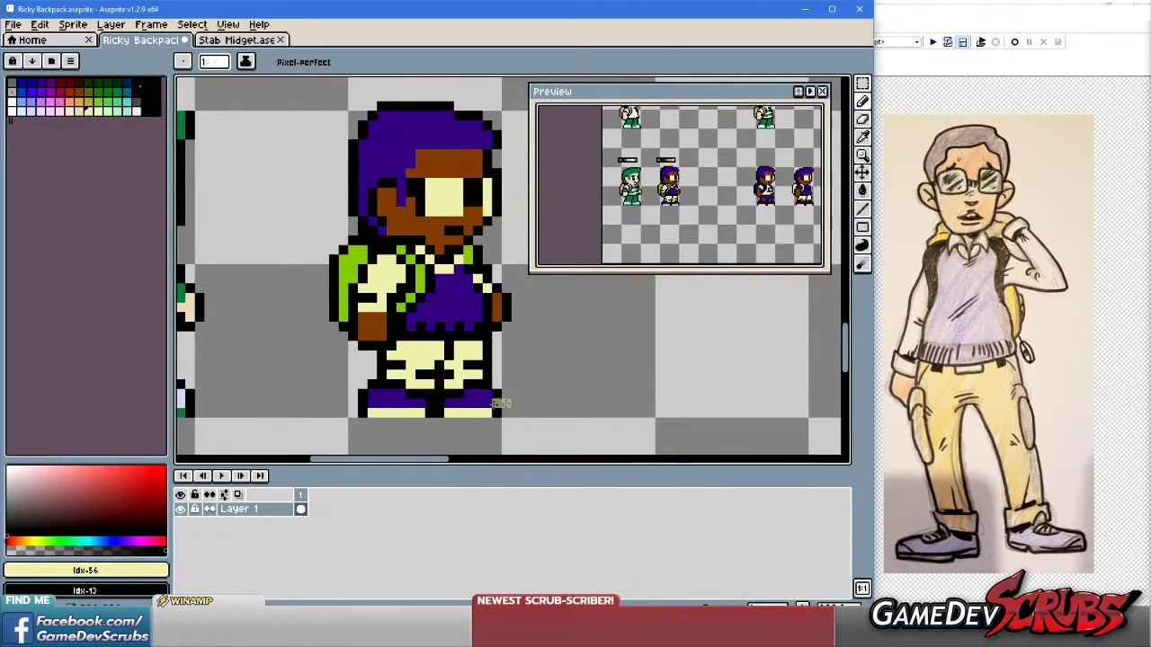
Paint the purple-haired character's shoe soles with the shoes' own purple, index 3.
{"action": "scroll", "coordinate": [501, 404], "scroll_direction": "down", "scroll_amount": 3}
{"action": "scroll", "coordinate": [534, 390], "scroll_direction": "up", "scroll_amount": 2}
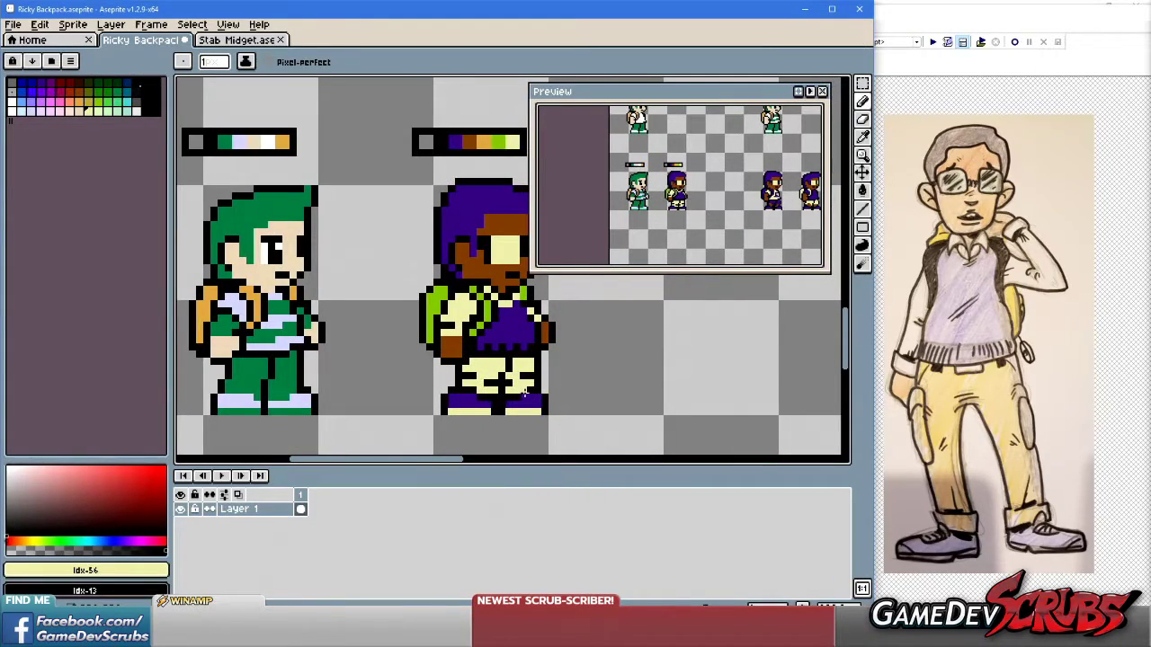
{"action": "scroll", "coordinate": [524, 392], "scroll_direction": "up", "scroll_amount": 2}
{"action": "scroll", "coordinate": [526, 387], "scroll_direction": "down", "scroll_amount": 3}
{"action": "scroll", "coordinate": [530, 368], "scroll_direction": "up", "scroll_amount": 1}
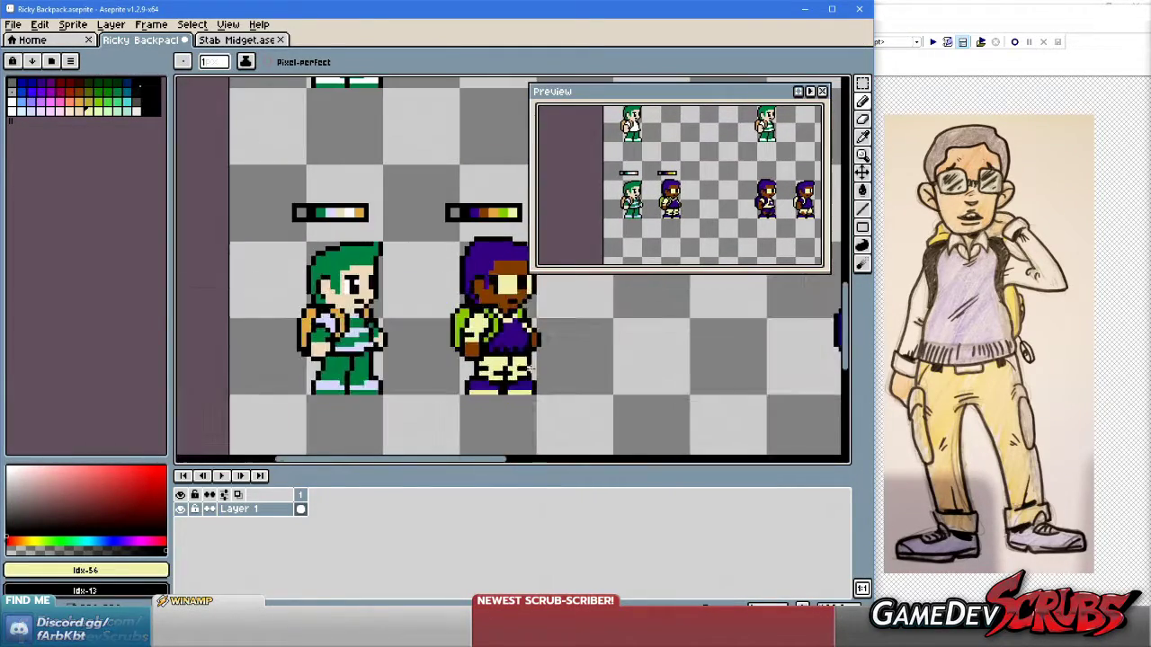
{"action": "scroll", "coordinate": [529, 368], "scroll_direction": "up", "scroll_amount": 4}
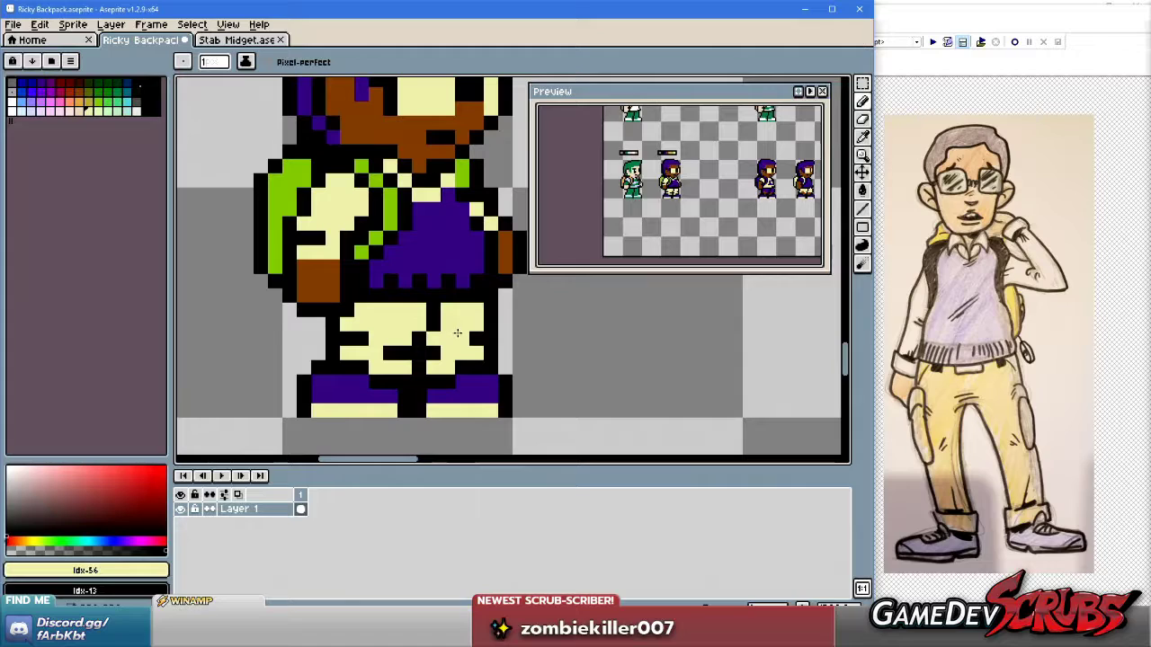
{"action": "left_click_drag", "start_coordinate": [435, 337], "coordinate": [450, 355]}
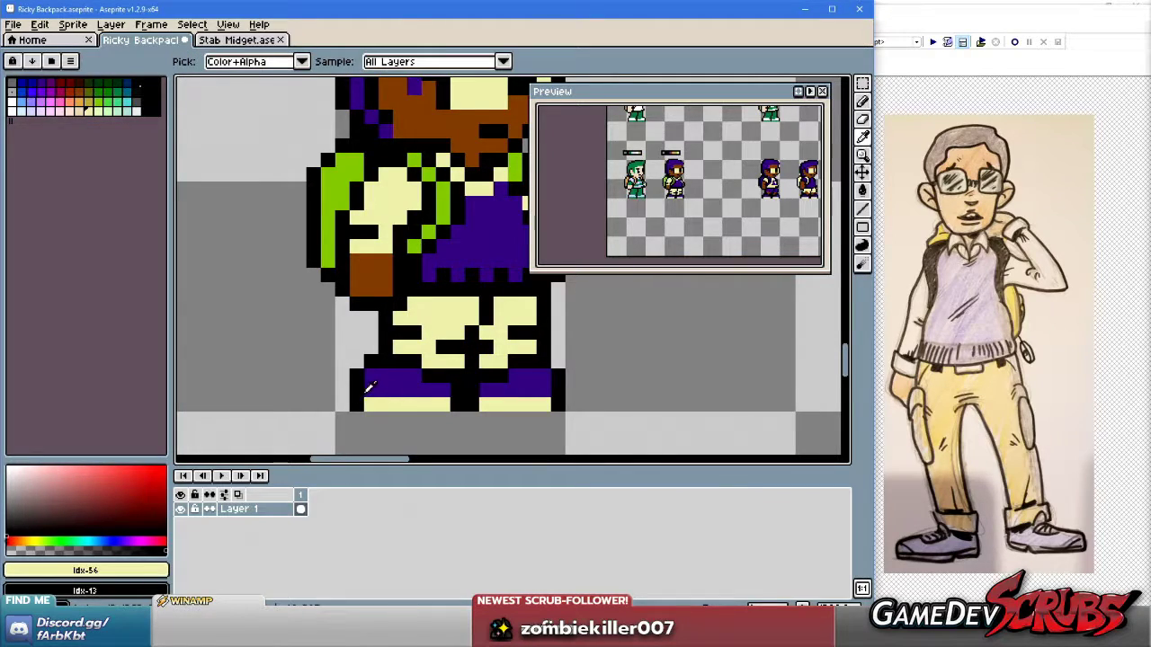
{"action": "left_click", "coordinate": [373, 387], "text": "alt"}
{"action": "left_click_drag", "start_coordinate": [371, 404], "coordinate": [548, 402]}
{"action": "left_click", "coordinate": [490, 402]}
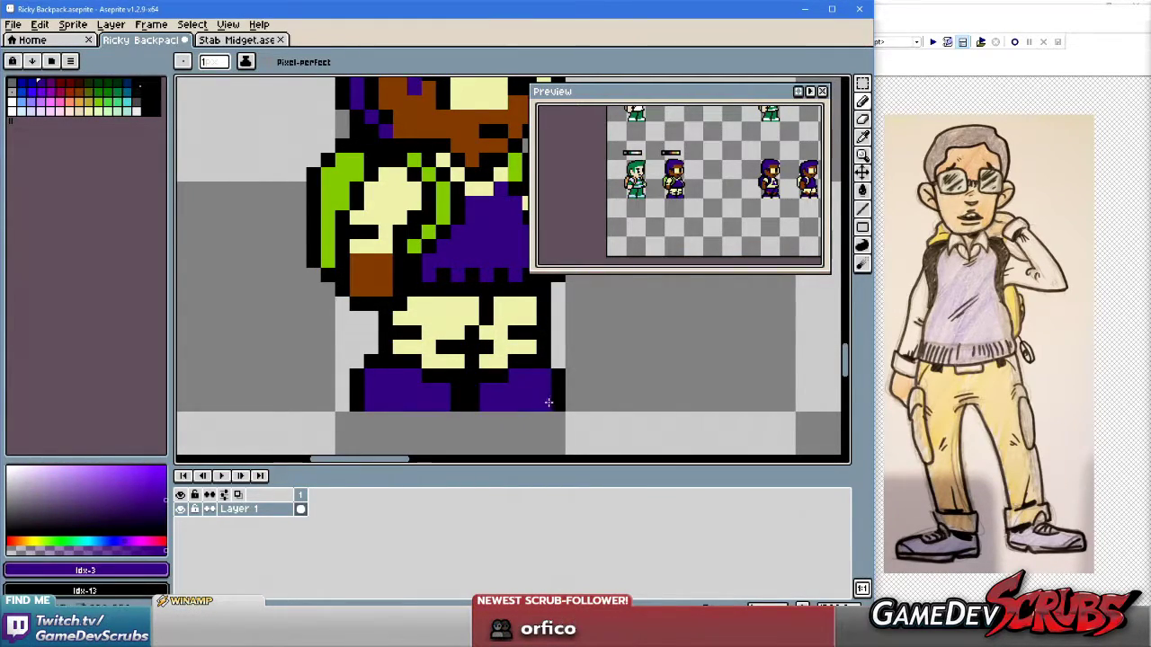
Move the purple-haired character's lower trouser legs and shoes down one pixel.
{"action": "left_click", "coordinate": [424, 361]}
{"action": "key", "text": "m"}
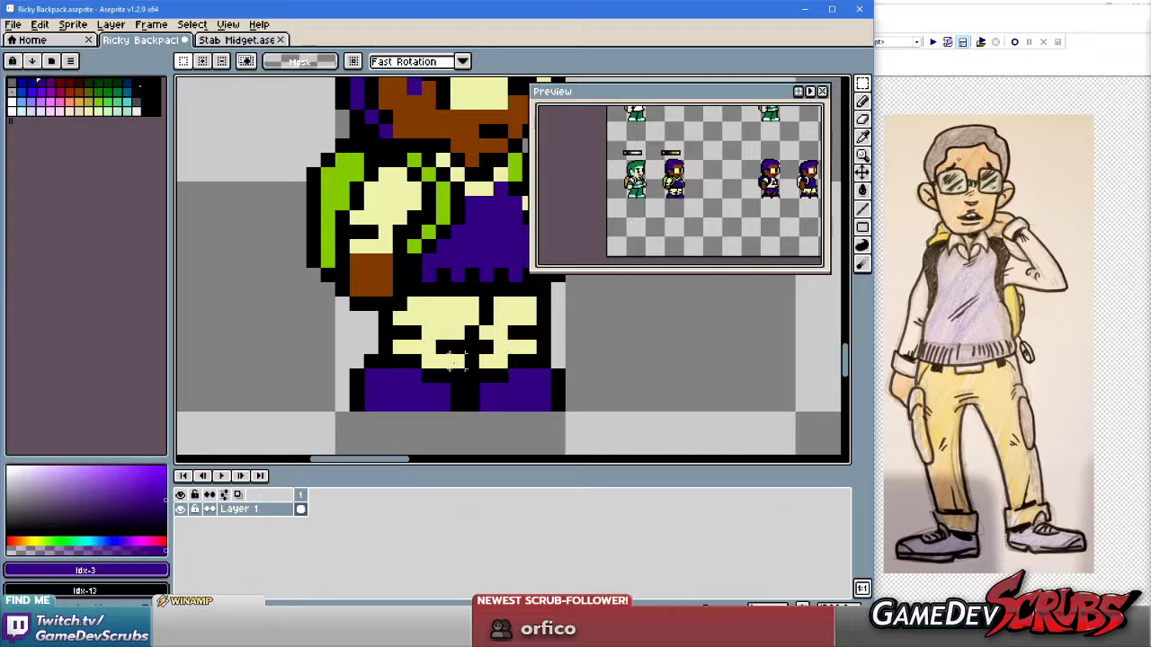
{"action": "left_click_drag", "start_coordinate": [318, 322], "coordinate": [531, 380]}
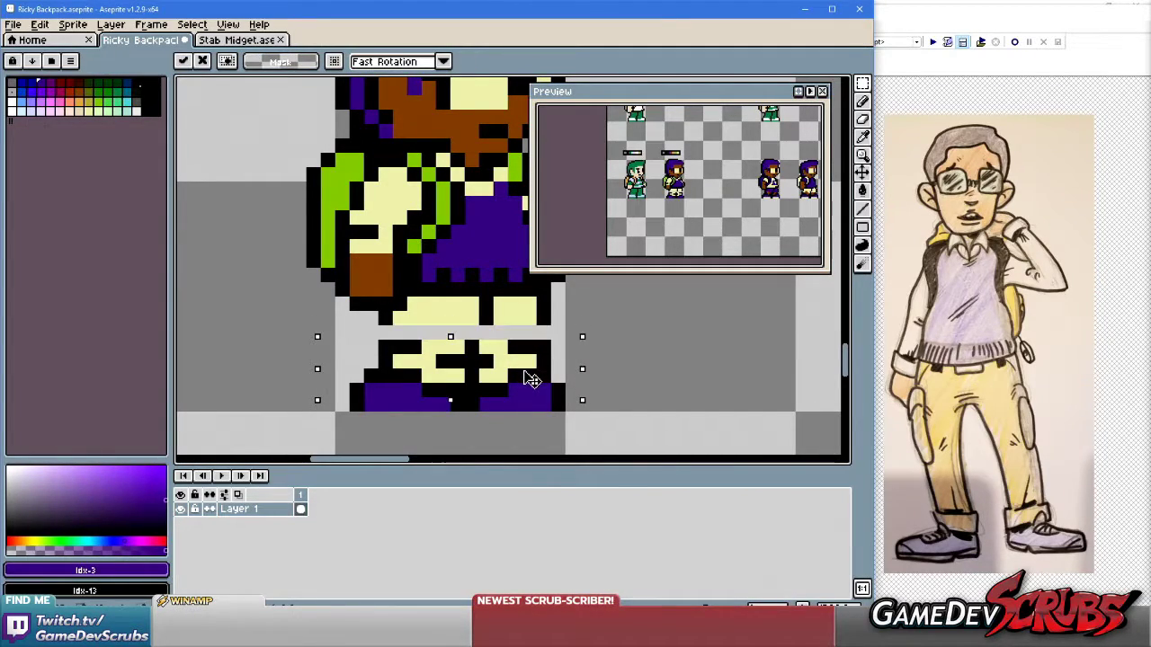
{"action": "left_click", "coordinate": [620, 360]}
{"action": "key", "text": "b"}
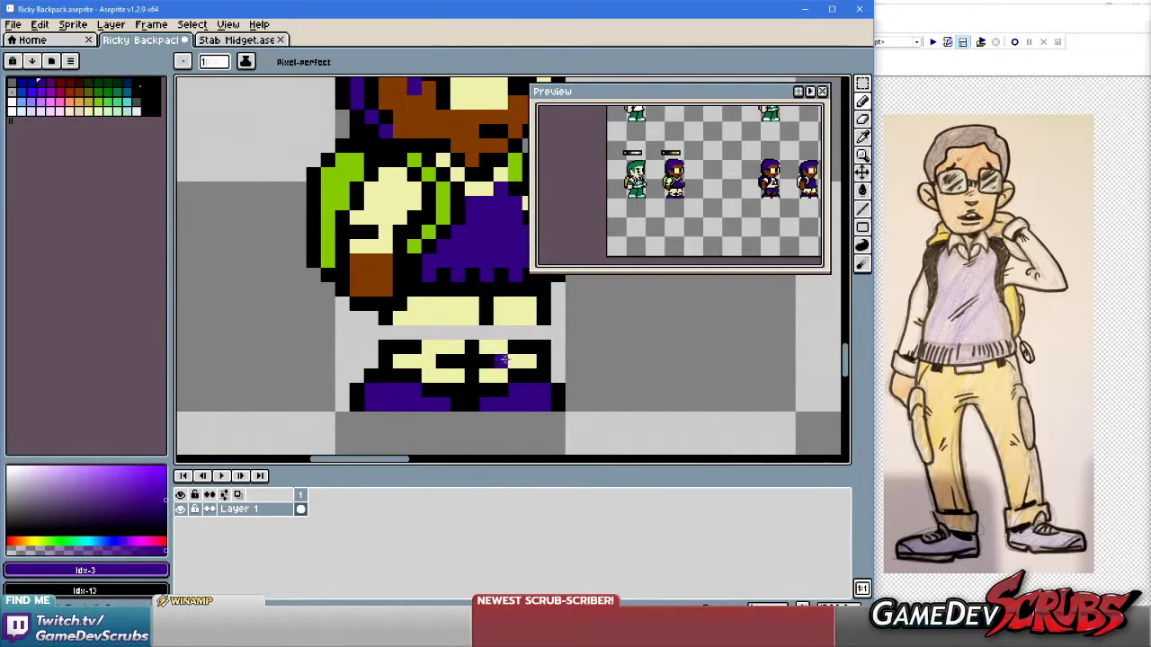
{"action": "scroll", "coordinate": [414, 346], "scroll_direction": "down", "scroll_amount": 3}
{"action": "scroll", "coordinate": [409, 346], "scroll_direction": "up", "scroll_amount": 2}
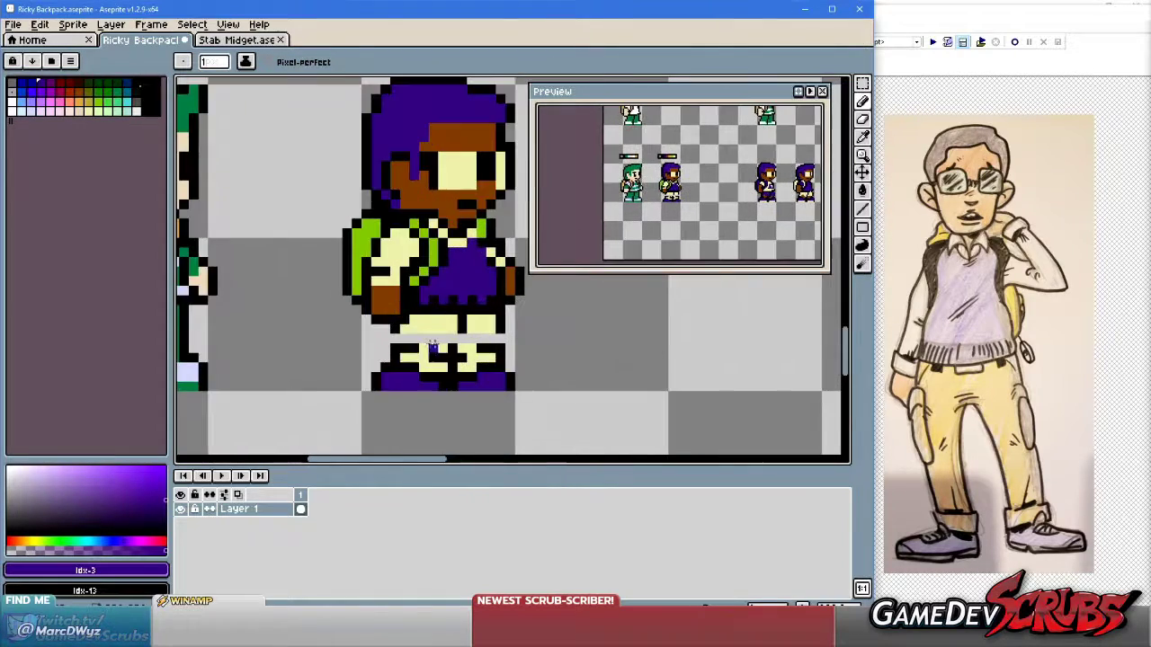
Fill the one-pixel gap across the purple-haired character's trousers with sampled pale yellow, index 56, and close its black outline.
{"action": "key", "text": "i"}
{"action": "left_click", "coordinate": [398, 343]}
{"action": "key", "text": "b"}
{"action": "left_click_drag", "start_coordinate": [370, 339], "coordinate": [509, 334]}
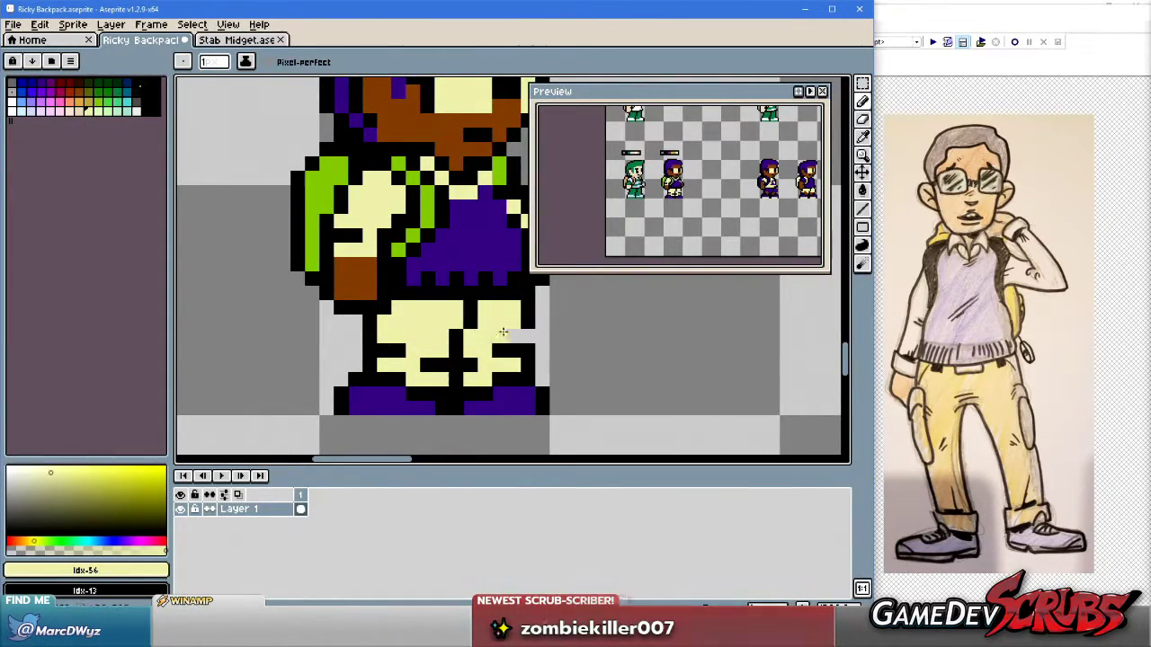
{"action": "right_click", "coordinate": [527, 336]}
{"action": "scroll", "coordinate": [526, 335], "scroll_direction": "down", "scroll_amount": 3}
{"action": "scroll", "coordinate": [529, 334], "scroll_direction": "up", "scroll_amount": 2}
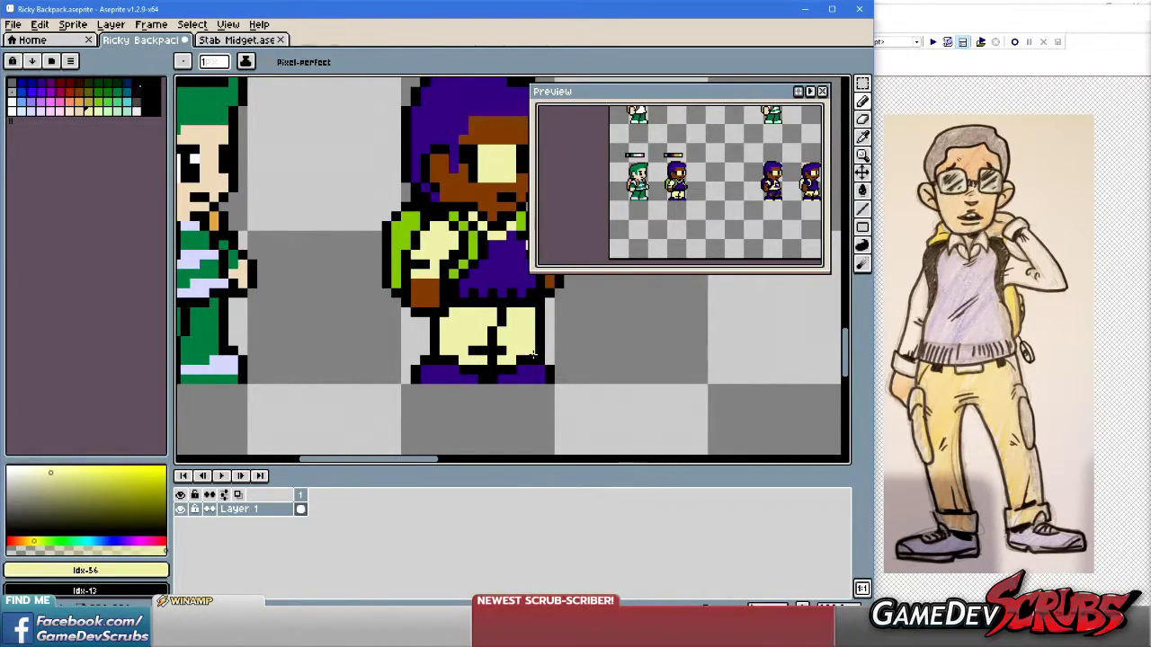
Shift the purple-haired character's rear lower leg and shoe one pixel to the left.
{"action": "scroll", "coordinate": [526, 356], "scroll_direction": "down", "scroll_amount": 2}
{"action": "scroll", "coordinate": [530, 349], "scroll_direction": "up", "scroll_amount": 2}
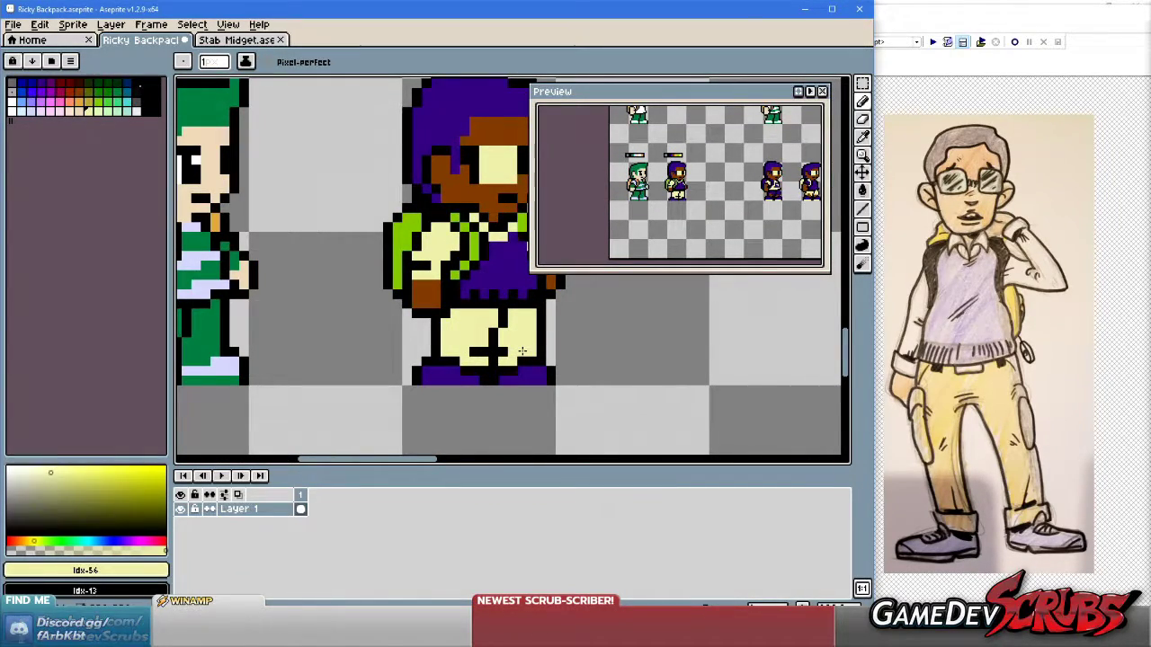
{"action": "scroll", "coordinate": [404, 349], "scroll_direction": "down", "scroll_amount": 2}
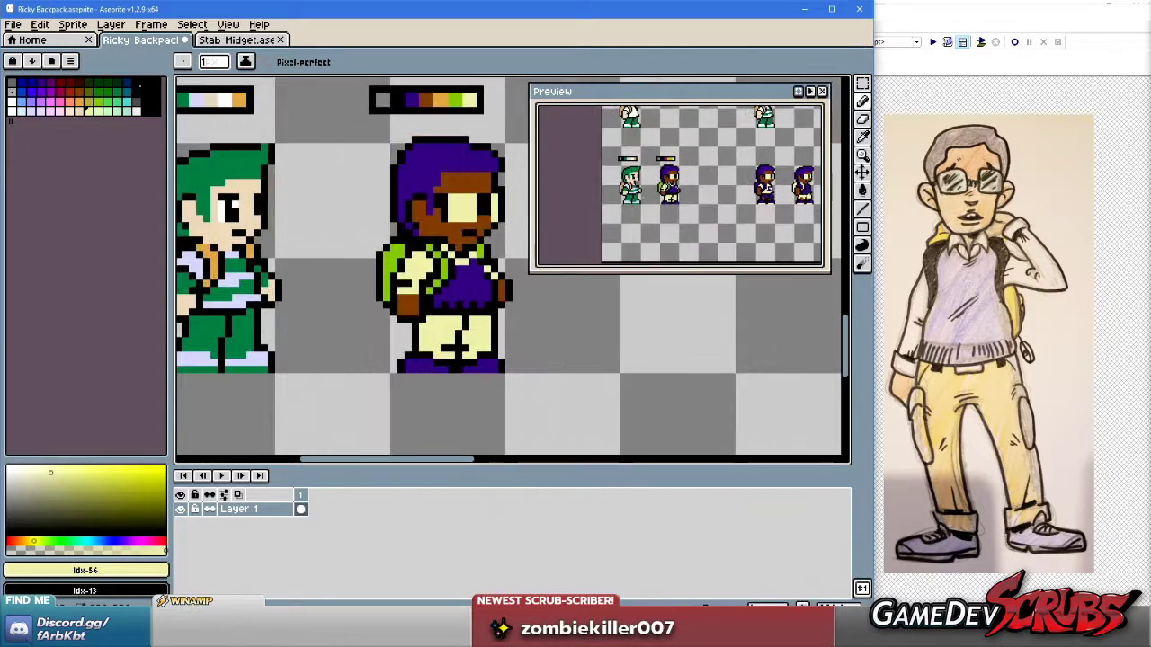
{"action": "scroll", "coordinate": [437, 353], "scroll_direction": "up", "scroll_amount": 2}
{"action": "key", "text": "m"}
{"action": "left_click_drag", "start_coordinate": [361, 334], "coordinate": [447, 388]}
{"action": "left_click", "coordinate": [538, 382]}
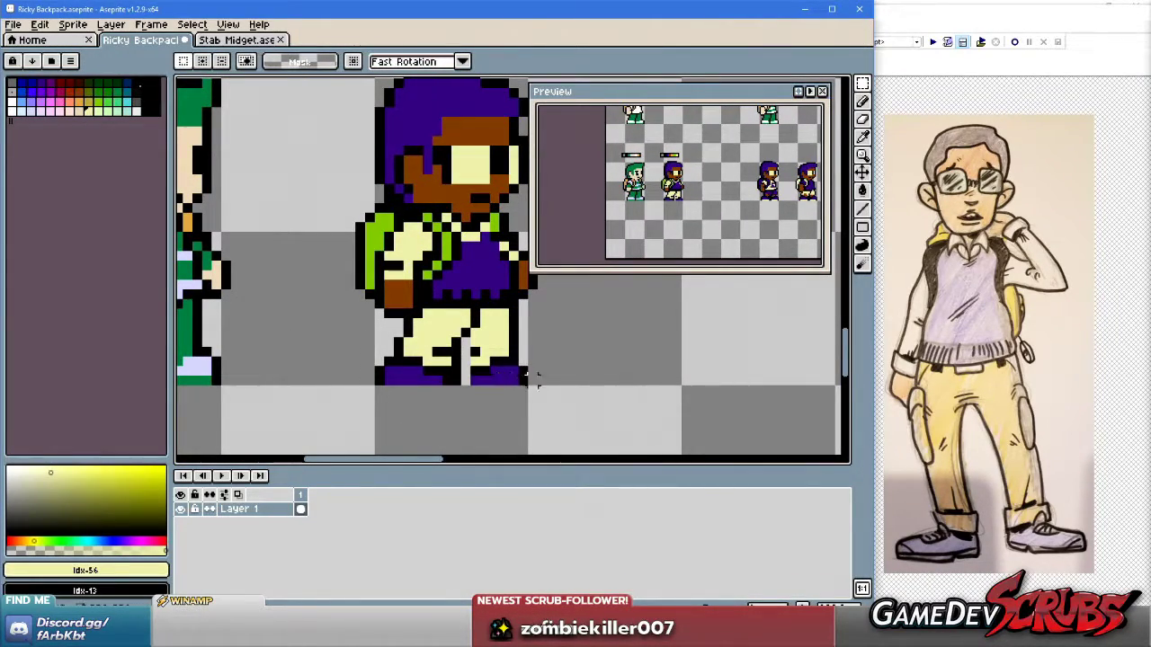
Fill the one-pixel gap between the purple-haired character's legs and shoes with black, index 13.
{"action": "key", "text": "i"}
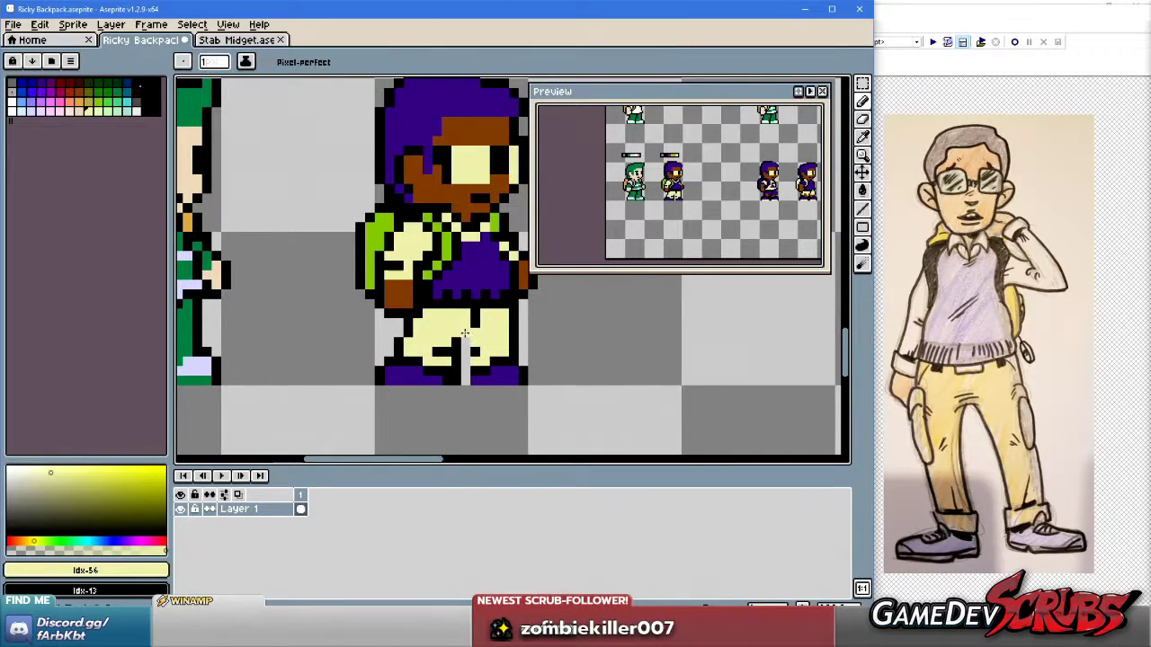
{"action": "scroll", "coordinate": [485, 343], "scroll_direction": "up", "scroll_amount": 1}
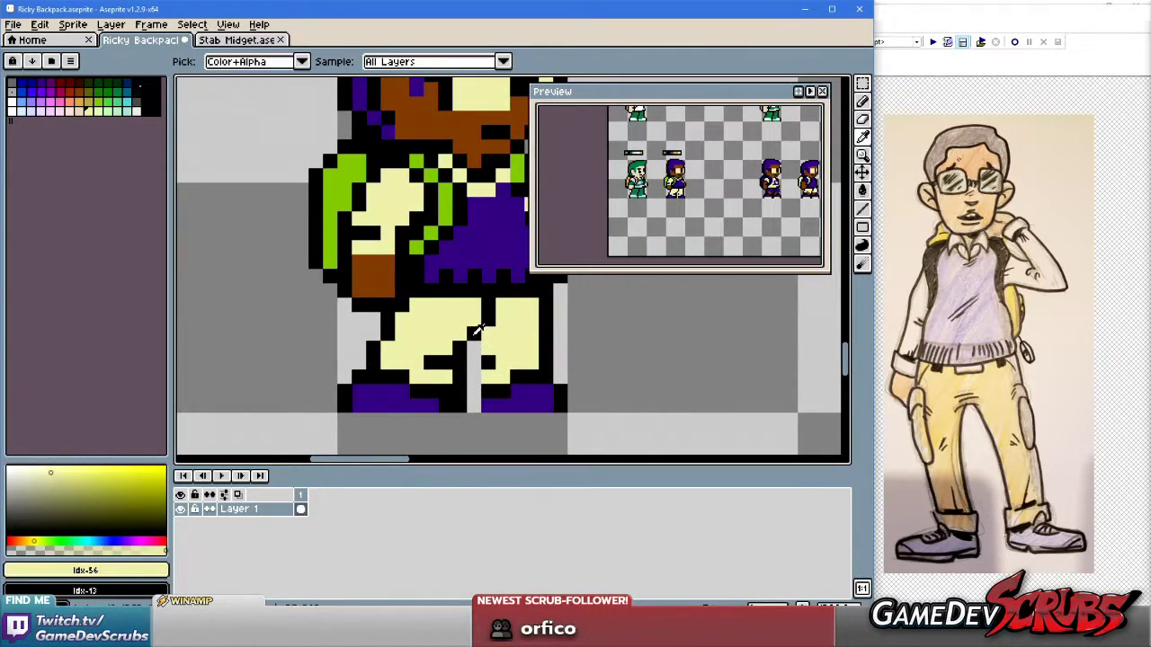
{"action": "key", "text": "b"}
{"action": "left_click", "coordinate": [475, 399]}
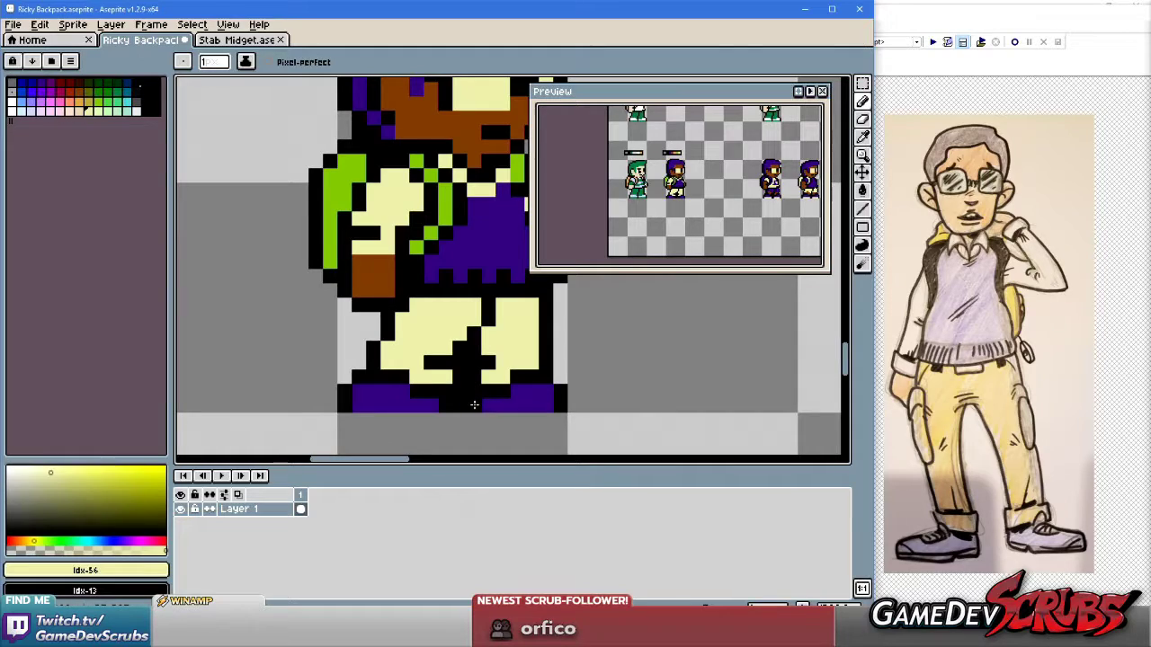
{"action": "scroll", "coordinate": [490, 387], "scroll_direction": "down", "scroll_amount": 2}
Extend both of the purple-haired character's shoes down one pixel row with purple, index 3, and continue their black outline.
{"action": "key", "text": "i"}
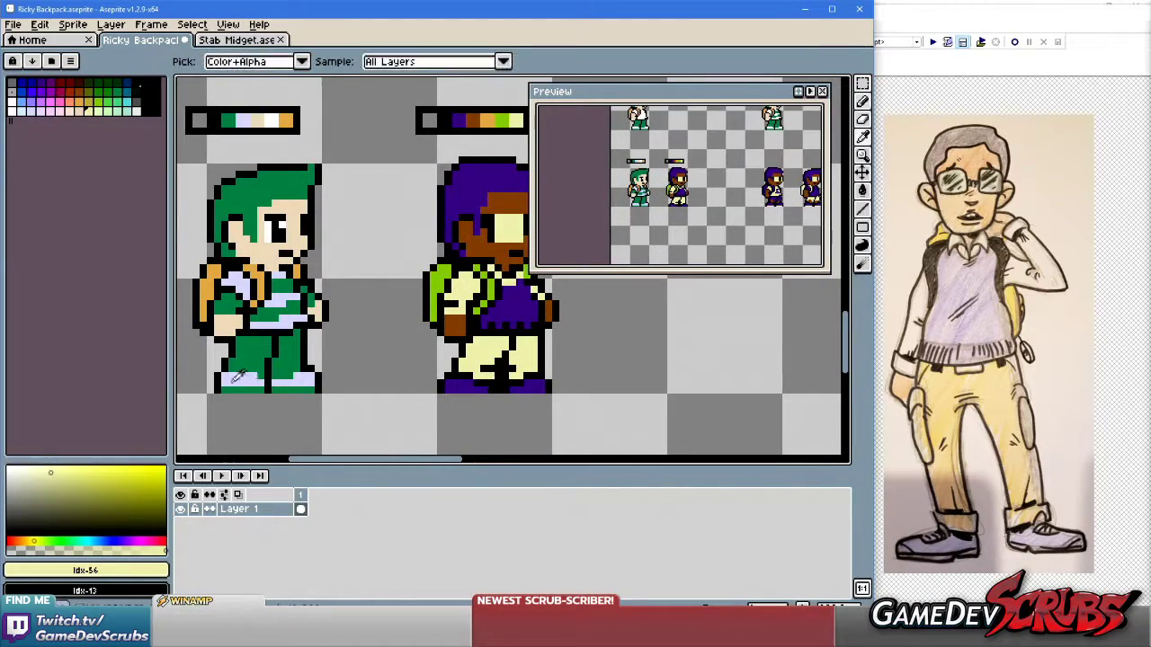
{"action": "key", "text": "b"}
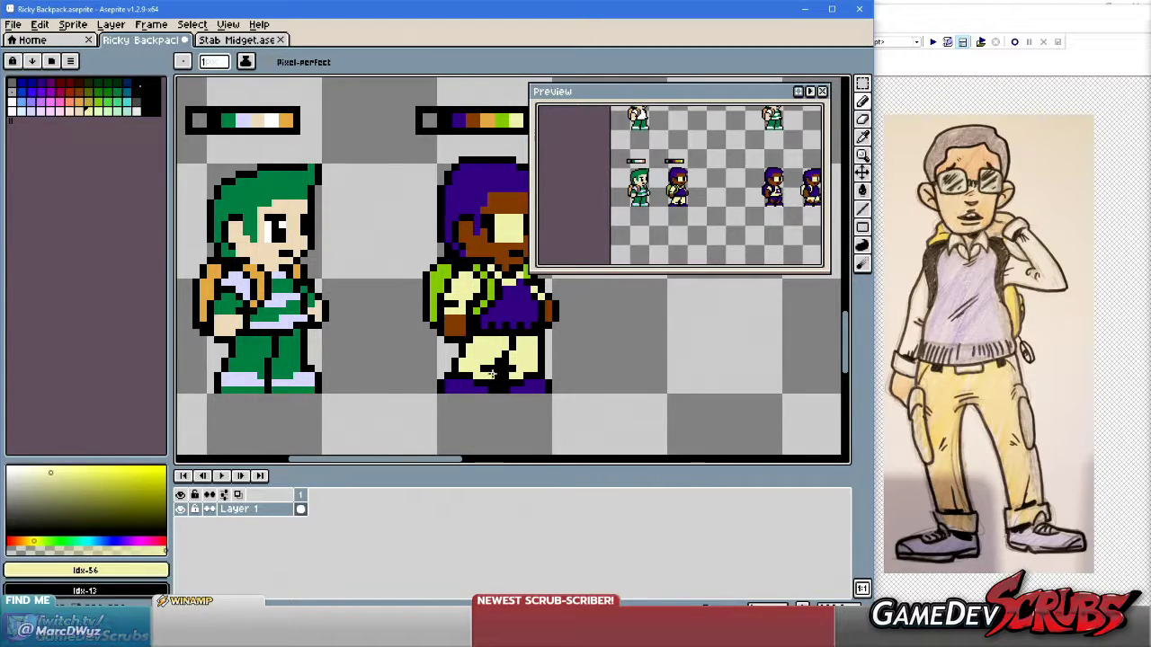
{"action": "scroll", "coordinate": [499, 365], "scroll_direction": "up", "scroll_amount": 1}
{"action": "scroll", "coordinate": [605, 364], "scroll_direction": "up", "scroll_amount": 1}
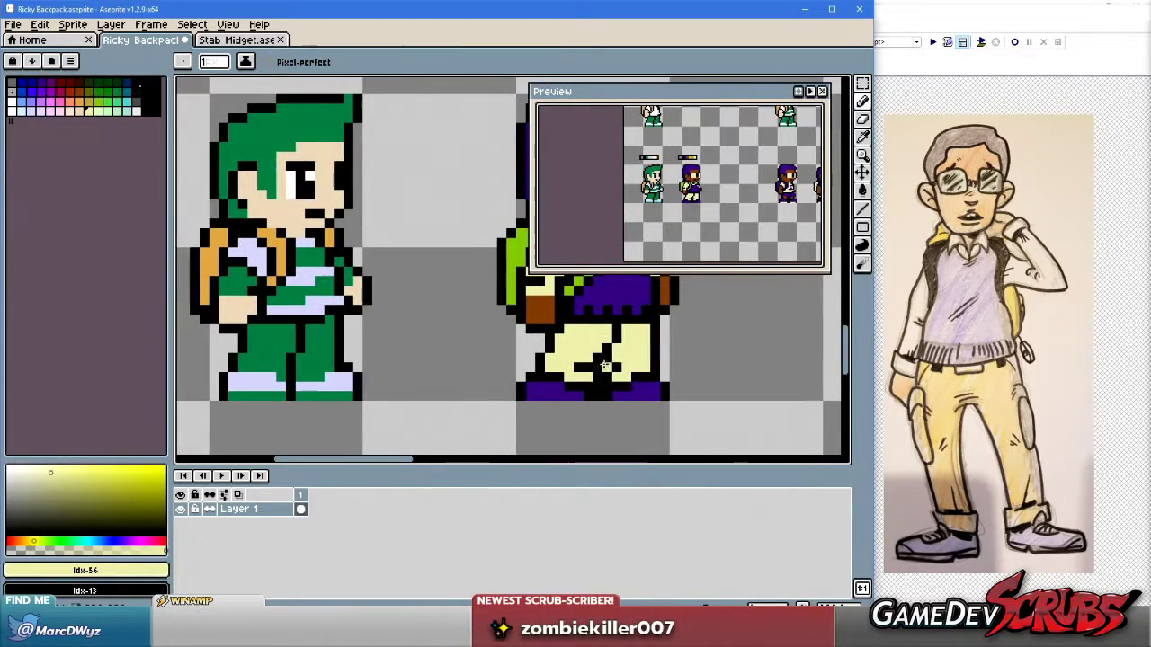
{"action": "scroll", "coordinate": [607, 364], "scroll_direction": "down", "scroll_amount": 4}
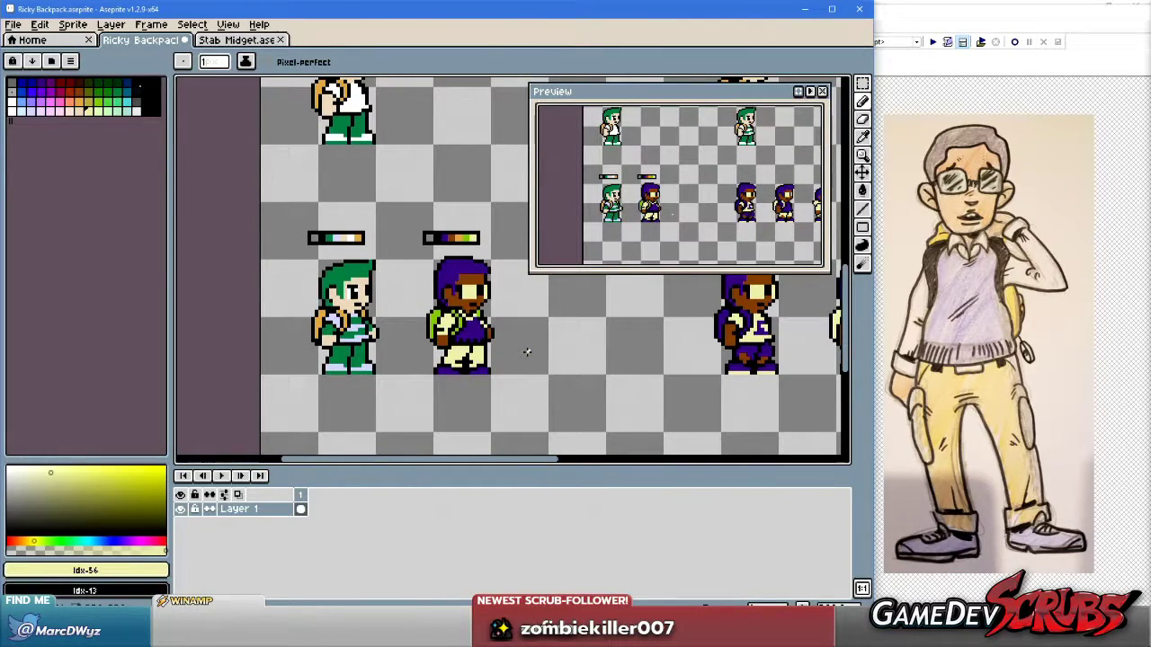
{"action": "scroll", "coordinate": [456, 356], "scroll_direction": "up", "scroll_amount": 4}
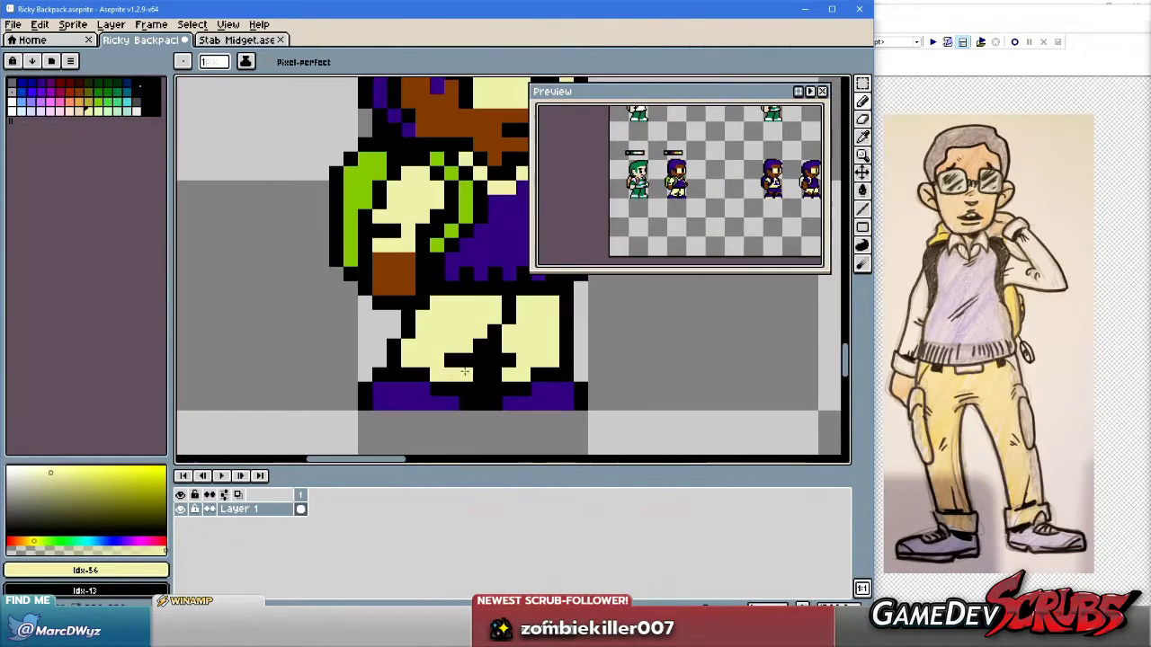
{"action": "left_click", "coordinate": [437, 365], "text": "alt"}
{"action": "left_click_drag", "start_coordinate": [430, 386], "coordinate": [503, 387]}
{"action": "left_click", "coordinate": [545, 388]}
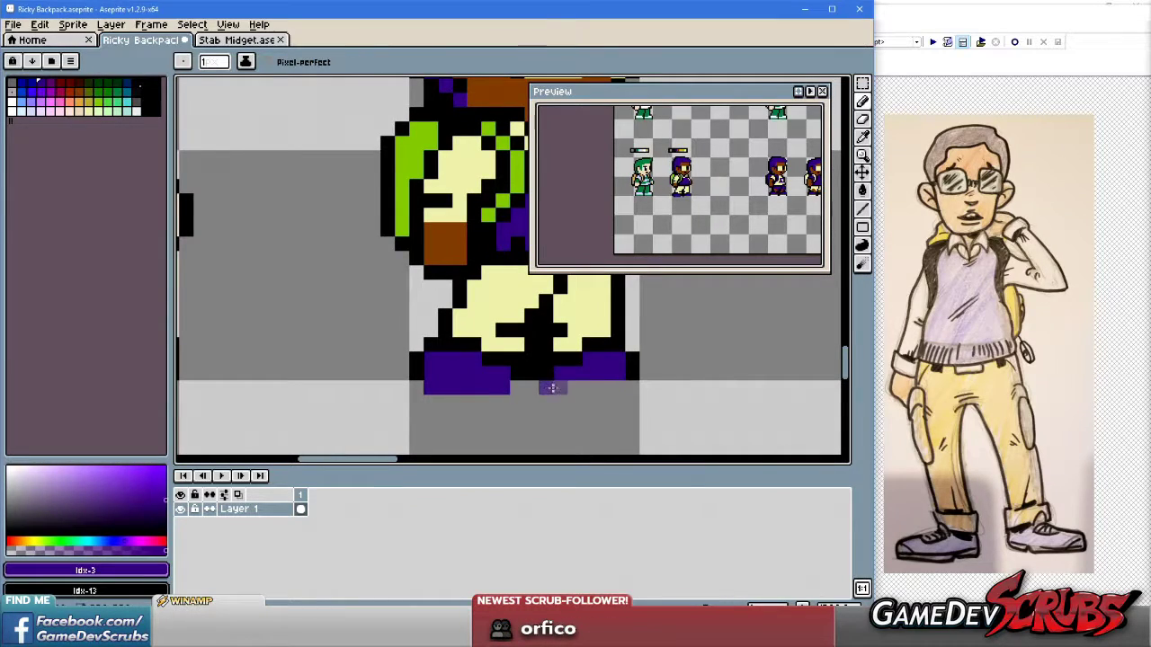
{"action": "right_click", "coordinate": [632, 372], "text": "alt"}
{"action": "right_click", "coordinate": [632, 387]}
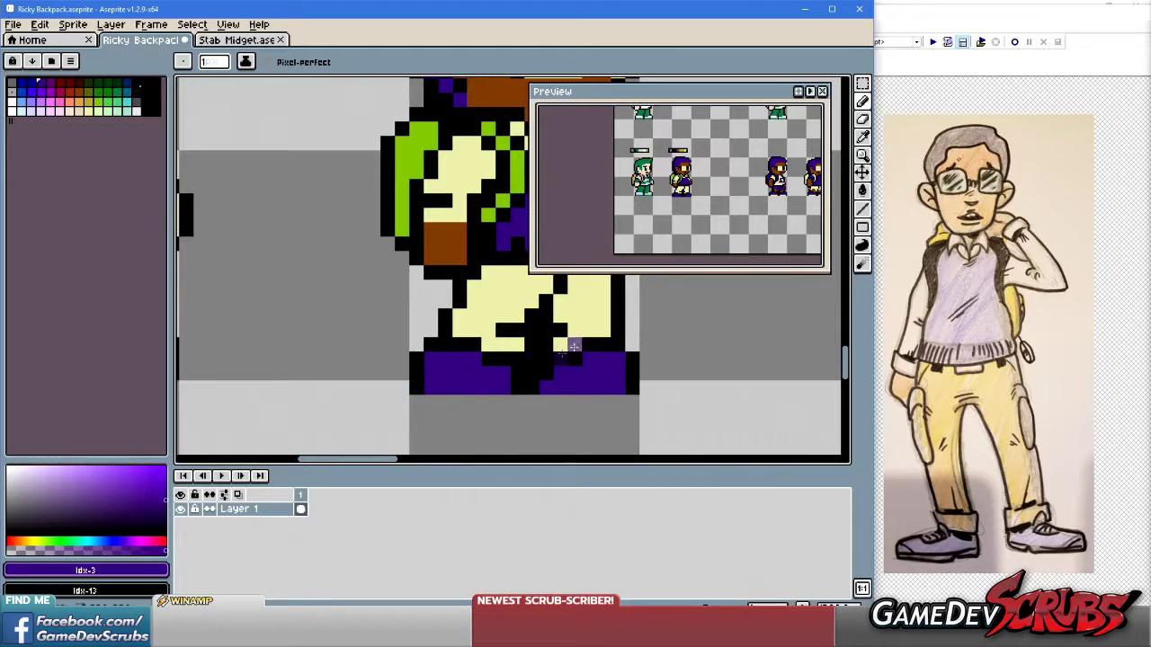
Try to move the purple-haired character's shoes and trouser cuffs up one pixel.
{"action": "scroll", "coordinate": [447, 396], "scroll_direction": "down", "scroll_amount": 5}
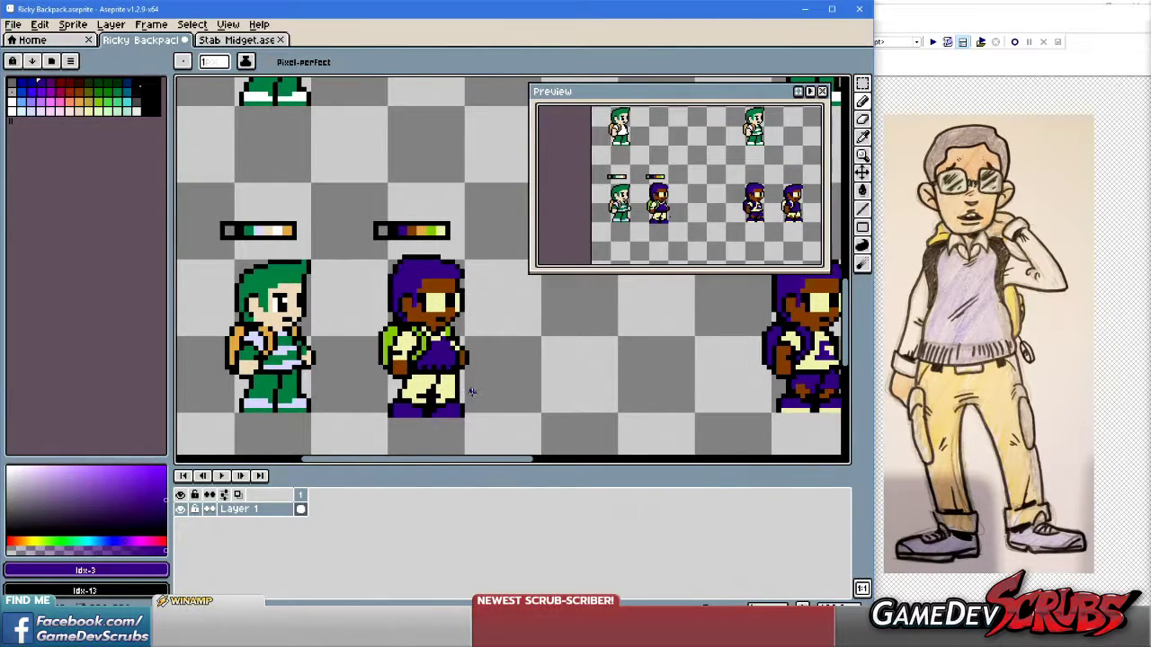
{"action": "key", "text": "m"}
{"action": "left_click_drag", "start_coordinate": [489, 444], "coordinate": [418, 402]}
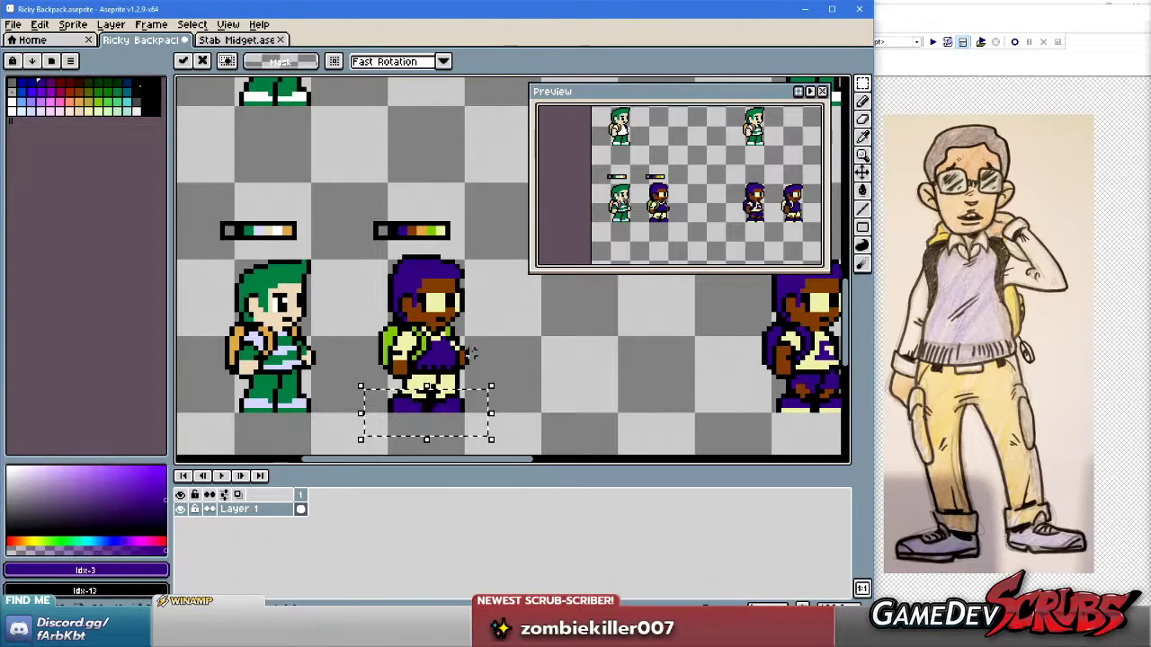
{"action": "key", "text": "ctrl+d"}
{"action": "scroll", "coordinate": [472, 358], "scroll_direction": "up", "scroll_amount": 5}
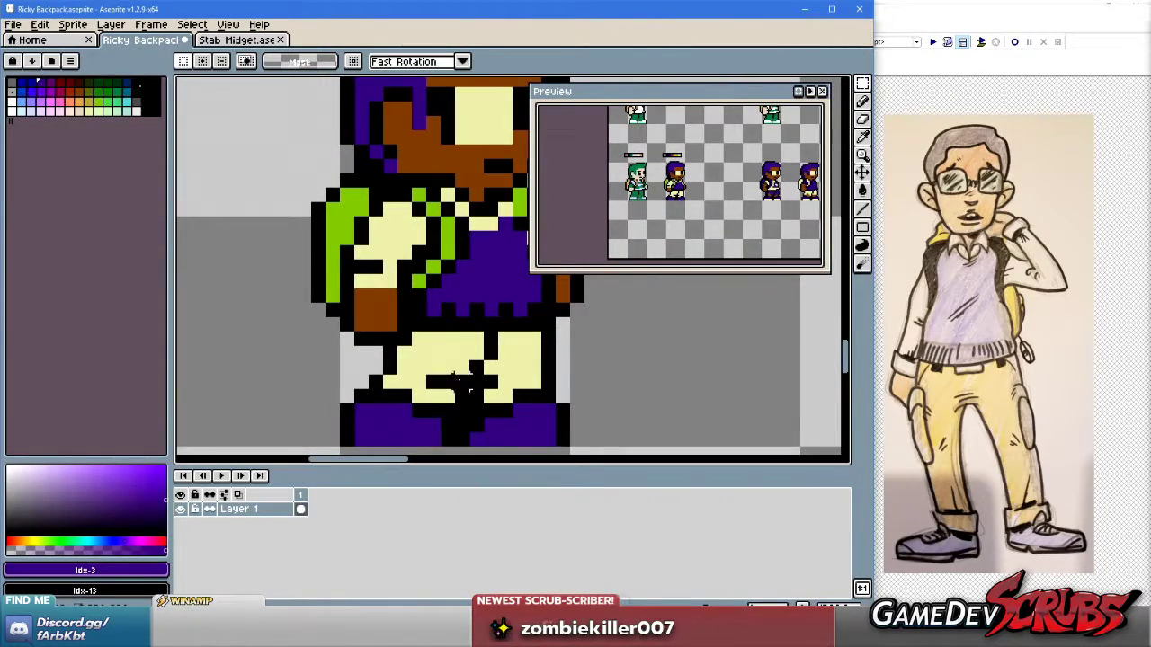
Try to retouch the purple-haired character's trouser legs with sampled pale yellow, index 56.
{"action": "key", "text": "i"}
{"action": "left_click", "coordinate": [396, 361]}
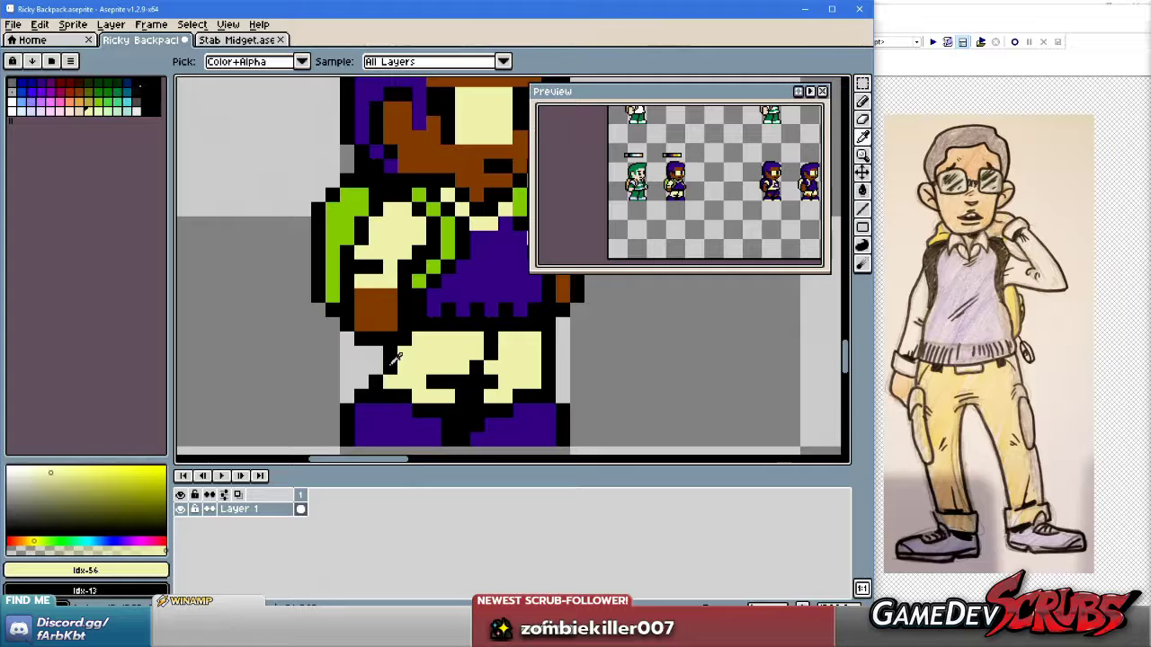
{"action": "key", "text": "b"}
{"action": "scroll", "coordinate": [466, 368], "scroll_direction": "down", "scroll_amount": 3}
{"action": "scroll", "coordinate": [508, 370], "scroll_direction": "up", "scroll_amount": 2}
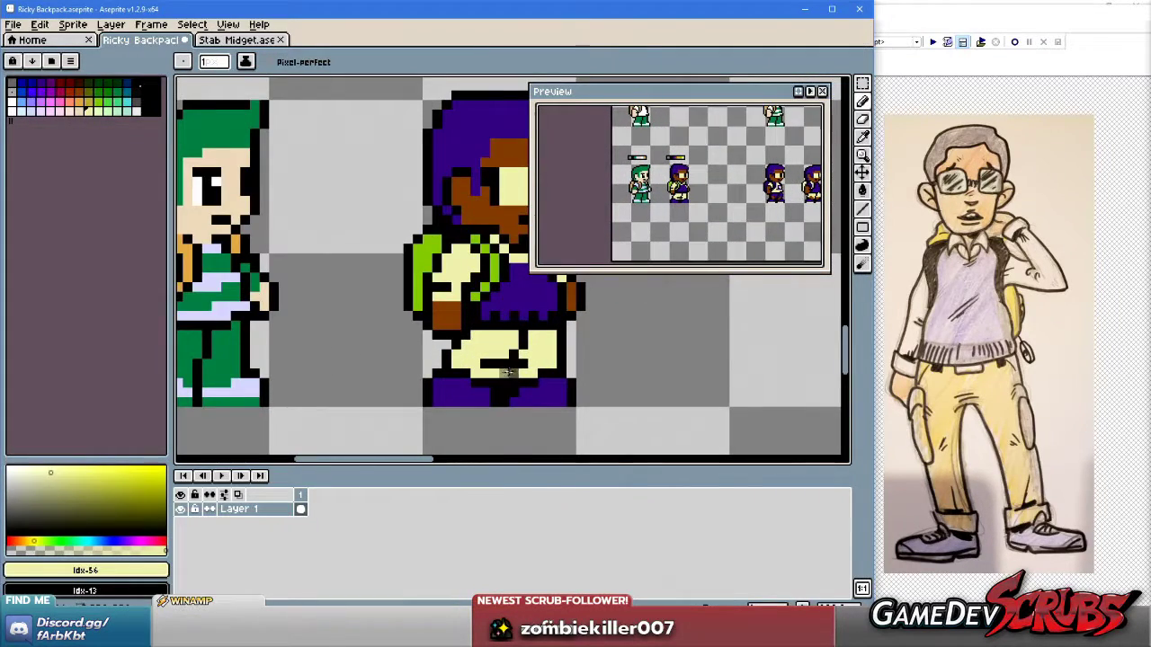
{"action": "scroll", "coordinate": [480, 359], "scroll_direction": "up", "scroll_amount": 1}
{"action": "scroll", "coordinate": [594, 364], "scroll_direction": "down", "scroll_amount": 2}
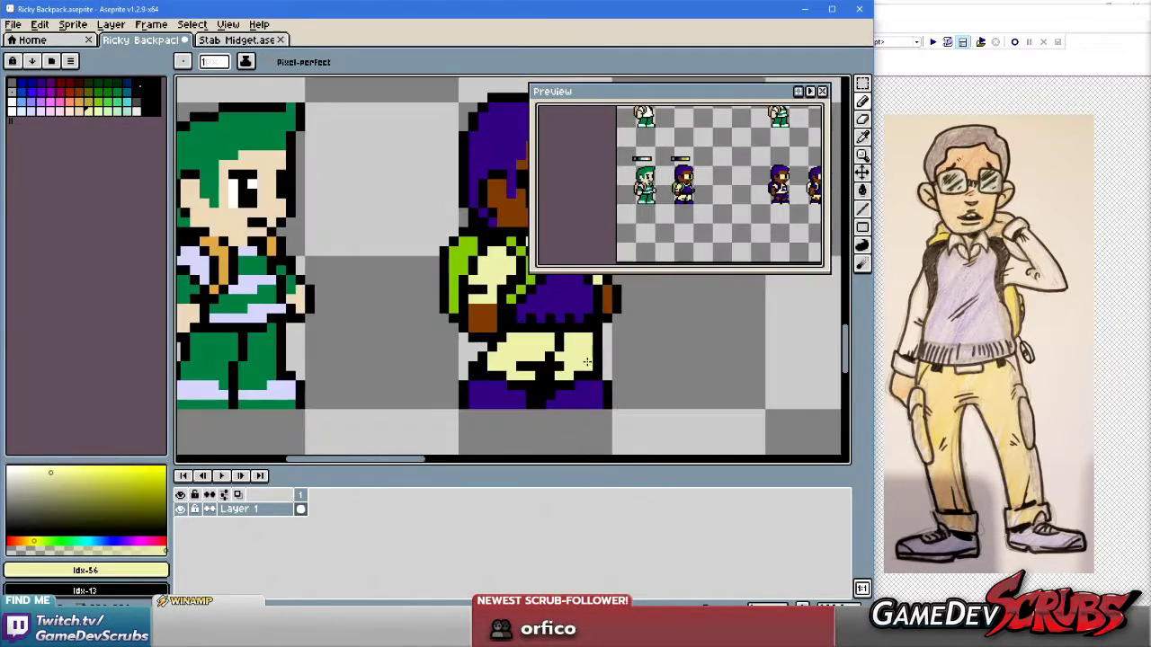
Undo the trouser retouch and the upward shift of the purple-haired character's shoes.
{"action": "scroll", "coordinate": [597, 359], "scroll_direction": "right", "scroll_amount": 3}
{"action": "key", "text": "v"}
{"action": "key", "text": "ctrl+z"}
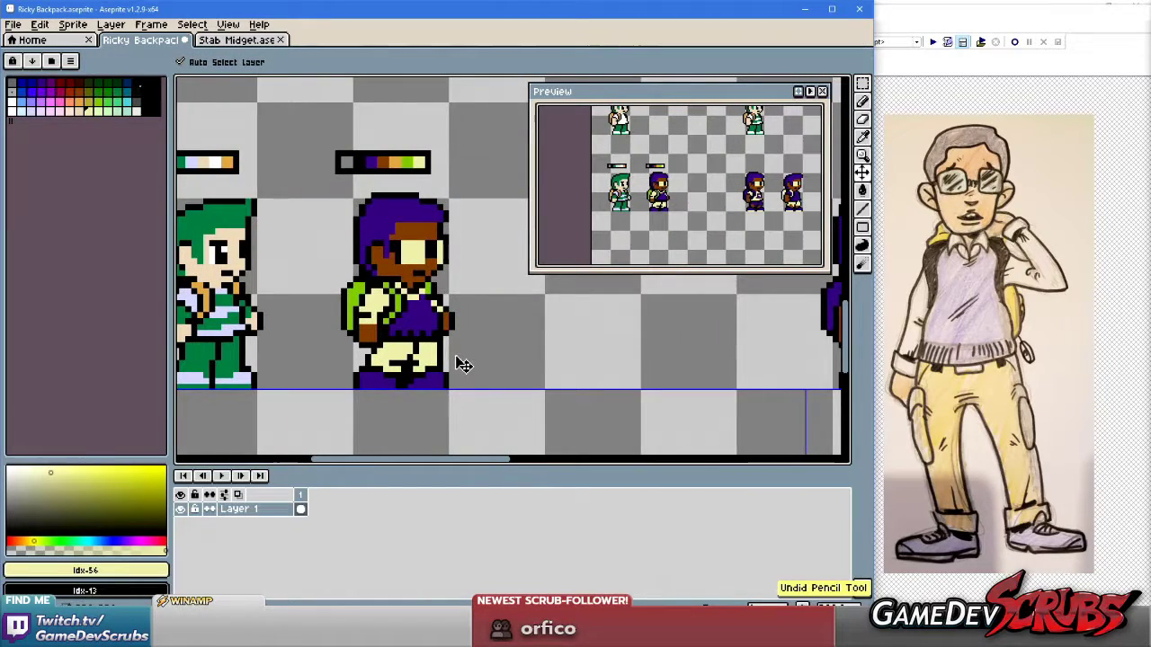
{"action": "key", "text": "ctrl+z"}
{"action": "key", "text": "ctrl+z"}
{"action": "key", "text": "b"}
{"action": "key", "text": "m"}
{"action": "key", "text": "ctrl+d"}
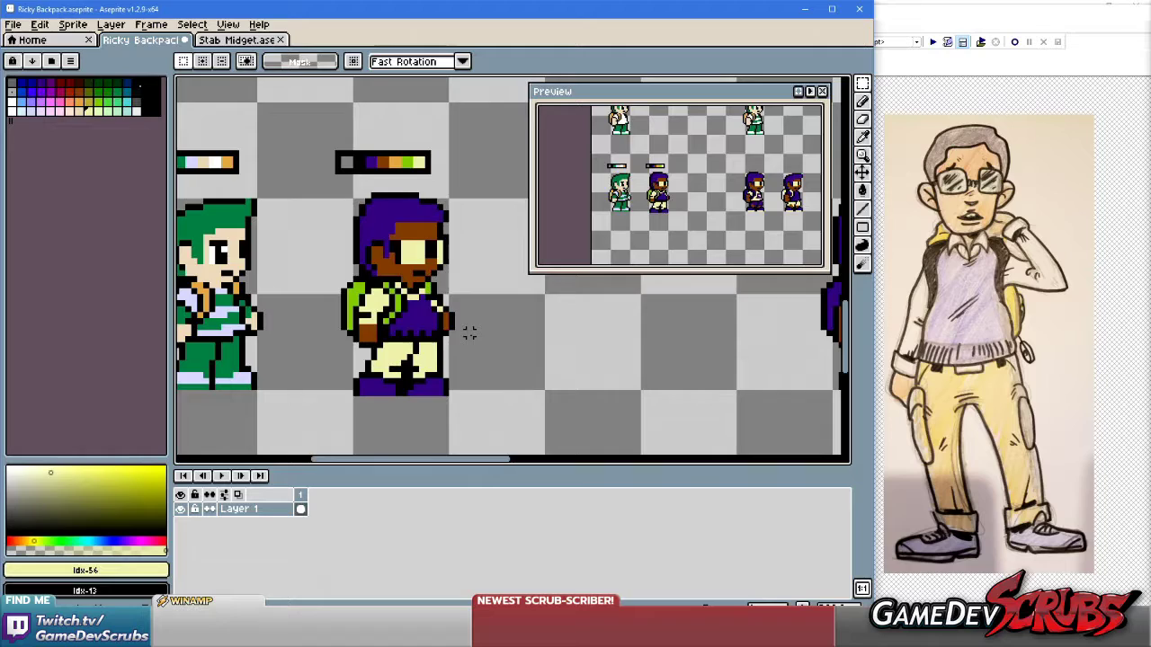
Move the whole purple-haired character, together with its palette strip, up one pixel.
{"action": "scroll", "coordinate": [467, 329], "scroll_direction": "down", "scroll_amount": 1}
{"action": "left_click_drag", "start_coordinate": [364, 191], "coordinate": [523, 412]}
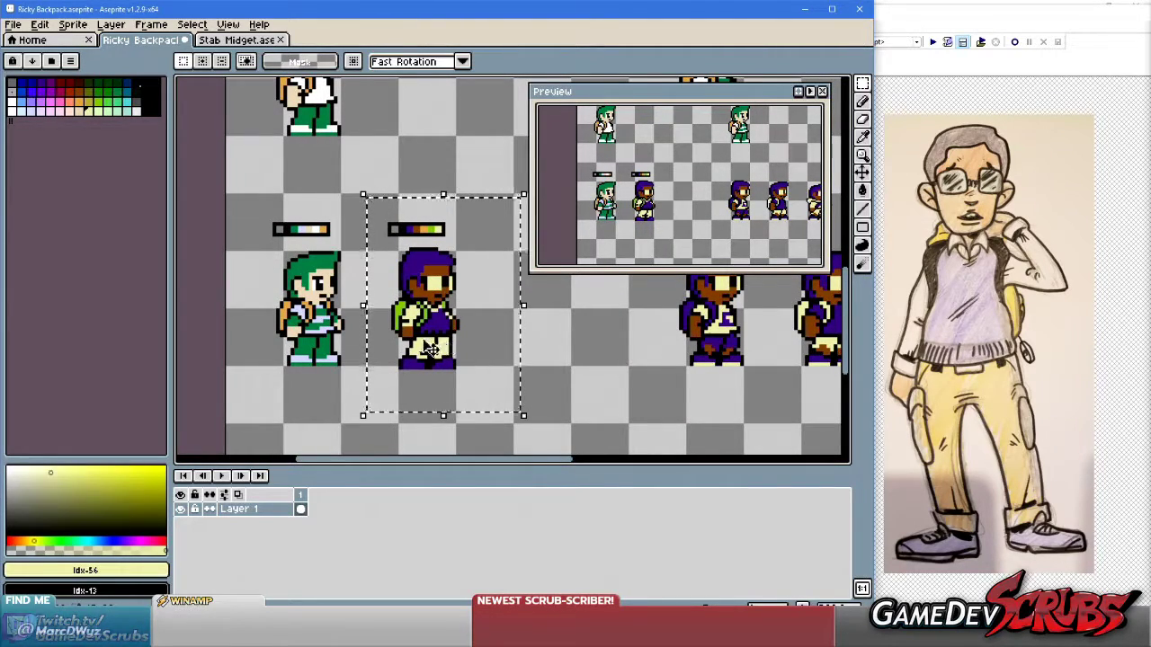
{"action": "key", "text": "ctrl+d"}
{"action": "scroll", "coordinate": [380, 290], "scroll_direction": "up", "scroll_amount": 1}
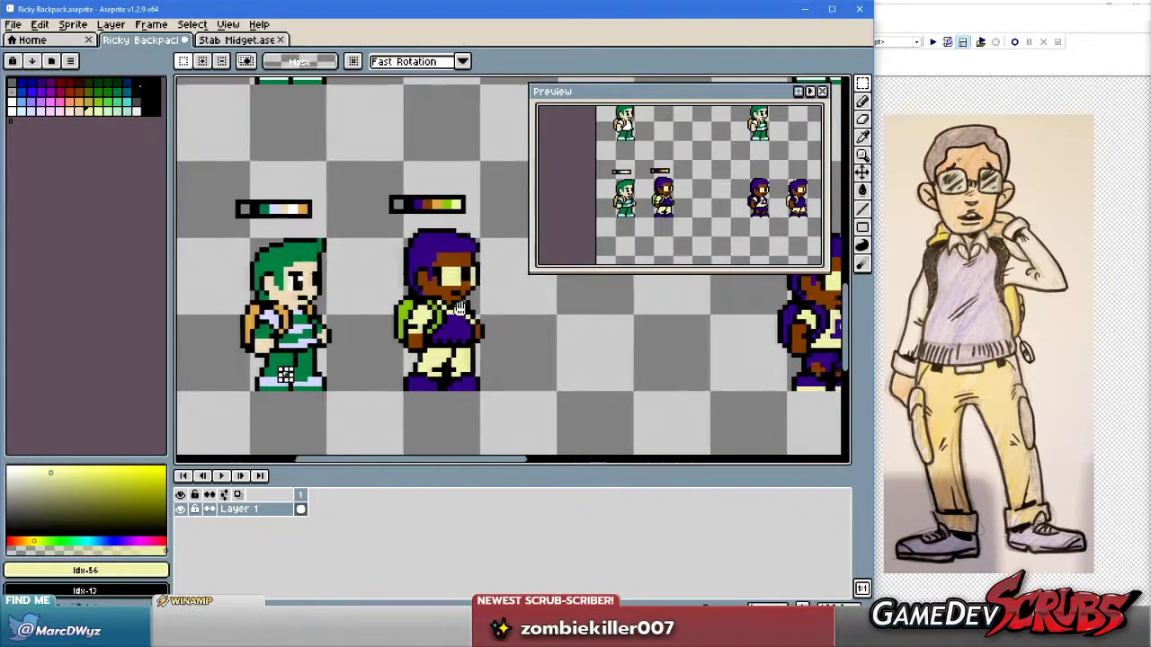
{"action": "scroll", "coordinate": [452, 270], "scroll_direction": "up", "scroll_amount": 1}
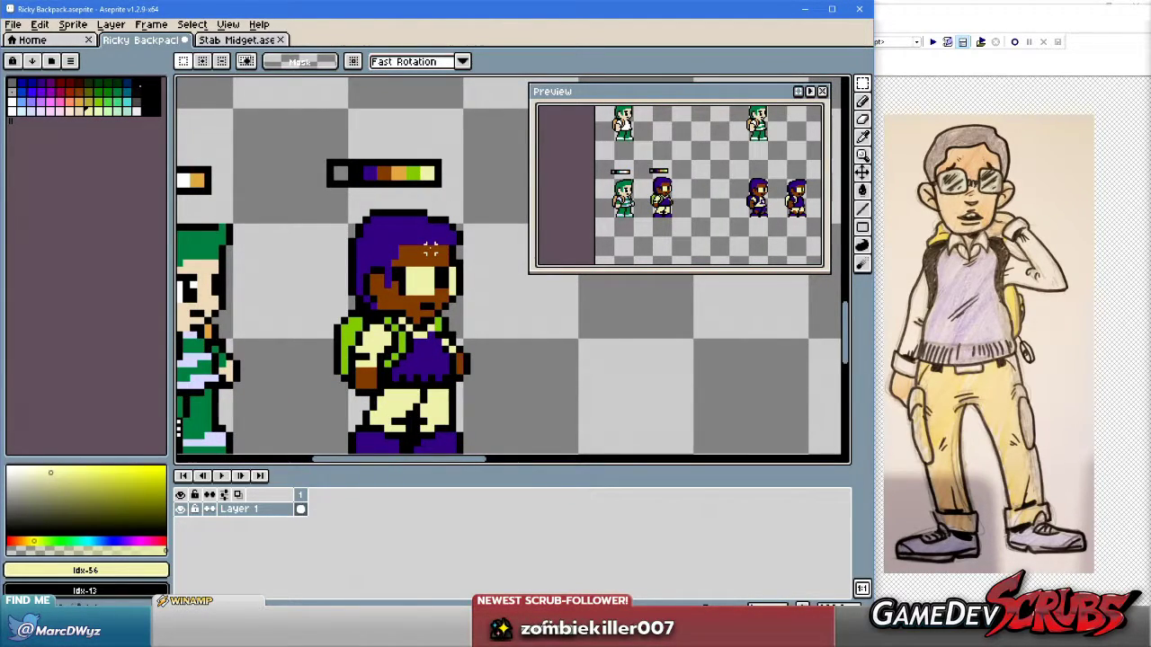
Try lowering the top of the purple-haired character's head by one pixel, undo the move and clear the selection.
{"action": "scroll", "coordinate": [459, 244], "scroll_direction": "down", "scroll_amount": 1}
{"action": "scroll", "coordinate": [456, 244], "scroll_direction": "up", "scroll_amount": 1}
{"action": "left_click_drag", "start_coordinate": [338, 199], "coordinate": [446, 250]}
{"action": "key", "text": "ctrl+d"}
{"action": "scroll", "coordinate": [475, 343], "scroll_direction": "down", "scroll_amount": 3}
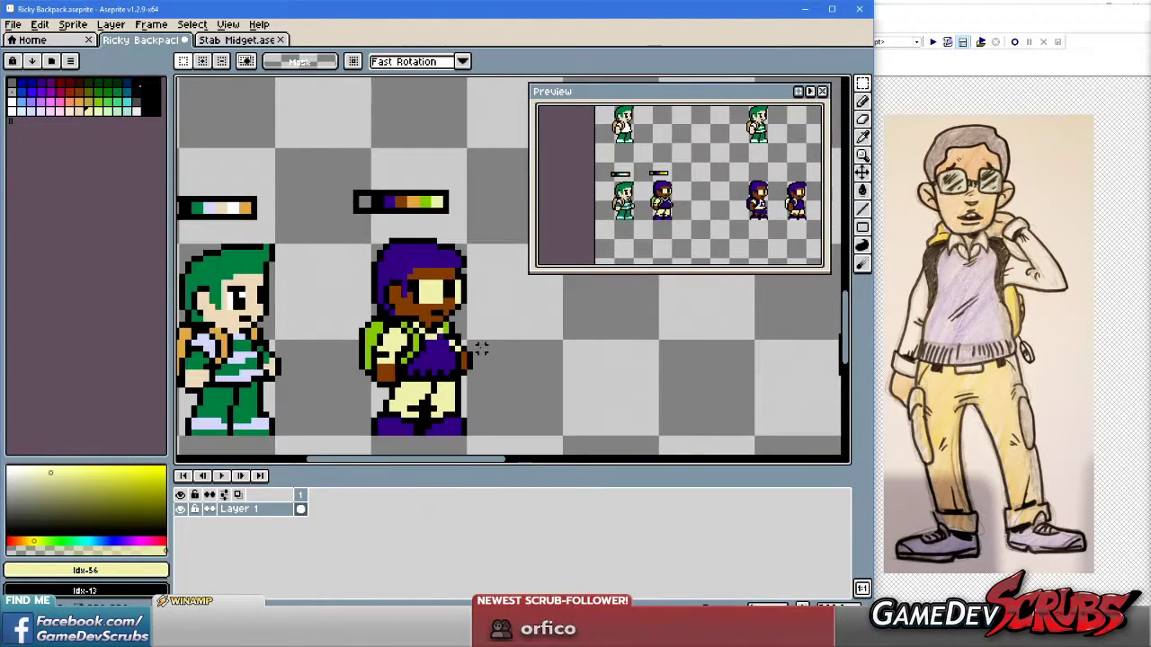
{"action": "scroll", "coordinate": [475, 343], "scroll_direction": "up", "scroll_amount": 1}
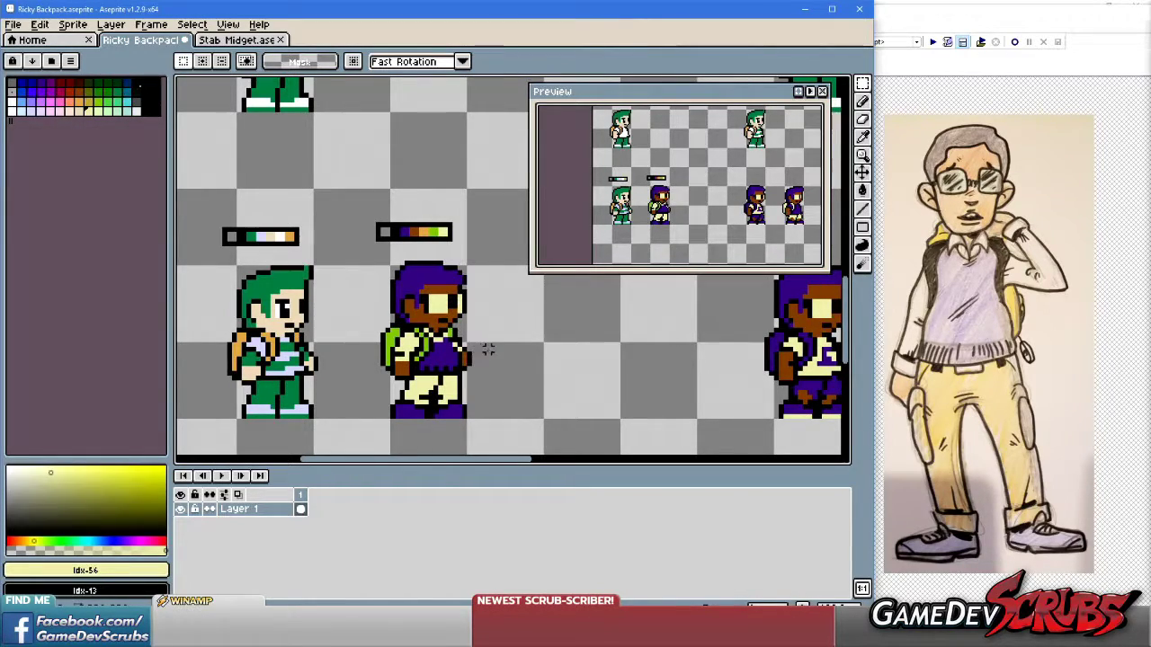
{"action": "scroll", "coordinate": [486, 348], "scroll_direction": "up", "scroll_amount": 1}
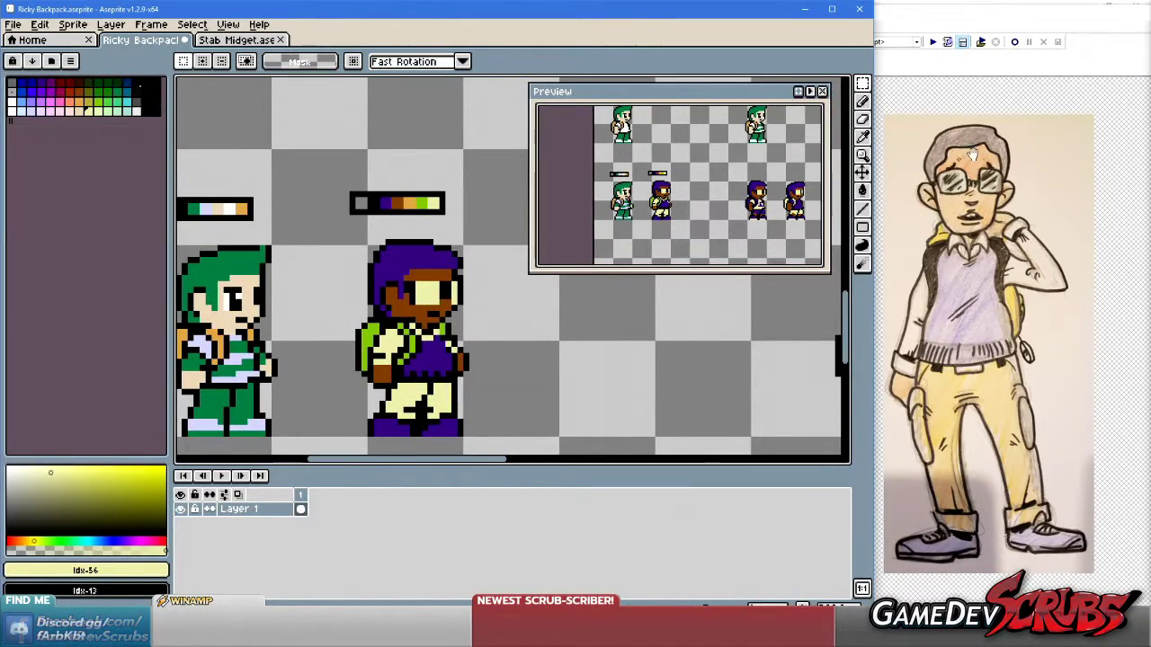
{"action": "key", "text": "ctrl+z"}
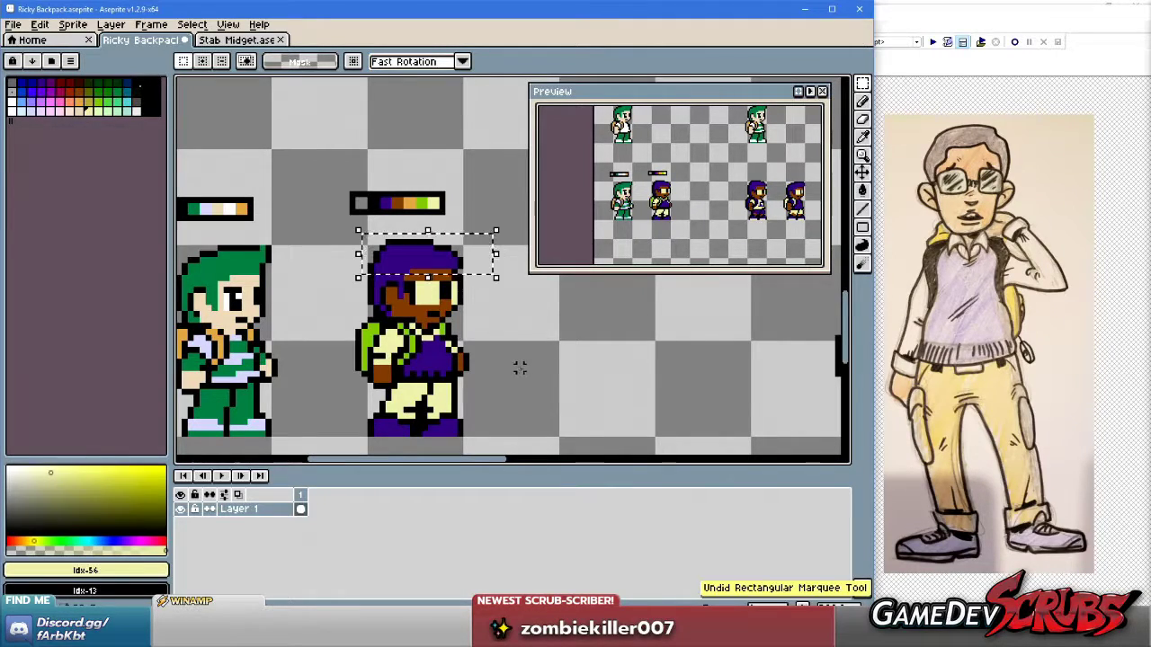
{"action": "key", "text": "ctrl+z"}
{"action": "left_click", "coordinate": [525, 362]}
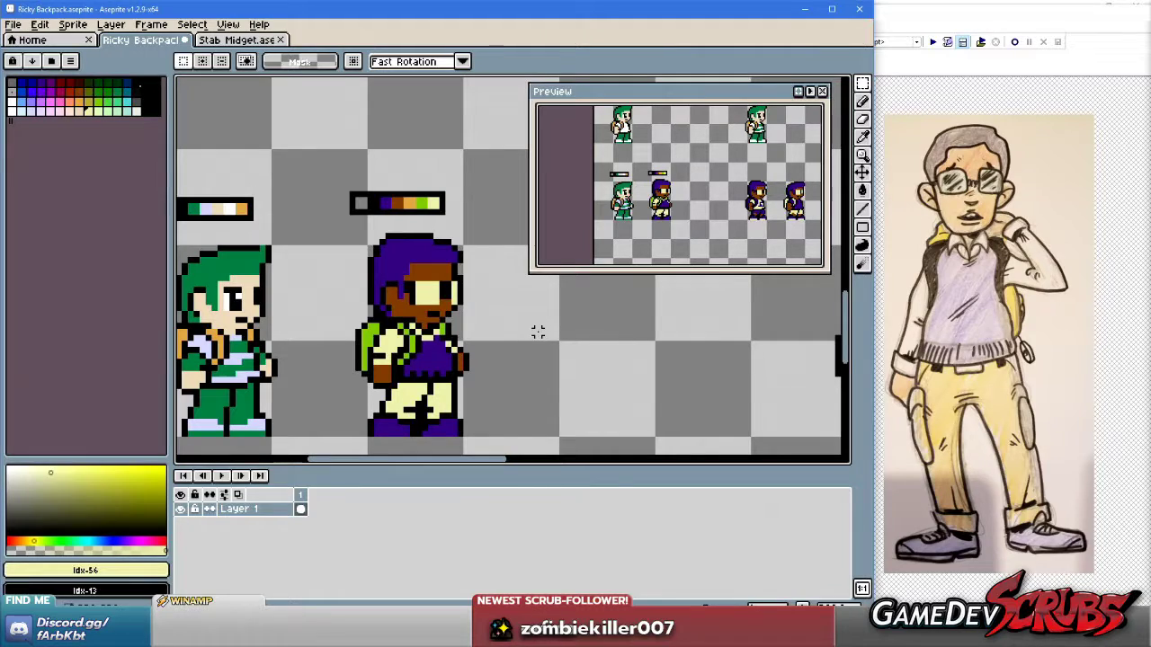
Move the green-haired character's head and upper body, down to the waist, up one pixel.
{"action": "left_click_drag", "start_coordinate": [525, 367], "coordinate": [552, 362]}
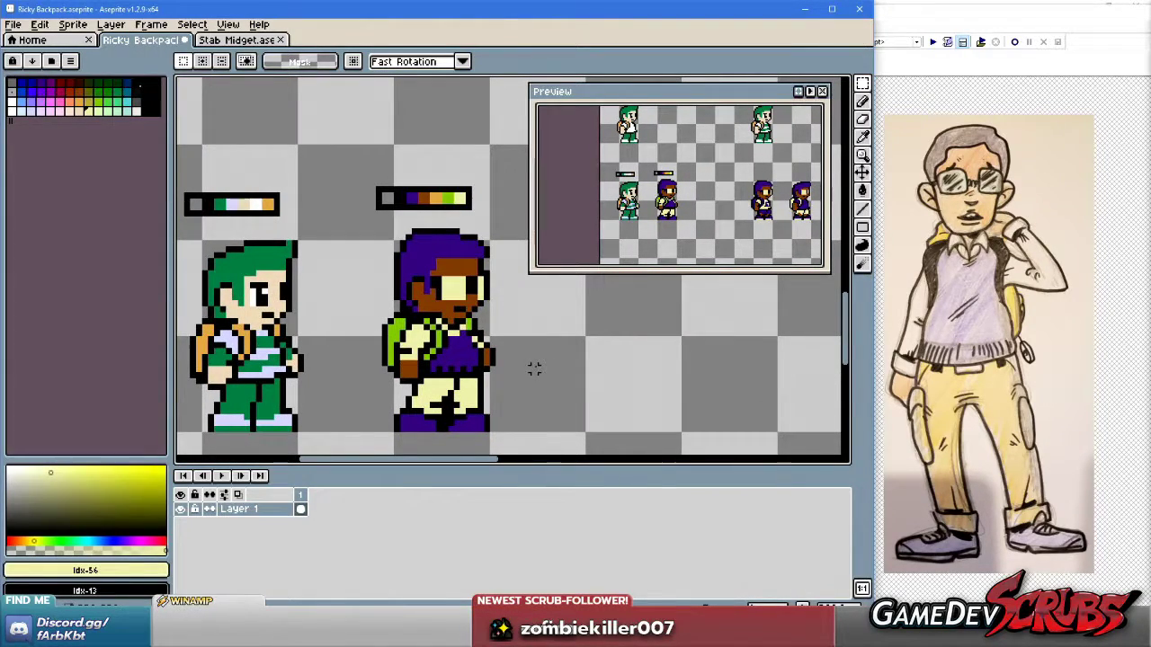
{"action": "scroll", "coordinate": [506, 355], "scroll_direction": "down", "scroll_amount": 1}
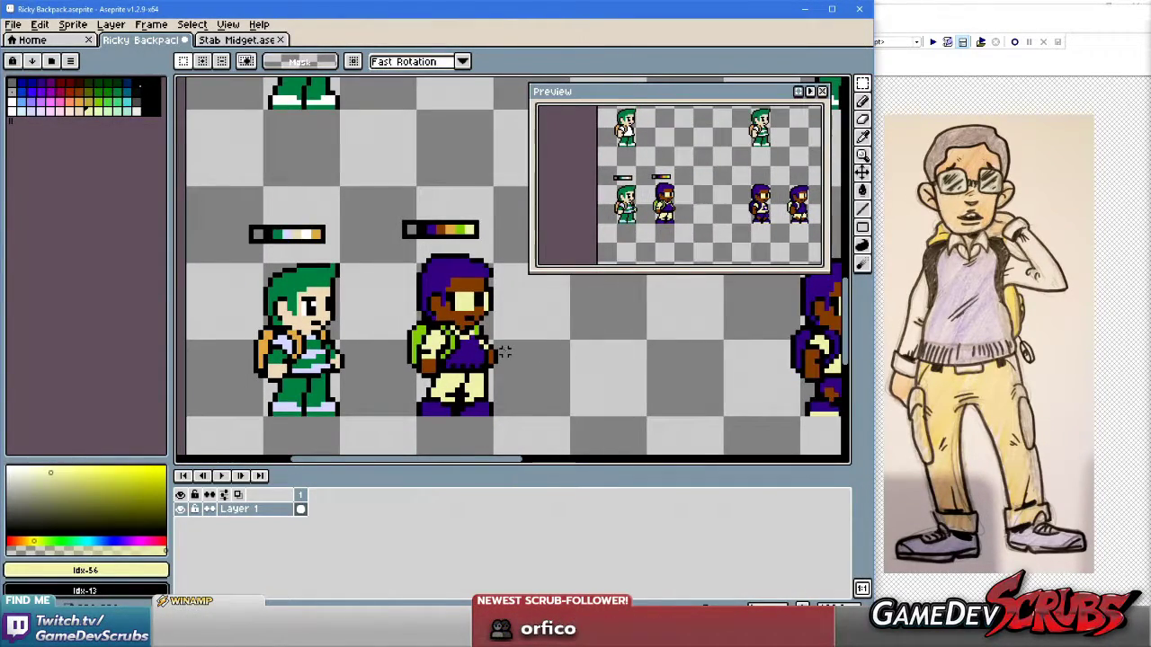
{"action": "scroll", "coordinate": [287, 275], "scroll_direction": "up", "scroll_amount": 2}
{"action": "left_click_drag", "start_coordinate": [263, 239], "coordinate": [455, 401]}
{"action": "left_click_drag", "start_coordinate": [373, 382], "coordinate": [373, 376]}
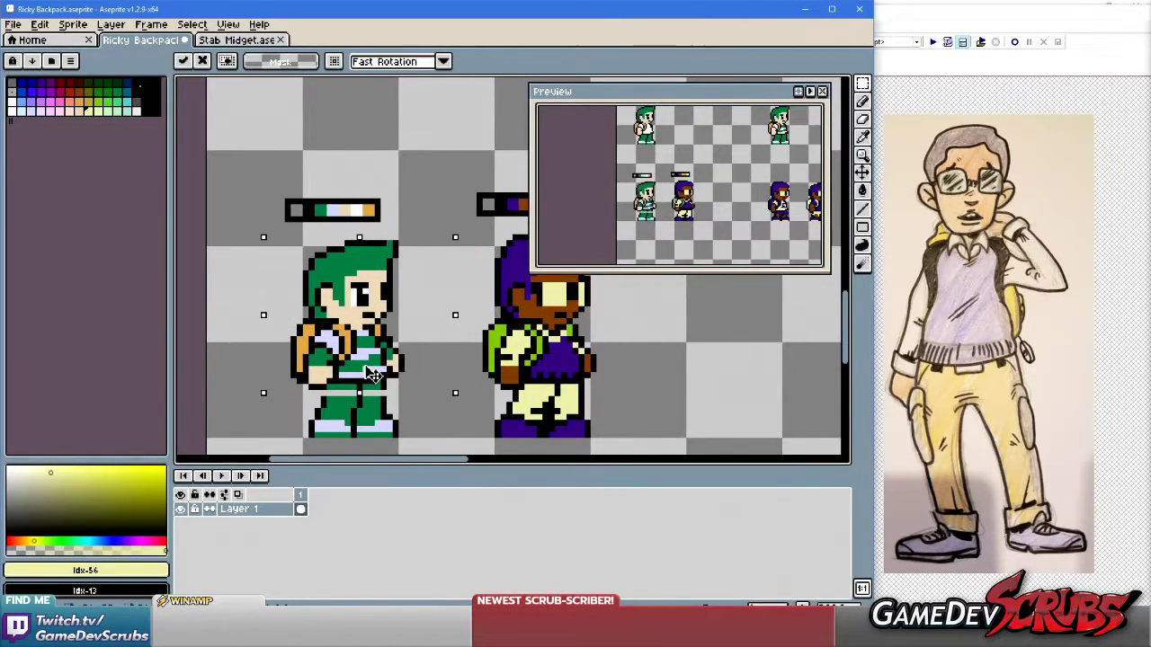
{"action": "left_click", "coordinate": [413, 423]}
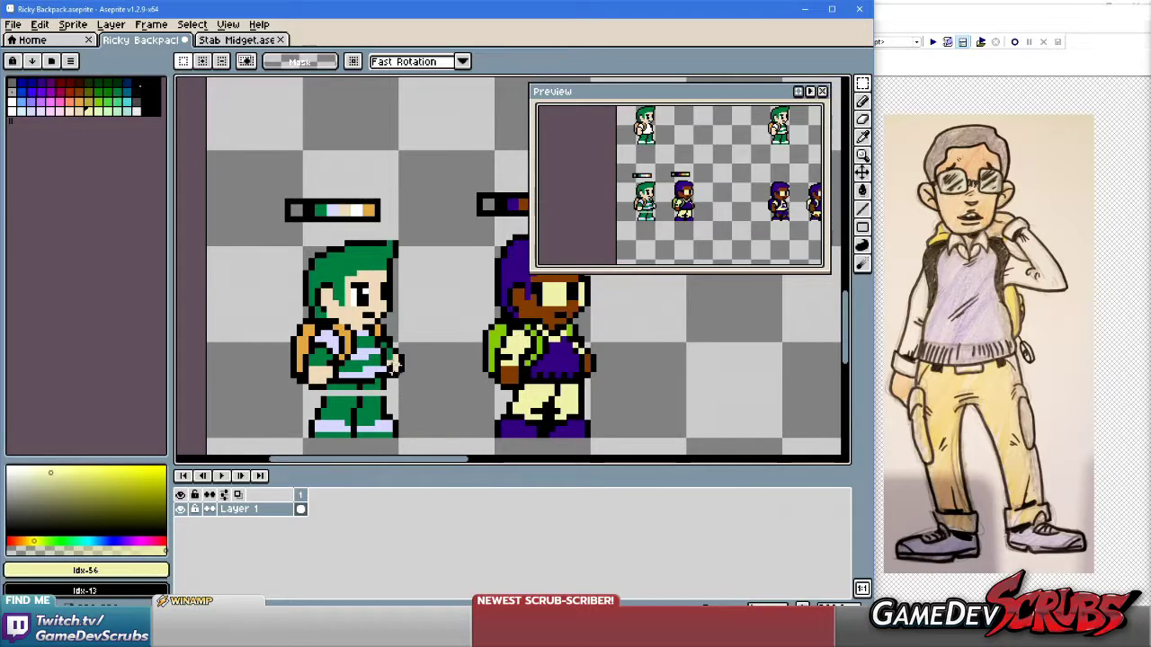
Fill the one-pixel gap across the green-haired character's trousers, using sampled green, index 27, for the legs.
{"action": "scroll", "coordinate": [388, 359], "scroll_direction": "up", "scroll_amount": 1}
{"action": "scroll", "coordinate": [392, 371], "scroll_direction": "up", "scroll_amount": 2}
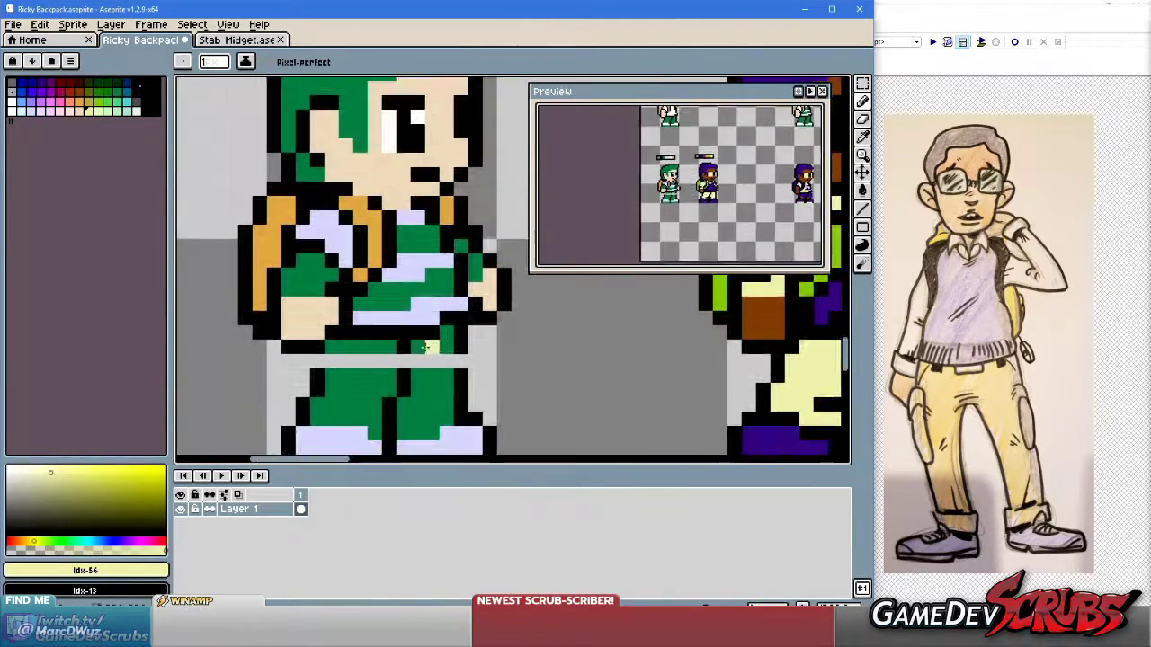
{"action": "key", "text": "i"}
{"action": "left_click", "coordinate": [408, 376]}
{"action": "key", "text": "b"}
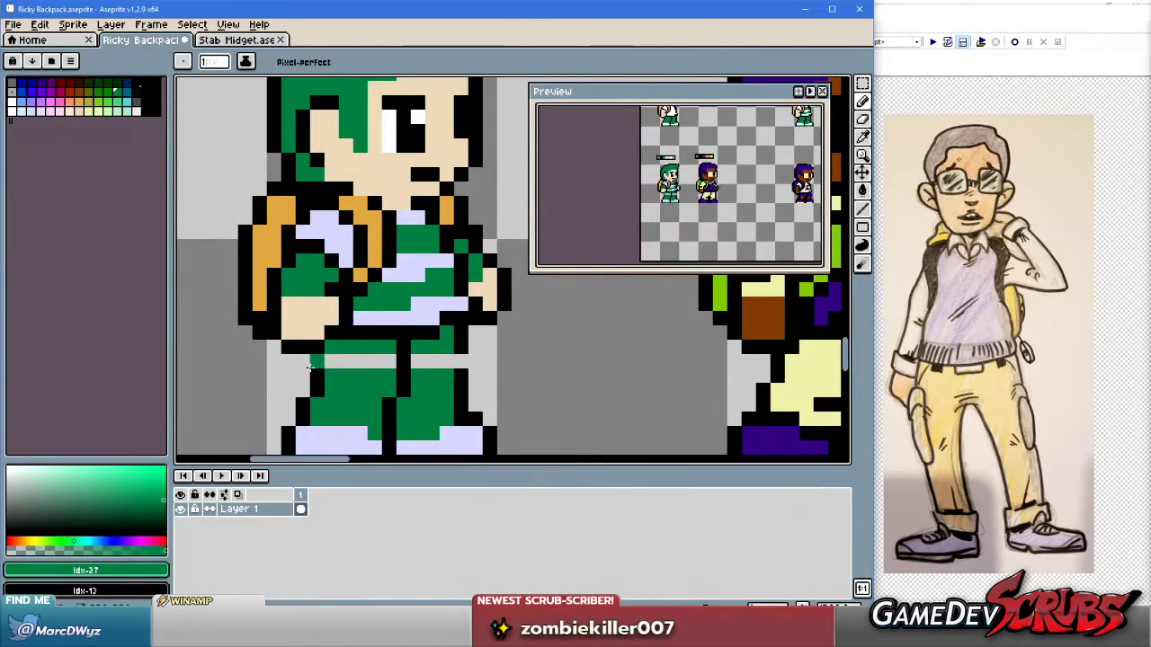
{"action": "left_click_drag", "start_coordinate": [316, 364], "coordinate": [380, 361]}
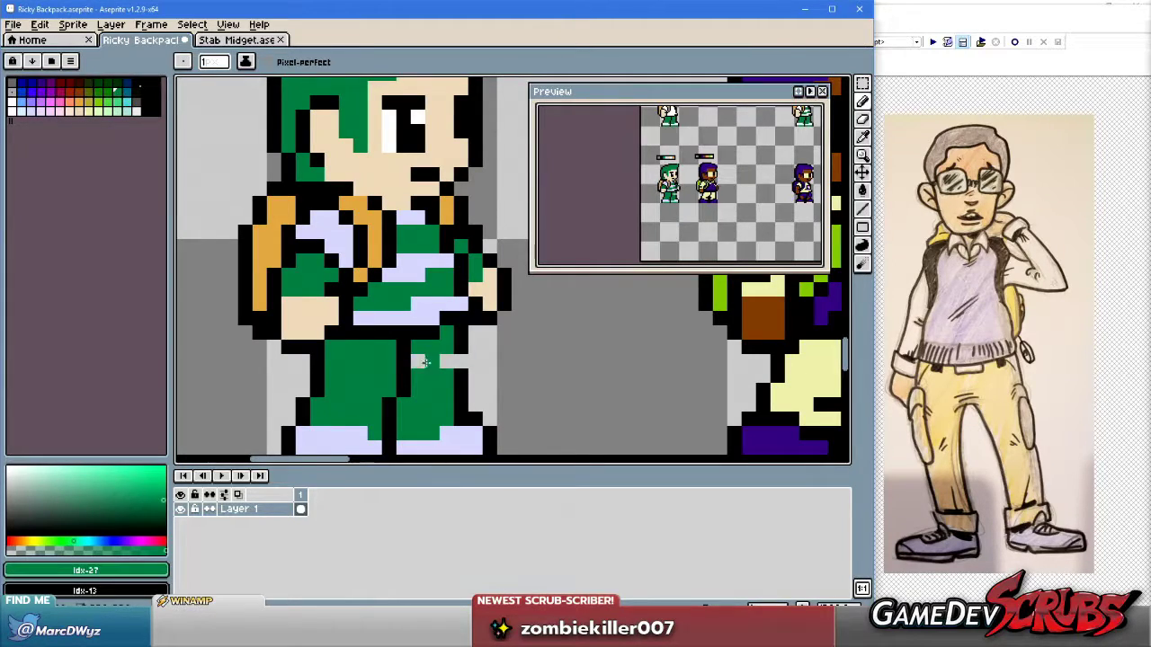
{"action": "scroll", "coordinate": [569, 363], "scroll_direction": "down", "scroll_amount": 4}
Raise both characters' palette strips higher above their heads and align them on the same row.
{"action": "left_click_drag", "start_coordinate": [569, 363], "coordinate": [383, 371]}
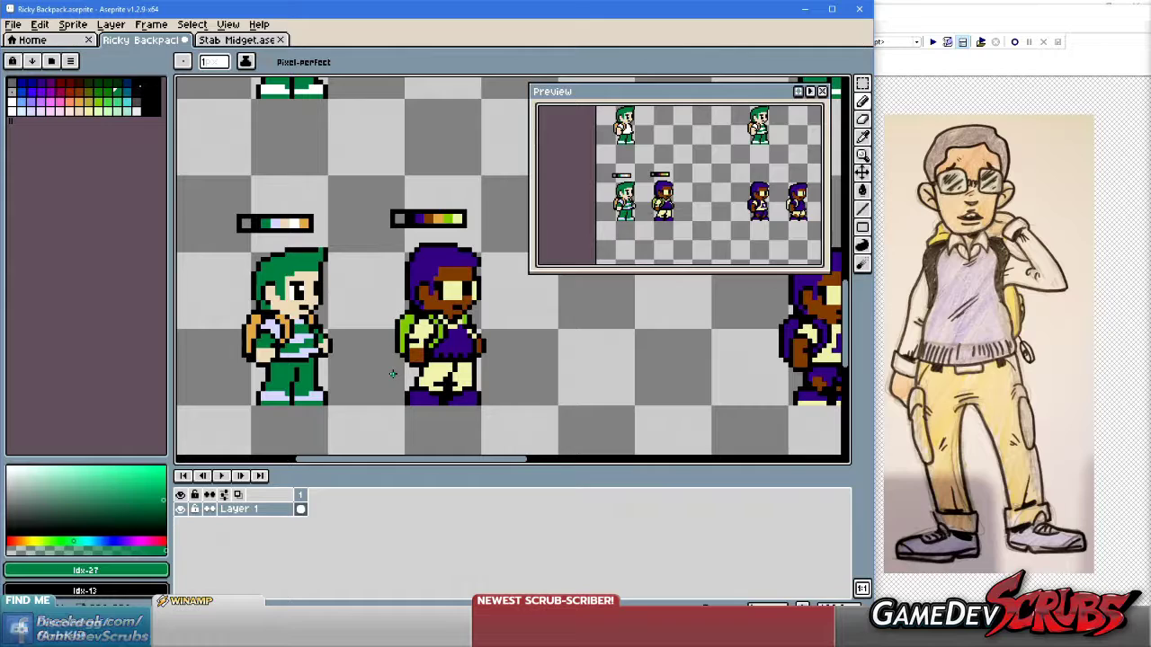
{"action": "scroll", "coordinate": [392, 373], "scroll_direction": "up", "scroll_amount": 1}
{"action": "left_click_drag", "start_coordinate": [378, 324], "coordinate": [357, 324]}
{"action": "key", "text": "m"}
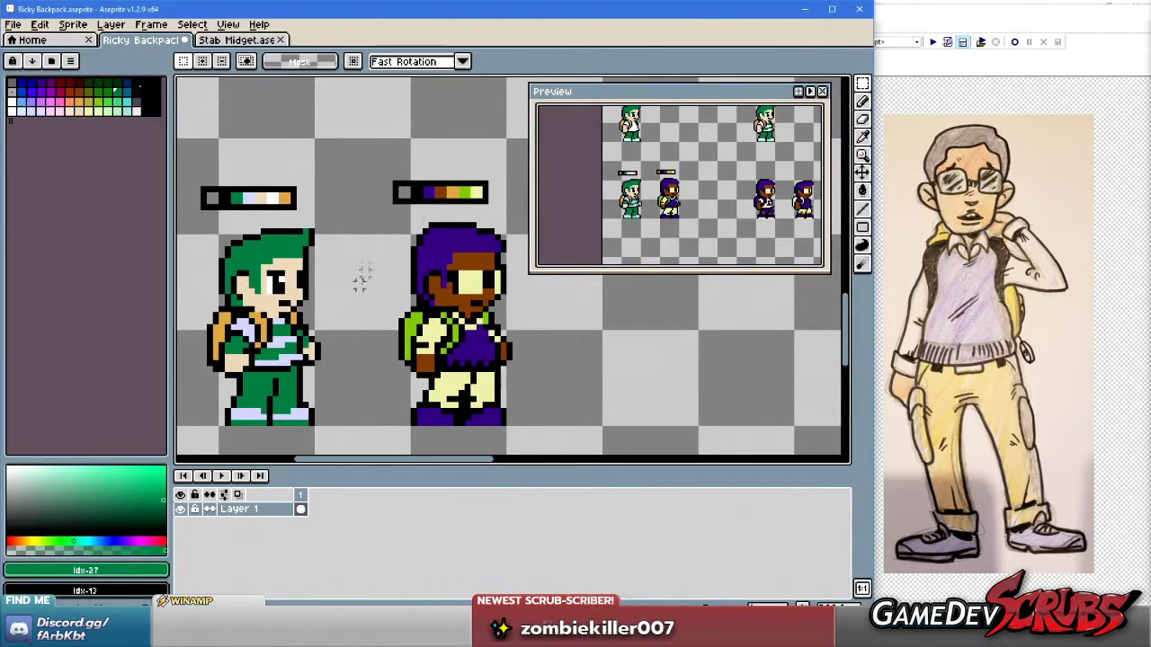
{"action": "mouse_move", "coordinate": [212, 221]}
{"action": "left_mouse_down"}
{"action": "mouse_move", "coordinate": [334, 268]}
{"action": "mouse_move", "coordinate": [311, 259]}
{"action": "mouse_move", "coordinate": [323, 250]}
{"action": "left_mouse_up"}
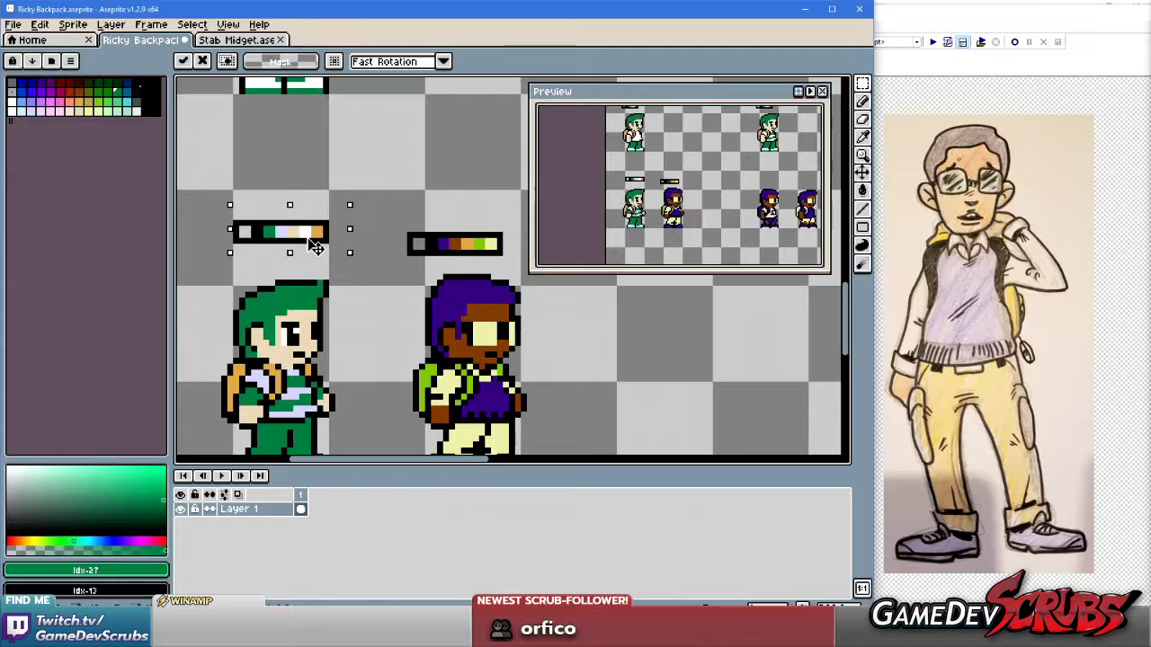
{"action": "scroll", "coordinate": [463, 231], "scroll_direction": "down", "scroll_amount": 2}
{"action": "mouse_move", "coordinate": [420, 217]}
{"action": "left_mouse_down"}
{"action": "mouse_move", "coordinate": [516, 255]}
{"action": "mouse_move", "coordinate": [463, 243]}
{"action": "left_mouse_up"}
{"action": "left_click", "coordinate": [386, 240]}
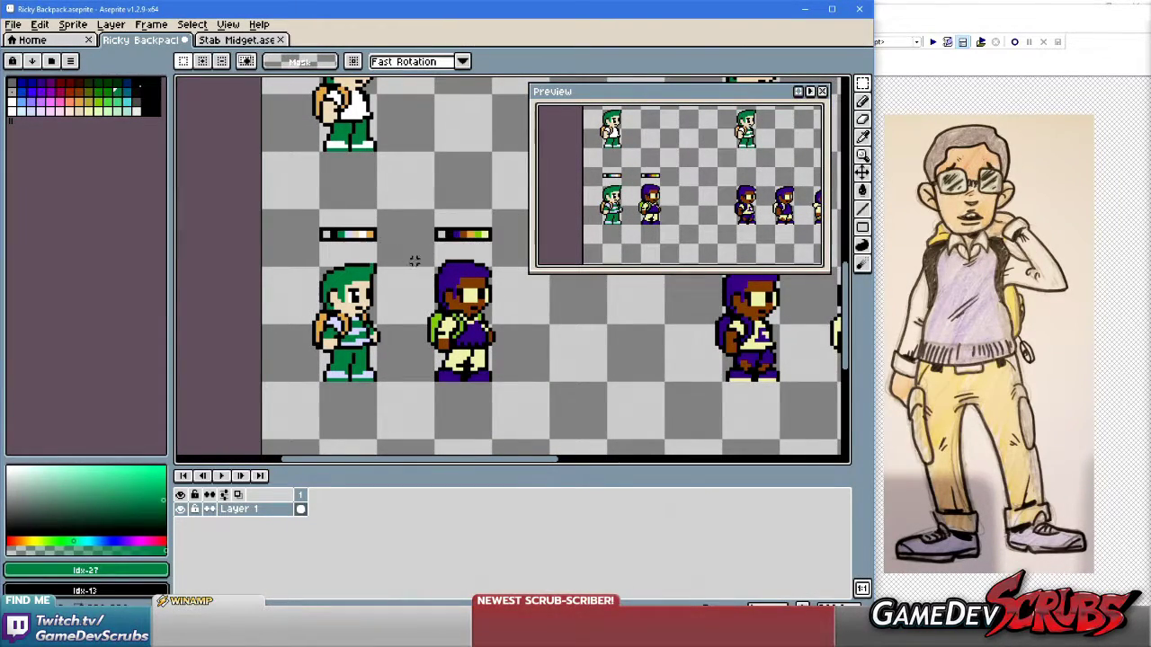
{"action": "scroll", "coordinate": [405, 312], "scroll_direction": "up", "scroll_amount": 1}
{"action": "scroll", "coordinate": [404, 311], "scroll_direction": "up", "scroll_amount": 2}
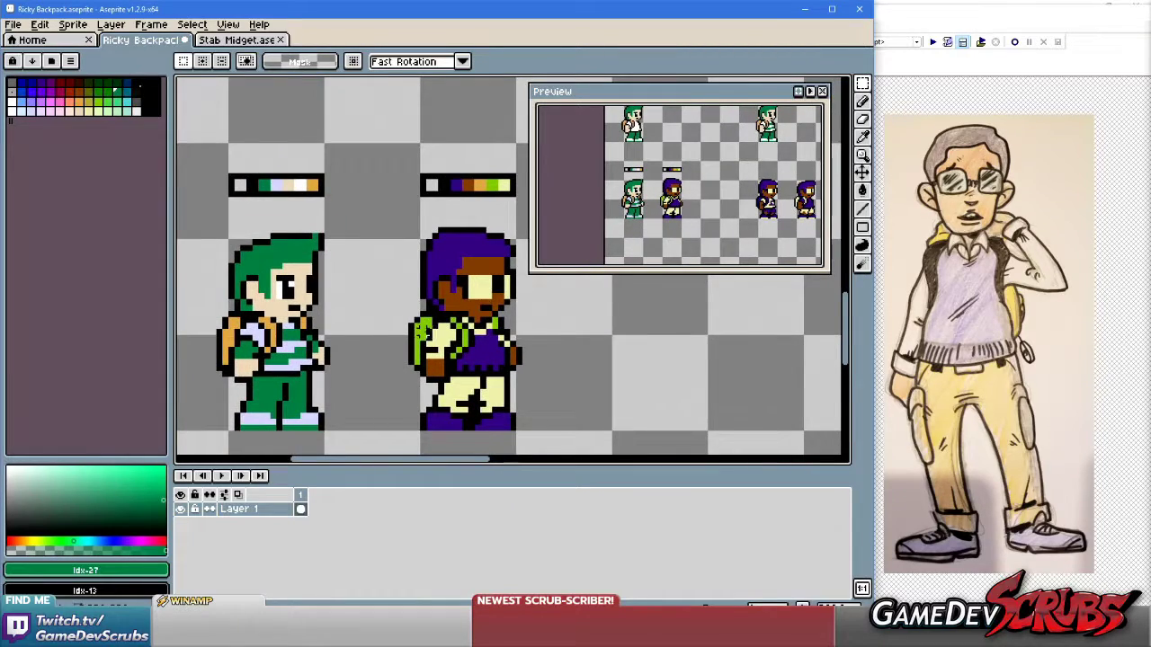
Remove the orange swatch from the purple-haired character's palette strip by shifting the lime and pale yellow end left over it.
{"action": "scroll", "coordinate": [402, 328], "scroll_direction": "down", "scroll_amount": 1}
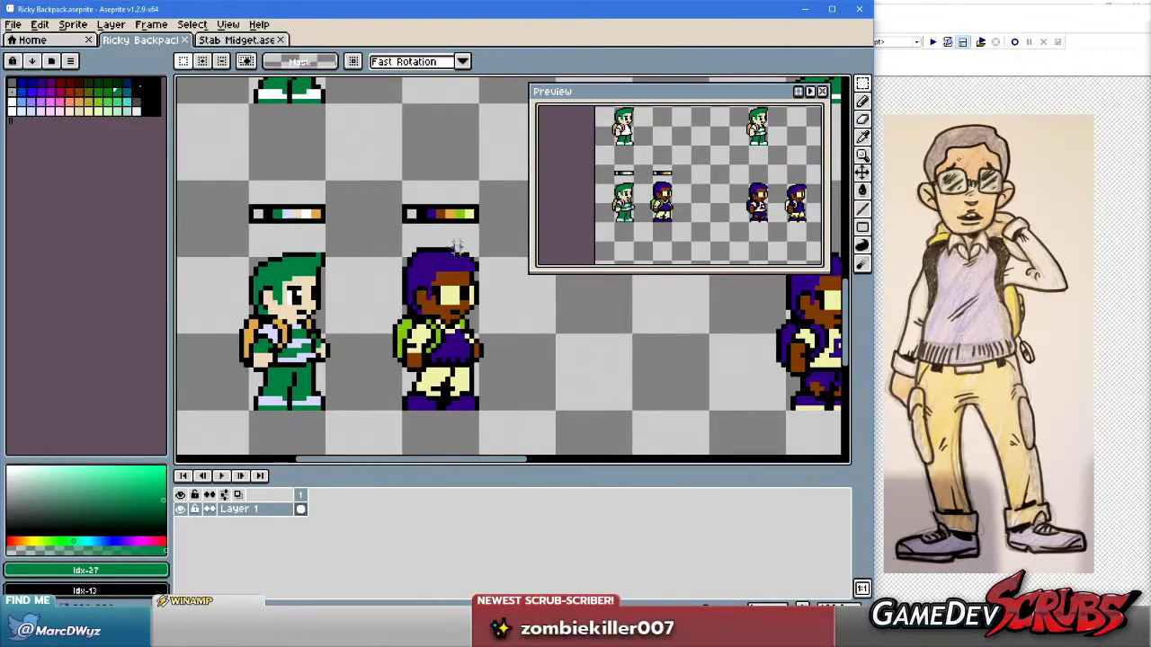
{"action": "scroll", "coordinate": [462, 242], "scroll_direction": "up", "scroll_amount": 1}
{"action": "left_click_drag", "start_coordinate": [507, 153], "coordinate": [467, 220]}
{"action": "key", "text": "ctrl+z"}
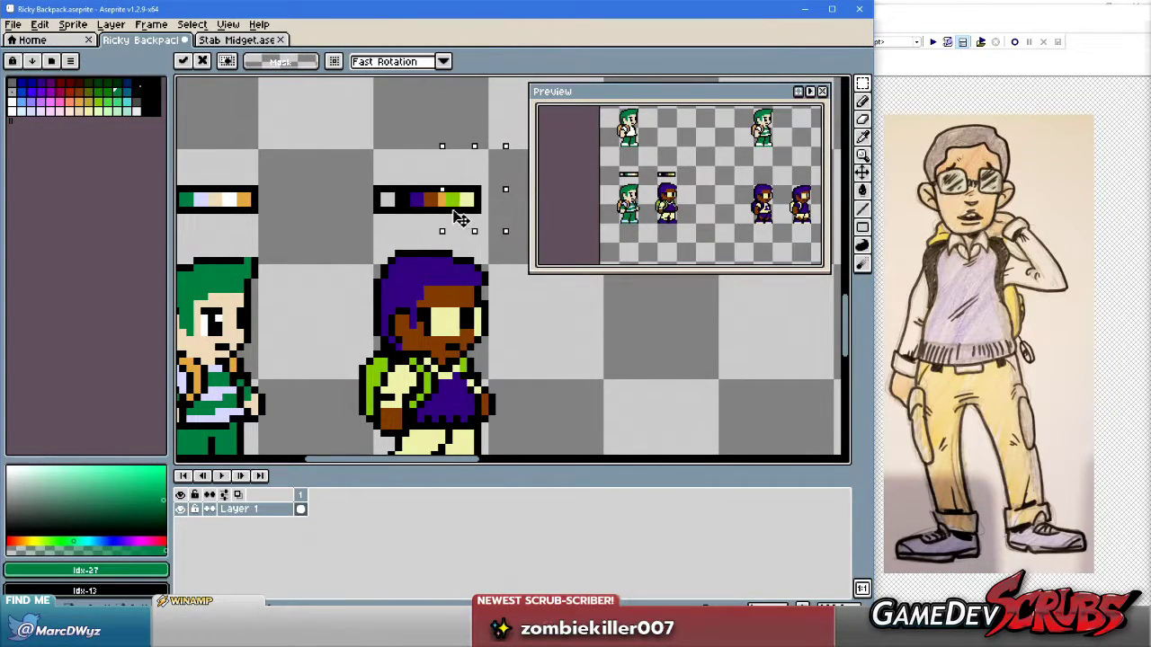
{"action": "scroll", "coordinate": [466, 305], "scroll_direction": "down", "scroll_amount": 1}
{"action": "scroll", "coordinate": [467, 309], "scroll_direction": "down", "scroll_amount": 1}
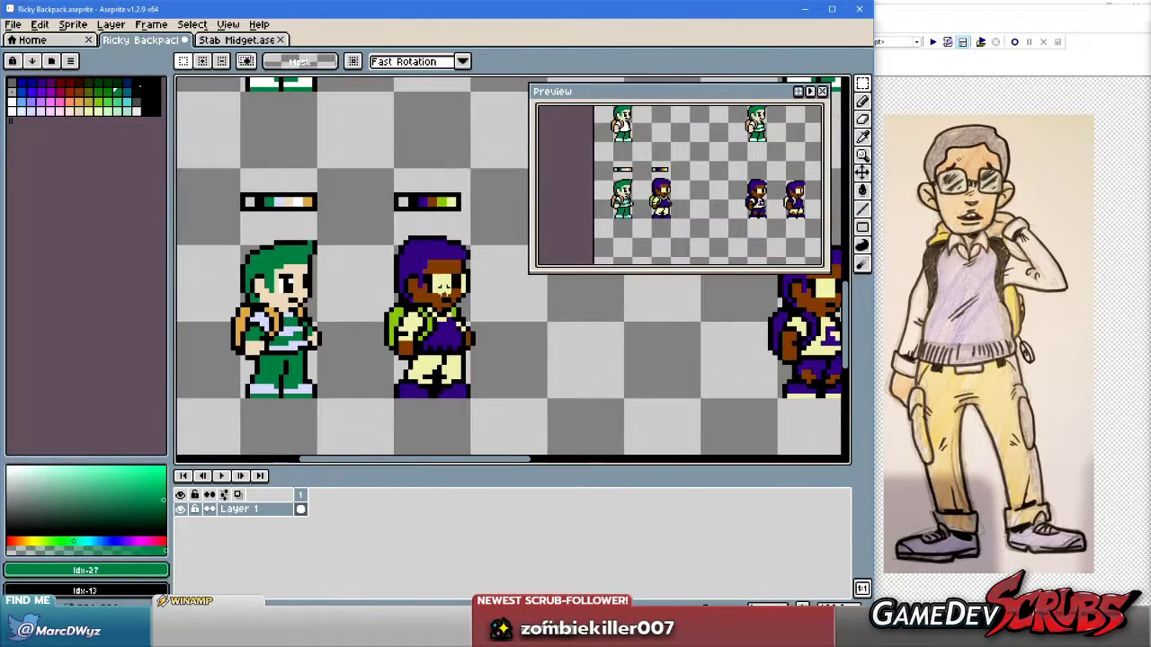
Retouch the upper back edge of the green-haired character's backpack with sampled black, index 13, and orange, index 39.
{"action": "scroll", "coordinate": [413, 315], "scroll_direction": "up", "scroll_amount": 1}
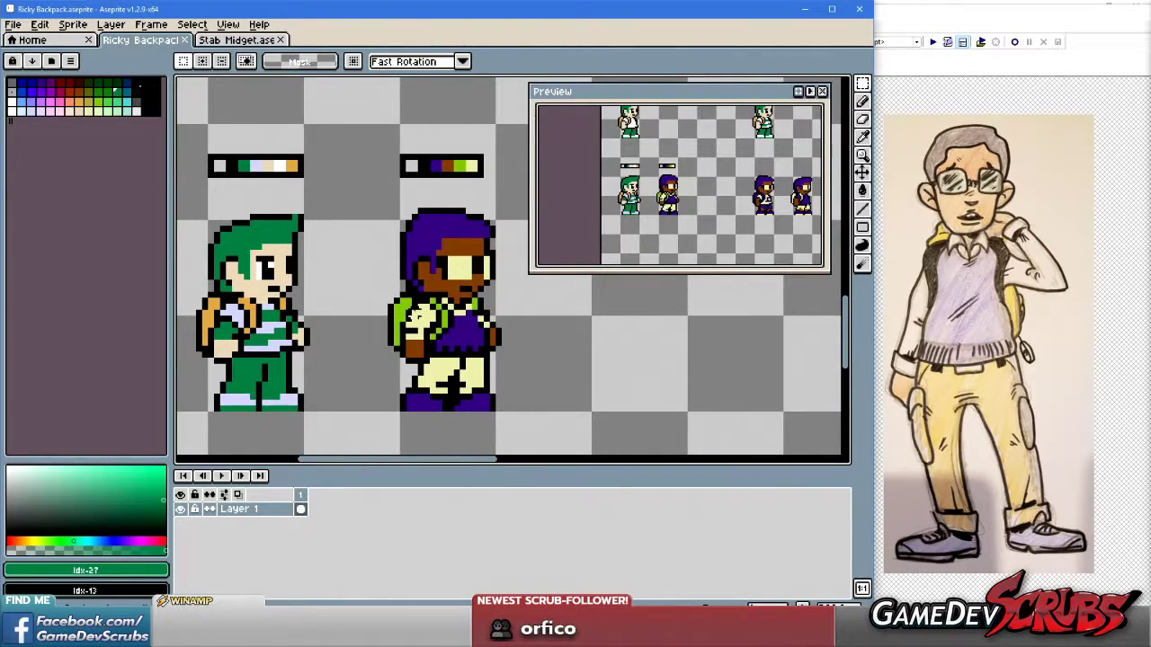
{"action": "scroll", "coordinate": [372, 311], "scroll_direction": "up", "scroll_amount": 1}
{"action": "scroll", "coordinate": [365, 315], "scroll_direction": "down", "scroll_amount": 1}
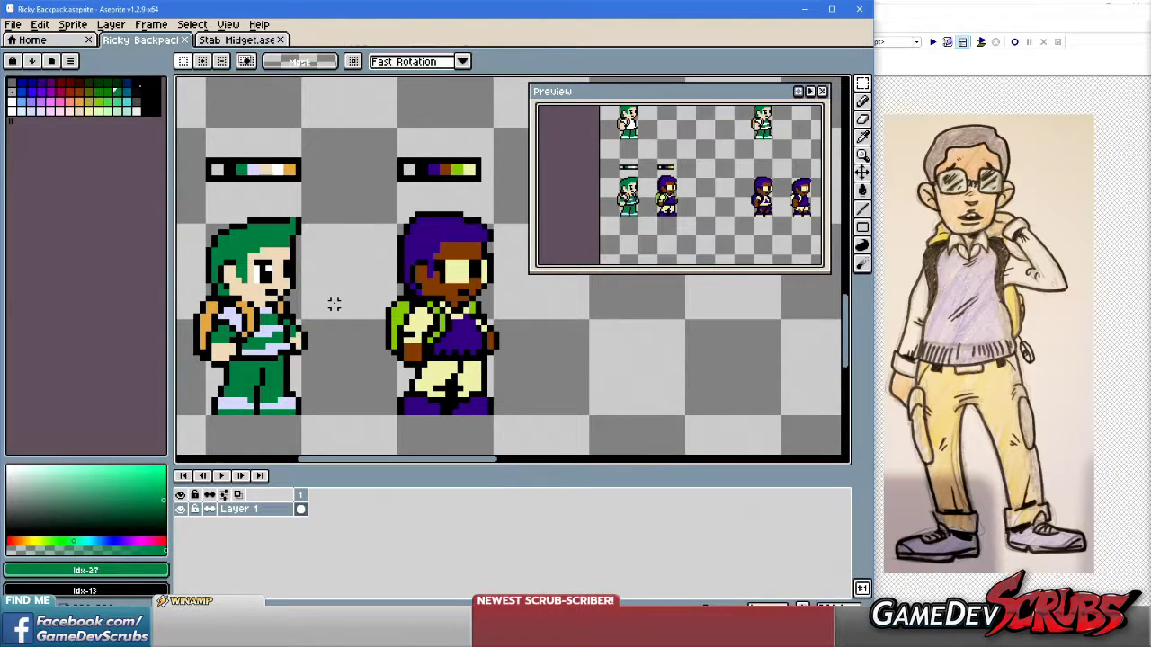
{"action": "scroll", "coordinate": [333, 303], "scroll_direction": "up", "scroll_amount": 2}
{"action": "key", "text": "alt"}
{"action": "left_click", "coordinate": [305, 270], "text": "alt"}
{"action": "scroll", "coordinate": [344, 286], "scroll_direction": "down", "scroll_amount": 2}
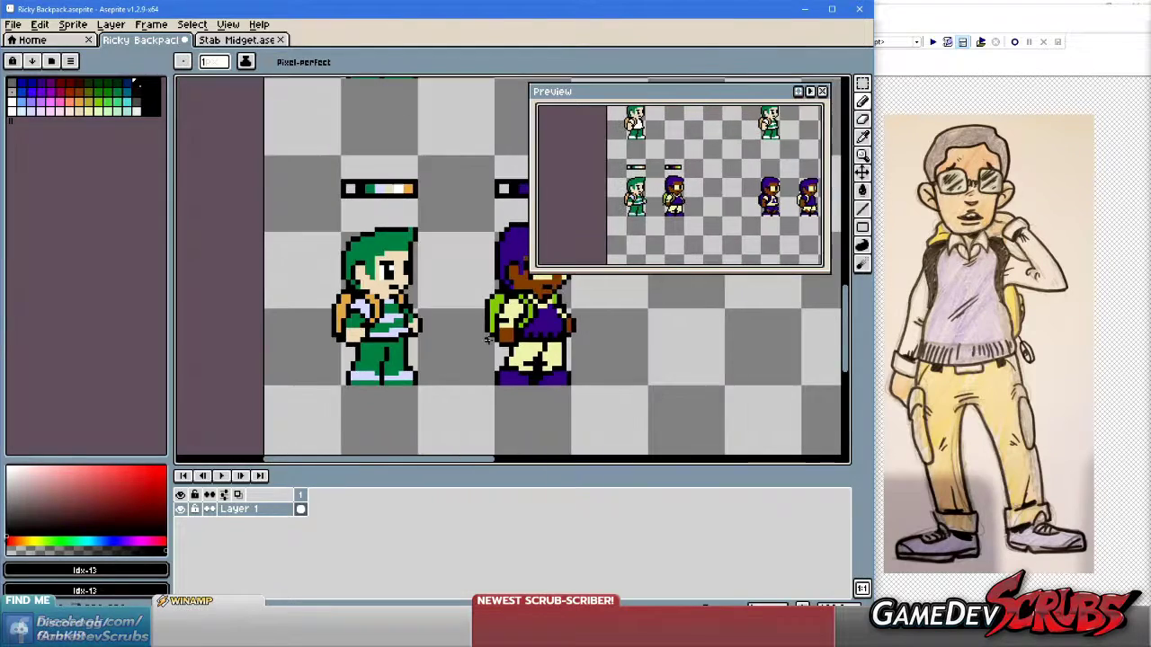
{"action": "scroll", "coordinate": [371, 341], "scroll_direction": "right", "scroll_amount": 3}
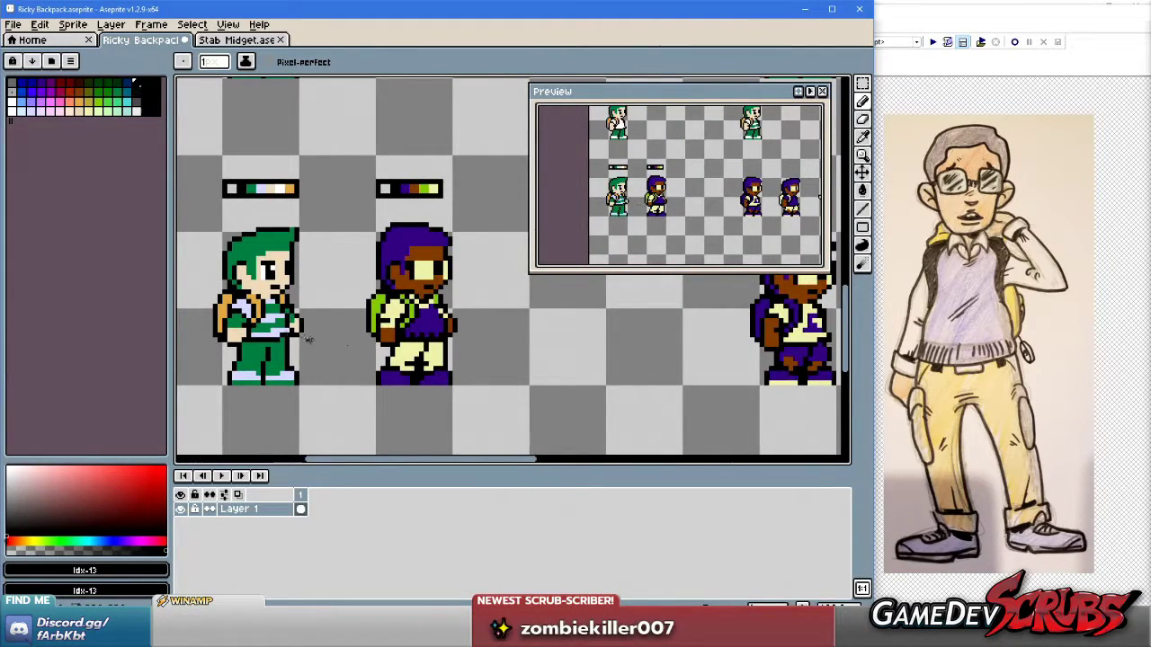
{"action": "scroll", "coordinate": [324, 336], "scroll_direction": "up", "scroll_amount": 1}
{"action": "left_click", "coordinate": [207, 288], "text": "alt"}
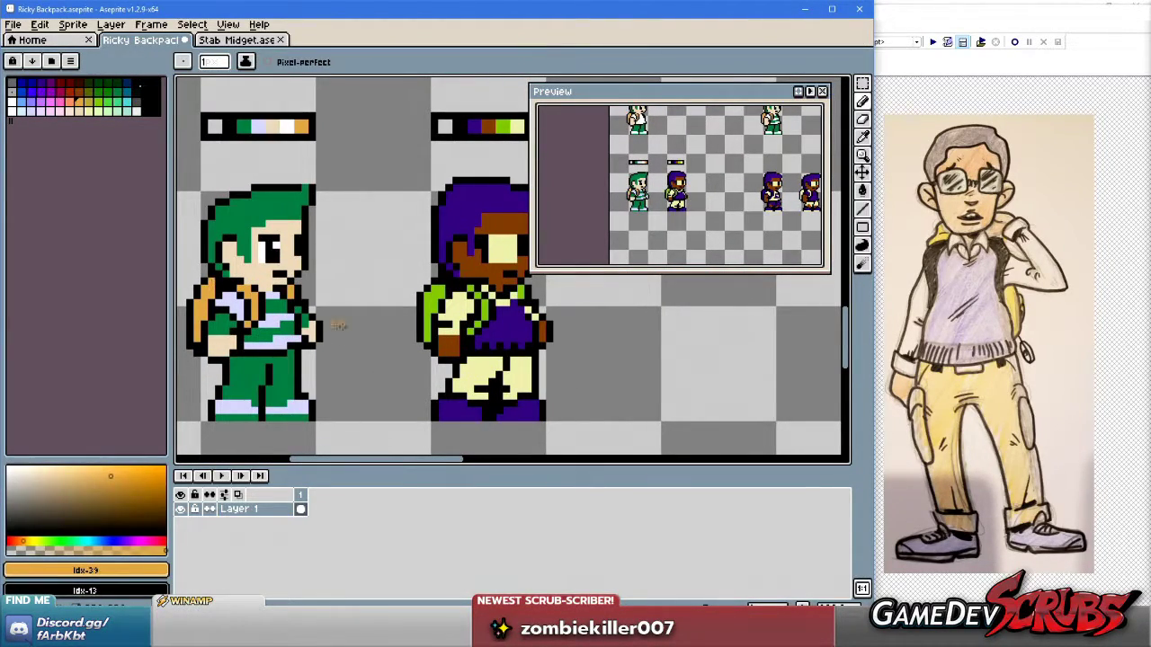
{"action": "scroll", "coordinate": [333, 326], "scroll_direction": "down", "scroll_amount": 1}
{"action": "scroll", "coordinate": [412, 359], "scroll_direction": "down", "scroll_amount": 1}
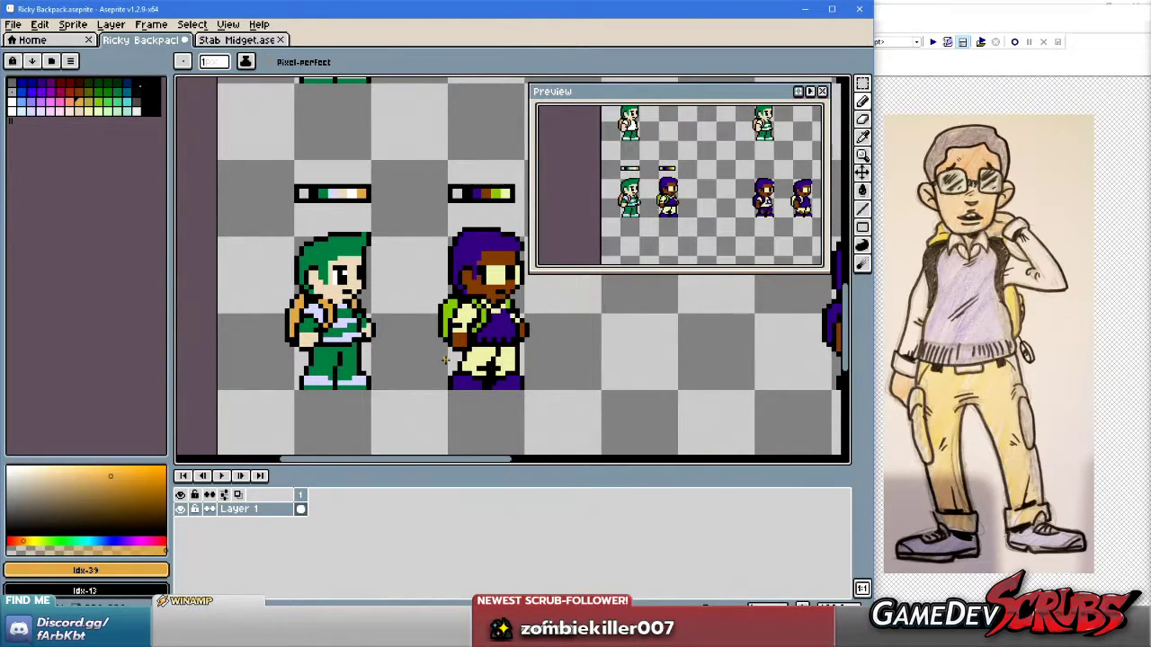
Slant the upper back edge of the purple-haired character's backpack with sampled black, index 13, and lime green, index 41, and save the file.
{"action": "scroll", "coordinate": [444, 358], "scroll_direction": "up", "scroll_amount": 4}
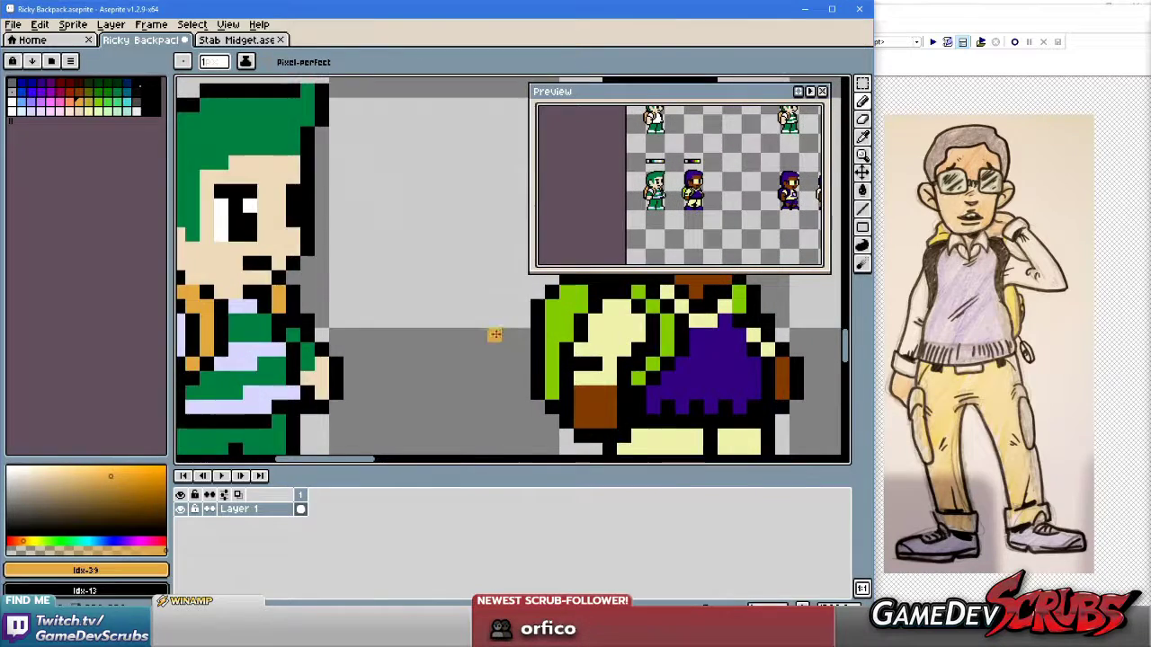
{"action": "scroll", "coordinate": [494, 335], "scroll_direction": "down", "scroll_amount": 1}
{"action": "key", "text": "alt"}
{"action": "left_click", "coordinate": [526, 313], "text": "alt"}
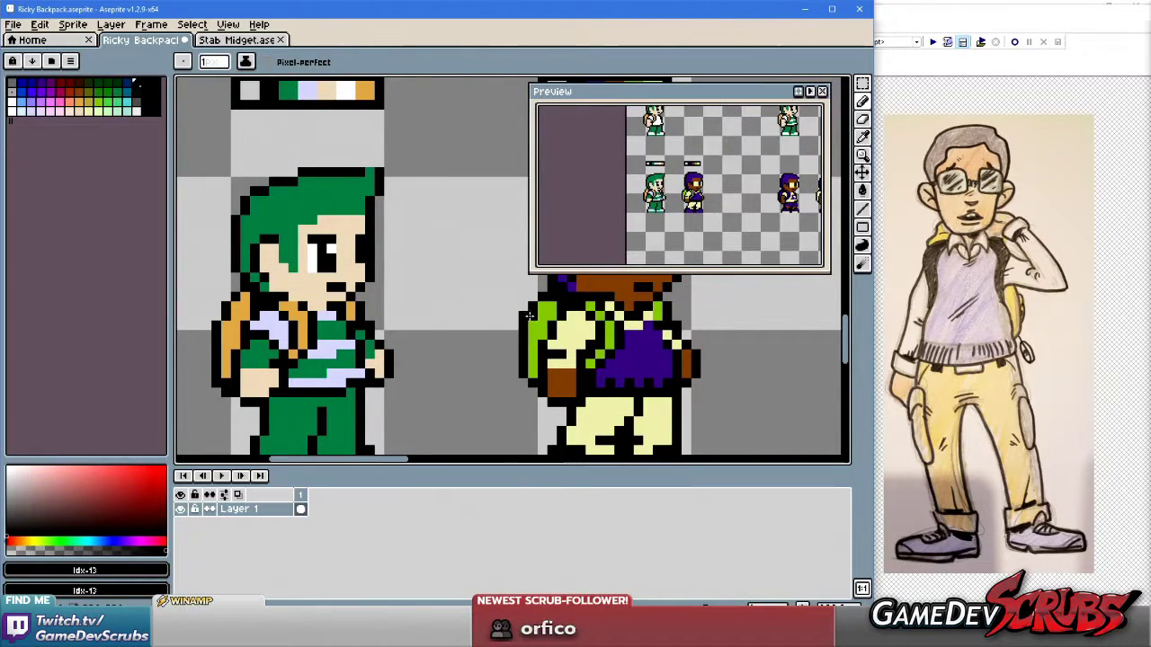
{"action": "left_click_drag", "start_coordinate": [527, 313], "coordinate": [492, 329]}
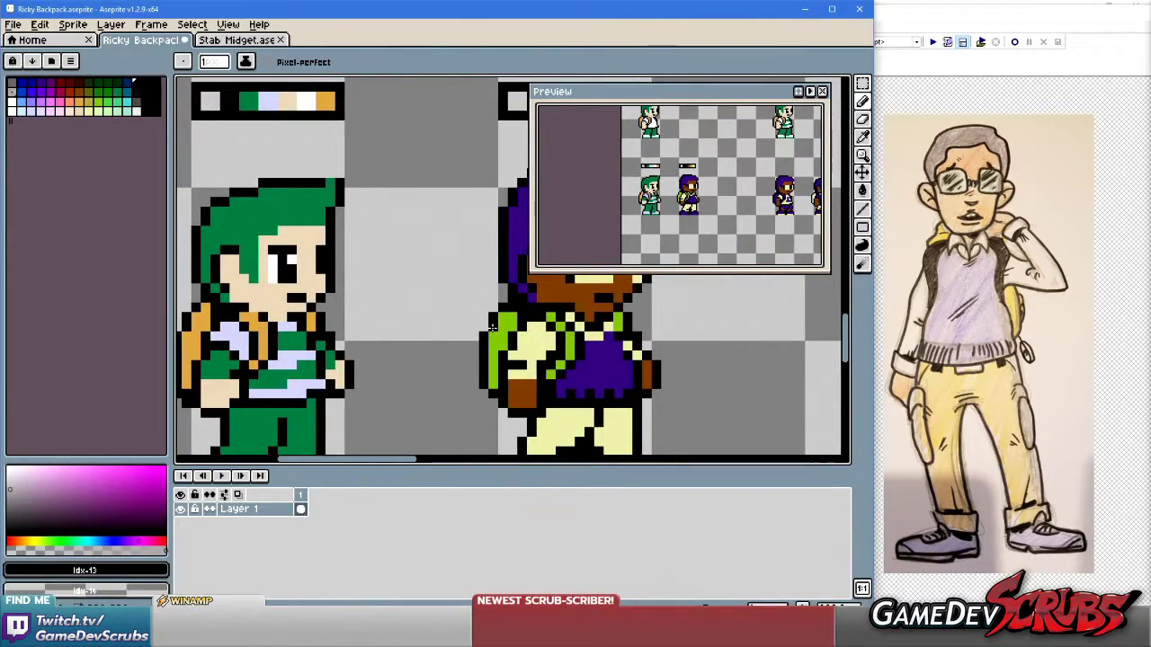
{"action": "left_click", "coordinate": [510, 316], "text": "alt"}
{"action": "scroll", "coordinate": [512, 332], "scroll_direction": "down", "scroll_amount": 1}
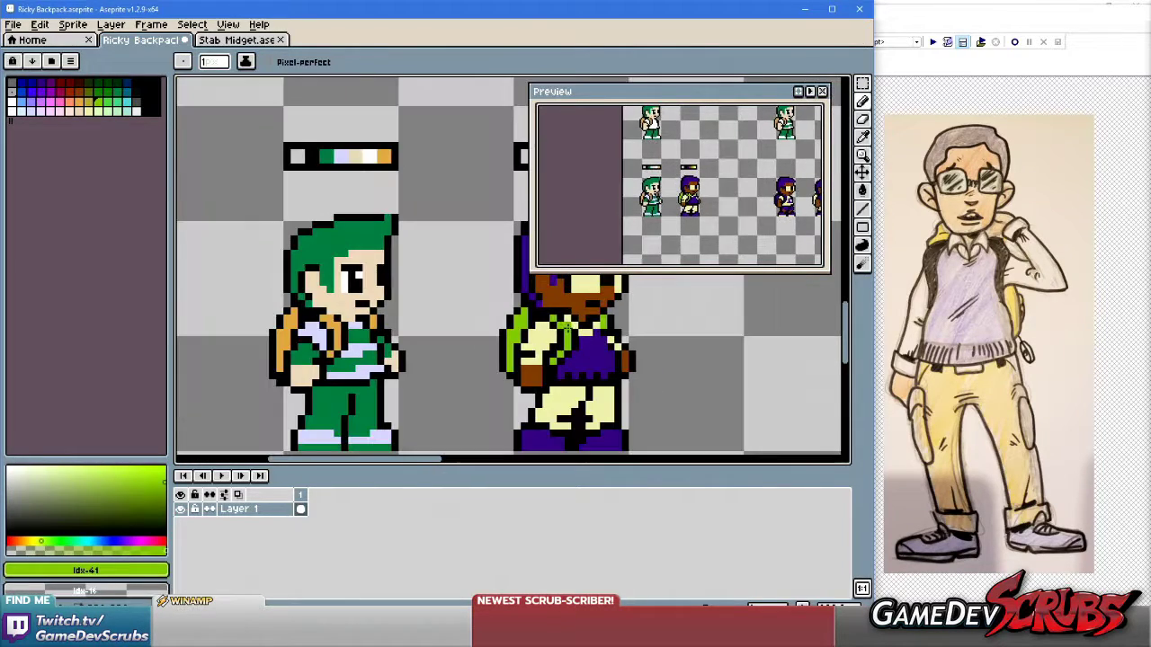
{"action": "scroll", "coordinate": [525, 381], "scroll_direction": "down", "scroll_amount": 1}
{"action": "scroll", "coordinate": [462, 314], "scroll_direction": "up", "scroll_amount": 2}
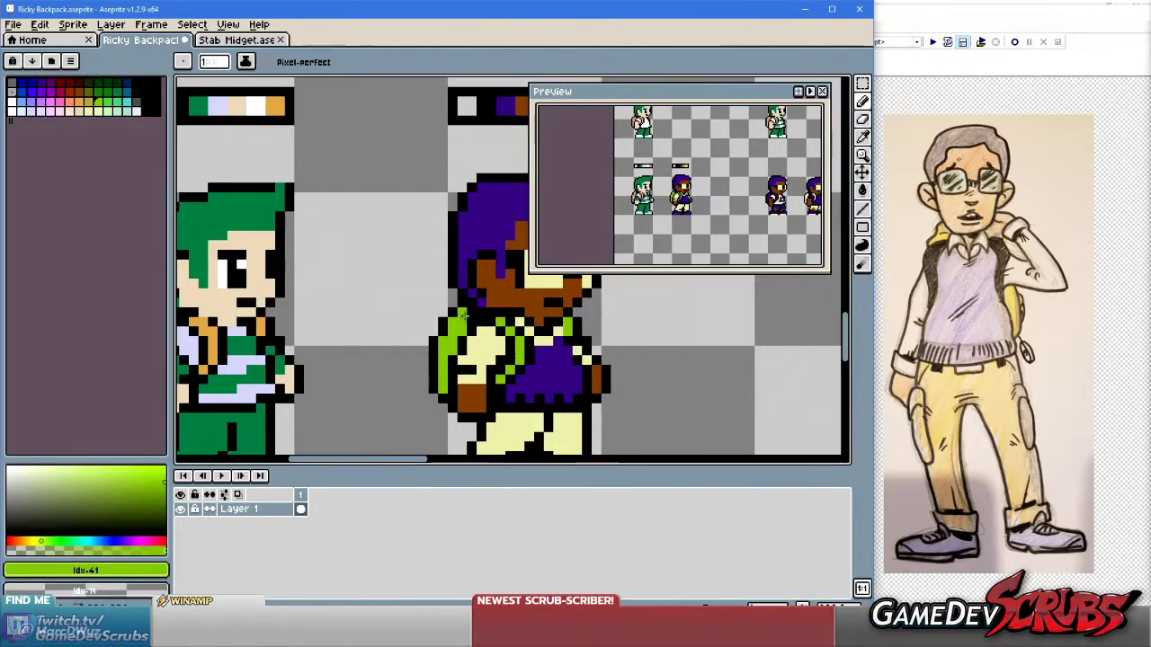
{"action": "left_click", "coordinate": [467, 301], "text": "alt"}
{"action": "scroll", "coordinate": [463, 374], "scroll_direction": "down", "scroll_amount": 1}
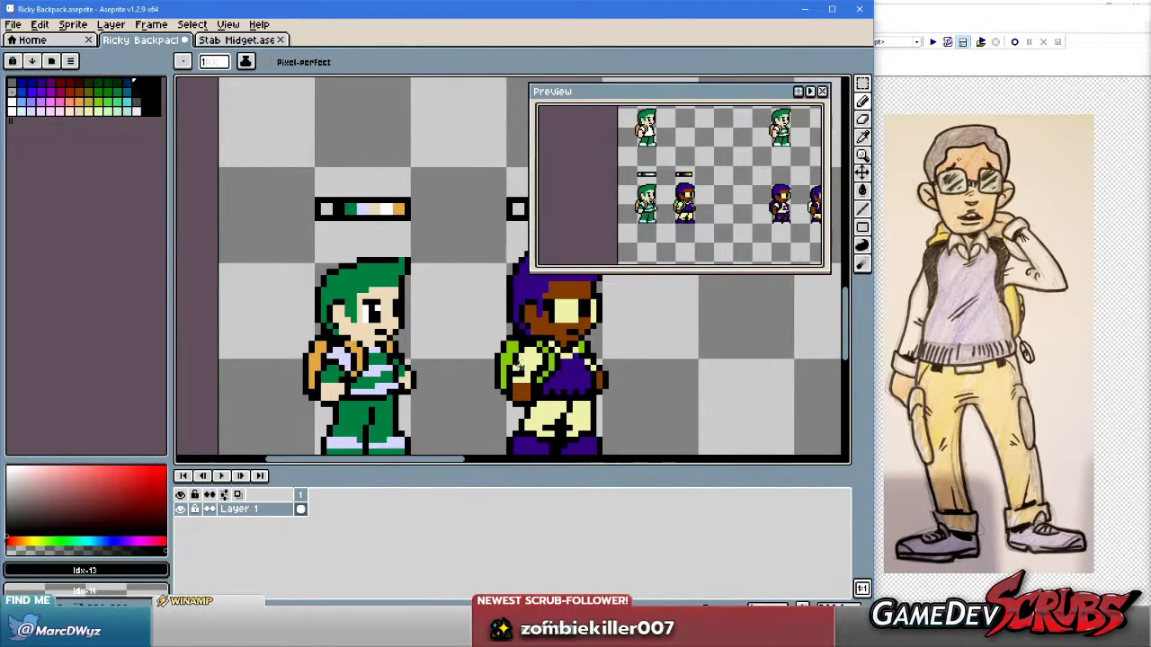
{"action": "scroll", "coordinate": [449, 346], "scroll_direction": "down", "scroll_amount": 1}
{"action": "key", "text": "ctrl+s"}
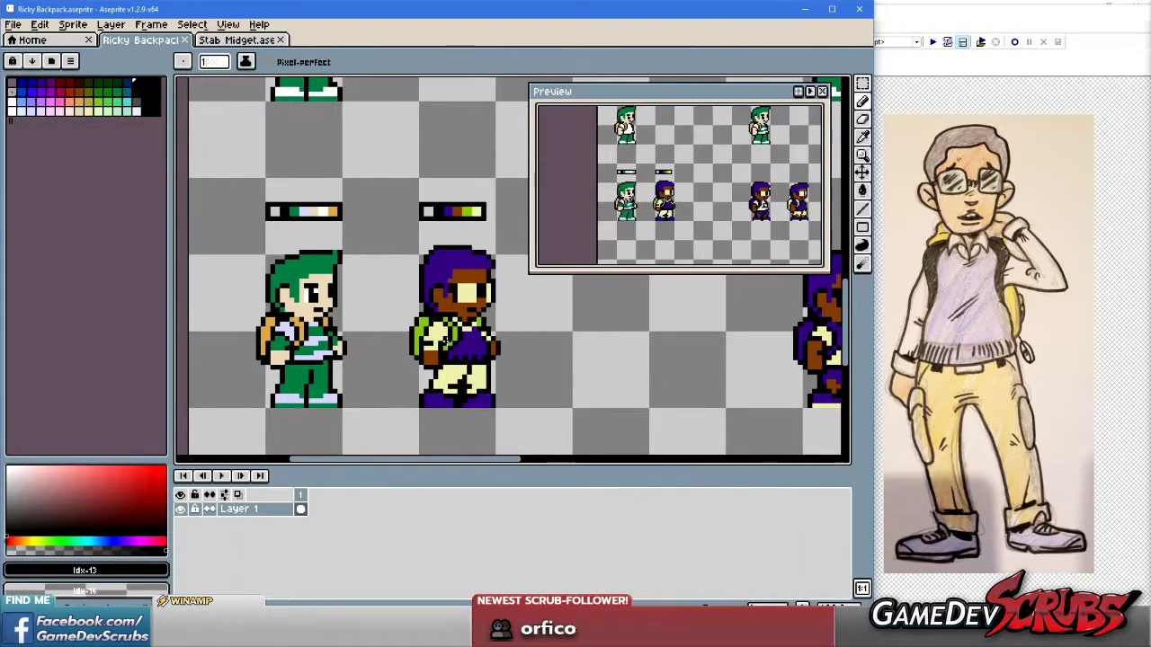
Compare the purple-haired character's proportions and backpack with the green-haired character's at different zoom levels.
{"action": "scroll", "coordinate": [439, 341], "scroll_direction": "up", "scroll_amount": 1}
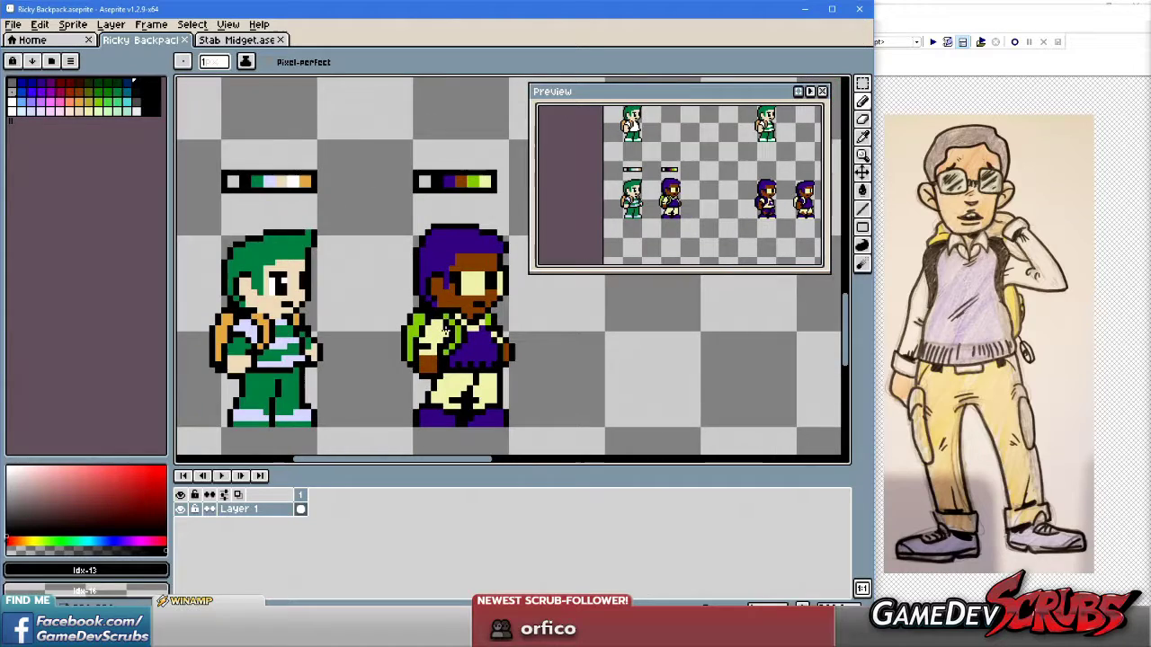
{"action": "scroll", "coordinate": [436, 338], "scroll_direction": "down", "scroll_amount": 1}
{"action": "scroll", "coordinate": [433, 334], "scroll_direction": "up", "scroll_amount": 1}
{"action": "scroll", "coordinate": [436, 338], "scroll_direction": "down", "scroll_amount": 1}
{"action": "scroll", "coordinate": [438, 340], "scroll_direction": "up", "scroll_amount": 1}
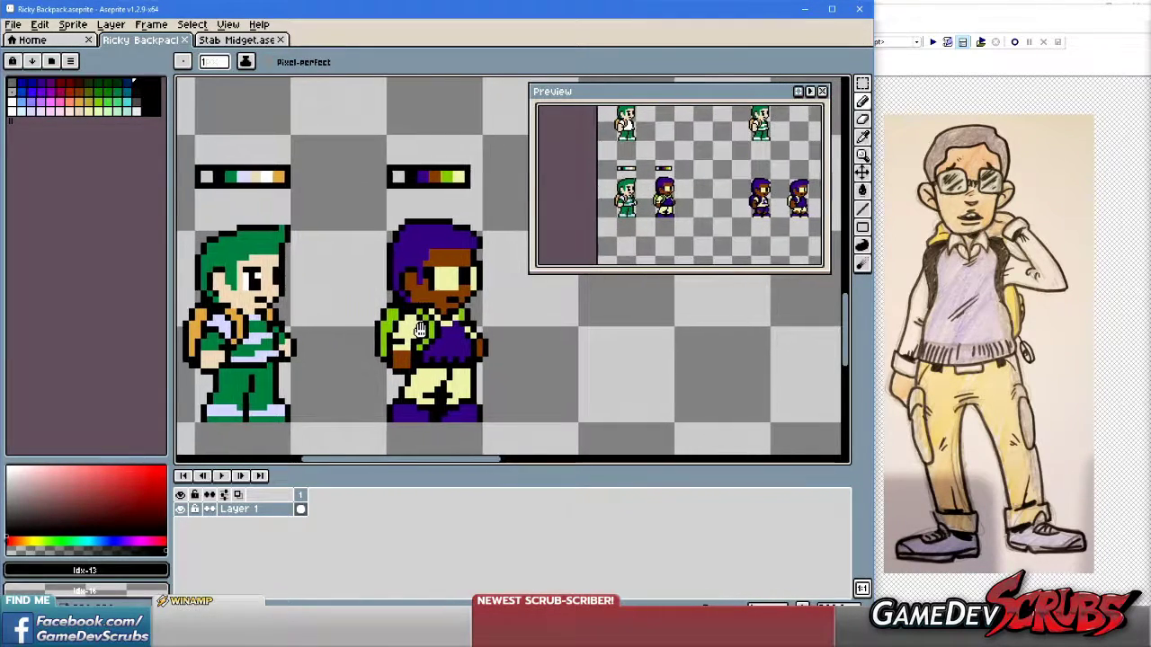
{"action": "key", "text": "v"}
{"action": "key", "text": "b"}
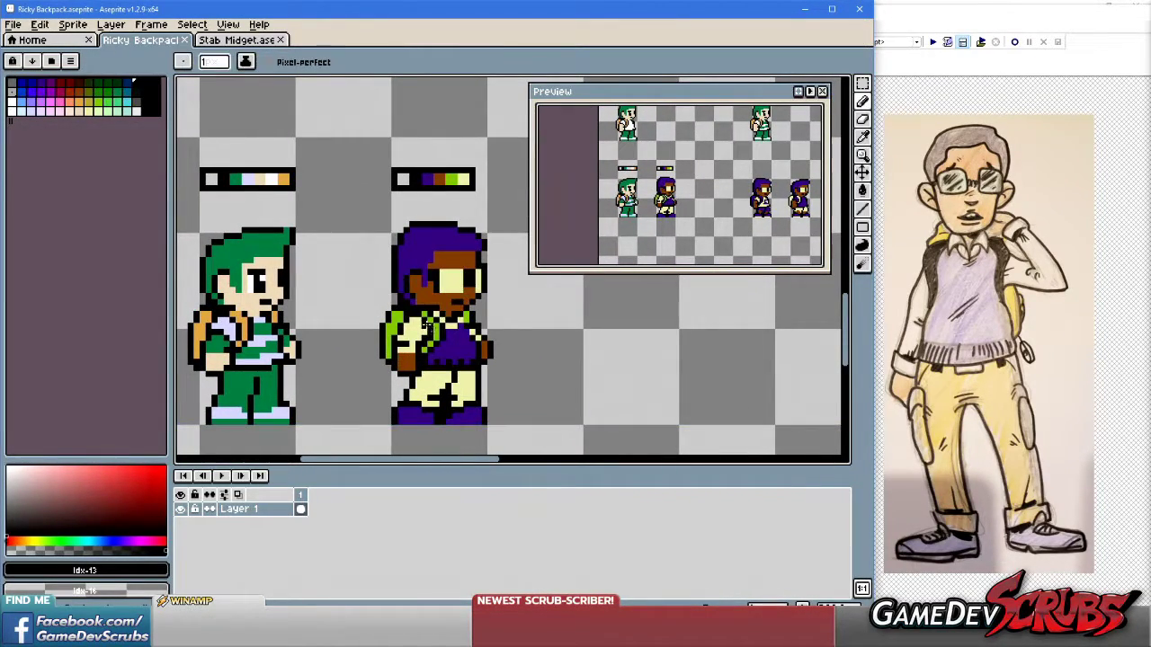
{"action": "scroll", "coordinate": [441, 342], "scroll_direction": "down", "scroll_amount": 1}
{"action": "scroll", "coordinate": [435, 321], "scroll_direction": "up", "scroll_amount": 1}
{"action": "scroll", "coordinate": [439, 316], "scroll_direction": "down", "scroll_amount": 1}
{"action": "scroll", "coordinate": [440, 315], "scroll_direction": "up", "scroll_amount": 1}
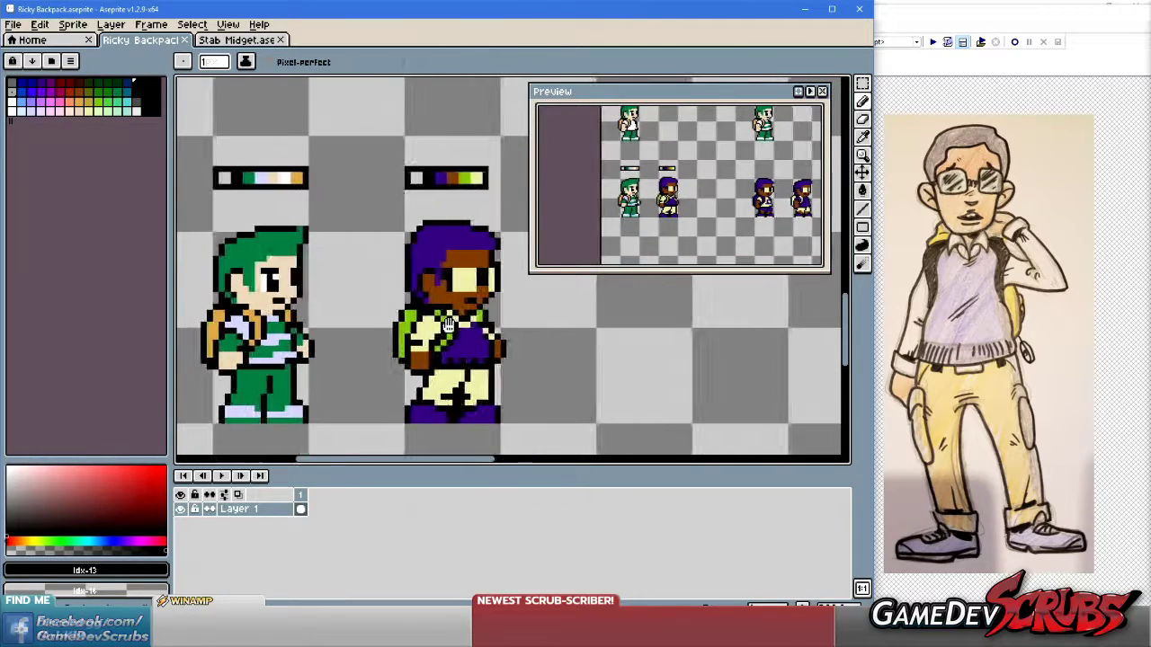
{"action": "left_click_drag", "start_coordinate": [447, 319], "coordinate": [446, 306]}
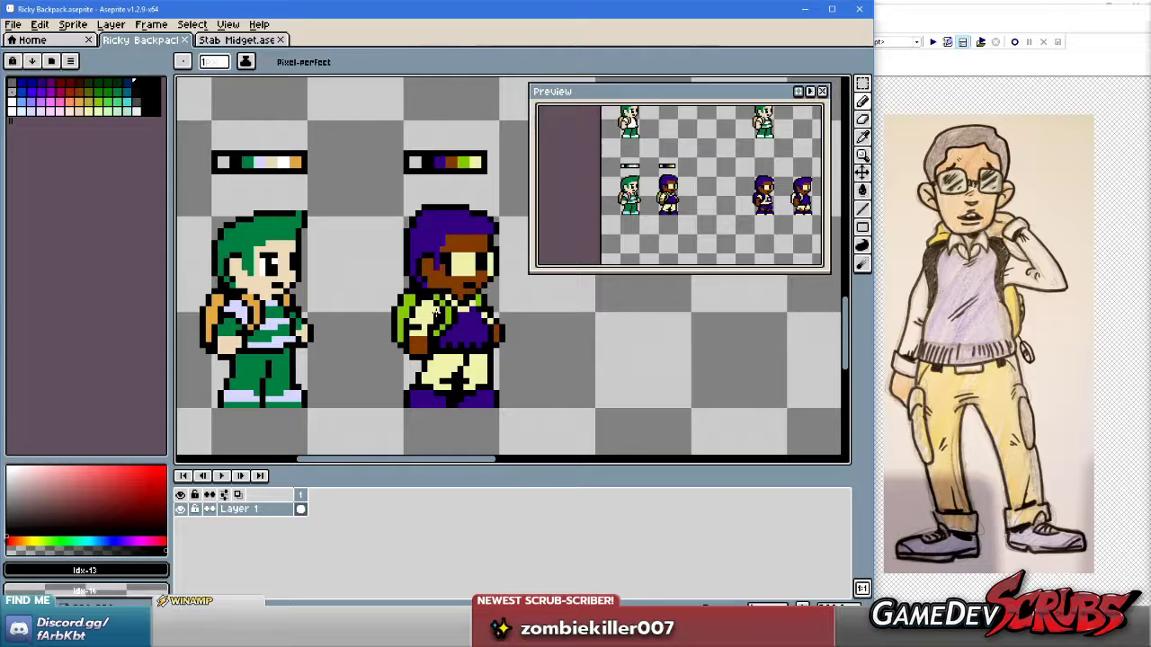
Sample the pale yellow, index 56, and examine the purple-haired character's sleeve, vest and backpack strap beside the green-haired character.
{"action": "left_click", "coordinate": [434, 306], "text": "alt"}
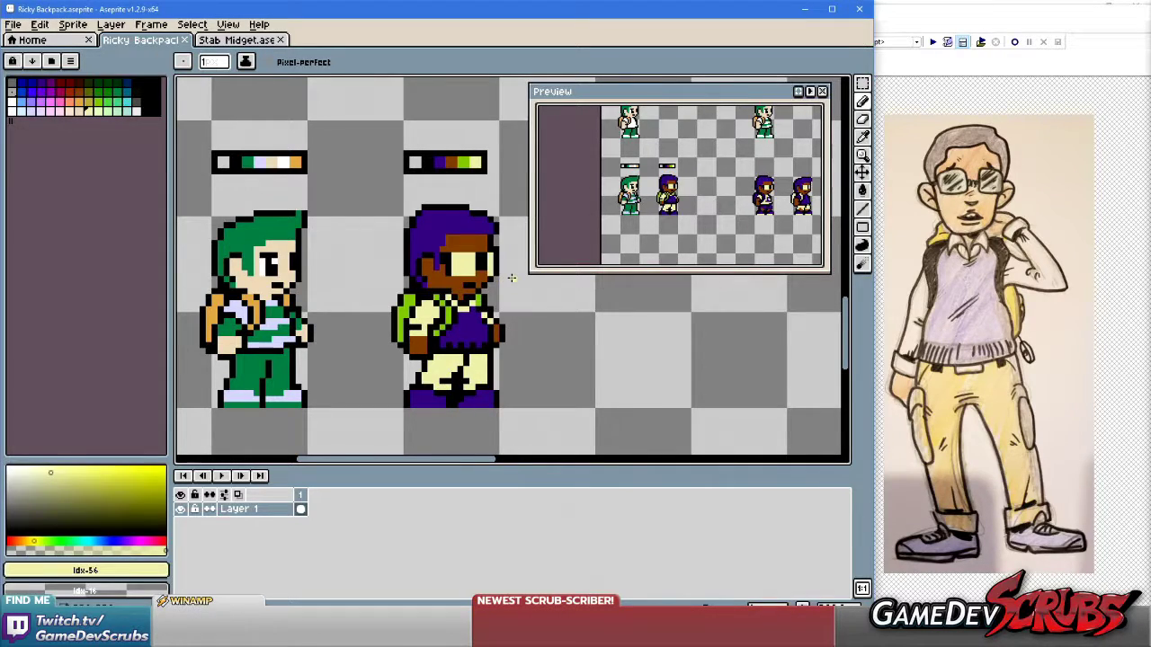
{"action": "scroll", "coordinate": [506, 274], "scroll_direction": "up", "scroll_amount": 1}
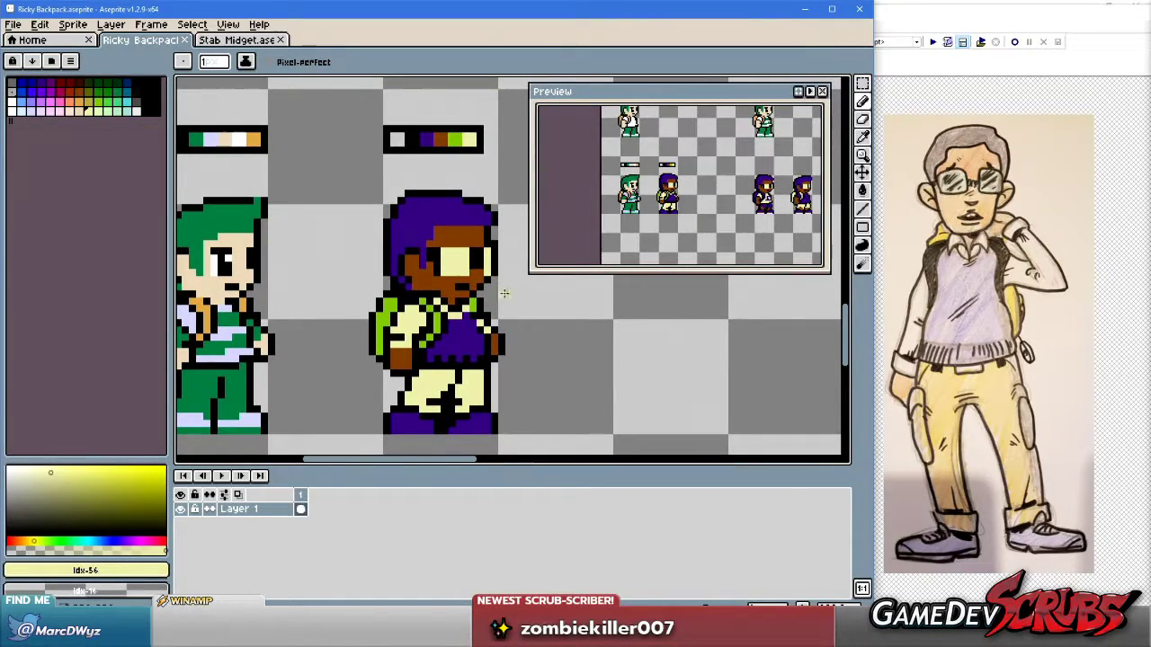
{"action": "scroll", "coordinate": [486, 329], "scroll_direction": "up", "scroll_amount": 1}
{"action": "scroll", "coordinate": [449, 329], "scroll_direction": "down", "scroll_amount": 2}
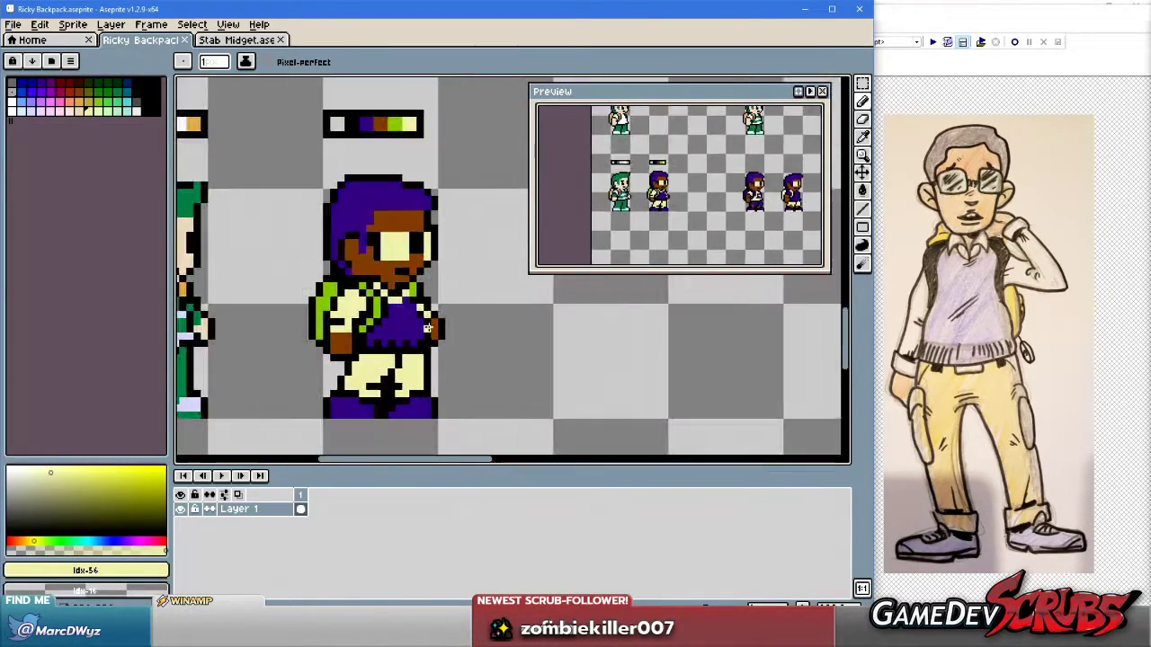
{"action": "left_click_drag", "start_coordinate": [409, 310], "coordinate": [437, 316]}
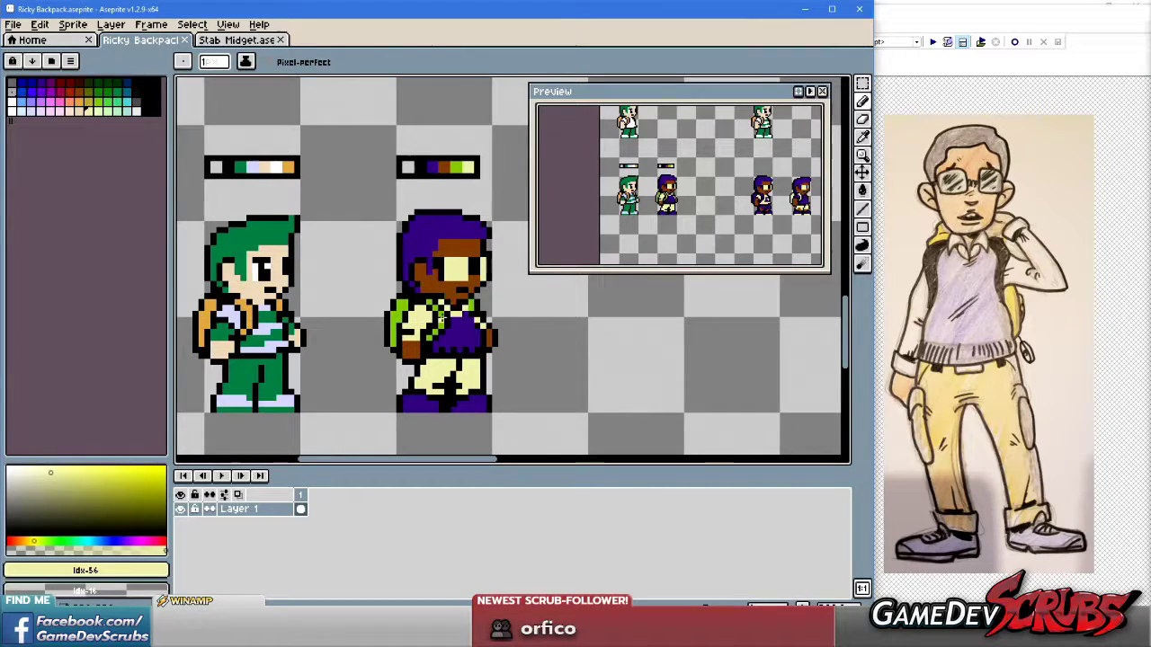
{"action": "scroll", "coordinate": [453, 317], "scroll_direction": "up", "scroll_amount": 1}
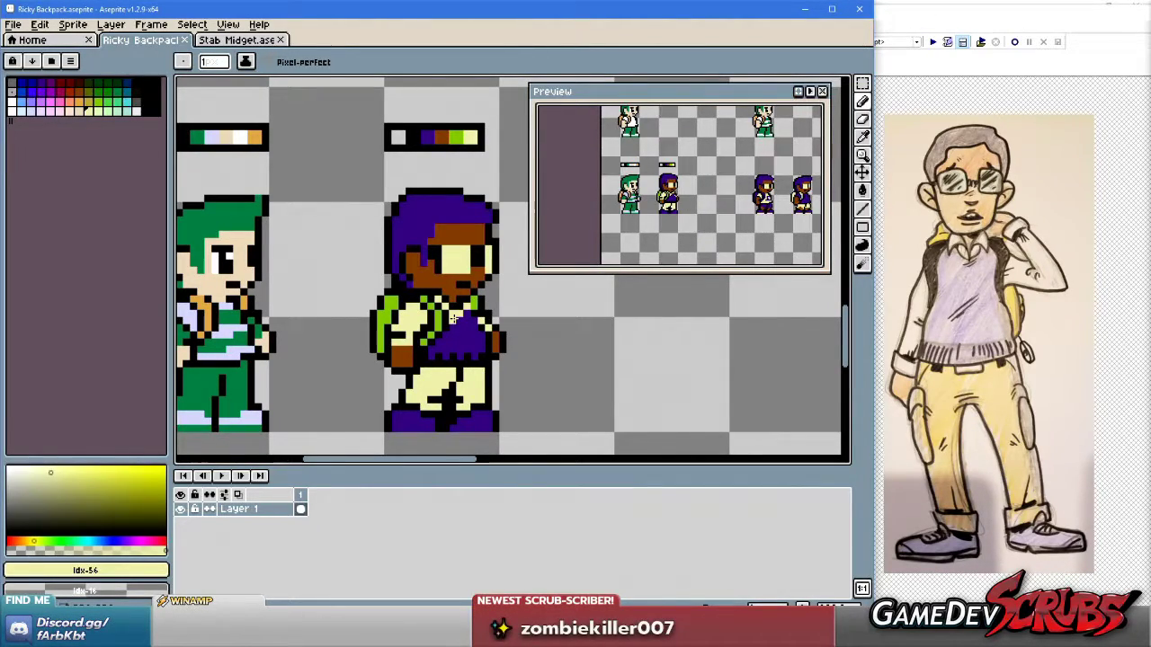
{"action": "scroll", "coordinate": [473, 334], "scroll_direction": "down", "scroll_amount": 1}
{"action": "scroll", "coordinate": [473, 335], "scroll_direction": "up", "scroll_amount": 2}
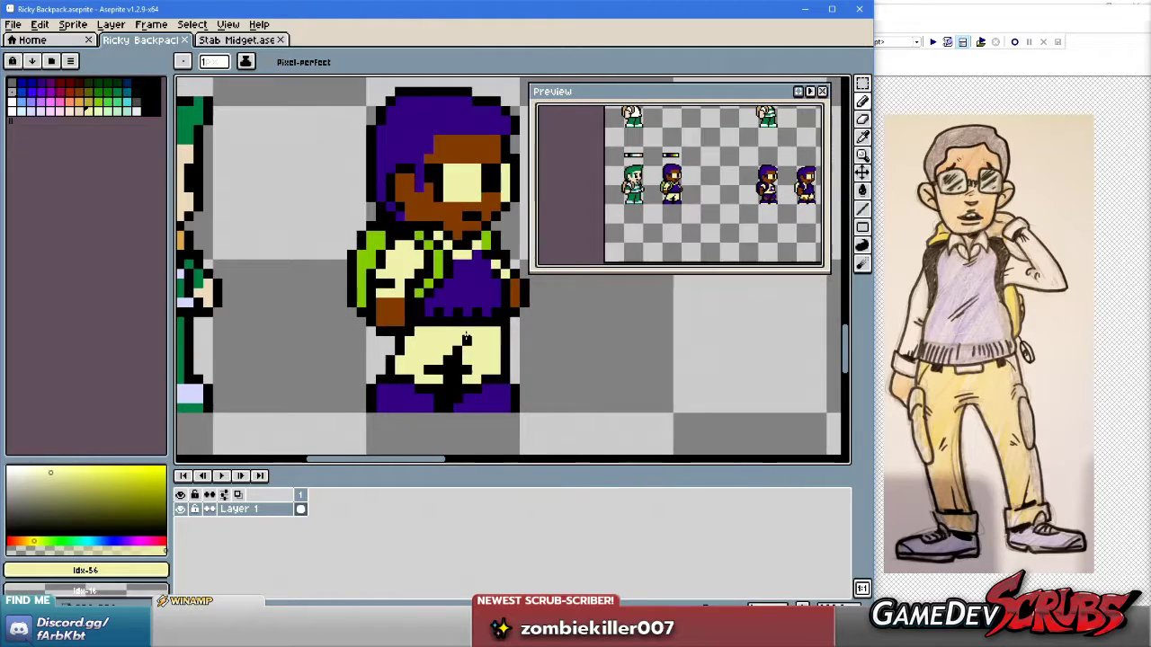
{"action": "scroll", "coordinate": [476, 333], "scroll_direction": "down", "scroll_amount": 3}
{"action": "scroll", "coordinate": [476, 334], "scroll_direction": "down", "scroll_amount": 3}
{"action": "scroll", "coordinate": [468, 323], "scroll_direction": "up", "scroll_amount": 6}
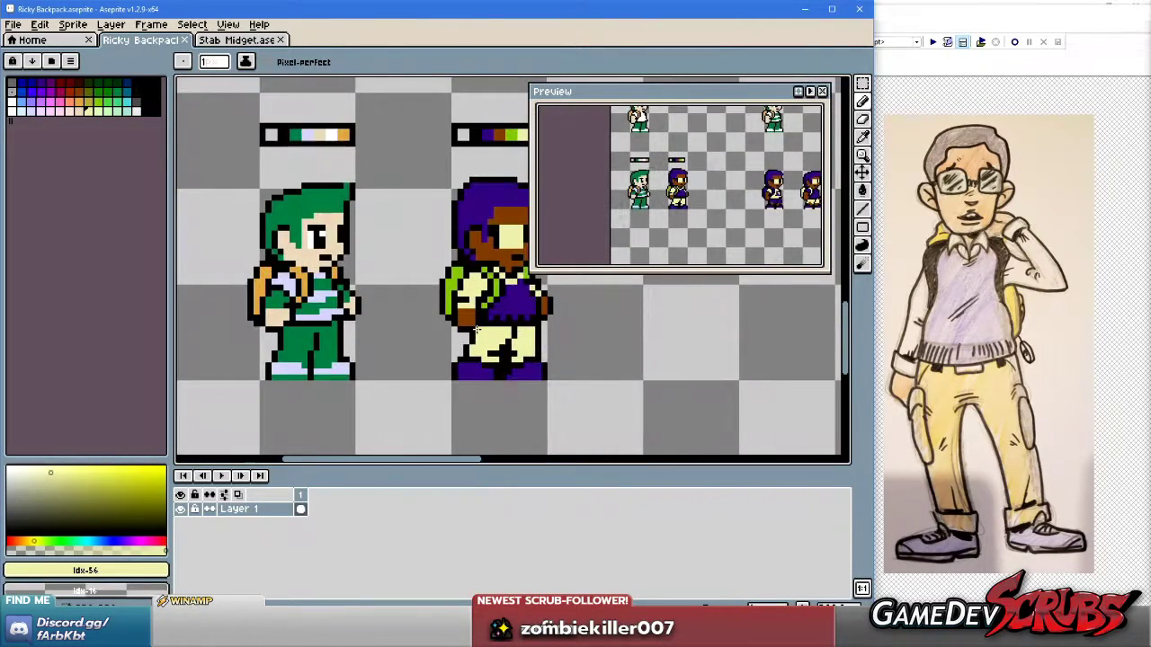
{"action": "scroll", "coordinate": [444, 328], "scroll_direction": "down", "scroll_amount": 1}
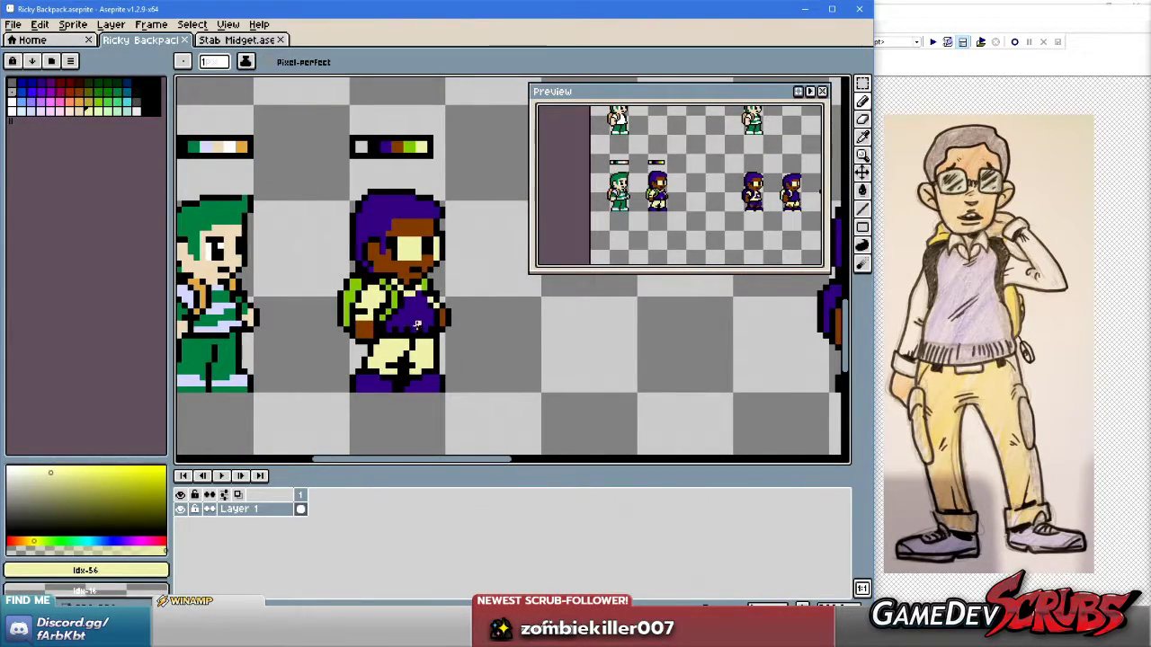
{"action": "scroll", "coordinate": [416, 324], "scroll_direction": "up", "scroll_amount": 1}
{"action": "left_click_drag", "start_coordinate": [372, 321], "coordinate": [422, 339]}
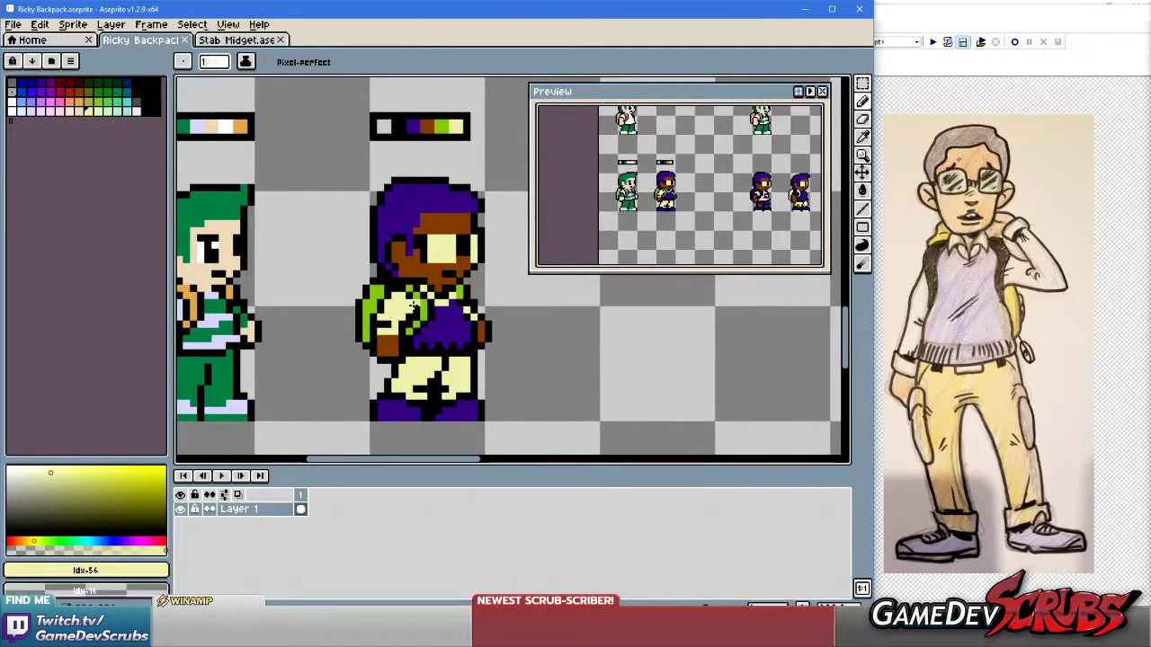
{"action": "scroll", "coordinate": [412, 306], "scroll_direction": "up", "scroll_amount": 2}
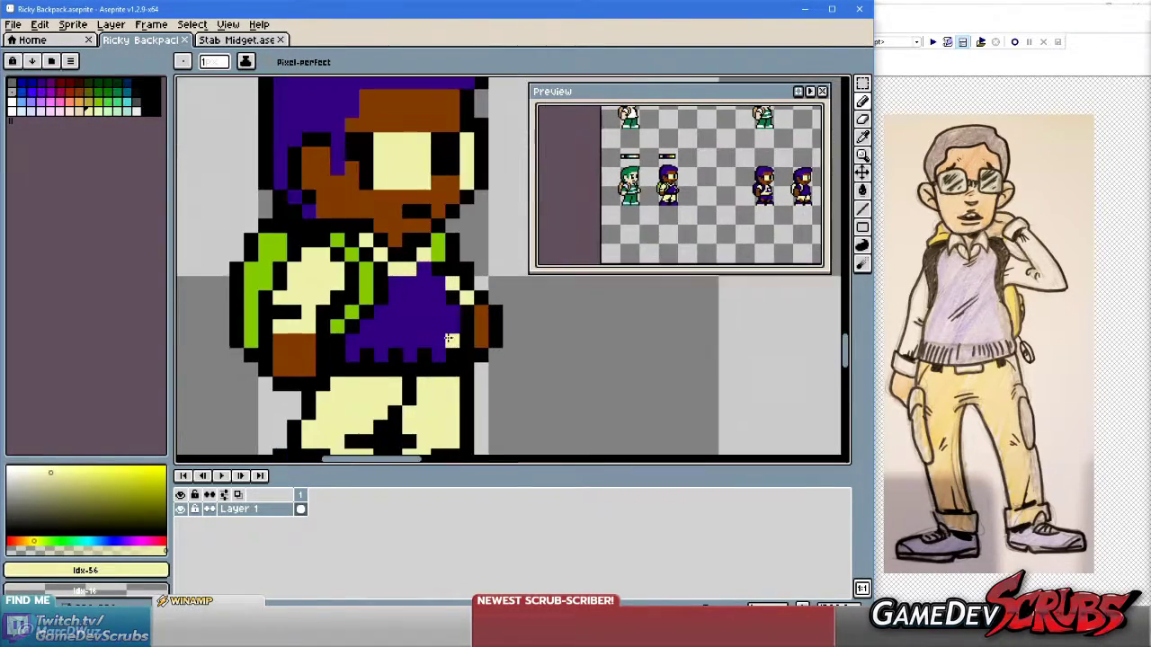
{"action": "scroll", "coordinate": [443, 339], "scroll_direction": "down", "scroll_amount": 2}
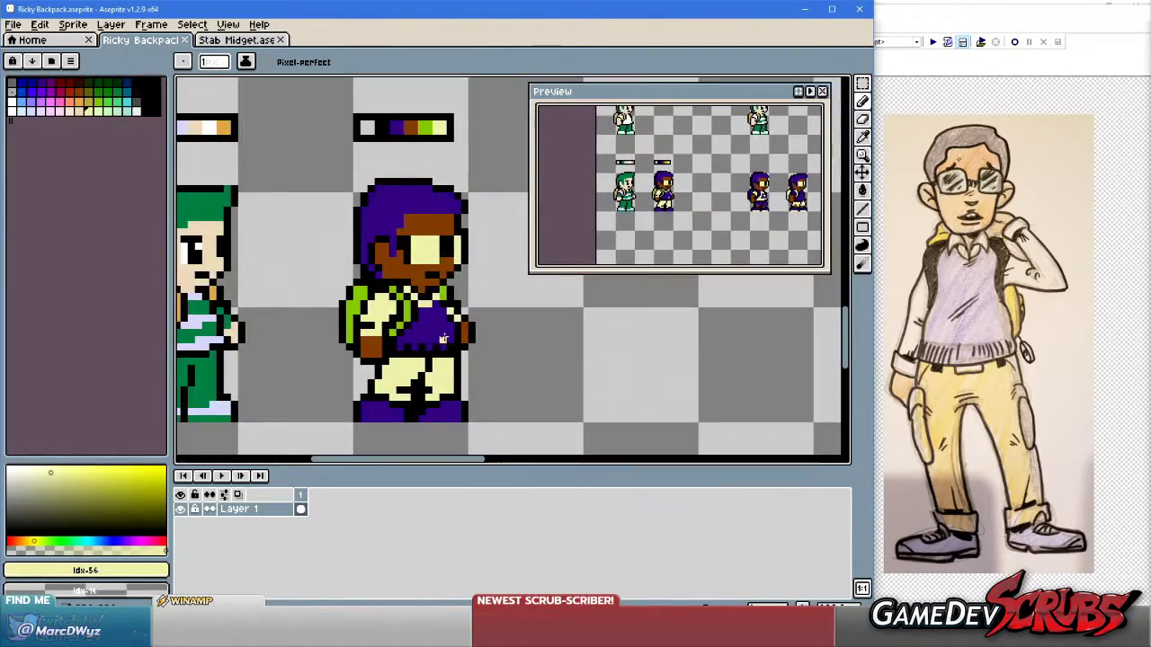
Try filling the purple-haired character's hair, vest and shoes with dark blue, index 2.
{"action": "left_click", "coordinate": [31, 83]}
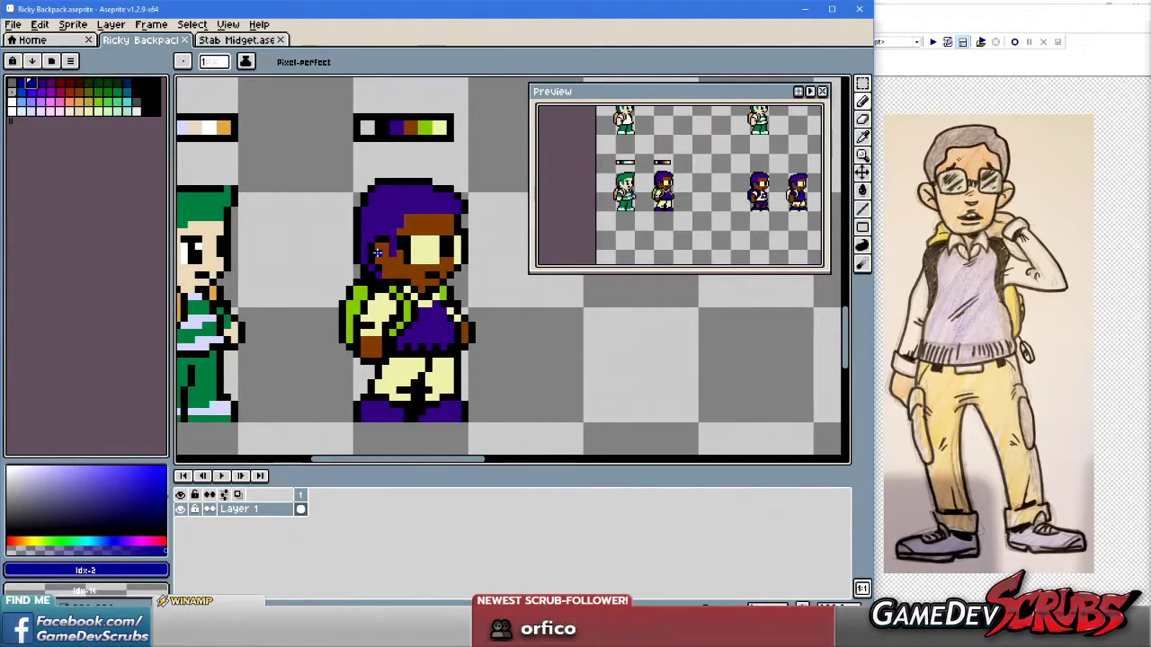
{"action": "scroll", "coordinate": [397, 218], "scroll_direction": "up", "scroll_amount": 1}
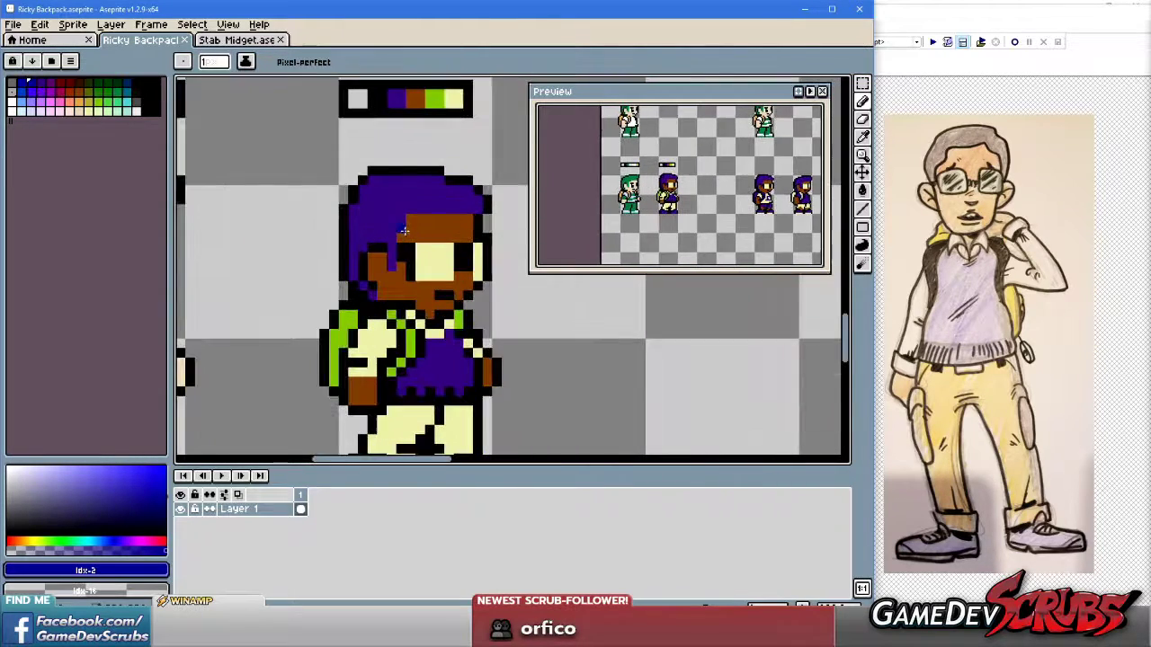
{"action": "key", "text": "g"}
{"action": "left_click", "coordinate": [397, 218]}
{"action": "scroll", "coordinate": [456, 307], "scroll_direction": "down", "scroll_amount": 1}
{"action": "scroll", "coordinate": [321, 278], "scroll_direction": "up", "scroll_amount": 2}
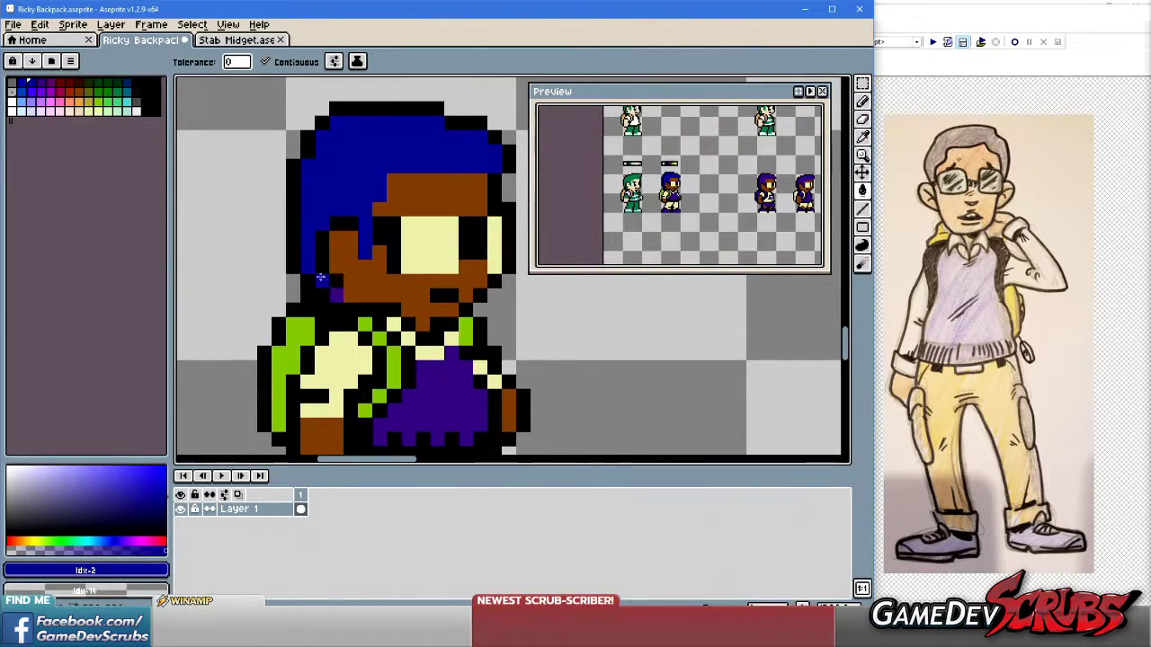
{"action": "scroll", "coordinate": [336, 293], "scroll_direction": "down", "scroll_amount": 1}
{"action": "left_click", "coordinate": [441, 360]}
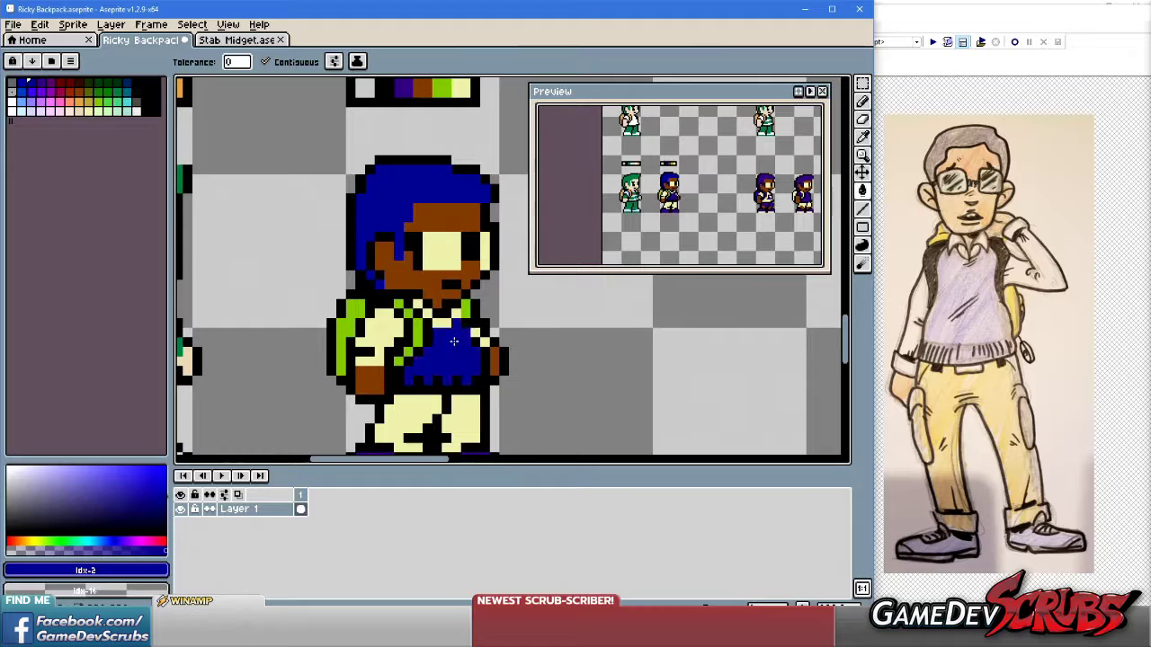
{"action": "scroll", "coordinate": [373, 421], "scroll_direction": "up", "scroll_amount": 2}
{"action": "left_click", "coordinate": [373, 422]}
{"action": "left_click", "coordinate": [490, 415]}
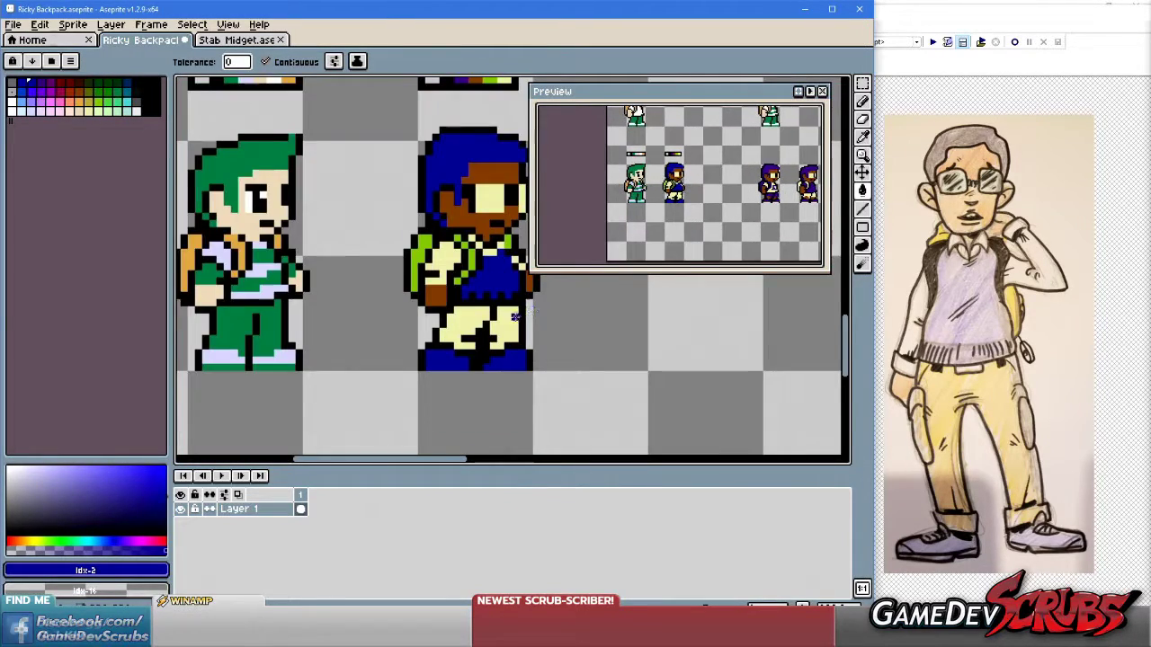
Undo the dark blue fills on the character's hair, vest and shoes.
{"action": "scroll", "coordinate": [477, 378], "scroll_direction": "down", "scroll_amount": 2}
{"action": "scroll", "coordinate": [477, 360], "scroll_direction": "up", "scroll_amount": 1}
{"action": "key", "text": "v"}
{"action": "key", "text": "ctrl+z"}
{"action": "key", "text": "ctrl+z"}
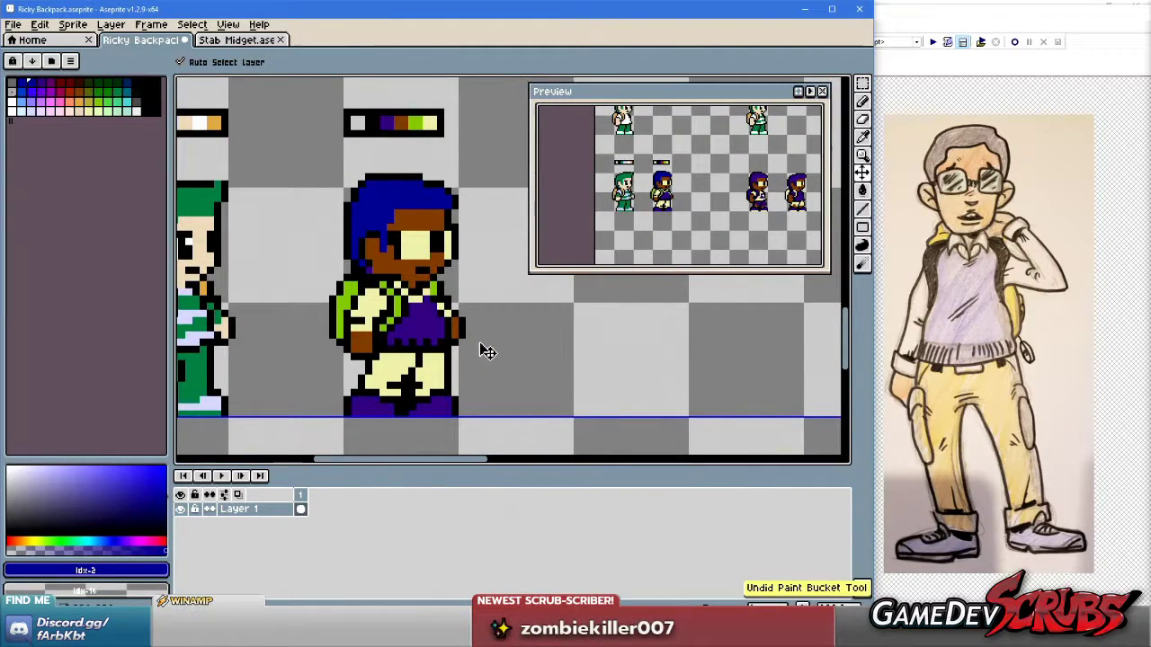
{"action": "key", "text": "ctrl+z"}
Try filling the character's hair, vest and both shoes with the redder purple, index 4.
{"action": "key", "text": "g"}
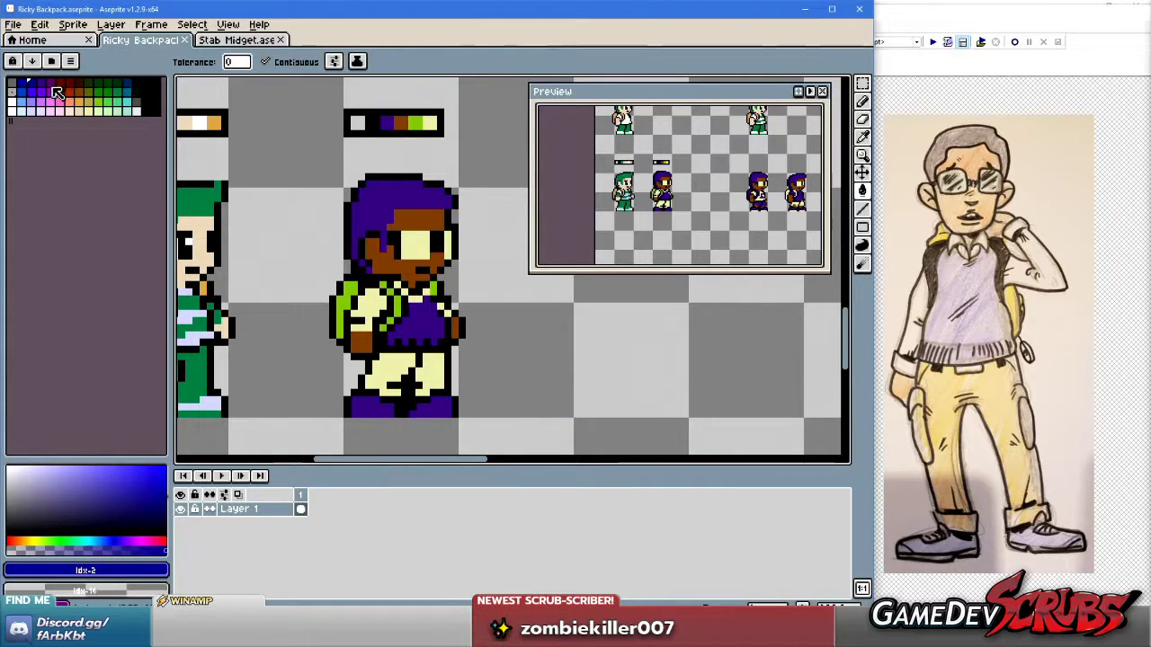
{"action": "left_click", "coordinate": [51, 84]}
{"action": "left_click", "coordinate": [374, 213]}
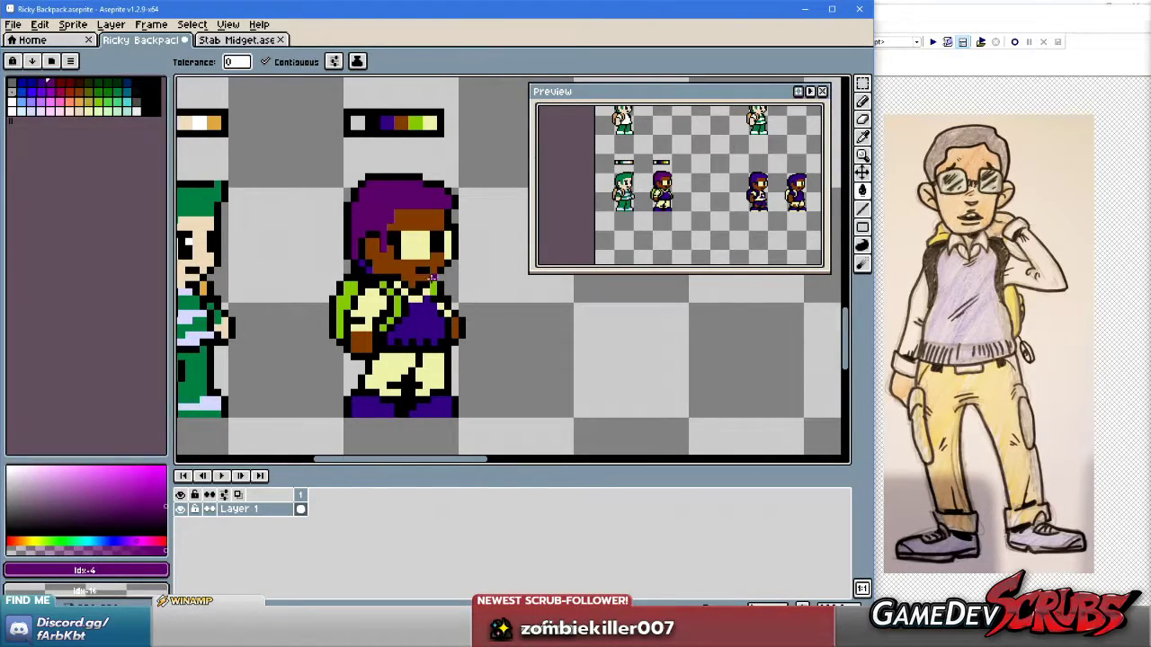
{"action": "scroll", "coordinate": [440, 260], "scroll_direction": "up", "scroll_amount": 1}
{"action": "scroll", "coordinate": [335, 269], "scroll_direction": "up", "scroll_amount": 1}
{"action": "left_click", "coordinate": [422, 378]}
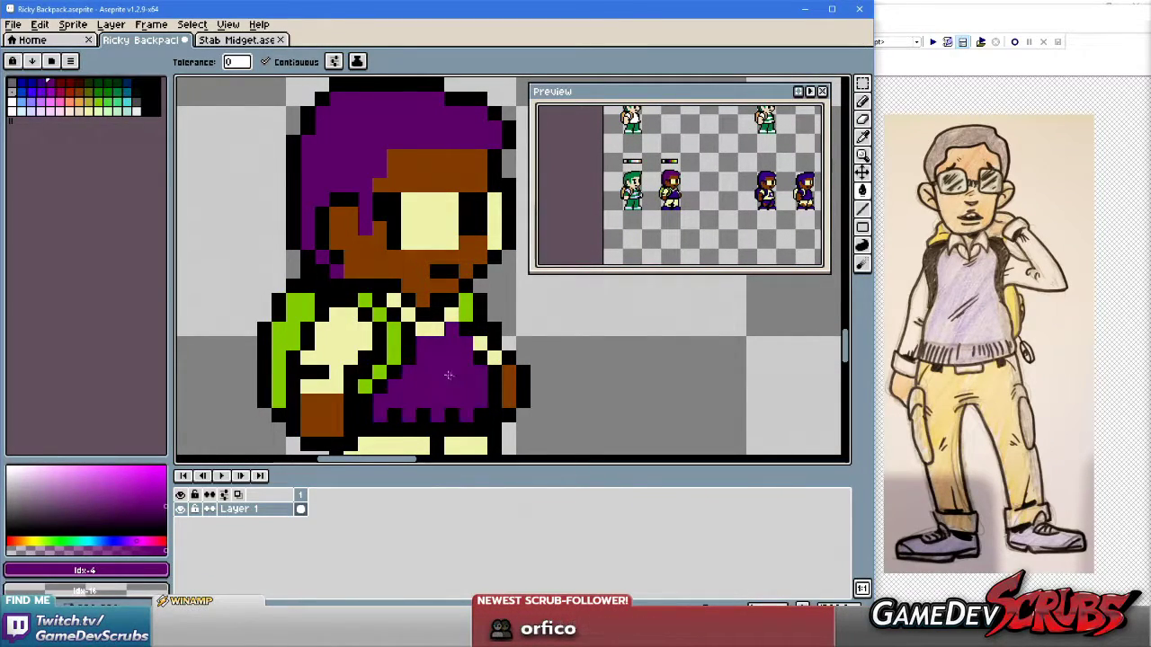
{"action": "scroll", "coordinate": [423, 378], "scroll_direction": "down", "scroll_amount": 2}
{"action": "scroll", "coordinate": [438, 441], "scroll_direction": "up", "scroll_amount": 2}
{"action": "left_click", "coordinate": [438, 440]}
{"action": "scroll", "coordinate": [438, 440], "scroll_direction": "down", "scroll_amount": 2}
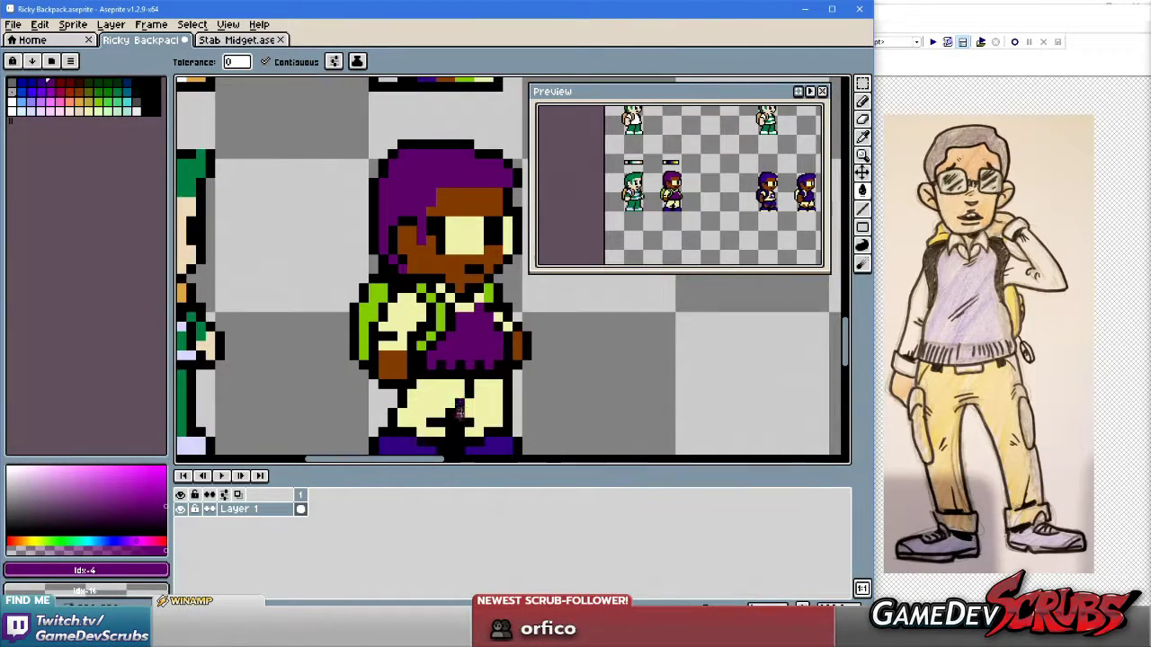
{"action": "scroll", "coordinate": [470, 411], "scroll_direction": "up", "scroll_amount": 1}
{"action": "left_click", "coordinate": [501, 397]}
{"action": "scroll", "coordinate": [501, 396], "scroll_direction": "down", "scroll_amount": 2}
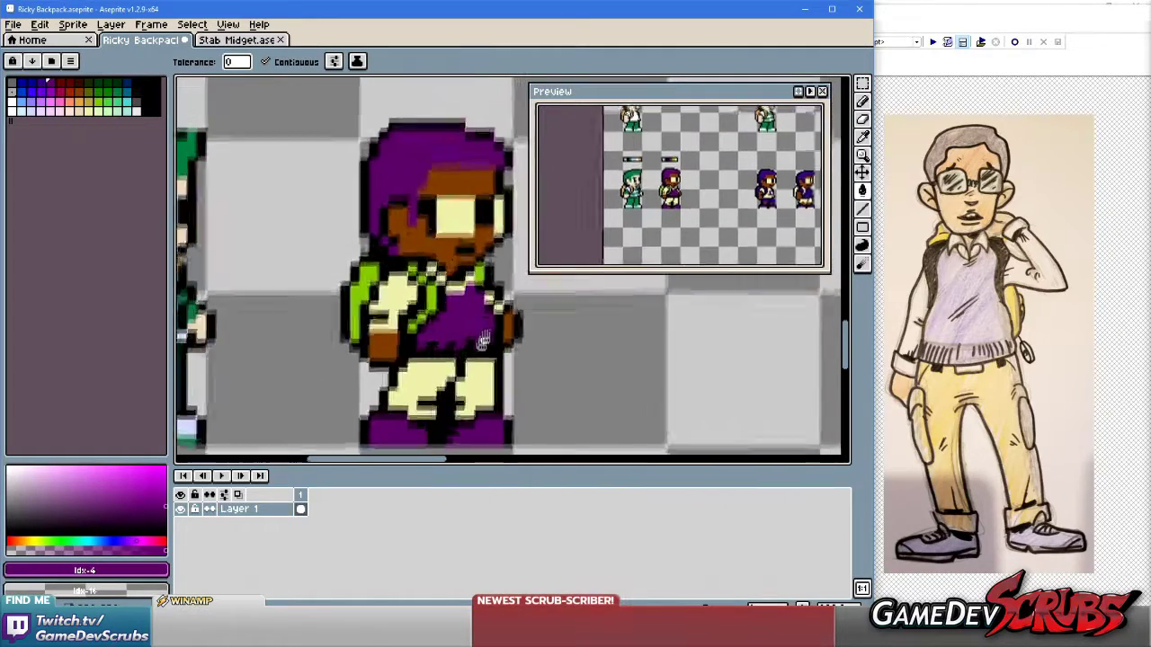
Check the redder purple at sheet scale and undo its fills on the hair, vest and shoes.
{"action": "scroll", "coordinate": [543, 355], "scroll_direction": "down", "scroll_amount": 1}
{"action": "scroll", "coordinate": [543, 355], "scroll_direction": "down", "scroll_amount": 3}
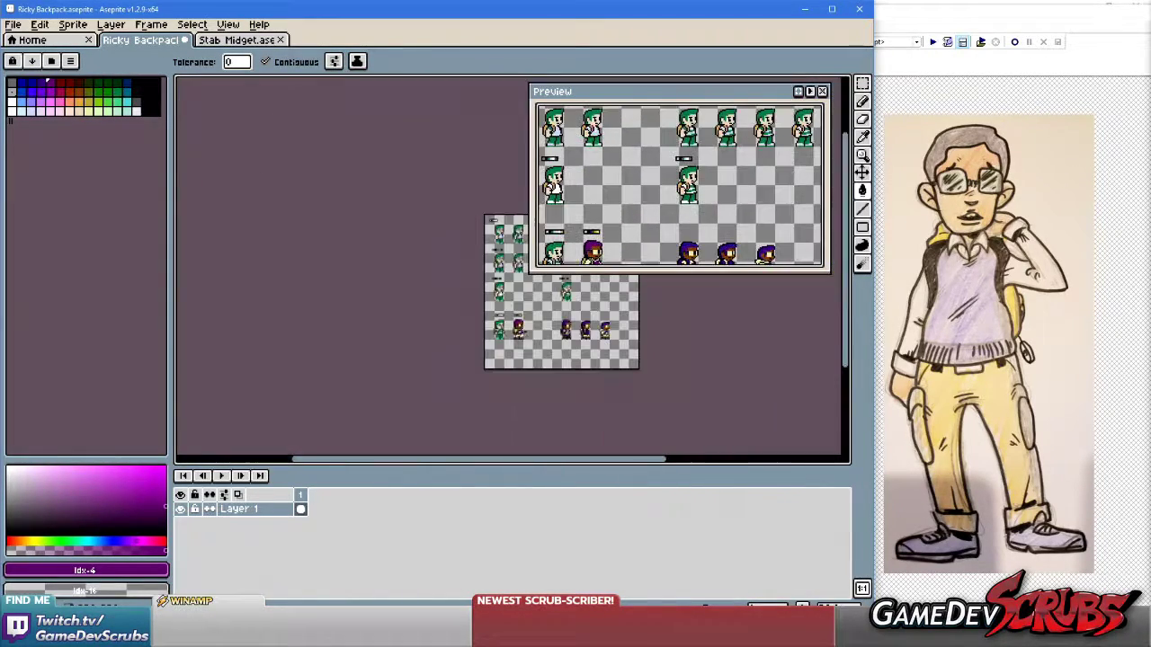
{"action": "scroll", "coordinate": [525, 338], "scroll_direction": "up", "scroll_amount": 4}
{"action": "key", "text": "ctrl+z"}
{"action": "key", "text": "v"}
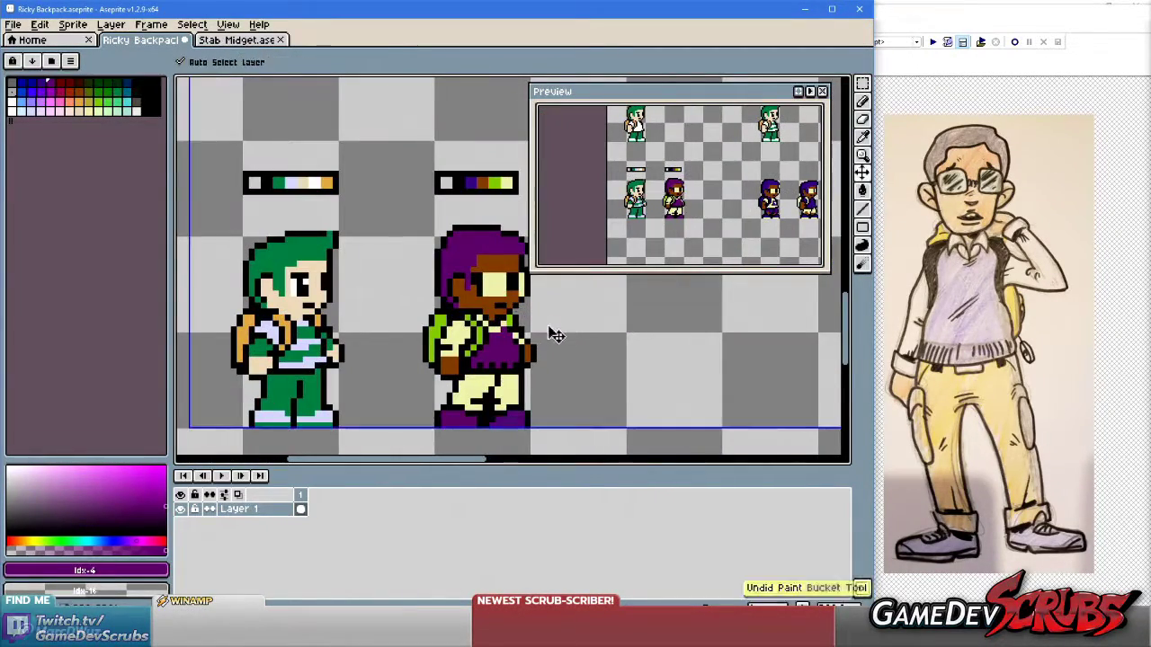
{"action": "key", "text": "ctrl+z"}
{"action": "key", "text": "g"}
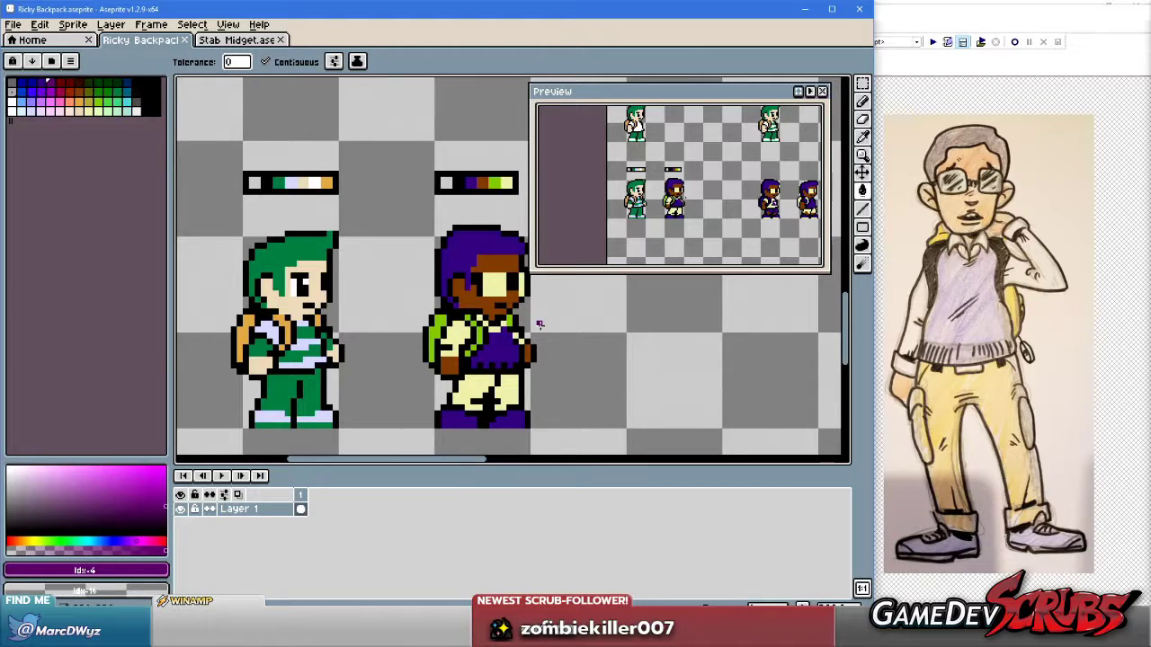
Save the sprite file with the character's original purple kept.
{"action": "key", "text": "Return"}
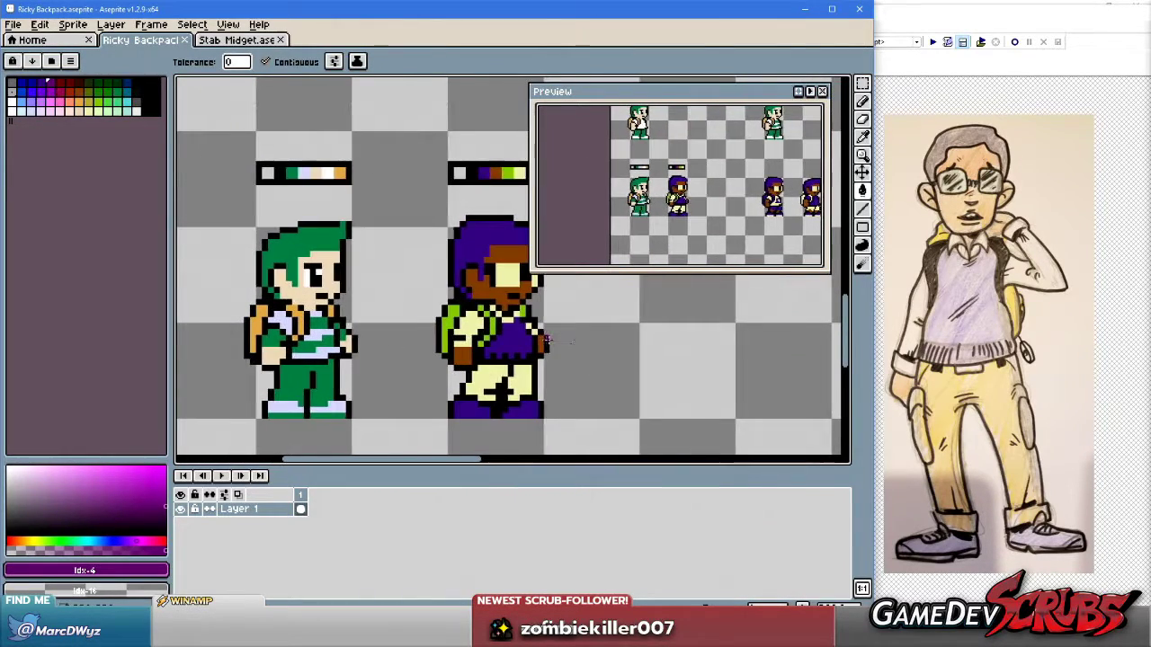
{"action": "left_click_drag", "start_coordinate": [537, 346], "coordinate": [502, 338]}
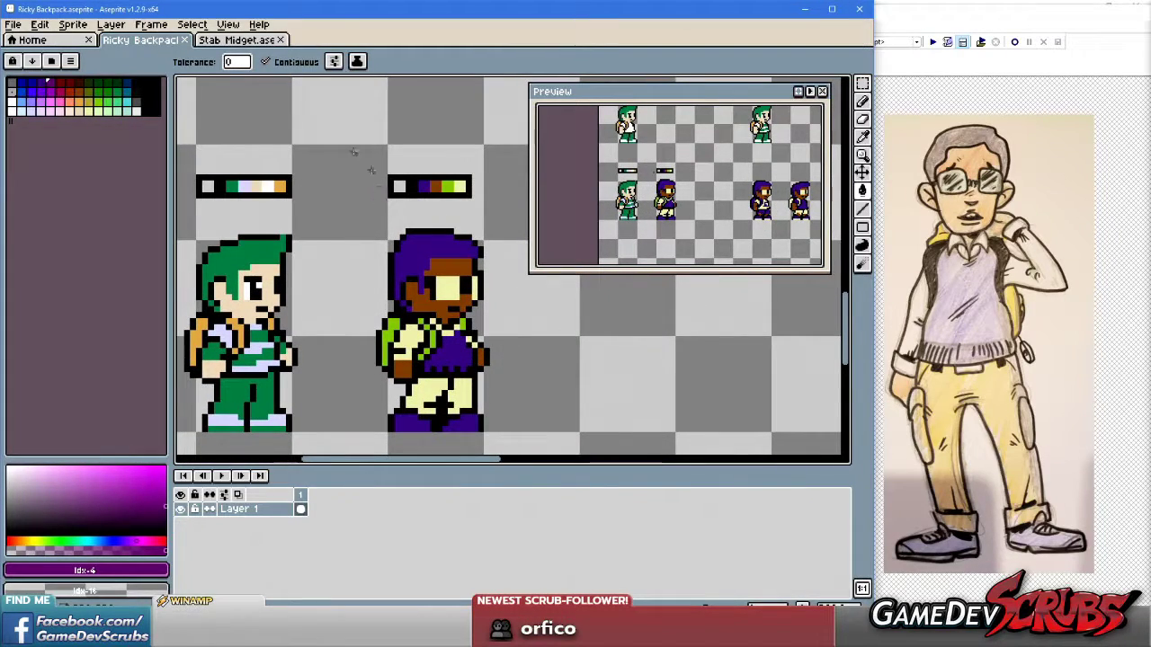
{"action": "left_click", "coordinate": [13, 24]}
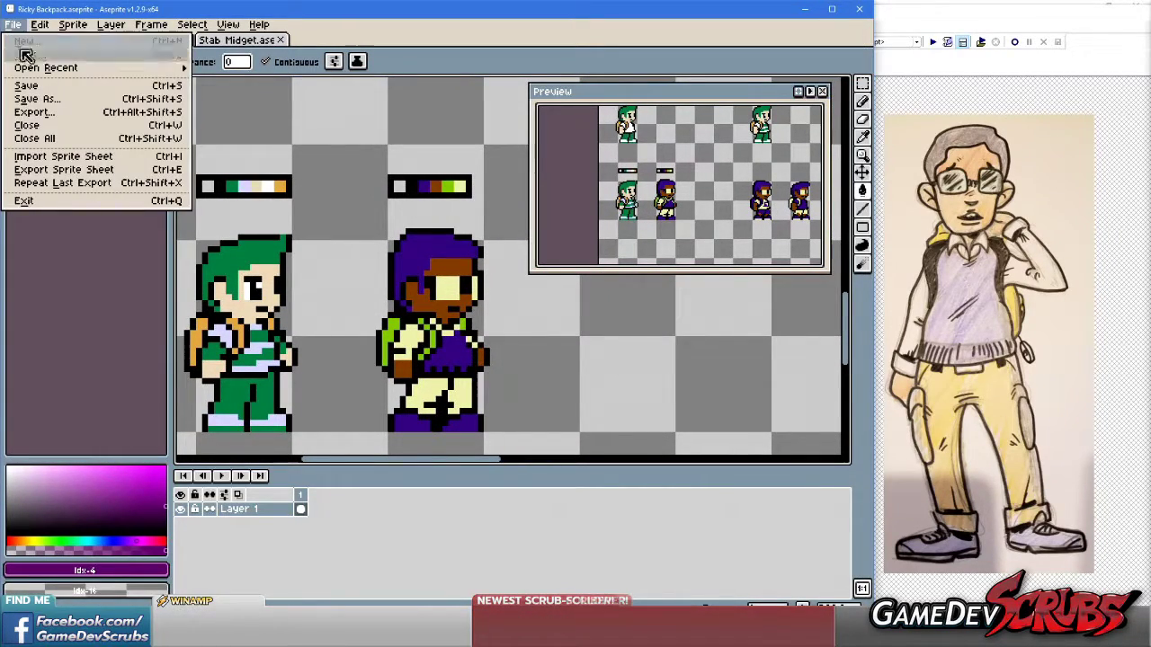
{"action": "left_click", "coordinate": [51, 88]}
{"action": "left_click_drag", "start_coordinate": [350, 262], "coordinate": [381, 249]}
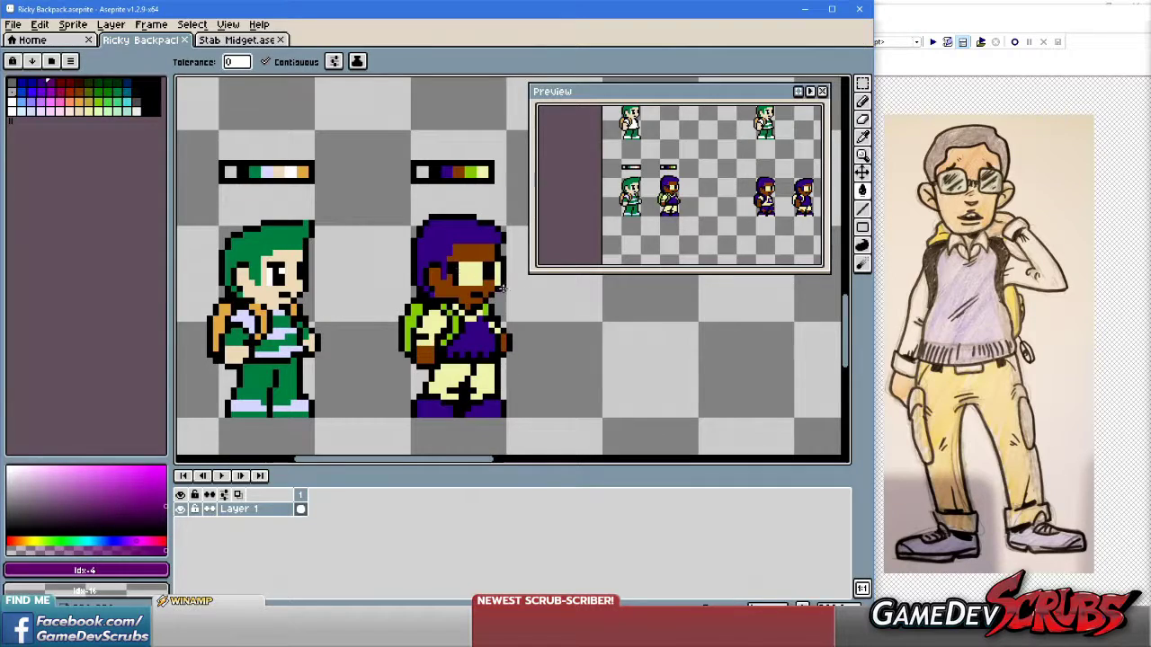
Extend the arm of the purple-haired character's glasses back across the sideburn to the ear with sampled black, index 13.
{"action": "scroll", "coordinate": [480, 284], "scroll_direction": "up", "scroll_amount": 1}
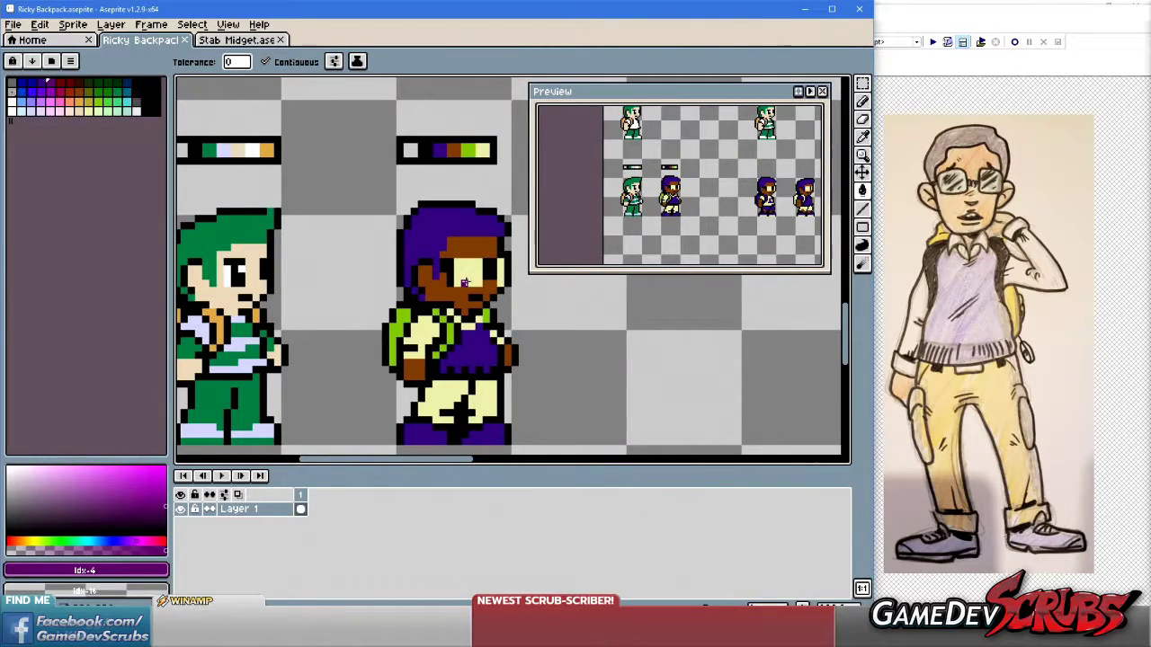
{"action": "scroll", "coordinate": [479, 284], "scroll_direction": "up", "scroll_amount": 1}
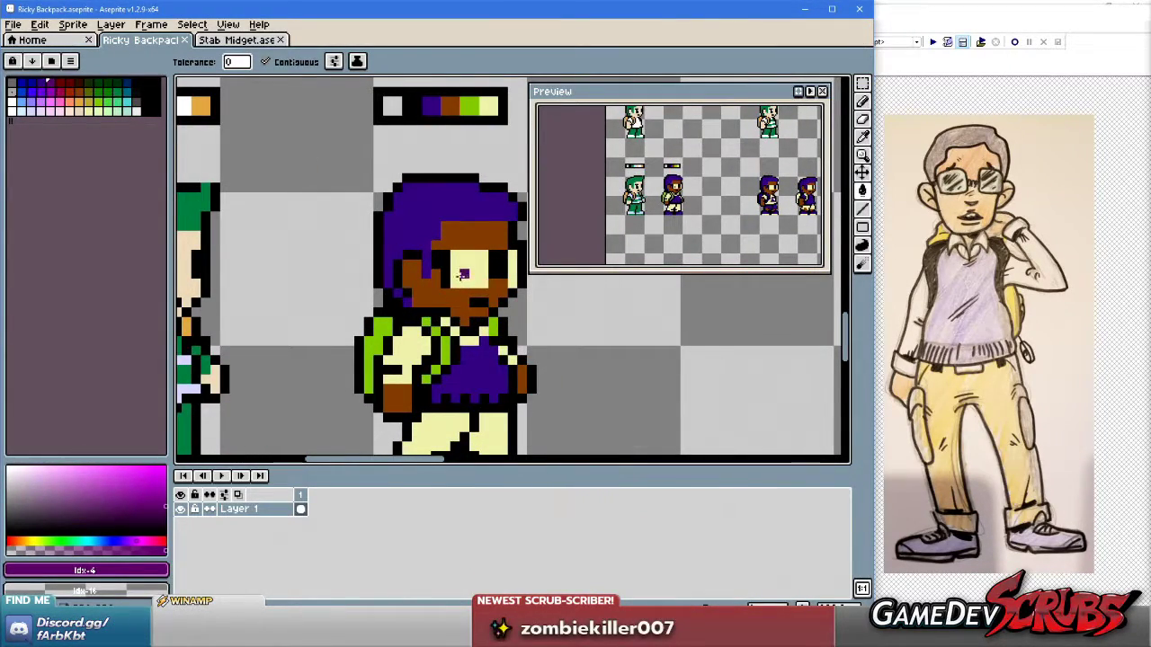
{"action": "scroll", "coordinate": [351, 265], "scroll_direction": "down", "scroll_amount": 1}
{"action": "scroll", "coordinate": [401, 269], "scroll_direction": "down", "scroll_amount": 1}
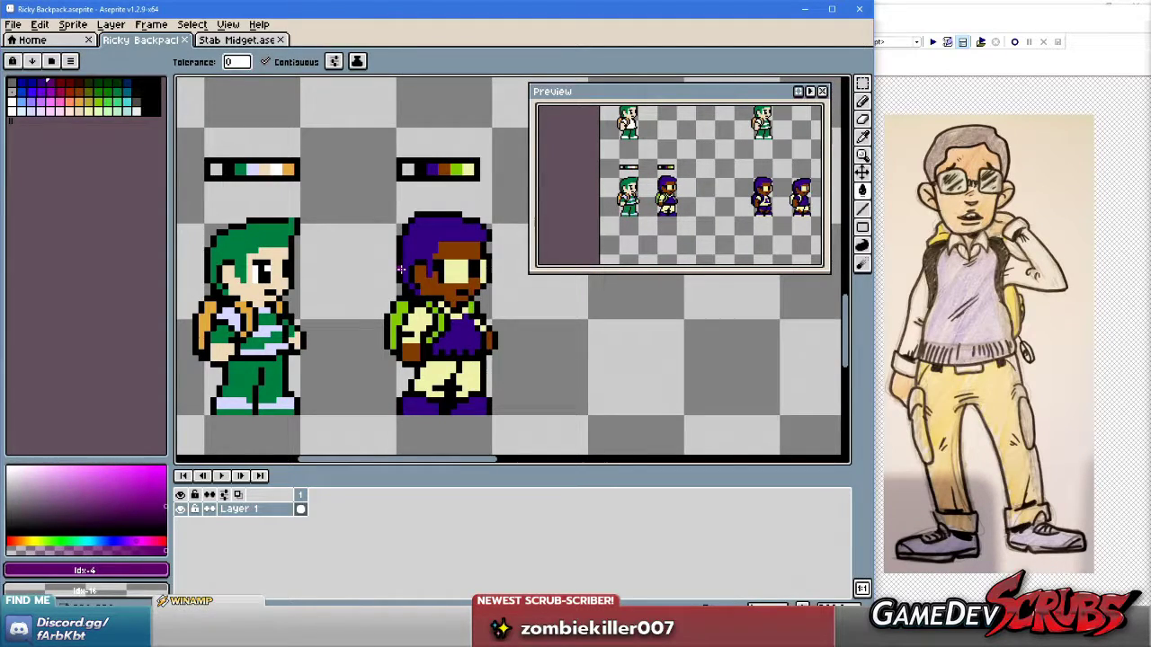
{"action": "scroll", "coordinate": [401, 269], "scroll_direction": "up", "scroll_amount": 2}
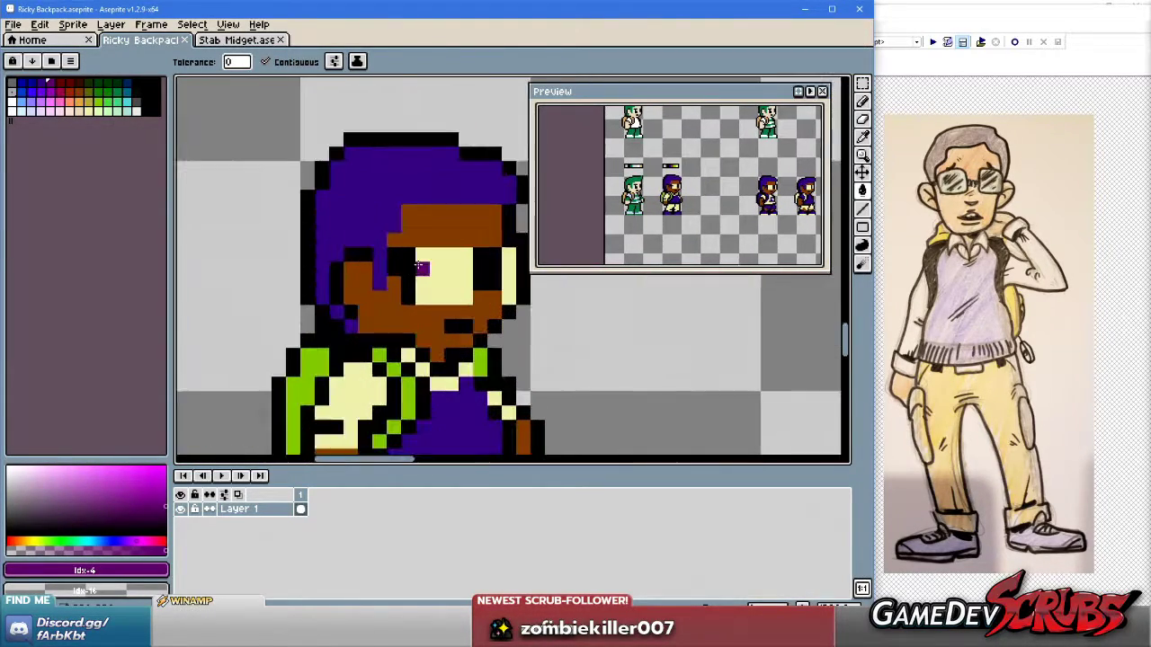
{"action": "key", "text": "b"}
{"action": "left_click", "coordinate": [395, 253], "text": "alt"}
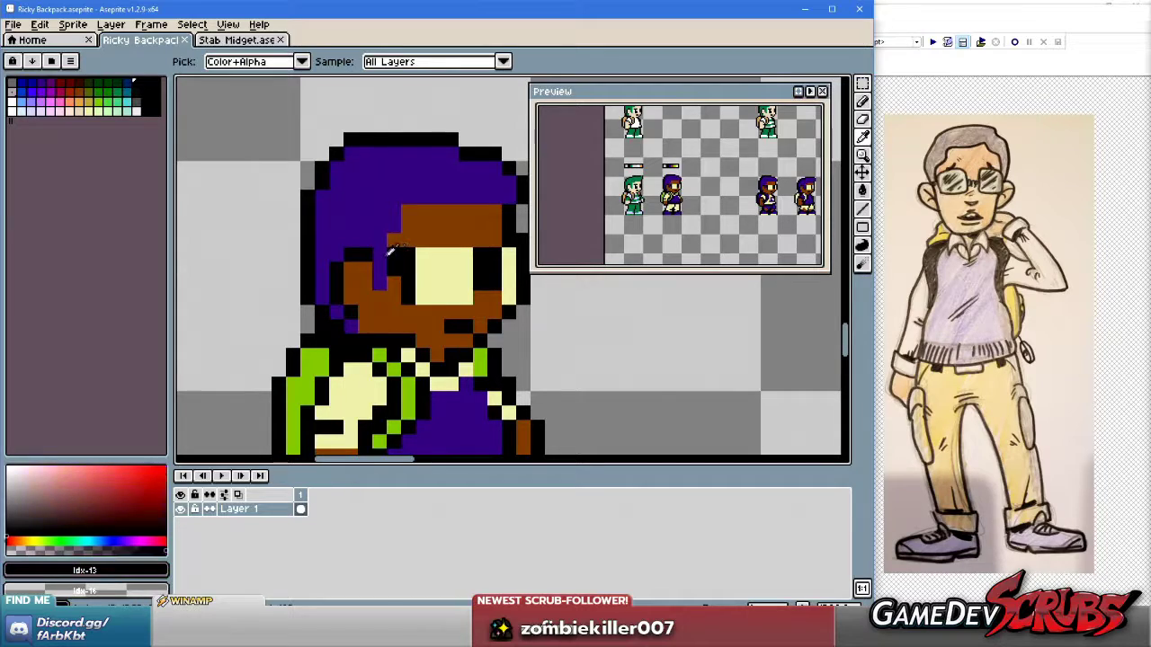
{"action": "scroll", "coordinate": [455, 306], "scroll_direction": "down", "scroll_amount": 1}
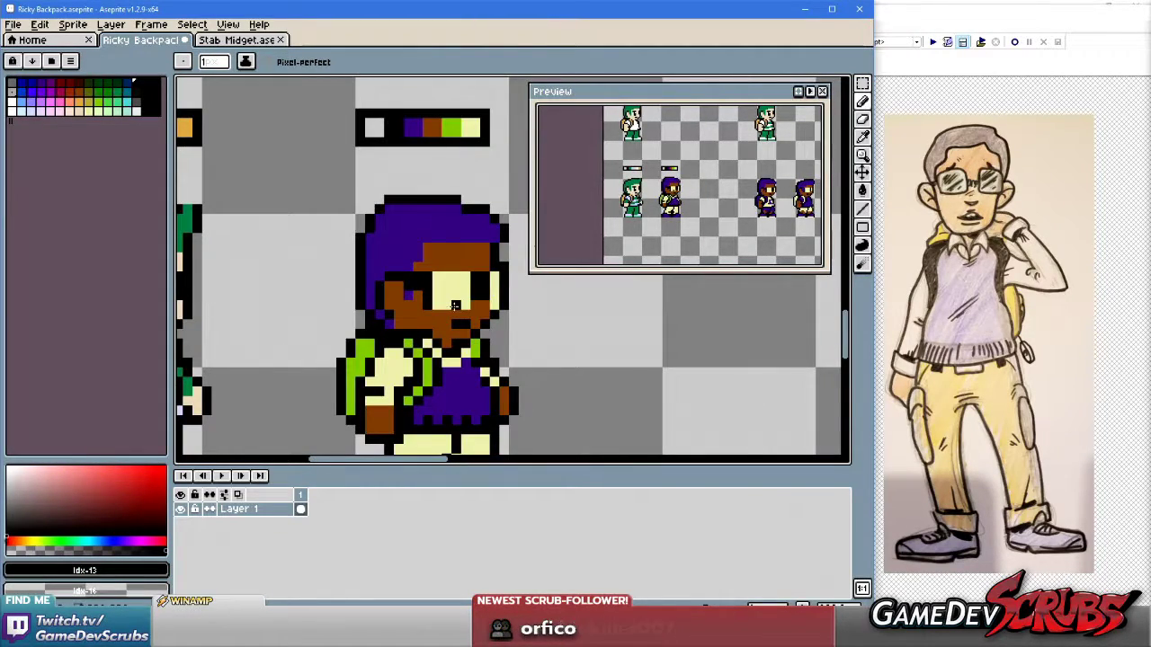
Undo and redraw the black arm of the purple-haired character's glasses across the sideburn, adjusting its thickness above the ear.
{"action": "scroll", "coordinate": [448, 311], "scroll_direction": "down", "scroll_amount": 3}
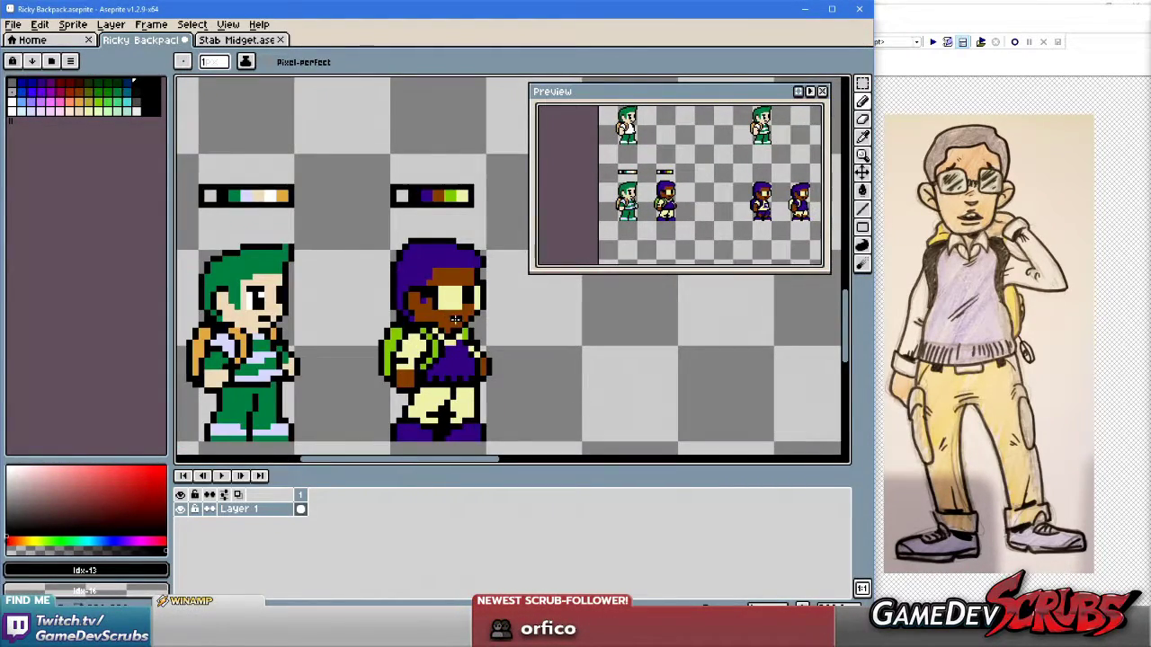
{"action": "scroll", "coordinate": [451, 317], "scroll_direction": "up", "scroll_amount": 1}
{"action": "scroll", "coordinate": [452, 317], "scroll_direction": "up", "scroll_amount": 5}
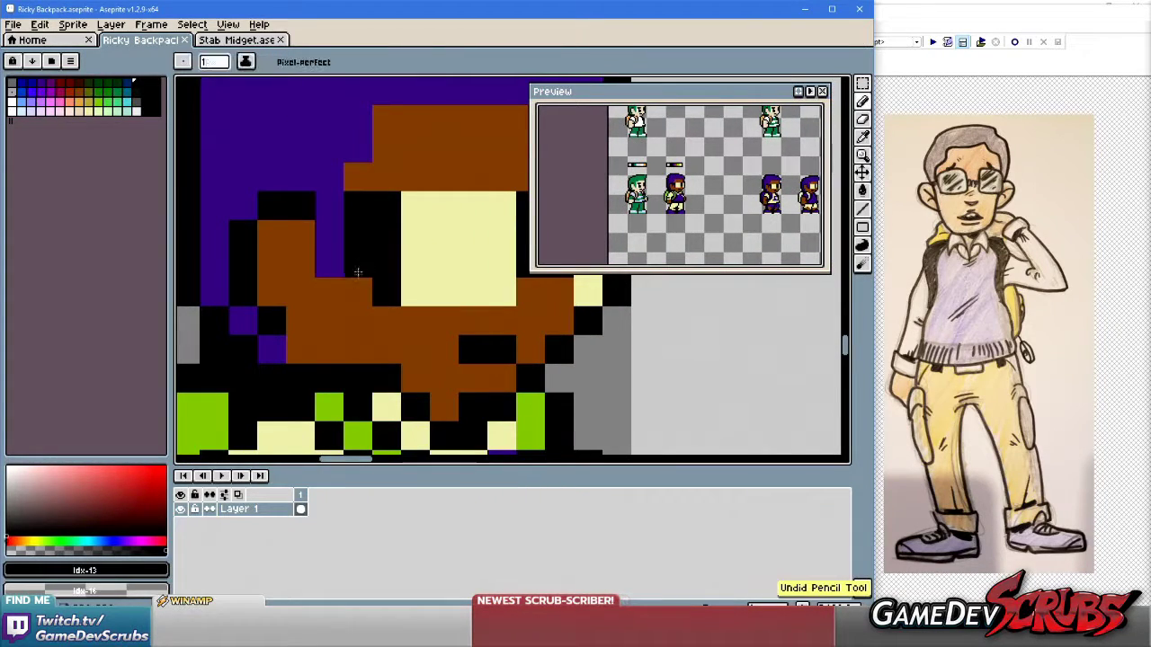
{"action": "scroll", "coordinate": [344, 242], "scroll_direction": "down", "scroll_amount": 3}
{"action": "scroll", "coordinate": [341, 256], "scroll_direction": "up", "scroll_amount": 1}
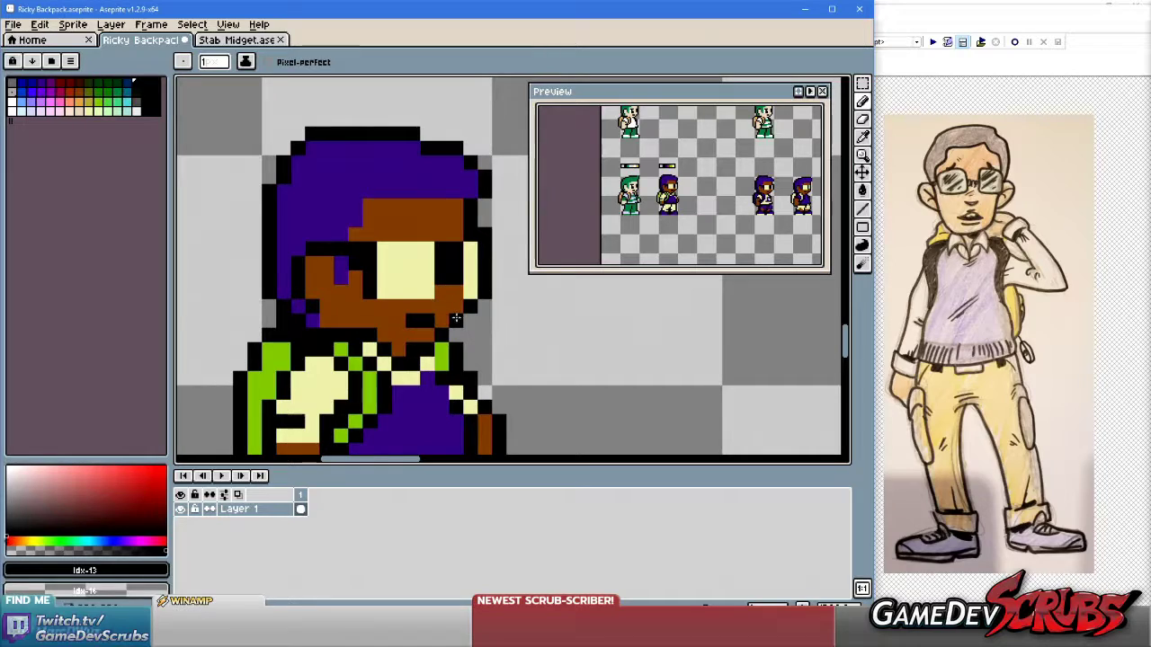
{"action": "scroll", "coordinate": [485, 318], "scroll_direction": "up", "scroll_amount": 1}
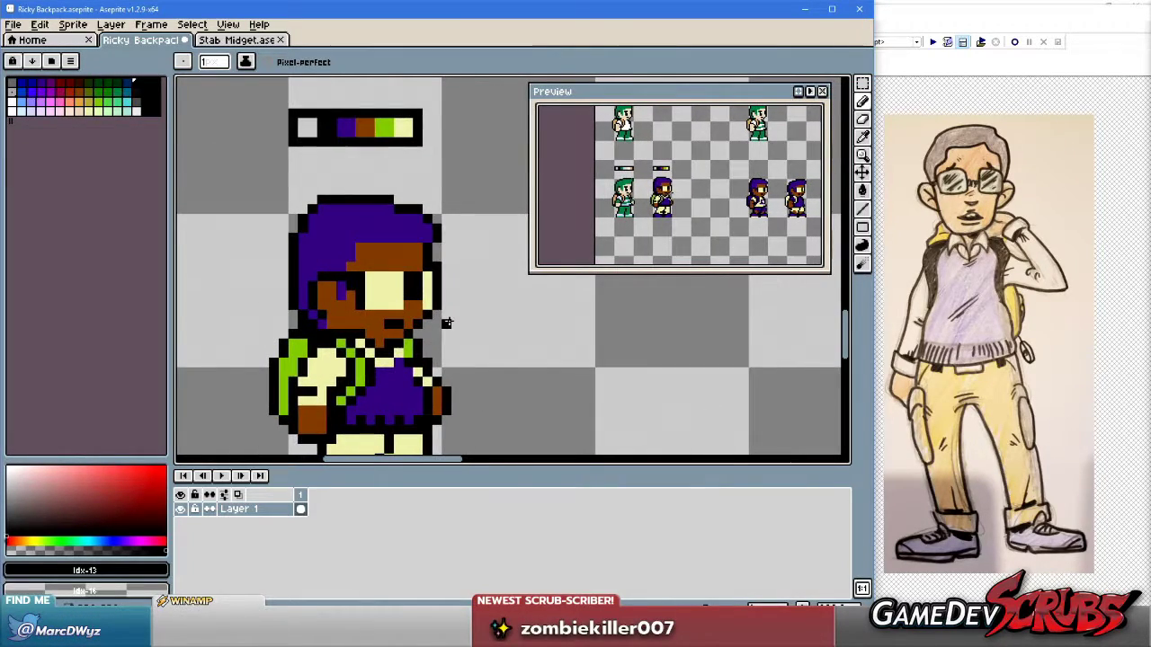
{"action": "scroll", "coordinate": [370, 308], "scroll_direction": "left", "scroll_amount": 2}
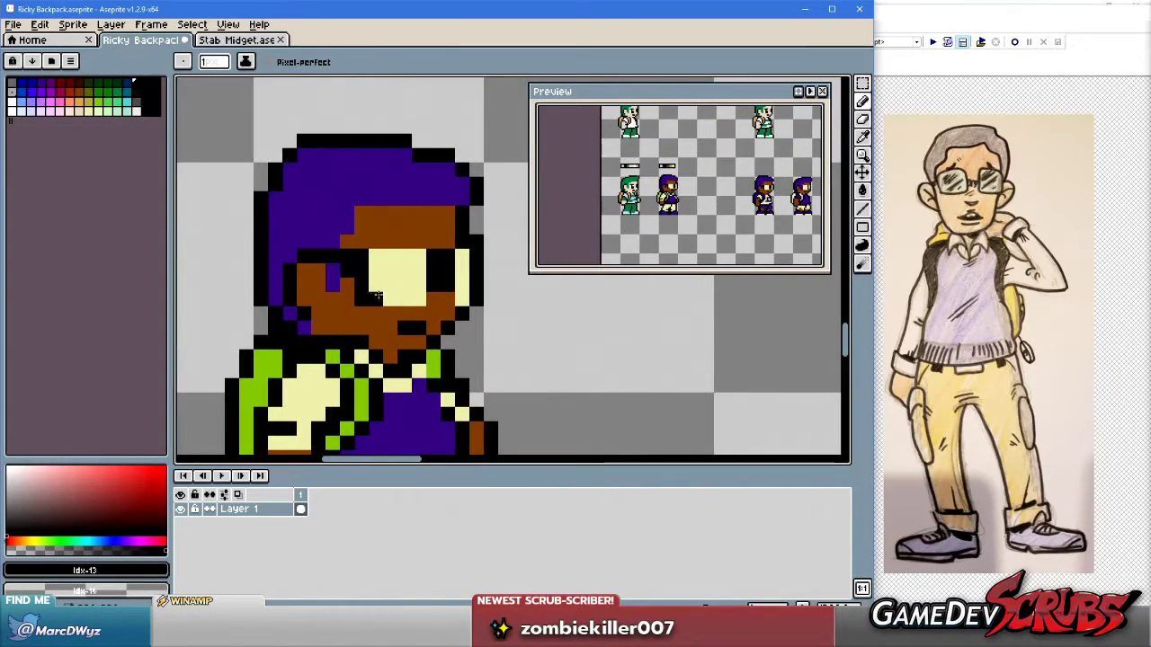
{"action": "scroll", "coordinate": [483, 365], "scroll_direction": "down", "scroll_amount": 2}
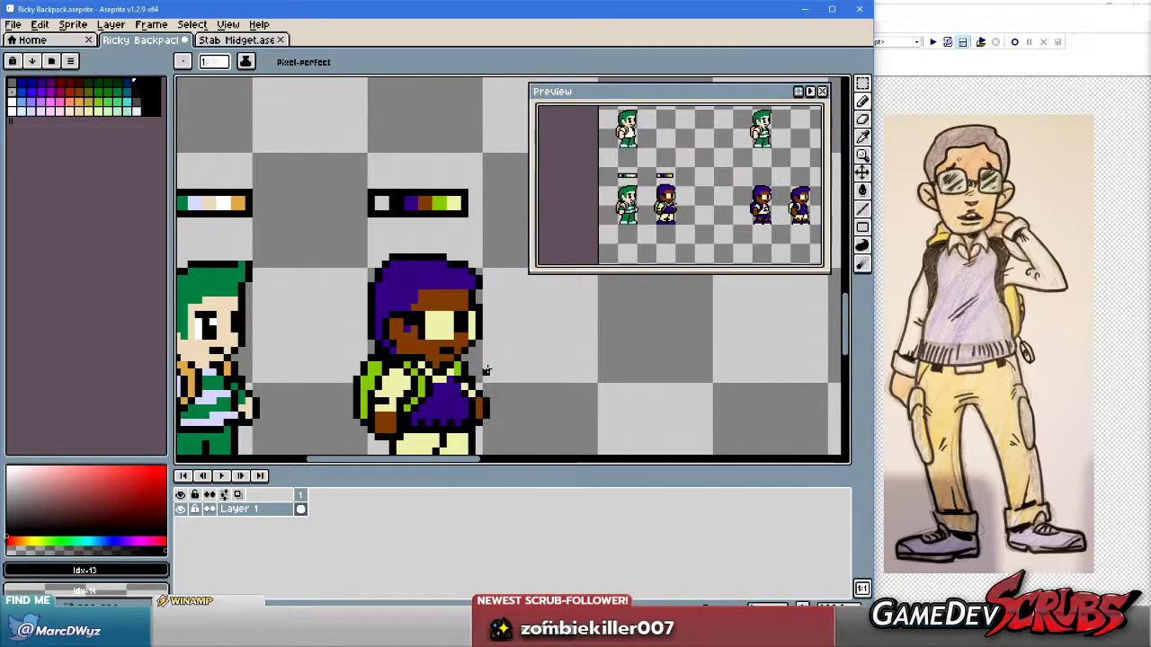
{"action": "scroll", "coordinate": [436, 358], "scroll_direction": "up", "scroll_amount": 2}
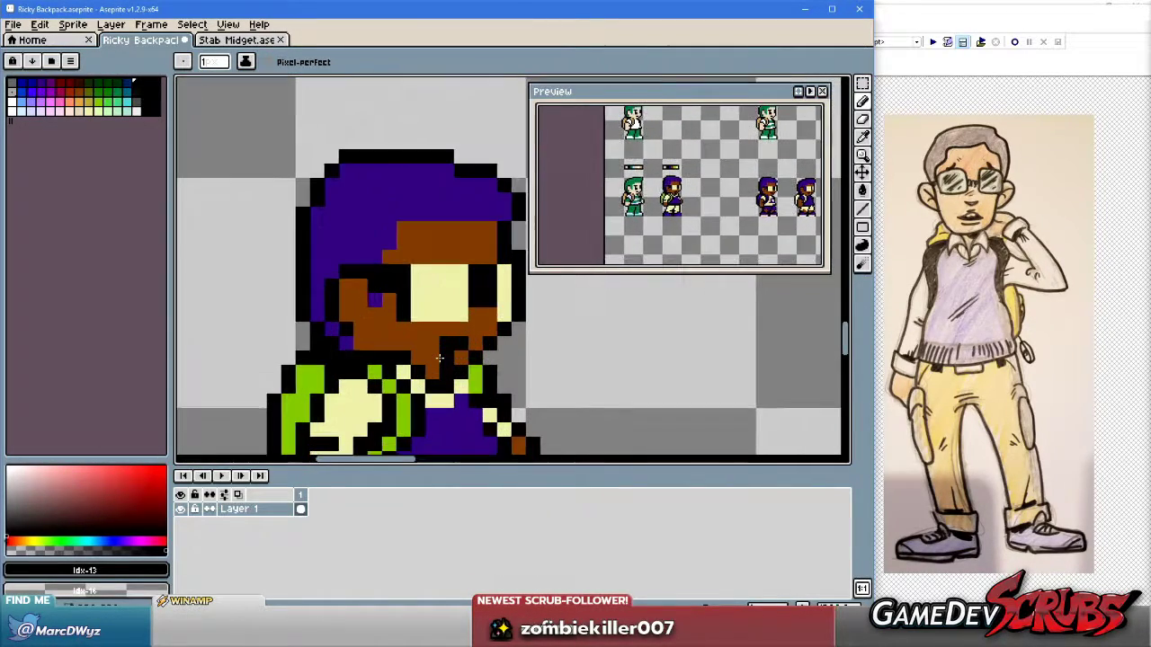
Sample the hair purple, index 3, and compare the glasses and sideburn with the green-haired character at sheet scale.
{"action": "left_click", "coordinate": [377, 310], "text": "alt"}
{"action": "key", "text": "ctrl+z"}
{"action": "key", "text": "b"}
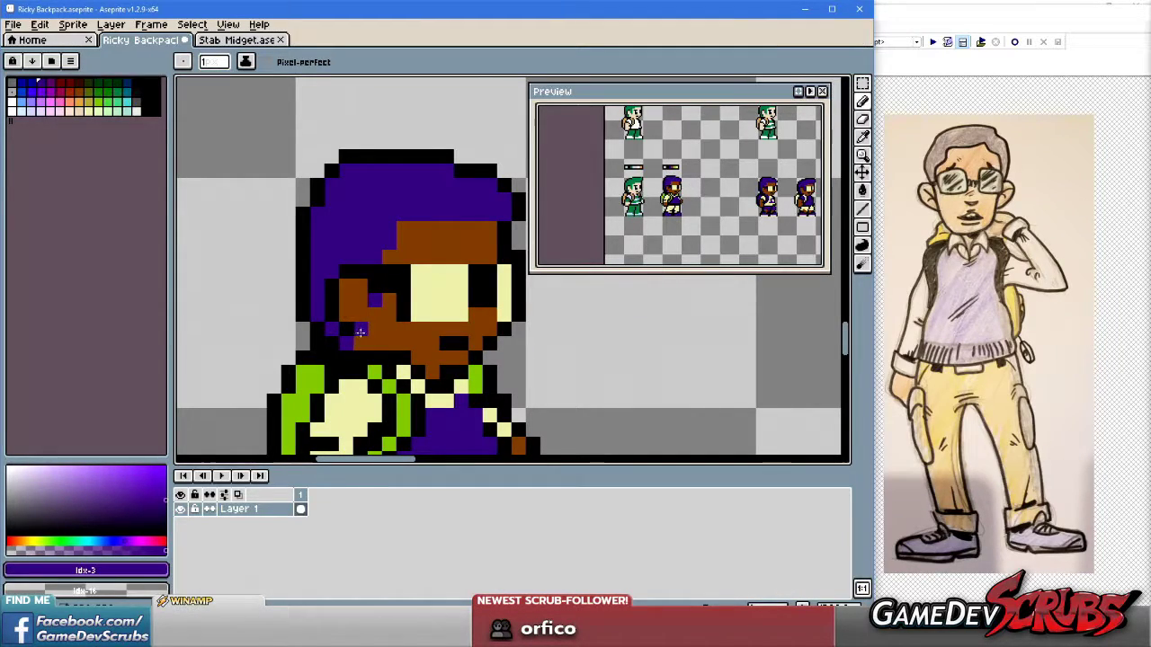
{"action": "left_click_drag", "start_coordinate": [401, 316], "coordinate": [329, 319]}
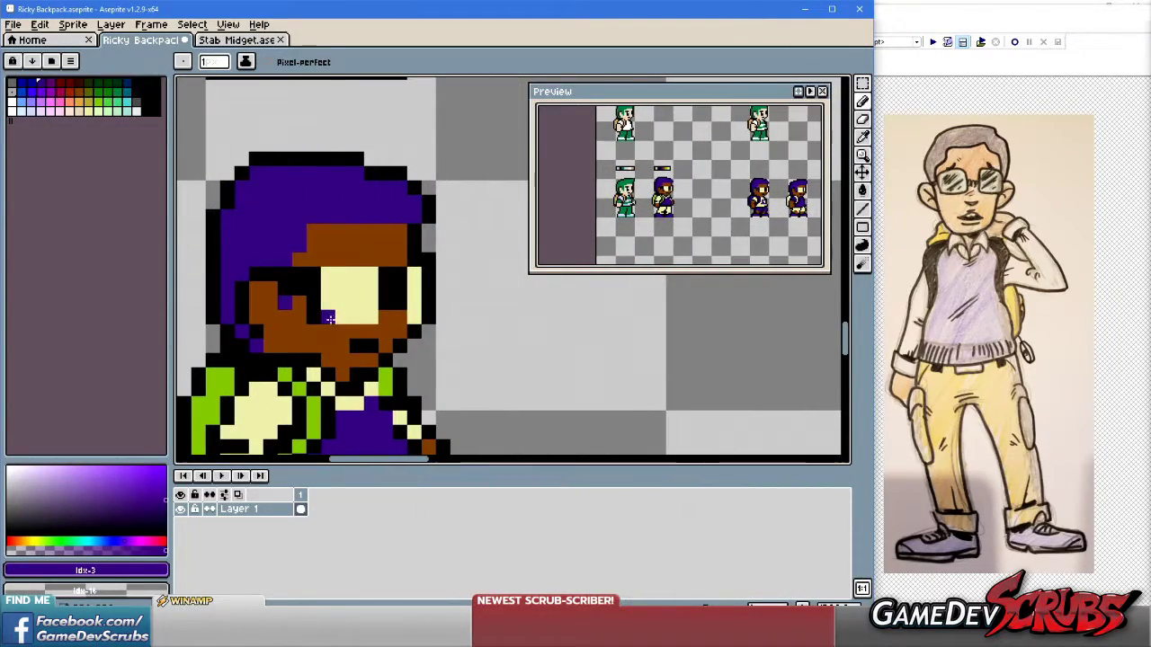
{"action": "scroll", "coordinate": [403, 305], "scroll_direction": "down", "scroll_amount": 1}
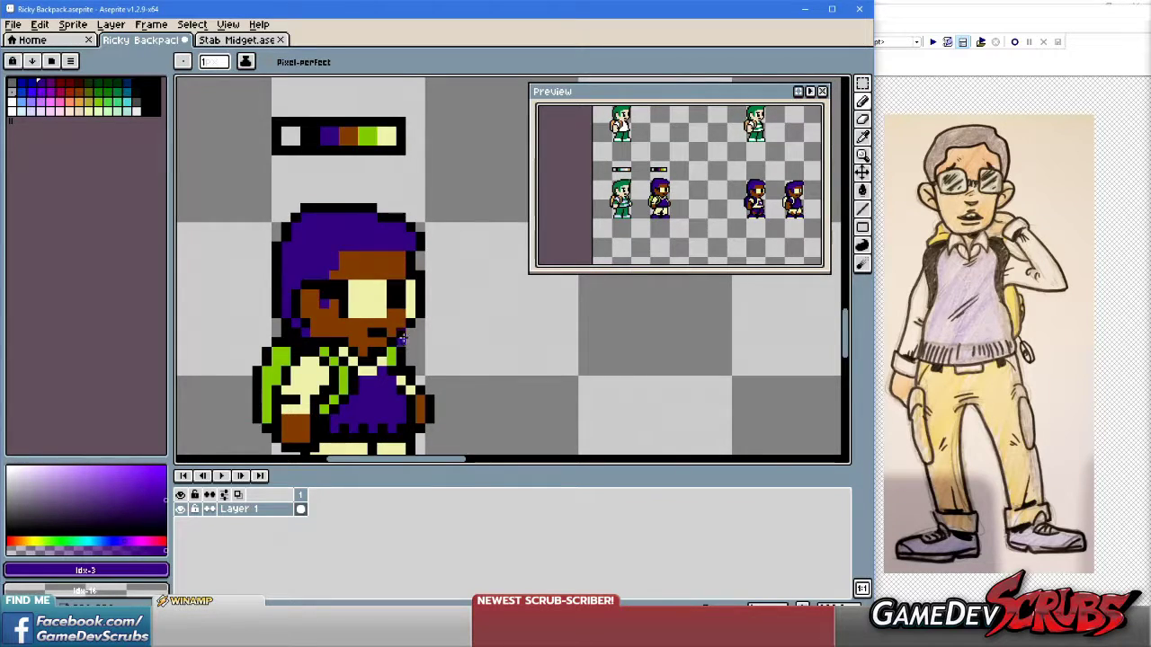
{"action": "scroll", "coordinate": [402, 338], "scroll_direction": "down", "scroll_amount": 2}
{"action": "left_click_drag", "start_coordinate": [409, 328], "coordinate": [459, 321]}
{"action": "scroll", "coordinate": [463, 333], "scroll_direction": "up", "scroll_amount": 1}
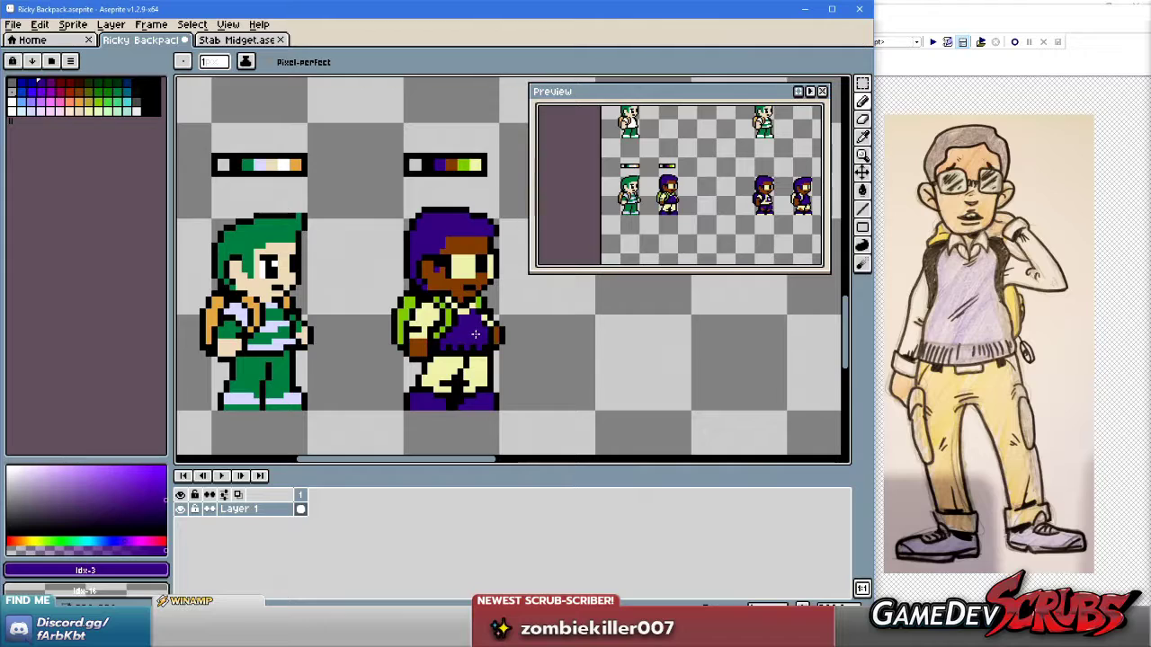
Try filling the purple-haired character's trousers, sleeves, collar and glasses lenses with orange, index 39.
{"action": "scroll", "coordinate": [475, 334], "scroll_direction": "up", "scroll_amount": 2}
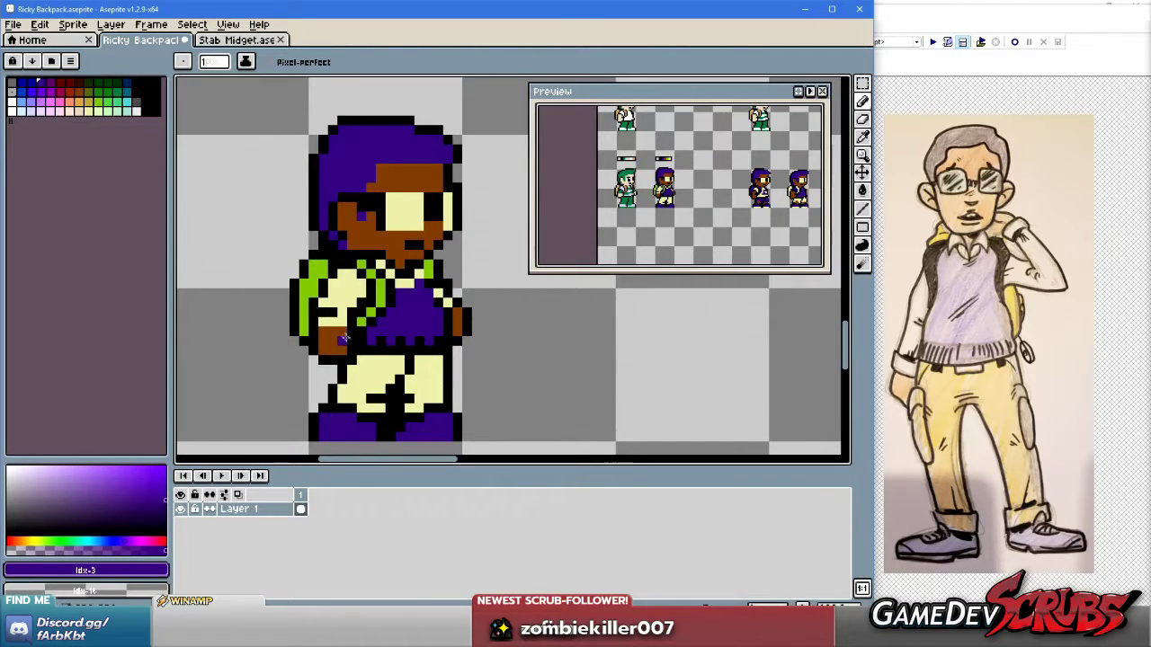
{"action": "left_click", "coordinate": [79, 101]}
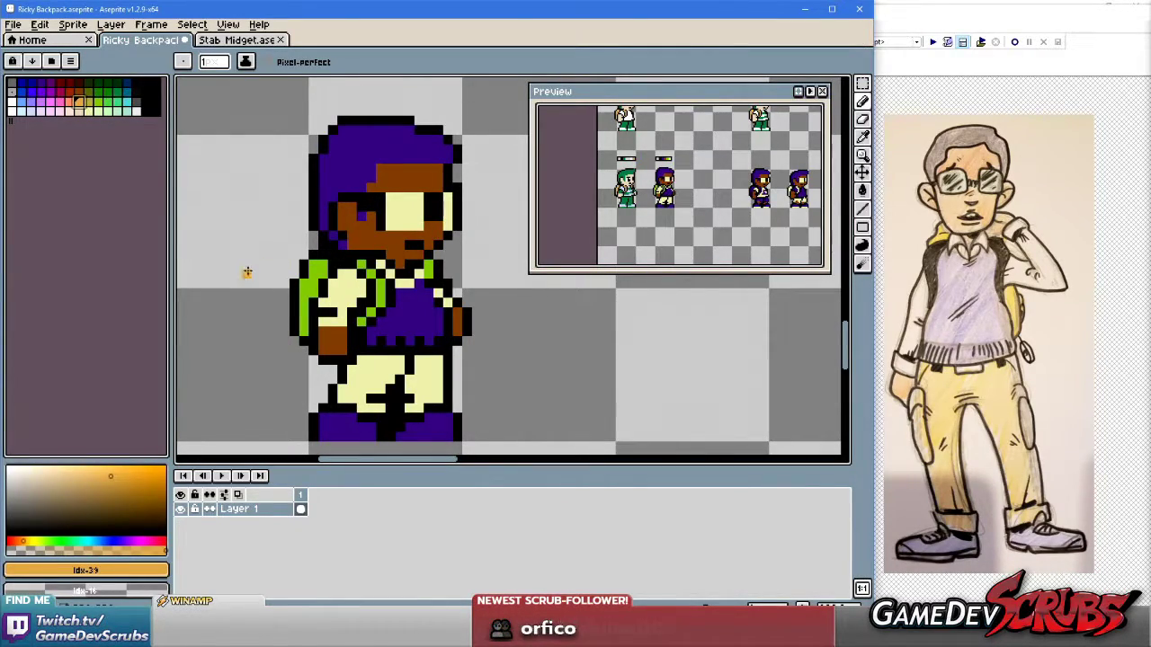
{"action": "key", "text": "g"}
{"action": "left_click", "coordinate": [370, 368]}
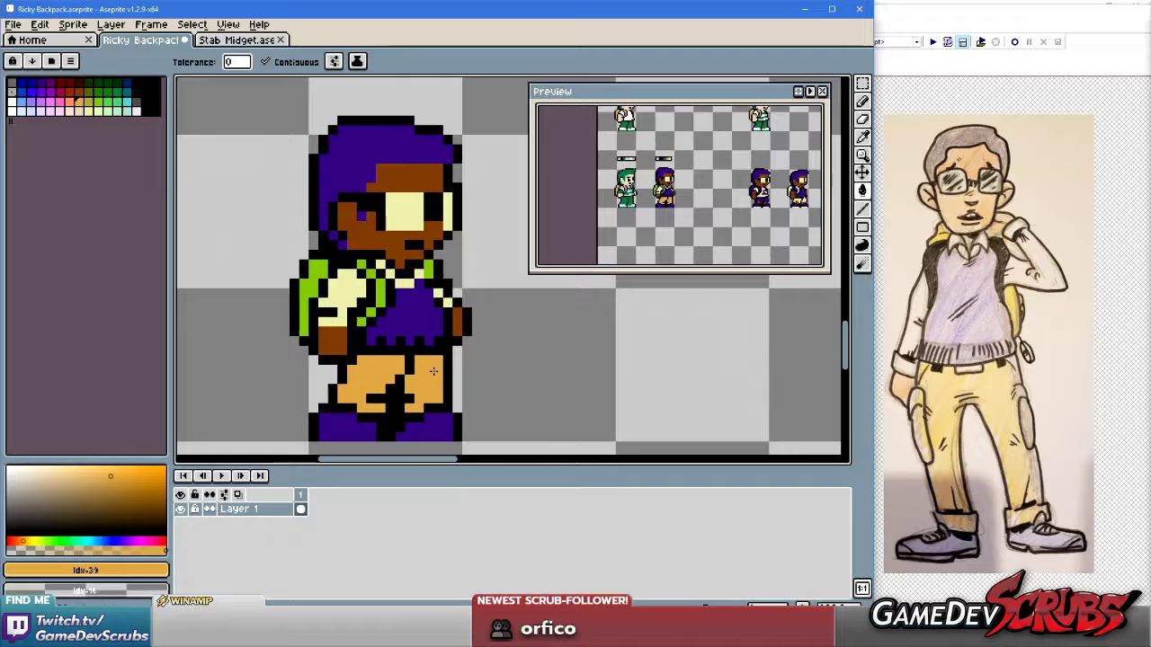
{"action": "left_click", "coordinate": [360, 288]}
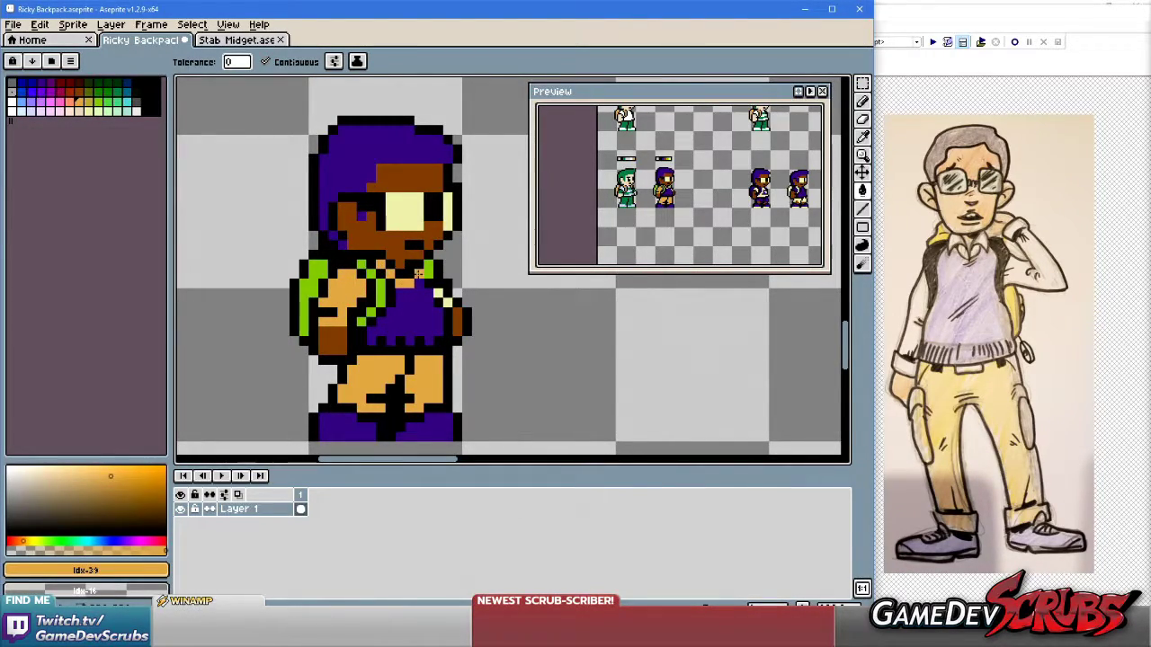
{"action": "left_click", "coordinate": [447, 208]}
Check the orange at sheet scale and undo its fills on the lenses, shirt and trousers.
{"action": "scroll", "coordinate": [507, 346], "scroll_direction": "down", "scroll_amount": 2}
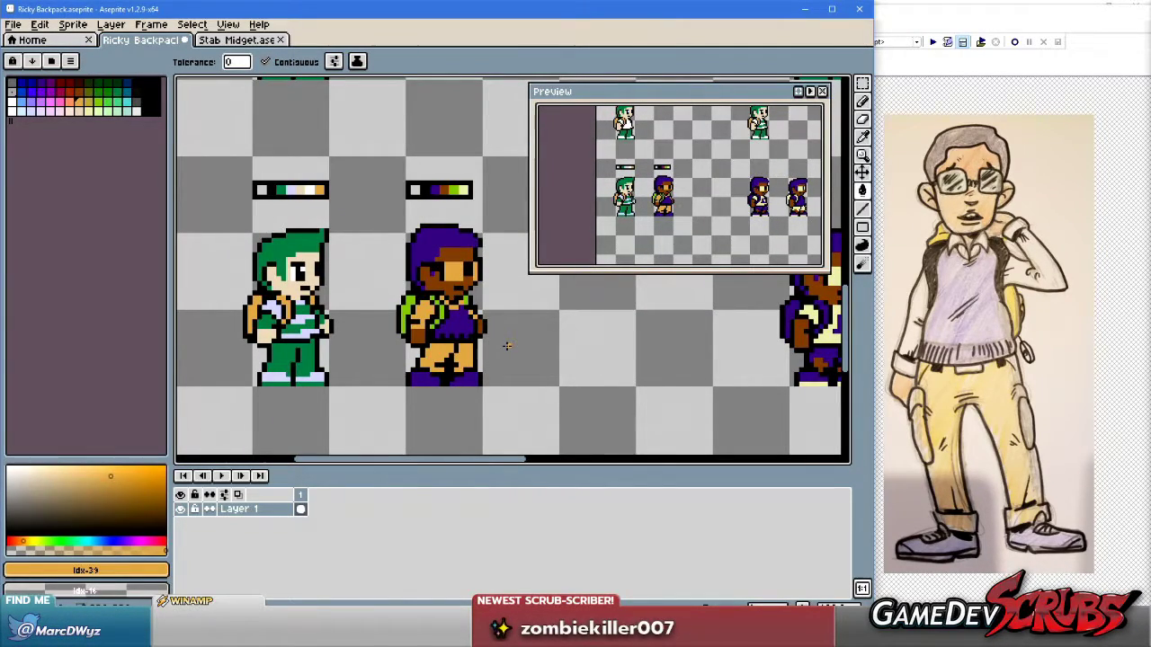
{"action": "scroll", "coordinate": [500, 342], "scroll_direction": "up", "scroll_amount": 1}
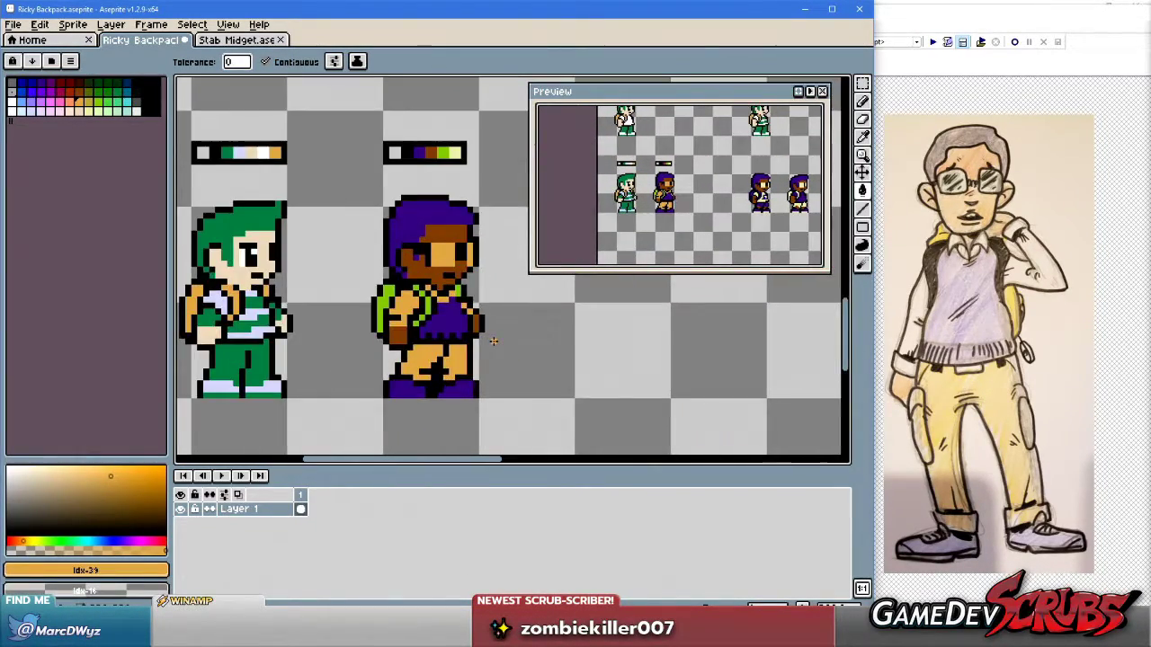
{"action": "key", "text": "ctrl+z"}
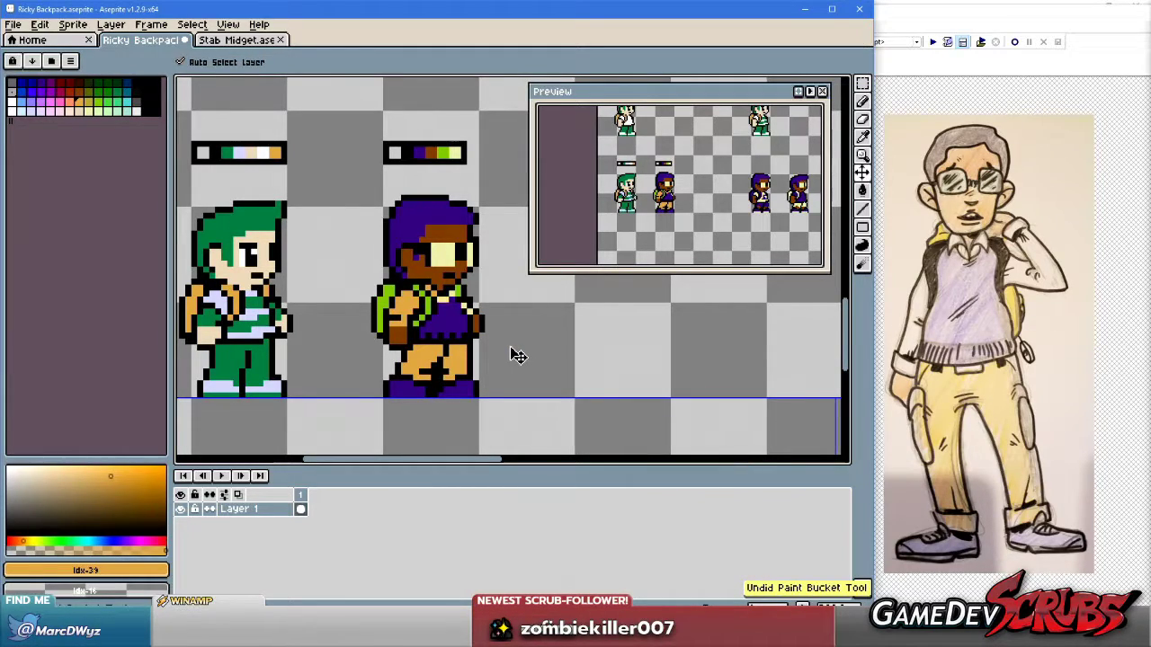
{"action": "key", "text": "ctrl+z"}
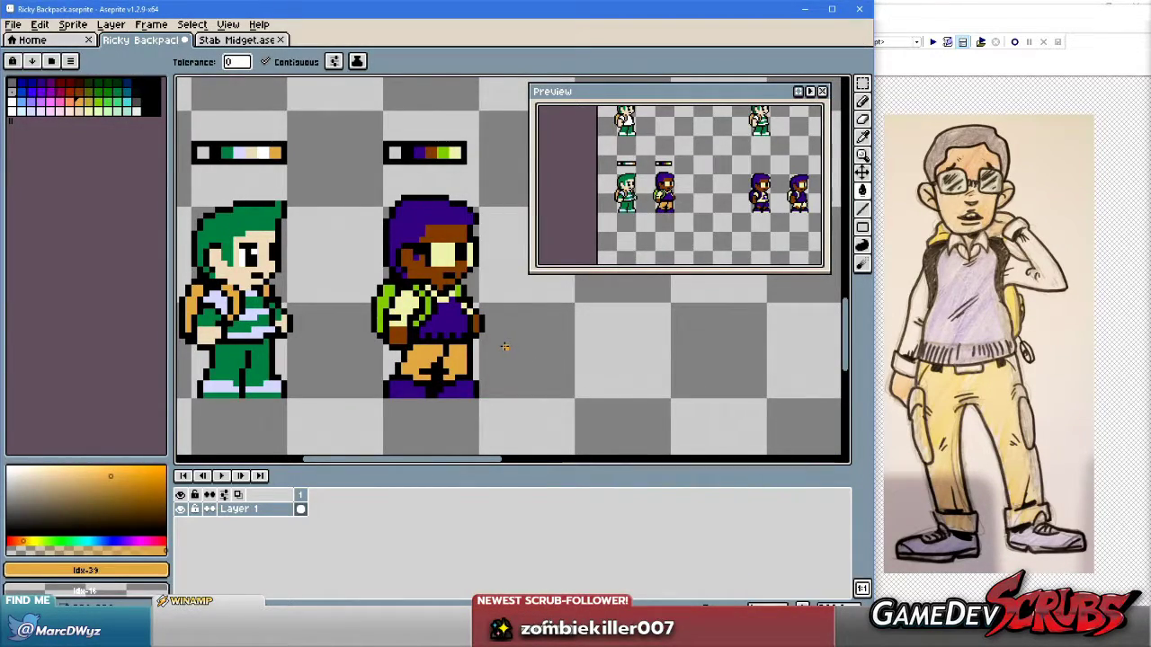
{"action": "scroll", "coordinate": [485, 347], "scroll_direction": "right", "scroll_amount": 1}
{"action": "key", "text": "ctrl+z"}
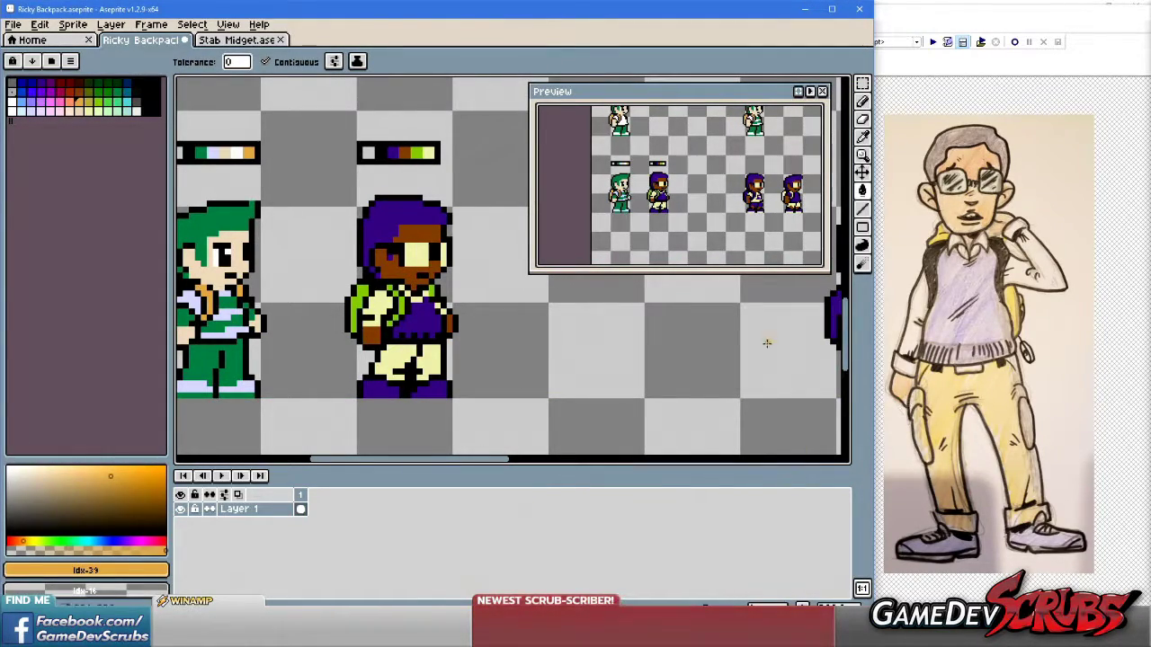
Launch the SpotOnTheMouse program to highlight the pointer and return to the sprite canvas.
{"action": "key", "text": "super"}
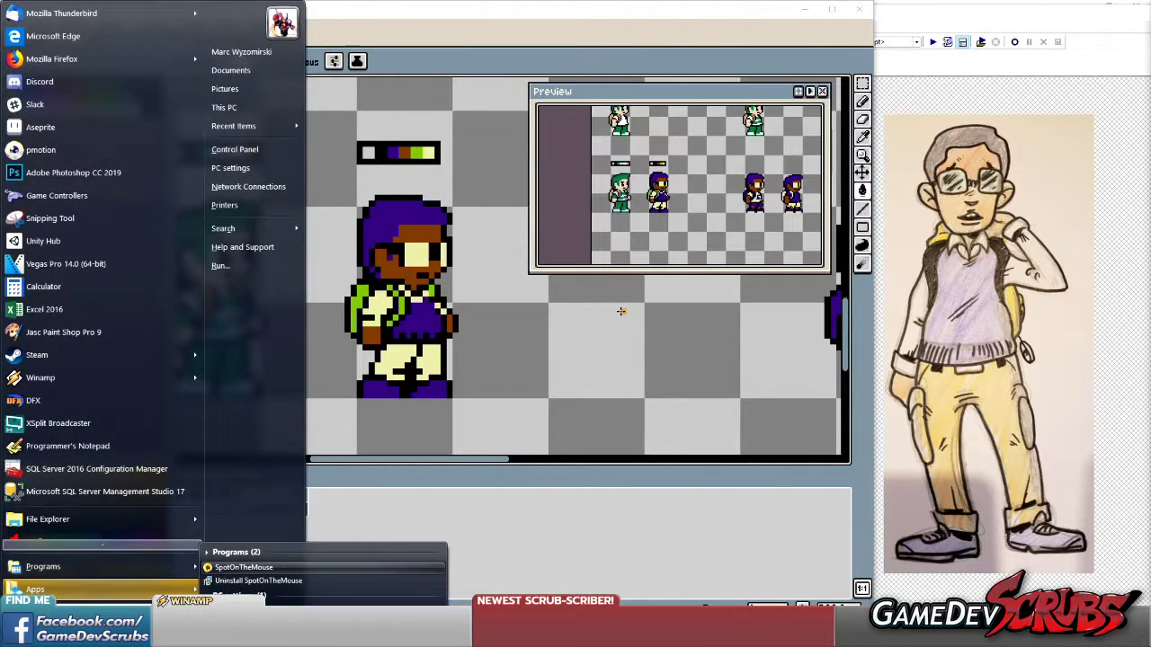
{"action": "key", "text": "super"}
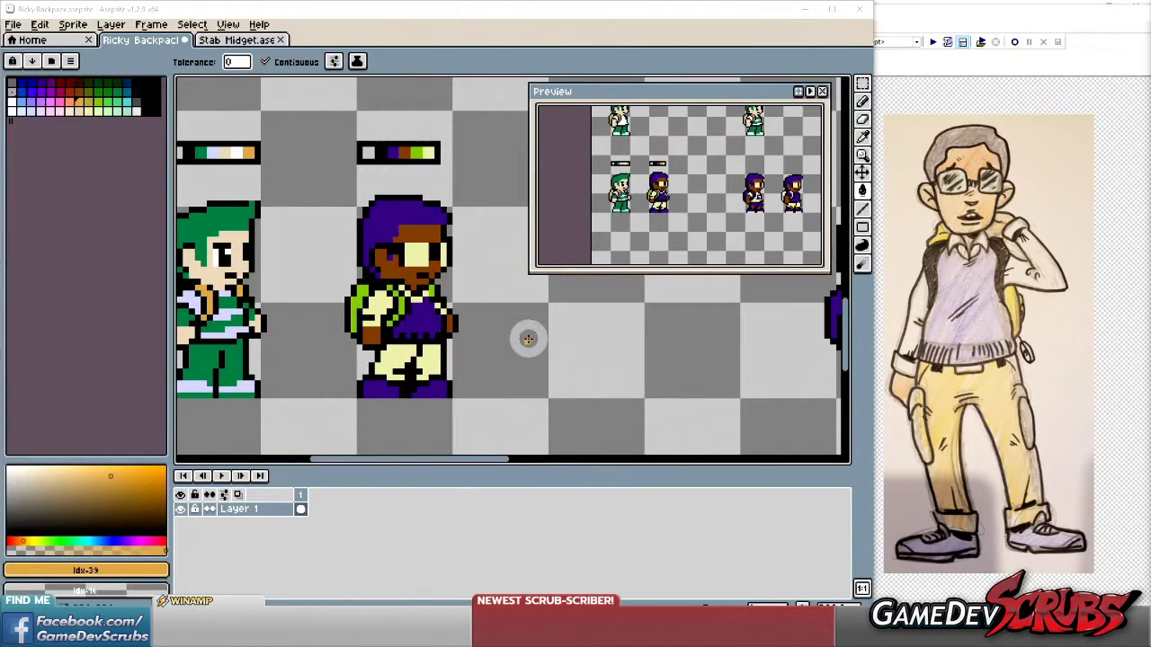
{"action": "middle_click", "coordinate": [528, 339]}
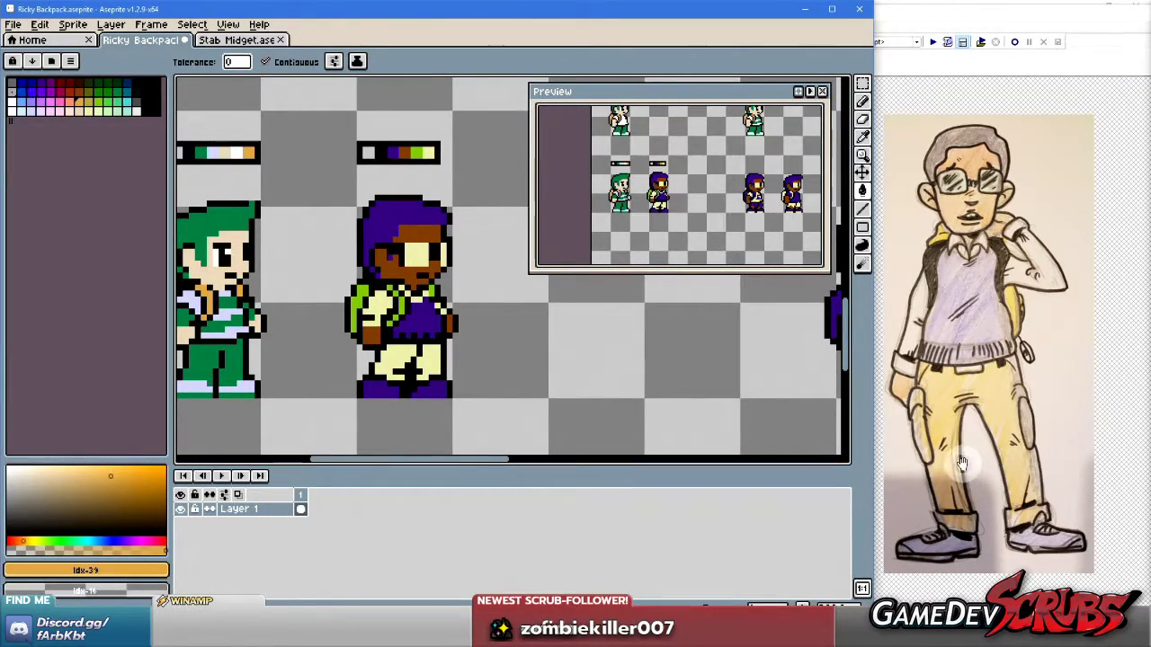
Compare the purple-haired character's vest, trousers, backpack and hands with the reference drawing and the green-haired character.
{"action": "left_click_drag", "start_coordinate": [483, 351], "coordinate": [548, 364]}
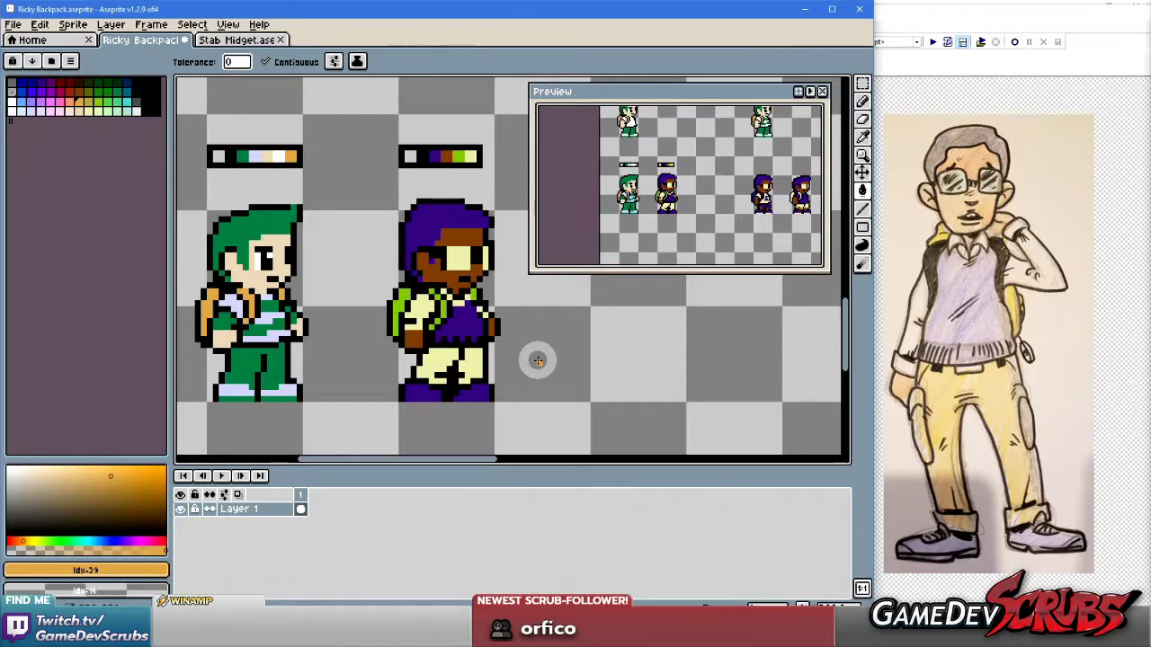
{"action": "scroll", "coordinate": [529, 351], "scroll_direction": "up", "scroll_amount": 1}
{"action": "left_click_drag", "start_coordinate": [544, 350], "coordinate": [491, 355]}
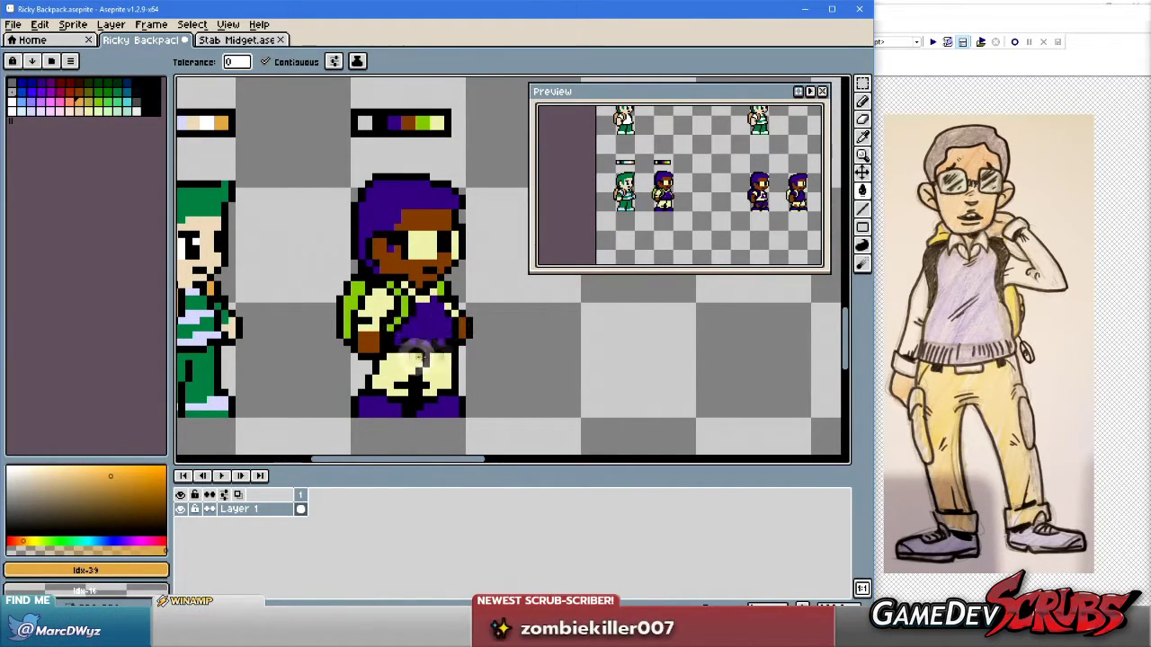
{"action": "left_click", "coordinate": [430, 318]}
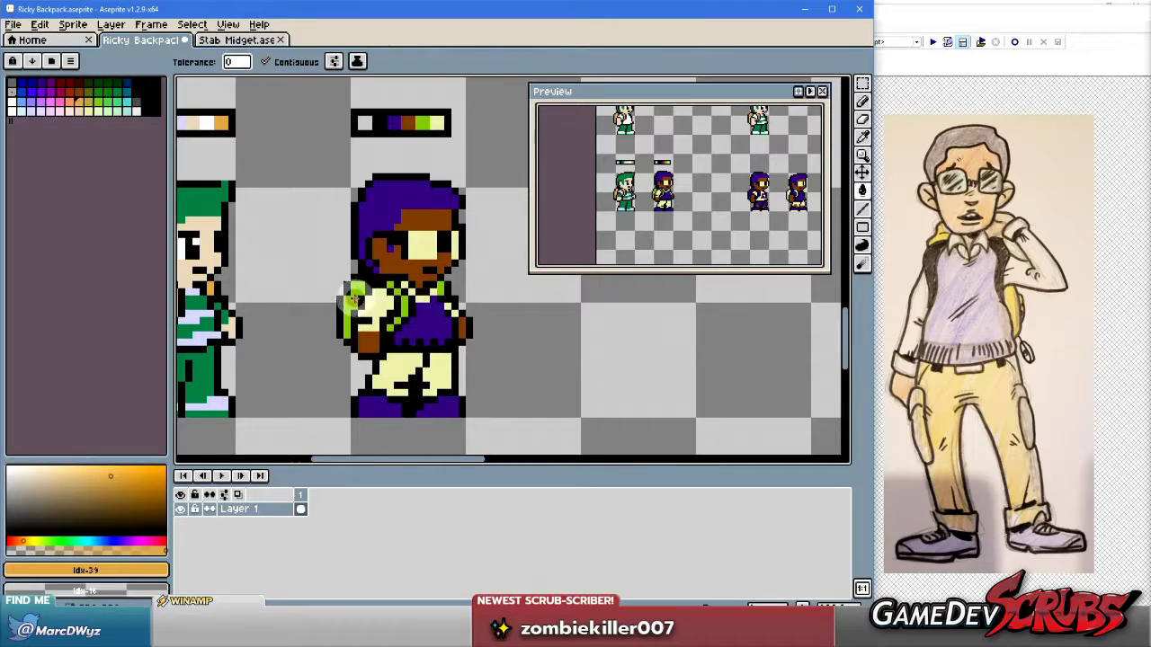
{"action": "left_click_drag", "start_coordinate": [355, 298], "coordinate": [461, 328]}
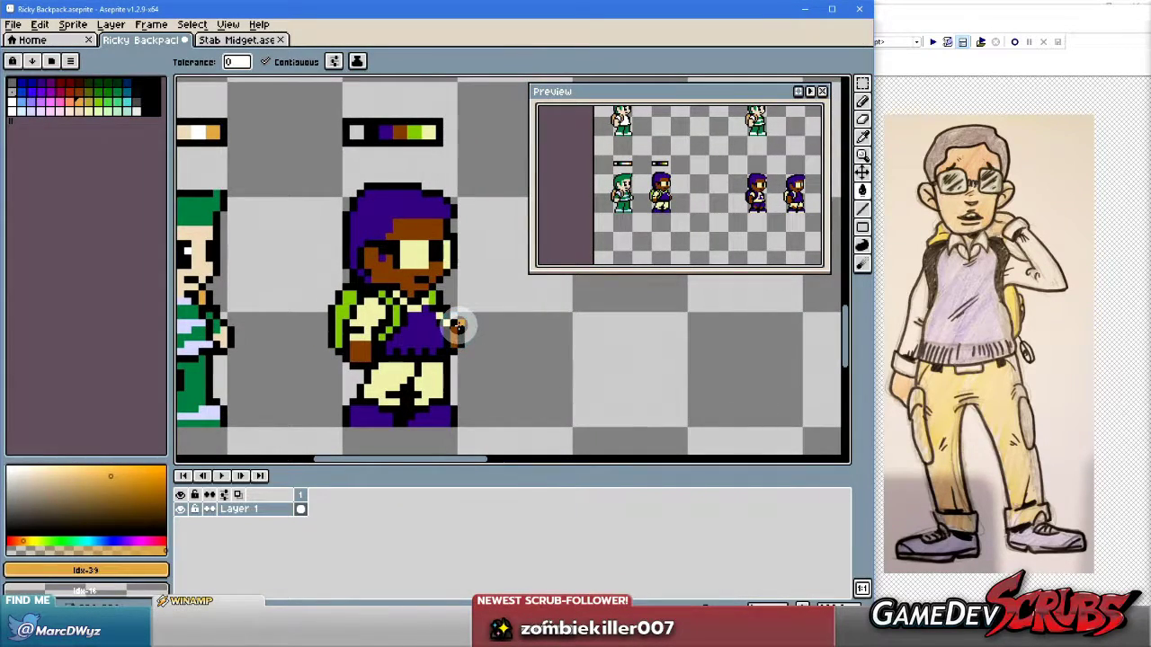
{"action": "scroll", "coordinate": [460, 326], "scroll_direction": "up", "scroll_amount": 1}
{"action": "scroll", "coordinate": [460, 326], "scroll_direction": "down", "scroll_amount": 1}
{"action": "scroll", "coordinate": [485, 355], "scroll_direction": "down", "scroll_amount": 3}
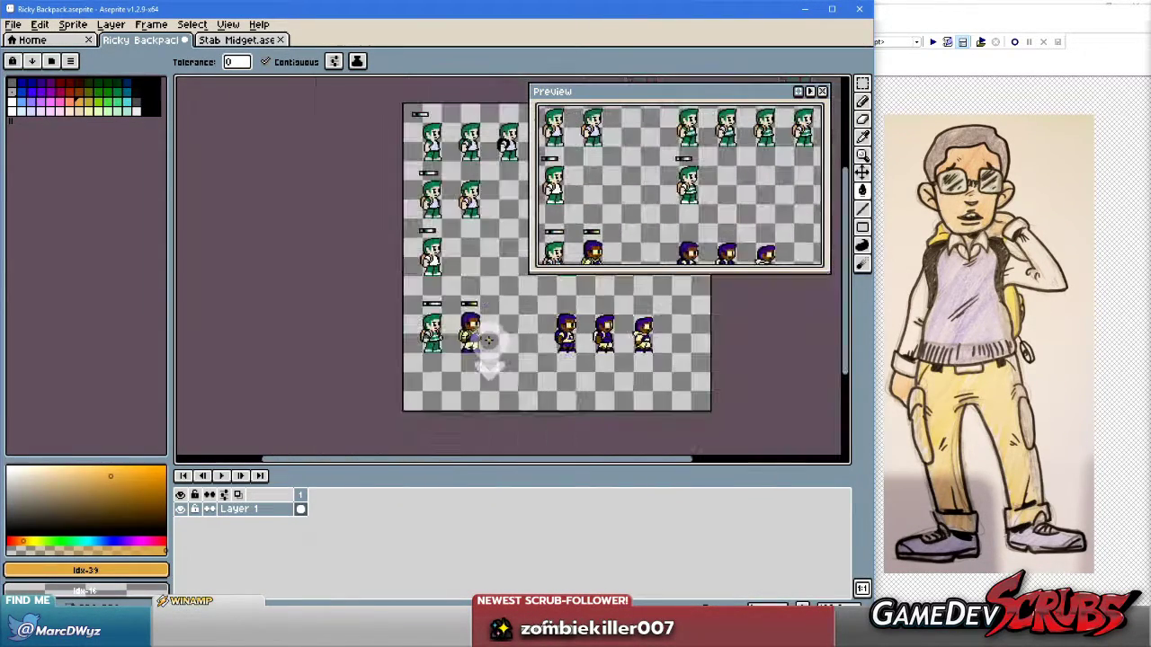
{"action": "scroll", "coordinate": [491, 360], "scroll_direction": "up", "scroll_amount": 5}
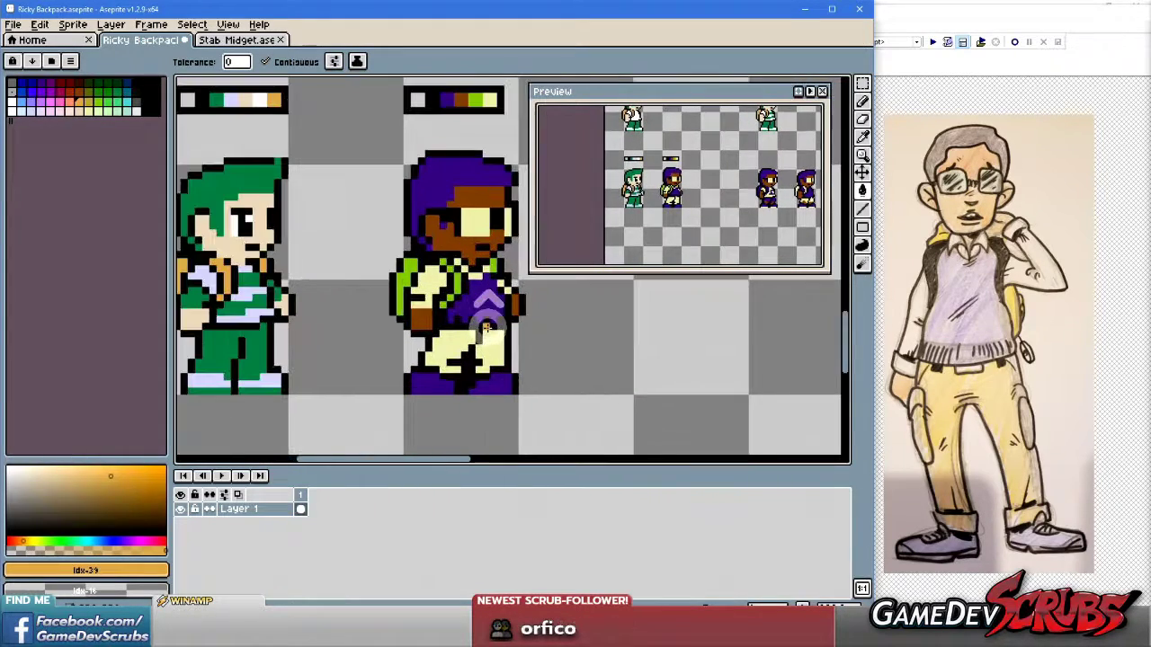
{"action": "scroll", "coordinate": [539, 356], "scroll_direction": "down", "scroll_amount": 2}
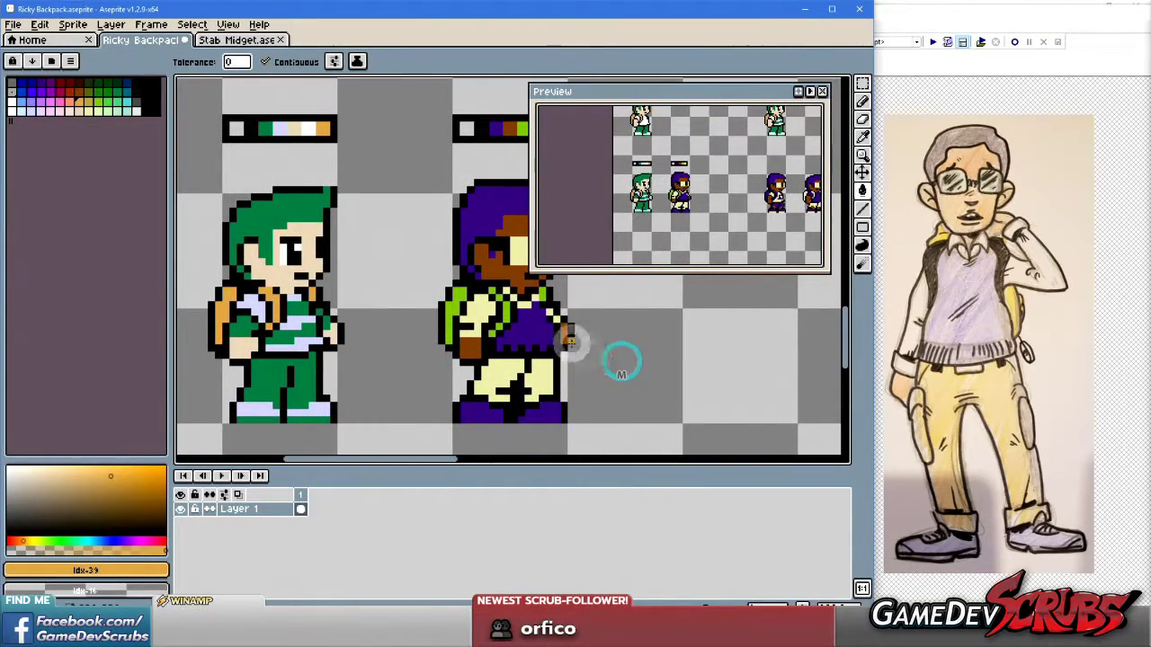
{"action": "scroll", "coordinate": [503, 346], "scroll_direction": "up", "scroll_amount": 2}
{"action": "scroll", "coordinate": [465, 338], "scroll_direction": "down", "scroll_amount": 1}
Try bright green, index 42, on the purple-haired character's backpack and straps and undo the fills.
{"action": "scroll", "coordinate": [472, 355], "scroll_direction": "up", "scroll_amount": 1}
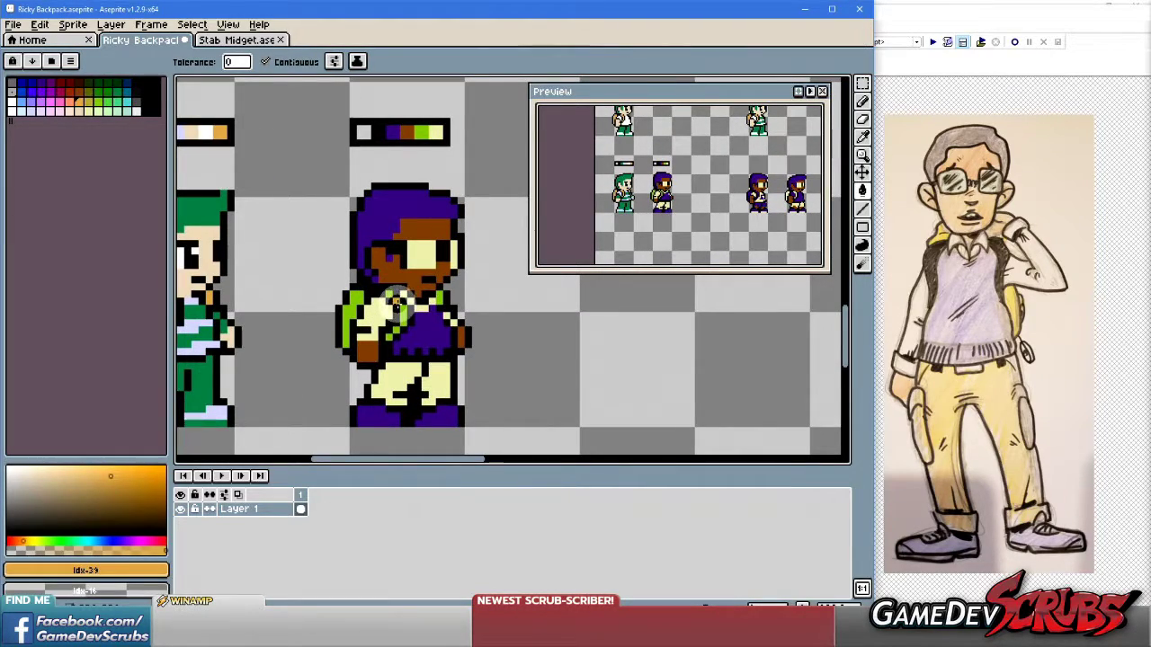
{"action": "scroll", "coordinate": [400, 303], "scroll_direction": "up", "scroll_amount": 1}
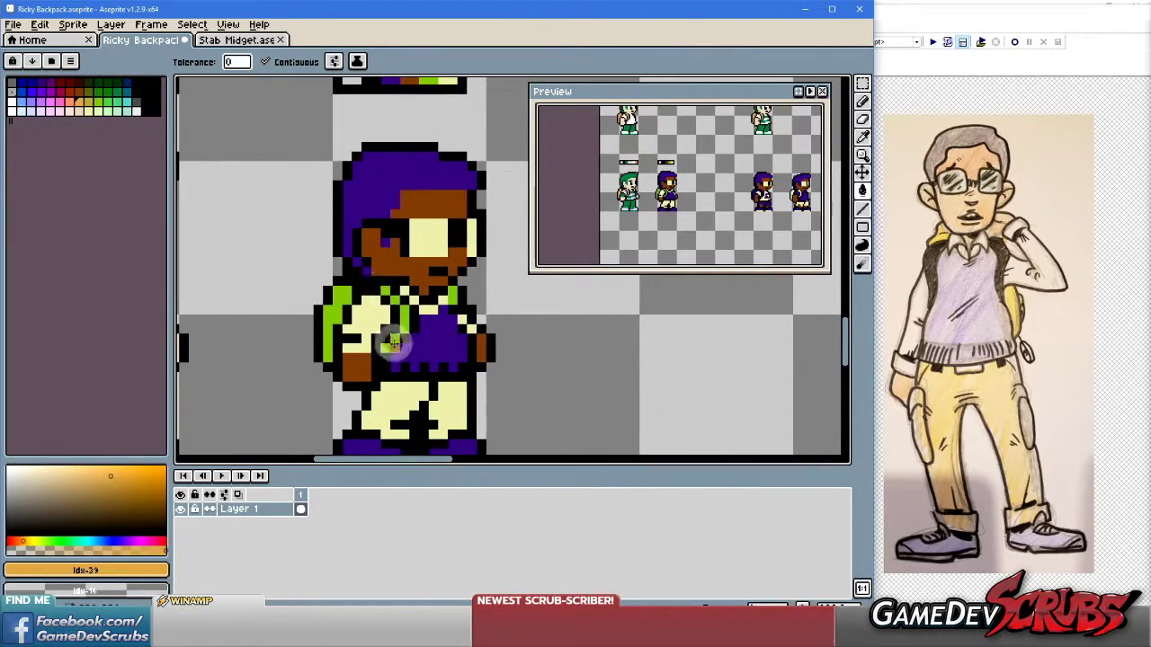
{"action": "left_click", "coordinate": [108, 102]}
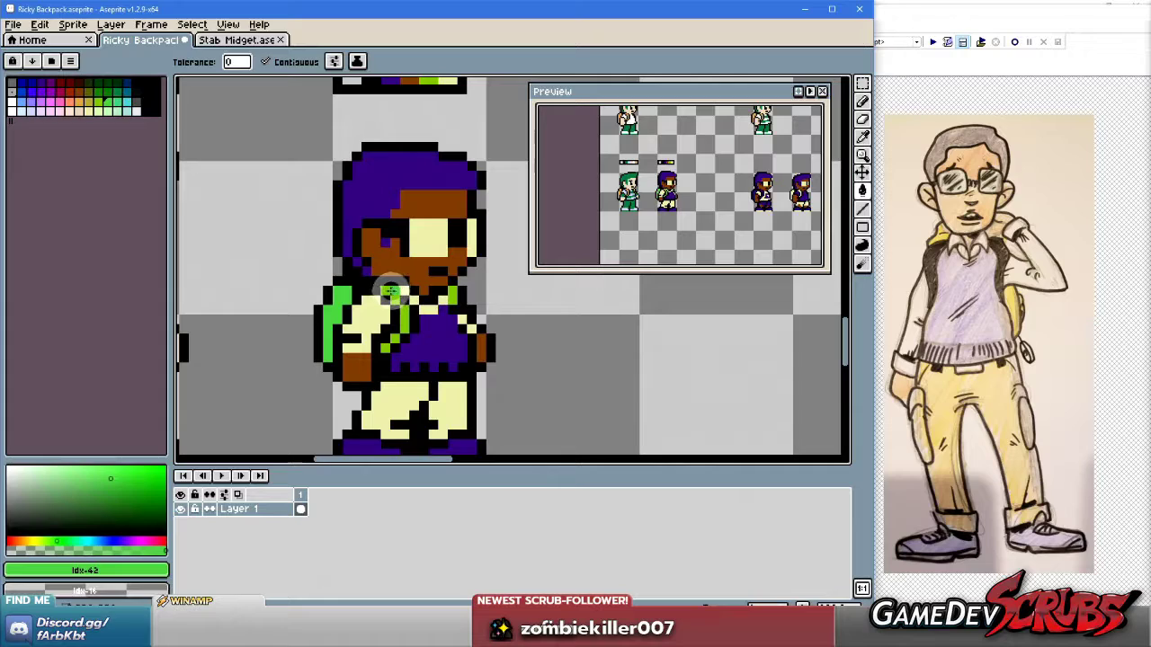
{"action": "key", "text": "ctrl+z"}
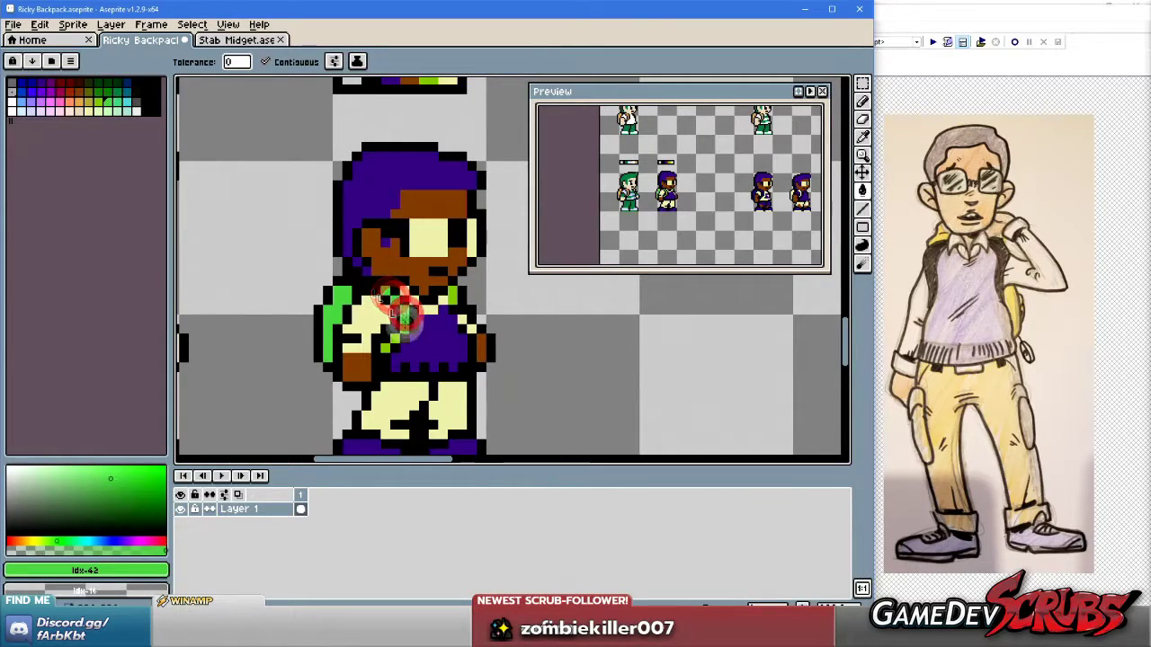
{"action": "key", "text": "ctrl+z"}
{"action": "key", "text": "v"}
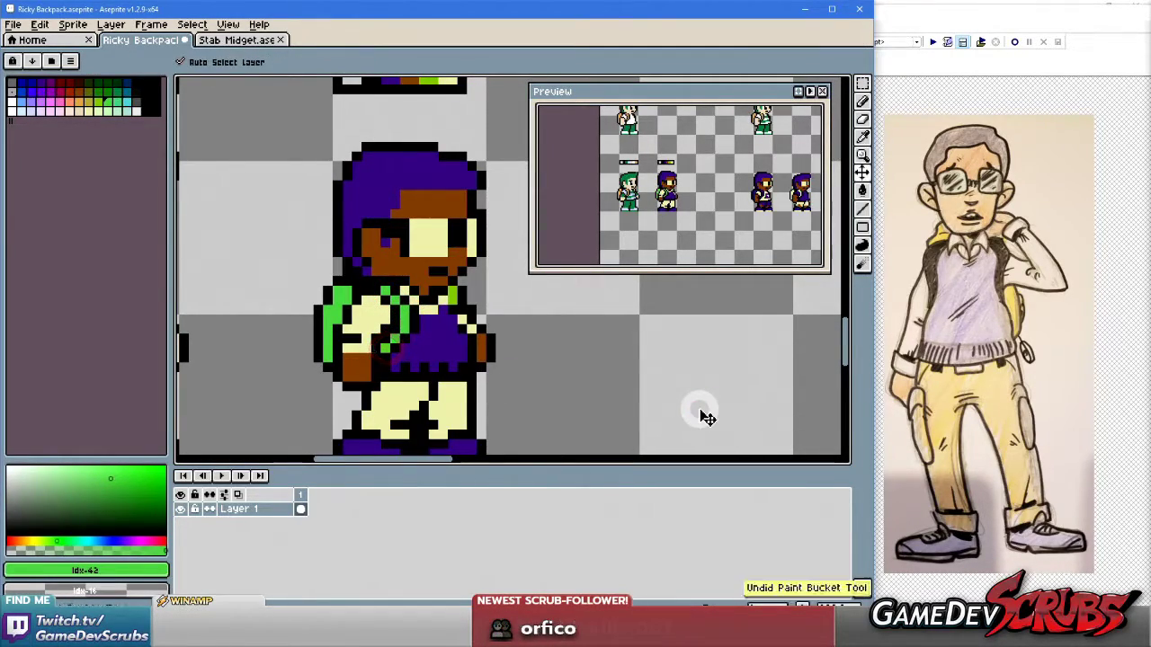
{"action": "key", "text": "g"}
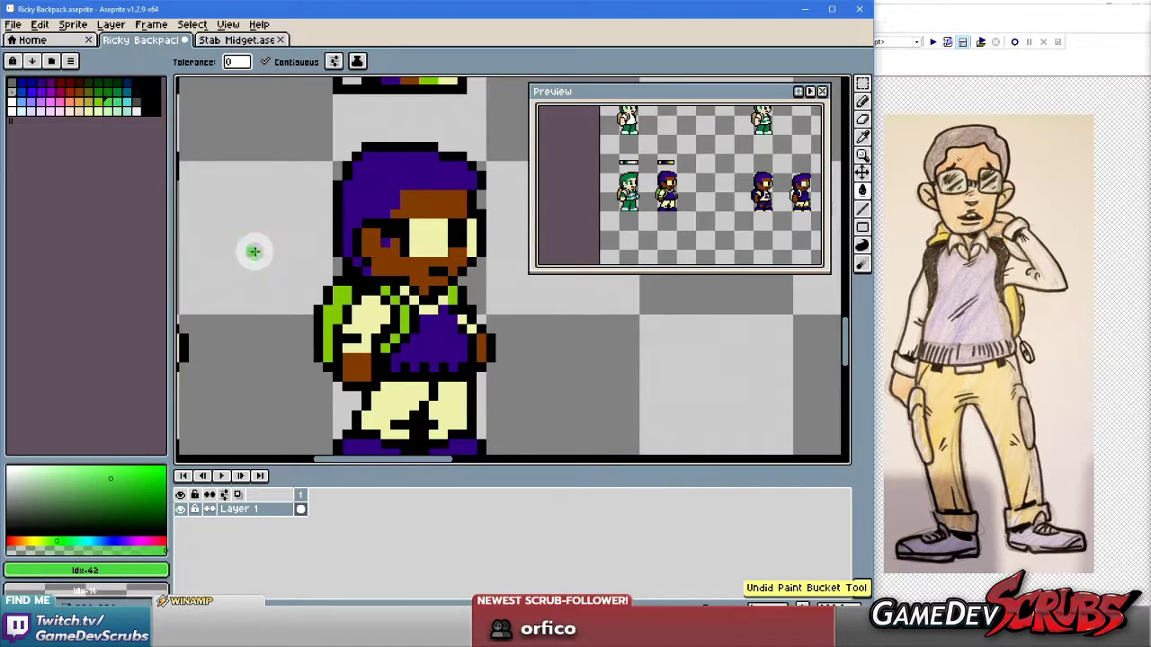
Try dark green, index 25, on the purple-haired character's backpack and straps and undo the fills.
{"action": "left_click", "coordinate": [94, 91]}
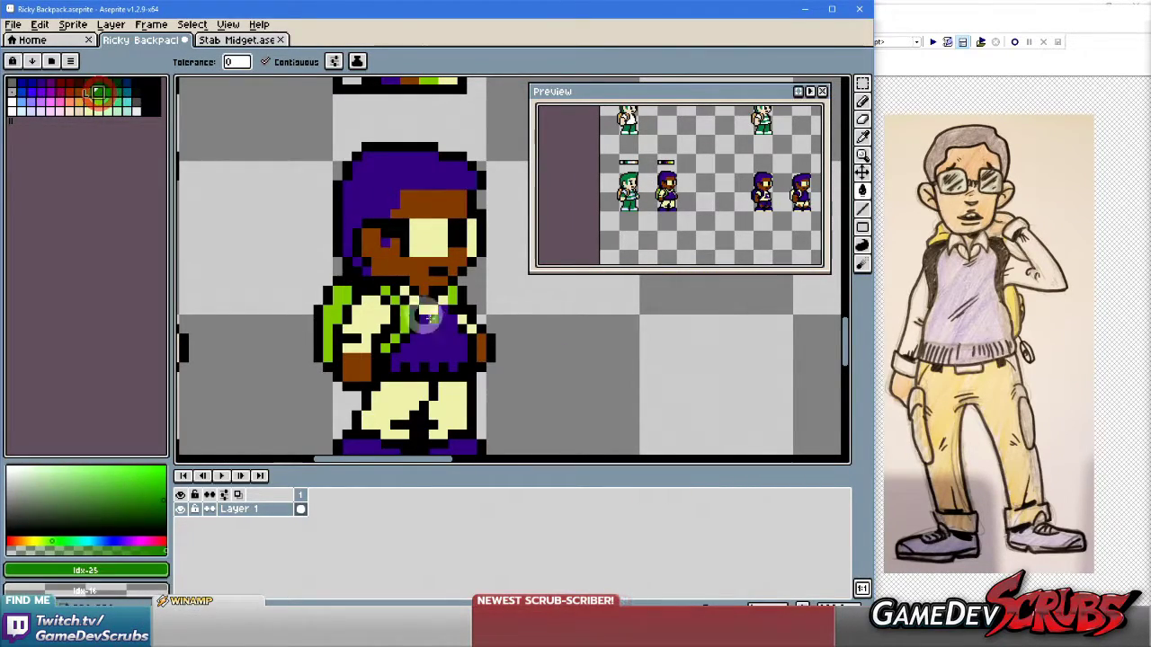
{"action": "left_click", "coordinate": [333, 313]}
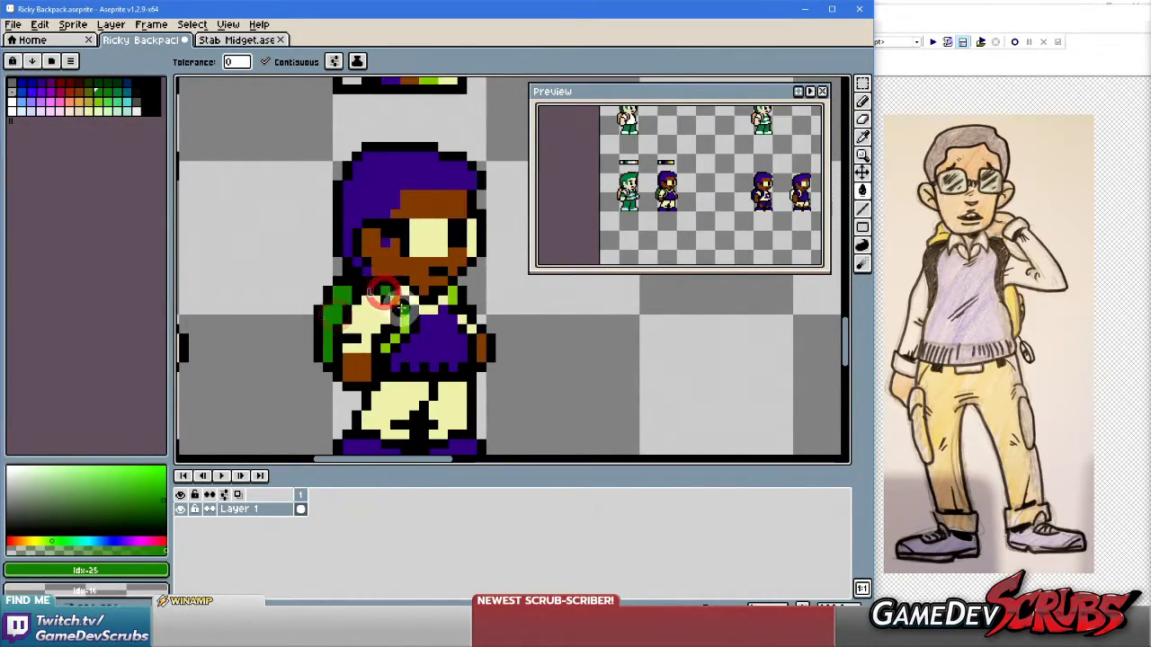
{"action": "left_click", "coordinate": [401, 309]}
{"action": "left_click", "coordinate": [446, 299]}
{"action": "scroll", "coordinate": [553, 392], "scroll_direction": "down", "scroll_amount": 1}
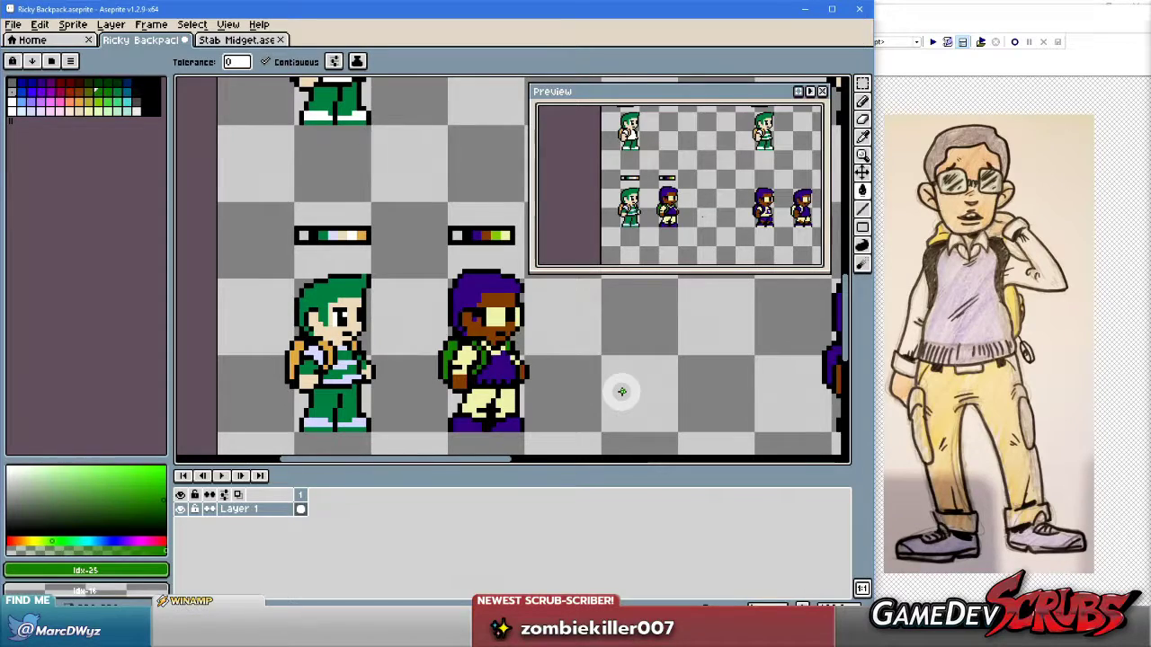
{"action": "scroll", "coordinate": [584, 387], "scroll_direction": "up", "scroll_amount": 1}
{"action": "key", "text": "ctrl+z"}
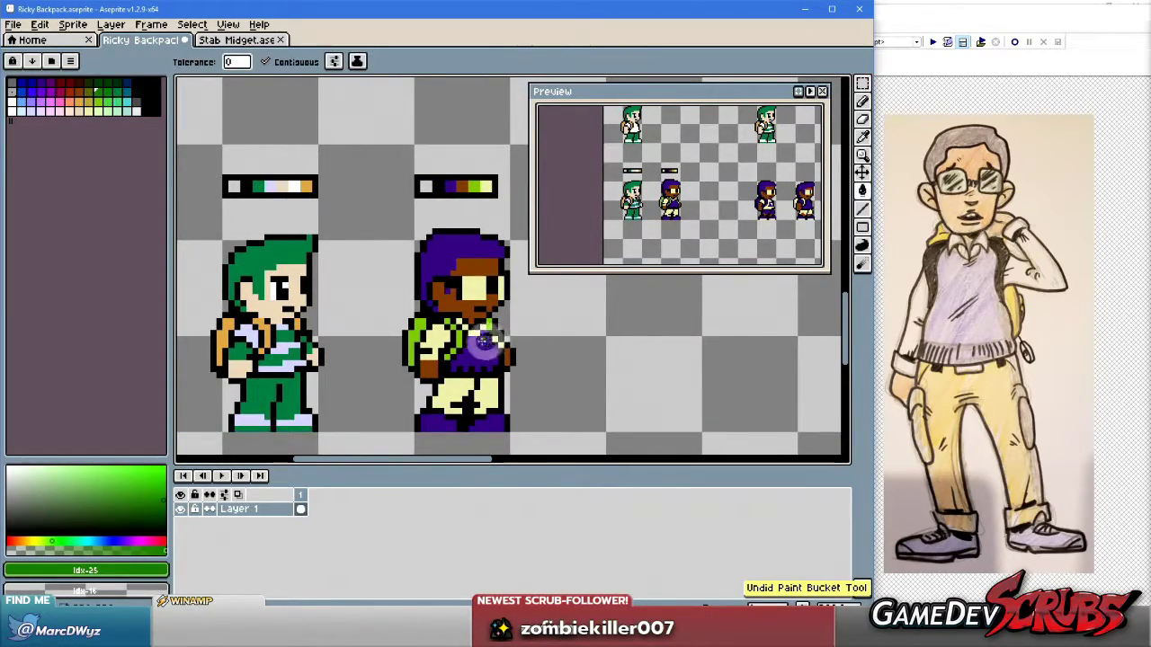
Try mint green, index 43, on the purple-haired character's backpack and straps, check it at sheet scale and undo the fills.
{"action": "left_click", "coordinate": [112, 104]}
{"action": "left_click", "coordinate": [117, 102]}
{"action": "scroll", "coordinate": [449, 296], "scroll_direction": "up", "scroll_amount": 1}
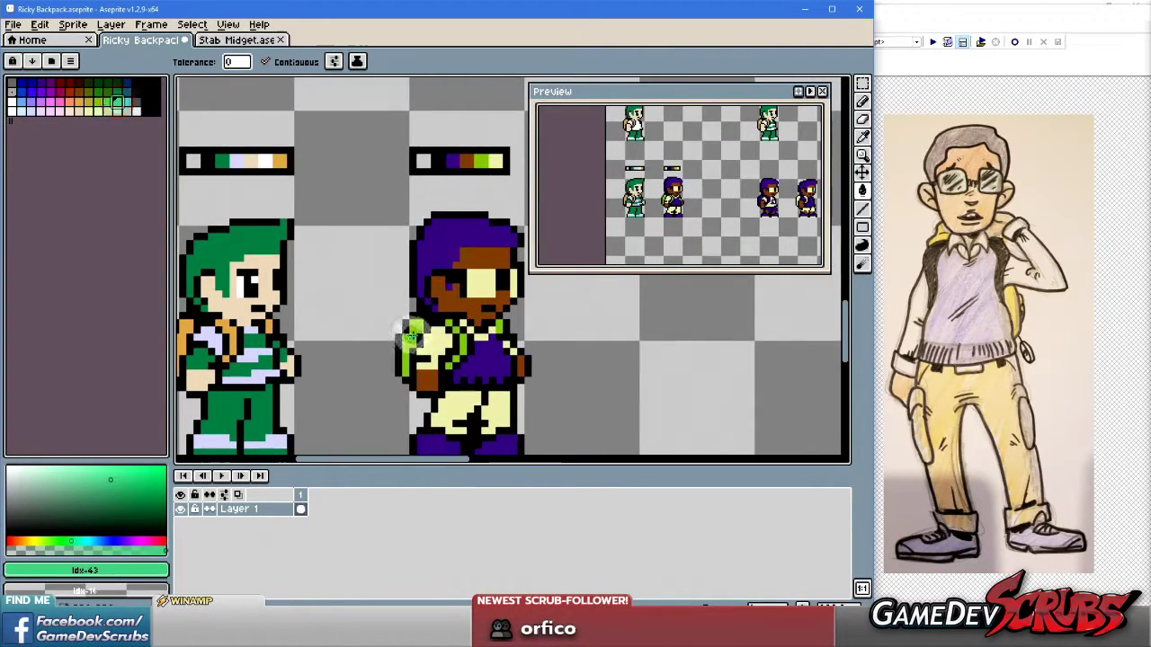
{"action": "scroll", "coordinate": [448, 296], "scroll_direction": "up", "scroll_amount": 1}
{"action": "scroll", "coordinate": [448, 296], "scroll_direction": "up", "scroll_amount": 1}
{"action": "left_click", "coordinate": [426, 297]}
{"action": "left_click", "coordinate": [440, 310]}
{"action": "left_click", "coordinate": [440, 364]}
{"action": "left_click", "coordinate": [529, 307]}
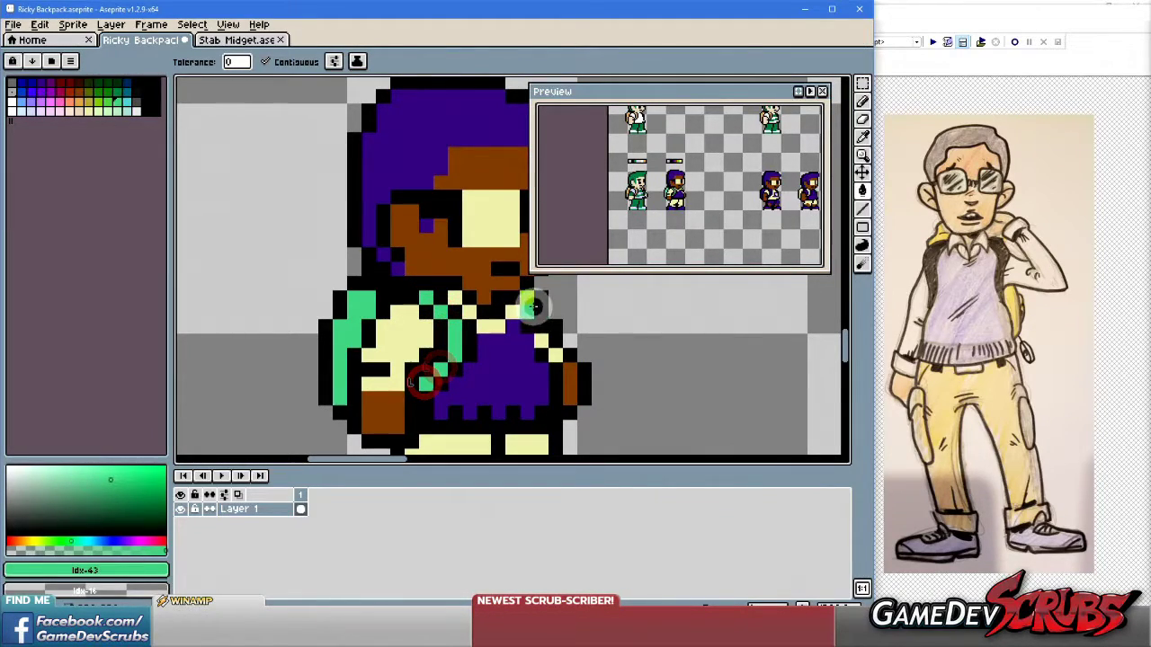
{"action": "scroll", "coordinate": [630, 352], "scroll_direction": "down", "scroll_amount": 3}
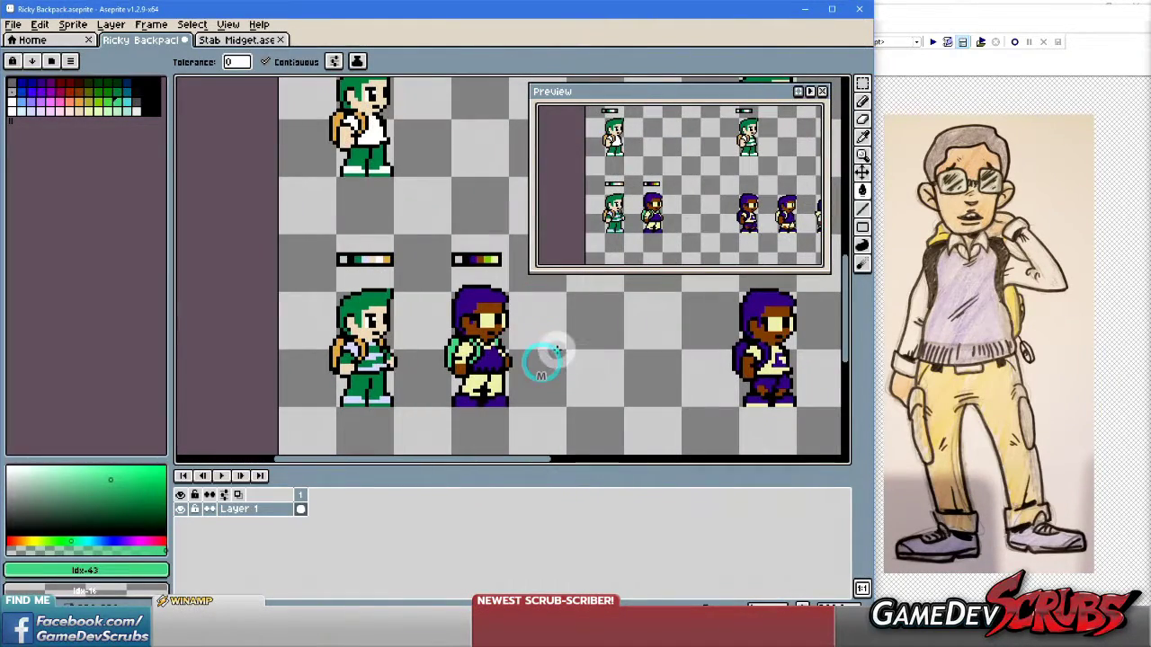
{"action": "key", "text": "ctrl+z"}
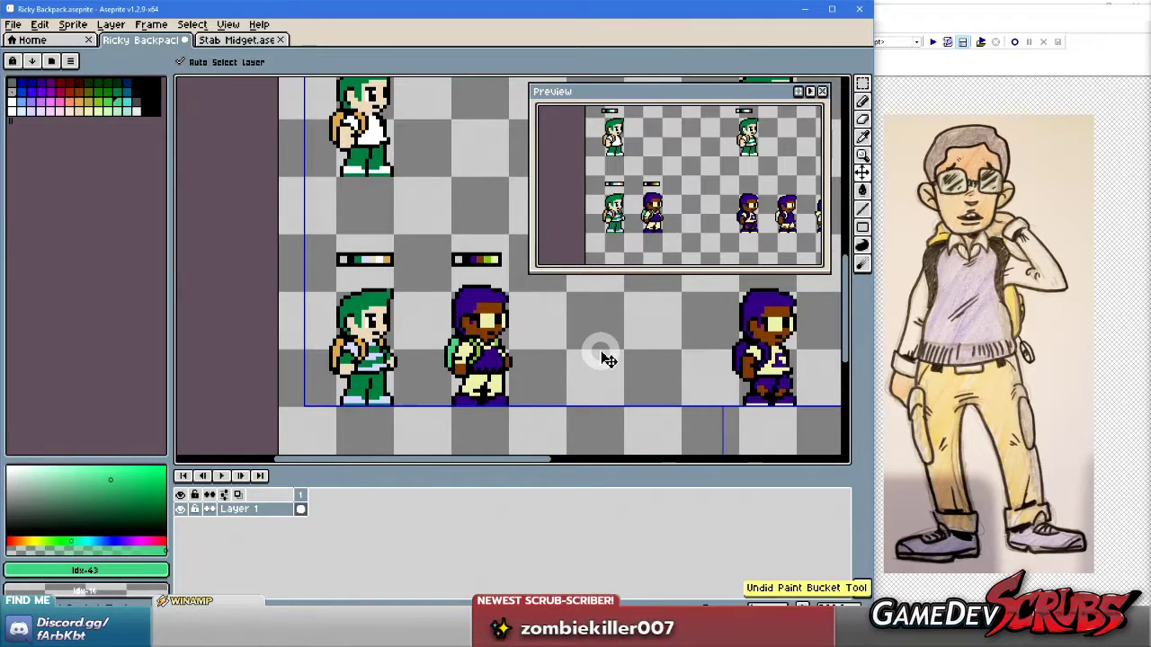
{"action": "key", "text": "g"}
Try a short pencil stroke in lime green, index 41, on the empty canvas beside the purple-haired character and undo it.
{"action": "scroll", "coordinate": [576, 351], "scroll_direction": "up", "scroll_amount": 2}
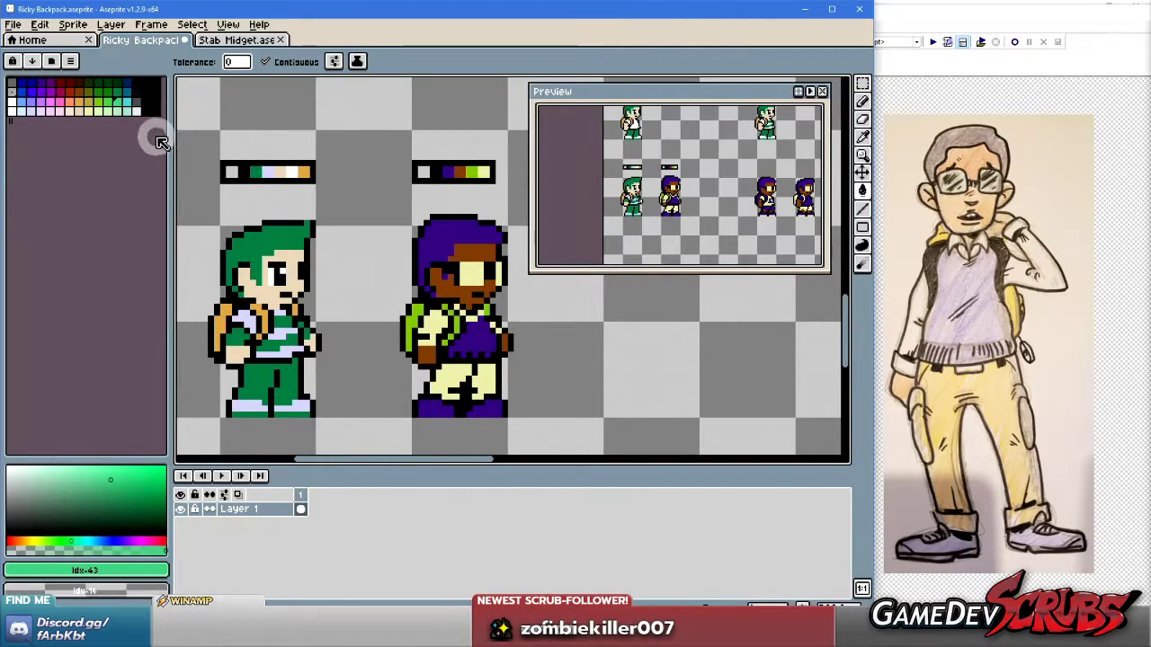
{"action": "left_click", "coordinate": [98, 102]}
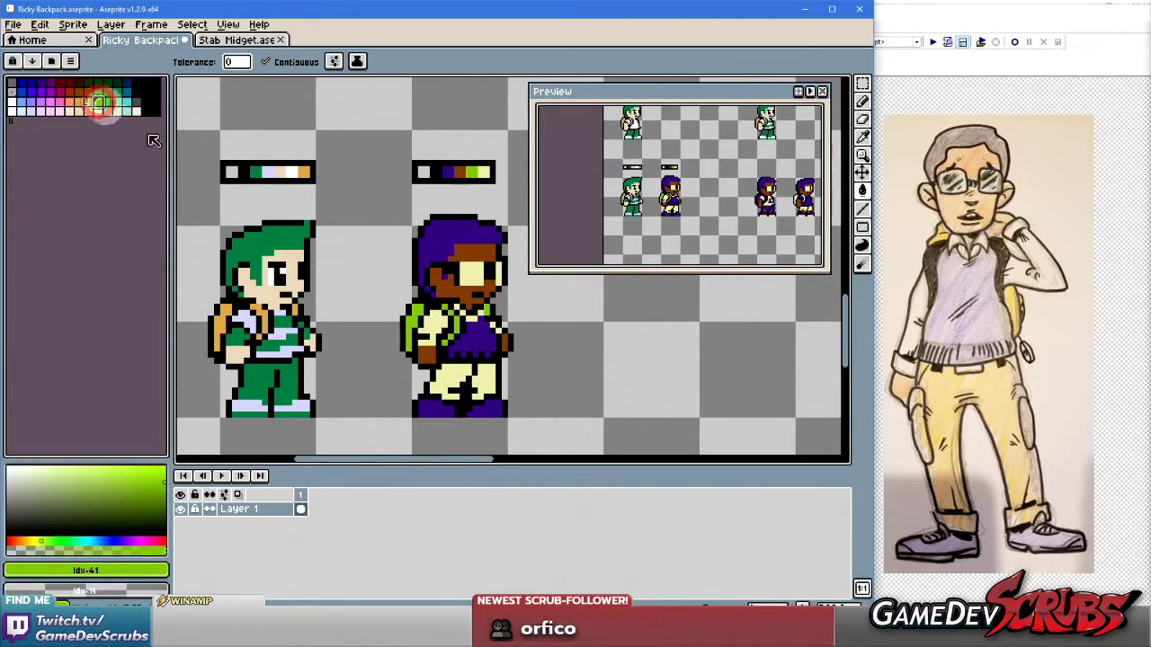
{"action": "scroll", "coordinate": [411, 310], "scroll_direction": "up", "scroll_amount": 2}
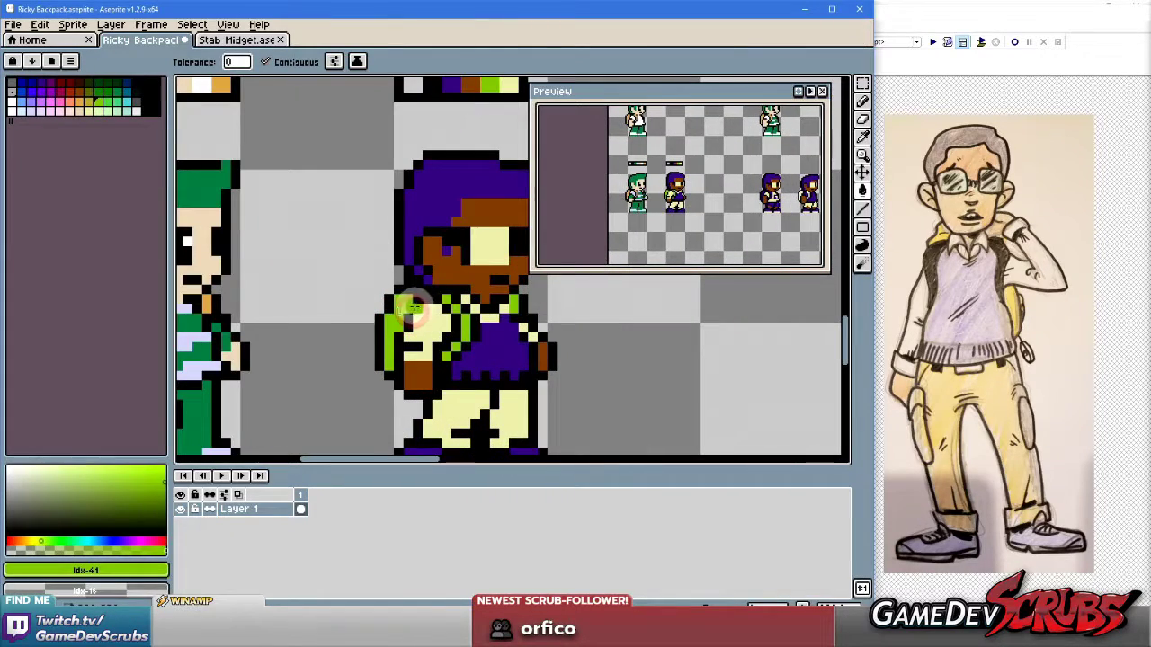
{"action": "key", "text": "b"}
{"action": "left_click_drag", "start_coordinate": [623, 334], "coordinate": [649, 341]}
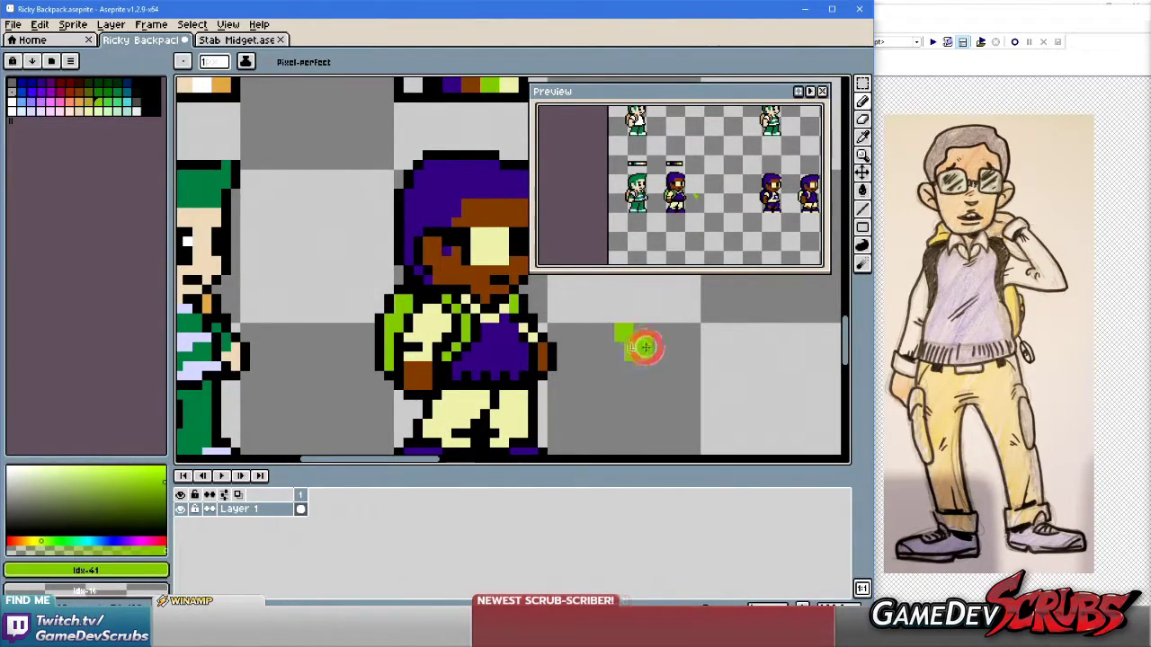
{"action": "key", "text": "ctrl+z"}
{"action": "key", "text": "ctrl+z"}
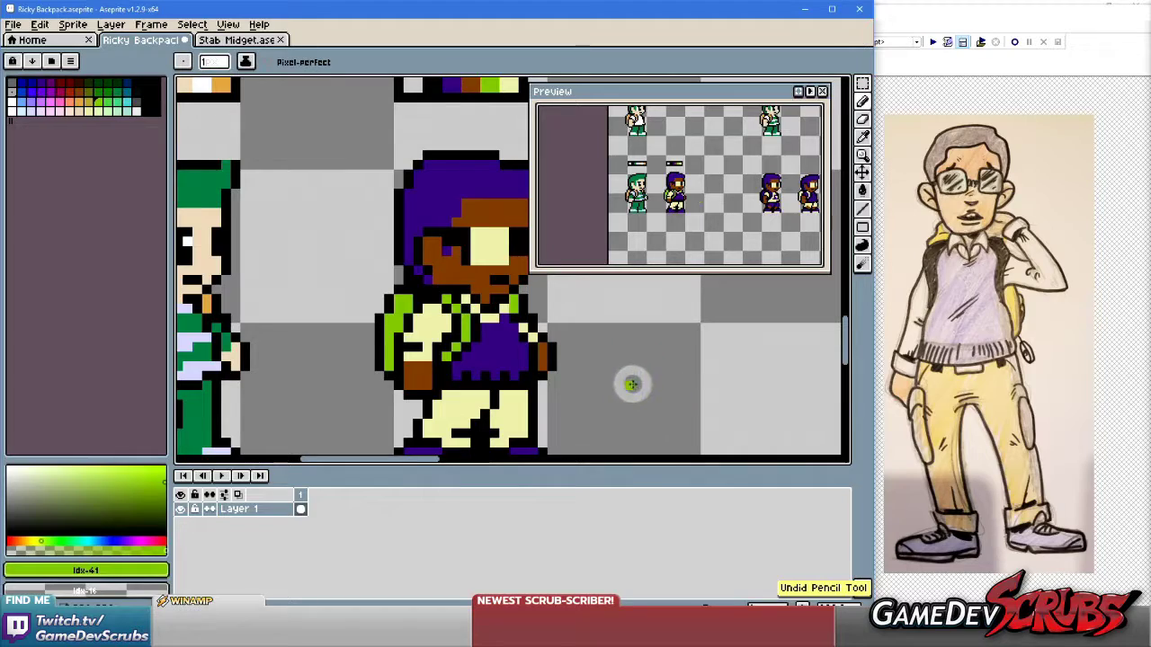
{"action": "scroll", "coordinate": [625, 380], "scroll_direction": "down", "scroll_amount": 2}
{"action": "left_click_drag", "start_coordinate": [619, 378], "coordinate": [546, 360]}
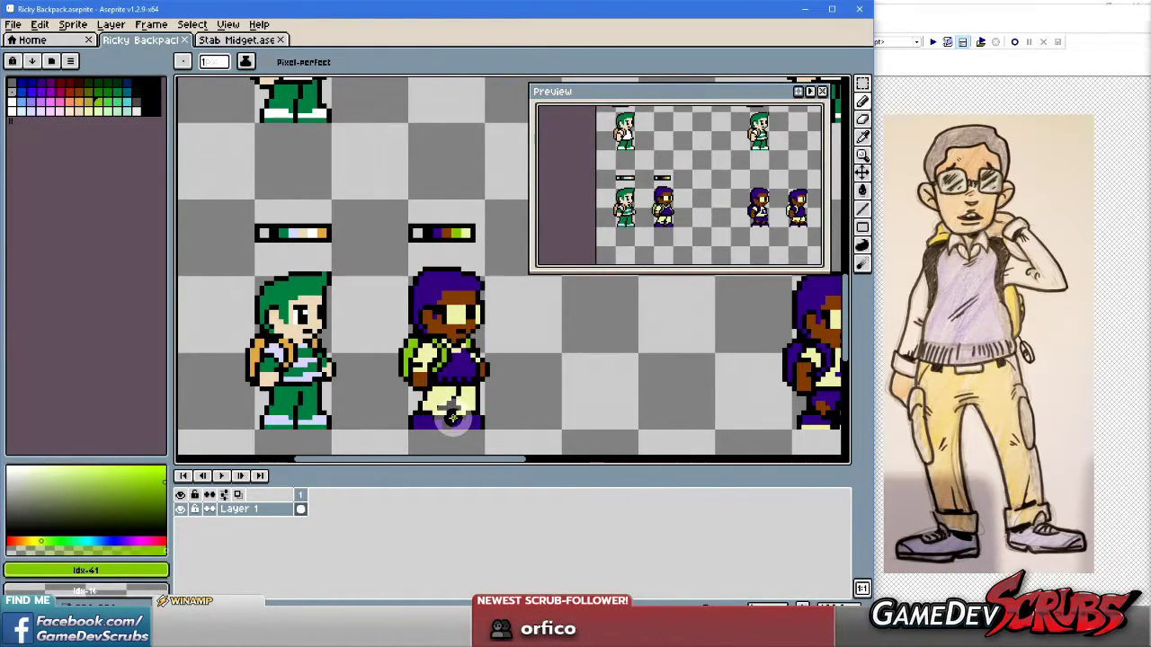
Try retouching the gap between the purple-haired character's trouser legs with the cream colour, index 56, and undo the pencil edit.
{"action": "scroll", "coordinate": [454, 404], "scroll_direction": "up", "scroll_amount": 4}
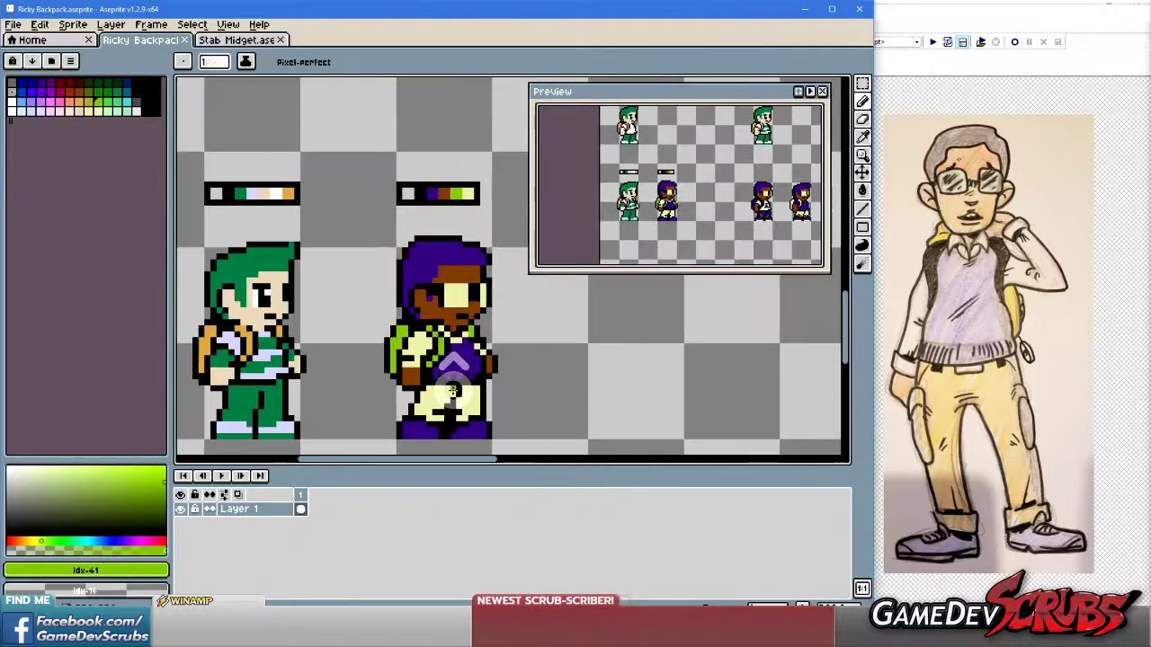
{"action": "scroll", "coordinate": [489, 357], "scroll_direction": "up", "scroll_amount": 1}
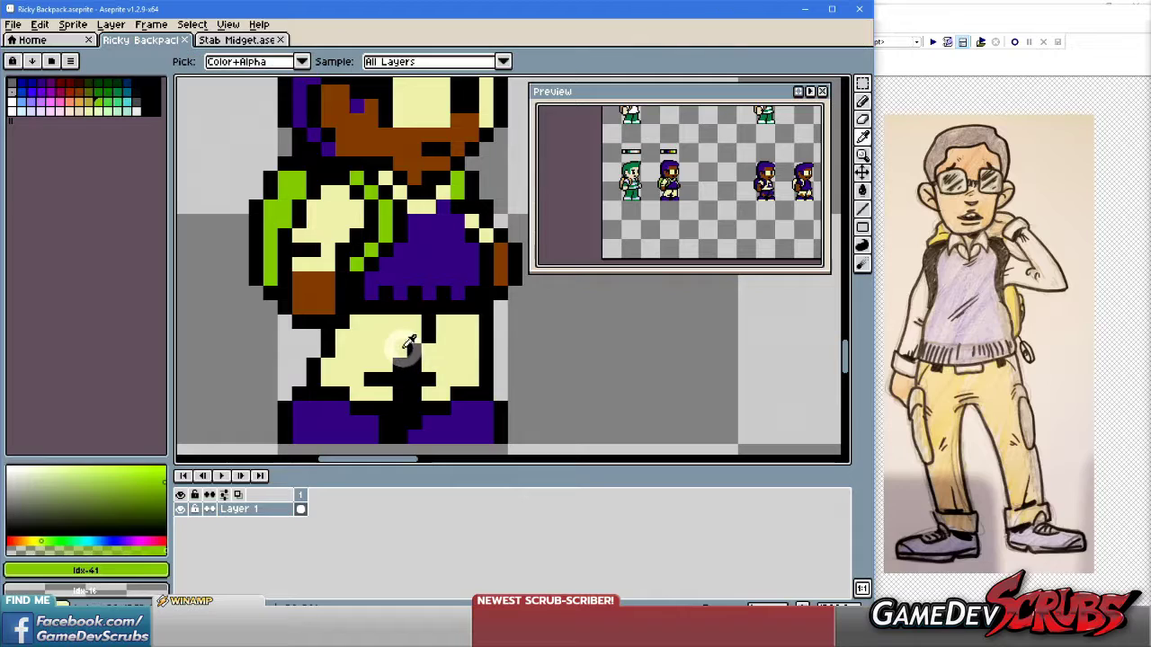
{"action": "left_click", "coordinate": [398, 349], "text": "alt"}
{"action": "left_click", "coordinate": [396, 393]}
{"action": "scroll", "coordinate": [486, 410], "scroll_direction": "down", "scroll_amount": 3}
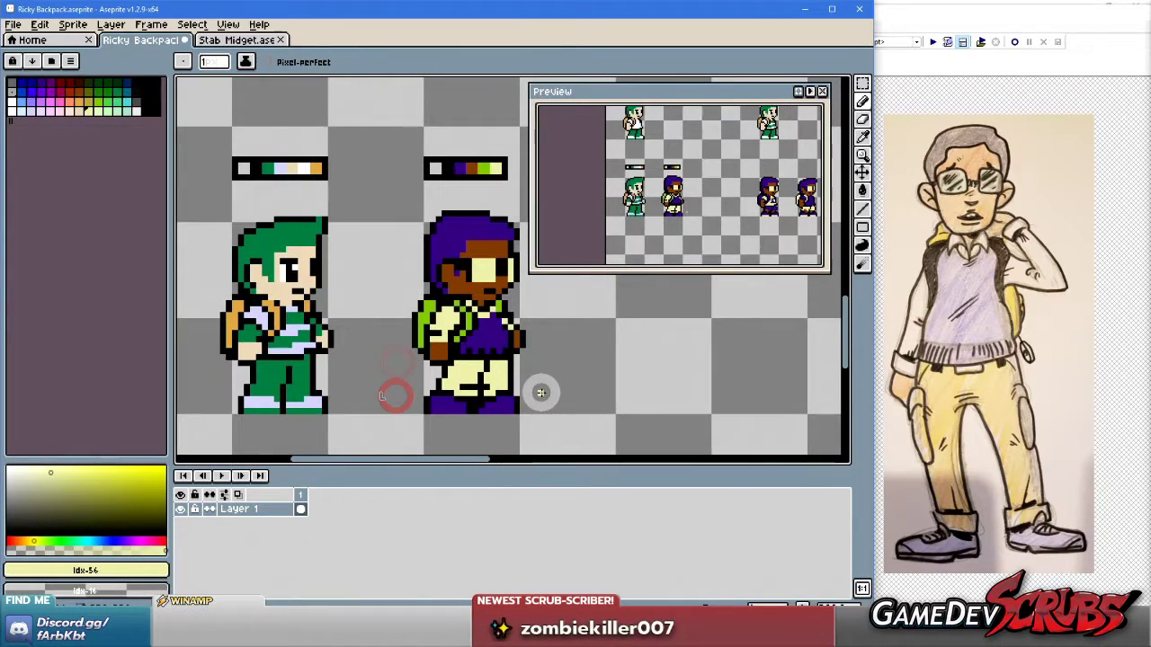
{"action": "key", "text": "ctrl+z"}
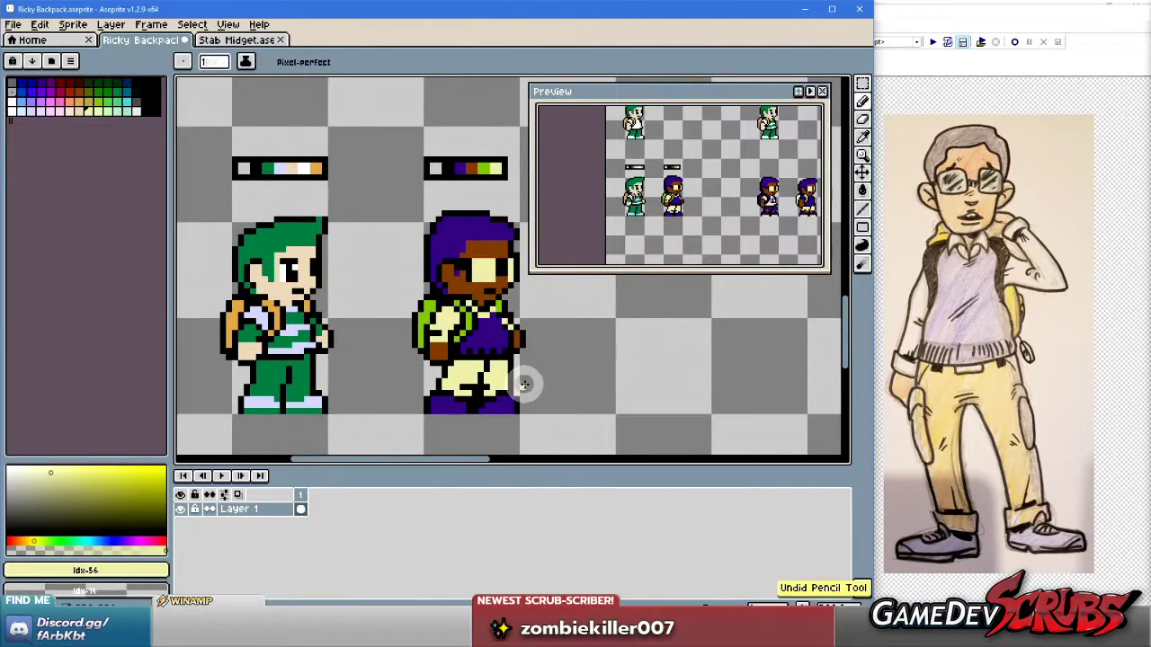
Compare the purple-haired character with the green-haired character and the older purple-haired variants at close and sheet scale.
{"action": "scroll", "coordinate": [521, 385], "scroll_direction": "up", "scroll_amount": 1}
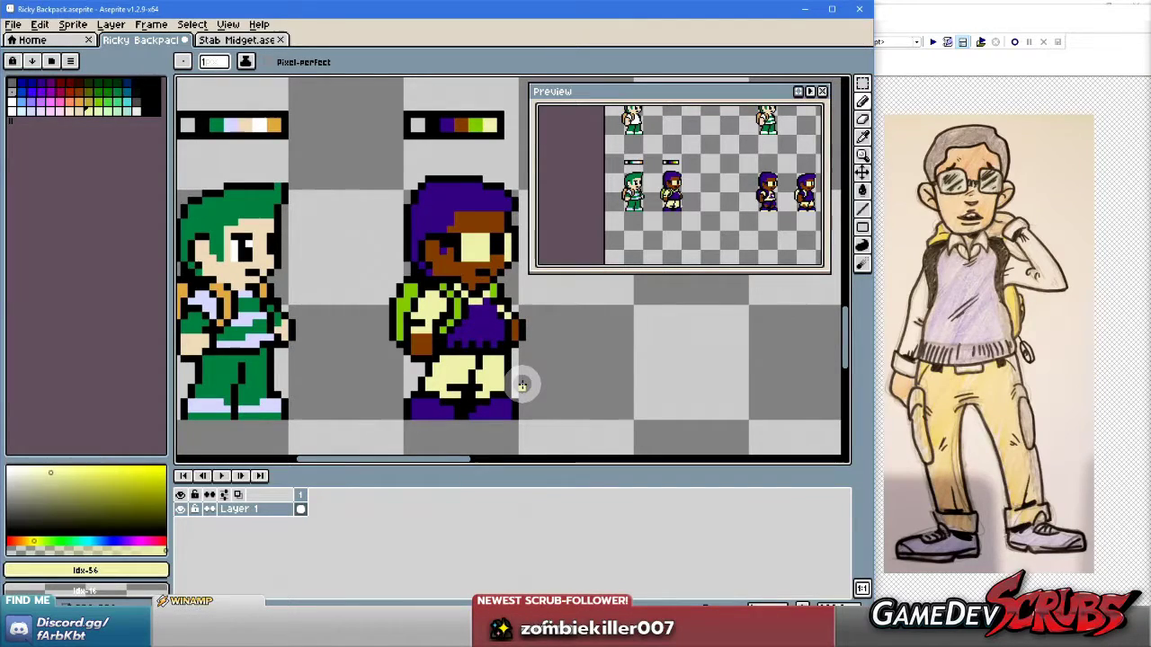
{"action": "scroll", "coordinate": [584, 401], "scroll_direction": "down", "scroll_amount": 1}
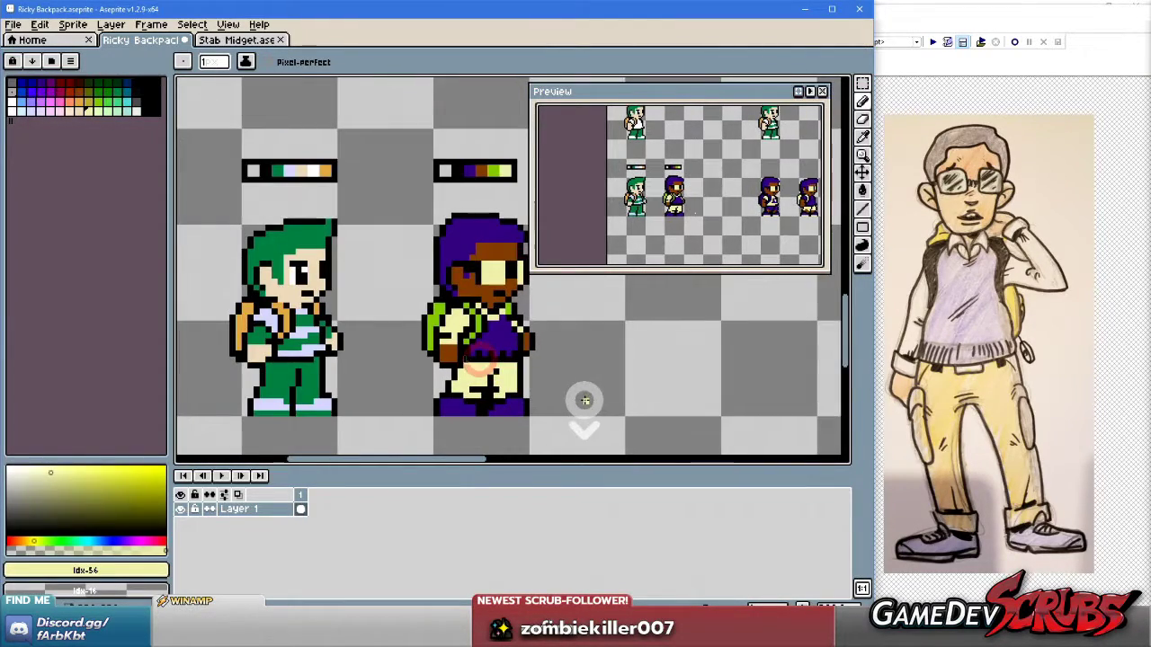
{"action": "scroll", "coordinate": [585, 397], "scroll_direction": "down", "scroll_amount": 1}
{"action": "scroll", "coordinate": [560, 395], "scroll_direction": "up", "scroll_amount": 1}
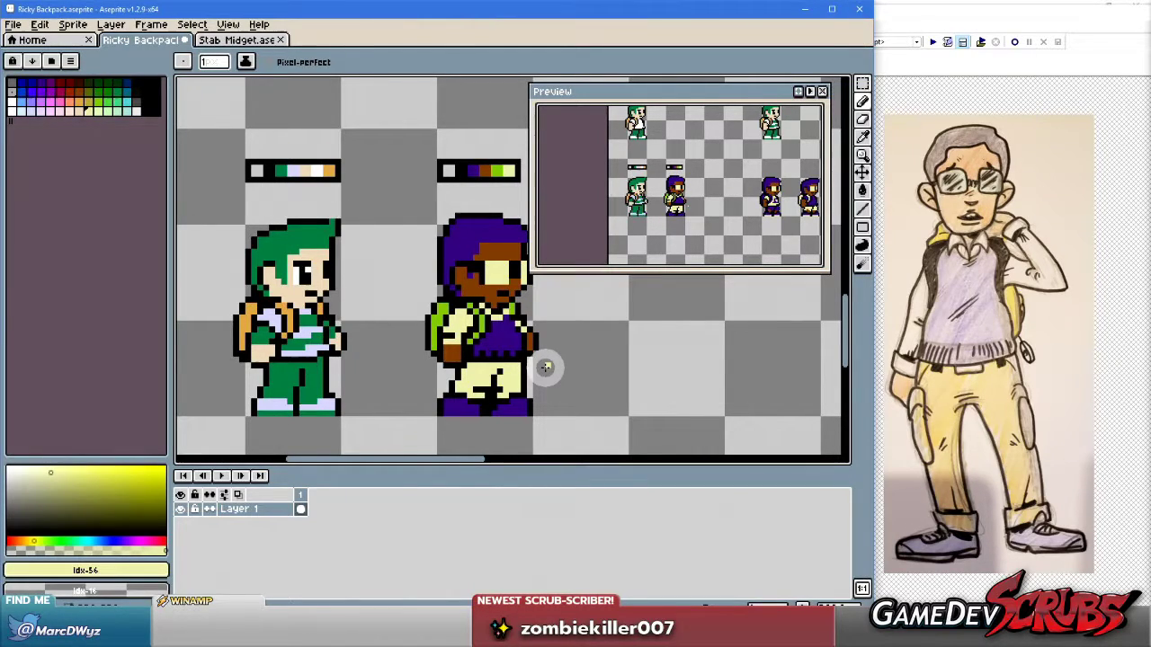
{"action": "scroll", "coordinate": [544, 363], "scroll_direction": "down", "scroll_amount": 1}
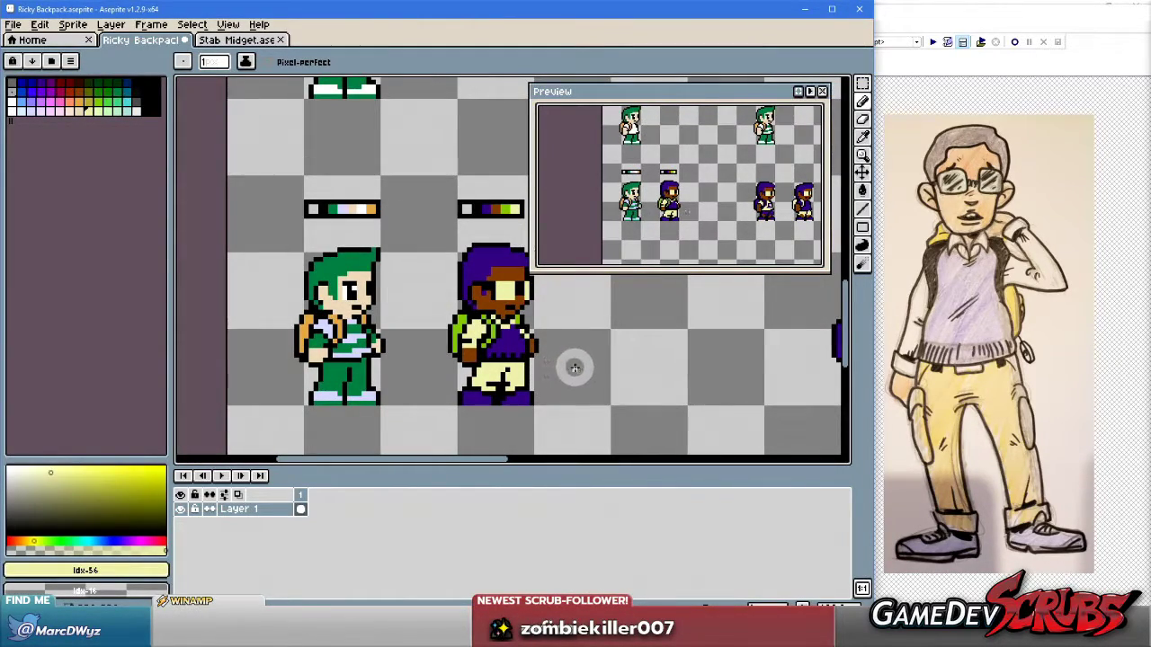
{"action": "scroll", "coordinate": [587, 372], "scroll_direction": "down", "scroll_amount": 2}
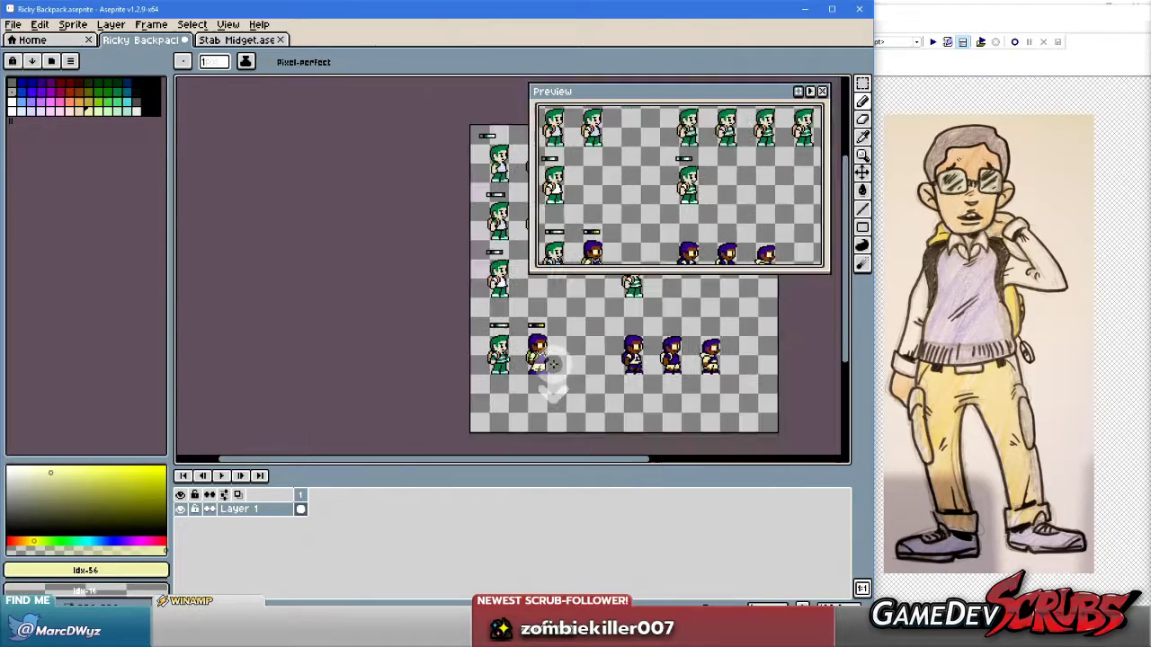
{"action": "scroll", "coordinate": [546, 372], "scroll_direction": "up", "scroll_amount": 2}
{"action": "scroll", "coordinate": [503, 369], "scroll_direction": "down", "scroll_amount": 2}
{"action": "scroll", "coordinate": [462, 359], "scroll_direction": "up", "scroll_amount": 1}
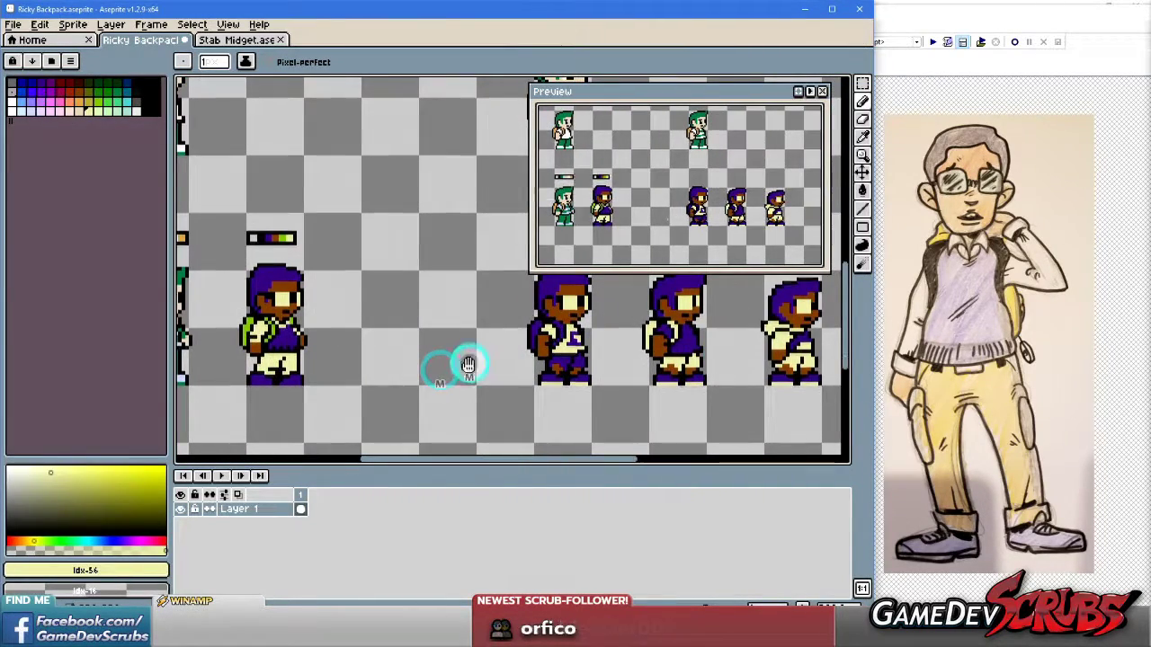
{"action": "scroll", "coordinate": [462, 377], "scroll_direction": "down", "scroll_amount": 1}
{"action": "scroll", "coordinate": [548, 368], "scroll_direction": "up", "scroll_amount": 2}
Move the three older purple-haired character variants together about two grid squares to the right, away from the current sprite.
{"action": "left_click_drag", "start_coordinate": [584, 363], "coordinate": [483, 363]}
{"action": "key", "text": "m"}
{"action": "left_click_drag", "start_coordinate": [304, 279], "coordinate": [673, 439]}
{"action": "left_click_drag", "start_coordinate": [597, 395], "coordinate": [710, 396]}
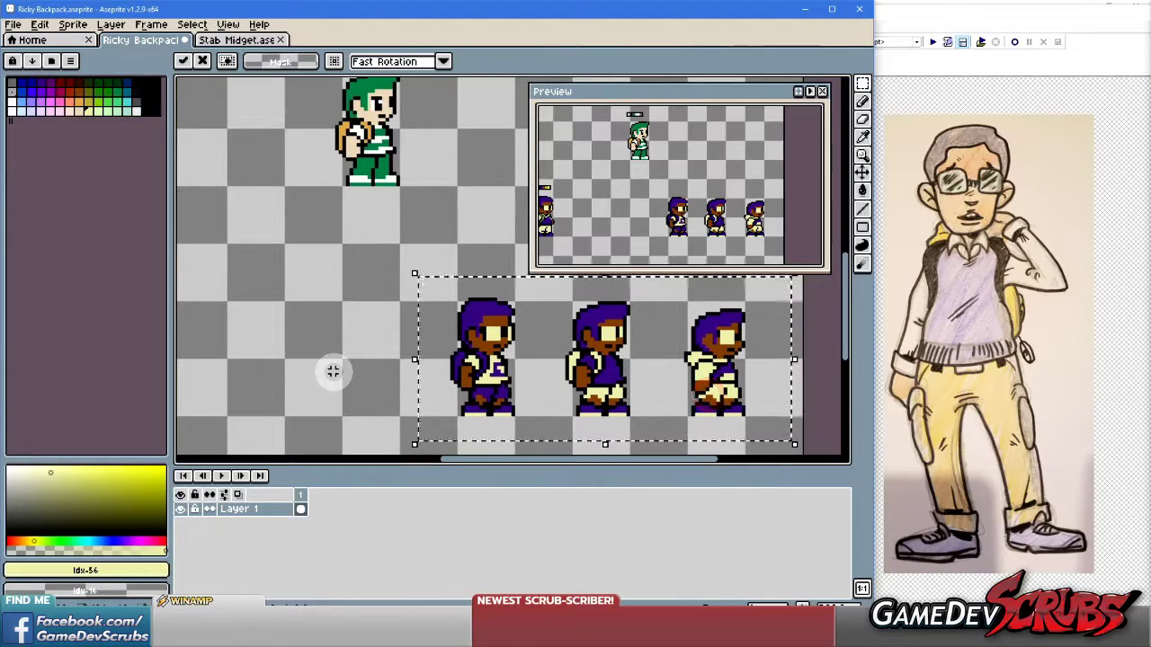
{"action": "left_click_drag", "start_coordinate": [352, 368], "coordinate": [484, 371]}
{"action": "left_click_drag", "start_coordinate": [674, 372], "coordinate": [515, 368]}
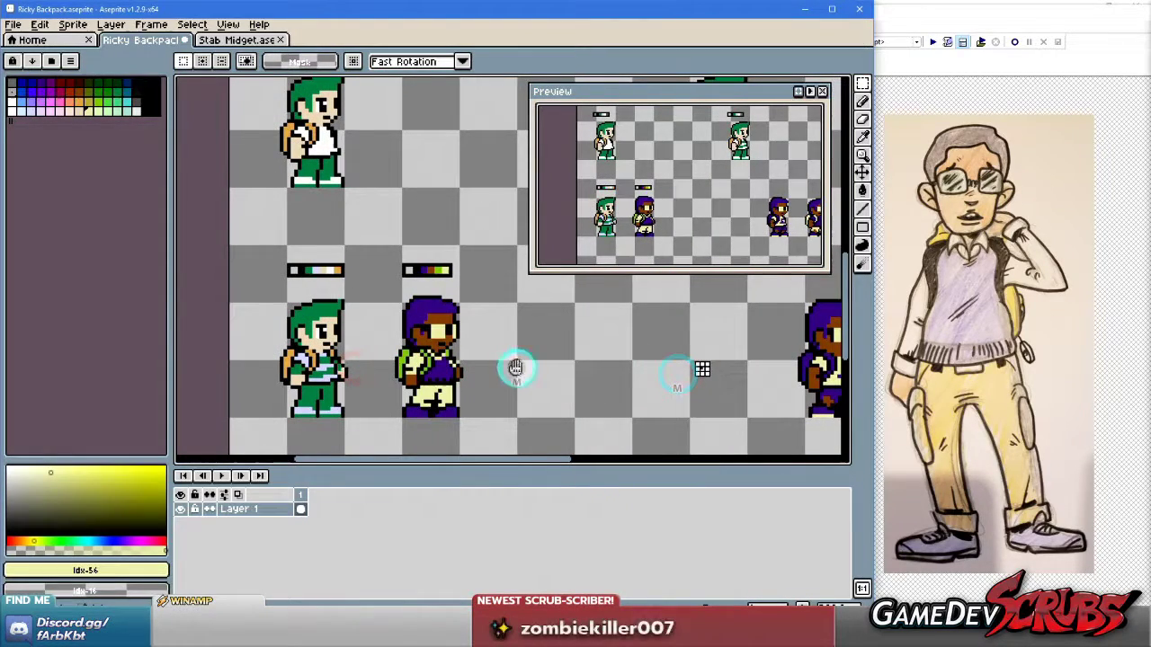
{"action": "left_click_drag", "start_coordinate": [457, 349], "coordinate": [525, 314]}
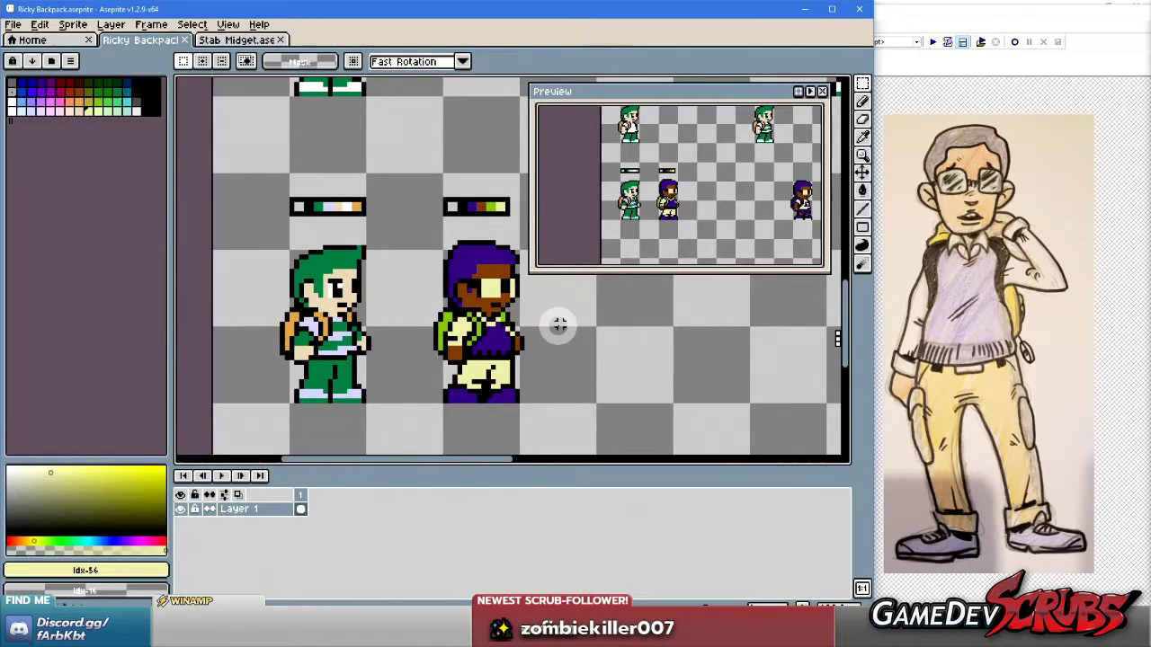
{"action": "scroll", "coordinate": [512, 322], "scroll_direction": "down", "scroll_amount": 1}
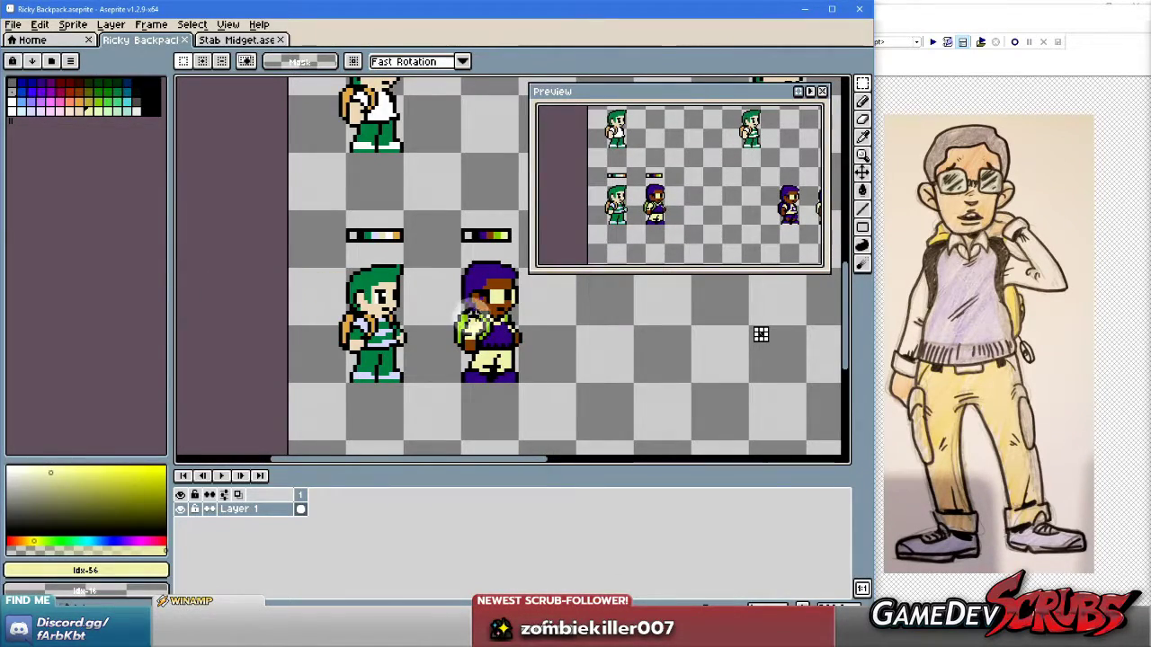
{"action": "left_click_drag", "start_coordinate": [588, 360], "coordinate": [457, 359]}
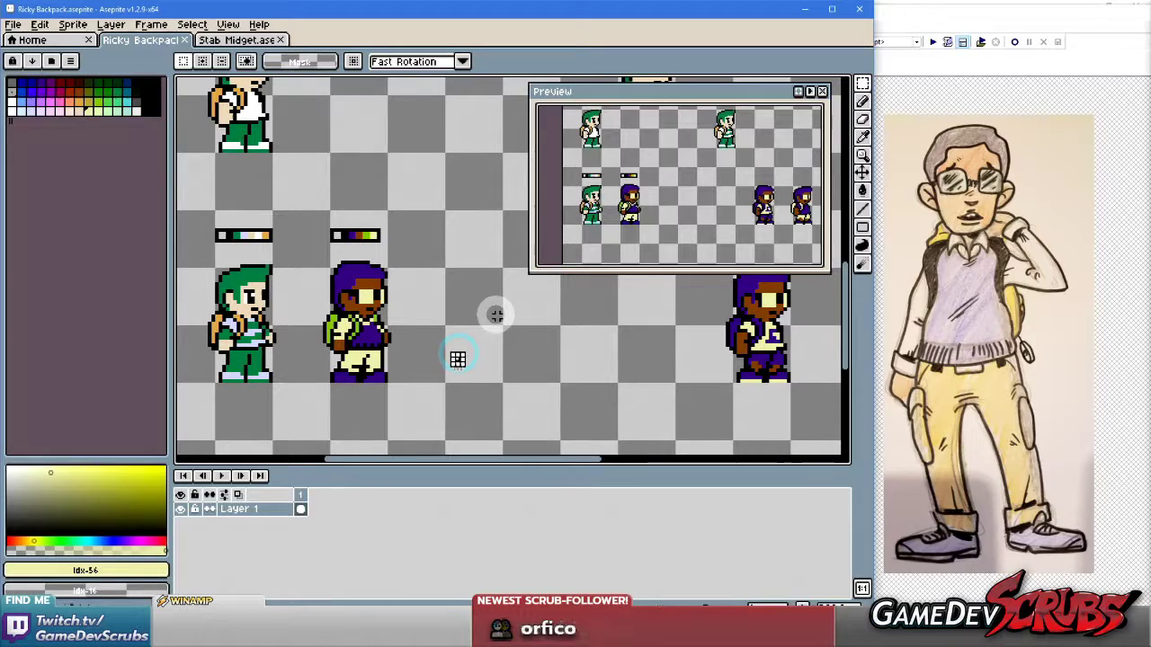
Sample the face's brown, index 23, and paint the soles of both of the purple-haired character's shoes with the Pencil.
{"action": "left_click_drag", "start_coordinate": [493, 313], "coordinate": [527, 314]}
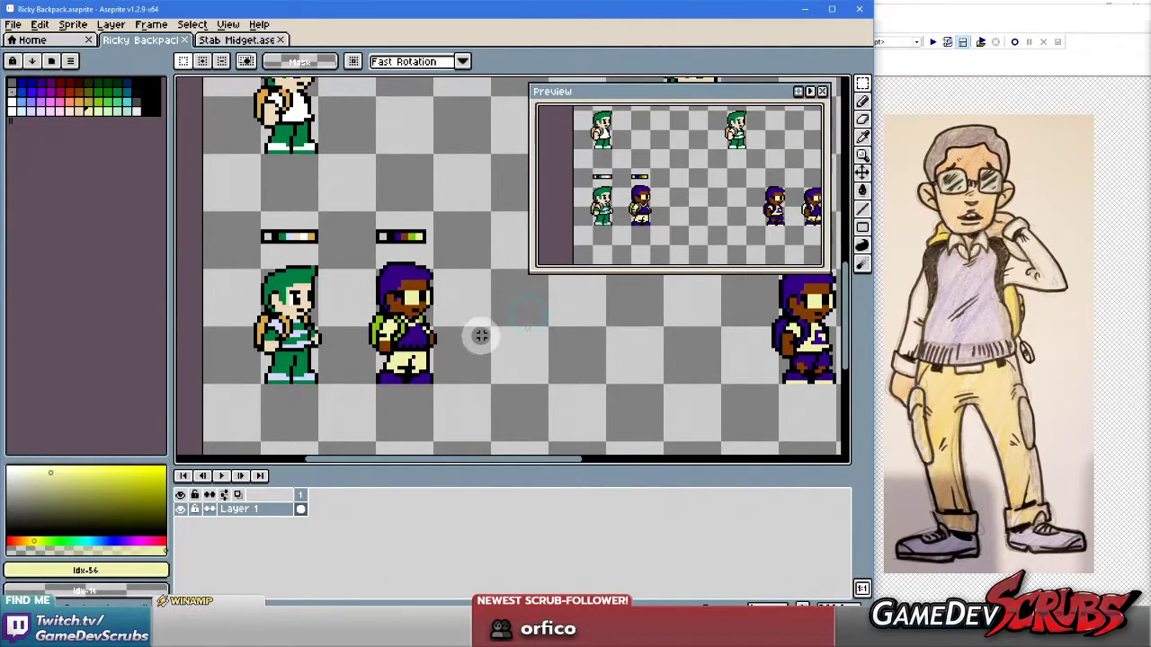
{"action": "scroll", "coordinate": [473, 348], "scroll_direction": "up", "scroll_amount": 1}
{"action": "scroll", "coordinate": [473, 348], "scroll_direction": "down", "scroll_amount": 1}
{"action": "scroll", "coordinate": [586, 342], "scroll_direction": "up", "scroll_amount": 2}
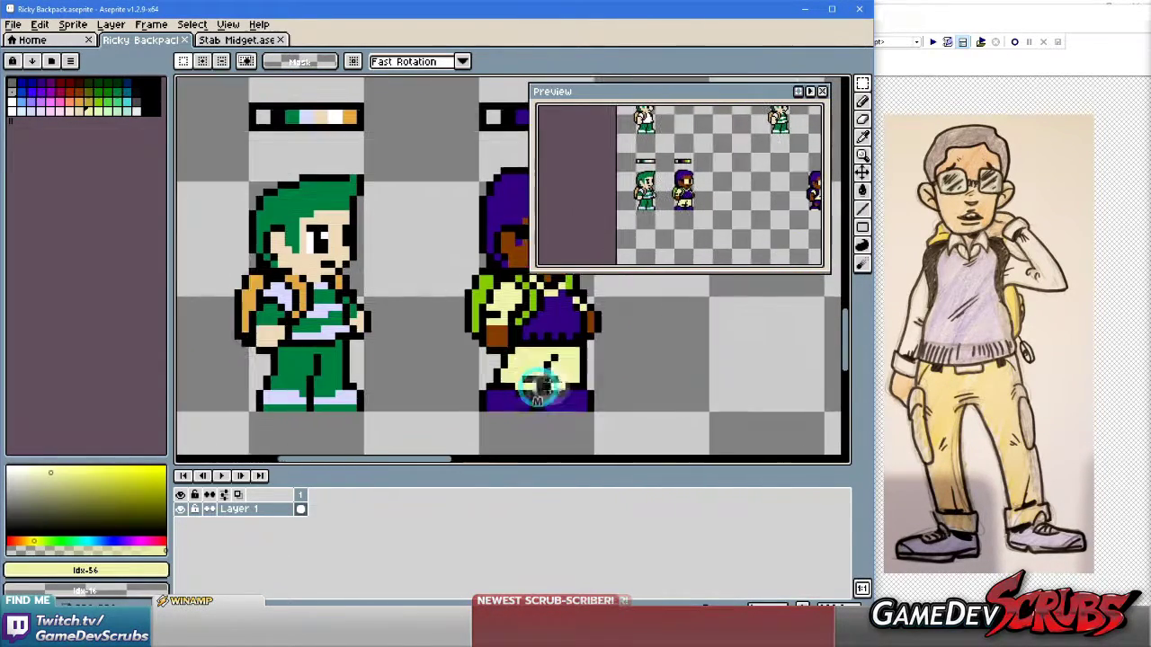
{"action": "left_click_drag", "start_coordinate": [559, 386], "coordinate": [514, 410]}
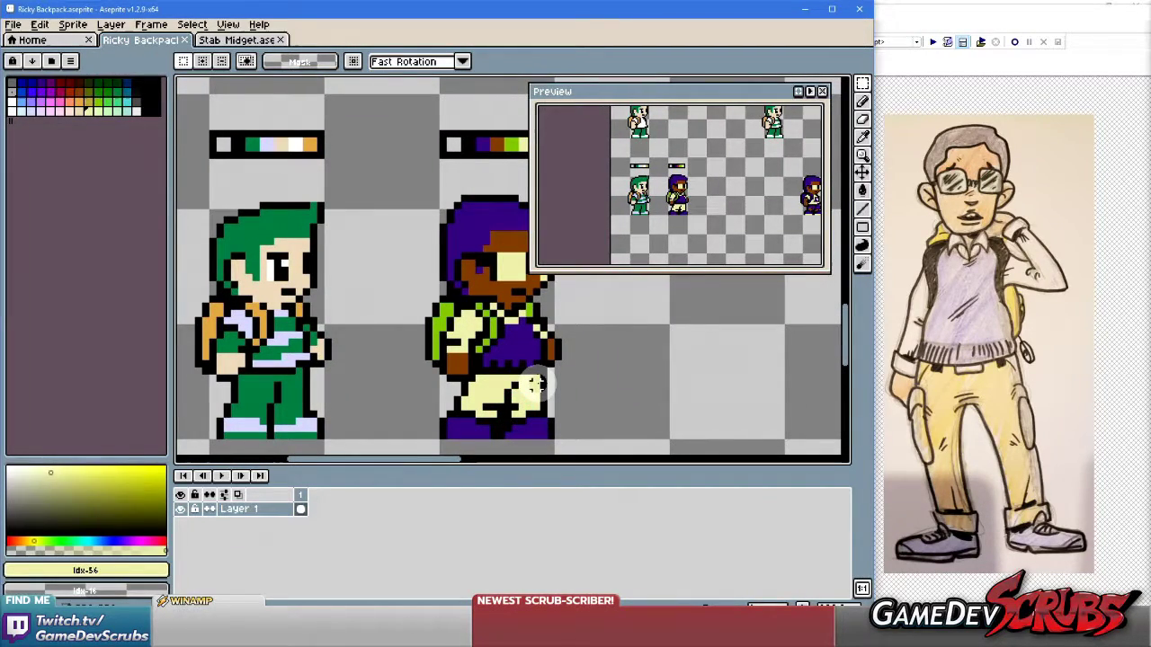
{"action": "key", "text": "b"}
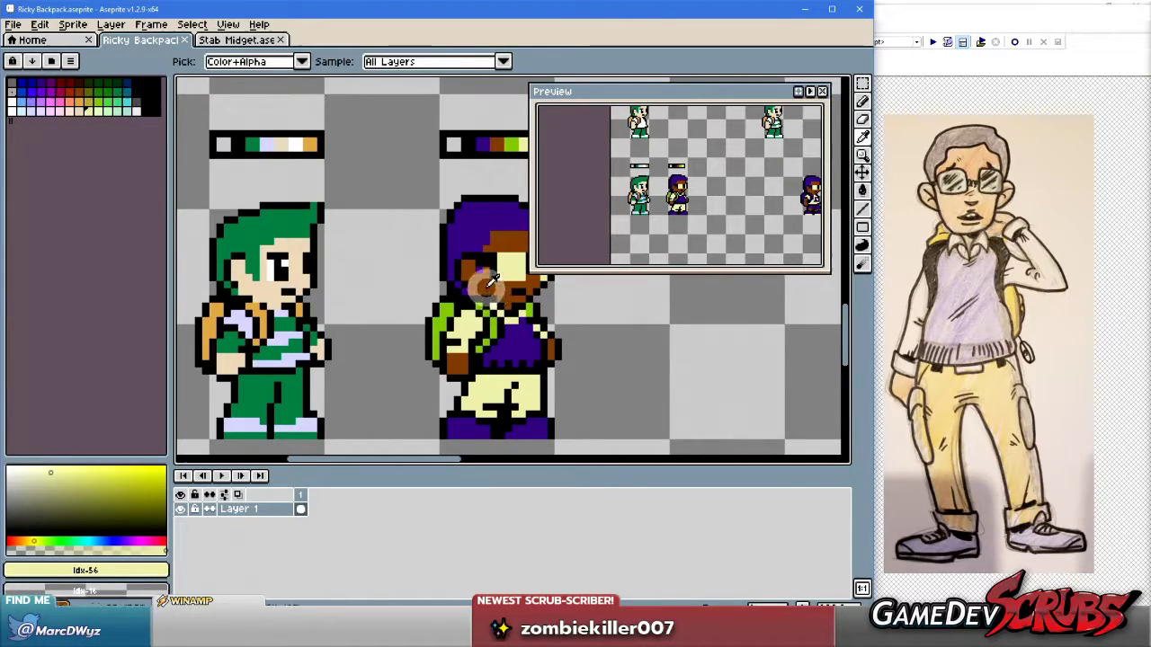
{"action": "left_click", "coordinate": [491, 293], "text": "alt"}
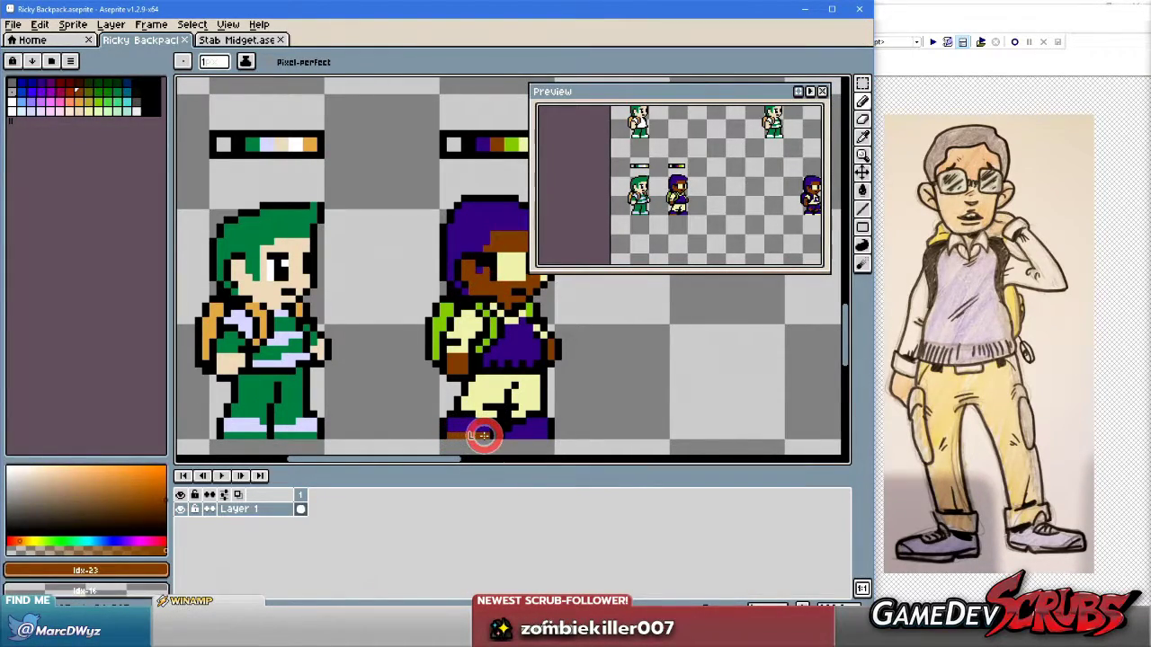
{"action": "key", "text": "ctrl+z"}
{"action": "key", "text": "b"}
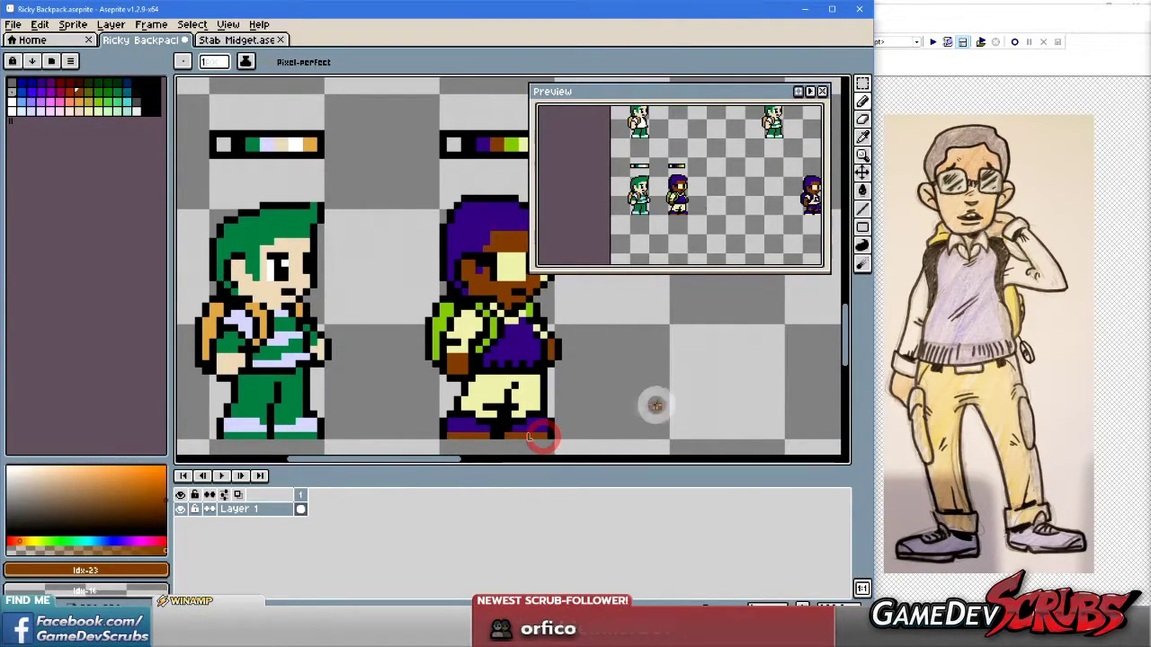
Try painting the green-haired character's green shoe soles black, index 13, sampled from the shoe outline.
{"action": "scroll", "coordinate": [485, 378], "scroll_direction": "down", "scroll_amount": 1}
{"action": "scroll", "coordinate": [504, 377], "scroll_direction": "up", "scroll_amount": 4}
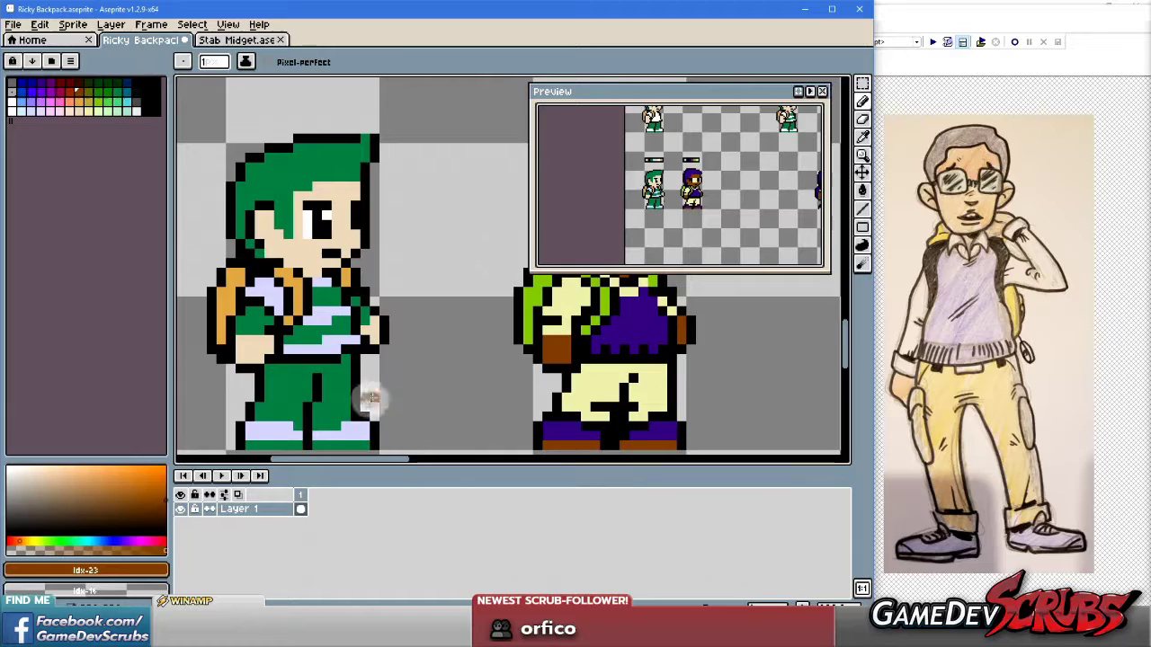
{"action": "scroll", "coordinate": [387, 355], "scroll_direction": "up", "scroll_amount": 2}
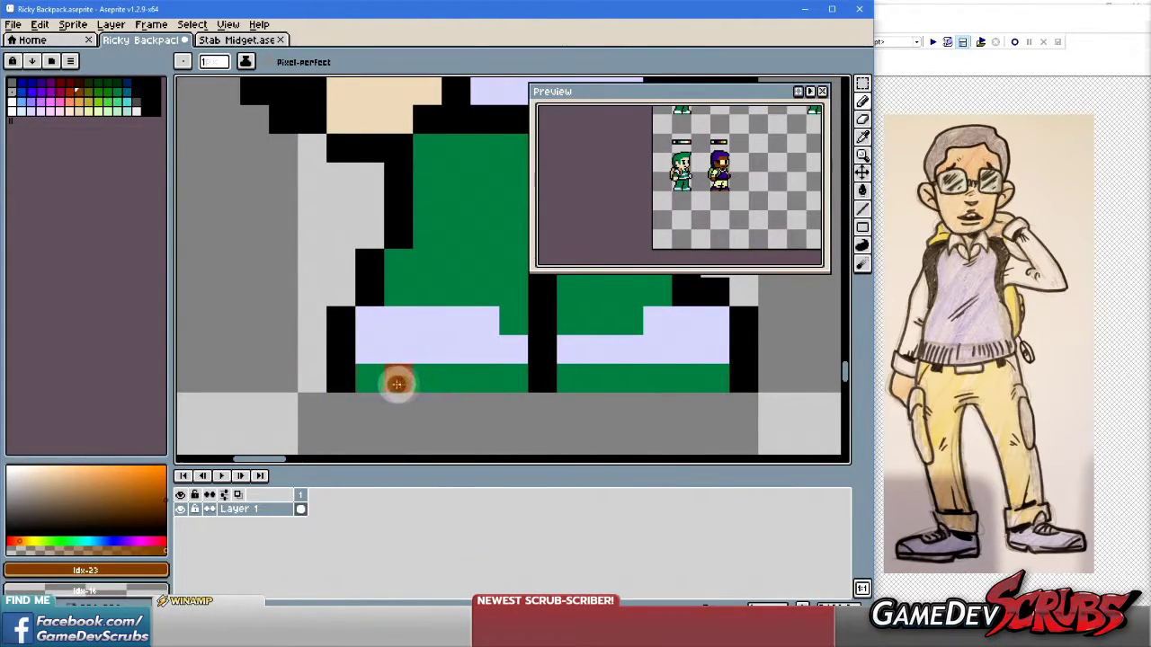
{"action": "scroll", "coordinate": [630, 383], "scroll_direction": "down", "scroll_amount": 1}
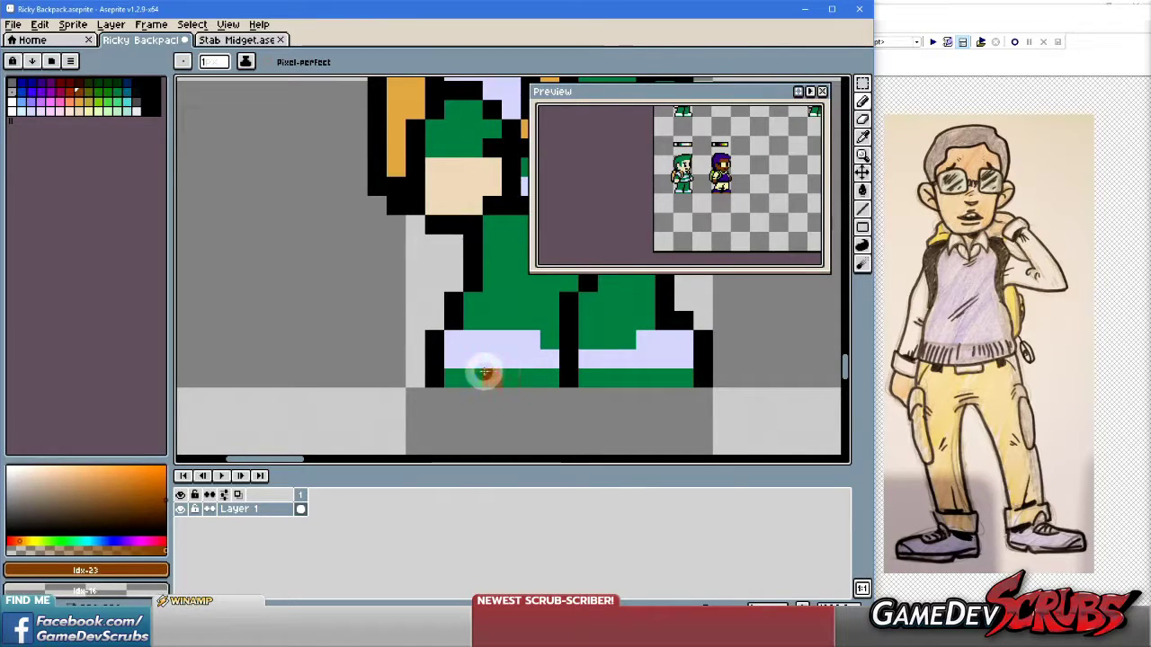
{"action": "left_click", "coordinate": [432, 371], "text": "alt"}
{"action": "left_click_drag", "start_coordinate": [431, 371], "coordinate": [685, 381]}
{"action": "scroll", "coordinate": [430, 409], "scroll_direction": "down", "scroll_amount": 2}
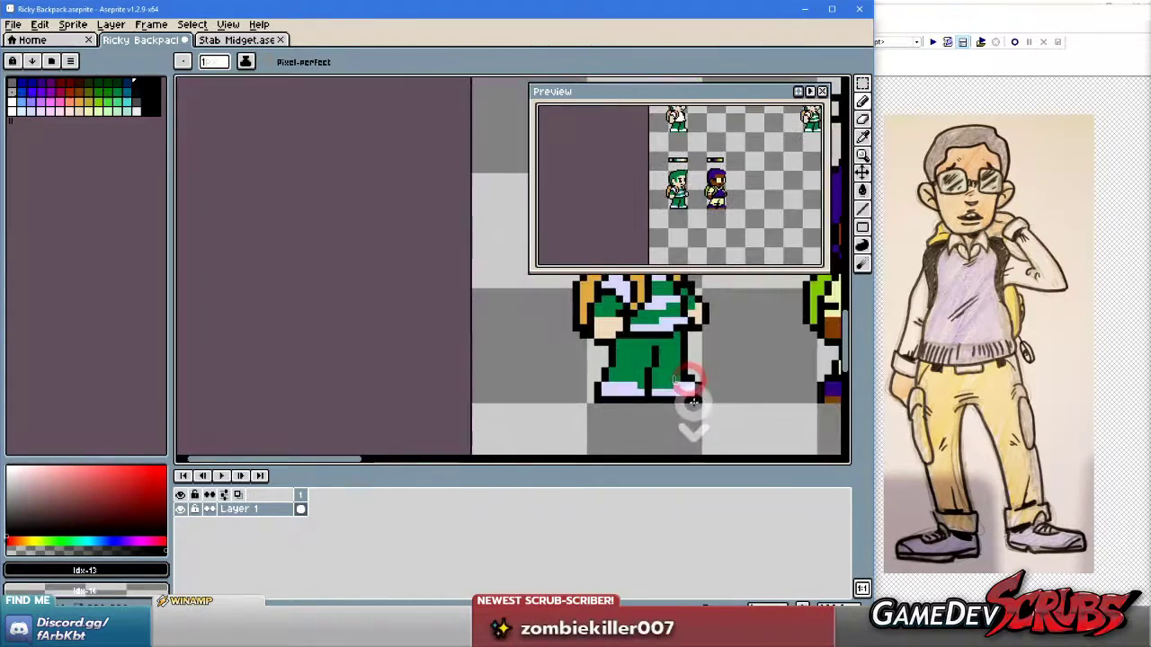
Try black, index 13, on the purple-haired character's brown shoe soles, and undo the black sole edits on both characters.
{"action": "scroll", "coordinate": [431, 407], "scroll_direction": "up", "scroll_amount": 3}
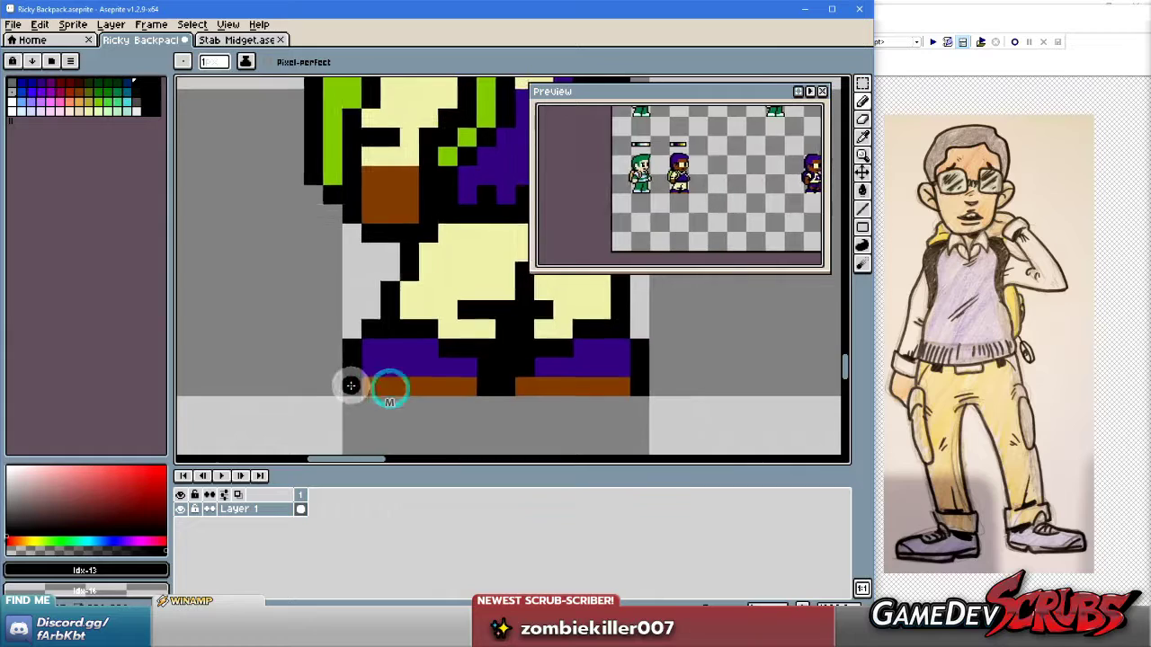
{"action": "left_click_drag", "start_coordinate": [387, 388], "coordinate": [621, 385]}
{"action": "scroll", "coordinate": [452, 399], "scroll_direction": "down", "scroll_amount": 4}
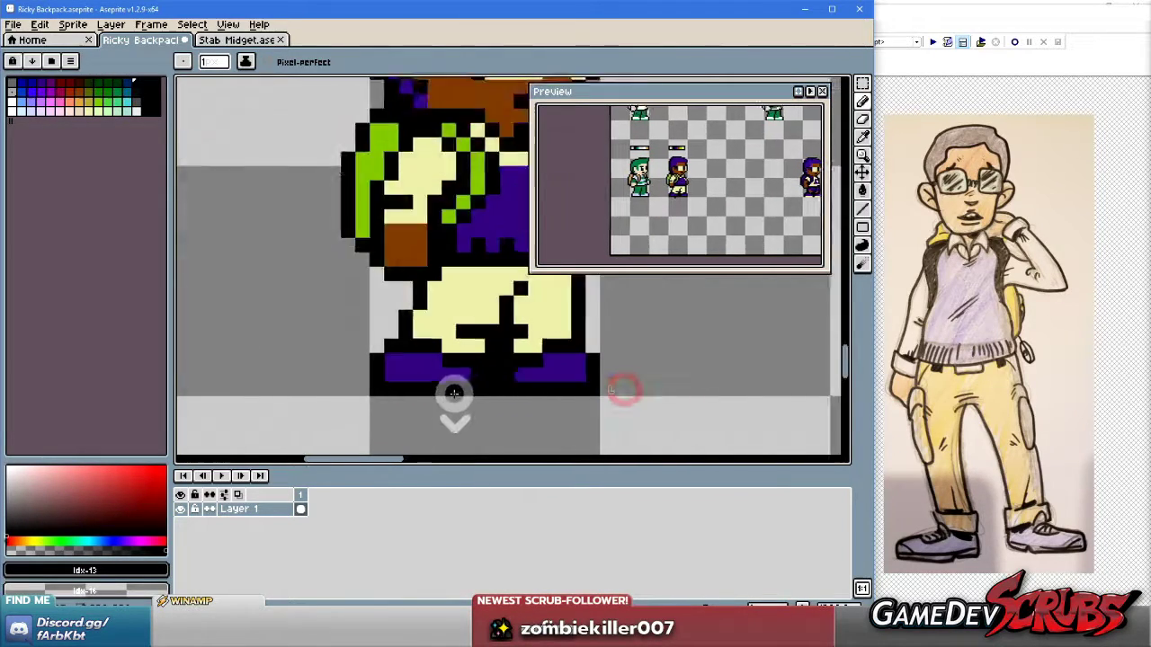
{"action": "left_click_drag", "start_coordinate": [392, 405], "coordinate": [500, 406]}
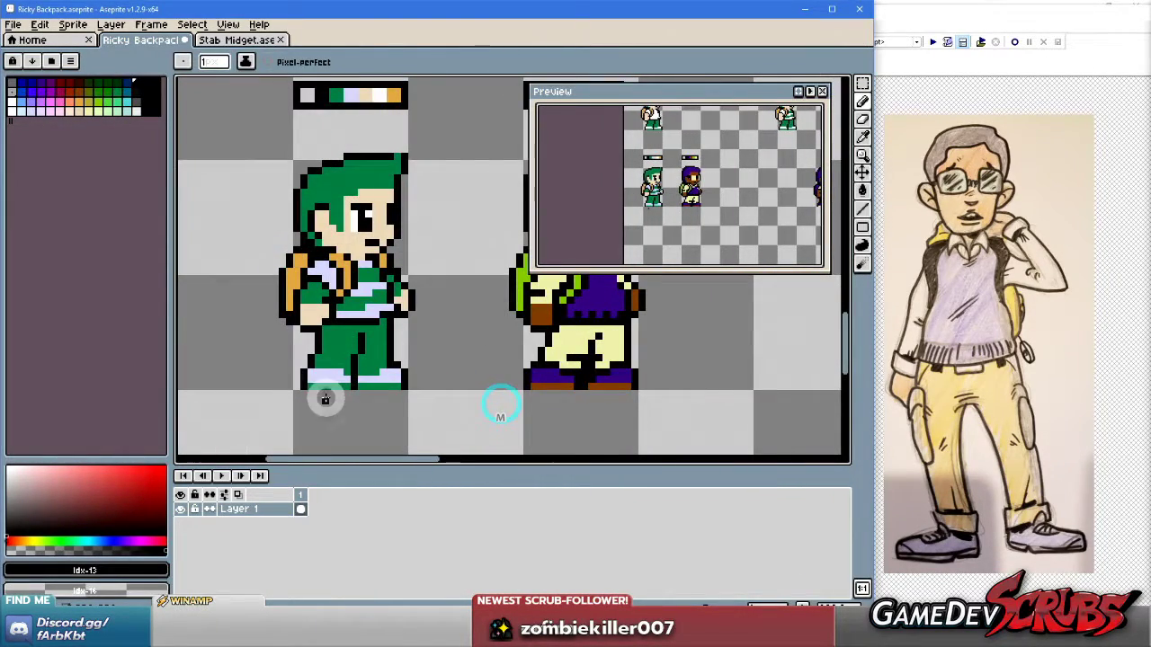
{"action": "key", "text": "ctrl+shift+d"}
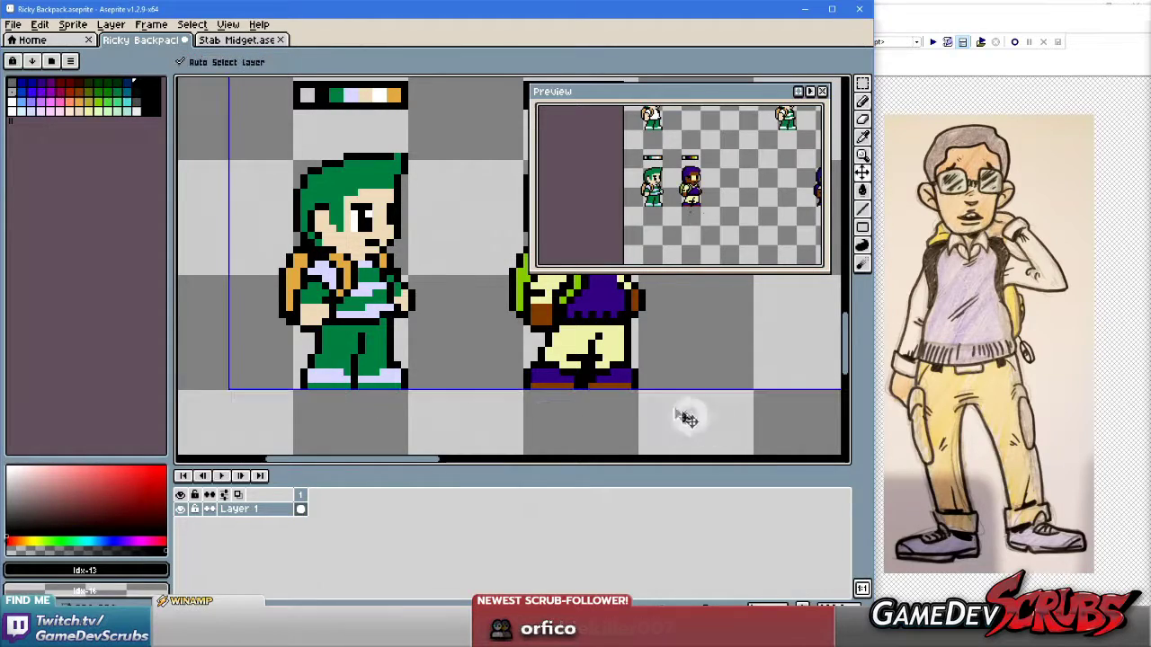
{"action": "key", "text": "ctrl+d"}
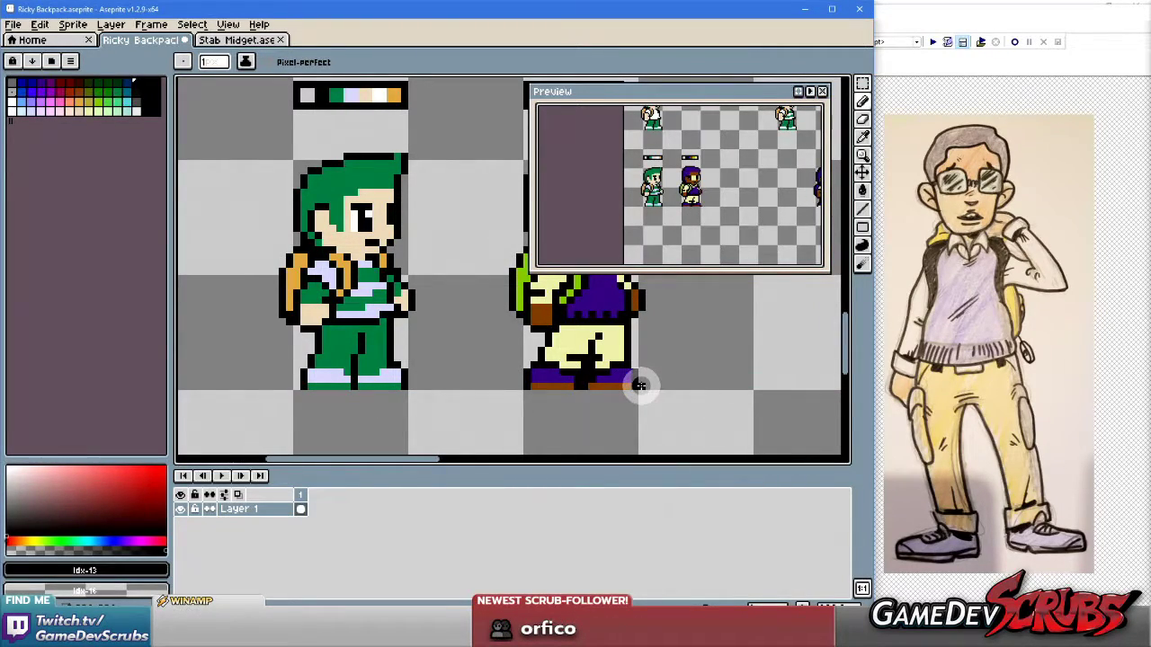
{"action": "scroll", "coordinate": [640, 385], "scroll_direction": "down", "scroll_amount": 3}
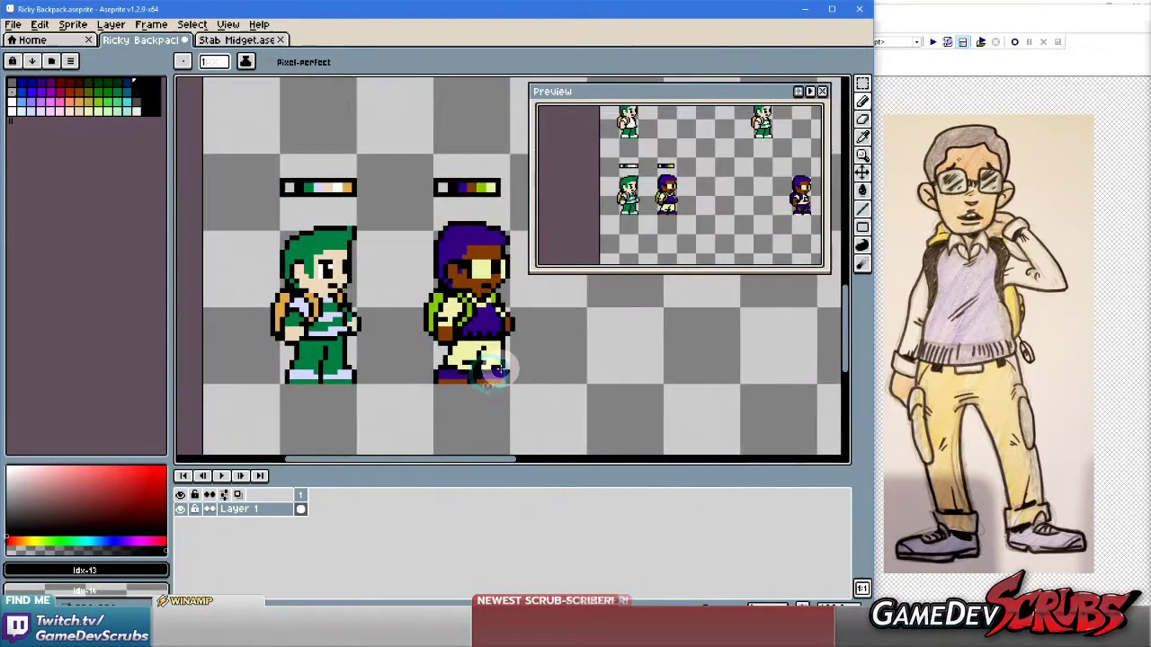
{"action": "scroll", "coordinate": [497, 369], "scroll_direction": "up", "scroll_amount": 1}
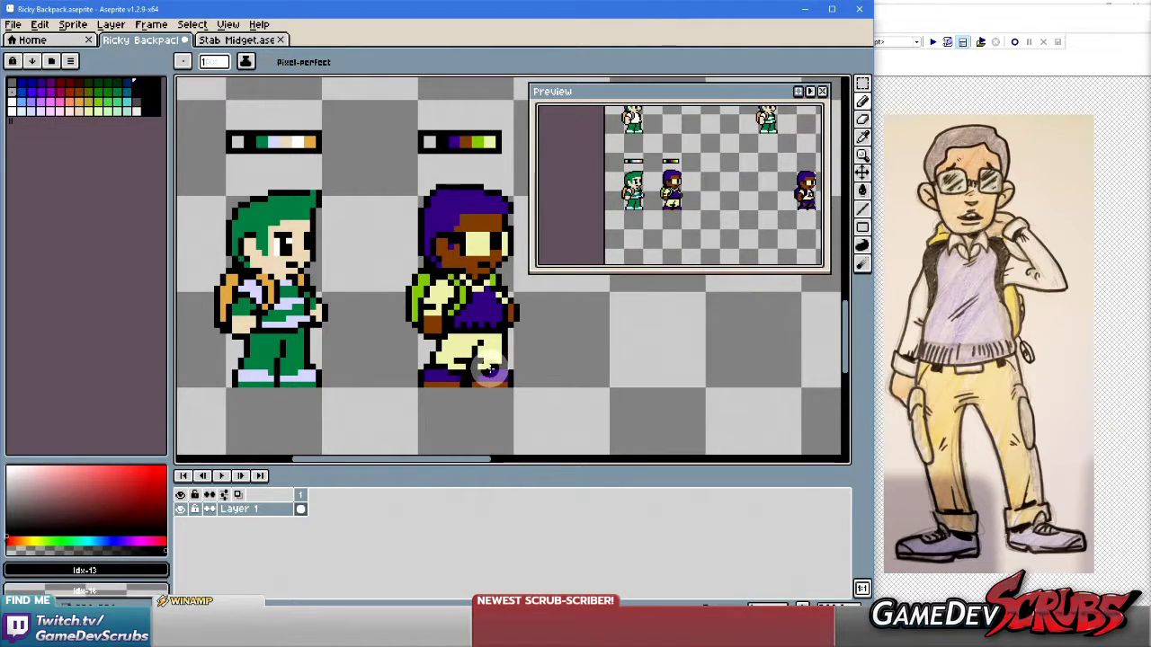
{"action": "scroll", "coordinate": [443, 368], "scroll_direction": "up", "scroll_amount": 1}
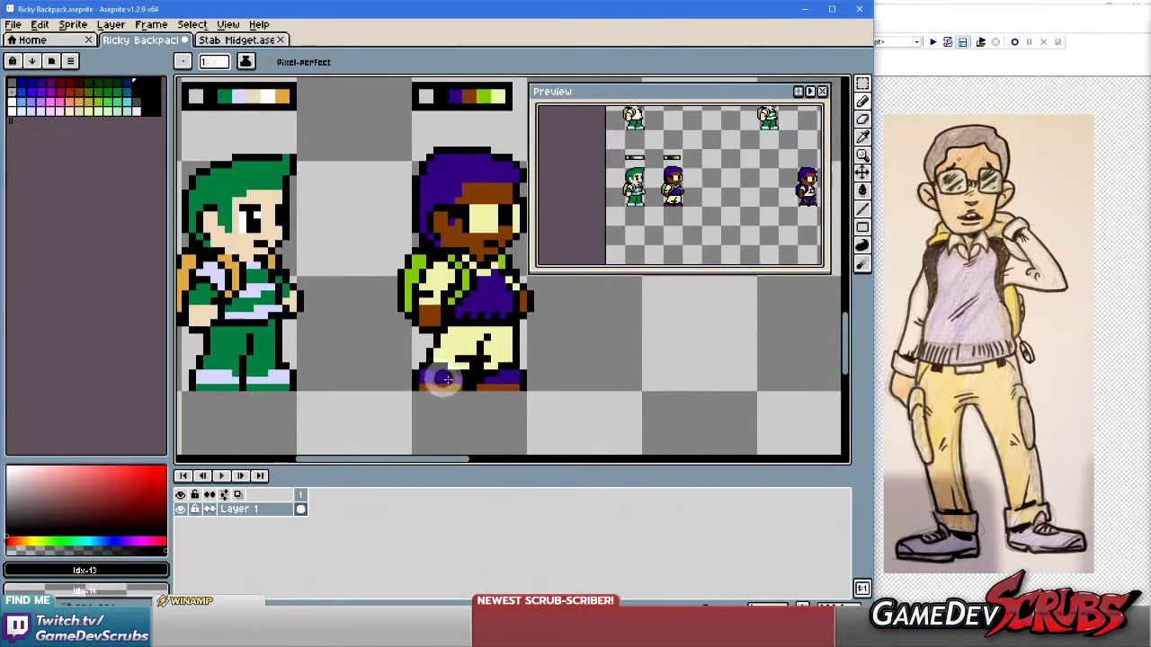
Examine the purple-haired sprite's shoes, trousers, vest and backpack strap next to the green-haired sprite at several magnifications.
{"action": "scroll", "coordinate": [445, 378], "scroll_direction": "up", "scroll_amount": 1}
{"action": "scroll", "coordinate": [367, 380], "scroll_direction": "down", "scroll_amount": 3}
{"action": "scroll", "coordinate": [477, 333], "scroll_direction": "up", "scroll_amount": 2}
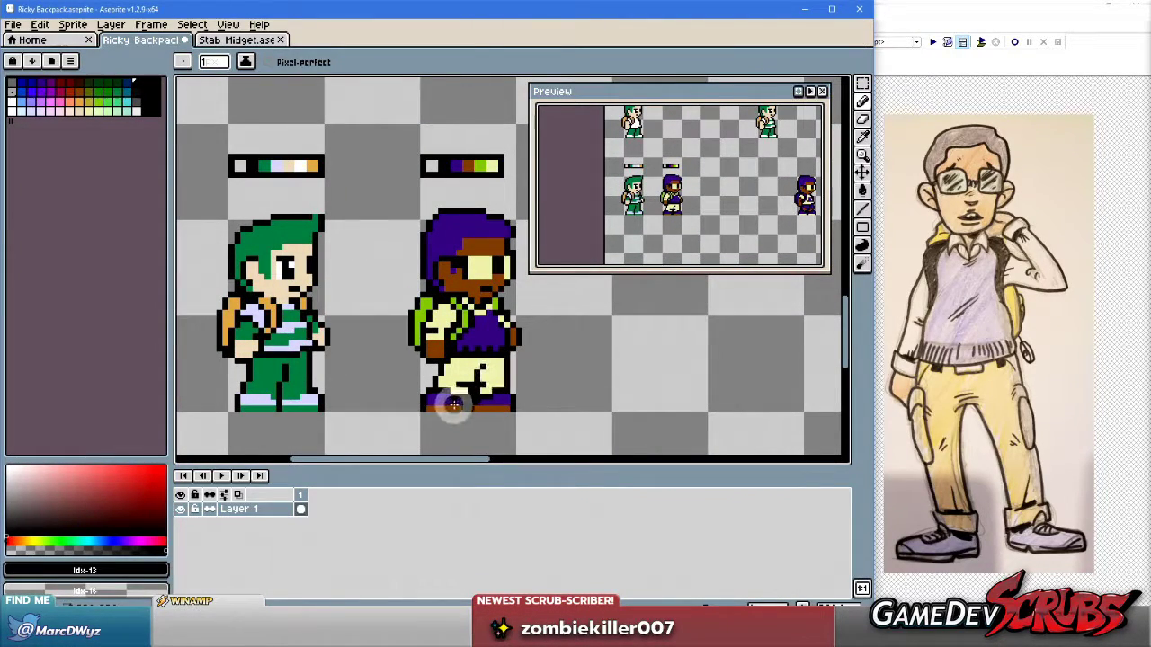
{"action": "left_click_drag", "start_coordinate": [428, 409], "coordinate": [511, 402]}
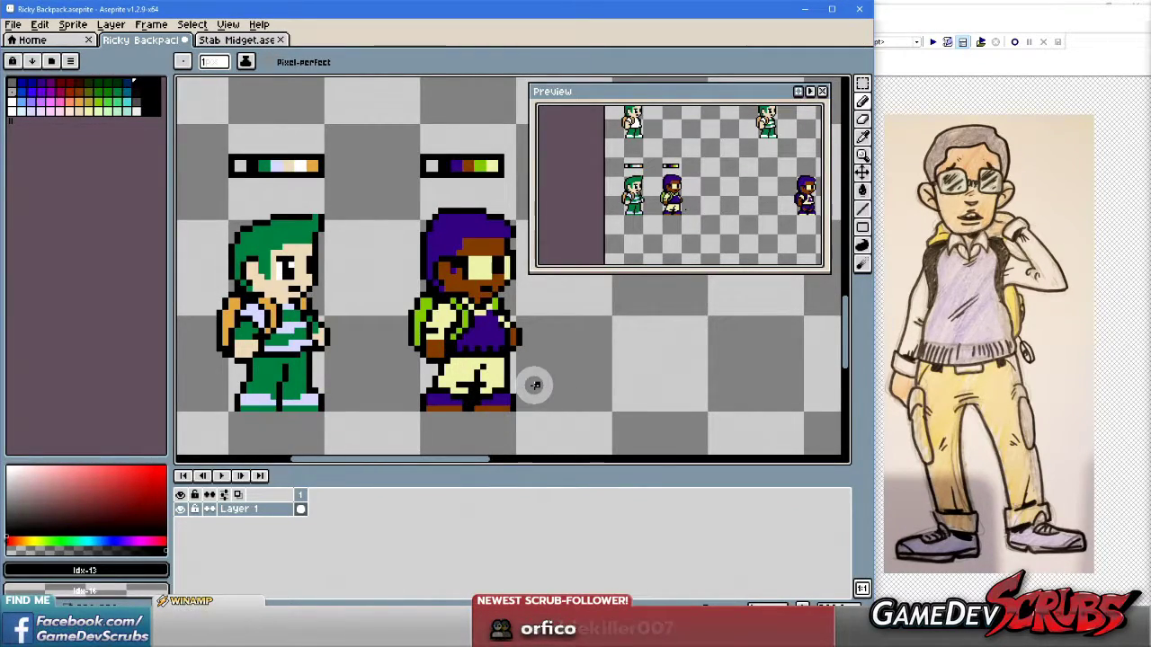
{"action": "scroll", "coordinate": [524, 377], "scroll_direction": "down", "scroll_amount": 3}
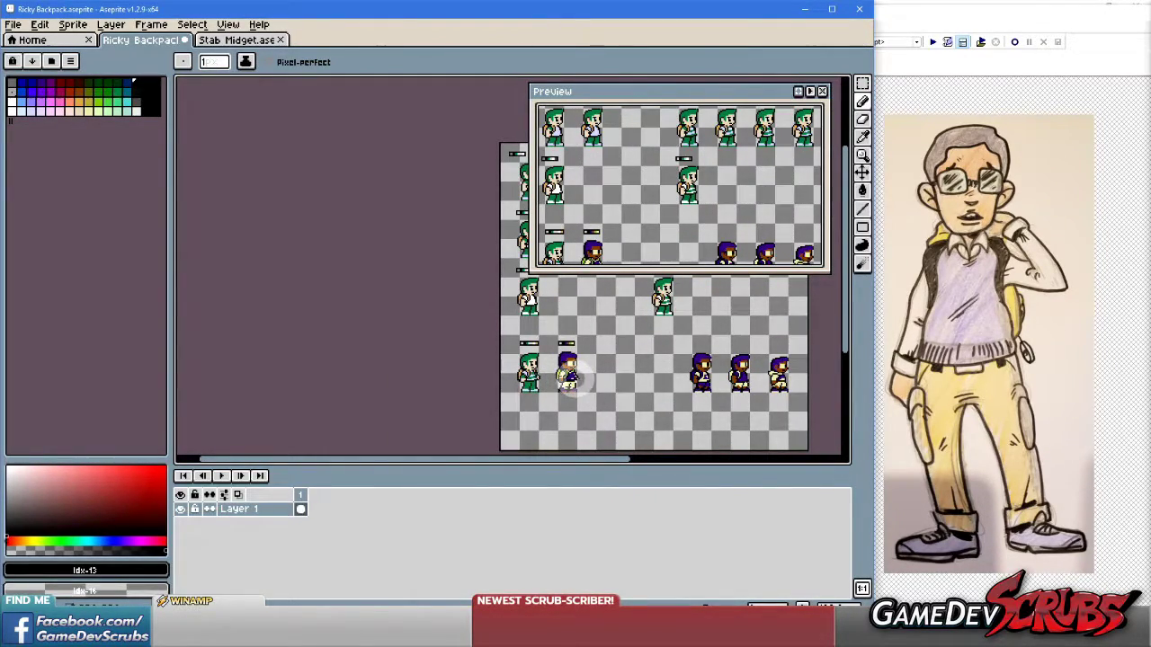
{"action": "scroll", "coordinate": [567, 377], "scroll_direction": "up", "scroll_amount": 3}
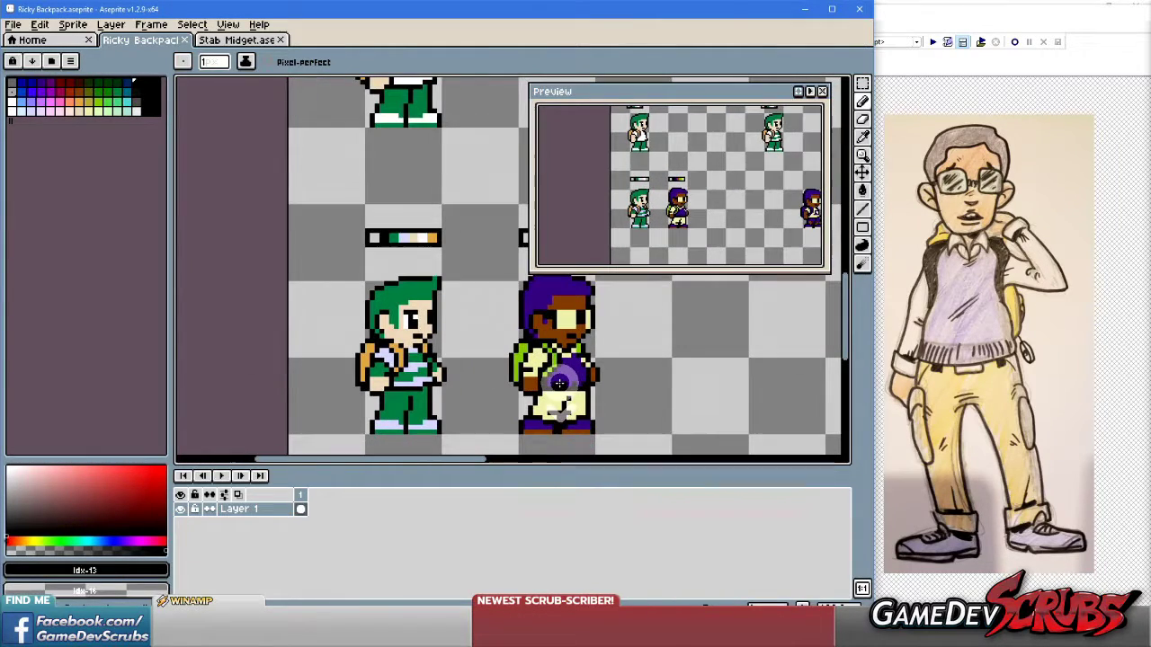
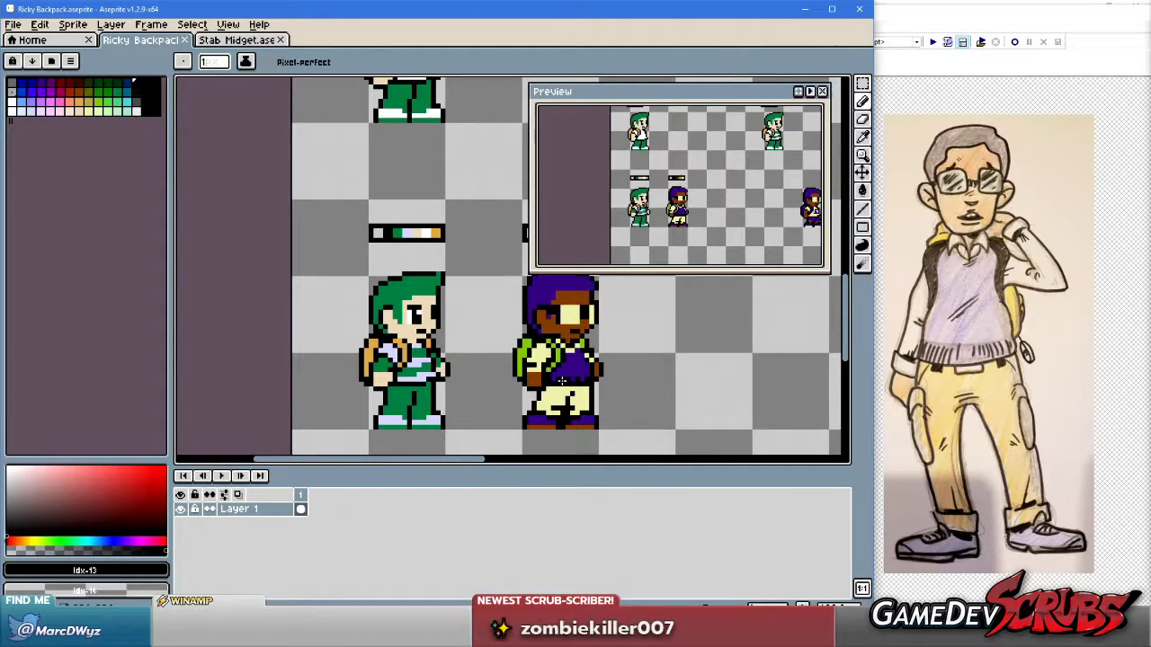
{"action": "left_click_drag", "start_coordinate": [505, 370], "coordinate": [463, 351]}
{"action": "scroll", "coordinate": [439, 359], "scroll_direction": "down", "scroll_amount": 1}
{"action": "scroll", "coordinate": [441, 349], "scroll_direction": "up", "scroll_amount": 1}
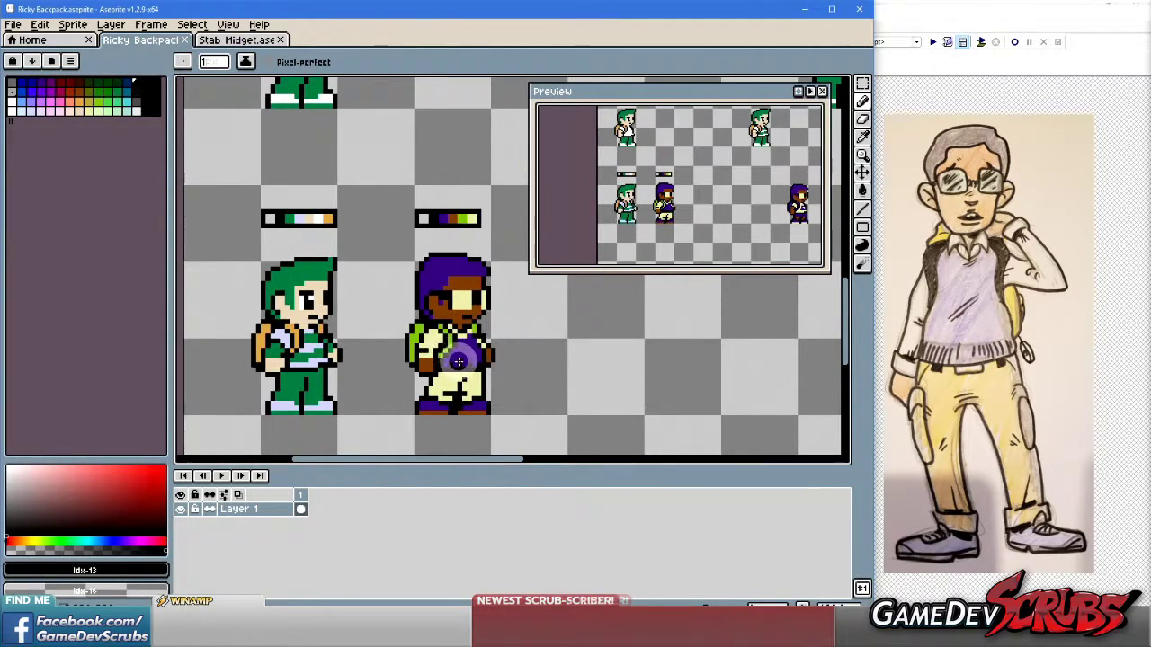
{"action": "scroll", "coordinate": [458, 361], "scroll_direction": "up", "scroll_amount": 2}
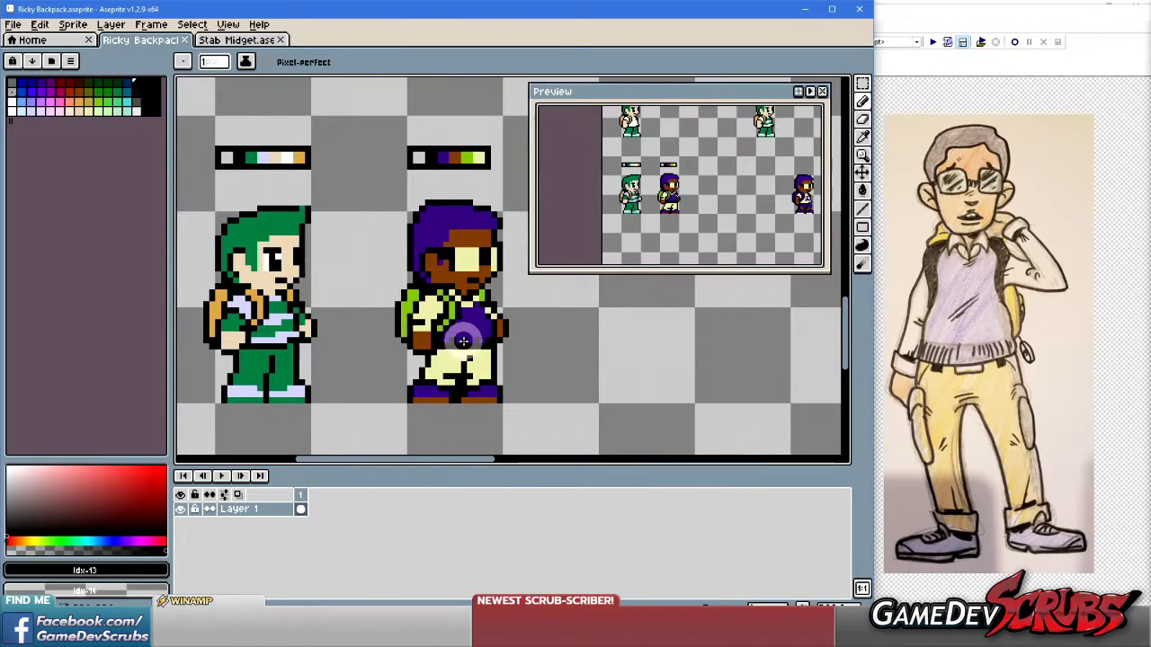
{"action": "scroll", "coordinate": [460, 338], "scroll_direction": "down", "scroll_amount": 1}
{"action": "scroll", "coordinate": [447, 325], "scroll_direction": "up", "scroll_amount": 1}
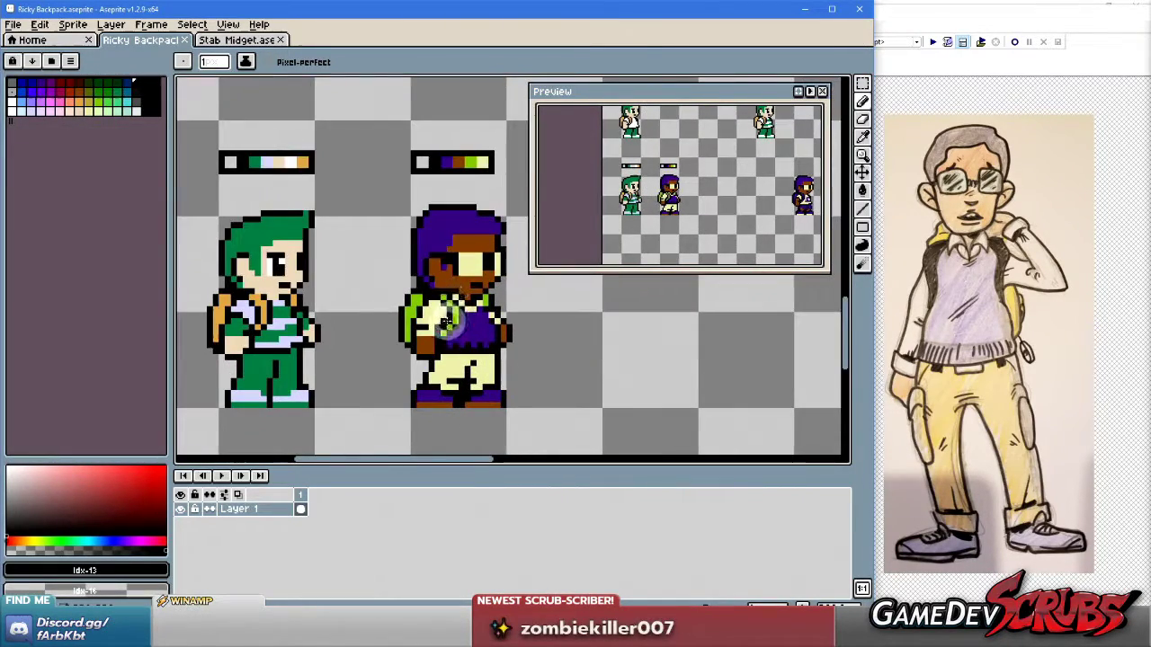
{"action": "left_click_drag", "start_coordinate": [447, 322], "coordinate": [449, 332]}
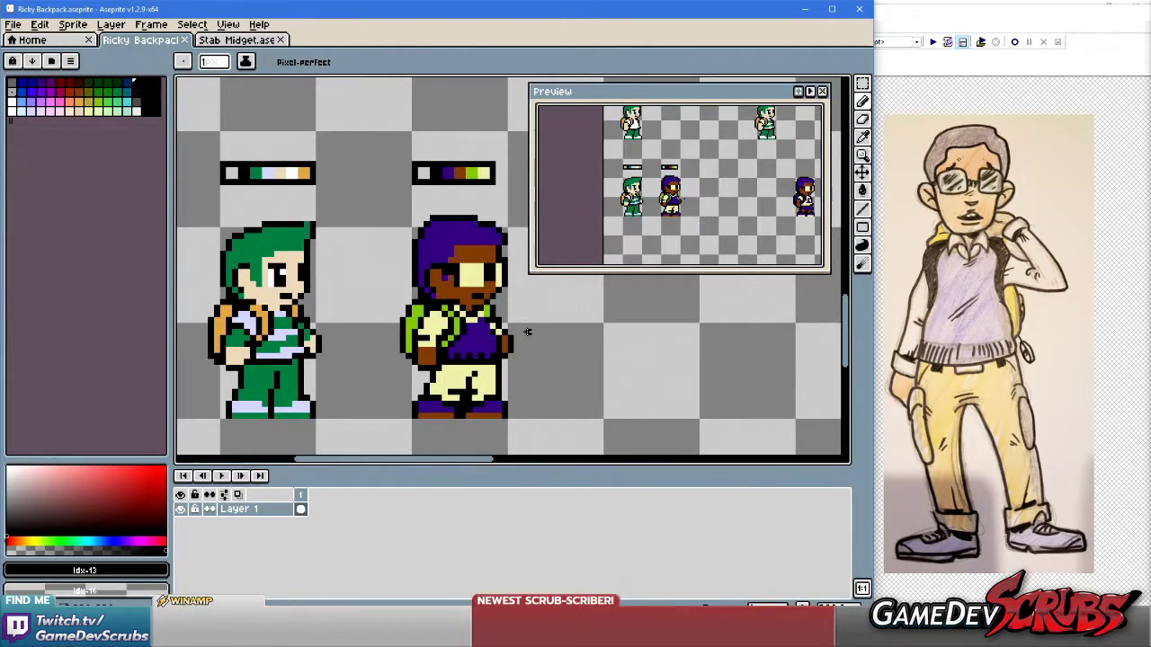
{"action": "left_click_drag", "start_coordinate": [538, 347], "coordinate": [557, 357]}
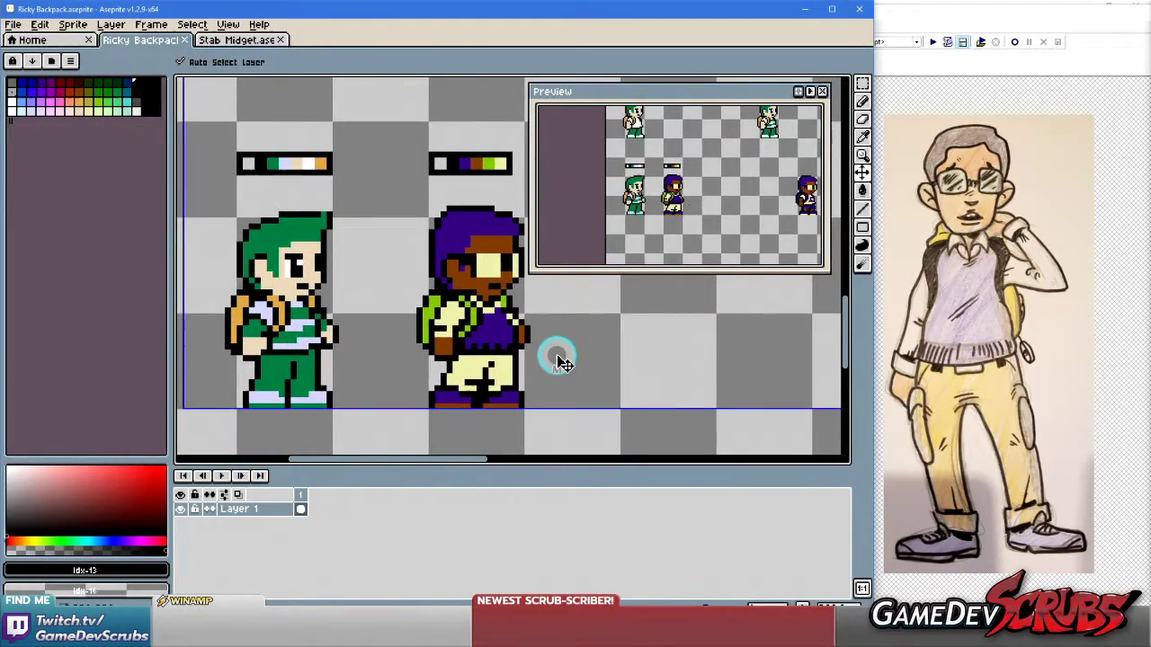
Sample the backpack green and fill in the upper bend of the purple-haired sprite's near shoulder strap with the pencil.
{"action": "scroll", "coordinate": [487, 304], "scroll_direction": "up", "scroll_amount": 2}
{"action": "key", "text": "b"}
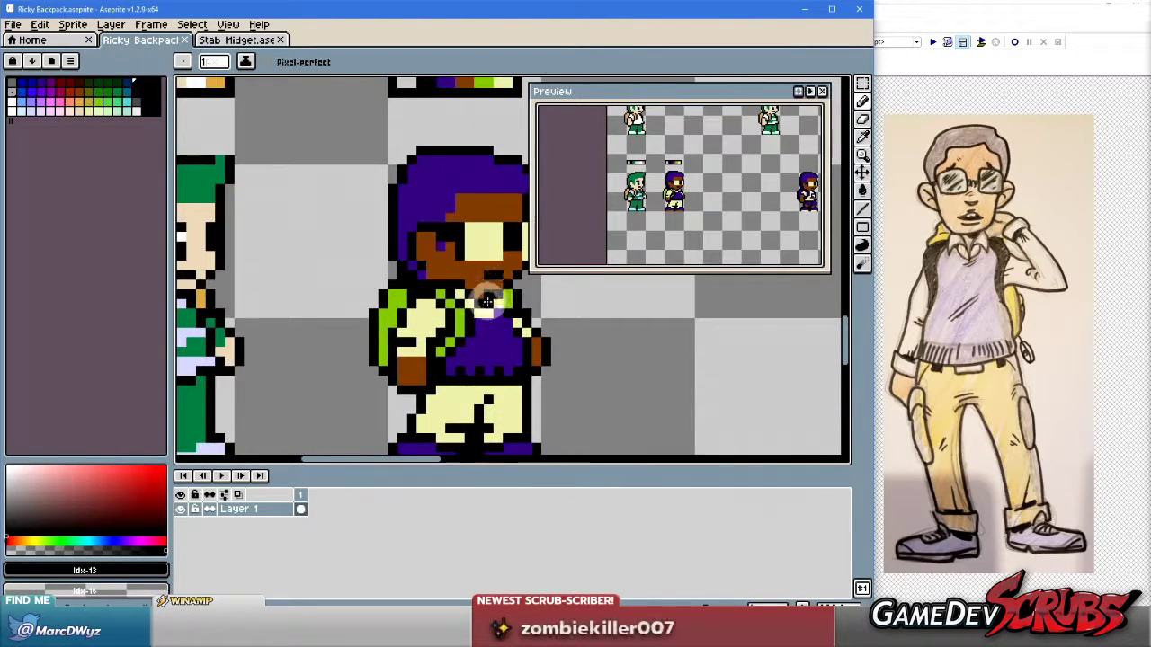
{"action": "scroll", "coordinate": [487, 302], "scroll_direction": "up", "scroll_amount": 1}
{"action": "key", "text": "alt"}
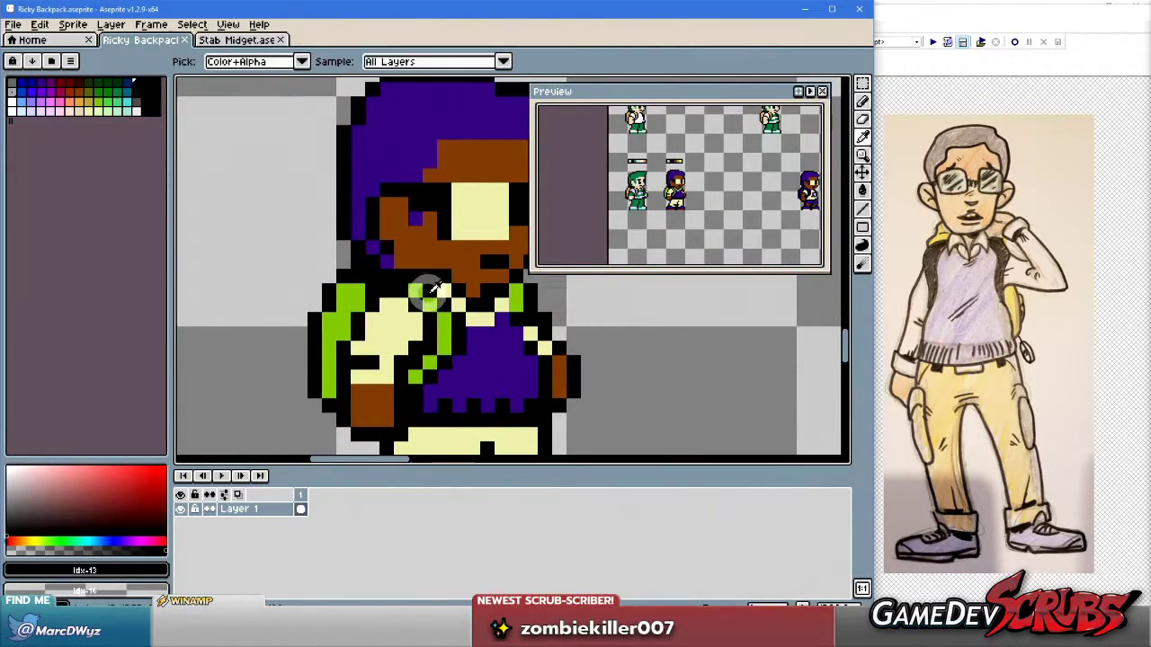
{"action": "left_click", "coordinate": [429, 293]}
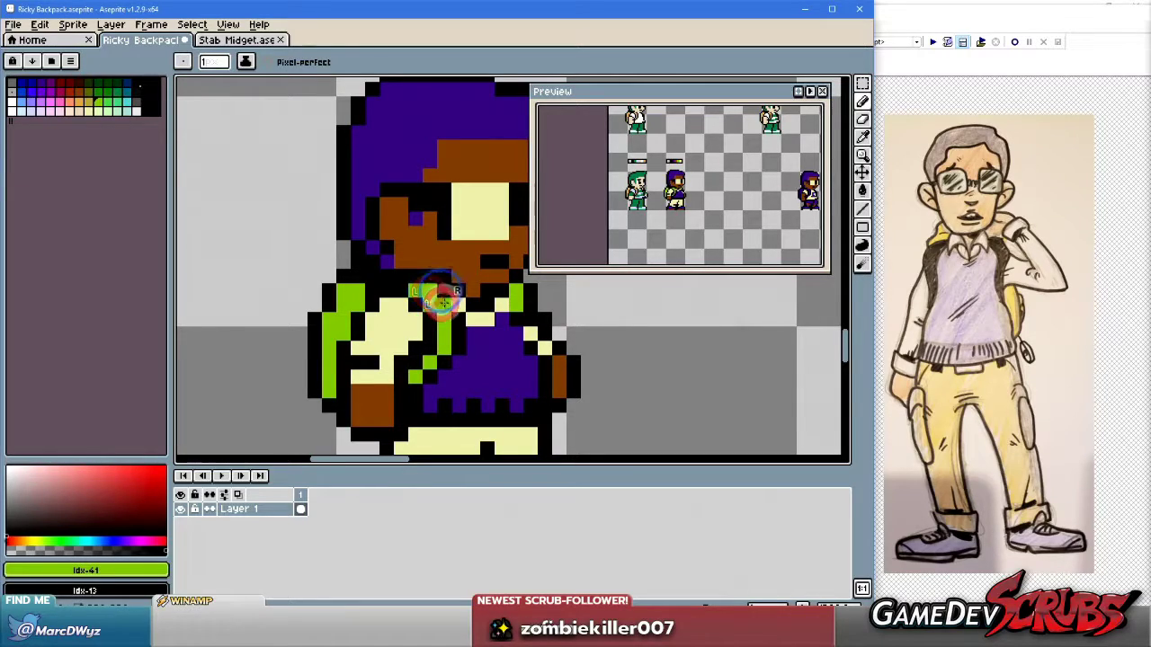
{"action": "scroll", "coordinate": [522, 384], "scroll_direction": "down", "scroll_amount": 2}
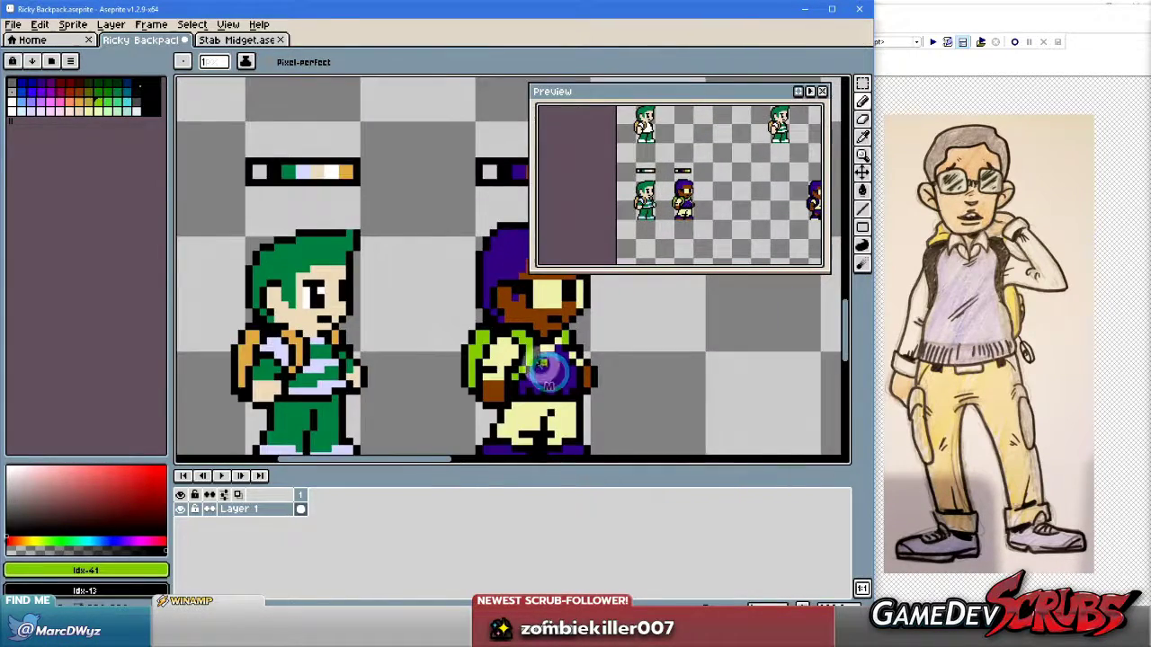
Sample the shirt's cream colour and touch up the collar pixel beside the near shoulder strap.
{"action": "scroll", "coordinate": [546, 337], "scroll_direction": "up", "scroll_amount": 2}
{"action": "left_click", "coordinate": [546, 338], "text": "alt"}
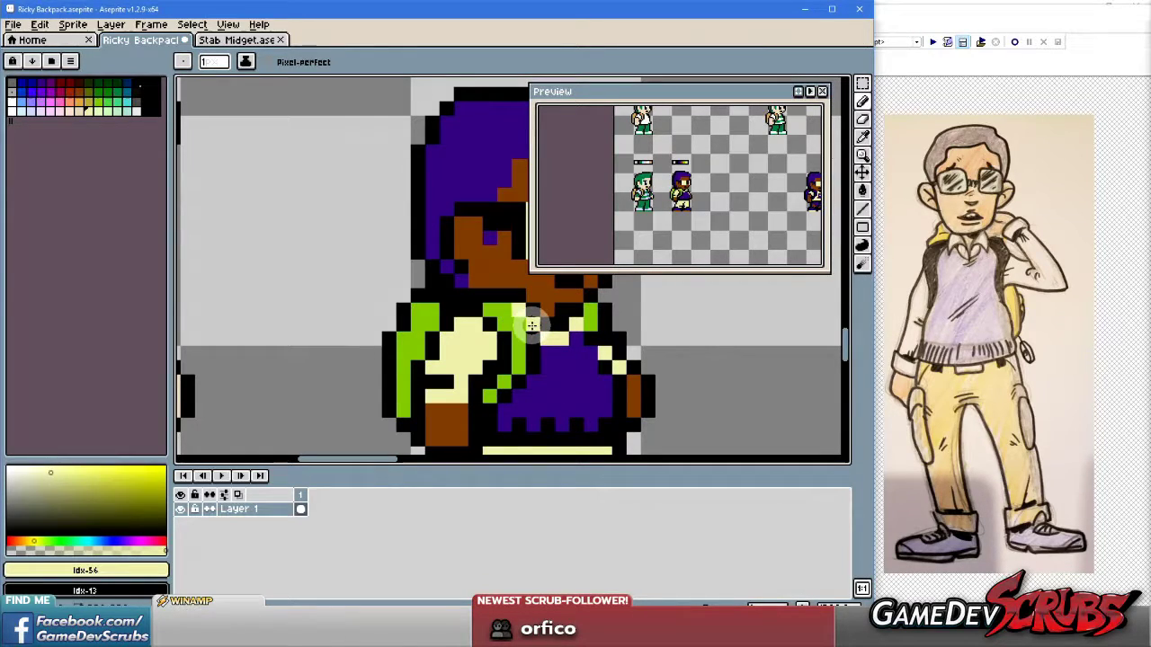
{"action": "scroll", "coordinate": [572, 367], "scroll_direction": "down", "scroll_amount": 3}
{"action": "scroll", "coordinate": [584, 380], "scroll_direction": "down", "scroll_amount": 1}
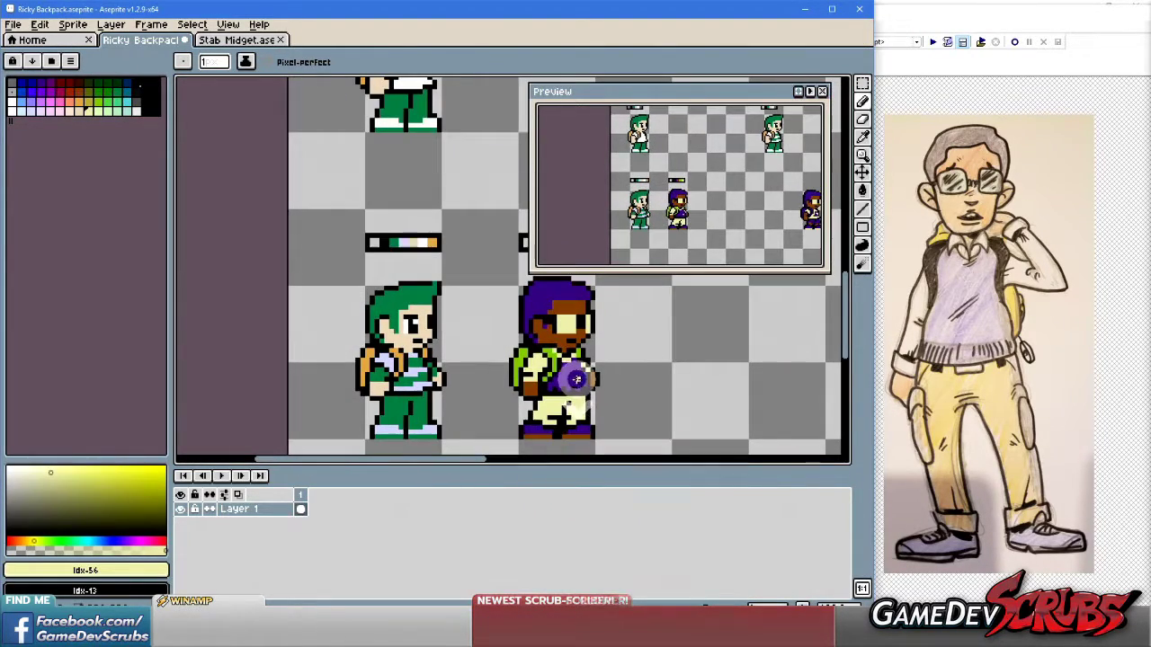
Try extending the top of the near shoulder strap by one green pixel towards the backpack, and undo it.
{"action": "scroll", "coordinate": [566, 377], "scroll_direction": "up", "scroll_amount": 5}
{"action": "key", "text": "i"}
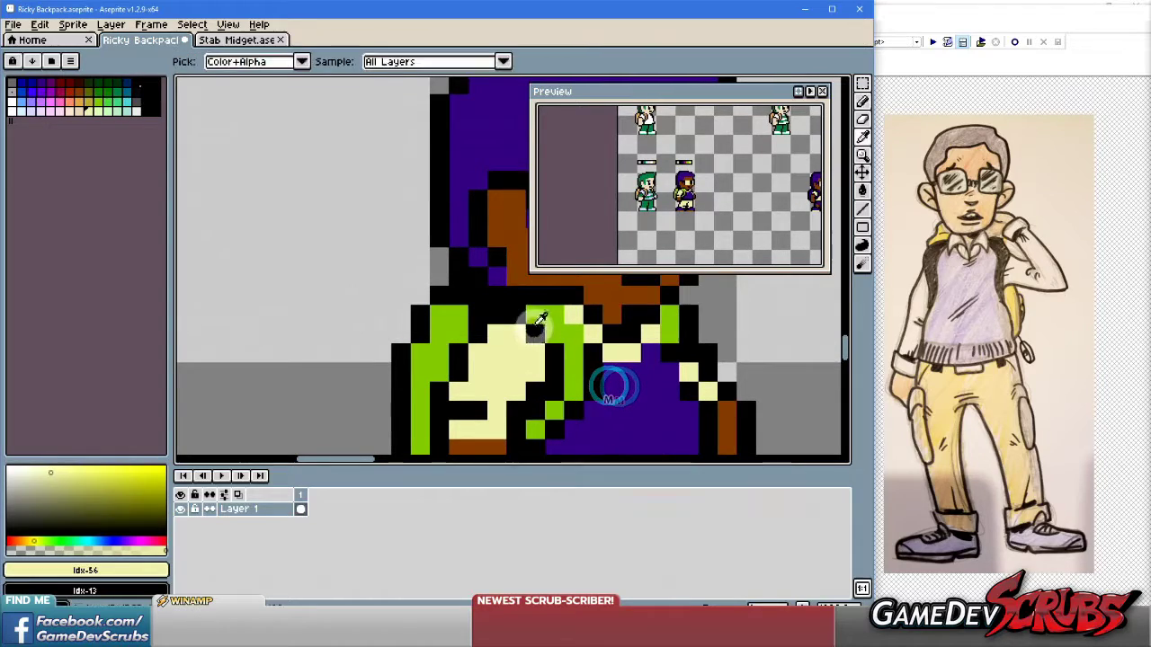
{"action": "left_click", "coordinate": [537, 312]}
{"action": "key", "text": "b"}
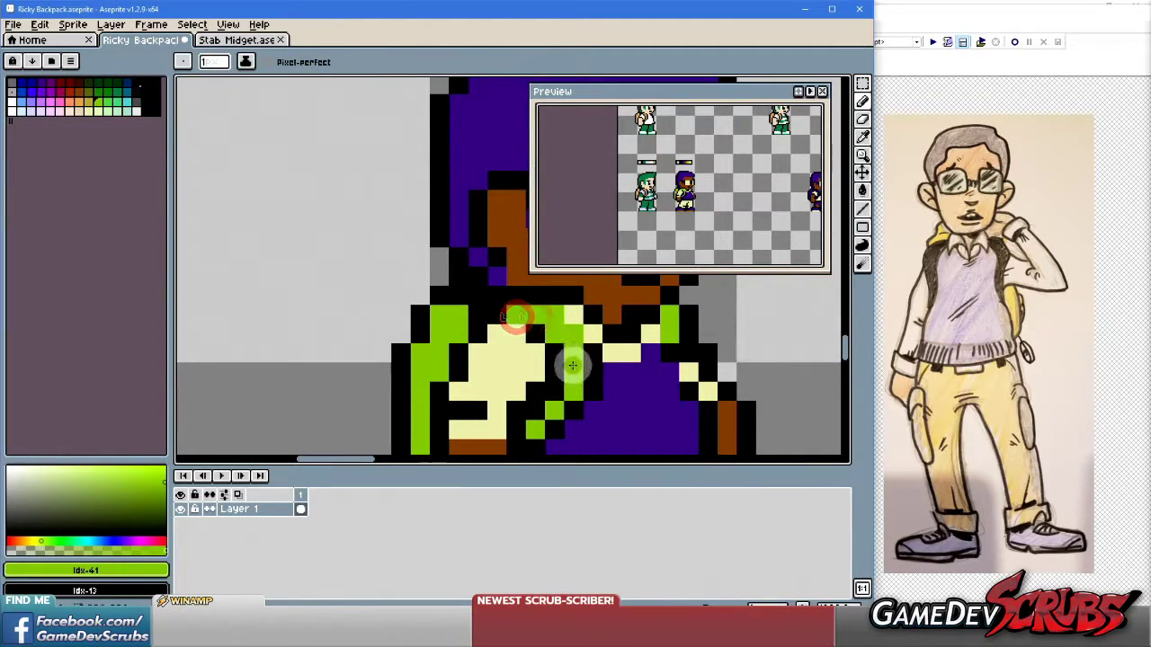
{"action": "key", "text": "ctrl+z"}
Try a black pixel between the near strap's top and the collar, comparing it with the green-haired sprite's strap.
{"action": "key", "text": "i"}
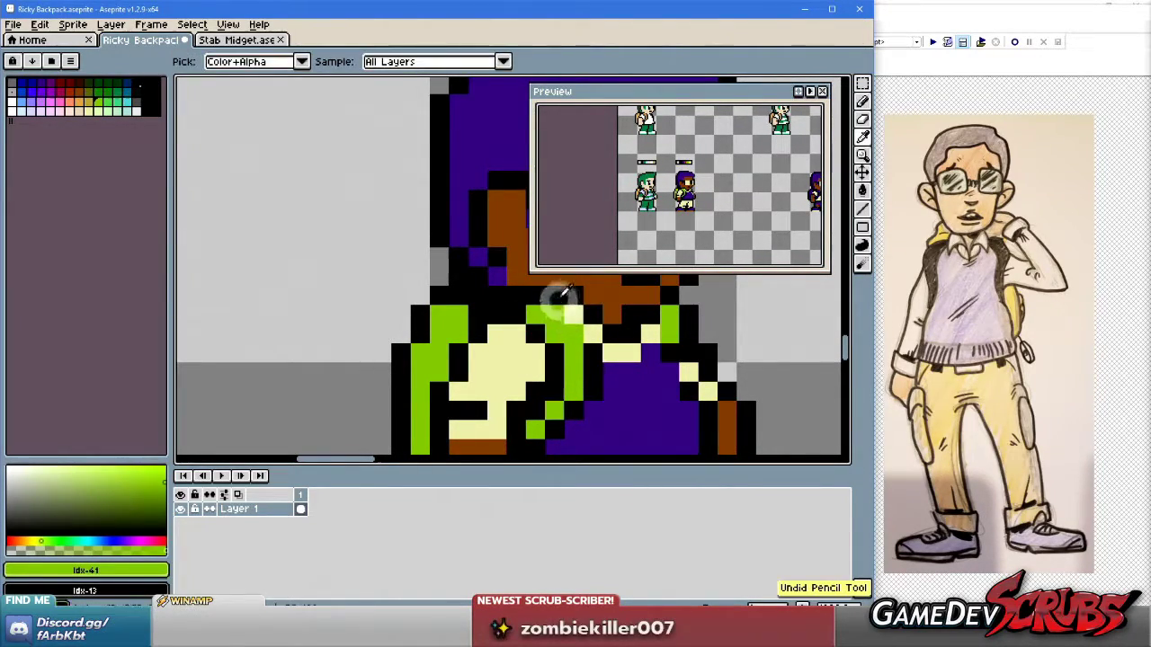
{"action": "left_click", "coordinate": [550, 305]}
{"action": "key", "text": "b"}
{"action": "scroll", "coordinate": [625, 424], "scroll_direction": "down", "scroll_amount": 4}
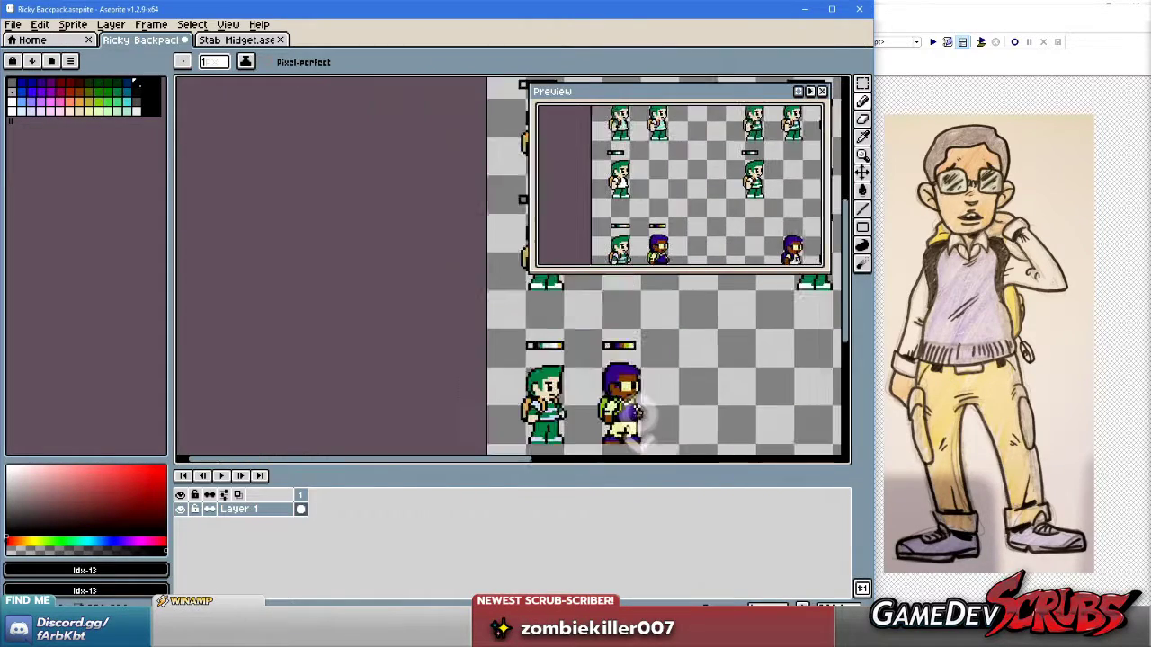
{"action": "scroll", "coordinate": [647, 409], "scroll_direction": "up", "scroll_amount": 2}
{"action": "scroll", "coordinate": [550, 414], "scroll_direction": "left", "scroll_amount": 3}
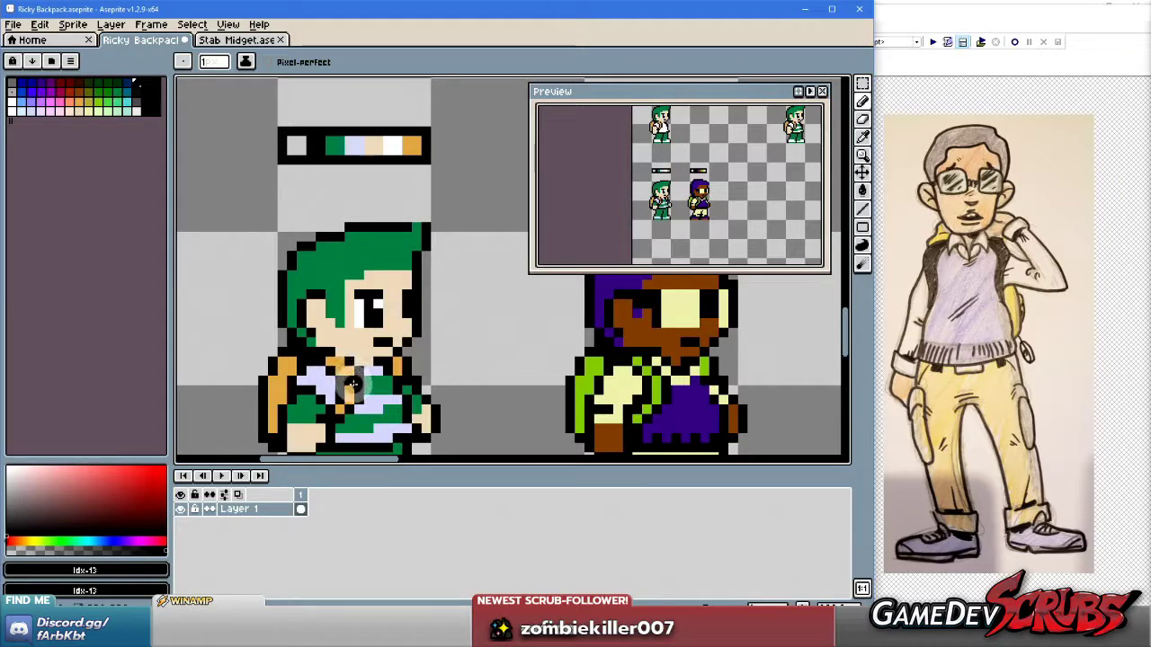
{"action": "scroll", "coordinate": [503, 396], "scroll_direction": "right", "scroll_amount": 3}
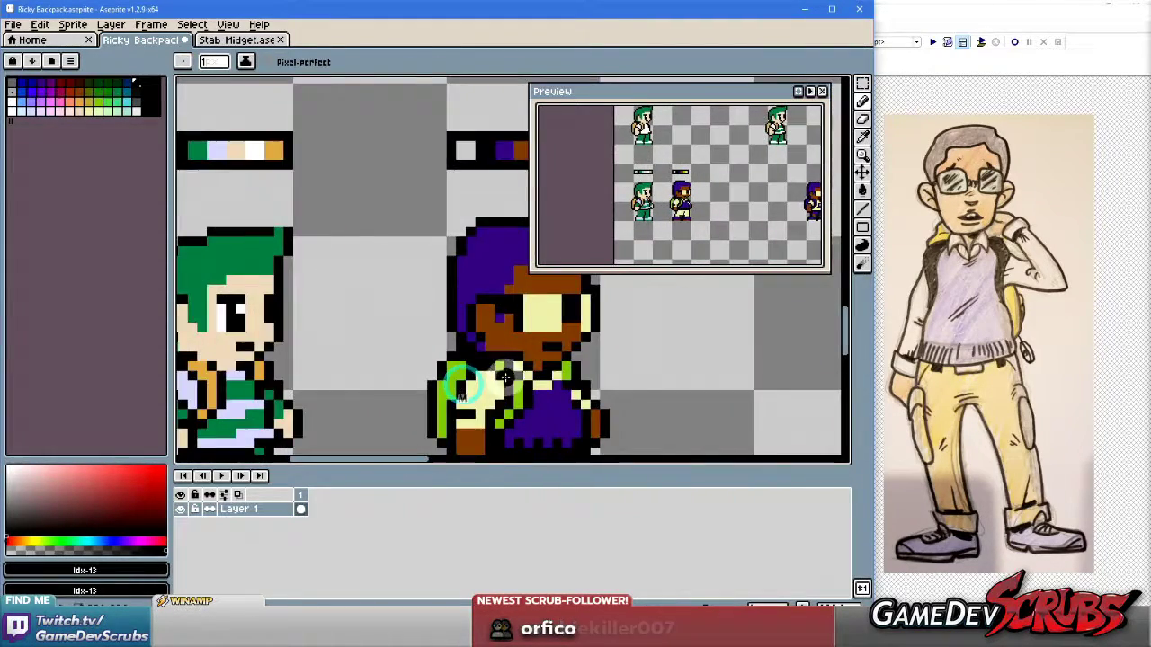
{"action": "scroll", "coordinate": [596, 385], "scroll_direction": "up", "scroll_amount": 3}
{"action": "scroll", "coordinate": [605, 390], "scroll_direction": "down", "scroll_amount": 1}
{"action": "scroll", "coordinate": [594, 385], "scroll_direction": "down", "scroll_amount": 3}
{"action": "scroll", "coordinate": [585, 380], "scroll_direction": "up", "scroll_amount": 3}
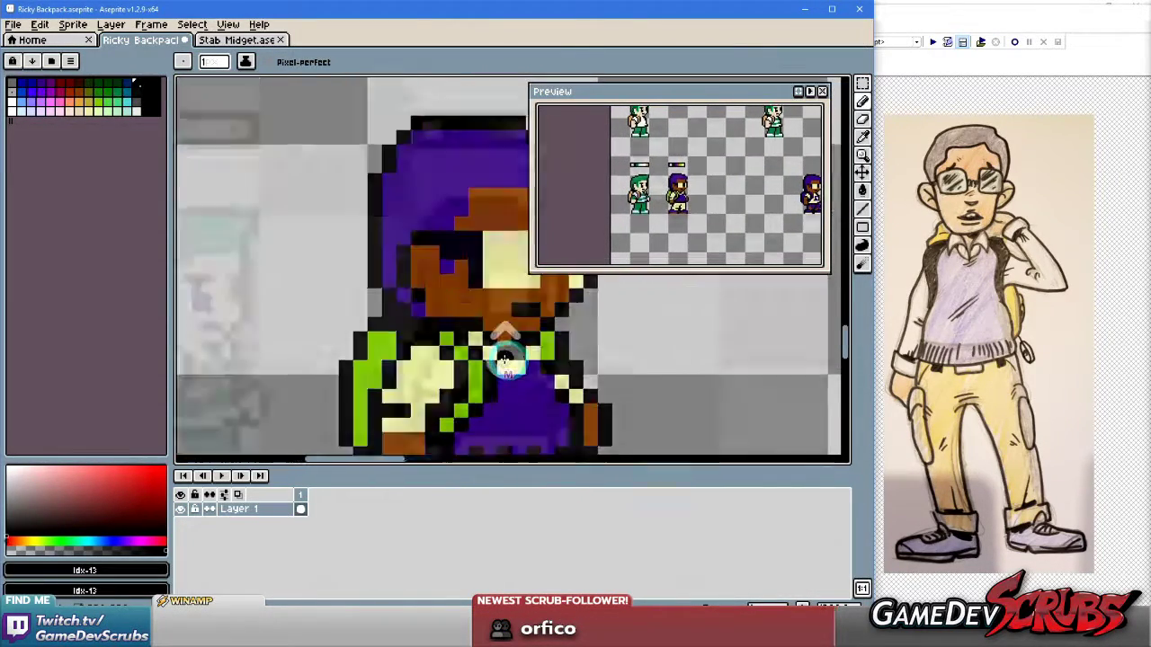
Repaint the black pixel at the near strap's top with the strap's green.
{"action": "left_click", "coordinate": [439, 328], "text": "alt"}
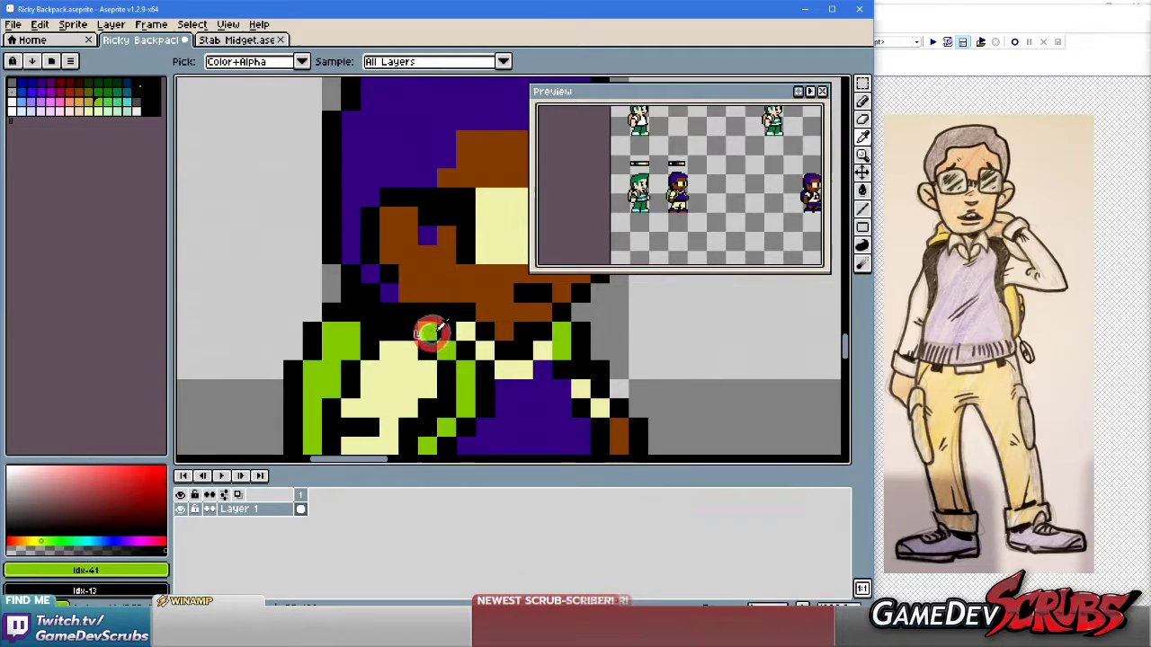
{"action": "left_click", "coordinate": [463, 346]}
{"action": "scroll", "coordinate": [630, 400], "scroll_direction": "down", "scroll_amount": 3}
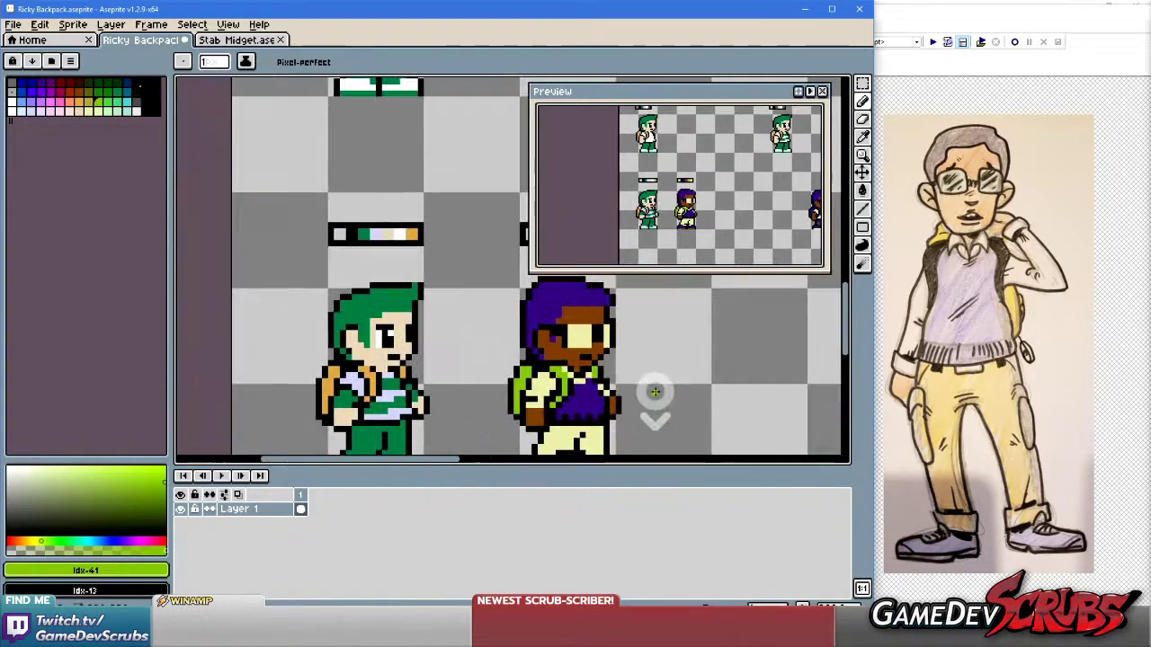
Examine the purple-haired sprite's collar, both shoulder straps and far arm, close up and beside the green-haired sprite.
{"action": "scroll", "coordinate": [681, 398], "scroll_direction": "down", "scroll_amount": 1}
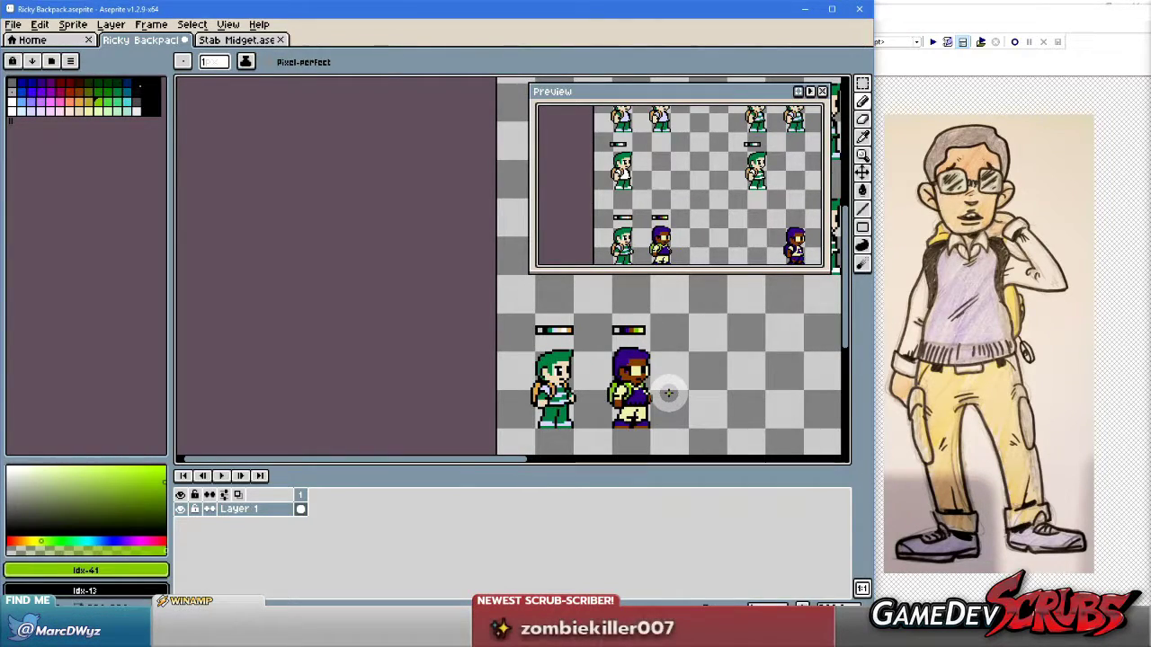
{"action": "scroll", "coordinate": [668, 393], "scroll_direction": "up", "scroll_amount": 6}
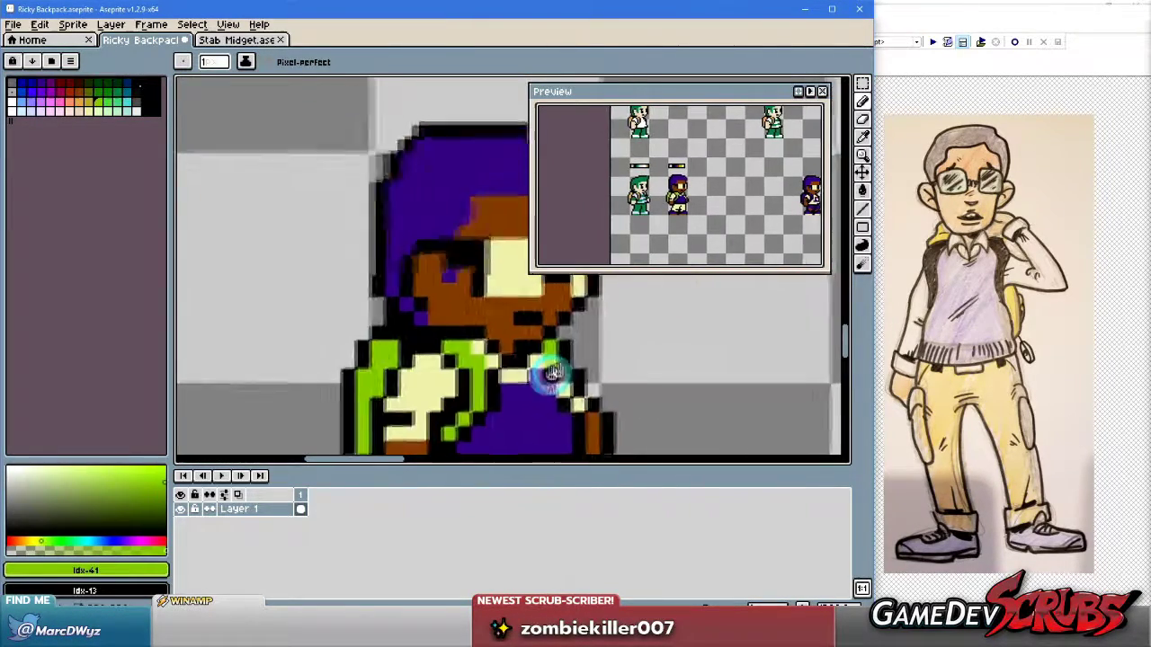
{"action": "scroll", "coordinate": [490, 319], "scroll_direction": "down", "scroll_amount": 6}
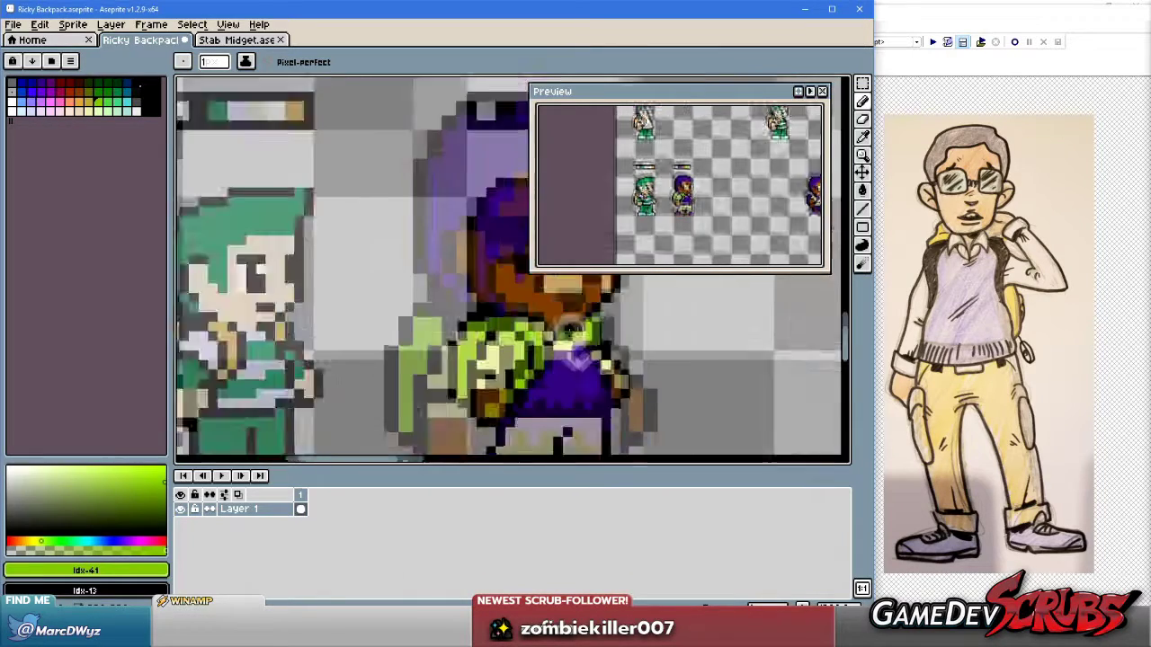
{"action": "scroll", "coordinate": [661, 364], "scroll_direction": "right", "scroll_amount": 3}
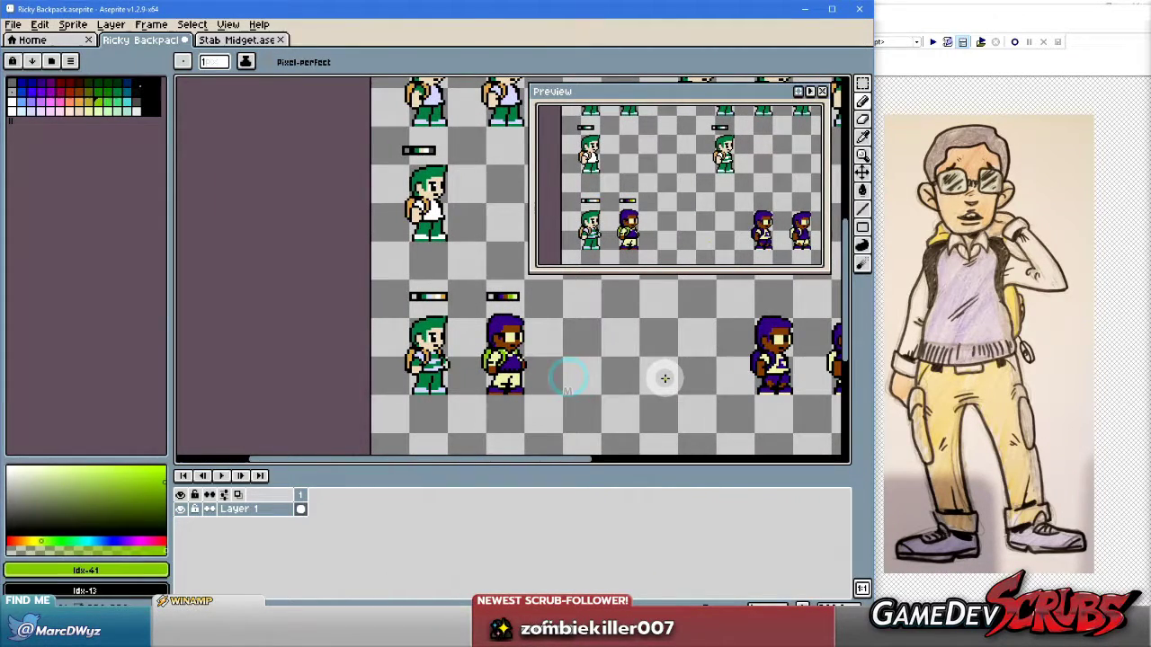
{"action": "scroll", "coordinate": [620, 364], "scroll_direction": "up", "scroll_amount": 3}
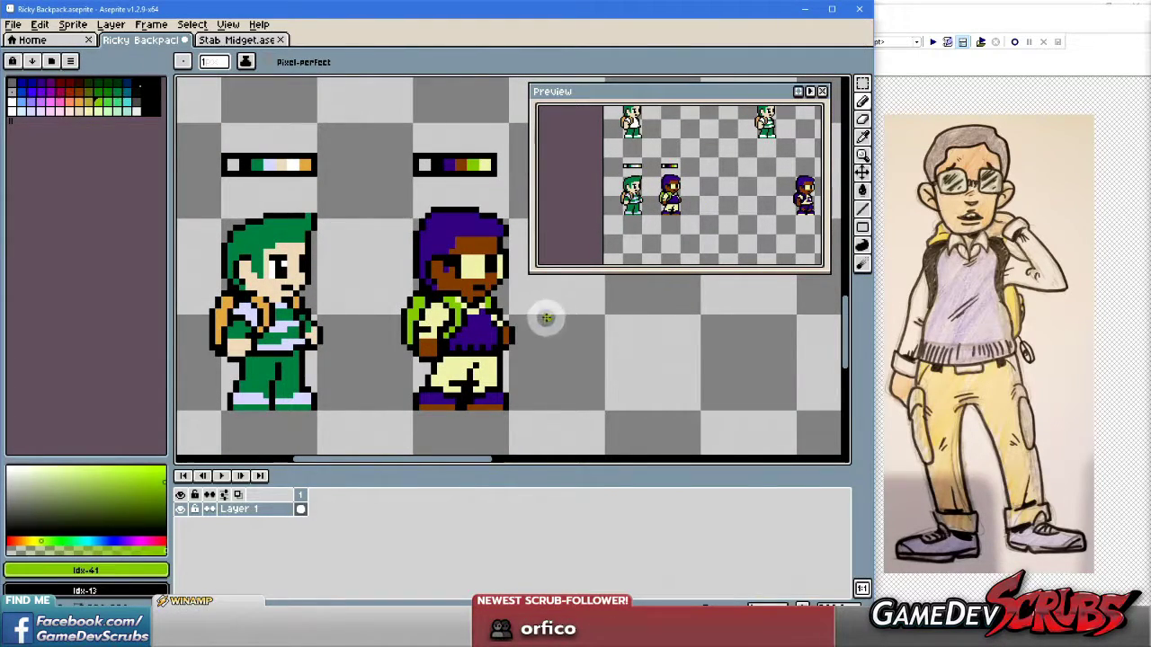
{"action": "scroll", "coordinate": [546, 317], "scroll_direction": "up", "scroll_amount": 2}
{"action": "scroll", "coordinate": [594, 314], "scroll_direction": "down", "scroll_amount": 1}
{"action": "scroll", "coordinate": [557, 296], "scroll_direction": "up", "scroll_amount": 3}
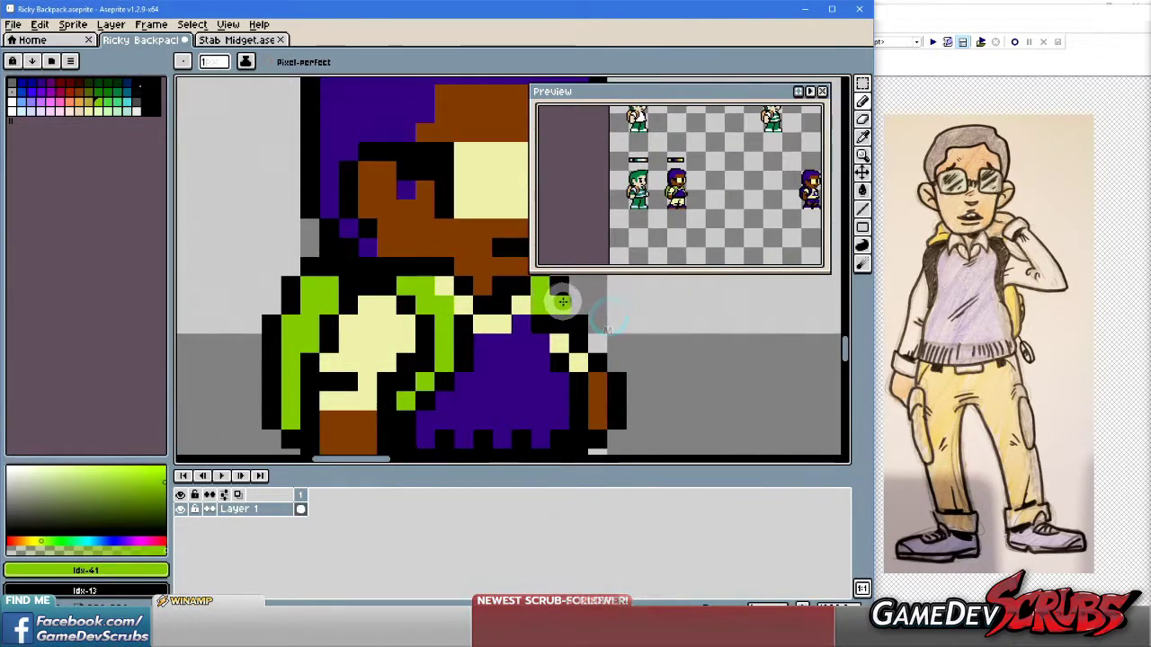
{"action": "scroll", "coordinate": [560, 301], "scroll_direction": "down", "scroll_amount": 2}
{"action": "scroll", "coordinate": [552, 350], "scroll_direction": "up", "scroll_amount": 2}
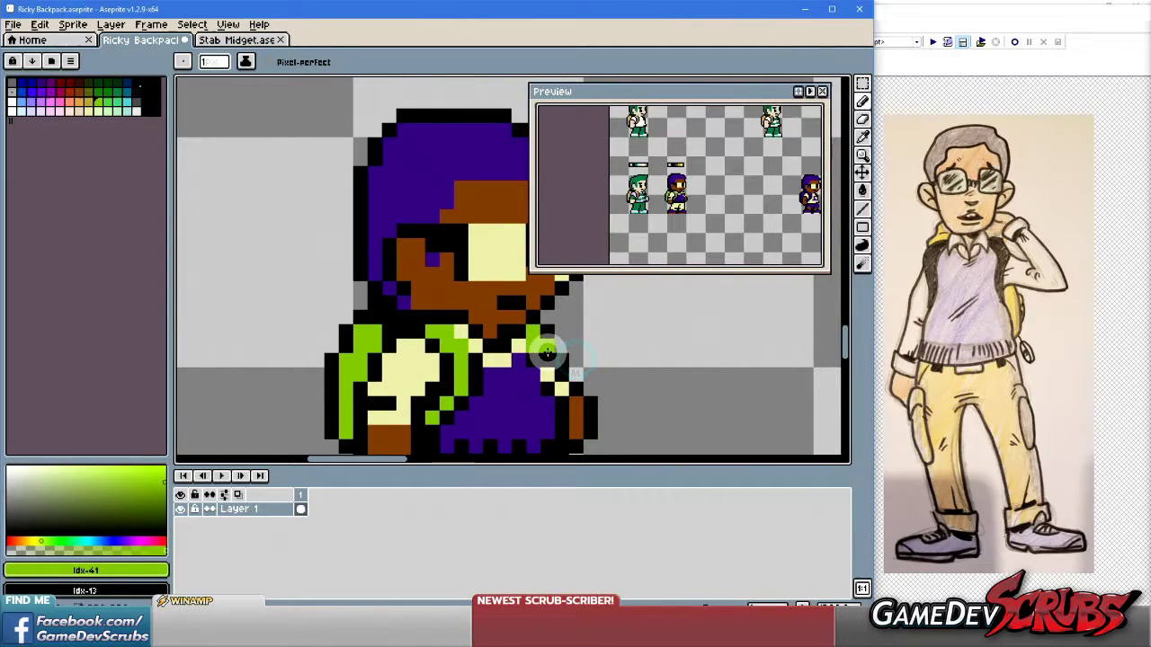
{"action": "scroll", "coordinate": [546, 357], "scroll_direction": "down", "scroll_amount": 1}
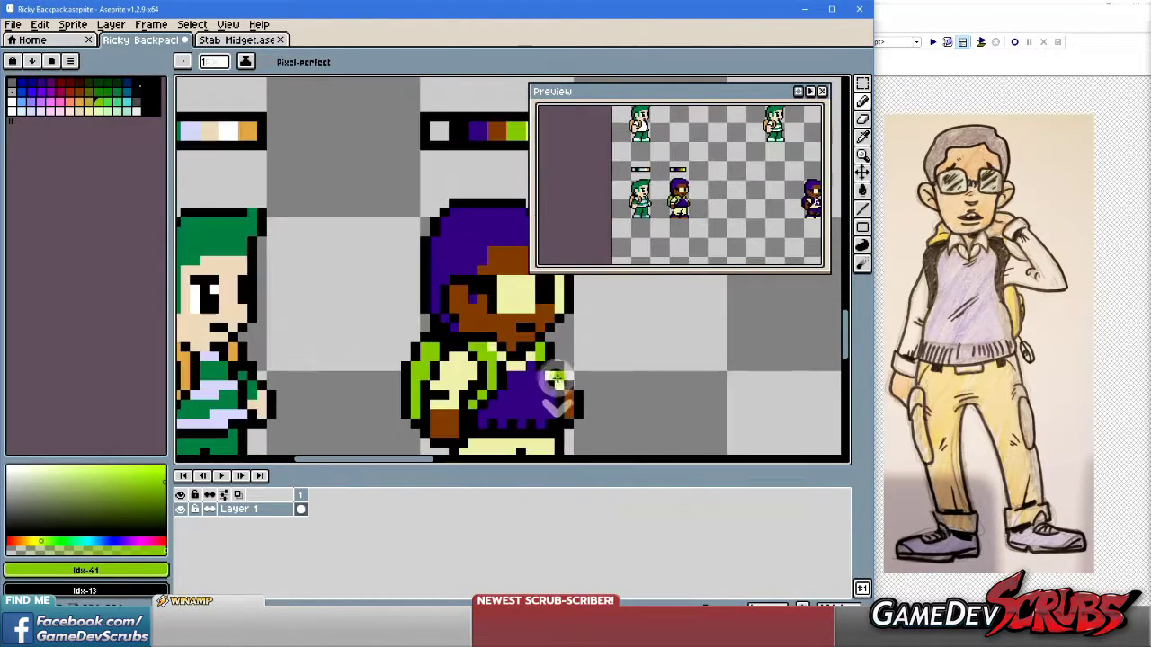
{"action": "scroll", "coordinate": [596, 366], "scroll_direction": "up", "scroll_amount": 1}
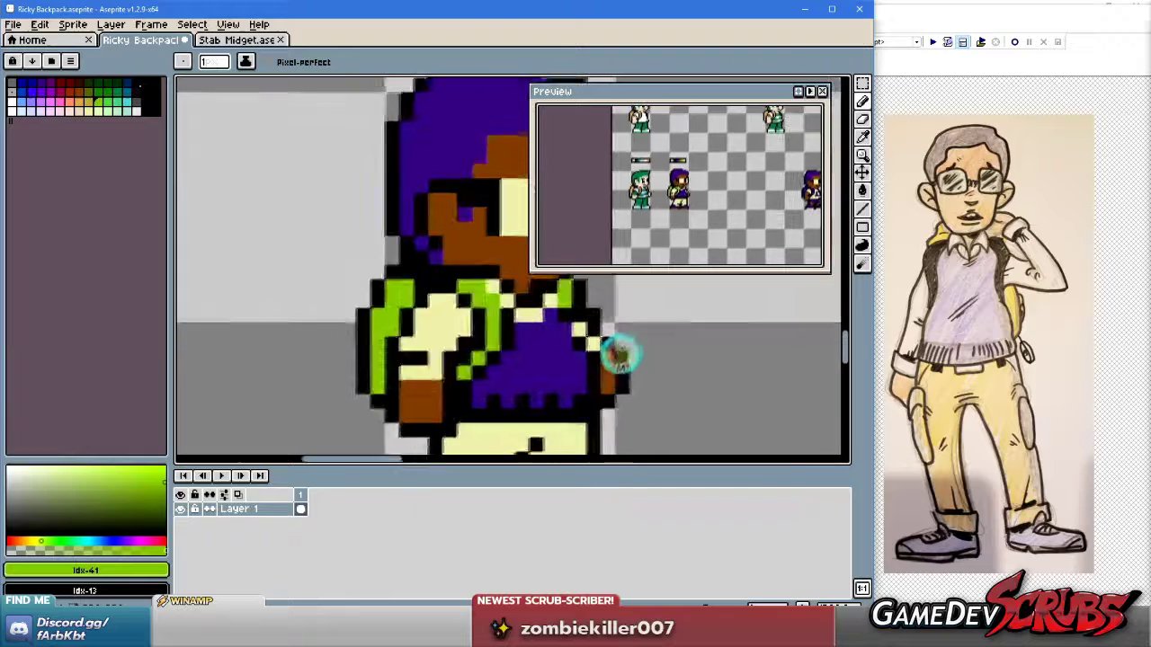
{"action": "scroll", "coordinate": [651, 360], "scroll_direction": "down", "scroll_amount": 3}
{"action": "left_click_drag", "start_coordinate": [654, 360], "coordinate": [566, 364]}
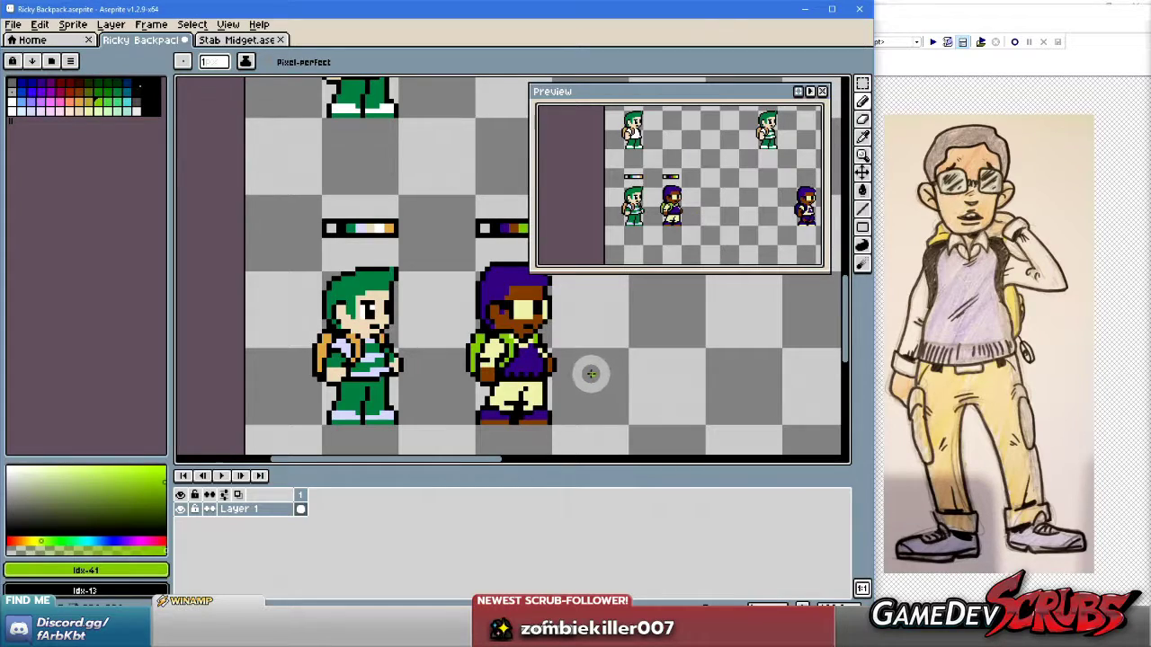
Save the sprite file.
{"action": "left_click_drag", "start_coordinate": [556, 401], "coordinate": [405, 368]}
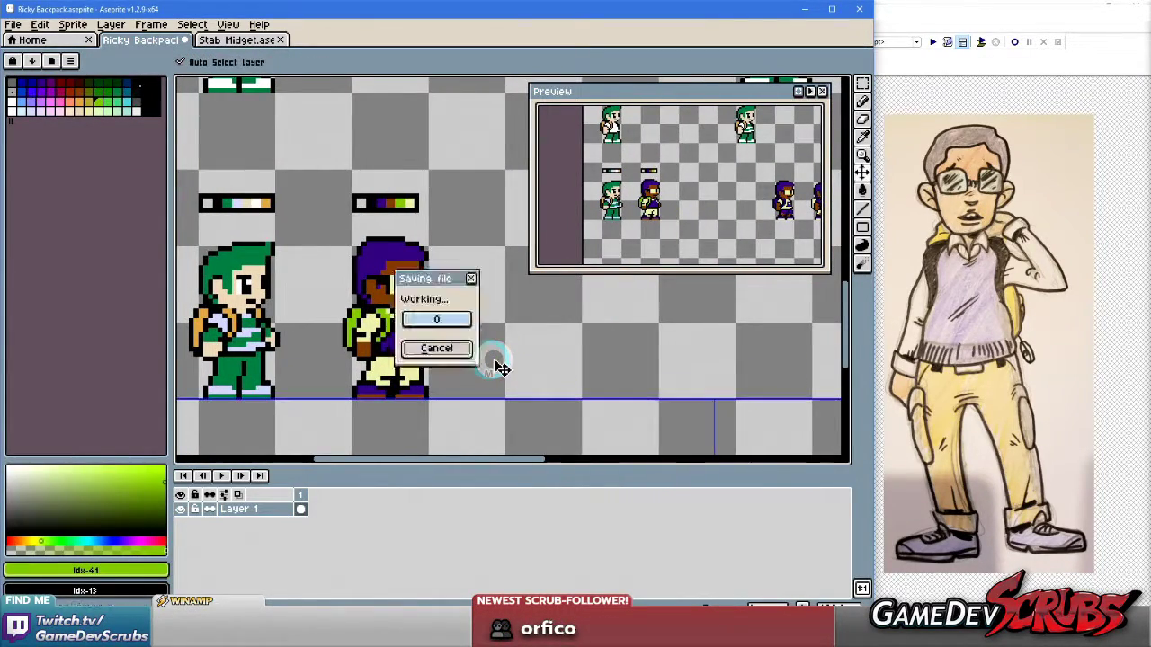
{"action": "scroll", "coordinate": [469, 335], "scroll_direction": "up", "scroll_amount": 1}
{"action": "left_click_drag", "start_coordinate": [468, 336], "coordinate": [564, 339]}
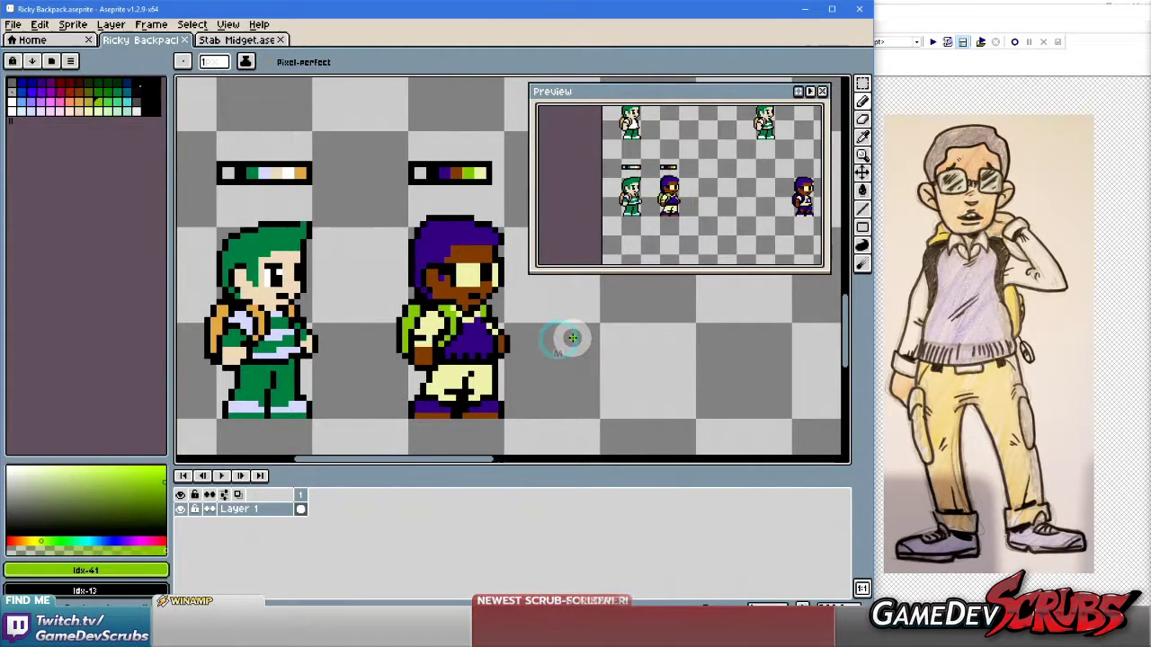
Try black pixels between the near strap's top and the collar on the purple-haired sprite, comparing them with the green-haired sprite's strap.
{"action": "scroll", "coordinate": [509, 327], "scroll_direction": "up", "scroll_amount": 3}
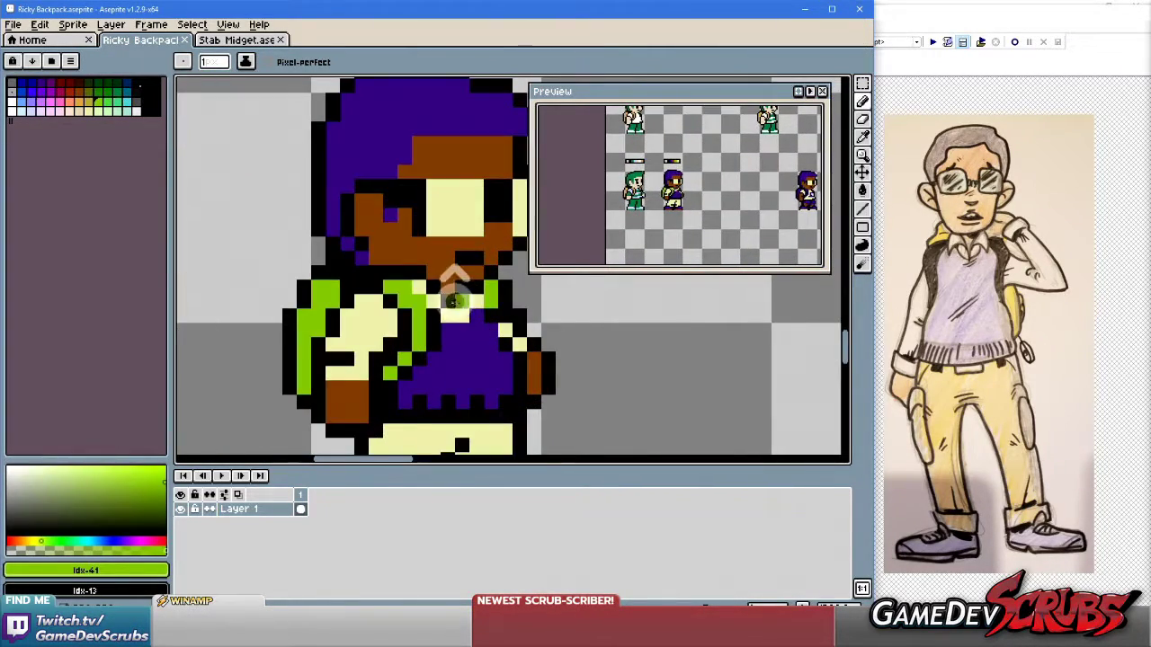
{"action": "key", "text": "alt"}
{"action": "left_click", "coordinate": [433, 318], "text": "alt"}
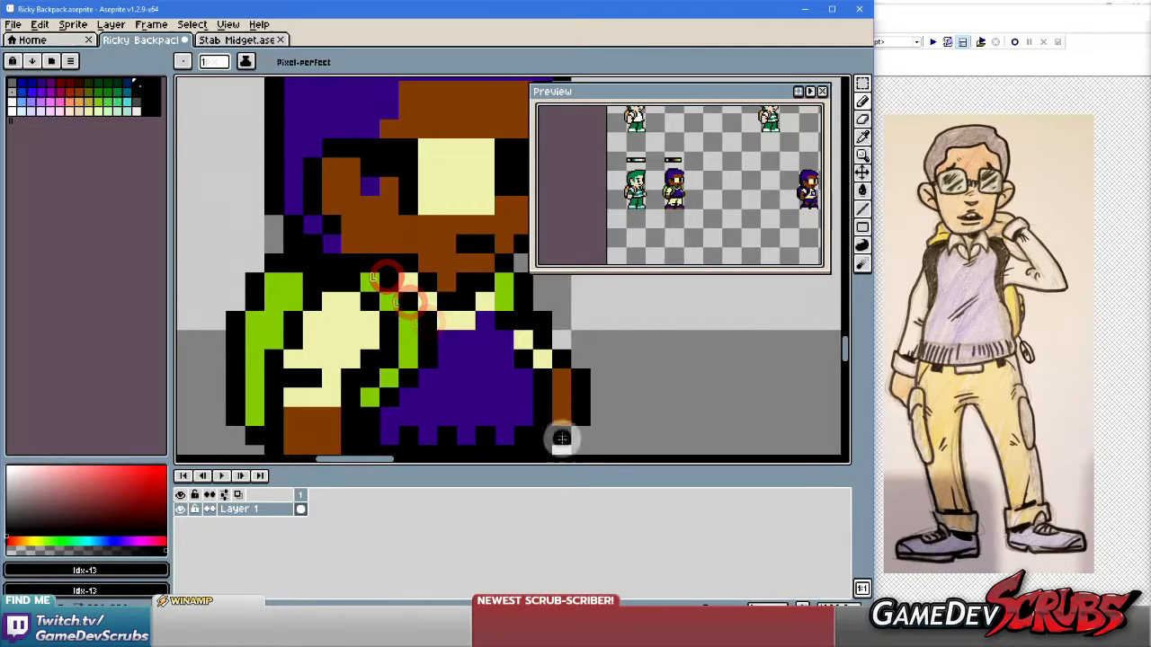
{"action": "scroll", "coordinate": [387, 278], "scroll_direction": "down", "scroll_amount": 3}
{"action": "scroll", "coordinate": [475, 347], "scroll_direction": "up", "scroll_amount": 1}
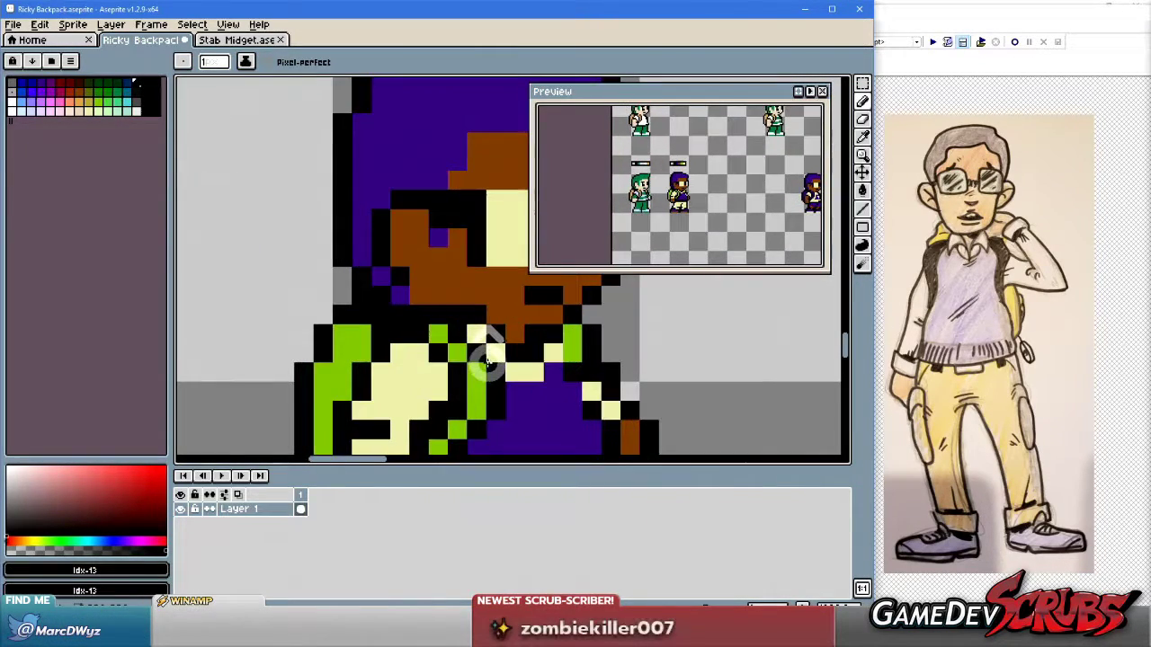
{"action": "left_click_drag", "start_coordinate": [475, 347], "coordinate": [562, 344]}
{"action": "scroll", "coordinate": [540, 359], "scroll_direction": "down", "scroll_amount": 3}
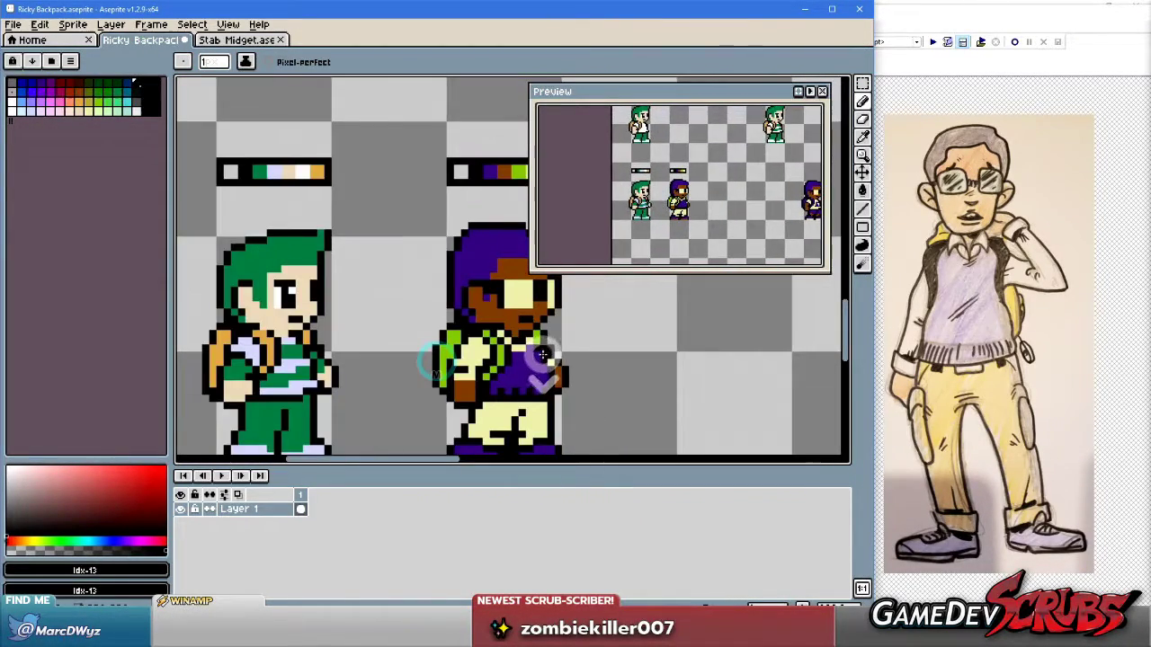
{"action": "scroll", "coordinate": [629, 376], "scroll_direction": "down", "scroll_amount": 2}
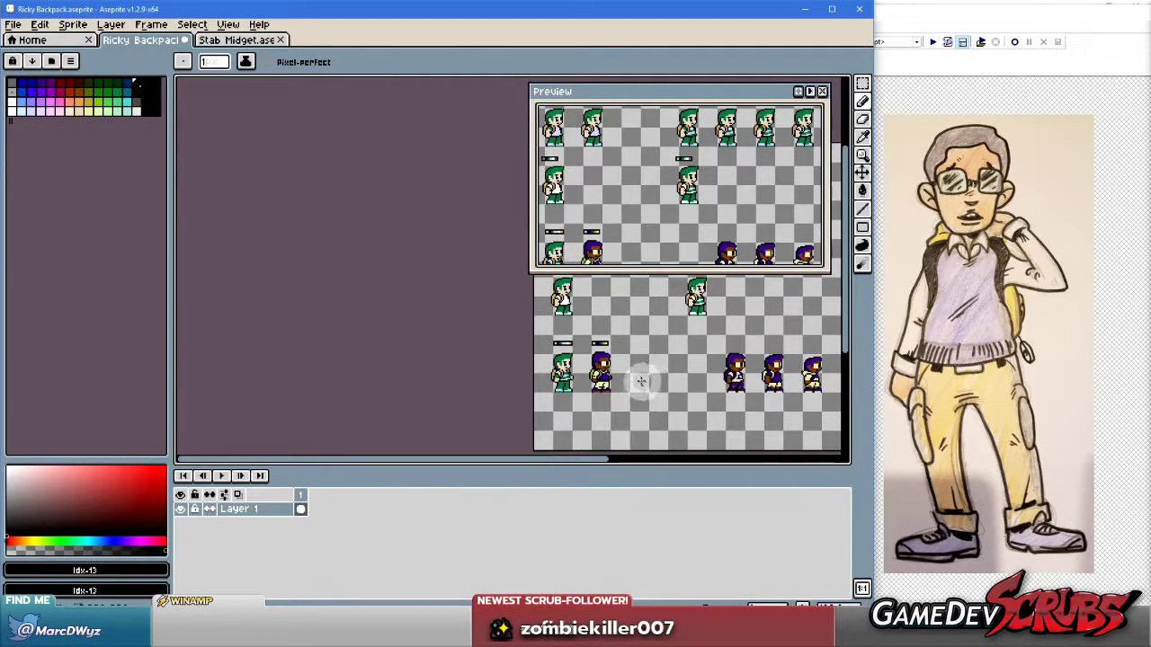
{"action": "scroll", "coordinate": [636, 380], "scroll_direction": "up", "scroll_amount": 5}
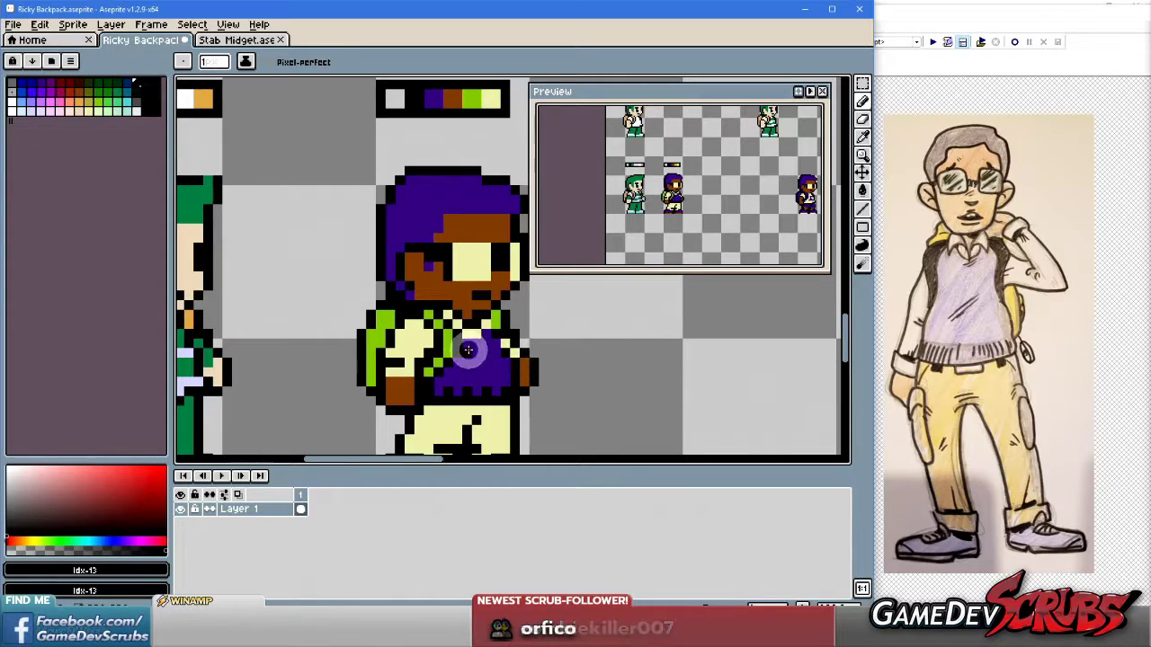
{"action": "scroll", "coordinate": [486, 350], "scroll_direction": "left", "scroll_amount": 5}
{"action": "scroll", "coordinate": [521, 391], "scroll_direction": "down", "scroll_amount": 1}
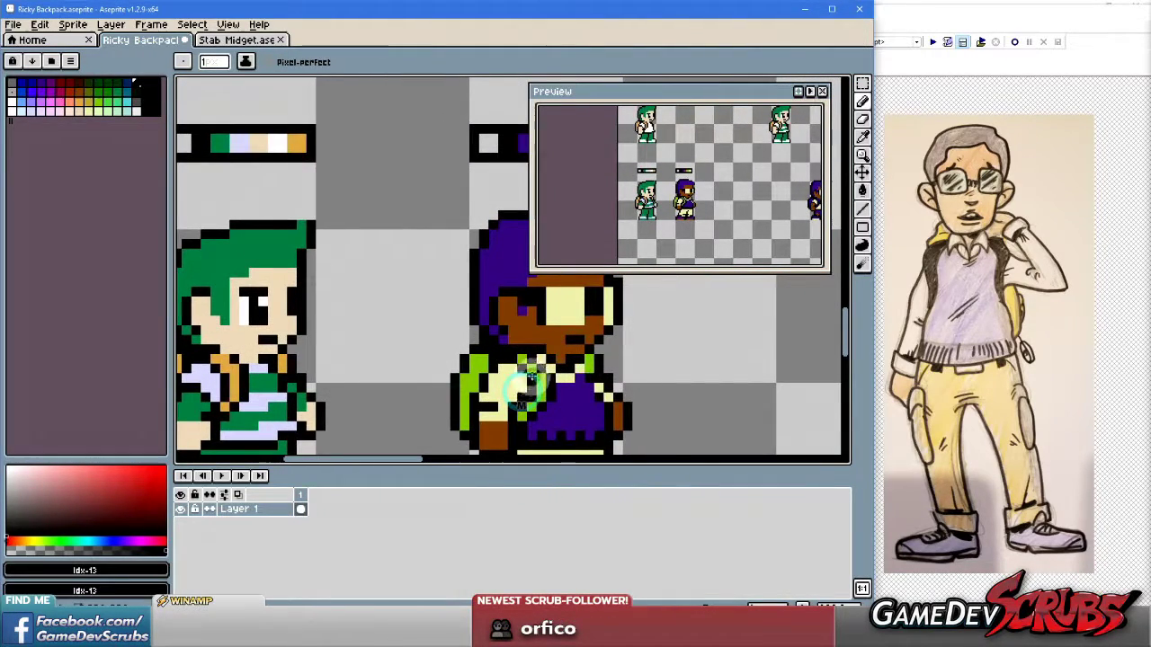
Paint the skin's brown over the black outline pixels beneath the jaw, just above the near strap and collar.
{"action": "scroll", "coordinate": [531, 382], "scroll_direction": "up", "scroll_amount": 2}
{"action": "left_click", "coordinate": [546, 333], "text": "alt"}
{"action": "scroll", "coordinate": [494, 409], "scroll_direction": "down", "scroll_amount": 1}
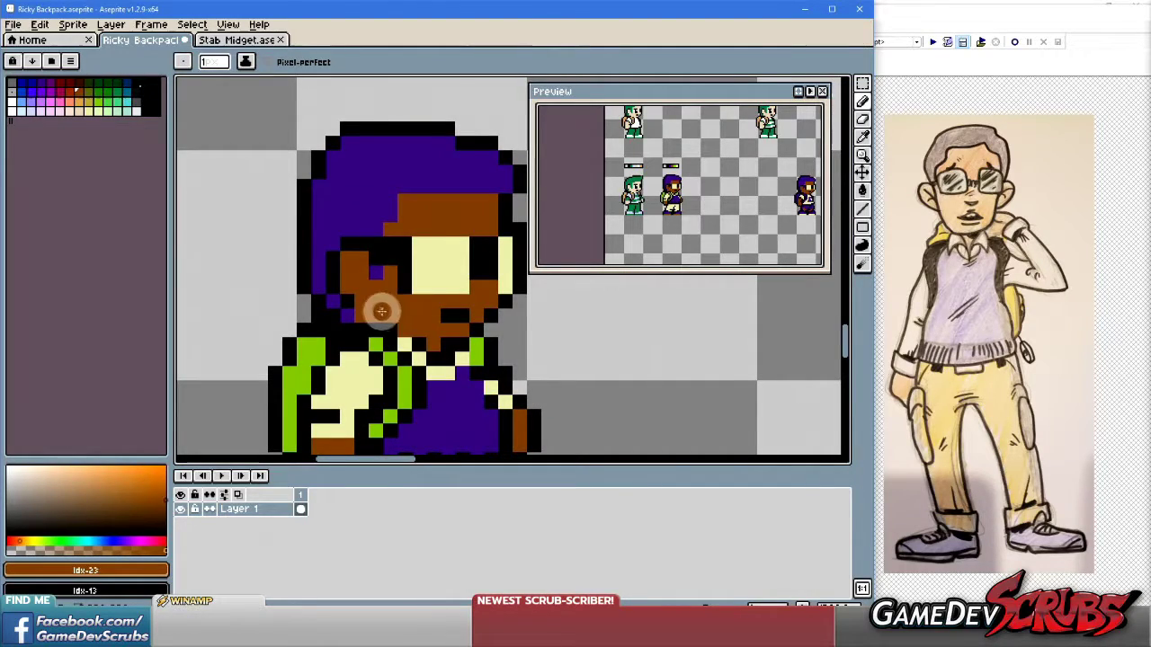
{"action": "scroll", "coordinate": [387, 331], "scroll_direction": "up", "scroll_amount": 1}
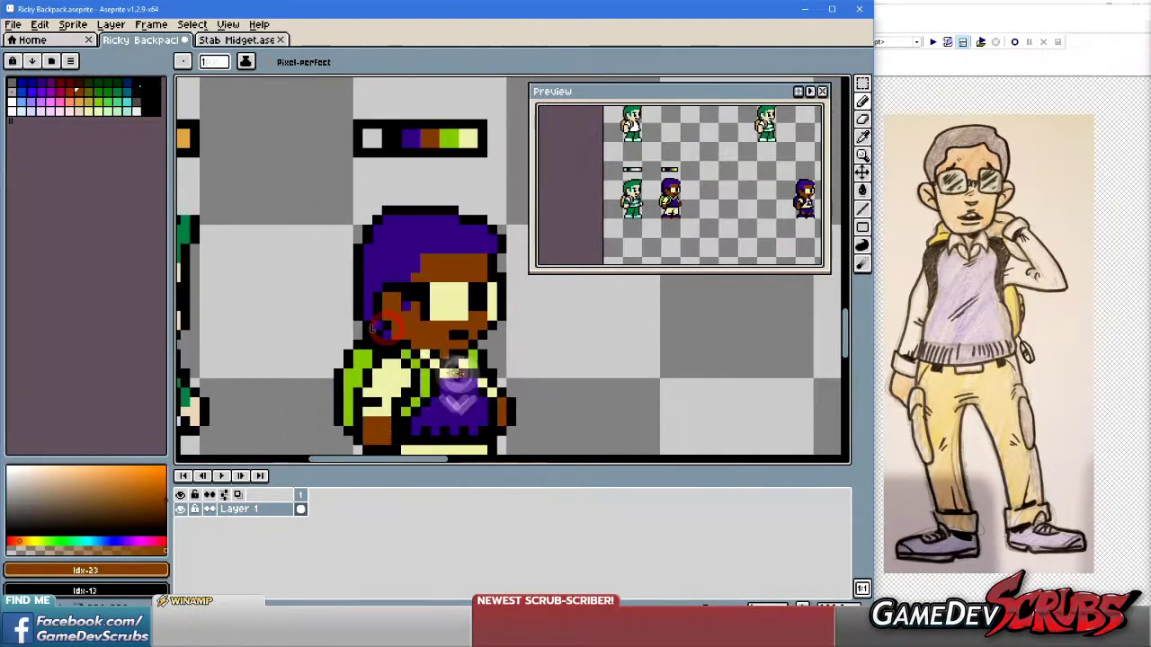
{"action": "scroll", "coordinate": [395, 342], "scroll_direction": "down", "scroll_amount": 1}
Repaint the near strap's top in green and shift the collar's near edge one pixel away from it, using cream and black.
{"action": "left_click", "coordinate": [416, 356], "text": "alt"}
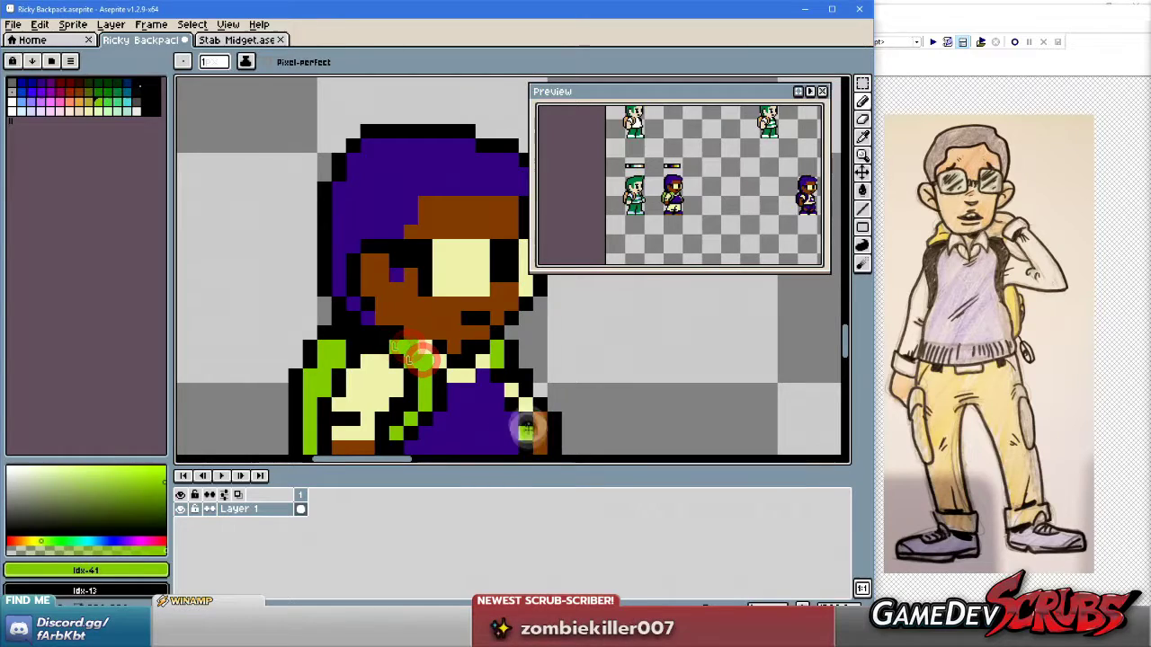
{"action": "scroll", "coordinate": [416, 356], "scroll_direction": "up", "scroll_amount": 1}
{"action": "left_click", "coordinate": [422, 349], "text": "alt"}
{"action": "right_click", "coordinate": [409, 338]}
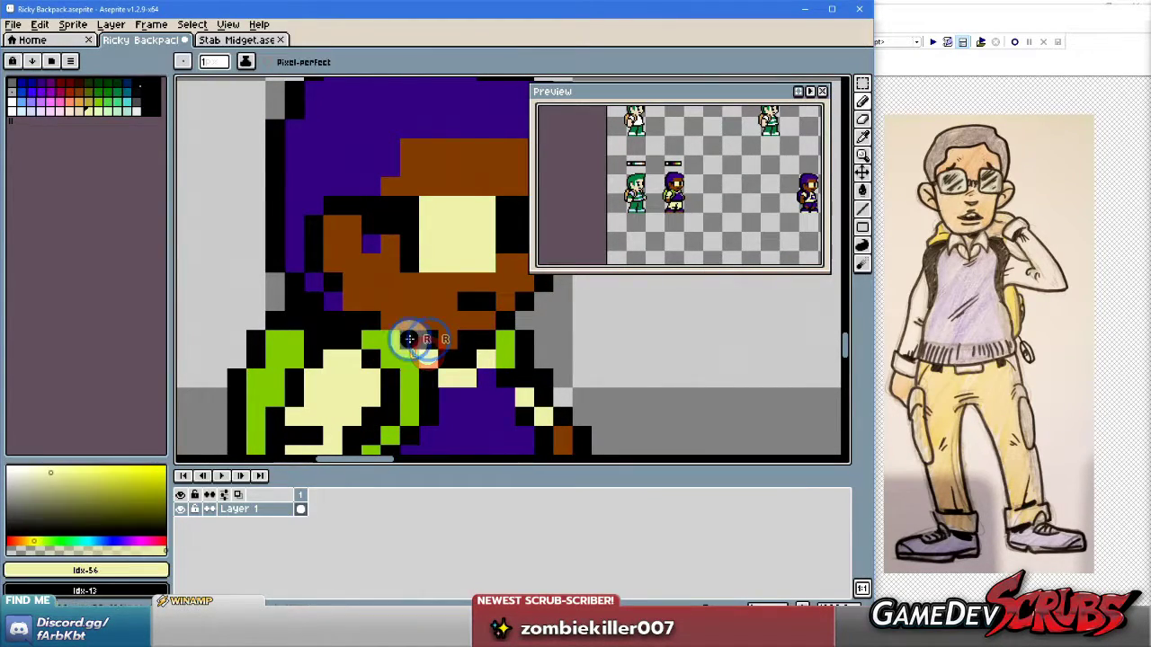
{"action": "left_click", "coordinate": [439, 362]}
Touch up the purple-haired sprite's collar area with the outline black, checking it beside the green-haired sprite.
{"action": "scroll", "coordinate": [628, 395], "scroll_direction": "down", "scroll_amount": 2}
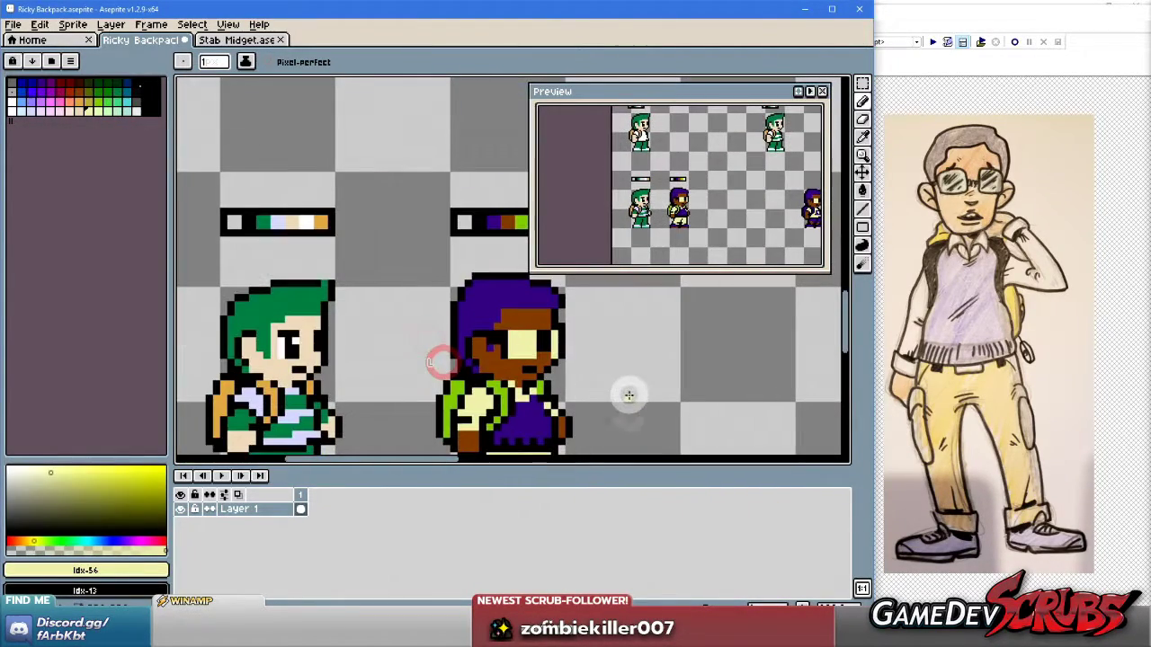
{"action": "scroll", "coordinate": [617, 396], "scroll_direction": "up", "scroll_amount": 2}
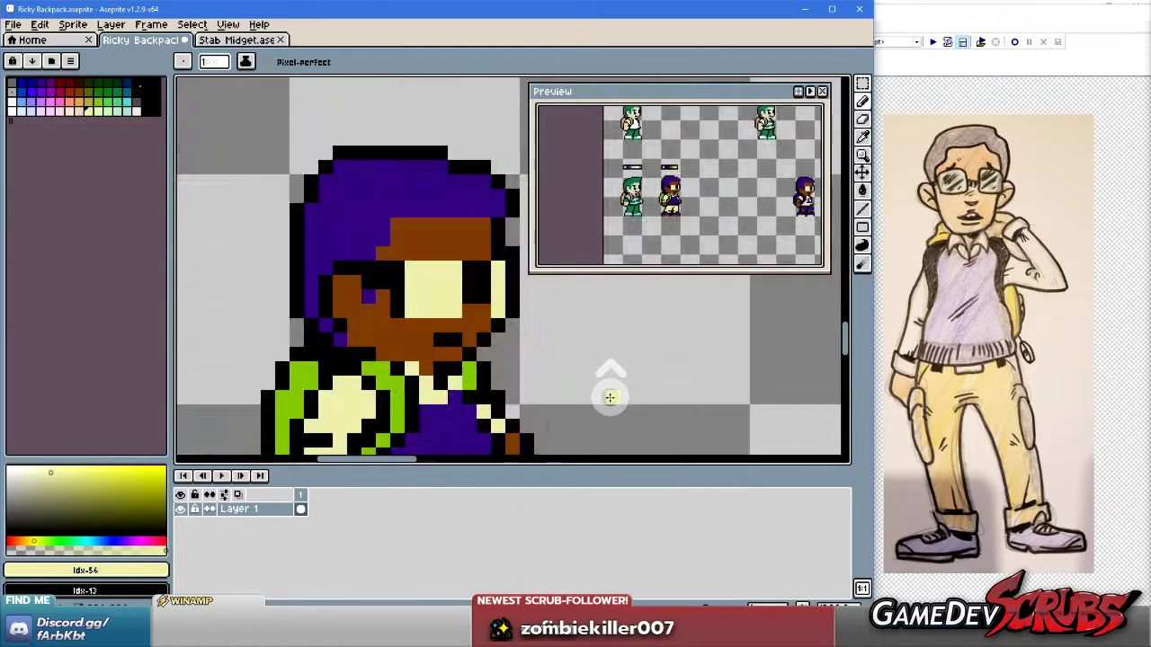
{"action": "scroll", "coordinate": [558, 389], "scroll_direction": "down", "scroll_amount": 1}
{"action": "scroll", "coordinate": [604, 383], "scroll_direction": "down", "scroll_amount": 2}
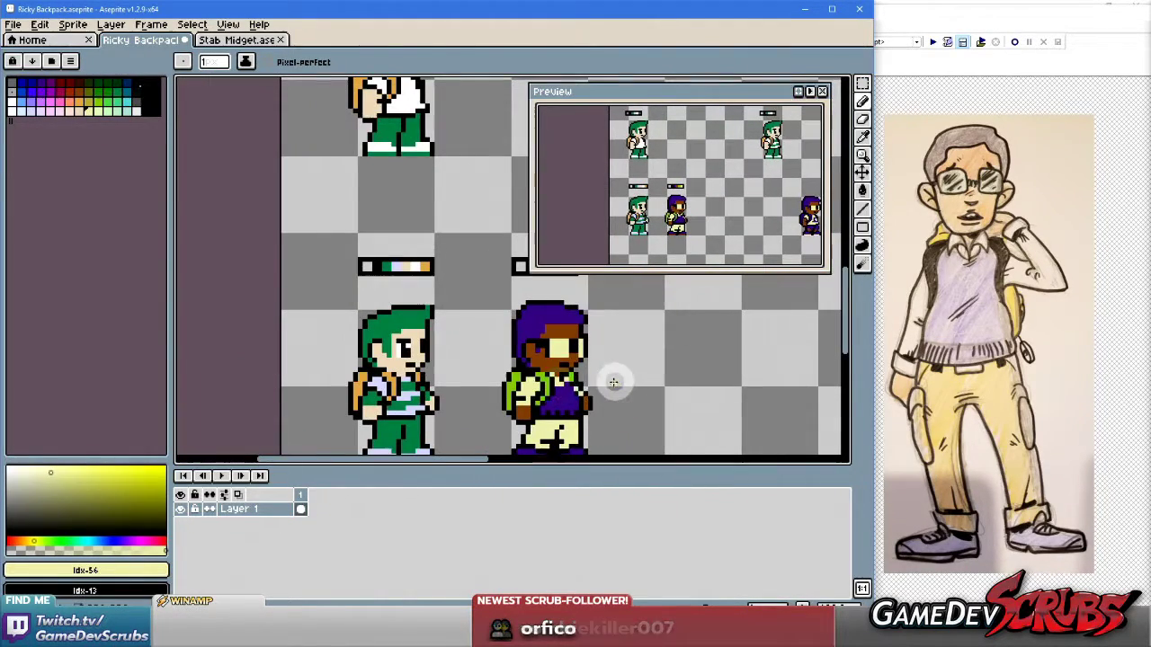
{"action": "scroll", "coordinate": [629, 391], "scroll_direction": "down", "scroll_amount": 1}
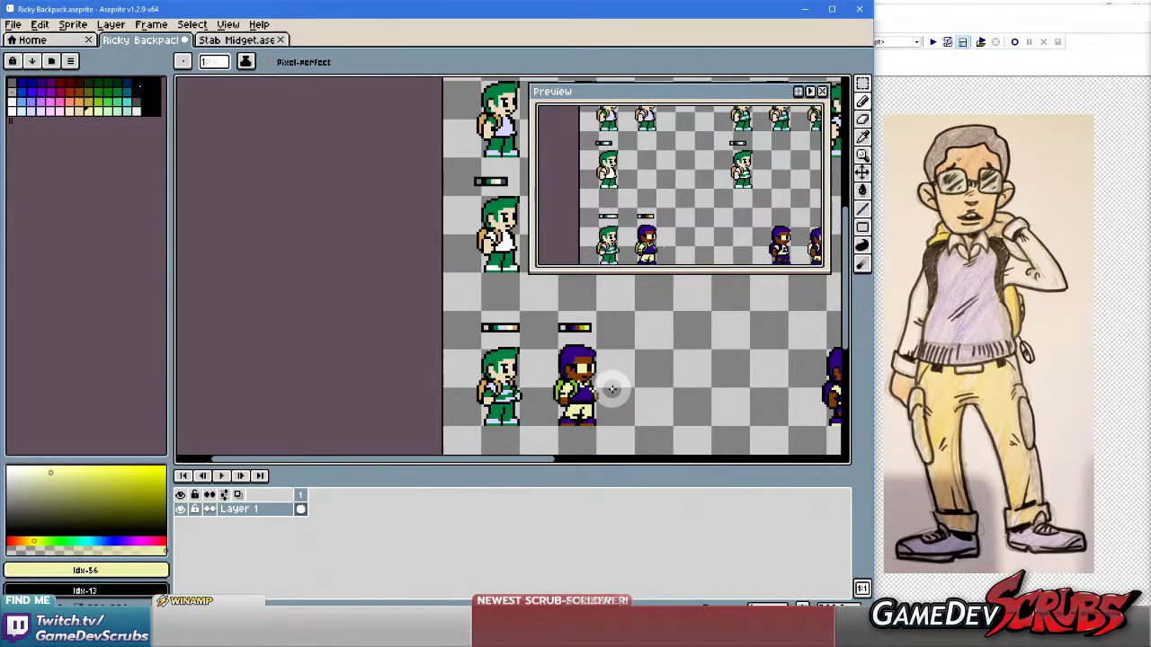
{"action": "scroll", "coordinate": [611, 388], "scroll_direction": "up", "scroll_amount": 2}
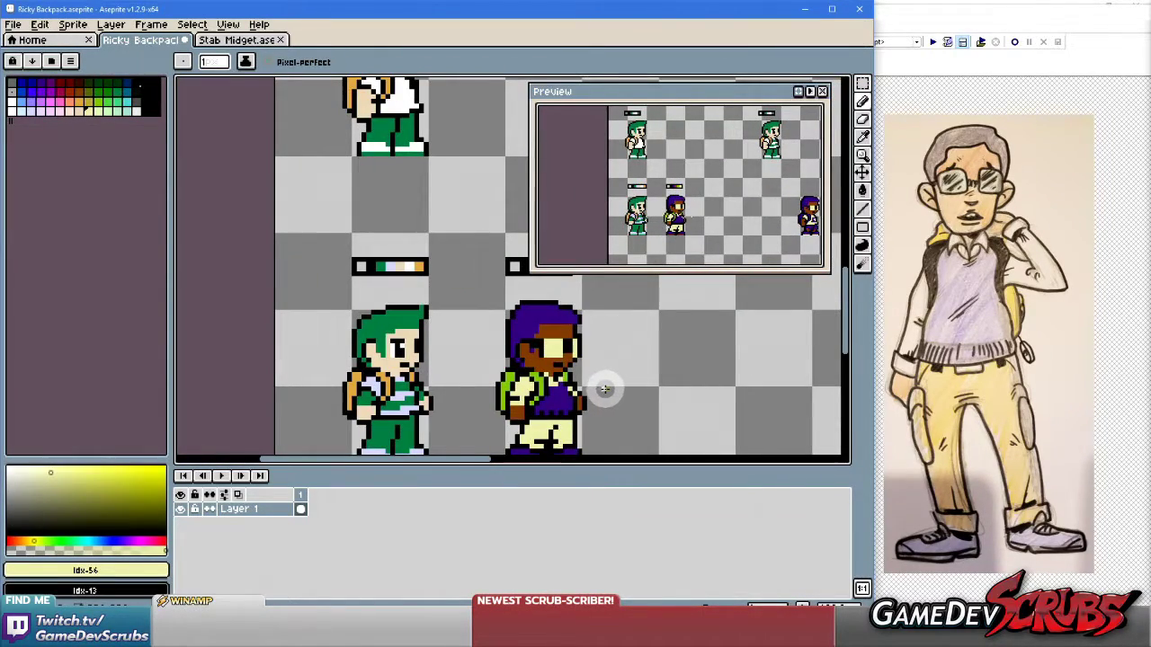
{"action": "scroll", "coordinate": [599, 387], "scroll_direction": "up", "scroll_amount": 5}
{"action": "key", "text": "alt"}
{"action": "scroll", "coordinate": [540, 398], "scroll_direction": "down", "scroll_amount": 4}
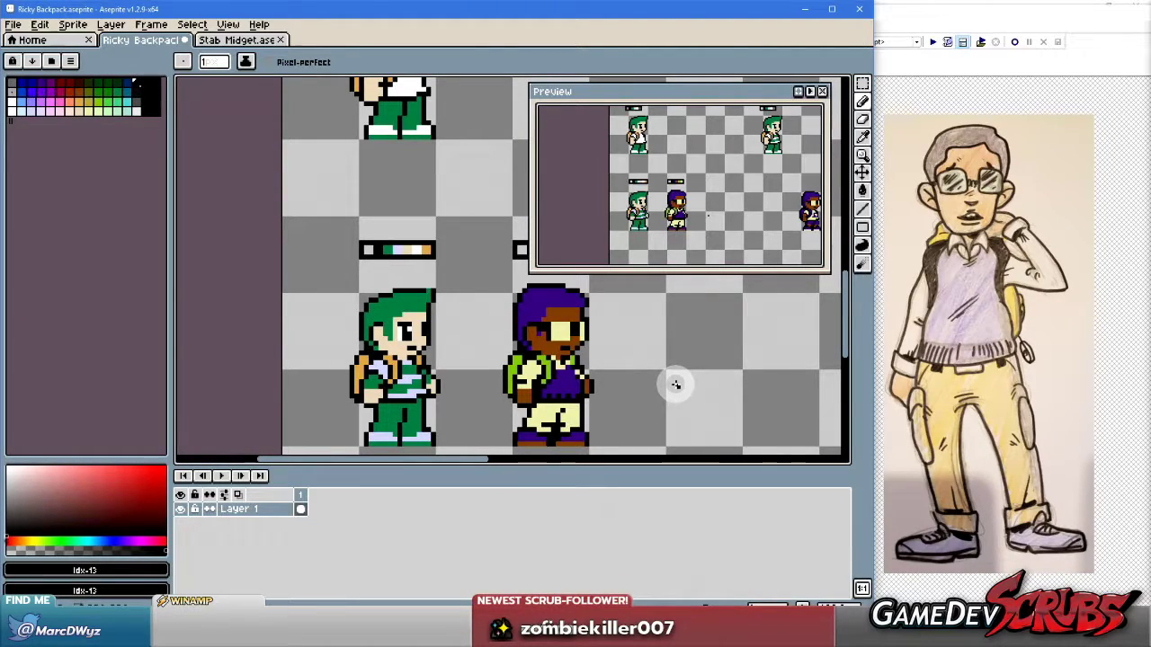
Try replacing a cream pixel at the collar's lower edge with the vest's purple, and undo it.
{"action": "scroll", "coordinate": [641, 380], "scroll_direction": "down", "scroll_amount": 1}
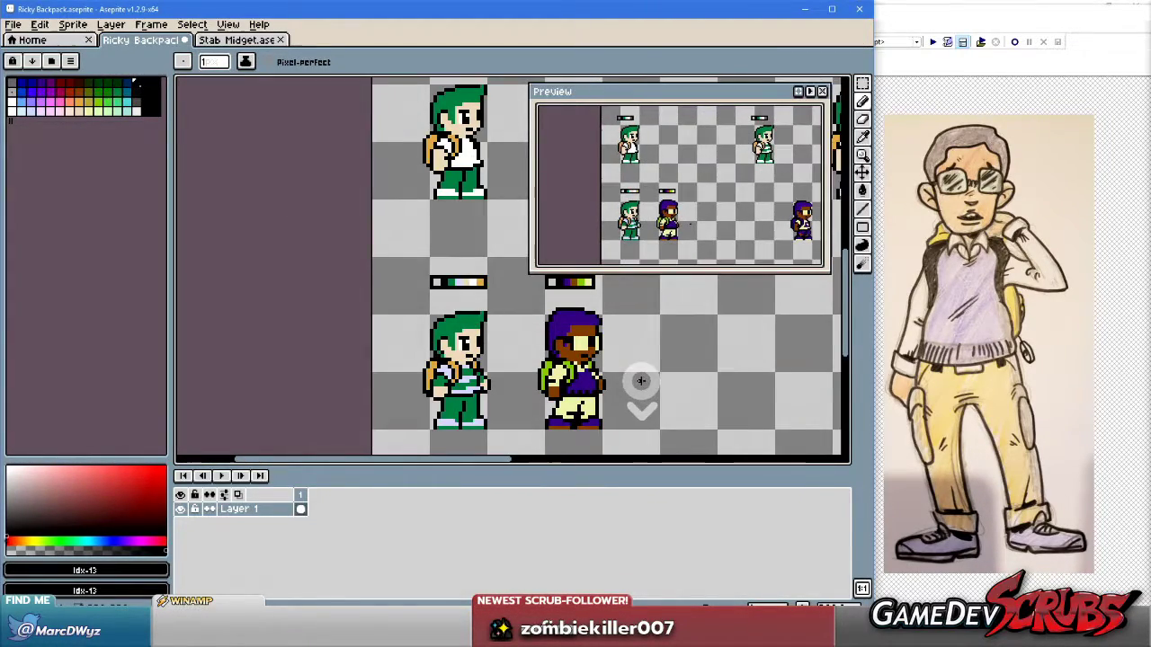
{"action": "scroll", "coordinate": [648, 385], "scroll_direction": "up", "scroll_amount": 2}
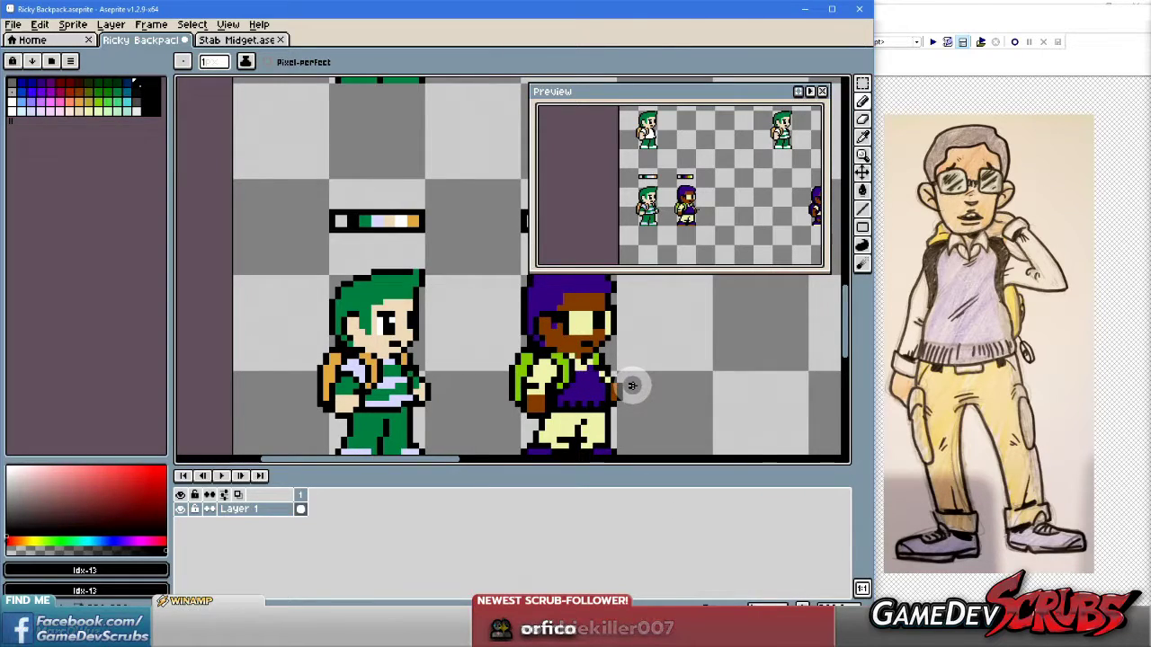
{"action": "scroll", "coordinate": [546, 373], "scroll_direction": "down", "scroll_amount": 2}
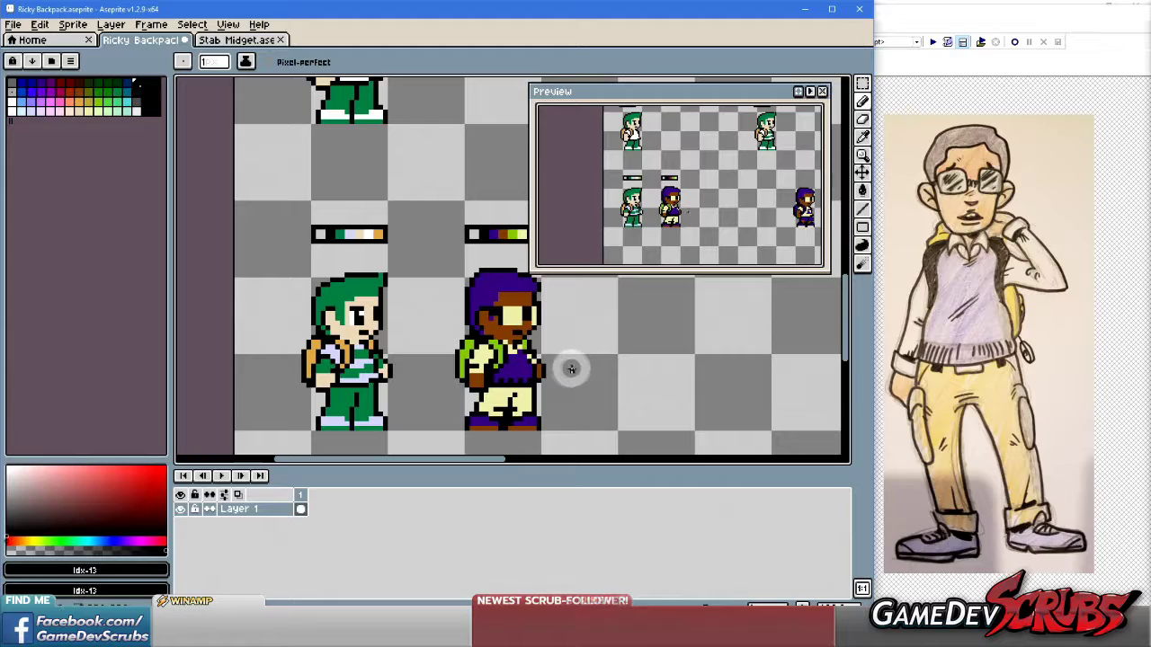
{"action": "scroll", "coordinate": [571, 369], "scroll_direction": "up", "scroll_amount": 4}
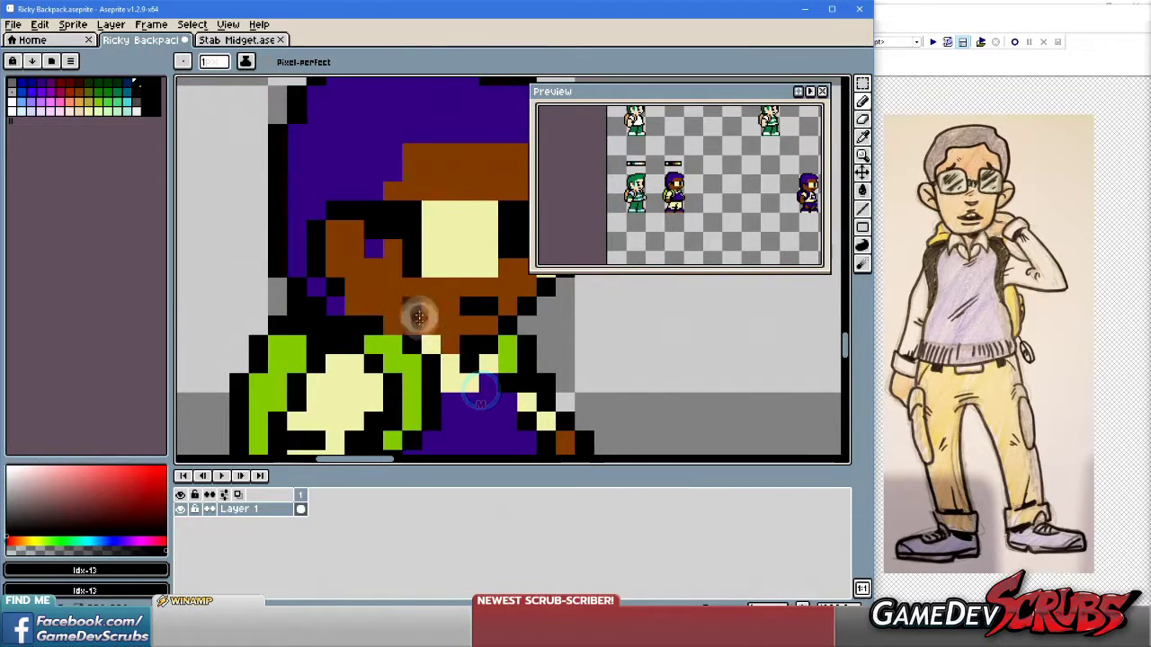
{"action": "scroll", "coordinate": [616, 385], "scroll_direction": "down", "scroll_amount": 3}
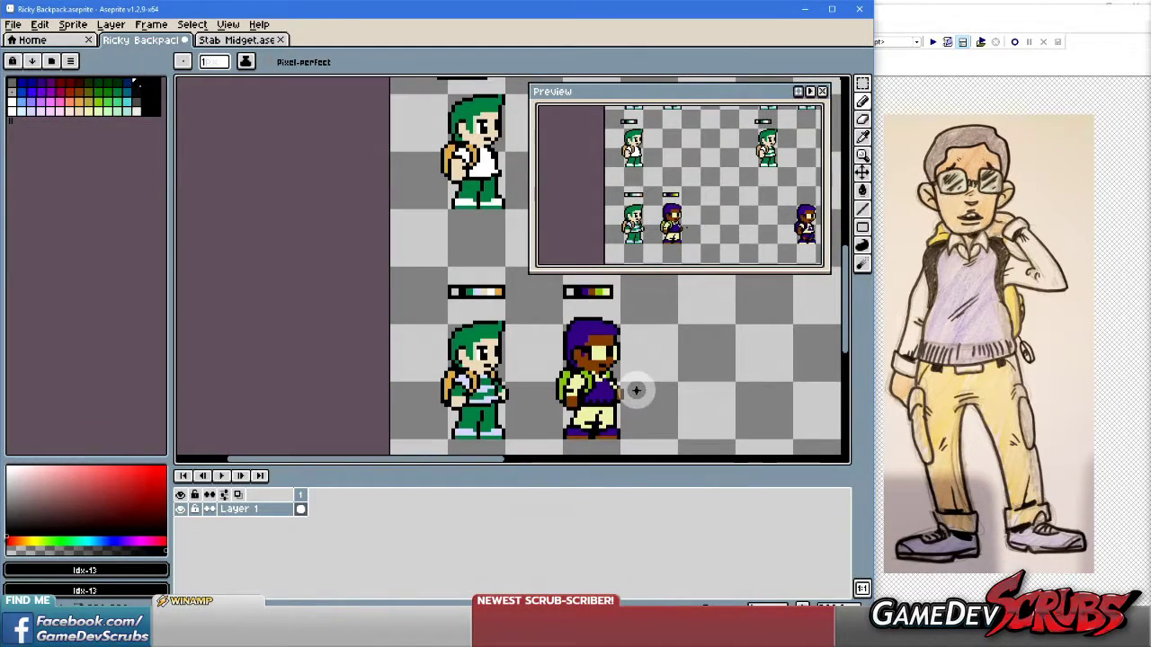
{"action": "scroll", "coordinate": [630, 388], "scroll_direction": "up", "scroll_amount": 3}
{"action": "left_click", "coordinate": [606, 396], "text": "alt"}
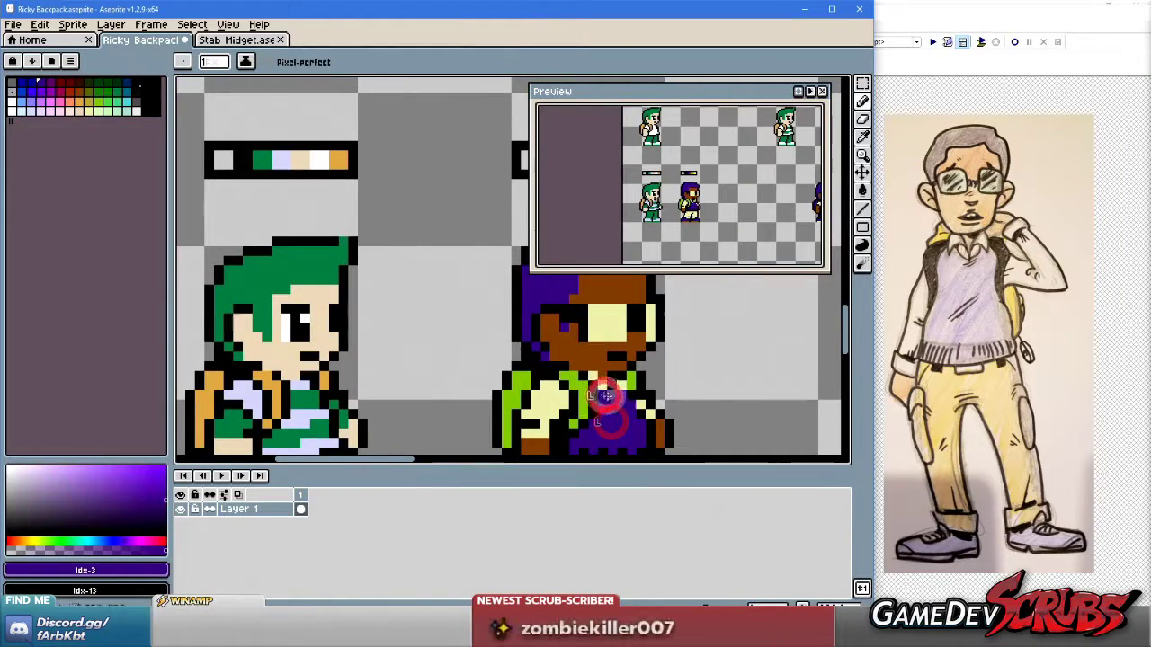
{"action": "scroll", "coordinate": [605, 395], "scroll_direction": "down", "scroll_amount": 2}
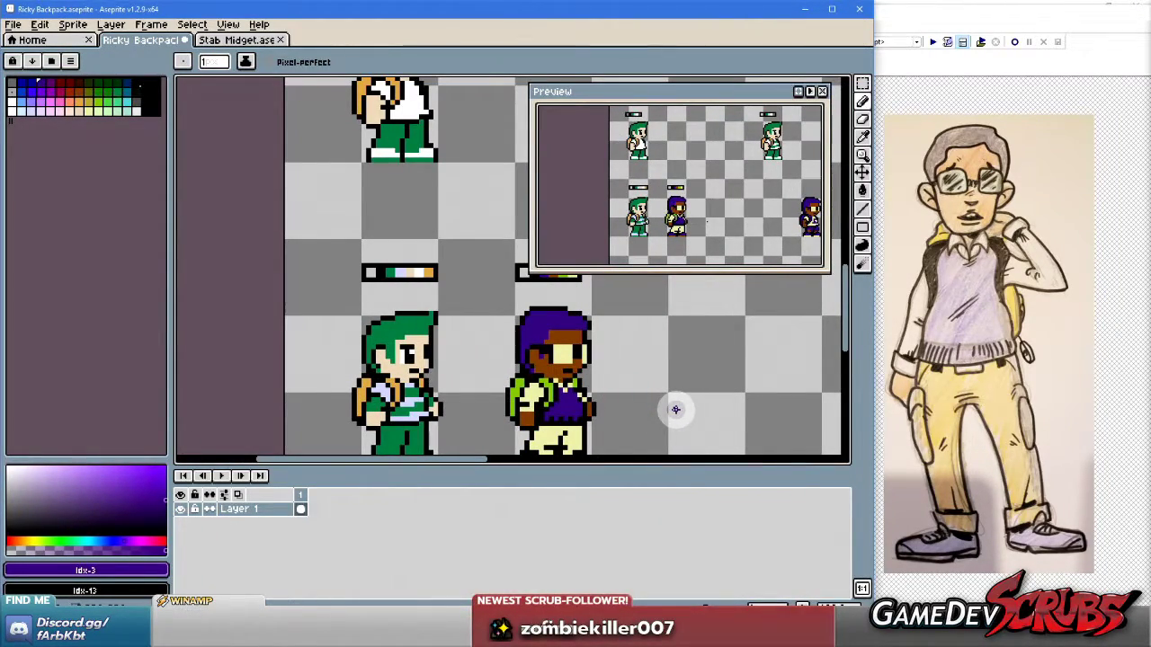
{"action": "key", "text": "ctrl+z"}
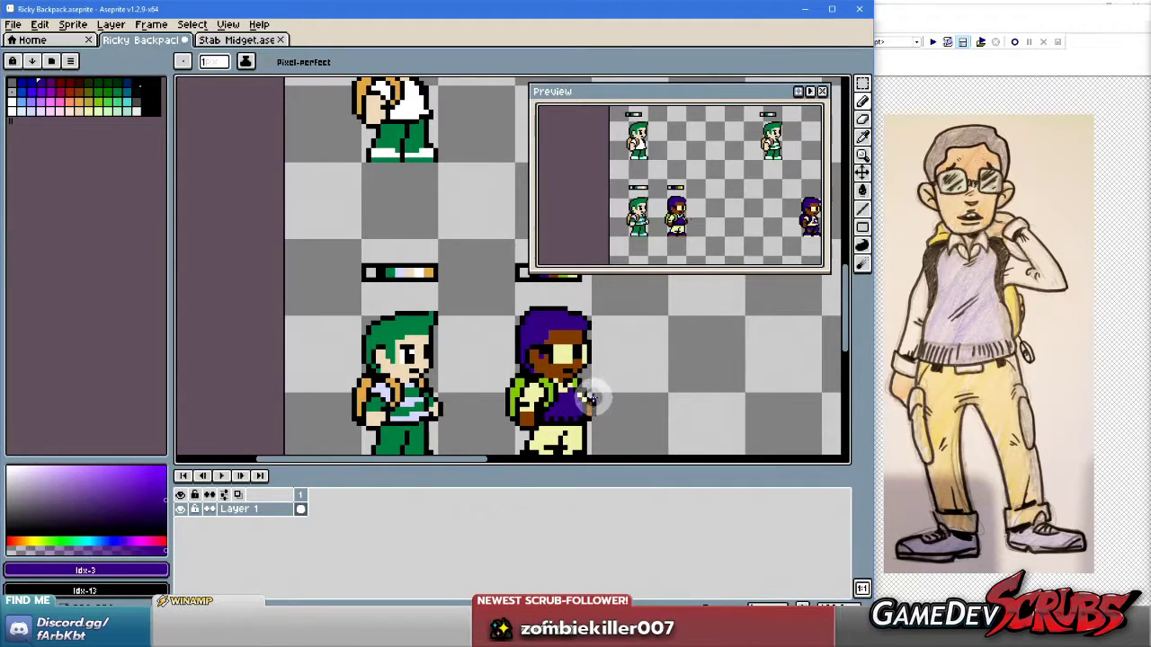
Try the purple pixel at the collar's lower edge again, leaving a single-pixel collar point, and compare it with the neighbouring sprites.
{"action": "scroll", "coordinate": [596, 395], "scroll_direction": "up", "scroll_amount": 4}
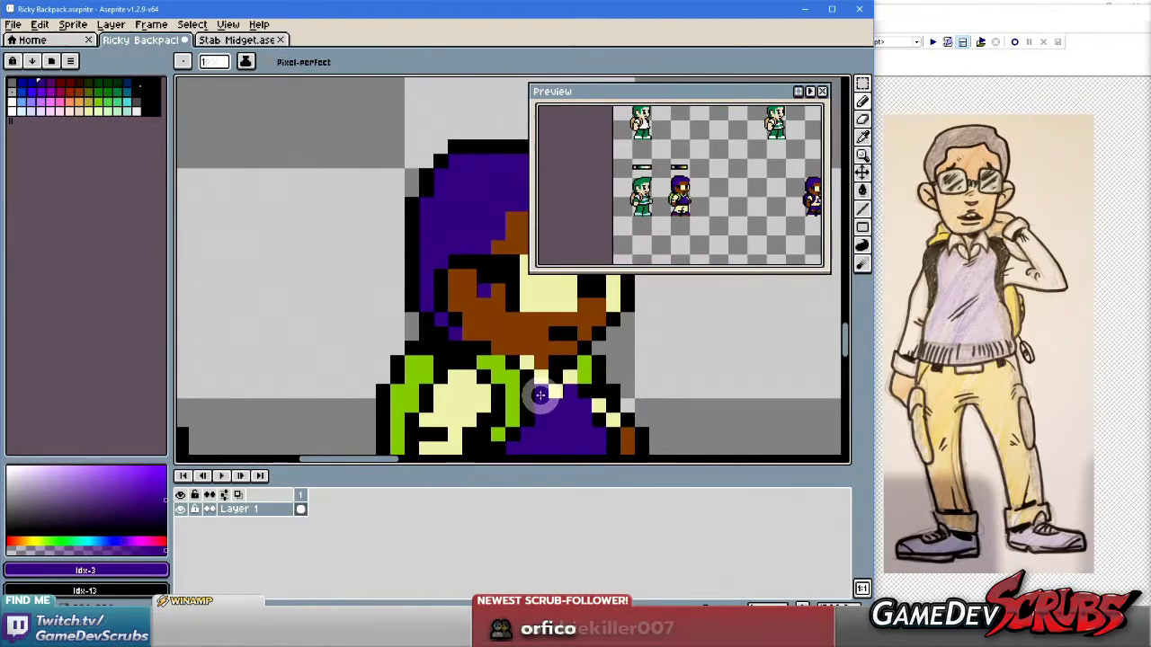
{"action": "scroll", "coordinate": [669, 401], "scroll_direction": "down", "scroll_amount": 2}
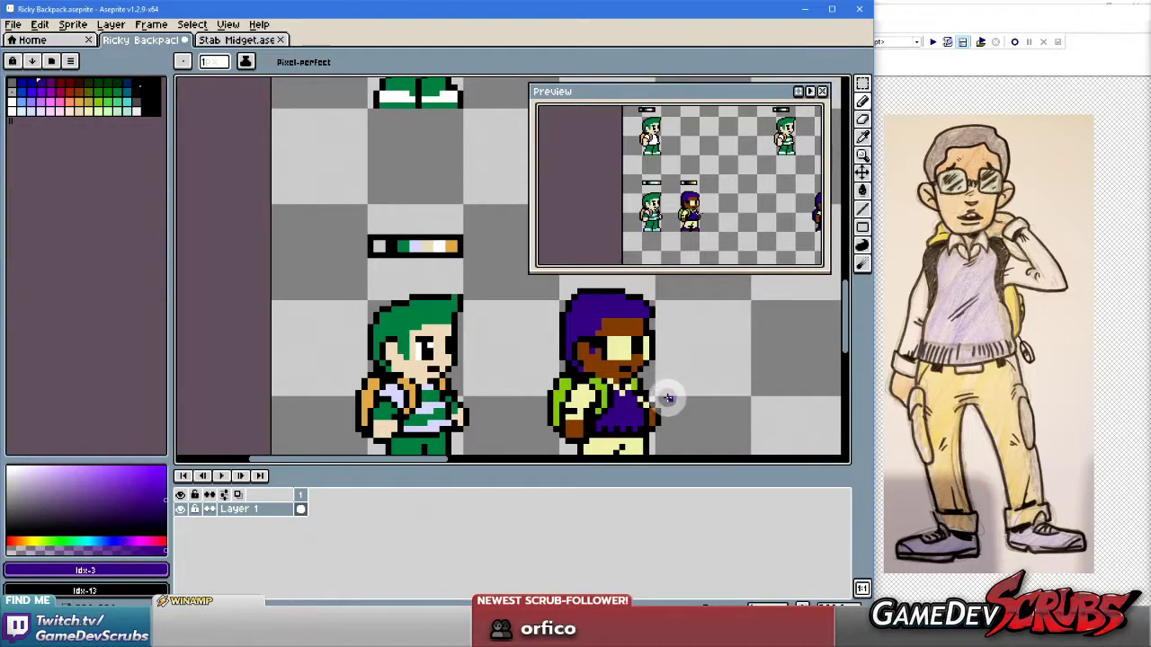
{"action": "scroll", "coordinate": [667, 397], "scroll_direction": "down", "scroll_amount": 2}
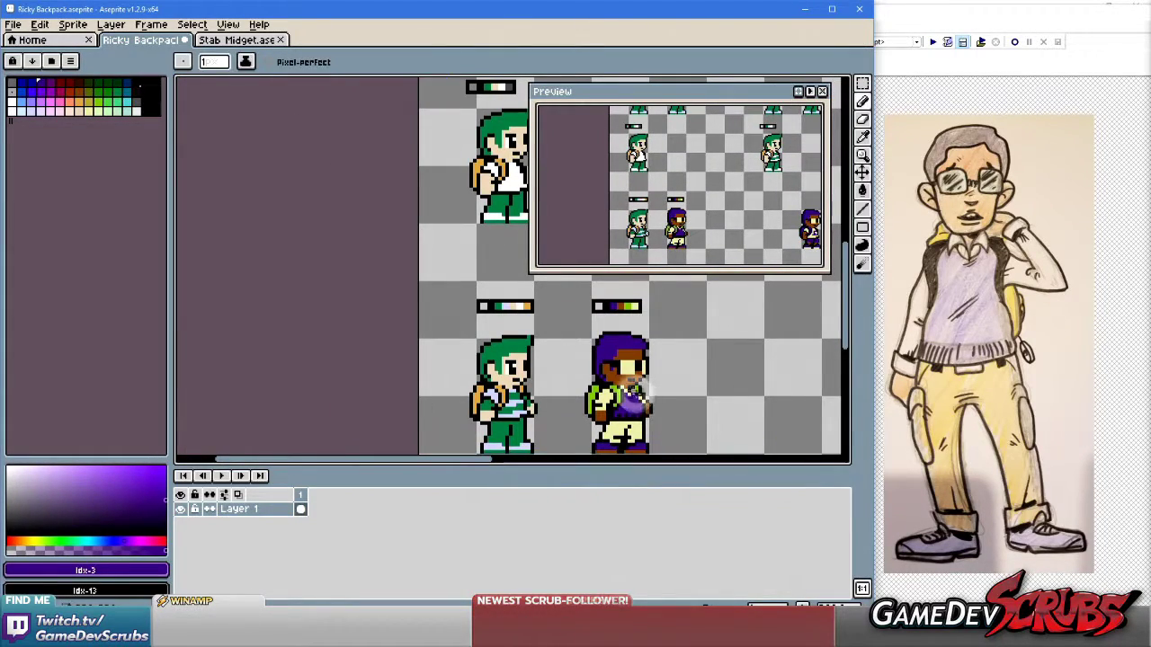
{"action": "scroll", "coordinate": [640, 392], "scroll_direction": "up", "scroll_amount": 3}
{"action": "scroll", "coordinate": [733, 398], "scroll_direction": "down", "scroll_amount": 3}
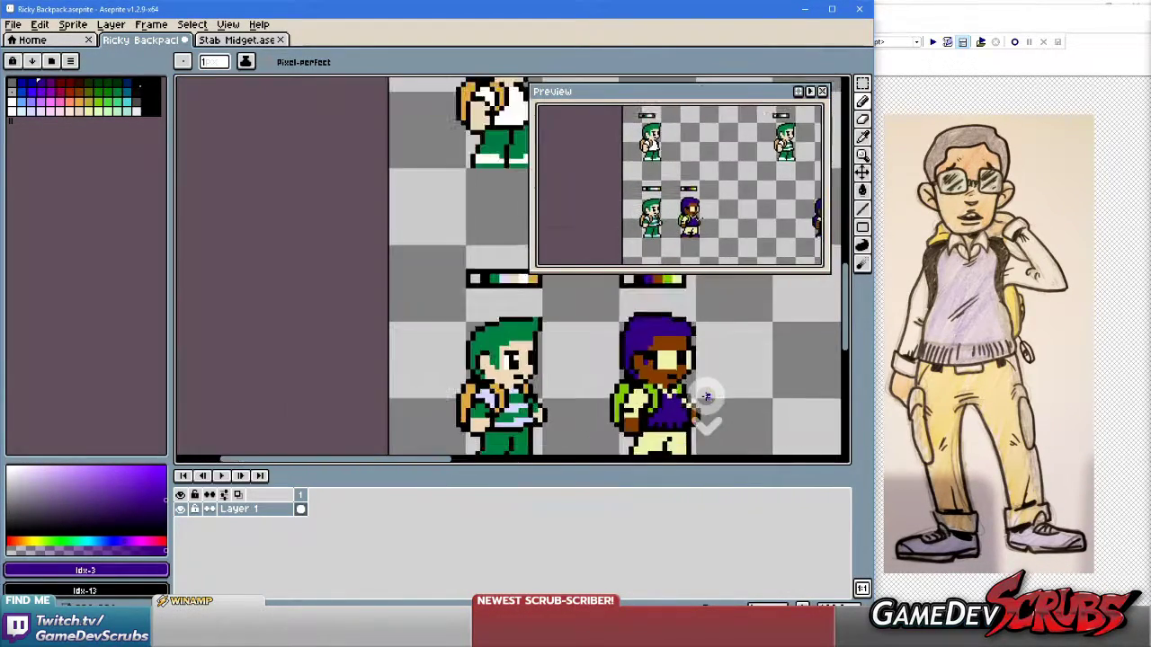
{"action": "scroll", "coordinate": [735, 407], "scroll_direction": "up", "scroll_amount": 3}
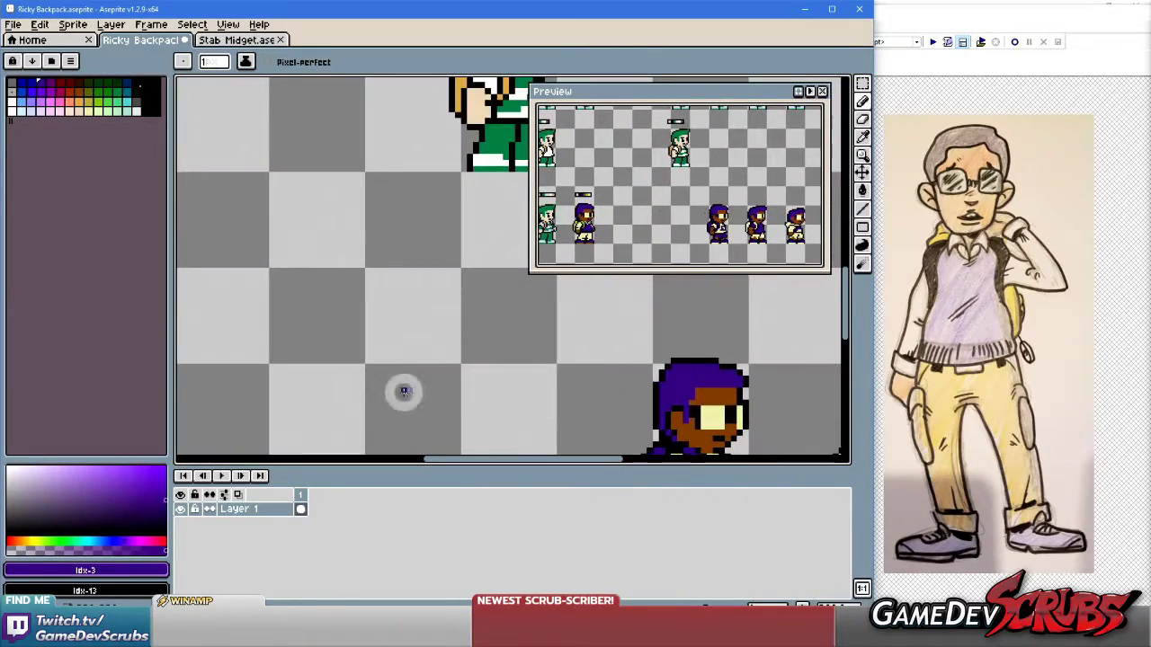
{"action": "scroll", "coordinate": [398, 390], "scroll_direction": "down", "scroll_amount": 1}
{"action": "scroll", "coordinate": [527, 405], "scroll_direction": "up", "scroll_amount": 3}
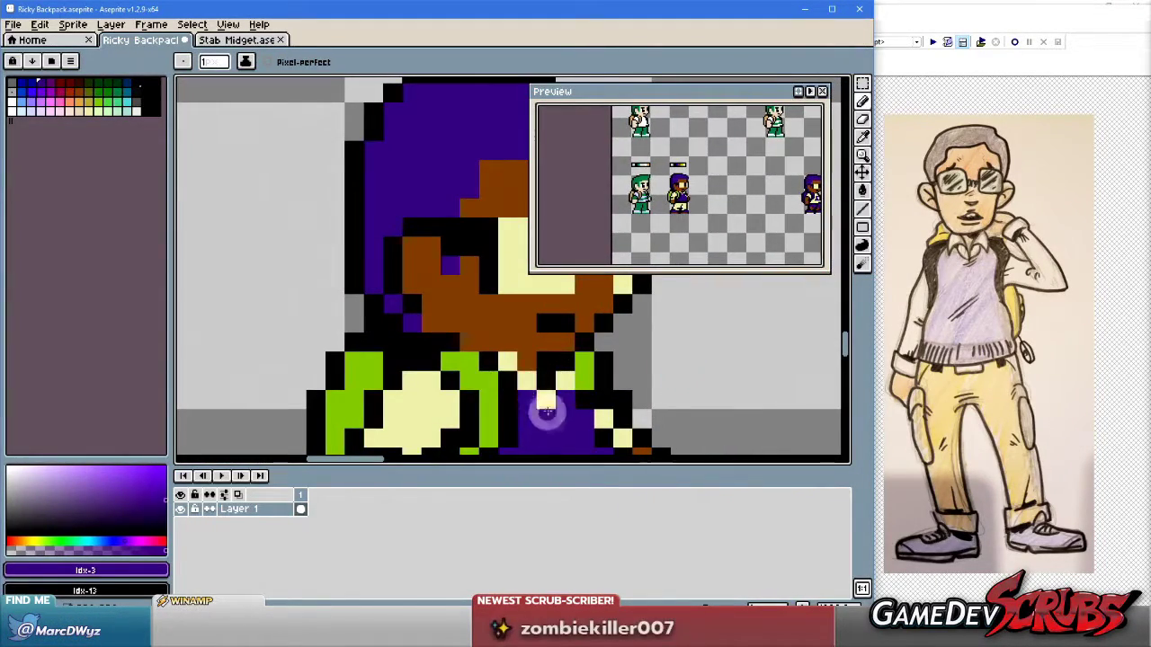
Repaint the purple pixel at the collar's lower edge in the collar's cream and save the file.
{"action": "left_click", "coordinate": [526, 393], "text": "alt"}
{"action": "scroll", "coordinate": [634, 430], "scroll_direction": "down", "scroll_amount": 4}
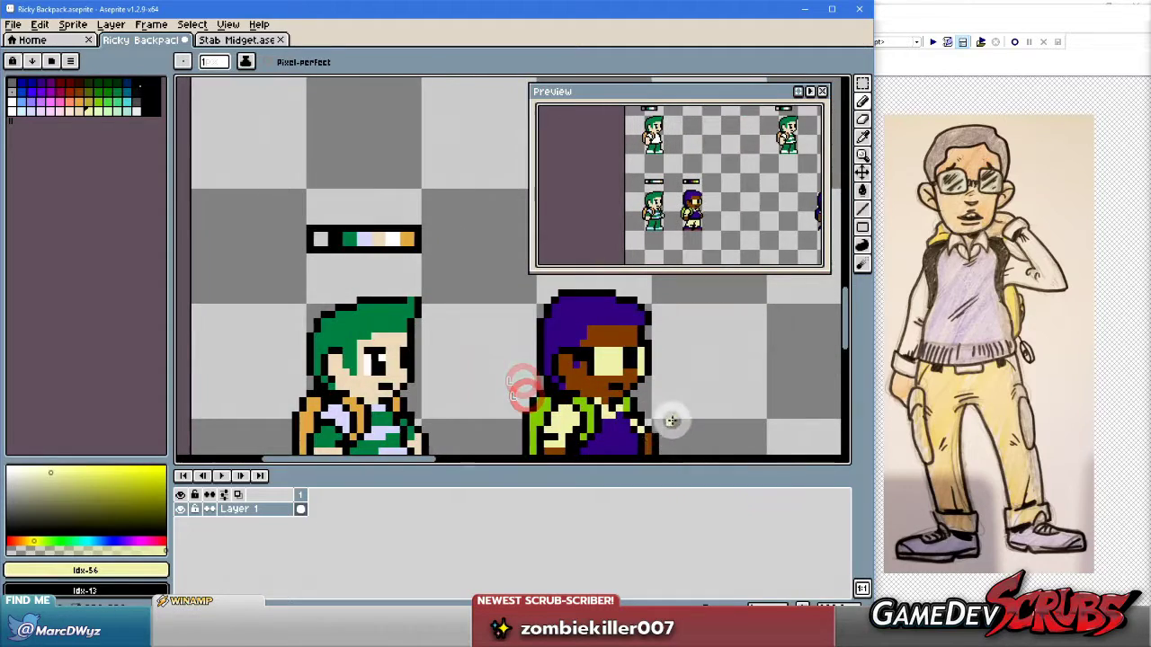
{"action": "scroll", "coordinate": [647, 414], "scroll_direction": "right", "scroll_amount": 2}
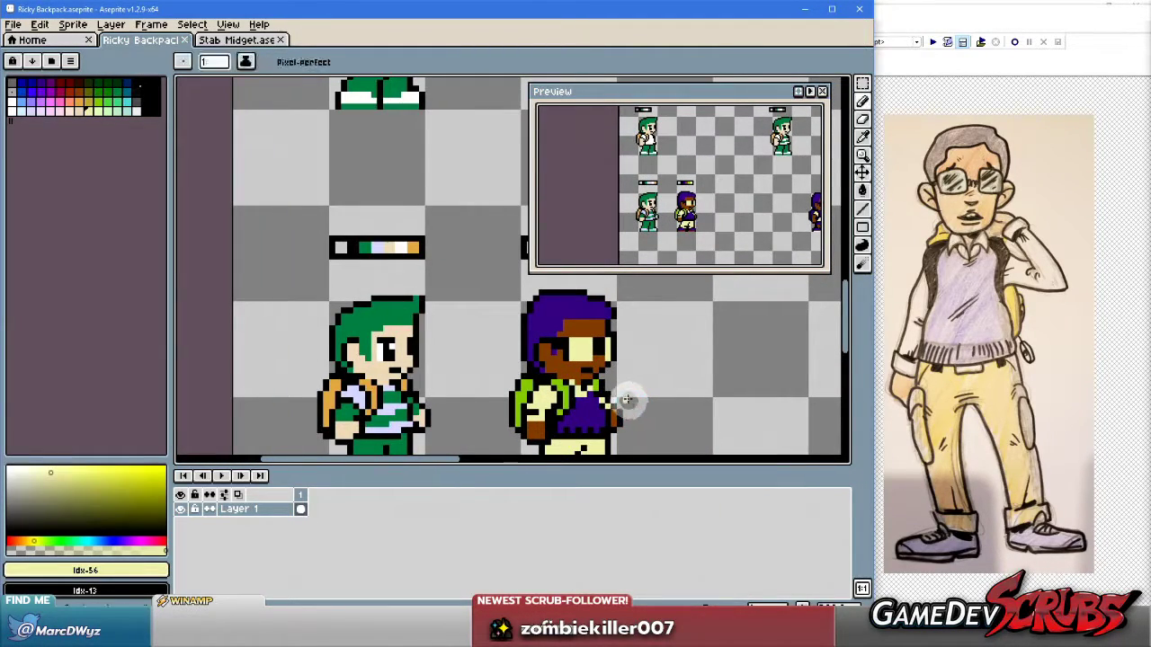
Narrow the Preview window so it covers less of the canvas around the purple-haired sprite.
{"action": "scroll", "coordinate": [633, 410], "scroll_direction": "up", "scroll_amount": 3}
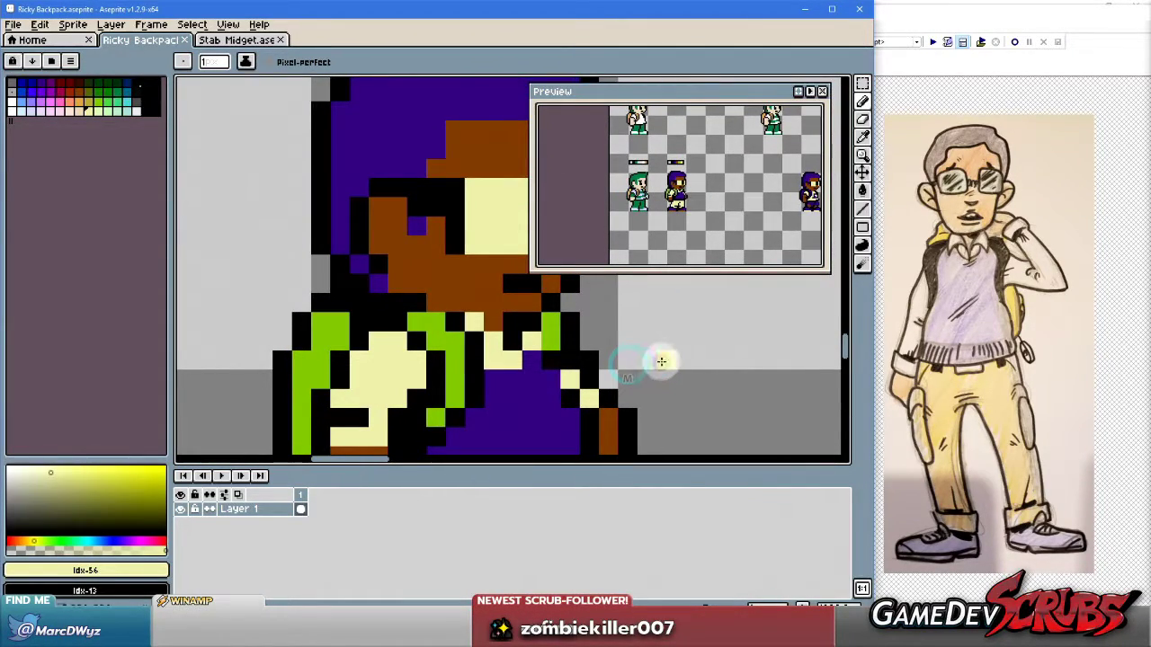
{"action": "scroll", "coordinate": [650, 358], "scroll_direction": "down", "scroll_amount": 4}
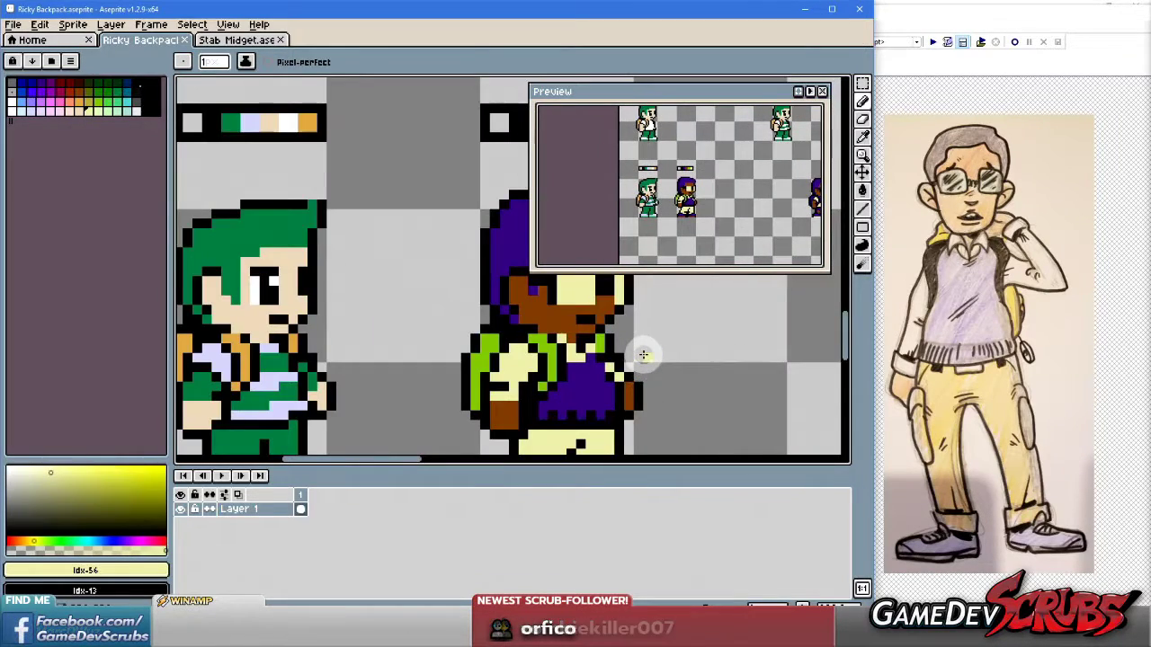
{"action": "left_click_drag", "start_coordinate": [622, 382], "coordinate": [585, 326]}
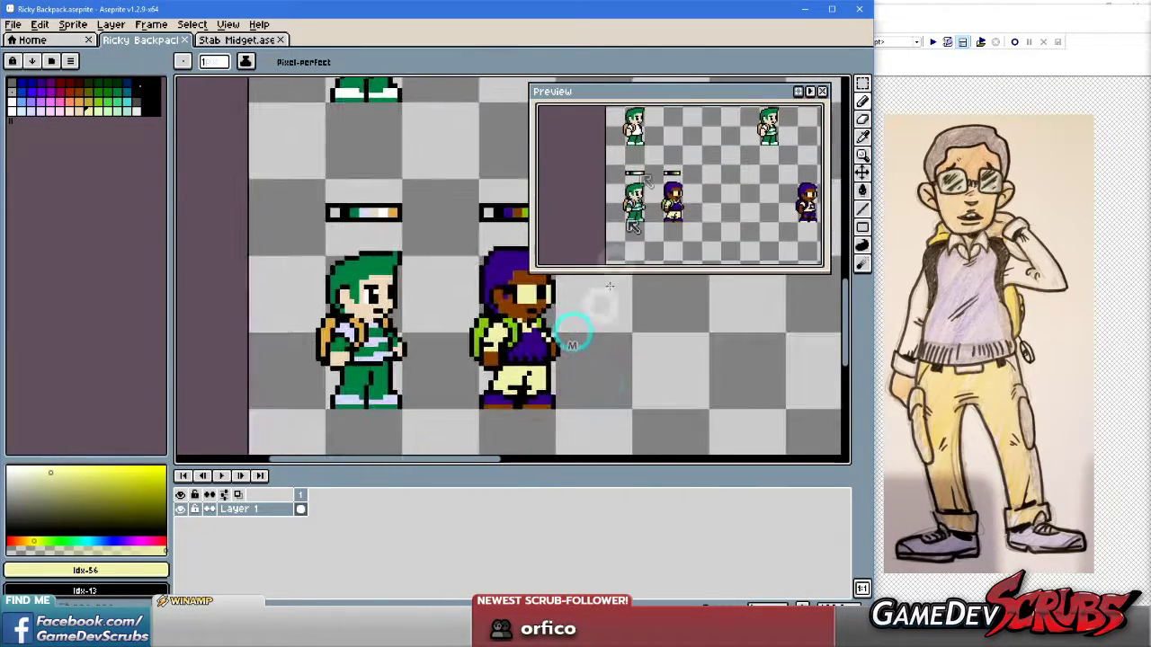
{"action": "left_click_drag", "start_coordinate": [533, 128], "coordinate": [661, 131]}
{"action": "scroll", "coordinate": [578, 355], "scroll_direction": "up", "scroll_amount": 3}
{"action": "left_click_drag", "start_coordinate": [579, 370], "coordinate": [622, 339]}
{"action": "scroll", "coordinate": [788, 201], "scroll_direction": "up", "scroll_amount": 4}
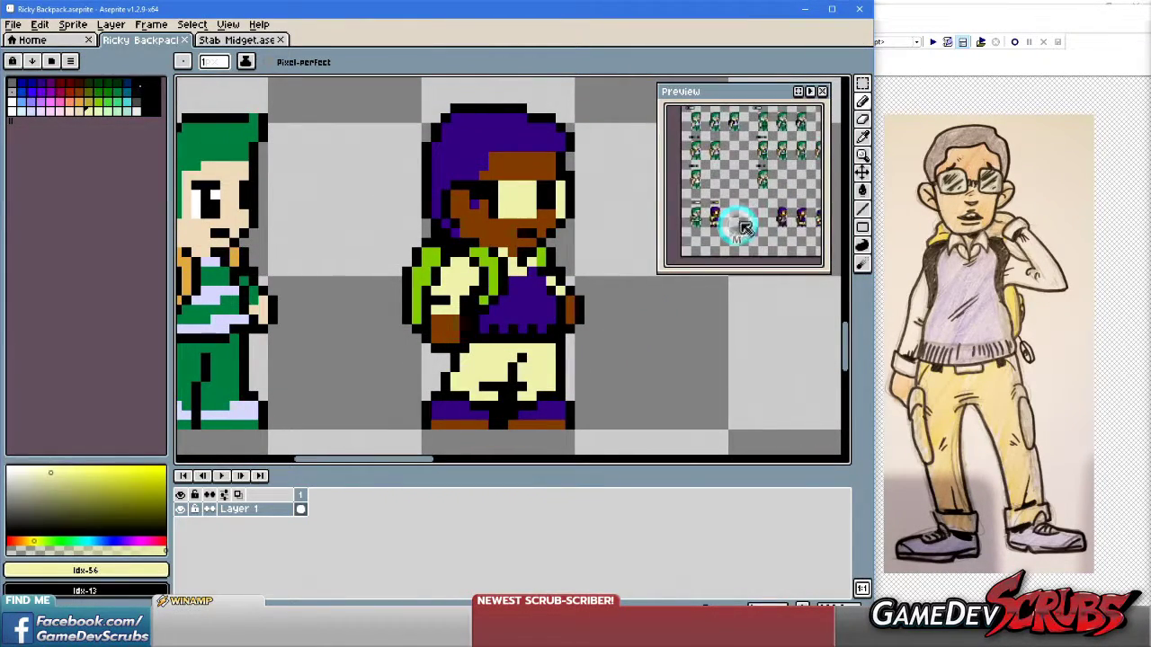
{"action": "scroll", "coordinate": [790, 223], "scroll_direction": "down", "scroll_amount": 4}
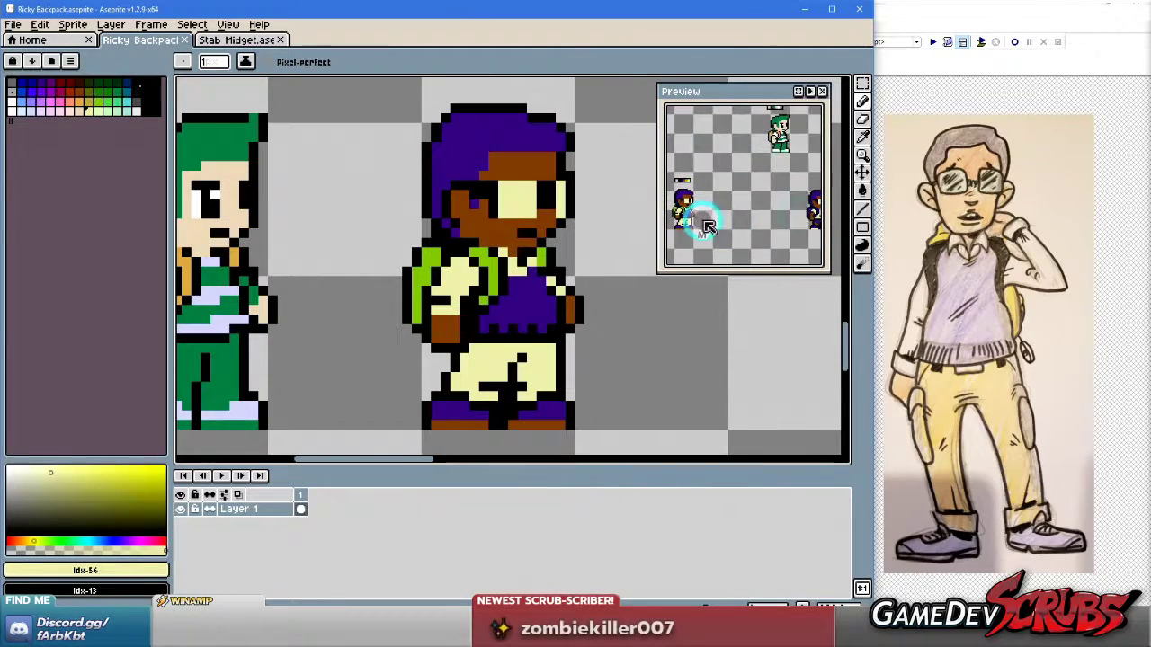
Widen the Preview window slightly, recentre its image, and frame the green-haired and purple-haired sprites in it.
{"action": "left_click", "coordinate": [800, 93]}
{"action": "scroll", "coordinate": [790, 168], "scroll_direction": "down", "scroll_amount": 2}
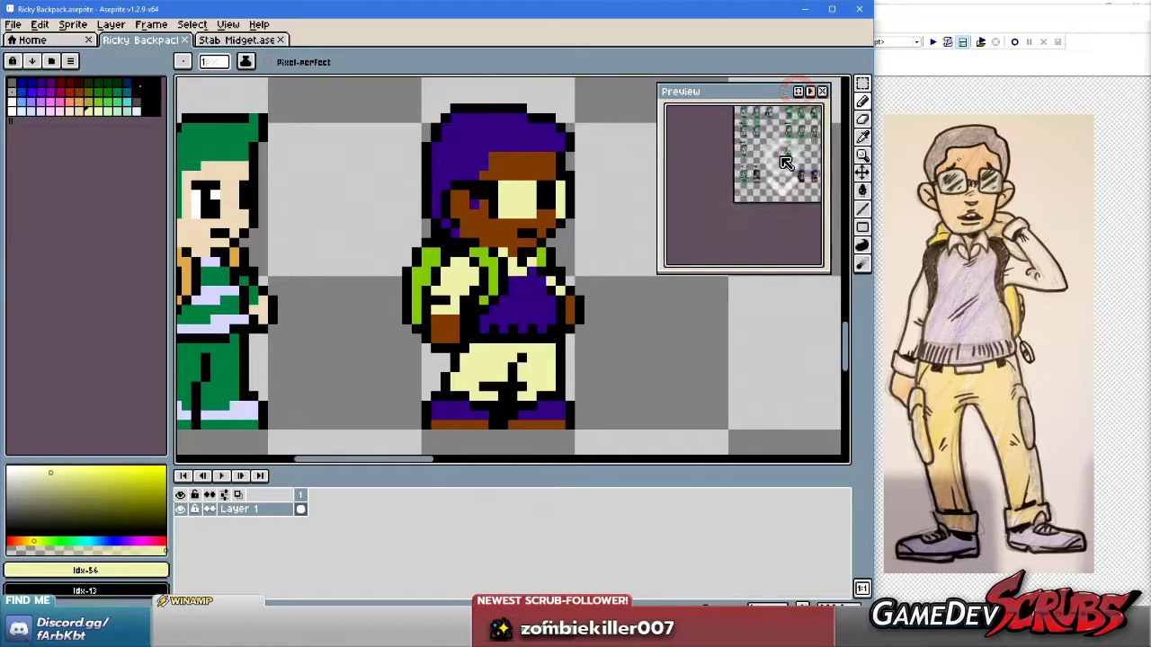
{"action": "mouse_move", "coordinate": [657, 168]}
{"action": "left_mouse_down"}
{"action": "mouse_move", "coordinate": [513, 167]}
{"action": "mouse_move", "coordinate": [642, 169]}
{"action": "left_mouse_up"}
{"action": "left_click", "coordinate": [799, 93]}
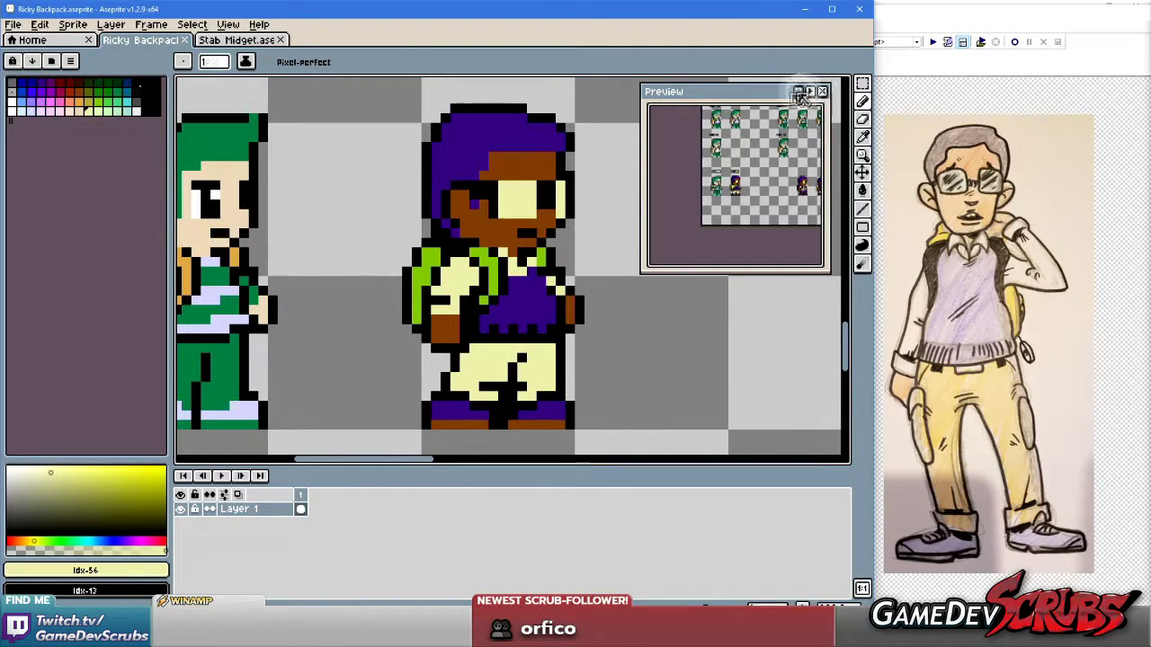
{"action": "scroll", "coordinate": [757, 184], "scroll_direction": "up", "scroll_amount": 3}
{"action": "scroll", "coordinate": [751, 193], "scroll_direction": "down", "scroll_amount": 2}
{"action": "left_click_drag", "start_coordinate": [751, 193], "coordinate": [759, 207]}
{"action": "scroll", "coordinate": [760, 207], "scroll_direction": "down", "scroll_amount": 3}
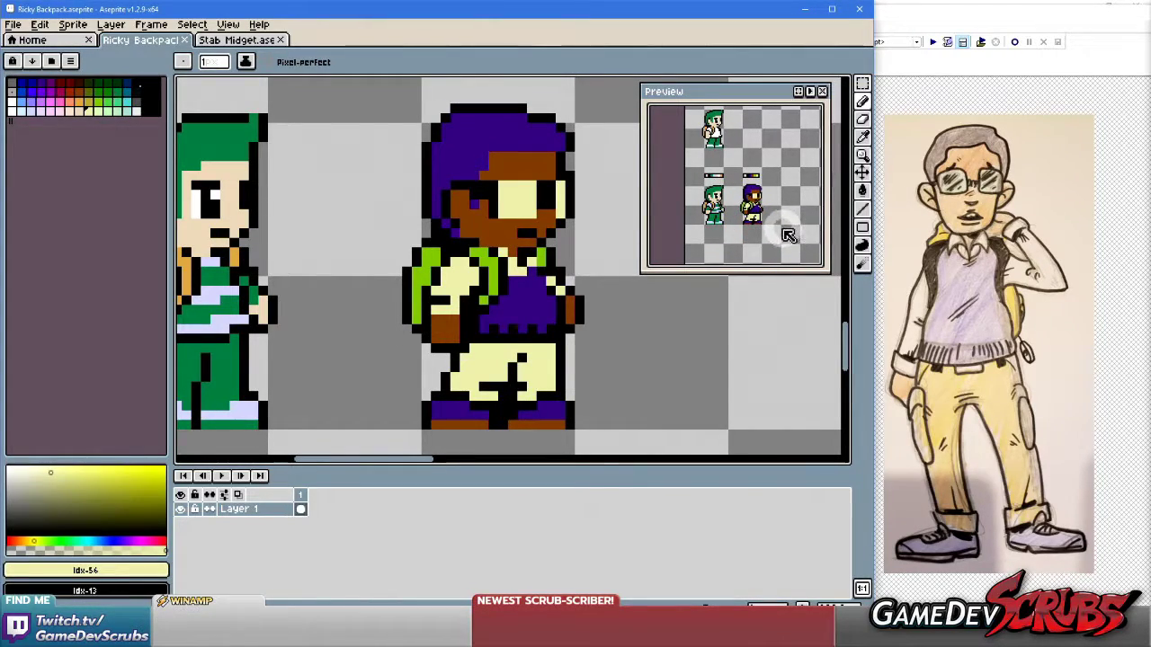
{"action": "scroll", "coordinate": [761, 225], "scroll_direction": "down", "scroll_amount": 1}
{"action": "scroll", "coordinate": [765, 230], "scroll_direction": "up", "scroll_amount": 1}
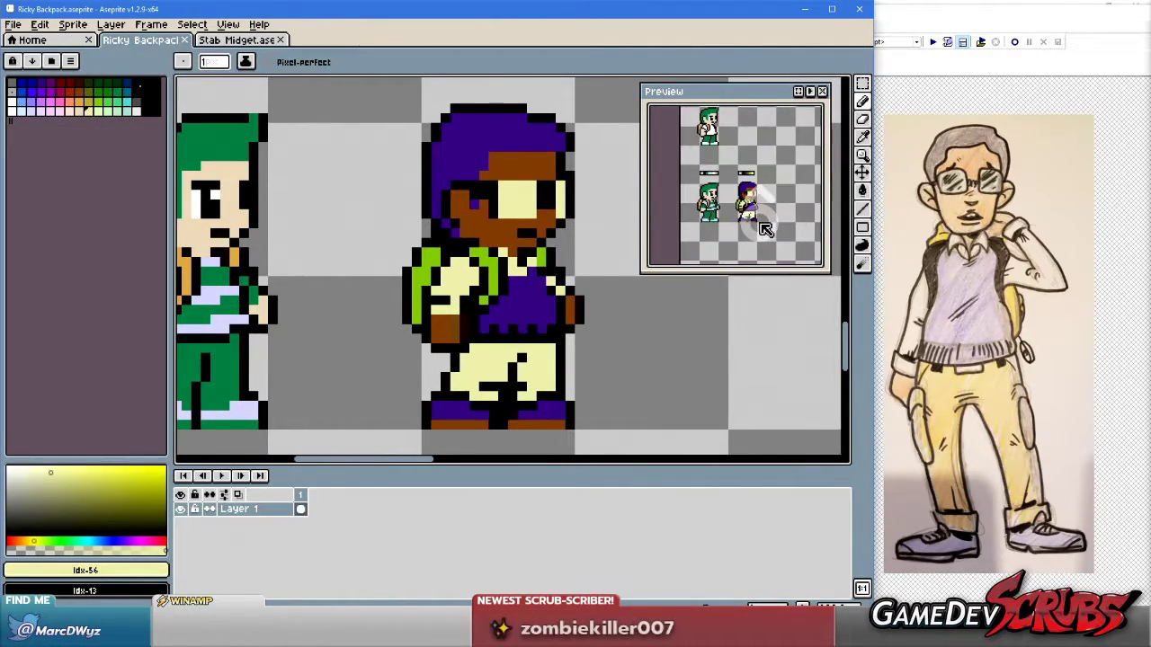
{"action": "scroll", "coordinate": [765, 230], "scroll_direction": "down", "scroll_amount": 1}
{"action": "scroll", "coordinate": [756, 207], "scroll_direction": "up", "scroll_amount": 1}
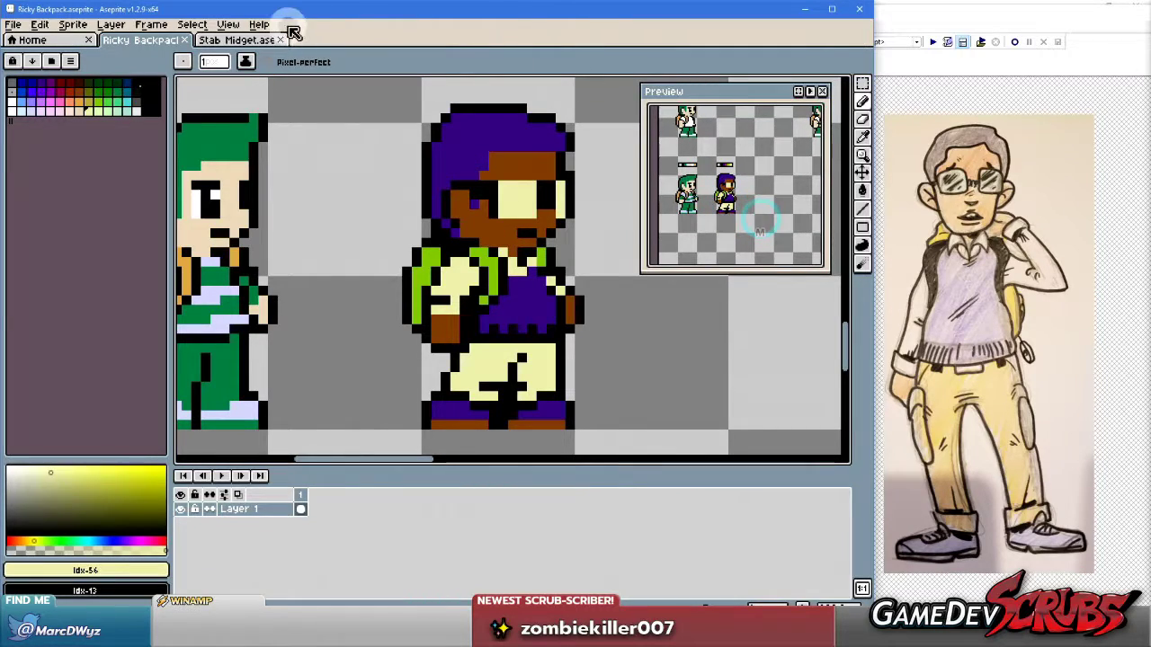
Shift the Preview window slightly, then close it and reopen it.
{"action": "left_click", "coordinate": [227, 25]}
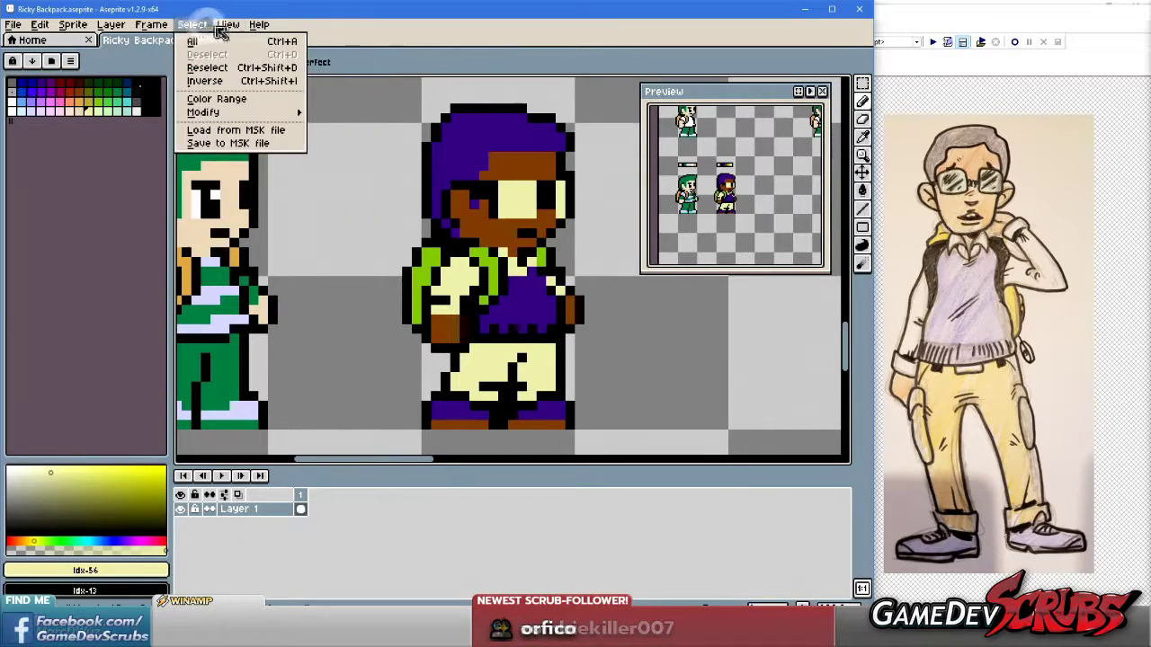
{"action": "mouse_move", "coordinate": [259, 91]}
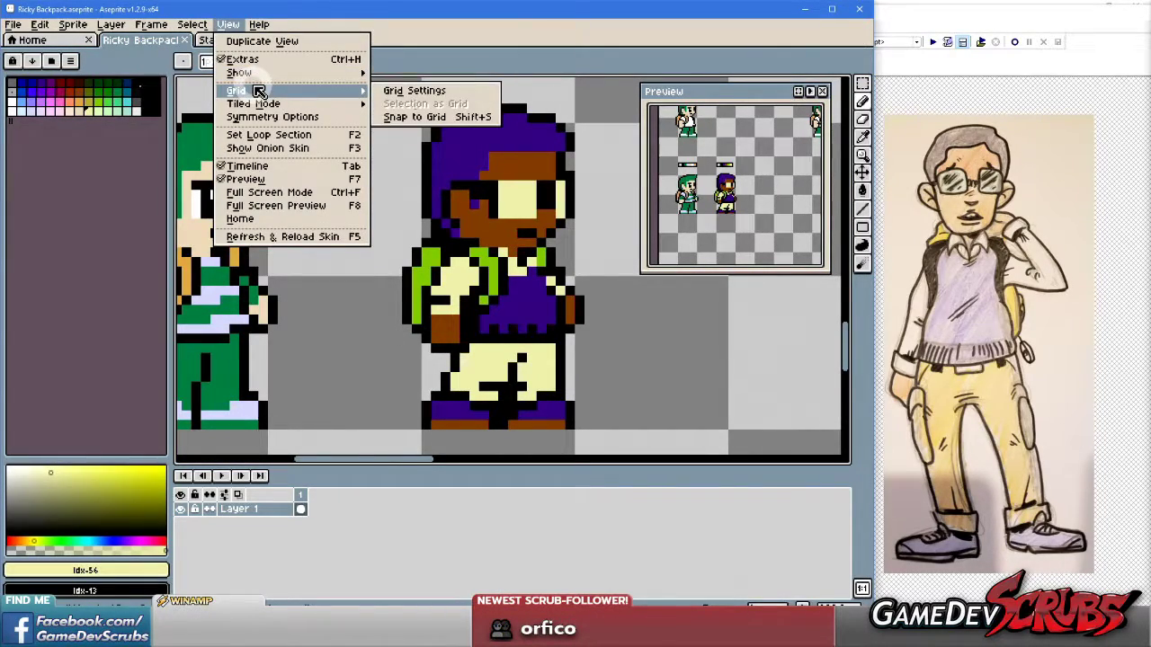
{"action": "left_click", "coordinate": [716, 95]}
{"action": "left_click_drag", "start_coordinate": [711, 97], "coordinate": [678, 99]}
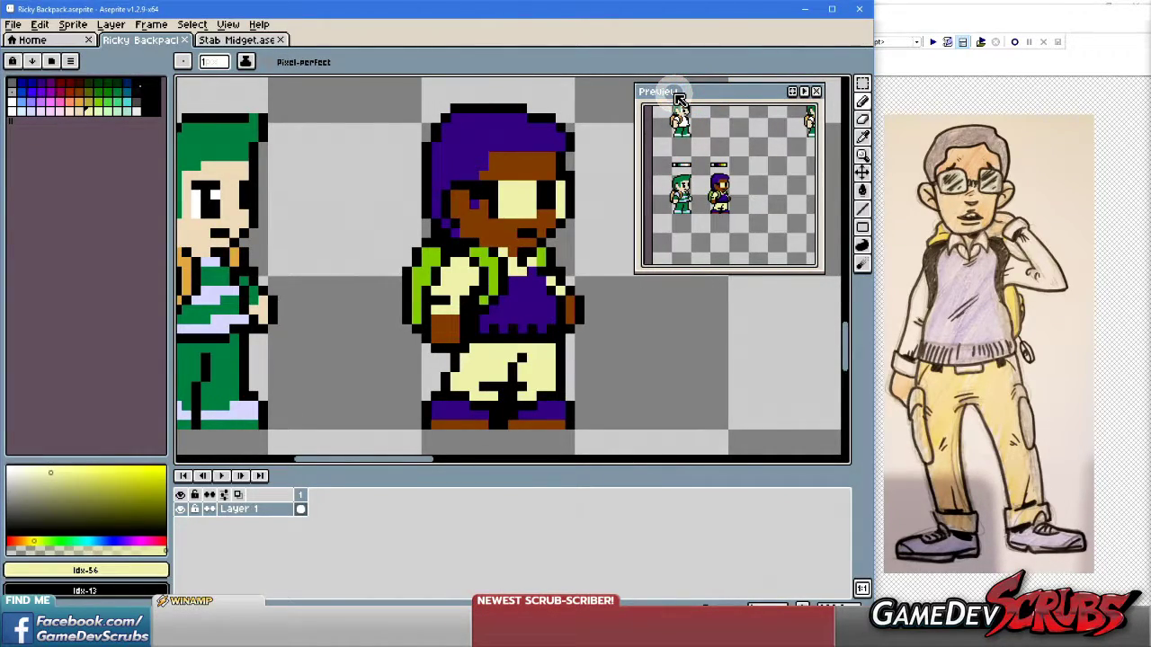
{"action": "left_click", "coordinate": [815, 91]}
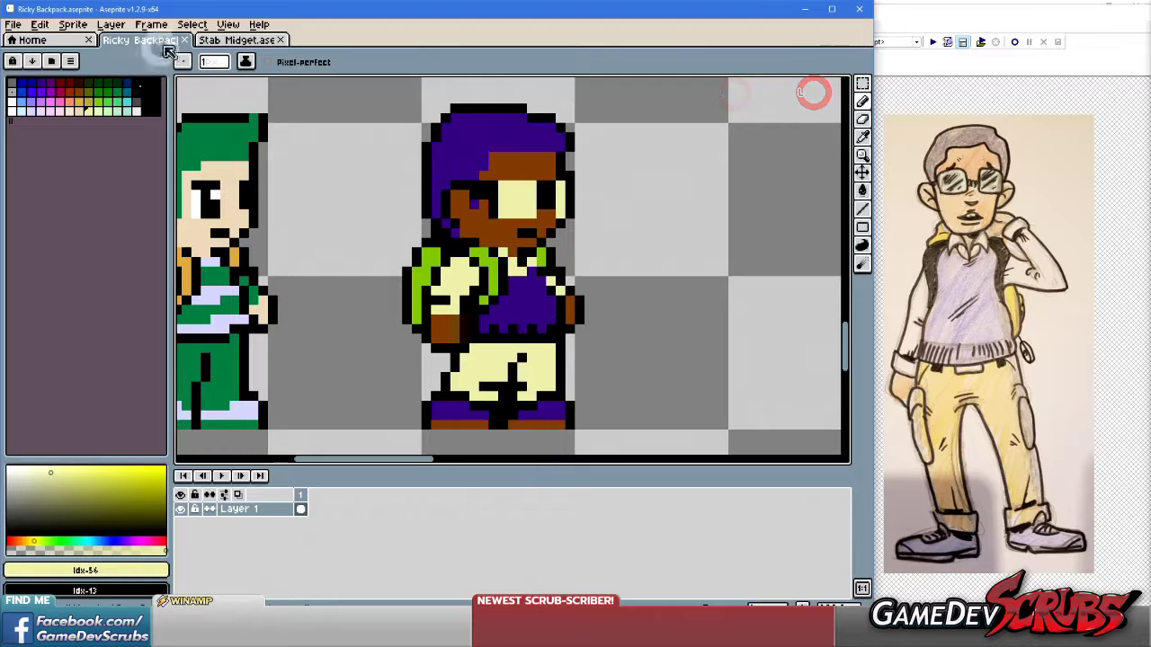
{"action": "left_click", "coordinate": [193, 25]}
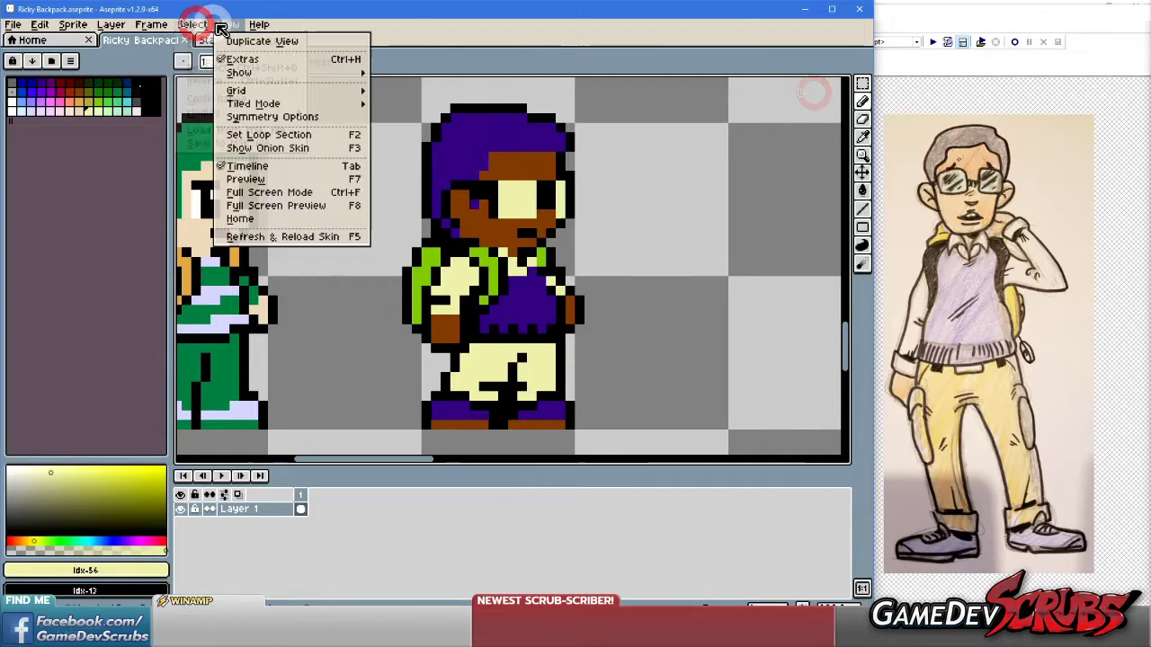
{"action": "left_click", "coordinate": [276, 176]}
Narrow the reopened Preview window and reframe its image on the green-haired and purple-haired sprites.
{"action": "scroll", "coordinate": [717, 200], "scroll_direction": "up", "scroll_amount": 1}
{"action": "scroll", "coordinate": [716, 199], "scroll_direction": "down", "scroll_amount": 1}
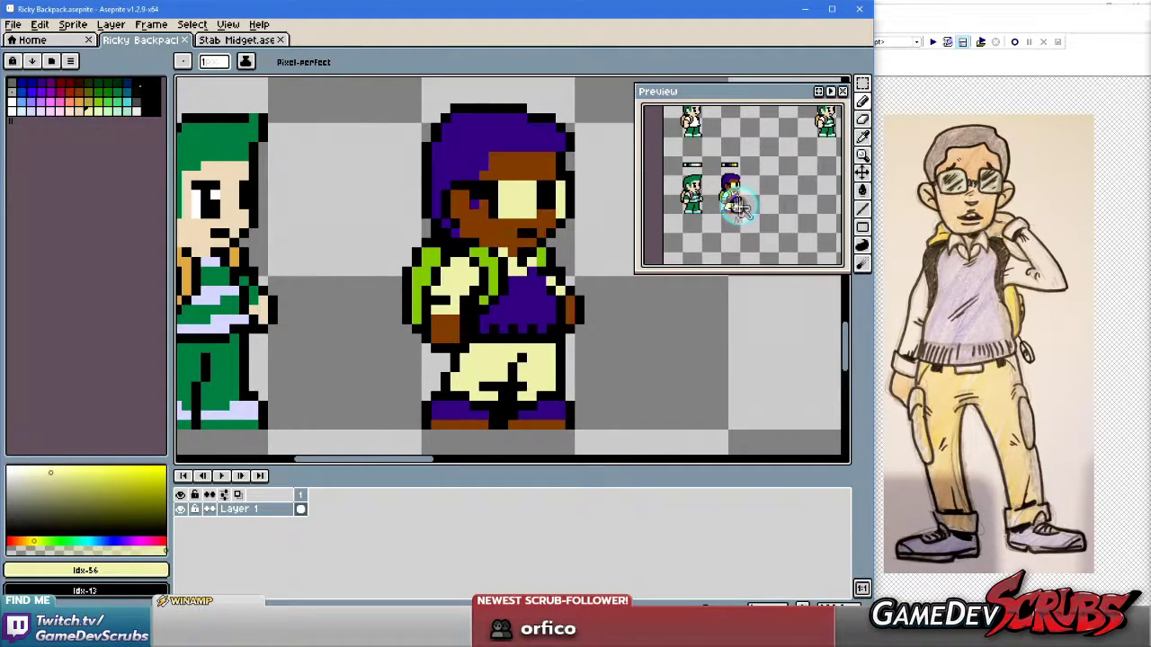
{"action": "scroll", "coordinate": [745, 192], "scroll_direction": "down", "scroll_amount": 1}
{"action": "scroll", "coordinate": [770, 213], "scroll_direction": "up", "scroll_amount": 1}
{"action": "scroll", "coordinate": [765, 202], "scroll_direction": "down", "scroll_amount": 1}
{"action": "scroll", "coordinate": [769, 206], "scroll_direction": "up", "scroll_amount": 1}
{"action": "left_click_drag", "start_coordinate": [746, 196], "coordinate": [757, 198]}
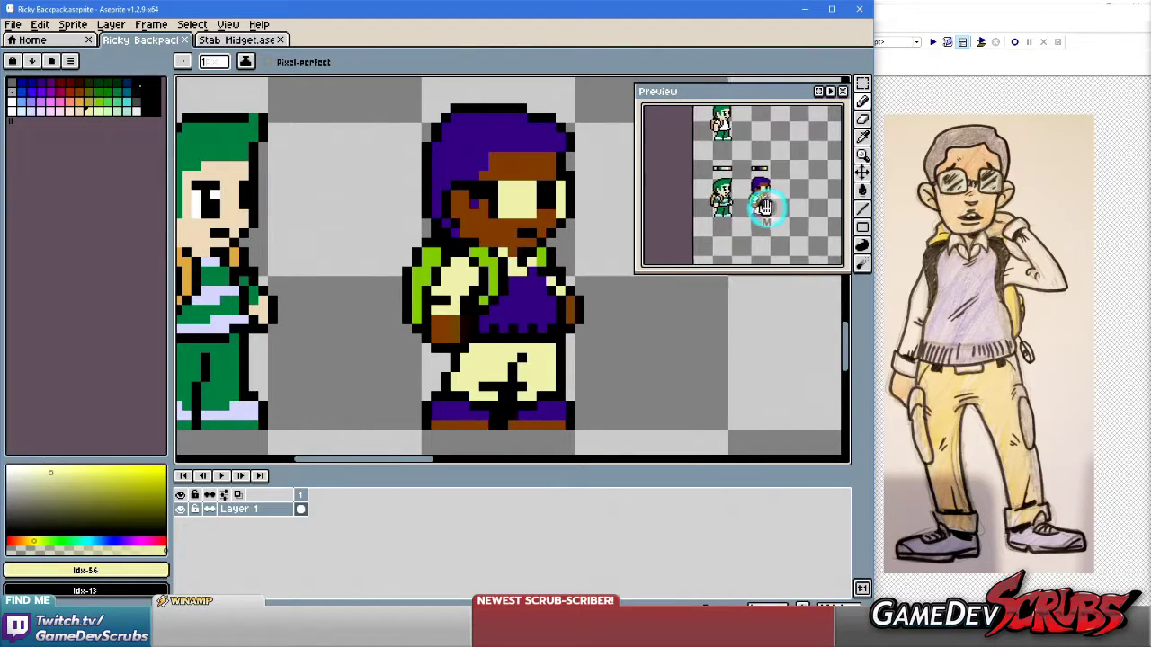
{"action": "left_click_drag", "start_coordinate": [638, 196], "coordinate": [726, 198]}
{"action": "scroll", "coordinate": [803, 192], "scroll_direction": "down", "scroll_amount": 1}
{"action": "left_click_drag", "start_coordinate": [803, 193], "coordinate": [813, 202]}
{"action": "scroll", "coordinate": [520, 296], "scroll_direction": "down", "scroll_amount": 1}
Try extending the vest's lower edge towards the back hand with the vest's purple, and undo it.
{"action": "scroll", "coordinate": [503, 301], "scroll_direction": "down", "scroll_amount": 3}
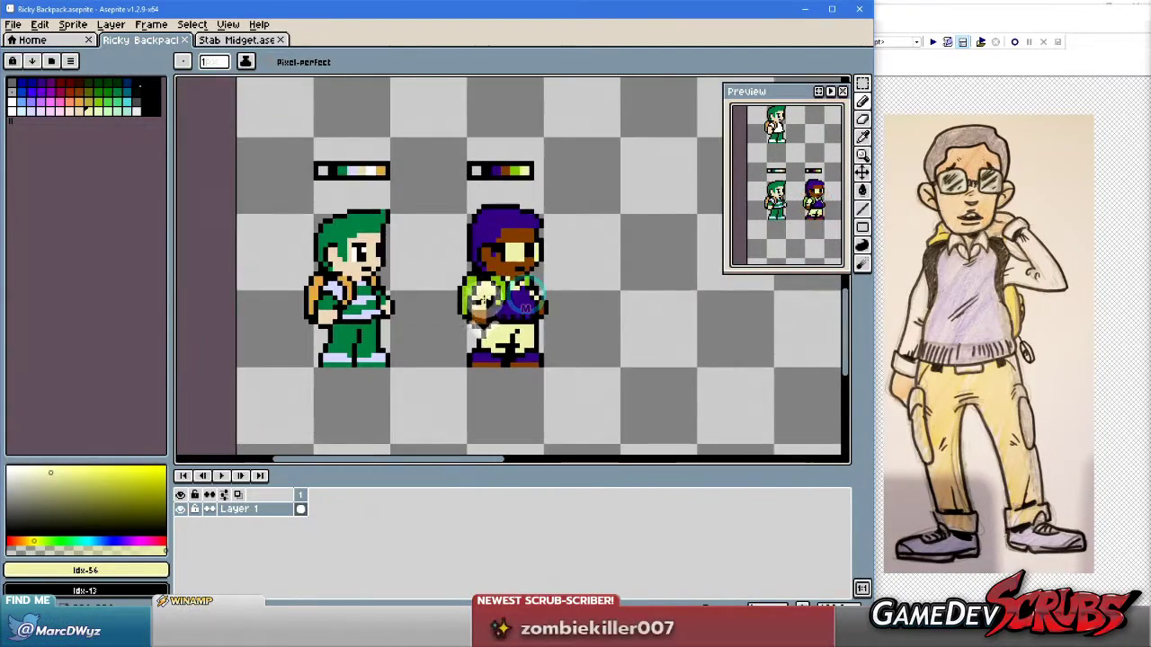
{"action": "scroll", "coordinate": [452, 306], "scroll_direction": "up", "scroll_amount": 2}
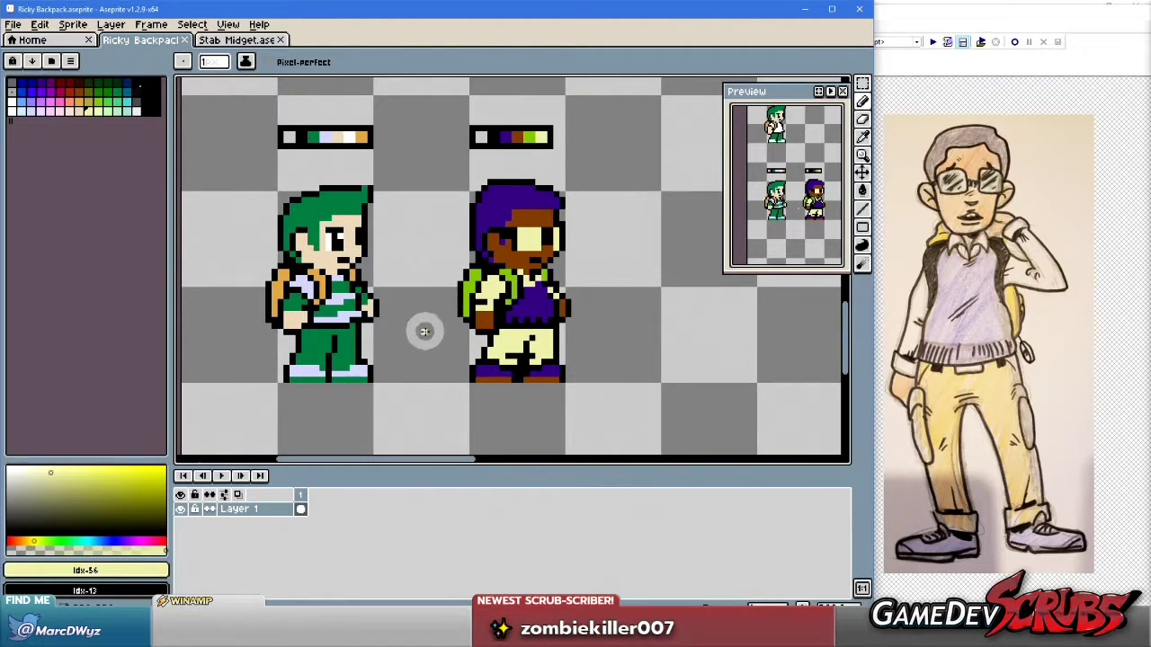
{"action": "scroll", "coordinate": [441, 308], "scroll_direction": "up", "scroll_amount": 1}
{"action": "scroll", "coordinate": [440, 308], "scroll_direction": "down", "scroll_amount": 2}
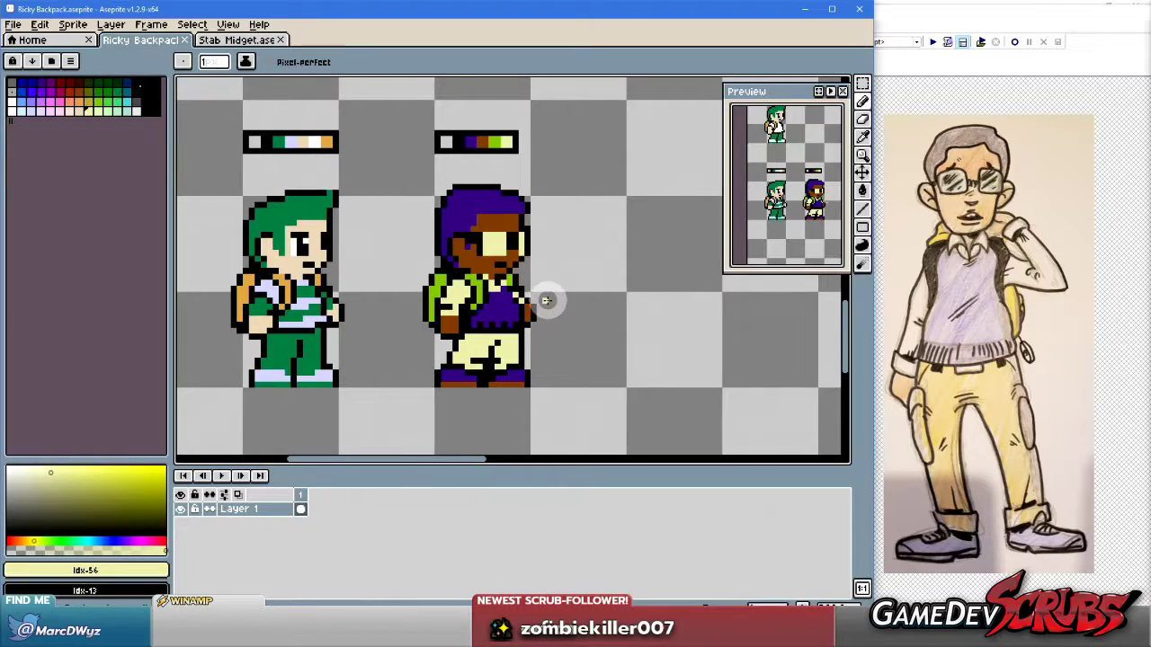
{"action": "scroll", "coordinate": [540, 302], "scroll_direction": "up", "scroll_amount": 3}
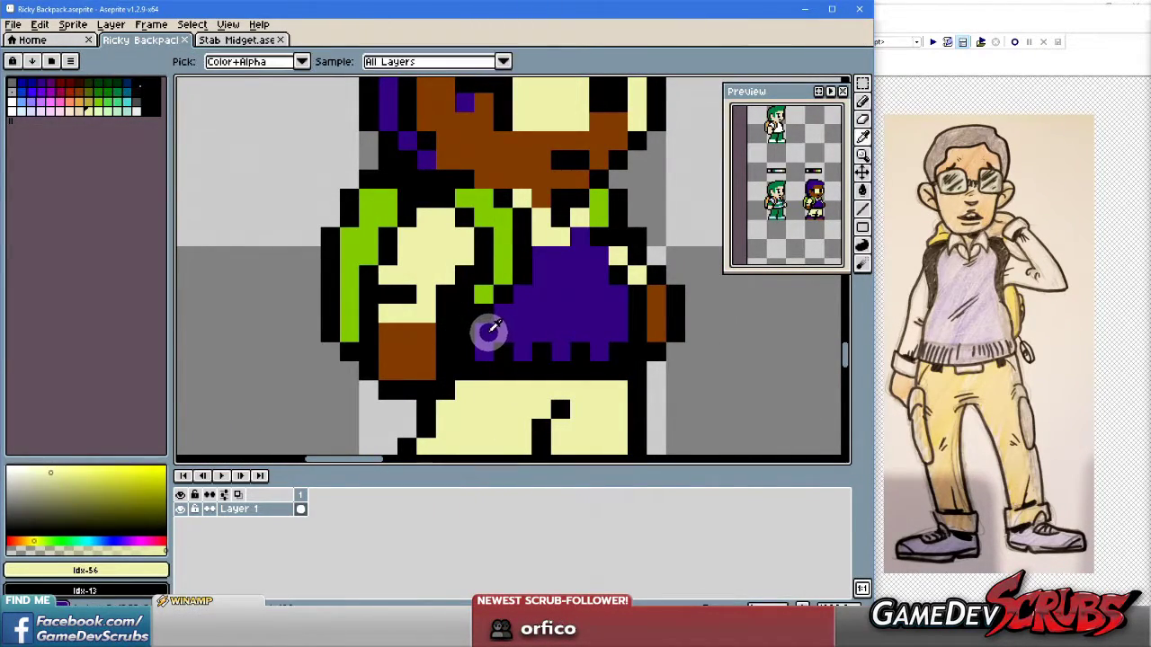
{"action": "left_click", "coordinate": [467, 331], "text": "alt"}
{"action": "scroll", "coordinate": [650, 343], "scroll_direction": "down", "scroll_amount": 2}
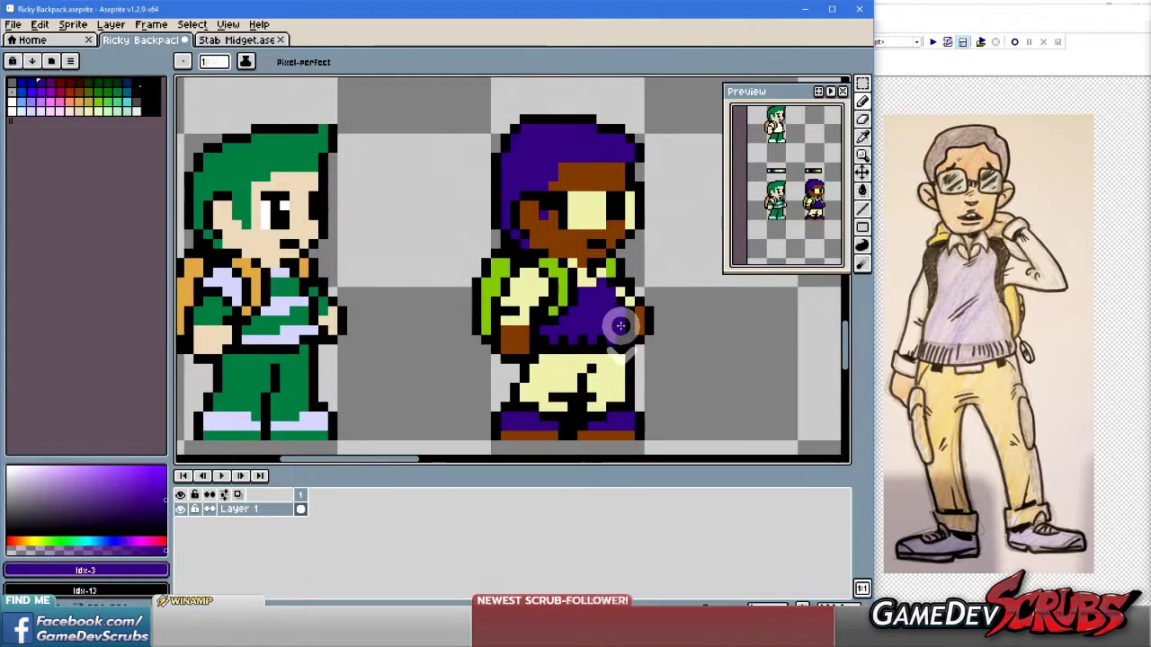
{"action": "key", "text": "ctrl+z"}
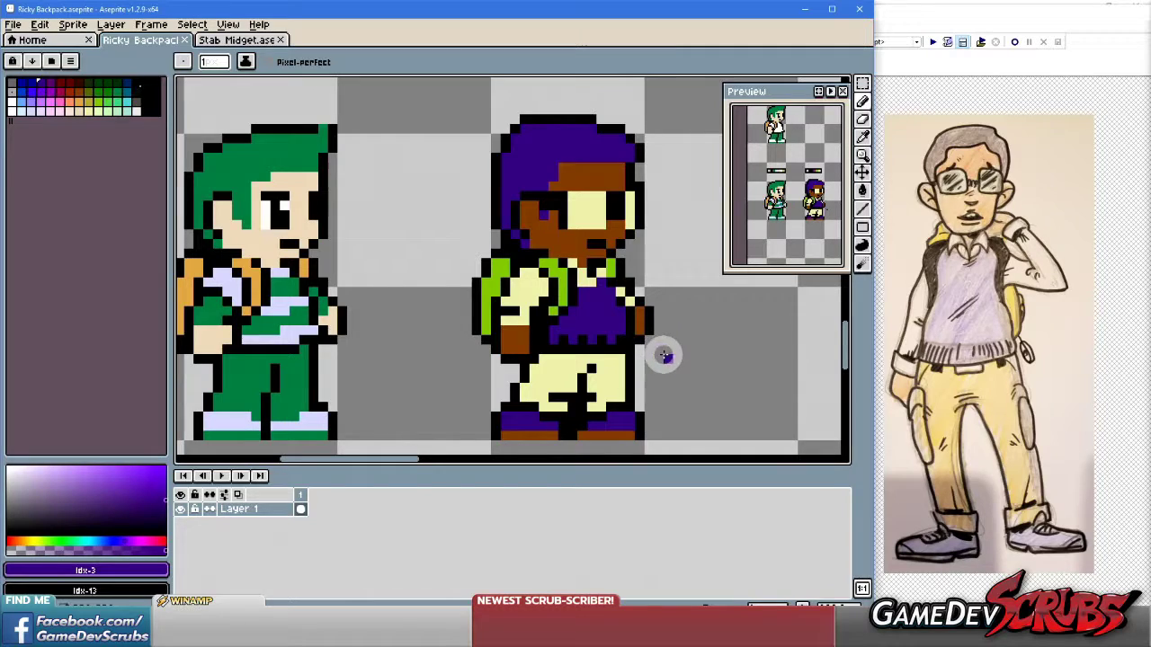
Try lengthening the black ribbing lines at the vest's hem upward by one pixel, and undo it.
{"action": "scroll", "coordinate": [598, 367], "scroll_direction": "down", "scroll_amount": 1}
{"action": "scroll", "coordinate": [597, 369], "scroll_direction": "up", "scroll_amount": 1}
{"action": "left_click_drag", "start_coordinate": [610, 356], "coordinate": [597, 363]}
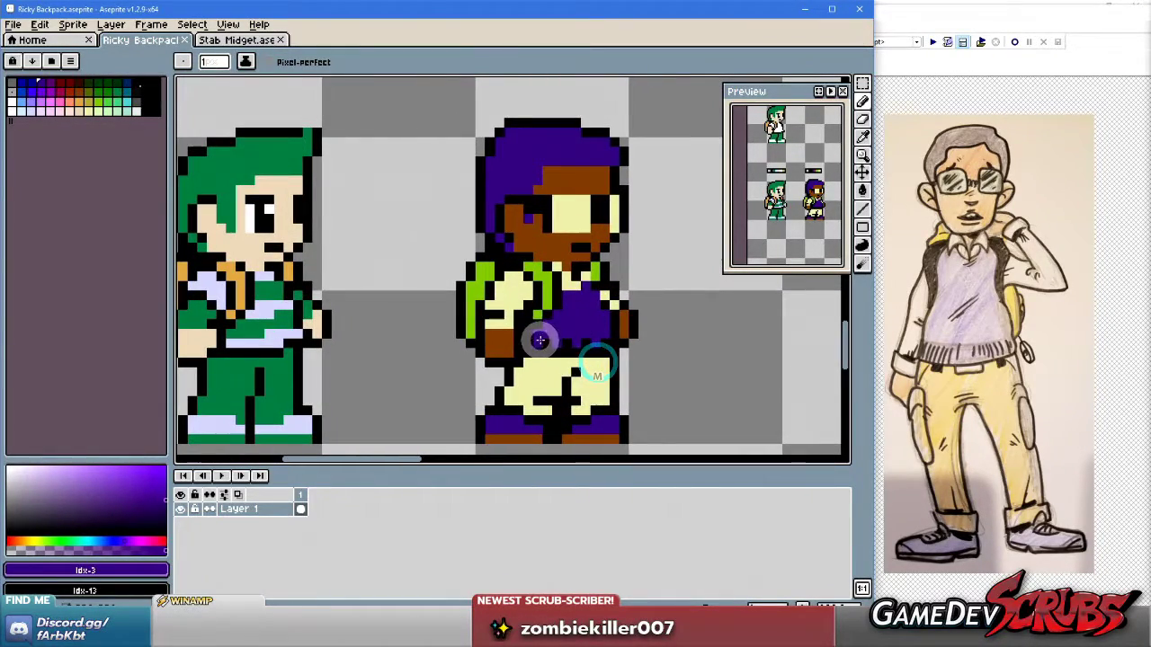
{"action": "scroll", "coordinate": [596, 341], "scroll_direction": "up", "scroll_amount": 1}
{"action": "left_click", "coordinate": [554, 340], "text": "alt"}
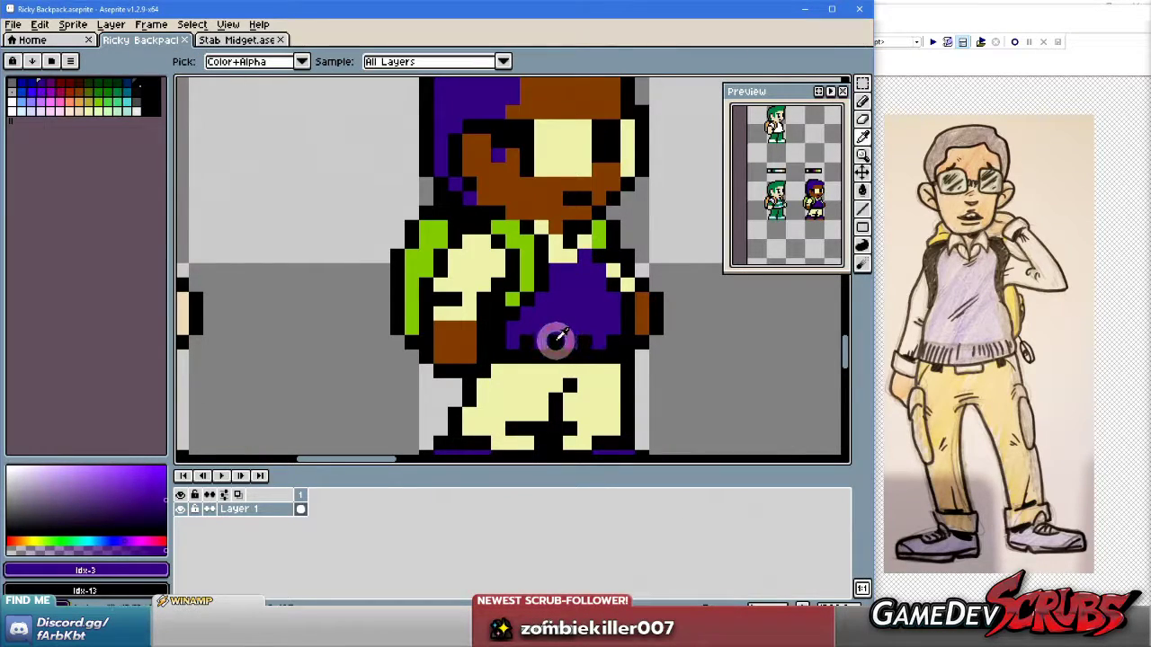
{"action": "left_click", "coordinate": [526, 329]}
{"action": "left_click", "coordinate": [546, 329]}
{"action": "left_click", "coordinate": [584, 327]}
{"action": "left_click", "coordinate": [613, 326]}
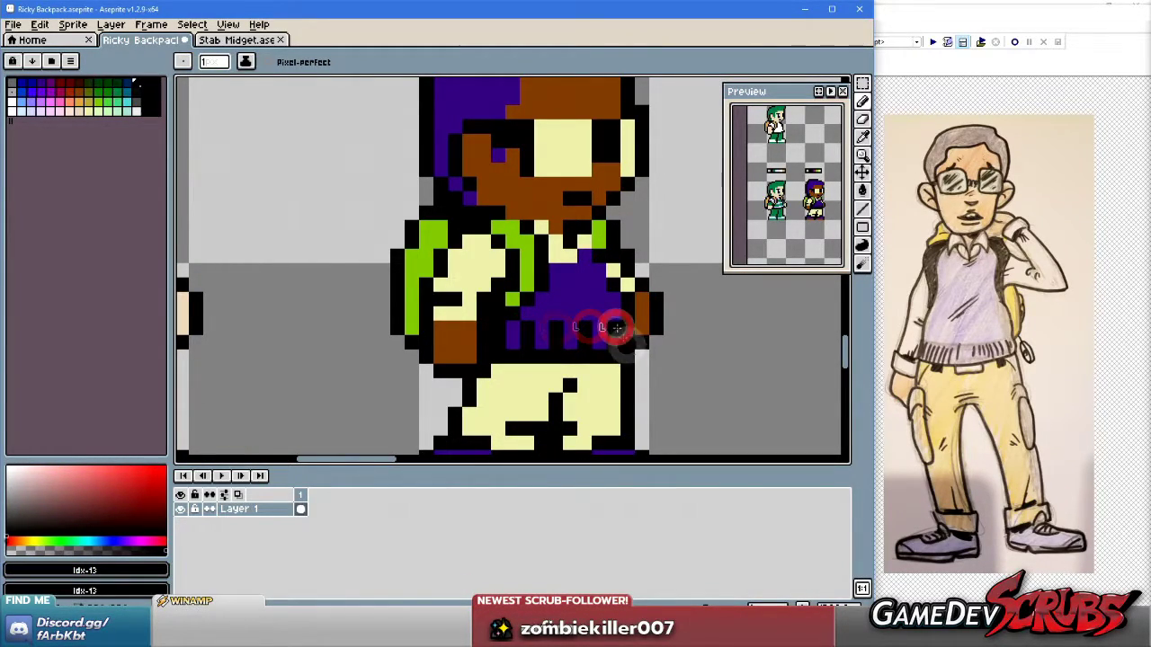
{"action": "scroll", "coordinate": [681, 380], "scroll_direction": "down", "scroll_amount": 2}
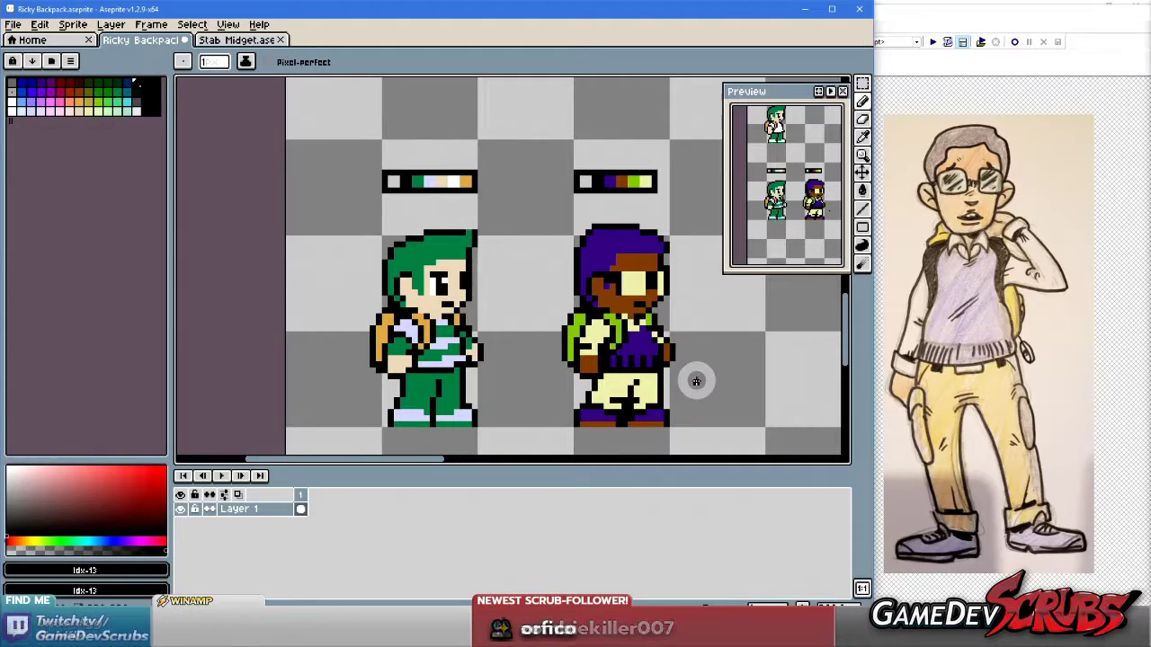
{"action": "scroll", "coordinate": [696, 381], "scroll_direction": "up", "scroll_amount": 3}
{"action": "key", "text": "ctrl+z"}
{"action": "key", "text": "ctrl+z"}
{"action": "key", "text": "ctrl+z"}
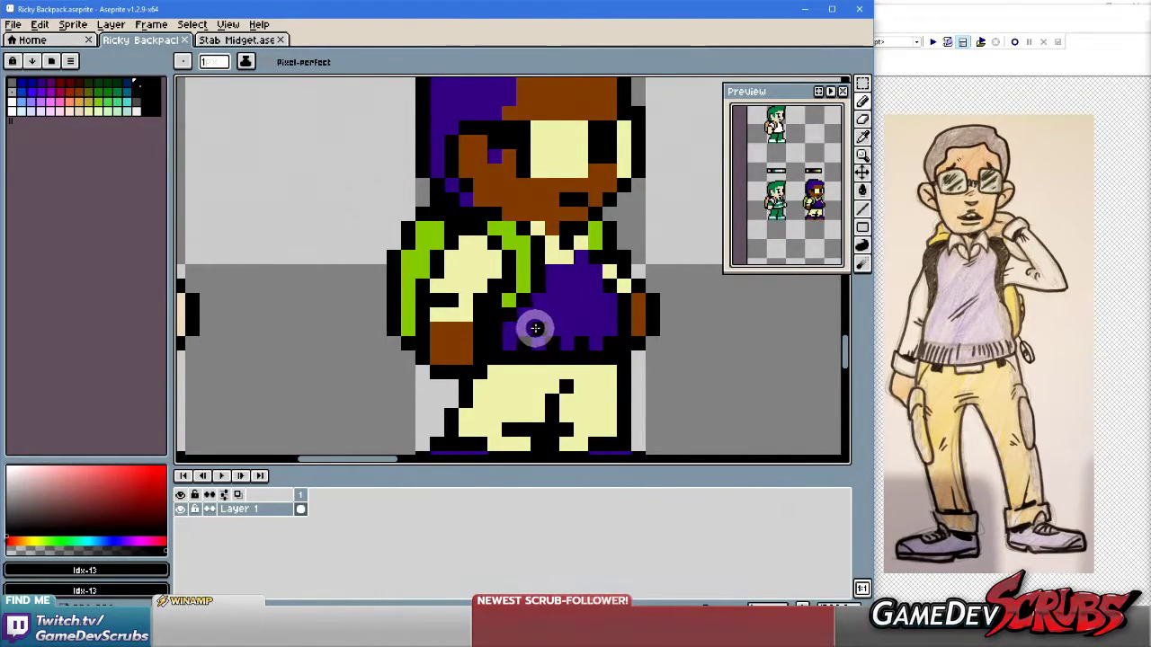
Paint black pixels above the hem's purple teeth to form a checkered ribbing, and compare it with the green-haired sprite.
{"action": "left_click_drag", "start_coordinate": [534, 328], "coordinate": [596, 328]}
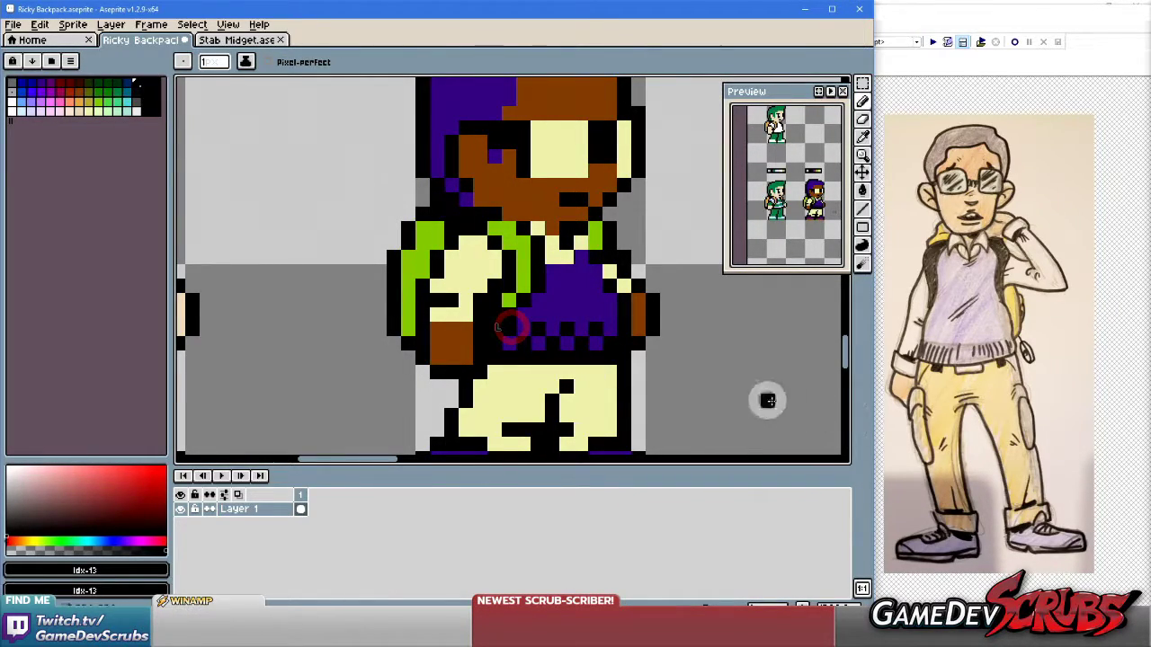
{"action": "scroll", "coordinate": [695, 376], "scroll_direction": "down", "scroll_amount": 3}
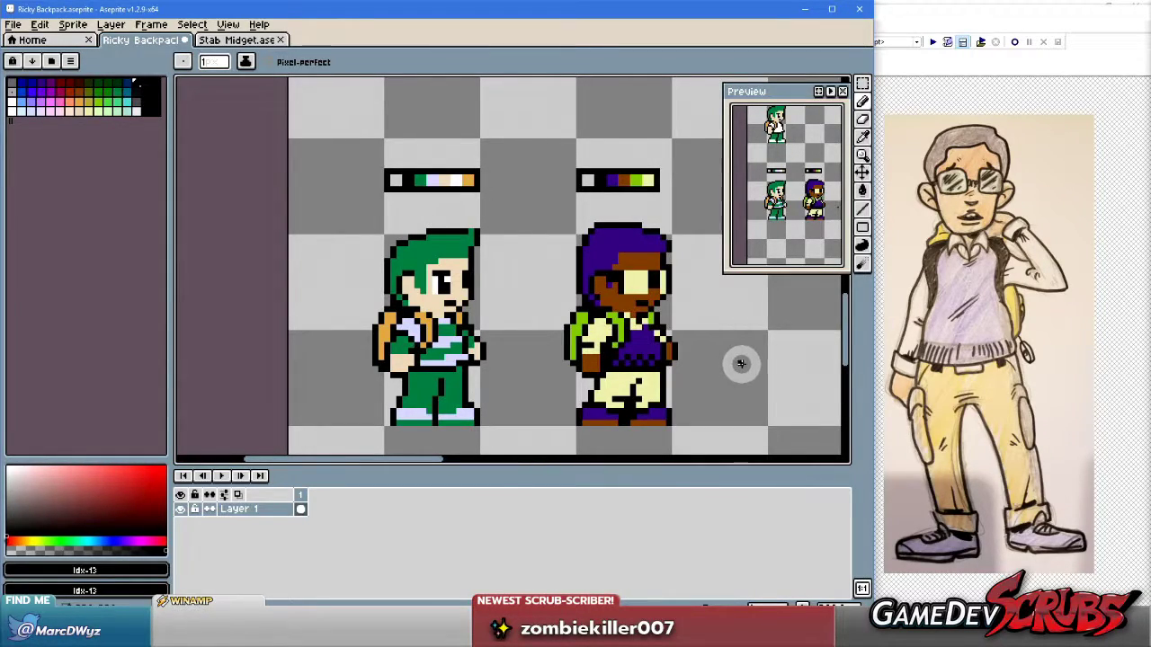
{"action": "scroll", "coordinate": [673, 362], "scroll_direction": "up", "scroll_amount": 3}
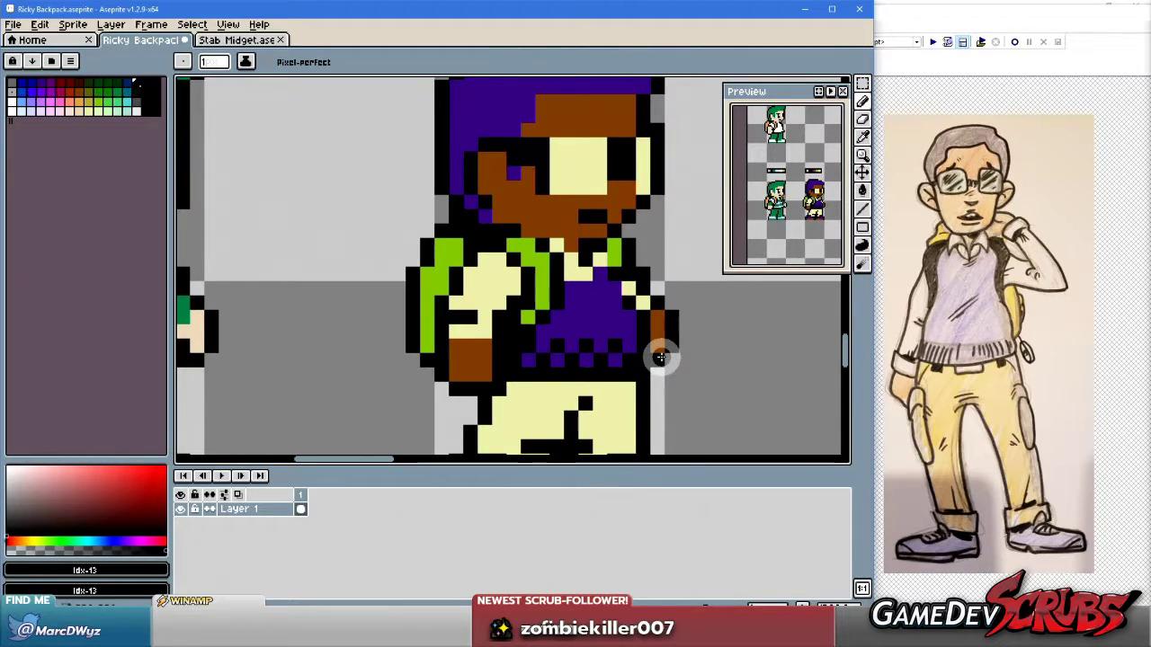
{"action": "scroll", "coordinate": [702, 356], "scroll_direction": "down", "scroll_amount": 3}
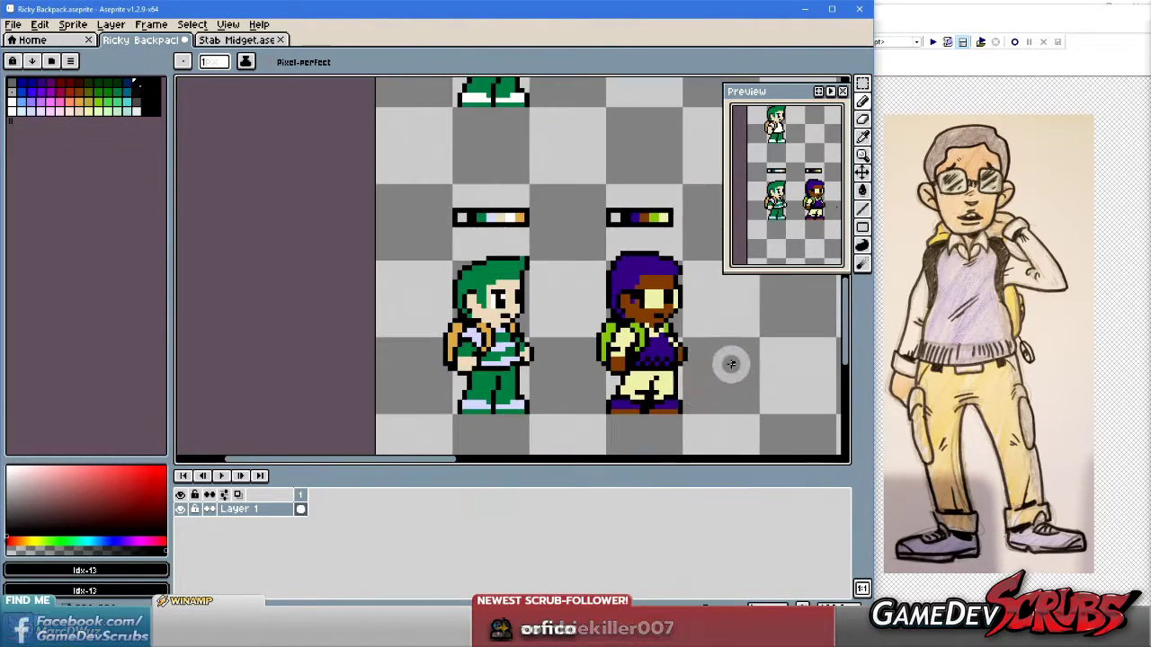
{"action": "scroll", "coordinate": [665, 361], "scroll_direction": "up", "scroll_amount": 1}
{"action": "scroll", "coordinate": [686, 353], "scroll_direction": "up", "scroll_amount": 1}
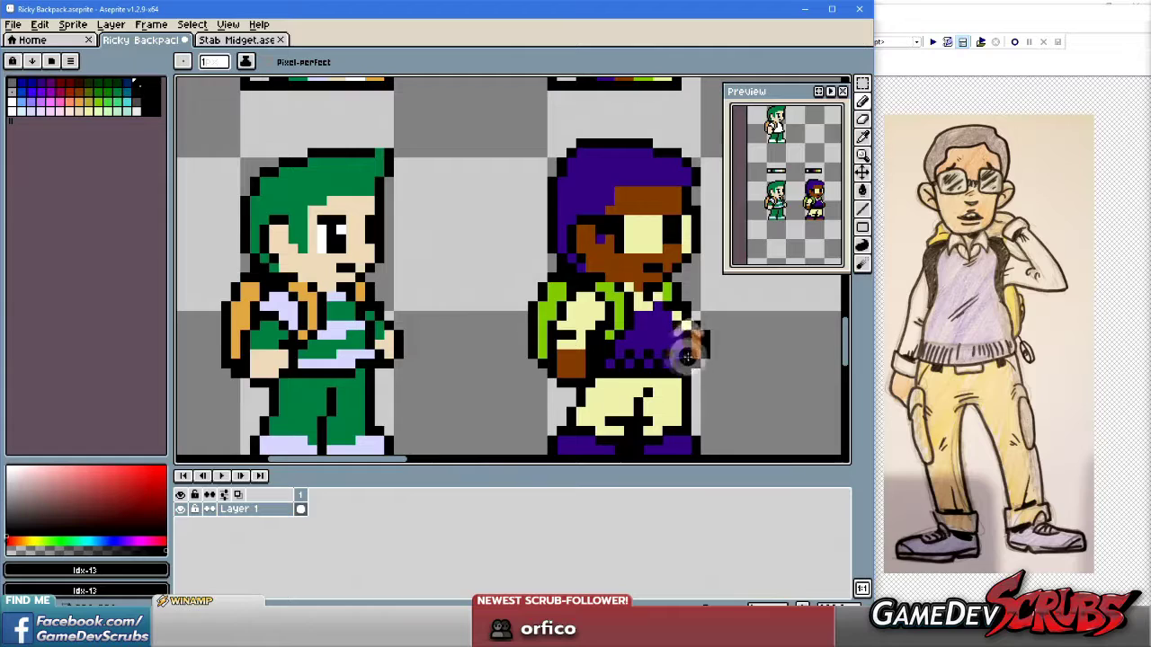
{"action": "scroll", "coordinate": [670, 362], "scroll_direction": "down", "scroll_amount": 1}
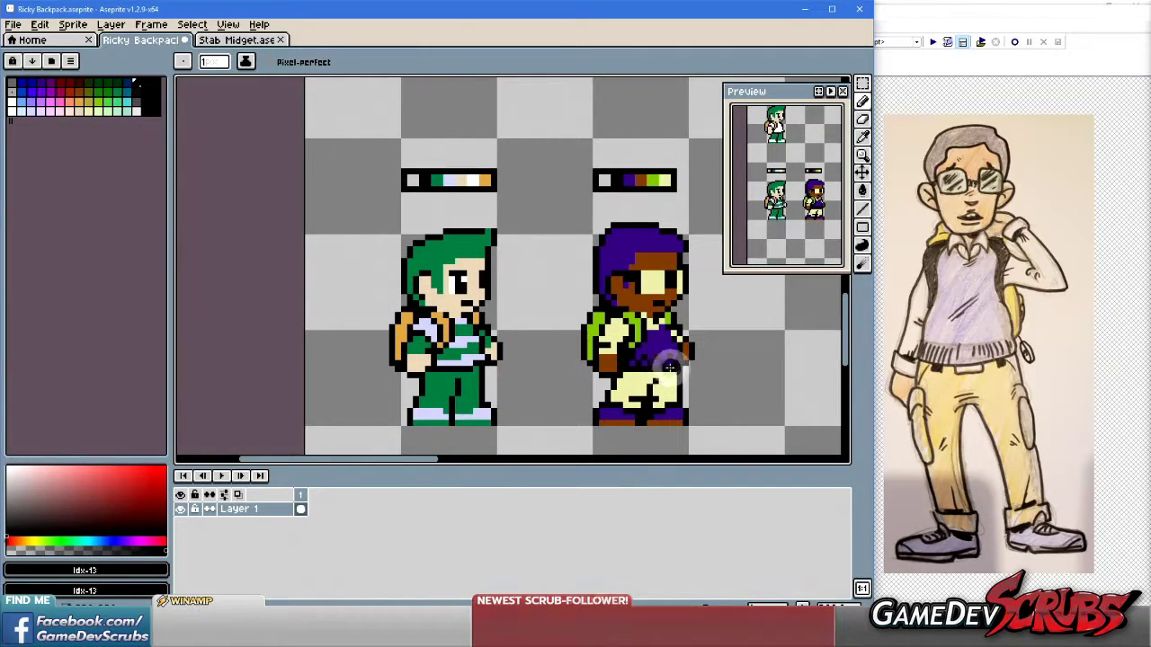
{"action": "scroll", "coordinate": [680, 359], "scroll_direction": "down", "scroll_amount": 1}
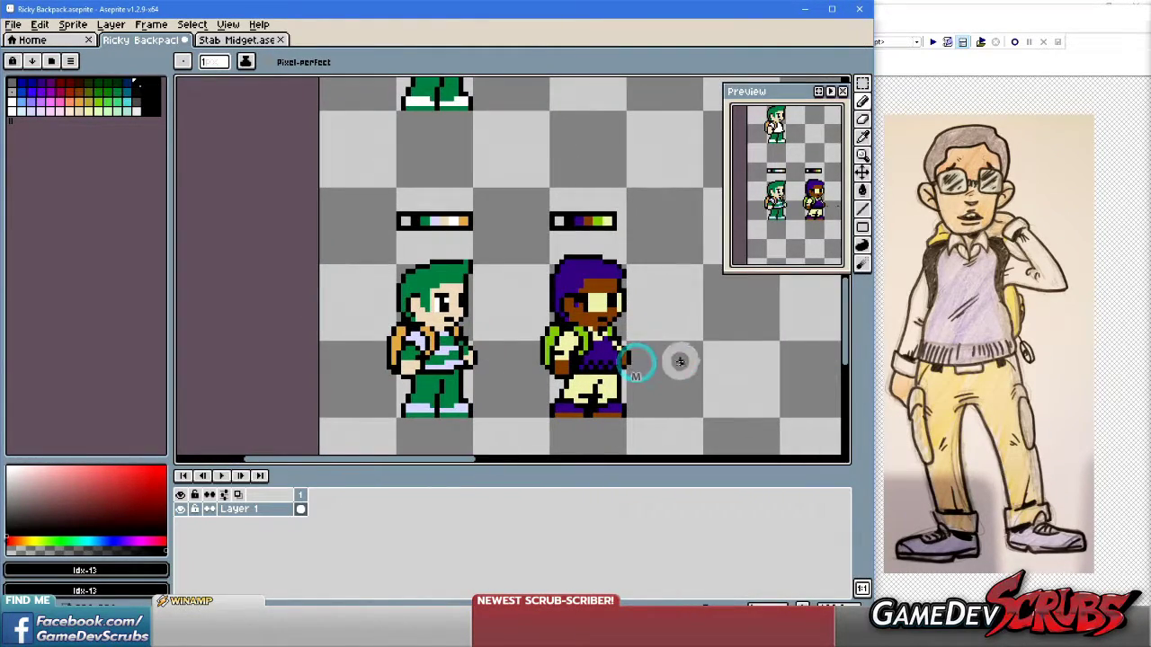
Try adding a black pixel to the crease in the purple-haired character's trousers, and undo it.
{"action": "scroll", "coordinate": [609, 369], "scroll_direction": "up", "scroll_amount": 2}
{"action": "left_click", "coordinate": [591, 380]}
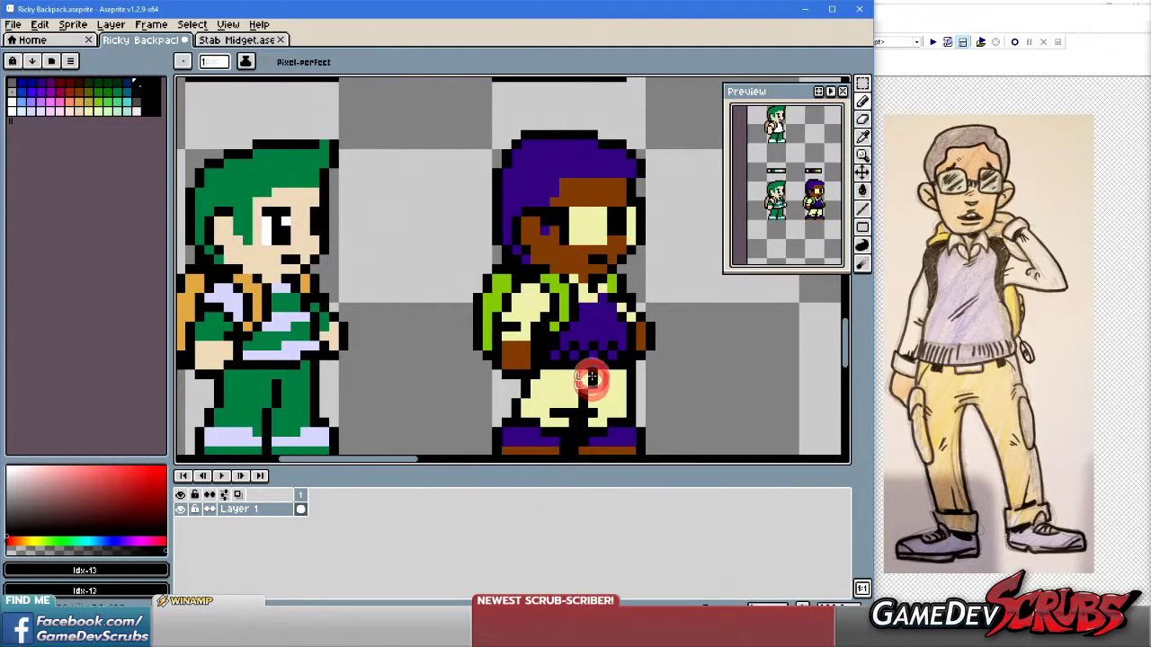
{"action": "scroll", "coordinate": [713, 367], "scroll_direction": "down", "scroll_amount": 2}
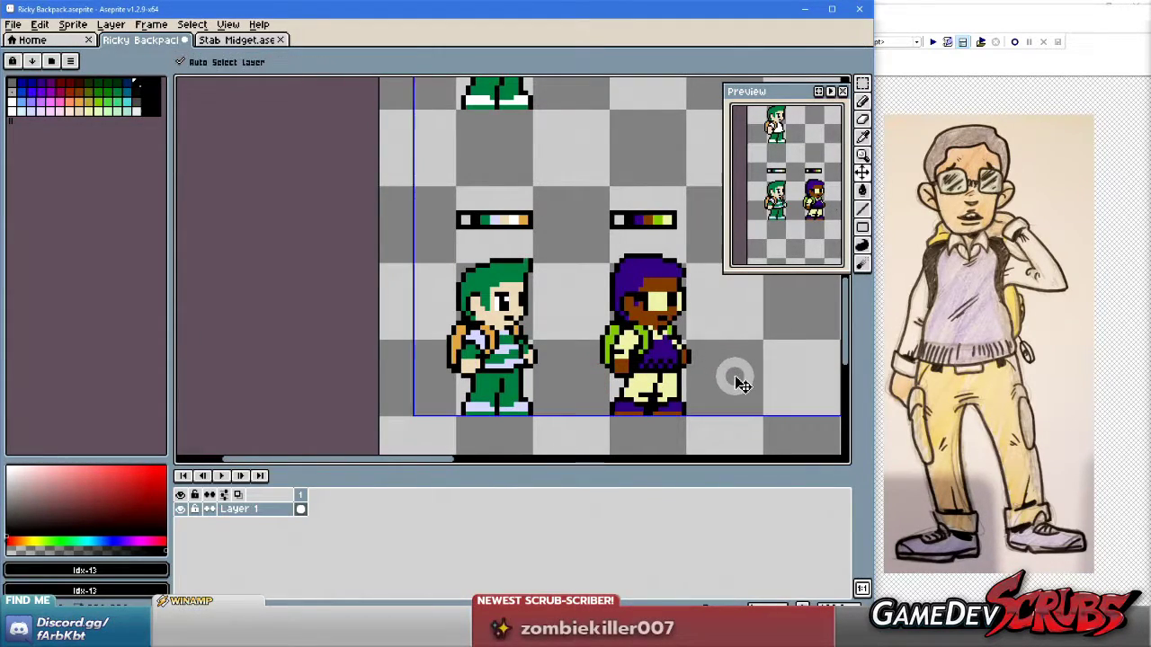
{"action": "key", "text": "ctrl+z"}
Draw a straight black guide line at waist height from the green-haired sprite to the purple-haired one to compare them, and undo it.
{"action": "scroll", "coordinate": [719, 375], "scroll_direction": "up", "scroll_amount": 2}
{"action": "scroll", "coordinate": [692, 368], "scroll_direction": "down", "scroll_amount": 1}
{"action": "scroll", "coordinate": [687, 371], "scroll_direction": "up", "scroll_amount": 1}
{"action": "left_click", "coordinate": [357, 349]}
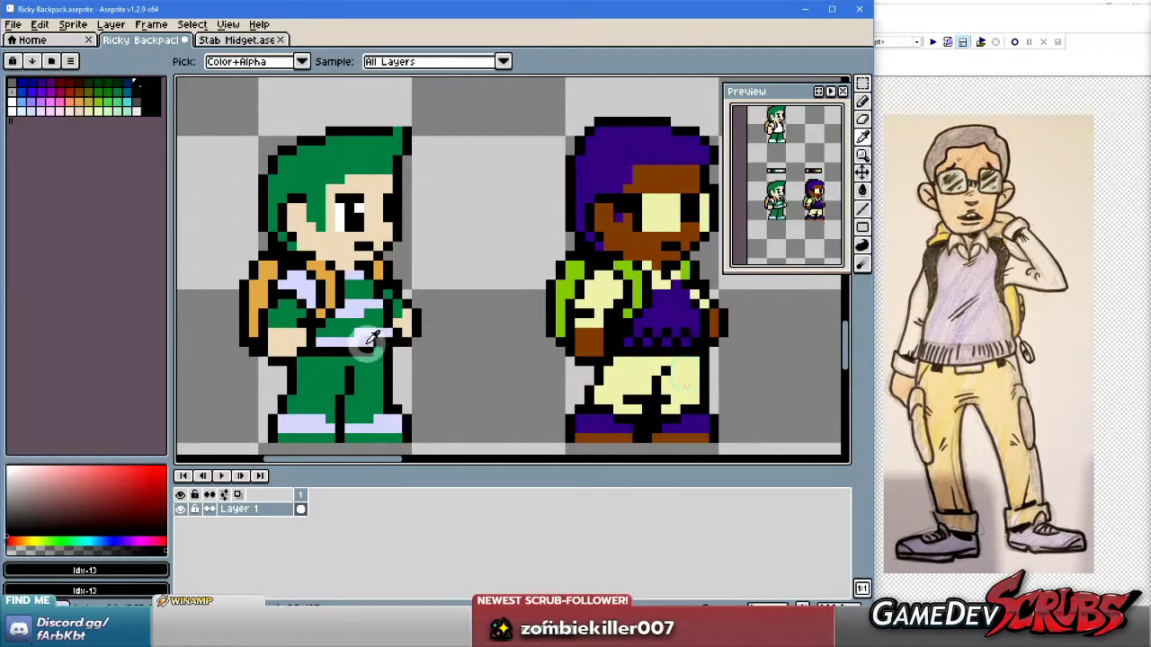
{"action": "left_click", "coordinate": [528, 349], "text": "shift"}
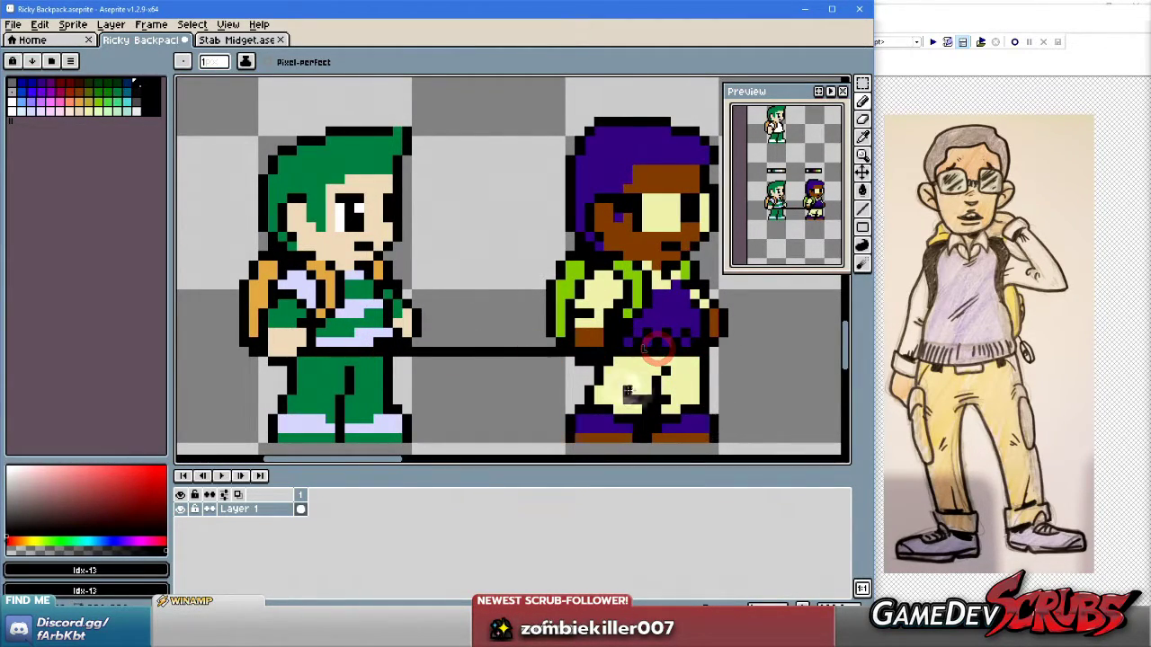
{"action": "scroll", "coordinate": [616, 378], "scroll_direction": "down", "scroll_amount": 1}
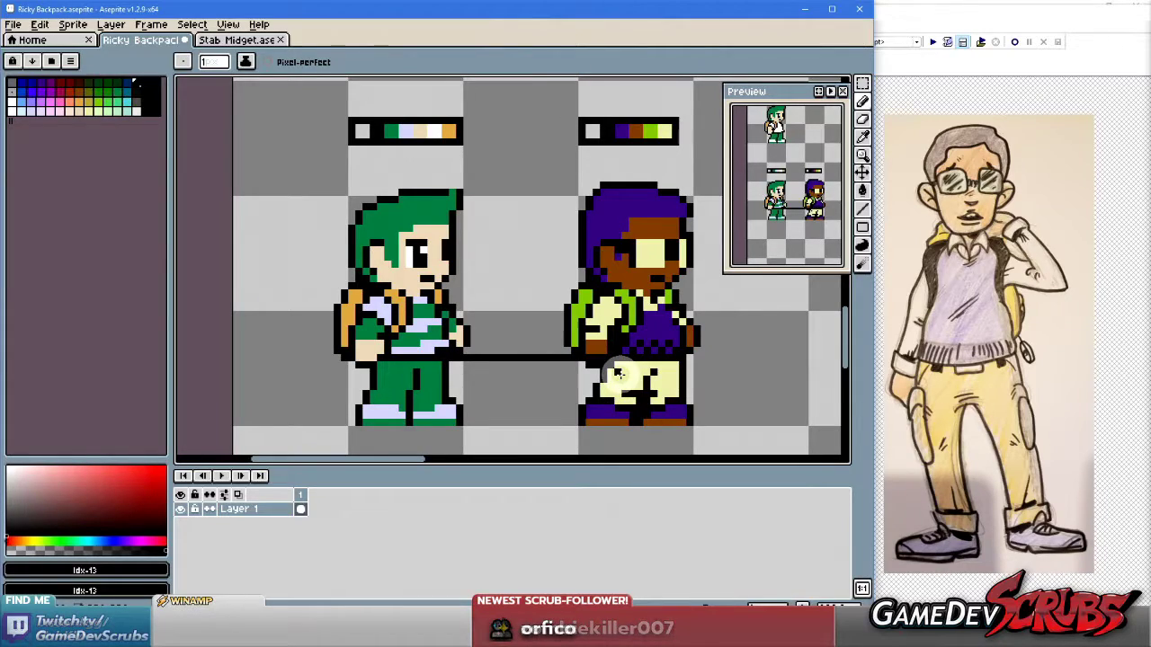
{"action": "key", "text": "ctrl+z"}
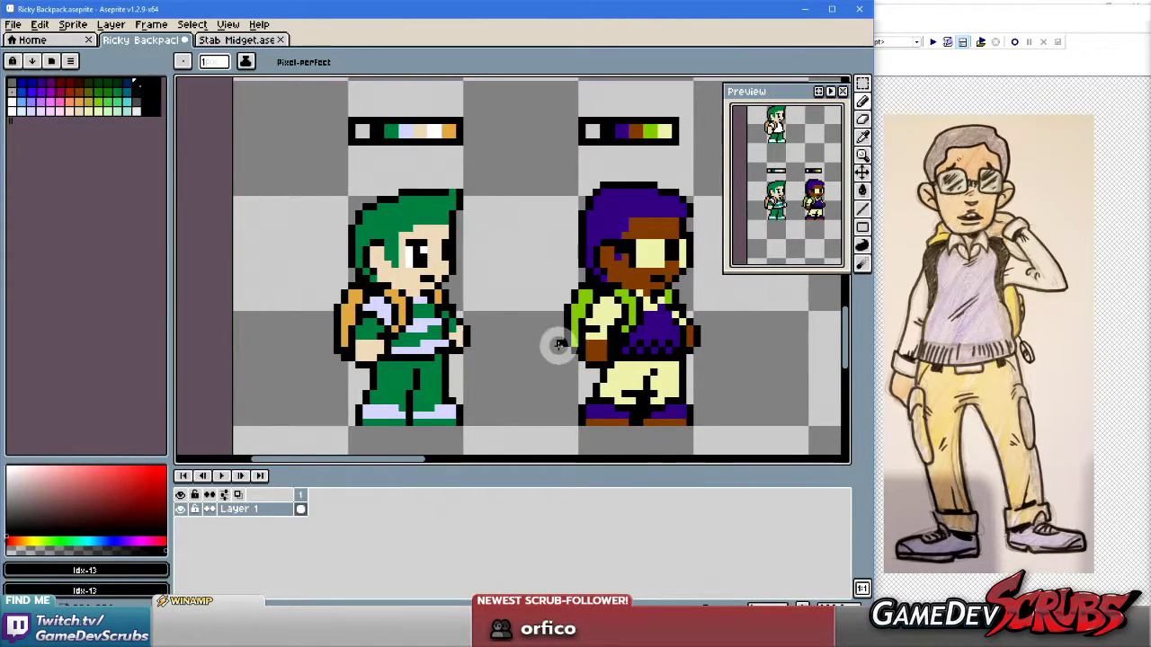
{"action": "scroll", "coordinate": [558, 344], "scroll_direction": "down", "scroll_amount": 1}
{"action": "scroll", "coordinate": [523, 321], "scroll_direction": "up", "scroll_amount": 1}
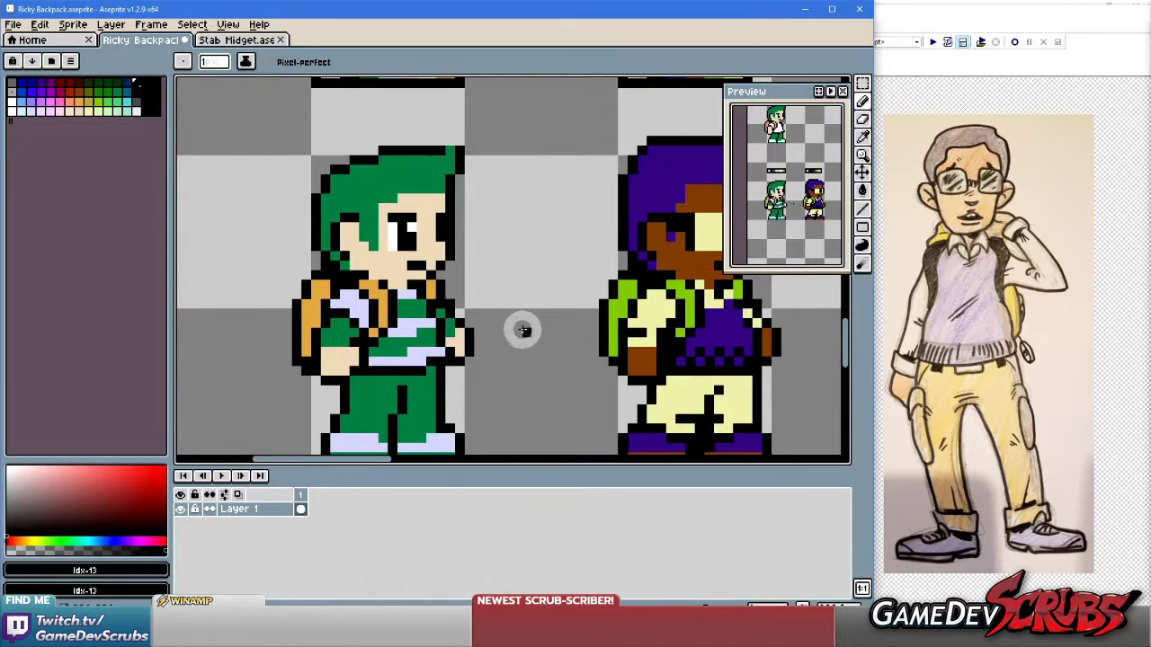
{"action": "scroll", "coordinate": [523, 330], "scroll_direction": "down", "scroll_amount": 1}
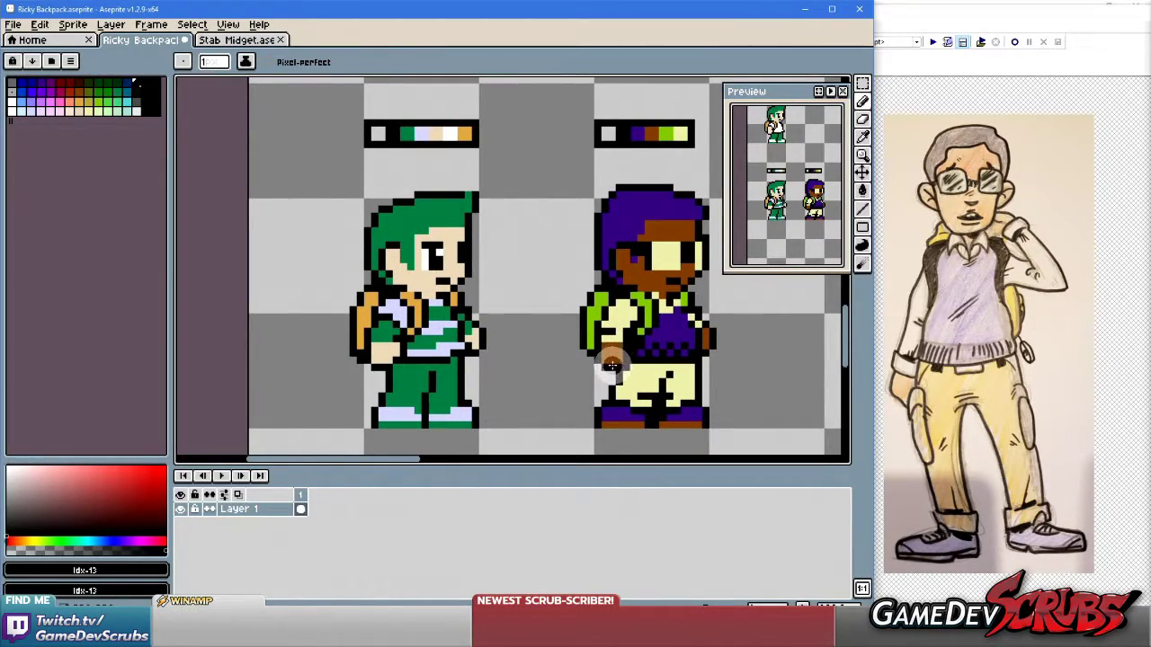
{"action": "left_click", "coordinate": [356, 366]}
{"action": "key", "text": "ctrl+z"}
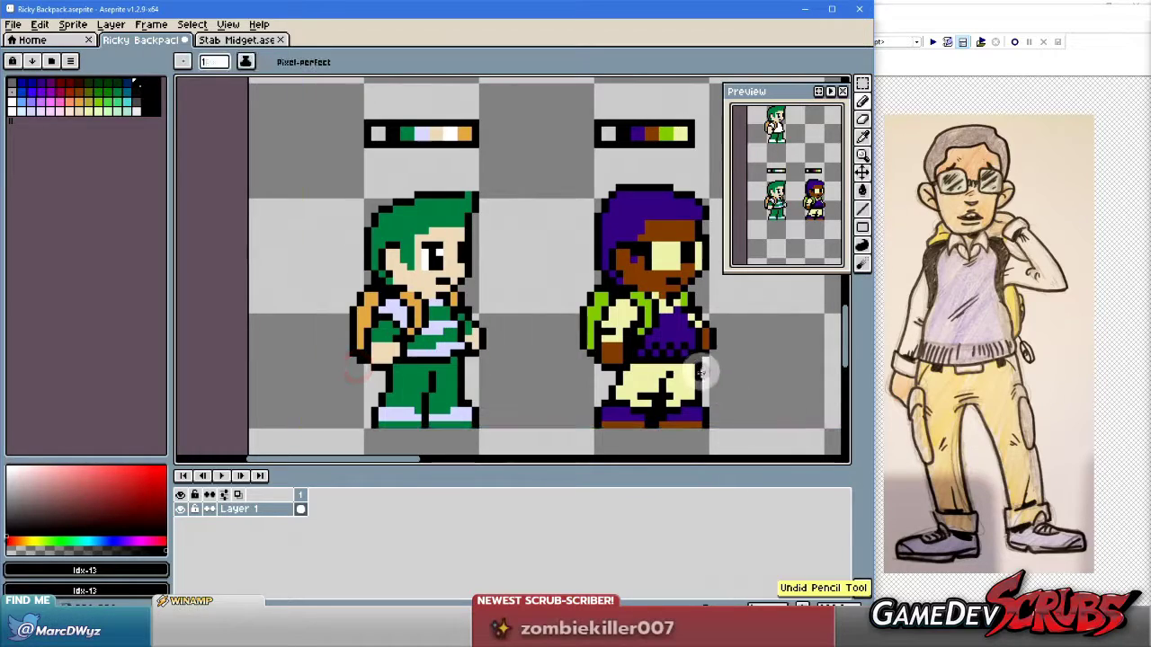
Draw black guide lines across the tops of both sprites' heads to compare their heights, and undo them.
{"action": "scroll", "coordinate": [702, 371], "scroll_direction": "down", "scroll_amount": 1}
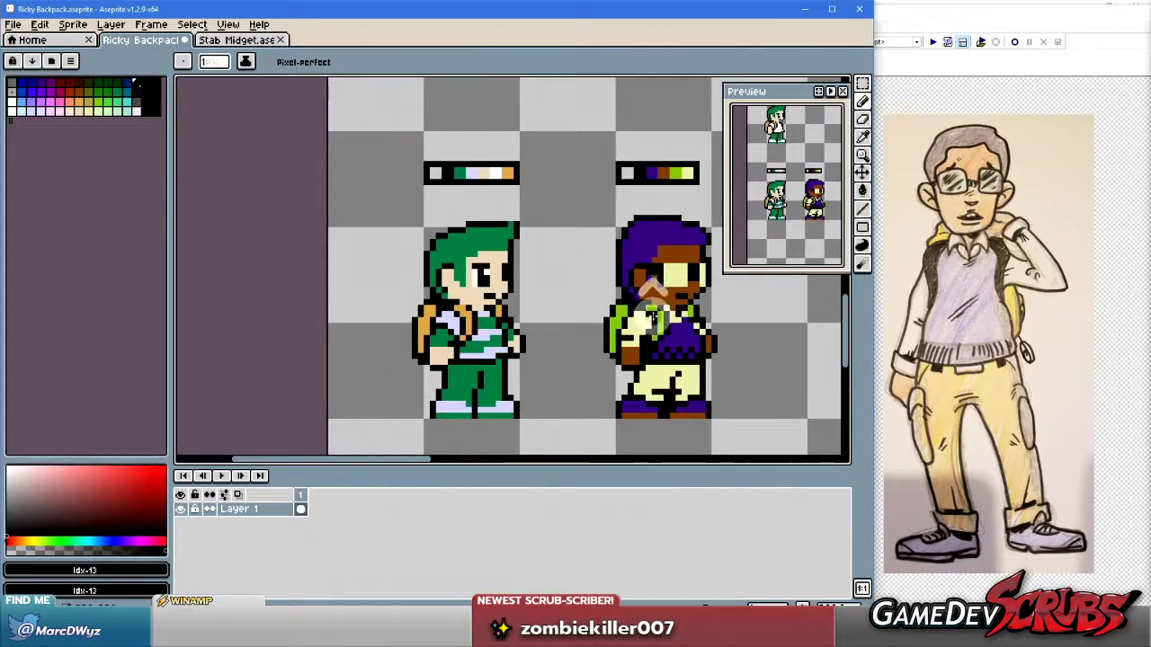
{"action": "scroll", "coordinate": [606, 238], "scroll_direction": "right", "scroll_amount": 2}
{"action": "left_click_drag", "start_coordinate": [587, 235], "coordinate": [377, 238]}
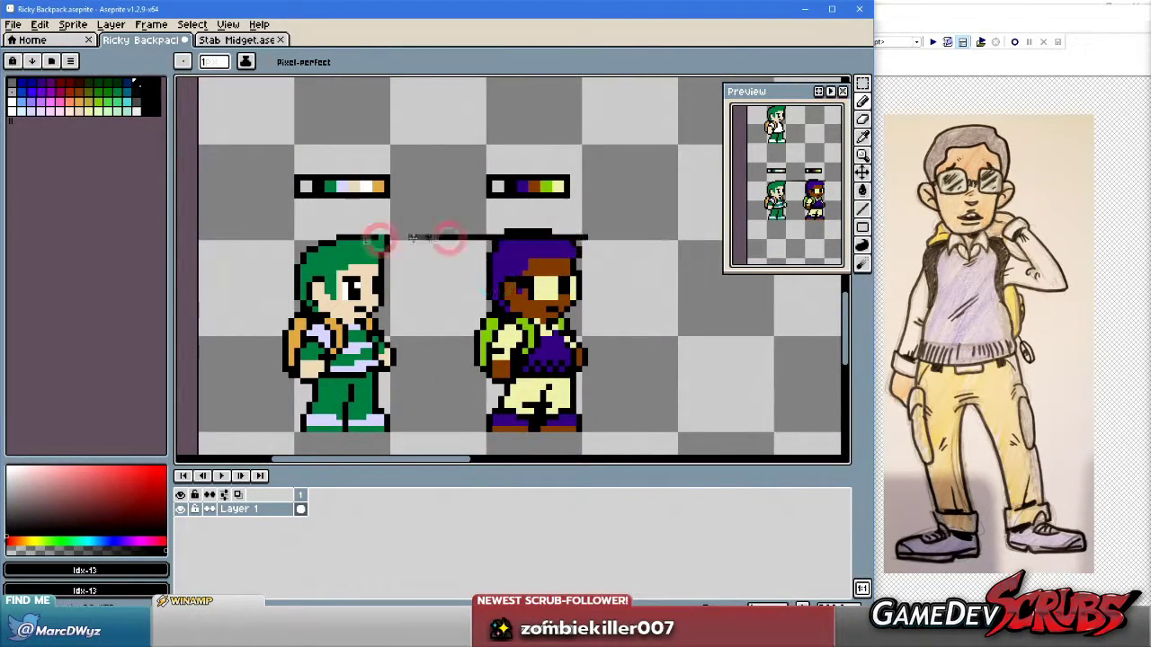
{"action": "key", "text": "ctrl+z"}
{"action": "left_click_drag", "start_coordinate": [289, 237], "coordinate": [615, 235]}
{"action": "key", "text": "ctrl+z"}
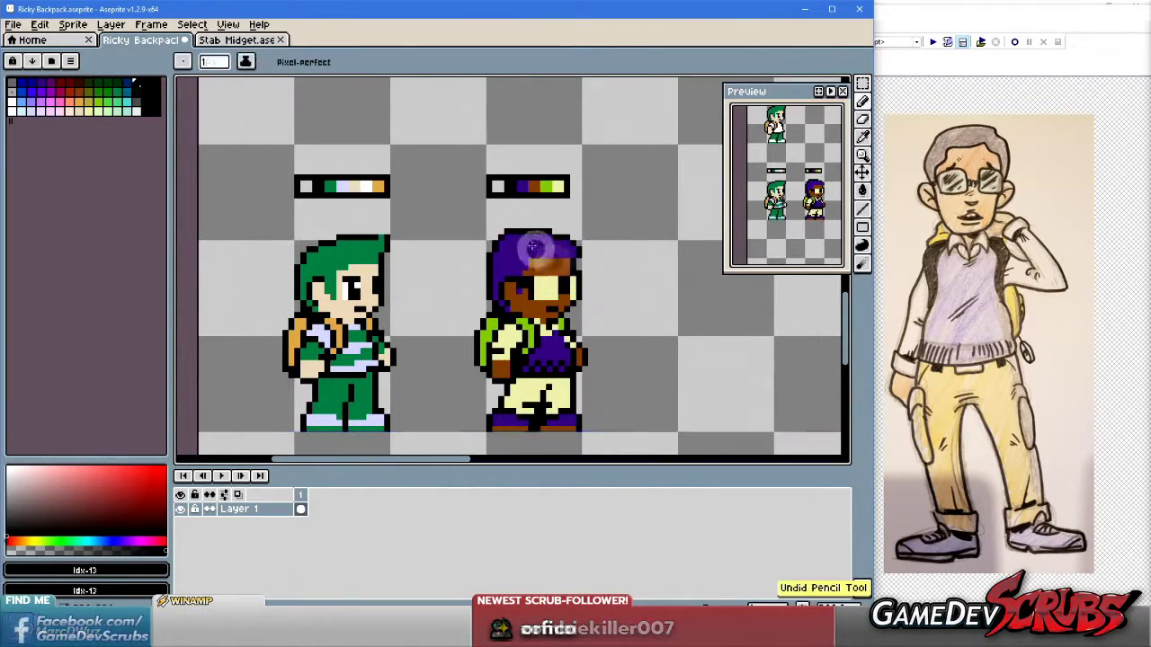
{"action": "left_click_drag", "start_coordinate": [545, 262], "coordinate": [557, 278]}
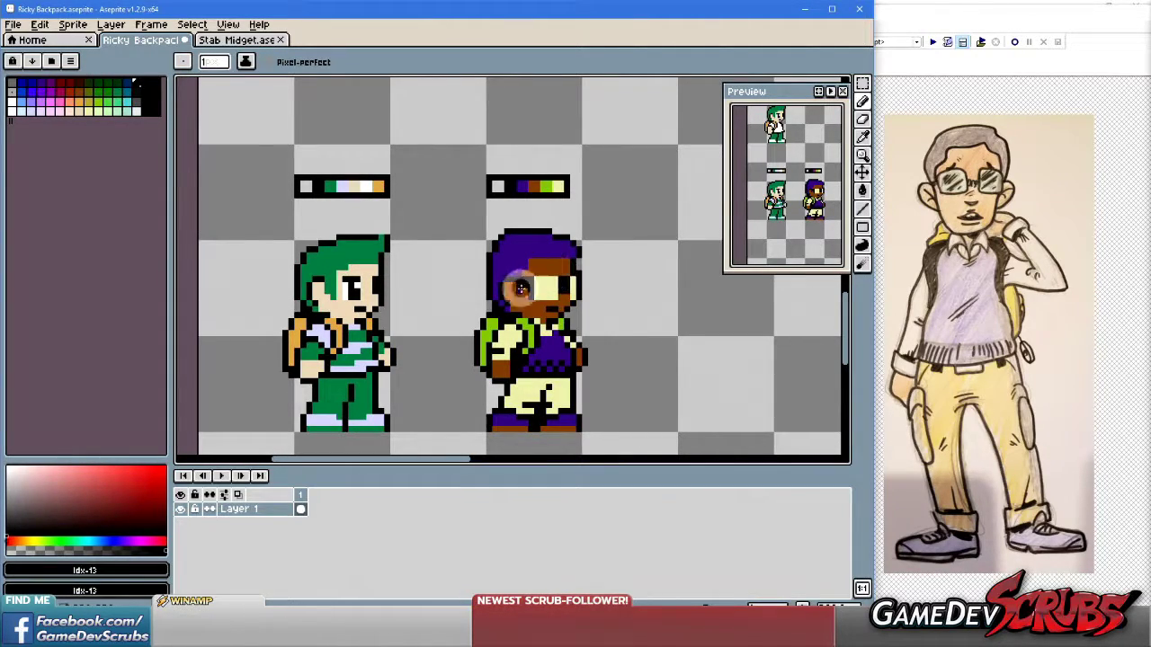
{"action": "left_click_drag", "start_coordinate": [355, 237], "coordinate": [432, 234]}
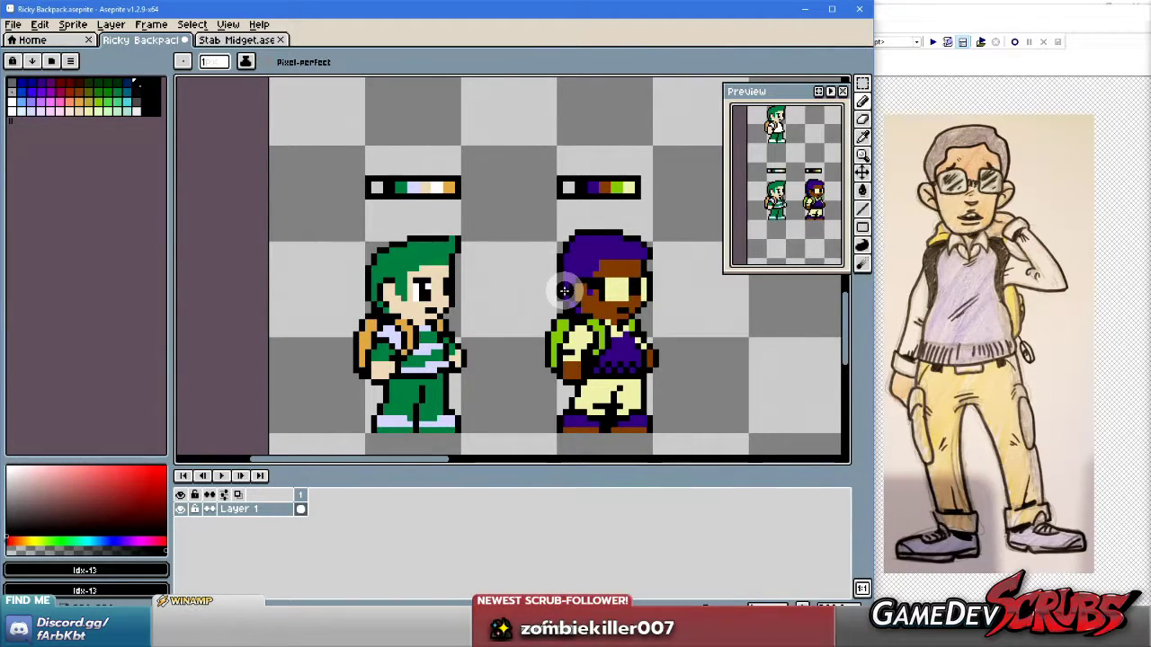
{"action": "left_click", "coordinate": [500, 270]}
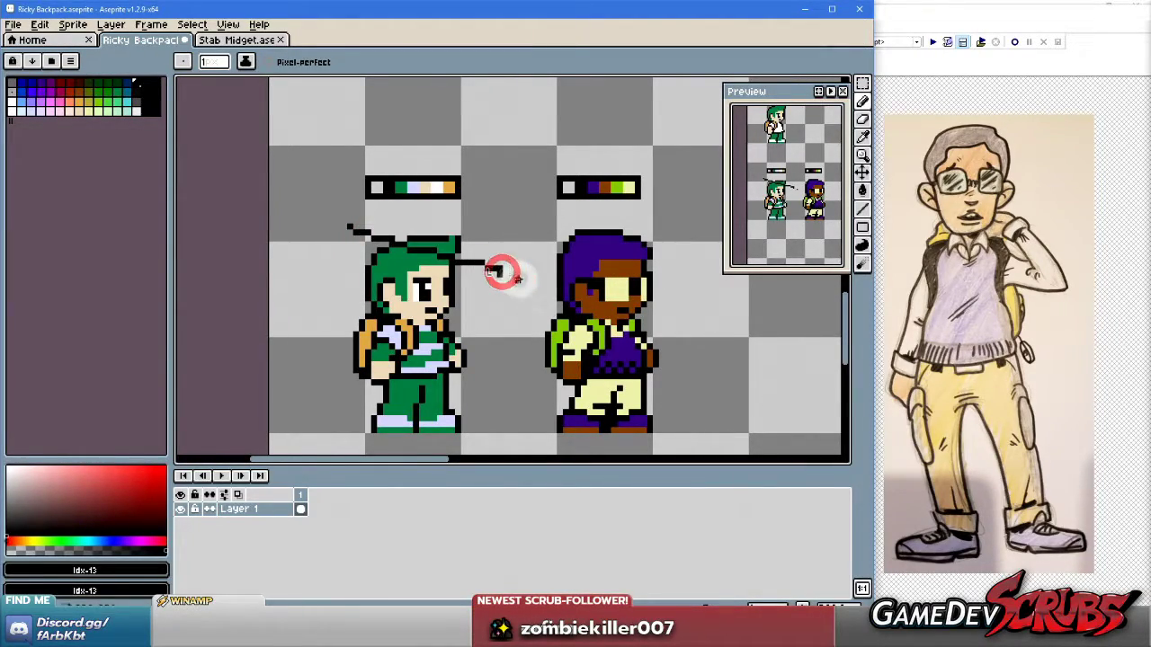
{"action": "key", "text": "ctrl+z"}
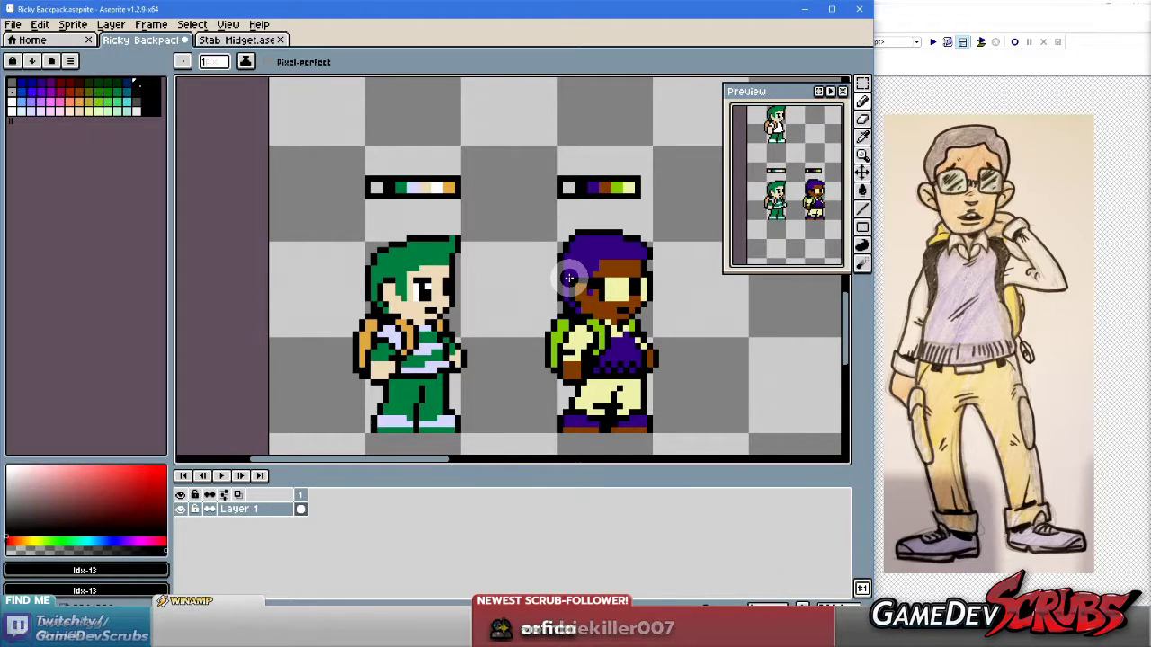
Save the Ricky Backpack sprite file and review the green-haired and purple-haired sprites side by side.
{"action": "scroll", "coordinate": [575, 280], "scroll_direction": "down", "scroll_amount": 1}
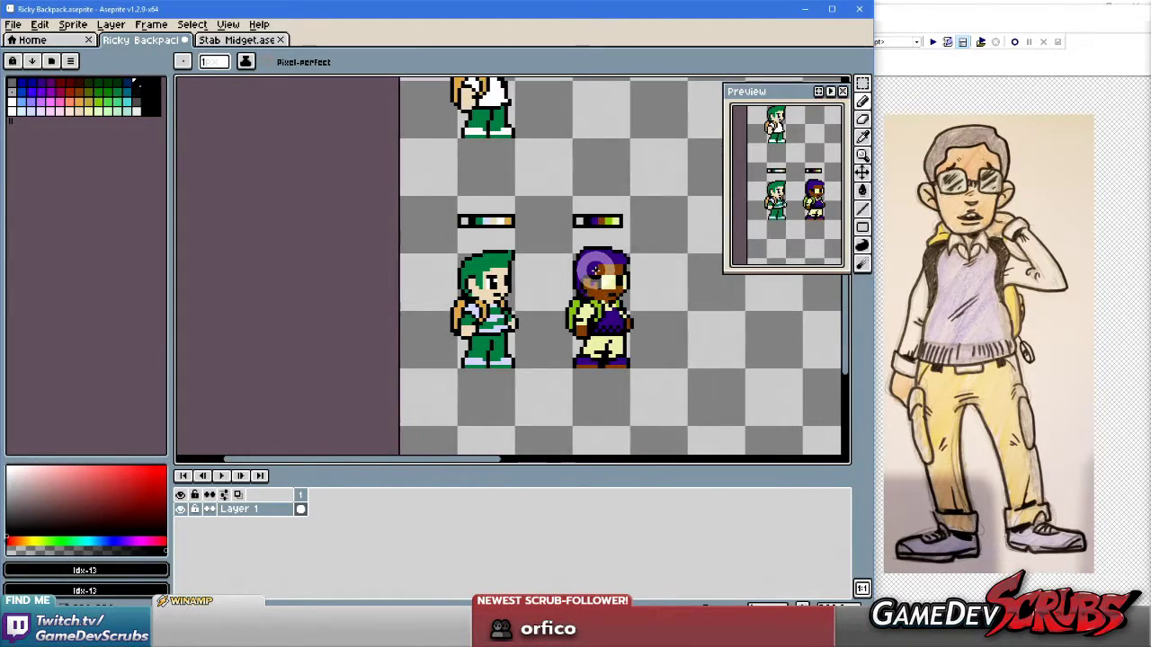
{"action": "scroll", "coordinate": [616, 281], "scroll_direction": "up", "scroll_amount": 1}
{"action": "scroll", "coordinate": [617, 281], "scroll_direction": "down", "scroll_amount": 1}
{"action": "scroll", "coordinate": [575, 274], "scroll_direction": "up", "scroll_amount": 1}
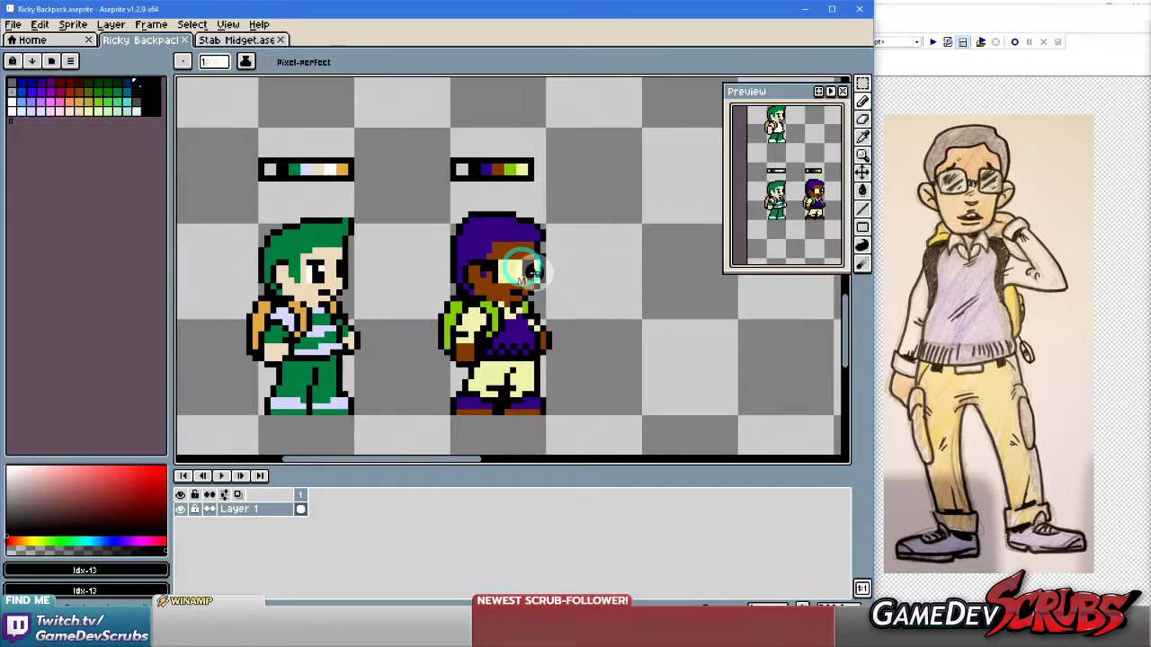
{"action": "key", "text": "ctrl"}
{"action": "scroll", "coordinate": [567, 270], "scroll_direction": "down", "scroll_amount": 1}
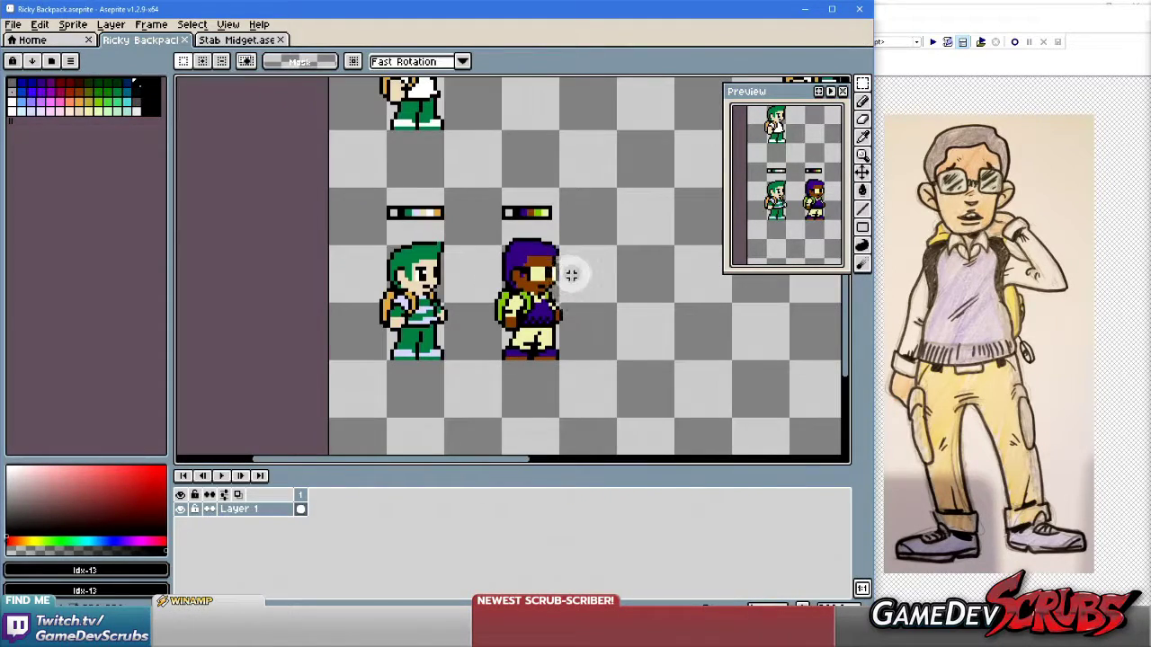
{"action": "scroll", "coordinate": [500, 275], "scroll_direction": "up", "scroll_amount": 1}
{"action": "scroll", "coordinate": [526, 277], "scroll_direction": "down", "scroll_amount": 1}
{"action": "scroll", "coordinate": [526, 277], "scroll_direction": "up", "scroll_amount": 1}
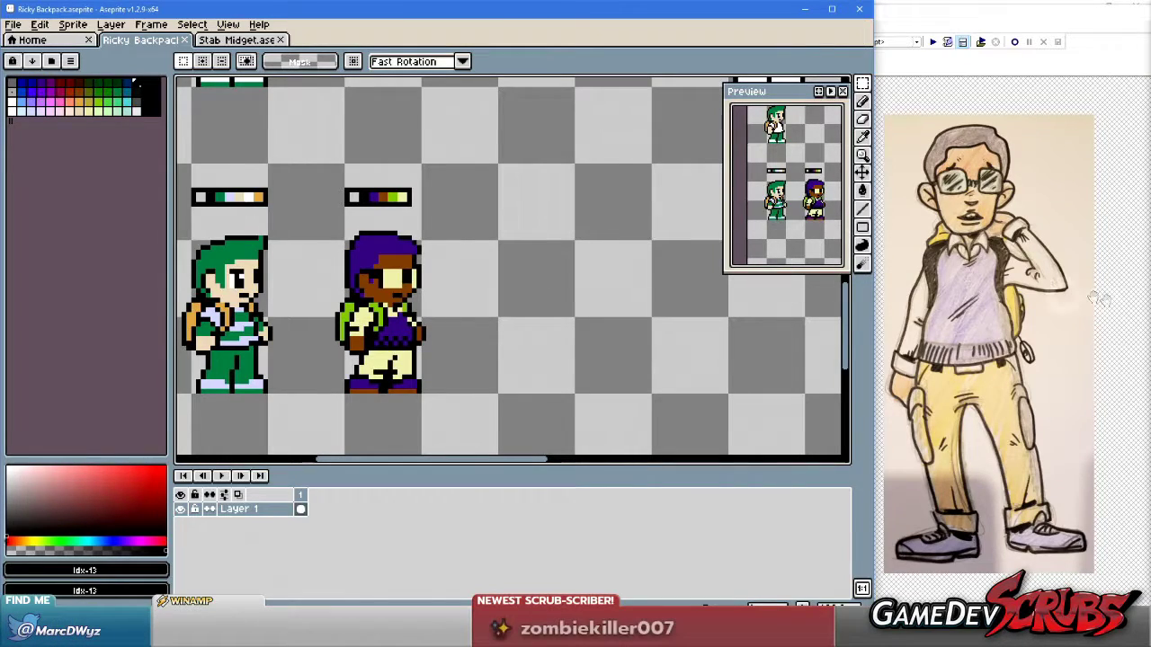
Switch to Jasc Paint Shop Pro and open the red-haired girl's overalls drawing, 20190808_184232.jpg, from the Designs folder.
{"action": "left_click", "coordinate": [985, 20]}
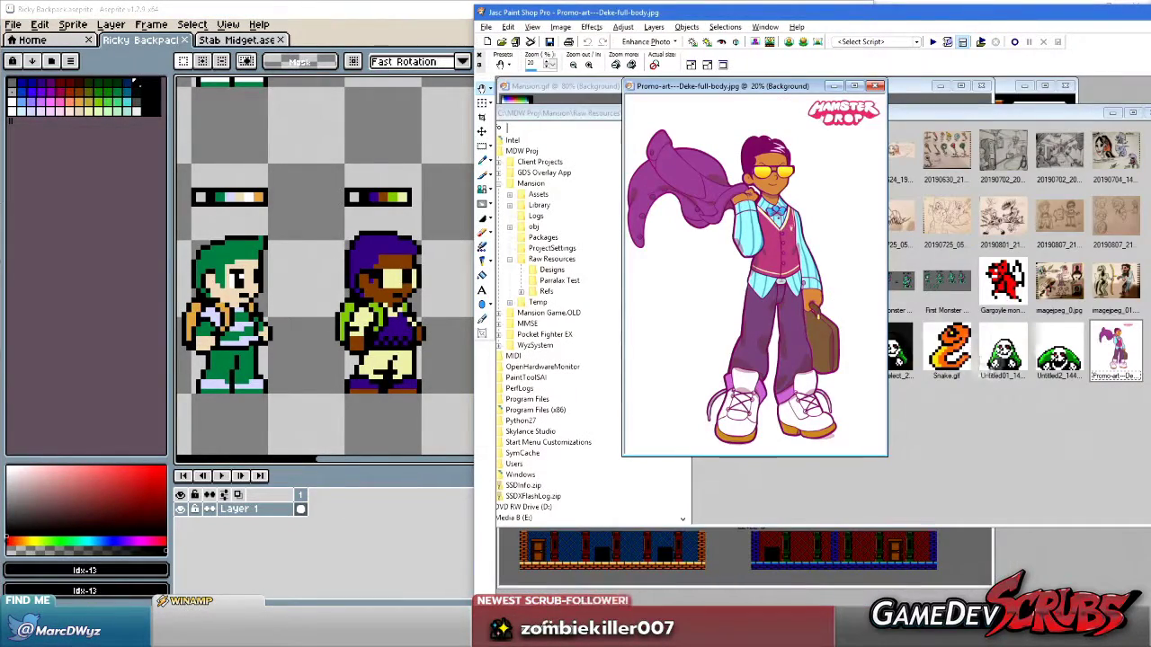
{"action": "left_click", "coordinate": [989, 395]}
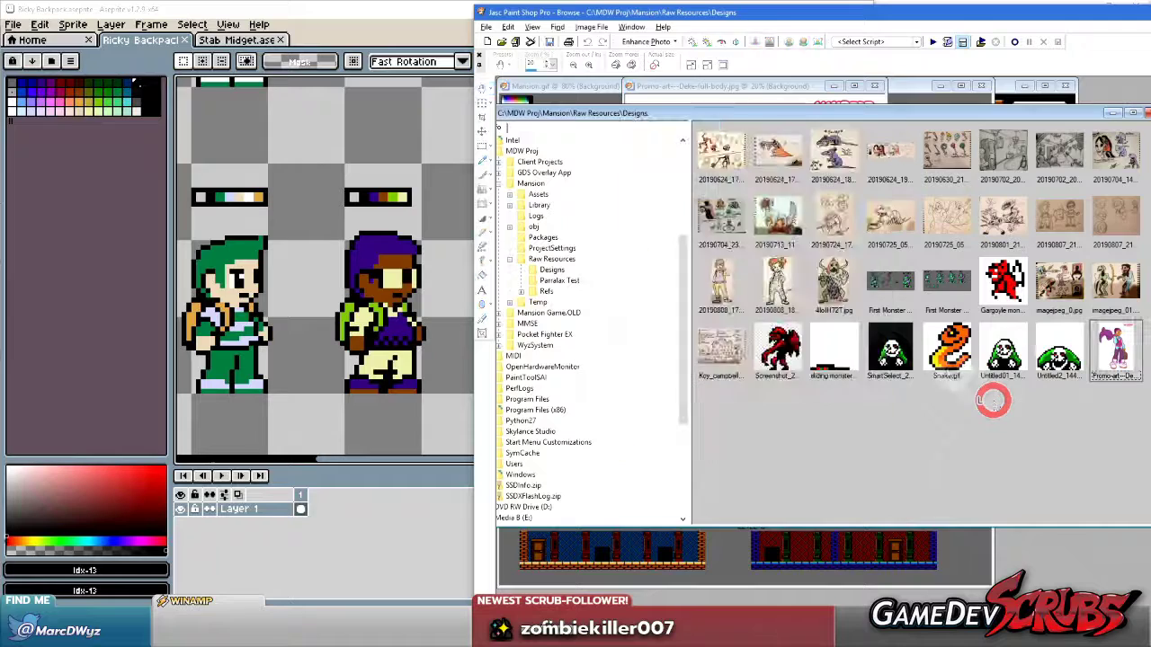
{"action": "double_click", "coordinate": [769, 282]}
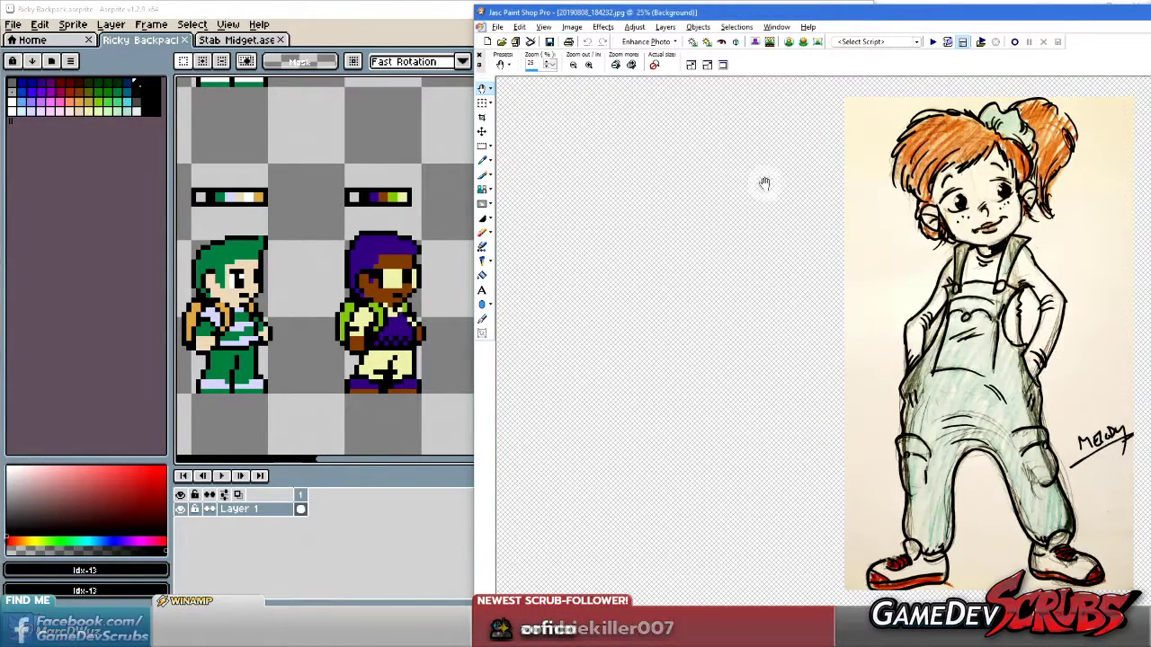
Return to Aseprite with both sprites in view, and shift the Paint Shop Pro window slightly so the girl's drawing shows beside it.
{"action": "left_click", "coordinate": [386, 16]}
{"action": "left_click_drag", "start_coordinate": [585, 280], "coordinate": [480, 308]}
{"action": "scroll", "coordinate": [467, 306], "scroll_direction": "up", "scroll_amount": 1}
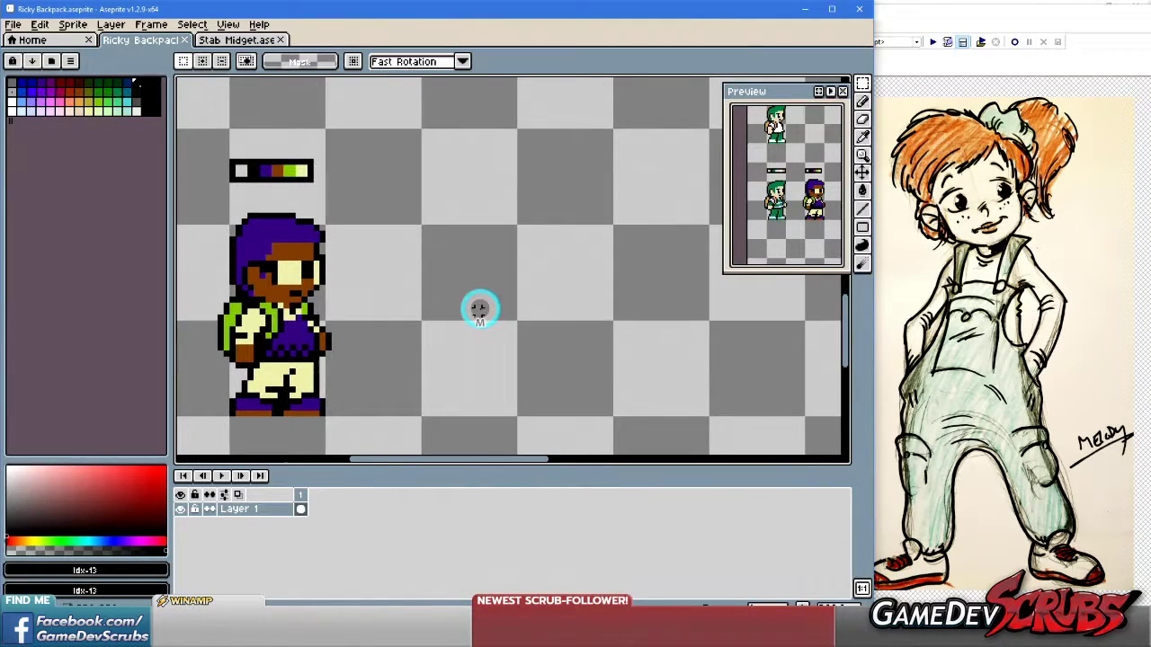
{"action": "key", "text": "b"}
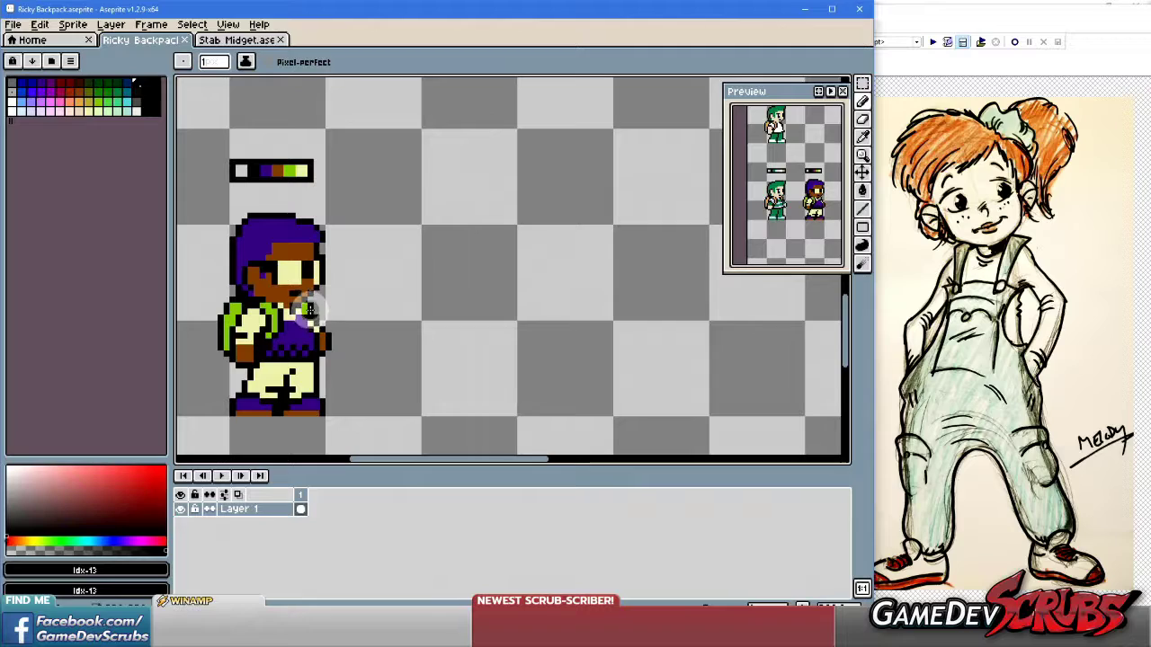
{"action": "left_click_drag", "start_coordinate": [399, 308], "coordinate": [385, 308]}
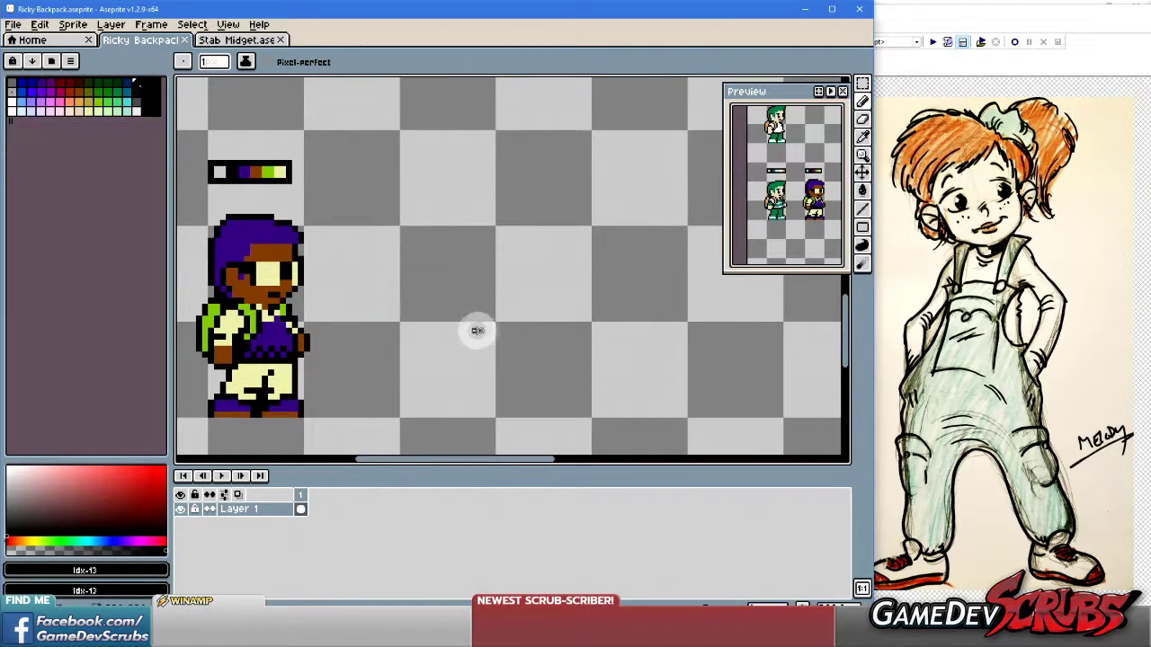
{"action": "left_click", "coordinate": [916, 325]}
{"action": "left_click_drag", "start_coordinate": [911, 15], "coordinate": [926, 10]}
{"action": "left_click", "coordinate": [426, 18]}
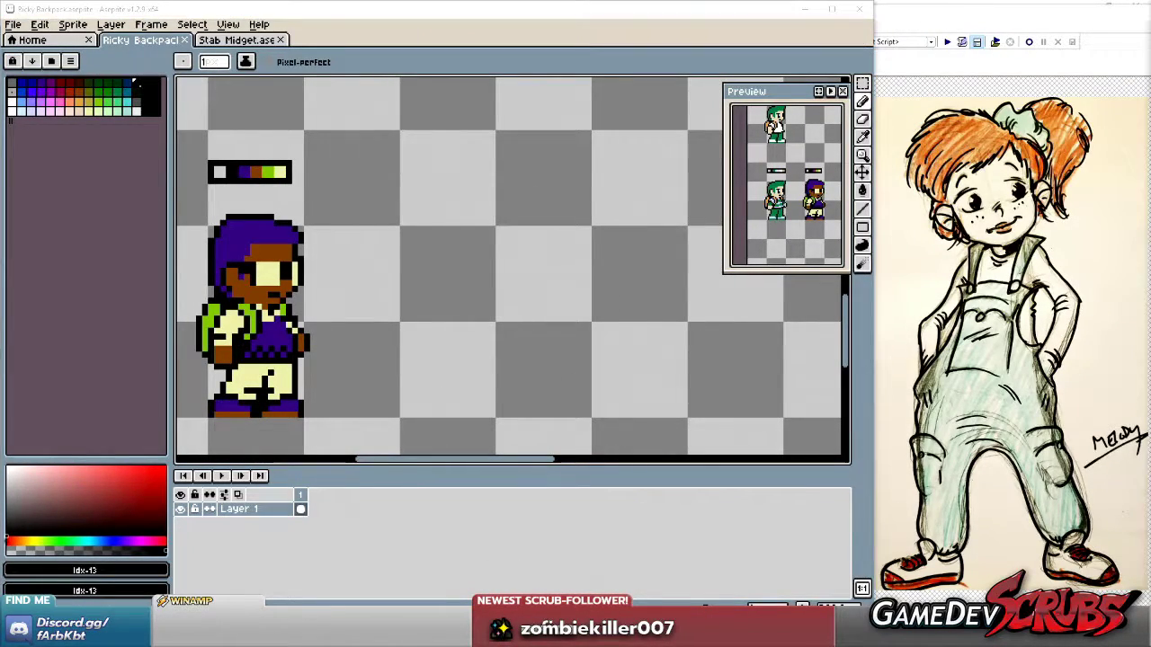
{"action": "left_click", "coordinate": [699, 5]}
{"action": "scroll", "coordinate": [509, 337], "scroll_direction": "left", "scroll_amount": 5}
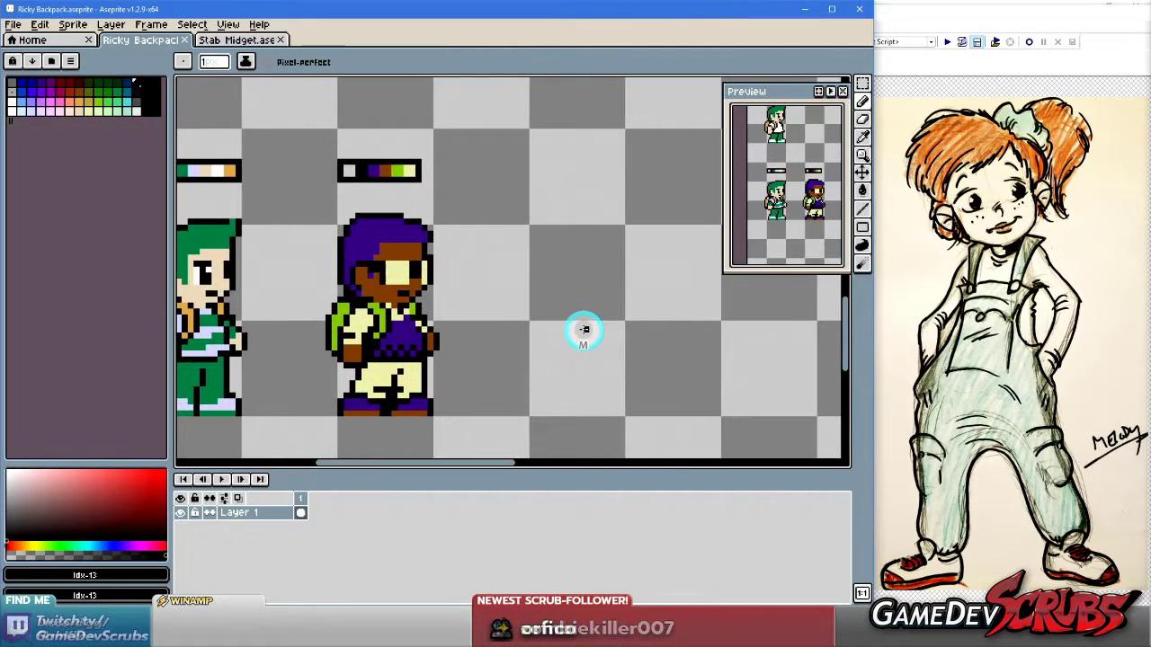
{"action": "left_click_drag", "start_coordinate": [519, 331], "coordinate": [603, 331]}
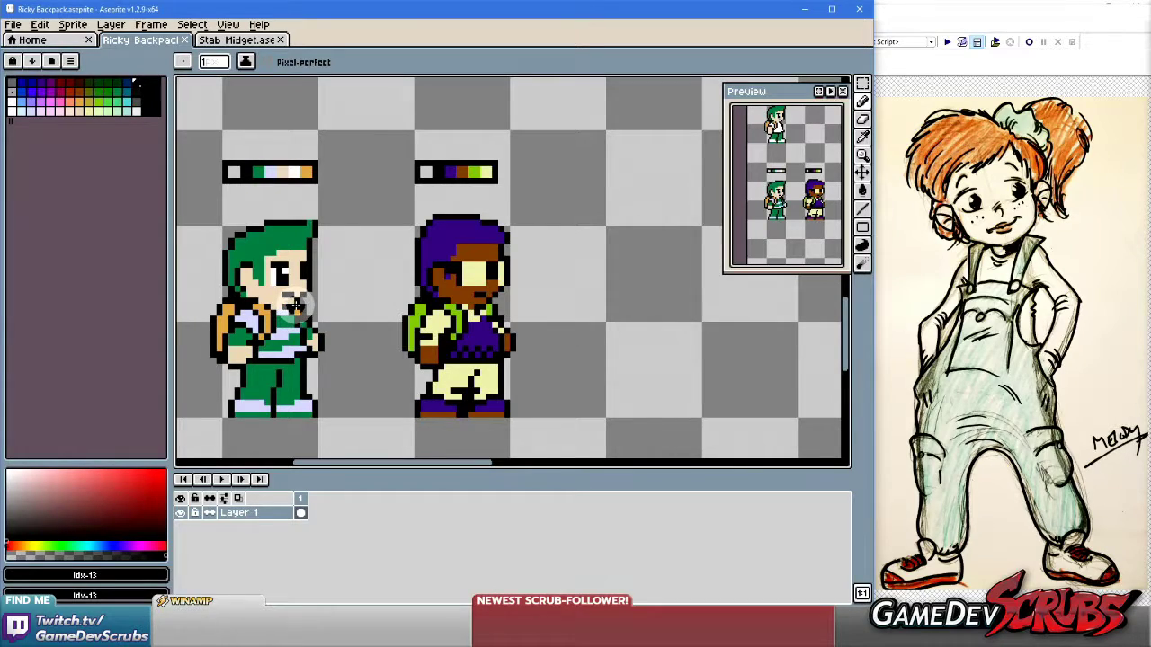
{"action": "key", "text": "m"}
{"action": "mouse_move", "coordinate": [189, 206]}
{"action": "left_mouse_down"}
{"action": "mouse_move", "coordinate": [347, 412]}
{"action": "mouse_move", "coordinate": [349, 434]}
{"action": "left_mouse_up"}
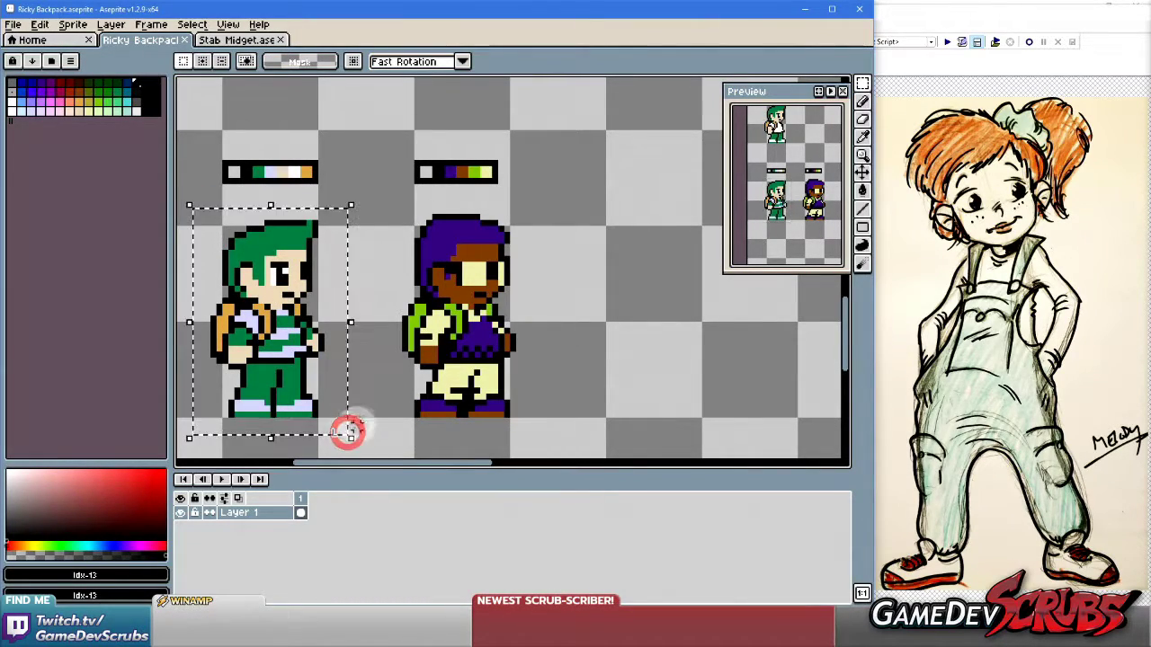
{"action": "left_click_drag", "start_coordinate": [278, 339], "coordinate": [661, 340]}
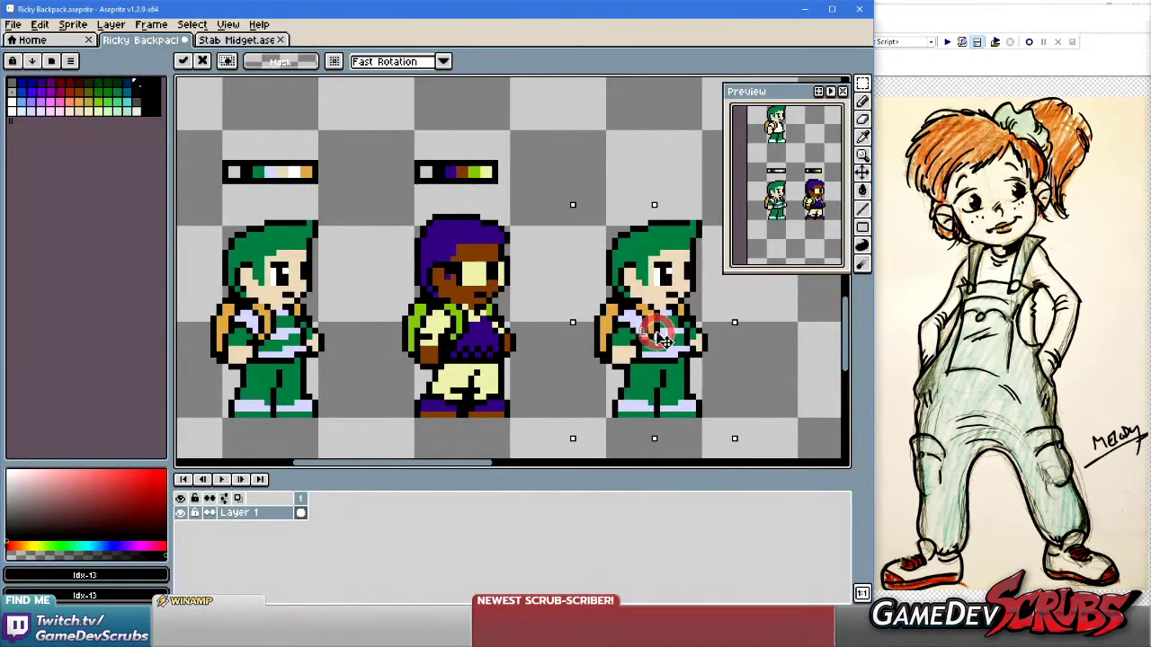
{"action": "key", "text": "Escape"}
Move the purple-haired sprite with its palette strip two checker squares to the right.
{"action": "left_click_drag", "start_coordinate": [392, 133], "coordinate": [542, 426]}
{"action": "left_click_drag", "start_coordinate": [457, 376], "coordinate": [649, 376]}
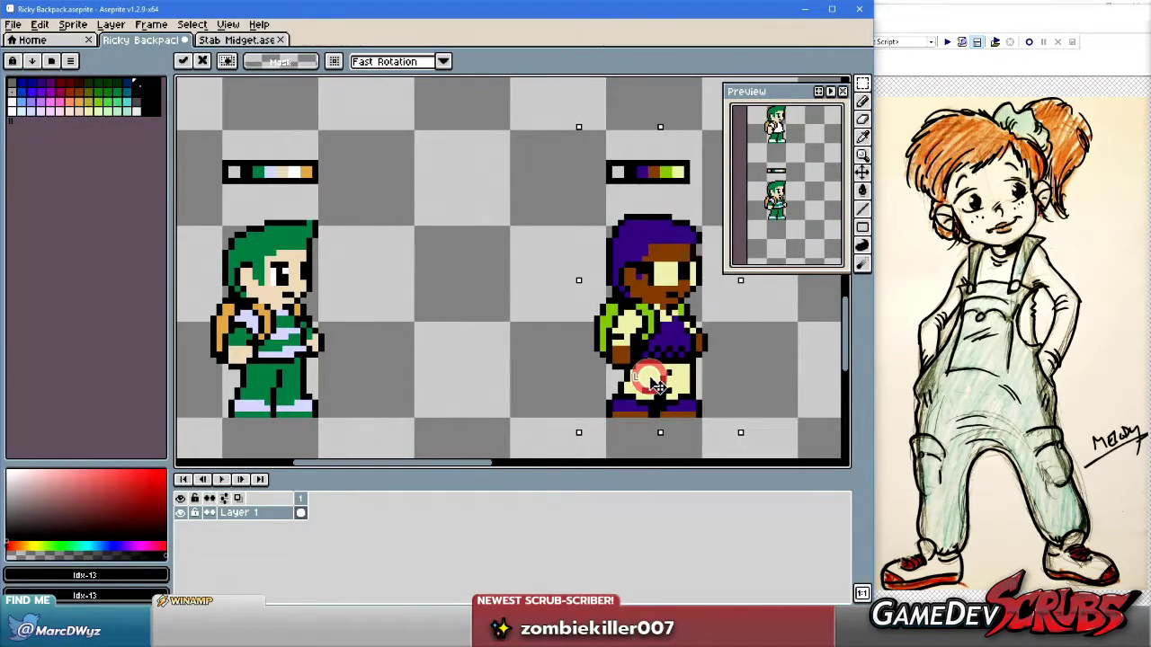
{"action": "left_click", "coordinate": [529, 331]}
Place a copy of the green-haired sprite in the gap between the original and the purple-haired sprite, and switch to the Pencil tool.
{"action": "left_click_drag", "start_coordinate": [185, 202], "coordinate": [349, 439]}
{"action": "left_click_drag", "start_coordinate": [303, 310], "coordinate": [494, 311]}
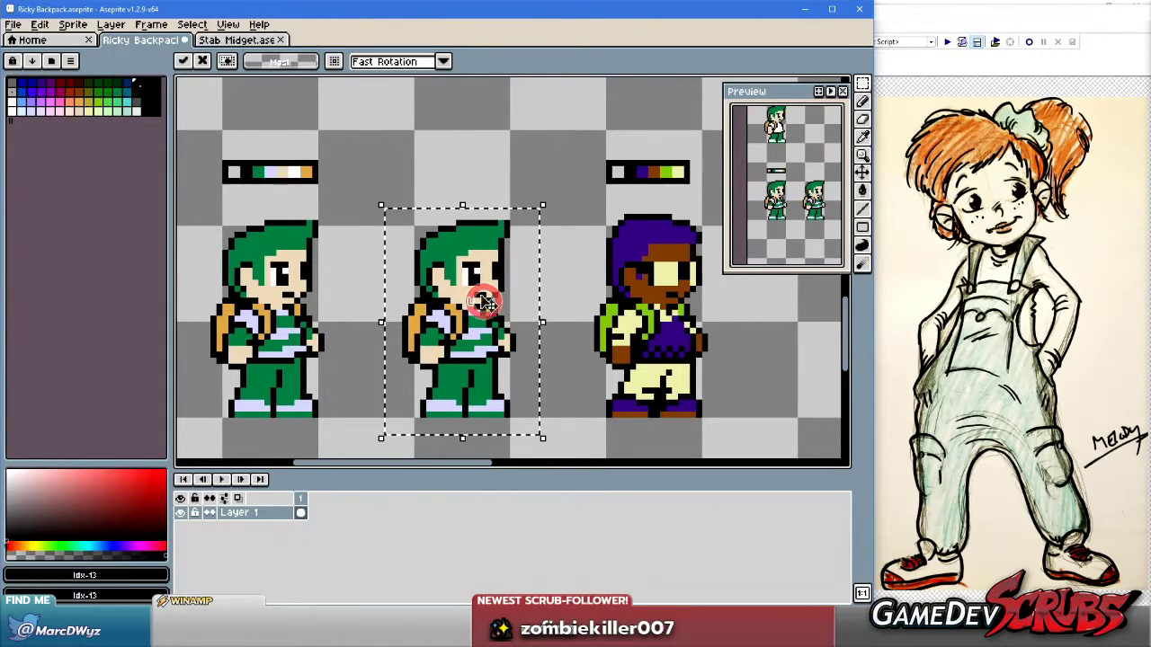
{"action": "left_click", "coordinate": [454, 151]}
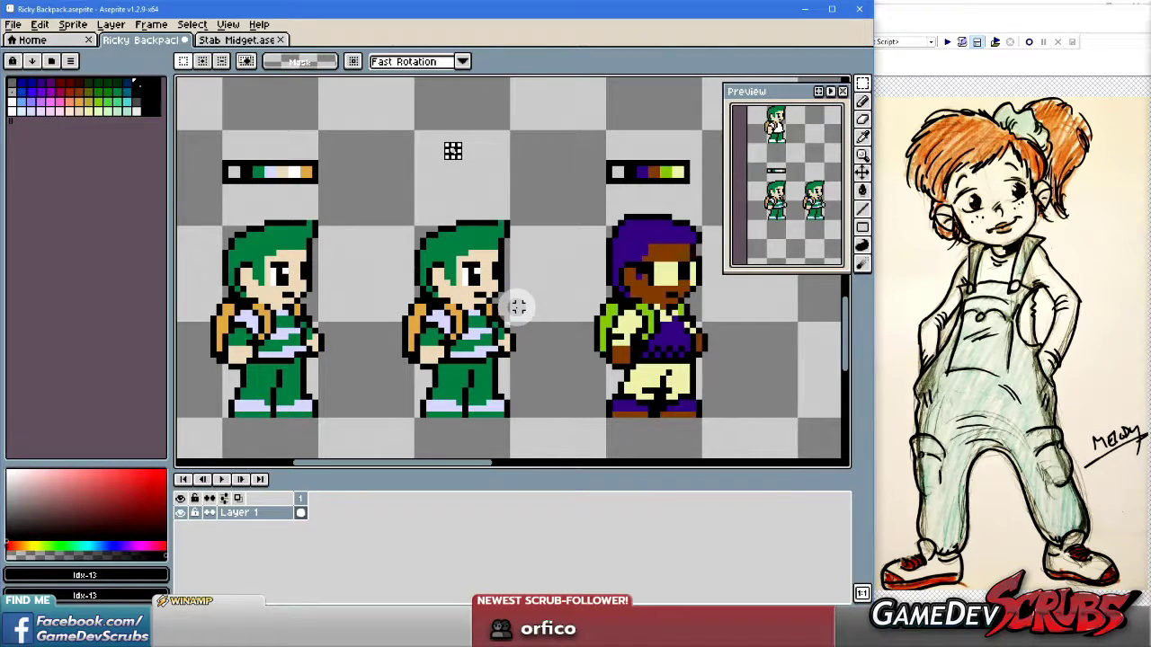
{"action": "key", "text": "b"}
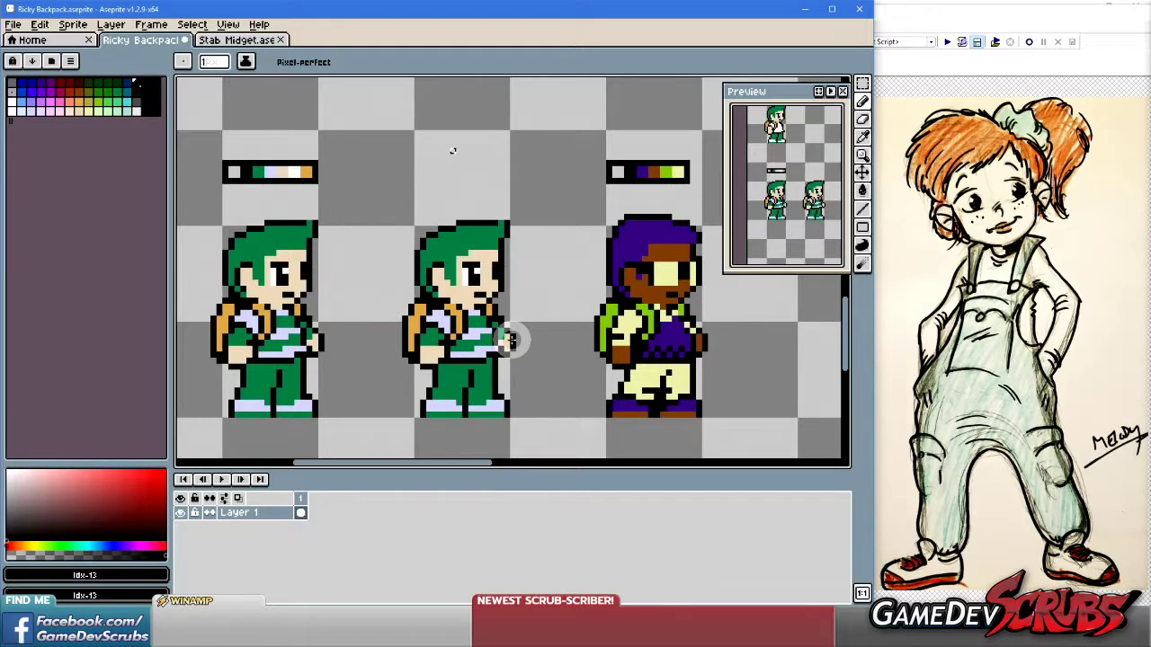
Fill the copied middle sprite's shirt, sleeves, trousers and shoe soles with the dark teal palette color, index 28.
{"action": "key", "text": "alt"}
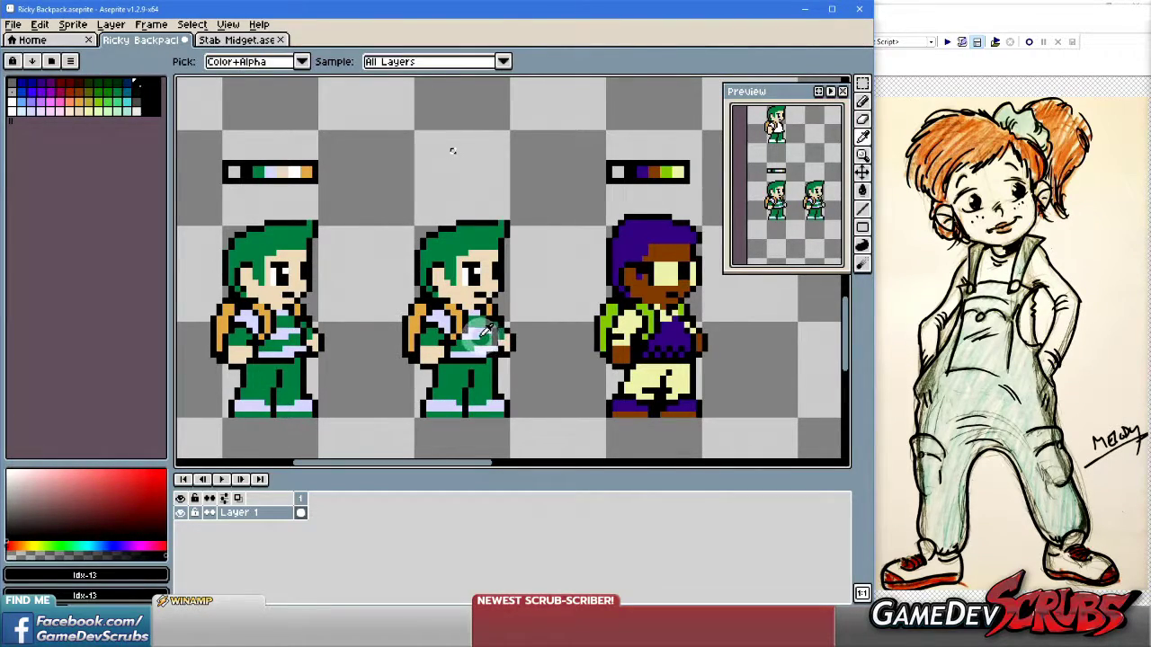
{"action": "key", "text": "alt"}
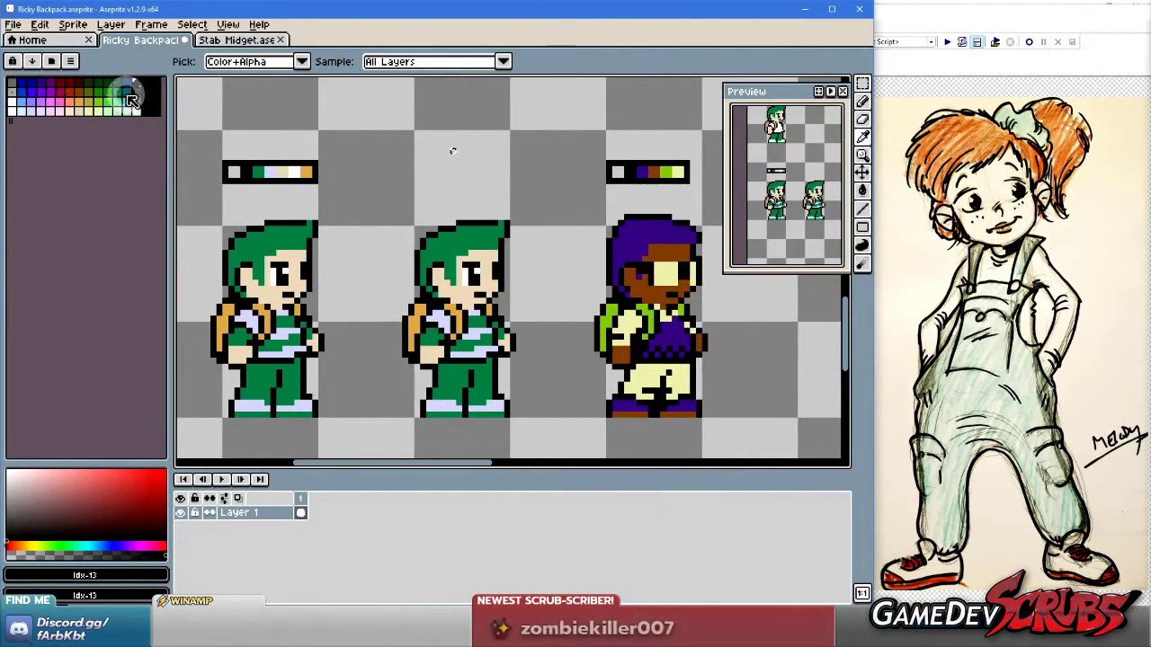
{"action": "left_click", "coordinate": [126, 92]}
{"action": "key", "text": "g"}
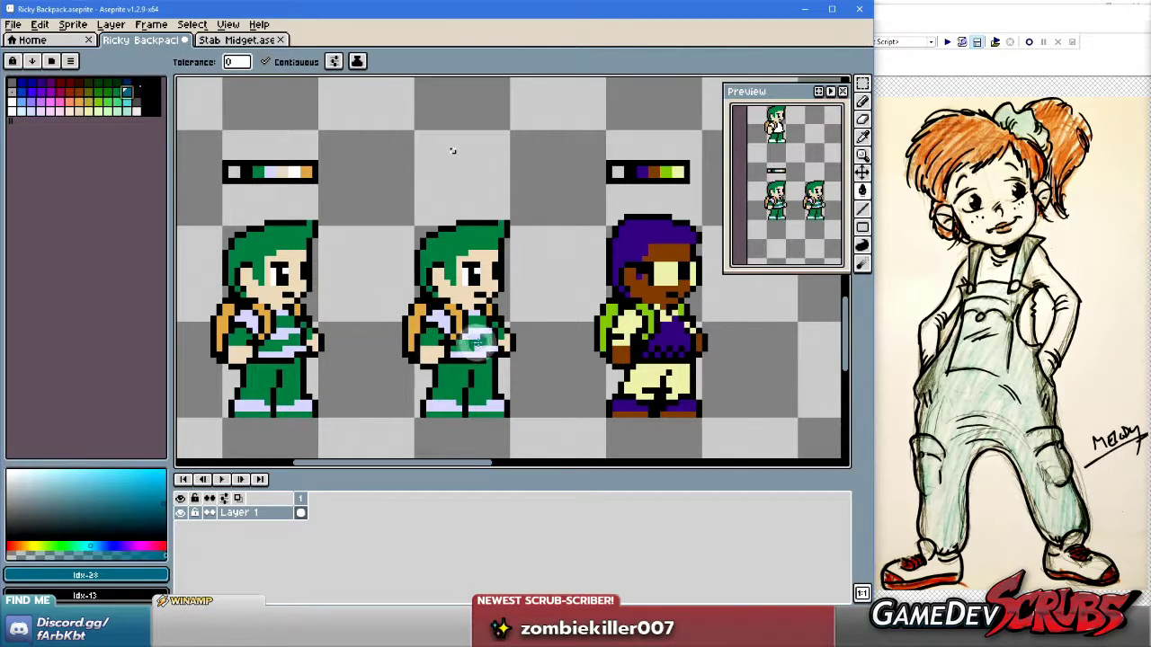
{"action": "left_click", "coordinate": [469, 344]}
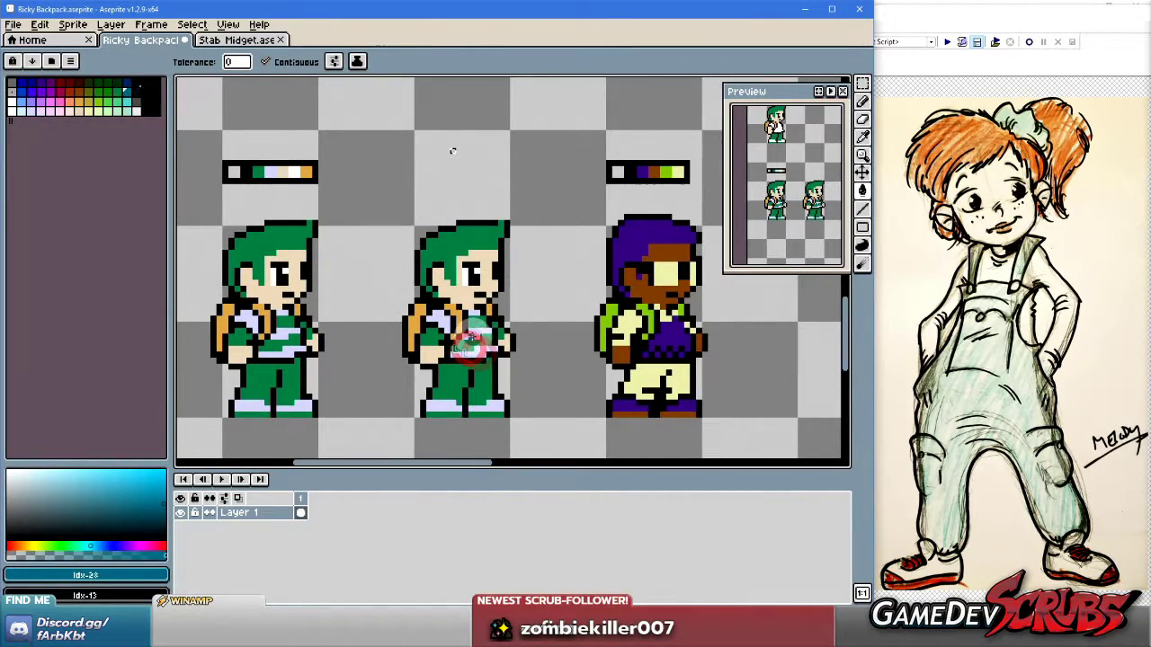
{"action": "left_click", "coordinate": [476, 350]}
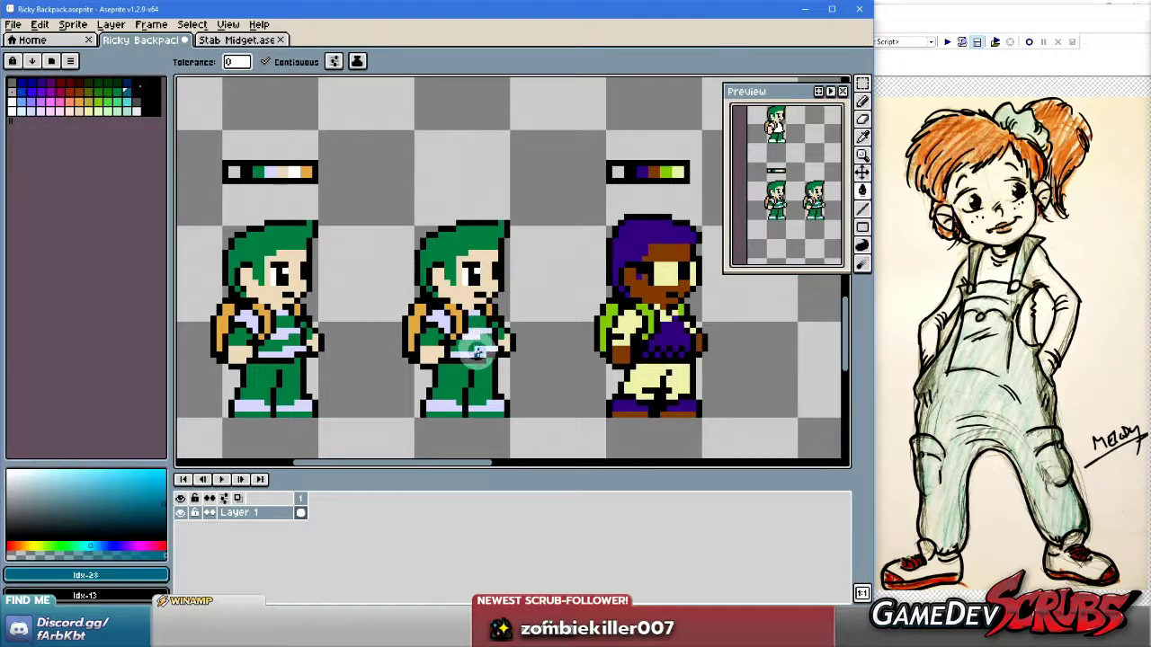
{"action": "left_click", "coordinate": [474, 321]}
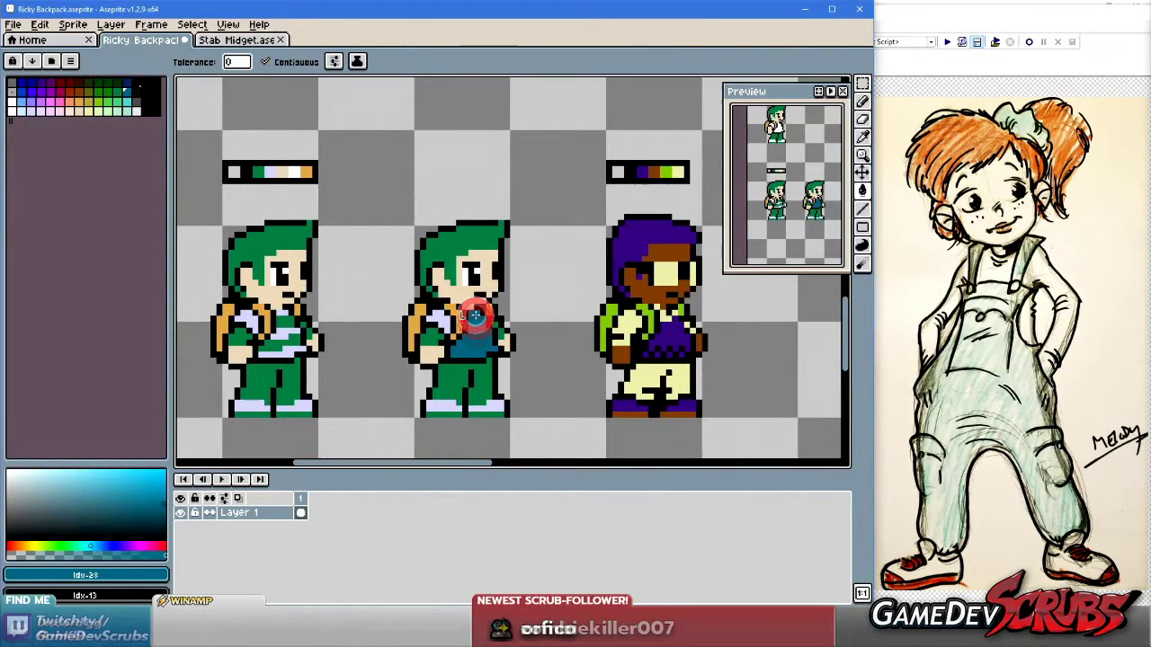
{"action": "left_click", "coordinate": [449, 383]}
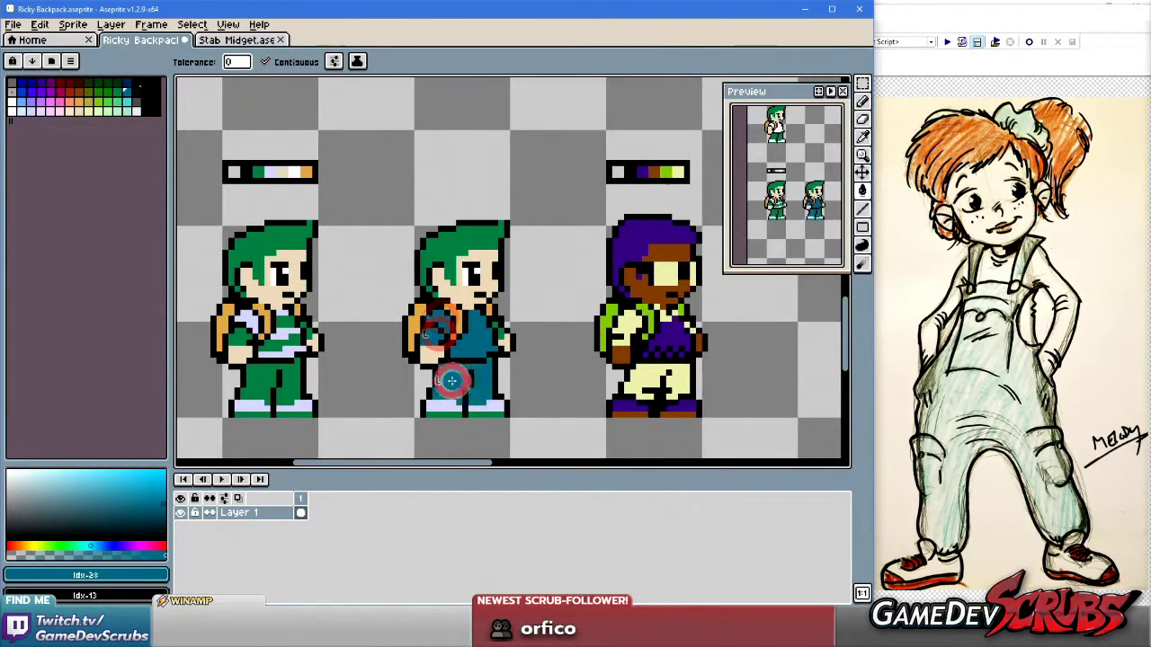
{"action": "left_click", "coordinate": [488, 413]}
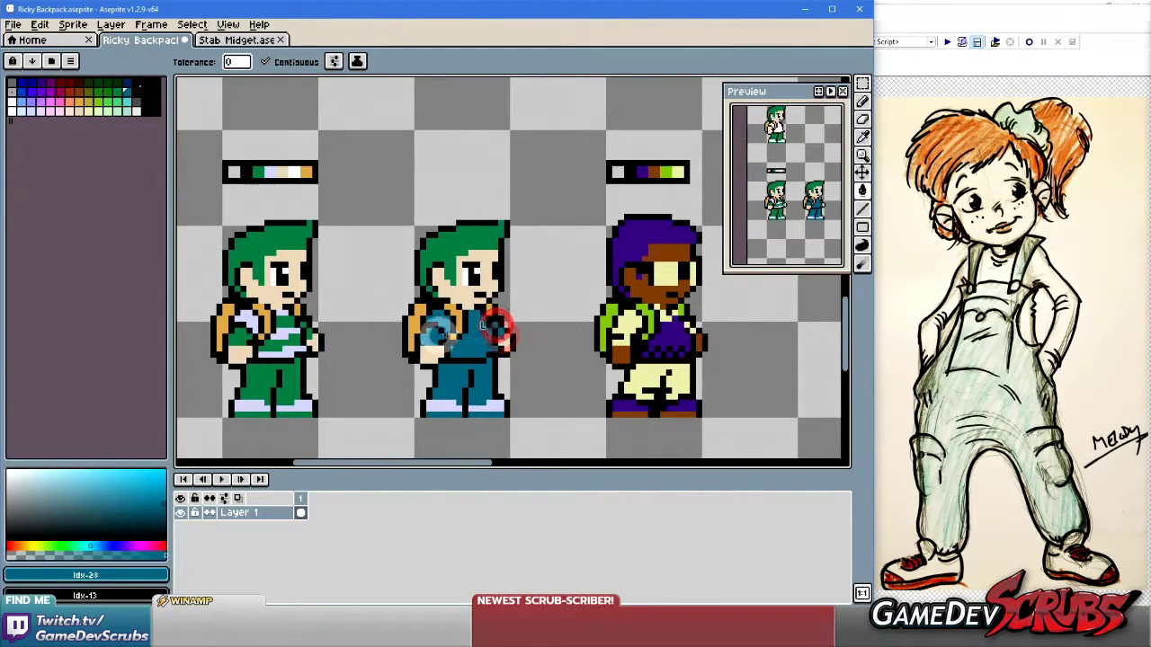
Fill the middle sprite's green hair with brown, index 23, and replace it with the dark orange-red, index 22.
{"action": "left_click", "coordinate": [463, 254]}
{"action": "left_click", "coordinate": [78, 91]}
{"action": "left_click", "coordinate": [463, 236]}
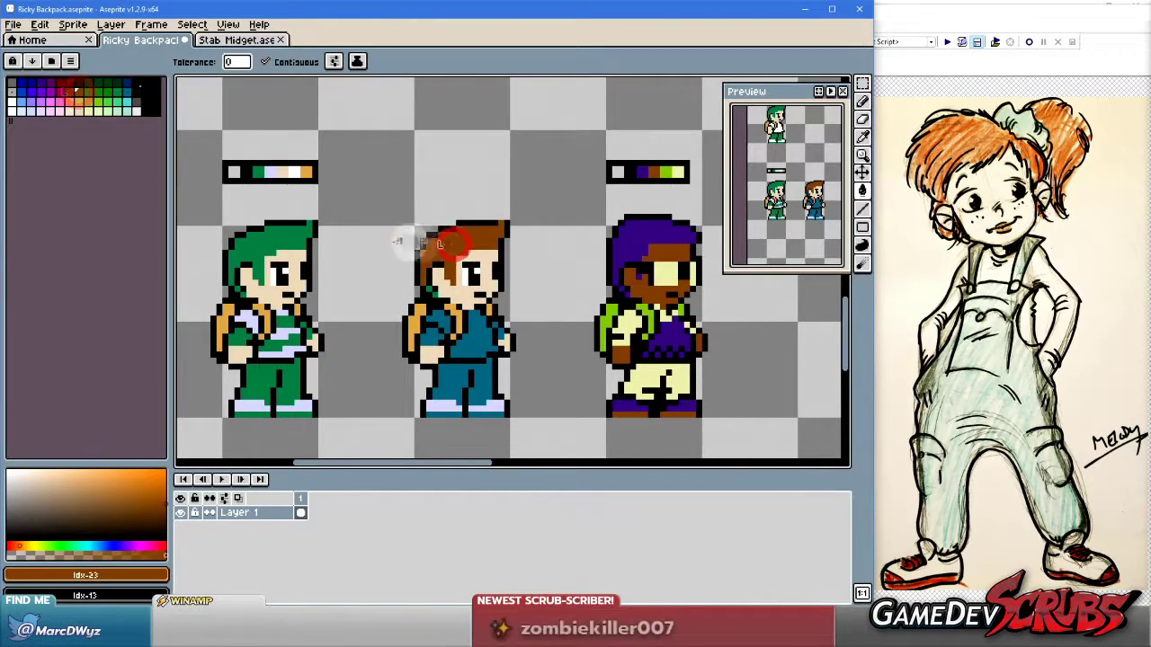
{"action": "left_click", "coordinate": [69, 91]}
{"action": "left_click", "coordinate": [461, 261]}
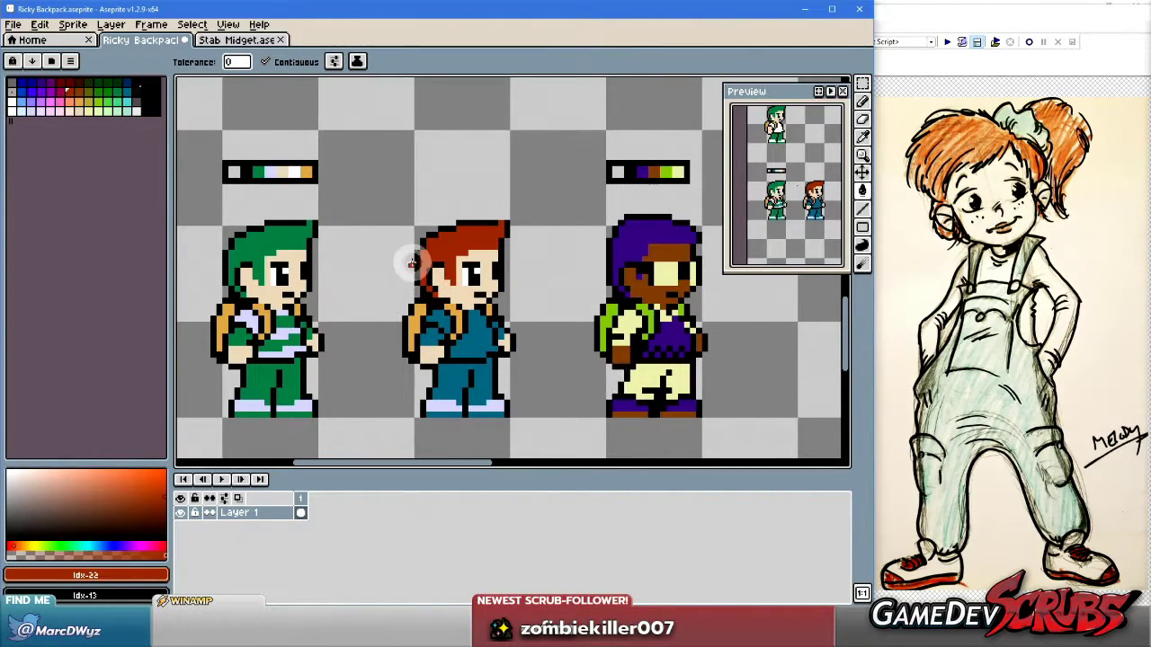
Try golden orange and salmon on the middle sprite's hair, undoing each fill.
{"action": "left_click", "coordinate": [80, 102]}
{"action": "left_click", "coordinate": [453, 239]}
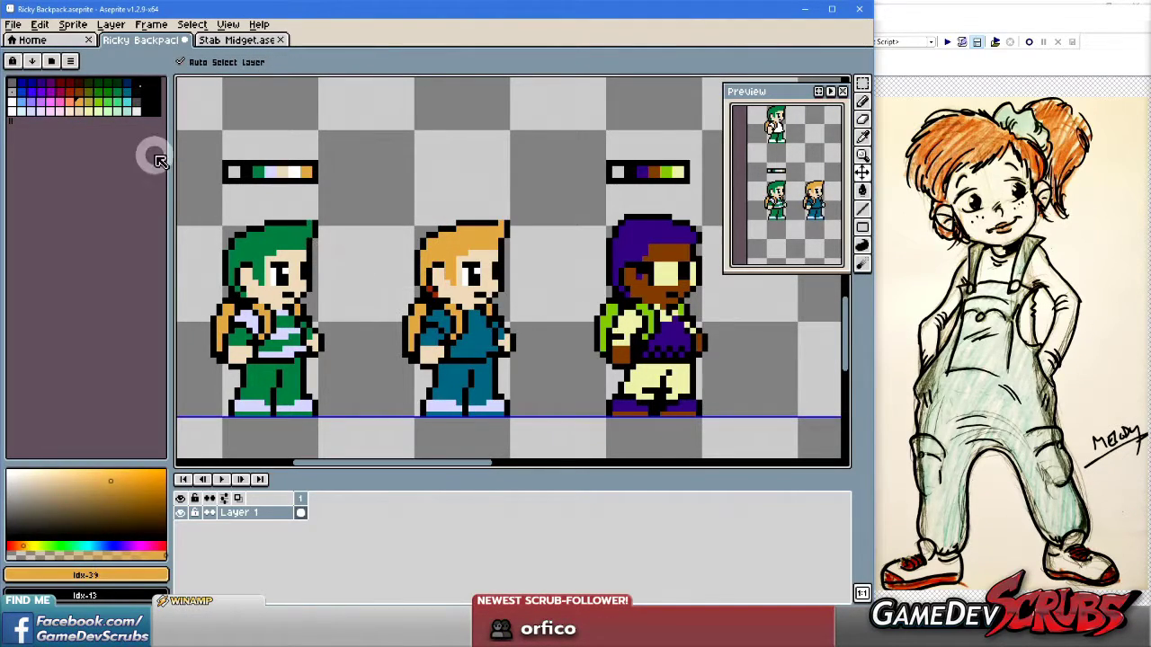
{"action": "key", "text": "ctrl+z"}
{"action": "left_click", "coordinate": [68, 100]}
{"action": "left_click", "coordinate": [495, 293]}
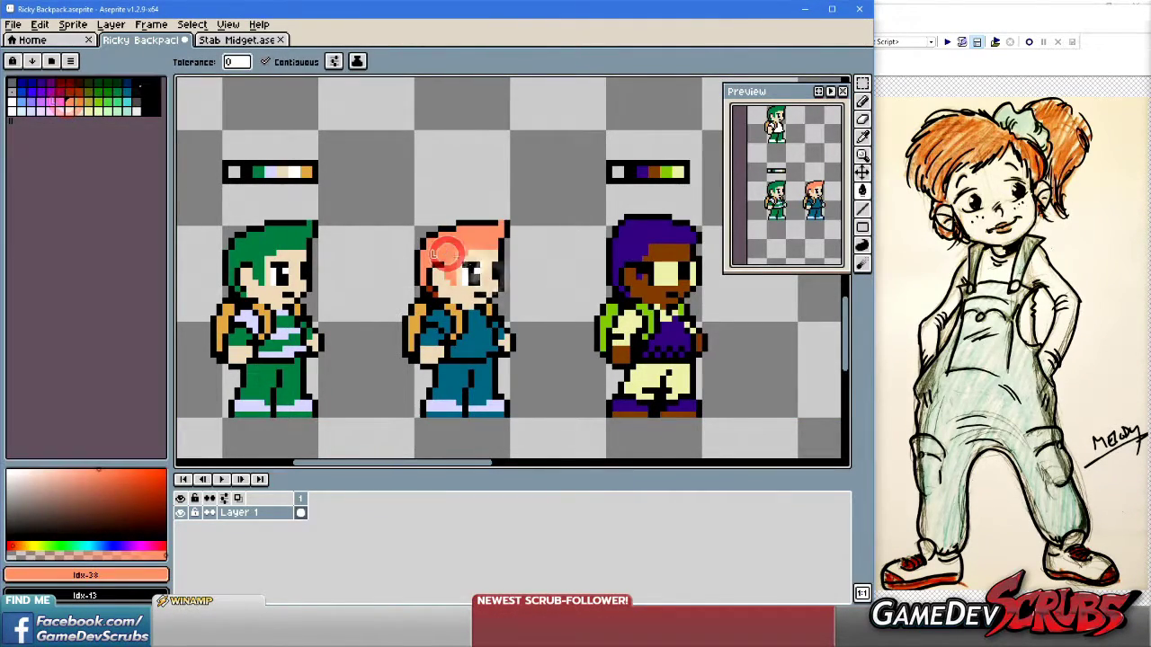
{"action": "key", "text": "ctrl+z"}
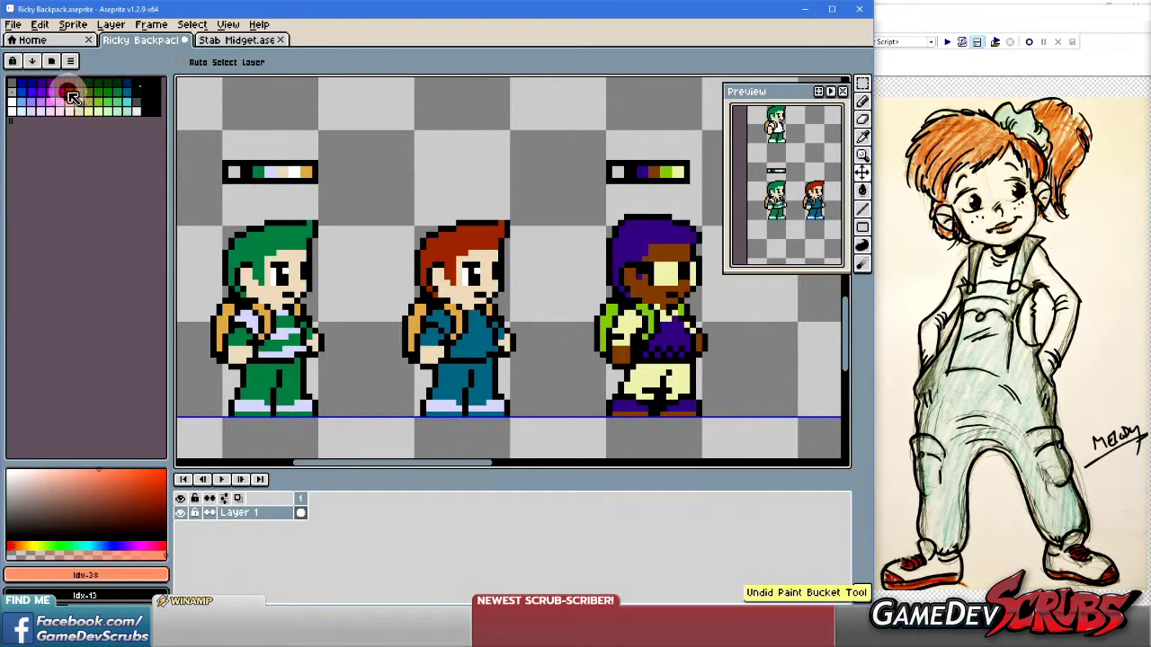
Try brown, index 23, and magenta, index 21, on the middle sprite's hair, undoing each fill.
{"action": "left_click", "coordinate": [68, 92]}
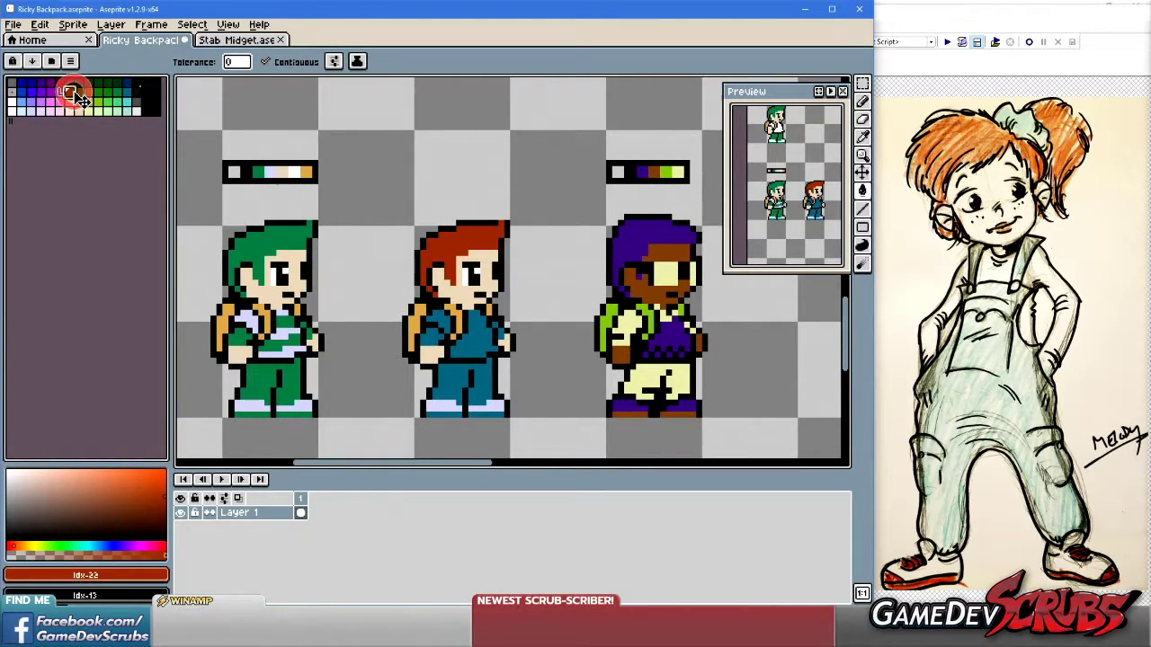
{"action": "left_click", "coordinate": [76, 93]}
{"action": "left_click", "coordinate": [448, 241]}
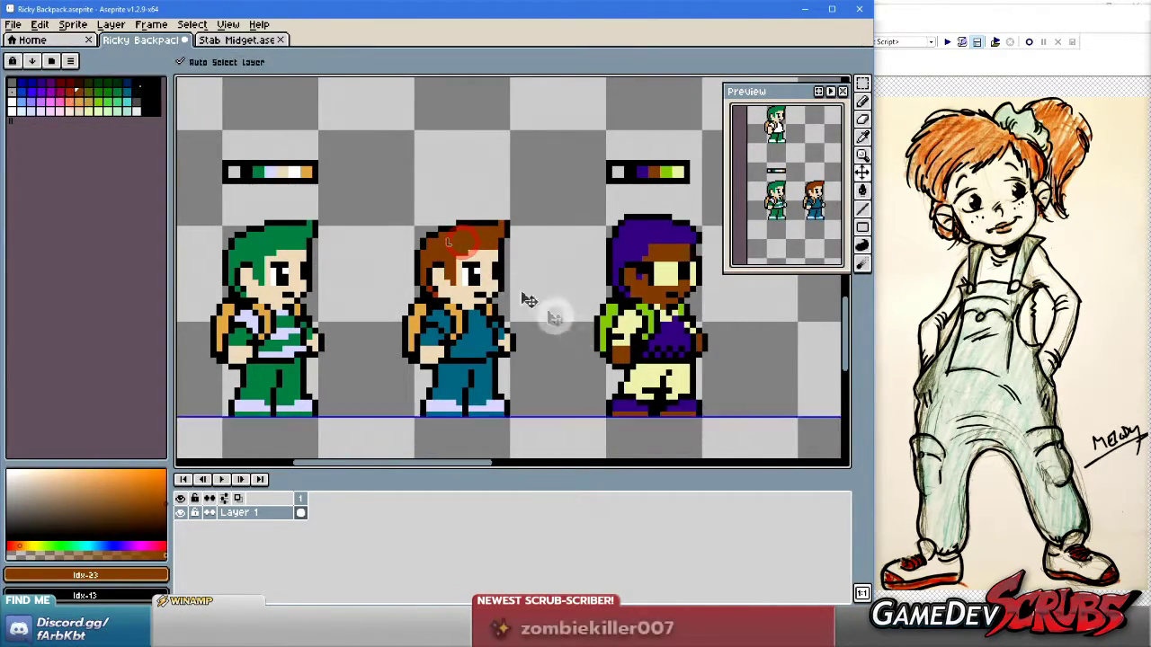
{"action": "key", "text": "ctrl+z"}
{"action": "left_click", "coordinate": [58, 92]}
{"action": "left_click", "coordinate": [445, 247]}
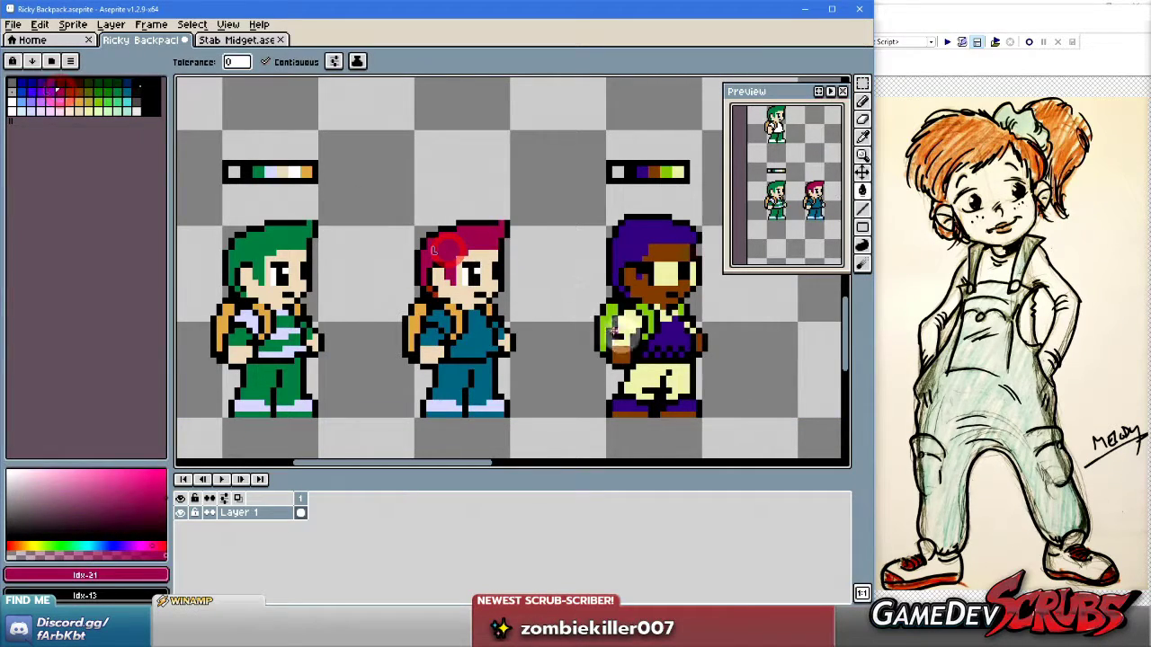
{"action": "key", "text": "ctrl+z"}
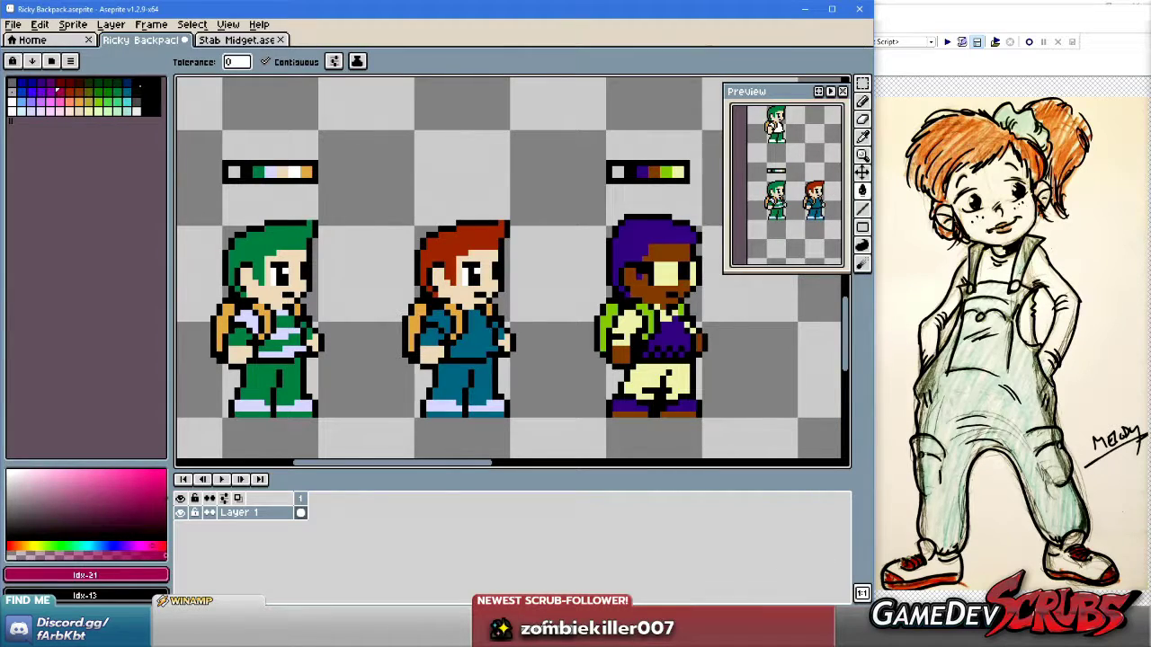
Return to Aseprite after a brief switch to Paint Shop Pro, and open Mansion.gif from the Raw Resources folder.
{"action": "key", "text": "alt+Tab"}
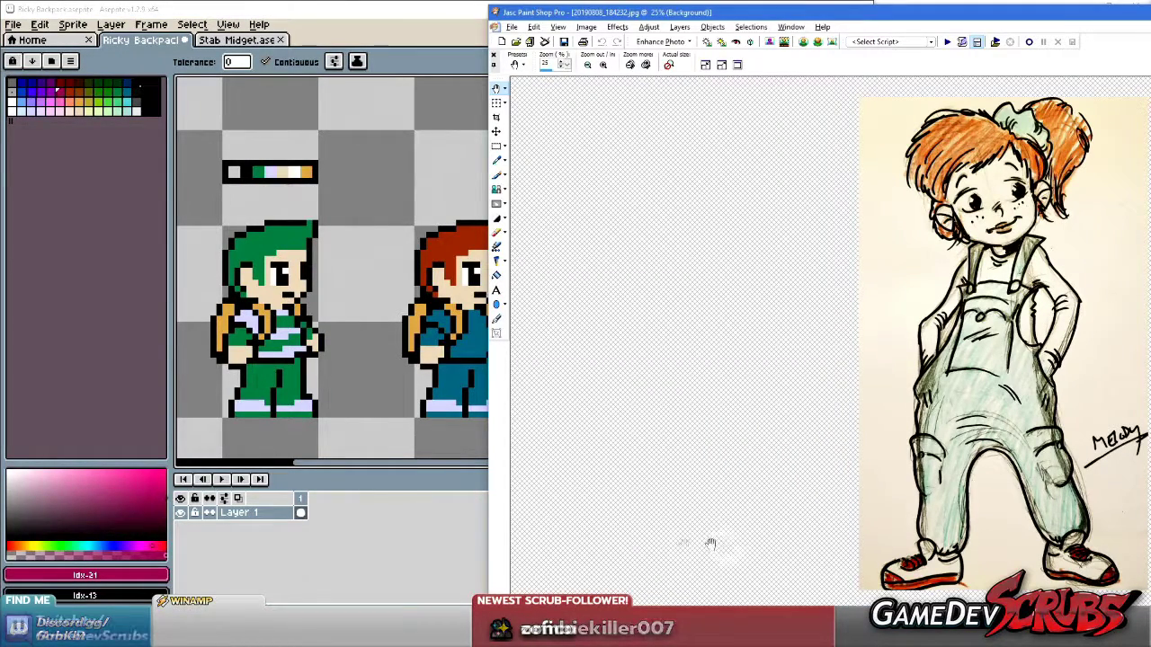
{"action": "left_click", "coordinate": [342, 20]}
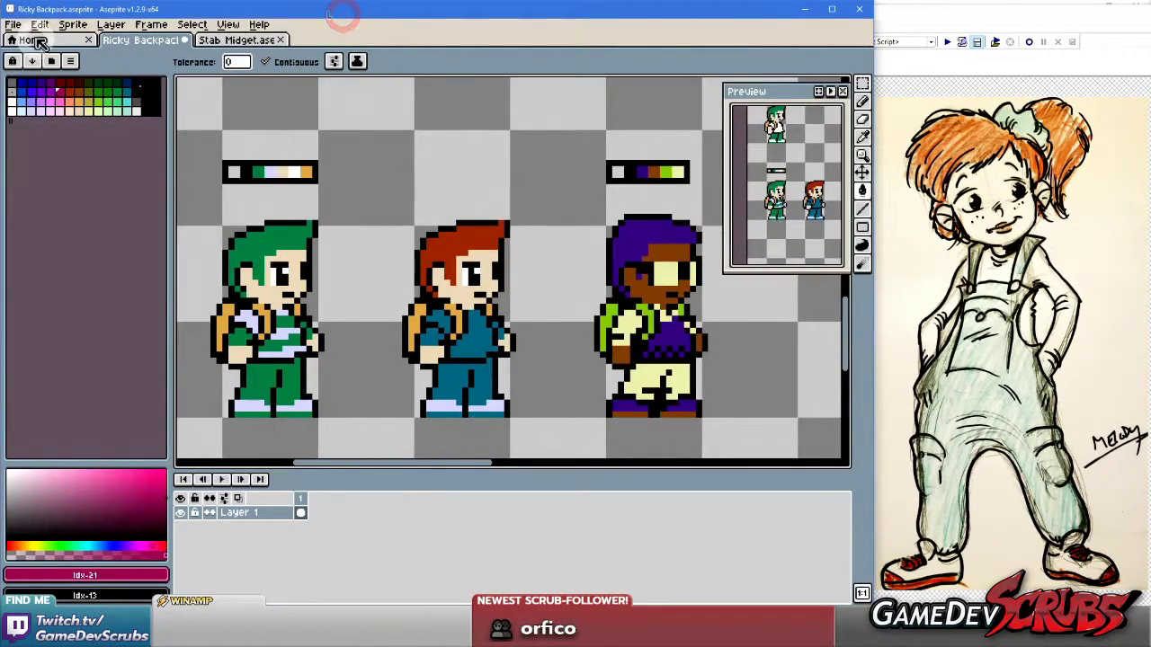
{"action": "left_click", "coordinate": [13, 24]}
{"action": "left_click", "coordinate": [30, 54]}
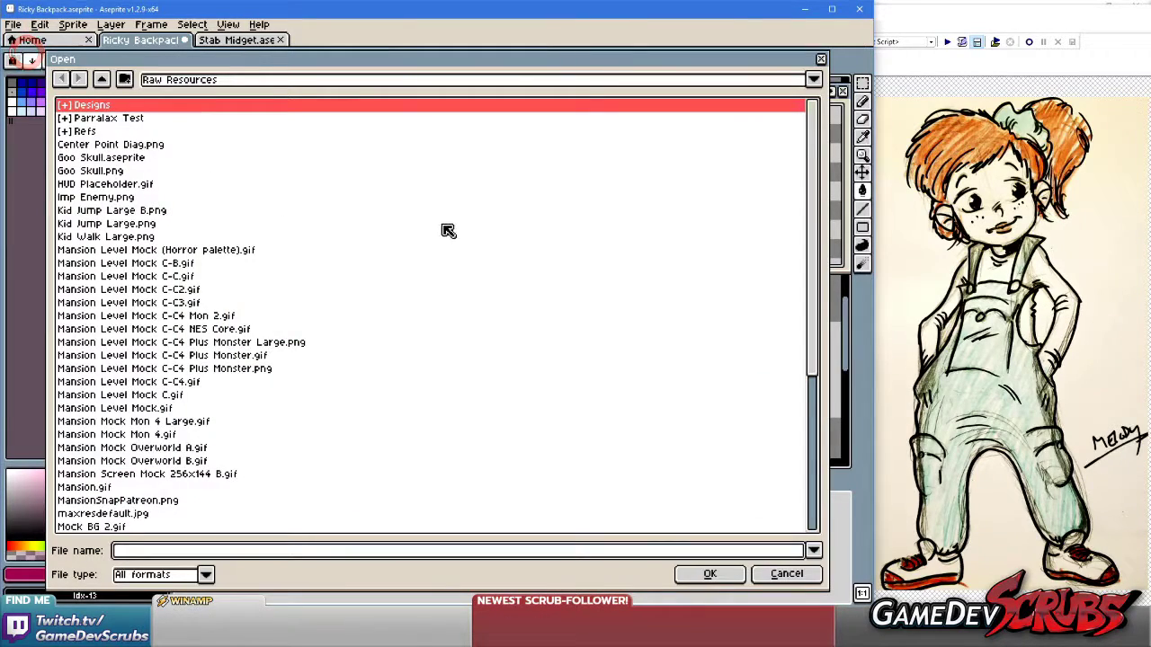
{"action": "scroll", "coordinate": [148, 207], "scroll_direction": "down", "scroll_amount": 6}
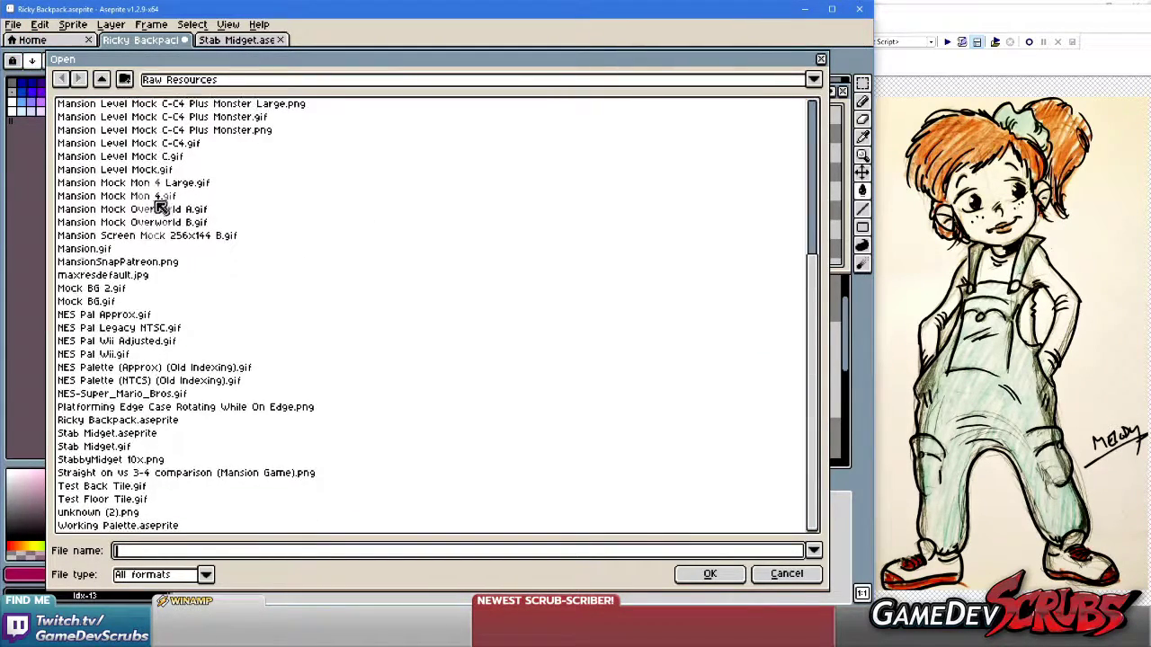
{"action": "double_click", "coordinate": [108, 252]}
Sample the dark red hair of the girl with the blue bow in Mansion.gif and fill the middle backpack sprite's hair with it.
{"action": "scroll", "coordinate": [395, 378], "scroll_direction": "up", "scroll_amount": 3}
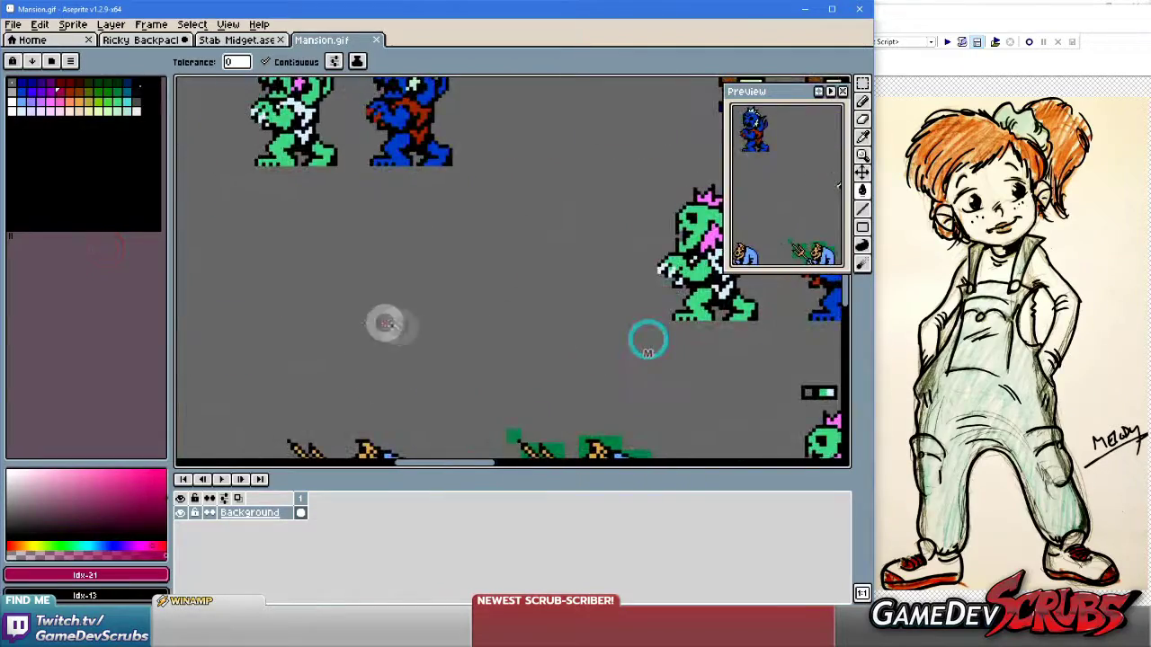
{"action": "scroll", "coordinate": [396, 254], "scroll_direction": "up", "scroll_amount": 3}
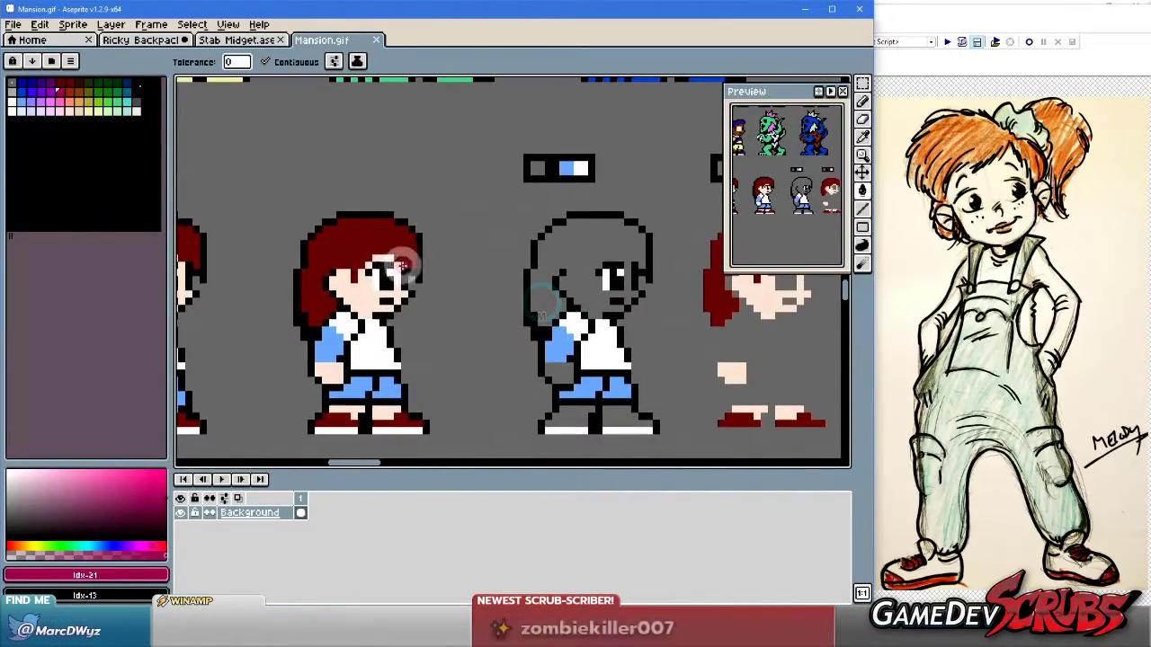
{"action": "scroll", "coordinate": [395, 255], "scroll_direction": "down", "scroll_amount": 4}
{"action": "scroll", "coordinate": [396, 185], "scroll_direction": "up", "scroll_amount": 4}
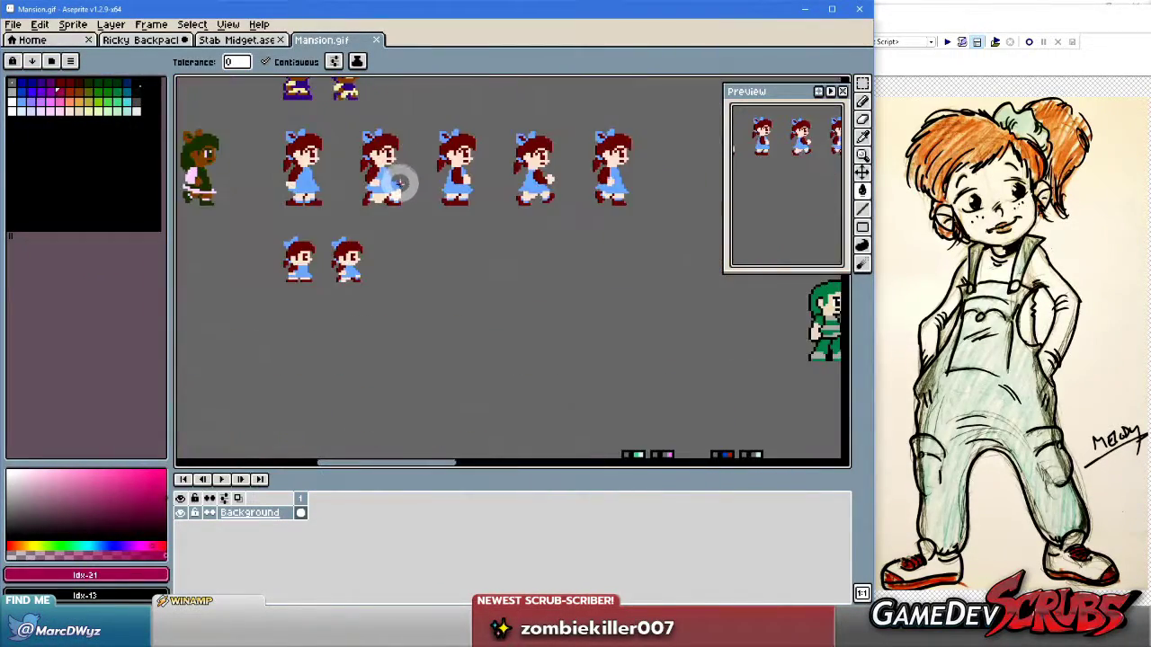
{"action": "scroll", "coordinate": [419, 236], "scroll_direction": "up", "scroll_amount": 3}
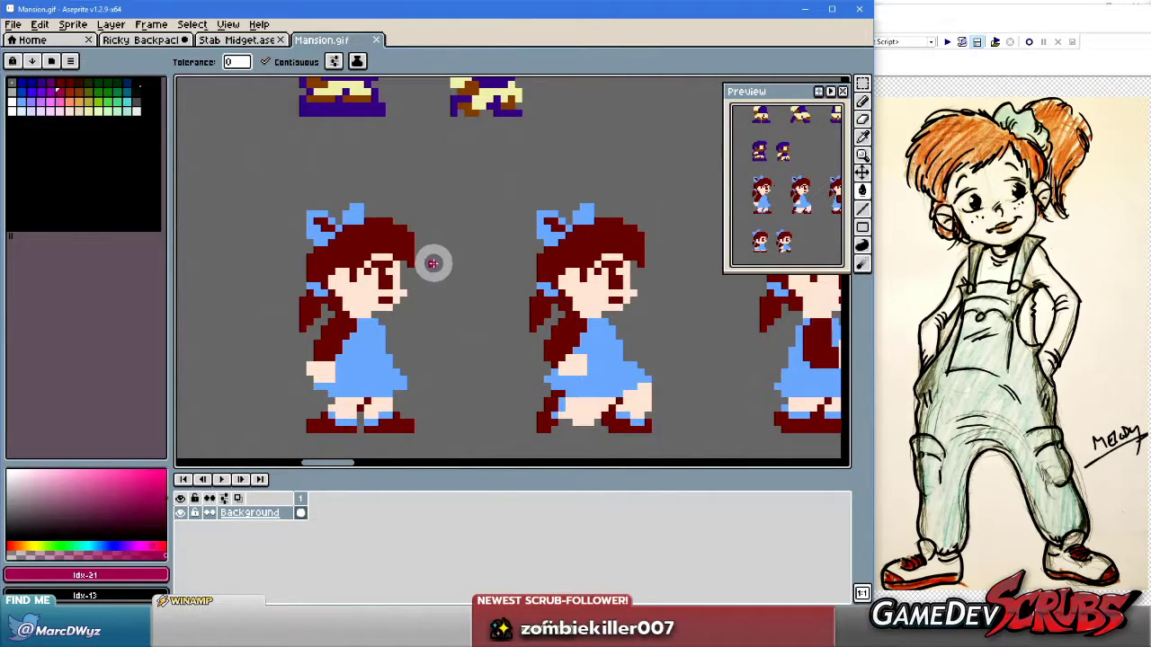
{"action": "left_click", "coordinate": [370, 234], "text": "alt"}
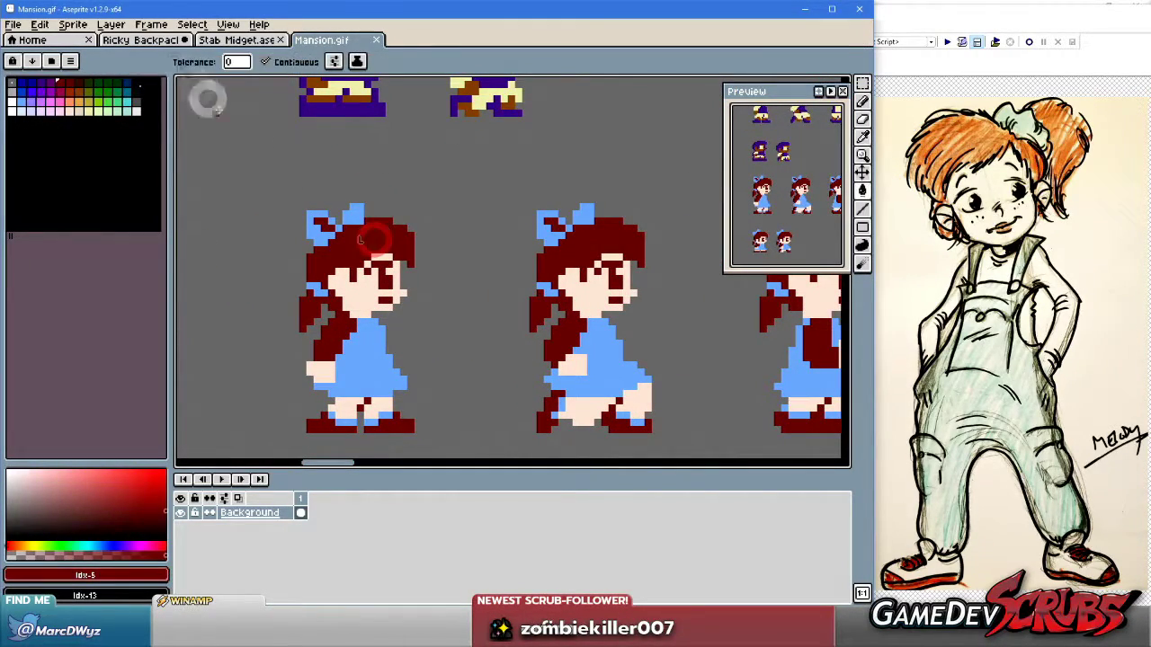
{"action": "left_click", "coordinate": [142, 40]}
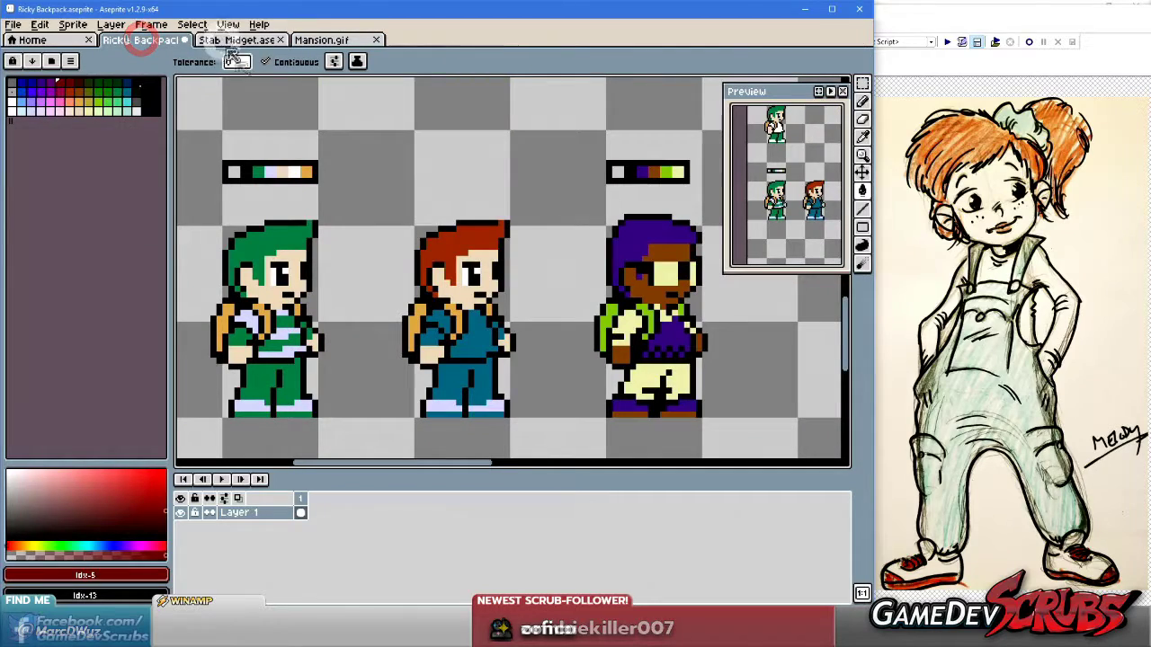
{"action": "left_click", "coordinate": [457, 241]}
{"action": "scroll", "coordinate": [503, 256], "scroll_direction": "up", "scroll_amount": 2}
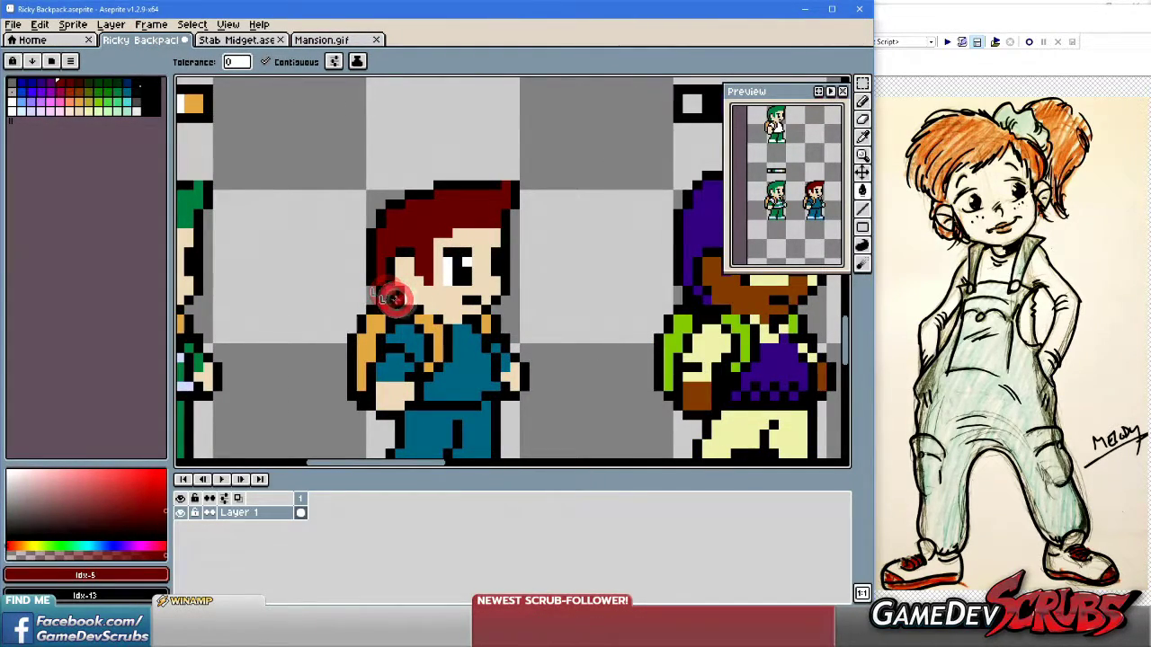
Check the Stab Midget and Mansion files, return to Ricky Backpack, and undo the dark red hair fills.
{"action": "left_click", "coordinate": [231, 39]}
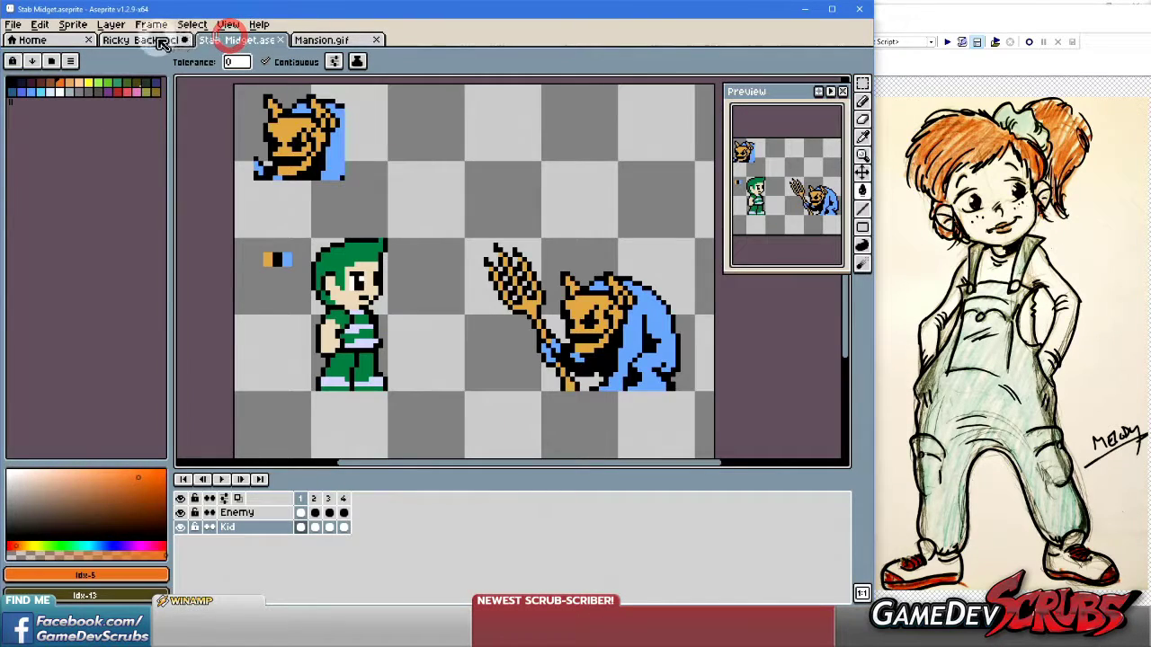
{"action": "left_click", "coordinate": [320, 40]}
{"action": "left_click", "coordinate": [163, 41]}
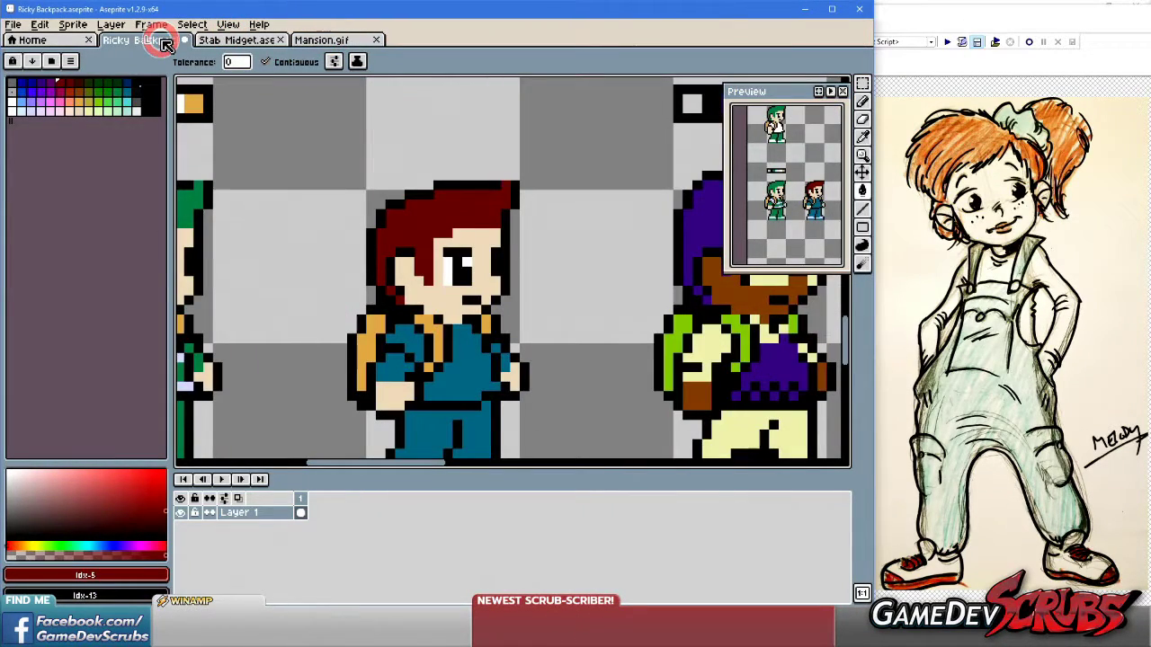
{"action": "scroll", "coordinate": [466, 245], "scroll_direction": "down", "scroll_amount": 1}
{"action": "key", "text": "ctrl+z"}
{"action": "key", "text": "ctrl+z"}
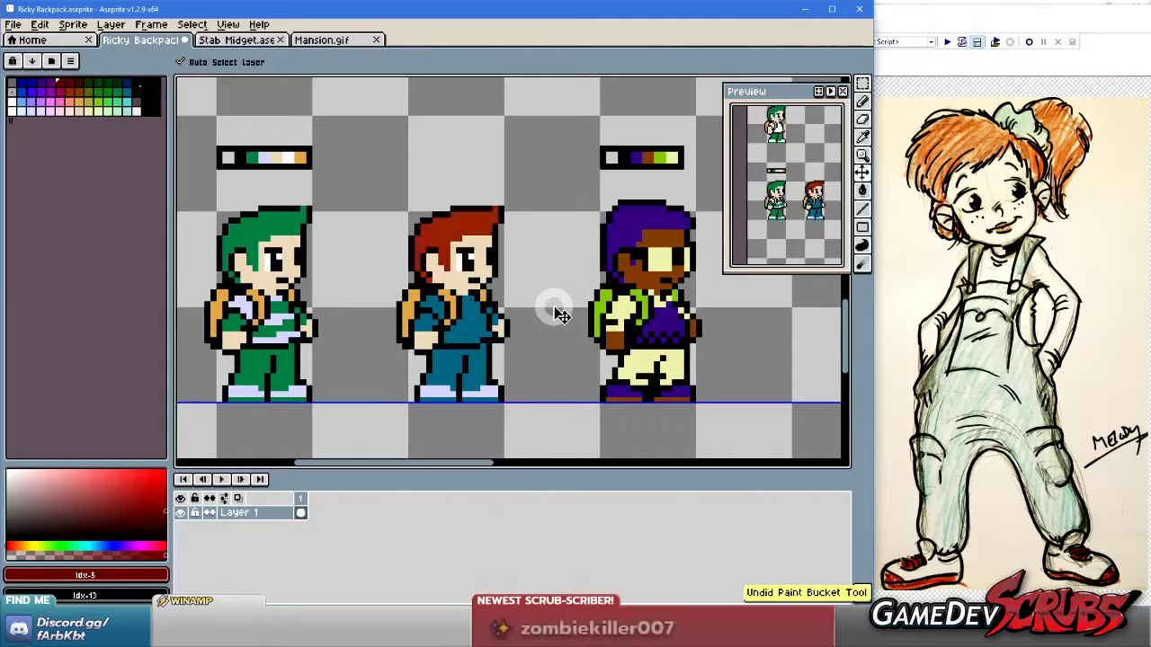
Sample the middle sprite's orange-red hair color and fill its shirt, sleeves and trousers with it.
{"action": "scroll", "coordinate": [540, 291], "scroll_direction": "up", "scroll_amount": 2}
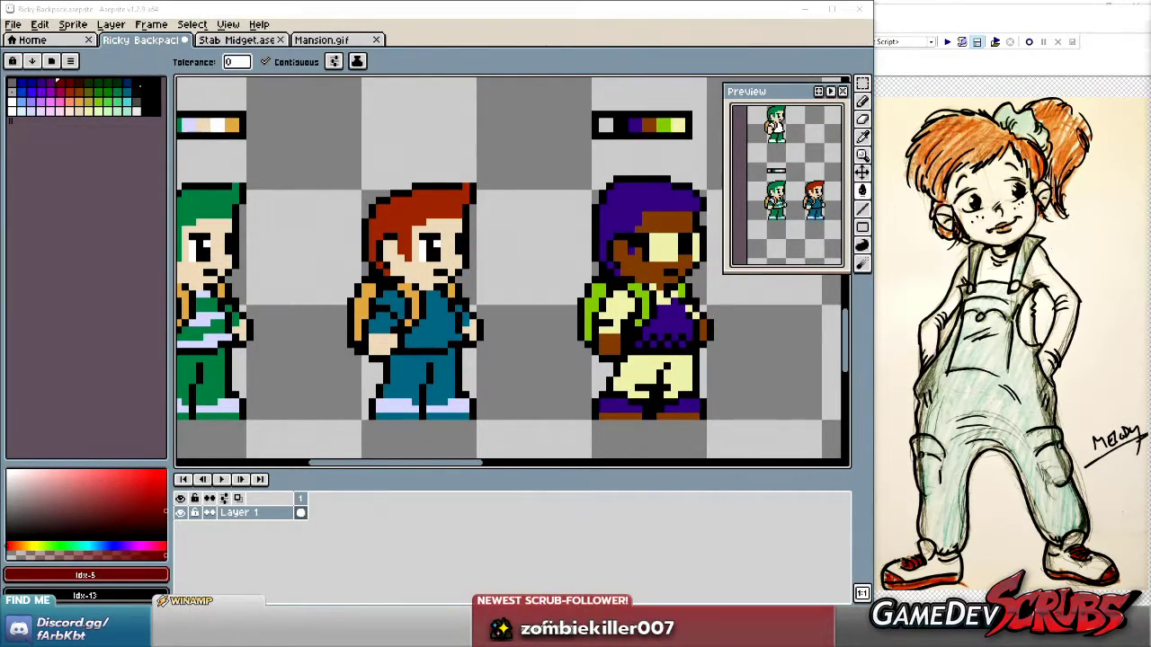
{"action": "mouse_move", "coordinate": [609, 290]}
{"action": "left_mouse_down"}
{"action": "mouse_move", "coordinate": [634, 283]}
{"action": "mouse_move", "coordinate": [620, 286]}
{"action": "left_mouse_up"}
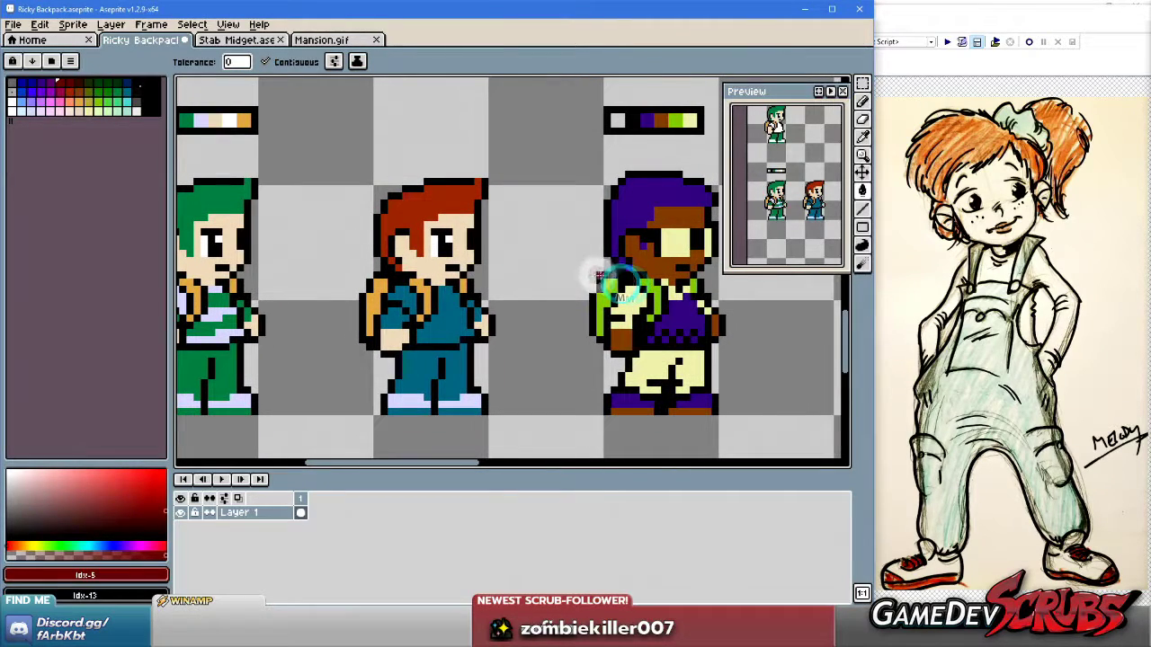
{"action": "left_click", "coordinate": [444, 211], "text": "alt"}
{"action": "left_click", "coordinate": [395, 315]}
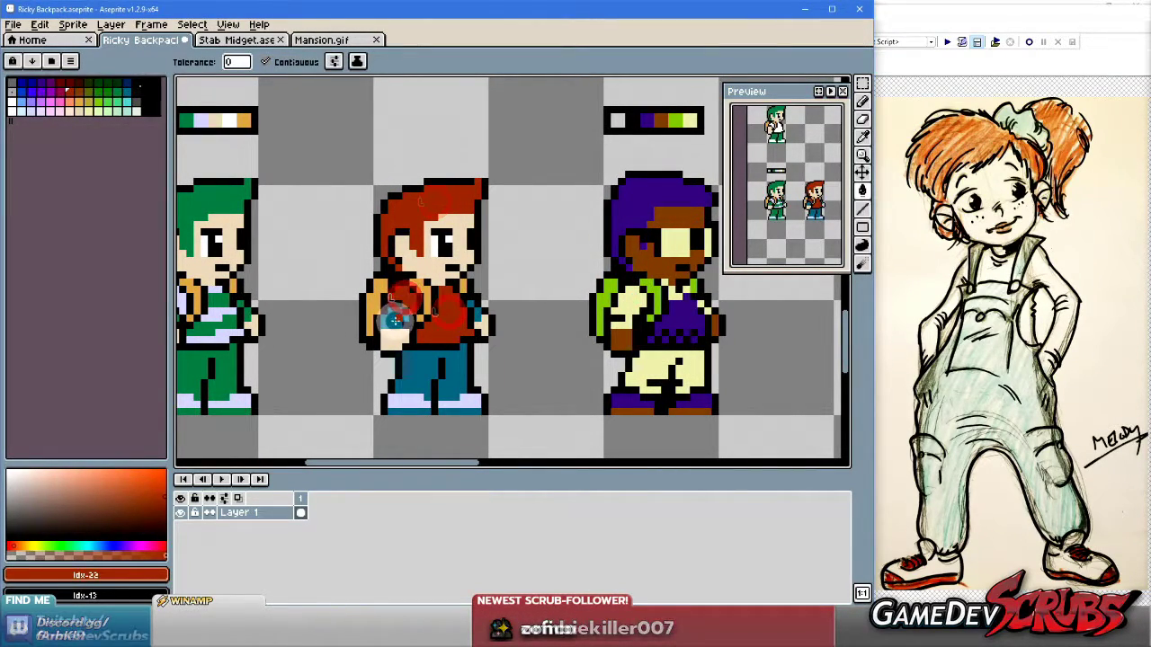
{"action": "left_click", "coordinate": [432, 373]}
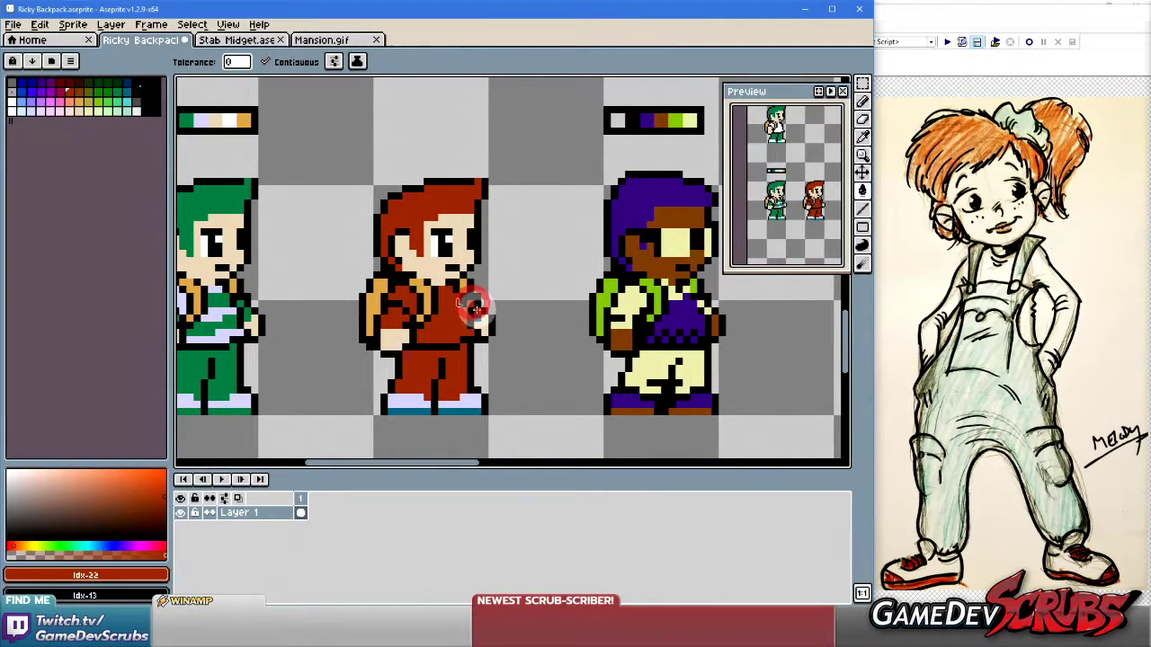
Undo the orange-red fills on the middle sprite's shirt, sleeves and trousers.
{"action": "key", "text": "ctrl+z"}
{"action": "key", "text": "v"}
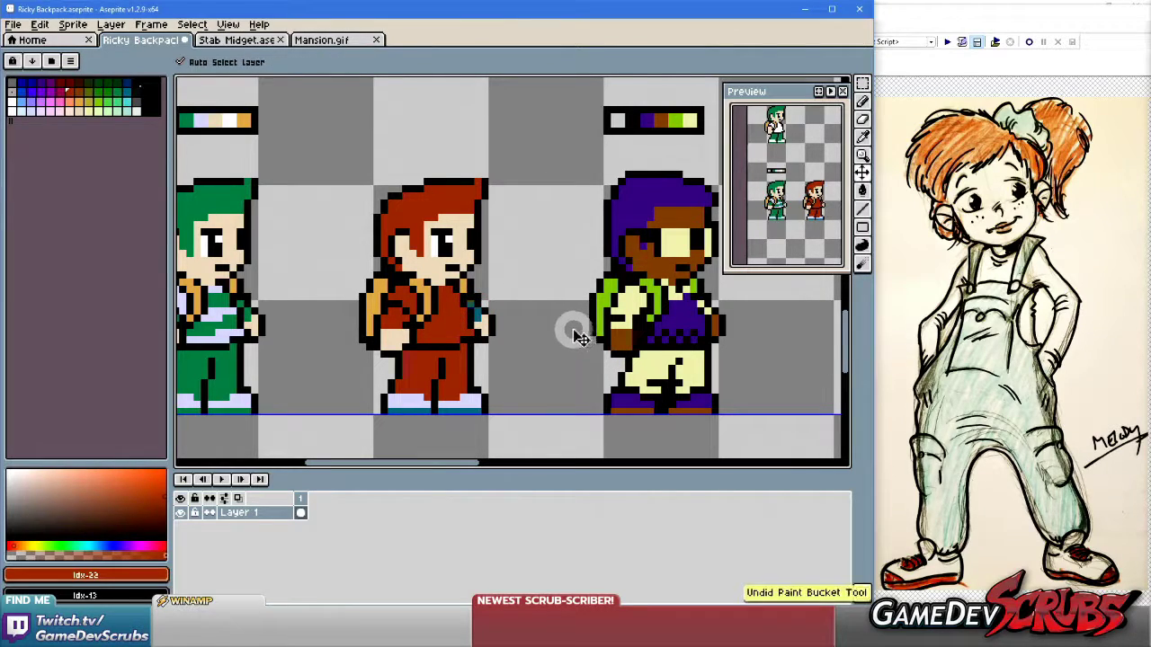
{"action": "key", "text": "ctrl+z"}
{"action": "key", "text": "g"}
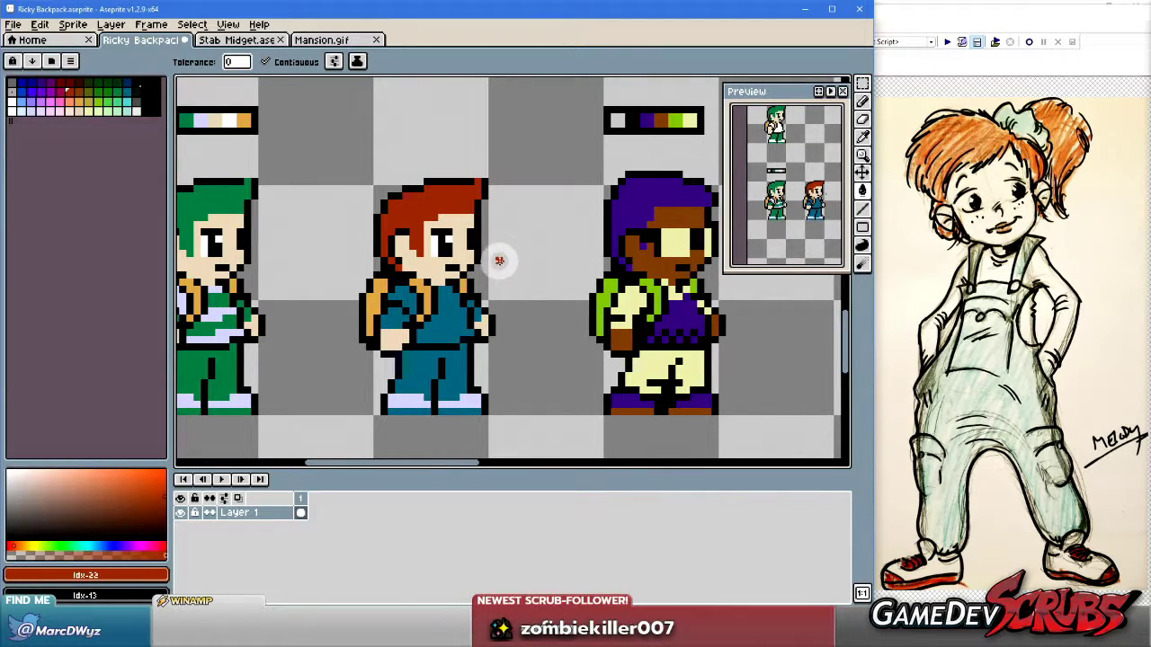
{"action": "scroll", "coordinate": [466, 253], "scroll_direction": "up", "scroll_amount": 1}
{"action": "scroll", "coordinate": [476, 294], "scroll_direction": "down", "scroll_amount": 1}
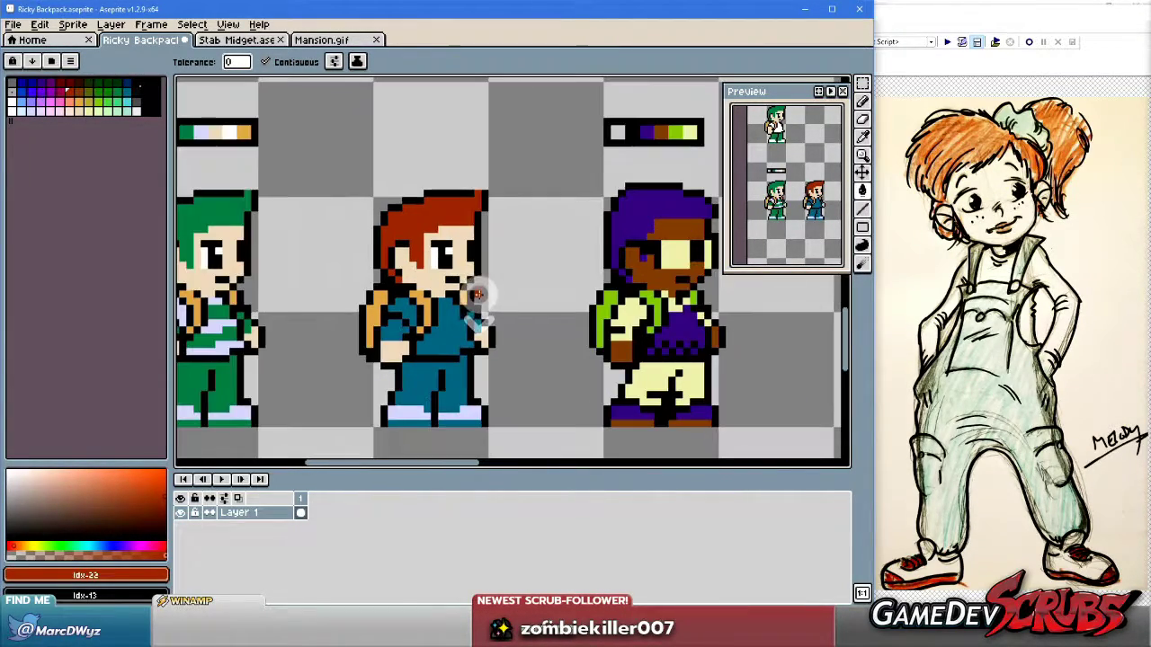
{"action": "scroll", "coordinate": [468, 280], "scroll_direction": "up", "scroll_amount": 1}
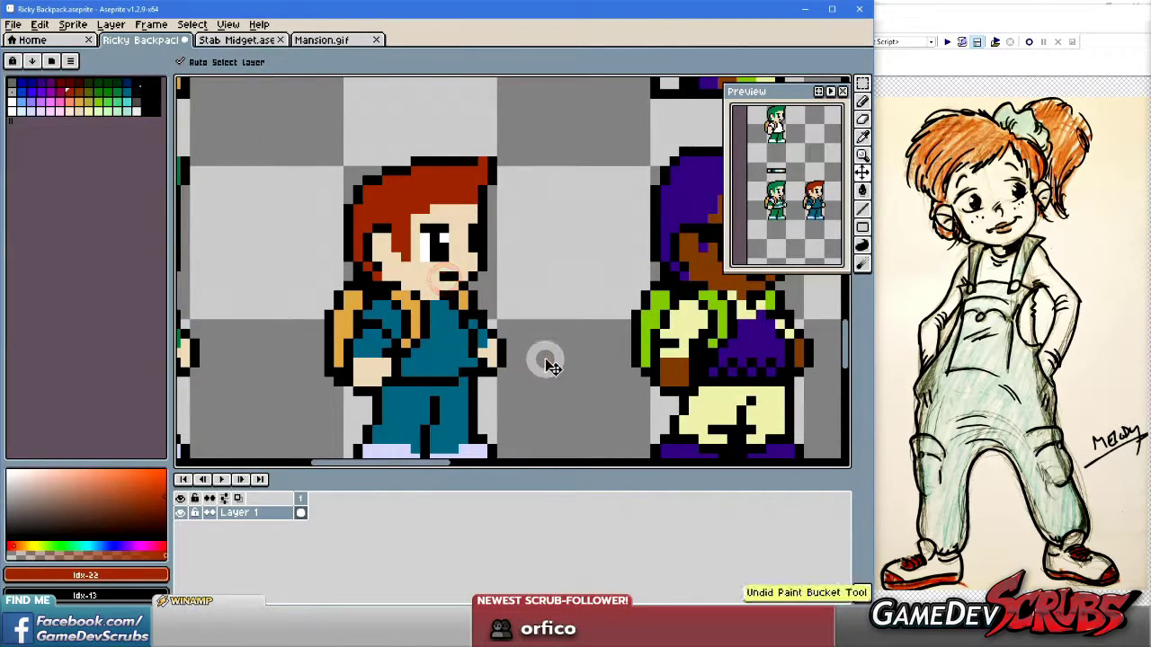
{"action": "left_click_drag", "start_coordinate": [474, 315], "coordinate": [486, 285]}
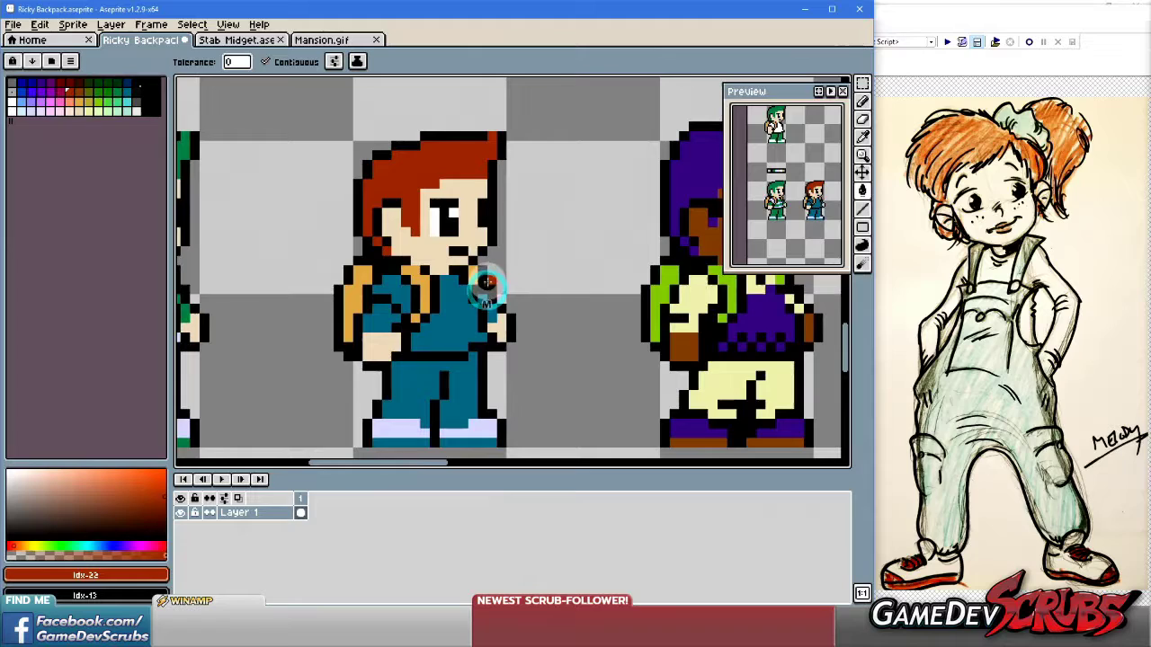
{"action": "left_click", "coordinate": [391, 177]}
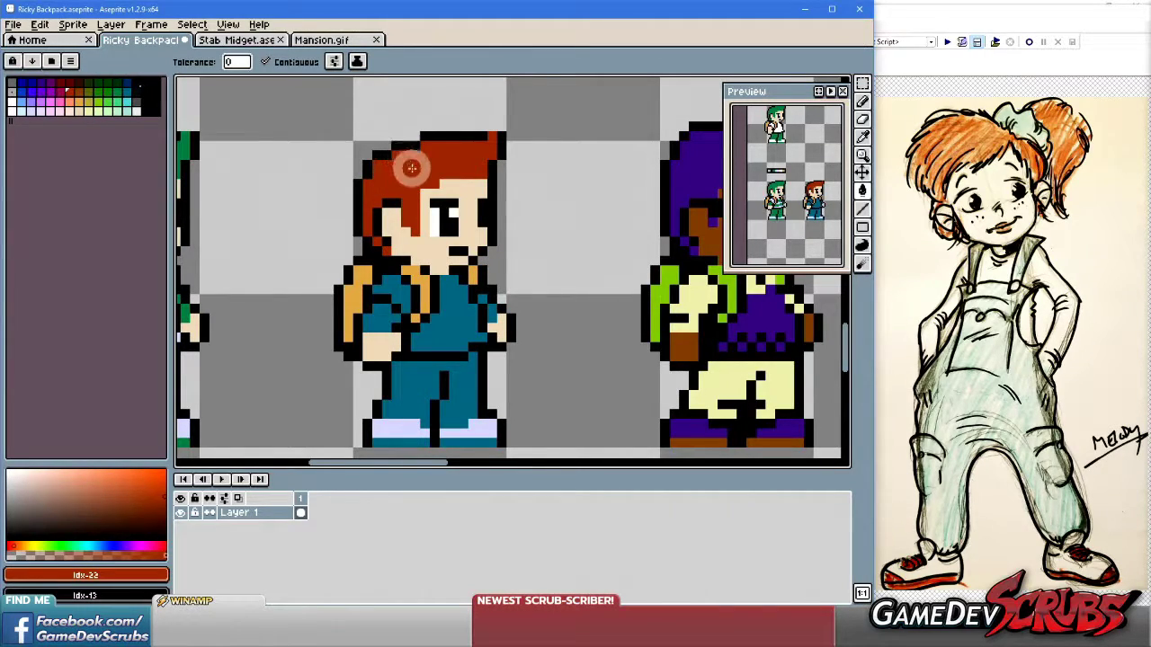
{"action": "left_click", "coordinate": [460, 262]}
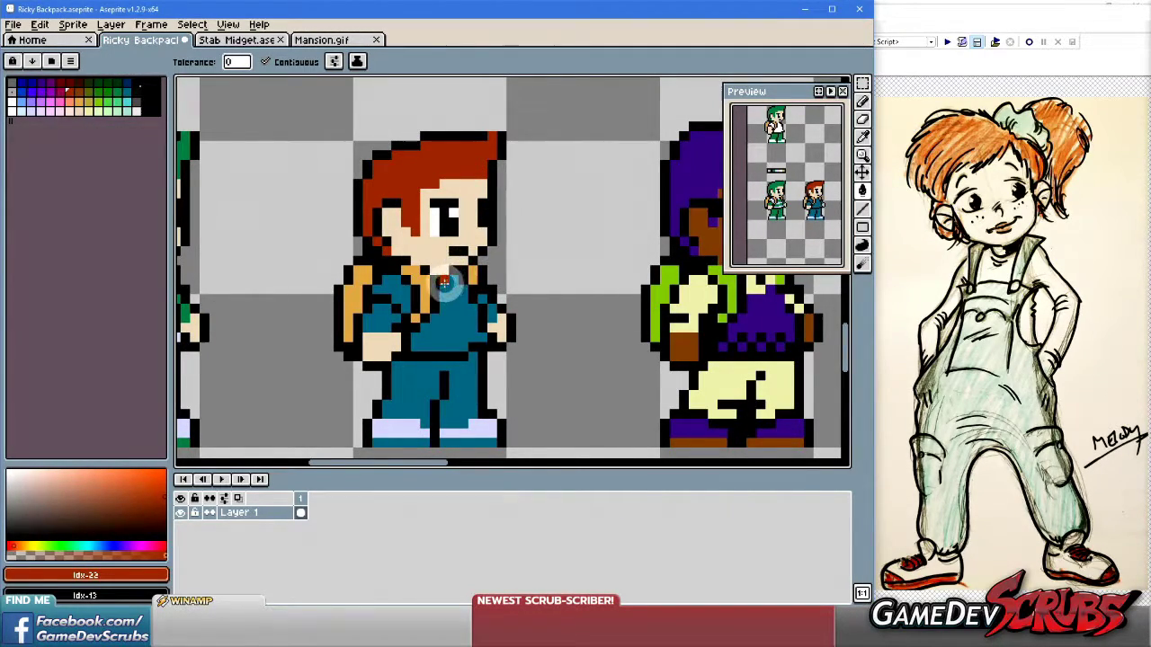
{"action": "left_click", "coordinate": [490, 402]}
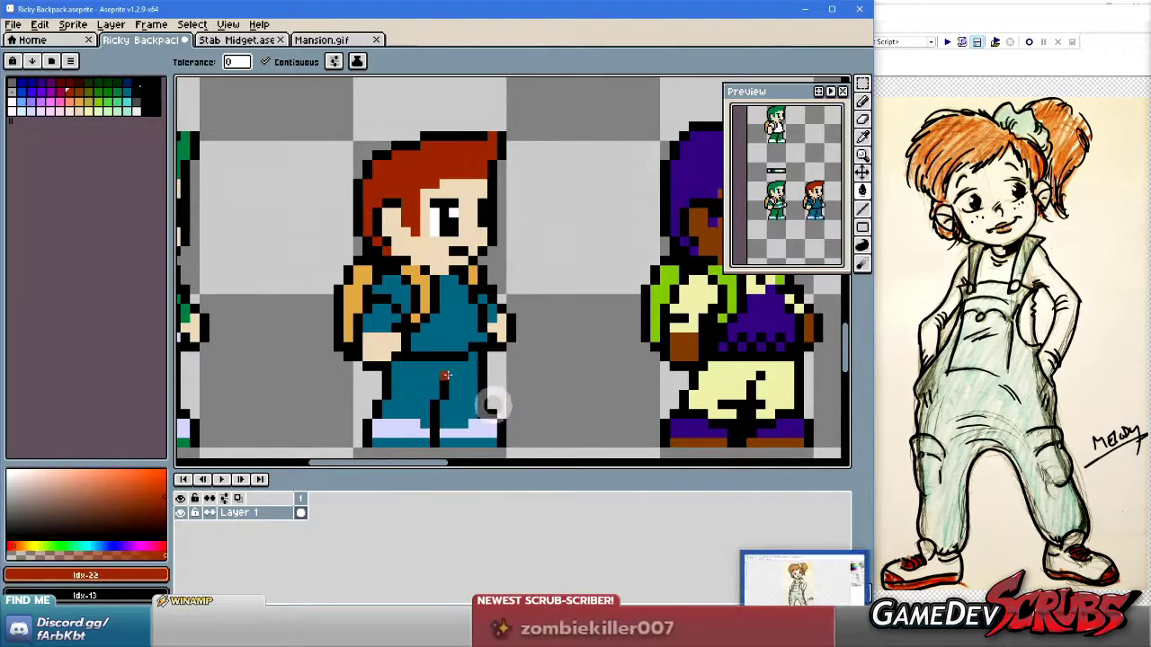
Examine the red-haired girl sprites in Mansion.gif for reference, and return to the Ricky Backpack file.
{"action": "left_click", "coordinate": [269, 39]}
{"action": "left_click", "coordinate": [315, 39]}
{"action": "left_click_drag", "start_coordinate": [488, 303], "coordinate": [514, 317]}
{"action": "scroll", "coordinate": [514, 317], "scroll_direction": "up", "scroll_amount": 3}
{"action": "scroll", "coordinate": [527, 261], "scroll_direction": "up", "scroll_amount": 2}
{"action": "left_click_drag", "start_coordinate": [527, 262], "coordinate": [396, 307]}
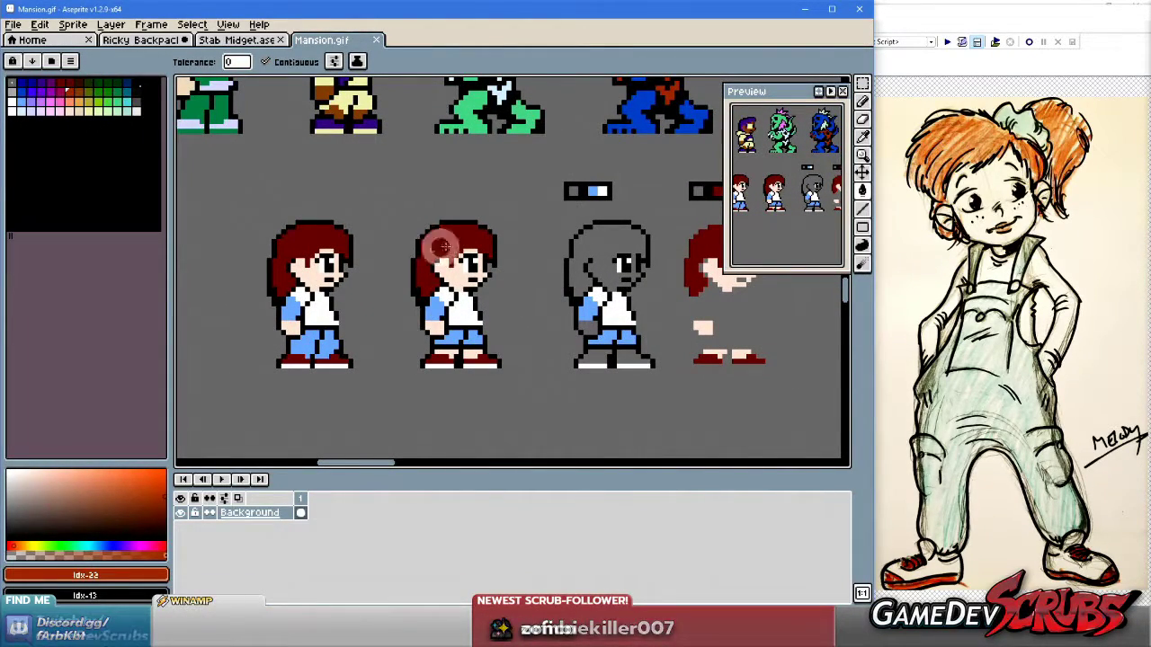
{"action": "left_click_drag", "start_coordinate": [434, 269], "coordinate": [481, 273]}
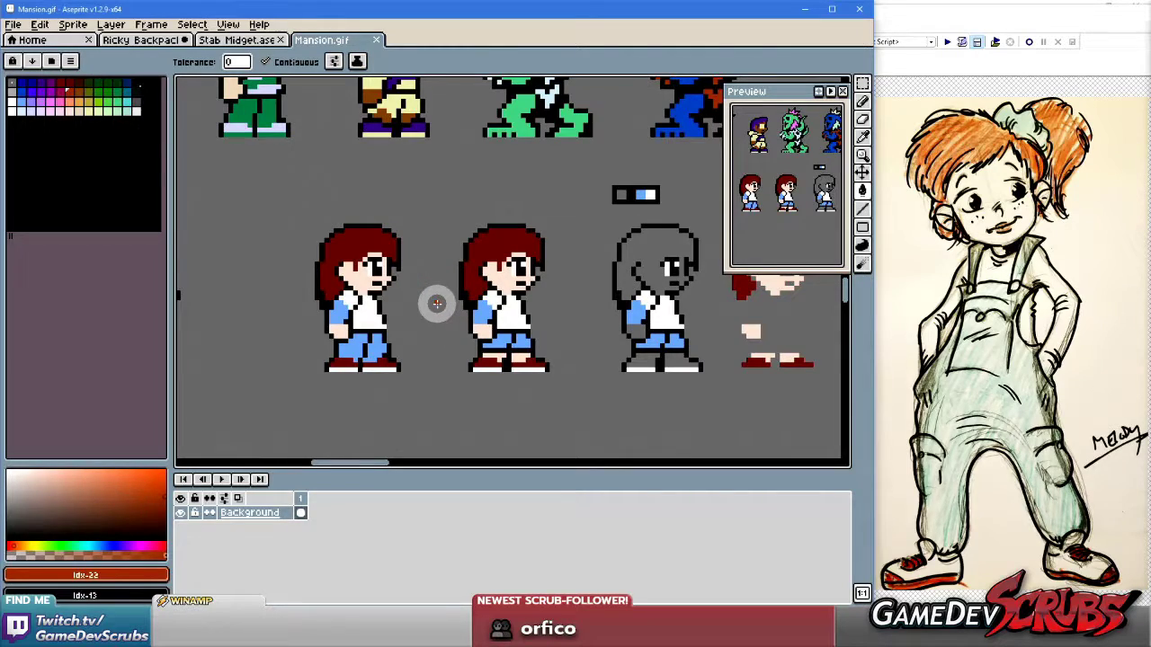
{"action": "left_click_drag", "start_coordinate": [442, 318], "coordinate": [372, 318]}
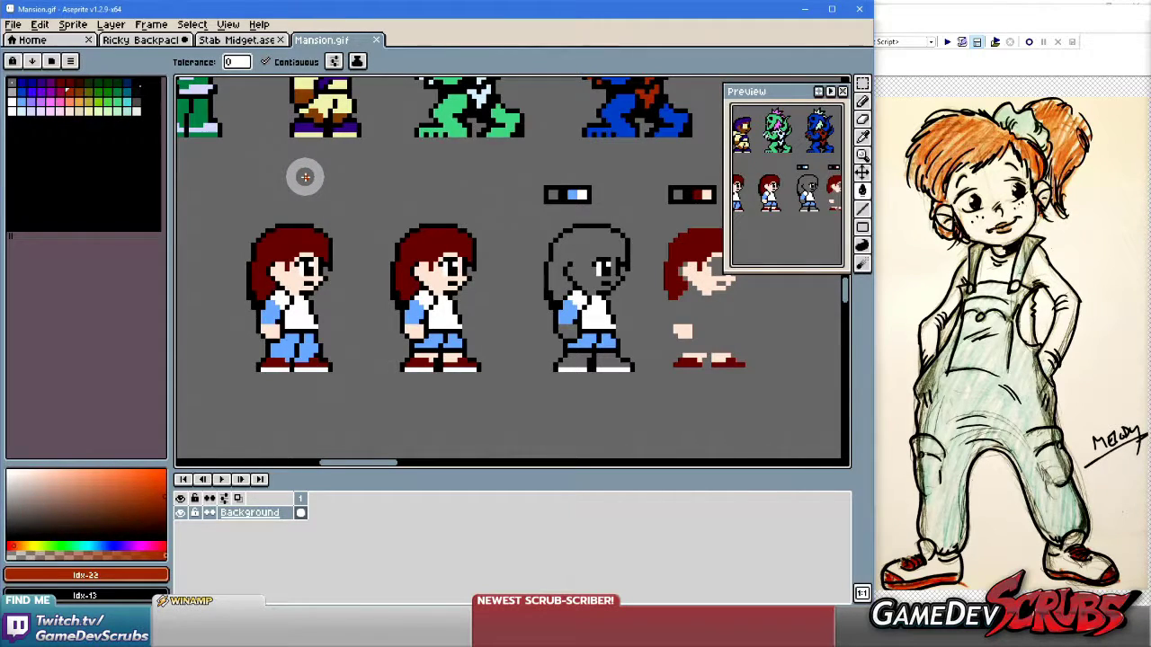
{"action": "left_click", "coordinate": [236, 41]}
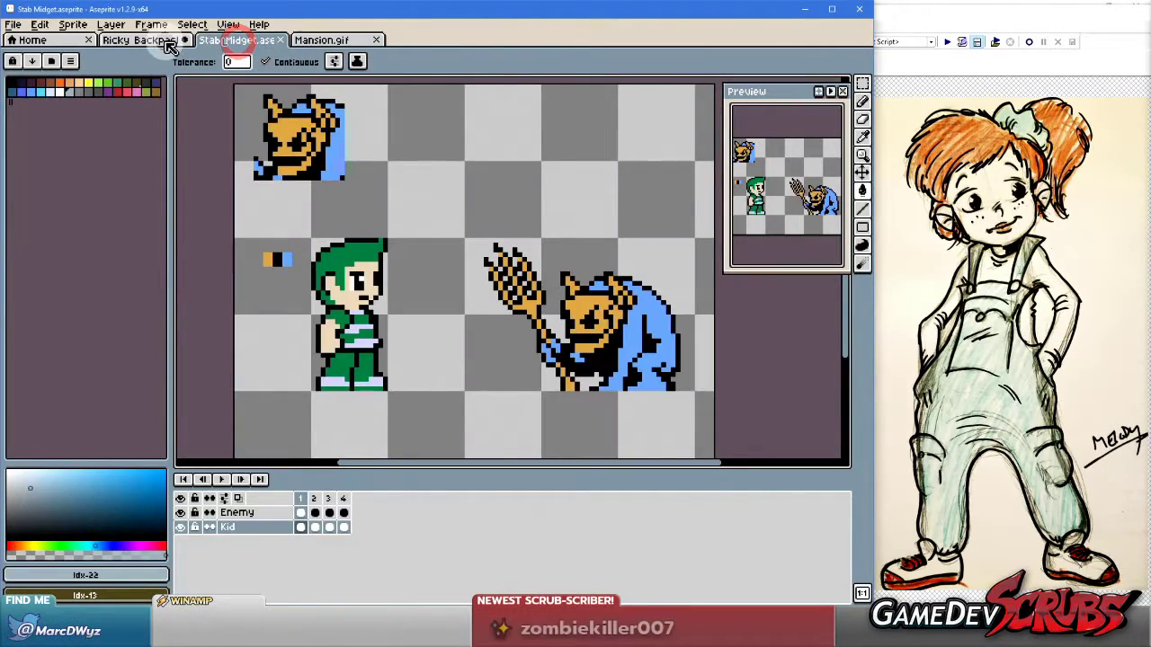
{"action": "left_click", "coordinate": [167, 42]}
Sample the white of the middle sprite's eye, fill both sleeves with it, and paint over the black crease on the near sleeve.
{"action": "scroll", "coordinate": [493, 334], "scroll_direction": "down", "scroll_amount": 1}
{"action": "scroll", "coordinate": [496, 301], "scroll_direction": "up", "scroll_amount": 2}
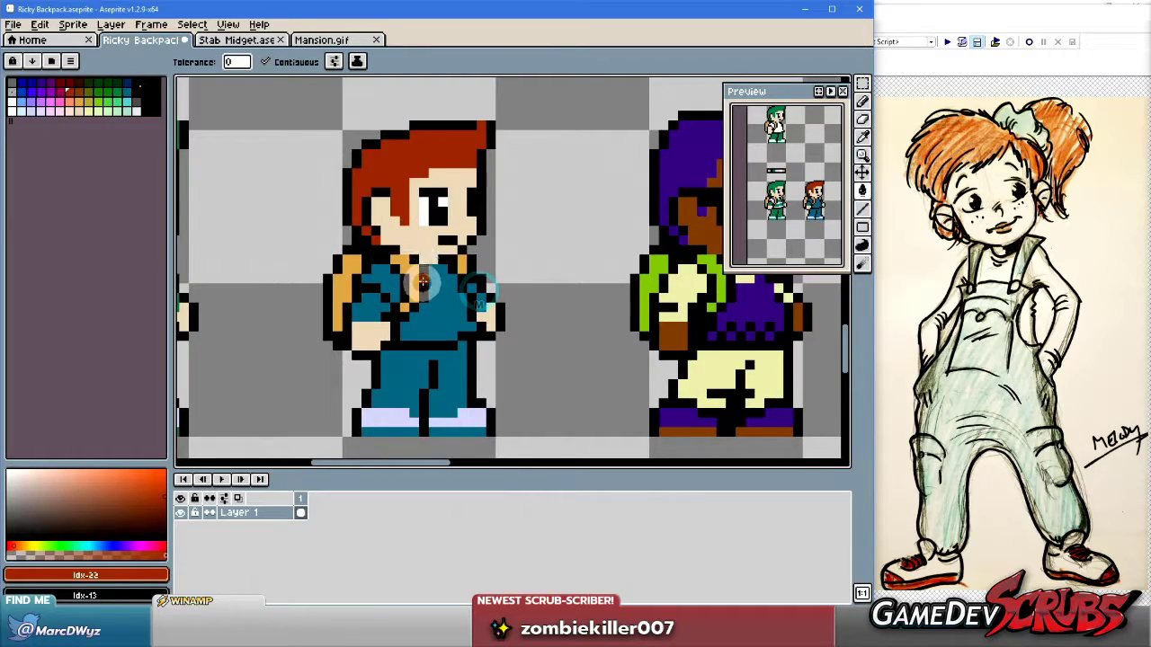
{"action": "scroll", "coordinate": [431, 278], "scroll_direction": "down", "scroll_amount": 2}
{"action": "scroll", "coordinate": [440, 297], "scroll_direction": "up", "scroll_amount": 1}
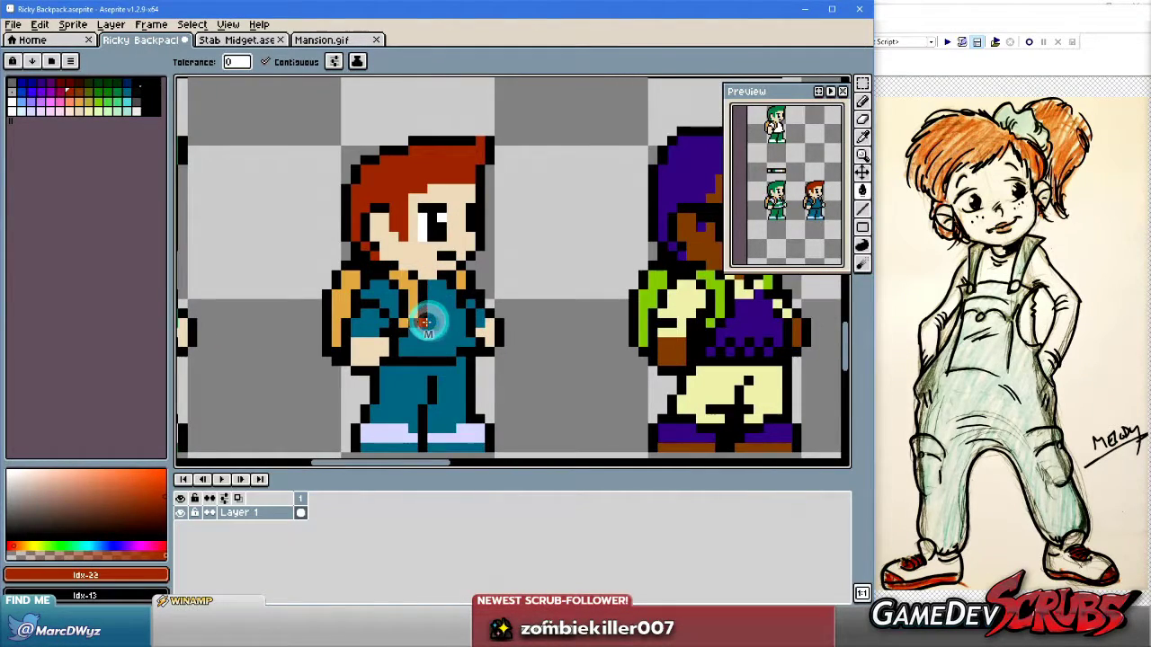
{"action": "mouse_move", "coordinate": [443, 293]}
{"action": "left_mouse_down"}
{"action": "mouse_move", "coordinate": [429, 309]}
{"action": "mouse_move", "coordinate": [419, 264]}
{"action": "mouse_move", "coordinate": [427, 289]}
{"action": "left_mouse_up"}
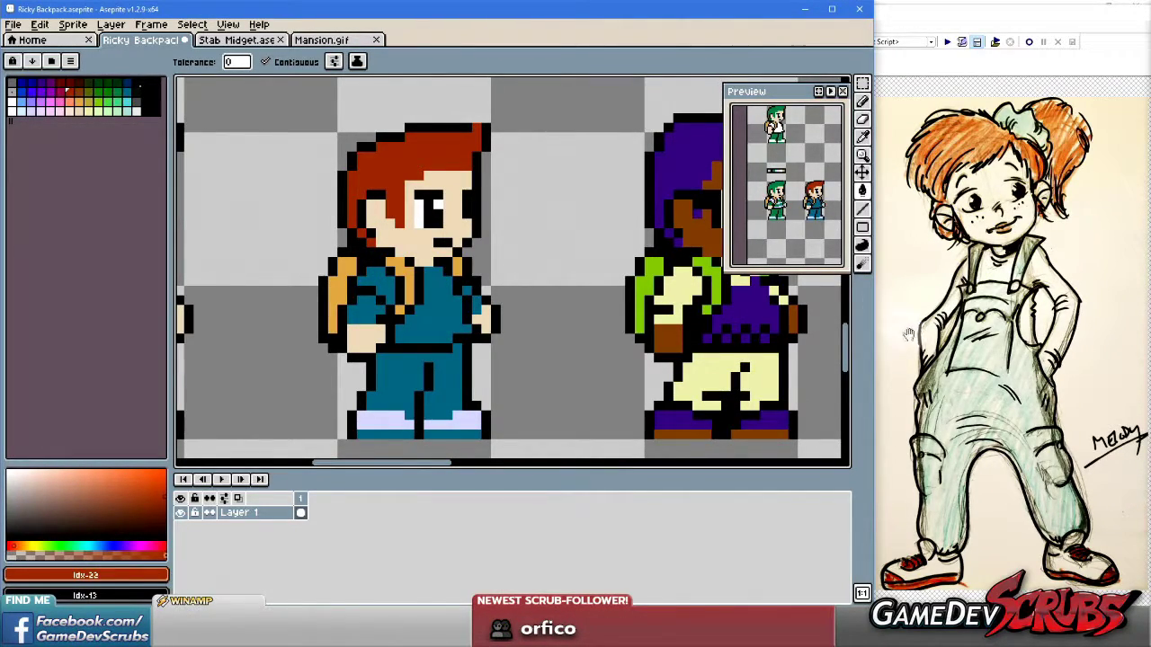
{"action": "left_click_drag", "start_coordinate": [494, 210], "coordinate": [469, 208]}
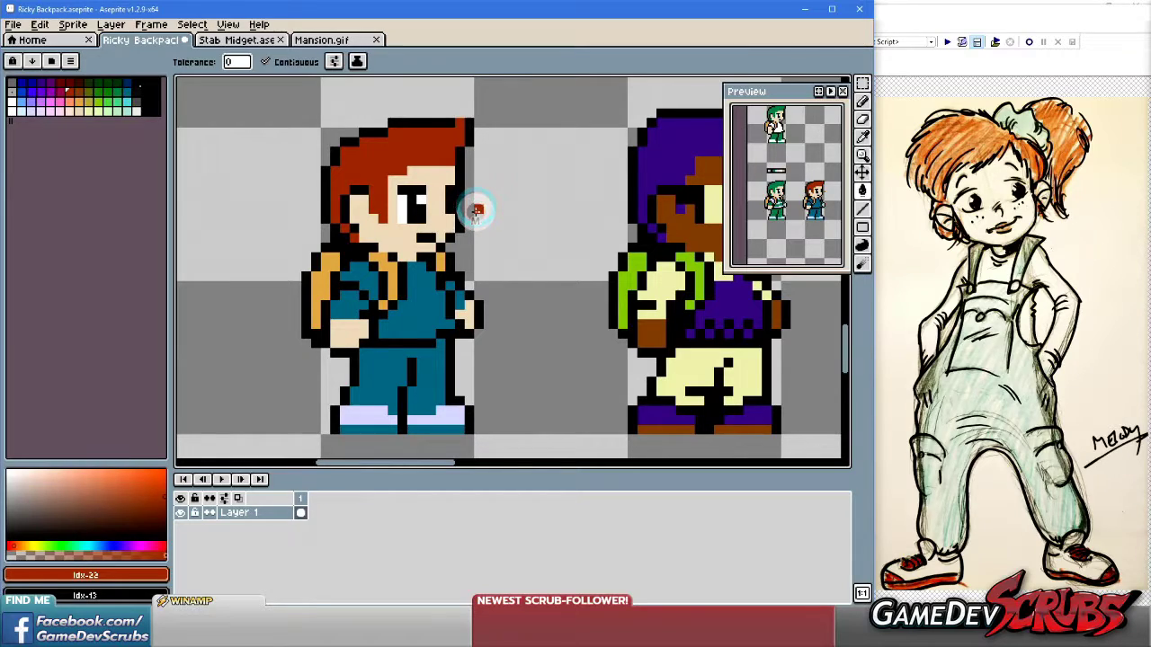
{"action": "left_click", "coordinate": [400, 209], "text": "alt"}
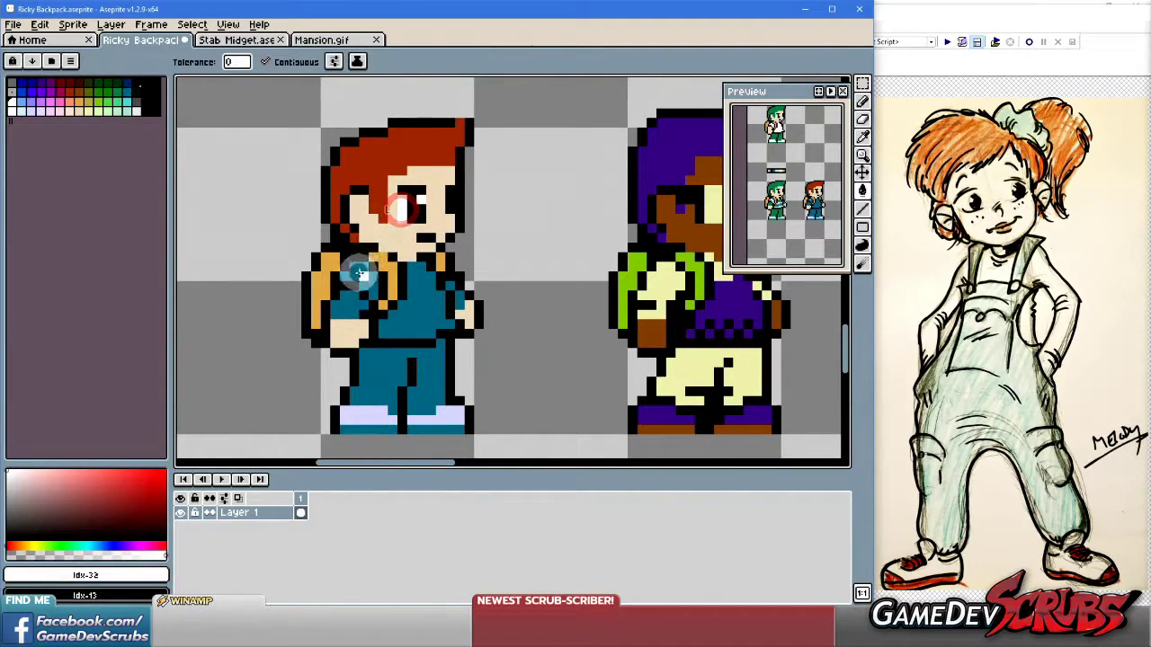
{"action": "left_click", "coordinate": [352, 298]}
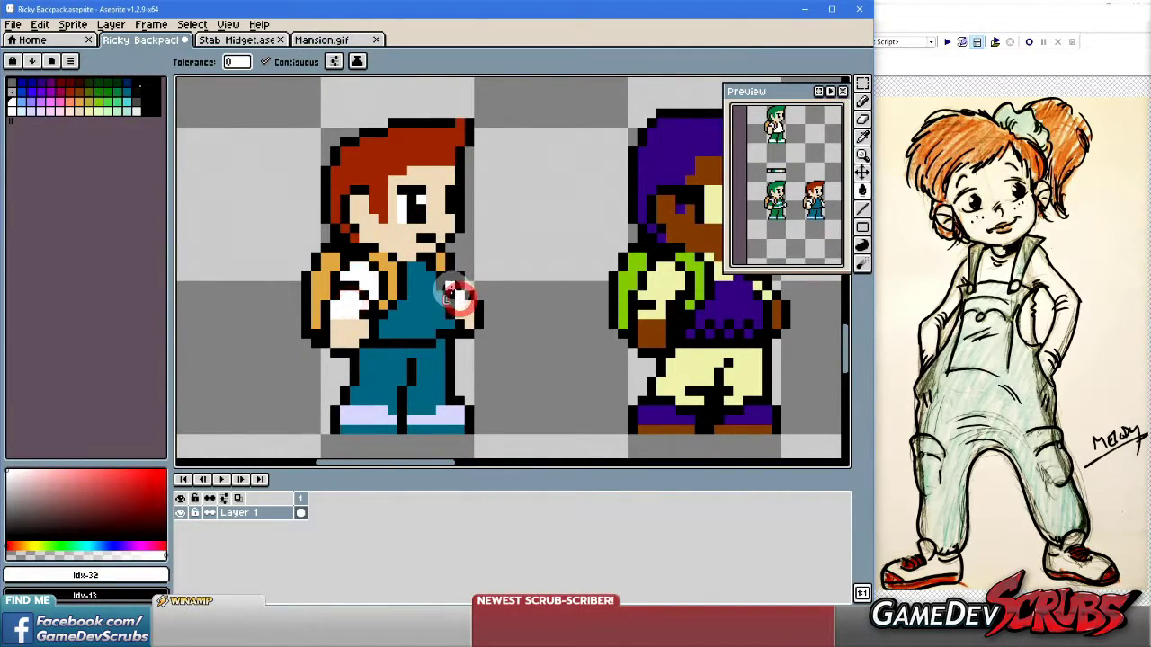
{"action": "key", "text": "b"}
{"action": "left_click", "coordinate": [356, 292]}
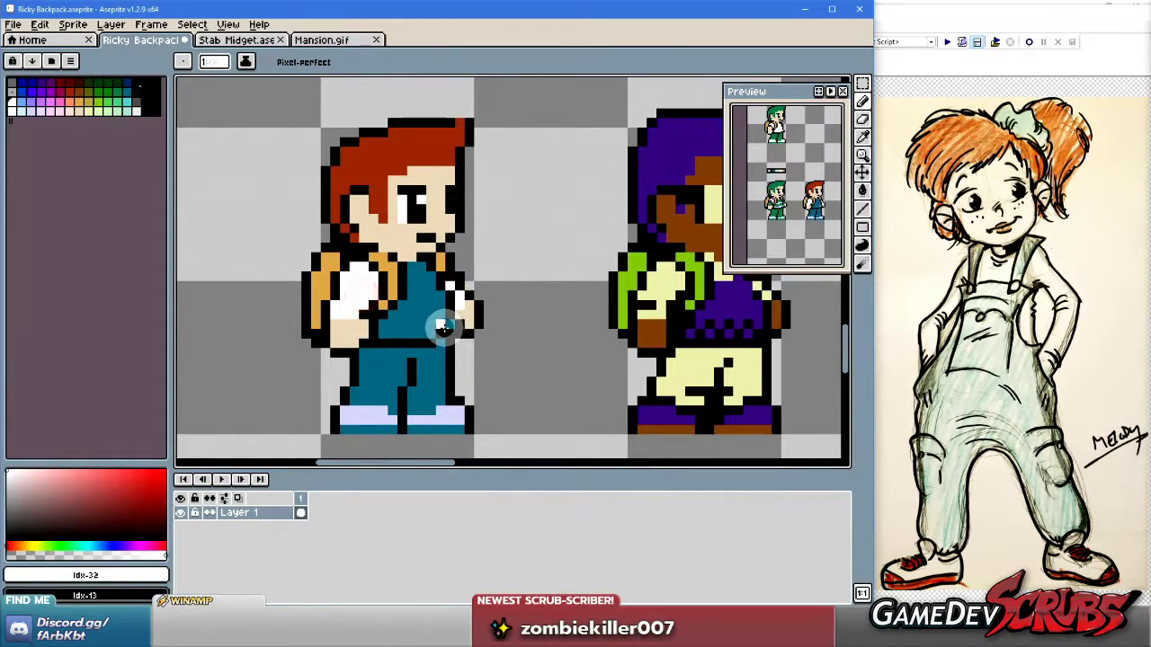
{"action": "left_click_drag", "start_coordinate": [444, 328], "coordinate": [462, 326]}
{"action": "scroll", "coordinate": [465, 334], "scroll_direction": "up", "scroll_amount": 2}
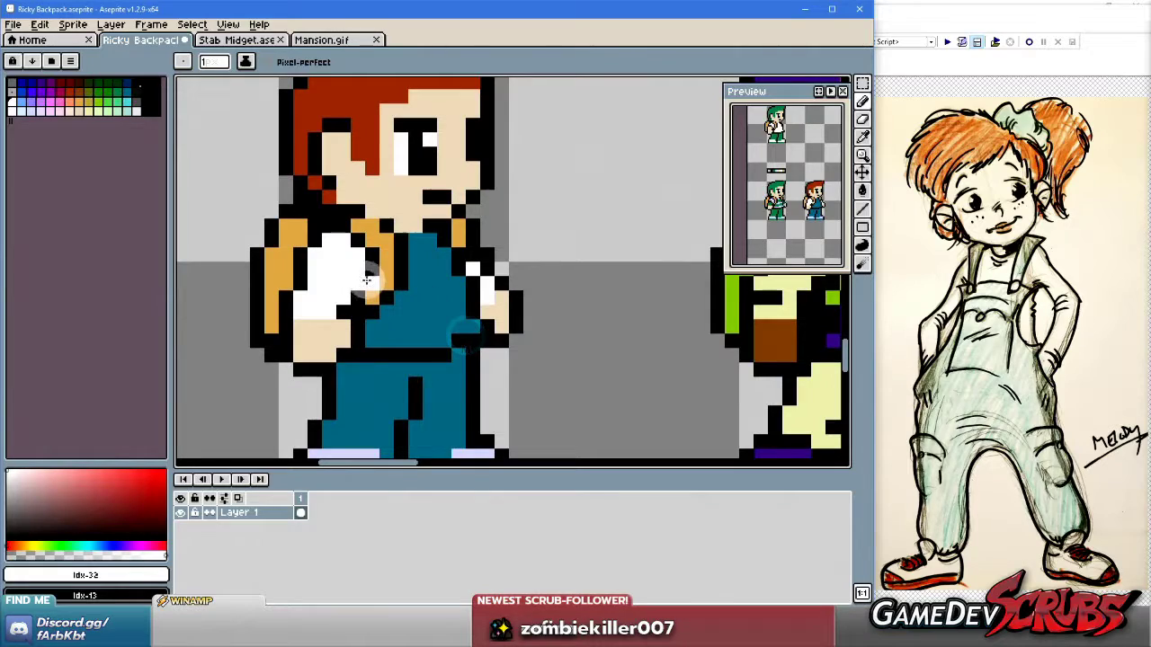
Sample the outline black and the purple-haired sprite's brown hand color, and compare the middle sprite with its neighbors.
{"action": "left_click", "coordinate": [367, 279], "text": "alt"}
{"action": "scroll", "coordinate": [517, 346], "scroll_direction": "down", "scroll_amount": 1}
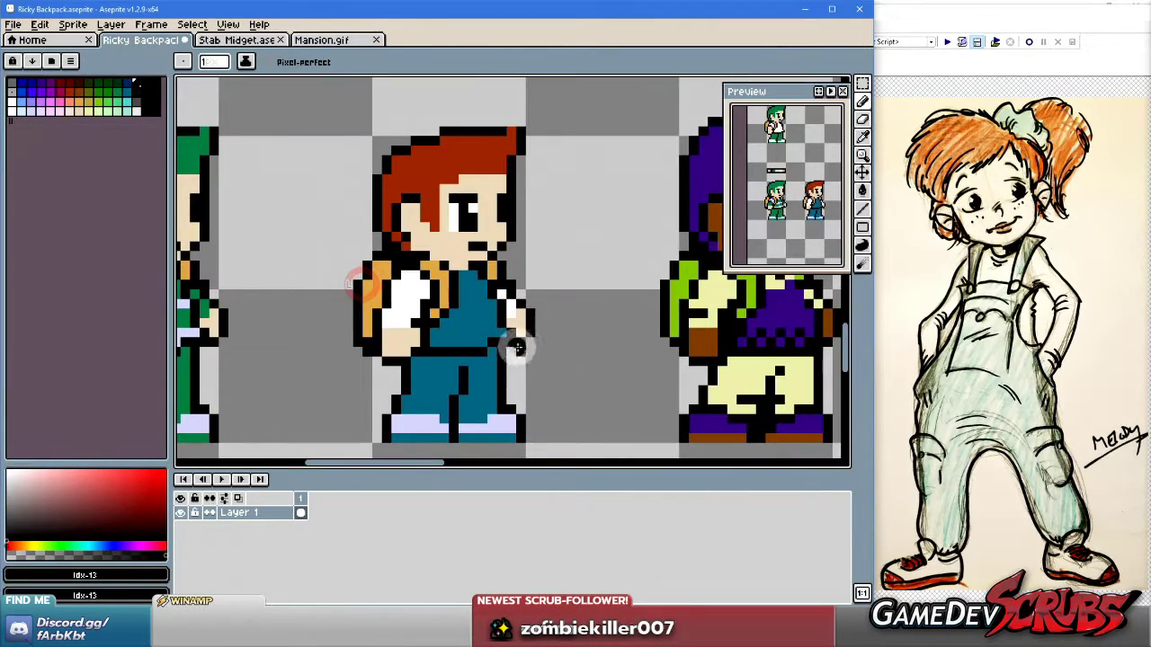
{"action": "left_click", "coordinate": [712, 335], "text": "alt"}
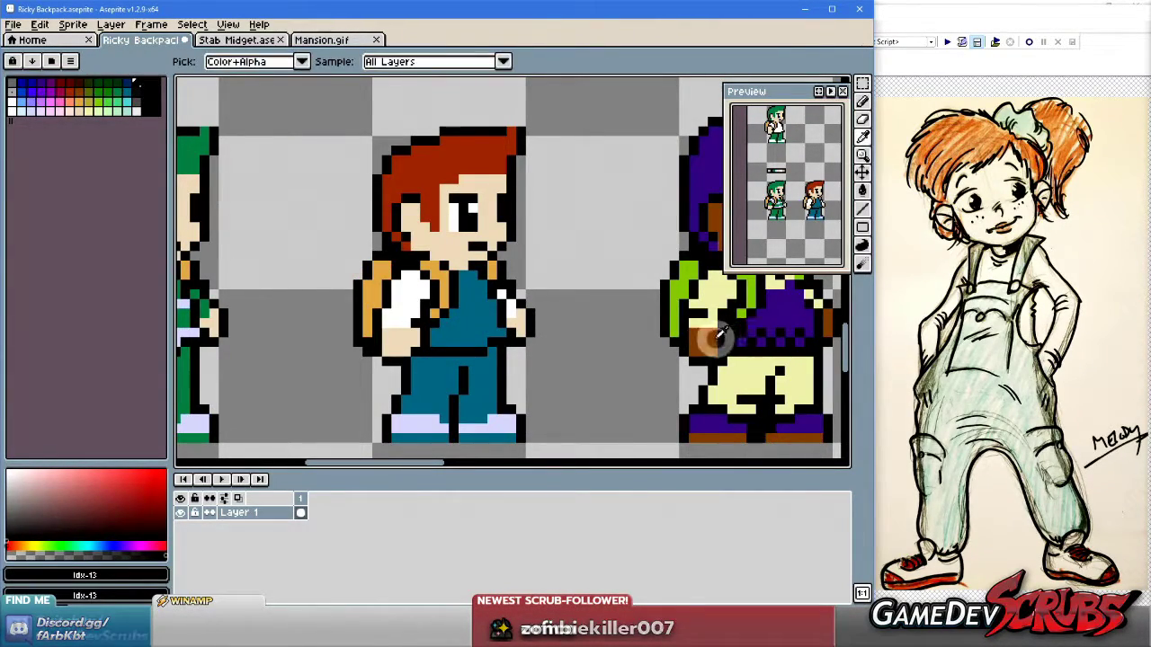
{"action": "left_click_drag", "start_coordinate": [715, 333], "coordinate": [469, 348]}
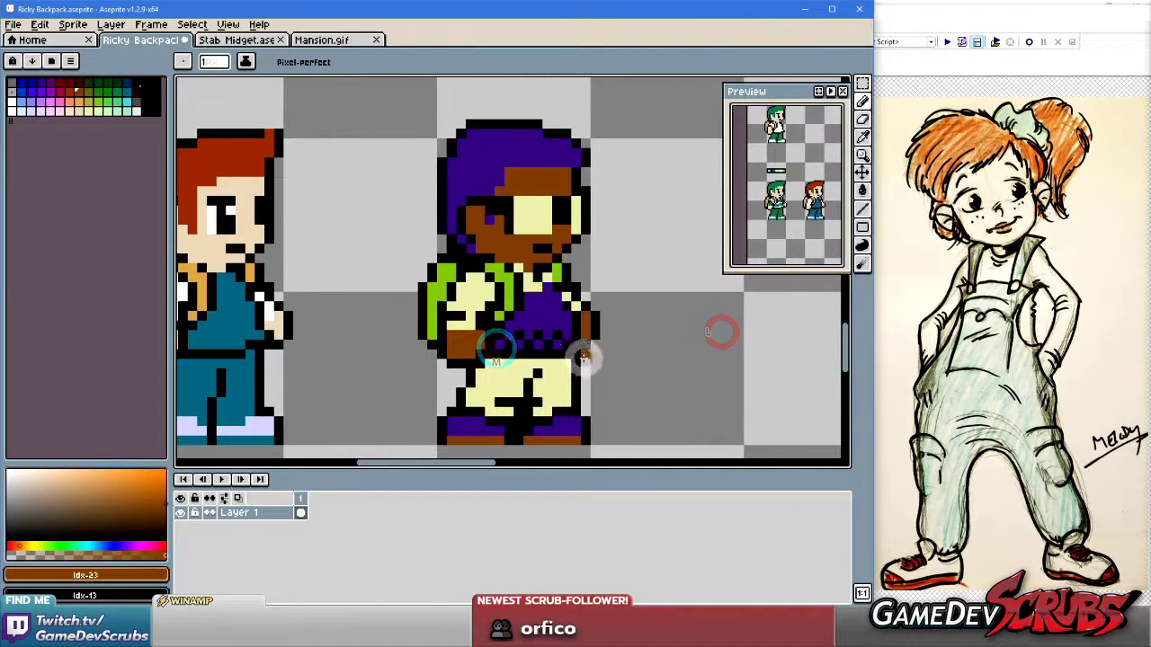
{"action": "scroll", "coordinate": [580, 364], "scroll_direction": "up", "scroll_amount": 1}
{"action": "scroll", "coordinate": [578, 367], "scroll_direction": "down", "scroll_amount": 1}
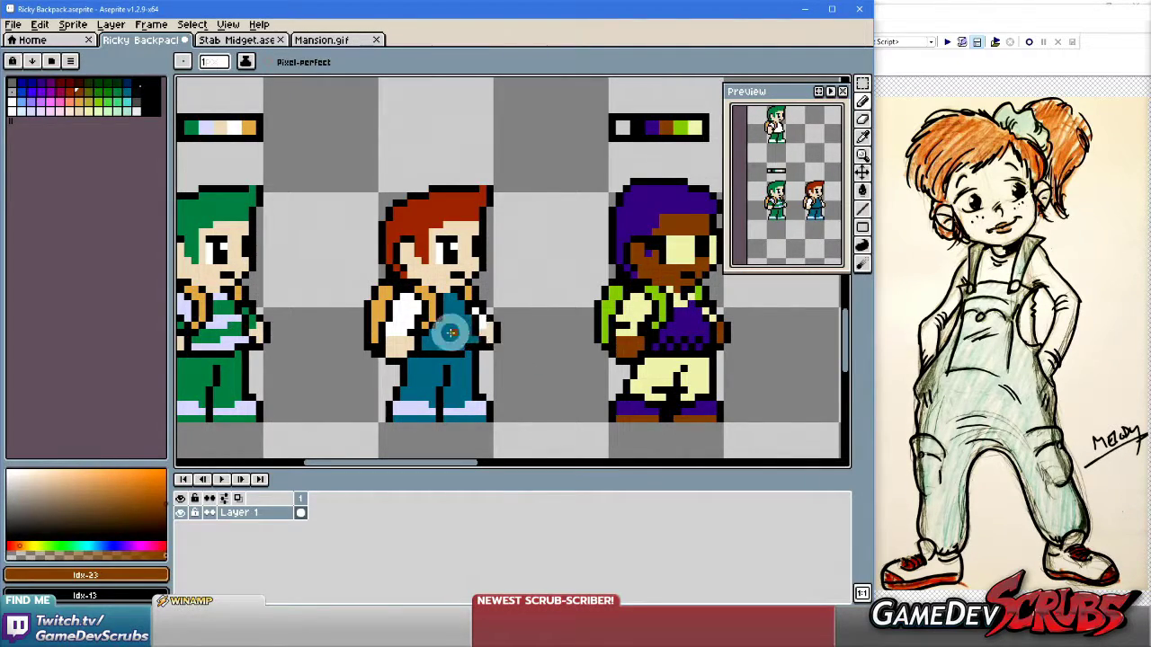
{"action": "scroll", "coordinate": [450, 333], "scroll_direction": "up", "scroll_amount": 1}
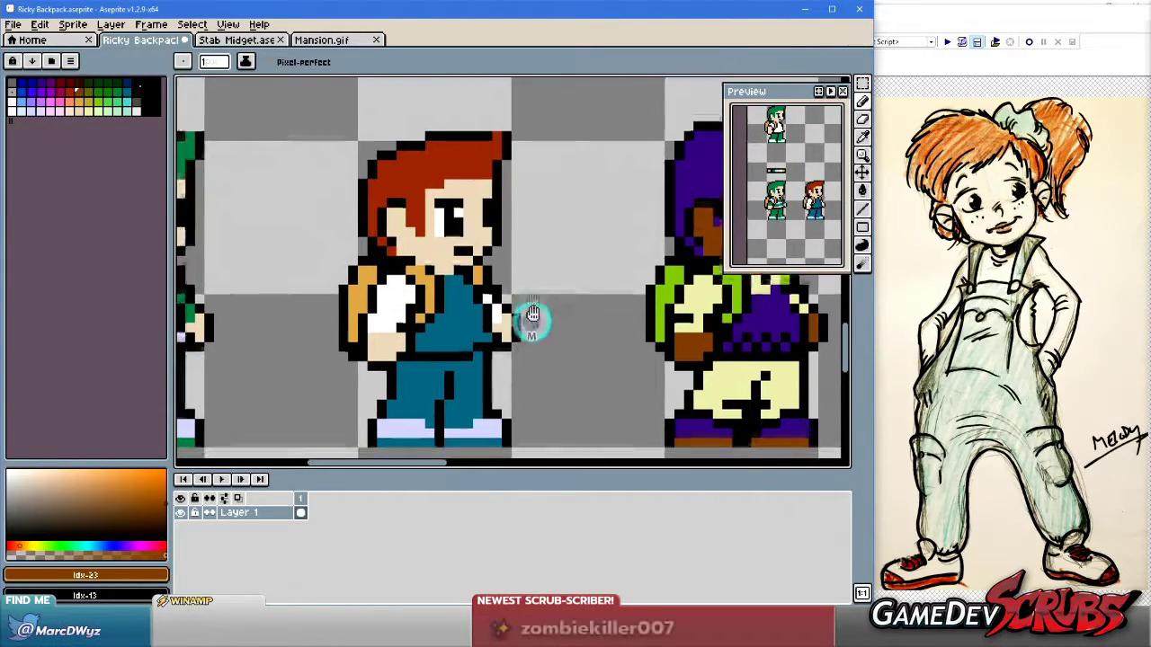
{"action": "scroll", "coordinate": [532, 315], "scroll_direction": "down", "scroll_amount": 2}
{"action": "scroll", "coordinate": [539, 263], "scroll_direction": "up", "scroll_amount": 1}
{"action": "scroll", "coordinate": [539, 263], "scroll_direction": "up", "scroll_amount": 1}
{"action": "scroll", "coordinate": [507, 249], "scroll_direction": "down", "scroll_amount": 1}
{"action": "scroll", "coordinate": [506, 342], "scroll_direction": "up", "scroll_amount": 1}
{"action": "scroll", "coordinate": [520, 312], "scroll_direction": "down", "scroll_amount": 1}
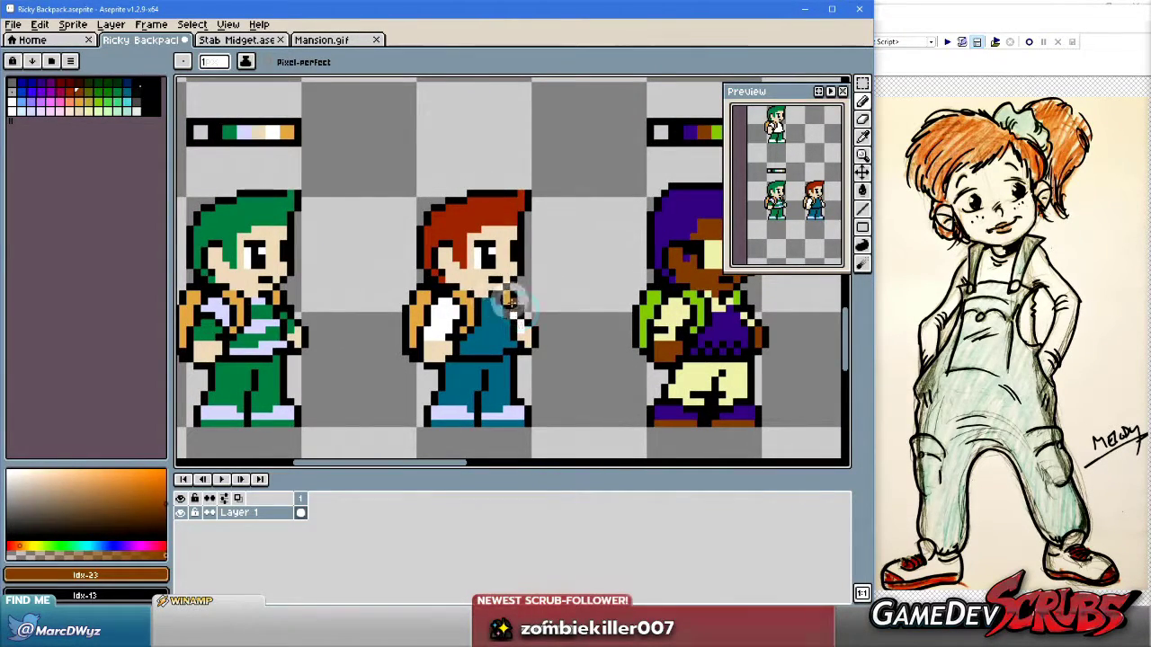
Fill the middle sprite's backpack and straps with the pale yellow palette color Idx-56.
{"action": "left_click", "coordinate": [79, 101]}
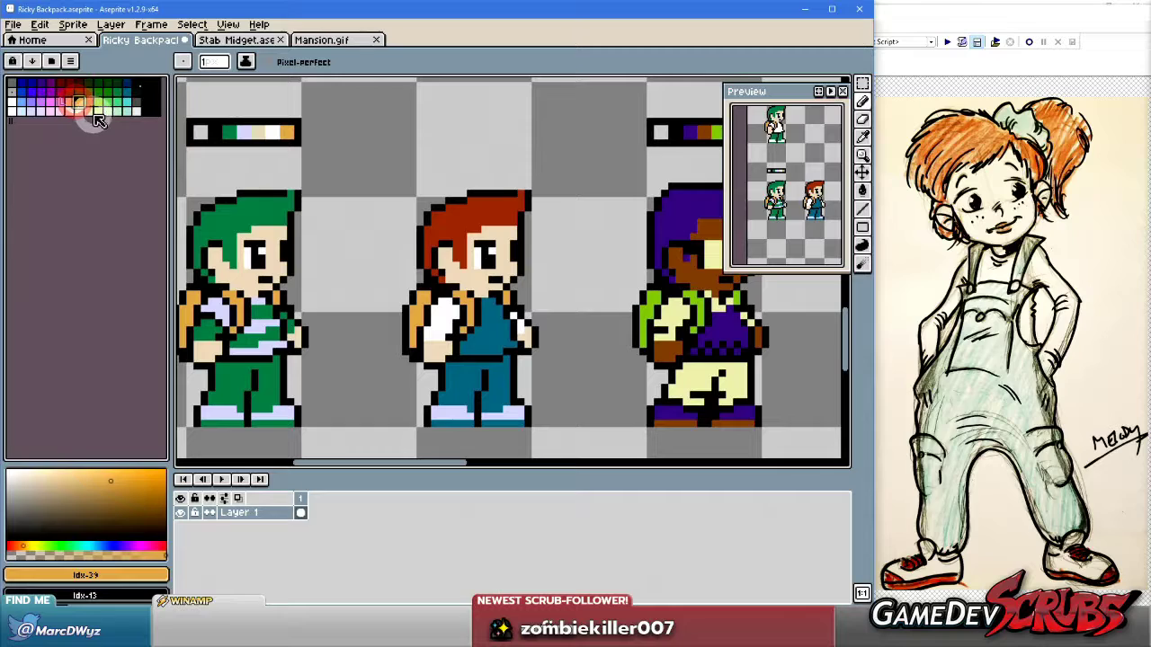
{"action": "left_click", "coordinate": [81, 106]}
{"action": "scroll", "coordinate": [436, 261], "scroll_direction": "up", "scroll_amount": 1}
{"action": "left_click", "coordinate": [407, 327]}
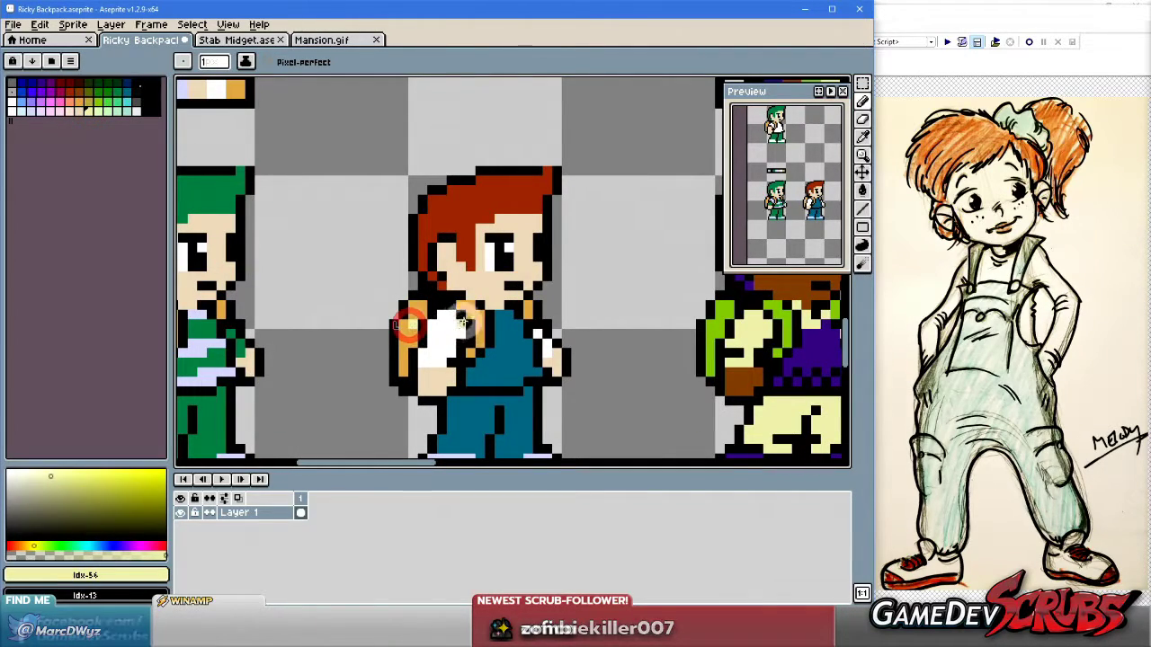
{"action": "key", "text": "g"}
{"action": "left_click", "coordinate": [406, 329]}
{"action": "left_click", "coordinate": [467, 310]}
{"action": "left_click", "coordinate": [508, 325]}
{"action": "left_click", "coordinate": [526, 307]}
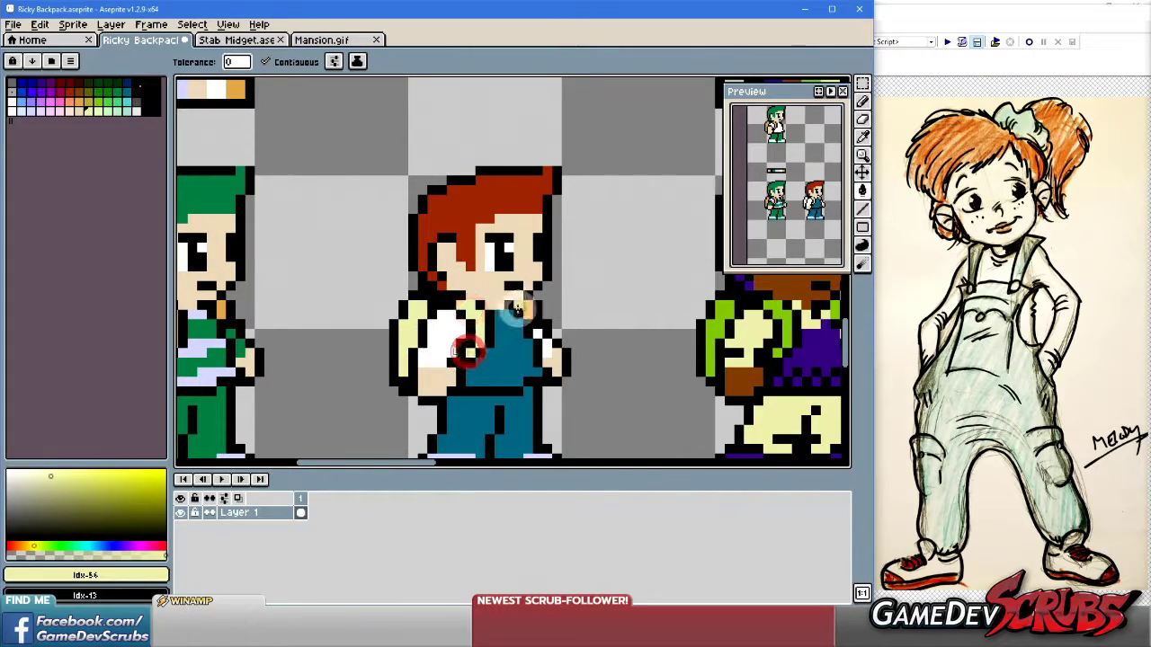
{"action": "left_click_drag", "start_coordinate": [563, 362], "coordinate": [504, 349]}
{"action": "scroll", "coordinate": [504, 350], "scroll_direction": "down", "scroll_amount": 1}
{"action": "scroll", "coordinate": [501, 347], "scroll_direction": "up", "scroll_amount": 1}
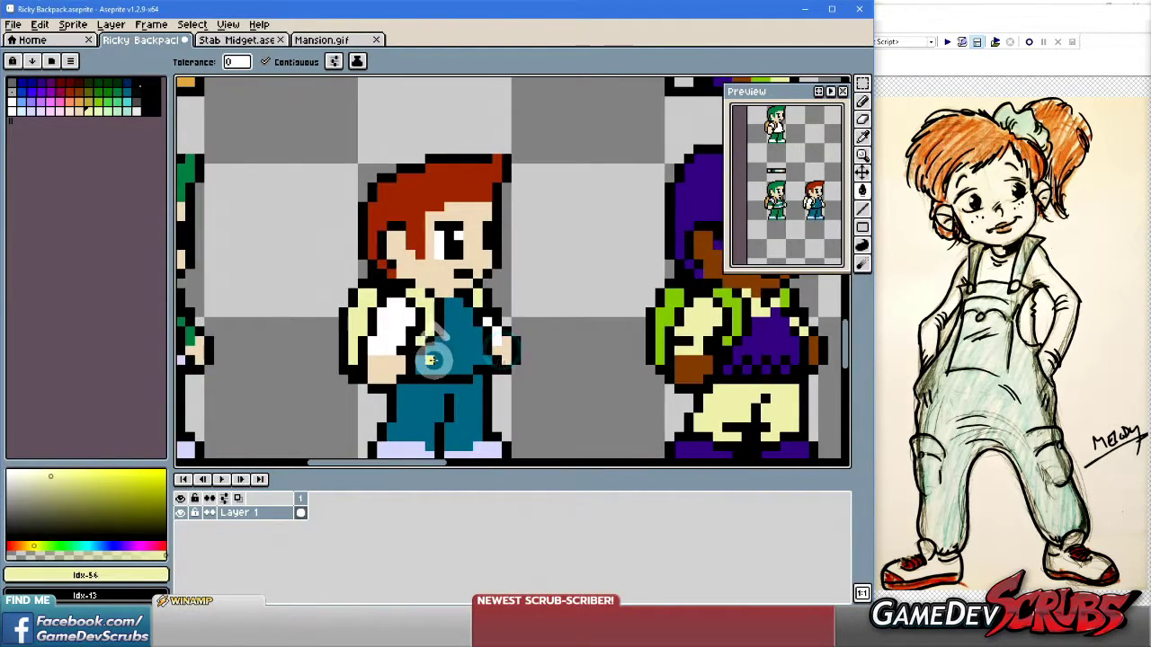
Recolor the middle sprite's backpack and straps with the dark yellow palette color Idx-40.
{"action": "left_click", "coordinate": [85, 106]}
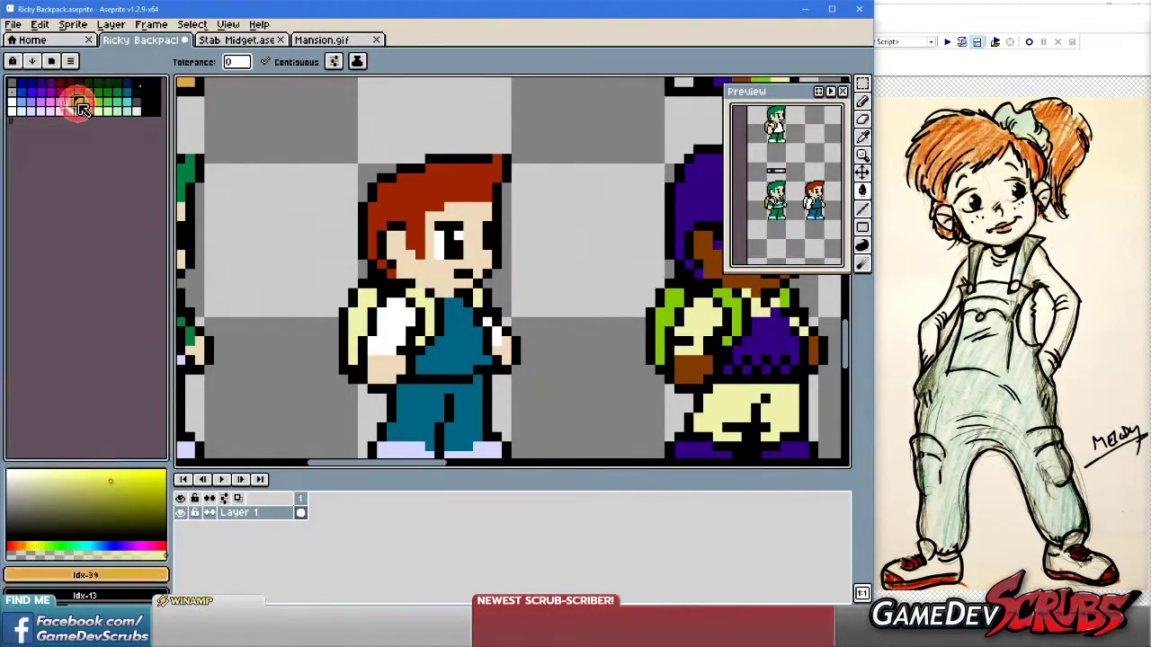
{"action": "left_click", "coordinate": [90, 101]}
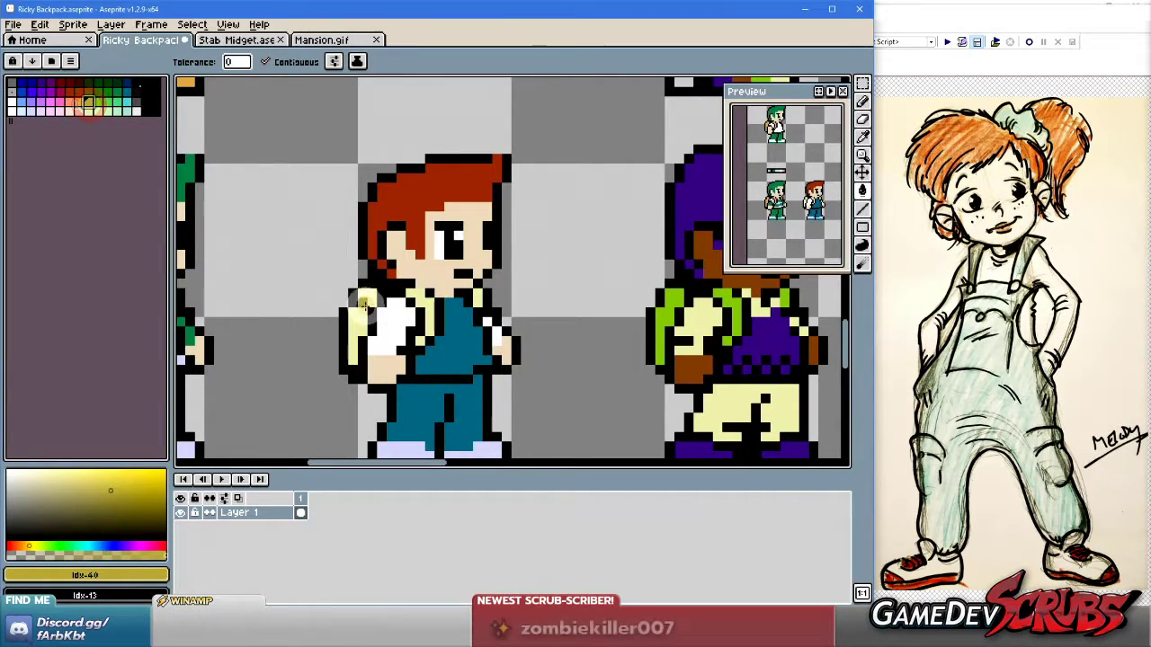
{"action": "left_click", "coordinate": [429, 297]}
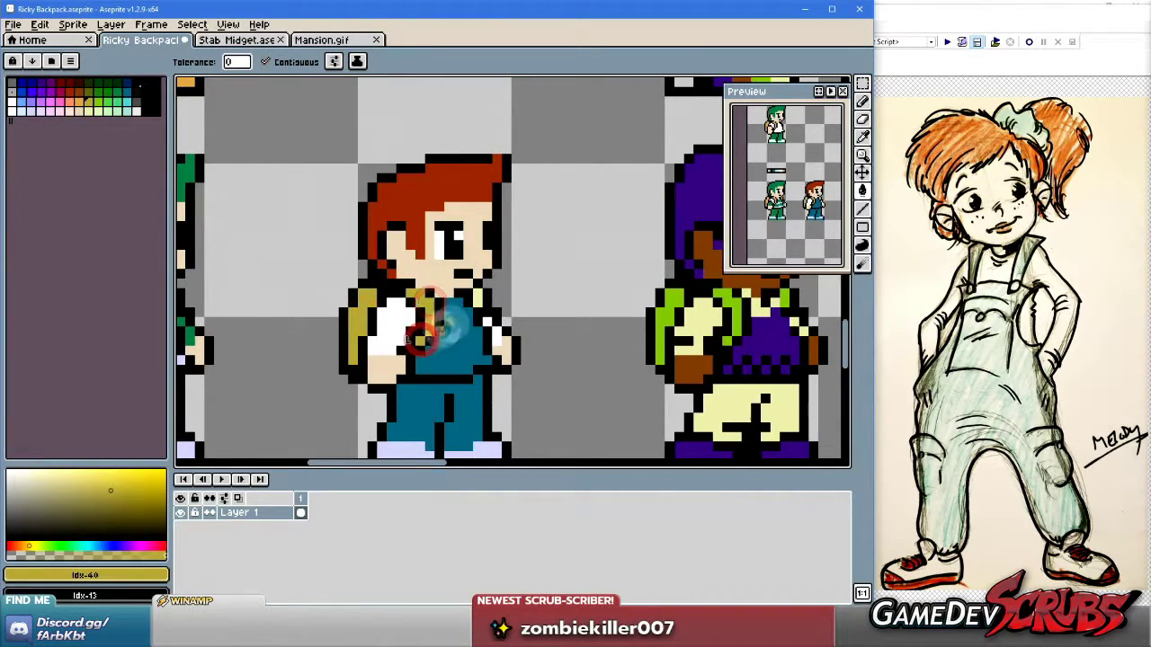
{"action": "scroll", "coordinate": [540, 303], "scroll_direction": "down", "scroll_amount": 2}
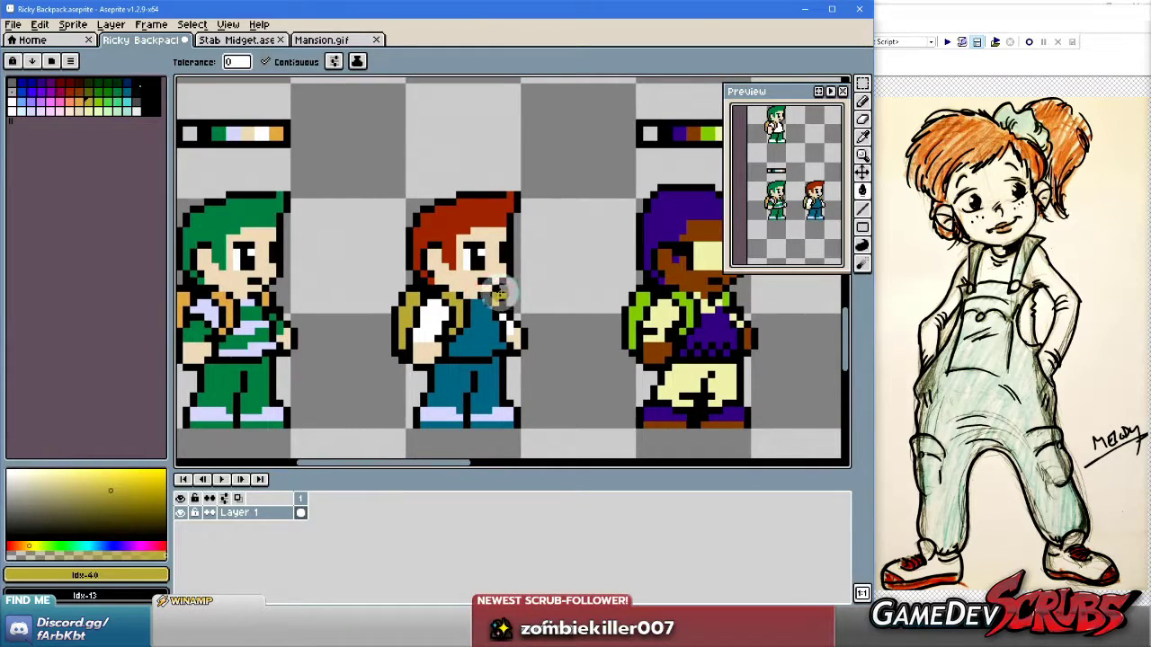
{"action": "scroll", "coordinate": [544, 301], "scroll_direction": "up", "scroll_amount": 1}
{"action": "left_click_drag", "start_coordinate": [544, 301], "coordinate": [519, 306]}
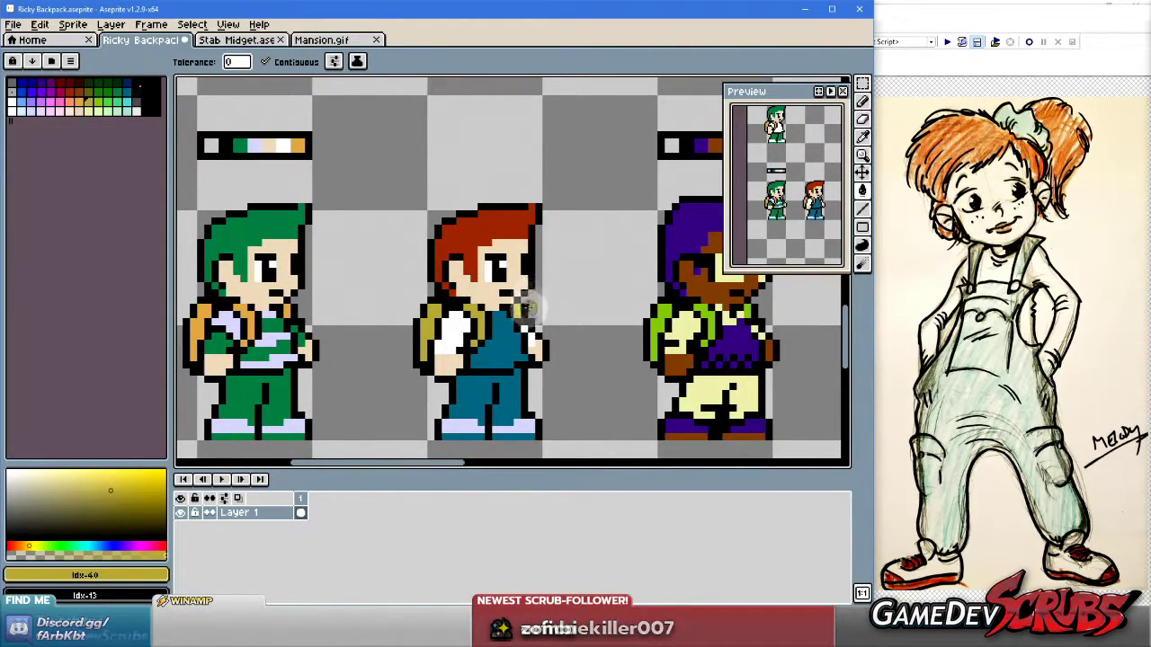
Try the palette colors Idx-56 and Idx-55 on the middle sprite's backpack.
{"action": "left_click", "coordinate": [89, 110]}
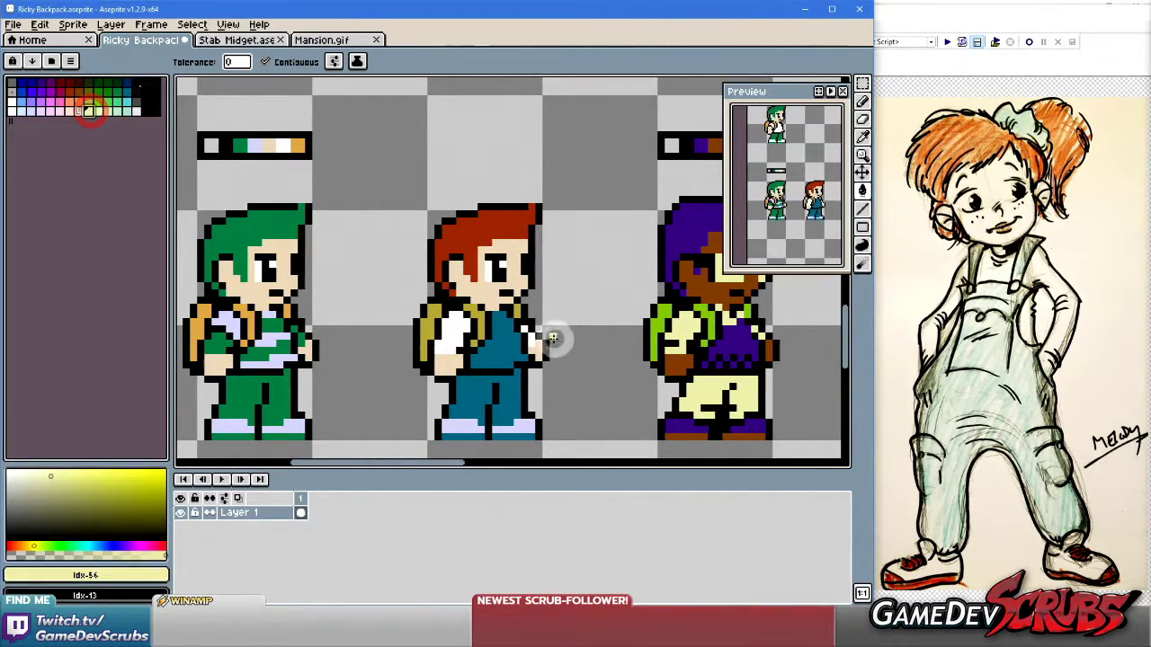
{"action": "left_click", "coordinate": [428, 326]}
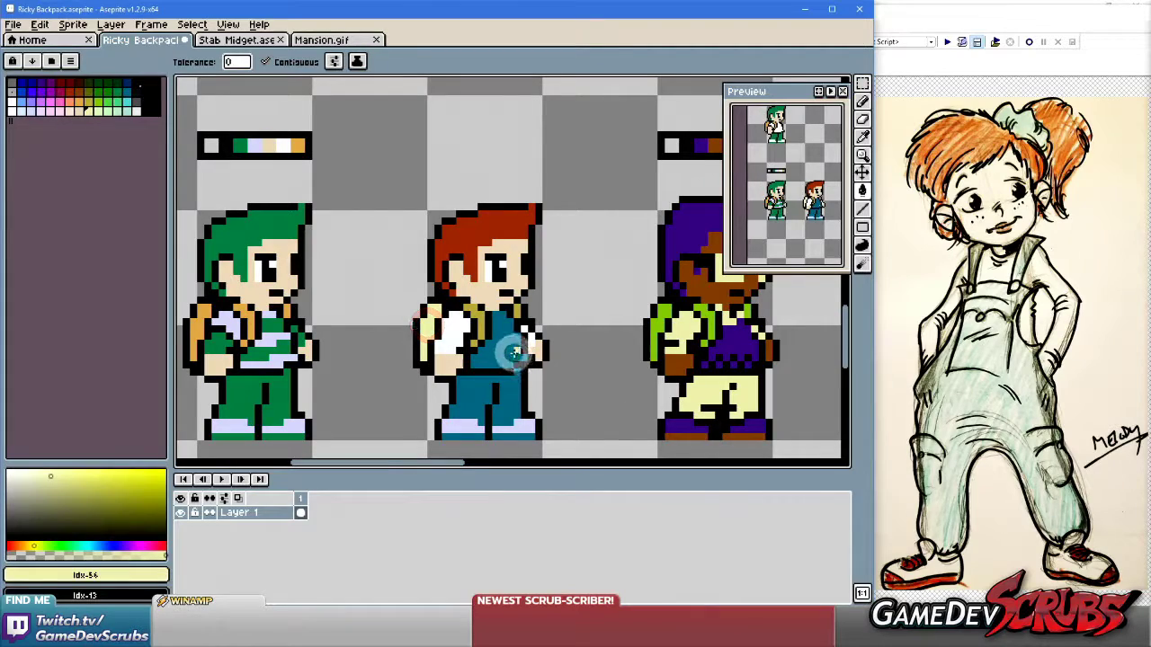
{"action": "left_click", "coordinate": [80, 111]}
{"action": "left_click", "coordinate": [429, 310]}
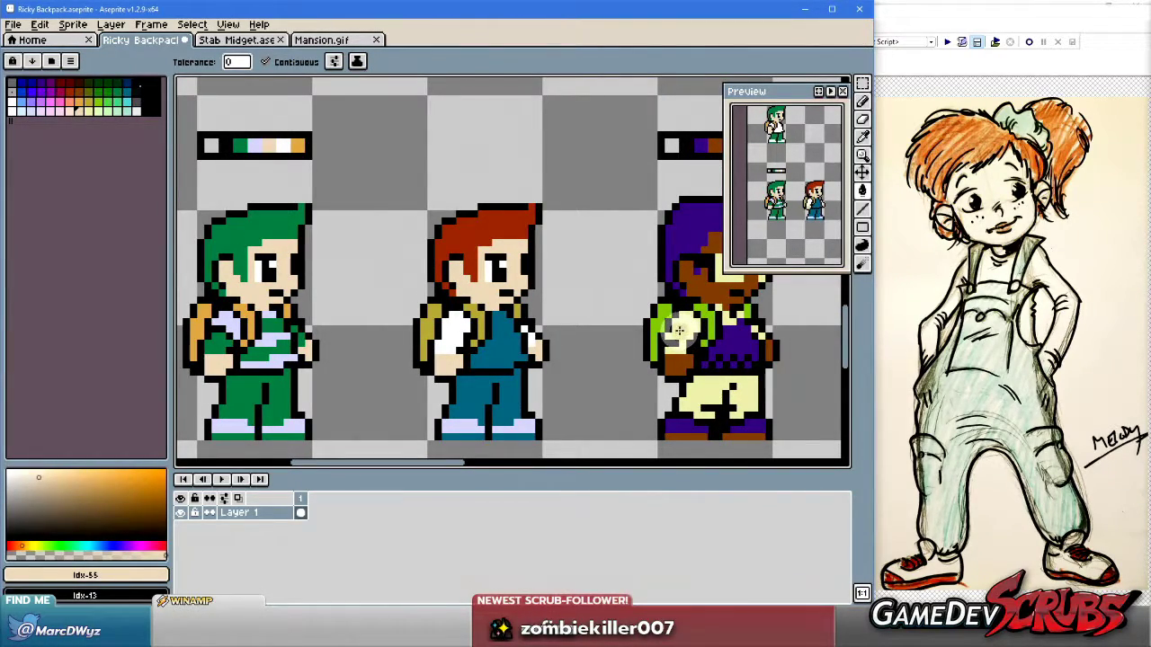
Sample the pale yellow Idx-56 from the purple-haired sprite's sleeve and fill the middle sprite's backpack and near strap with it.
{"action": "left_click", "coordinate": [677, 330], "text": "alt"}
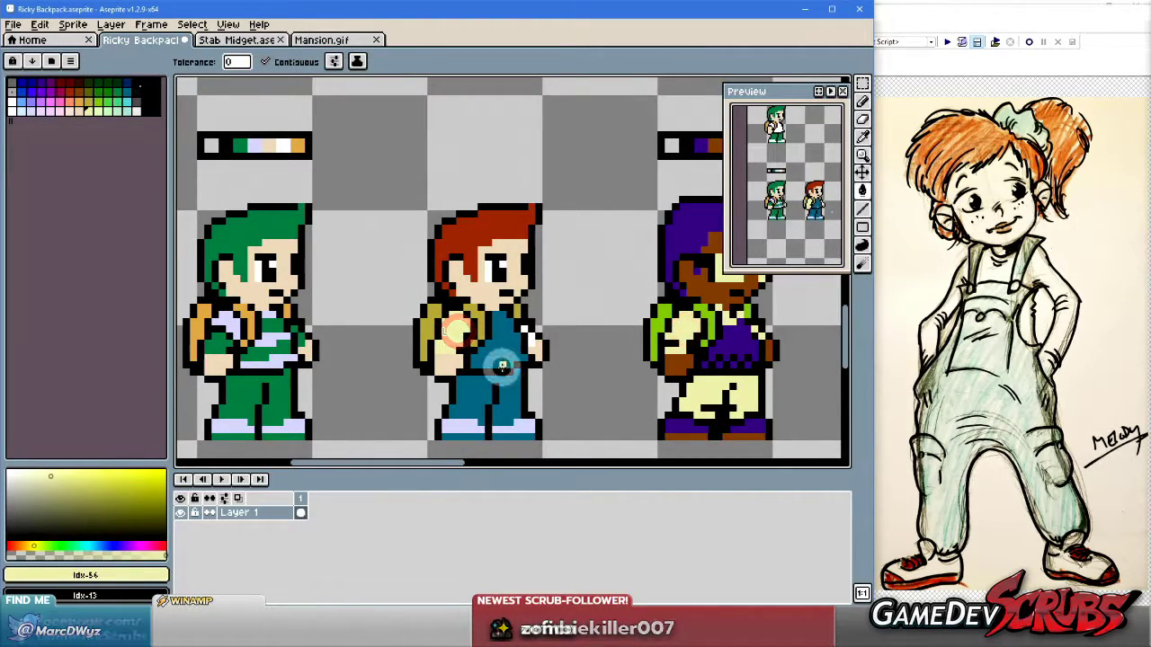
{"action": "key", "text": "ctrl+z"}
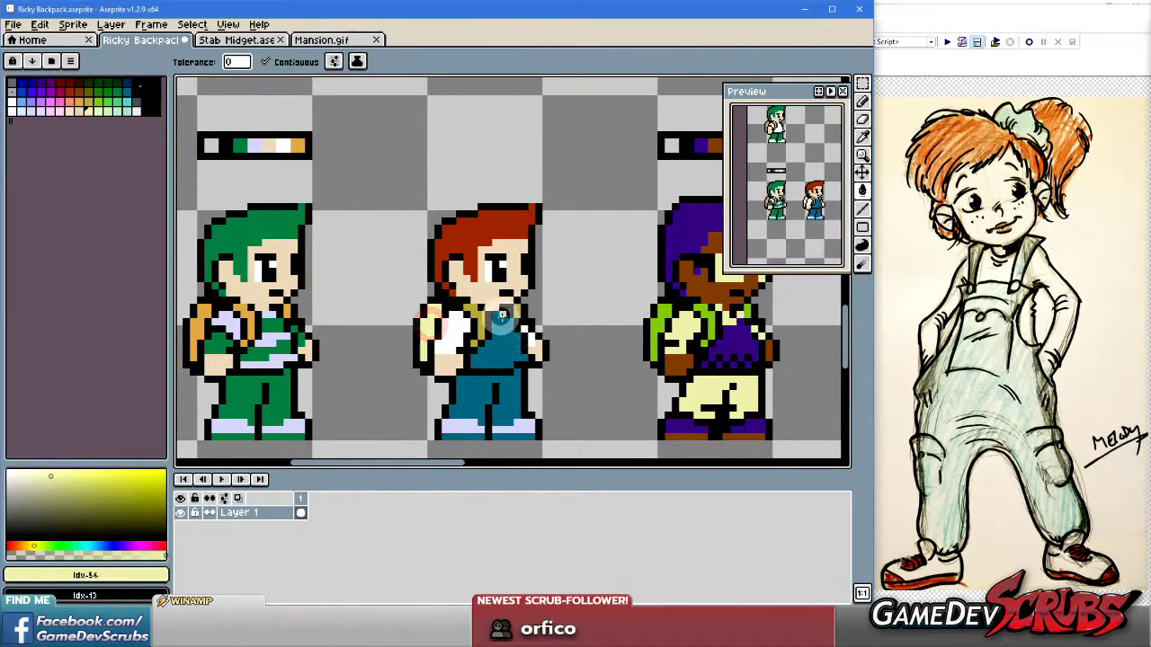
{"action": "key", "text": "ctrl+y"}
{"action": "left_click", "coordinate": [476, 316]}
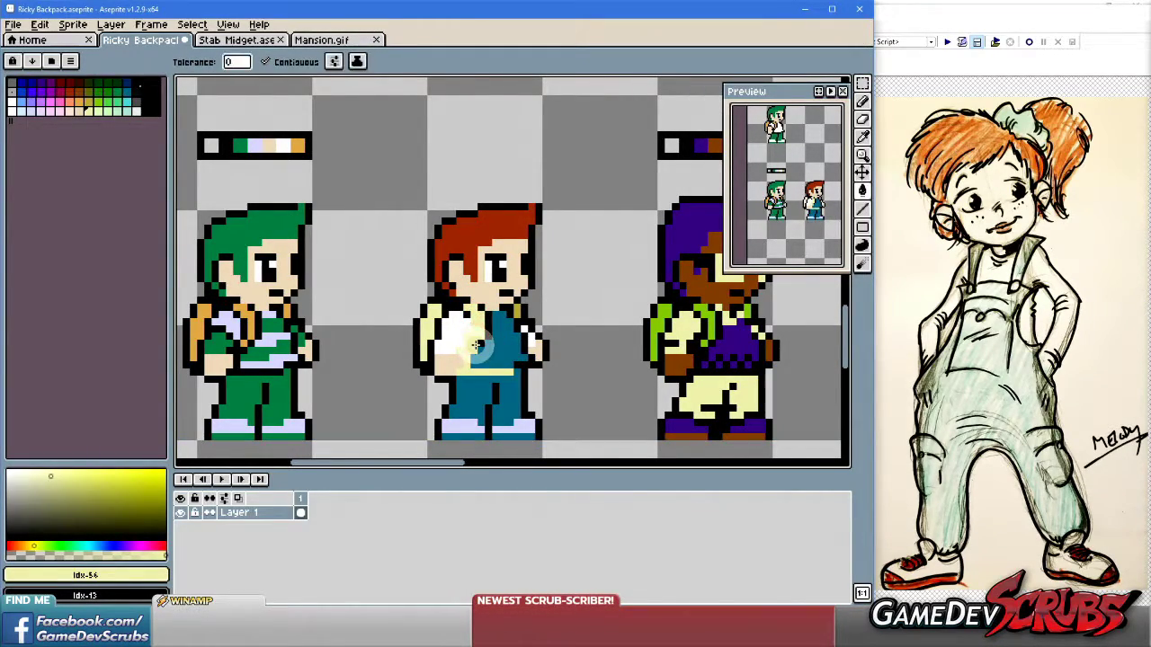
{"action": "key", "text": "ctrl+z"}
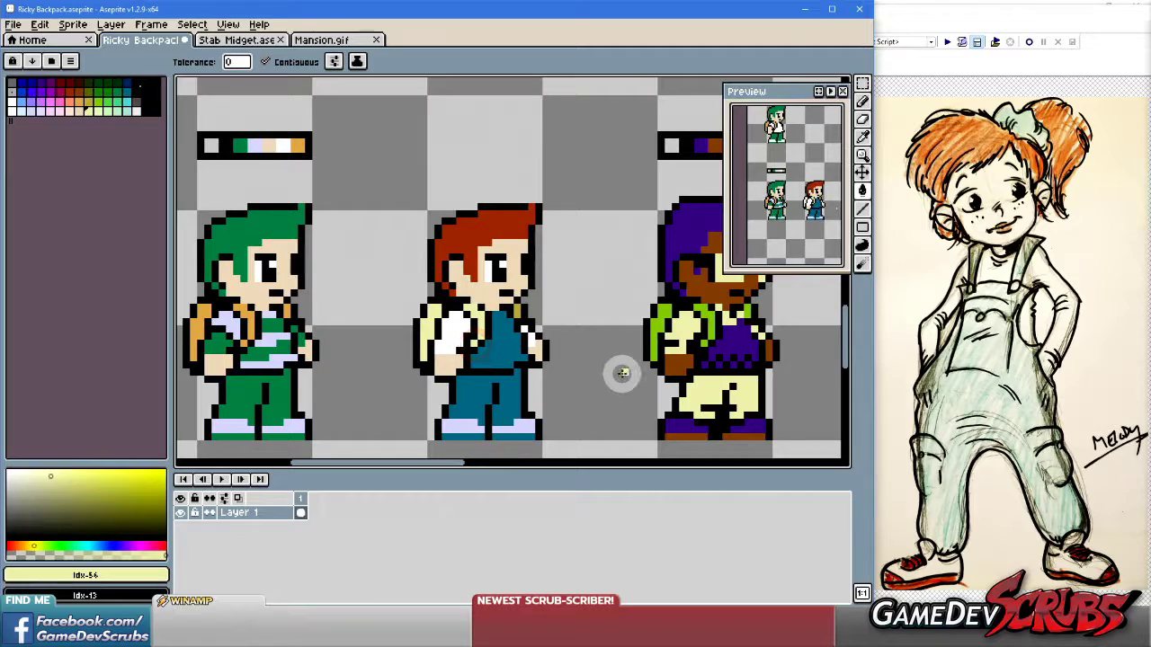
{"action": "left_click", "coordinate": [536, 344]}
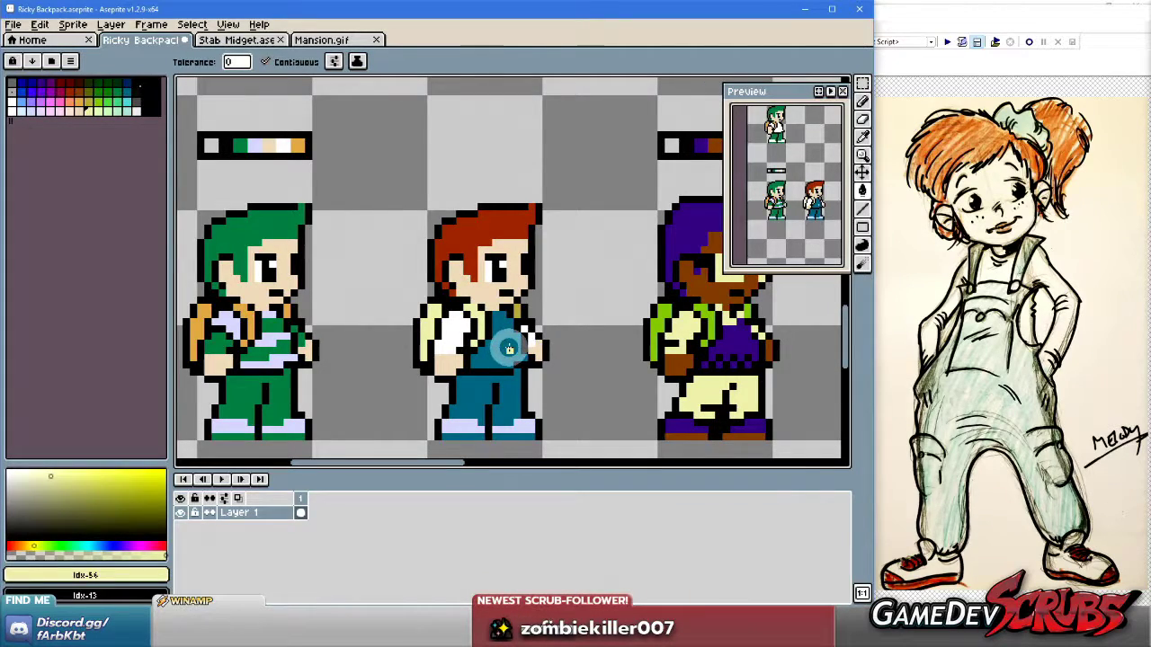
Sample the sleeve's white Idx-32 and fill the uppers of both of the middle sprite's shoes with it.
{"action": "scroll", "coordinate": [481, 330], "scroll_direction": "up", "scroll_amount": 2}
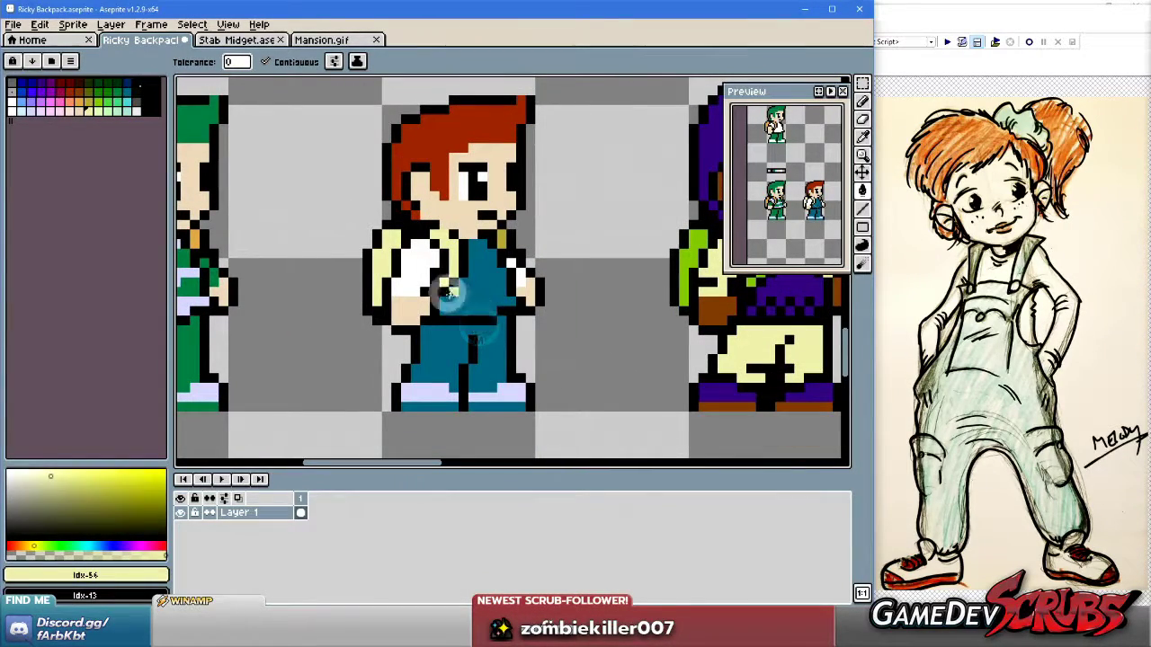
{"action": "left_click", "coordinate": [411, 261], "text": "alt"}
{"action": "left_click", "coordinate": [423, 386]}
{"action": "left_click", "coordinate": [495, 393]}
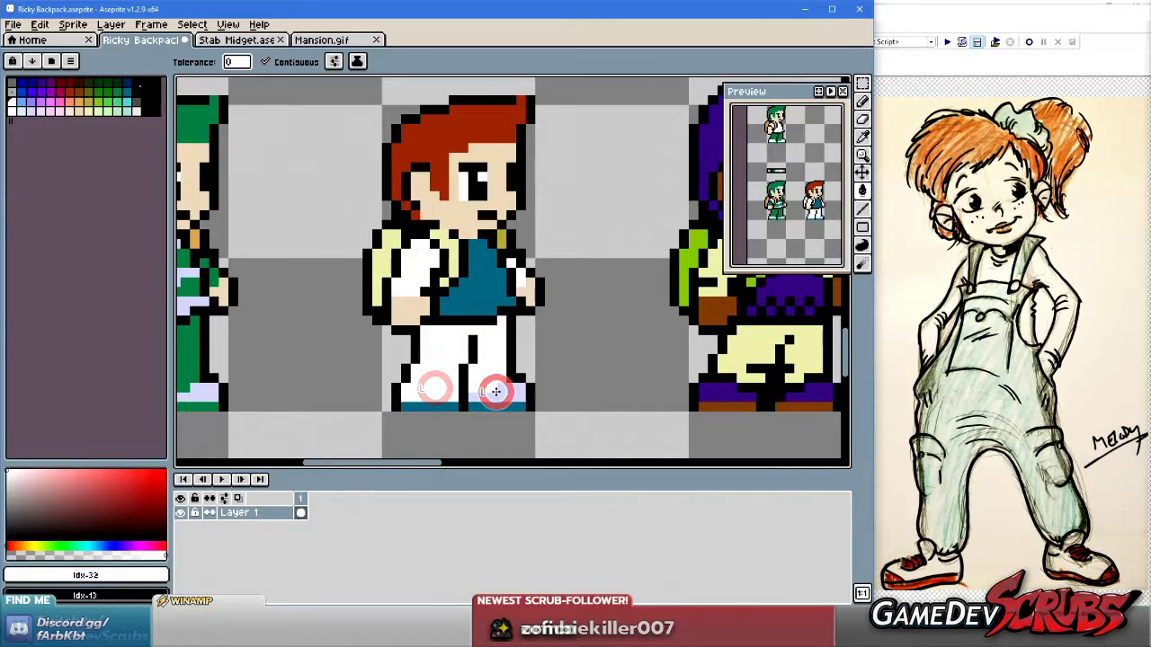
{"action": "key", "text": "ctrl+z"}
{"action": "left_click", "coordinate": [508, 393]}
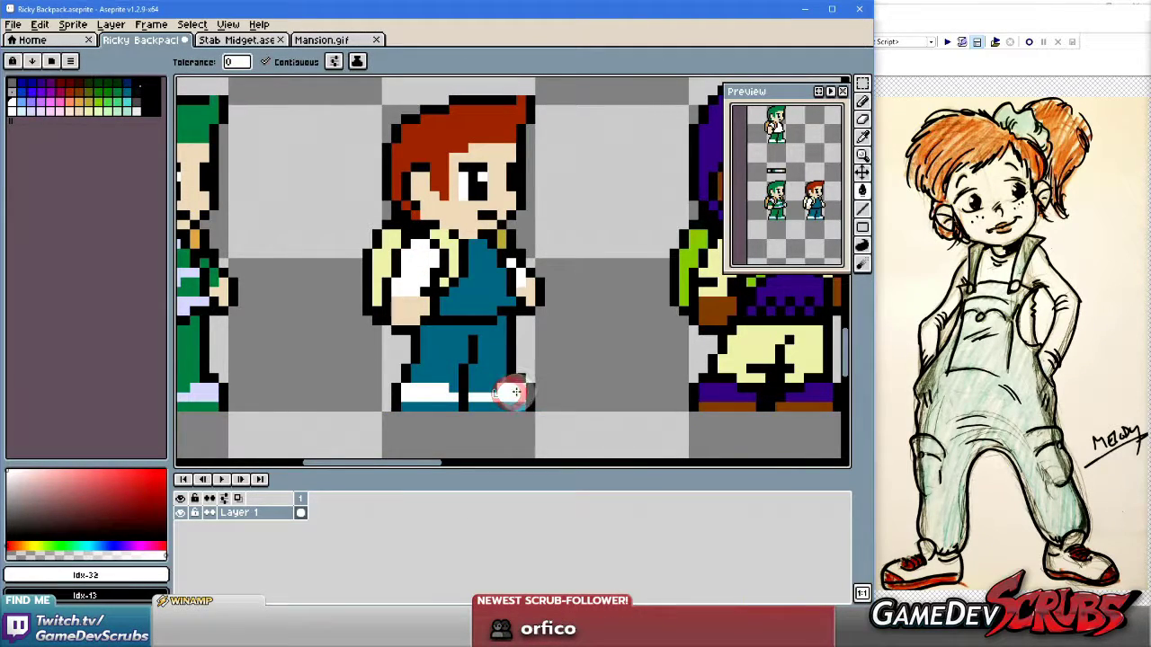
{"action": "left_click_drag", "start_coordinate": [508, 393], "coordinate": [518, 389]}
Recolor both shoe soles with the hair's red Idx-22, add red details to the uppers, and restore white on the front shoe's toe.
{"action": "left_click", "coordinate": [432, 137], "text": "alt"}
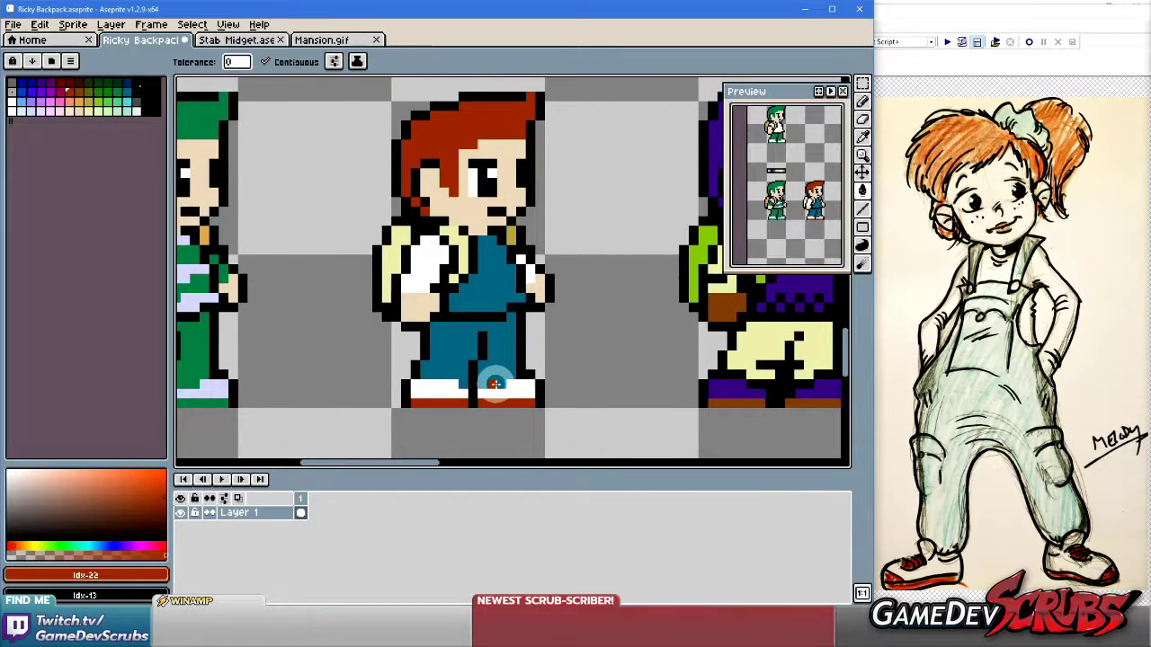
{"action": "key", "text": "b"}
{"action": "left_click", "coordinate": [517, 384]}
{"action": "left_click", "coordinate": [524, 382]}
{"action": "left_click", "coordinate": [433, 384]}
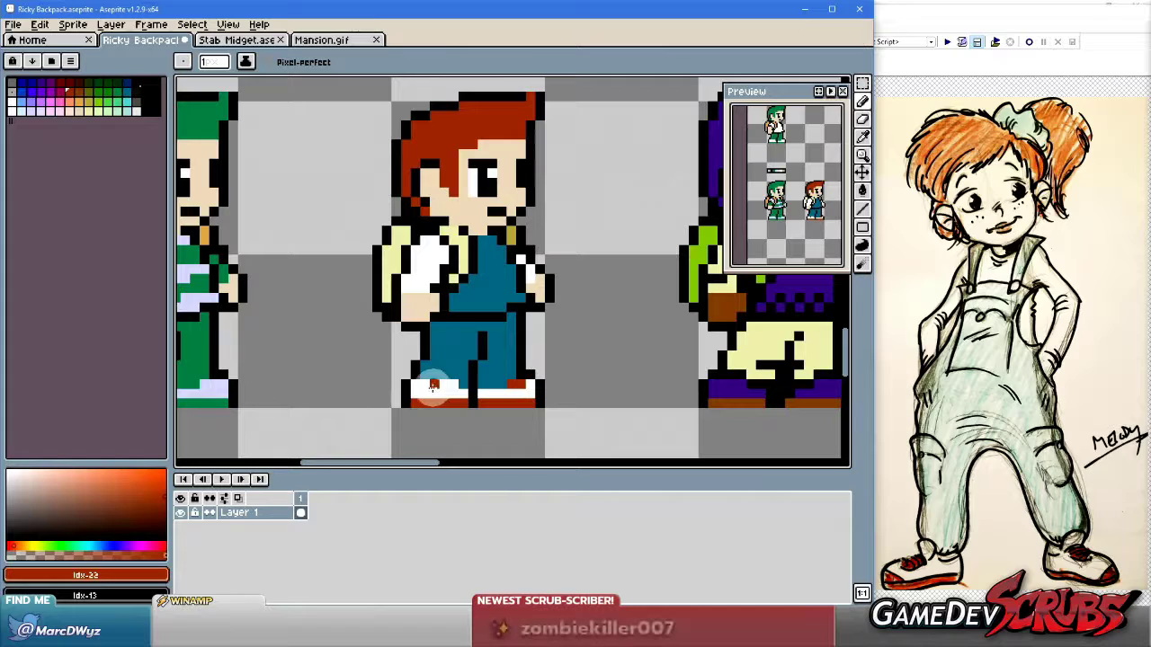
{"action": "left_click", "coordinate": [423, 385]}
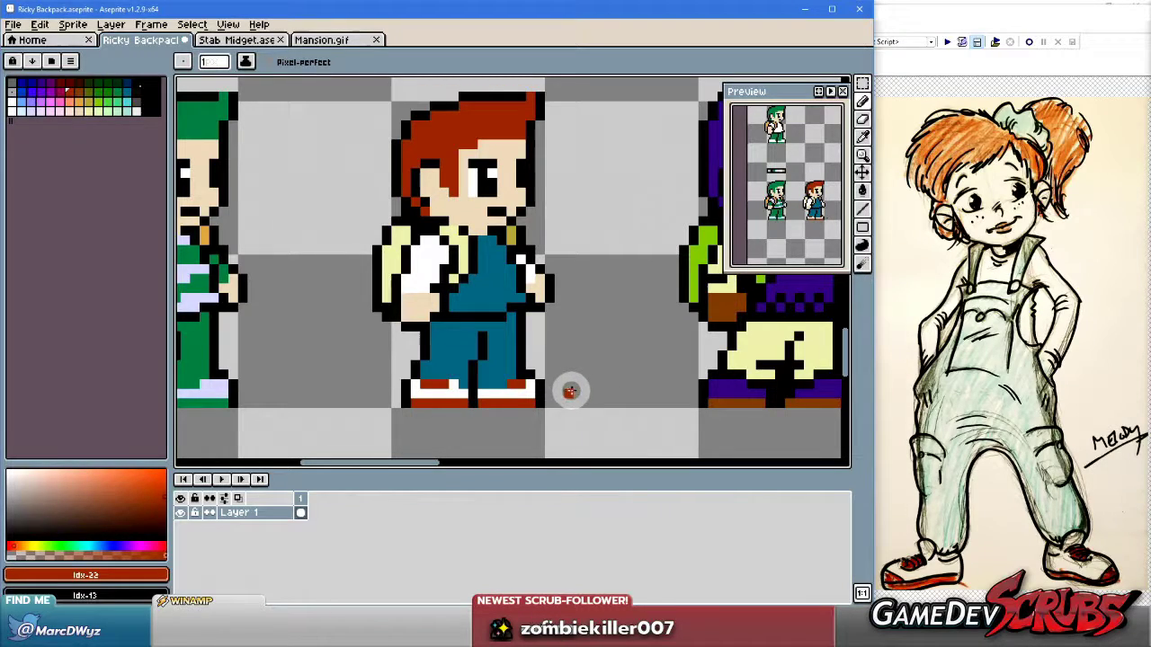
{"action": "left_click", "coordinate": [512, 379], "text": "alt"}
{"action": "left_click", "coordinate": [529, 387], "text": "alt"}
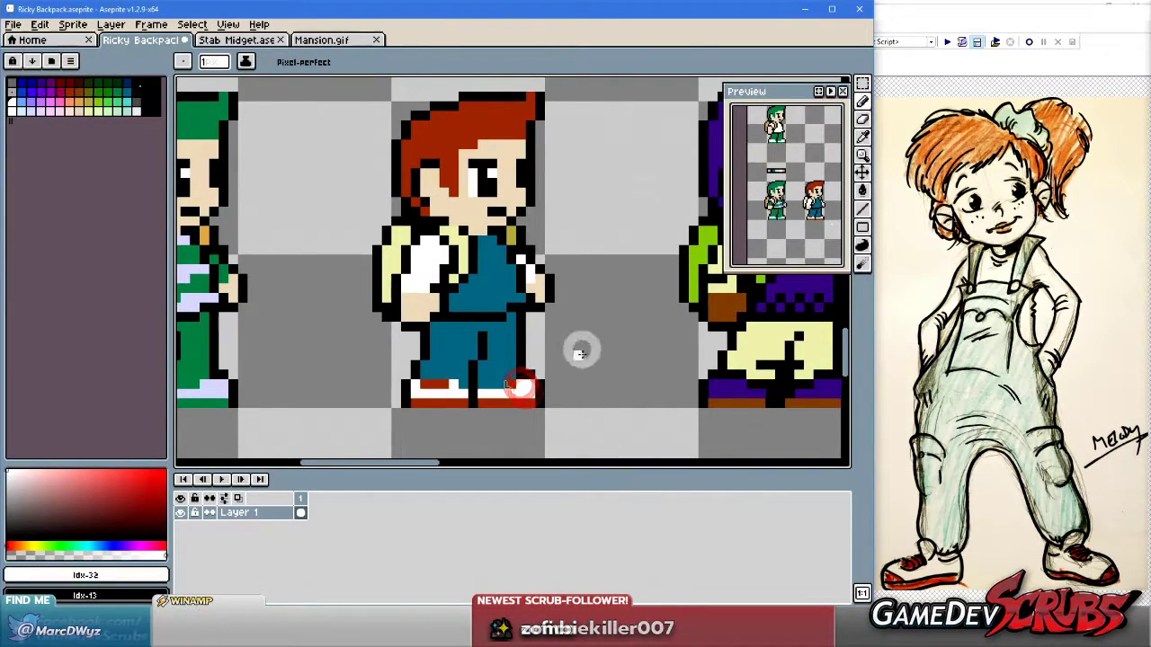
Try the turquoise palette color Idx-44 on the middle sprite's overalls.
{"action": "scroll", "coordinate": [577, 337], "scroll_direction": "down", "scroll_amount": 2}
{"action": "scroll", "coordinate": [540, 324], "scroll_direction": "up", "scroll_amount": 1}
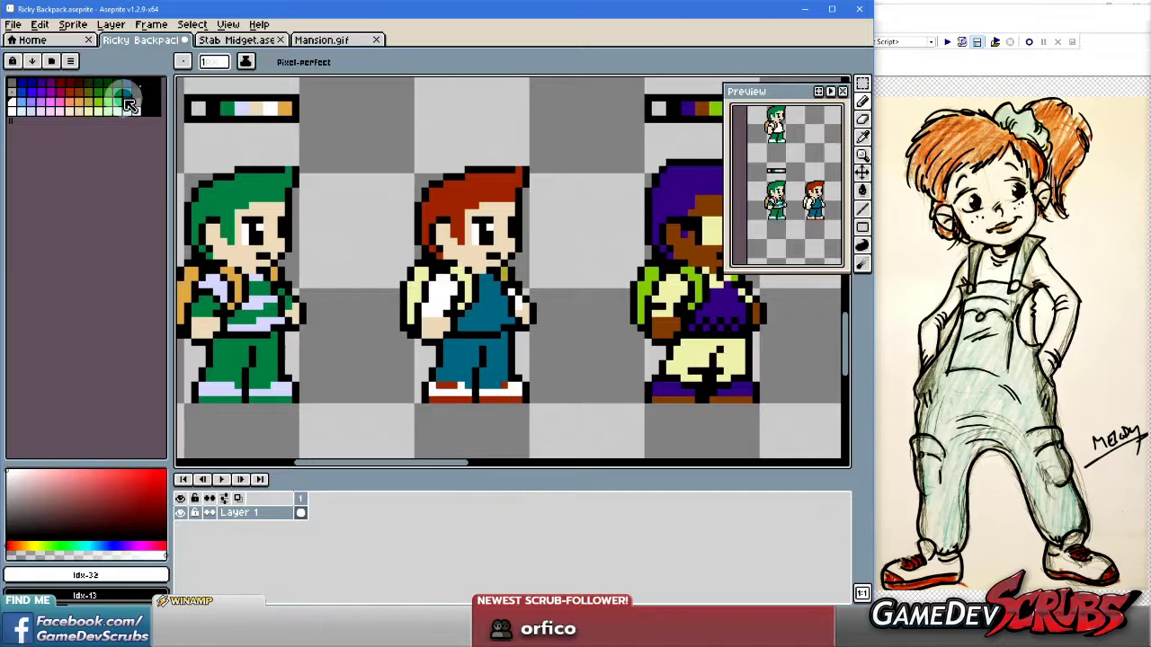
{"action": "left_click", "coordinate": [486, 311], "text": "alt"}
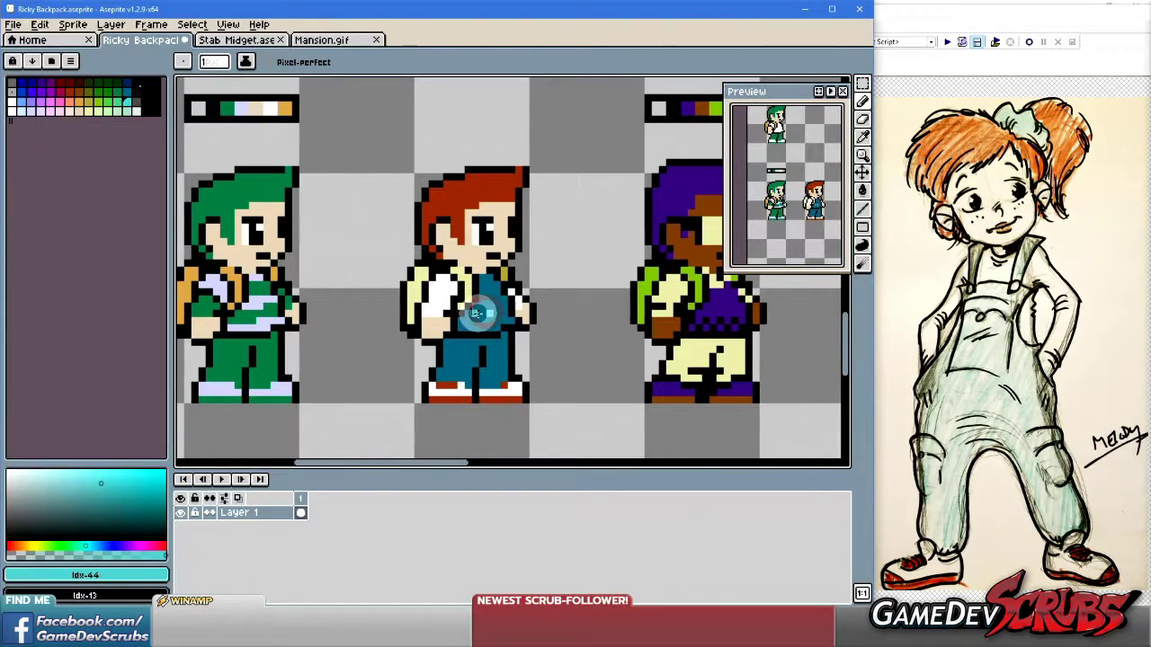
{"action": "key", "text": "g"}
{"action": "left_click", "coordinate": [477, 345]}
{"action": "scroll", "coordinate": [504, 337], "scroll_direction": "up", "scroll_amount": 1}
{"action": "scroll", "coordinate": [539, 334], "scroll_direction": "down", "scroll_amount": 2}
{"action": "scroll", "coordinate": [539, 331], "scroll_direction": "up", "scroll_amount": 1}
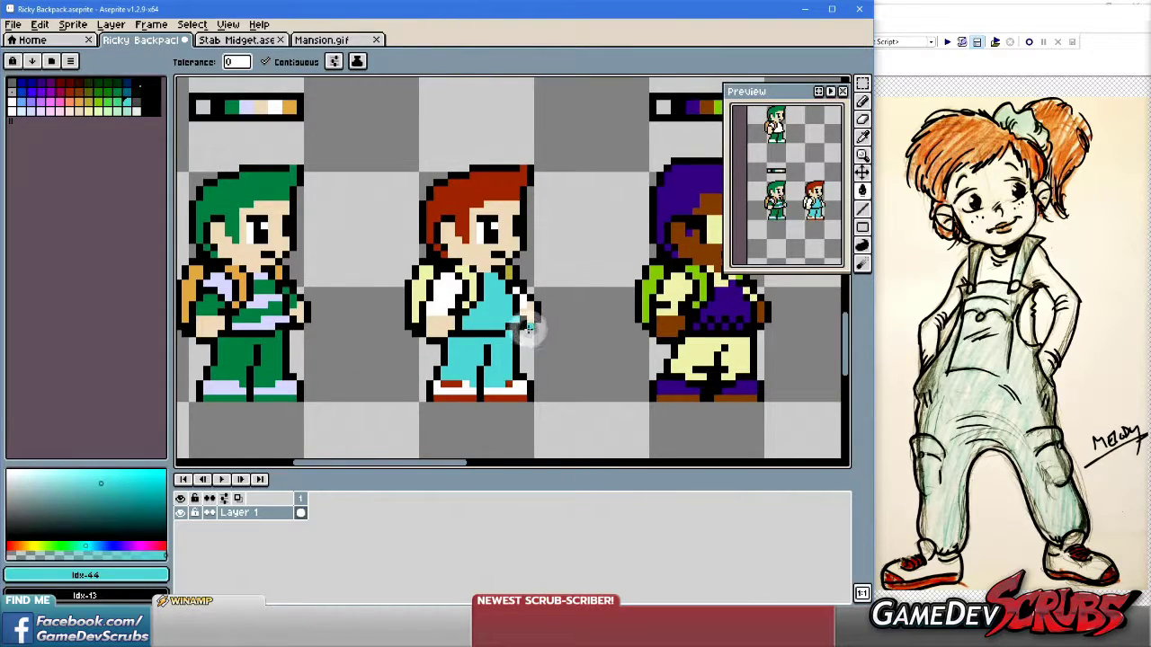
{"action": "scroll", "coordinate": [528, 329], "scroll_direction": "up", "scroll_amount": 1}
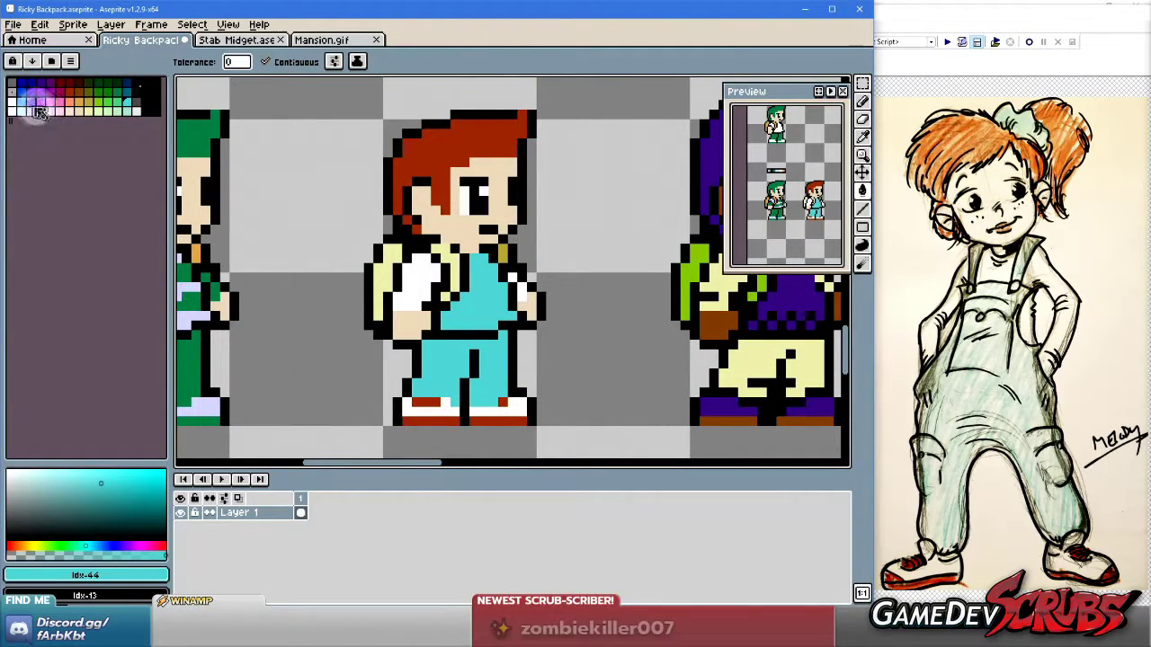
Fill the bib and legs of the middle sprite's overalls with the light blue palette color Idx-33.
{"action": "left_click", "coordinate": [20, 99]}
{"action": "left_click", "coordinate": [482, 301]}
{"action": "left_click", "coordinate": [501, 362]}
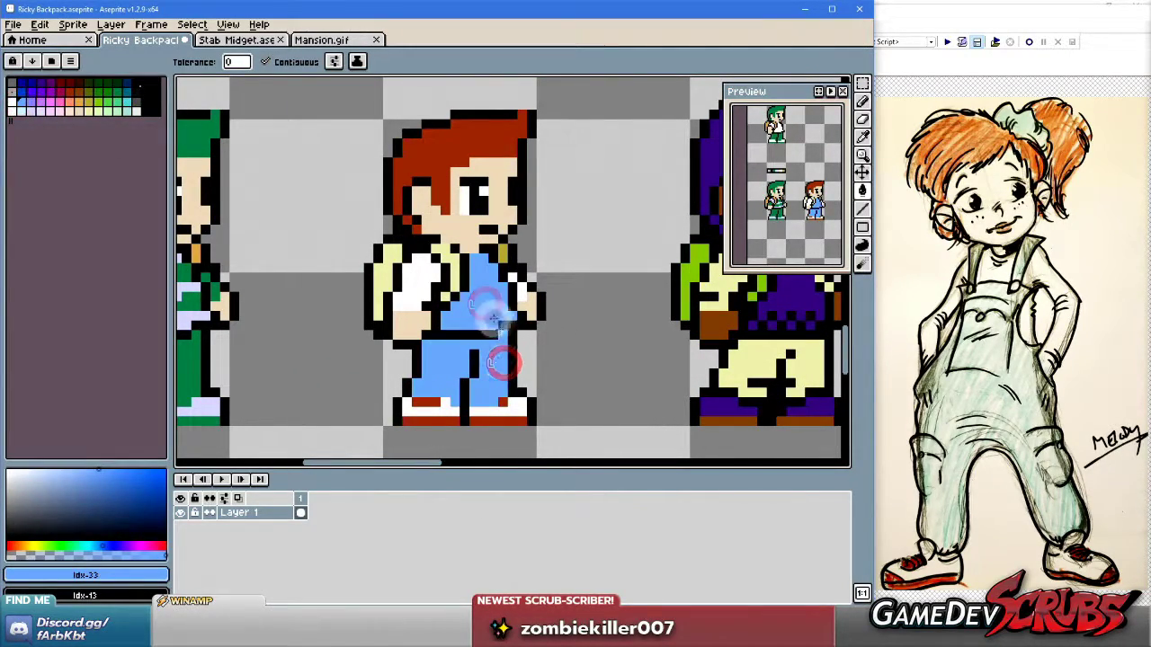
{"action": "scroll", "coordinate": [489, 313], "scroll_direction": "down", "scroll_amount": 1}
{"action": "scroll", "coordinate": [481, 312], "scroll_direction": "up", "scroll_amount": 1}
Paint over the black waistline with light blue so the bib and legs form one-piece overalls.
{"action": "key", "text": "b"}
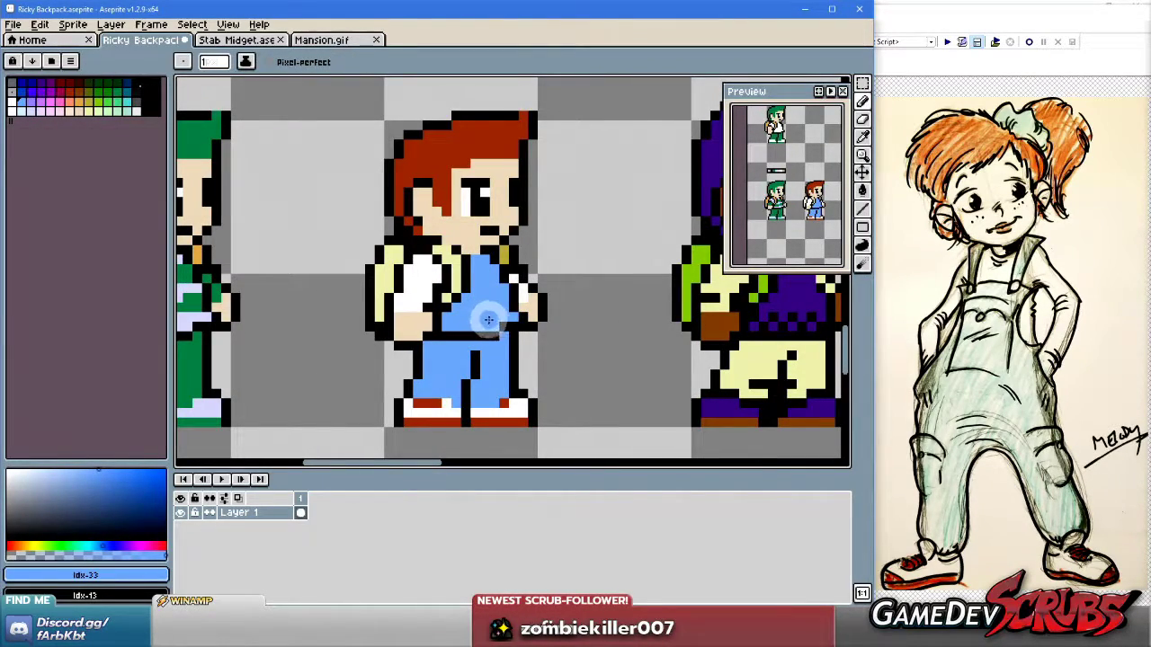
{"action": "left_click", "coordinate": [426, 333]}
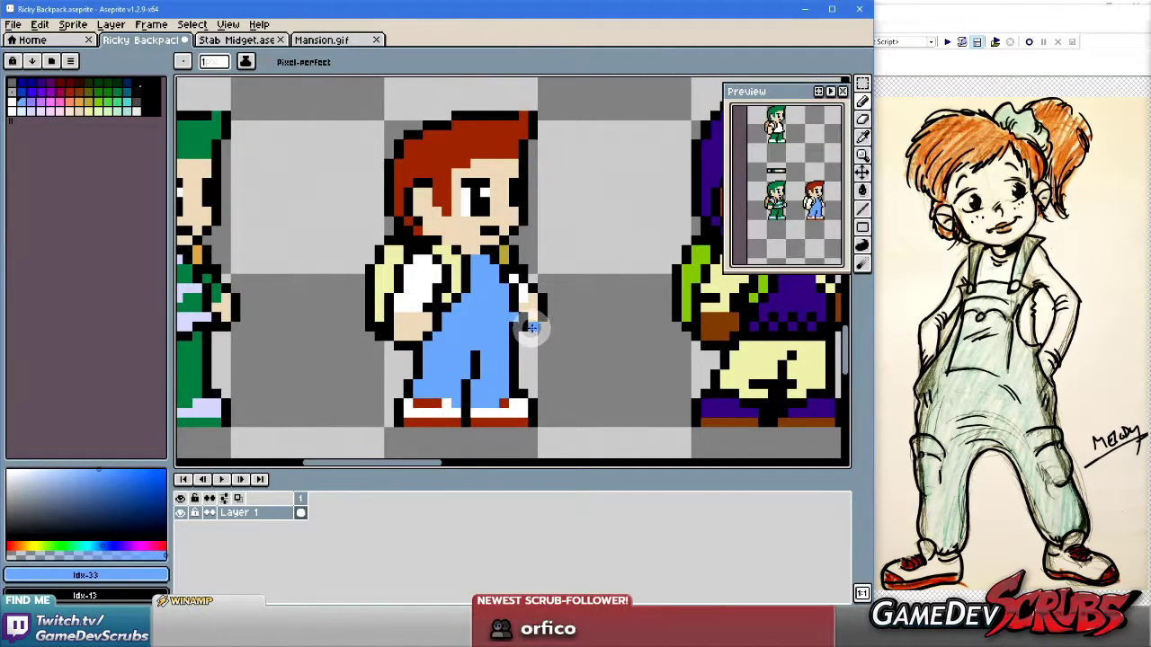
{"action": "left_click", "coordinate": [475, 326]}
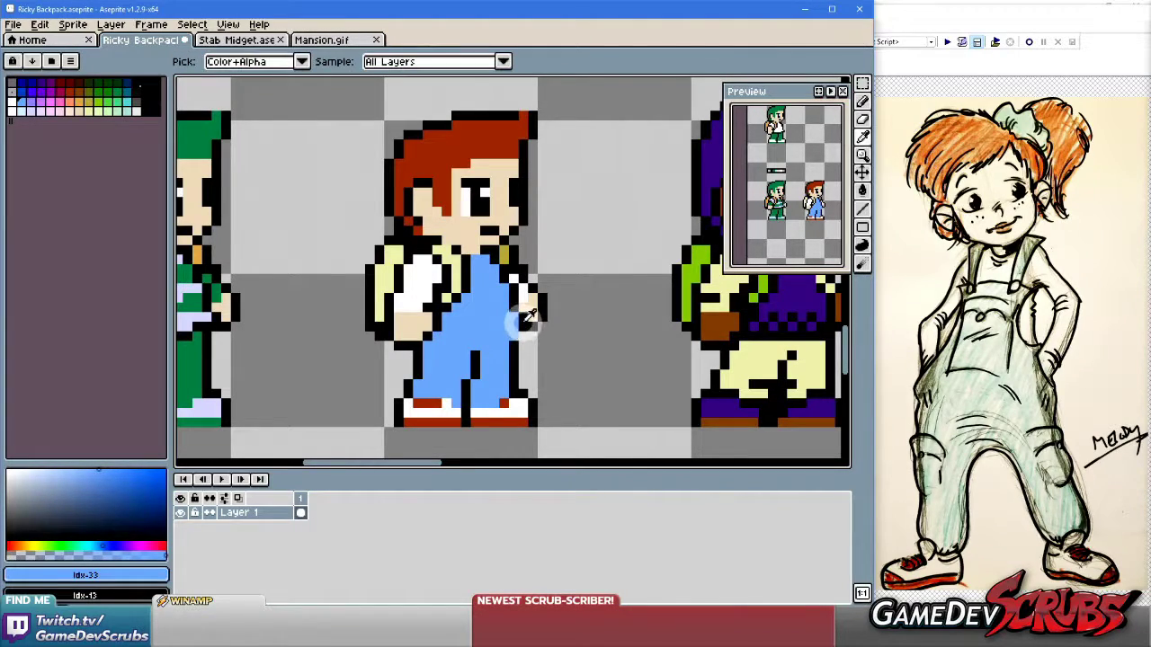
Sample the outline black Idx-13 and redraw the overalls' outline at the hip below the far hand.
{"action": "left_click", "coordinate": [521, 328], "text": "alt"}
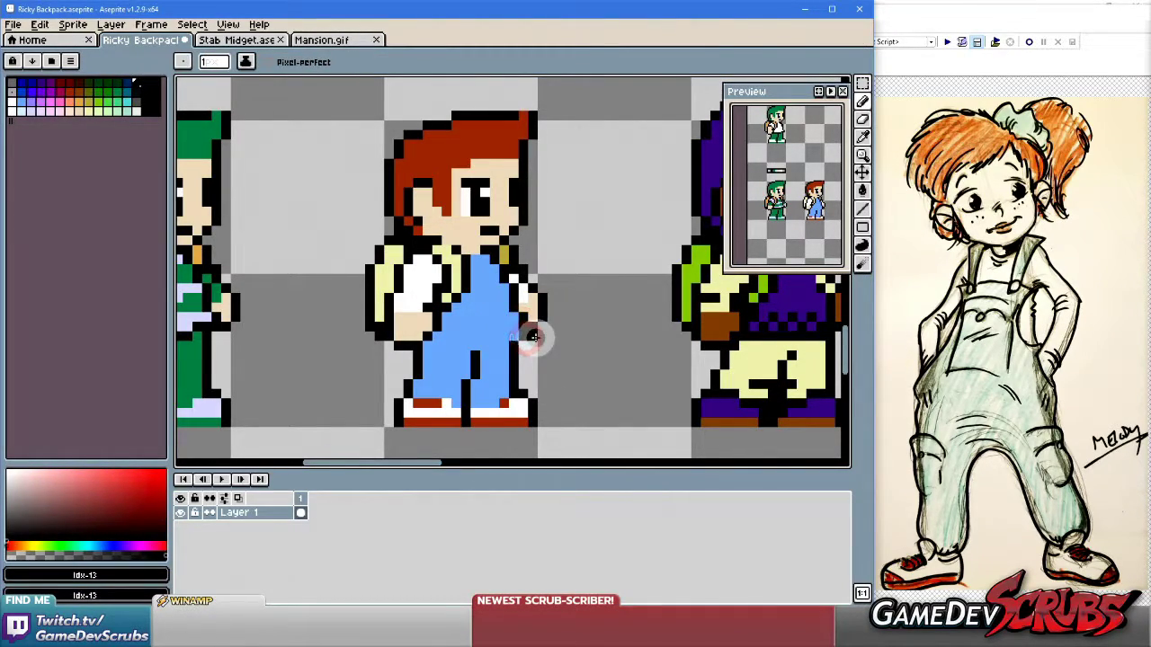
{"action": "scroll", "coordinate": [525, 326], "scroll_direction": "up", "scroll_amount": 1}
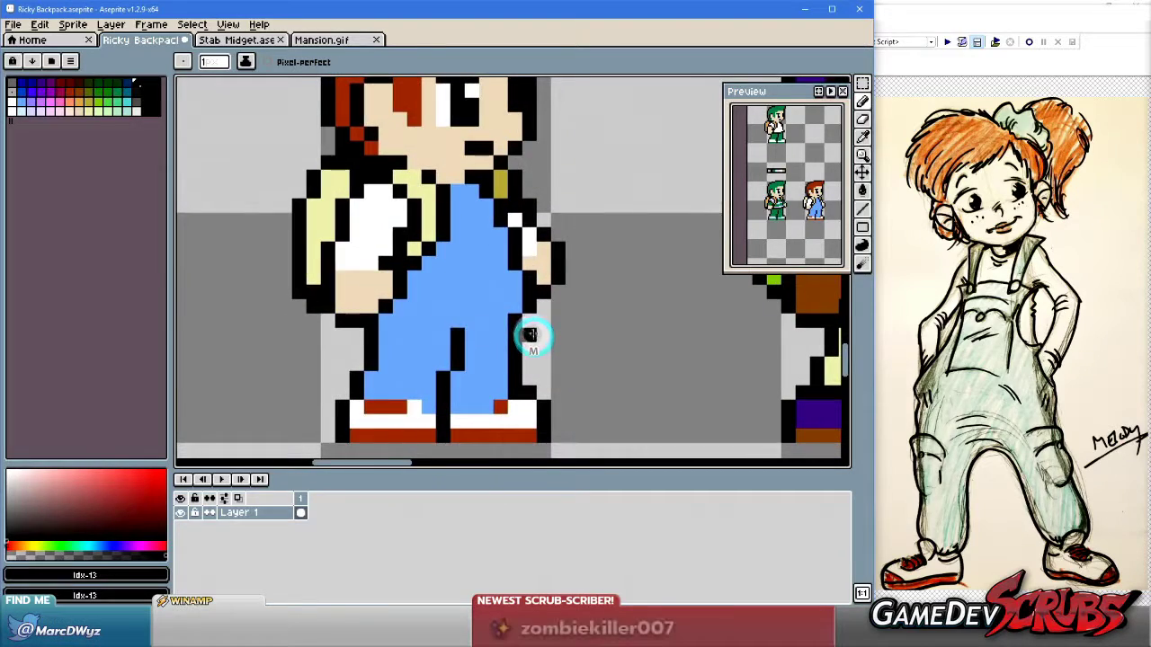
{"action": "scroll", "coordinate": [527, 329], "scroll_direction": "down", "scroll_amount": 1}
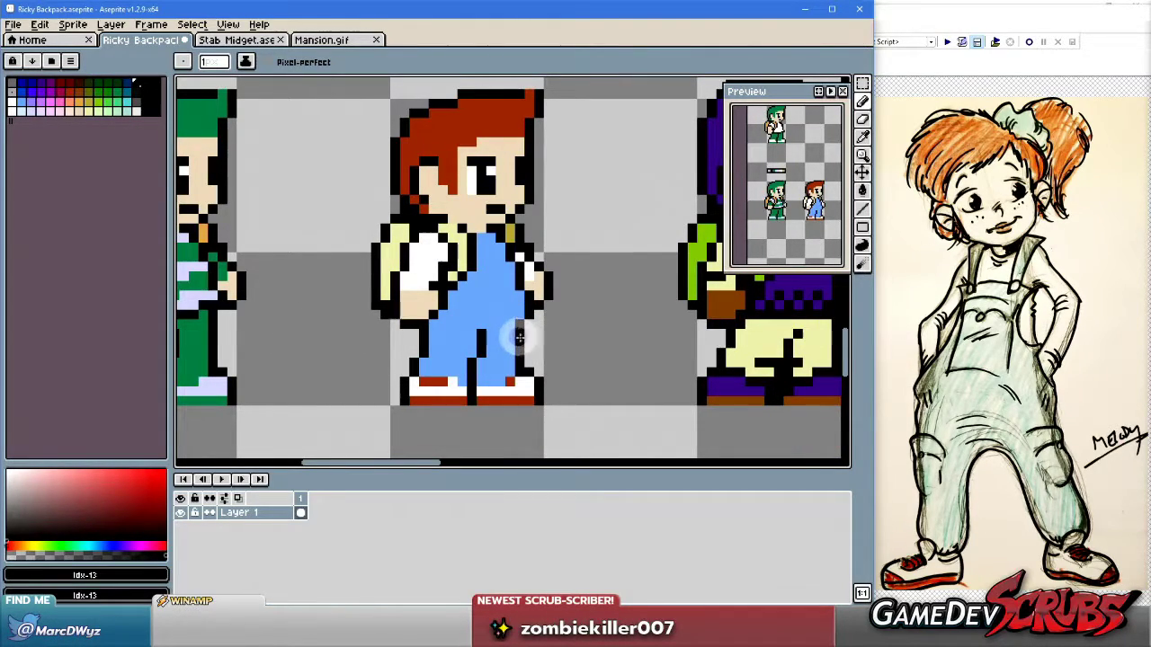
{"action": "left_click", "coordinate": [481, 339]}
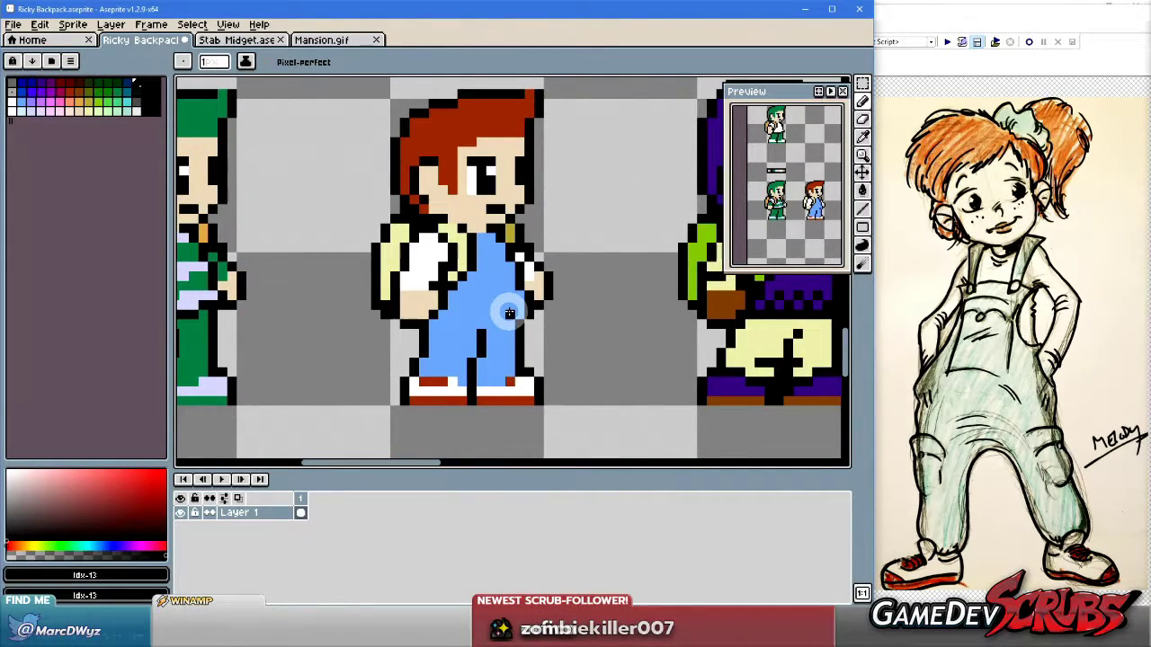
Add a black eyelash pixel beside the upper edge of the middle sprite's eye.
{"action": "scroll", "coordinate": [508, 312], "scroll_direction": "down", "scroll_amount": 1}
{"action": "scroll", "coordinate": [499, 329], "scroll_direction": "up", "scroll_amount": 1}
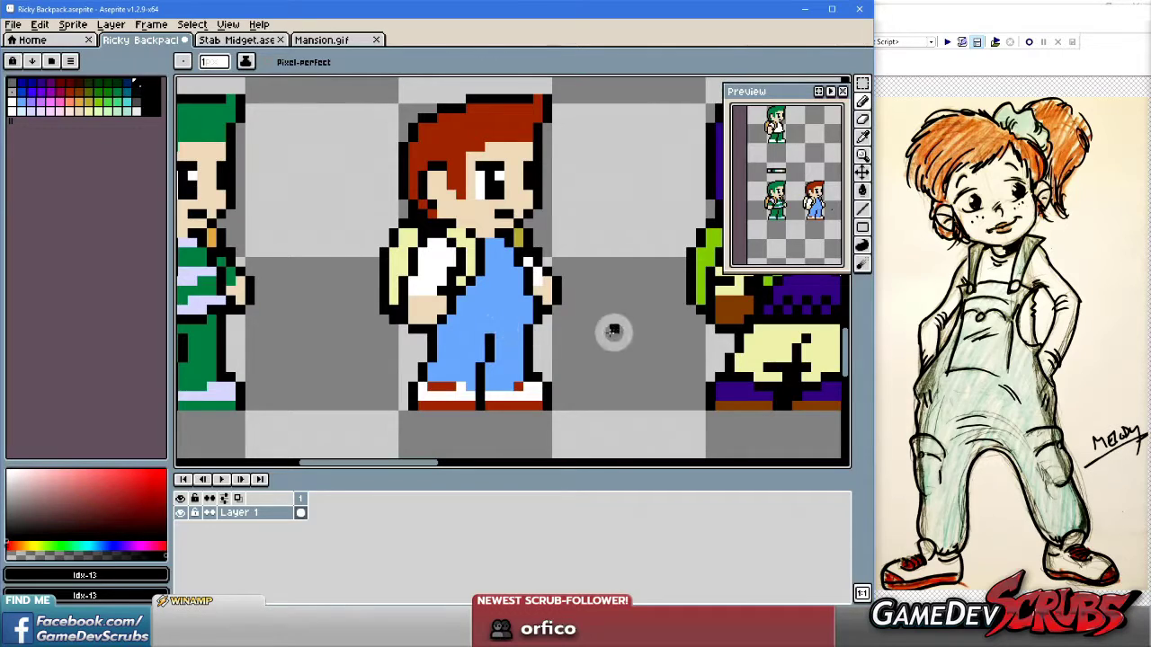
{"action": "scroll", "coordinate": [539, 330], "scroll_direction": "down", "scroll_amount": 1}
{"action": "scroll", "coordinate": [539, 335], "scroll_direction": "up", "scroll_amount": 1}
{"action": "scroll", "coordinate": [537, 338], "scroll_direction": "down", "scroll_amount": 1}
{"action": "scroll", "coordinate": [501, 321], "scroll_direction": "up", "scroll_amount": 1}
{"action": "scroll", "coordinate": [488, 347], "scroll_direction": "up", "scroll_amount": 1}
{"action": "key", "text": "i"}
{"action": "left_click", "coordinate": [475, 225]}
{"action": "key", "text": "b"}
{"action": "key", "text": "v"}
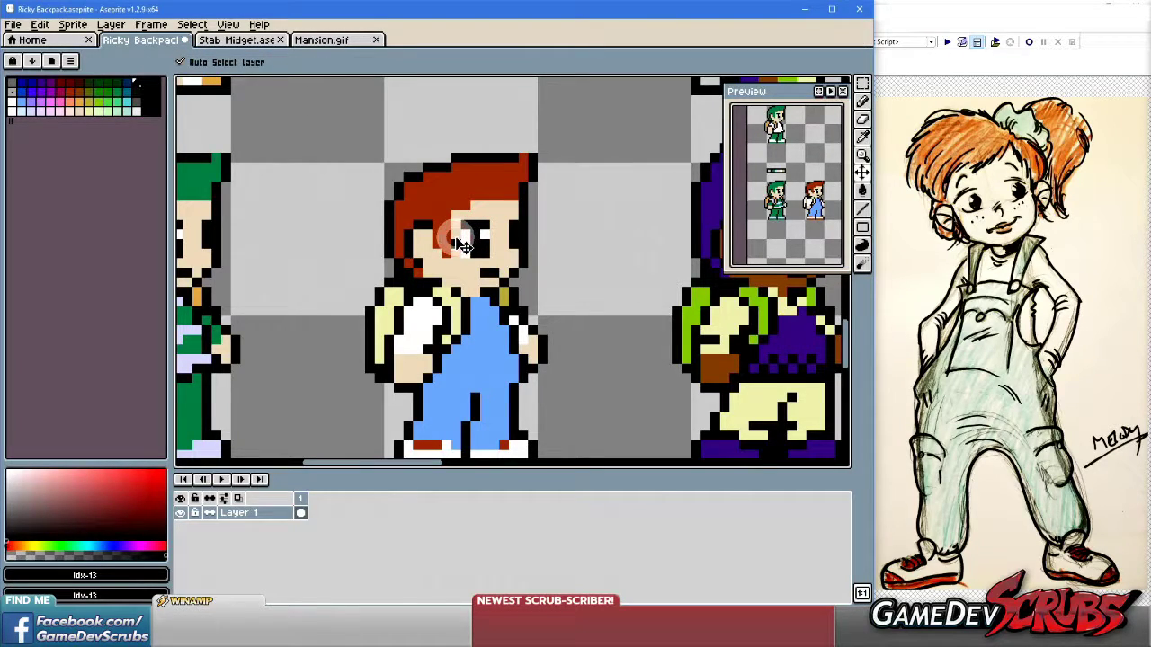
{"action": "key", "text": "b"}
{"action": "left_click", "coordinate": [456, 235]}
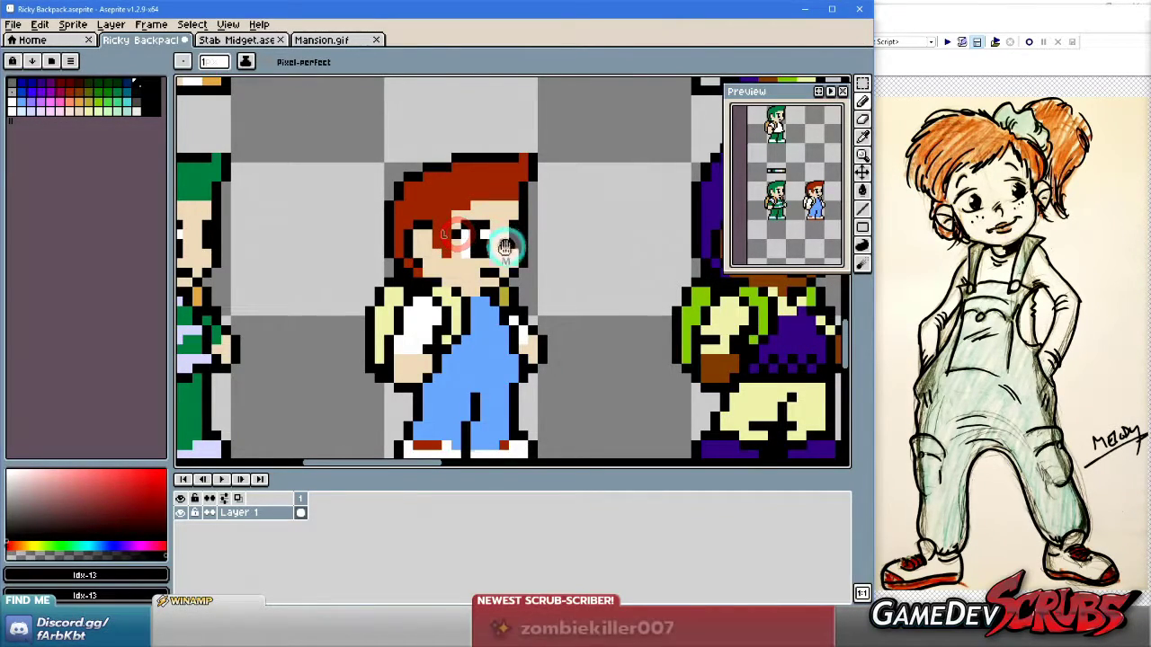
Sample the hair's red Idx-22 and paint fuller hair over the head's top outline and forward past the forehead.
{"action": "left_click_drag", "start_coordinate": [507, 243], "coordinate": [533, 275]}
{"action": "left_click", "coordinate": [484, 209], "text": "alt"}
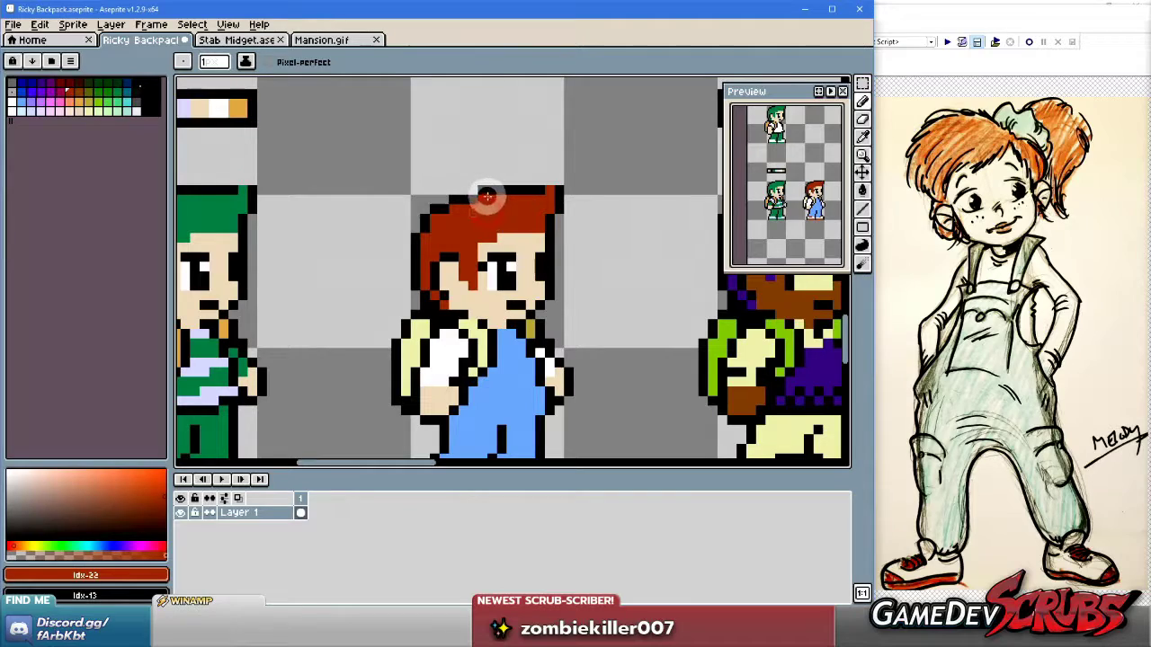
{"action": "left_click_drag", "start_coordinate": [499, 187], "coordinate": [522, 180]}
{"action": "left_click", "coordinate": [552, 222]}
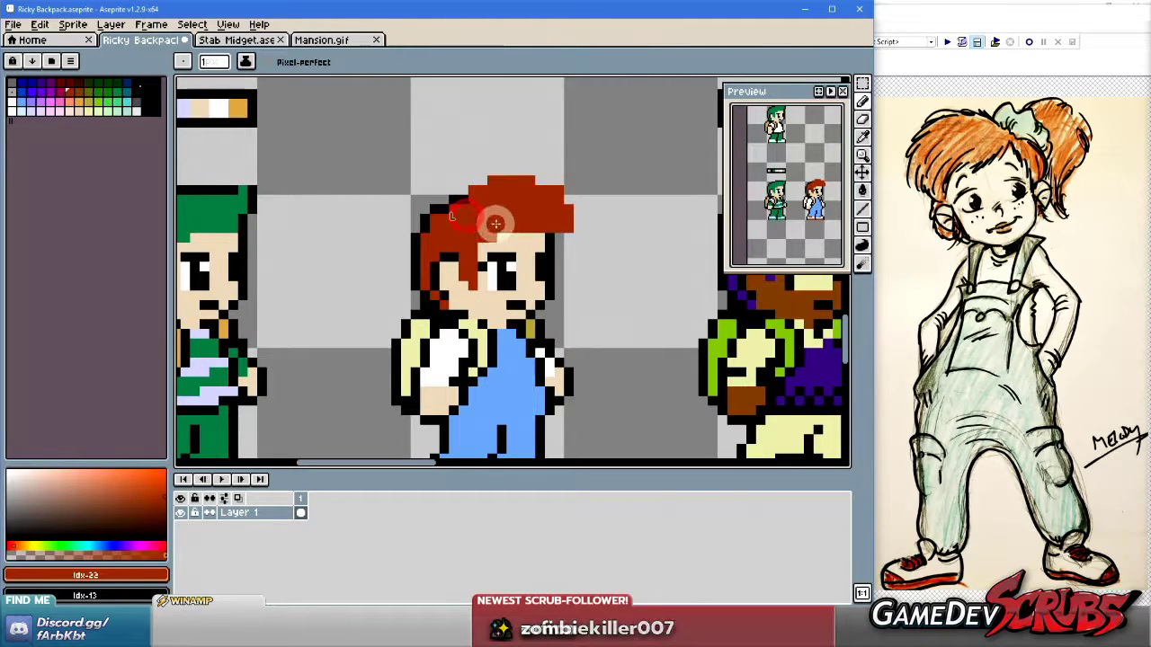
{"action": "left_click", "coordinate": [555, 222]}
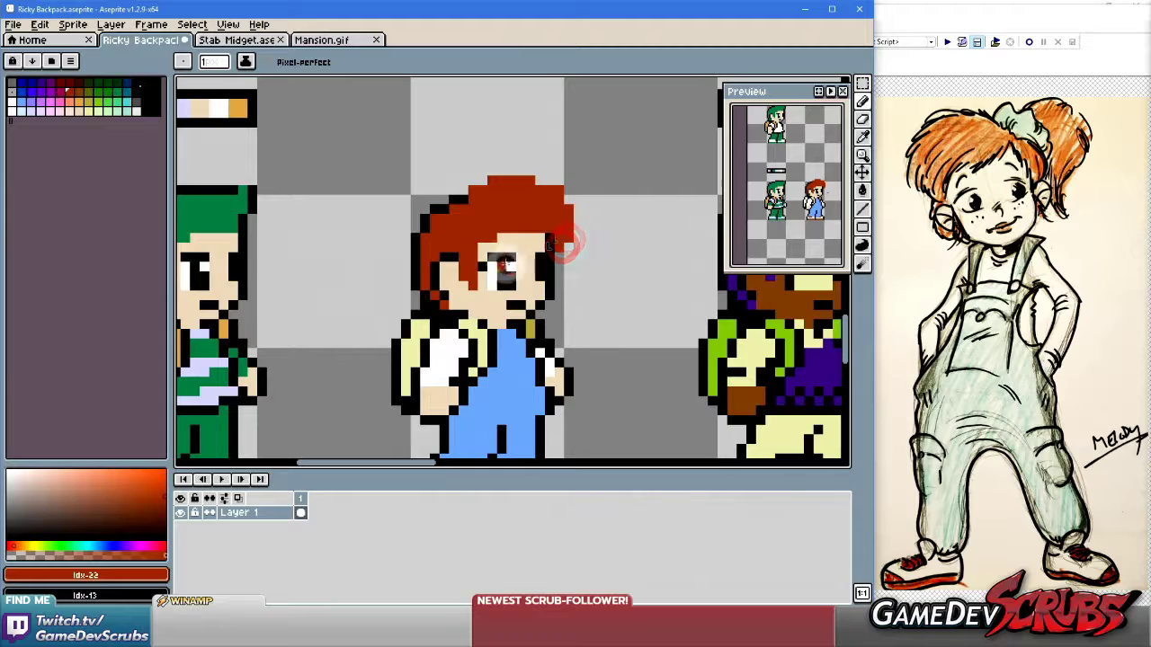
{"action": "left_click_drag", "start_coordinate": [494, 249], "coordinate": [515, 249]}
{"action": "left_click", "coordinate": [509, 212]}
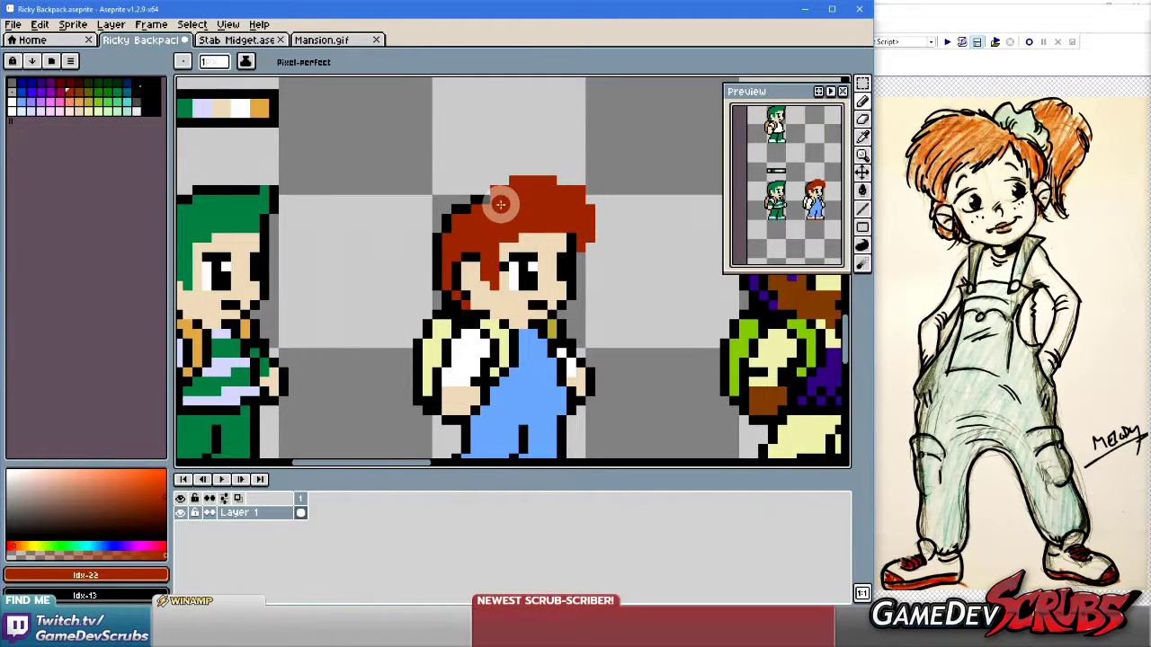
Paint a red ponytail with a ragged tip behind the girl's head using hair colour Idx-22.
{"action": "mouse_move", "coordinate": [452, 192]}
{"action": "left_mouse_down"}
{"action": "mouse_move", "coordinate": [411, 205]}
{"action": "mouse_move", "coordinate": [402, 252]}
{"action": "mouse_move", "coordinate": [415, 260]}
{"action": "mouse_move", "coordinate": [439, 220]}
{"action": "mouse_move", "coordinate": [406, 235]}
{"action": "mouse_move", "coordinate": [416, 216]}
{"action": "mouse_move", "coordinate": [451, 200]}
{"action": "mouse_move", "coordinate": [434, 207]}
{"action": "mouse_move", "coordinate": [441, 243]}
{"action": "left_mouse_up"}
{"action": "mouse_move", "coordinate": [408, 279]}
{"action": "left_mouse_down"}
{"action": "mouse_move", "coordinate": [443, 245]}
{"action": "mouse_move", "coordinate": [393, 206]}
{"action": "mouse_move", "coordinate": [396, 224]}
{"action": "left_mouse_up"}
{"action": "left_click", "coordinate": [426, 241]}
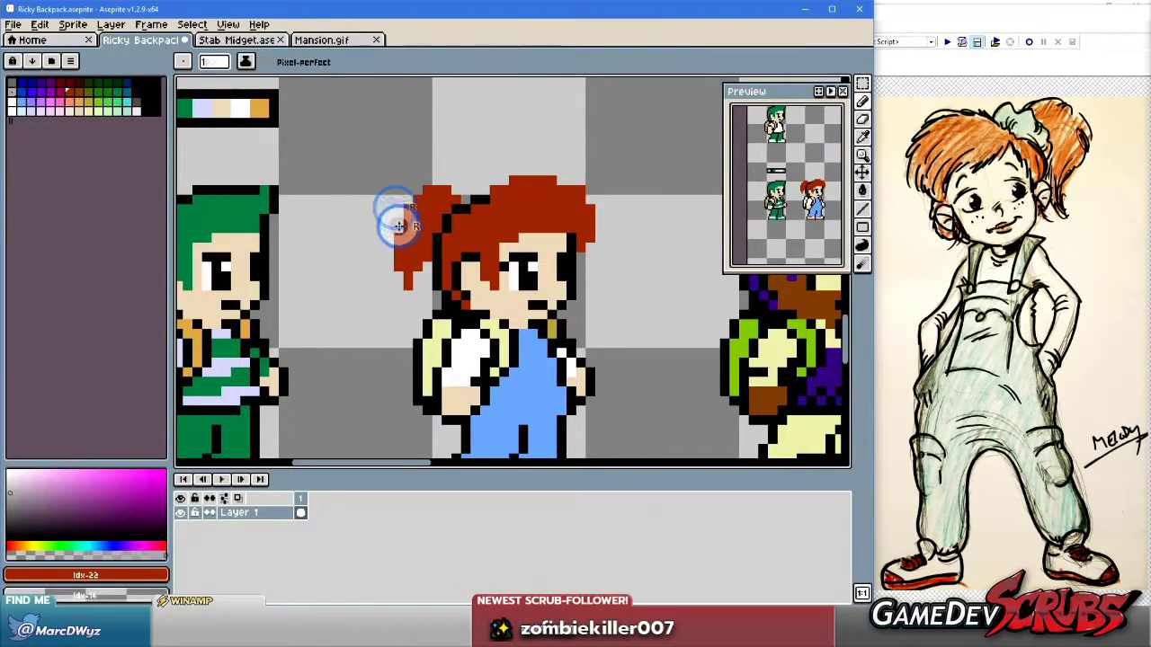
{"action": "left_click", "coordinate": [497, 275]}
{"action": "left_click", "coordinate": [574, 290]}
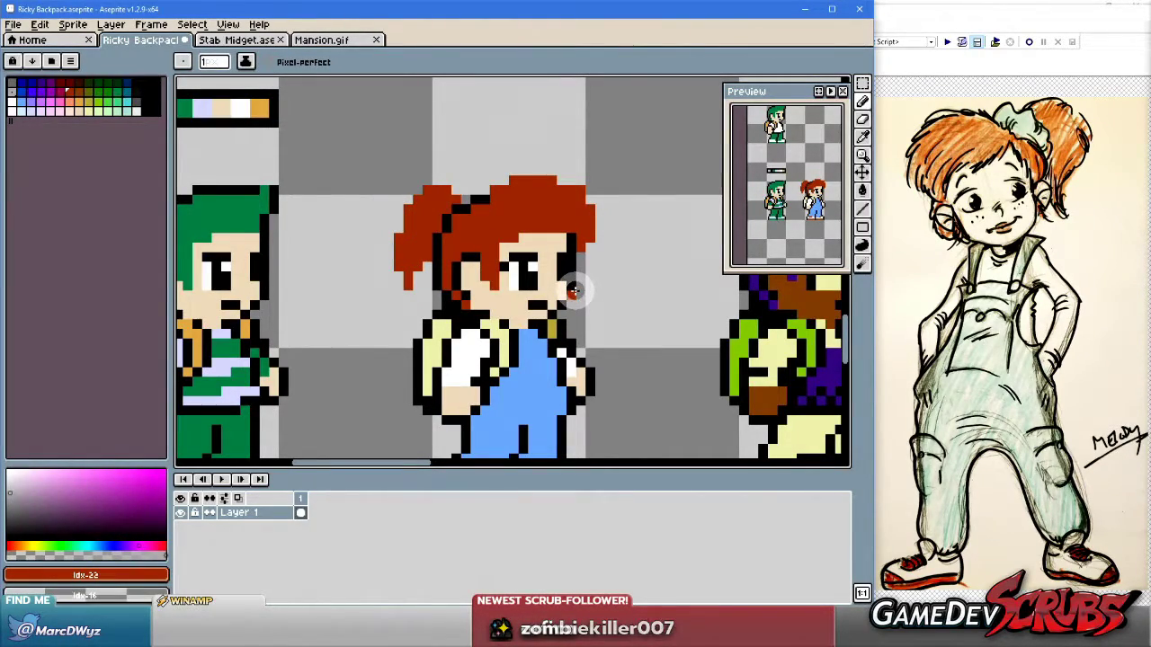
{"action": "middle_click", "coordinate": [537, 281]}
Draw a light blue Idx-33 hair tie between head and ponytail, and edge it with outline black Idx-13.
{"action": "left_click", "coordinate": [537, 364], "text": "alt"}
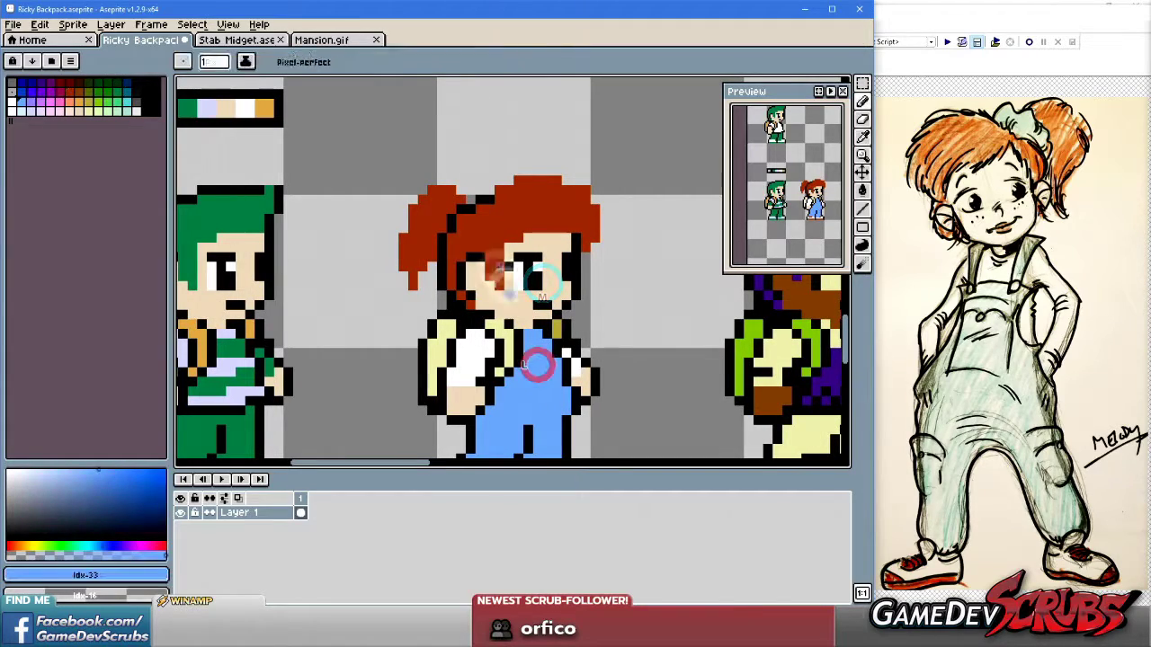
{"action": "left_click", "coordinate": [452, 209]}
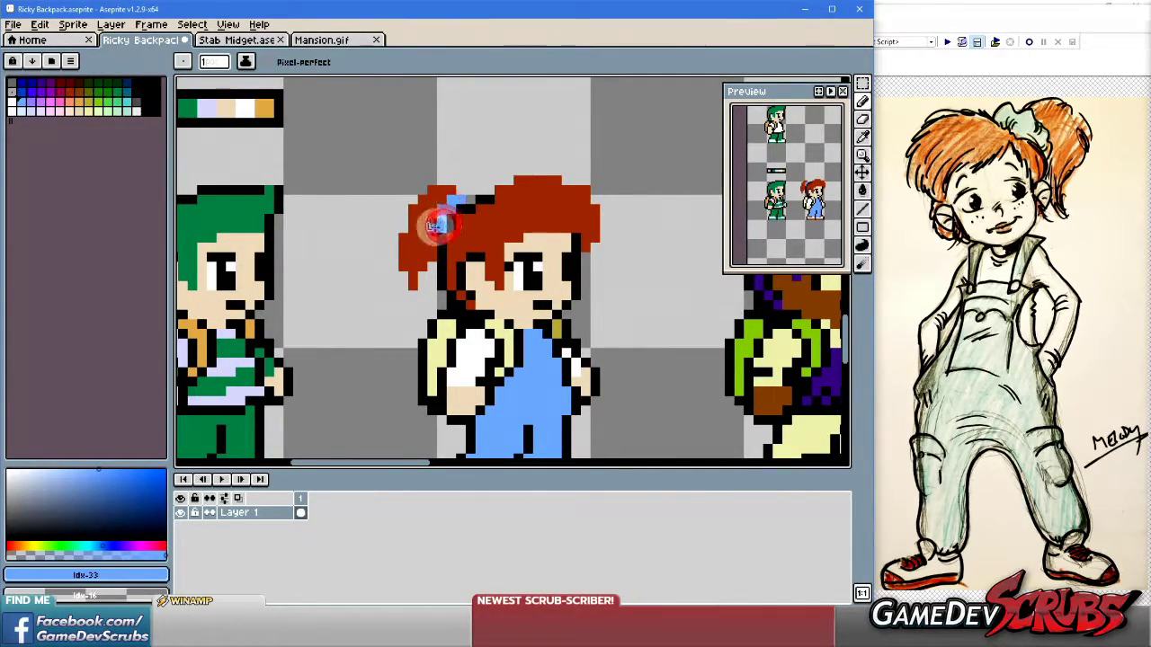
{"action": "left_click", "coordinate": [429, 216], "text": "alt"}
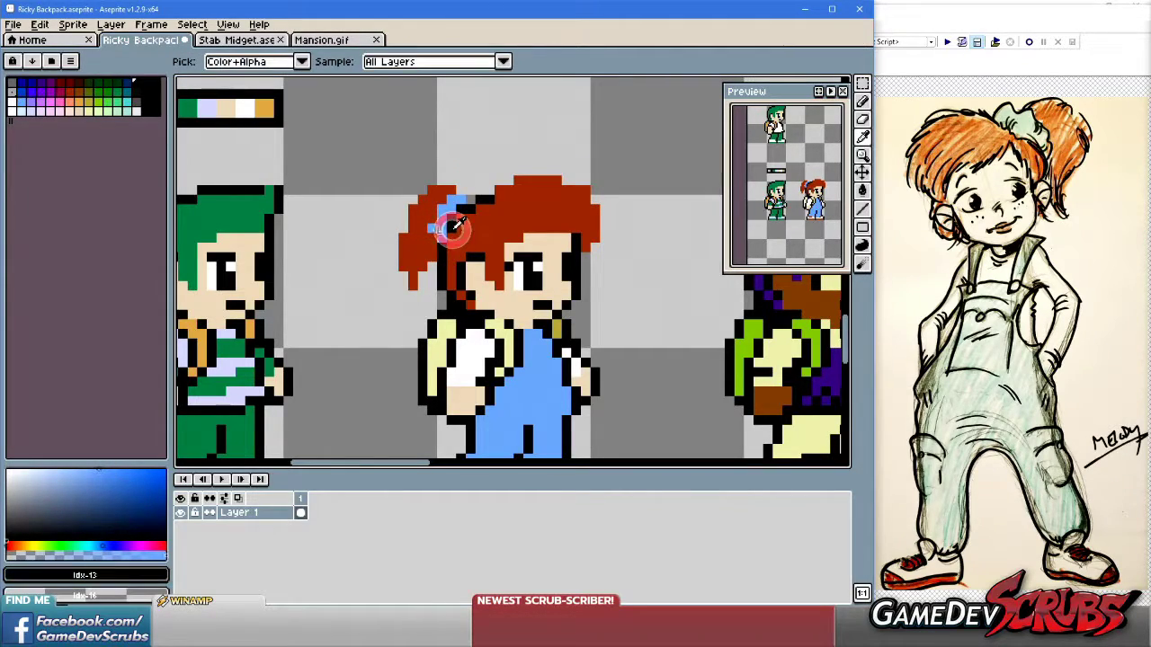
{"action": "left_click", "coordinate": [430, 217], "text": "alt"}
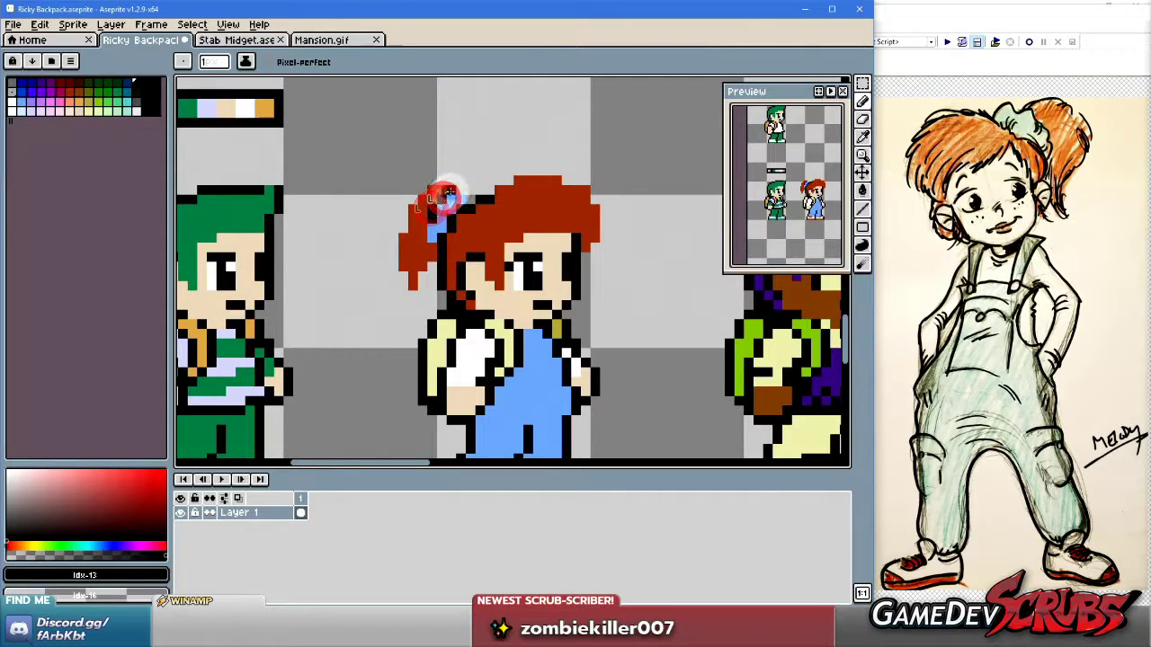
{"action": "left_click", "coordinate": [430, 236], "text": "alt"}
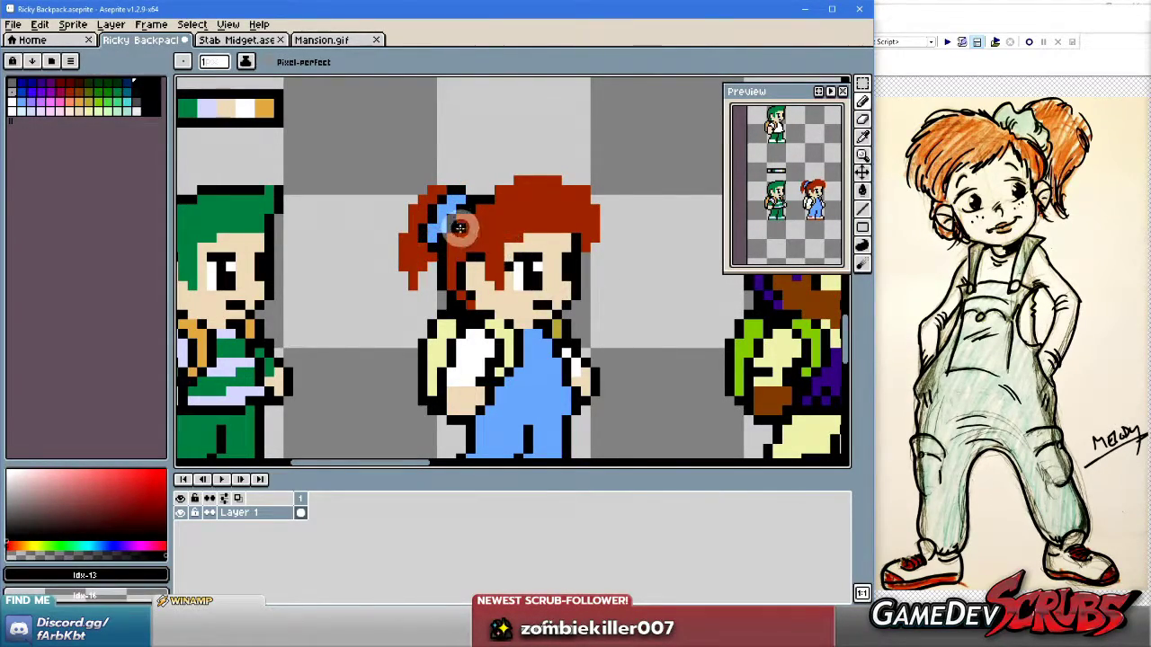
Enlarge the ponytail's upper back edge with red Idx-22 and outline the whole ponytail in black Idx-13.
{"action": "left_click", "coordinate": [431, 187], "text": "alt"}
{"action": "mouse_move", "coordinate": [430, 187]}
{"action": "left_mouse_down"}
{"action": "mouse_move", "coordinate": [416, 187]}
{"action": "mouse_move", "coordinate": [405, 211]}
{"action": "left_mouse_up"}
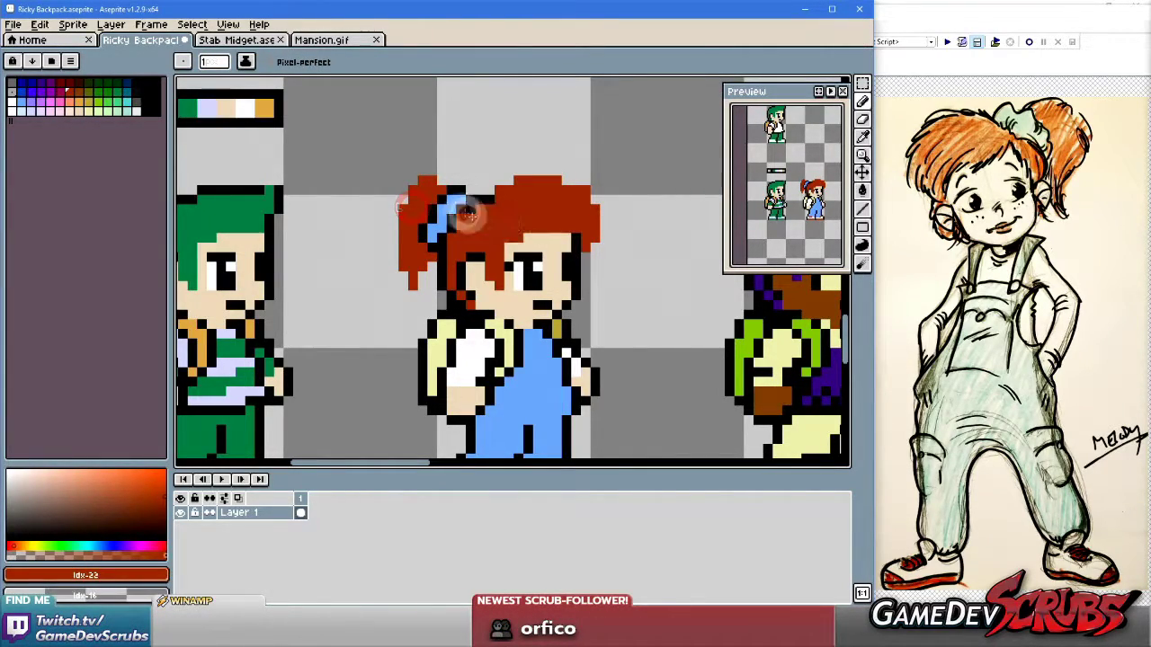
{"action": "left_click", "coordinate": [438, 184], "text": "alt"}
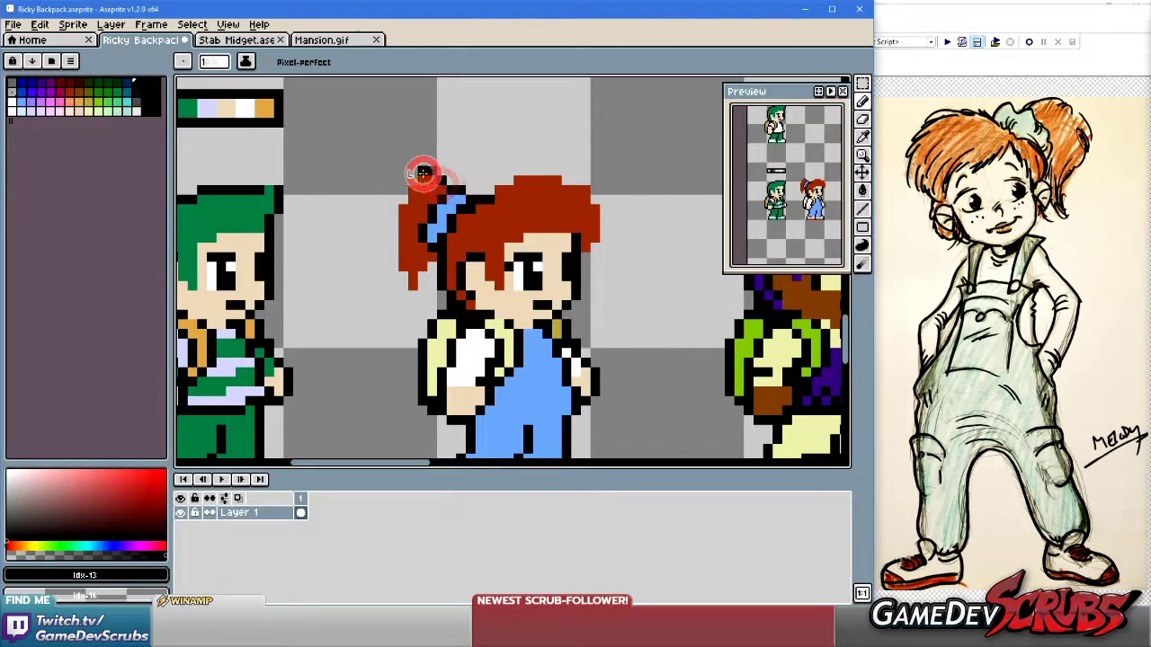
{"action": "mouse_move", "coordinate": [411, 180]}
{"action": "left_mouse_down"}
{"action": "mouse_move", "coordinate": [394, 204]}
{"action": "mouse_move", "coordinate": [391, 263]}
{"action": "mouse_move", "coordinate": [410, 306]}
{"action": "left_mouse_up"}
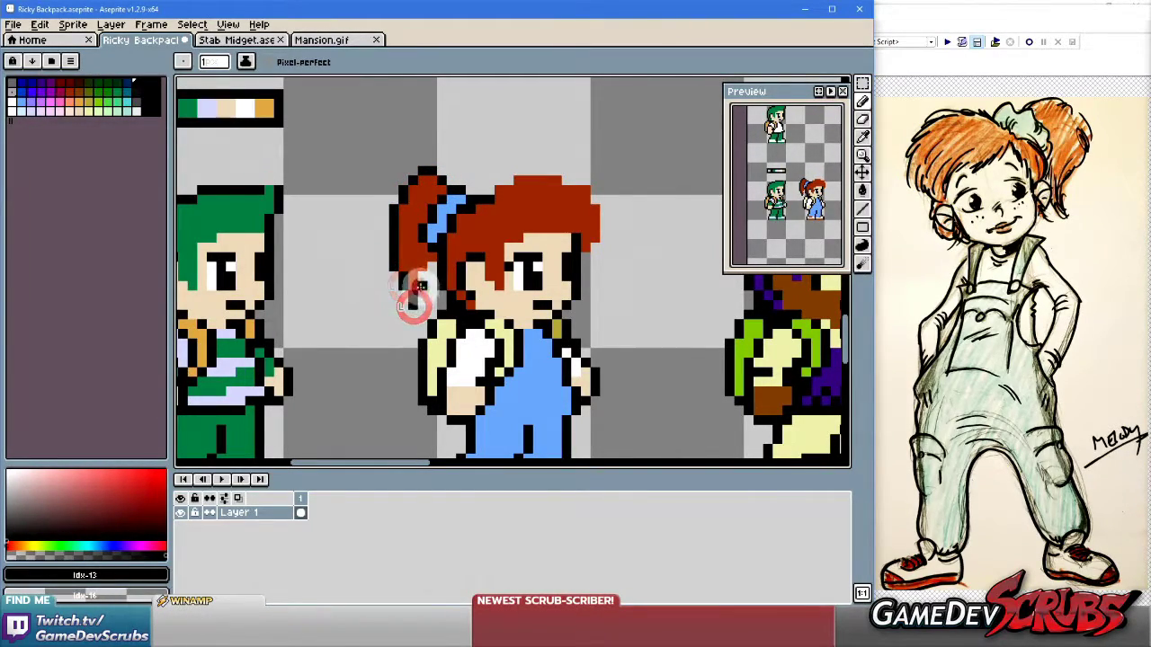
Outline the fuller hair in black from the hair tie over the crown and down the front of the fringe.
{"action": "scroll", "coordinate": [612, 309], "scroll_direction": "down", "scroll_amount": 1}
{"action": "left_click_drag", "start_coordinate": [621, 309], "coordinate": [575, 299]}
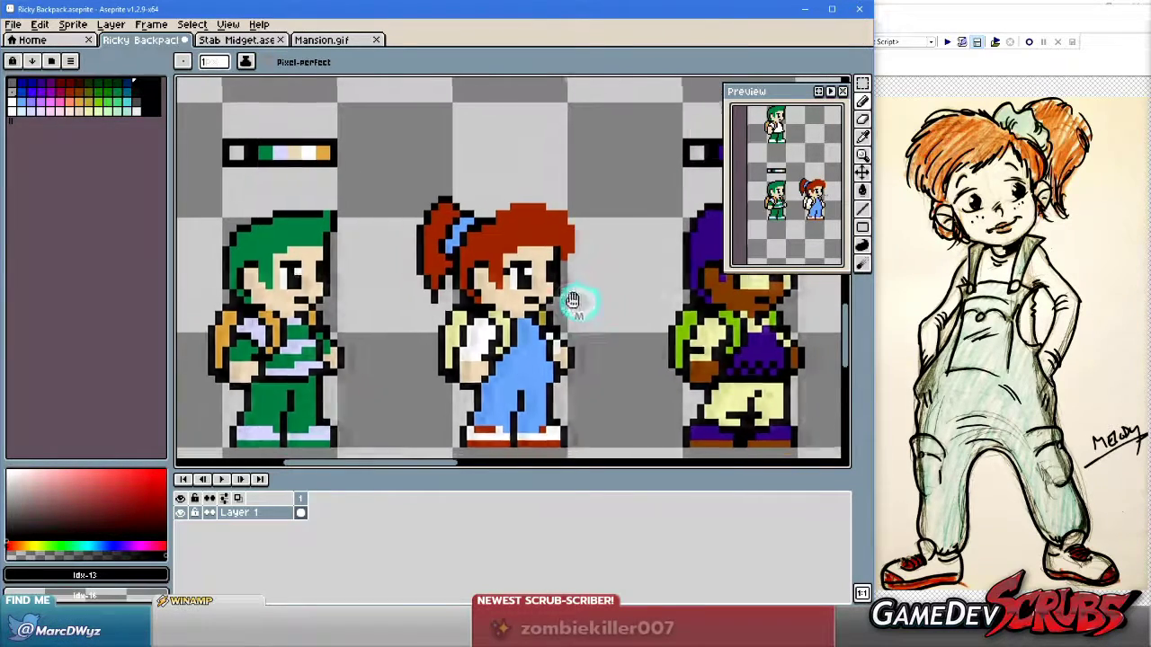
{"action": "scroll", "coordinate": [572, 292], "scroll_direction": "up", "scroll_amount": 2}
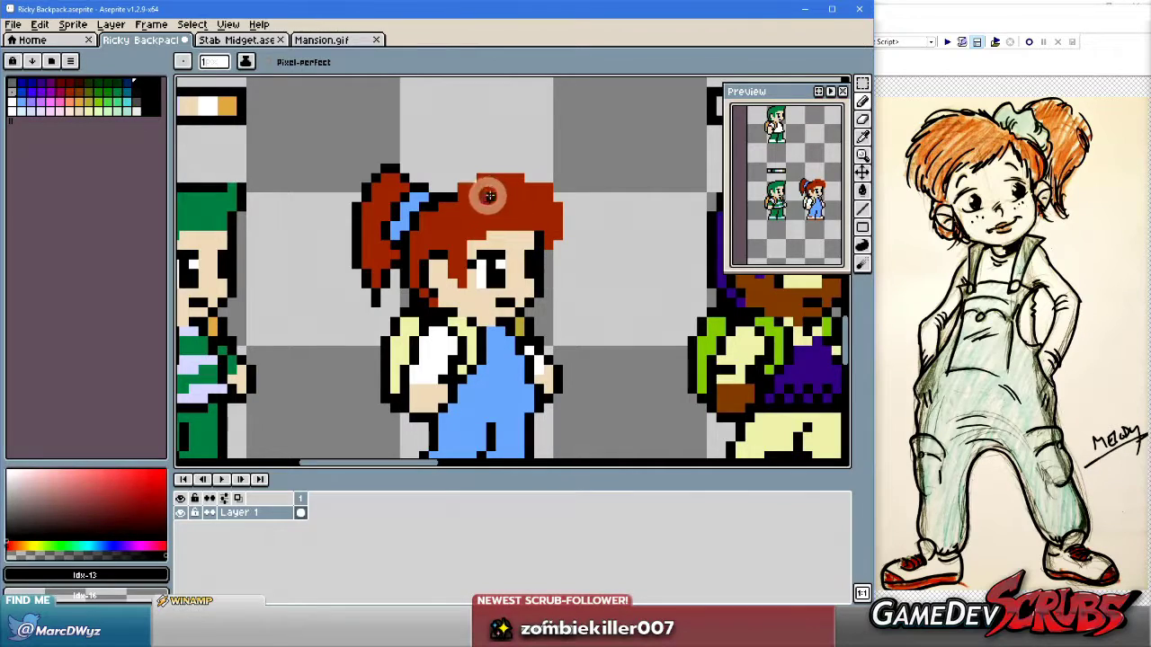
{"action": "left_click", "coordinate": [446, 191]}
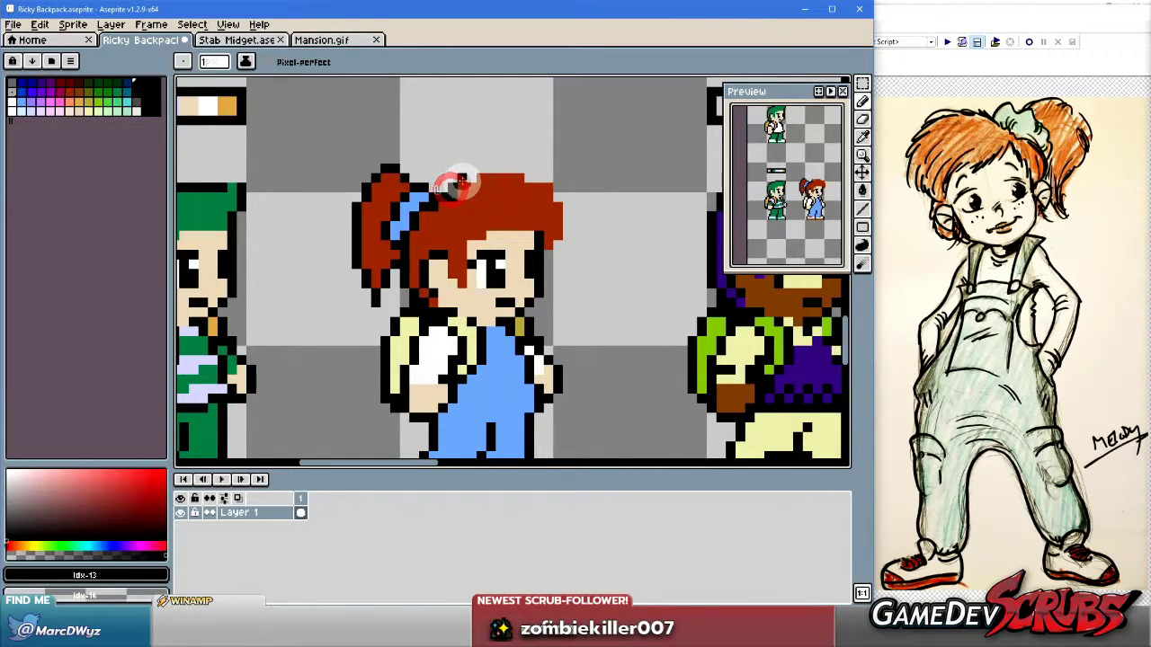
{"action": "mouse_move", "coordinate": [479, 172]}
{"action": "left_mouse_down"}
{"action": "mouse_move", "coordinate": [542, 172]}
{"action": "mouse_move", "coordinate": [564, 225]}
{"action": "mouse_move", "coordinate": [550, 256]}
{"action": "left_mouse_up"}
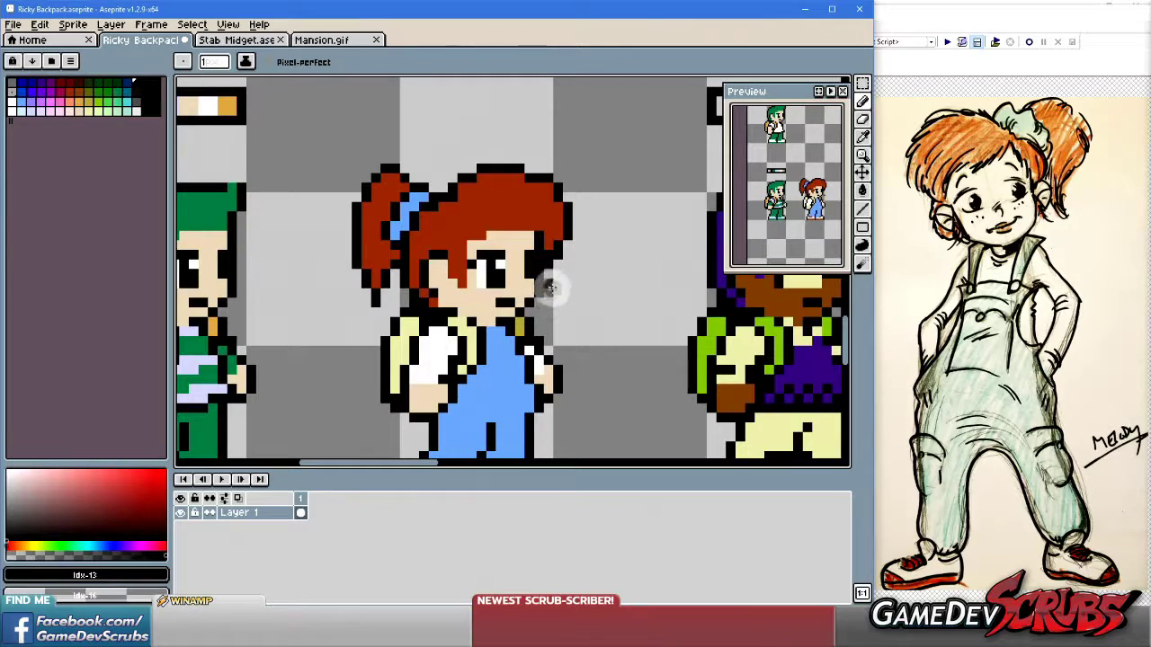
Paint over the sideburn and ear outline with skin tone Idx-55, and sample the hair's red Idx-22 again.
{"action": "left_click", "coordinate": [438, 191], "text": "alt"}
{"action": "left_click", "coordinate": [456, 229]}
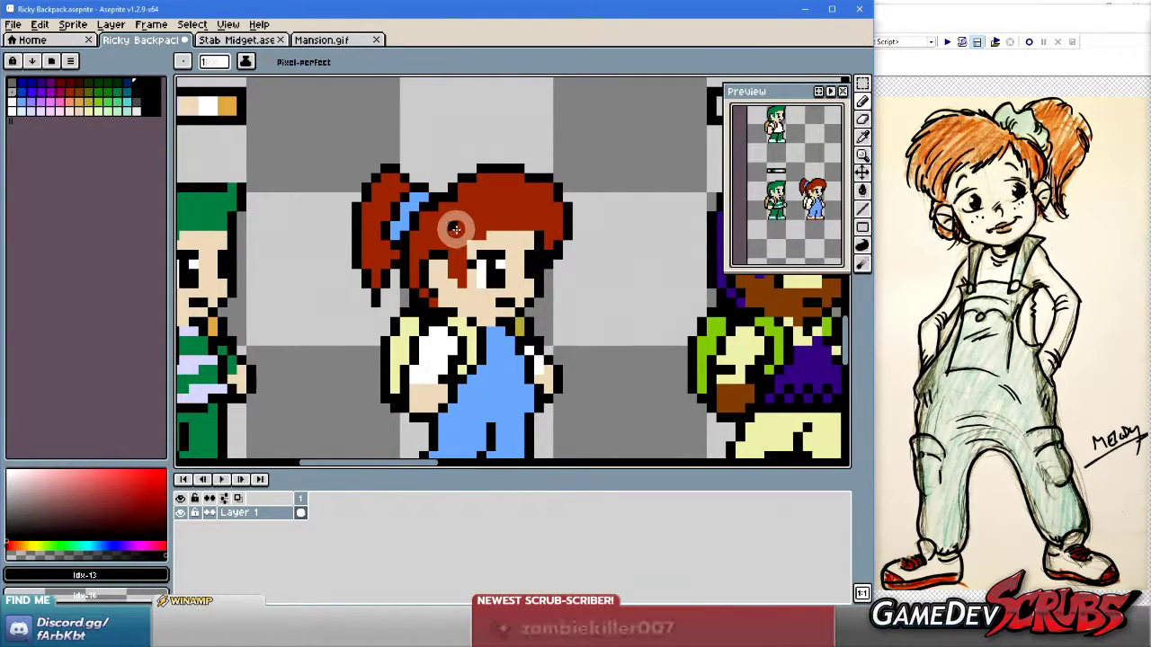
{"action": "left_click", "coordinate": [459, 274], "text": "alt"}
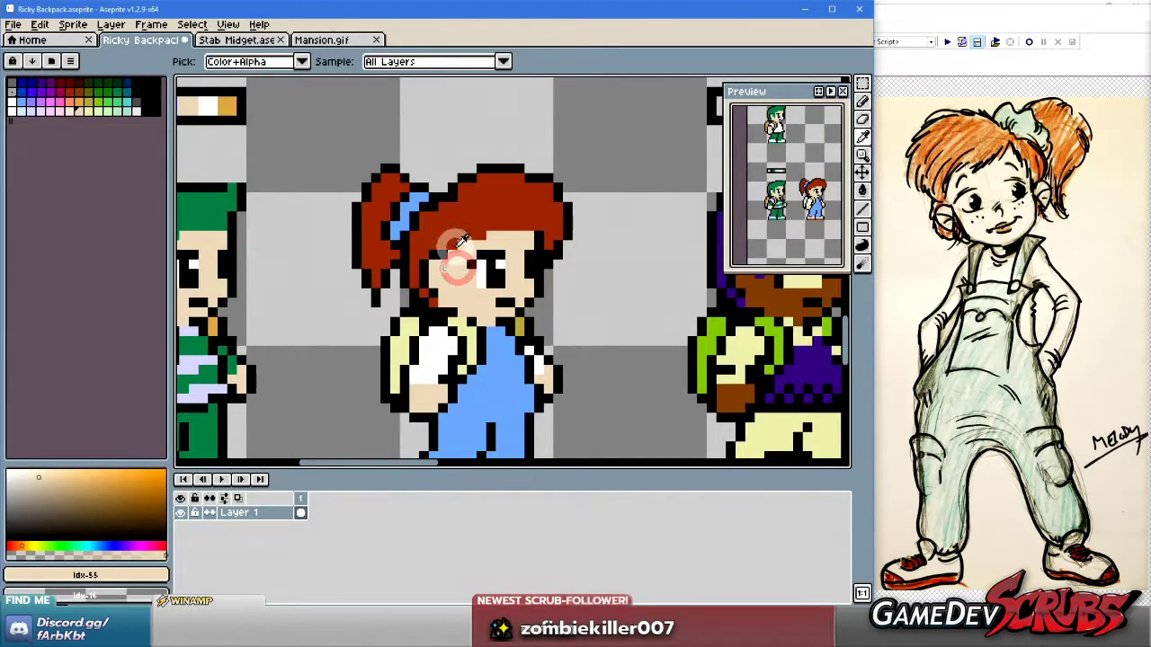
{"action": "left_click", "coordinate": [449, 200], "text": "alt"}
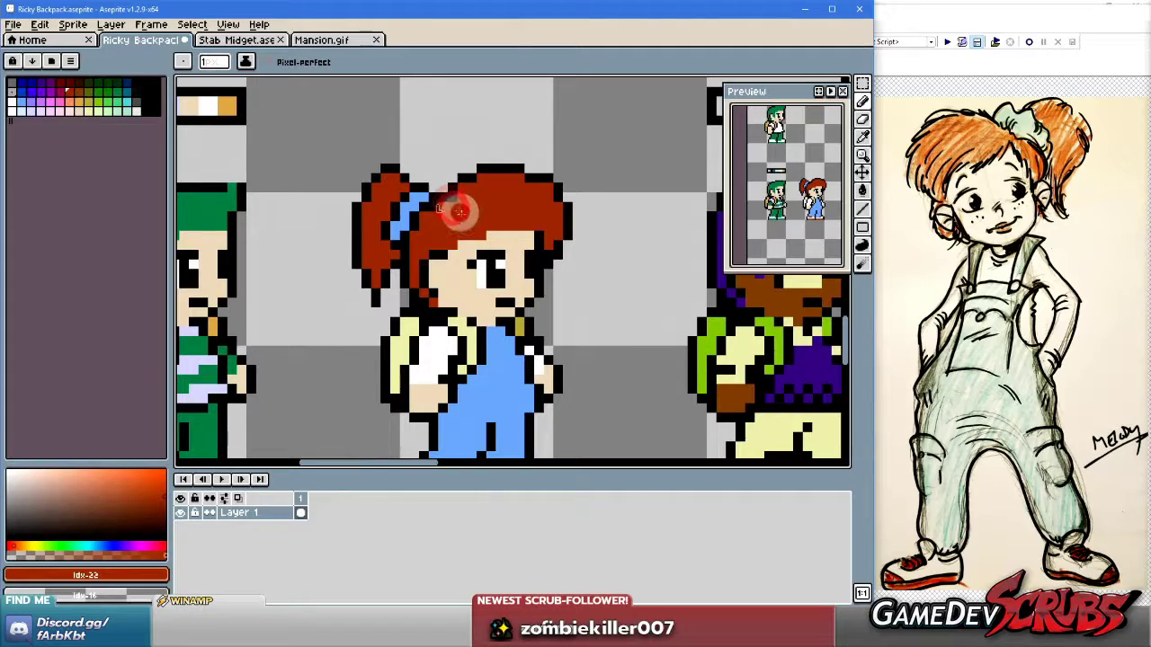
Try to draw a black parting line down through the hair above the temple, and undo it.
{"action": "left_click", "coordinate": [450, 188], "text": "alt"}
{"action": "left_click", "coordinate": [449, 201]}
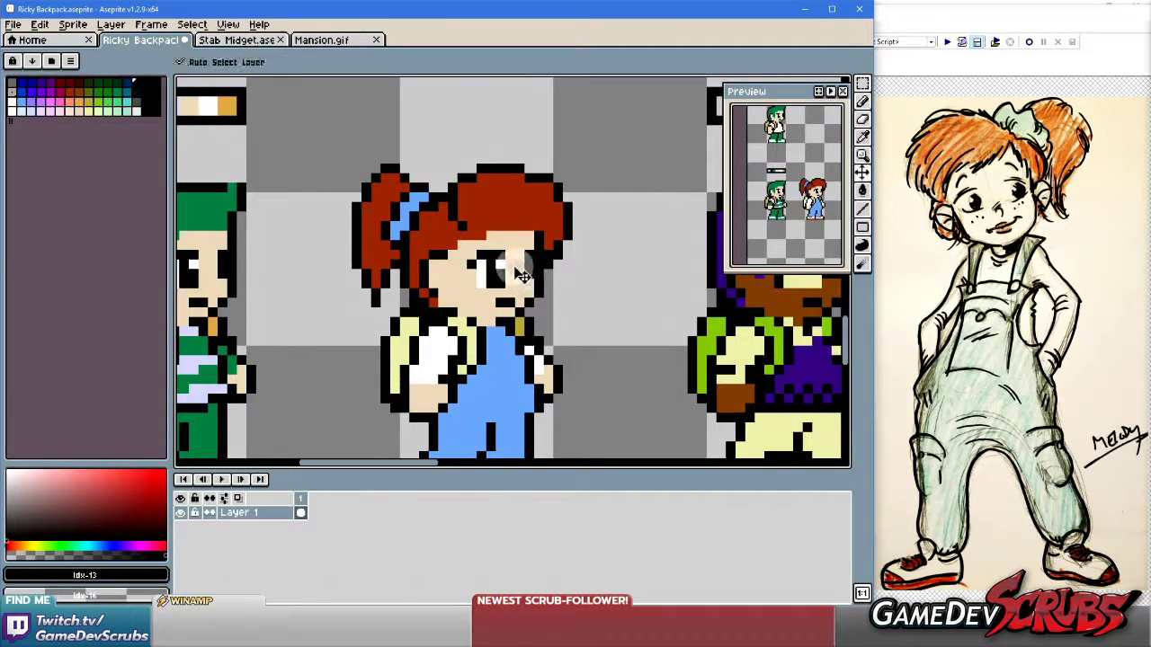
{"action": "key", "text": "ctrl+z"}
Add black outline pixels at the hairline above the temple and fill the forehead beside them with skin tone Idx-55.
{"action": "left_click", "coordinate": [458, 224]}
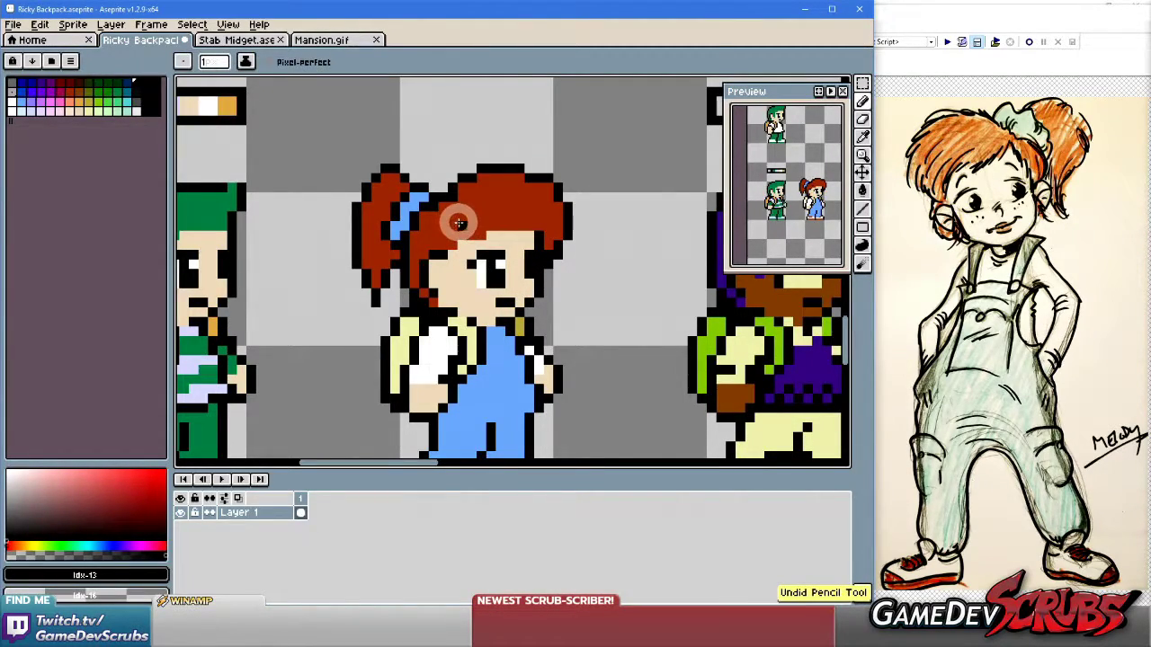
{"action": "left_click", "coordinate": [459, 226]}
{"action": "left_click", "coordinate": [436, 244]}
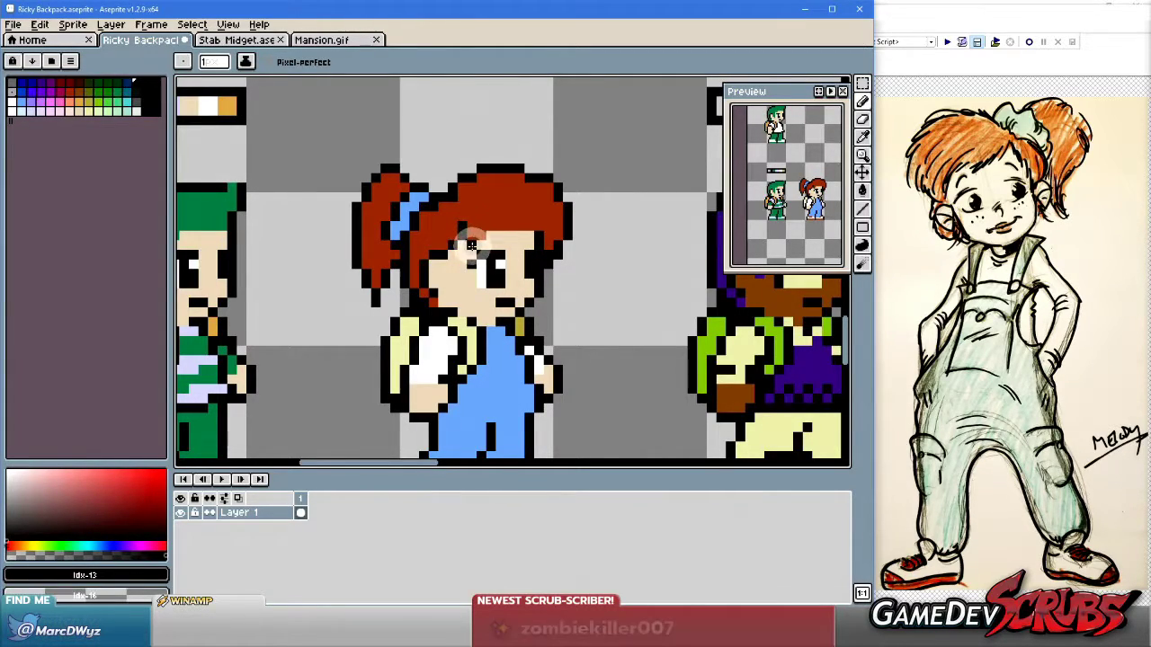
{"action": "left_click", "coordinate": [470, 237], "text": "alt"}
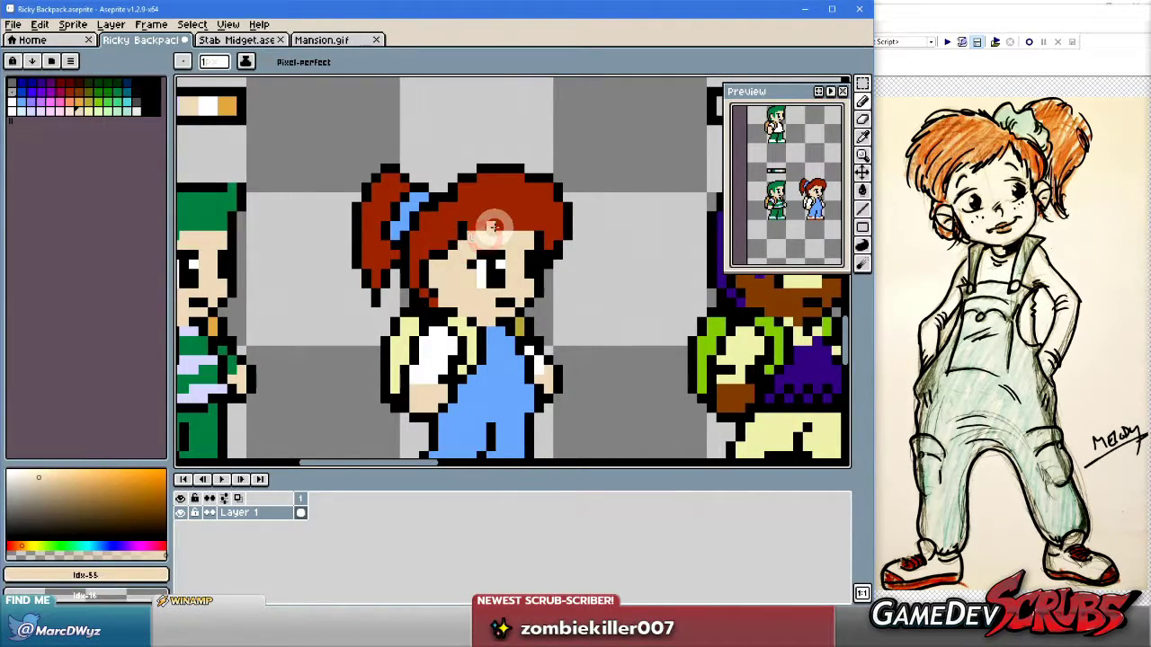
Reshape the fringe's lower edge with red Idx-22 and skin tone Idx-55 so it dips toward the front of the forehead.
{"action": "left_click", "coordinate": [499, 226], "text": "alt"}
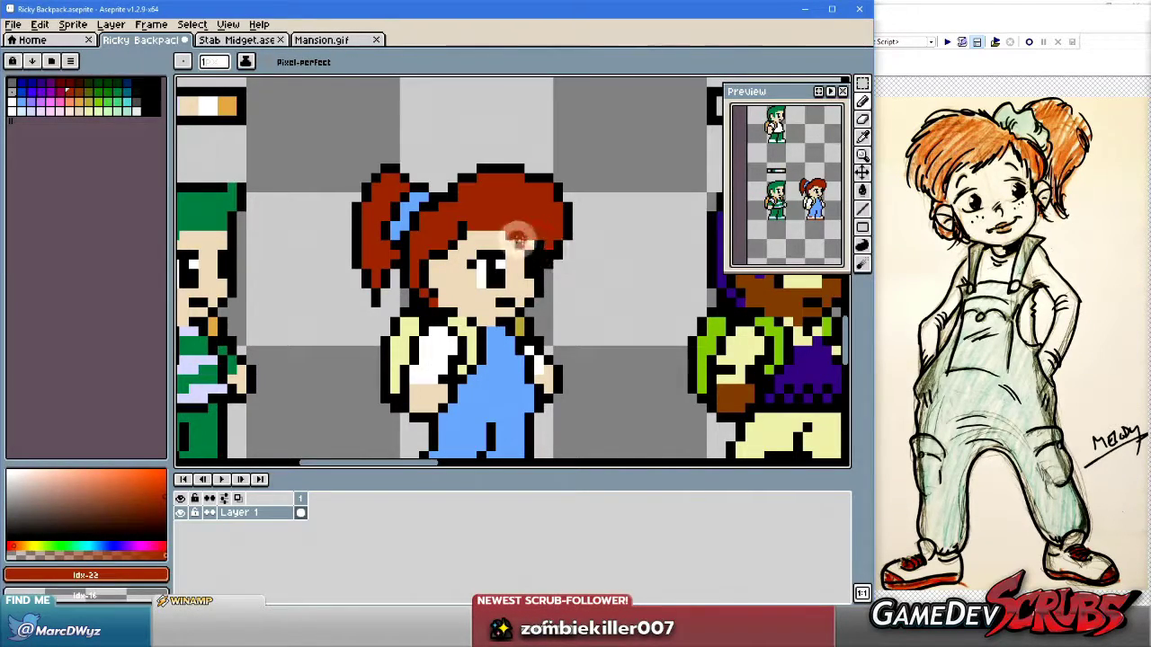
{"action": "left_click", "coordinate": [474, 228], "text": "alt"}
{"action": "left_click", "coordinate": [492, 227], "text": "alt"}
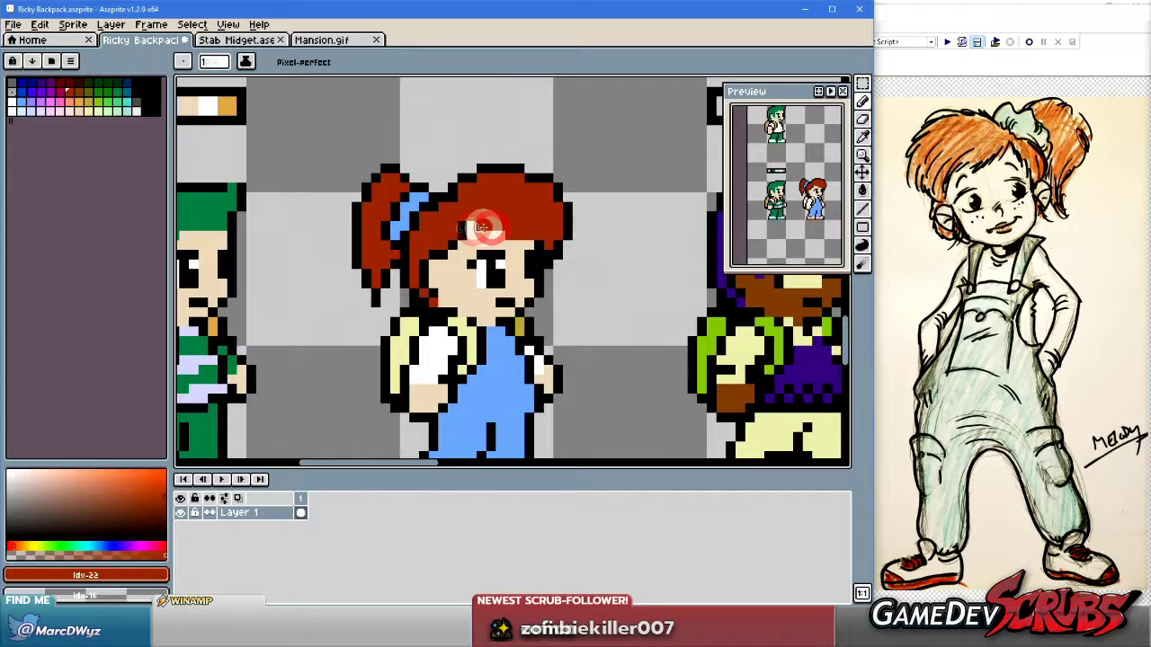
{"action": "left_click", "coordinate": [522, 238], "text": "alt"}
{"action": "key", "text": "alt"}
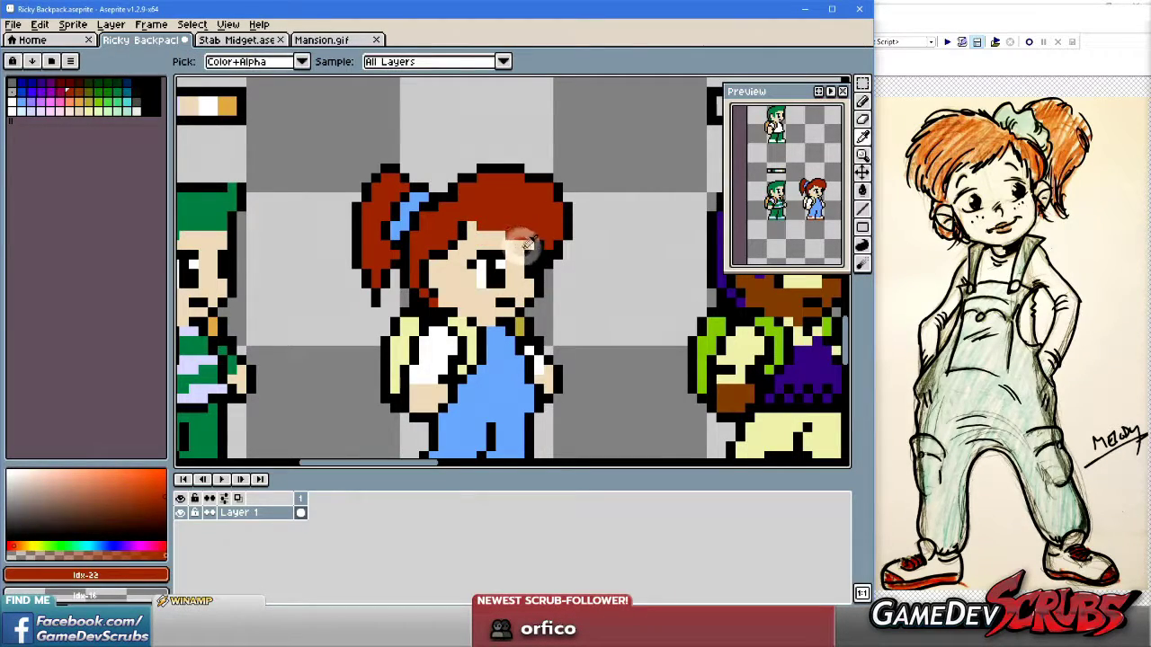
{"action": "left_click", "coordinate": [509, 241], "text": "alt"}
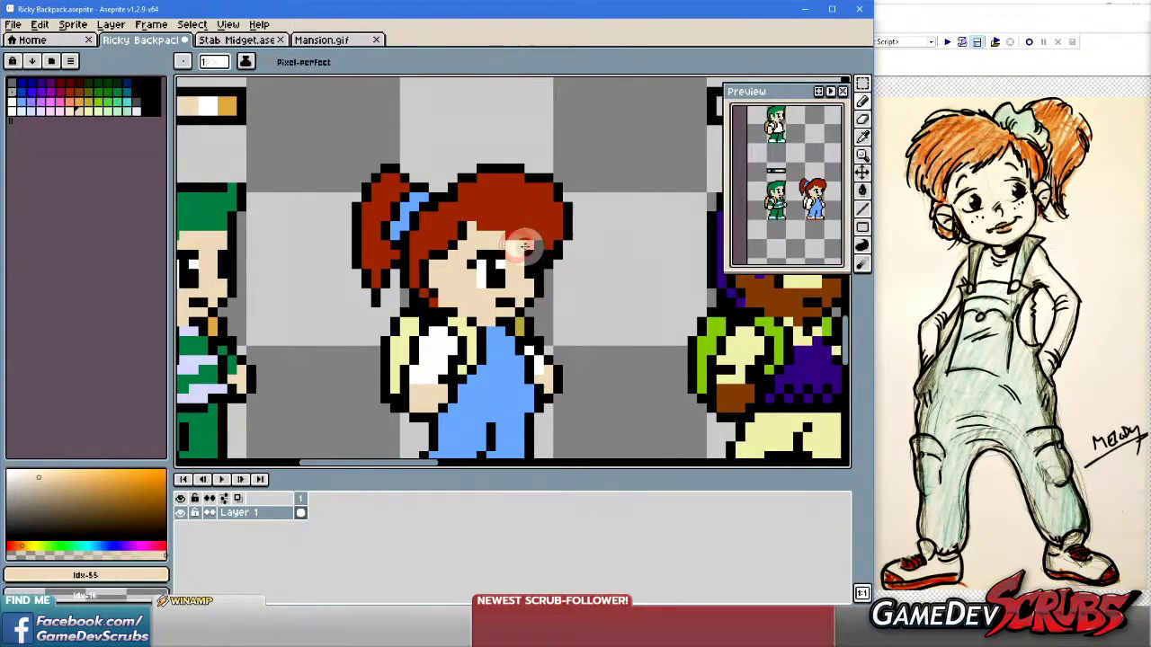
Sample the outline black Idx-13 and add small ear-line pixels on the side of the face beside the hair.
{"action": "scroll", "coordinate": [526, 245], "scroll_direction": "down", "scroll_amount": 1}
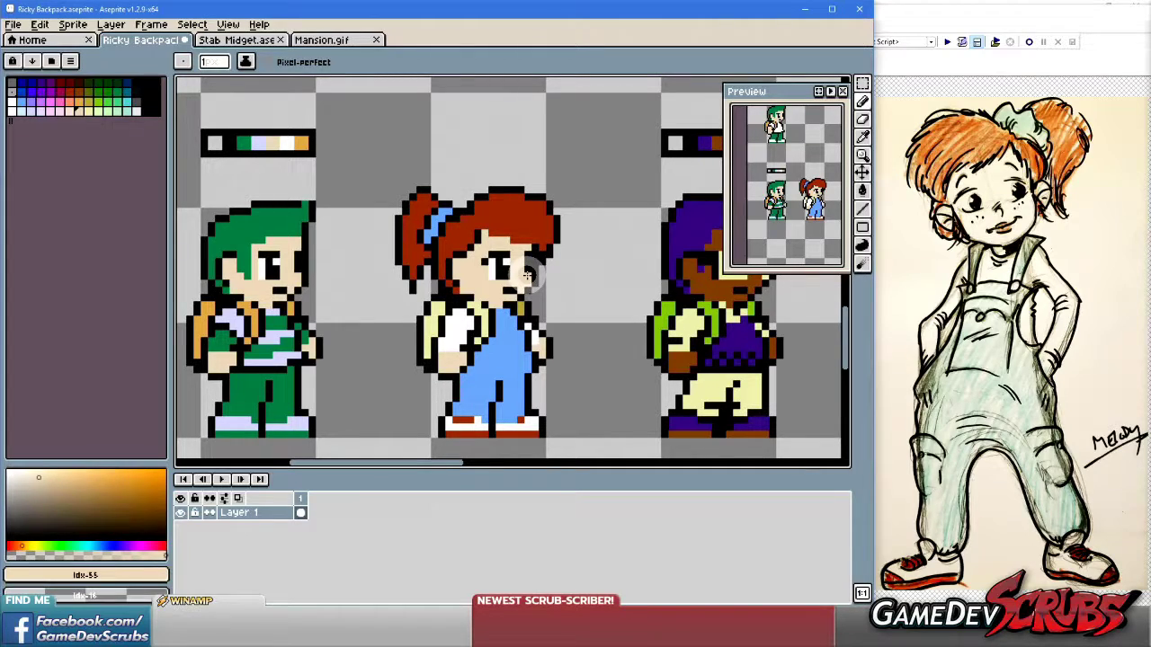
{"action": "scroll", "coordinate": [527, 275], "scroll_direction": "up", "scroll_amount": 1}
{"action": "scroll", "coordinate": [536, 268], "scroll_direction": "down", "scroll_amount": 1}
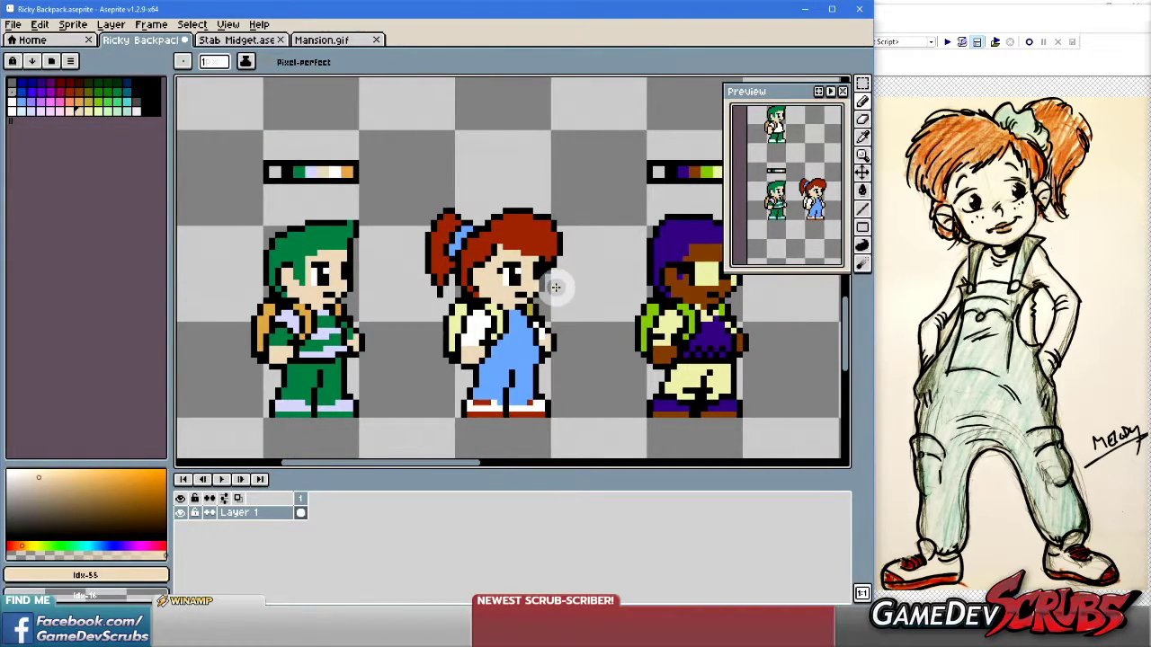
{"action": "scroll", "coordinate": [556, 285], "scroll_direction": "up", "scroll_amount": 1}
{"action": "scroll", "coordinate": [557, 286], "scroll_direction": "up", "scroll_amount": 1}
{"action": "left_click_drag", "start_coordinate": [556, 286], "coordinate": [506, 287]}
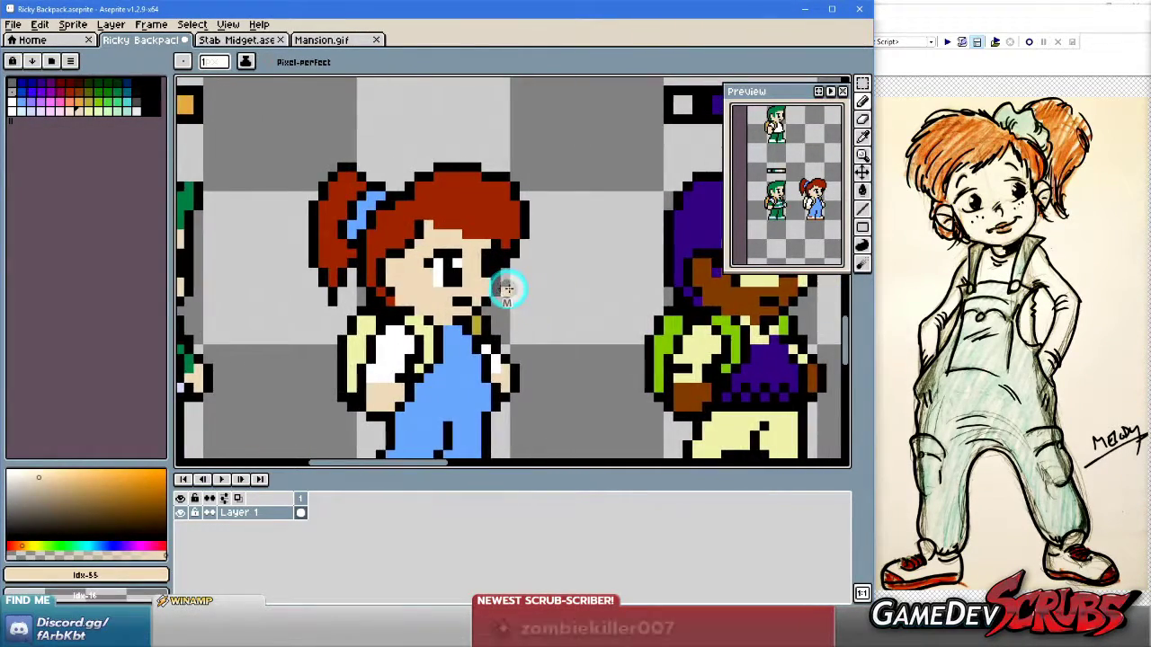
{"action": "scroll", "coordinate": [497, 287], "scroll_direction": "up", "scroll_amount": 1}
{"action": "scroll", "coordinate": [467, 288], "scroll_direction": "up", "scroll_amount": 1}
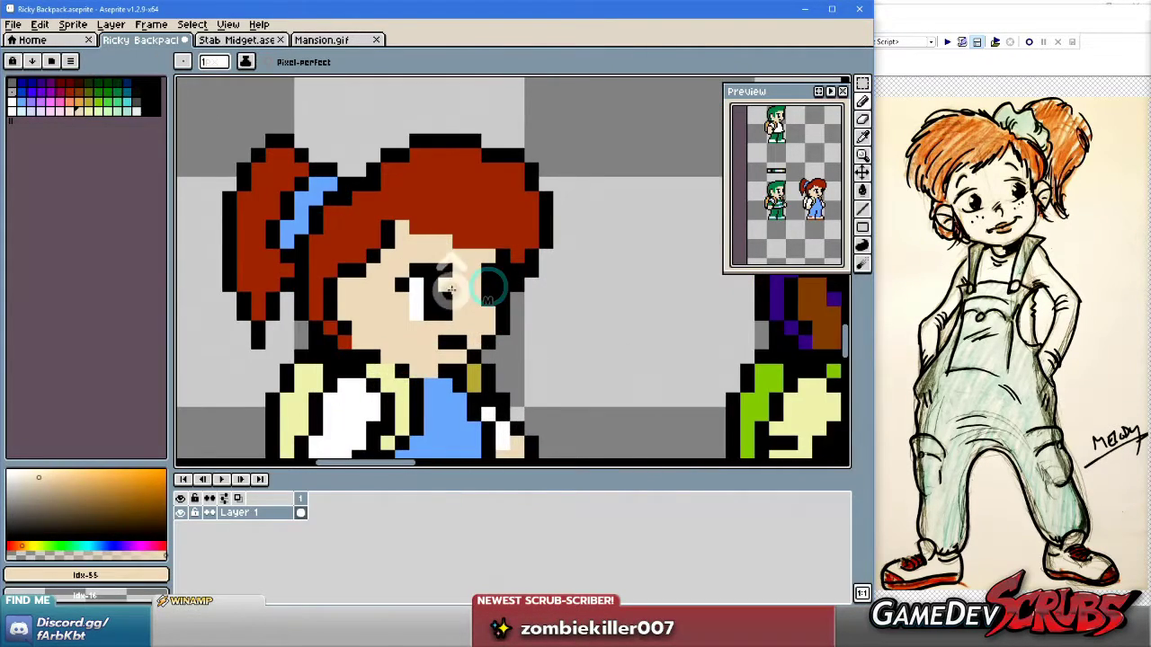
{"action": "left_click_drag", "start_coordinate": [450, 287], "coordinate": [505, 275]}
{"action": "left_click", "coordinate": [415, 268], "text": "alt"}
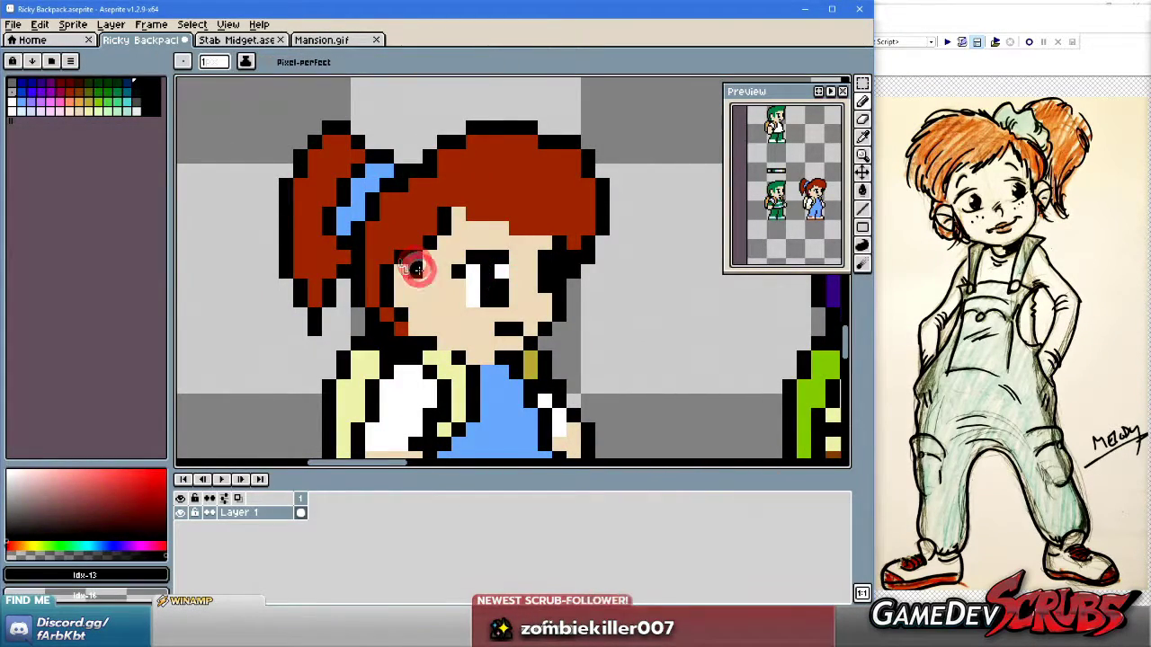
{"action": "scroll", "coordinate": [555, 333], "scroll_direction": "down", "scroll_amount": 3}
{"action": "scroll", "coordinate": [512, 326], "scroll_direction": "up", "scroll_amount": 1}
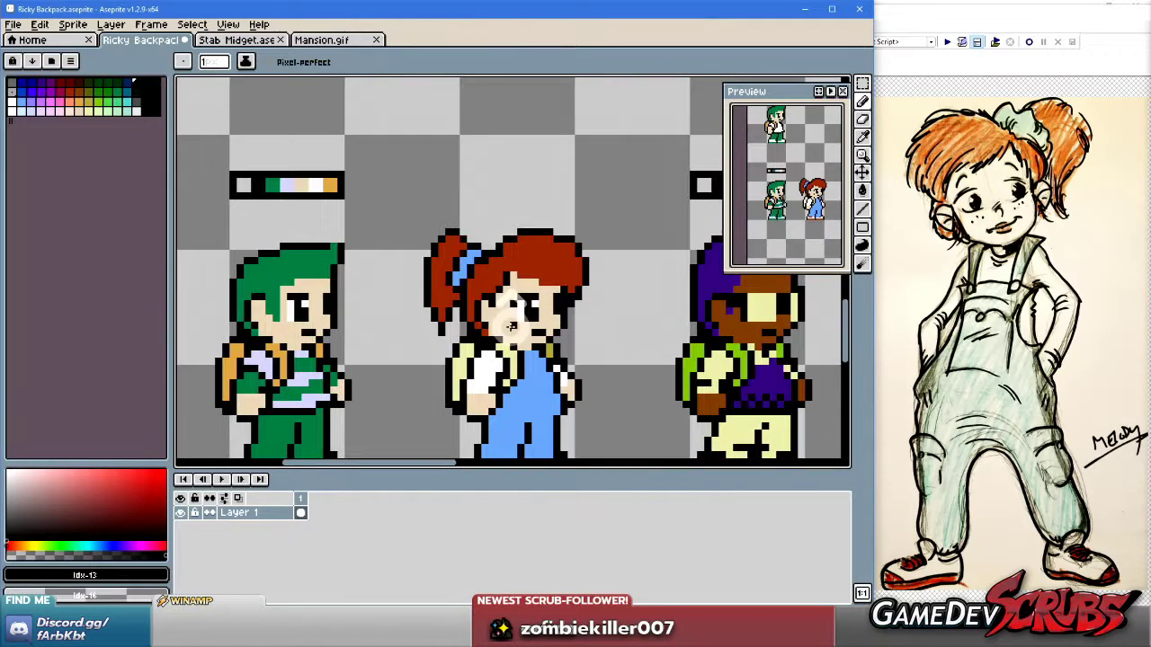
{"action": "left_click", "coordinate": [496, 304]}
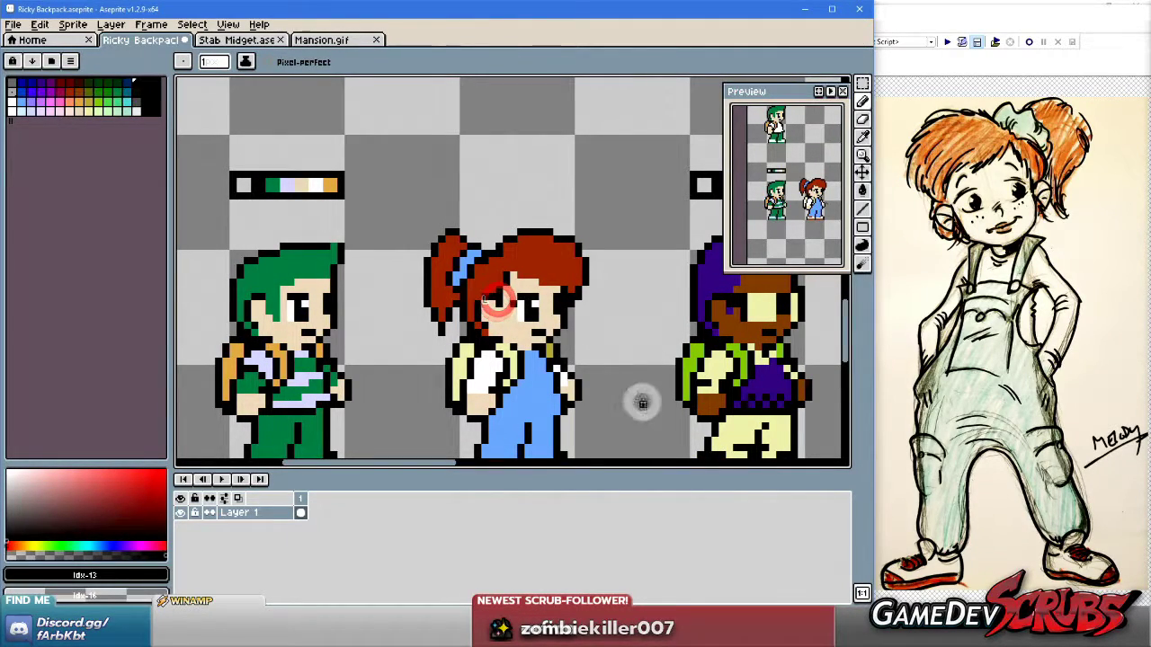
Sample the hair's red Idx-22 and touch up the black hairline notch above the temple.
{"action": "scroll", "coordinate": [640, 377], "scroll_direction": "down", "scroll_amount": 1}
{"action": "scroll", "coordinate": [627, 369], "scroll_direction": "up", "scroll_amount": 3}
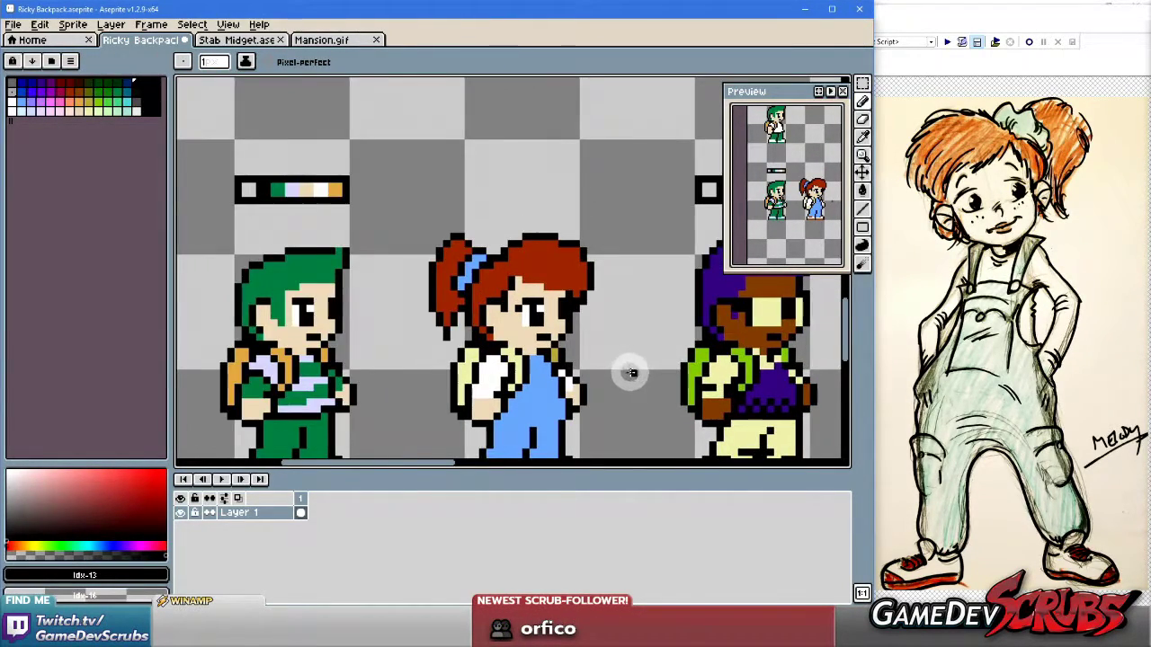
{"action": "left_click", "coordinate": [470, 270], "text": "alt"}
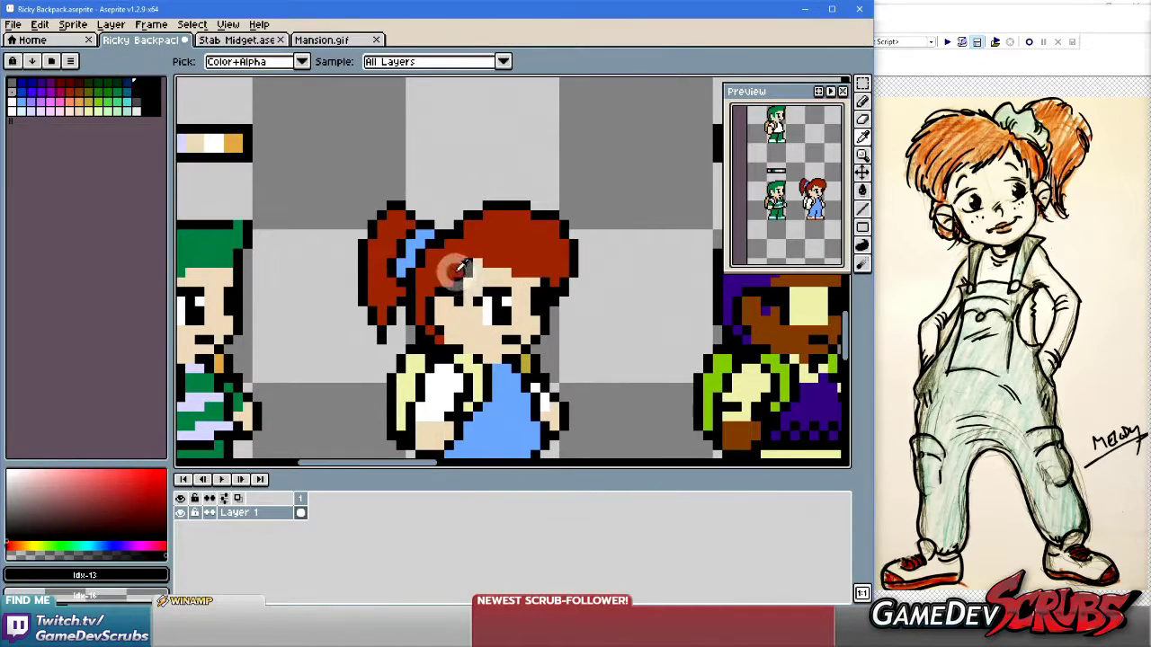
{"action": "left_click", "coordinate": [468, 266], "text": "alt"}
{"action": "left_click", "coordinate": [467, 264]}
{"action": "scroll", "coordinate": [575, 310], "scroll_direction": "down", "scroll_amount": 1}
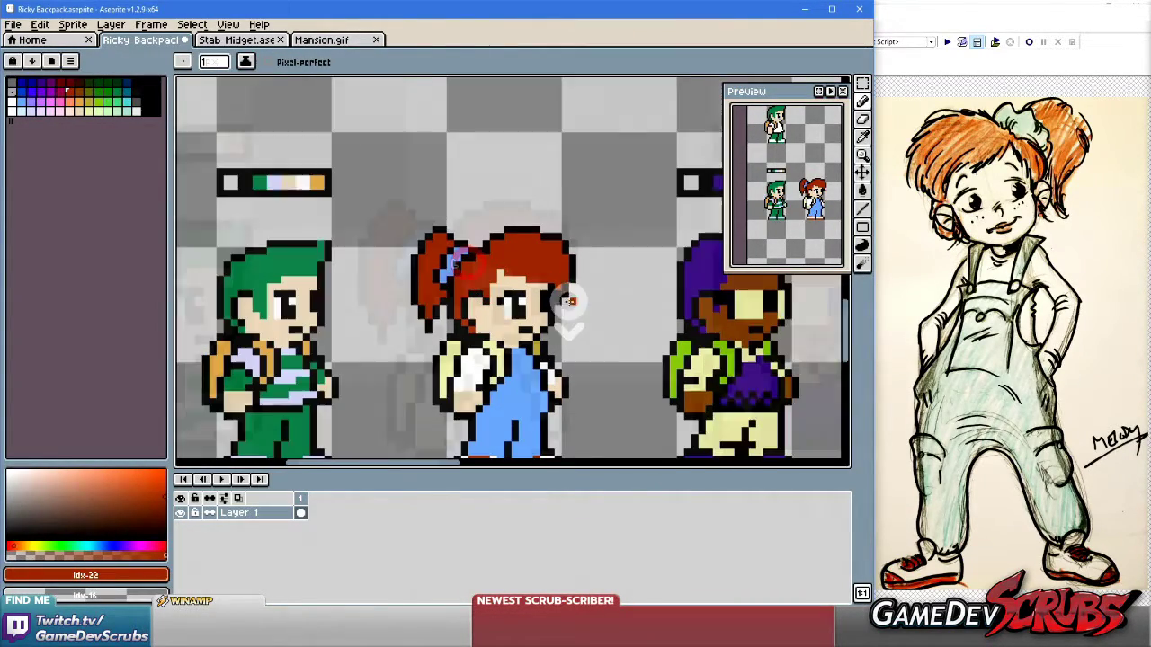
Try short black Idx-13 strand lines in the hair above the temple and undo them.
{"action": "scroll", "coordinate": [543, 322], "scroll_direction": "up", "scroll_amount": 2}
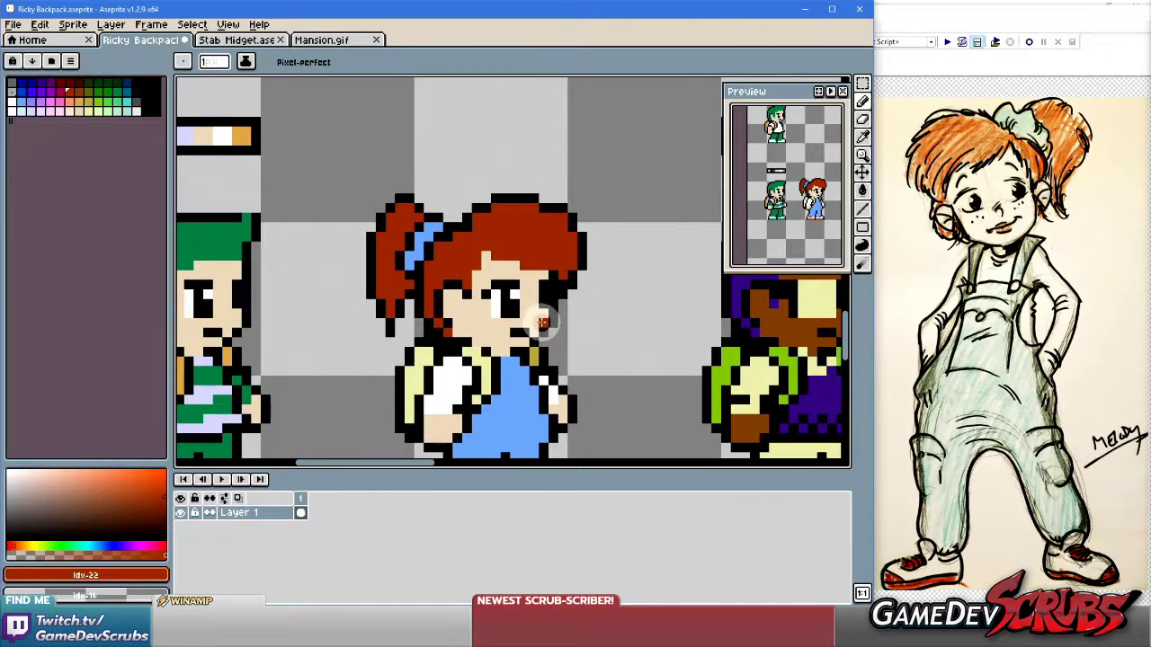
{"action": "left_click", "coordinate": [482, 234], "text": "alt"}
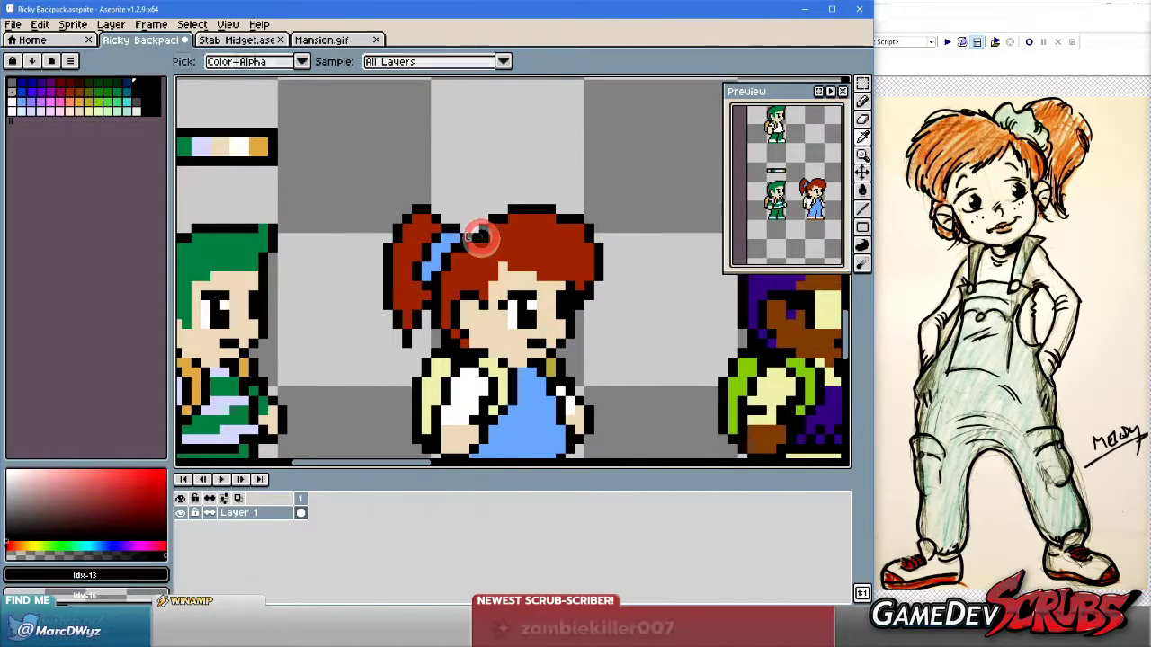
{"action": "left_click", "coordinate": [492, 266]}
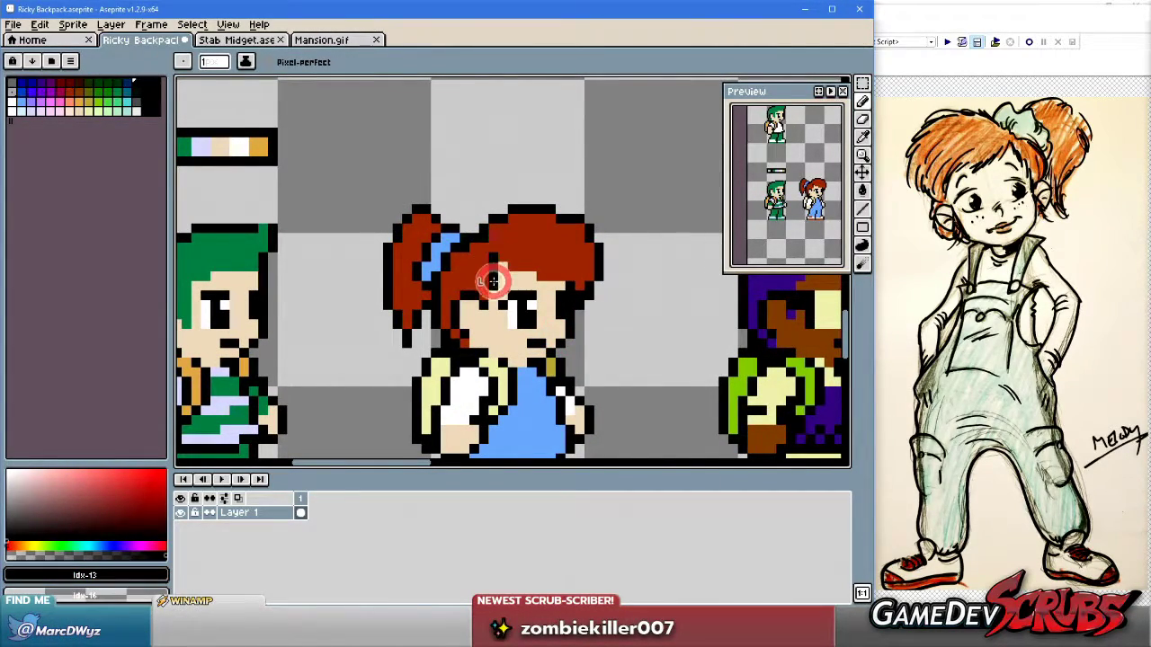
{"action": "left_click", "coordinate": [482, 249]}
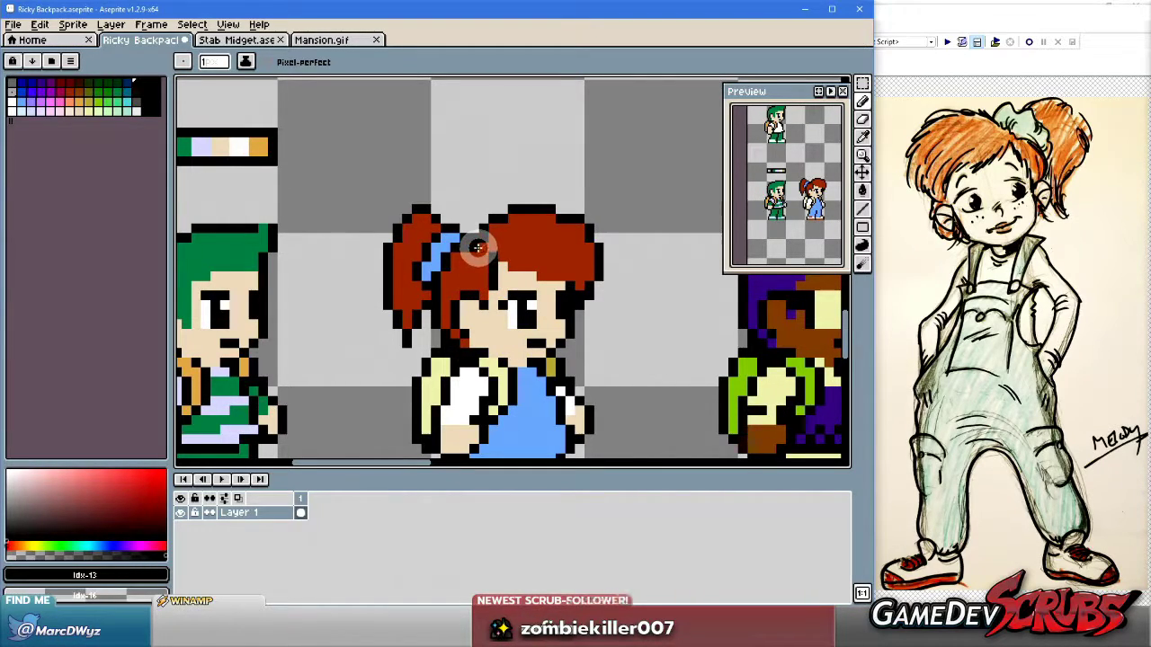
{"action": "left_click", "coordinate": [545, 283], "text": "shift"}
{"action": "key", "text": "ctrl+z"}
{"action": "left_click", "coordinate": [476, 243]}
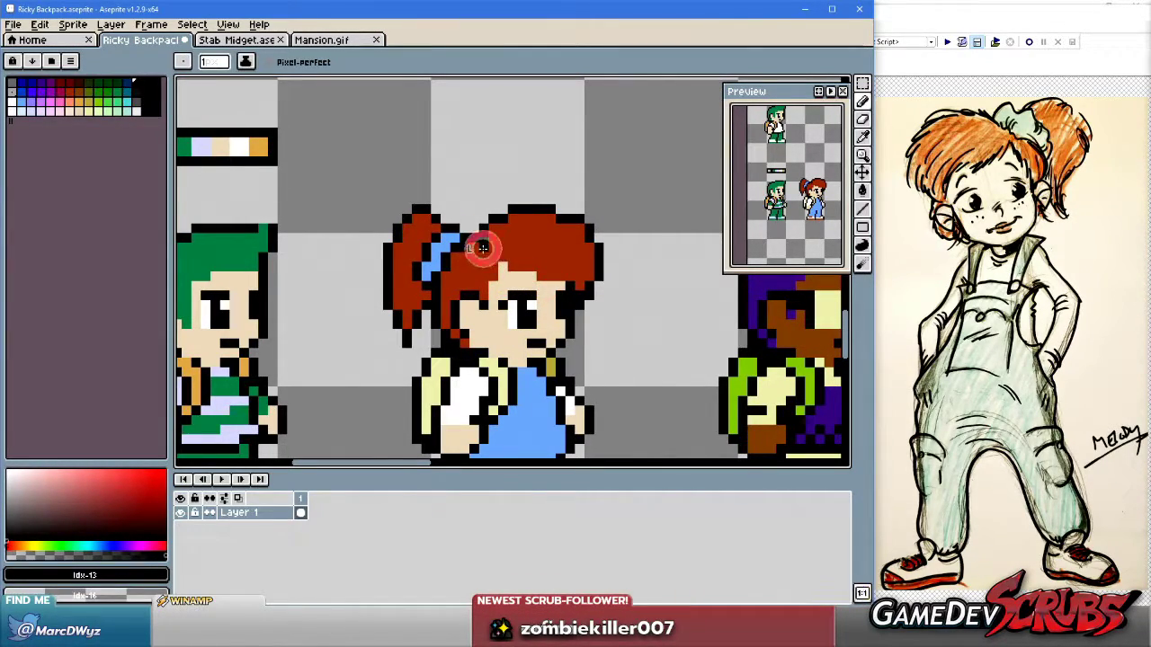
{"action": "left_click", "coordinate": [486, 260]}
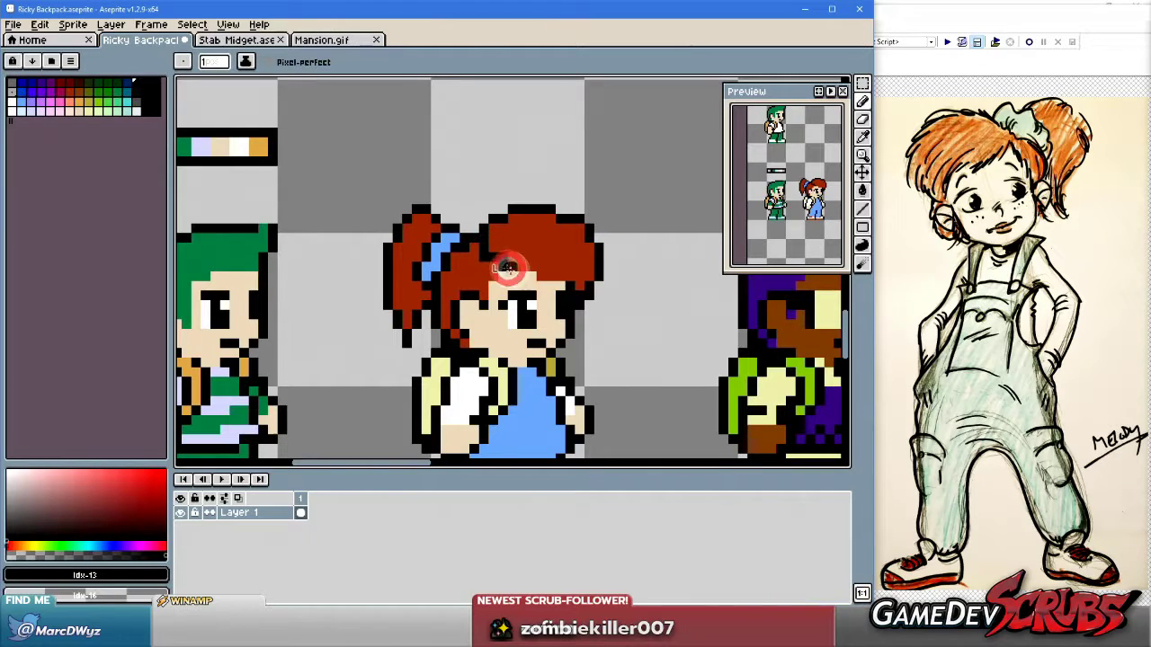
{"action": "left_click", "coordinate": [494, 259]}
{"action": "key", "text": "ctrl+z"}
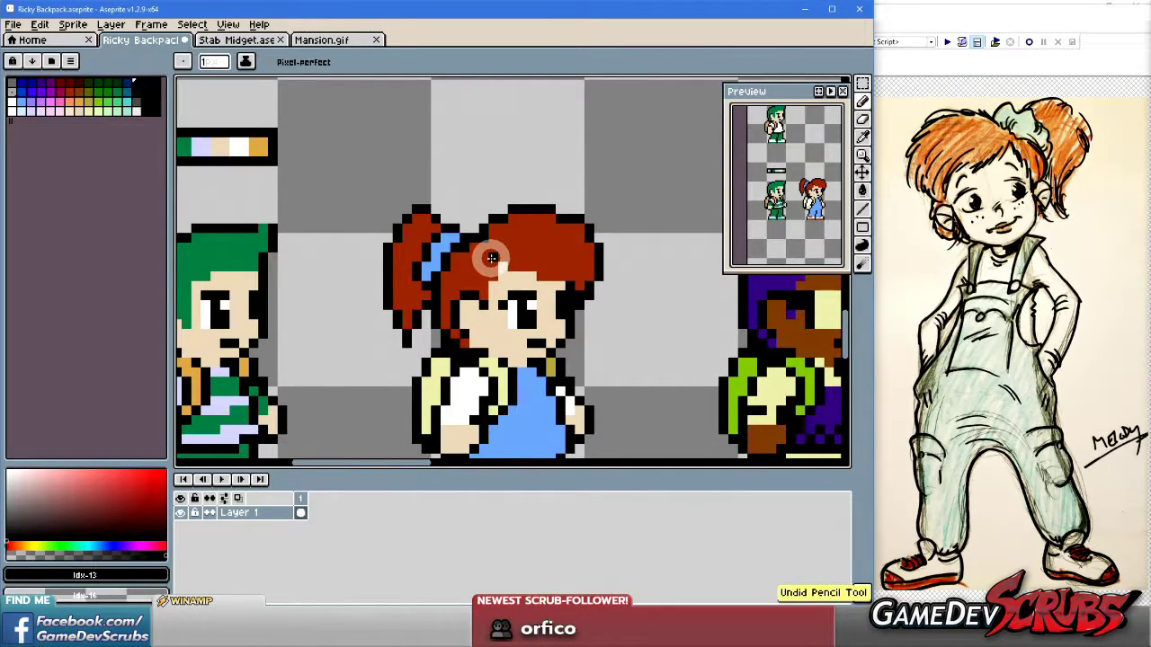
Examine the red-haired sprite's hair, face and overalls up close and beside the neighbouring sprites.
{"action": "scroll", "coordinate": [604, 329], "scroll_direction": "down", "scroll_amount": 2}
{"action": "scroll", "coordinate": [577, 330], "scroll_direction": "up", "scroll_amount": 3}
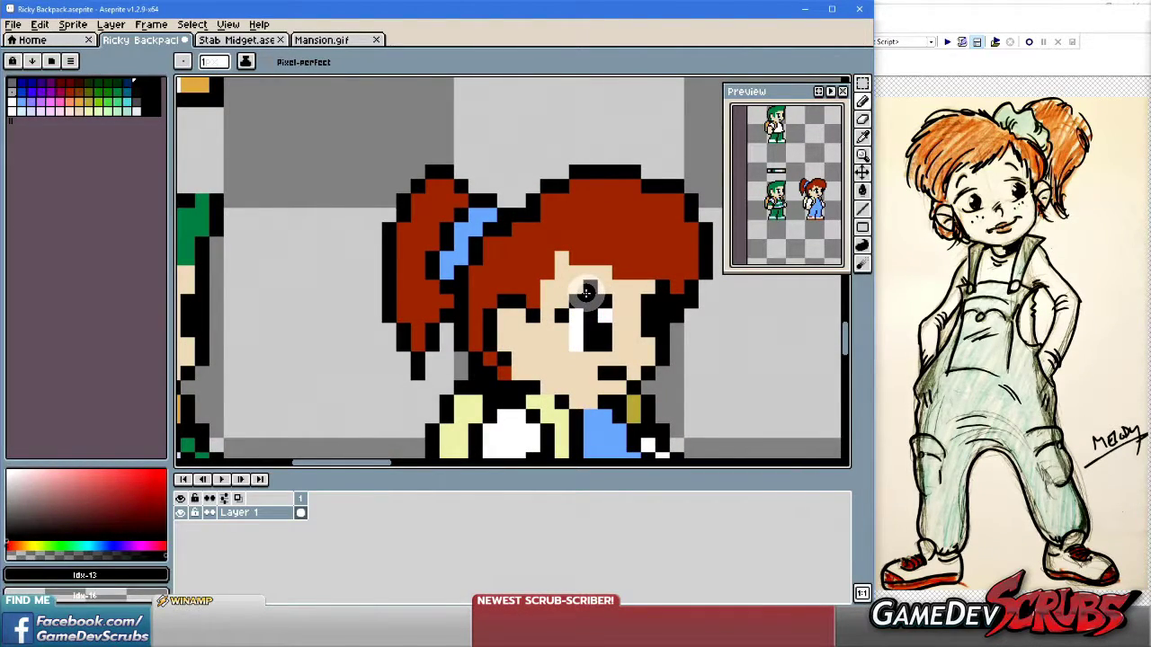
{"action": "scroll", "coordinate": [585, 292], "scroll_direction": "down", "scroll_amount": 2}
{"action": "scroll", "coordinate": [589, 301], "scroll_direction": "up", "scroll_amount": 2}
{"action": "scroll", "coordinate": [592, 307], "scroll_direction": "down", "scroll_amount": 3}
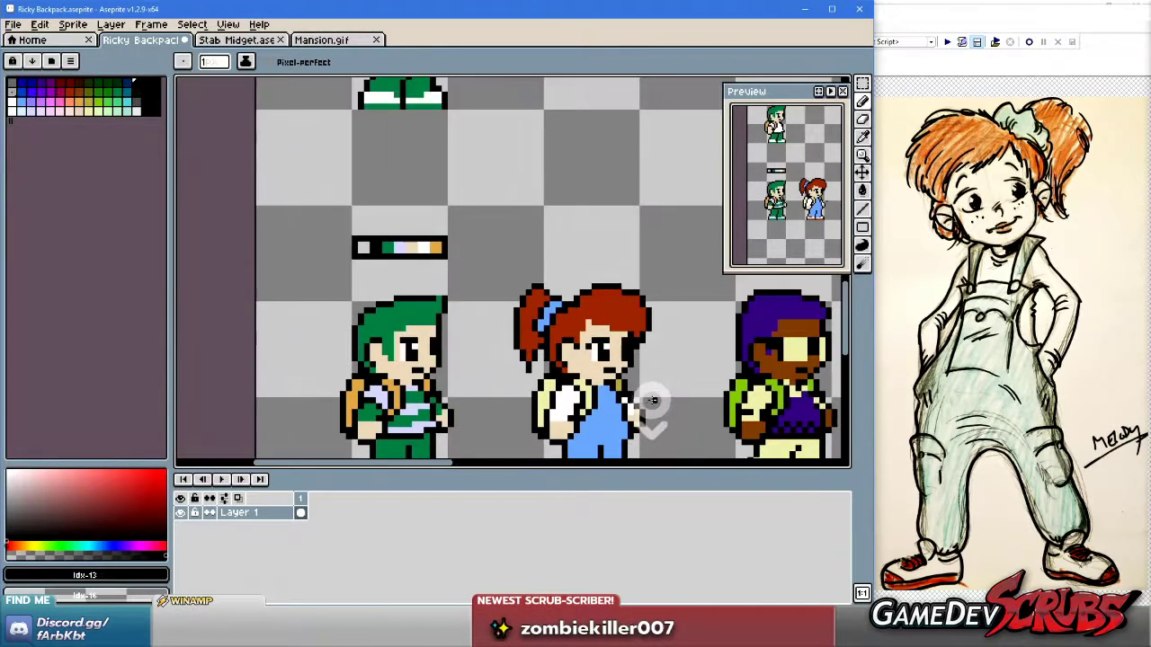
{"action": "scroll", "coordinate": [648, 401], "scroll_direction": "up", "scroll_amount": 3}
{"action": "scroll", "coordinate": [598, 323], "scroll_direction": "down", "scroll_amount": 2}
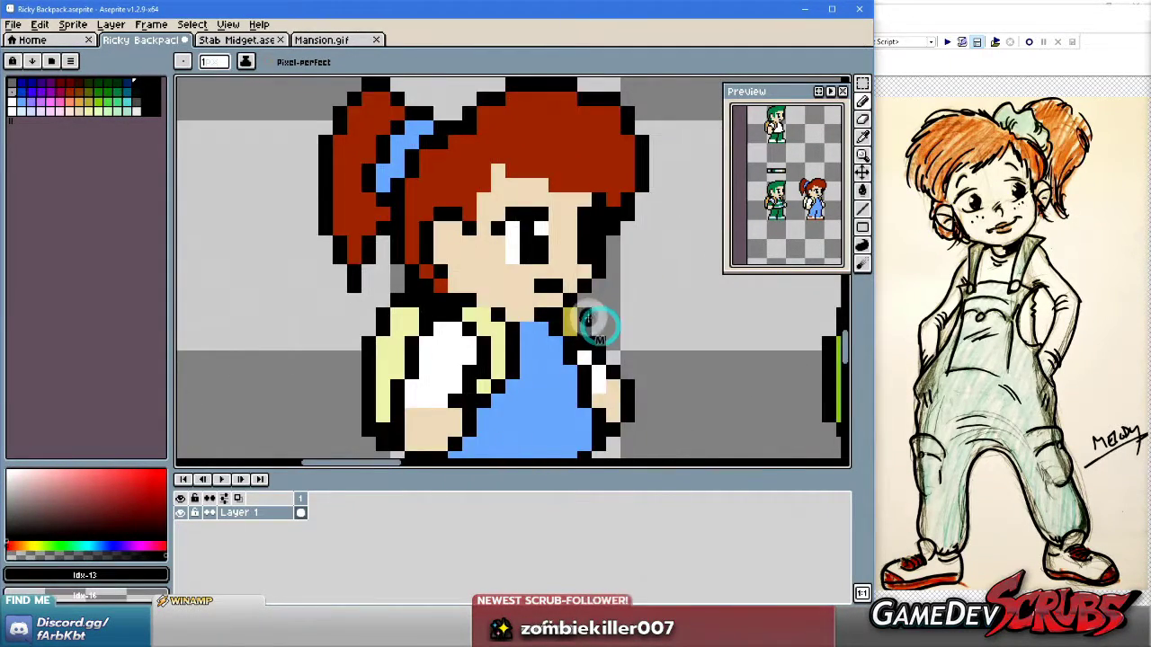
{"action": "scroll", "coordinate": [595, 336], "scroll_direction": "down", "scroll_amount": 1}
{"action": "scroll", "coordinate": [577, 331], "scroll_direction": "up", "scroll_amount": 4}
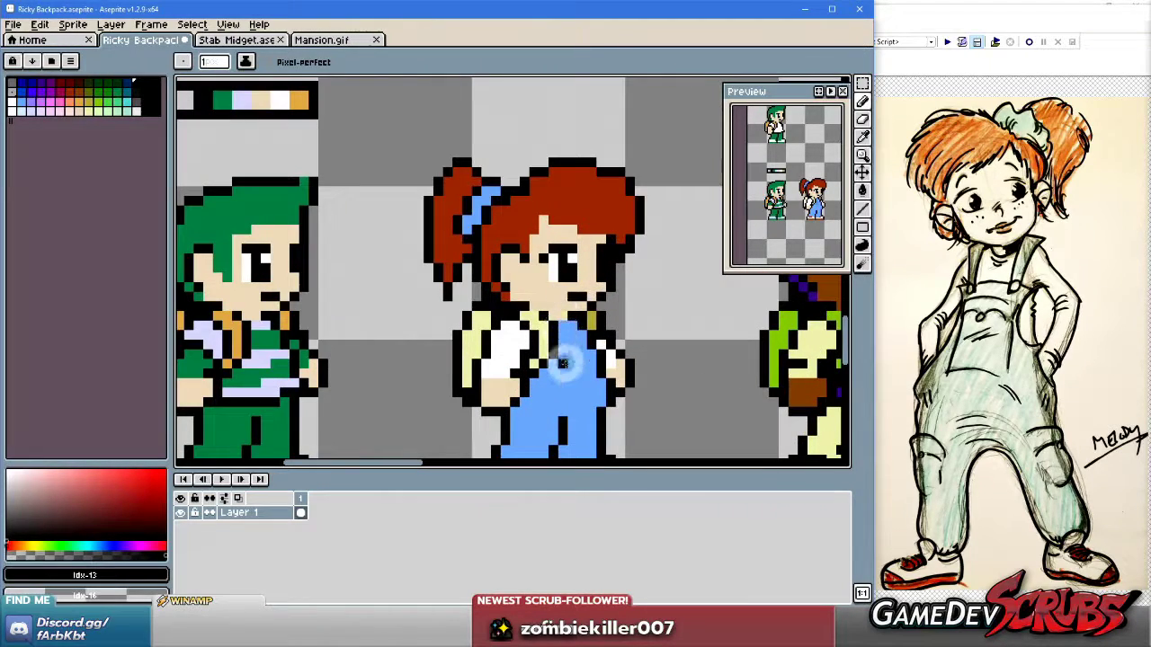
{"action": "scroll", "coordinate": [577, 333], "scroll_direction": "down", "scroll_amount": 1}
{"action": "scroll", "coordinate": [573, 307], "scroll_direction": "up", "scroll_amount": 1}
{"action": "scroll", "coordinate": [561, 269], "scroll_direction": "down", "scroll_amount": 3}
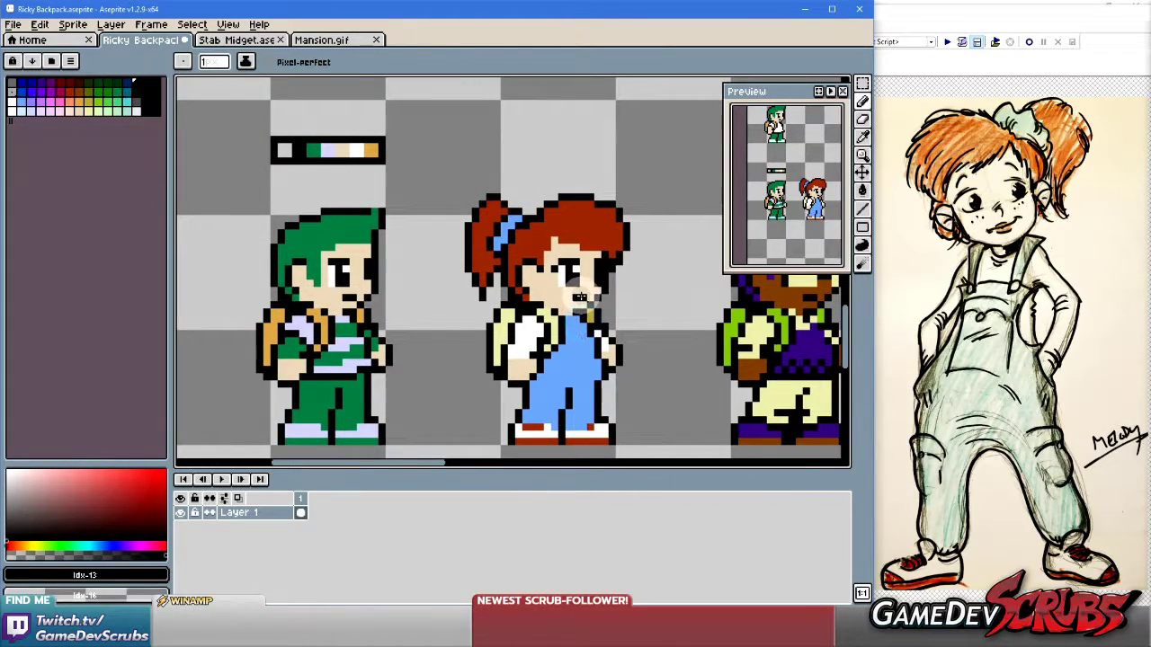
Sample the red Idx-22 from the girl's hair above the forehead.
{"action": "scroll", "coordinate": [561, 279], "scroll_direction": "up", "scroll_amount": 1}
{"action": "key", "text": "i"}
{"action": "left_click", "coordinate": [575, 232]}
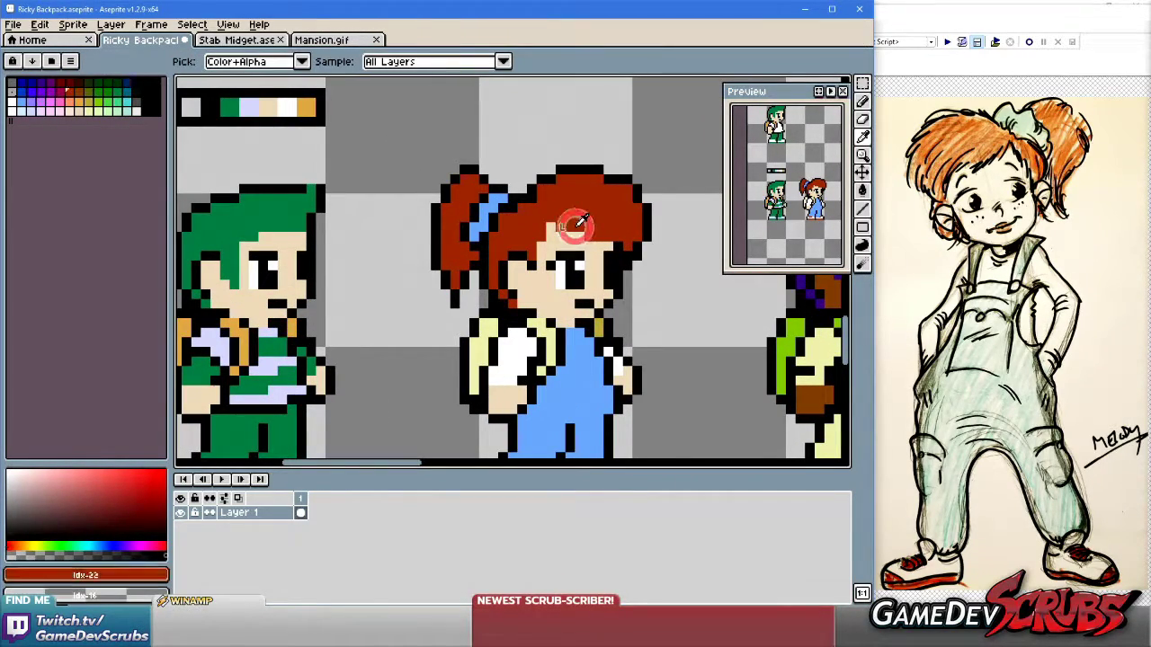
Switch to Paint Shop Pro, mirror the girl's reference drawing horizontally, and return to Aseprite.
{"action": "left_click", "coordinate": [958, 346]}
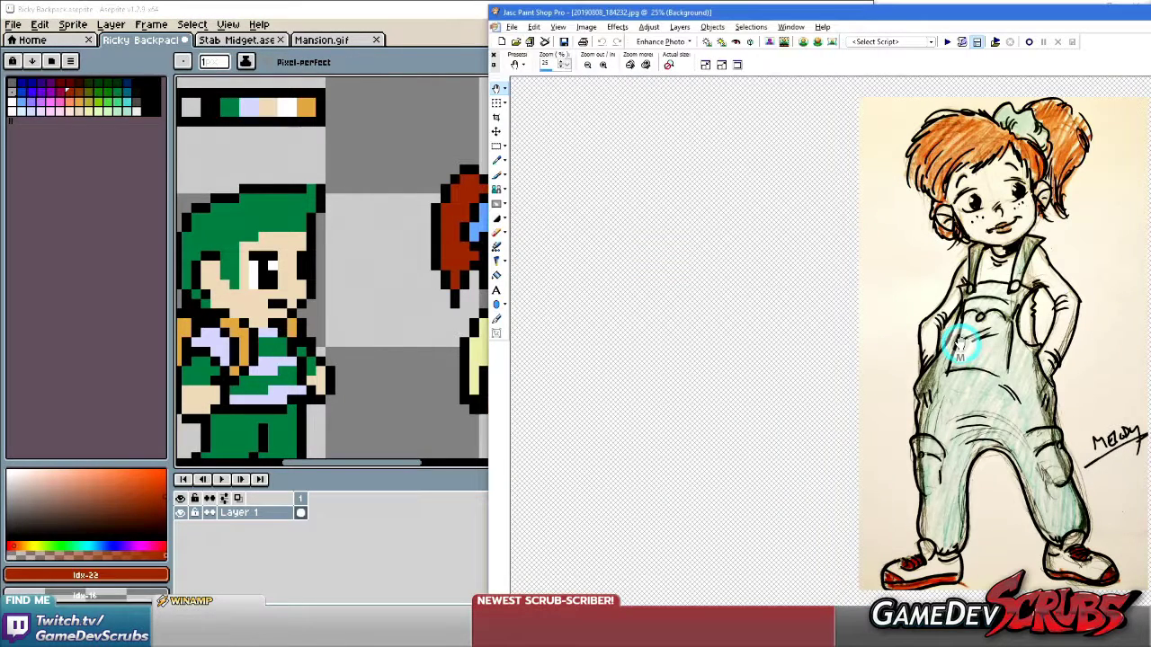
{"action": "key", "text": "ctrl+m"}
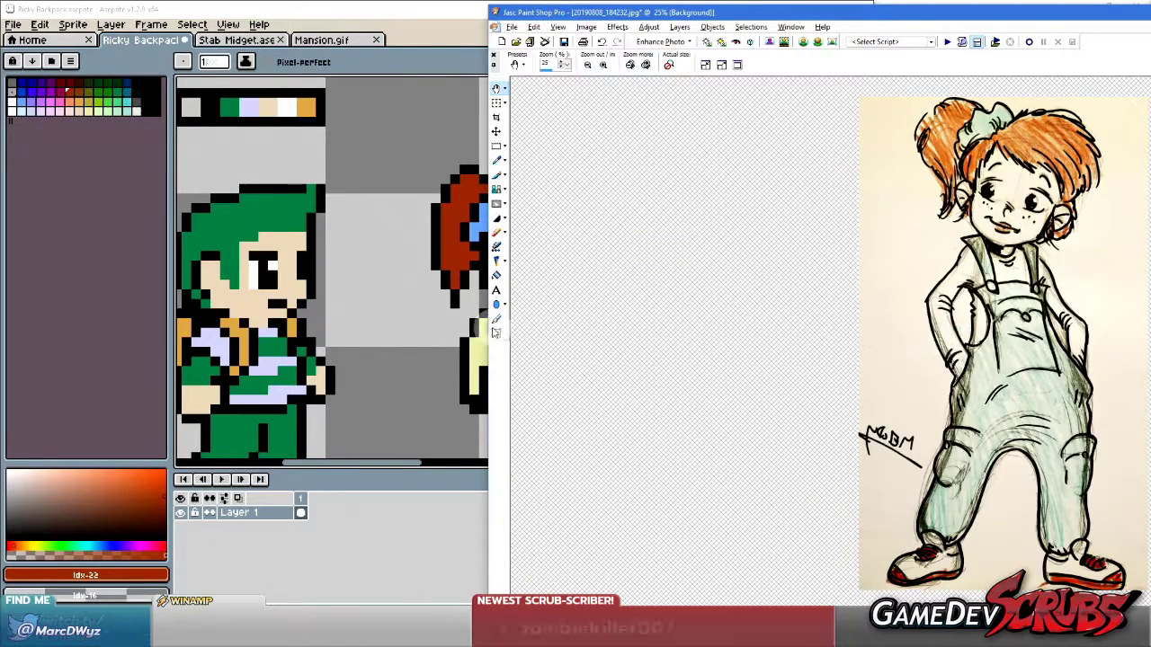
{"action": "left_click", "coordinate": [419, 321]}
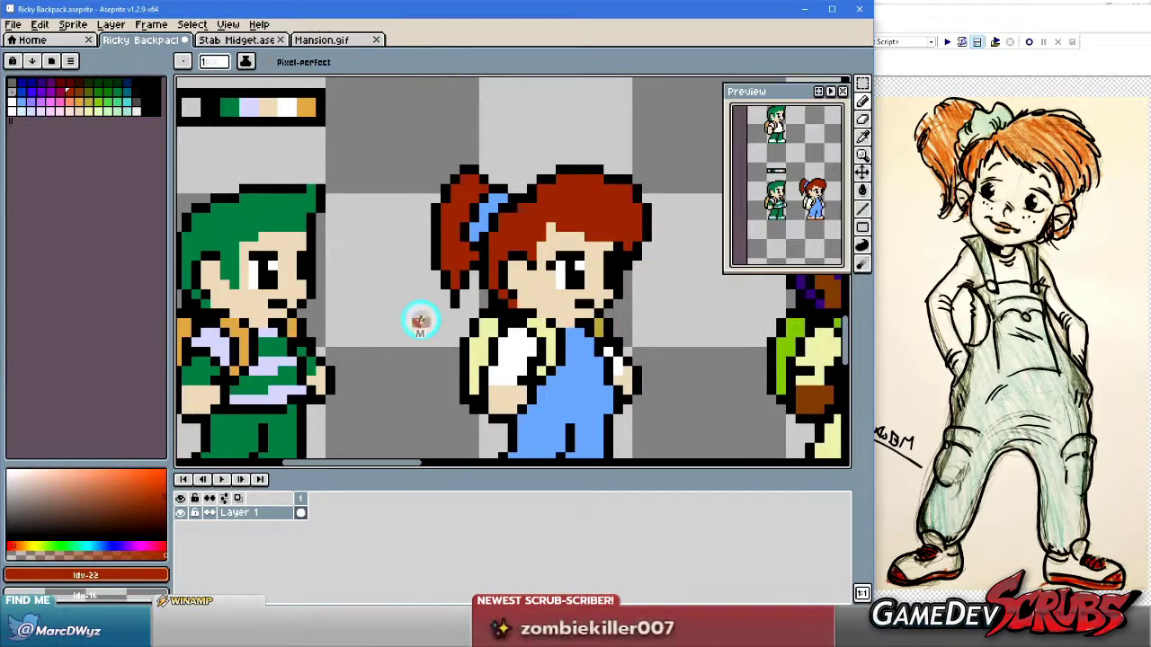
{"action": "left_click", "coordinate": [1000, 353]}
{"action": "left_click", "coordinate": [460, 326]}
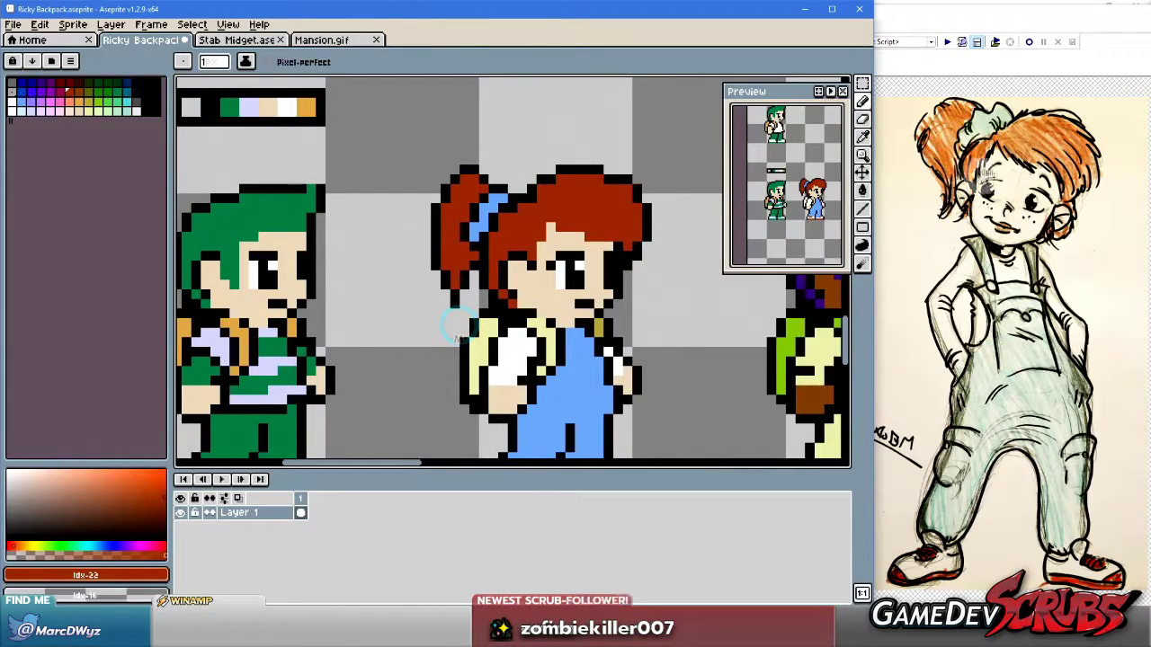
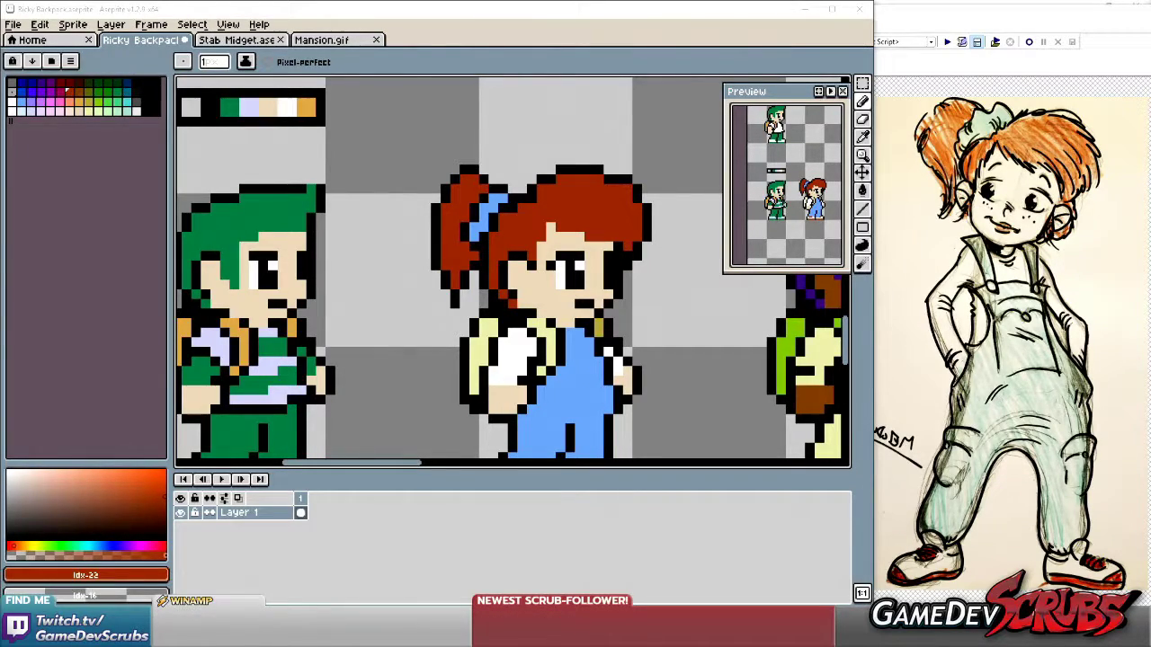
Switch to Paint Shop Pro, enlarge its window, and open the drawing 20190808_193702.jpg from the Designs folder.
{"action": "left_click", "coordinate": [968, 266]}
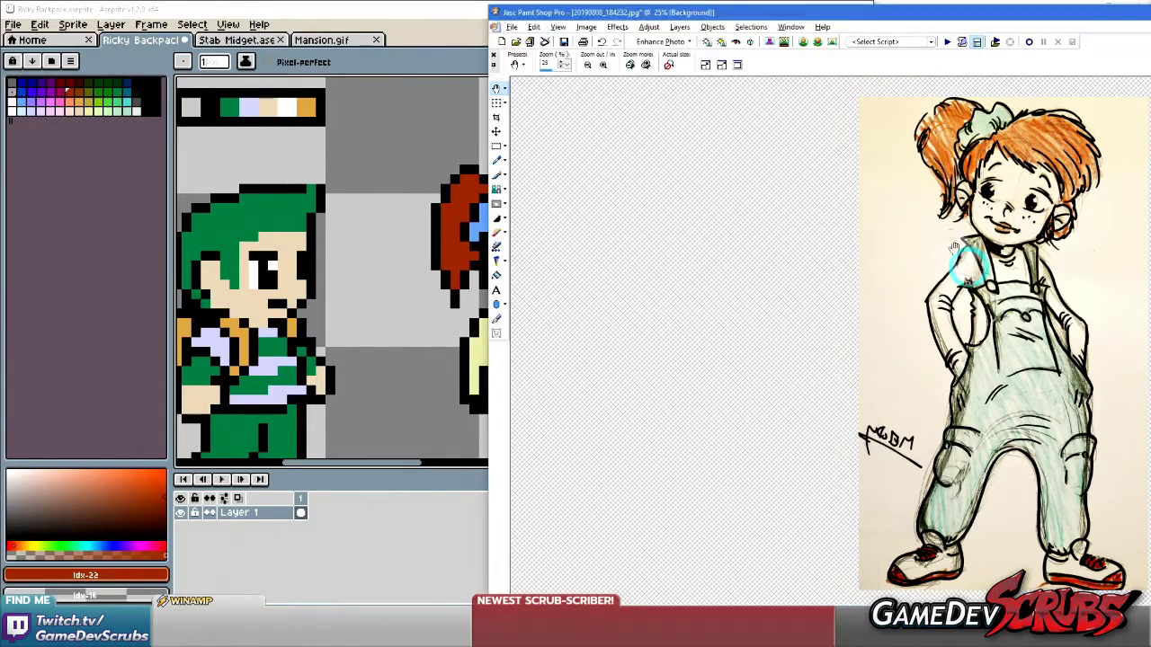
{"action": "double_click", "coordinate": [996, 15]}
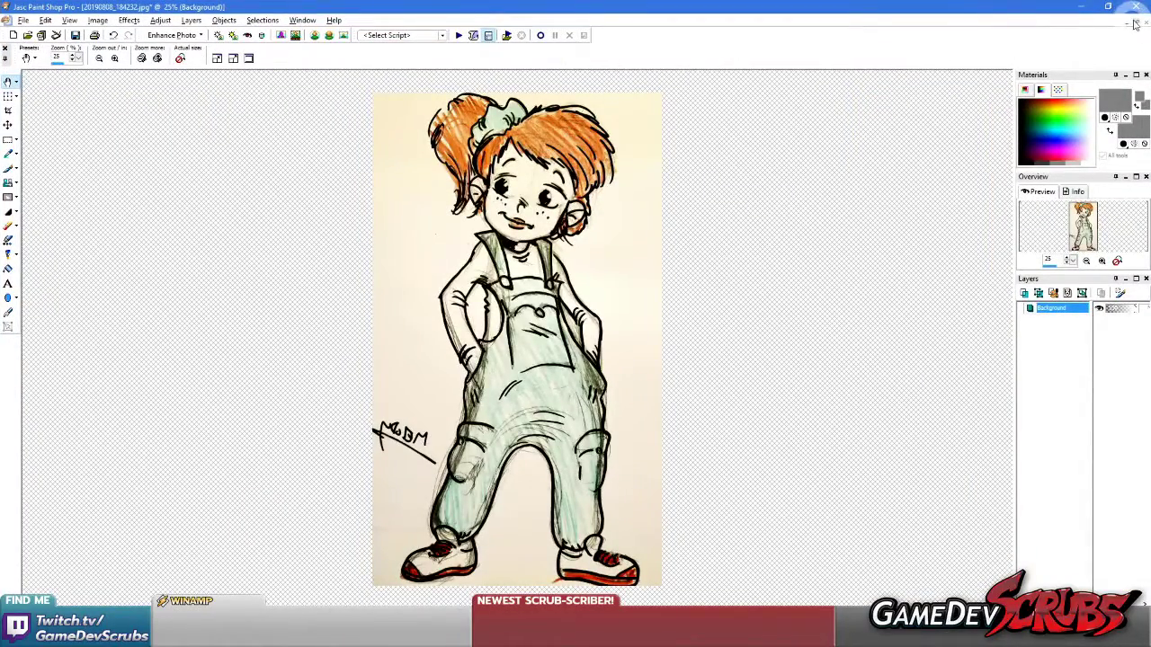
{"action": "left_click", "coordinate": [1135, 24]}
{"action": "left_click", "coordinate": [454, 468]}
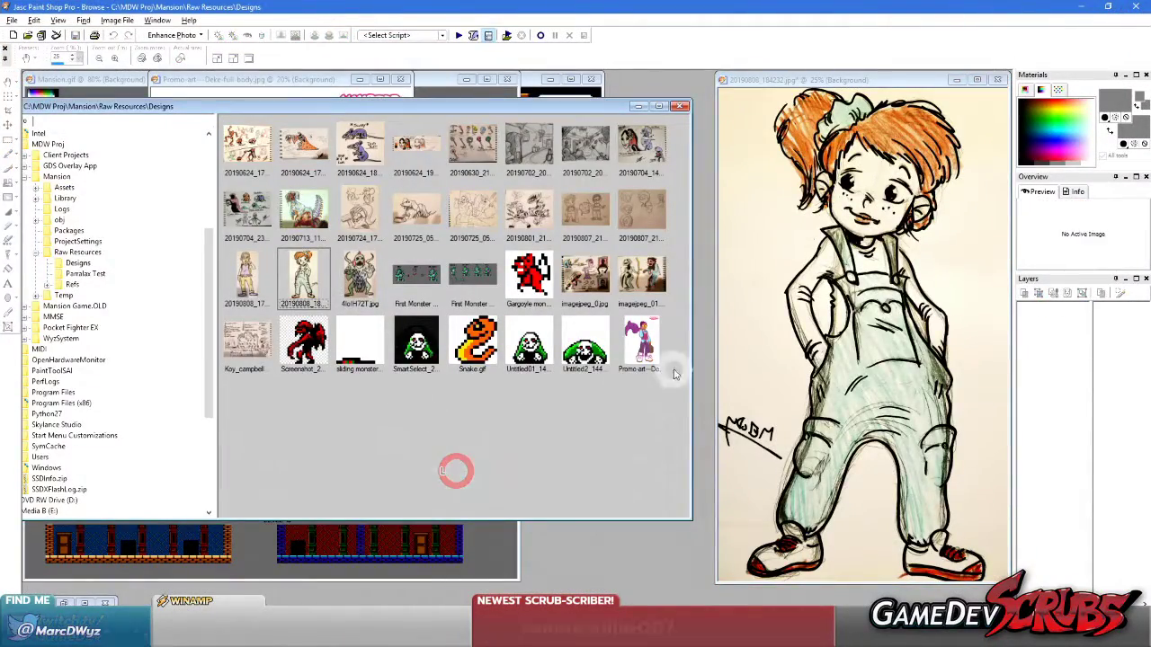
{"action": "right_click", "coordinate": [525, 430]}
{"action": "left_click", "coordinate": [557, 492]}
{"action": "double_click", "coordinate": [250, 409]}
{"action": "left_click", "coordinate": [647, 80]}
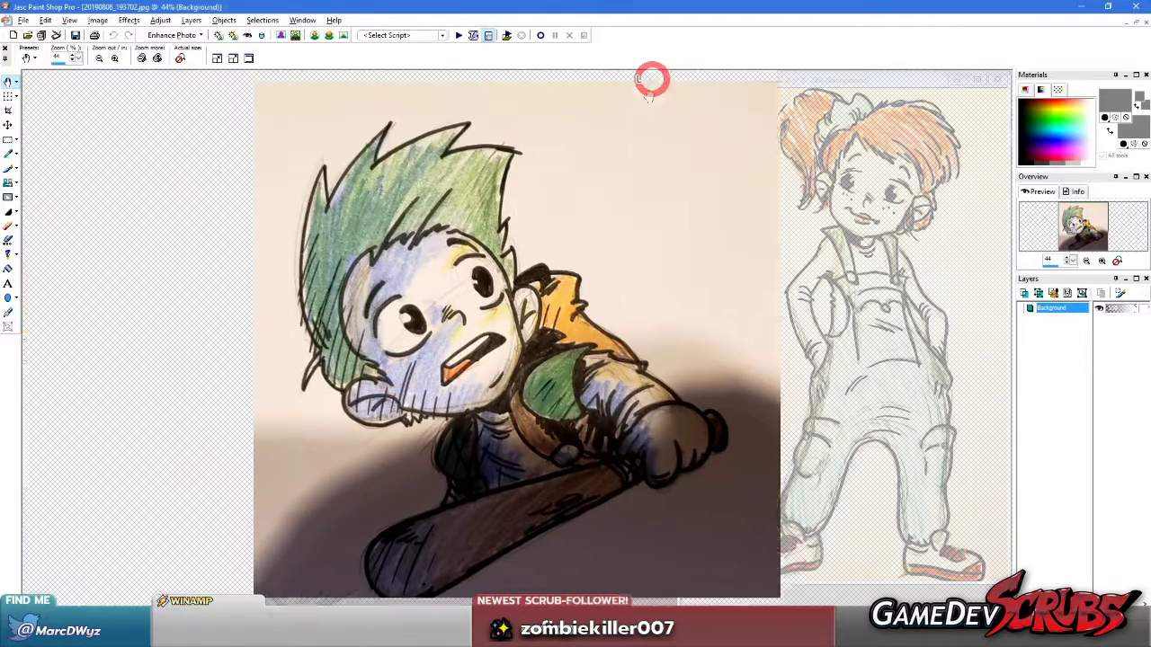
Examine the drawing of the green-haired boy with the backpack and bat at several magnifications.
{"action": "scroll", "coordinate": [540, 388], "scroll_direction": "down", "scroll_amount": 1}
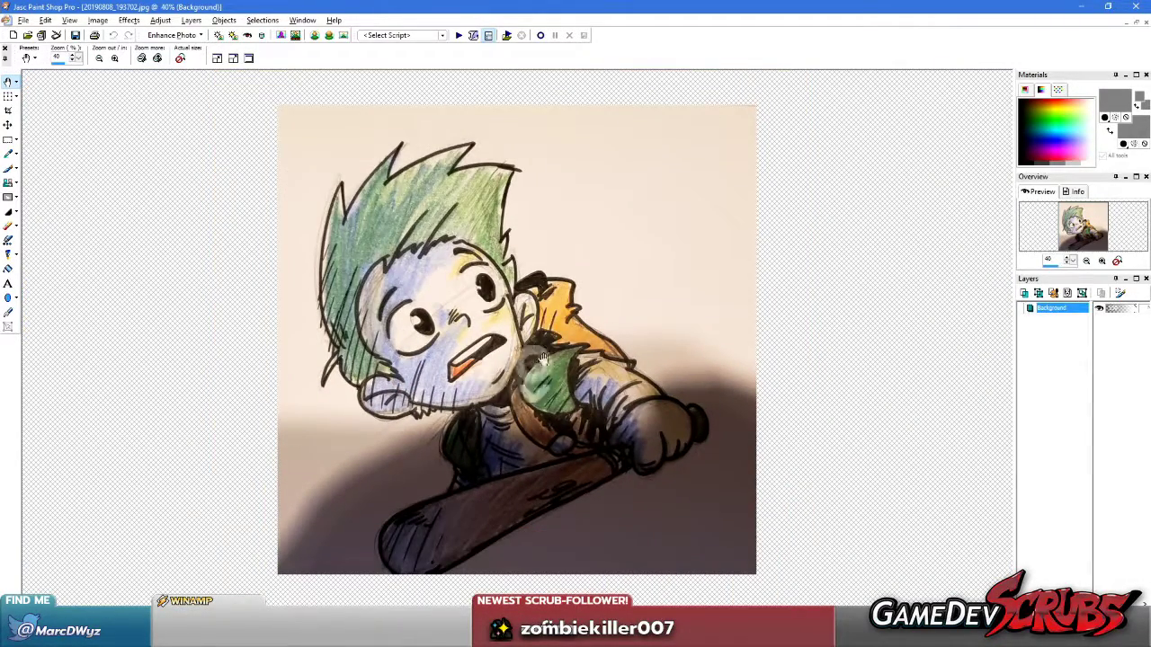
{"action": "scroll", "coordinate": [697, 420], "scroll_direction": "up", "scroll_amount": 2}
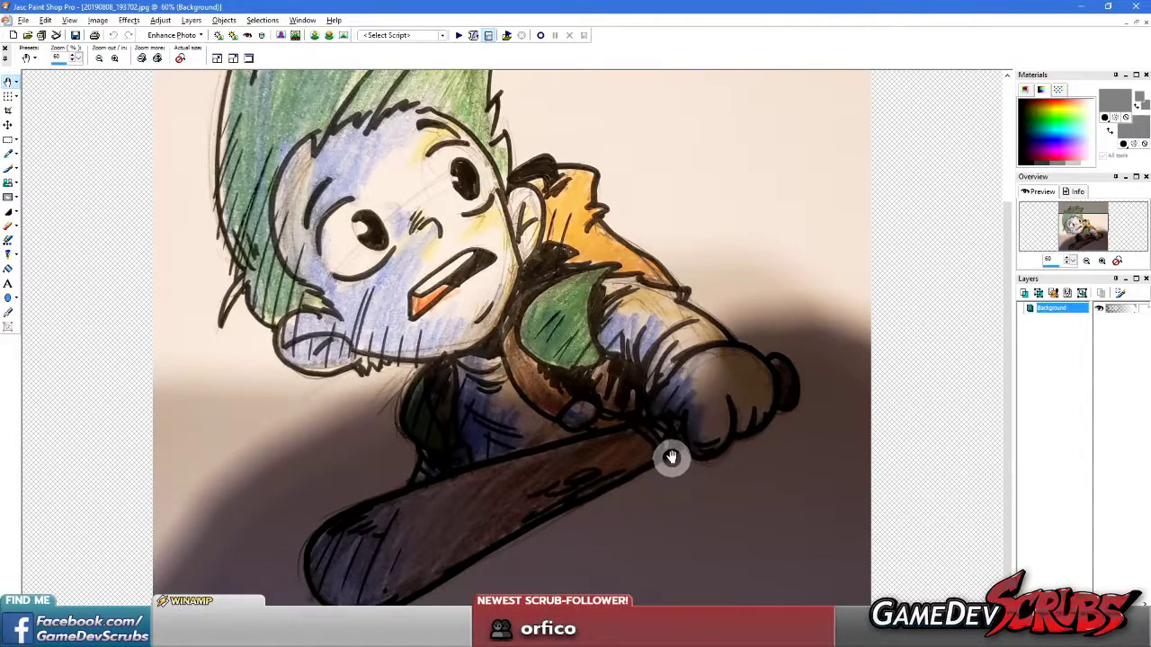
{"action": "scroll", "coordinate": [670, 455], "scroll_direction": "down", "scroll_amount": 1}
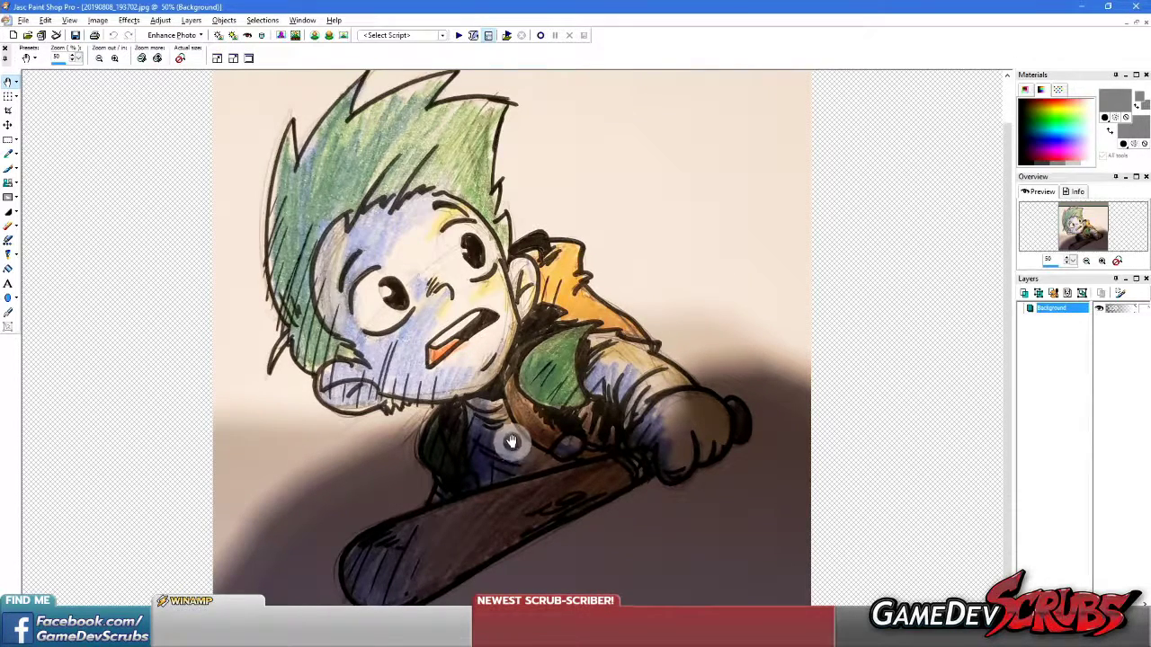
{"action": "scroll", "coordinate": [610, 475], "scroll_direction": "down", "scroll_amount": 1}
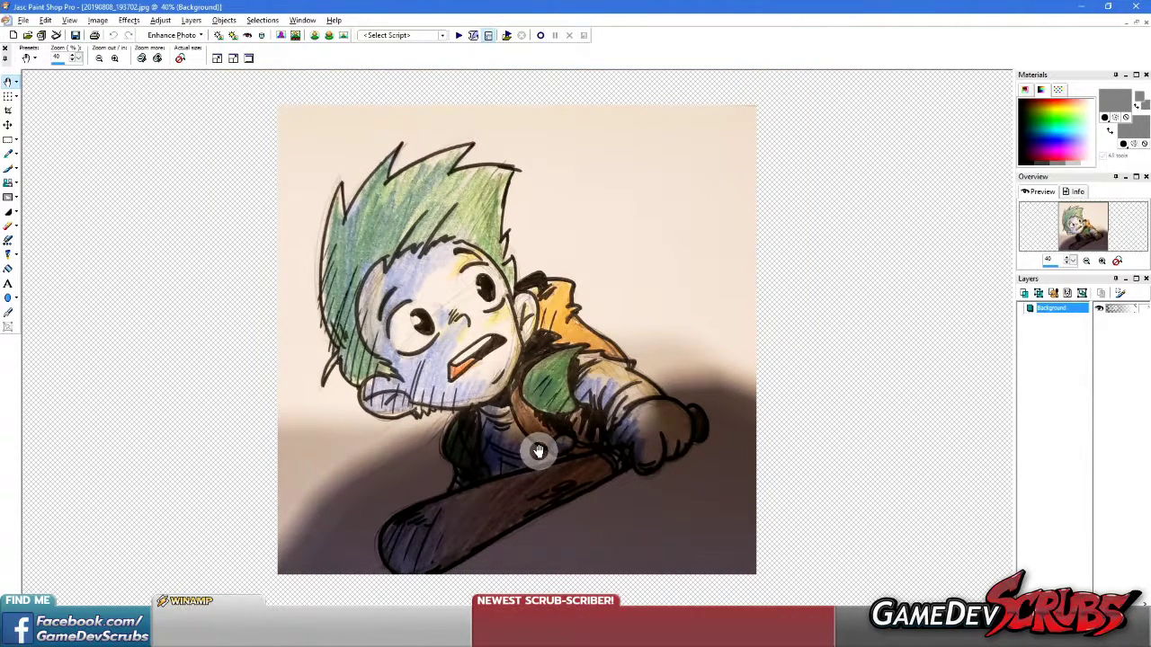
{"action": "scroll", "coordinate": [539, 450], "scroll_direction": "up", "scroll_amount": 1}
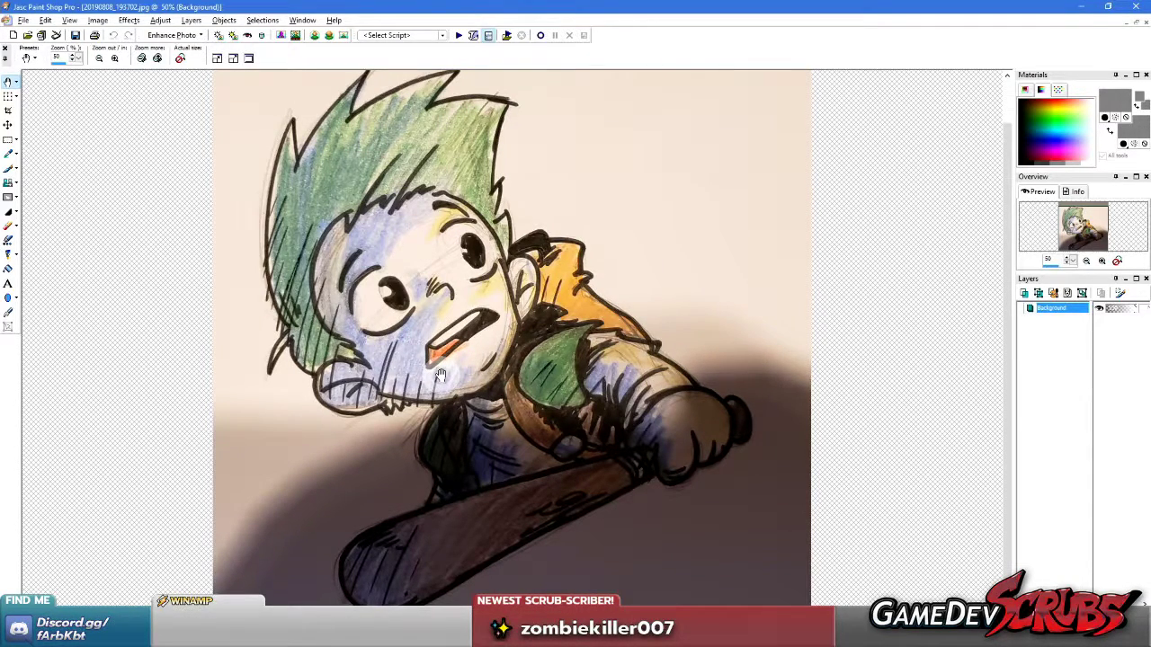
{"action": "scroll", "coordinate": [378, 170], "scroll_direction": "down", "scroll_amount": 1}
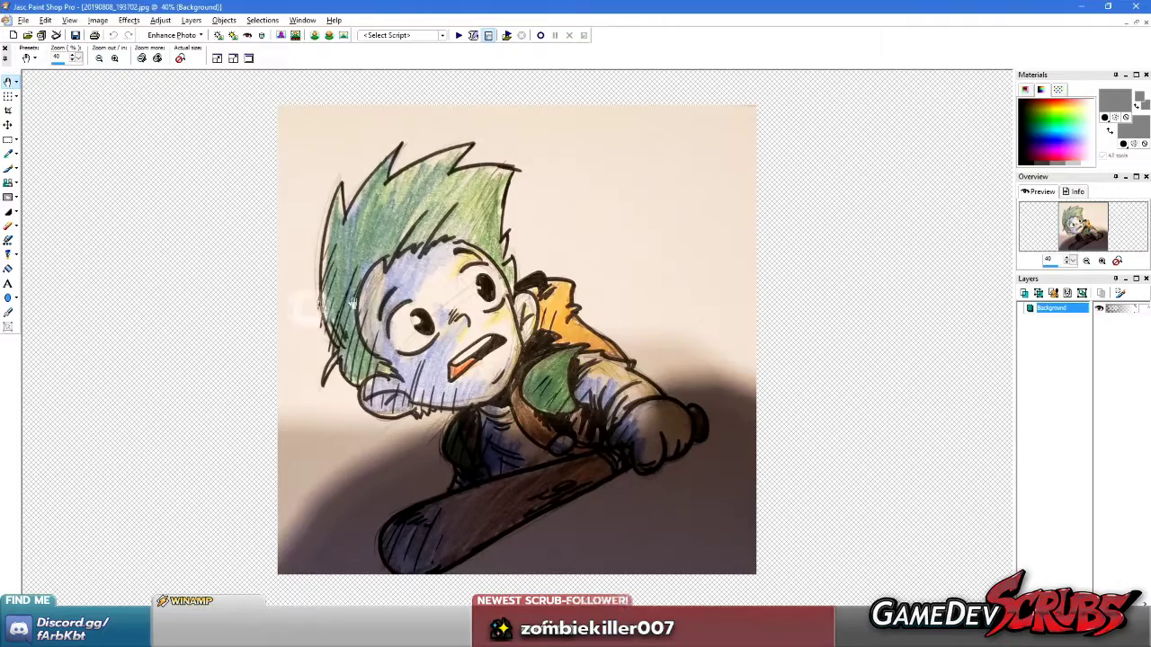
Bring the mirrored girl drawing back to the front, place it beside the sprites, and return to Aseprite.
{"action": "left_click", "coordinate": [1137, 23]}
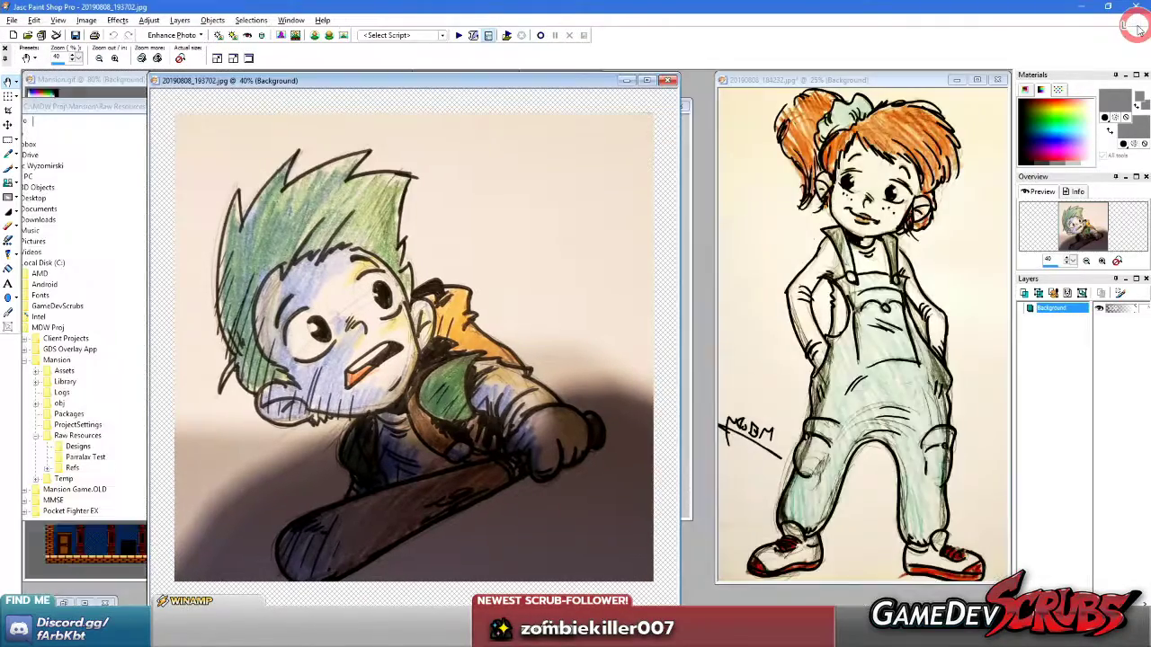
{"action": "double_click", "coordinate": [770, 80]}
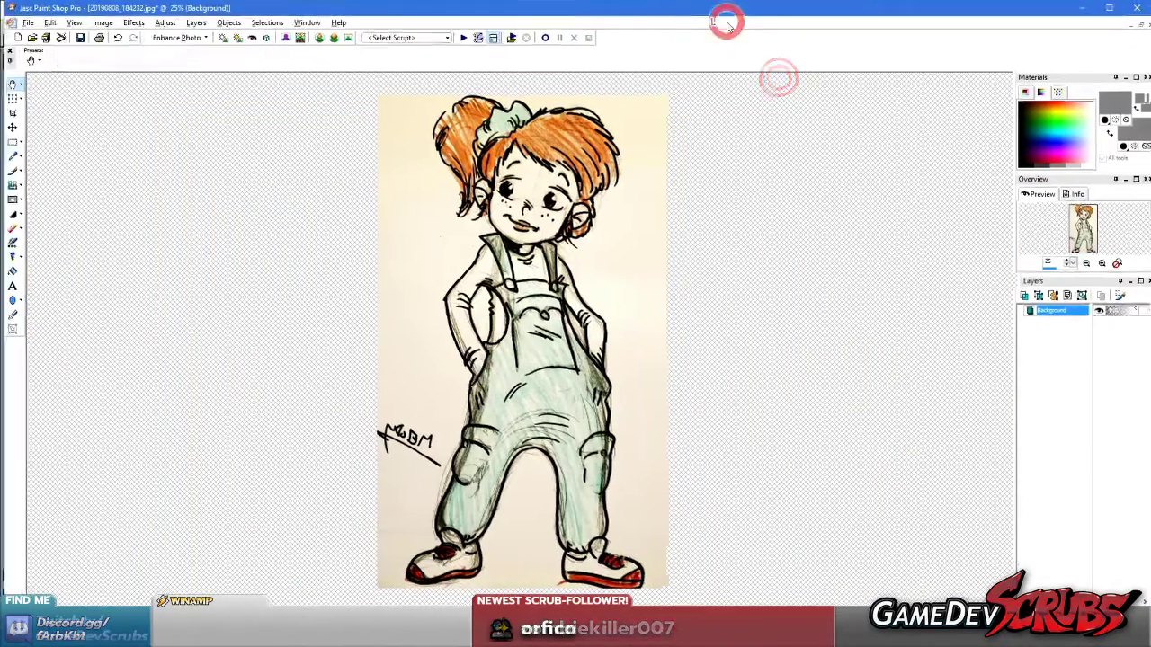
{"action": "left_click_drag", "start_coordinate": [728, 12], "coordinate": [1146, 14]}
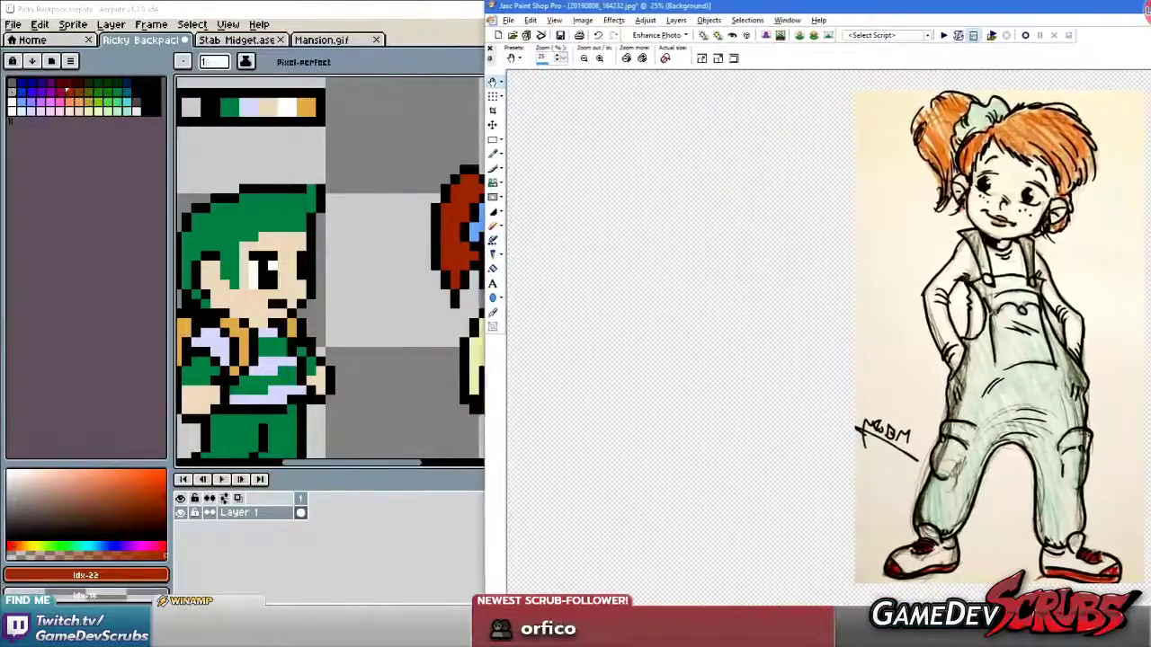
{"action": "left_click", "coordinate": [419, 36]}
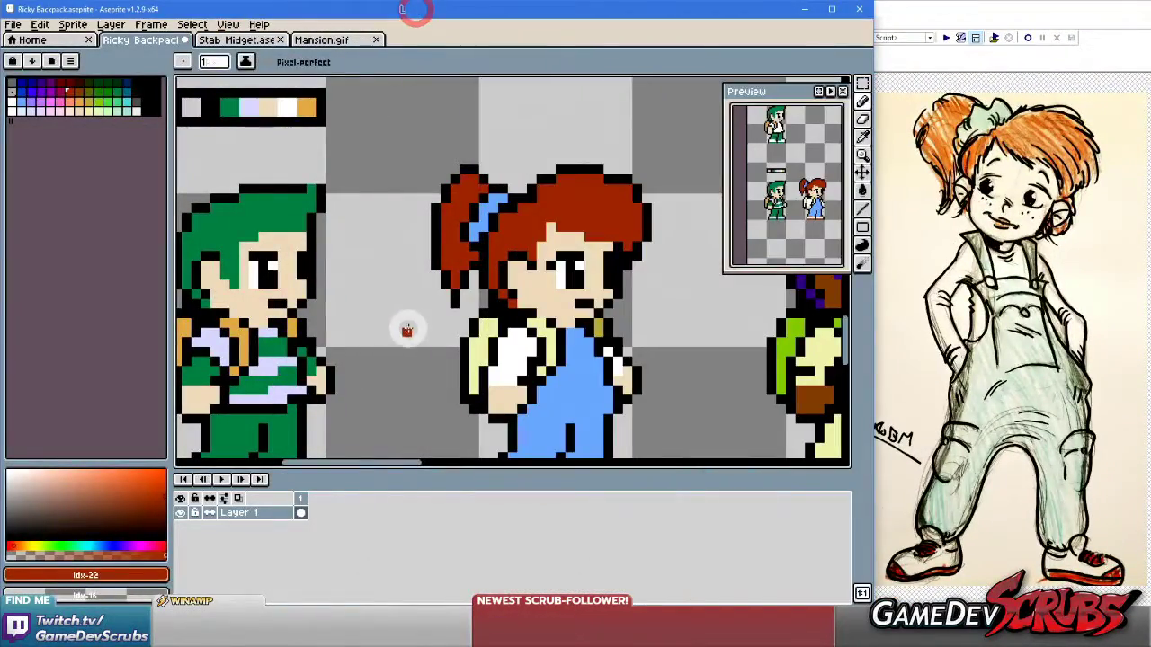
Raise the girl's hairline by painting skin colour over the lower row of her red fringe above the eye.
{"action": "left_click_drag", "start_coordinate": [346, 301], "coordinate": [351, 333]}
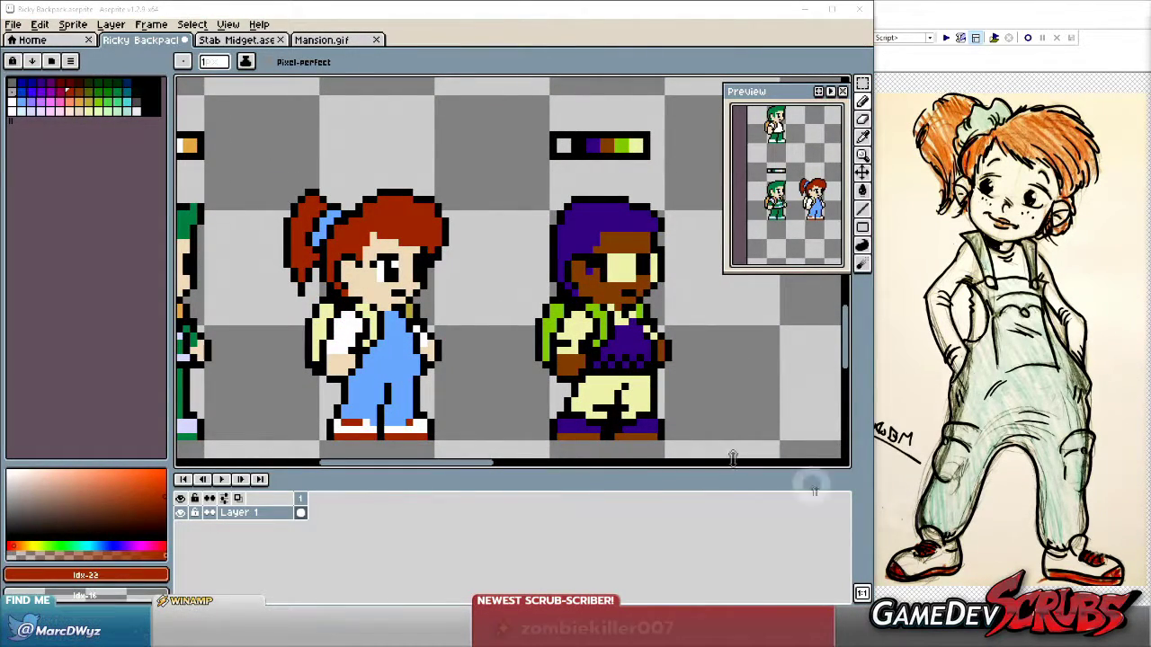
{"action": "left_click_drag", "start_coordinate": [450, 277], "coordinate": [480, 281]}
{"action": "scroll", "coordinate": [472, 260], "scroll_direction": "up", "scroll_amount": 1}
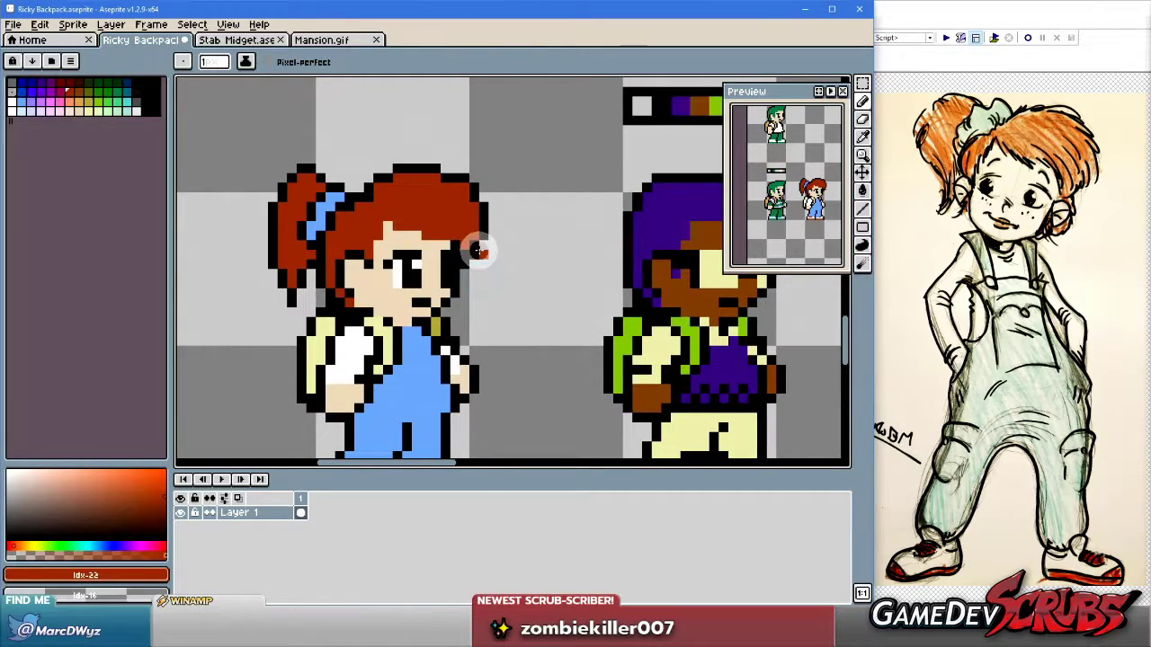
{"action": "left_click_drag", "start_coordinate": [431, 235], "coordinate": [405, 229]}
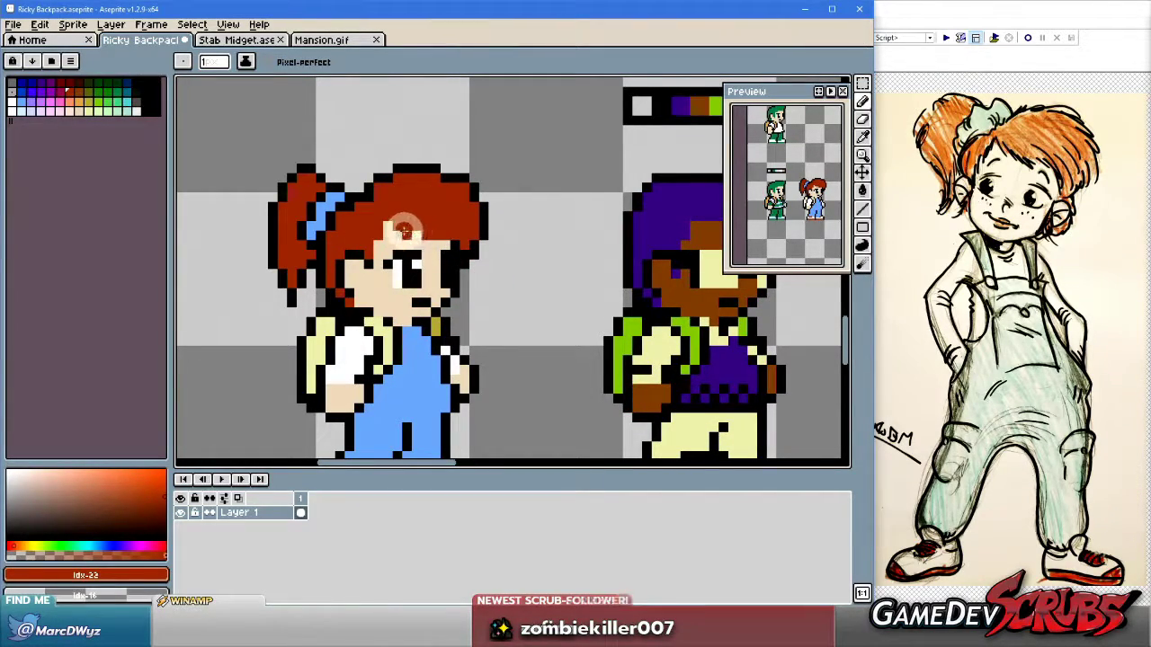
{"action": "left_click", "coordinate": [400, 238], "text": "alt"}
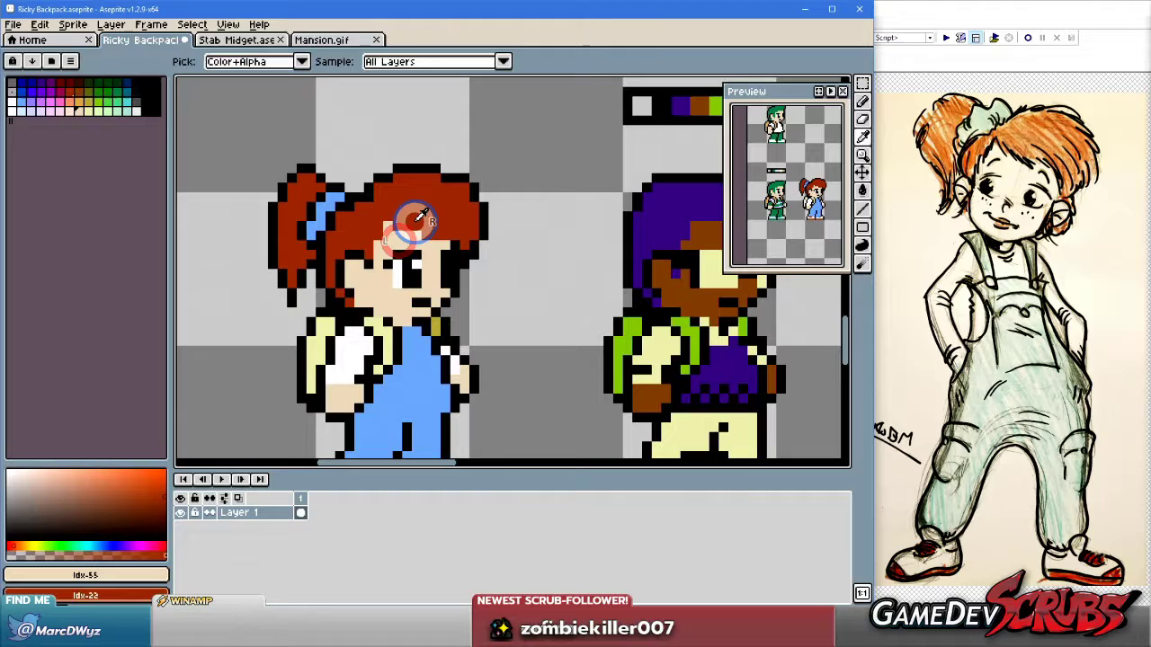
{"action": "left_click_drag", "start_coordinate": [432, 233], "coordinate": [416, 233]}
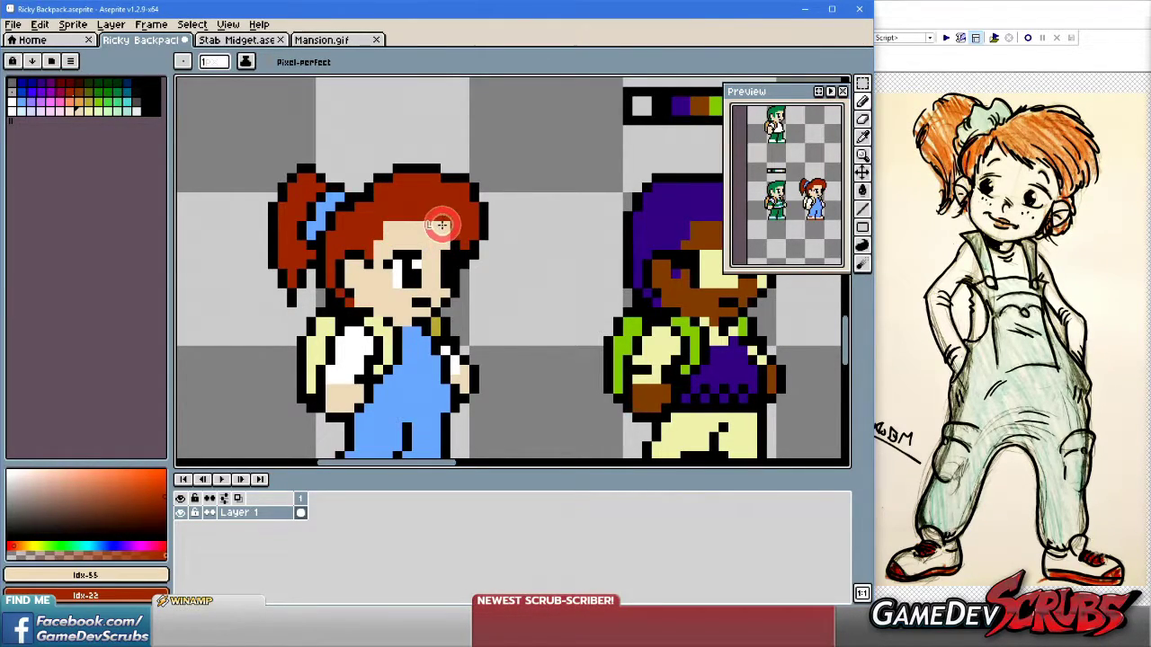
{"action": "scroll", "coordinate": [437, 248], "scroll_direction": "up", "scroll_amount": 1}
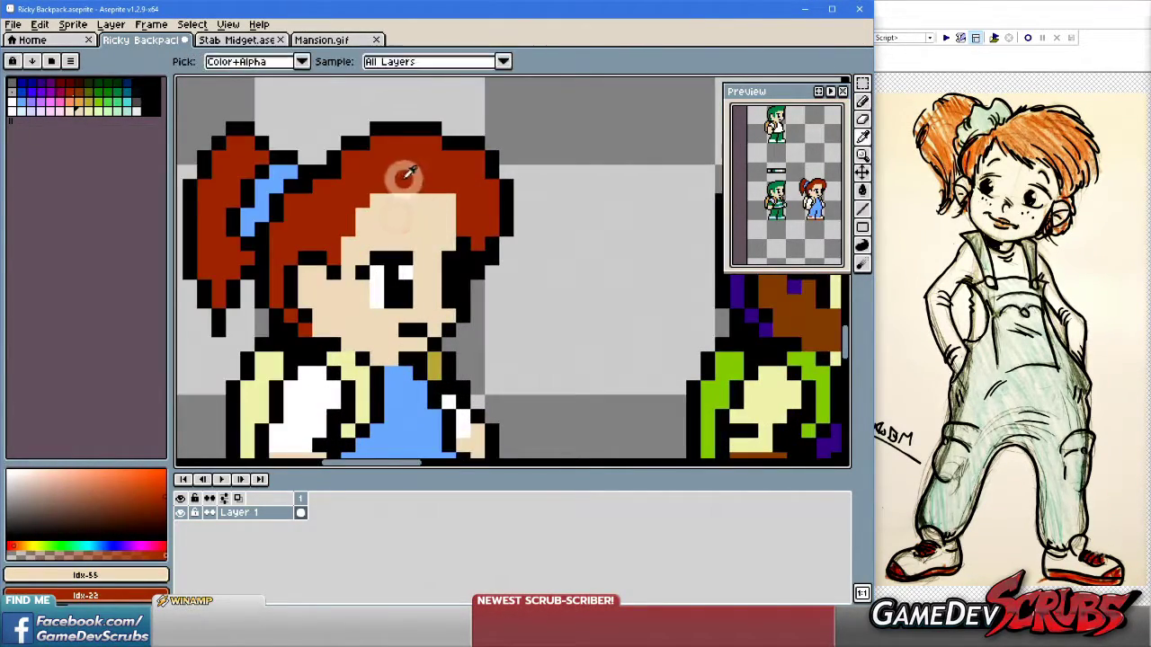
Repaint the middle of the fringe in the red hair colour, leaving small skin-coloured notches in the girl's hairline.
{"action": "left_click", "coordinate": [395, 179], "text": "alt"}
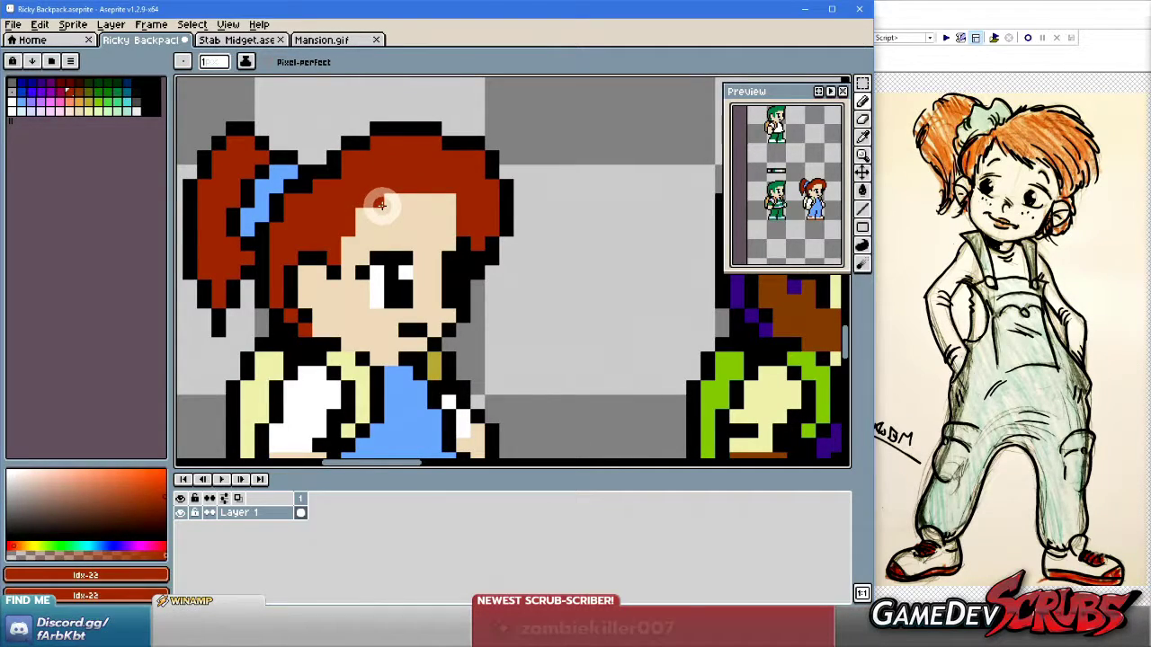
{"action": "scroll", "coordinate": [404, 207], "scroll_direction": "down", "scroll_amount": 1}
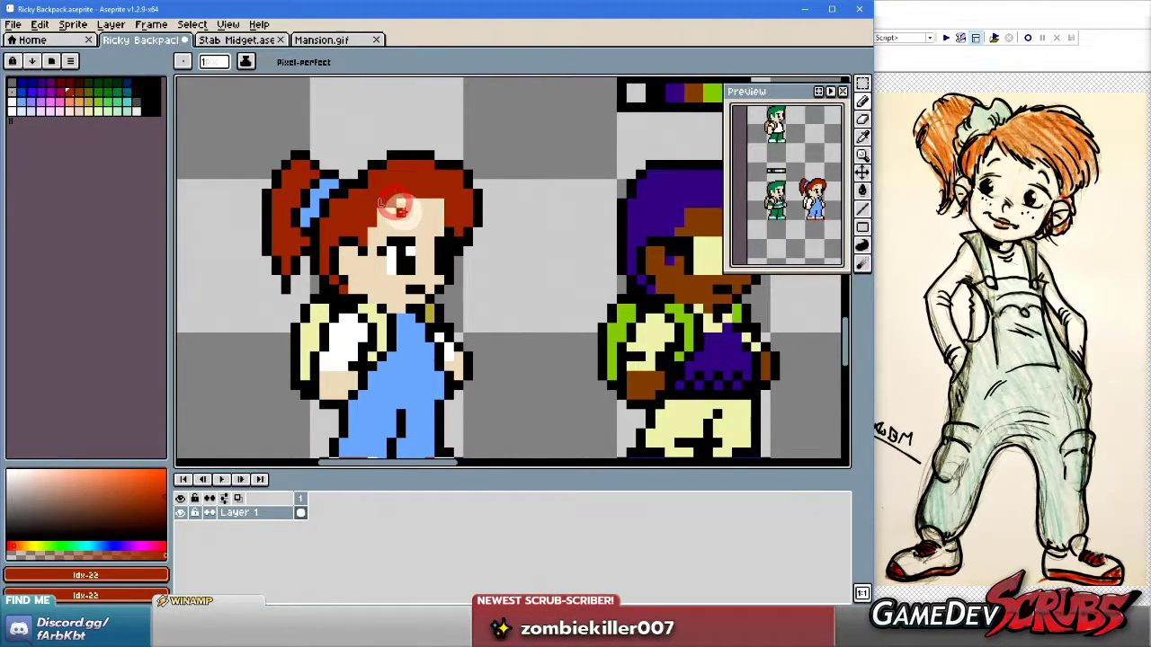
{"action": "left_click", "coordinate": [398, 199]}
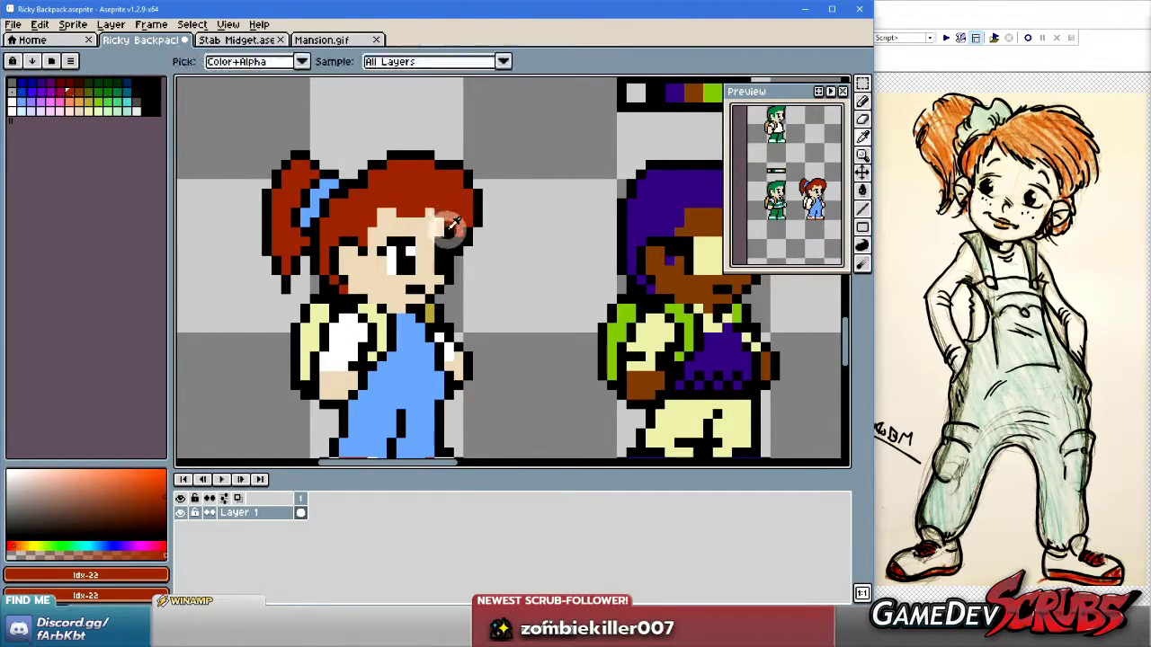
{"action": "left_click", "coordinate": [432, 206], "text": "alt"}
{"action": "scroll", "coordinate": [476, 311], "scroll_direction": "left", "scroll_amount": 2}
{"action": "scroll", "coordinate": [462, 290], "scroll_direction": "right", "scroll_amount": 2}
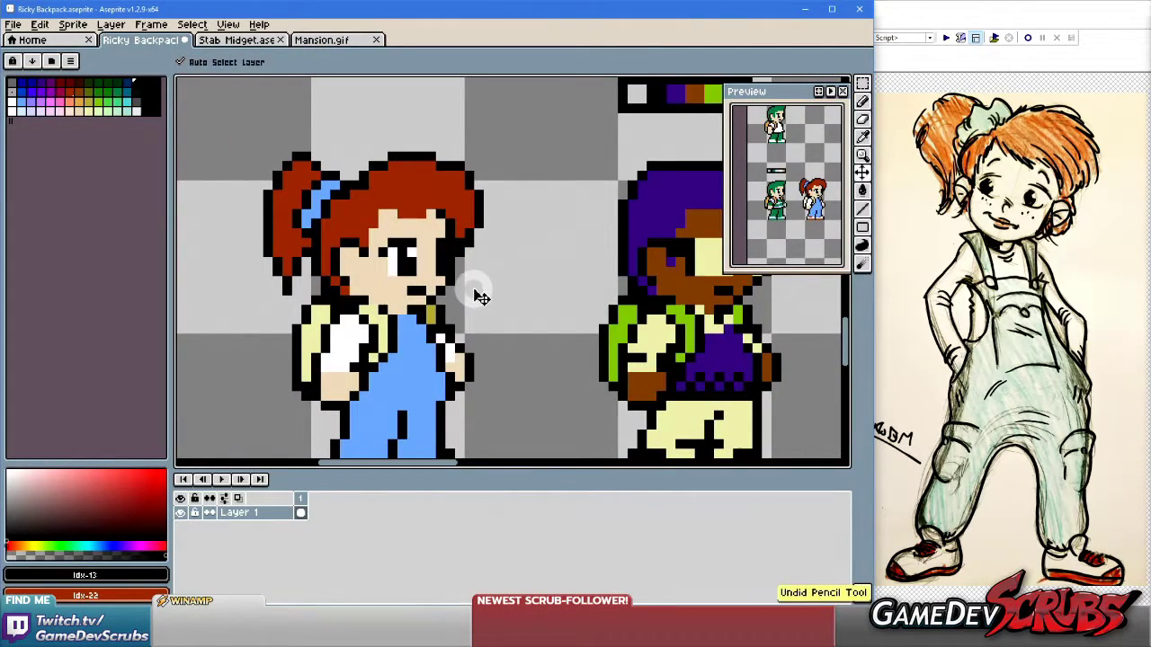
{"action": "left_click", "coordinate": [402, 208], "text": "alt"}
{"action": "left_click", "coordinate": [391, 216]}
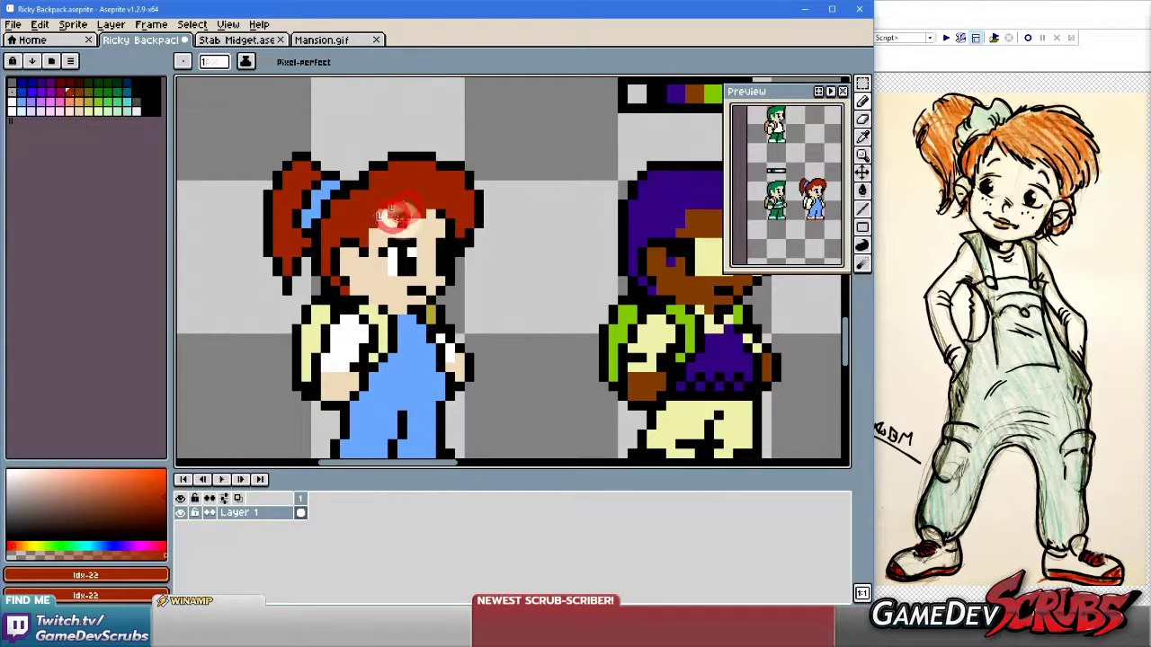
{"action": "scroll", "coordinate": [500, 285], "scroll_direction": "down", "scroll_amount": 1}
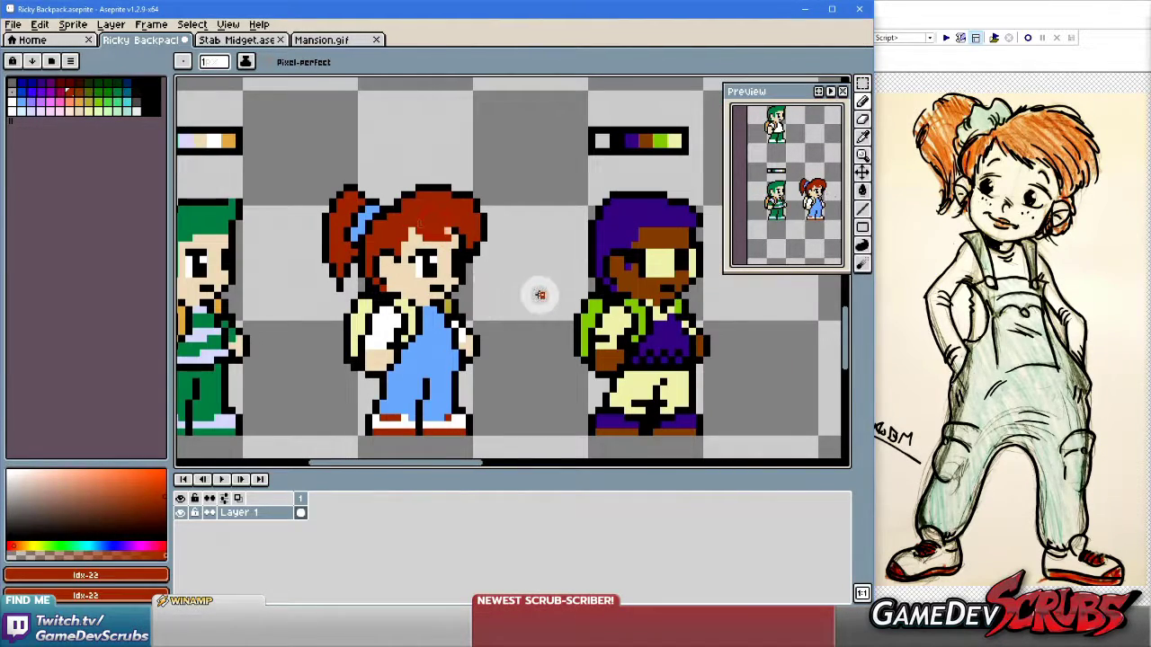
Fill the hairline notch nearest the front of the face with red and touch up the forehead with skin colour.
{"action": "scroll", "coordinate": [467, 239], "scroll_direction": "up", "scroll_amount": 1}
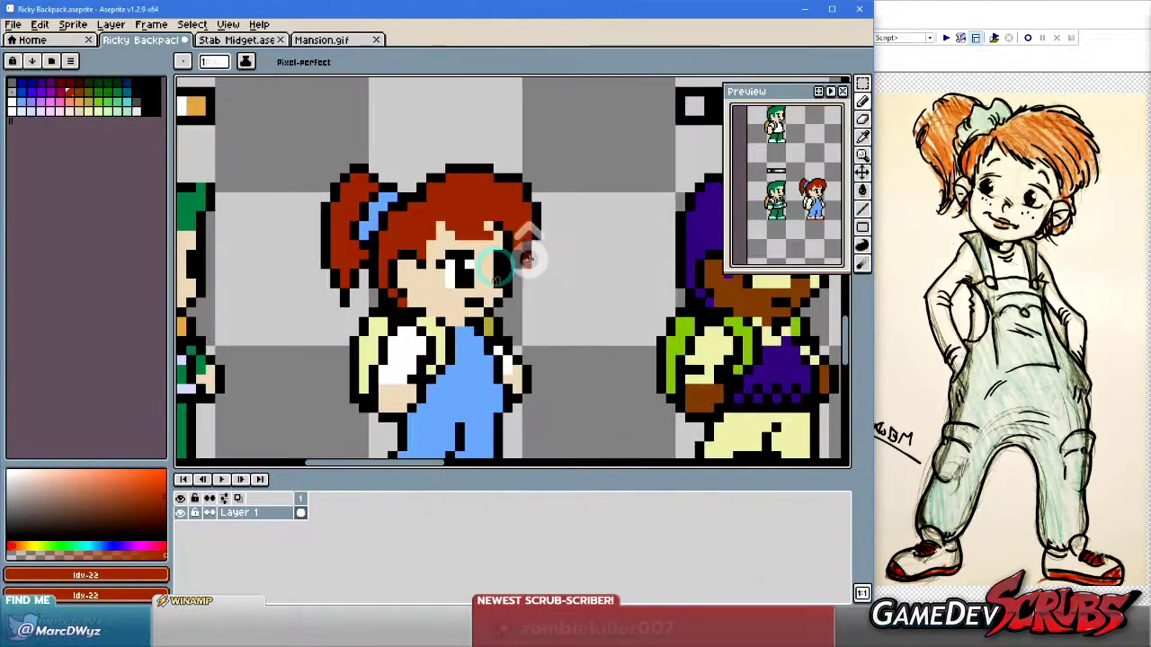
{"action": "left_click", "coordinate": [498, 224], "text": "alt"}
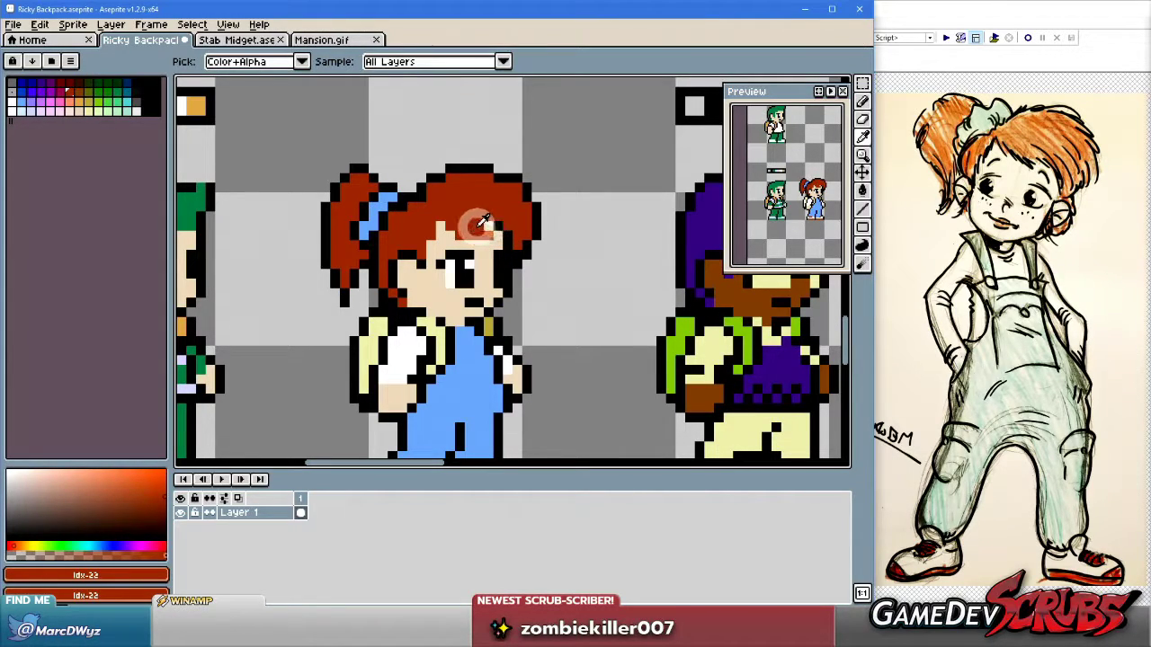
{"action": "left_click", "coordinate": [484, 227]}
{"action": "scroll", "coordinate": [605, 329], "scroll_direction": "down", "scroll_amount": 1}
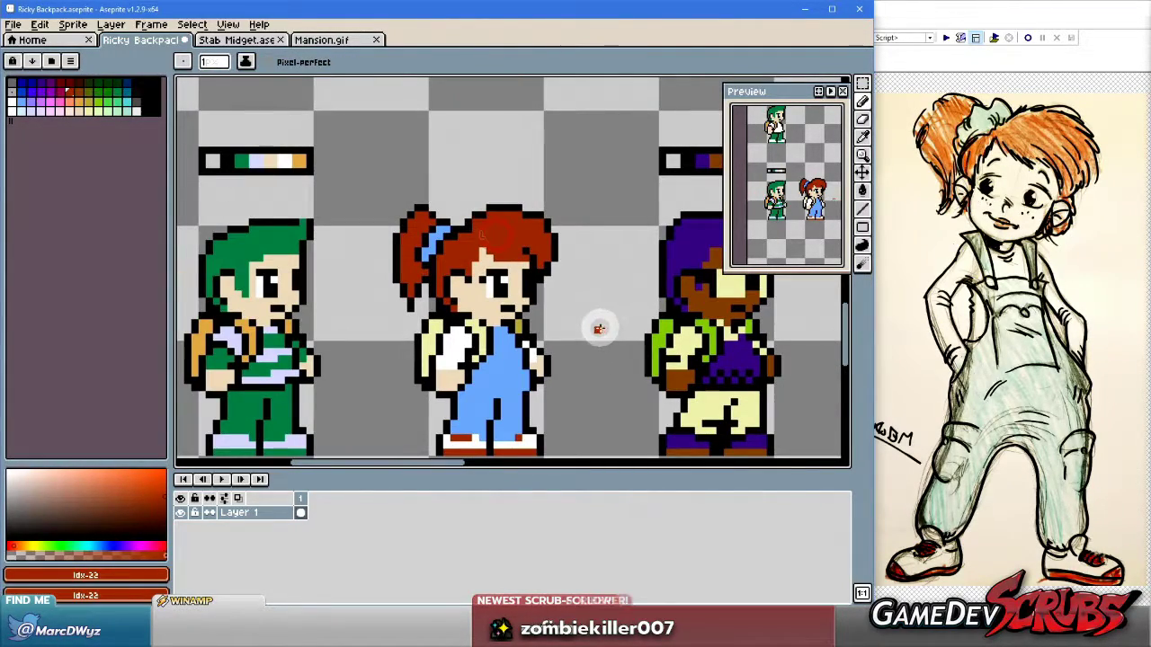
{"action": "left_click", "coordinate": [495, 263], "text": "alt"}
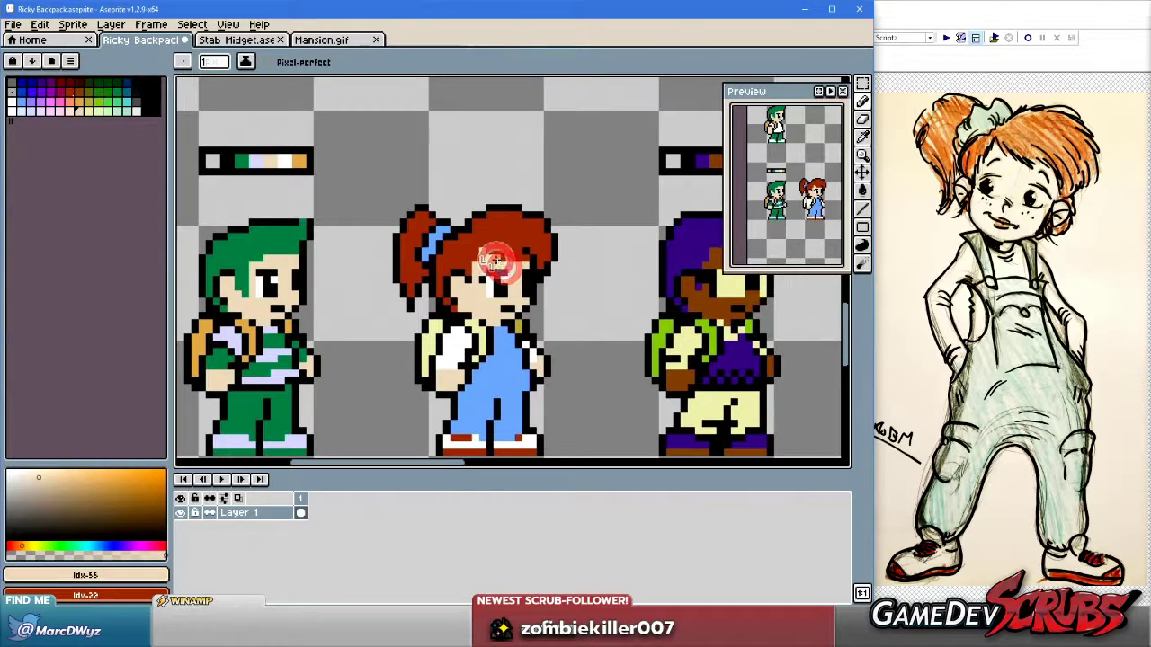
{"action": "left_click_drag", "start_coordinate": [599, 321], "coordinate": [556, 299]}
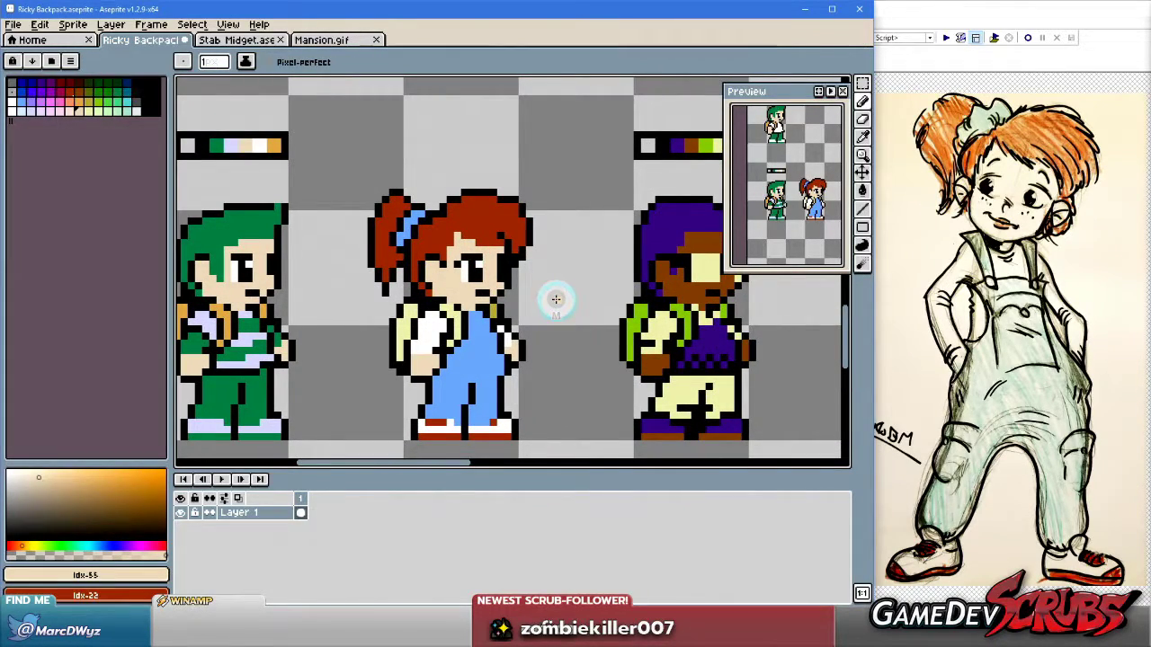
{"action": "scroll", "coordinate": [547, 294], "scroll_direction": "up", "scroll_amount": 1}
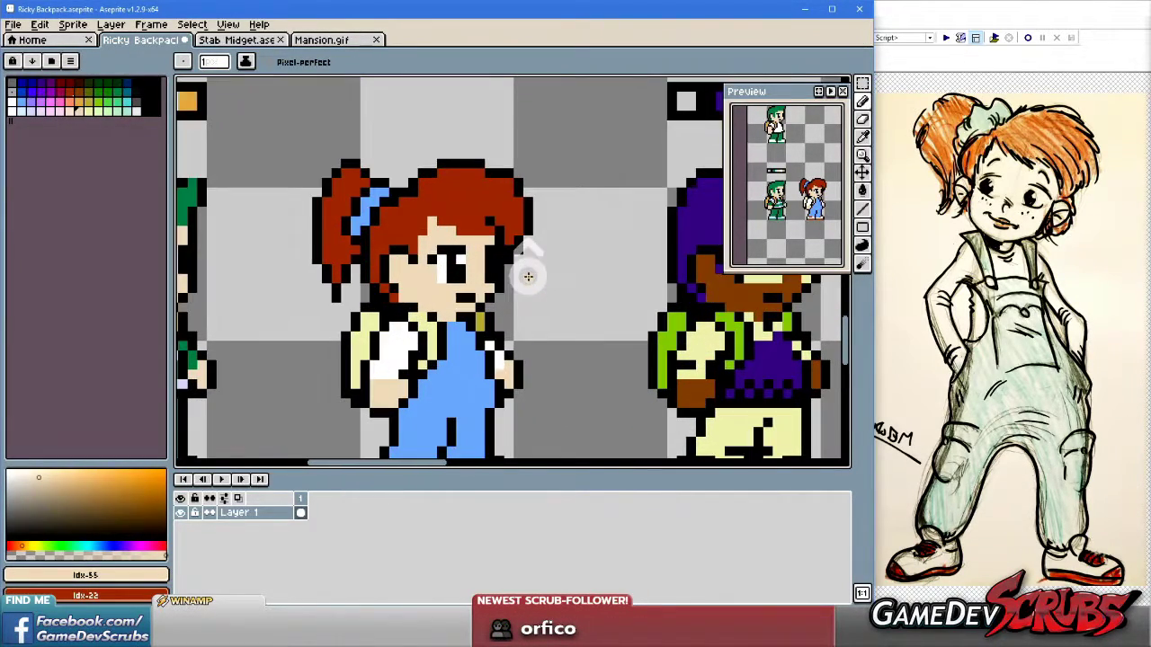
Draw a short black strand line in the front of the fringe and trim it with the red hair colour.
{"action": "left_click", "coordinate": [483, 210], "text": "alt"}
{"action": "left_click", "coordinate": [486, 219], "text": "alt"}
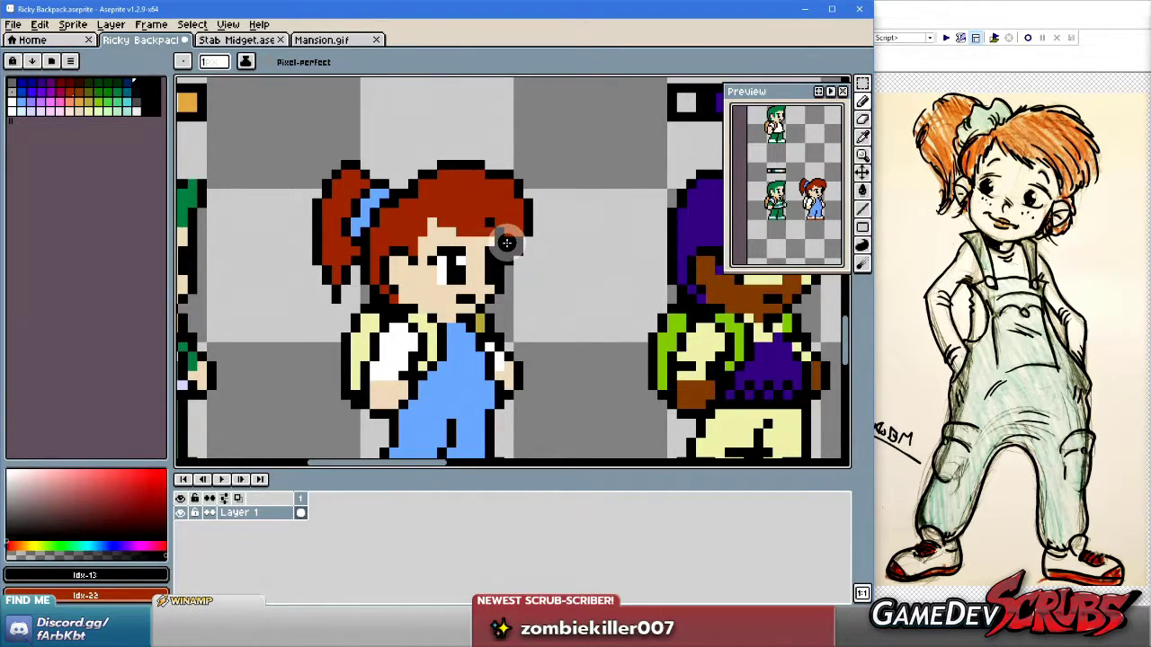
{"action": "scroll", "coordinate": [501, 242], "scroll_direction": "up", "scroll_amount": 1}
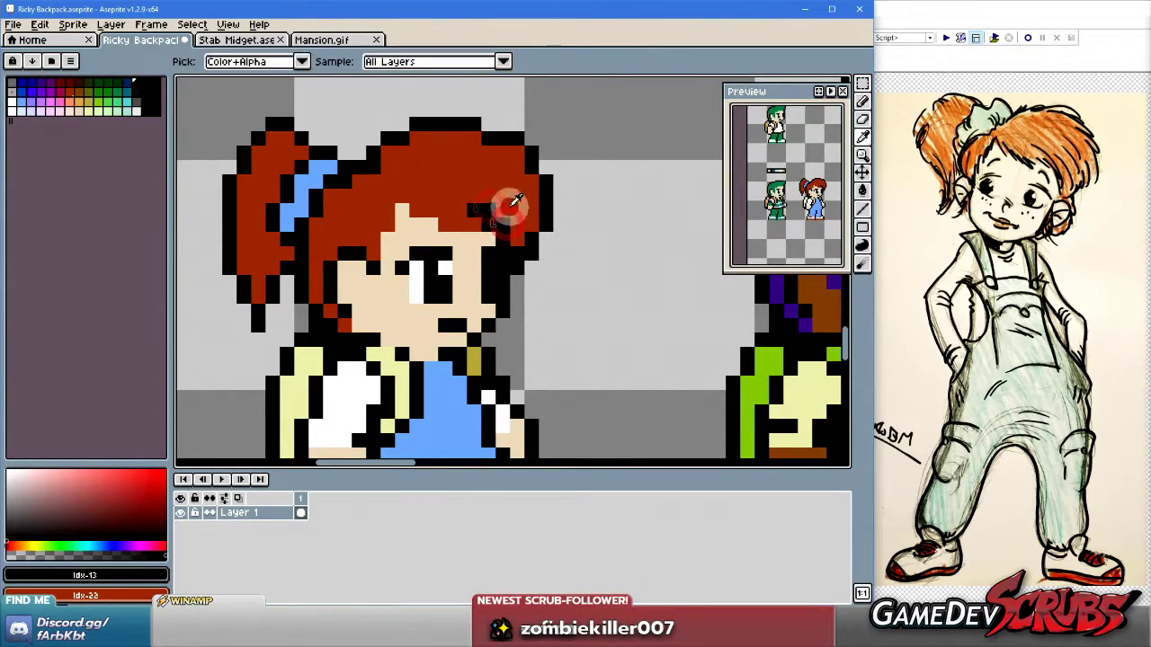
{"action": "left_click", "coordinate": [504, 205], "text": "alt"}
{"action": "scroll", "coordinate": [545, 255], "scroll_direction": "down", "scroll_amount": 1}
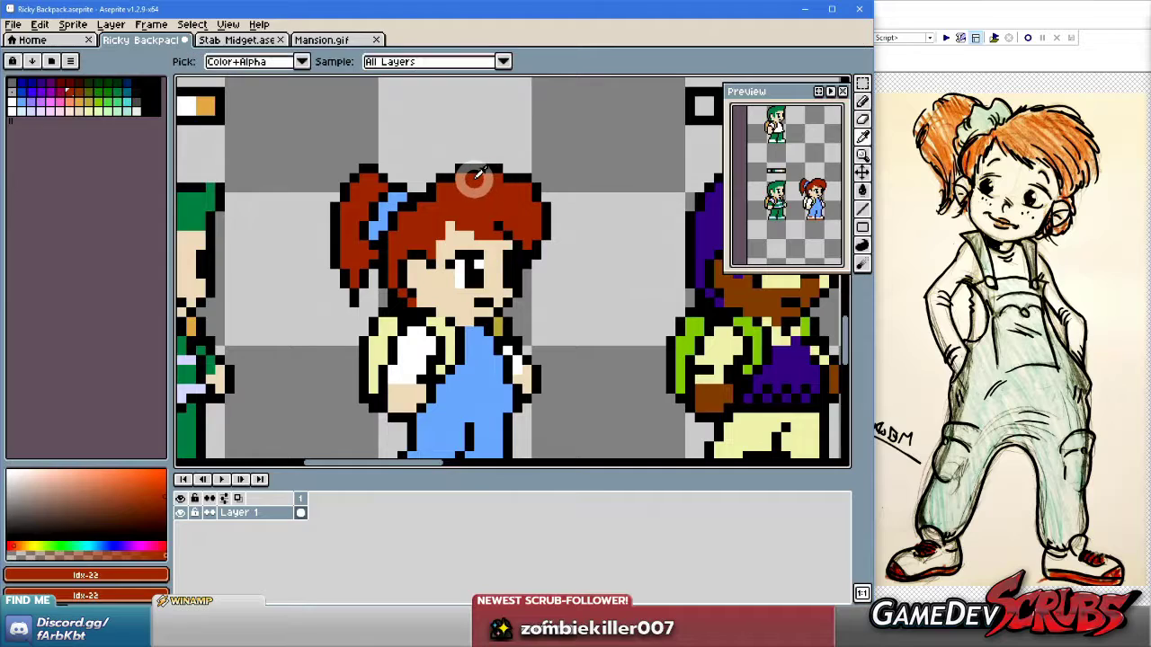
{"action": "left_click", "coordinate": [504, 203], "text": "alt"}
Try lowering the top of the girl's hair by one pixel, and undo the move.
{"action": "key", "text": "m"}
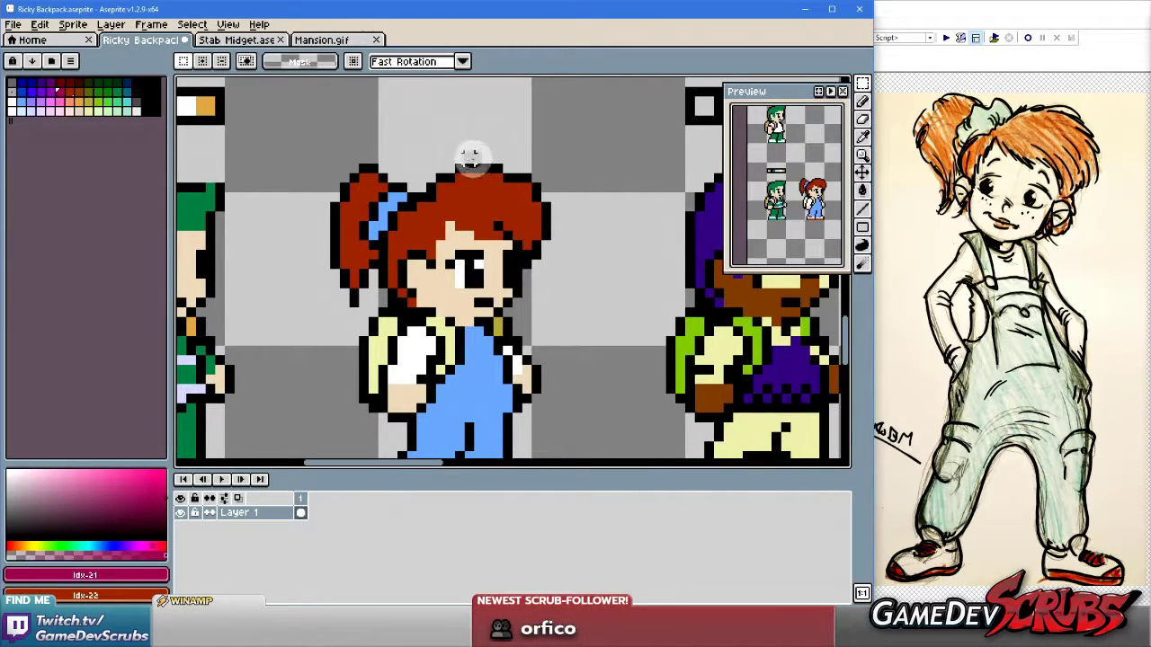
{"action": "mouse_move", "coordinate": [432, 142]}
{"action": "left_mouse_down"}
{"action": "mouse_move", "coordinate": [596, 182]}
{"action": "mouse_move", "coordinate": [601, 194]}
{"action": "left_mouse_up"}
{"action": "left_click_drag", "start_coordinate": [506, 186], "coordinate": [500, 192]}
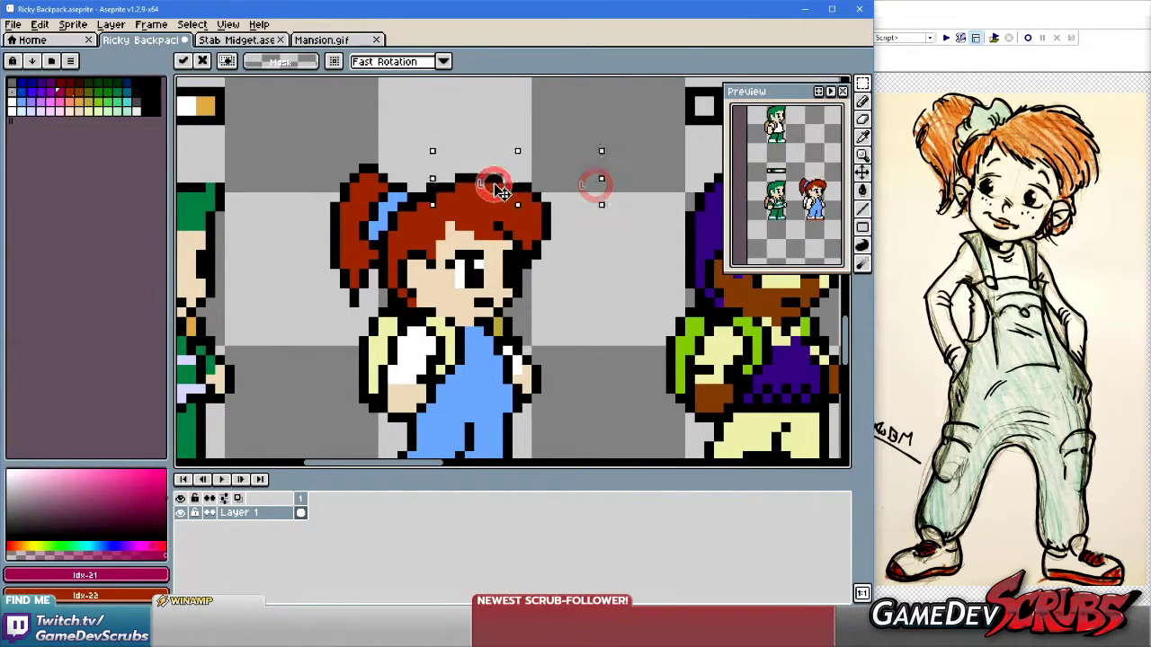
{"action": "left_click", "coordinate": [561, 234]}
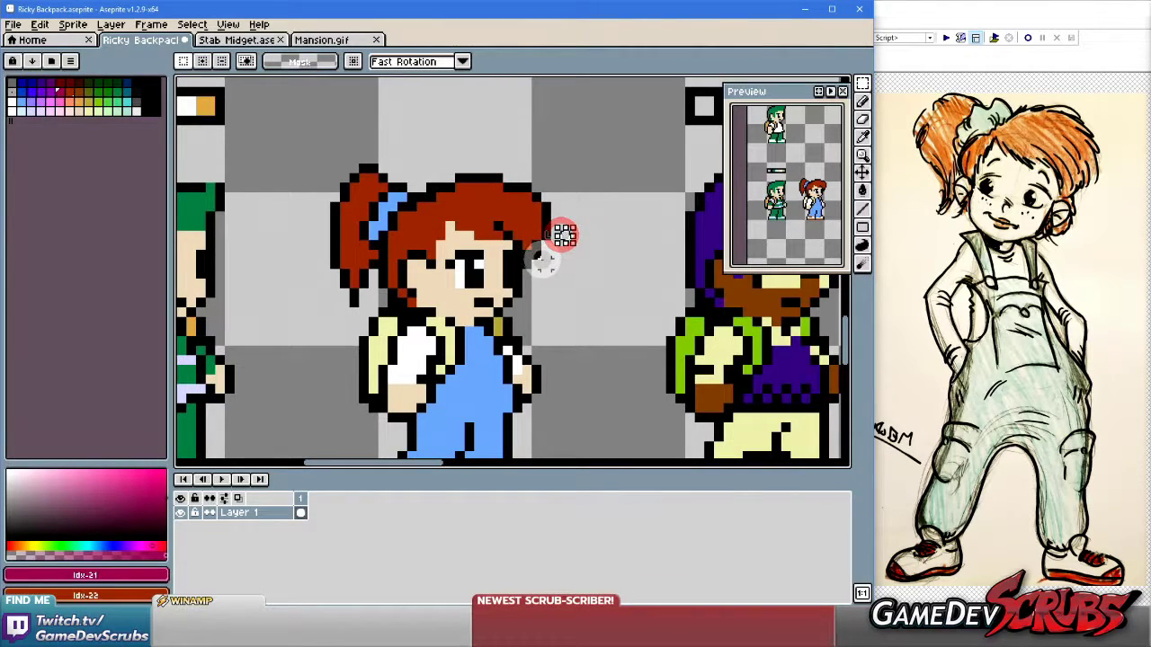
{"action": "scroll", "coordinate": [542, 261], "scroll_direction": "down", "scroll_amount": 2}
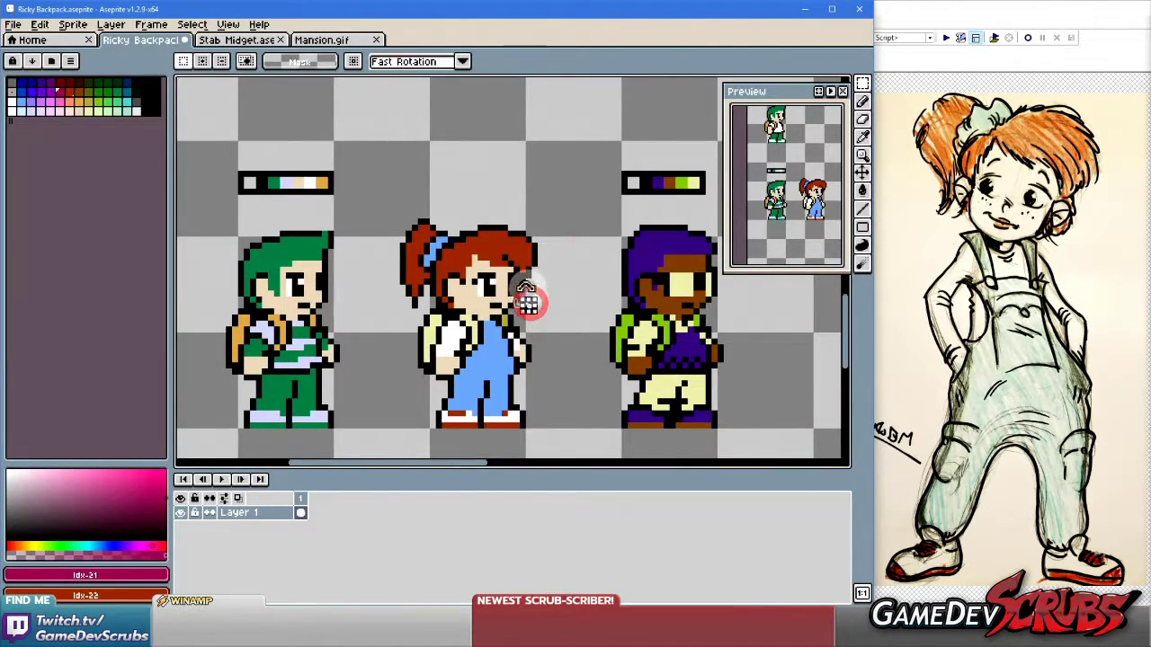
{"action": "scroll", "coordinate": [526, 288], "scroll_direction": "up", "scroll_amount": 1}
{"action": "key", "text": "ctrl+z"}
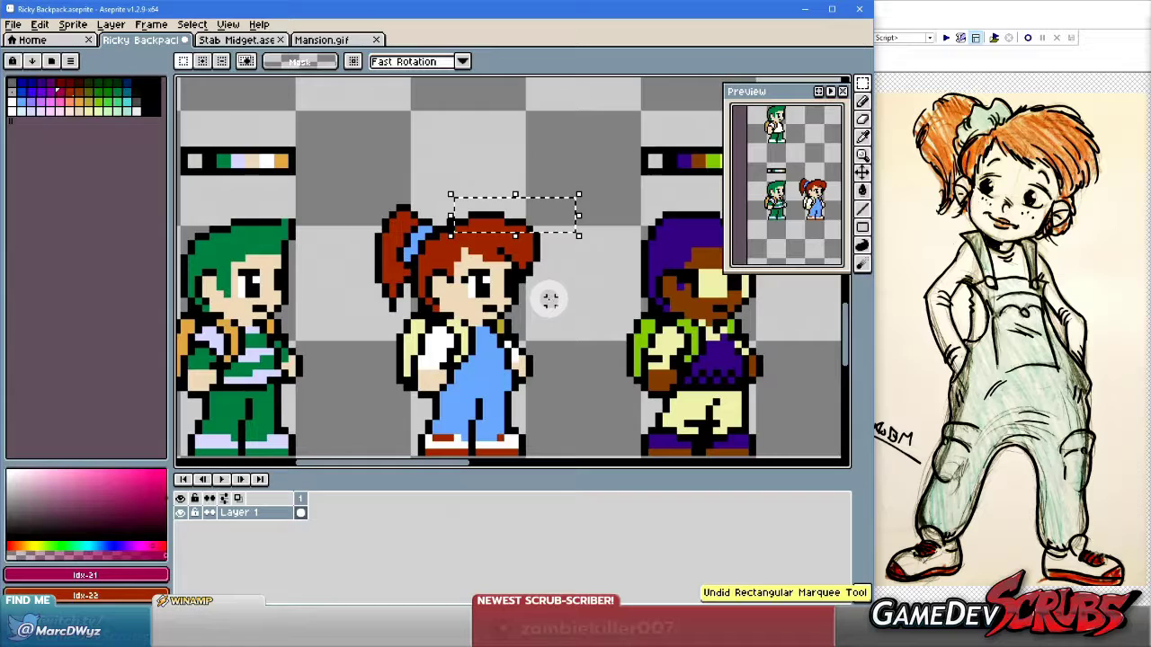
{"action": "key", "text": "ctrl+z"}
{"action": "right_click", "coordinate": [552, 282]}
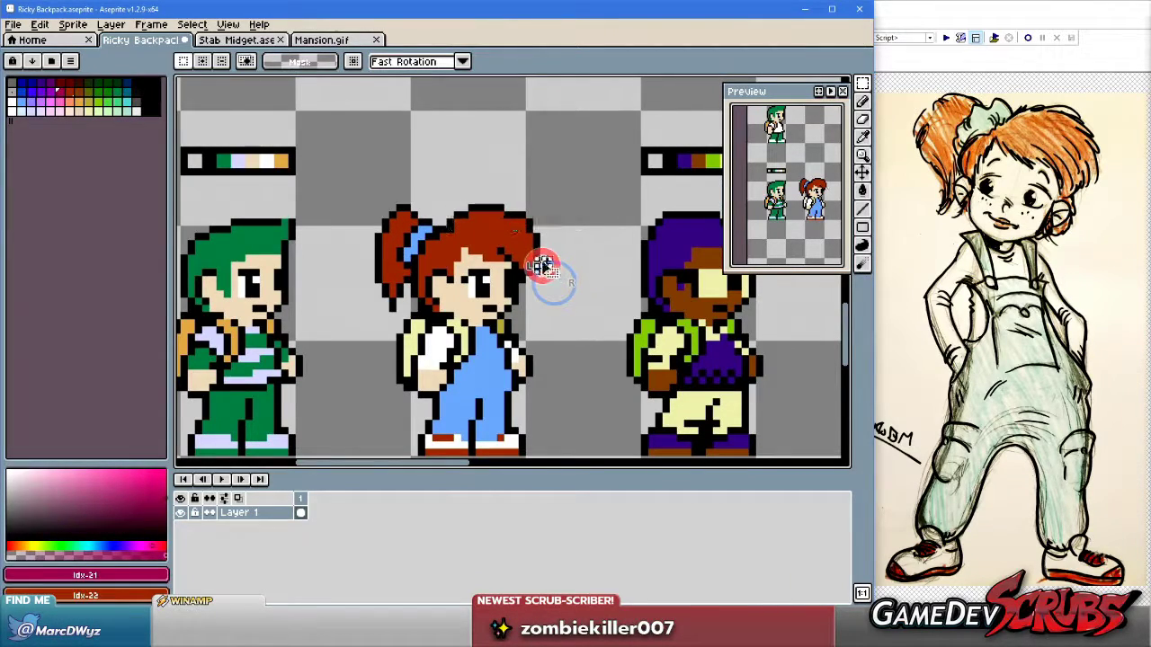
Select only the crown of the girl's hair, lower it by one pixel, and deselect it.
{"action": "left_click_drag", "start_coordinate": [451, 188], "coordinate": [543, 227]}
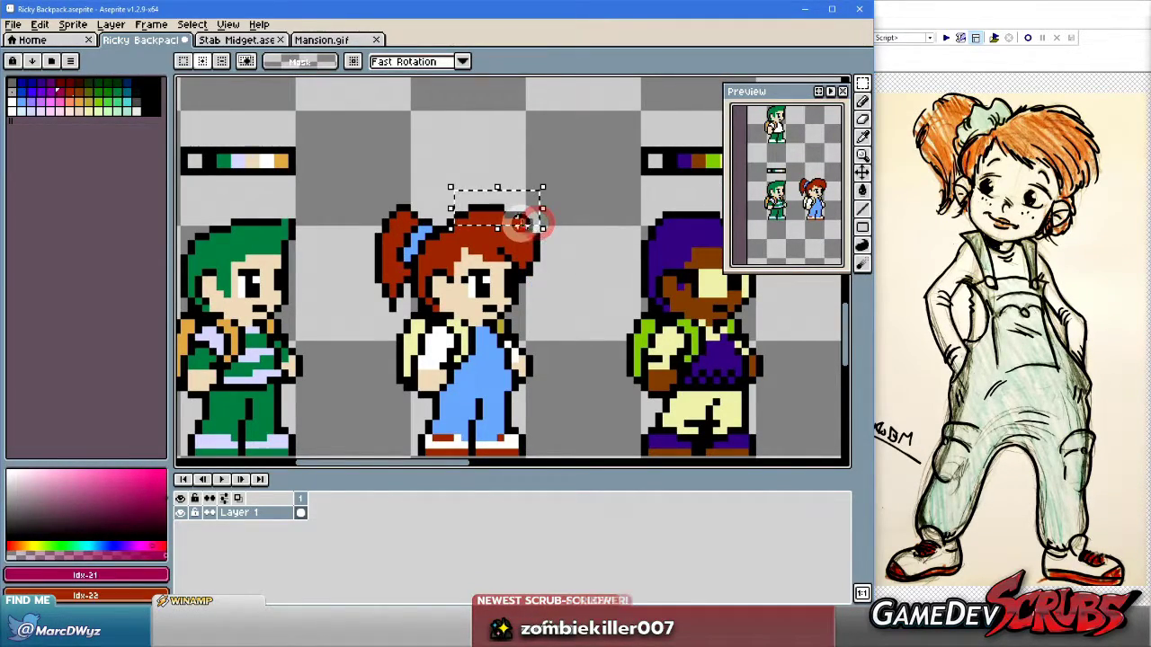
{"action": "left_click_drag", "start_coordinate": [544, 291], "coordinate": [532, 261]}
{"action": "left_click", "coordinate": [581, 324]}
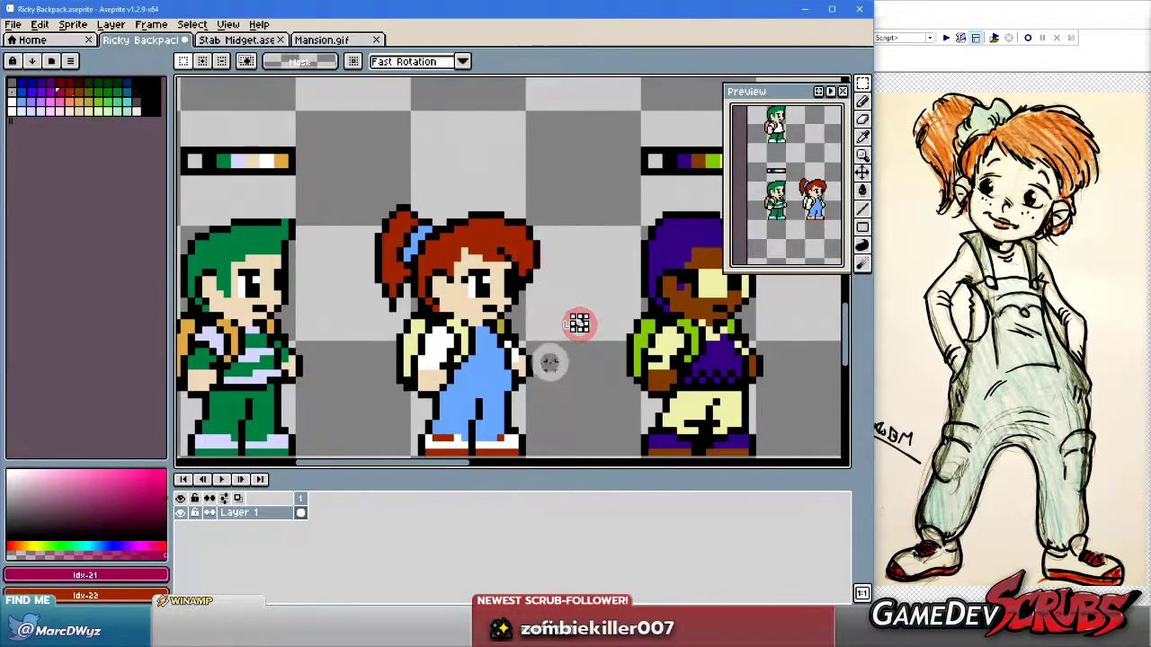
{"action": "scroll", "coordinate": [574, 329], "scroll_direction": "down", "scroll_amount": 1}
{"action": "scroll", "coordinate": [573, 329], "scroll_direction": "up", "scroll_amount": 1}
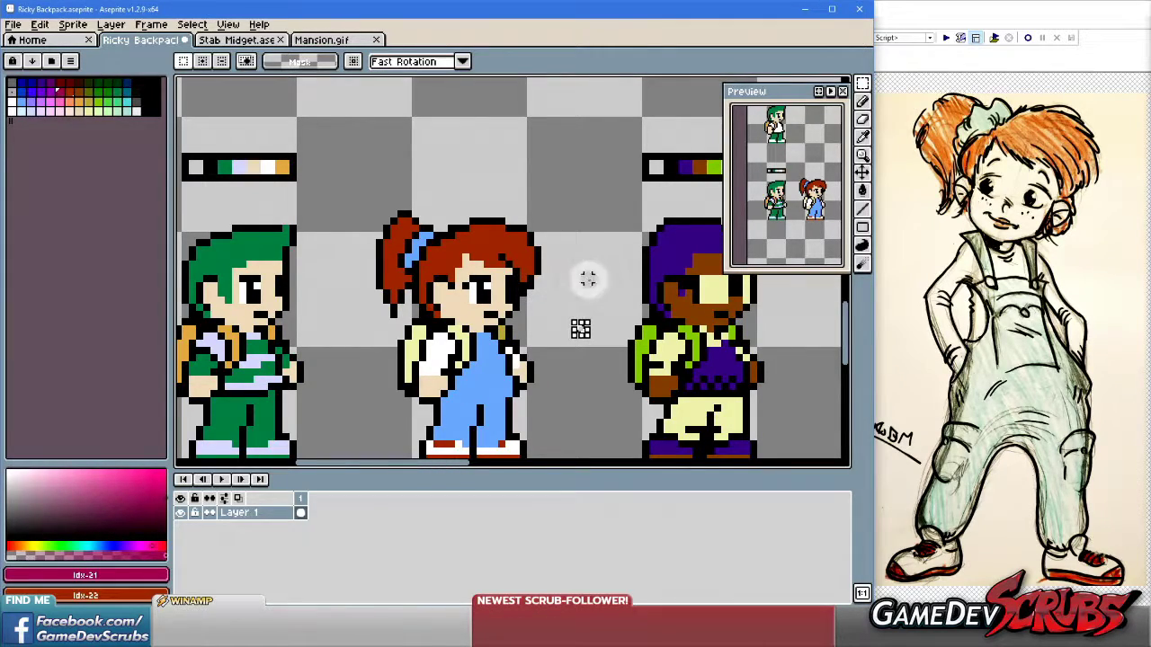
{"action": "scroll", "coordinate": [514, 257], "scroll_direction": "up", "scroll_amount": 1}
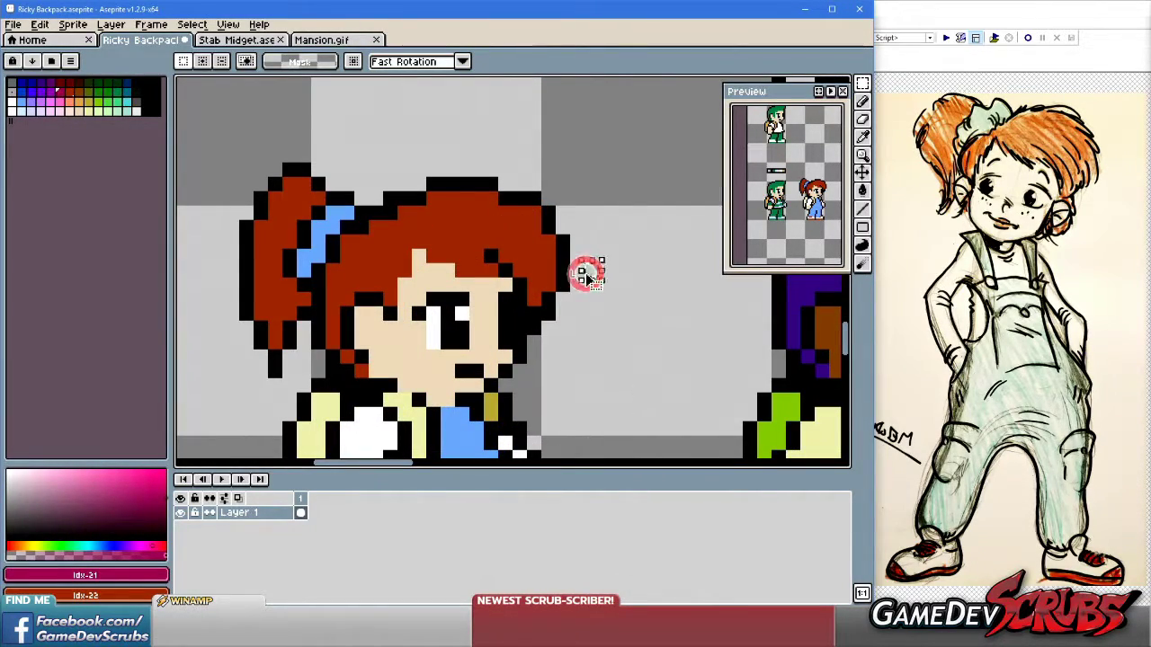
Smooth the top of the hair by extending its black outline one pixel at each end and filling beneath with red.
{"action": "key", "text": "b"}
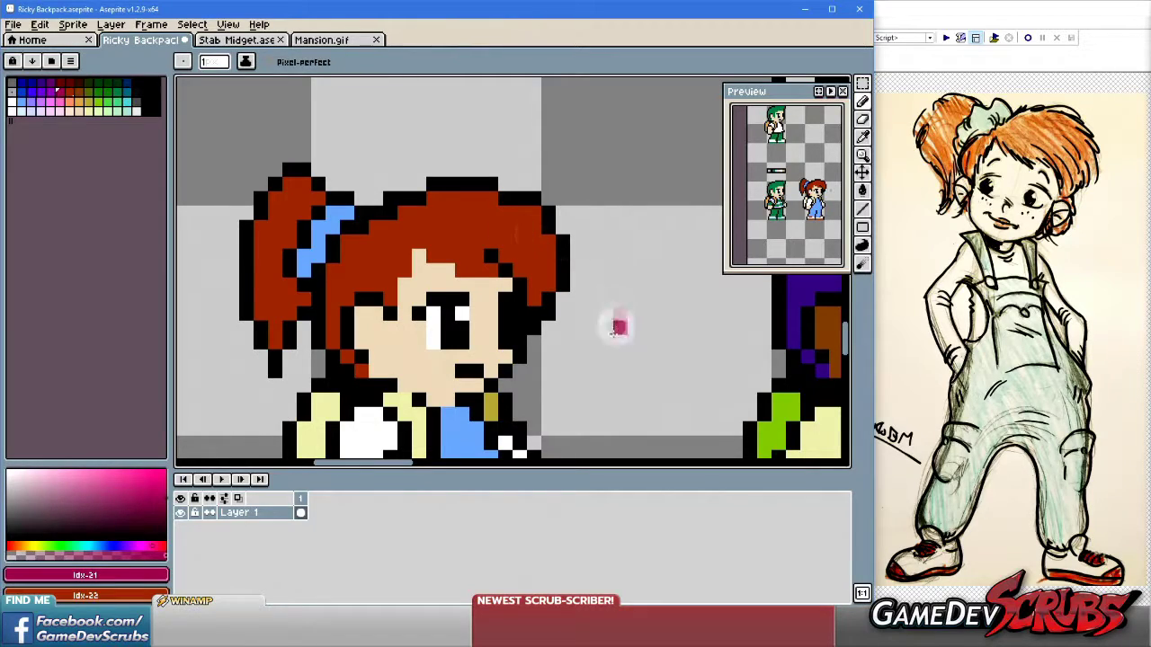
{"action": "left_click", "coordinate": [521, 219], "text": "alt"}
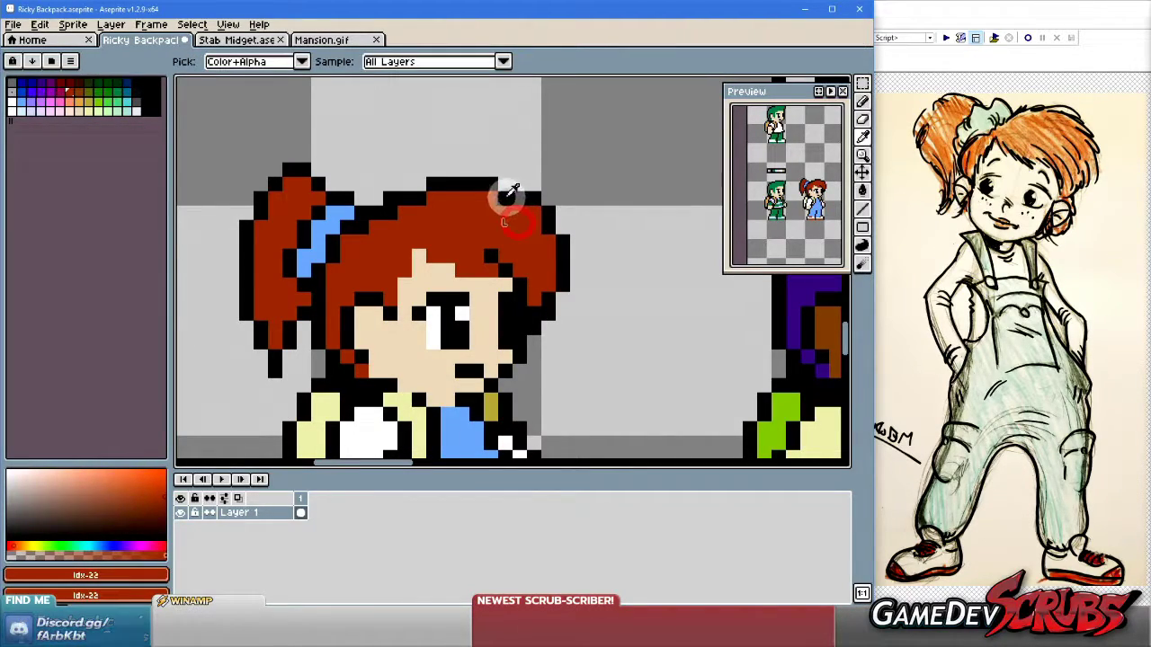
{"action": "right_click", "coordinate": [508, 196], "text": "alt"}
{"action": "left_click", "coordinate": [514, 195]}
{"action": "left_click", "coordinate": [415, 198]}
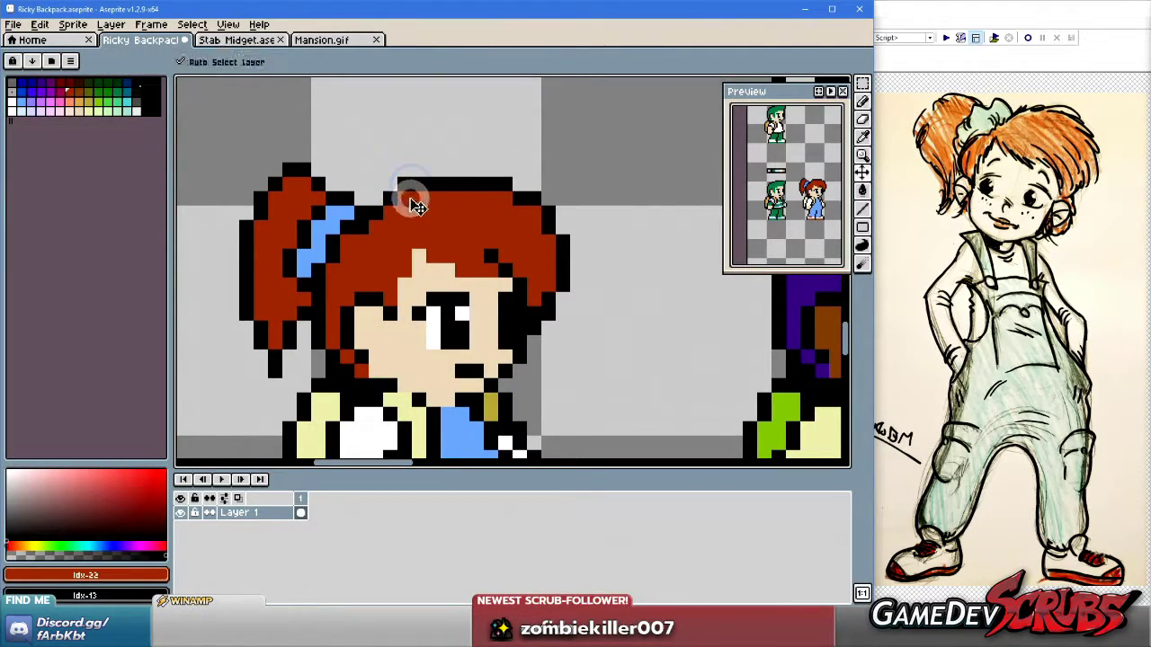
{"action": "left_click", "coordinate": [407, 195]}
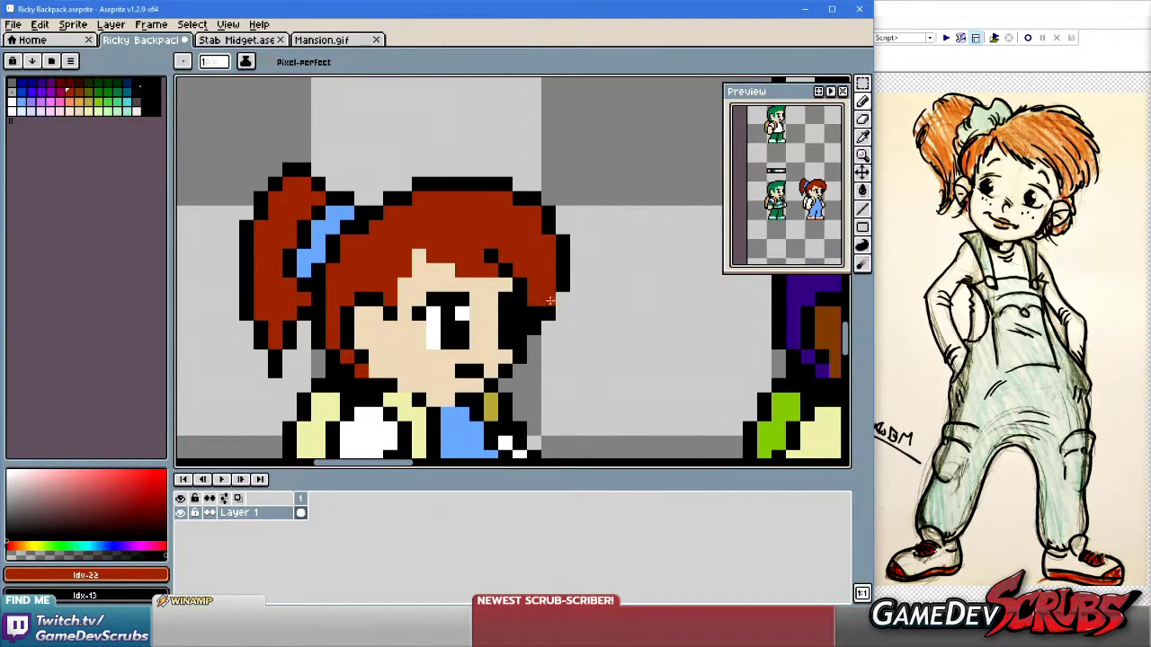
Select the girl's head and upper body, lower them by one pixel over the legs, and deselect them.
{"action": "scroll", "coordinate": [554, 299], "scroll_direction": "down", "scroll_amount": 3}
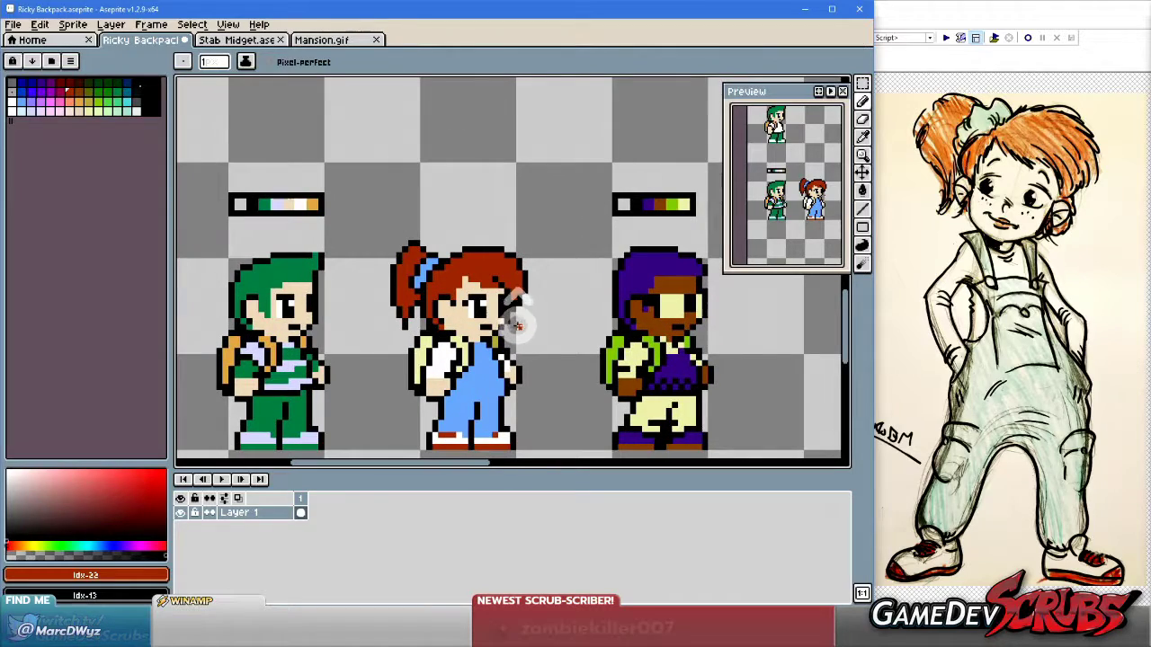
{"action": "key", "text": "m"}
{"action": "left_click_drag", "start_coordinate": [381, 225], "coordinate": [575, 406]}
{"action": "left_click_drag", "start_coordinate": [482, 364], "coordinate": [481, 373]}
{"action": "left_click", "coordinate": [546, 445]}
{"action": "scroll", "coordinate": [540, 437], "scroll_direction": "down", "scroll_amount": 1}
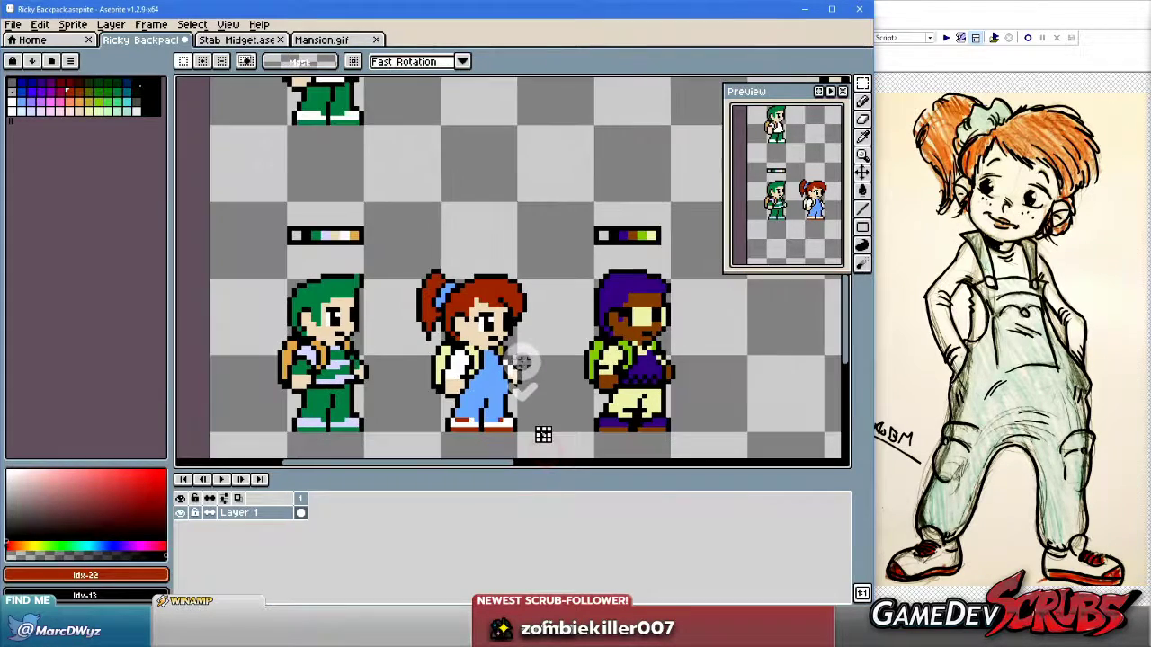
Try adjusting the ponytail-side end of the black outline on top of the girl's hair with red and black pixels.
{"action": "scroll", "coordinate": [502, 293], "scroll_direction": "up", "scroll_amount": 2}
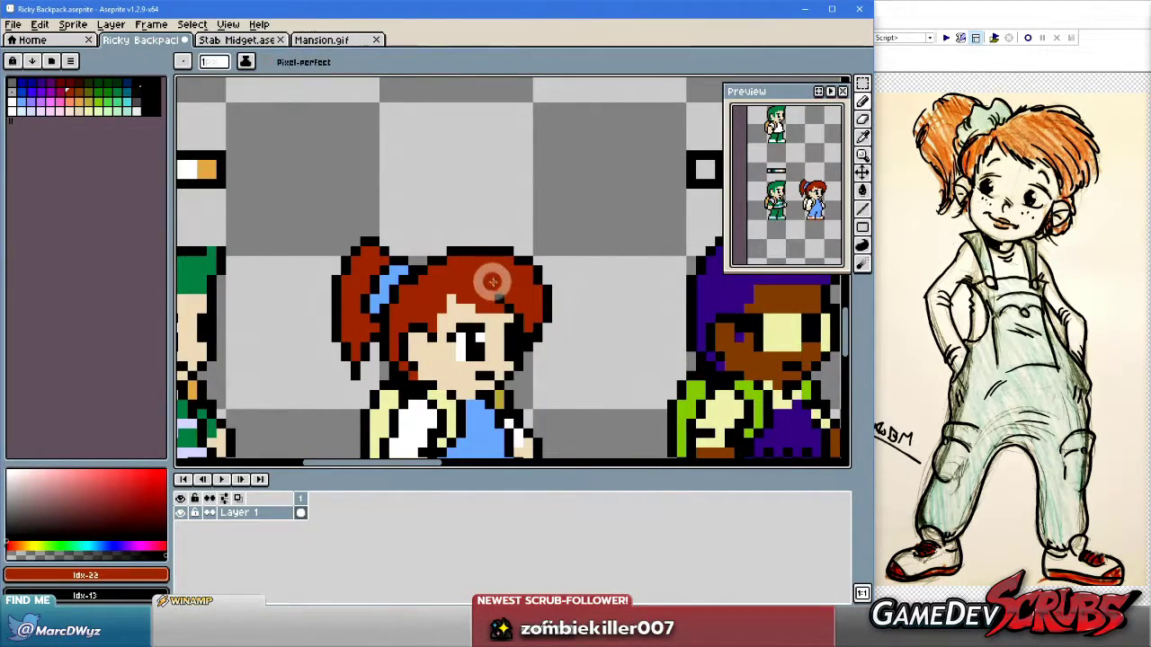
{"action": "scroll", "coordinate": [480, 265], "scroll_direction": "up", "scroll_amount": 1}
{"action": "key", "text": "i"}
{"action": "left_click", "coordinate": [452, 250]}
{"action": "key", "text": "b"}
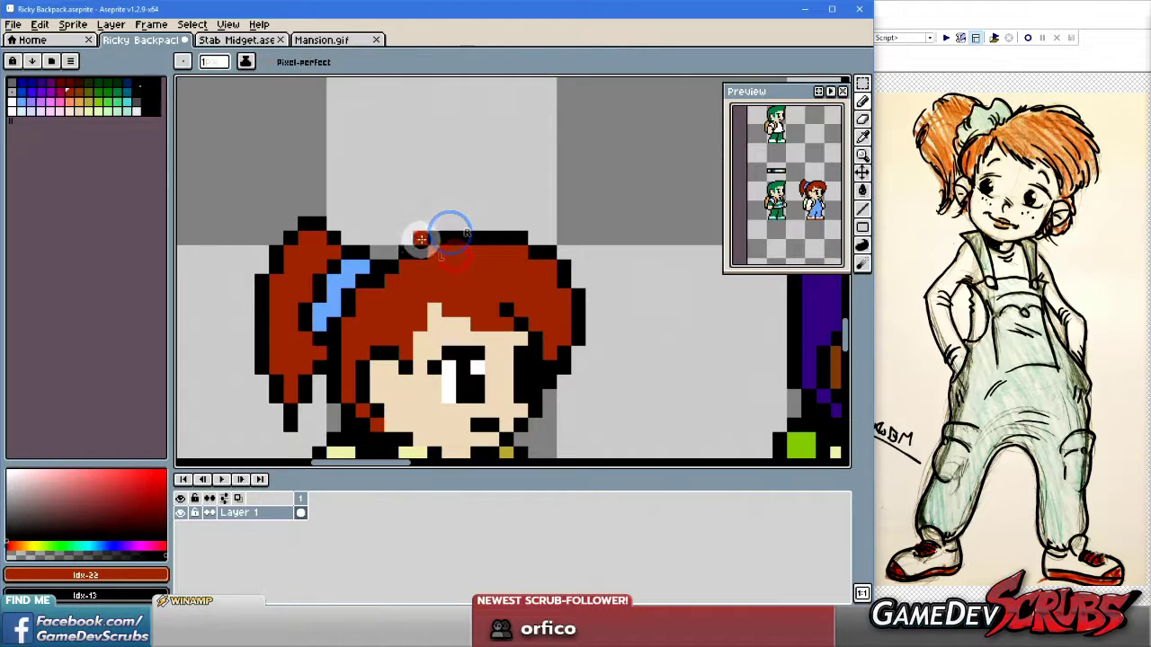
{"action": "right_click", "coordinate": [427, 237], "text": "alt"}
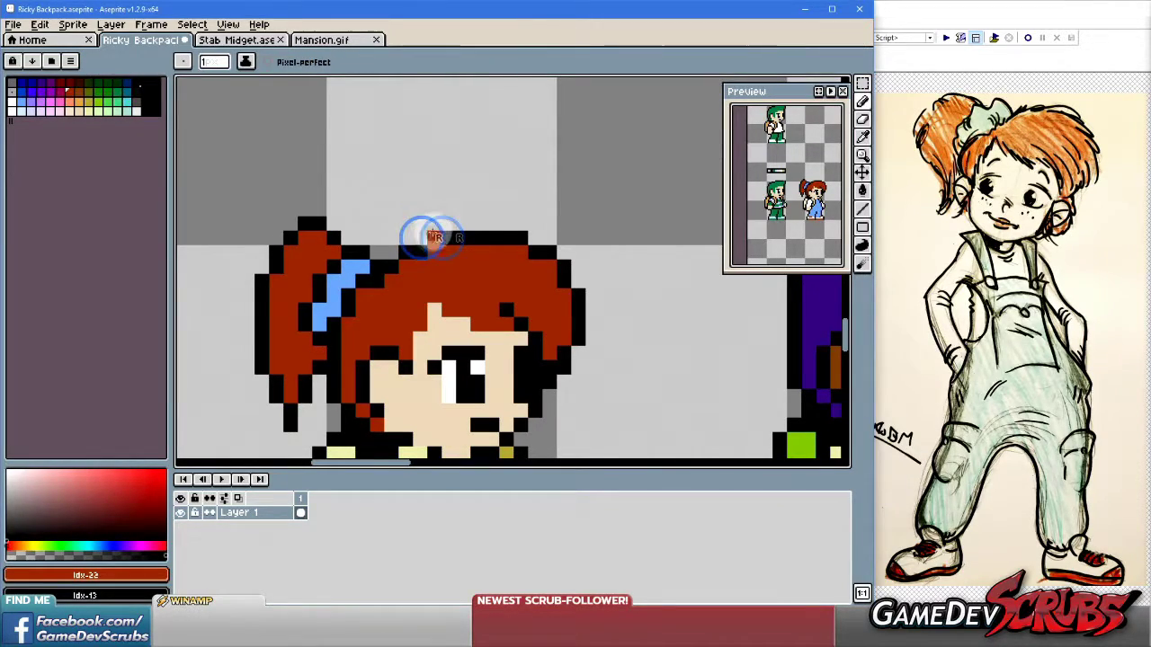
{"action": "left_click", "coordinate": [440, 238], "text": "alt"}
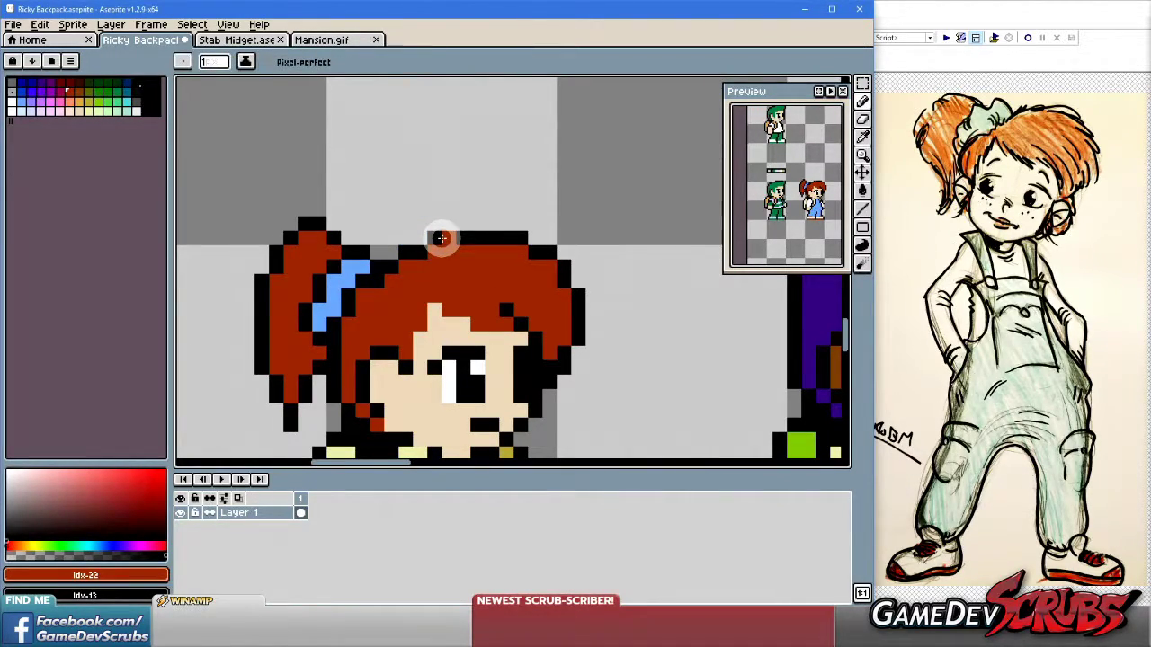
{"action": "left_click", "coordinate": [441, 238], "text": "alt"}
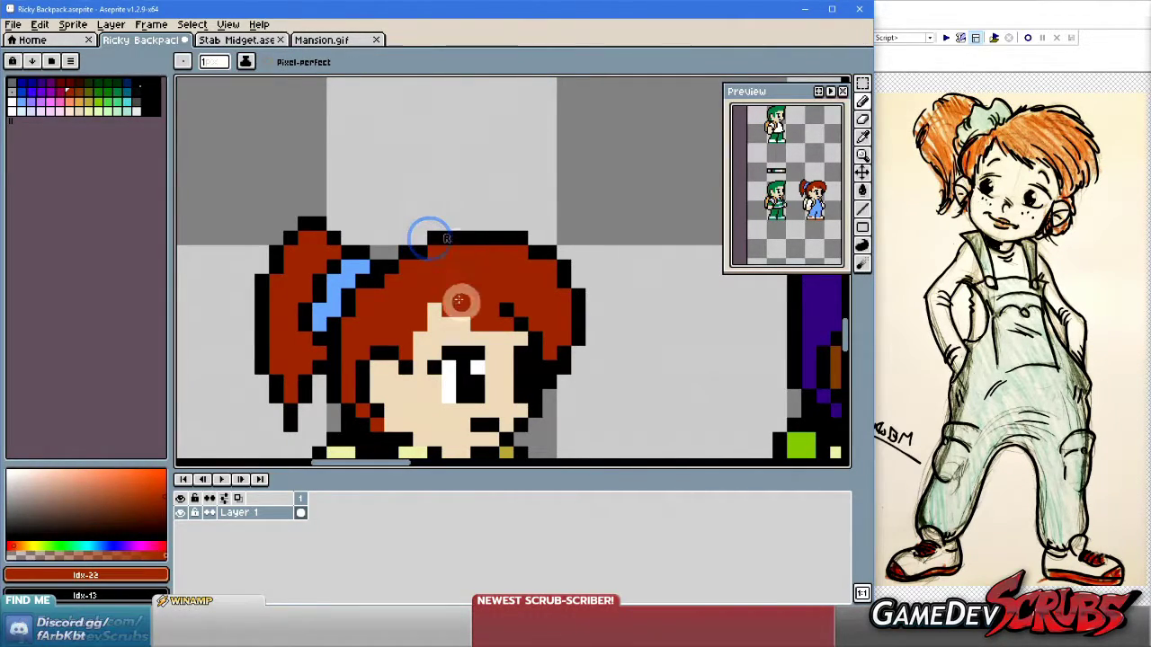
{"action": "scroll", "coordinate": [457, 301], "scroll_direction": "down", "scroll_amount": 4}
{"action": "key", "text": "ctrl"}
{"action": "scroll", "coordinate": [470, 296], "scroll_direction": "up", "scroll_amount": 4}
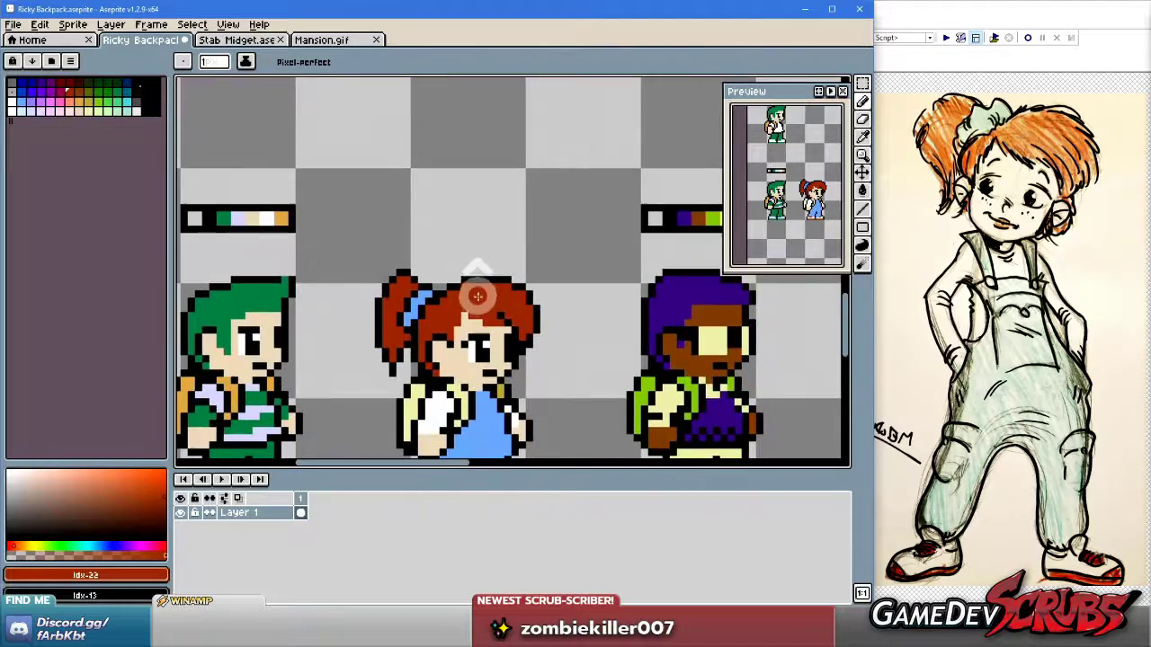
Redraw the crown's black outline one pixel higher, extend it down the forehead side, and paint over the old outline with red.
{"action": "right_click", "coordinate": [398, 288]}
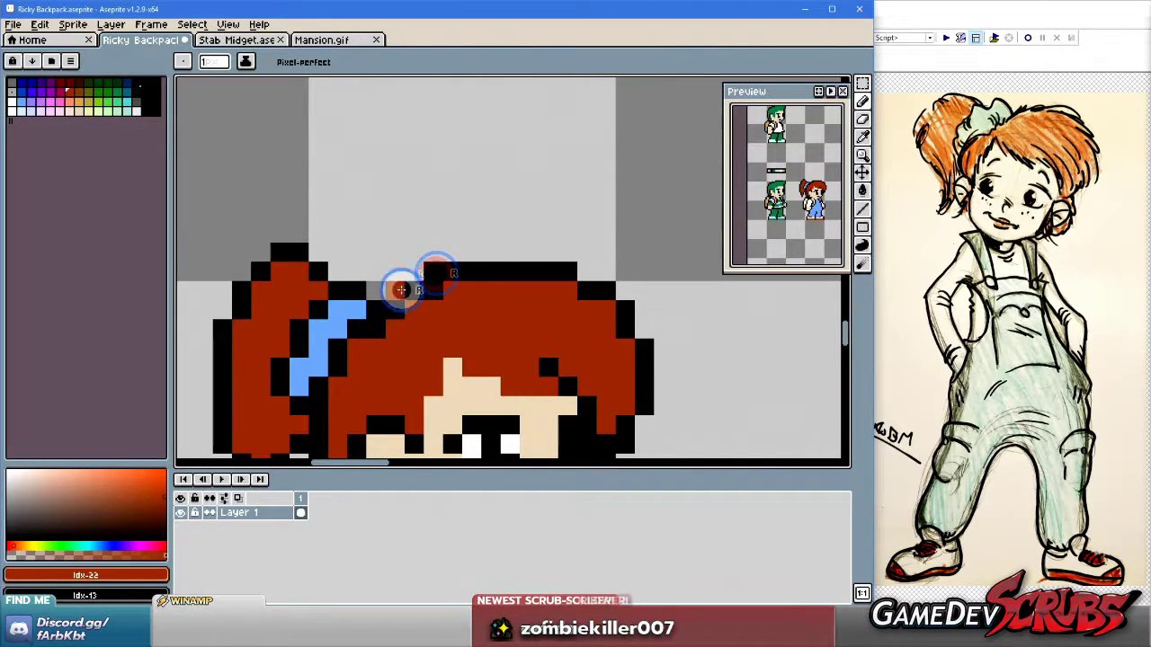
{"action": "left_click", "coordinate": [454, 265]}
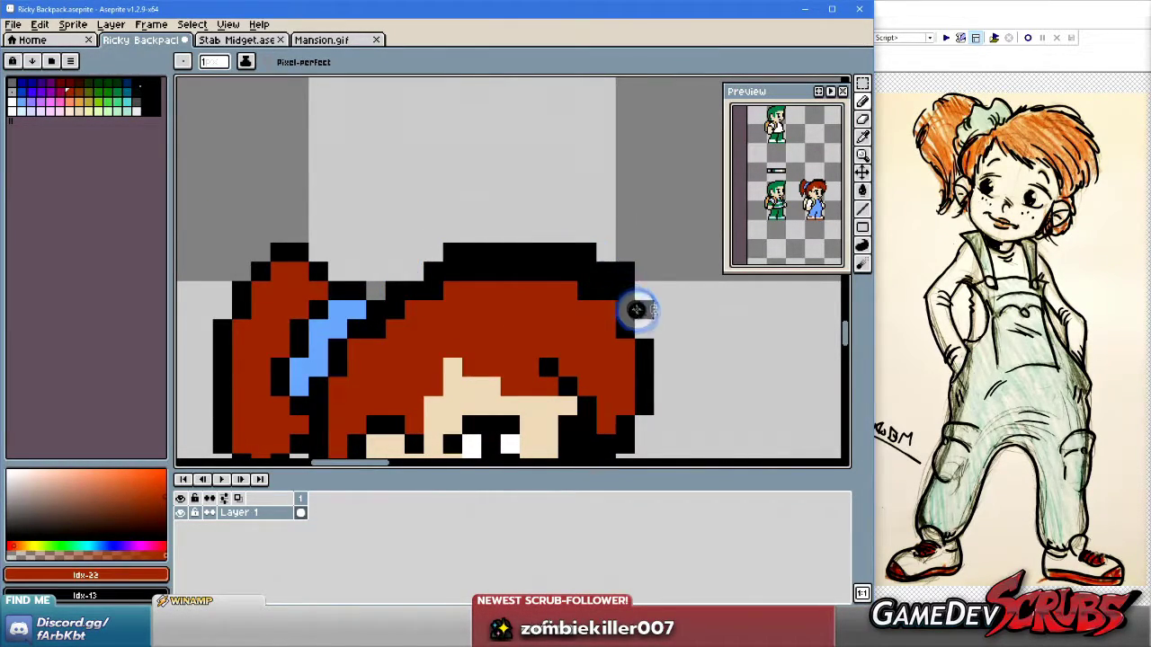
{"action": "scroll", "coordinate": [635, 306], "scroll_direction": "down", "scroll_amount": 2}
{"action": "scroll", "coordinate": [596, 348], "scroll_direction": "up", "scroll_amount": 1}
{"action": "left_click", "coordinate": [520, 292]}
{"action": "left_click", "coordinate": [482, 307]}
{"action": "right_click", "coordinate": [482, 302]}
{"action": "mouse_move", "coordinate": [471, 331]}
{"action": "left_mouse_down"}
{"action": "mouse_move", "coordinate": [530, 300]}
{"action": "mouse_move", "coordinate": [609, 298]}
{"action": "mouse_move", "coordinate": [634, 334]}
{"action": "left_mouse_up"}
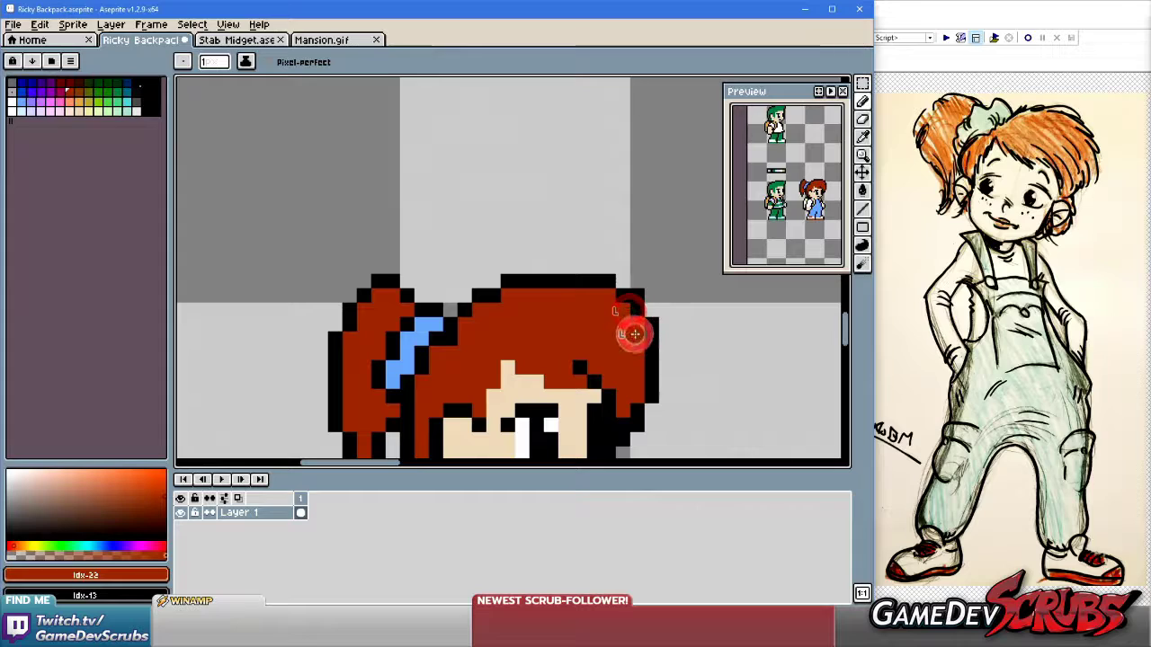
Paint over the black outline at the front edge of the girl's hair with the red hair color.
{"action": "scroll", "coordinate": [634, 334], "scroll_direction": "down", "scroll_amount": 2}
{"action": "scroll", "coordinate": [627, 282], "scroll_direction": "up", "scroll_amount": 2}
{"action": "middle_click", "coordinate": [602, 319]}
{"action": "right_click", "coordinate": [665, 261]}
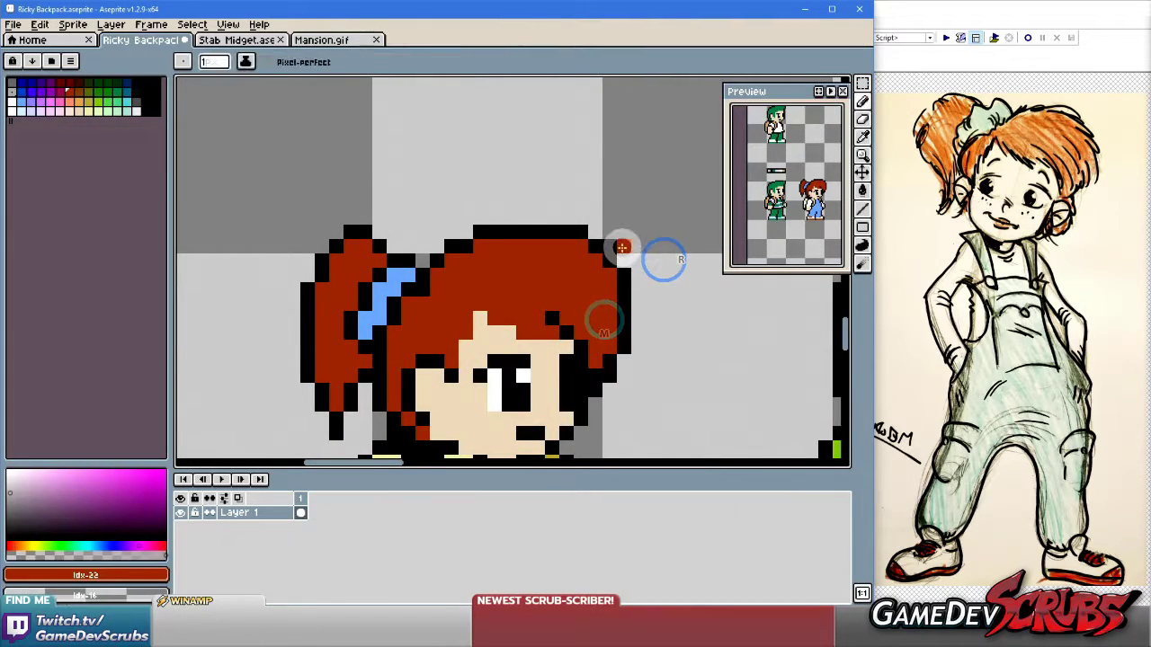
{"action": "scroll", "coordinate": [611, 243], "scroll_direction": "down", "scroll_amount": 2}
{"action": "scroll", "coordinate": [616, 309], "scroll_direction": "up", "scroll_amount": 2}
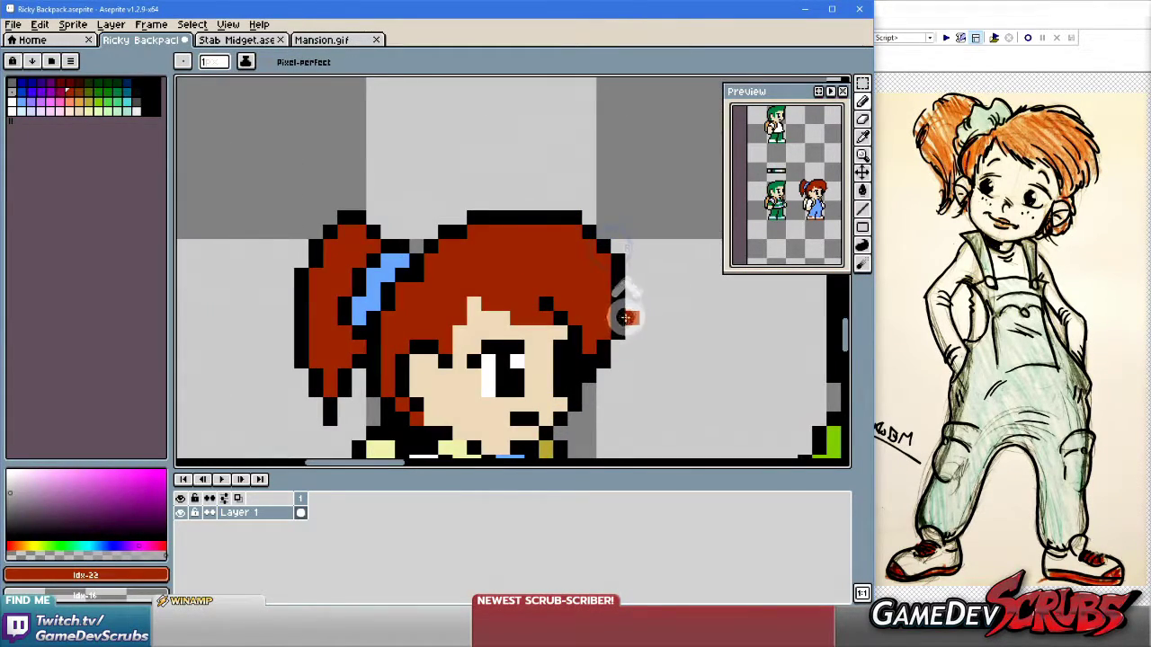
{"action": "left_click_drag", "start_coordinate": [616, 323], "coordinate": [630, 259]}
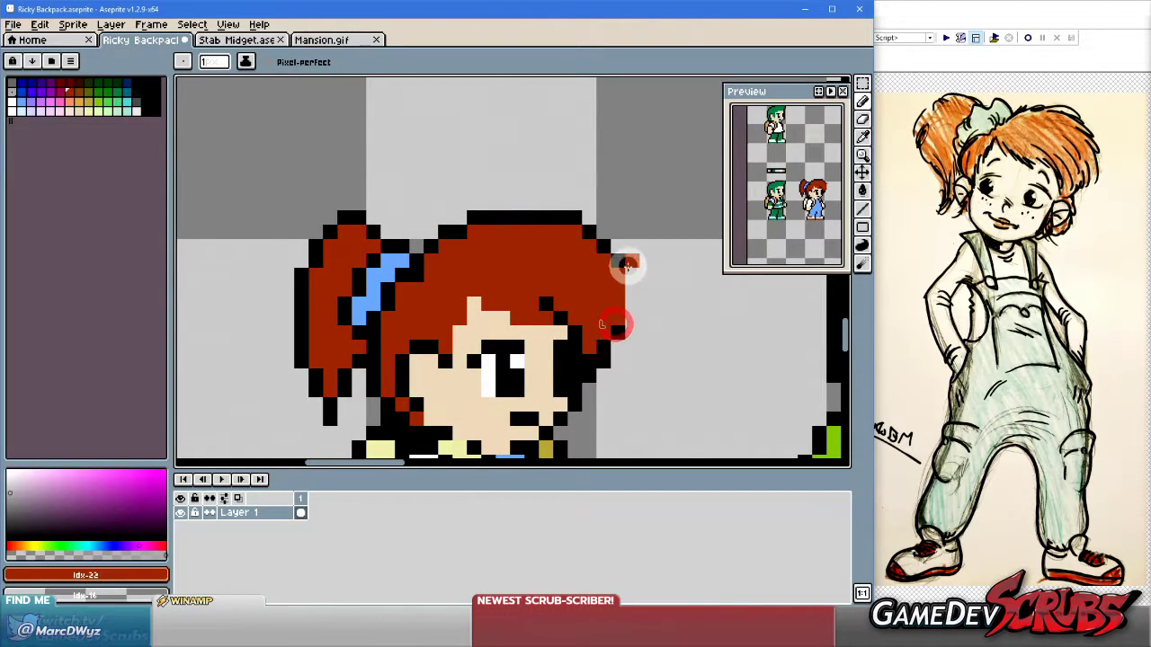
Redraw the front hair outline in black one pixel further out around the widened hair.
{"action": "right_click", "coordinate": [604, 239], "text": "alt"}
{"action": "right_click", "coordinate": [604, 232]}
{"action": "right_click", "coordinate": [630, 261]}
{"action": "right_click", "coordinate": [632, 297]}
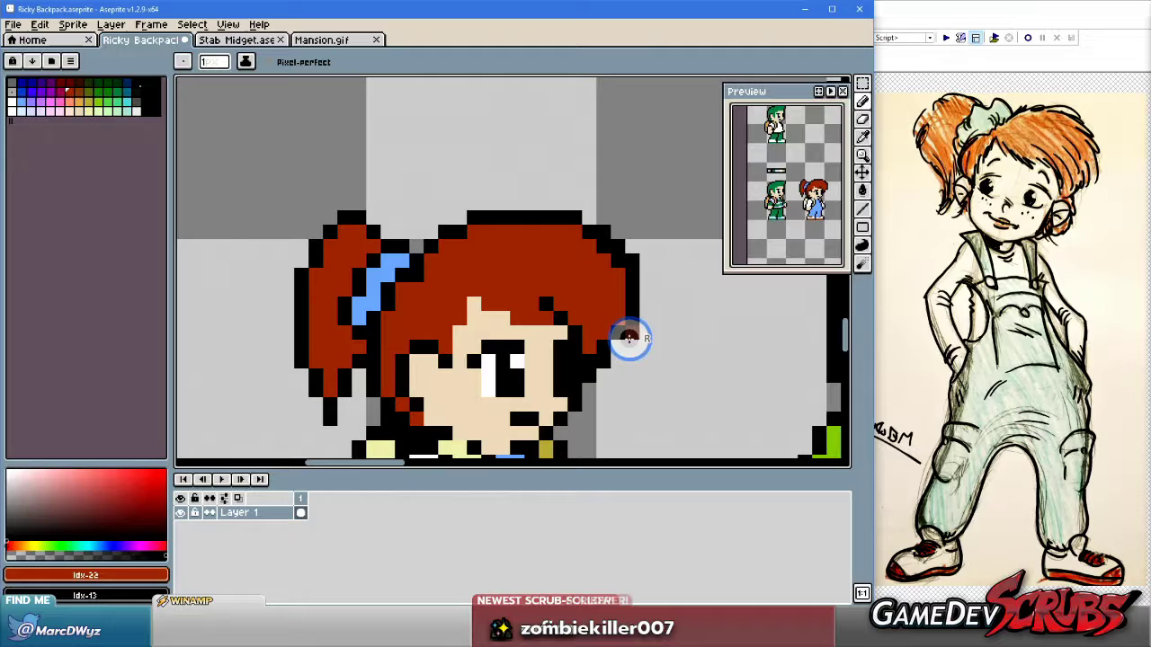
Move the front hair outline outward by another pixel in black and fill the previous outline pixels with red.
{"action": "right_click", "coordinate": [642, 306]}
{"action": "right_click", "coordinate": [644, 277]}
{"action": "right_click", "coordinate": [582, 365]}
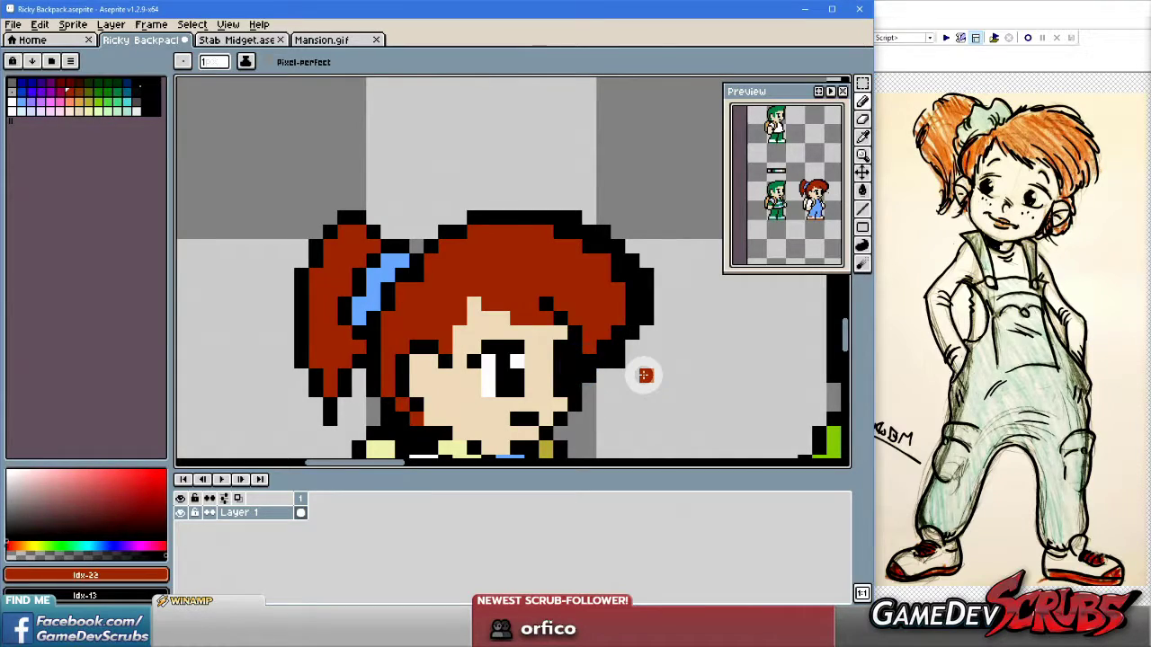
{"action": "right_click", "coordinate": [589, 362]}
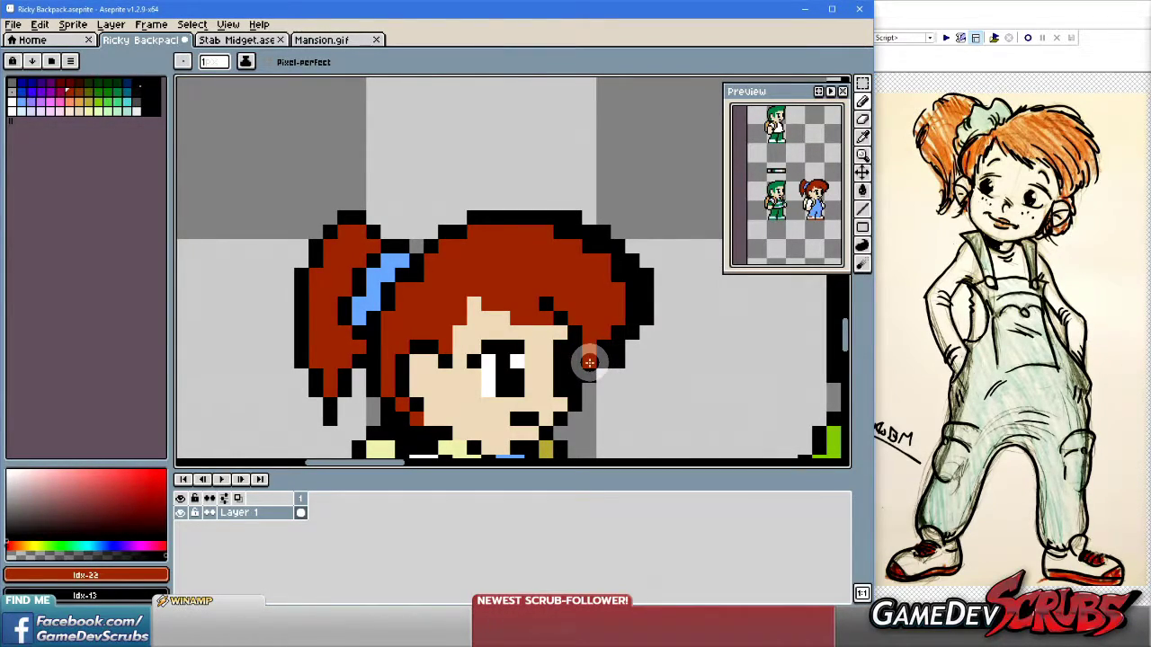
{"action": "left_click", "coordinate": [619, 338]}
{"action": "left_click", "coordinate": [616, 270]}
{"action": "left_click", "coordinate": [575, 244]}
Extend the front of the hair into a pointed tip with a black outline and red fill.
{"action": "right_click", "coordinate": [635, 324]}
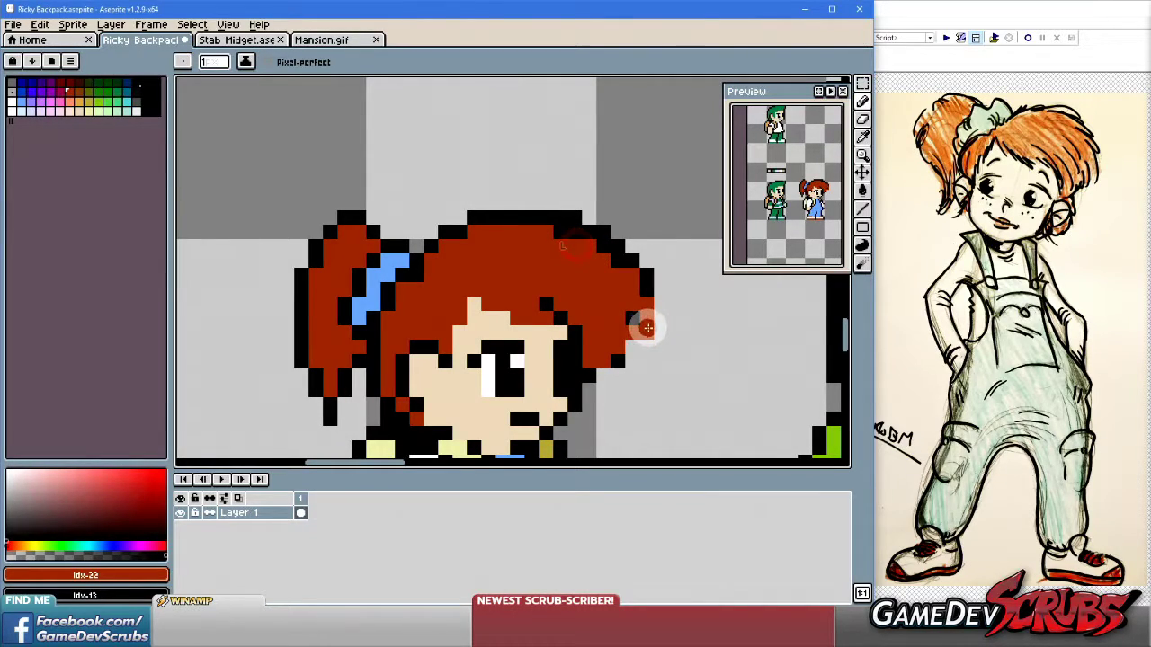
{"action": "left_click", "coordinate": [655, 304]}
{"action": "right_click", "coordinate": [663, 312]}
{"action": "left_click", "coordinate": [631, 312]}
{"action": "left_click", "coordinate": [618, 263]}
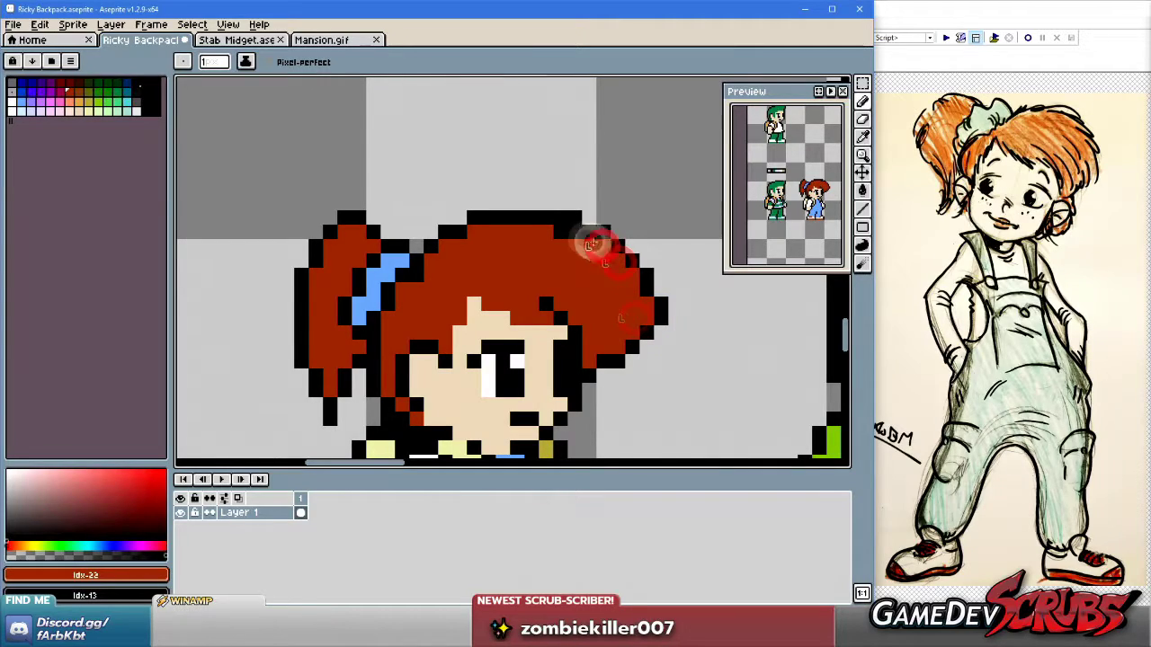
Select the front edge of the hair with the marquee and shift its pointed tip down by one pixel.
{"action": "scroll", "coordinate": [570, 231], "scroll_direction": "down", "scroll_amount": 3}
{"action": "scroll", "coordinate": [569, 231], "scroll_direction": "up", "scroll_amount": 3}
{"action": "left_click", "coordinate": [665, 348]}
{"action": "key", "text": "m"}
{"action": "mouse_move", "coordinate": [735, 430]}
{"action": "left_mouse_down"}
{"action": "mouse_move", "coordinate": [629, 209]}
{"action": "mouse_move", "coordinate": [663, 200]}
{"action": "left_mouse_up"}
{"action": "left_click", "coordinate": [673, 328]}
{"action": "left_click_drag", "start_coordinate": [680, 329], "coordinate": [682, 349]}
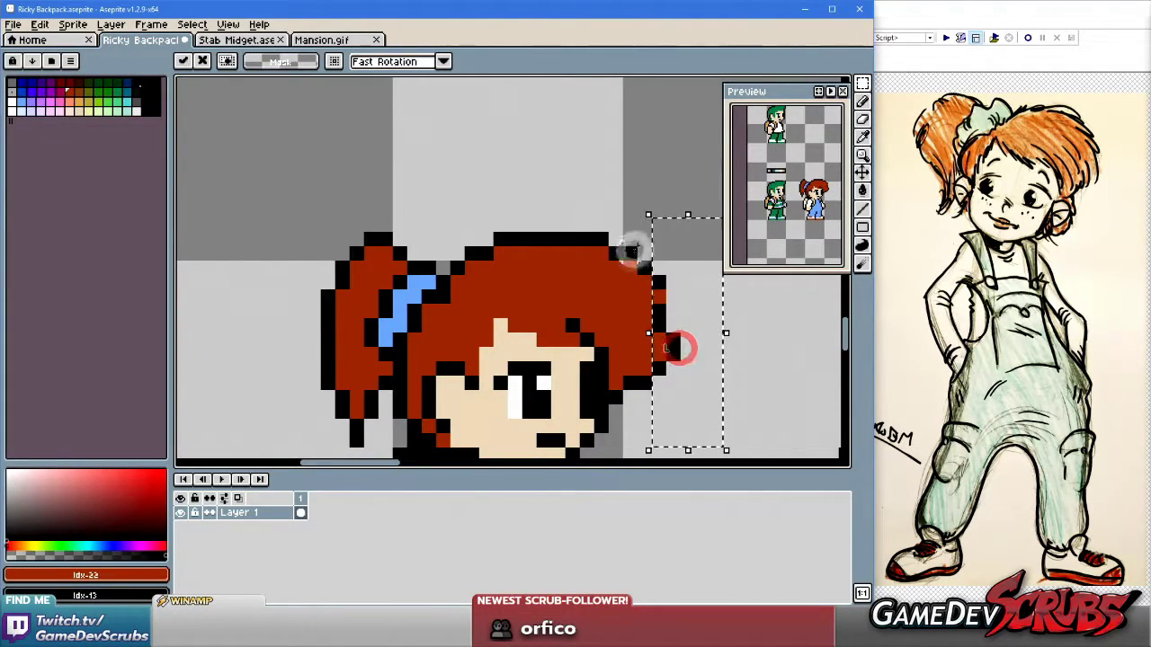
{"action": "left_click", "coordinate": [709, 380]}
Select the front edge of the hair, add the crown to the selection, and move these parts inward to narrow the hair.
{"action": "left_click", "coordinate": [717, 336]}
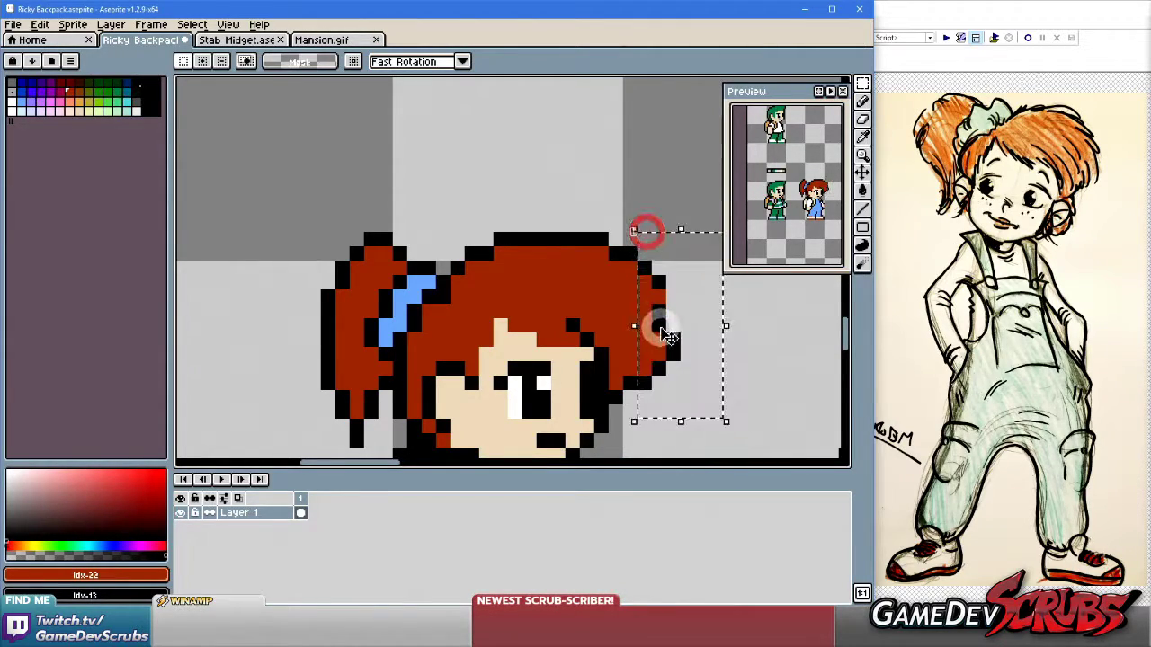
{"action": "left_click_drag", "start_coordinate": [667, 336], "coordinate": [654, 335]}
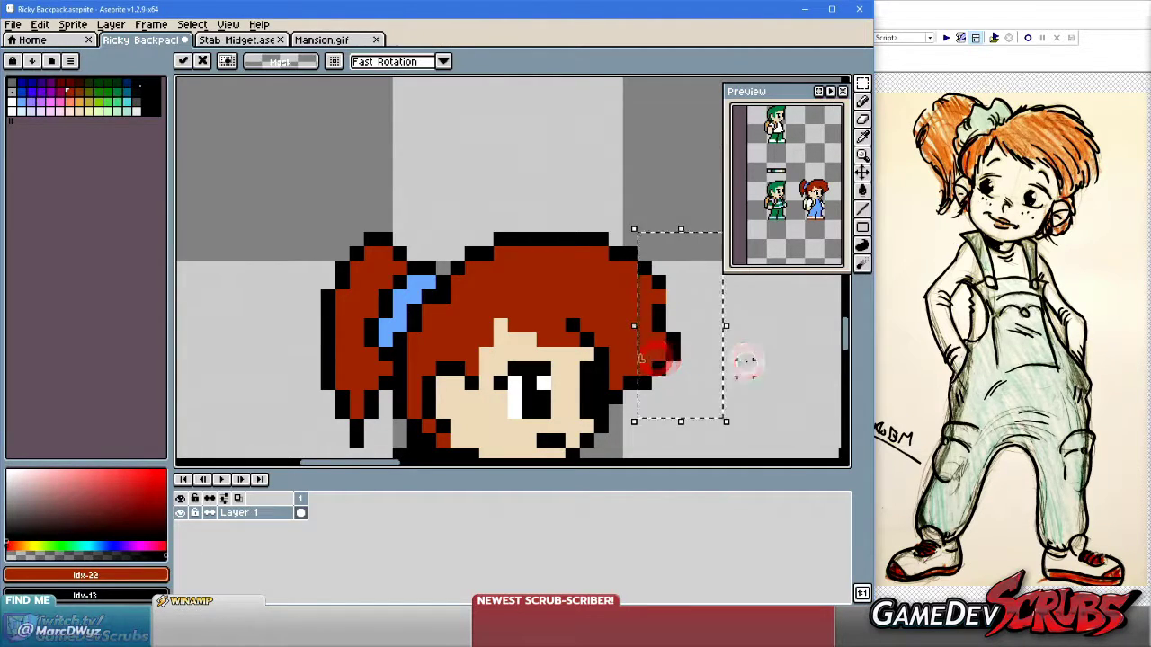
{"action": "key", "text": "Return"}
{"action": "scroll", "coordinate": [654, 359], "scroll_direction": "down", "scroll_amount": 3}
{"action": "scroll", "coordinate": [632, 352], "scroll_direction": "up", "scroll_amount": 2}
{"action": "scroll", "coordinate": [611, 333], "scroll_direction": "up", "scroll_amount": 2}
{"action": "left_click_drag", "start_coordinate": [643, 331], "coordinate": [630, 333]}
{"action": "left_click_drag", "start_coordinate": [539, 212], "coordinate": [625, 292], "text": "shift"}
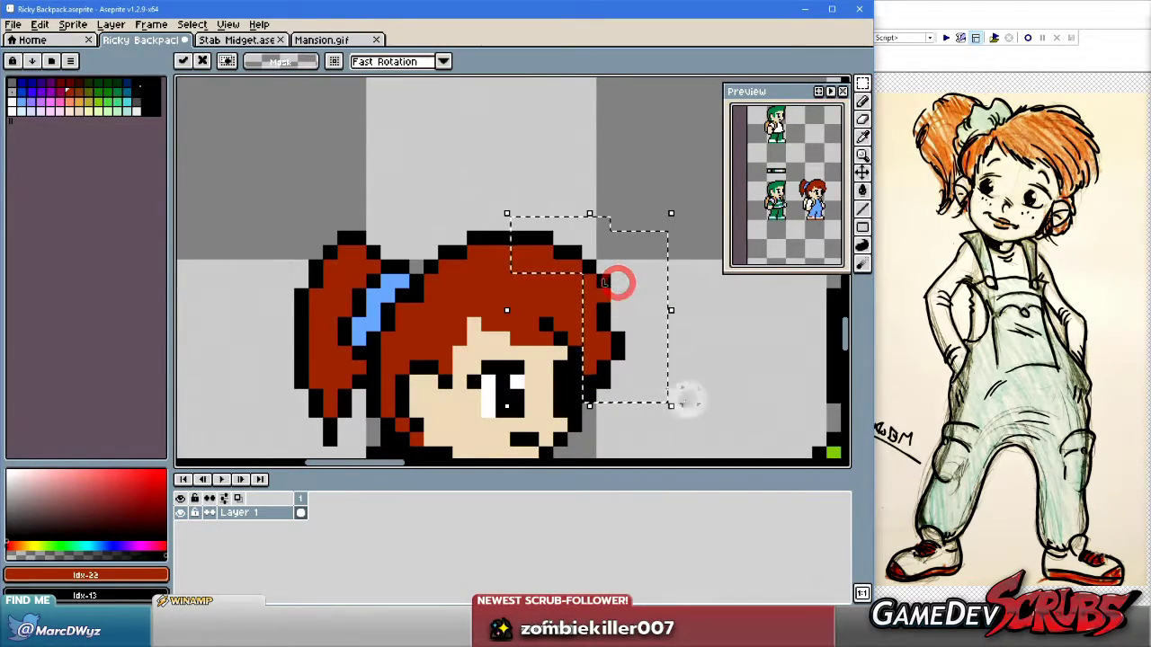
{"action": "left_click", "coordinate": [724, 385]}
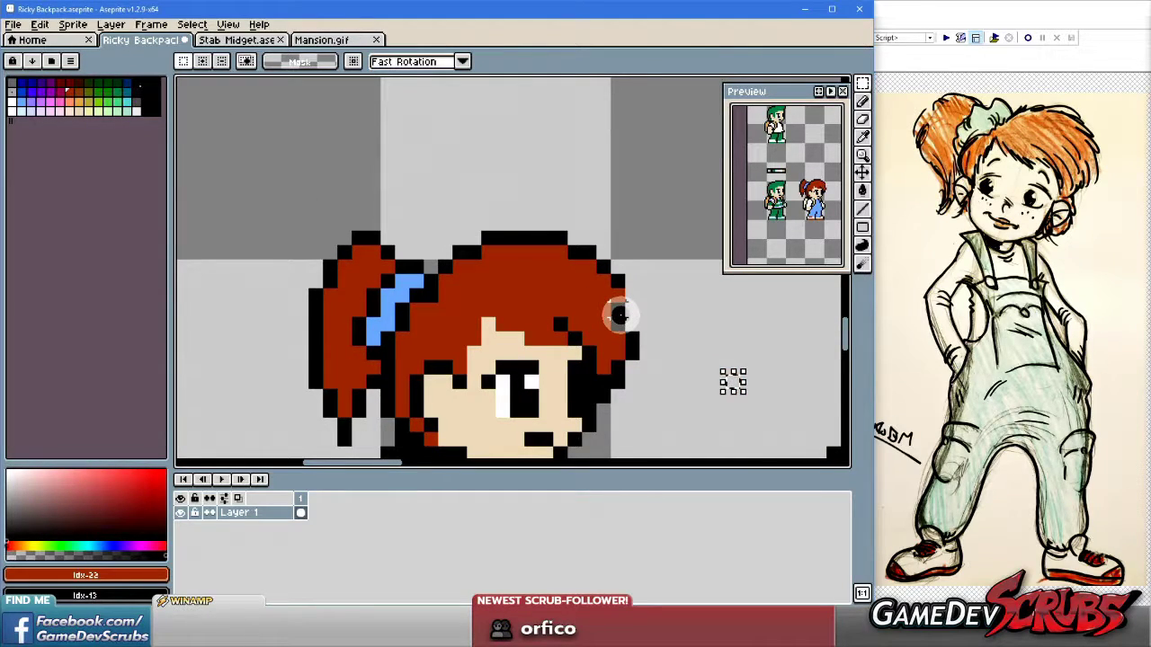
Draw a small protruding red tuft with a black outline at the front of the hair and clear its inner outline pixel.
{"action": "key", "text": "b"}
{"action": "left_click", "coordinate": [608, 308], "text": "alt"}
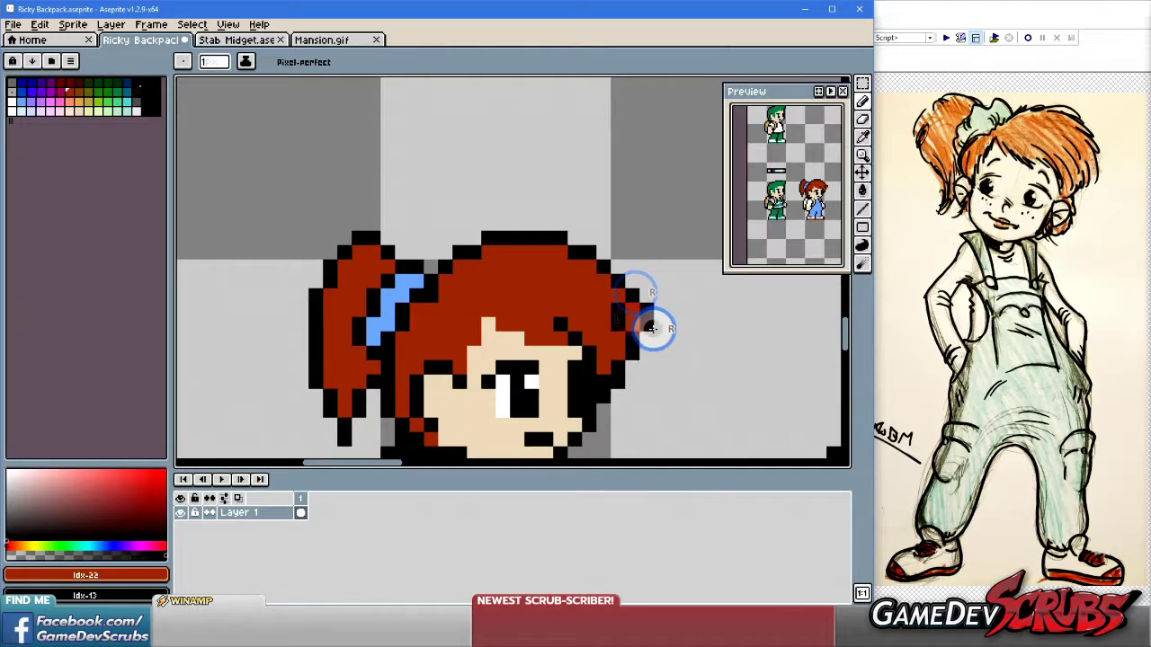
{"action": "scroll", "coordinate": [665, 360], "scroll_direction": "down", "scroll_amount": 2}
{"action": "scroll", "coordinate": [593, 360], "scroll_direction": "up", "scroll_amount": 1}
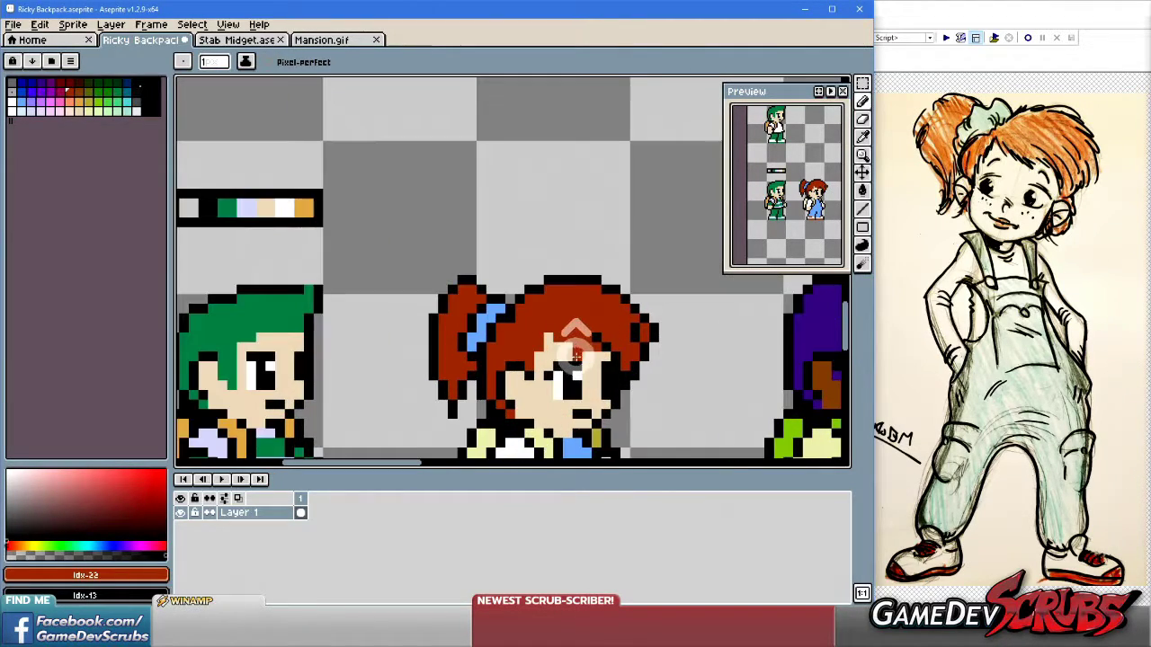
{"action": "scroll", "coordinate": [608, 354], "scroll_direction": "up", "scroll_amount": 1}
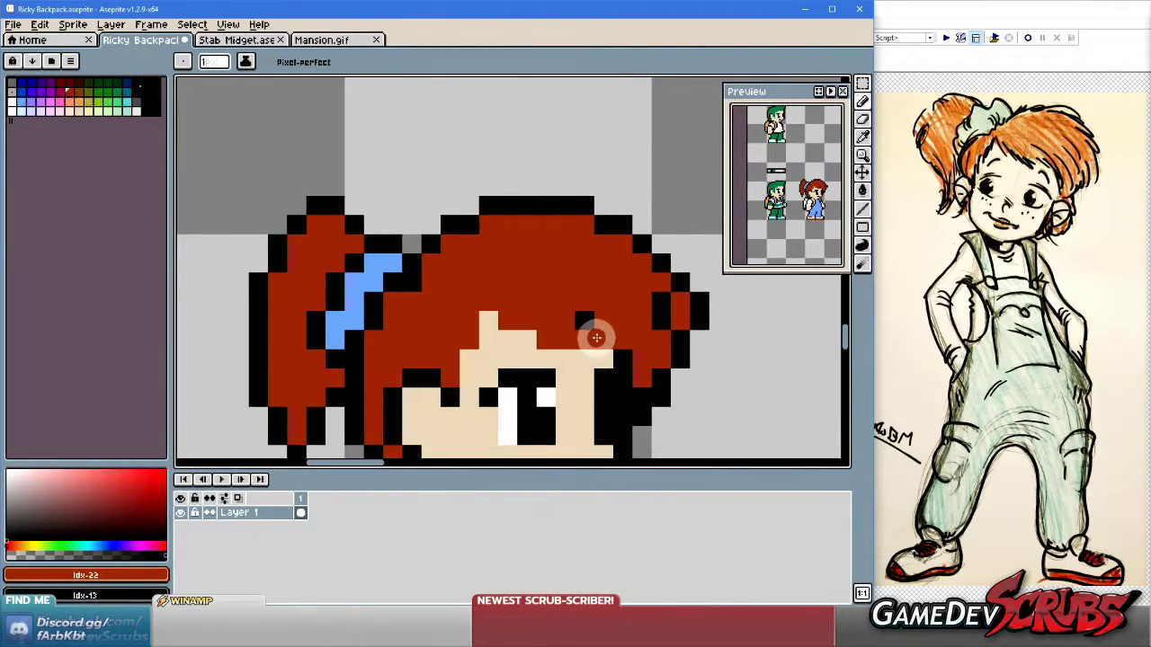
{"action": "scroll", "coordinate": [594, 333], "scroll_direction": "down", "scroll_amount": 1}
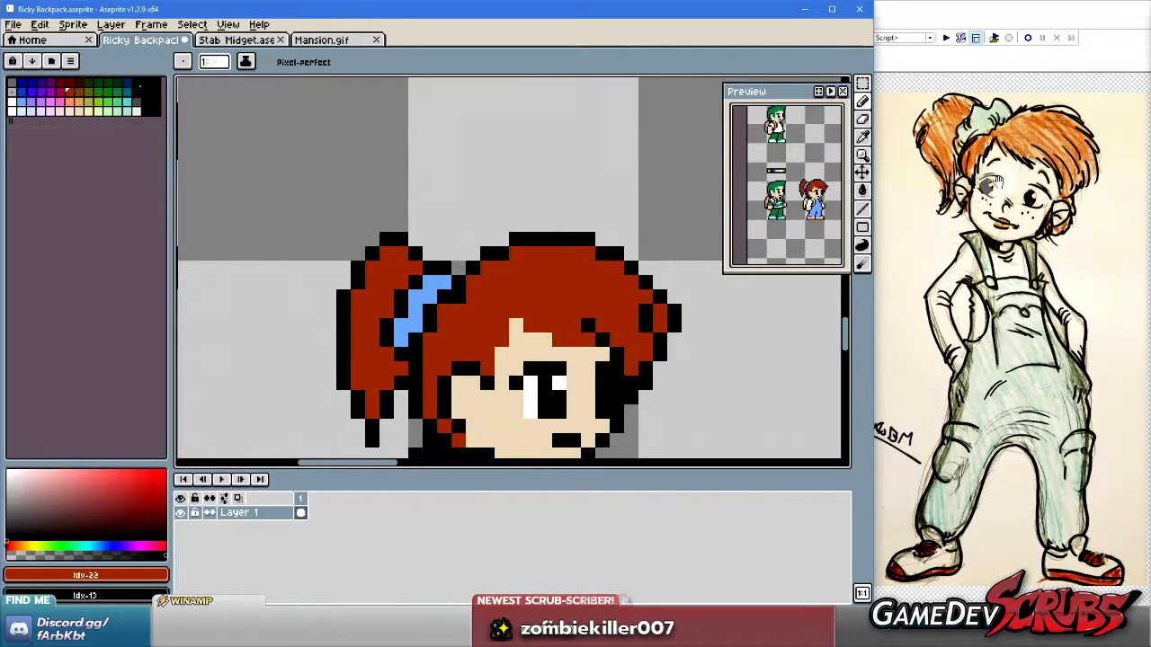
{"action": "left_click", "coordinate": [648, 310]}
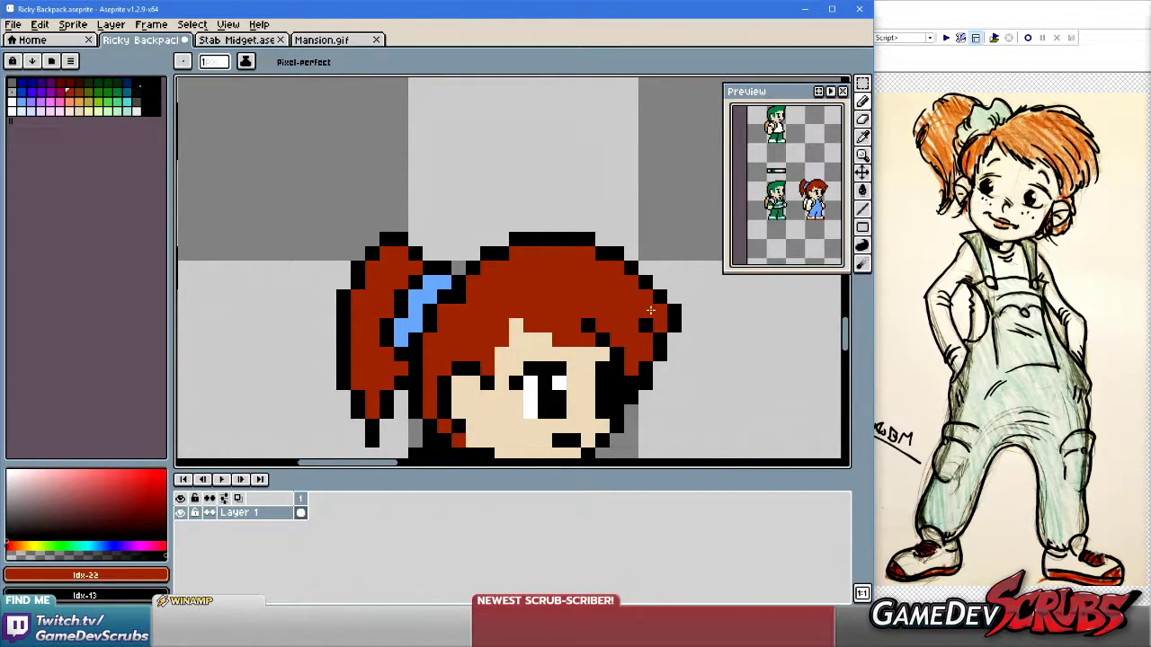
Sample the white of the girl's sleeve and paint a white shirt area below her chin over the blue overalls.
{"action": "scroll", "coordinate": [645, 306], "scroll_direction": "down", "scroll_amount": 4}
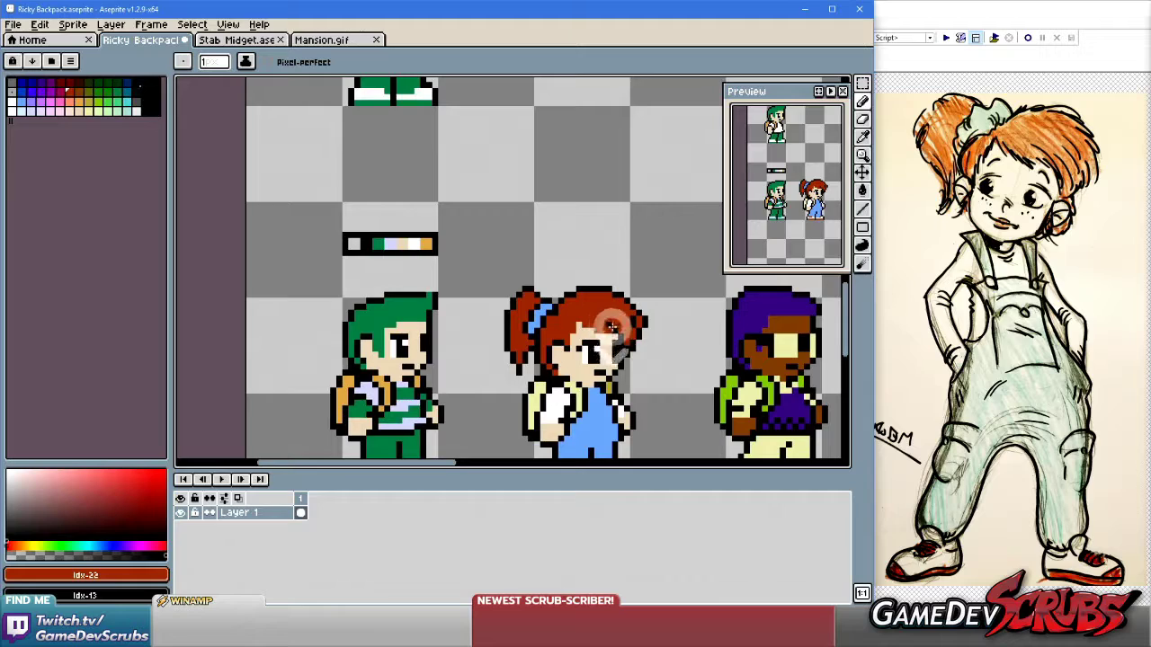
{"action": "scroll", "coordinate": [569, 253], "scroll_direction": "up", "scroll_amount": 1}
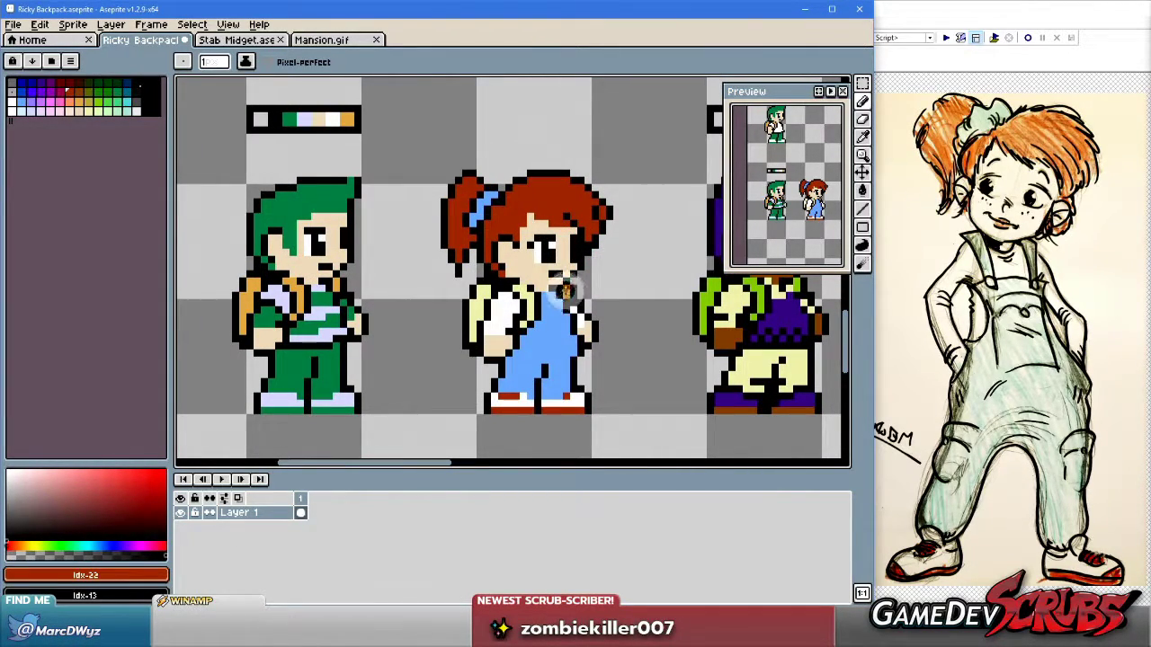
{"action": "scroll", "coordinate": [572, 304], "scroll_direction": "up", "scroll_amount": 1}
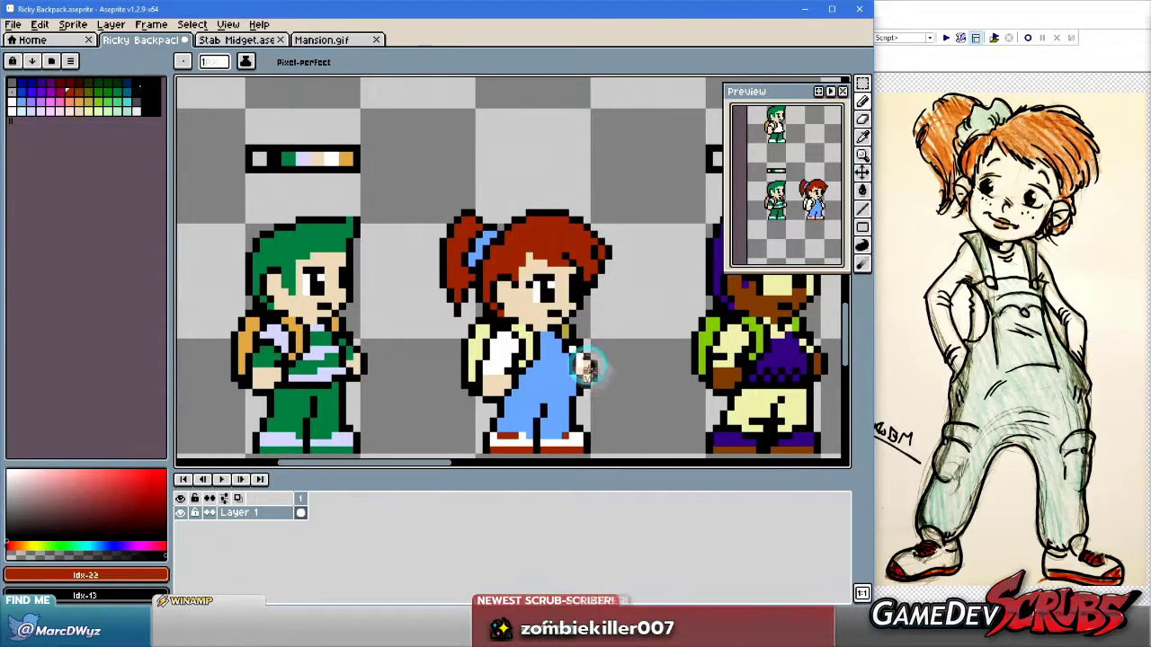
{"action": "scroll", "coordinate": [556, 335], "scroll_direction": "up", "scroll_amount": 1}
{"action": "scroll", "coordinate": [557, 341], "scroll_direction": "up", "scroll_amount": 1}
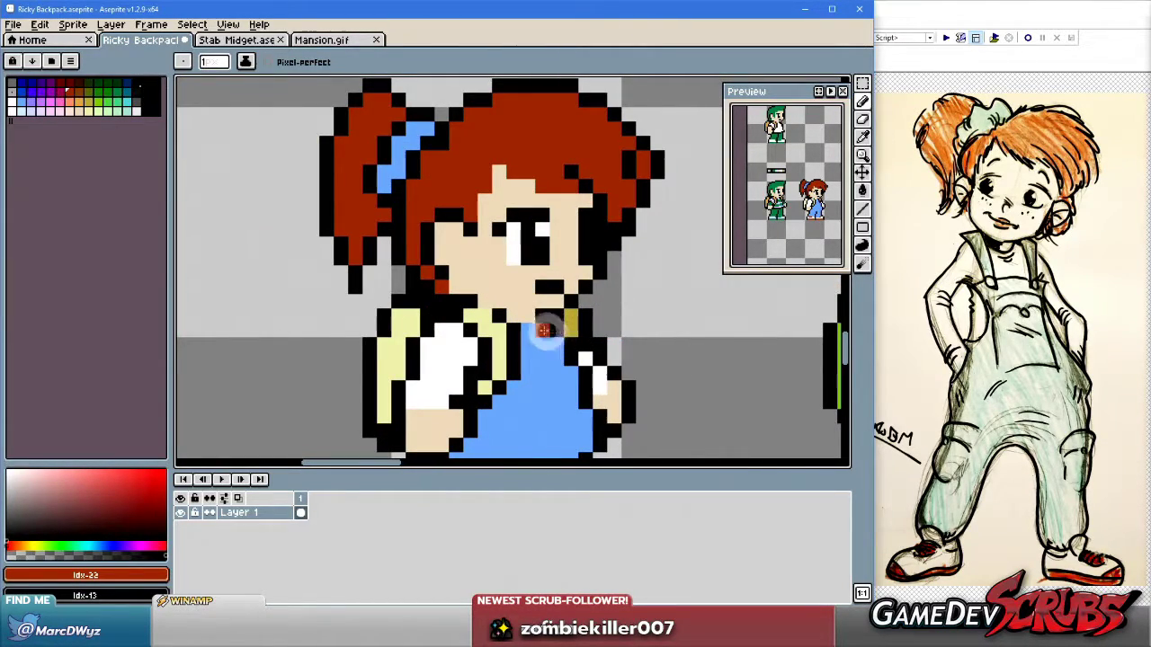
{"action": "left_click", "coordinate": [457, 355], "text": "alt"}
{"action": "left_click", "coordinate": [531, 351]}
{"action": "left_click", "coordinate": [543, 335]}
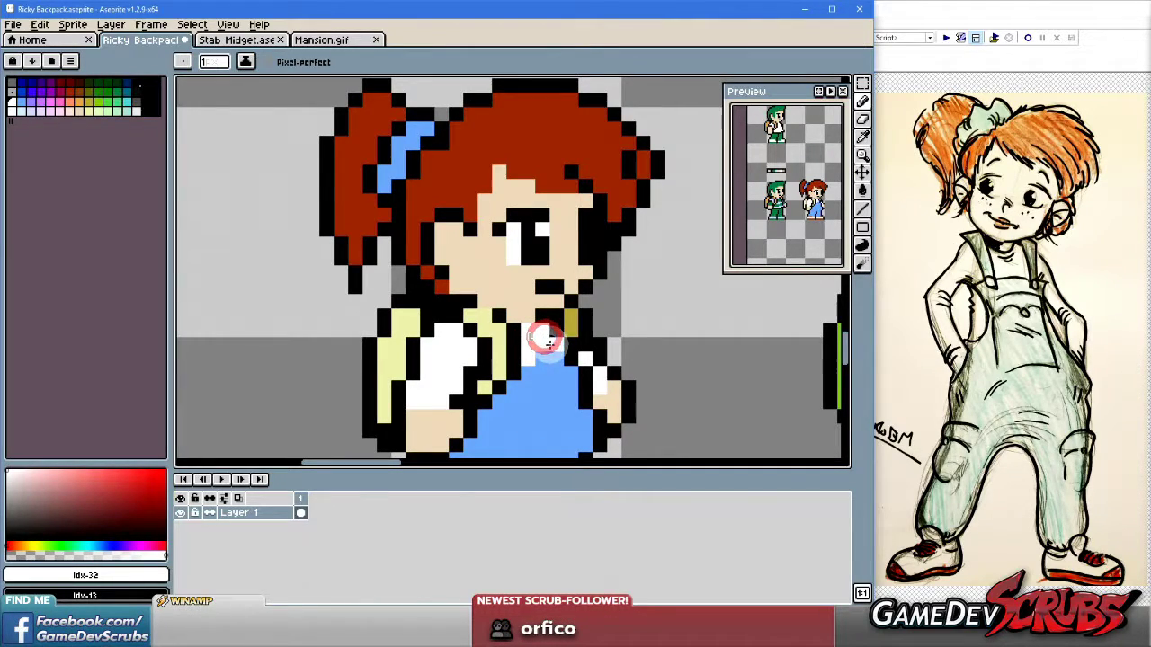
Outline the top of the blue overalls in black beneath the white shirt area.
{"action": "left_click", "coordinate": [542, 357], "text": "alt"}
{"action": "scroll", "coordinate": [549, 369], "scroll_direction": "down", "scroll_amount": 1}
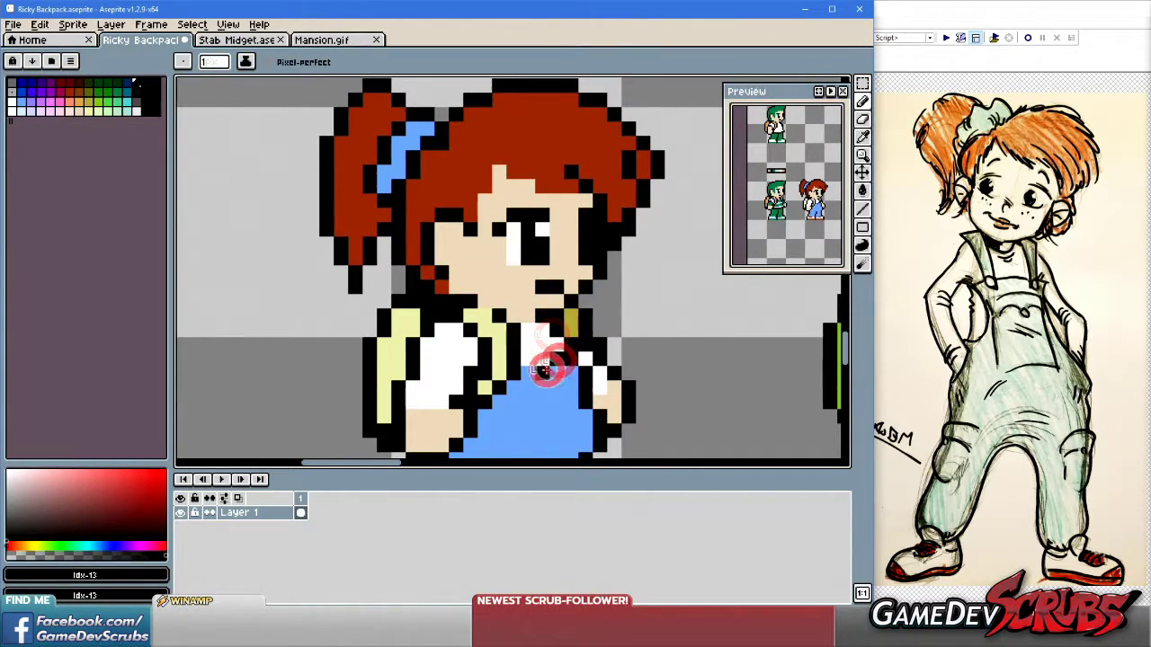
{"action": "scroll", "coordinate": [585, 405], "scroll_direction": "down", "scroll_amount": 1}
{"action": "scroll", "coordinate": [567, 404], "scroll_direction": "down", "scroll_amount": 1}
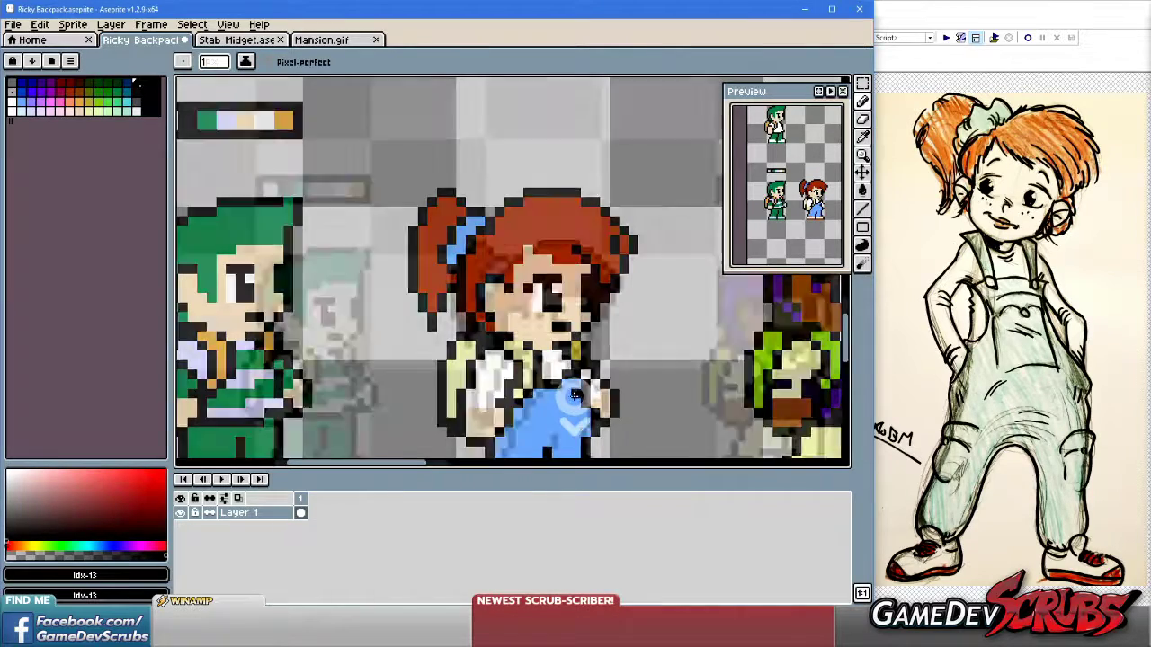
{"action": "scroll", "coordinate": [567, 404], "scroll_direction": "up", "scroll_amount": 2}
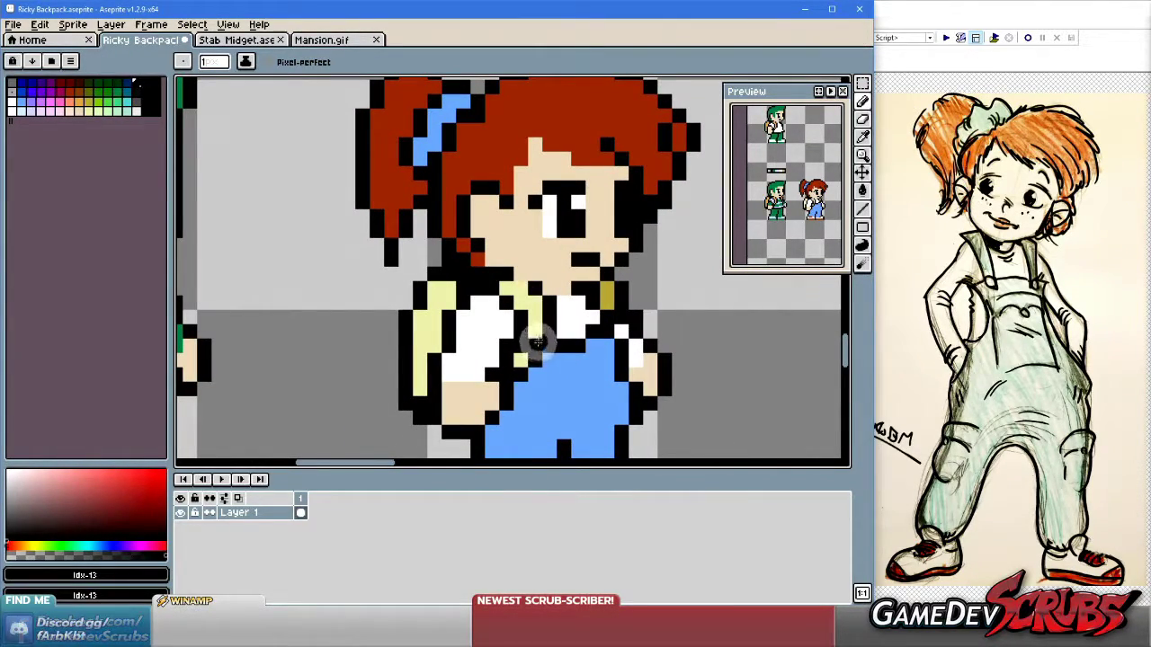
{"action": "left_click", "coordinate": [519, 286]}
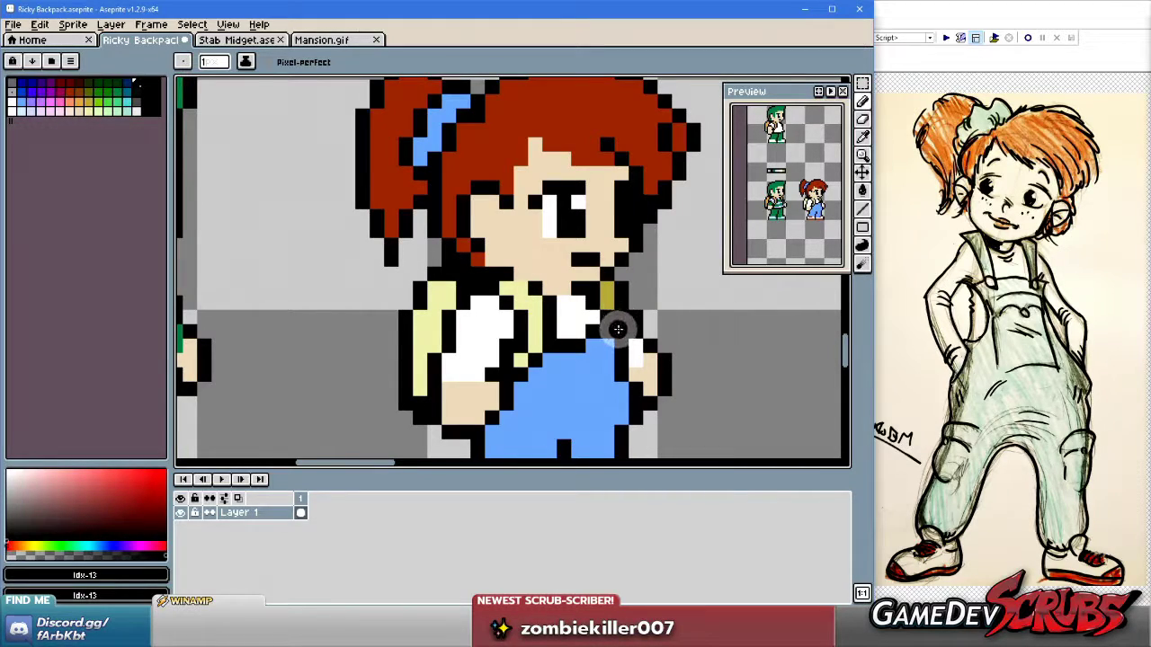
Sample the overalls' blue and paint a narrow strap upward from the bib beside the white shirt.
{"action": "left_click", "coordinate": [596, 334], "text": "alt"}
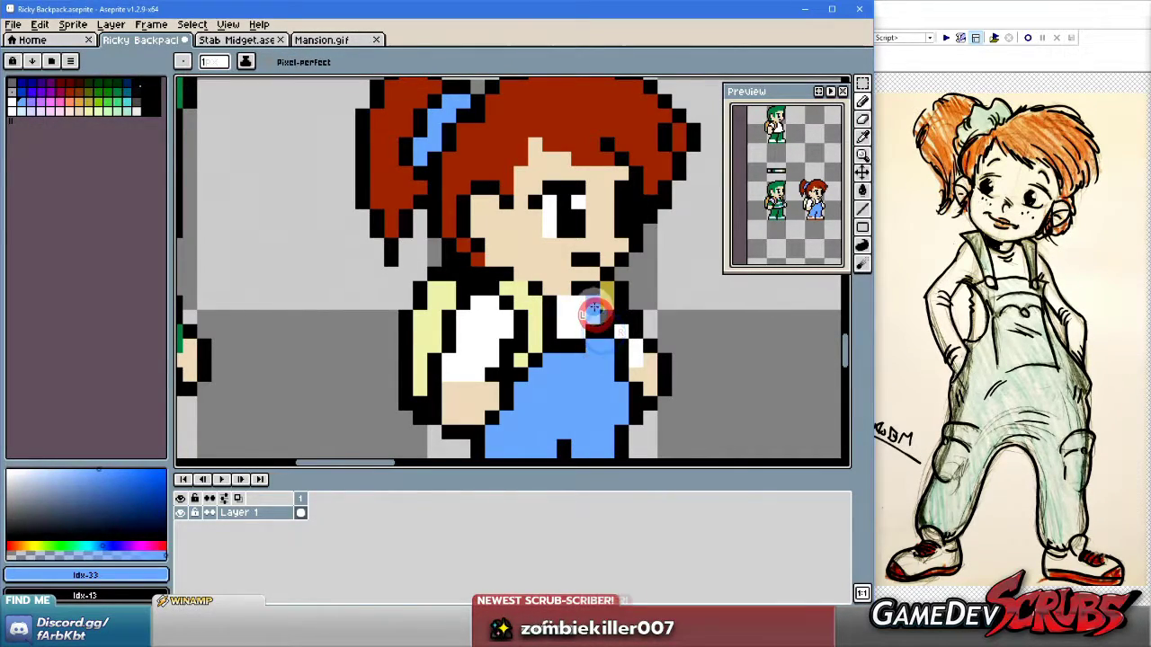
{"action": "key", "text": "ctrl"}
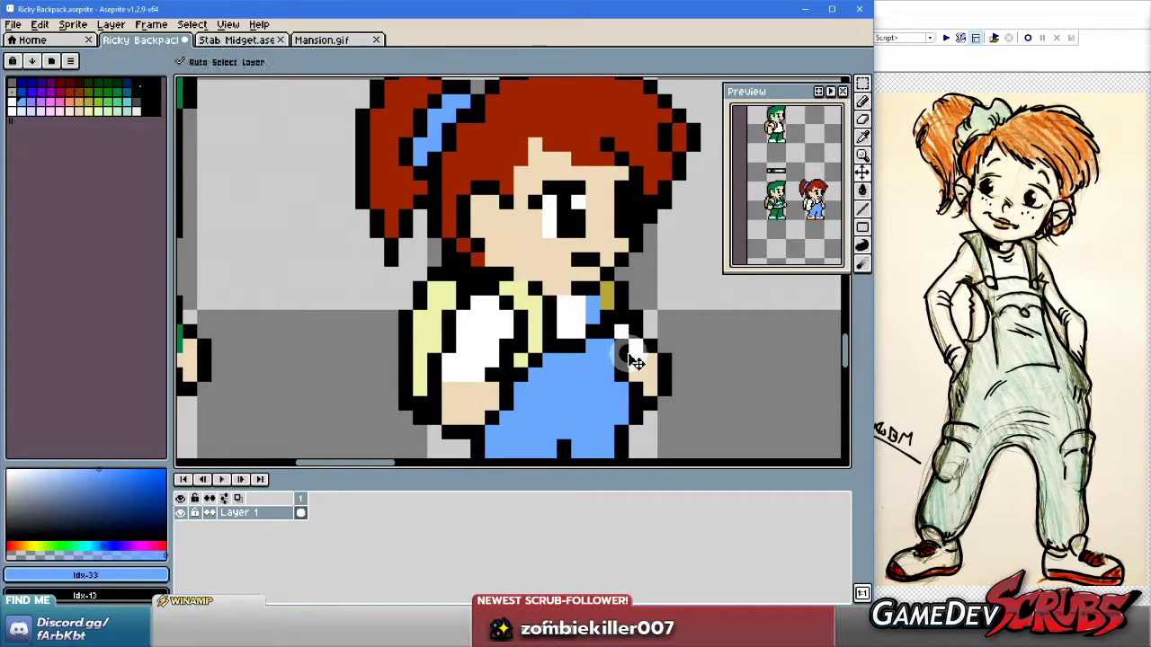
{"action": "left_click", "coordinate": [580, 338], "text": "alt"}
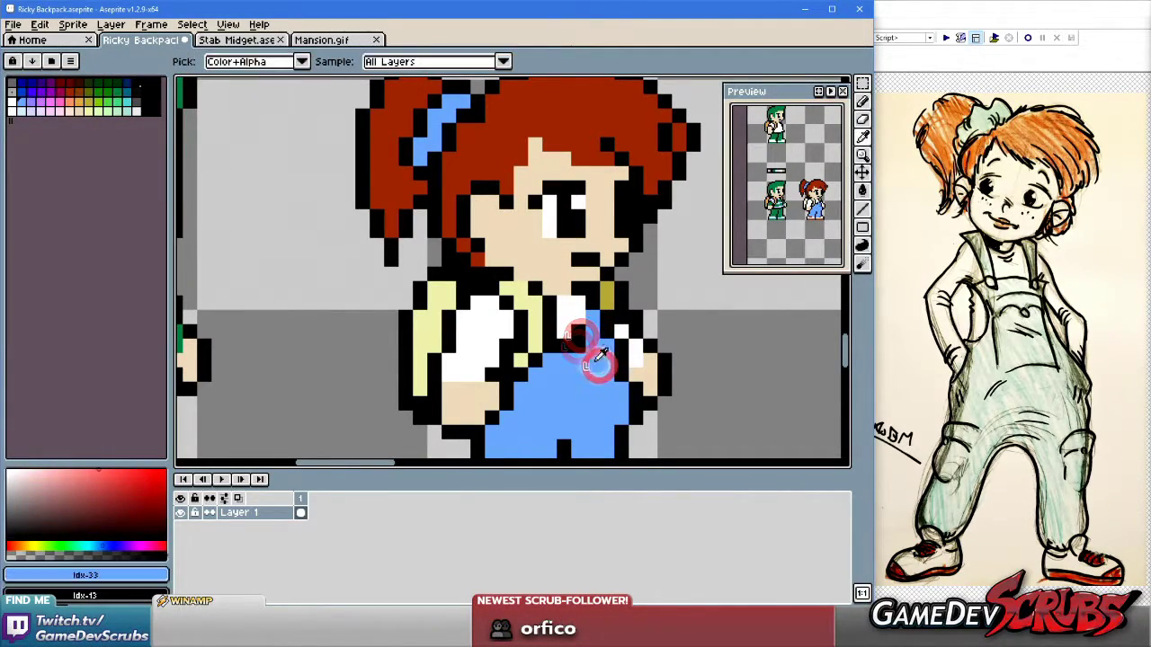
{"action": "left_click", "coordinate": [595, 363], "text": "alt"}
{"action": "scroll", "coordinate": [602, 373], "scroll_direction": "down", "scroll_amount": 2}
{"action": "scroll", "coordinate": [616, 382], "scroll_direction": "up", "scroll_amount": 3}
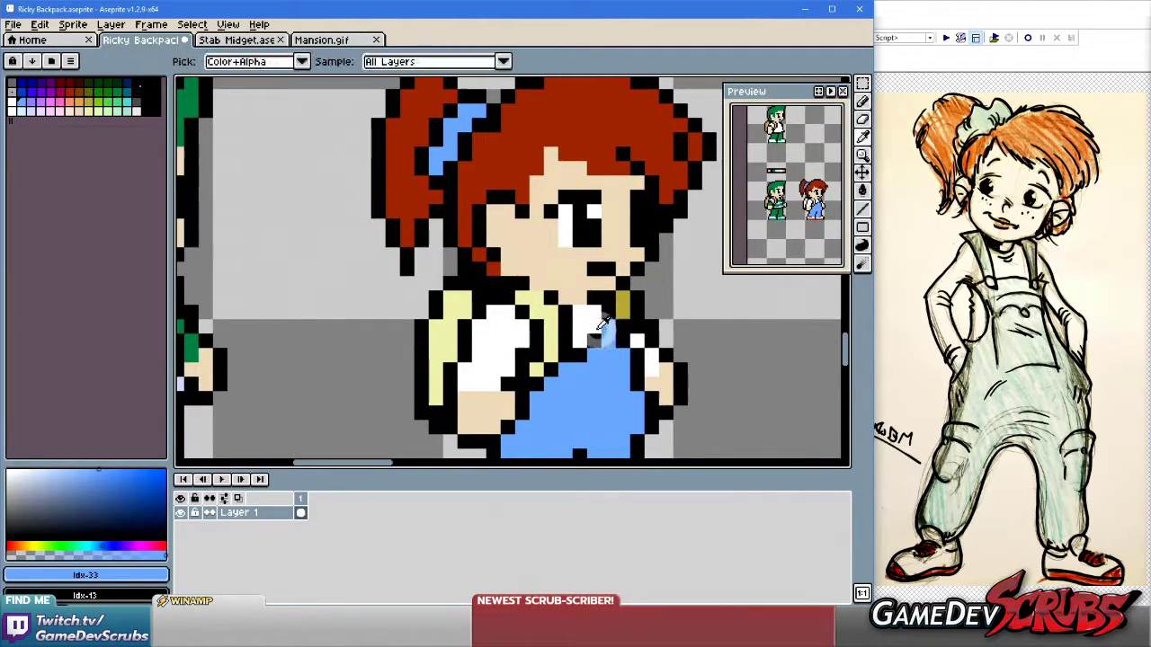
Sample white from the girl's far sleeve and repaint the upper strap area as part of the shirt.
{"action": "left_click", "coordinate": [662, 377], "text": "alt"}
{"action": "scroll", "coordinate": [646, 395], "scroll_direction": "down", "scroll_amount": 2}
{"action": "scroll", "coordinate": [648, 400], "scroll_direction": "up", "scroll_amount": 1}
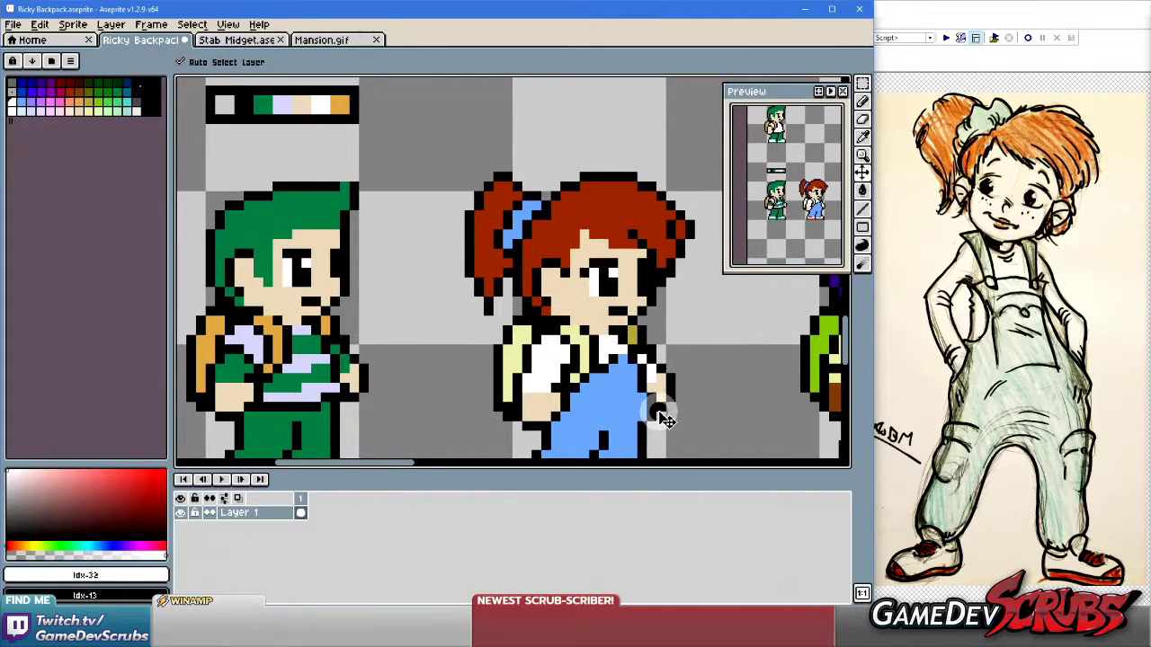
Examine the girl's overalls and far arm beside the green-haired character at different magnifications.
{"action": "scroll", "coordinate": [652, 409], "scroll_direction": "down", "scroll_amount": 1}
{"action": "scroll", "coordinate": [649, 418], "scroll_direction": "up", "scroll_amount": 2}
{"action": "scroll", "coordinate": [647, 418], "scroll_direction": "down", "scroll_amount": 2}
{"action": "scroll", "coordinate": [629, 377], "scroll_direction": "up", "scroll_amount": 3}
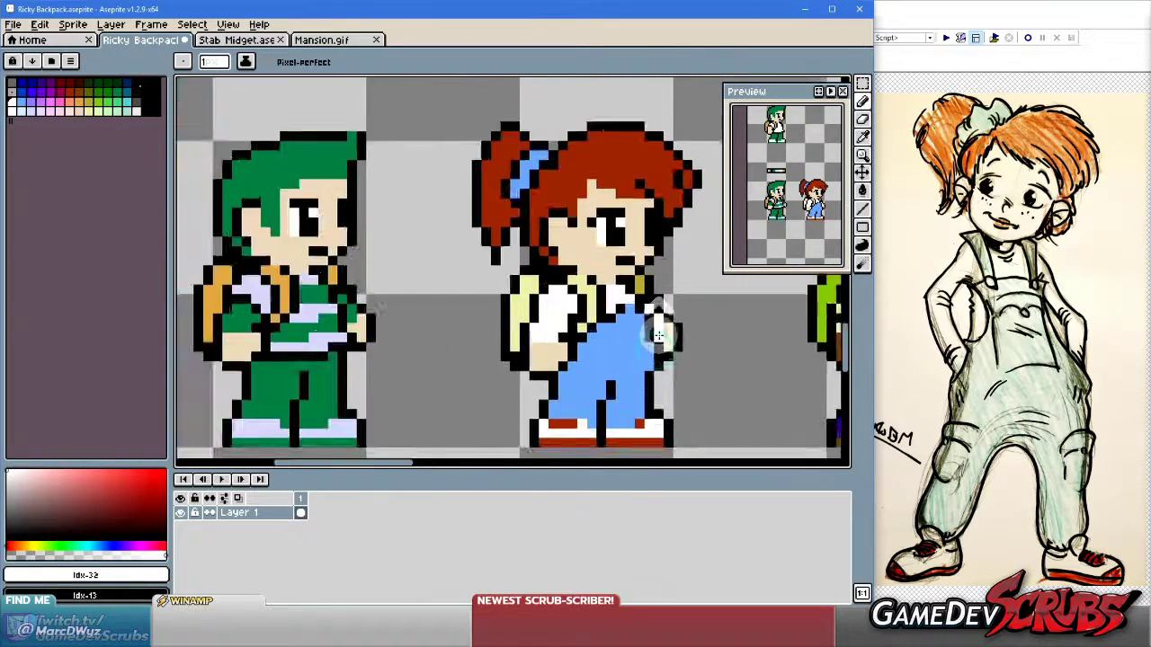
{"action": "key", "text": "alt"}
{"action": "left_click_drag", "start_coordinate": [681, 372], "coordinate": [710, 369]}
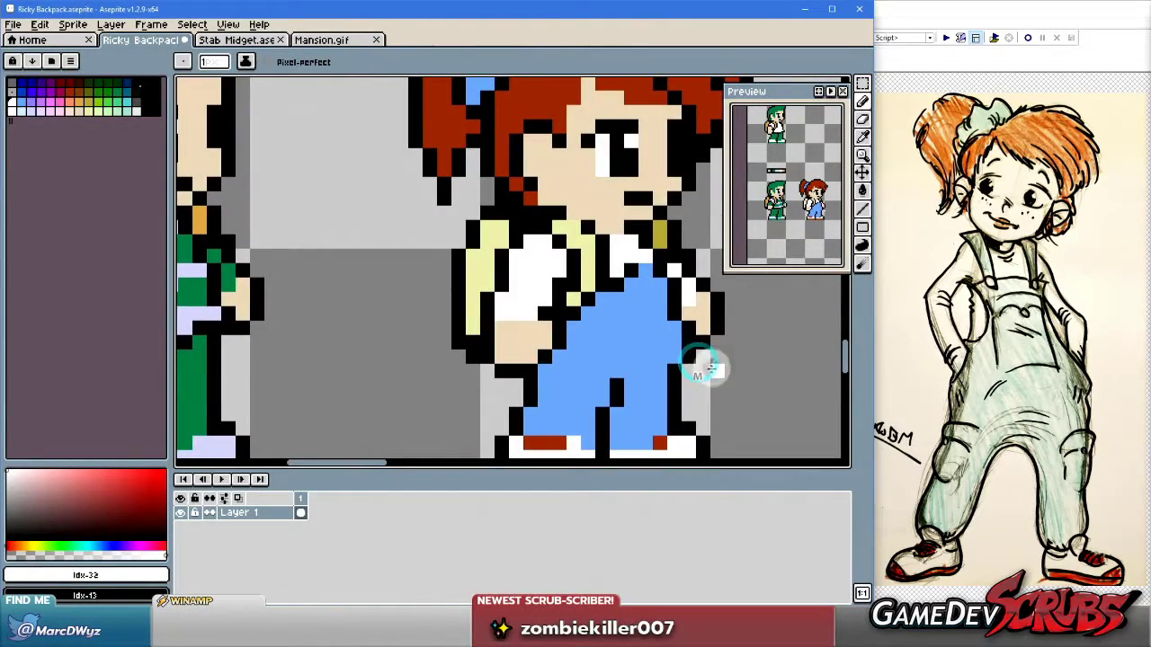
{"action": "scroll", "coordinate": [698, 335], "scroll_direction": "down", "scroll_amount": 2}
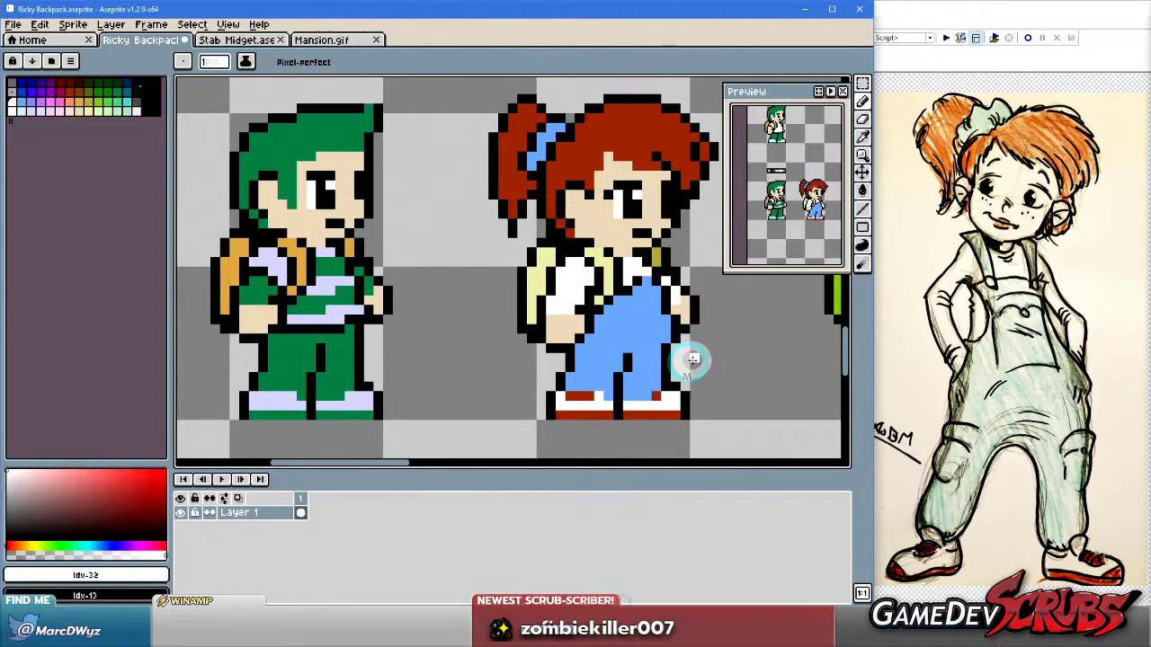
Try a black pocket line on the blue overalls beside the girl's near hand, then undo it.
{"action": "left_click_drag", "start_coordinate": [693, 360], "coordinate": [684, 367]}
{"action": "left_click", "coordinate": [565, 373], "text": "alt"}
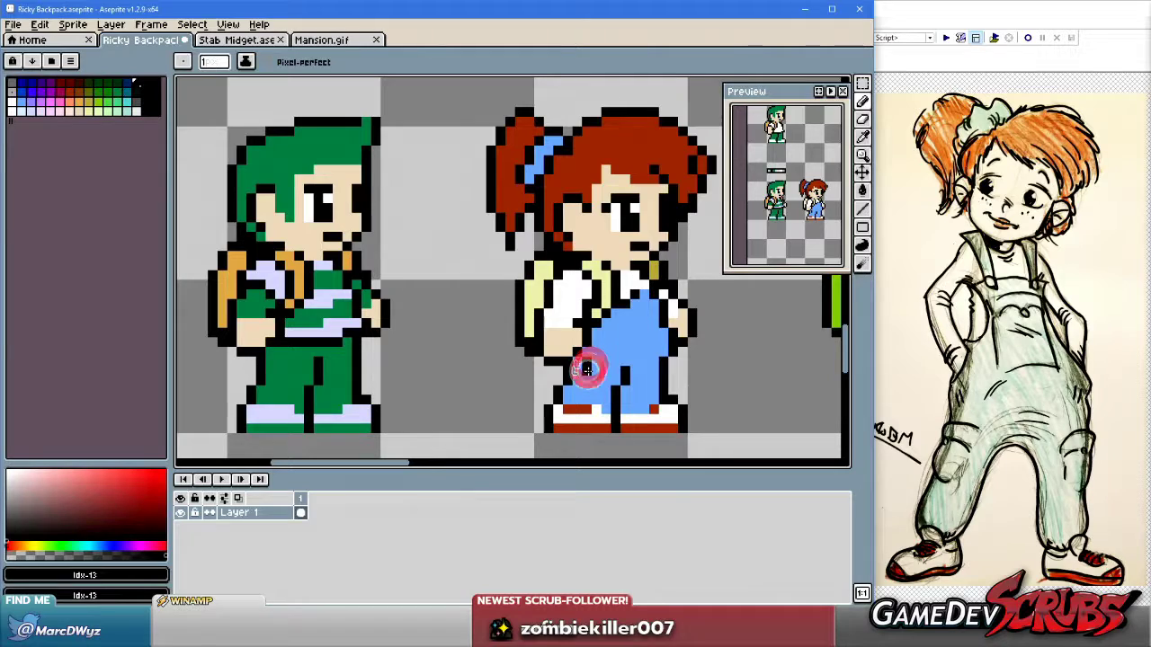
{"action": "left_click", "coordinate": [595, 349]}
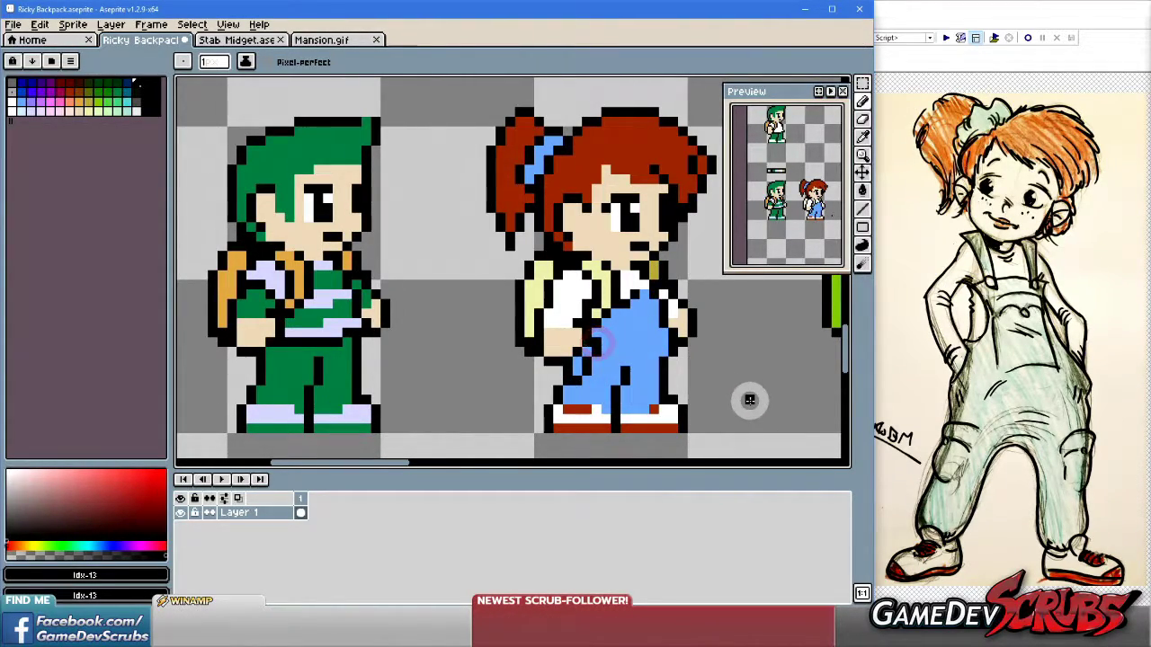
{"action": "scroll", "coordinate": [748, 399], "scroll_direction": "down", "scroll_amount": 4}
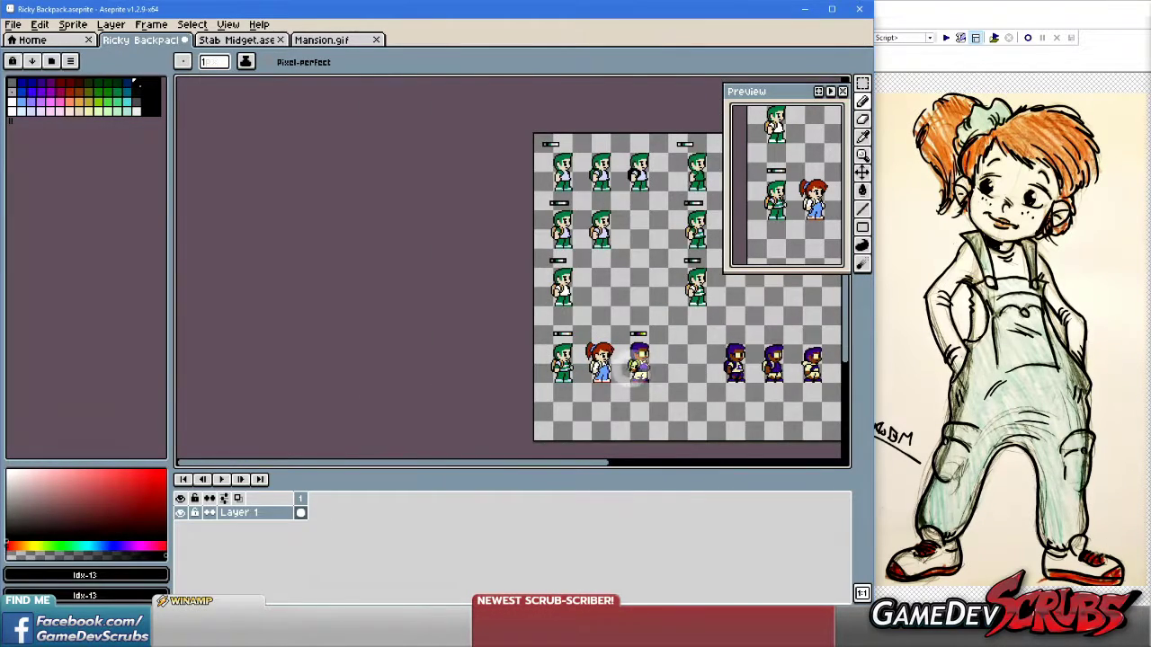
{"action": "scroll", "coordinate": [638, 364], "scroll_direction": "up", "scroll_amount": 4}
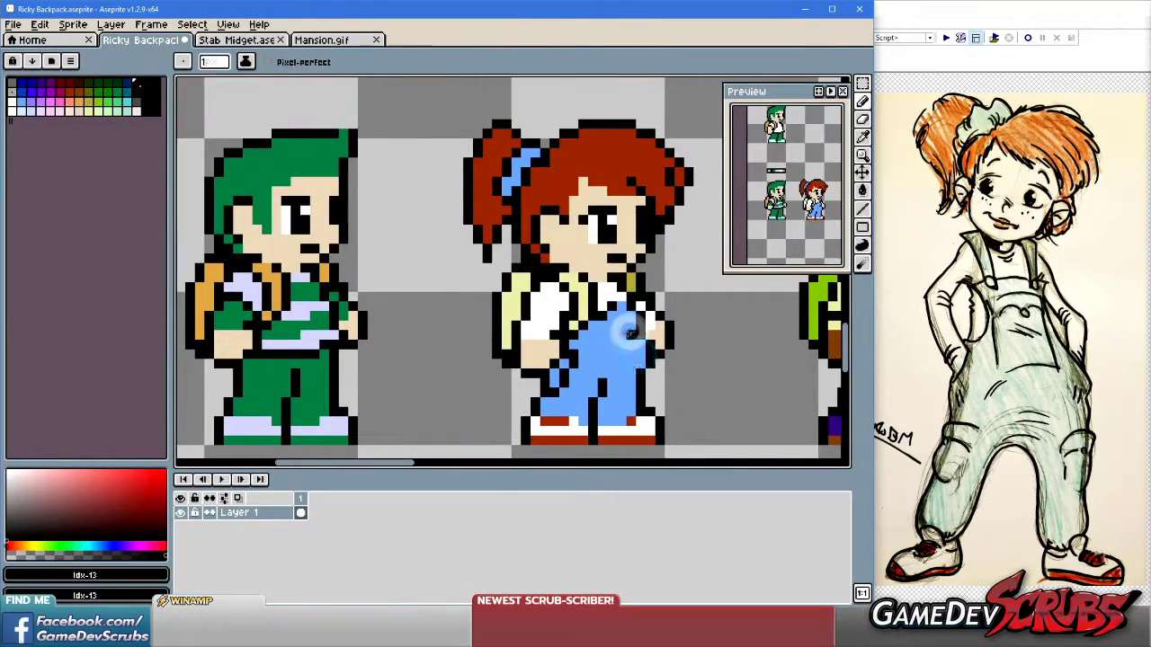
{"action": "scroll", "coordinate": [629, 332], "scroll_direction": "up", "scroll_amount": 1}
{"action": "key", "text": "ctrl+z"}
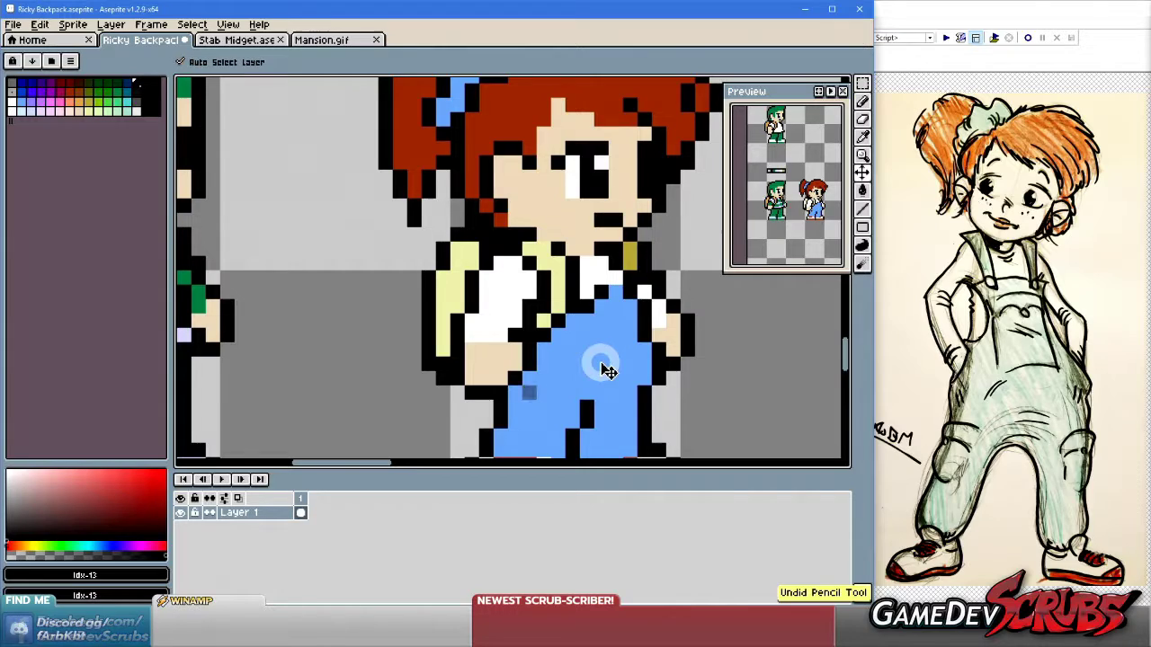
Draw a black L-shaped line on the bib of the blue overalls to suggest its chest pocket.
{"action": "left_click_drag", "start_coordinate": [597, 329], "coordinate": [663, 329]}
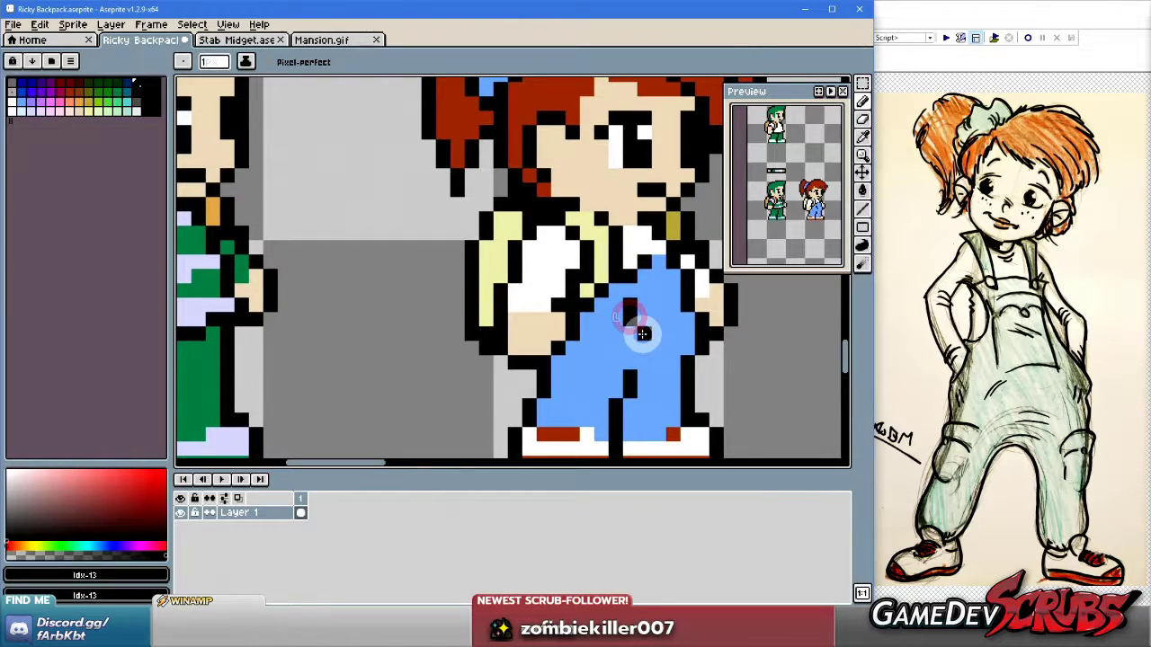
{"action": "left_click_drag", "start_coordinate": [680, 319], "coordinate": [680, 334]}
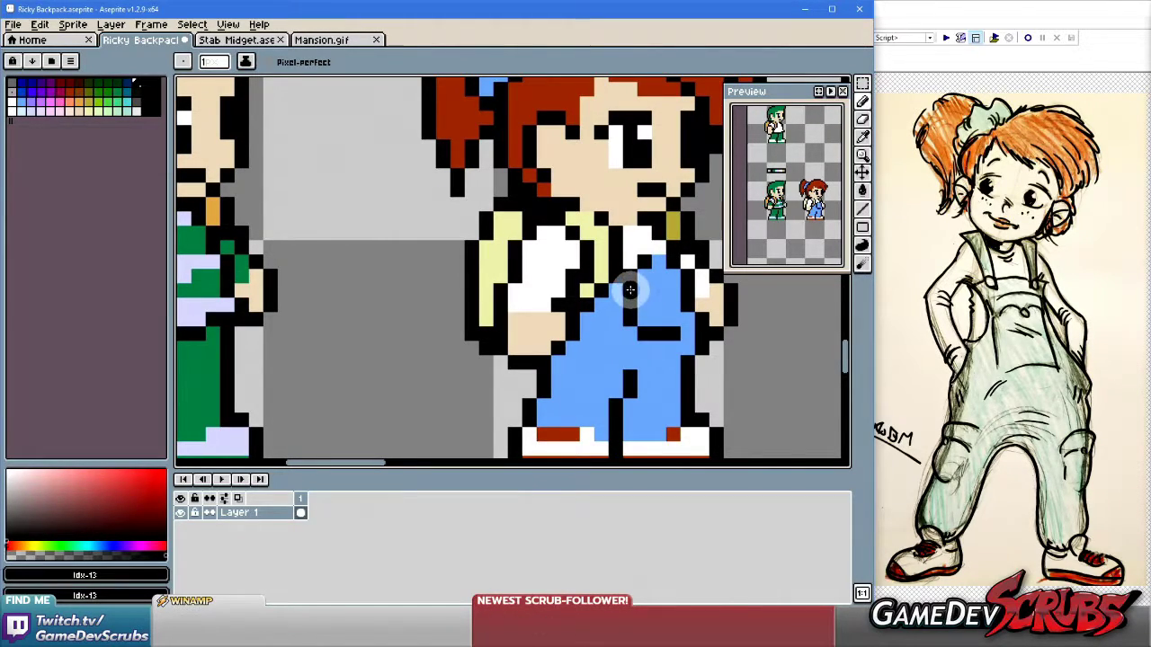
{"action": "scroll", "coordinate": [710, 355], "scroll_direction": "down", "scroll_amount": 1}
{"action": "scroll", "coordinate": [674, 342], "scroll_direction": "up", "scroll_amount": 2}
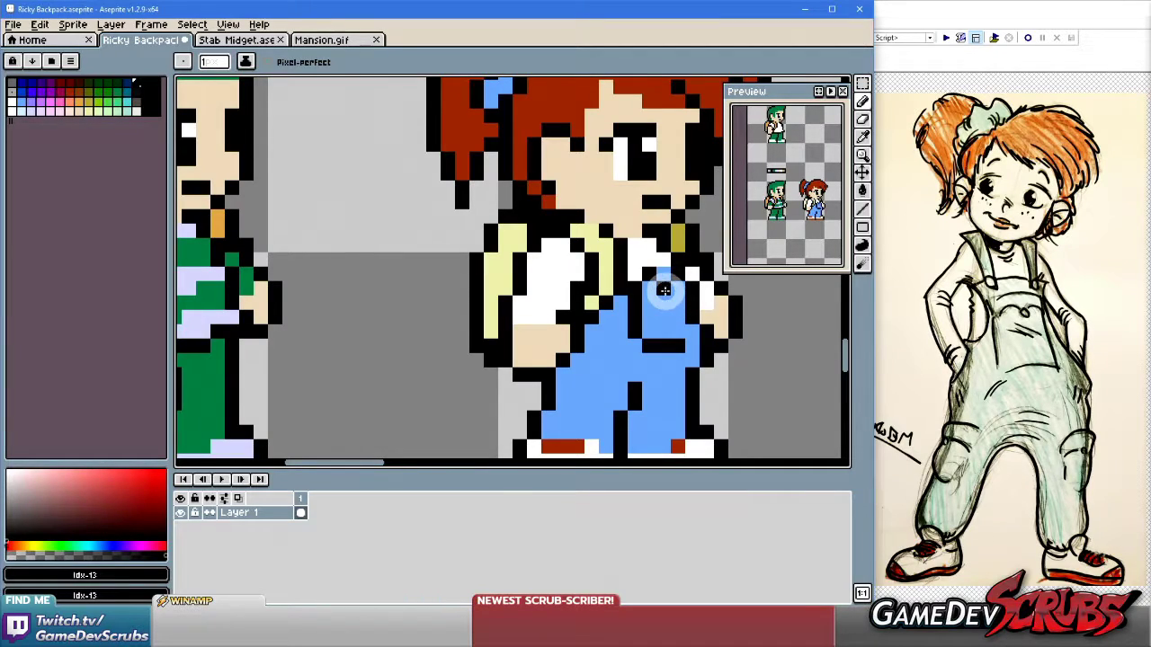
{"action": "scroll", "coordinate": [663, 290], "scroll_direction": "down", "scroll_amount": 2}
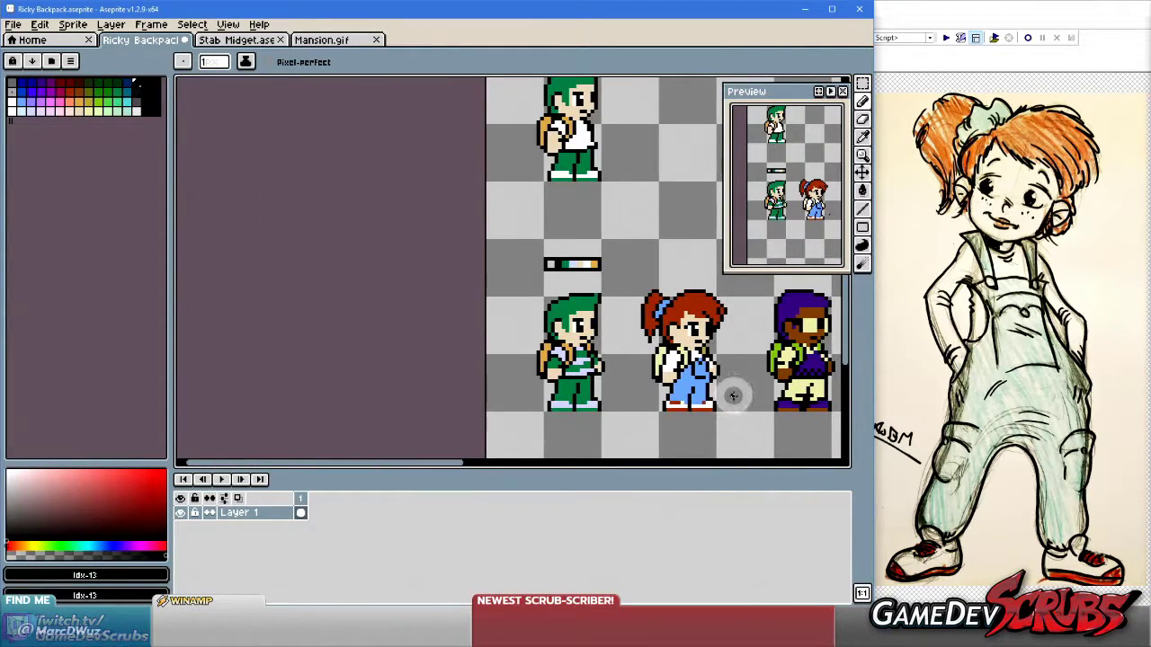
{"action": "scroll", "coordinate": [732, 397], "scroll_direction": "up", "scroll_amount": 1}
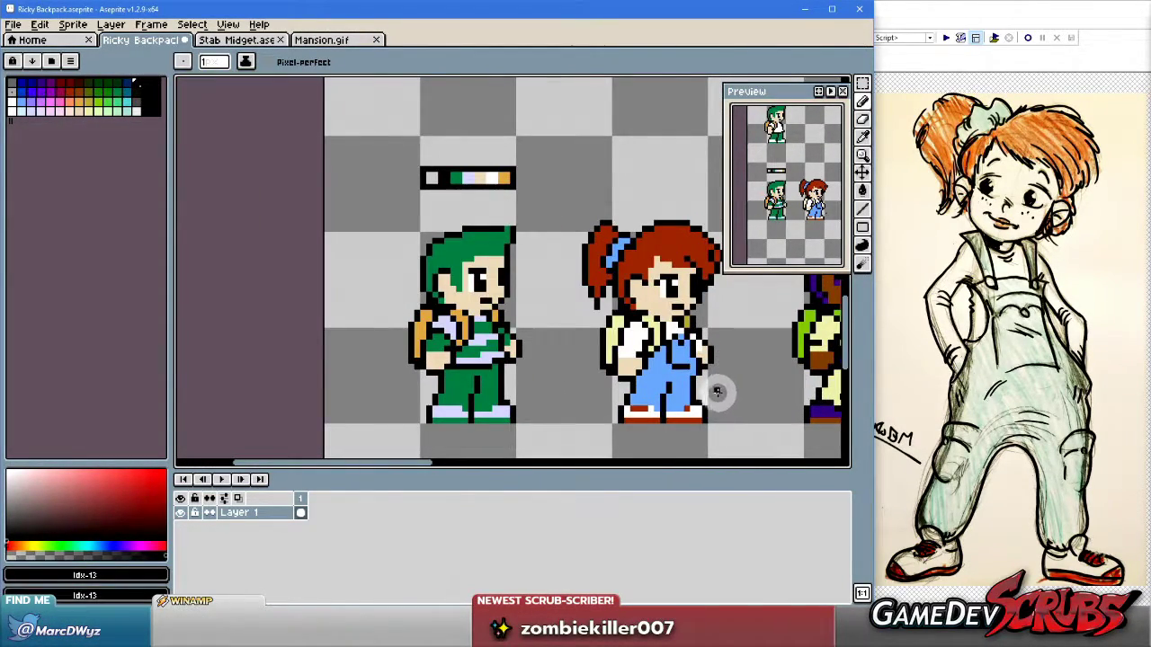
{"action": "scroll", "coordinate": [711, 390], "scroll_direction": "up", "scroll_amount": 1}
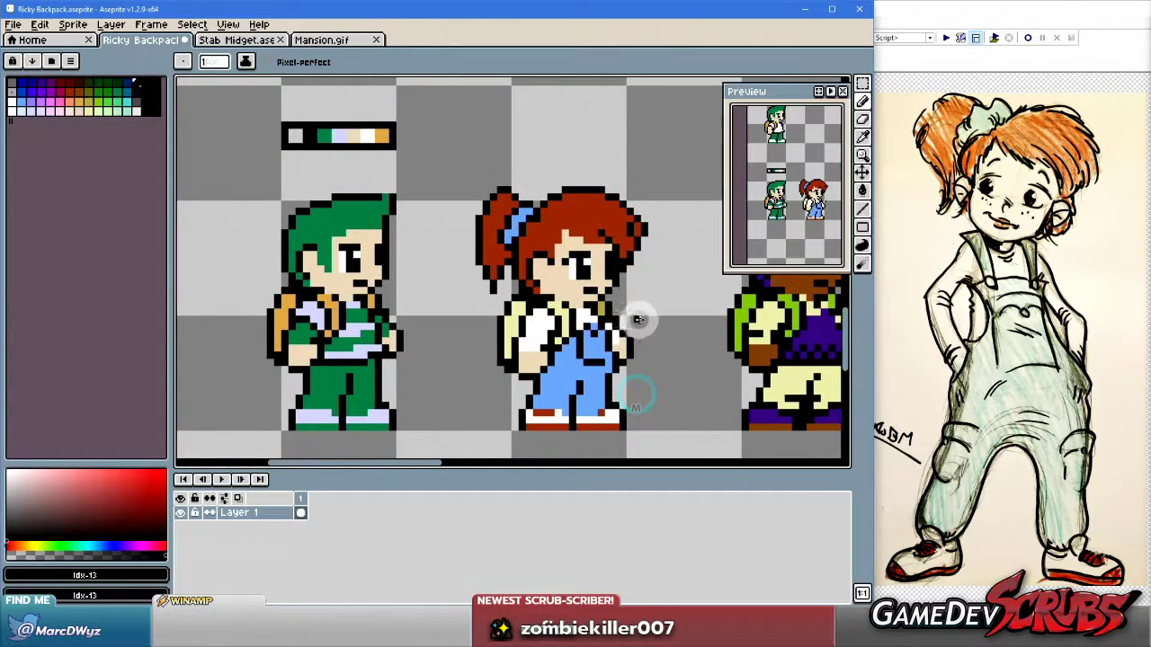
{"action": "left_click_drag", "start_coordinate": [638, 319], "coordinate": [618, 334]}
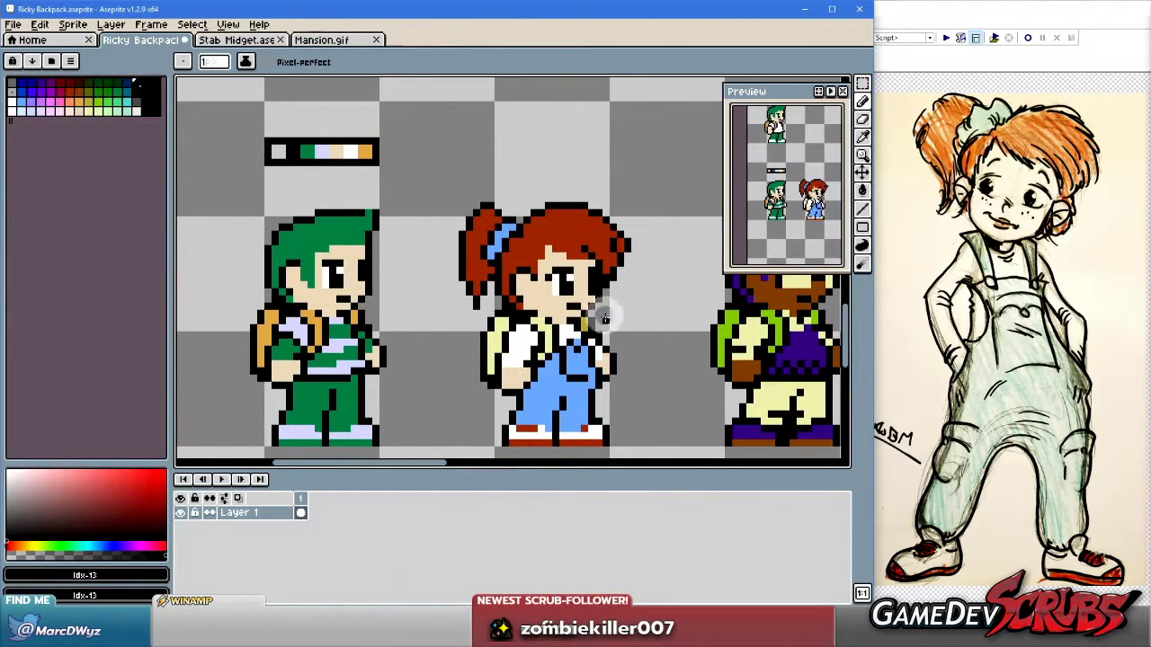
Sample the skin tone and try painting over the red fringe beside the forehead notch, then undo it.
{"action": "scroll", "coordinate": [582, 285], "scroll_direction": "up", "scroll_amount": 2}
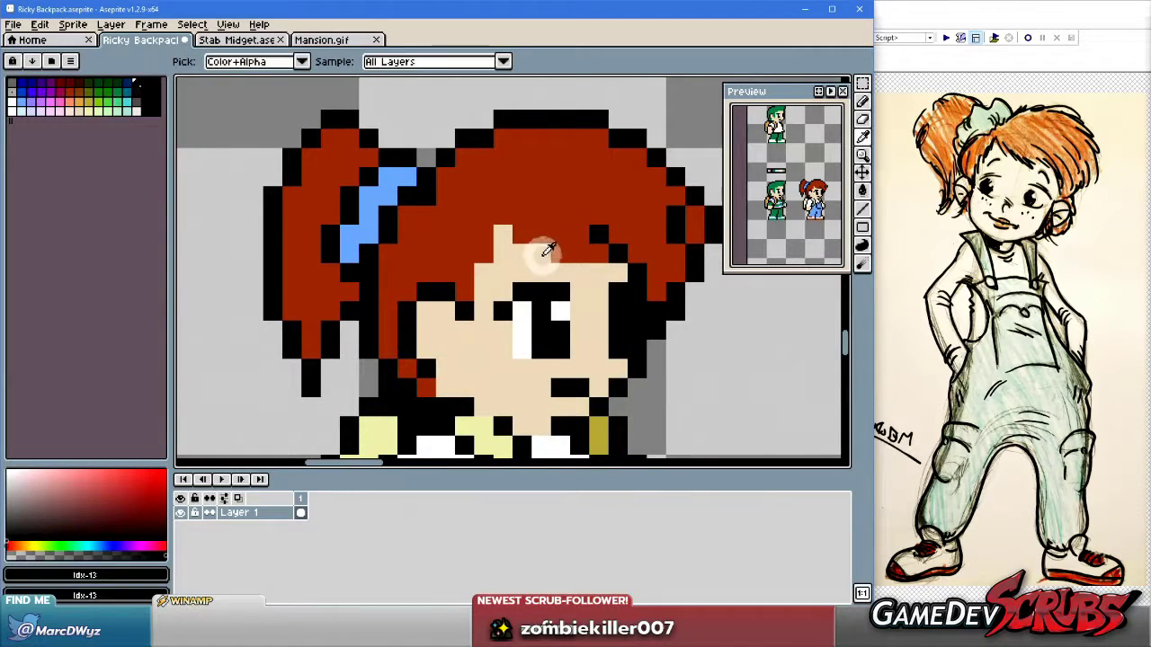
{"action": "left_click", "coordinate": [557, 256], "text": "alt"}
{"action": "scroll", "coordinate": [638, 274], "scroll_direction": "down", "scroll_amount": 3}
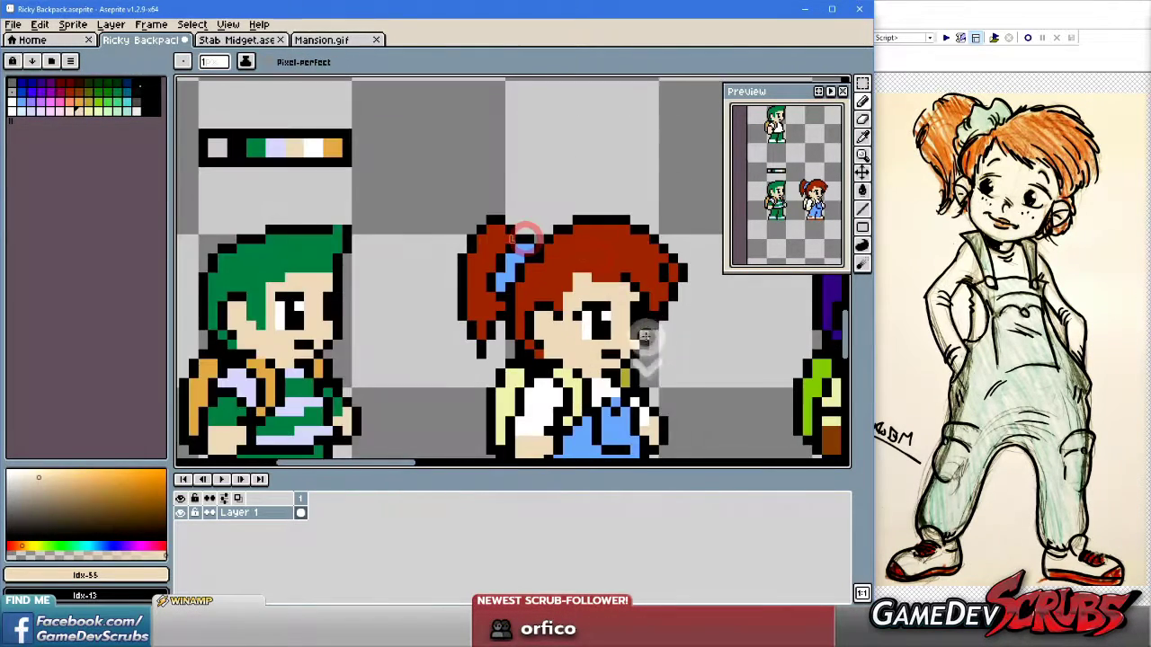
{"action": "scroll", "coordinate": [636, 335], "scroll_direction": "up", "scroll_amount": 1}
{"action": "scroll", "coordinate": [624, 326], "scroll_direction": "down", "scroll_amount": 1}
{"action": "scroll", "coordinate": [603, 341], "scroll_direction": "up", "scroll_amount": 1}
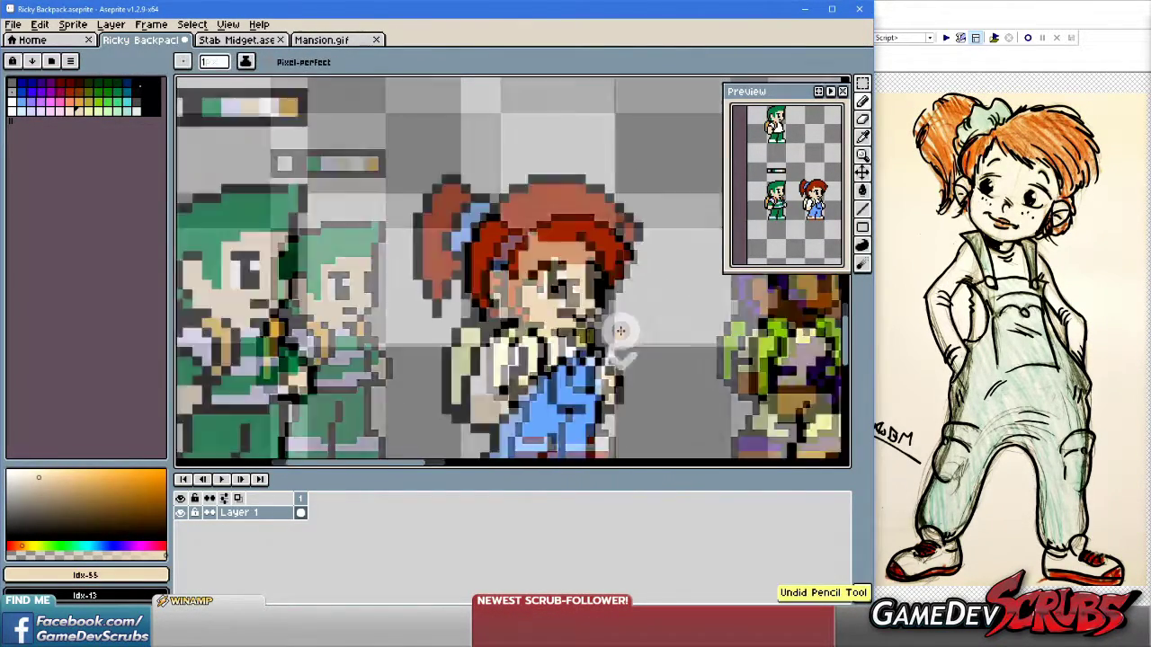
{"action": "key", "text": "ctrl+z"}
Repaint the fringe's lower edge with sampled skin tone and hair red to give the forehead a straight, squared hairline.
{"action": "scroll", "coordinate": [611, 328], "scroll_direction": "up", "scroll_amount": 1}
{"action": "left_click", "coordinate": [576, 238], "text": "alt"}
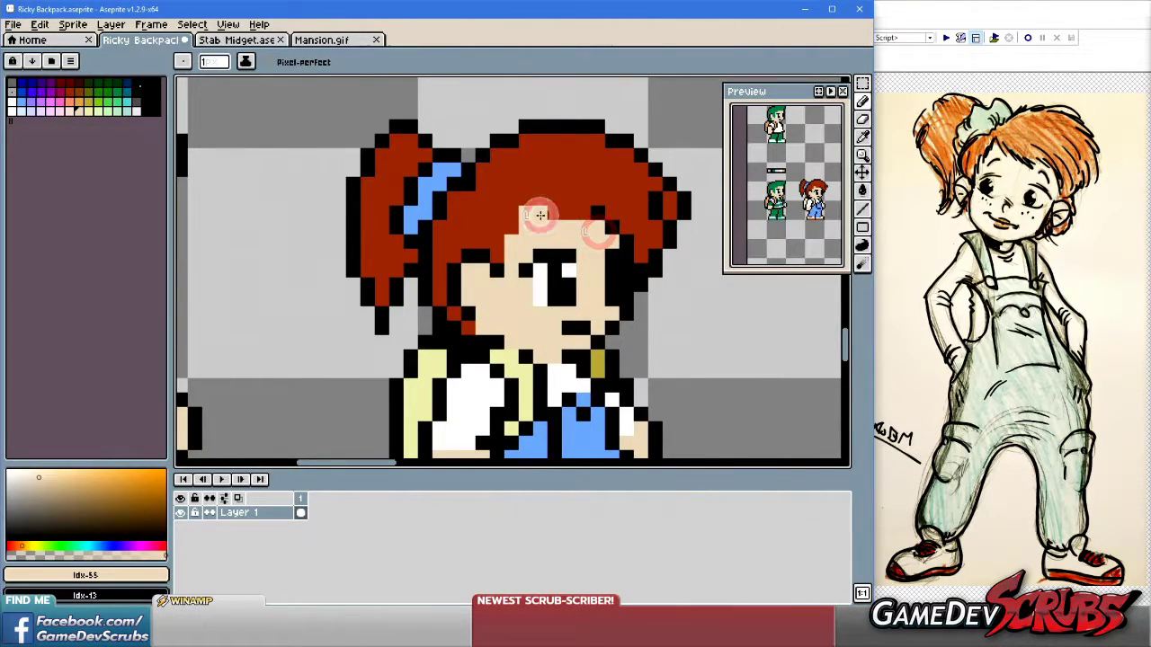
{"action": "scroll", "coordinate": [647, 337], "scroll_direction": "down", "scroll_amount": 1}
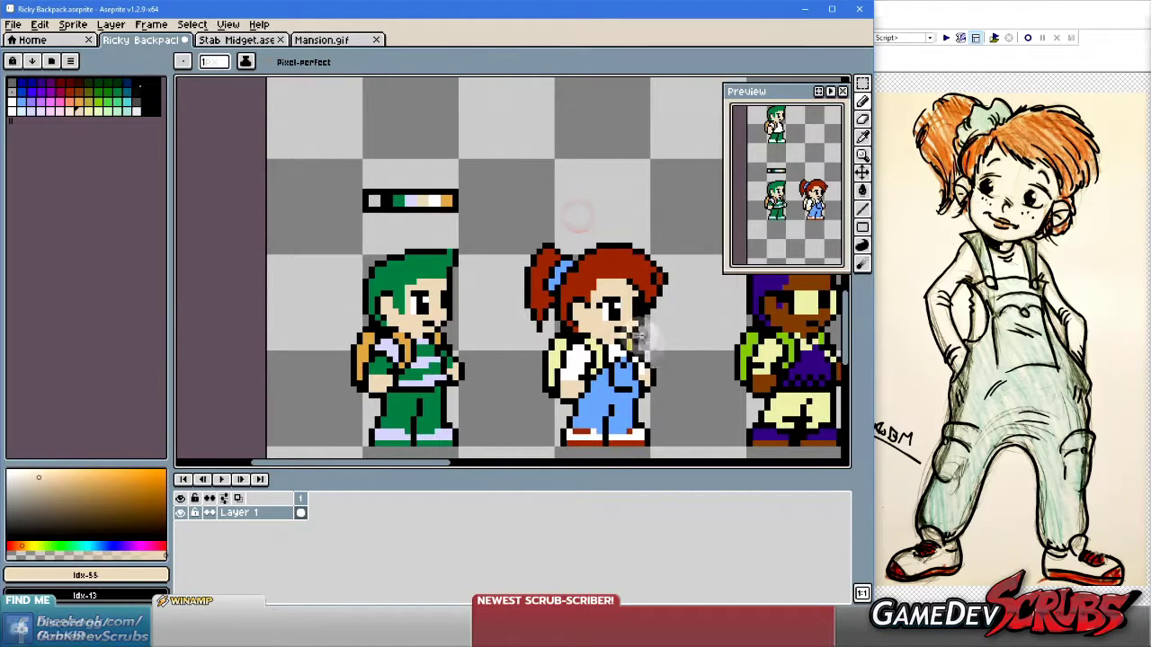
{"action": "scroll", "coordinate": [594, 236], "scroll_direction": "up", "scroll_amount": 1}
{"action": "left_click", "coordinate": [586, 245], "text": "alt"}
{"action": "scroll", "coordinate": [659, 372], "scroll_direction": "down", "scroll_amount": 2}
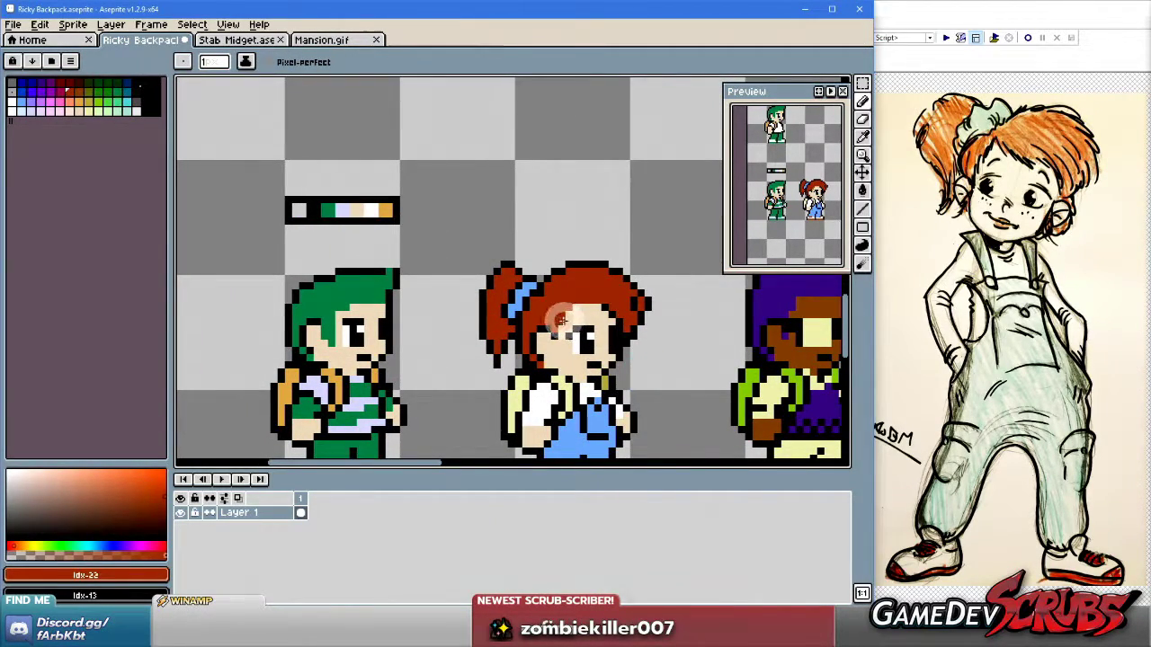
{"action": "scroll", "coordinate": [608, 308], "scroll_direction": "up", "scroll_amount": 2}
{"action": "left_click", "coordinate": [579, 306], "text": "alt"}
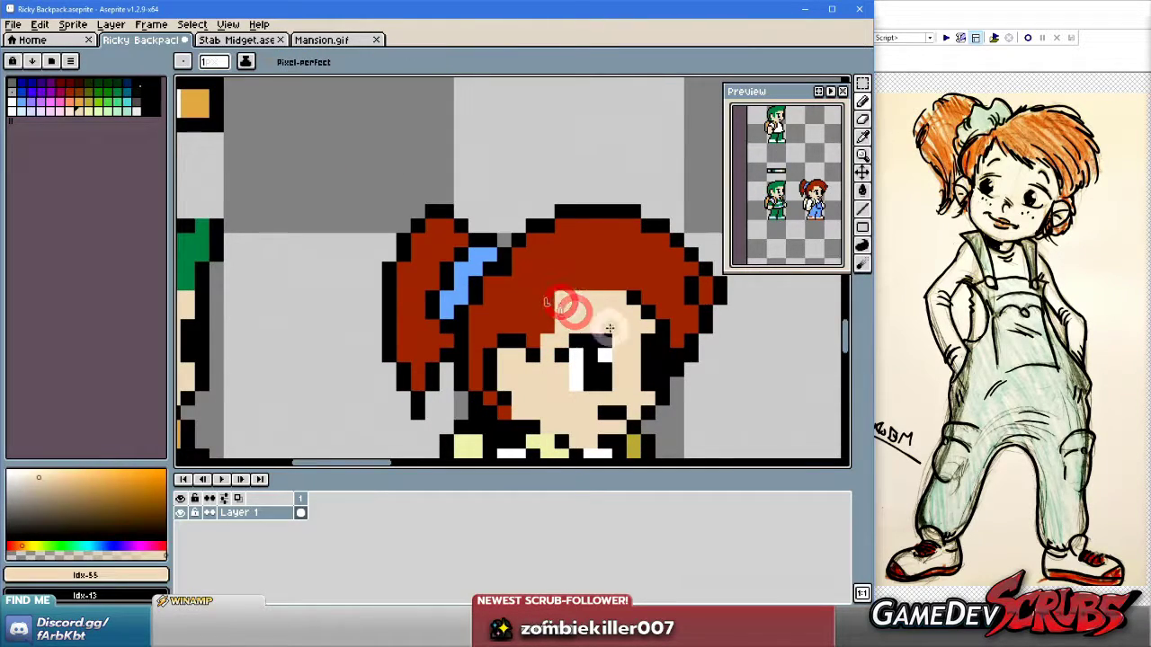
{"action": "scroll", "coordinate": [649, 372], "scroll_direction": "down", "scroll_amount": 1}
{"action": "scroll", "coordinate": [665, 371], "scroll_direction": "down", "scroll_amount": 2}
{"action": "scroll", "coordinate": [670, 371], "scroll_direction": "up", "scroll_amount": 3}
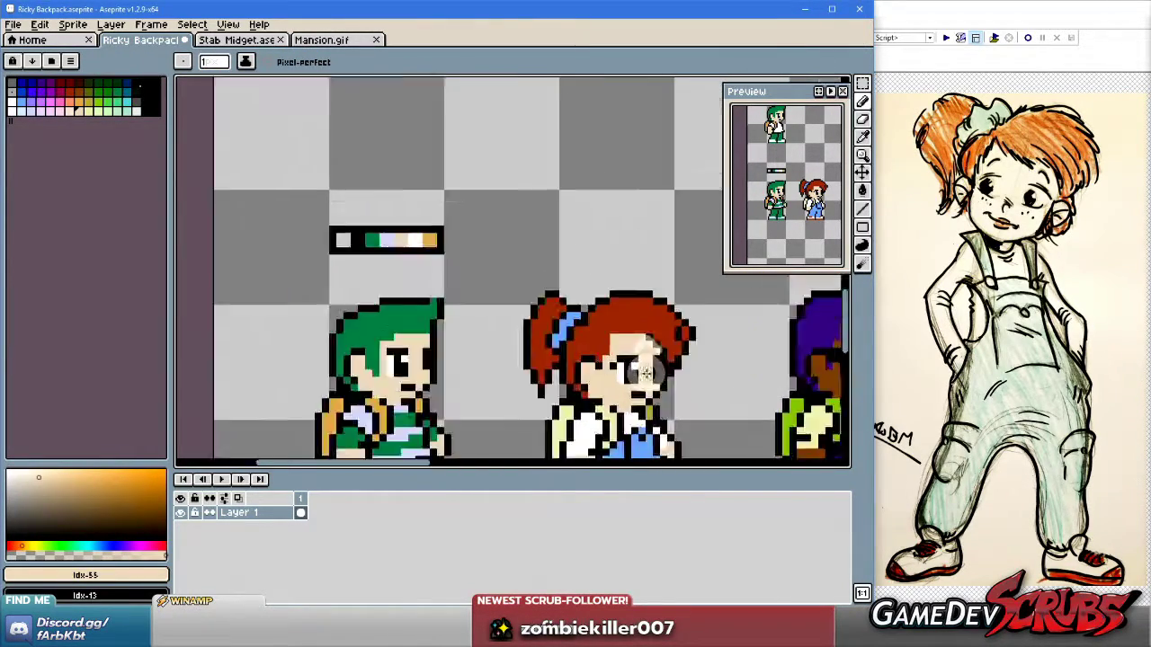
Sample the hair red and paint over the black pixels separating the front curl from the rest of the hair.
{"action": "left_click", "coordinate": [607, 278], "text": "alt"}
{"action": "scroll", "coordinate": [620, 368], "scroll_direction": "down", "scroll_amount": 2}
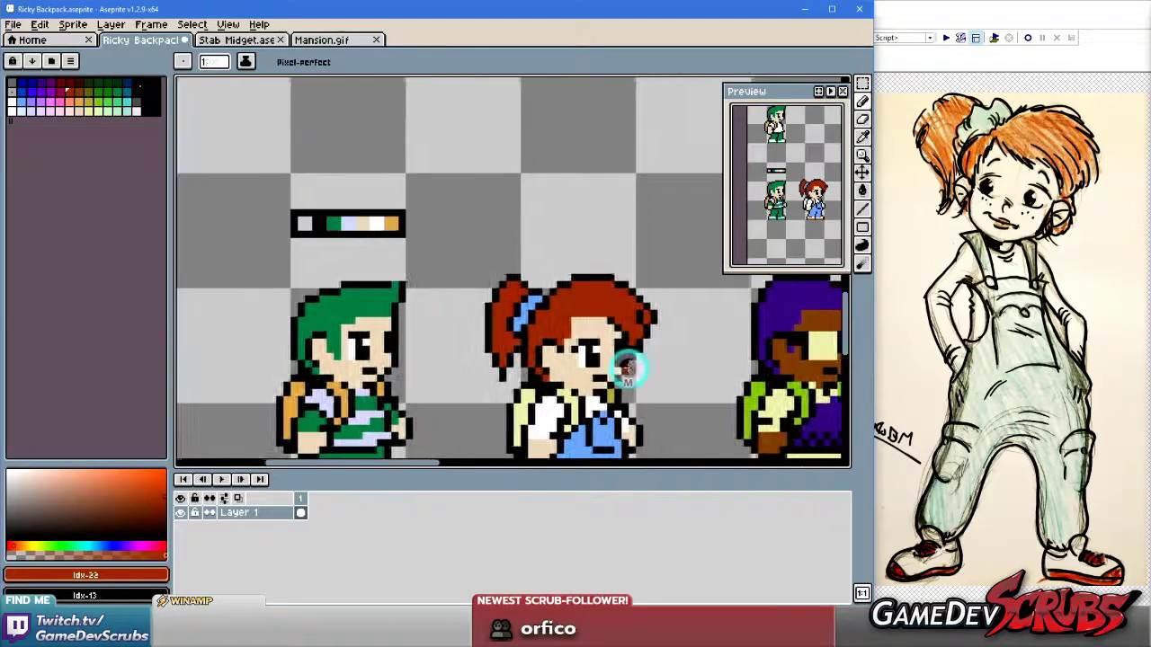
{"action": "scroll", "coordinate": [627, 336], "scroll_direction": "up", "scroll_amount": 1}
{"action": "scroll", "coordinate": [629, 331], "scroll_direction": "up", "scroll_amount": 1}
{"action": "left_click", "coordinate": [647, 287], "text": "alt"}
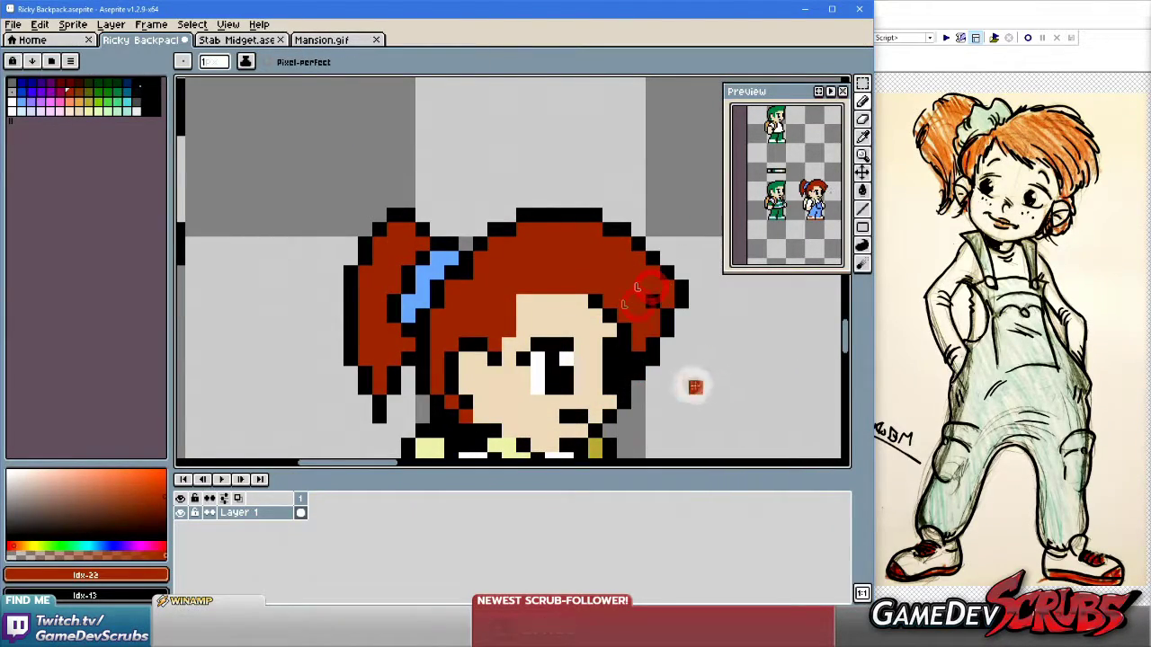
{"action": "scroll", "coordinate": [676, 389], "scroll_direction": "down", "scroll_amount": 2}
{"action": "scroll", "coordinate": [673, 373], "scroll_direction": "down", "scroll_amount": 1}
{"action": "scroll", "coordinate": [604, 302], "scroll_direction": "up", "scroll_amount": 1}
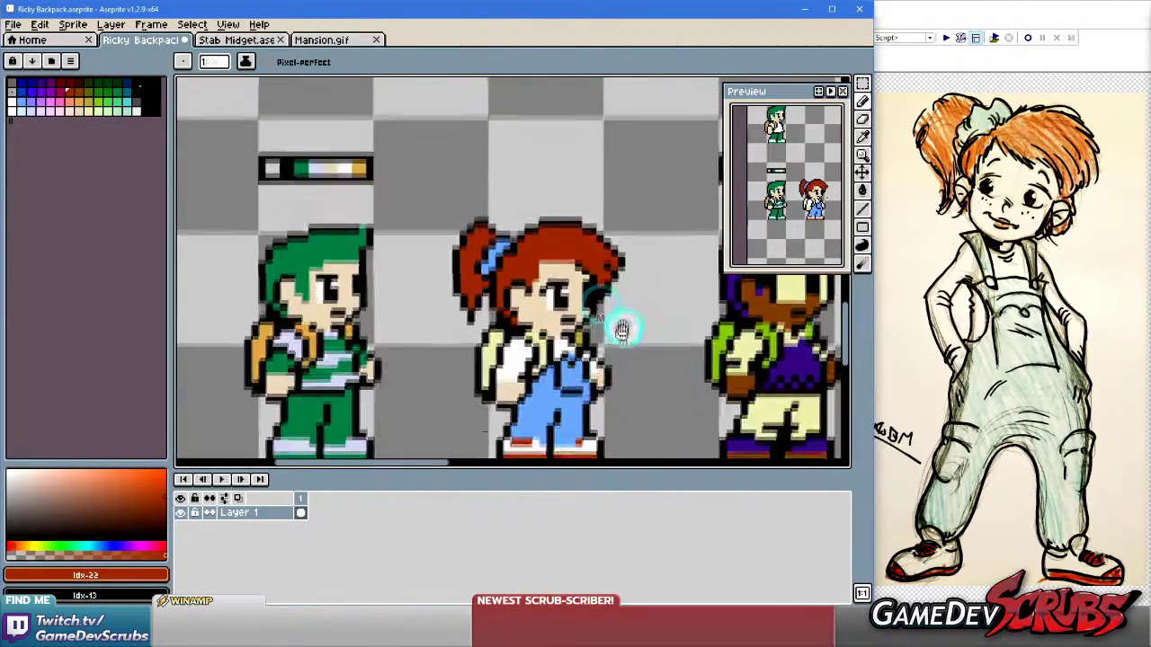
Extend the black outline along the front of the hair's crown and fill the old outline pixels with hair red.
{"action": "scroll", "coordinate": [605, 311], "scroll_direction": "up", "scroll_amount": 2}
{"action": "scroll", "coordinate": [605, 311], "scroll_direction": "up", "scroll_amount": 1}
{"action": "left_click", "coordinate": [526, 199], "text": "alt"}
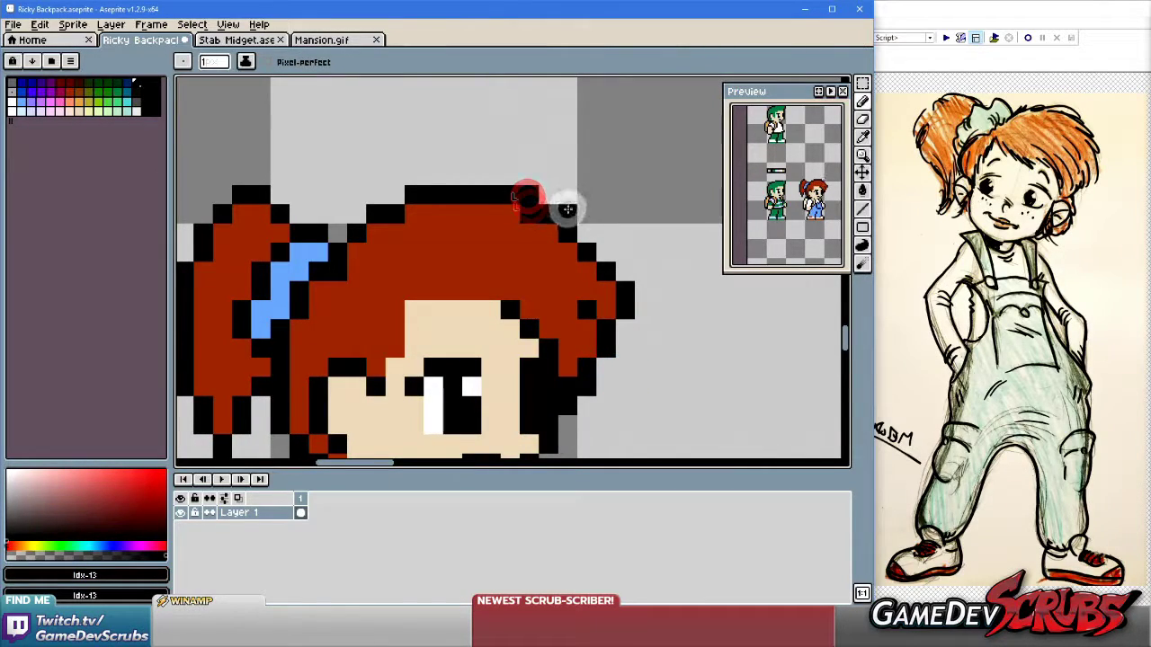
{"action": "left_click", "coordinate": [572, 263], "text": "alt"}
{"action": "left_click_drag", "start_coordinate": [519, 214], "coordinate": [590, 256]}
{"action": "scroll", "coordinate": [620, 310], "scroll_direction": "down", "scroll_amount": 2}
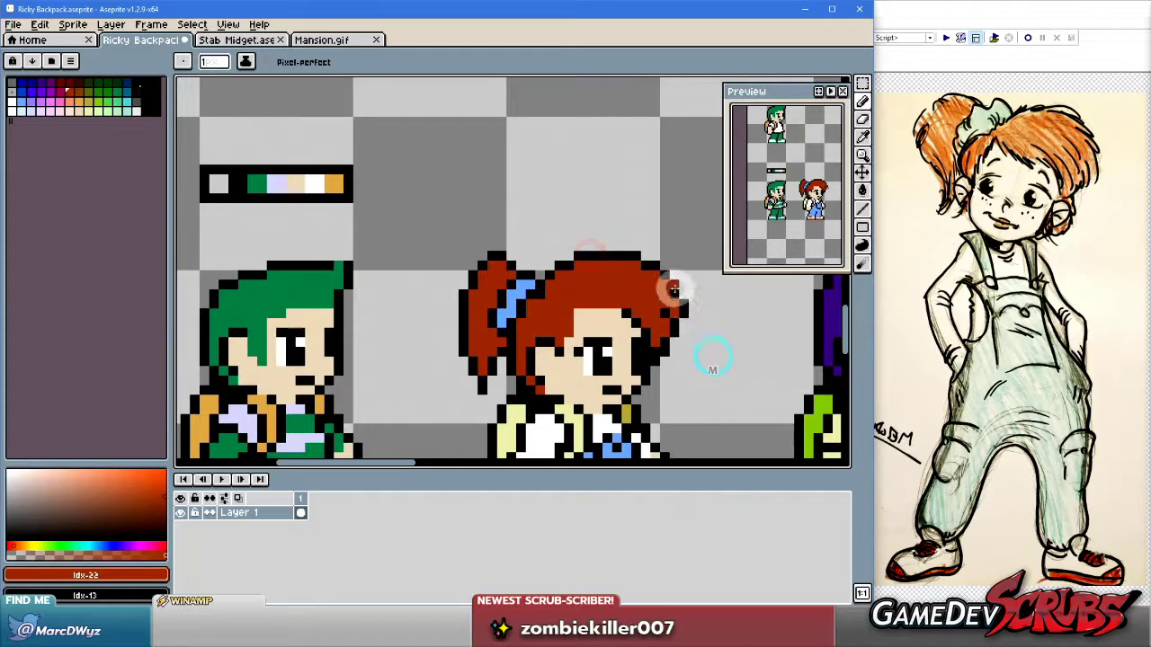
Reshape the front curl into a pointed red tip jutting forward over the face, with a black outline.
{"action": "left_click", "coordinate": [673, 291], "text": "alt"}
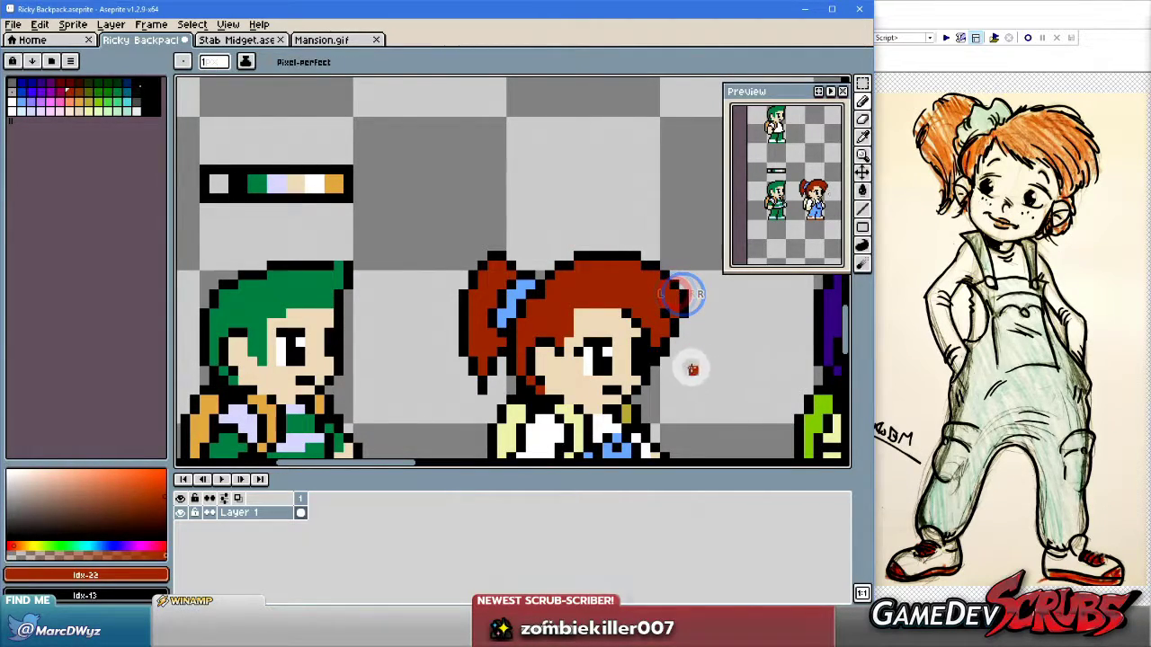
{"action": "left_click_drag", "start_coordinate": [685, 364], "coordinate": [690, 352]}
{"action": "left_click", "coordinate": [675, 297]}
{"action": "left_click", "coordinate": [695, 292]}
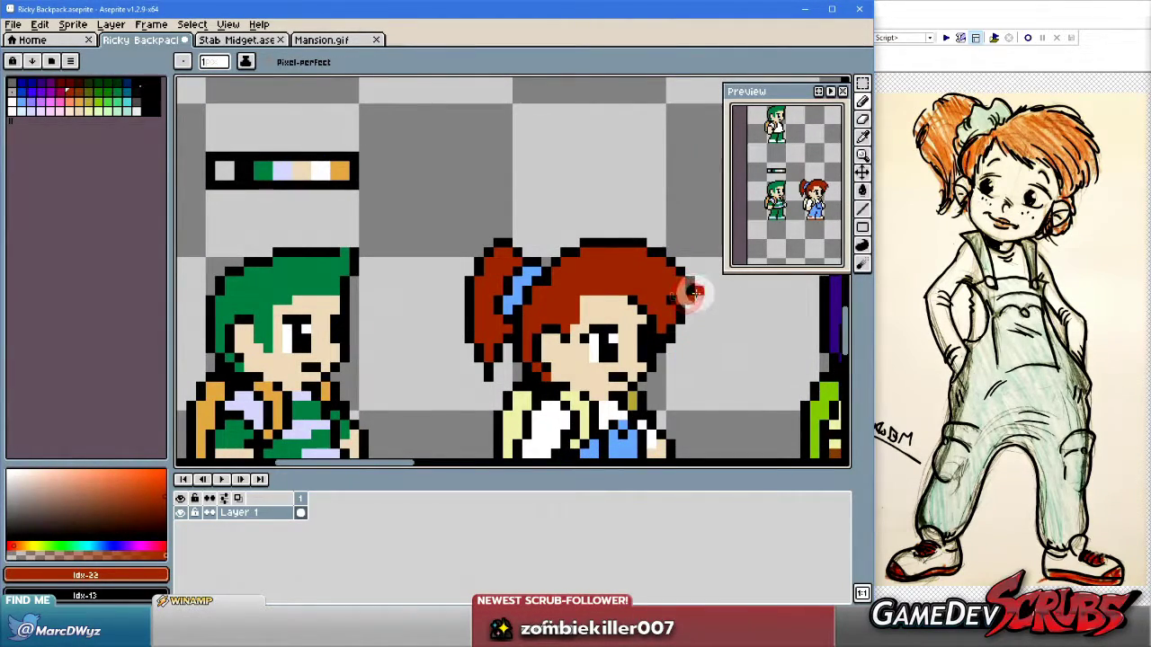
{"action": "left_click", "coordinate": [689, 308]}
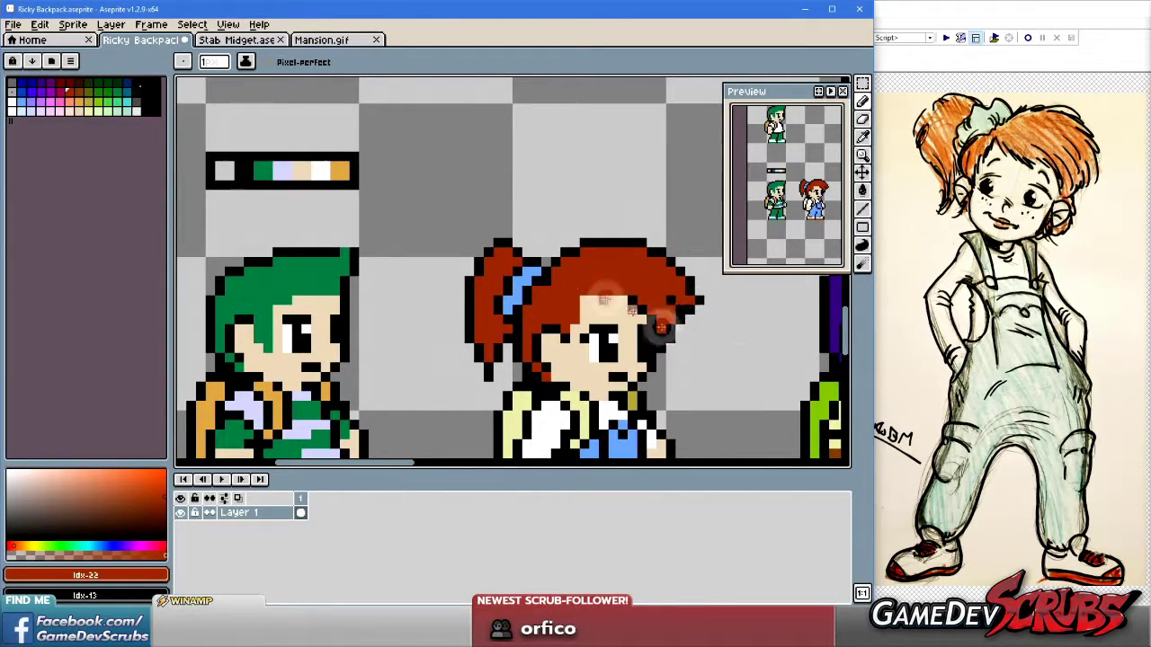
{"action": "left_click", "coordinate": [655, 304]}
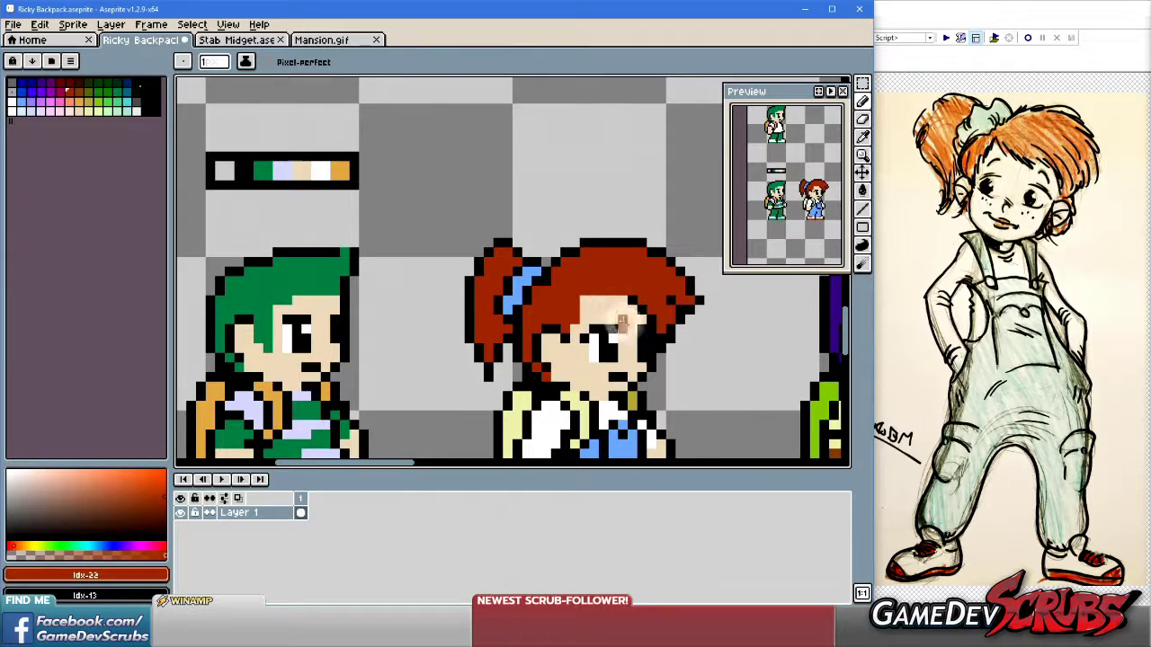
Sample the hair tie's blue, extend its upper end by a row, and outline it above in black.
{"action": "scroll", "coordinate": [584, 296], "scroll_direction": "up", "scroll_amount": 2}
{"action": "scroll", "coordinate": [570, 288], "scroll_direction": "up", "scroll_amount": 2}
{"action": "left_click", "coordinate": [510, 250], "text": "alt"}
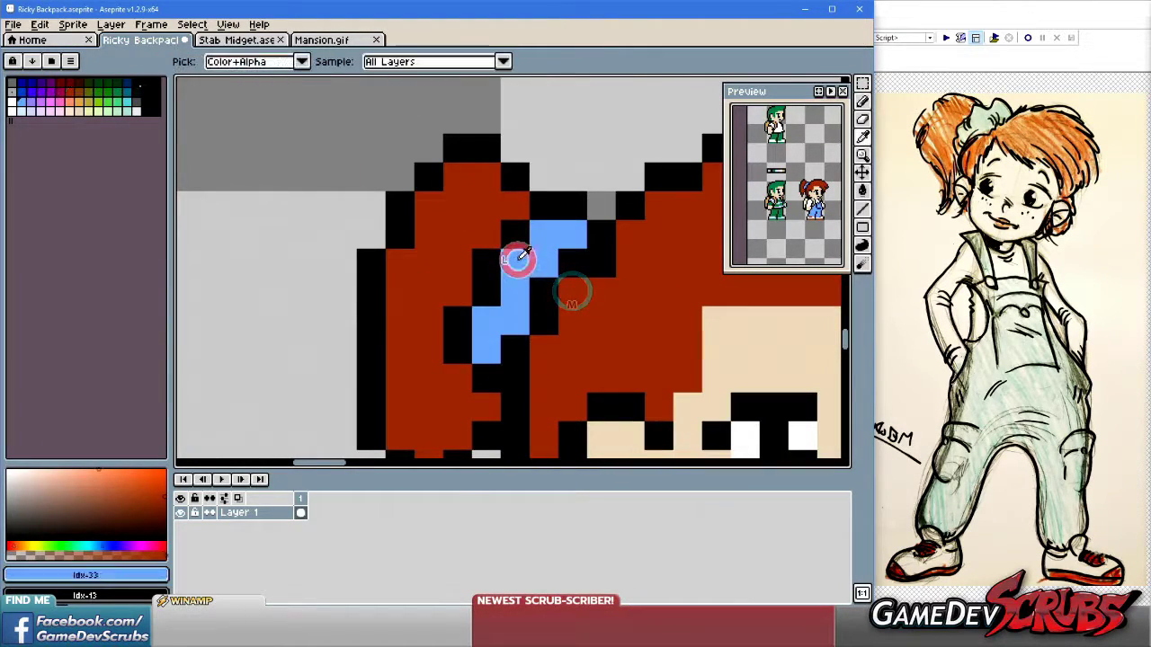
{"action": "scroll", "coordinate": [620, 235], "scroll_direction": "down", "scroll_amount": 1}
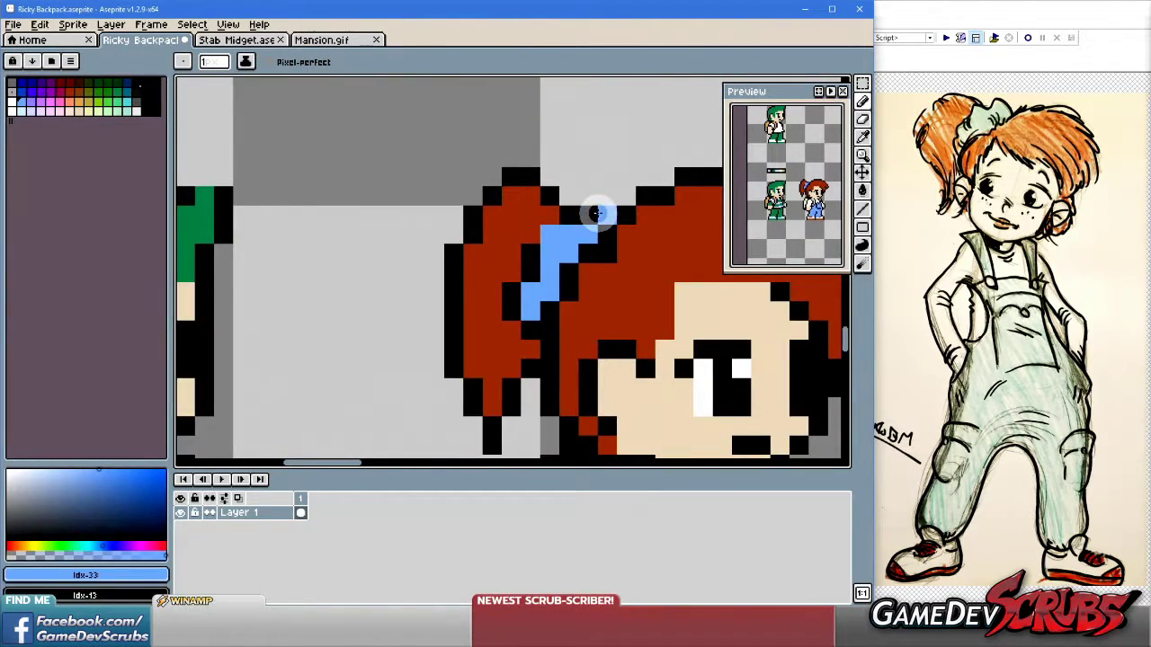
{"action": "right_click", "coordinate": [570, 214], "text": "alt"}
{"action": "right_click", "coordinate": [607, 200]}
{"action": "right_click", "coordinate": [589, 197]}
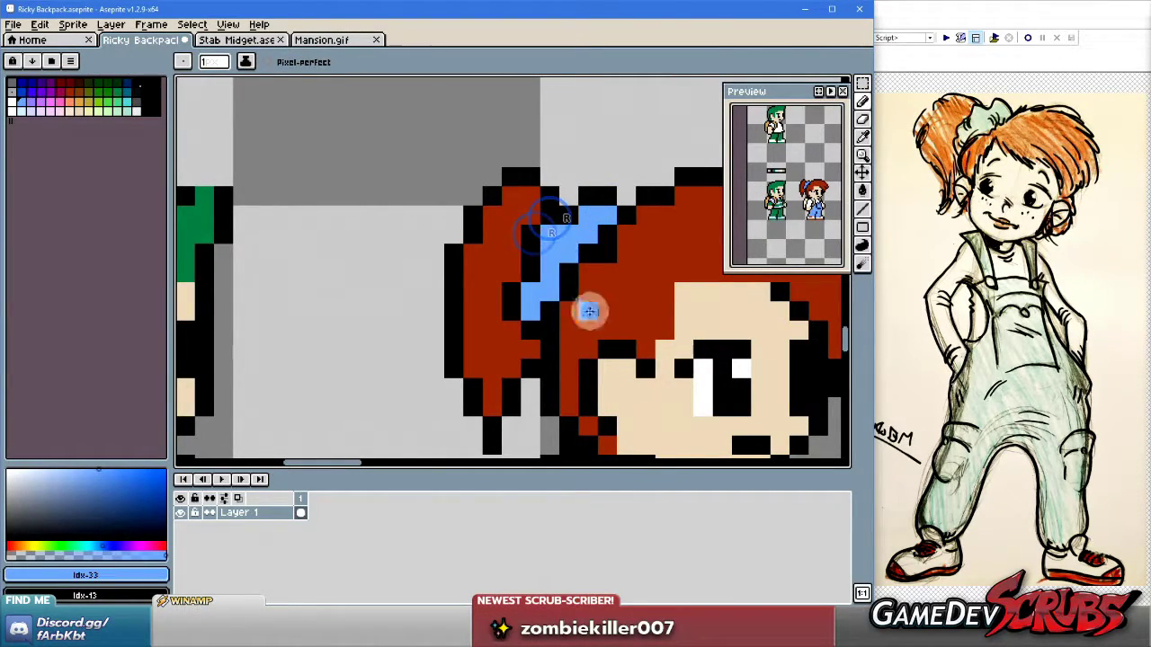
Trim the lower end of the blue hair tie, repainting its ponytail side in hair red and black outline.
{"action": "scroll", "coordinate": [593, 314], "scroll_direction": "down", "scroll_amount": 1}
{"action": "right_click", "coordinate": [533, 317], "text": "alt"}
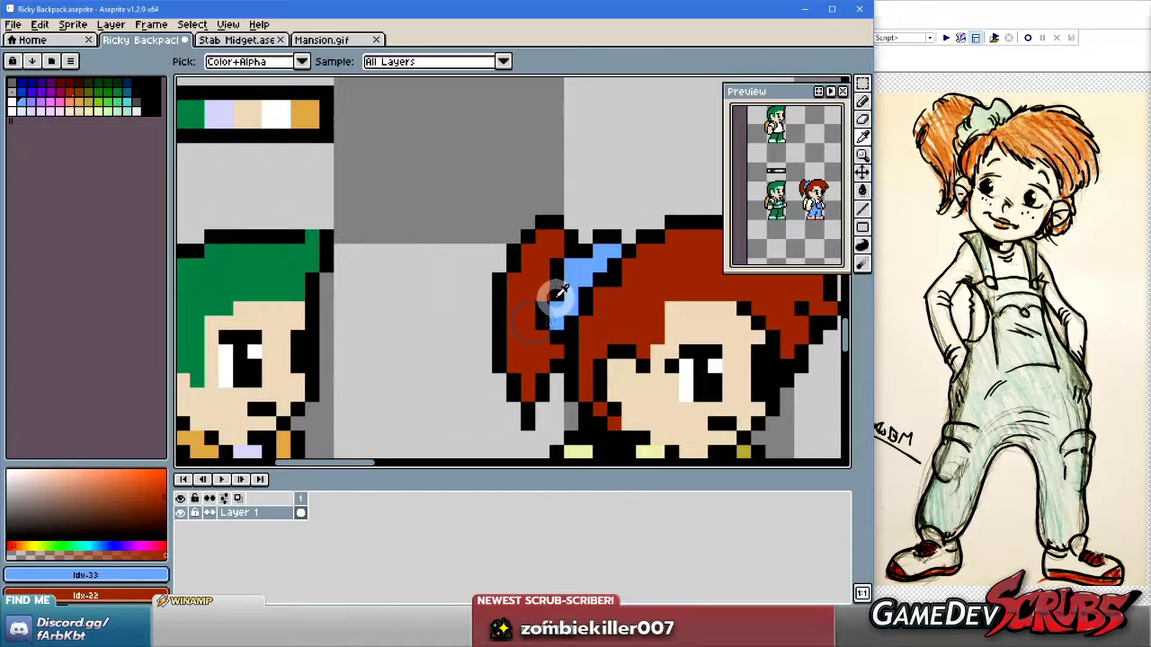
{"action": "right_click", "coordinate": [551, 325]}
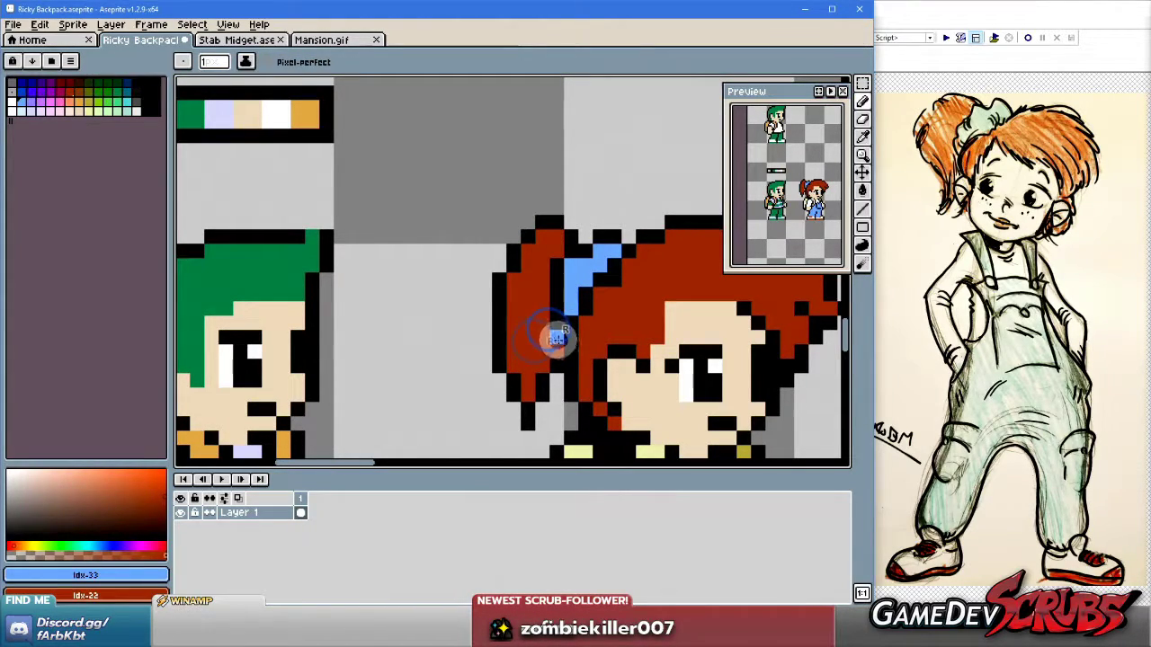
{"action": "scroll", "coordinate": [547, 329], "scroll_direction": "down", "scroll_amount": 2}
{"action": "scroll", "coordinate": [587, 364], "scroll_direction": "up", "scroll_amount": 1}
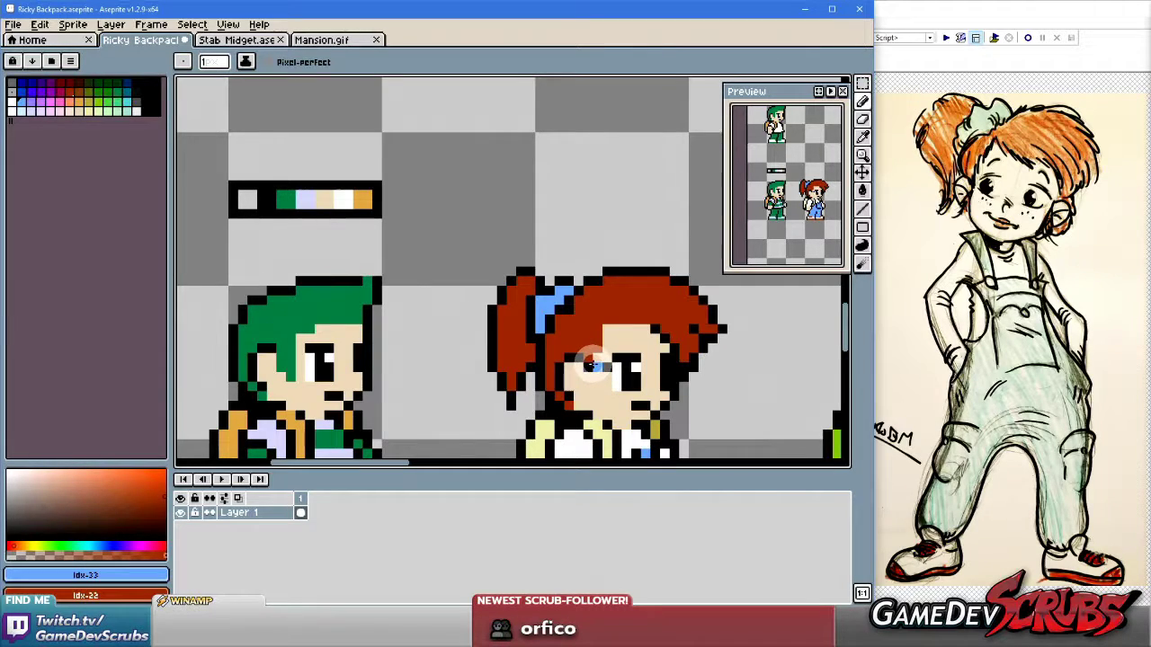
Undo and redo the recent pencil edits on the red-haired girl to compare both versions of her hair.
{"action": "scroll", "coordinate": [596, 364], "scroll_direction": "down", "scroll_amount": 2}
{"action": "scroll", "coordinate": [630, 378], "scroll_direction": "up", "scroll_amount": 1}
{"action": "key", "text": "v"}
{"action": "key", "text": "ctrl+z"}
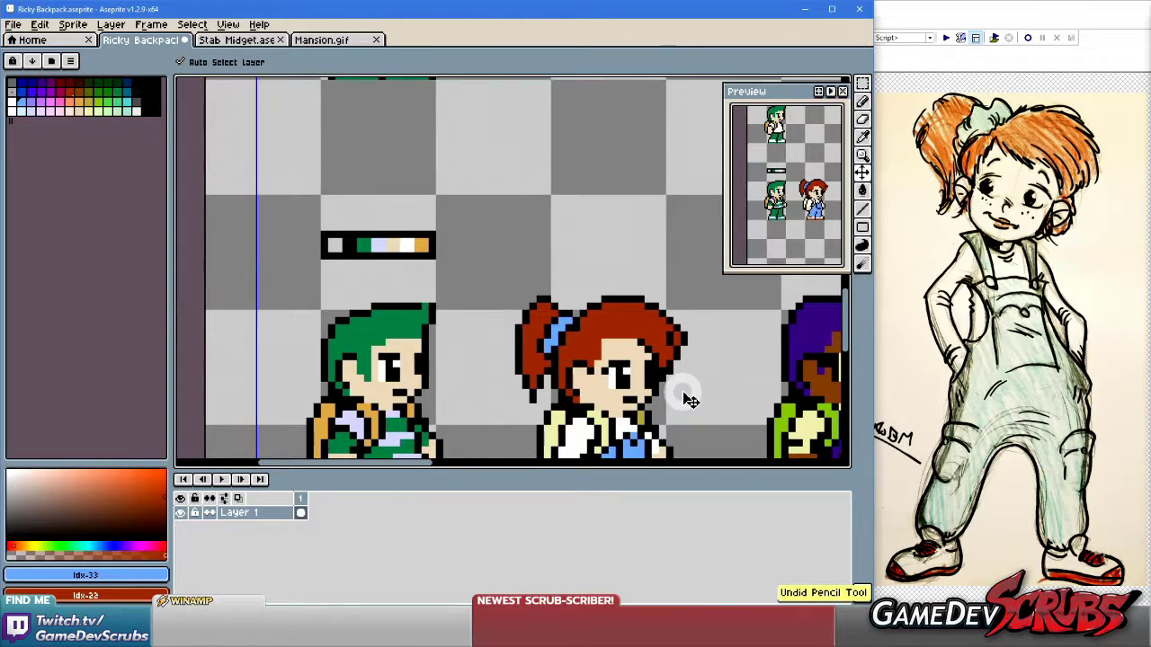
{"action": "key", "text": "b"}
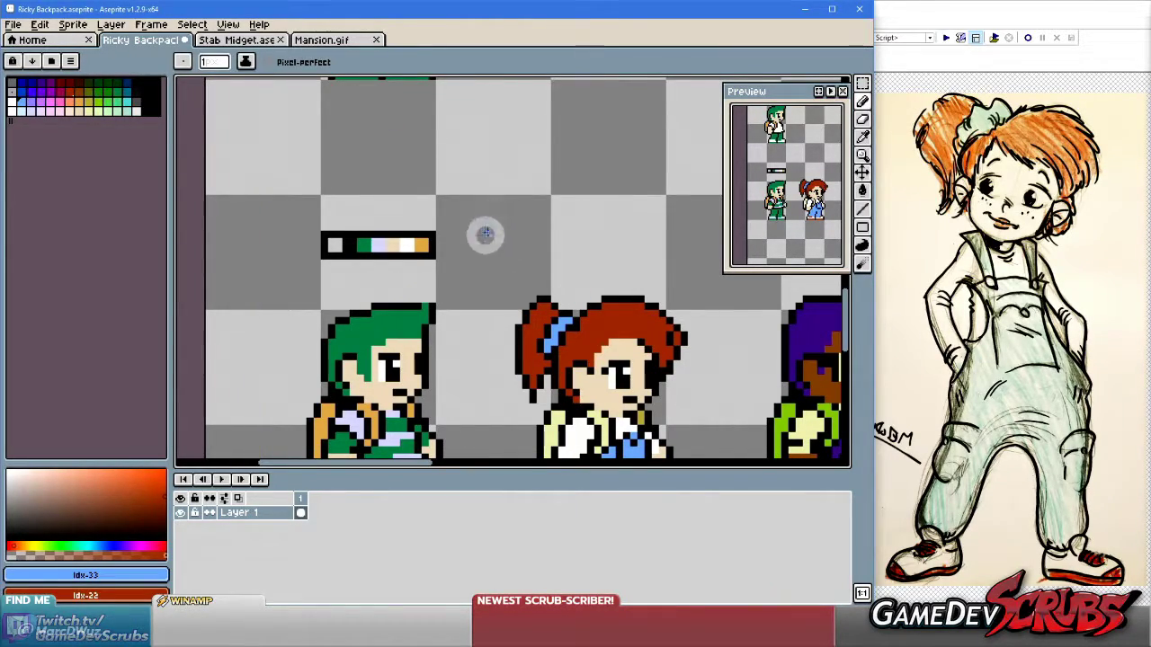
{"action": "key", "text": "ctrl+y"}
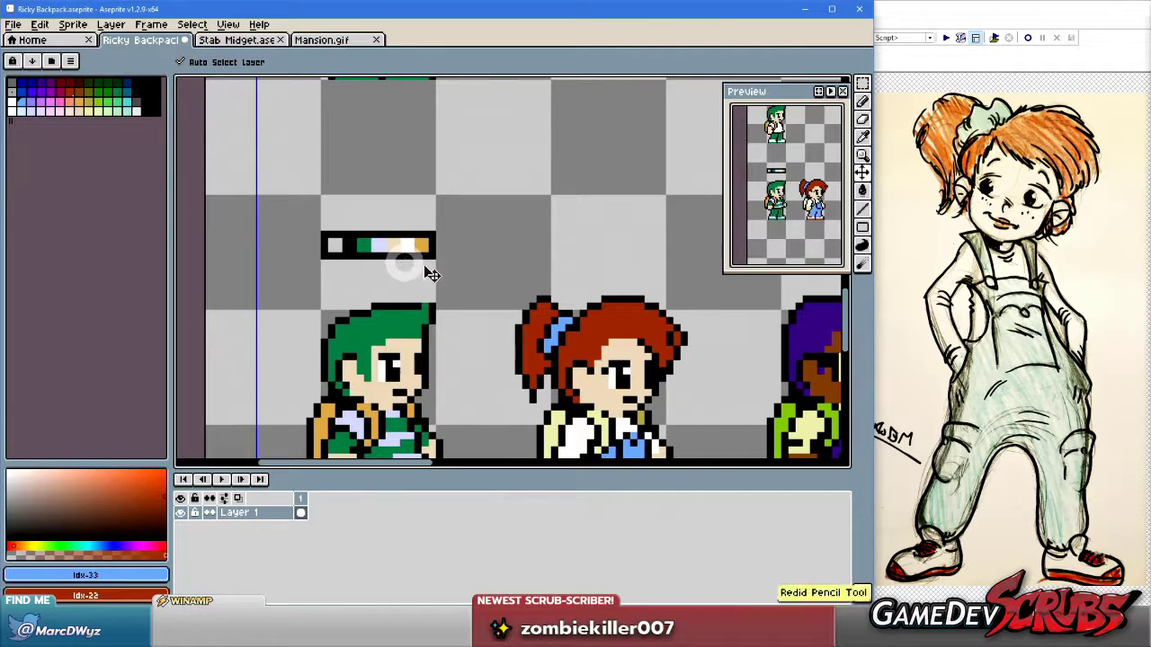
{"action": "scroll", "coordinate": [553, 302], "scroll_direction": "down", "scroll_amount": 2}
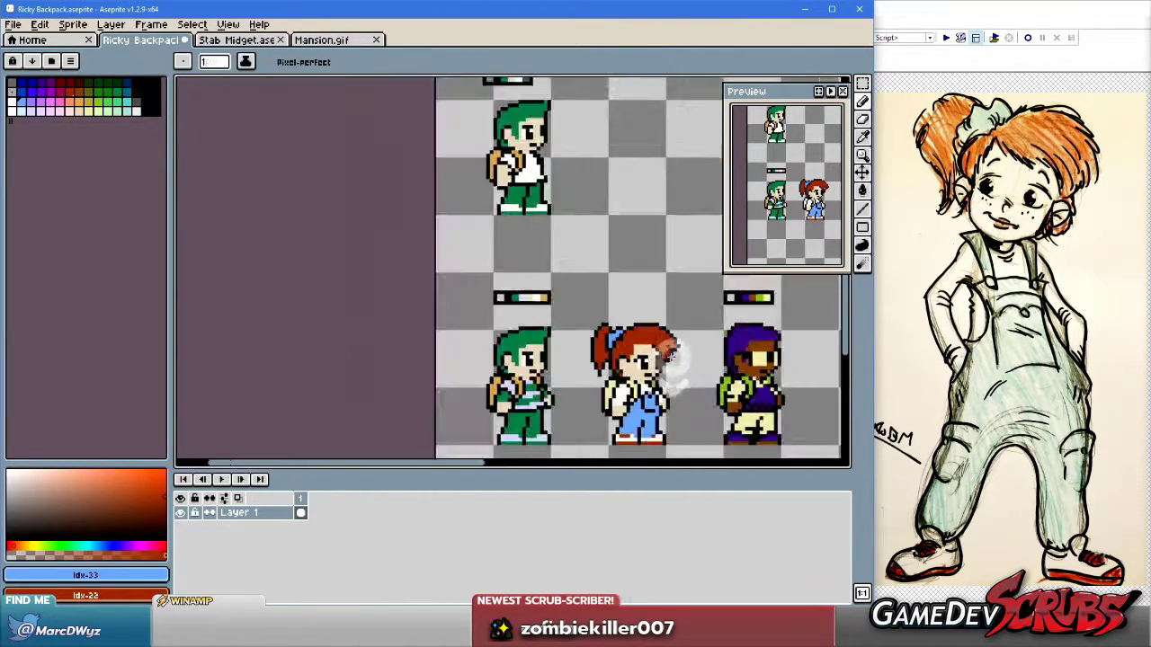
Select and copy the red-haired girl's sprite with its refined hair.
{"action": "key", "text": "m"}
{"action": "left_click_drag", "start_coordinate": [454, 250], "coordinate": [574, 408]}
{"action": "mouse_move", "coordinate": [572, 220]}
{"action": "left_mouse_down"}
{"action": "mouse_move", "coordinate": [661, 407]}
{"action": "mouse_move", "coordinate": [728, 418]}
{"action": "left_mouse_up"}
{"action": "left_click_drag", "start_coordinate": [654, 373], "coordinate": [778, 376]}
{"action": "left_click", "coordinate": [621, 350]}
{"action": "left_click", "coordinate": [616, 340]}
{"action": "key", "text": "ctrl+z"}
{"action": "key", "text": "ctrl+z"}
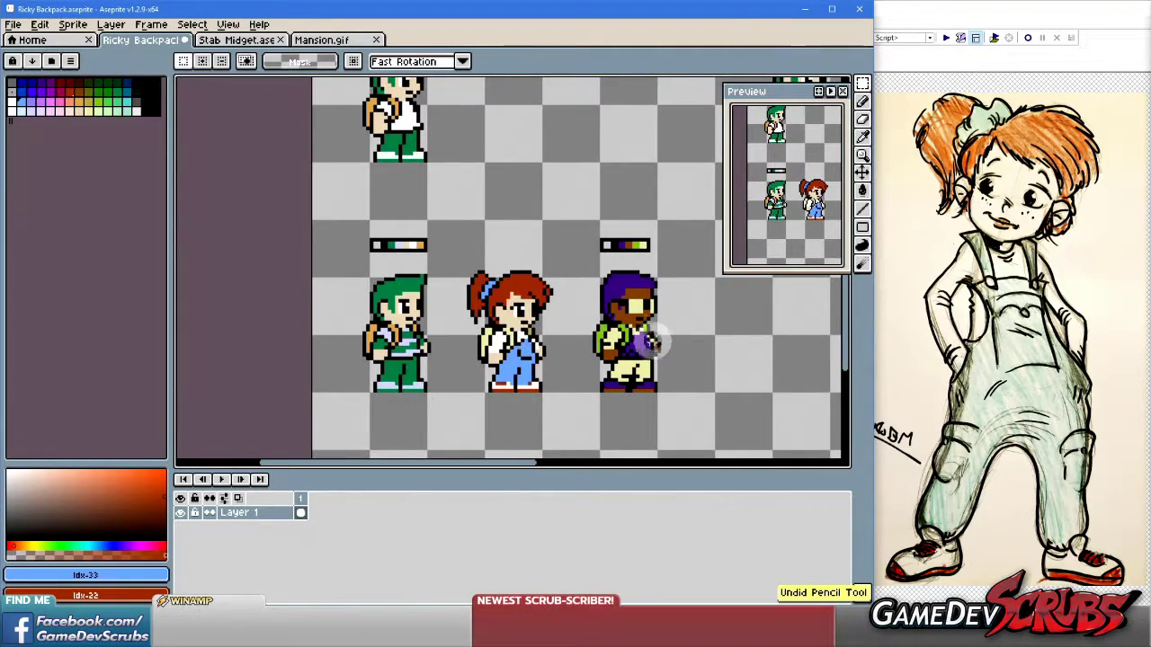
{"action": "left_click_drag", "start_coordinate": [576, 229], "coordinate": [748, 409]}
{"action": "left_click_drag", "start_coordinate": [706, 390], "coordinate": [782, 382]}
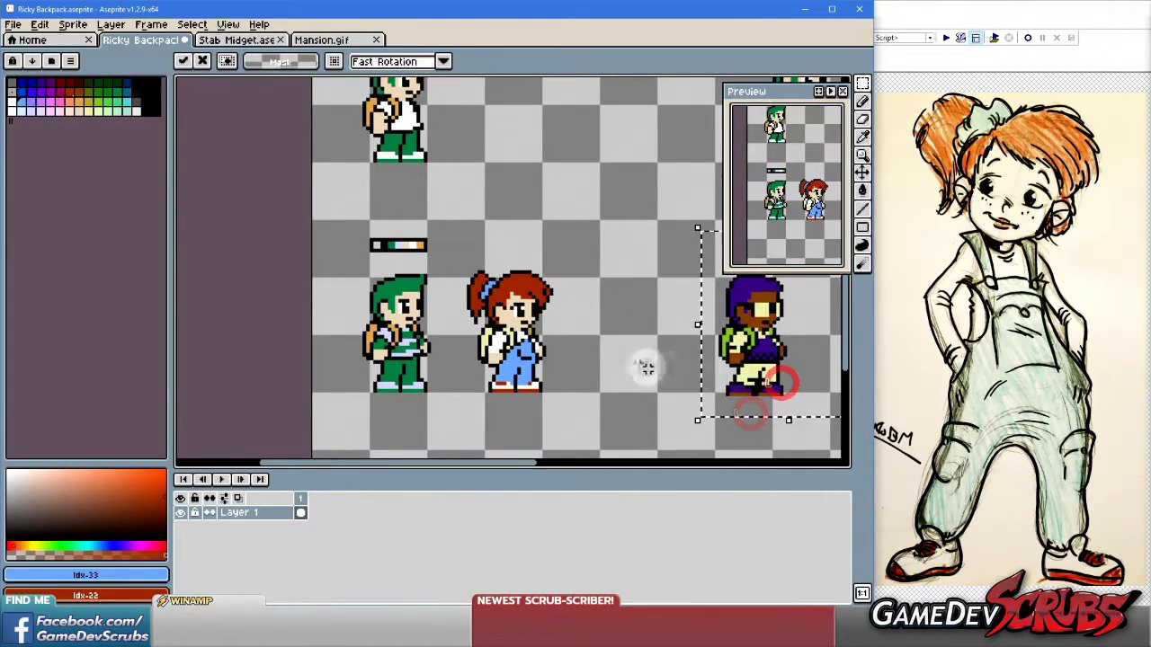
{"action": "left_click", "coordinate": [626, 362]}
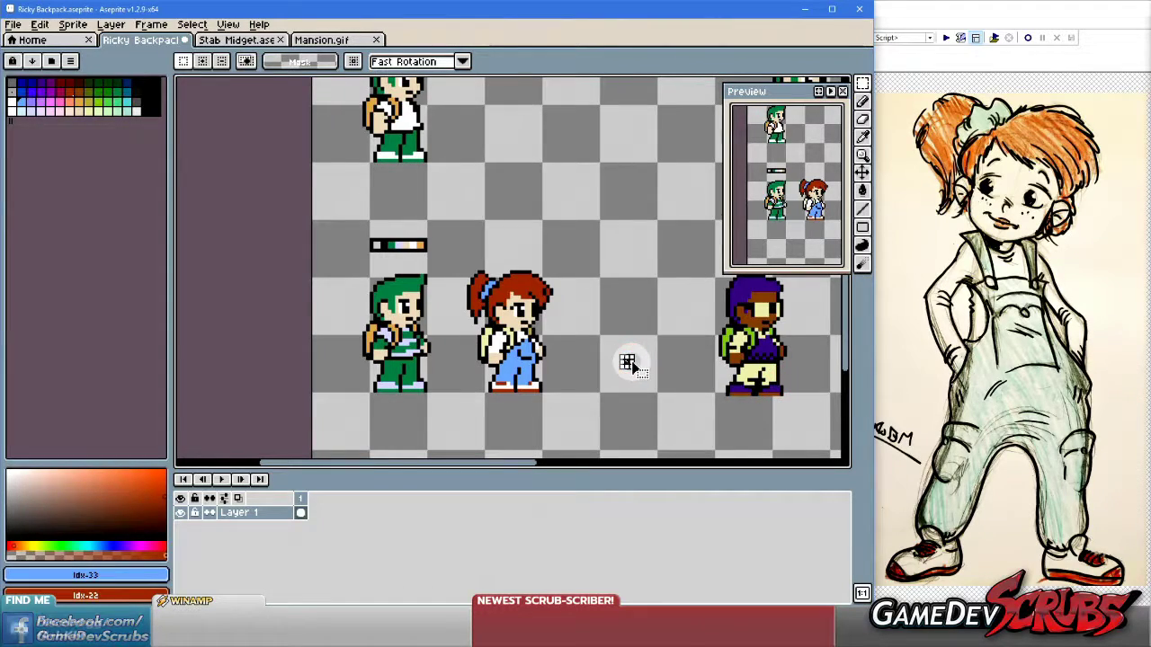
{"action": "key", "text": "ctrl+z"}
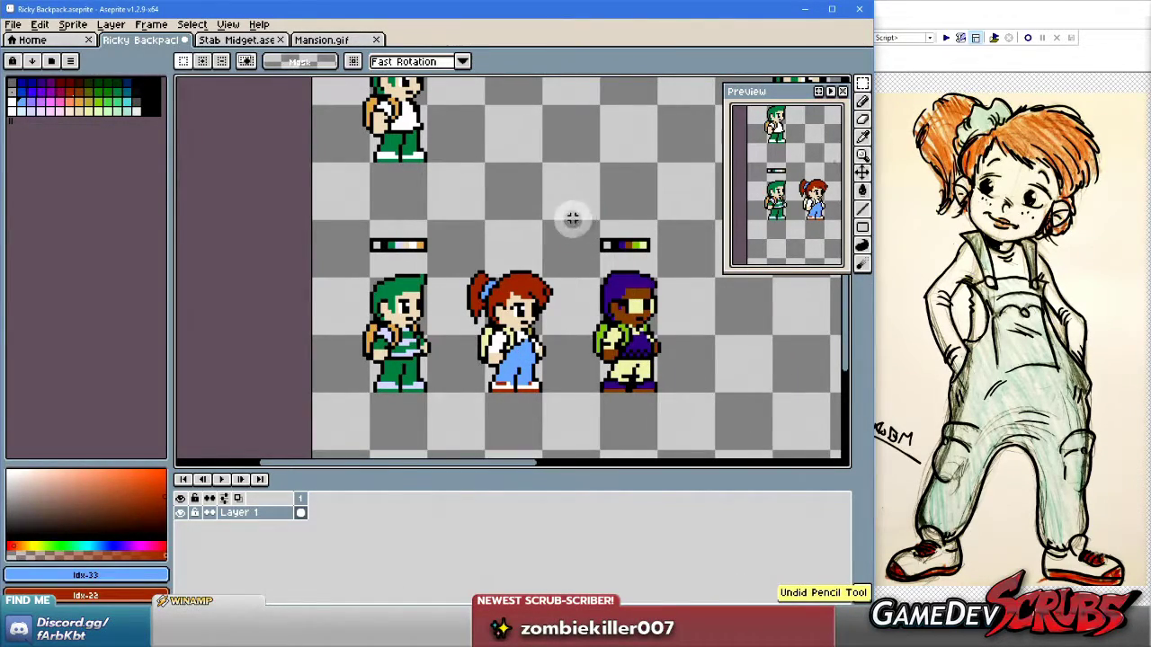
Move the purple-haired character and its palette strip to the right, making room next to the red-haired girl.
{"action": "left_click_drag", "start_coordinate": [572, 219], "coordinate": [750, 416]}
{"action": "mouse_move", "coordinate": [644, 388]}
{"action": "left_mouse_down"}
{"action": "mouse_move", "coordinate": [721, 395]}
{"action": "mouse_move", "coordinate": [761, 385]}
{"action": "left_mouse_up"}
{"action": "left_click", "coordinate": [639, 350]}
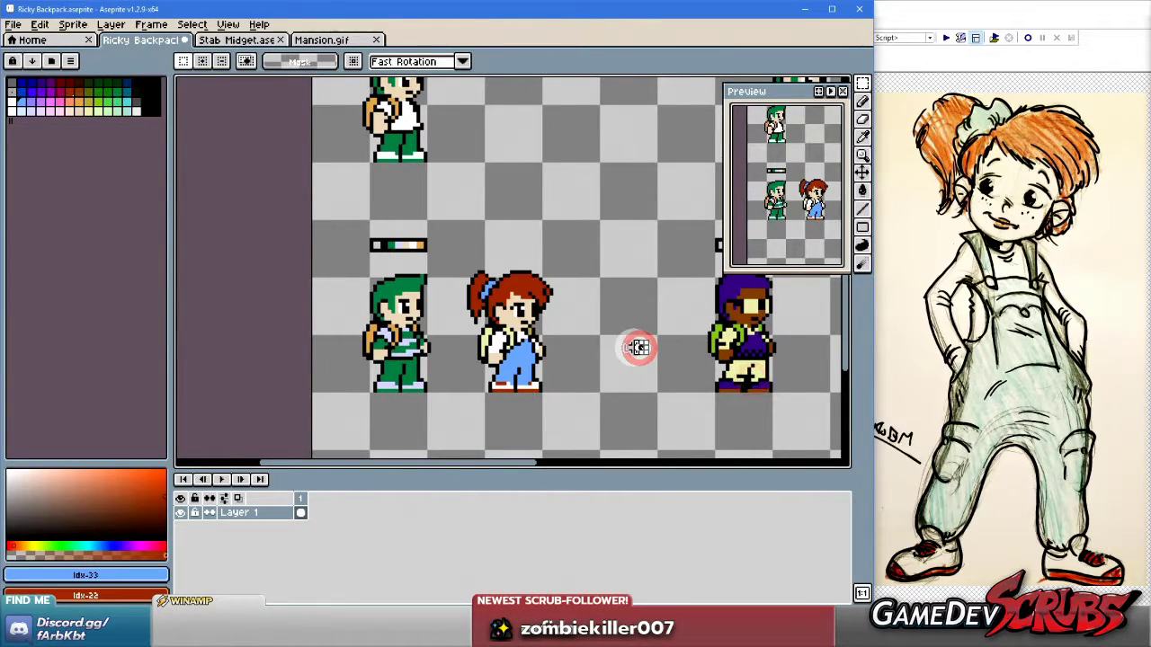
Paste the copied red-haired girl between her earlier version and the purple-haired character.
{"action": "key", "text": "ctrl+v"}
{"action": "left_click_drag", "start_coordinate": [512, 331], "coordinate": [629, 331]}
{"action": "scroll", "coordinate": [593, 328], "scroll_direction": "up", "scroll_amount": 1}
{"action": "left_click", "coordinate": [518, 313]}
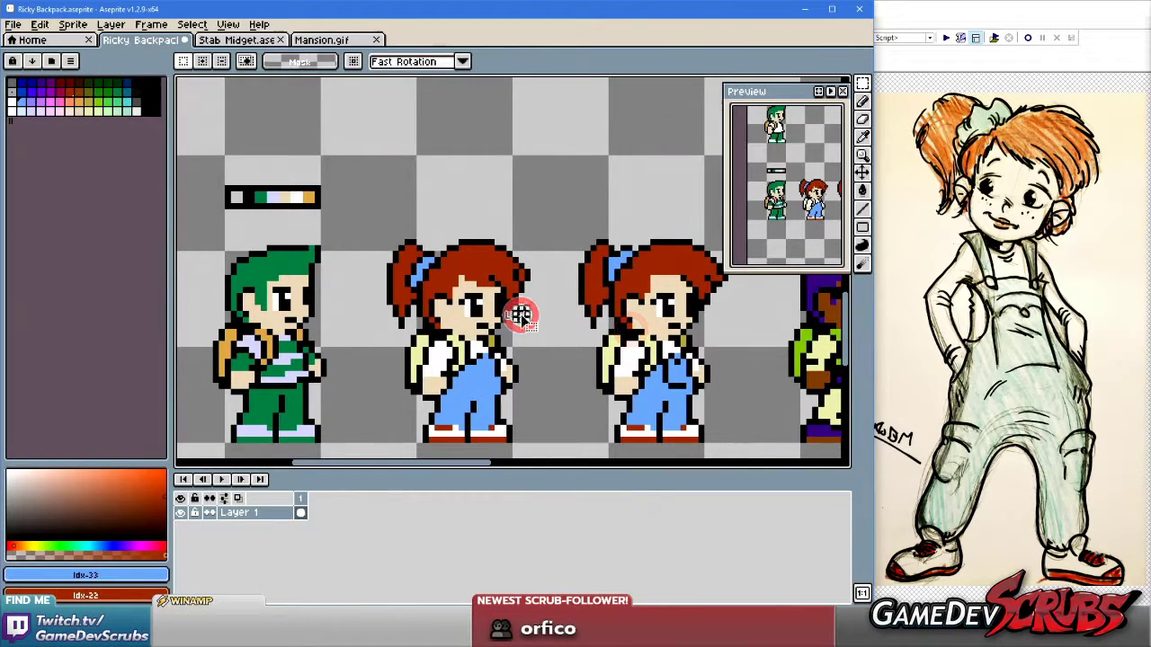
Refine the pasted girl's fringe over the forehead using sampled skin tone, hair red and outline black.
{"action": "scroll", "coordinate": [514, 312], "scroll_direction": "up", "scroll_amount": 1}
{"action": "key", "text": "b"}
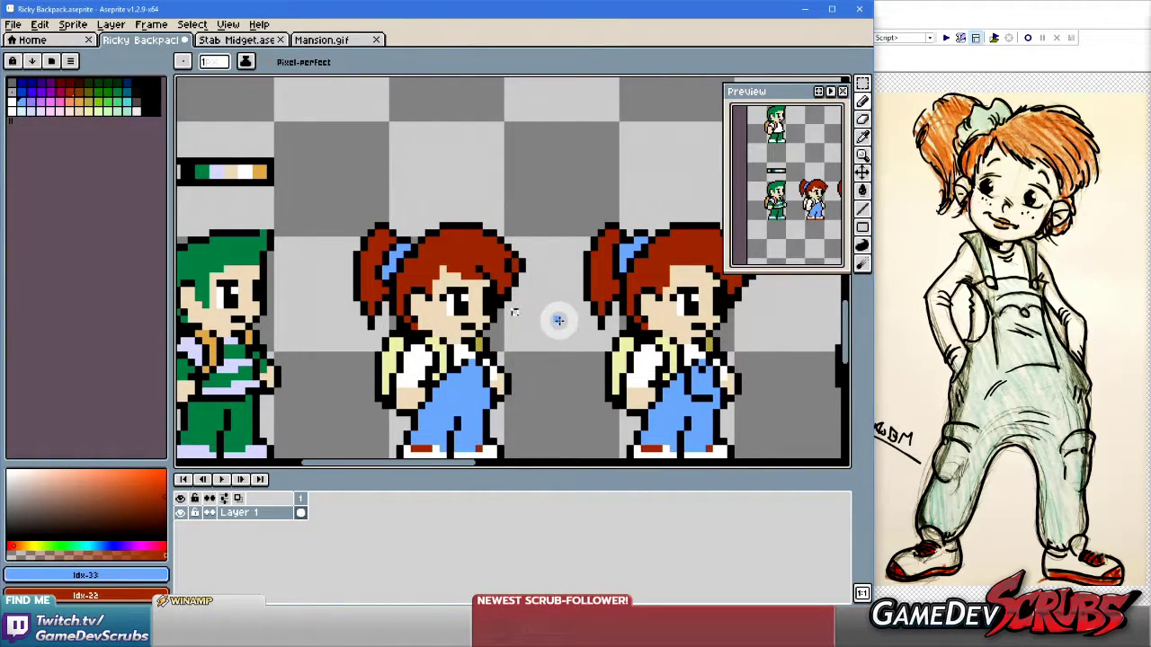
{"action": "key", "text": "i"}
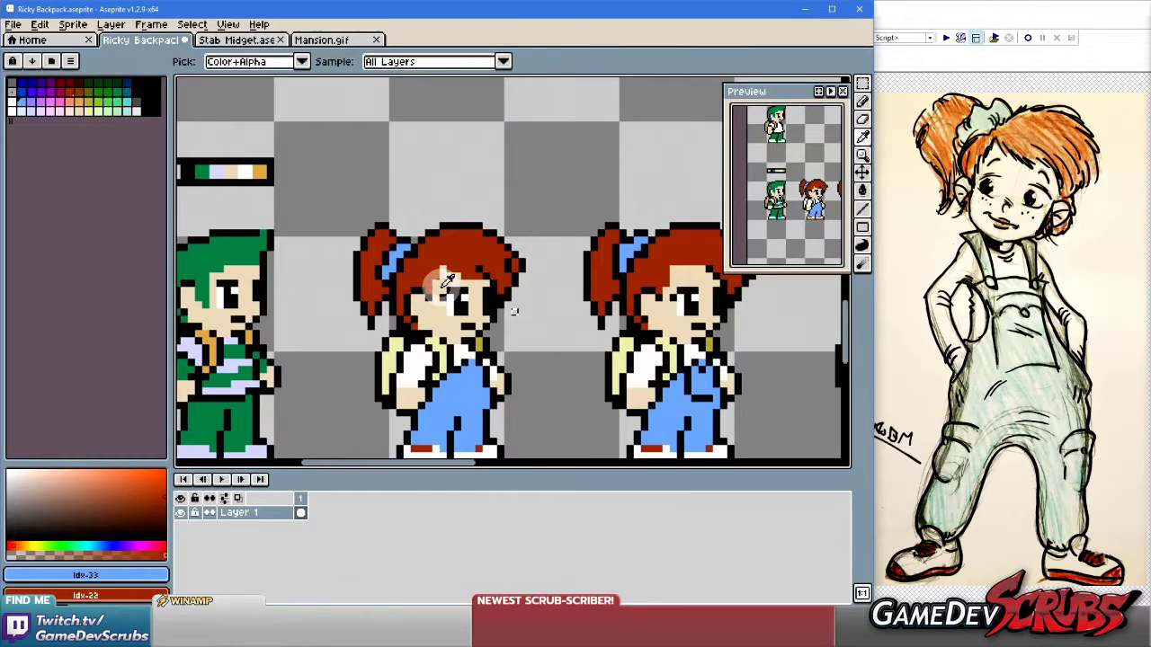
{"action": "key", "text": "b"}
{"action": "scroll", "coordinate": [515, 294], "scroll_direction": "up", "scroll_amount": 1}
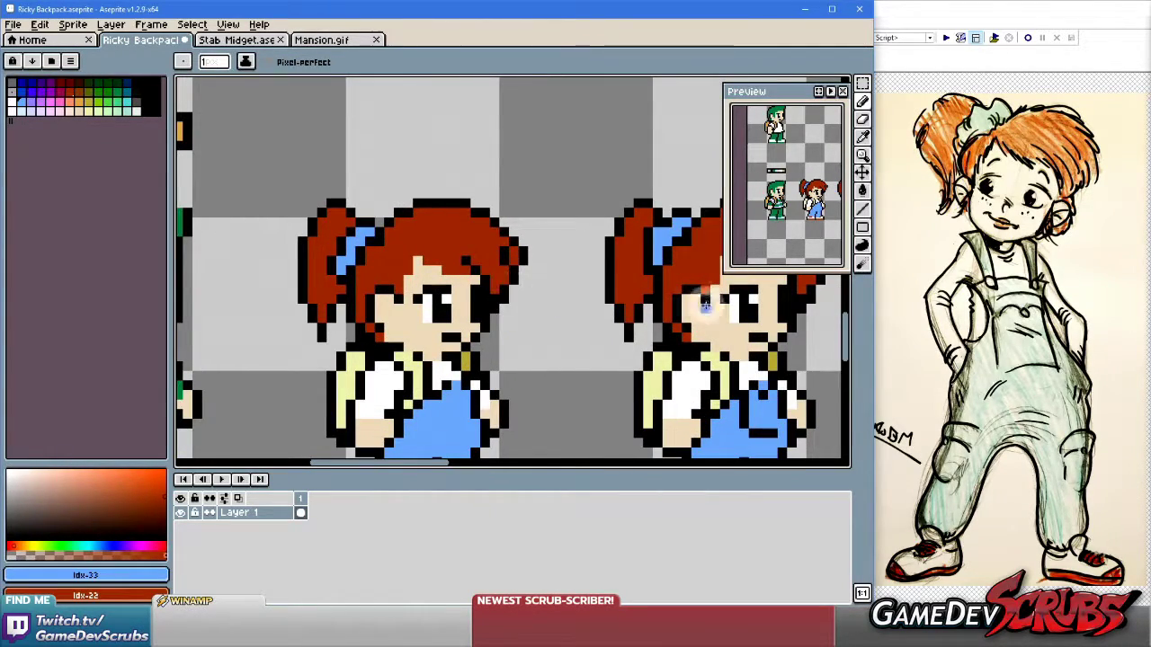
{"action": "scroll", "coordinate": [706, 306], "scroll_direction": "down", "scroll_amount": 2}
{"action": "scroll", "coordinate": [530, 301], "scroll_direction": "up", "scroll_amount": 2}
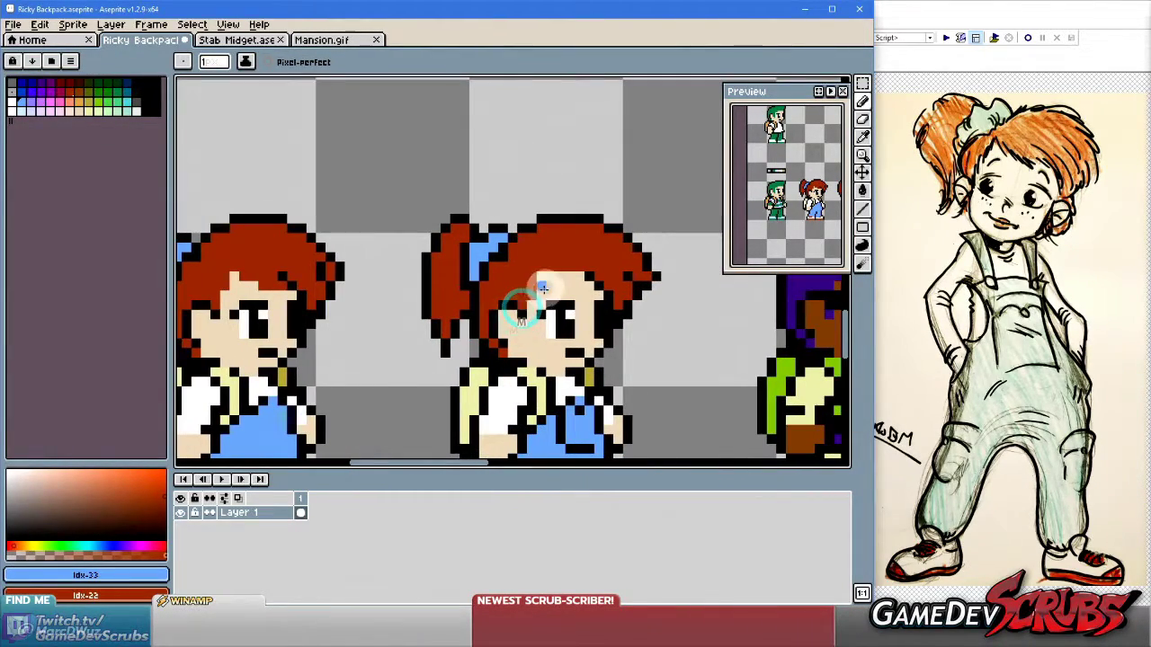
{"action": "left_click", "coordinate": [532, 296], "text": "alt"}
{"action": "left_click", "coordinate": [544, 277], "text": "alt"}
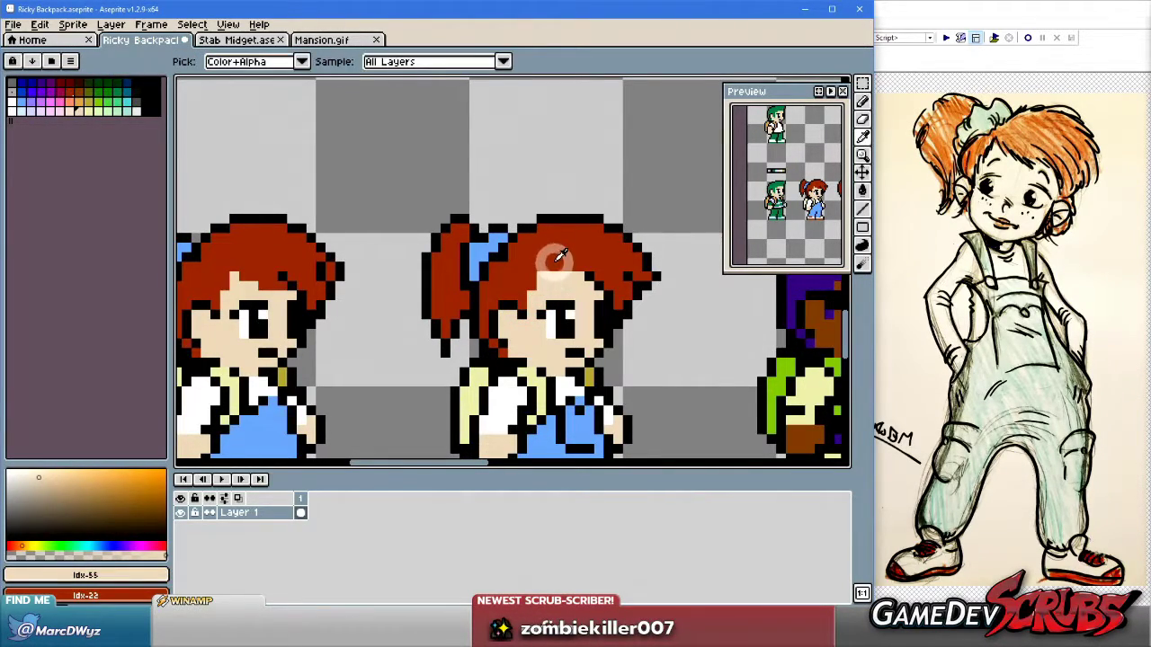
{"action": "left_click", "coordinate": [551, 269], "text": "alt"}
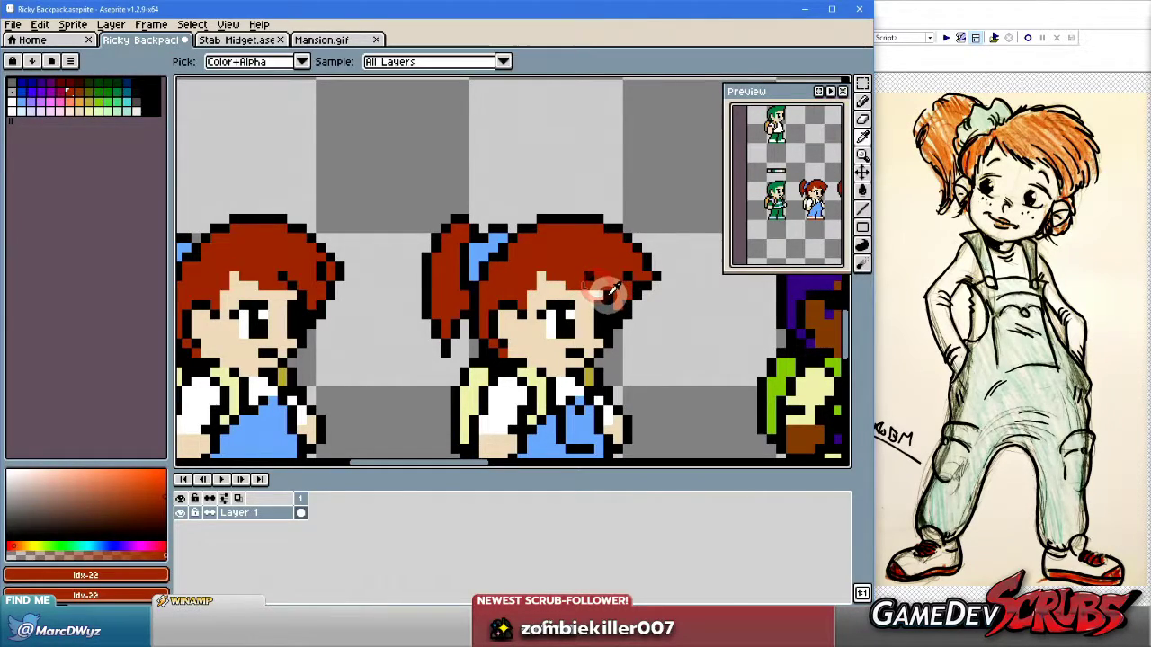
{"action": "left_click", "coordinate": [601, 285], "text": "alt"}
Delete the earlier version of the red-haired girl and move the refined copy into its place.
{"action": "scroll", "coordinate": [467, 364], "scroll_direction": "down", "scroll_amount": 2}
{"action": "left_click_drag", "start_coordinate": [468, 364], "coordinate": [540, 329]}
{"action": "key", "text": "m"}
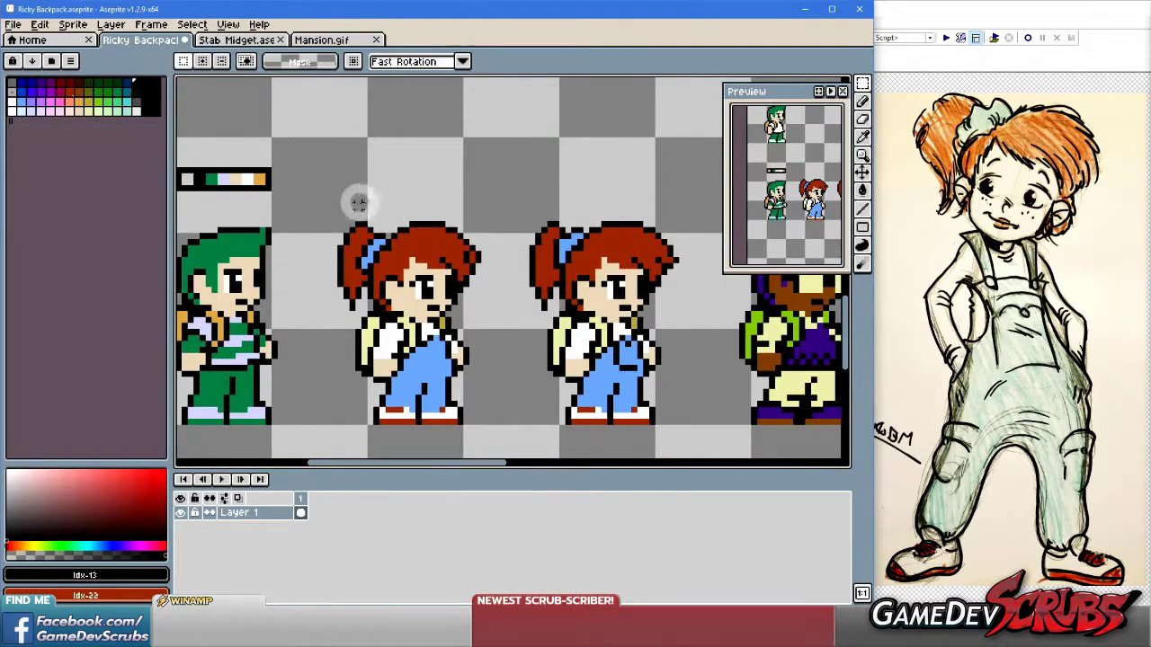
{"action": "left_click_drag", "start_coordinate": [324, 195], "coordinate": [495, 432]}
{"action": "key", "text": "Delete"}
{"action": "left_click_drag", "start_coordinate": [513, 198], "coordinate": [693, 434]}
{"action": "left_click_drag", "start_coordinate": [627, 395], "coordinate": [431, 393]}
{"action": "key", "text": "ctrl+d"}
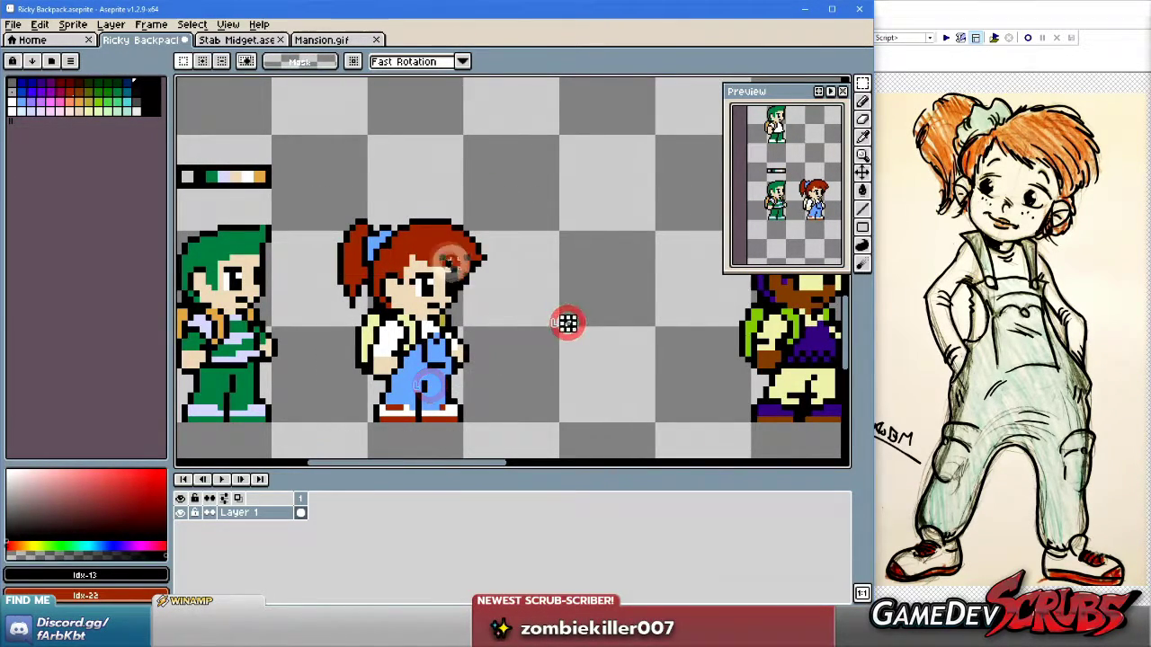
Examine the girl's fringe, hair tie and ponytail up close and at normal size.
{"action": "scroll", "coordinate": [570, 321], "scroll_direction": "up", "scroll_amount": 1}
{"action": "scroll", "coordinate": [611, 275], "scroll_direction": "down", "scroll_amount": 2}
{"action": "scroll", "coordinate": [543, 270], "scroll_direction": "up", "scroll_amount": 4}
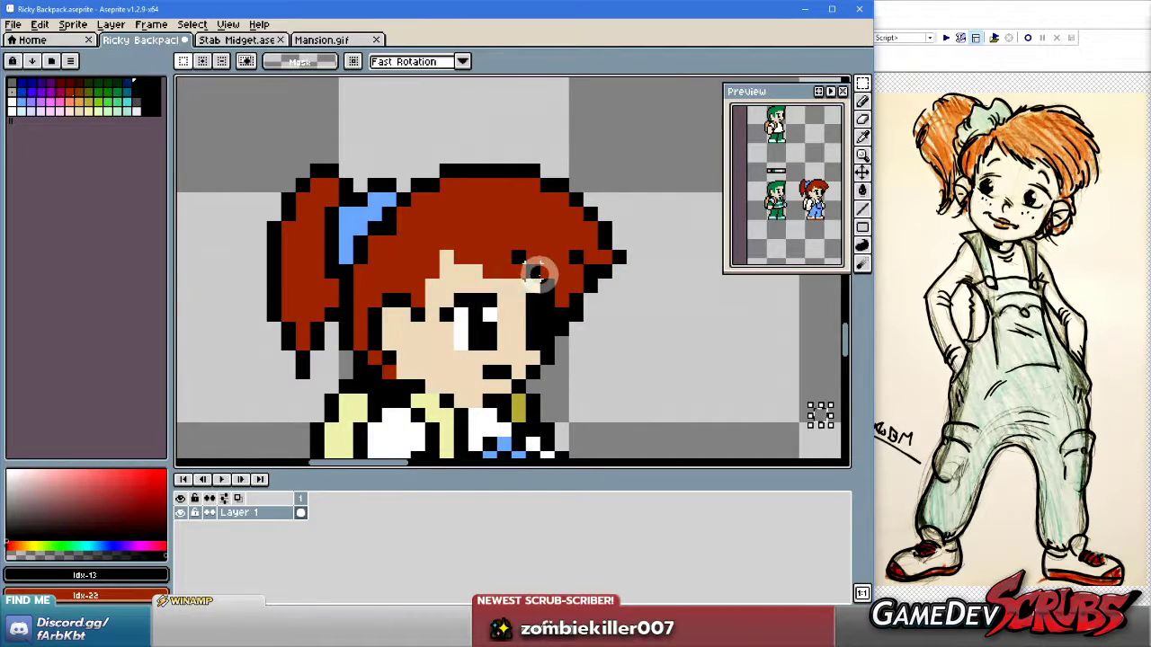
{"action": "scroll", "coordinate": [530, 272], "scroll_direction": "down", "scroll_amount": 3}
{"action": "key", "text": "b"}
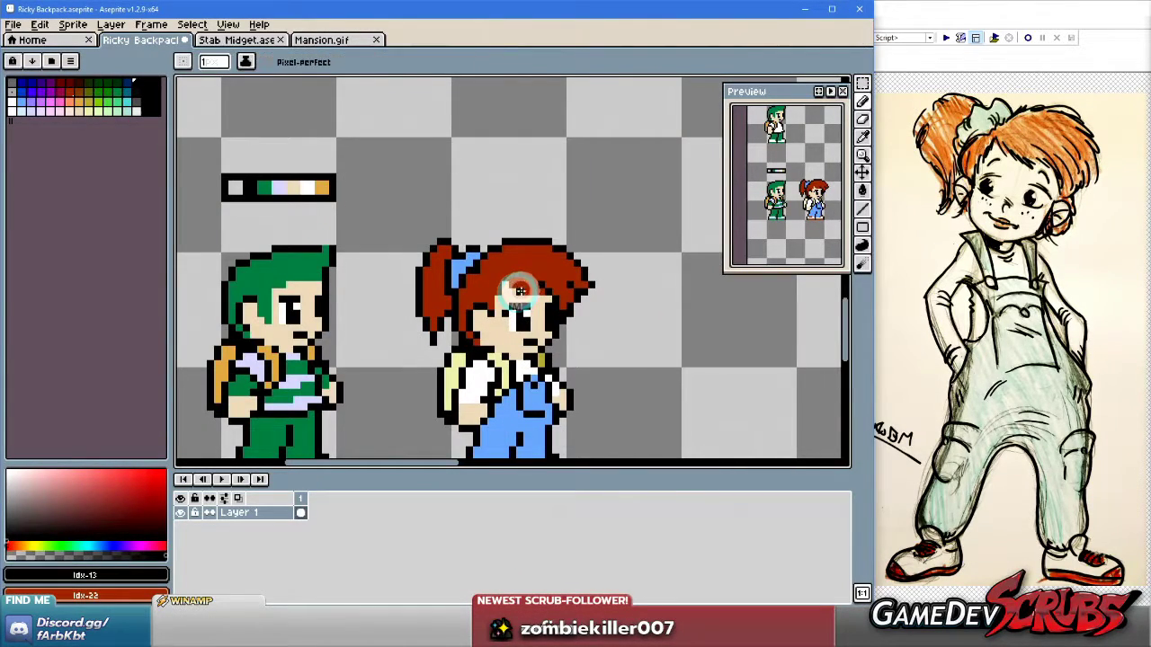
{"action": "scroll", "coordinate": [493, 285], "scroll_direction": "up", "scroll_amount": 2}
{"action": "scroll", "coordinate": [493, 285], "scroll_direction": "down", "scroll_amount": 1}
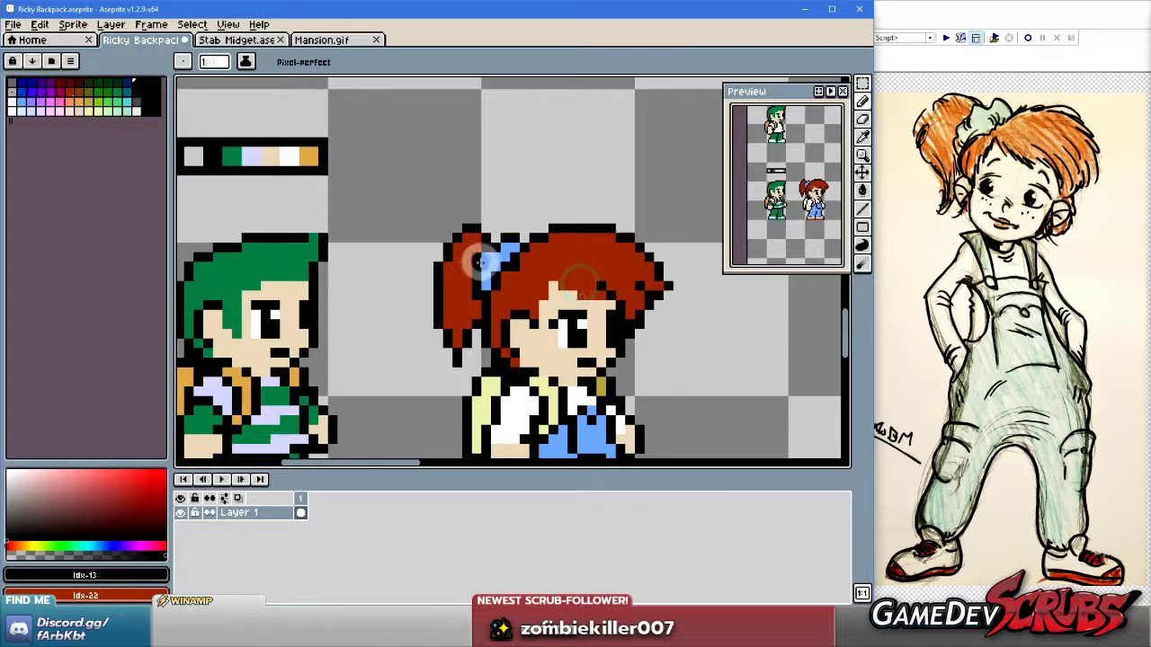
{"action": "scroll", "coordinate": [509, 281], "scroll_direction": "up", "scroll_amount": 1}
{"action": "scroll", "coordinate": [509, 281], "scroll_direction": "up", "scroll_amount": 1}
Enlarge the ponytail with sampled hair red, painting past its old outline and adding a backward-flicking lower tip.
{"action": "left_click", "coordinate": [458, 267], "text": "alt"}
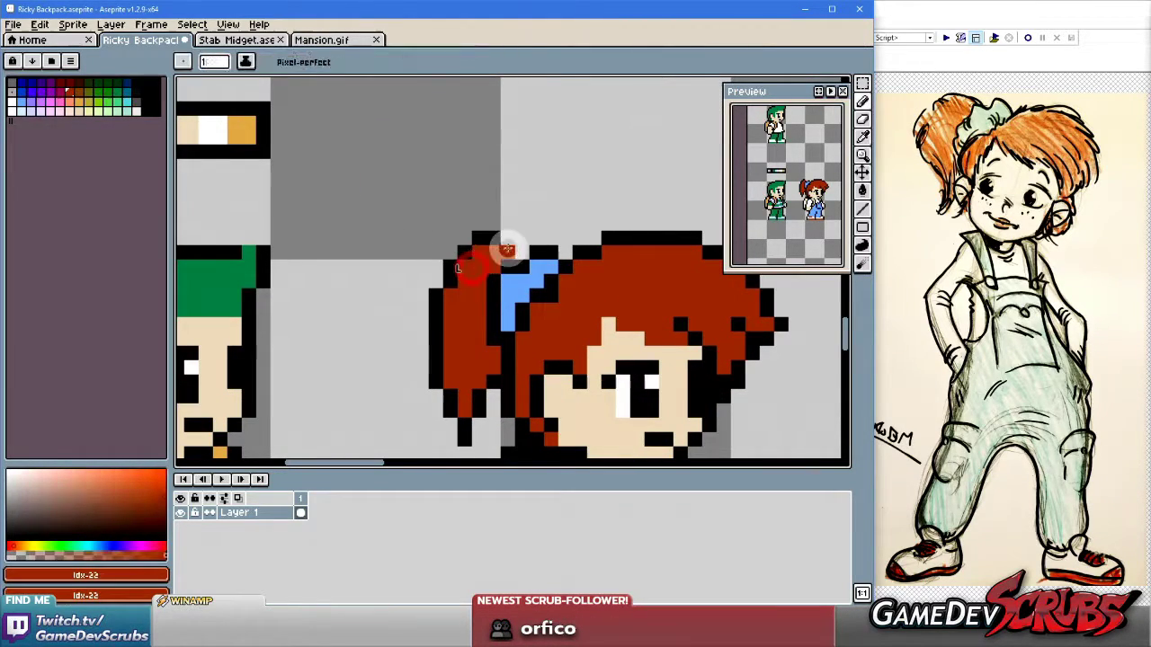
{"action": "mouse_move", "coordinate": [513, 249]}
{"action": "left_mouse_down"}
{"action": "mouse_move", "coordinate": [439, 263]}
{"action": "mouse_move", "coordinate": [451, 287]}
{"action": "mouse_move", "coordinate": [431, 288]}
{"action": "mouse_move", "coordinate": [479, 241]}
{"action": "mouse_move", "coordinate": [490, 245]}
{"action": "mouse_move", "coordinate": [419, 259]}
{"action": "mouse_move", "coordinate": [429, 326]}
{"action": "mouse_move", "coordinate": [454, 353]}
{"action": "mouse_move", "coordinate": [422, 312]}
{"action": "mouse_move", "coordinate": [445, 257]}
{"action": "mouse_move", "coordinate": [488, 237]}
{"action": "mouse_move", "coordinate": [452, 227]}
{"action": "mouse_move", "coordinate": [494, 228]}
{"action": "mouse_move", "coordinate": [428, 271]}
{"action": "mouse_move", "coordinate": [427, 351]}
{"action": "mouse_move", "coordinate": [462, 377]}
{"action": "left_mouse_up"}
{"action": "scroll", "coordinate": [450, 380], "scroll_direction": "down", "scroll_amount": 1}
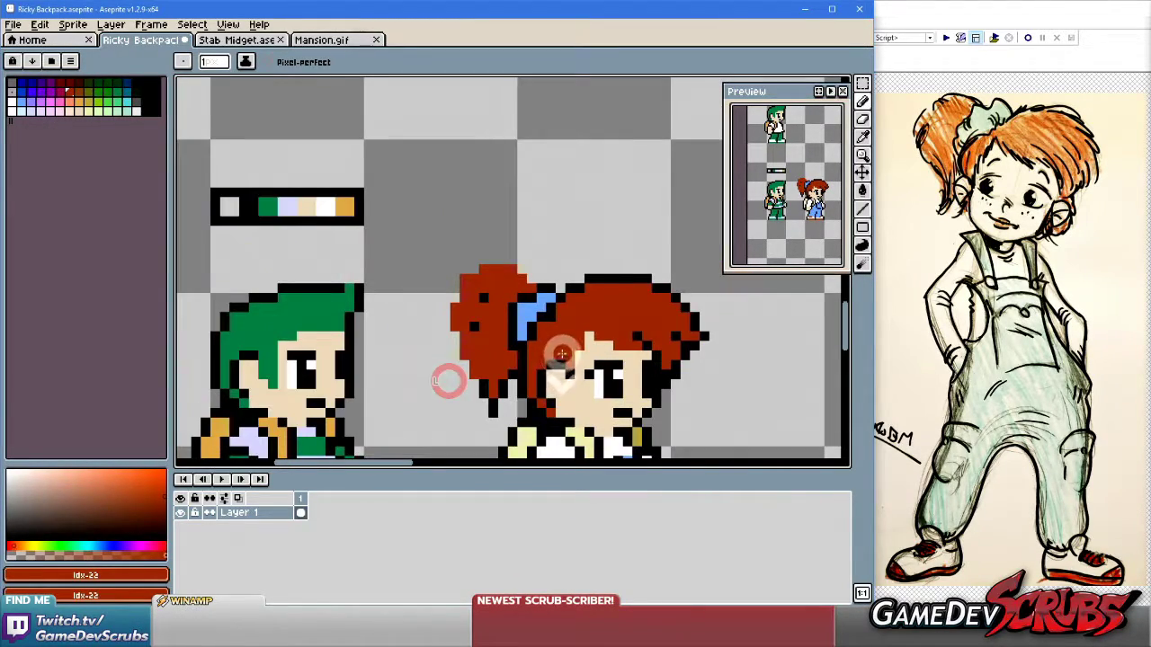
{"action": "left_click_drag", "start_coordinate": [560, 351], "coordinate": [570, 340]}
{"action": "mouse_move", "coordinate": [481, 343]}
{"action": "left_mouse_down"}
{"action": "mouse_move", "coordinate": [467, 385]}
{"action": "mouse_move", "coordinate": [492, 371]}
{"action": "left_mouse_up"}
{"action": "scroll", "coordinate": [493, 371], "scroll_direction": "up", "scroll_amount": 1}
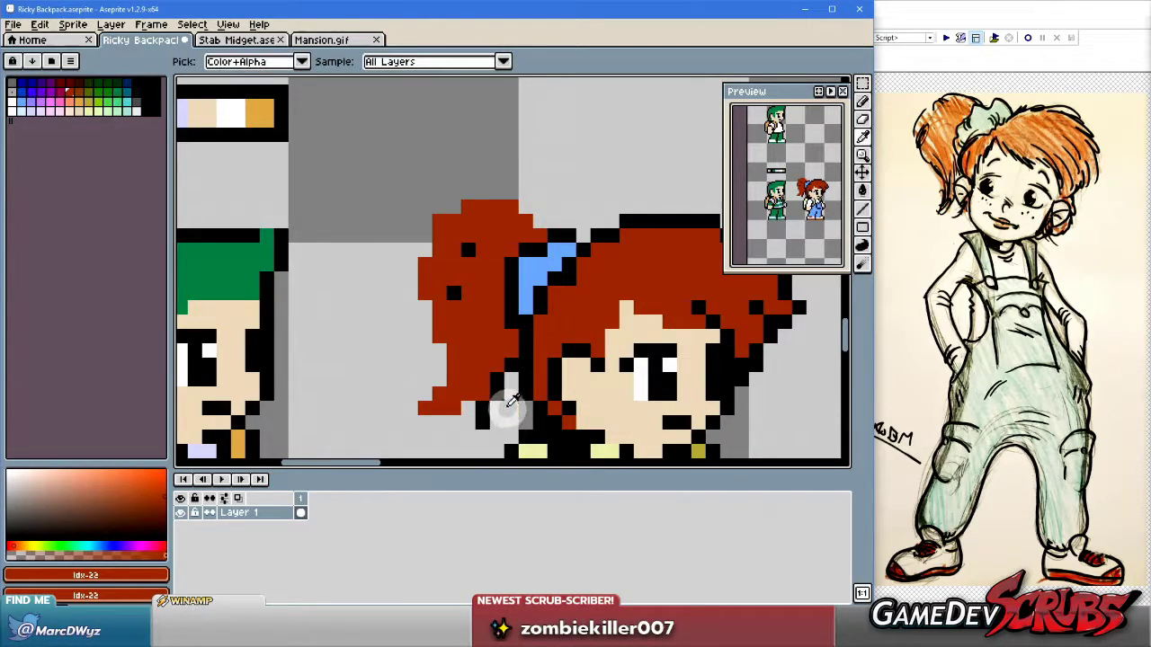
Erase the old outline pixels below the ponytail and outline its new underside in black.
{"action": "left_click", "coordinate": [497, 380], "text": "alt"}
{"action": "left_click", "coordinate": [479, 418]}
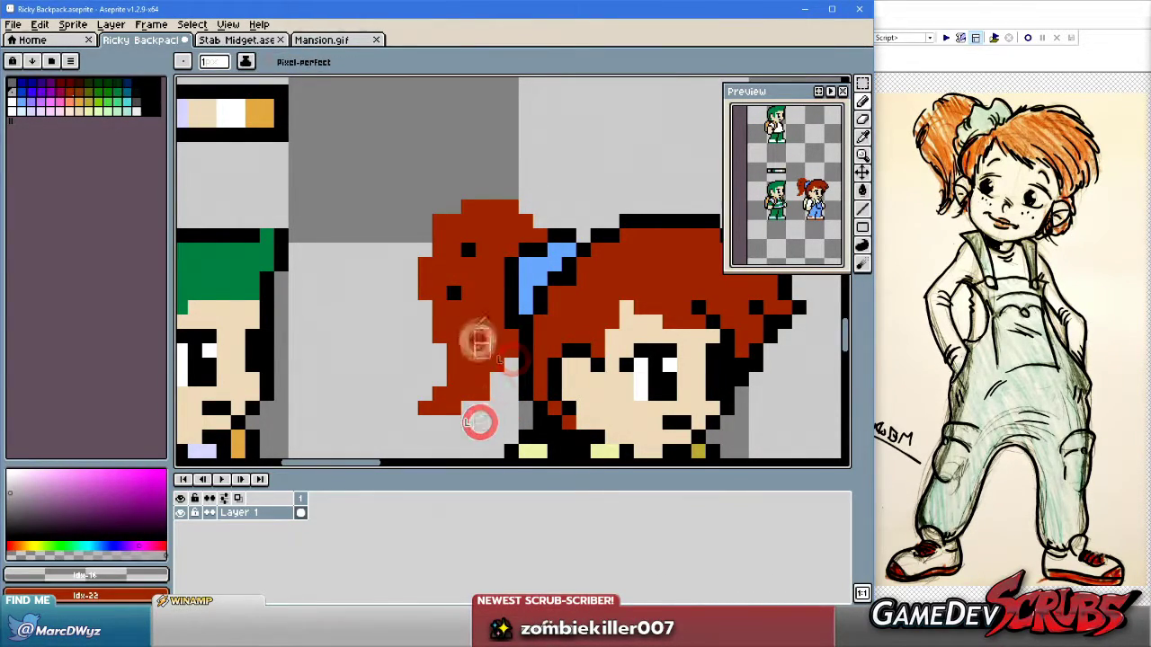
{"action": "left_click", "coordinate": [454, 288], "text": "alt"}
{"action": "left_click", "coordinate": [495, 361]}
{"action": "left_click", "coordinate": [509, 353]}
{"action": "left_click", "coordinate": [467, 402]}
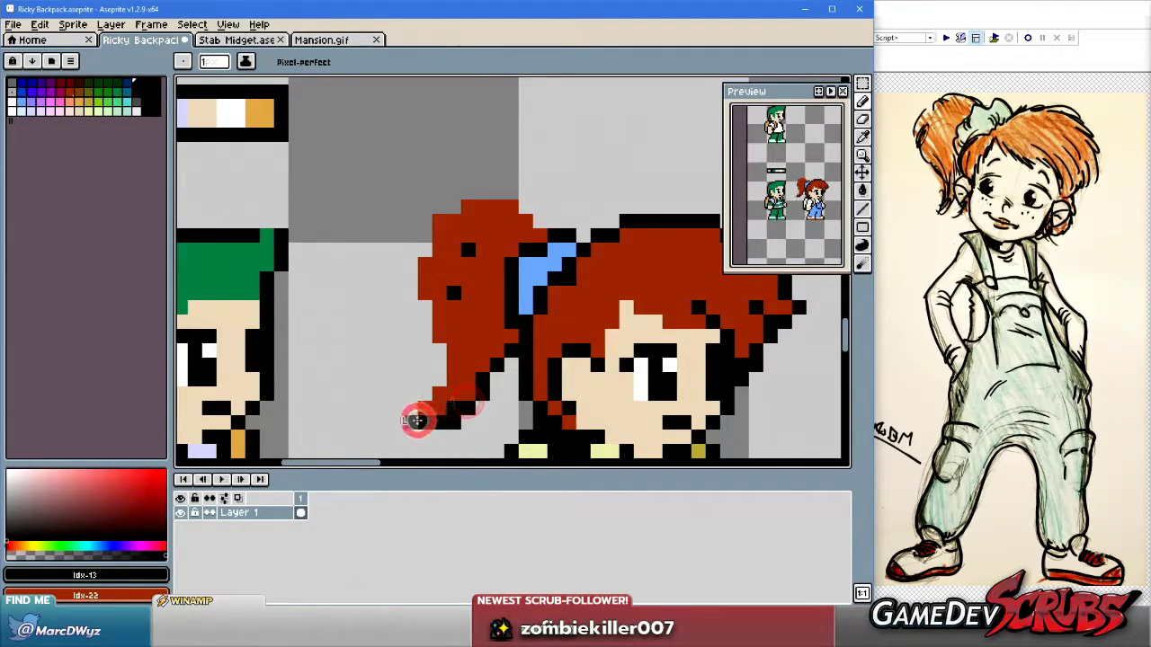
Outline the enlarged ponytail's tip, back edge and rounded top in black.
{"action": "left_click", "coordinate": [399, 417]}
{"action": "left_click", "coordinate": [419, 382]}
{"action": "left_click", "coordinate": [423, 334]}
{"action": "left_click", "coordinate": [418, 310]}
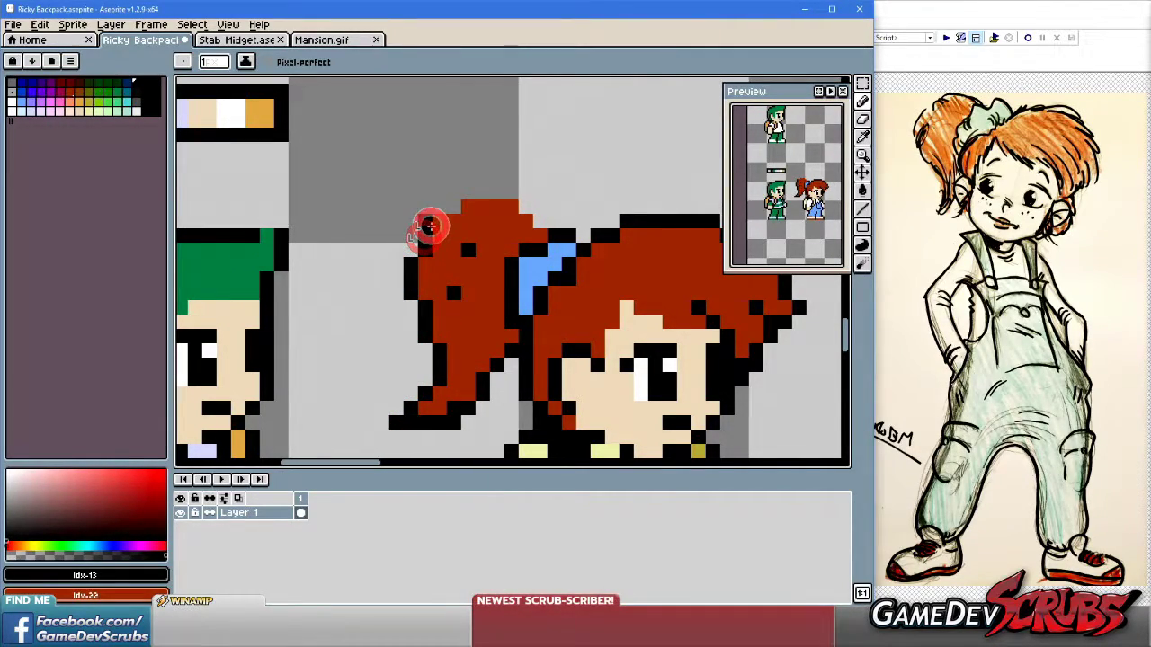
{"action": "left_click", "coordinate": [440, 217]}
{"action": "left_click_drag", "start_coordinate": [469, 194], "coordinate": [510, 196]}
Fill the leftover black pixels inside the ponytail with hair red.
{"action": "left_click", "coordinate": [496, 247]}
{"action": "left_click", "coordinate": [465, 270]}
{"action": "left_click", "coordinate": [442, 305]}
{"action": "scroll", "coordinate": [528, 344], "scroll_direction": "down", "scroll_amount": 2}
{"action": "scroll", "coordinate": [657, 399], "scroll_direction": "down", "scroll_amount": 1}
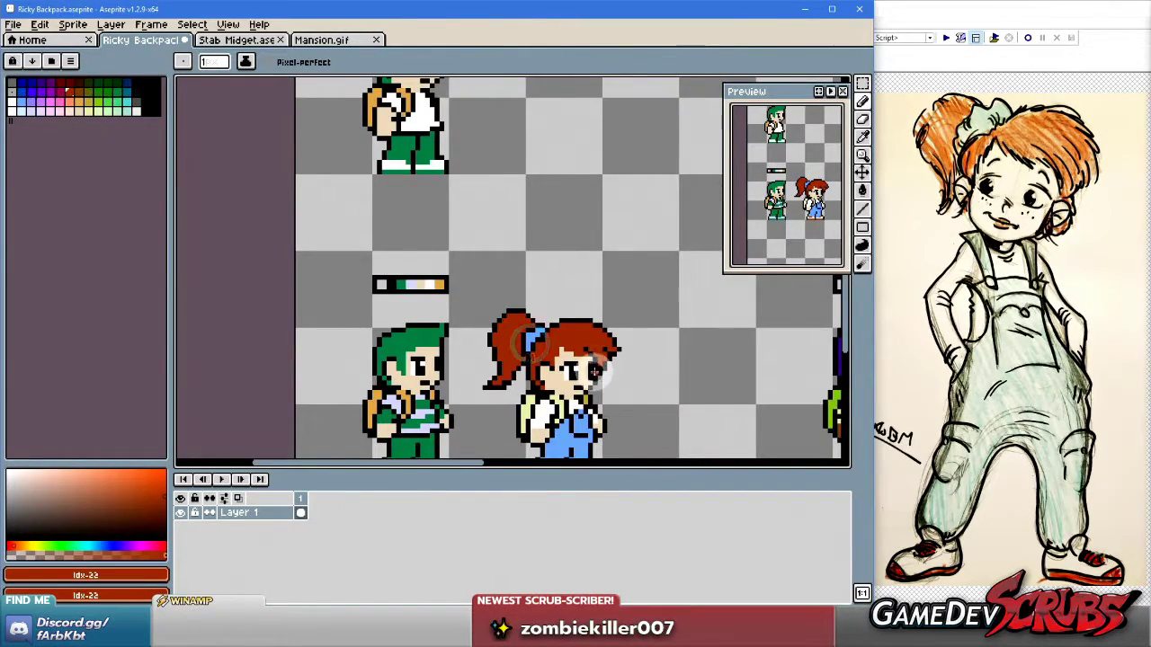
Select the ponytail and shift it one pixel closer to the head.
{"action": "scroll", "coordinate": [595, 374], "scroll_direction": "up", "scroll_amount": 1}
{"action": "scroll", "coordinate": [559, 341], "scroll_direction": "up", "scroll_amount": 1}
{"action": "key", "text": "m"}
{"action": "left_click_drag", "start_coordinate": [321, 195], "coordinate": [411, 388]}
{"action": "mouse_move", "coordinate": [396, 296]}
{"action": "left_mouse_down"}
{"action": "mouse_move", "coordinate": [409, 303]}
{"action": "mouse_move", "coordinate": [398, 295]}
{"action": "mouse_move", "coordinate": [424, 224]}
{"action": "mouse_move", "coordinate": [464, 236]}
{"action": "mouse_move", "coordinate": [421, 250]}
{"action": "left_mouse_up"}
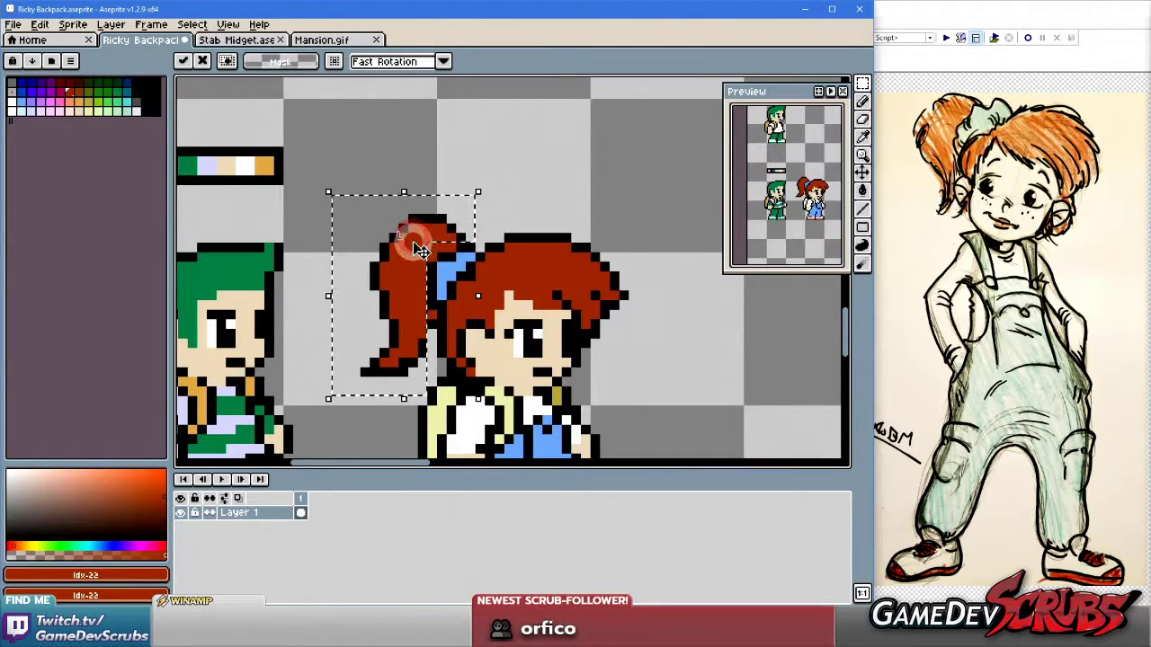
{"action": "left_click", "coordinate": [540, 341]}
Select the ponytail's flicked lower tip and raise it by one pixel.
{"action": "scroll", "coordinate": [455, 331], "scroll_direction": "up", "scroll_amount": 1}
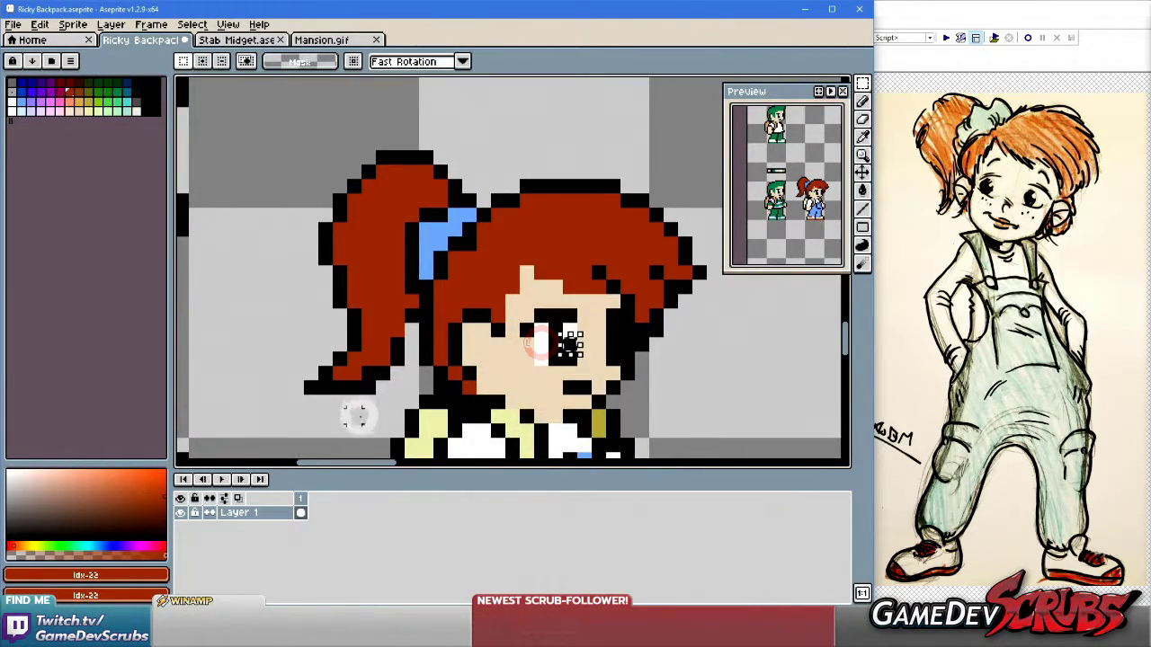
{"action": "left_click_drag", "start_coordinate": [375, 400], "coordinate": [341, 371]}
{"action": "left_click", "coordinate": [452, 360]}
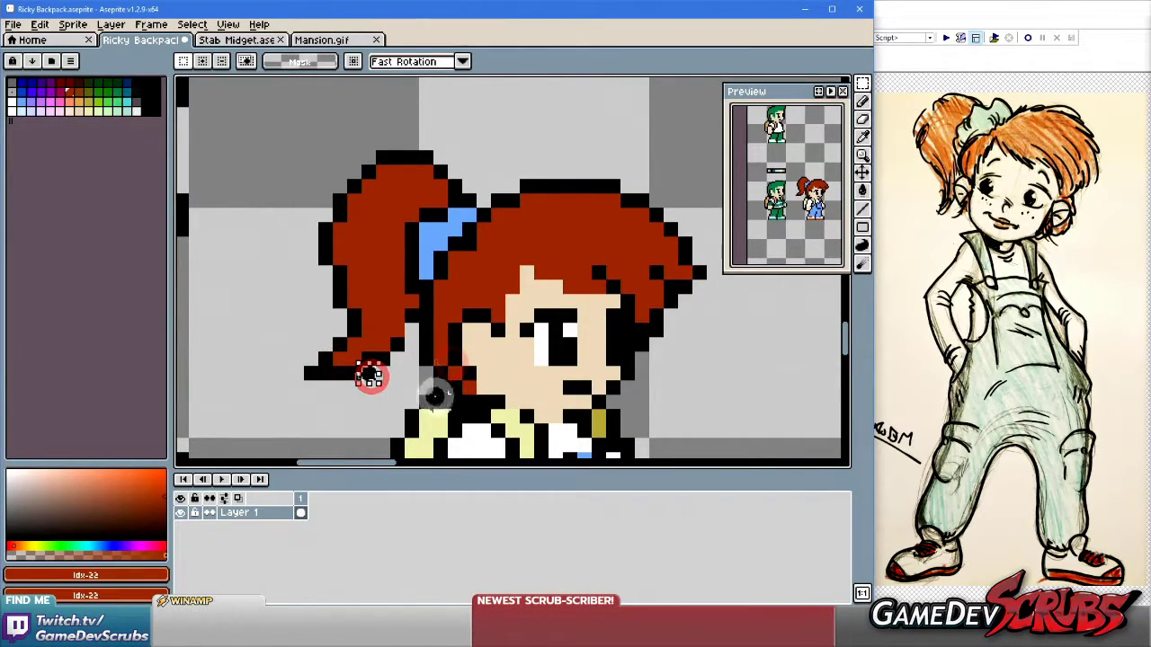
Sample the outline black and review the girl's new ponytail and overall silhouette beside the green-haired character.
{"action": "key", "text": "b"}
{"action": "scroll", "coordinate": [422, 373], "scroll_direction": "down", "scroll_amount": 2}
{"action": "scroll", "coordinate": [427, 355], "scroll_direction": "up", "scroll_amount": 1}
{"action": "left_click", "coordinate": [435, 337], "text": "alt"}
{"action": "scroll", "coordinate": [435, 337], "scroll_direction": "down", "scroll_amount": 1}
{"action": "scroll", "coordinate": [432, 333], "scroll_direction": "down", "scroll_amount": 1}
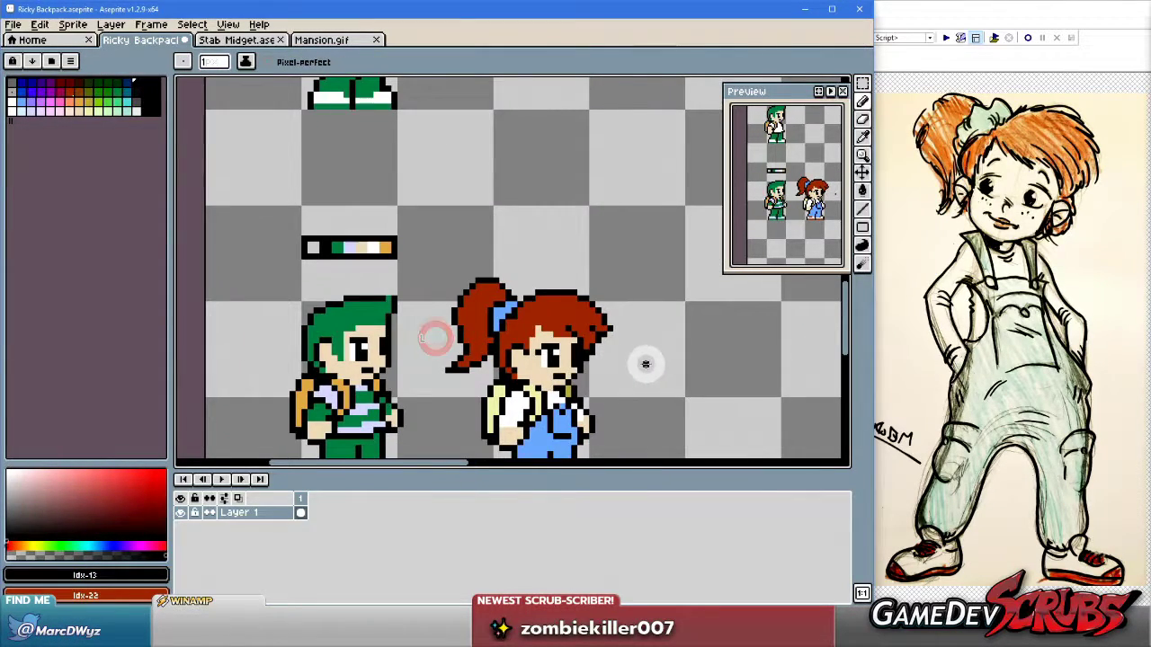
{"action": "scroll", "coordinate": [596, 325], "scroll_direction": "up", "scroll_amount": 1}
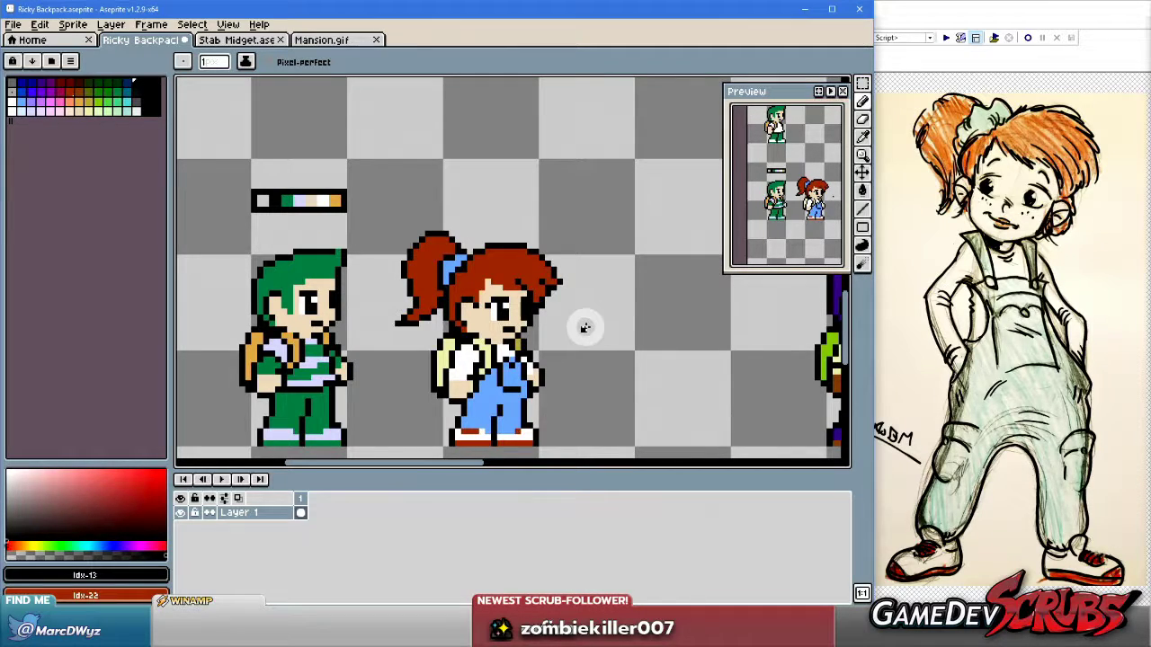
{"action": "scroll", "coordinate": [573, 322], "scroll_direction": "up", "scroll_amount": 1}
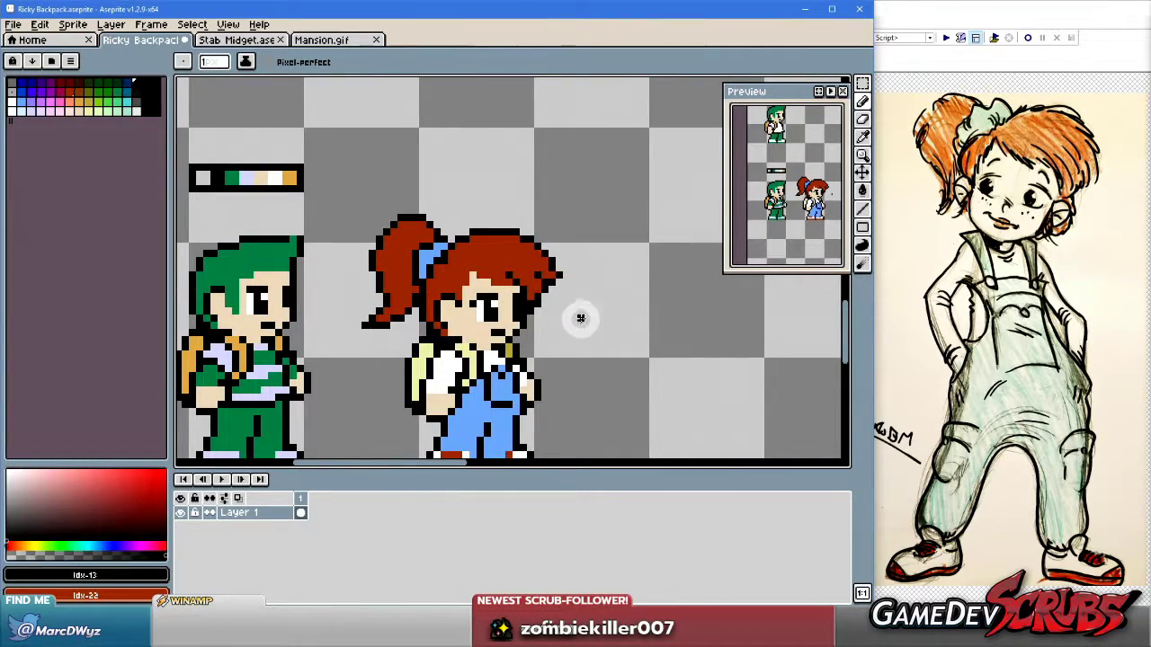
{"action": "scroll", "coordinate": [566, 303], "scroll_direction": "up", "scroll_amount": 1}
{"action": "scroll", "coordinate": [609, 296], "scroll_direction": "down", "scroll_amount": 1}
{"action": "left_click_drag", "start_coordinate": [531, 303], "coordinate": [531, 279]}
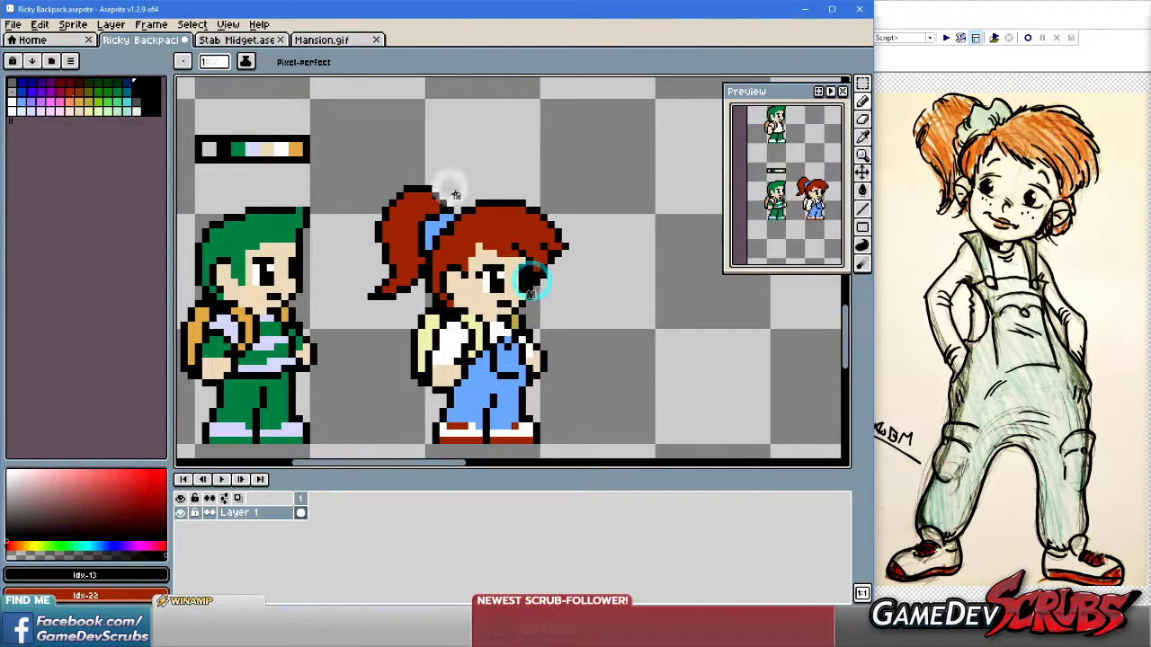
Sketch a black outline of a ponytail, flat-topped hair and spiky fringe in the empty area between the girl and the purple-haired character.
{"action": "left_click_drag", "start_coordinate": [663, 295], "coordinate": [546, 308]}
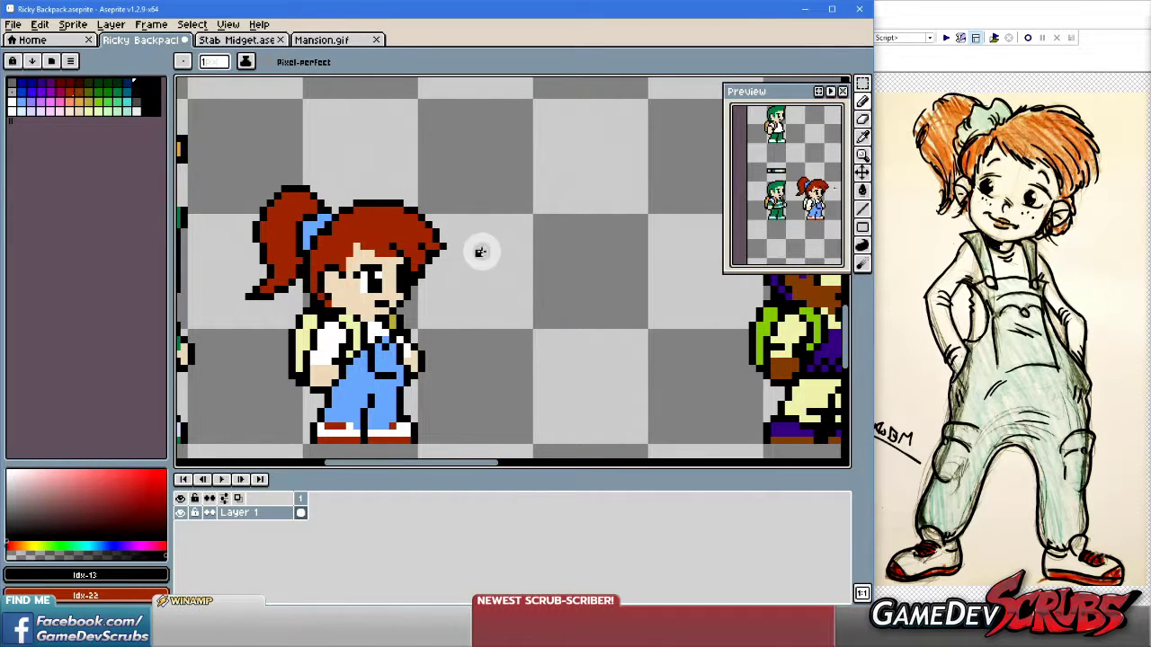
{"action": "left_click_drag", "start_coordinate": [479, 252], "coordinate": [453, 286]}
{"action": "left_click_drag", "start_coordinate": [501, 185], "coordinate": [514, 224]}
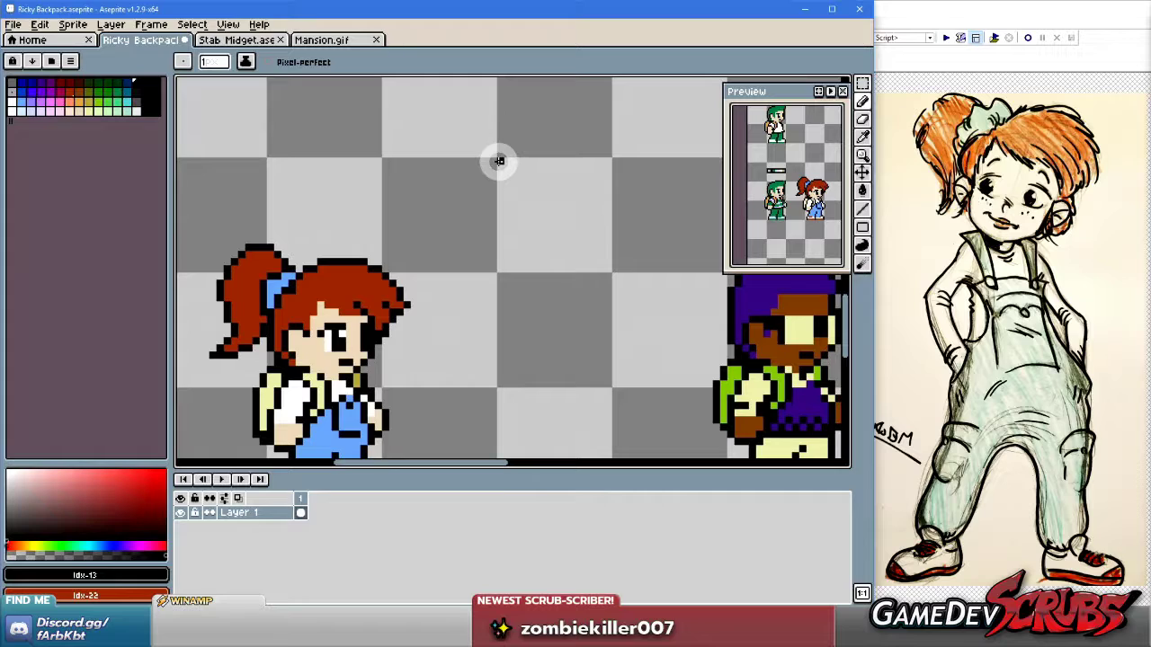
{"action": "mouse_move", "coordinate": [493, 161]}
{"action": "left_mouse_down"}
{"action": "mouse_move", "coordinate": [488, 172]}
{"action": "mouse_move", "coordinate": [491, 133]}
{"action": "mouse_move", "coordinate": [447, 178]}
{"action": "left_mouse_up"}
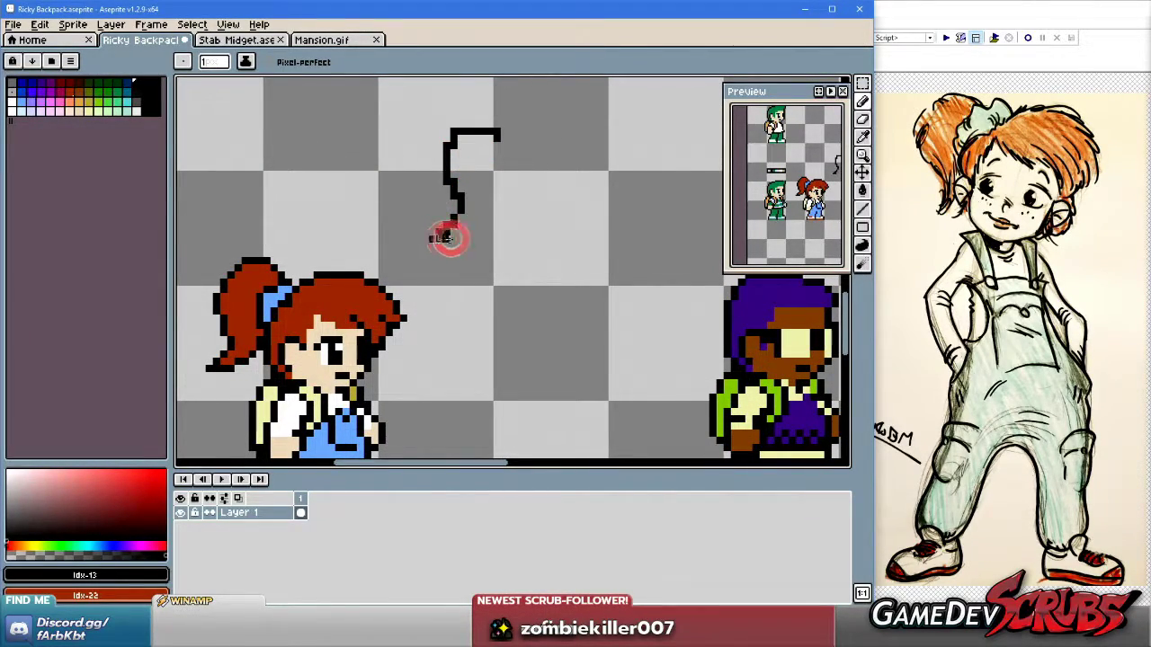
{"action": "mouse_move", "coordinate": [501, 137]}
{"action": "left_mouse_down"}
{"action": "mouse_move", "coordinate": [619, 140]}
{"action": "mouse_move", "coordinate": [639, 154]}
{"action": "mouse_move", "coordinate": [604, 160]}
{"action": "mouse_move", "coordinate": [647, 205]}
{"action": "left_mouse_up"}
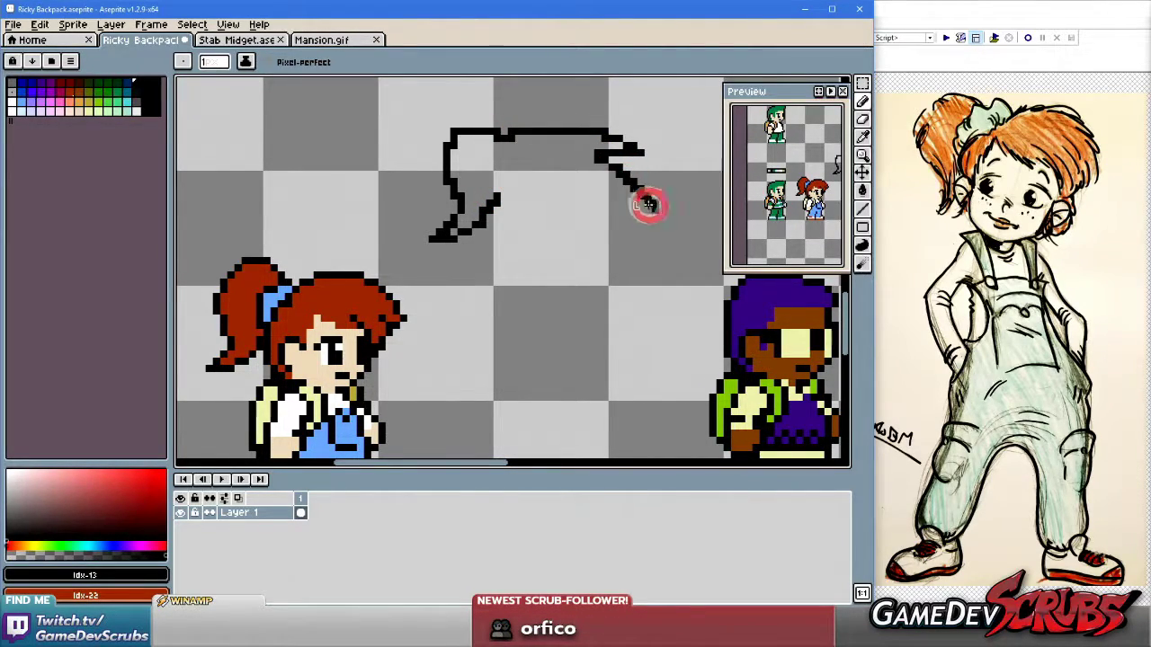
{"action": "left_click_drag", "start_coordinate": [611, 248], "coordinate": [591, 181]}
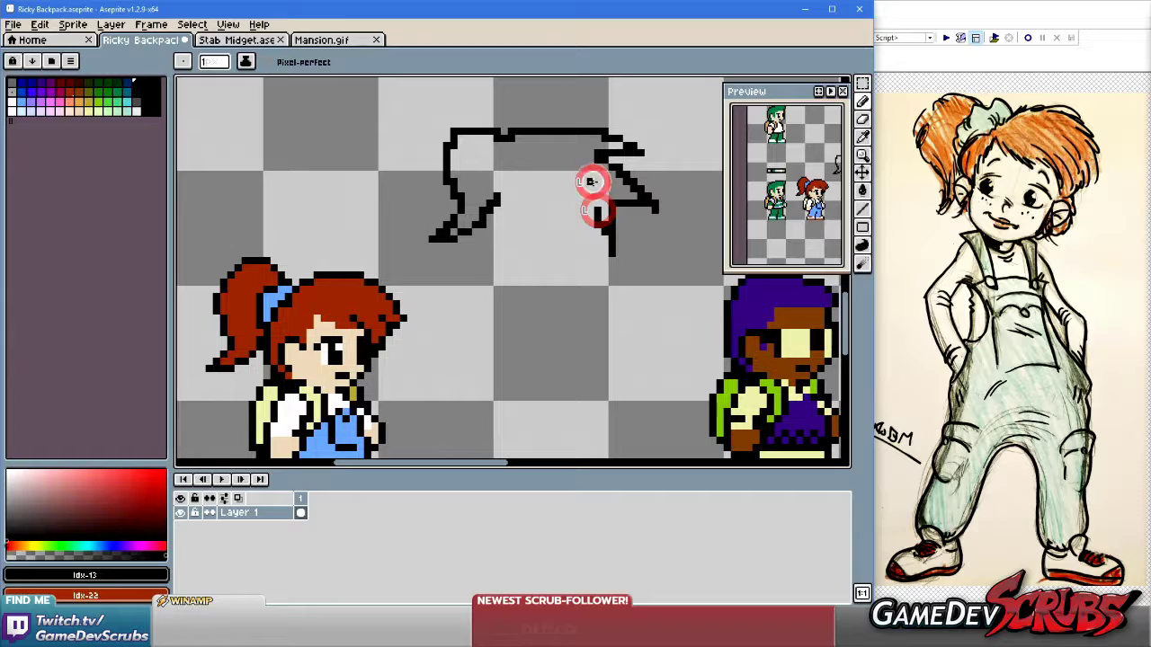
Draw the sketched head's face with a rounded jaw and two tall block eyes, framed by fringe strands.
{"action": "mouse_move", "coordinate": [579, 261]}
{"action": "left_mouse_down"}
{"action": "mouse_move", "coordinate": [511, 240]}
{"action": "mouse_move", "coordinate": [546, 261]}
{"action": "mouse_move", "coordinate": [604, 252]}
{"action": "left_mouse_up"}
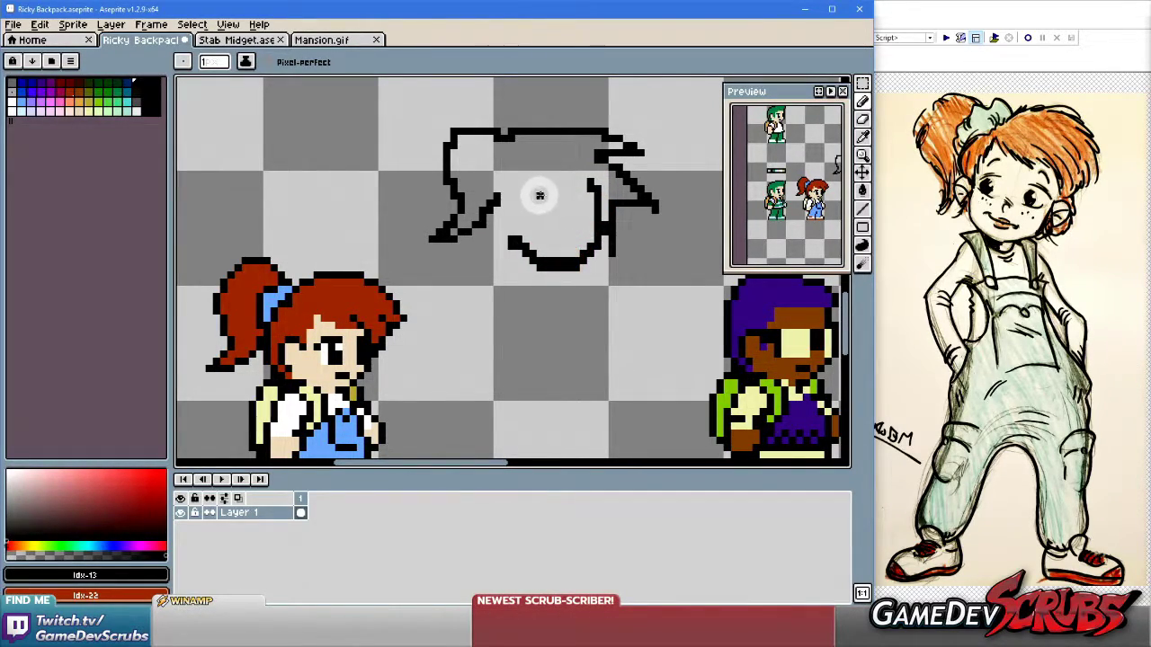
{"action": "mouse_move", "coordinate": [559, 198]}
{"action": "left_mouse_down"}
{"action": "mouse_move", "coordinate": [548, 213]}
{"action": "mouse_move", "coordinate": [575, 223]}
{"action": "left_mouse_up"}
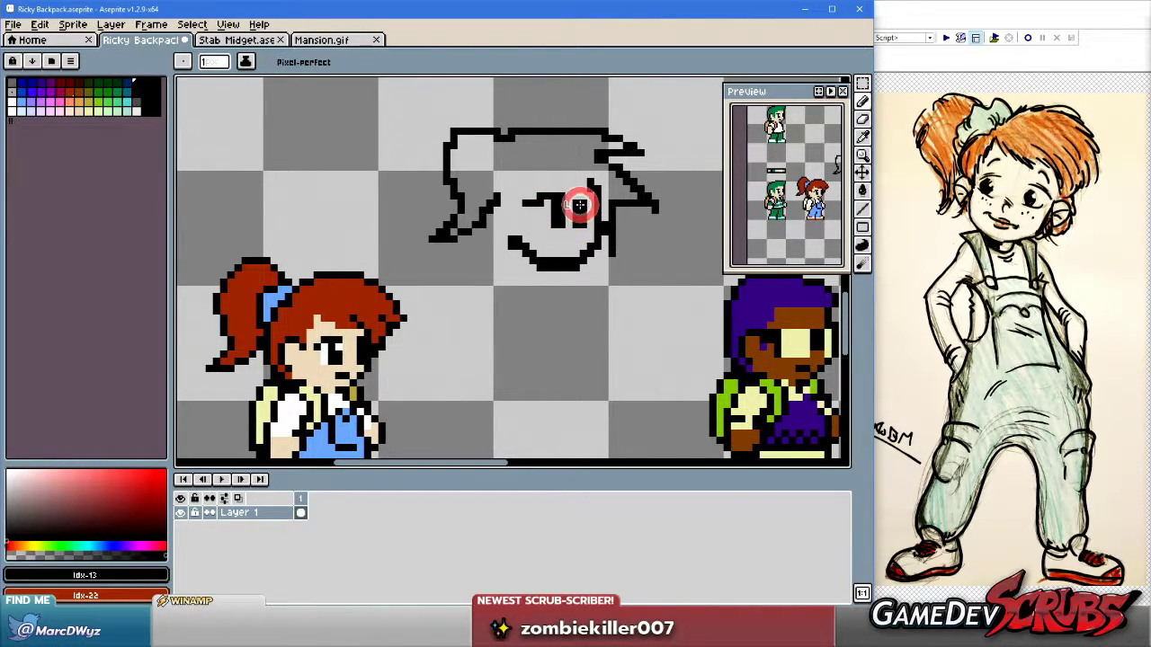
{"action": "scroll", "coordinate": [542, 198], "scroll_direction": "up", "scroll_amount": 1}
{"action": "scroll", "coordinate": [543, 170], "scroll_direction": "down", "scroll_amount": 1}
{"action": "scroll", "coordinate": [543, 170], "scroll_direction": "up", "scroll_amount": 1}
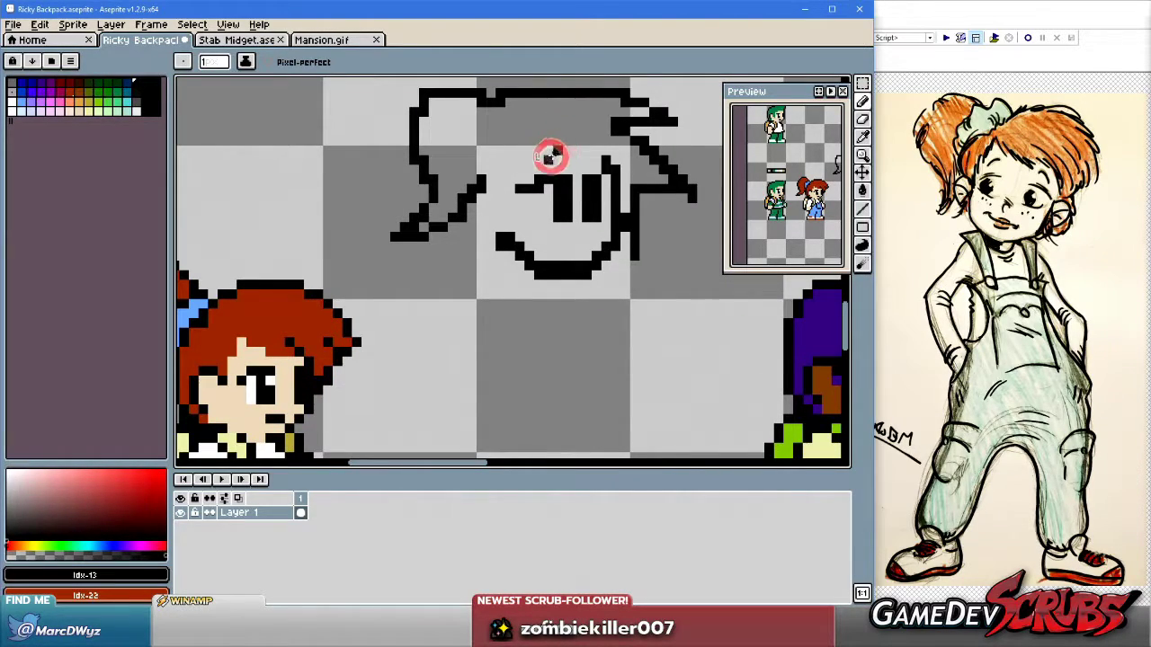
{"action": "mouse_move", "coordinate": [508, 139]}
{"action": "left_mouse_down"}
{"action": "mouse_move", "coordinate": [462, 187]}
{"action": "mouse_move", "coordinate": [509, 197]}
{"action": "left_mouse_up"}
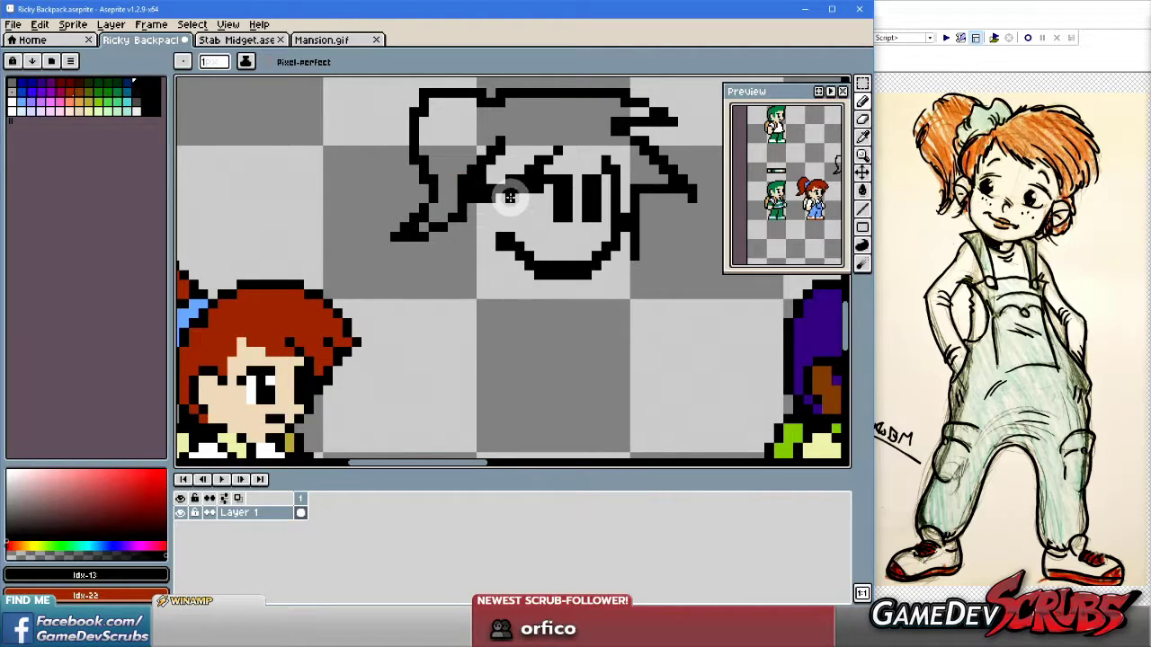
{"action": "mouse_move", "coordinate": [496, 276]}
{"action": "left_mouse_down"}
{"action": "mouse_move", "coordinate": [489, 201]}
{"action": "mouse_move", "coordinate": [506, 281]}
{"action": "left_mouse_up"}
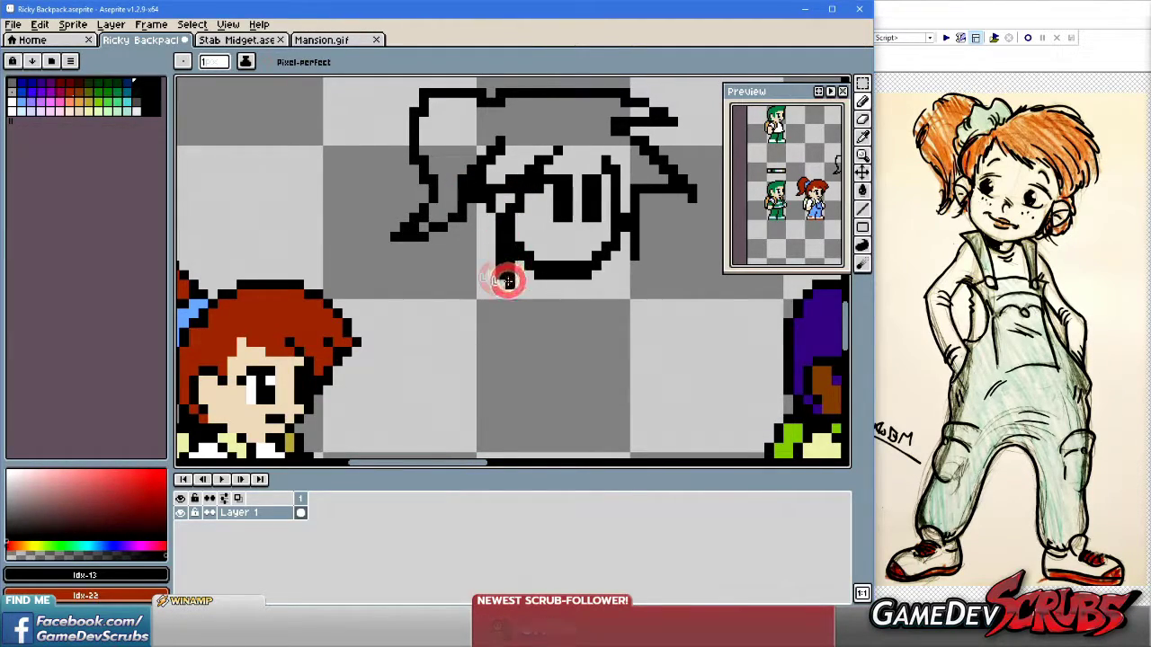
{"action": "key", "text": "ctrl+z"}
{"action": "left_click_drag", "start_coordinate": [480, 210], "coordinate": [504, 280]}
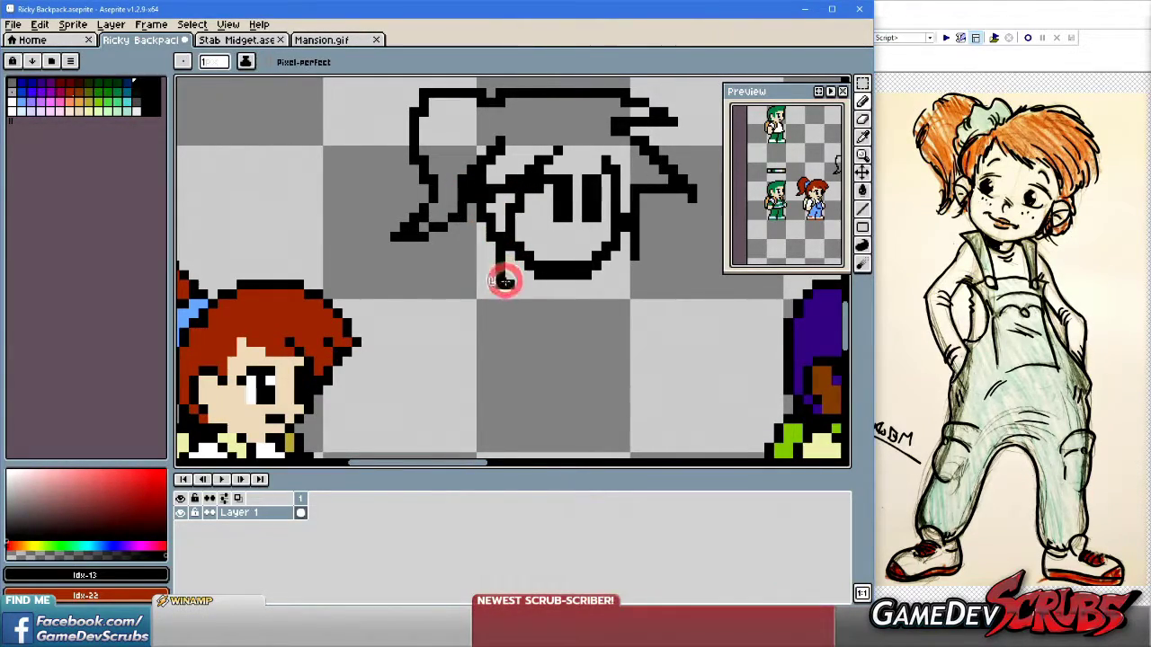
{"action": "key", "text": "ctrl+z"}
{"action": "key", "text": "ctrl+z"}
{"action": "key", "text": "ctrl+z"}
Outline the back edge of the sketched head's face and the ear beside it in black.
{"action": "left_click_drag", "start_coordinate": [537, 198], "coordinate": [527, 277]}
{"action": "left_click_drag", "start_coordinate": [488, 192], "coordinate": [486, 228]}
{"action": "scroll", "coordinate": [589, 247], "scroll_direction": "down", "scroll_amount": 2}
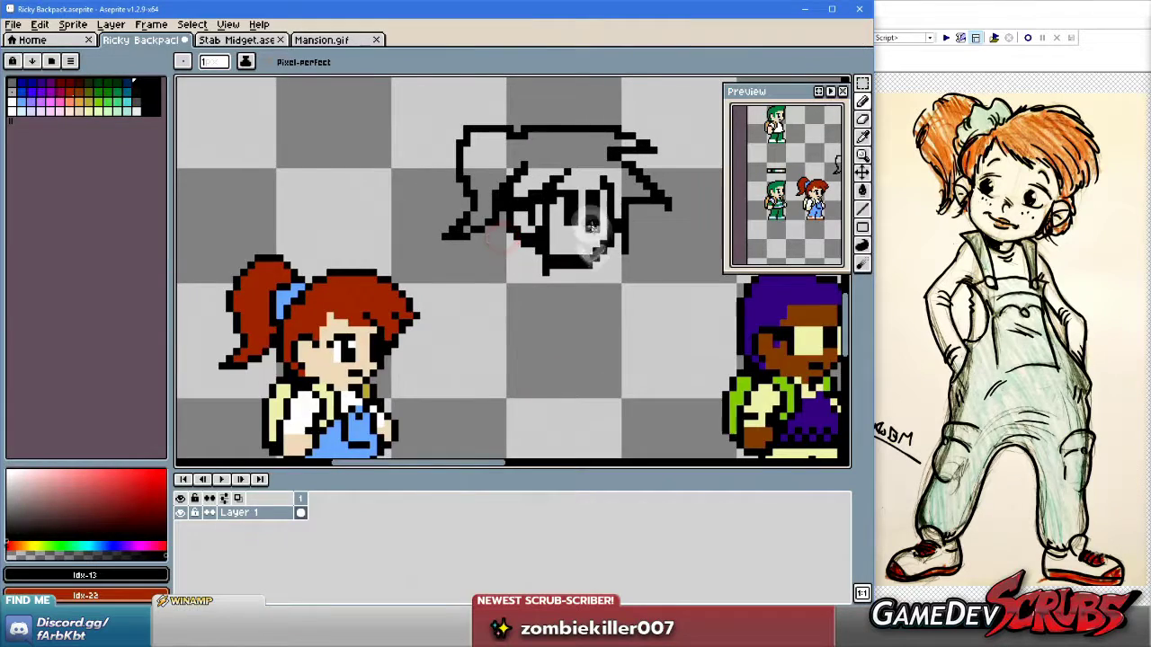
Close the fringe into a peak over the sketched face and outline the hair tie at the ponytail's base.
{"action": "scroll", "coordinate": [589, 247], "scroll_direction": "up", "scroll_amount": 2}
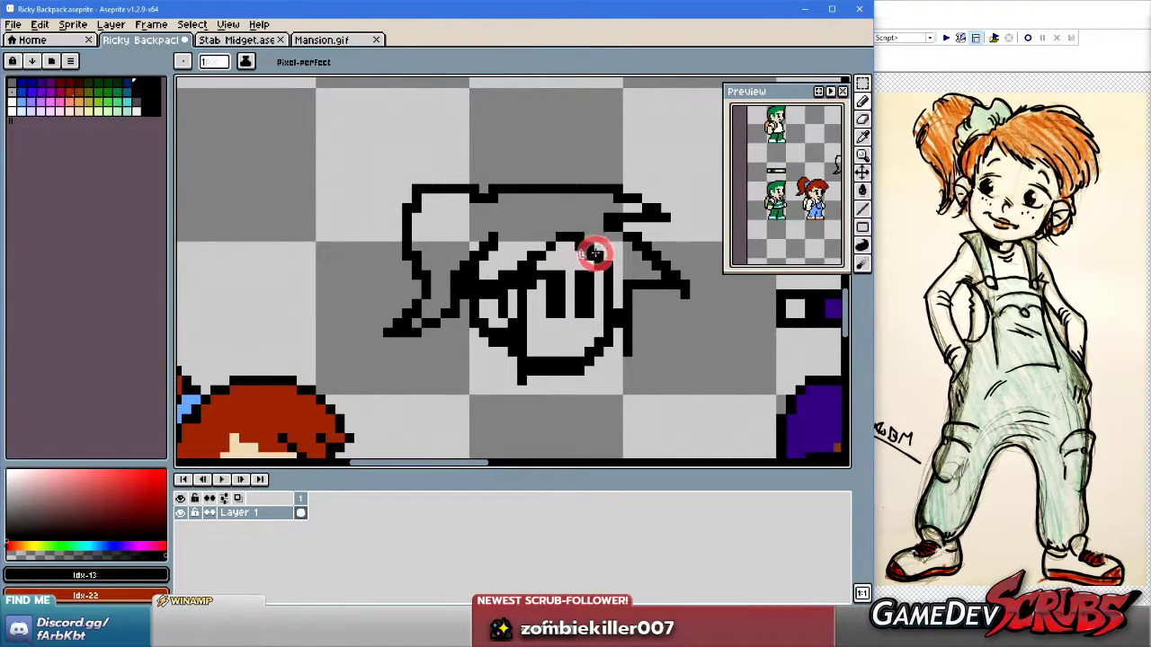
{"action": "left_click", "coordinate": [469, 243]}
{"action": "left_click", "coordinate": [465, 208]}
{"action": "left_click", "coordinate": [474, 194]}
{"action": "left_click", "coordinate": [470, 241]}
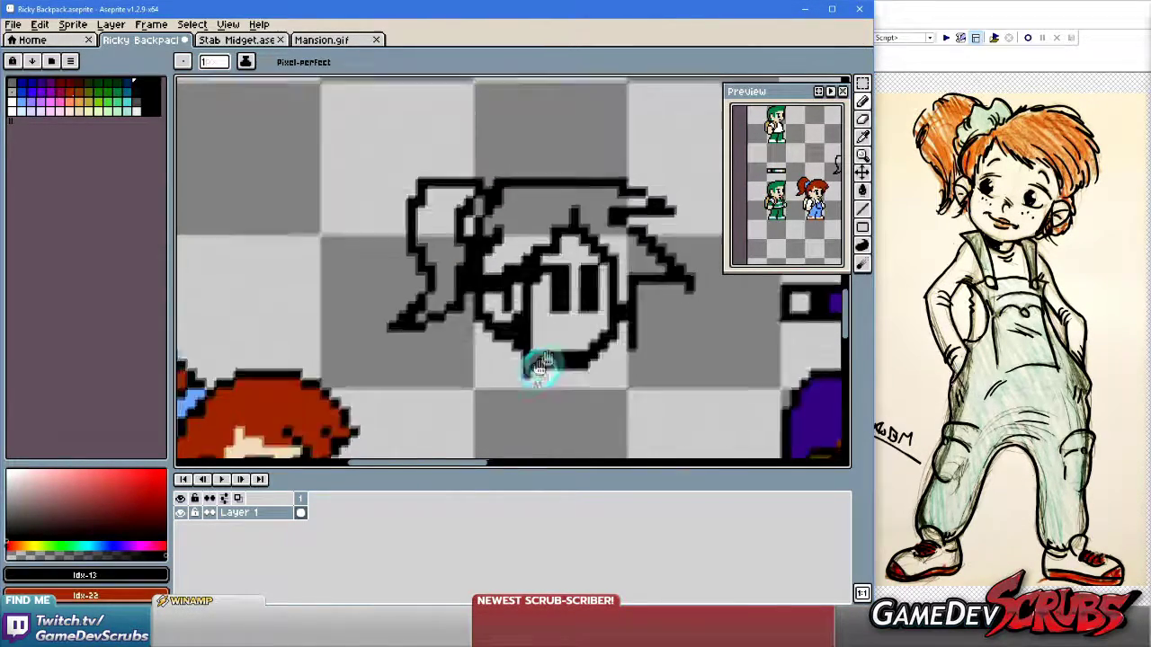
Sample the girl's hair red and fill the sketched head's hair and ponytail with it using Paint Bucket.
{"action": "scroll", "coordinate": [547, 330], "scroll_direction": "down", "scroll_amount": 2}
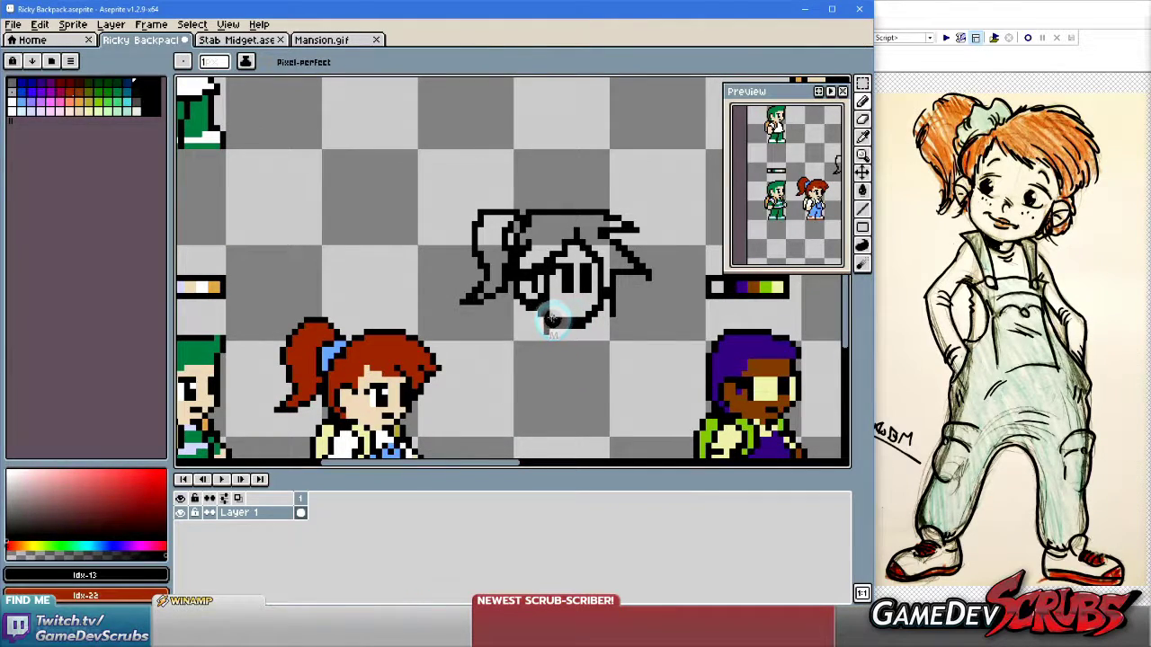
{"action": "left_click", "coordinate": [385, 350]}
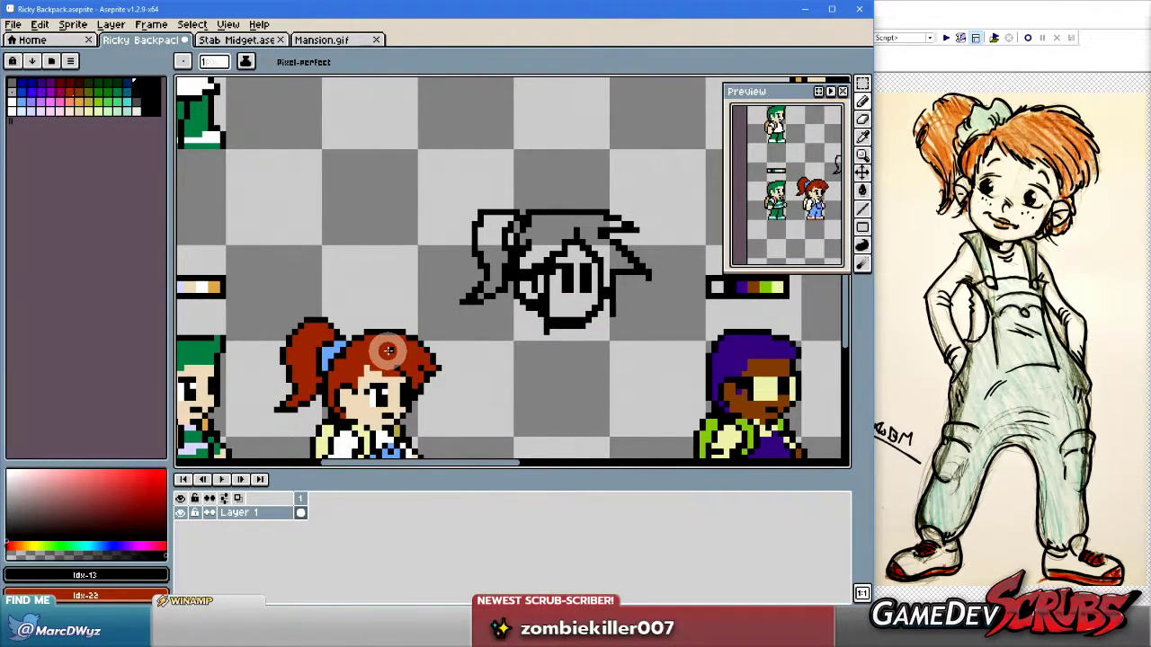
{"action": "left_click", "coordinate": [388, 349], "text": "alt"}
{"action": "key", "text": "g"}
{"action": "left_click", "coordinate": [543, 238]}
{"action": "scroll", "coordinate": [564, 261], "scroll_direction": "up", "scroll_amount": 1}
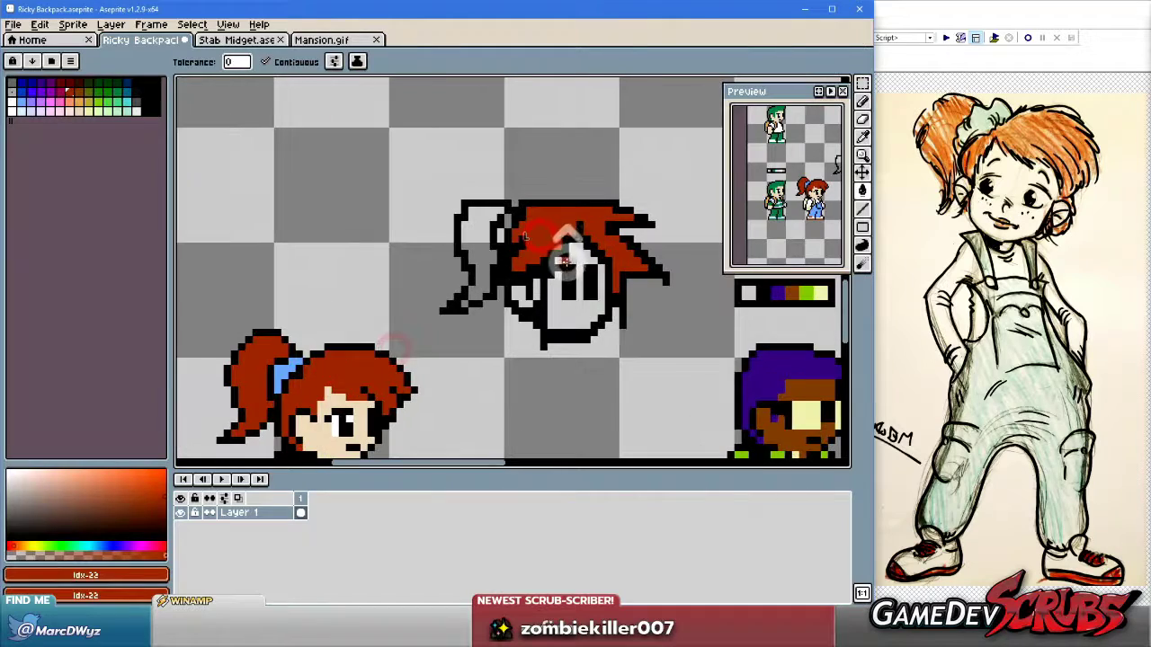
{"action": "left_click", "coordinate": [463, 230]}
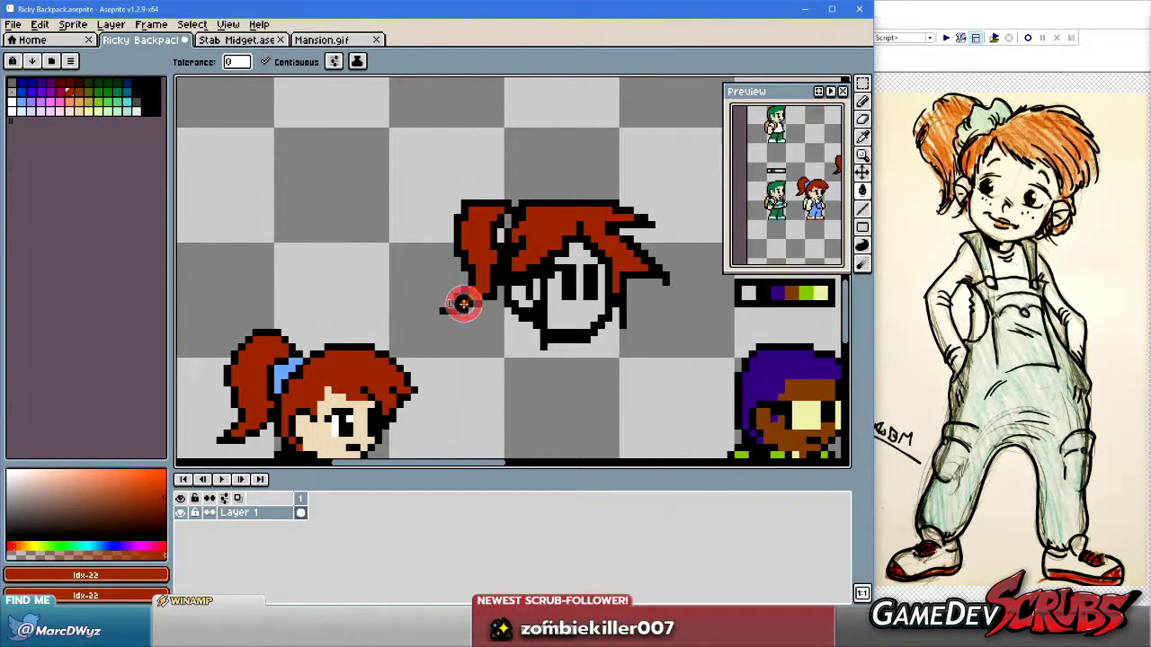
{"action": "scroll", "coordinate": [536, 291], "scroll_direction": "down", "scroll_amount": 1}
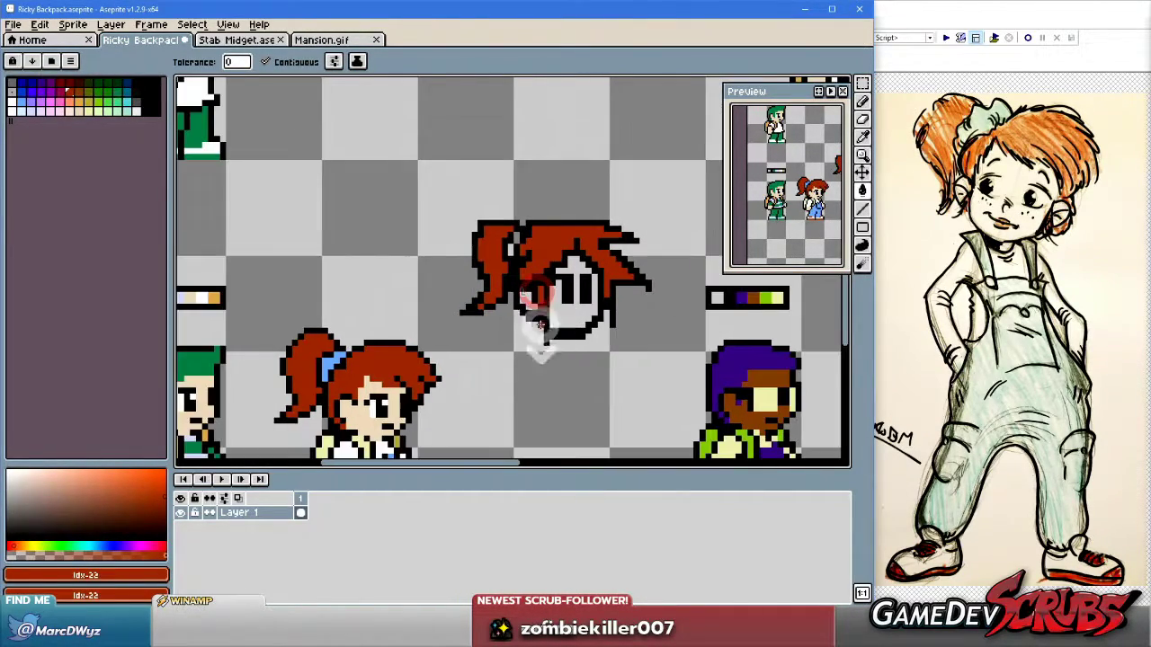
Sample the girl's skin tone and fill the sketched head's face and ear with it.
{"action": "left_click", "coordinate": [355, 415], "text": "alt"}
{"action": "left_click", "coordinate": [572, 322]}
{"action": "scroll", "coordinate": [571, 320], "scroll_direction": "up", "scroll_amount": 1}
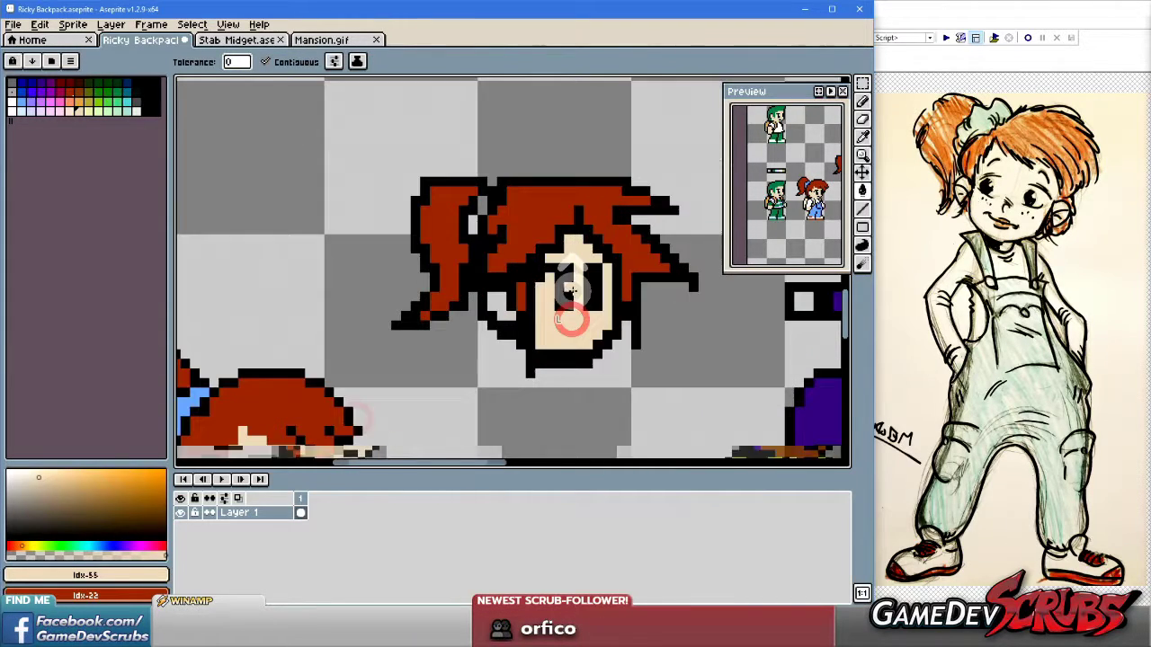
{"action": "scroll", "coordinate": [551, 317], "scroll_direction": "down", "scroll_amount": 3}
{"action": "scroll", "coordinate": [551, 316], "scroll_direction": "up", "scroll_amount": 1}
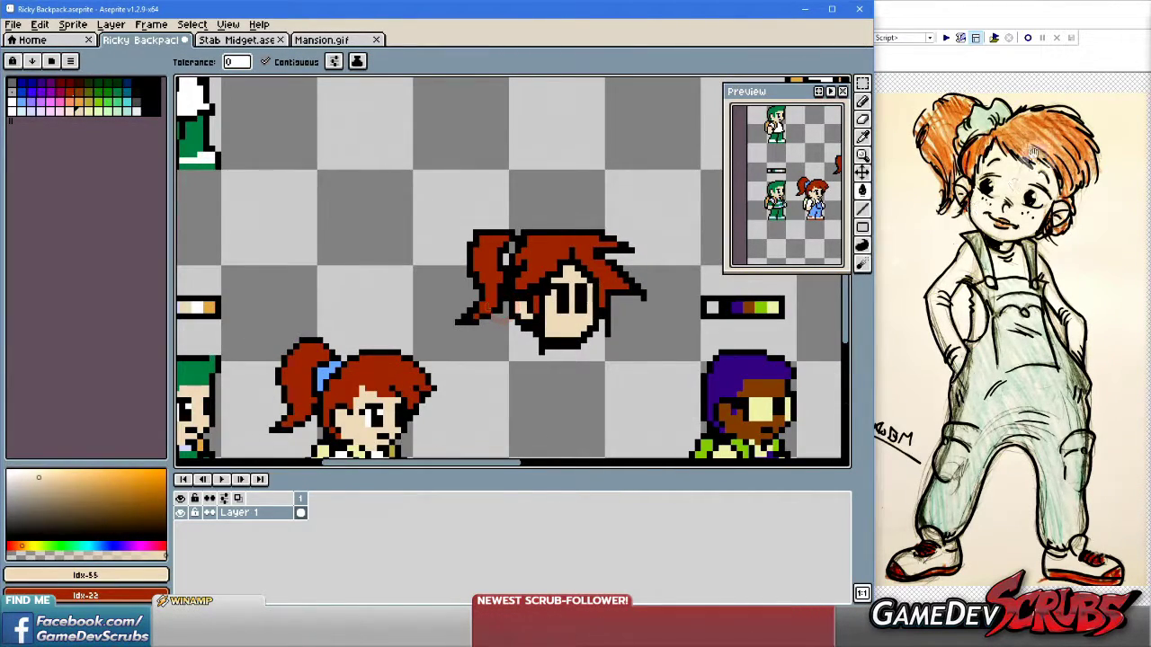
Sample white from the girl's eye and fill the sketched head's hair tie with it.
{"action": "scroll", "coordinate": [583, 307], "scroll_direction": "up", "scroll_amount": 2}
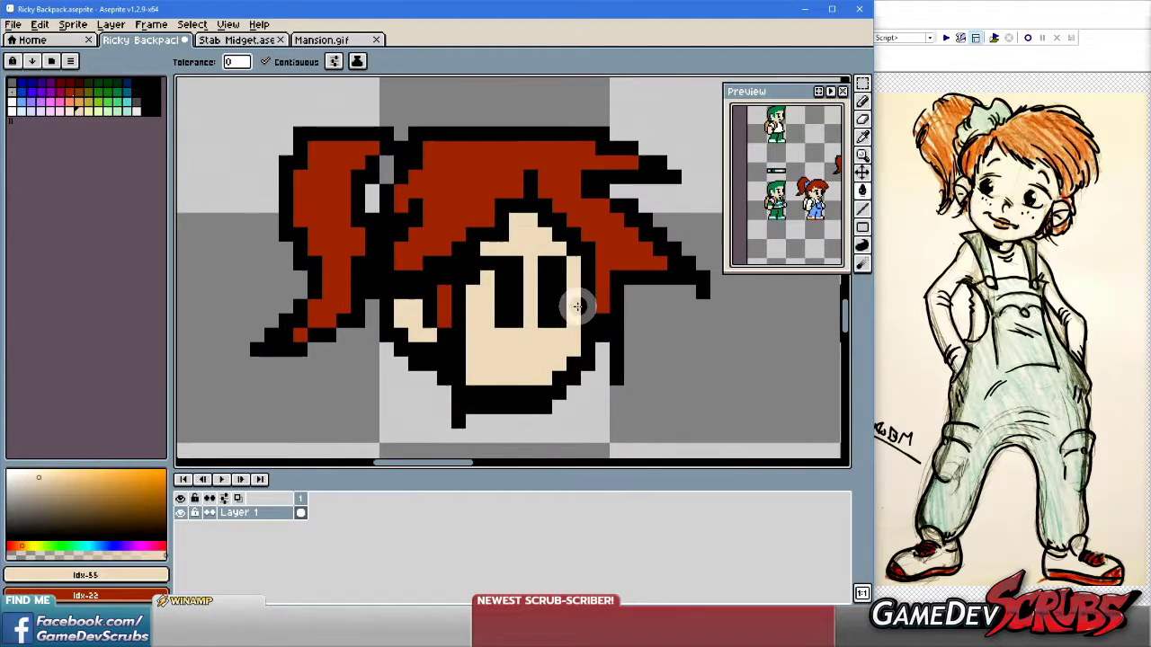
{"action": "scroll", "coordinate": [575, 313], "scroll_direction": "down", "scroll_amount": 1}
{"action": "scroll", "coordinate": [540, 315], "scroll_direction": "down", "scroll_amount": 2}
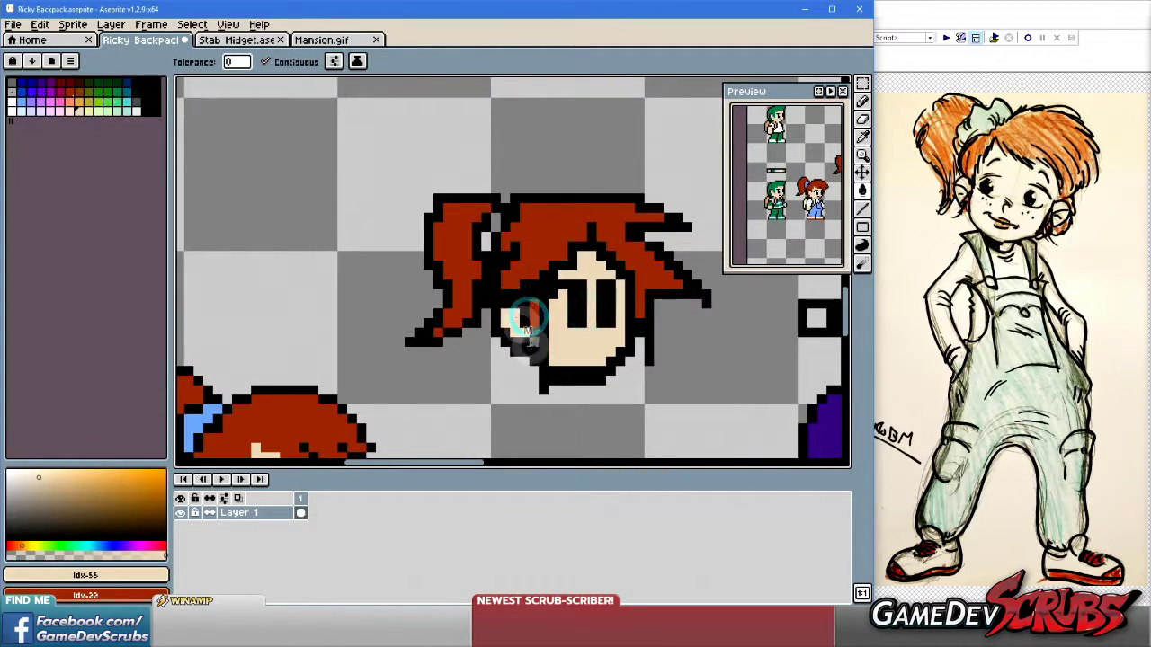
{"action": "left_click", "coordinate": [517, 193], "text": "alt"}
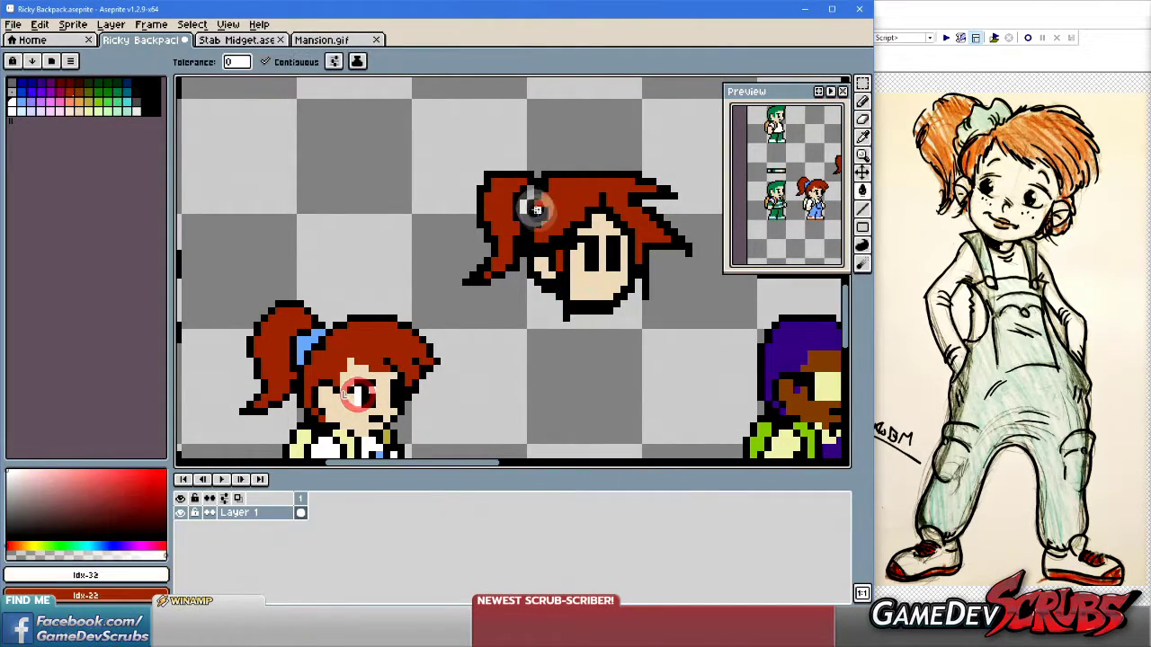
{"action": "scroll", "coordinate": [526, 193], "scroll_direction": "up", "scroll_amount": 2}
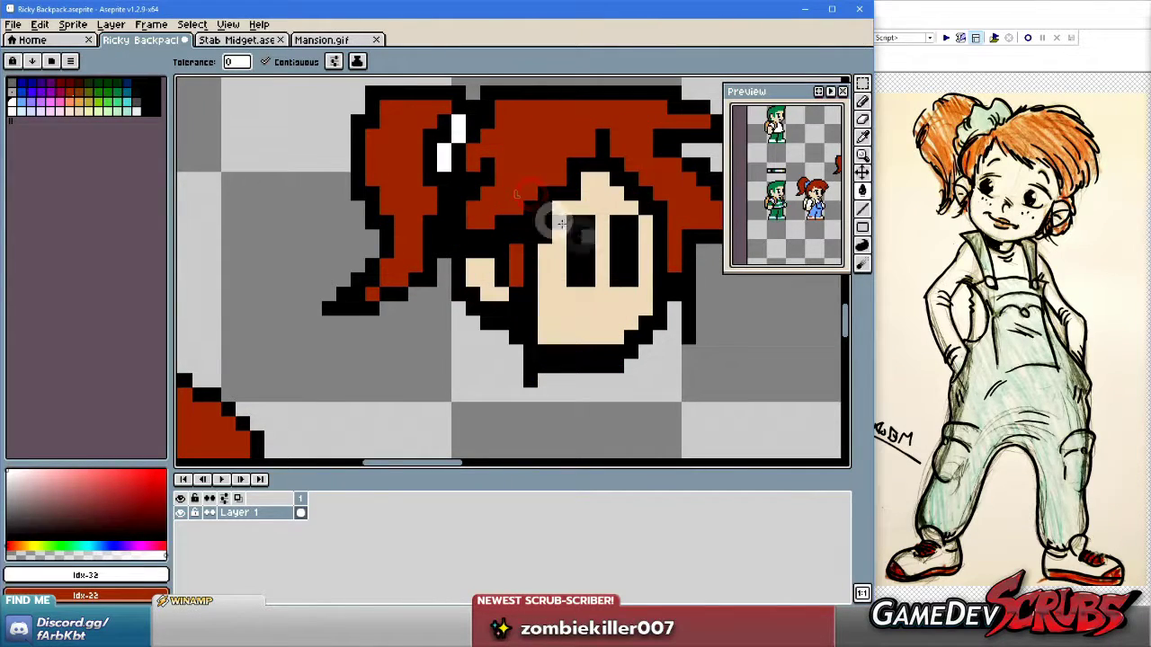
{"action": "scroll", "coordinate": [607, 236], "scroll_direction": "down", "scroll_amount": 2}
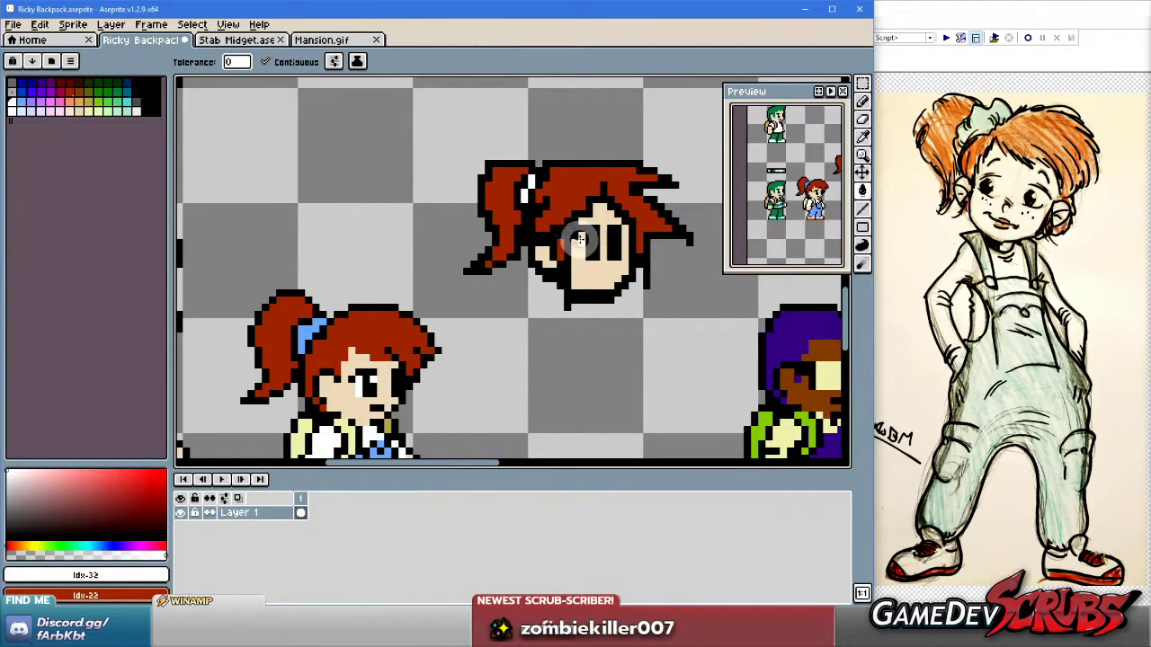
Pencil white highlights into the sketched head's eyes and add a small black mouth.
{"action": "key", "text": "b"}
{"action": "scroll", "coordinate": [577, 239], "scroll_direction": "up", "scroll_amount": 1}
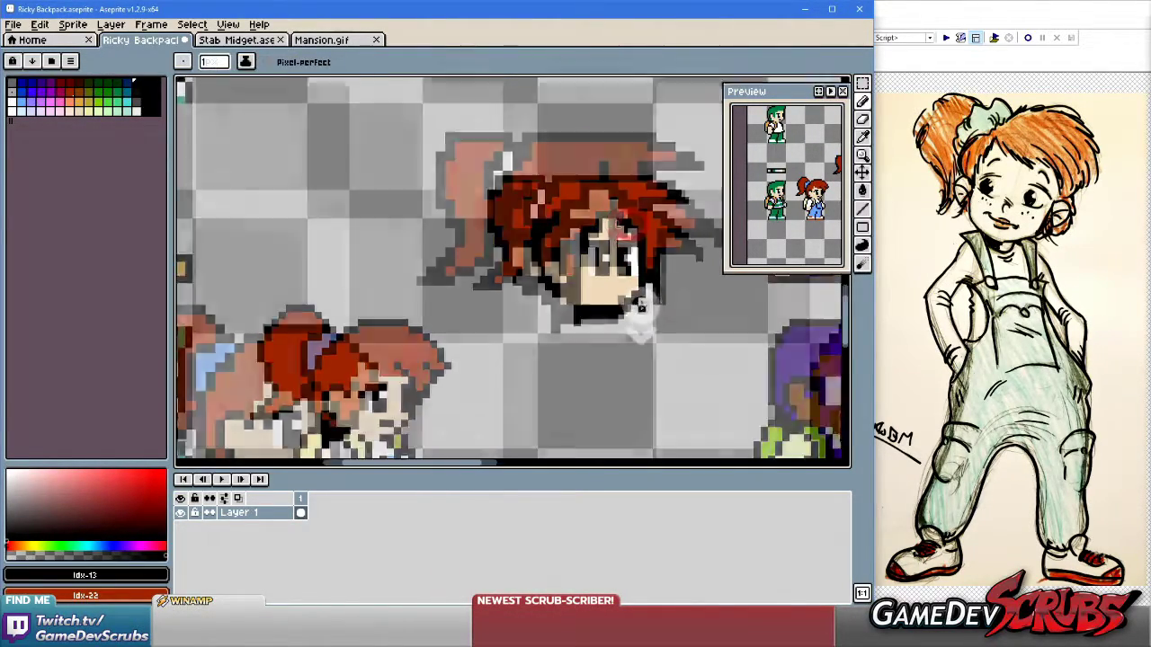
{"action": "scroll", "coordinate": [623, 284], "scroll_direction": "down", "scroll_amount": 1}
{"action": "scroll", "coordinate": [622, 284], "scroll_direction": "up", "scroll_amount": 1}
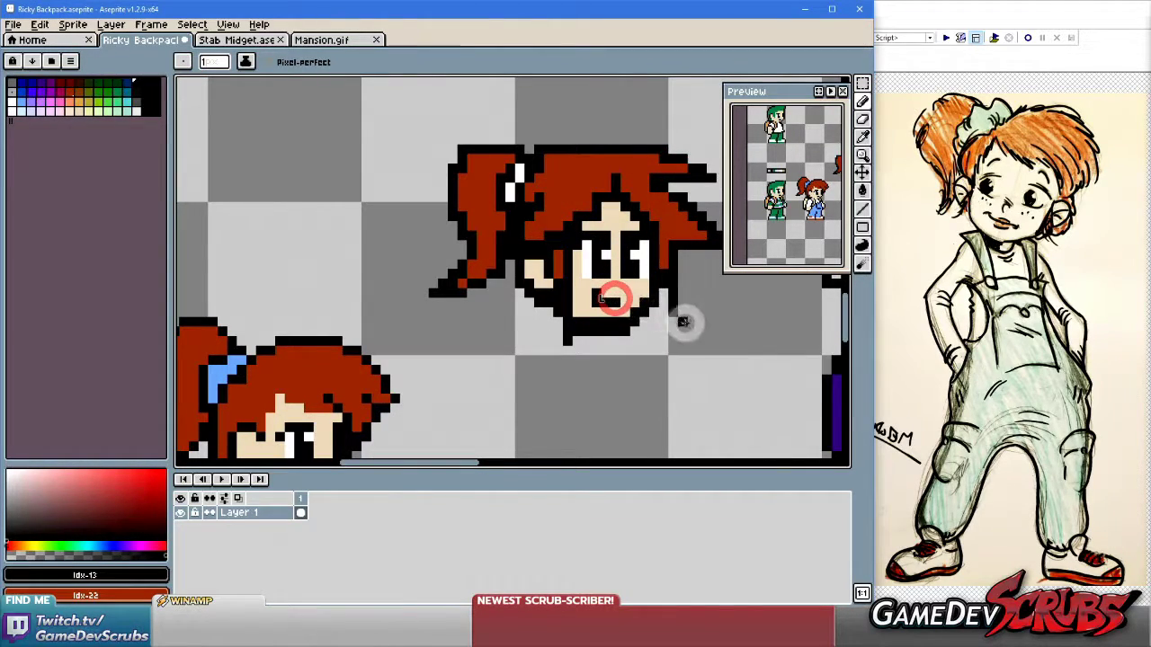
Compare the sketched head with the other characters, then select the whole sketch and delete it.
{"action": "scroll", "coordinate": [686, 318], "scroll_direction": "down", "scroll_amount": 1}
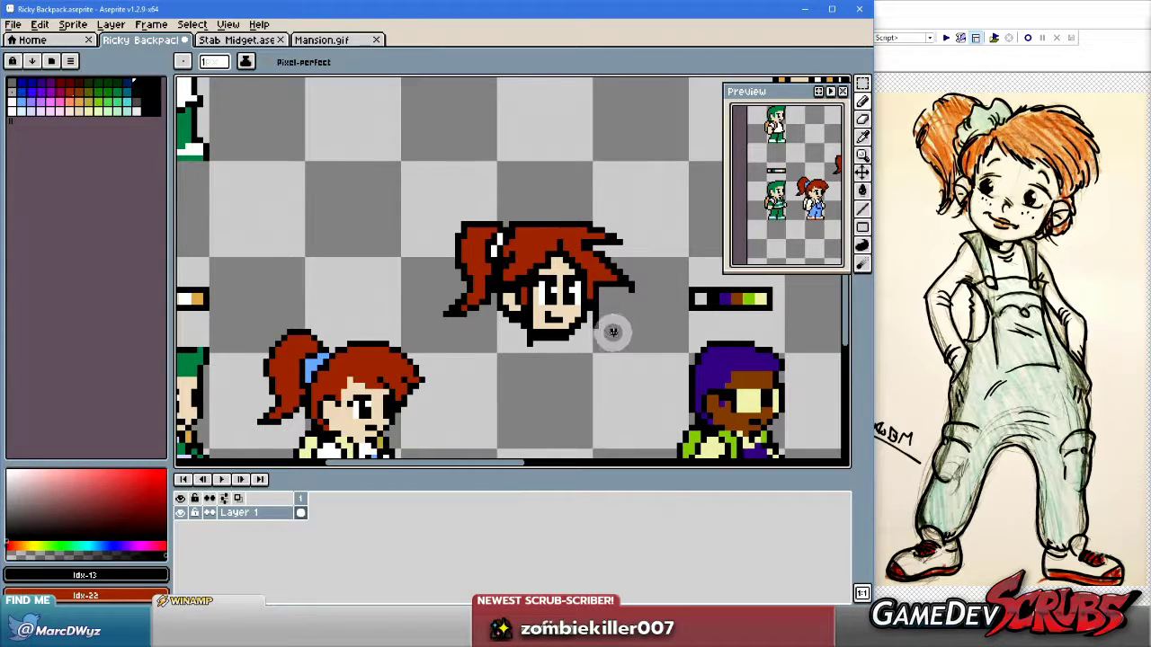
{"action": "scroll", "coordinate": [601, 331], "scroll_direction": "down", "scroll_amount": 1}
{"action": "middle_click", "coordinate": [562, 339]}
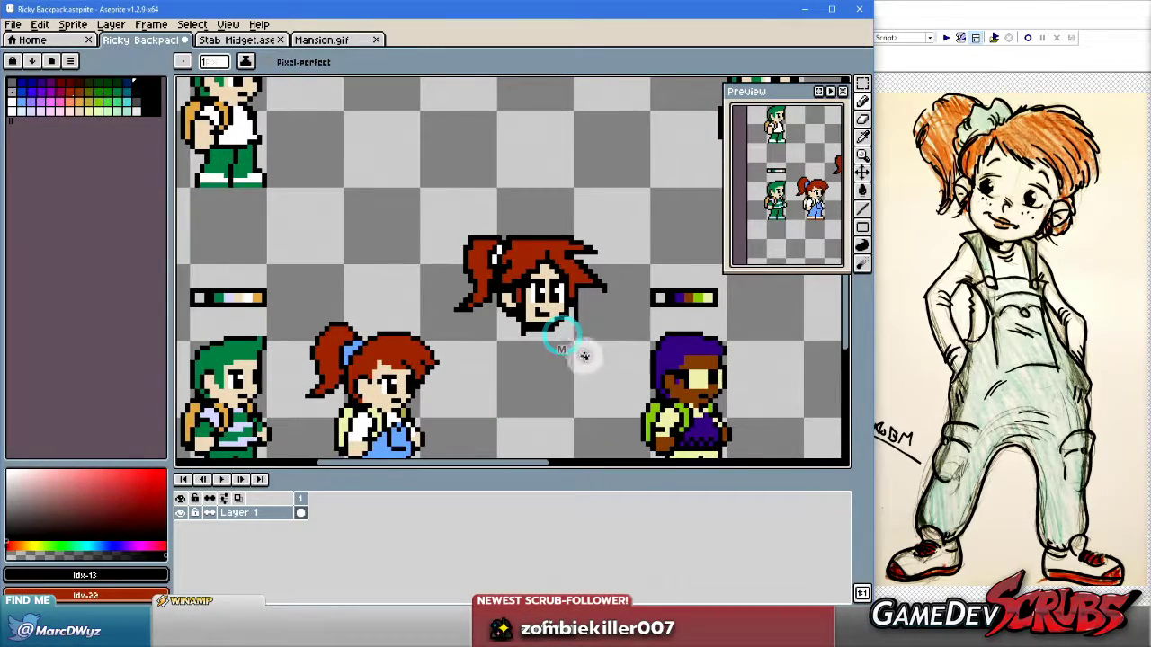
{"action": "scroll", "coordinate": [585, 336], "scroll_direction": "down", "scroll_amount": 1}
{"action": "scroll", "coordinate": [572, 347], "scroll_direction": "up", "scroll_amount": 1}
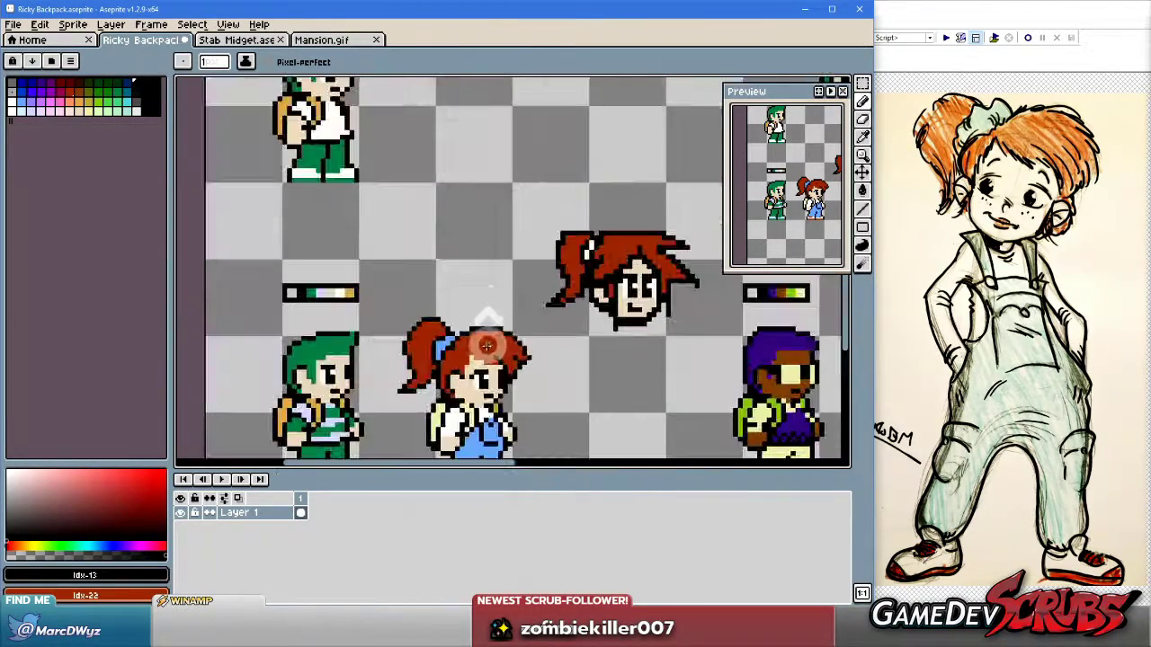
{"action": "scroll", "coordinate": [595, 331], "scroll_direction": "up", "scroll_amount": 1}
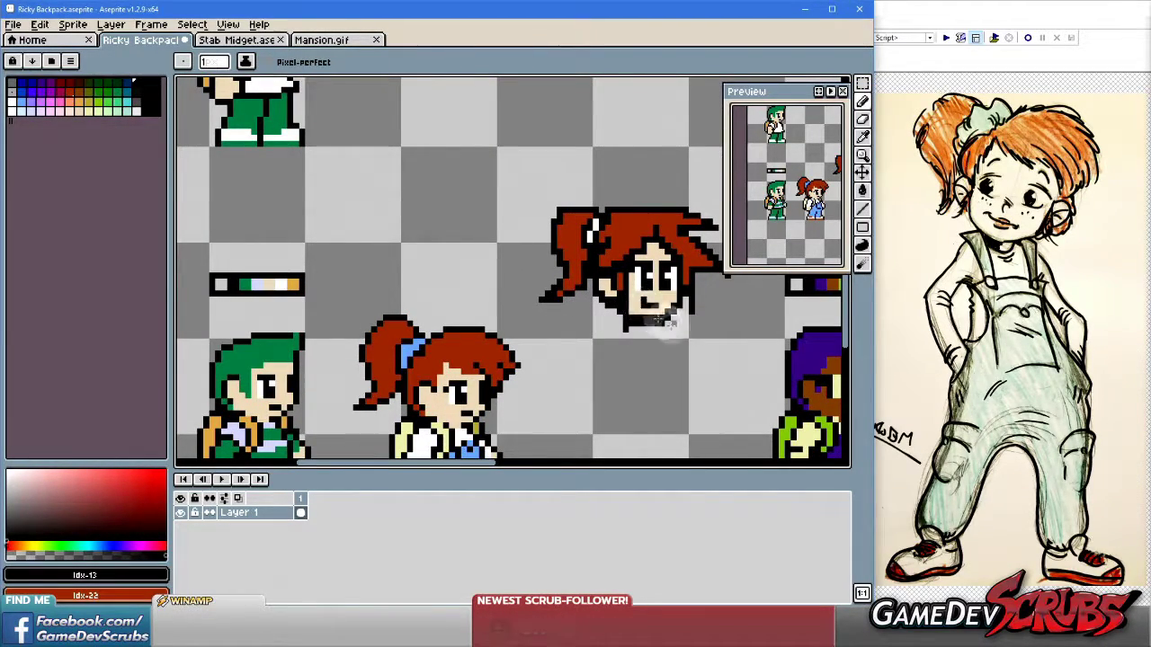
{"action": "left_click_drag", "start_coordinate": [692, 331], "coordinate": [597, 331]}
{"action": "key", "text": "m"}
{"action": "mouse_move", "coordinate": [432, 190]}
{"action": "left_mouse_down"}
{"action": "mouse_move", "coordinate": [591, 336]}
{"action": "mouse_move", "coordinate": [642, 337]}
{"action": "left_mouse_up"}
{"action": "key", "text": "Delete"}
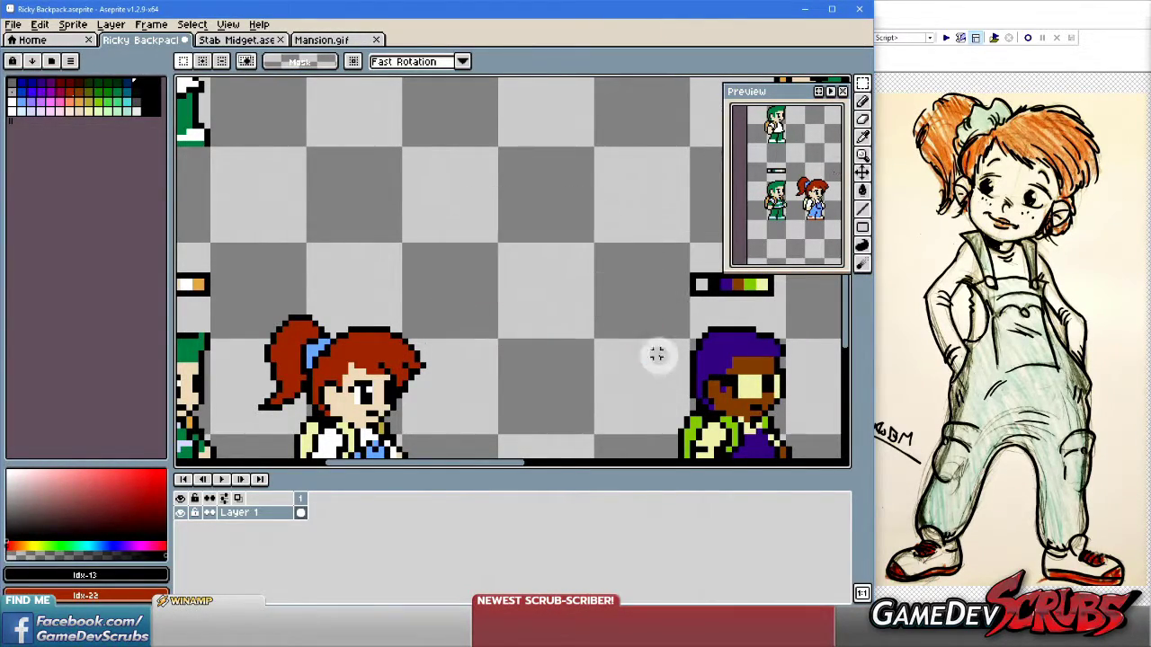
Compare the girl's sprite with the neighbouring characters and the reference drawing, checking her hair, fringe and overalls.
{"action": "scroll", "coordinate": [565, 355], "scroll_direction": "down", "scroll_amount": 1}
{"action": "scroll", "coordinate": [565, 356], "scroll_direction": "down", "scroll_amount": 1}
{"action": "left_click_drag", "start_coordinate": [544, 373], "coordinate": [490, 301]}
{"action": "scroll", "coordinate": [547, 354], "scroll_direction": "up", "scroll_amount": 2}
{"action": "scroll", "coordinate": [490, 302], "scroll_direction": "up", "scroll_amount": 1}
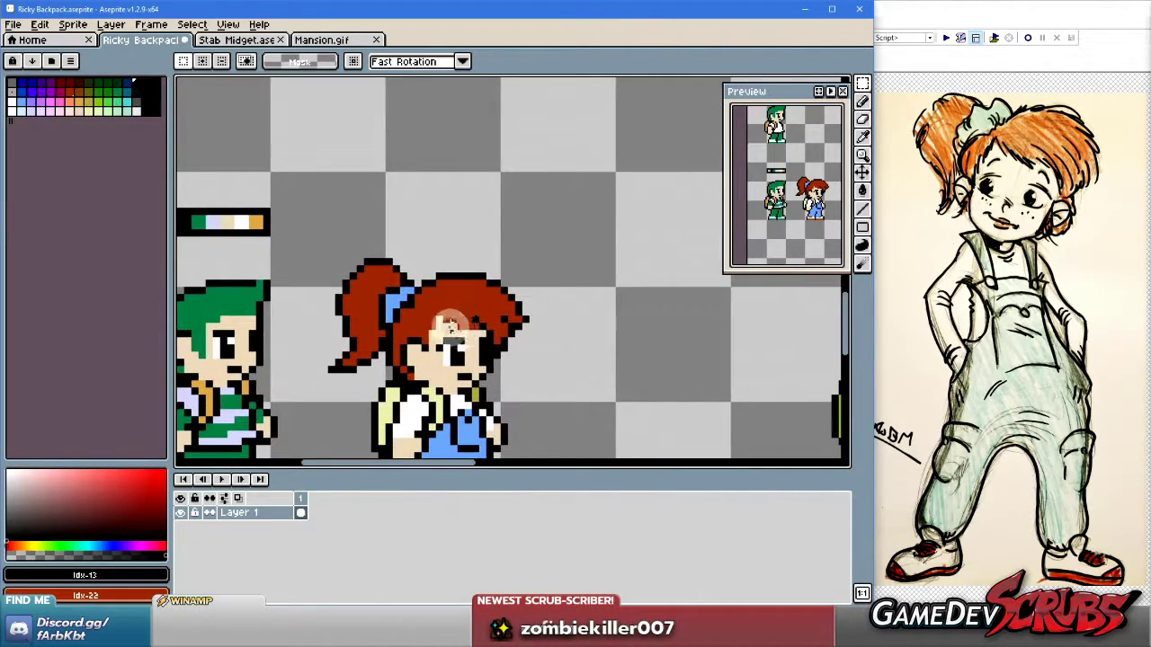
{"action": "scroll", "coordinate": [490, 299], "scroll_direction": "up", "scroll_amount": 1}
{"action": "key", "text": "b"}
{"action": "scroll", "coordinate": [509, 290], "scroll_direction": "up", "scroll_amount": 2}
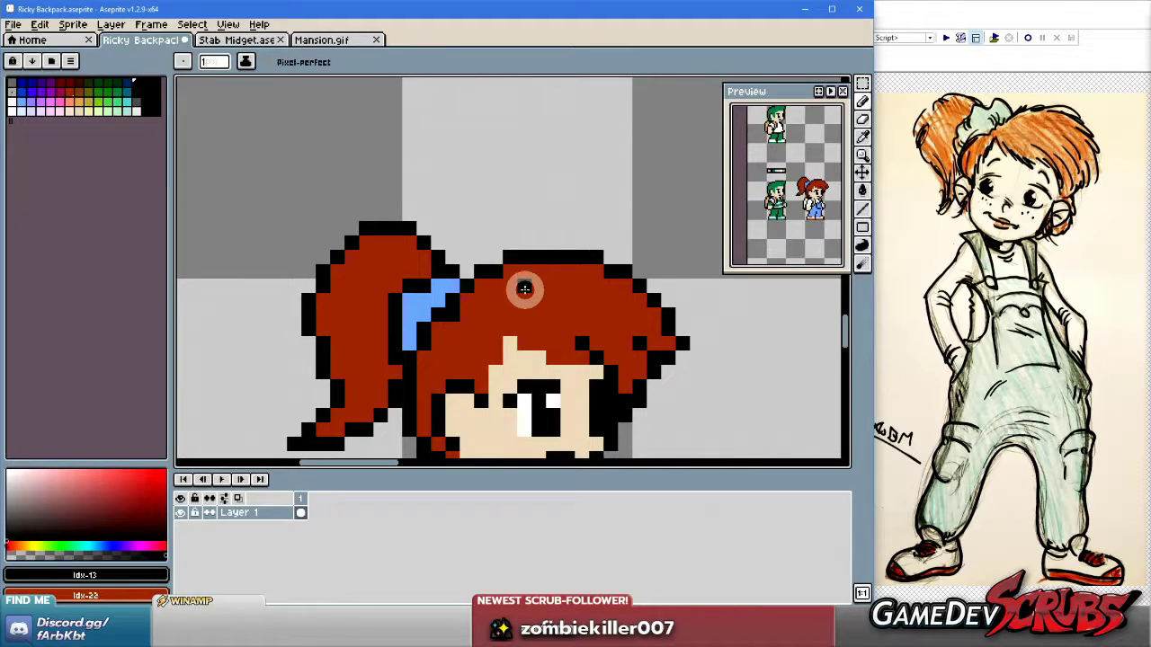
{"action": "scroll", "coordinate": [450, 289], "scroll_direction": "down", "scroll_amount": 3}
{"action": "scroll", "coordinate": [539, 315], "scroll_direction": "down", "scroll_amount": 4}
{"action": "scroll", "coordinate": [534, 321], "scroll_direction": "up", "scroll_amount": 3}
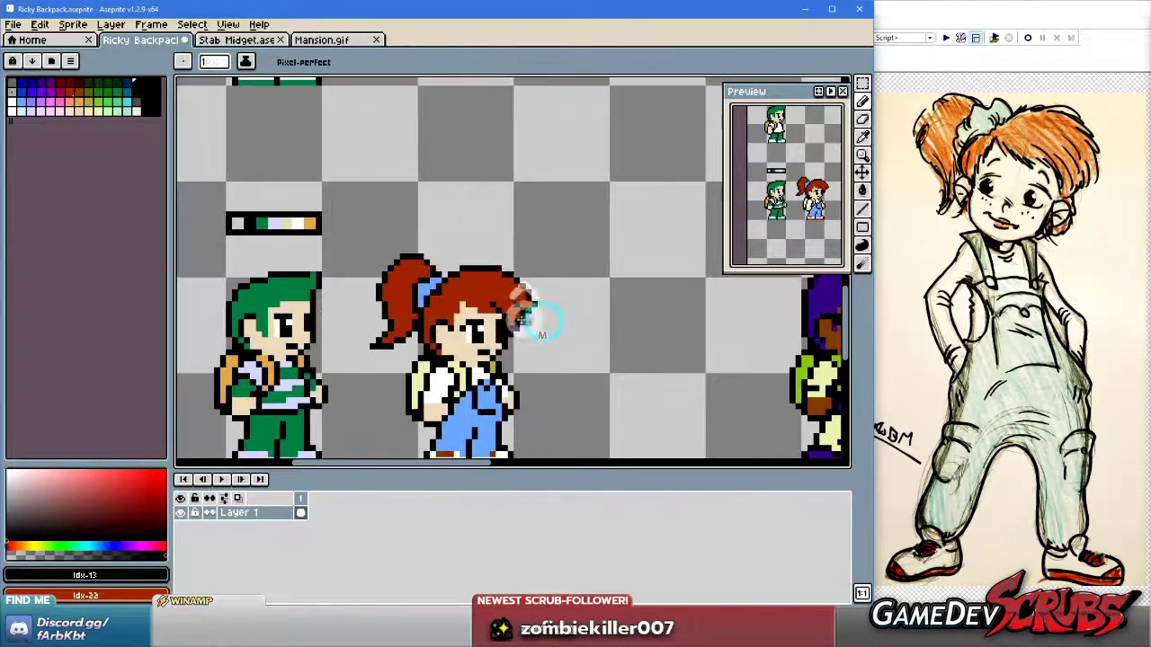
{"action": "scroll", "coordinate": [531, 322], "scroll_direction": "up", "scroll_amount": 1}
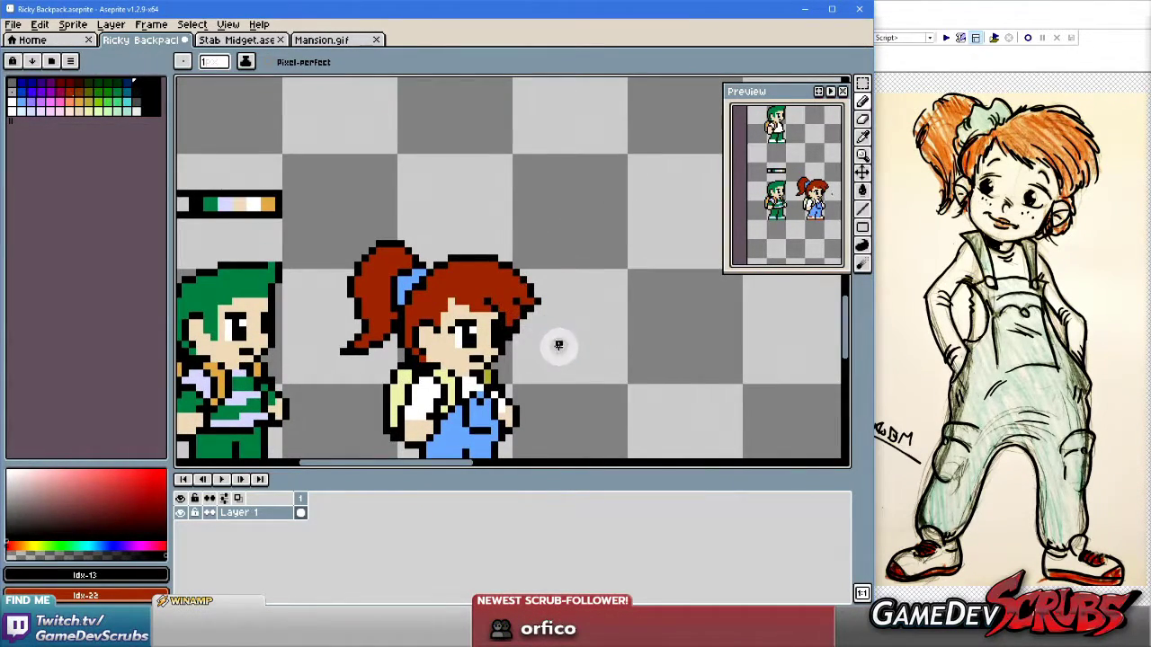
{"action": "left_click_drag", "start_coordinate": [557, 341], "coordinate": [586, 336]}
{"action": "scroll", "coordinate": [575, 315], "scroll_direction": "up", "scroll_amount": 2}
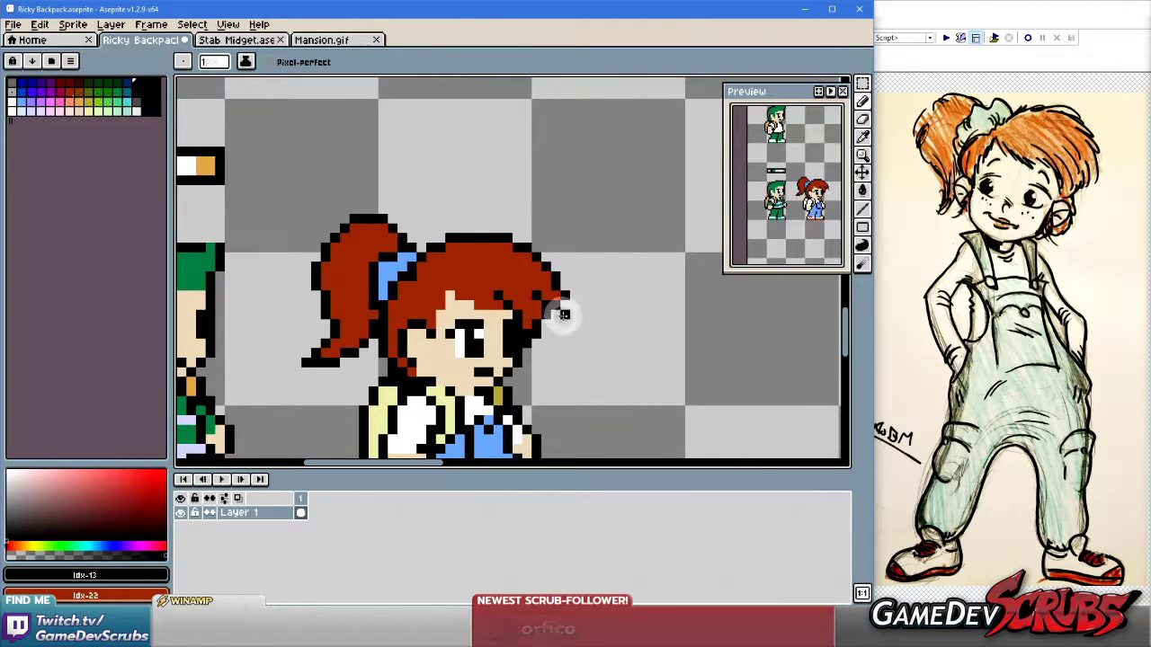
{"action": "scroll", "coordinate": [560, 314], "scroll_direction": "down", "scroll_amount": 1}
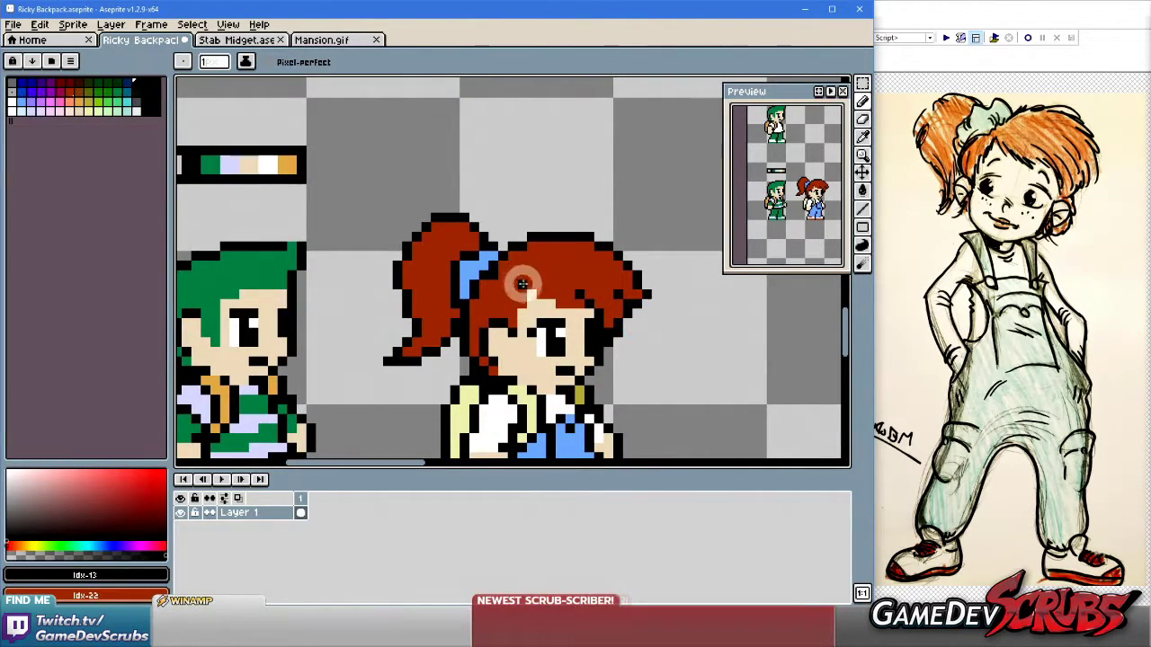
{"action": "scroll", "coordinate": [539, 305], "scroll_direction": "down", "scroll_amount": 2}
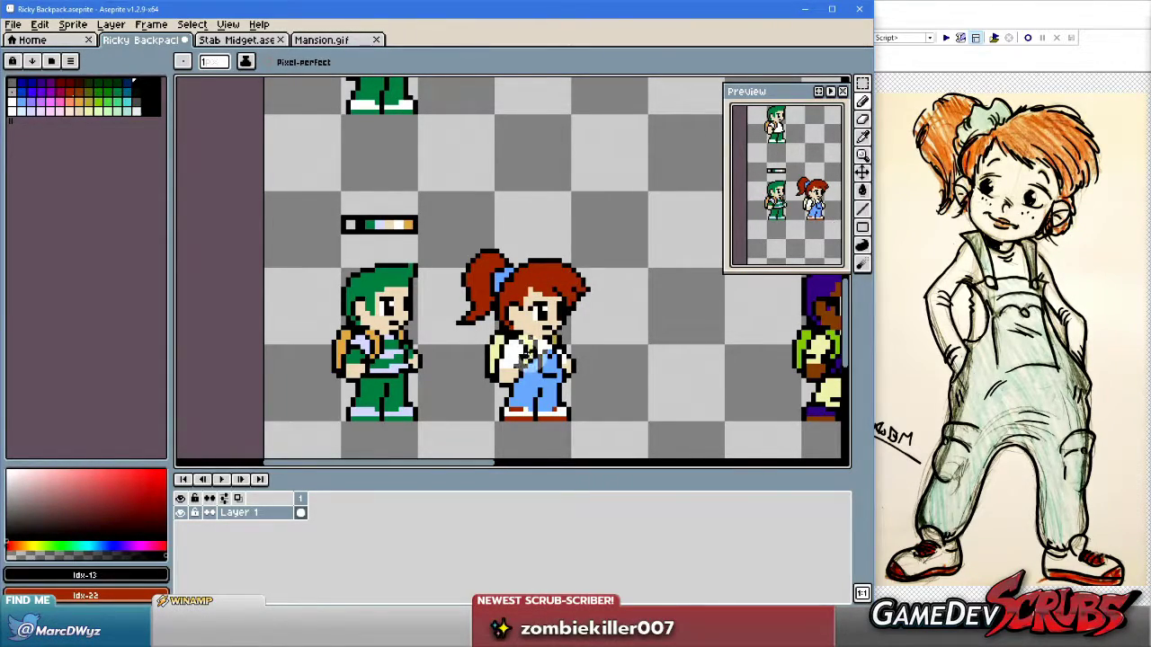
{"action": "left_click_drag", "start_coordinate": [531, 352], "coordinate": [499, 352]}
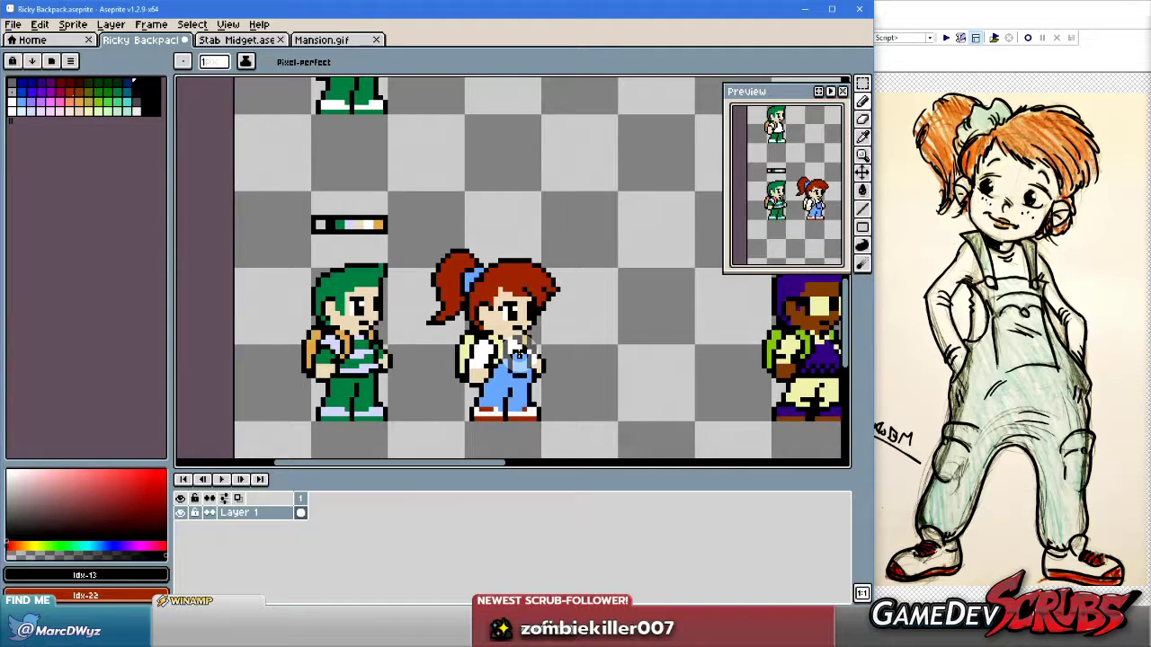
Sample the overalls' blue and pencil a pixel of it at the upper corner of the bib, beside the backpack strap.
{"action": "scroll", "coordinate": [520, 355], "scroll_direction": "up", "scroll_amount": 2}
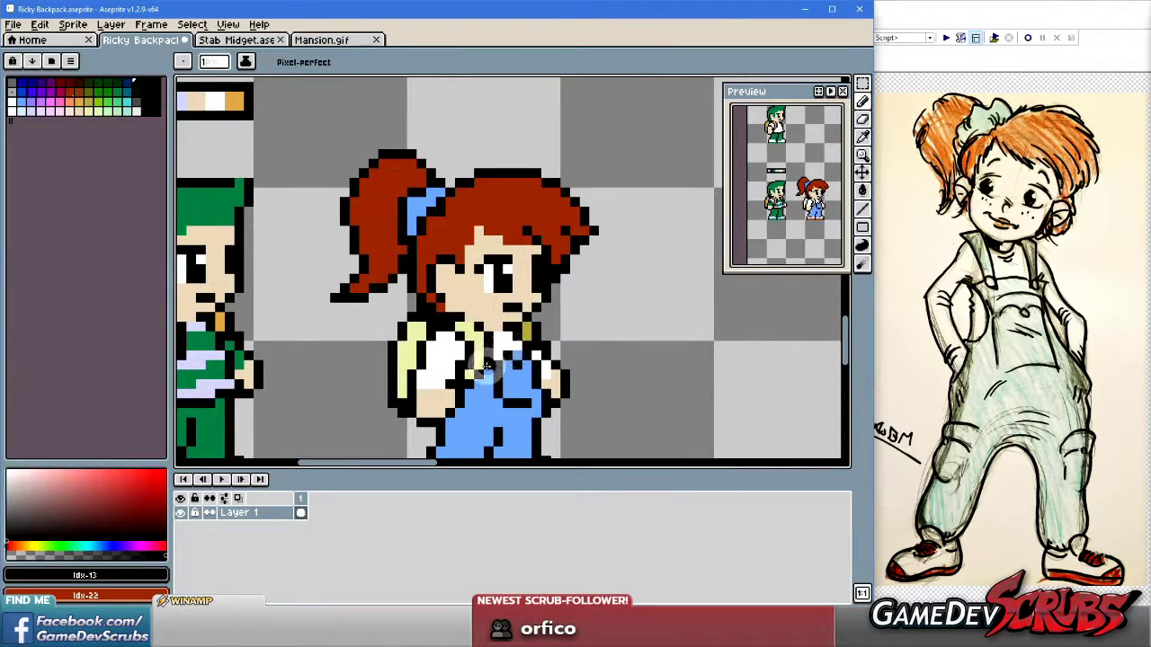
{"action": "left_click", "coordinate": [509, 368], "text": "alt"}
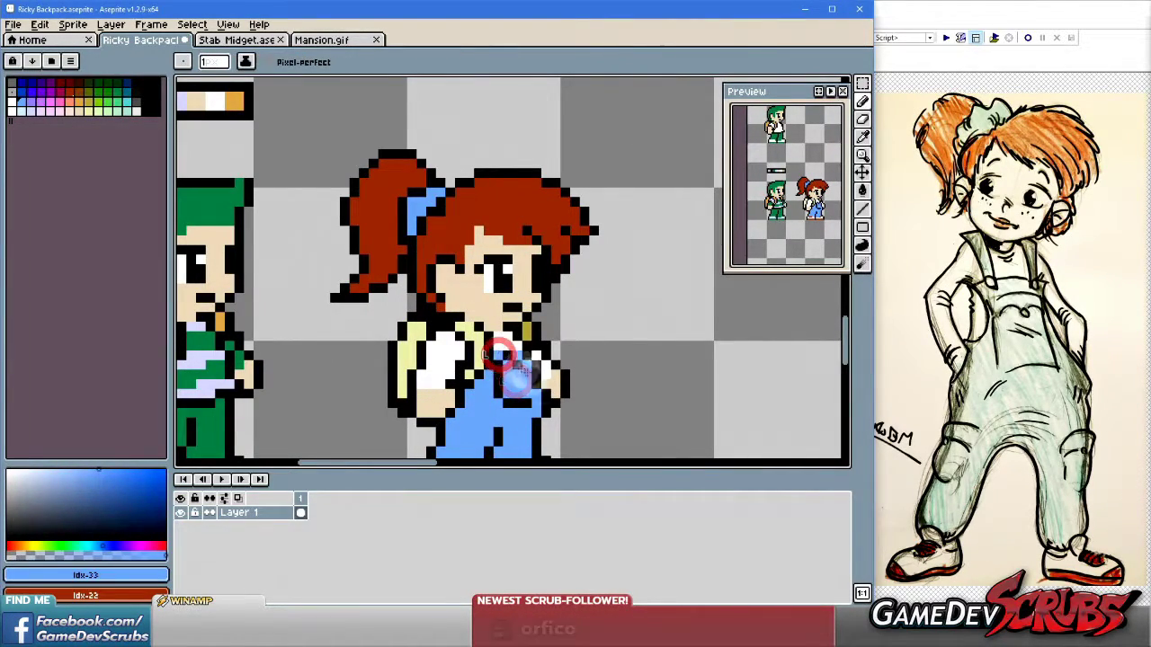
{"action": "scroll", "coordinate": [599, 391], "scroll_direction": "down", "scroll_amount": 3}
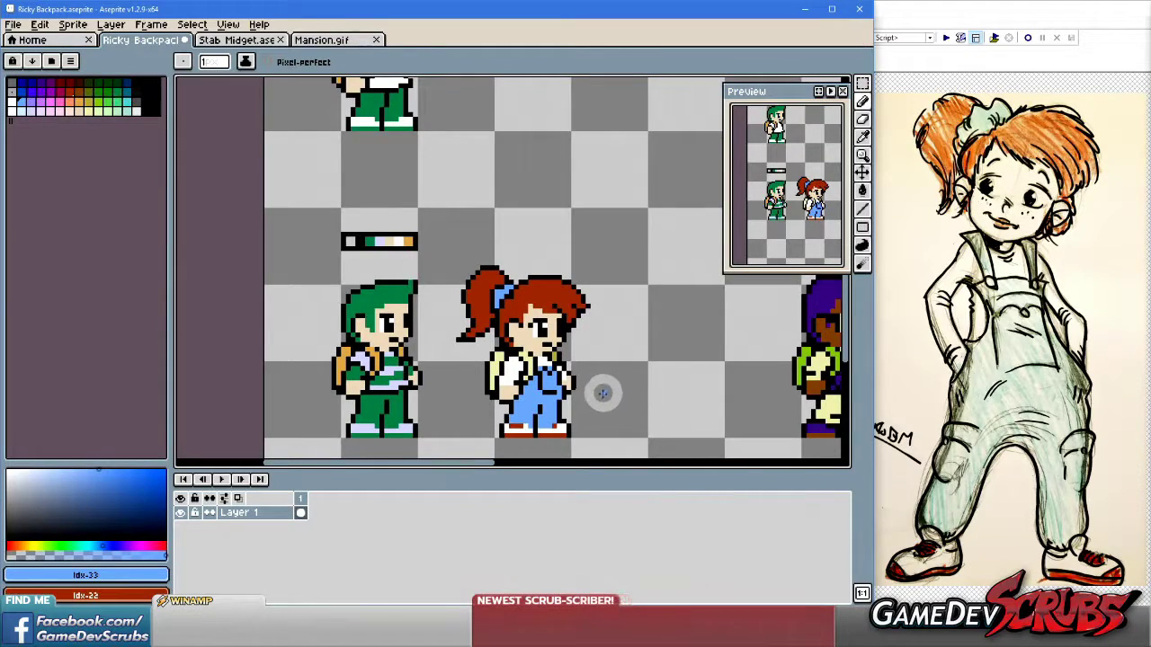
{"action": "left_click_drag", "start_coordinate": [601, 391], "coordinate": [637, 364]}
{"action": "scroll", "coordinate": [631, 346], "scroll_direction": "up", "scroll_amount": 2}
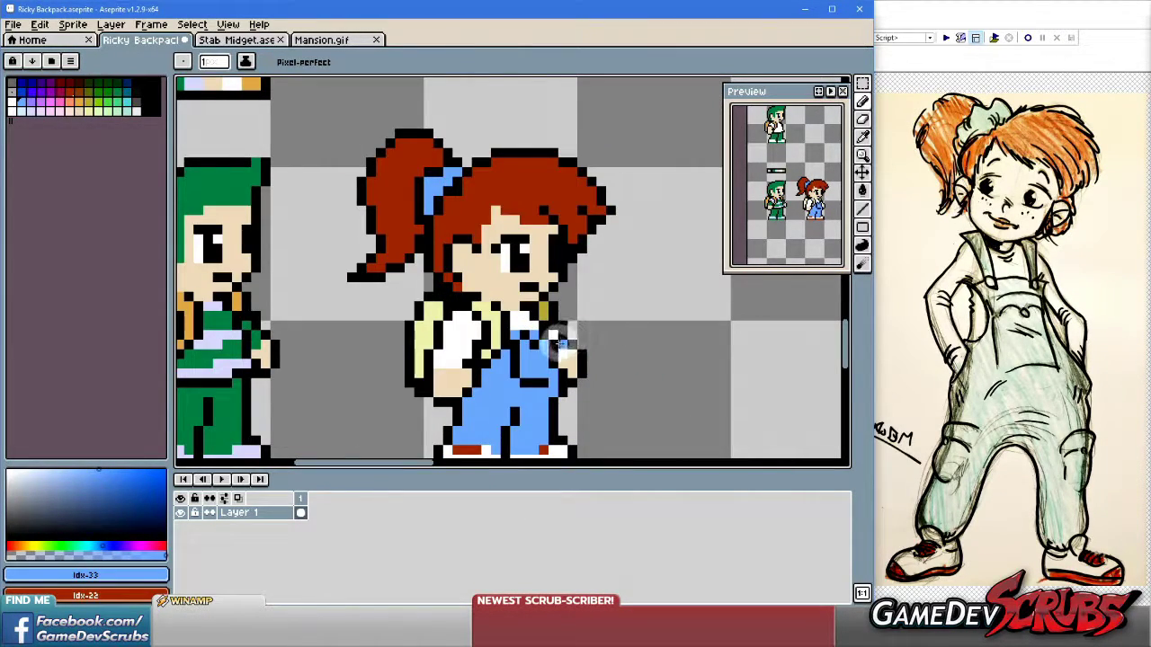
{"action": "scroll", "coordinate": [629, 360], "scroll_direction": "down", "scroll_amount": 3}
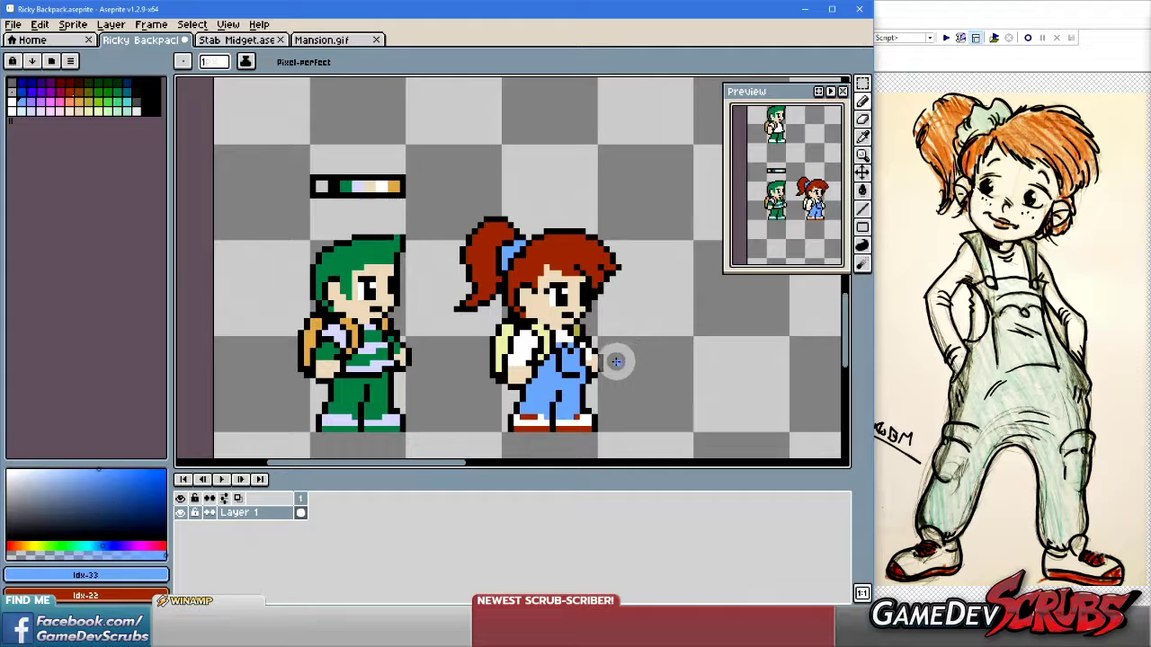
Repaint both of the girl's yellow shoulder straps in the overalls' blue, turning them into overall straps that join the bib.
{"action": "scroll", "coordinate": [617, 359], "scroll_direction": "up", "scroll_amount": 2}
{"action": "scroll", "coordinate": [603, 361], "scroll_direction": "up", "scroll_amount": 3}
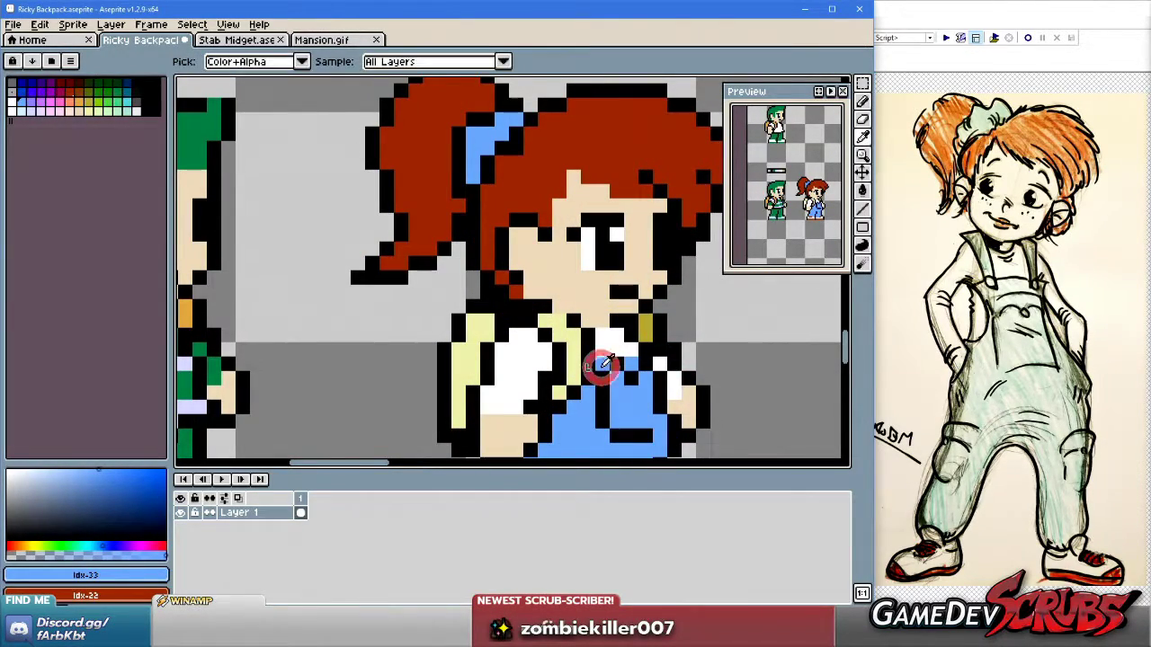
{"action": "left_click_drag", "start_coordinate": [548, 314], "coordinate": [562, 334]}
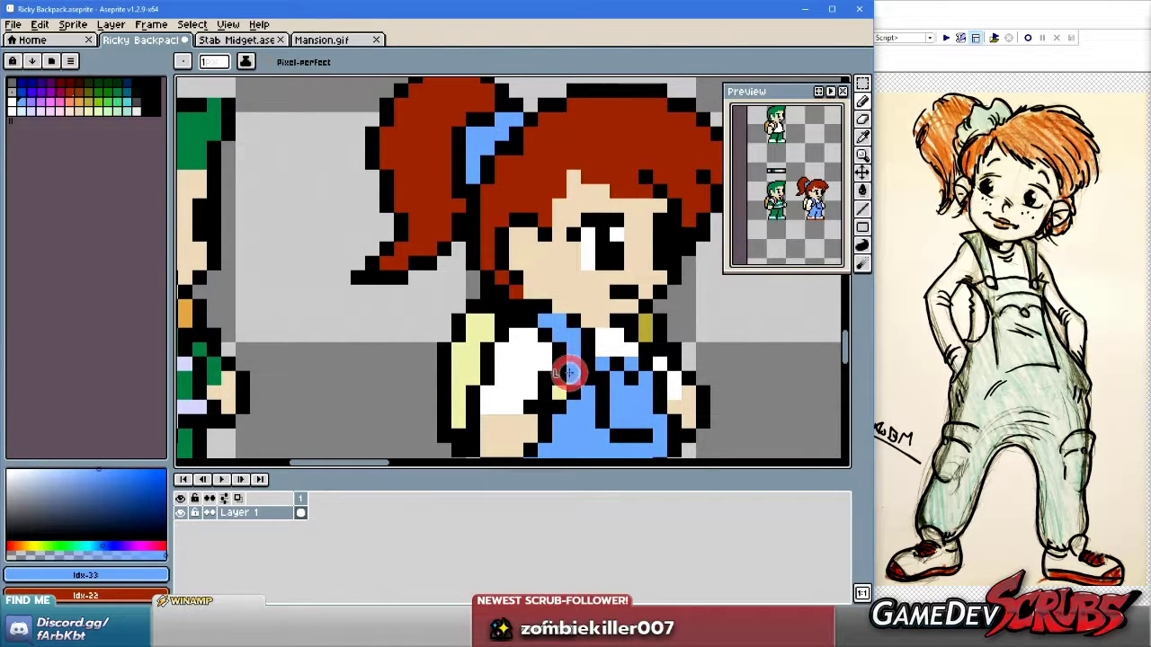
{"action": "left_click", "coordinate": [562, 406]}
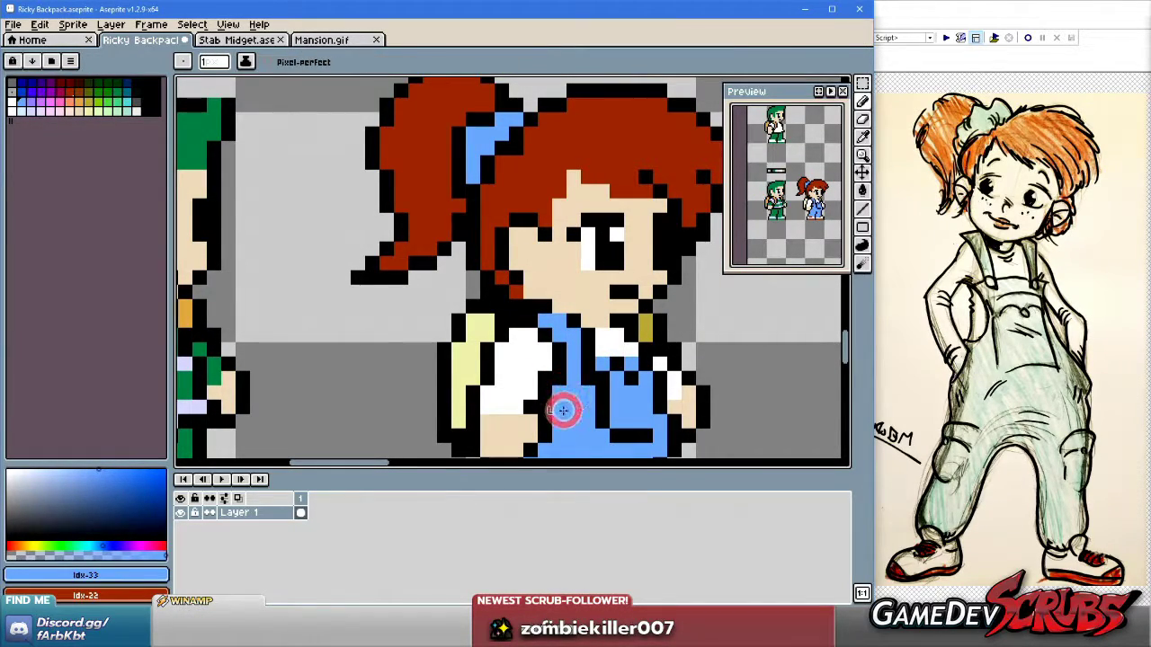
{"action": "scroll", "coordinate": [683, 395], "scroll_direction": "down", "scroll_amount": 3}
{"action": "scroll", "coordinate": [681, 367], "scroll_direction": "up", "scroll_amount": 3}
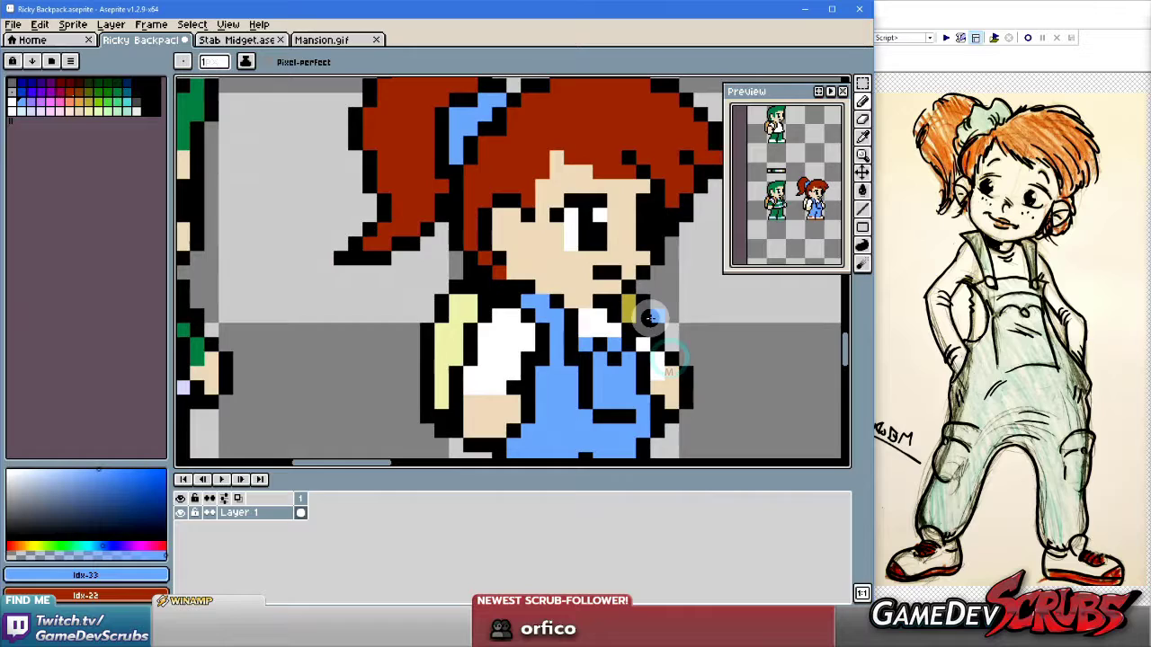
{"action": "scroll", "coordinate": [711, 386], "scroll_direction": "down", "scroll_amount": 4}
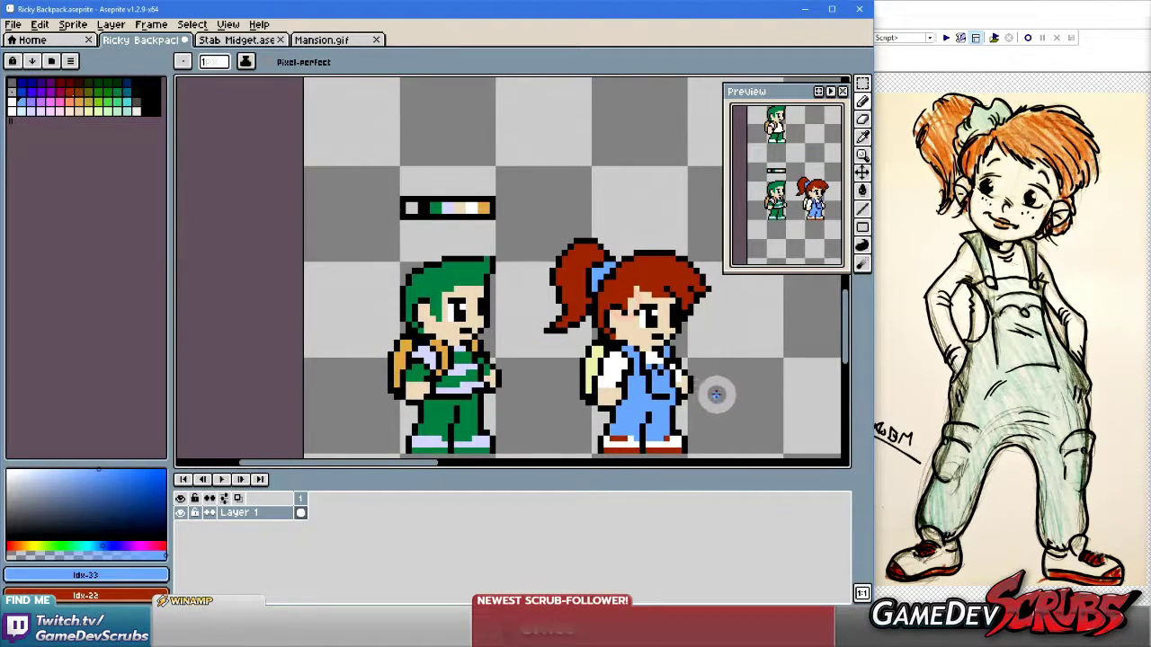
{"action": "scroll", "coordinate": [670, 378], "scroll_direction": "up", "scroll_amount": 3}
{"action": "left_click", "coordinate": [578, 362]}
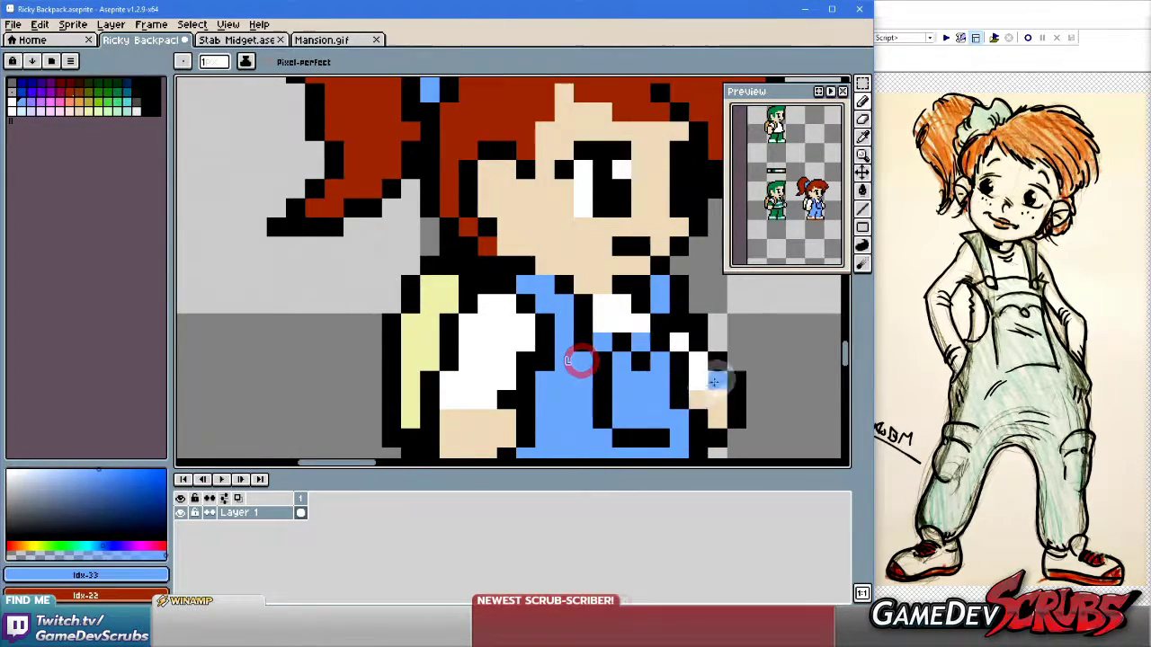
{"action": "scroll", "coordinate": [660, 359], "scroll_direction": "down", "scroll_amount": 3}
{"action": "scroll", "coordinate": [745, 398], "scroll_direction": "up", "scroll_amount": 3}
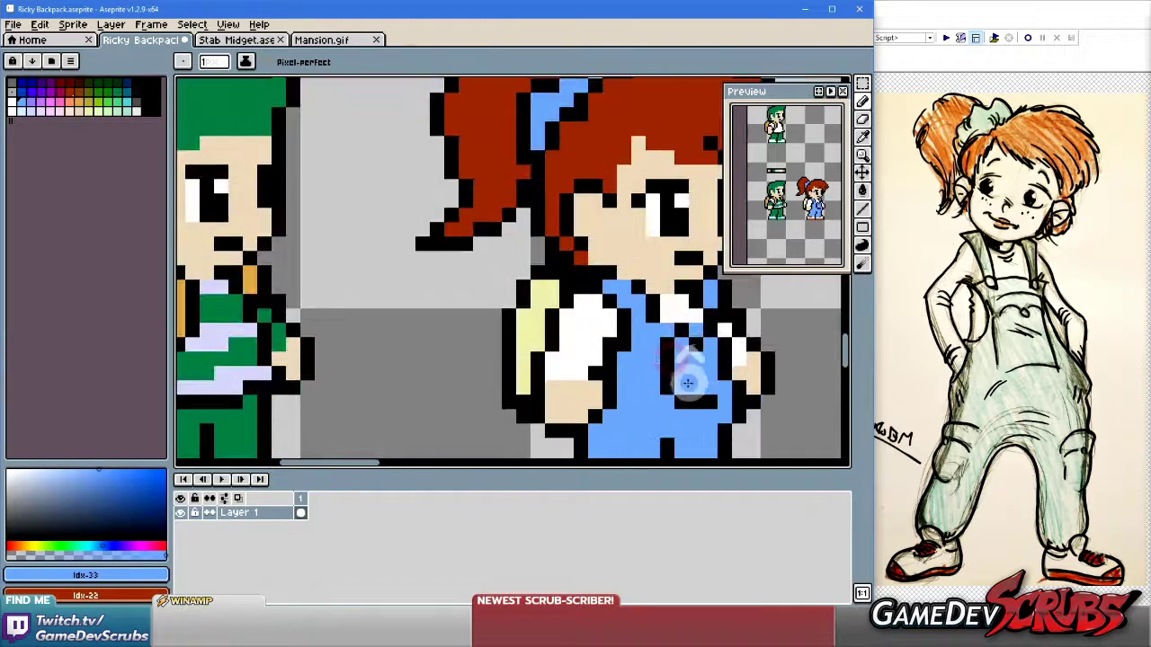
{"action": "scroll", "coordinate": [719, 387], "scroll_direction": "down", "scroll_amount": 3}
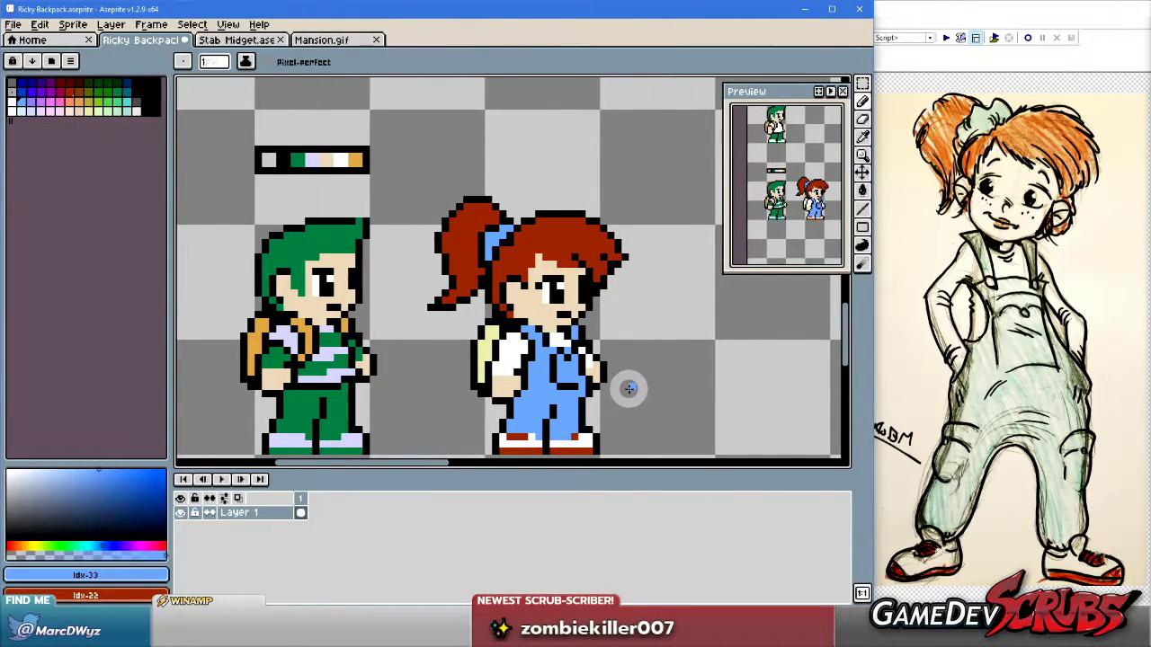
Sample black and pencil an outline along the overalls' cuffs, separating the trouser legs from the shoes.
{"action": "scroll", "coordinate": [629, 388], "scroll_direction": "up", "scroll_amount": 3}
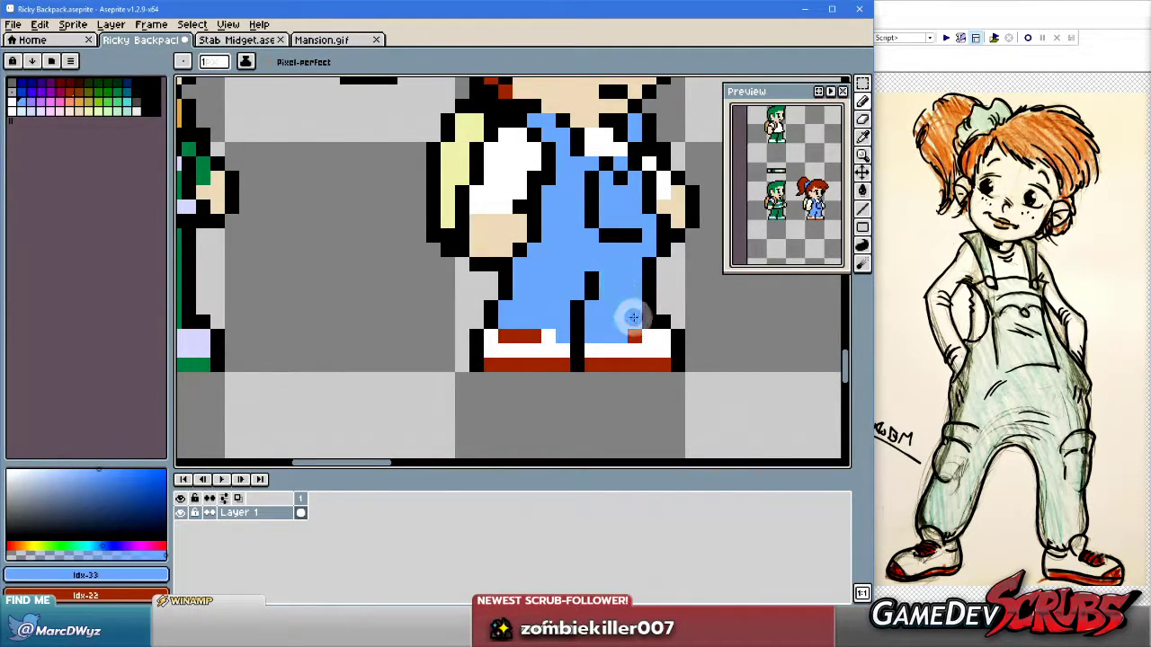
{"action": "left_click", "coordinate": [636, 331], "text": "alt"}
{"action": "left_click", "coordinate": [589, 331]}
{"action": "left_click", "coordinate": [637, 325]}
{"action": "left_click", "coordinate": [593, 321]}
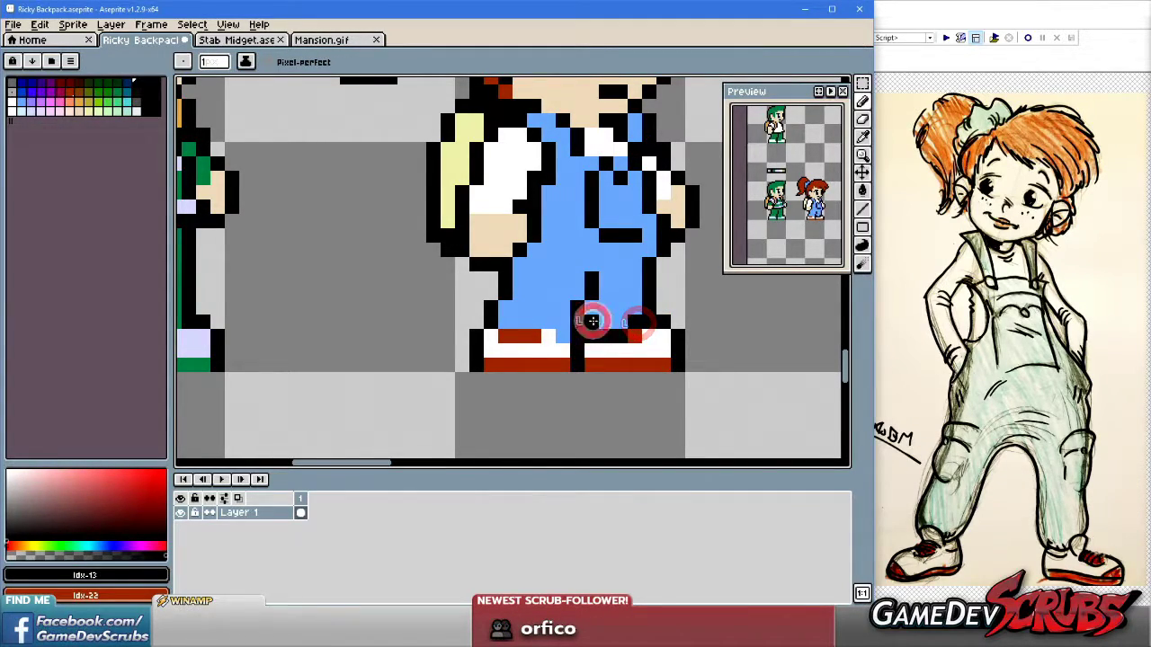
{"action": "left_click", "coordinate": [504, 318]}
{"action": "right_click", "coordinate": [561, 331]}
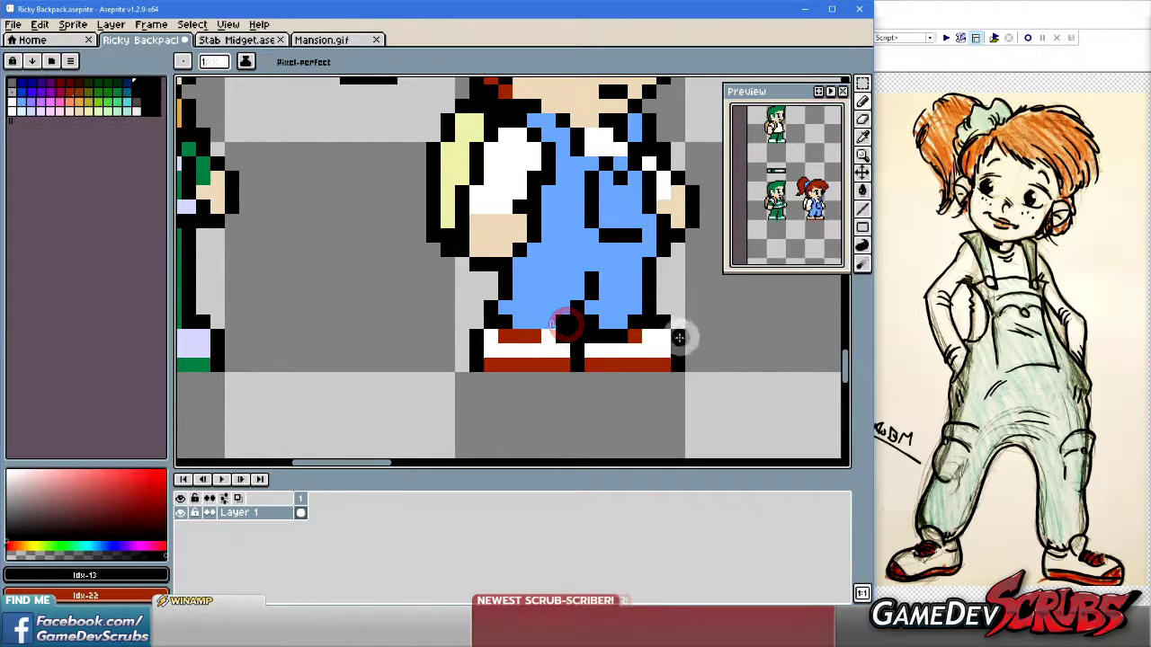
{"action": "scroll", "coordinate": [679, 338], "scroll_direction": "down", "scroll_amount": 2}
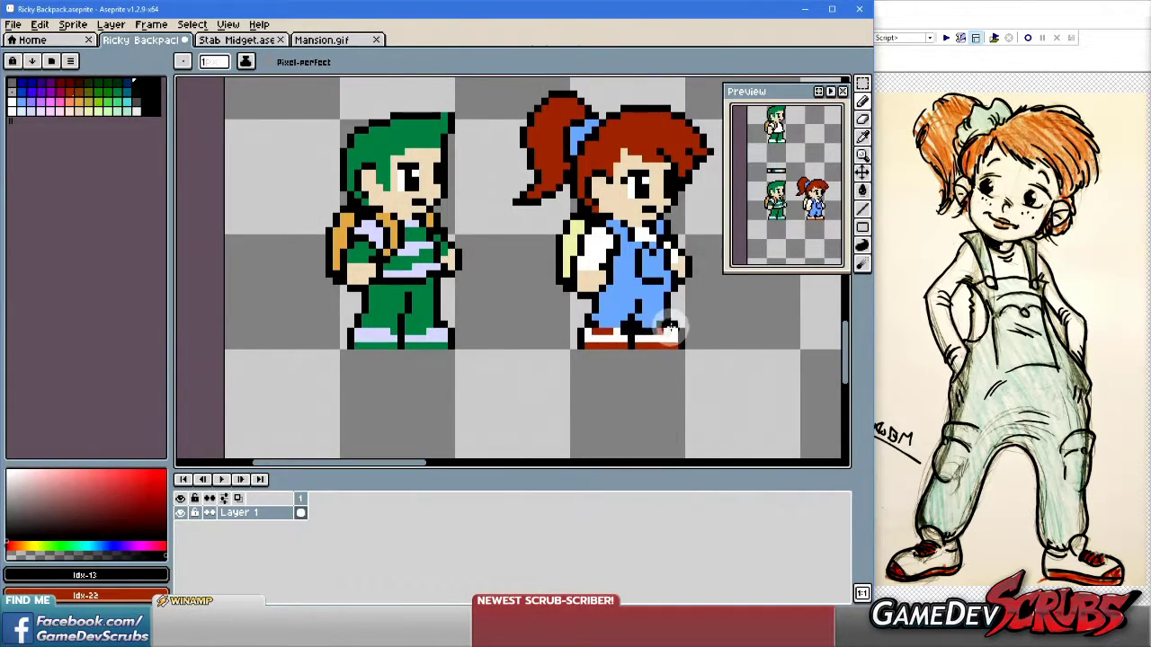
{"action": "scroll", "coordinate": [670, 331], "scroll_direction": "up", "scroll_amount": 2}
{"action": "left_click", "coordinate": [652, 322], "text": "alt"}
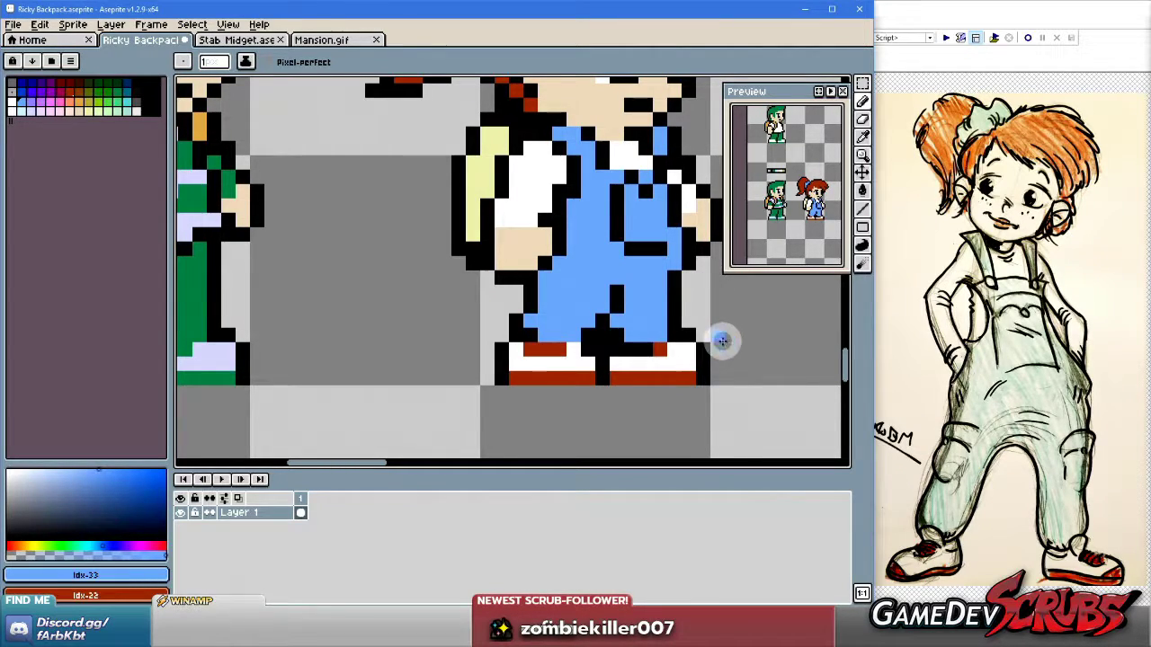
{"action": "scroll", "coordinate": [723, 340], "scroll_direction": "down", "scroll_amount": 2}
{"action": "scroll", "coordinate": [584, 280], "scroll_direction": "up", "scroll_amount": 1}
{"action": "scroll", "coordinate": [584, 279], "scroll_direction": "up", "scroll_amount": 1}
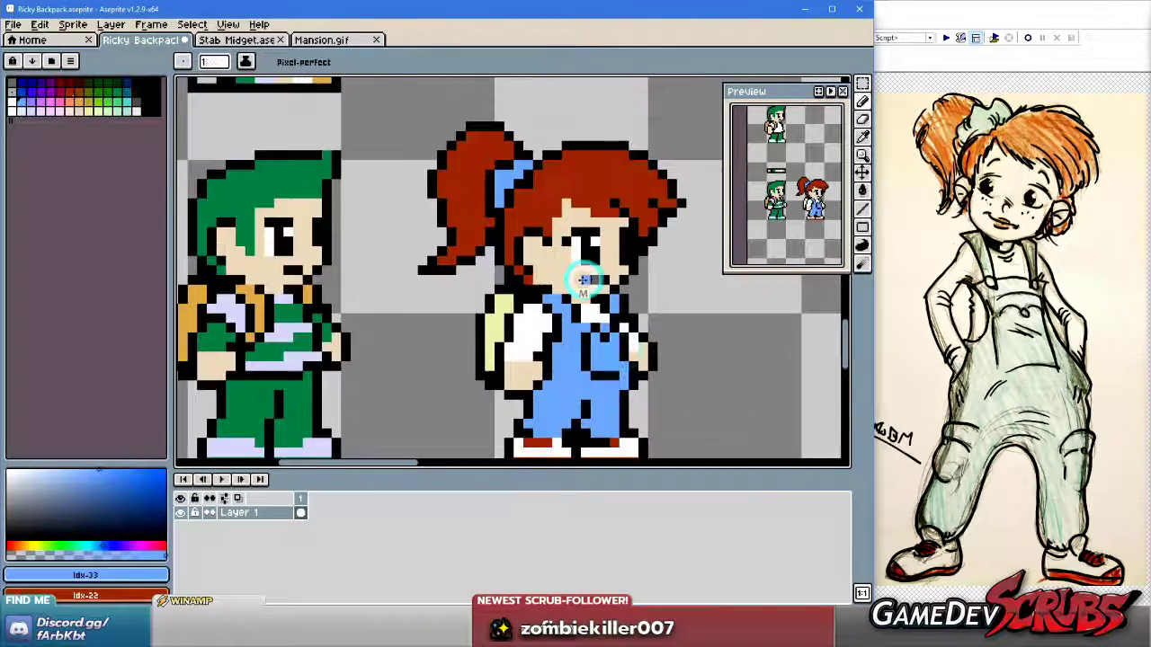
Sample the hair's red, pencil a diagonal strand from the sideburn onto the girl's cheek, and undo its lower part.
{"action": "scroll", "coordinate": [585, 280], "scroll_direction": "up", "scroll_amount": 3}
{"action": "key", "text": "alt"}
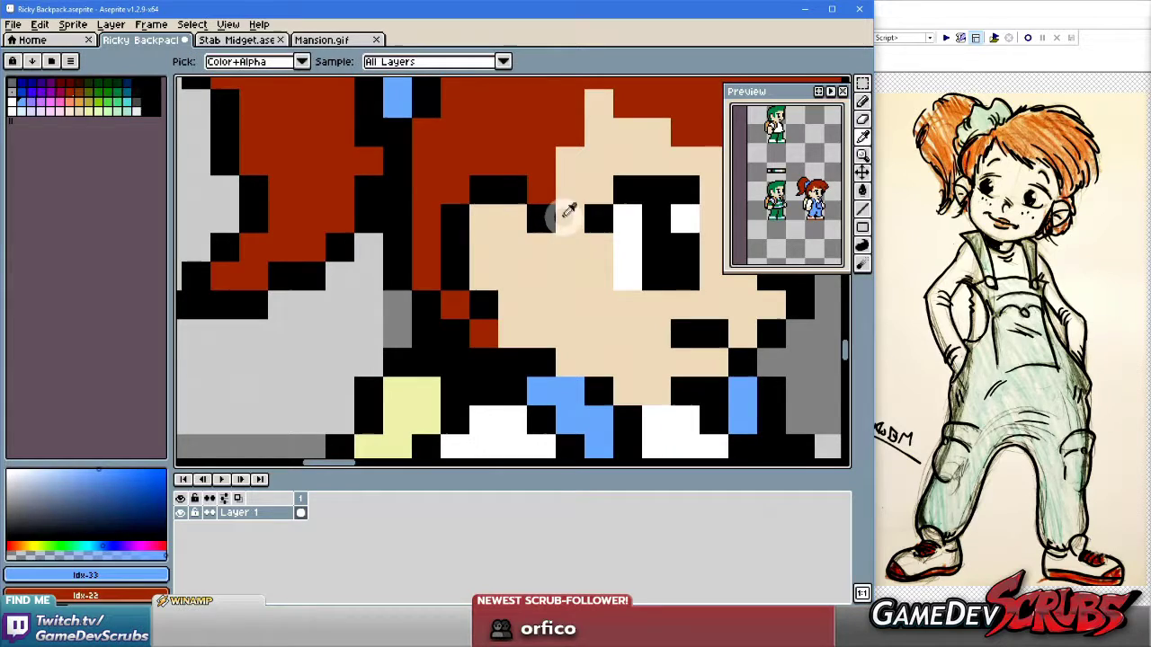
{"action": "left_click", "coordinate": [539, 194], "text": "alt"}
{"action": "left_click", "coordinate": [539, 245]}
{"action": "left_click", "coordinate": [563, 277]}
{"action": "left_click", "coordinate": [589, 314]}
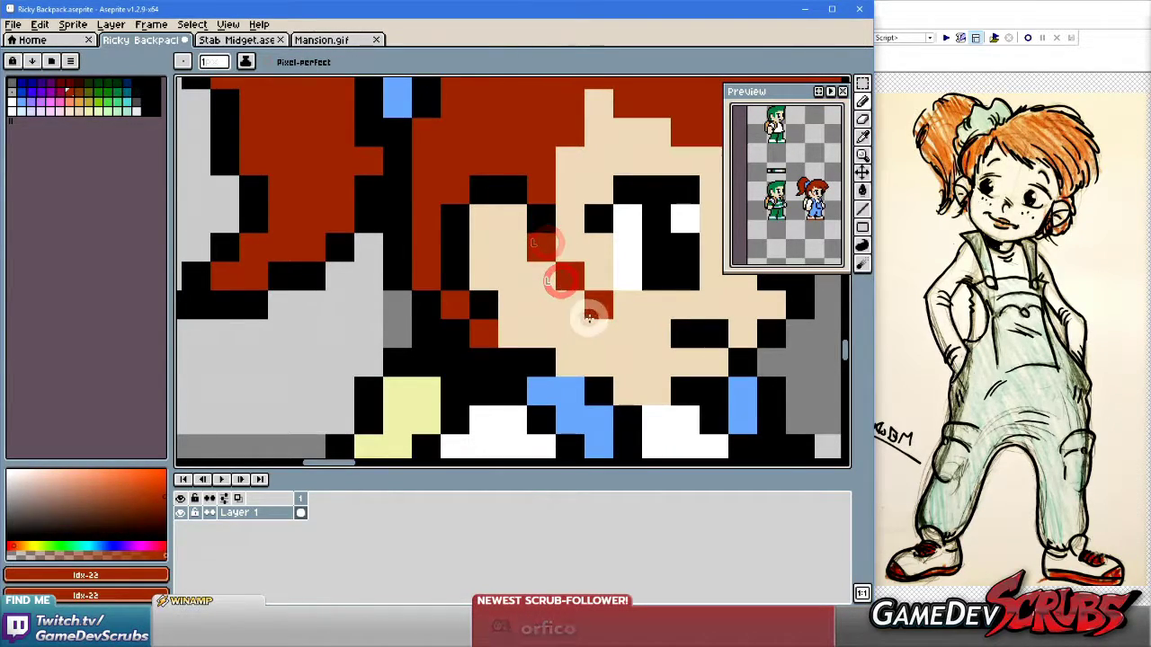
{"action": "scroll", "coordinate": [599, 329], "scroll_direction": "down", "scroll_amount": 3}
{"action": "scroll", "coordinate": [630, 342], "scroll_direction": "right", "scroll_amount": 2}
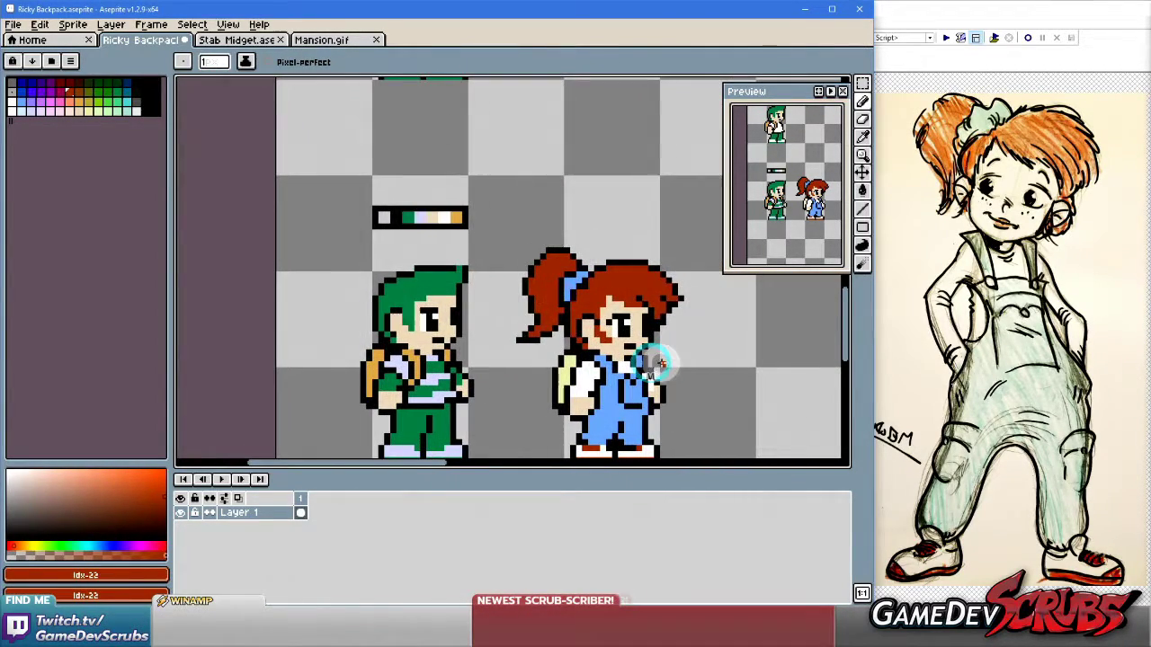
{"action": "key", "text": "ctrl+z"}
Try a thicker red lock of hair across the girl's cheek beside her ear, and undo it.
{"action": "scroll", "coordinate": [623, 334], "scroll_direction": "up", "scroll_amount": 3}
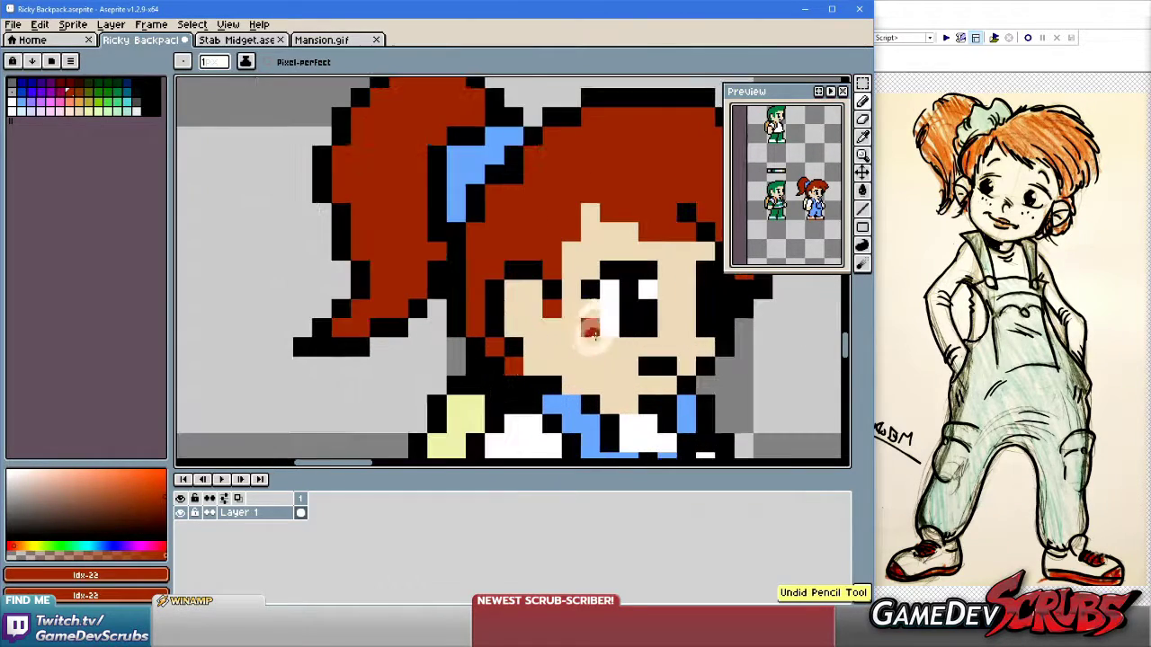
{"action": "left_click_drag", "start_coordinate": [572, 351], "coordinate": [587, 310]}
{"action": "left_click", "coordinate": [608, 364]}
{"action": "scroll", "coordinate": [576, 360], "scroll_direction": "down", "scroll_amount": 3}
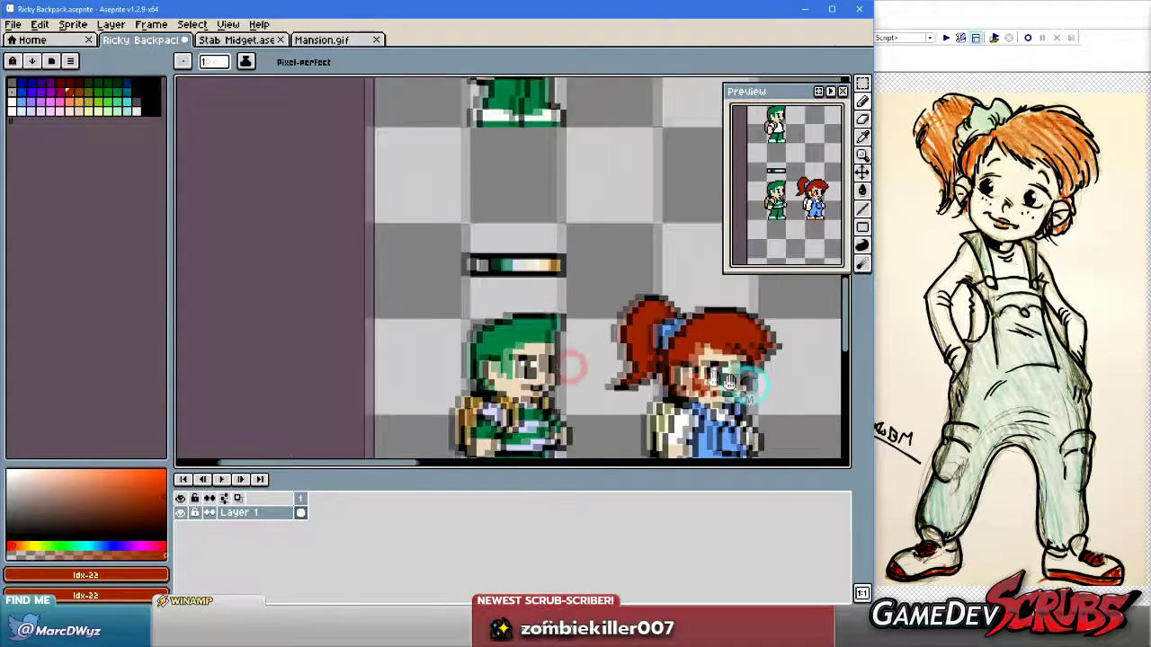
{"action": "key", "text": "ctrl+z"}
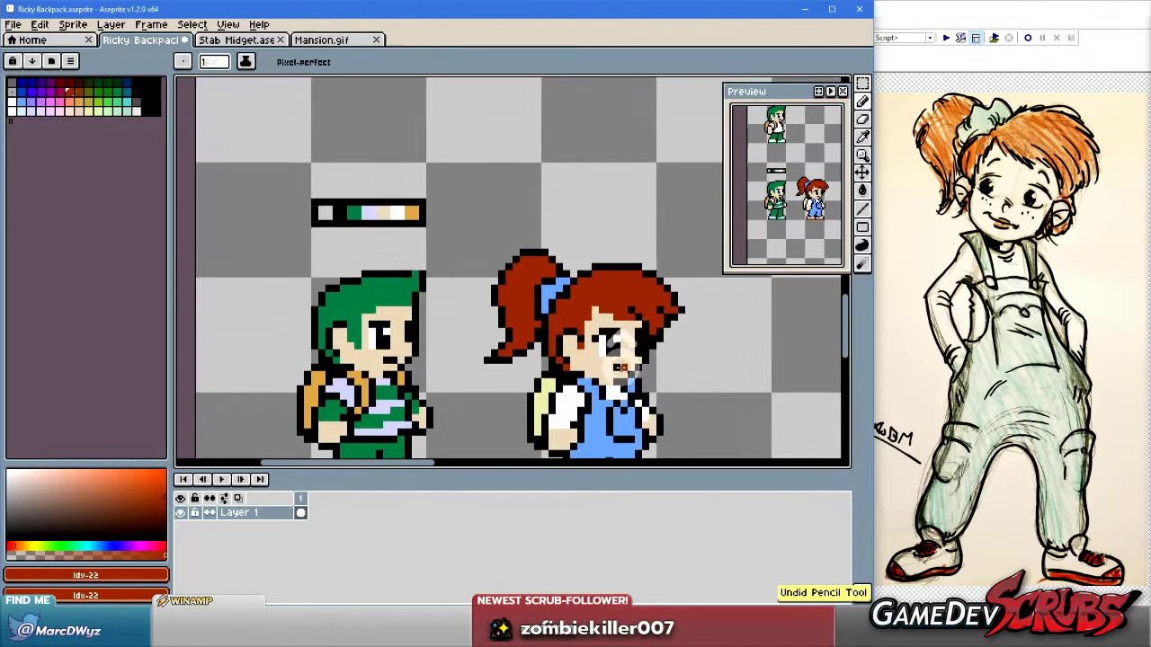
Pencil a short red lock of hair in front of the girl's ear, stepping forward onto her cheek at its tip.
{"action": "scroll", "coordinate": [666, 400], "scroll_direction": "up", "scroll_amount": 1}
{"action": "scroll", "coordinate": [618, 358], "scroll_direction": "up", "scroll_amount": 1}
{"action": "scroll", "coordinate": [560, 315], "scroll_direction": "up", "scroll_amount": 2}
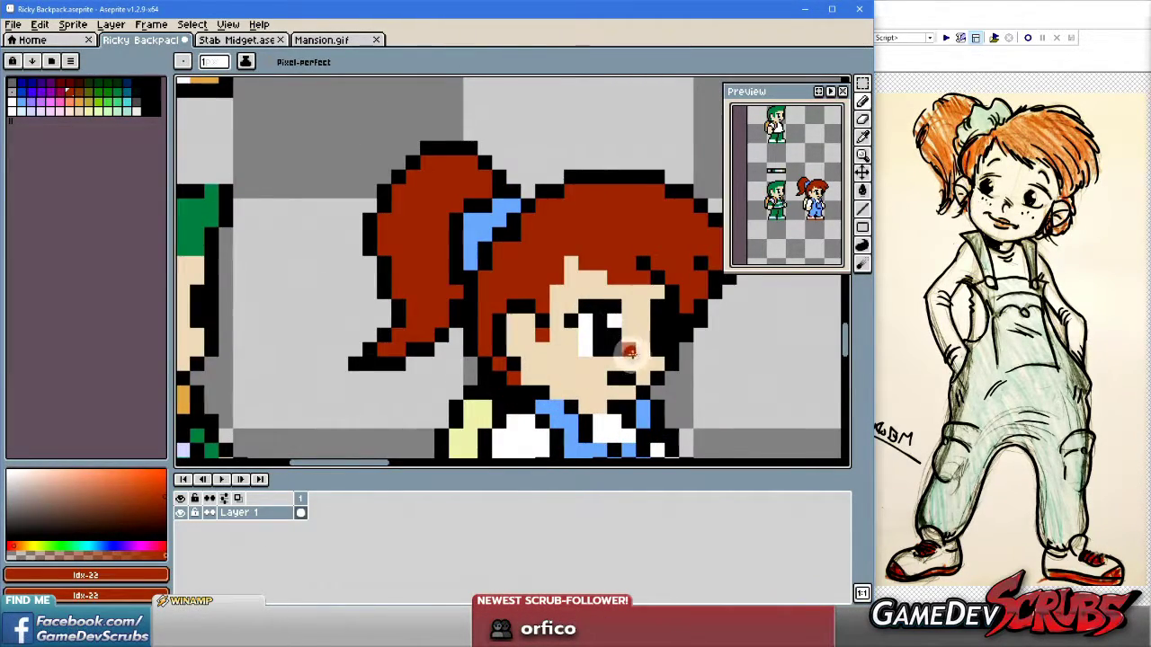
{"action": "left_click", "coordinate": [477, 311]}
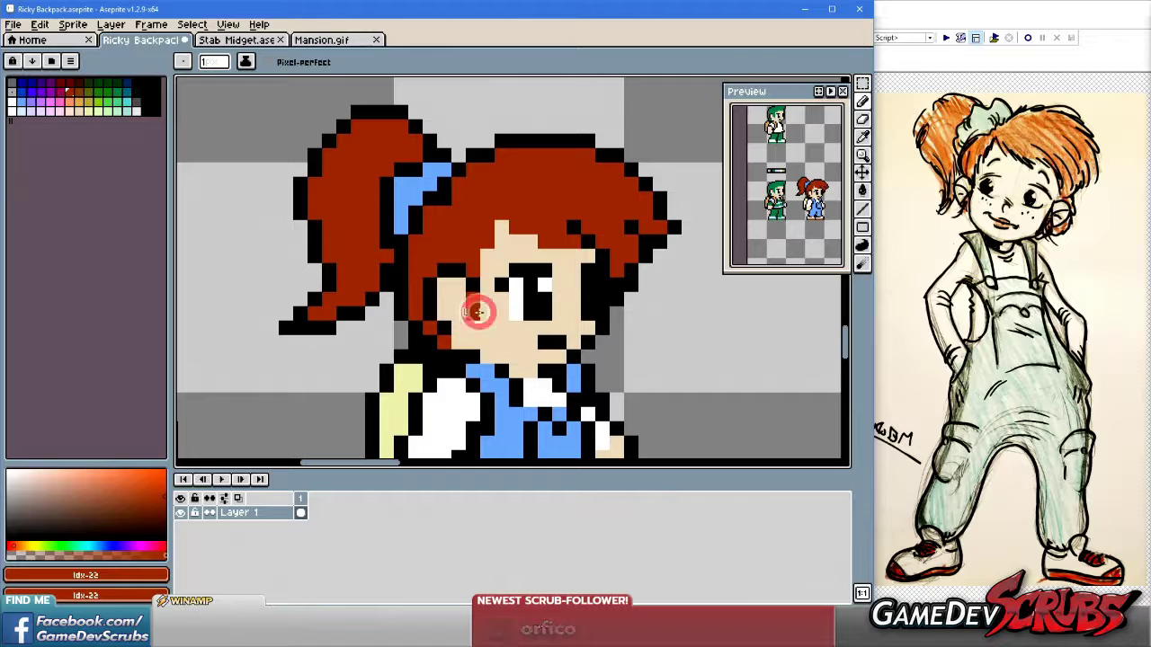
{"action": "key", "text": "ctrl+z"}
{"action": "left_click", "coordinate": [492, 329]}
{"action": "key", "text": "ctrl+z"}
{"action": "left_click", "coordinate": [493, 329]}
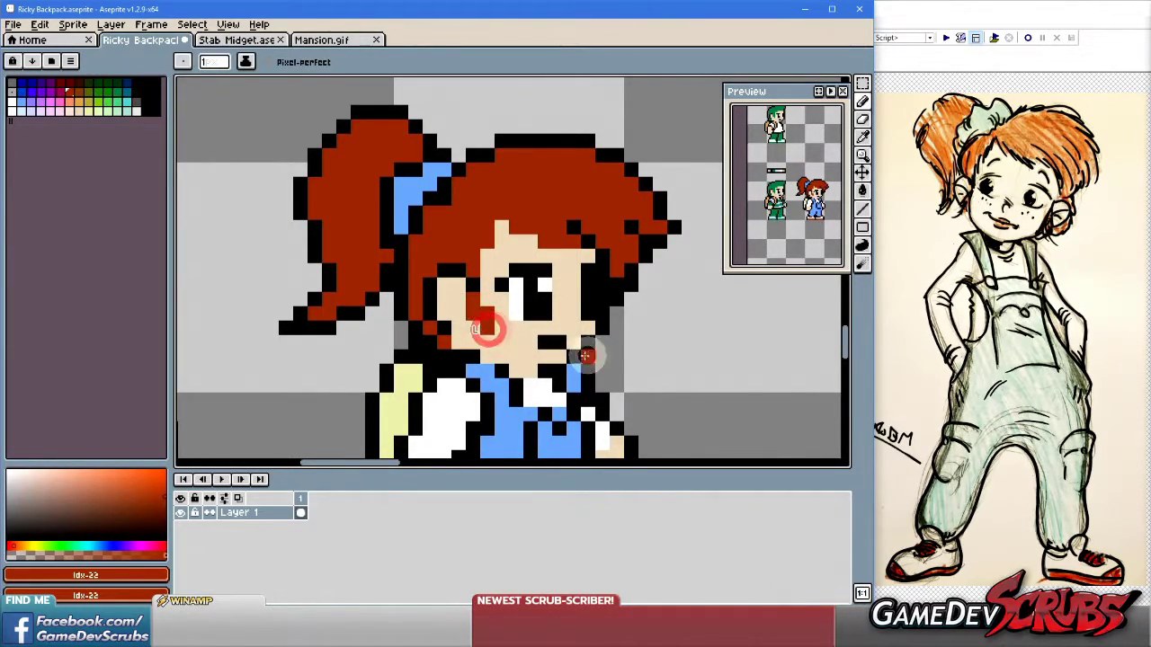
{"action": "scroll", "coordinate": [503, 333], "scroll_direction": "down", "scroll_amount": 2}
{"action": "scroll", "coordinate": [624, 352], "scroll_direction": "up", "scroll_amount": 1}
{"action": "scroll", "coordinate": [623, 352], "scroll_direction": "up", "scroll_amount": 1}
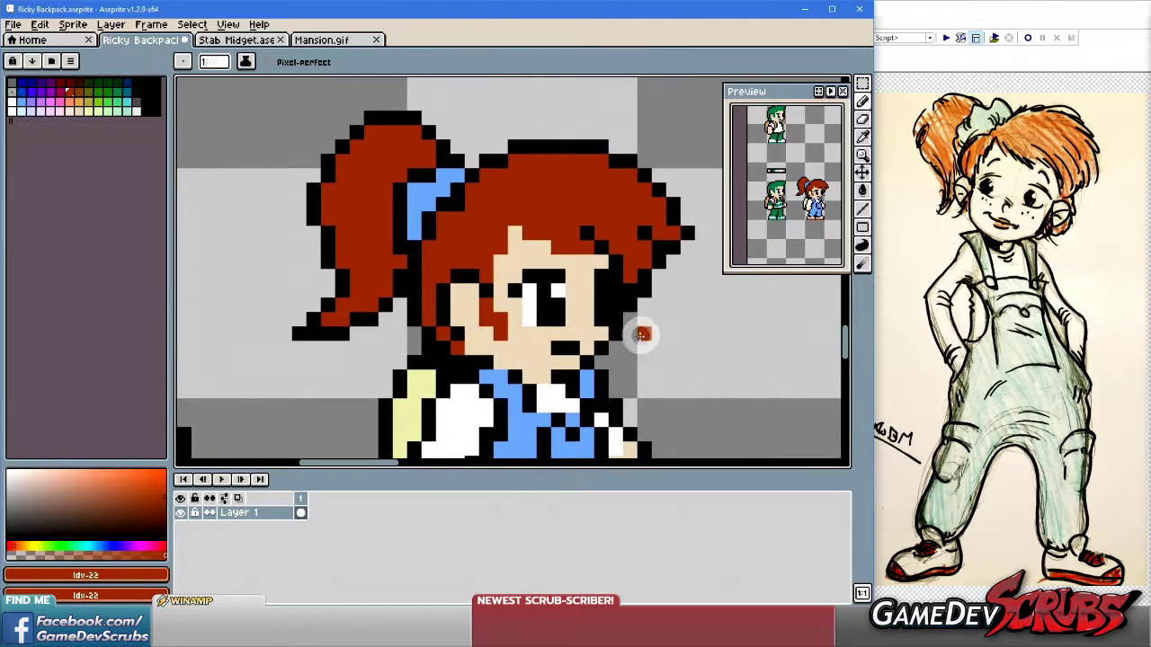
{"action": "scroll", "coordinate": [649, 335], "scroll_direction": "down", "scroll_amount": 2}
{"action": "scroll", "coordinate": [655, 340], "scroll_direction": "up", "scroll_amount": 2}
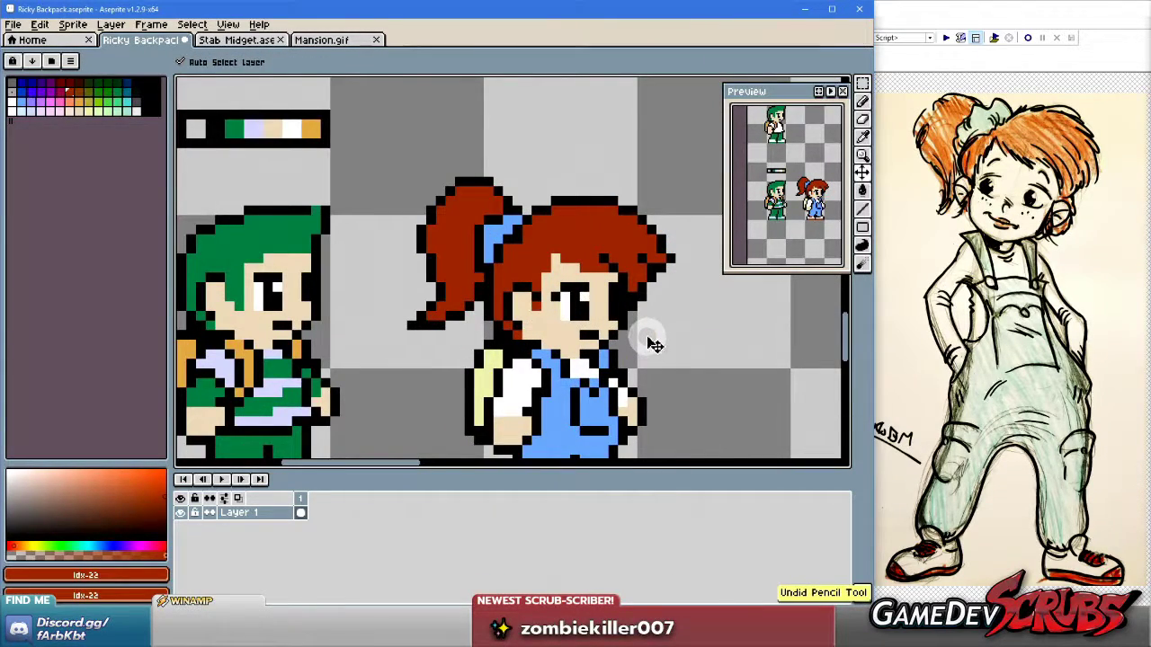
{"action": "left_click", "coordinate": [535, 315]}
Examine the girl's face and new hair lock up close and beside the green-haired boy's sprite.
{"action": "scroll", "coordinate": [689, 359], "scroll_direction": "down", "scroll_amount": 2}
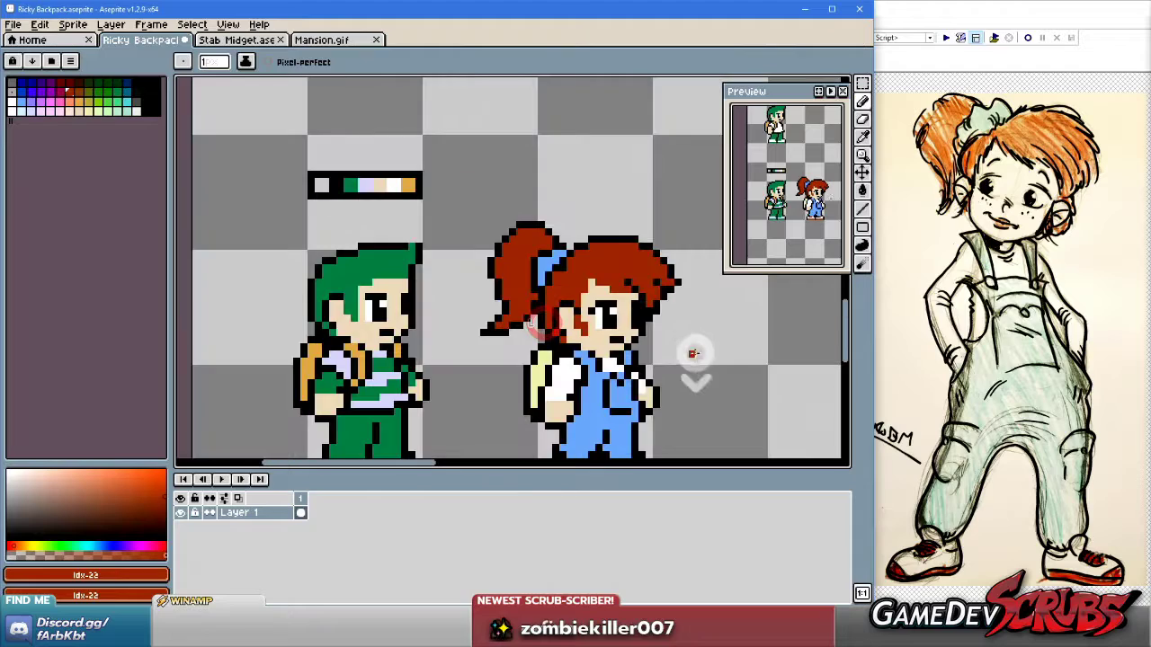
{"action": "scroll", "coordinate": [735, 374], "scroll_direction": "down", "scroll_amount": 1}
{"action": "scroll", "coordinate": [735, 374], "scroll_direction": "up", "scroll_amount": 1}
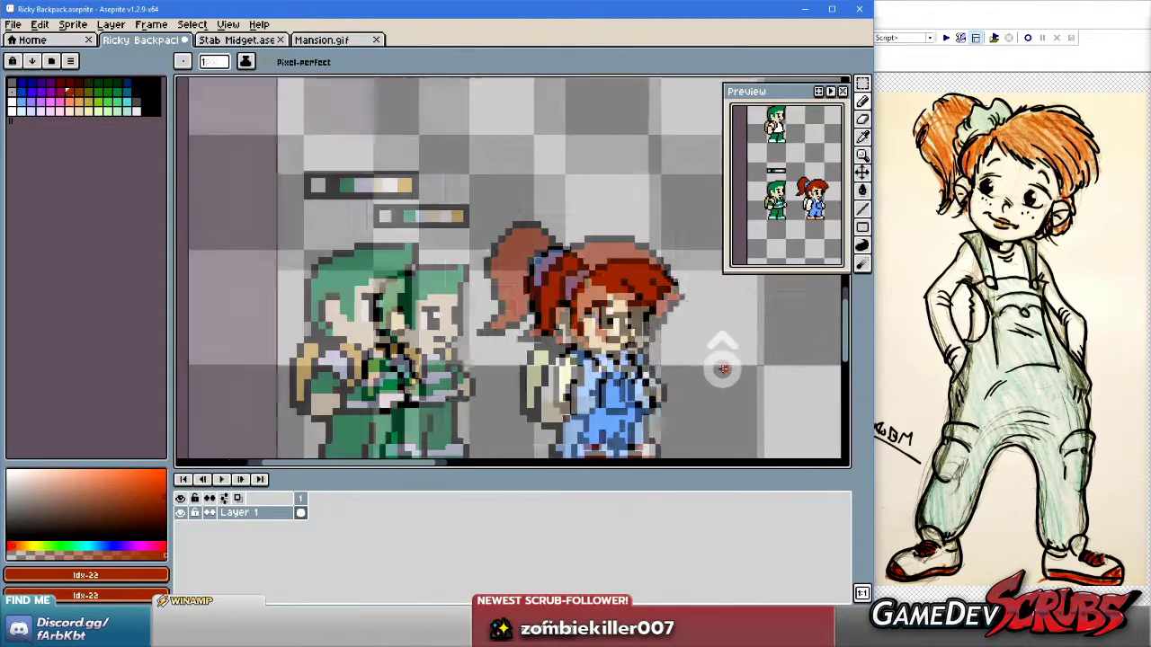
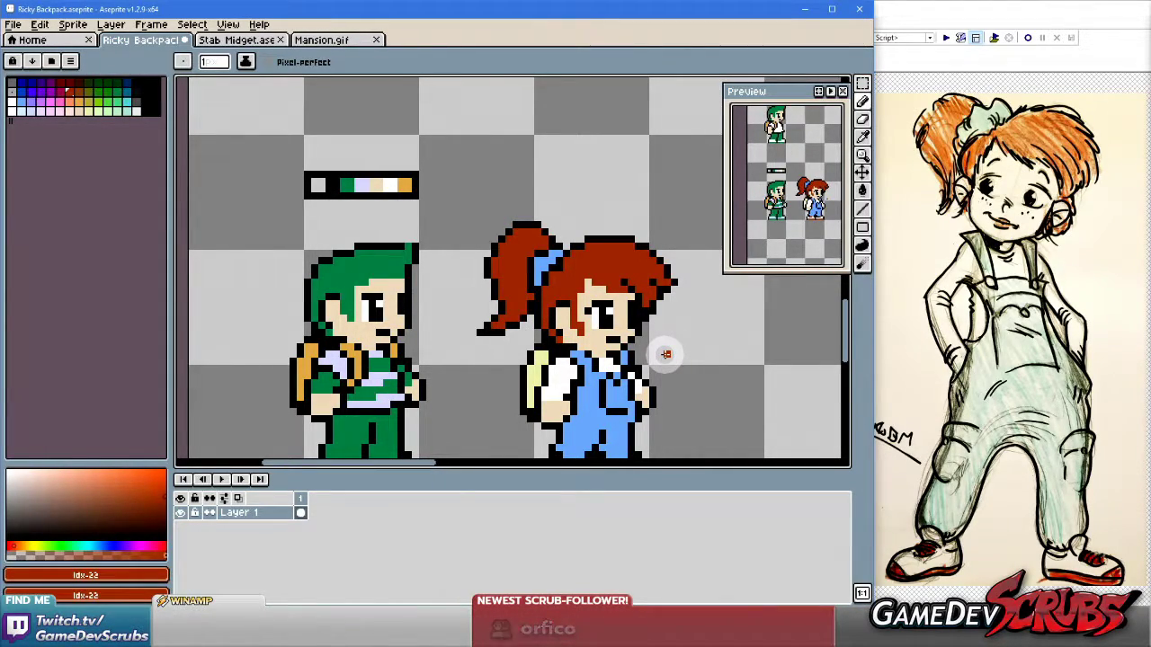
{"action": "scroll", "coordinate": [653, 332], "scroll_direction": "up", "scroll_amount": 2}
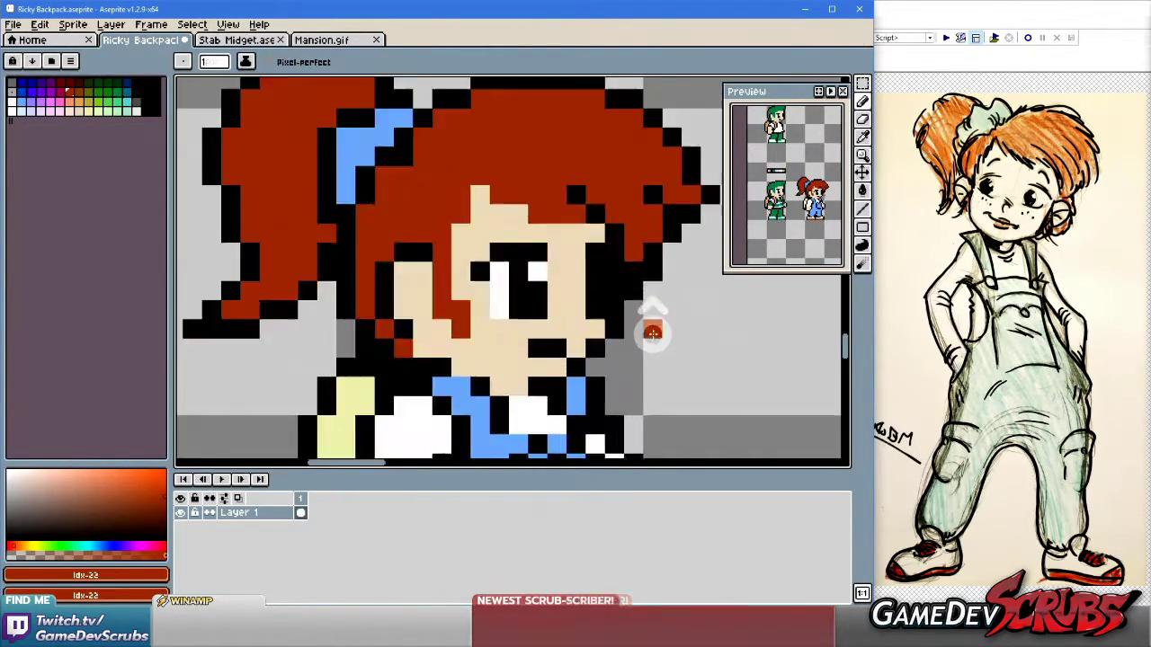
{"action": "scroll", "coordinate": [539, 265], "scroll_direction": "down", "scroll_amount": 2}
{"action": "scroll", "coordinate": [560, 279], "scroll_direction": "up", "scroll_amount": 2}
{"action": "scroll", "coordinate": [563, 282], "scroll_direction": "up", "scroll_amount": 1}
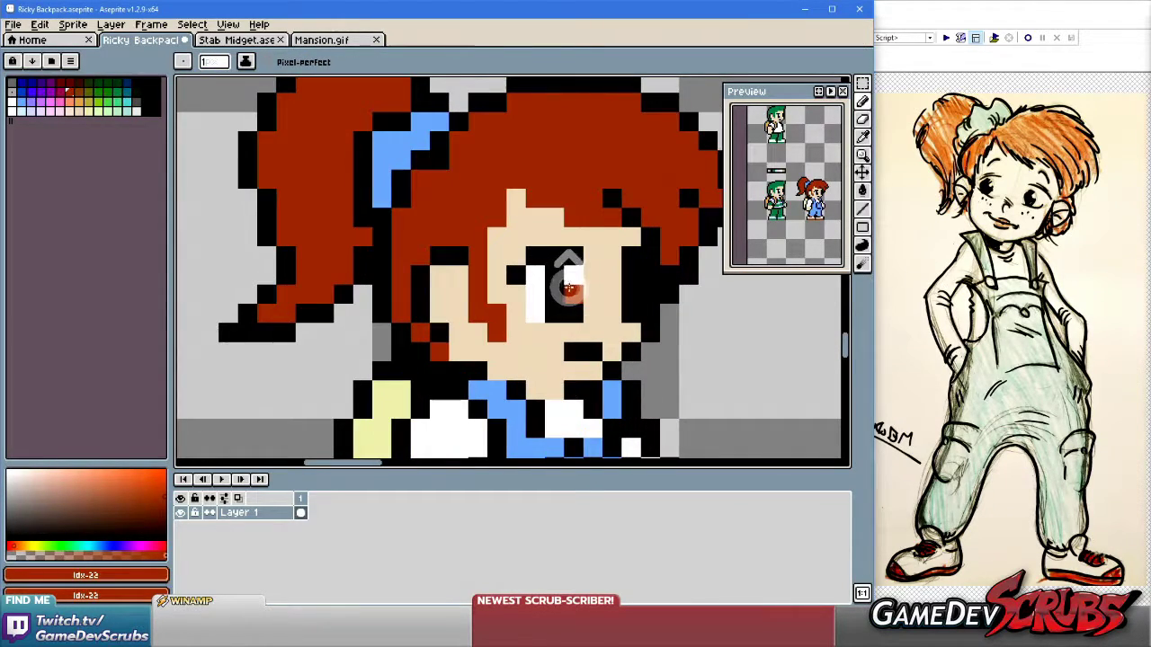
{"action": "scroll", "coordinate": [580, 282], "scroll_direction": "down", "scroll_amount": 4}
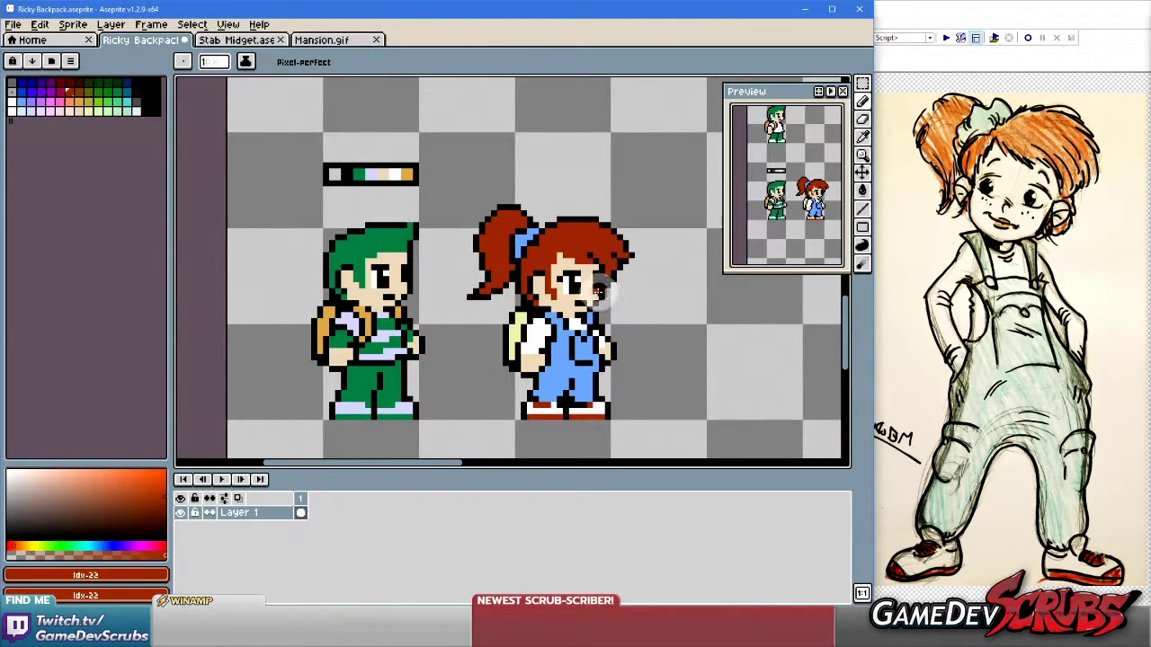
{"action": "scroll", "coordinate": [595, 284], "scroll_direction": "up", "scroll_amount": 3}
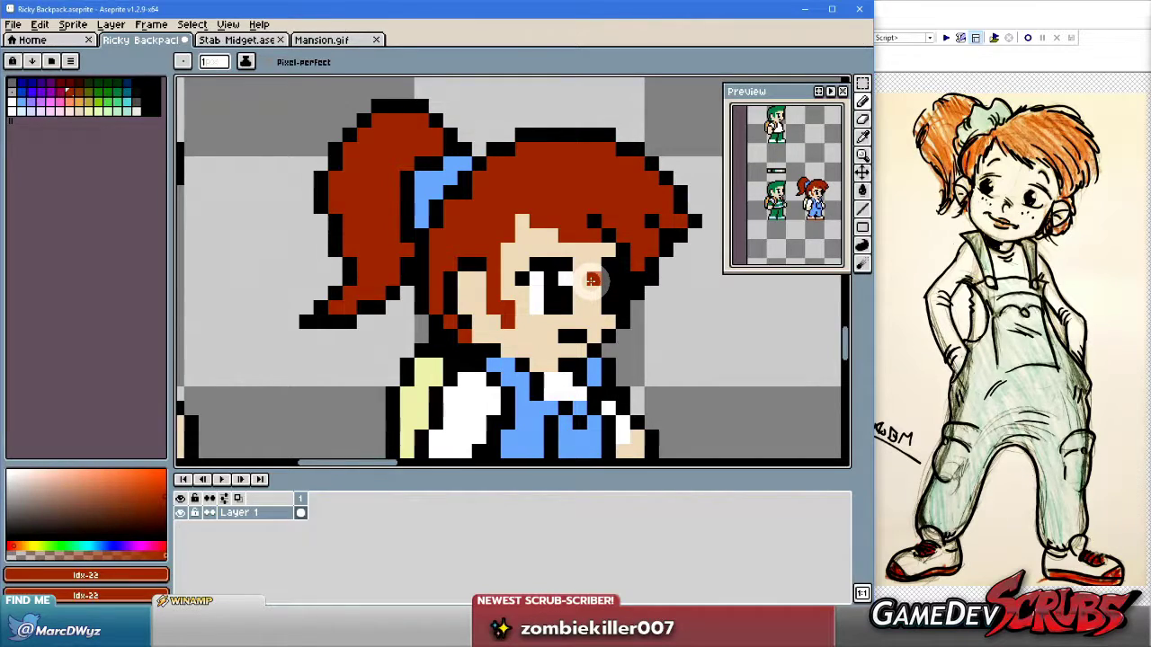
Move the upper part of the girl's eyes up one pixel and fill the gap with sampled skin, black and white.
{"action": "key", "text": "m"}
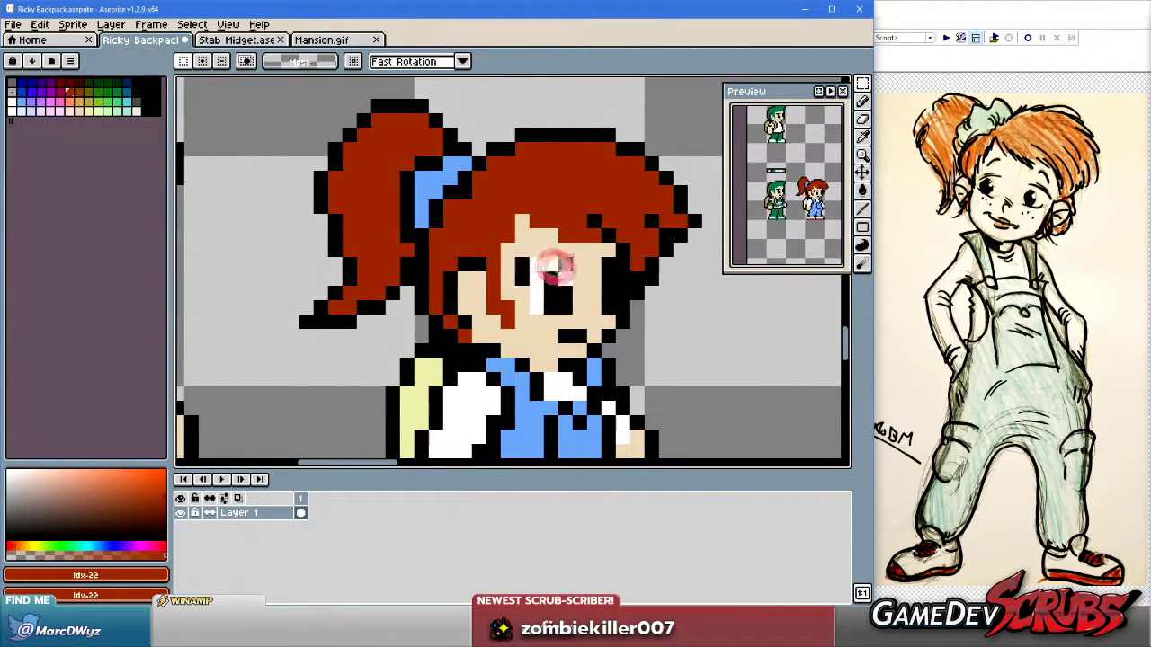
{"action": "mouse_move", "coordinate": [609, 279]}
{"action": "left_mouse_down"}
{"action": "mouse_move", "coordinate": [585, 265]}
{"action": "mouse_move", "coordinate": [602, 296]}
{"action": "left_mouse_up"}
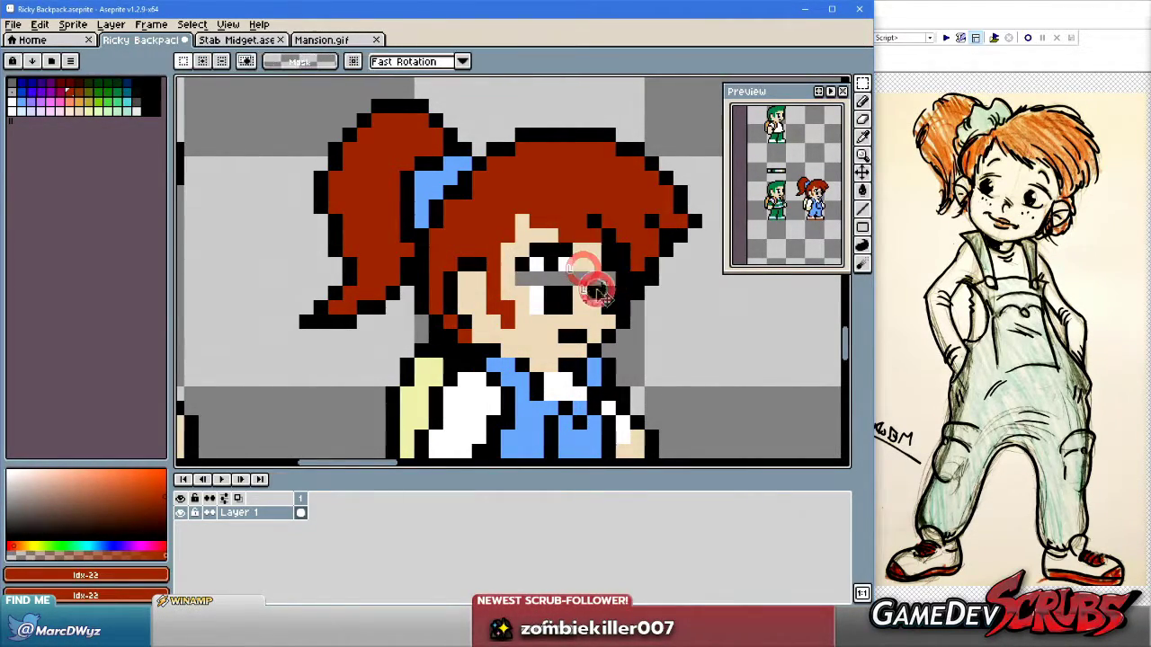
{"action": "key", "text": "b"}
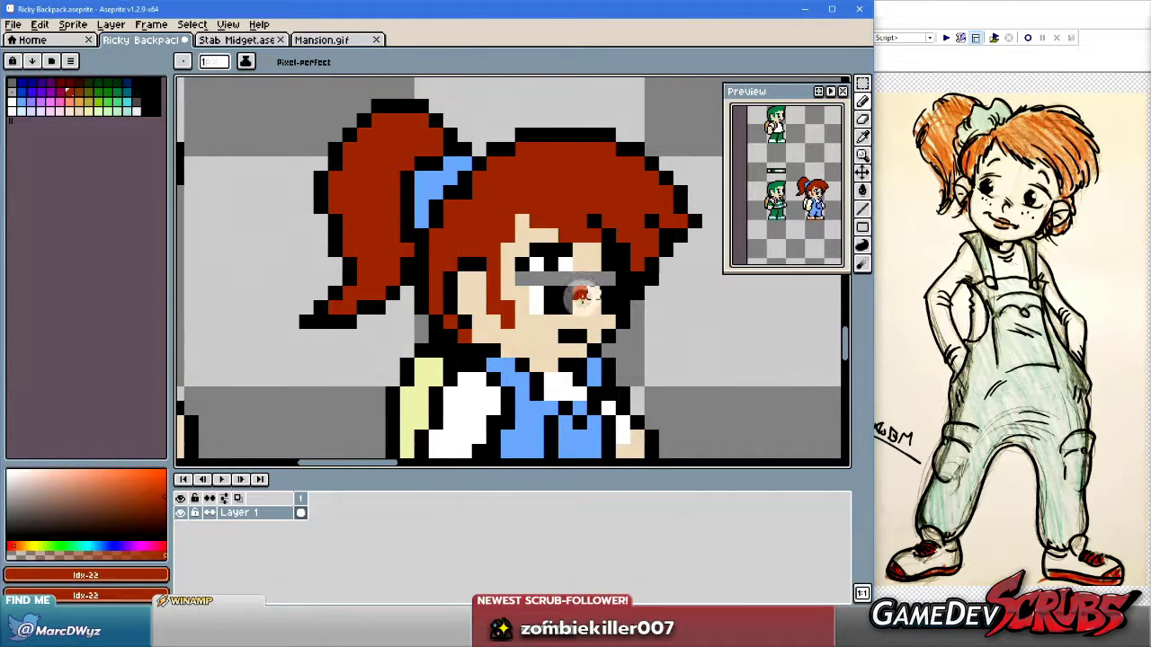
{"action": "left_click", "coordinate": [586, 288], "text": "alt"}
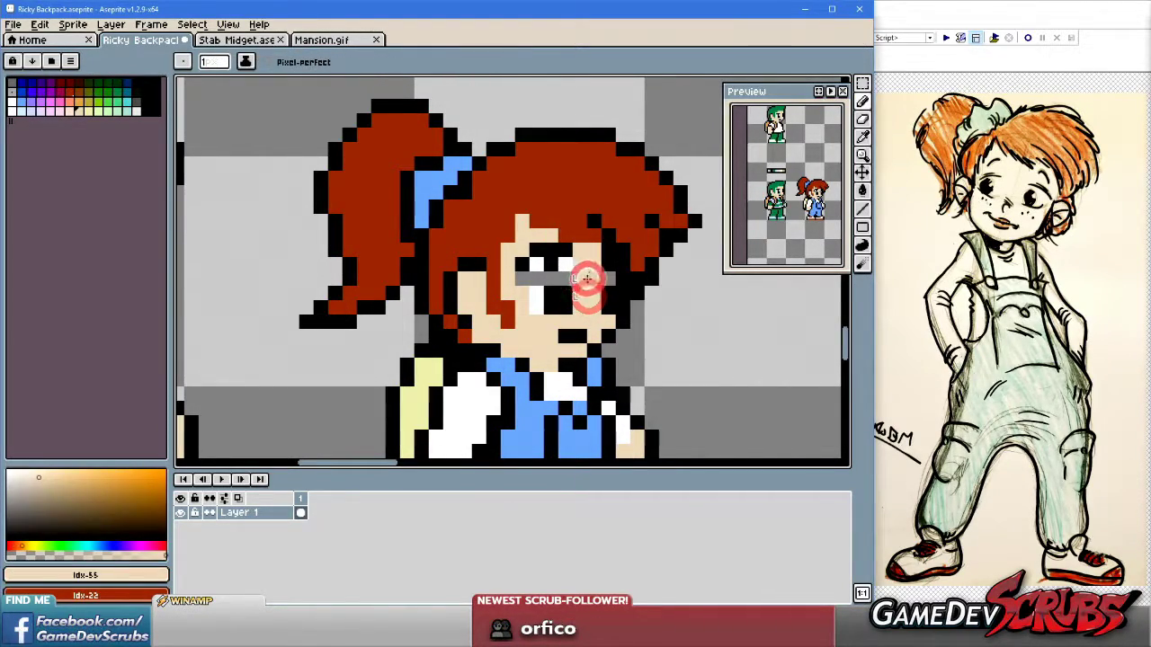
{"action": "left_click", "coordinate": [596, 277], "text": "alt"}
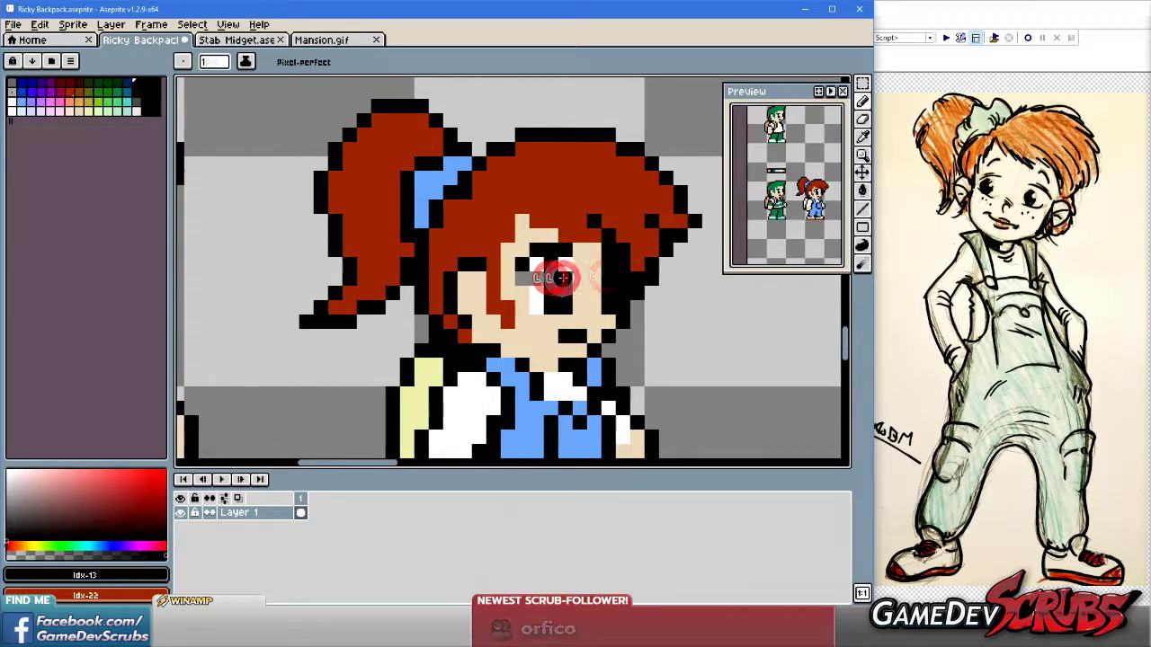
{"action": "left_click", "coordinate": [541, 279], "text": "alt"}
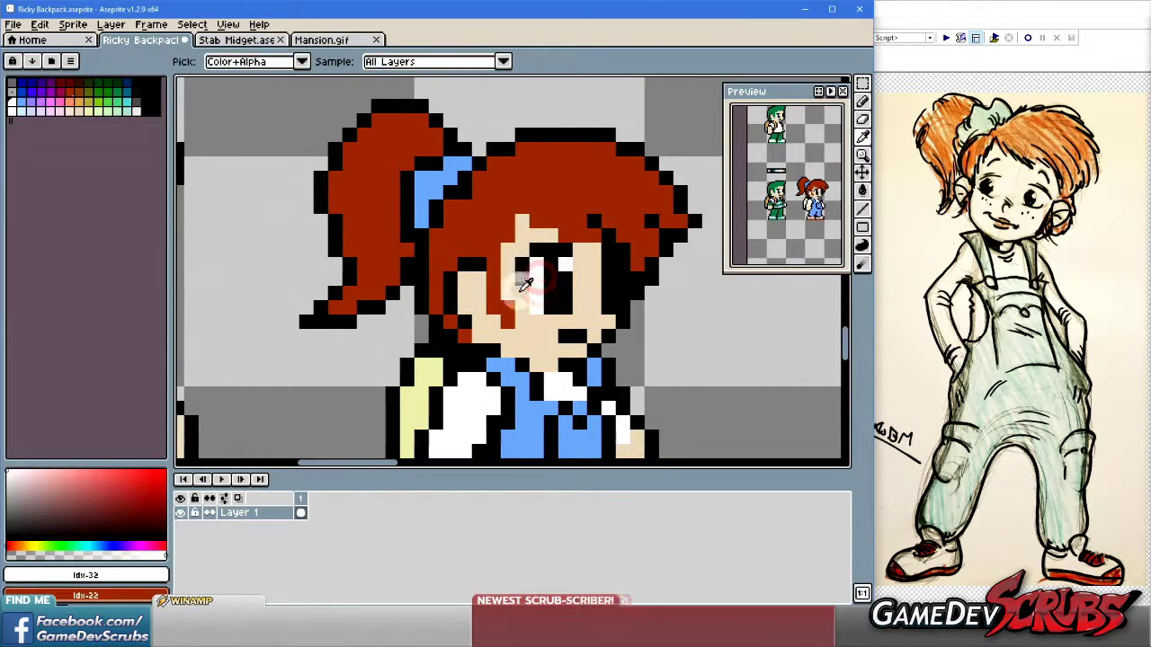
{"action": "left_click", "coordinate": [522, 284], "text": "alt"}
Sample white from the girl's near eye and pencil a white highlight into her far eye.
{"action": "scroll", "coordinate": [673, 336], "scroll_direction": "down", "scroll_amount": 3}
{"action": "scroll", "coordinate": [682, 342], "scroll_direction": "left", "scroll_amount": 3}
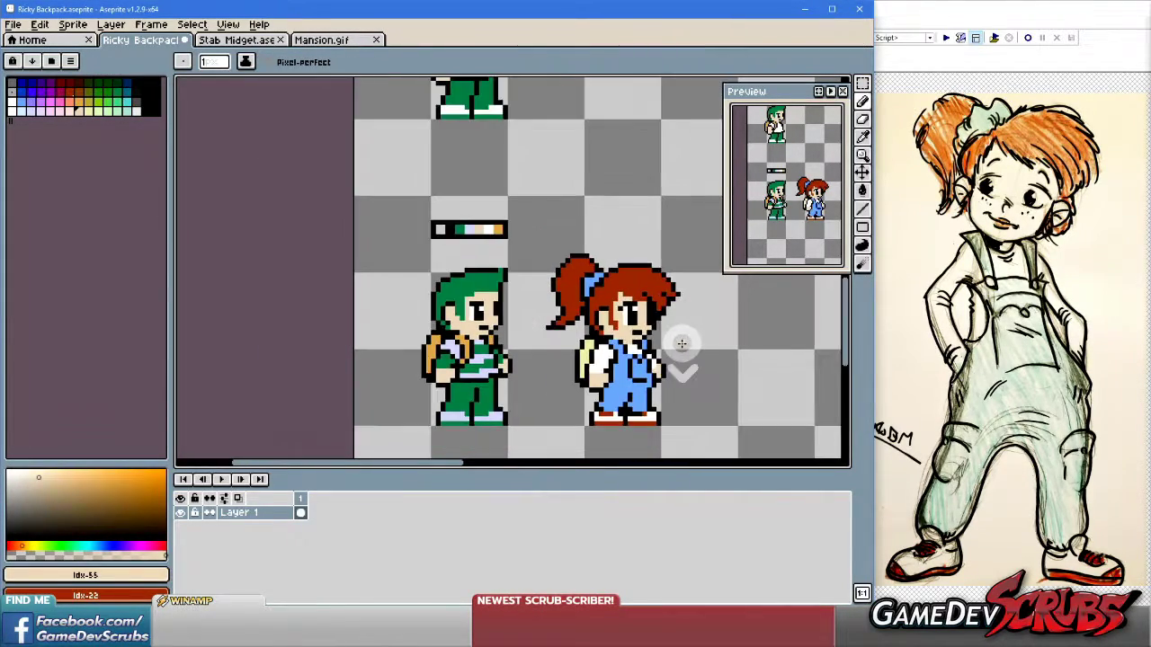
{"action": "scroll", "coordinate": [682, 336], "scroll_direction": "up", "scroll_amount": 4}
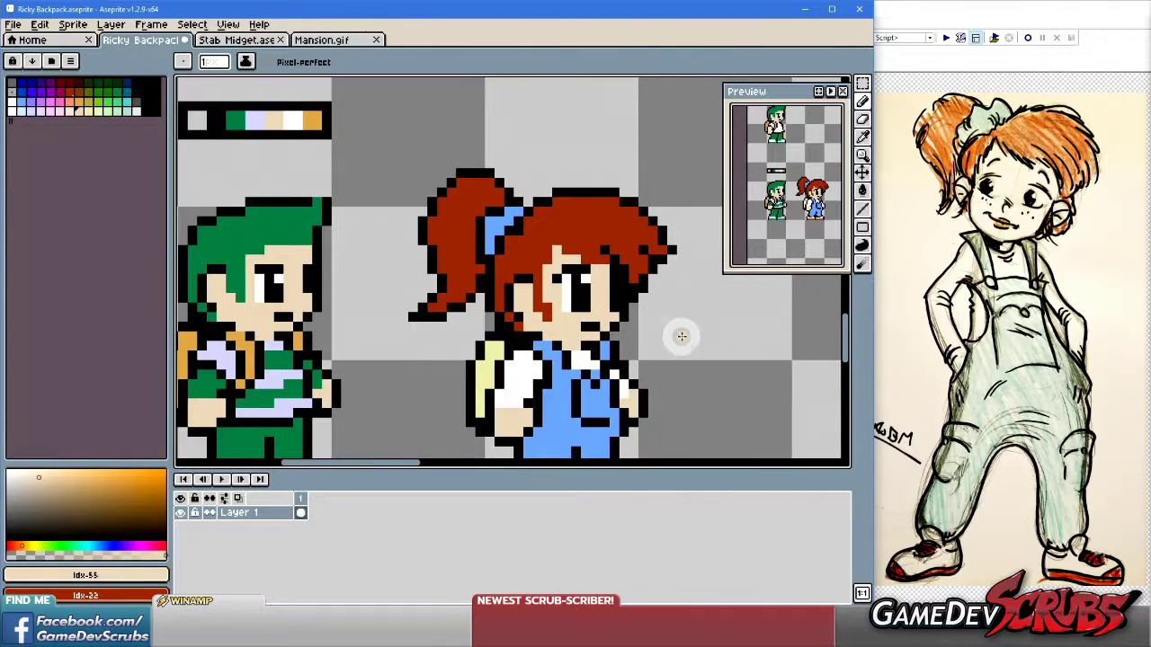
{"action": "left_click", "coordinate": [558, 272], "text": "alt"}
{"action": "scroll", "coordinate": [683, 350], "scroll_direction": "down", "scroll_amount": 2}
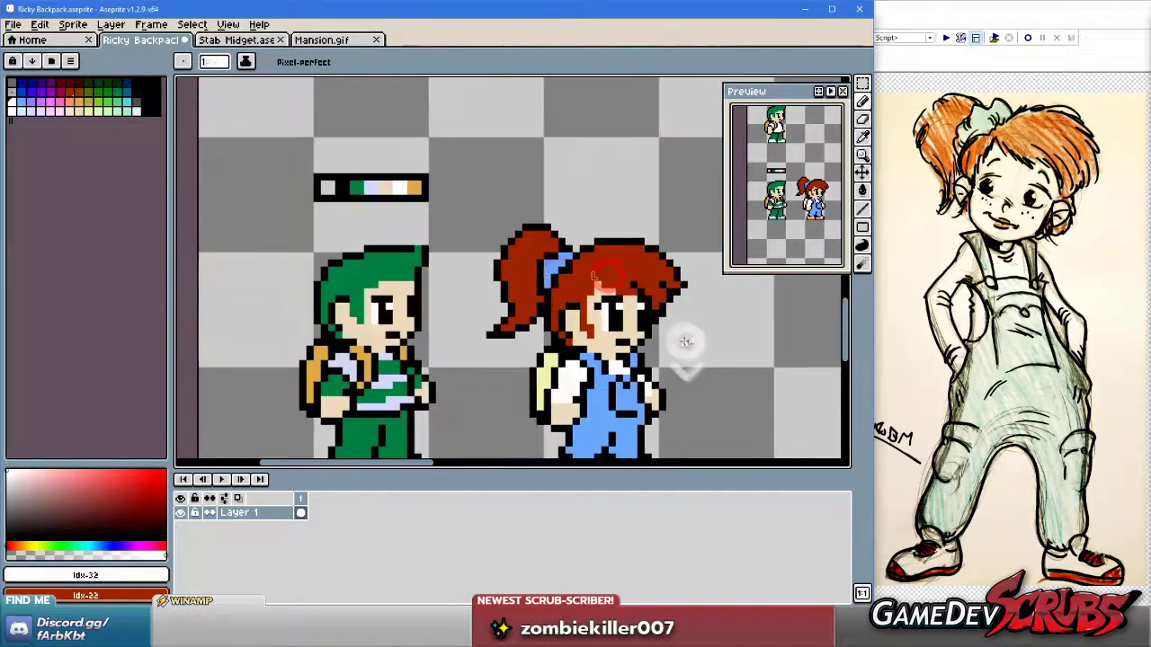
Sample the skin colour and paint over the lower end of the red lock beside the girl's ear to shorten it.
{"action": "scroll", "coordinate": [665, 365], "scroll_direction": "right", "scroll_amount": 2}
{"action": "scroll", "coordinate": [676, 375], "scroll_direction": "down", "scroll_amount": 1}
{"action": "scroll", "coordinate": [620, 377], "scroll_direction": "right", "scroll_amount": 1}
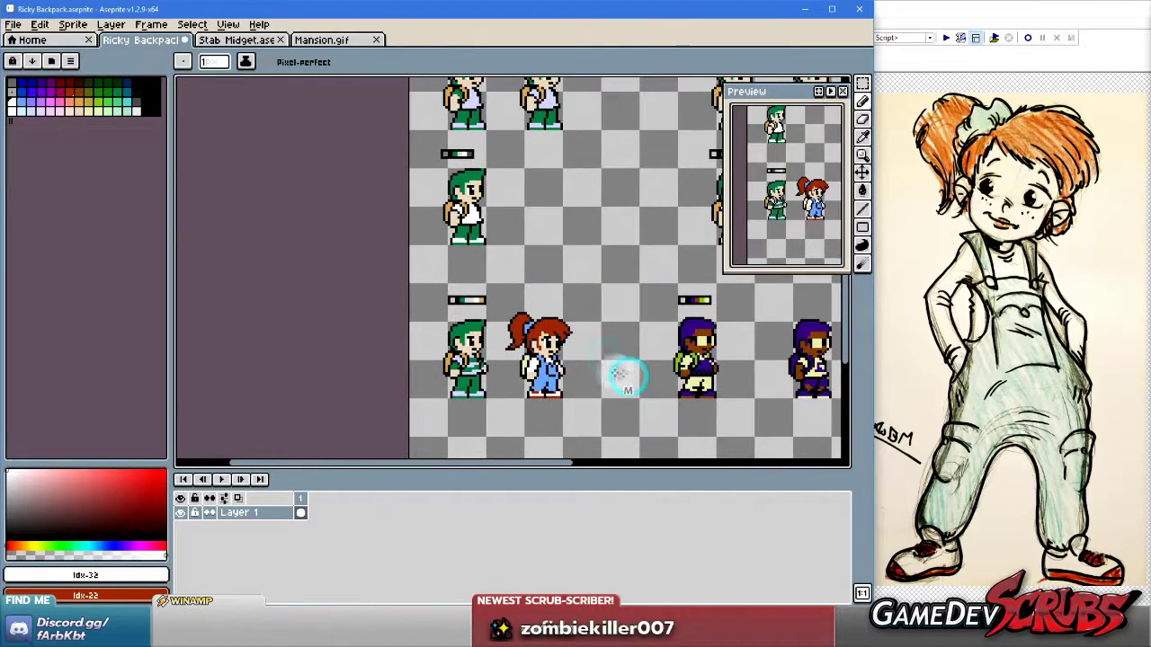
{"action": "scroll", "coordinate": [620, 378], "scroll_direction": "up", "scroll_amount": 3}
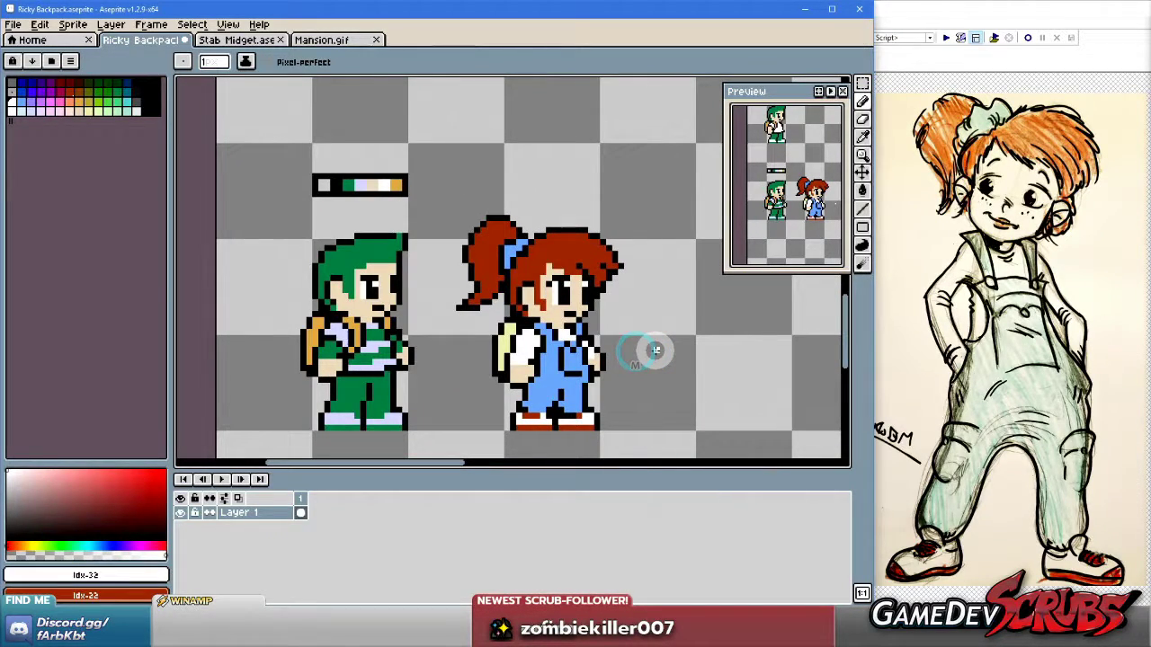
{"action": "scroll", "coordinate": [639, 324], "scroll_direction": "up", "scroll_amount": 1}
{"action": "scroll", "coordinate": [665, 329], "scroll_direction": "left", "scroll_amount": 1}
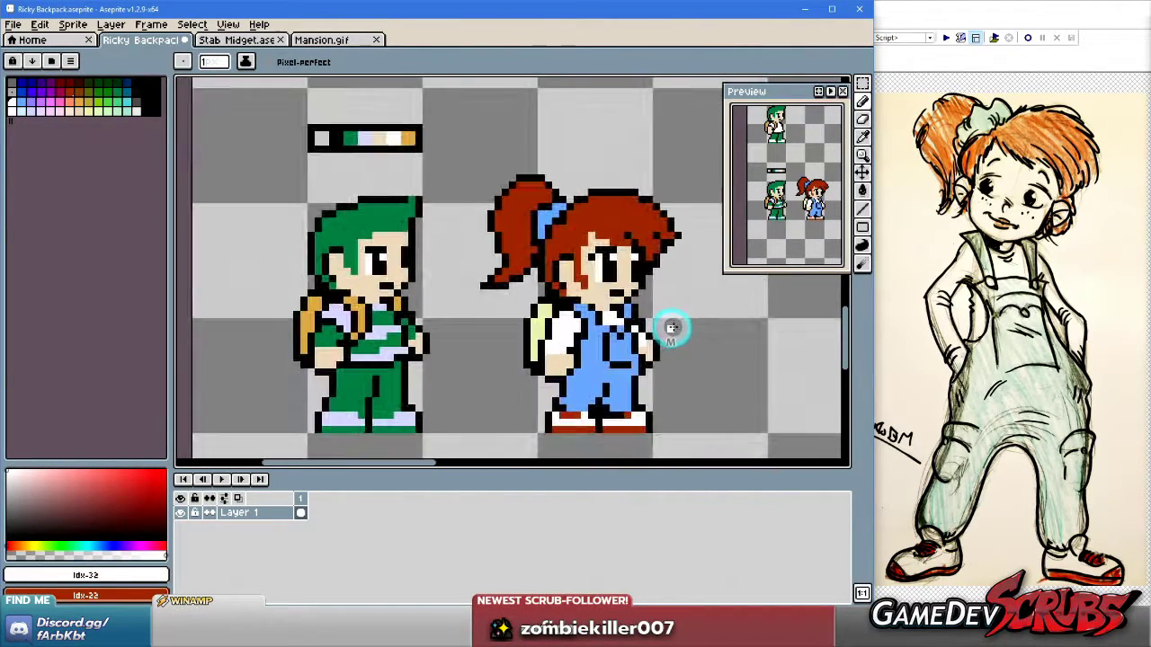
{"action": "left_click_drag", "start_coordinate": [671, 328], "coordinate": [653, 342]}
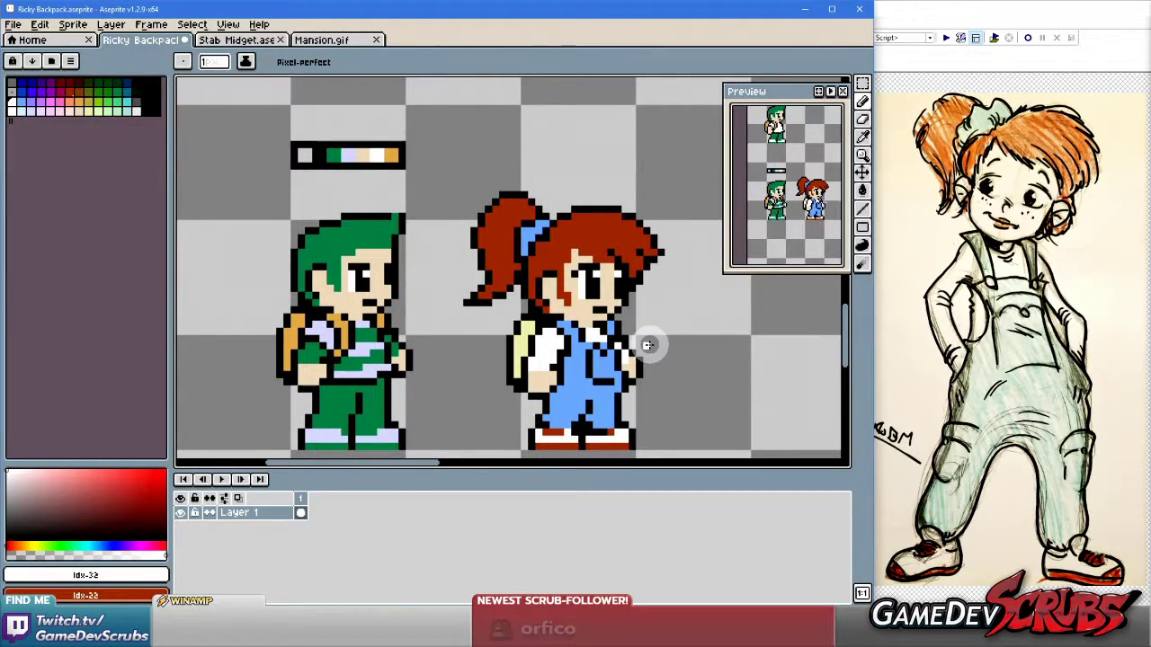
{"action": "scroll", "coordinate": [647, 344], "scroll_direction": "up", "scroll_amount": 3}
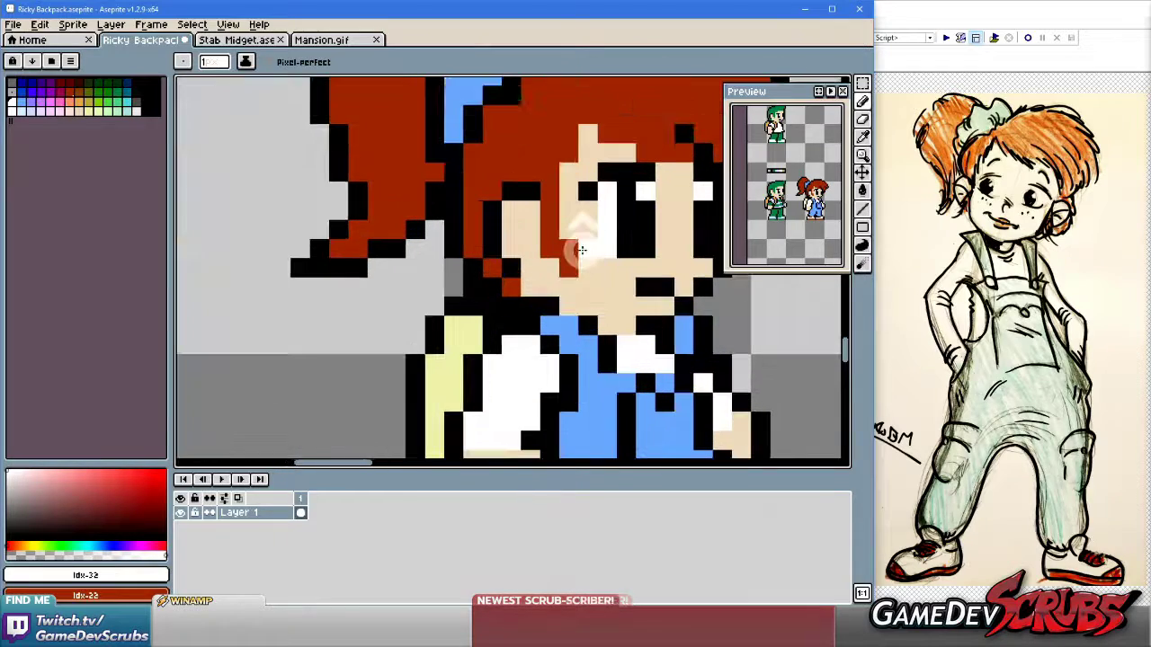
{"action": "left_click", "coordinate": [549, 256], "text": "alt"}
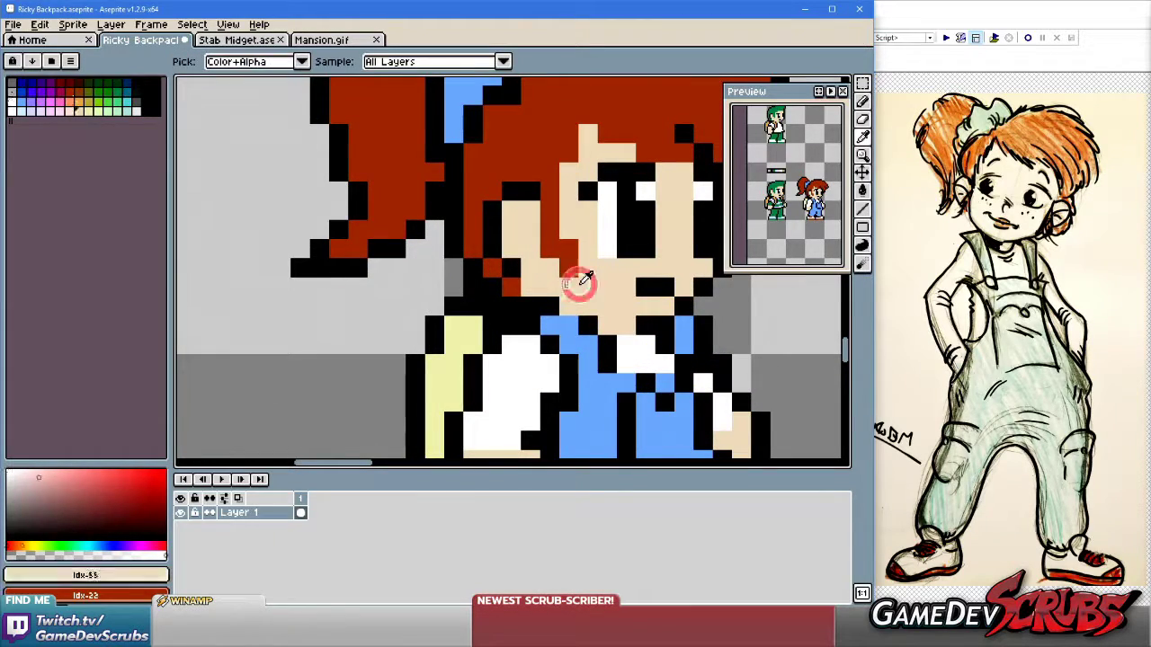
{"action": "left_click", "coordinate": [569, 232], "text": "alt"}
{"action": "left_click", "coordinate": [570, 261], "text": "alt"}
{"action": "scroll", "coordinate": [648, 350], "scroll_direction": "down", "scroll_amount": 3}
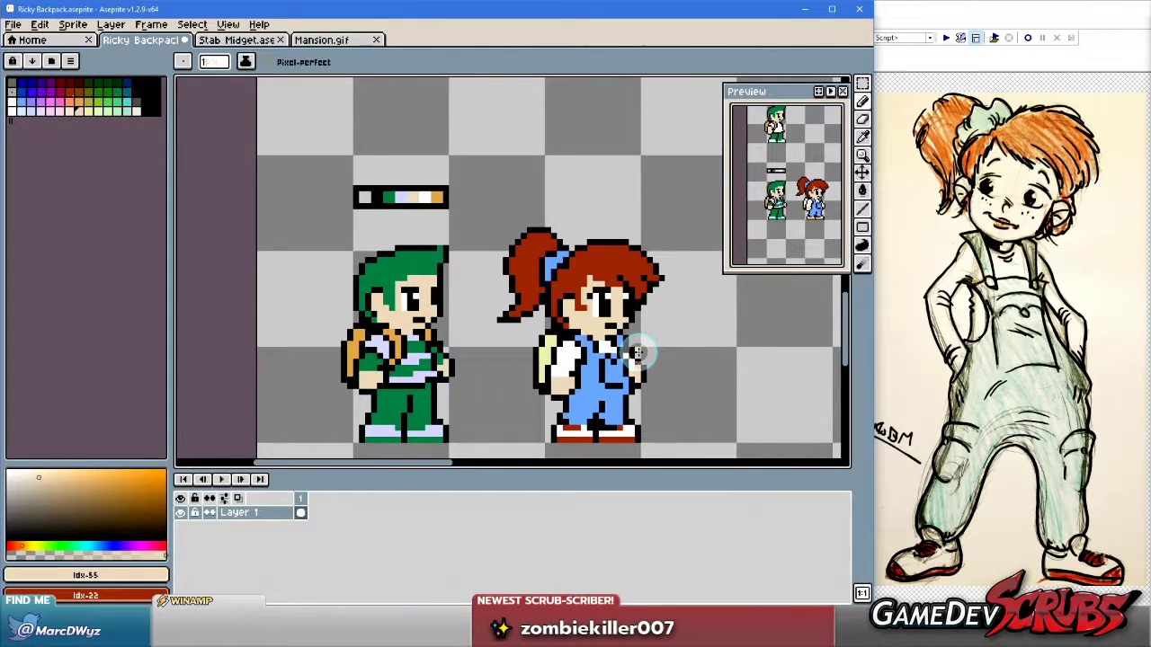
Widen the red hair behind the girl's ear toward her ponytail and neck, redrawing its black outline with sampled colours.
{"action": "scroll", "coordinate": [637, 352], "scroll_direction": "up", "scroll_amount": 2}
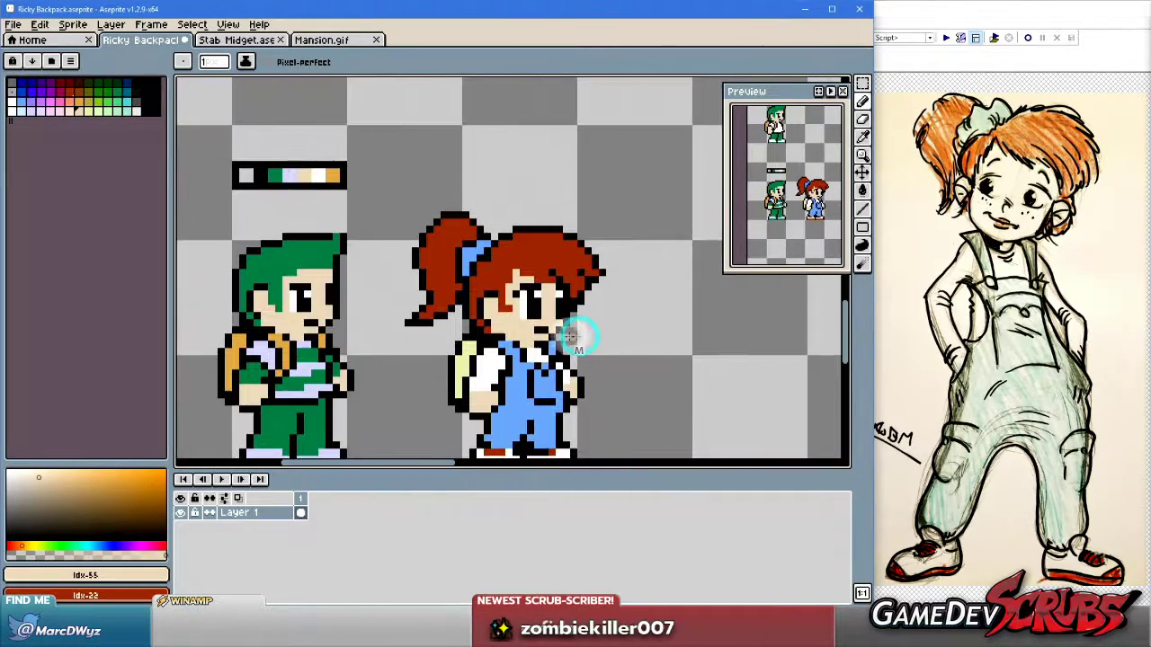
{"action": "scroll", "coordinate": [565, 330], "scroll_direction": "up", "scroll_amount": 3}
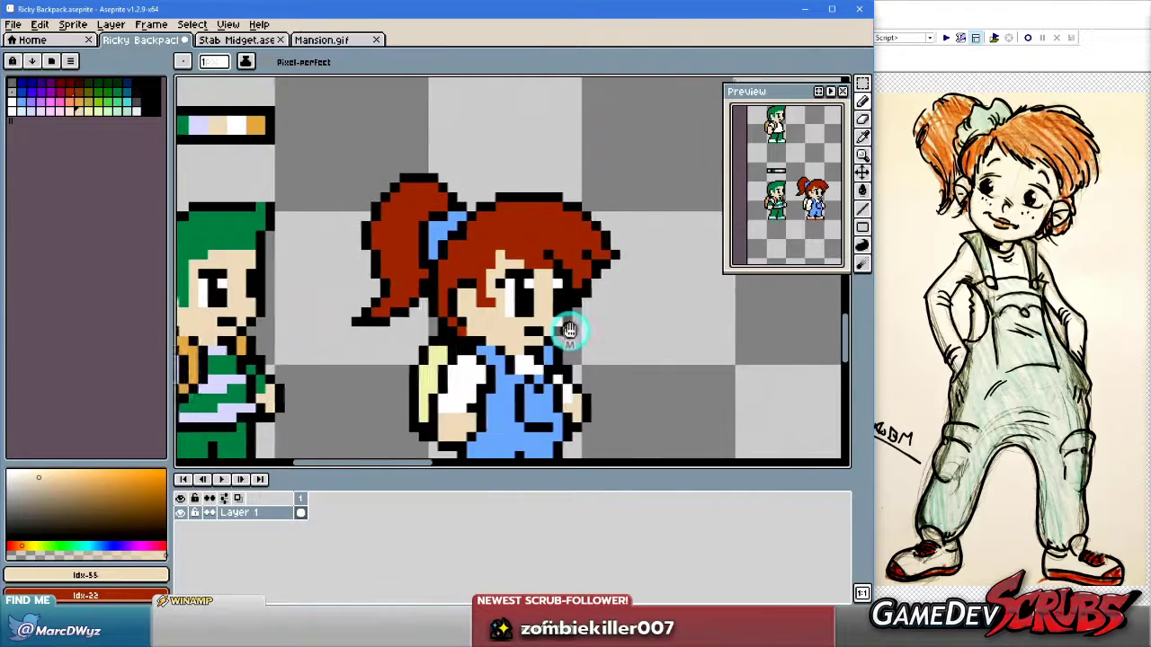
{"action": "scroll", "coordinate": [476, 236], "scroll_direction": "down", "scroll_amount": 2}
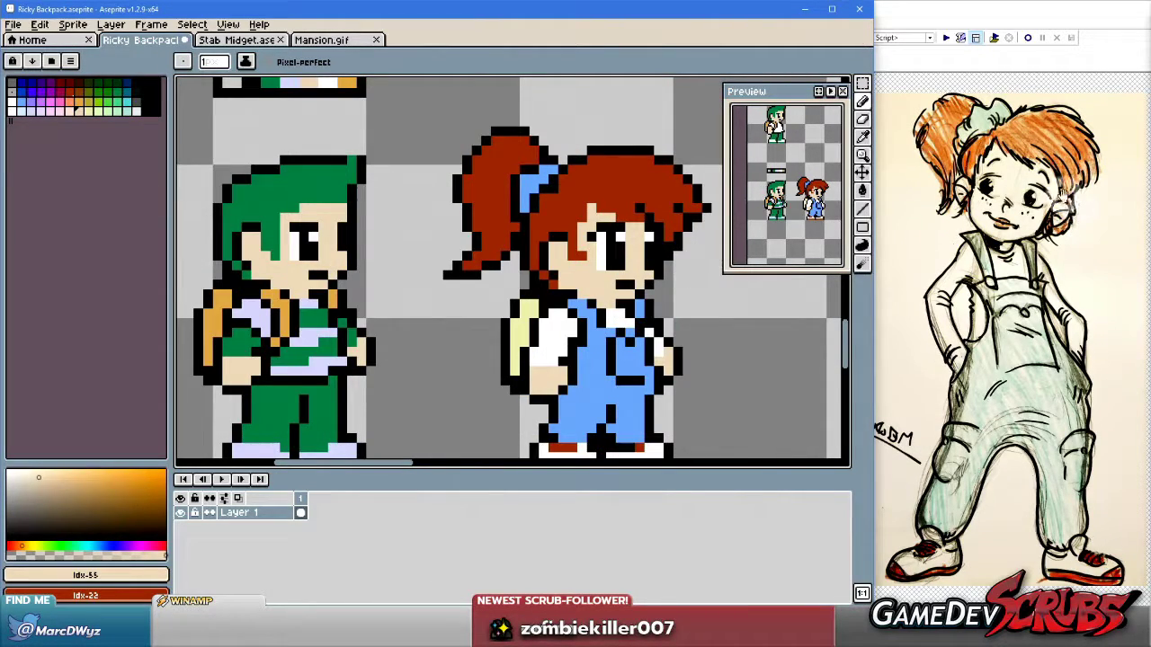
{"action": "scroll", "coordinate": [561, 247], "scroll_direction": "up", "scroll_amount": 2}
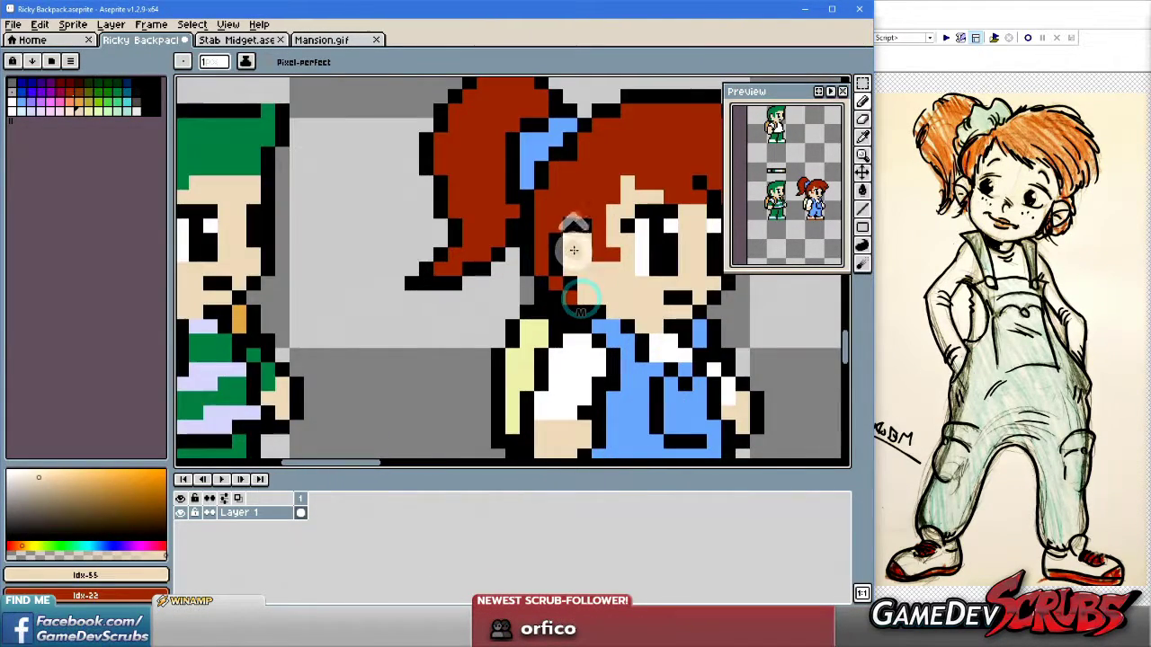
{"action": "scroll", "coordinate": [561, 247], "scroll_direction": "down", "scroll_amount": 2}
{"action": "scroll", "coordinate": [557, 229], "scroll_direction": "up", "scroll_amount": 1}
{"action": "left_click", "coordinate": [558, 226], "text": "alt"}
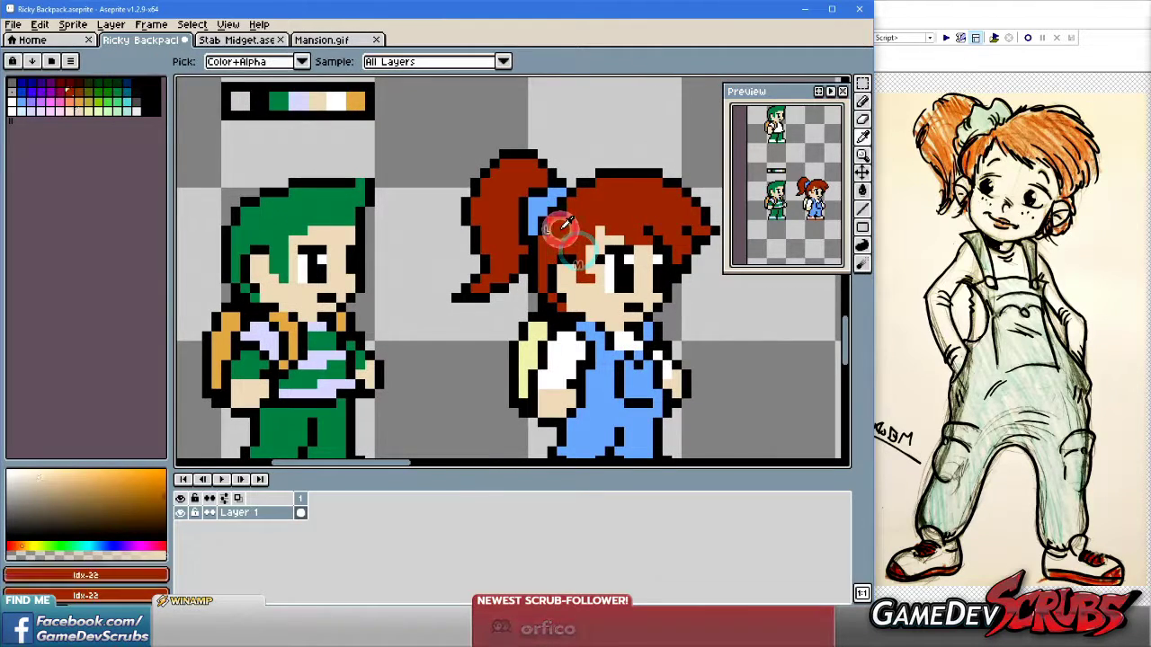
{"action": "right_click", "coordinate": [541, 228], "text": "alt"}
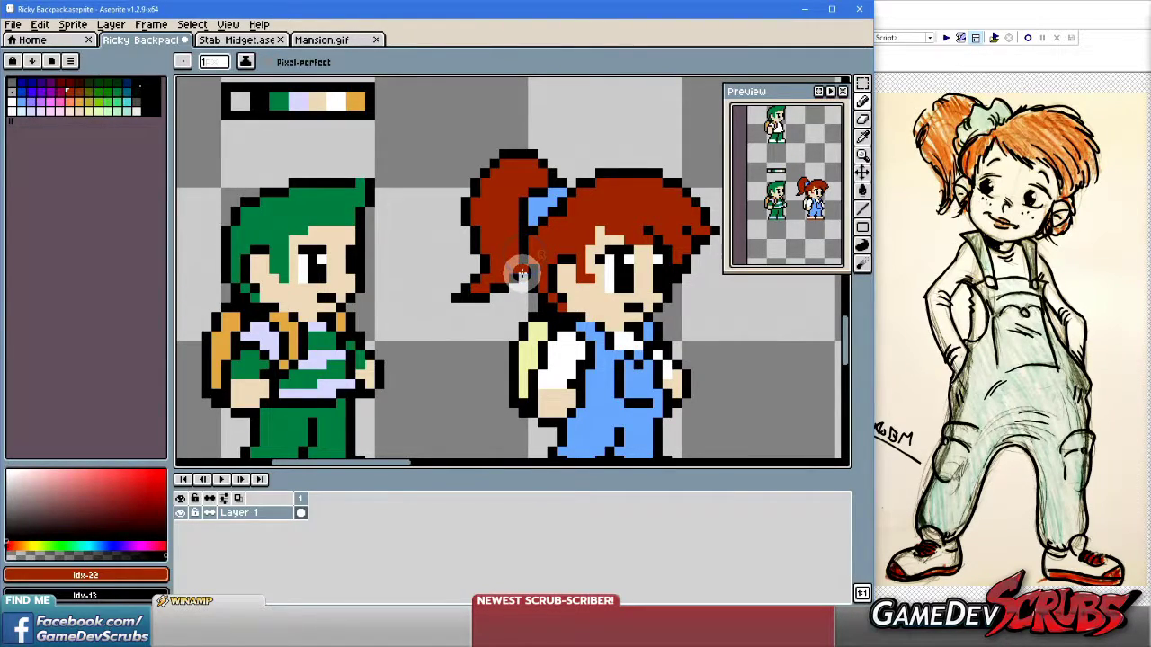
{"action": "right_click", "coordinate": [530, 282]}
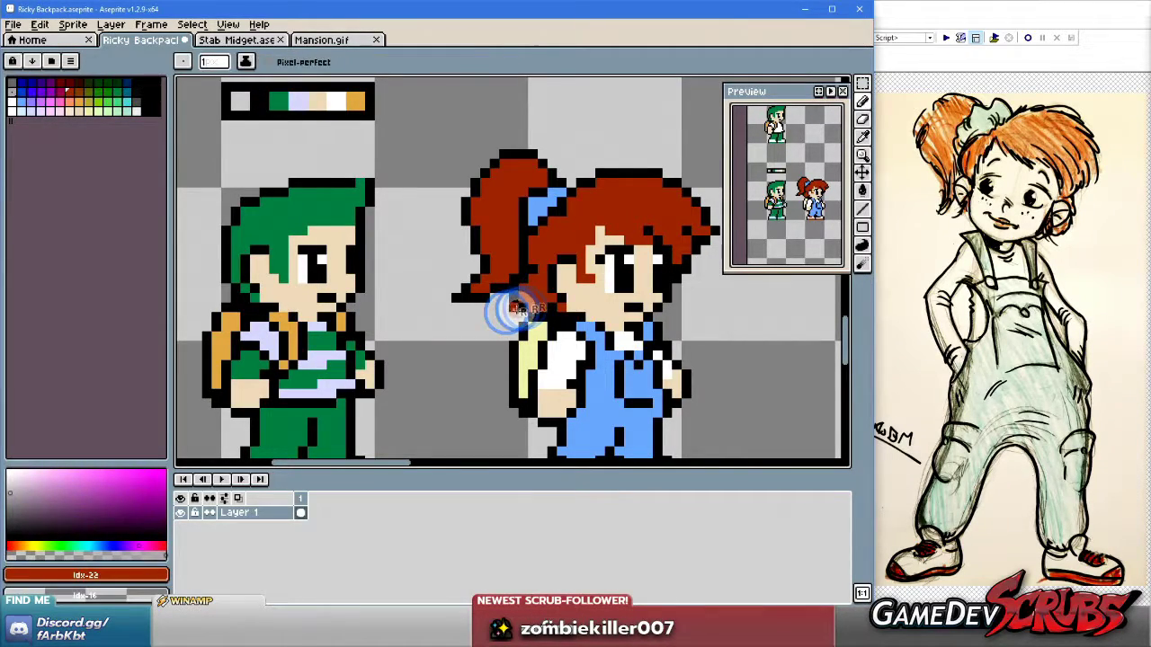
{"action": "scroll", "coordinate": [621, 311], "scroll_direction": "up", "scroll_amount": 1}
{"action": "scroll", "coordinate": [621, 311], "scroll_direction": "down", "scroll_amount": 4}
{"action": "scroll", "coordinate": [663, 338], "scroll_direction": "up", "scroll_amount": 1}
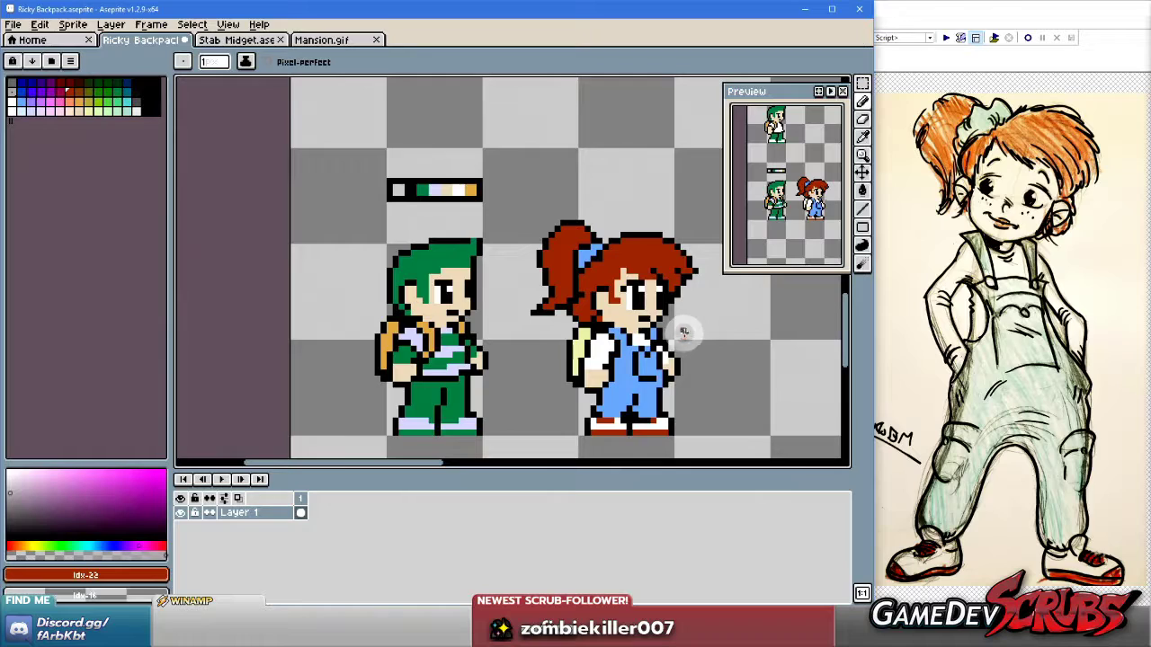
Touch up the hair just below the girl's ear with the hair red and compare her head with the boy's.
{"action": "scroll", "coordinate": [536, 390], "scroll_direction": "up", "scroll_amount": 3}
{"action": "key", "text": "i"}
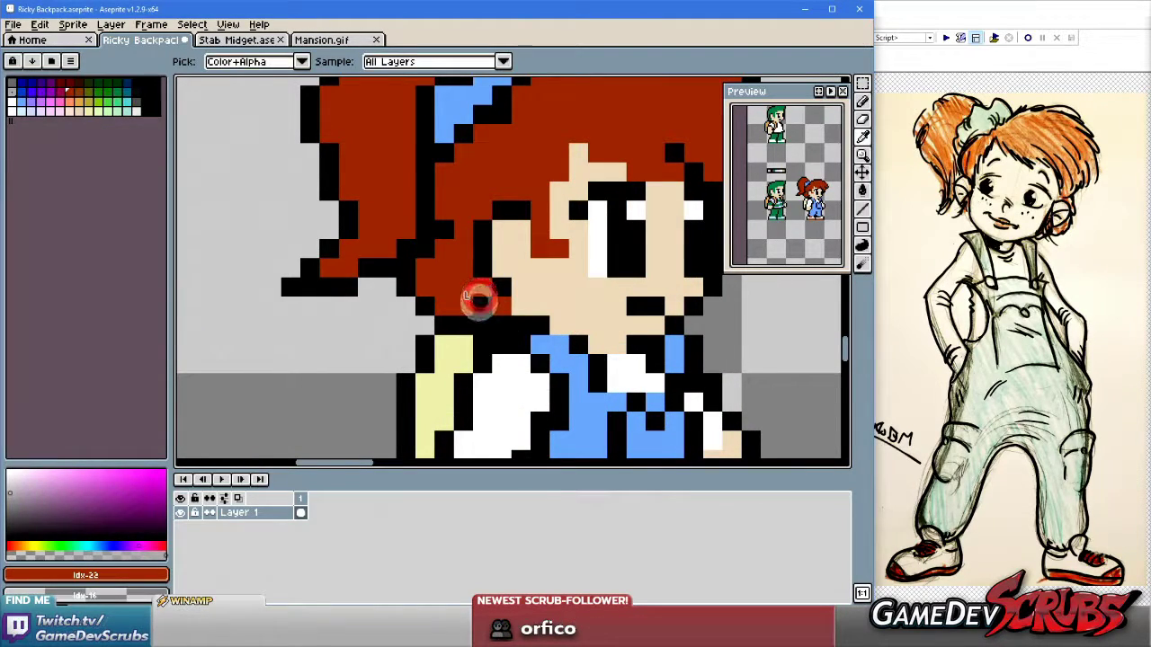
{"action": "key", "text": "b"}
{"action": "scroll", "coordinate": [684, 360], "scroll_direction": "down", "scroll_amount": 3}
{"action": "scroll", "coordinate": [663, 330], "scroll_direction": "up", "scroll_amount": 3}
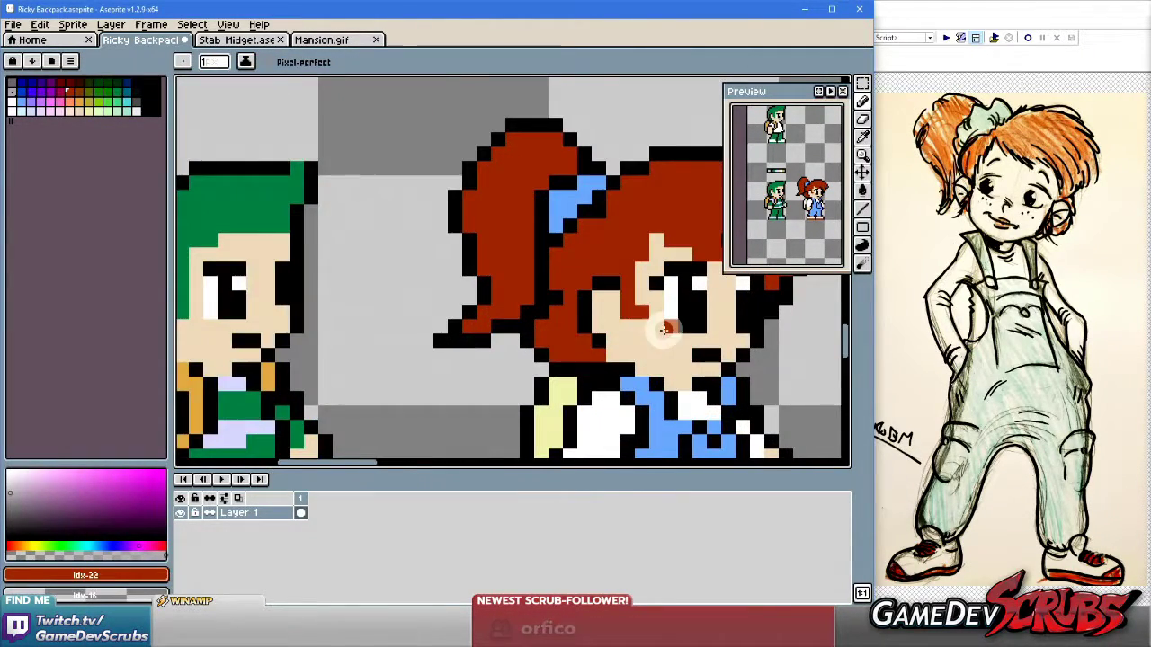
{"action": "scroll", "coordinate": [662, 330], "scroll_direction": "down", "scroll_amount": 3}
{"action": "scroll", "coordinate": [578, 334], "scroll_direction": "up", "scroll_amount": 1}
{"action": "scroll", "coordinate": [629, 339], "scroll_direction": "down", "scroll_amount": 1}
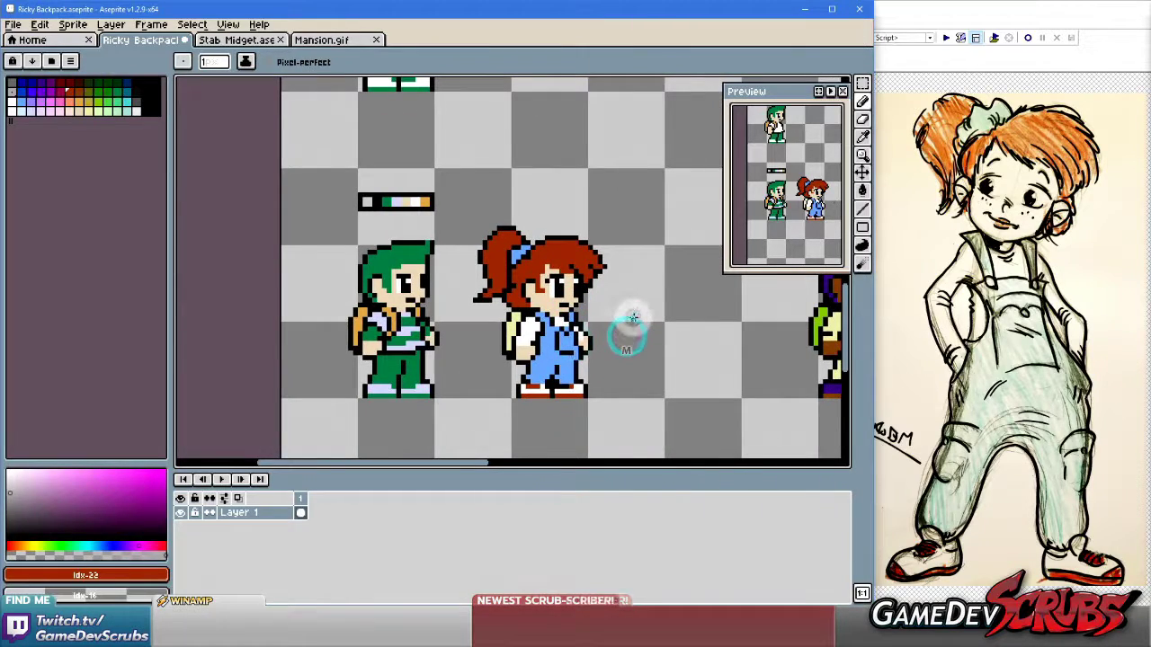
{"action": "scroll", "coordinate": [616, 329], "scroll_direction": "up", "scroll_amount": 3}
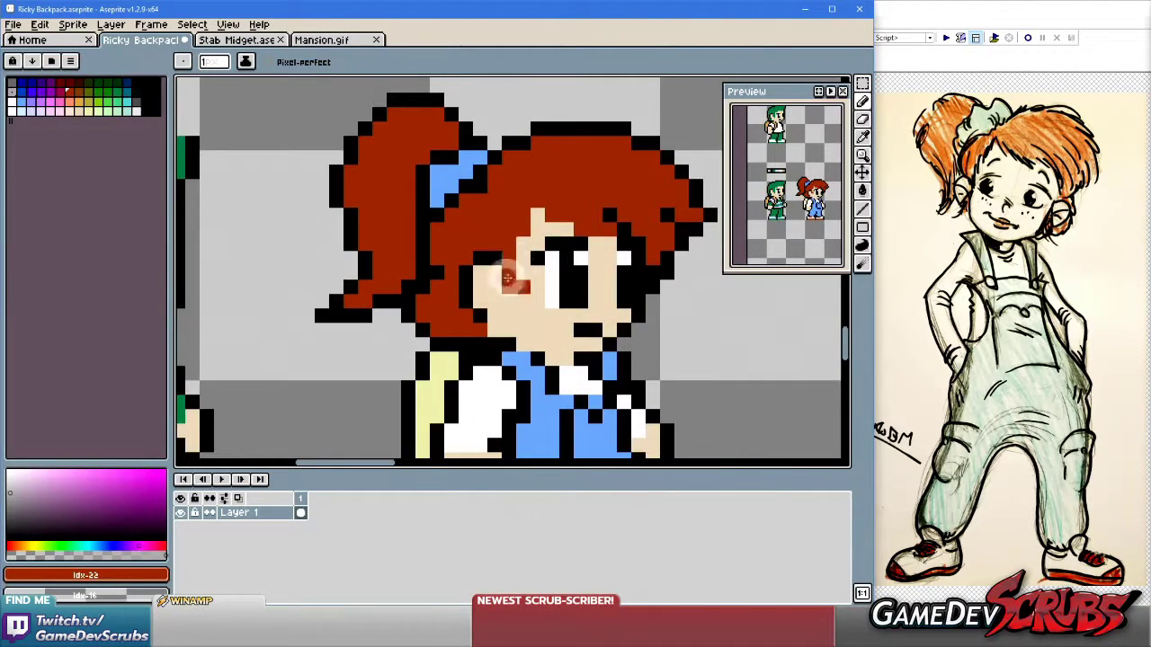
Reshape the girl's blue hair band into a longer, slimmer diagonal strip using sampled blue, black and red.
{"action": "left_click_drag", "start_coordinate": [508, 279], "coordinate": [551, 306]}
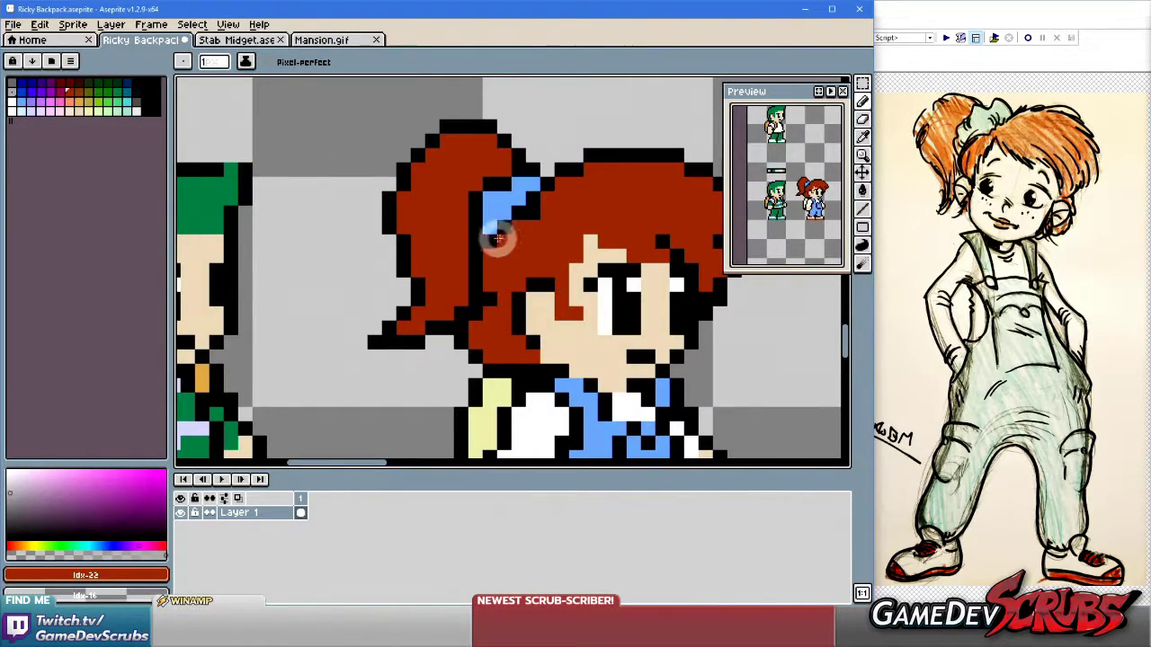
{"action": "left_click", "coordinate": [483, 200], "text": "alt"}
{"action": "left_click", "coordinate": [476, 223]}
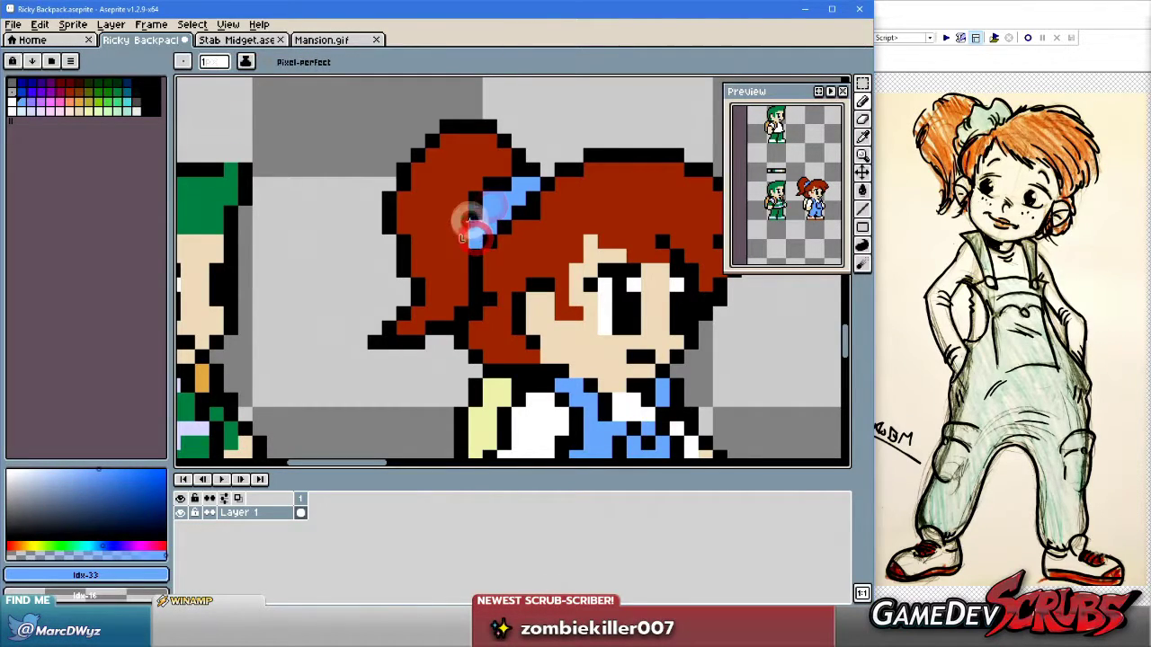
{"action": "left_click", "coordinate": [467, 221], "text": "alt"}
{"action": "scroll", "coordinate": [705, 309], "scroll_direction": "down", "scroll_amount": 3}
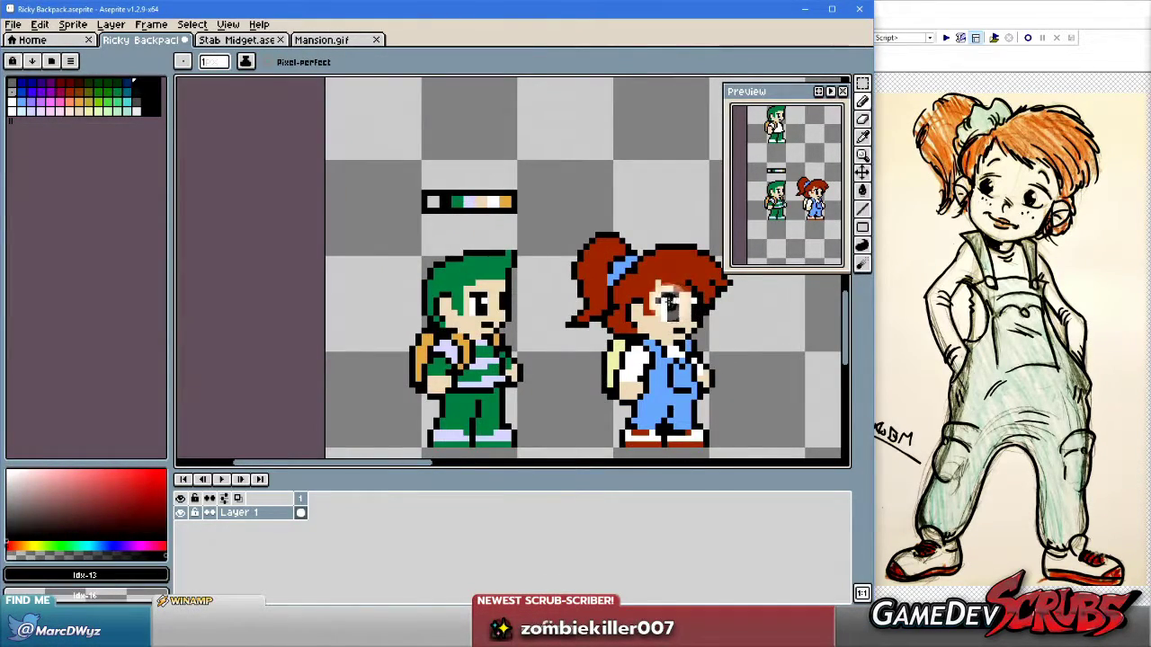
{"action": "scroll", "coordinate": [667, 305], "scroll_direction": "up", "scroll_amount": 3}
{"action": "left_click", "coordinate": [531, 231], "text": "alt"}
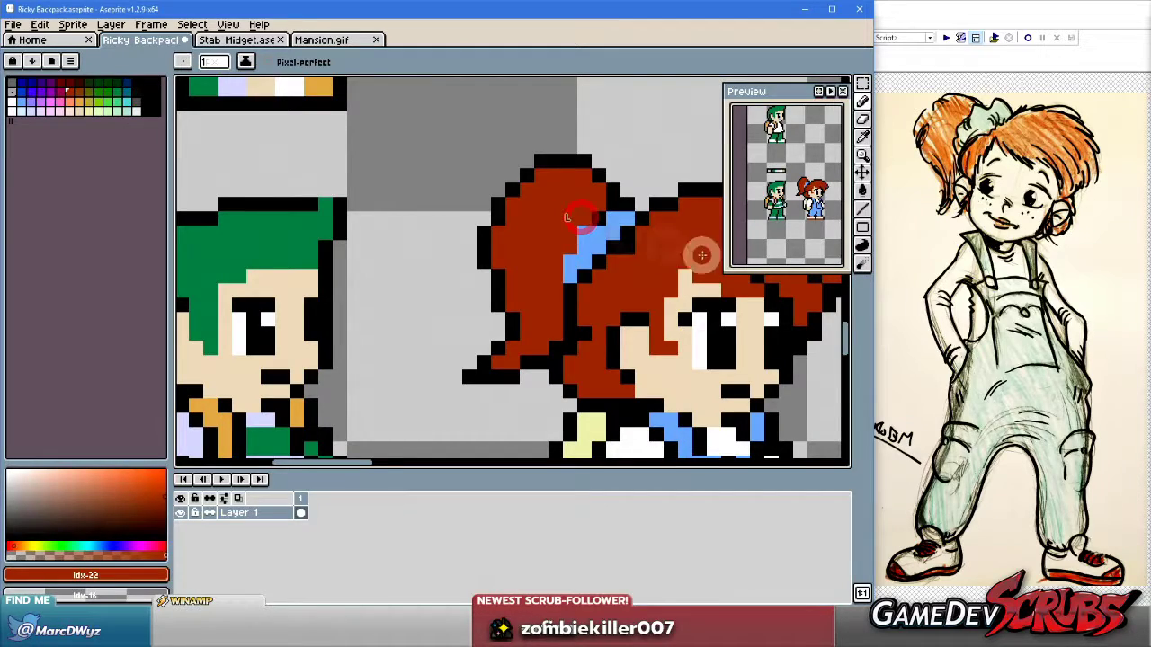
{"action": "scroll", "coordinate": [663, 245], "scroll_direction": "down", "scroll_amount": 2}
{"action": "left_click_drag", "start_coordinate": [737, 326], "coordinate": [565, 341]}
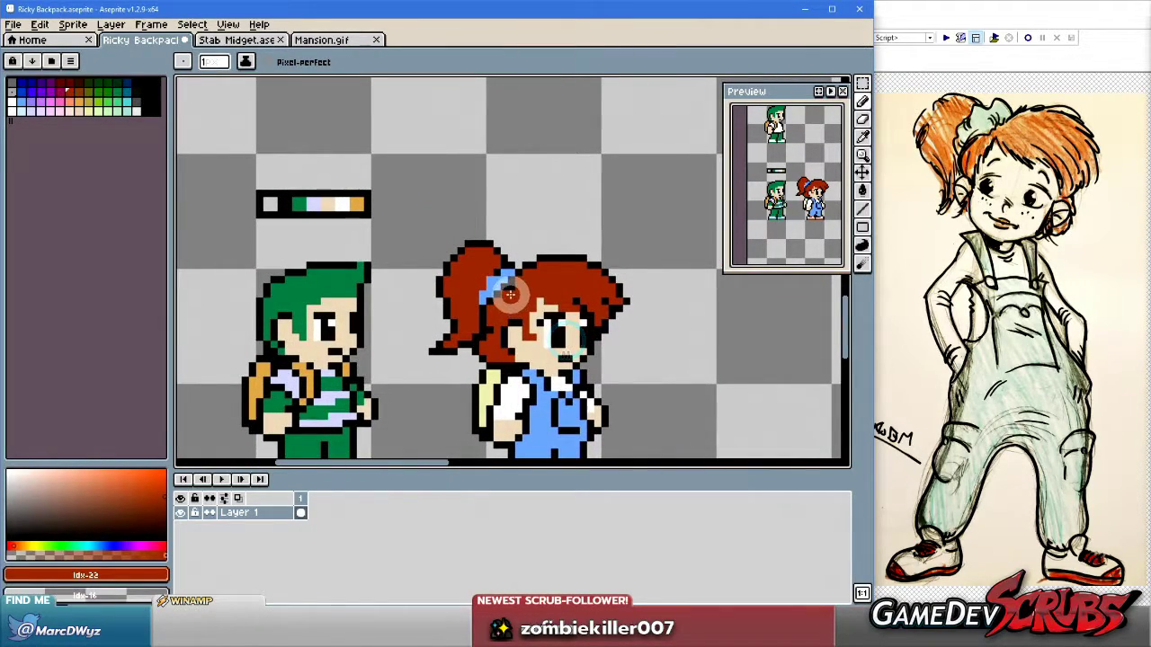
{"action": "scroll", "coordinate": [665, 344], "scroll_direction": "down", "scroll_amount": 2}
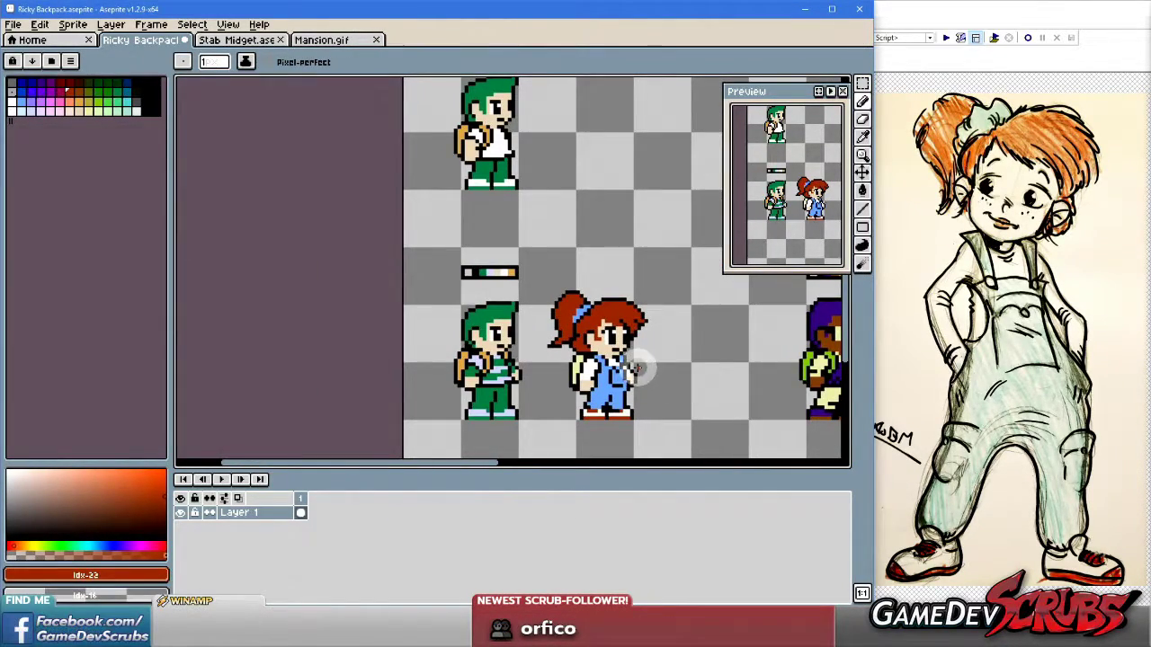
{"action": "scroll", "coordinate": [634, 360], "scroll_direction": "up", "scroll_amount": 2}
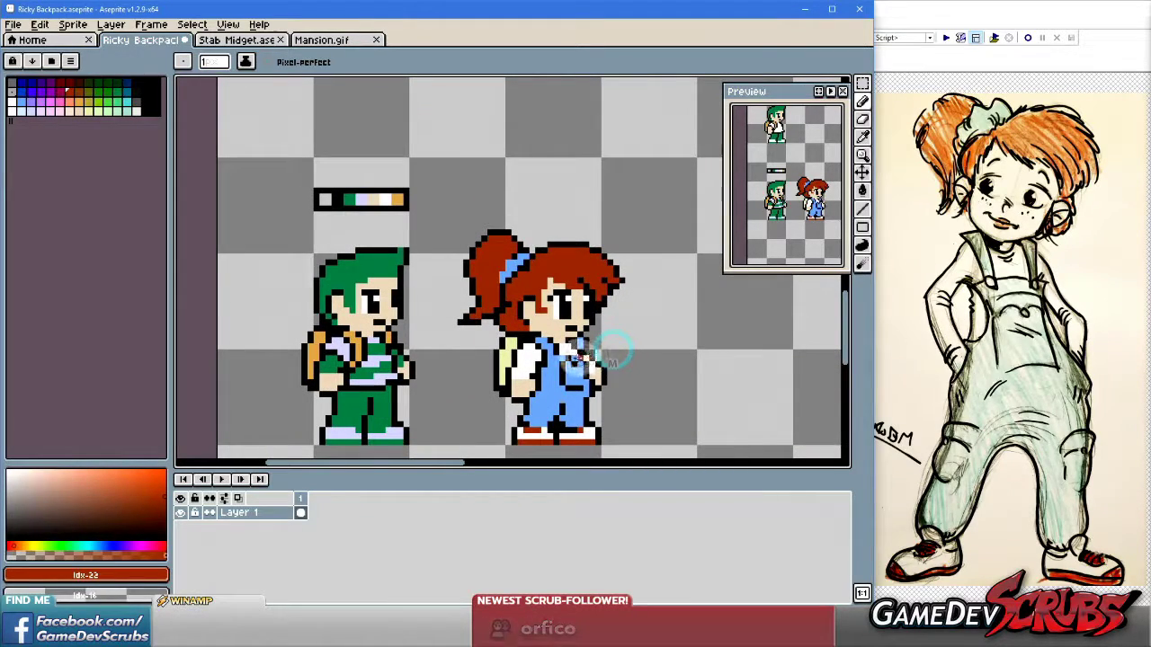
{"action": "scroll", "coordinate": [584, 342], "scroll_direction": "up", "scroll_amount": 3}
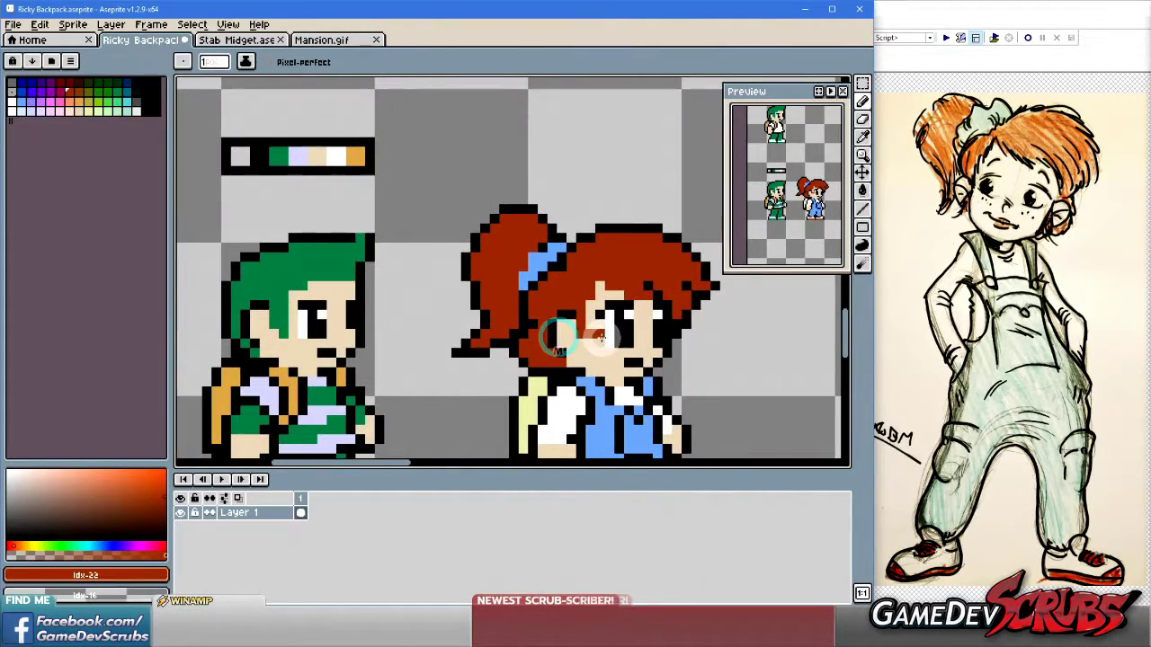
{"action": "scroll", "coordinate": [649, 339], "scroll_direction": "down", "scroll_amount": 3}
{"action": "left_click_drag", "start_coordinate": [649, 340], "coordinate": [553, 308]}
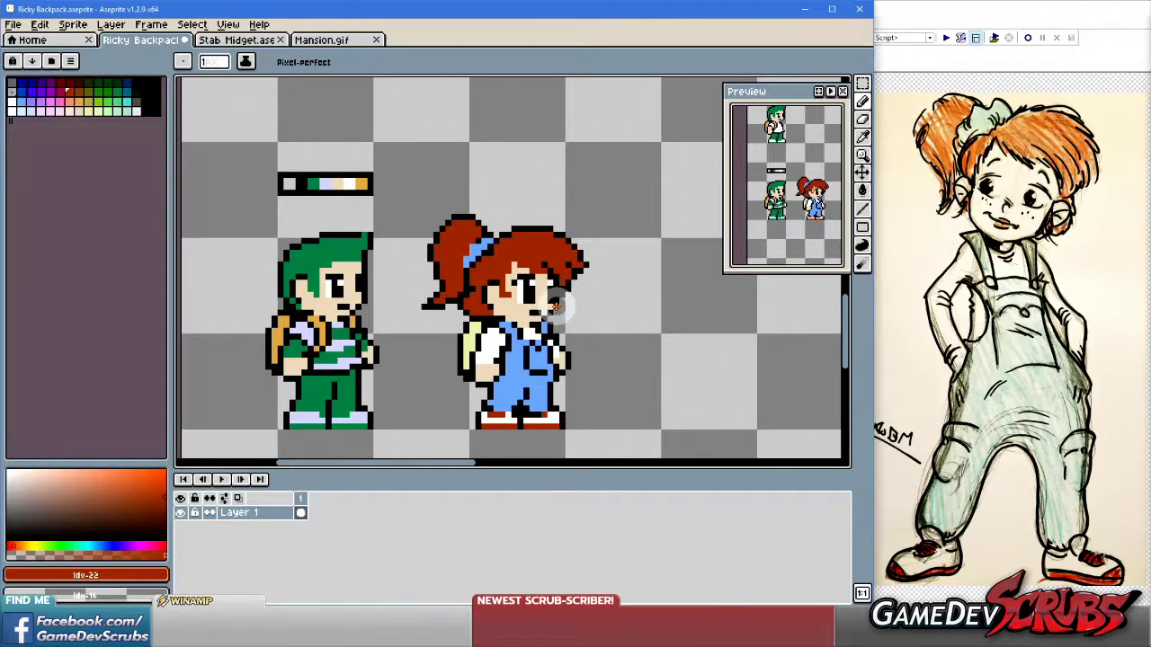
Try bucket-filling the front part of the girl's hair with salmon and with pink, undoing each fill.
{"action": "key", "text": "g"}
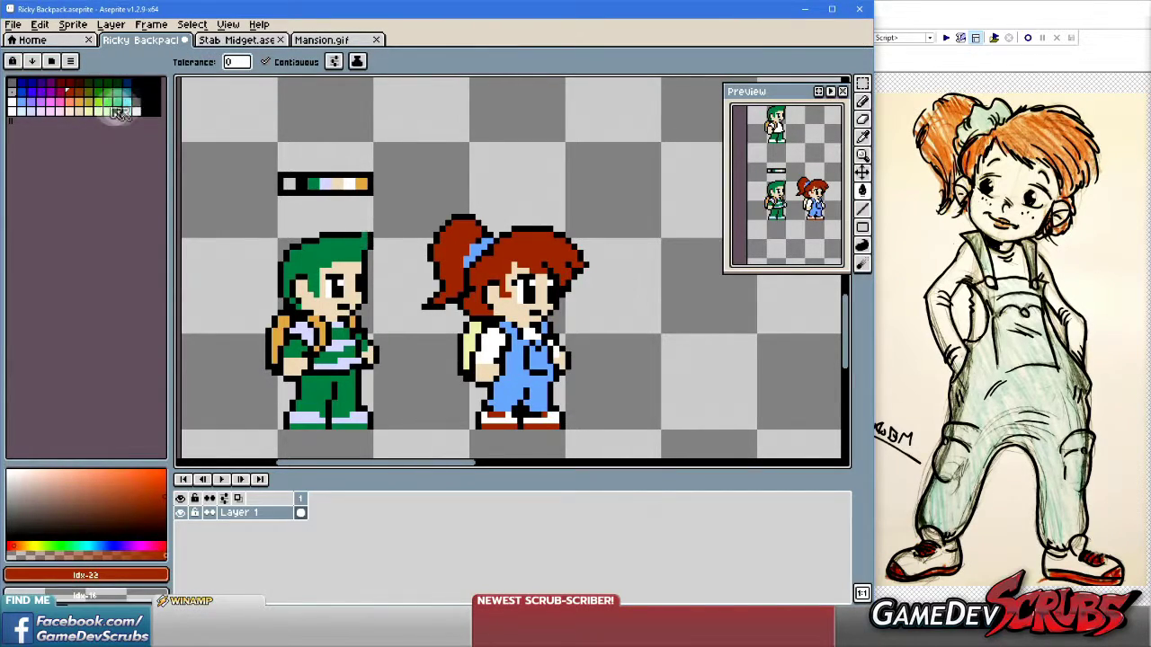
{"action": "left_click", "coordinate": [70, 104]}
{"action": "left_click", "coordinate": [508, 256]}
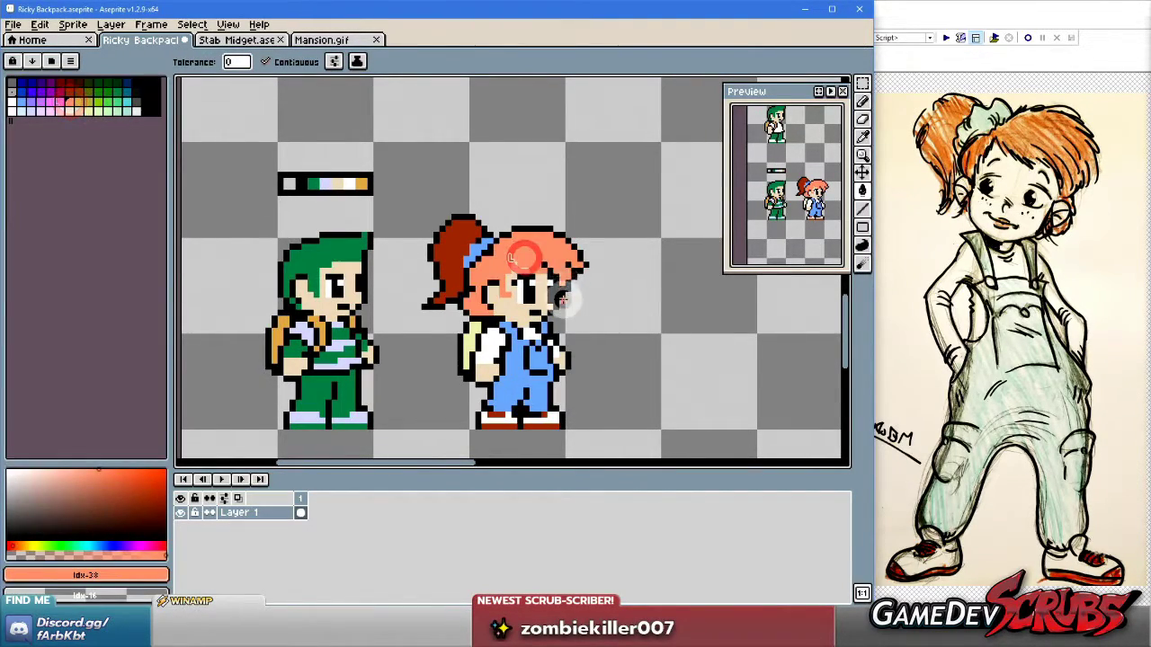
{"action": "scroll", "coordinate": [529, 296], "scroll_direction": "up", "scroll_amount": 1}
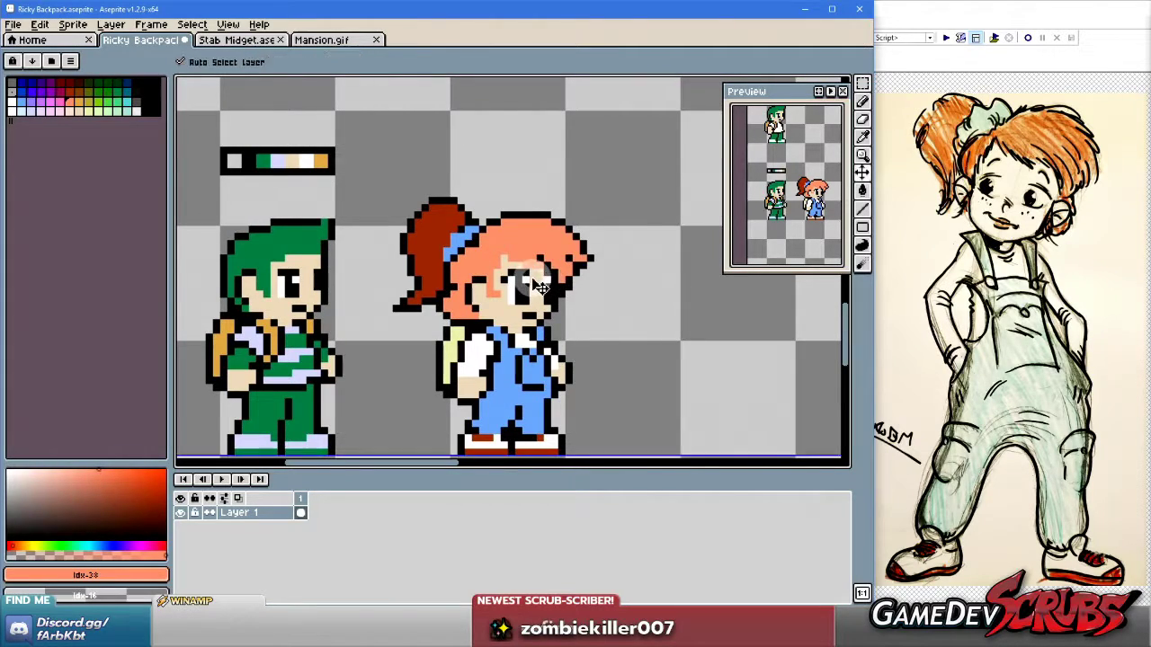
{"action": "key", "text": "ctrl+z"}
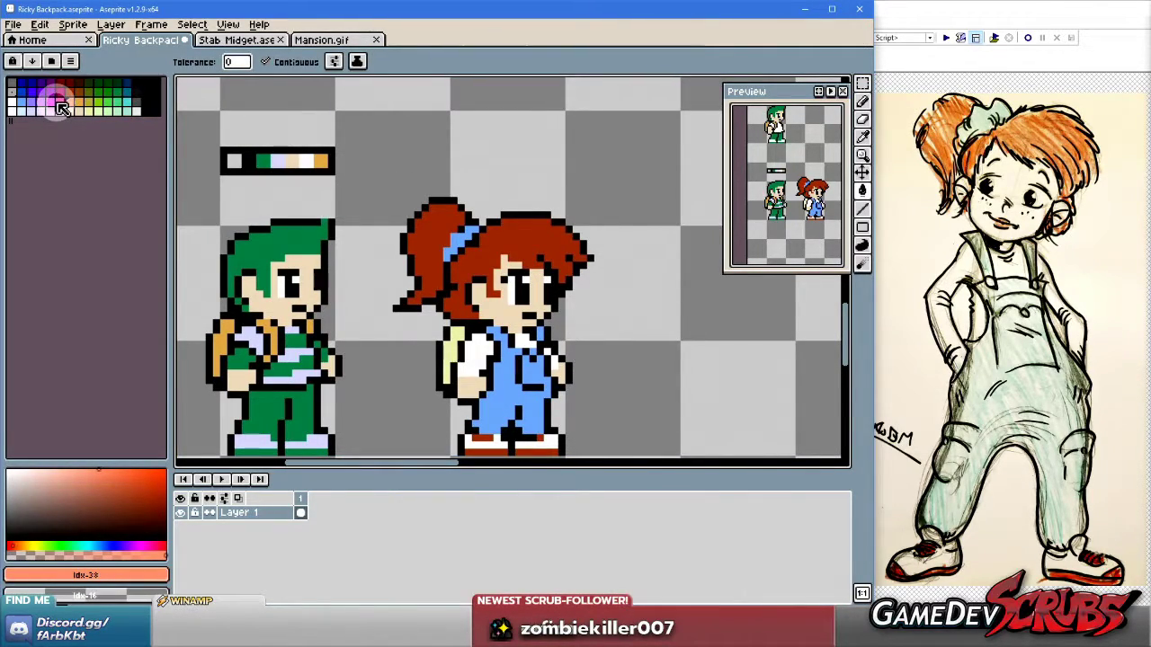
{"action": "left_click", "coordinate": [57, 103]}
{"action": "left_click", "coordinate": [503, 247]}
{"action": "key", "text": "ctrl+z"}
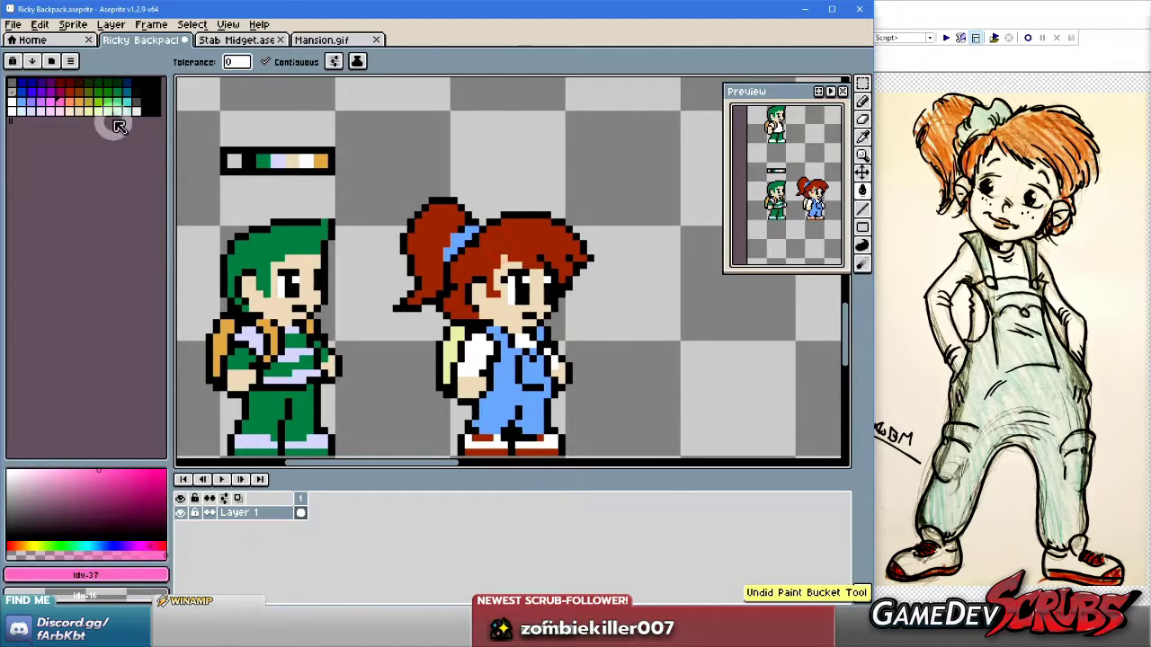
Try an orange fill on the front of the girl's hair, undo it and refill with the dark red.
{"action": "left_click", "coordinate": [78, 103]}
{"action": "left_click", "coordinate": [477, 261]}
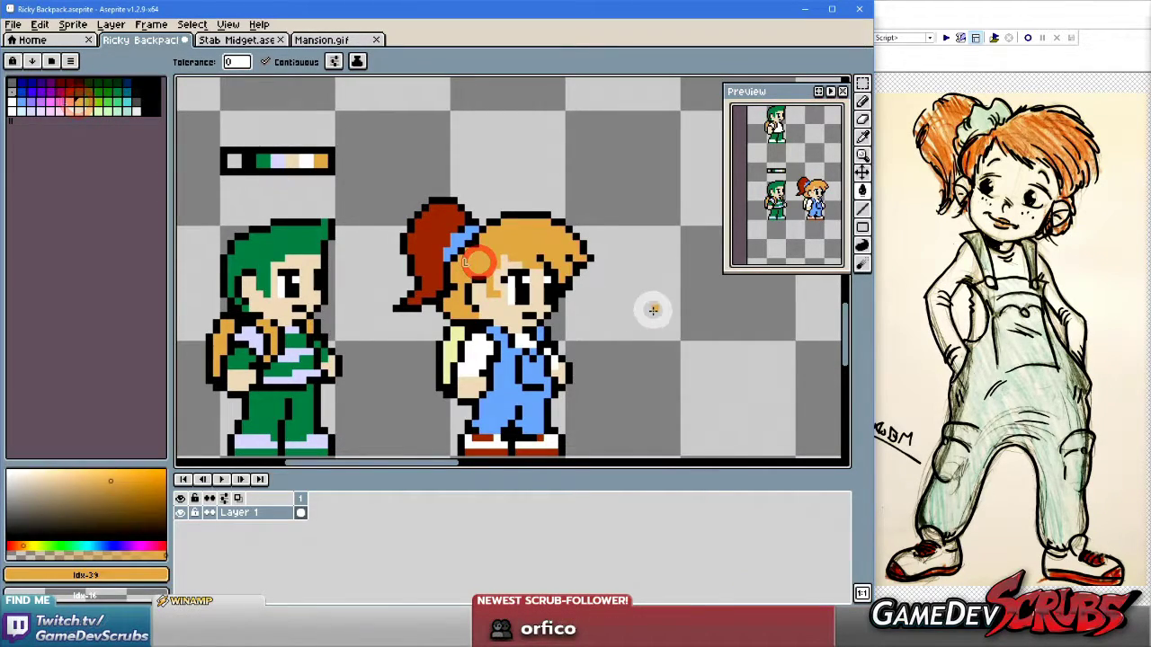
{"action": "key", "text": "ctrl+z"}
{"action": "left_click", "coordinate": [66, 90]}
{"action": "left_click", "coordinate": [522, 244]}
{"action": "left_click_drag", "start_coordinate": [591, 286], "coordinate": [578, 305]}
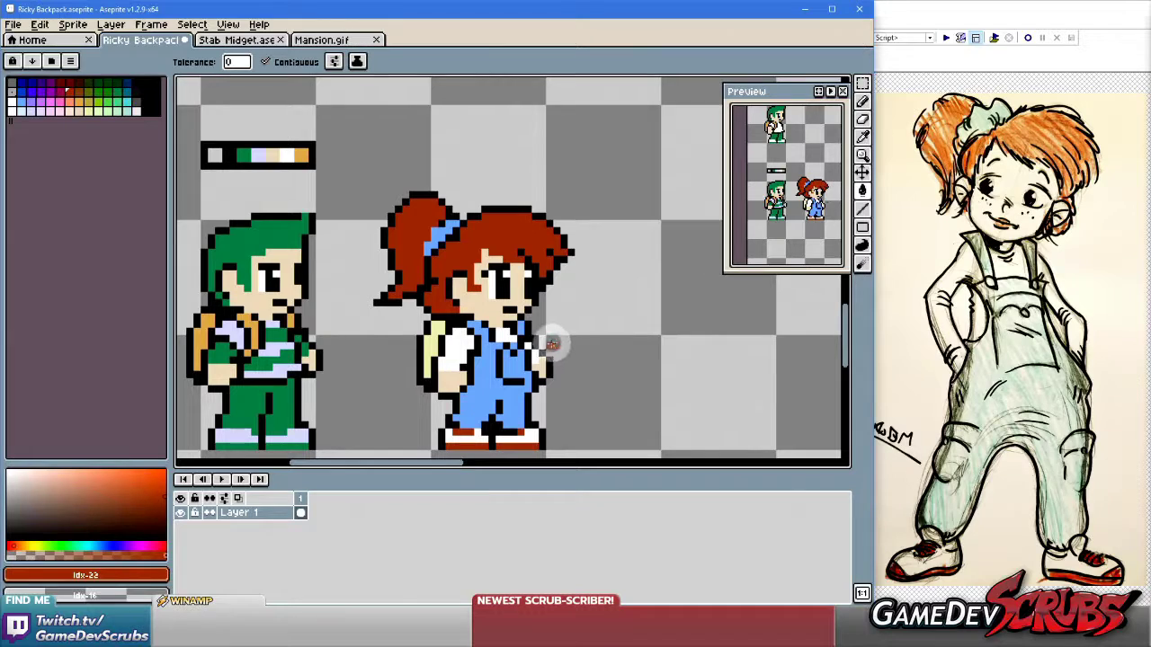
{"action": "scroll", "coordinate": [552, 344], "scroll_direction": "up", "scroll_amount": 1}
{"action": "scroll", "coordinate": [554, 347], "scroll_direction": "down", "scroll_amount": 1}
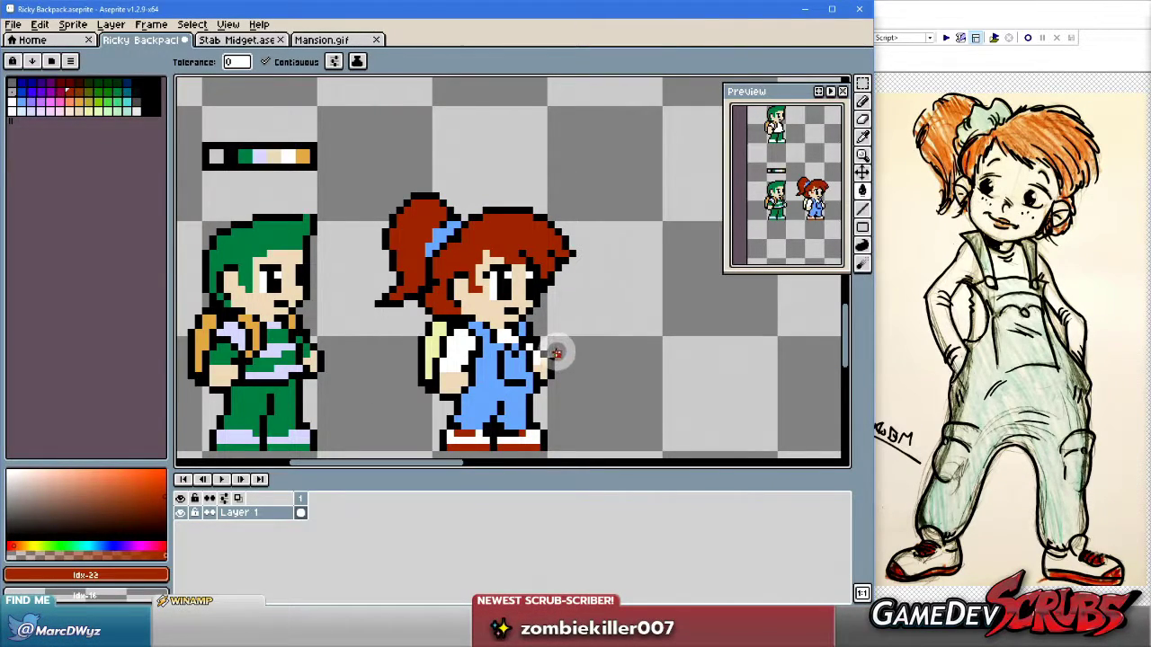
Erase the girl's pale yellow backpack with the sampled transparent colour and tidy the black outline behind her near arm.
{"action": "scroll", "coordinate": [556, 353], "scroll_direction": "up", "scroll_amount": 2}
{"action": "key", "text": "b"}
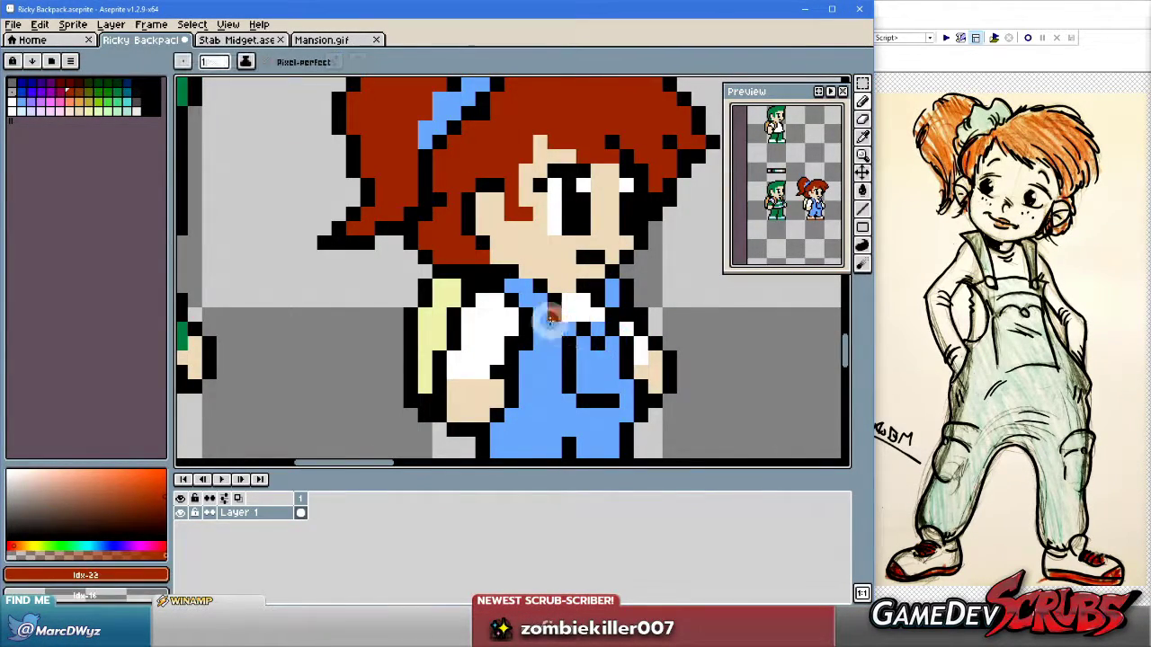
{"action": "scroll", "coordinate": [555, 326], "scroll_direction": "down", "scroll_amount": 2}
{"action": "left_click", "coordinate": [422, 360], "text": "alt"}
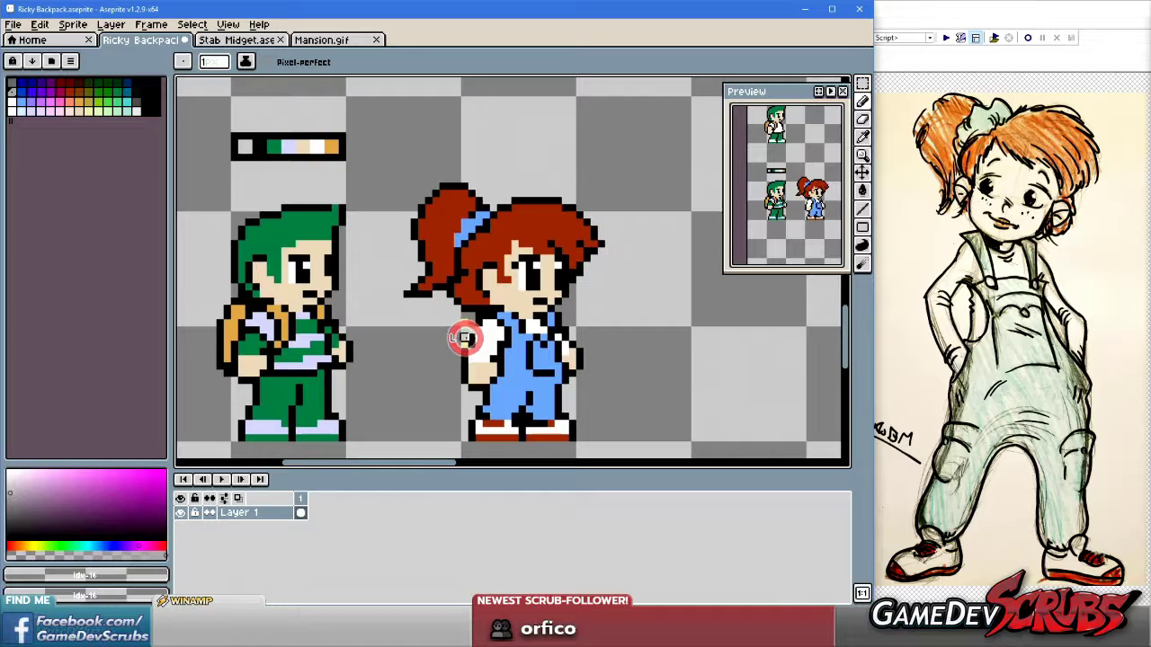
{"action": "left_click", "coordinate": [472, 328], "text": "alt"}
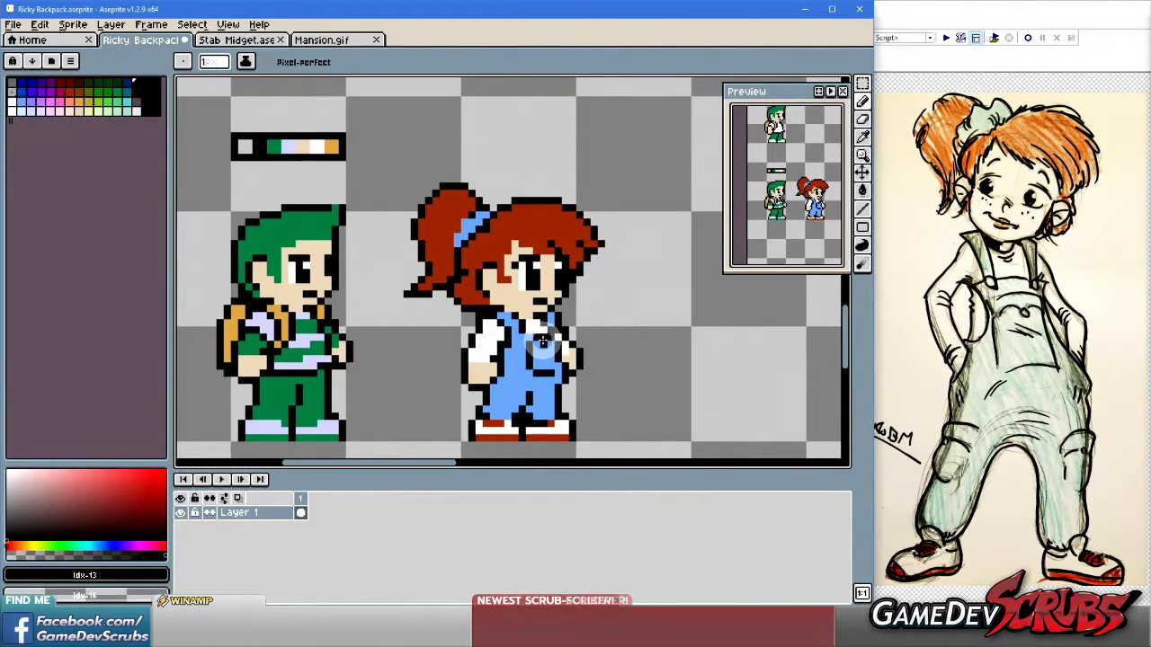
{"action": "scroll", "coordinate": [598, 358], "scroll_direction": "down", "scroll_amount": 2}
{"action": "scroll", "coordinate": [589, 364], "scroll_direction": "up", "scroll_amount": 3}
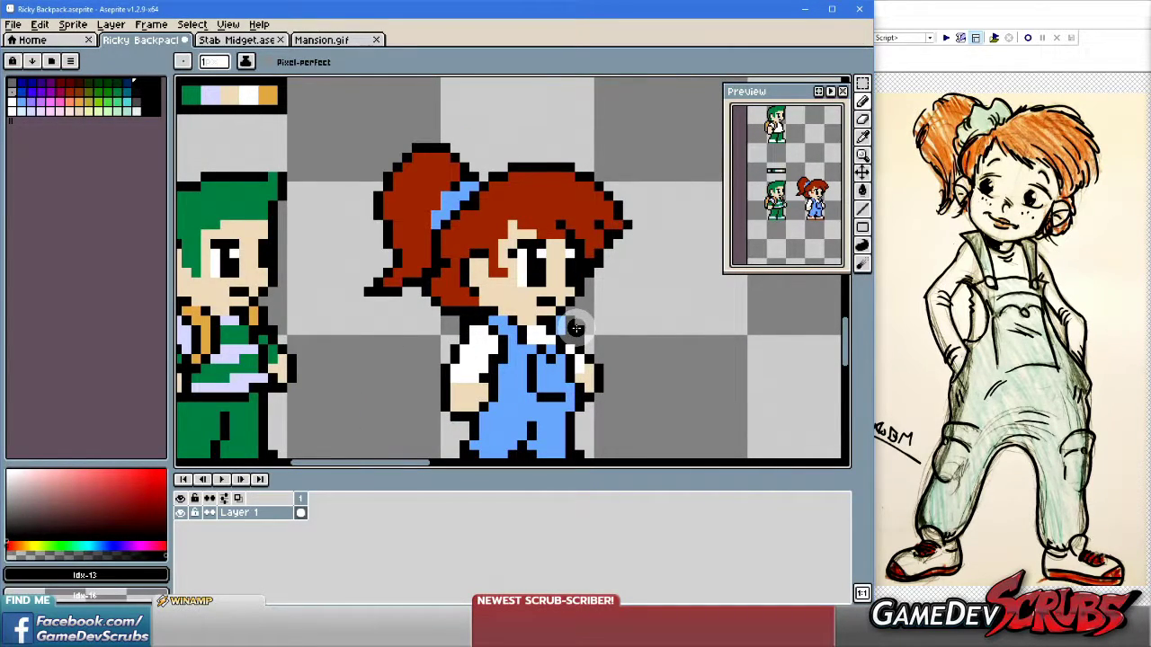
{"action": "scroll", "coordinate": [559, 292], "scroll_direction": "up", "scroll_amount": 1}
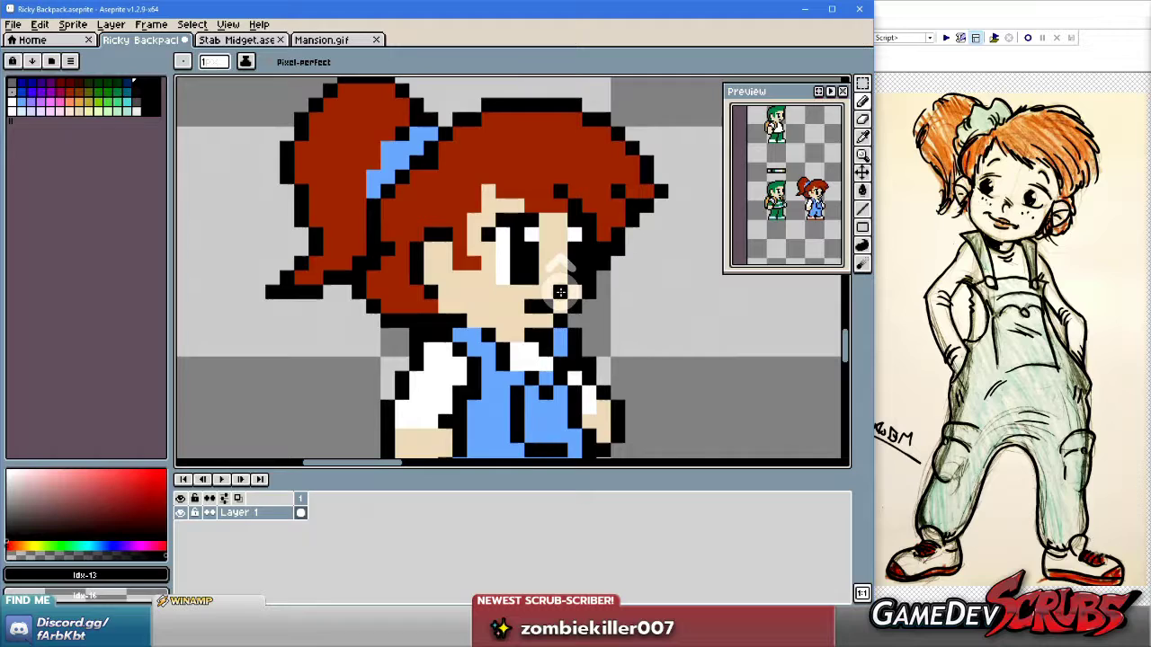
{"action": "scroll", "coordinate": [559, 291], "scroll_direction": "down", "scroll_amount": 3}
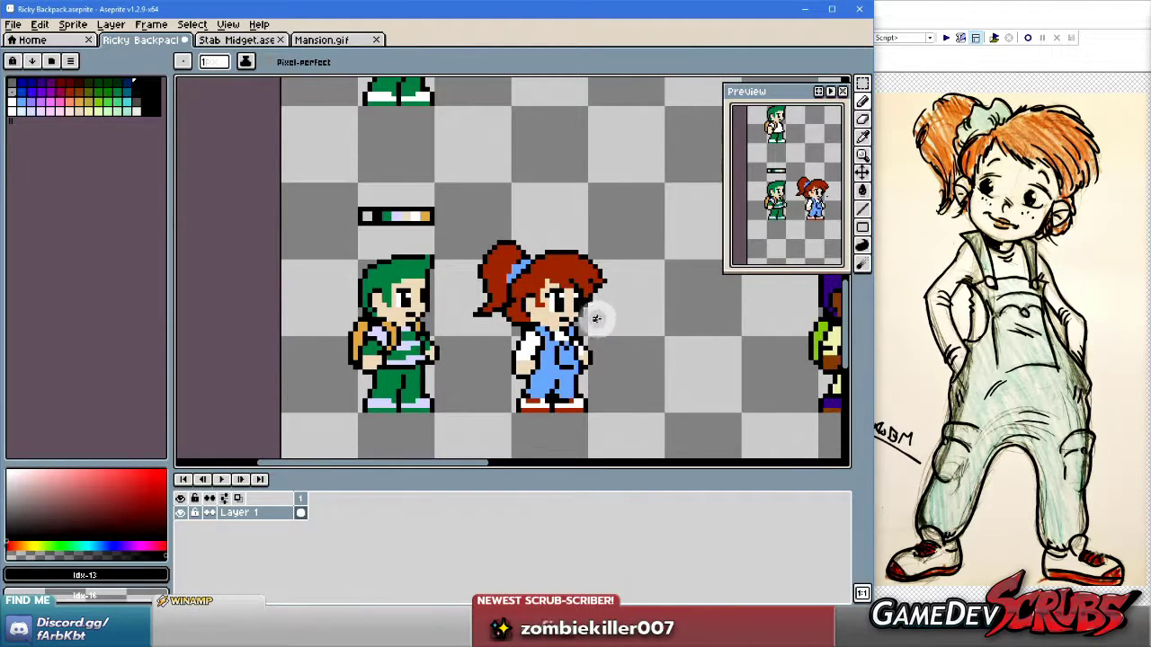
{"action": "scroll", "coordinate": [566, 287], "scroll_direction": "up", "scroll_amount": 3}
{"action": "left_click", "coordinate": [528, 234]}
{"action": "left_click_drag", "start_coordinate": [528, 235], "coordinate": [498, 276]}
{"action": "scroll", "coordinate": [497, 272], "scroll_direction": "down", "scroll_amount": 3}
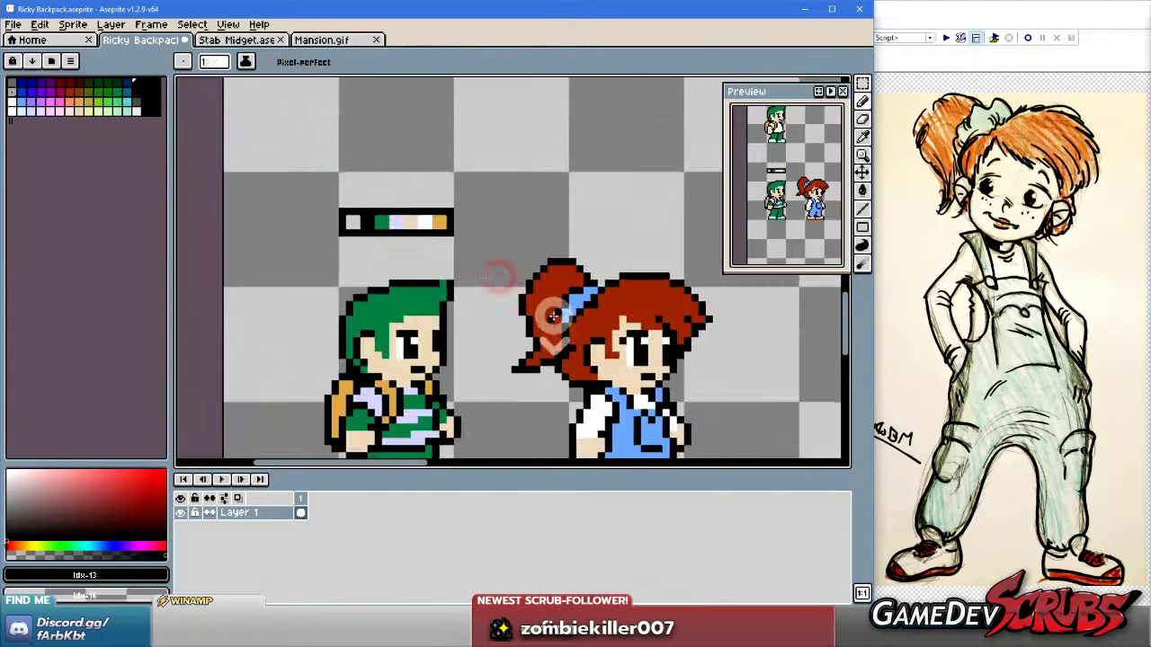
{"action": "scroll", "coordinate": [578, 329], "scroll_direction": "up", "scroll_amount": 3}
{"action": "scroll", "coordinate": [648, 321], "scroll_direction": "down", "scroll_amount": 2}
{"action": "scroll", "coordinate": [615, 335], "scroll_direction": "up", "scroll_amount": 2}
{"action": "left_click", "coordinate": [525, 334]}
{"action": "scroll", "coordinate": [524, 334], "scroll_direction": "down", "scroll_amount": 2}
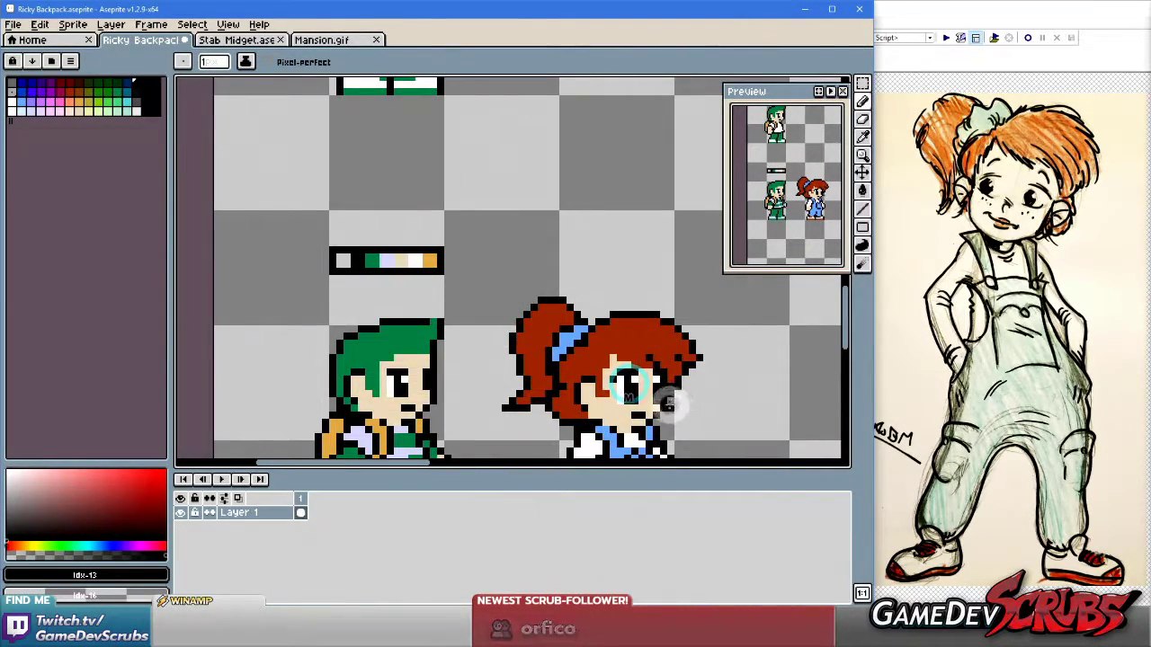
{"action": "key", "text": "ctrl+z"}
Enlarge the back of the girl's ponytail with the sampled dark red and redraw its black outline one pixel further out.
{"action": "left_click", "coordinate": [547, 353], "text": "alt"}
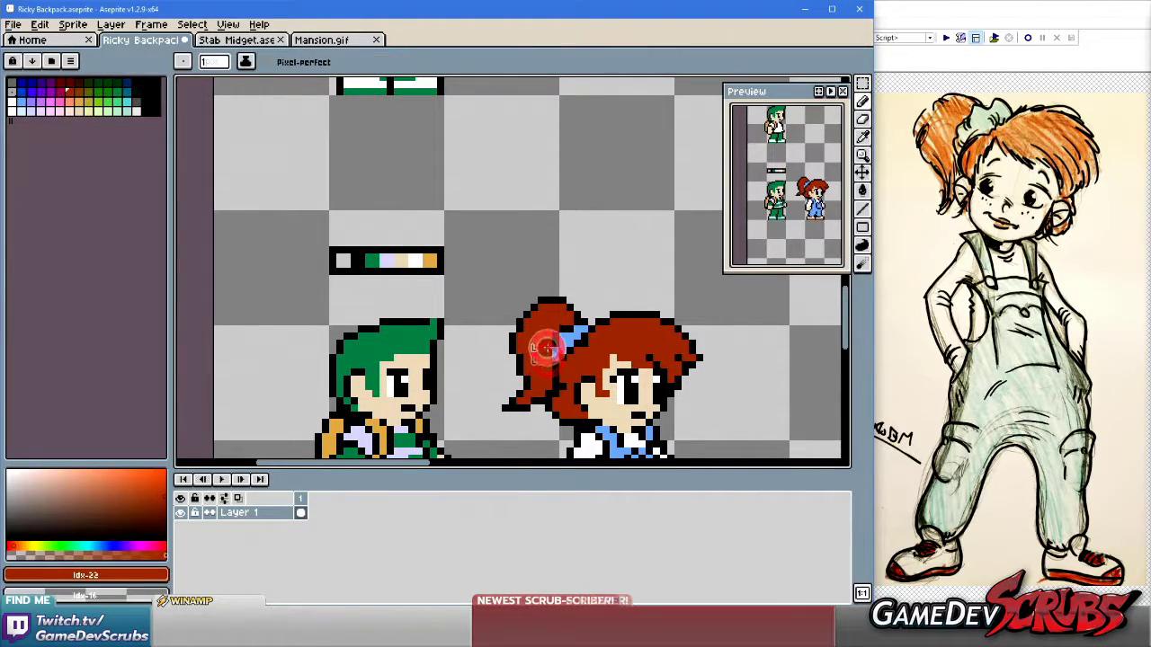
{"action": "scroll", "coordinate": [548, 353], "scroll_direction": "up", "scroll_amount": 2}
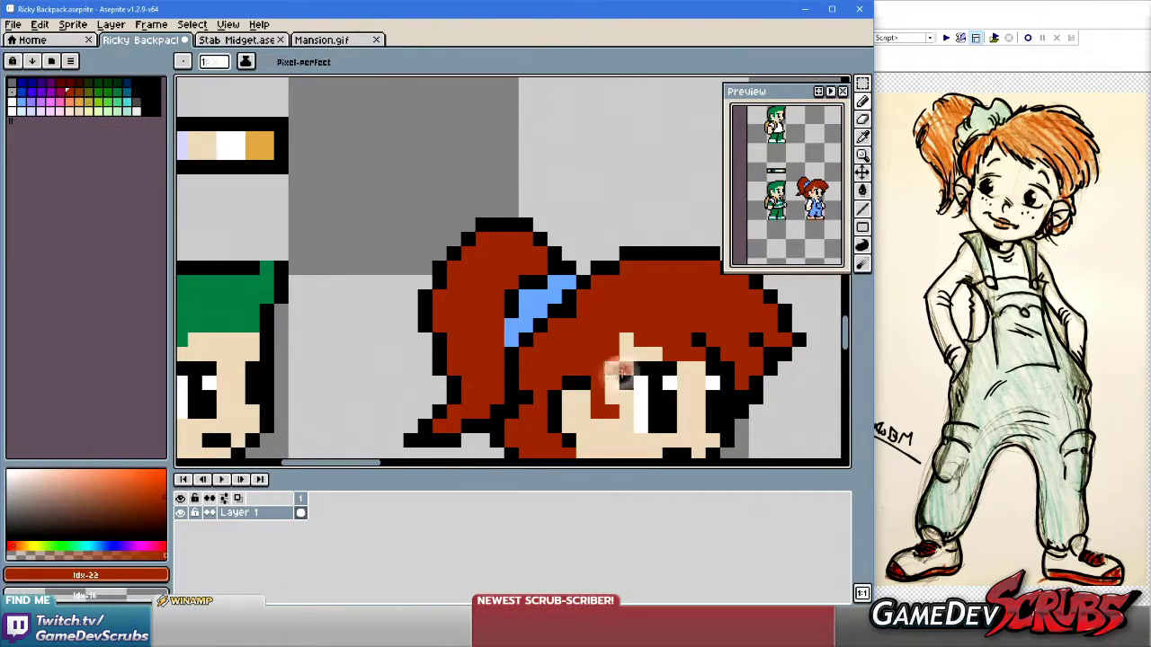
{"action": "scroll", "coordinate": [620, 373], "scroll_direction": "down", "scroll_amount": 2}
{"action": "scroll", "coordinate": [680, 348], "scroll_direction": "up", "scroll_amount": 2}
{"action": "scroll", "coordinate": [611, 338], "scroll_direction": "down", "scroll_amount": 1}
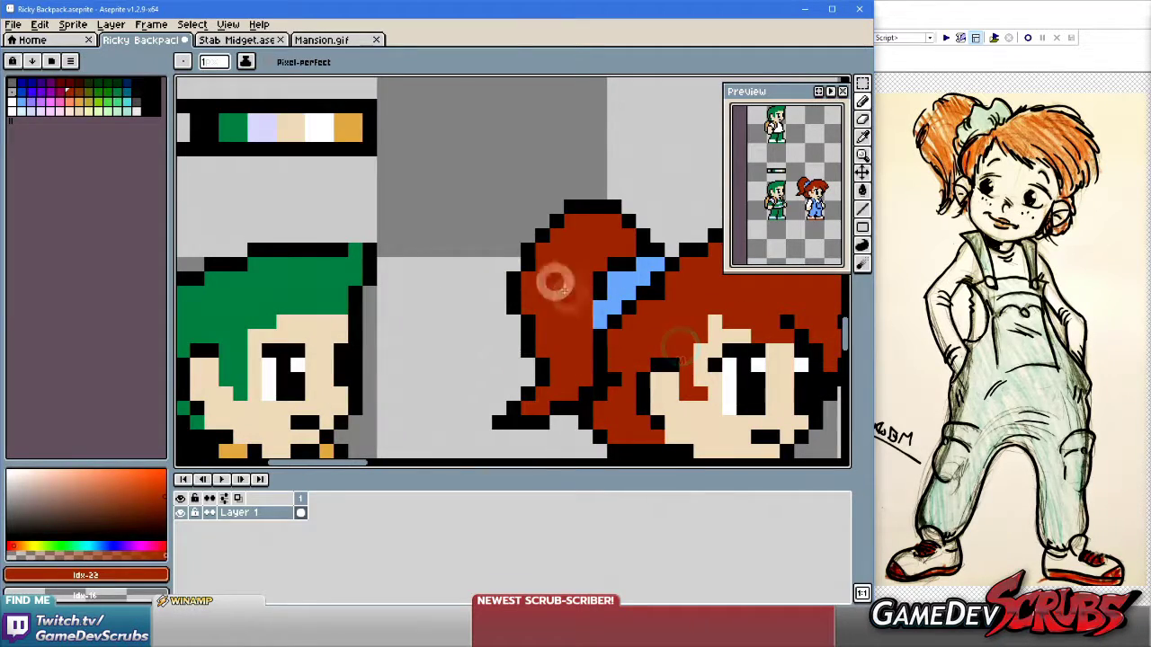
{"action": "left_click", "coordinate": [542, 254], "text": "alt"}
{"action": "left_click", "coordinate": [549, 229], "text": "alt"}
{"action": "mouse_move", "coordinate": [548, 228]}
{"action": "left_mouse_down"}
{"action": "mouse_move", "coordinate": [521, 288]}
{"action": "mouse_move", "coordinate": [523, 263]}
{"action": "mouse_move", "coordinate": [533, 316]}
{"action": "left_mouse_up"}
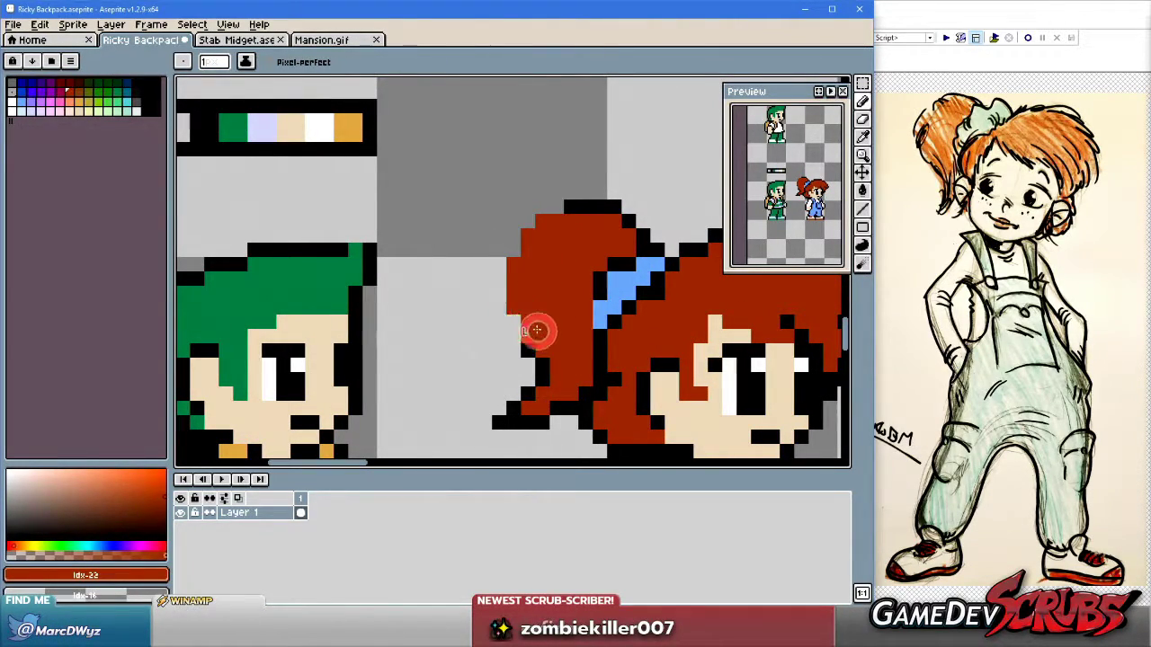
{"action": "left_click", "coordinate": [560, 202], "text": "alt"}
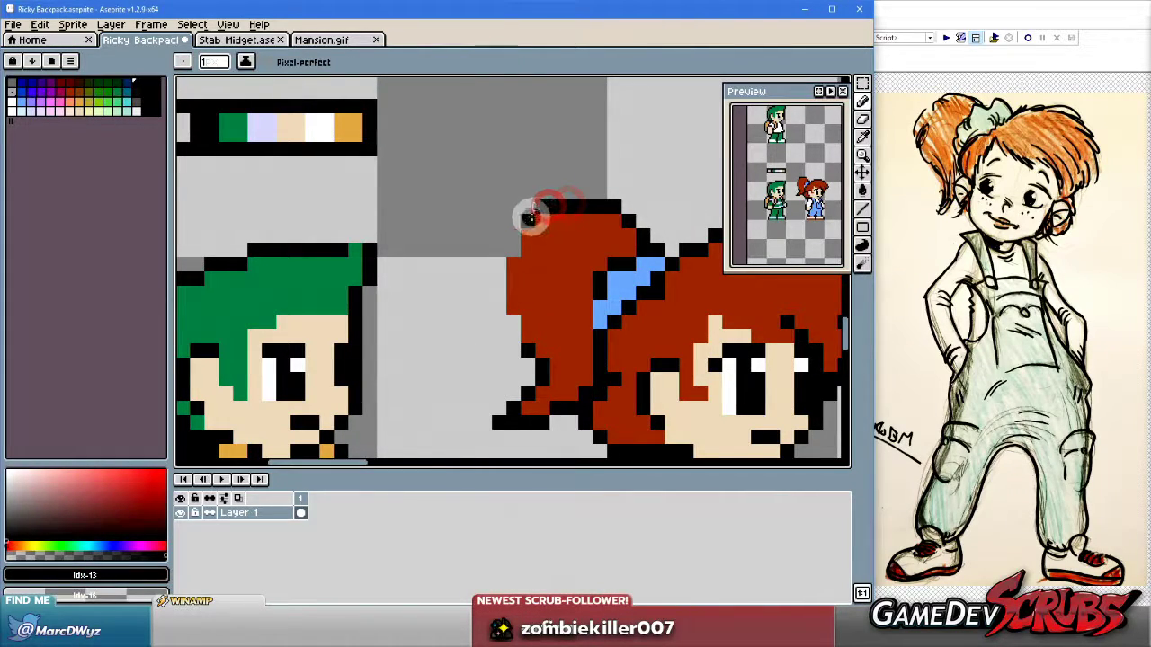
{"action": "left_click_drag", "start_coordinate": [506, 253], "coordinate": [501, 307]}
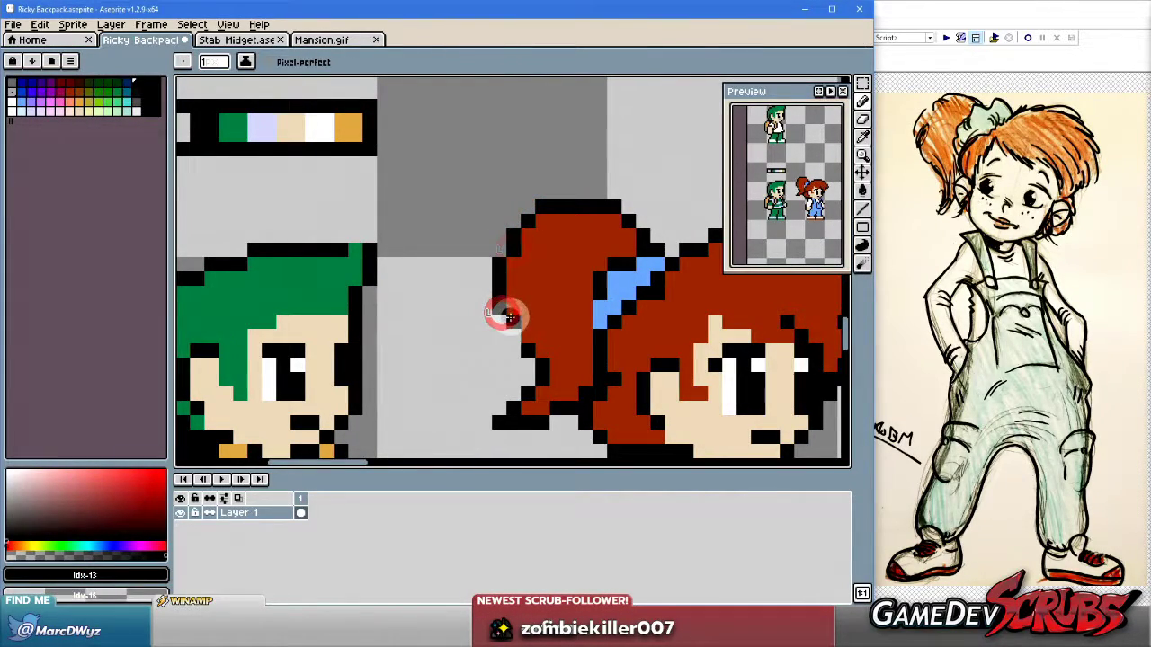
Examine the girl's ponytail, face and body at several magnifications beside the green-haired boy's sprite.
{"action": "scroll", "coordinate": [503, 322], "scroll_direction": "down", "scroll_amount": 3}
{"action": "scroll", "coordinate": [630, 362], "scroll_direction": "up", "scroll_amount": 3}
{"action": "scroll", "coordinate": [586, 360], "scroll_direction": "down", "scroll_amount": 3}
{"action": "scroll", "coordinate": [526, 314], "scroll_direction": "up", "scroll_amount": 3}
{"action": "key", "text": "b"}
{"action": "scroll", "coordinate": [647, 369], "scroll_direction": "down", "scroll_amount": 2}
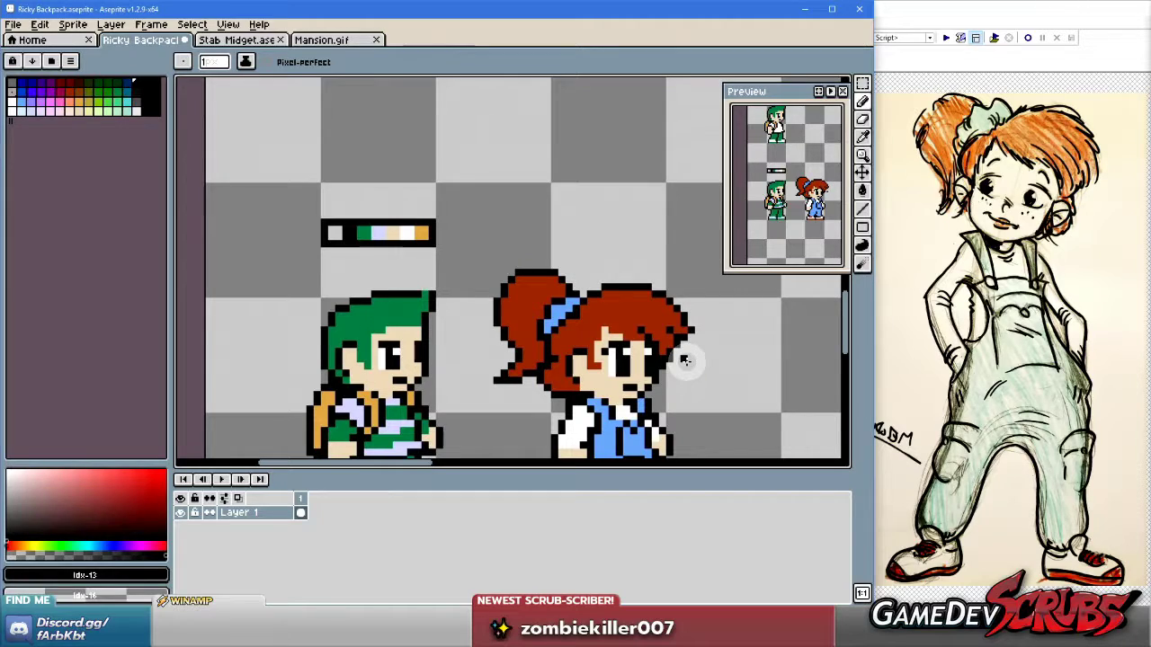
{"action": "scroll", "coordinate": [685, 359], "scroll_direction": "up", "scroll_amount": 3}
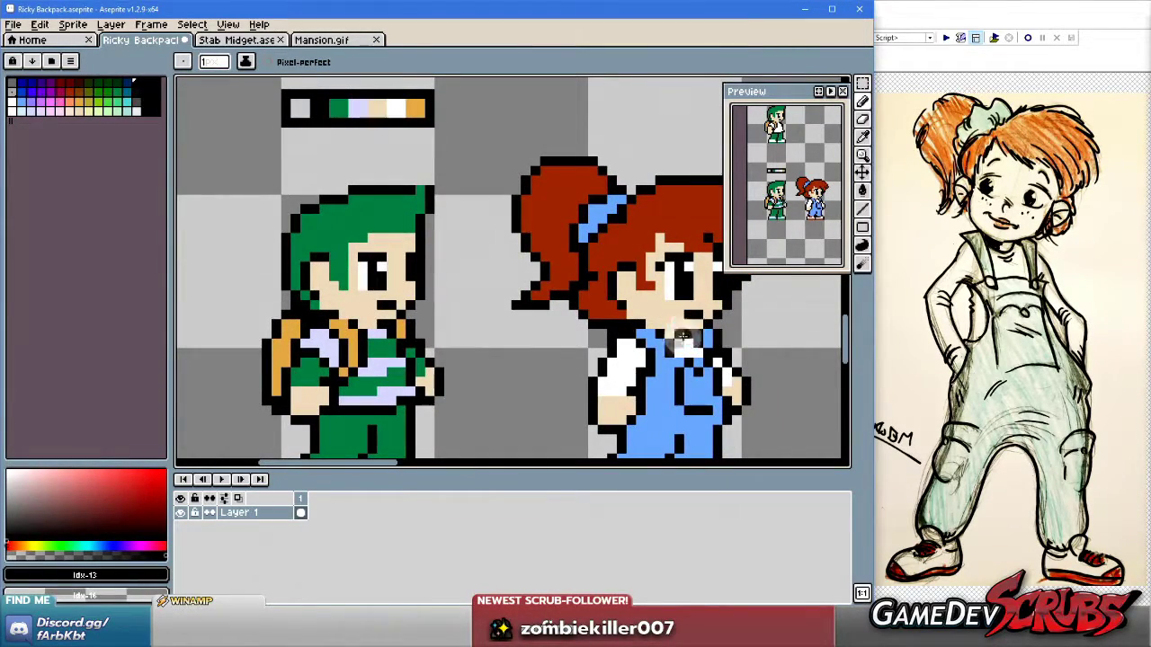
{"action": "scroll", "coordinate": [545, 290], "scroll_direction": "down", "scroll_amount": 1}
{"action": "scroll", "coordinate": [537, 287], "scroll_direction": "up", "scroll_amount": 2}
{"action": "scroll", "coordinate": [539, 292], "scroll_direction": "down", "scroll_amount": 3}
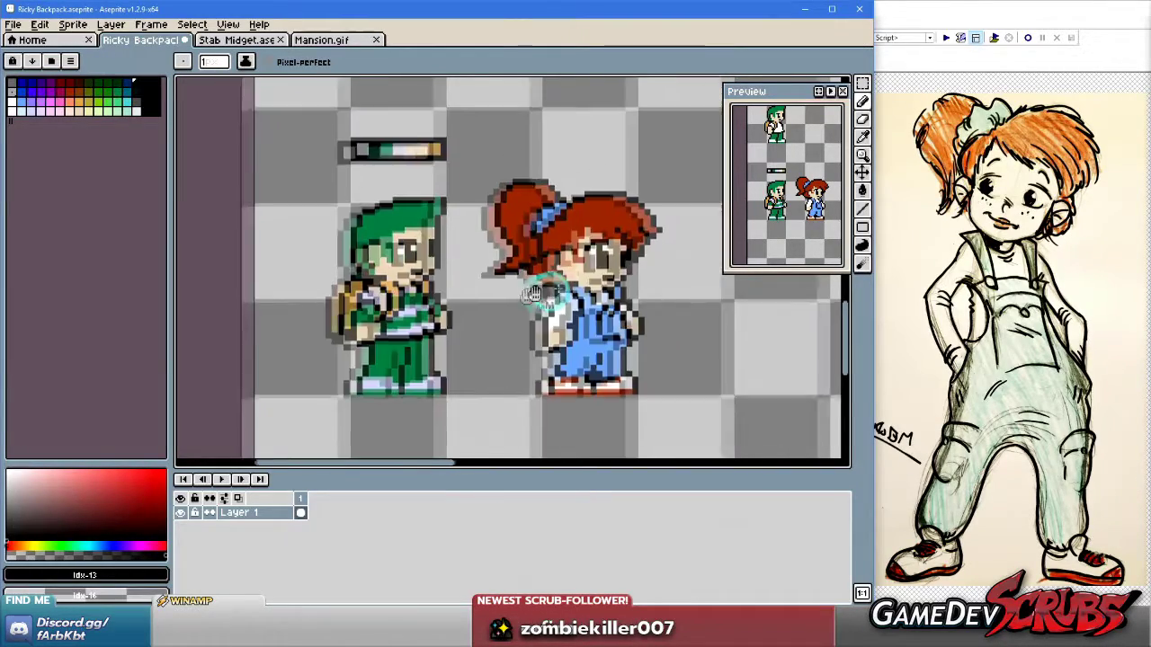
Paint a backpack strap over the girl's near shoulder in the pale yellow sampled from the purple-haired character.
{"action": "scroll", "coordinate": [601, 301], "scroll_direction": "up", "scroll_amount": 3}
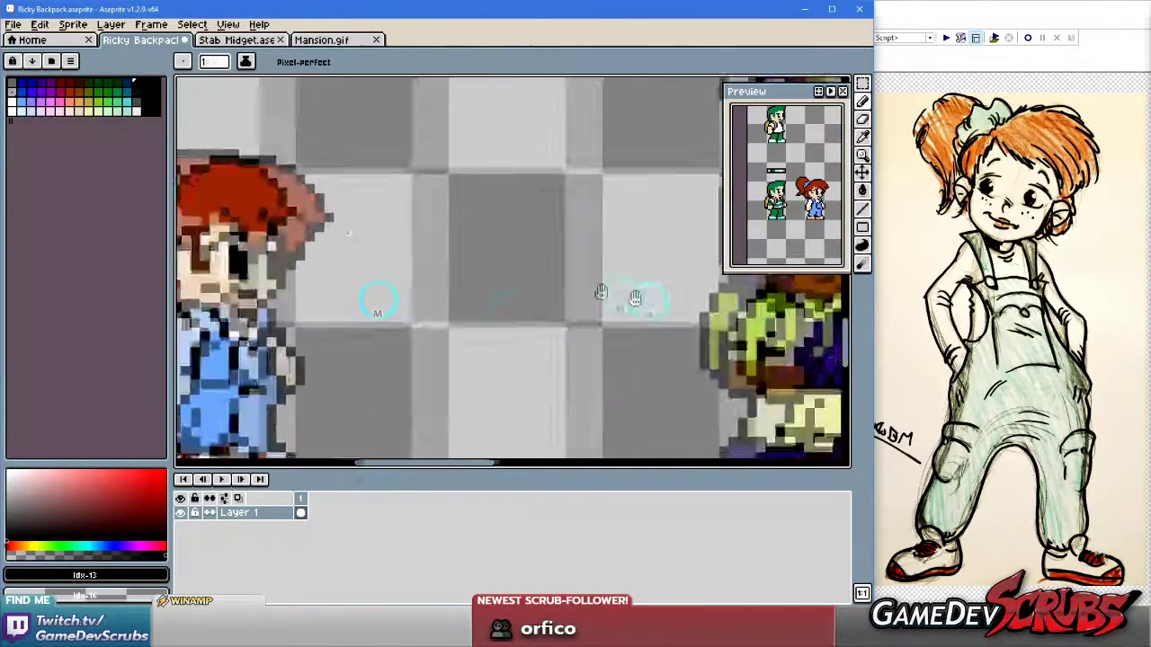
{"action": "left_click_drag", "start_coordinate": [601, 293], "coordinate": [411, 246]}
{"action": "left_click", "coordinate": [539, 277], "text": "alt"}
{"action": "left_click_drag", "start_coordinate": [261, 290], "coordinate": [590, 296]}
{"action": "left_click_drag", "start_coordinate": [402, 296], "coordinate": [594, 297]}
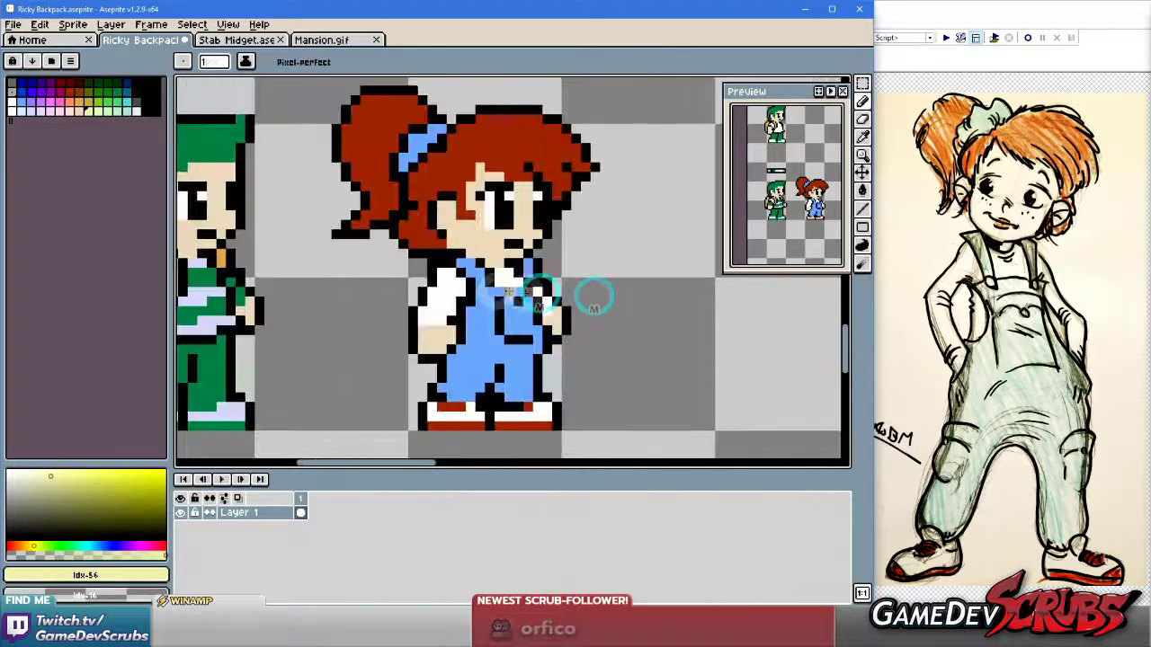
{"action": "scroll", "coordinate": [539, 292], "scroll_direction": "up", "scroll_amount": 2}
{"action": "left_click", "coordinate": [461, 258]}
{"action": "left_click", "coordinate": [478, 314]}
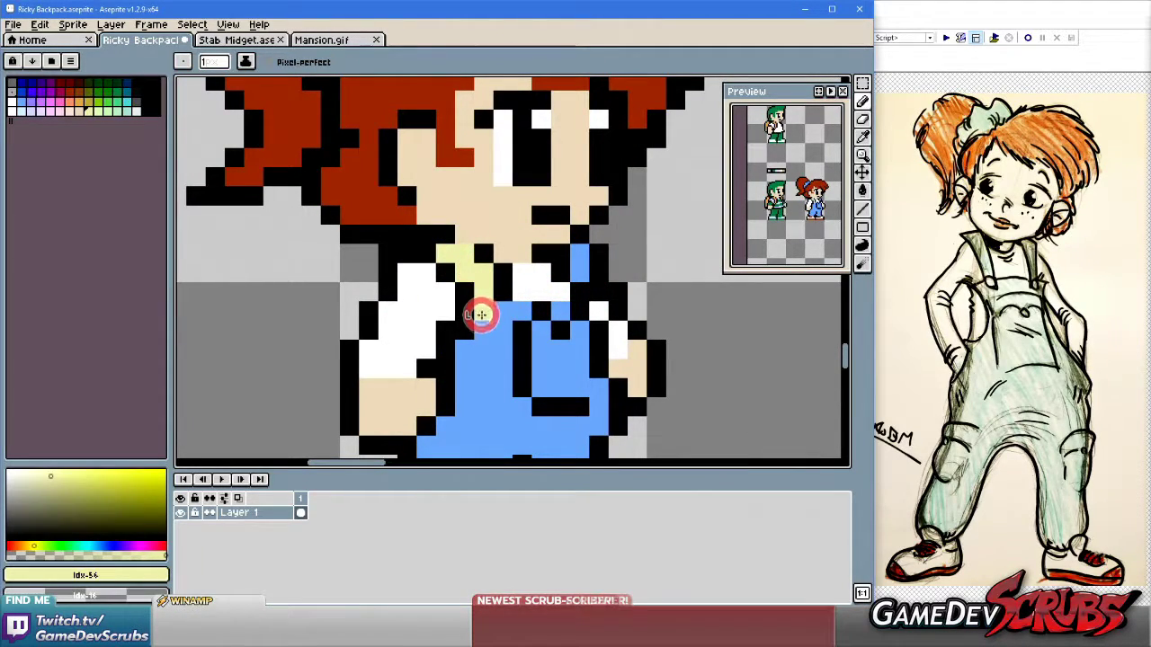
{"action": "left_click", "coordinate": [470, 329]}
{"action": "scroll", "coordinate": [593, 355], "scroll_direction": "down", "scroll_amount": 2}
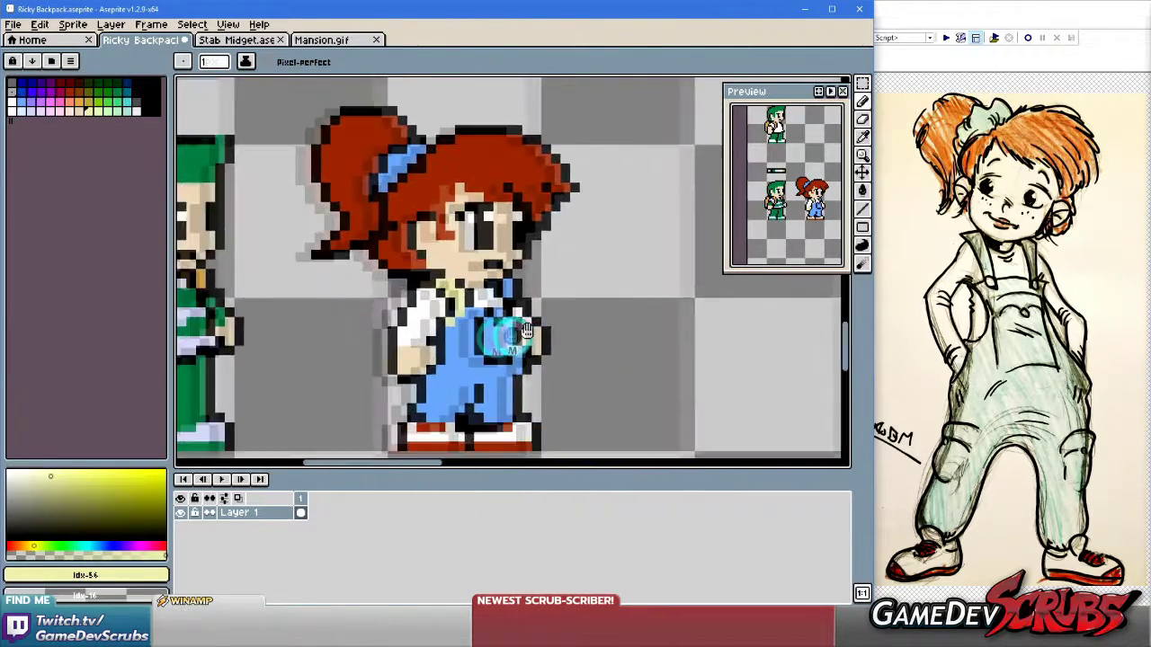
Try recolouring the black edge pixels beside the girl's pale yellow strap with the overalls' blue, and undo it.
{"action": "scroll", "coordinate": [589, 328], "scroll_direction": "up", "scroll_amount": 2}
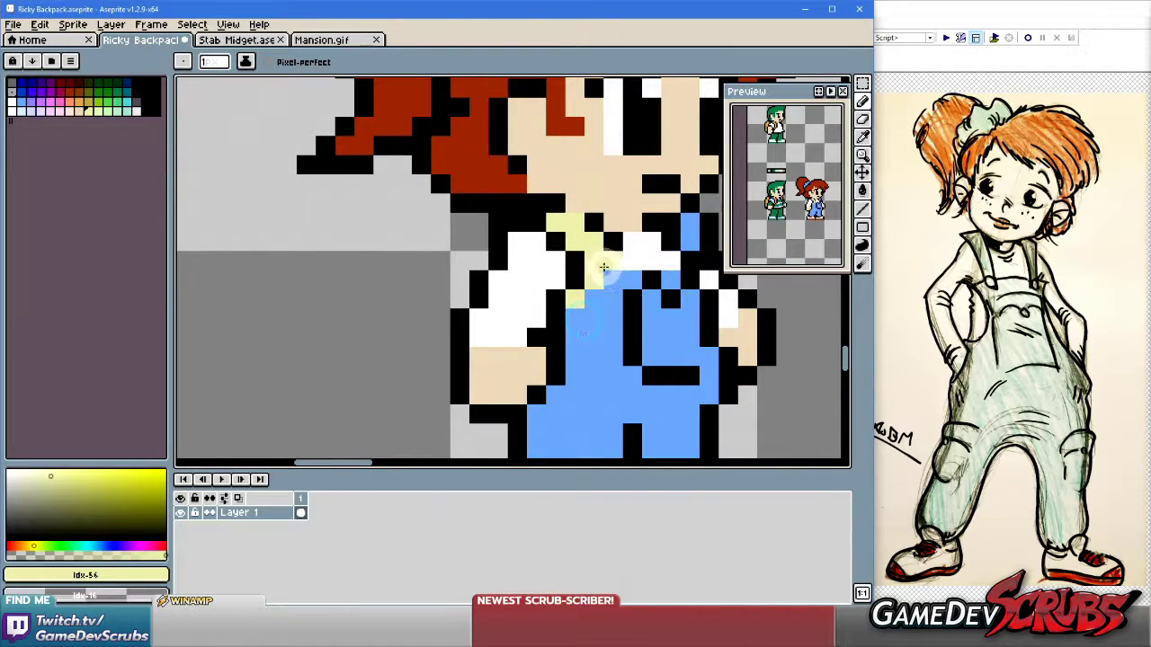
{"action": "scroll", "coordinate": [609, 296], "scroll_direction": "down", "scroll_amount": 2}
{"action": "scroll", "coordinate": [619, 320], "scroll_direction": "up", "scroll_amount": 1}
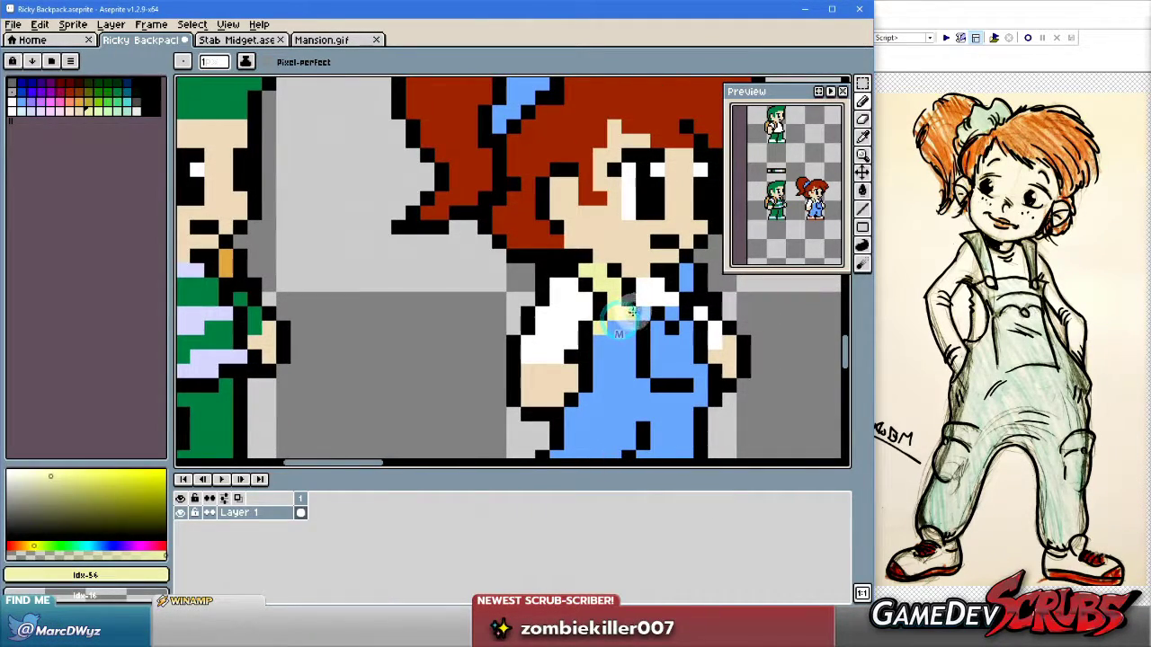
{"action": "left_click", "coordinate": [630, 311], "text": "alt"}
{"action": "key", "text": "v"}
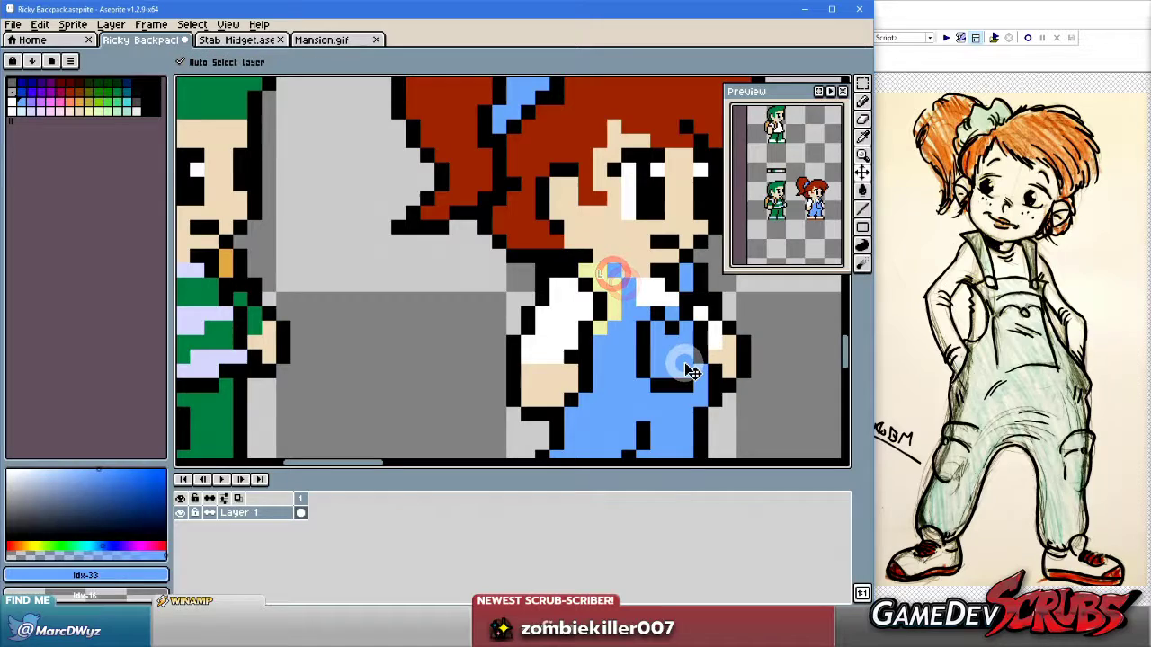
{"action": "key", "text": "b"}
{"action": "left_click_drag", "start_coordinate": [627, 329], "coordinate": [691, 329]}
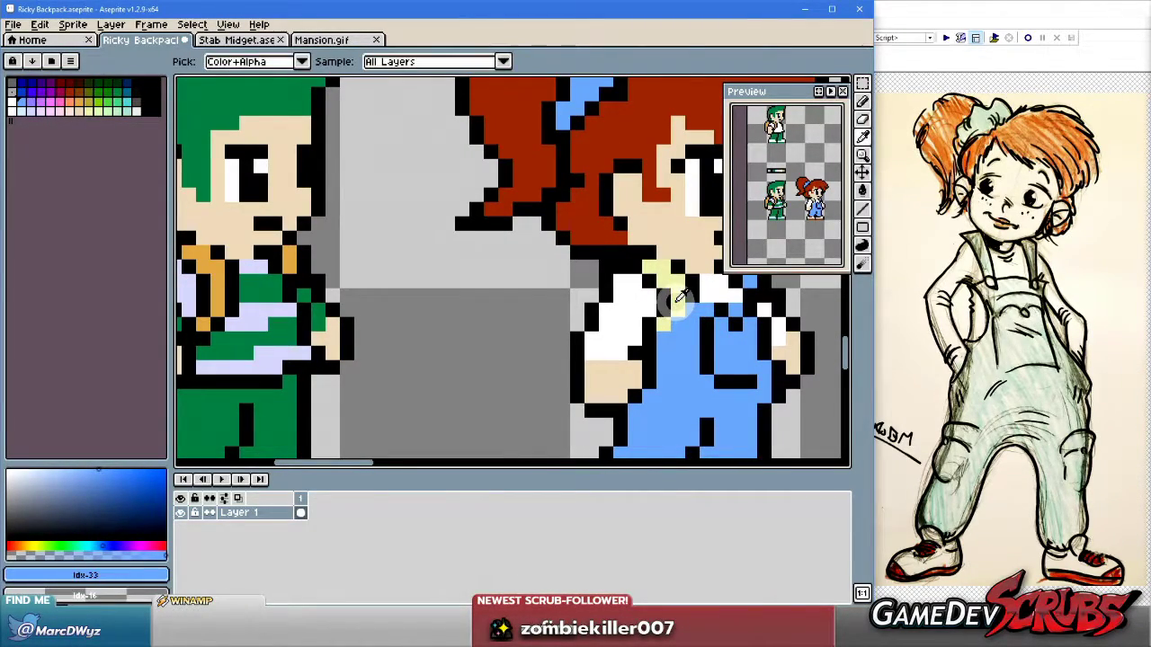
Paint a pale yellow backpack behind the girl's near arm and outline it in black.
{"action": "left_click", "coordinate": [672, 303], "text": "alt"}
{"action": "scroll", "coordinate": [600, 293], "scroll_direction": "down", "scroll_amount": 4}
{"action": "scroll", "coordinate": [526, 315], "scroll_direction": "up", "scroll_amount": 3}
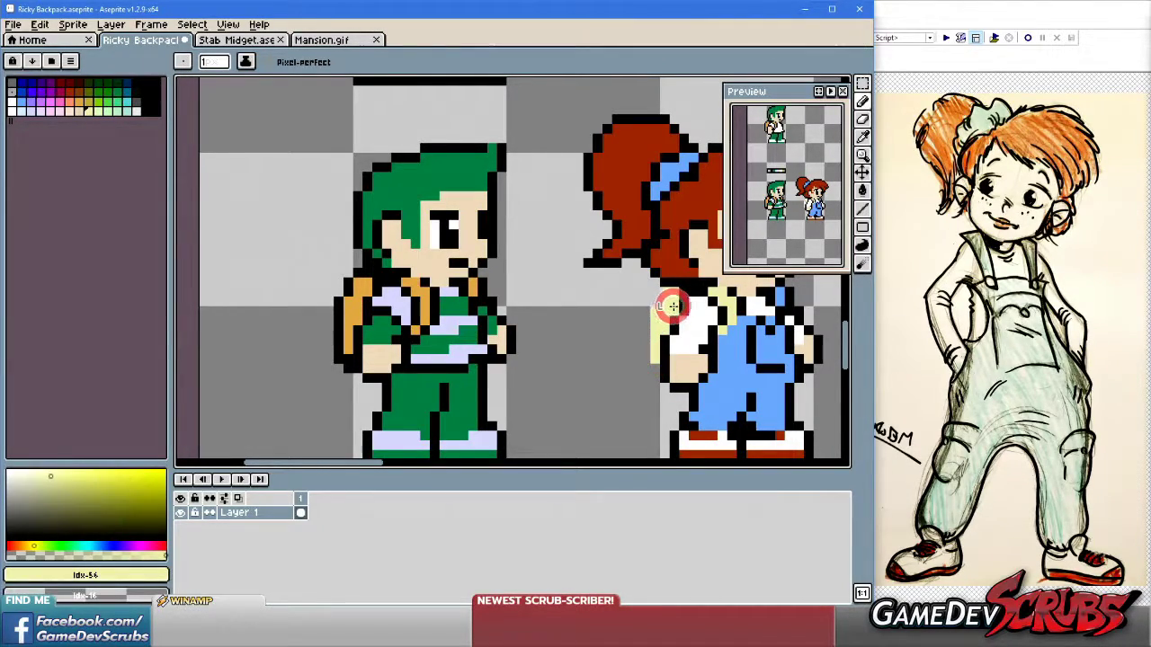
{"action": "left_click", "coordinate": [645, 304], "text": "alt"}
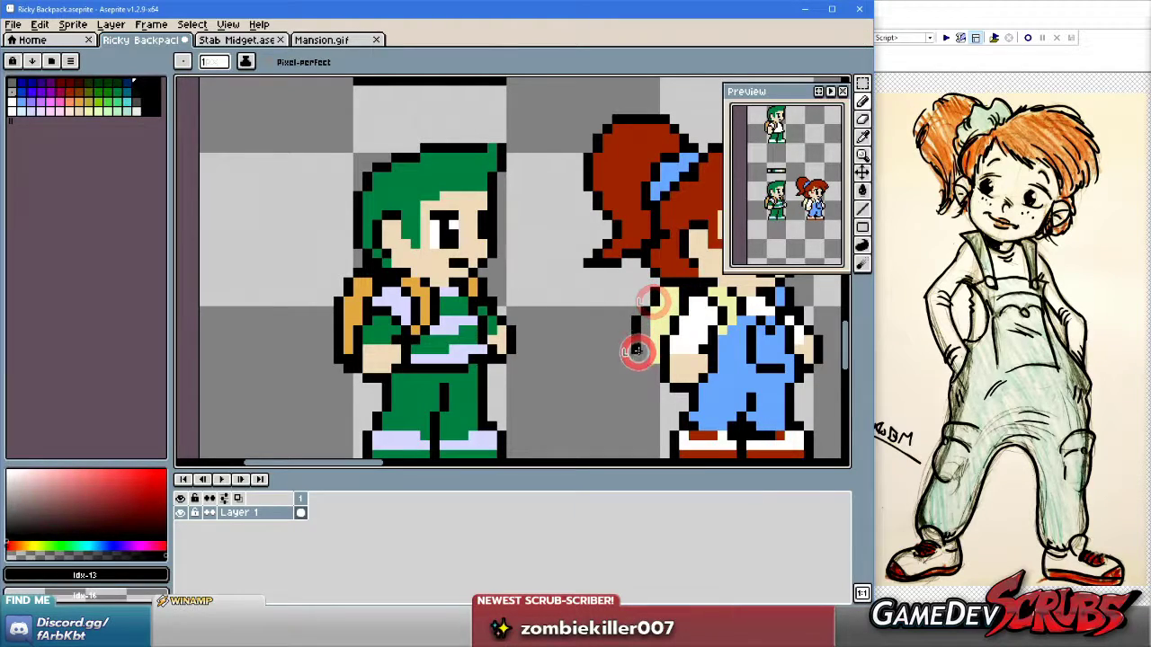
{"action": "key", "text": "ctrl+z"}
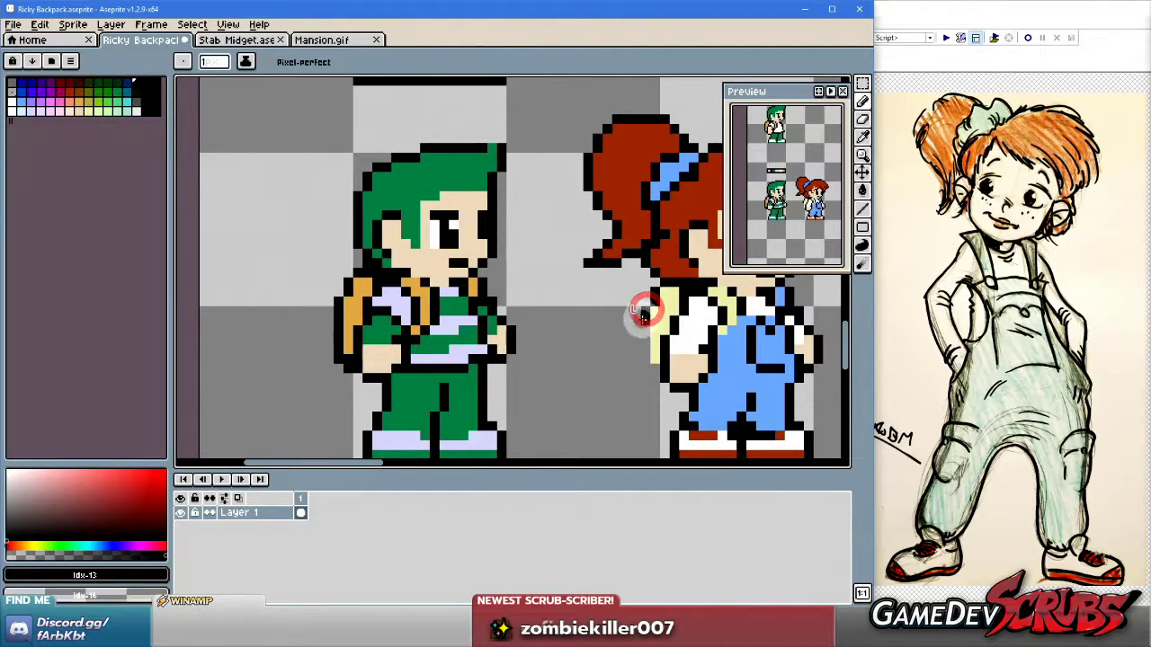
{"action": "left_click_drag", "start_coordinate": [636, 316], "coordinate": [632, 352]}
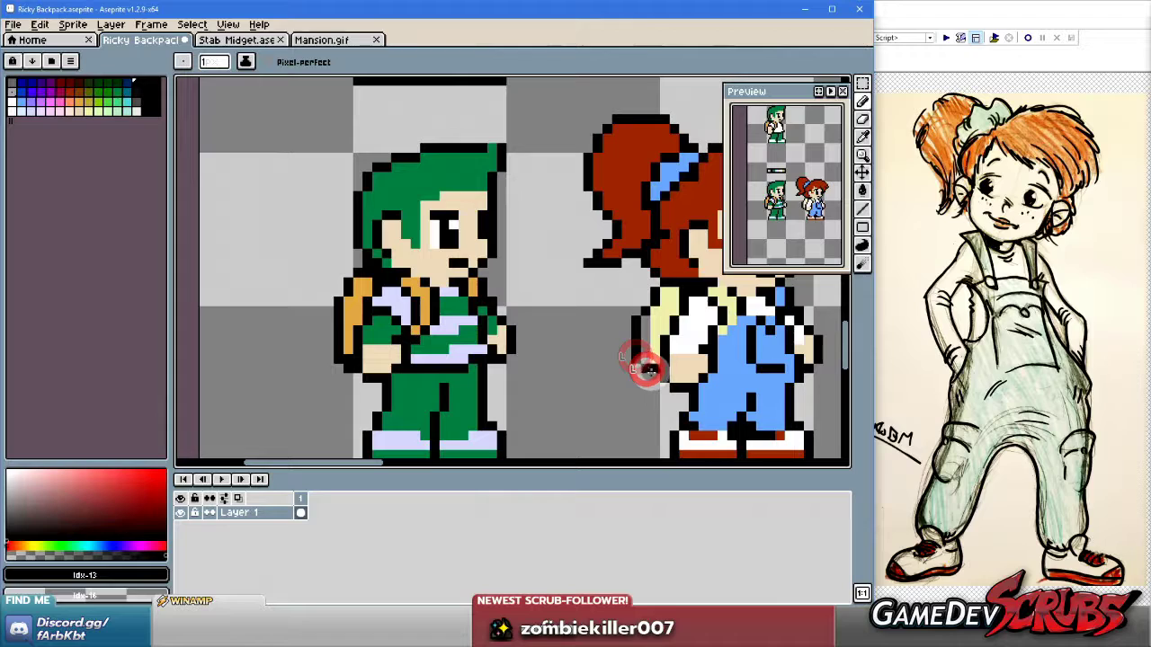
{"action": "left_click", "coordinate": [653, 361], "text": "alt"}
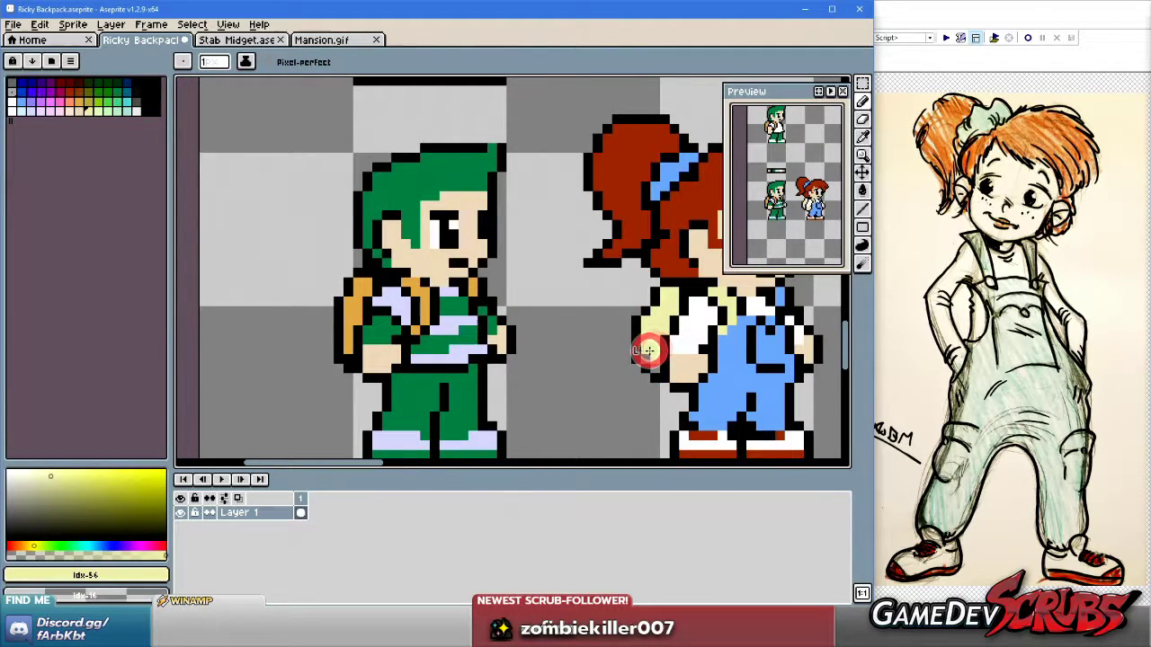
{"action": "scroll", "coordinate": [649, 355], "scroll_direction": "down", "scroll_amount": 1}
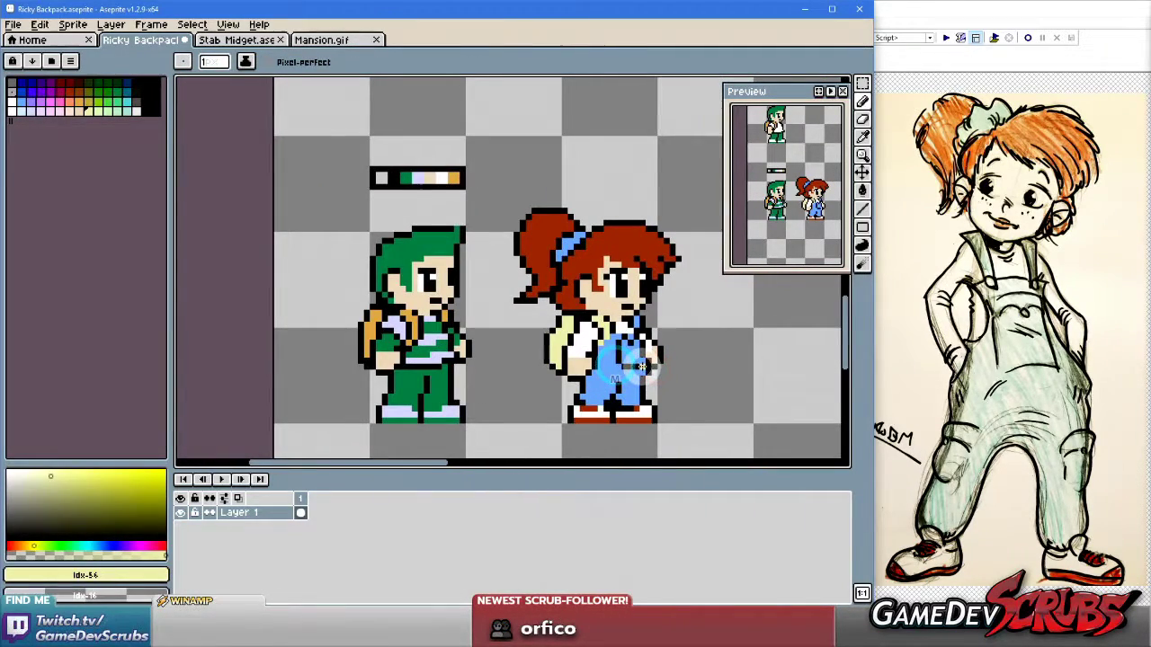
{"action": "scroll", "coordinate": [649, 364], "scroll_direction": "up", "scroll_amount": 2}
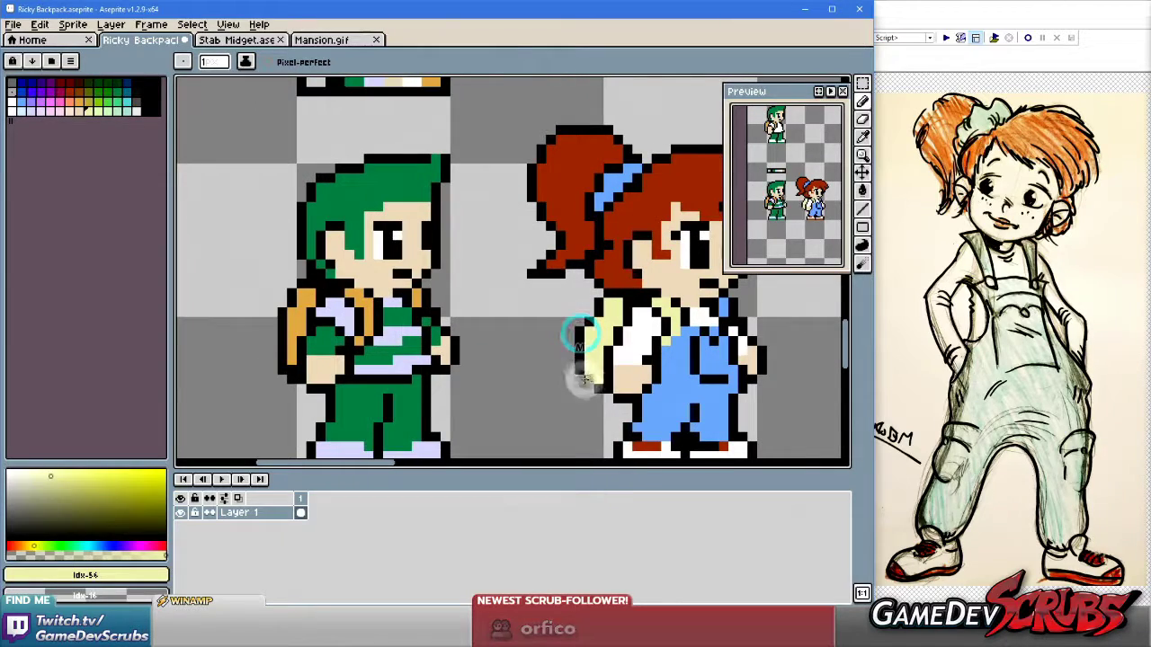
{"action": "scroll", "coordinate": [669, 367], "scroll_direction": "down", "scroll_amount": 2}
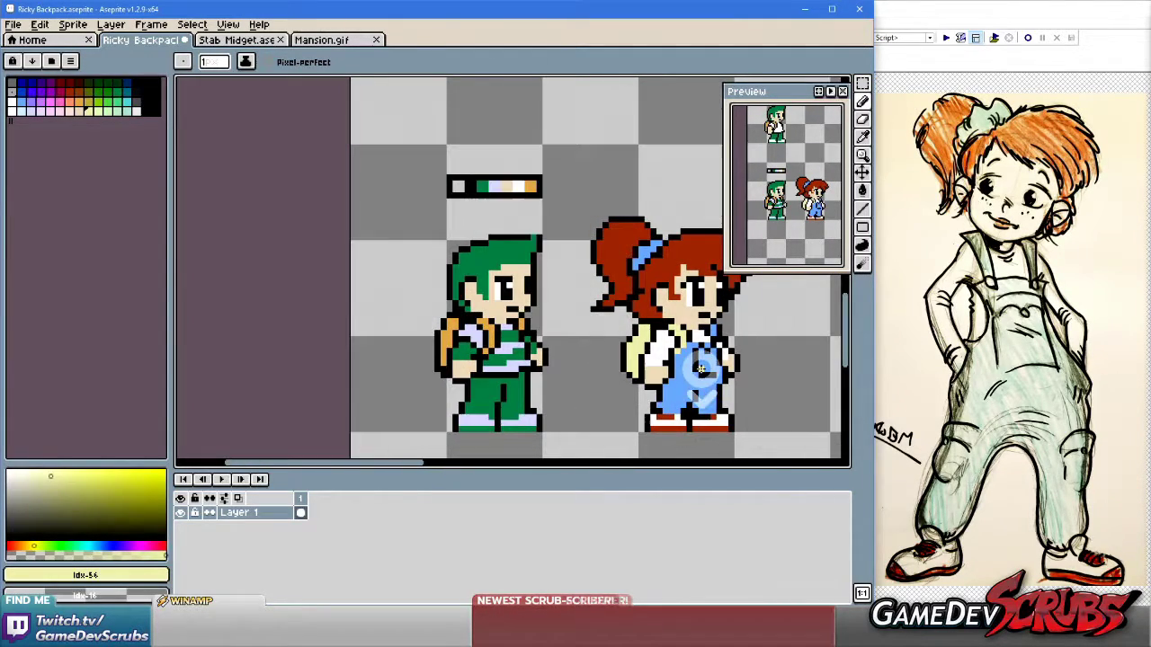
Try sketching a large rounded backpack with a top flap and buckle in black beside the girl.
{"action": "scroll", "coordinate": [575, 355], "scroll_direction": "up", "scroll_amount": 1}
{"action": "key", "text": "alt"}
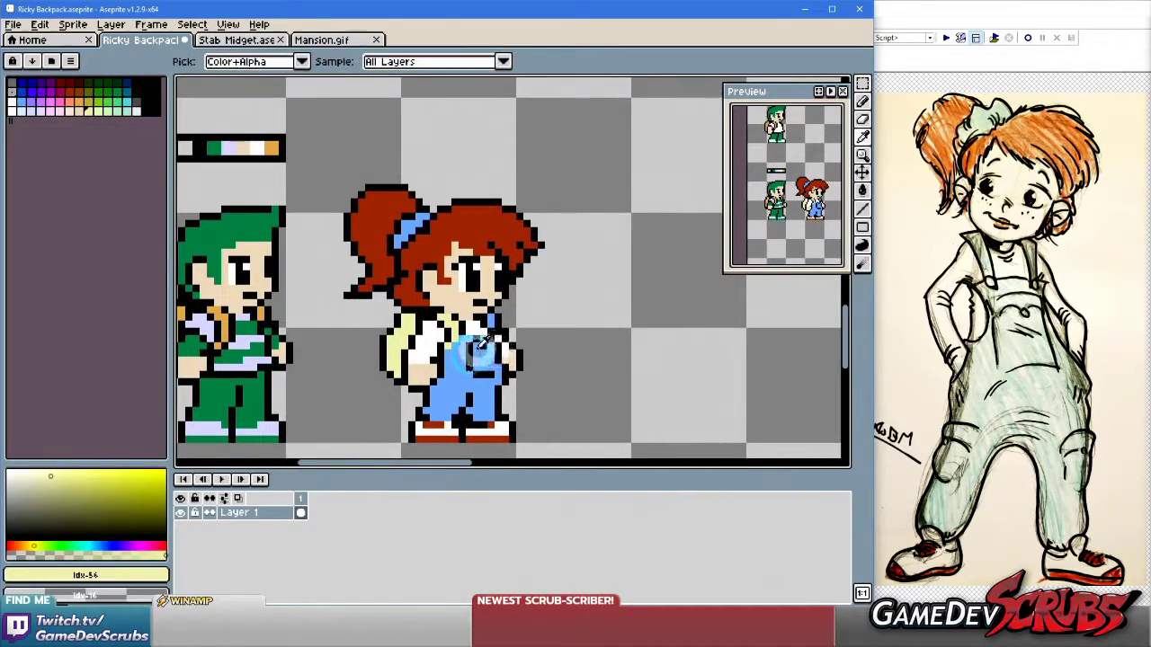
{"action": "left_click", "coordinate": [461, 332]}
{"action": "middle_click", "coordinate": [553, 339]}
{"action": "mouse_move", "coordinate": [517, 276]}
{"action": "left_mouse_down"}
{"action": "mouse_move", "coordinate": [610, 337]}
{"action": "mouse_move", "coordinate": [661, 301]}
{"action": "mouse_move", "coordinate": [619, 212]}
{"action": "left_mouse_up"}
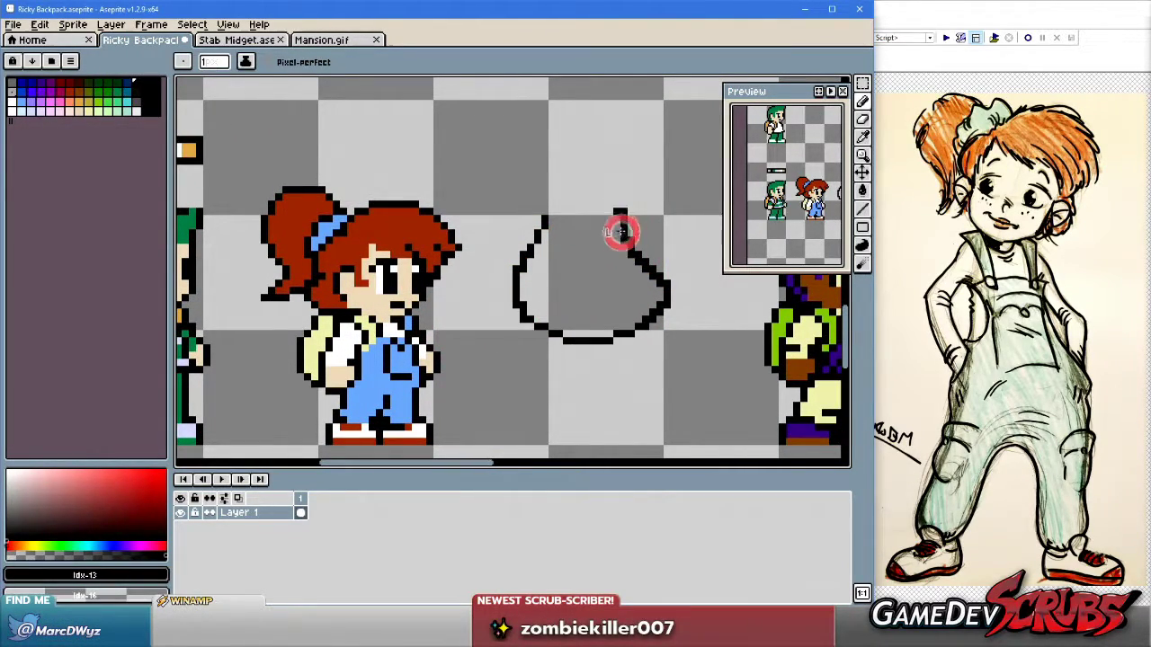
{"action": "mouse_move", "coordinate": [595, 274]}
{"action": "left_mouse_down"}
{"action": "mouse_move", "coordinate": [539, 237]}
{"action": "mouse_move", "coordinate": [583, 283]}
{"action": "mouse_move", "coordinate": [590, 267]}
{"action": "left_mouse_up"}
{"action": "key", "text": "ctrl+z"}
{"action": "left_click_drag", "start_coordinate": [547, 224], "coordinate": [599, 205]}
Try sketching a boxy backpack with a front pocket beside the purple-haired character, and undo both backpack sketches.
{"action": "scroll", "coordinate": [602, 234], "scroll_direction": "down", "scroll_amount": 2}
{"action": "left_click_drag", "start_coordinate": [568, 338], "coordinate": [427, 315]}
{"action": "left_click_drag", "start_coordinate": [519, 302], "coordinate": [543, 228]}
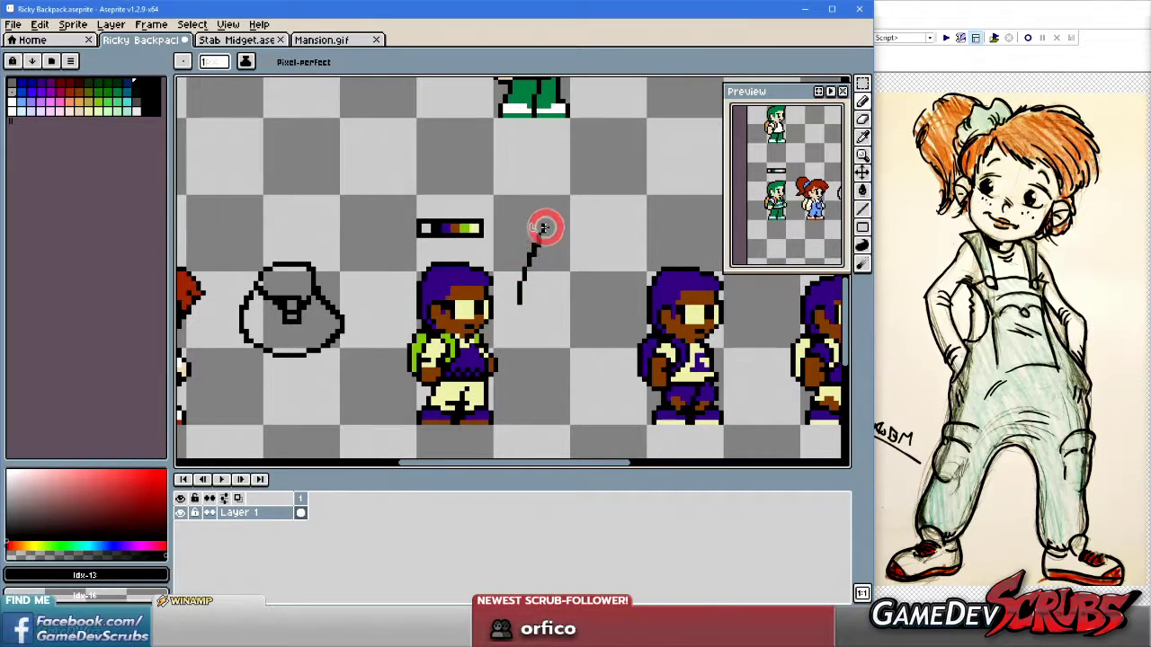
{"action": "left_click_drag", "start_coordinate": [620, 307], "coordinate": [523, 306]}
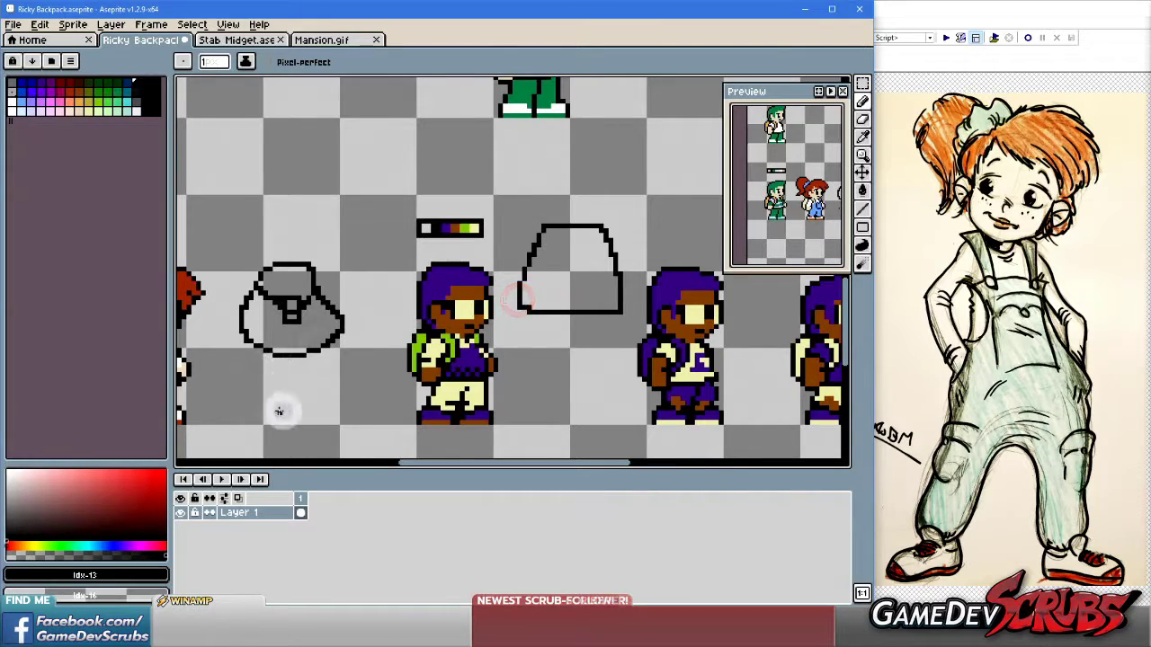
{"action": "left_click_drag", "start_coordinate": [269, 405], "coordinate": [470, 387]}
{"action": "left_click_drag", "start_coordinate": [205, 387], "coordinate": [252, 355]}
{"action": "mouse_move", "coordinate": [540, 261]}
{"action": "left_mouse_down"}
{"action": "mouse_move", "coordinate": [536, 225]}
{"action": "mouse_move", "coordinate": [588, 236]}
{"action": "mouse_move", "coordinate": [603, 267]}
{"action": "left_mouse_up"}
{"action": "key", "text": "ctrl+z"}
{"action": "key", "text": "ctrl+z"}
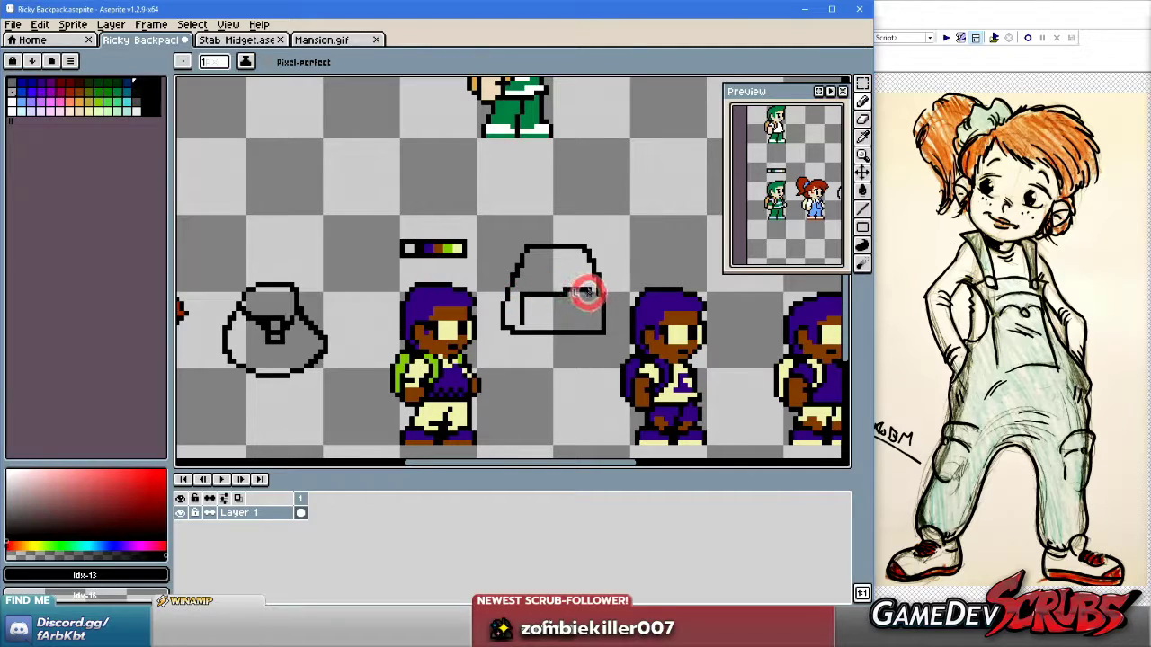
{"action": "mouse_move", "coordinate": [572, 327]}
{"action": "left_mouse_down"}
{"action": "mouse_move", "coordinate": [549, 305]}
{"action": "mouse_move", "coordinate": [673, 321]}
{"action": "left_mouse_up"}
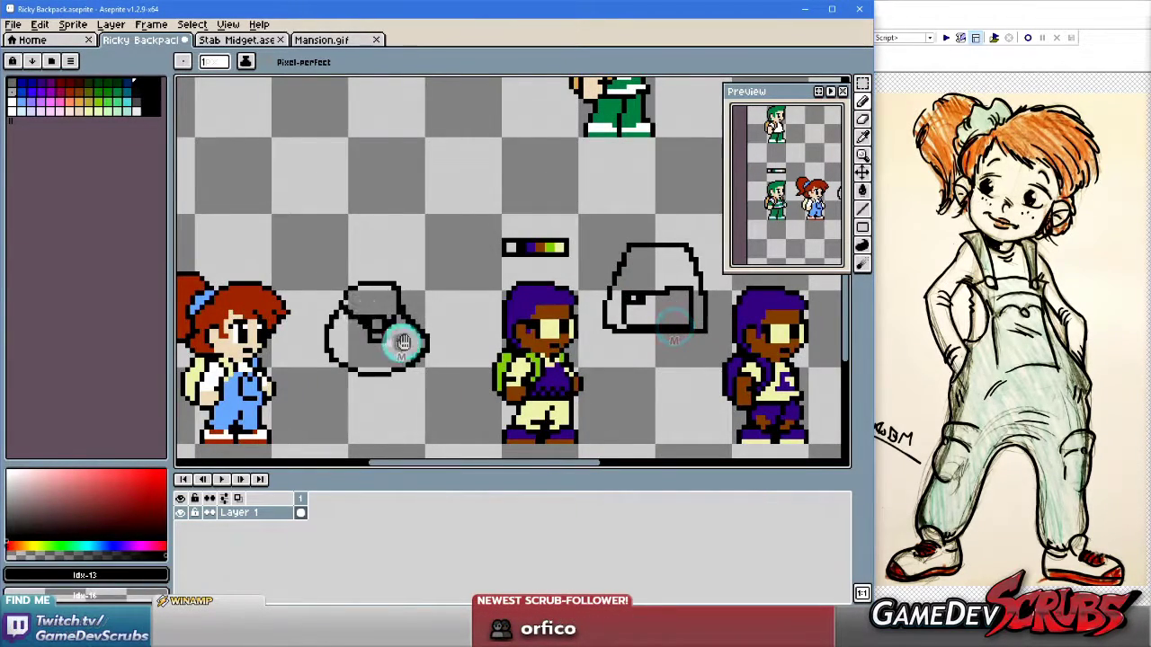
{"action": "mouse_move", "coordinate": [378, 328]}
{"action": "left_mouse_down"}
{"action": "mouse_move", "coordinate": [661, 328]}
{"action": "mouse_move", "coordinate": [511, 315]}
{"action": "left_mouse_up"}
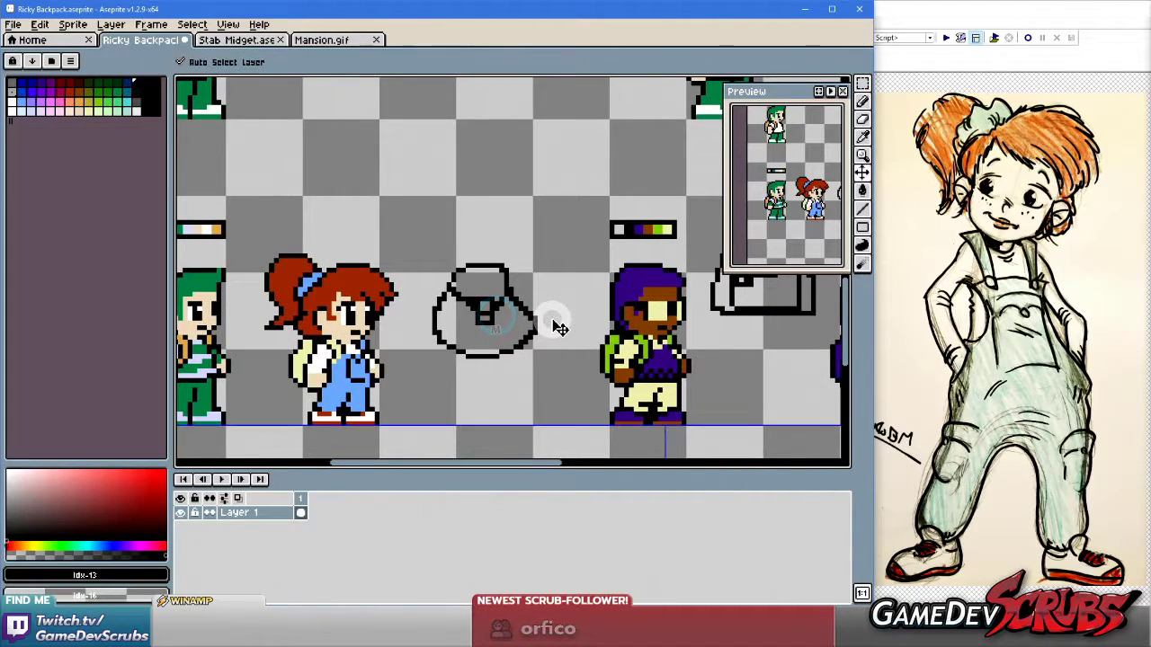
{"action": "key", "text": "ctrl+z"}
{"action": "key", "text": "ctrl+z"}
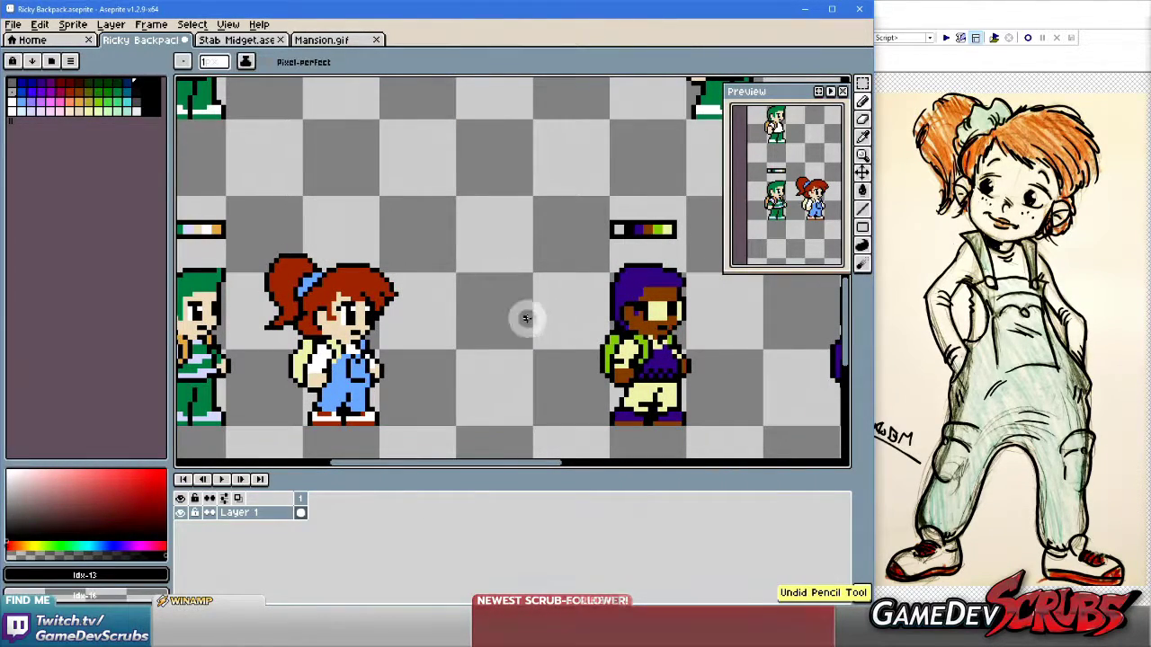
Save the edited sprite sheet.
{"action": "left_click_drag", "start_coordinate": [531, 315], "coordinate": [612, 317]}
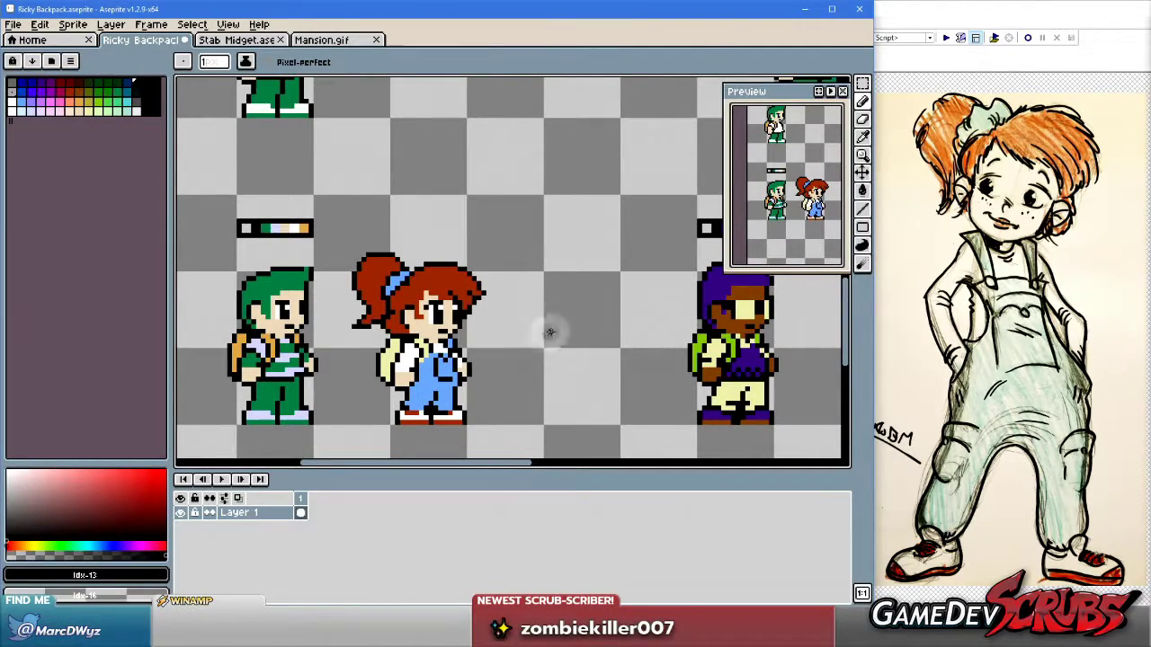
{"action": "left_click_drag", "start_coordinate": [539, 335], "coordinate": [550, 329]}
{"action": "key", "text": "v"}
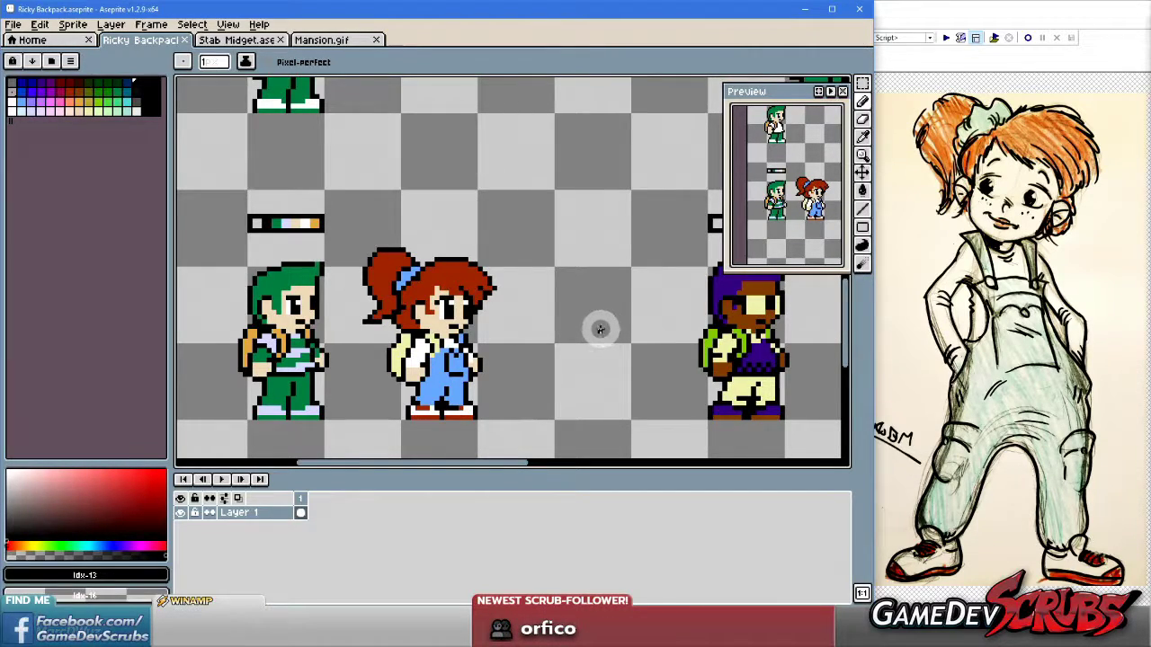
Recolour the girl's blue far strap with the backpack's pale yellow.
{"action": "scroll", "coordinate": [566, 317], "scroll_direction": "up", "scroll_amount": 1}
{"action": "scroll", "coordinate": [552, 320], "scroll_direction": "down", "scroll_amount": 1}
{"action": "scroll", "coordinate": [585, 321], "scroll_direction": "up", "scroll_amount": 2}
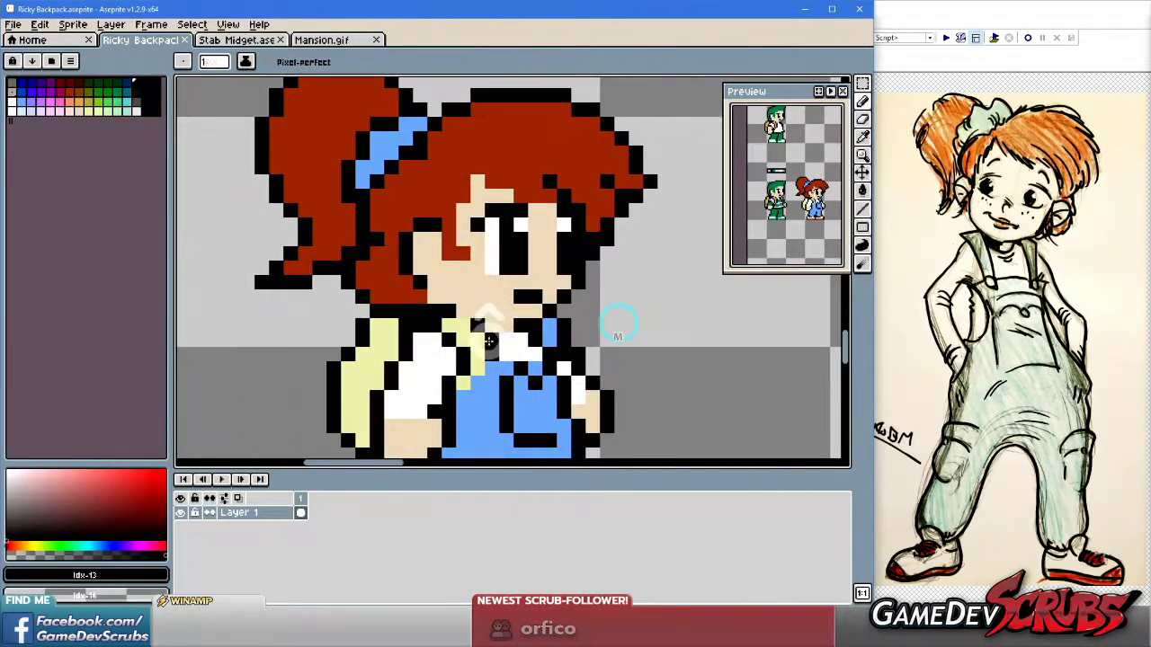
{"action": "left_click", "coordinate": [478, 346], "text": "alt"}
{"action": "scroll", "coordinate": [547, 335], "scroll_direction": "down", "scroll_amount": 3}
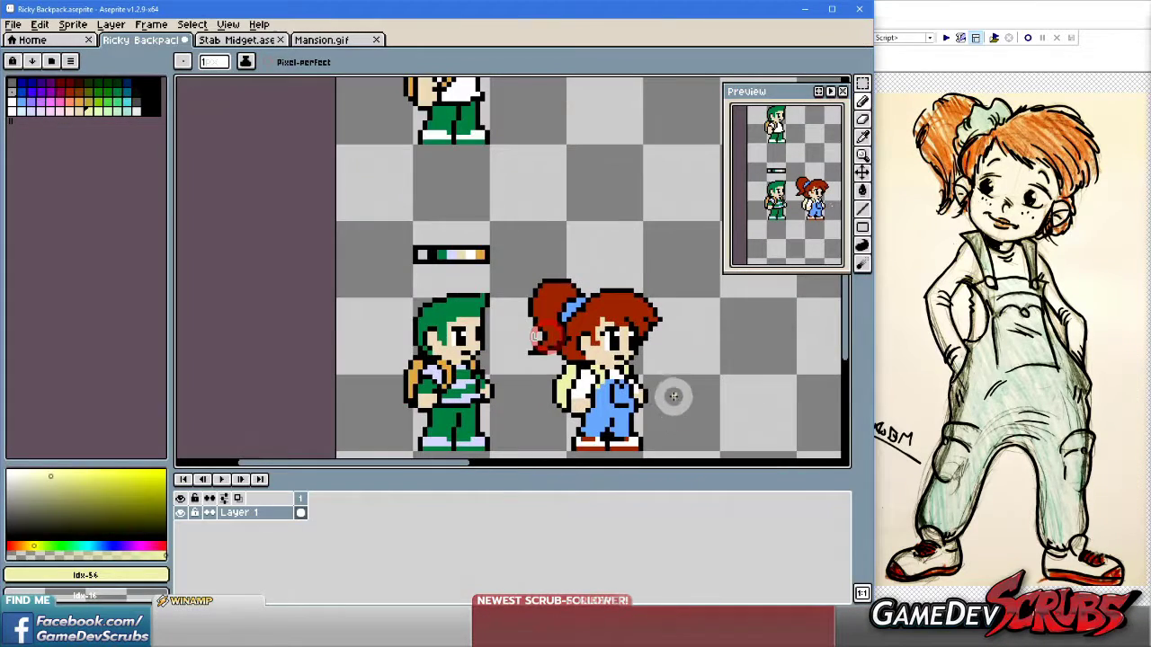
{"action": "scroll", "coordinate": [589, 351], "scroll_direction": "up", "scroll_amount": 1}
{"action": "scroll", "coordinate": [547, 360], "scroll_direction": "up", "scroll_amount": 1}
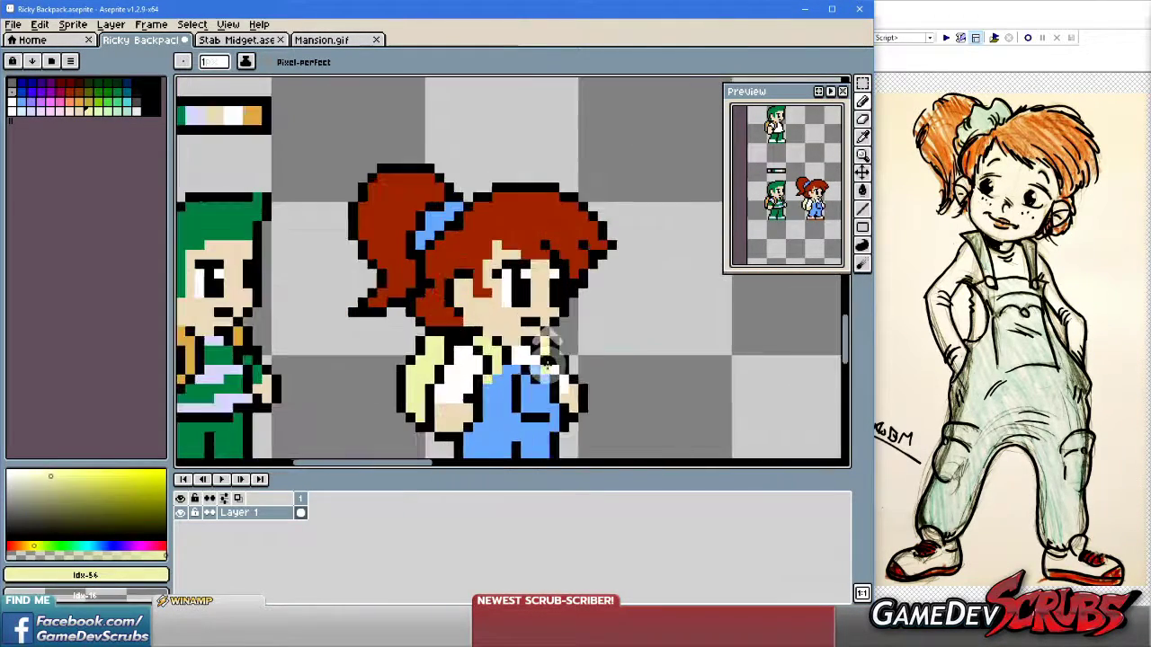
{"action": "scroll", "coordinate": [624, 388], "scroll_direction": "up", "scroll_amount": 2}
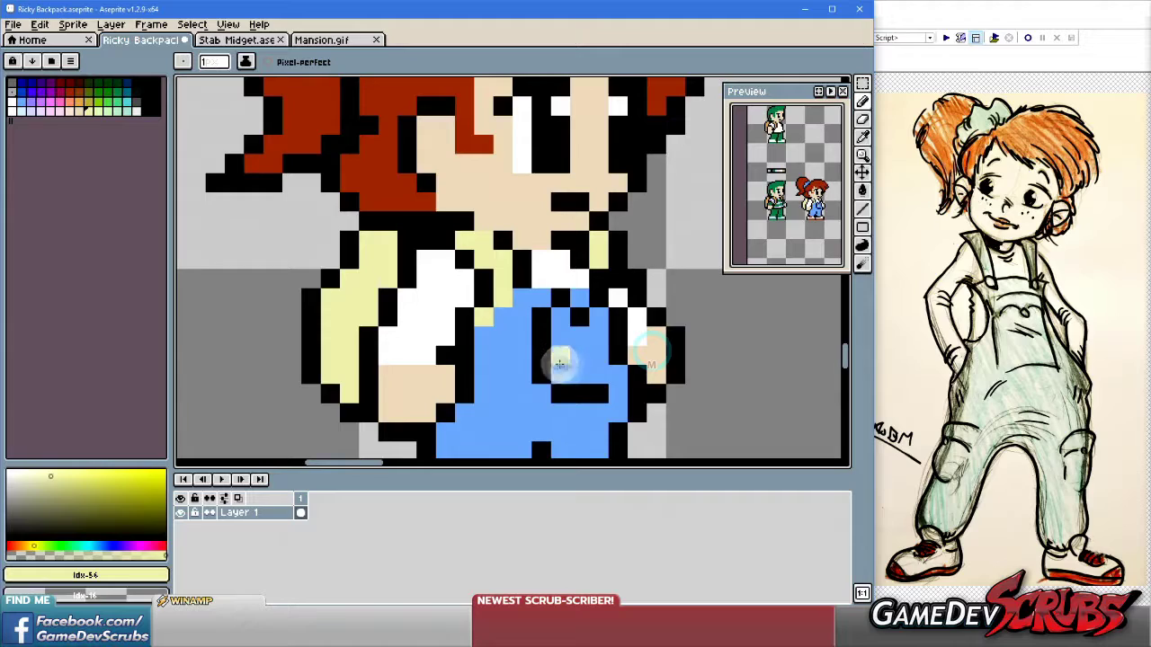
Paint over the black pixels at the top and far side of the girl's bib pocket with the overalls' blue.
{"action": "scroll", "coordinate": [549, 372], "scroll_direction": "down", "scroll_amount": 1}
{"action": "left_click", "coordinate": [547, 355], "text": "alt"}
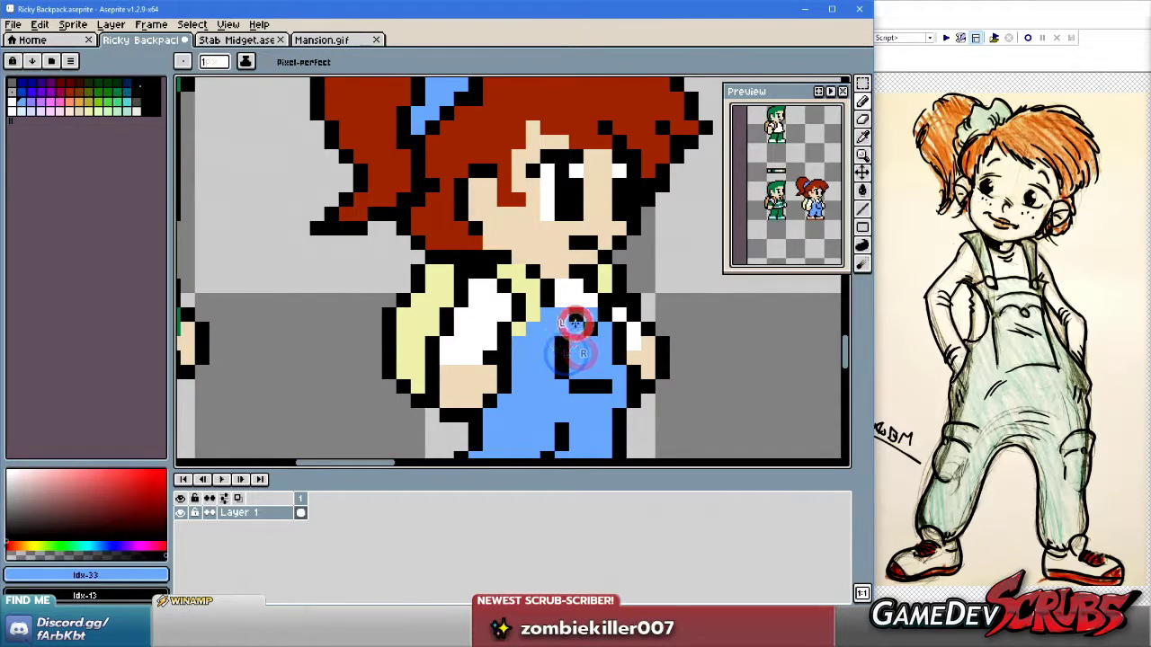
{"action": "left_click", "coordinate": [549, 368]}
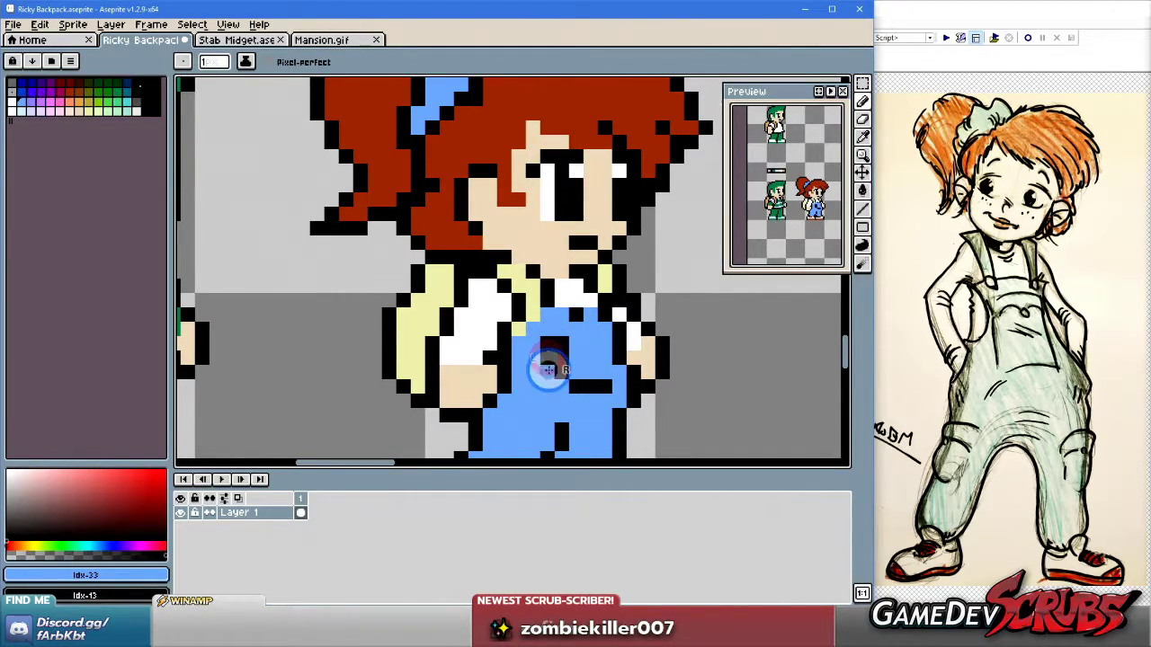
{"action": "scroll", "coordinate": [665, 363], "scroll_direction": "down", "scroll_amount": 1}
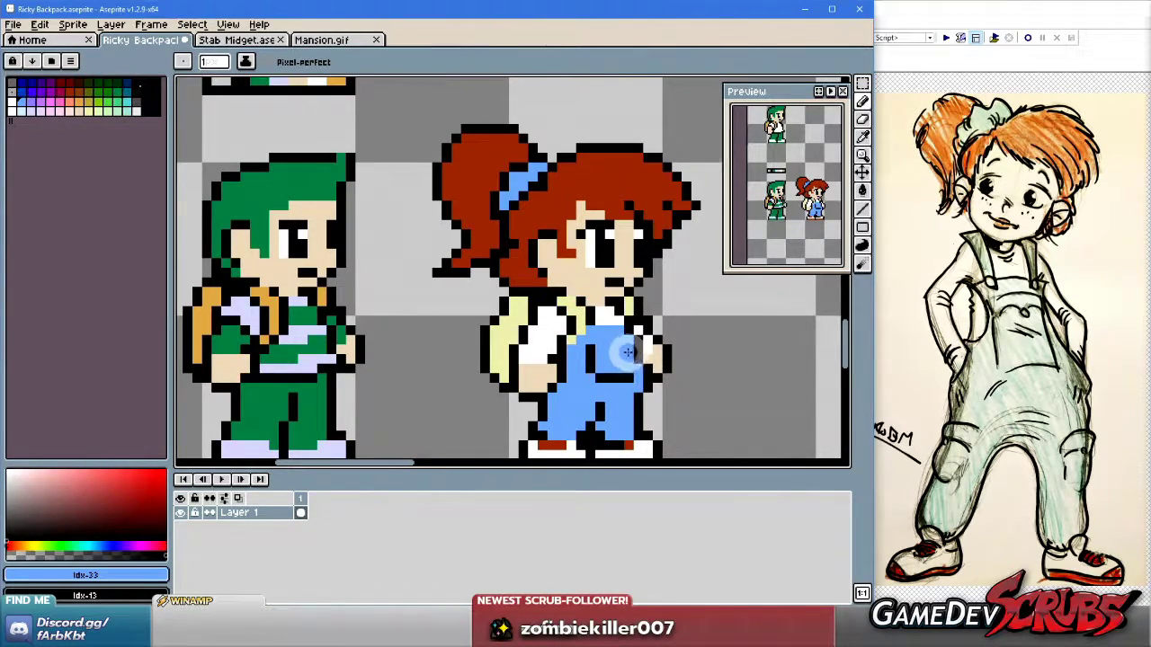
{"action": "scroll", "coordinate": [626, 353], "scroll_direction": "up", "scroll_amount": 1}
{"action": "left_click", "coordinate": [636, 364]}
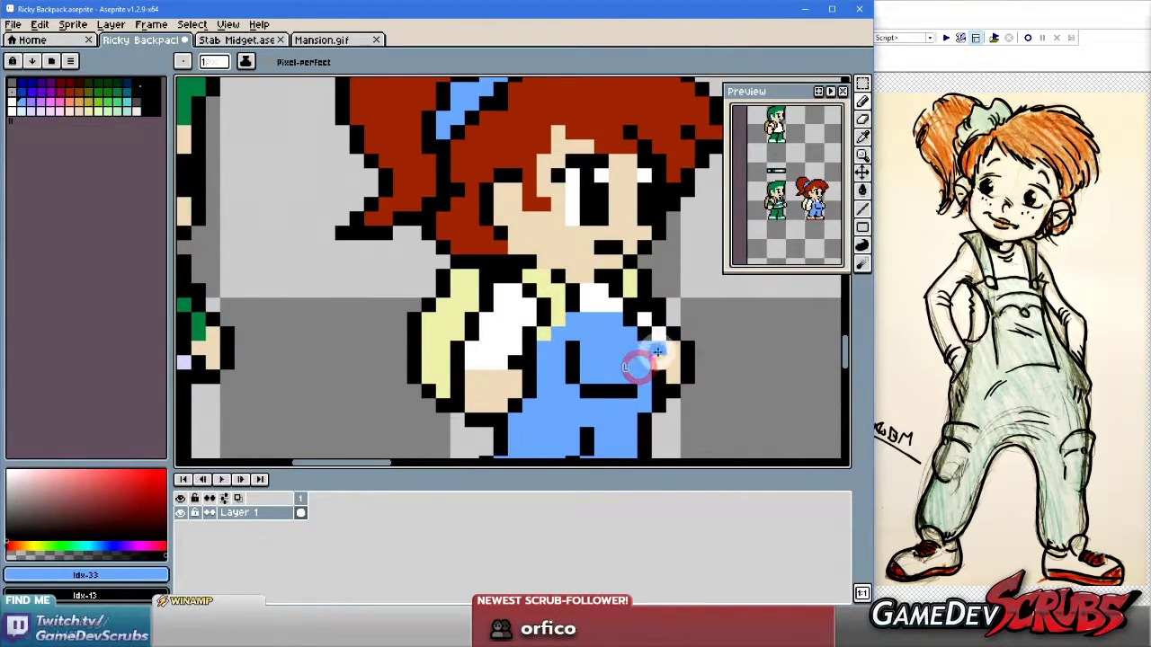
{"action": "scroll", "coordinate": [676, 420], "scroll_direction": "down", "scroll_amount": 2}
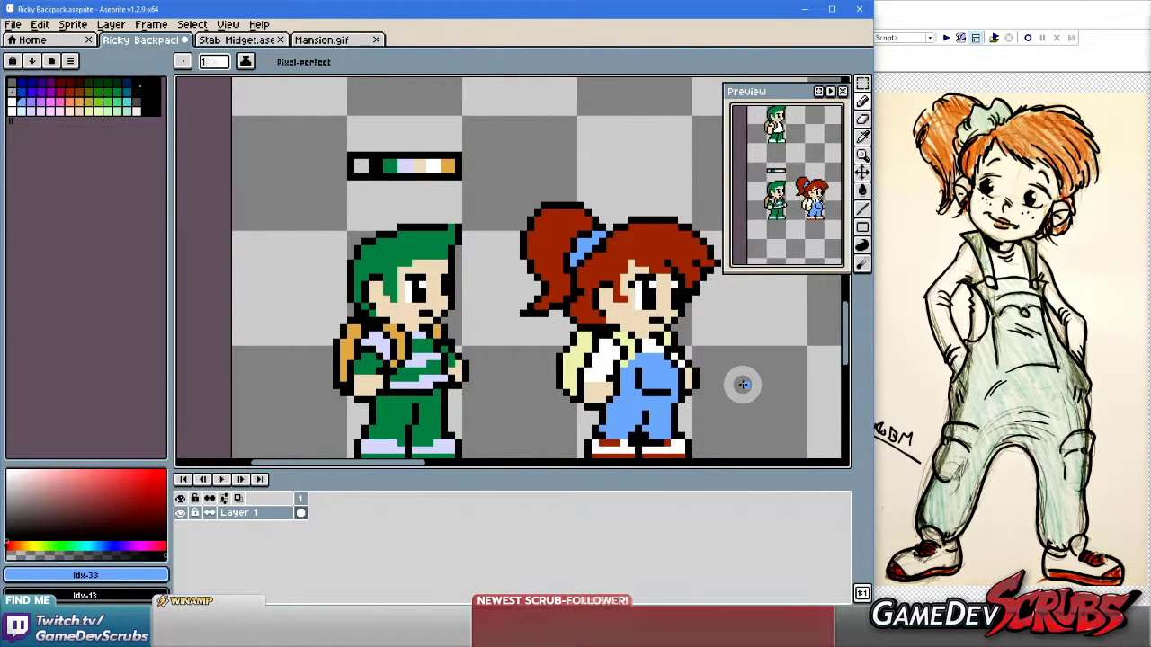
Try extending the bib pocket's bottom line in black to meet the far arm, and undo it.
{"action": "key", "text": "z"}
{"action": "left_click", "coordinate": [701, 376]}
{"action": "left_click", "coordinate": [670, 363]}
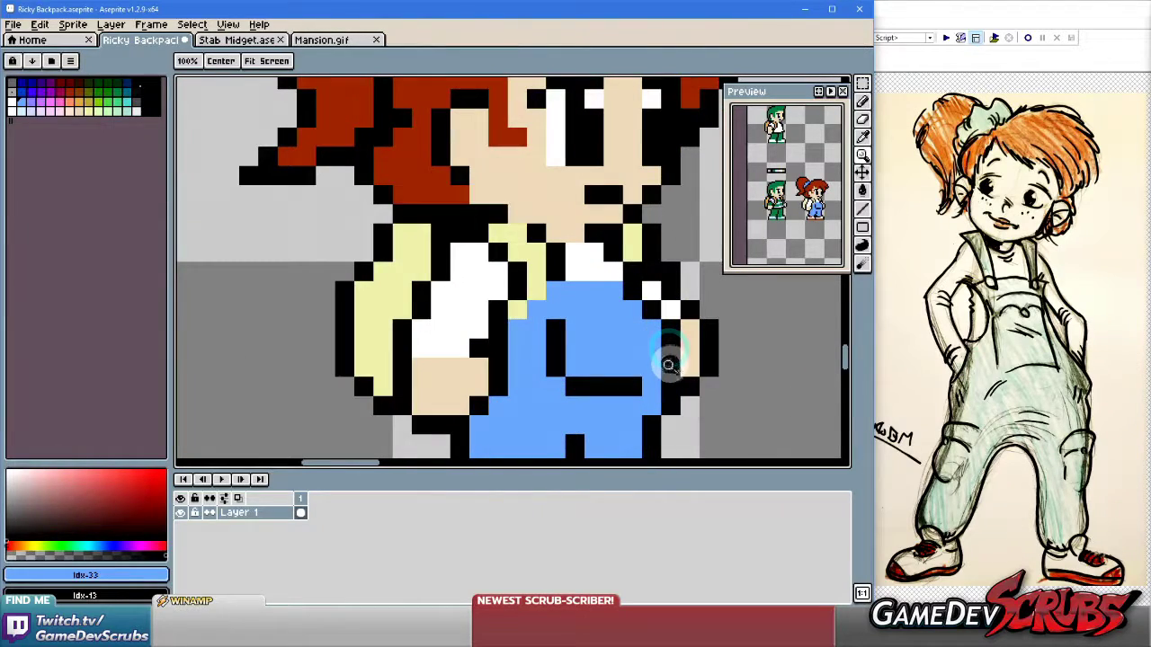
{"action": "key", "text": "b"}
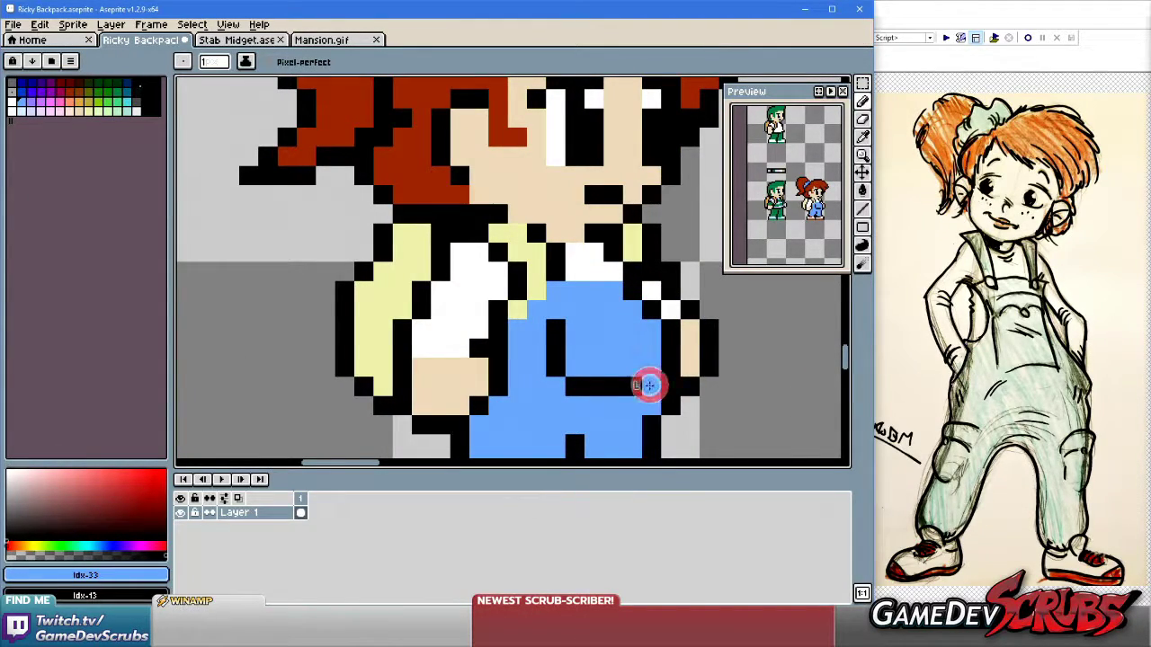
{"action": "key", "text": "i"}
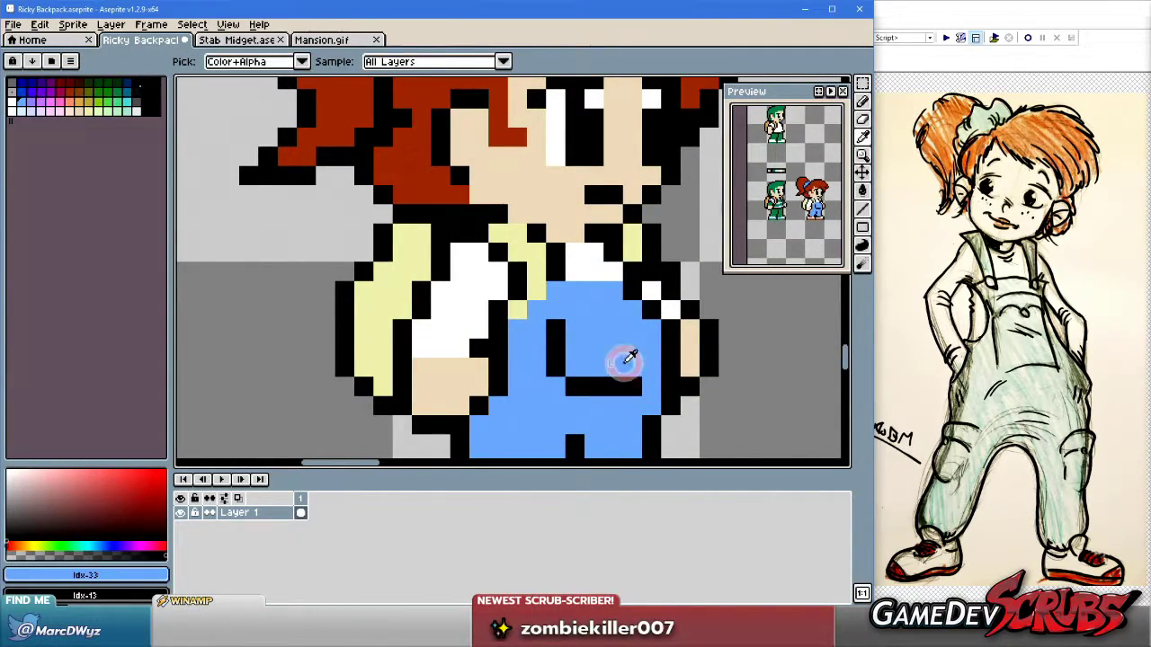
{"action": "key", "text": "v"}
{"action": "scroll", "coordinate": [624, 388], "scroll_direction": "down", "scroll_amount": 3}
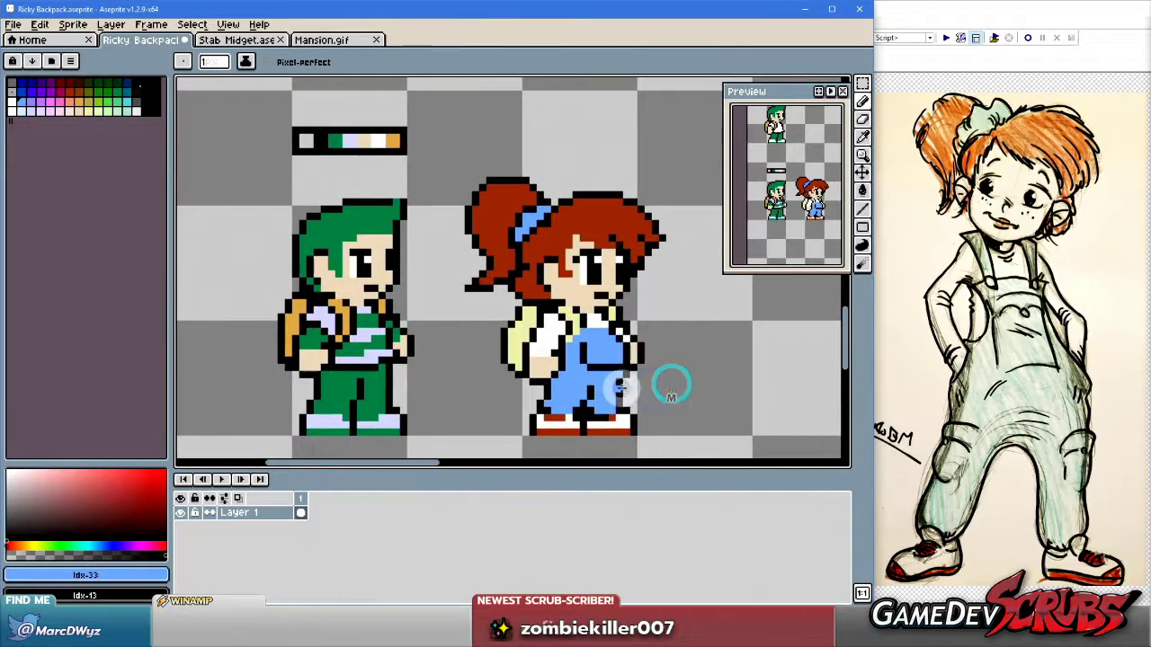
{"action": "key", "text": "b"}
{"action": "scroll", "coordinate": [651, 377], "scroll_direction": "up", "scroll_amount": 2}
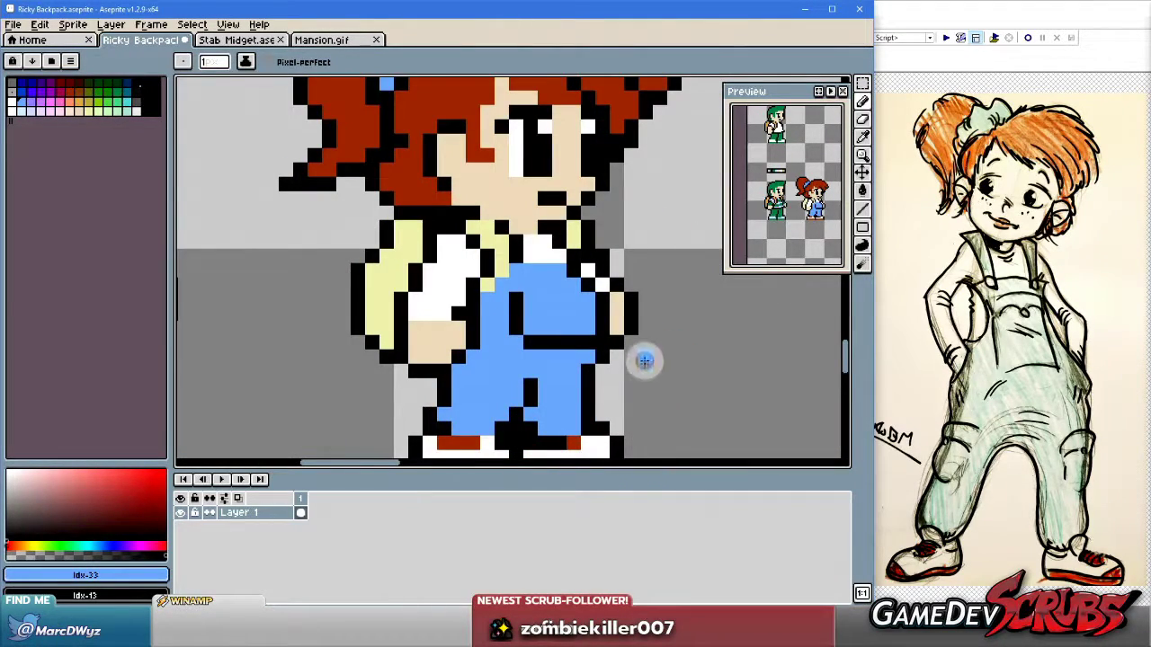
{"action": "left_click_drag", "start_coordinate": [644, 360], "coordinate": [752, 357]}
{"action": "key", "text": "v"}
{"action": "key", "text": "ctrl+z"}
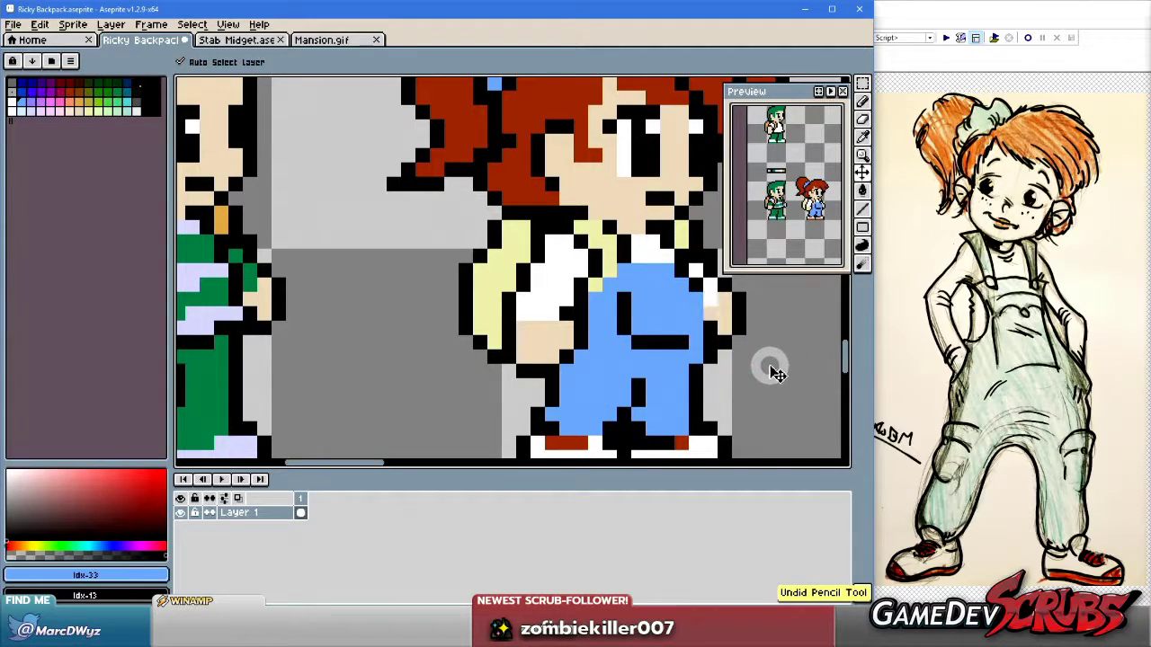
Touch up the black outline between the bib and the far arm, and step the pocket's lower near corner diagonally.
{"action": "key", "text": "b"}
{"action": "left_click", "coordinate": [691, 314], "text": "alt"}
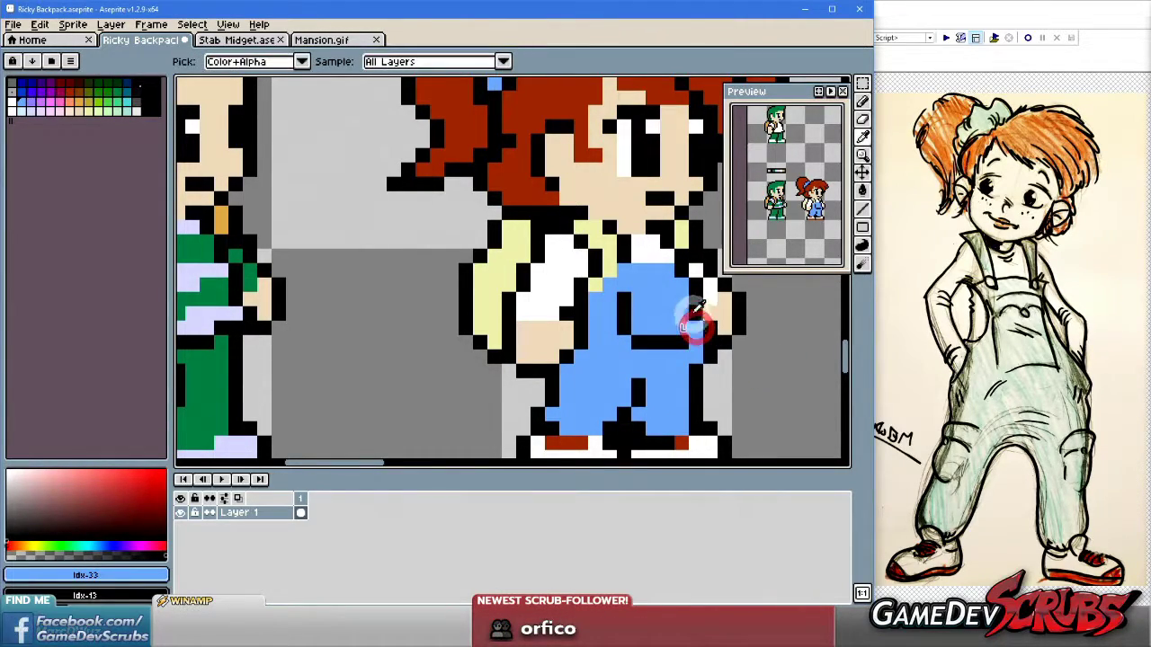
{"action": "left_click", "coordinate": [701, 307], "text": "alt"}
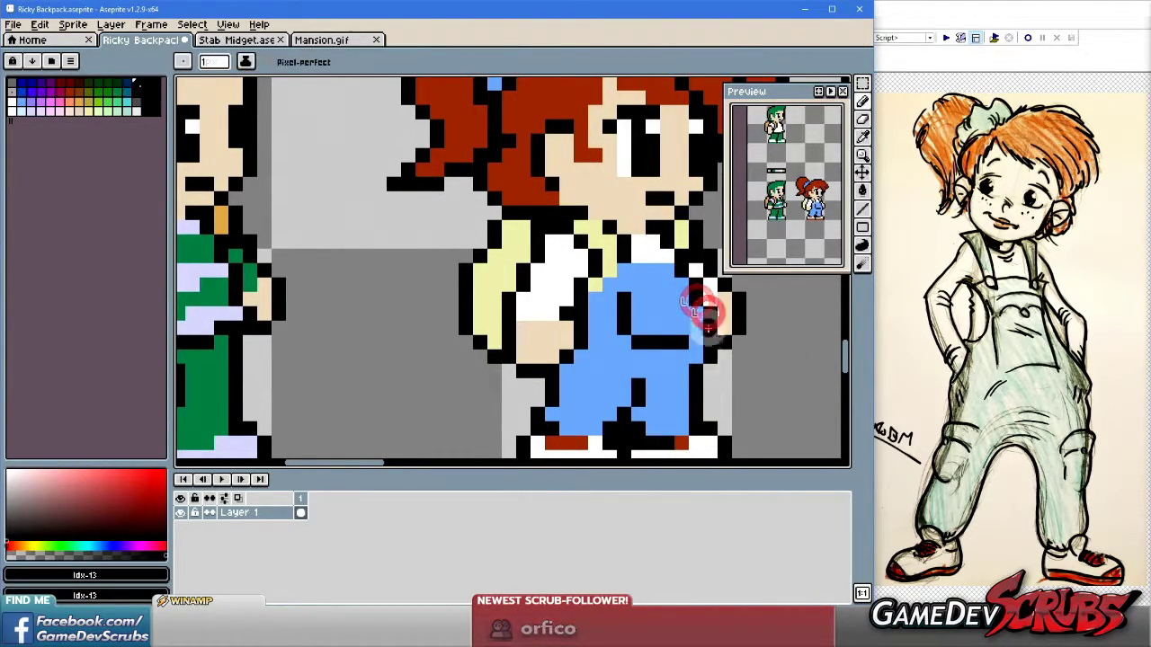
{"action": "left_click", "coordinate": [674, 338], "text": "alt"}
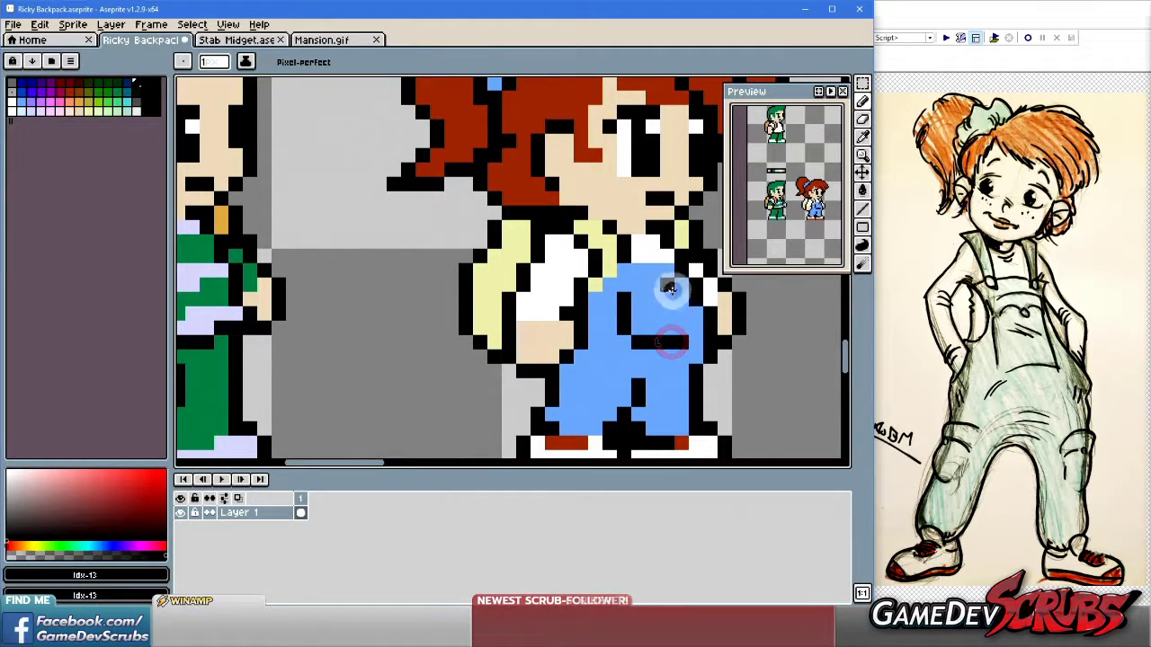
{"action": "left_click", "coordinate": [640, 329]}
{"action": "left_click", "coordinate": [620, 340], "text": "alt"}
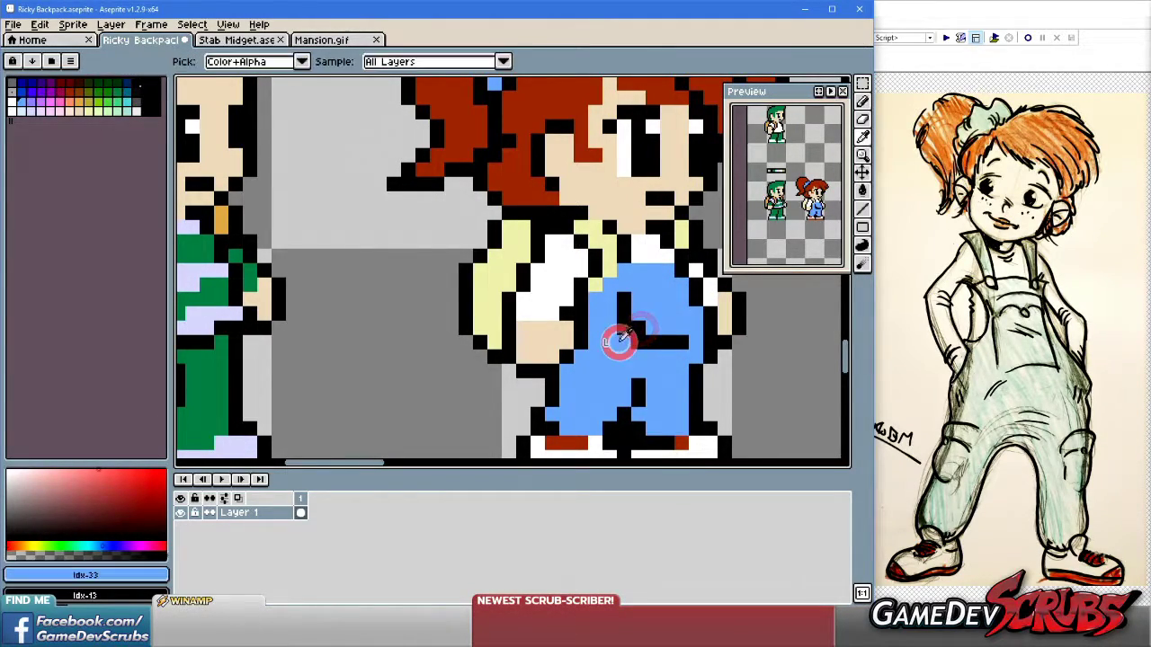
{"action": "scroll", "coordinate": [746, 397], "scroll_direction": "down", "scroll_amount": 2}
{"action": "scroll", "coordinate": [725, 395], "scroll_direction": "right", "scroll_amount": 1}
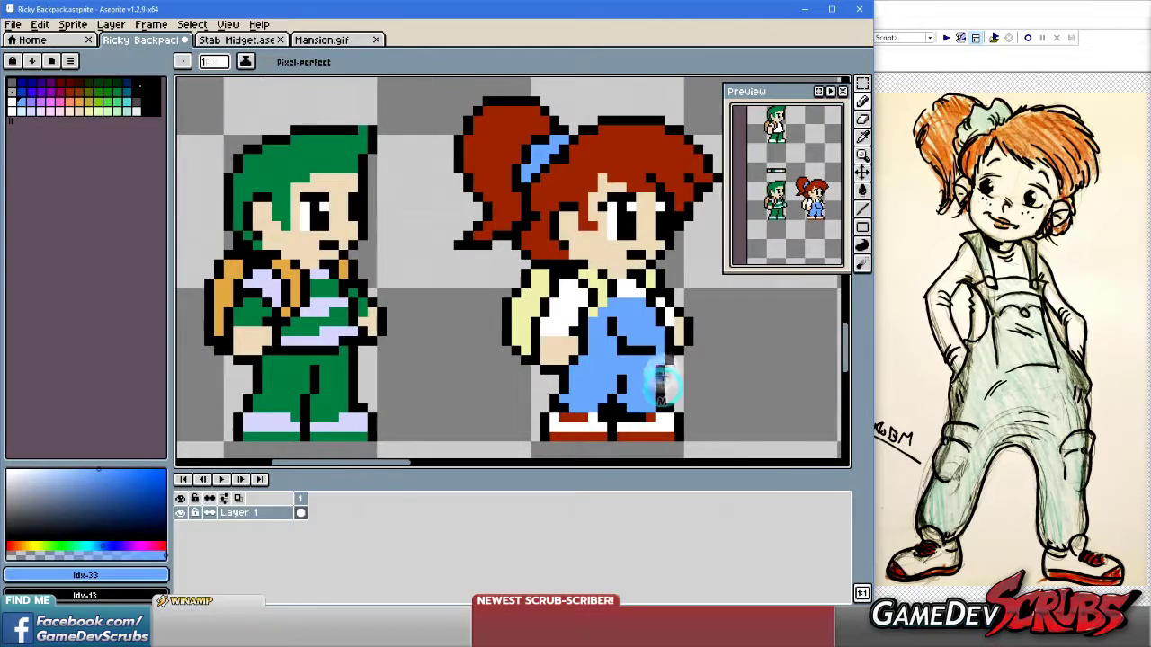
Try drawing a black line across the top of the bib pocket, and undo it.
{"action": "scroll", "coordinate": [663, 329], "scroll_direction": "up", "scroll_amount": 2}
{"action": "left_click", "coordinate": [595, 316], "text": "alt"}
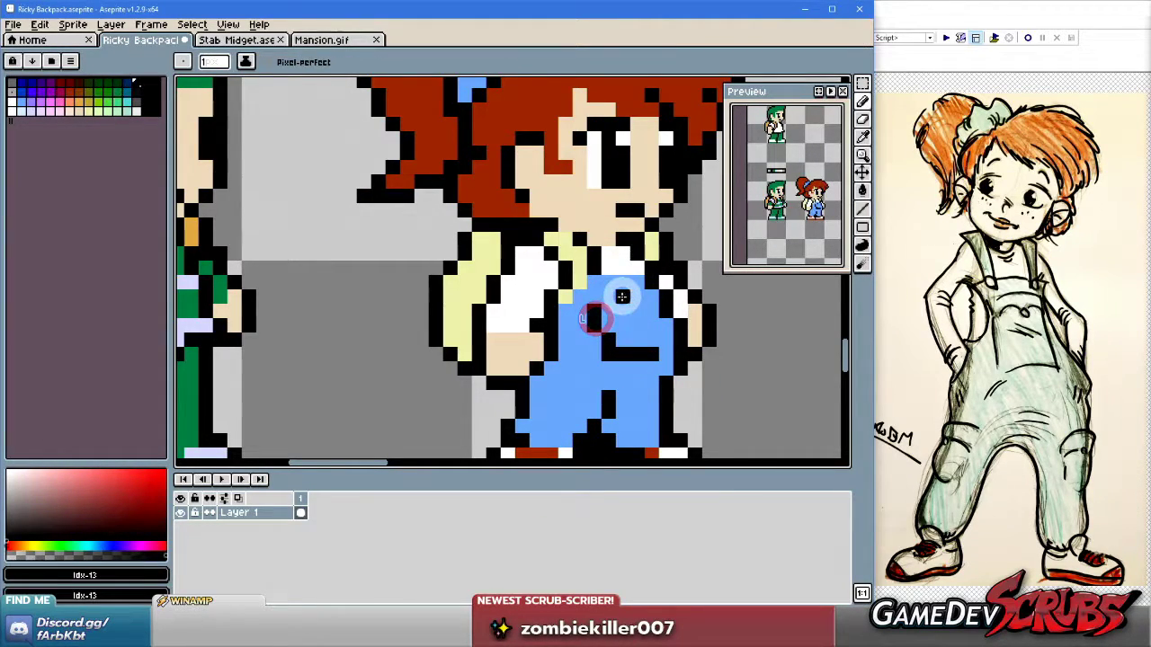
{"action": "left_click", "coordinate": [621, 297]}
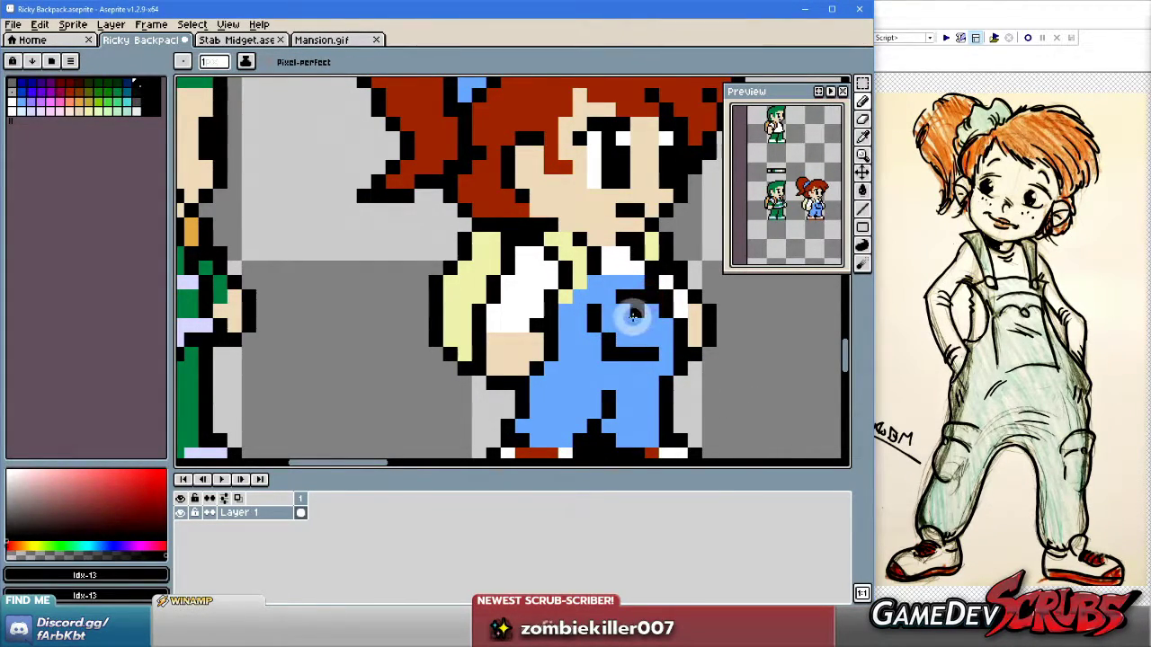
{"action": "scroll", "coordinate": [727, 393], "scroll_direction": "down", "scroll_amount": 2}
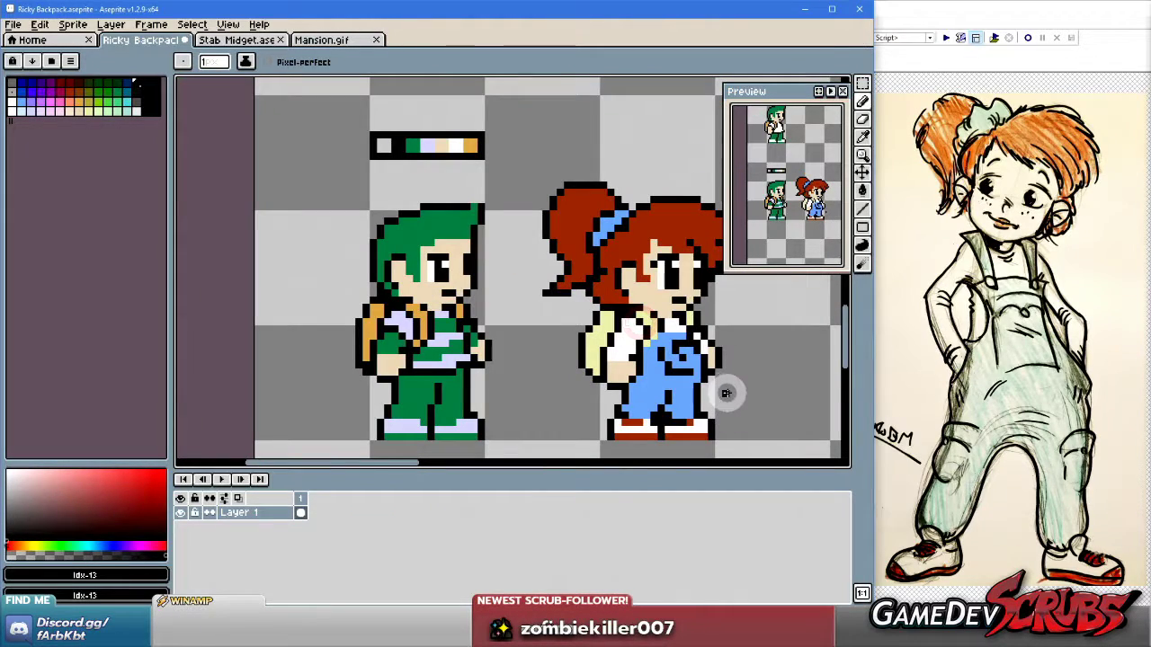
{"action": "scroll", "coordinate": [737, 399], "scroll_direction": "up", "scroll_amount": 2}
{"action": "key", "text": "ctrl+z"}
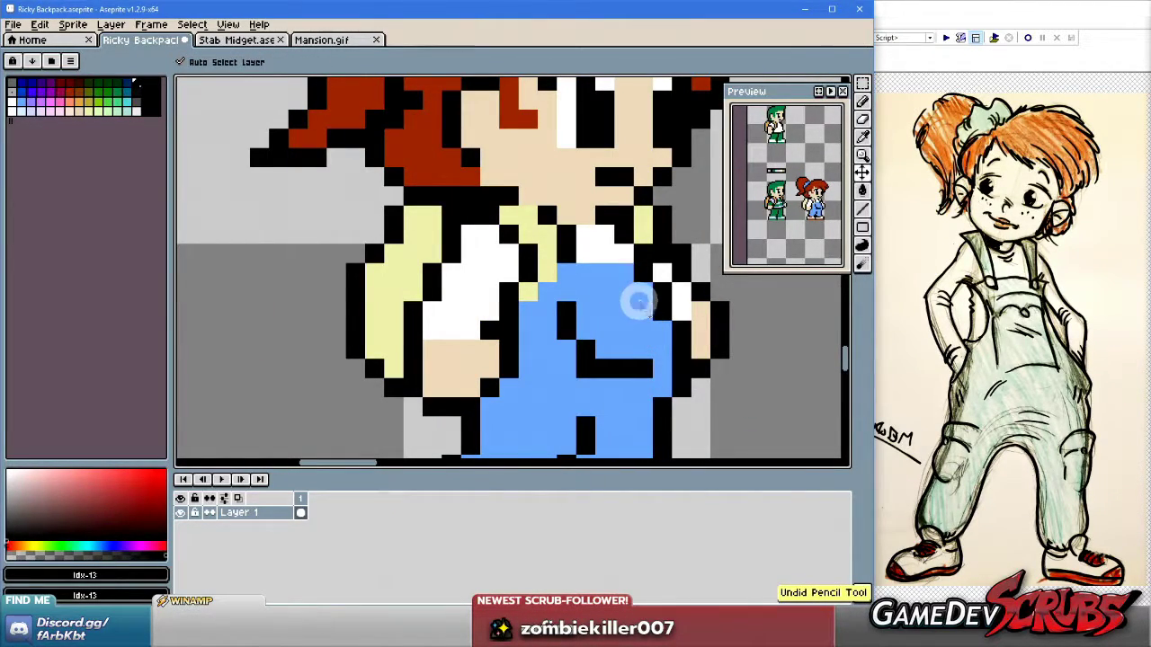
Dot single black pixels along the top of the bib pocket and undo the last one.
{"action": "left_click", "coordinate": [621, 310]}
{"action": "left_click", "coordinate": [603, 290]}
{"action": "left_click", "coordinate": [643, 297]}
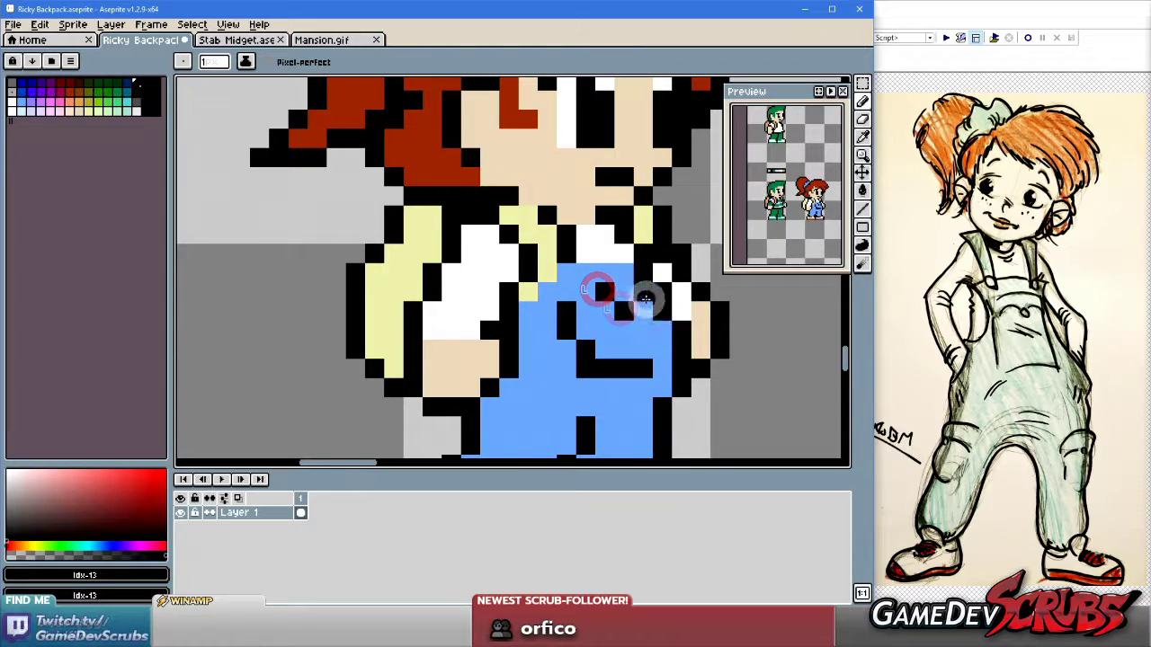
{"action": "scroll", "coordinate": [716, 402], "scroll_direction": "down", "scroll_amount": 2}
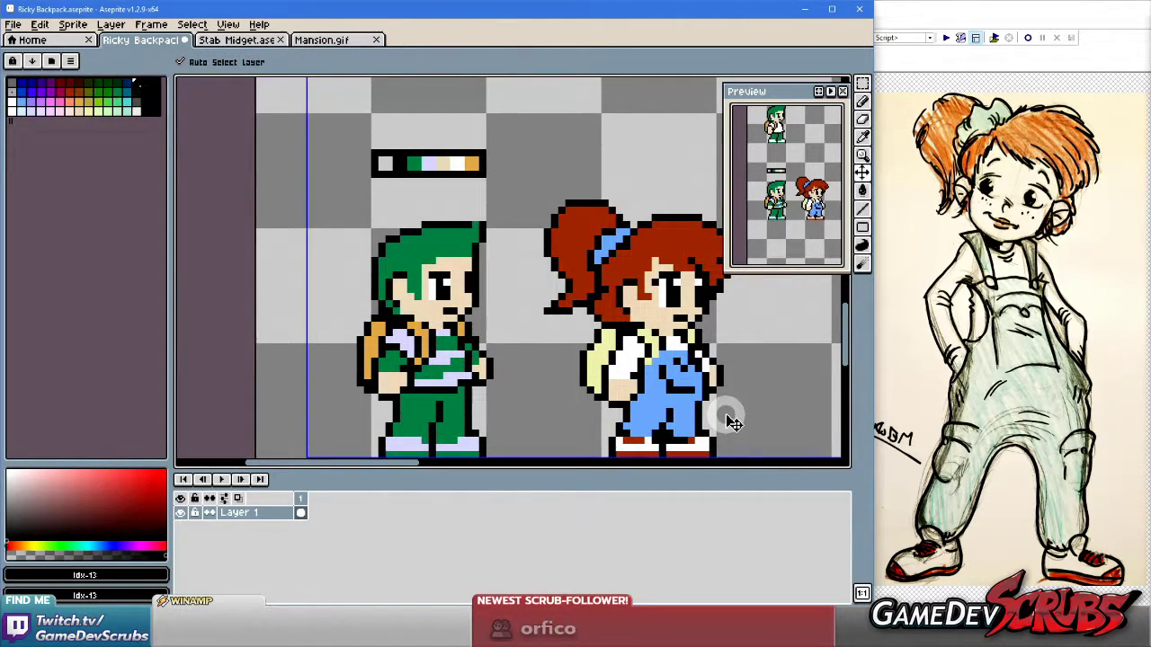
{"action": "key", "text": "ctrl+z"}
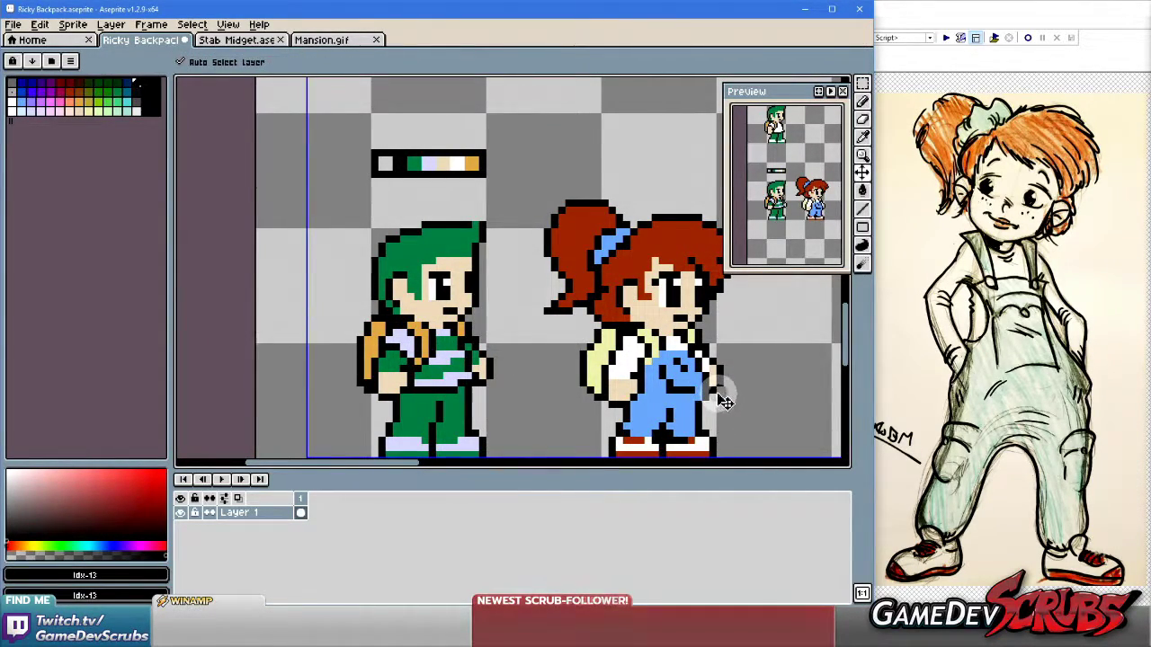
Try further black strokes along the top edge of the bib pocket, and undo them.
{"action": "scroll", "coordinate": [714, 382], "scroll_direction": "up", "scroll_amount": 3}
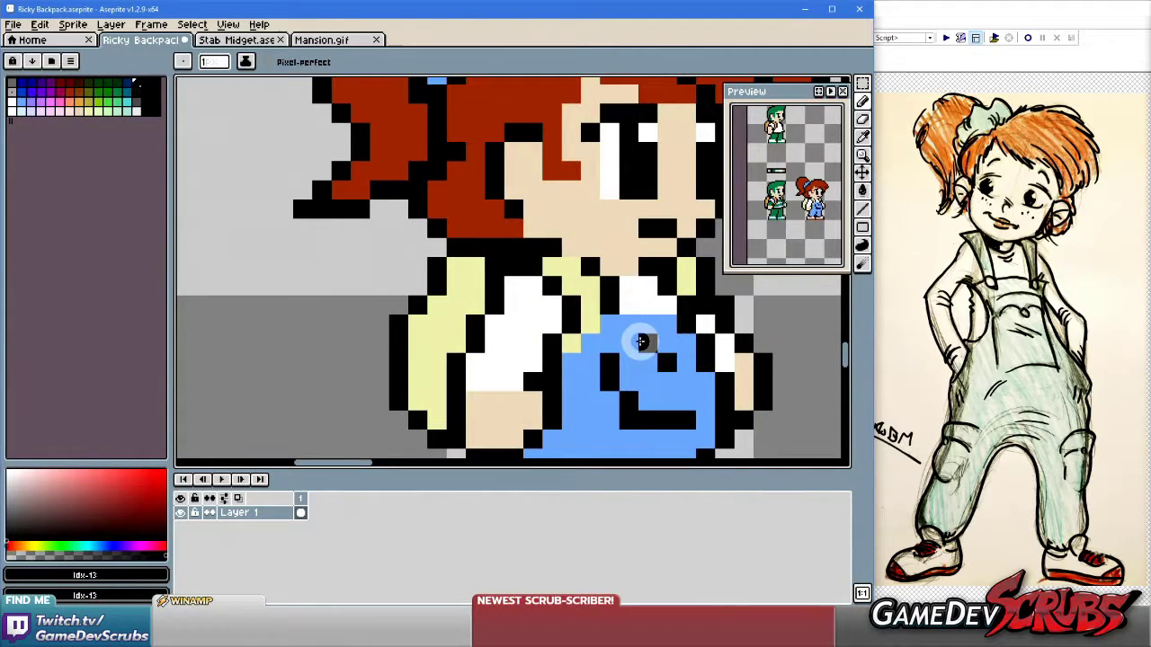
{"action": "left_click_drag", "start_coordinate": [634, 342], "coordinate": [684, 321]}
{"action": "key", "text": "ctrl+z"}
{"action": "left_click", "coordinate": [624, 360]}
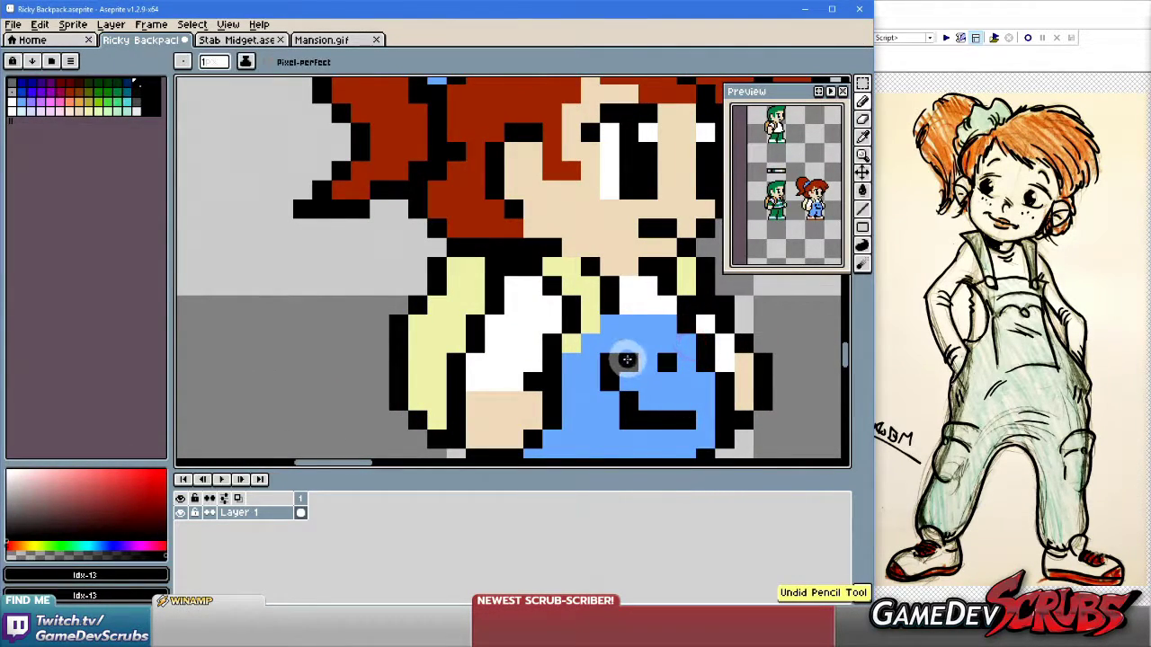
{"action": "key", "text": "ctrl+z"}
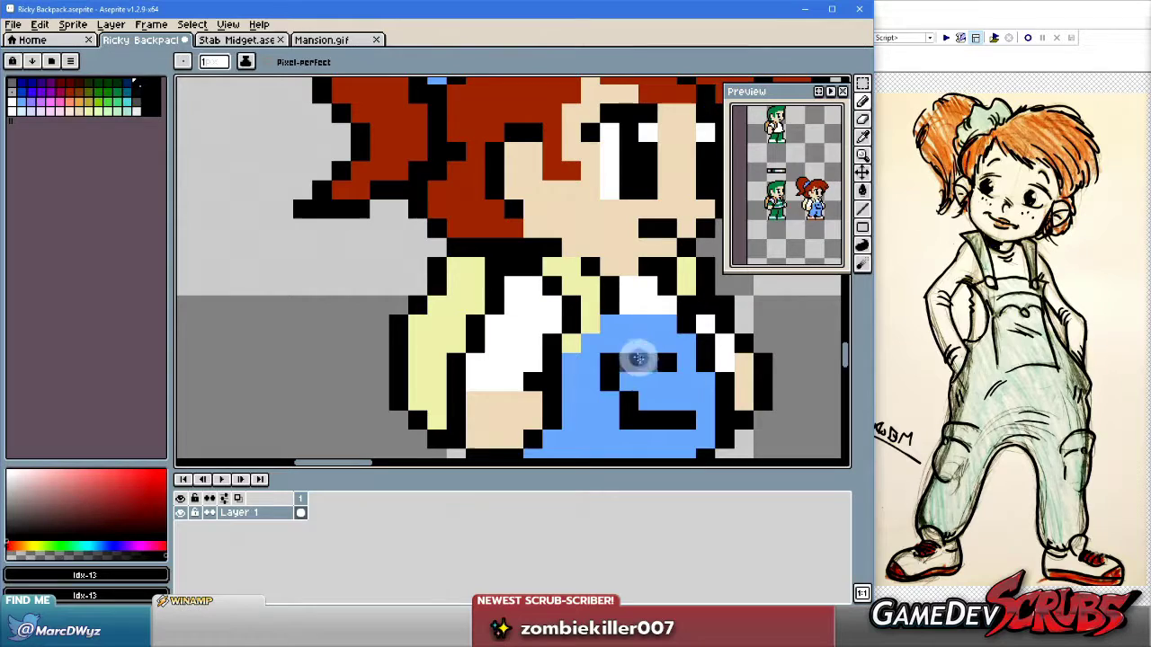
Pick up the overalls' blue as the second colour and touch up the bib pocket's top edge in black and blue.
{"action": "key", "text": "alt"}
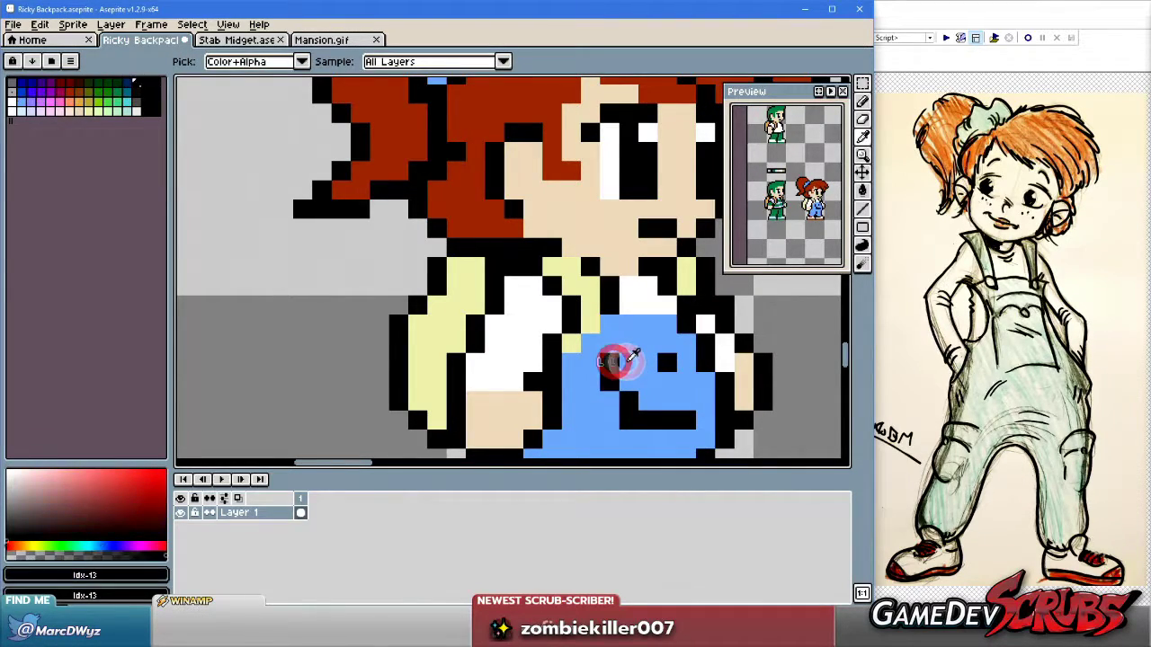
{"action": "left_click", "coordinate": [632, 358]}
{"action": "scroll", "coordinate": [633, 362], "scroll_direction": "down", "scroll_amount": 3}
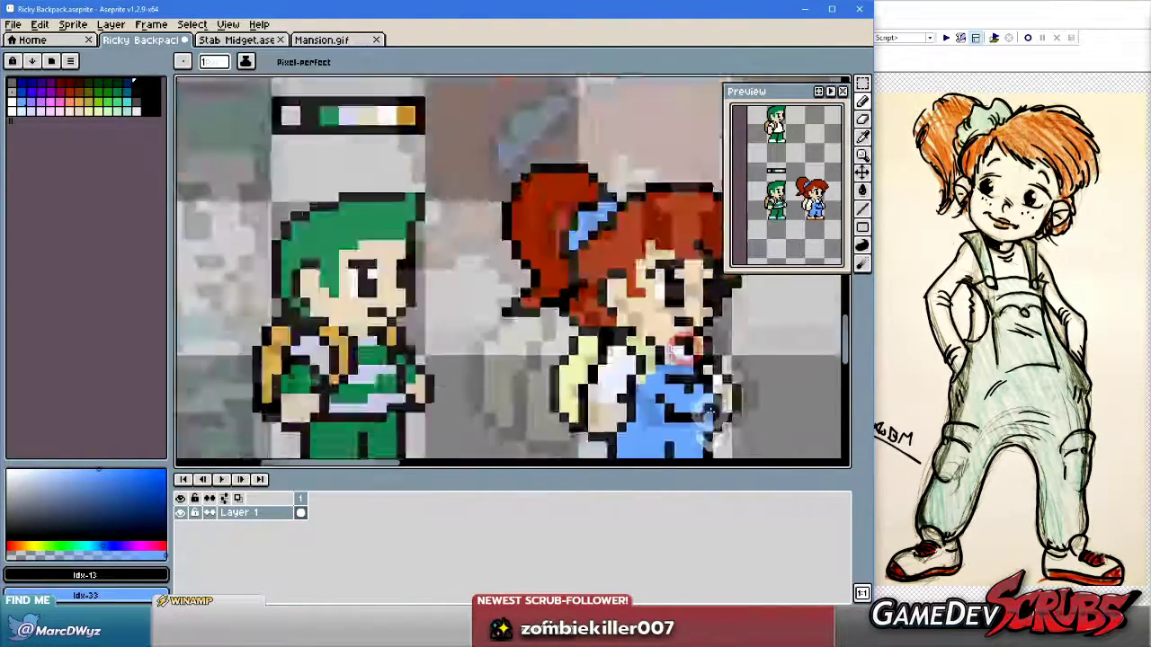
{"action": "scroll", "coordinate": [672, 411], "scroll_direction": "down", "scroll_amount": 1}
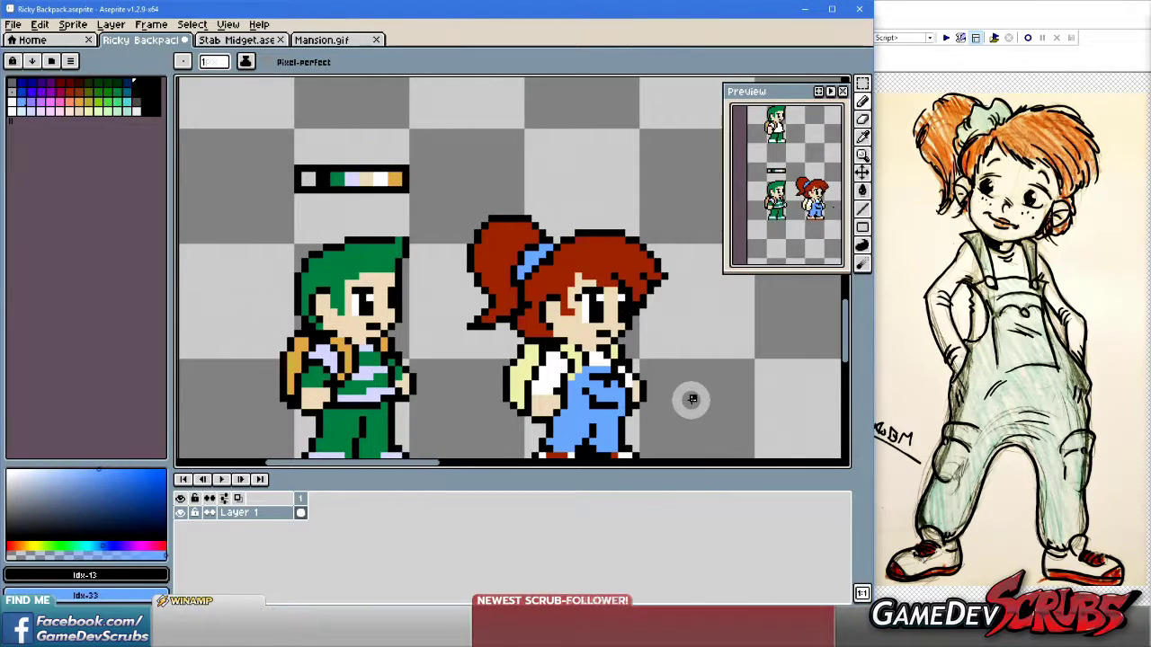
Examine how the girl's bib pocket reads from afar and up close beside the other character sprites.
{"action": "left_click_drag", "start_coordinate": [686, 397], "coordinate": [725, 398]}
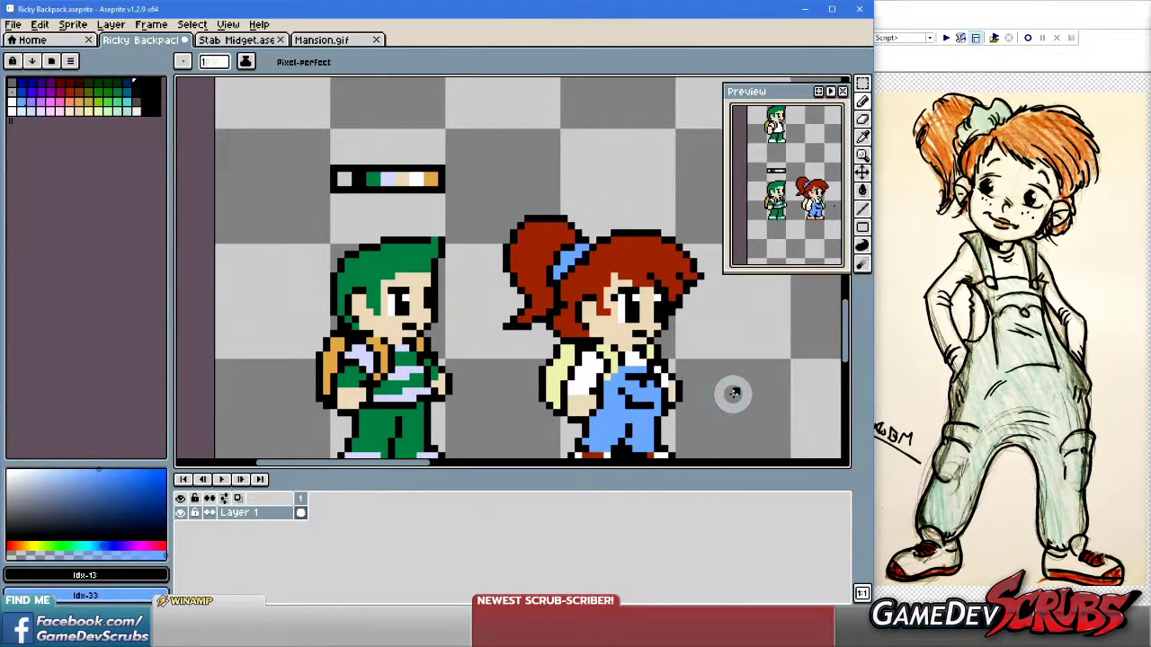
{"action": "scroll", "coordinate": [736, 398], "scroll_direction": "down", "scroll_amount": 1}
{"action": "left_click_drag", "start_coordinate": [740, 405], "coordinate": [672, 369]}
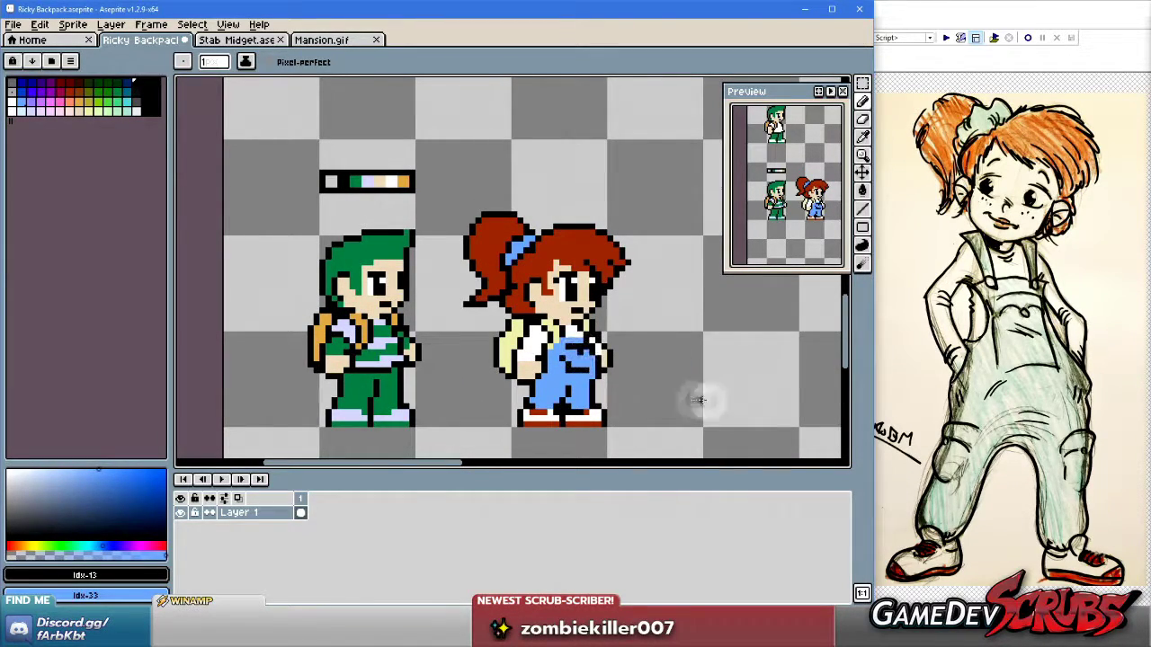
{"action": "scroll", "coordinate": [630, 382], "scroll_direction": "down", "scroll_amount": 3}
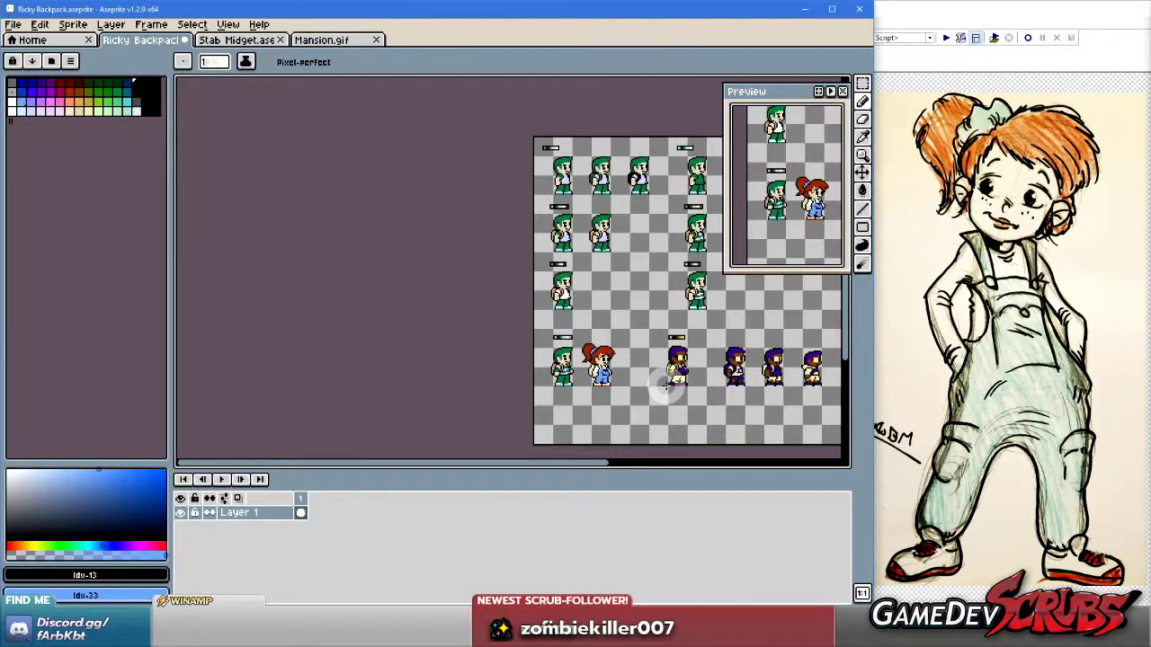
{"action": "scroll", "coordinate": [608, 363], "scroll_direction": "up", "scroll_amount": 4}
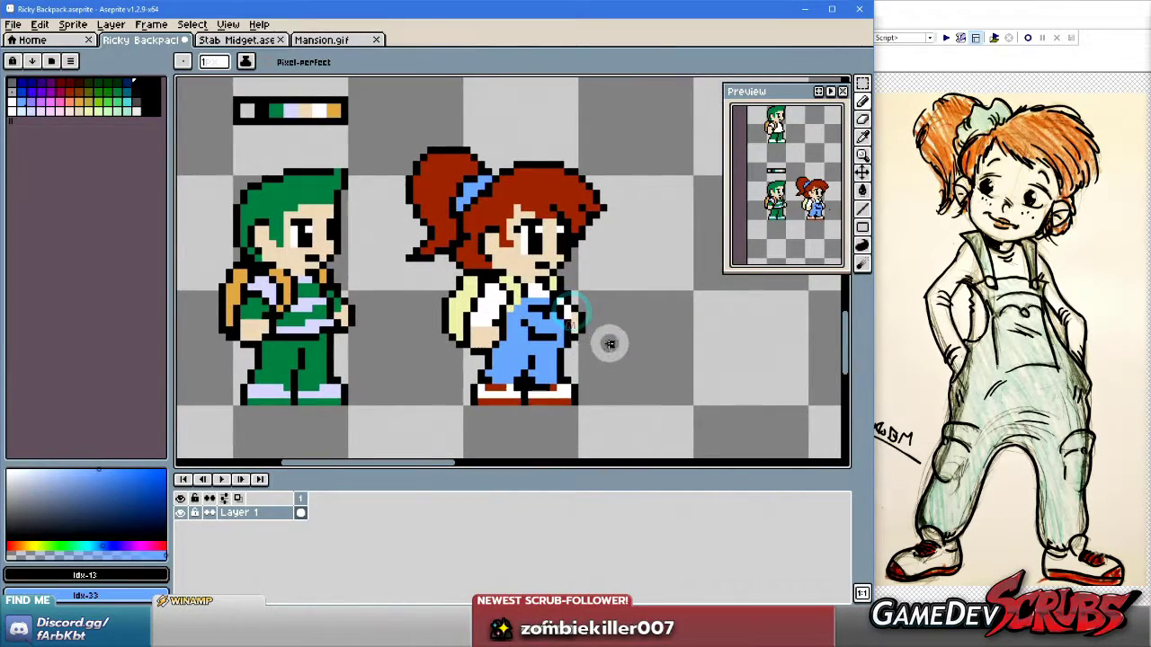
{"action": "scroll", "coordinate": [643, 355], "scroll_direction": "down", "scroll_amount": 3}
{"action": "scroll", "coordinate": [593, 348], "scroll_direction": "up", "scroll_amount": 3}
{"action": "scroll", "coordinate": [630, 341], "scroll_direction": "down", "scroll_amount": 3}
{"action": "scroll", "coordinate": [670, 348], "scroll_direction": "down", "scroll_amount": 3}
{"action": "scroll", "coordinate": [629, 335], "scroll_direction": "up", "scroll_amount": 4}
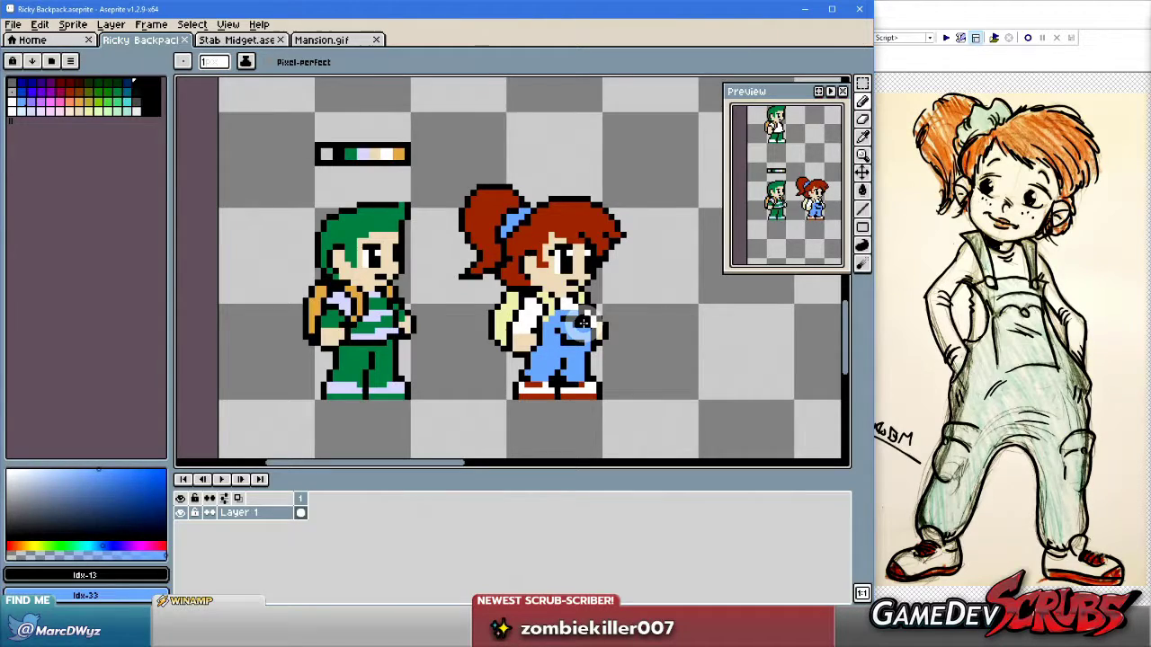
{"action": "scroll", "coordinate": [582, 321], "scroll_direction": "up", "scroll_amount": 2}
{"action": "scroll", "coordinate": [591, 333], "scroll_direction": "down", "scroll_amount": 1}
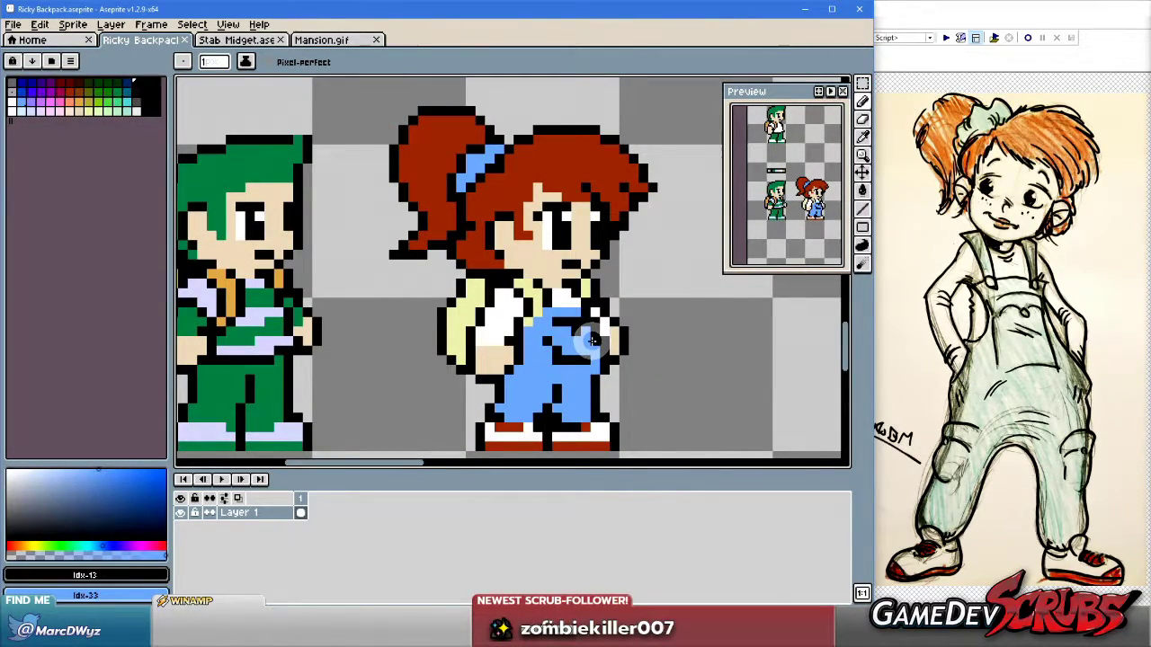
Try clearing the bib pocket's top line in blue and extending its side edge upward in black, and undo it.
{"action": "scroll", "coordinate": [590, 340], "scroll_direction": "up", "scroll_amount": 1}
{"action": "key", "text": "i"}
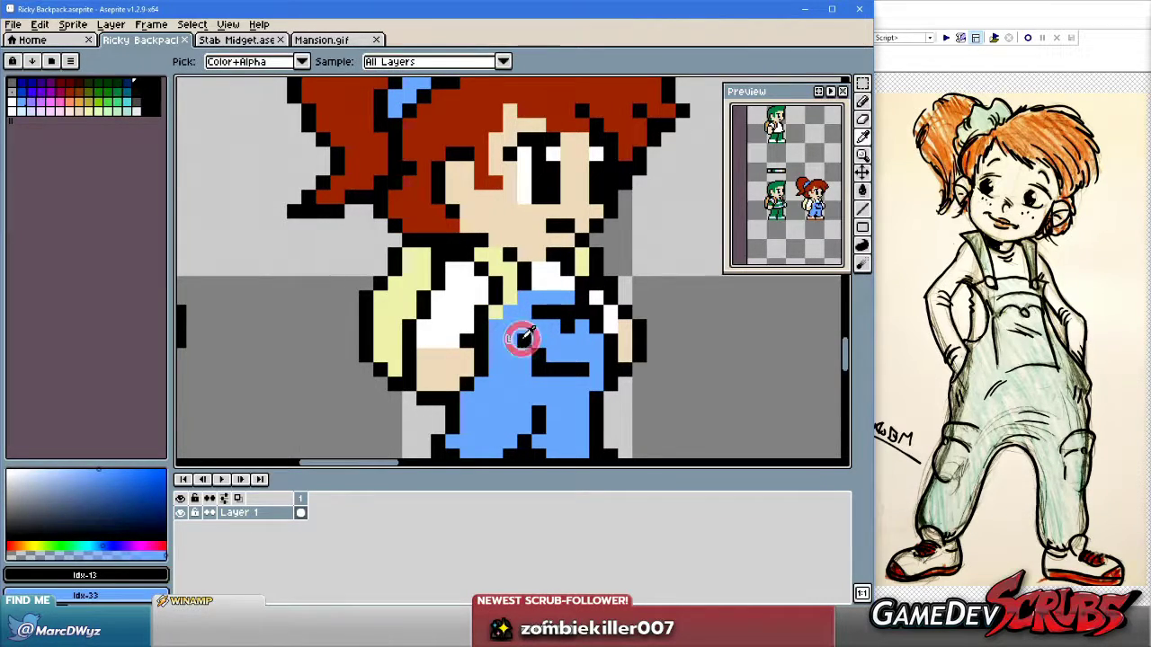
{"action": "left_click", "coordinate": [521, 337]}
{"action": "key", "text": "b"}
{"action": "scroll", "coordinate": [566, 334], "scroll_direction": "down", "scroll_amount": 1}
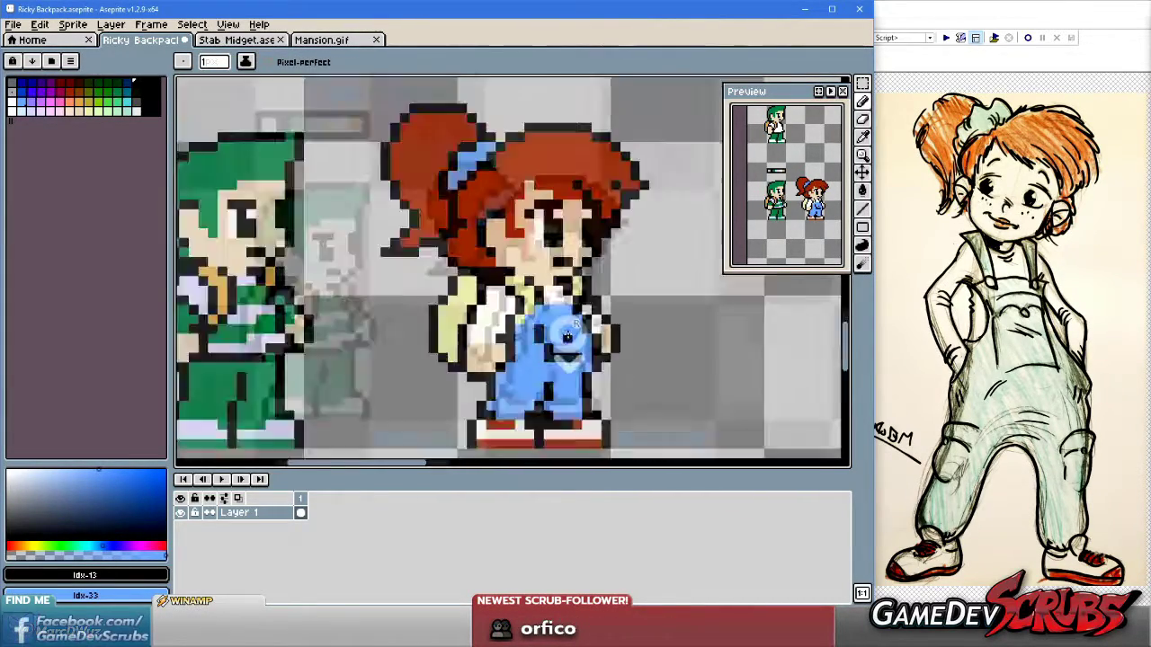
{"action": "scroll", "coordinate": [575, 339], "scroll_direction": "up", "scroll_amount": 2}
{"action": "left_click_drag", "start_coordinate": [576, 343], "coordinate": [592, 372]}
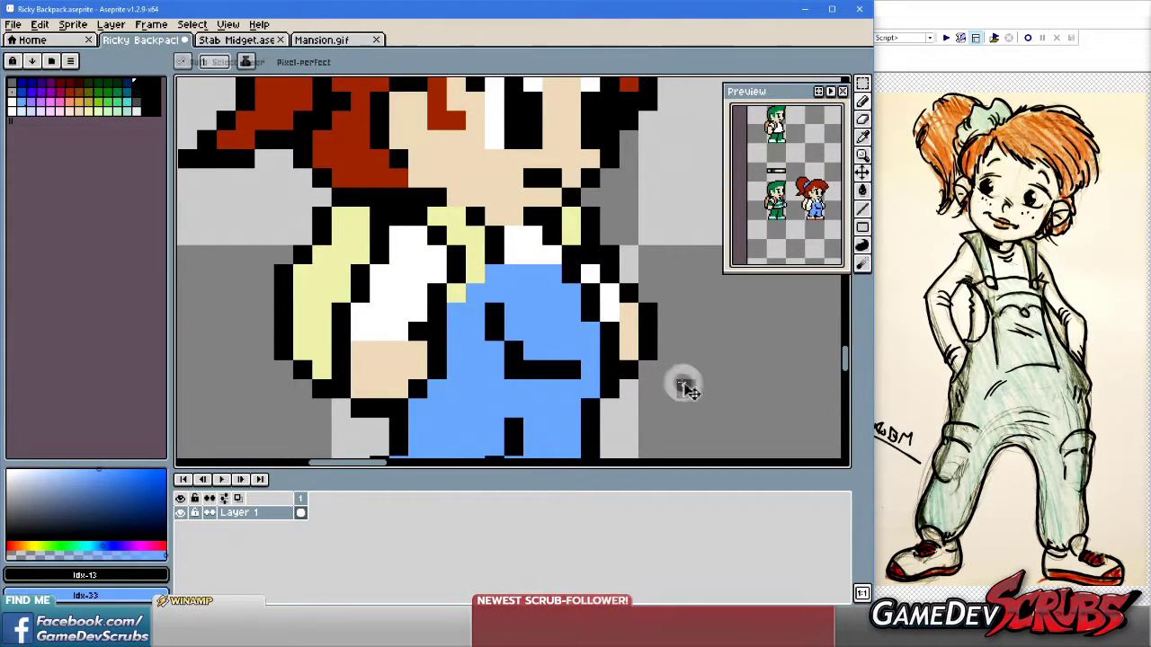
{"action": "scroll", "coordinate": [670, 373], "scroll_direction": "down", "scroll_amount": 2}
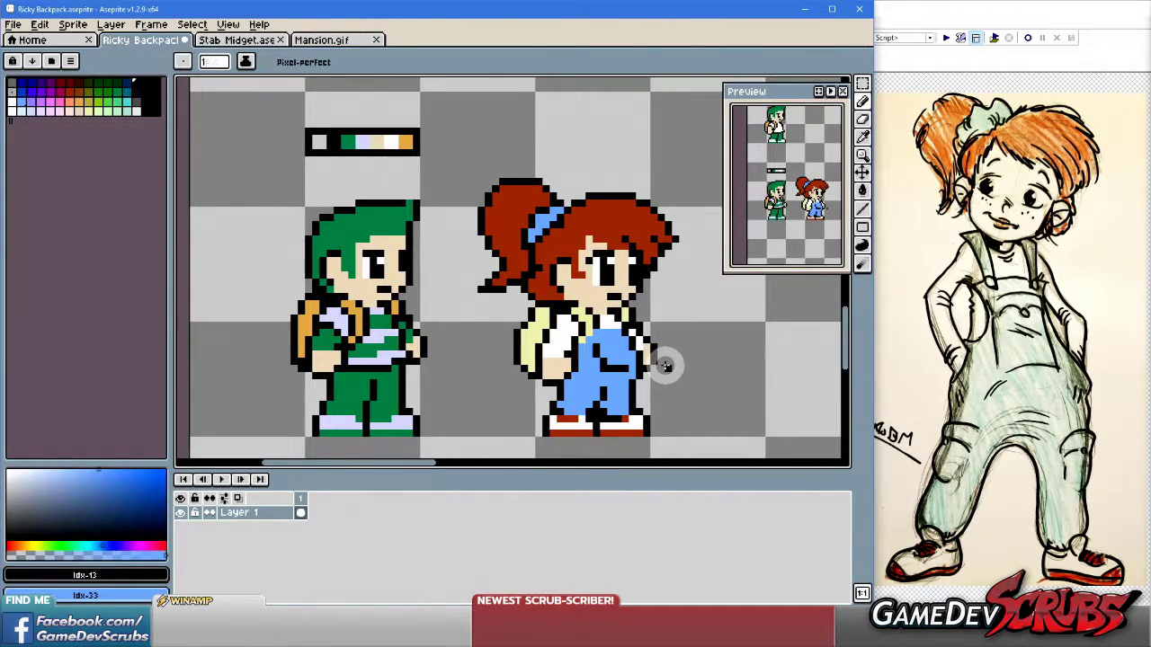
{"action": "scroll", "coordinate": [659, 364], "scroll_direction": "up", "scroll_amount": 2}
{"action": "key", "text": "ctrl+z"}
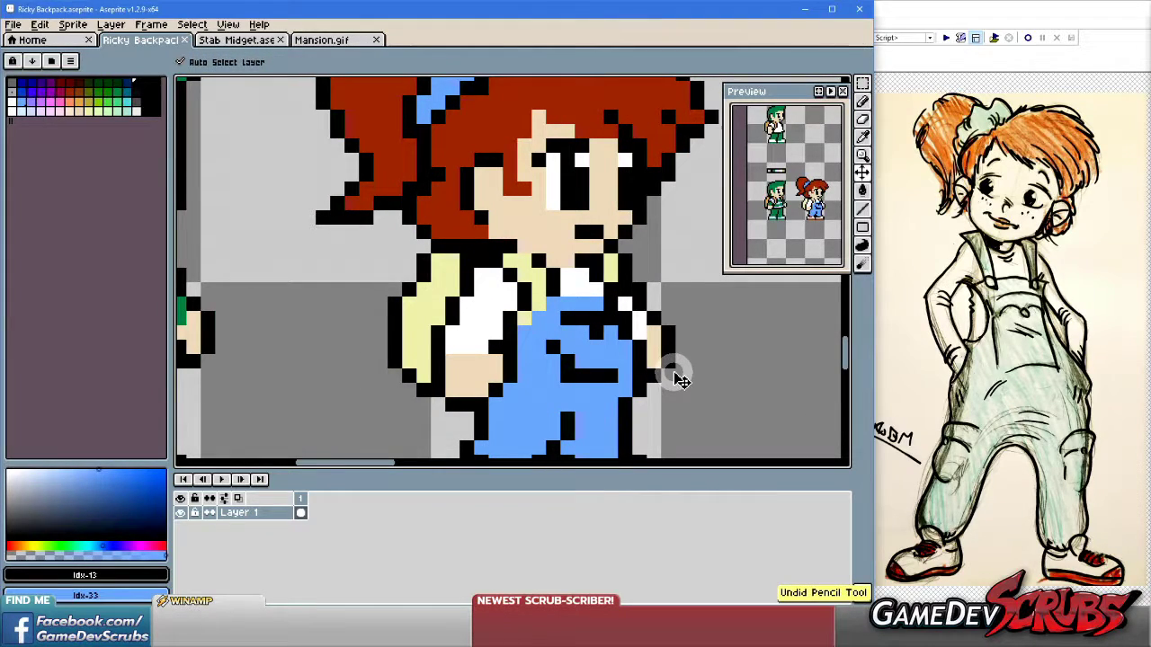
Compare the girl's bib pocket with the neighbouring sprites at different magnifications.
{"action": "scroll", "coordinate": [680, 381], "scroll_direction": "down", "scroll_amount": 2}
{"action": "scroll", "coordinate": [688, 382], "scroll_direction": "down", "scroll_amount": 1}
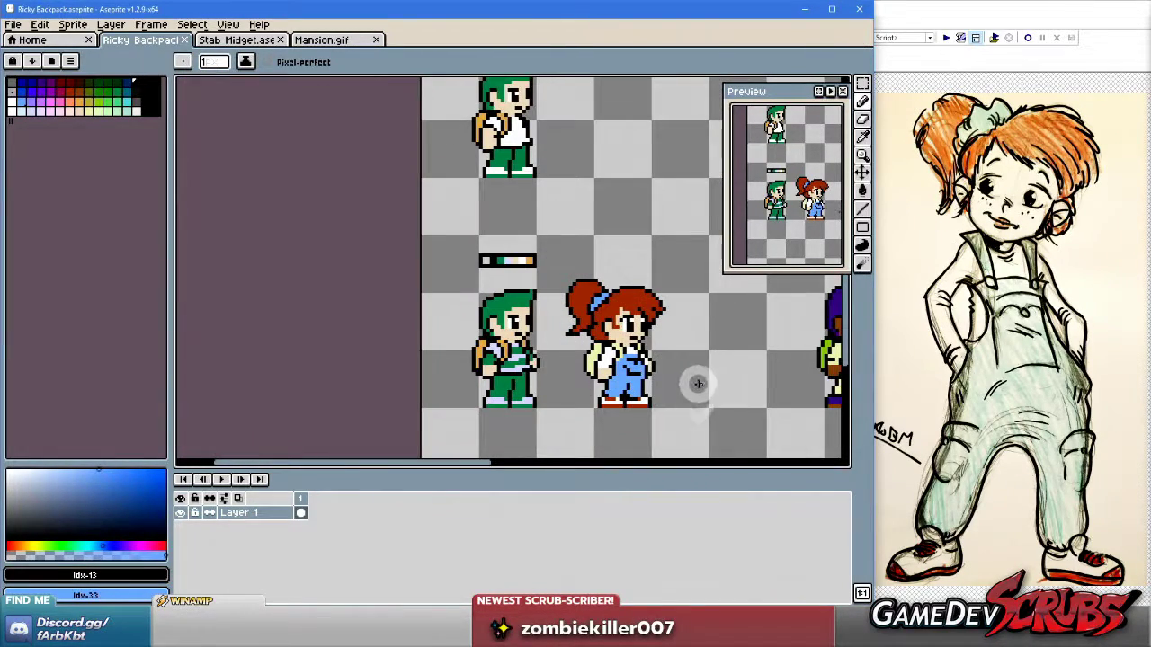
{"action": "scroll", "coordinate": [697, 384], "scroll_direction": "down", "scroll_amount": 1}
{"action": "scroll", "coordinate": [693, 383], "scroll_direction": "up", "scroll_amount": 4}
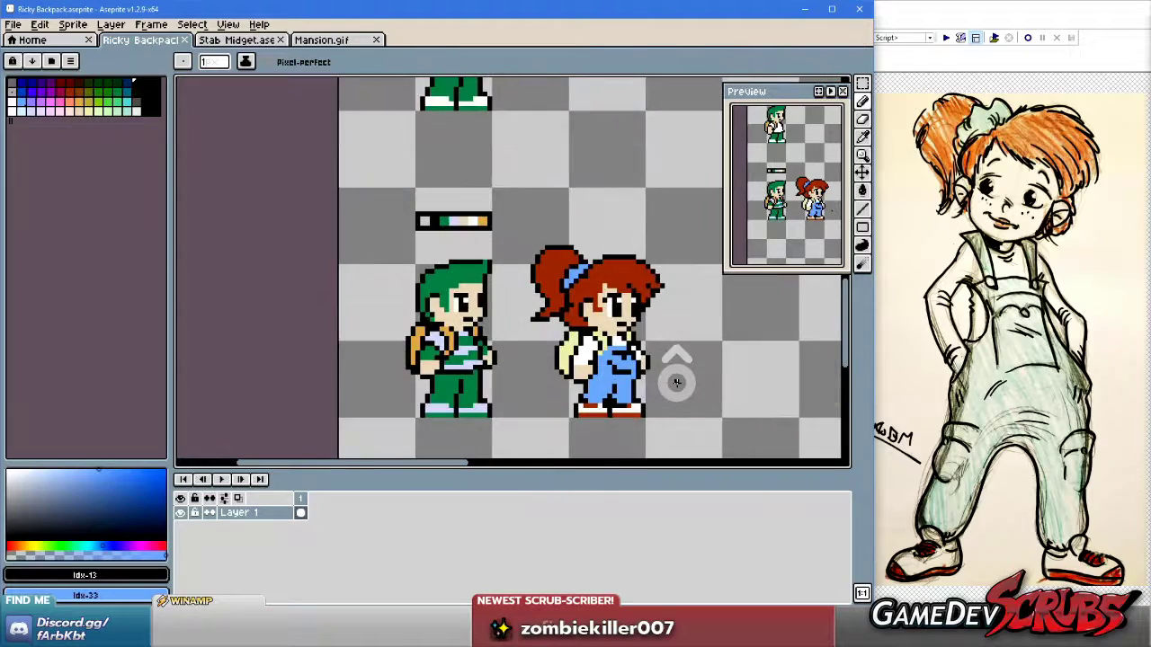
{"action": "scroll", "coordinate": [547, 362], "scroll_direction": "down", "scroll_amount": 1}
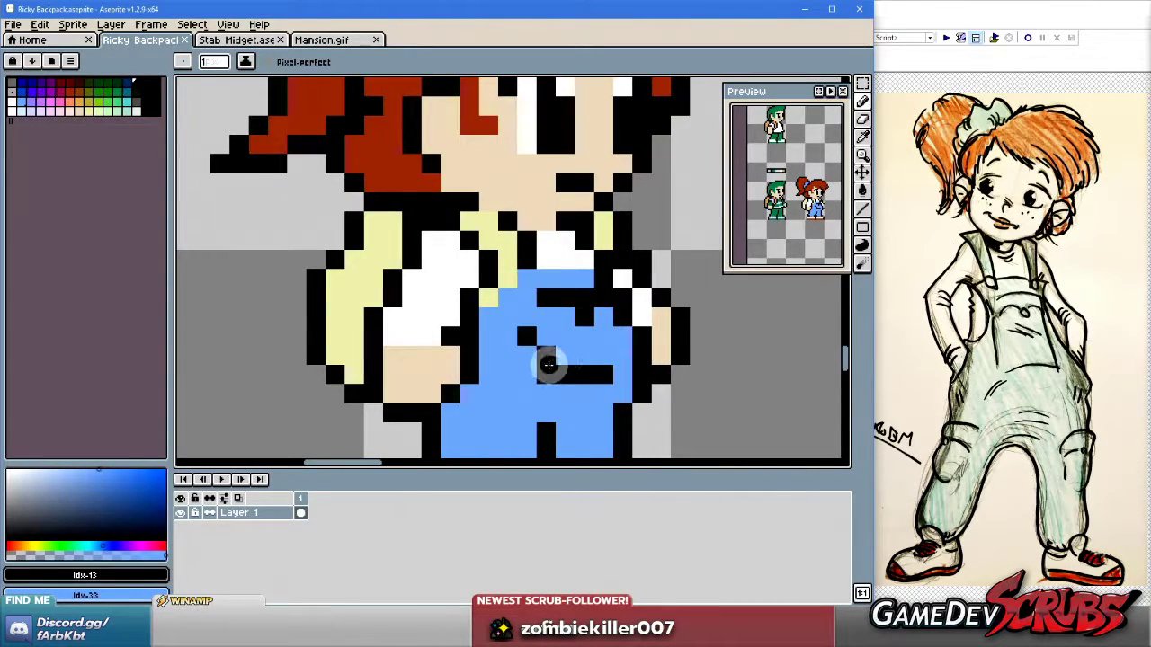
{"action": "scroll", "coordinate": [503, 346], "scroll_direction": "down", "scroll_amount": 2}
{"action": "key", "text": "v"}
{"action": "key", "text": "b"}
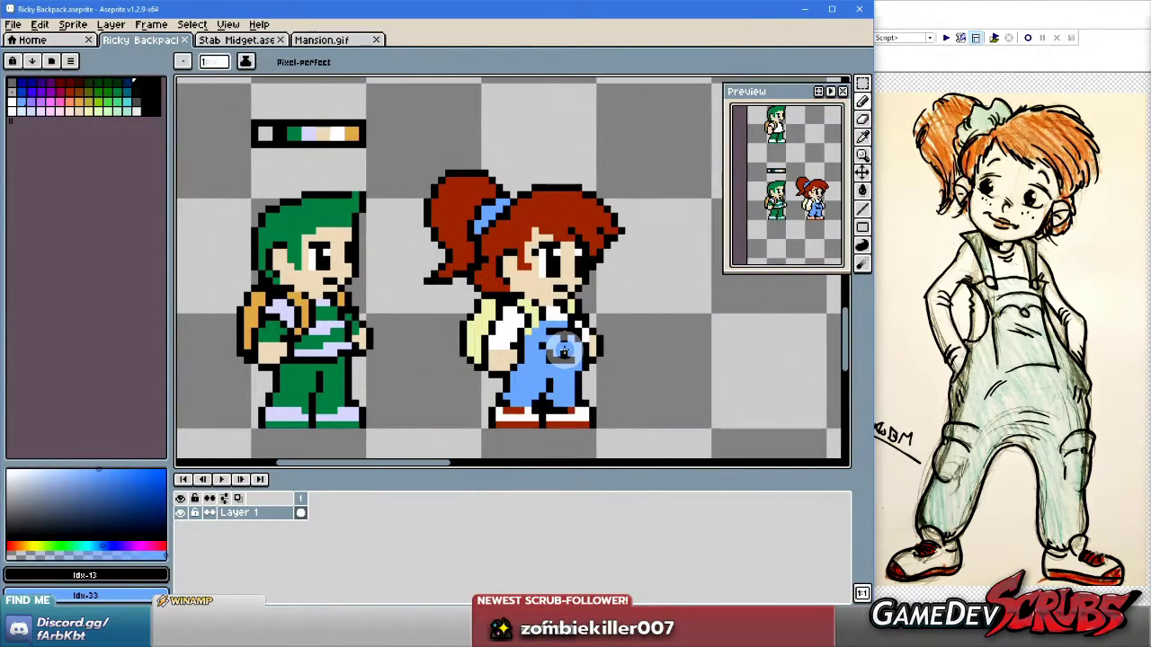
Extend the bib pocket's side edge upward by one black pixel and paint out its top line in the overalls' blue.
{"action": "scroll", "coordinate": [567, 351], "scroll_direction": "down", "scroll_amount": 1}
{"action": "scroll", "coordinate": [594, 350], "scroll_direction": "up", "scroll_amount": 6}
{"action": "left_click", "coordinate": [378, 306]}
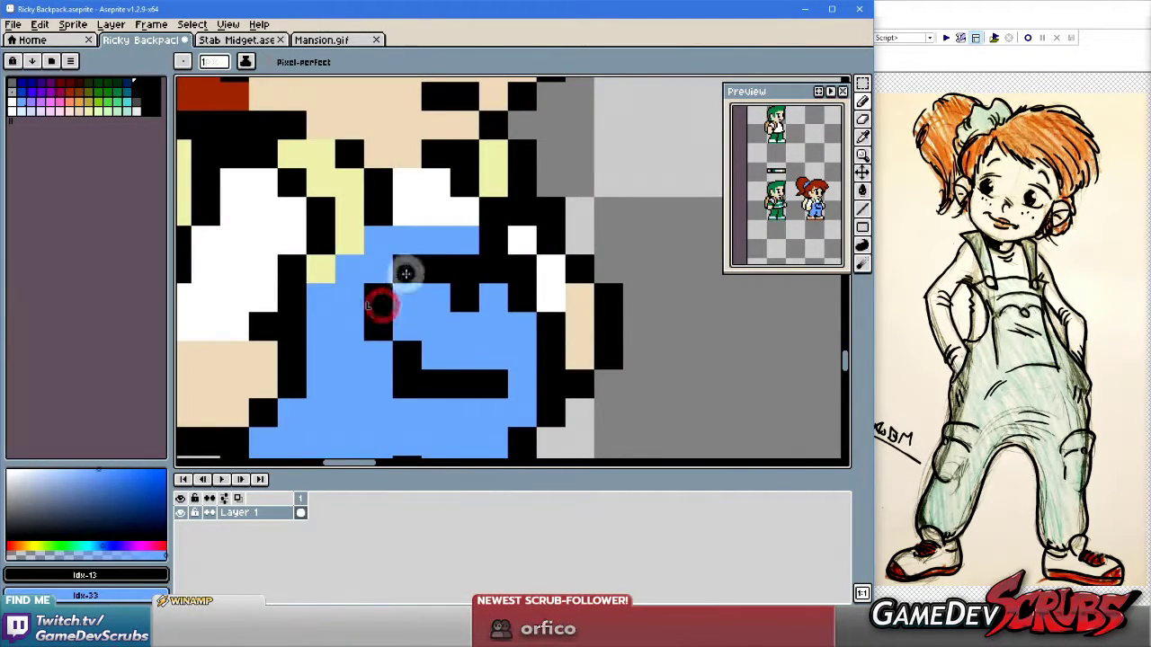
{"action": "scroll", "coordinate": [606, 368], "scroll_direction": "down", "scroll_amount": 6}
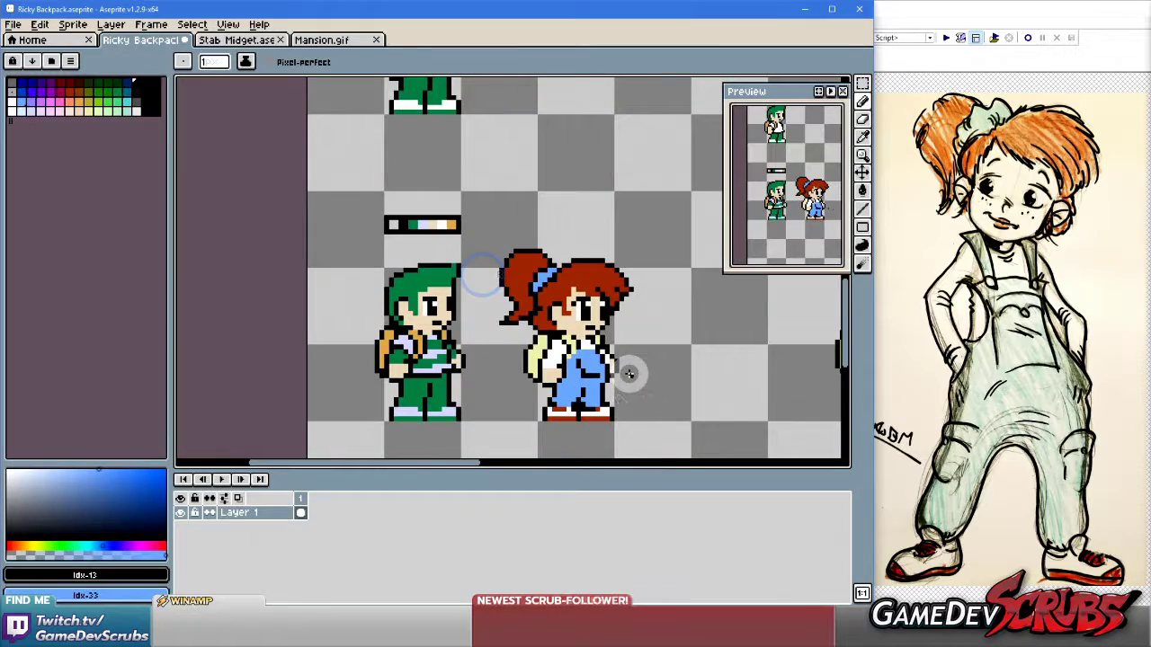
{"action": "scroll", "coordinate": [647, 380], "scroll_direction": "down", "scroll_amount": 1}
{"action": "scroll", "coordinate": [647, 382], "scroll_direction": "up", "scroll_amount": 5}
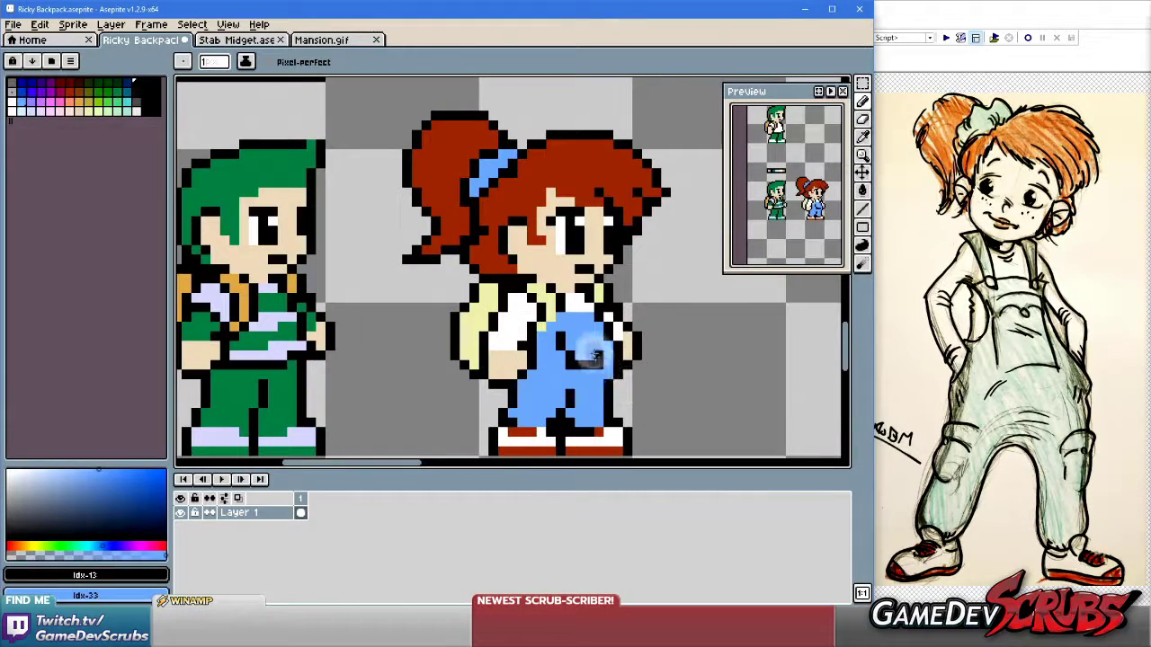
Try redrawing a black line along the top of the bib pocket, and undo it.
{"action": "mouse_move", "coordinate": [555, 316]}
{"action": "left_mouse_down"}
{"action": "mouse_move", "coordinate": [617, 314]}
{"action": "mouse_move", "coordinate": [600, 313]}
{"action": "left_mouse_up"}
{"action": "scroll", "coordinate": [722, 439], "scroll_direction": "down", "scroll_amount": 4}
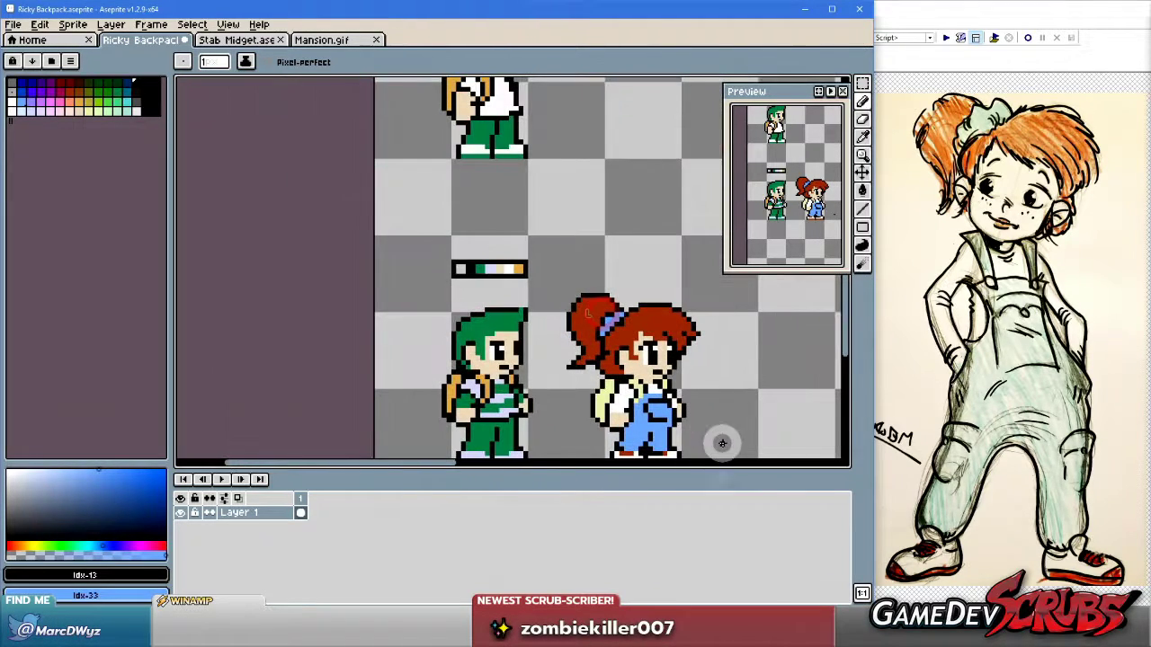
{"action": "key", "text": "ctrl+z"}
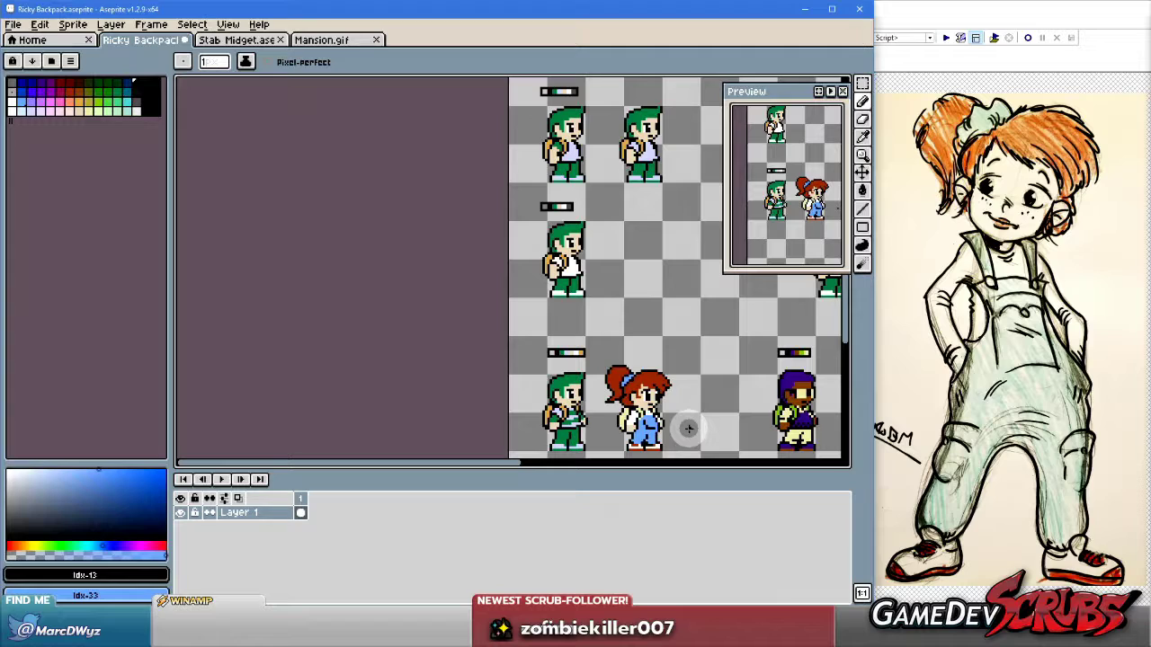
{"action": "scroll", "coordinate": [683, 429], "scroll_direction": "up", "scroll_amount": 4}
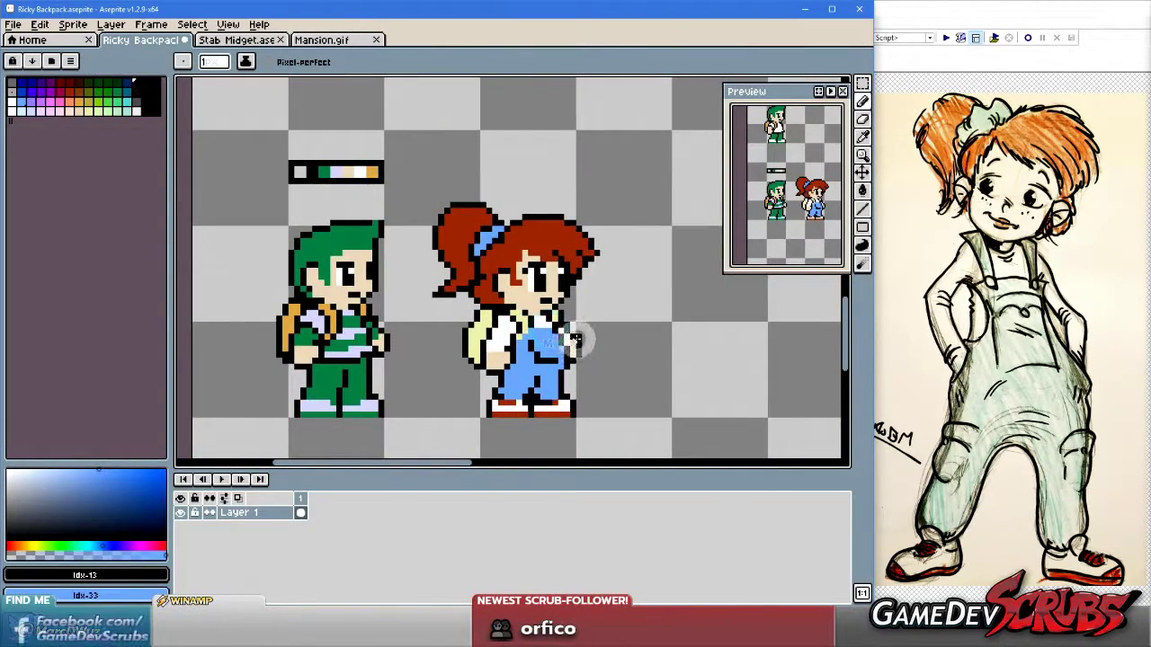
{"action": "scroll", "coordinate": [589, 336], "scroll_direction": "down", "scroll_amount": 3}
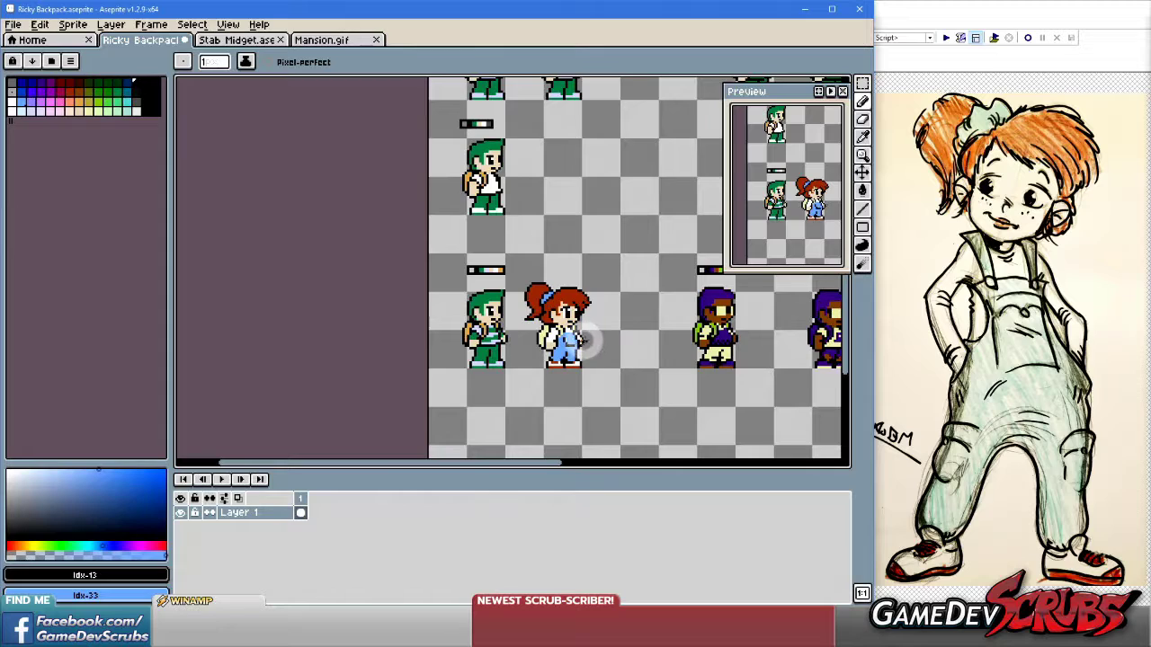
Pick up white from the green-haired boy's eye as the drawing colour.
{"action": "scroll", "coordinate": [580, 340], "scroll_direction": "up", "scroll_amount": 1}
{"action": "scroll", "coordinate": [608, 338], "scroll_direction": "up", "scroll_amount": 2}
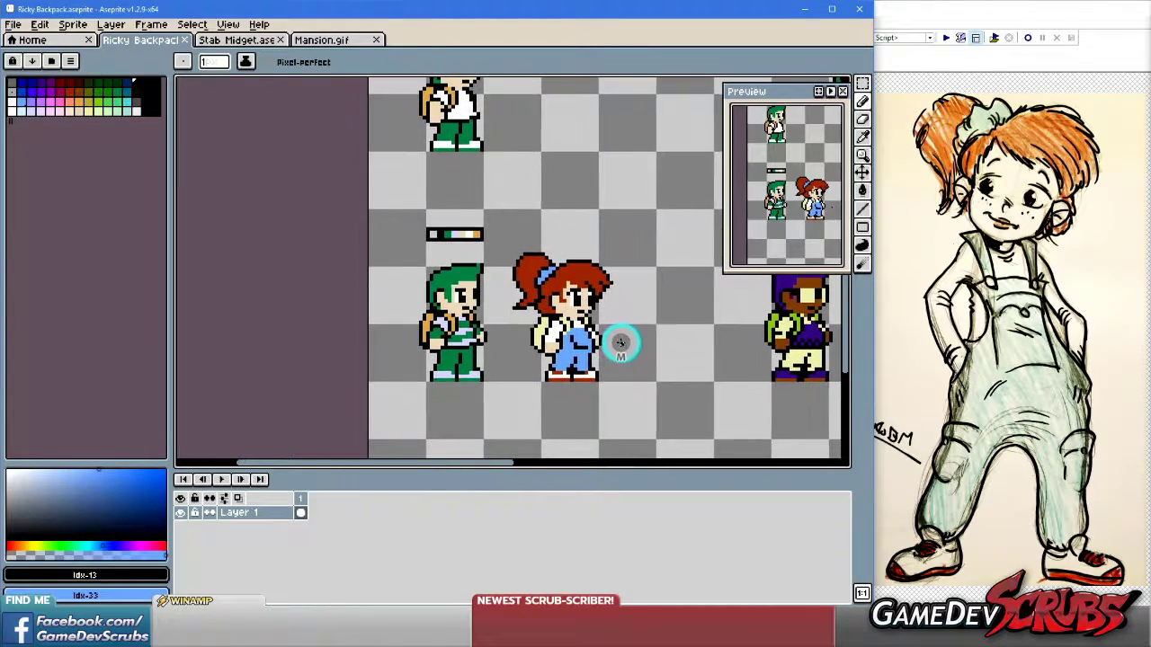
{"action": "left_click_drag", "start_coordinate": [605, 345], "coordinate": [589, 374]}
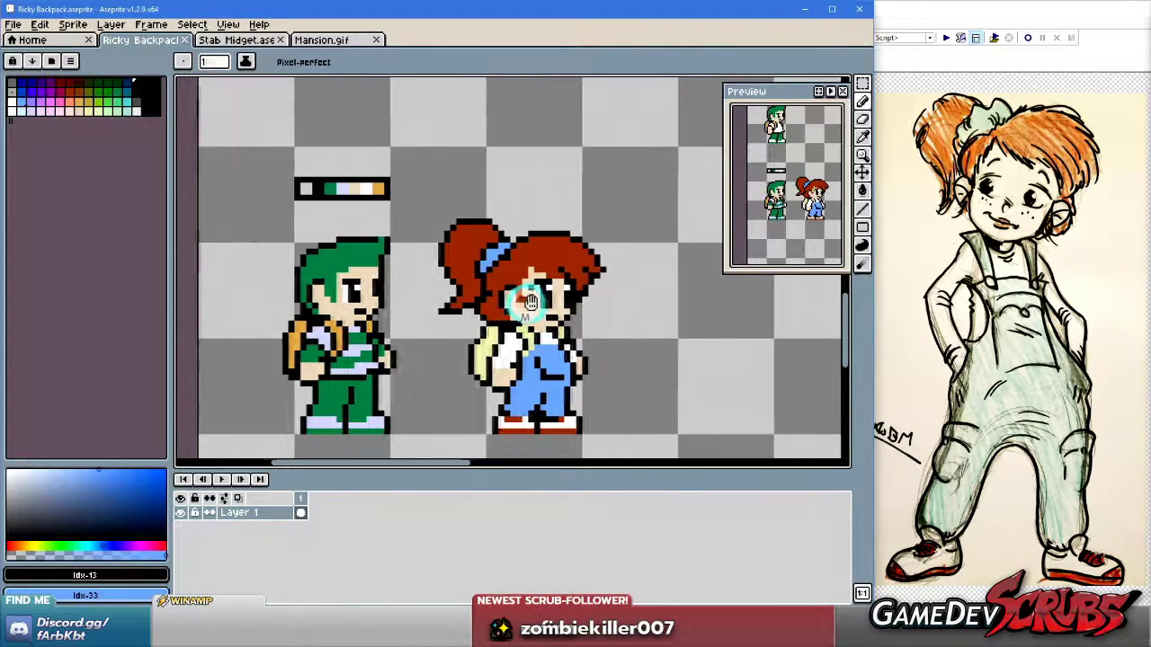
{"action": "scroll", "coordinate": [486, 305], "scroll_direction": "up", "scroll_amount": 2}
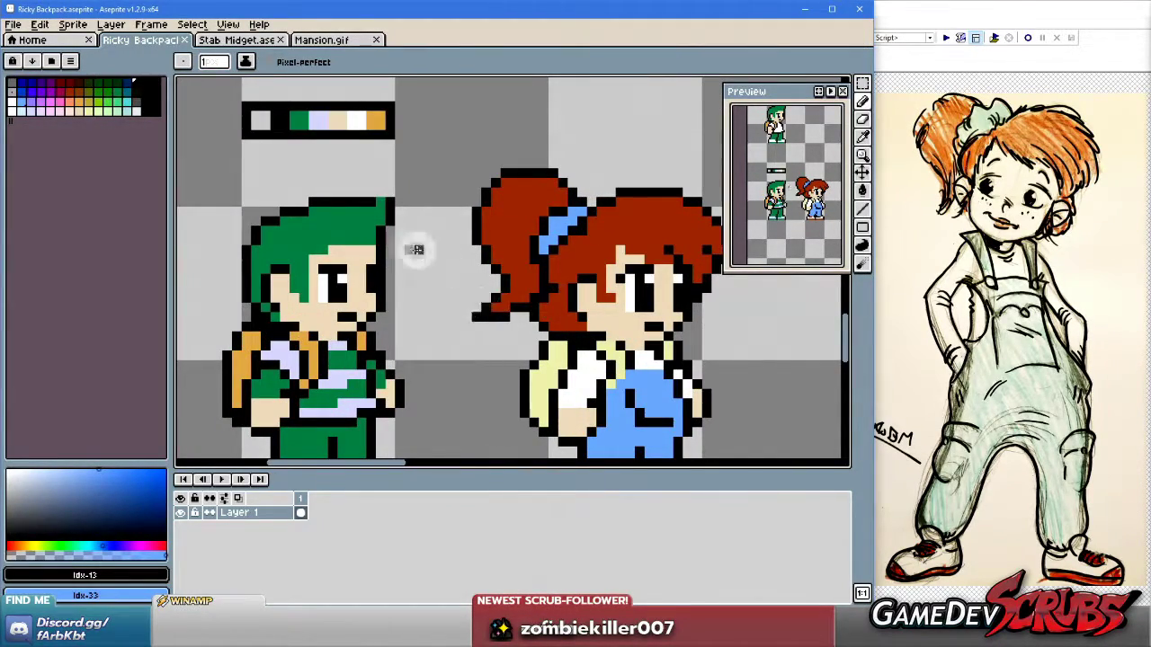
{"action": "left_click", "coordinate": [341, 280], "text": "alt"}
{"action": "scroll", "coordinate": [437, 309], "scroll_direction": "down", "scroll_amount": 2}
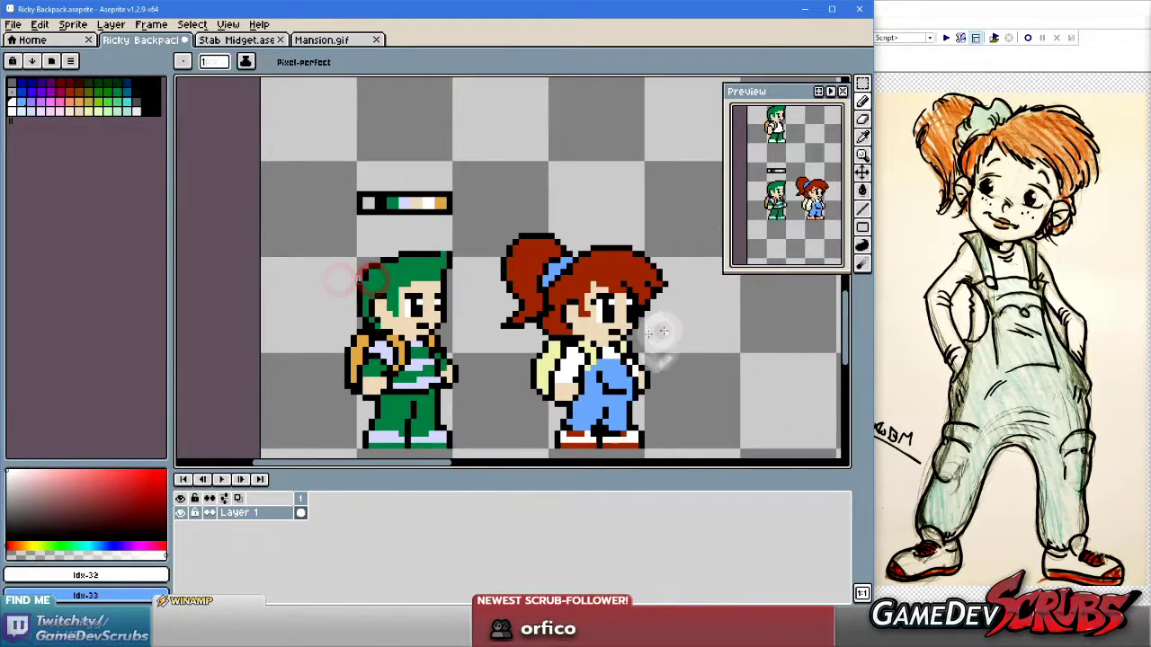
{"action": "left_click_drag", "start_coordinate": [681, 338], "coordinate": [440, 332]}
{"action": "left_click_drag", "start_coordinate": [661, 335], "coordinate": [779, 326]}
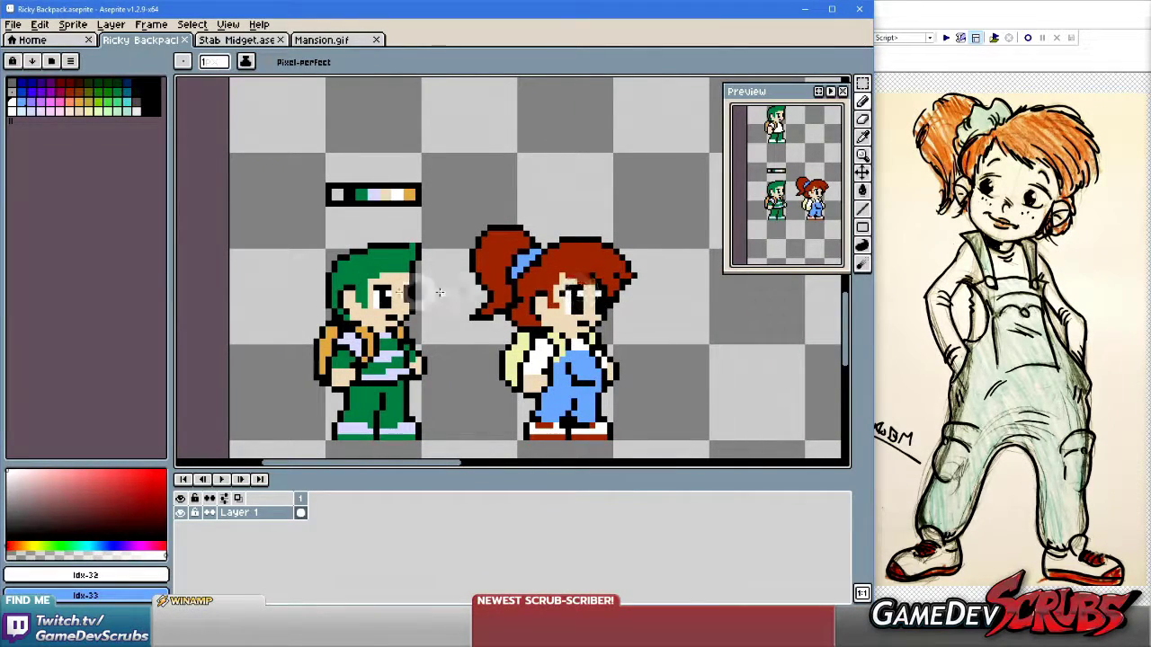
Review the girl's sprite beside the green-haired boy and save the sprite file.
{"action": "scroll", "coordinate": [407, 294], "scroll_direction": "up", "scroll_amount": 3}
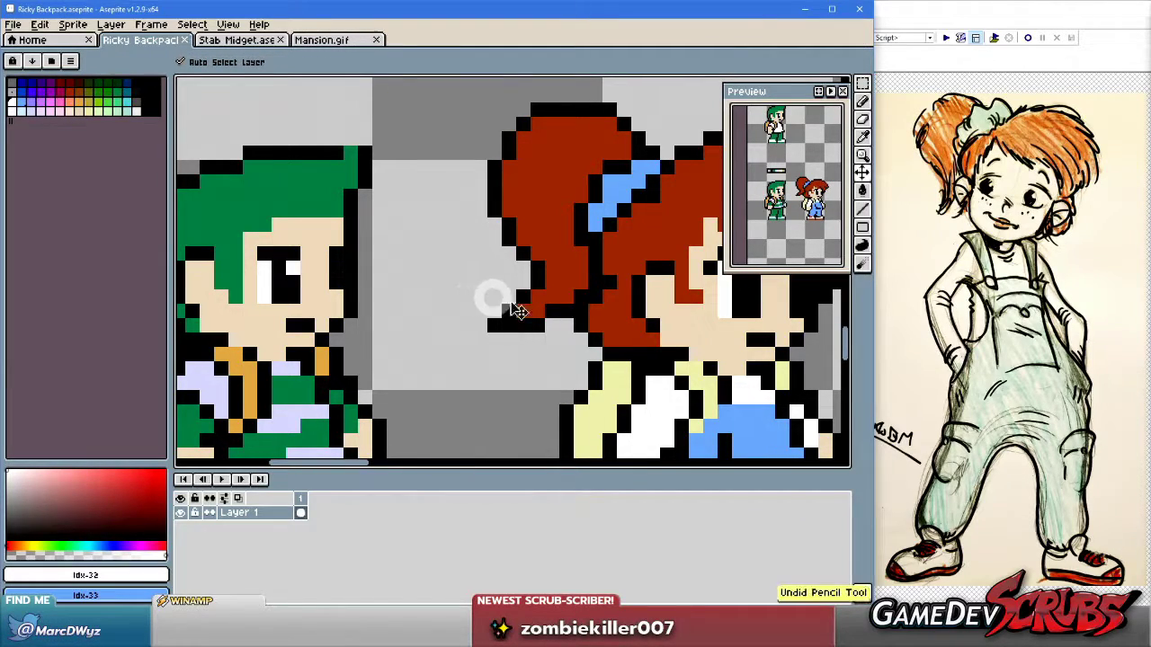
{"action": "scroll", "coordinate": [614, 321], "scroll_direction": "down", "scroll_amount": 2}
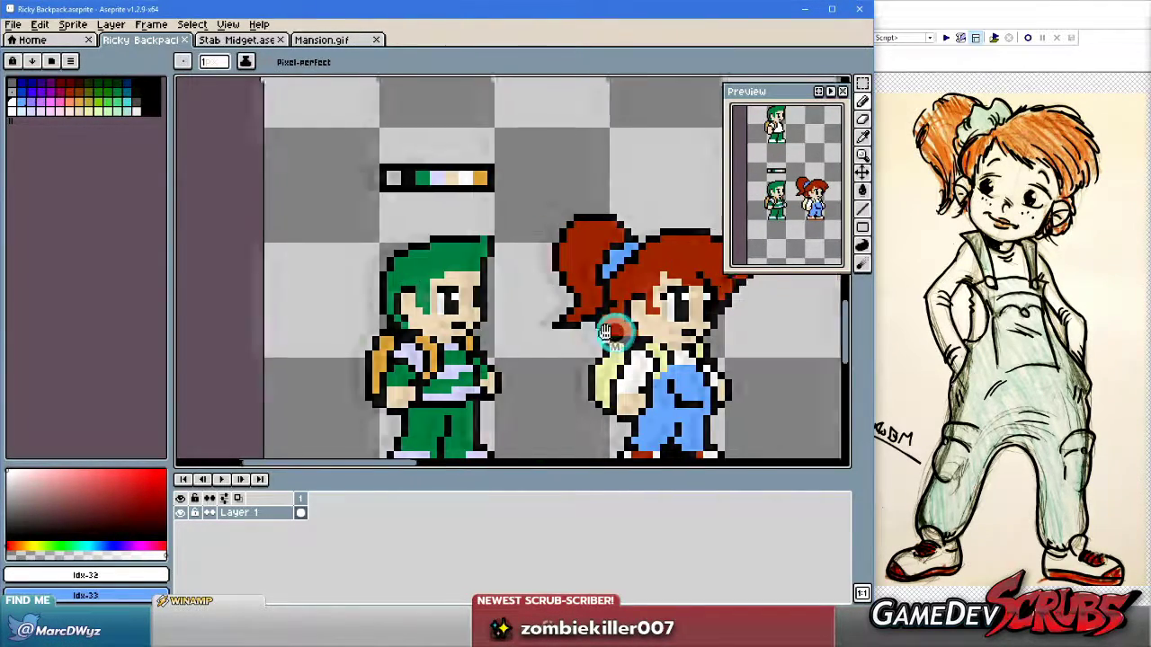
{"action": "scroll", "coordinate": [580, 335], "scroll_direction": "up", "scroll_amount": 1}
{"action": "scroll", "coordinate": [584, 340], "scroll_direction": "down", "scroll_amount": 1}
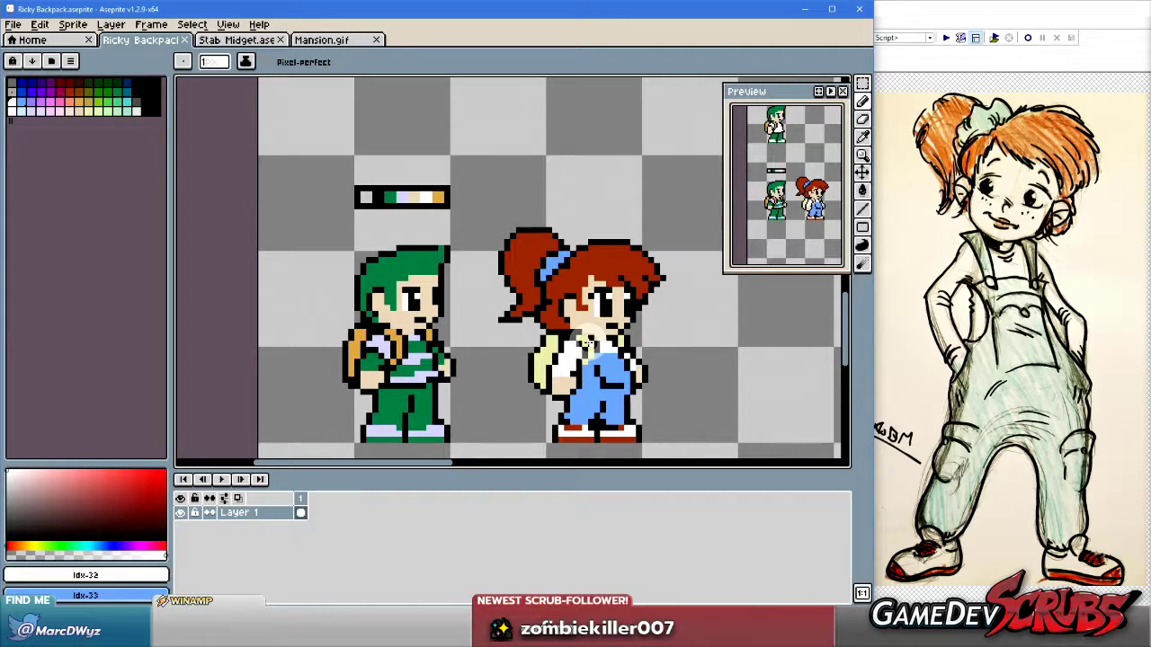
{"action": "scroll", "coordinate": [599, 342], "scroll_direction": "down", "scroll_amount": 1}
{"action": "scroll", "coordinate": [649, 337], "scroll_direction": "up", "scroll_amount": 1}
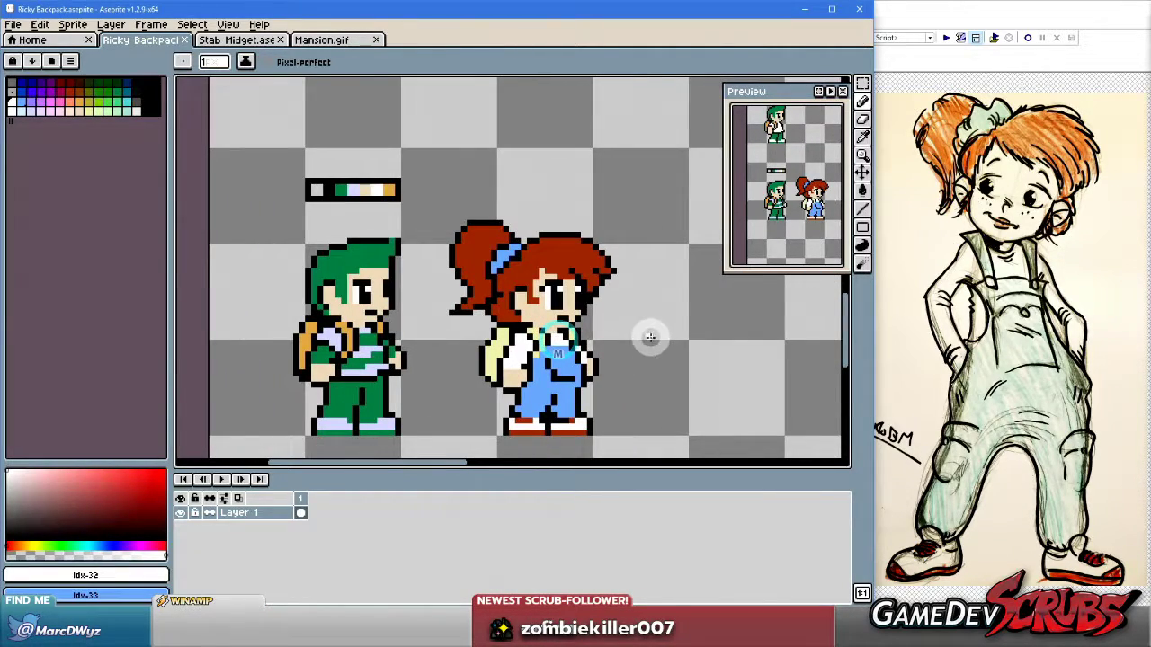
{"action": "scroll", "coordinate": [621, 331], "scroll_direction": "down", "scroll_amount": 1}
{"action": "scroll", "coordinate": [620, 331], "scroll_direction": "up", "scroll_amount": 1}
{"action": "left_click_drag", "start_coordinate": [665, 358], "coordinate": [562, 357]}
{"action": "key", "text": "ctrl+s"}
Select the purple-haired character with its palette strip, move them closer to the red-haired girl, and deselect.
{"action": "scroll", "coordinate": [571, 324], "scroll_direction": "down", "scroll_amount": 1}
{"action": "key", "text": "m"}
{"action": "scroll", "coordinate": [593, 322], "scroll_direction": "down", "scroll_amount": 2}
{"action": "left_click_drag", "start_coordinate": [549, 261], "coordinate": [625, 379]}
{"action": "scroll", "coordinate": [533, 322], "scroll_direction": "up", "scroll_amount": 2}
{"action": "left_click_drag", "start_coordinate": [651, 339], "coordinate": [493, 337]}
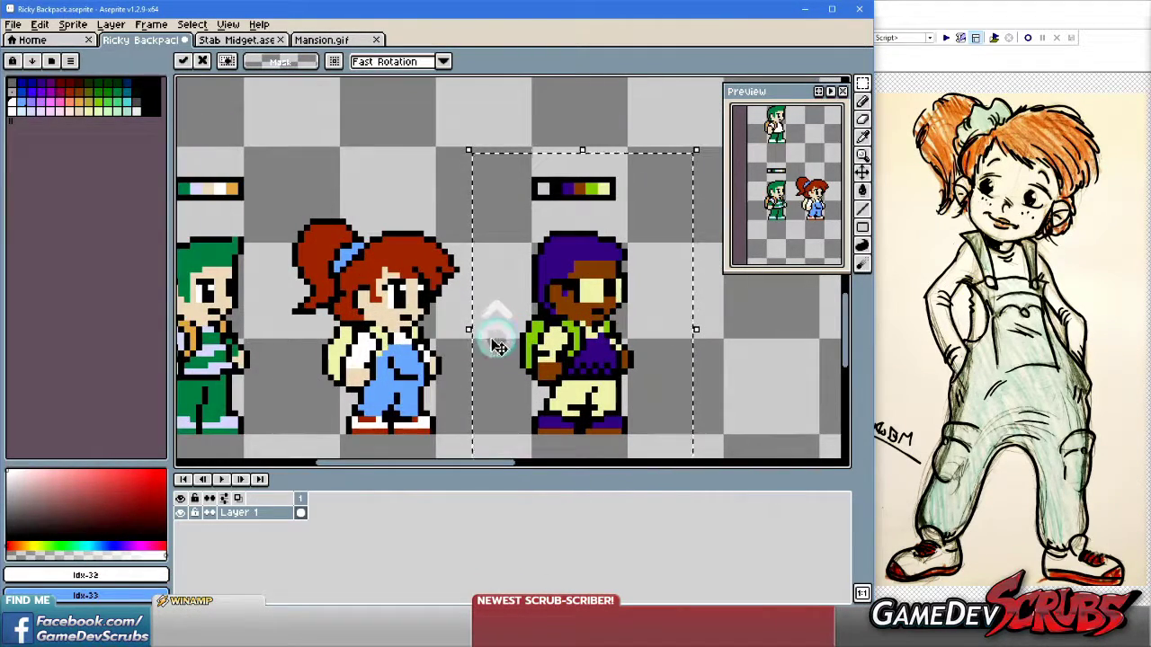
{"action": "left_click", "coordinate": [400, 337]}
{"action": "middle_click", "coordinate": [557, 340]}
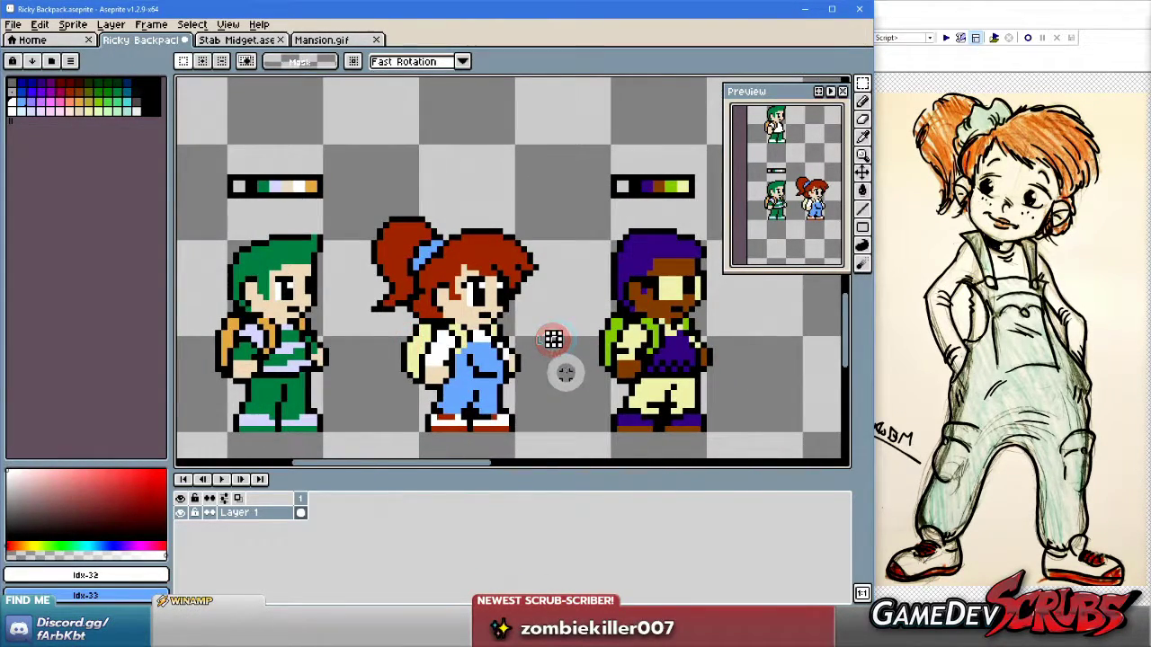
{"action": "middle_click", "coordinate": [541, 357]}
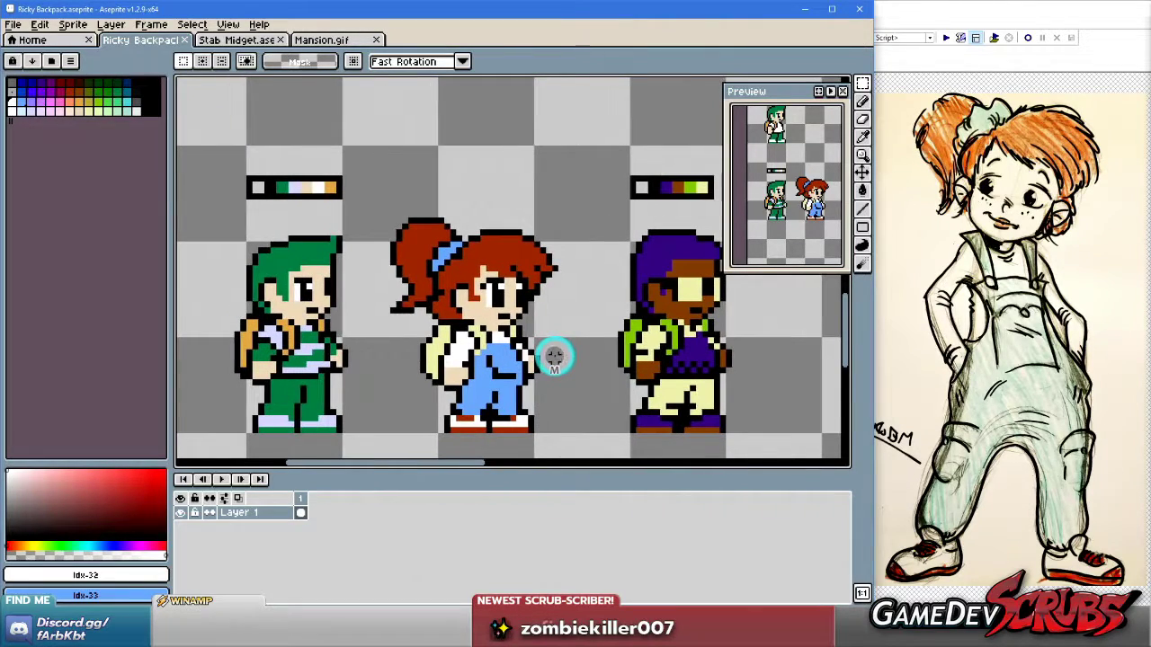
{"action": "scroll", "coordinate": [552, 351], "scroll_direction": "up", "scroll_amount": 2}
{"action": "scroll", "coordinate": [539, 352], "scroll_direction": "down", "scroll_amount": 2}
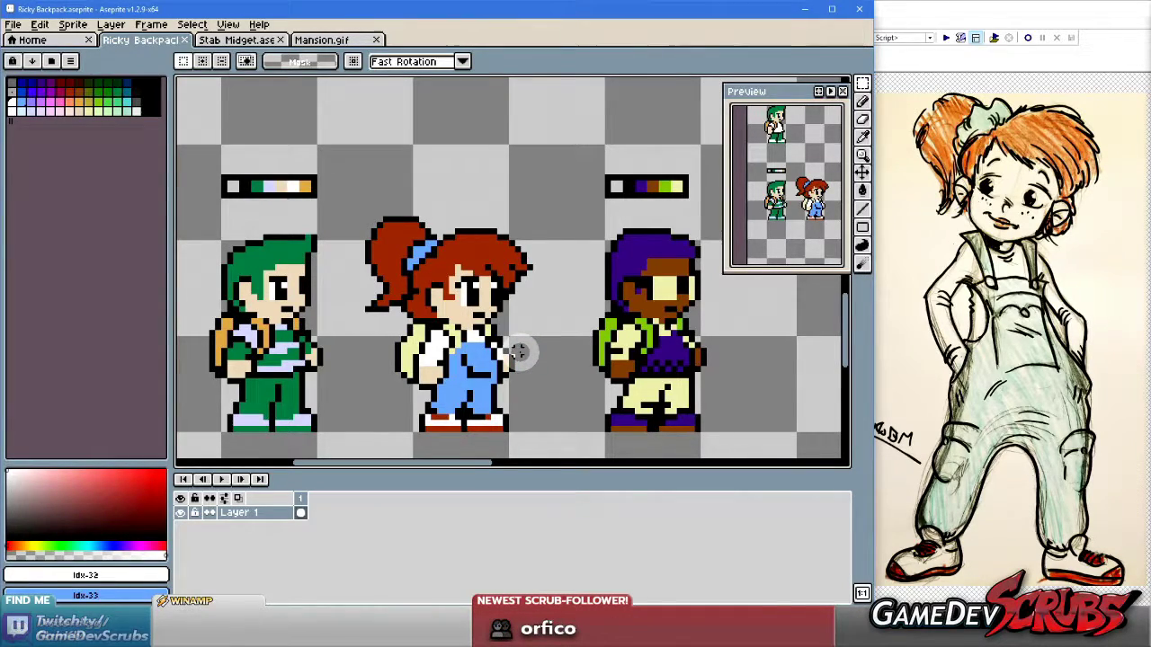
Compare the red-haired girl's sprite with the green-haired boy and the purple-haired character standing beside her.
{"action": "scroll", "coordinate": [511, 355], "scroll_direction": "down", "scroll_amount": 1}
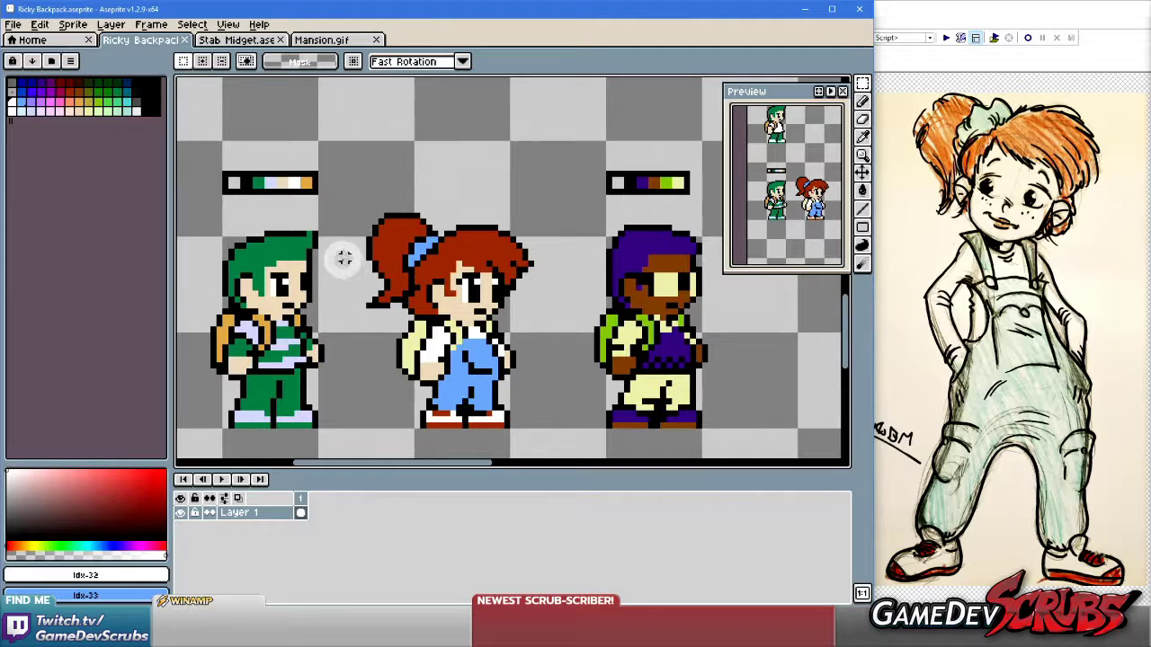
{"action": "scroll", "coordinate": [414, 288], "scroll_direction": "down", "scroll_amount": 3}
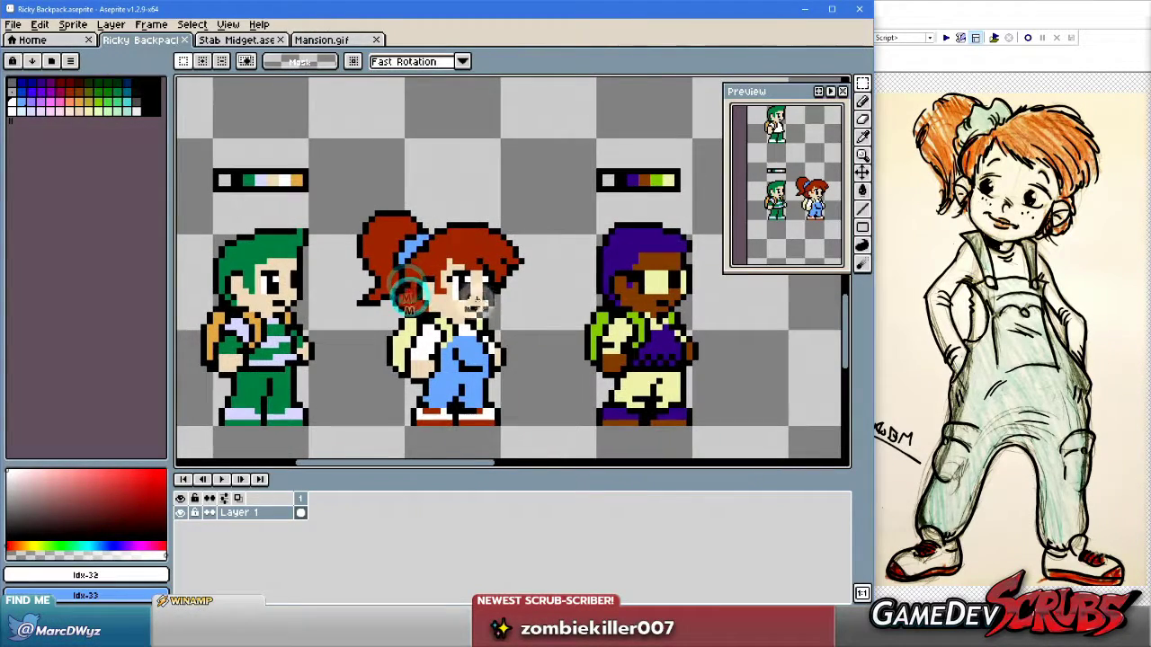
{"action": "scroll", "coordinate": [539, 315], "scroll_direction": "down", "scroll_amount": 2}
{"action": "scroll", "coordinate": [536, 306], "scroll_direction": "up", "scroll_amount": 3}
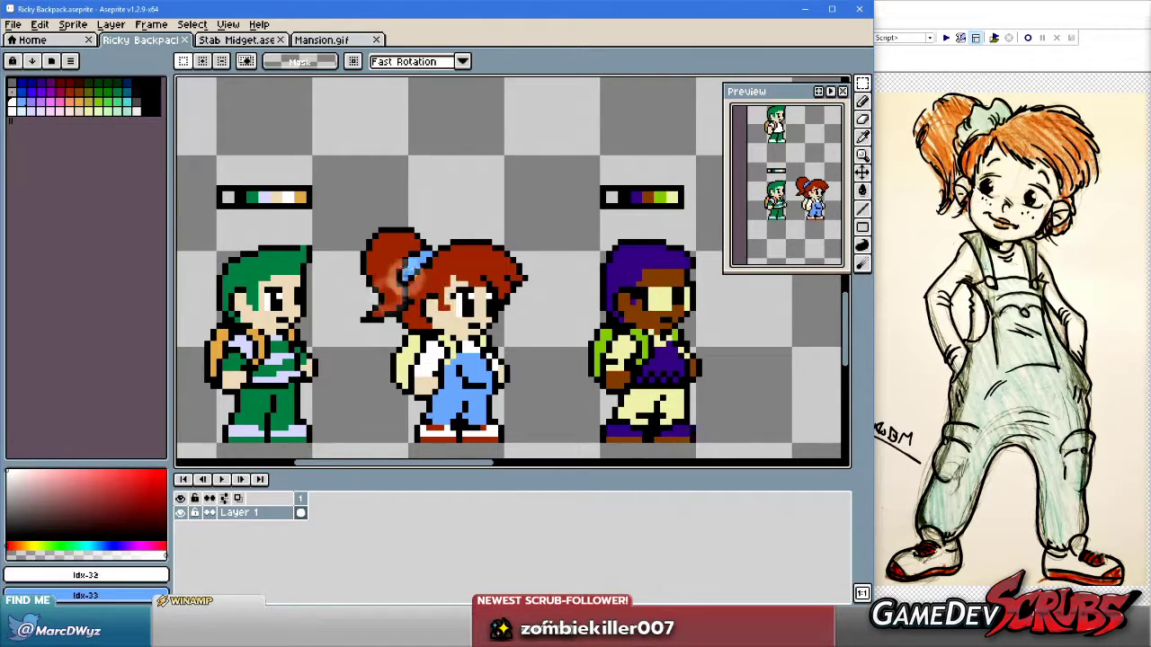
{"action": "scroll", "coordinate": [539, 306], "scroll_direction": "down", "scroll_amount": 1}
{"action": "scroll", "coordinate": [550, 312], "scroll_direction": "down", "scroll_amount": 1}
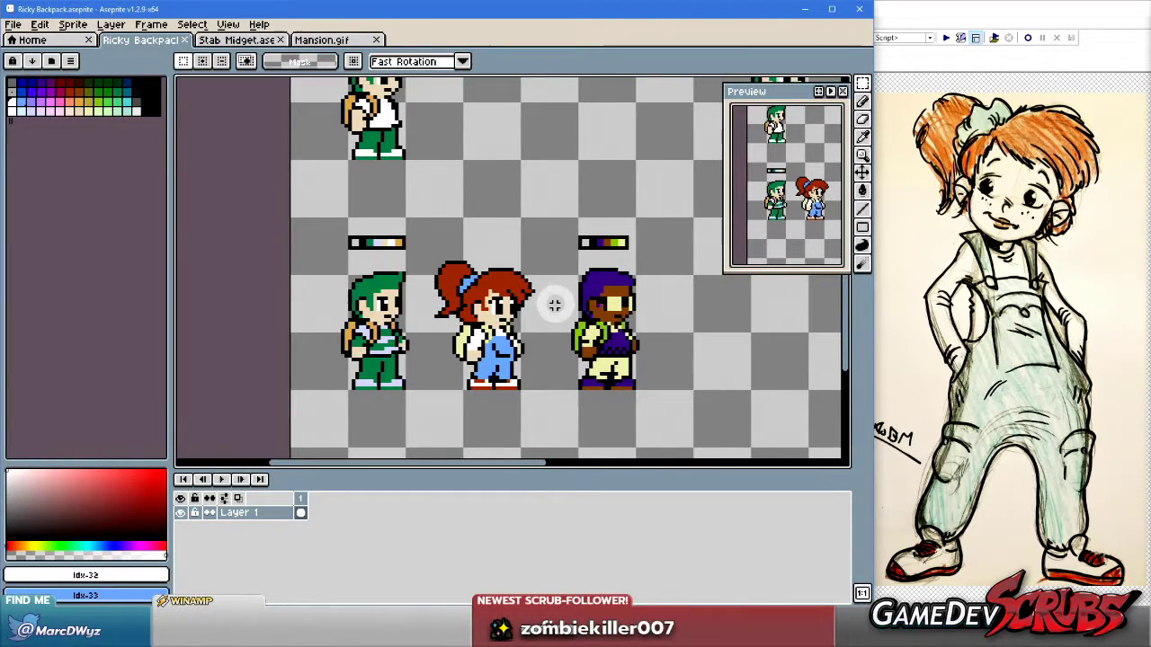
{"action": "scroll", "coordinate": [552, 305], "scroll_direction": "down", "scroll_amount": 1}
{"action": "scroll", "coordinate": [539, 307], "scroll_direction": "up", "scroll_amount": 2}
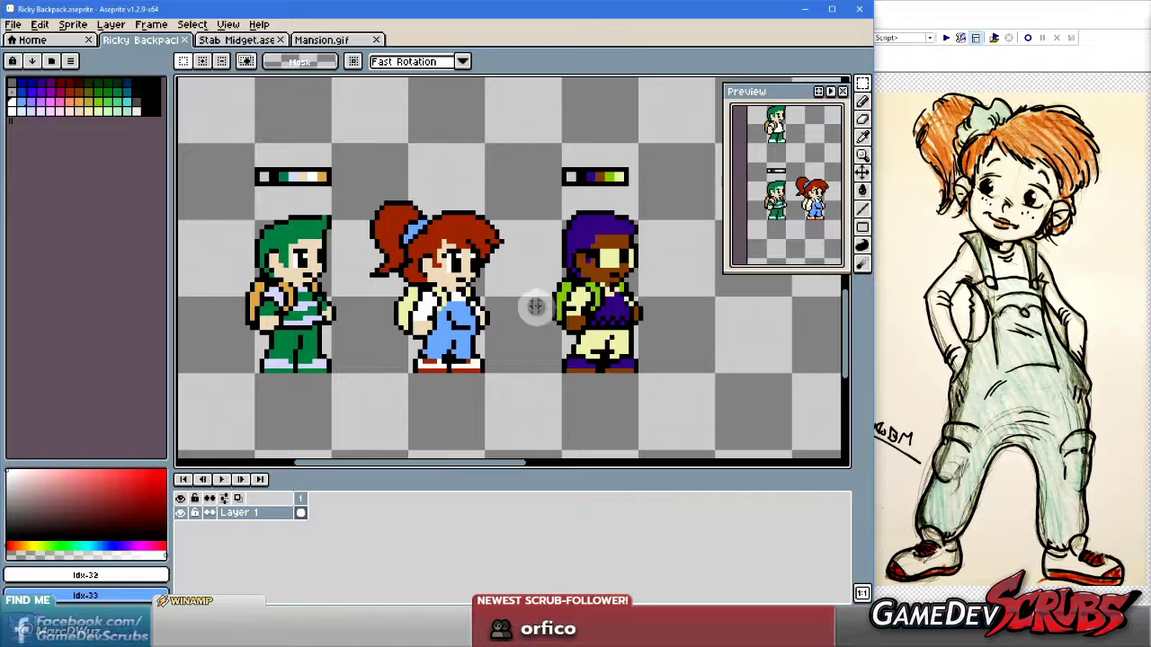
Start a palette strip above the girl's head with a black swatch and a black upper border line, using the boy's strip outline colour.
{"action": "key", "text": "b"}
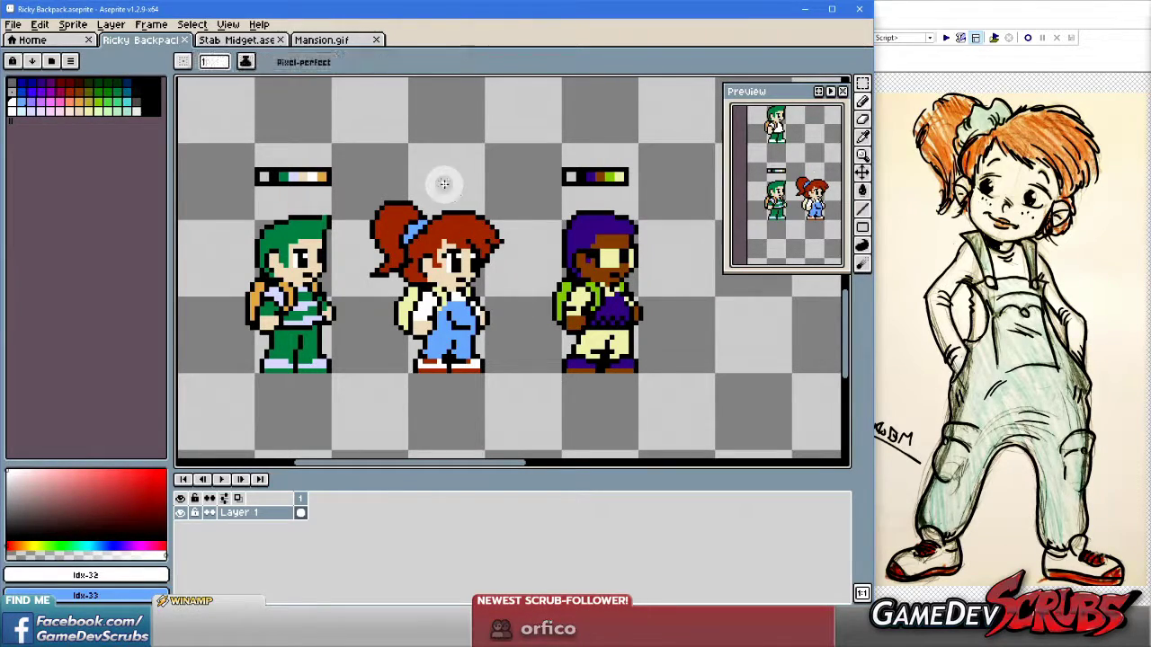
{"action": "scroll", "coordinate": [419, 180], "scroll_direction": "up", "scroll_amount": 2}
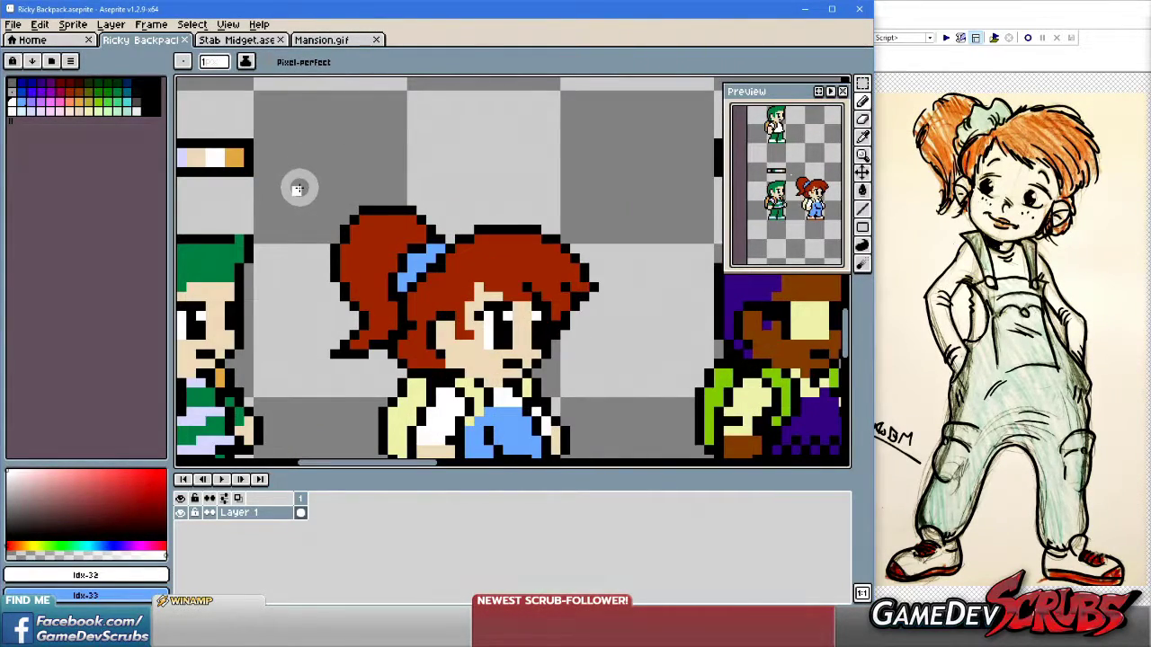
{"action": "left_click", "coordinate": [248, 167], "text": "alt"}
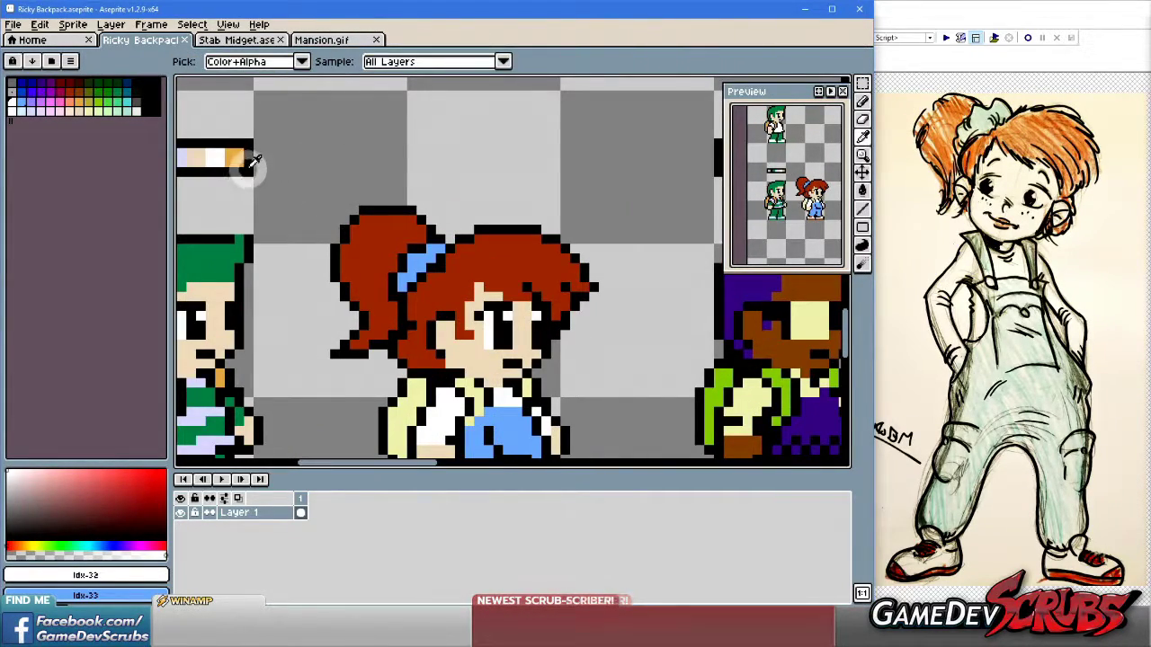
{"action": "left_click", "coordinate": [388, 152]}
{"action": "scroll", "coordinate": [387, 153], "scroll_direction": "up", "scroll_amount": 1}
{"action": "left_click_drag", "start_coordinate": [341, 131], "coordinate": [521, 133]}
{"action": "scroll", "coordinate": [457, 143], "scroll_direction": "down", "scroll_amount": 2}
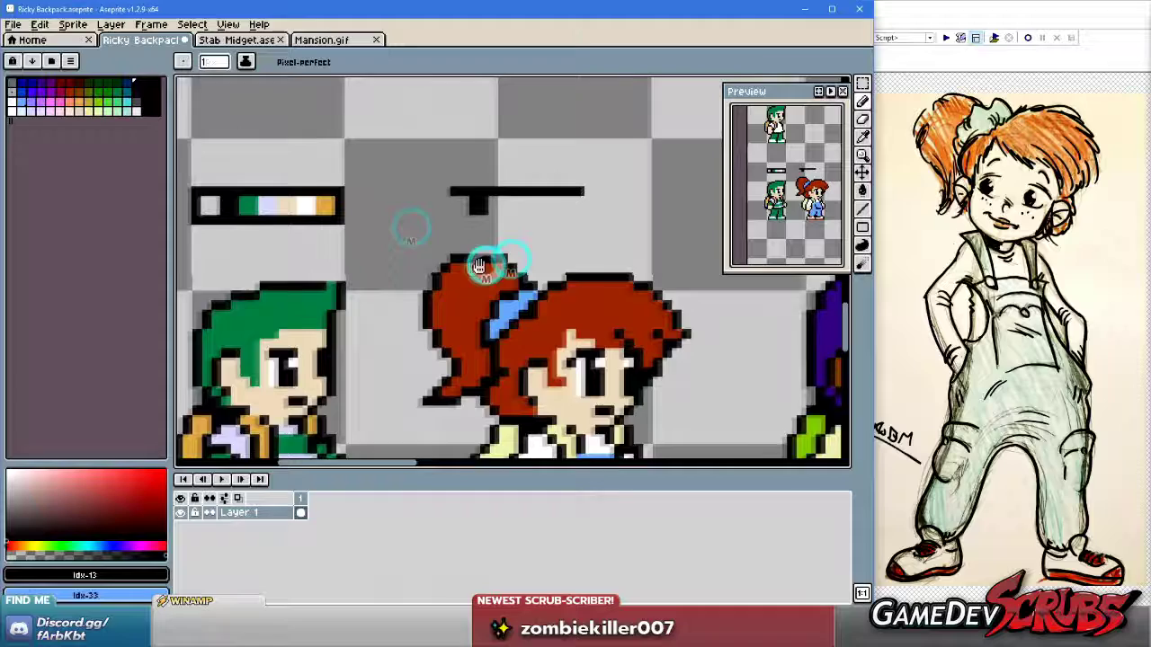
{"action": "scroll", "coordinate": [408, 272], "scroll_direction": "up", "scroll_amount": 1}
{"action": "scroll", "coordinate": [463, 322], "scroll_direction": "down", "scroll_amount": 1}
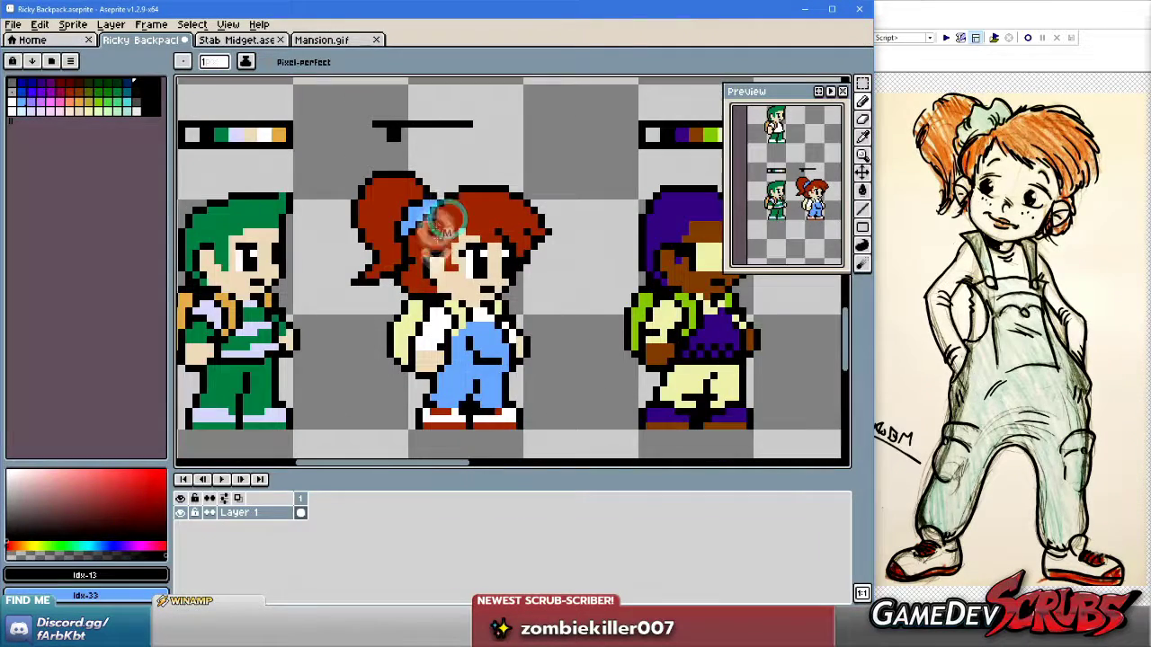
Add swatches of the girl's red hair colour and her blue hair-band colour beside the black swatch in her palette strip.
{"action": "left_click", "coordinate": [483, 321], "text": "alt"}
{"action": "scroll", "coordinate": [411, 235], "scroll_direction": "up", "scroll_amount": 3}
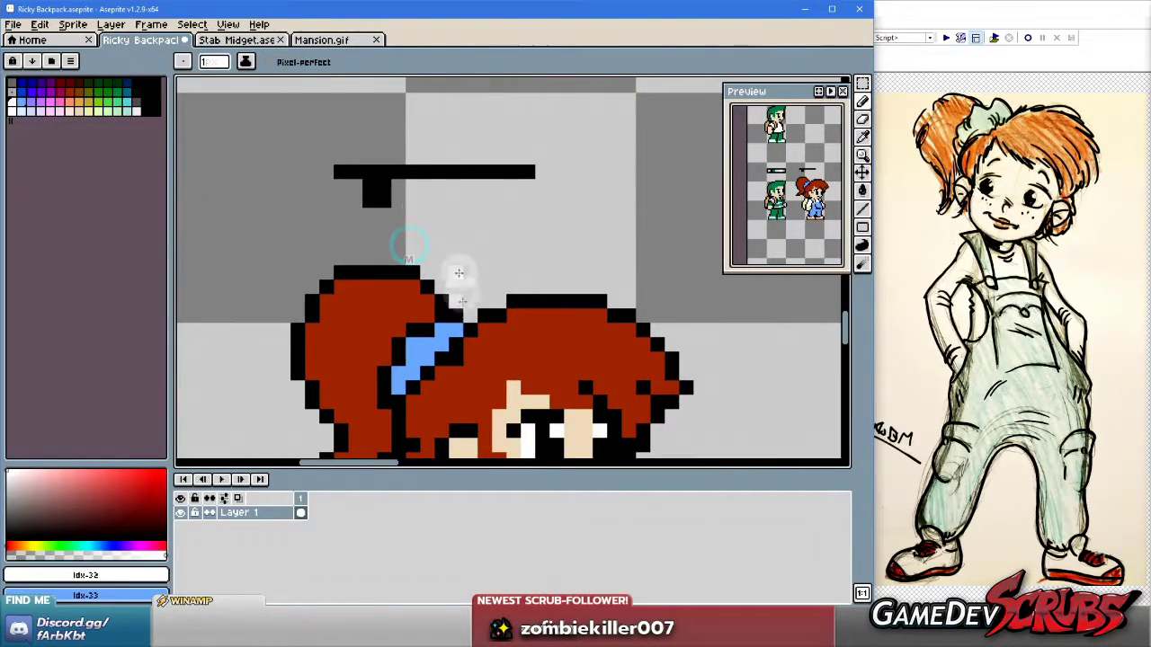
{"action": "right_click", "coordinate": [517, 337]}
{"action": "key", "text": "b"}
{"action": "scroll", "coordinate": [405, 193], "scroll_direction": "down", "scroll_amount": 1}
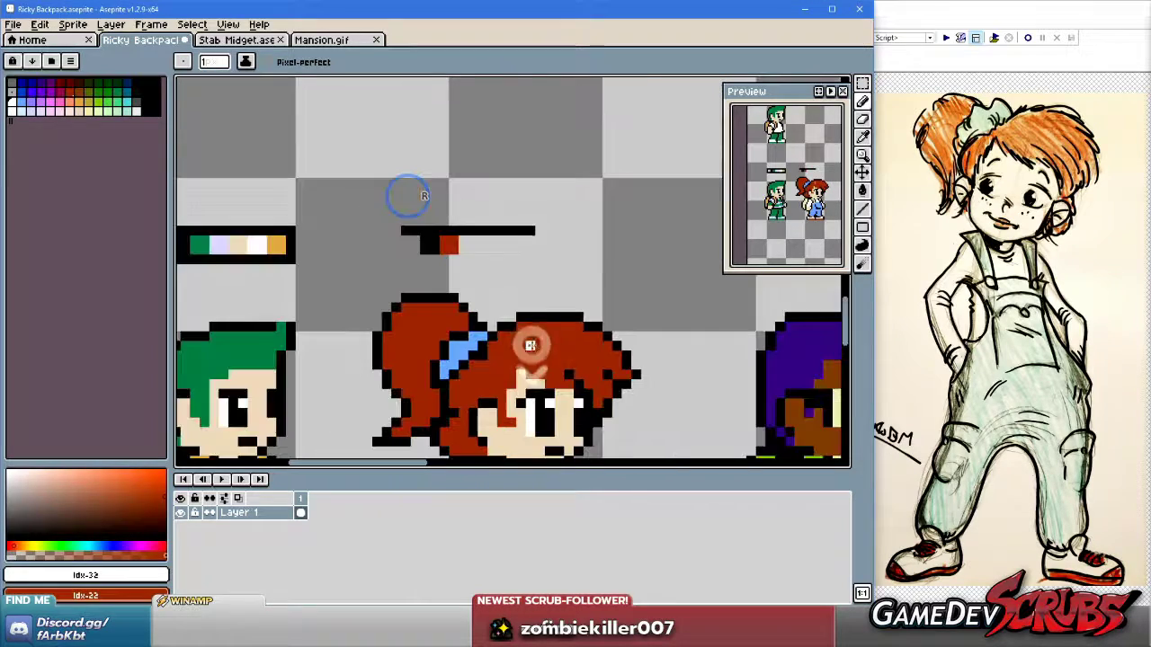
{"action": "left_click", "coordinate": [458, 349], "text": "alt"}
{"action": "left_click", "coordinate": [472, 245]}
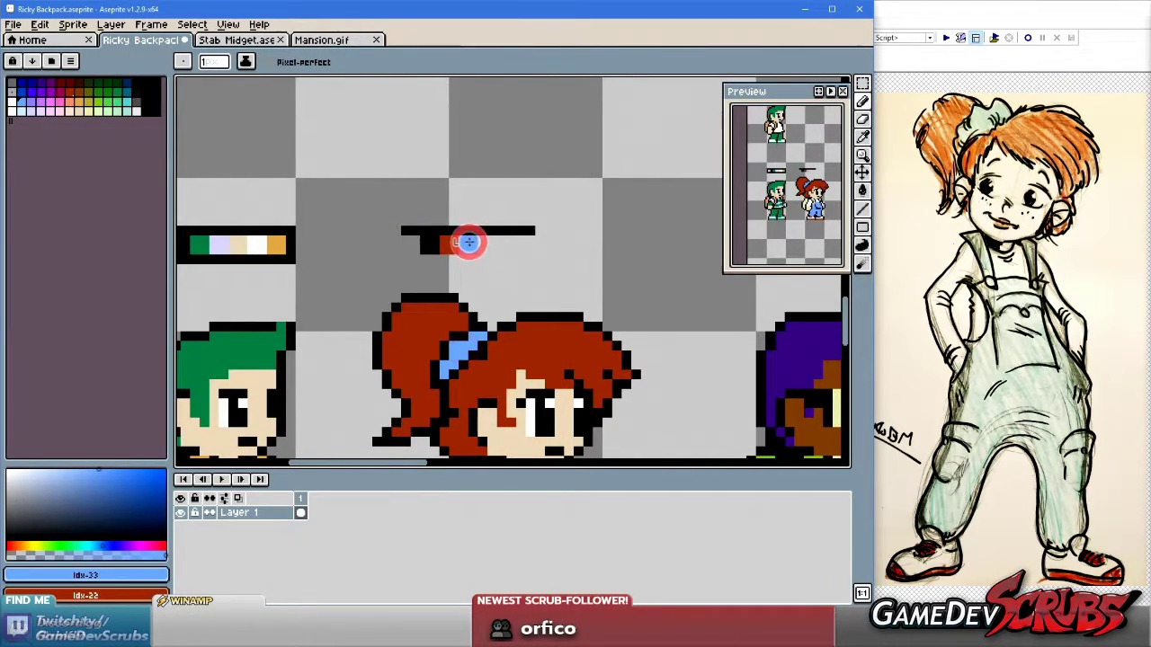
Sample the pale yellow of the girl's backpack strap and add it as a swatch after the blue one.
{"action": "scroll", "coordinate": [473, 241], "scroll_direction": "down", "scroll_amount": 2}
{"action": "scroll", "coordinate": [537, 331], "scroll_direction": "up", "scroll_amount": 1}
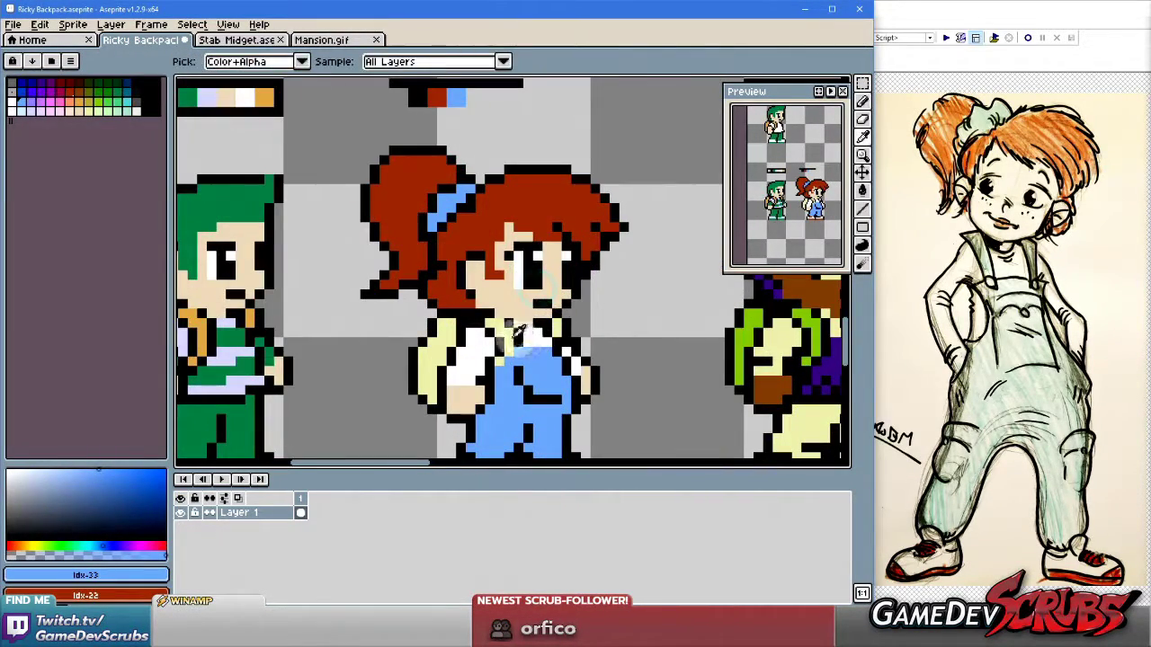
{"action": "left_click", "coordinate": [527, 333], "text": "alt"}
{"action": "scroll", "coordinate": [527, 333], "scroll_direction": "up", "scroll_amount": 2}
{"action": "scroll", "coordinate": [463, 135], "scroll_direction": "down", "scroll_amount": 1}
{"action": "left_click", "coordinate": [453, 99]}
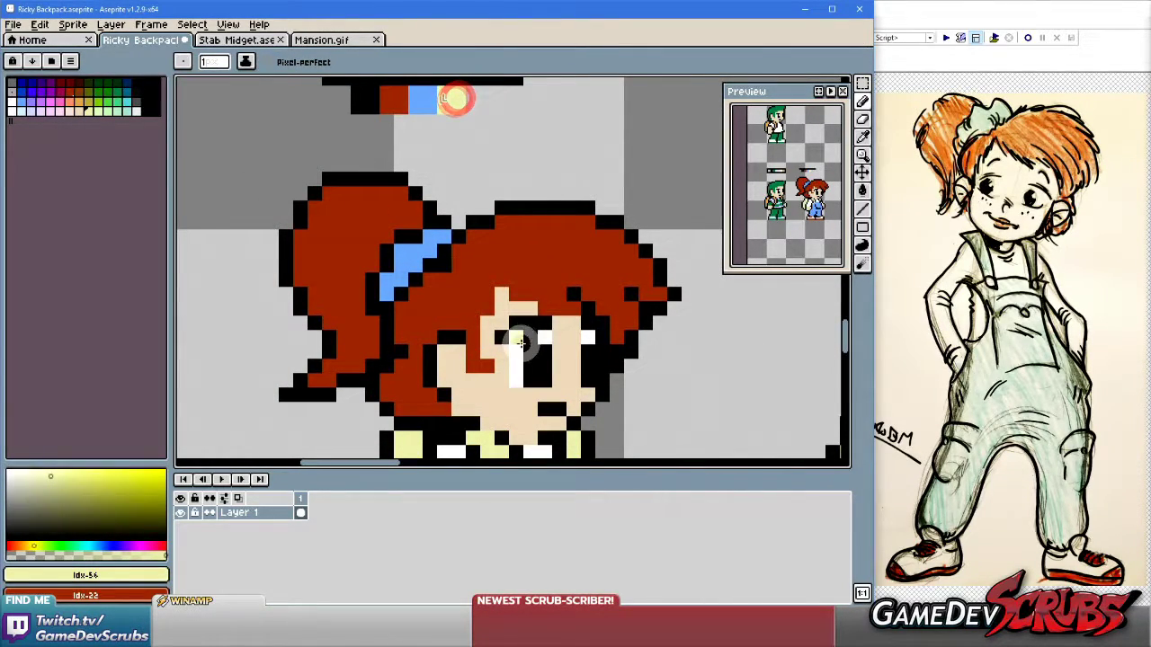
Add swatches of the girl's skin tone and the white of her eye to the end of her palette strip.
{"action": "left_click", "coordinate": [483, 352], "text": "alt"}
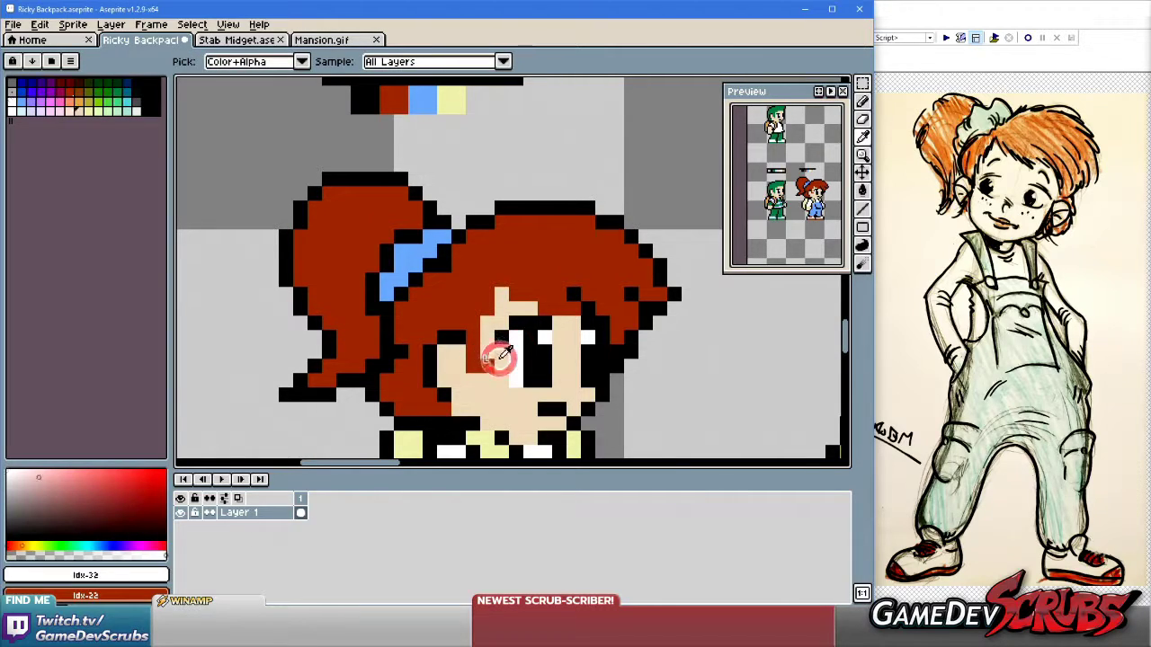
{"action": "left_click", "coordinate": [479, 97]}
{"action": "left_click", "coordinate": [513, 351], "text": "alt"}
{"action": "left_click", "coordinate": [503, 90]}
Outline the girl's palette strip in black, closing the border around all its swatches.
{"action": "scroll", "coordinate": [508, 101], "scroll_direction": "down", "scroll_amount": 1}
{"action": "left_click", "coordinate": [533, 134], "text": "alt"}
{"action": "mouse_move", "coordinate": [533, 134]}
{"action": "left_mouse_down"}
{"action": "mouse_move", "coordinate": [535, 160]}
{"action": "mouse_move", "coordinate": [418, 164]}
{"action": "left_mouse_up"}
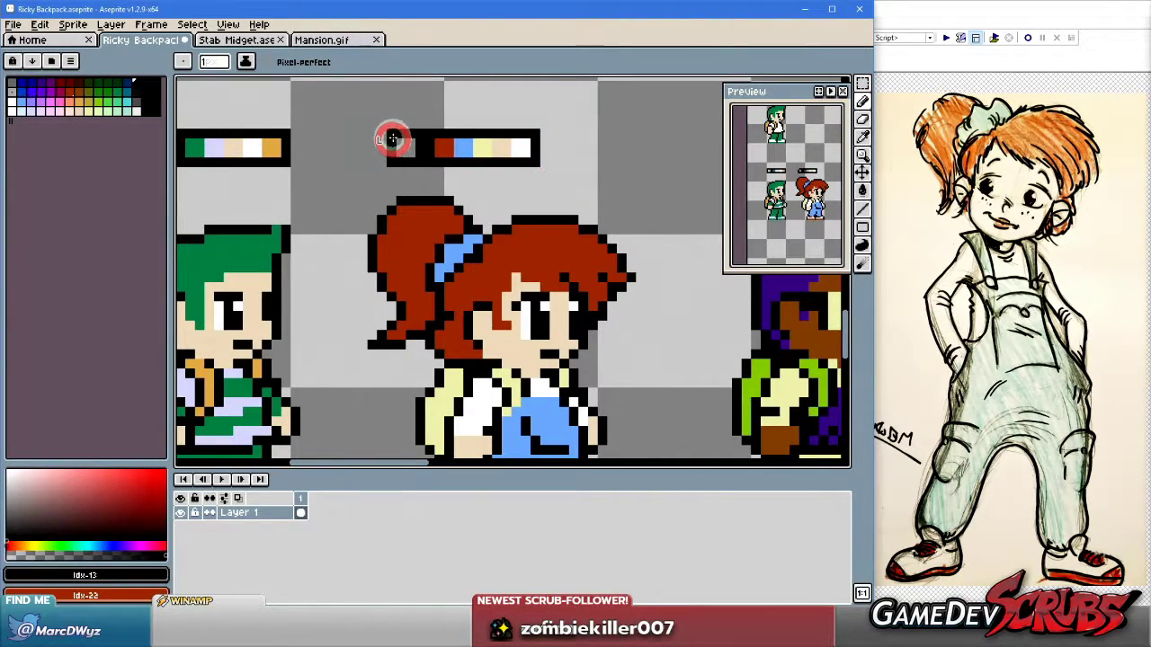
{"action": "scroll", "coordinate": [392, 138], "scroll_direction": "down", "scroll_amount": 3}
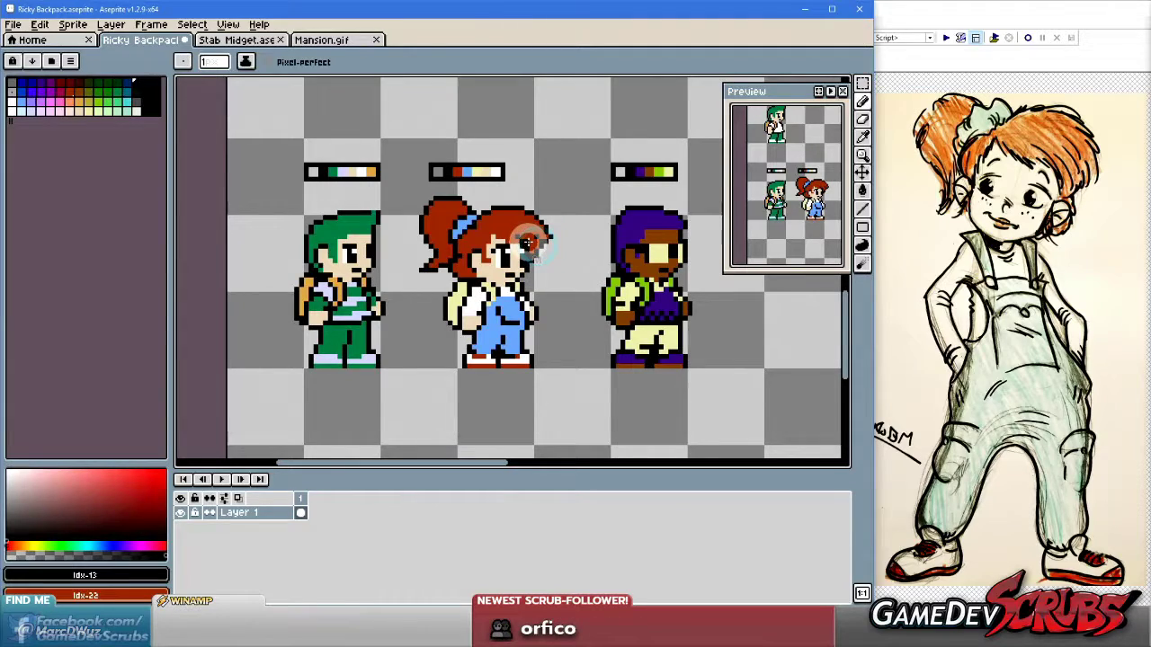
Move the redhead's palette strip to the right so it lines up with the tile above her body.
{"action": "key", "text": "m"}
{"action": "mouse_move", "coordinate": [425, 135]}
{"action": "left_mouse_down"}
{"action": "mouse_move", "coordinate": [506, 185]}
{"action": "mouse_move", "coordinate": [554, 196]}
{"action": "left_mouse_up"}
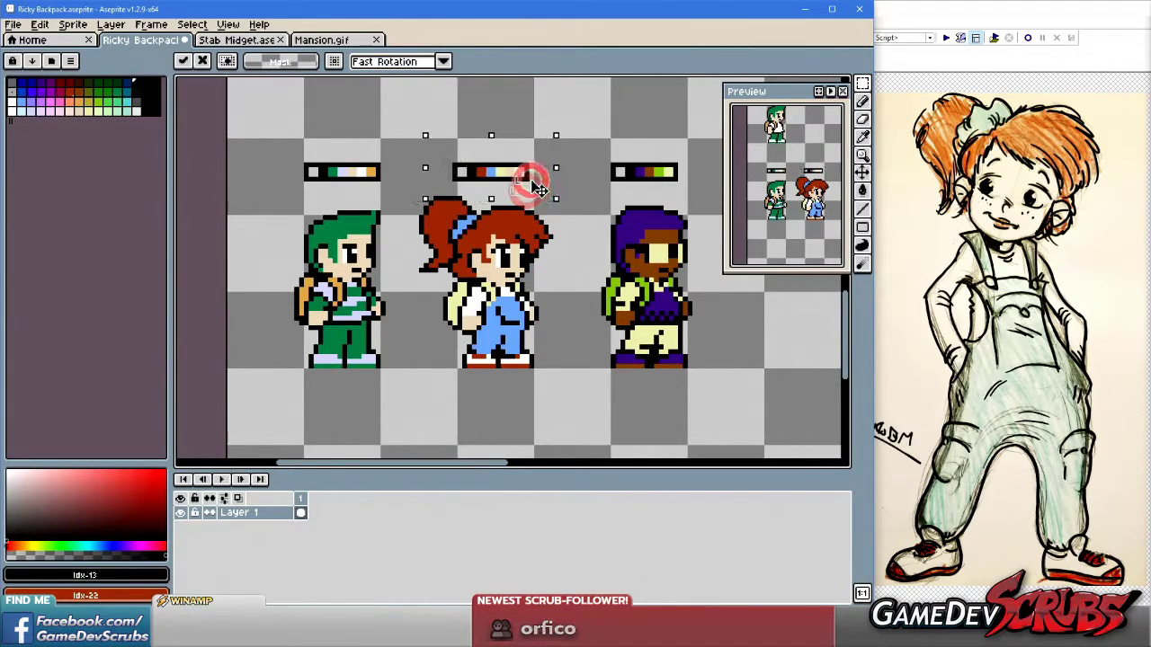
{"action": "left_click_drag", "start_coordinate": [435, 142], "coordinate": [534, 180]}
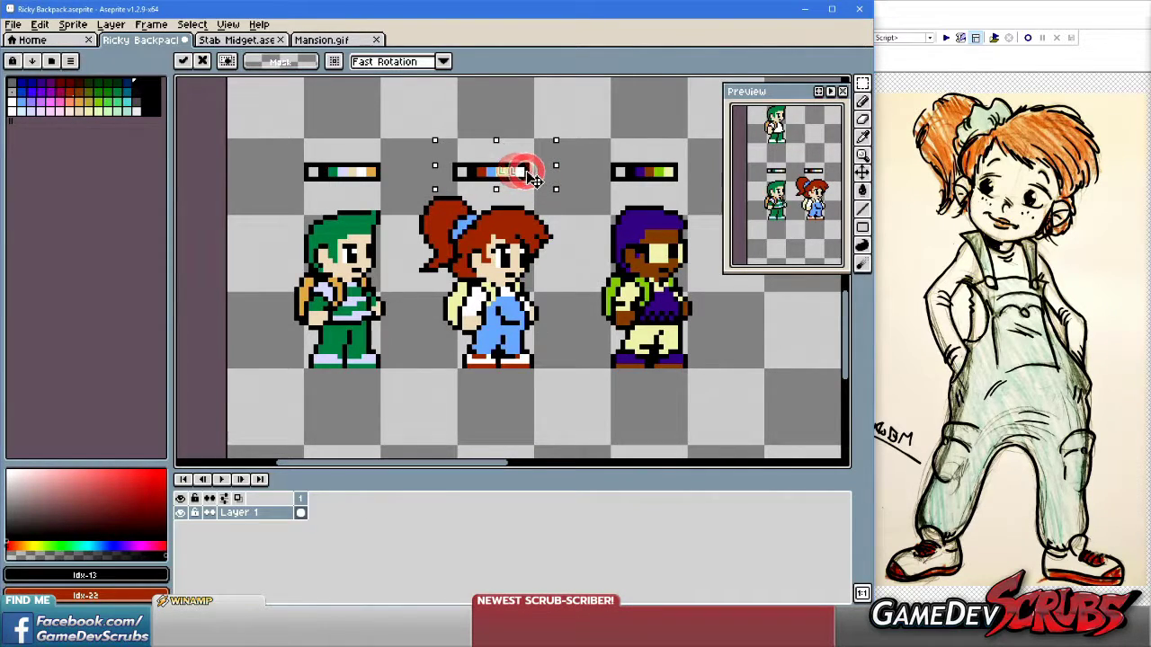
{"action": "left_click", "coordinate": [583, 258]}
{"action": "scroll", "coordinate": [589, 265], "scroll_direction": "up", "scroll_amount": 1}
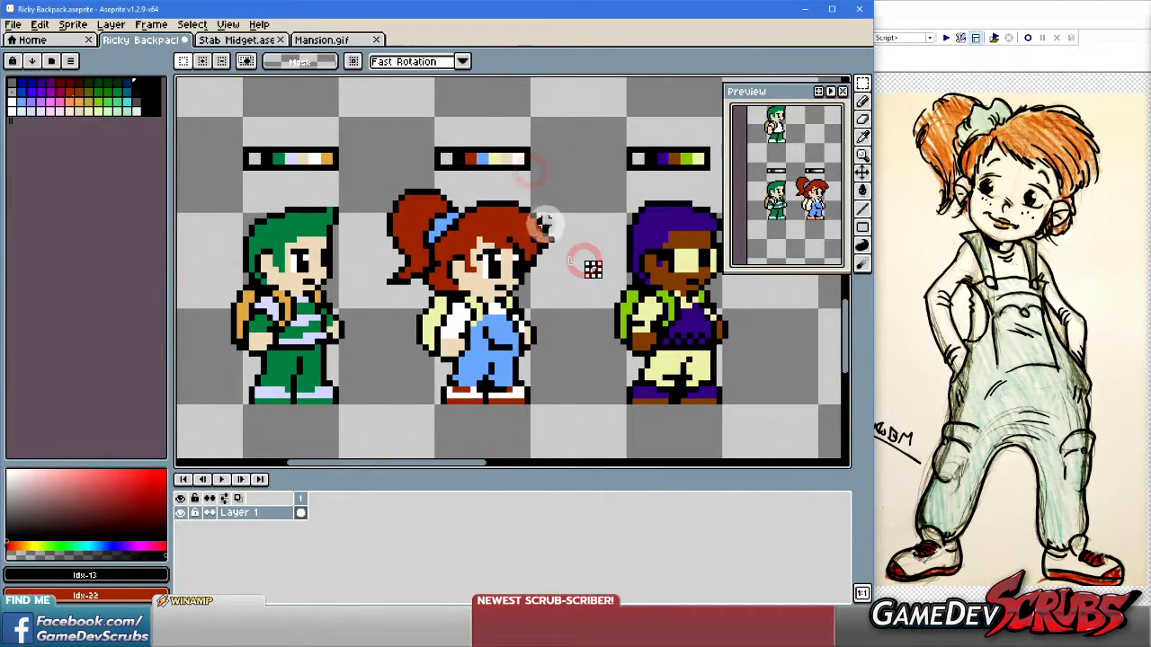
Examine the redhead sprite beside the green-haired and purple-haired characters at several zoom levels.
{"action": "scroll", "coordinate": [629, 269], "scroll_direction": "down", "scroll_amount": 4}
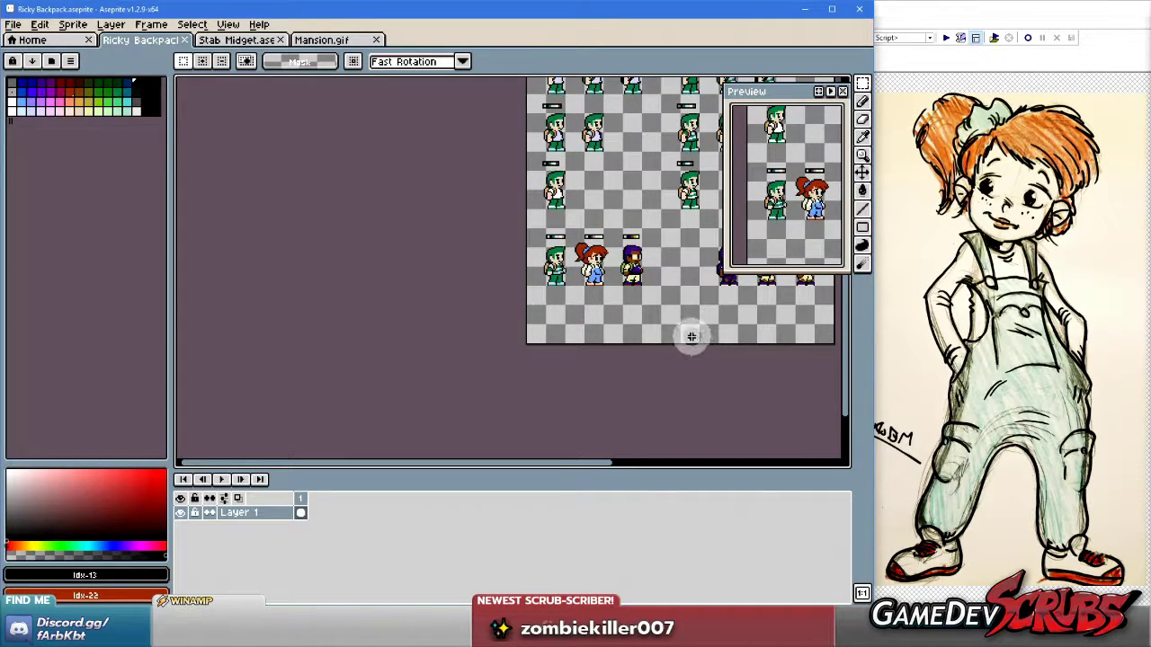
{"action": "scroll", "coordinate": [667, 313], "scroll_direction": "up", "scroll_amount": 4}
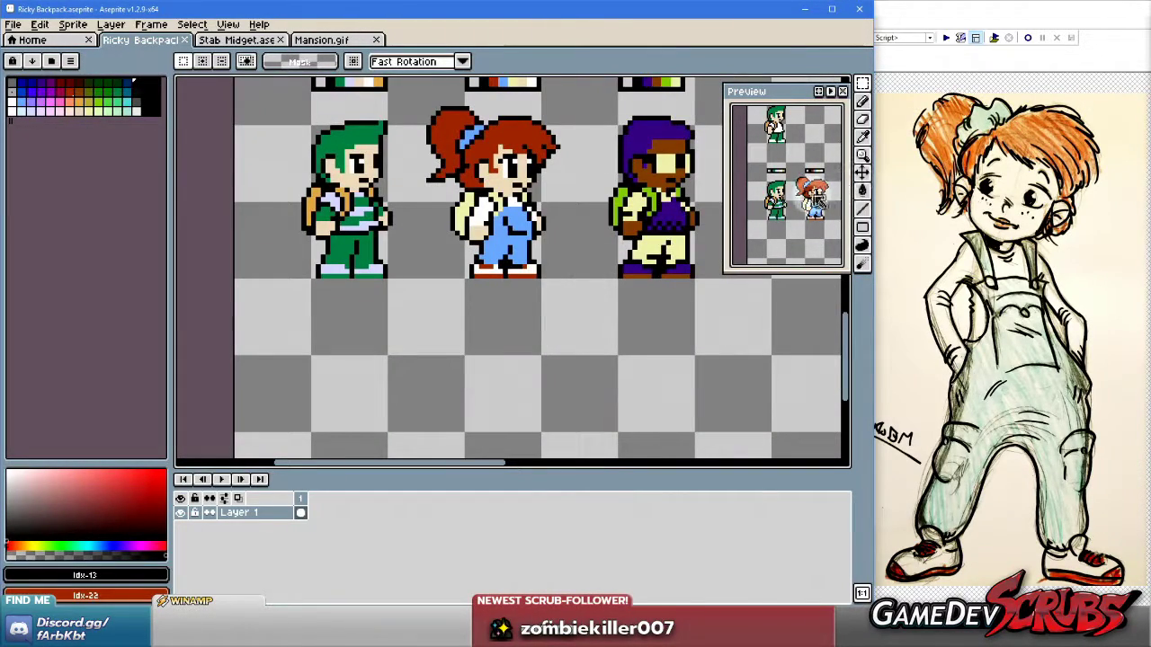
{"action": "scroll", "coordinate": [584, 293], "scroll_direction": "down", "scroll_amount": 1}
{"action": "scroll", "coordinate": [540, 288], "scroll_direction": "down", "scroll_amount": 3}
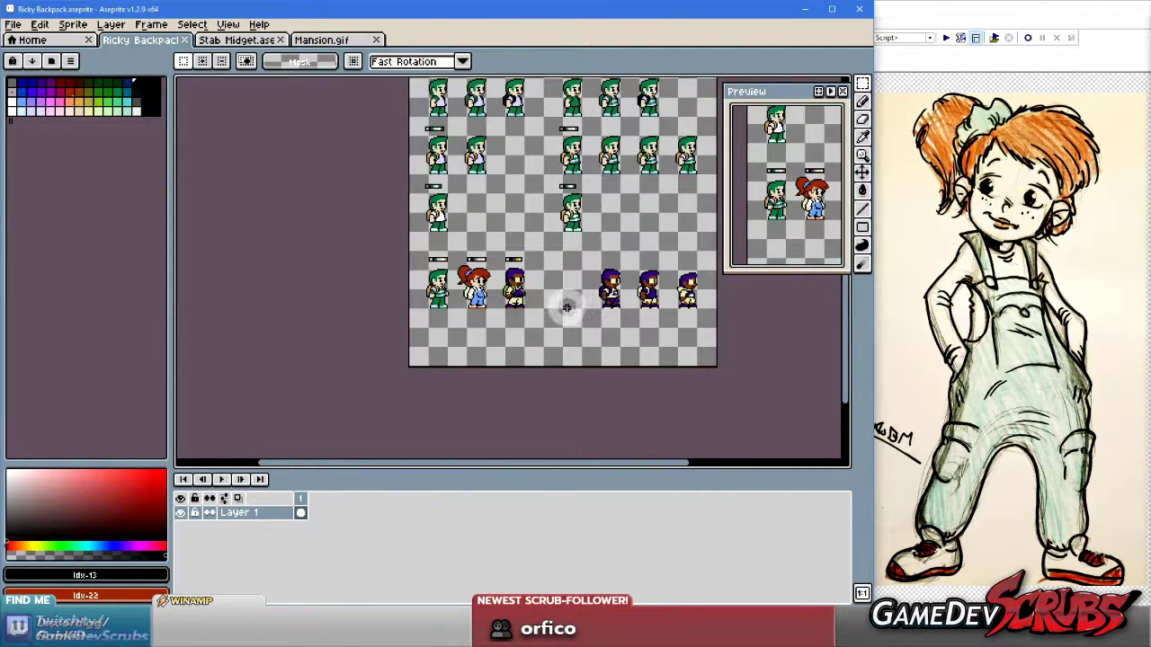
{"action": "scroll", "coordinate": [585, 307], "scroll_direction": "down", "scroll_amount": 1}
{"action": "scroll", "coordinate": [576, 308], "scroll_direction": "up", "scroll_amount": 1}
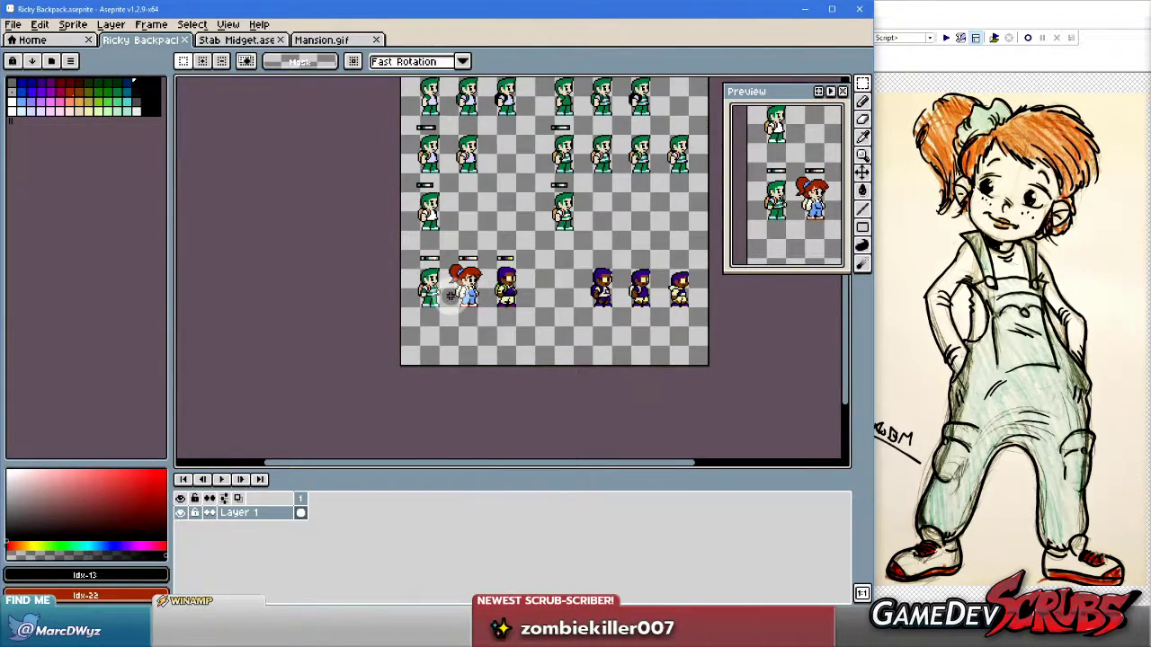
{"action": "scroll", "coordinate": [450, 295], "scroll_direction": "up", "scroll_amount": 3}
{"action": "scroll", "coordinate": [470, 303], "scroll_direction": "down", "scroll_amount": 1}
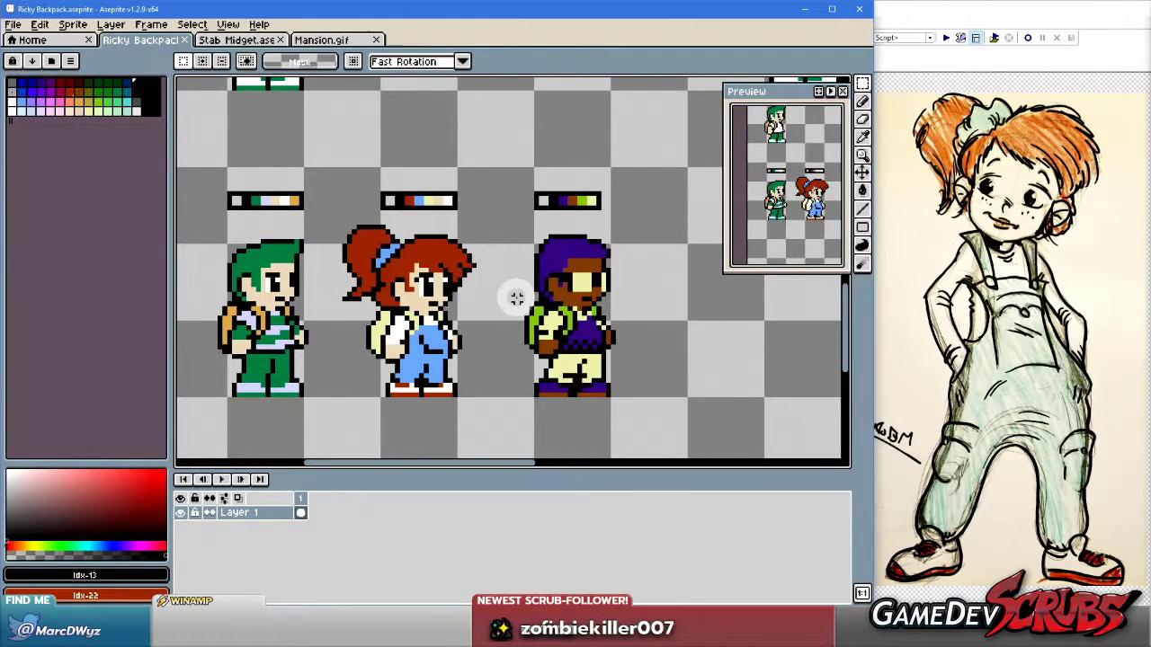
{"action": "scroll", "coordinate": [544, 315], "scroll_direction": "down", "scroll_amount": 1}
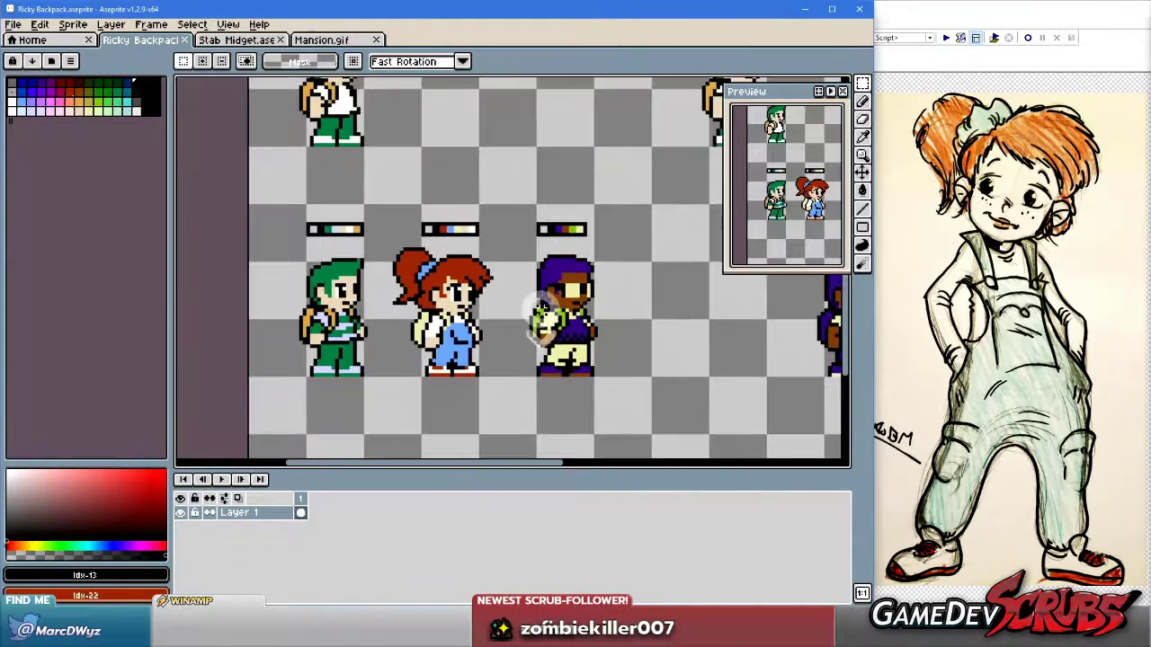
{"action": "scroll", "coordinate": [502, 299], "scroll_direction": "up", "scroll_amount": 1}
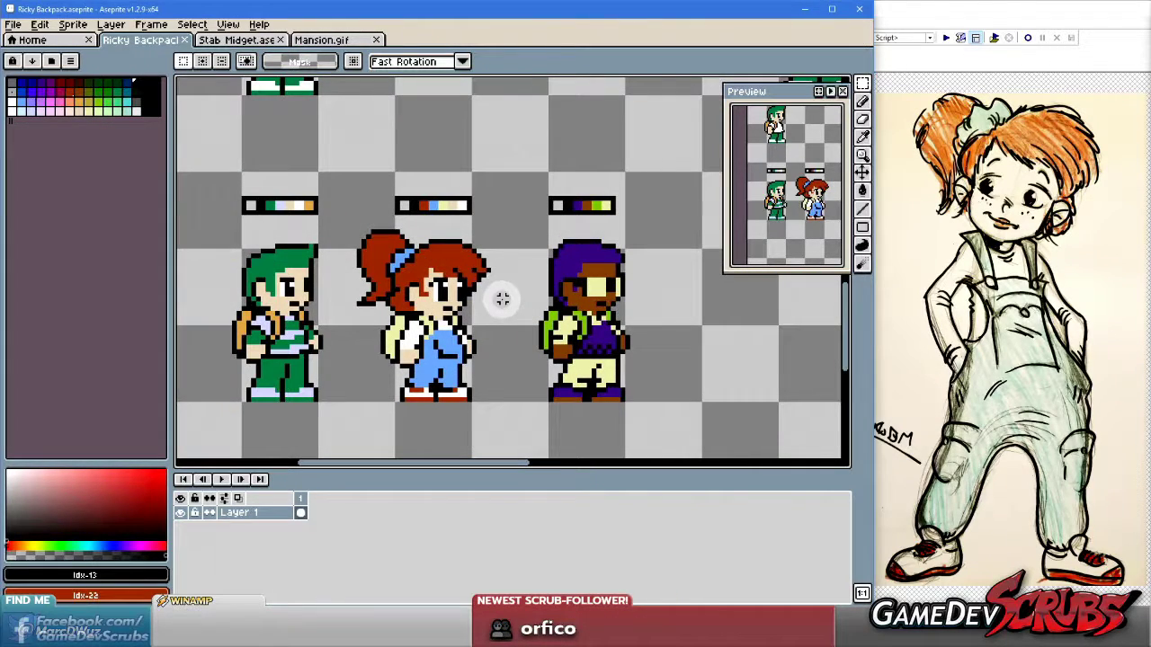
{"action": "scroll", "coordinate": [511, 299], "scroll_direction": "up", "scroll_amount": 1}
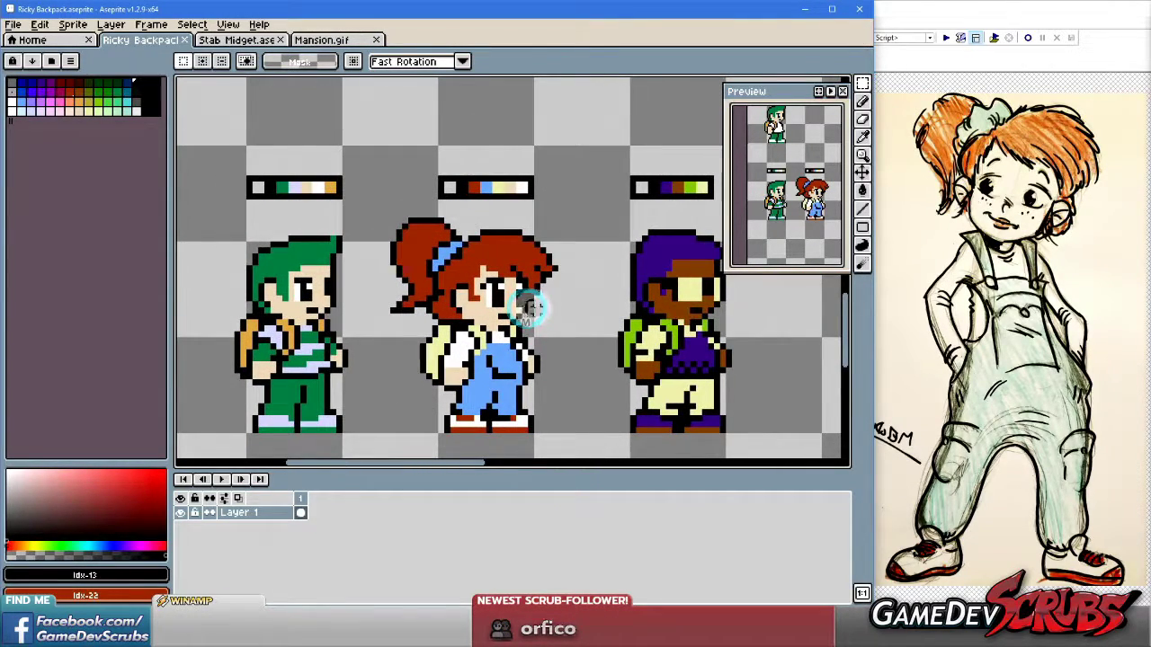
Try filling the redhead's backpack and strap with the golden orange (Idx-39) sampled from the green-haired boy's backpack.
{"action": "left_click_drag", "start_coordinate": [509, 317], "coordinate": [515, 316]}
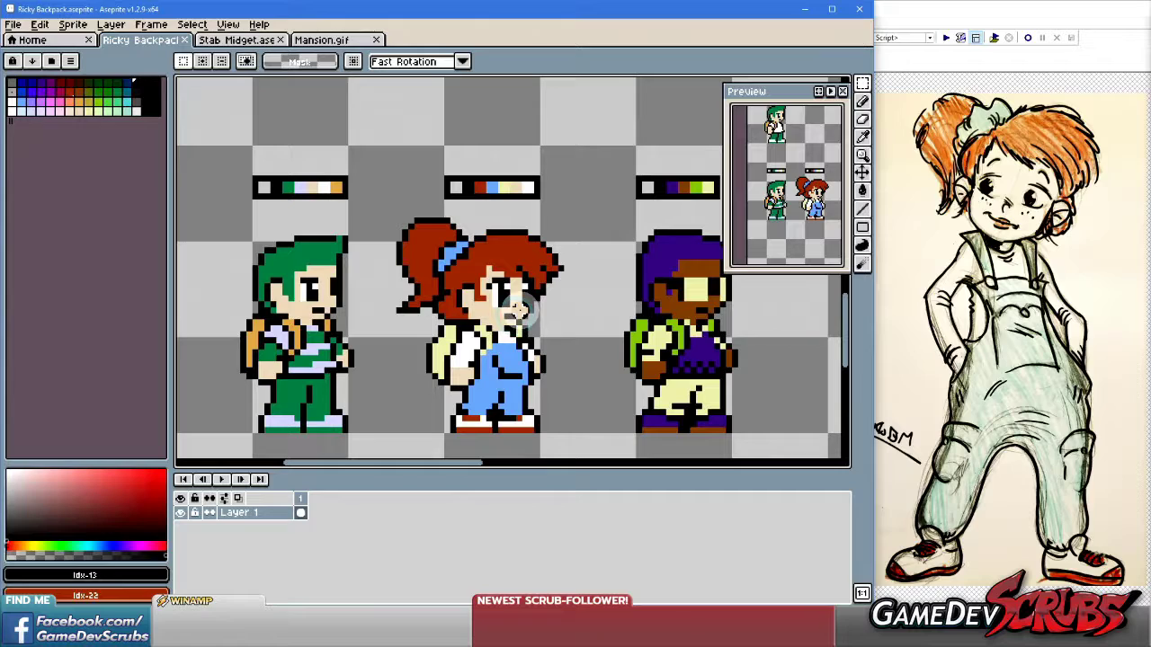
{"action": "key", "text": "b"}
{"action": "key", "text": "g"}
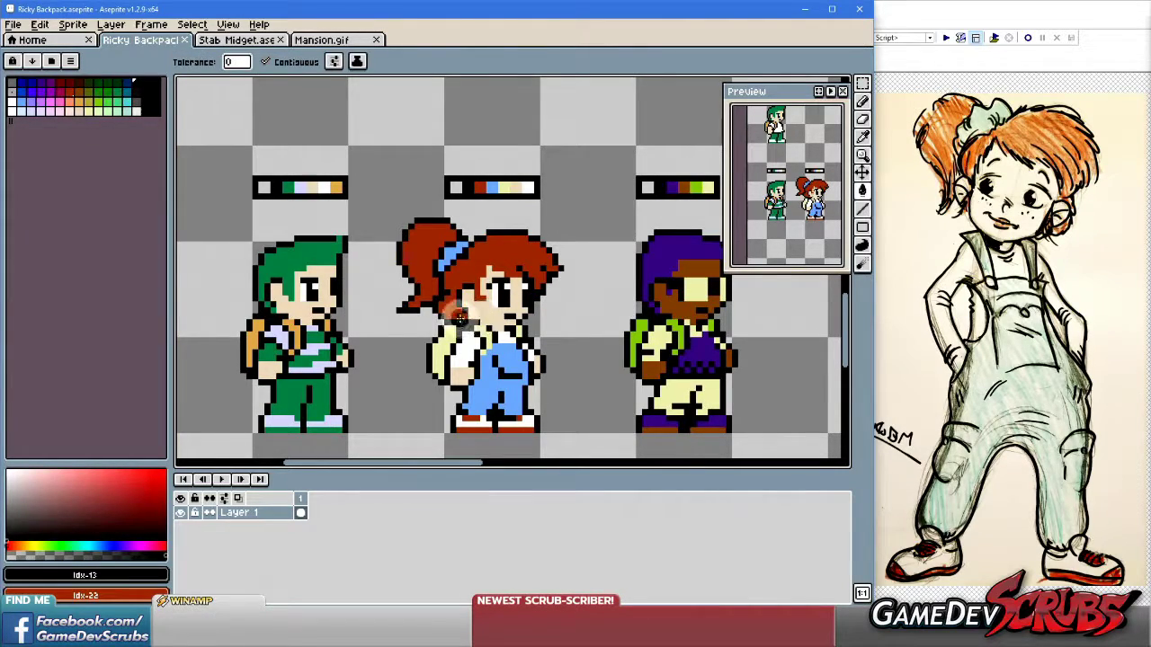
{"action": "left_click", "coordinate": [251, 334], "text": "alt"}
{"action": "left_click", "coordinate": [438, 339]}
{"action": "left_click", "coordinate": [484, 332]}
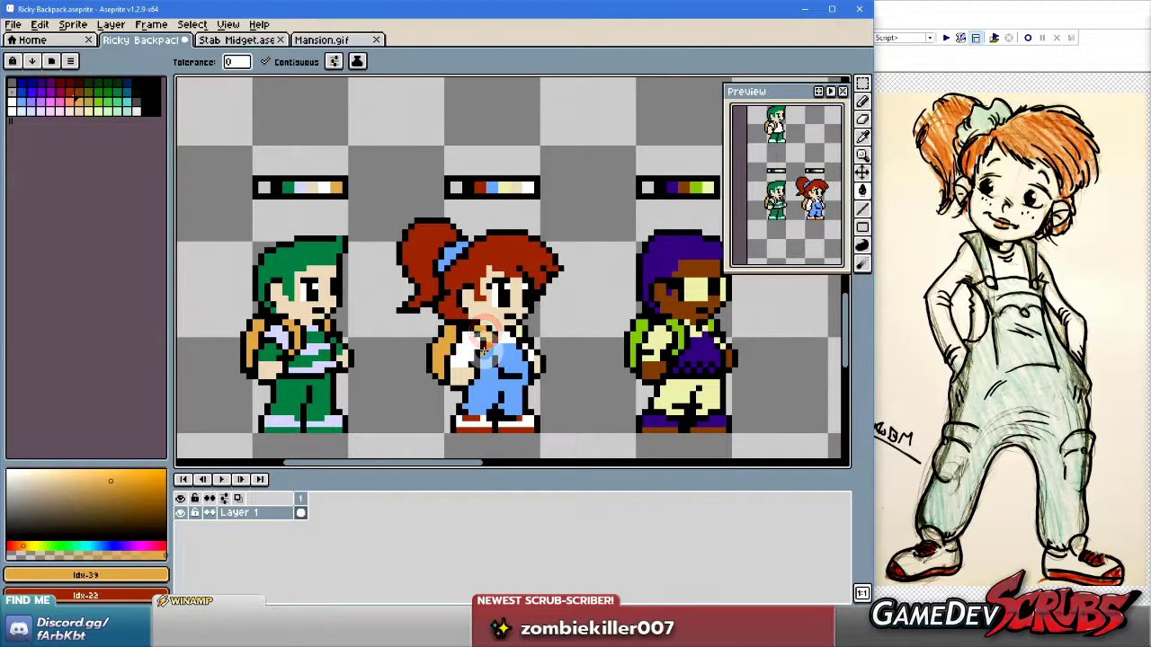
{"action": "scroll", "coordinate": [630, 387], "scroll_direction": "down", "scroll_amount": 1}
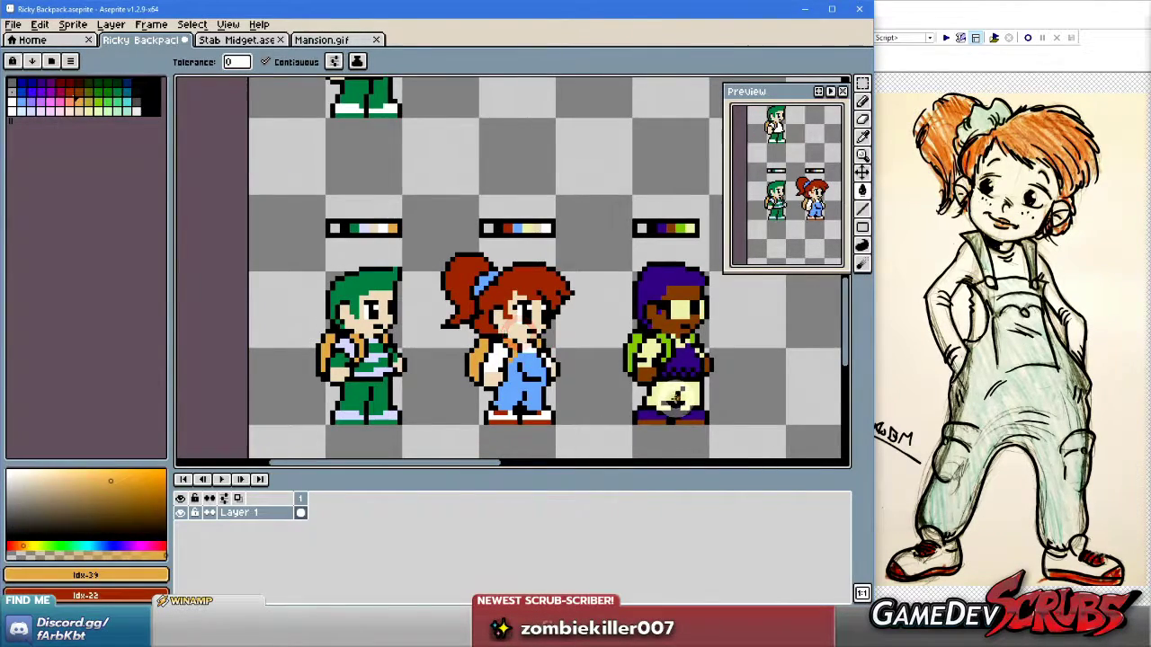
{"action": "scroll", "coordinate": [676, 395], "scroll_direction": "down", "scroll_amount": 2}
{"action": "scroll", "coordinate": [635, 382], "scroll_direction": "up", "scroll_amount": 2}
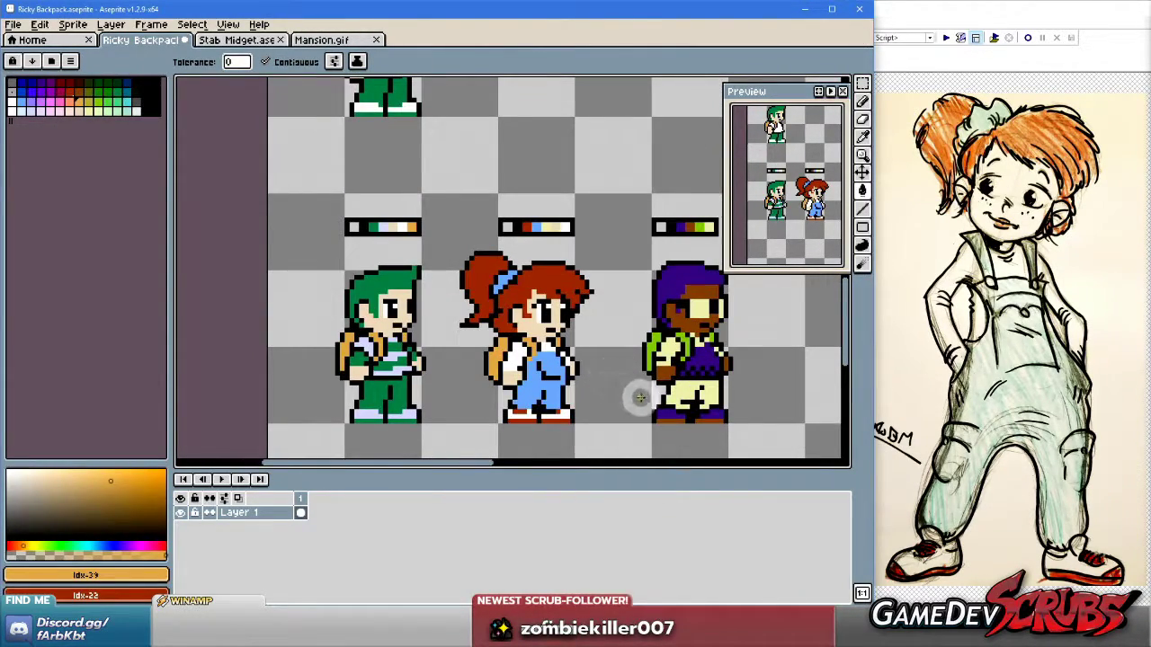
{"action": "key", "text": "ctrl+z"}
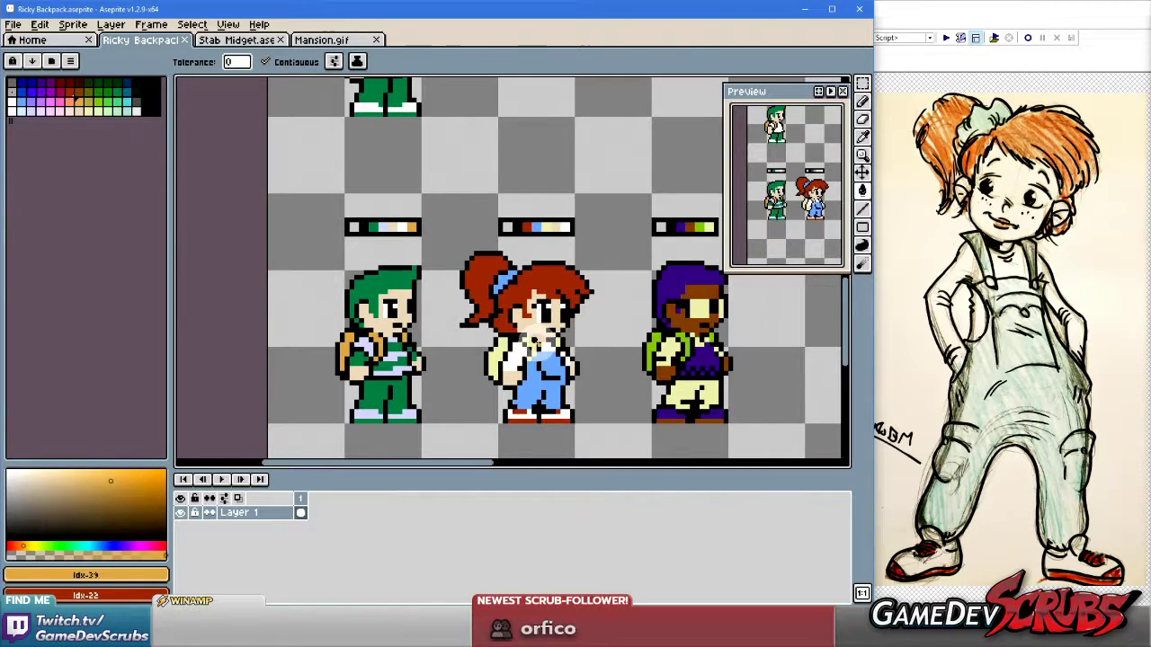
Try filling the redhead's backpack and strap with the dark red (Idx-22) sampled from her hair.
{"action": "scroll", "coordinate": [549, 344], "scroll_direction": "up", "scroll_amount": 1}
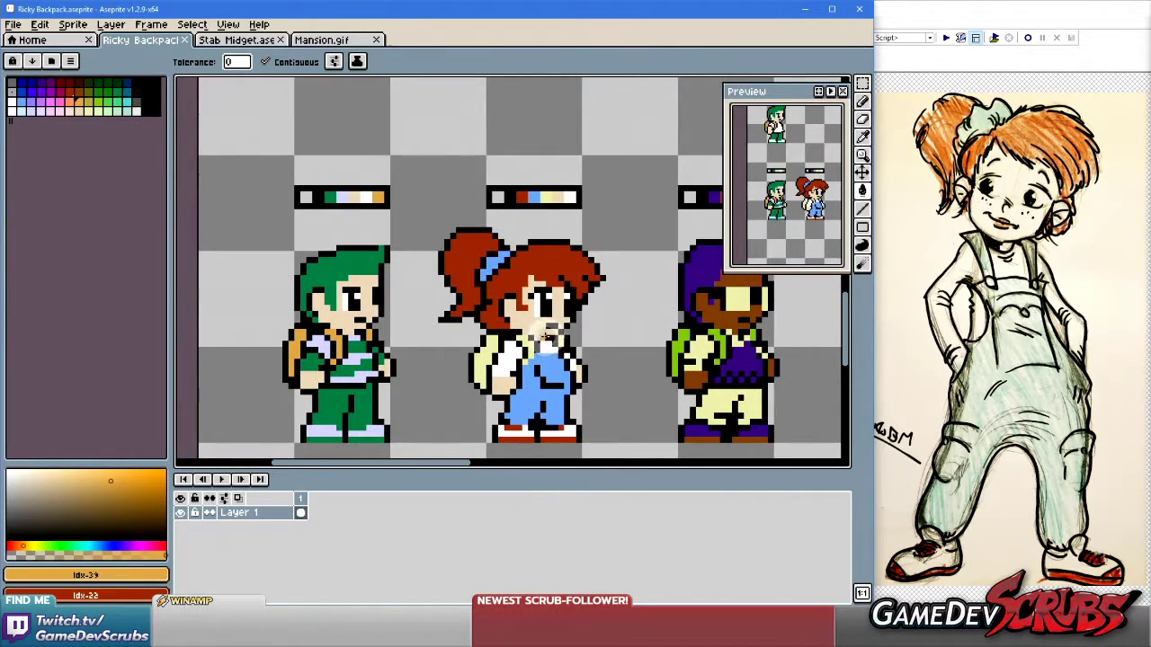
{"action": "left_click", "coordinate": [535, 278], "text": "alt"}
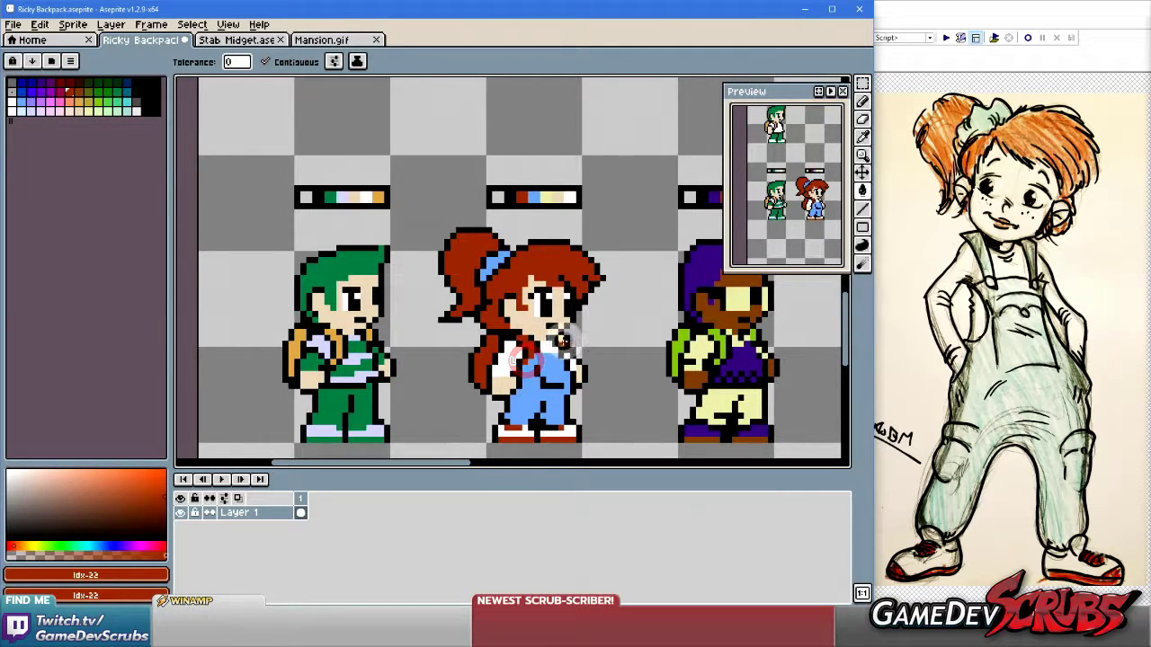
{"action": "scroll", "coordinate": [683, 395], "scroll_direction": "down", "scroll_amount": 1}
{"action": "scroll", "coordinate": [723, 404], "scroll_direction": "down", "scroll_amount": 1}
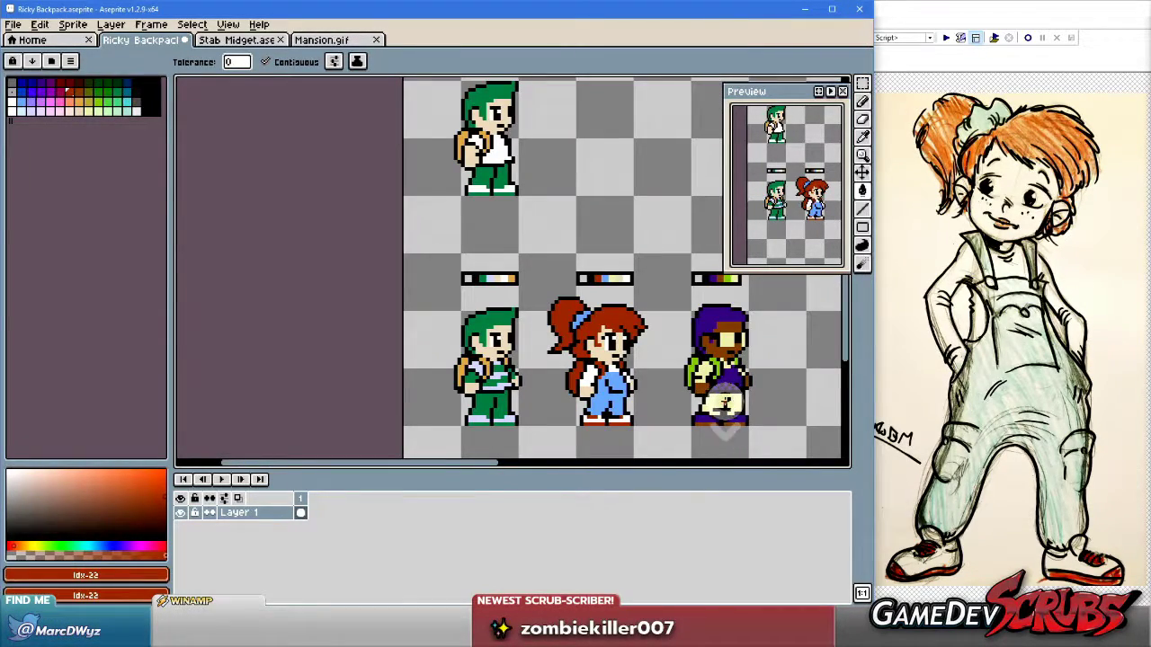
{"action": "scroll", "coordinate": [685, 396], "scroll_direction": "up", "scroll_amount": 1}
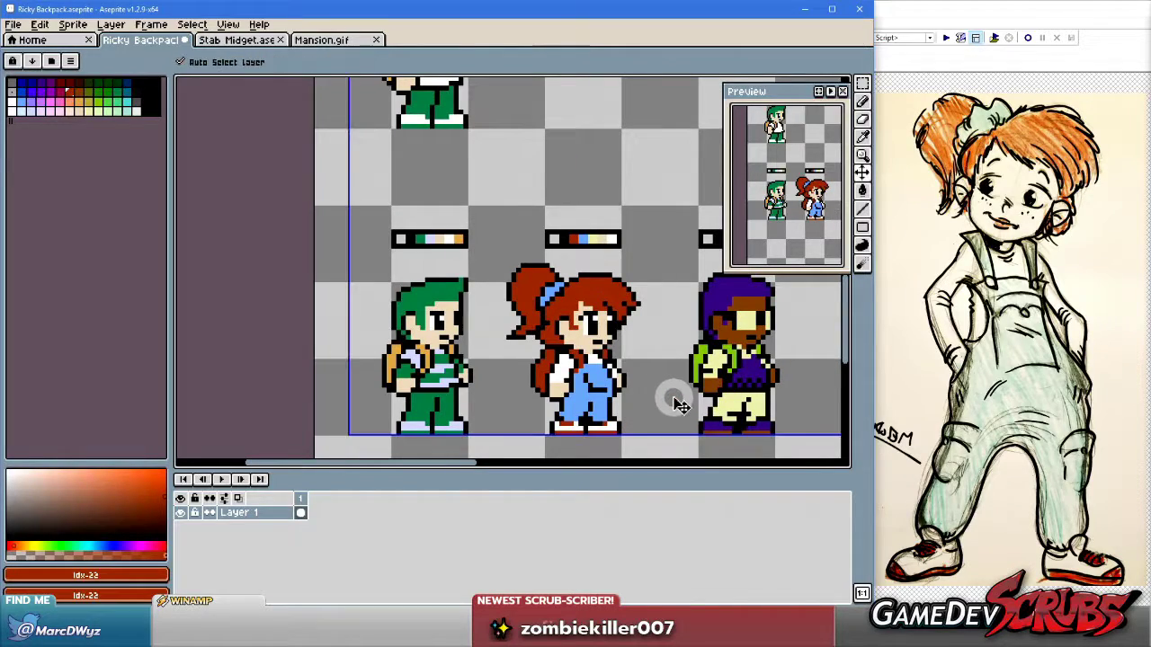
{"action": "key", "text": "ctrl+z"}
{"action": "scroll", "coordinate": [639, 385], "scroll_direction": "down", "scroll_amount": 1}
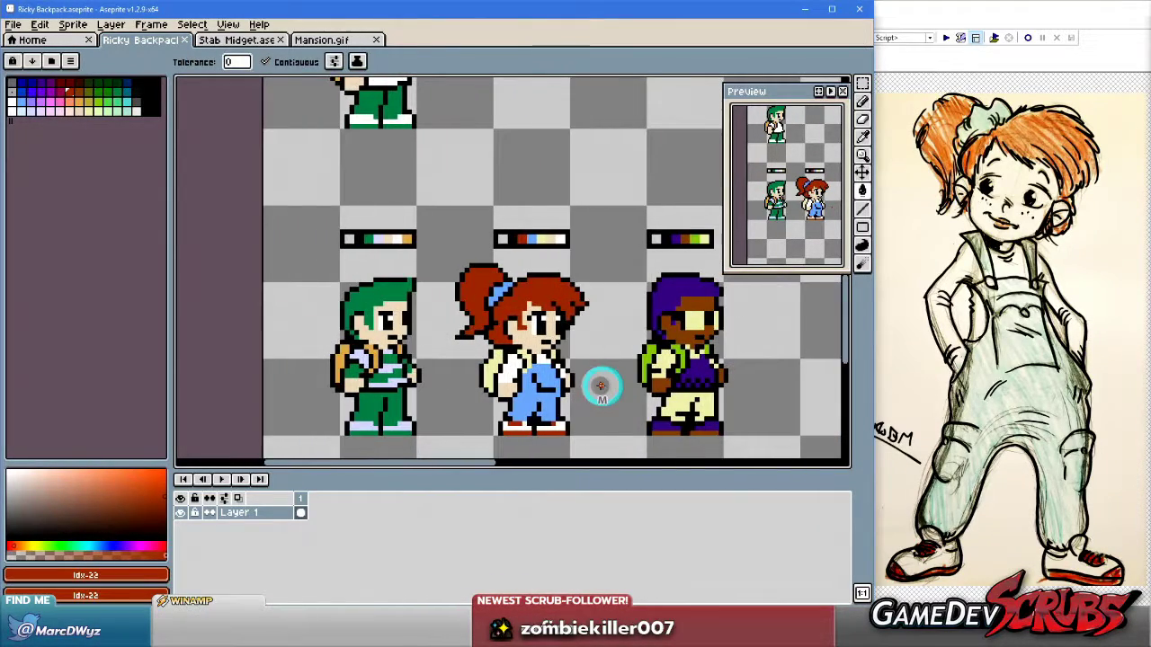
{"action": "scroll", "coordinate": [600, 382], "scroll_direction": "down", "scroll_amount": 1}
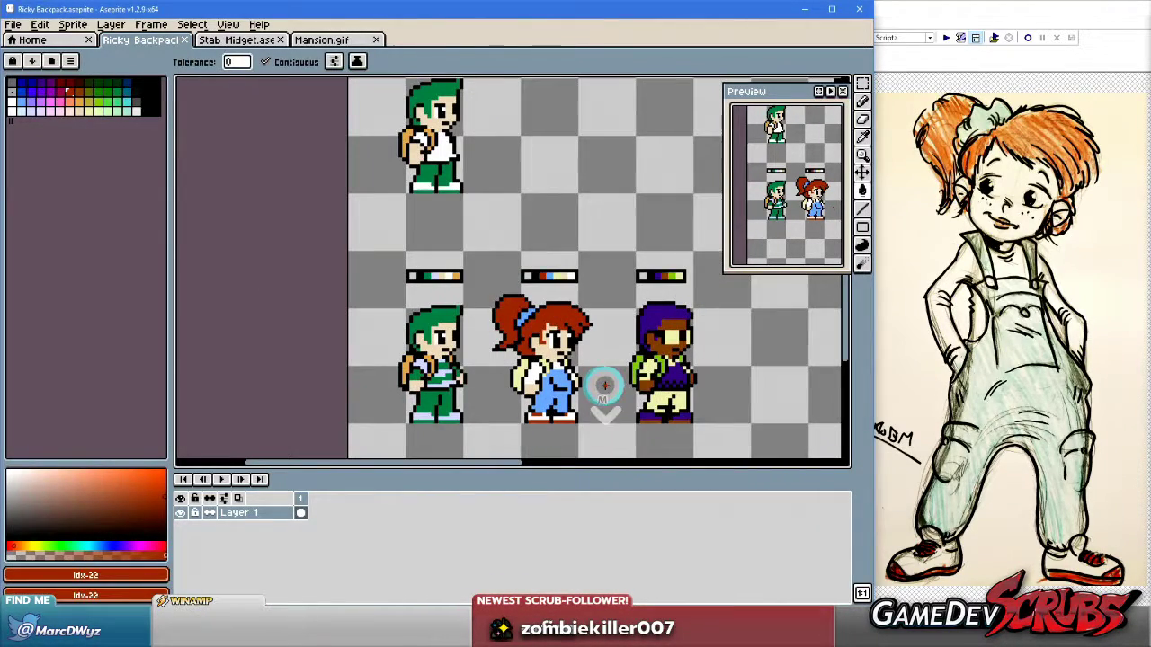
Try the pale palette colours Idx-55 and Idx-57 as fills on the redhead's backpack.
{"action": "left_click", "coordinate": [89, 111]}
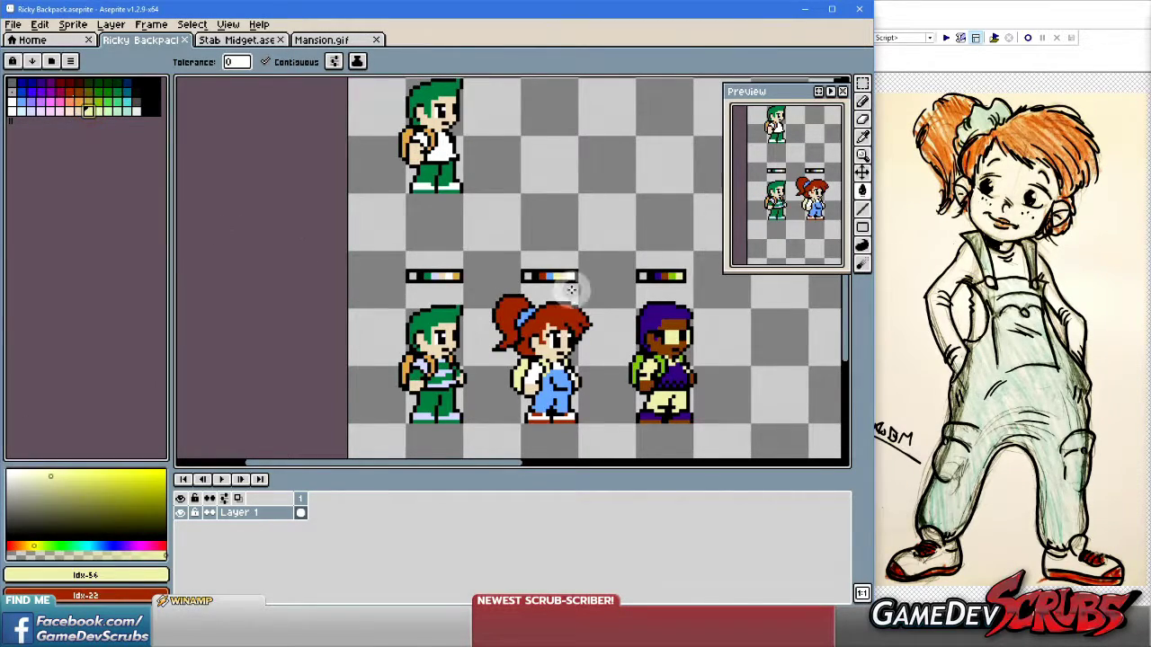
{"action": "scroll", "coordinate": [522, 370], "scroll_direction": "up", "scroll_amount": 2}
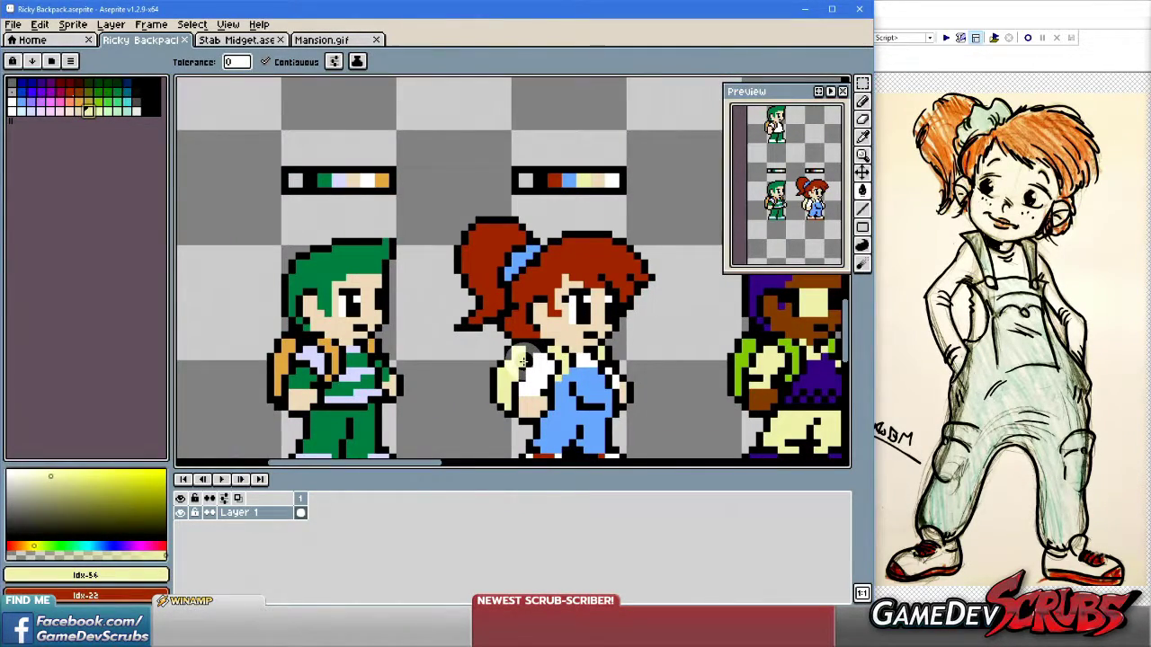
{"action": "scroll", "coordinate": [523, 364], "scroll_direction": "up", "scroll_amount": 2}
{"action": "left_click_drag", "start_coordinate": [572, 352], "coordinate": [504, 289]}
{"action": "left_click", "coordinate": [79, 112]}
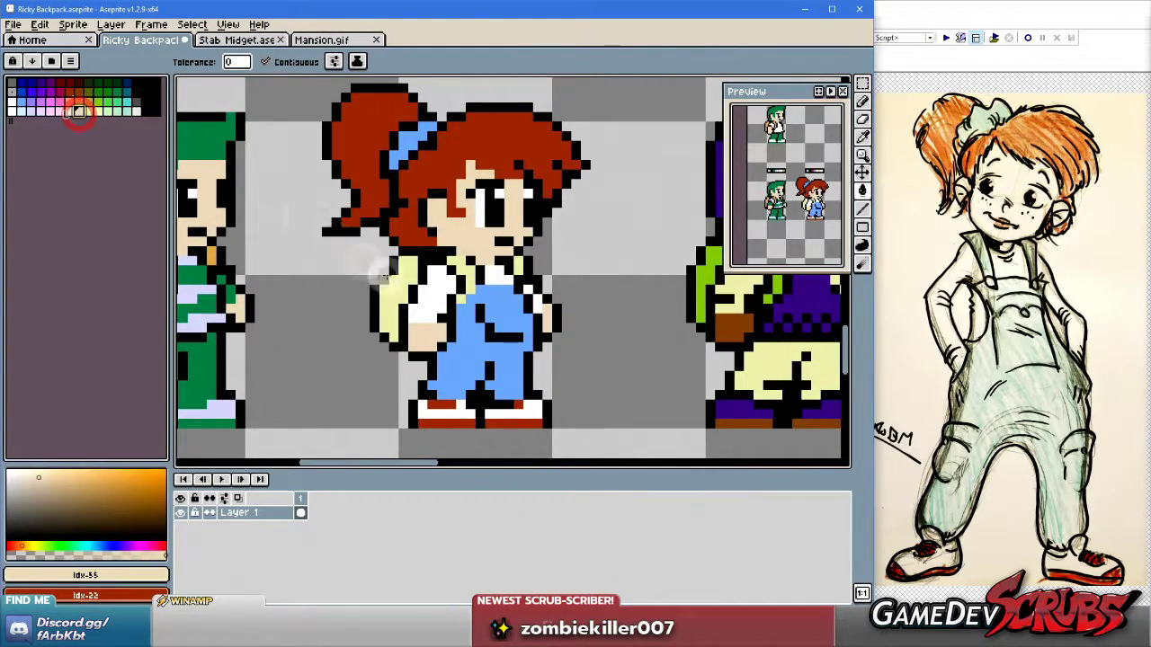
{"action": "left_click", "coordinate": [406, 289]}
{"action": "key", "text": "ctrl+z"}
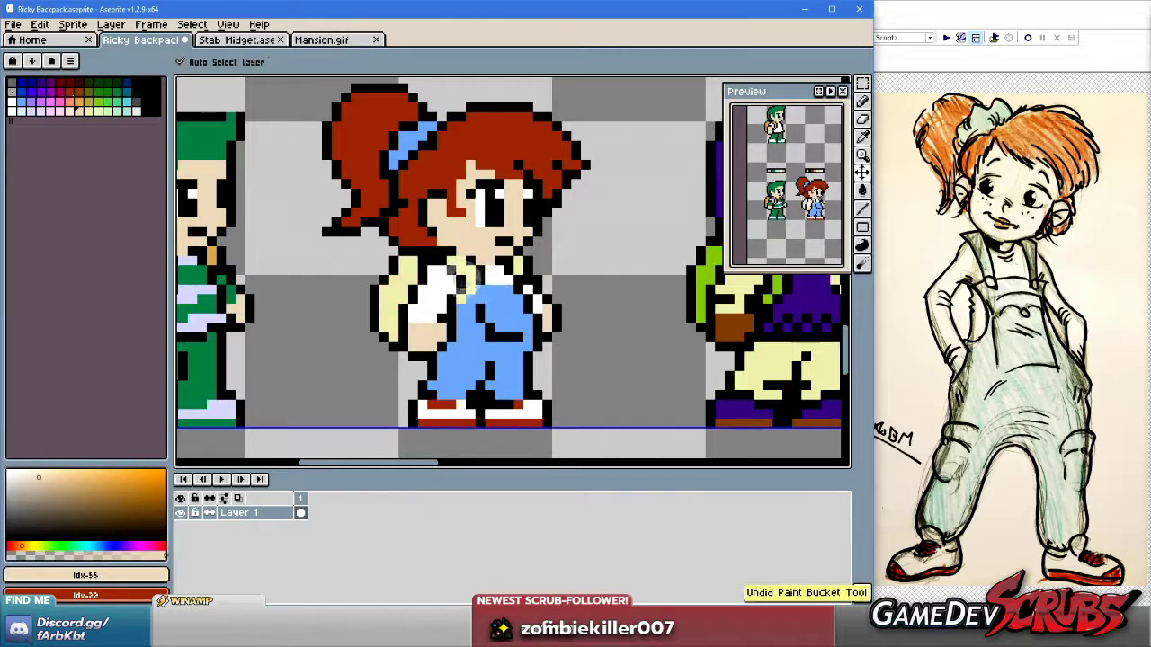
{"action": "left_click", "coordinate": [96, 109]}
{"action": "left_click", "coordinate": [405, 280]}
{"action": "key", "text": "ctrl+z"}
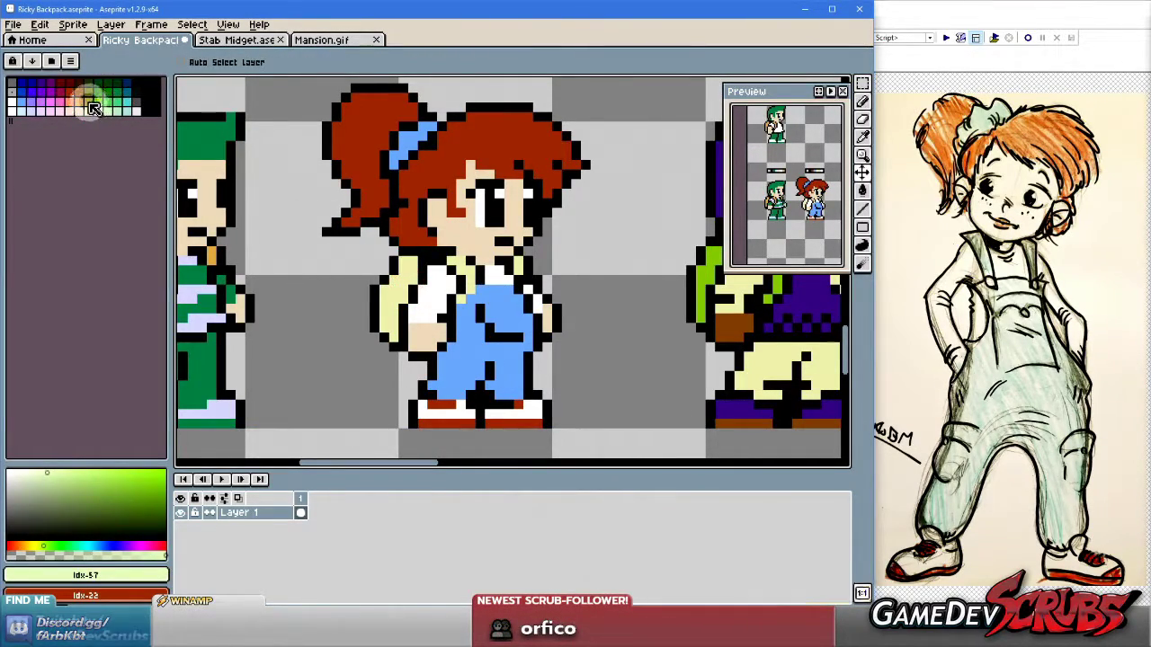
Try filling the redhead's backpack and straps with the olive yellow Idx-40.
{"action": "left_click", "coordinate": [88, 102]}
{"action": "left_click", "coordinate": [381, 280]}
{"action": "key", "text": "ctrl+z"}
{"action": "left_click", "coordinate": [396, 280]}
{"action": "left_click", "coordinate": [461, 274]}
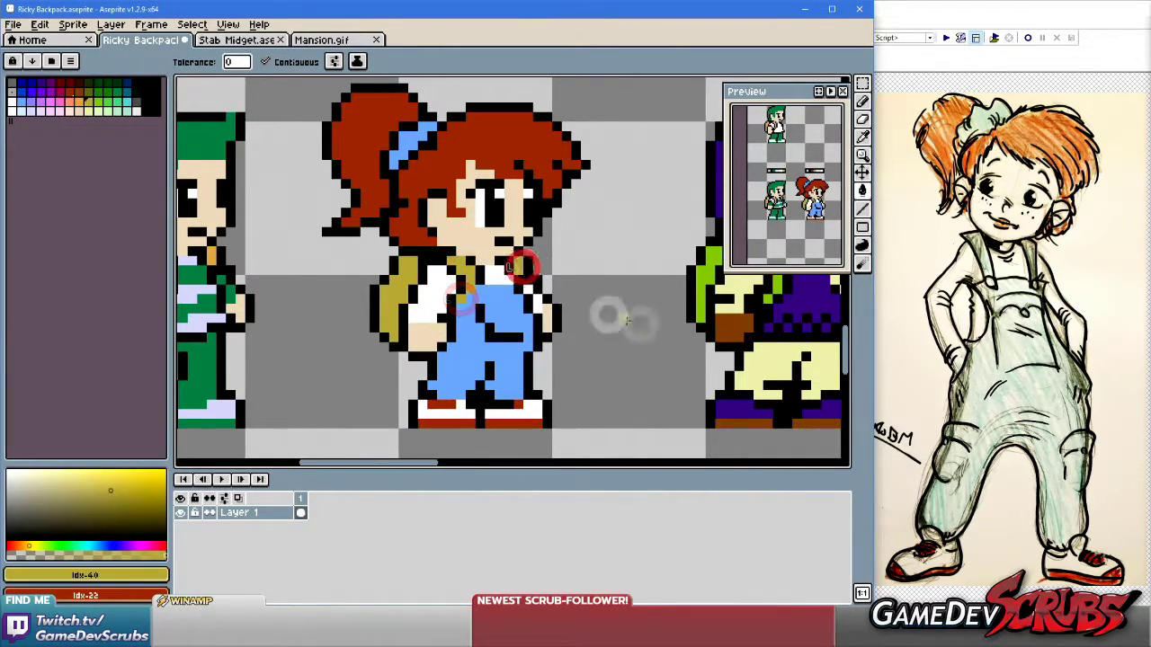
{"action": "scroll", "coordinate": [611, 314], "scroll_direction": "down", "scroll_amount": 2}
{"action": "scroll", "coordinate": [596, 301], "scroll_direction": "up", "scroll_amount": 2}
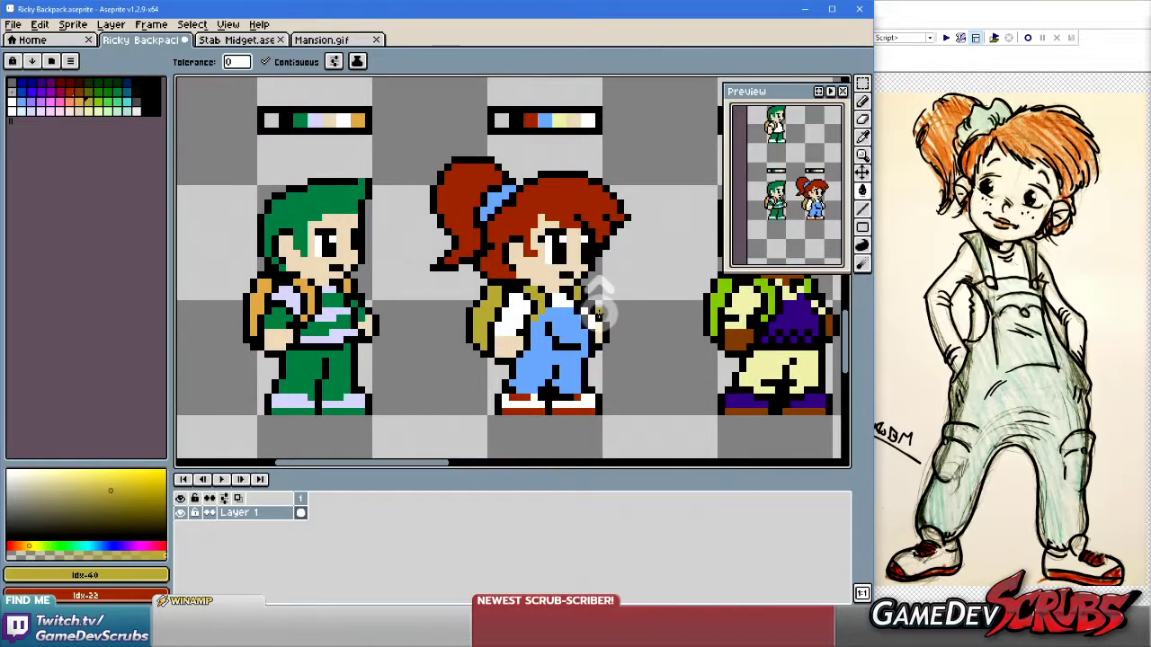
{"action": "scroll", "coordinate": [620, 319], "scroll_direction": "down", "scroll_amount": 2}
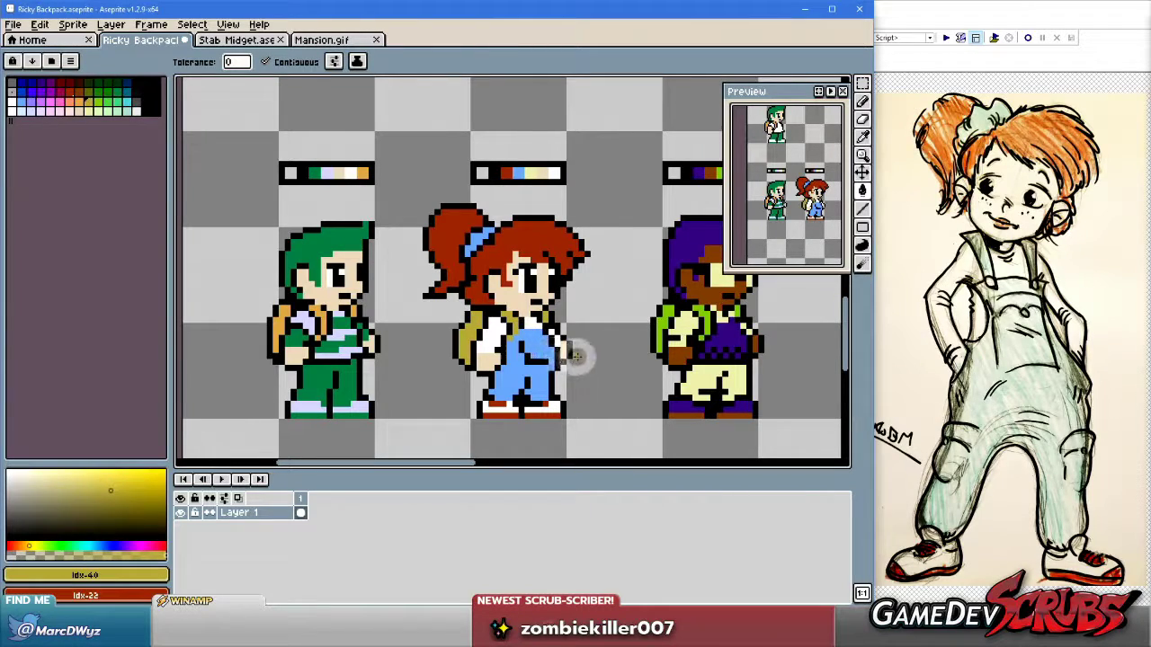
{"action": "left_click", "coordinate": [556, 340]}
{"action": "key", "text": "ctrl+z"}
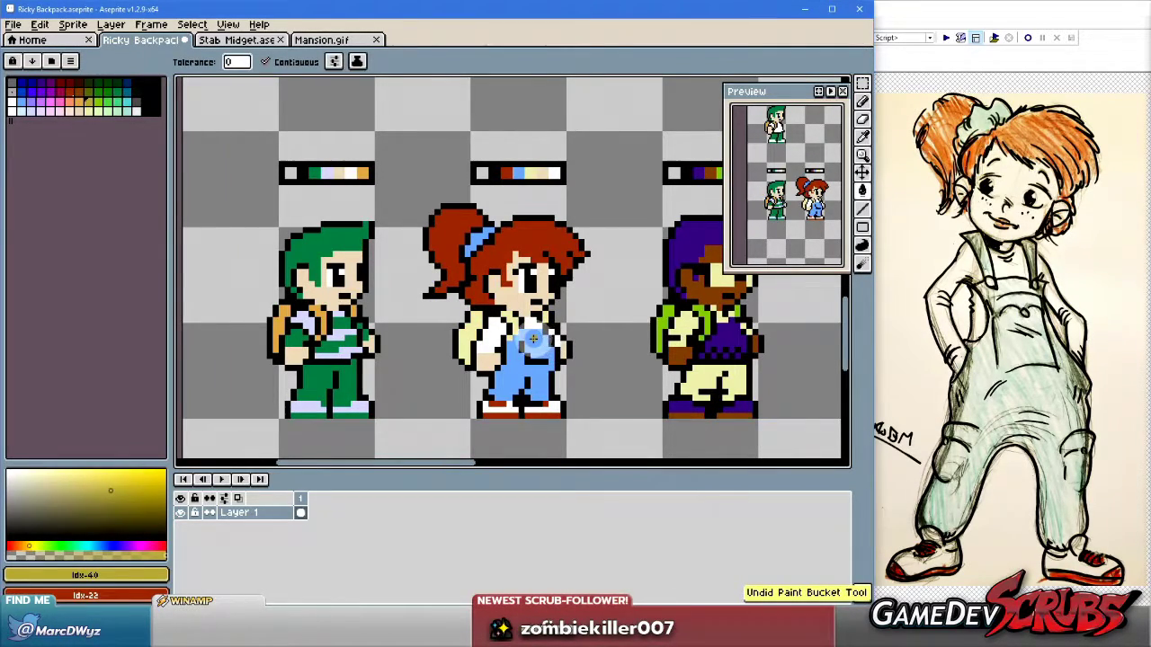
Fill the redhead's backpack and straps with the pink palette colour Idx-37.
{"action": "scroll", "coordinate": [538, 342], "scroll_direction": "up", "scroll_amount": 1}
{"action": "scroll", "coordinate": [538, 342], "scroll_direction": "up", "scroll_amount": 1}
{"action": "left_click", "coordinate": [59, 102]}
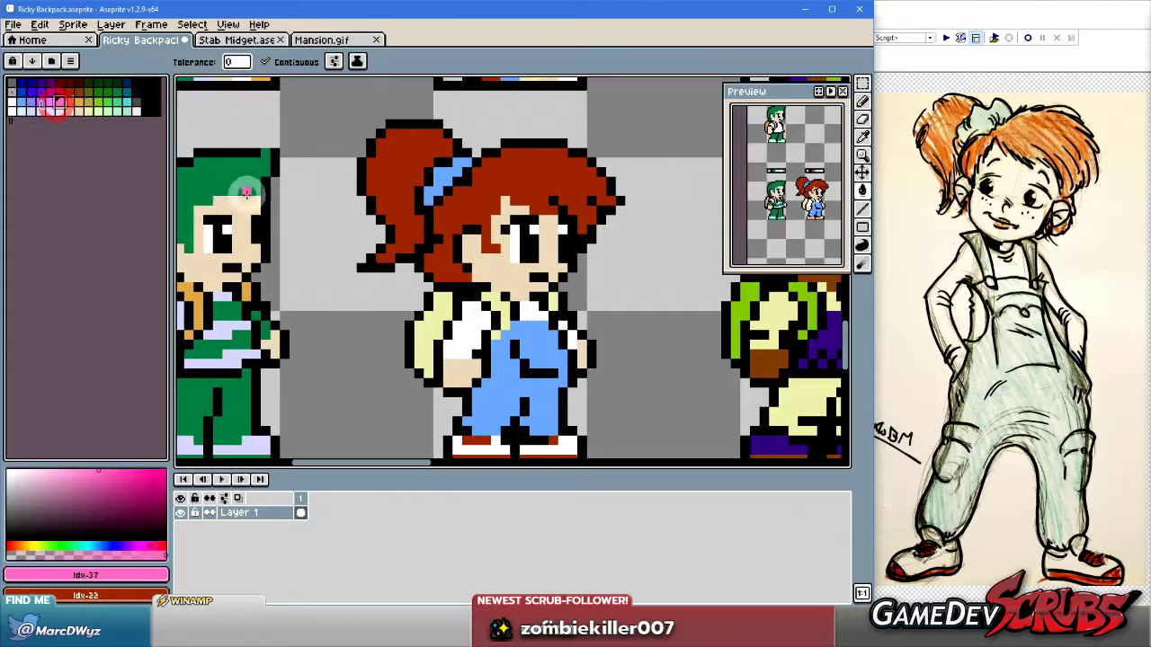
{"action": "left_click", "coordinate": [434, 316]}
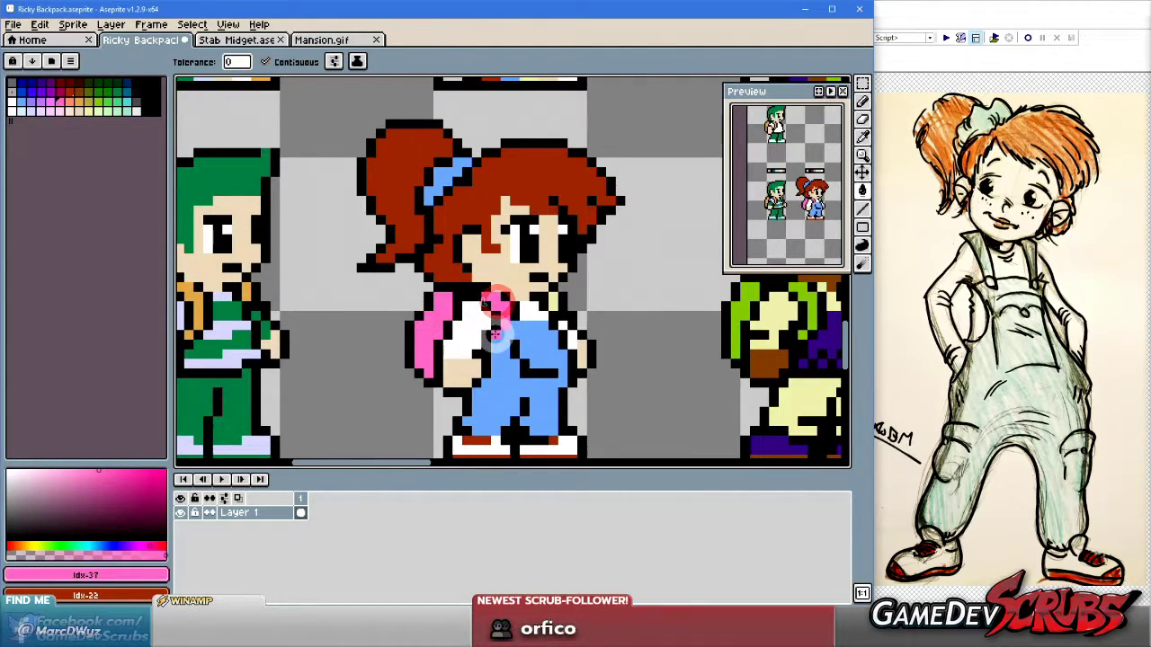
{"action": "scroll", "coordinate": [629, 351], "scroll_direction": "down", "scroll_amount": 3}
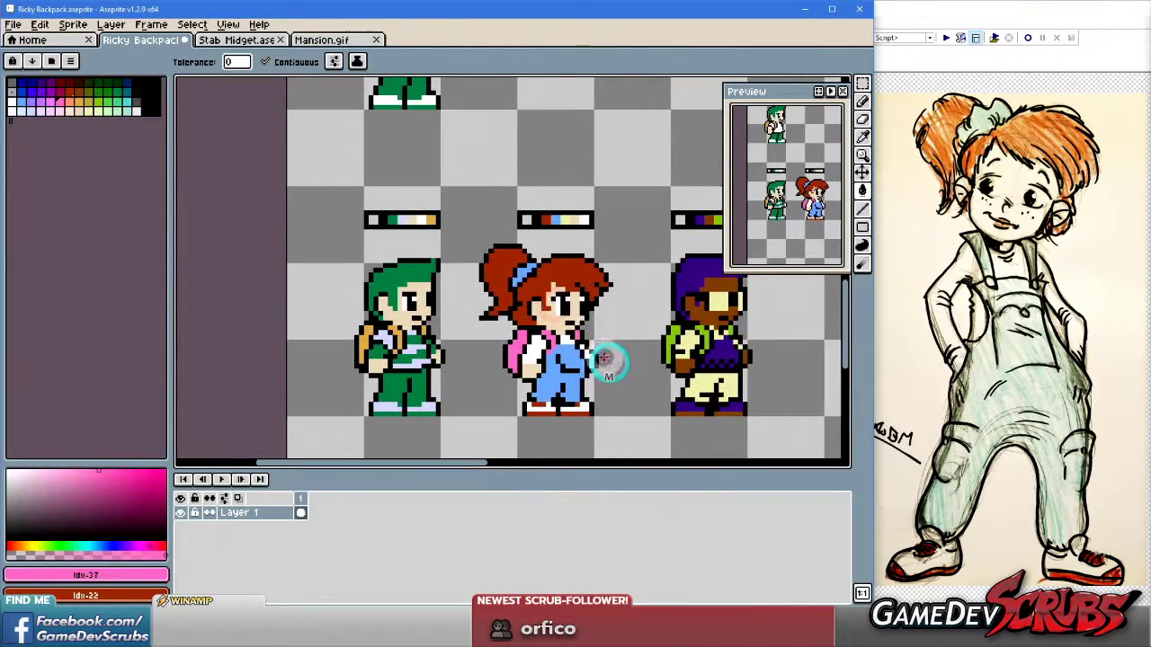
Undo the pink fills on the redhead's backpack and straps.
{"action": "scroll", "coordinate": [593, 360], "scroll_direction": "up", "scroll_amount": 1}
{"action": "scroll", "coordinate": [584, 359], "scroll_direction": "up", "scroll_amount": 3}
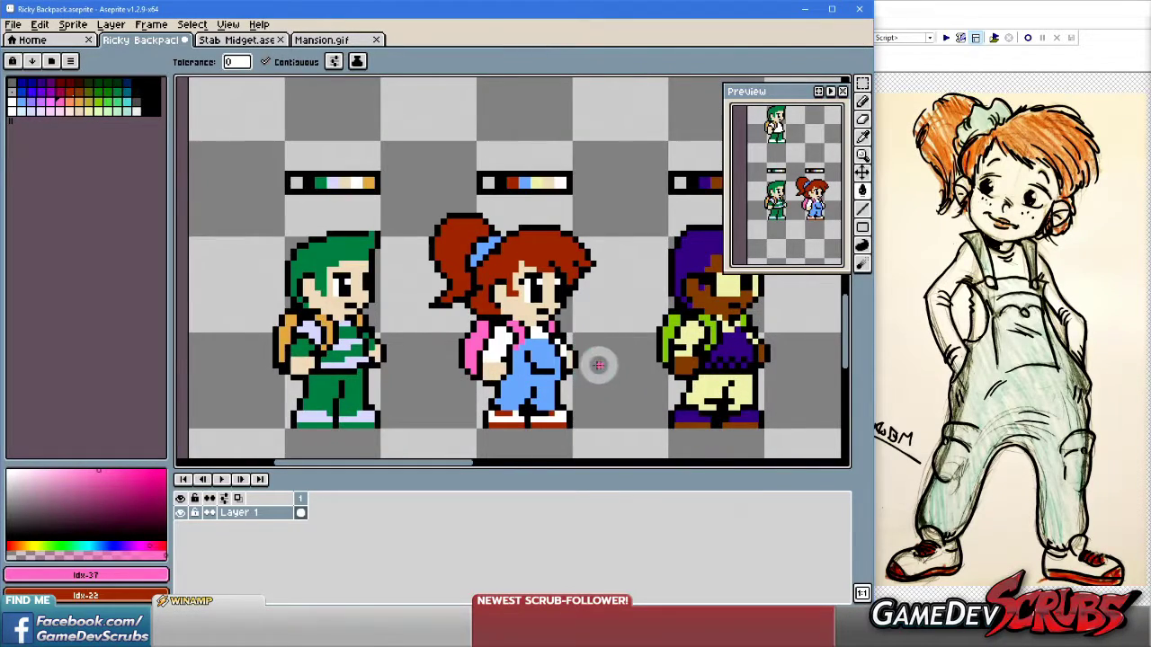
{"action": "left_click_drag", "start_coordinate": [586, 360], "coordinate": [529, 362]}
{"action": "key", "text": "ctrl+z"}
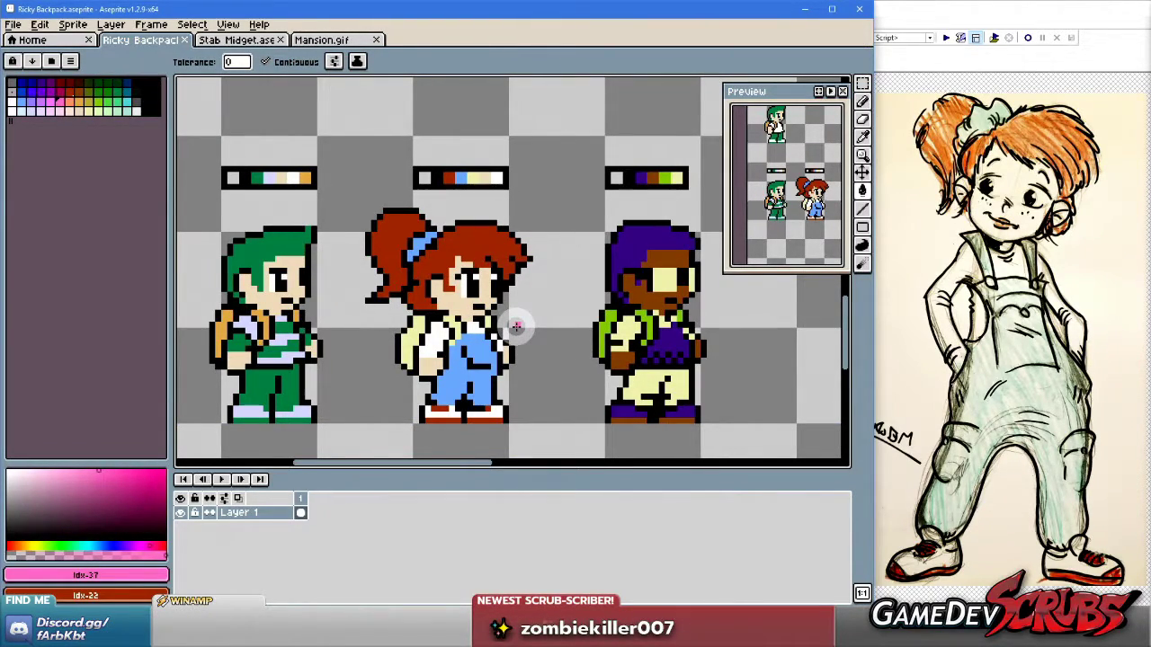
{"action": "mouse_move", "coordinate": [509, 343]}
{"action": "left_mouse_down"}
{"action": "mouse_move", "coordinate": [596, 345]}
{"action": "mouse_move", "coordinate": [521, 349]}
{"action": "left_mouse_up"}
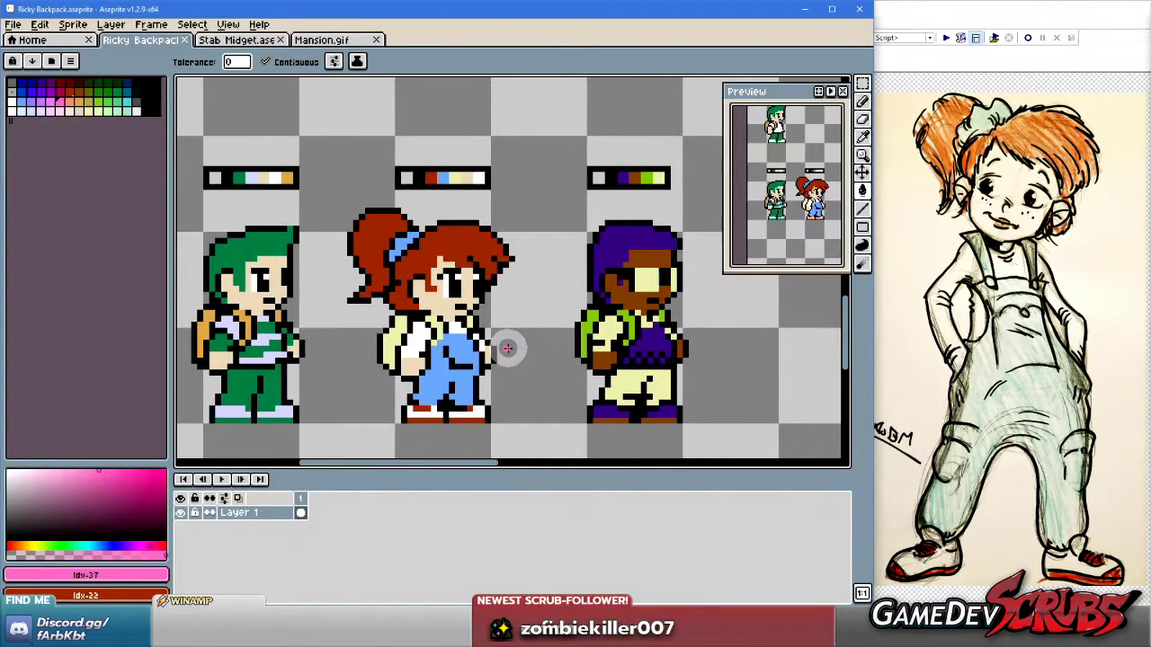
{"action": "scroll", "coordinate": [529, 346], "scroll_direction": "down", "scroll_amount": 3}
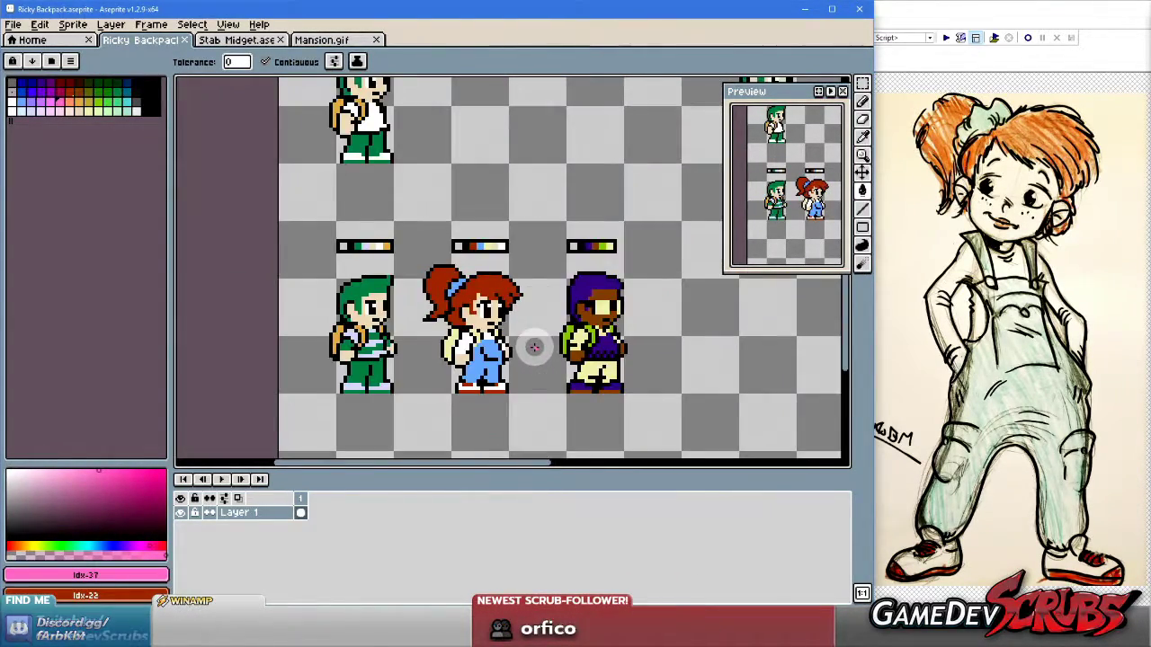
{"action": "left_click_drag", "start_coordinate": [593, 347], "coordinate": [509, 346]}
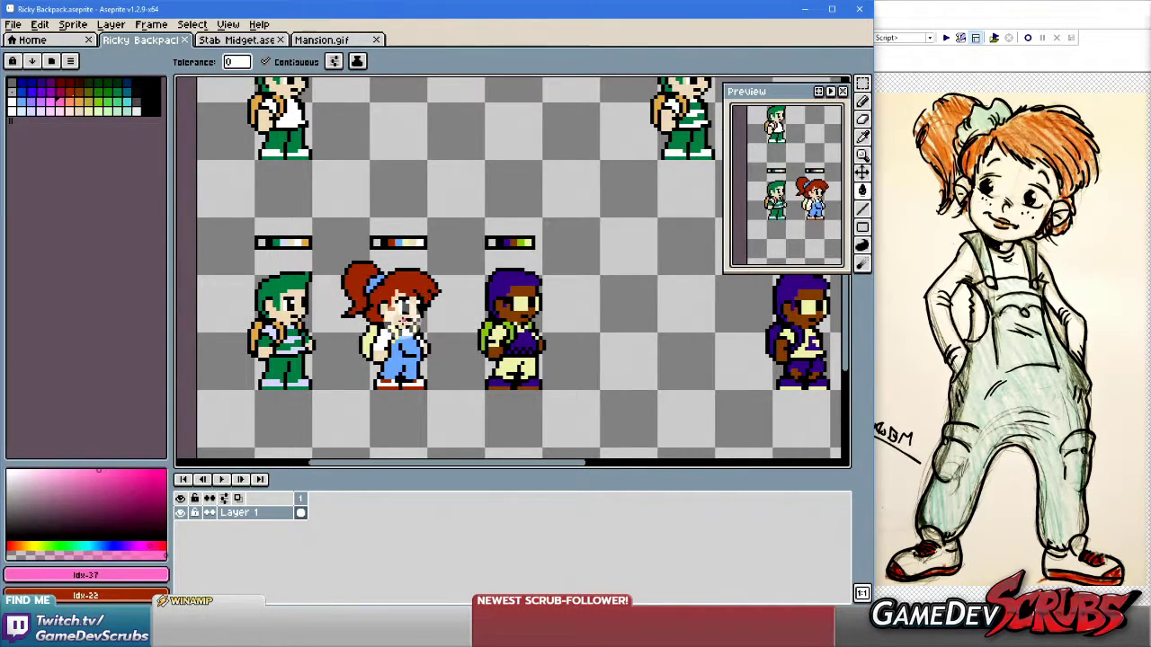
Sample black (Idx-13) and her skin tone (Idx-55), and shorten the redhead's mouth with the Pencil tool.
{"action": "scroll", "coordinate": [410, 320], "scroll_direction": "up", "scroll_amount": 2}
{"action": "key", "text": "b"}
{"action": "scroll", "coordinate": [413, 332], "scroll_direction": "up", "scroll_amount": 1}
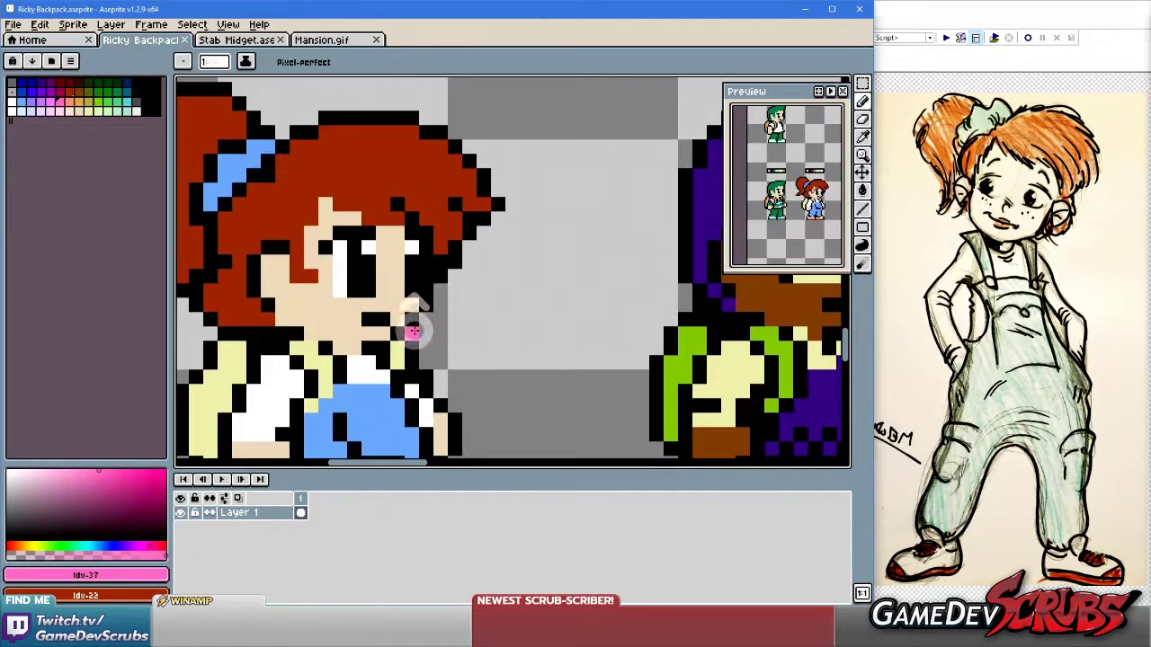
{"action": "left_click_drag", "start_coordinate": [412, 332], "coordinate": [474, 329]}
{"action": "key", "text": "i"}
{"action": "left_click", "coordinate": [447, 310]}
{"action": "key", "text": "b"}
{"action": "scroll", "coordinate": [620, 374], "scroll_direction": "down", "scroll_amount": 2}
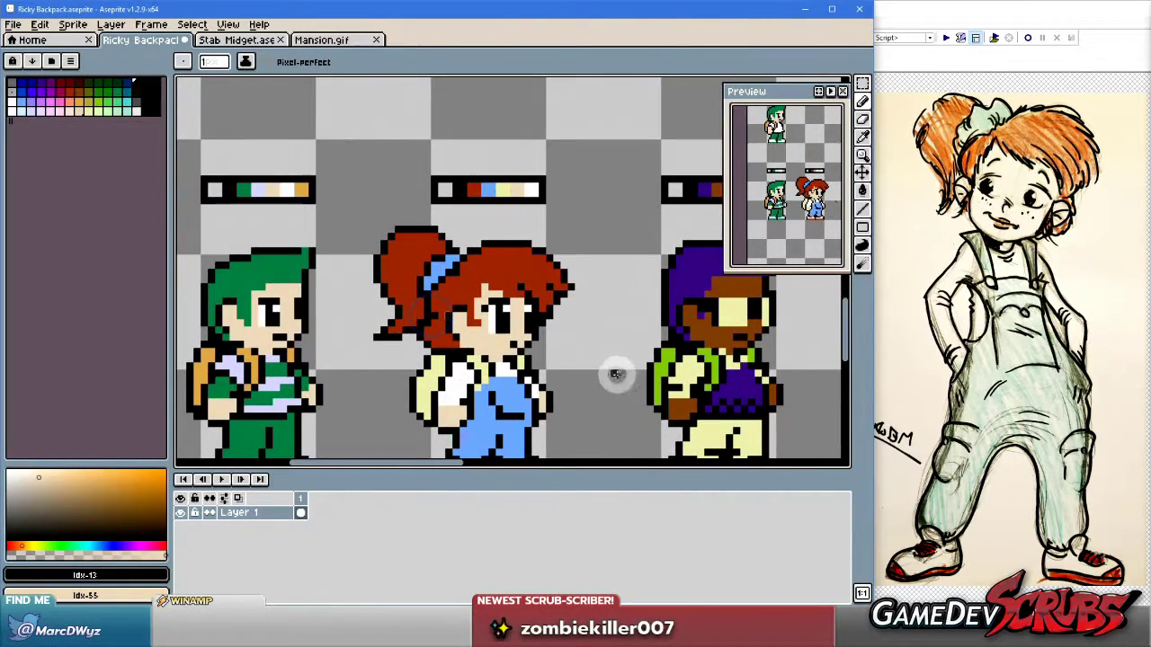
Try another pencil change around the redhead's mouth and chin, and undo it.
{"action": "scroll", "coordinate": [557, 366], "scroll_direction": "down", "scroll_amount": 2}
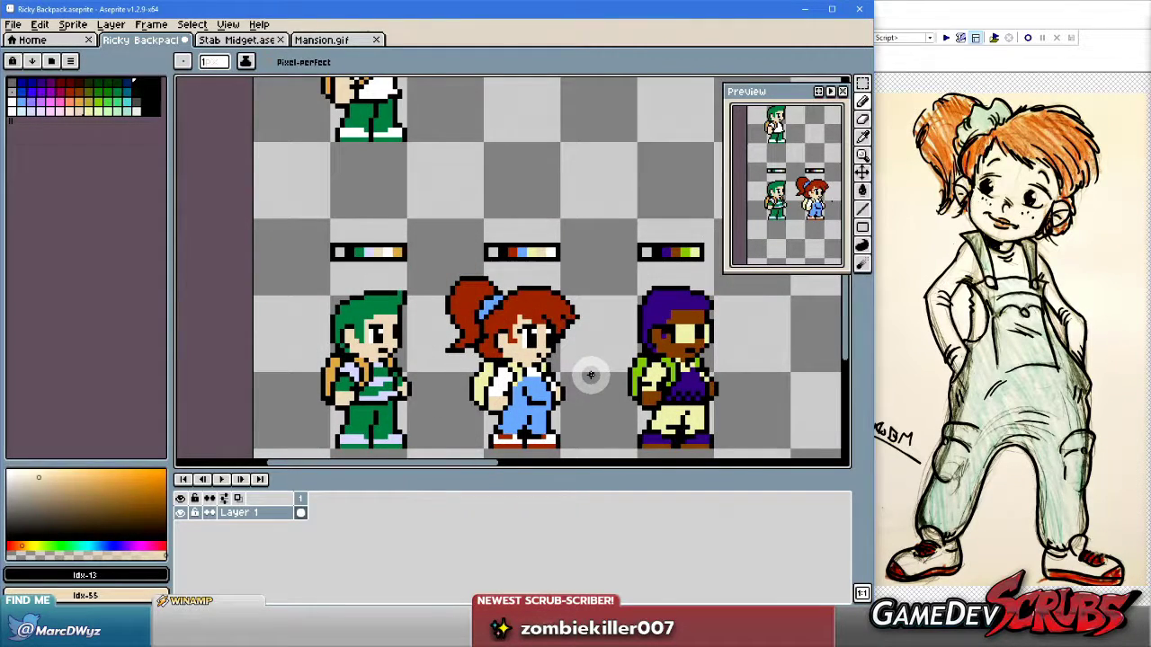
{"action": "scroll", "coordinate": [575, 368], "scroll_direction": "up", "scroll_amount": 4}
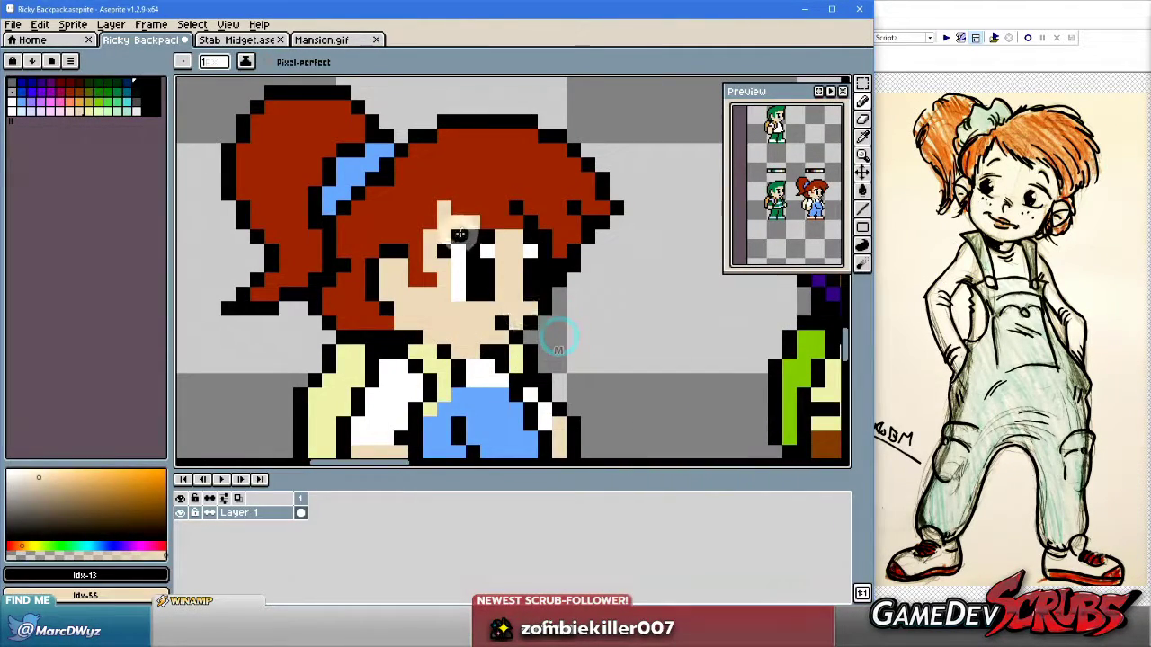
{"action": "scroll", "coordinate": [628, 380], "scroll_direction": "down", "scroll_amount": 1}
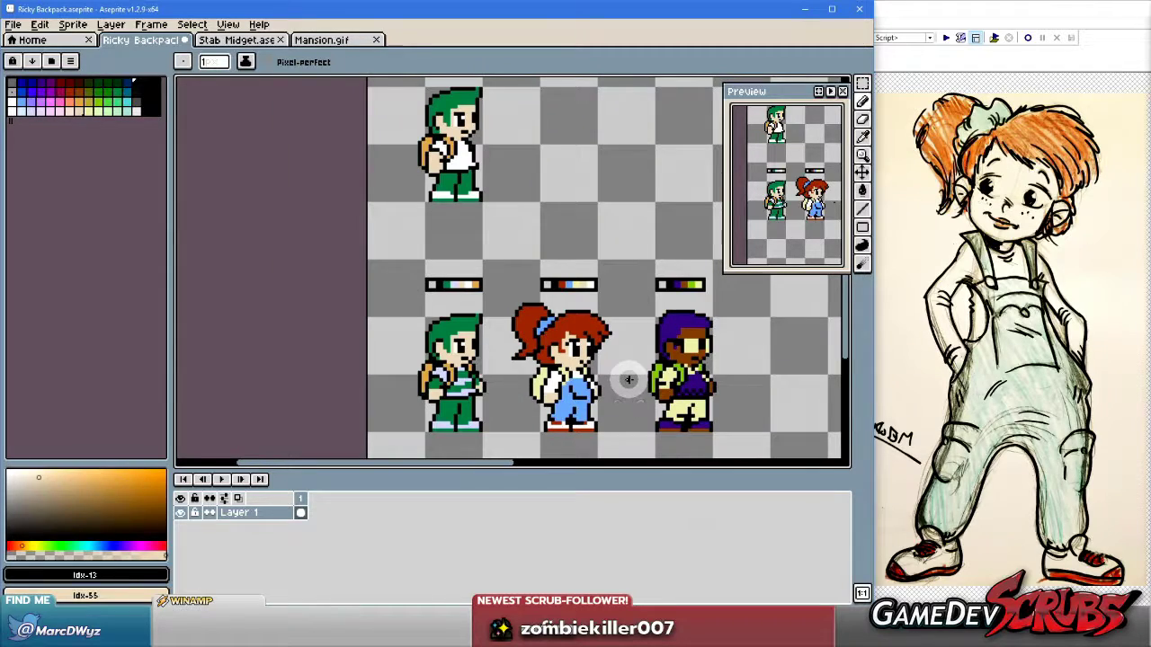
{"action": "scroll", "coordinate": [611, 372], "scroll_direction": "up", "scroll_amount": 3}
{"action": "left_click_drag", "start_coordinate": [575, 353], "coordinate": [592, 352]}
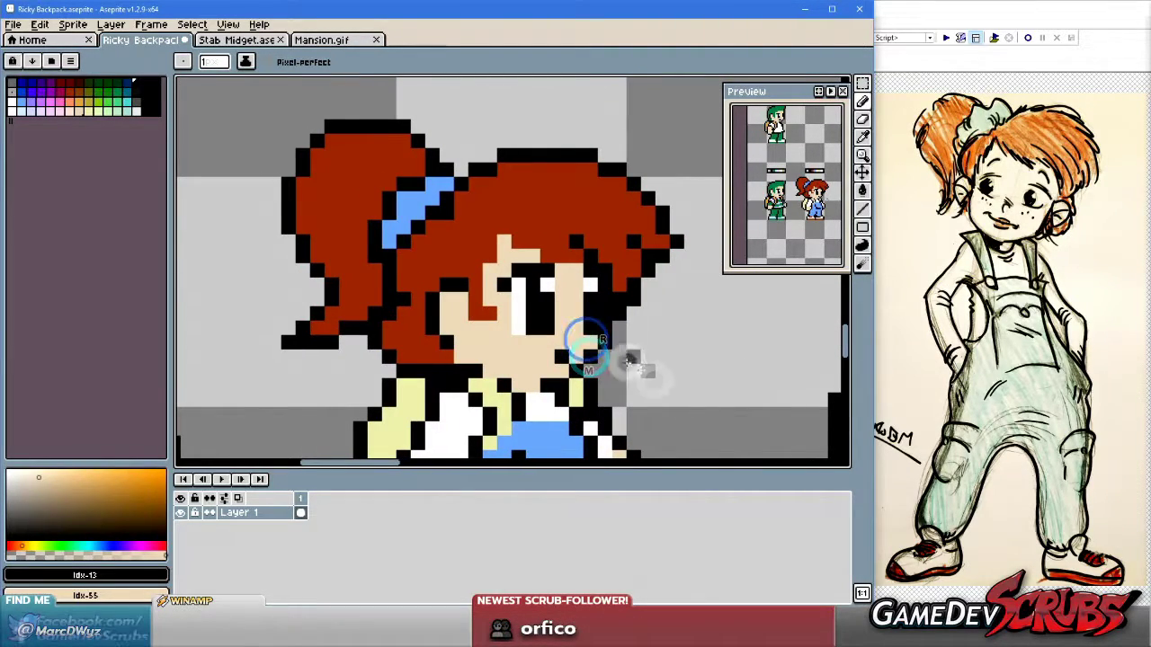
{"action": "scroll", "coordinate": [593, 351], "scroll_direction": "down", "scroll_amount": 3}
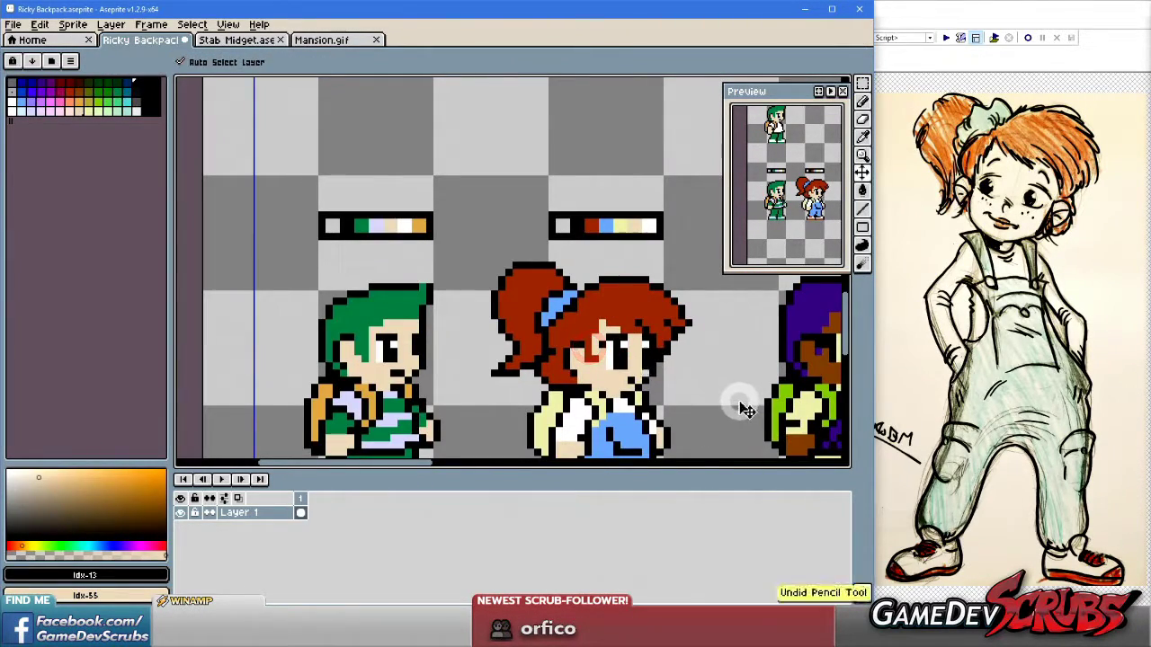
Redraw the redhead's mouth as a single black pixel.
{"action": "scroll", "coordinate": [651, 382], "scroll_direction": "up", "scroll_amount": 2}
{"action": "scroll", "coordinate": [661, 380], "scroll_direction": "down", "scroll_amount": 1}
{"action": "scroll", "coordinate": [656, 380], "scroll_direction": "up", "scroll_amount": 3}
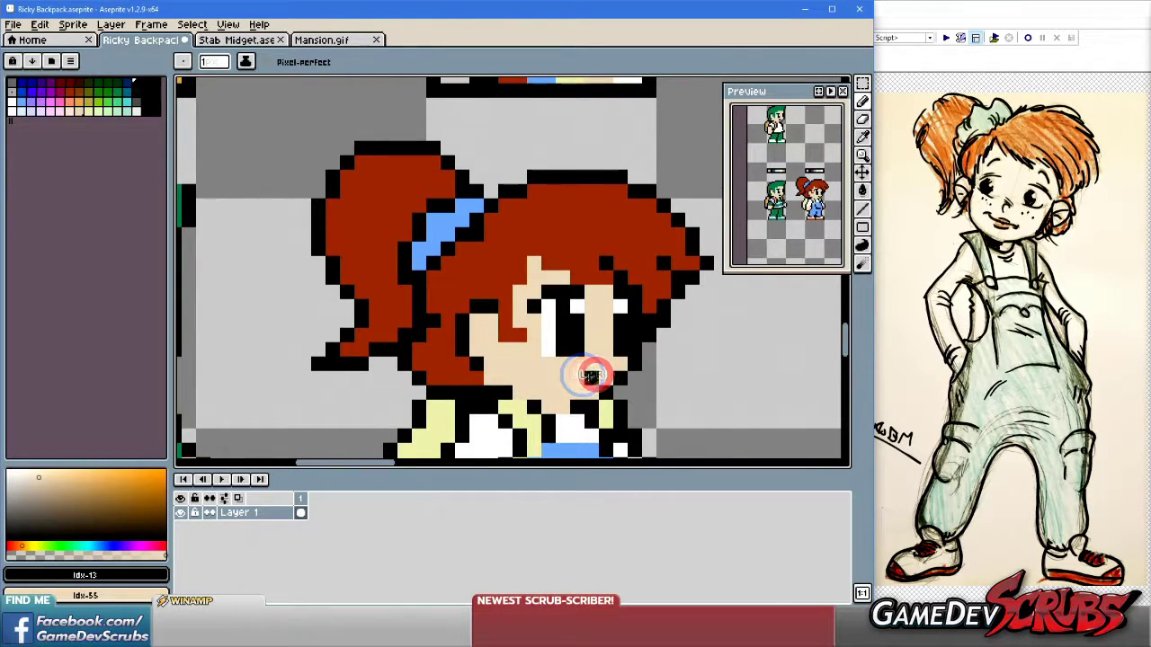
Compare the redhead's face with the neighbouring characters at several magnifications.
{"action": "scroll", "coordinate": [726, 419], "scroll_direction": "down", "scroll_amount": 3}
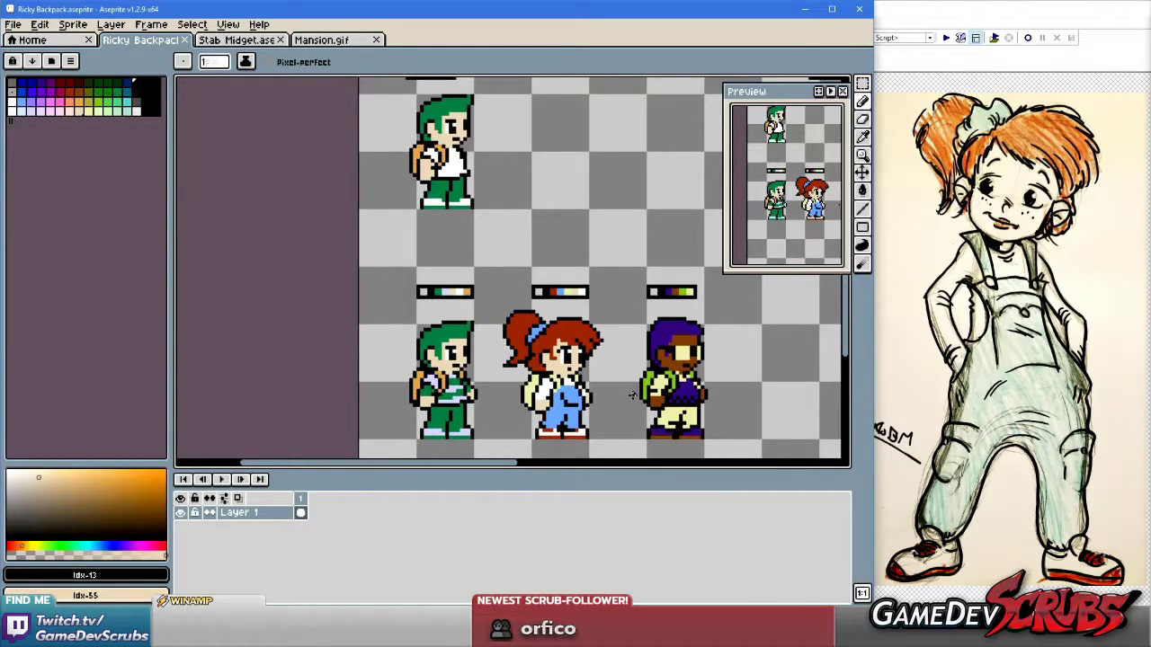
{"action": "left_click_drag", "start_coordinate": [591, 363], "coordinate": [521, 326]}
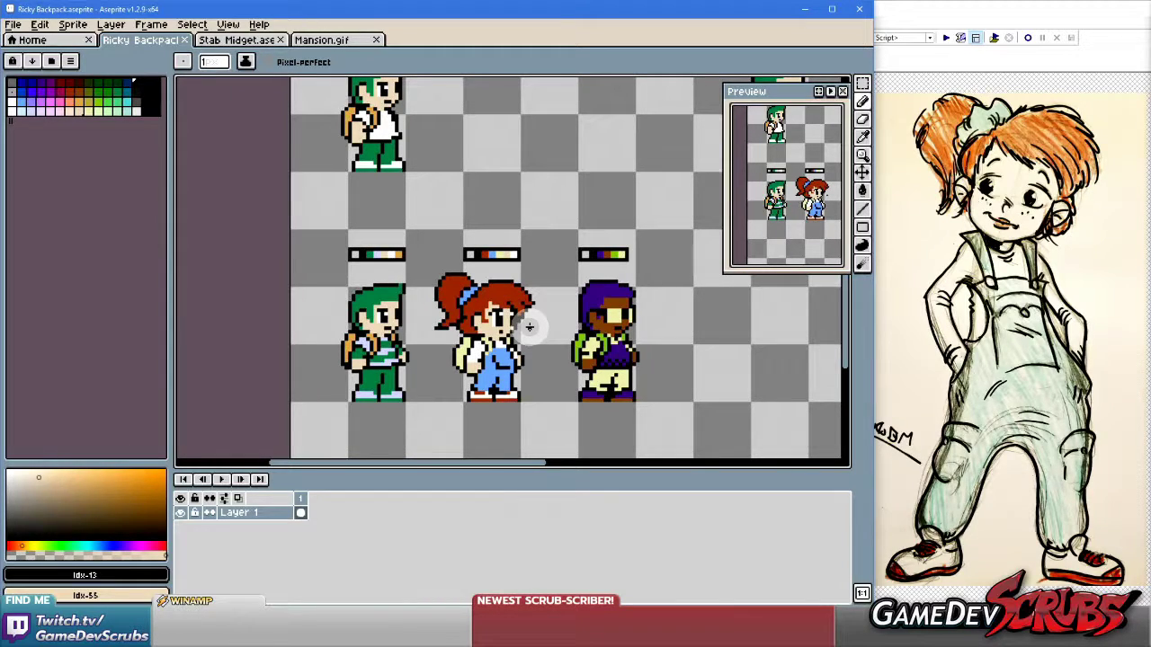
{"action": "scroll", "coordinate": [529, 328], "scroll_direction": "down", "scroll_amount": 2}
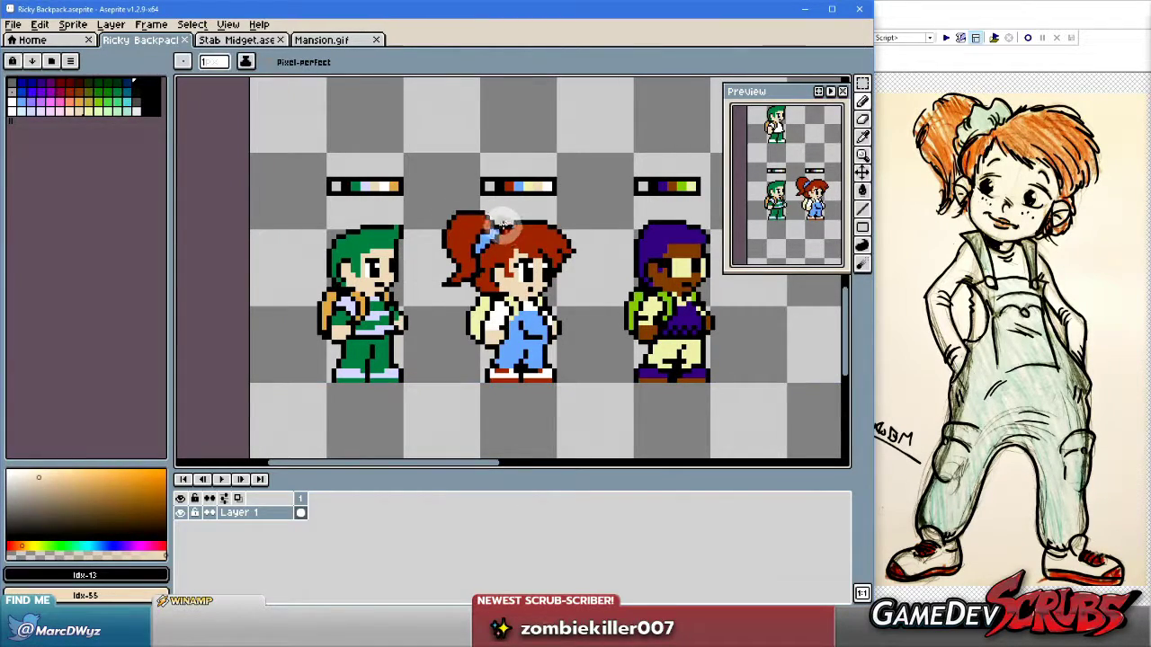
{"action": "scroll", "coordinate": [530, 288], "scroll_direction": "down", "scroll_amount": 1}
{"action": "scroll", "coordinate": [531, 297], "scroll_direction": "up", "scroll_amount": 4}
{"action": "scroll", "coordinate": [562, 362], "scroll_direction": "down", "scroll_amount": 2}
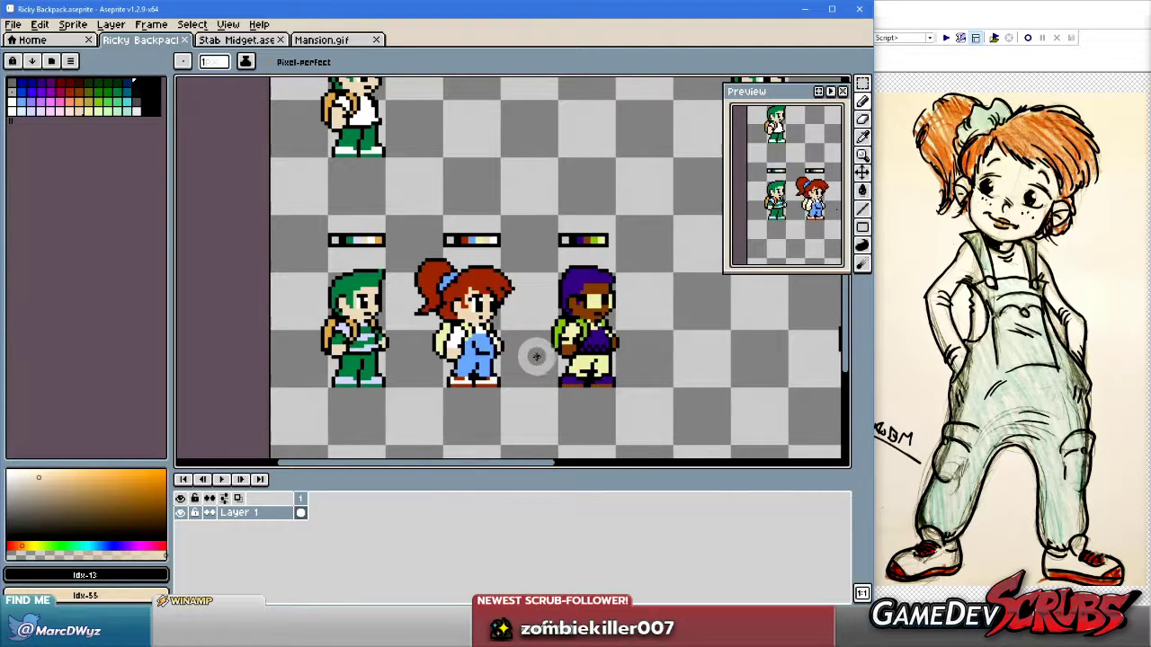
{"action": "scroll", "coordinate": [517, 342], "scroll_direction": "up", "scroll_amount": 1}
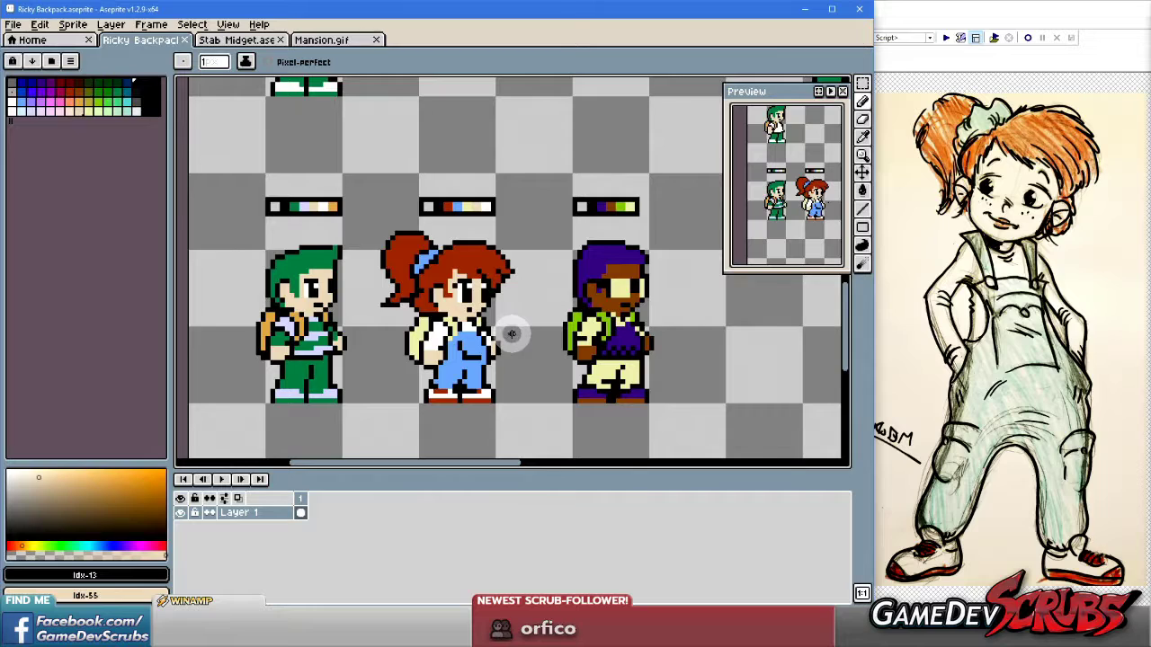
Sample the dark red (Idx-22) from the redhead's hair, try it on her mouth pixels, and undo the mouth change.
{"action": "scroll", "coordinate": [510, 333], "scroll_direction": "up", "scroll_amount": 3}
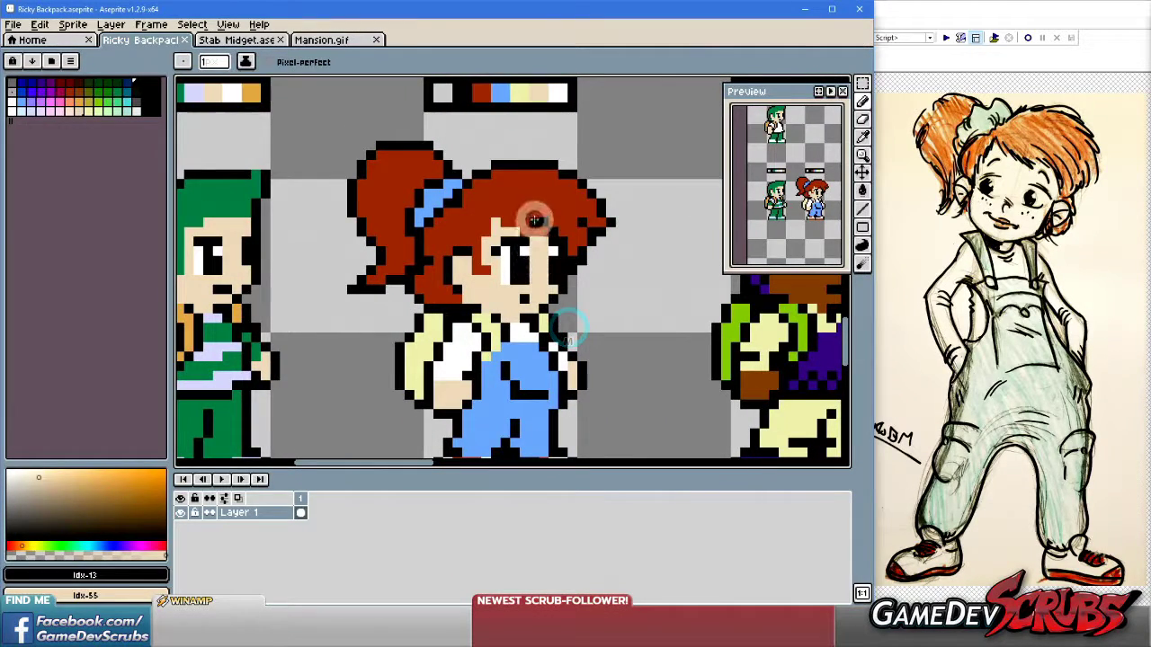
{"action": "left_click", "coordinate": [534, 220], "text": "alt"}
{"action": "left_click", "coordinate": [531, 299]}
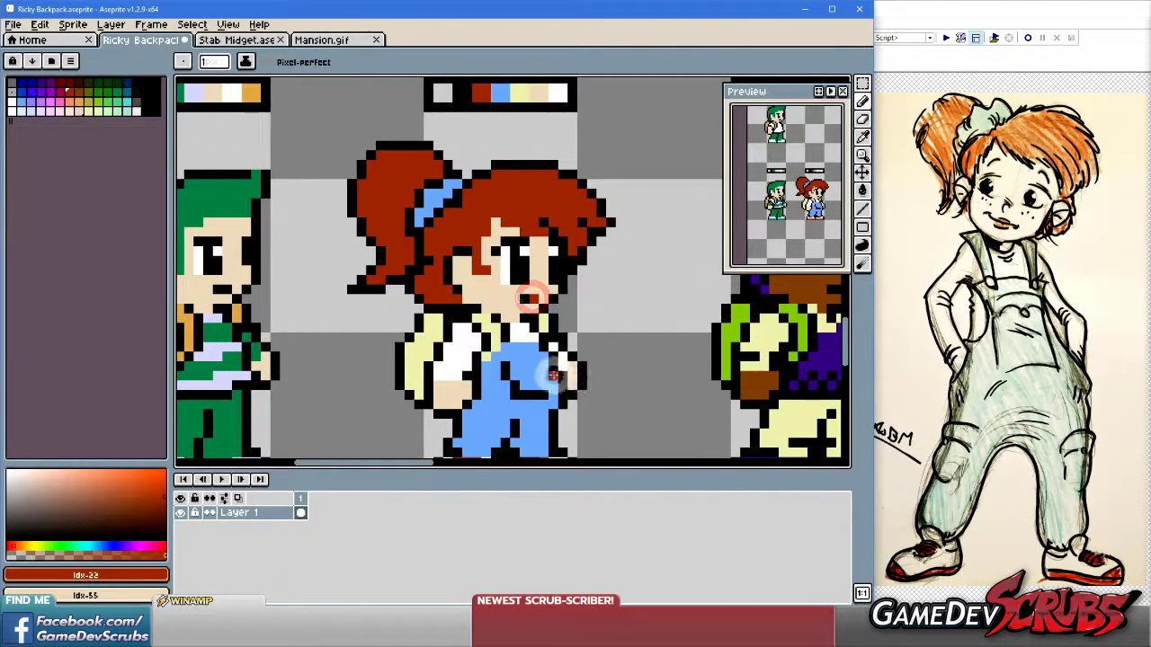
{"action": "left_click", "coordinate": [517, 302]}
{"action": "scroll", "coordinate": [670, 402], "scroll_direction": "down", "scroll_amount": 2}
{"action": "left_click_drag", "start_coordinate": [674, 406], "coordinate": [580, 401]}
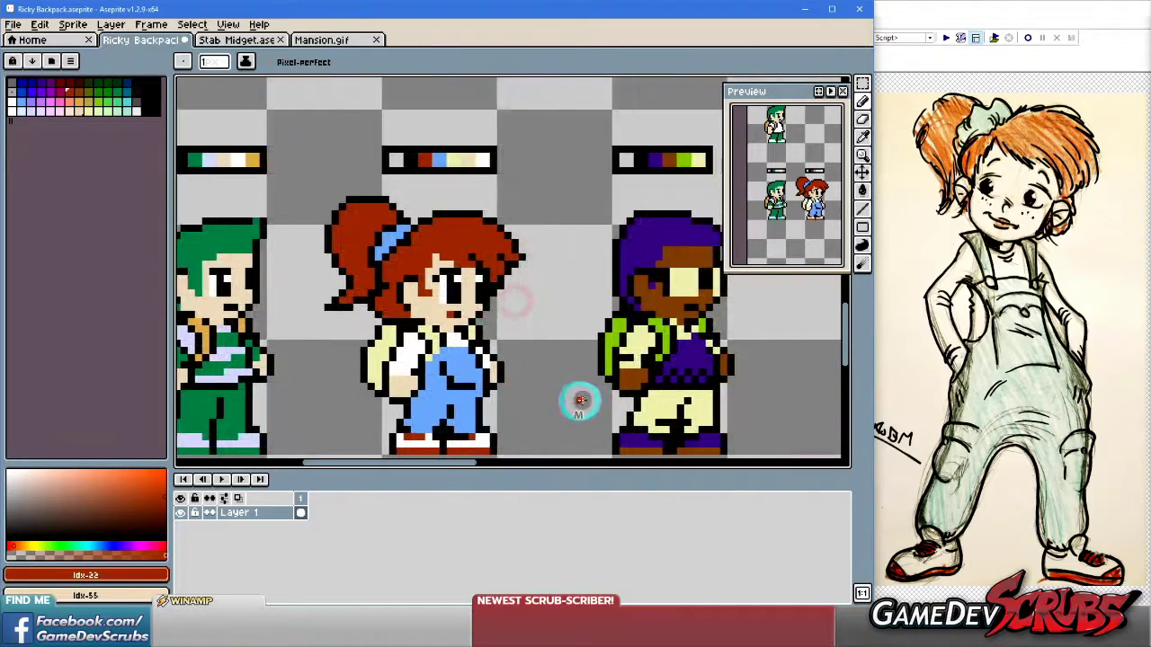
{"action": "scroll", "coordinate": [575, 400], "scroll_direction": "down", "scroll_amount": 3}
{"action": "scroll", "coordinate": [567, 387], "scroll_direction": "up", "scroll_amount": 2}
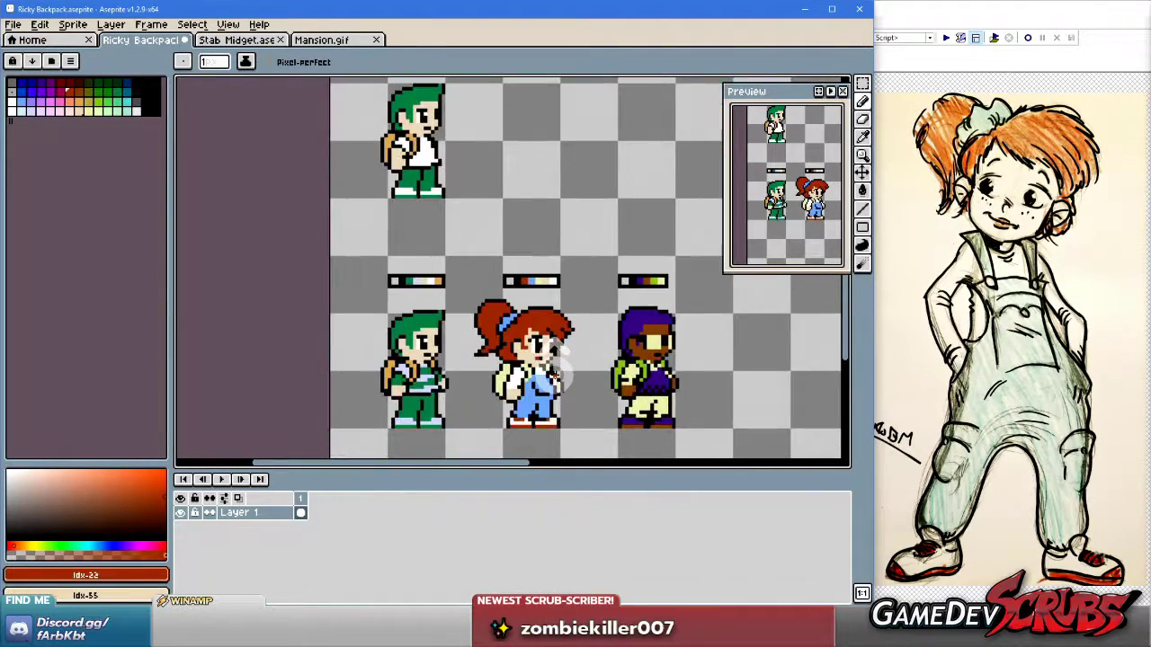
{"action": "scroll", "coordinate": [575, 373], "scroll_direction": "up", "scroll_amount": 2}
{"action": "left_click_drag", "start_coordinate": [608, 390], "coordinate": [560, 354]}
{"action": "key", "text": "ctrl+z"}
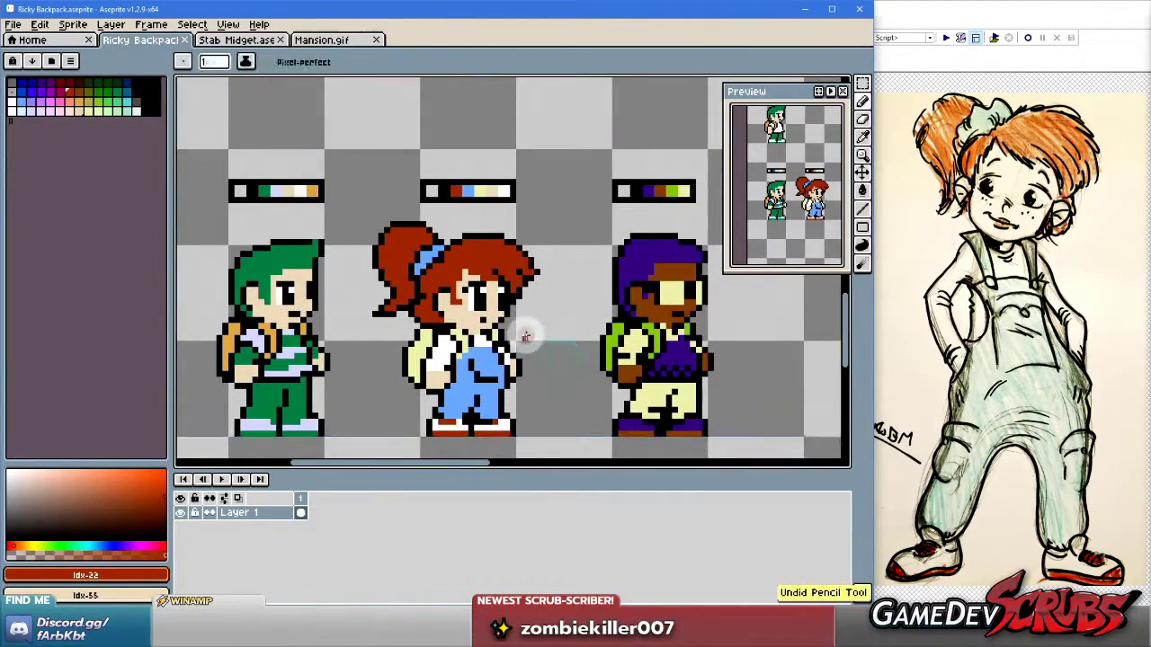
Try other placements of dark red pixels on the redhead's mouth and undo them.
{"action": "scroll", "coordinate": [526, 336], "scroll_direction": "up", "scroll_amount": 2}
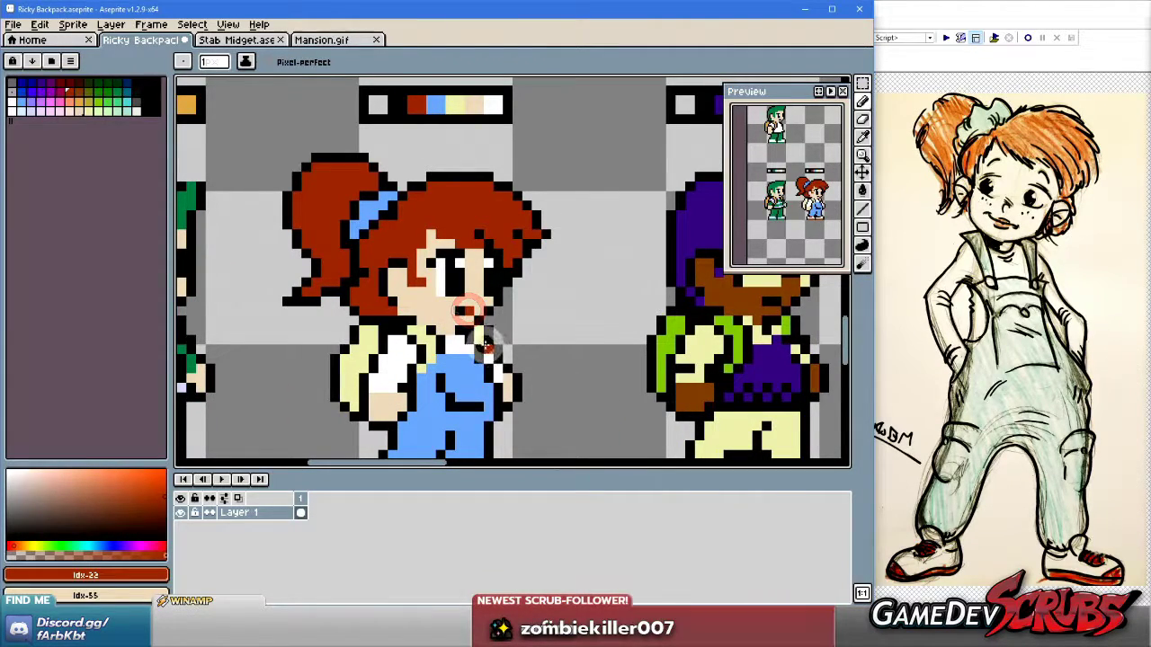
{"action": "key", "text": "ctrl+z"}
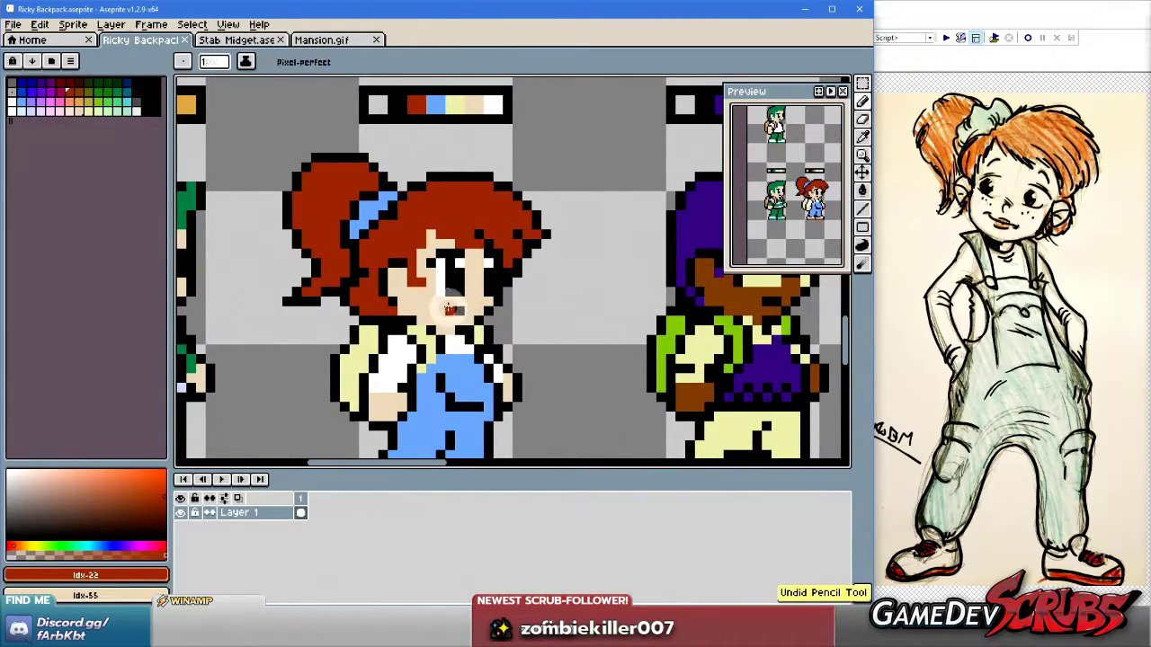
{"action": "scroll", "coordinate": [477, 334], "scroll_direction": "up", "scroll_amount": 1}
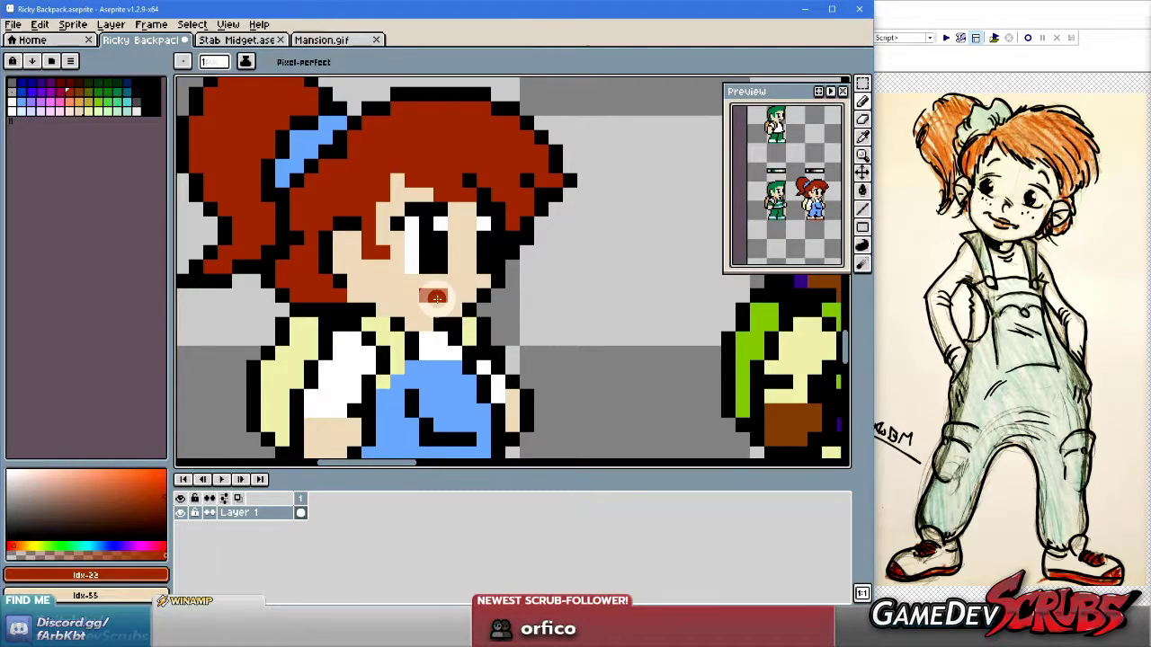
{"action": "key", "text": "alt"}
{"action": "key", "text": "ctrl+z"}
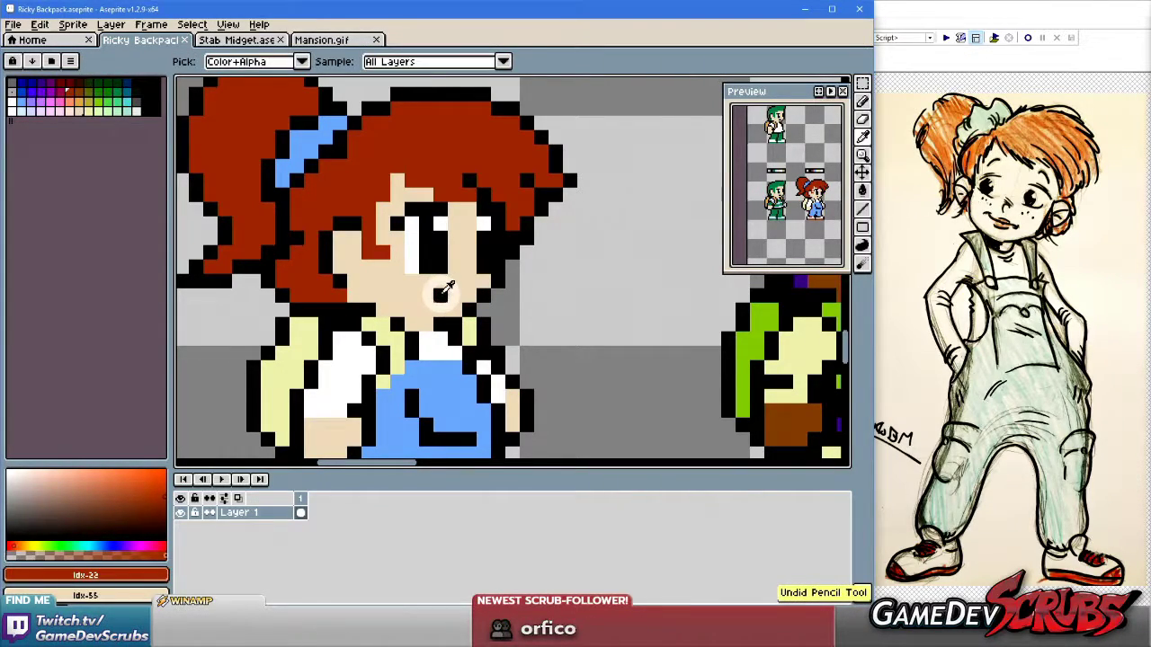
Sample black (Idx-13) as the background colour, paint the redhead's lips dark red (Idx-22), and compare her with the other characters.
{"action": "left_click", "coordinate": [447, 289]}
{"action": "scroll", "coordinate": [449, 295], "scroll_direction": "down", "scroll_amount": 3}
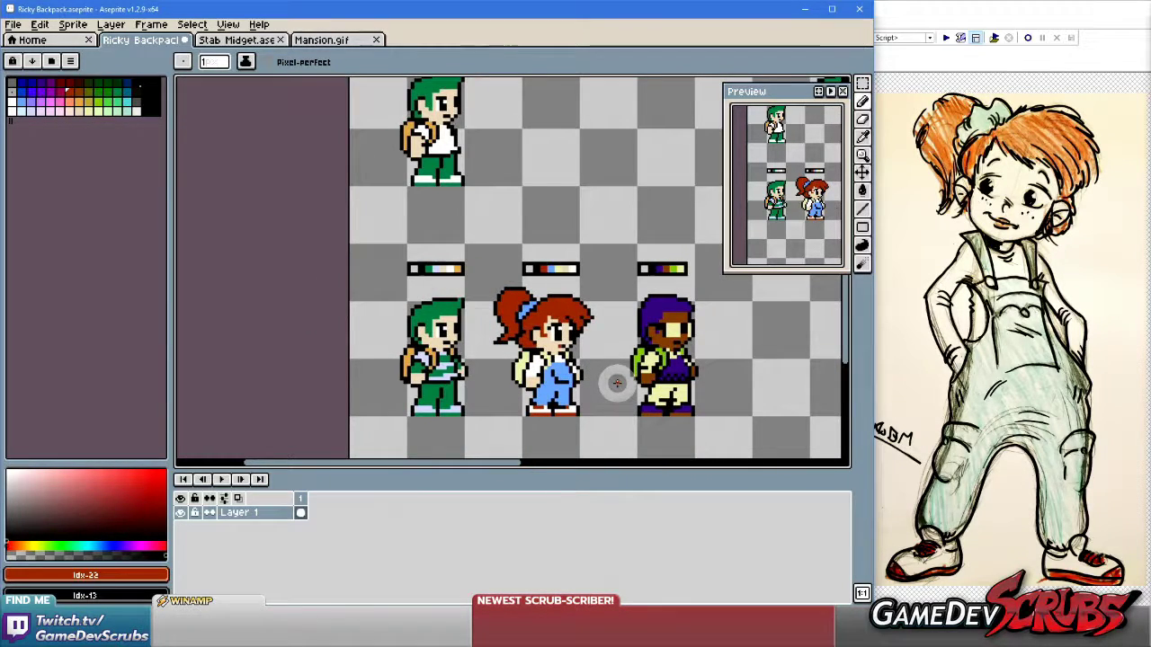
{"action": "scroll", "coordinate": [616, 384], "scroll_direction": "down", "scroll_amount": 1}
{"action": "scroll", "coordinate": [627, 396], "scroll_direction": "down", "scroll_amount": 1}
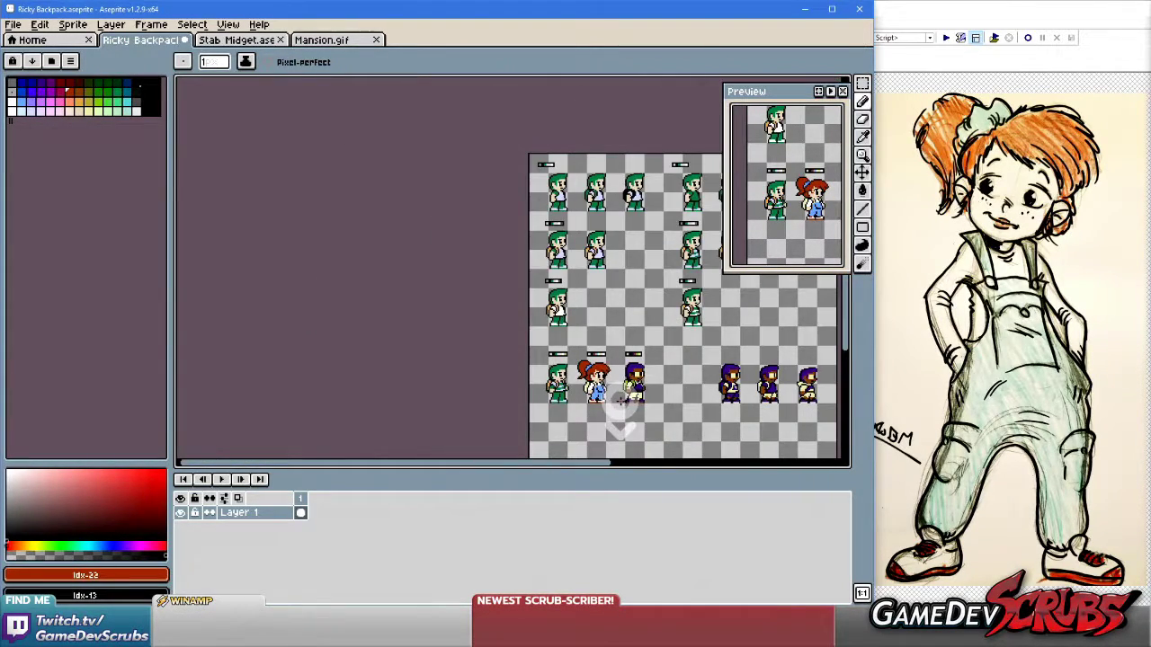
{"action": "scroll", "coordinate": [621, 406], "scroll_direction": "up", "scroll_amount": 5}
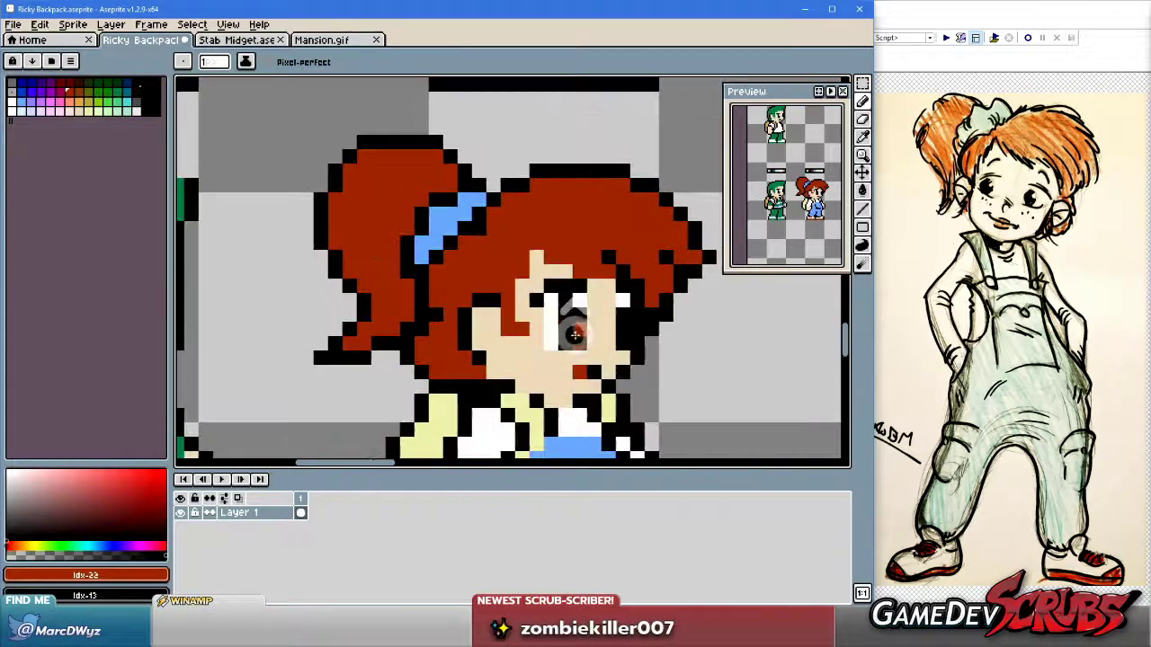
{"action": "scroll", "coordinate": [585, 374], "scroll_direction": "down", "scroll_amount": 4}
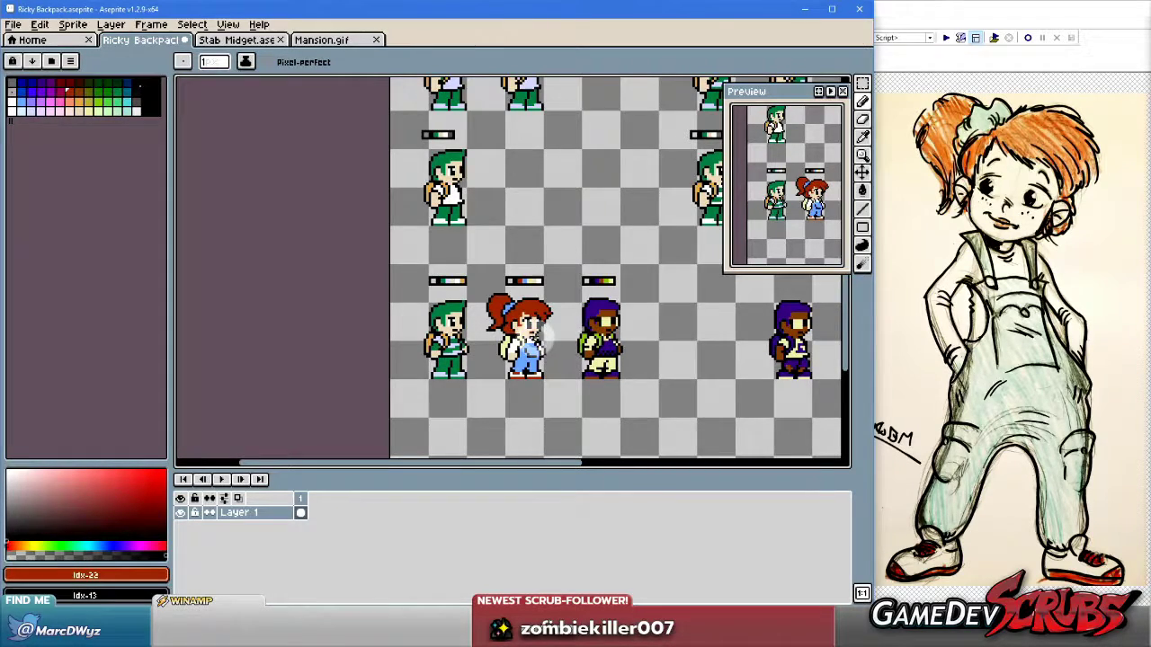
{"action": "scroll", "coordinate": [543, 335], "scroll_direction": "up", "scroll_amount": 4}
{"action": "scroll", "coordinate": [526, 313], "scroll_direction": "down", "scroll_amount": 2}
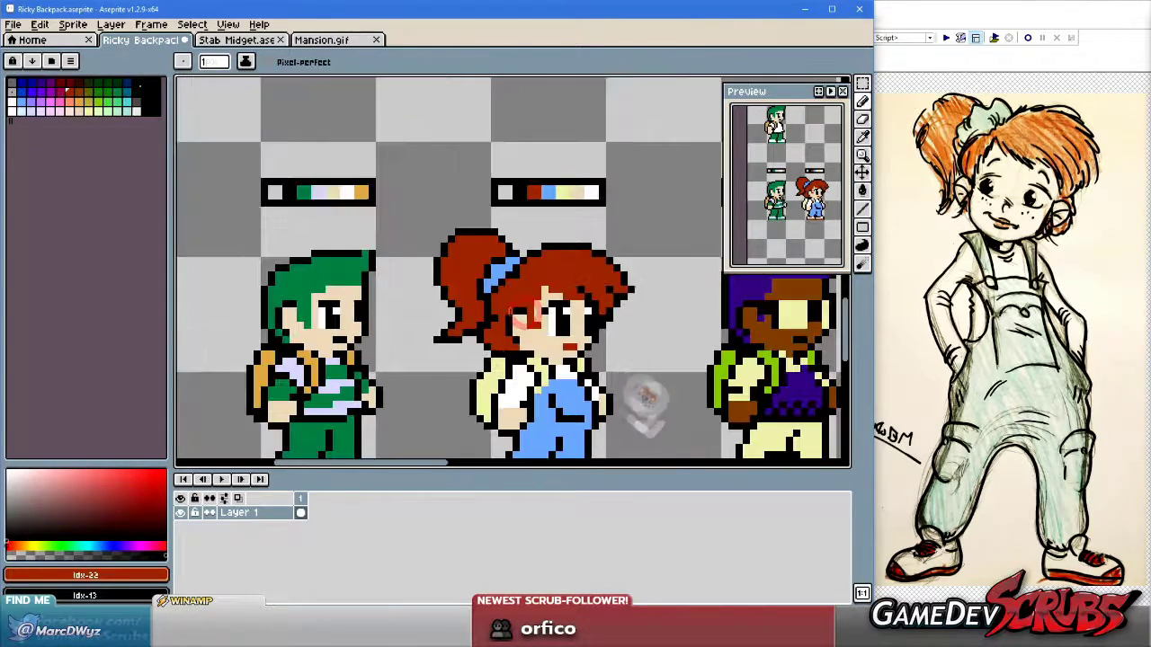
{"action": "scroll", "coordinate": [640, 393], "scroll_direction": "down", "scroll_amount": 2}
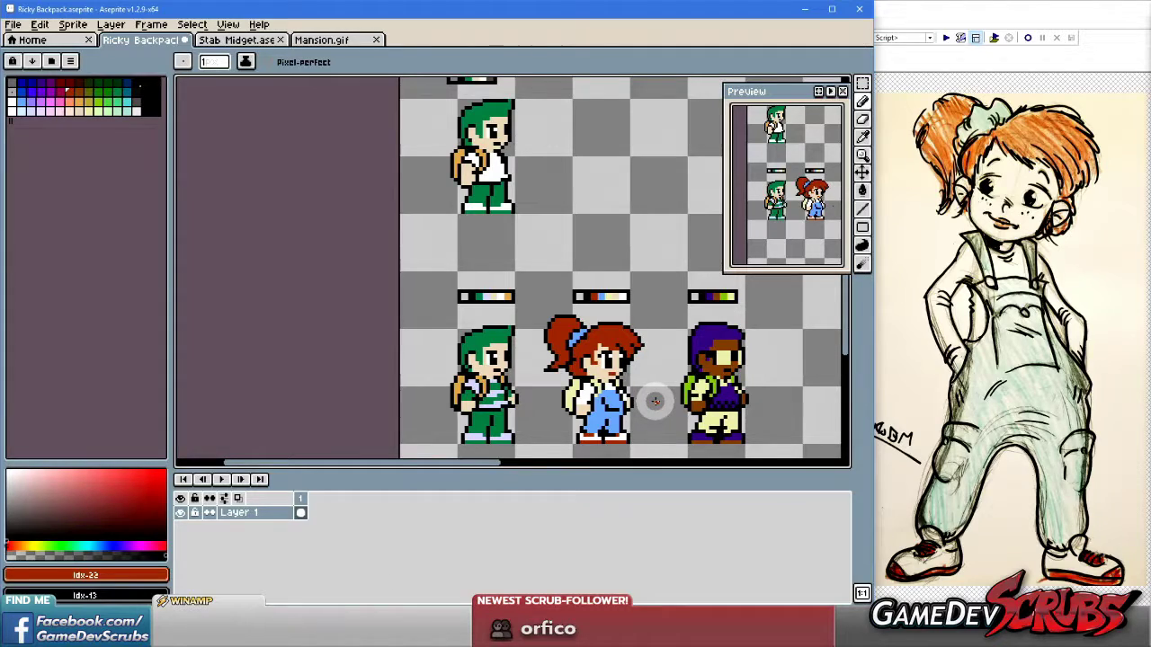
{"action": "scroll", "coordinate": [654, 401], "scroll_direction": "down", "scroll_amount": 1}
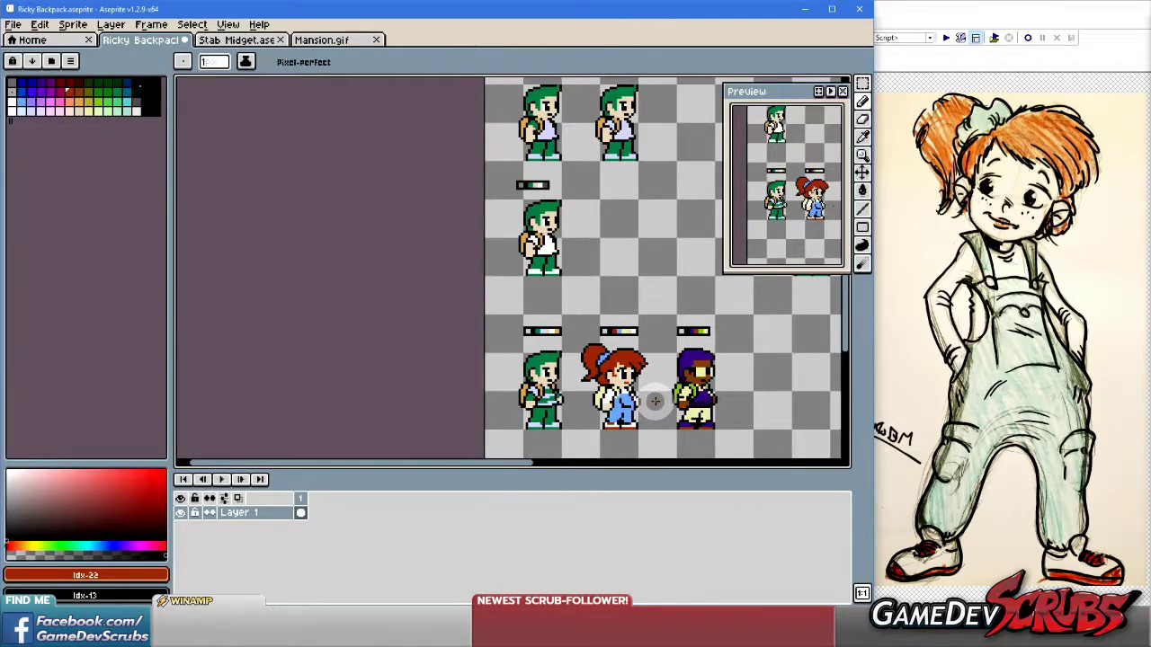
{"action": "scroll", "coordinate": [706, 400], "scroll_direction": "down", "scroll_amount": 1}
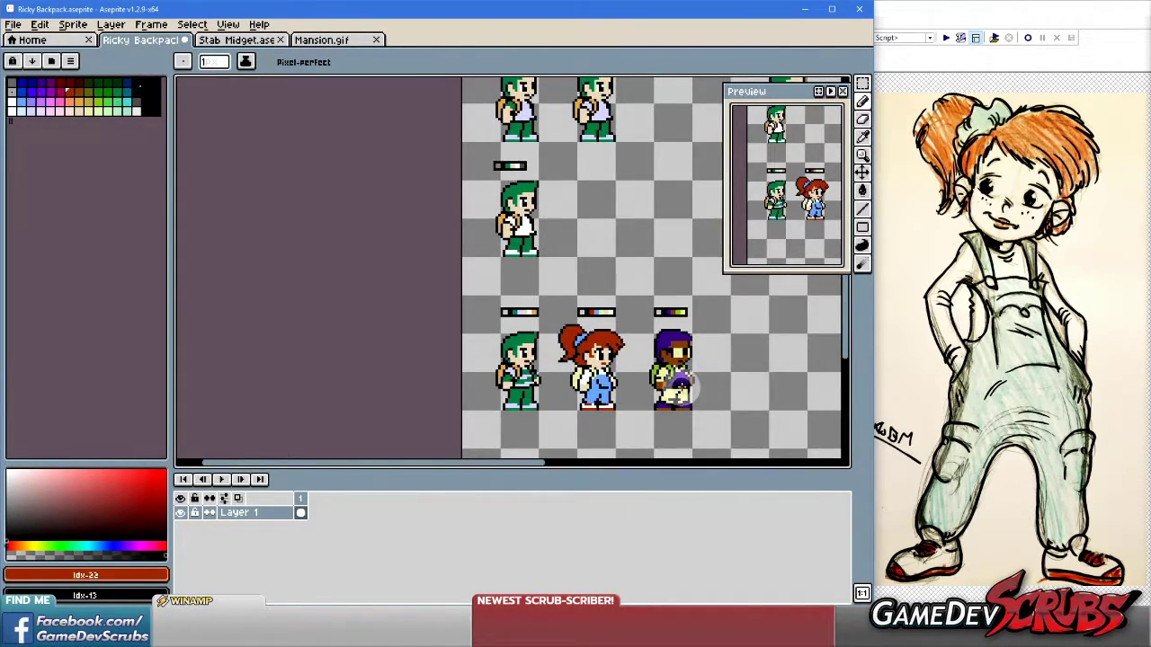
Sample black (Idx-13) and the skin tone (Idx-55), and replace the redhead's dark red lips with a single black pixel.
{"action": "scroll", "coordinate": [635, 364], "scroll_direction": "up", "scroll_amount": 2}
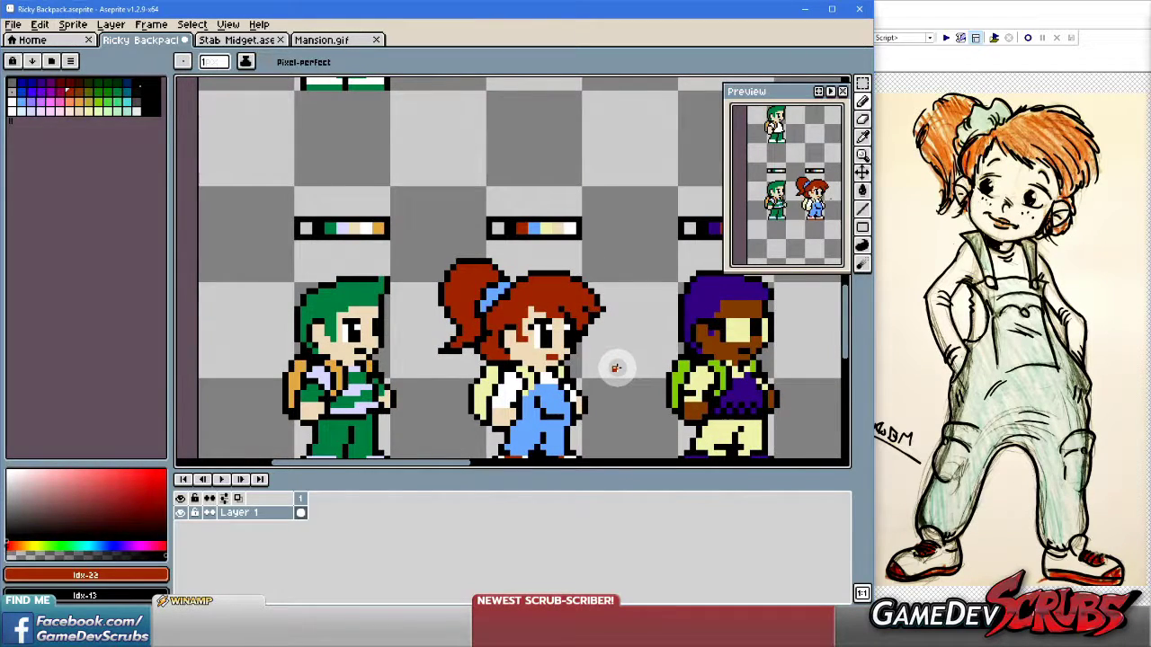
{"action": "left_click_drag", "start_coordinate": [647, 386], "coordinate": [609, 359]}
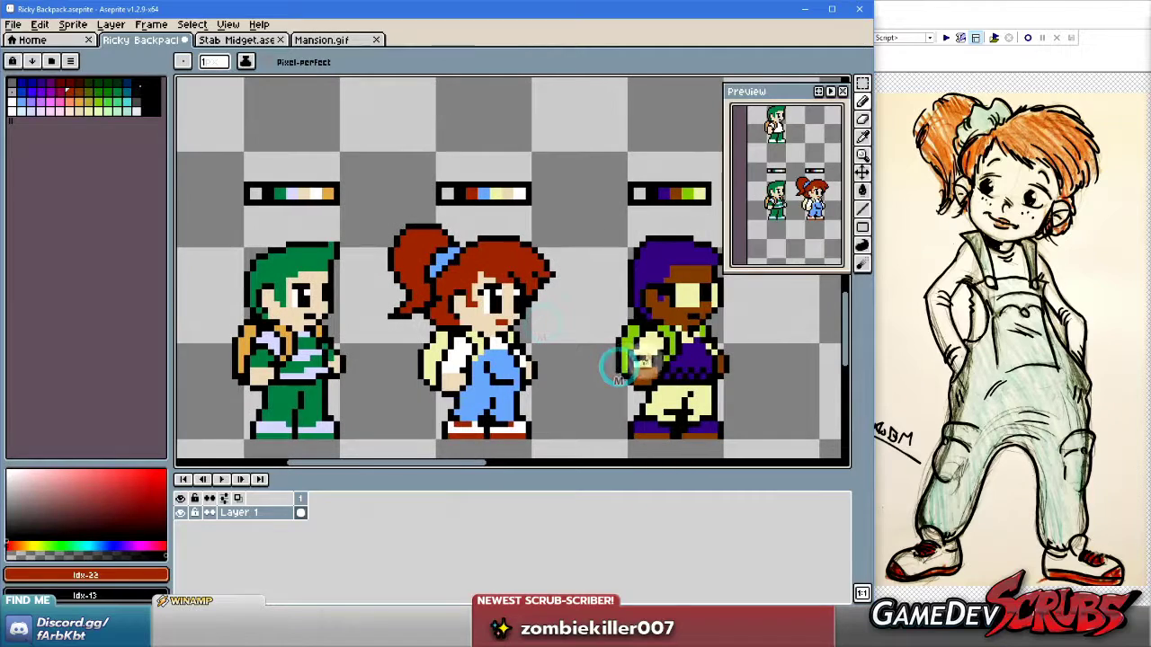
{"action": "scroll", "coordinate": [497, 317], "scroll_direction": "up", "scroll_amount": 3}
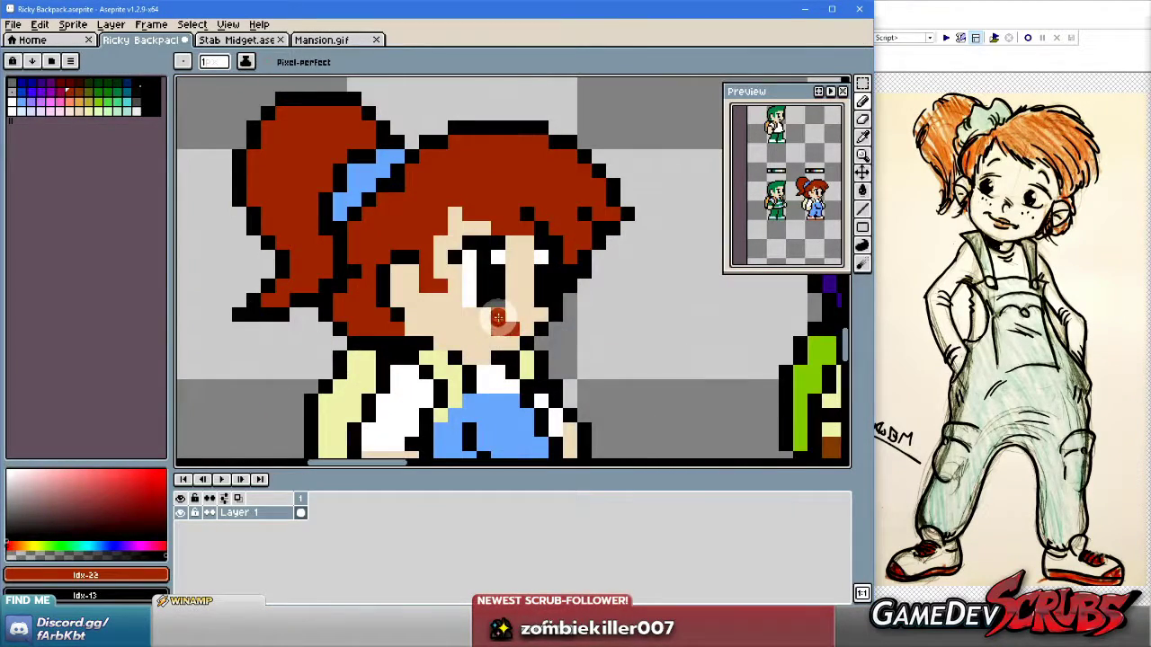
{"action": "left_click", "coordinate": [527, 343], "text": "alt"}
{"action": "right_click", "coordinate": [524, 329], "text": "alt"}
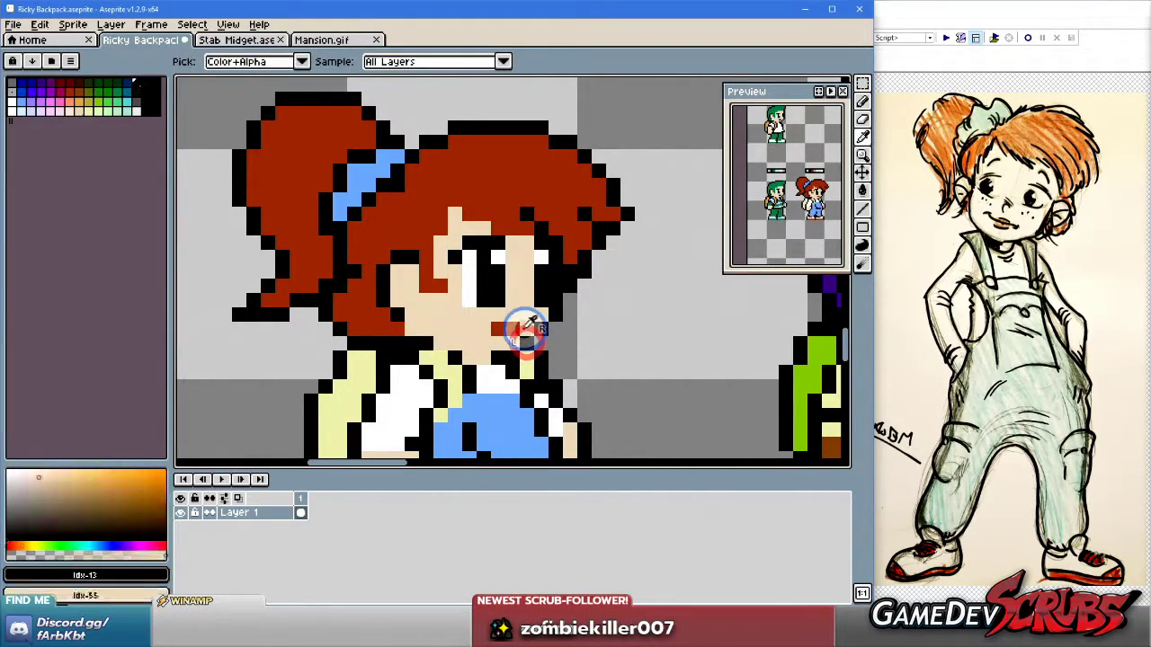
{"action": "scroll", "coordinate": [508, 329], "scroll_direction": "down", "scroll_amount": 4}
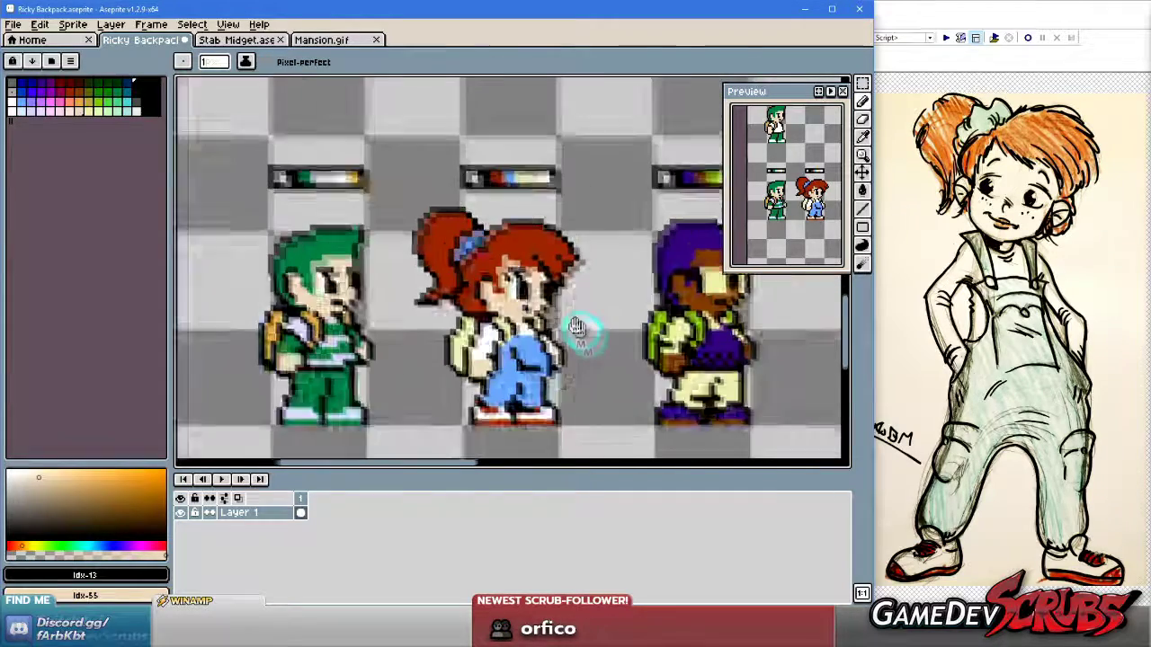
{"action": "scroll", "coordinate": [575, 331], "scroll_direction": "down", "scroll_amount": 2}
{"action": "scroll", "coordinate": [535, 364], "scroll_direction": "up", "scroll_amount": 2}
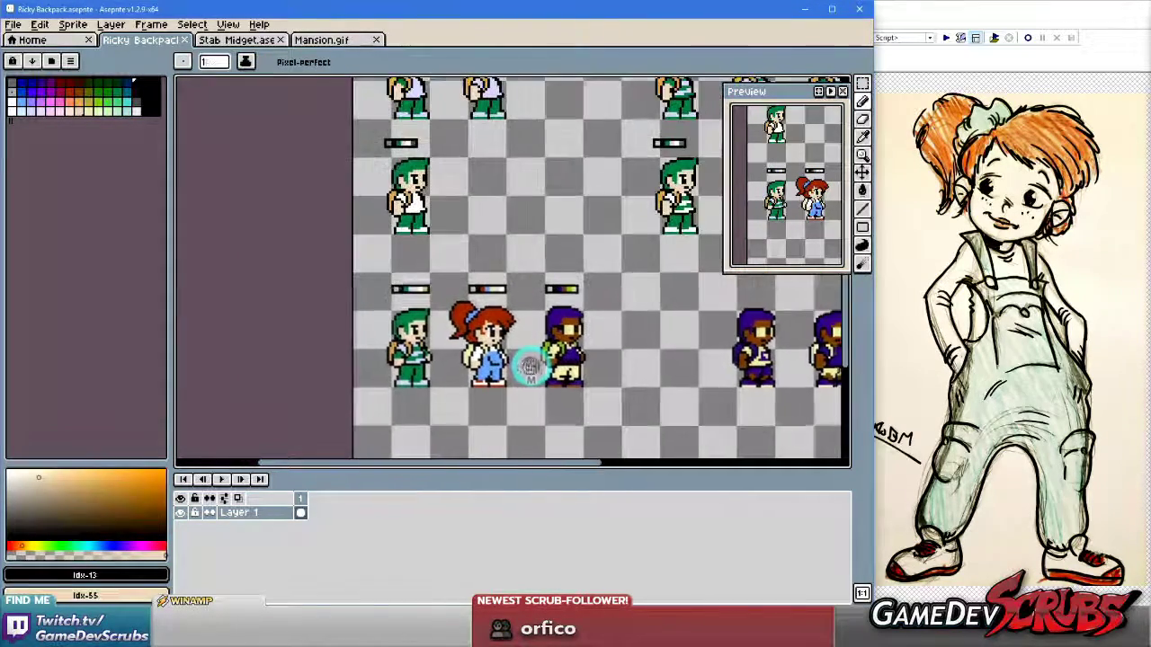
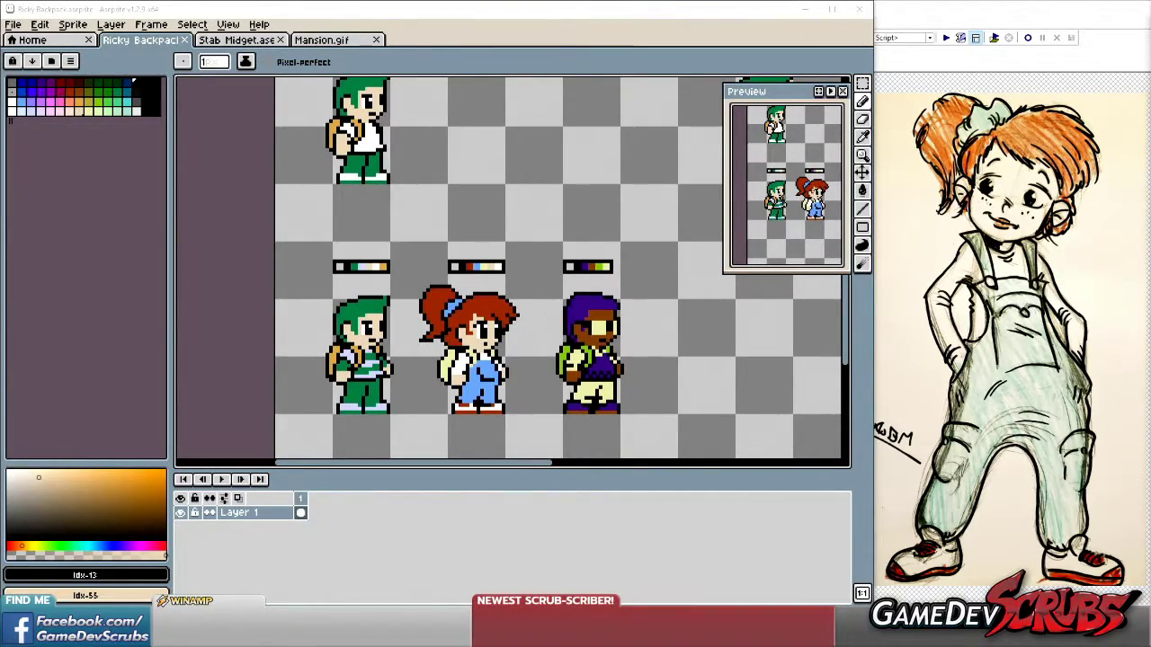
Sample the dark red (Idx-22) from the redhead's hair and recolour her single mouth pixel with it.
{"action": "key", "text": "alt+Tab"}
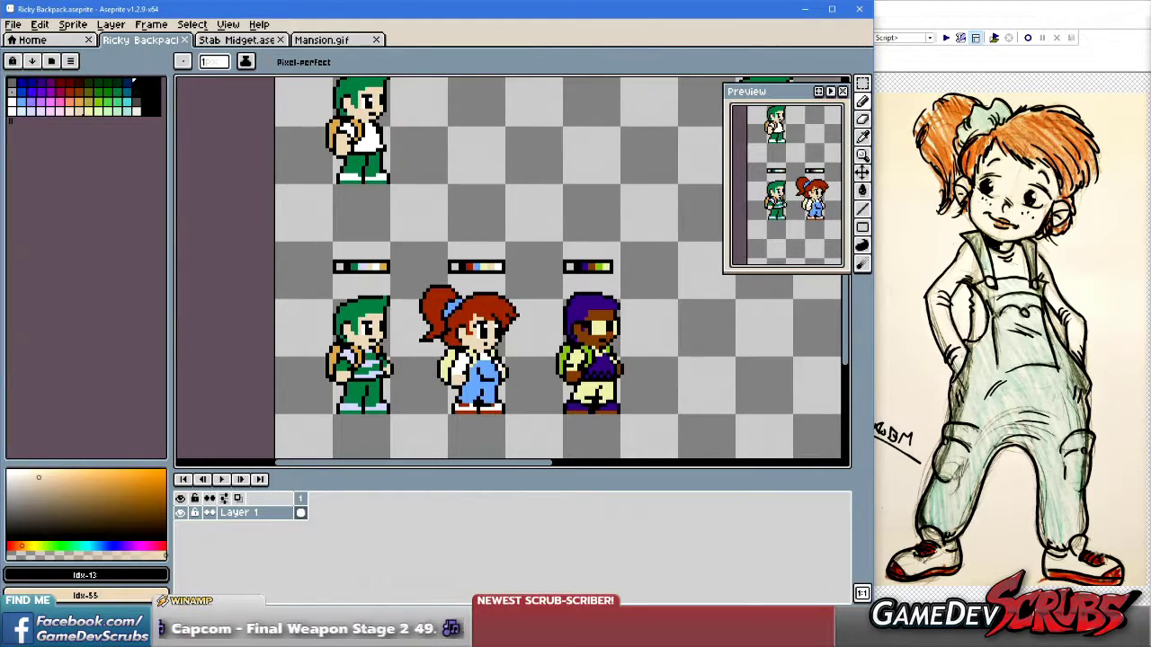
{"action": "left_click_drag", "start_coordinate": [569, 336], "coordinate": [616, 334]}
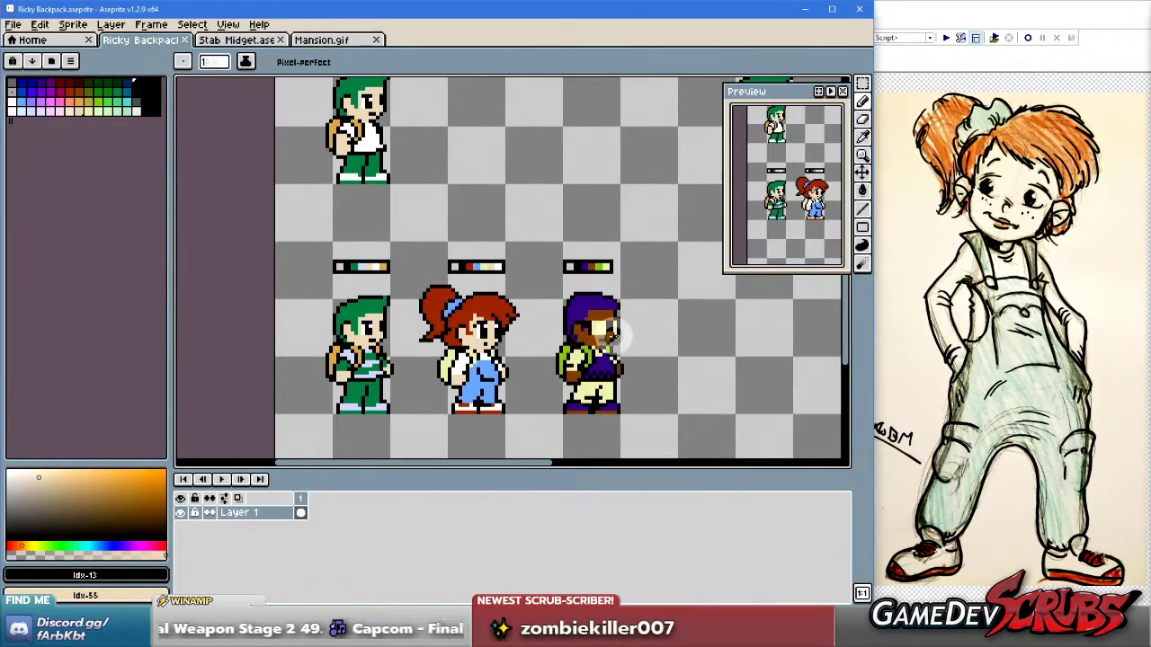
{"action": "left_click_drag", "start_coordinate": [534, 350], "coordinate": [519, 348]}
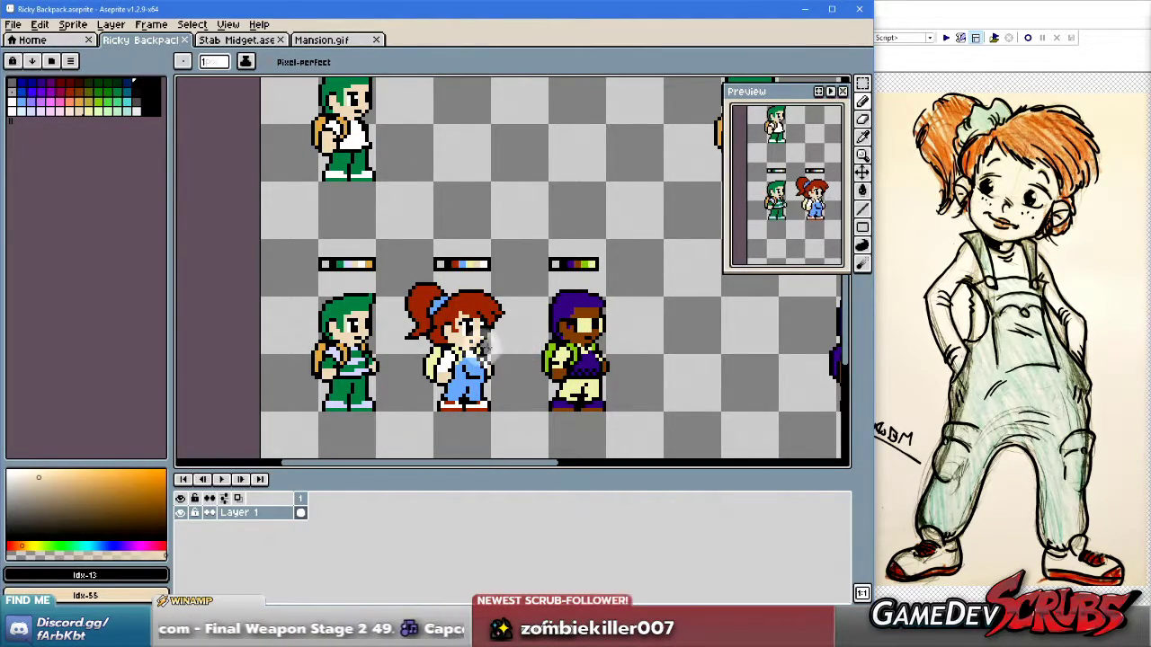
{"action": "scroll", "coordinate": [521, 347], "scroll_direction": "up", "scroll_amount": 5}
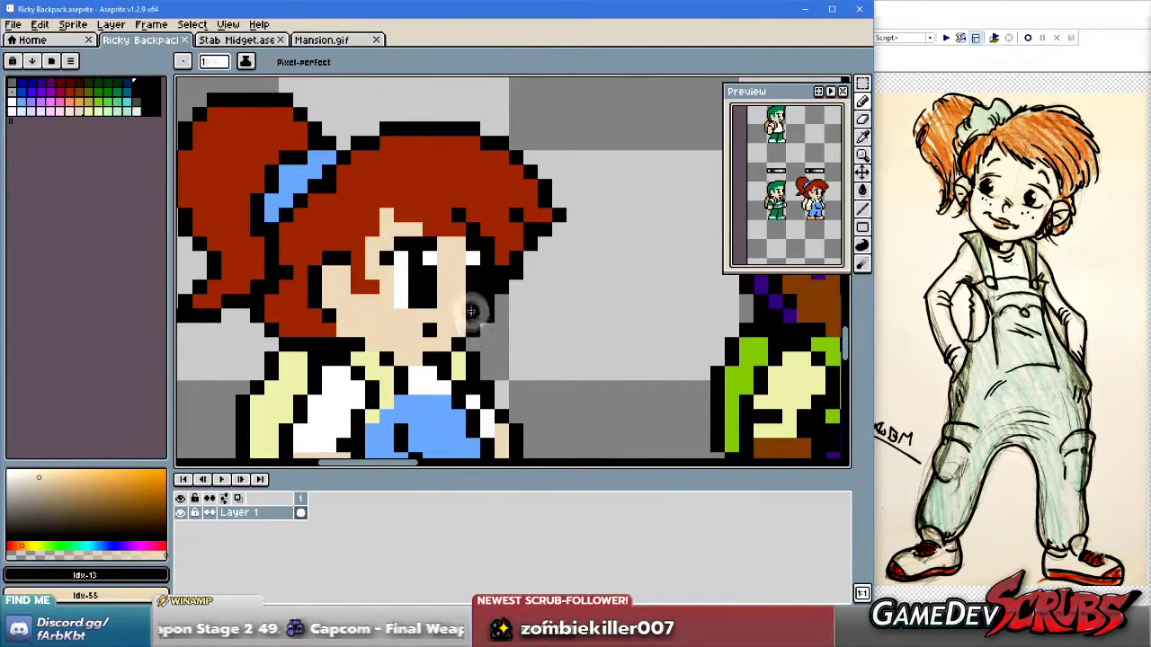
{"action": "left_click_drag", "start_coordinate": [471, 314], "coordinate": [519, 315]}
{"action": "left_click", "coordinate": [477, 215], "text": "alt"}
{"action": "left_click", "coordinate": [476, 325]}
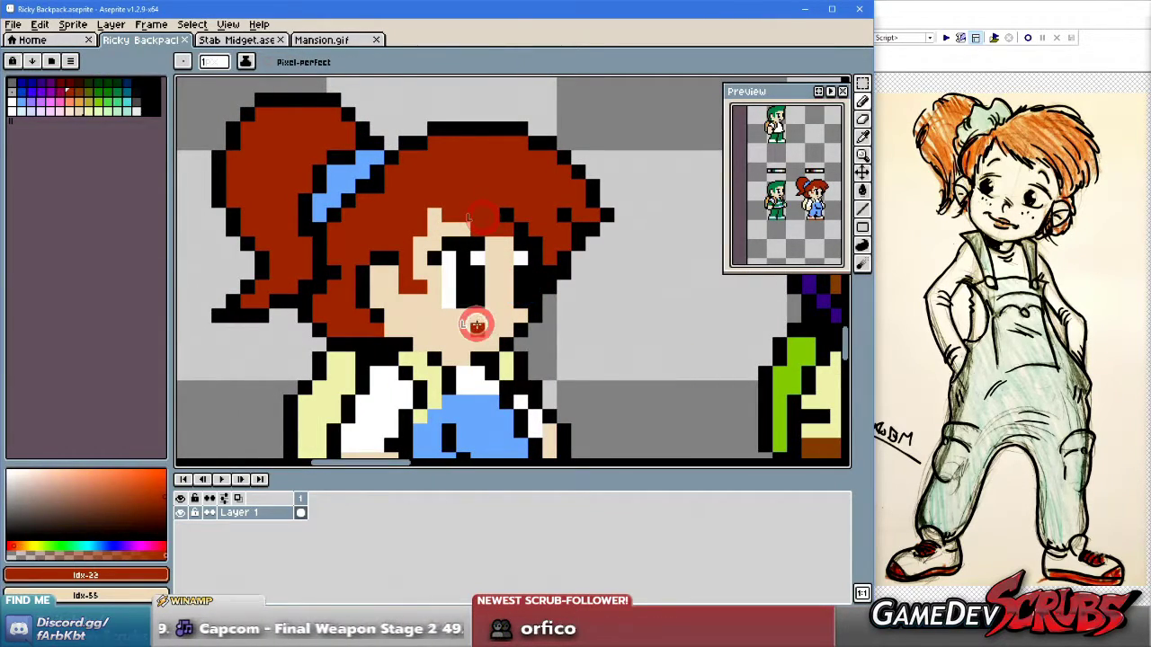
Try a wider dark red mouth on the redhead, compare her with the neighbouring characters, and undo the extra pixel.
{"action": "scroll", "coordinate": [609, 372], "scroll_direction": "down", "scroll_amount": 5}
{"action": "scroll", "coordinate": [568, 373], "scroll_direction": "up", "scroll_amount": 4}
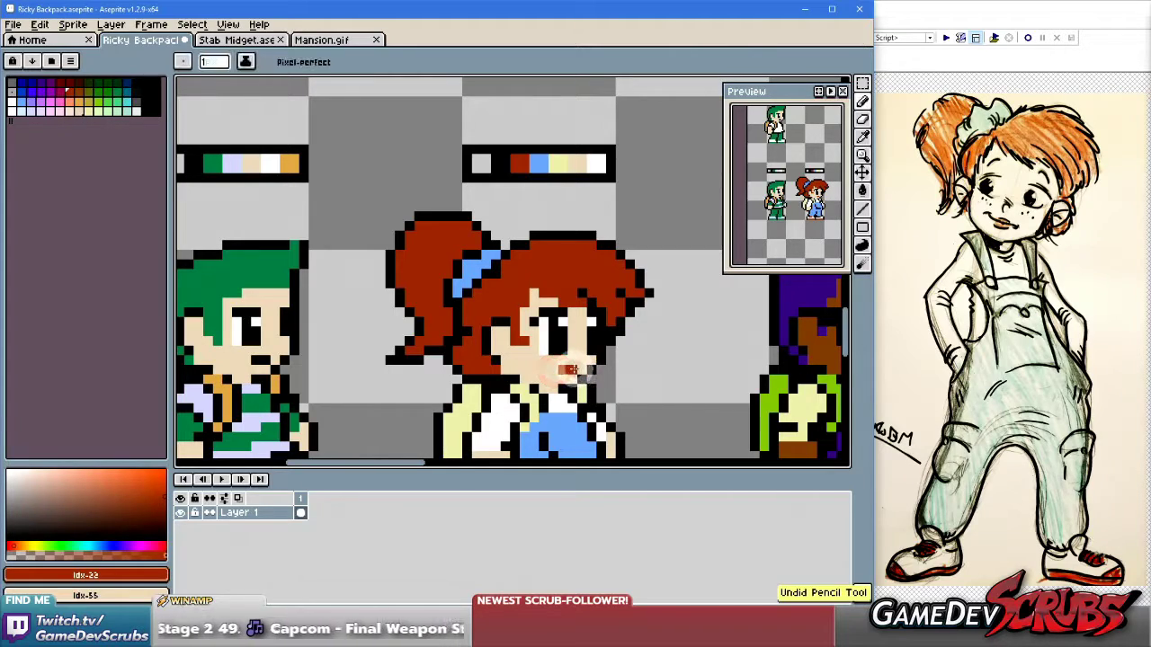
{"action": "scroll", "coordinate": [640, 411], "scroll_direction": "down", "scroll_amount": 2}
{"action": "scroll", "coordinate": [629, 395], "scroll_direction": "down", "scroll_amount": 2}
{"action": "scroll", "coordinate": [618, 388], "scroll_direction": "up", "scroll_amount": 1}
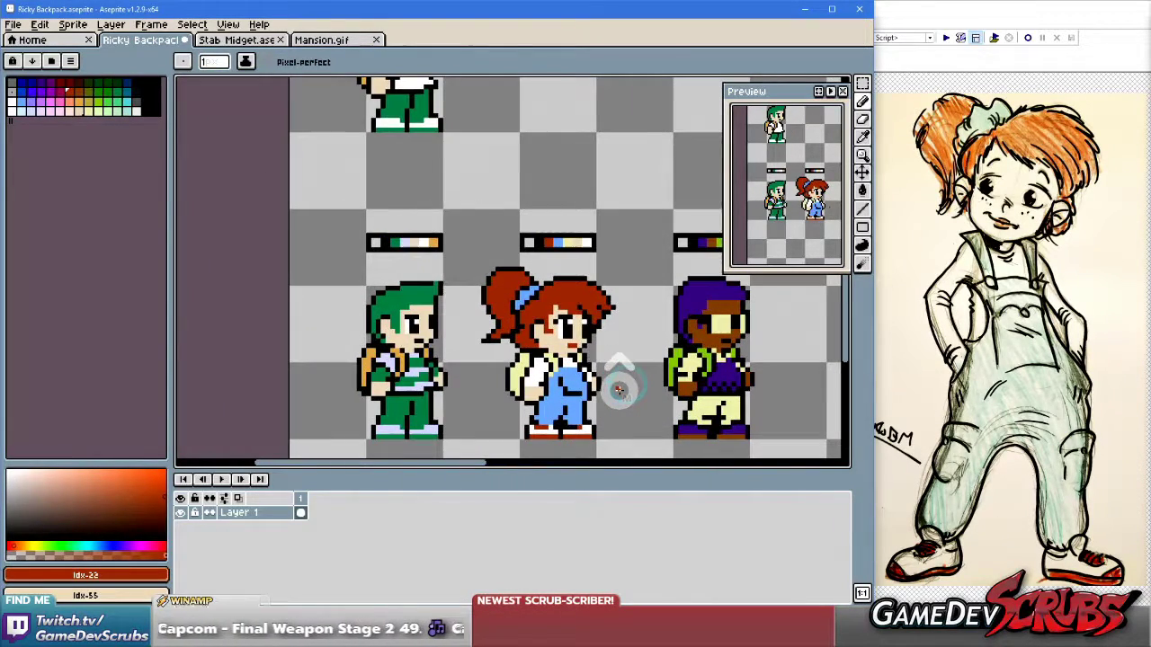
{"action": "scroll", "coordinate": [579, 357], "scroll_direction": "up", "scroll_amount": 2}
{"action": "key", "text": "ctrl+z"}
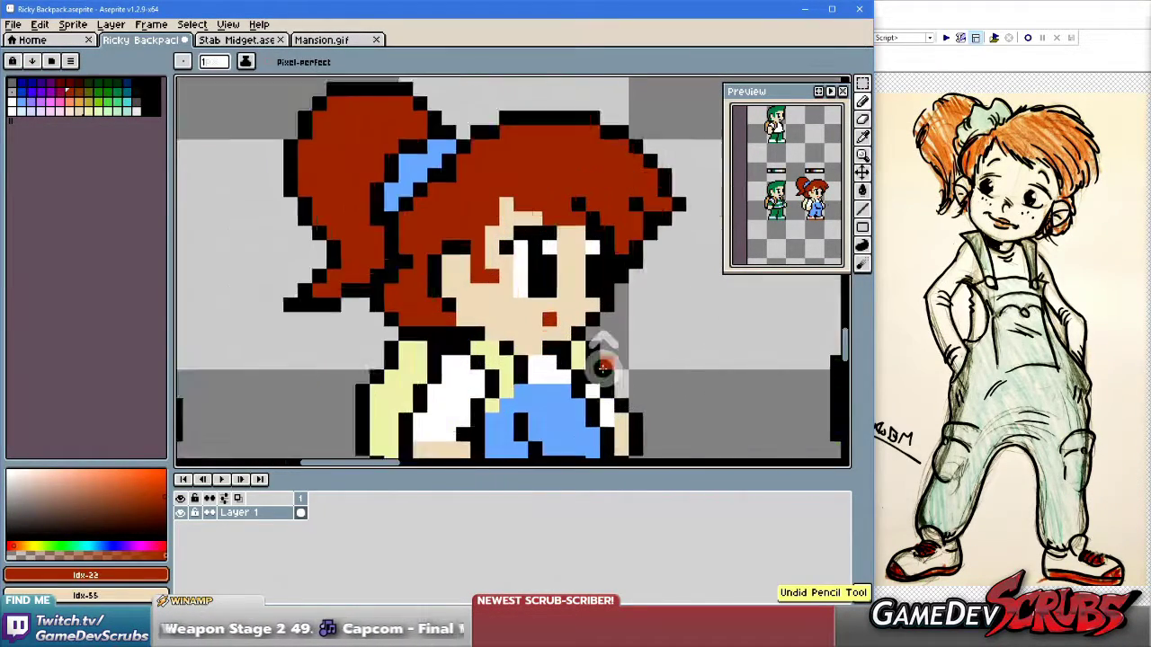
Sample black (Idx-13) as foreground and dark red (Idx-22) as background, try another mouth variation on the redhead, and undo it.
{"action": "left_click", "coordinate": [589, 319], "text": "alt"}
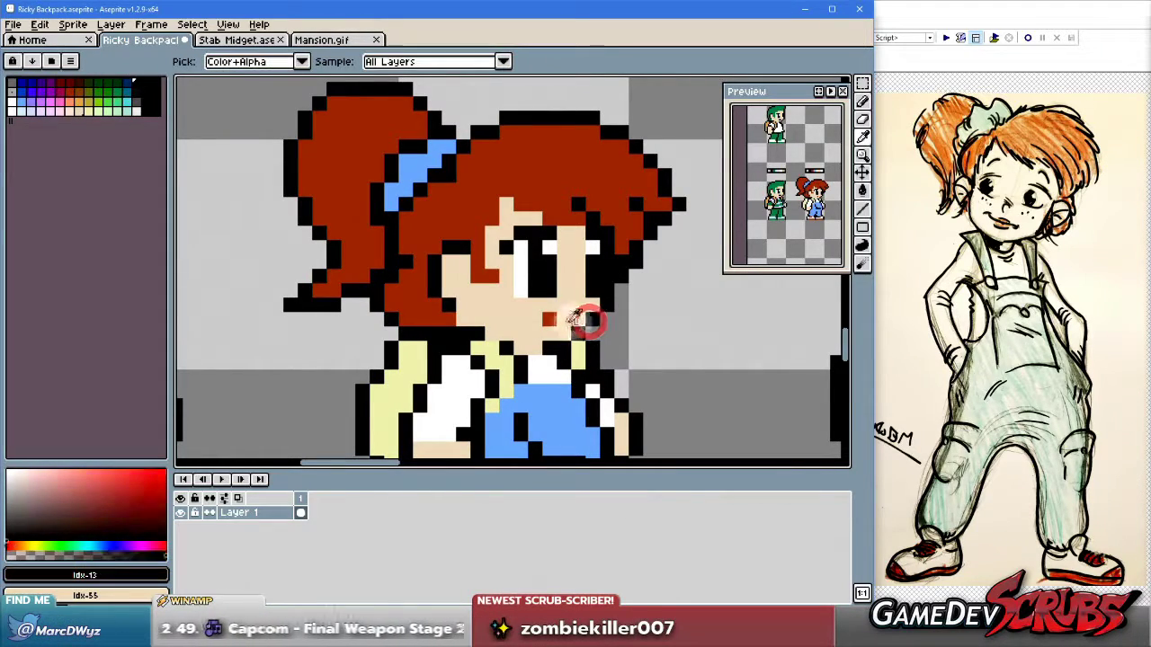
{"action": "right_click", "coordinate": [551, 319]}
{"action": "scroll", "coordinate": [620, 382], "scroll_direction": "down", "scroll_amount": 2}
{"action": "scroll", "coordinate": [642, 388], "scroll_direction": "up", "scroll_amount": 2}
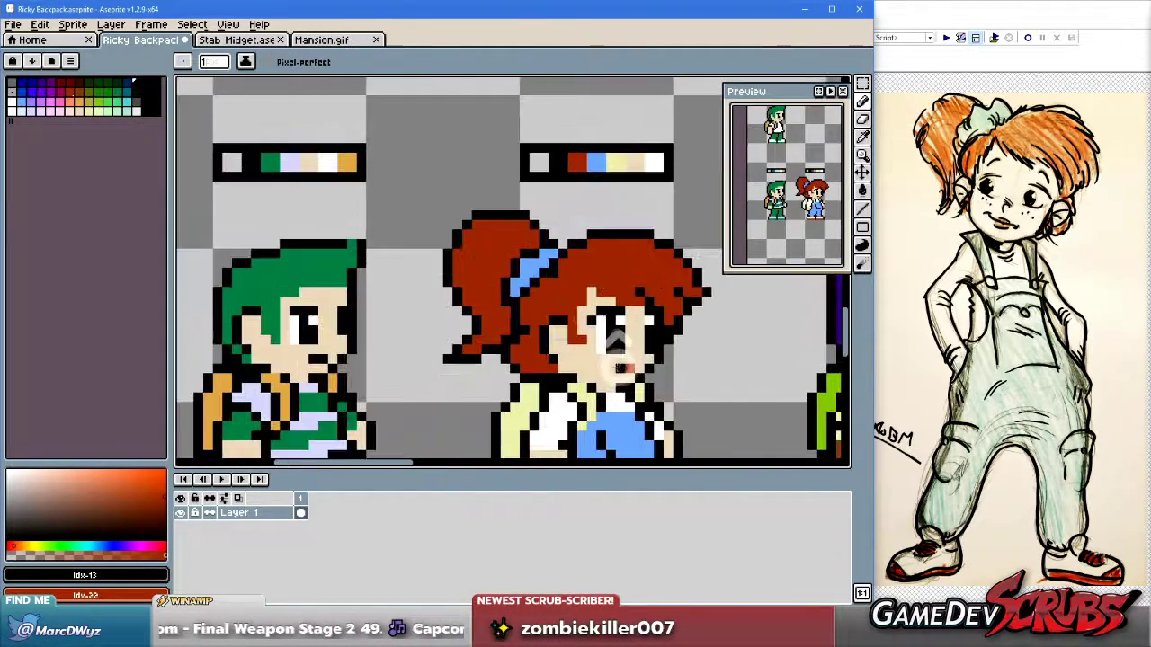
{"action": "key", "text": "ctrl+z"}
{"action": "scroll", "coordinate": [642, 395], "scroll_direction": "up", "scroll_amount": 1}
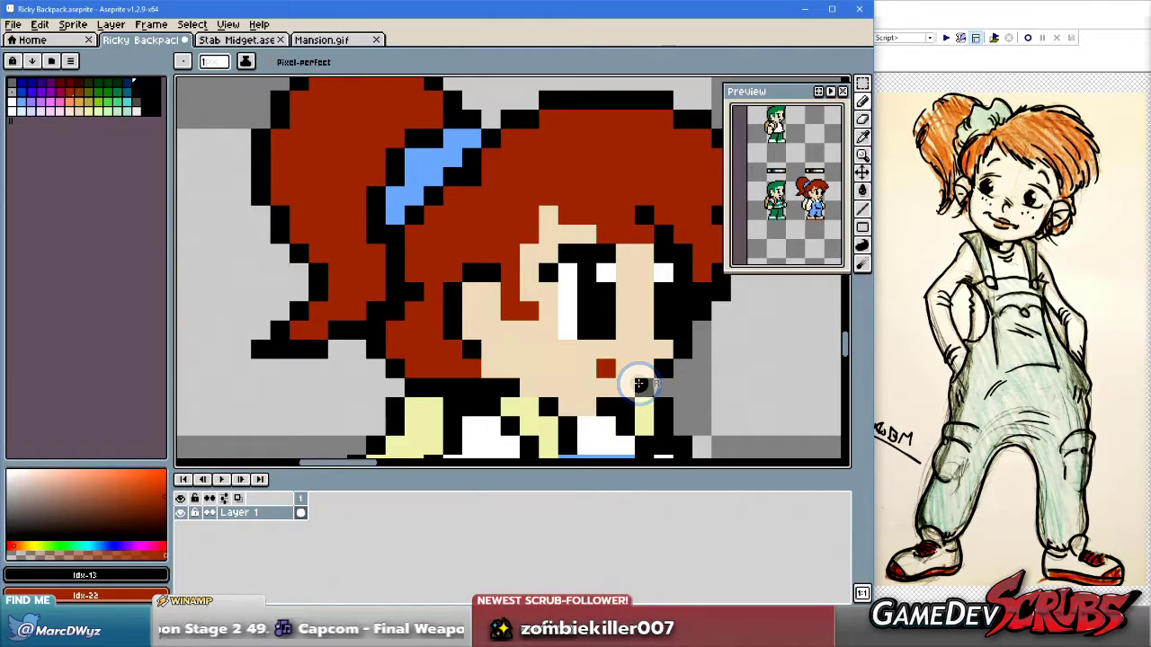
Sample black (Idx-13) as background and dark red (Idx-22) as foreground, and widen the redhead's mouth to two dark red pixels.
{"action": "right_click", "coordinate": [642, 385], "text": "alt"}
{"action": "scroll", "coordinate": [641, 384], "scroll_direction": "down", "scroll_amount": 5}
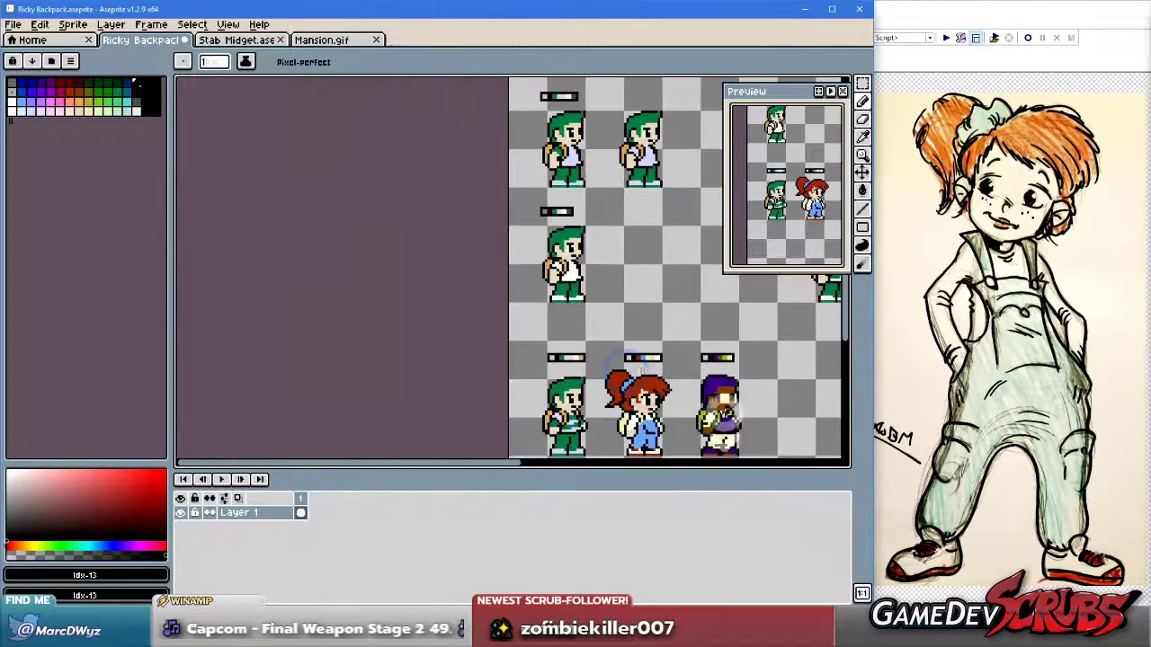
{"action": "scroll", "coordinate": [571, 389], "scroll_direction": "up", "scroll_amount": 2}
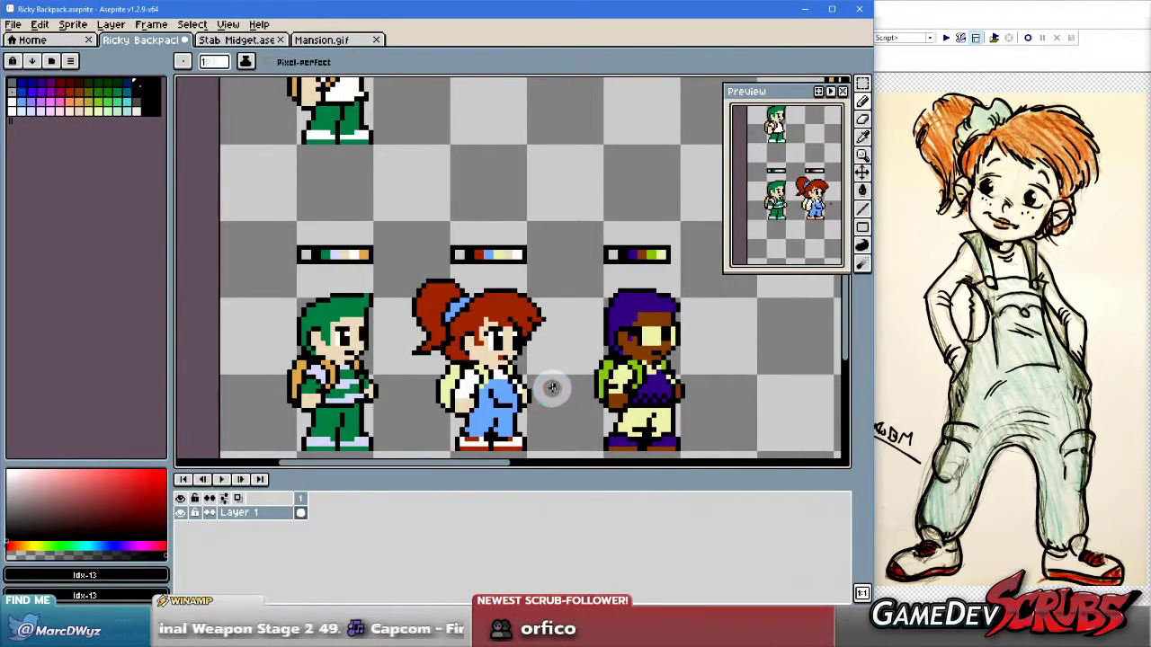
{"action": "scroll", "coordinate": [601, 375], "scroll_direction": "up", "scroll_amount": 1}
{"action": "scroll", "coordinate": [602, 376], "scroll_direction": "up", "scroll_amount": 5}
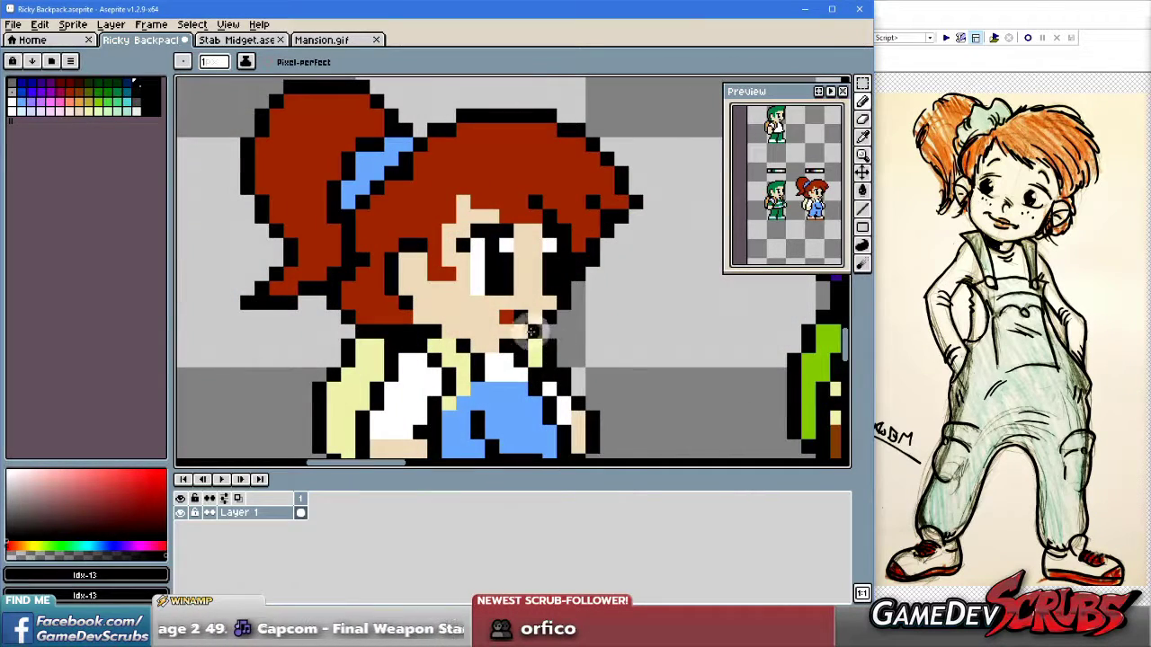
{"action": "scroll", "coordinate": [521, 320], "scroll_direction": "down", "scroll_amount": 2}
{"action": "left_click", "coordinate": [534, 328], "text": "alt"}
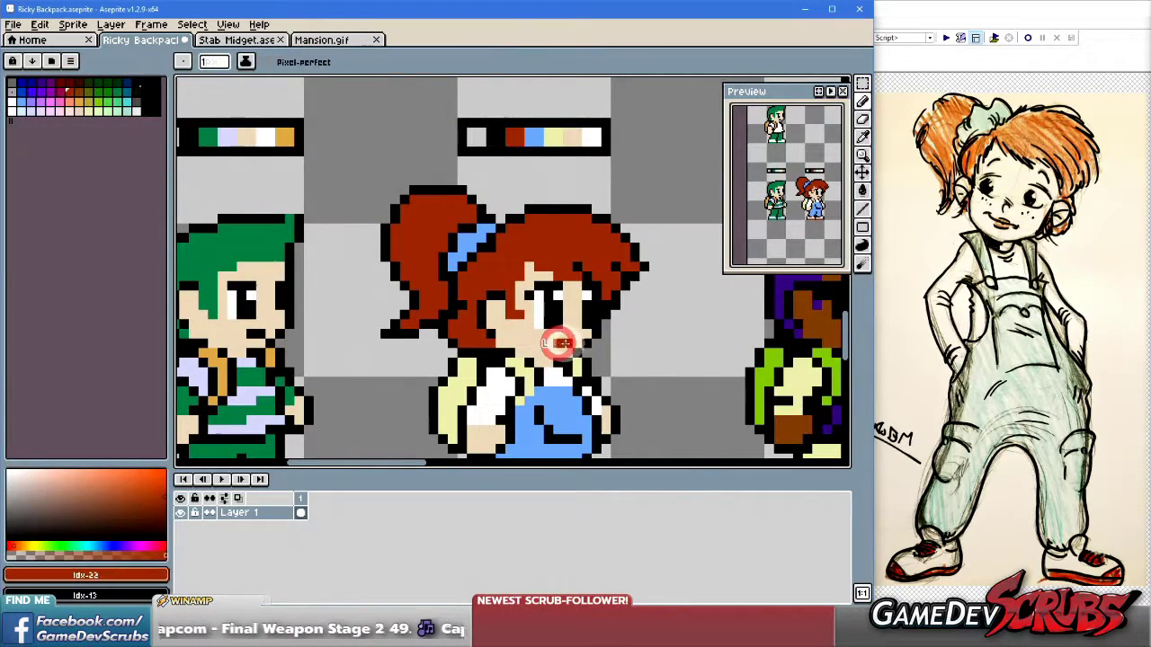
Compare the redhead's two-pixel mouth with the characters beside her and save the sprite file.
{"action": "scroll", "coordinate": [561, 341], "scroll_direction": "down", "scroll_amount": 2}
{"action": "scroll", "coordinate": [679, 420], "scroll_direction": "down", "scroll_amount": 3}
{"action": "scroll", "coordinate": [689, 422], "scroll_direction": "up", "scroll_amount": 3}
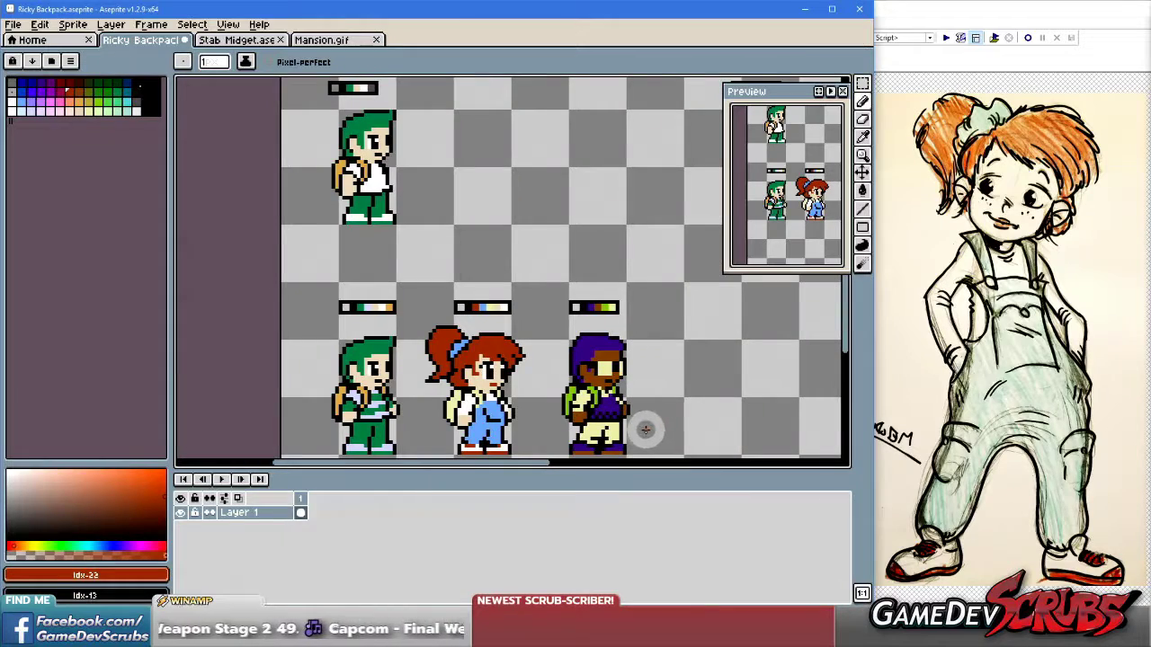
{"action": "left_click_drag", "start_coordinate": [642, 429], "coordinate": [668, 398]}
{"action": "key", "text": "v"}
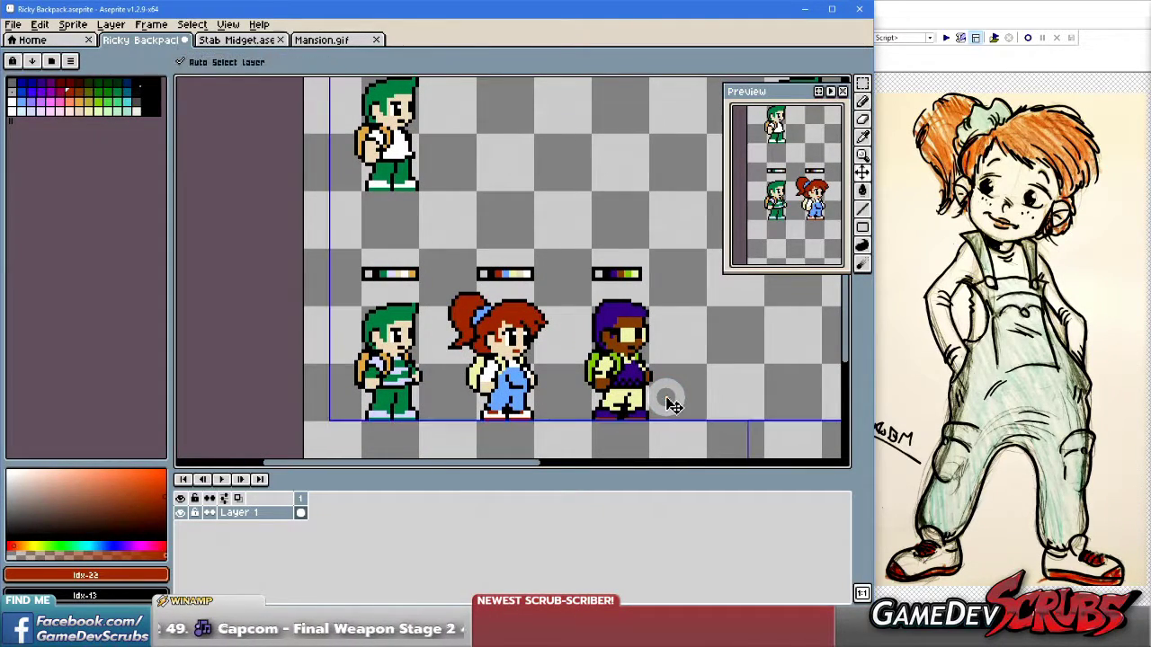
{"action": "key", "text": "b"}
{"action": "scroll", "coordinate": [550, 382], "scroll_direction": "up", "scroll_amount": 1}
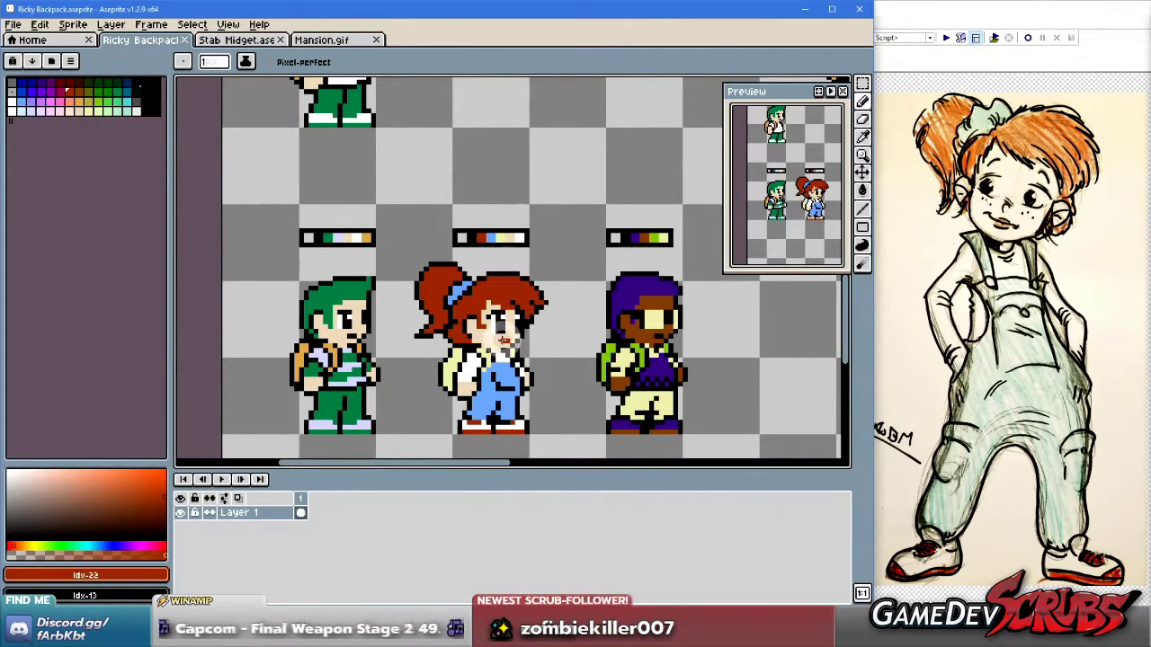
Examine the redhead beside the green-haired and purple-haired characters at several magnifications.
{"action": "scroll", "coordinate": [507, 338], "scroll_direction": "up", "scroll_amount": 1}
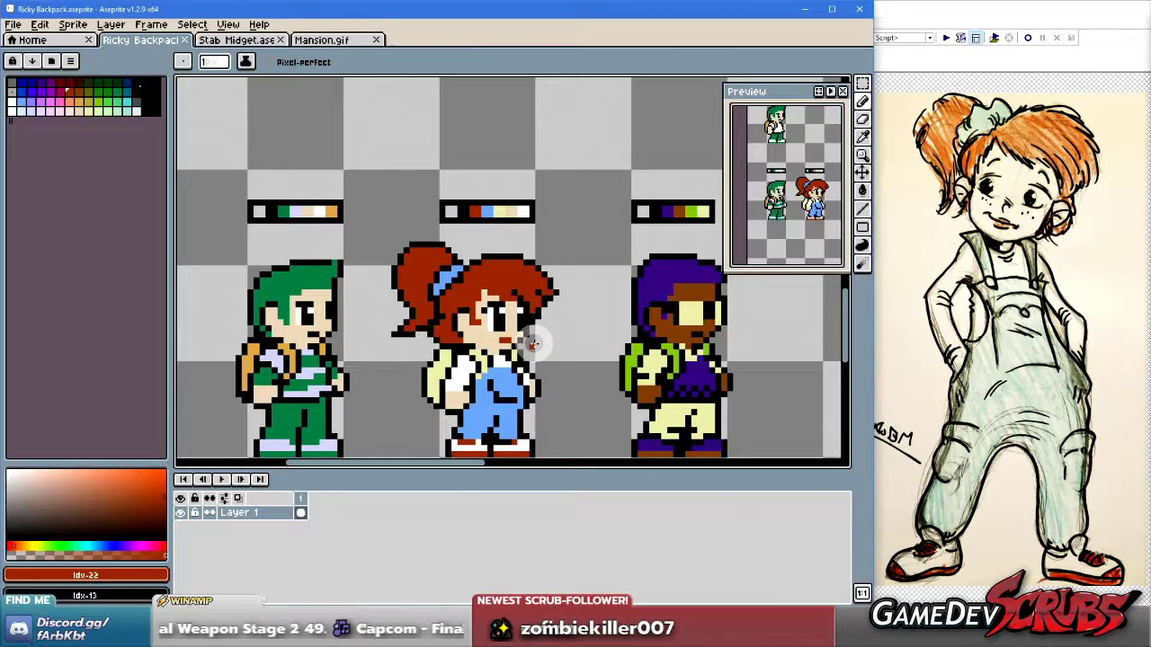
{"action": "scroll", "coordinate": [584, 364], "scroll_direction": "down", "scroll_amount": 2}
{"action": "key", "text": "v"}
{"action": "key", "text": "b"}
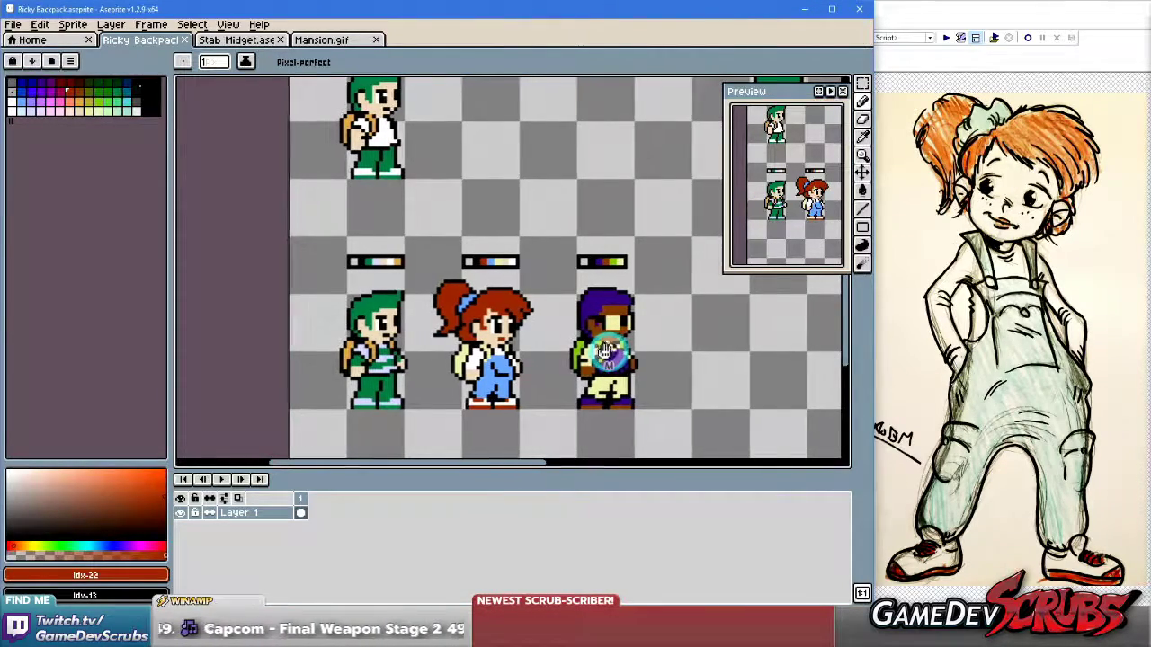
{"action": "left_click_drag", "start_coordinate": [576, 358], "coordinate": [589, 360]}
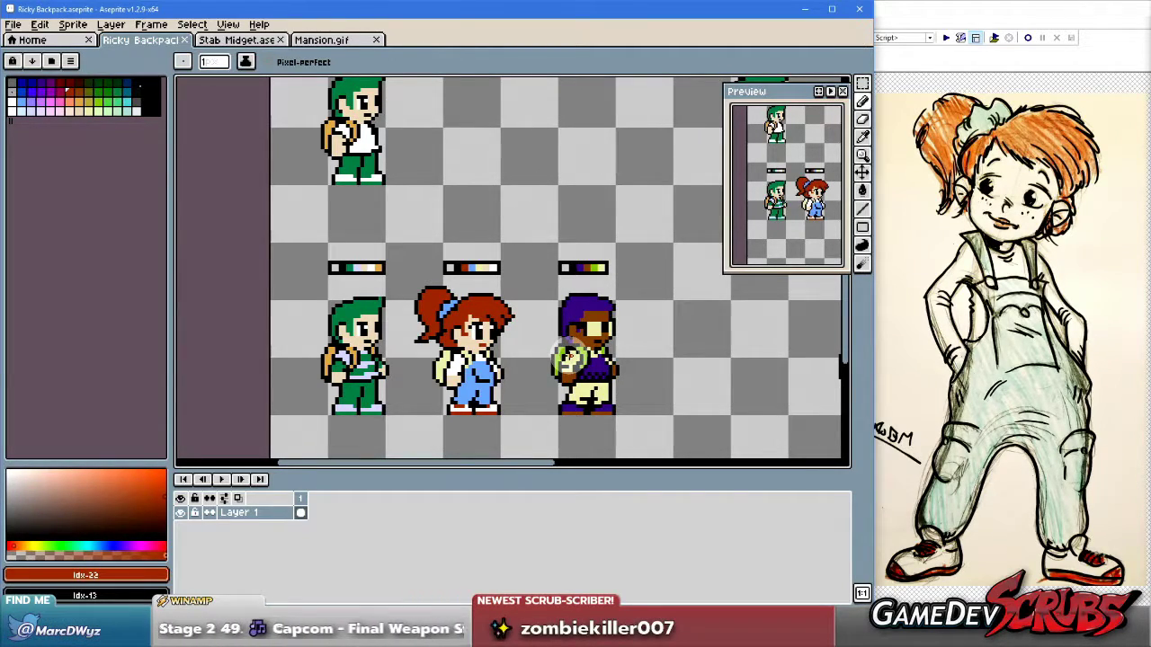
{"action": "left_click_drag", "start_coordinate": [550, 360], "coordinate": [526, 358]}
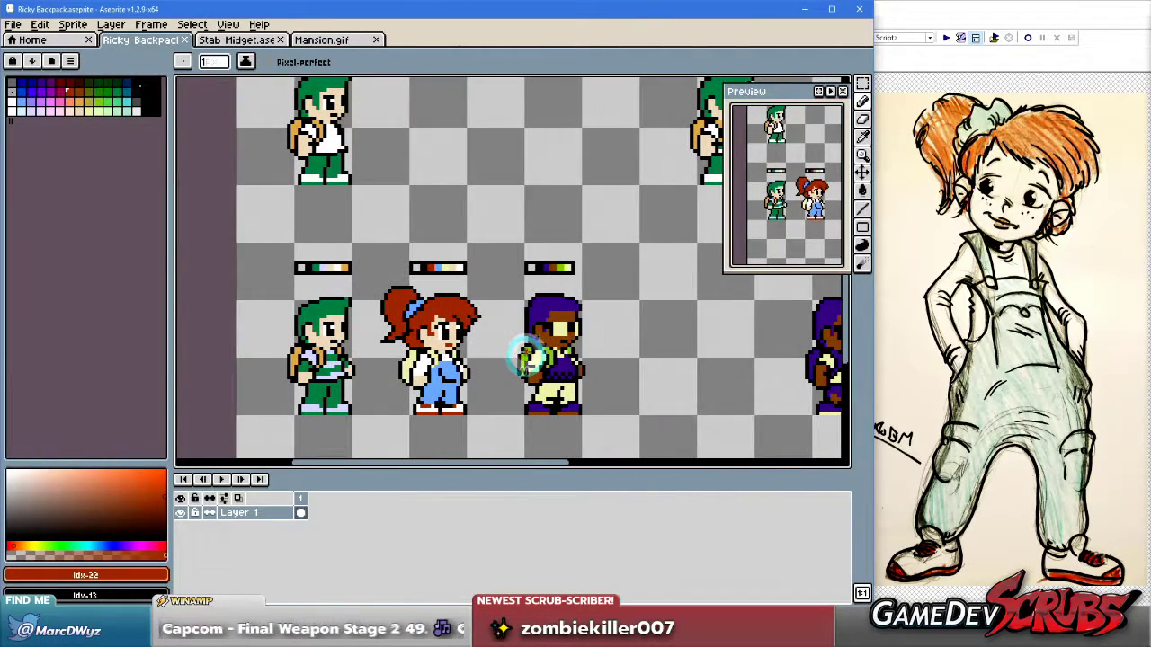
{"action": "scroll", "coordinate": [520, 353], "scroll_direction": "down", "scroll_amount": 1}
{"action": "scroll", "coordinate": [503, 333], "scroll_direction": "up", "scroll_amount": 1}
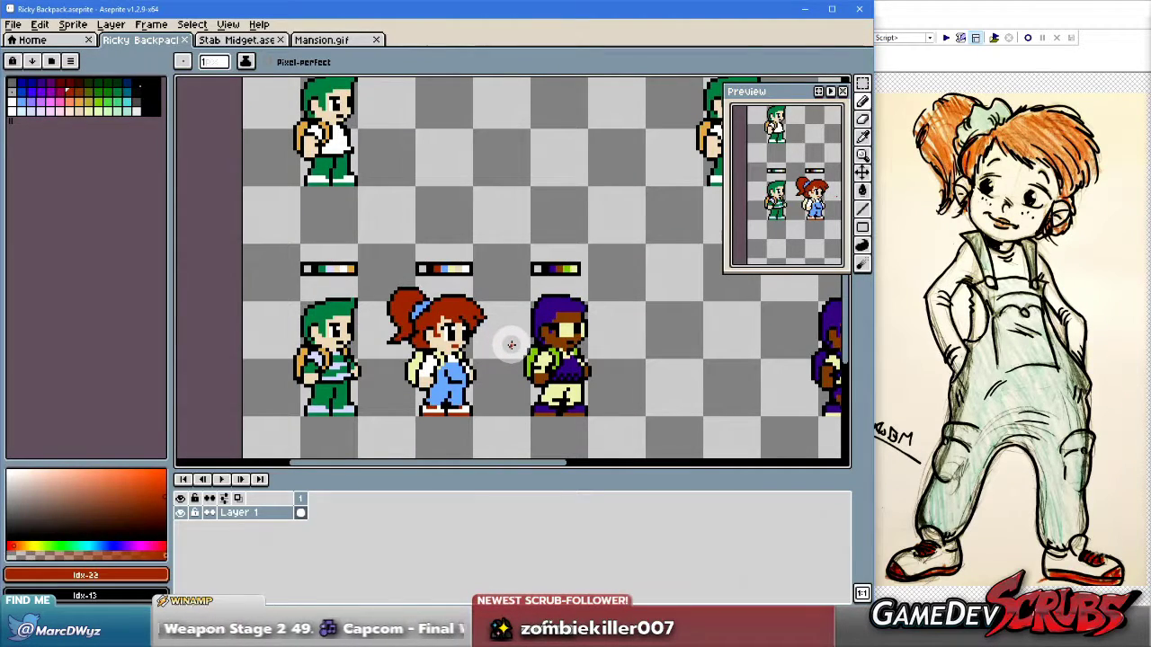
{"action": "key", "text": "m"}
{"action": "left_click_drag", "start_coordinate": [261, 243], "coordinate": [636, 284]}
{"action": "left_click", "coordinate": [624, 327]}
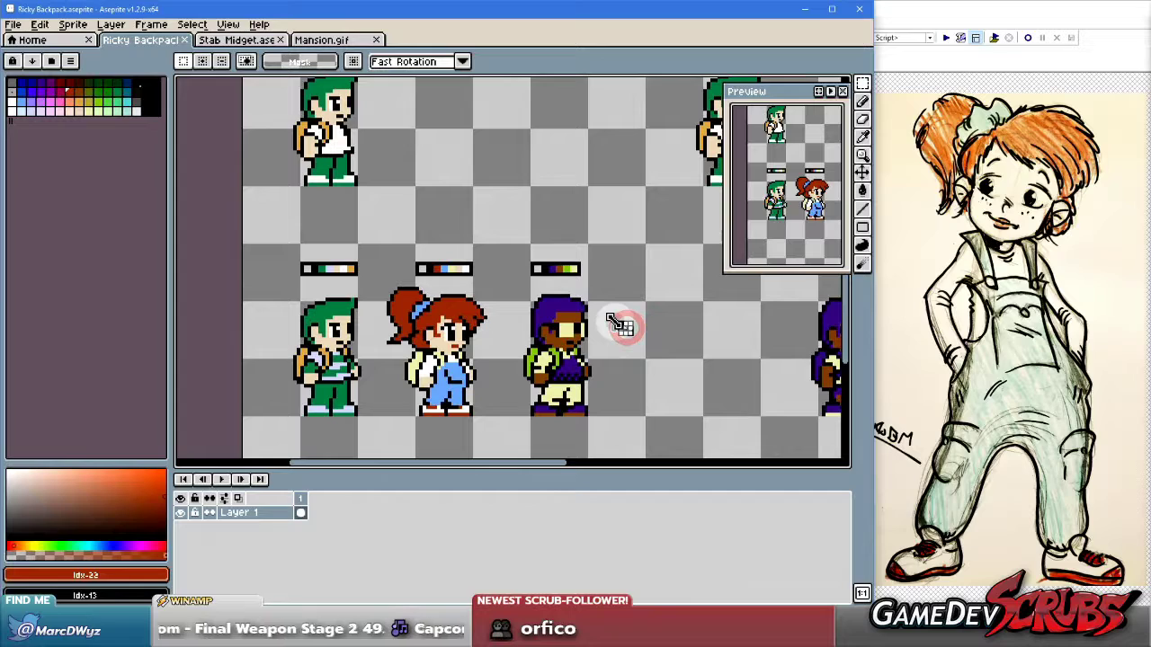
Select the three upper rows of green-haired sprite variants with their palette strips across the full canvas width and delete them.
{"action": "scroll", "coordinate": [630, 320], "scroll_direction": "up", "scroll_amount": 1}
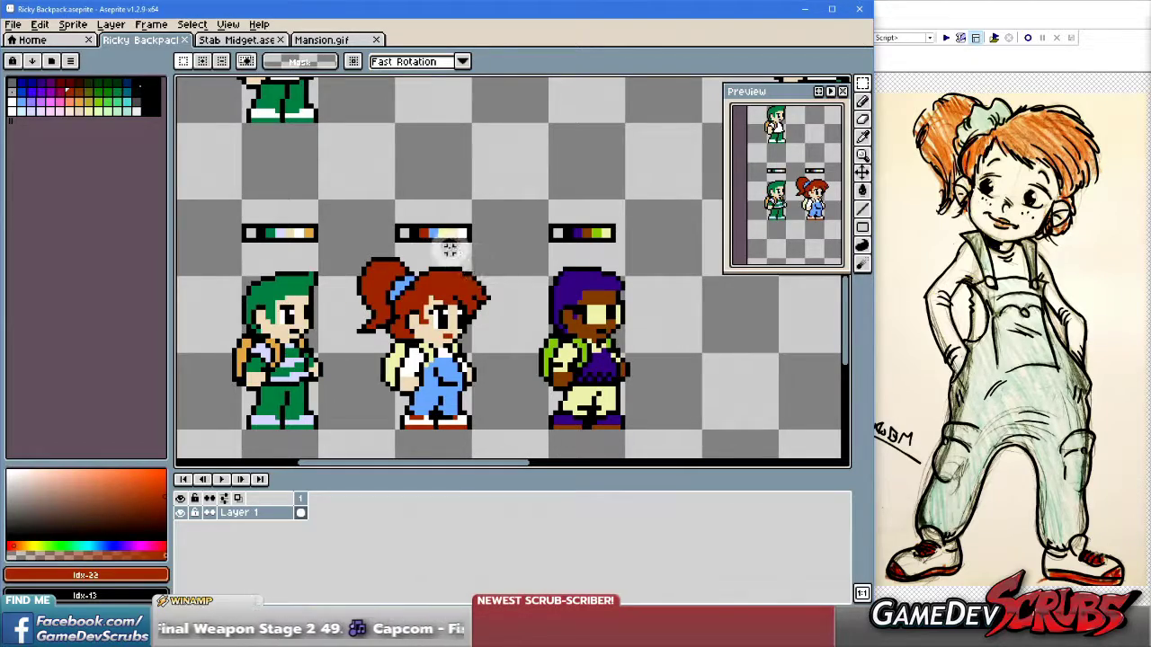
{"action": "scroll", "coordinate": [514, 219], "scroll_direction": "down", "scroll_amount": 4}
{"action": "scroll", "coordinate": [513, 219], "scroll_direction": "up", "scroll_amount": 3}
{"action": "scroll", "coordinate": [539, 213], "scroll_direction": "down", "scroll_amount": 2}
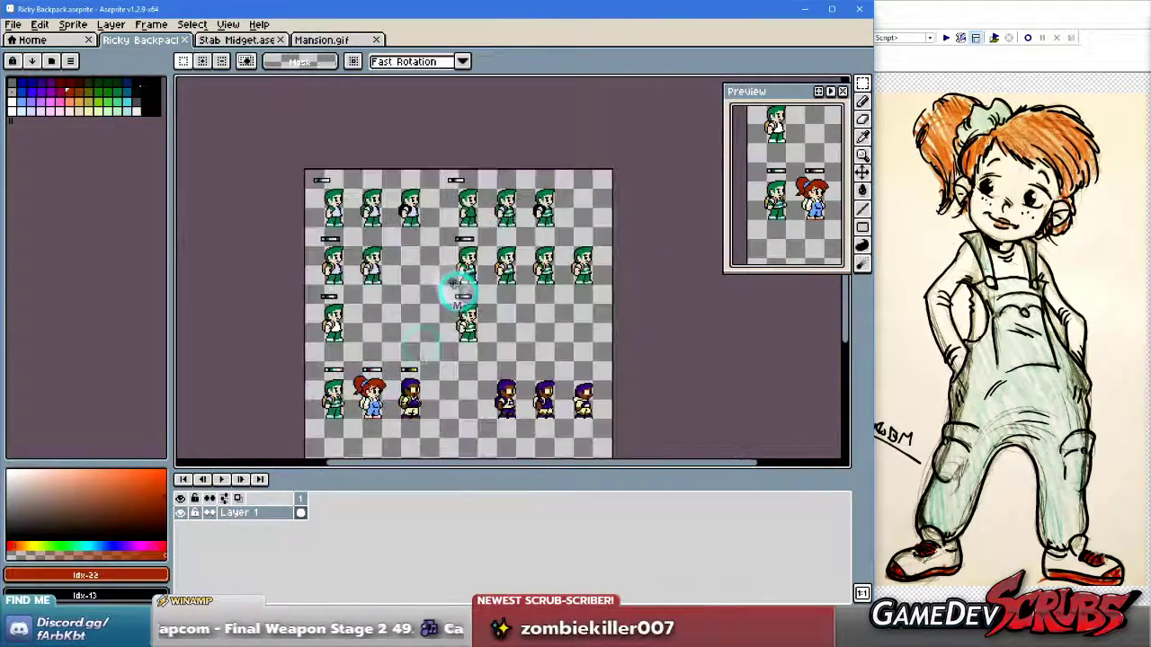
{"action": "left_click_drag", "start_coordinate": [646, 341], "coordinate": [647, 343]}
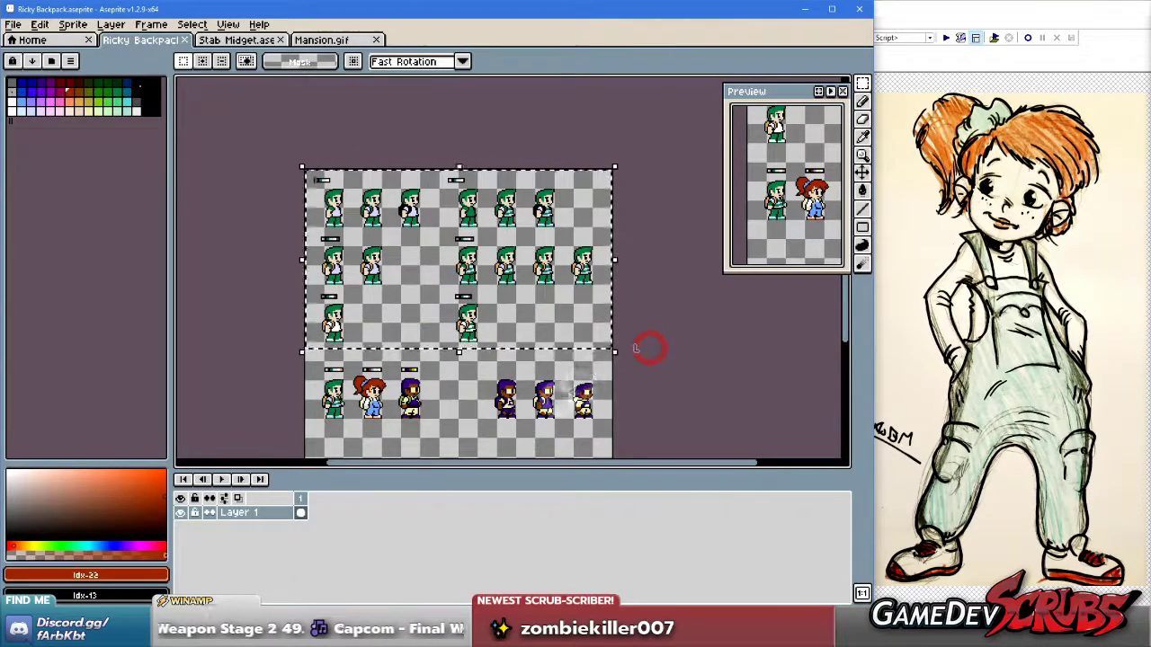
{"action": "key", "text": "Delete"}
Move the three finished characters with their palette strips to the canvas's upper-left area and select the three leftover purple-haired variants.
{"action": "mouse_move", "coordinate": [304, 345]}
{"action": "left_mouse_down"}
{"action": "mouse_move", "coordinate": [444, 440]}
{"action": "mouse_move", "coordinate": [415, 248]}
{"action": "left_mouse_up"}
{"action": "left_click_drag", "start_coordinate": [484, 360], "coordinate": [614, 441]}
{"action": "left_click", "coordinate": [496, 323]}
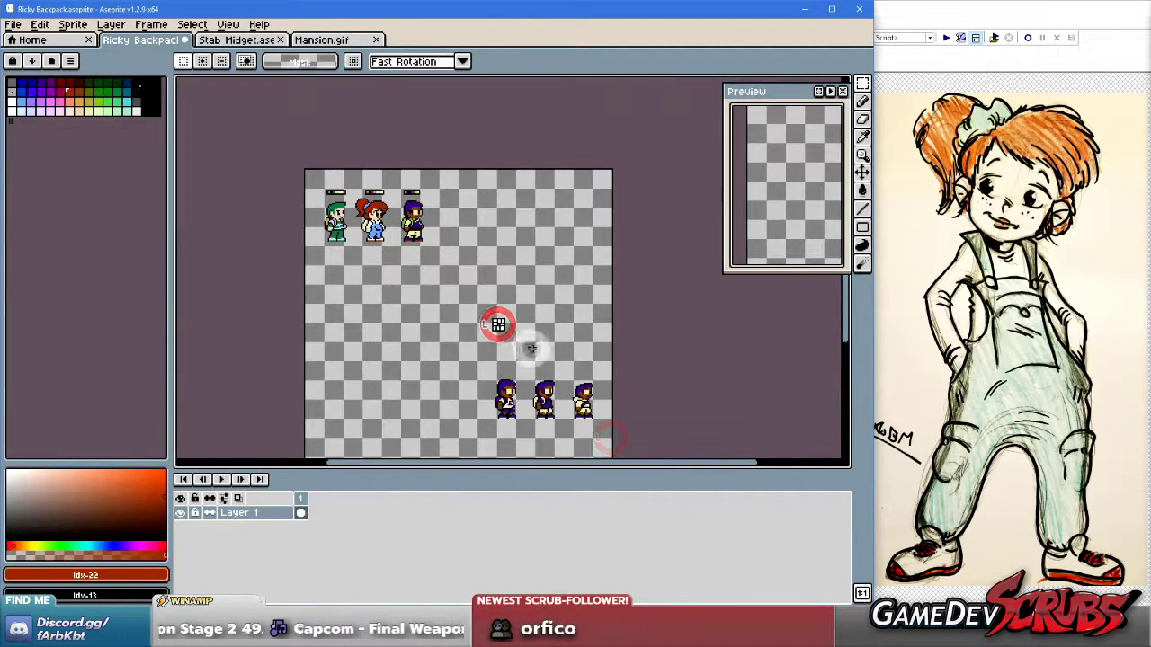
Nudge the three finished characters and their palette strips slightly down and left on the canvas, and drop the selection.
{"action": "scroll", "coordinate": [419, 294], "scroll_direction": "up", "scroll_amount": 5}
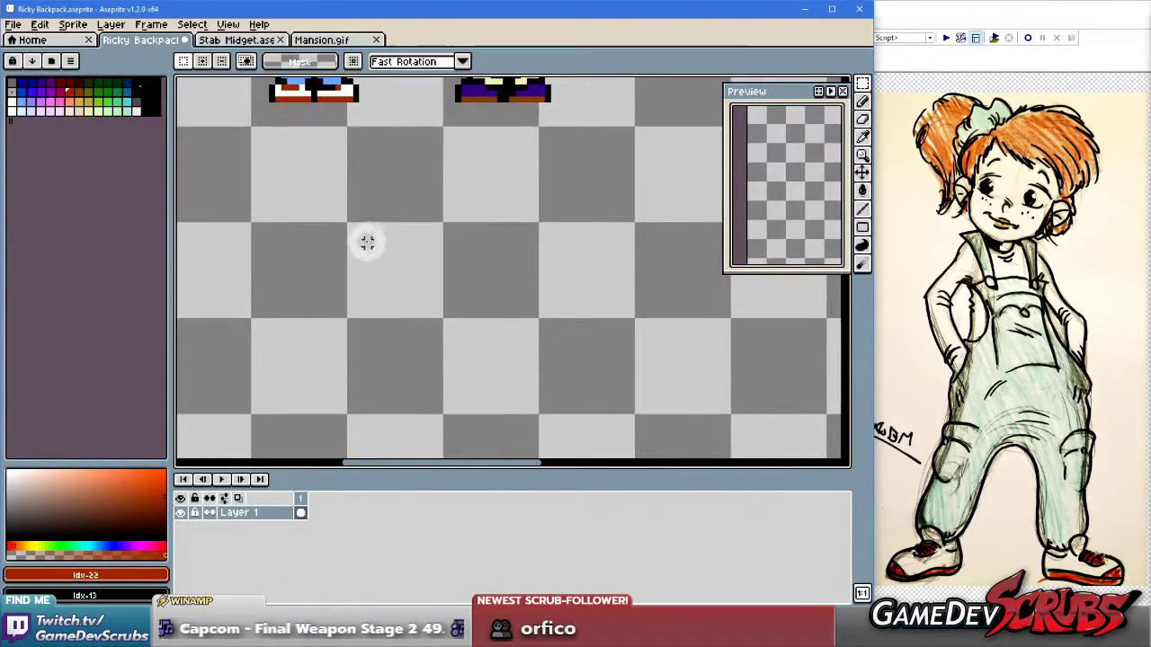
{"action": "scroll", "coordinate": [427, 342], "scroll_direction": "down", "scroll_amount": 3}
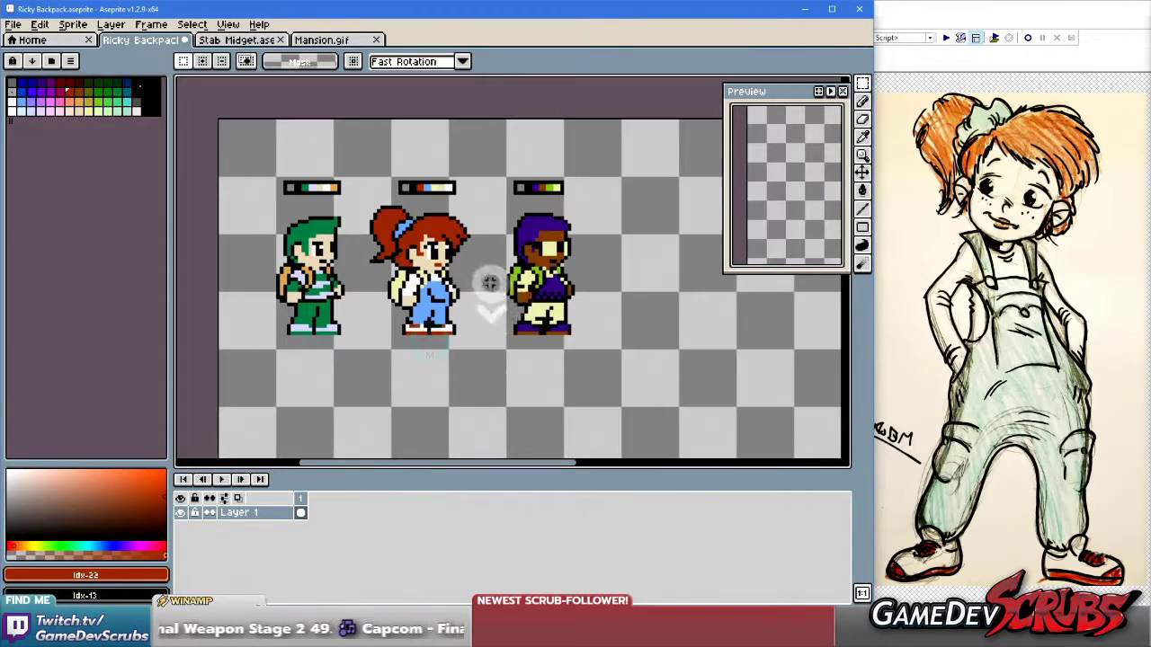
{"action": "left_click_drag", "start_coordinate": [642, 367], "coordinate": [250, 131]}
{"action": "left_click_drag", "start_coordinate": [317, 239], "coordinate": [318, 266]}
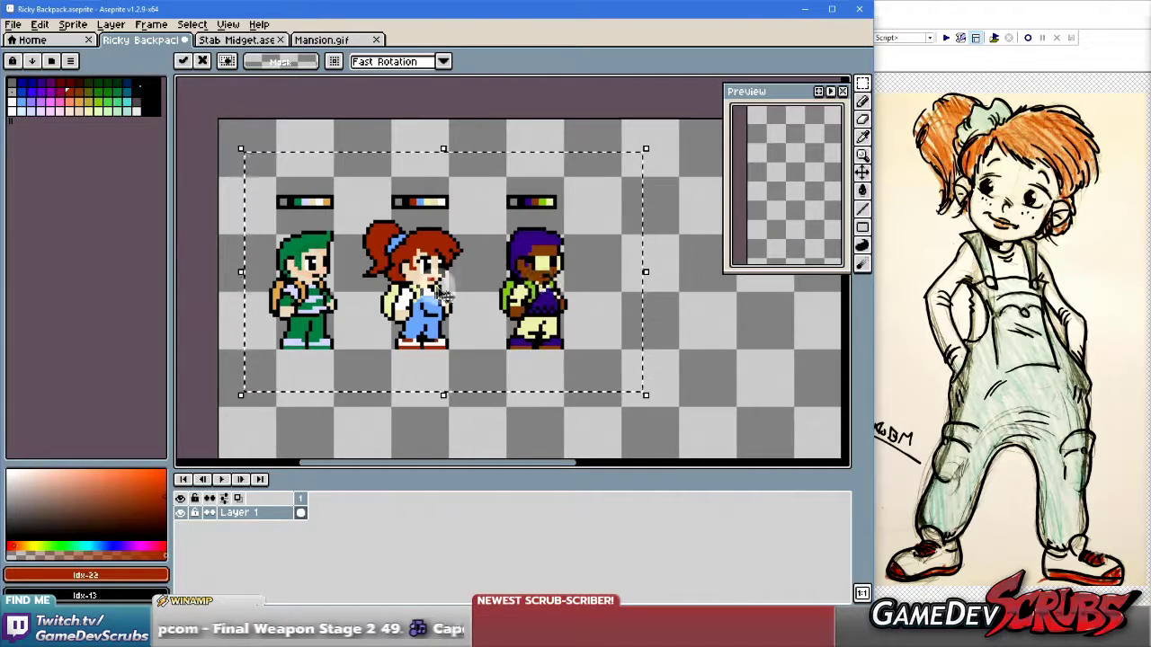
{"action": "left_click", "coordinate": [690, 296]}
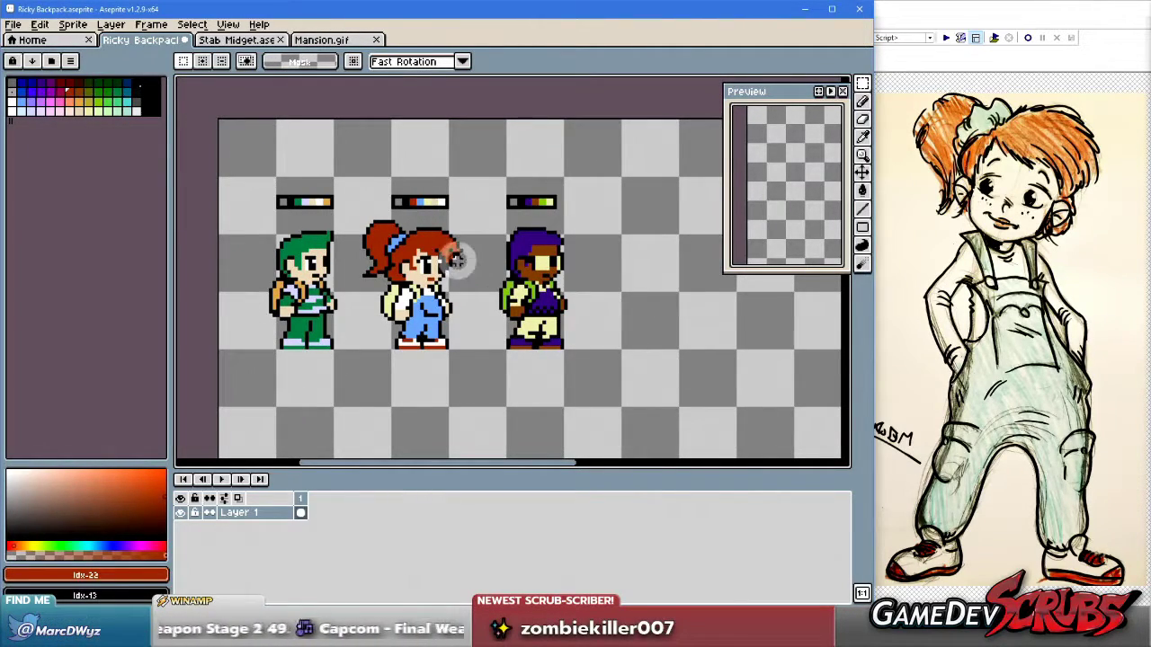
Copy the three characters without their palette strips and switch to a maximized Paint Shop Pro window.
{"action": "left_click_drag", "start_coordinate": [259, 218], "coordinate": [599, 385]}
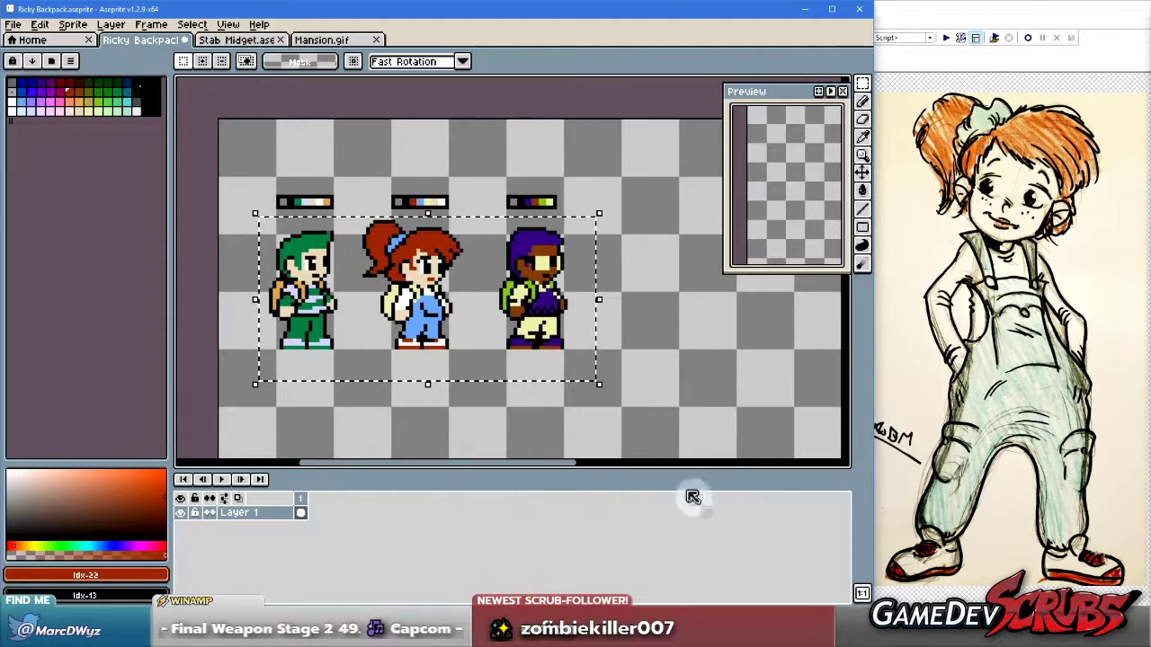
{"action": "key", "text": "alt+Tab"}
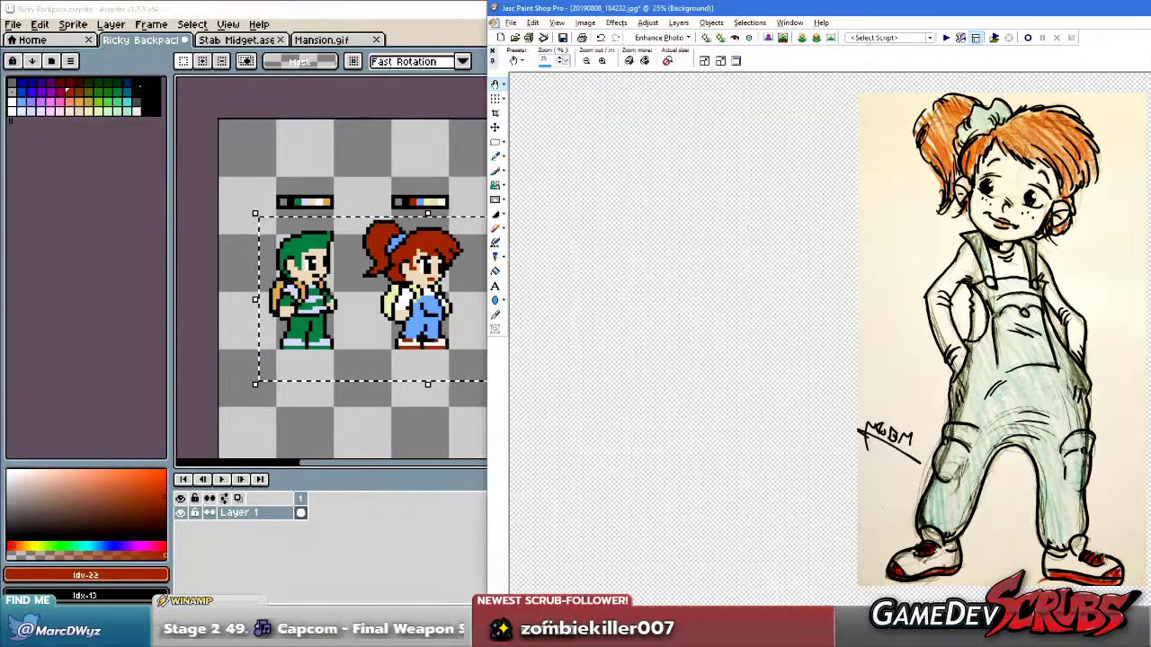
{"action": "double_click", "coordinate": [1066, 9]}
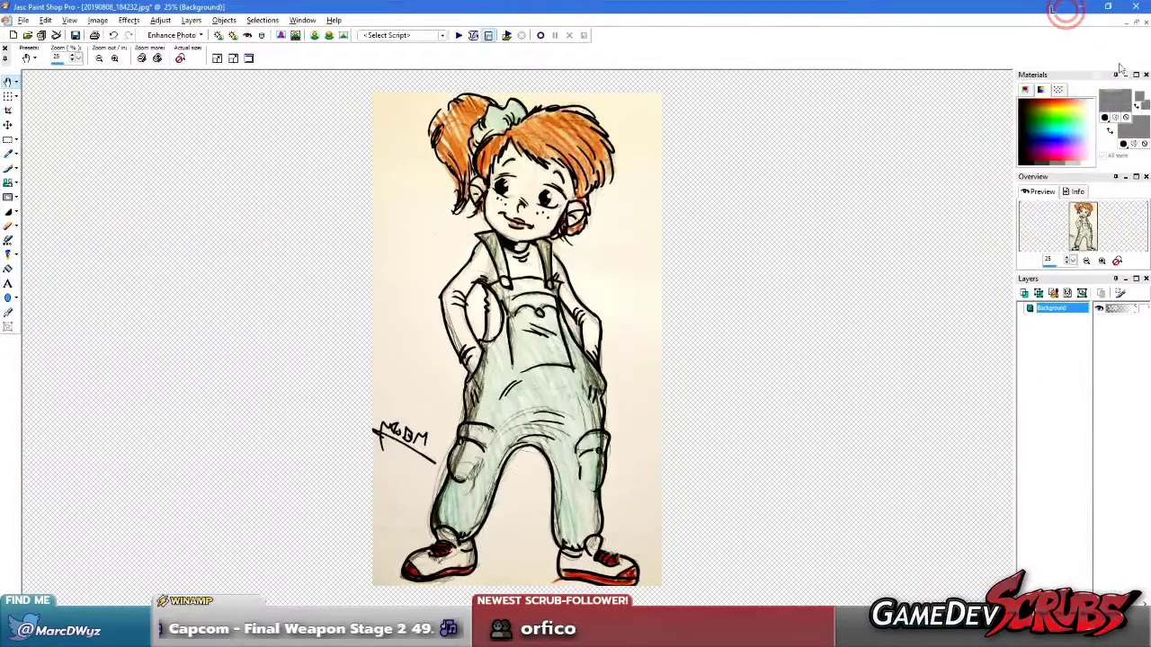
Close the redhead and green-haired boy reference drawings, discarding the changes to 20190808_184232.jpg.
{"action": "left_click", "coordinate": [1143, 25]}
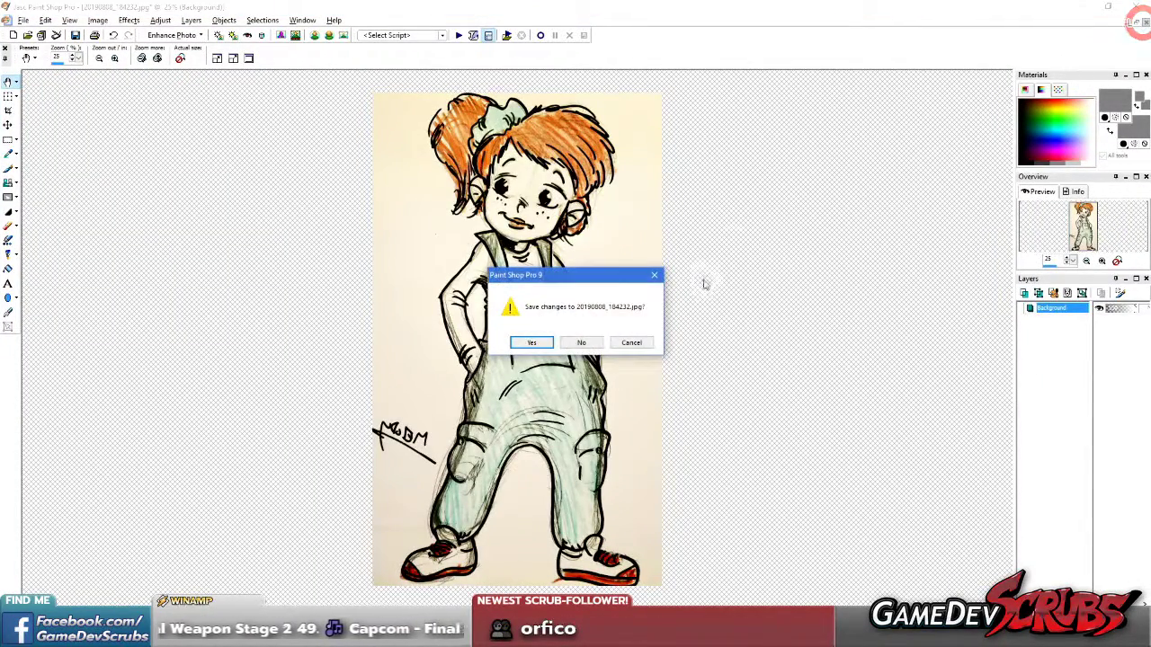
{"action": "left_click", "coordinate": [582, 343]}
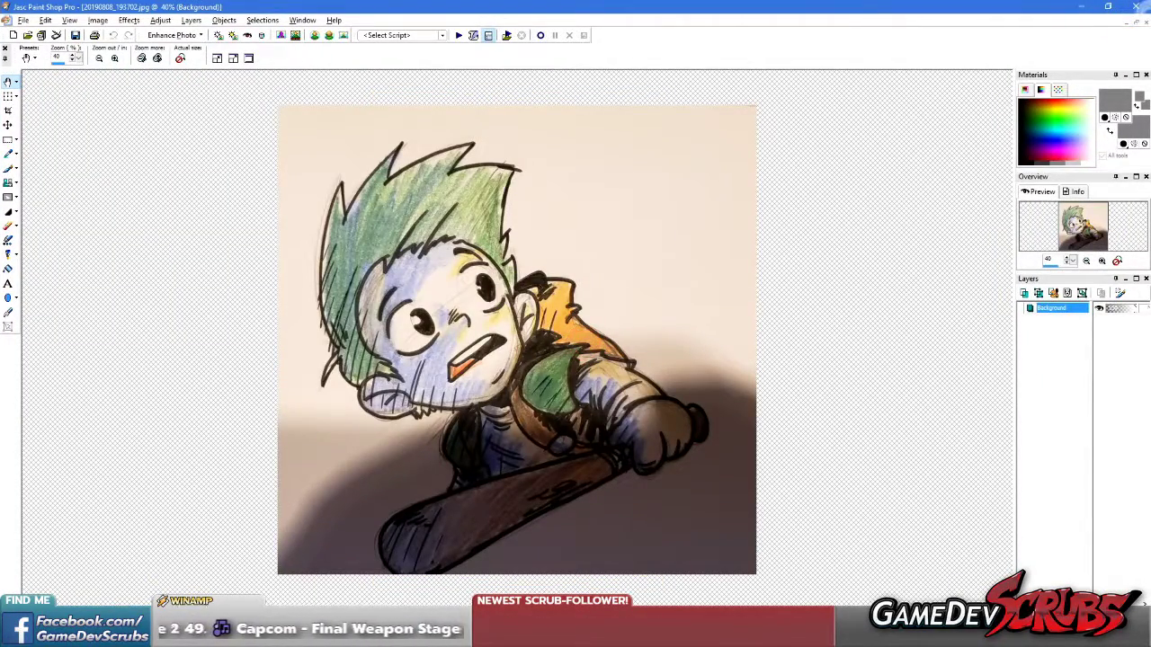
{"action": "left_click", "coordinate": [1144, 25]}
Browse to the Mansion project's Raw Resources folder and examine the level mock-up Mansion Level Mock C-C4 NES Core.gif.
{"action": "left_click", "coordinate": [121, 402]}
{"action": "left_click", "coordinate": [119, 392]}
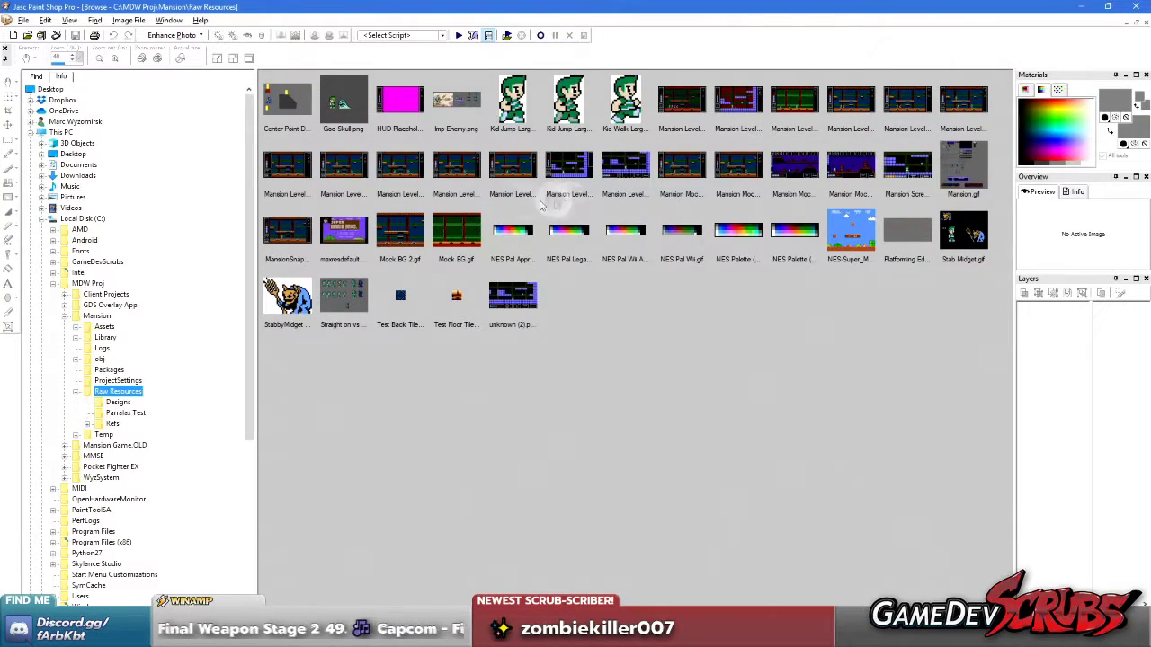
{"action": "double_click", "coordinate": [290, 168]}
{"action": "scroll", "coordinate": [475, 285], "scroll_direction": "up", "scroll_amount": 4}
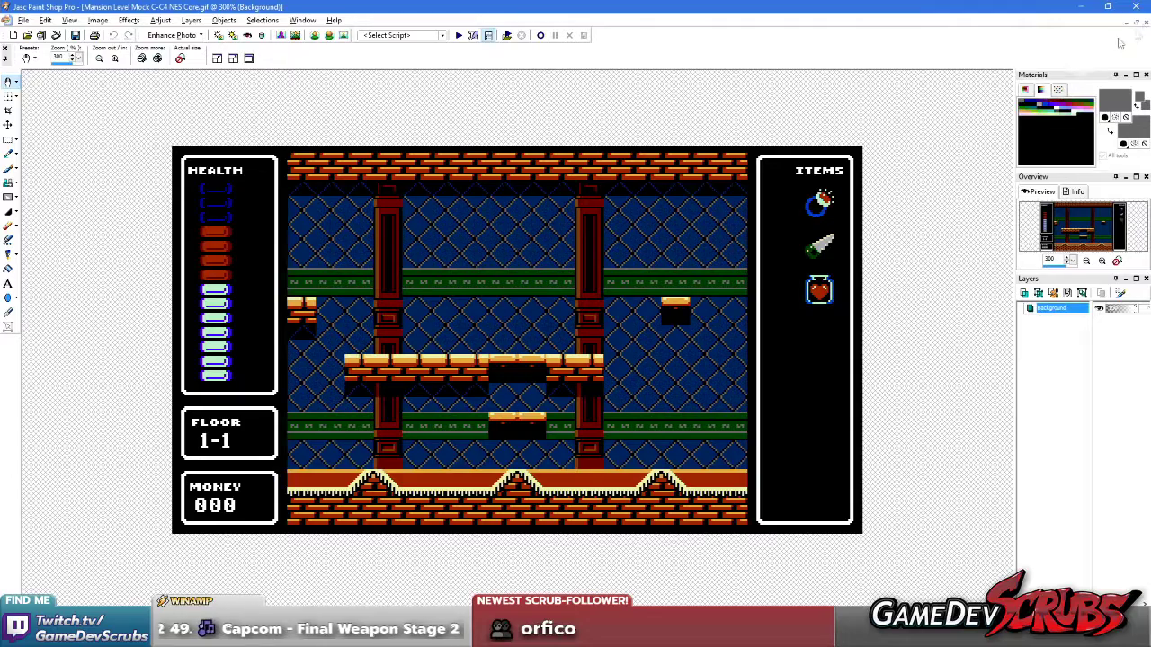
{"action": "left_click", "coordinate": [1146, 26]}
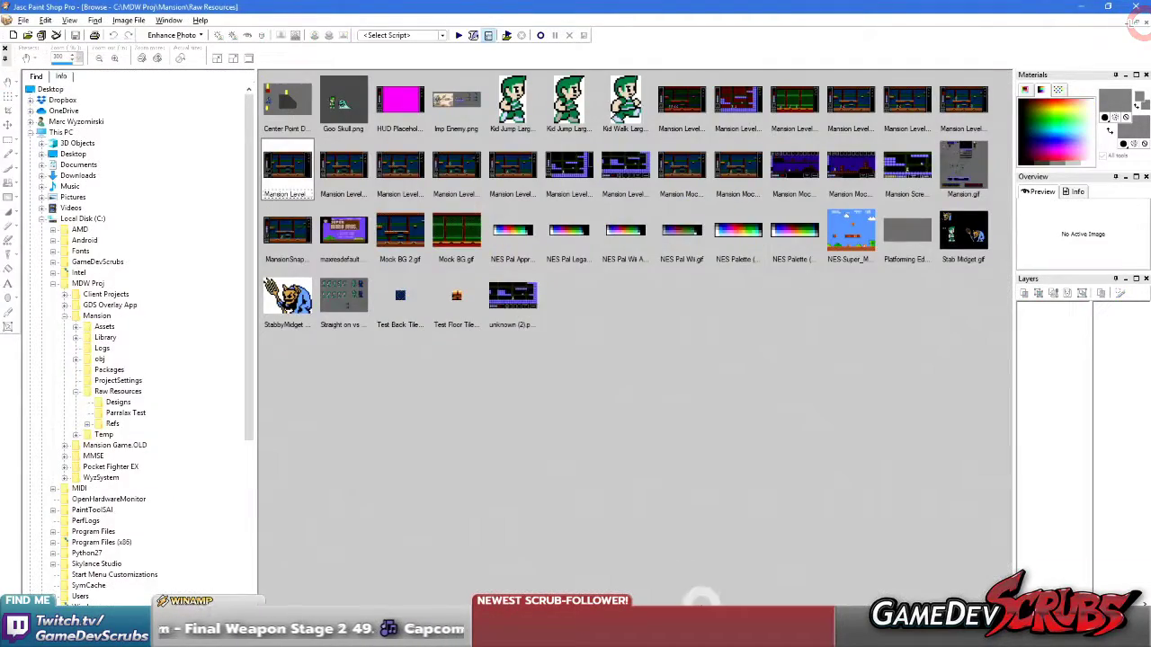
{"action": "double_click", "coordinate": [290, 168]}
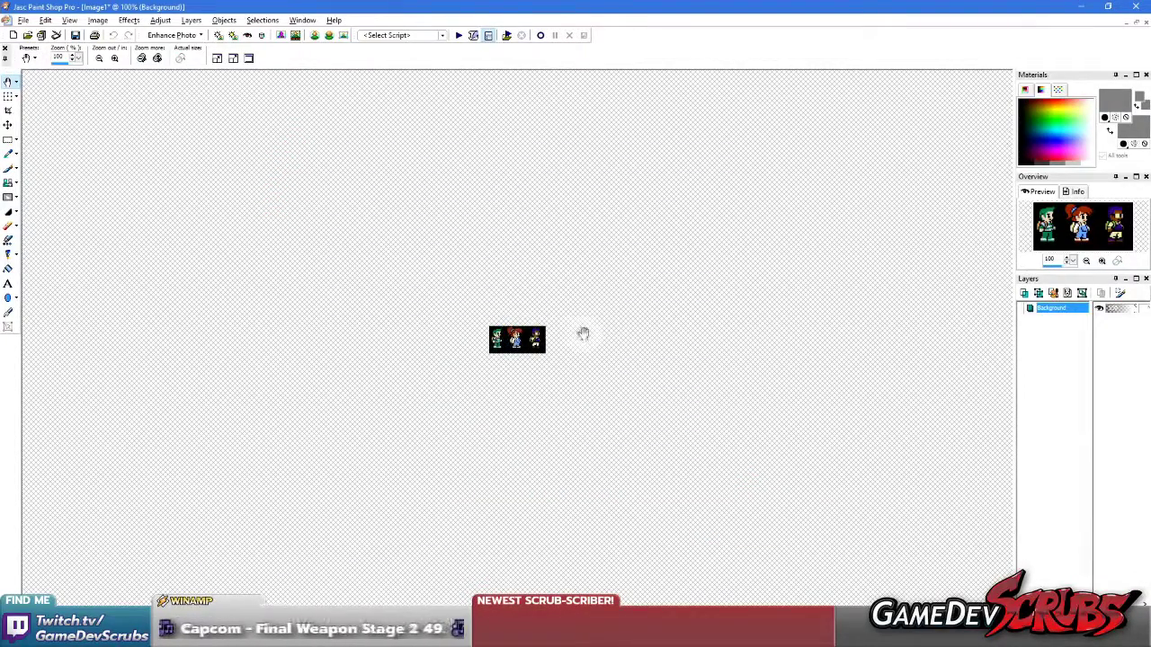
{"action": "left_click", "coordinate": [1145, 25]}
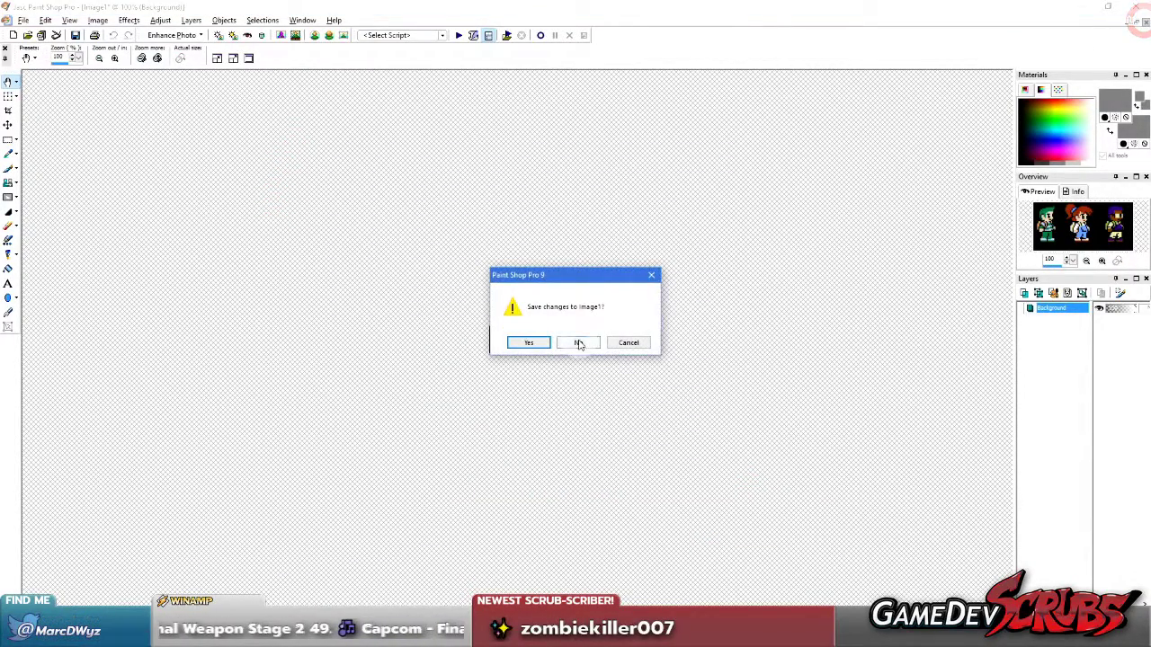
{"action": "left_click", "coordinate": [578, 345]}
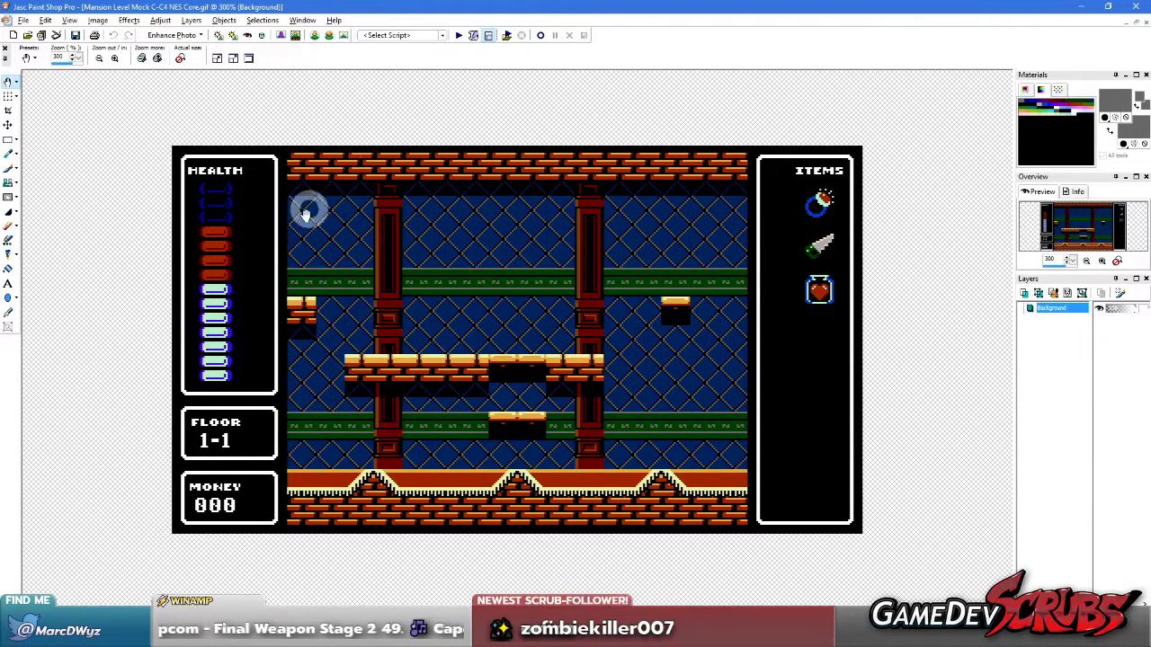
{"action": "left_click", "coordinate": [1145, 25]}
{"action": "left_click", "coordinate": [349, 176]}
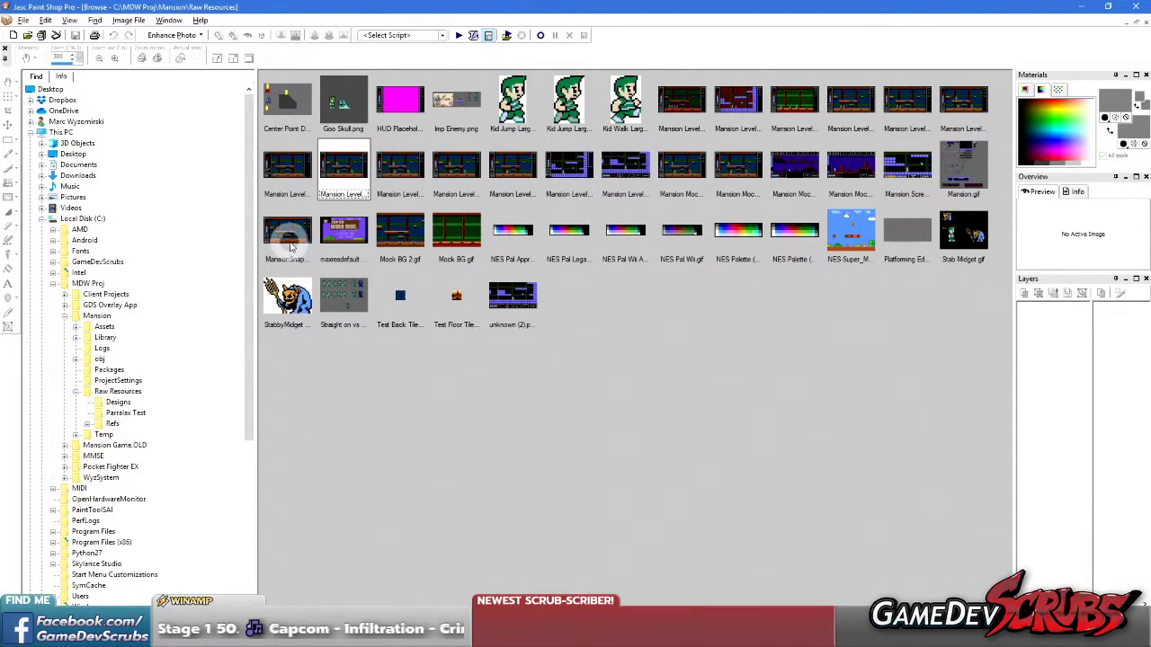
Open Mock BG 2.gif and Mansion Mock Mon 4.gif in separate windows arranged beside each other.
{"action": "double_click", "coordinate": [402, 237]}
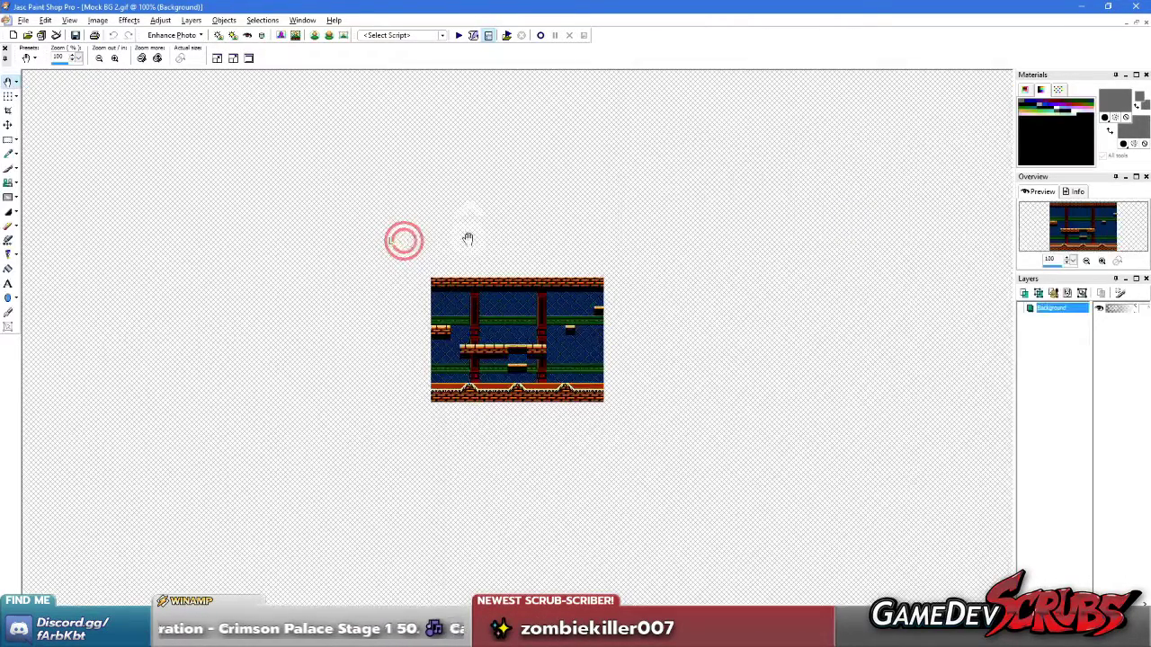
{"action": "left_click", "coordinate": [1135, 26]}
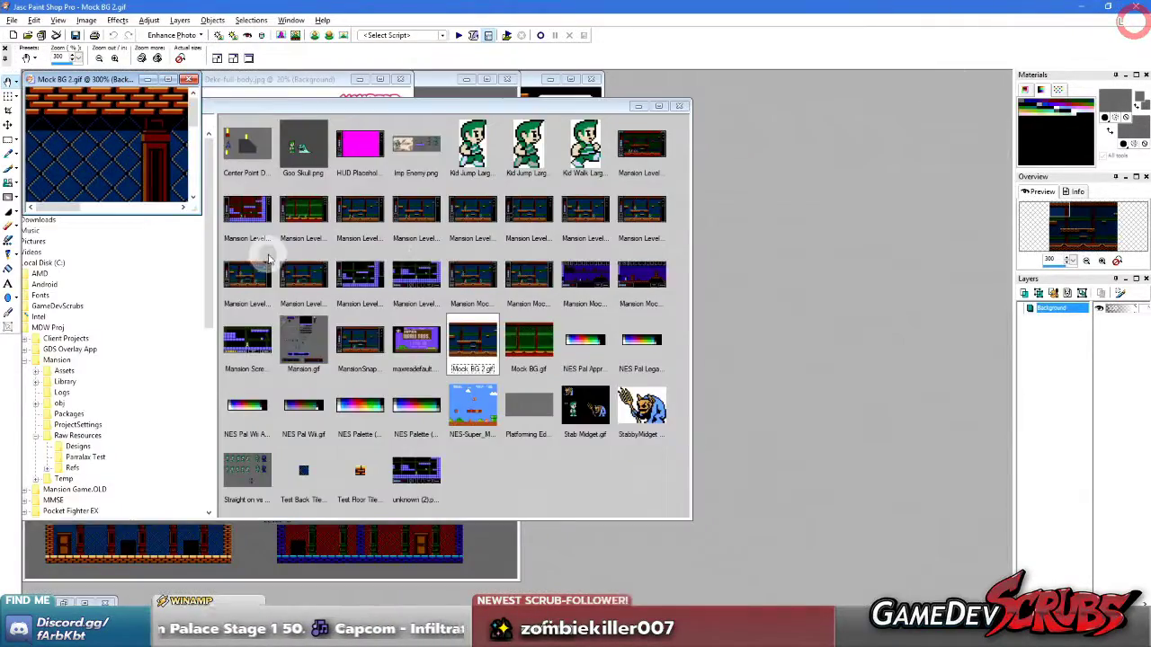
{"action": "left_click_drag", "start_coordinate": [188, 81], "coordinate": [693, 162]}
{"action": "double_click", "coordinate": [521, 274]}
{"action": "scroll", "coordinate": [175, 185], "scroll_direction": "up", "scroll_amount": 2}
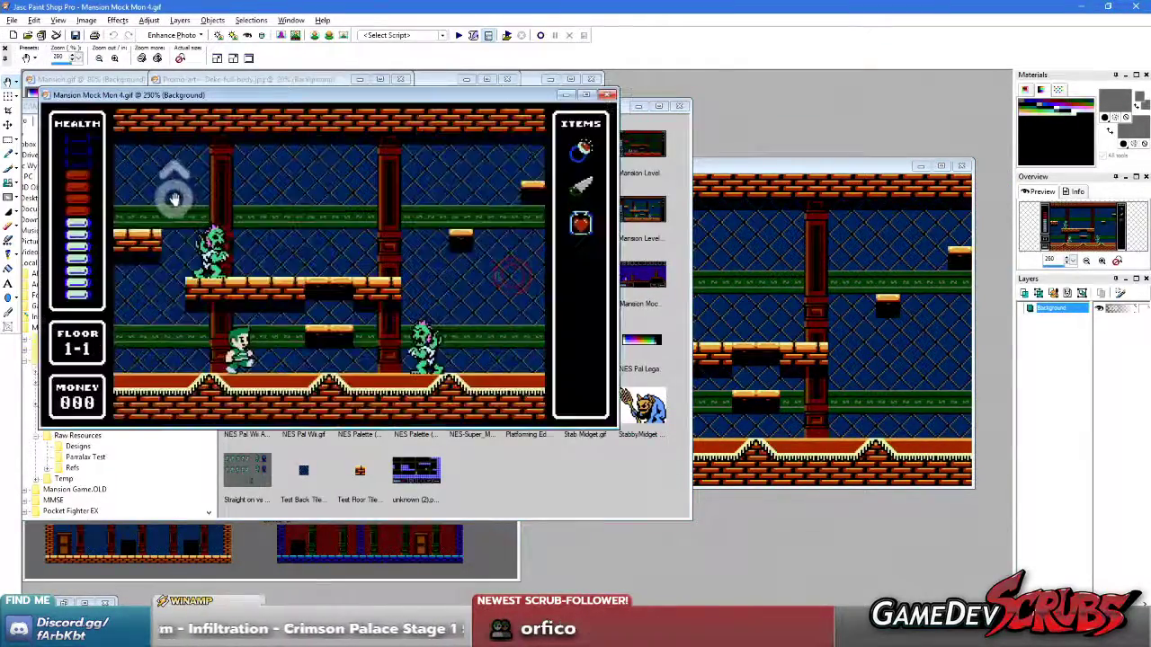
Copy the whole Mock BG 2 image and paste it over the play area of Mansion Mock Mon 4.gif, aligned exactly with the existing background.
{"action": "left_click", "coordinate": [831, 253]}
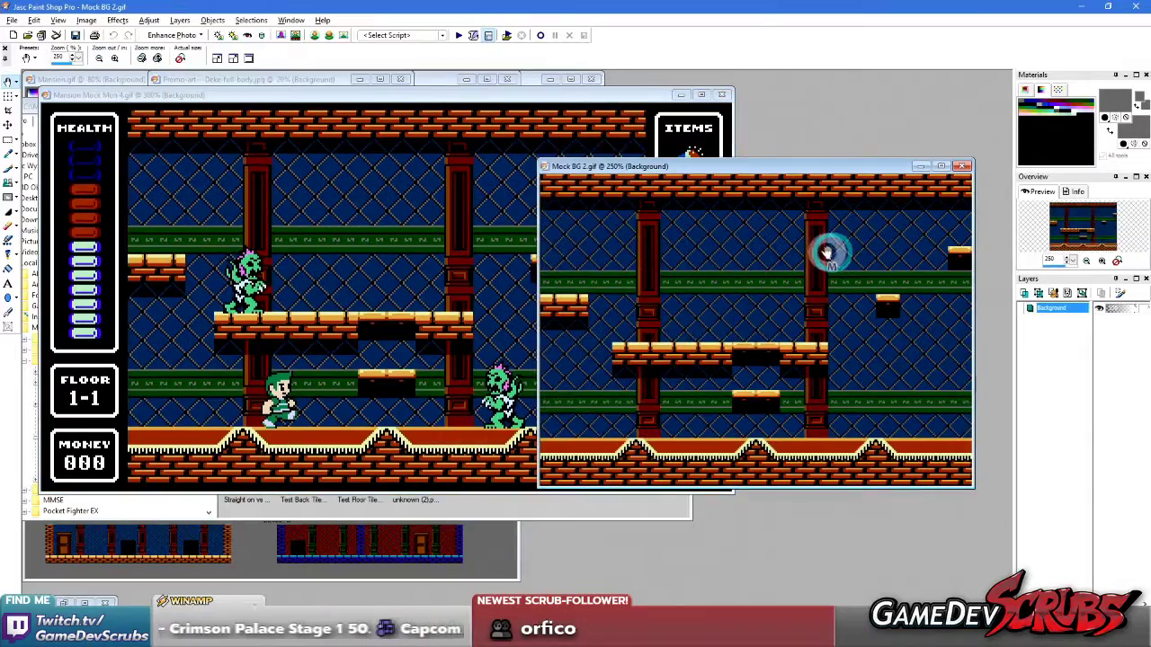
{"action": "left_click", "coordinate": [375, 256]}
{"action": "key", "text": "ctrl+e"}
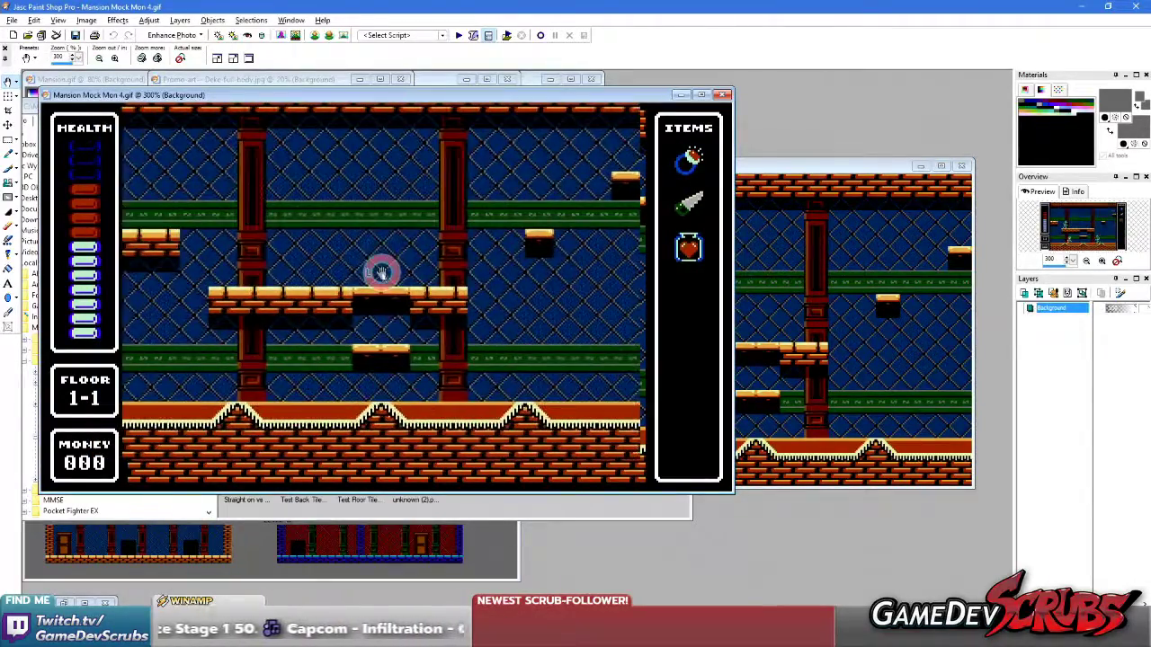
{"action": "left_click", "coordinate": [380, 268]}
{"action": "scroll", "coordinate": [330, 243], "scroll_direction": "up", "scroll_amount": 10}
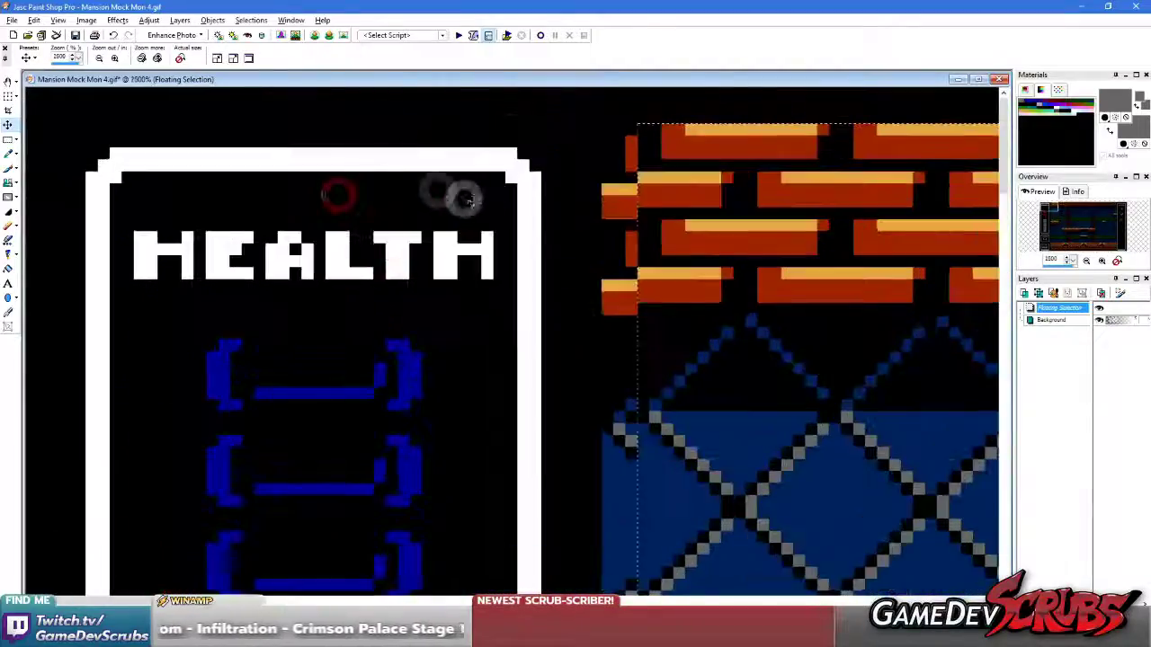
{"action": "left_click_drag", "start_coordinate": [701, 208], "coordinate": [656, 223]}
{"action": "scroll", "coordinate": [368, 286], "scroll_direction": "down", "scroll_amount": 8}
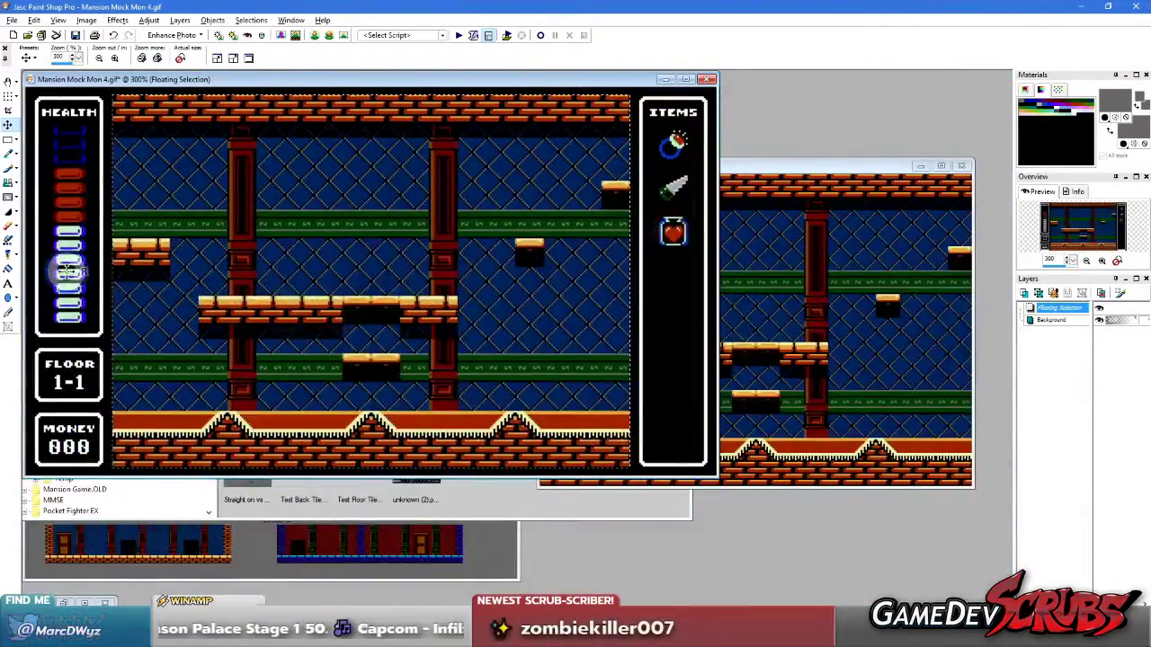
Save the mock-up as a merged GIF named Screen Mock Clean in Raw Resources and merge the floating selection into the background.
{"action": "left_click", "coordinate": [11, 20]}
{"action": "left_click", "coordinate": [29, 112]}
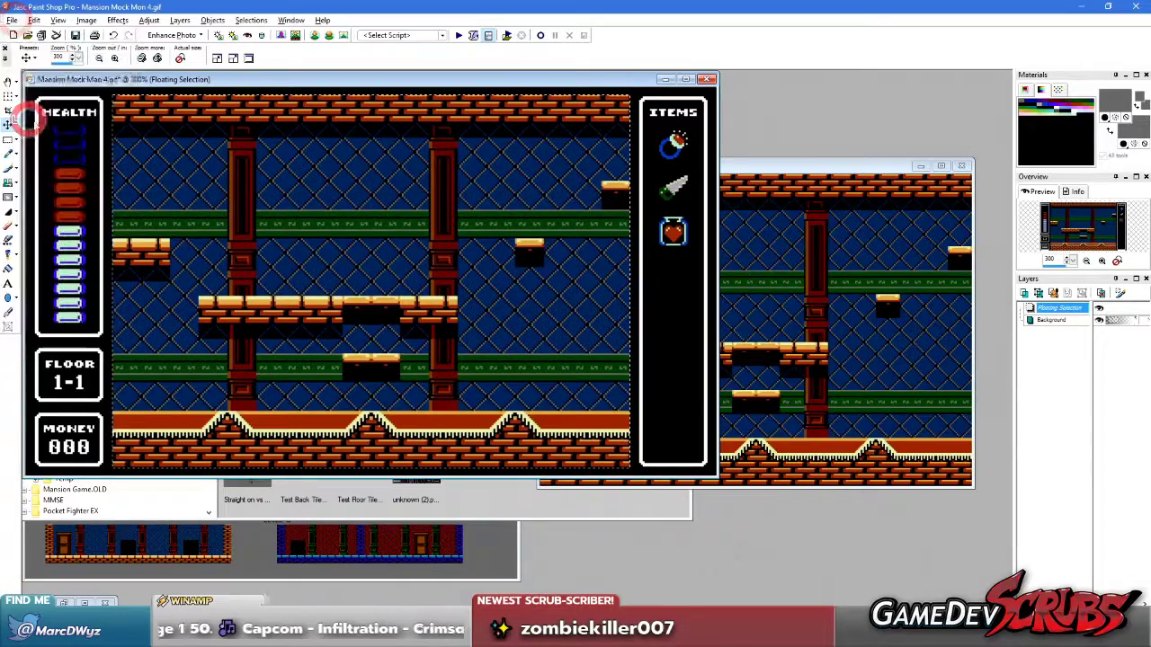
{"action": "type", "text": "Stage Moc"}
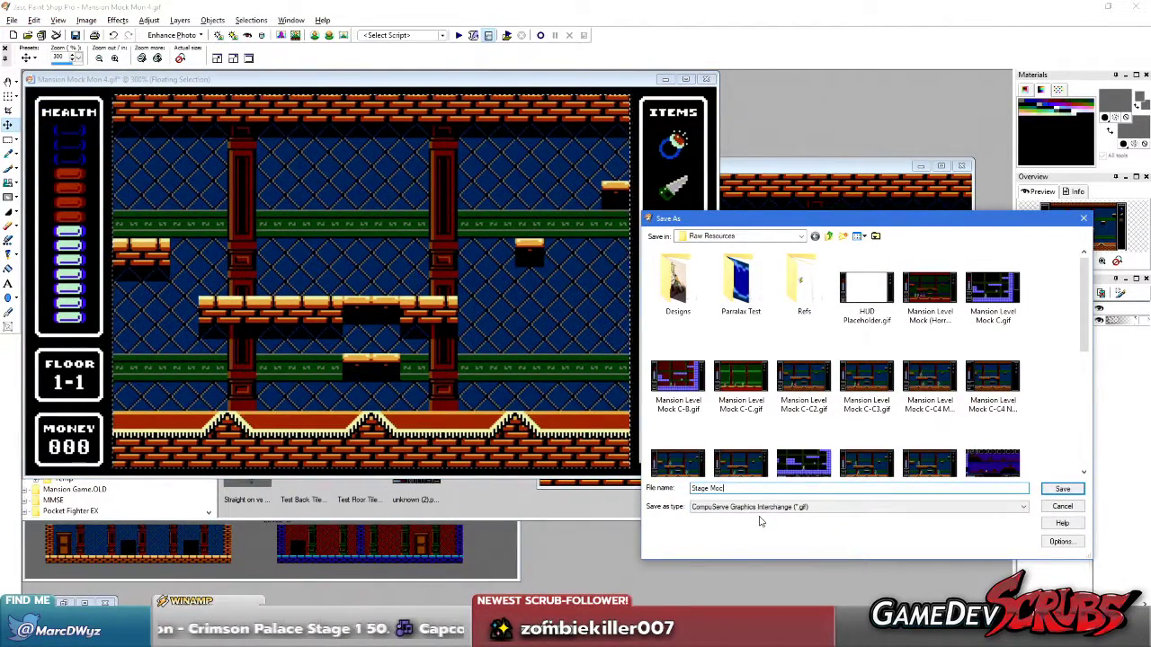
{"action": "type", "text": "Screen"}
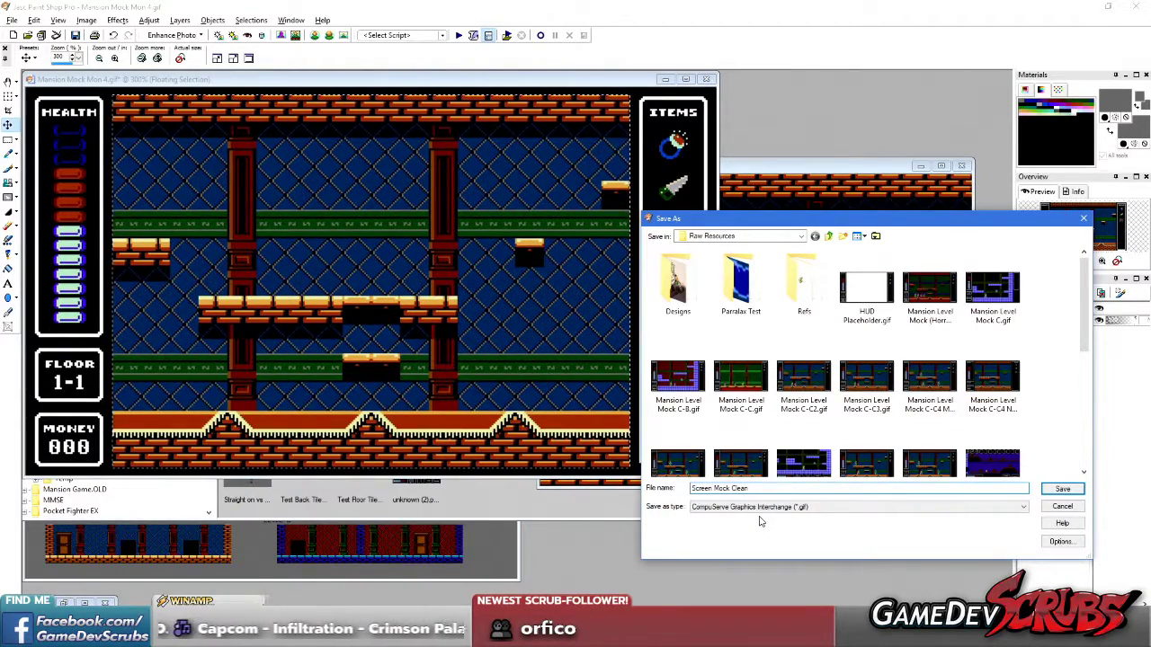
{"action": "key", "text": "Return"}
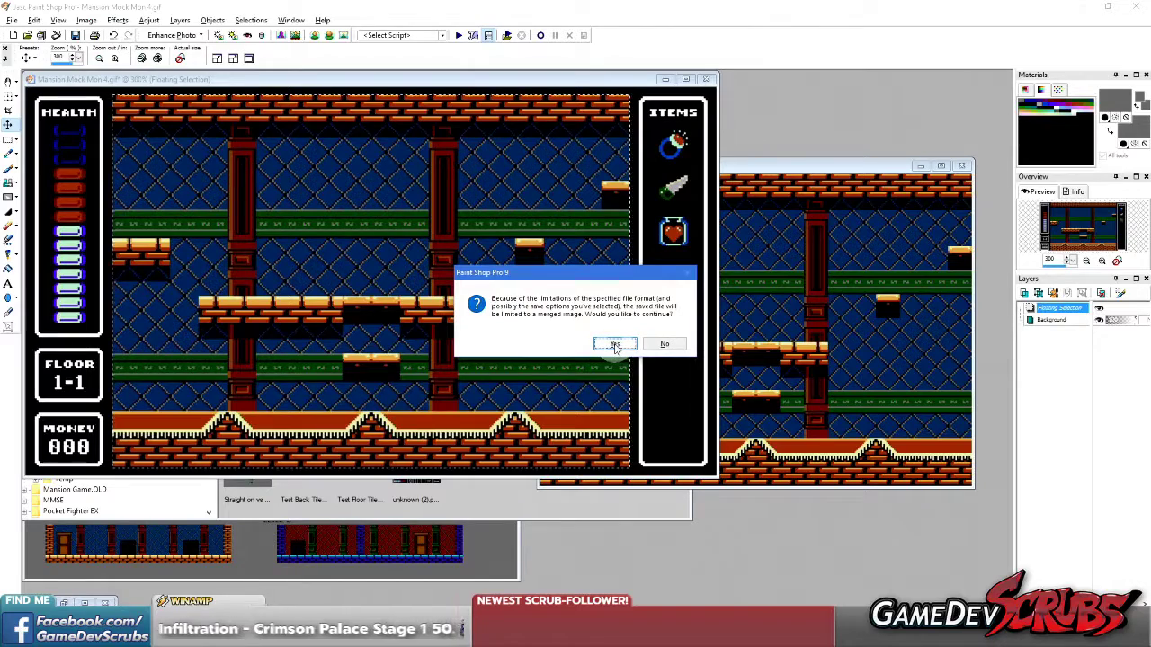
{"action": "left_click", "coordinate": [614, 345]}
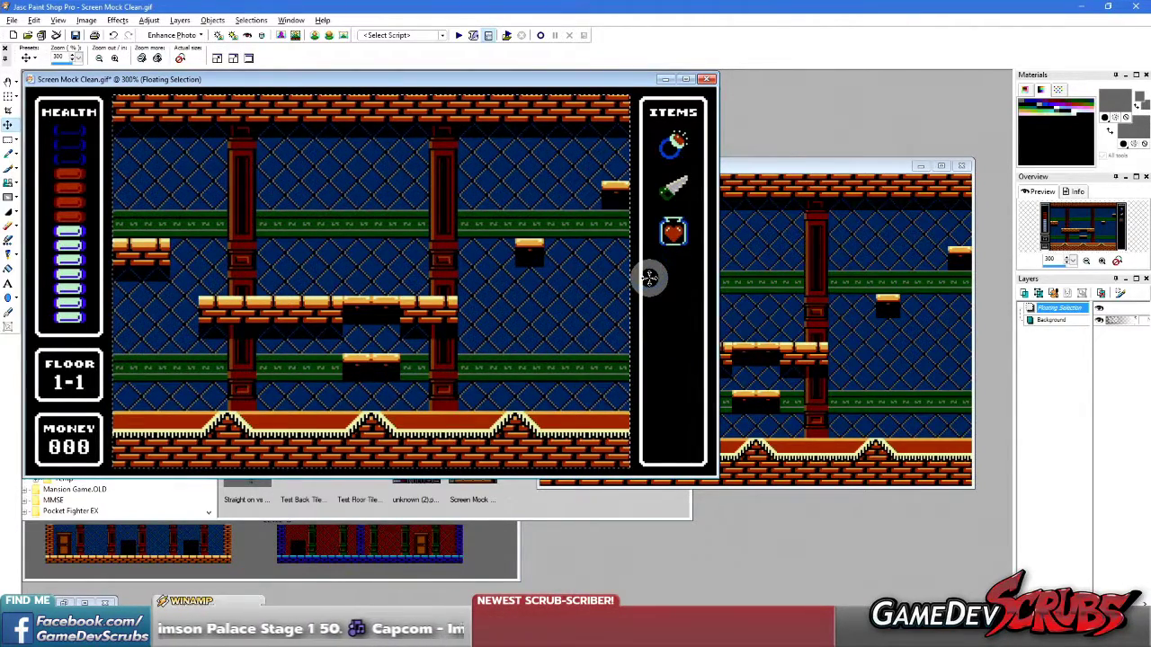
{"action": "key", "text": "s"}
{"action": "left_click", "coordinate": [660, 277]}
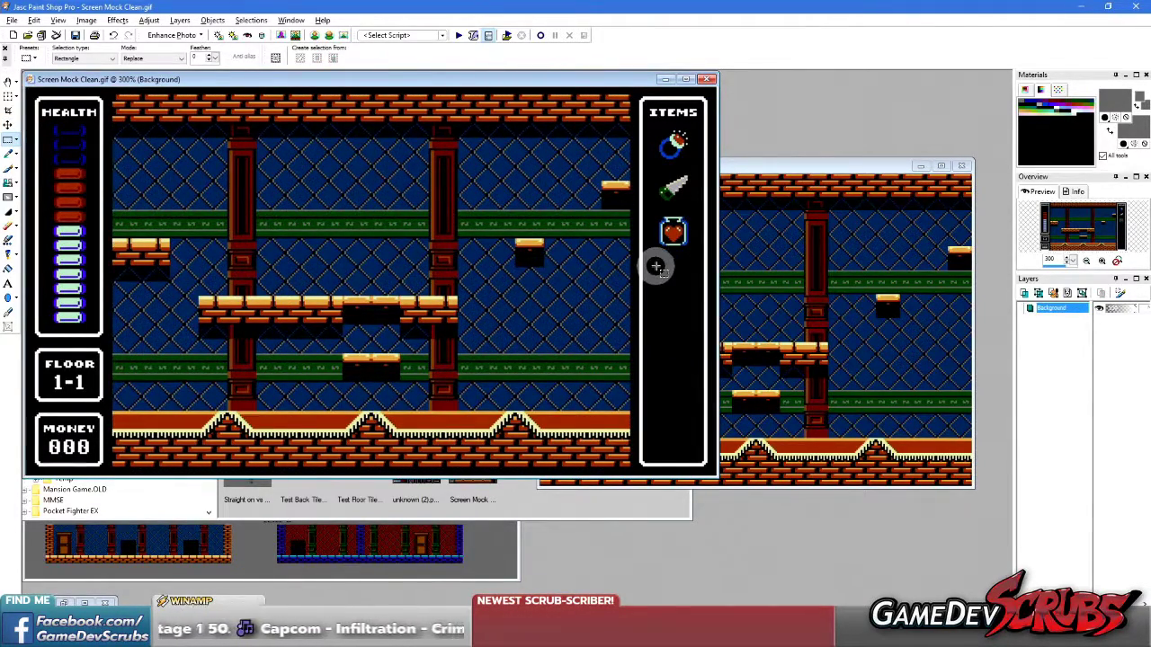
Load the NES Wii Adjusted palette into Screen Mock Clean.gif with indexes maintained, and close the image.
{"action": "left_click", "coordinate": [86, 20]}
{"action": "mouse_move", "coordinate": [141, 195]}
{"action": "left_click", "coordinate": [247, 206]}
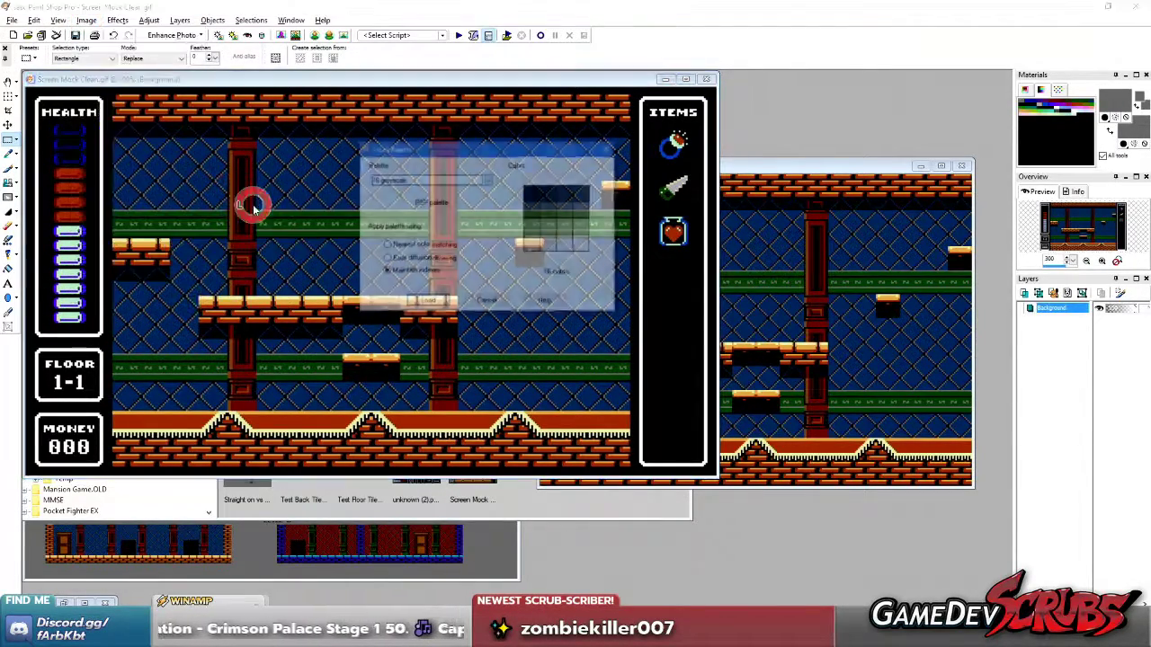
{"action": "left_click", "coordinate": [444, 179]}
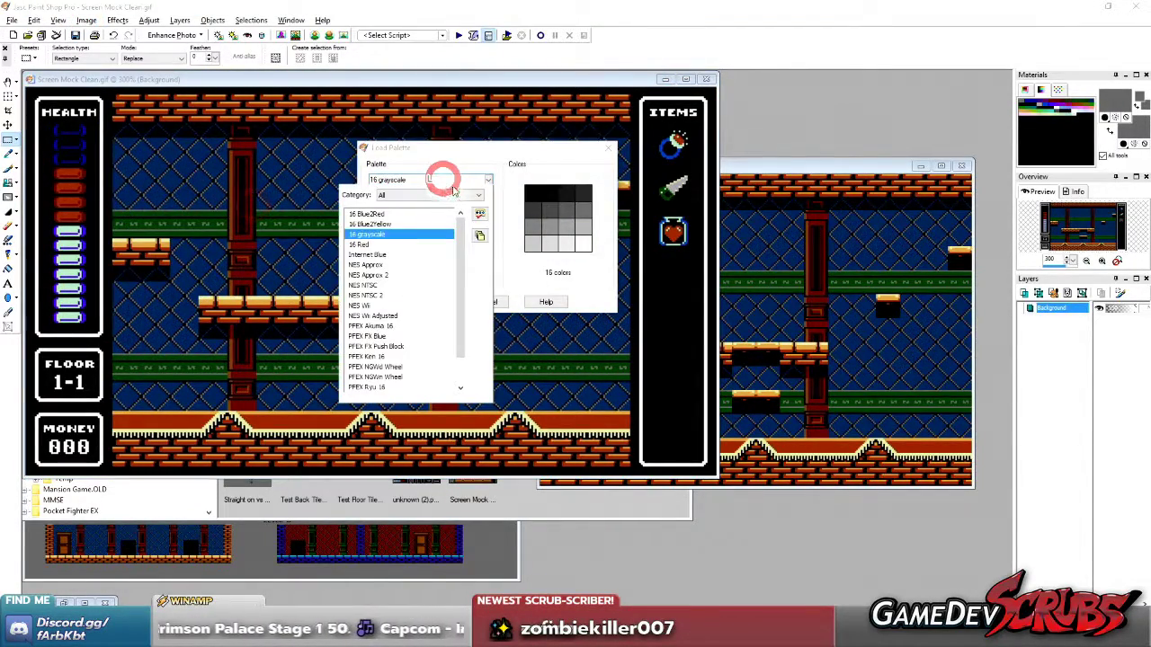
{"action": "left_click", "coordinate": [406, 317]}
{"action": "left_click", "coordinate": [426, 301]}
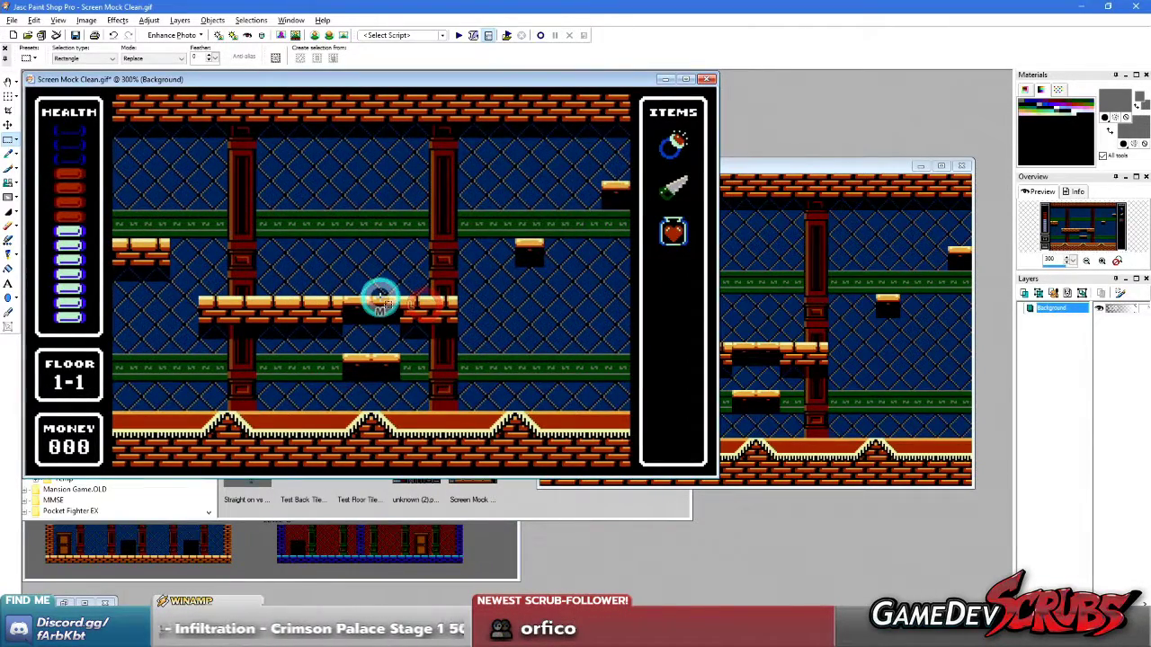
{"action": "left_click", "coordinate": [707, 80]}
Switch to Aseprite and open Screen Mock Clean.gif from the Raw Resources folder.
{"action": "key", "text": "alt+Tab"}
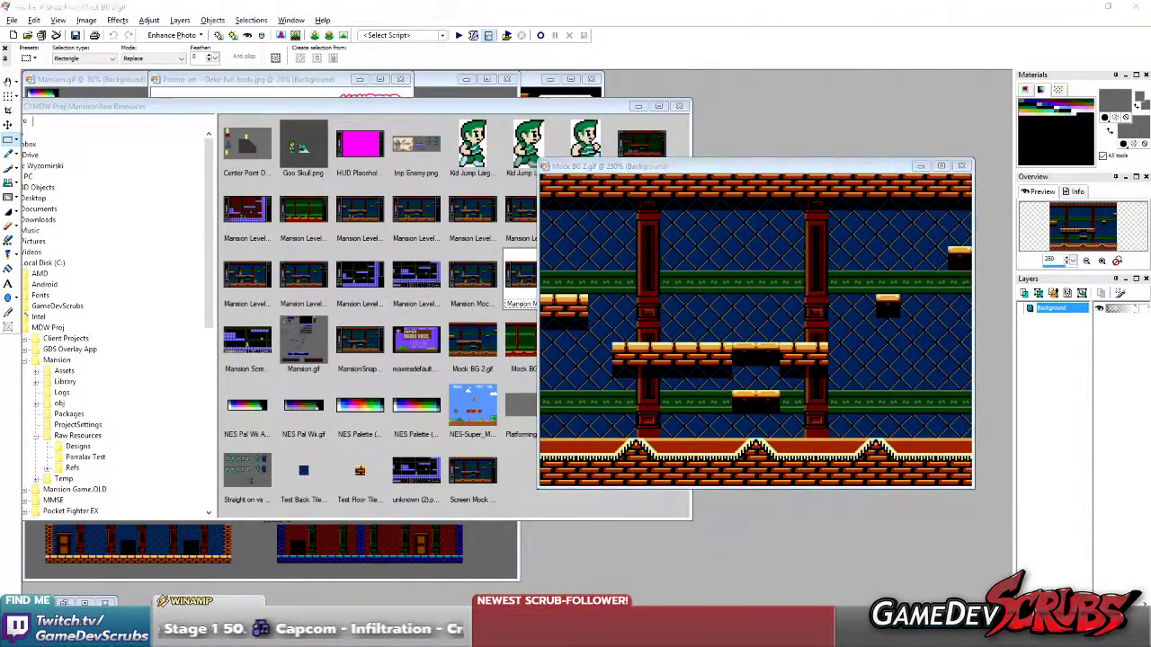
{"action": "left_click", "coordinate": [36, 40]}
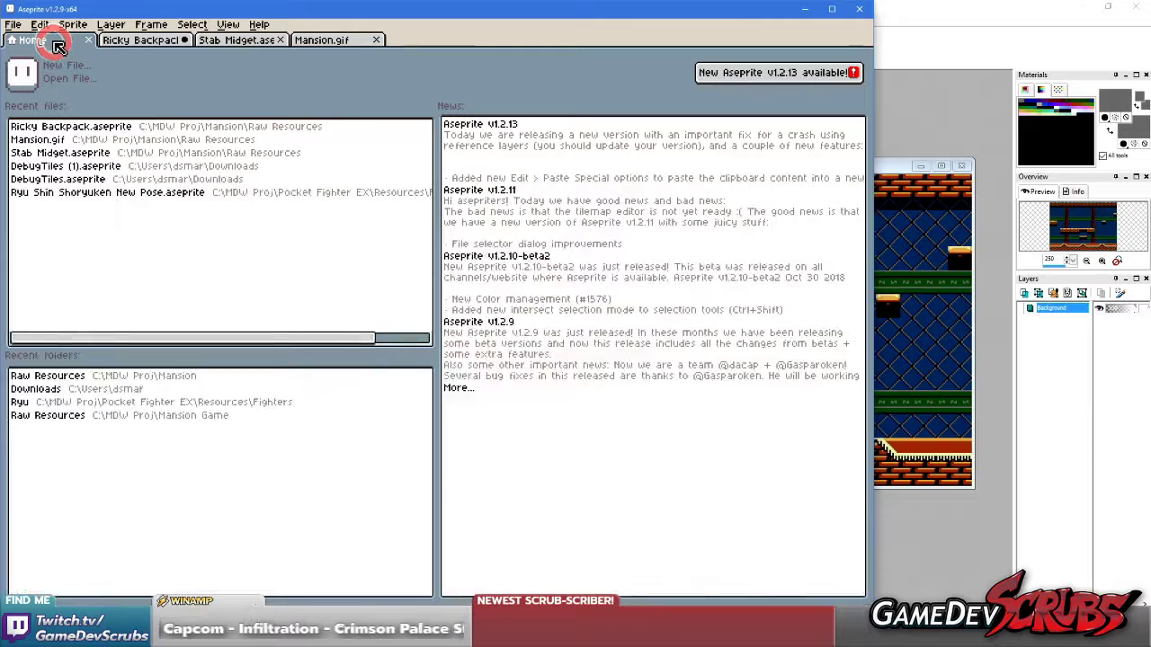
{"action": "left_click", "coordinate": [14, 25]}
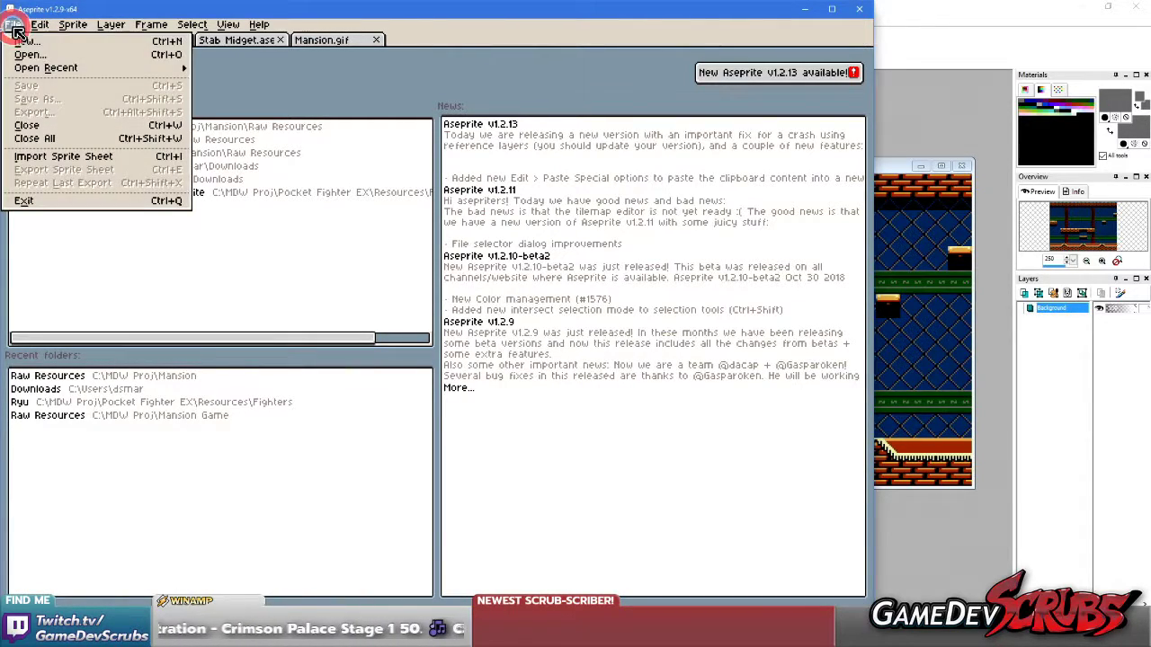
{"action": "left_click", "coordinate": [33, 51]}
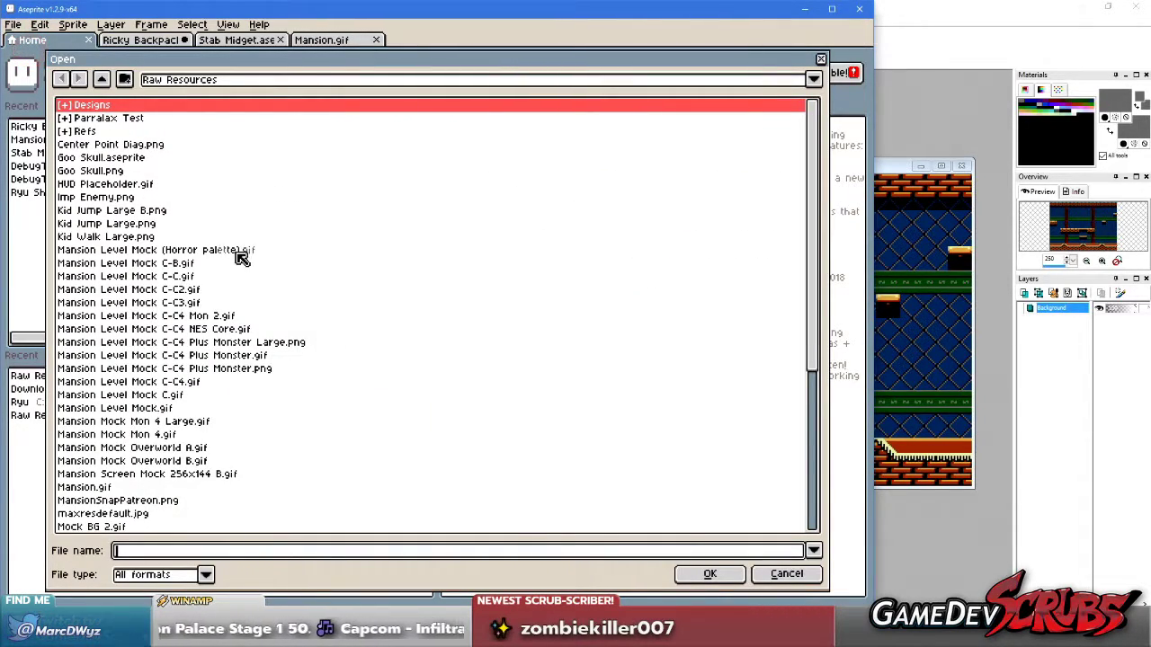
{"action": "scroll", "coordinate": [225, 251], "scroll_direction": "down", "scroll_amount": 6}
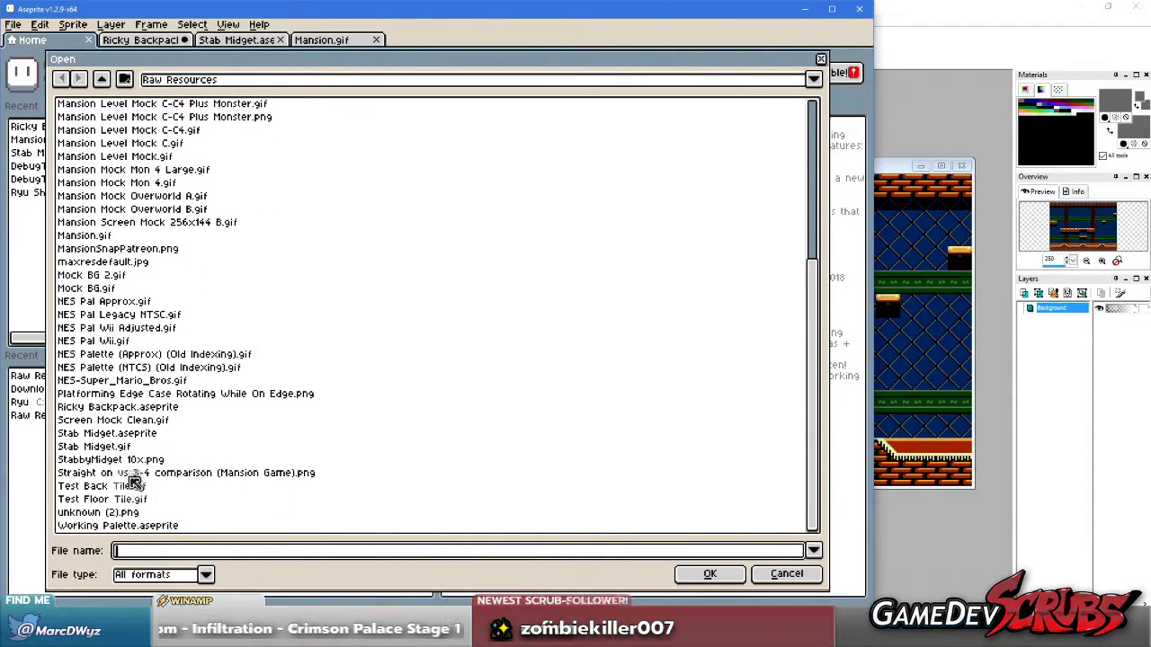
{"action": "left_click", "coordinate": [121, 420]}
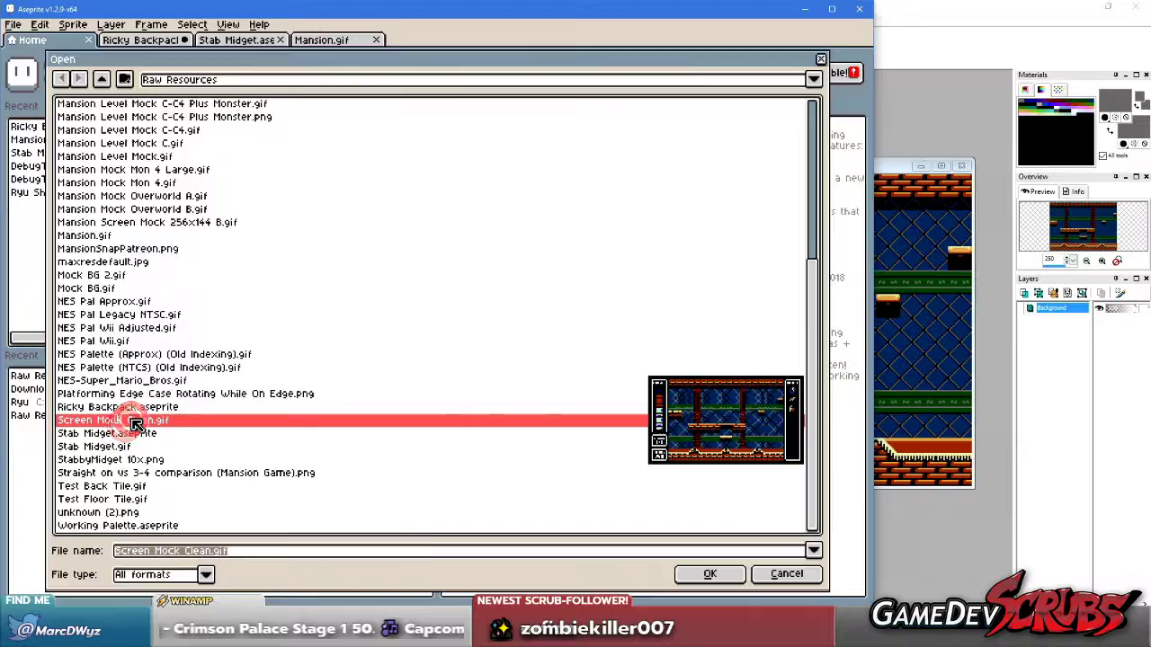
{"action": "double_click", "coordinate": [122, 420]}
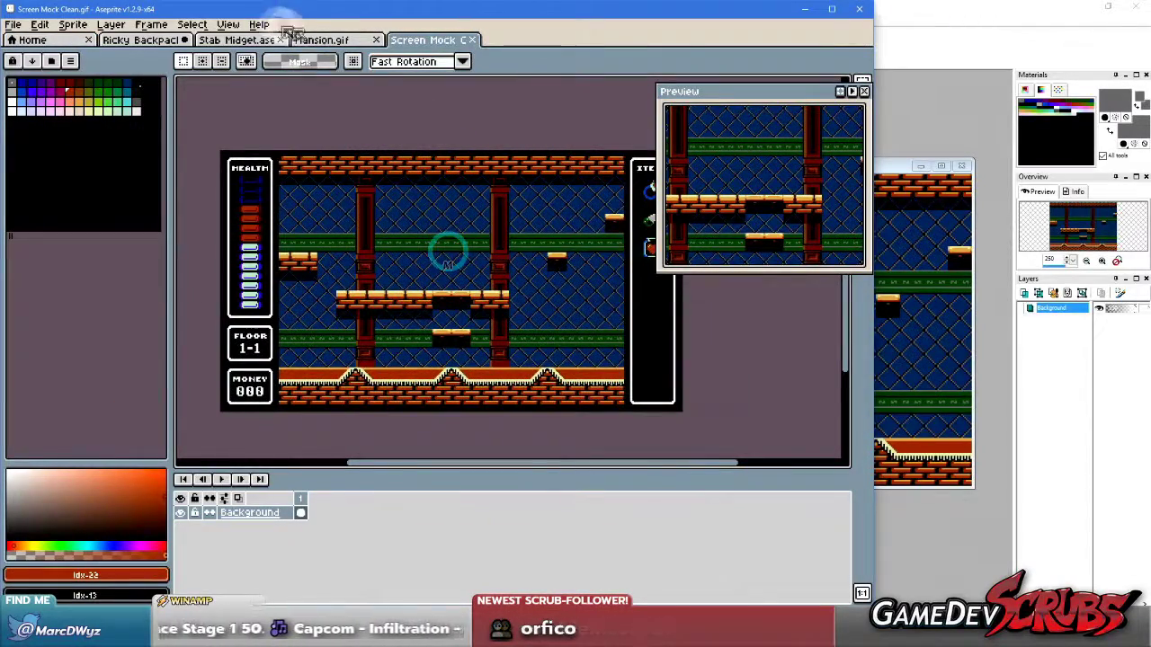
Close the Mansion.gif and Stab Midget.aseprite documents.
{"action": "left_click", "coordinate": [328, 37]}
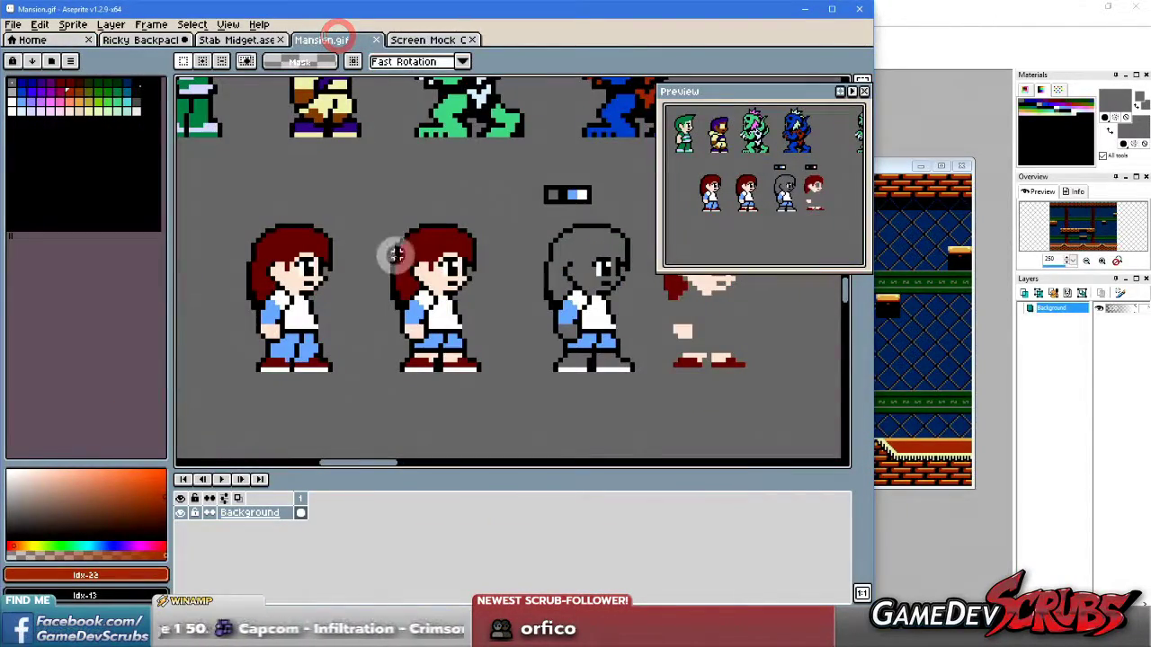
{"action": "left_click", "coordinate": [376, 40]}
{"action": "left_click", "coordinate": [248, 41]}
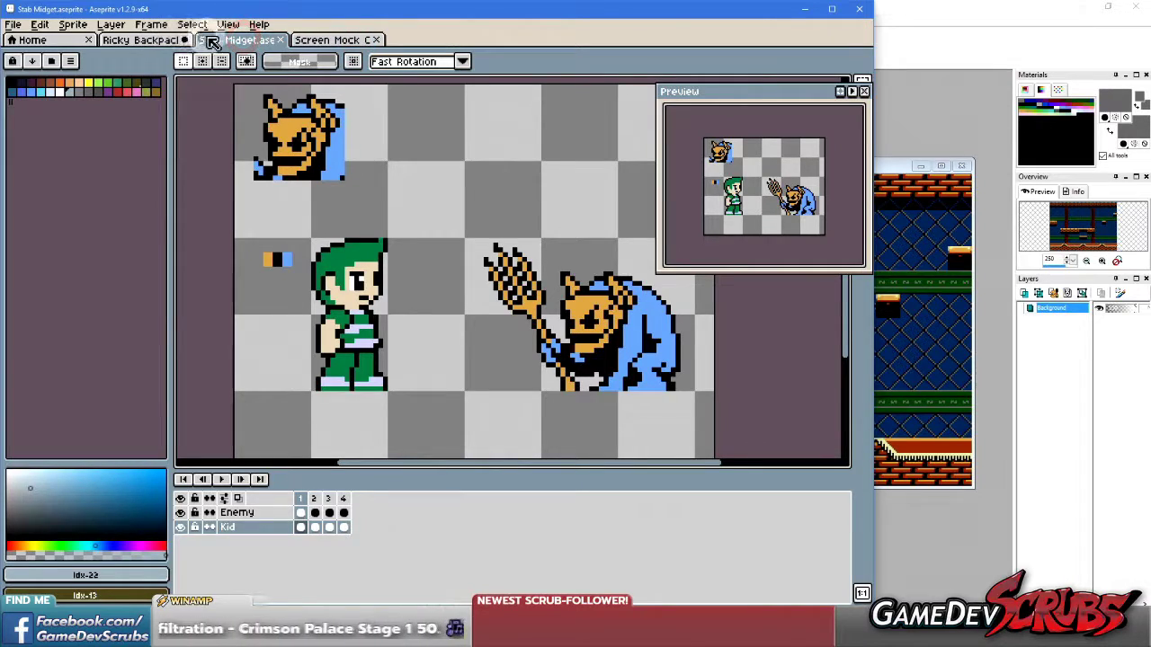
{"action": "key", "text": "ctrl+w"}
Try to paste the three backpack characters onto the Screen Mock Clean background, below the long brick platform.
{"action": "left_click", "coordinate": [137, 41]}
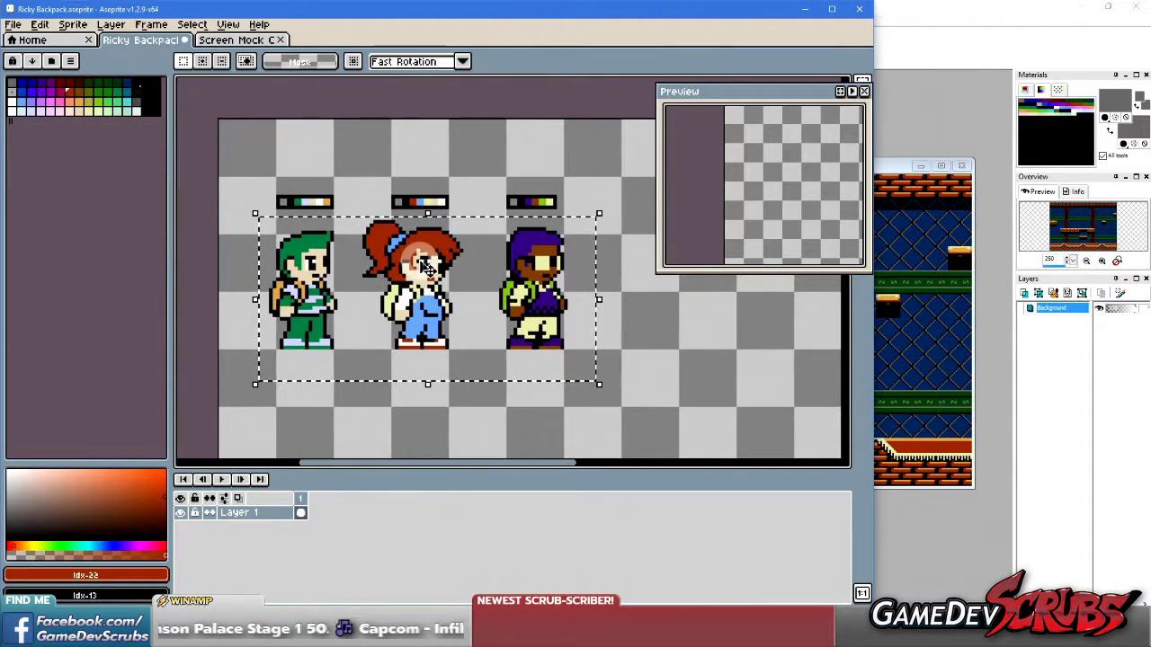
{"action": "left_click", "coordinate": [246, 40]}
{"action": "key", "text": "ctrl+v"}
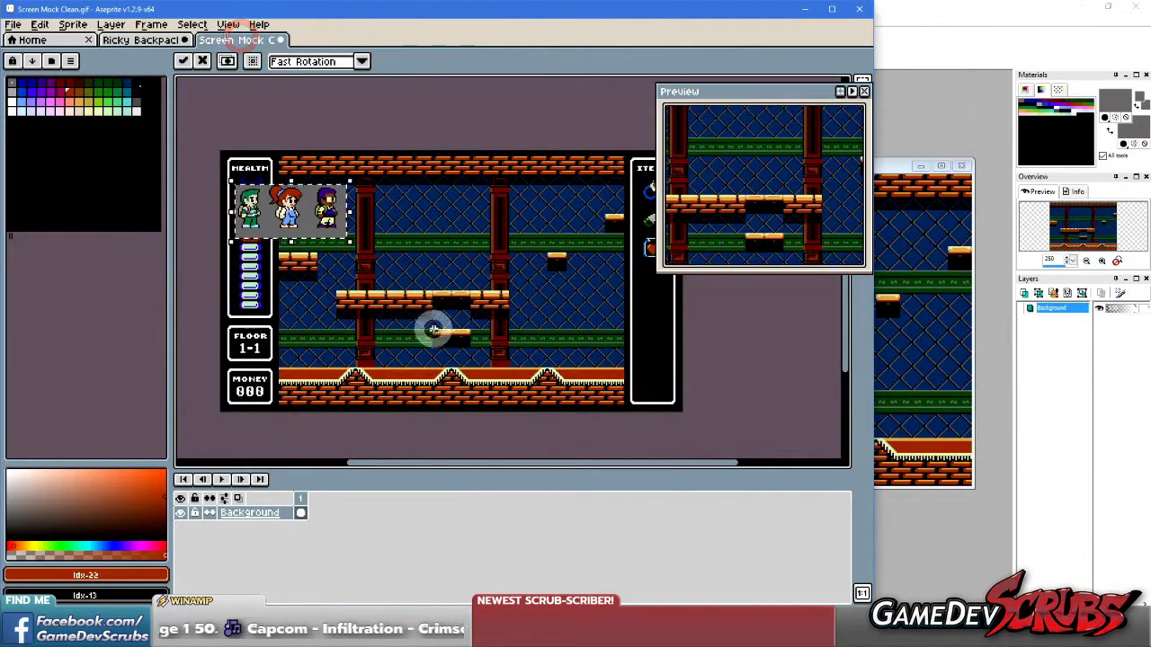
{"action": "left_click_drag", "start_coordinate": [308, 224], "coordinate": [441, 334]}
{"action": "scroll", "coordinate": [393, 340], "scroll_direction": "up", "scroll_amount": 3}
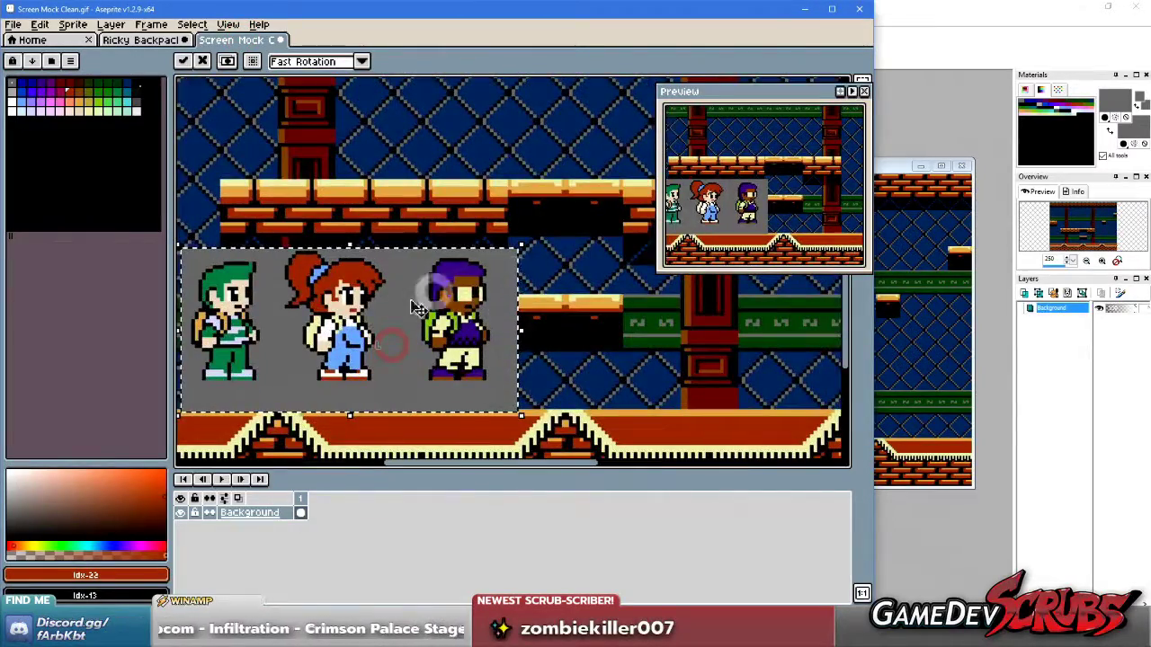
{"action": "scroll", "coordinate": [442, 328], "scroll_direction": "down", "scroll_amount": 3}
{"action": "left_click_drag", "start_coordinate": [350, 311], "coordinate": [378, 314]}
{"action": "scroll", "coordinate": [379, 315], "scroll_direction": "up", "scroll_amount": 2}
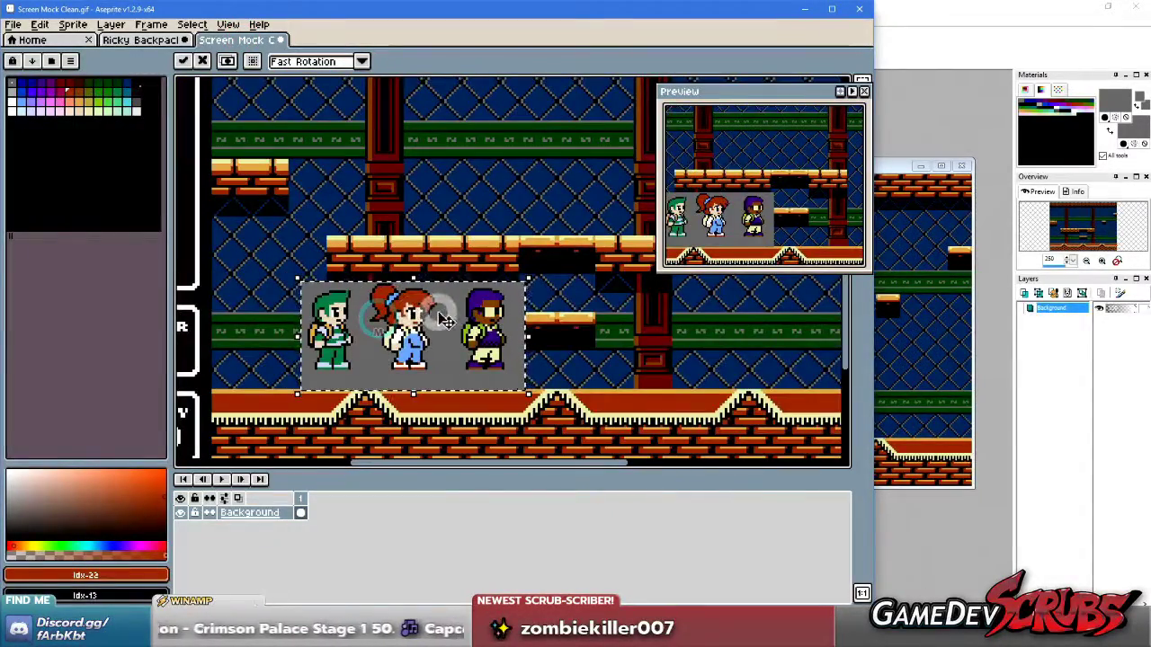
{"action": "scroll", "coordinate": [407, 306], "scroll_direction": "down", "scroll_amount": 3}
{"action": "key", "text": "Escape"}
{"action": "scroll", "coordinate": [513, 269], "scroll_direction": "up", "scroll_amount": 4}
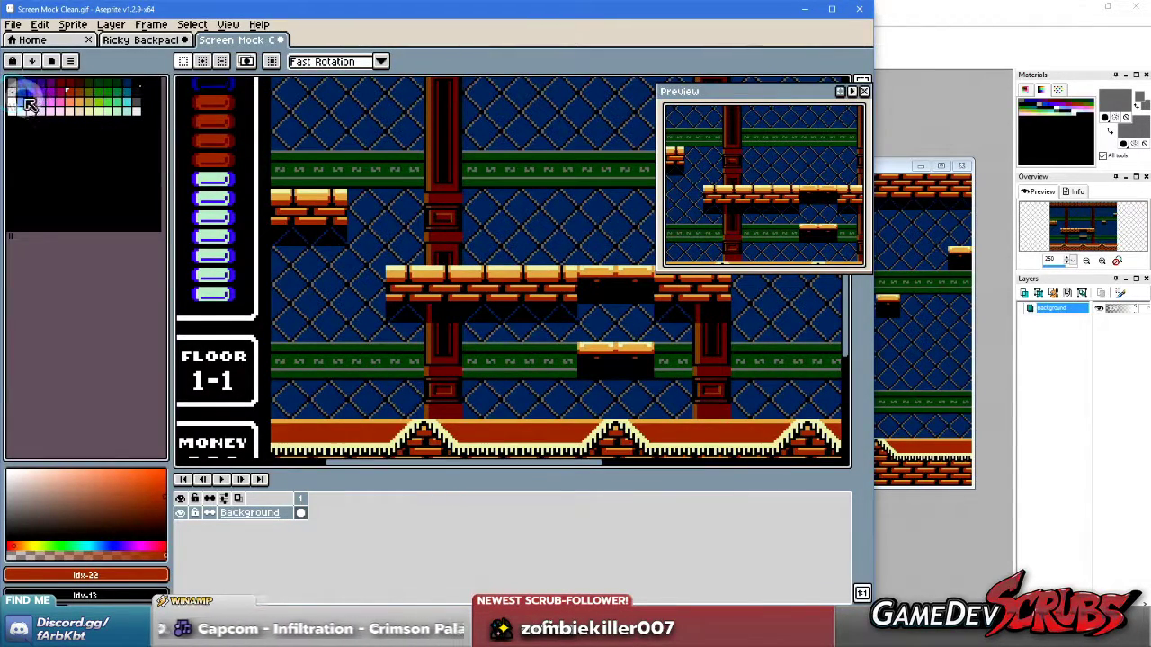
{"action": "left_click", "coordinate": [428, 337]}
{"action": "key", "text": "ctrl+v"}
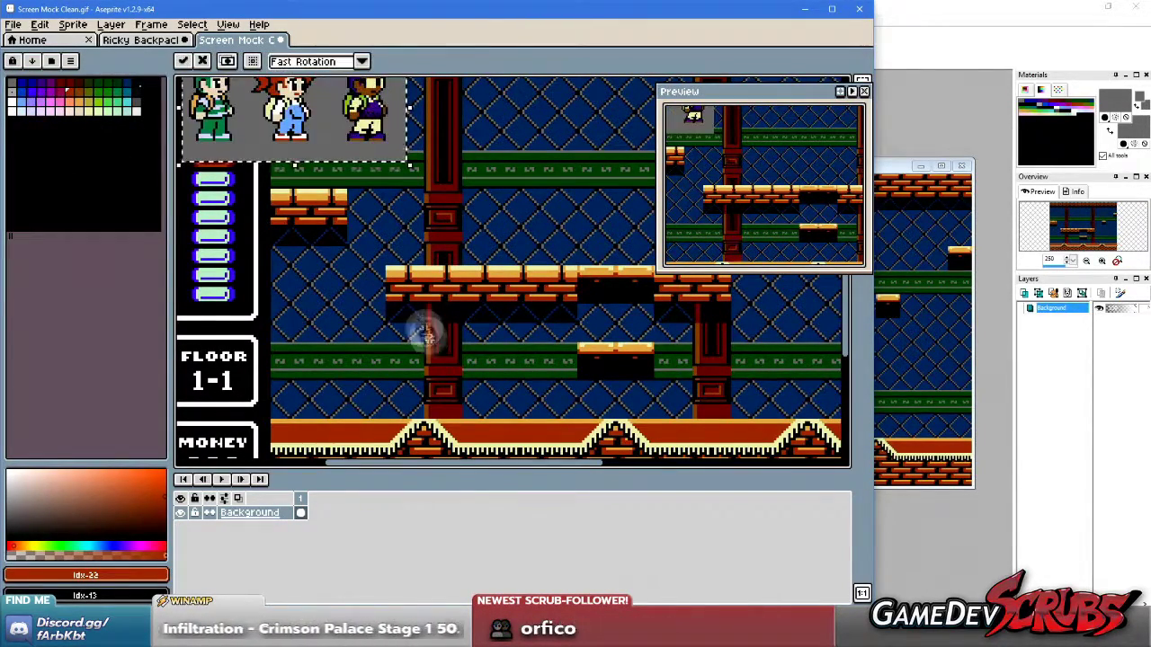
{"action": "key", "text": "Escape"}
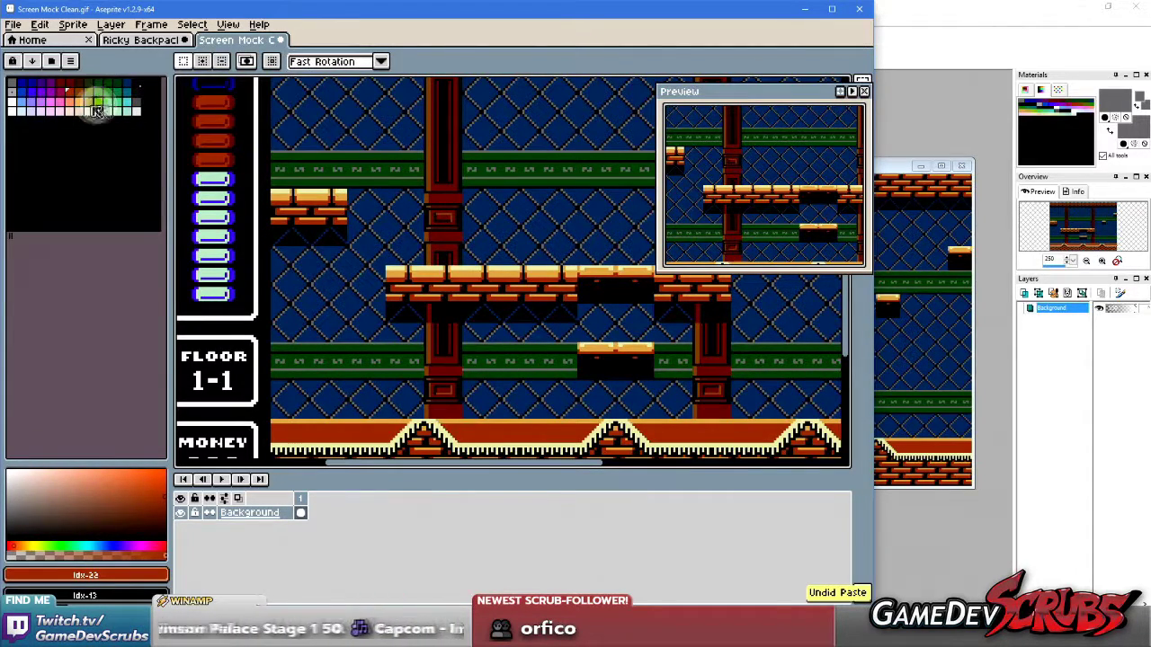
{"action": "left_click", "coordinate": [23, 91]}
{"action": "left_click", "coordinate": [30, 90]}
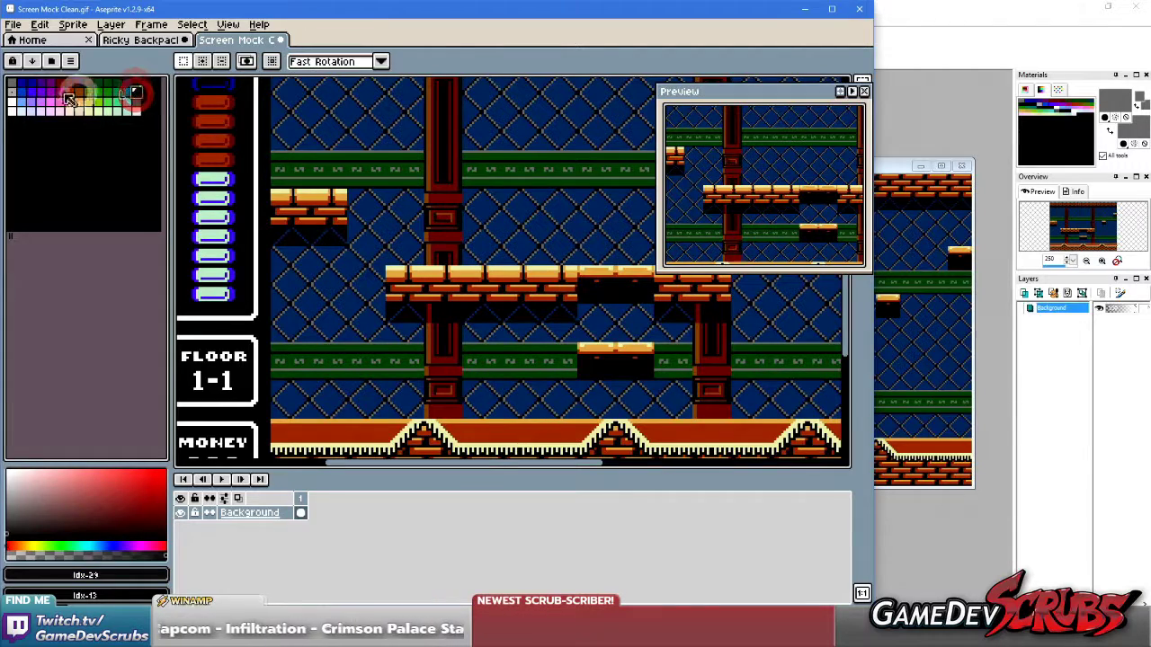
{"action": "left_click", "coordinate": [30, 93]}
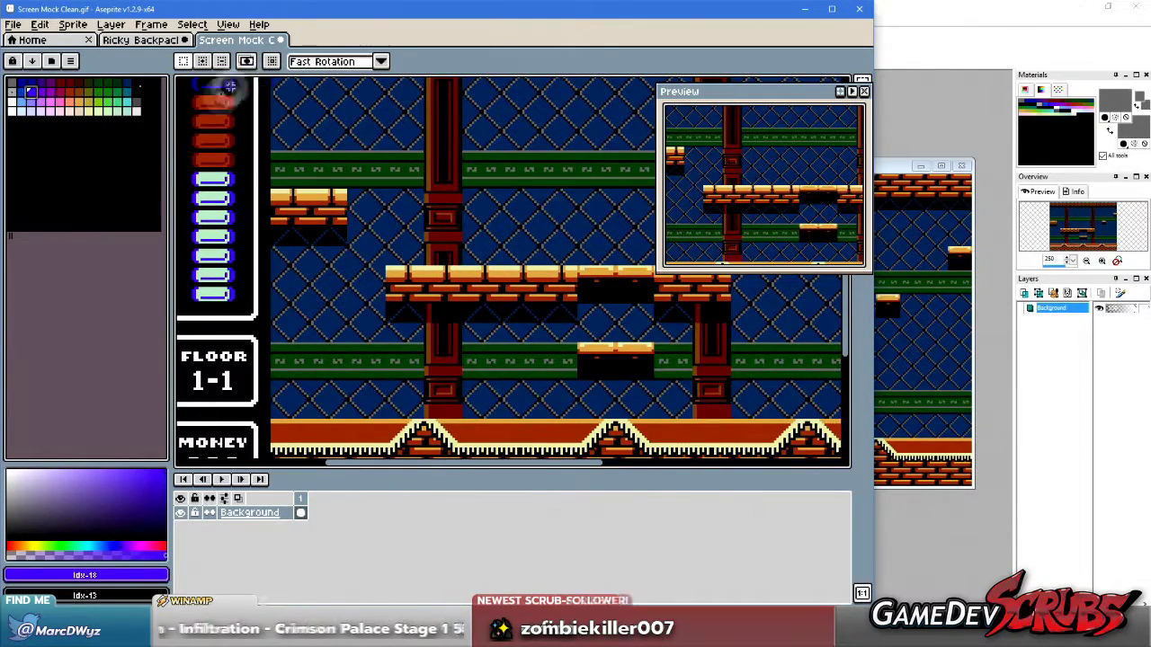
{"action": "left_click_drag", "start_coordinate": [393, 226], "coordinate": [385, 231]}
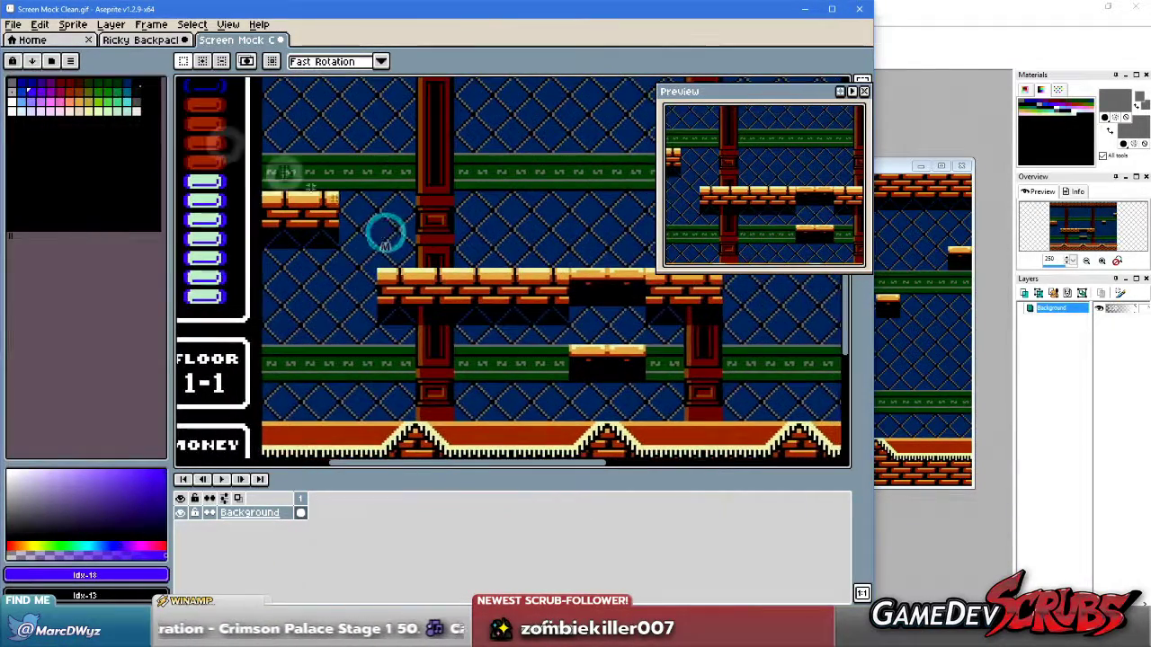
Try pasting the three characters onto the background layer with palette index 16 as the active colour.
{"action": "left_click", "coordinate": [19, 94]}
{"action": "key", "text": "ctrl+v"}
{"action": "left_click_drag", "start_coordinate": [405, 174], "coordinate": [483, 297]}
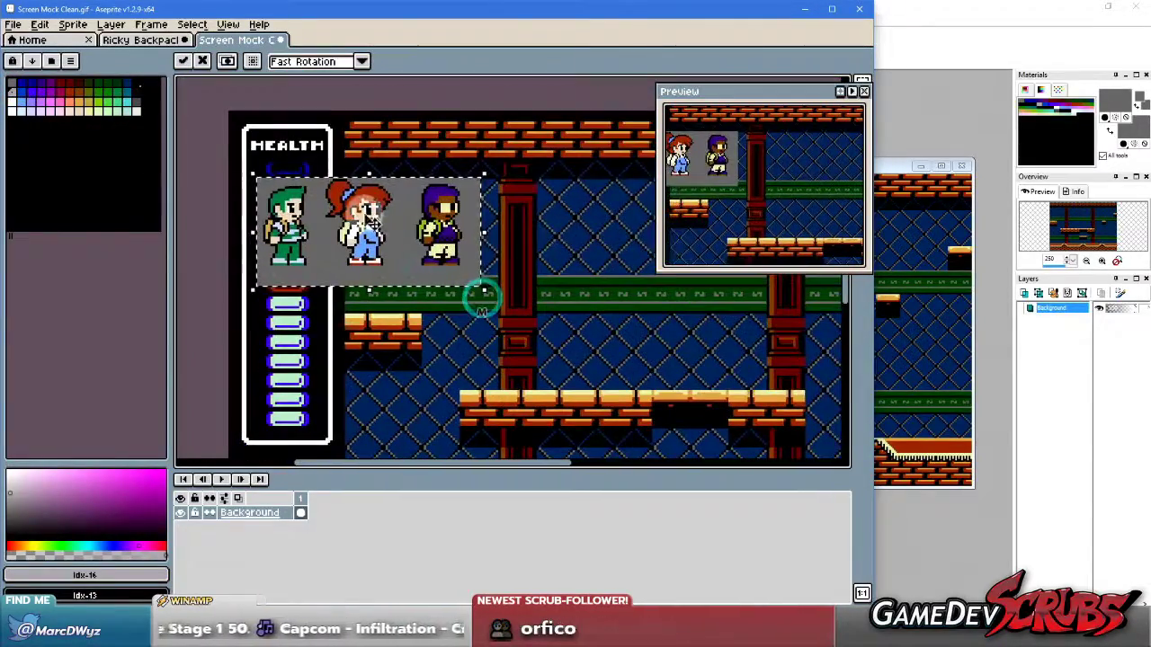
{"action": "scroll", "coordinate": [475, 296], "scroll_direction": "up", "scroll_amount": 1}
{"action": "scroll", "coordinate": [405, 244], "scroll_direction": "up", "scroll_amount": 1}
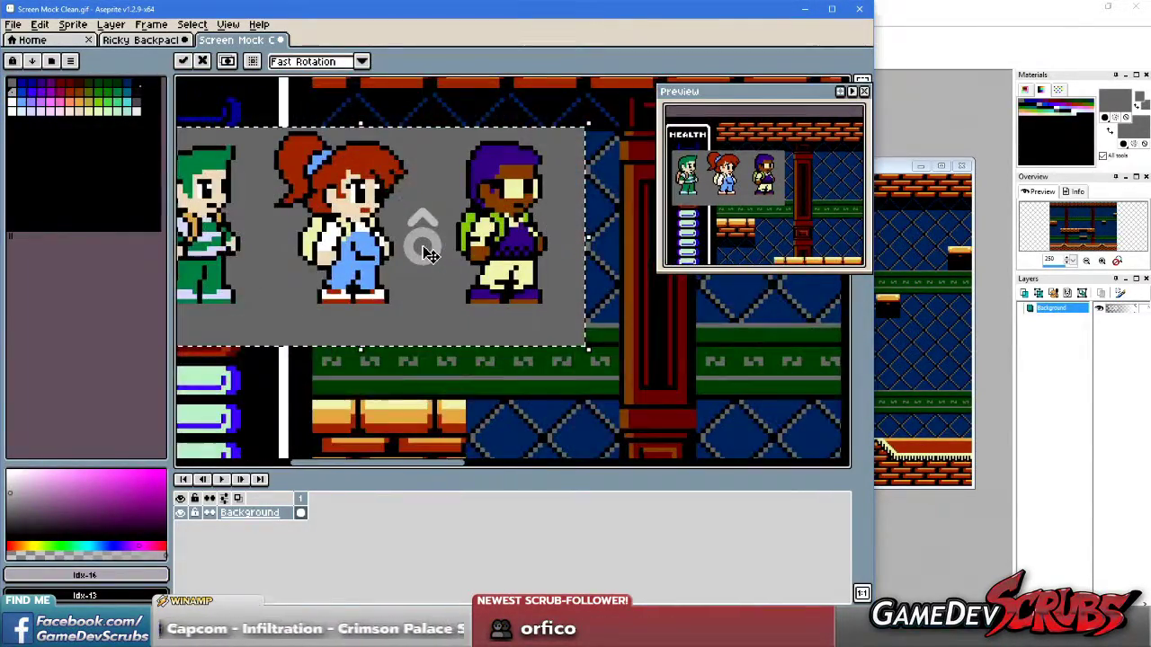
{"action": "scroll", "coordinate": [430, 254], "scroll_direction": "down", "scroll_amount": 1}
{"action": "left_click_drag", "start_coordinate": [361, 236], "coordinate": [433, 303]}
{"action": "scroll", "coordinate": [522, 325], "scroll_direction": "down", "scroll_amount": 1}
{"action": "key", "text": "Delete"}
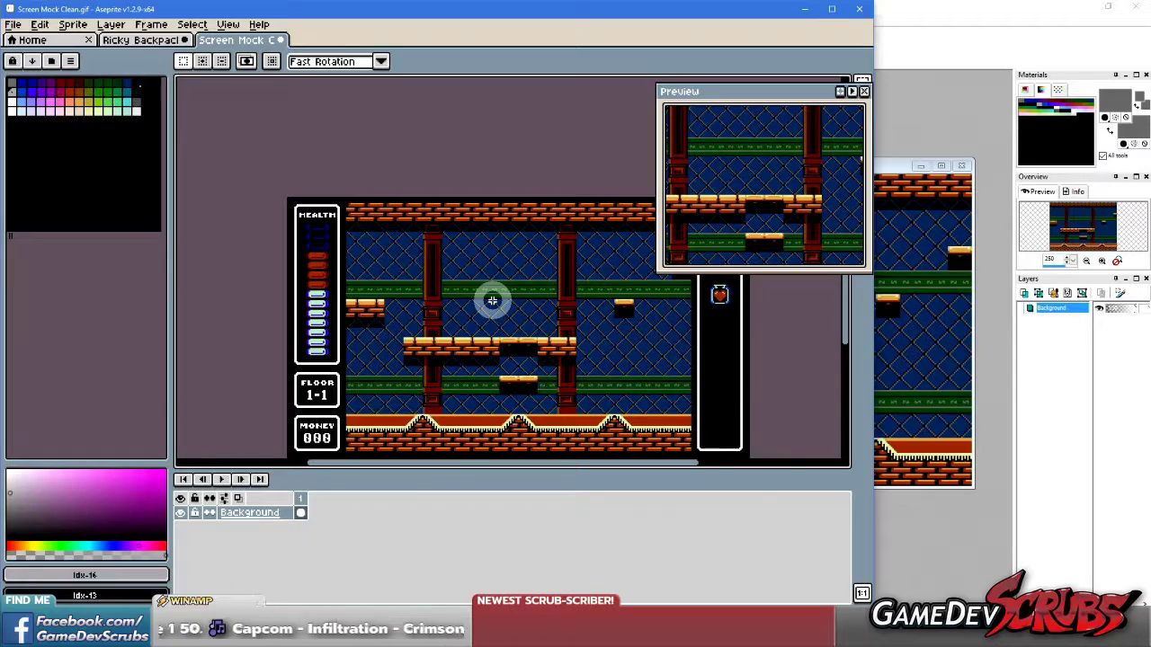
Add a new layer above the background and paste the three copied characters onto it in the play area.
{"action": "key", "text": "ctrl+n"}
{"action": "key", "text": "Escape"}
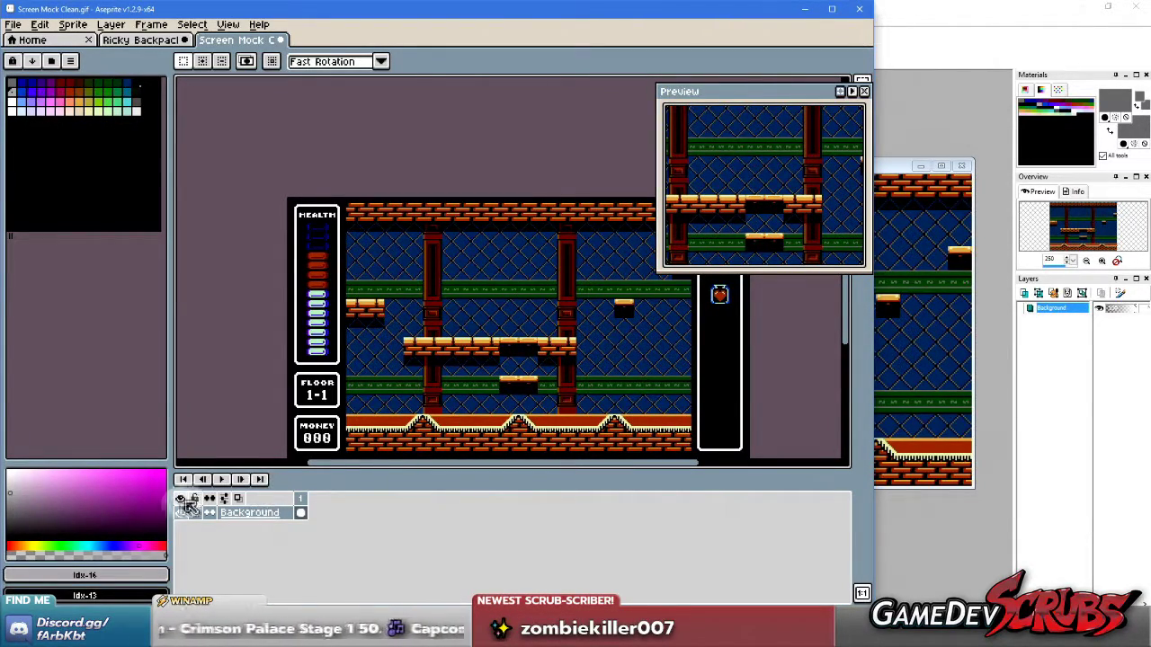
{"action": "right_click", "coordinate": [295, 510]}
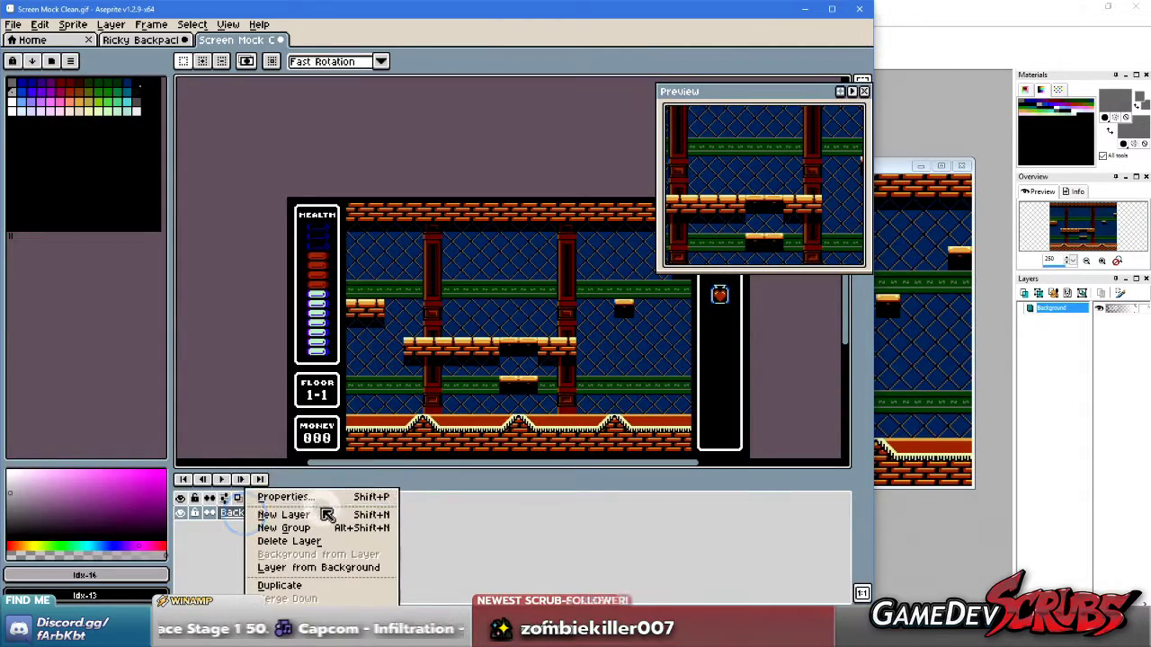
{"action": "left_click", "coordinate": [319, 510]}
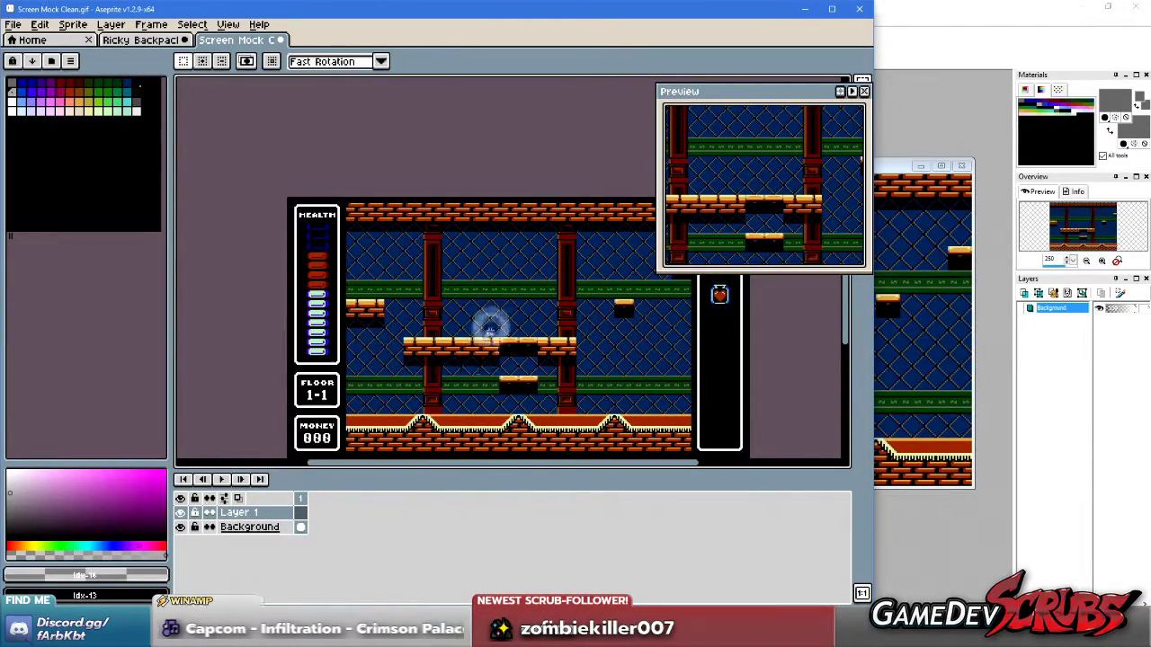
{"action": "key", "text": "ctrl+v"}
{"action": "scroll", "coordinate": [372, 255], "scroll_direction": "up", "scroll_amount": 3}
{"action": "left_click_drag", "start_coordinate": [372, 255], "coordinate": [544, 320]}
{"action": "scroll", "coordinate": [620, 352], "scroll_direction": "down", "scroll_amount": 2}
{"action": "scroll", "coordinate": [620, 351], "scroll_direction": "up", "scroll_amount": 1}
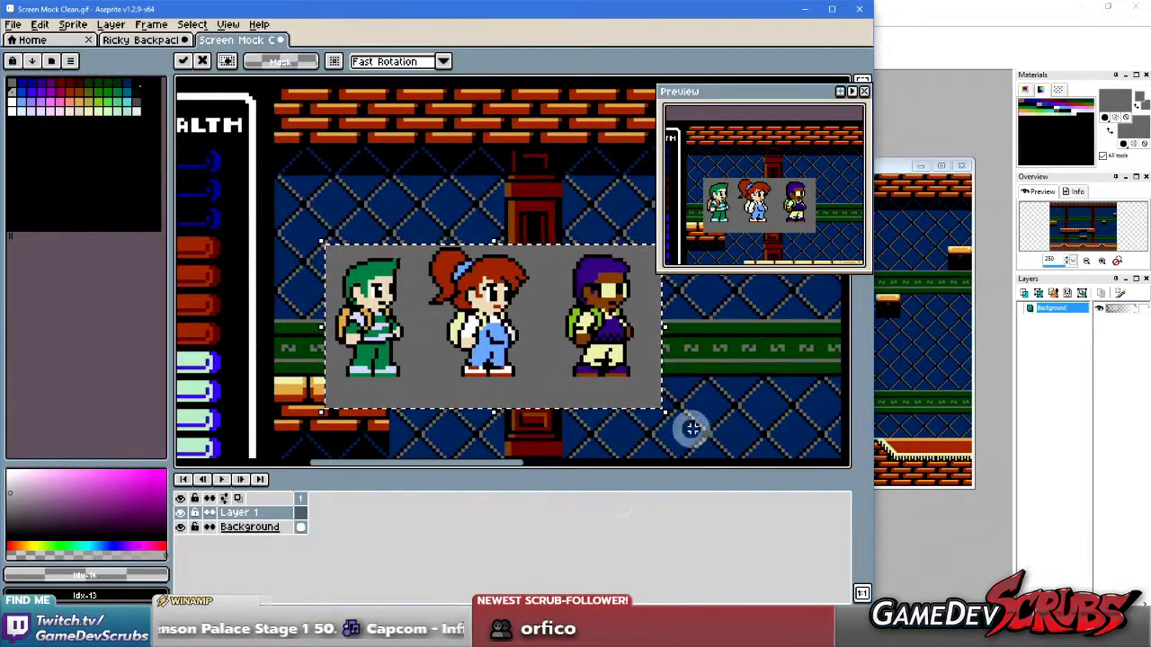
Remove the grey backdrop around the three pasted characters using the Magic Wand, with the window maximized.
{"action": "left_click", "coordinate": [833, 11]}
{"action": "left_click_drag", "start_coordinate": [1053, 84], "coordinate": [1009, 83]}
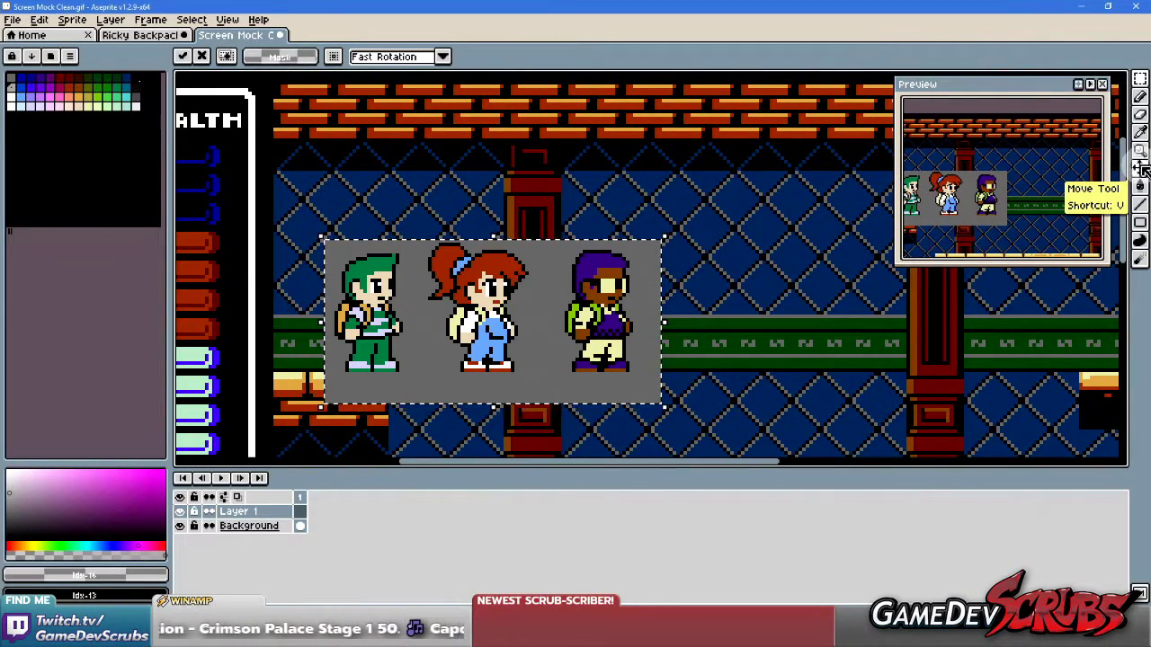
{"action": "left_click", "coordinate": [1141, 80]}
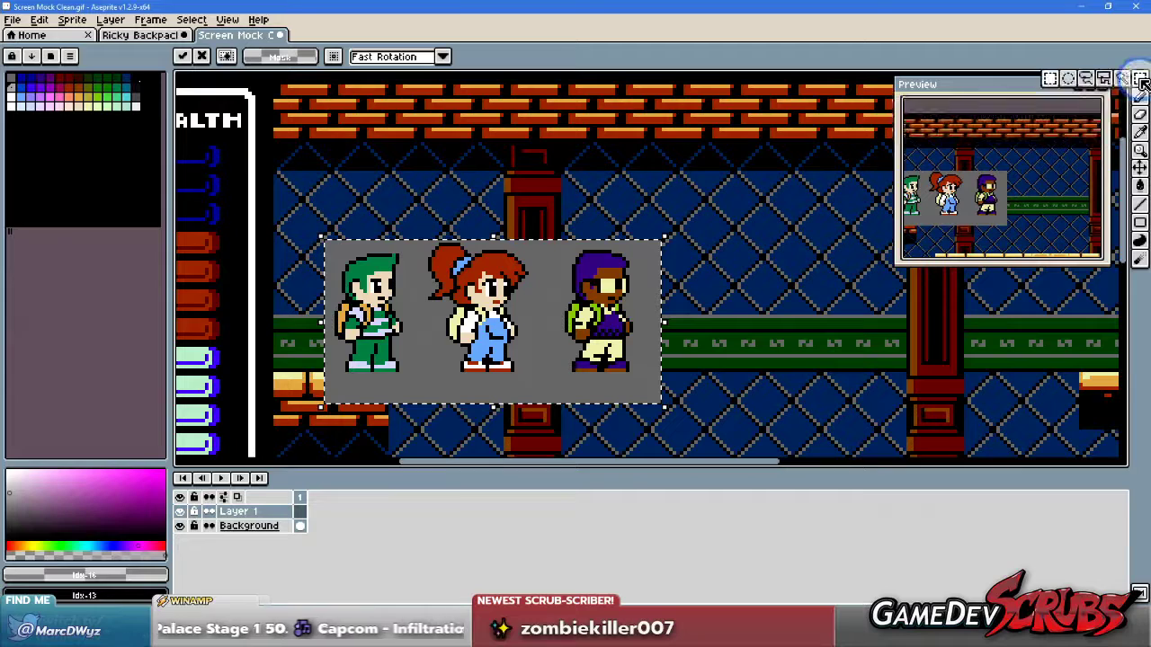
{"action": "left_click", "coordinate": [1122, 79]}
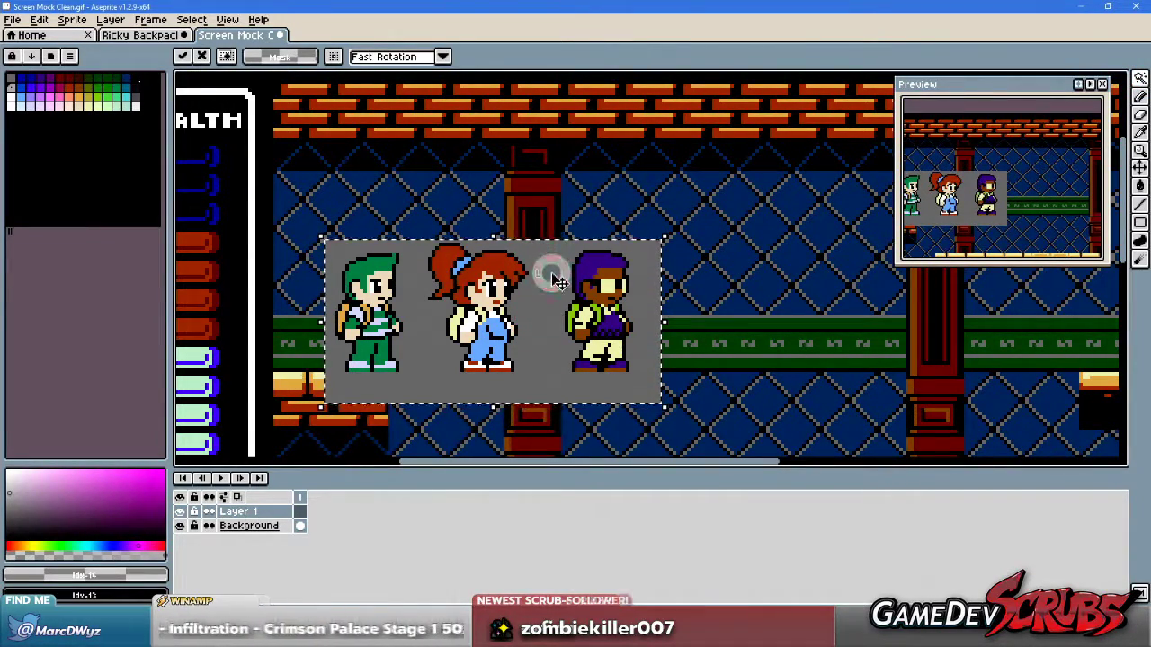
{"action": "left_click", "coordinate": [640, 284]}
{"action": "left_click", "coordinate": [549, 299]}
{"action": "scroll", "coordinate": [559, 304], "scroll_direction": "up", "scroll_amount": 1}
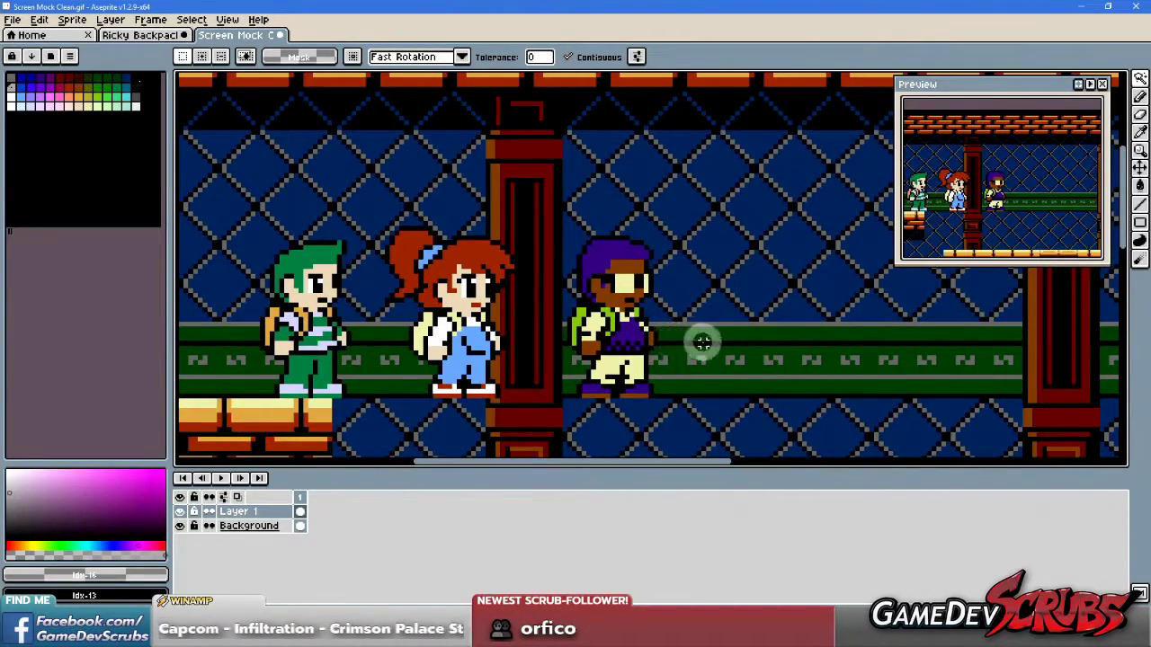
Select the three characters together with a rectangular marquee and move them so their feet stand on the long brick platform.
{"action": "scroll", "coordinate": [712, 344], "scroll_direction": "down", "scroll_amount": 4}
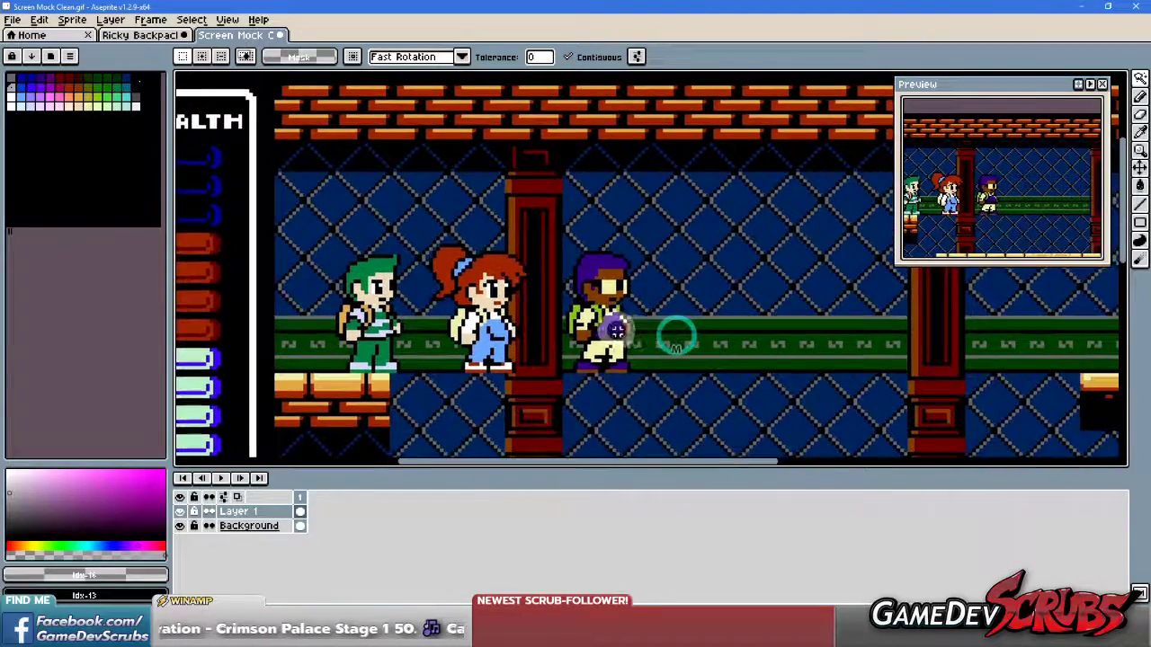
{"action": "key", "text": "m"}
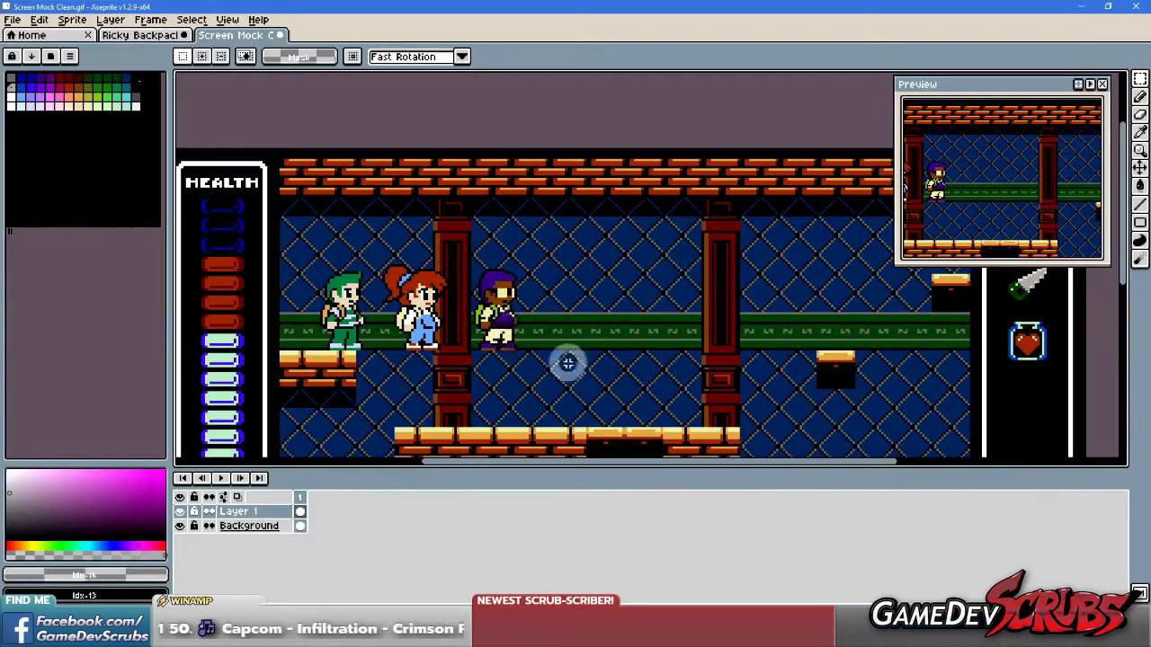
{"action": "scroll", "coordinate": [567, 362], "scroll_direction": "down", "scroll_amount": 1}
{"action": "left_click", "coordinate": [538, 364]}
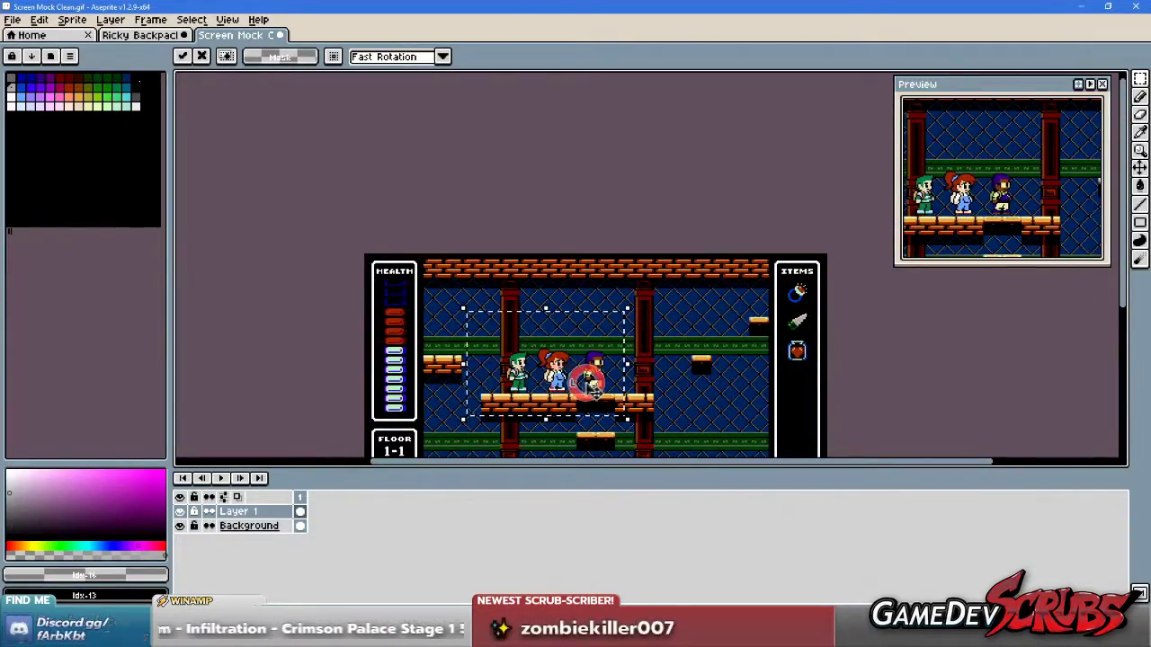
{"action": "scroll", "coordinate": [548, 350], "scroll_direction": "up", "scroll_amount": 2}
{"action": "left_click_drag", "start_coordinate": [558, 337], "coordinate": [550, 300]}
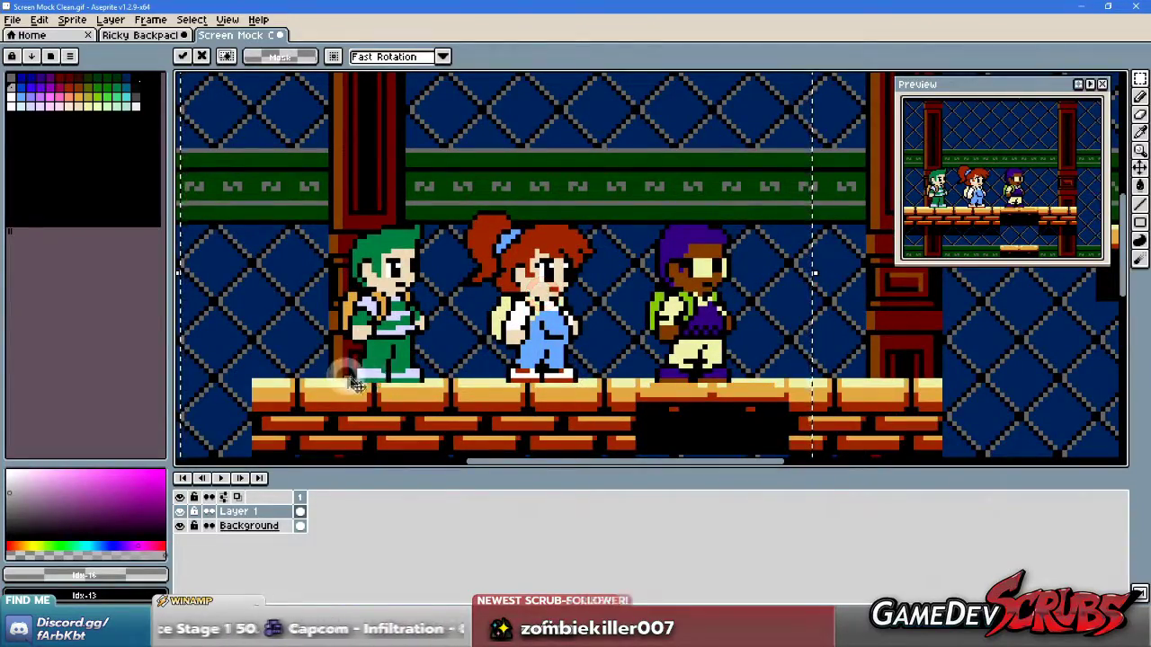
{"action": "scroll", "coordinate": [701, 400], "scroll_direction": "down", "scroll_amount": 1}
{"action": "scroll", "coordinate": [593, 333], "scroll_direction": "down", "scroll_amount": 3}
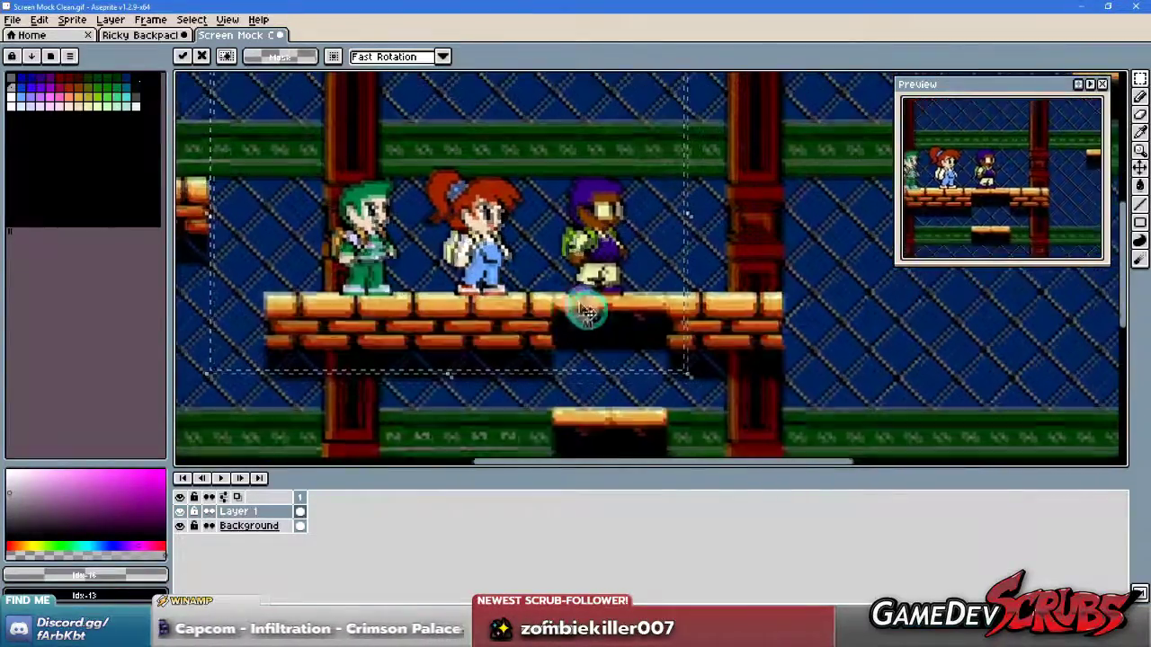
Move the selected three characters down from the brick platform so they stand on the carpeted floor, and deselect them.
{"action": "scroll", "coordinate": [596, 360], "scroll_direction": "up", "scroll_amount": 3}
{"action": "scroll", "coordinate": [590, 311], "scroll_direction": "down", "scroll_amount": 2}
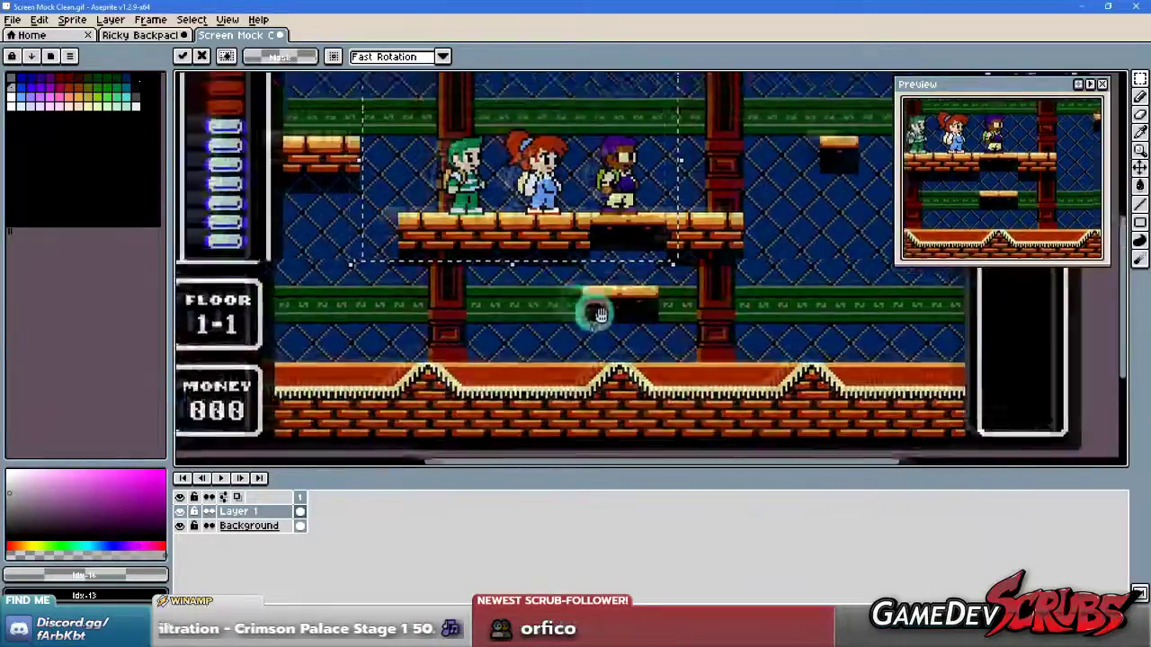
{"action": "scroll", "coordinate": [624, 326], "scroll_direction": "up", "scroll_amount": 1}
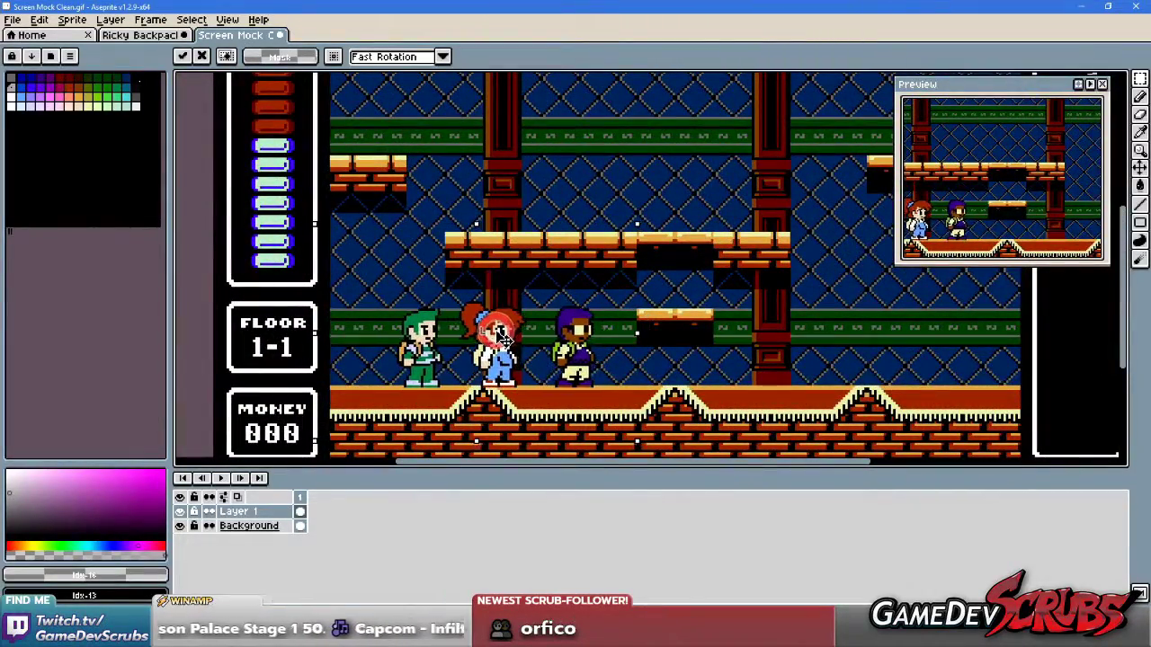
{"action": "scroll", "coordinate": [521, 337], "scroll_direction": "up", "scroll_amount": 3}
{"action": "left_click_drag", "start_coordinate": [527, 334], "coordinate": [519, 277]}
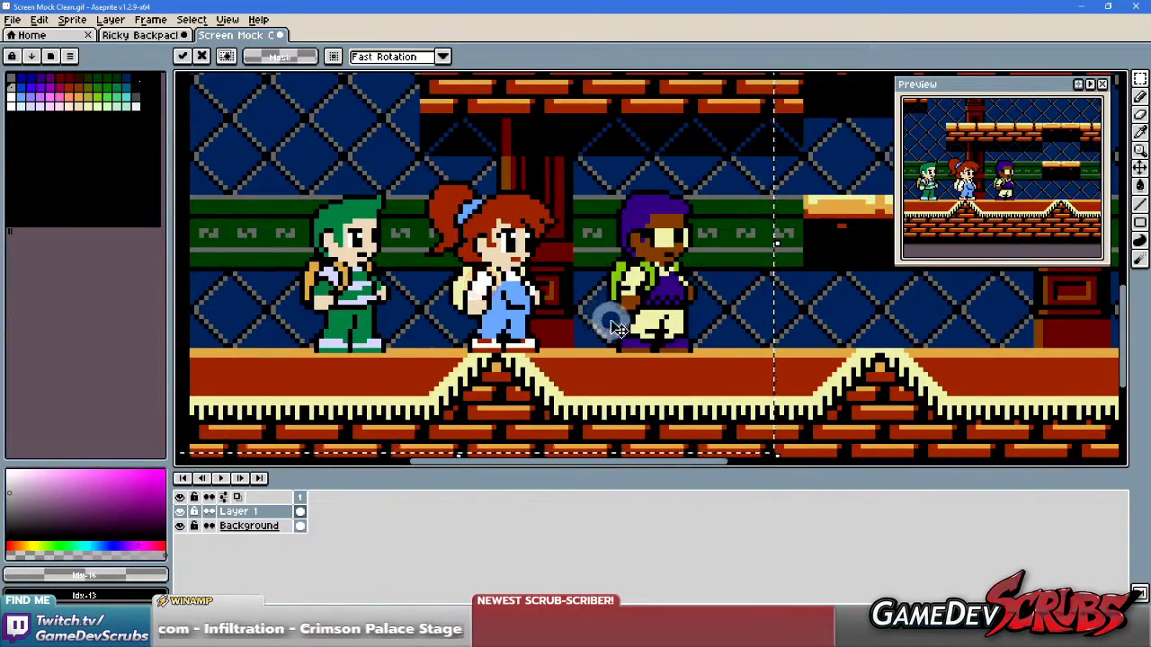
{"action": "scroll", "coordinate": [665, 324], "scroll_direction": "down", "scroll_amount": 3}
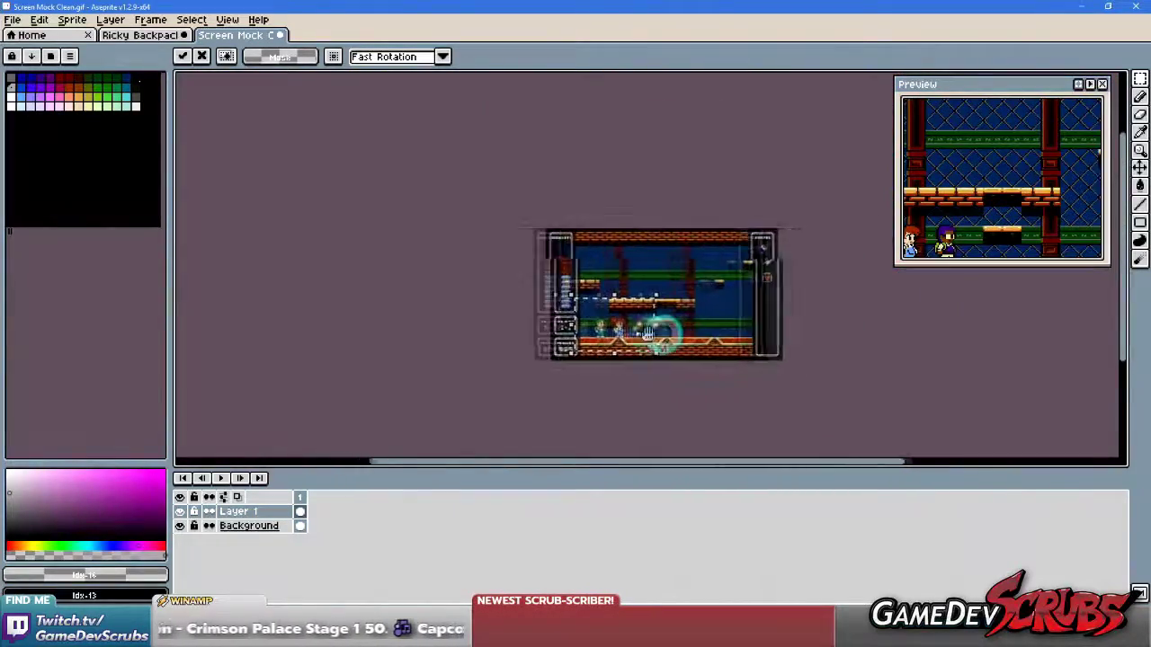
{"action": "scroll", "coordinate": [584, 315], "scroll_direction": "up", "scroll_amount": 3}
{"action": "scroll", "coordinate": [627, 298], "scroll_direction": "down", "scroll_amount": 2}
{"action": "left_click_drag", "start_coordinate": [628, 299], "coordinate": [600, 344]}
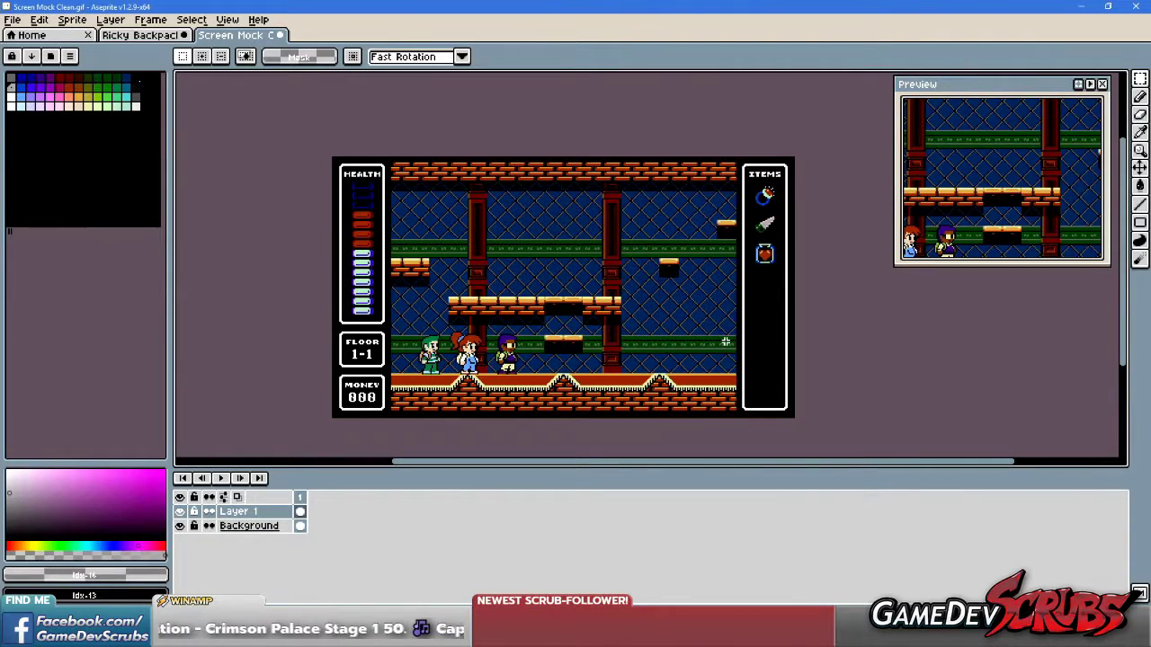
Examine the three characters on the carpeted floor, both up close and within the whole game screen.
{"action": "scroll", "coordinate": [511, 358], "scroll_direction": "up", "scroll_amount": 2}
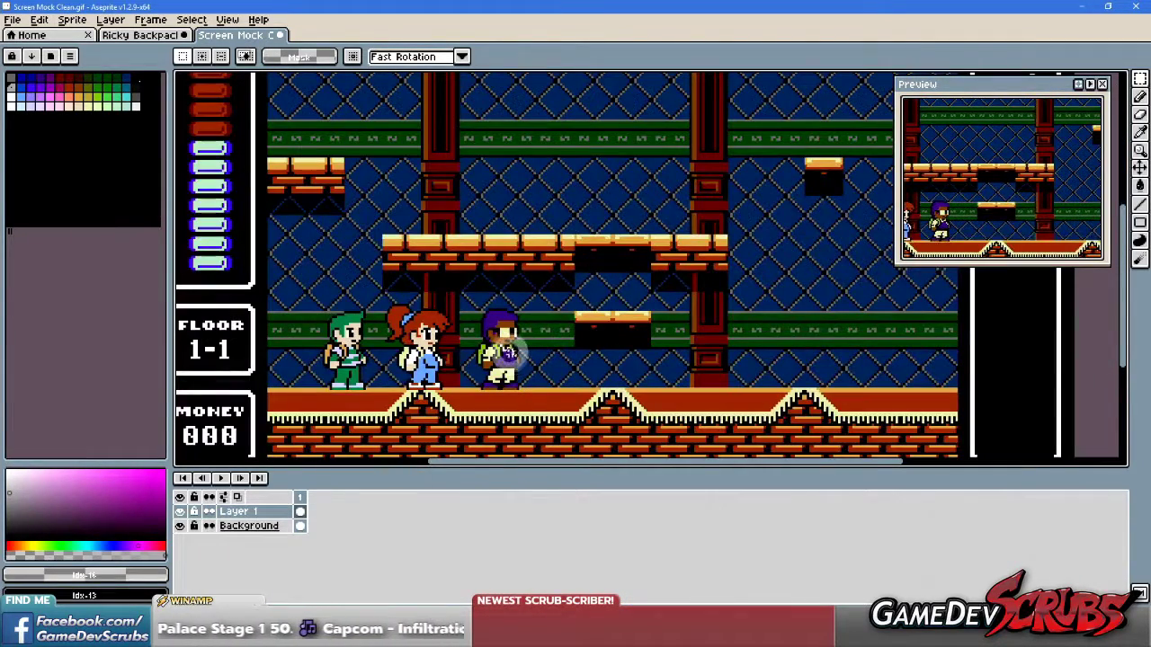
{"action": "scroll", "coordinate": [509, 355], "scroll_direction": "up", "scroll_amount": 1}
{"action": "scroll", "coordinate": [512, 346], "scroll_direction": "up", "scroll_amount": 2}
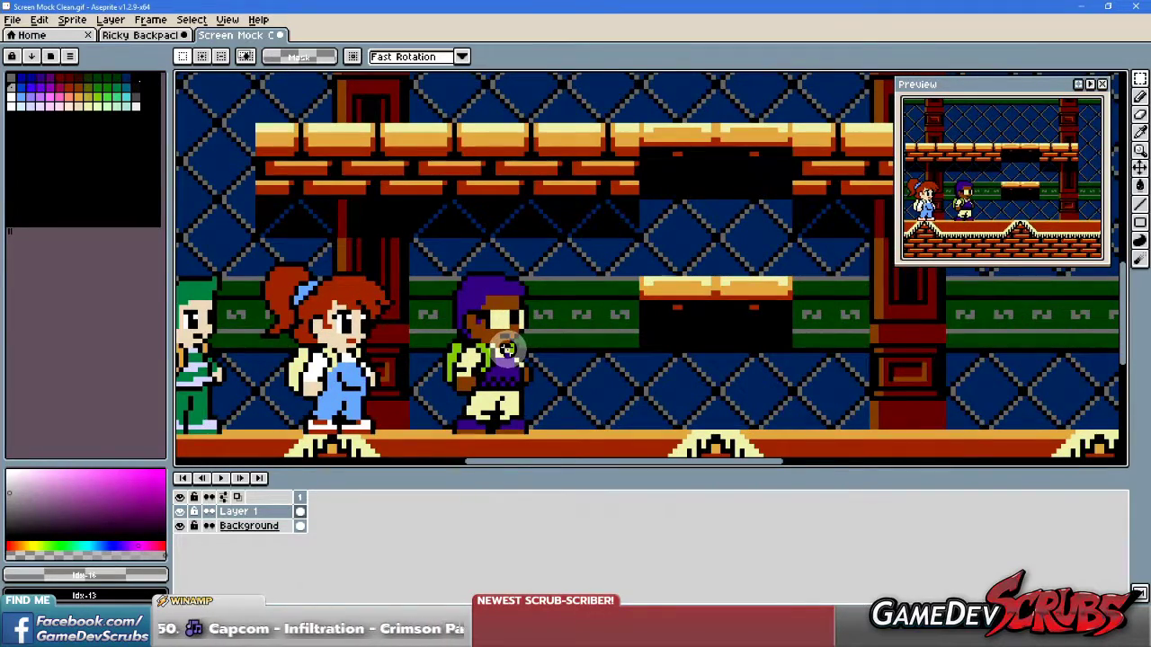
{"action": "scroll", "coordinate": [507, 350], "scroll_direction": "down", "scroll_amount": 3}
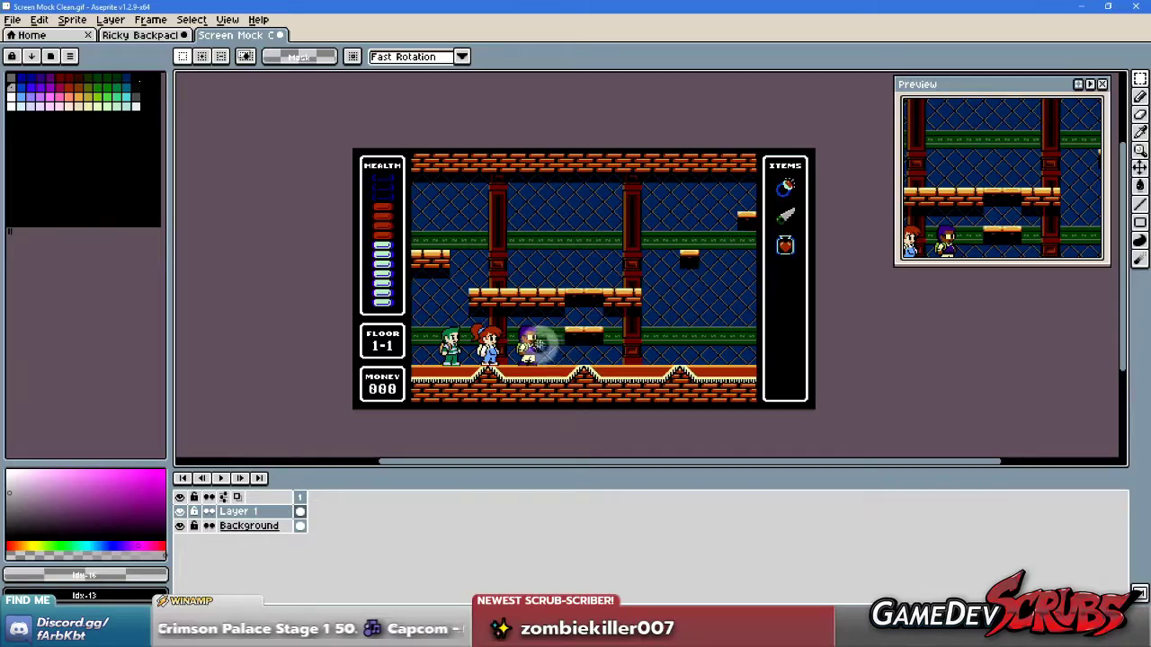
{"action": "scroll", "coordinate": [562, 347], "scroll_direction": "up", "scroll_amount": 2}
{"action": "scroll", "coordinate": [558, 340], "scroll_direction": "down", "scroll_amount": 1}
{"action": "scroll", "coordinate": [561, 341], "scroll_direction": "down", "scroll_amount": 1}
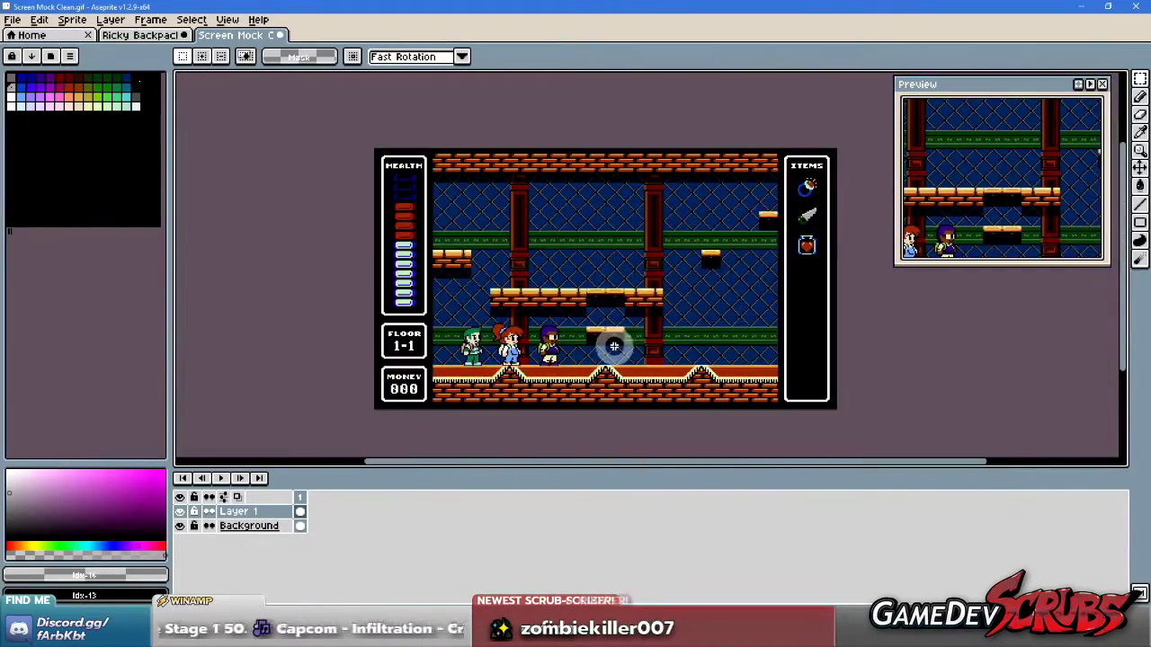
Select the three characters on the floor, move them back up onto the long brick platform, and clear the selection.
{"action": "left_click_drag", "start_coordinate": [437, 299], "coordinate": [720, 130]}
{"action": "scroll", "coordinate": [539, 326], "scroll_direction": "up", "scroll_amount": 2}
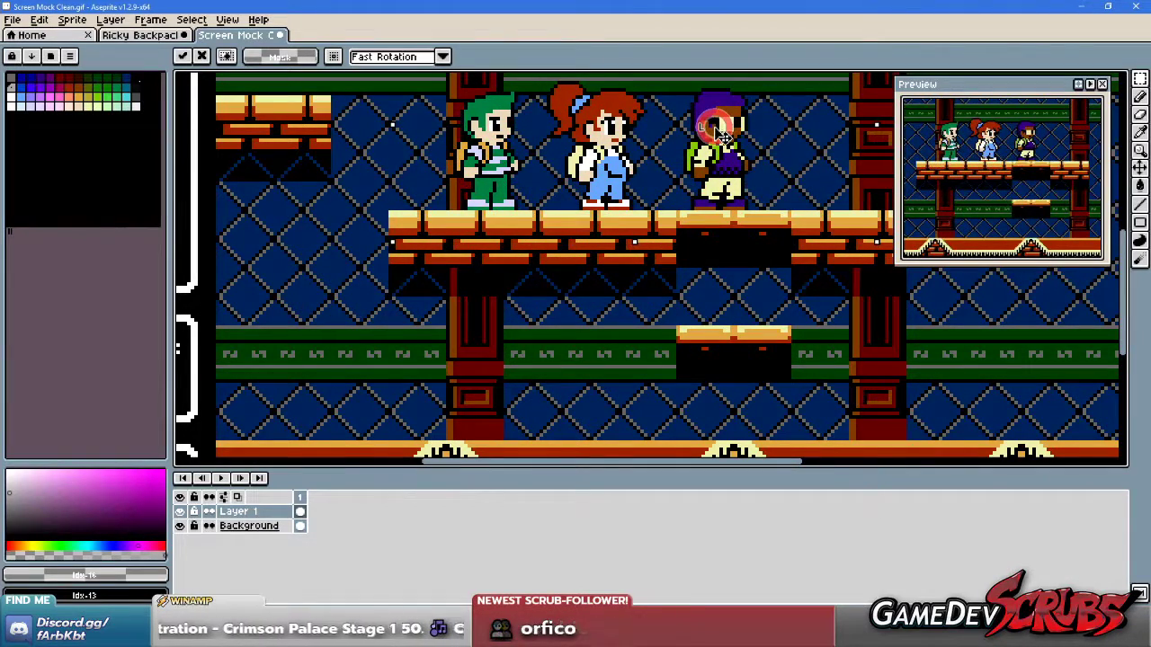
{"action": "scroll", "coordinate": [715, 130], "scroll_direction": "down", "scroll_amount": 2}
{"action": "left_click", "coordinate": [667, 377]}
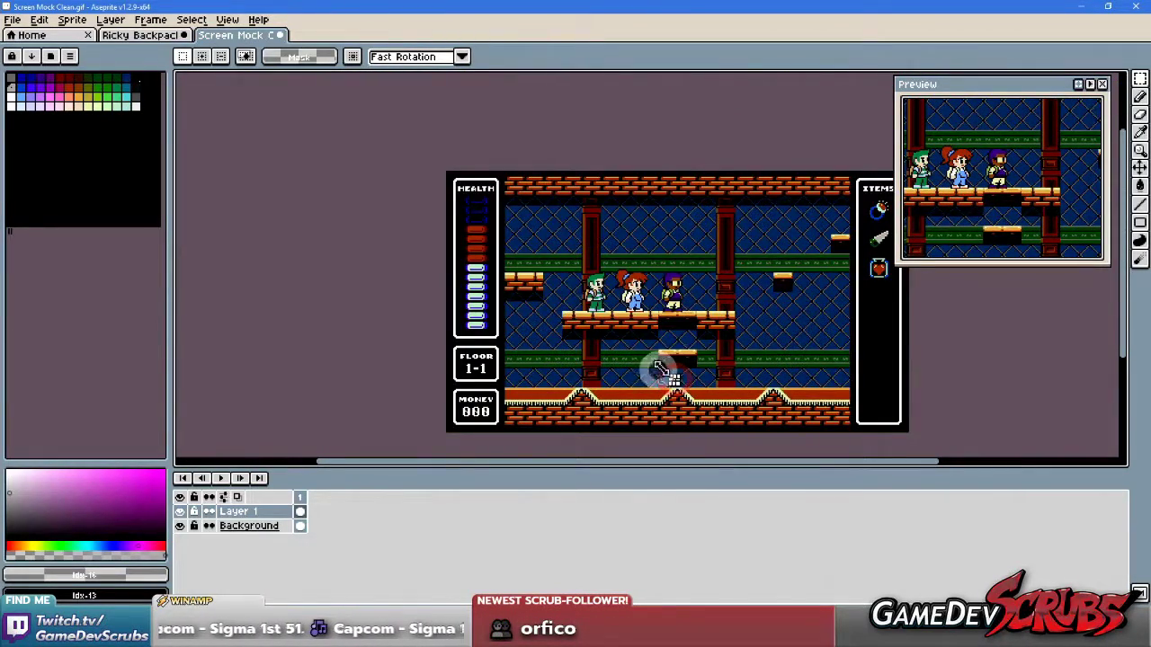
{"action": "left_click_drag", "start_coordinate": [661, 369], "coordinate": [582, 371]}
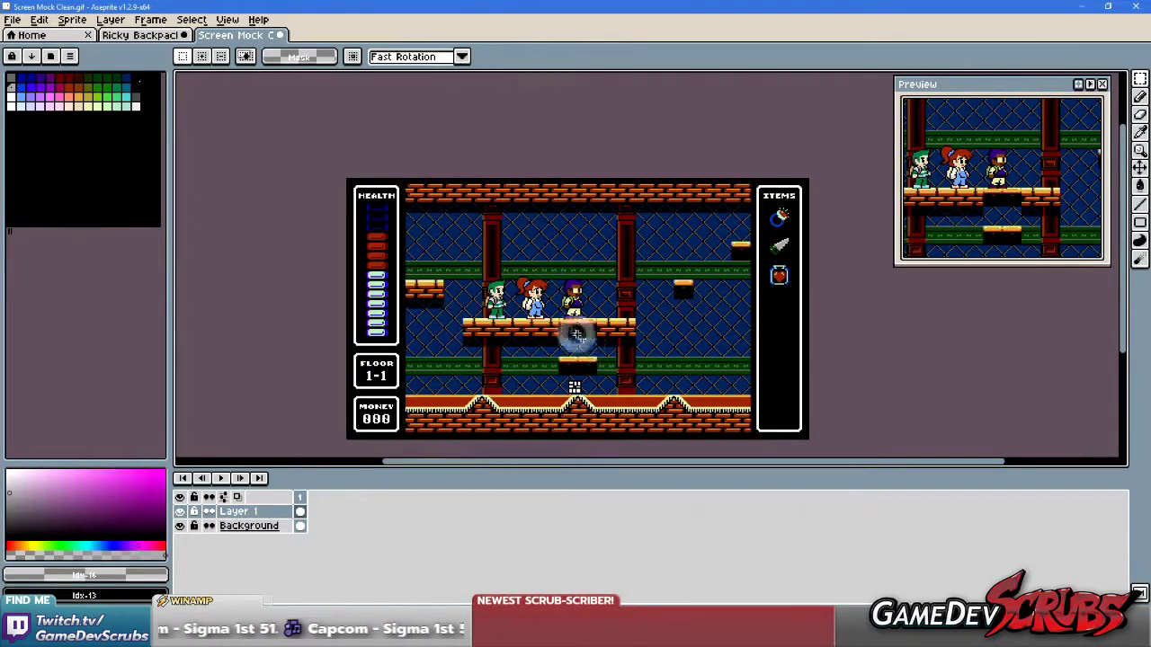
{"action": "scroll", "coordinate": [620, 342], "scroll_direction": "up", "scroll_amount": 2}
{"action": "left_click_drag", "start_coordinate": [598, 358], "coordinate": [618, 316]}
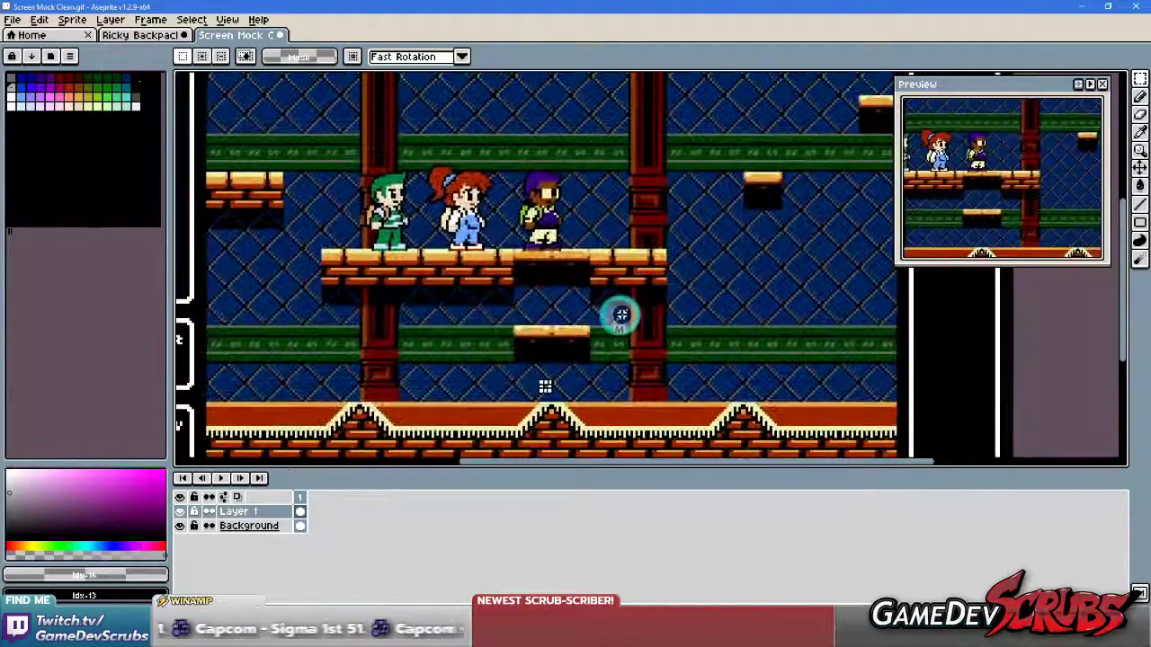
{"action": "scroll", "coordinate": [618, 324], "scroll_direction": "down", "scroll_amount": 2}
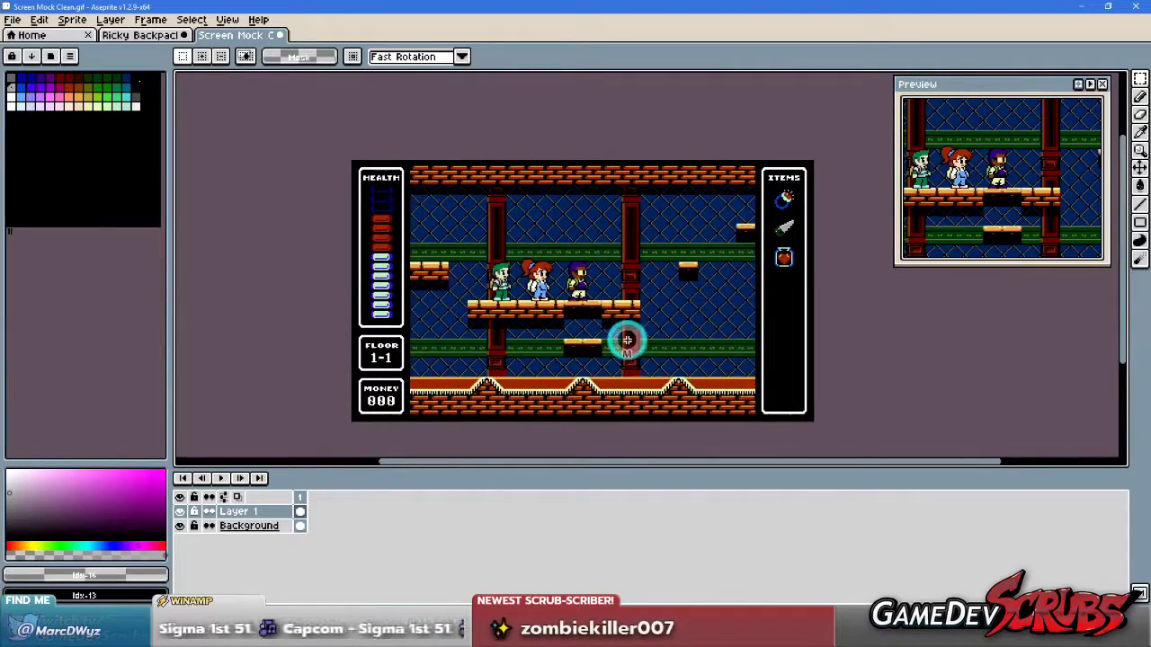
{"action": "left_click_drag", "start_coordinate": [448, 213], "coordinate": [633, 318]}
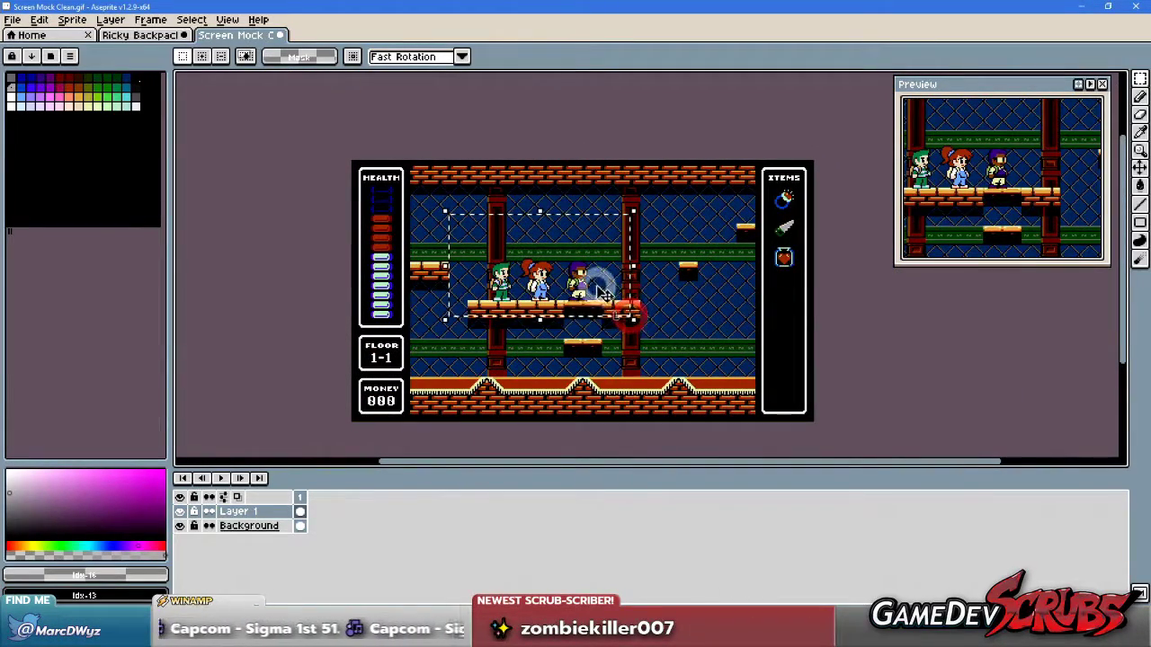
{"action": "left_click", "coordinate": [773, 350]}
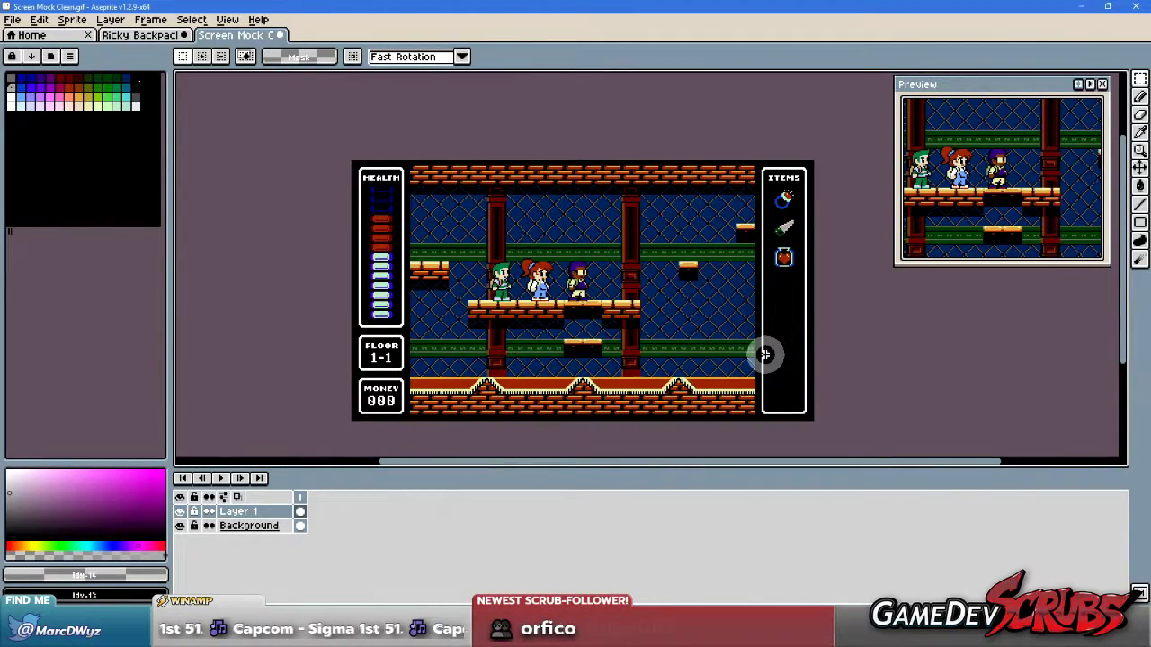
Examine how the three characters read against the wallpaper and columns, up close and at full-screen size.
{"action": "scroll", "coordinate": [586, 286], "scroll_direction": "up", "scroll_amount": 4}
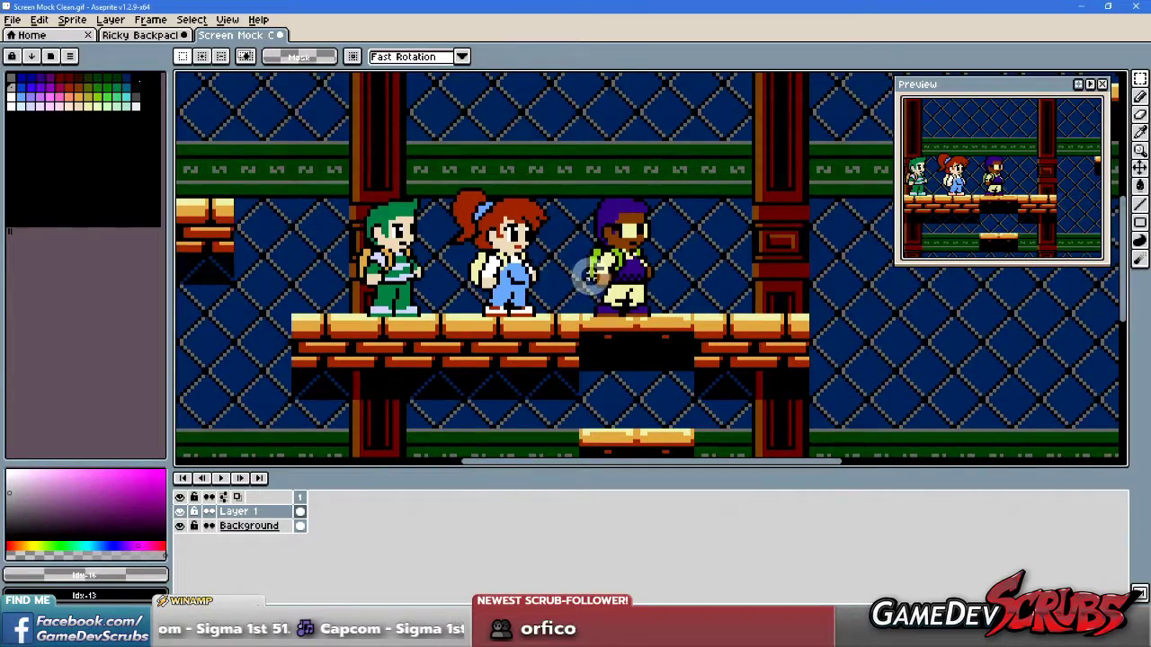
{"action": "scroll", "coordinate": [589, 277], "scroll_direction": "up", "scroll_amount": 1}
{"action": "scroll", "coordinate": [596, 303], "scroll_direction": "down", "scroll_amount": 1}
{"action": "left_click_drag", "start_coordinate": [674, 316], "coordinate": [661, 348]}
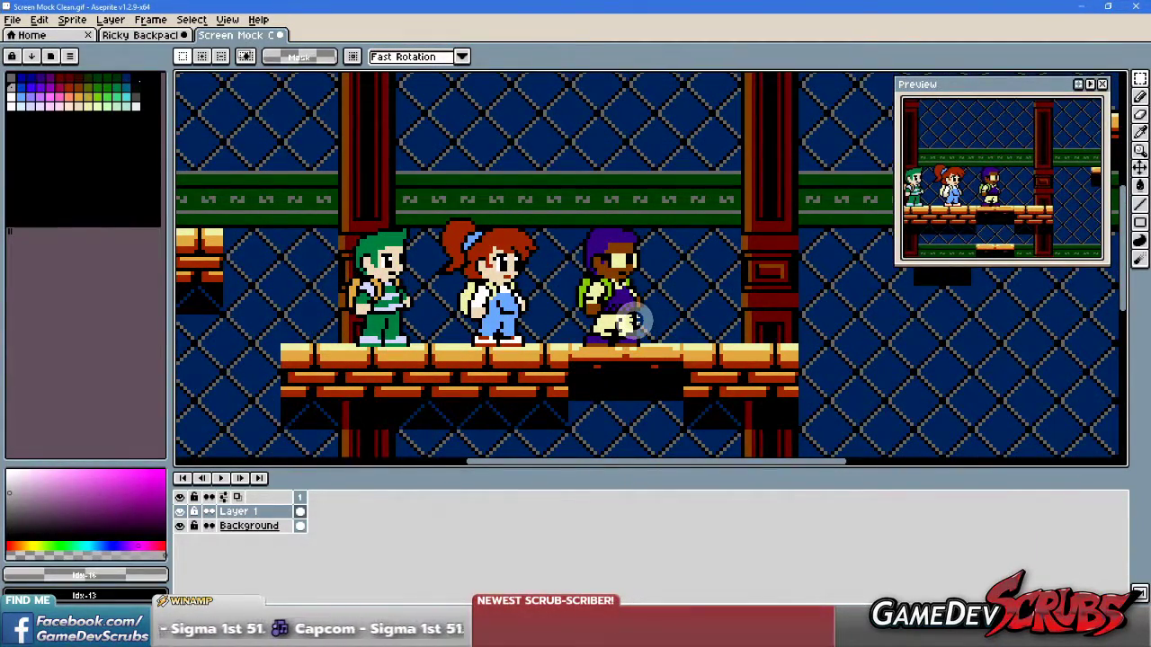
{"action": "scroll", "coordinate": [467, 288], "scroll_direction": "up", "scroll_amount": 3}
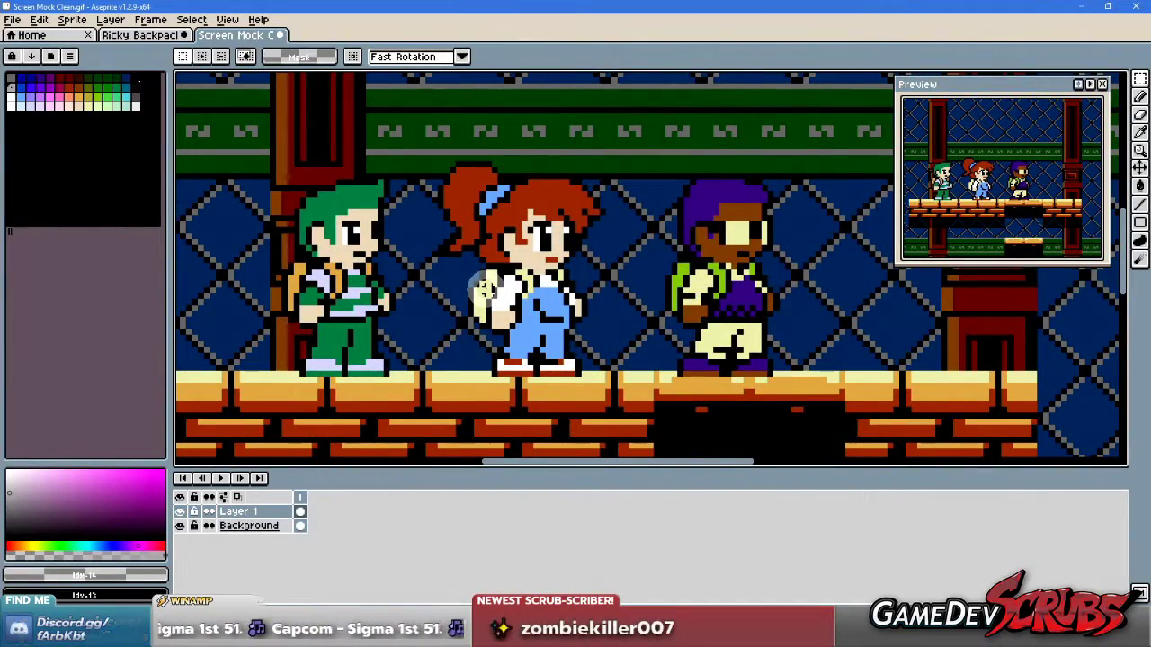
{"action": "left_click_drag", "start_coordinate": [507, 289], "coordinate": [654, 358]}
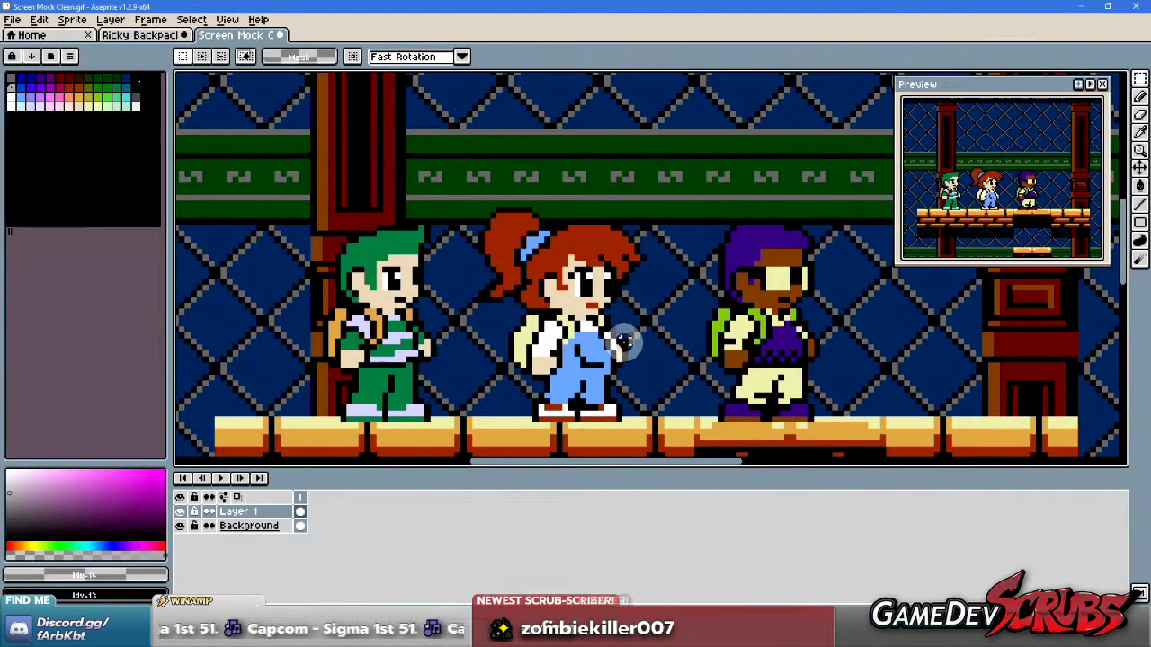
{"action": "scroll", "coordinate": [701, 362], "scroll_direction": "down", "scroll_amount": 3}
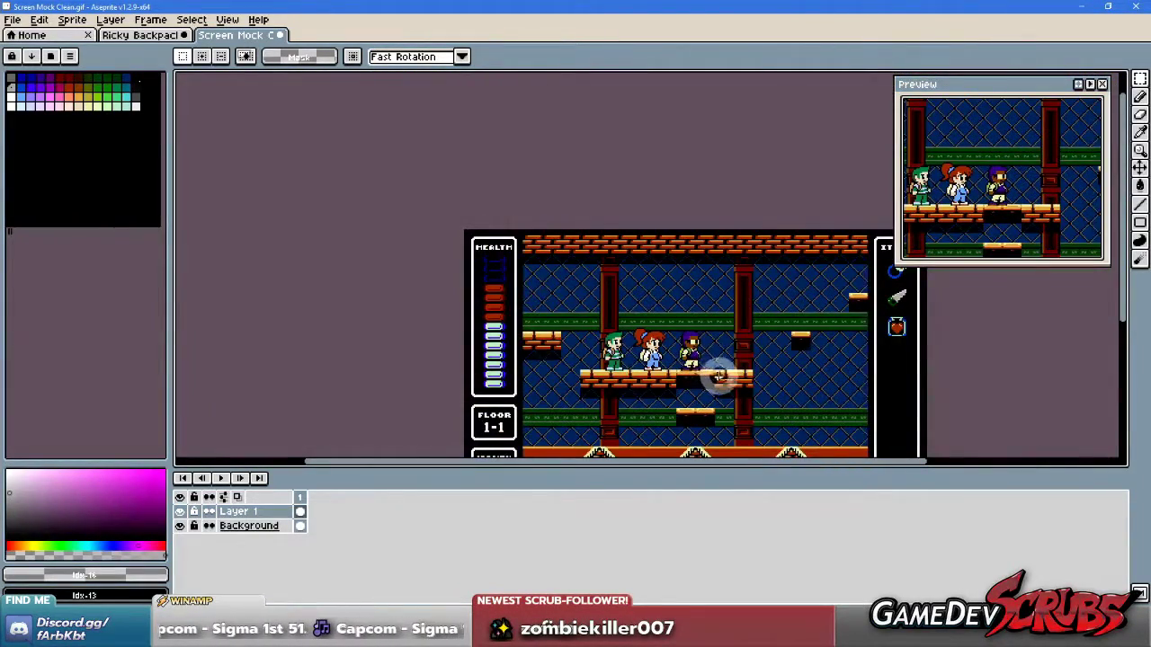
{"action": "left_click_drag", "start_coordinate": [719, 378], "coordinate": [642, 315]}
{"action": "scroll", "coordinate": [630, 314], "scroll_direction": "down", "scroll_amount": 1}
{"action": "scroll", "coordinate": [630, 314], "scroll_direction": "up", "scroll_amount": 3}
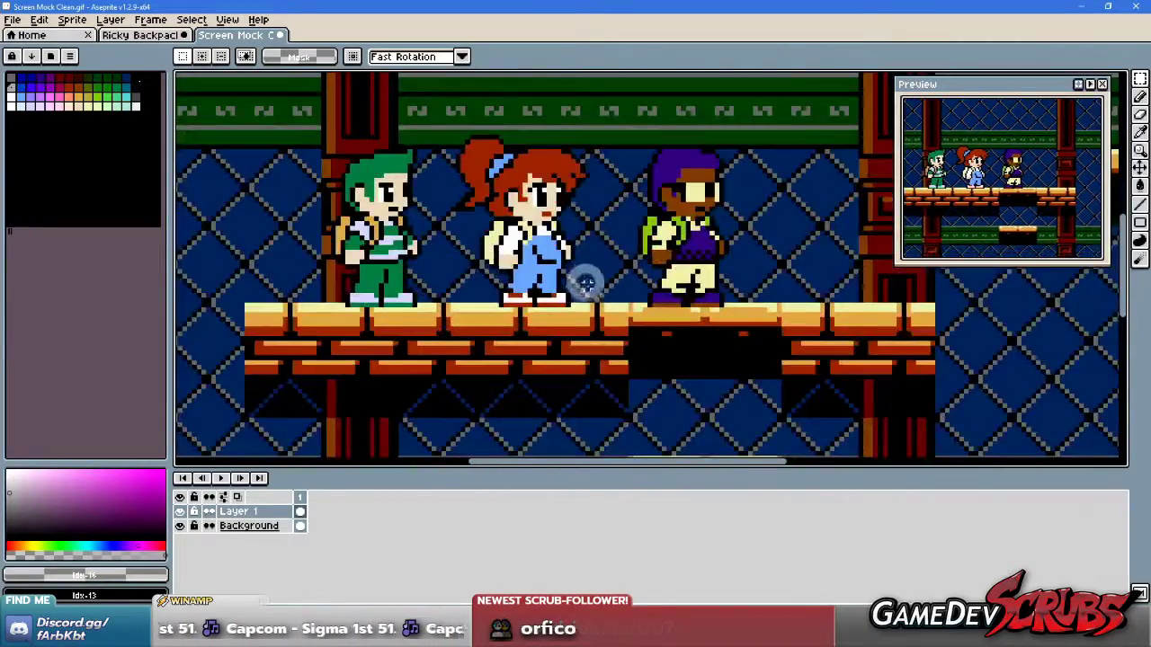
{"action": "scroll", "coordinate": [585, 283], "scroll_direction": "up", "scroll_amount": 1}
{"action": "scroll", "coordinate": [604, 301], "scroll_direction": "down", "scroll_amount": 1}
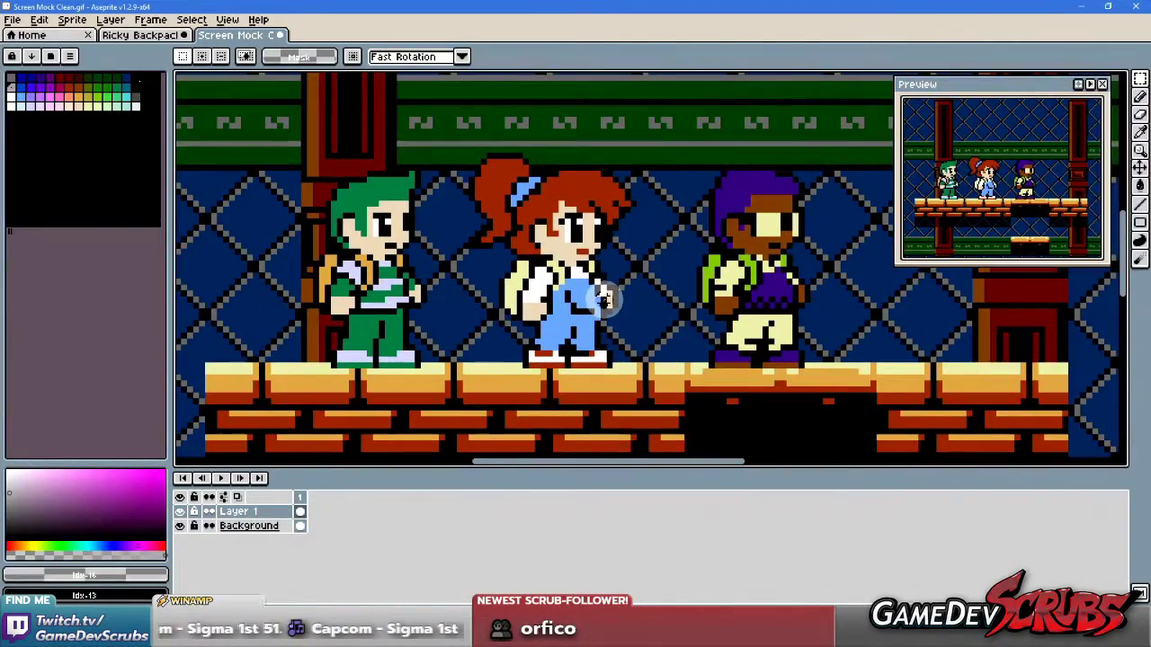
{"action": "scroll", "coordinate": [604, 301], "scroll_direction": "down", "scroll_amount": 1}
{"action": "scroll", "coordinate": [554, 281], "scroll_direction": "up", "scroll_amount": 1}
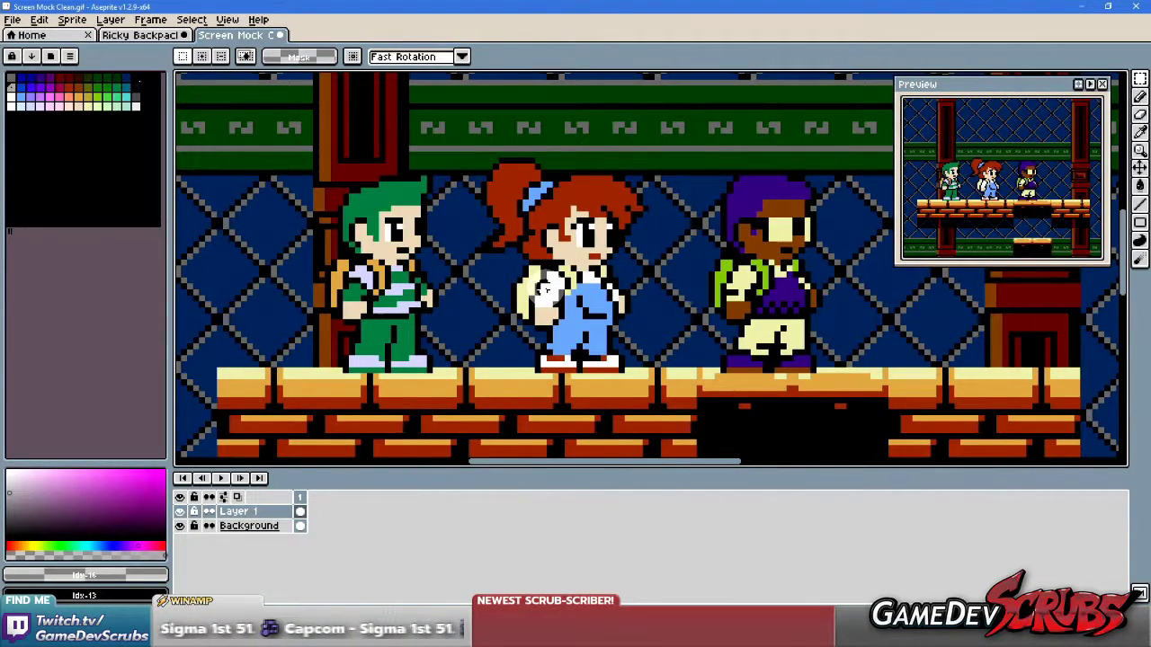
{"action": "scroll", "coordinate": [667, 290], "scroll_direction": "down", "scroll_amount": 3}
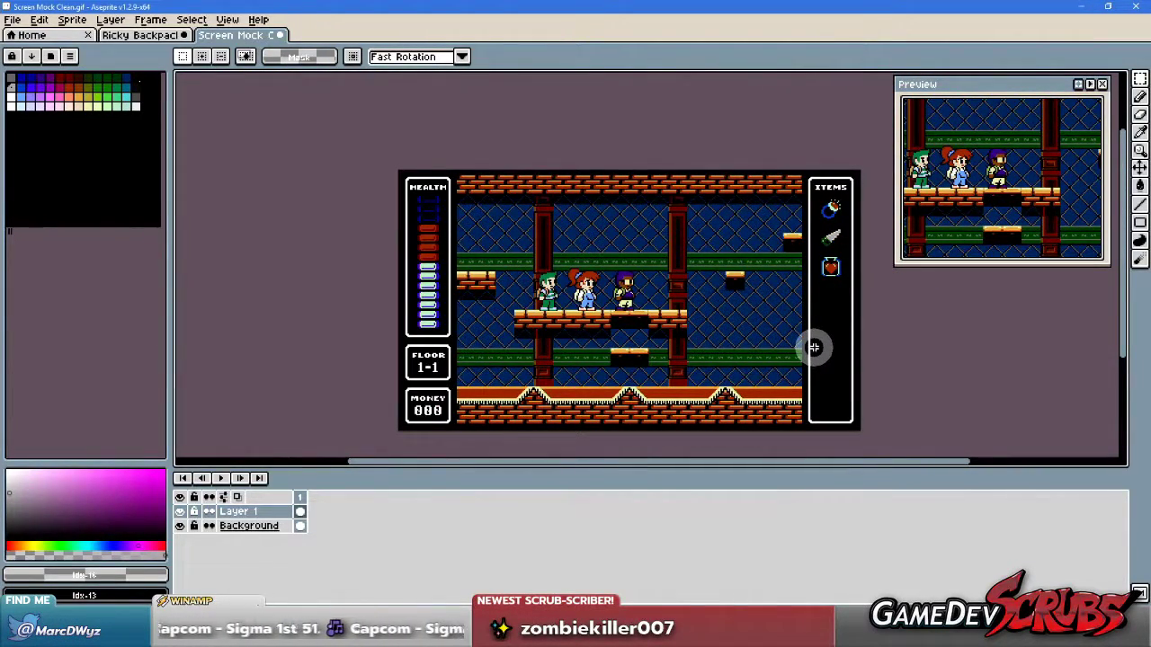
Select the three characters and shift them slightly to the right along the brick platform, then deselect them.
{"action": "left_click_drag", "start_coordinate": [516, 244], "coordinate": [704, 339]}
{"action": "scroll", "coordinate": [637, 313], "scroll_direction": "up", "scroll_amount": 2}
{"action": "scroll", "coordinate": [593, 301], "scroll_direction": "down", "scroll_amount": 1}
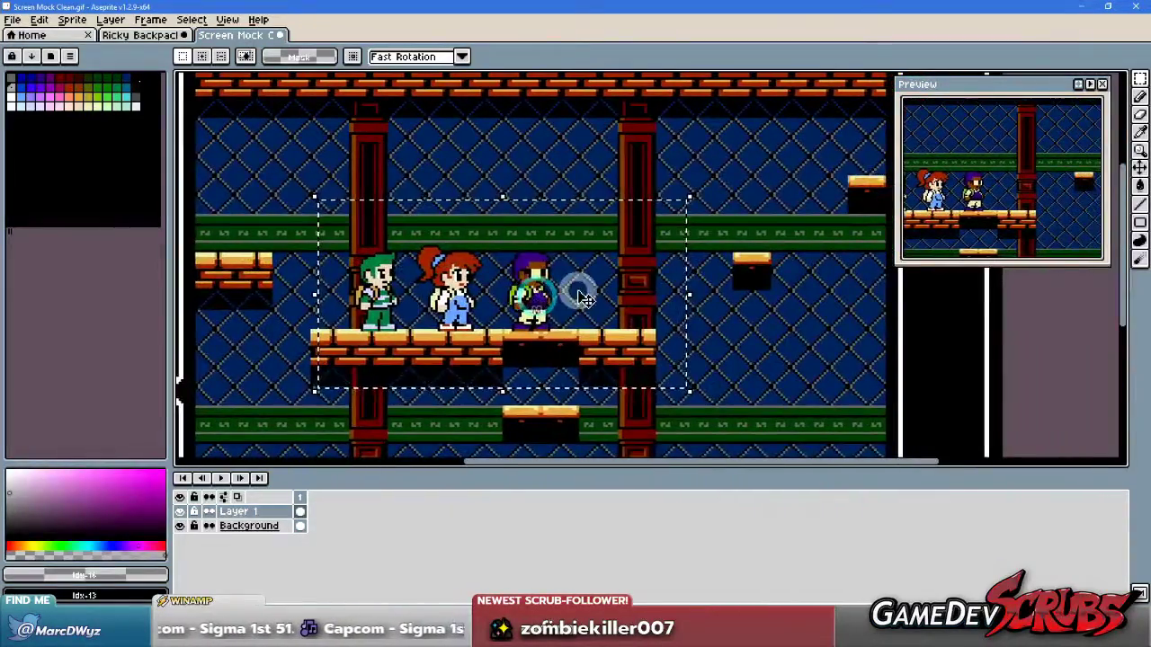
{"action": "scroll", "coordinate": [569, 288], "scroll_direction": "up", "scroll_amount": 2}
{"action": "mouse_move", "coordinate": [517, 303]}
{"action": "left_mouse_down"}
{"action": "mouse_move", "coordinate": [629, 304]}
{"action": "mouse_move", "coordinate": [537, 306]}
{"action": "left_mouse_up"}
{"action": "scroll", "coordinate": [710, 351], "scroll_direction": "down", "scroll_amount": 5}
{"action": "scroll", "coordinate": [709, 344], "scroll_direction": "up", "scroll_amount": 3}
{"action": "scroll", "coordinate": [666, 334], "scroll_direction": "down", "scroll_amount": 2}
{"action": "left_click", "coordinate": [666, 334]}
{"action": "scroll", "coordinate": [643, 316], "scroll_direction": "down", "scroll_amount": 2}
{"action": "scroll", "coordinate": [648, 312], "scroll_direction": "up", "scroll_amount": 2}
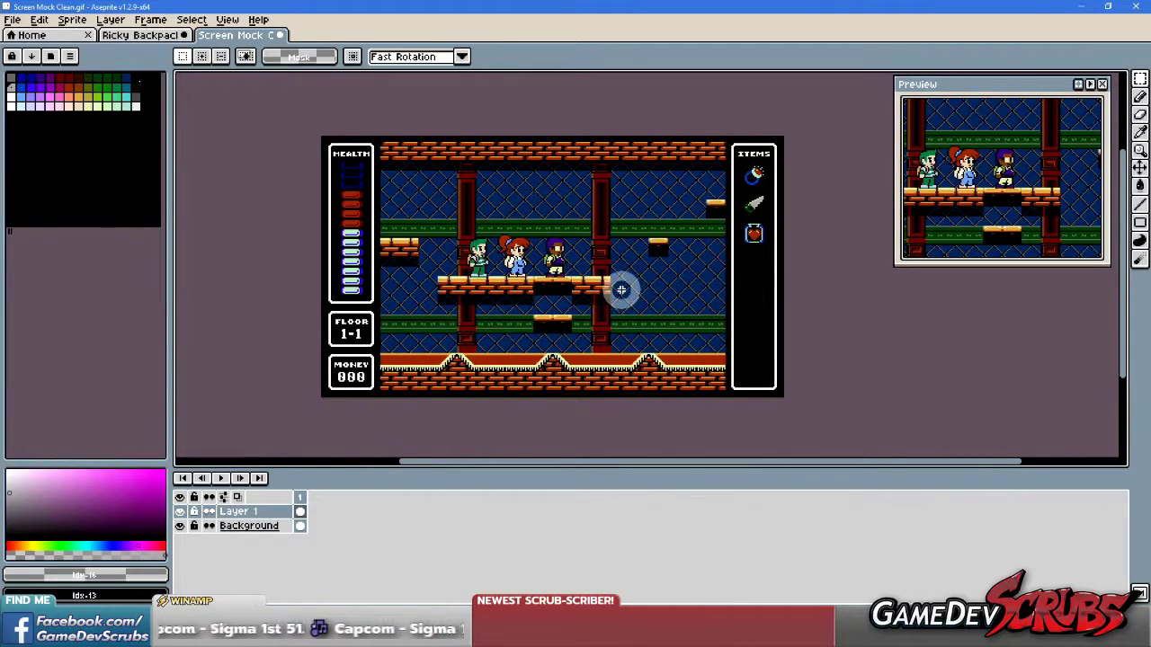
Save the mock-up as a new aseprite file named "Screen Mock Kids w Backbacks.aseprite" in the Raw Resources folder.
{"action": "left_click", "coordinate": [13, 19]}
{"action": "left_click", "coordinate": [43, 93]}
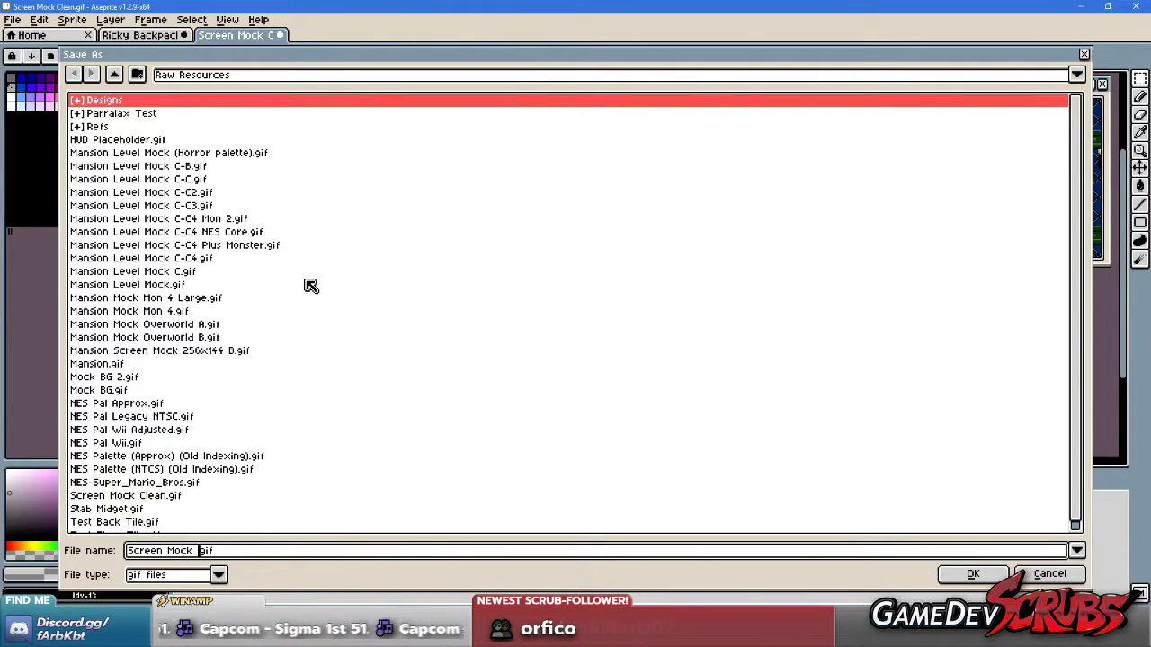
{"action": "type", "text": "ids w Backbacks"}
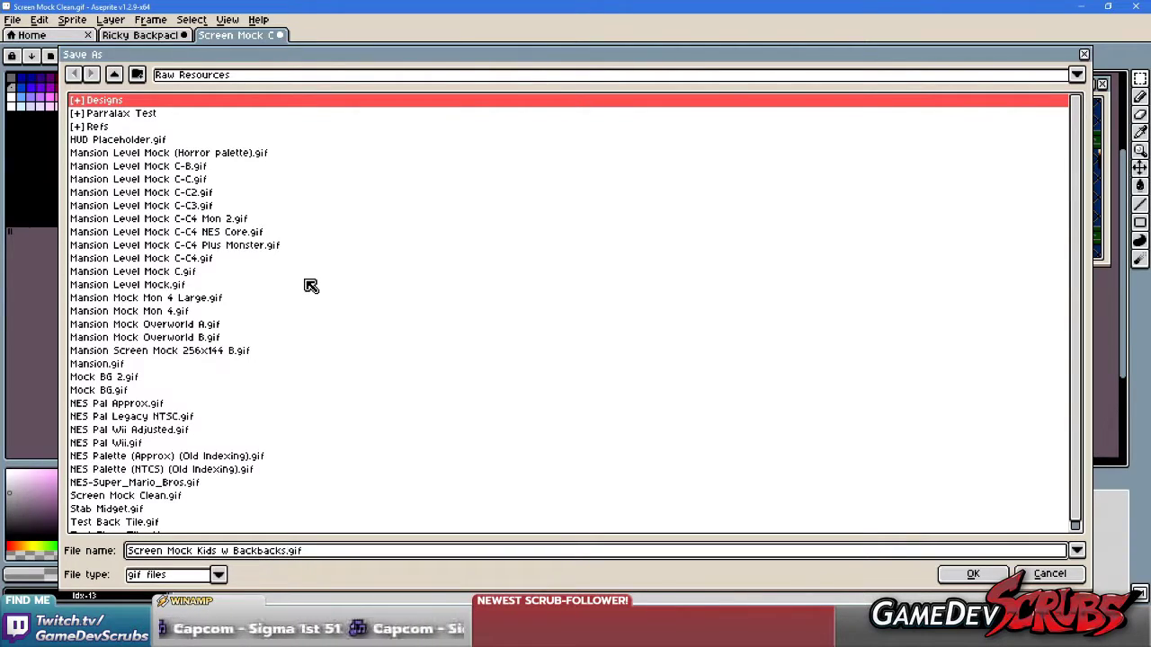
{"action": "left_click", "coordinate": [219, 576]}
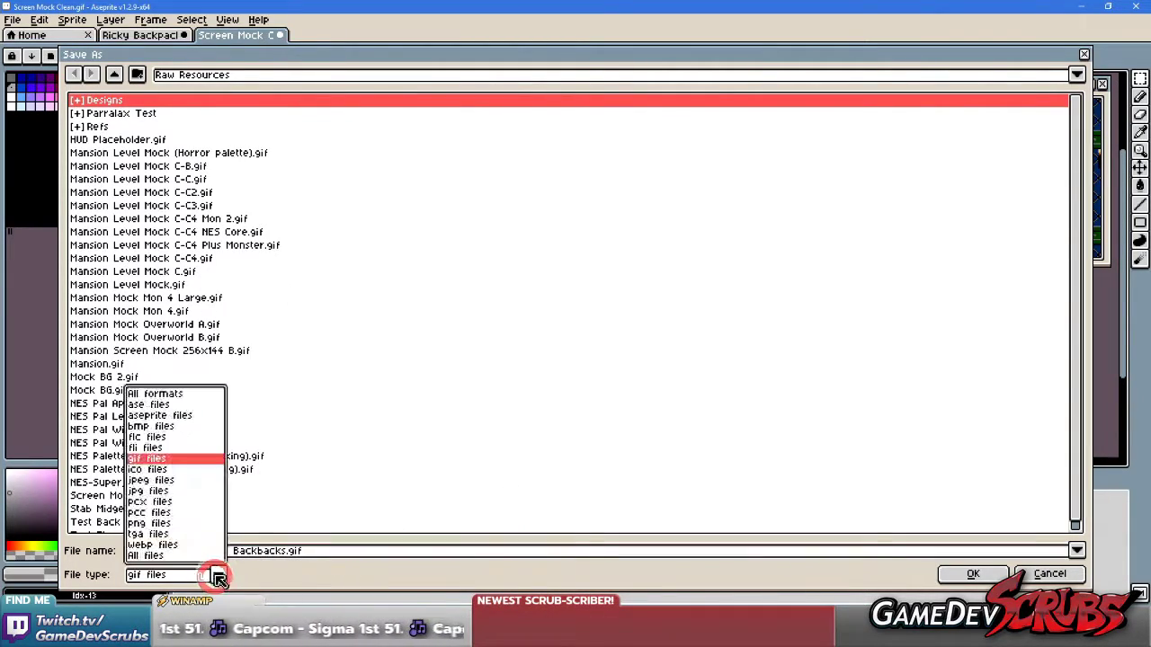
{"action": "left_click", "coordinate": [192, 416]}
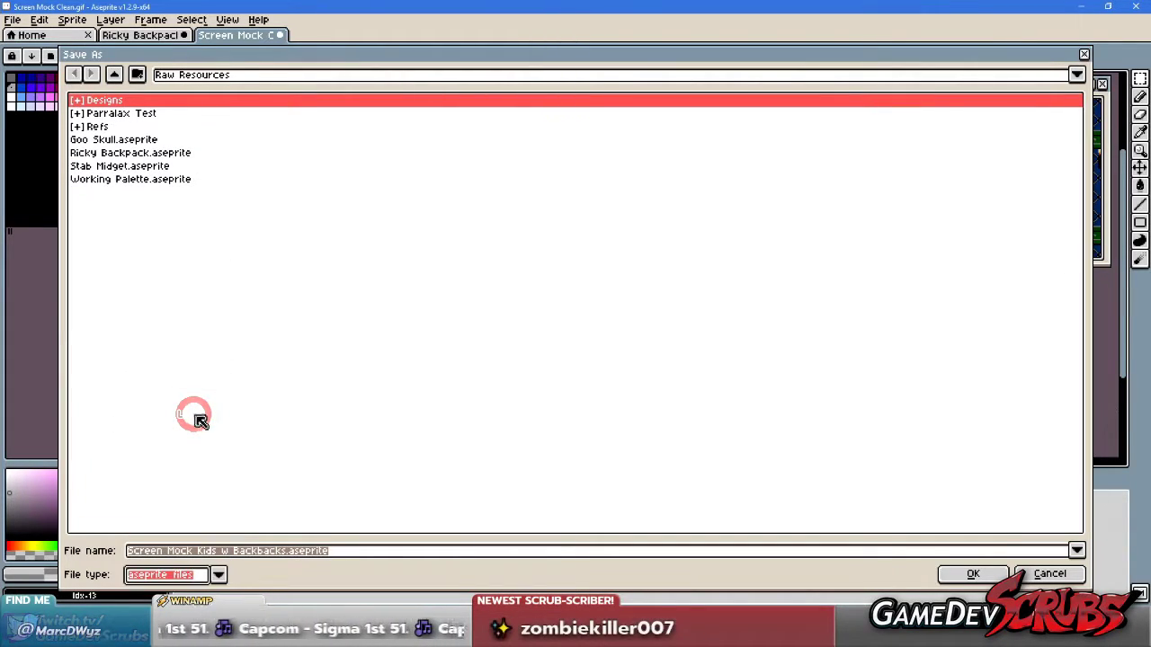
{"action": "left_click", "coordinate": [357, 555]}
{"action": "left_click", "coordinate": [969, 574]}
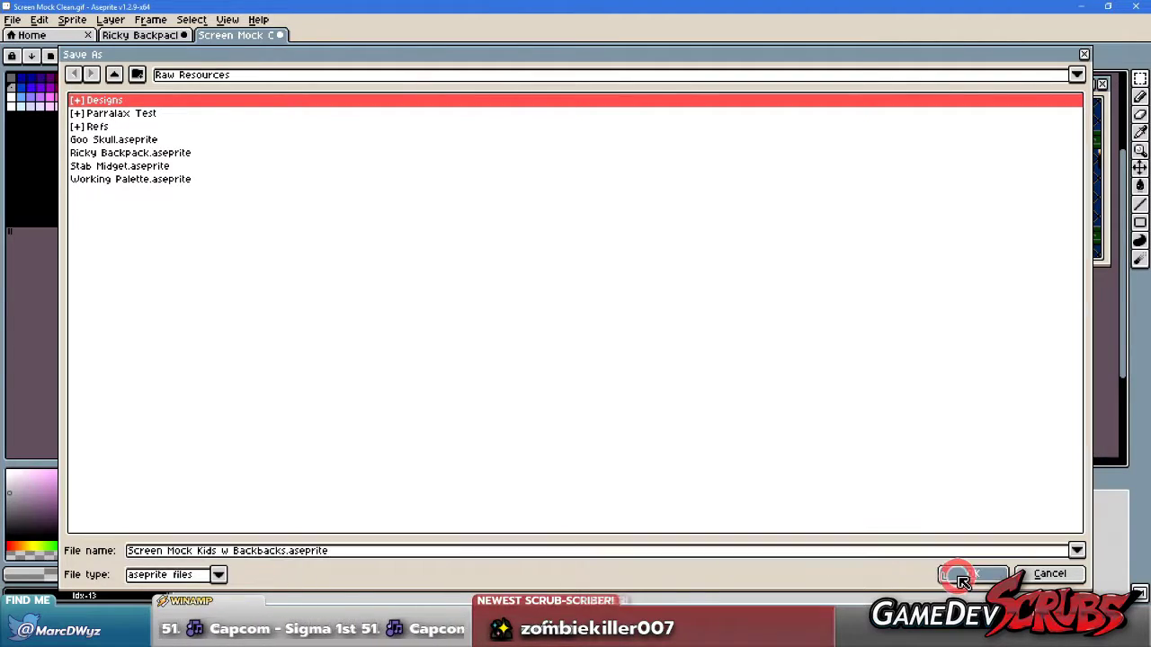
Look over the saved mock-up, checking the characters on the platform at several zoom levels.
{"action": "left_click", "coordinate": [549, 238], "text": "alt"}
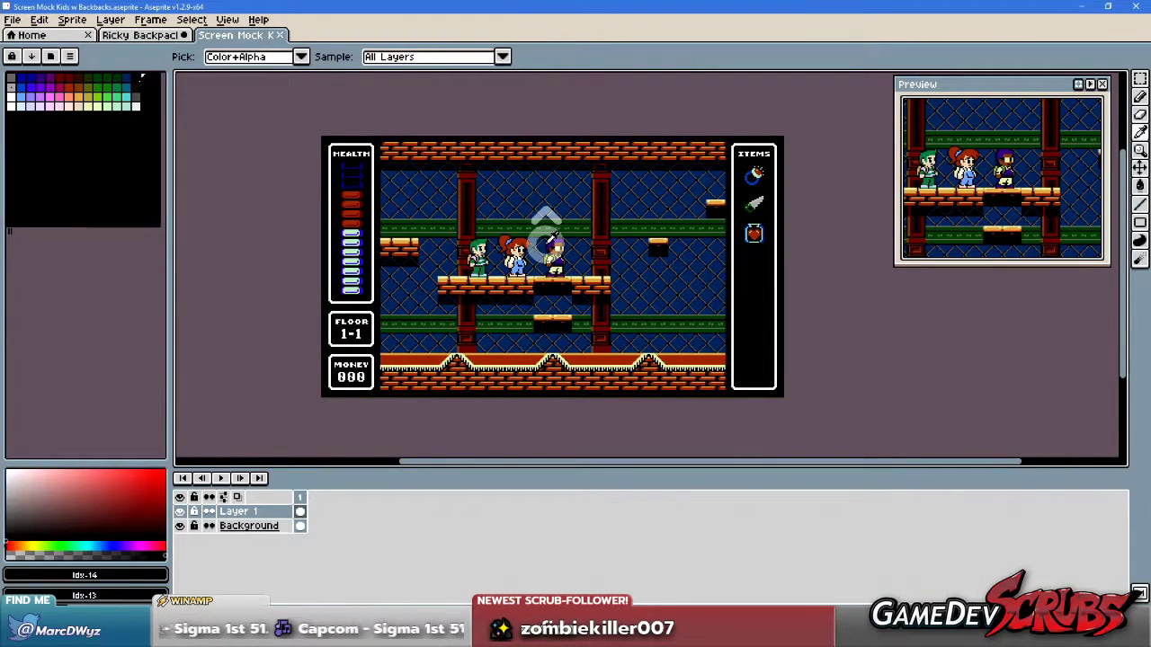
{"action": "scroll", "coordinate": [545, 244], "scroll_direction": "down", "scroll_amount": 2}
{"action": "scroll", "coordinate": [542, 249], "scroll_direction": "up", "scroll_amount": 4}
{"action": "scroll", "coordinate": [542, 241], "scroll_direction": "down", "scroll_amount": 2}
{"action": "left_click_drag", "start_coordinate": [542, 241], "coordinate": [558, 272]}
{"action": "scroll", "coordinate": [558, 272], "scroll_direction": "up", "scroll_amount": 2}
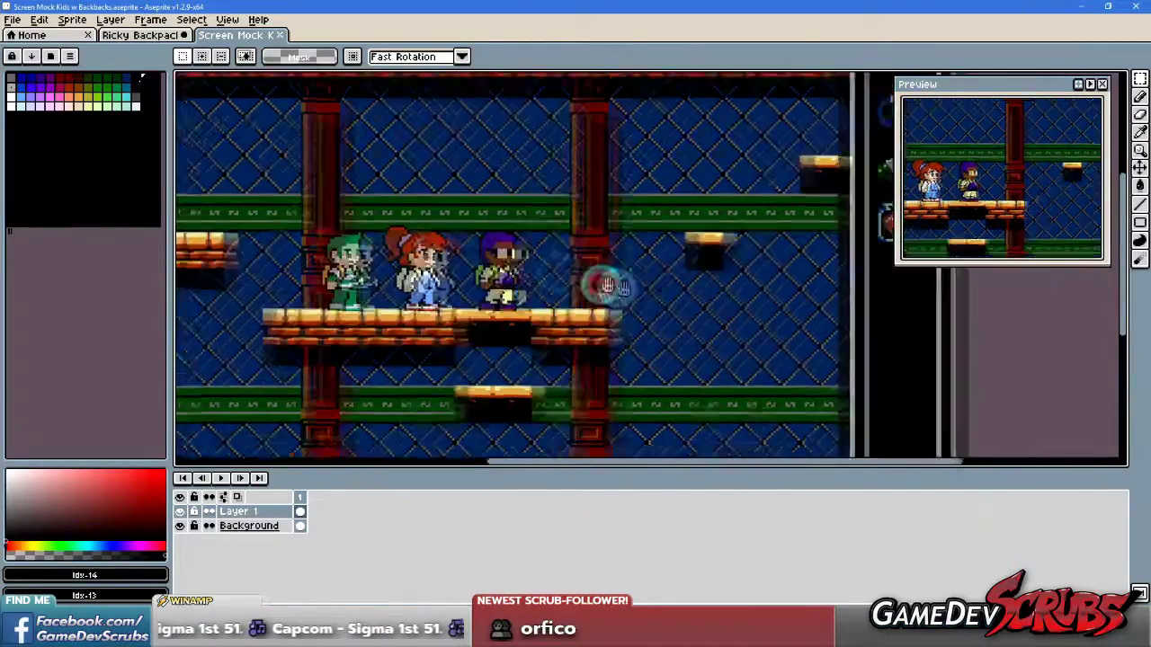
{"action": "scroll", "coordinate": [755, 333], "scroll_direction": "down", "scroll_amount": 1}
{"action": "scroll", "coordinate": [905, 391], "scroll_direction": "up", "scroll_amount": 1}
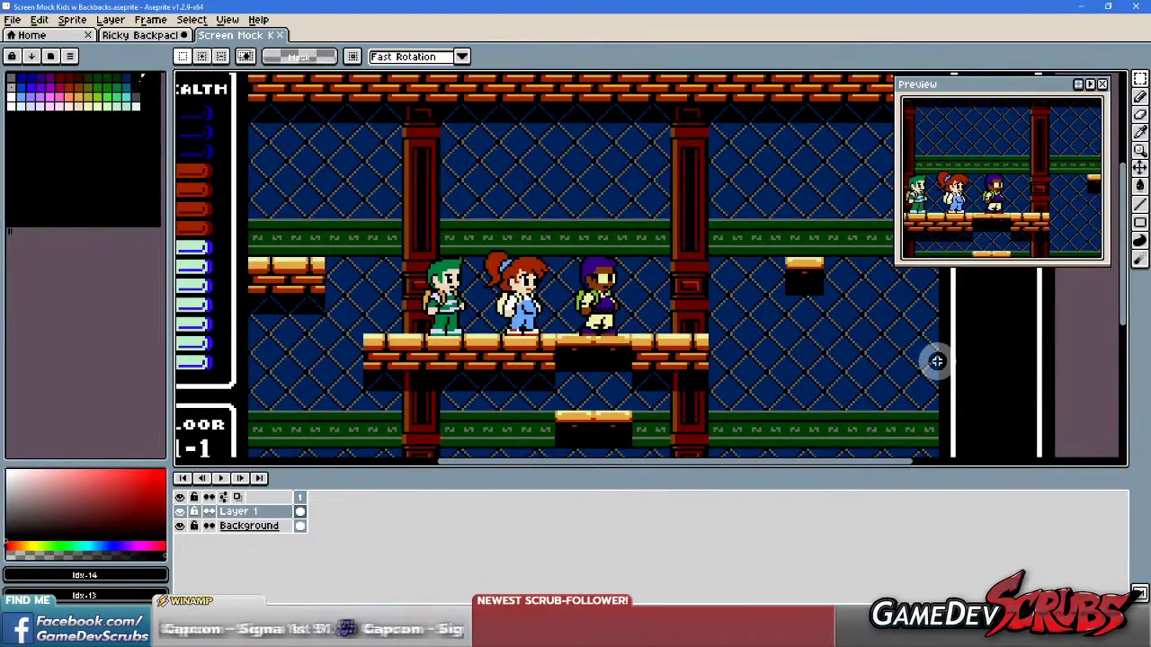
Examine the three characters against the wallpaper and brick platform at several zoom levels.
{"action": "mouse_move", "coordinate": [804, 352]}
{"action": "left_mouse_down"}
{"action": "mouse_move", "coordinate": [799, 388]}
{"action": "mouse_move", "coordinate": [814, 367]}
{"action": "left_mouse_up"}
{"action": "scroll", "coordinate": [764, 329], "scroll_direction": "down", "scroll_amount": 3}
{"action": "scroll", "coordinate": [743, 351], "scroll_direction": "up", "scroll_amount": 4}
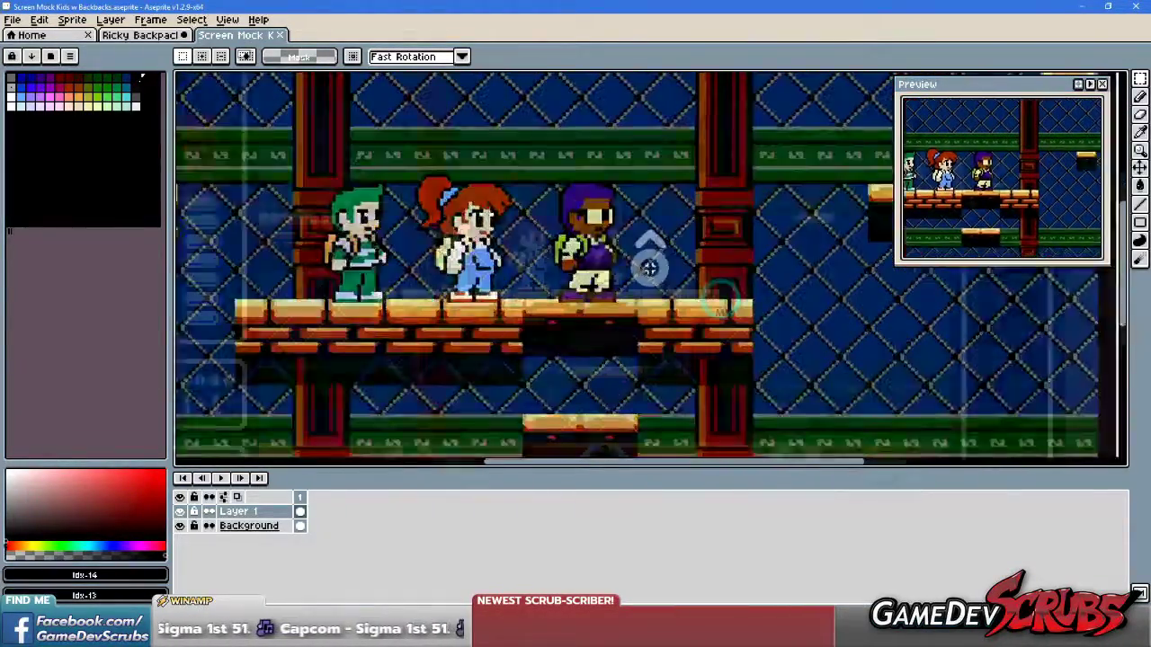
{"action": "mouse_move", "coordinate": [727, 302]}
{"action": "left_mouse_down"}
{"action": "mouse_move", "coordinate": [726, 321]}
{"action": "mouse_move", "coordinate": [714, 298]}
{"action": "mouse_move", "coordinate": [745, 306]}
{"action": "left_mouse_up"}
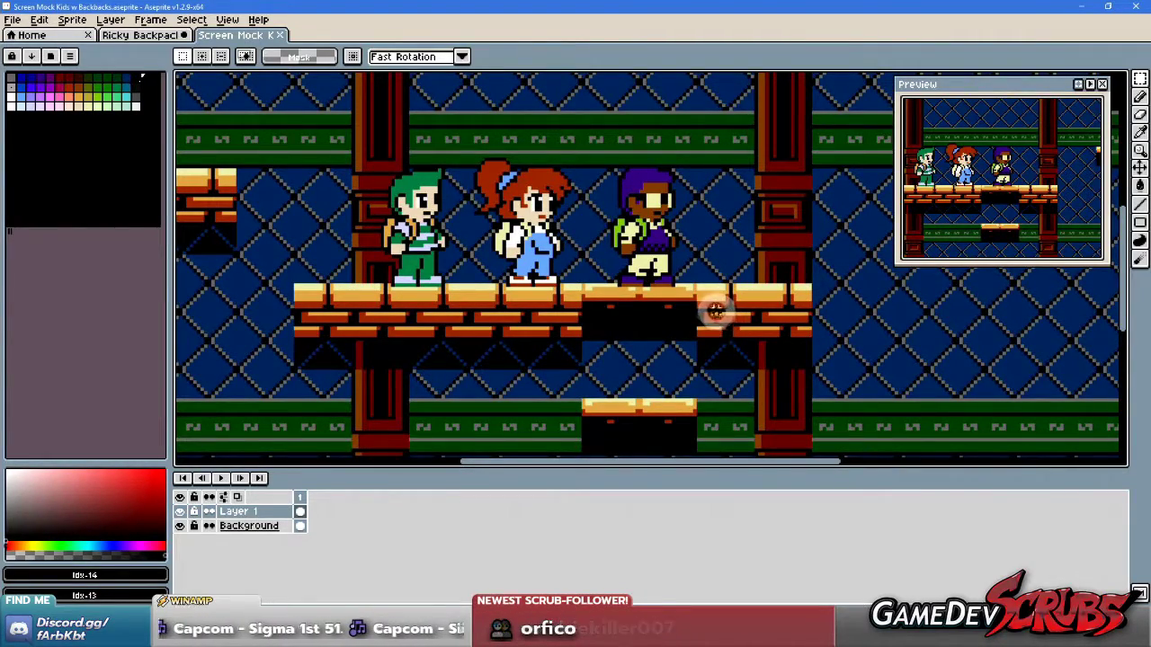
{"action": "scroll", "coordinate": [535, 242], "scroll_direction": "up", "scroll_amount": 1}
{"action": "scroll", "coordinate": [534, 242], "scroll_direction": "up", "scroll_amount": 1}
{"action": "left_click_drag", "start_coordinate": [585, 221], "coordinate": [609, 257]}
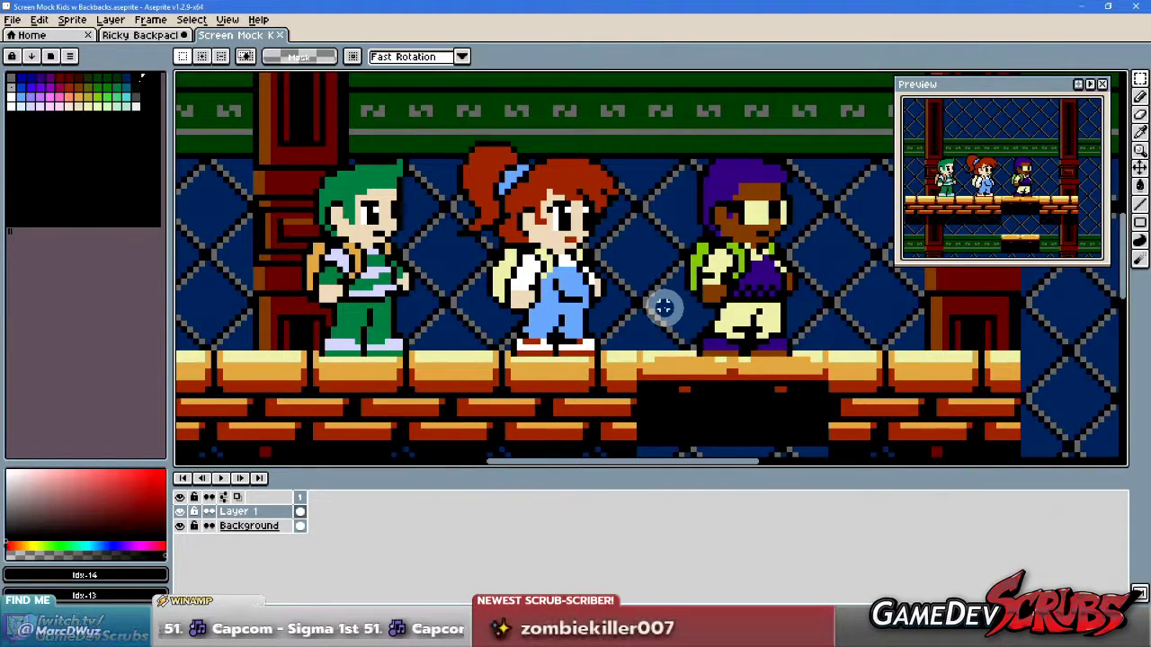
{"action": "scroll", "coordinate": [593, 265], "scroll_direction": "down", "scroll_amount": 1}
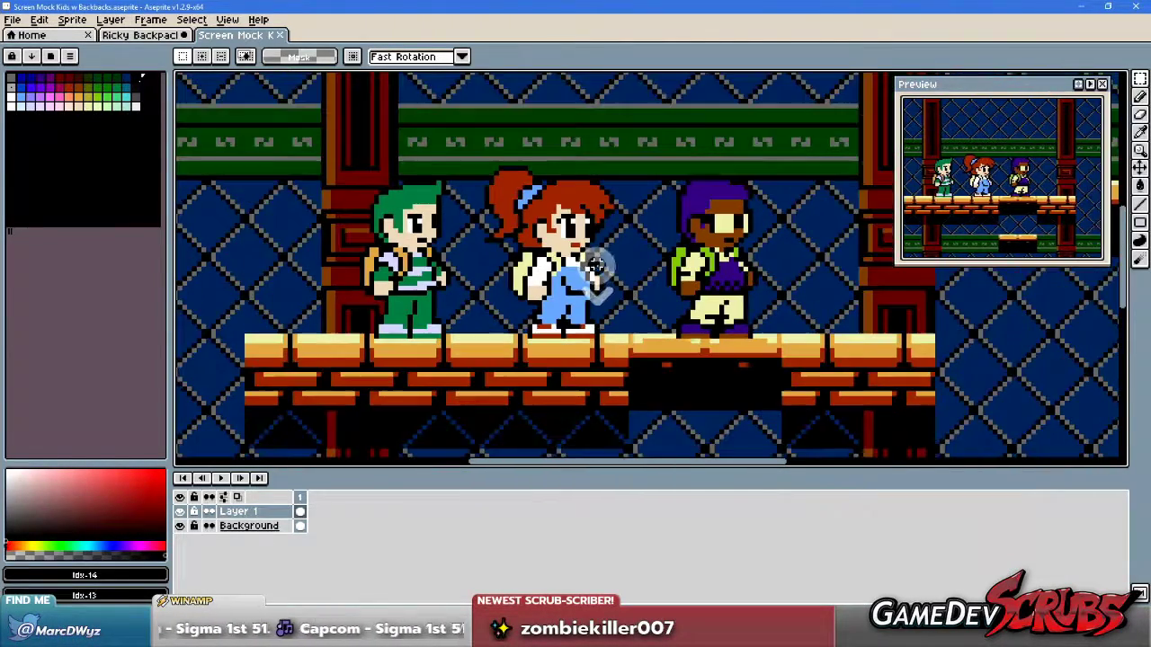
{"action": "scroll", "coordinate": [594, 256], "scroll_direction": "down", "scroll_amount": 1}
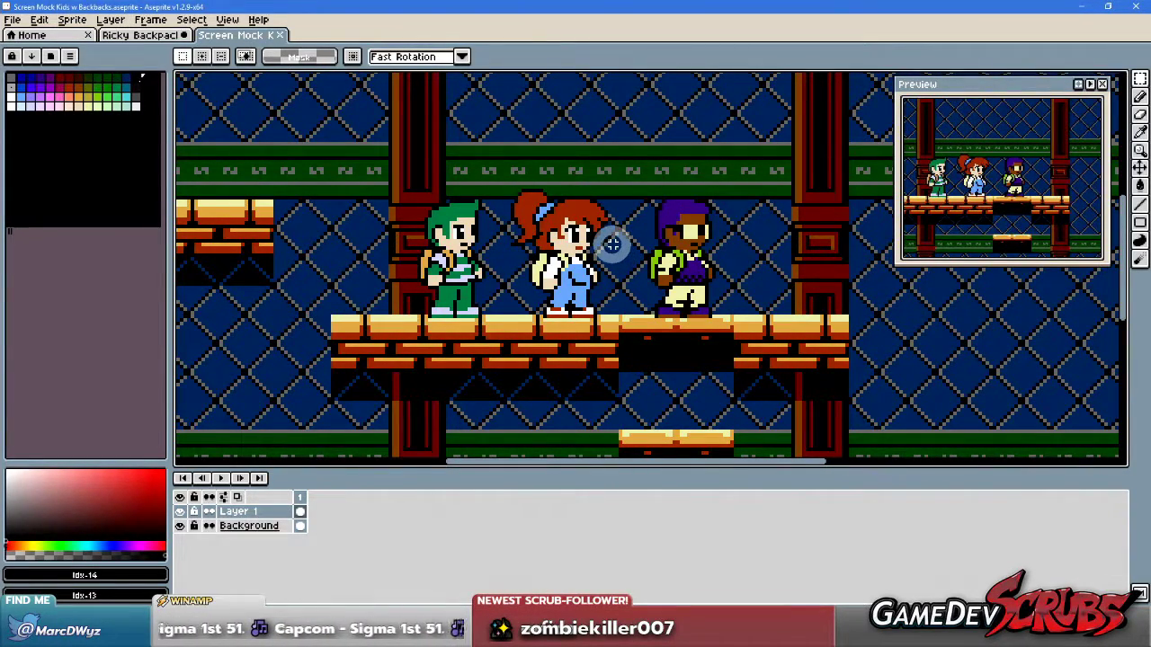
{"action": "scroll", "coordinate": [609, 236], "scroll_direction": "up", "scroll_amount": 1}
{"action": "scroll", "coordinate": [580, 264], "scroll_direction": "up", "scroll_amount": 2}
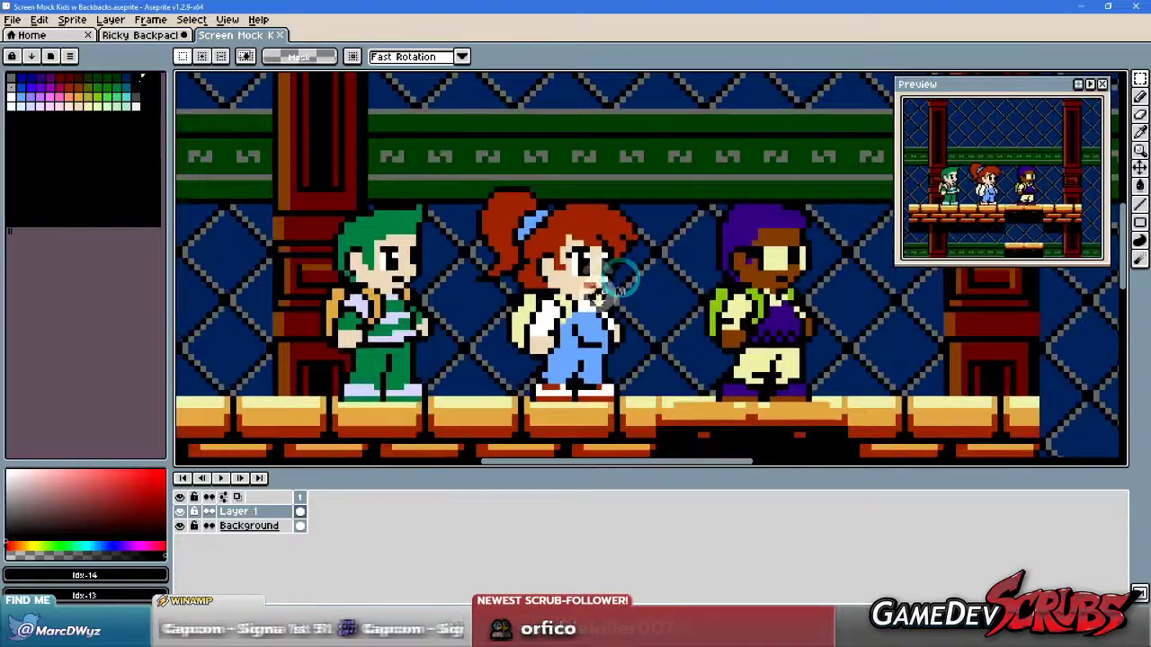
Mark out the red-haired girl's backpack, feet, head and torso with temporary selections to study her proportions, clearing each one.
{"action": "left_click_drag", "start_coordinate": [500, 287], "coordinate": [546, 369]}
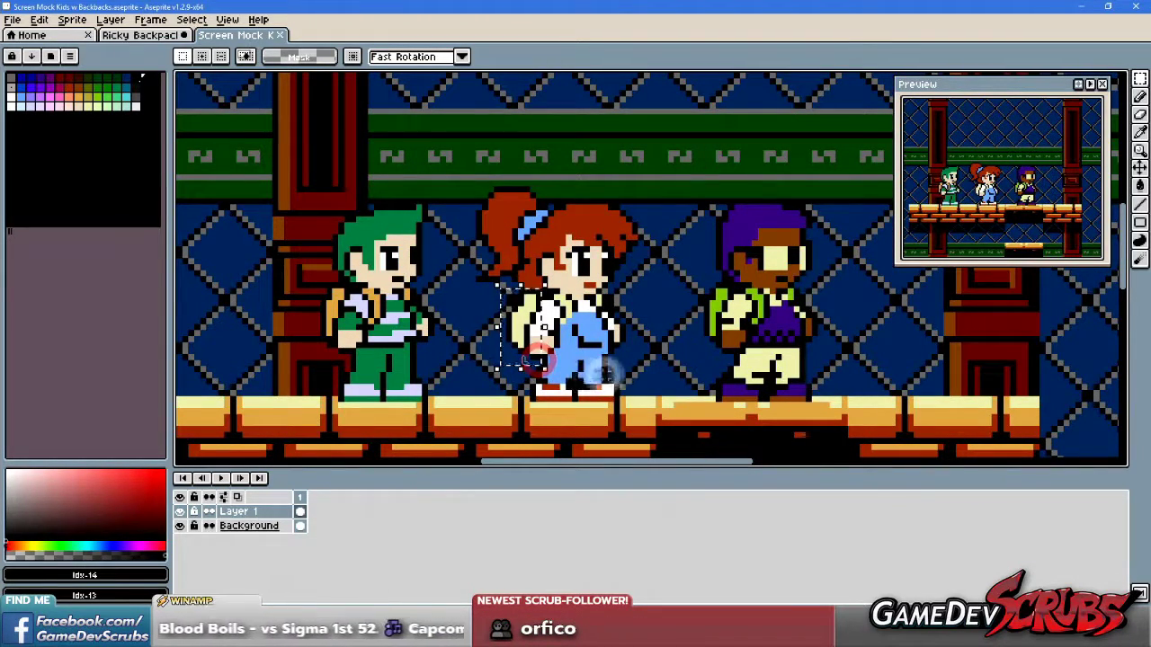
{"action": "left_click", "coordinate": [629, 367]}
{"action": "left_click_drag", "start_coordinate": [476, 412], "coordinate": [673, 351]}
{"action": "left_click", "coordinate": [672, 296]}
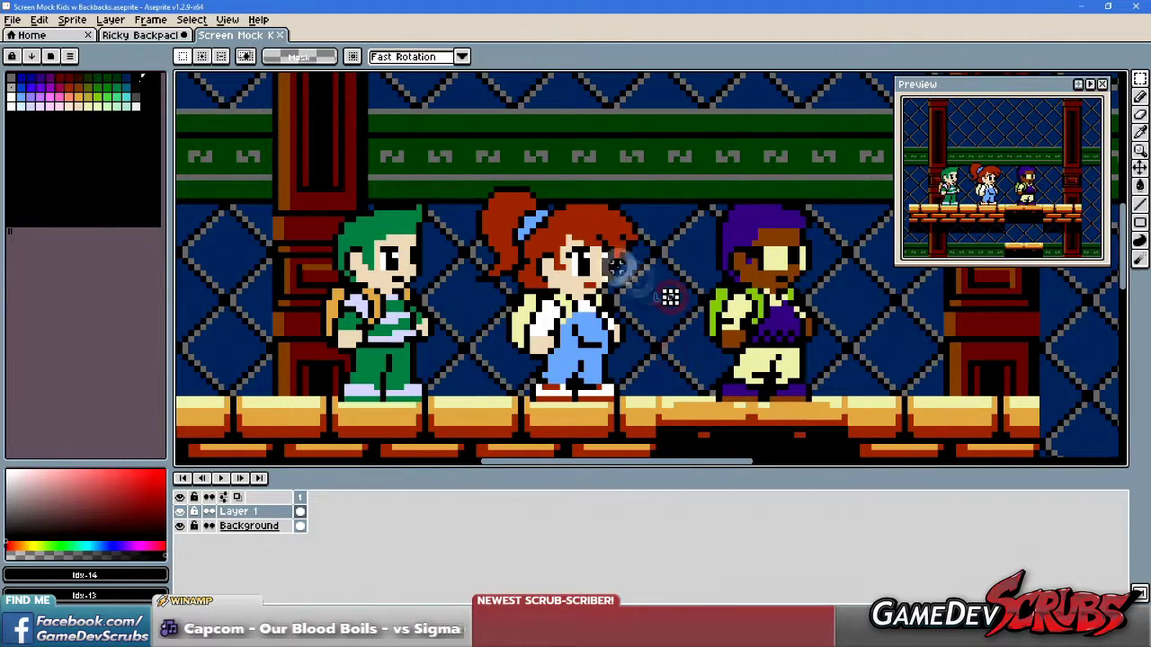
{"action": "left_click_drag", "start_coordinate": [471, 185], "coordinate": [655, 290]}
{"action": "left_click", "coordinate": [689, 267]}
{"action": "left_click_drag", "start_coordinate": [454, 170], "coordinate": [663, 313]}
{"action": "left_click", "coordinate": [662, 310]}
{"action": "left_click_drag", "start_coordinate": [508, 296], "coordinate": [623, 345]}
{"action": "left_click", "coordinate": [706, 314]}
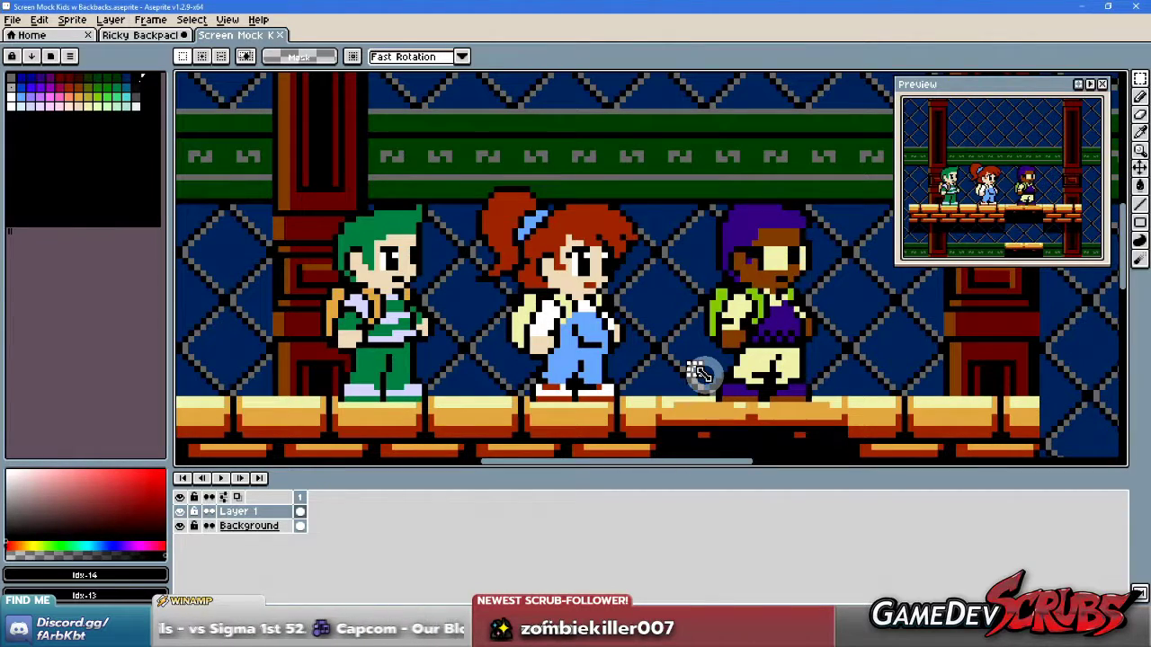
Select the girl's rear leg and shoe, shift them one pixel to the left, and deselect.
{"action": "scroll", "coordinate": [549, 356], "scroll_direction": "up", "scroll_amount": 2}
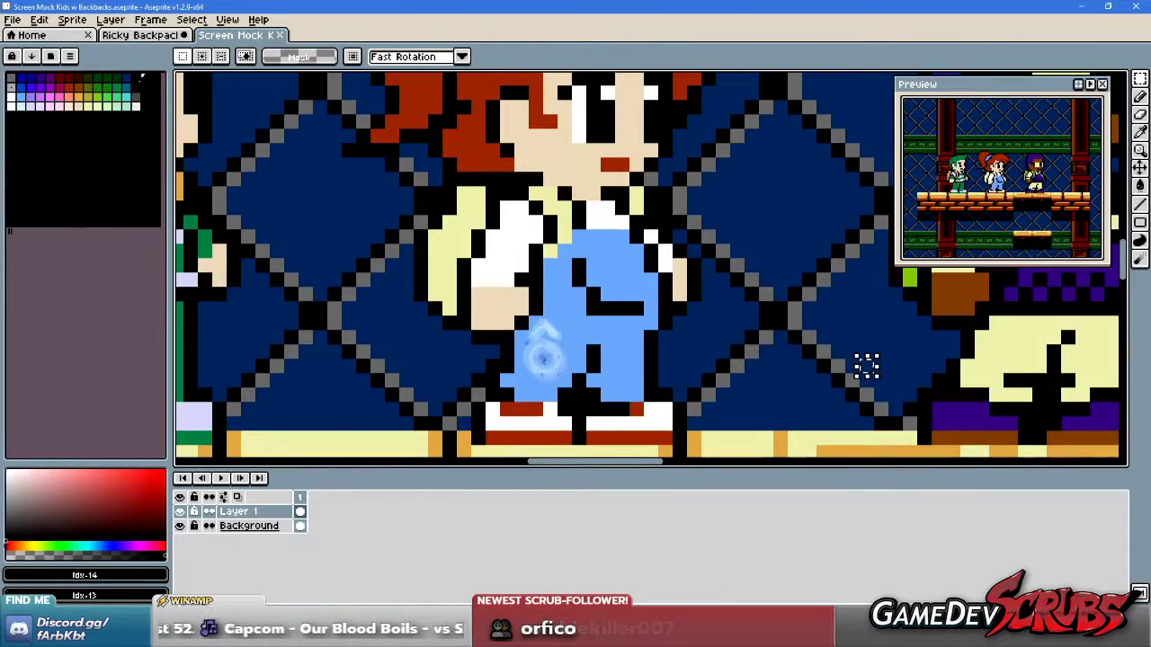
{"action": "left_click_drag", "start_coordinate": [471, 326], "coordinate": [586, 455]}
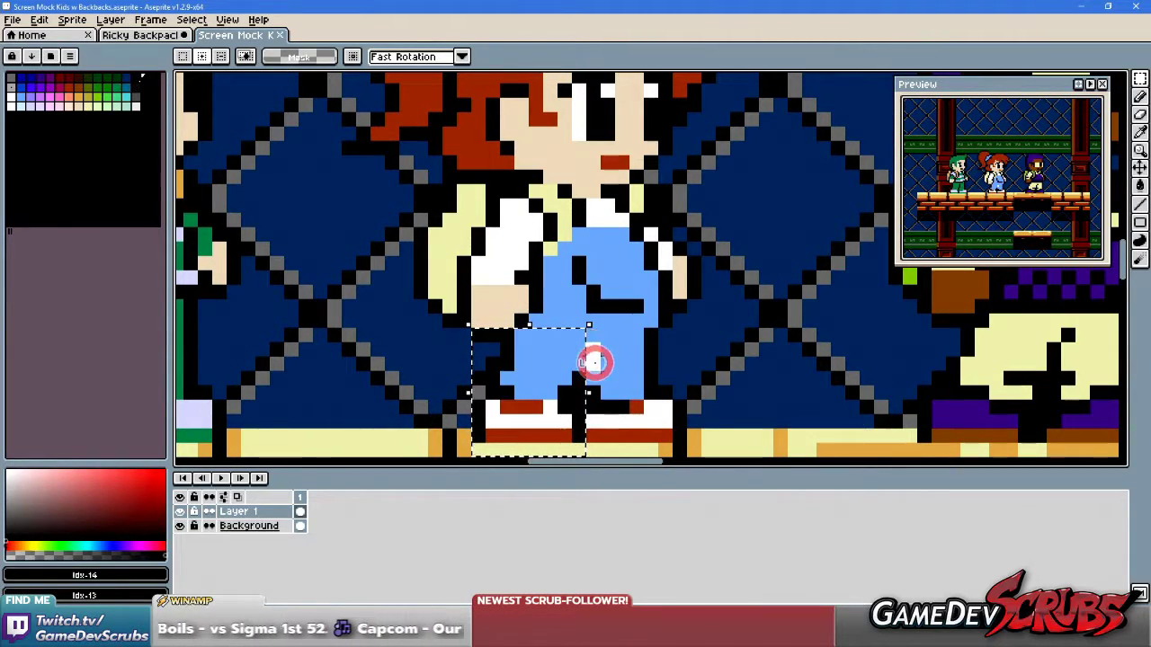
{"action": "left_click_drag", "start_coordinate": [595, 365], "coordinate": [580, 364]}
{"action": "left_click", "coordinate": [662, 354]}
{"action": "scroll", "coordinate": [663, 353], "scroll_direction": "down", "scroll_amount": 2}
{"action": "scroll", "coordinate": [642, 359], "scroll_direction": "up", "scroll_amount": 2}
Fill the see-through pixels left between the girl's legs using the Pencil tool, with black and the light blue of her overalls.
{"action": "key", "text": "b"}
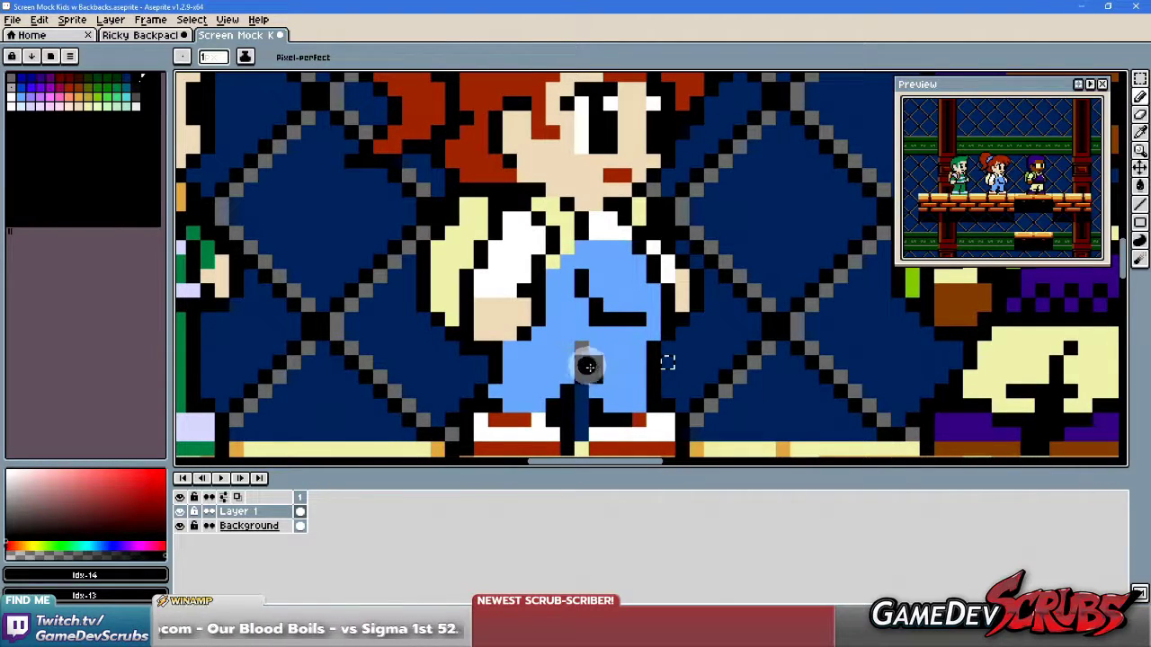
{"action": "left_click_drag", "start_coordinate": [576, 363], "coordinate": [603, 360]}
{"action": "scroll", "coordinate": [603, 360], "scroll_direction": "up", "scroll_amount": 3}
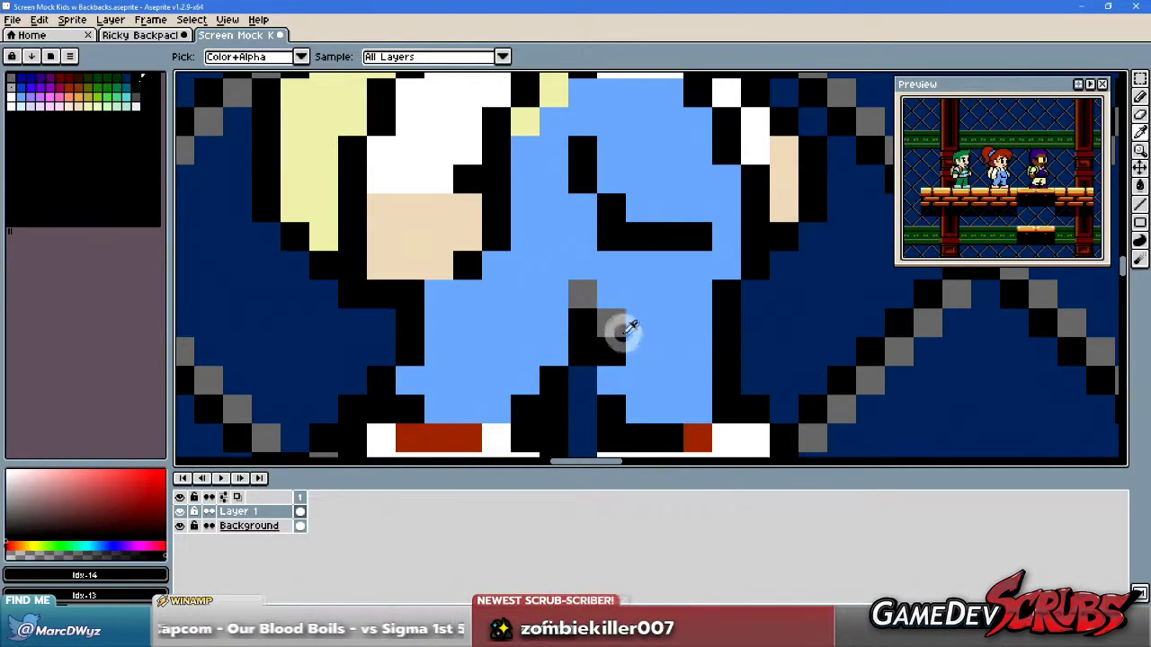
{"action": "left_click", "coordinate": [630, 346], "text": "alt"}
{"action": "left_click", "coordinate": [587, 297]}
Undo the last pencil stroke between the girl's shoes and check her legs at several zoom levels.
{"action": "scroll", "coordinate": [623, 323], "scroll_direction": "down", "scroll_amount": 2}
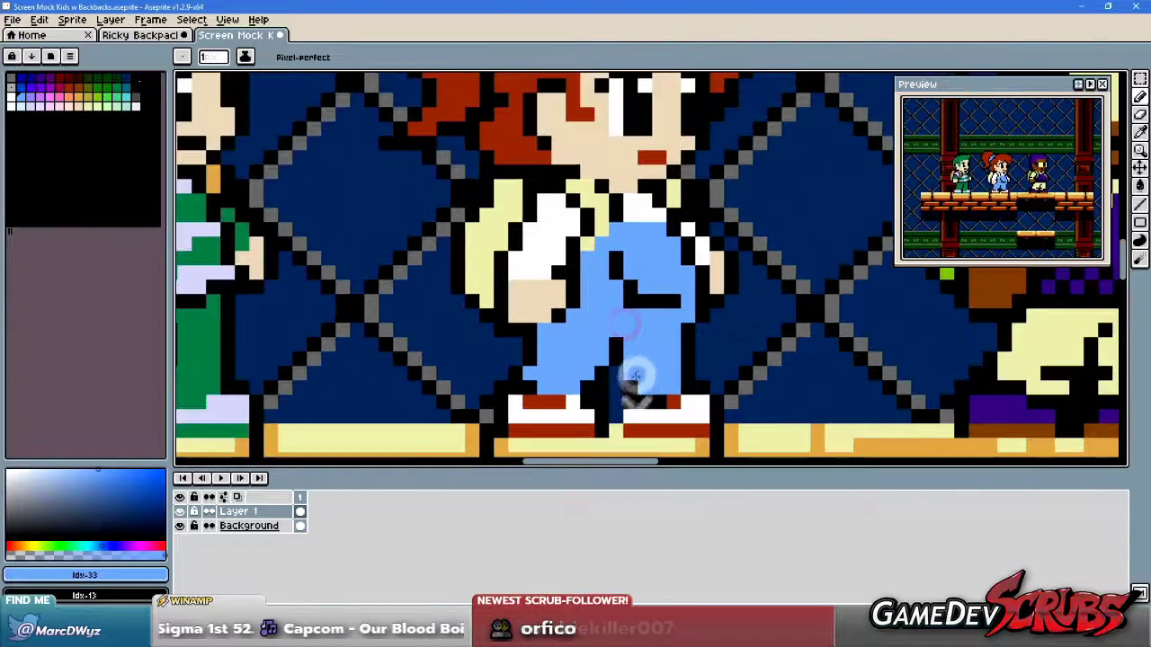
{"action": "scroll", "coordinate": [617, 423], "scroll_direction": "down", "scroll_amount": 2}
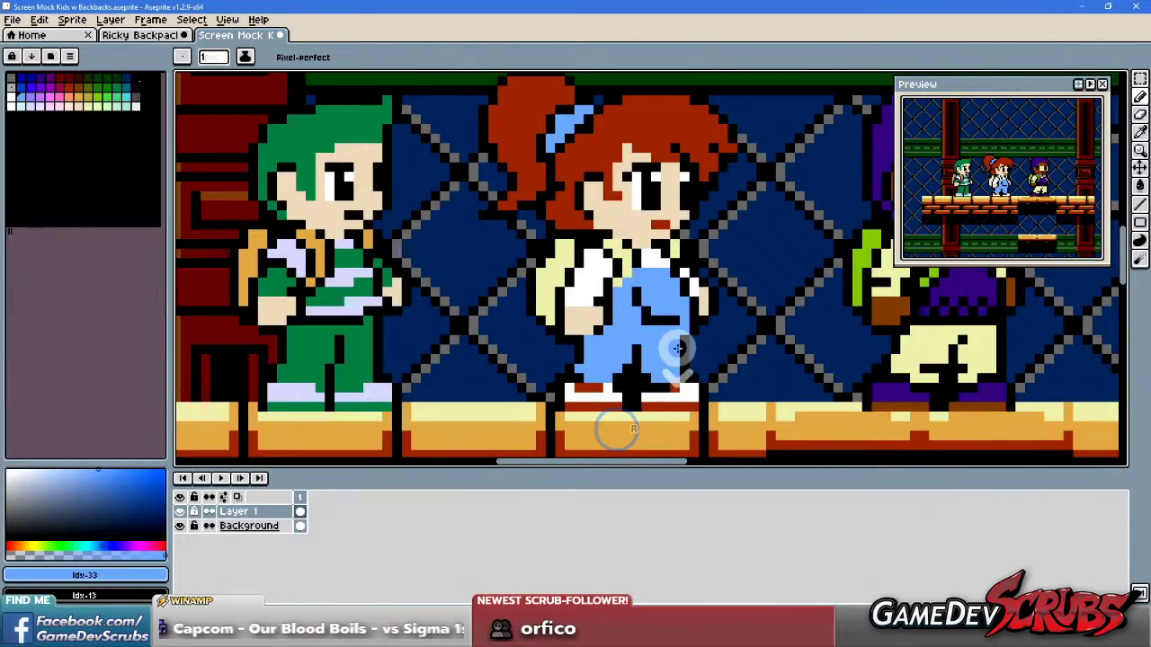
{"action": "key", "text": "ctrl"}
{"action": "scroll", "coordinate": [665, 368], "scroll_direction": "up", "scroll_amount": 2}
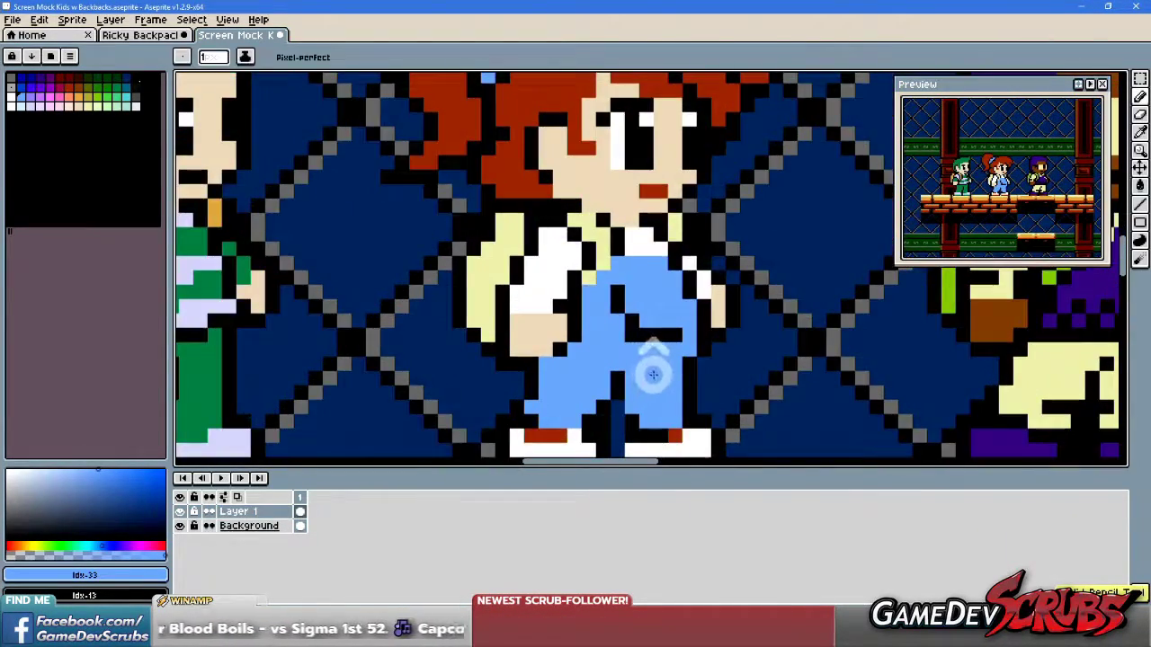
{"action": "scroll", "coordinate": [666, 332], "scroll_direction": "down", "scroll_amount": 2}
{"action": "scroll", "coordinate": [651, 329], "scroll_direction": "down", "scroll_amount": 1}
{"action": "scroll", "coordinate": [656, 346], "scroll_direction": "up", "scroll_amount": 1}
{"action": "scroll", "coordinate": [659, 359], "scroll_direction": "down", "scroll_amount": 1}
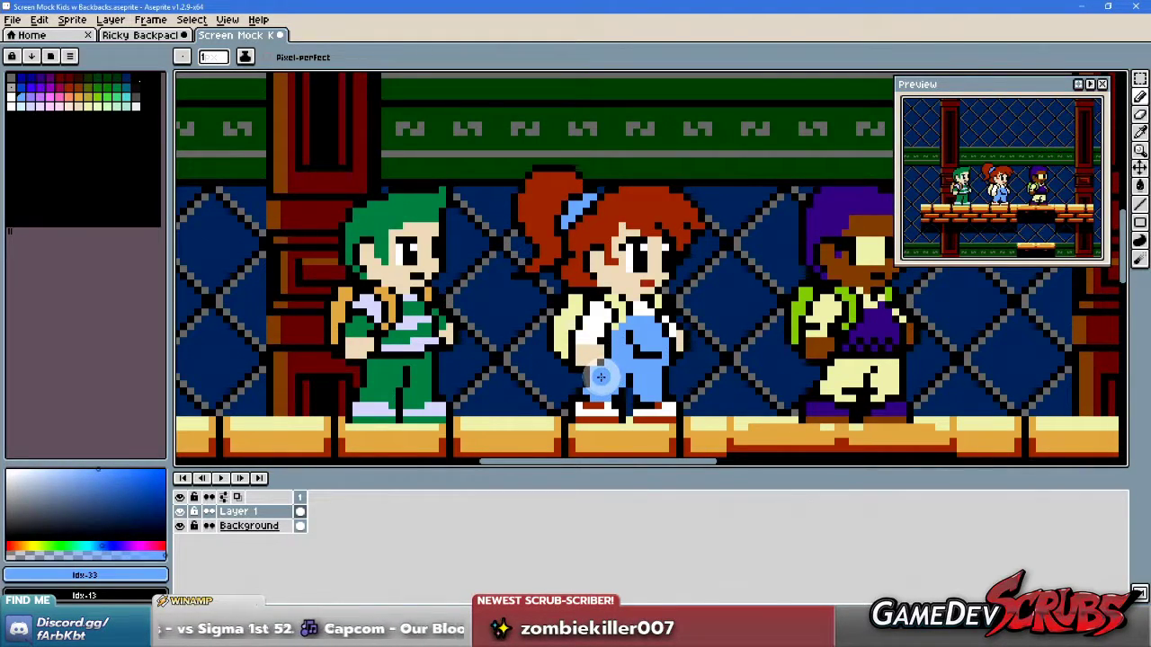
{"action": "scroll", "coordinate": [601, 377], "scroll_direction": "up", "scroll_amount": 4}
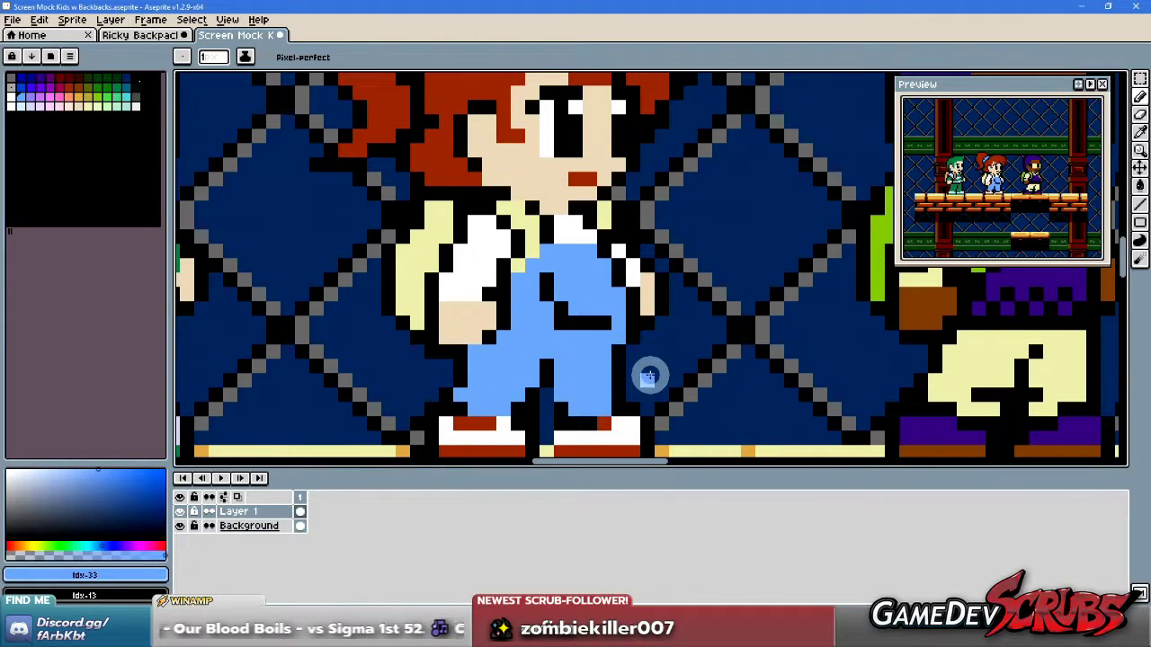
Try shifting both of the girl's legs one pixel to the right beneath her torso.
{"action": "scroll", "coordinate": [646, 372], "scroll_direction": "down", "scroll_amount": 1}
{"action": "key", "text": "m"}
{"action": "left_click_drag", "start_coordinate": [696, 448], "coordinate": [462, 350]}
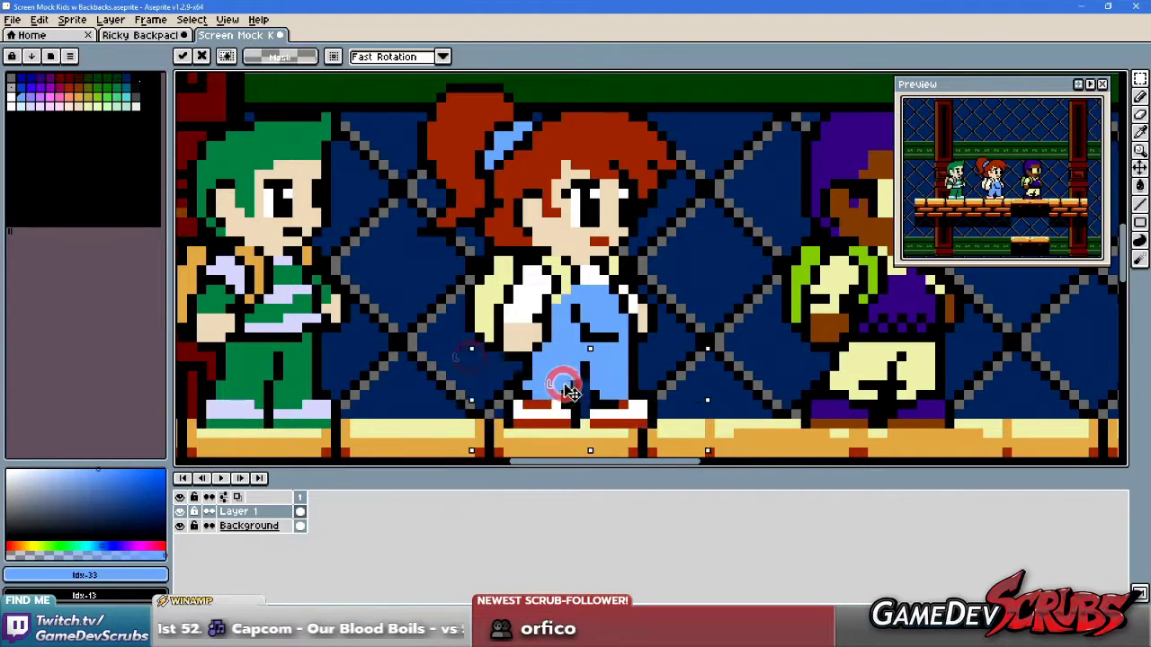
{"action": "left_click", "coordinate": [719, 380]}
{"action": "scroll", "coordinate": [727, 378], "scroll_direction": "up", "scroll_amount": 1}
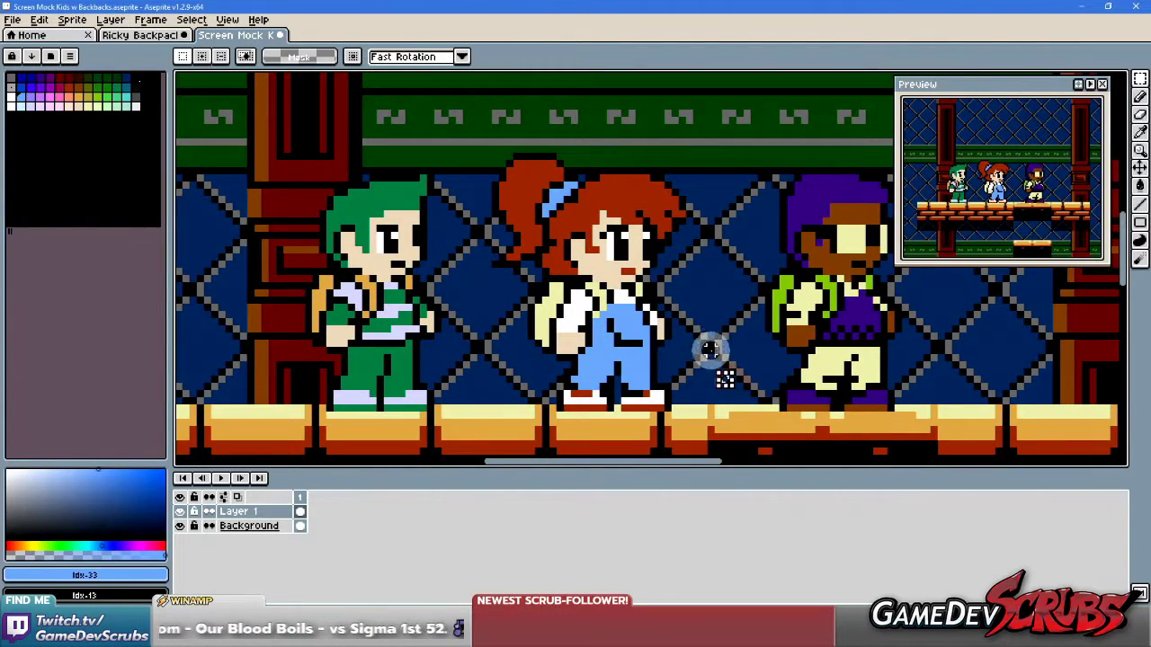
{"action": "scroll", "coordinate": [725, 379], "scroll_direction": "down", "scroll_amount": 1}
{"action": "scroll", "coordinate": [722, 369], "scroll_direction": "up", "scroll_amount": 1}
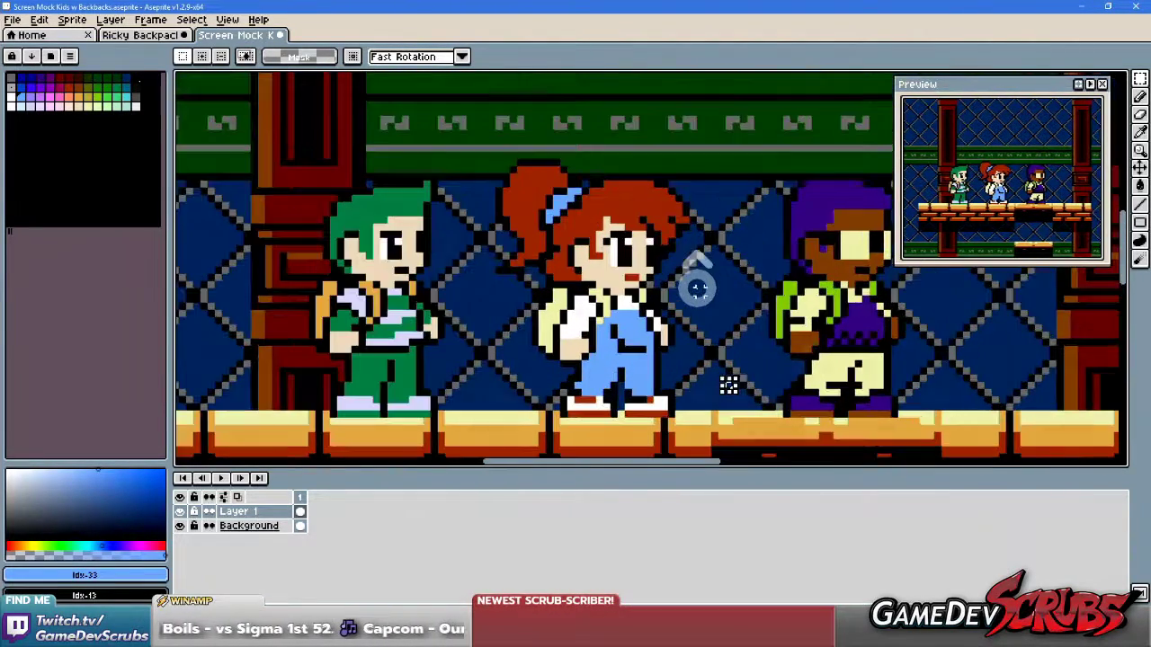
Select the girl's head and ponytail and try repositioning them over her body, clearing the selection at the end.
{"action": "scroll", "coordinate": [728, 385], "scroll_direction": "up", "scroll_amount": 1}
{"action": "left_click_drag", "start_coordinate": [444, 141], "coordinate": [730, 331]}
{"action": "left_click", "coordinate": [619, 284]}
{"action": "scroll", "coordinate": [796, 347], "scroll_direction": "down", "scroll_amount": 1}
{"action": "left_click_drag", "start_coordinate": [796, 343], "coordinate": [733, 350]}
{"action": "scroll", "coordinate": [733, 351], "scroll_direction": "down", "scroll_amount": 1}
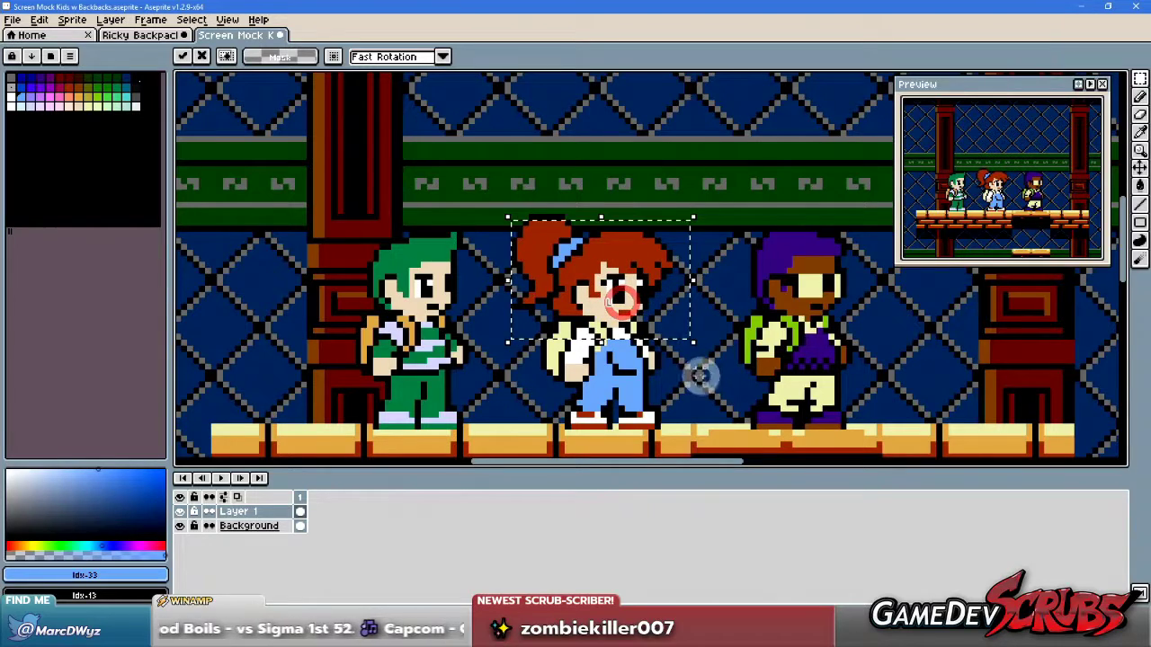
{"action": "left_click", "coordinate": [703, 378]}
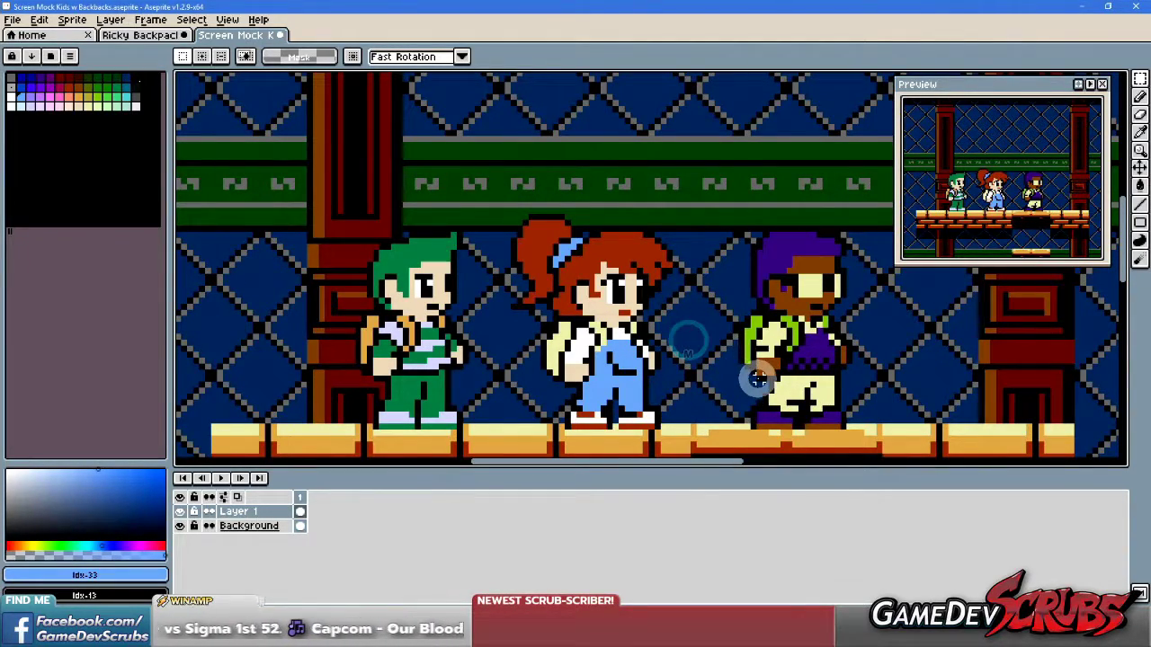
Select the girl's legs again, shift them back one pixel to the left, and deselect.
{"action": "left_click_drag", "start_coordinate": [706, 377], "coordinate": [513, 288]}
{"action": "left_click", "coordinate": [702, 398]}
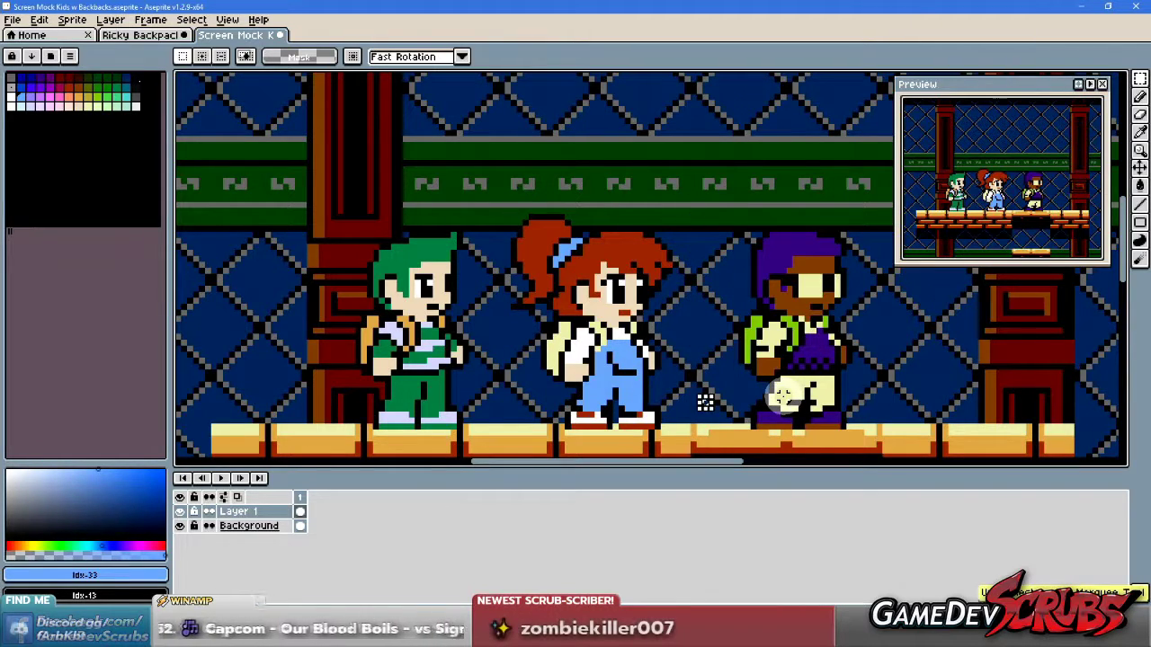
{"action": "left_click_drag", "start_coordinate": [687, 381], "coordinate": [537, 444]}
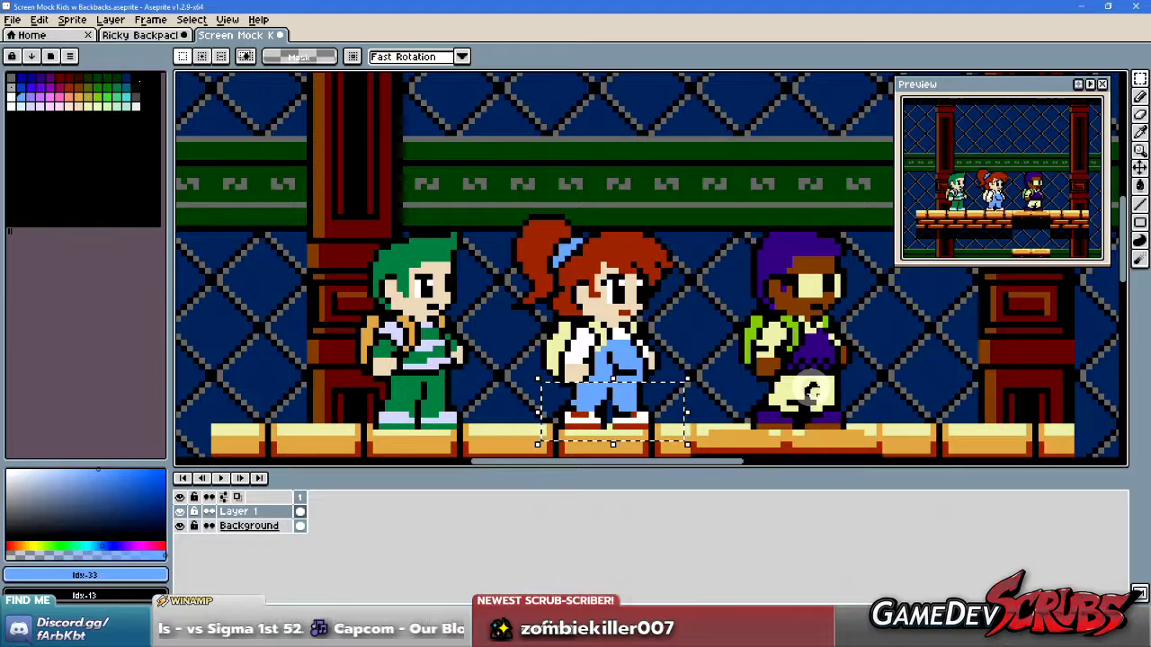
{"action": "left_click", "coordinate": [775, 379]}
Fill the see-through space between the girl's shoes with black sampled from her outline, using the Pencil tool.
{"action": "scroll", "coordinate": [651, 385], "scroll_direction": "up", "scroll_amount": 3}
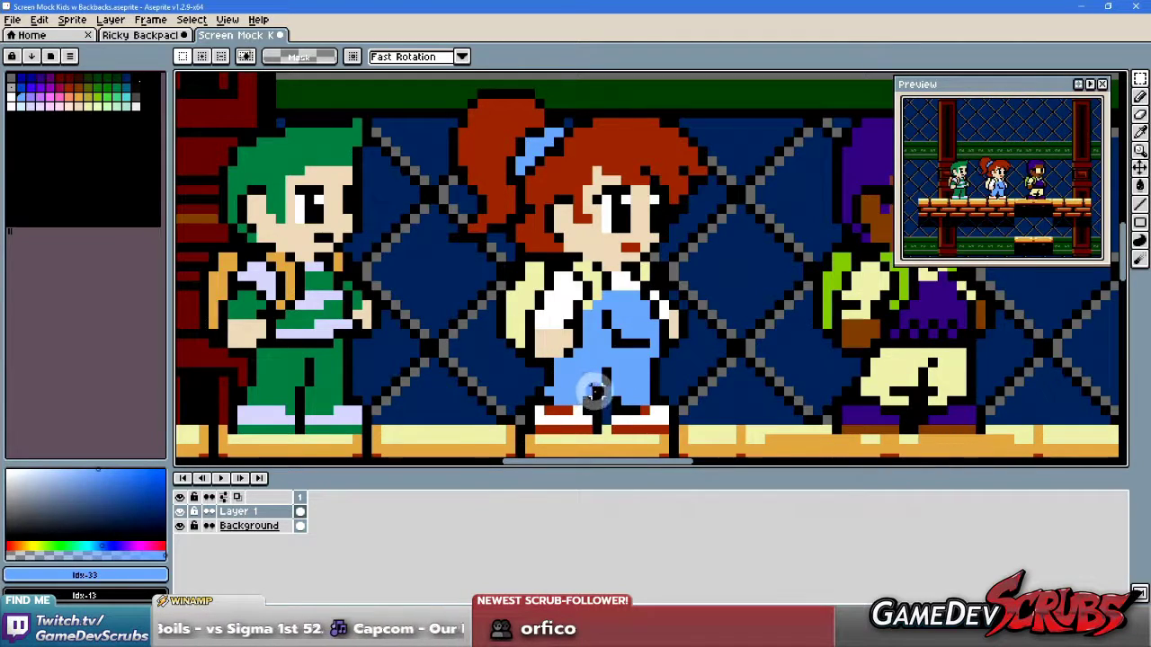
{"action": "scroll", "coordinate": [617, 371], "scroll_direction": "up", "scroll_amount": 1}
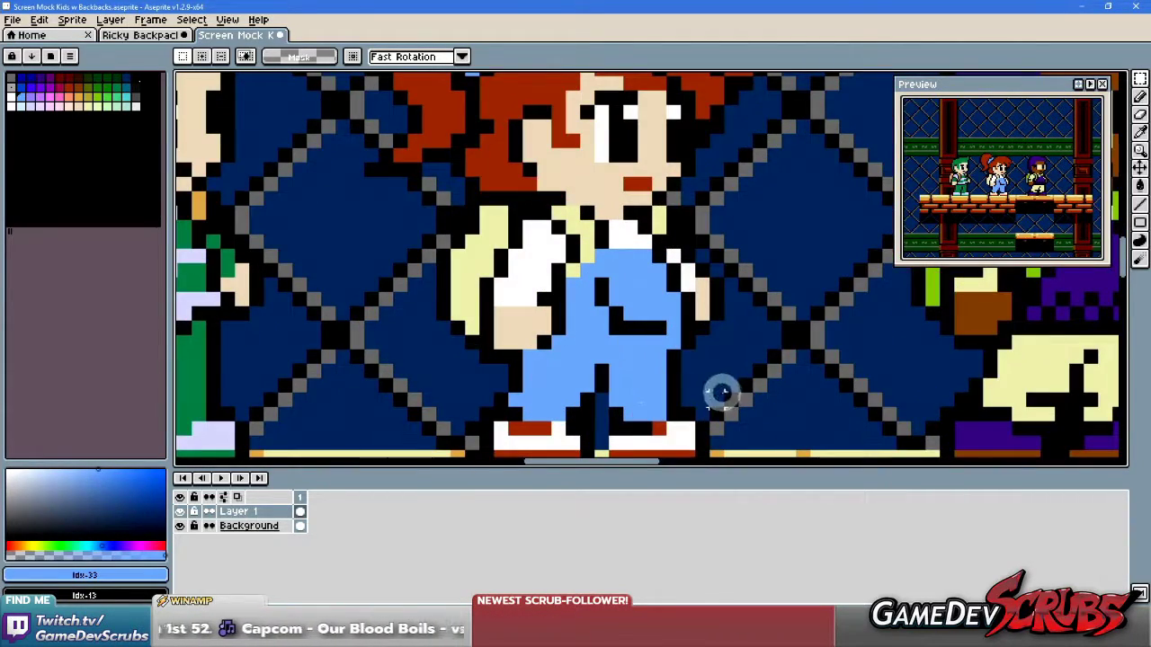
{"action": "scroll", "coordinate": [675, 381], "scroll_direction": "down", "scroll_amount": 1}
{"action": "scroll", "coordinate": [702, 381], "scroll_direction": "up", "scroll_amount": 2}
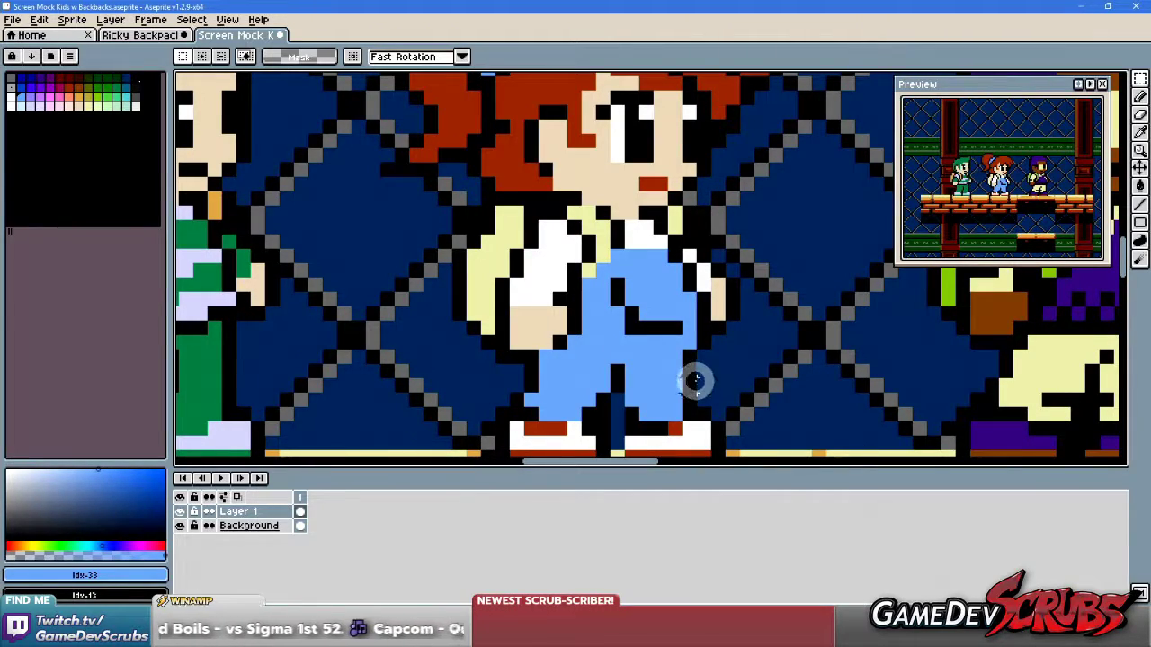
{"action": "scroll", "coordinate": [694, 381], "scroll_direction": "down", "scroll_amount": 2}
{"action": "scroll", "coordinate": [701, 365], "scroll_direction": "up", "scroll_amount": 3}
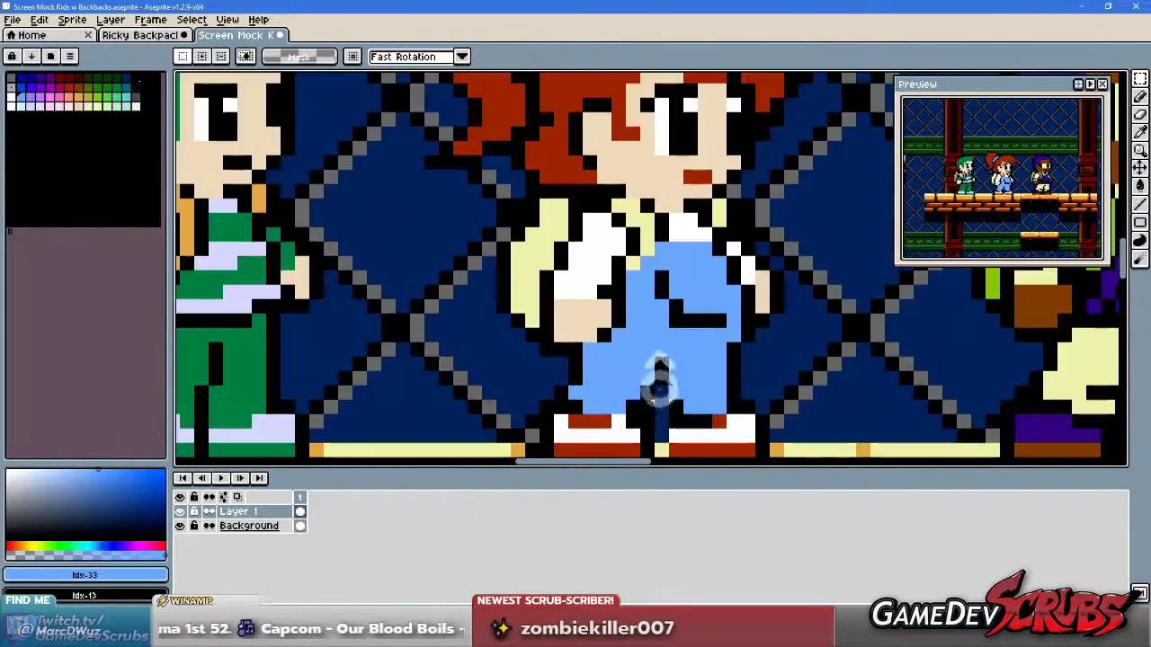
{"action": "key", "text": "b"}
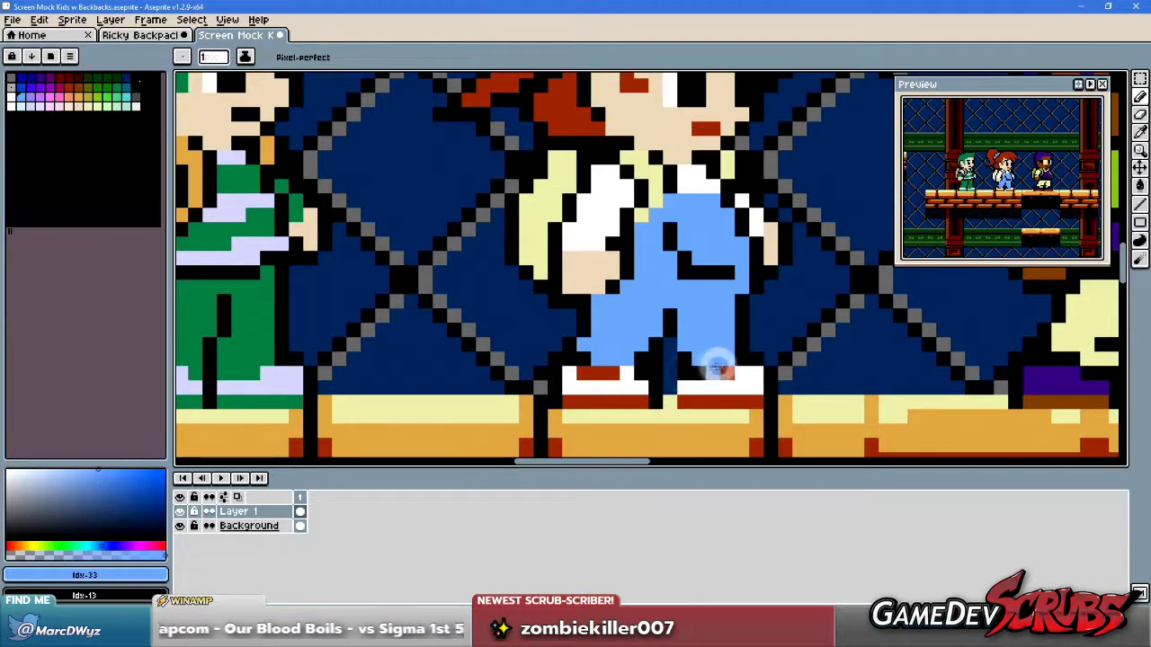
{"action": "left_click", "coordinate": [684, 376], "text": "alt"}
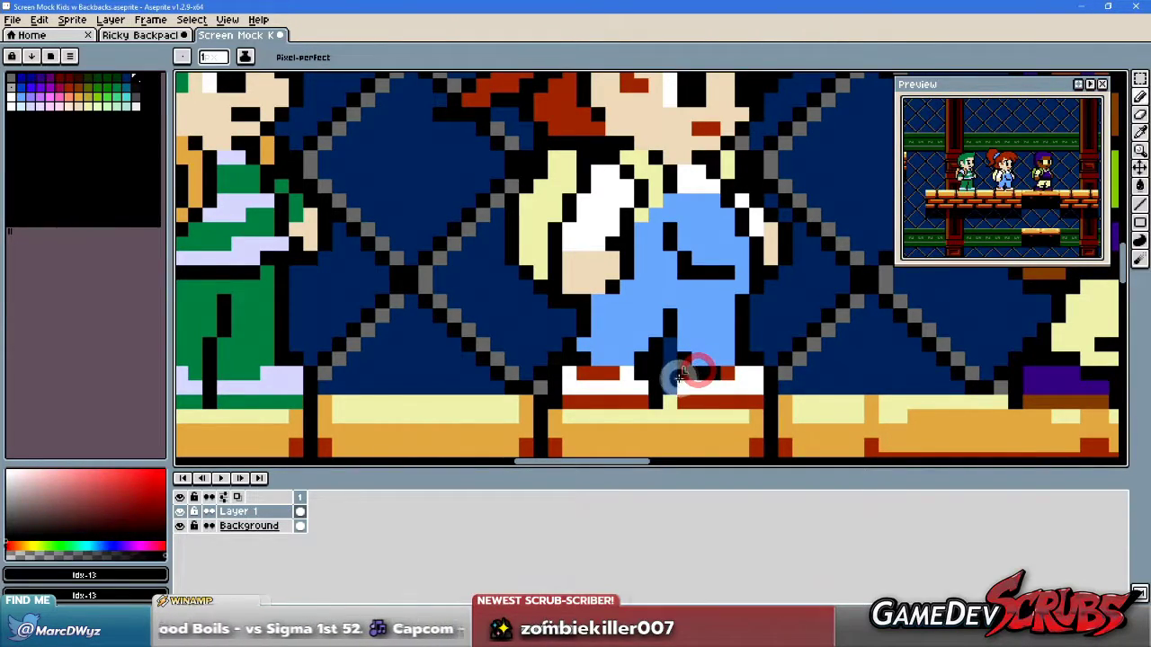
{"action": "scroll", "coordinate": [824, 387], "scroll_direction": "down", "scroll_amount": 1}
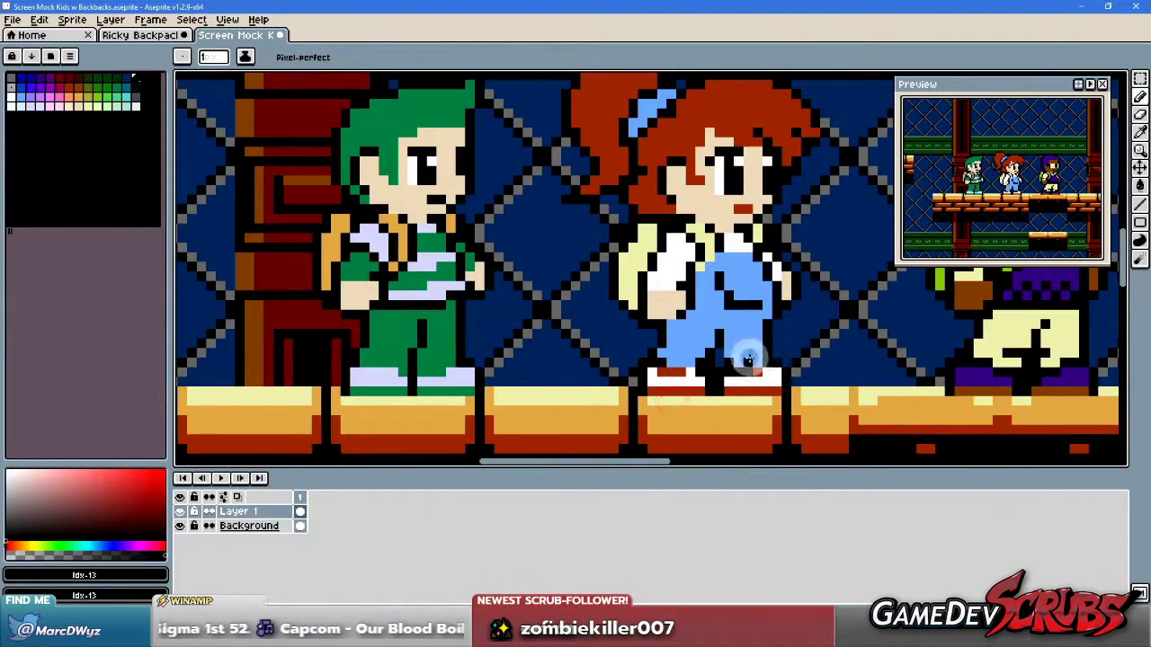
Touch up the inner edge of the girl's rear leg with sampled light blue and black, and undo the last pencil stroke.
{"action": "scroll", "coordinate": [741, 355], "scroll_direction": "up", "scroll_amount": 2}
{"action": "left_click", "coordinate": [673, 332], "text": "alt"}
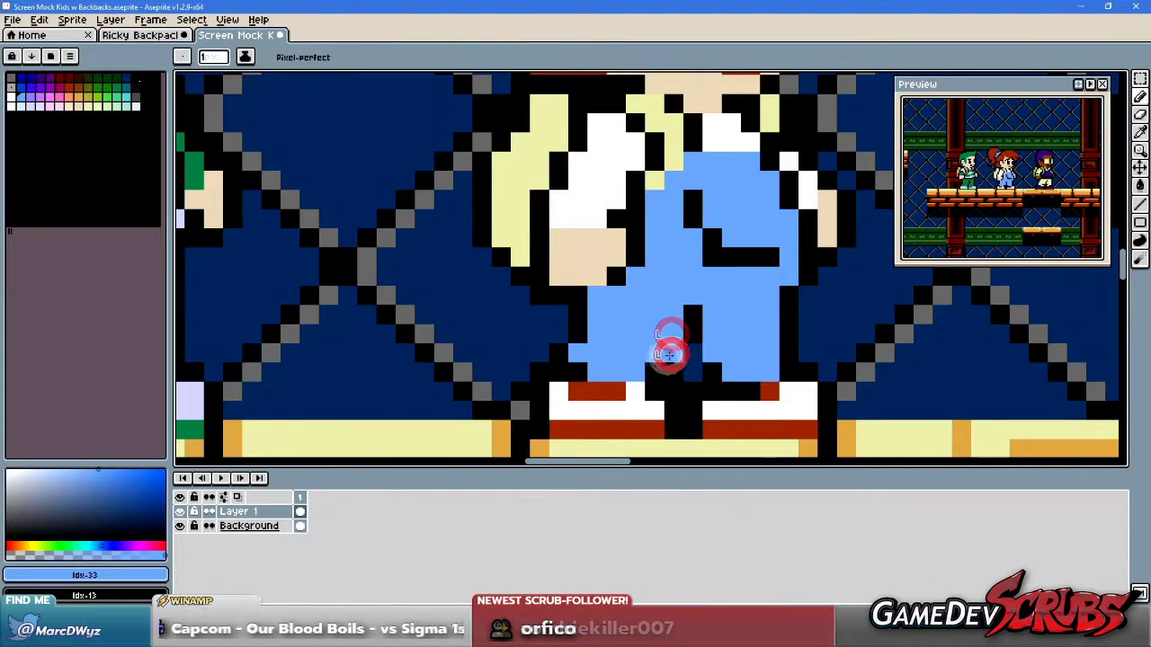
{"action": "left_click", "coordinate": [691, 334], "text": "alt"}
{"action": "scroll", "coordinate": [849, 383], "scroll_direction": "down", "scroll_amount": 2}
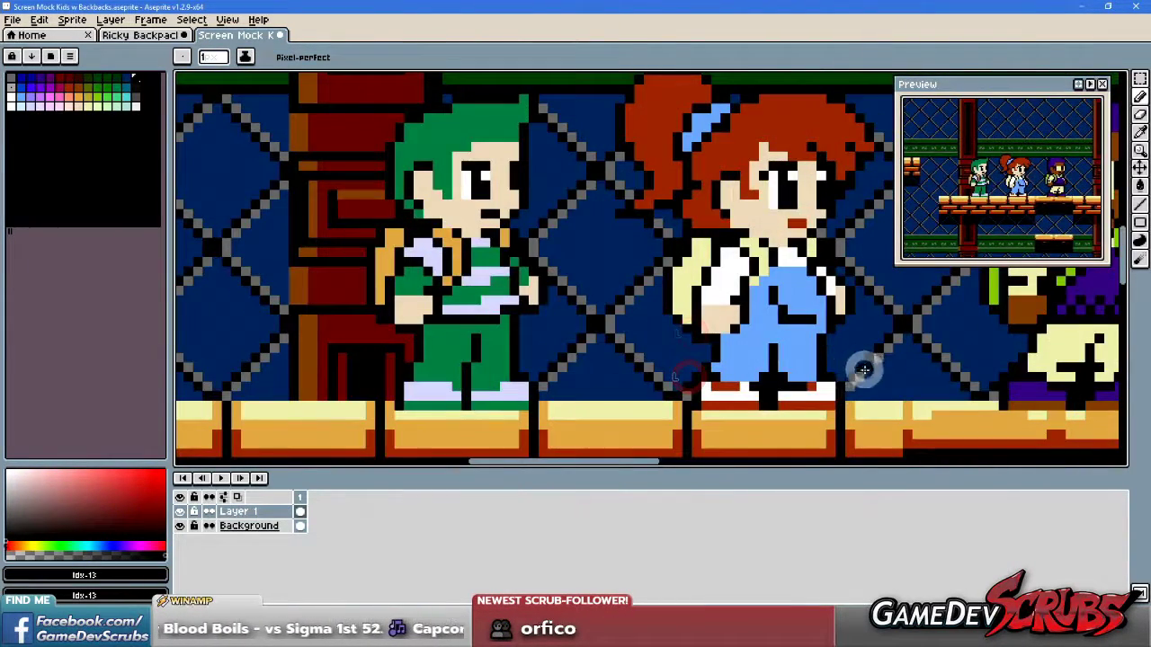
{"action": "key", "text": "ctrl"}
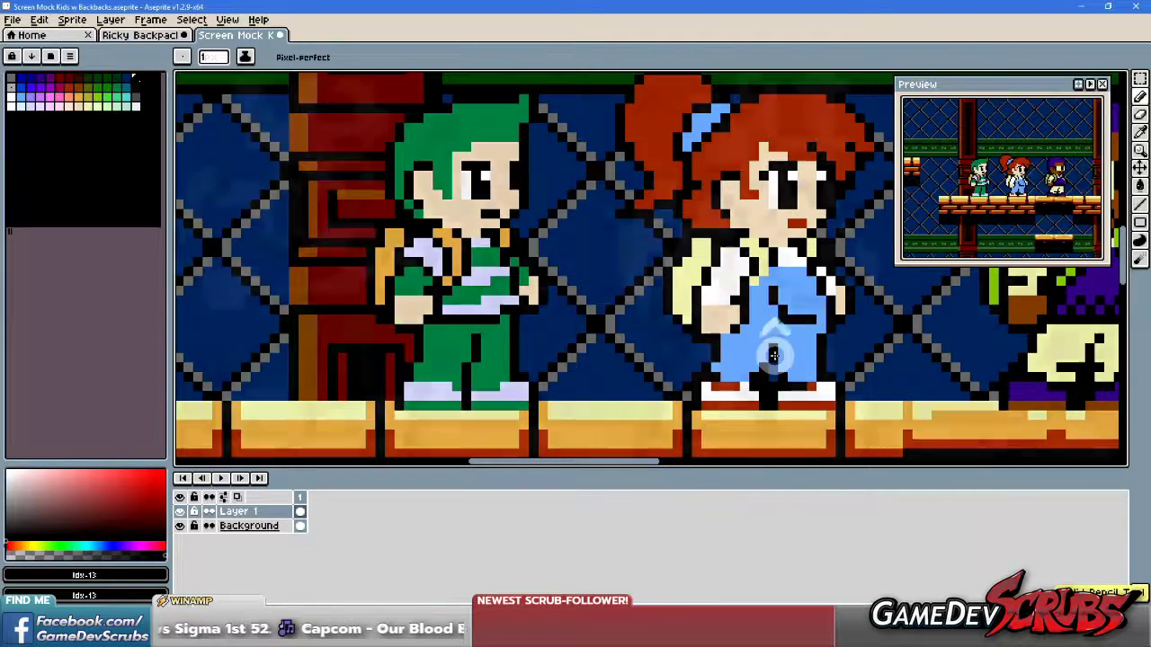
Try filling the see-through gap between the girl's legs with sampled black, keeping the light blue leg edges.
{"action": "scroll", "coordinate": [840, 376], "scroll_direction": "up", "scroll_amount": 2}
{"action": "left_click", "coordinate": [750, 368], "text": "alt"}
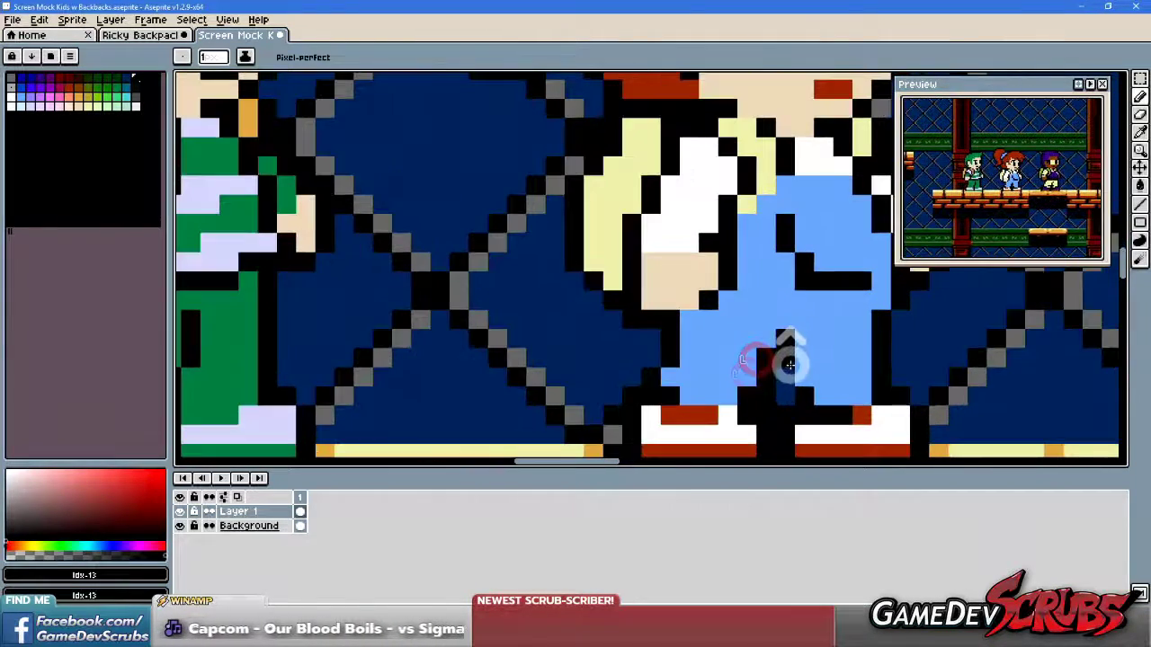
{"action": "left_click", "coordinate": [804, 360], "text": "alt"}
{"action": "left_click", "coordinate": [802, 389], "text": "alt"}
{"action": "left_click", "coordinate": [798, 390], "text": "alt"}
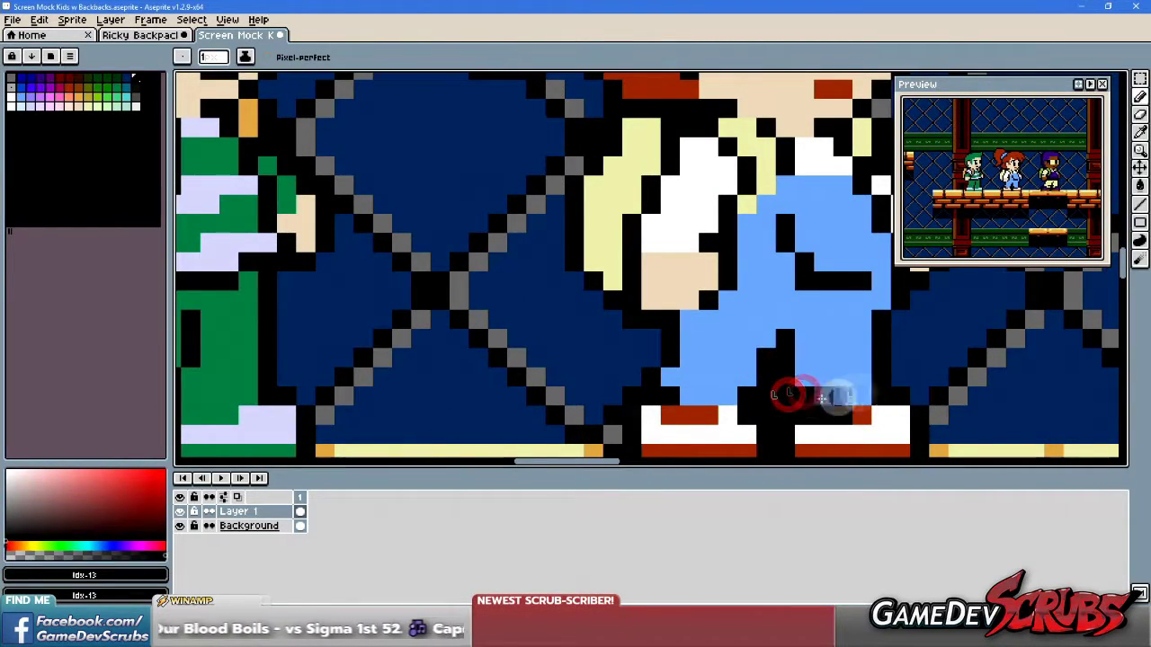
{"action": "scroll", "coordinate": [912, 362], "scroll_direction": "down", "scroll_amount": 2}
{"action": "scroll", "coordinate": [757, 359], "scroll_direction": "up", "scroll_amount": 1}
{"action": "scroll", "coordinate": [791, 360], "scroll_direction": "down", "scroll_amount": 1}
{"action": "scroll", "coordinate": [818, 359], "scroll_direction": "down", "scroll_amount": 2}
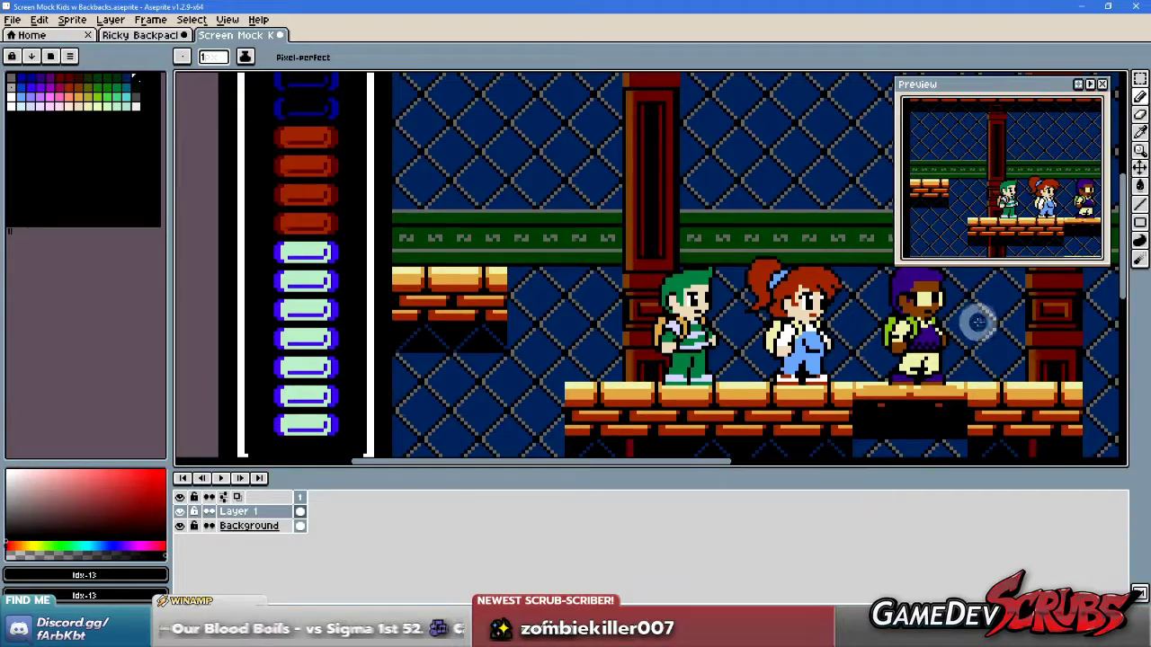
Undo the black fill between the girl's legs and return to the Pencil tool.
{"action": "scroll", "coordinate": [953, 320], "scroll_direction": "up", "scroll_amount": 2}
{"action": "scroll", "coordinate": [788, 338], "scroll_direction": "up", "scroll_amount": 2}
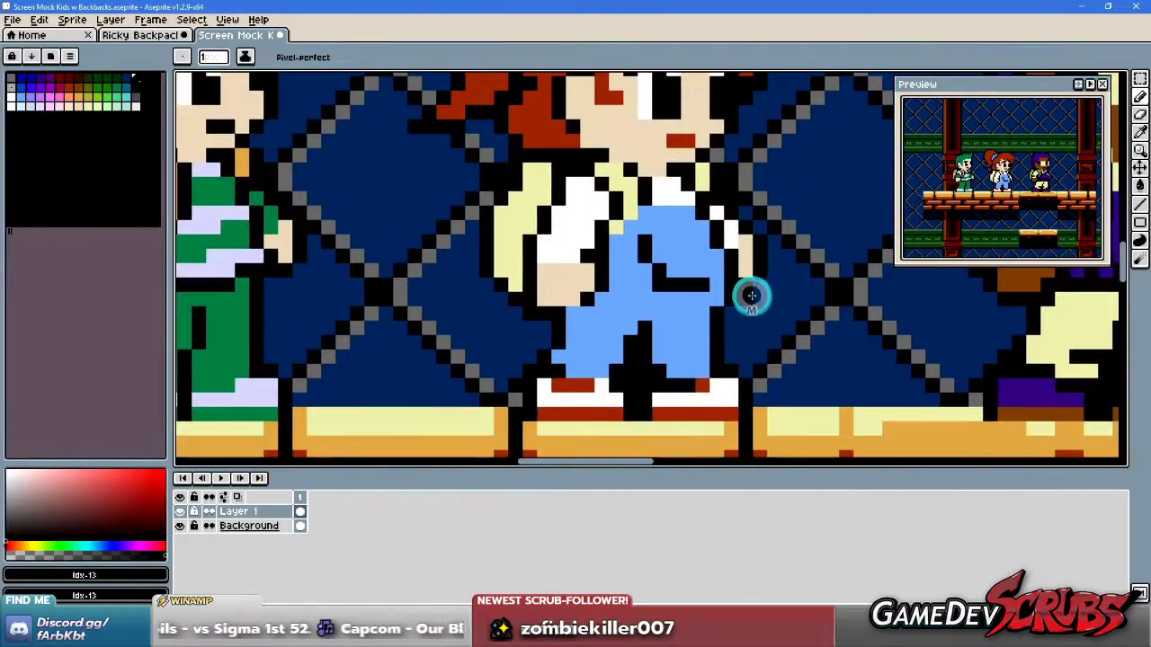
{"action": "key", "text": "ctrl"}
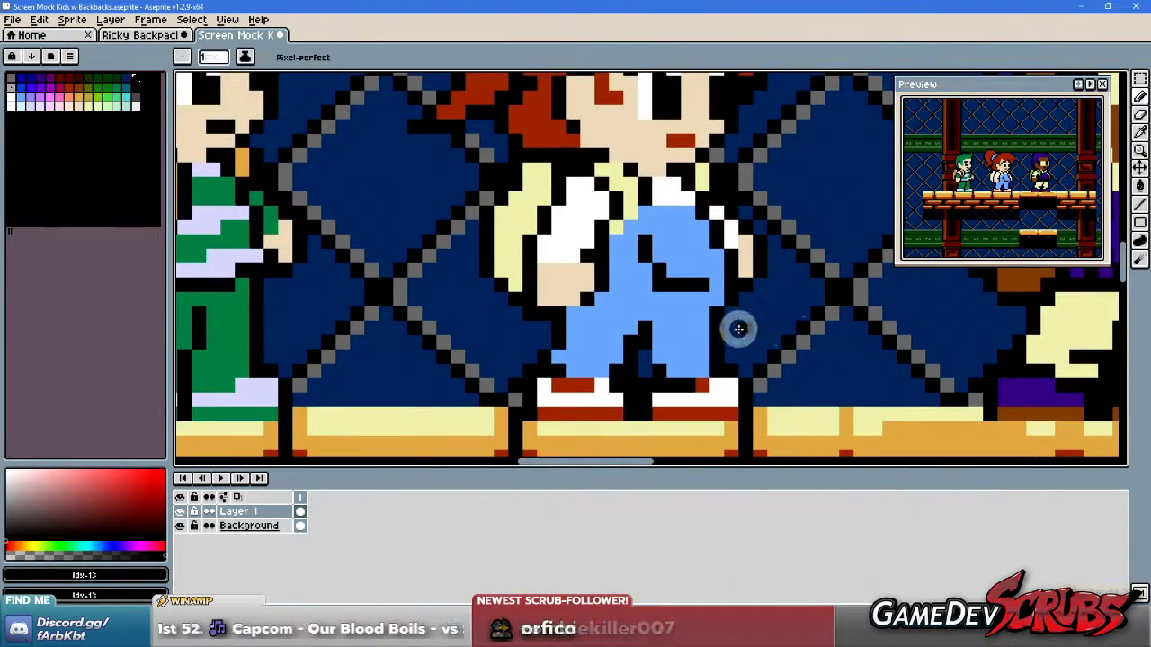
{"action": "scroll", "coordinate": [642, 334], "scroll_direction": "up", "scroll_amount": 1}
{"action": "scroll", "coordinate": [757, 334], "scroll_direction": "down", "scroll_amount": 2}
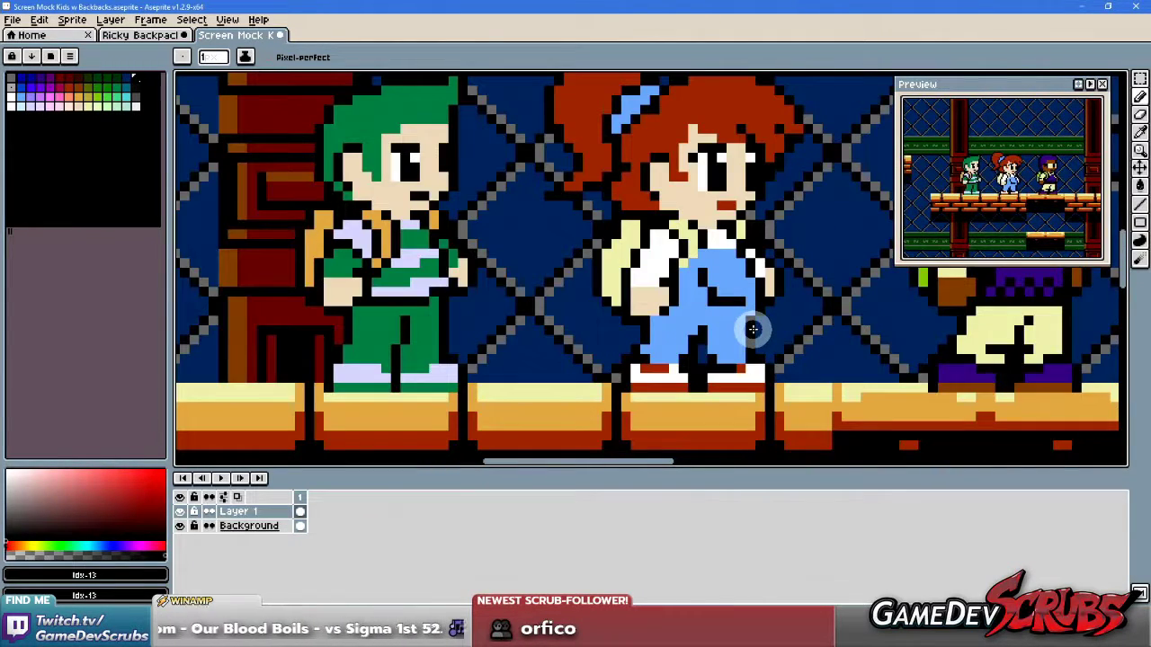
{"action": "scroll", "coordinate": [758, 329], "scroll_direction": "up", "scroll_amount": 2}
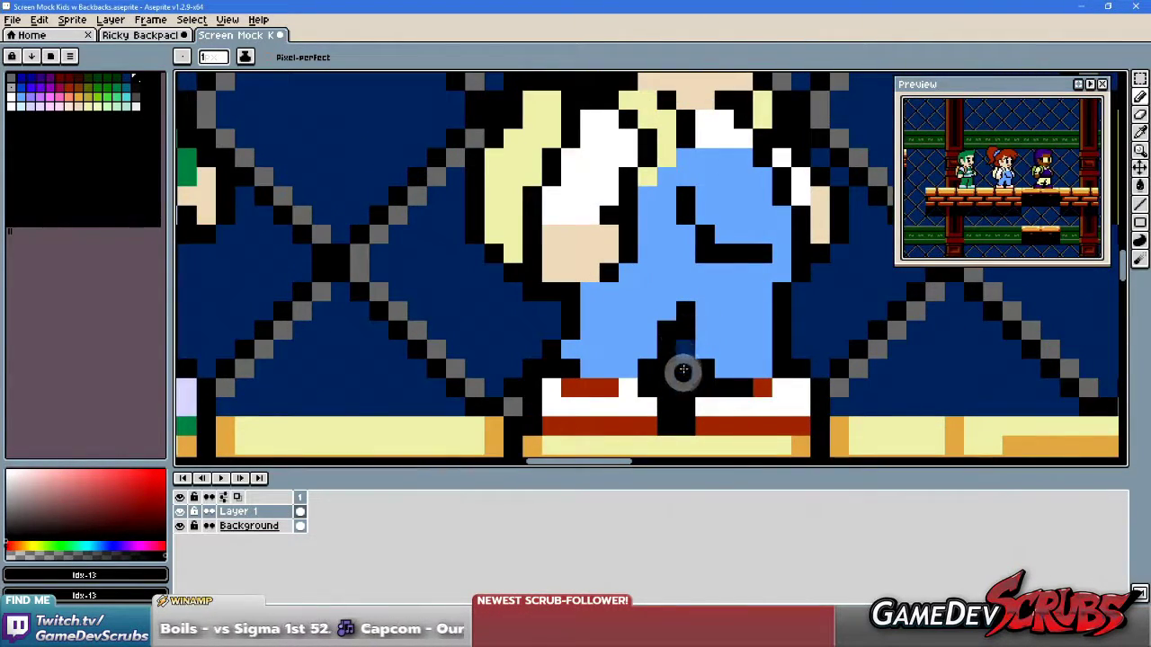
{"action": "key", "text": "z"}
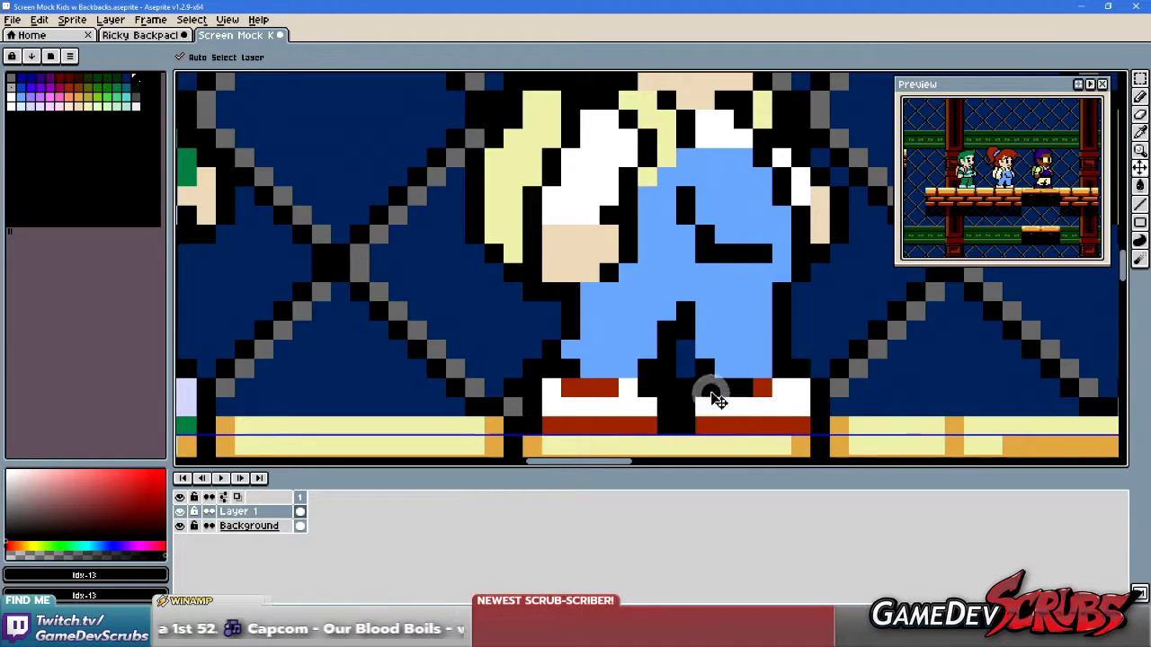
{"action": "left_click", "coordinate": [710, 389]}
{"action": "right_click", "coordinate": [733, 385]}
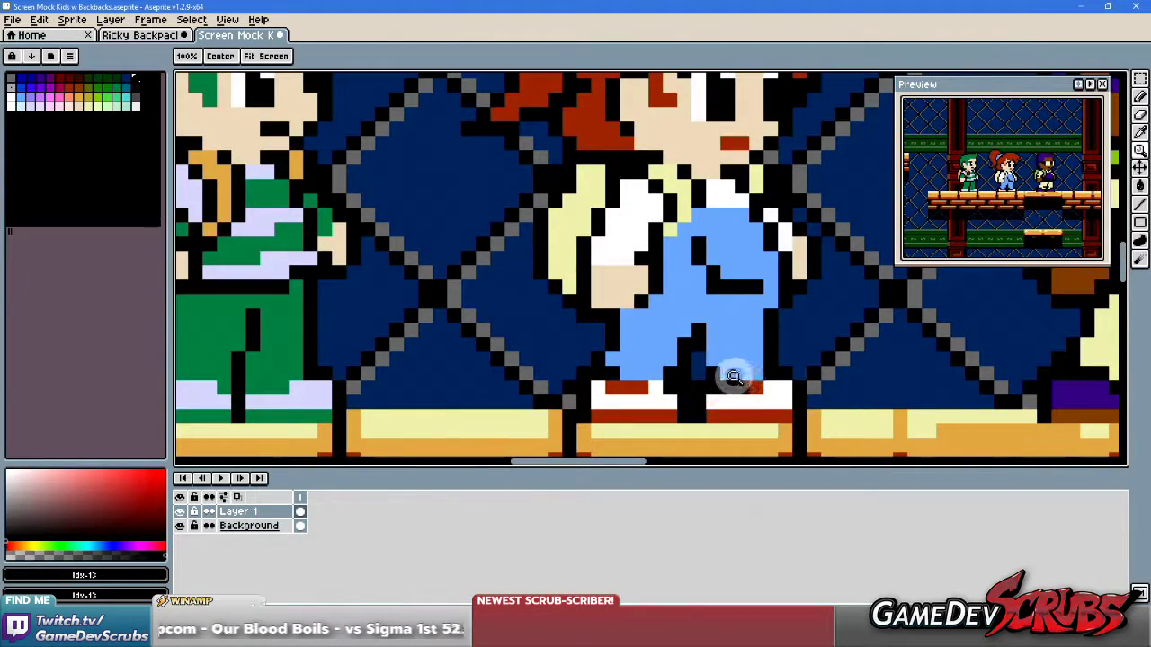
{"action": "left_click", "coordinate": [710, 404]}
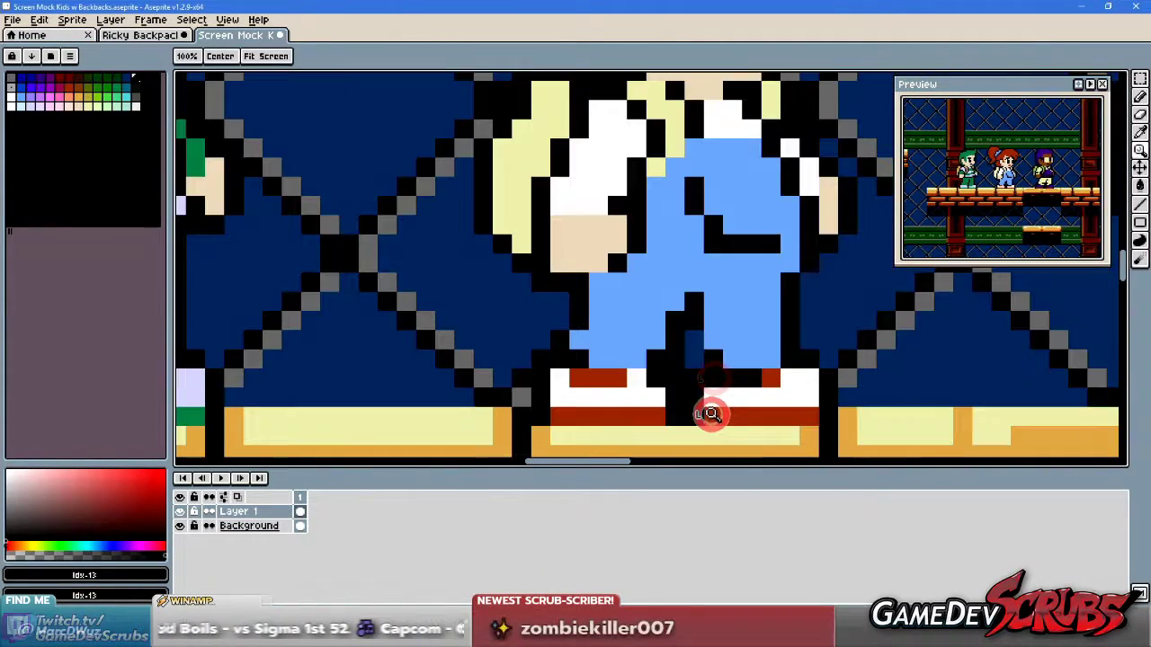
{"action": "key", "text": "b"}
{"action": "scroll", "coordinate": [719, 405], "scroll_direction": "down", "scroll_amount": 2}
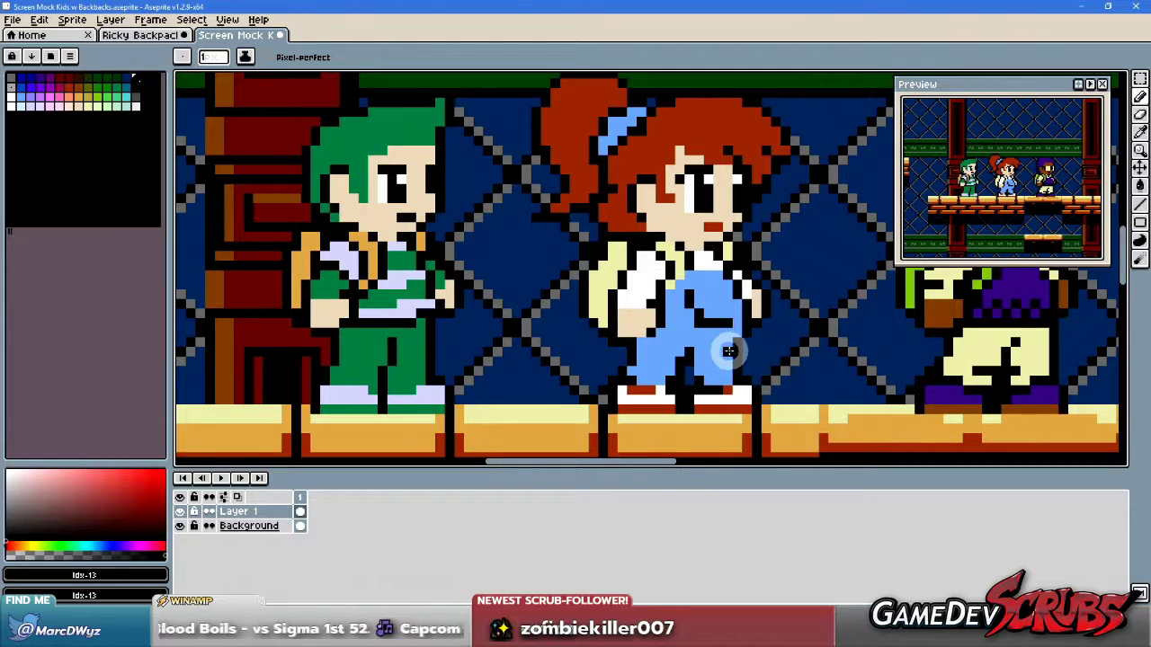
{"action": "left_click_drag", "start_coordinate": [789, 345], "coordinate": [725, 336]}
{"action": "scroll", "coordinate": [722, 336], "scroll_direction": "up", "scroll_amount": 1}
{"action": "scroll", "coordinate": [719, 339], "scroll_direction": "down", "scroll_amount": 1}
{"action": "scroll", "coordinate": [719, 340], "scroll_direction": "down", "scroll_amount": 4}
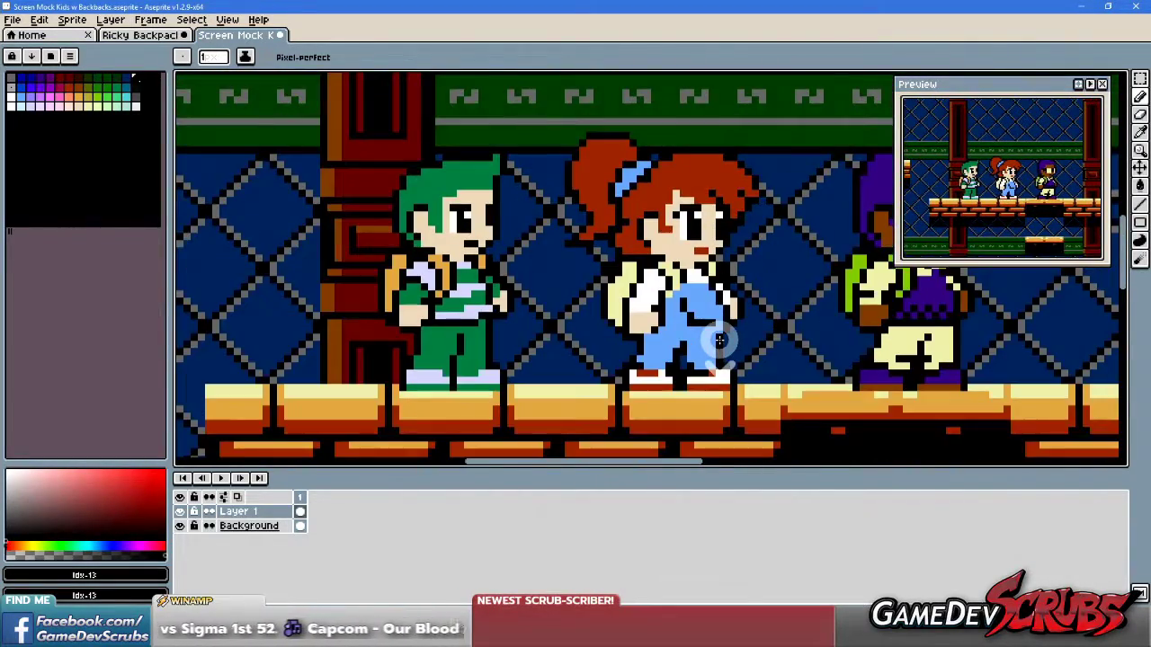
{"action": "scroll", "coordinate": [746, 339], "scroll_direction": "up", "scroll_amount": 1}
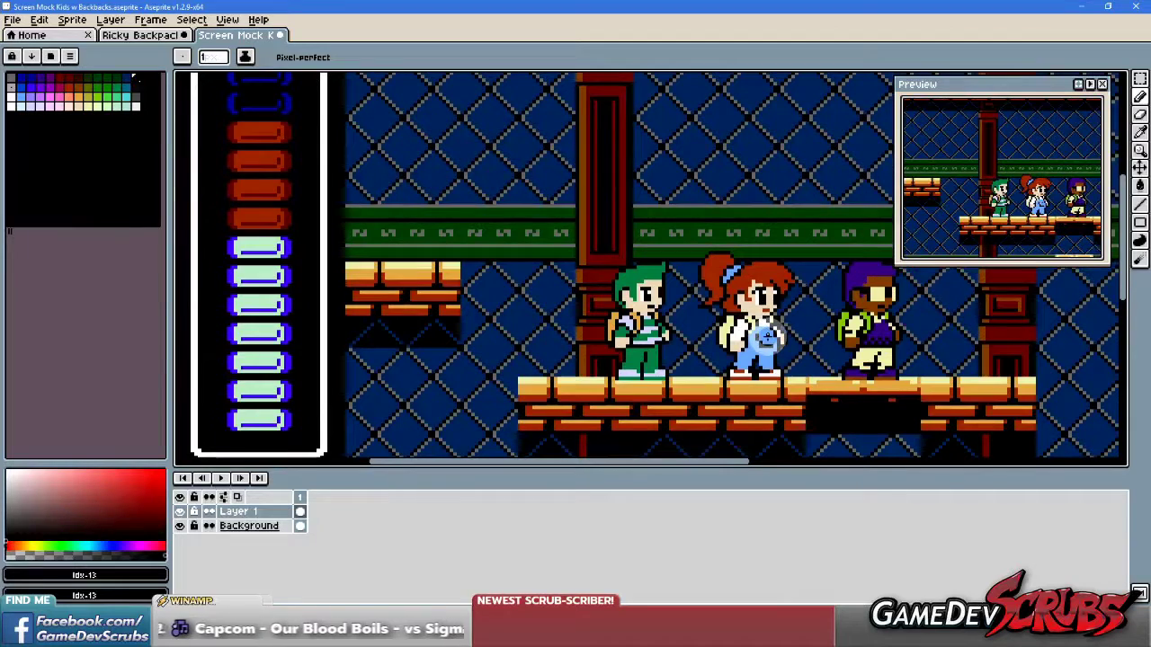
Switch to the Ricky Backpack file, place a copy of the girl beyond the purple-haired character, and deselect.
{"action": "left_click", "coordinate": [153, 35]}
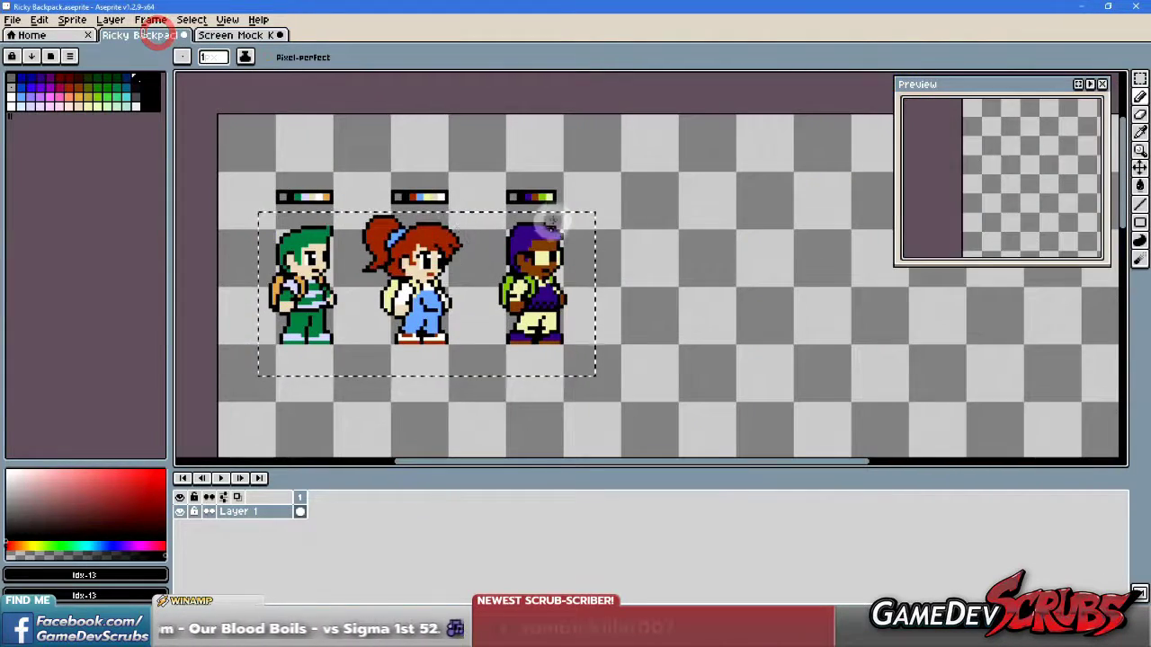
{"action": "key", "text": "m"}
{"action": "left_click", "coordinate": [651, 309]}
{"action": "left_click_drag", "start_coordinate": [344, 205], "coordinate": [475, 361]}
{"action": "left_click_drag", "start_coordinate": [456, 285], "coordinate": [750, 288]}
{"action": "scroll", "coordinate": [714, 320], "scroll_direction": "up", "scroll_amount": 1}
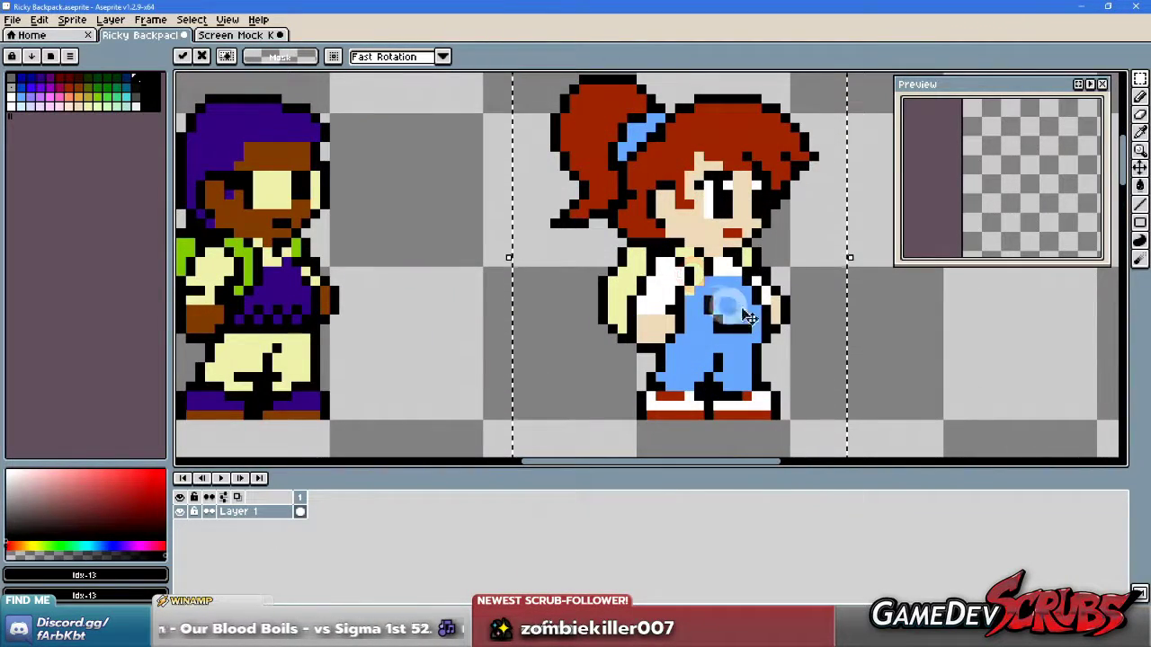
{"action": "scroll", "coordinate": [804, 324], "scroll_direction": "up", "scroll_amount": 2}
{"action": "left_click", "coordinate": [805, 326]}
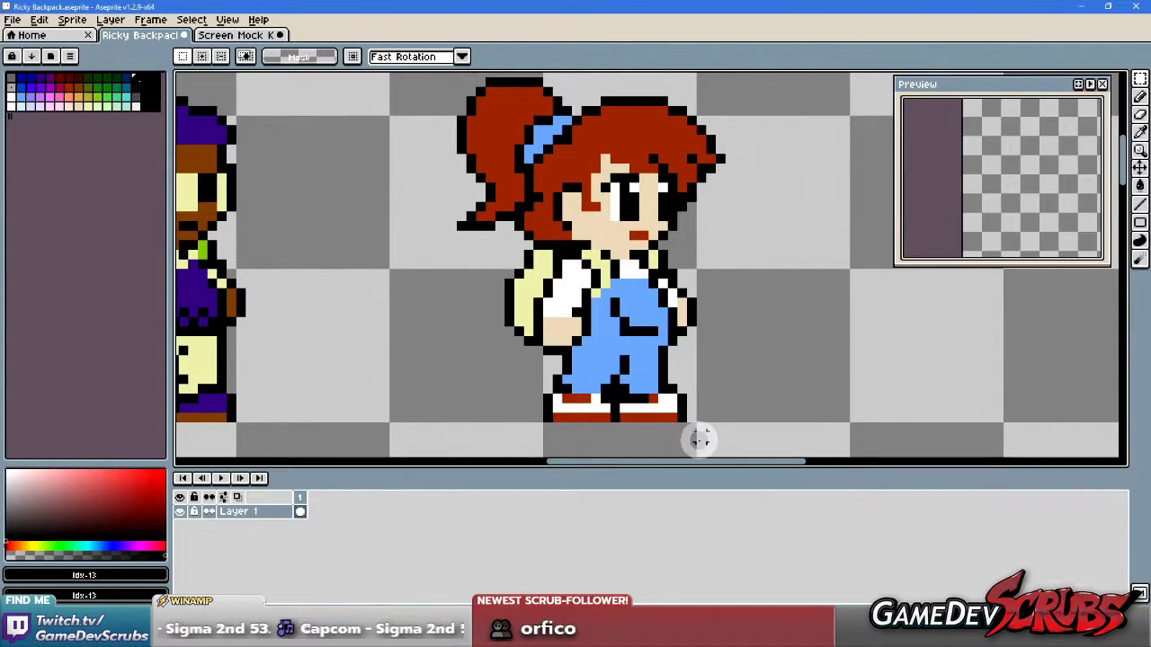
Shift the copied girl's rear leg and the black crotch pixels one pixel to the left, and clear the selection.
{"action": "scroll", "coordinate": [700, 438], "scroll_direction": "up", "scroll_amount": 1}
{"action": "left_click_drag", "start_coordinate": [737, 452], "coordinate": [619, 336]}
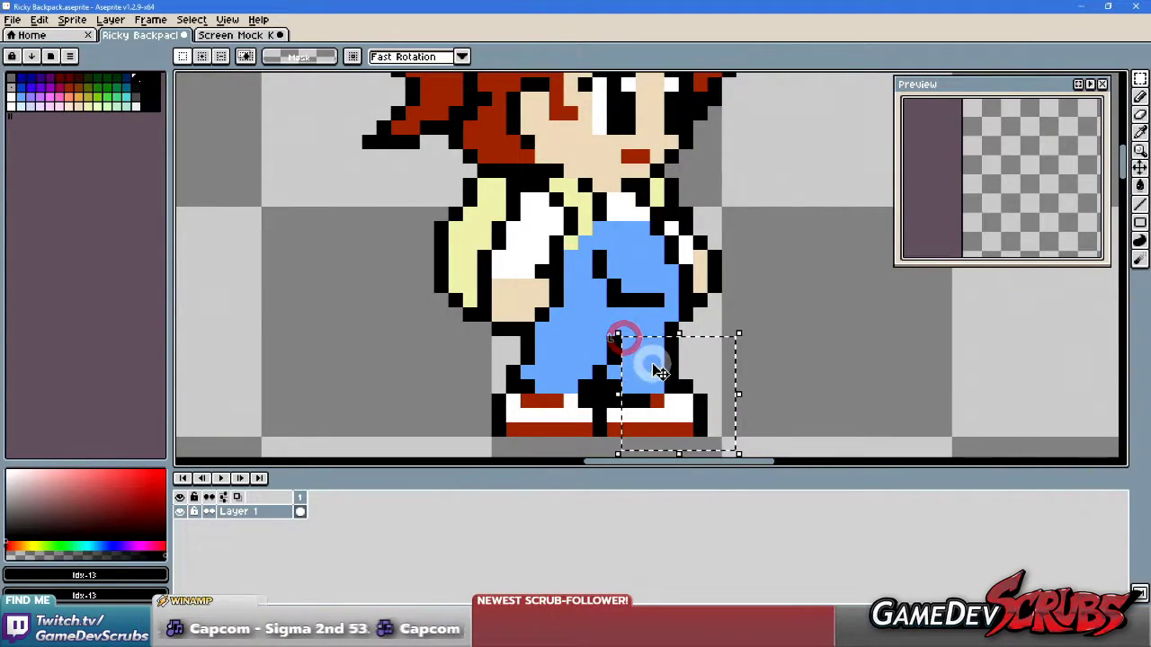
{"action": "left_click_drag", "start_coordinate": [447, 335], "coordinate": [598, 441]}
{"action": "left_click", "coordinate": [612, 350]}
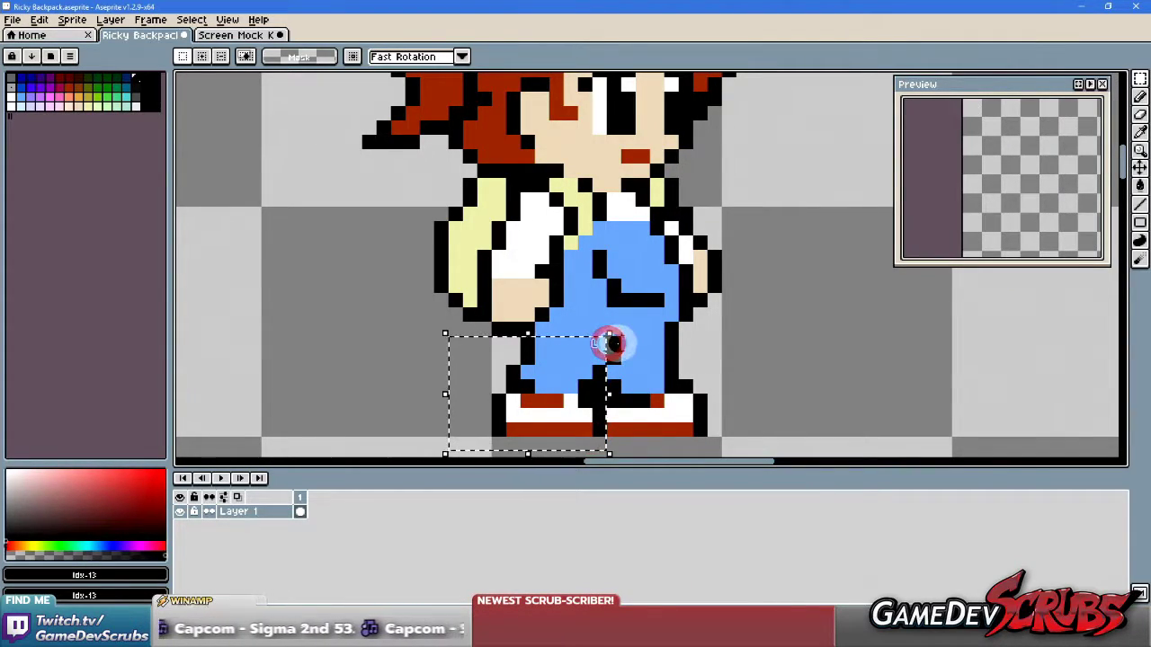
{"action": "left_click_drag", "start_coordinate": [612, 347], "coordinate": [599, 351]}
{"action": "left_click", "coordinate": [654, 370]}
{"action": "scroll", "coordinate": [665, 373], "scroll_direction": "down", "scroll_amount": 2}
{"action": "scroll", "coordinate": [673, 385], "scroll_direction": "up", "scroll_amount": 2}
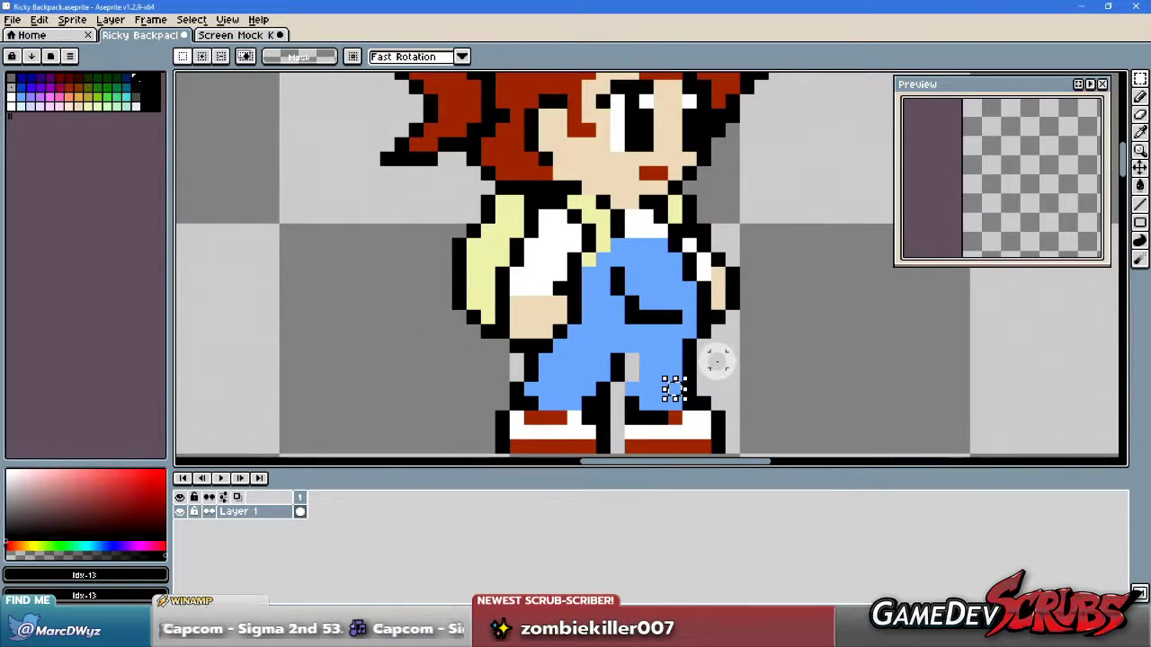
{"action": "left_click_drag", "start_coordinate": [663, 390], "coordinate": [689, 368]}
Try filling the entire see-through gap between the copied girl's legs and shoes with black, using the Pencil tool.
{"action": "key", "text": "b"}
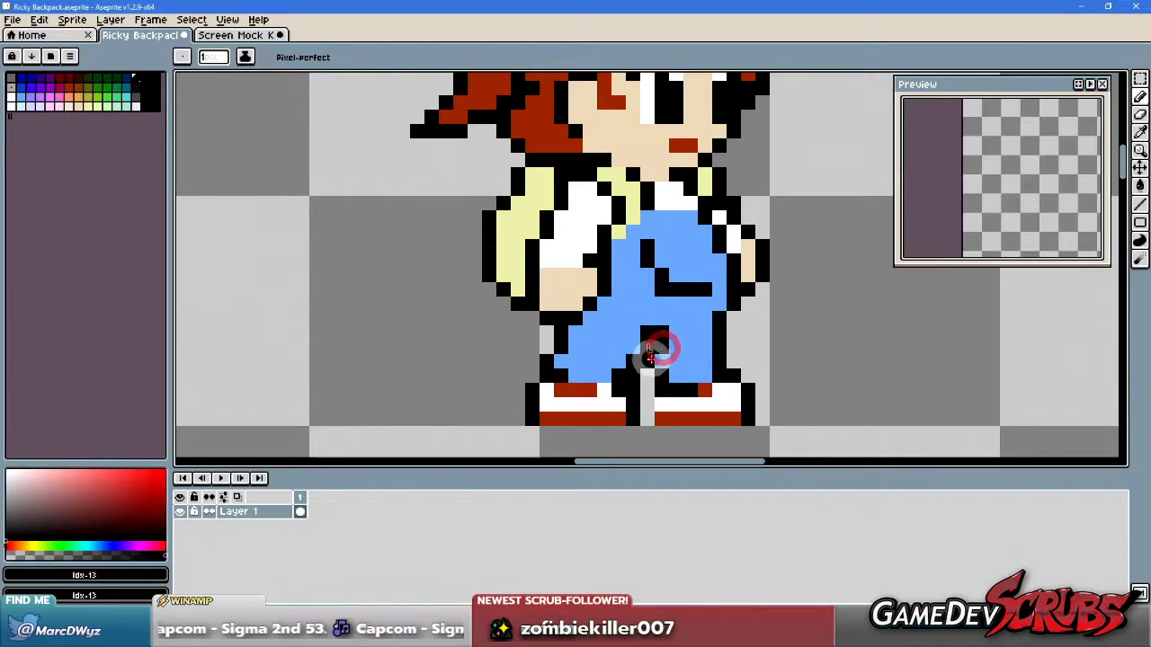
{"action": "scroll", "coordinate": [650, 405], "scroll_direction": "down", "scroll_amount": 1}
{"action": "scroll", "coordinate": [773, 335], "scroll_direction": "down", "scroll_amount": 1}
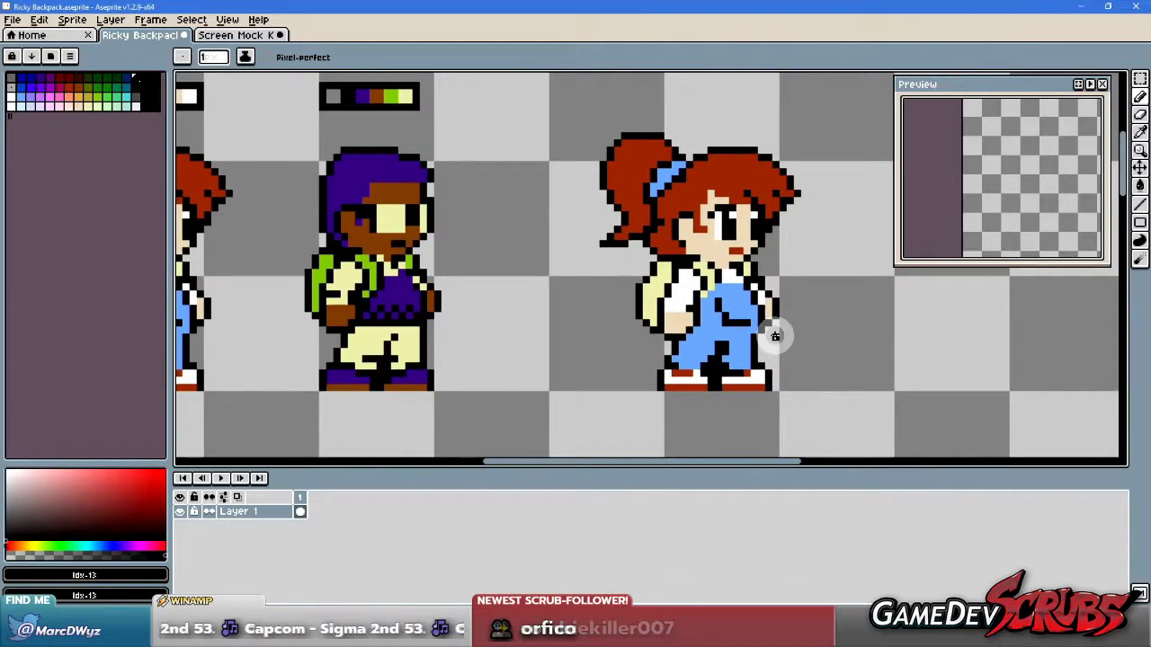
{"action": "scroll", "coordinate": [775, 337], "scroll_direction": "up", "scroll_amount": 2}
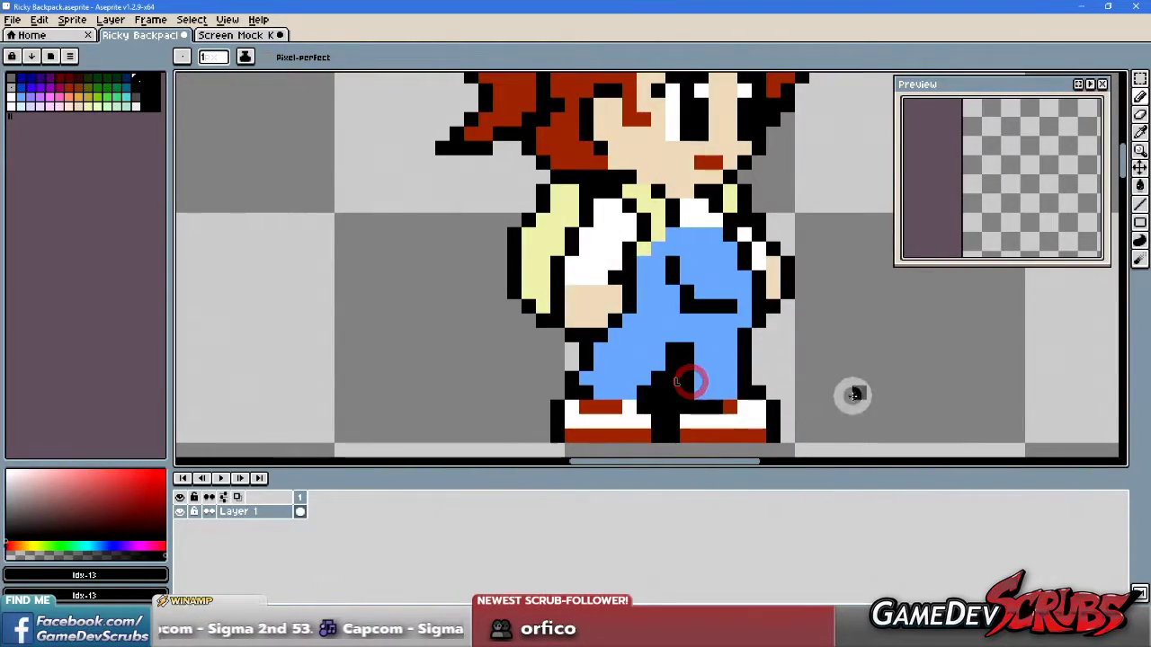
{"action": "scroll", "coordinate": [823, 372], "scroll_direction": "down", "scroll_amount": 2}
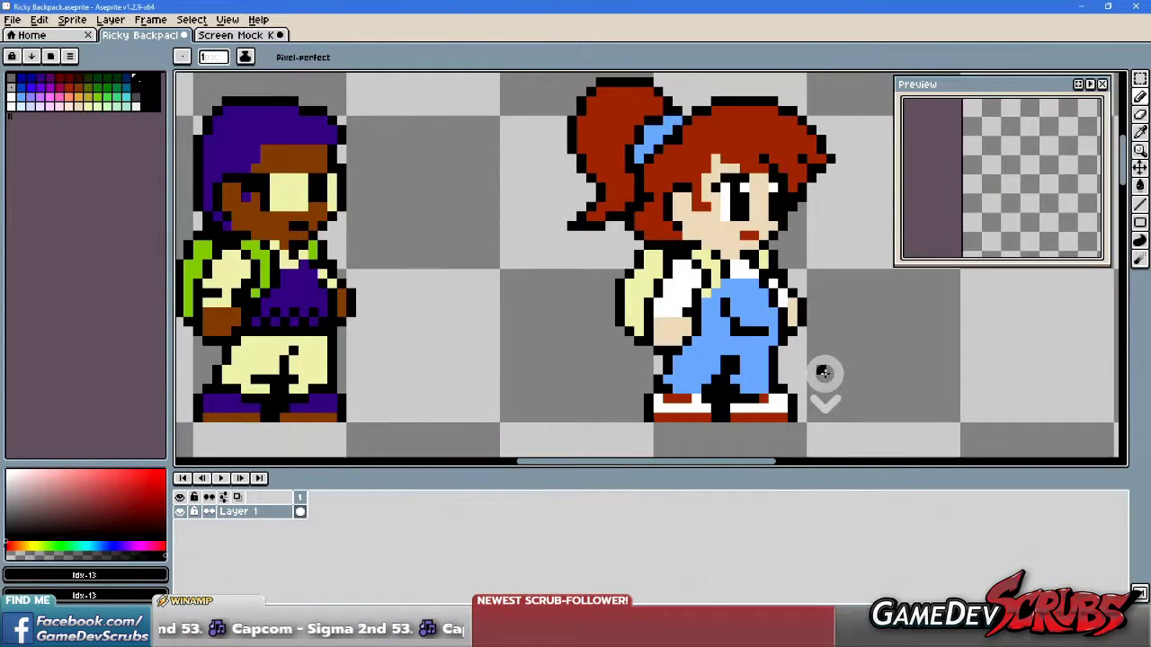
Repaint the front leg's inner edge in sampled light blue and fill between the shoes with black, leaving a see-through gap between the legs.
{"action": "scroll", "coordinate": [816, 370], "scroll_direction": "up", "scroll_amount": 2}
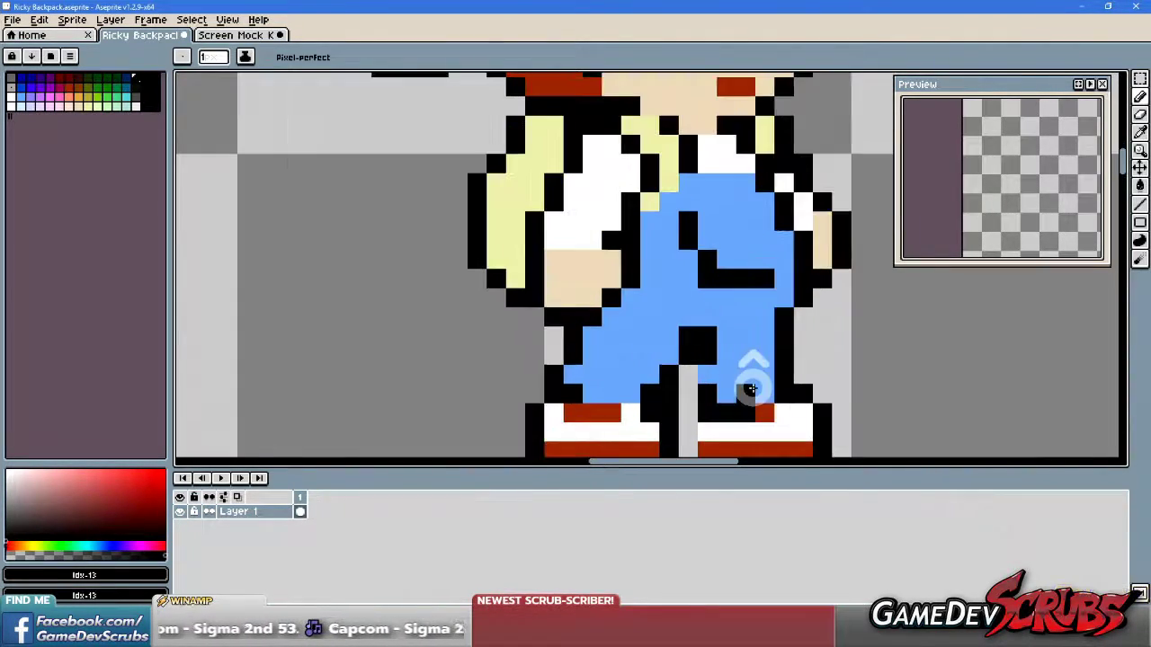
{"action": "key", "text": "b"}
{"action": "scroll", "coordinate": [764, 378], "scroll_direction": "down", "scroll_amount": 1}
{"action": "scroll", "coordinate": [737, 350], "scroll_direction": "up", "scroll_amount": 1}
{"action": "left_click", "coordinate": [728, 355], "text": "alt"}
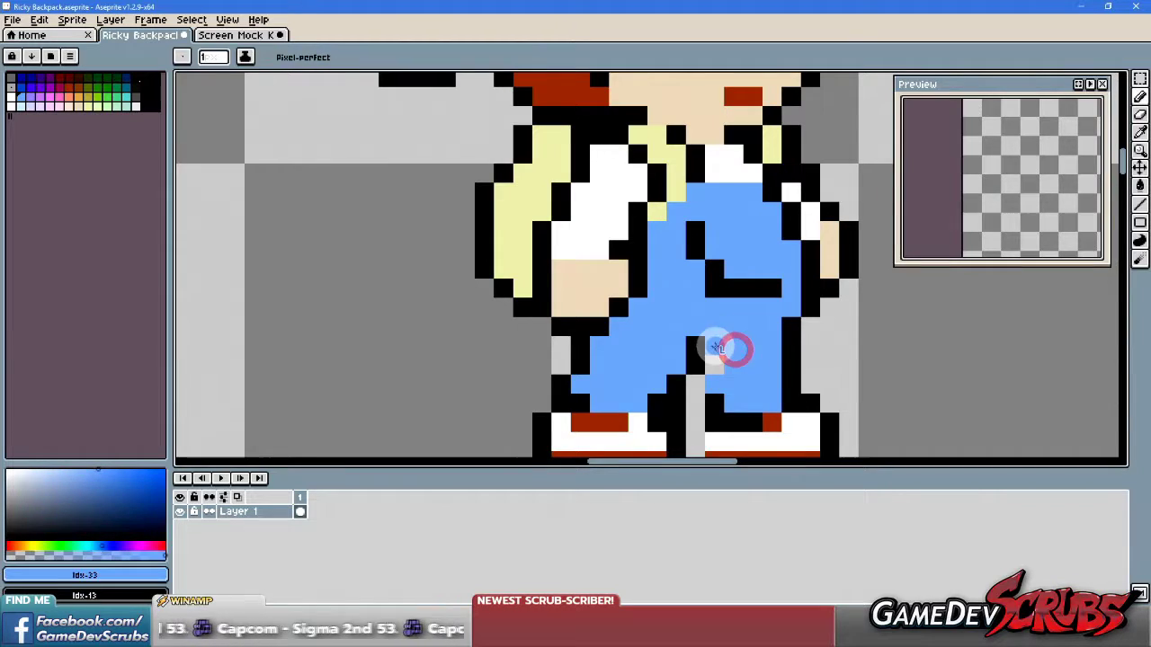
{"action": "scroll", "coordinate": [789, 402], "scroll_direction": "down", "scroll_amount": 1}
{"action": "scroll", "coordinate": [782, 360], "scroll_direction": "up", "scroll_amount": 3}
{"action": "left_click", "coordinate": [755, 388], "text": "alt"}
{"action": "left_click", "coordinate": [748, 432], "text": "alt"}
{"action": "scroll", "coordinate": [816, 360], "scroll_direction": "down", "scroll_amount": 2}
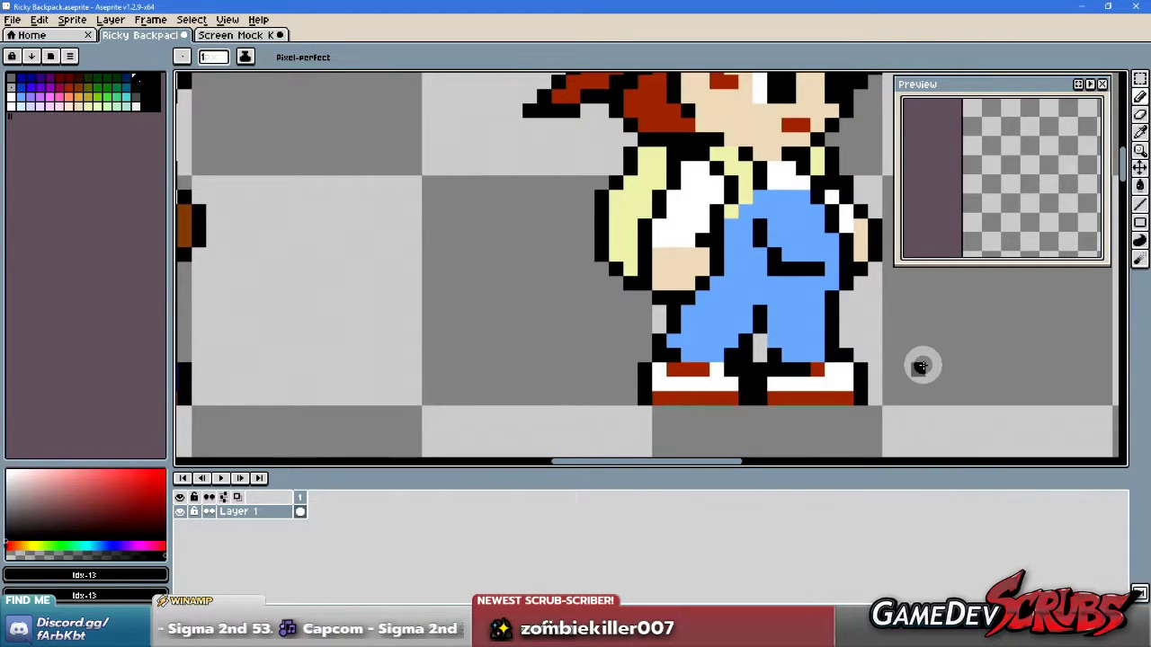
{"action": "scroll", "coordinate": [921, 366], "scroll_direction": "down", "scroll_amount": 1}
Switch to Paint Shop Pro, open the girl's sketch 20190808_184232.jpg from the Designs folder, examine her stance, and return to Aseprite.
{"action": "key", "text": "alt+Tab"}
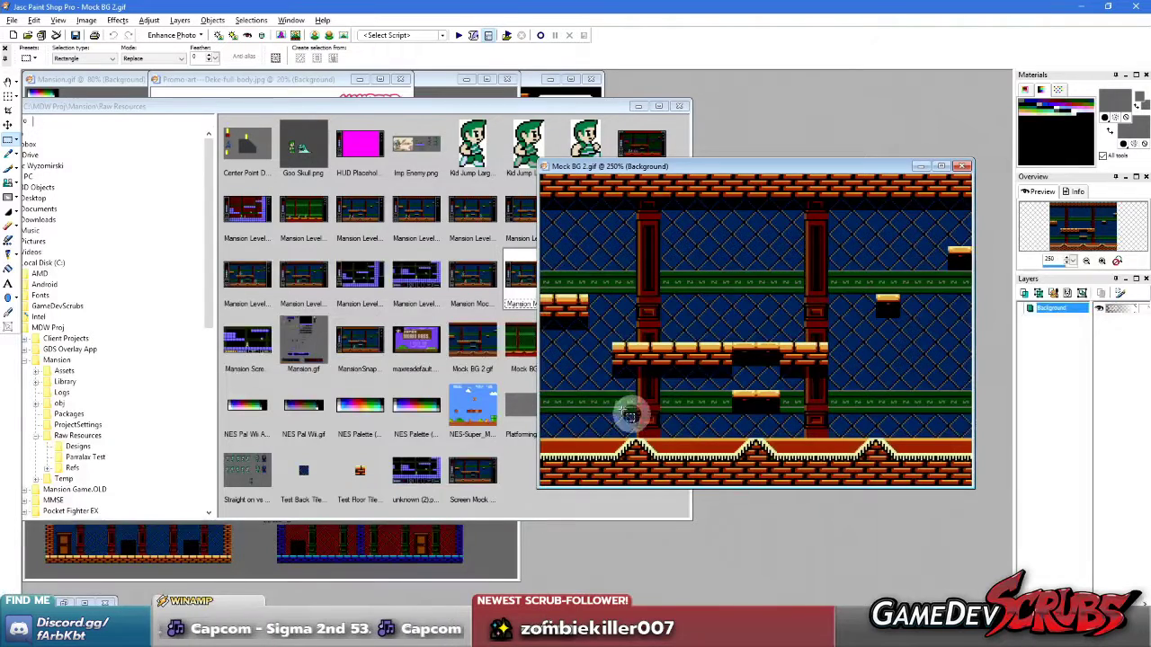
{"action": "left_click", "coordinate": [295, 315]}
{"action": "left_click", "coordinate": [76, 446]}
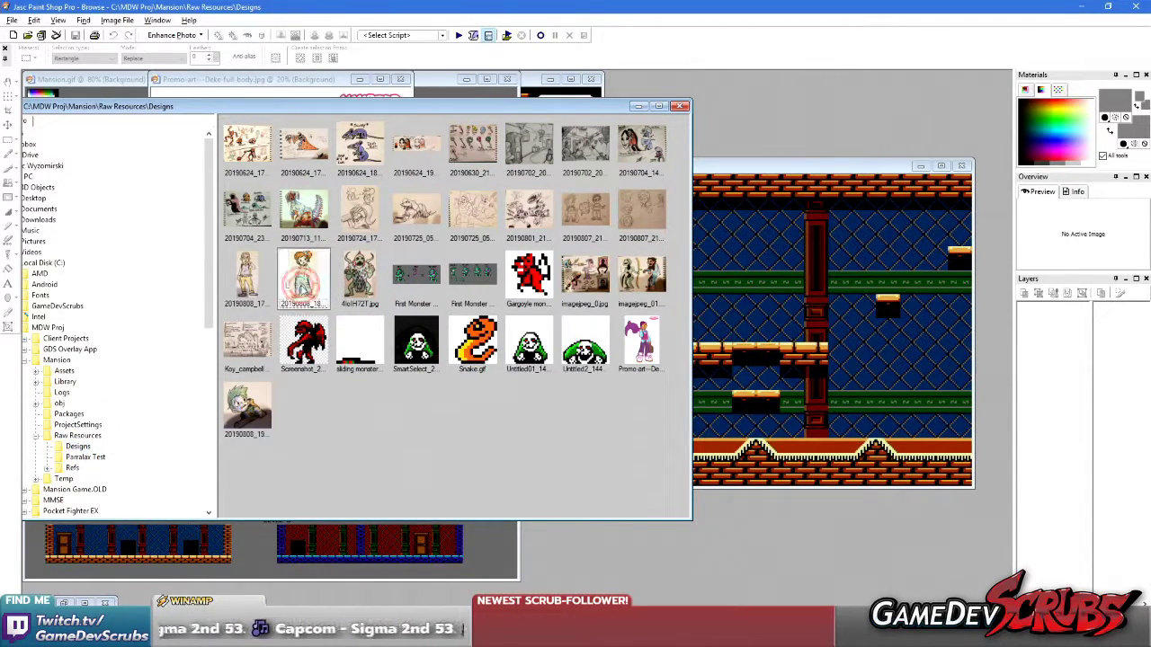
{"action": "double_click", "coordinate": [304, 279]}
{"action": "scroll", "coordinate": [314, 290], "scroll_direction": "up", "scroll_amount": 3}
{"action": "scroll", "coordinate": [225, 415], "scroll_direction": "down", "scroll_amount": 3}
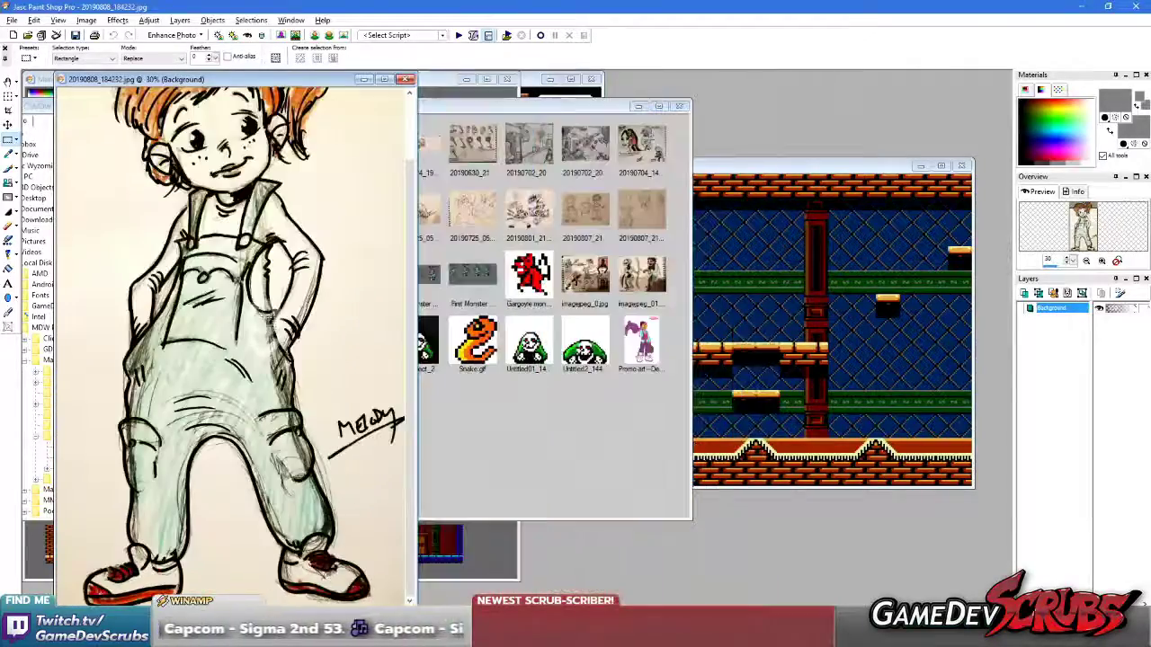
{"action": "key", "text": "alt+Tab"}
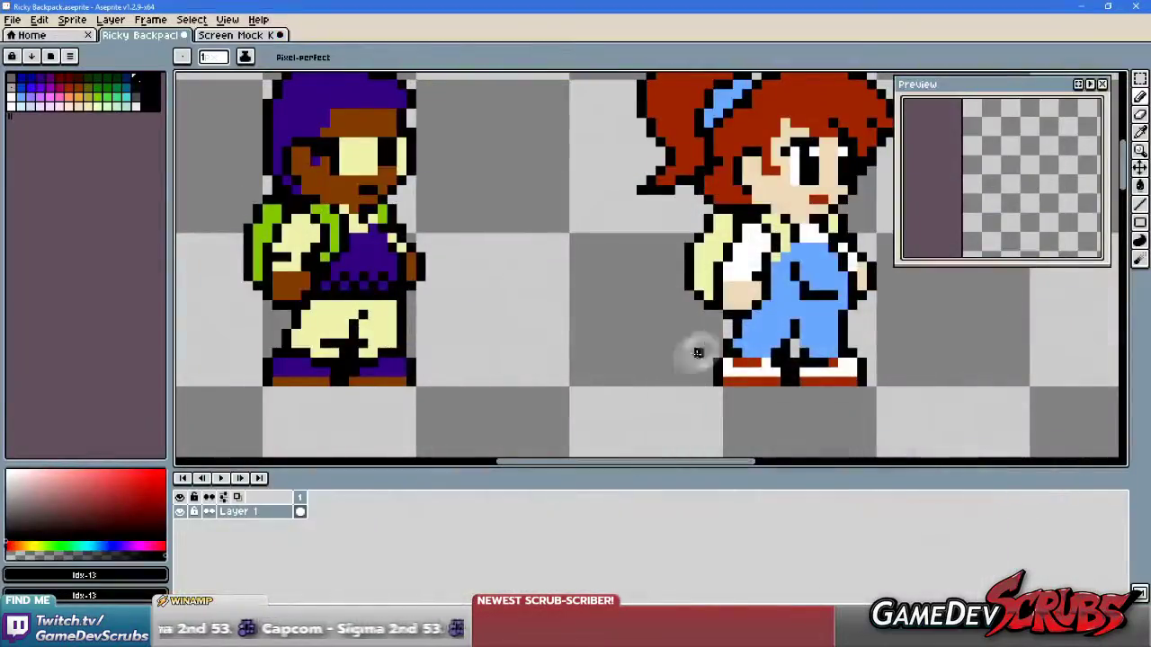
Compare the reworked girl copy with the other backpack characters, checking her leg shape from afar and up close.
{"action": "scroll", "coordinate": [564, 392], "scroll_direction": "up", "scroll_amount": 2}
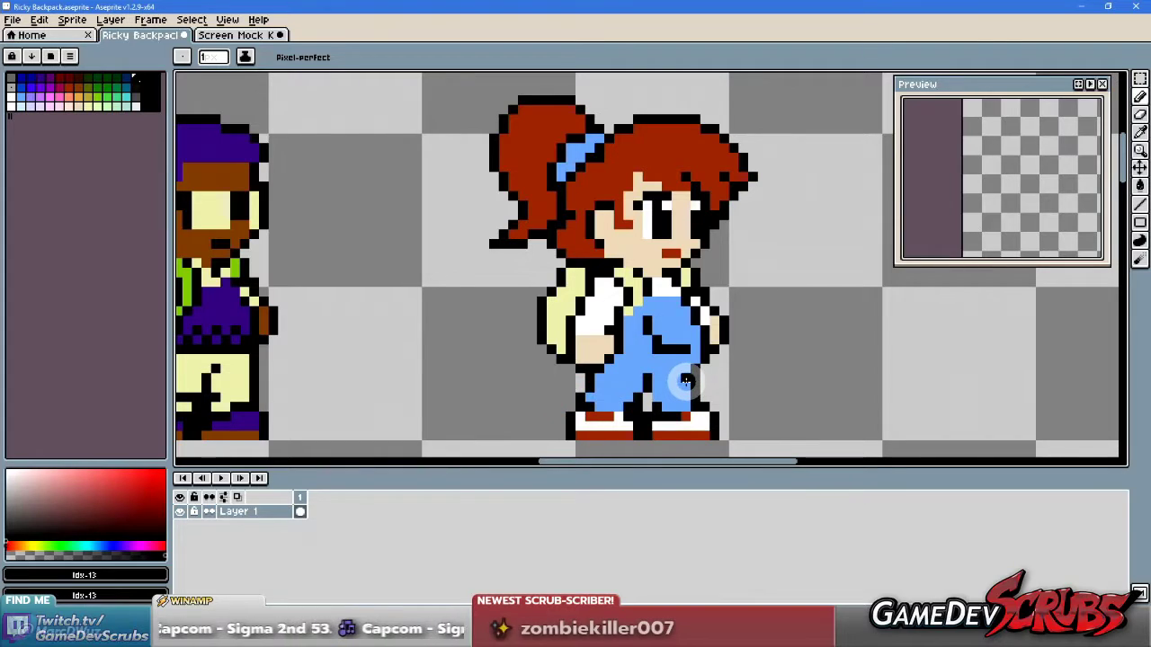
{"action": "scroll", "coordinate": [736, 373], "scroll_direction": "down", "scroll_amount": 2}
{"action": "scroll", "coordinate": [720, 361], "scroll_direction": "down", "scroll_amount": 1}
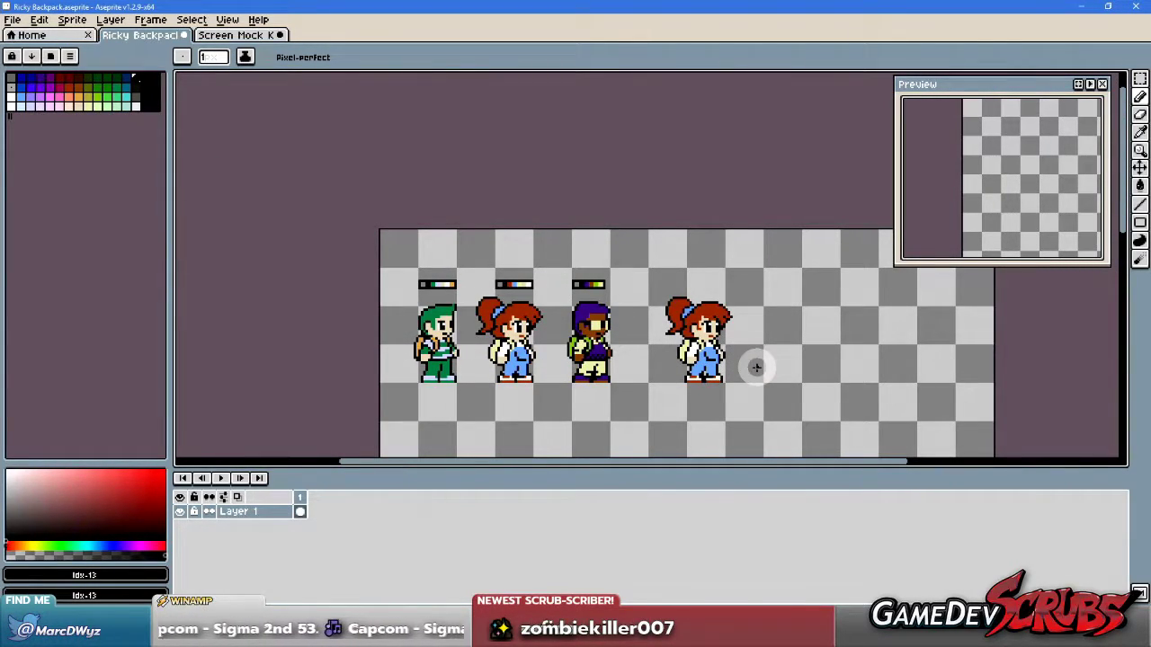
{"action": "scroll", "coordinate": [734, 361], "scroll_direction": "up", "scroll_amount": 2}
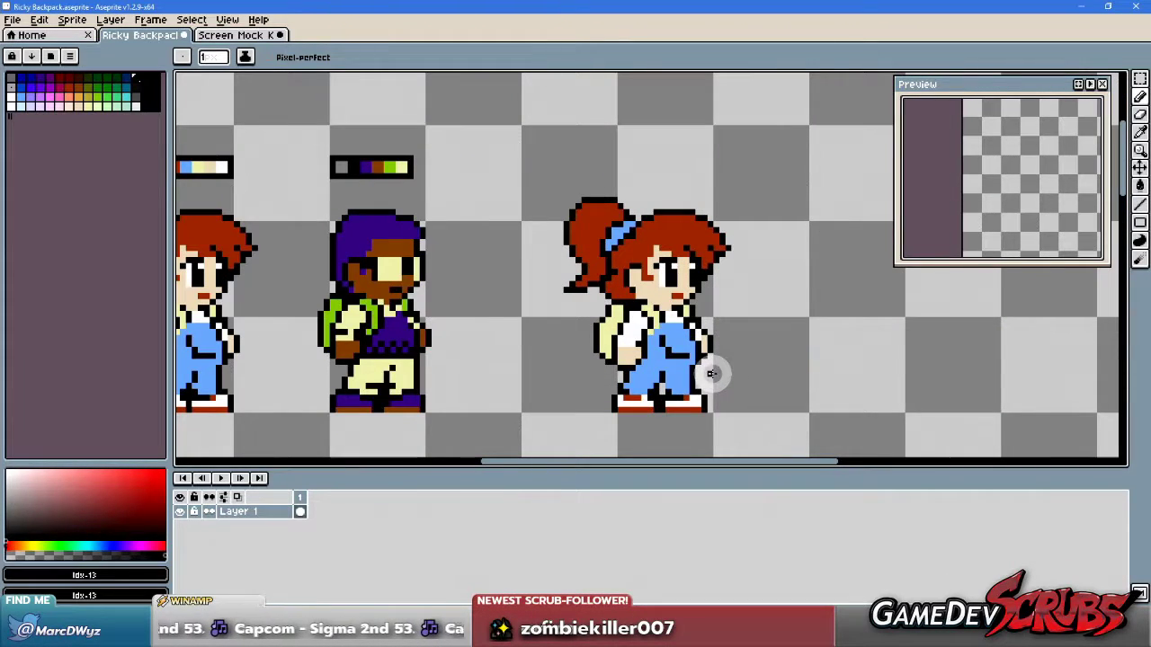
{"action": "scroll", "coordinate": [714, 372], "scroll_direction": "down", "scroll_amount": 1}
{"action": "scroll", "coordinate": [645, 367], "scroll_direction": "up", "scroll_amount": 4}
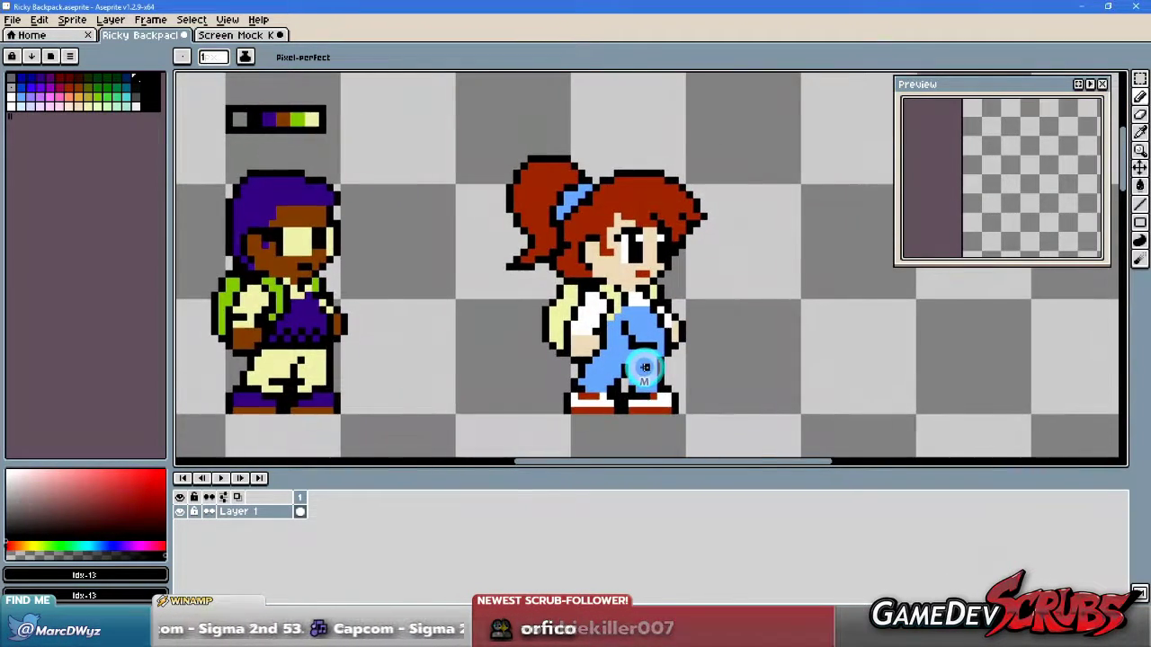
{"action": "left_click_drag", "start_coordinate": [658, 366], "coordinate": [689, 360]}
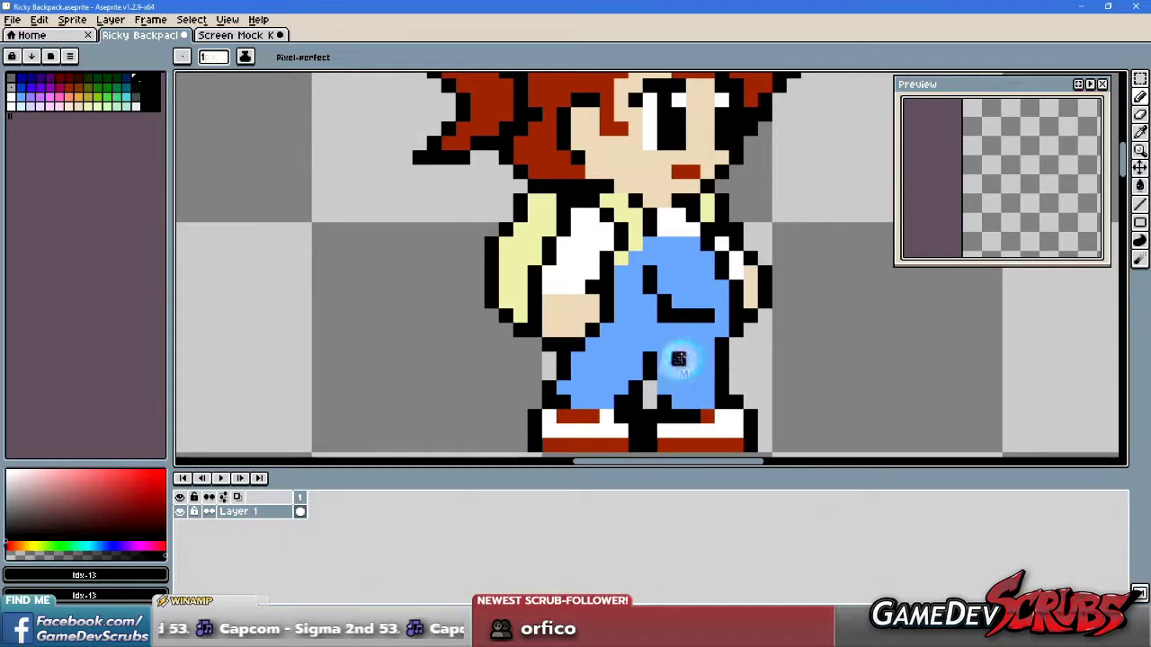
Compare the reworked girl copy's legs with the original girl's and the purple-haired character's stance.
{"action": "scroll", "coordinate": [680, 376], "scroll_direction": "down", "scroll_amount": 2}
{"action": "left_click_drag", "start_coordinate": [740, 333], "coordinate": [716, 376]}
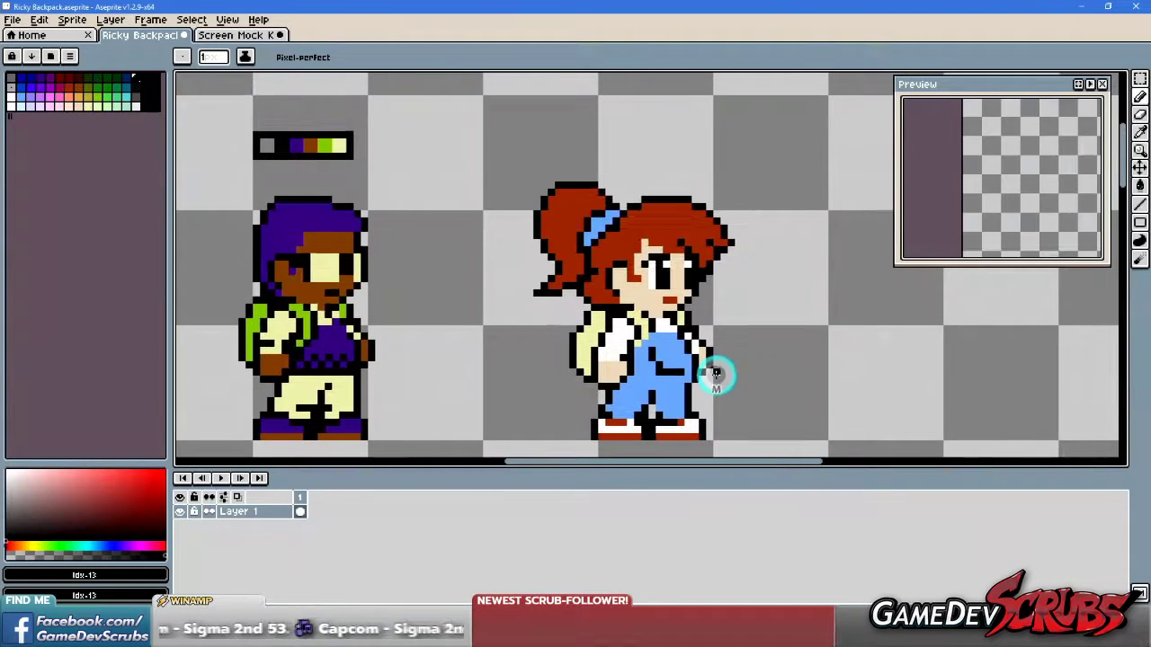
{"action": "scroll", "coordinate": [665, 368], "scroll_direction": "down", "scroll_amount": 2}
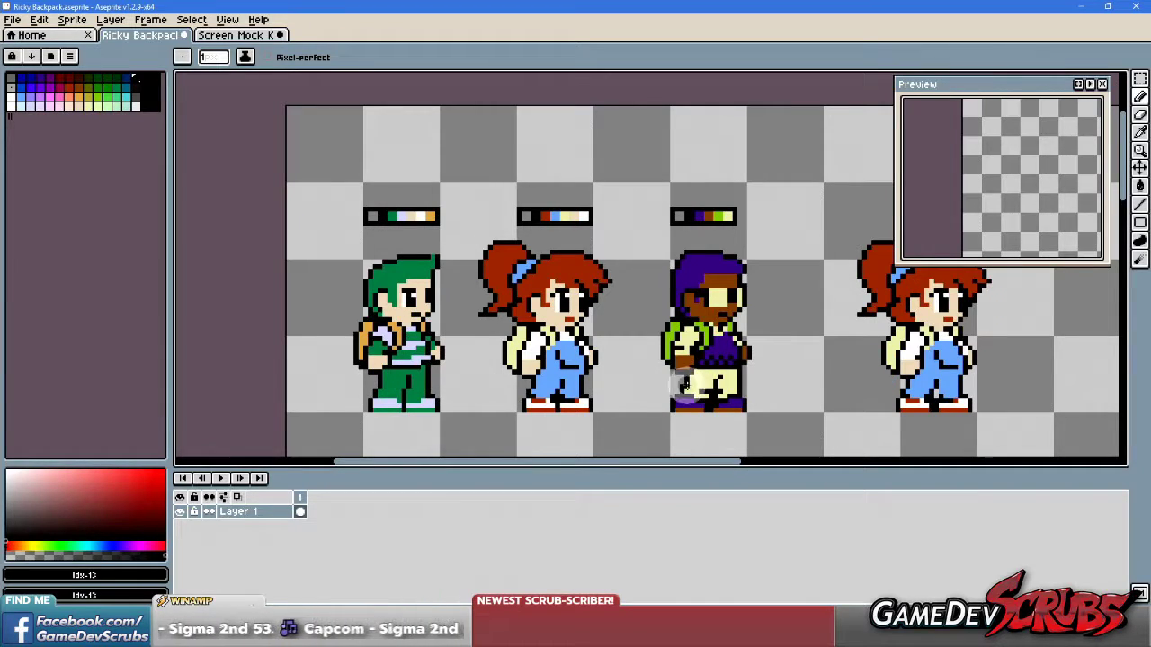
{"action": "scroll", "coordinate": [896, 387], "scroll_direction": "up", "scroll_amount": 1}
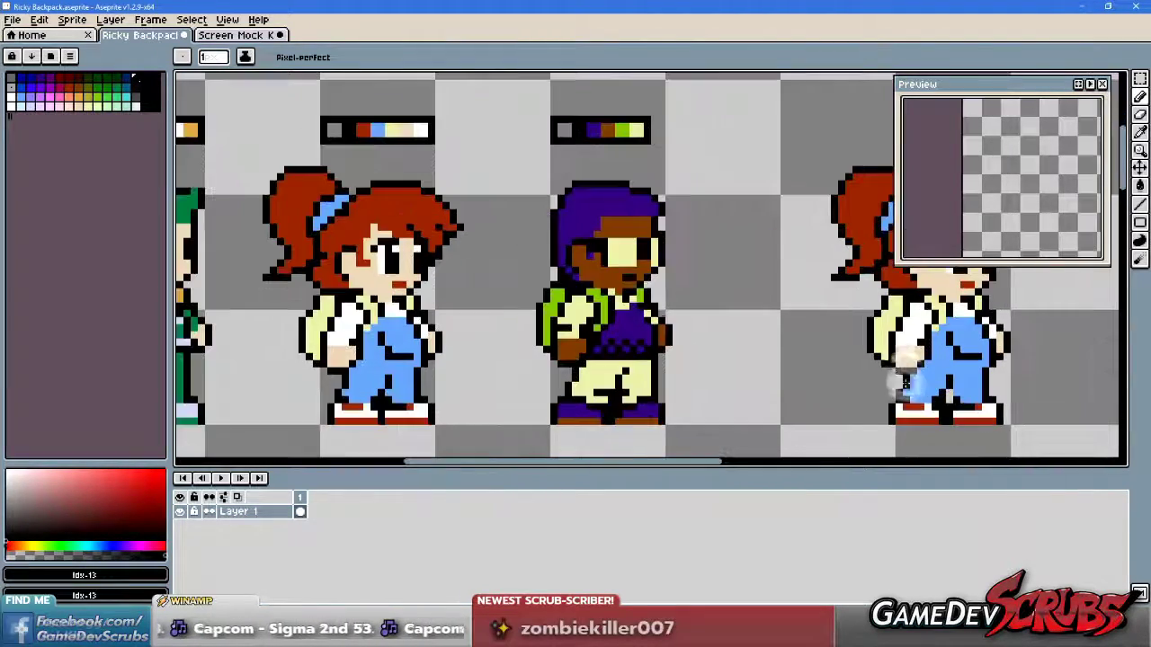
{"action": "left_click_drag", "start_coordinate": [896, 386], "coordinate": [611, 385]}
Save the Ricky Backpack sprite file and review the girl's new stance alongside the full row of characters.
{"action": "scroll", "coordinate": [673, 384], "scroll_direction": "right", "scroll_amount": 2}
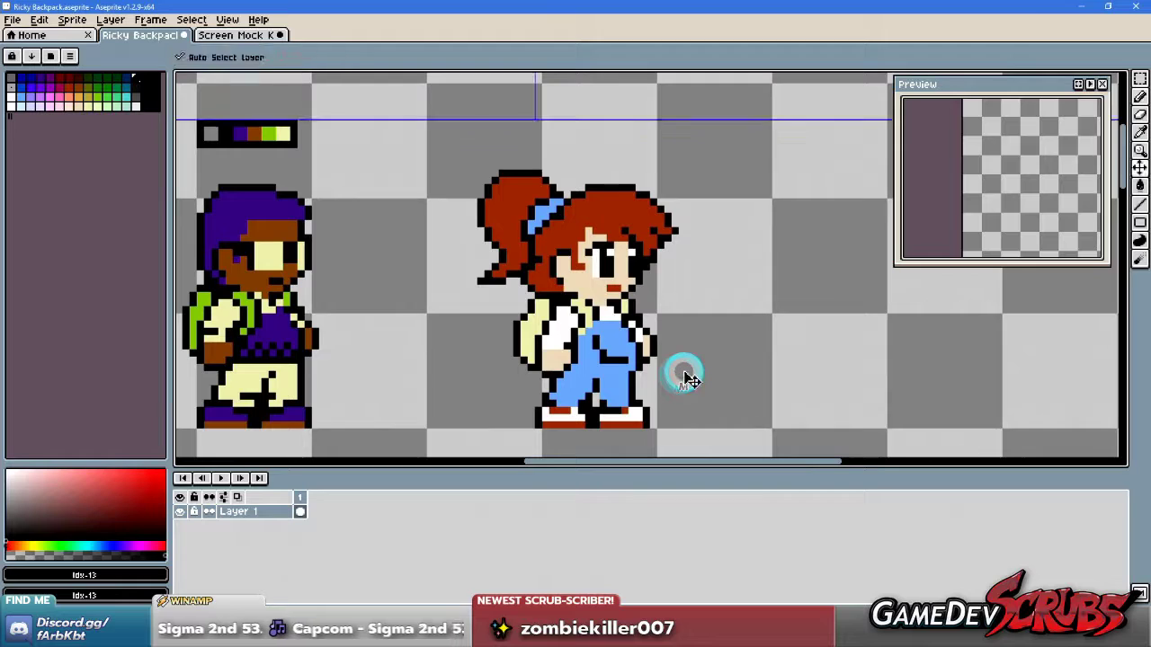
{"action": "scroll", "coordinate": [673, 365], "scroll_direction": "left", "scroll_amount": 1}
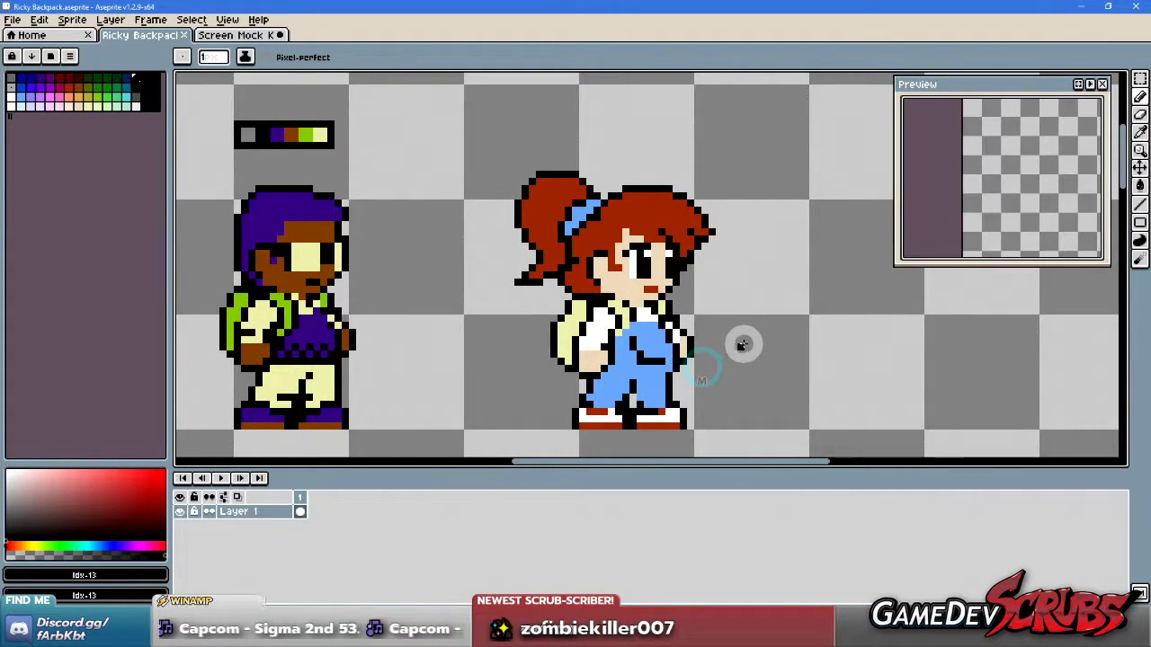
{"action": "scroll", "coordinate": [743, 342], "scroll_direction": "up", "scroll_amount": 1}
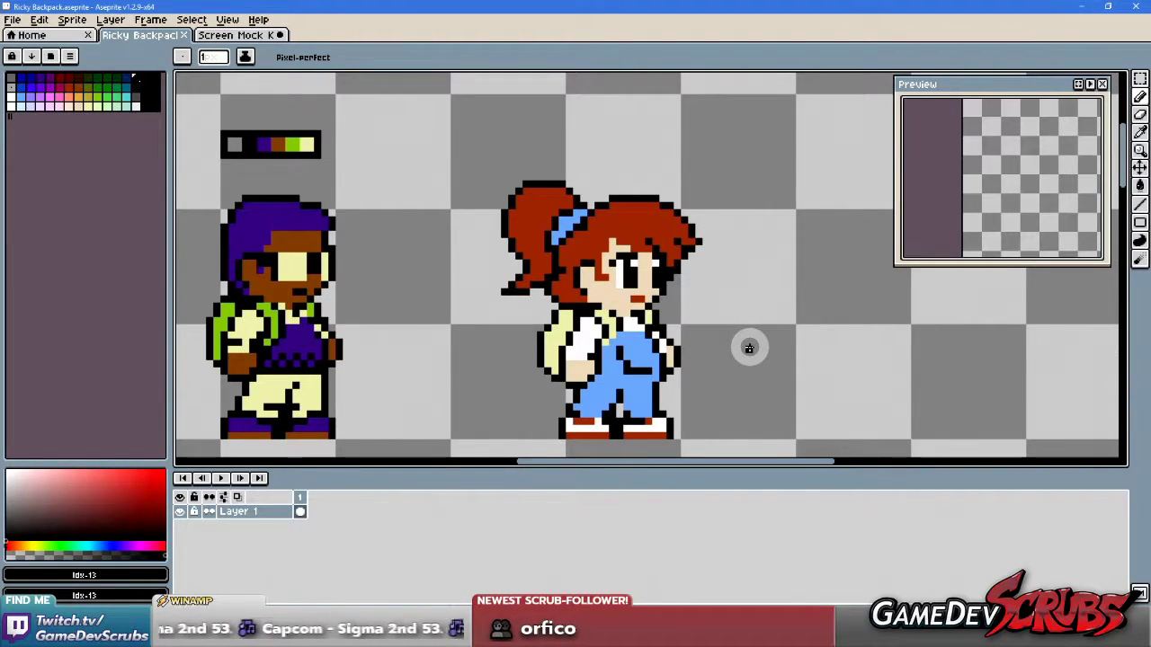
{"action": "scroll", "coordinate": [661, 378], "scroll_direction": "up", "scroll_amount": 1}
{"action": "scroll", "coordinate": [656, 373], "scroll_direction": "down", "scroll_amount": 2}
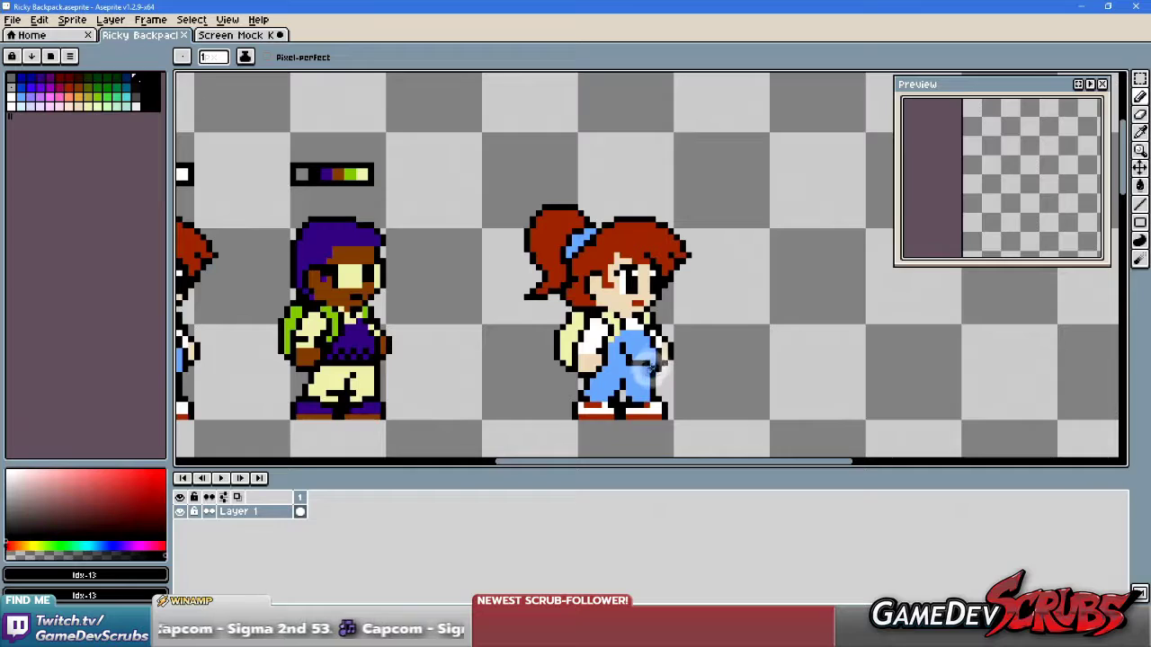
{"action": "scroll", "coordinate": [654, 367], "scroll_direction": "up", "scroll_amount": 2}
{"action": "left_click_drag", "start_coordinate": [654, 367], "coordinate": [655, 349]}
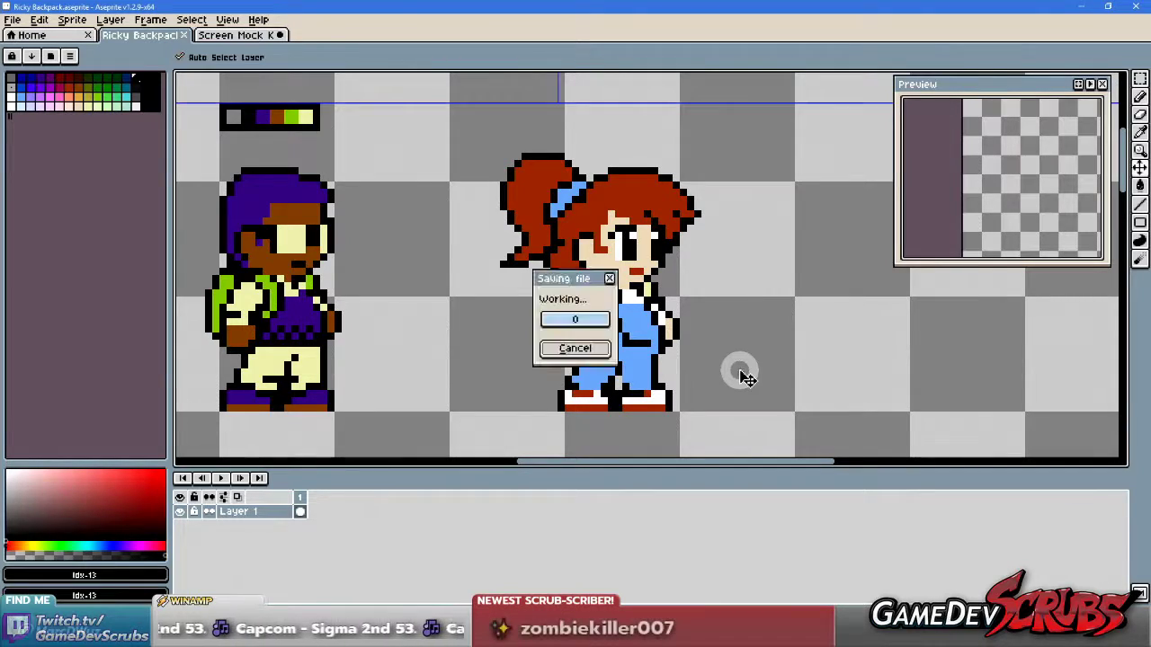
{"action": "scroll", "coordinate": [657, 338], "scroll_direction": "down", "scroll_amount": 1}
{"action": "left_click_drag", "start_coordinate": [518, 333], "coordinate": [749, 335]}
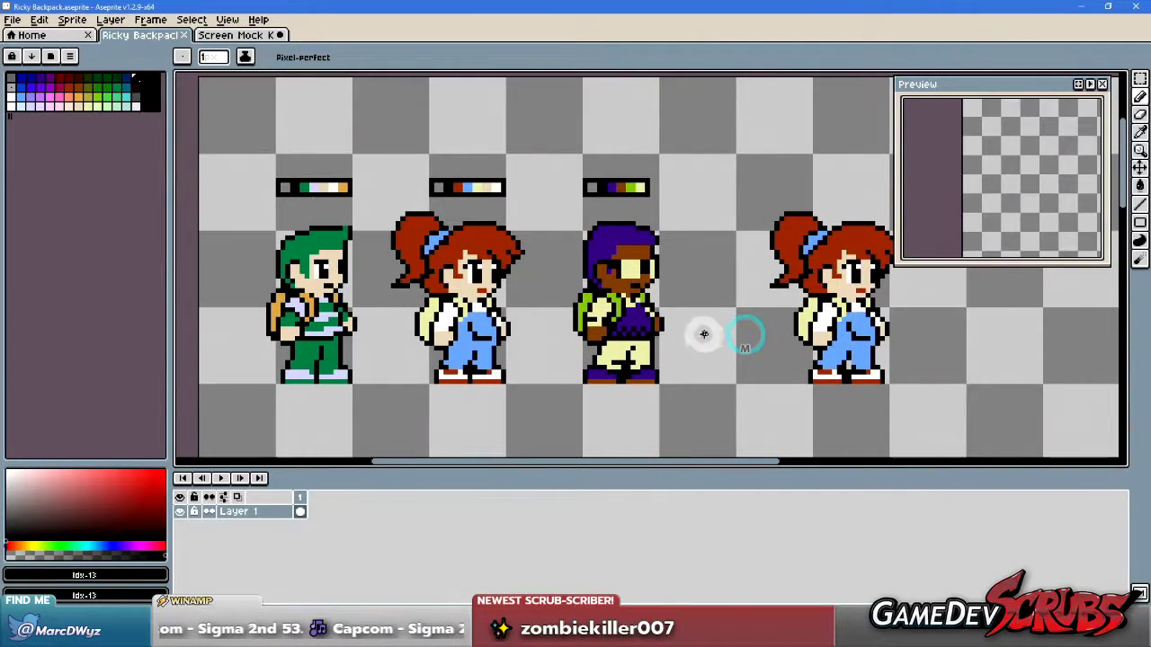
Switch to Paint Shop Pro, open the green-haired boy's sketch 20190808_193702.jpg from the Designs folder, and move its window beside the folder browser.
{"action": "key", "text": "alt+Tab"}
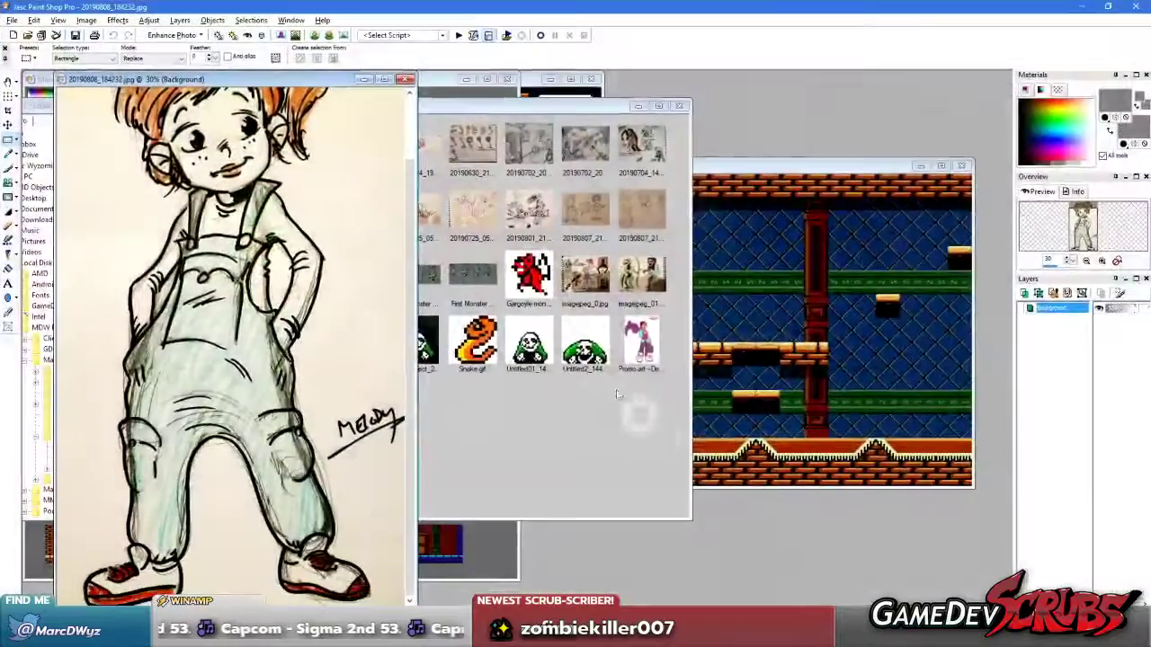
{"action": "left_click", "coordinate": [516, 446]}
{"action": "left_click", "coordinate": [252, 406]}
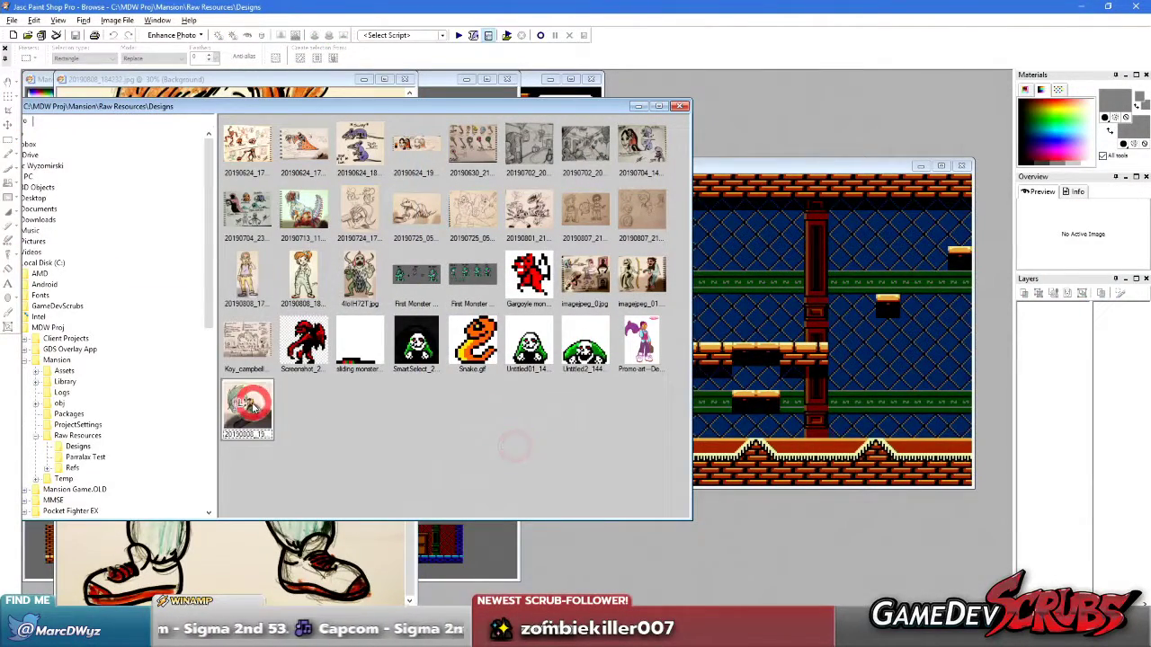
{"action": "double_click", "coordinate": [252, 405]}
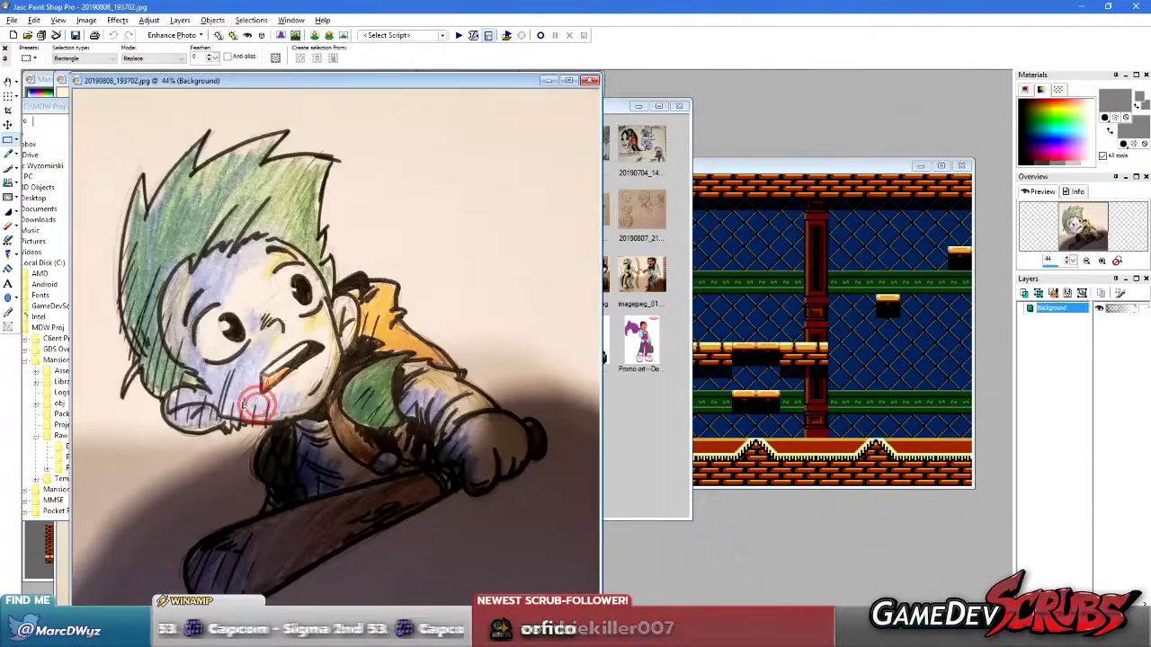
{"action": "left_click_drag", "start_coordinate": [386, 85], "coordinate": [776, 85]}
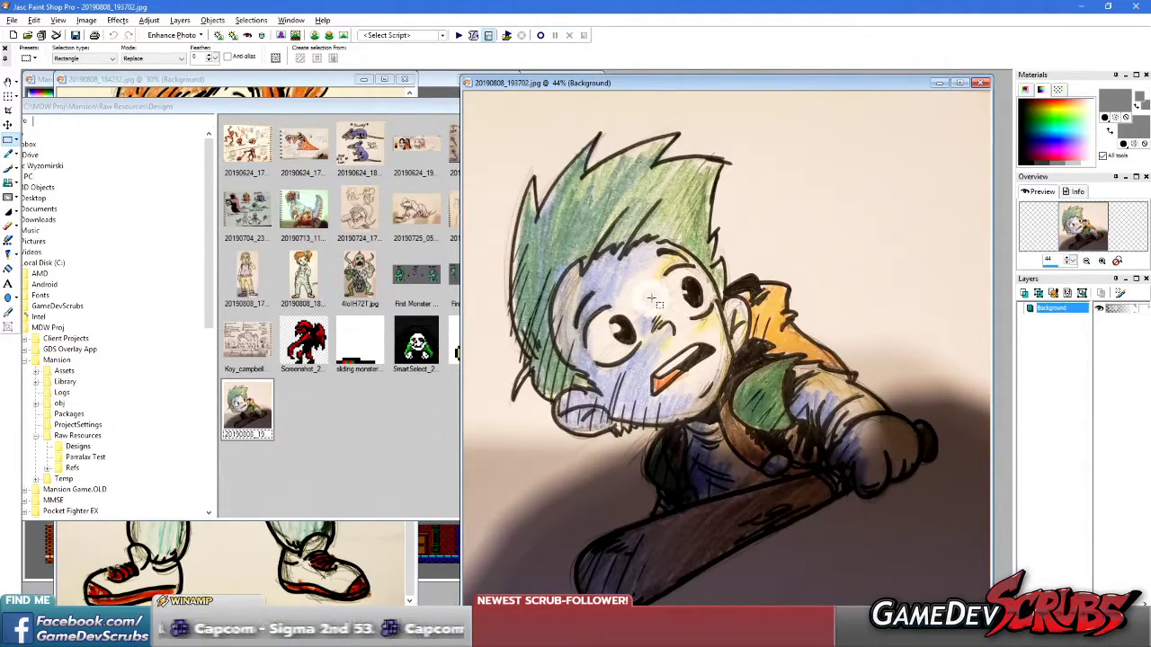
{"action": "left_click", "coordinate": [360, 435]}
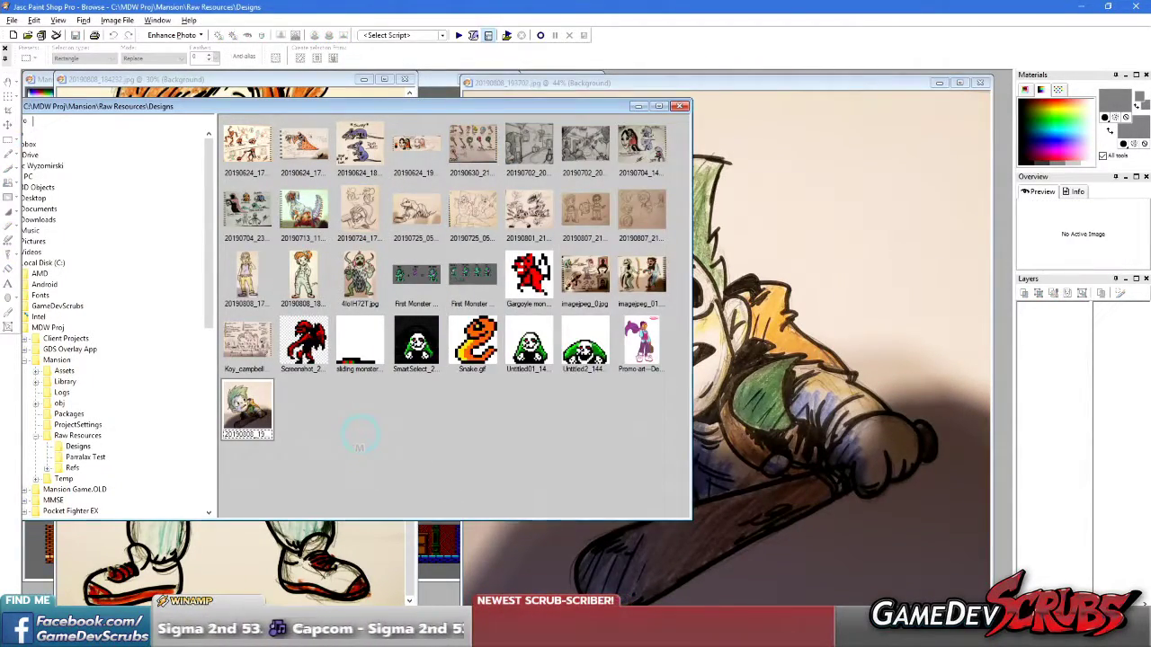
Glance at the sprites in Aseprite, return to Paint Shop Pro, and open the monster sketch 20190801_214050.jpg from the Designs folder.
{"action": "key", "text": "alt+Tab"}
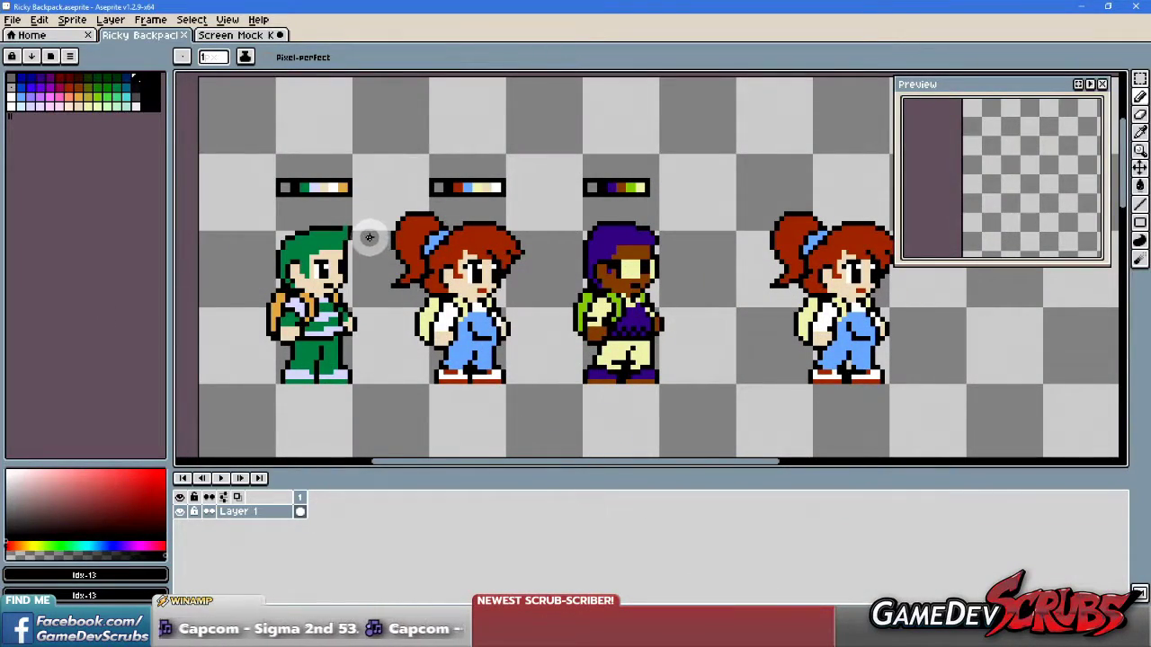
{"action": "key", "text": "alt+Tab"}
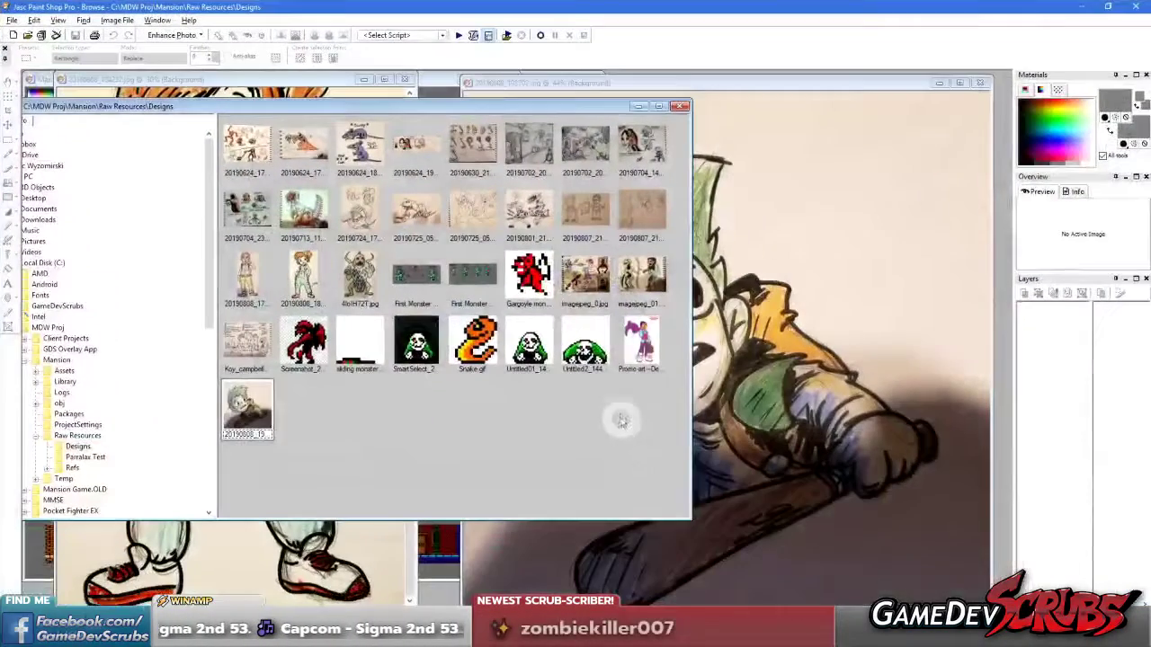
{"action": "left_click", "coordinate": [555, 413]}
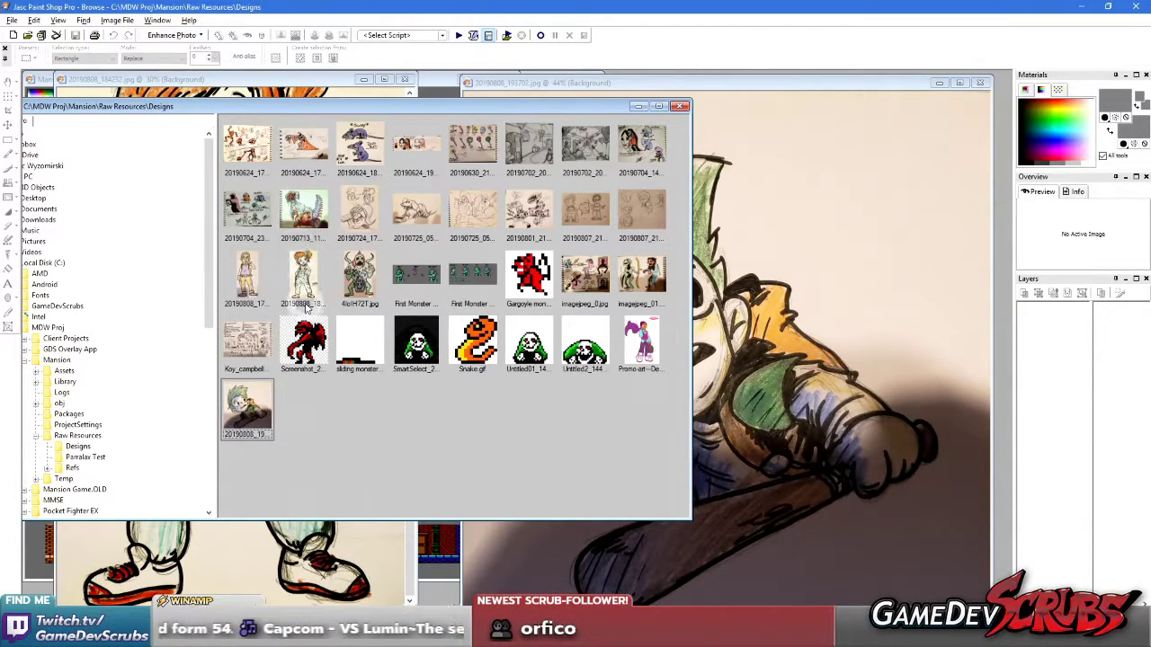
{"action": "double_click", "coordinate": [529, 213]}
{"action": "scroll", "coordinate": [409, 368], "scroll_direction": "up", "scroll_amount": 1}
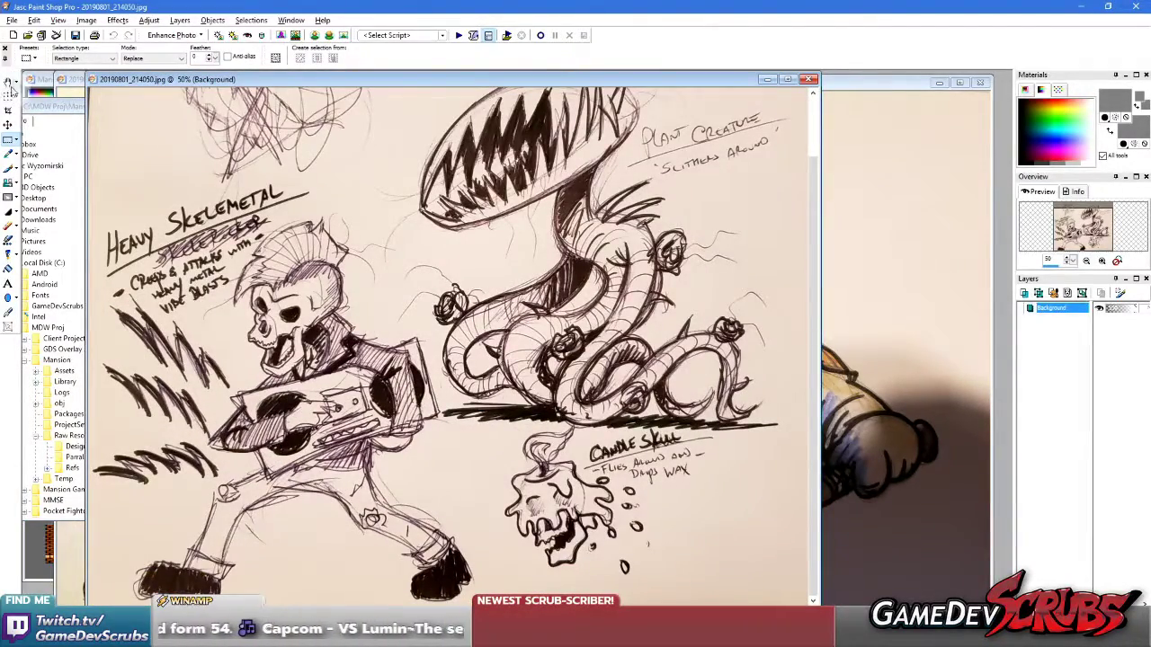
Activate the Pan tool and examine the Heavy Skelemetal drawing on the monster sketch.
{"action": "left_click", "coordinate": [8, 81]}
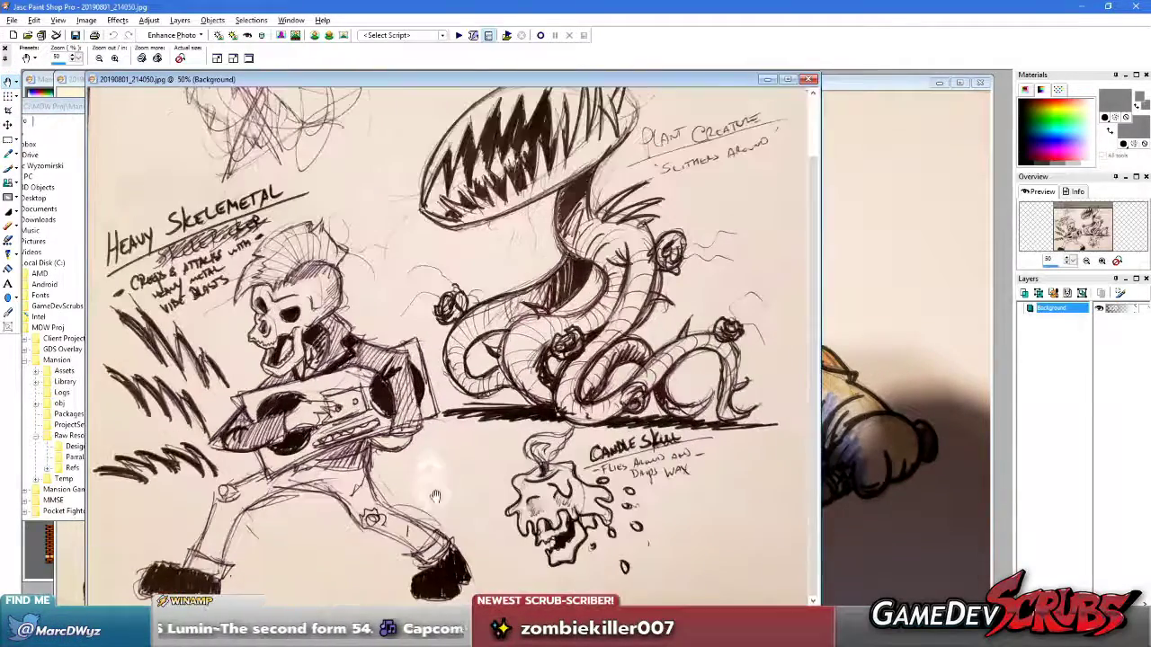
{"action": "left_click", "coordinate": [281, 459]}
{"action": "left_click", "coordinate": [316, 345]}
{"action": "left_click", "coordinate": [455, 297]}
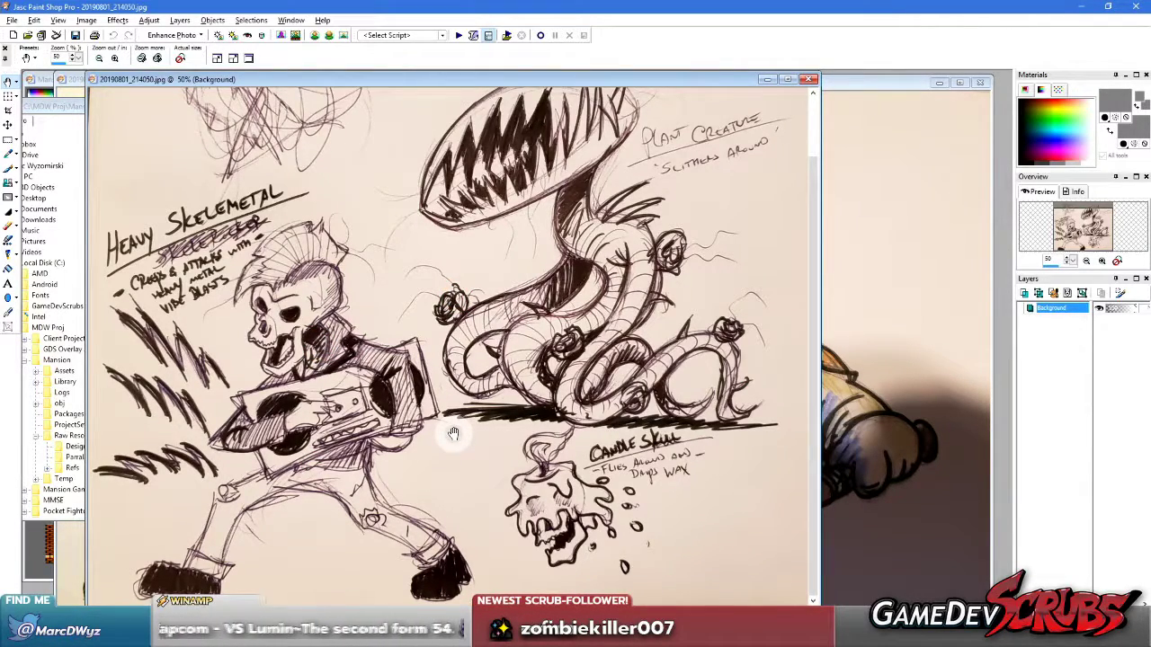
{"action": "left_click", "coordinate": [432, 427]}
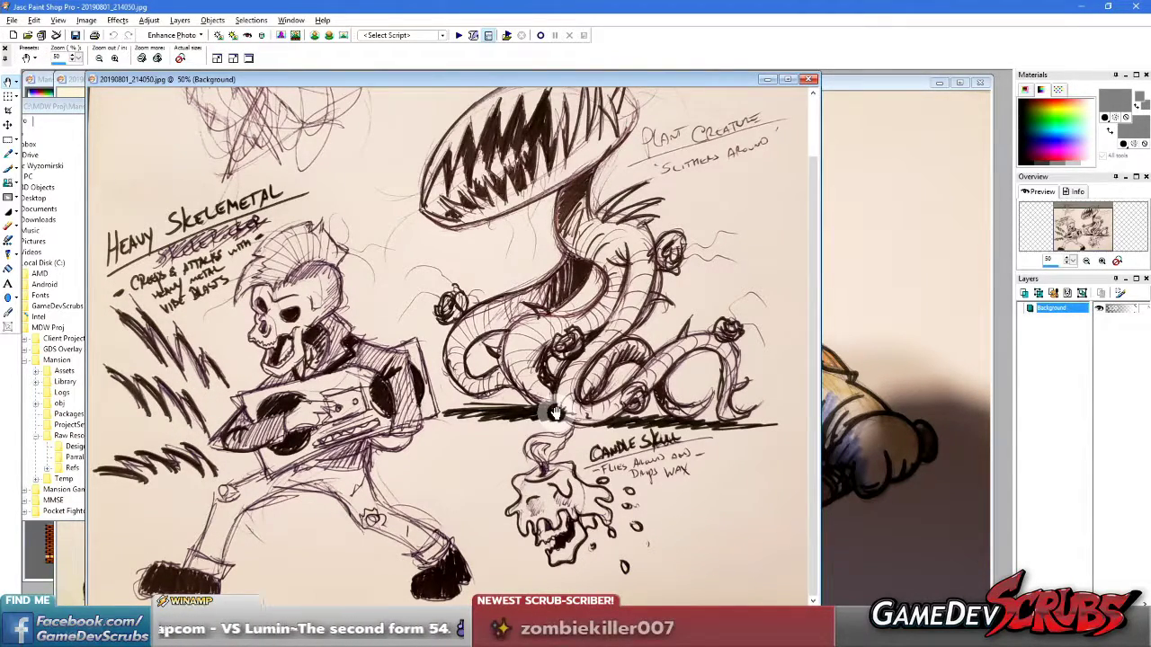
Examine the Plant Creature drawing on the monster sketch up close, viewing it at 60% zoom.
{"action": "scroll", "coordinate": [558, 378], "scroll_direction": "up", "scroll_amount": 2}
{"action": "mouse_move", "coordinate": [582, 449]}
{"action": "left_mouse_down"}
{"action": "mouse_move", "coordinate": [532, 385]}
{"action": "mouse_move", "coordinate": [512, 185]}
{"action": "mouse_move", "coordinate": [532, 334]}
{"action": "left_mouse_up"}
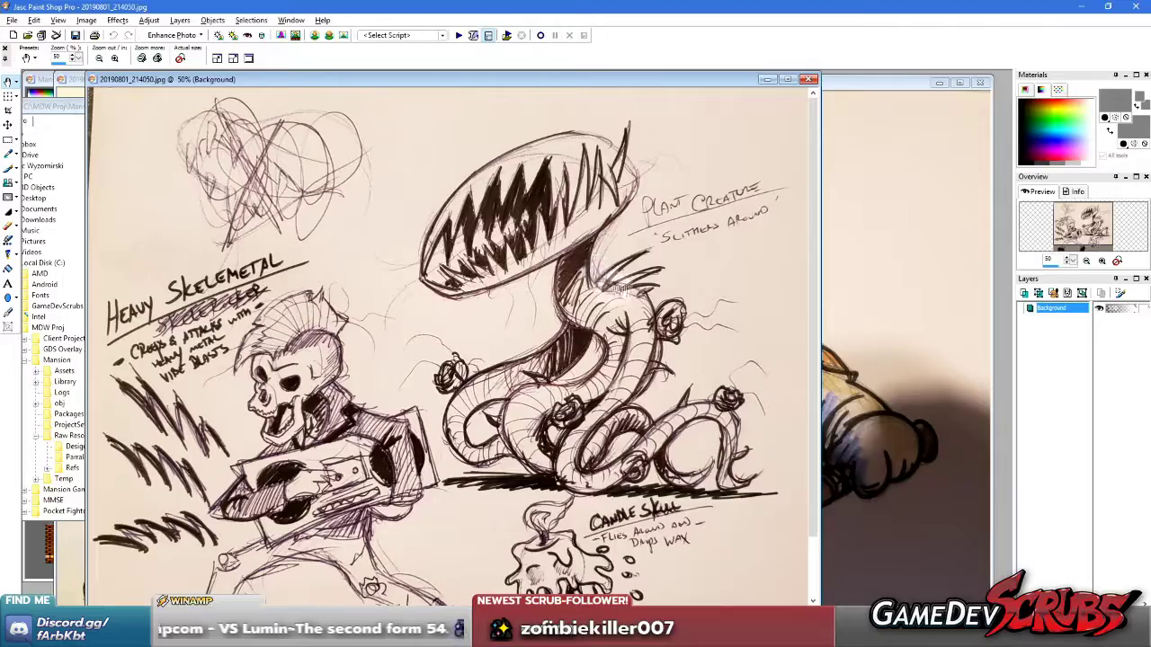
{"action": "scroll", "coordinate": [642, 304], "scroll_direction": "up", "scroll_amount": 1}
{"action": "mouse_move", "coordinate": [642, 304]}
{"action": "left_mouse_down"}
{"action": "mouse_move", "coordinate": [591, 321]}
{"action": "mouse_move", "coordinate": [635, 377]}
{"action": "mouse_move", "coordinate": [647, 365]}
{"action": "left_mouse_up"}
{"action": "mouse_move", "coordinate": [633, 454]}
{"action": "left_mouse_down"}
{"action": "mouse_move", "coordinate": [596, 382]}
{"action": "mouse_move", "coordinate": [626, 455]}
{"action": "left_mouse_up"}
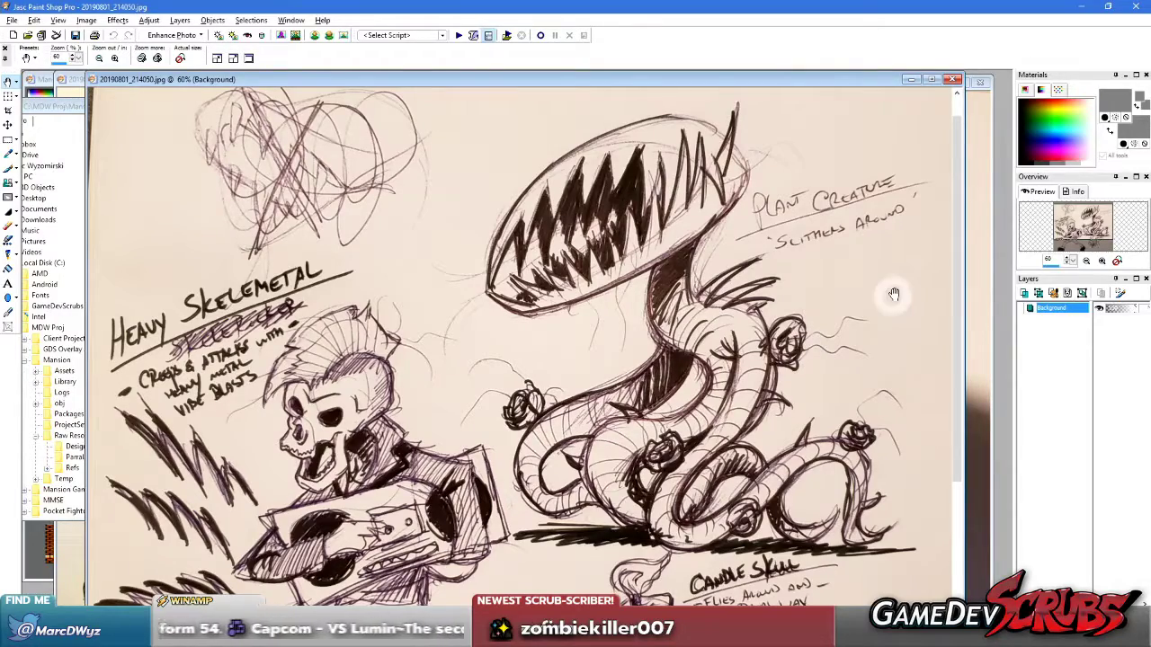
{"action": "left_click_drag", "start_coordinate": [830, 411], "coordinate": [836, 394]}
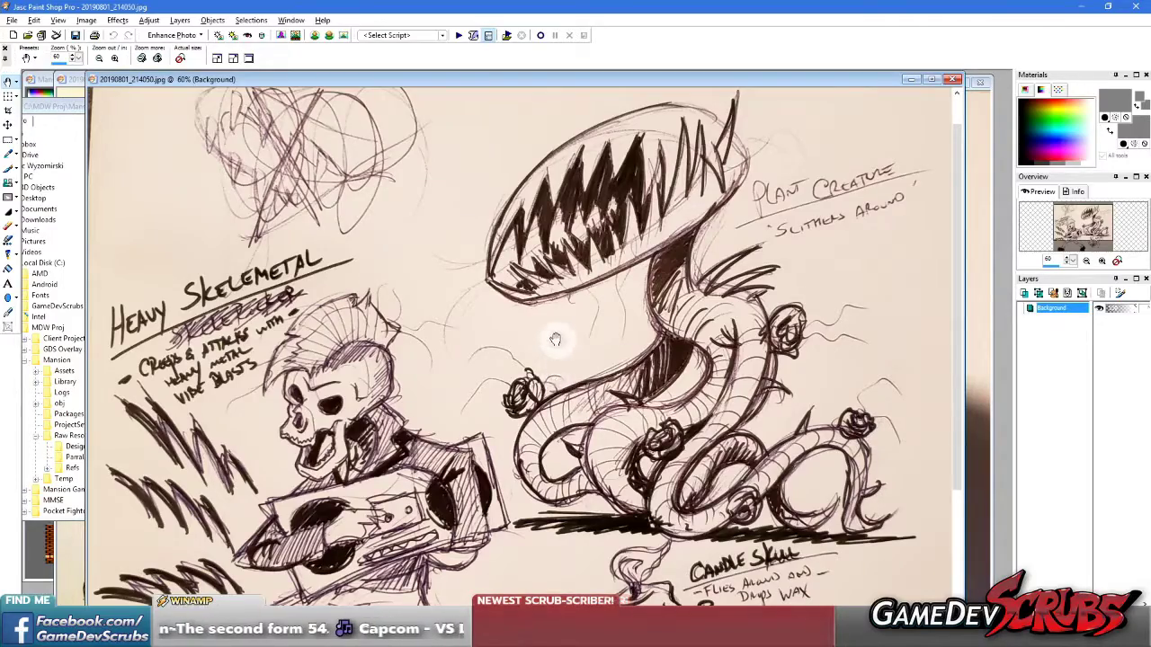
Examine the lower part of the monster sketch, studying Heavy Skelemetal's boombox and pose at 50% and 60% zoom.
{"action": "scroll", "coordinate": [550, 341], "scroll_direction": "down", "scroll_amount": 1}
{"action": "scroll", "coordinate": [472, 319], "scroll_direction": "up", "scroll_amount": 1}
{"action": "mouse_move", "coordinate": [531, 430]}
{"action": "left_mouse_down"}
{"action": "mouse_move", "coordinate": [545, 455]}
{"action": "mouse_move", "coordinate": [555, 301]}
{"action": "mouse_move", "coordinate": [539, 261]}
{"action": "left_mouse_up"}
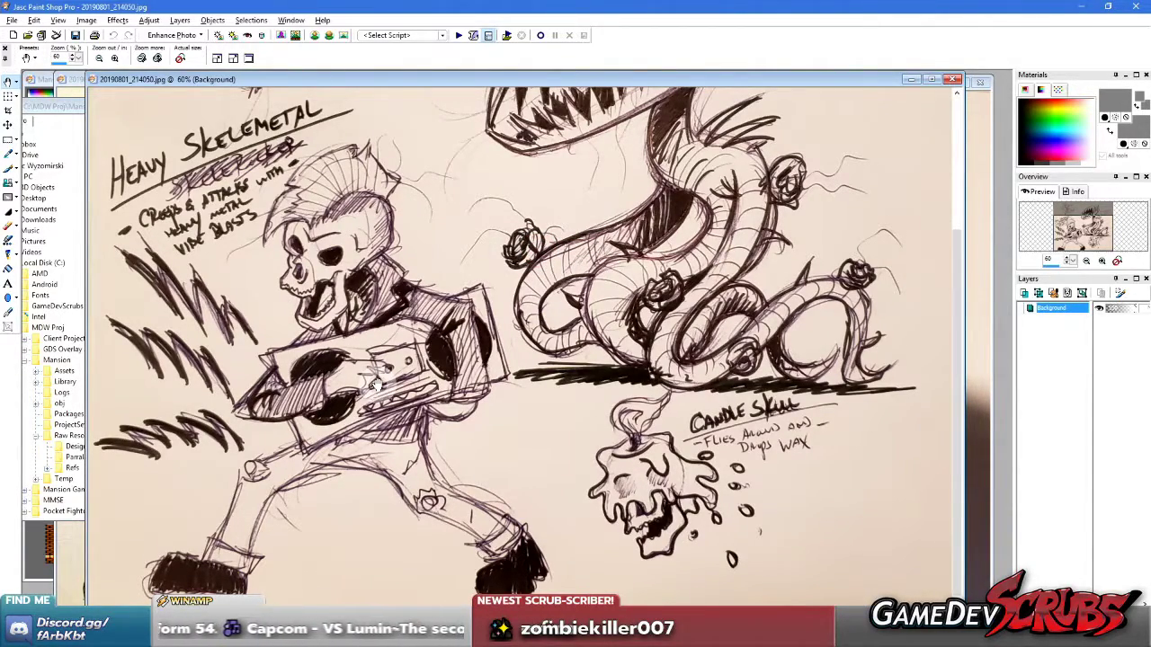
{"action": "scroll", "coordinate": [376, 381], "scroll_direction": "down", "scroll_amount": 1}
{"action": "left_click", "coordinate": [419, 353]}
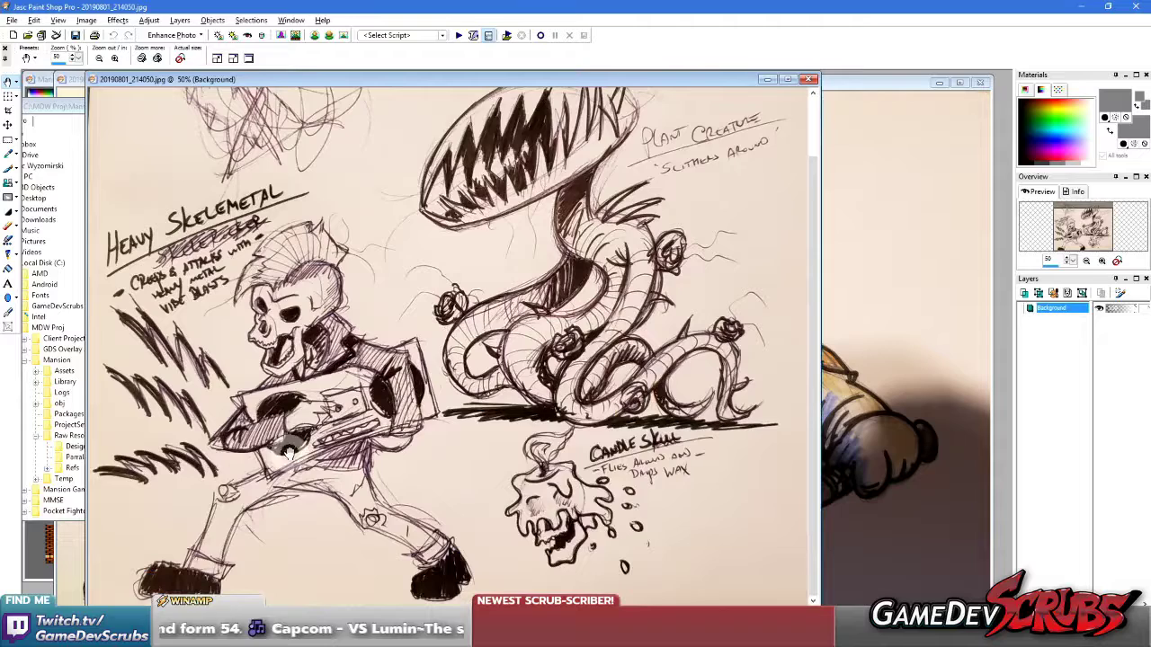
{"action": "left_click", "coordinate": [358, 358]}
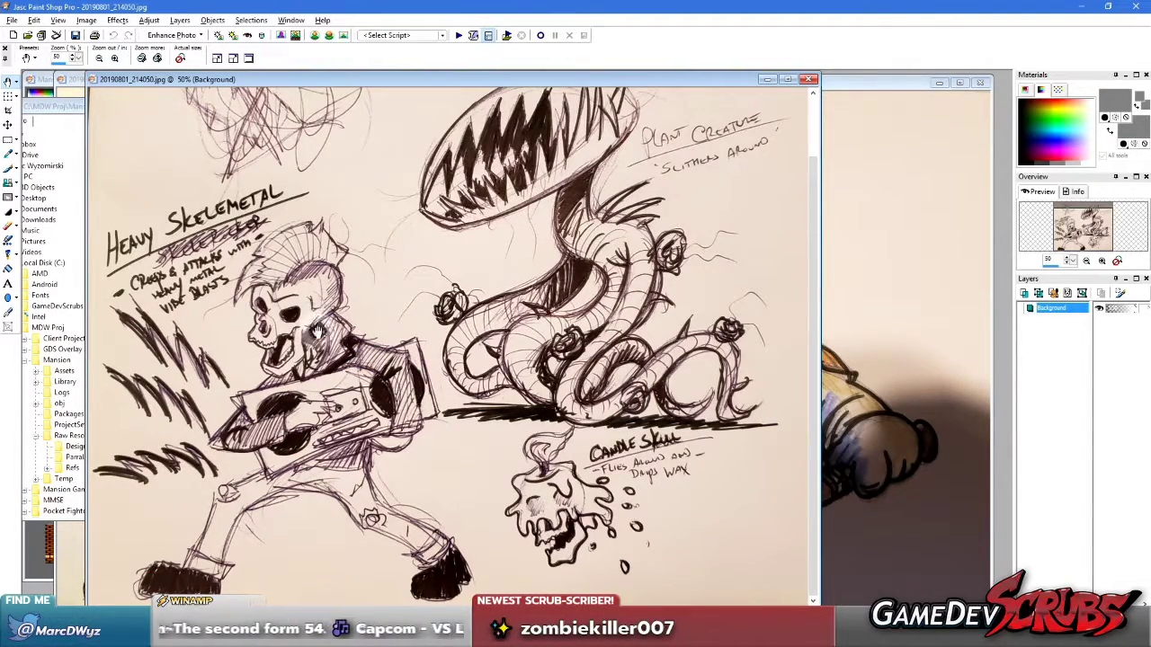
{"action": "left_click", "coordinate": [354, 361]}
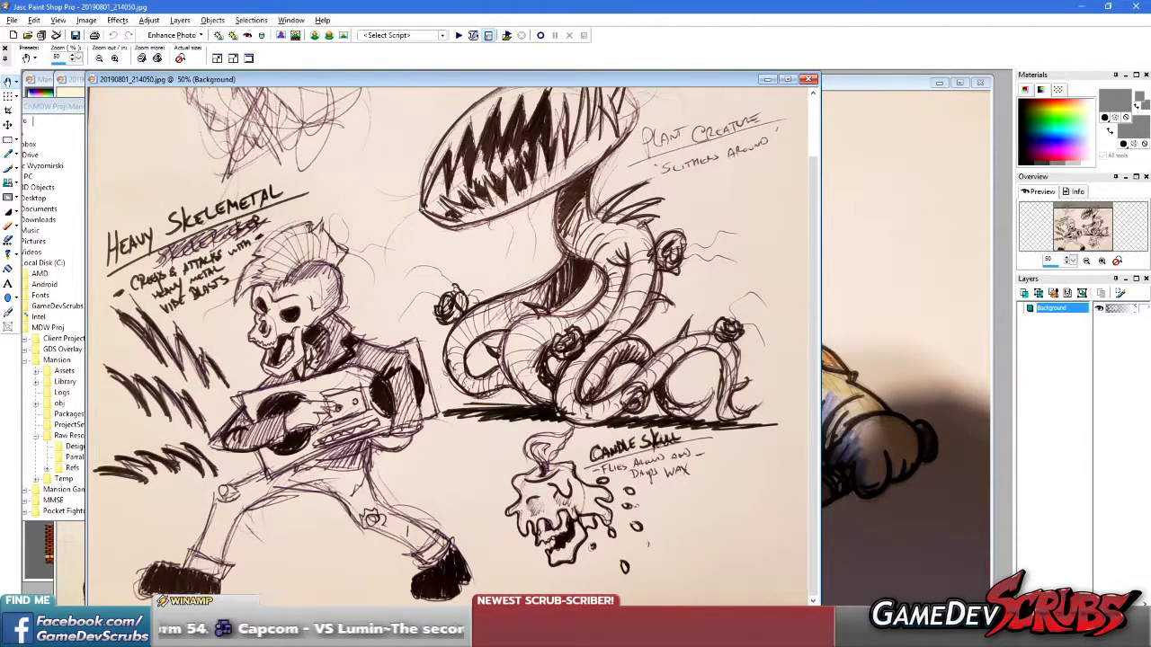
{"action": "scroll", "coordinate": [435, 370], "scroll_direction": "up", "scroll_amount": 1}
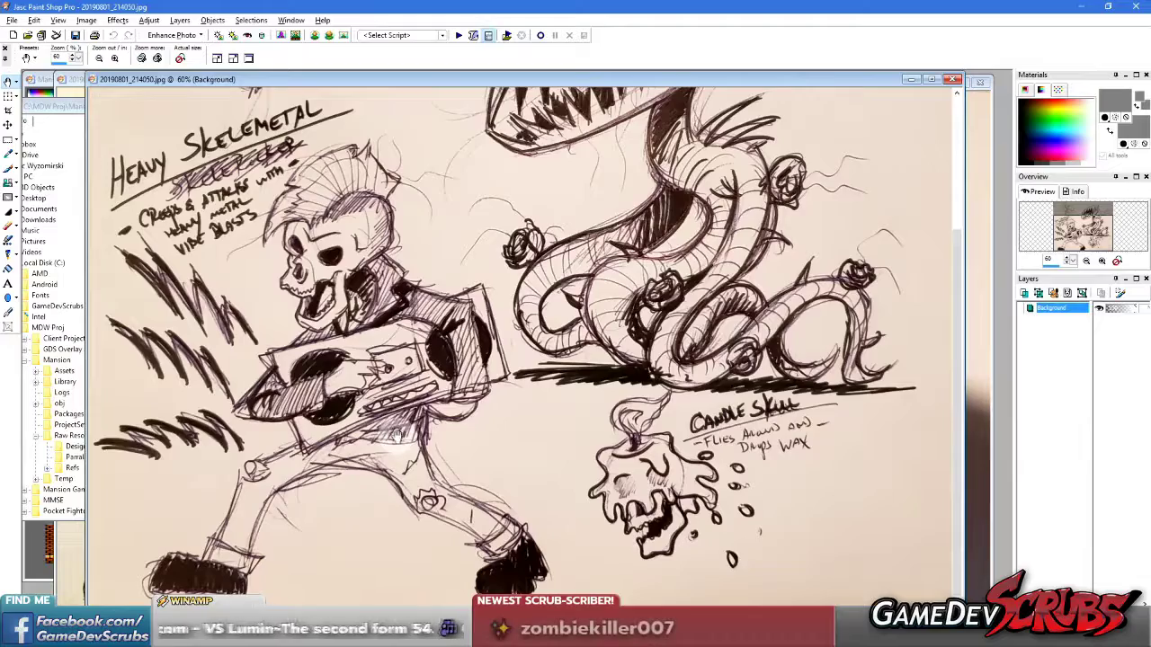
{"action": "scroll", "coordinate": [396, 435], "scroll_direction": "down", "scroll_amount": 1}
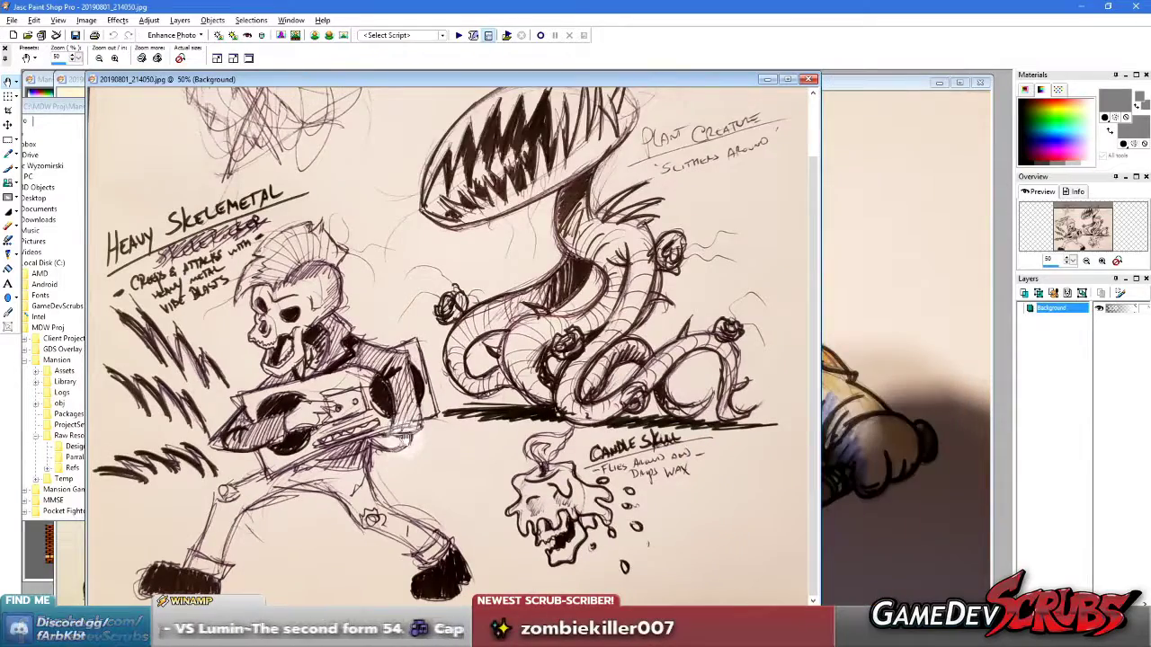
Close the monster sketch and the green-haired boy's sketch, and move the Designs folder browser clear of the girl's sketch.
{"action": "left_click", "coordinate": [812, 79]}
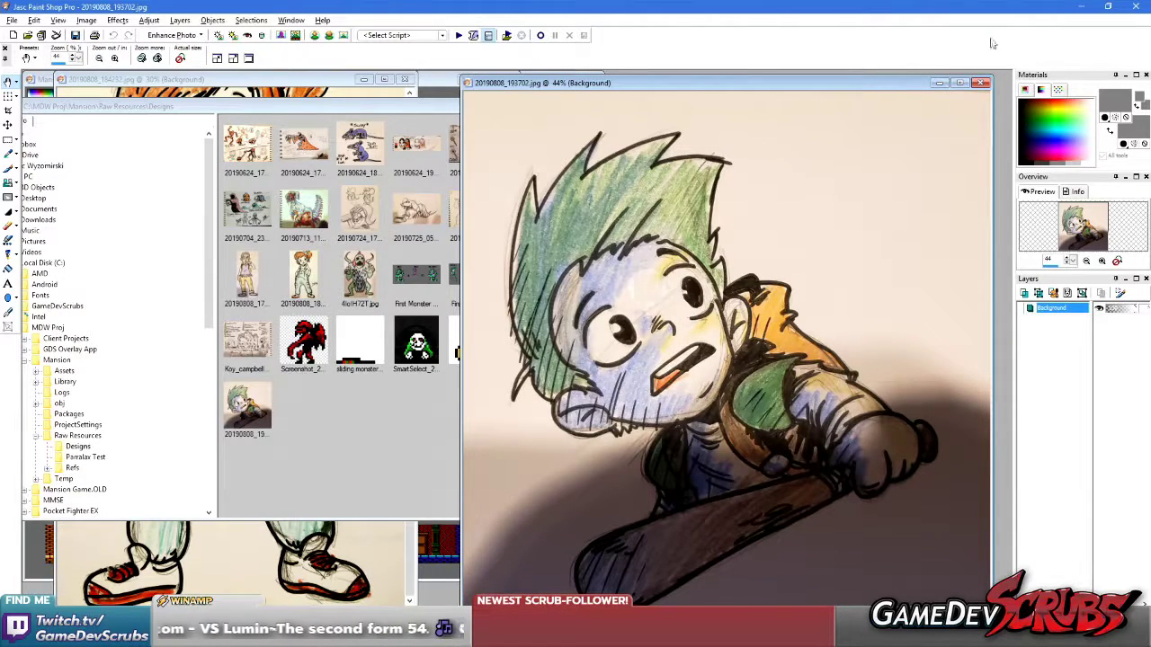
{"action": "left_click", "coordinate": [987, 81]}
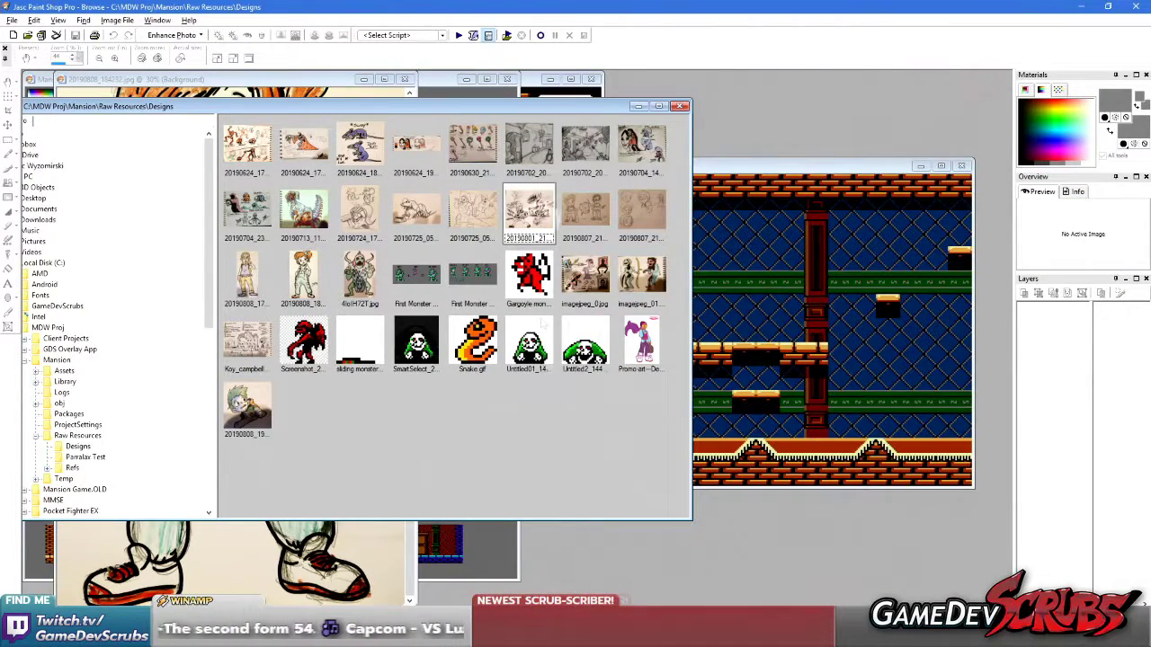
{"action": "left_click_drag", "start_coordinate": [532, 118], "coordinate": [724, 110]}
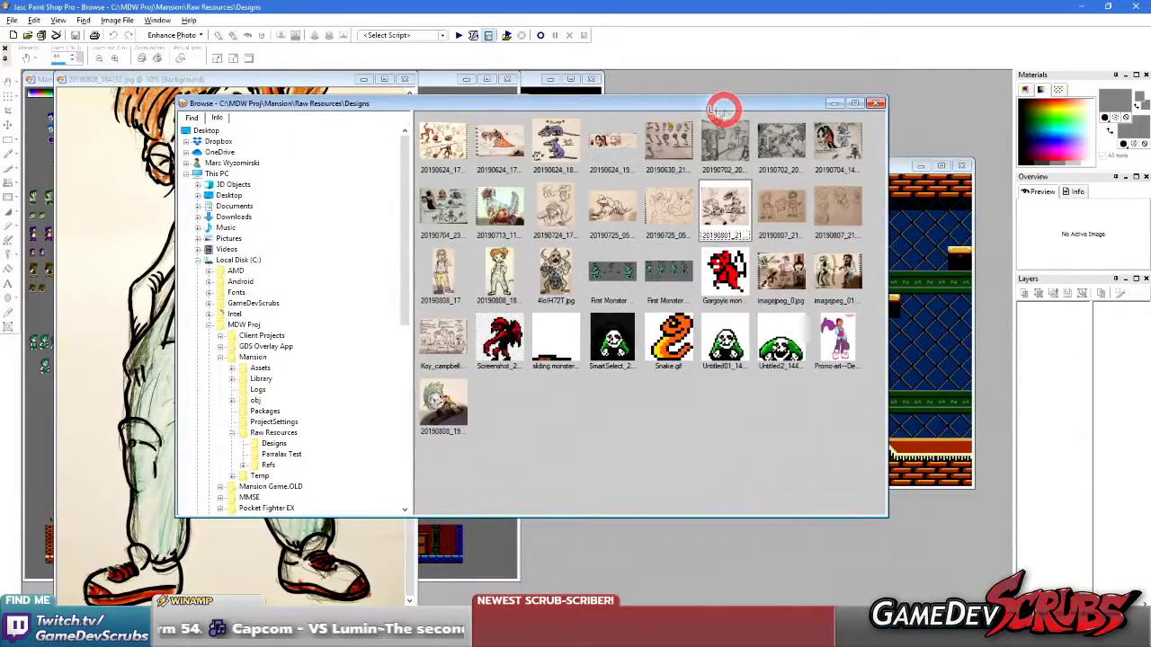
View the girl's whole sketch 20190808_184232.jpg at 25% zoom and return to the Designs folder browser.
{"action": "left_click", "coordinate": [102, 257]}
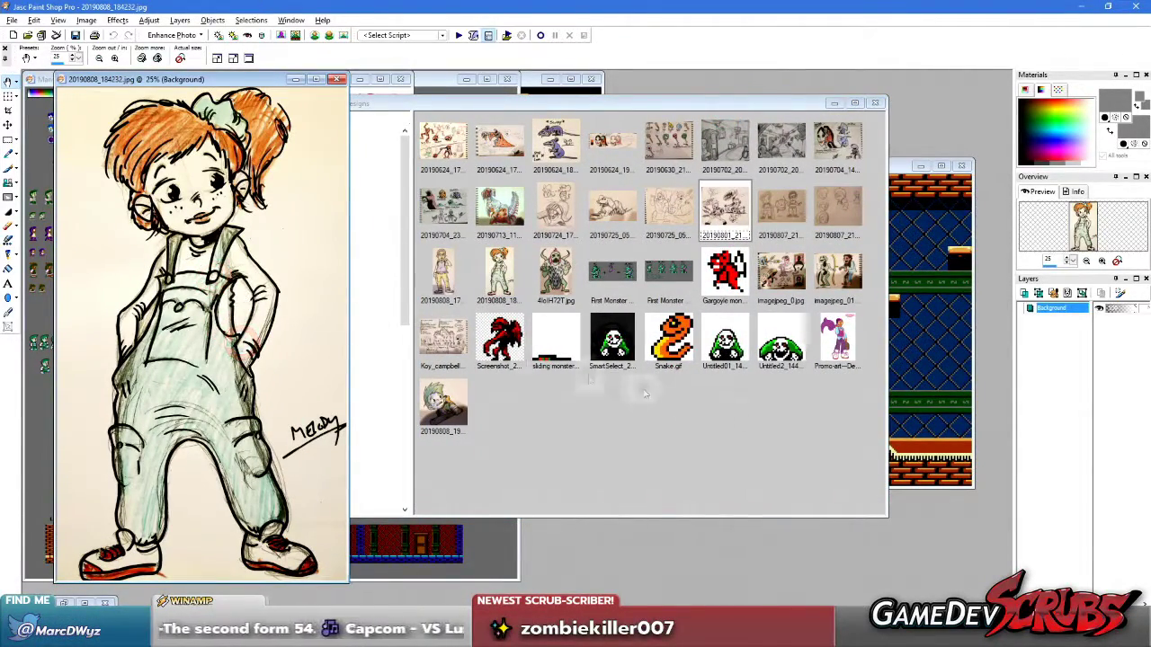
{"action": "left_click", "coordinate": [748, 435]}
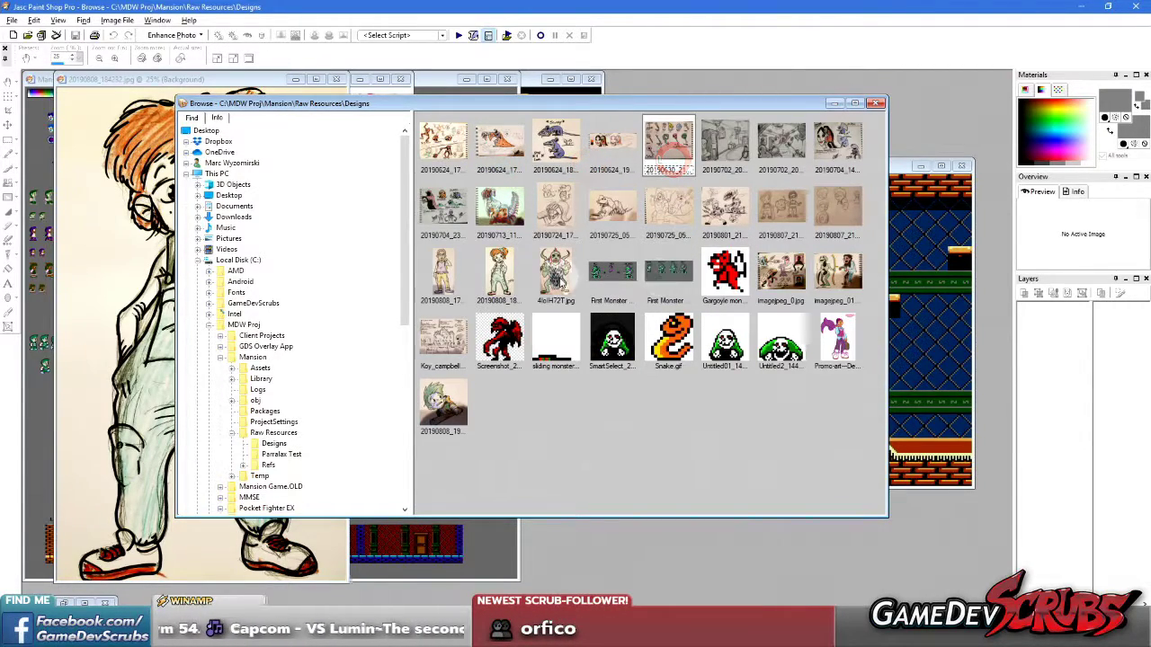
View the mansion layout drawing from the Designs folder at 40% and 50% zoom and close it.
{"action": "double_click", "coordinate": [454, 344]}
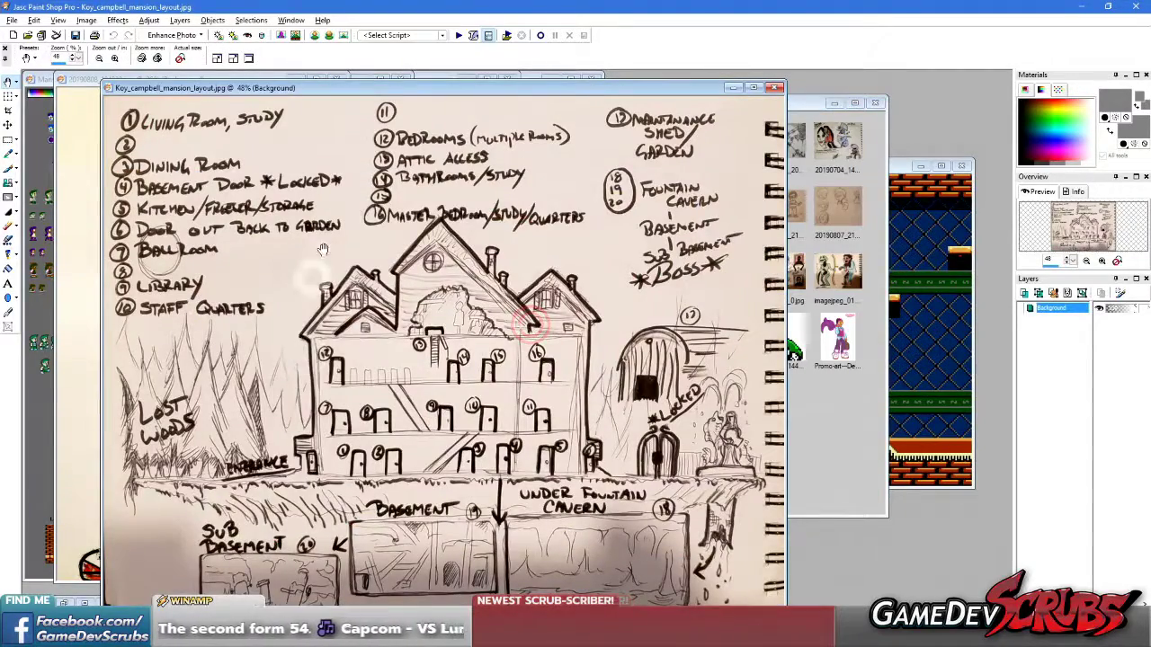
{"action": "scroll", "coordinate": [468, 308], "scroll_direction": "down", "scroll_amount": 1}
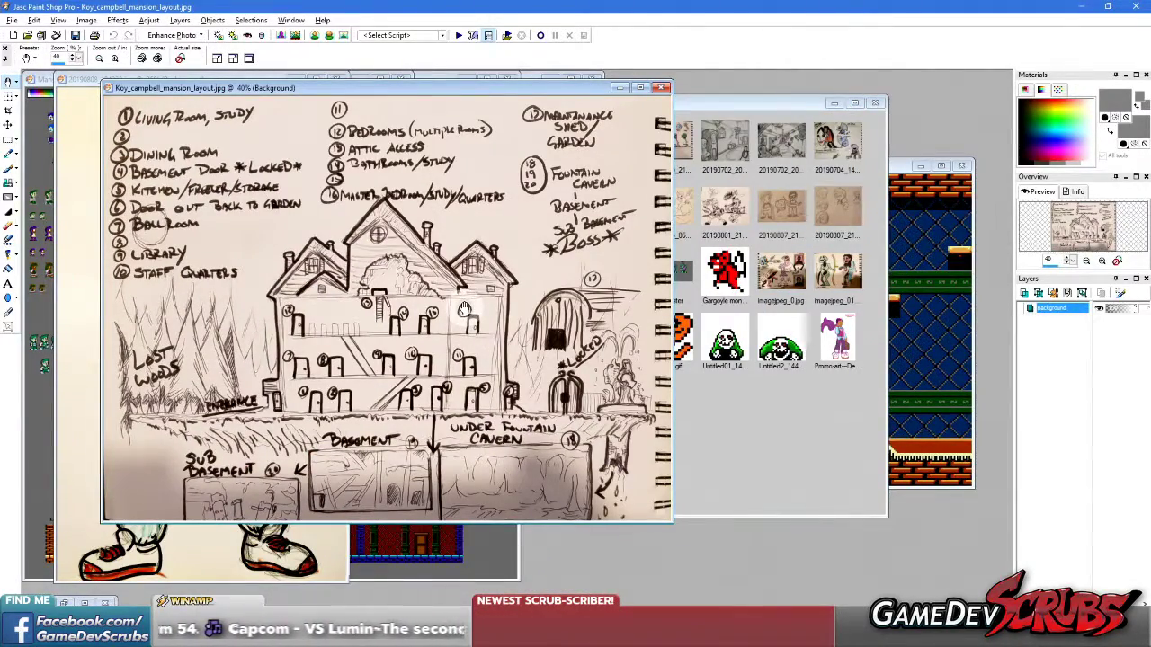
{"action": "scroll", "coordinate": [464, 308], "scroll_direction": "up", "scroll_amount": 1}
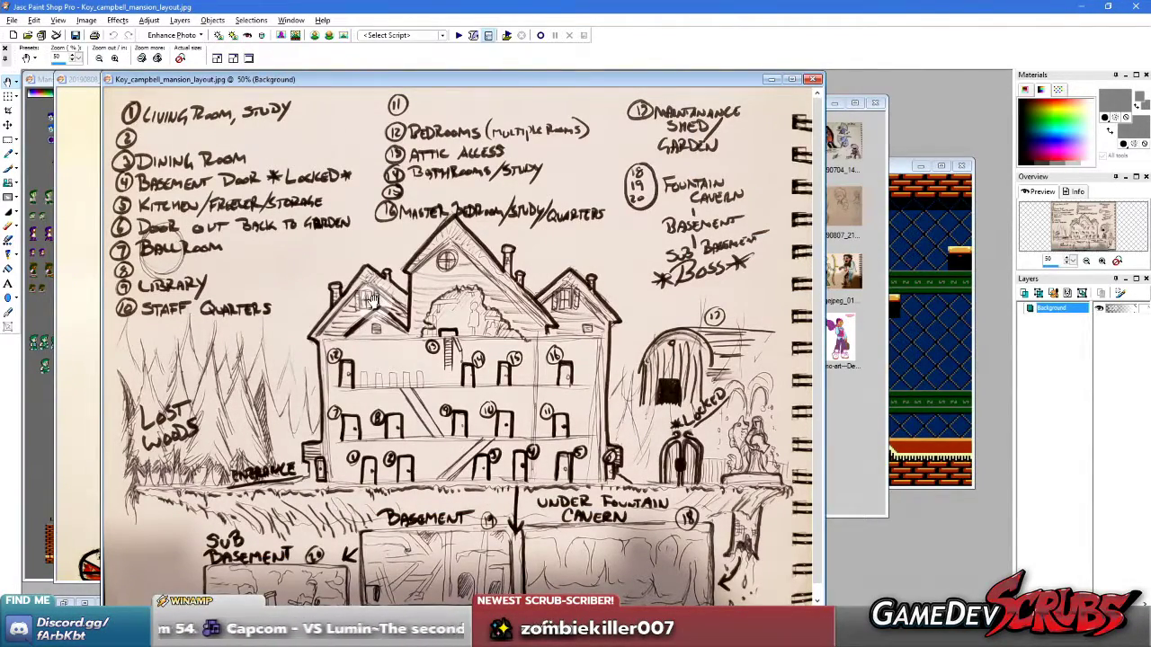
{"action": "scroll", "coordinate": [370, 299], "scroll_direction": "down", "scroll_amount": 1}
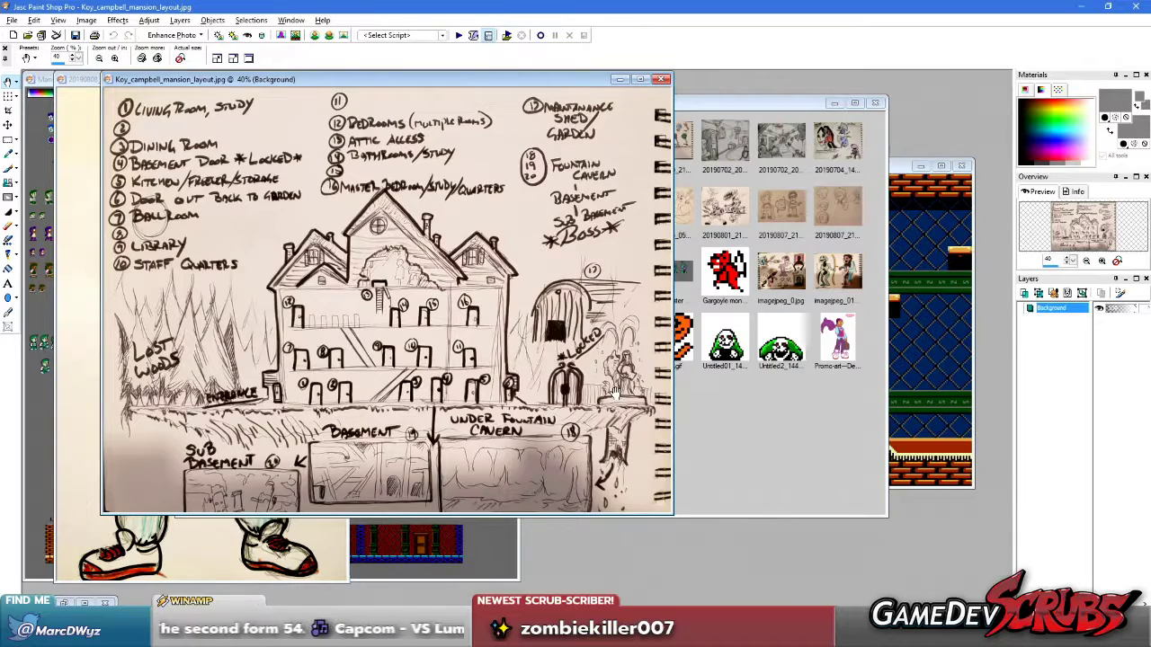
{"action": "left_click", "coordinate": [663, 80]}
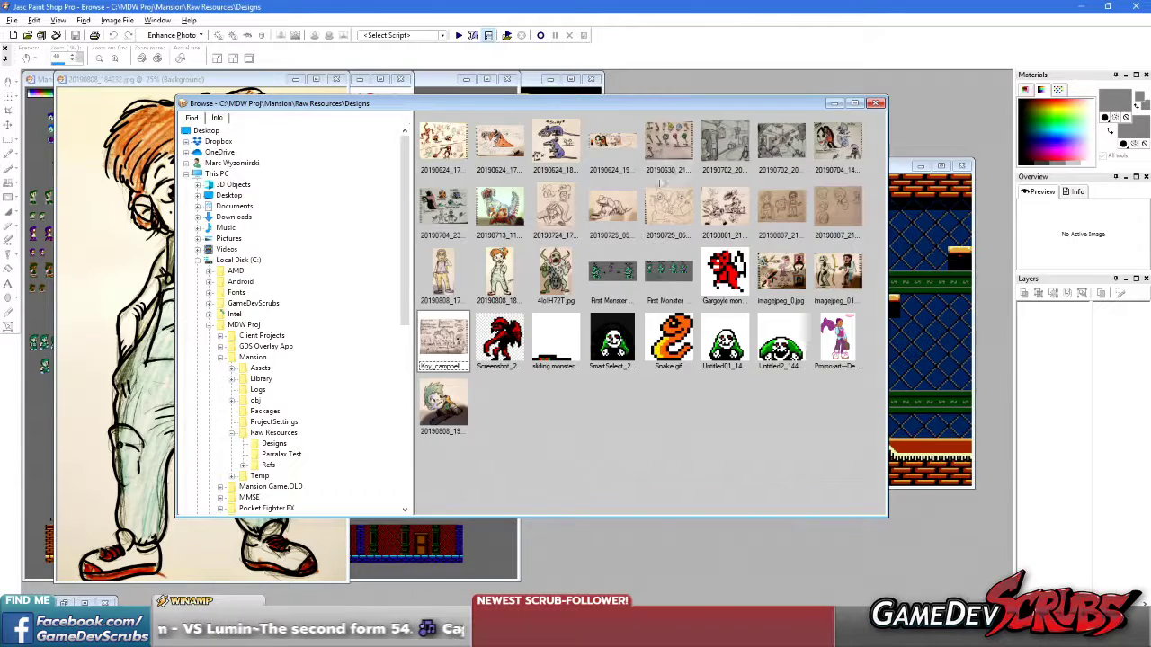
Reopen the mansion layout drawing and examine its floors, room list and garden area at up to 60% zoom.
{"action": "left_click", "coordinate": [620, 417]}
{"action": "double_click", "coordinate": [443, 340]}
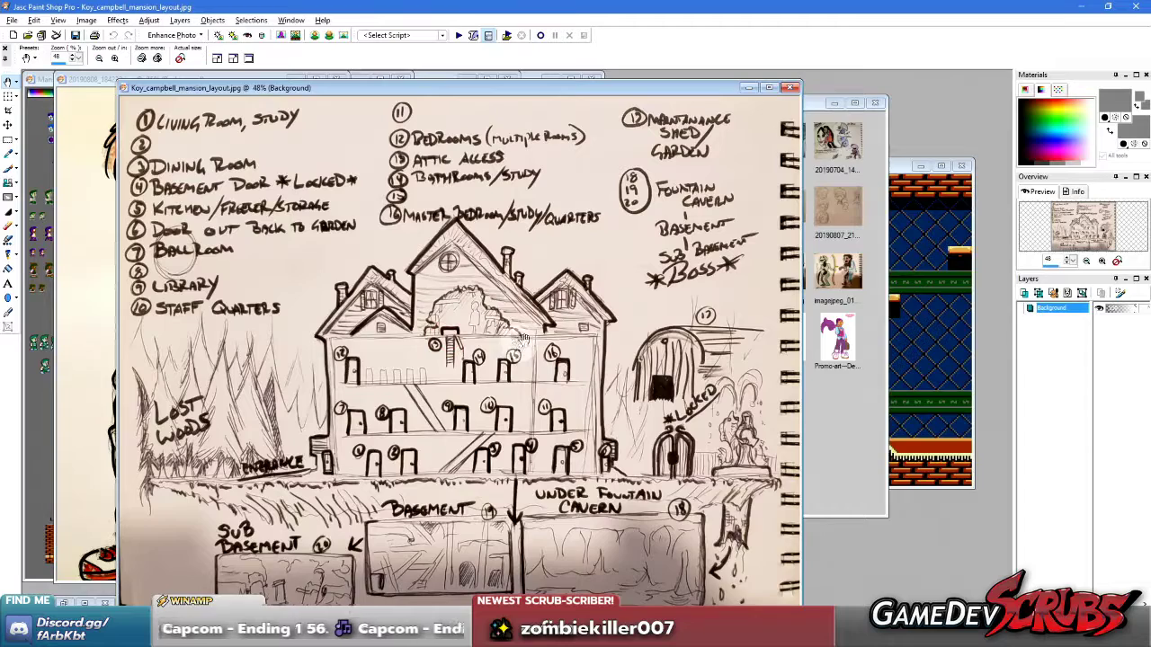
{"action": "scroll", "coordinate": [534, 335], "scroll_direction": "up", "scroll_amount": 1}
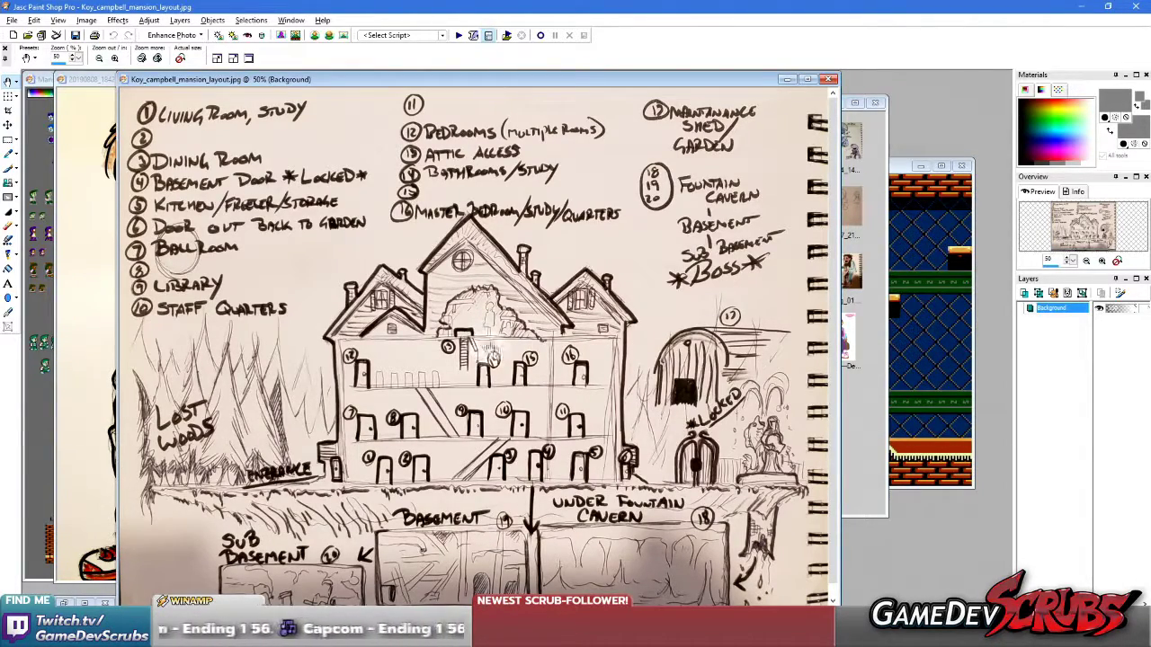
{"action": "scroll", "coordinate": [635, 399], "scroll_direction": "up", "scroll_amount": 2}
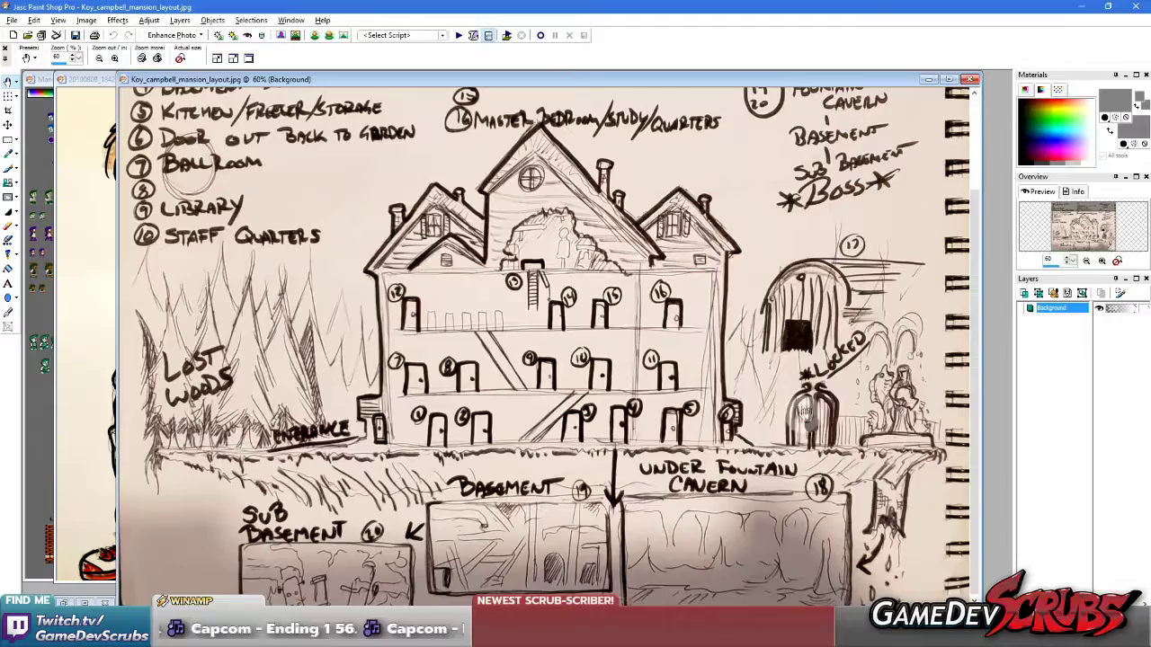
{"action": "scroll", "coordinate": [818, 463], "scroll_direction": "down", "scroll_amount": 1}
{"action": "left_click_drag", "start_coordinate": [821, 472], "coordinate": [835, 534]}
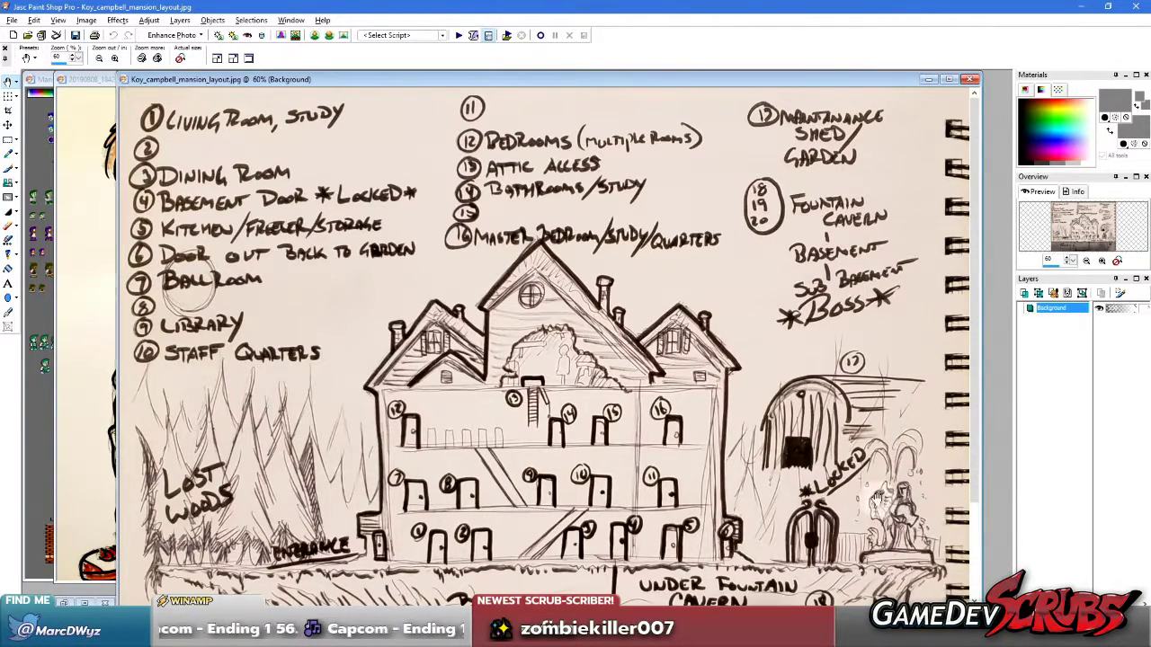
Study the mansion layout's upper floors and the cavern under the fountain at 50% zoom, and close the drawing.
{"action": "scroll", "coordinate": [728, 514], "scroll_direction": "down", "scroll_amount": 1}
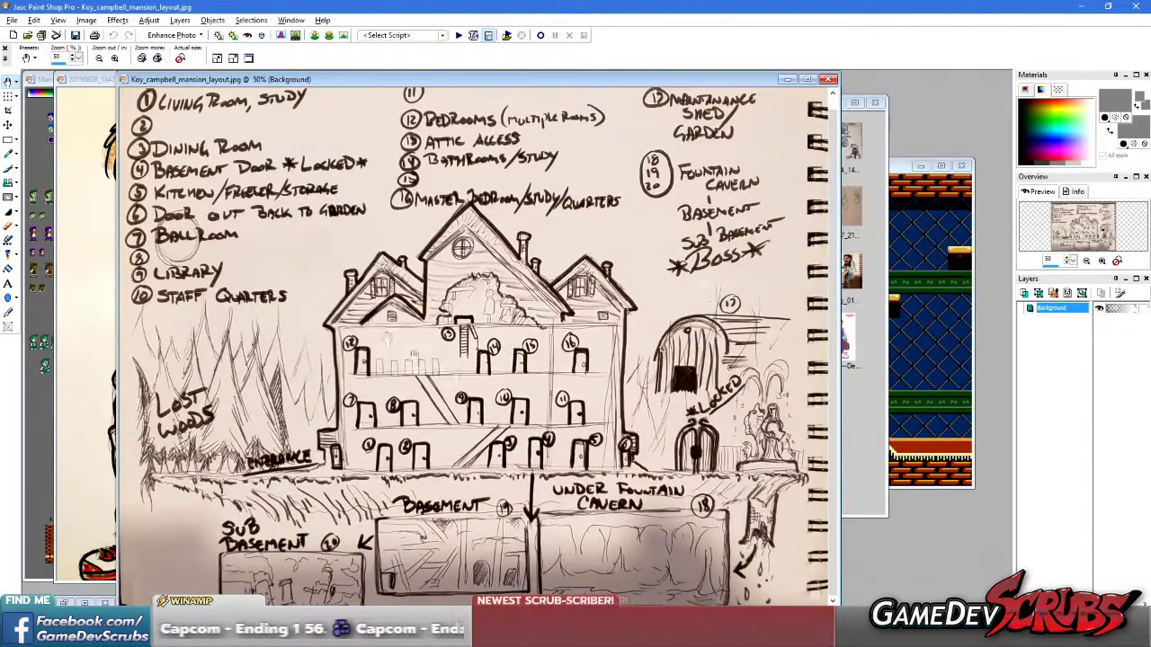
{"action": "left_click_drag", "start_coordinate": [511, 374], "coordinate": [510, 387]}
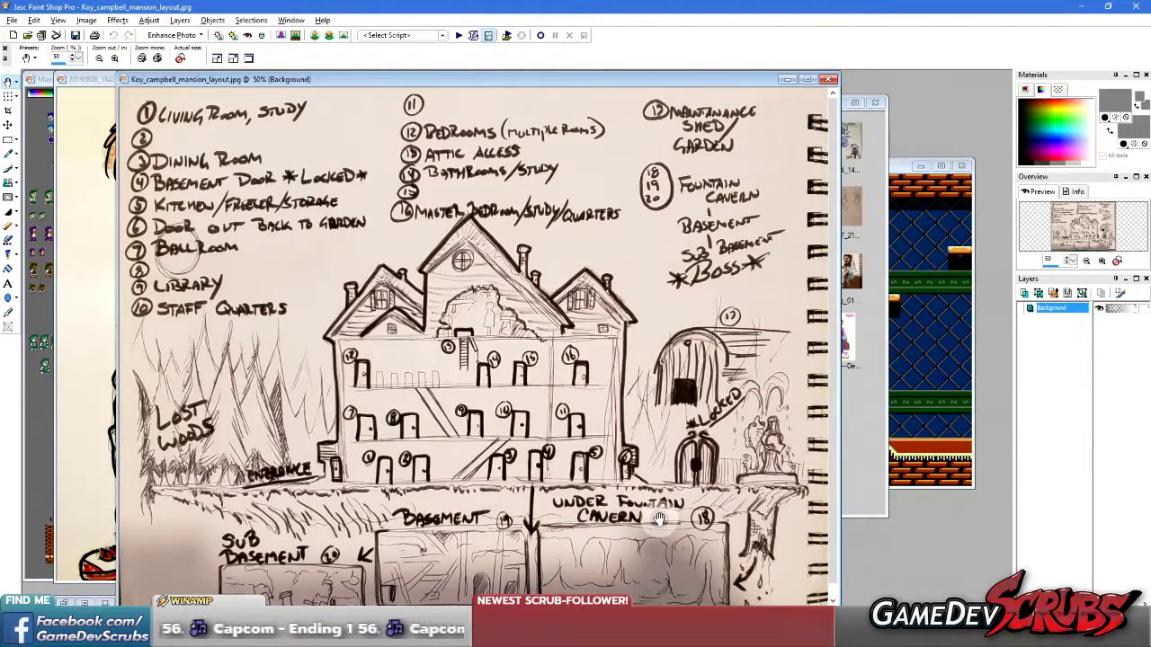
{"action": "left_click_drag", "start_coordinate": [577, 417], "coordinate": [576, 405]}
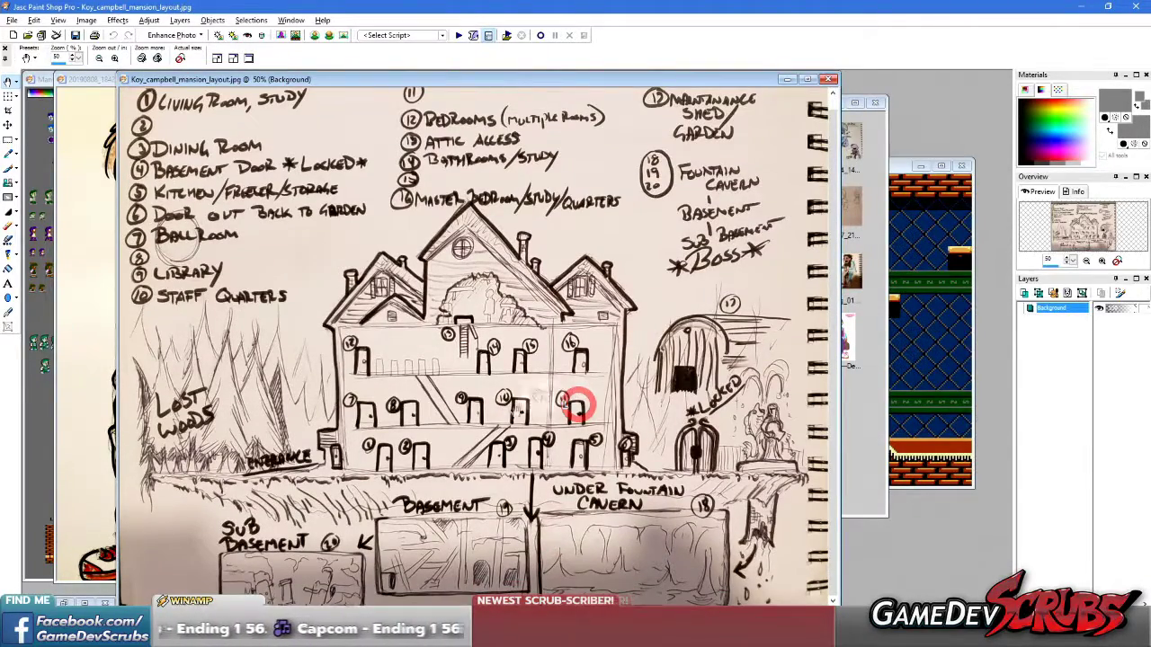
{"action": "left_click_drag", "start_coordinate": [595, 540], "coordinate": [595, 553]}
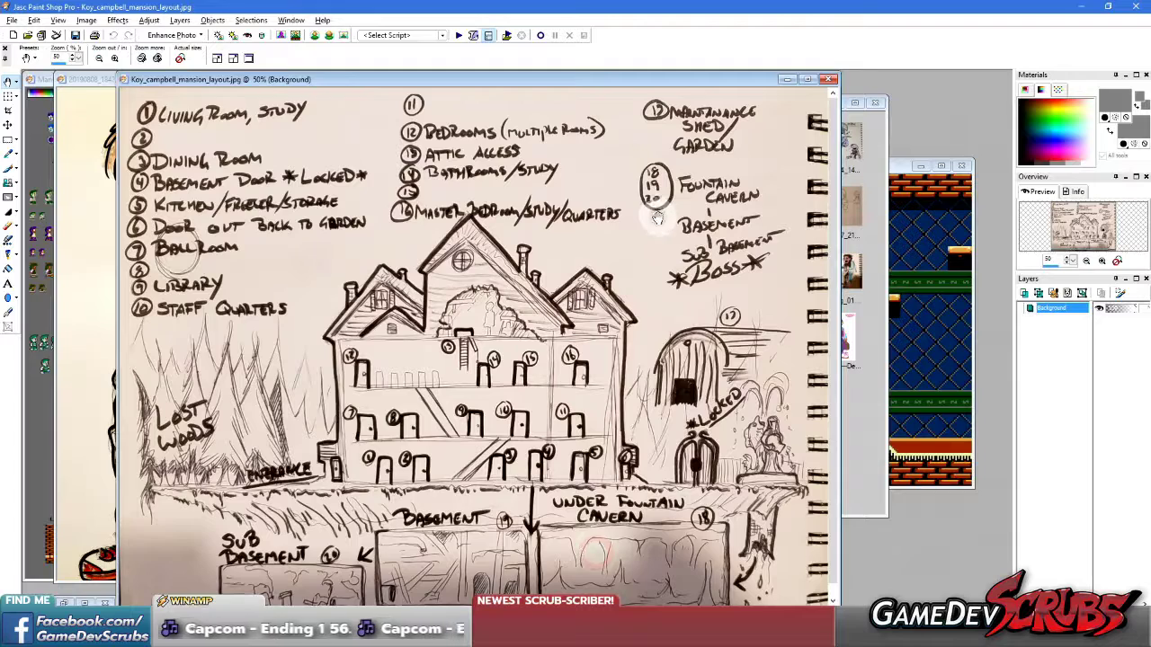
{"action": "left_click", "coordinate": [829, 81]}
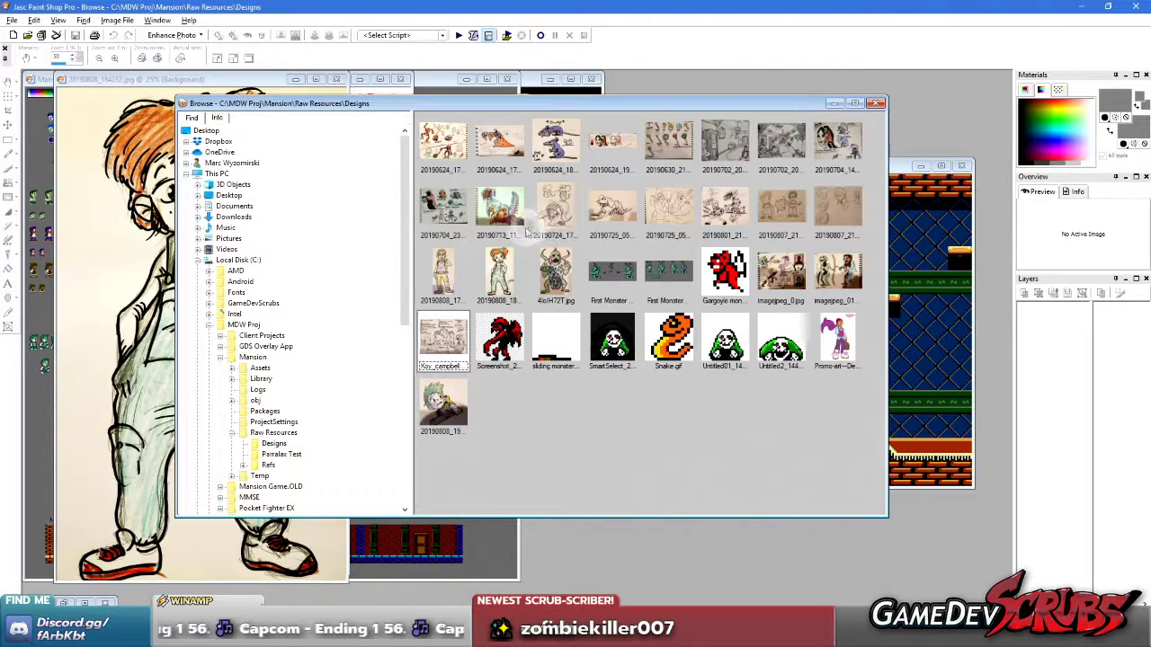
View the dog creature sketch 20190725_054419.jpg and the coloured version 20190713_112450.jpg, closing each one after viewing.
{"action": "left_click", "coordinate": [605, 215]}
{"action": "double_click", "coordinate": [606, 216]}
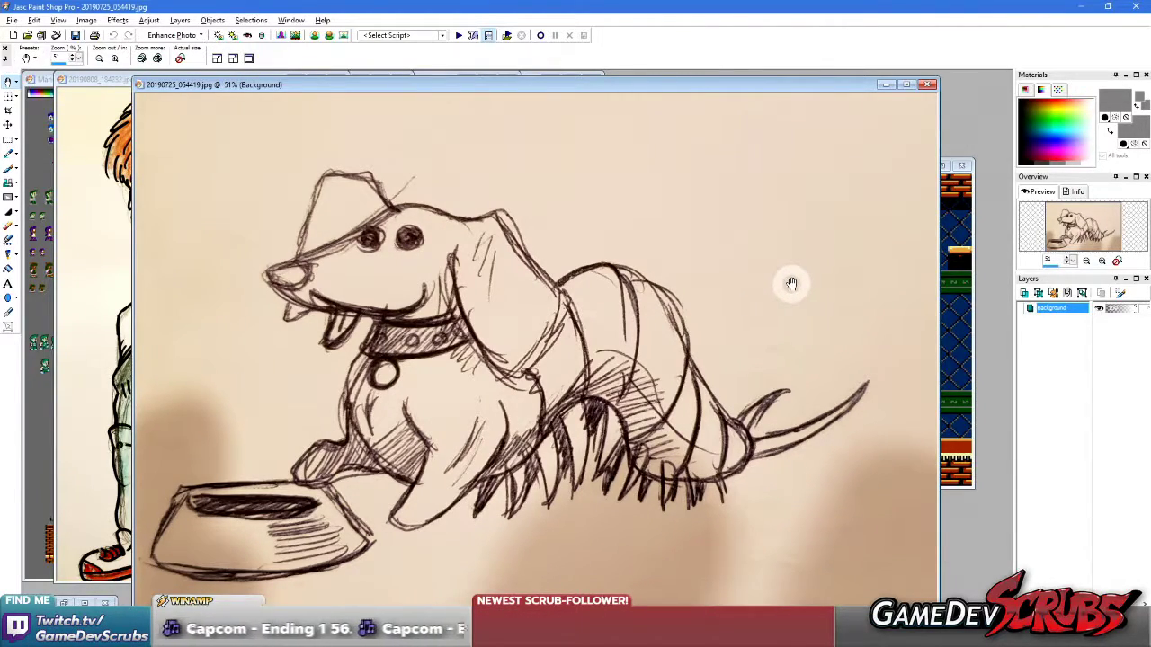
{"action": "left_click", "coordinate": [929, 84]}
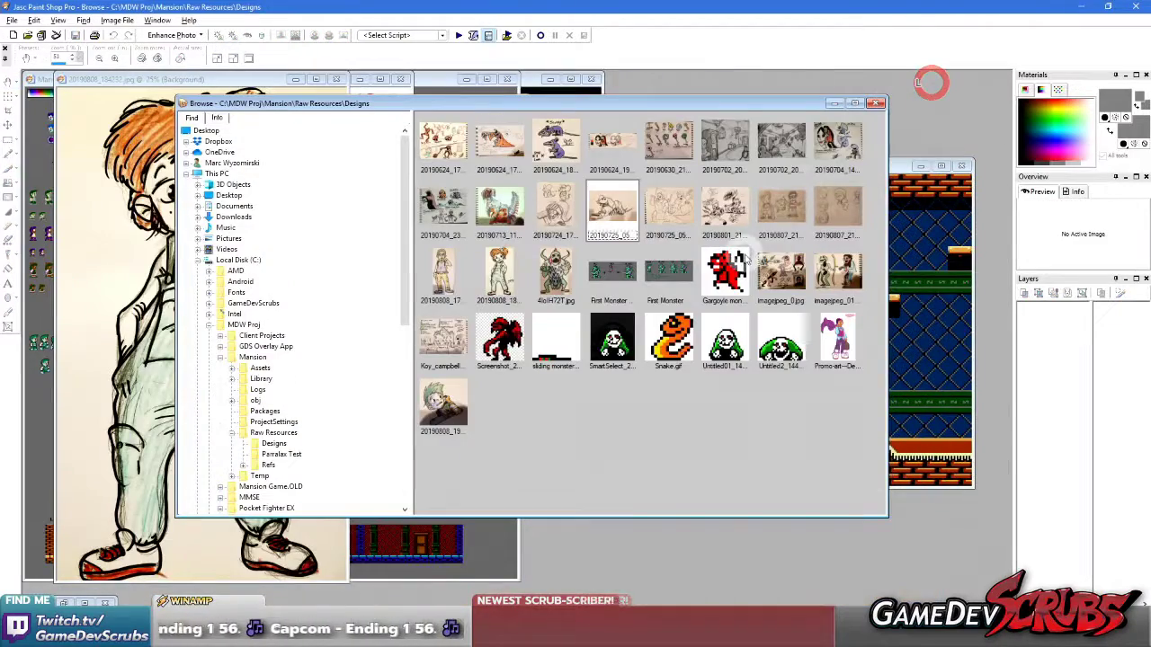
{"action": "double_click", "coordinate": [508, 223]}
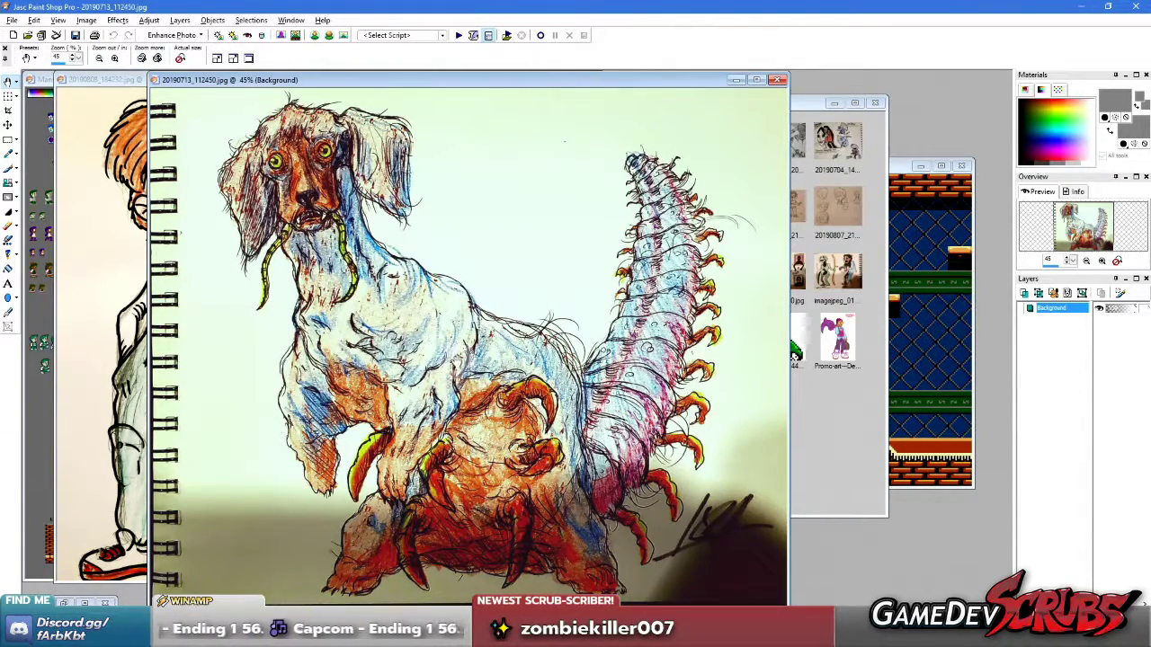
{"action": "left_click", "coordinate": [778, 80]}
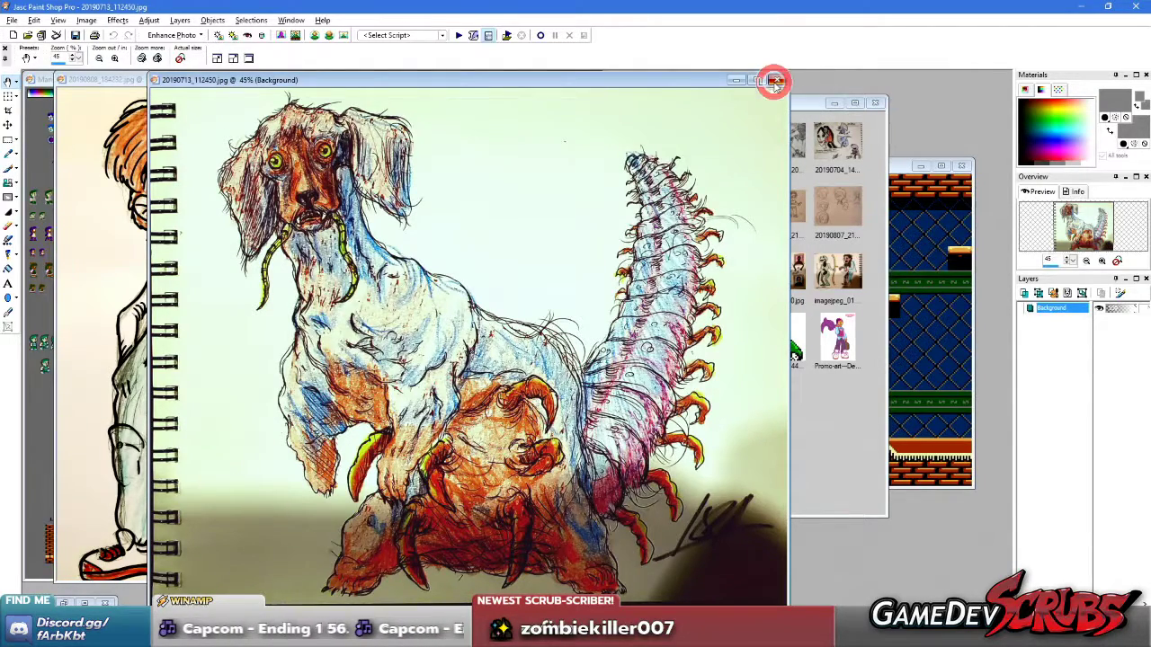
{"action": "left_click", "coordinate": [606, 413]}
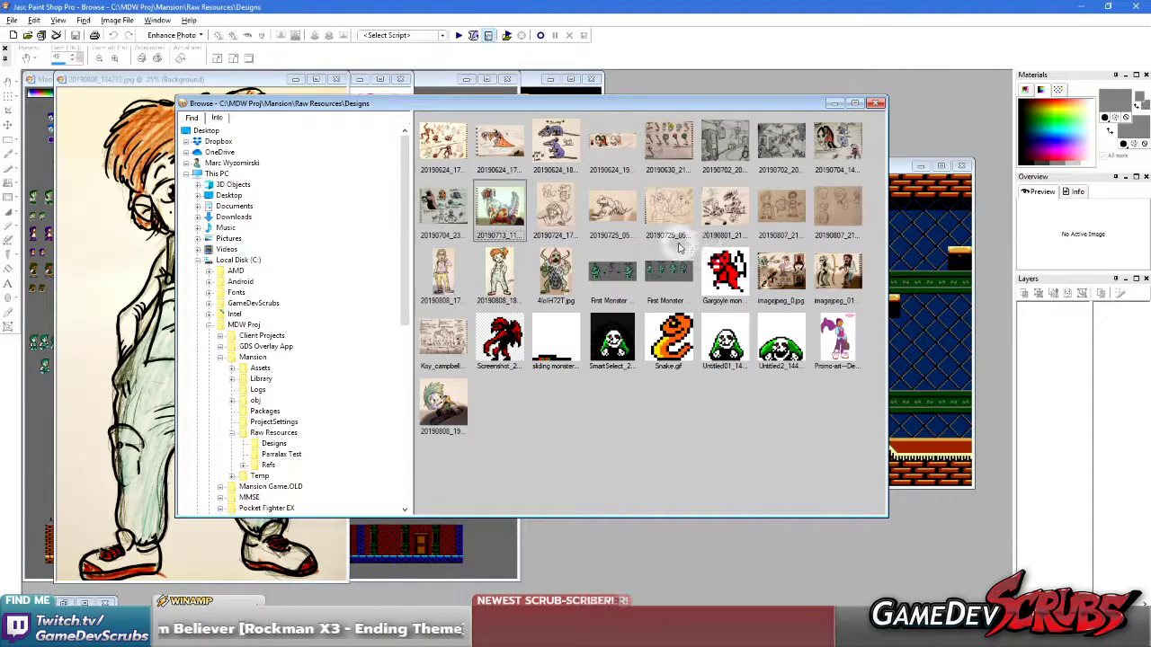
View the dog creature sketch again, view the knife-wielding chef sketch 20190725_054453.jpg, and return to the Designs folder browser.
{"action": "double_click", "coordinate": [626, 212]}
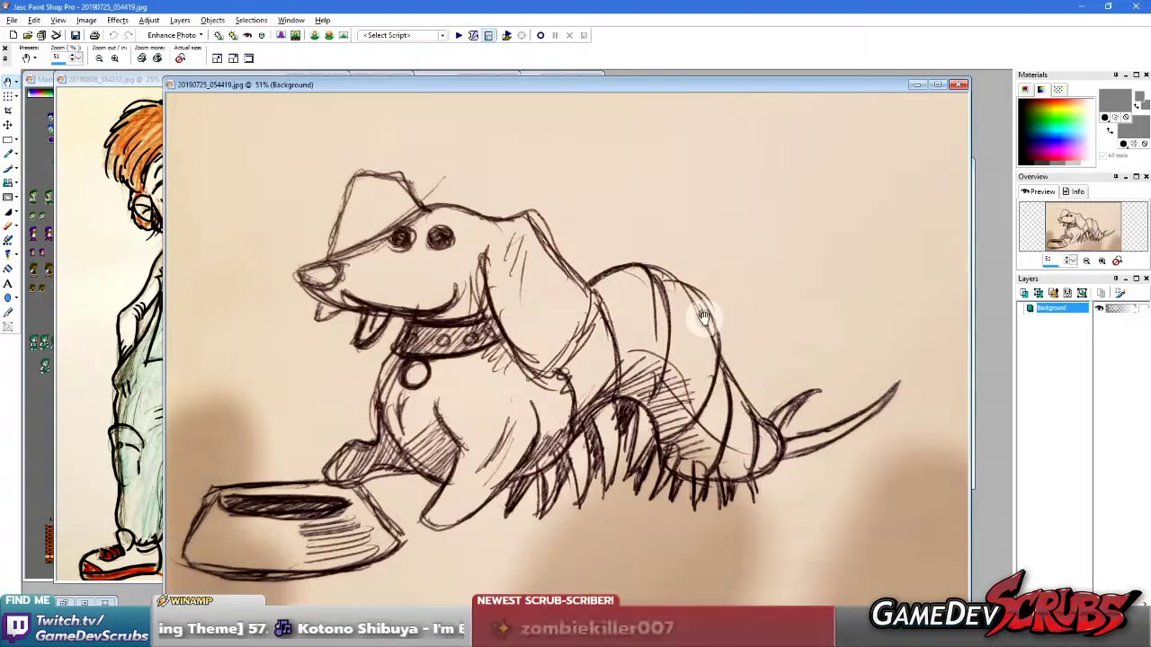
{"action": "left_click", "coordinate": [960, 85]}
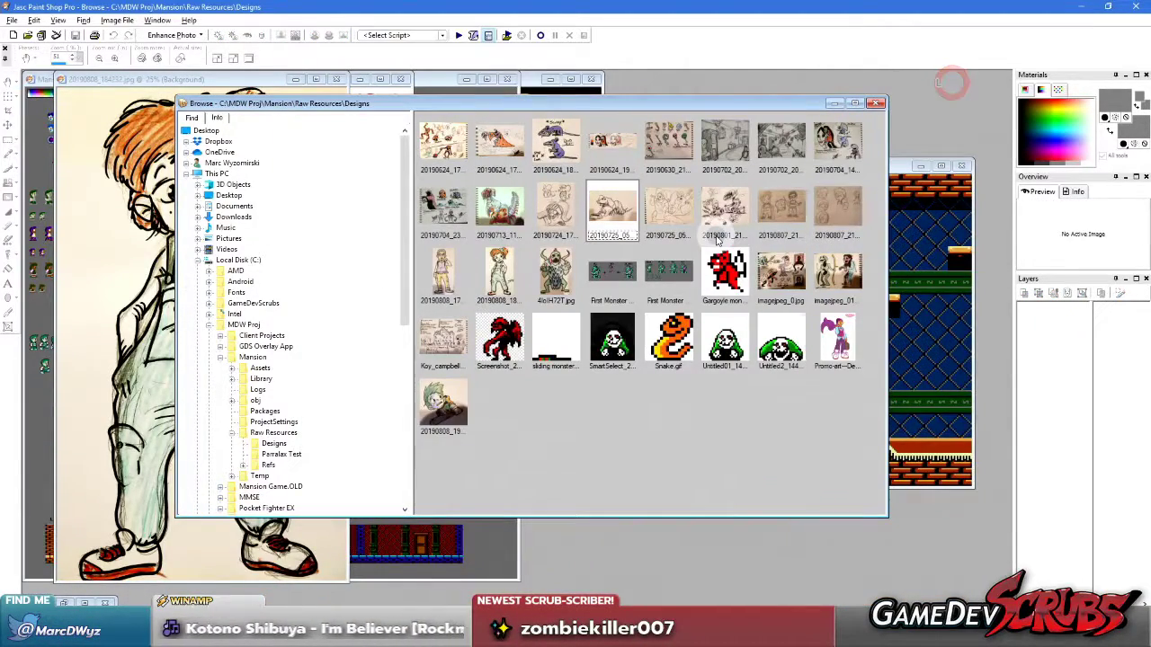
{"action": "double_click", "coordinate": [688, 213]}
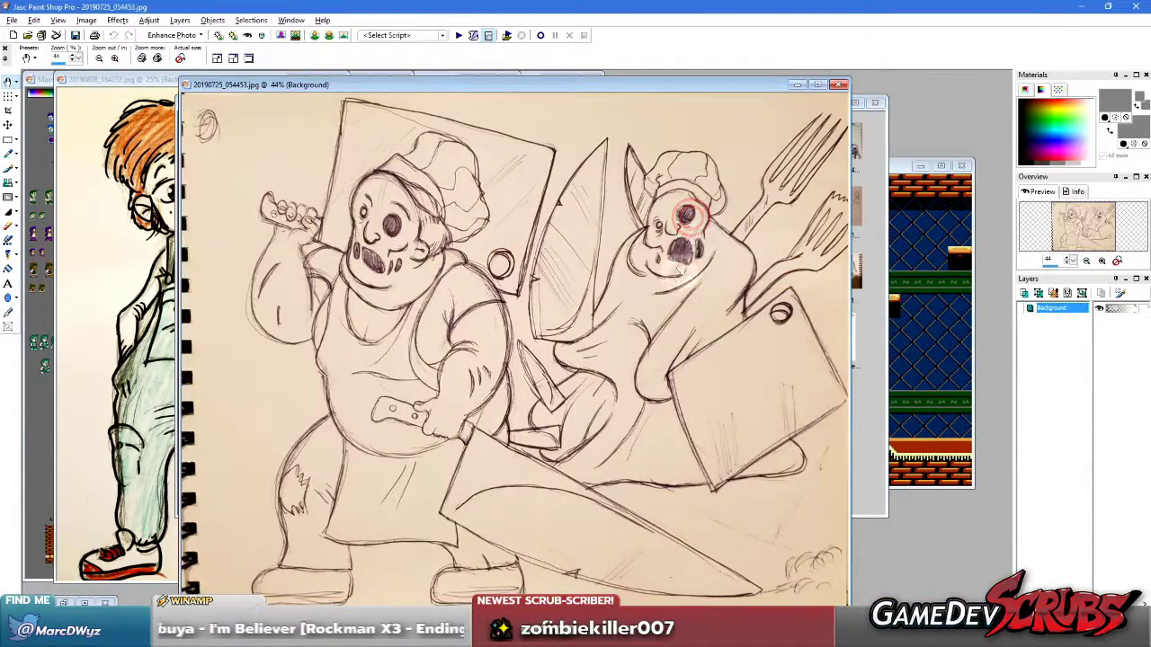
{"action": "left_click", "coordinate": [838, 85]}
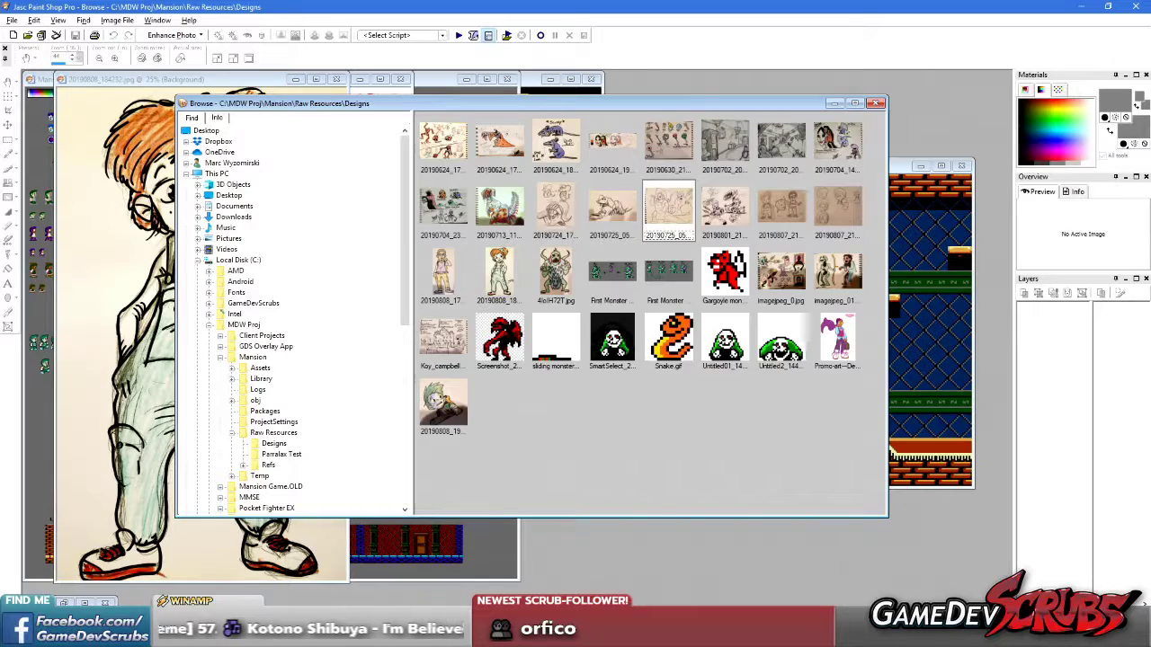
{"action": "left_click", "coordinate": [666, 423]}
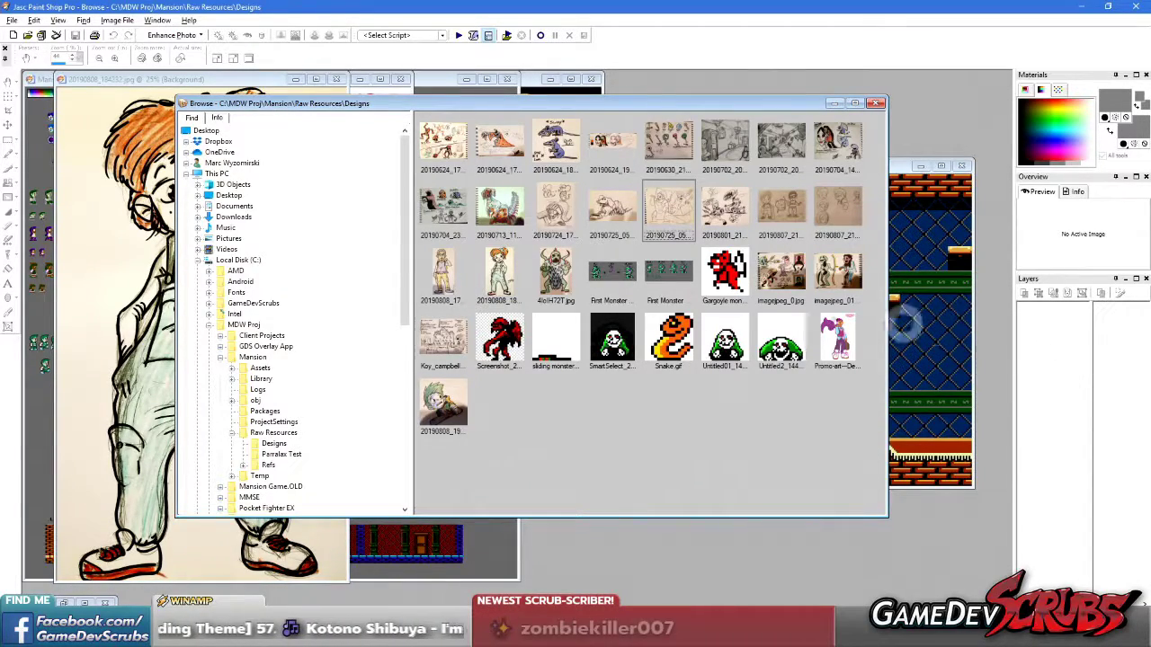
Close the red-haired girl's sketch, the Deke promo art and Mansion.gif.
{"action": "left_click", "coordinate": [134, 211]}
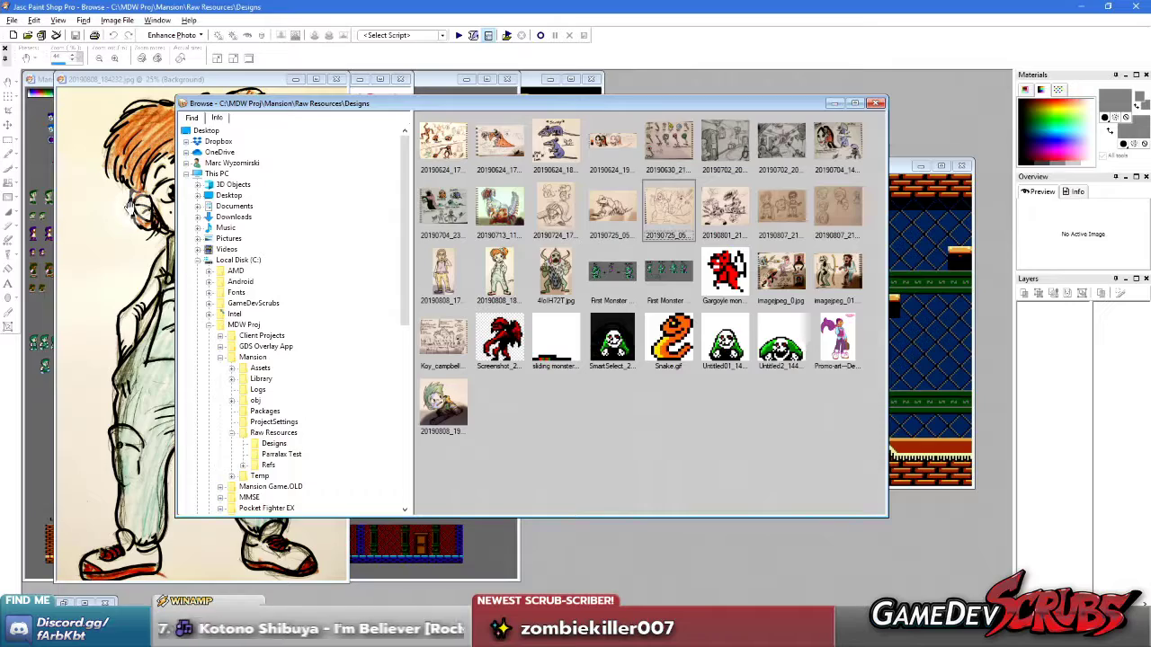
{"action": "left_click", "coordinate": [339, 79]}
{"action": "left_click", "coordinate": [160, 126]}
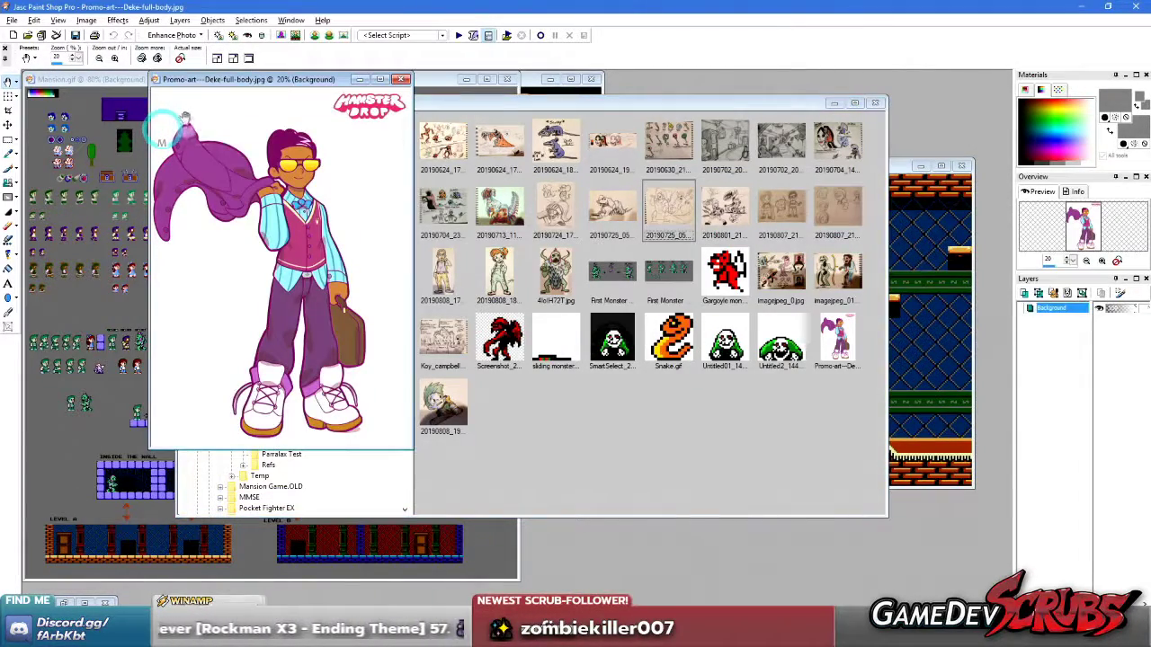
{"action": "left_click", "coordinate": [404, 79]}
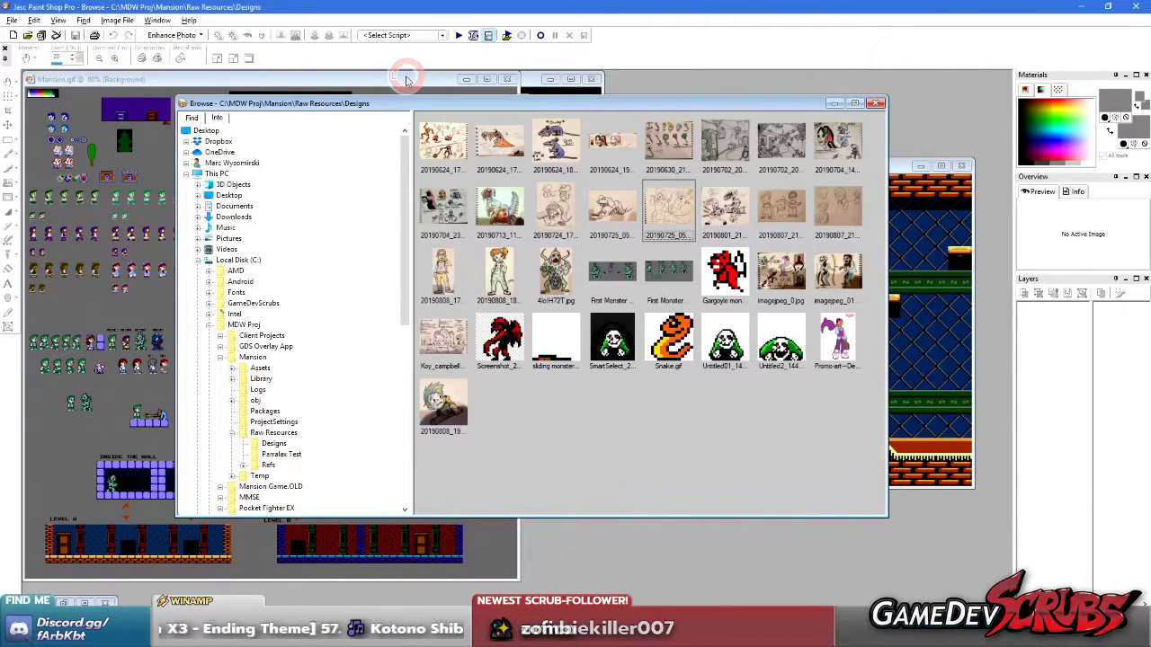
{"action": "left_click", "coordinate": [405, 77]}
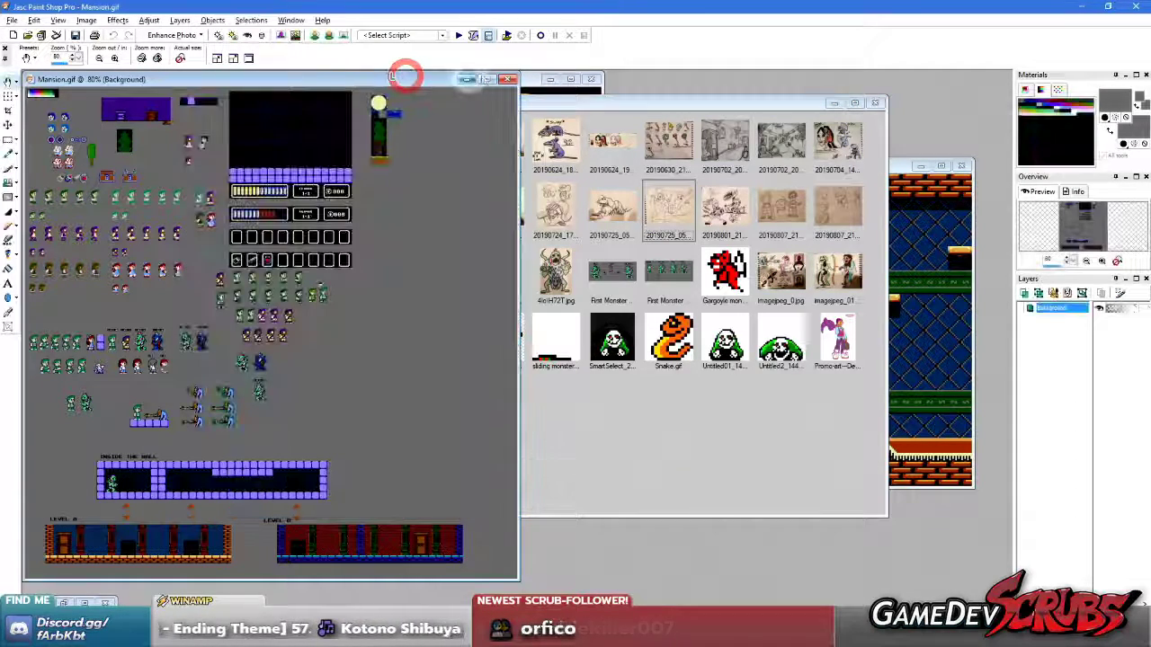
{"action": "left_click", "coordinate": [508, 80]}
Close the two remaining pencil character sketches, including 20190807_213544.jpg, and bring the Designs folder browser back to the front.
{"action": "left_click", "coordinate": [128, 226]}
{"action": "scroll", "coordinate": [269, 269], "scroll_direction": "down", "scroll_amount": 5}
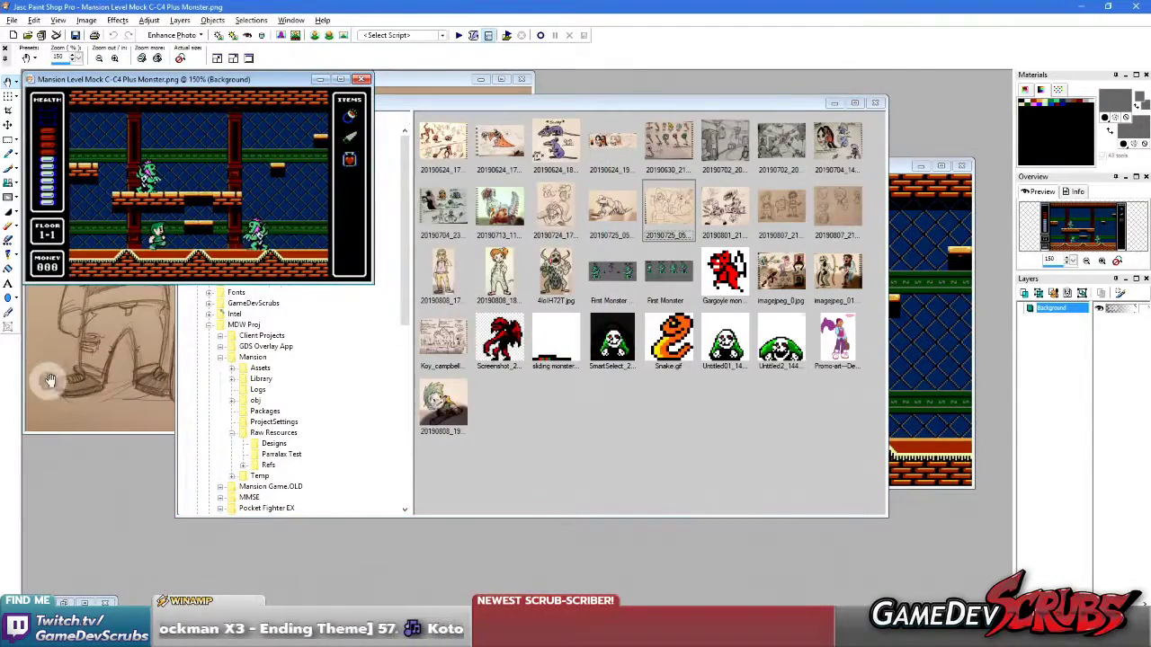
{"action": "left_click", "coordinate": [123, 357]}
{"action": "left_click", "coordinate": [523, 79]}
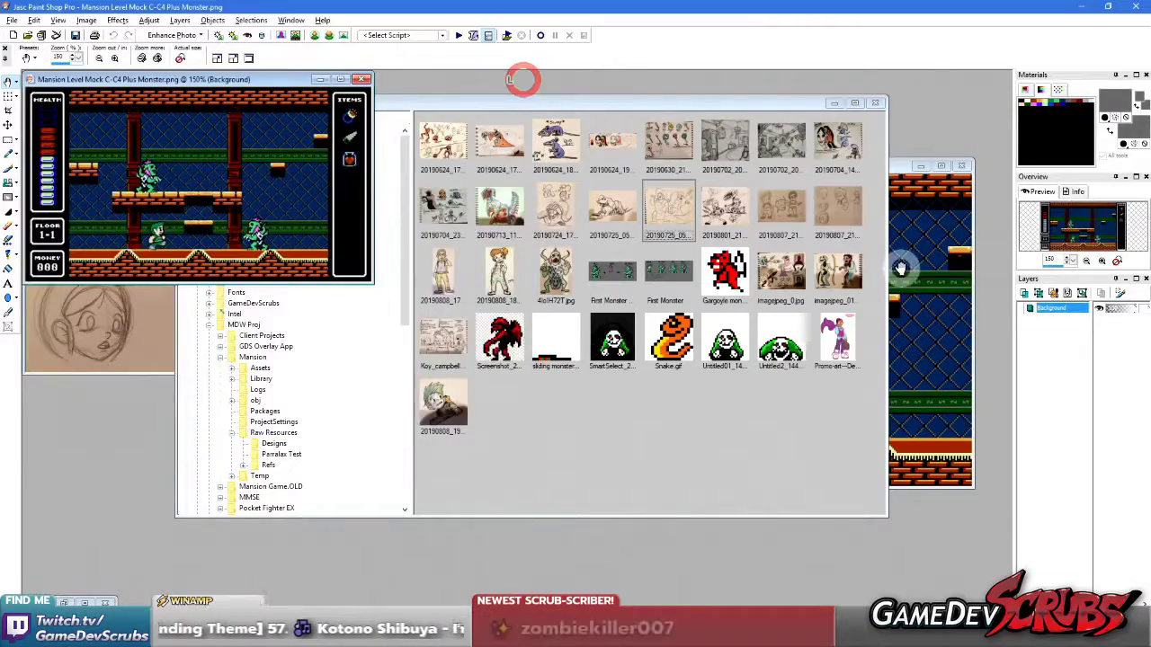
{"action": "left_click", "coordinate": [902, 265]}
{"action": "left_click", "coordinate": [128, 316]}
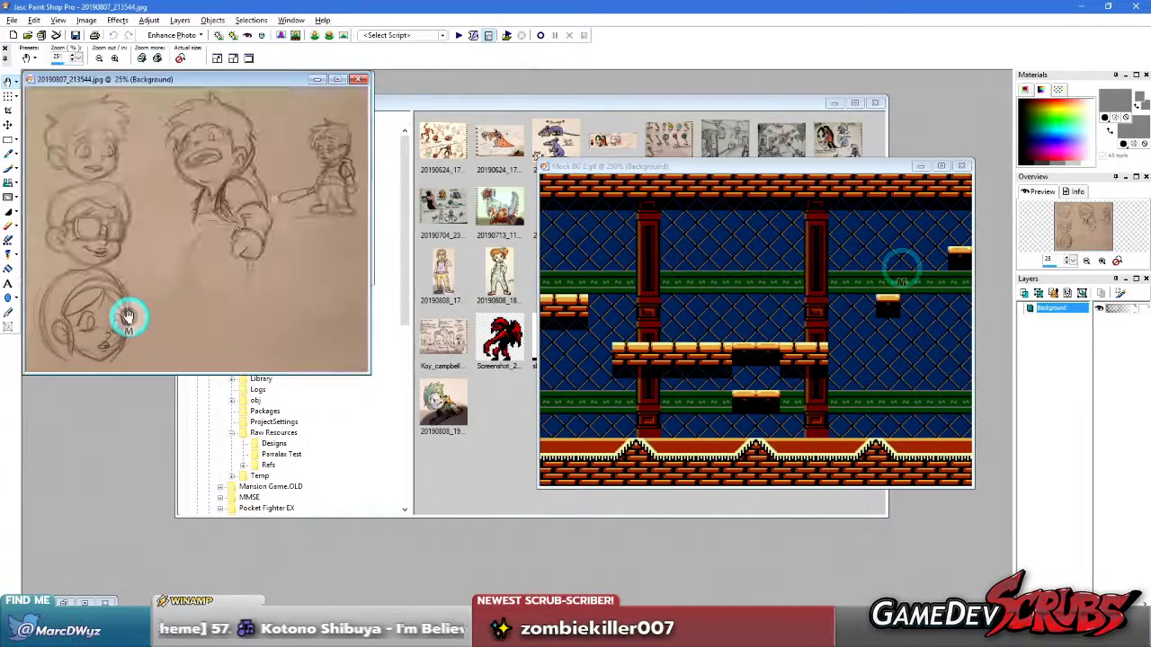
{"action": "left_click", "coordinate": [361, 80]}
{"action": "left_click", "coordinate": [314, 211]}
{"action": "left_click", "coordinate": [497, 382]}
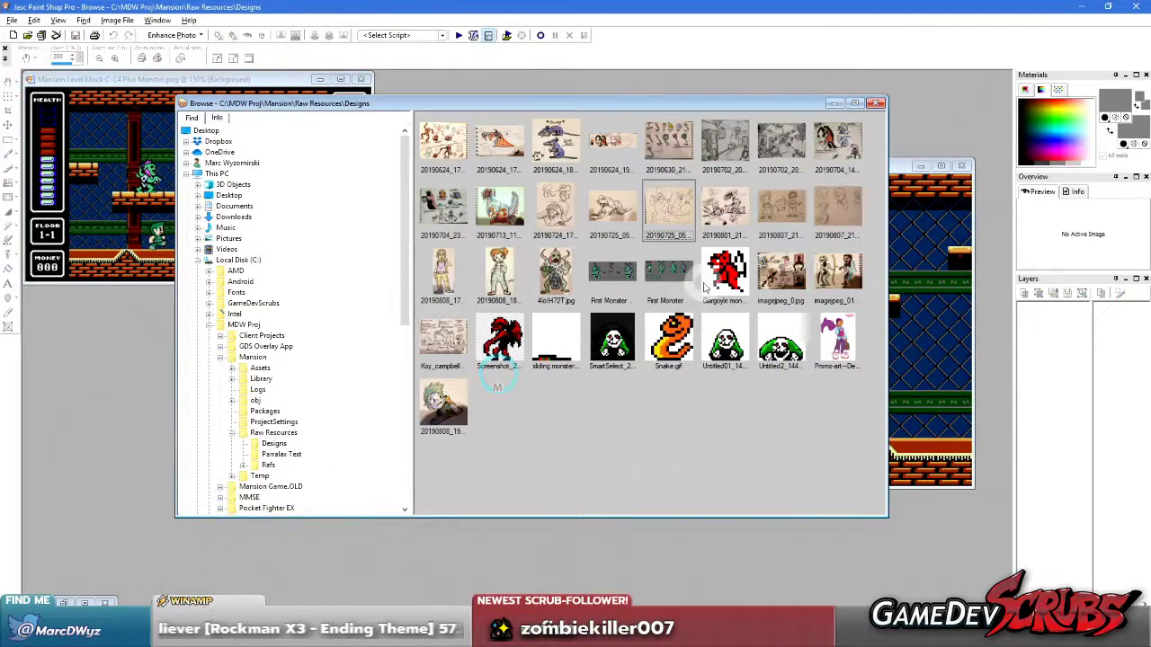
Reopen 20190807_213544.jpg and examine the boy holding the bat at 80% and 60% zoom.
{"action": "double_click", "coordinate": [837, 207]}
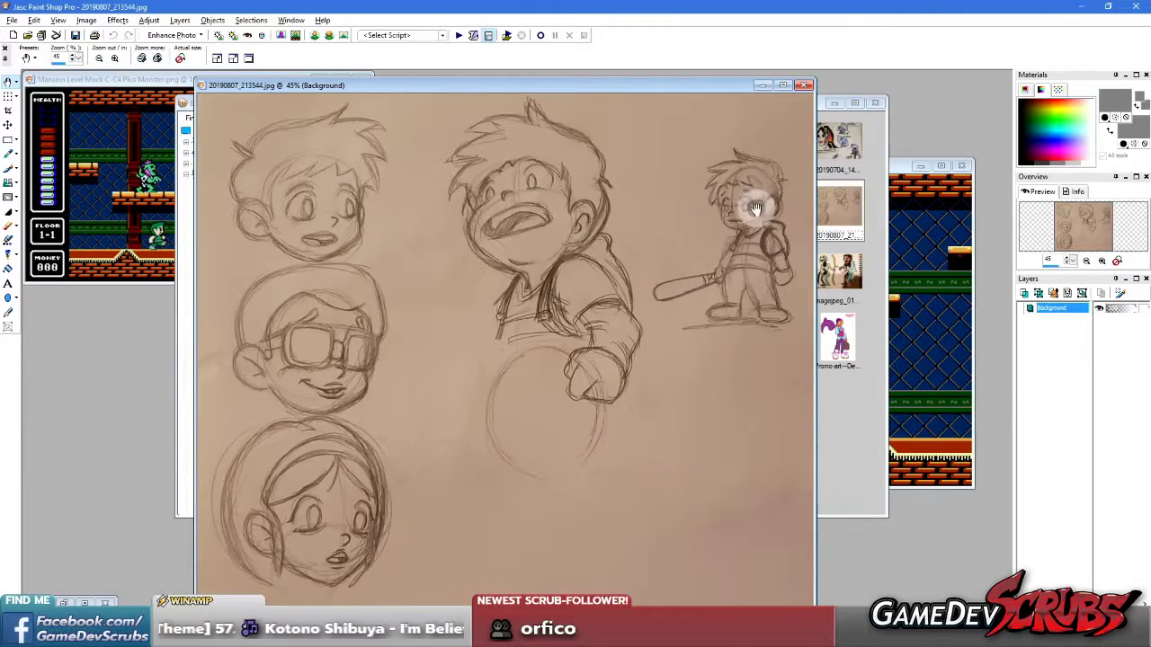
{"action": "scroll", "coordinate": [764, 230], "scroll_direction": "up", "scroll_amount": 3}
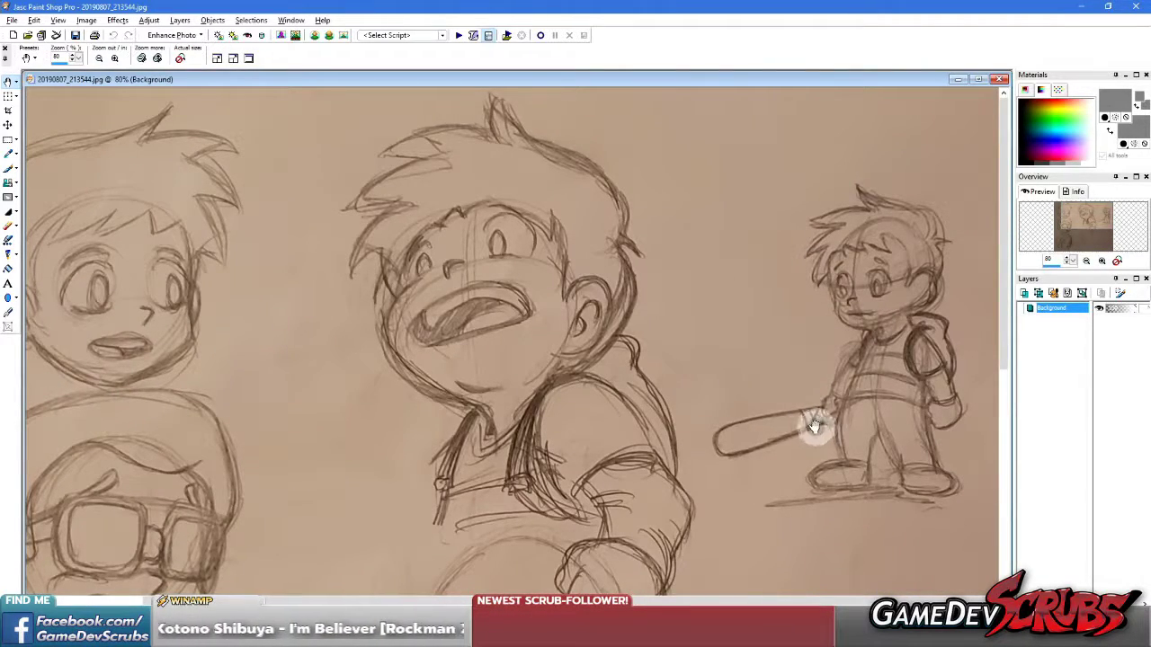
{"action": "scroll", "coordinate": [818, 421], "scroll_direction": "down", "scroll_amount": 2}
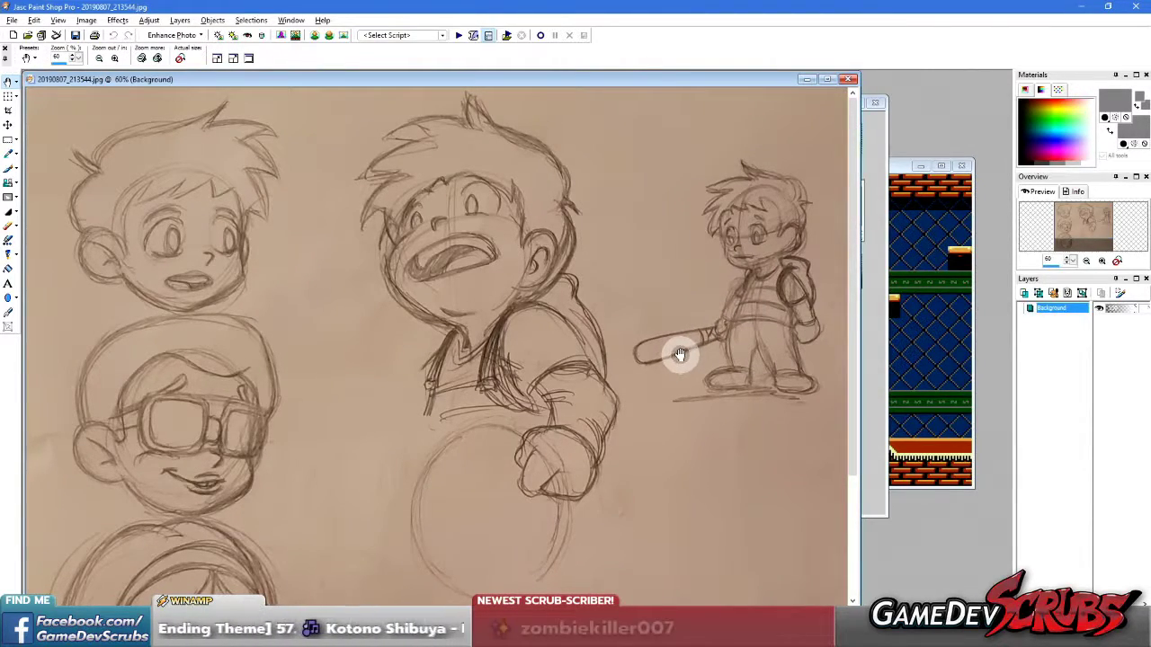
View the whole sketch sheet with the bat-holding boy at 50% and 40% zoom, and close the image.
{"action": "scroll", "coordinate": [678, 352], "scroll_direction": "down", "scroll_amount": 1}
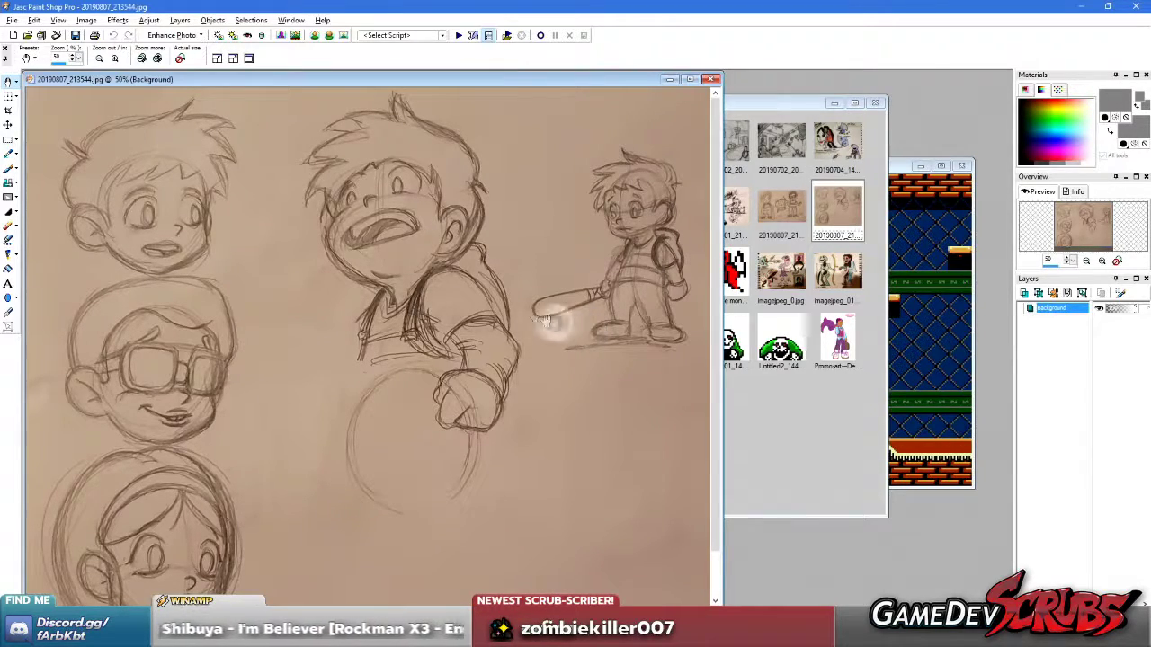
{"action": "scroll", "coordinate": [563, 300], "scroll_direction": "down", "scroll_amount": 1}
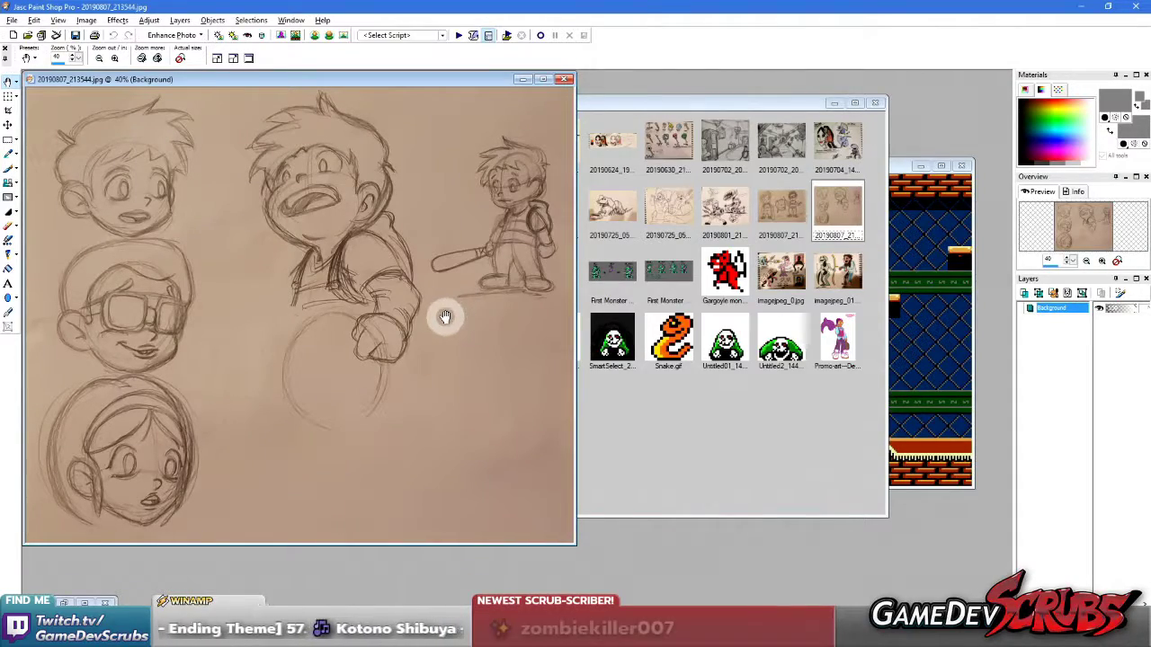
{"action": "left_click", "coordinate": [566, 80]}
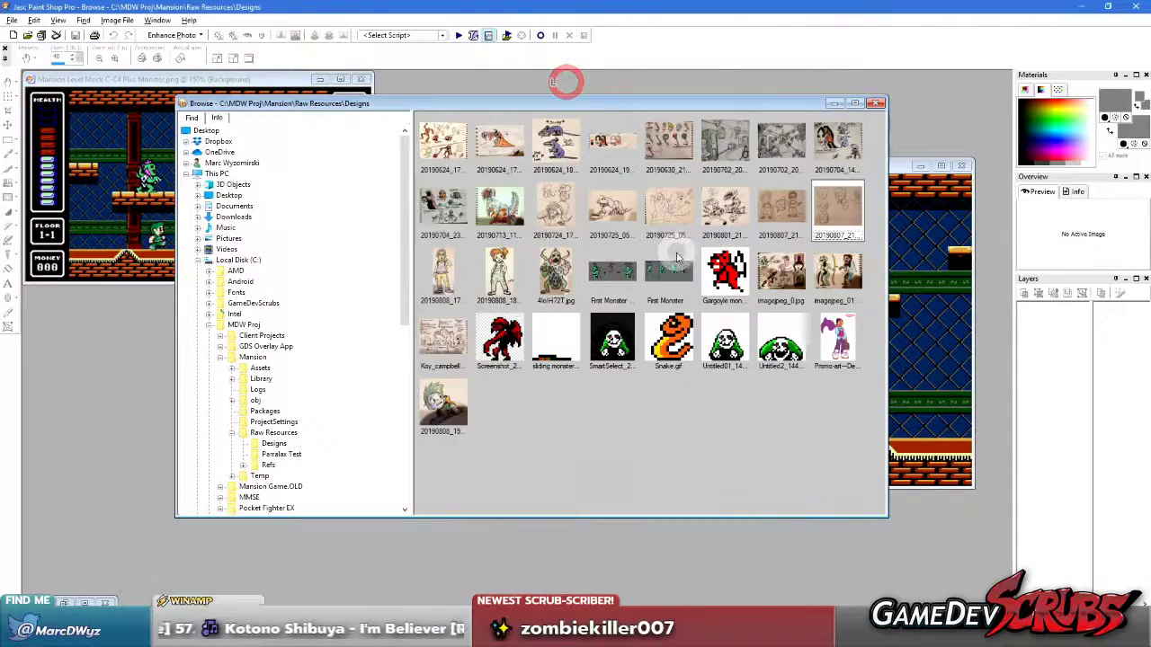
View the coloured drawing of the boy with glasses, 20190808_174822.jpg, in a floating window at 15% zoom and close it.
{"action": "double_click", "coordinate": [438, 287]}
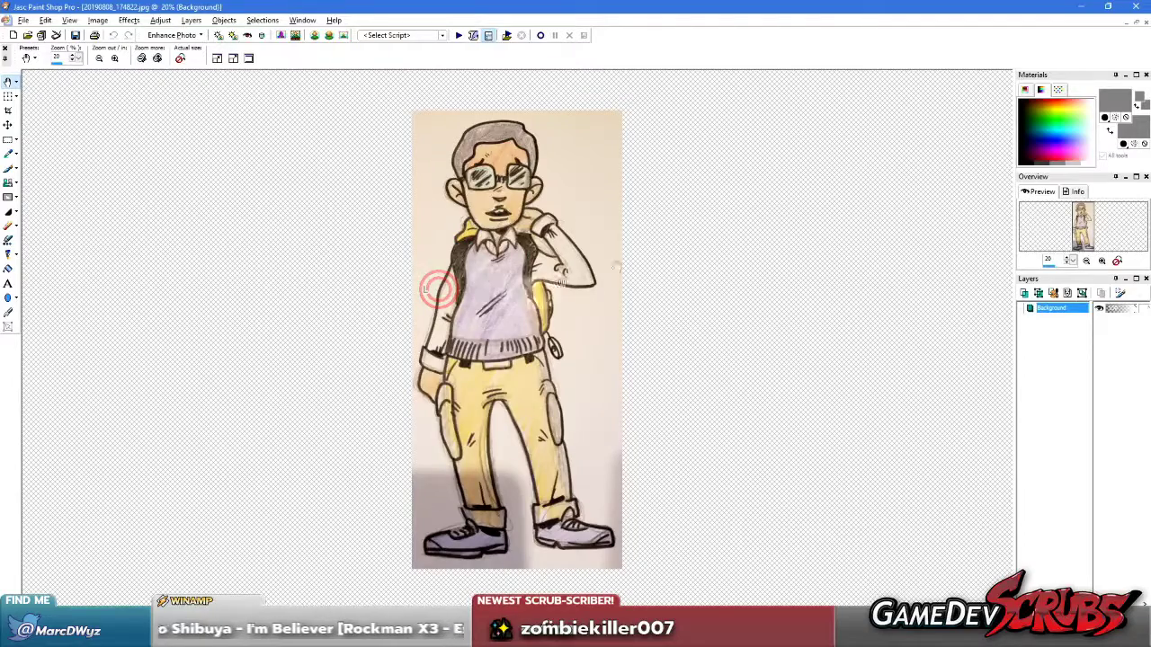
{"action": "left_click", "coordinate": [1135, 25]}
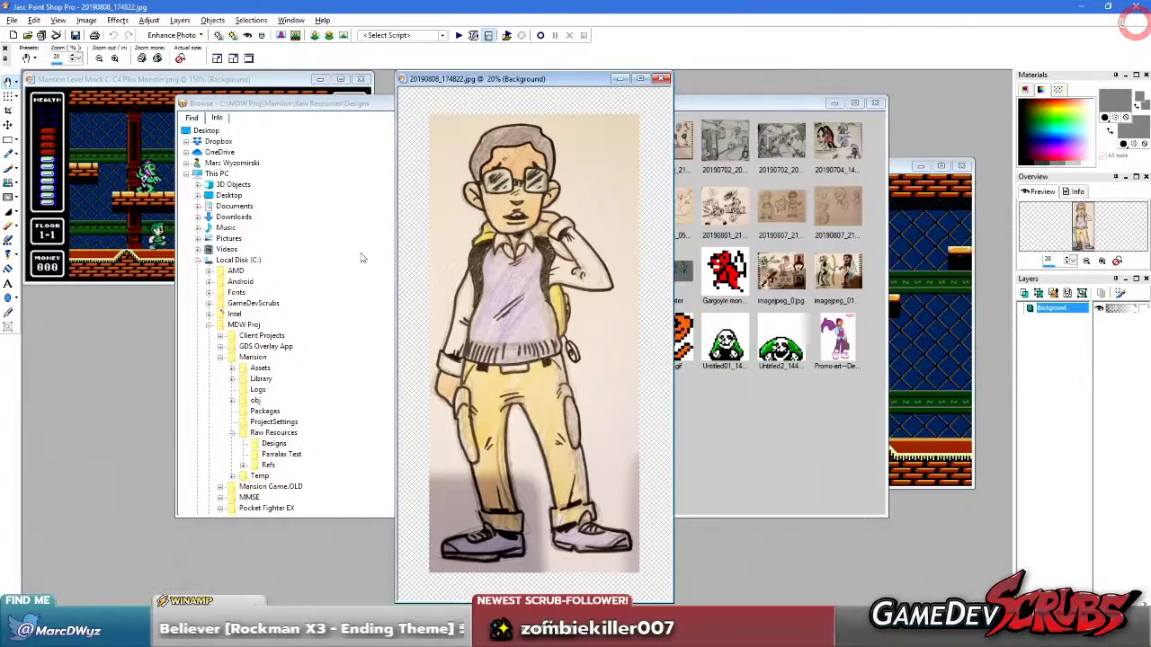
{"action": "scroll", "coordinate": [447, 254], "scroll_direction": "down", "scroll_amount": 1}
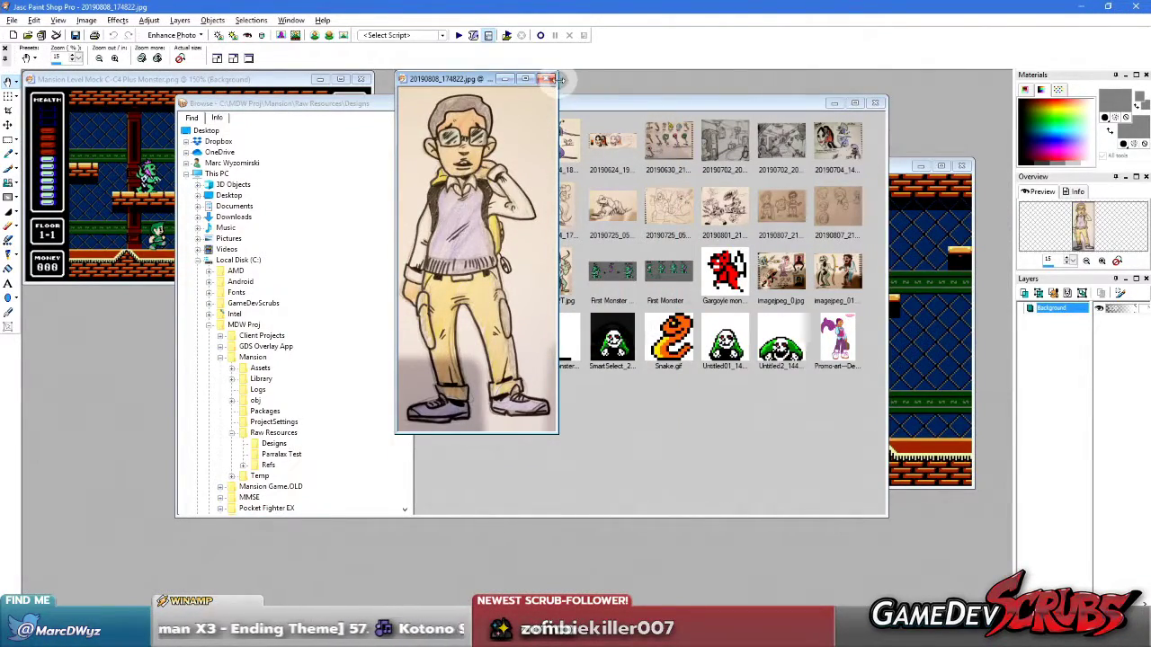
{"action": "left_click", "coordinate": [546, 79]}
View the coloured drawing of the red-haired girl in overalls, 20190808_184232.jpg, and close it.
{"action": "left_click", "coordinate": [504, 279]}
{"action": "double_click", "coordinate": [505, 282]}
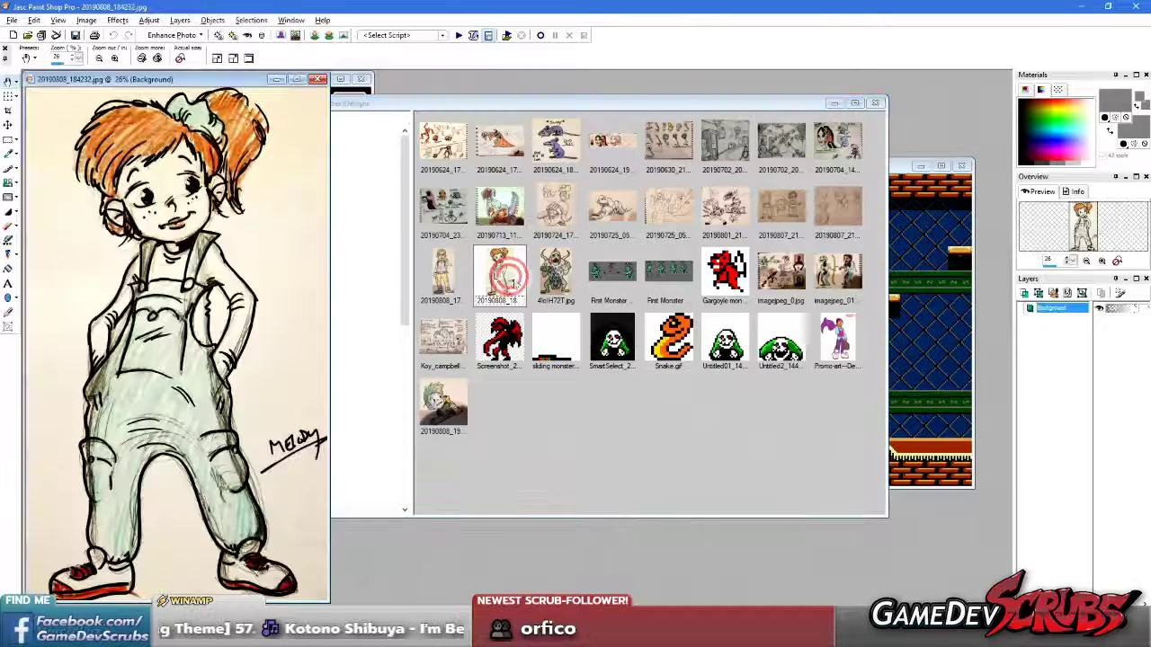
{"action": "left_click", "coordinate": [321, 79]}
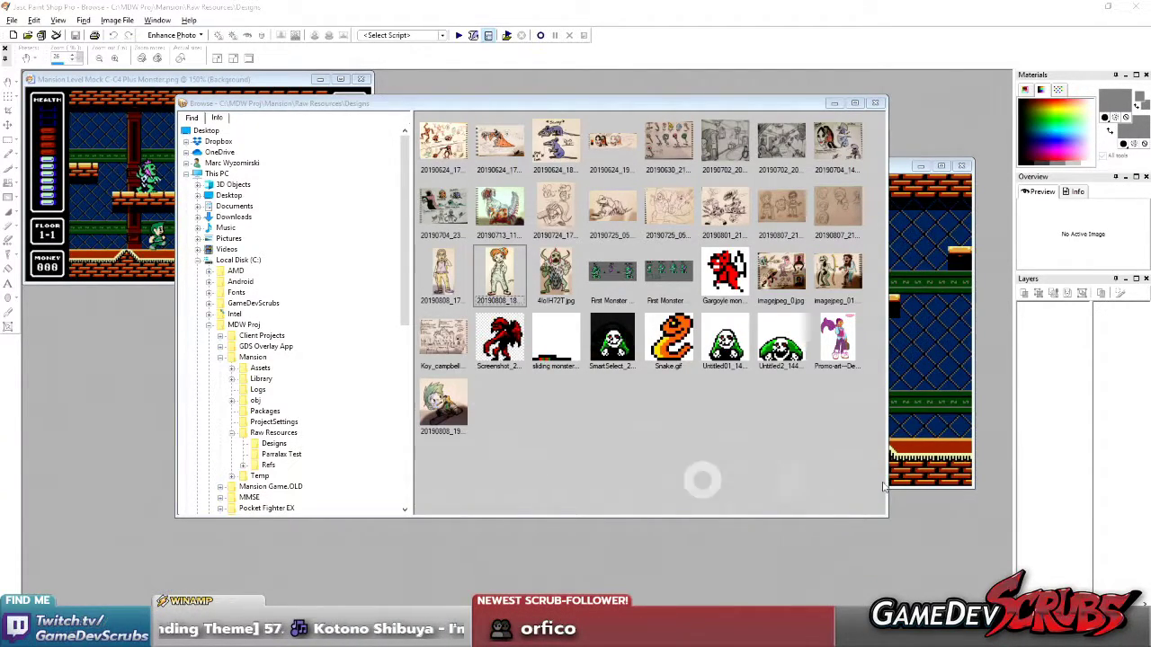
Enlarge Mansion Level Mock C-C4 Plus Monster.png to 250% and bring Mock BG 2.gif to the front for comparison.
{"action": "left_click", "coordinate": [149, 181]}
{"action": "key", "text": "KP_Add"}
{"action": "key", "text": "KP_Add"}
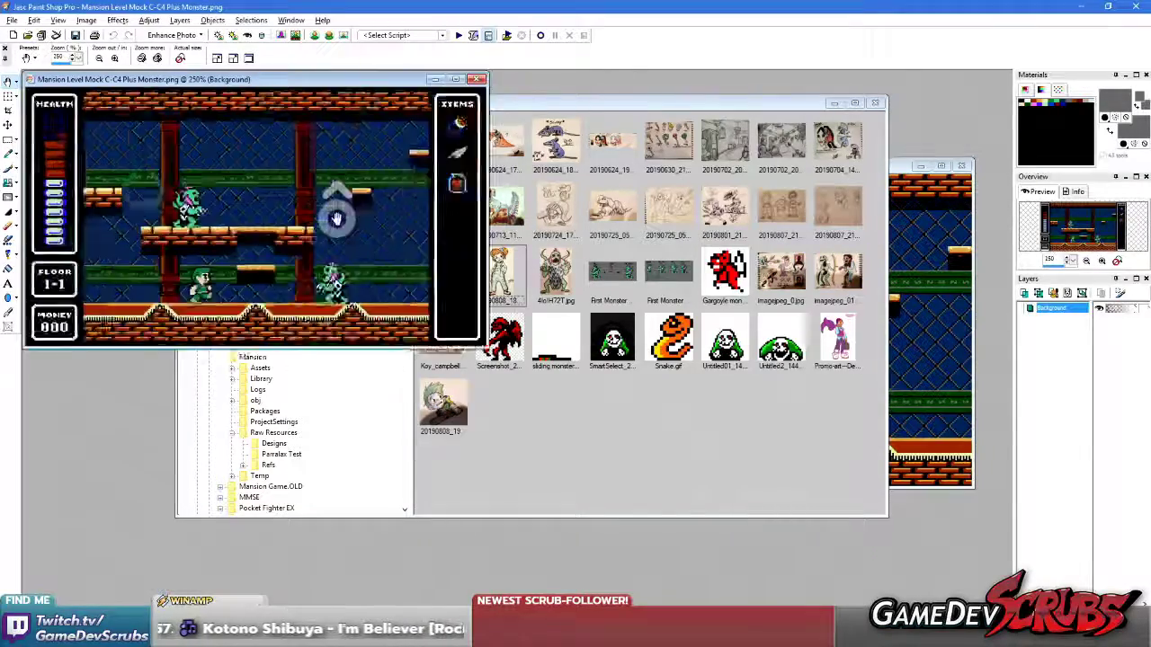
{"action": "left_click", "coordinate": [956, 419]}
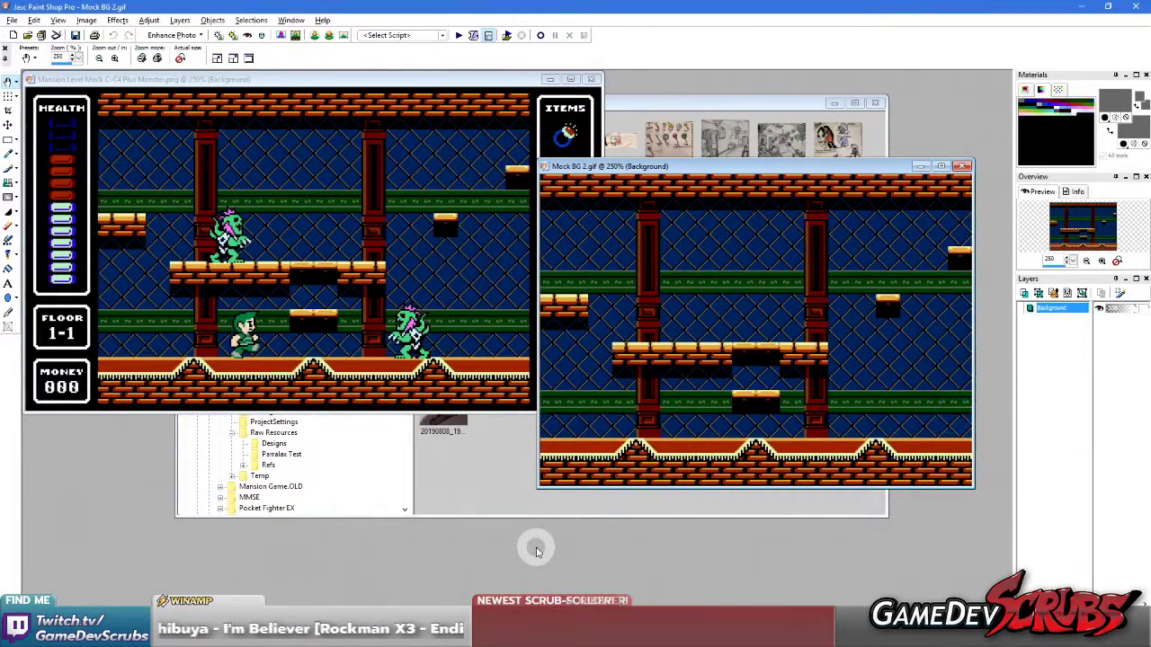